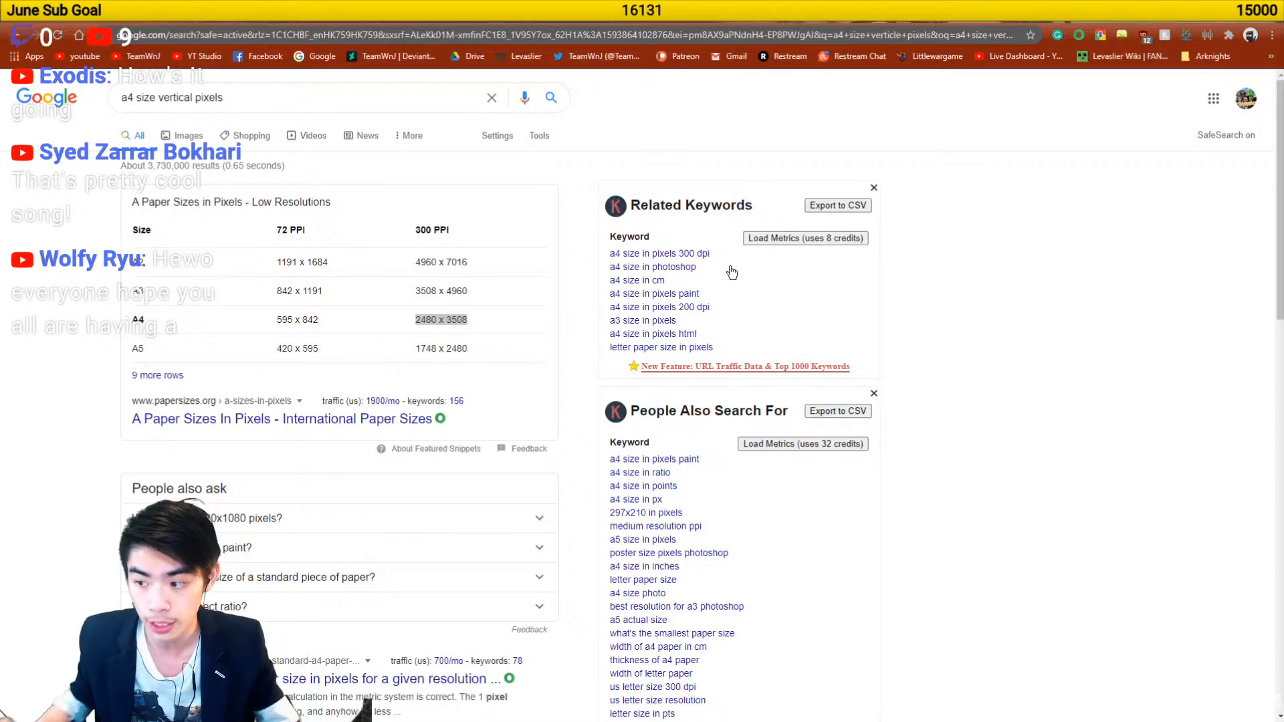
- Switch to Photoshop and close the New Document dialog without creating a document
key(alt+Tab)
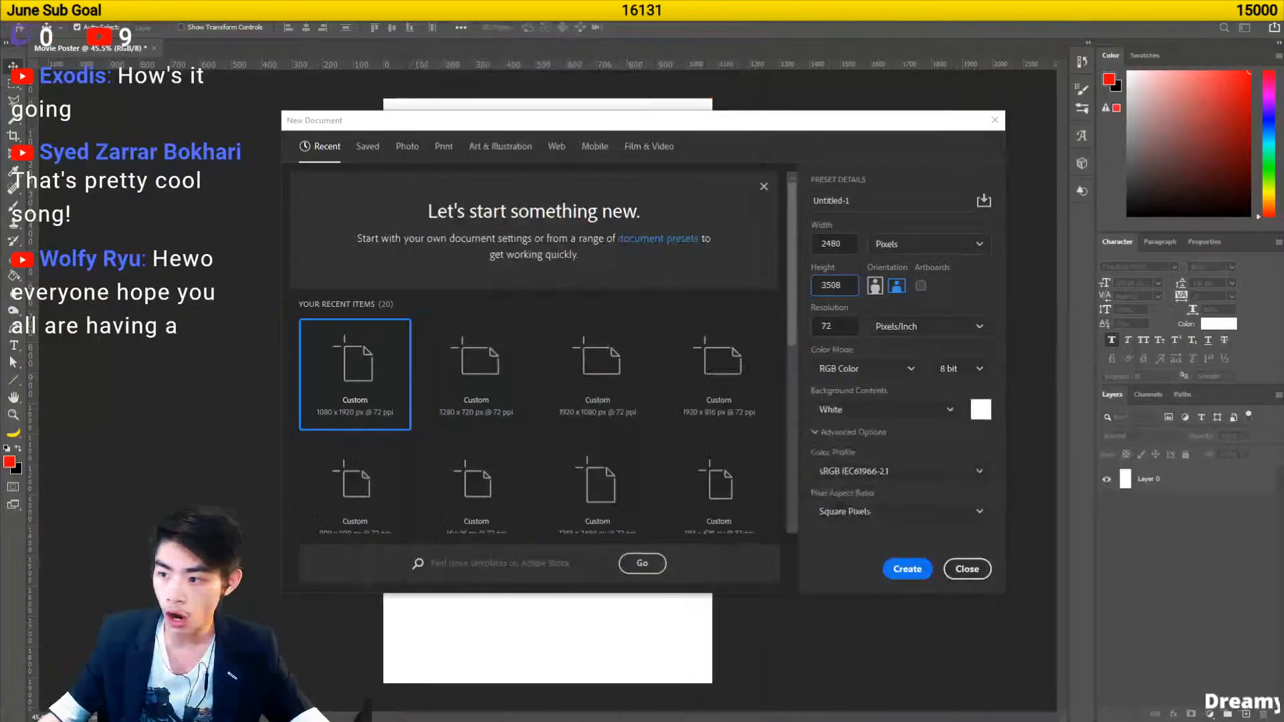
click(987, 573)
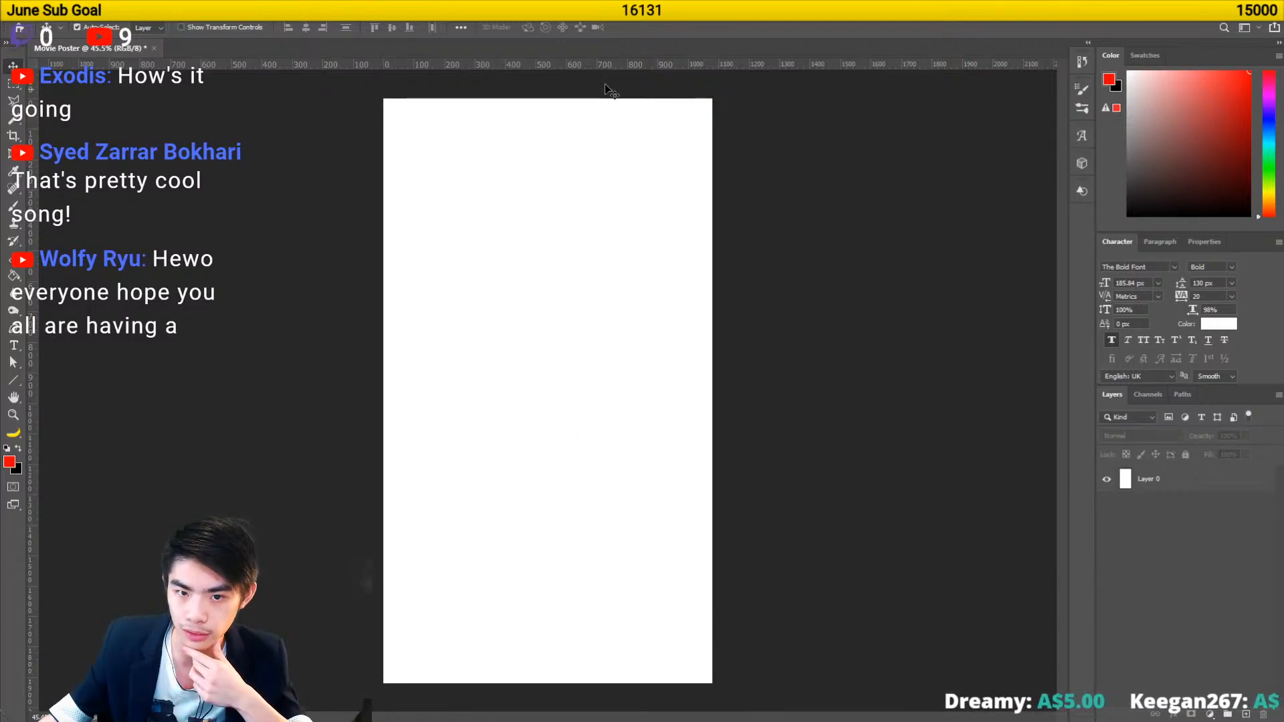
- Switch to the browser, search Google for "dimensions converter" in a new tab, and return to the A4 size results
key(alt+Tab)
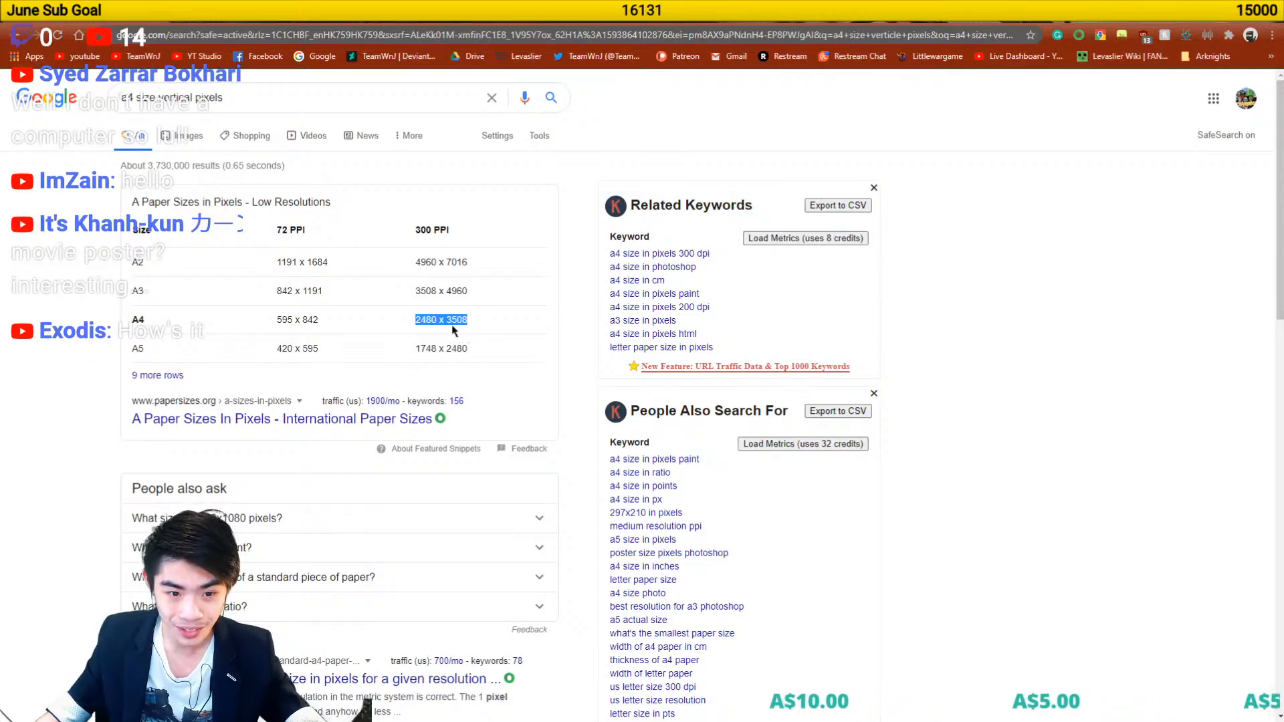
key(ctrl+t)
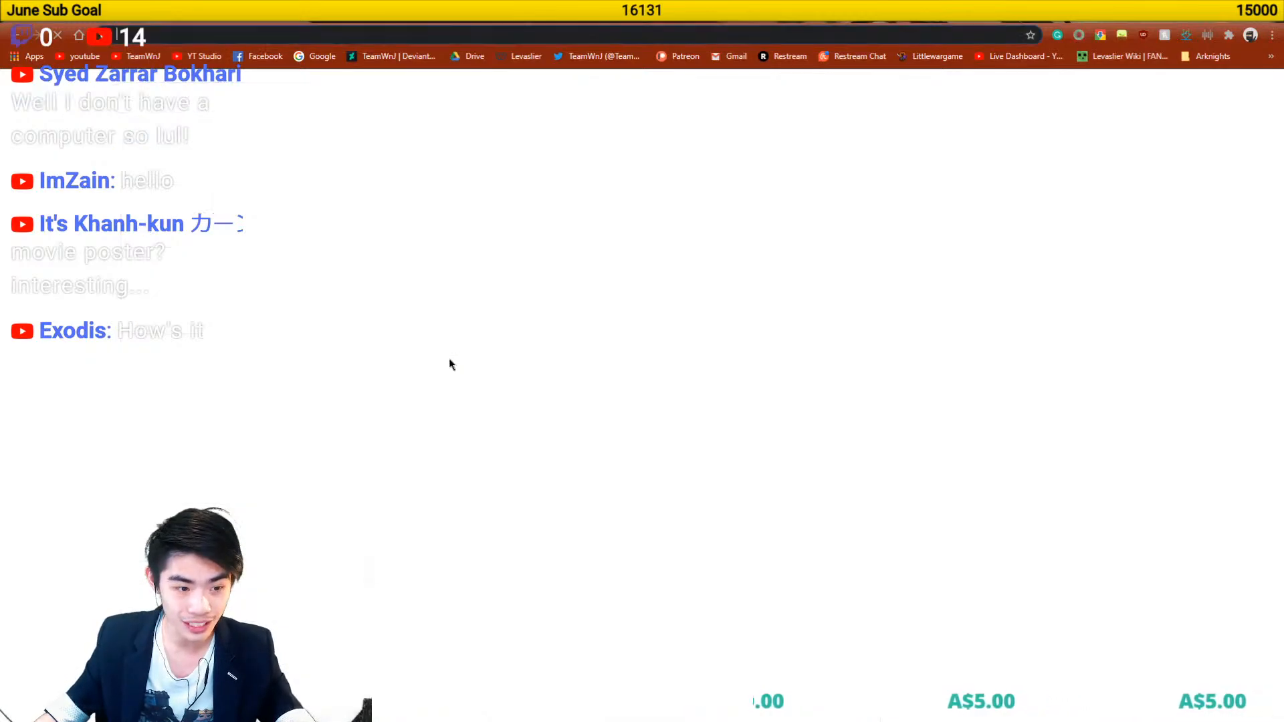
text(dimen)
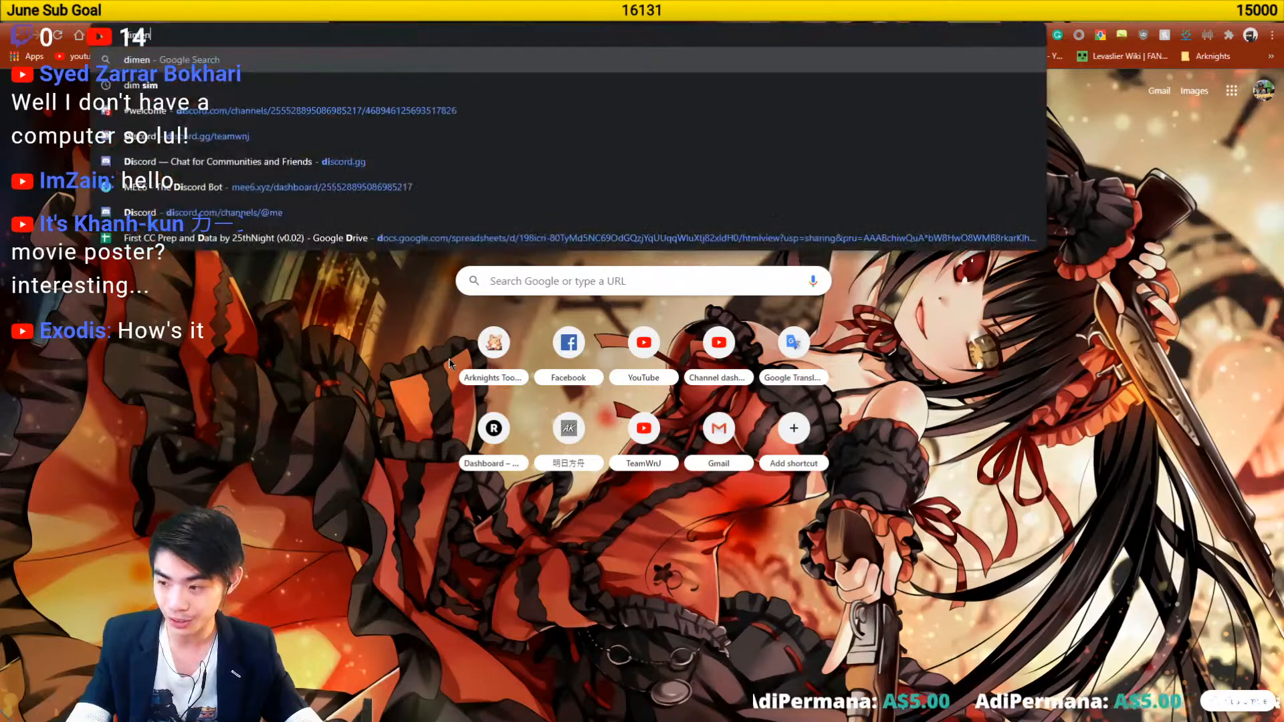
text(sions converter)
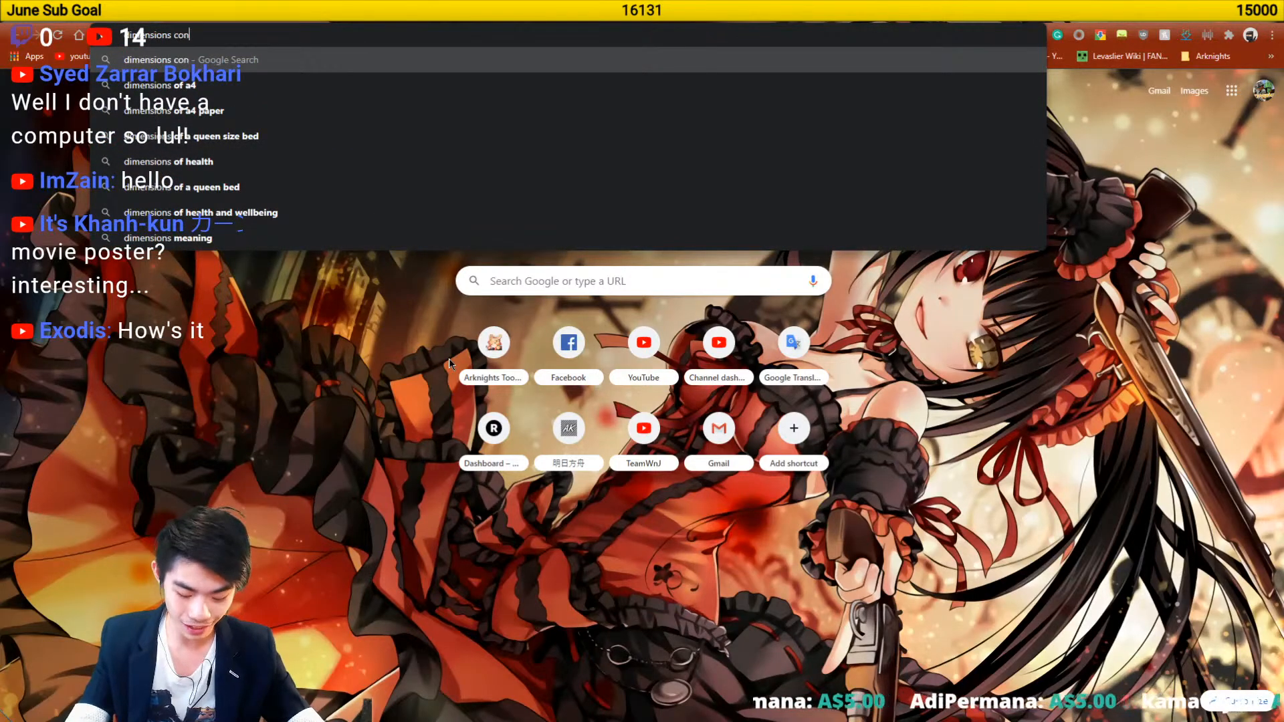
key(Return)
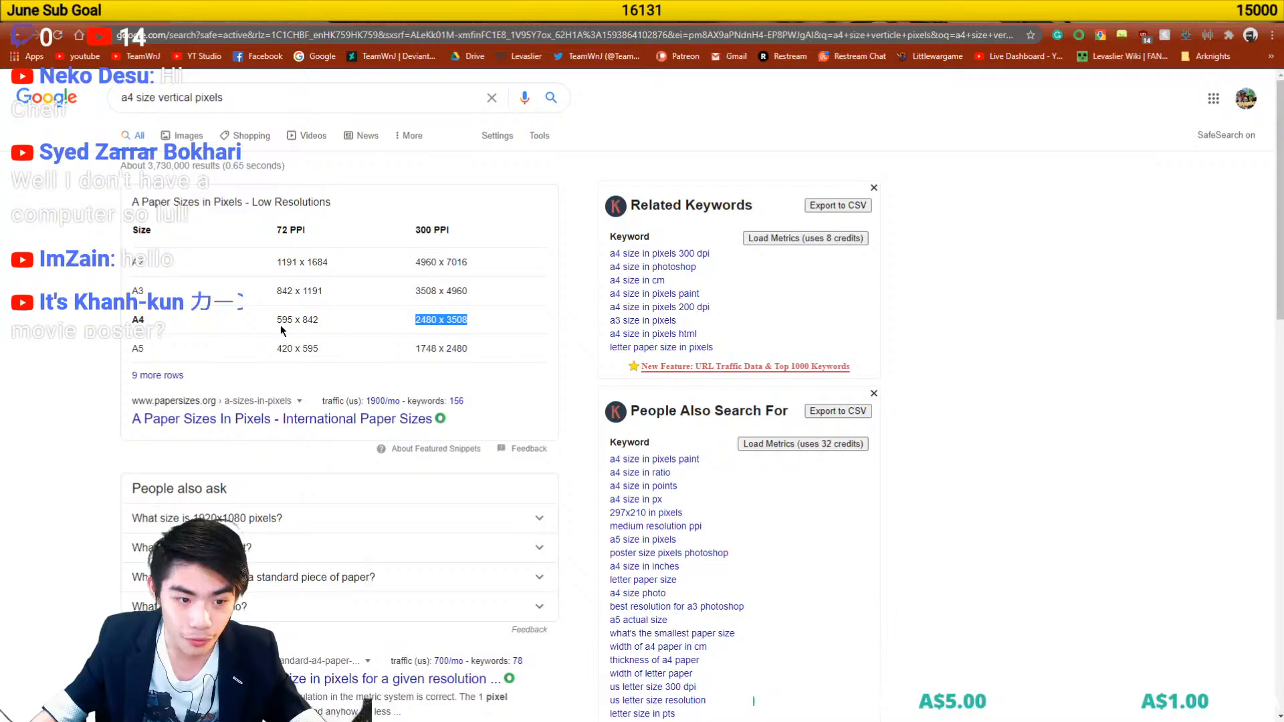
click(287, 15)
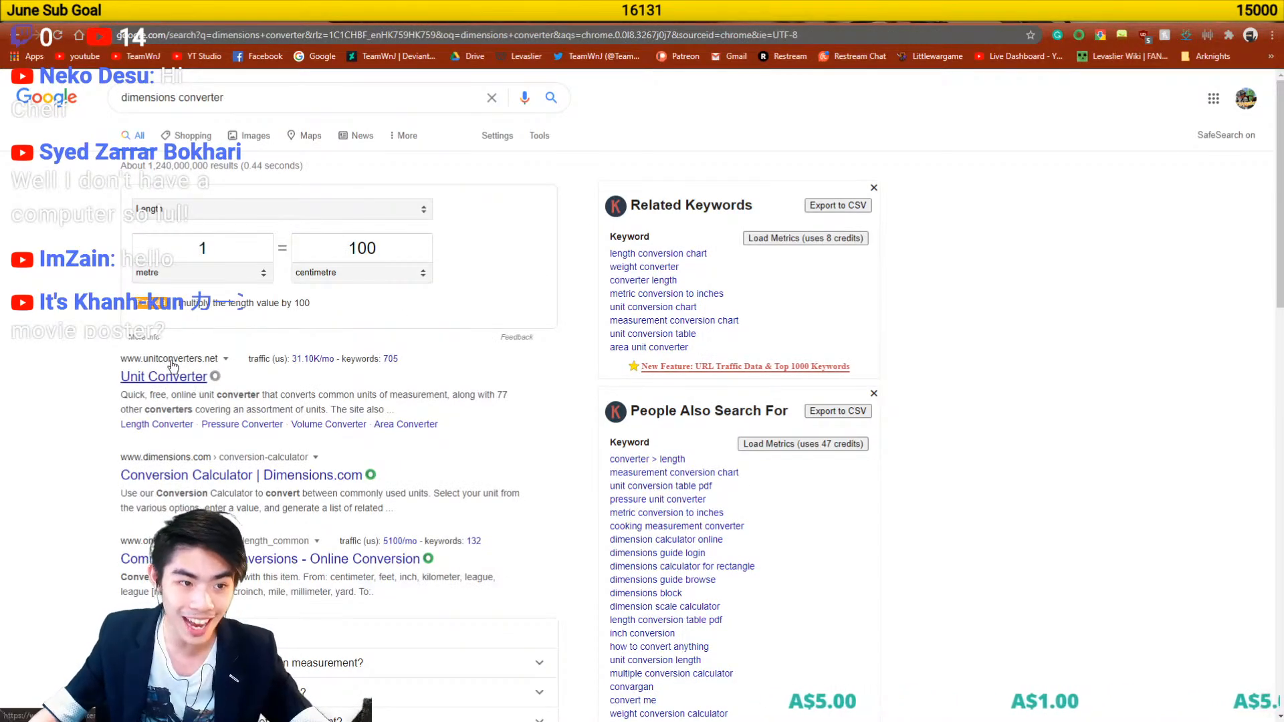
click(201, 16)
- Calculate 2480/2 in the quick launcher and copy the result
key(alt+space)
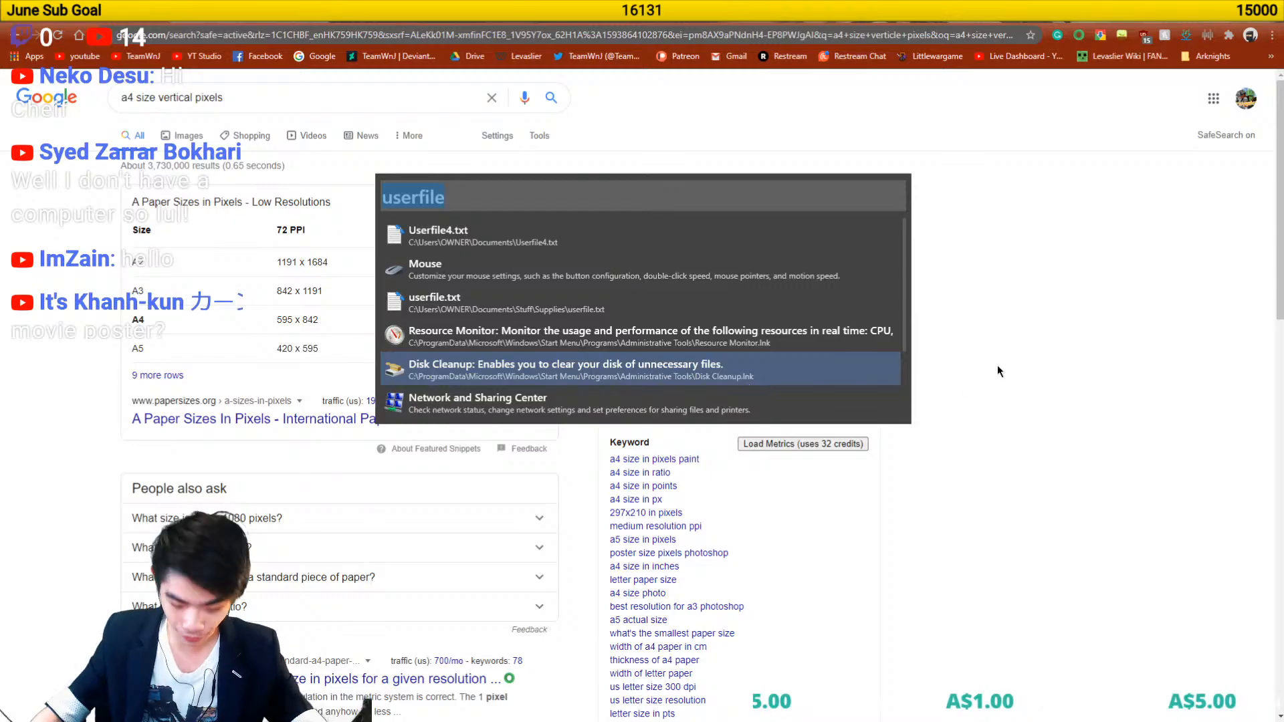
text(2480/)
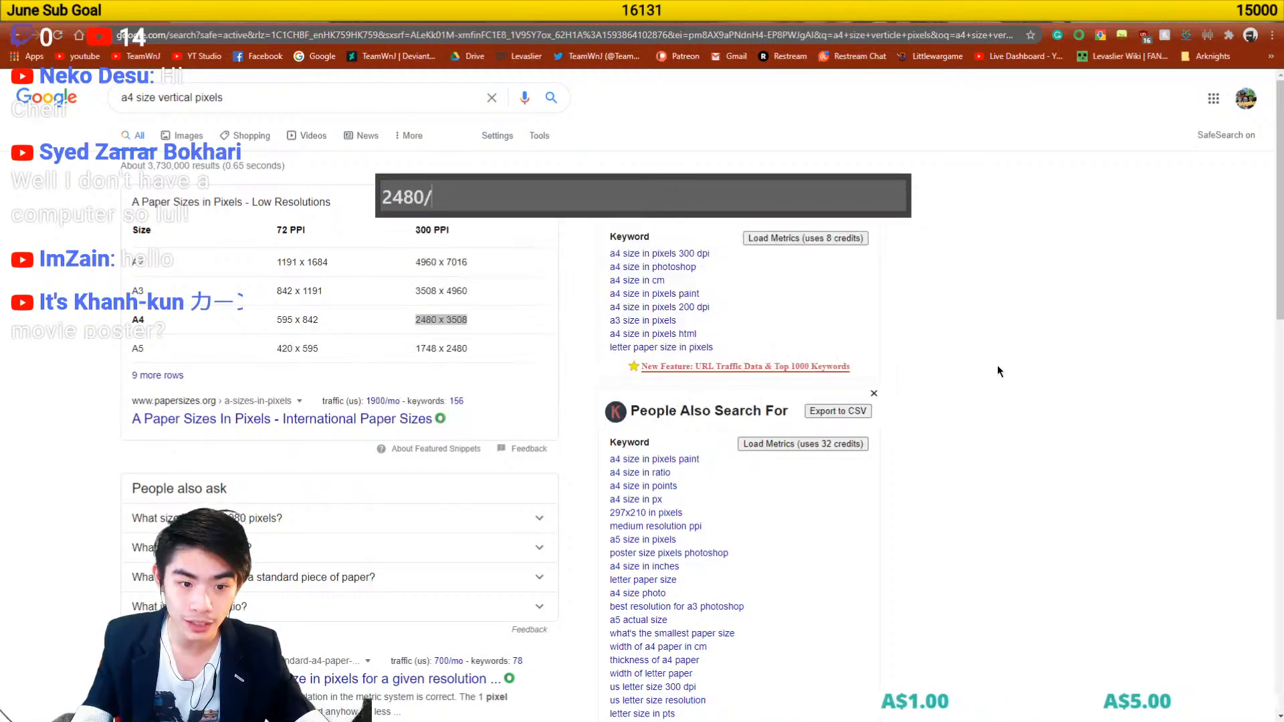
text(2)
key(Return)
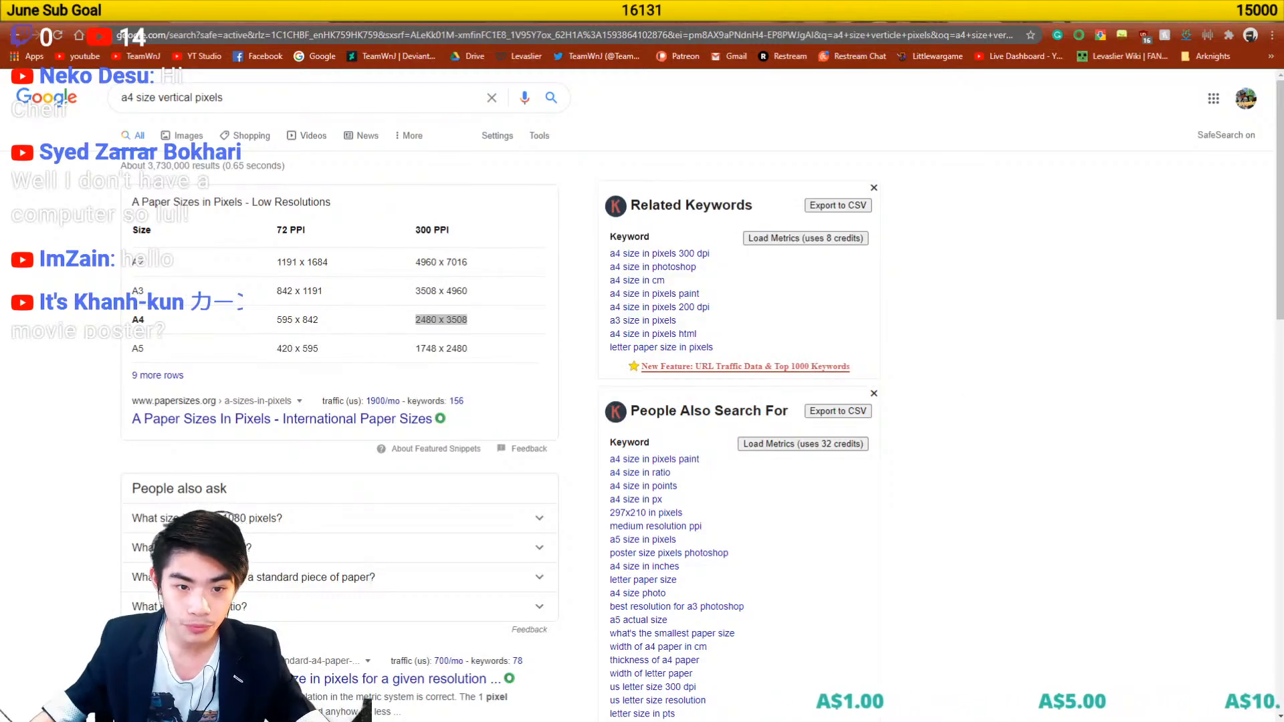
key(alt+Tab)
key(ctrl+n)
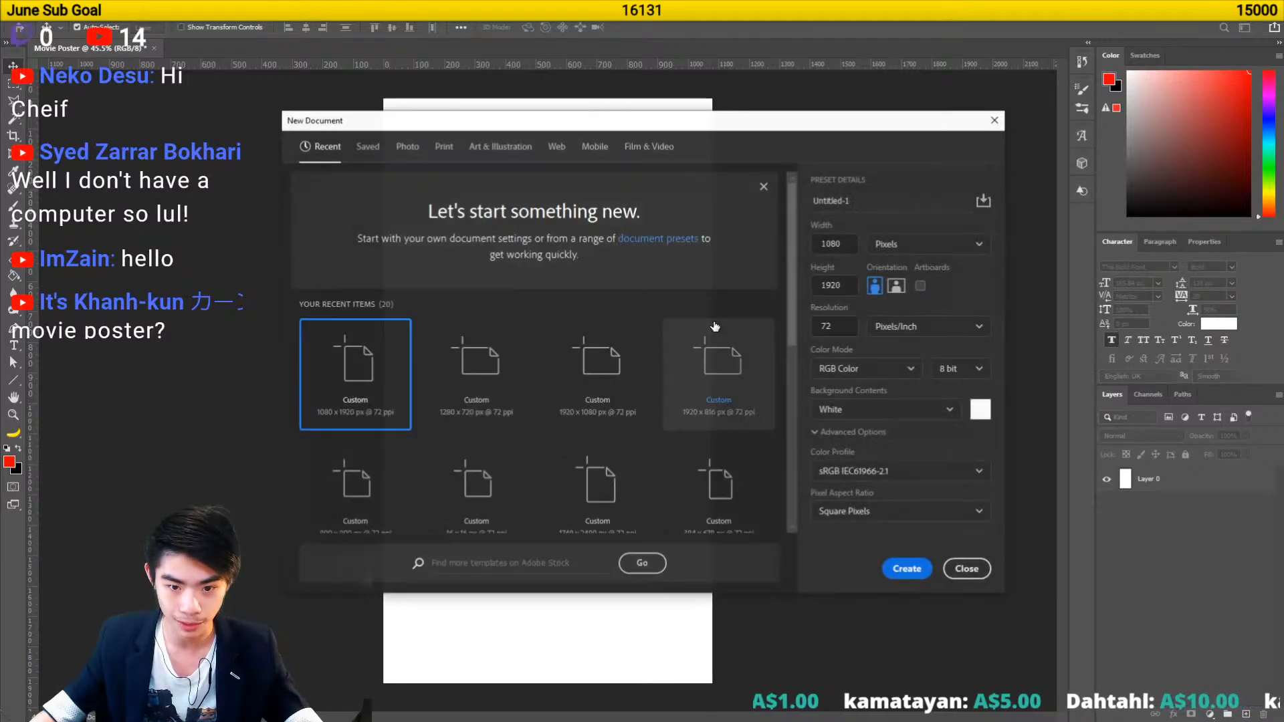
drag(849, 246, 702, 266)
text(1240)
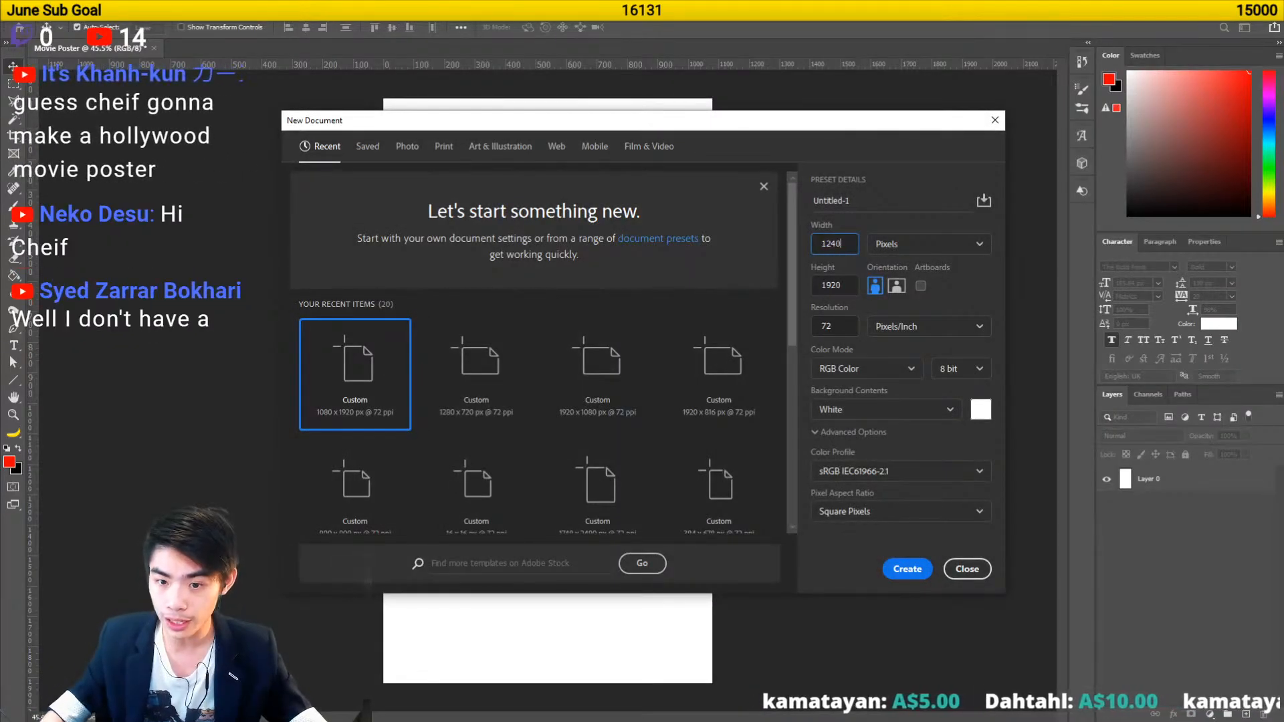
key(Tab)
key(Tab)
- Calculate 3508/2 in the quick launcher and copy the result
key(alt+space)
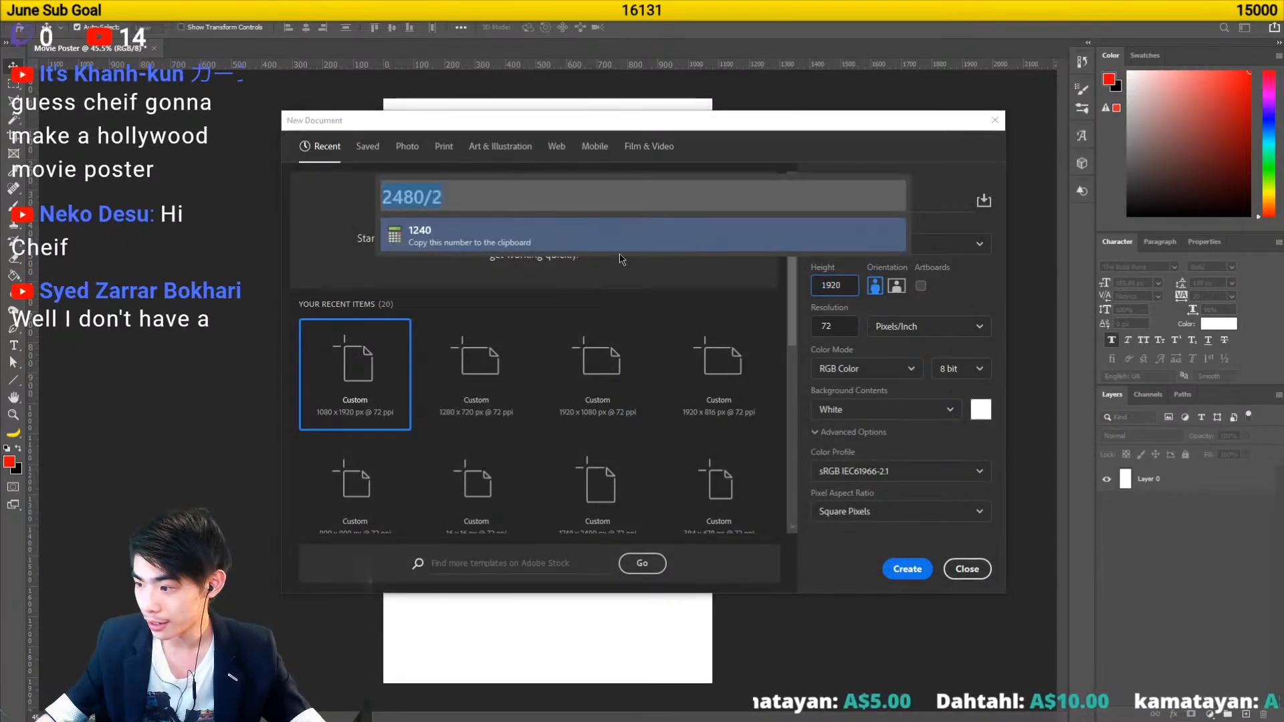
text(3508/2)
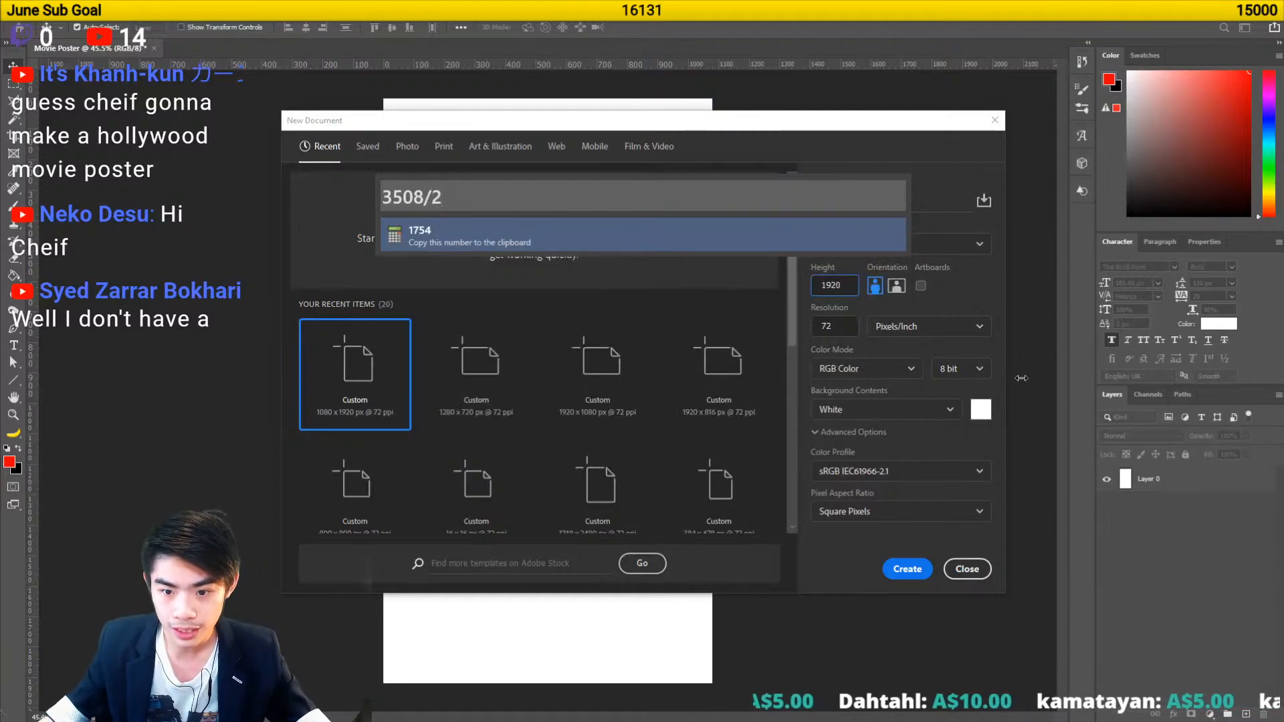
key(Return)
key(Tab)
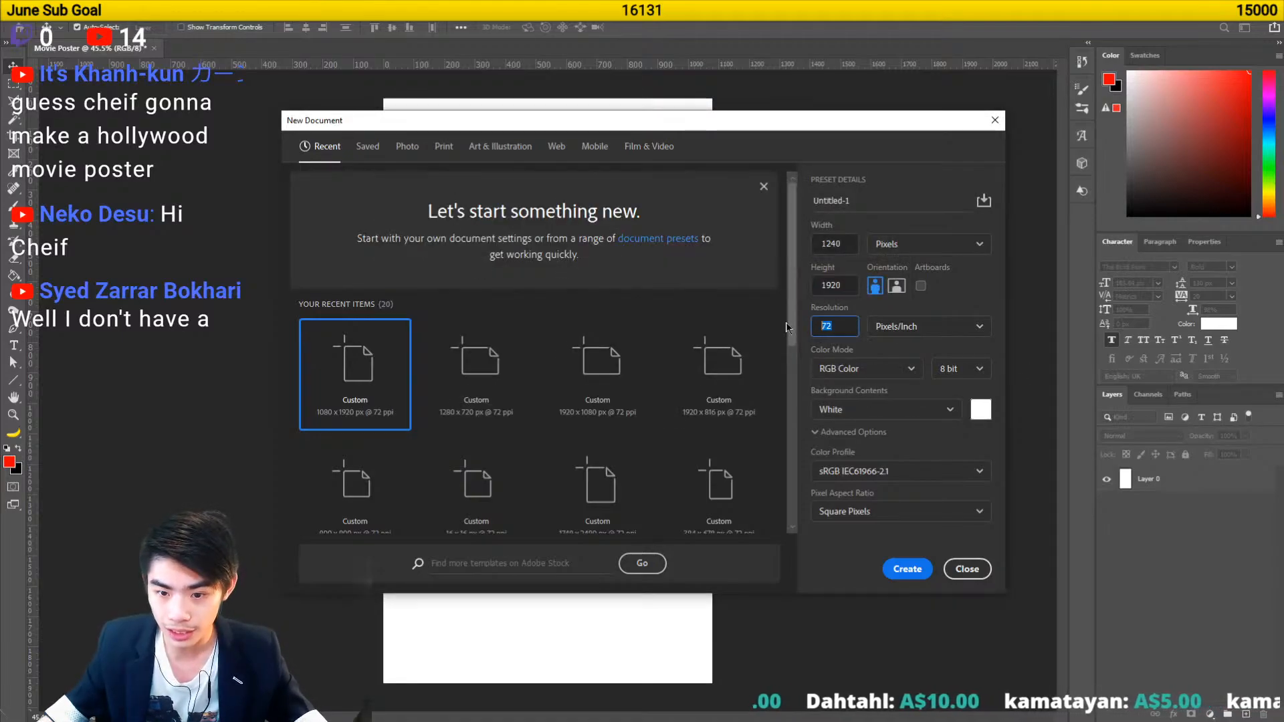
text(17)
key(alt+space)
key(Escape)
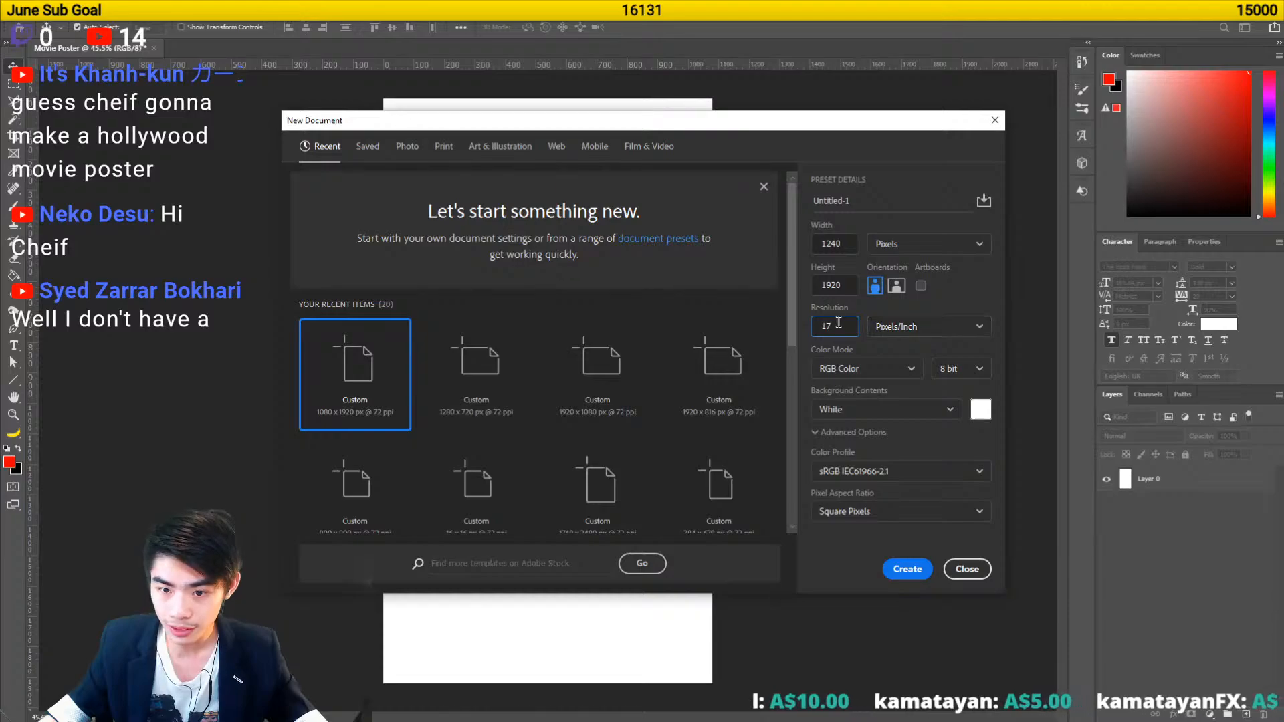
key(Escape)
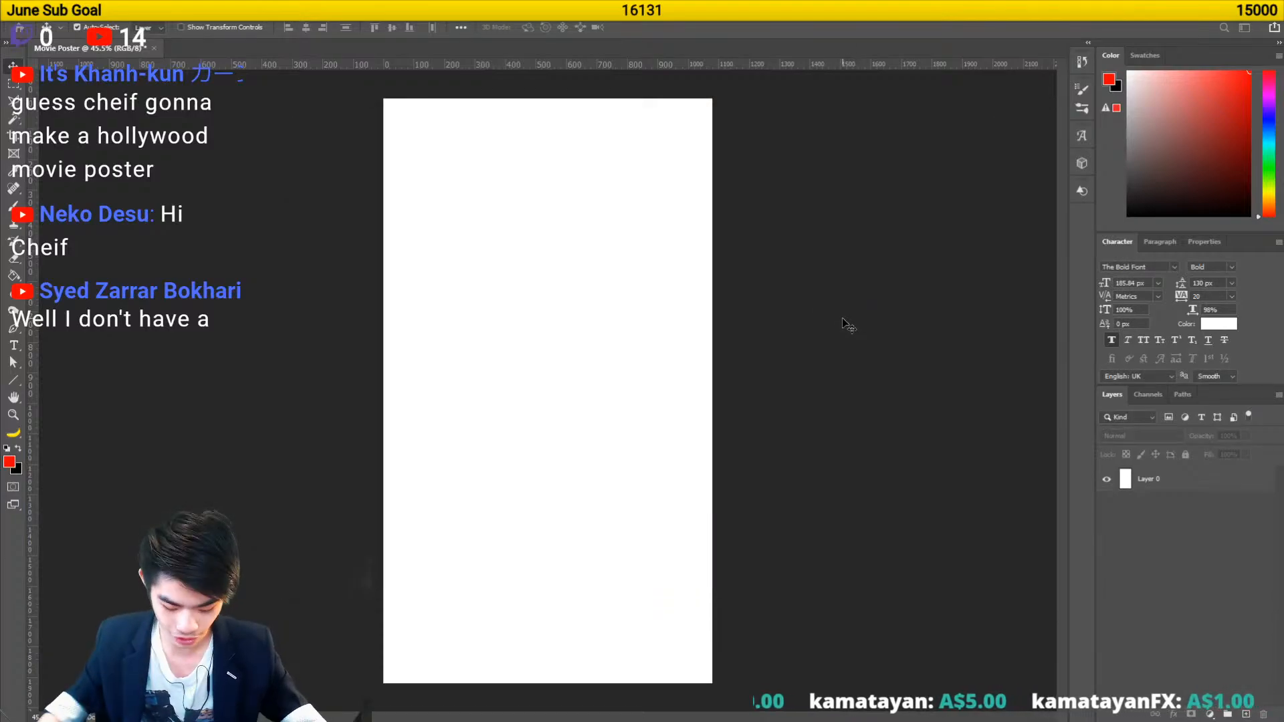
- Start a new document and set its height to 1754 pixels
key(ctrl+n)
click(845, 281)
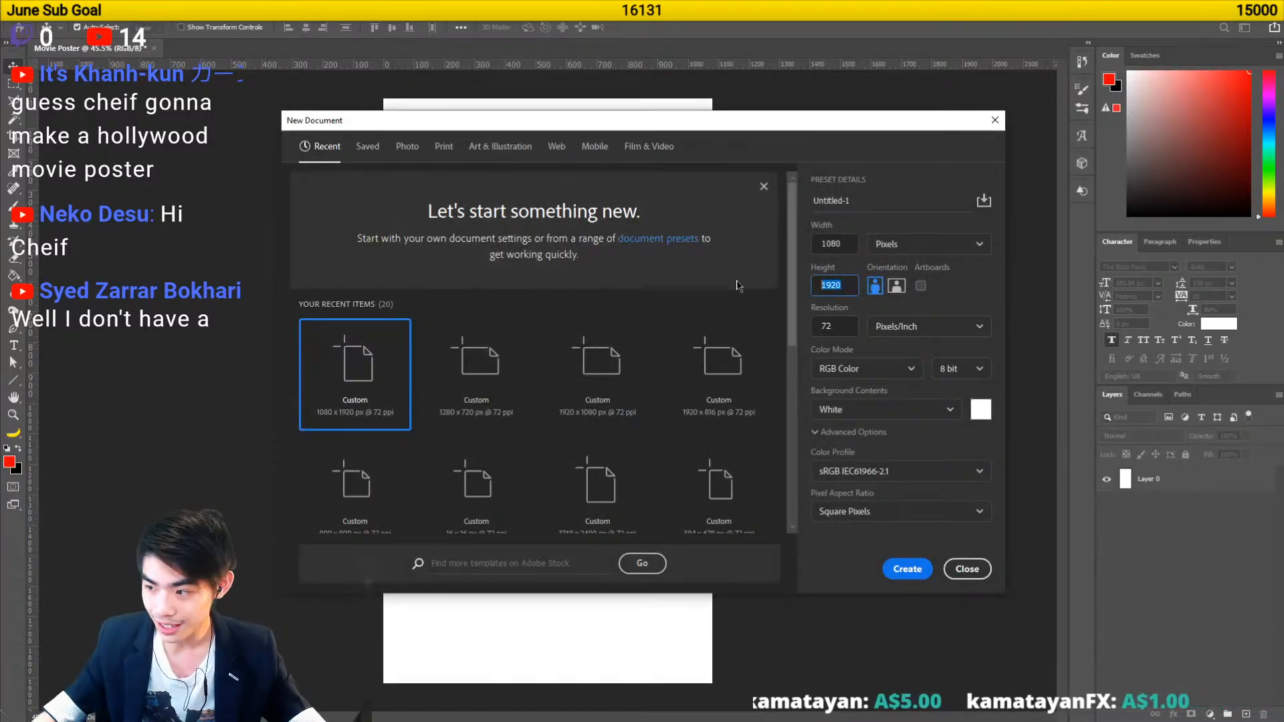
key(alt+space)
key(Escape)
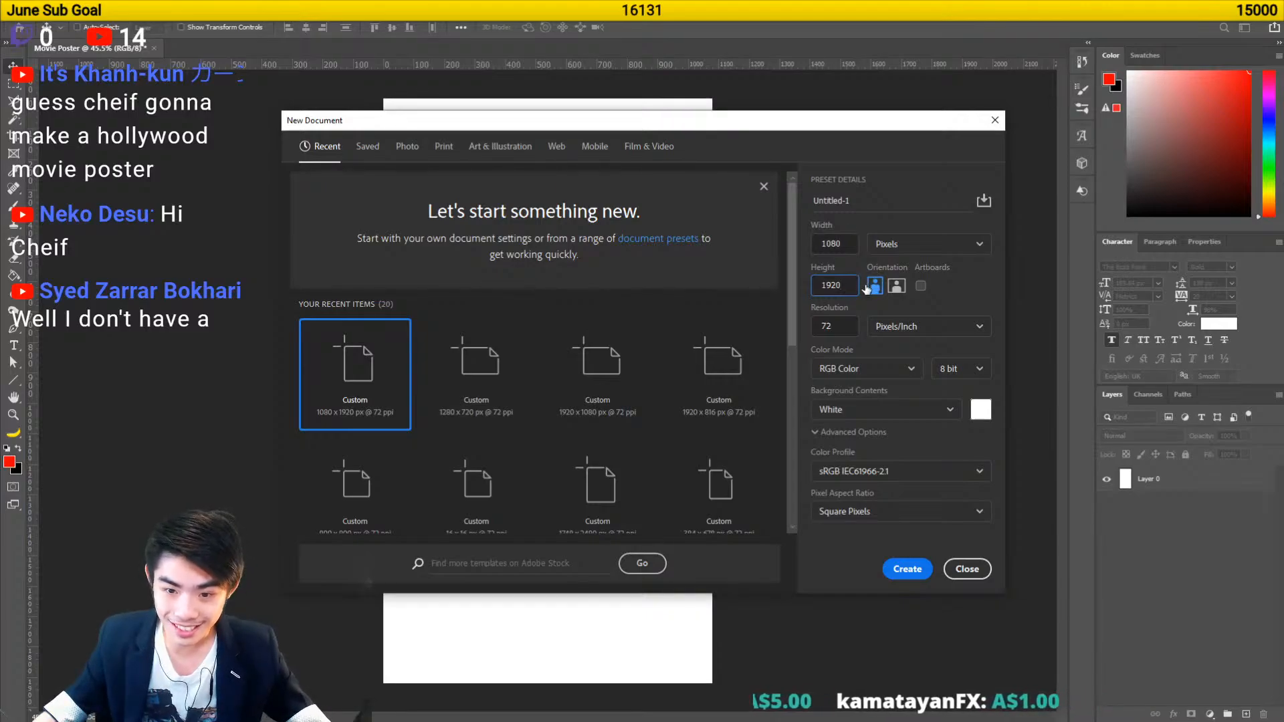
text(1754)
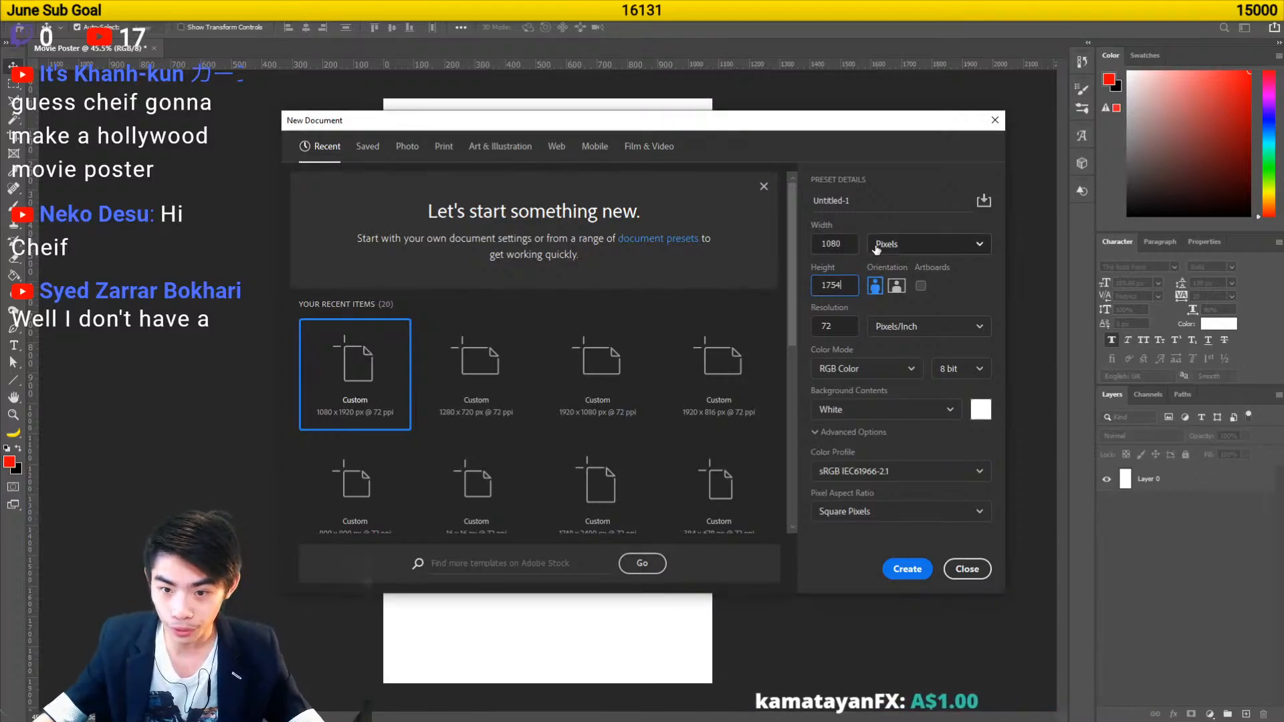
- Recalculate 2480/2, set the new document's width to 1240 pixels, and create the document
click(748, 245)
key(alt+space)
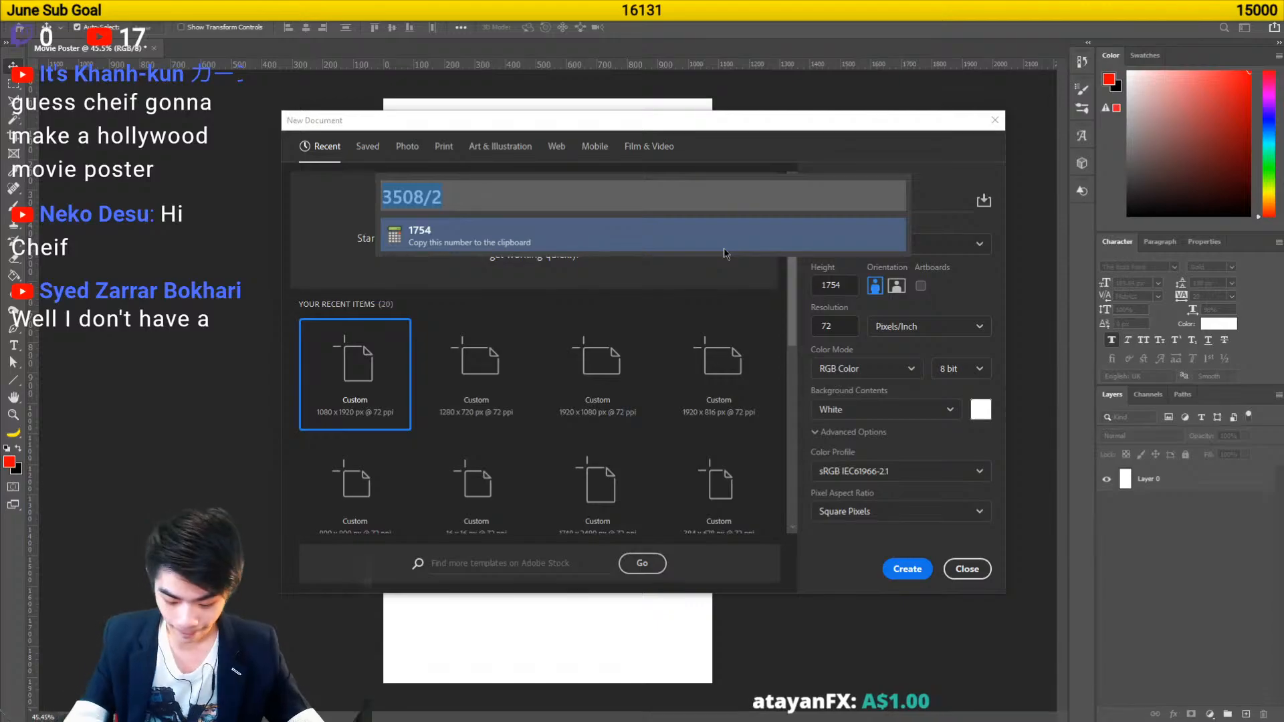
text(2480/3)
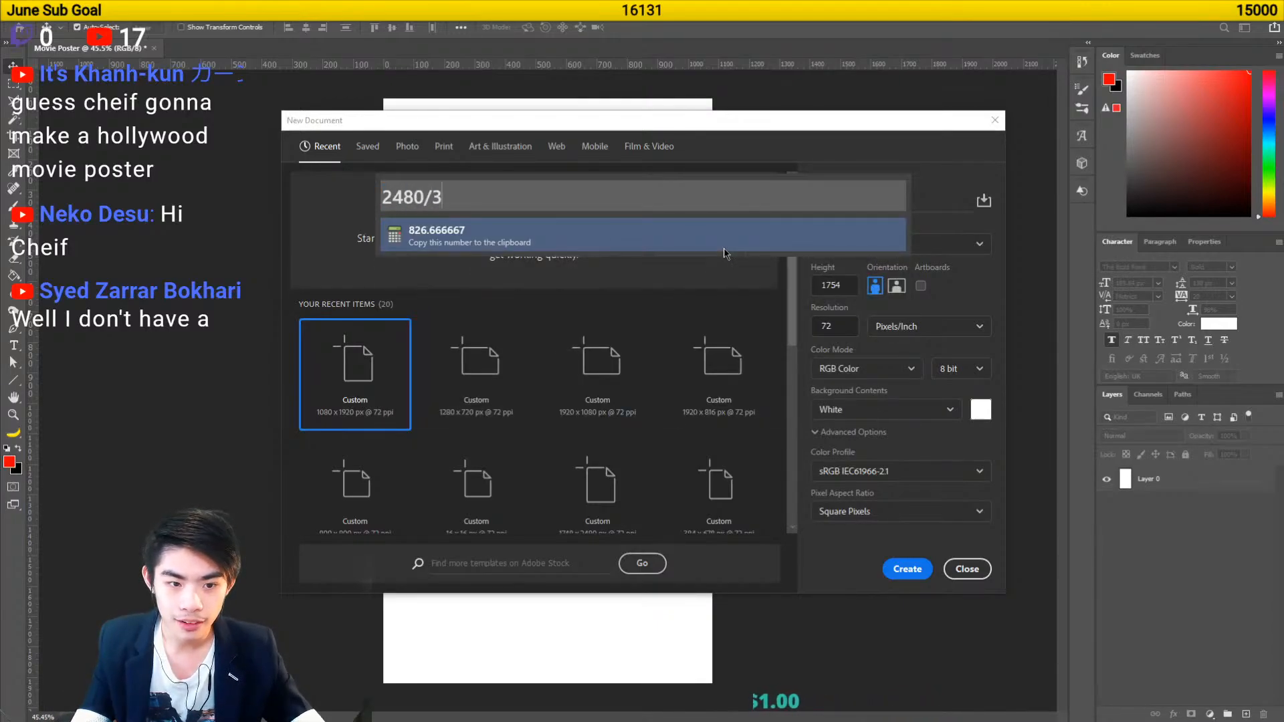
key(BackSpace)
text(2)
key(Return)
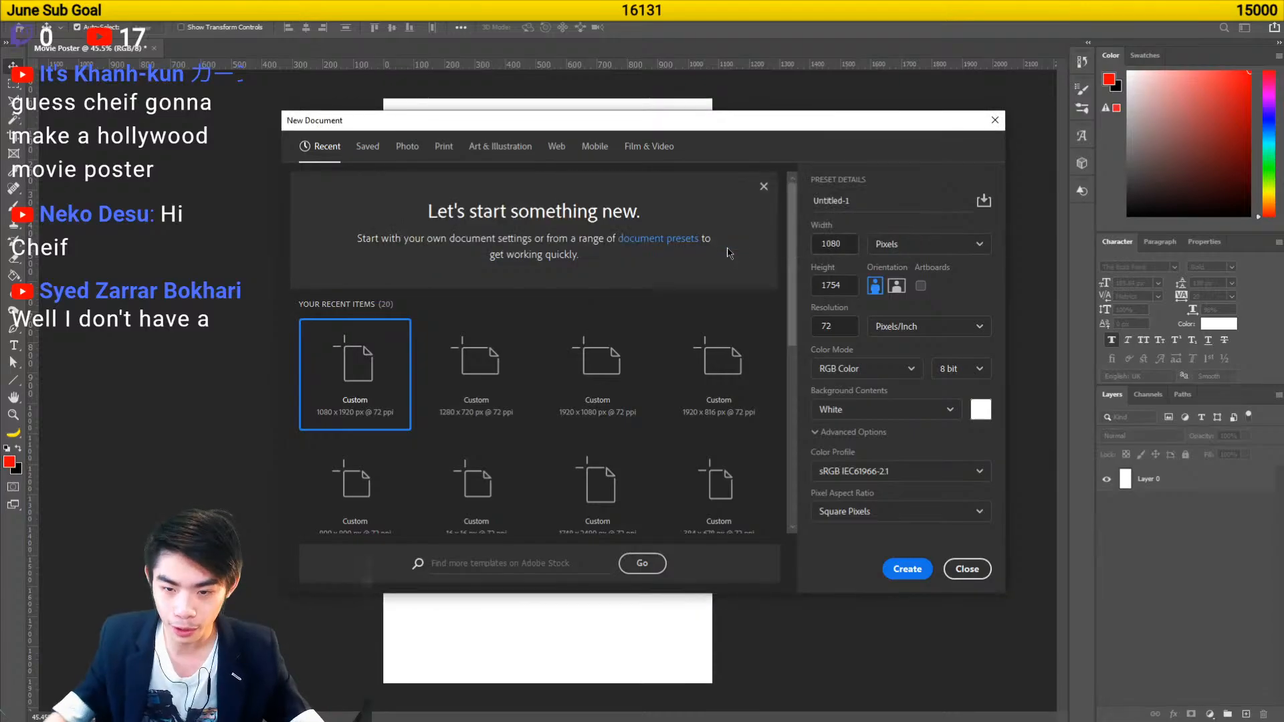
text(1240)
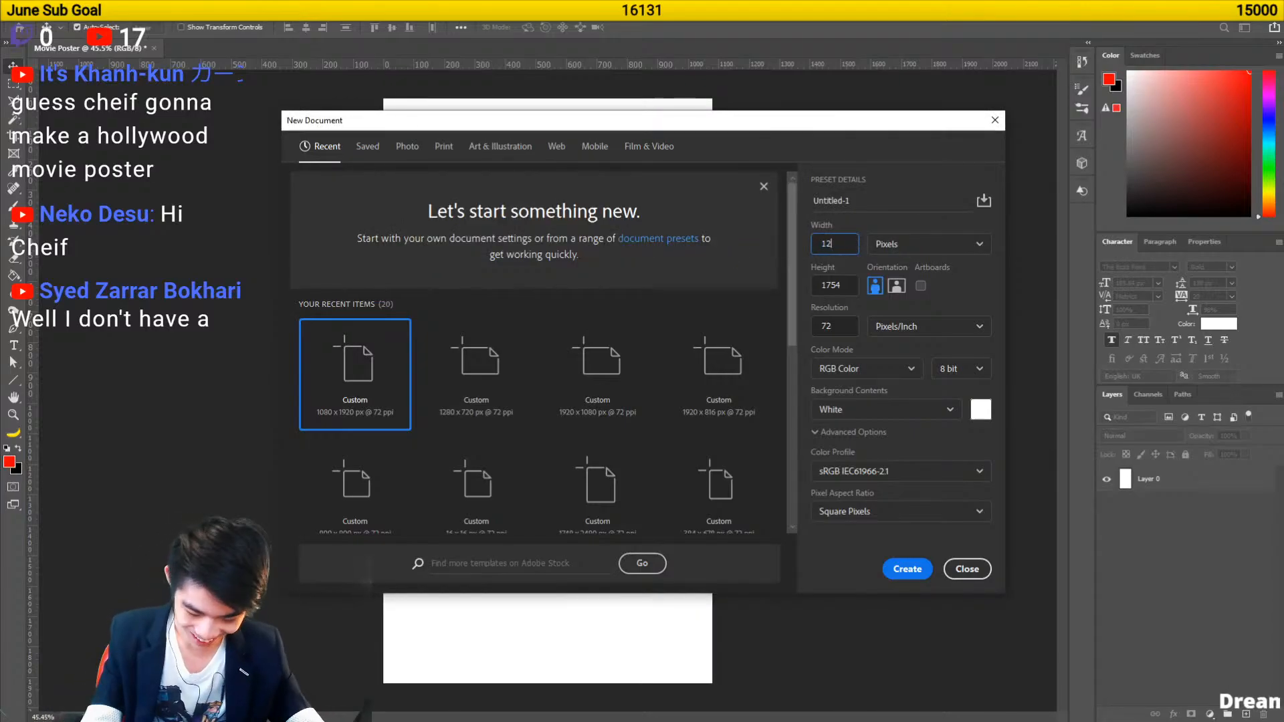
key(Return)
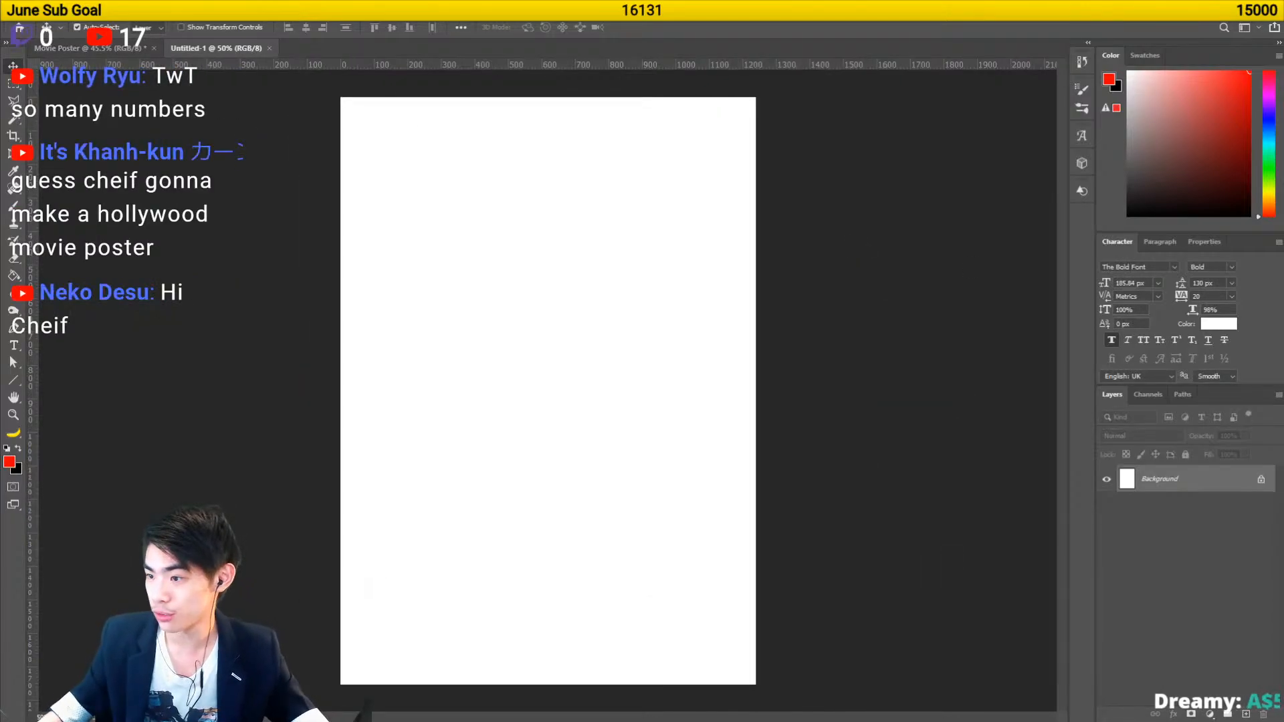
- Close the old Movie Poster document without saving it
click(153, 48)
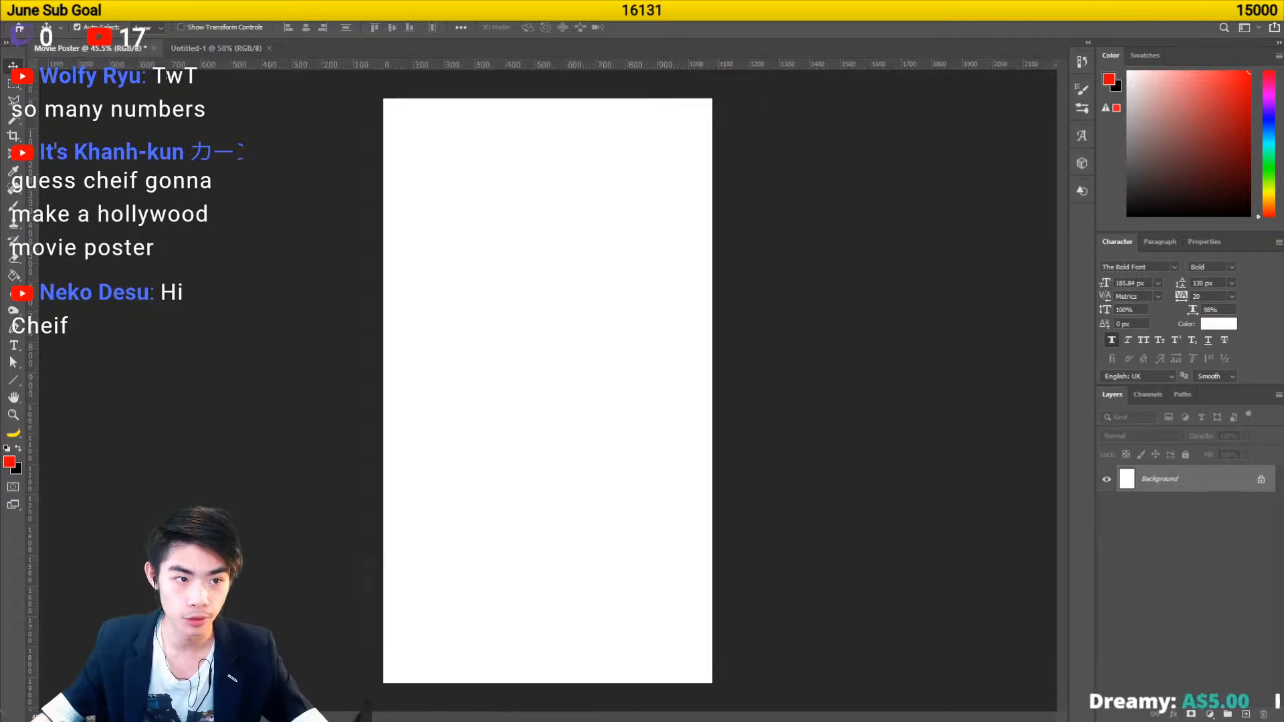
click(611, 274)
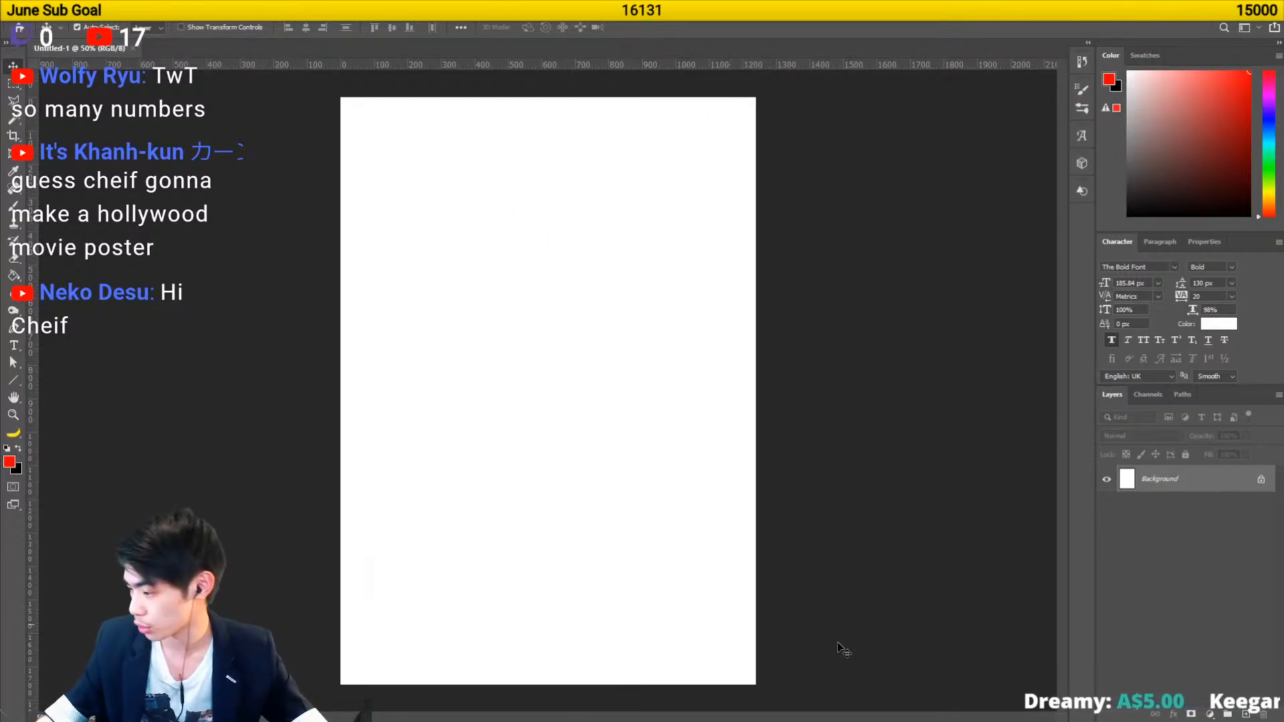
- Switch to the browser and search Google Images for "movie posters"
mouse_move(836, 721)
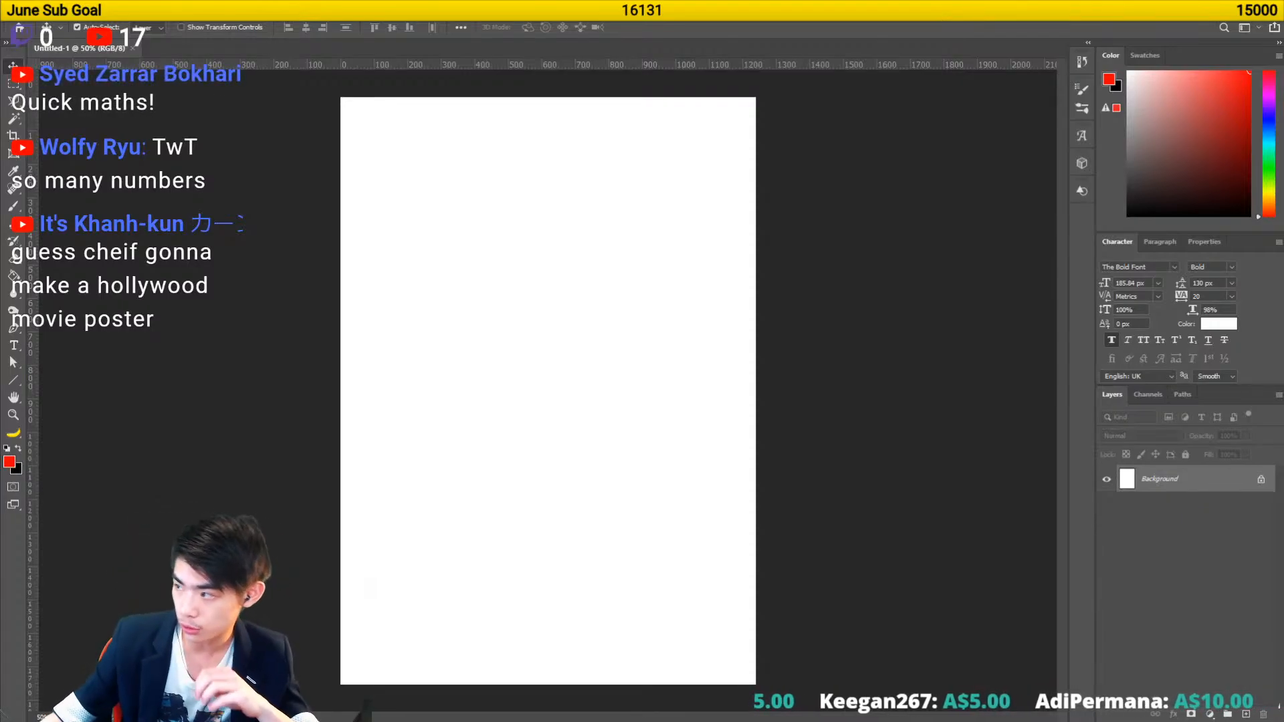
drag(1280, 212, 1043, 3)
text(MOVIE POSTERS)
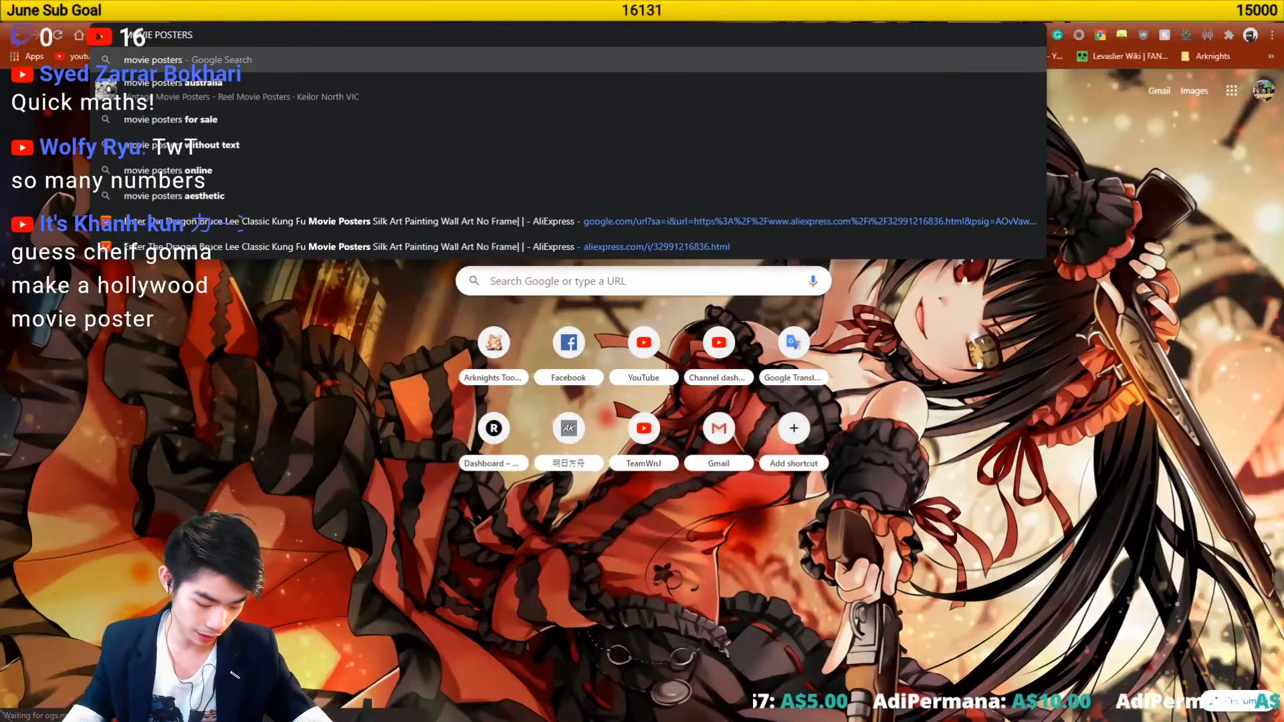
key(Return)
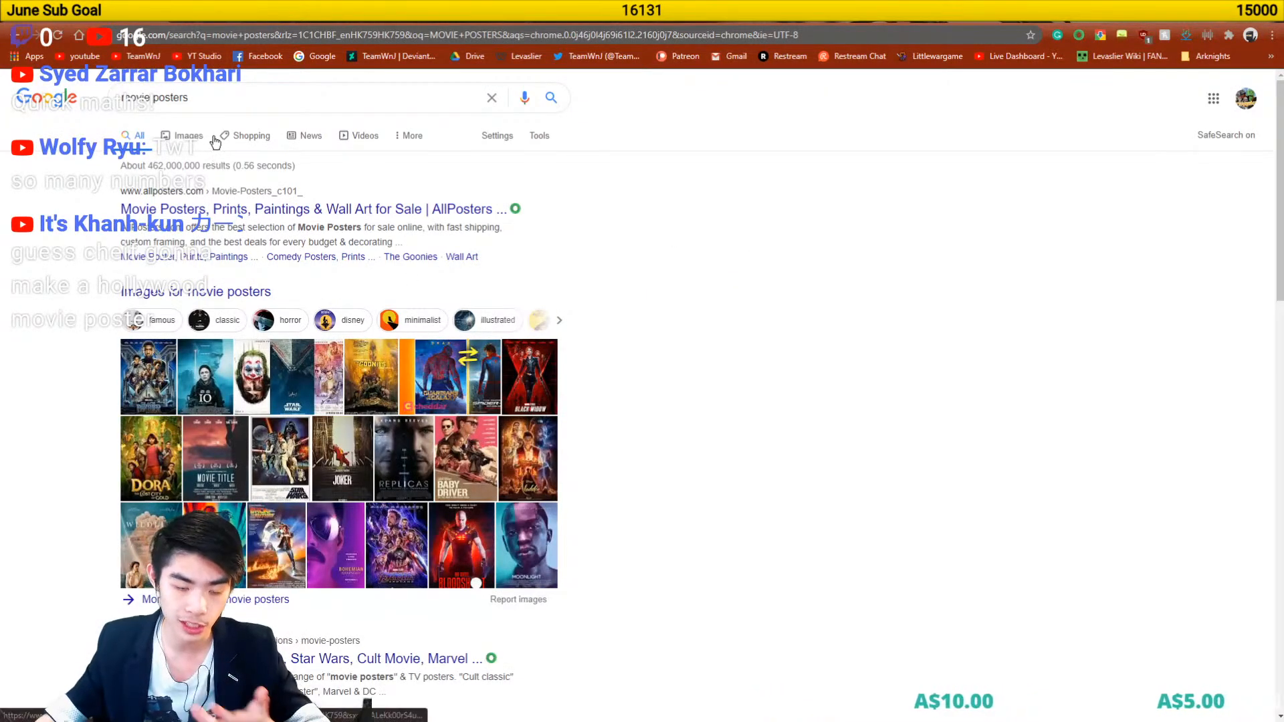
click(181, 136)
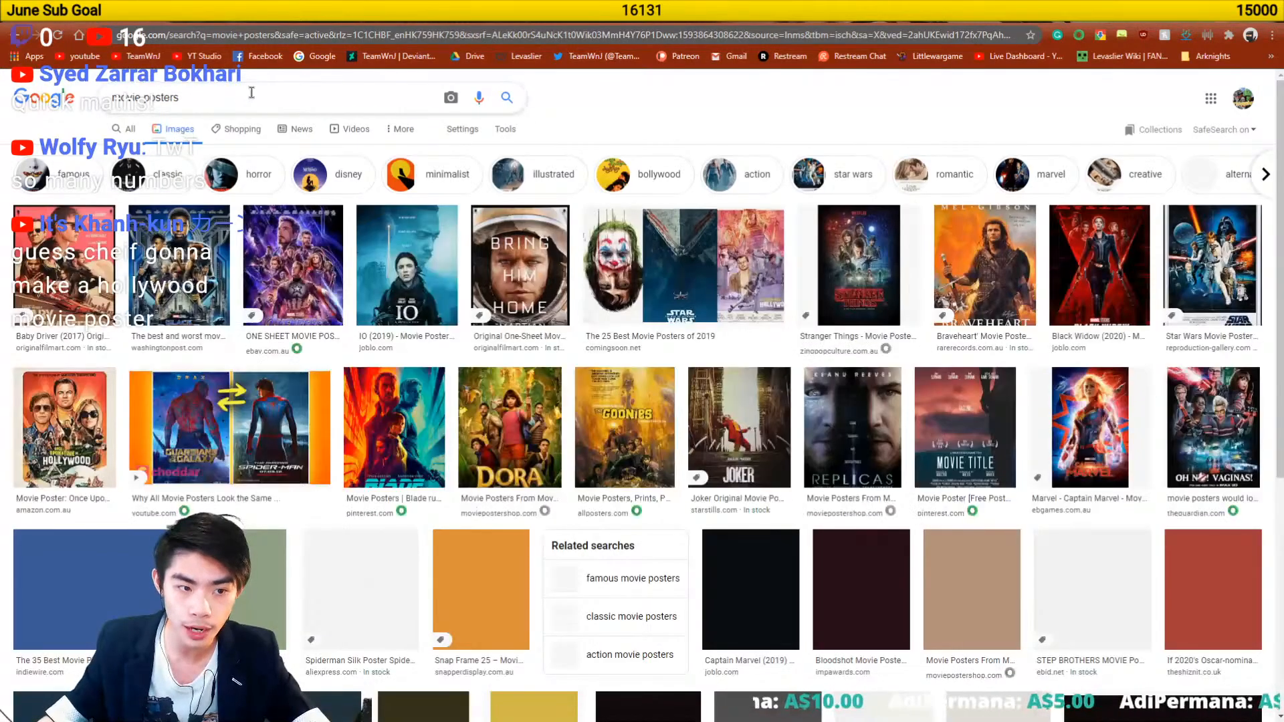
- Refine the image search to "127 hours movie posters"
click(252, 93)
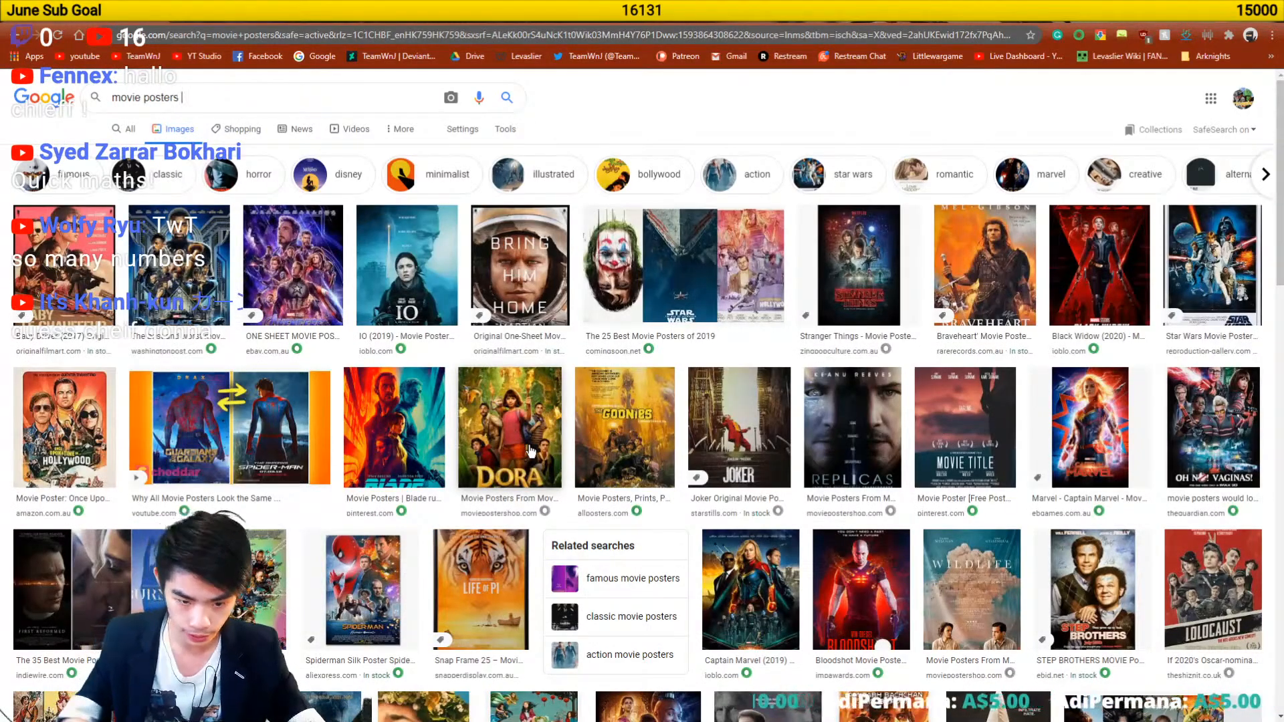
text(127)
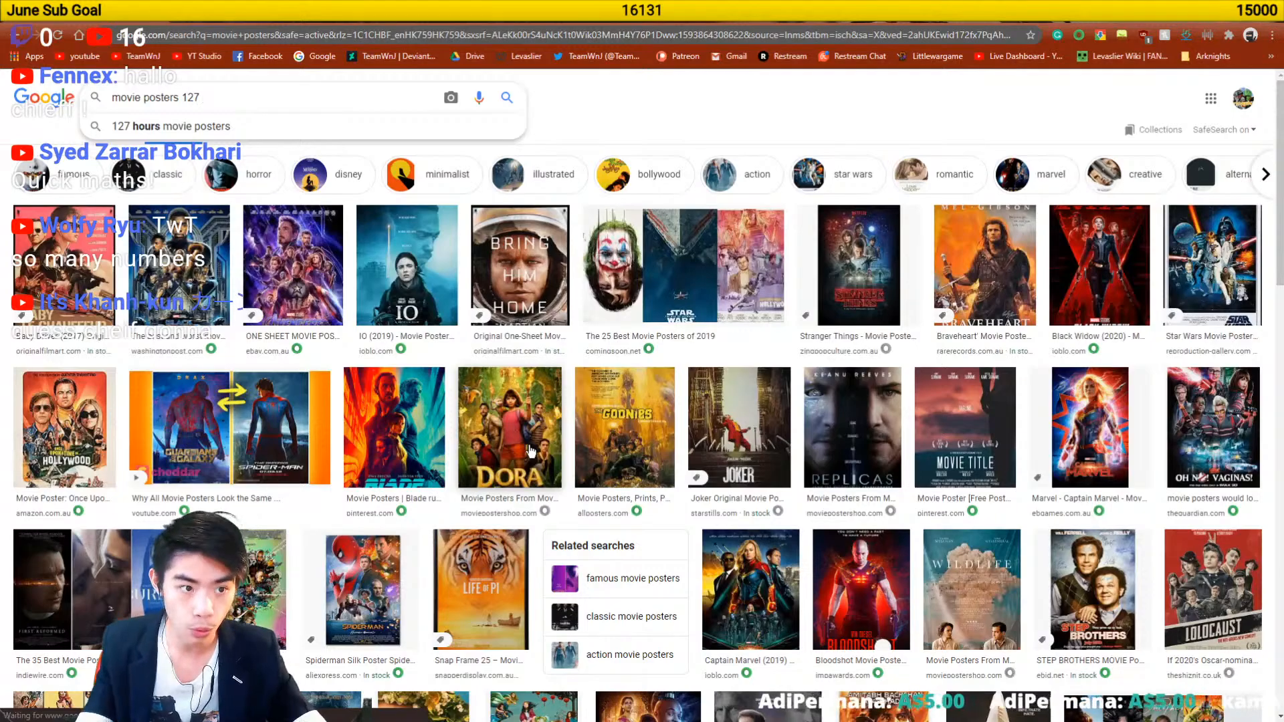
key(Down)
key(Return)
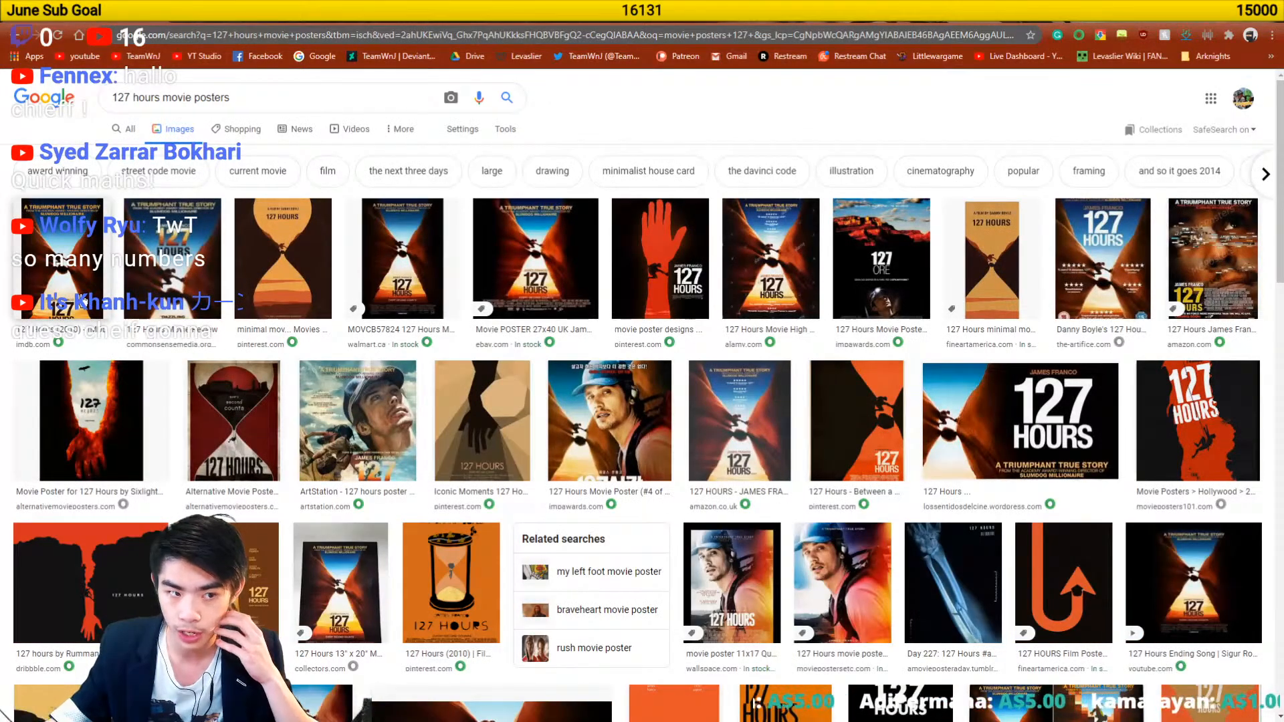
- Preview the first "127 Hours" poster from IMDb and search Google Images for "hourglass" in a new tab
click(85, 301)
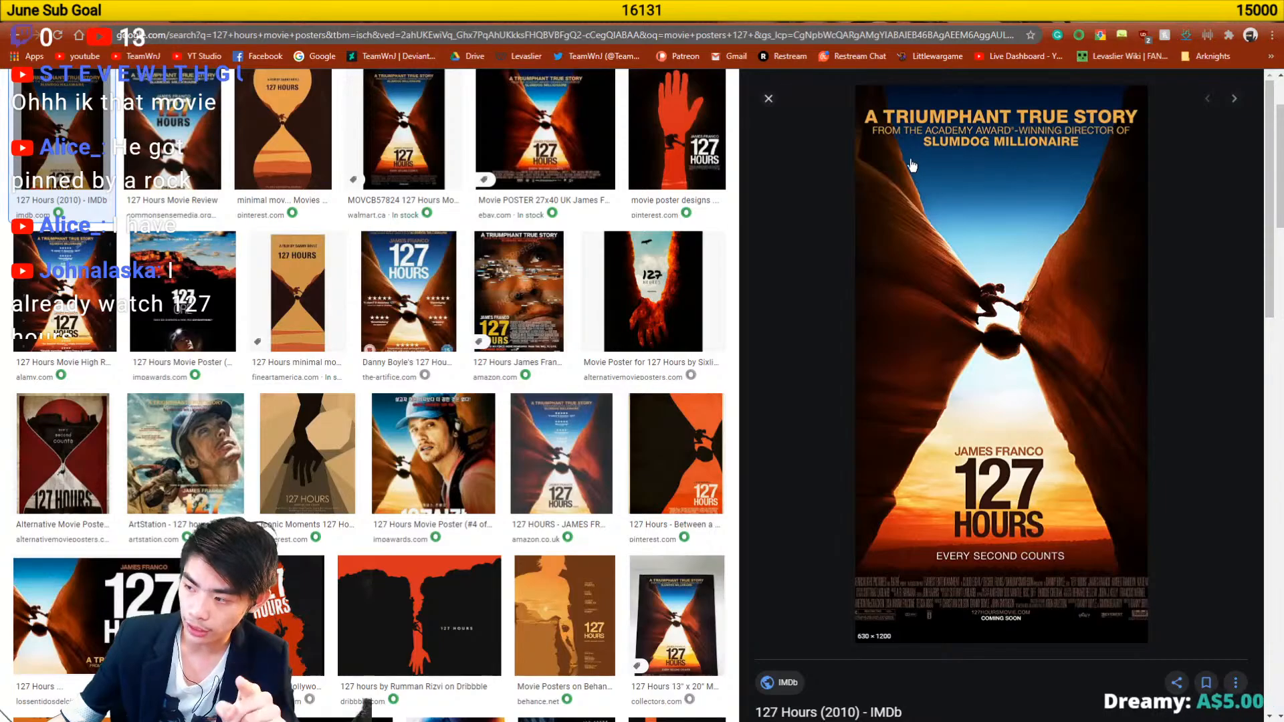
key(ctrl+t)
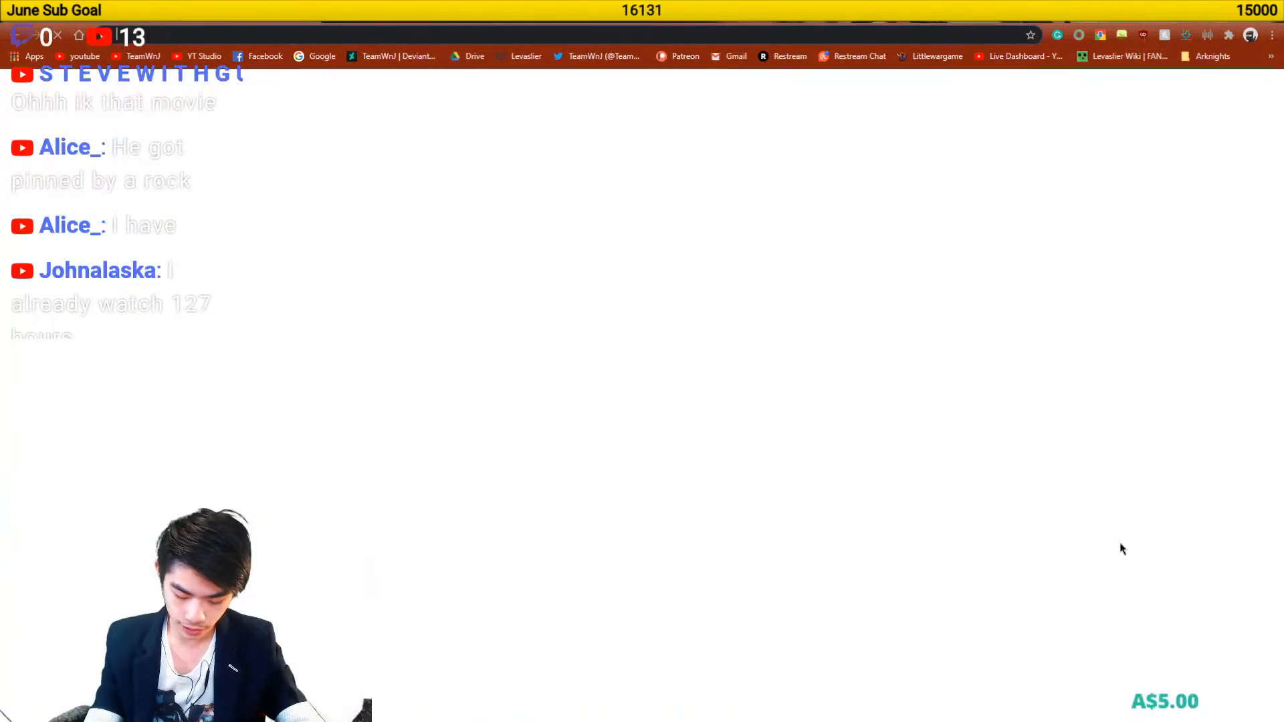
text(hourglass)
key(Return)
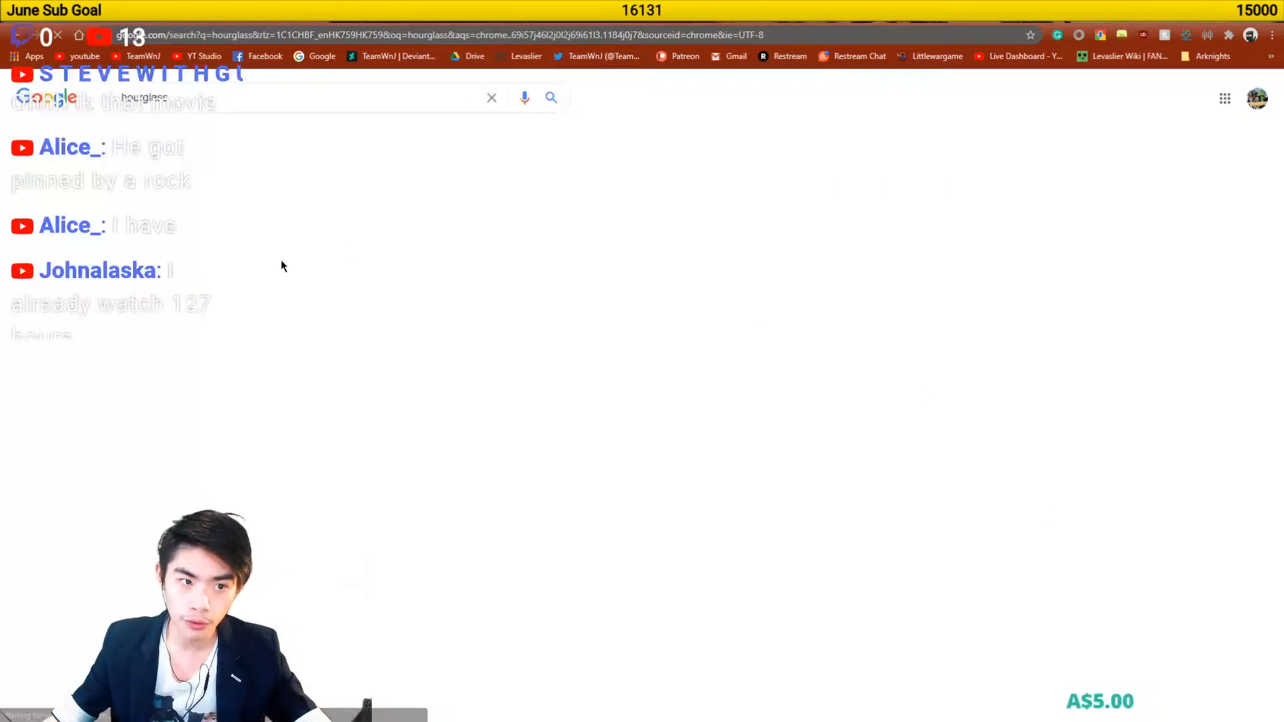
click(186, 150)
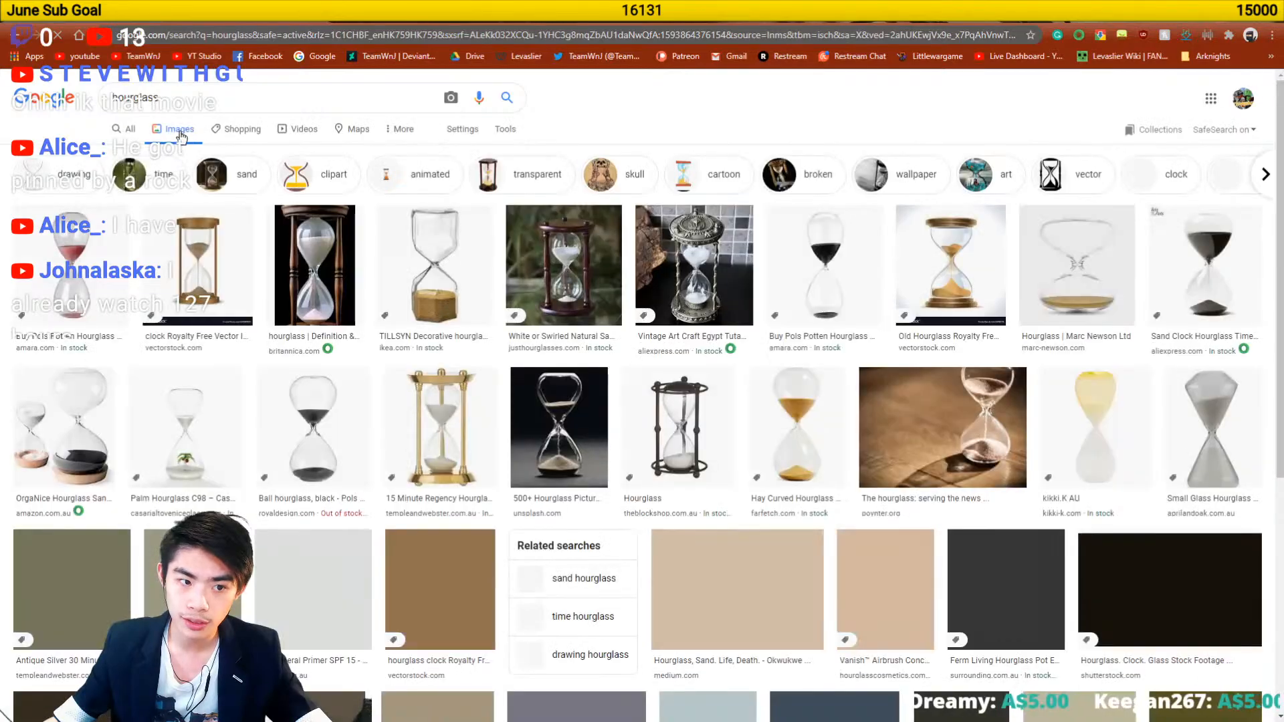
- Compare the 127 Hours poster's composition with the shapes in the hourglass image results
key(ctrl+w)
key(ctrl+Tab)
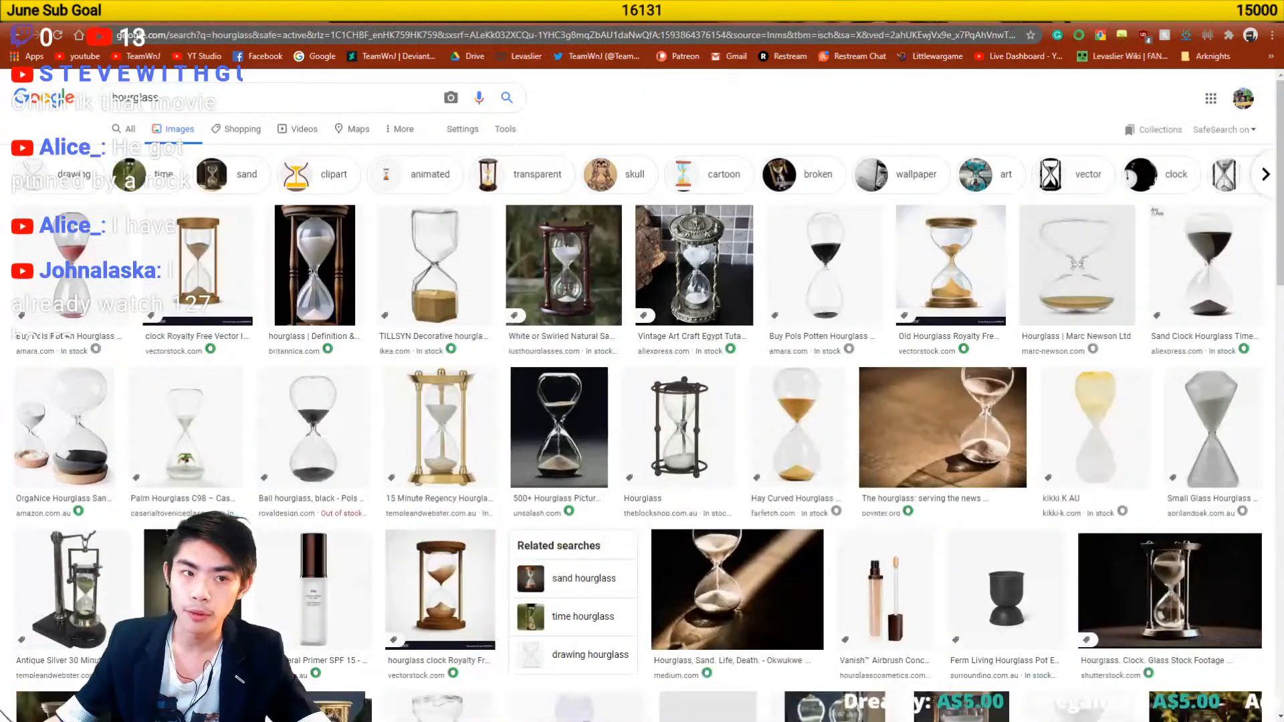
click(91, 16)
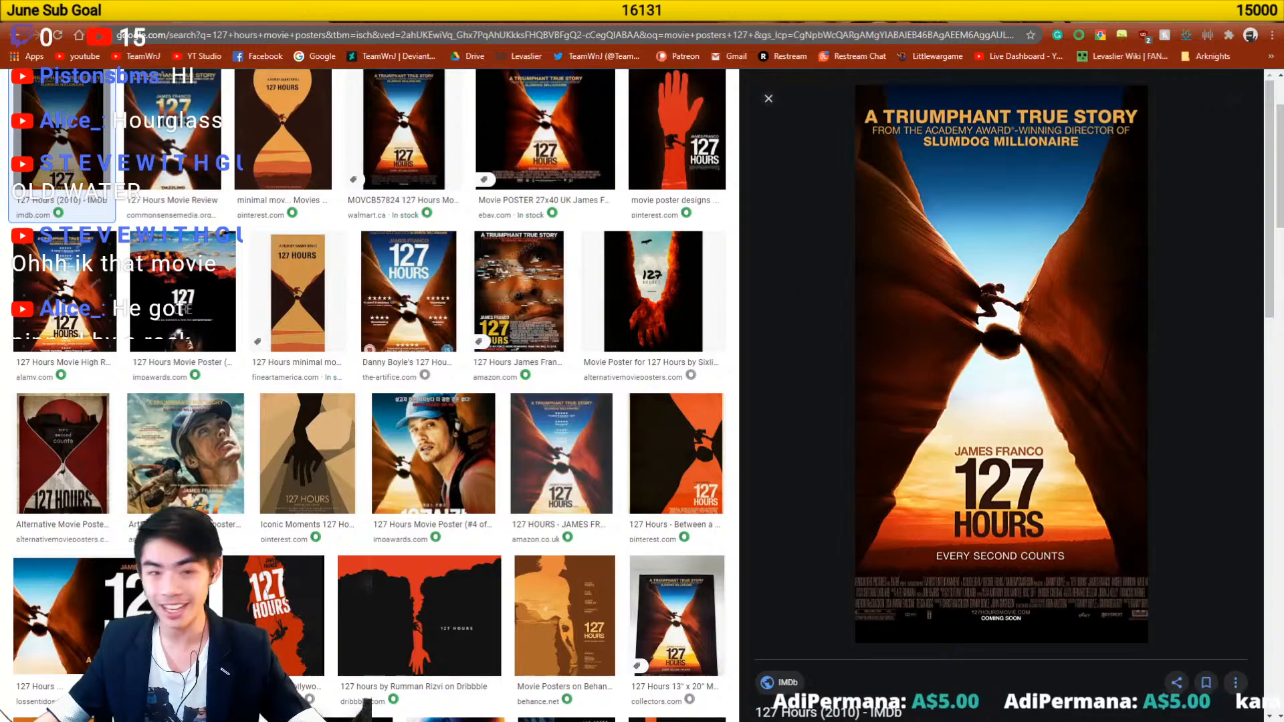
click(898, 14)
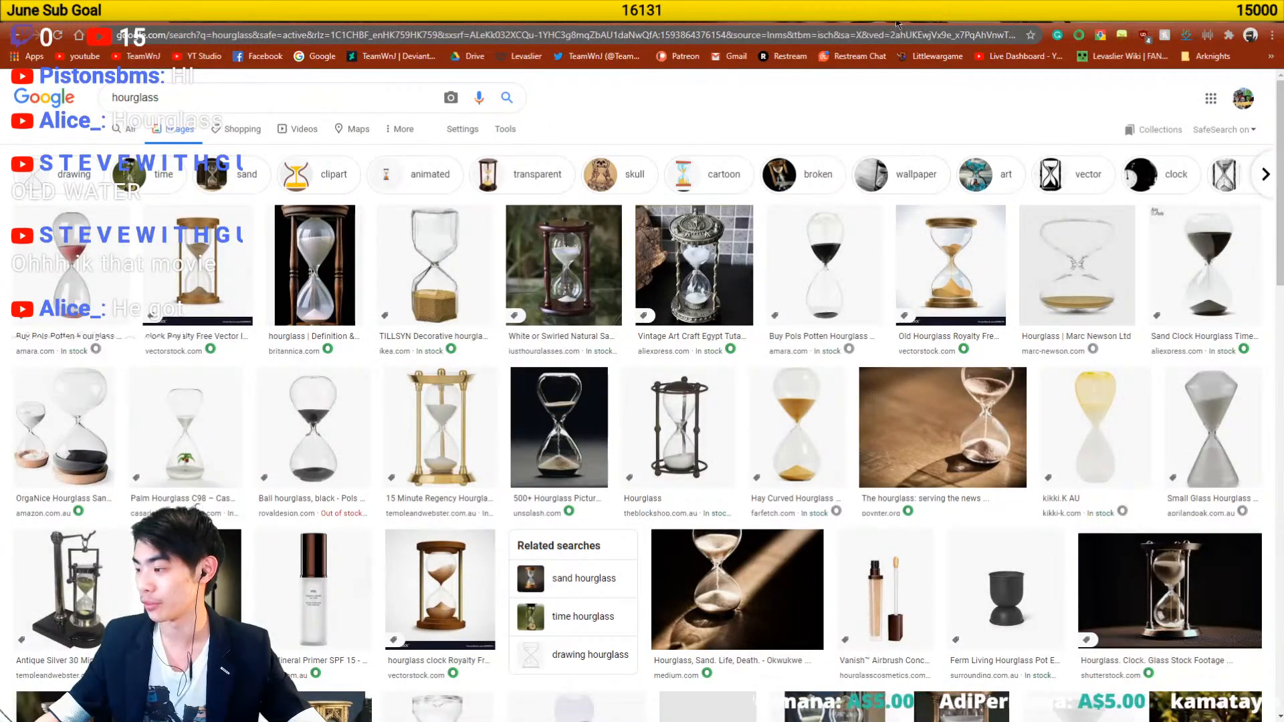
- Switch to Photoshop, add a new layer above the background, and ready the Brush tool with a bright orange foreground colour
key(alt+Tab)
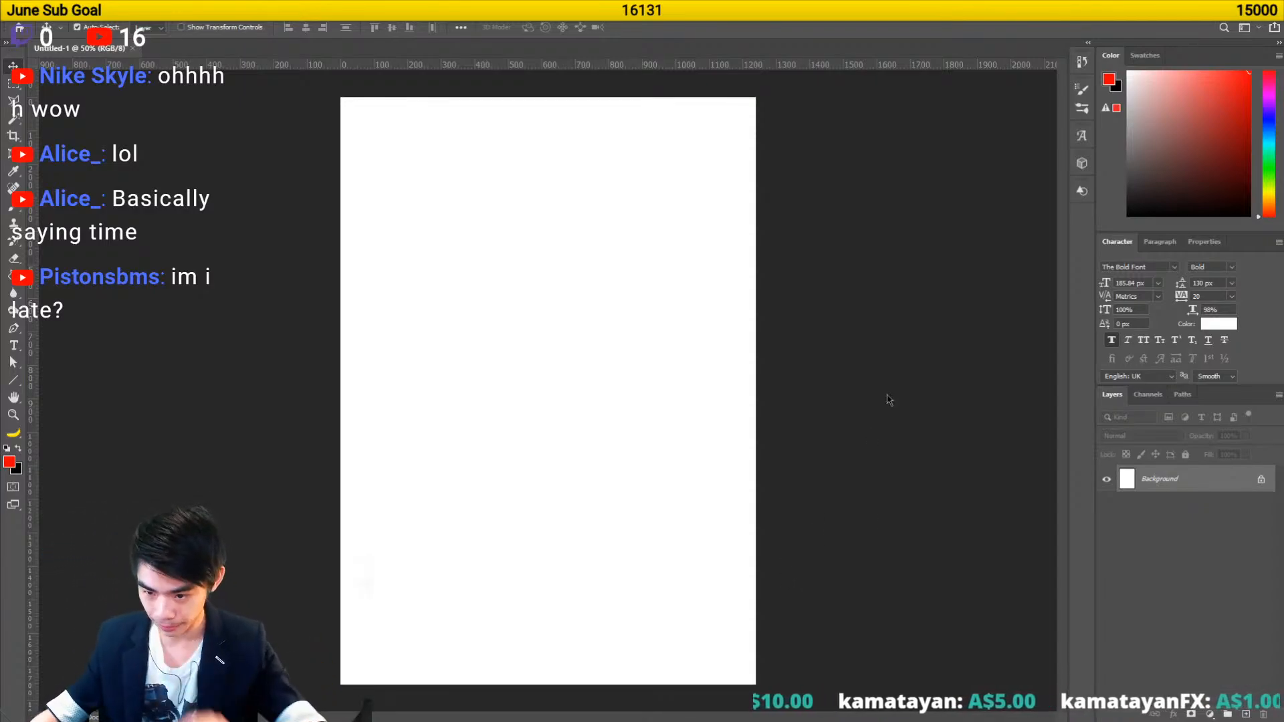
click(1243, 712)
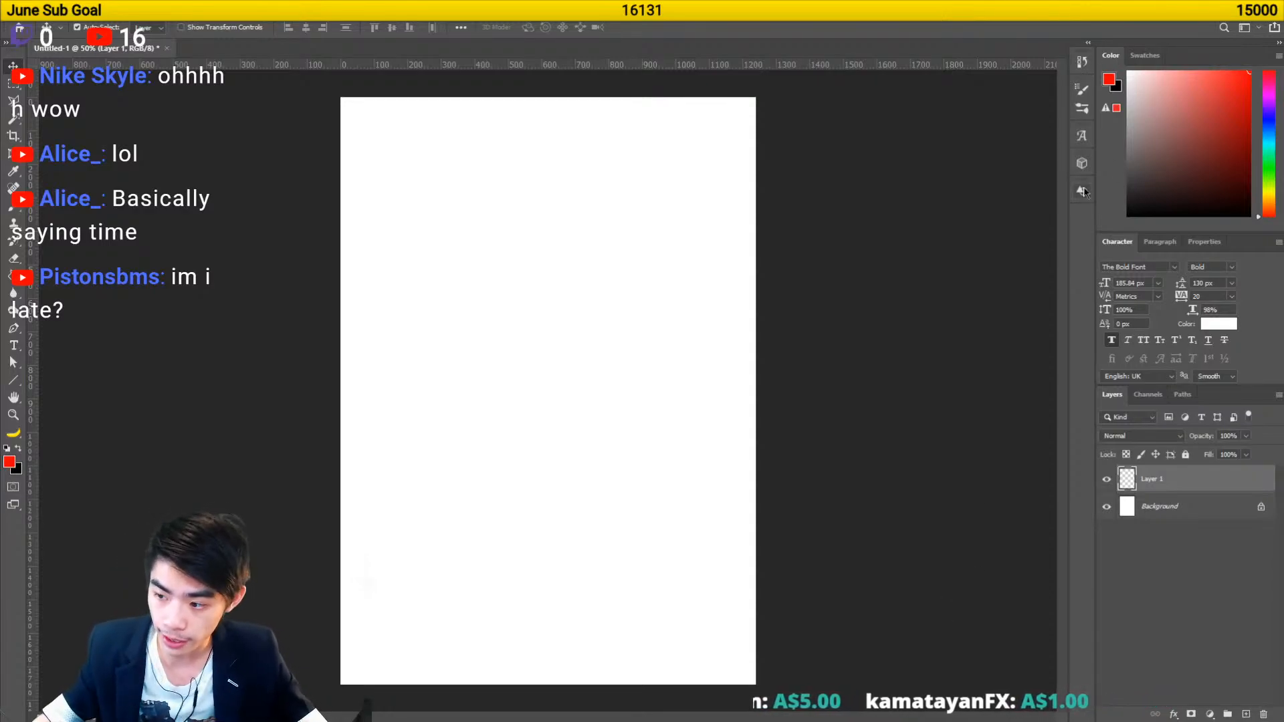
key(b)
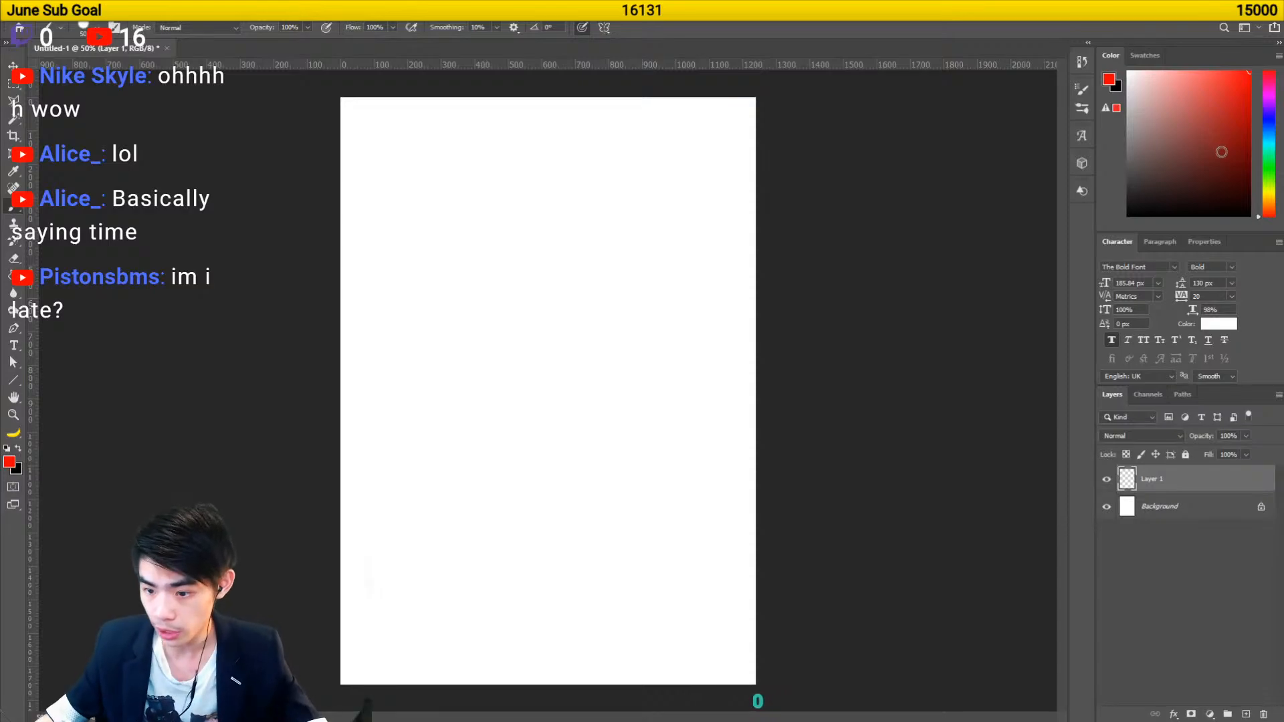
drag(1267, 210, 1266, 202)
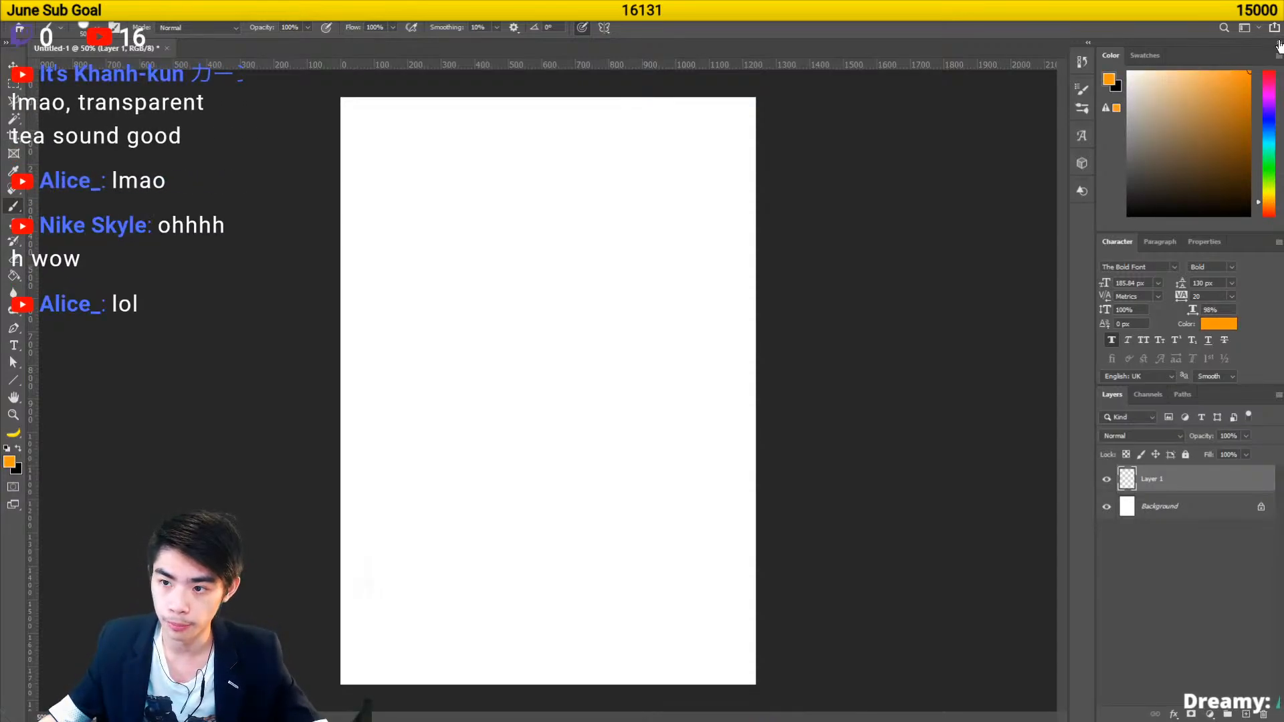
mouse_move(1193, 114)
mouse_down()
mouse_move(1214, 71)
mouse_move(1198, 40)
mouse_up()
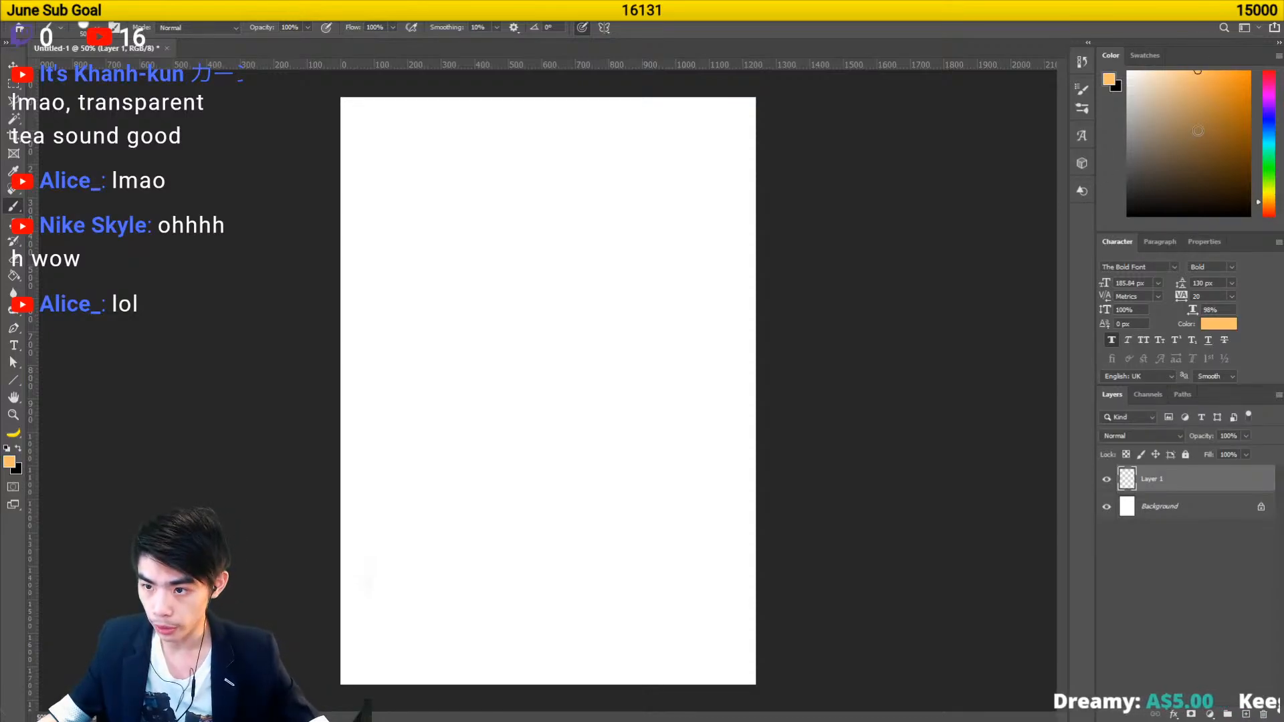
drag(1198, 130, 1246, 24)
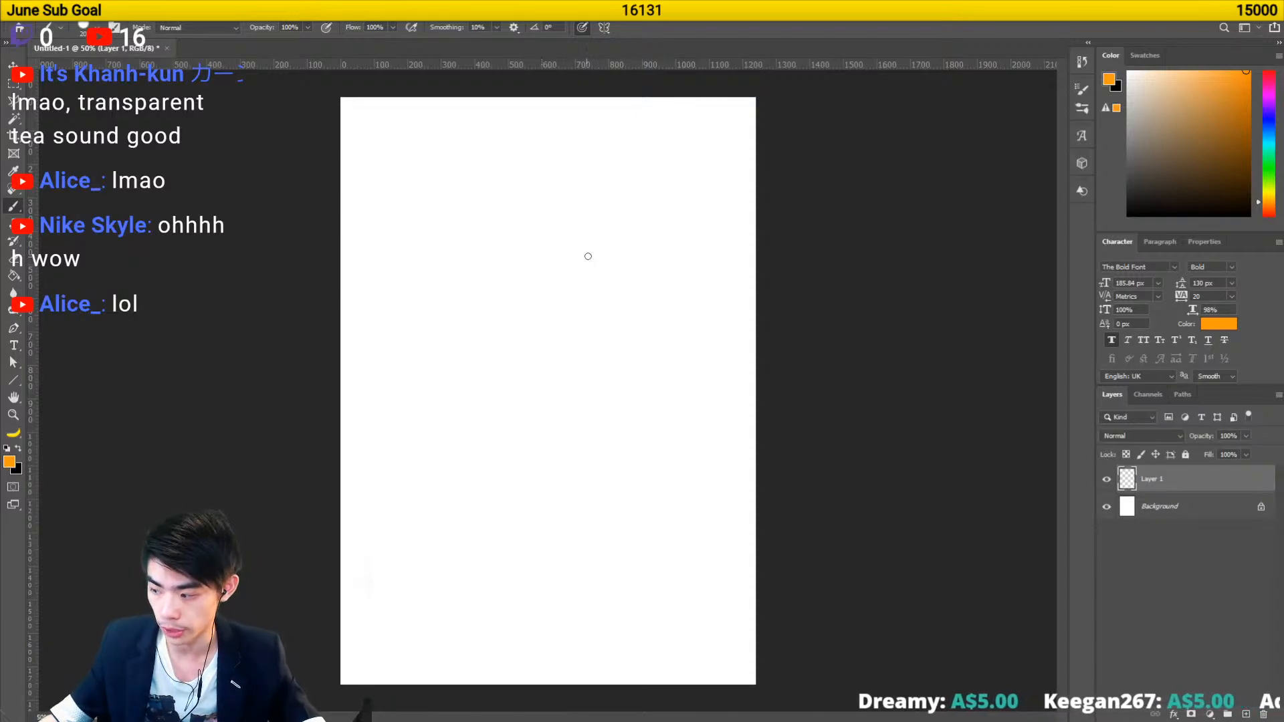
- Sketch an orange blocky figure at the canvas's right edge: a square head, a body line and an arm reaching toward the lower centre
drag(638, 212, 665, 405)
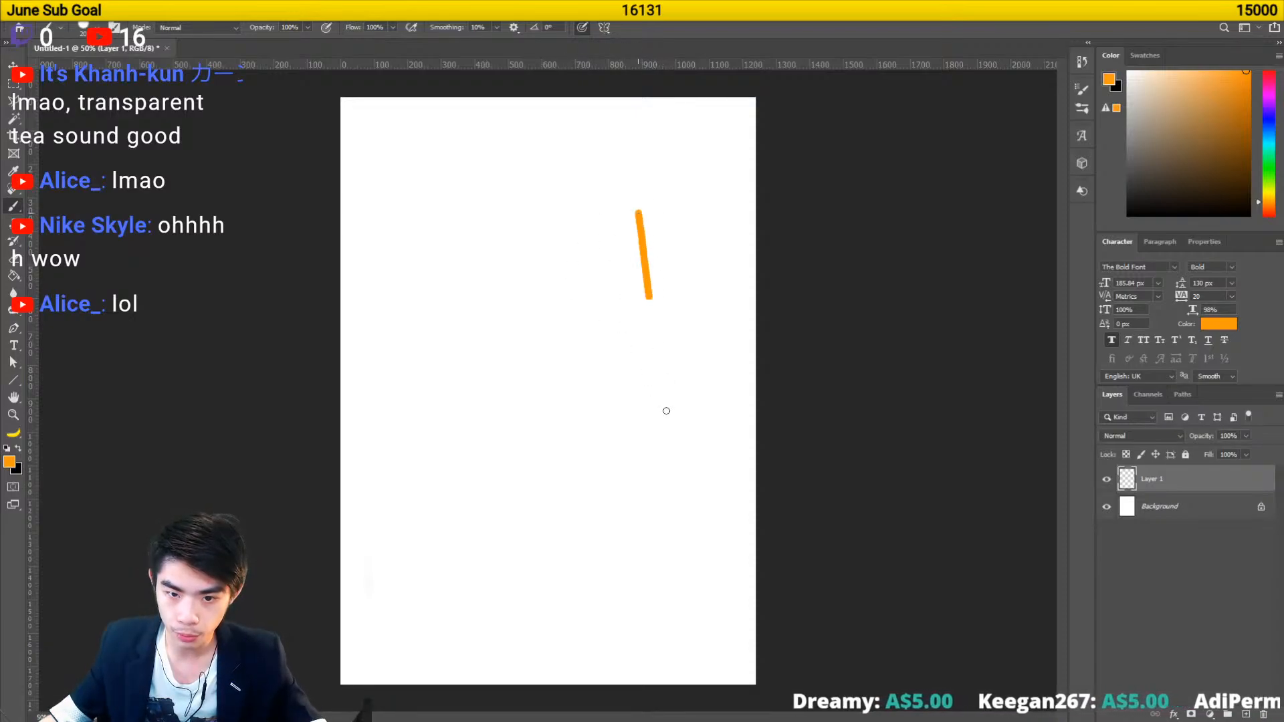
drag(633, 210, 776, 190)
drag(670, 401, 822, 378)
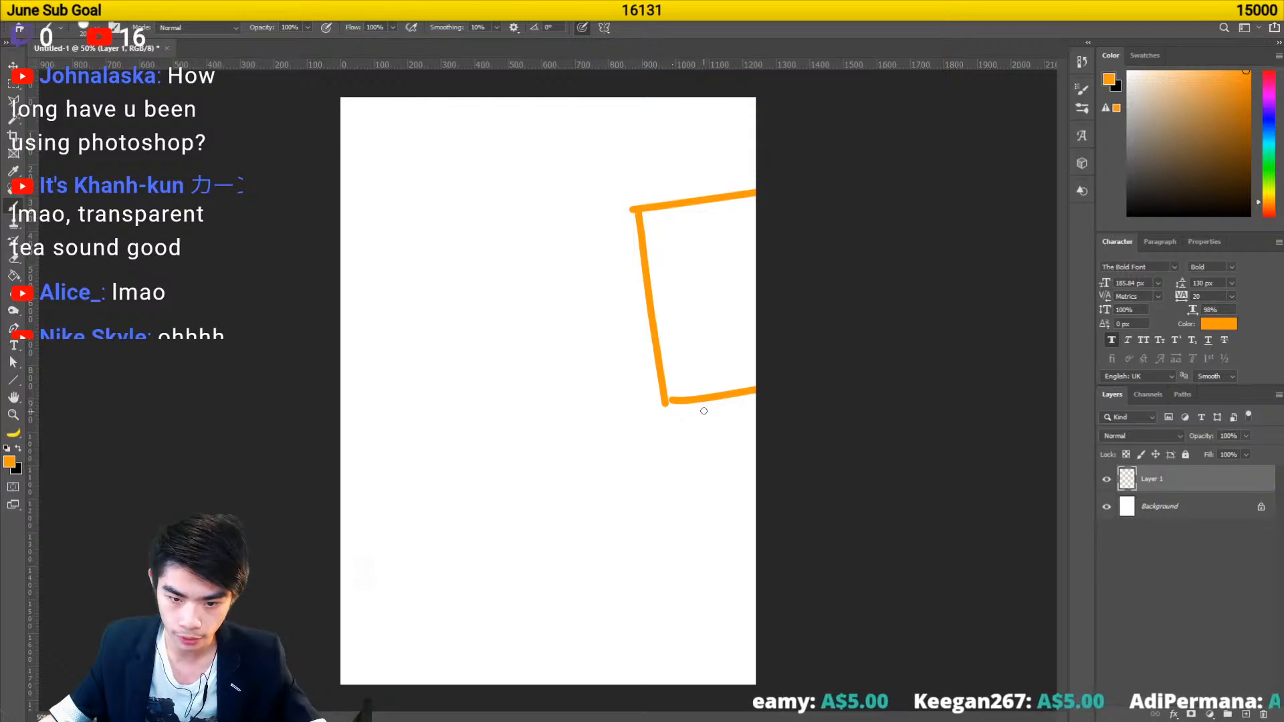
drag(706, 400, 696, 542)
drag(557, 449, 718, 535)
drag(575, 470, 524, 605)
drag(526, 548, 716, 684)
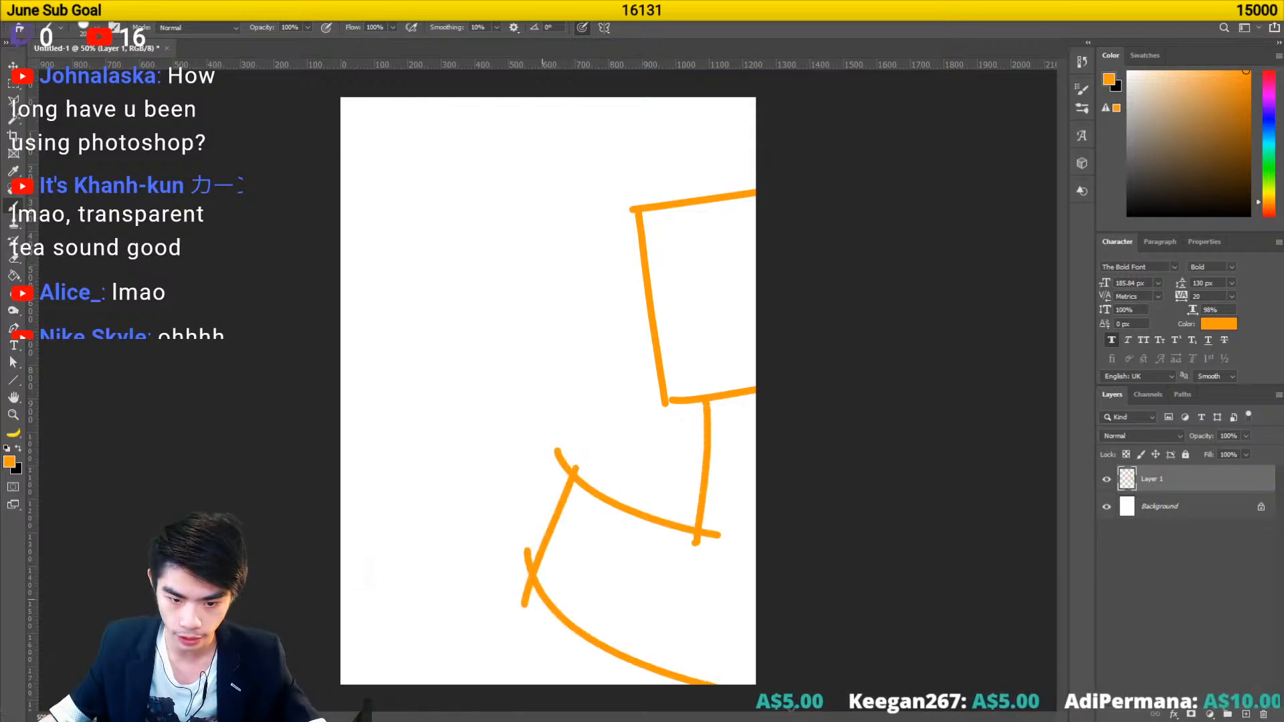
- Change the brush colour to light blue and sketch an opposing blocky head, body and arm along the canvas's left edge
click(1268, 138)
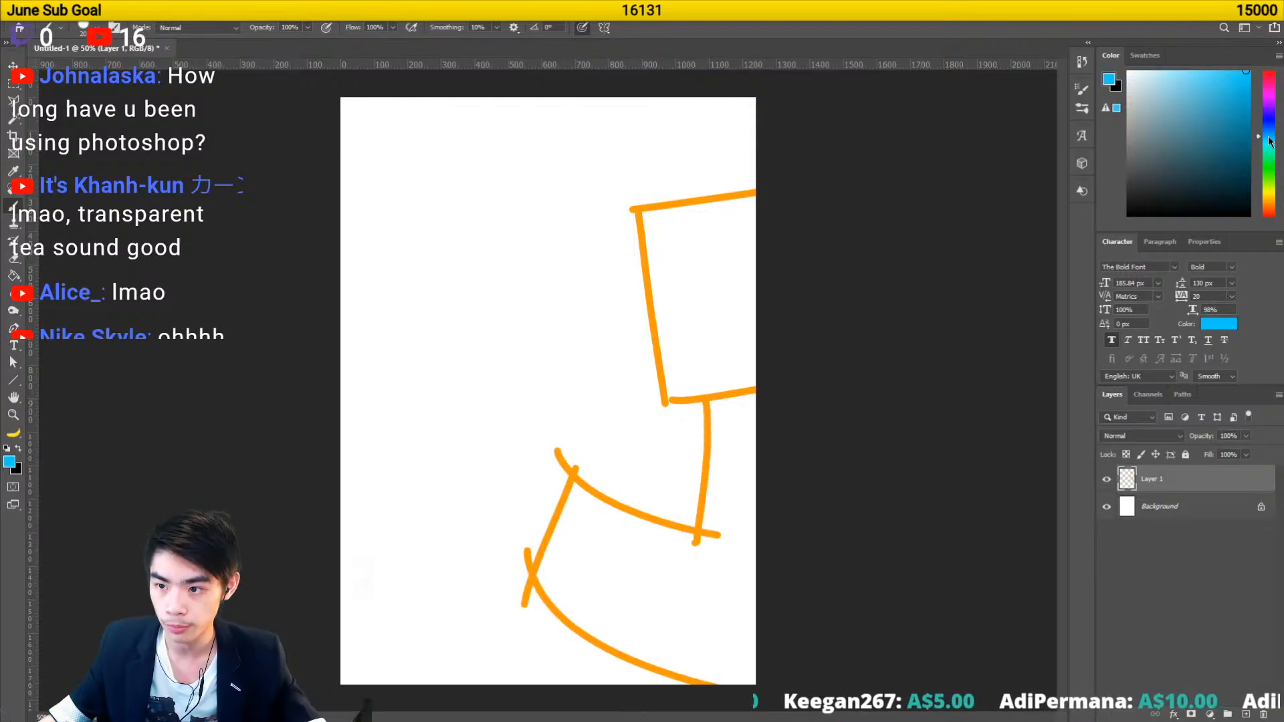
mouse_move(337, 195)
mouse_down()
mouse_move(547, 220)
mouse_move(507, 386)
mouse_move(339, 397)
mouse_up()
drag(458, 409, 406, 687)
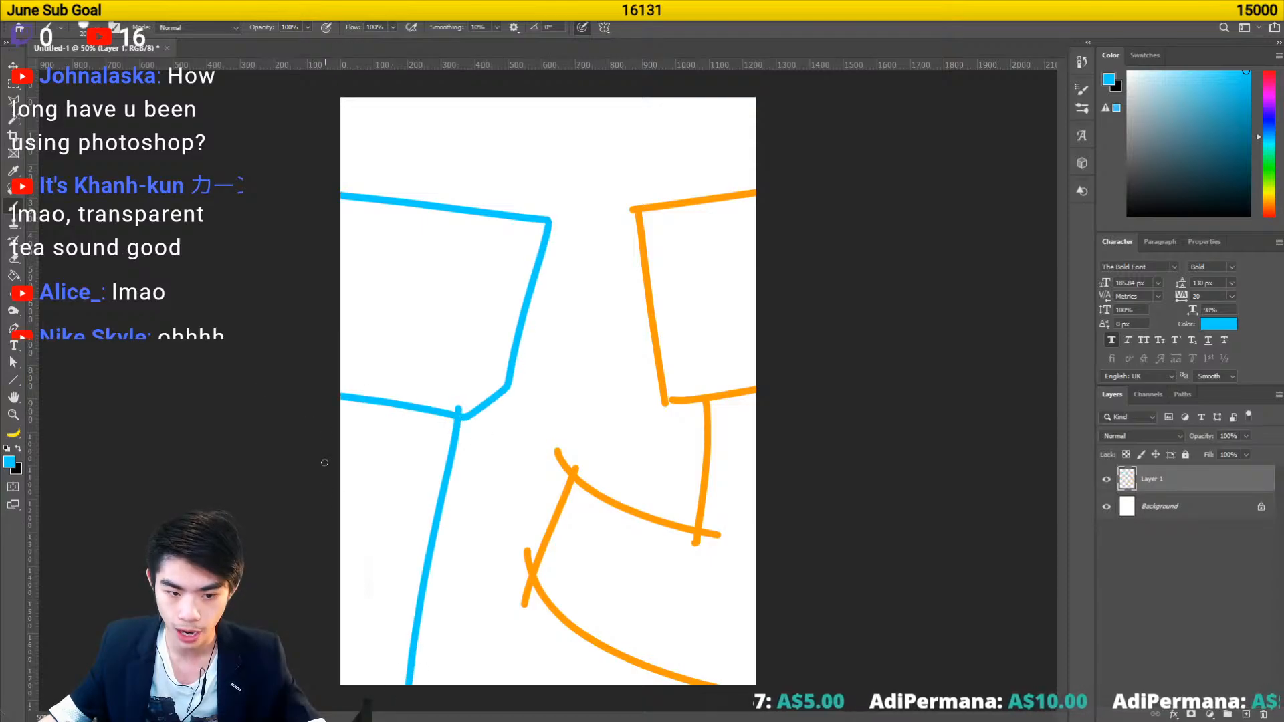
mouse_move(351, 411)
mouse_down()
mouse_move(539, 549)
mouse_move(339, 529)
mouse_up()
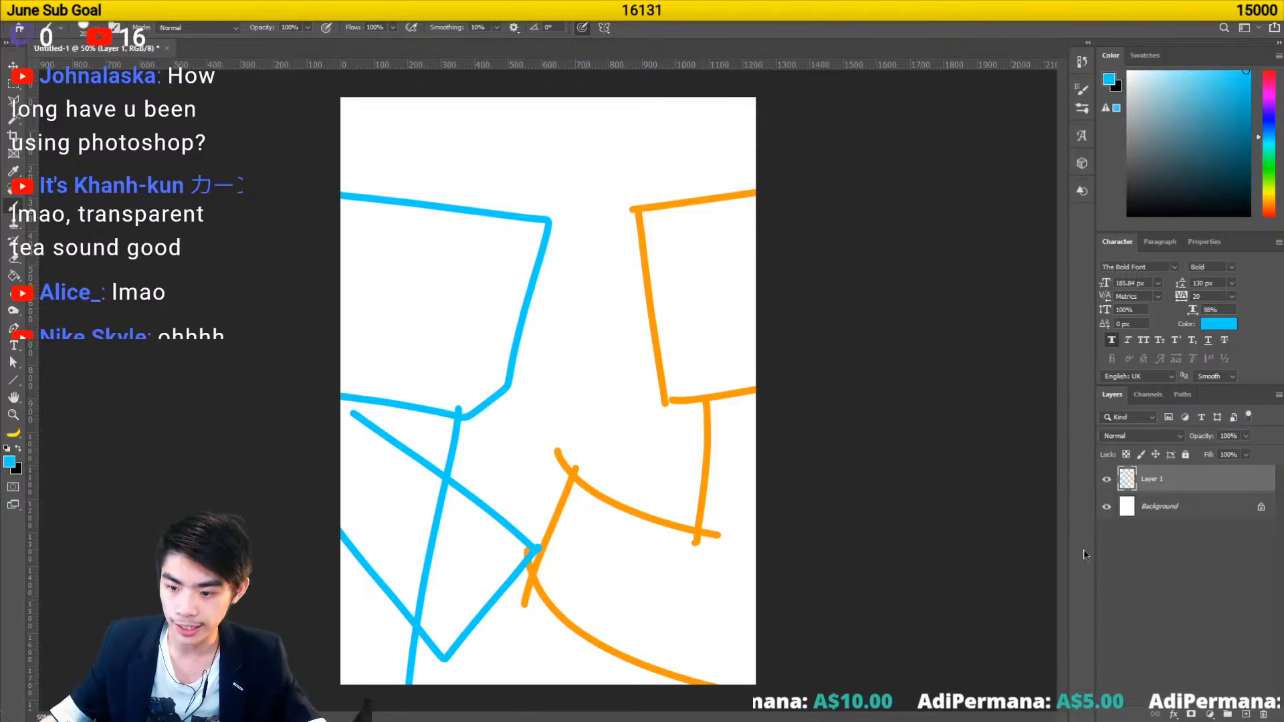
- Change the brush colour to green and sketch a large circle with two curved vertical lines down the middle of the canvas
click(1269, 171)
drag(374, 97, 755, 515)
drag(529, 92, 546, 479)
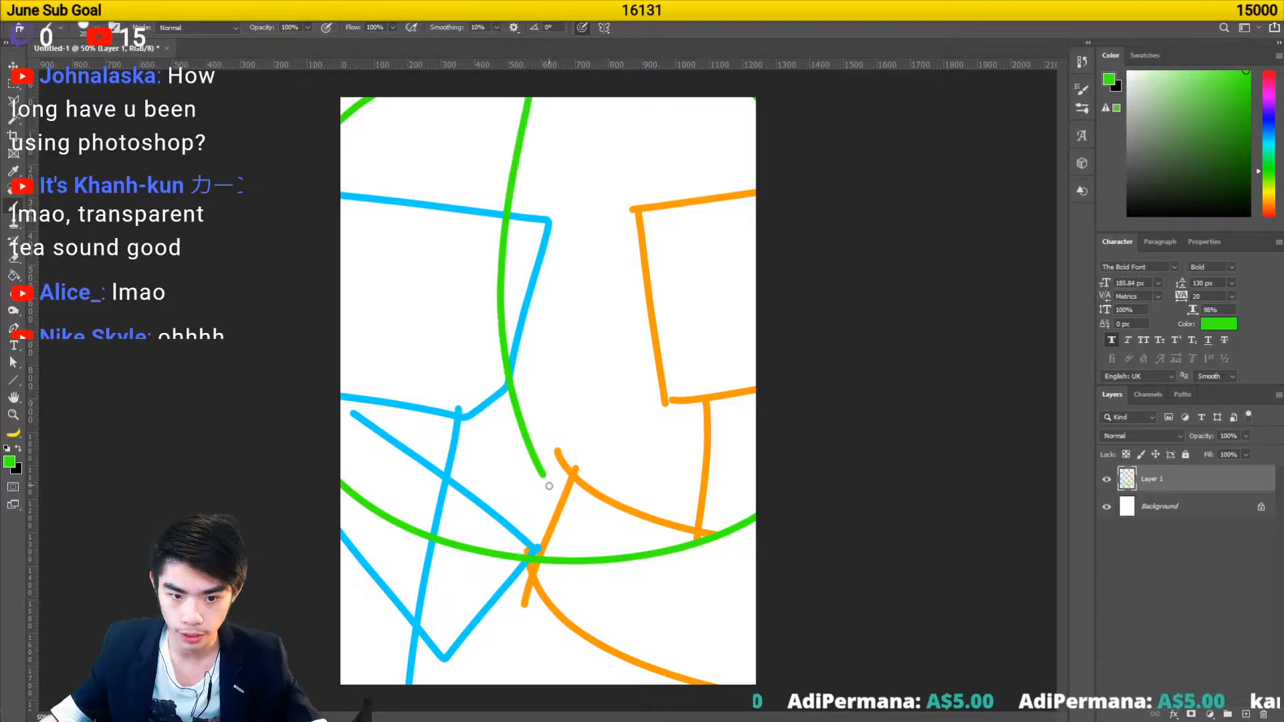
drag(583, 89, 583, 571)
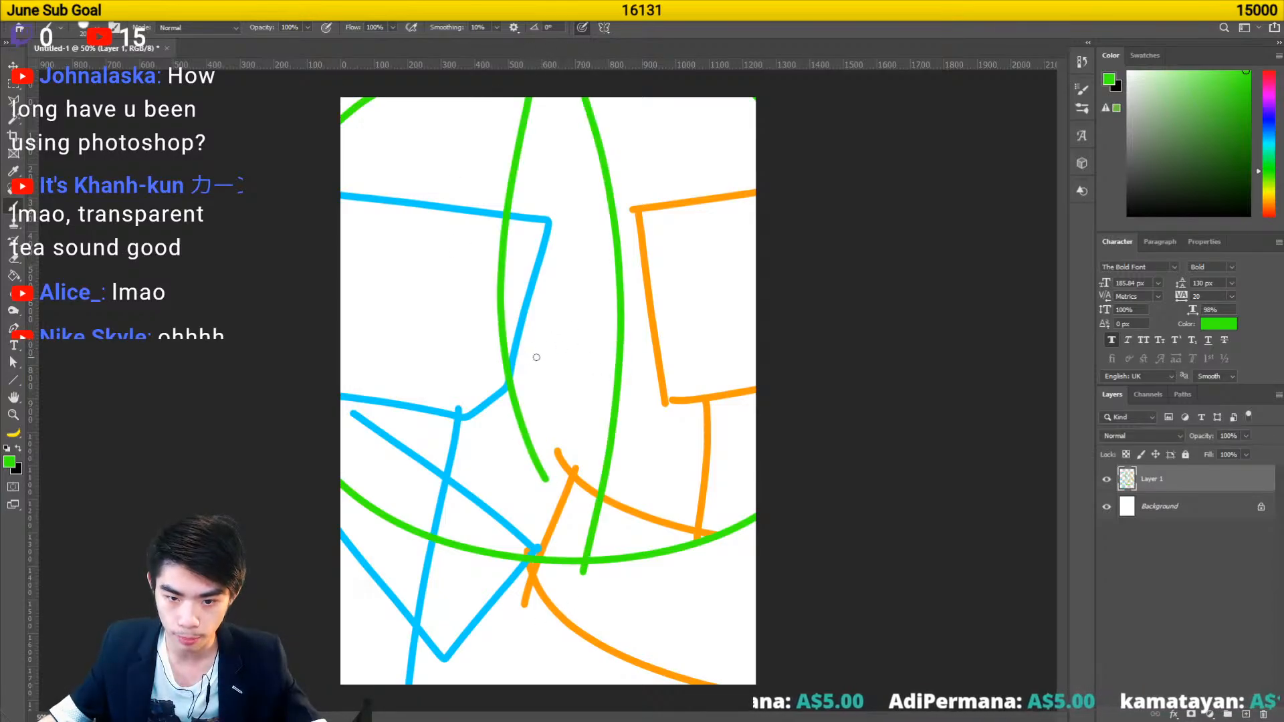
- Reset the brush colour to black and sketch two text placeholder lines near the canvas top and two between the figures
key(d)
mouse_move(524, 345)
mouse_down()
mouse_move(558, 334)
mouse_move(622, 348)
mouse_up()
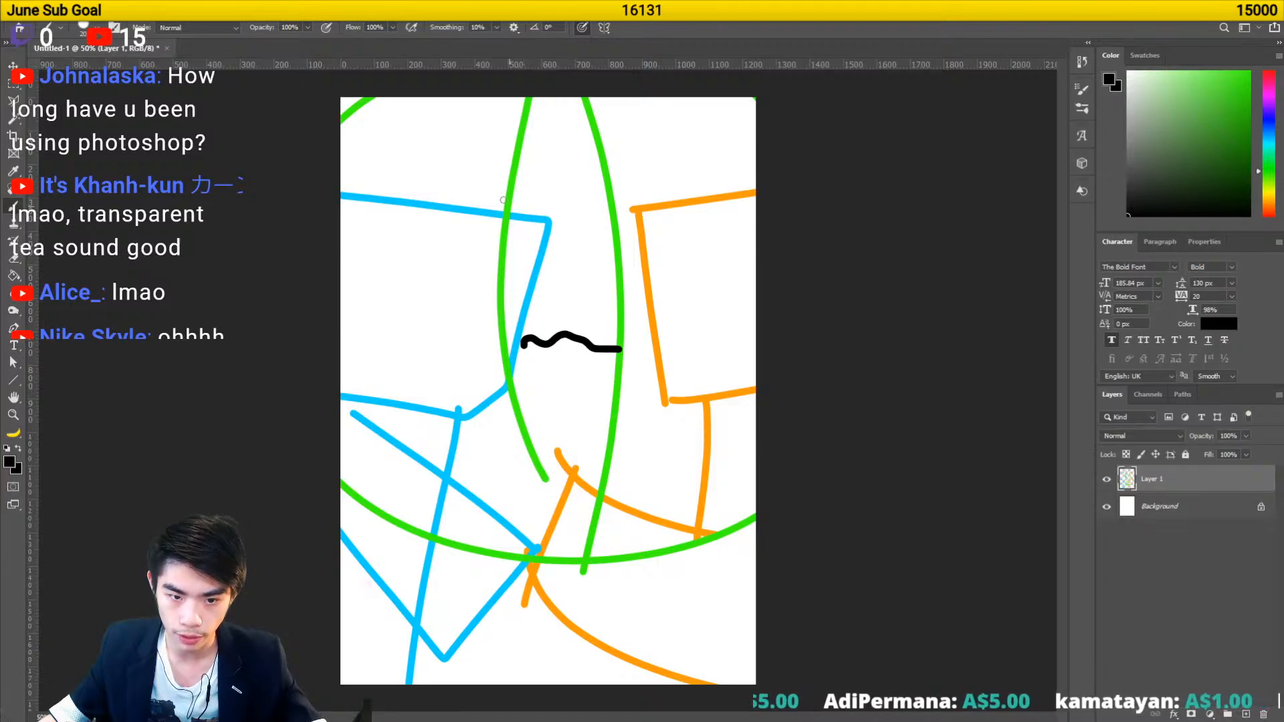
drag(471, 151, 660, 137)
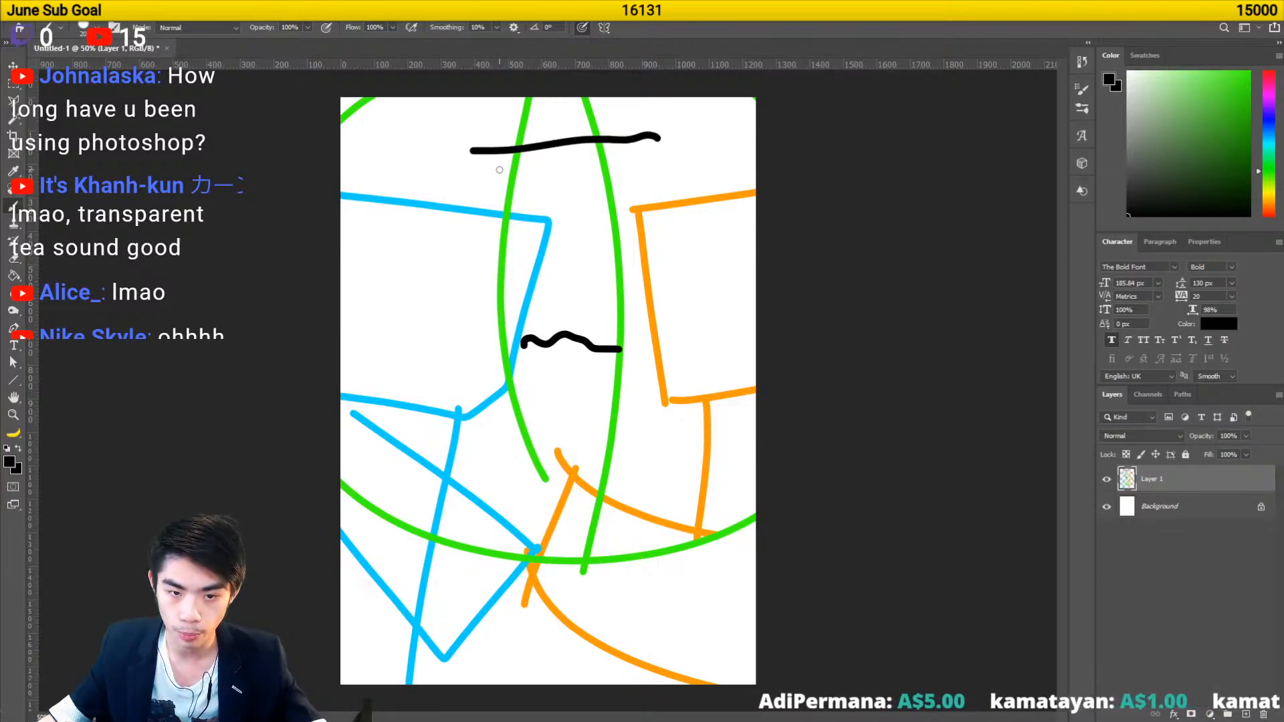
drag(490, 173, 637, 160)
drag(532, 357, 618, 371)
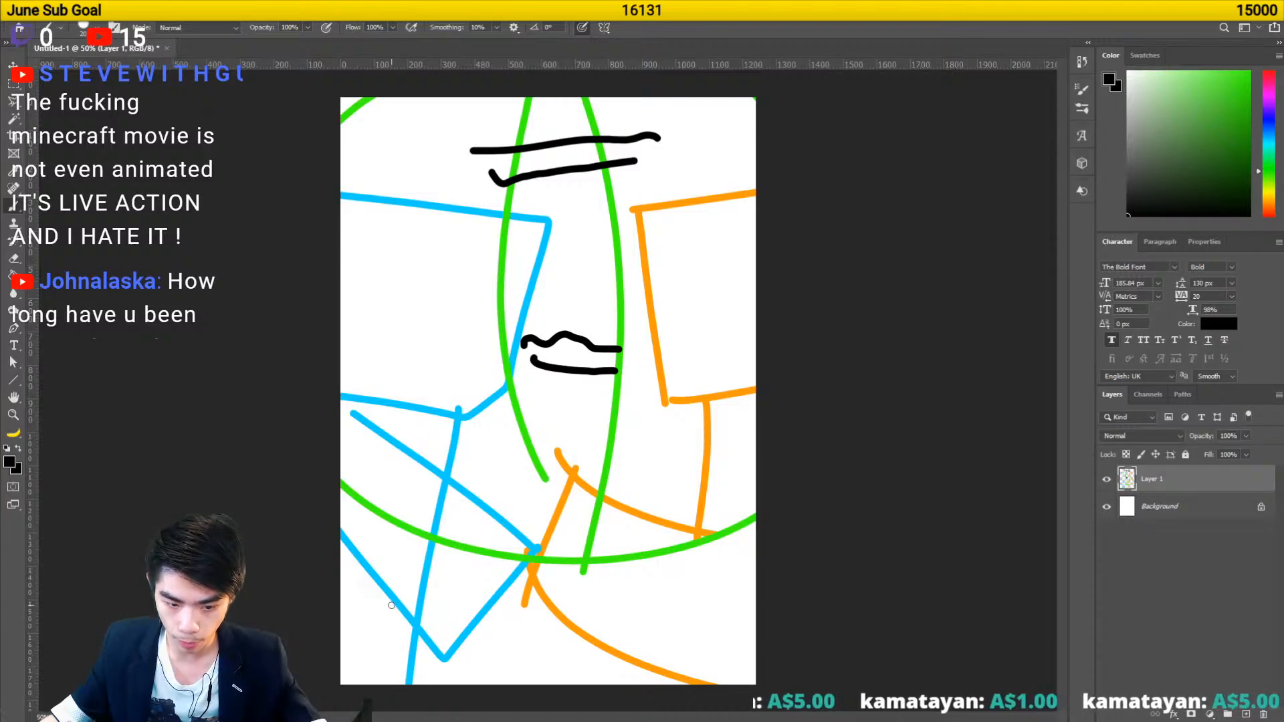
- Sketch a wide black title box across the lower part of the canvas with a row of short credit marks below it
mouse_move(390, 627)
mouse_down()
mouse_move(630, 592)
mouse_move(700, 595)
mouse_move(512, 634)
mouse_move(391, 636)
mouse_up()
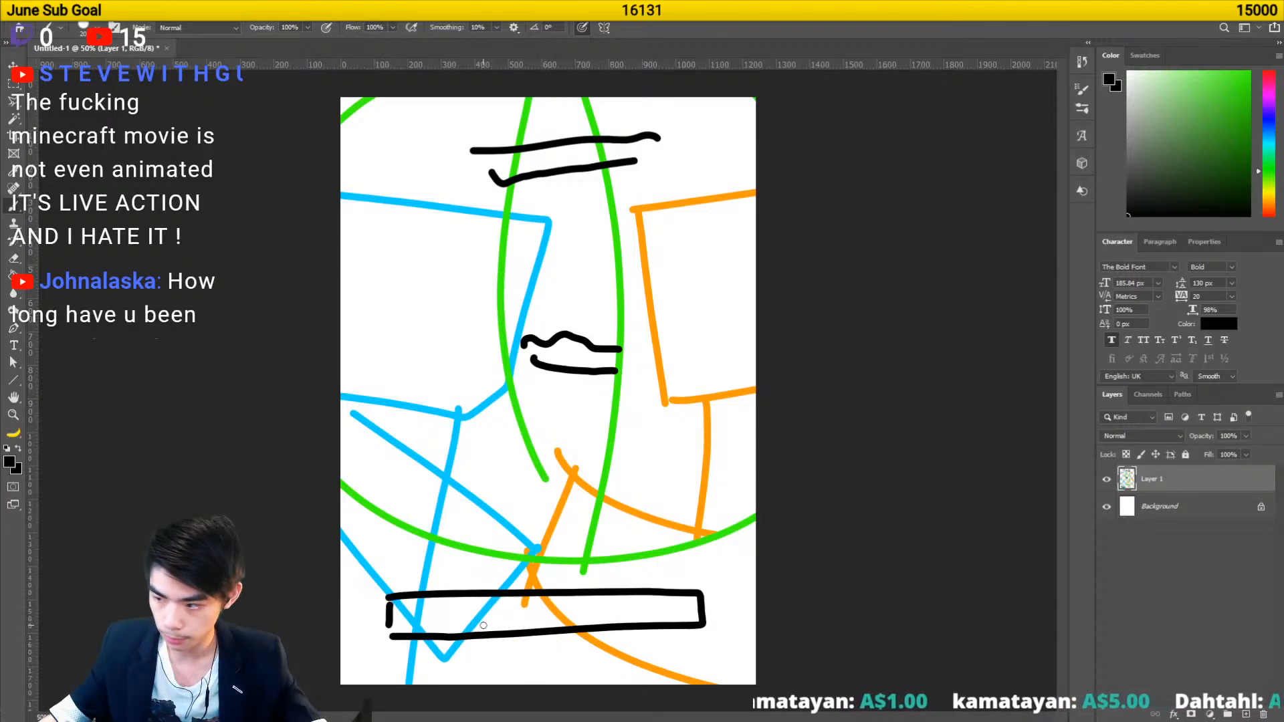
drag(372, 662, 459, 663)
drag(481, 662, 583, 663)
drag(632, 662, 655, 662)
click(717, 662)
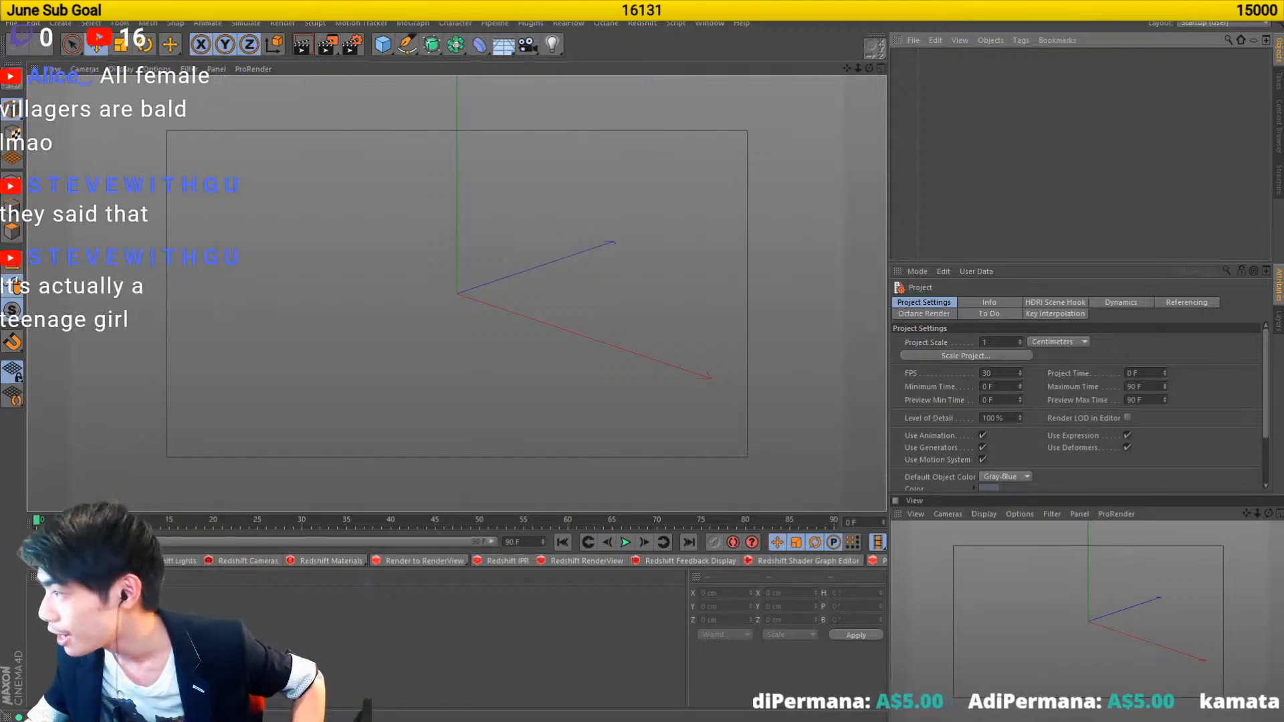
- Open a new browser page and search Google for "survial video"
key(ctrl+n)
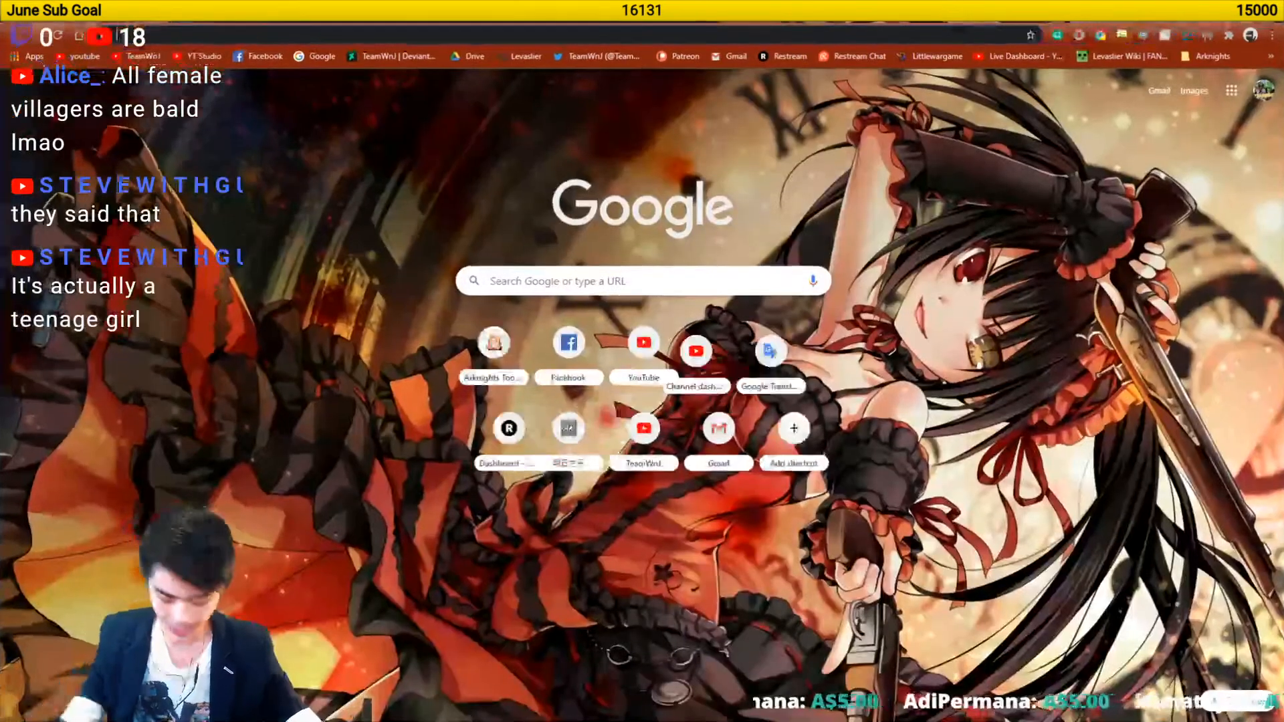
text(survial video)
key(Return)
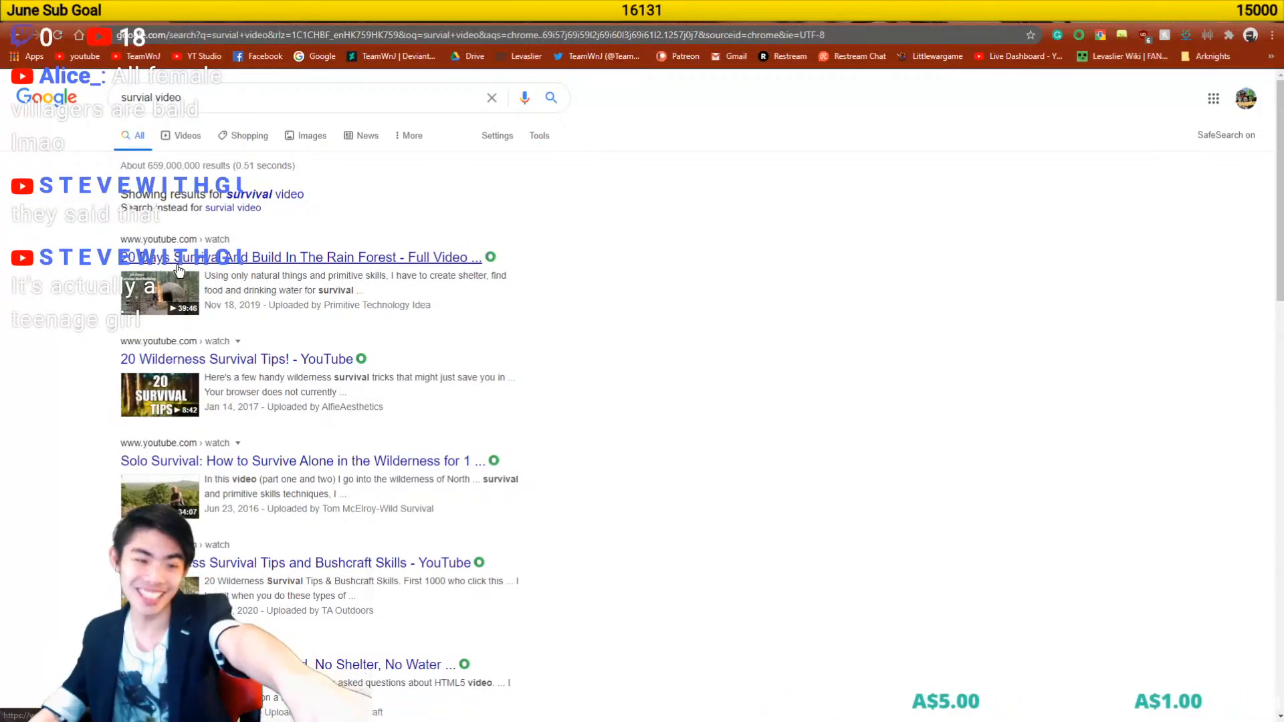
click(423, 262)
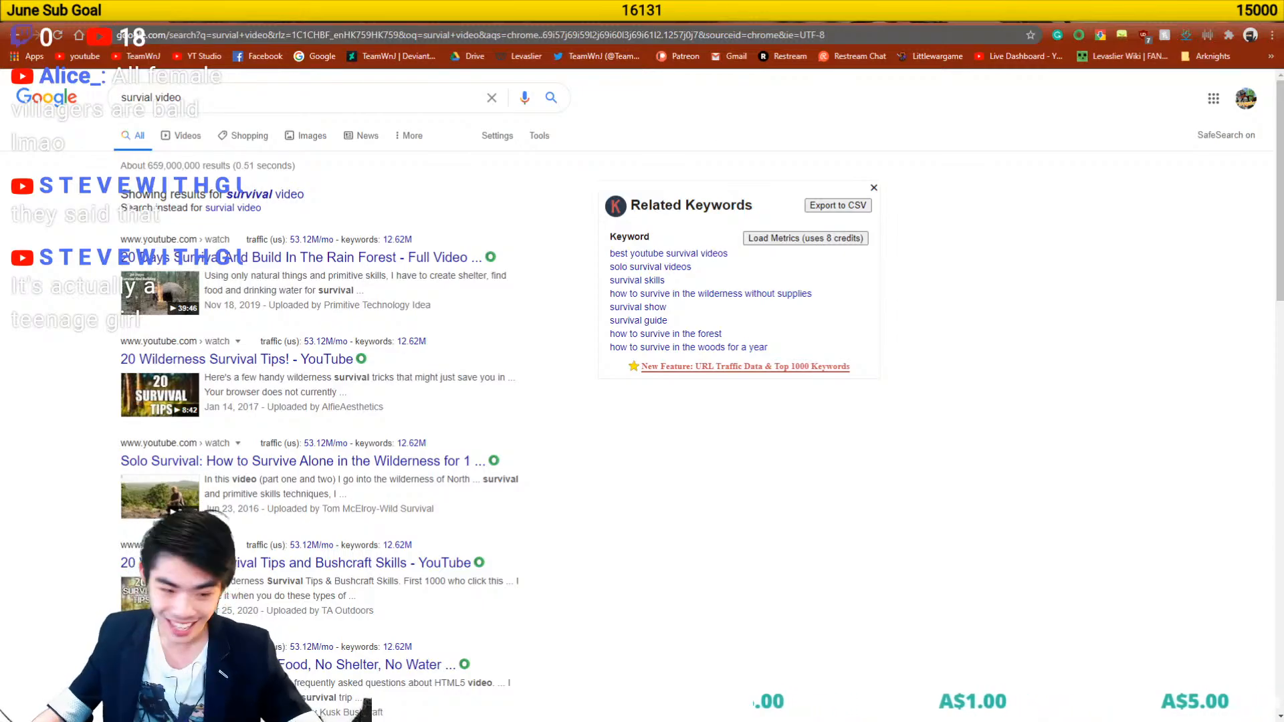
click(1270, 8)
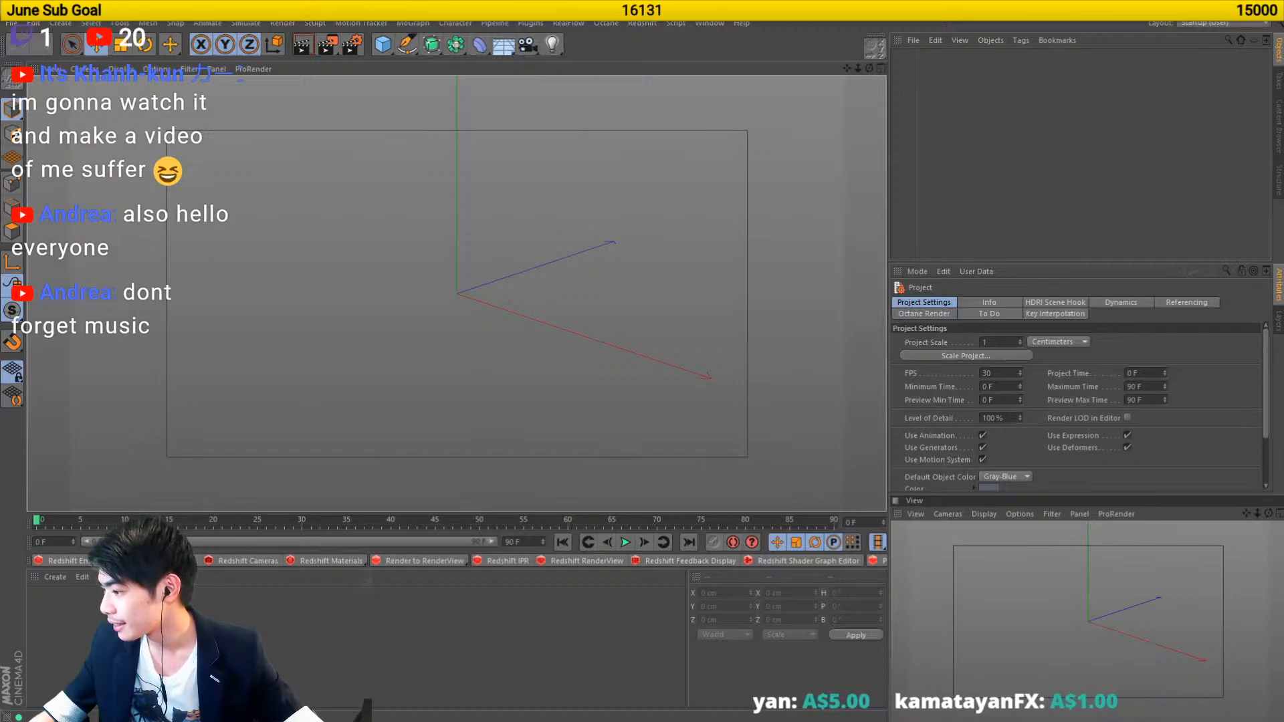
- Switch back to the poster layout sketch in Photoshop
key(alt+Tab)
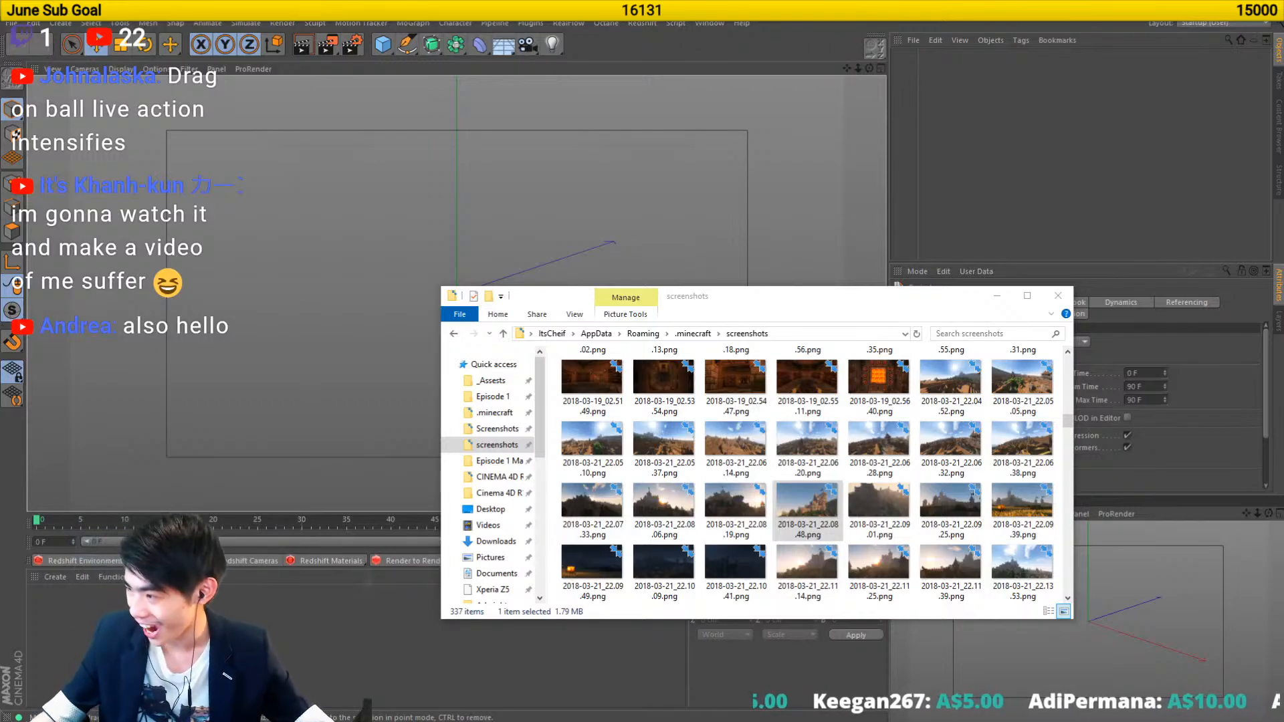
mouse_move(674, 720)
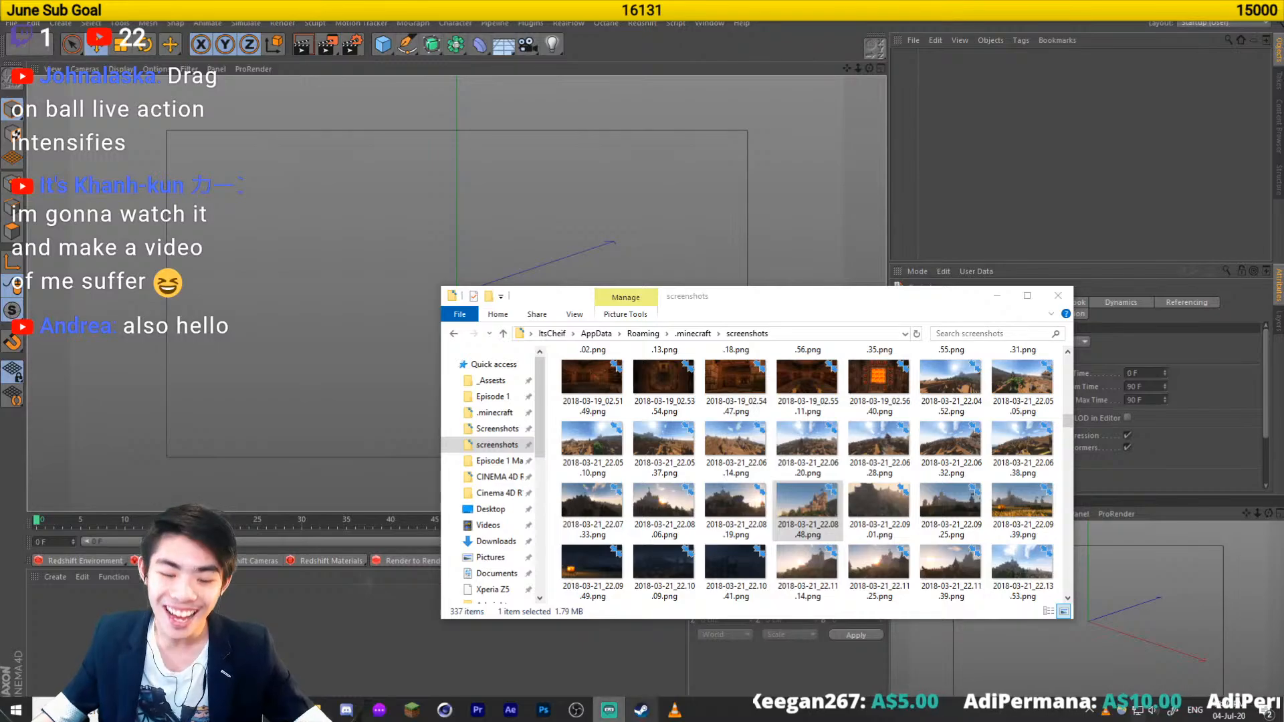
click(544, 712)
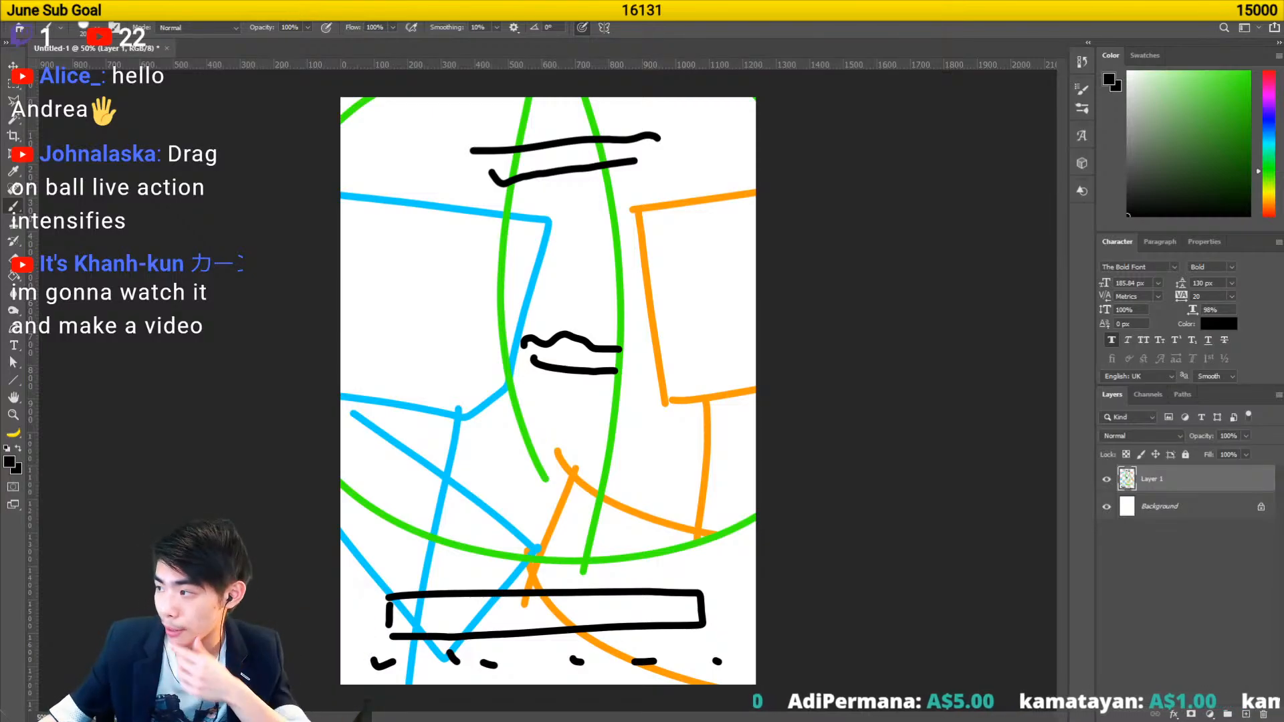
- Switch to the browser and open the video list of the TeamWnJ YouTube channel
key(alt+Tab)
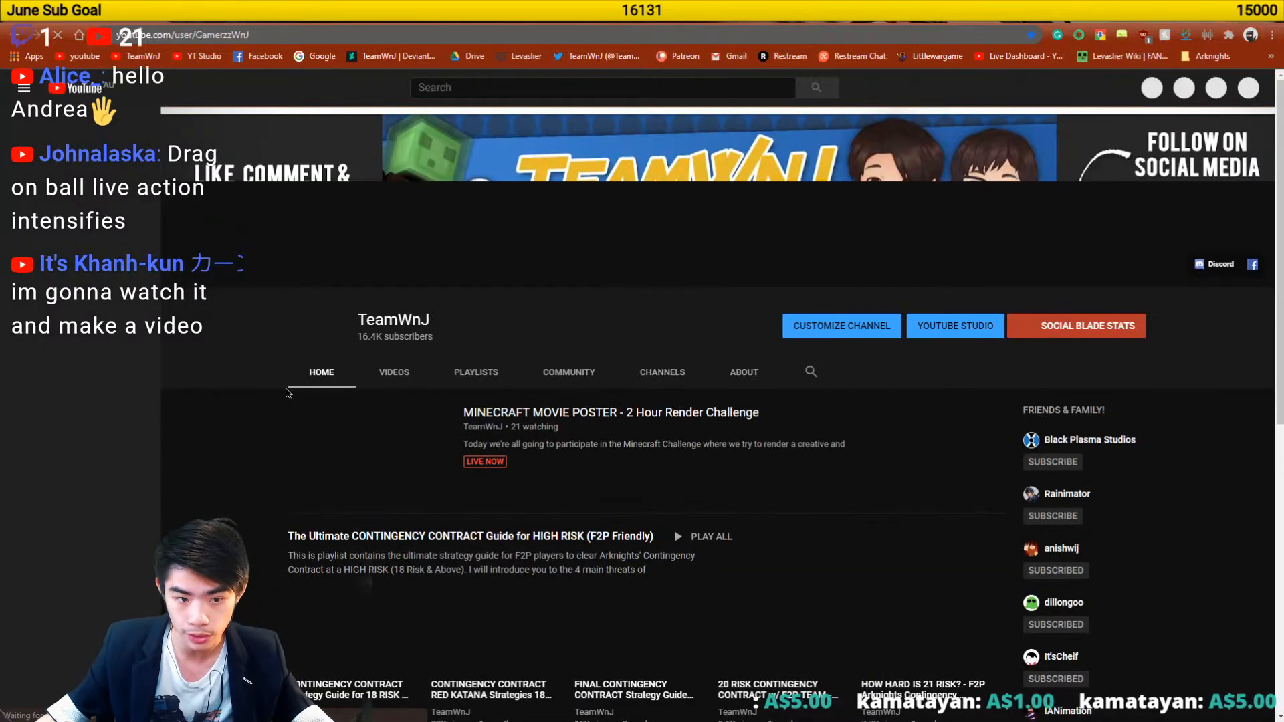
click(393, 376)
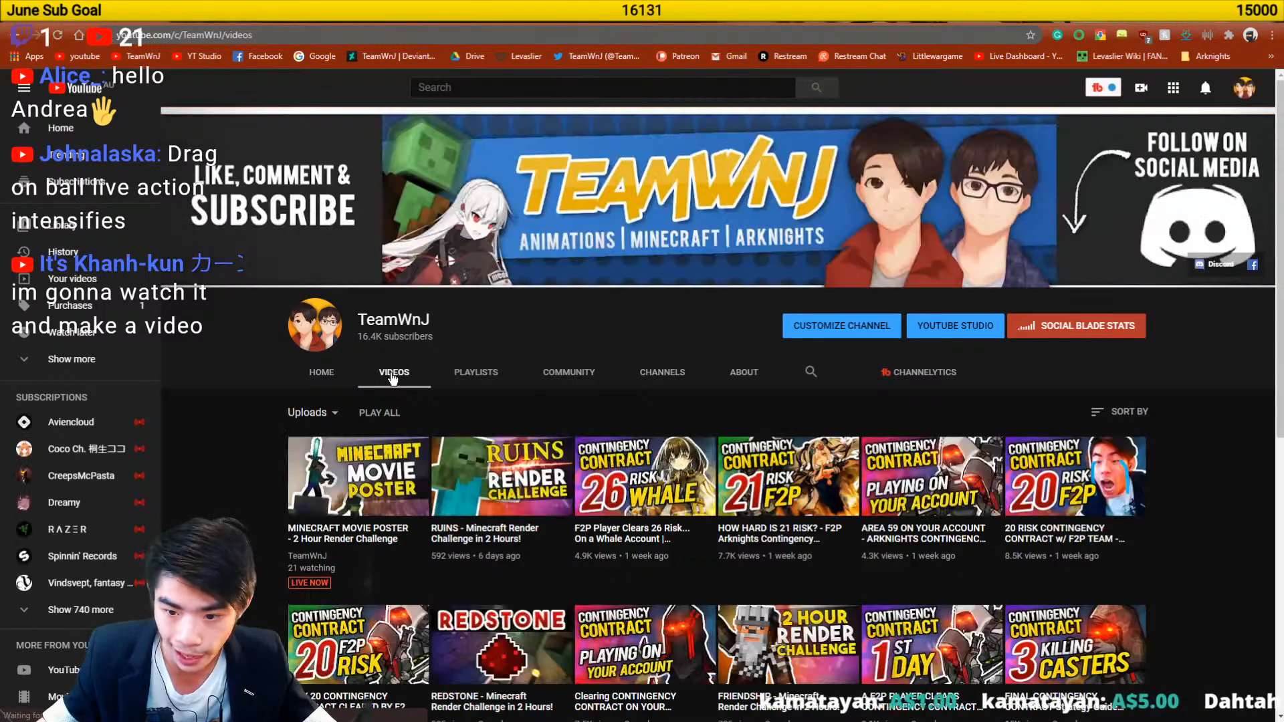
- Look through the TeamWnJ channel's uploaded videos, from the newest back to those published a year ago
scroll(393, 378, down, 7)
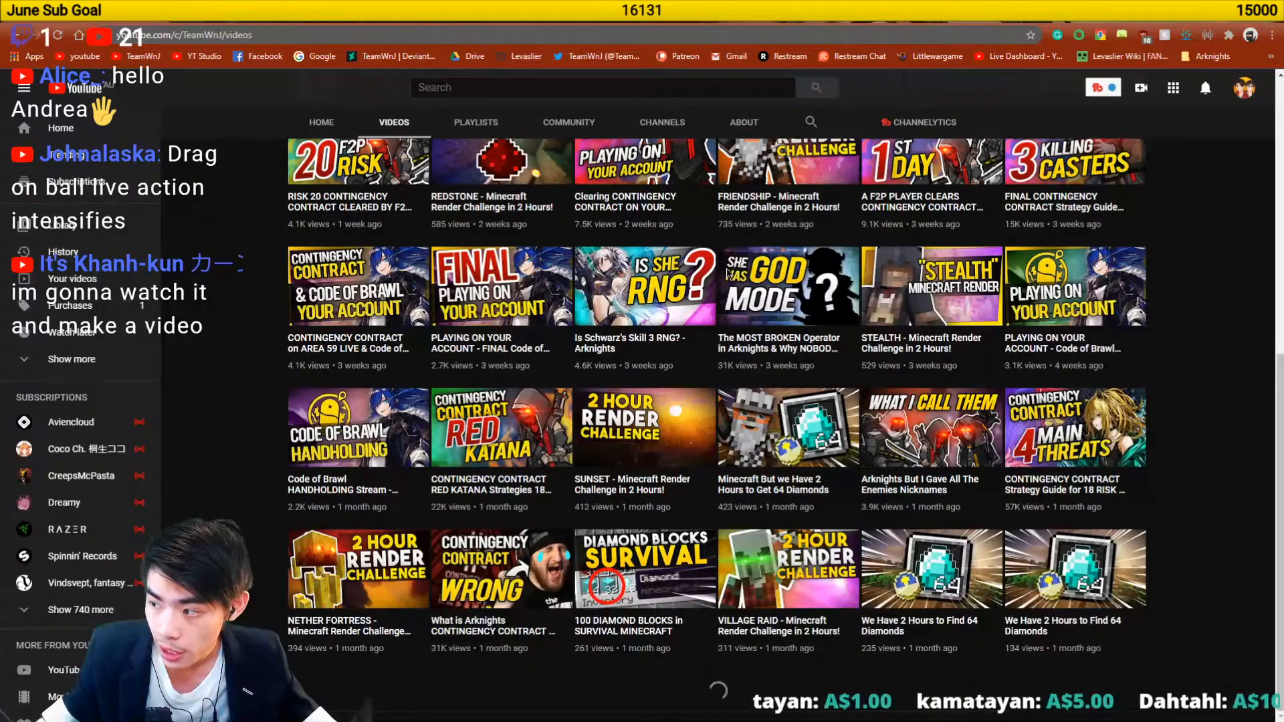
scroll(725, 281, down, 10)
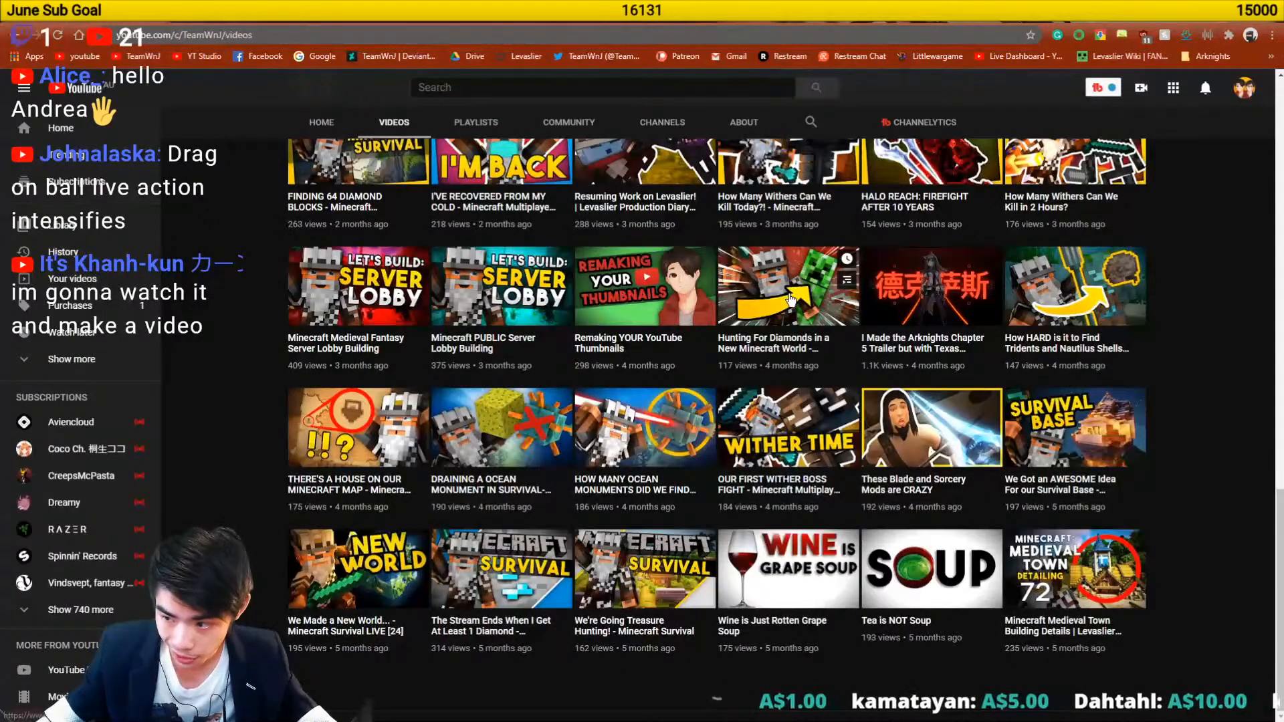
scroll(791, 300, down, 8)
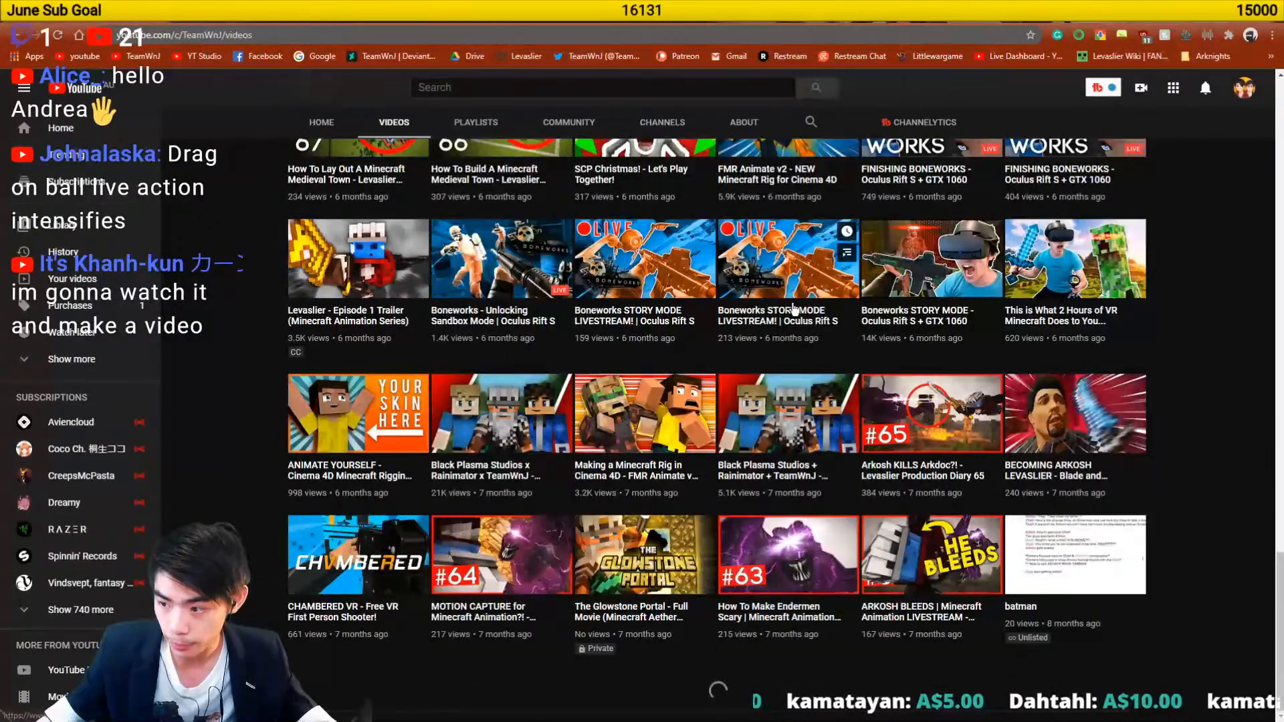
scroll(790, 305, down, 8)
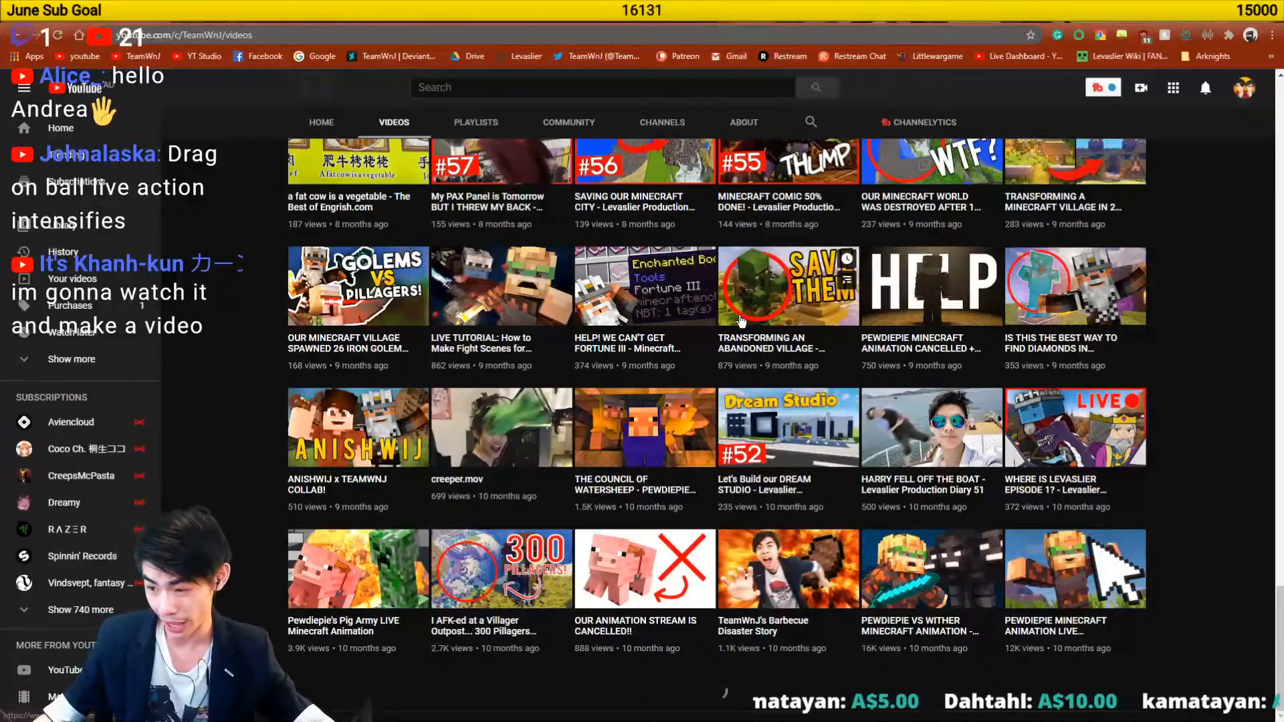
scroll(735, 314, down, 8)
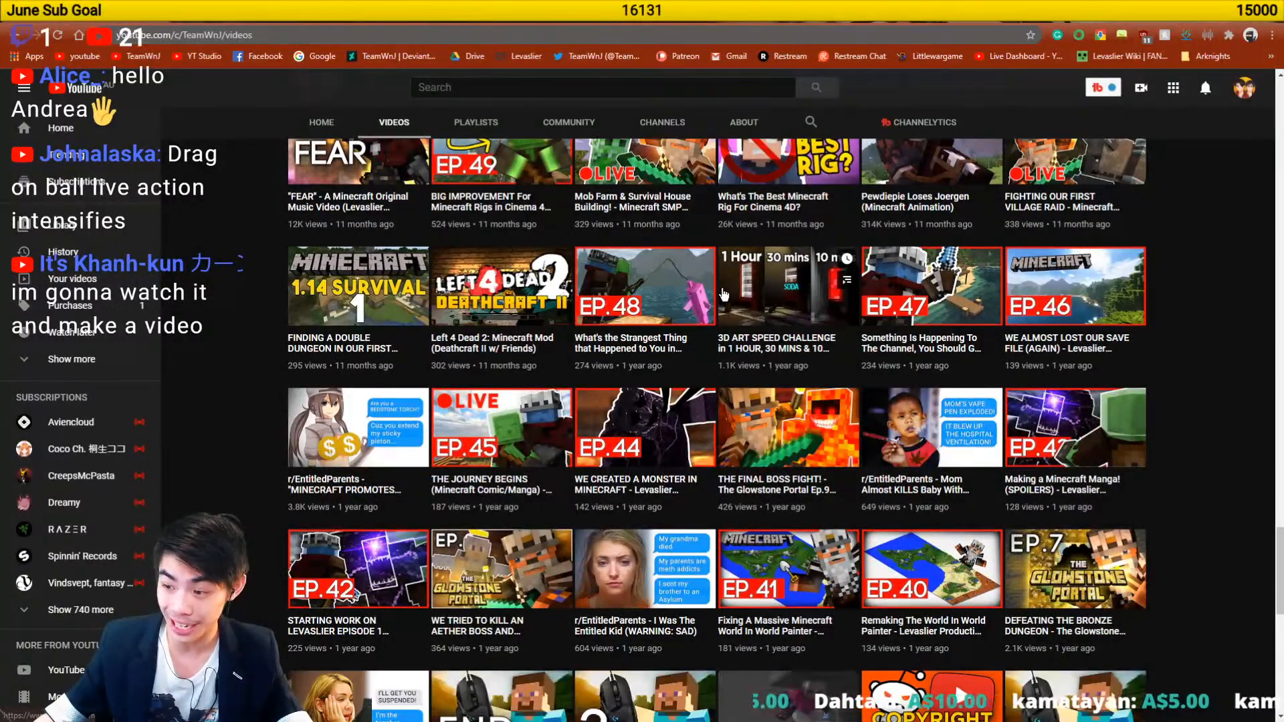
scroll(723, 295, down, 8)
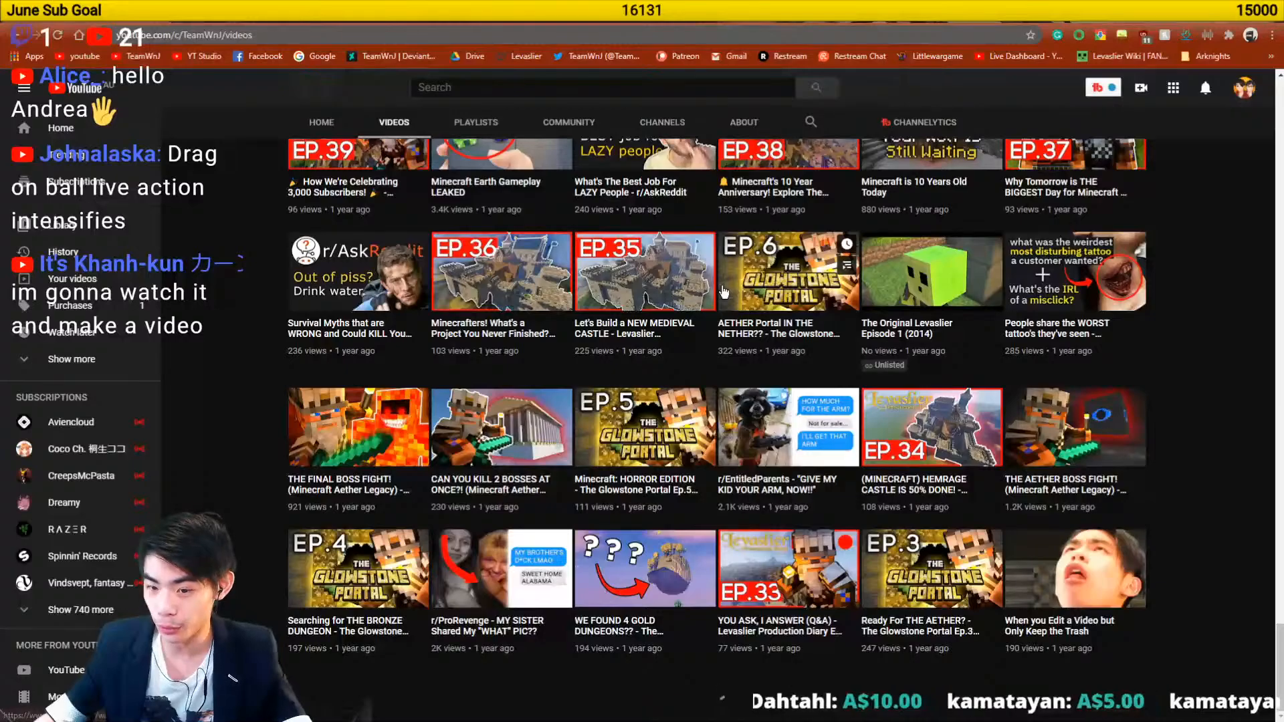
scroll(724, 293, down, 8)
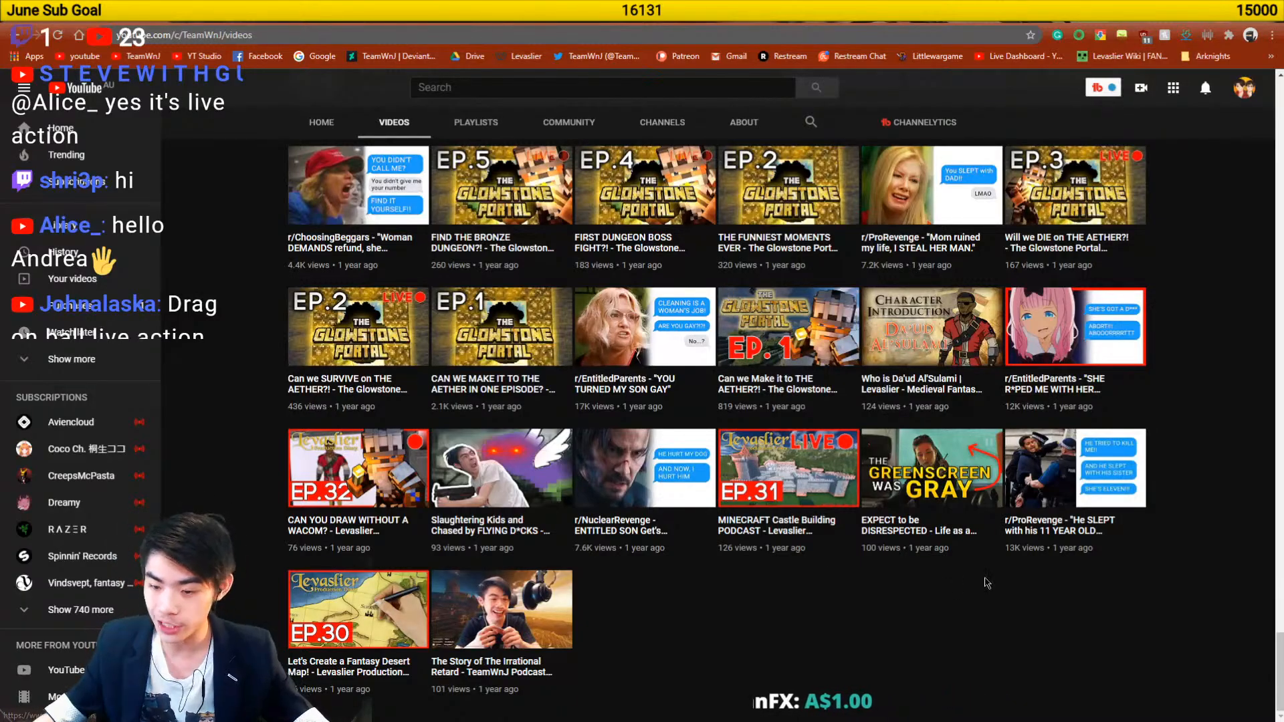
scroll(1061, 611, up, 20)
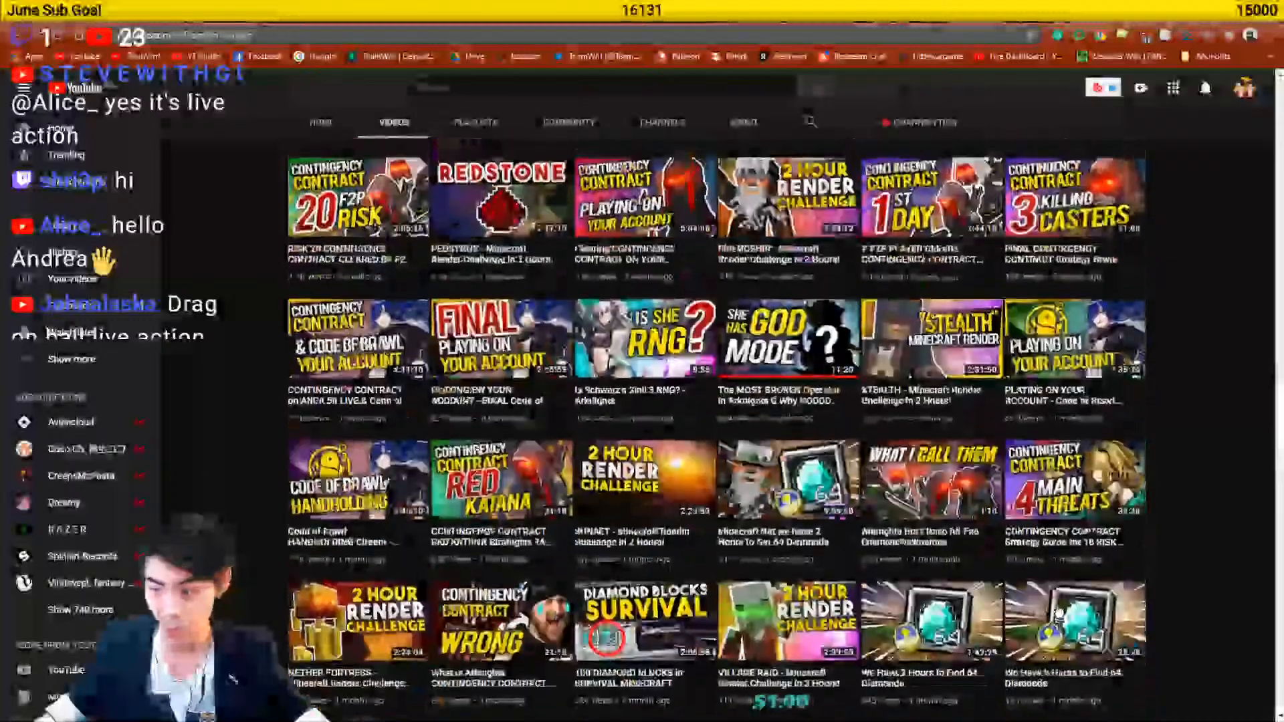
scroll(1053, 600, down, 20)
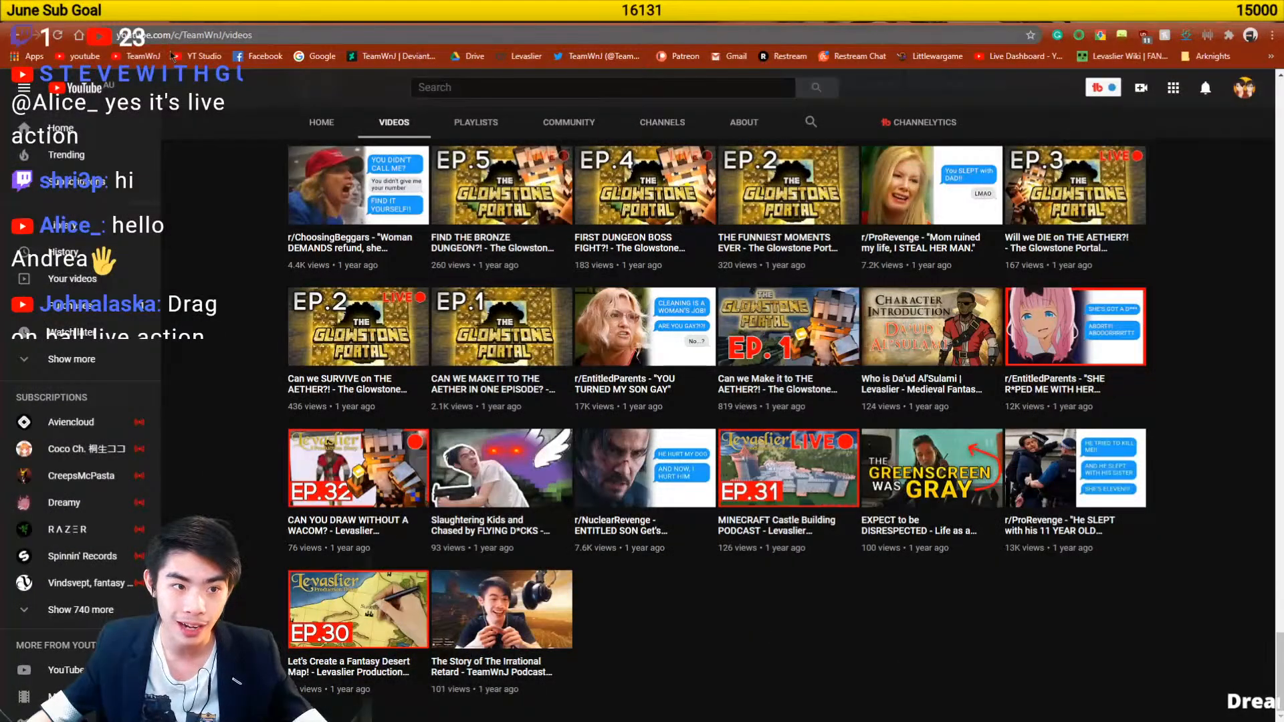
- Open YouTube Studio in the browser and bring up Cinema 4D with the Minecraft screenshots folder in front
click(204, 59)
key(alt+Tab)
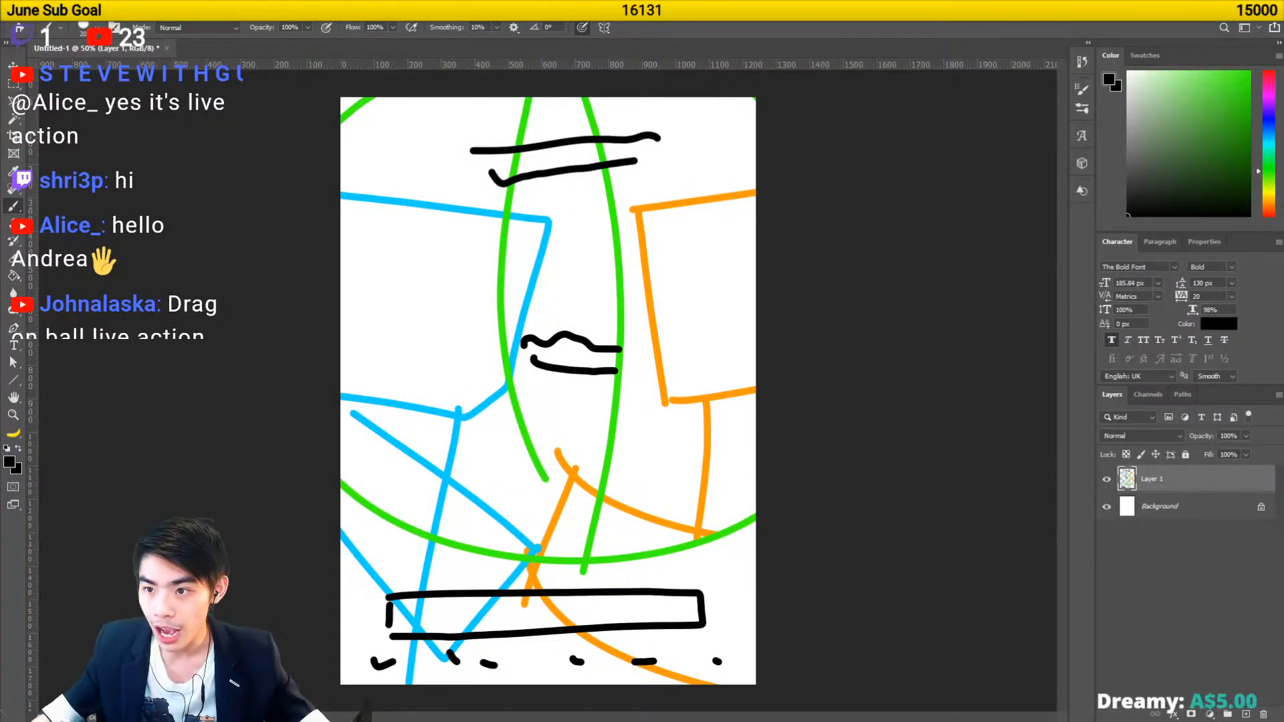
click(1195, 8)
drag(831, 308, 978, 293)
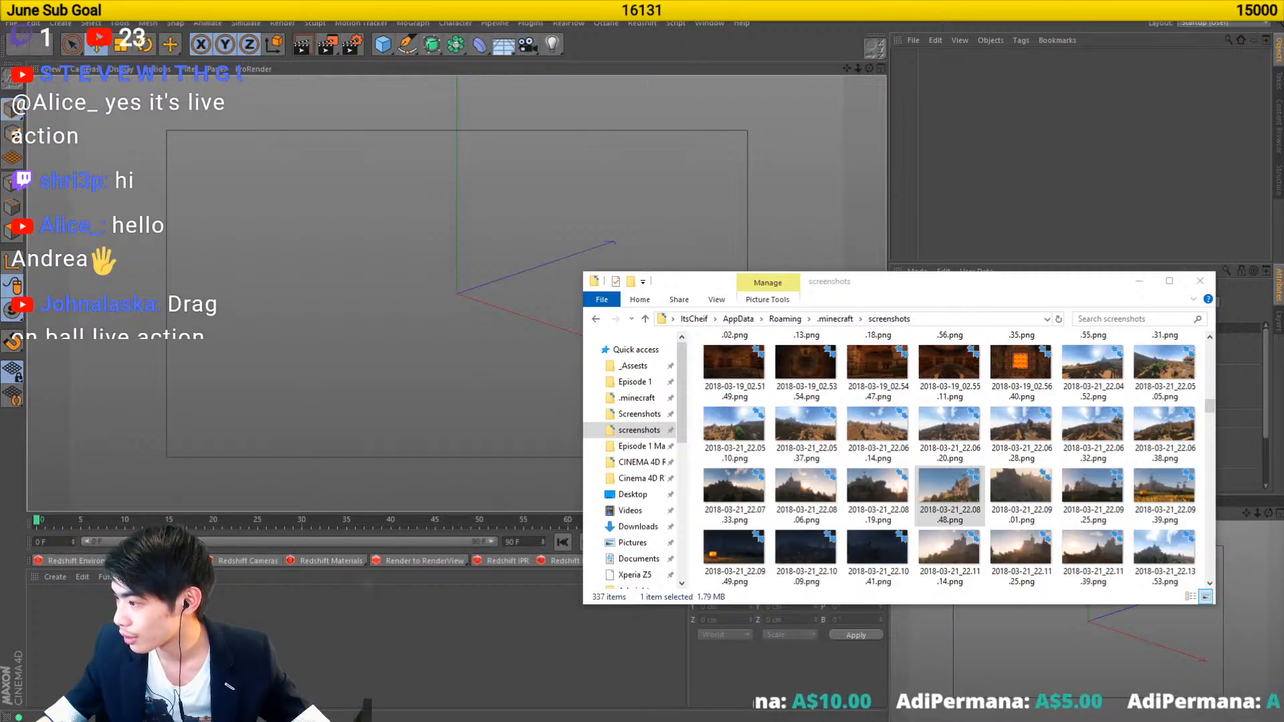
- Return to YouTube Studio in the browser and look through the channel's oldest uploads from September 2011 to July 2012
drag(555, 720, 642, 2)
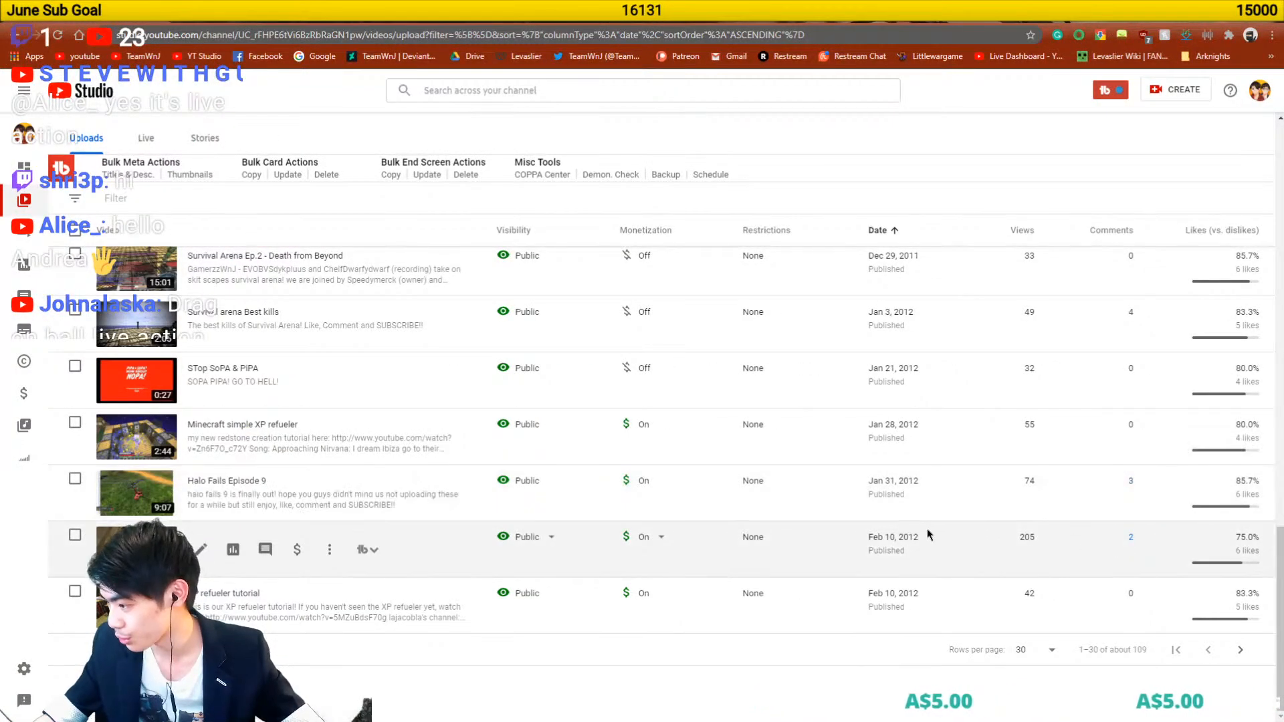
scroll(802, 535, up, 20)
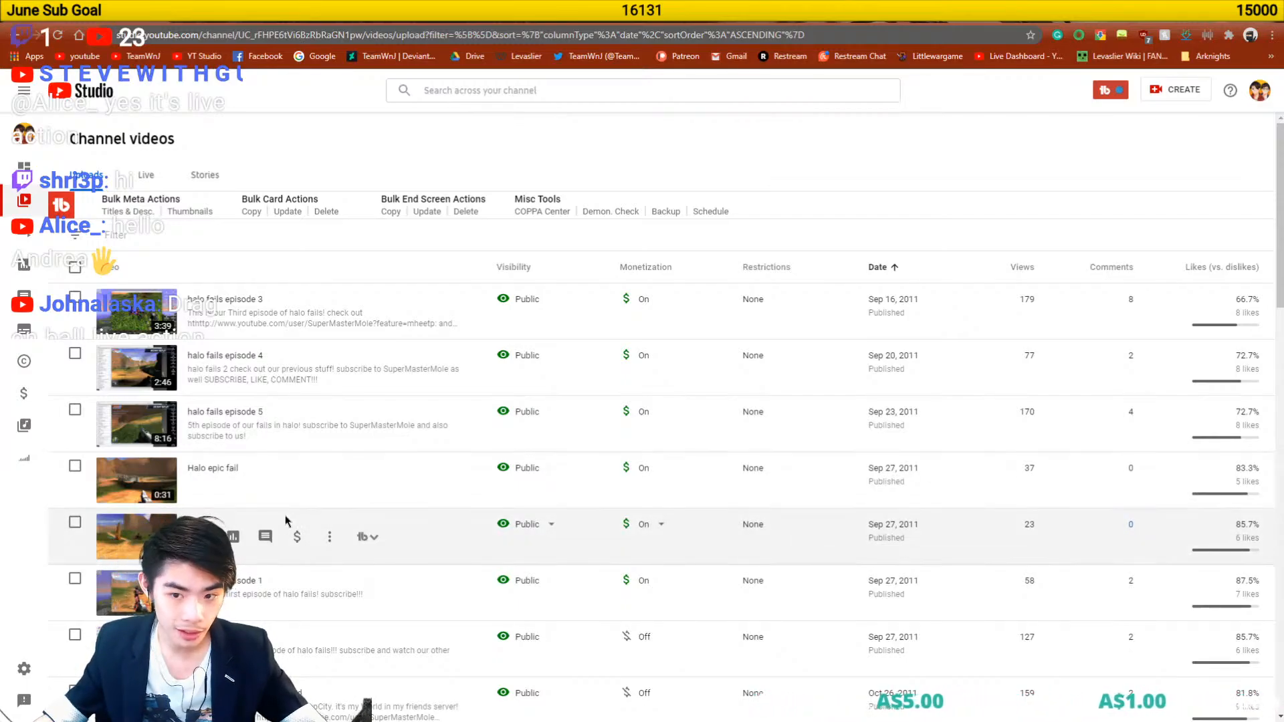
scroll(282, 518, down, 15)
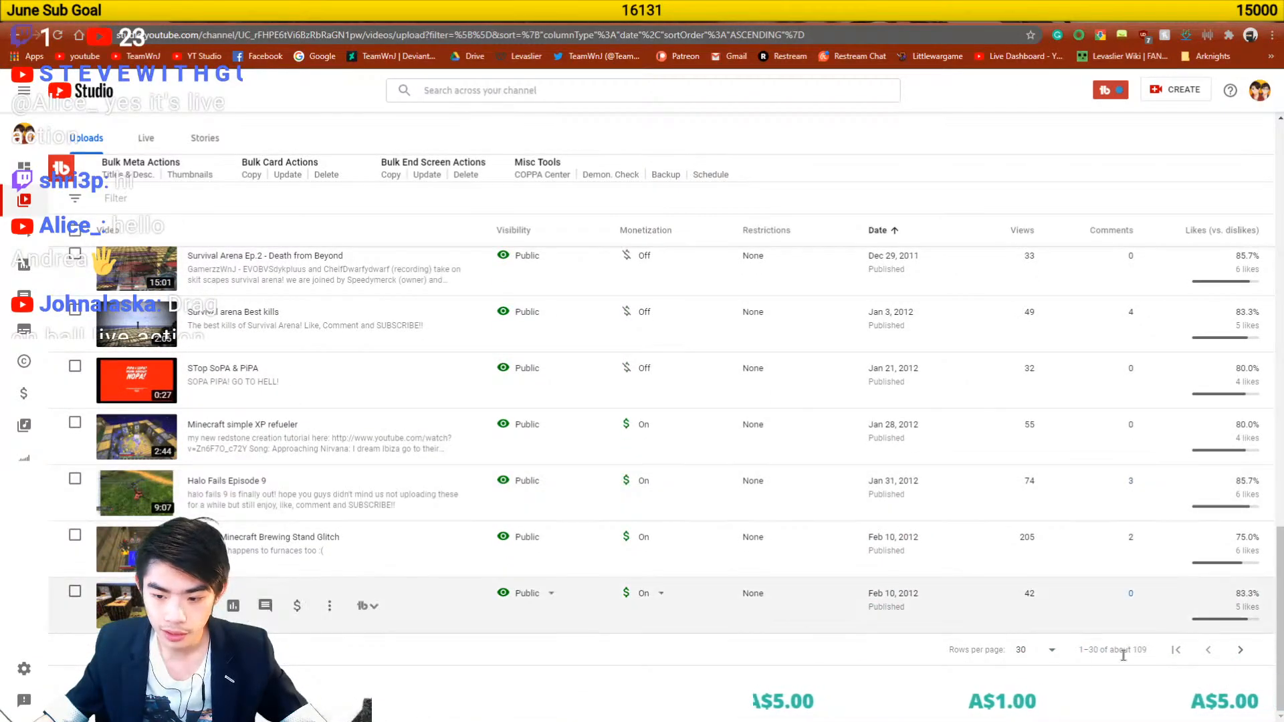
click(1241, 655)
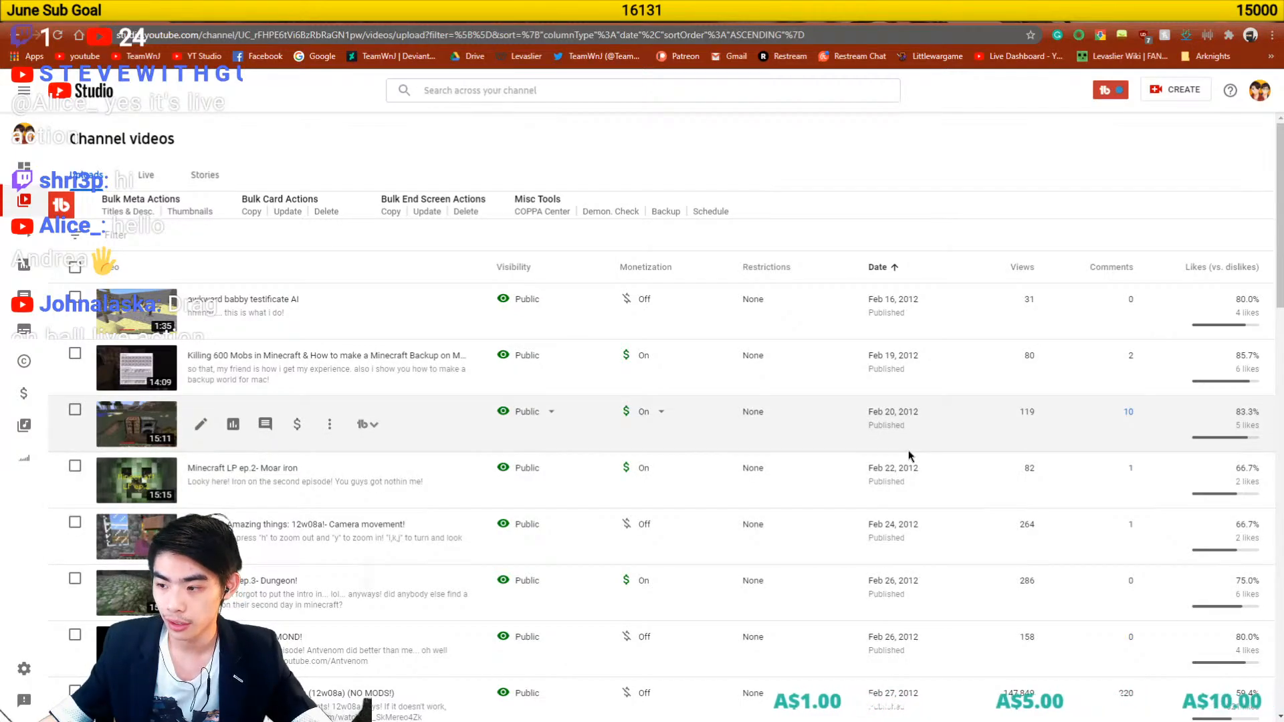
scroll(909, 455, down, 3)
scroll(908, 455, down, 15)
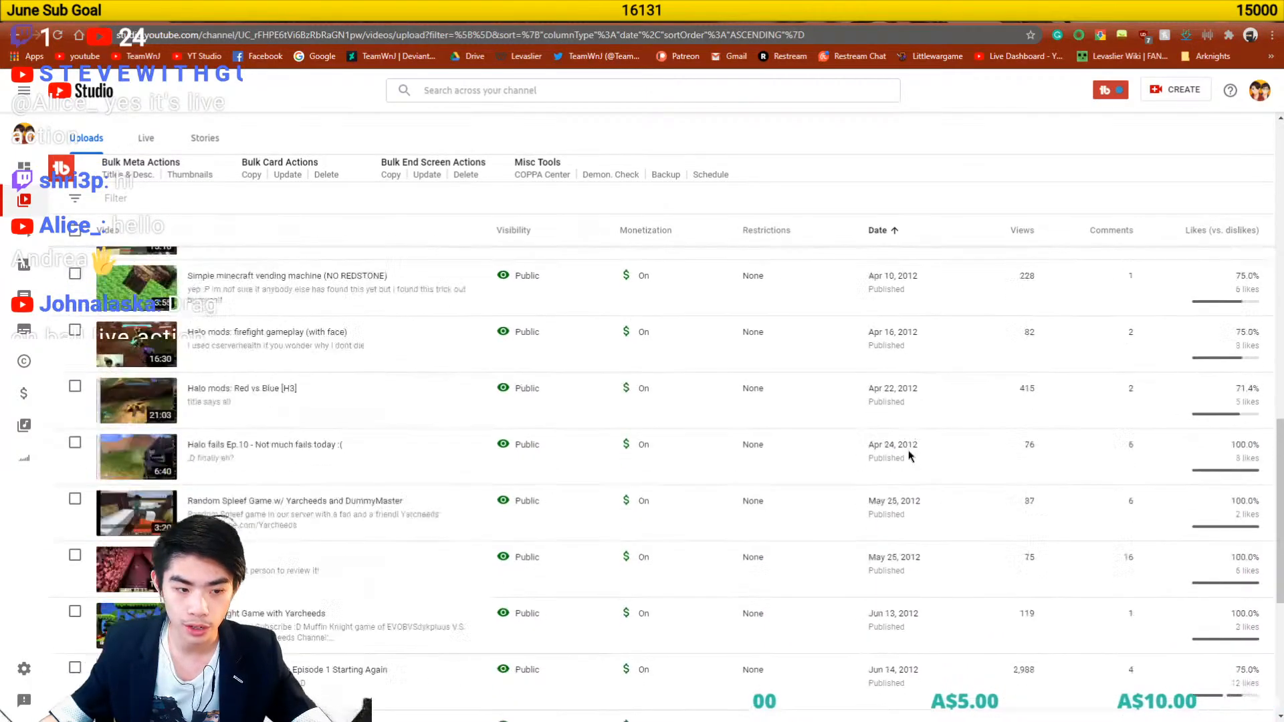
scroll(908, 454, down, 2)
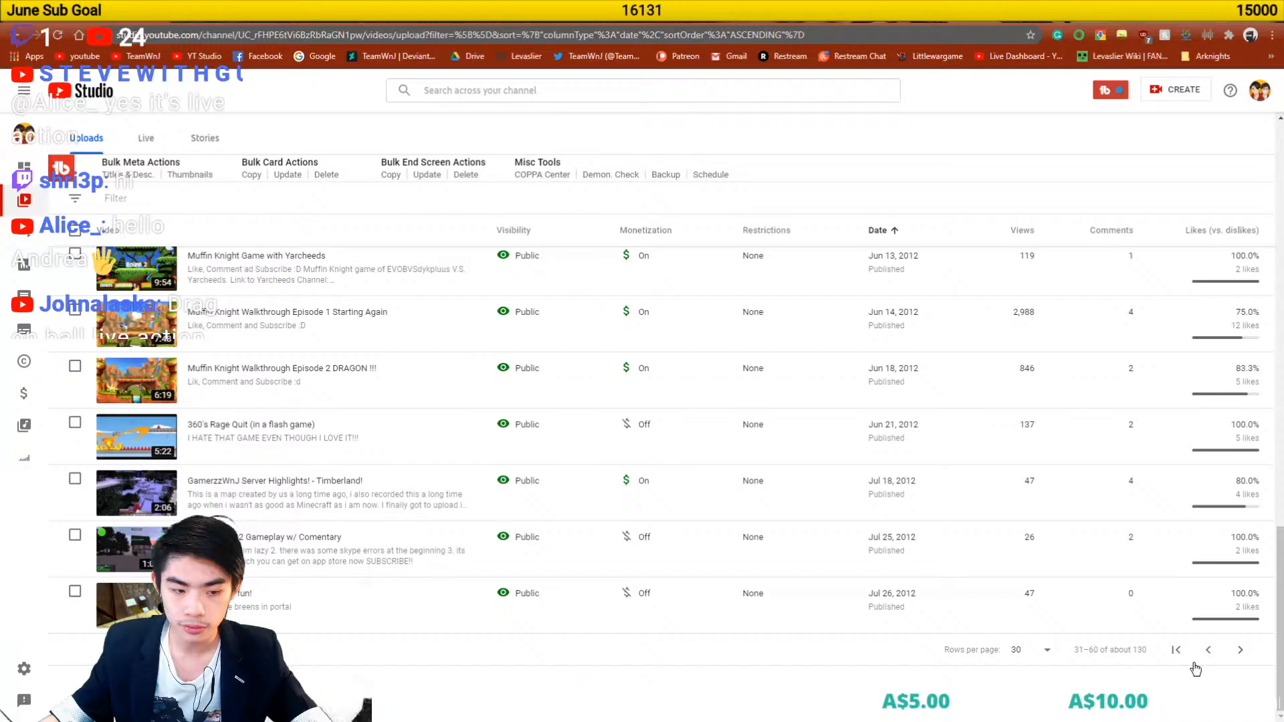
click(1238, 652)
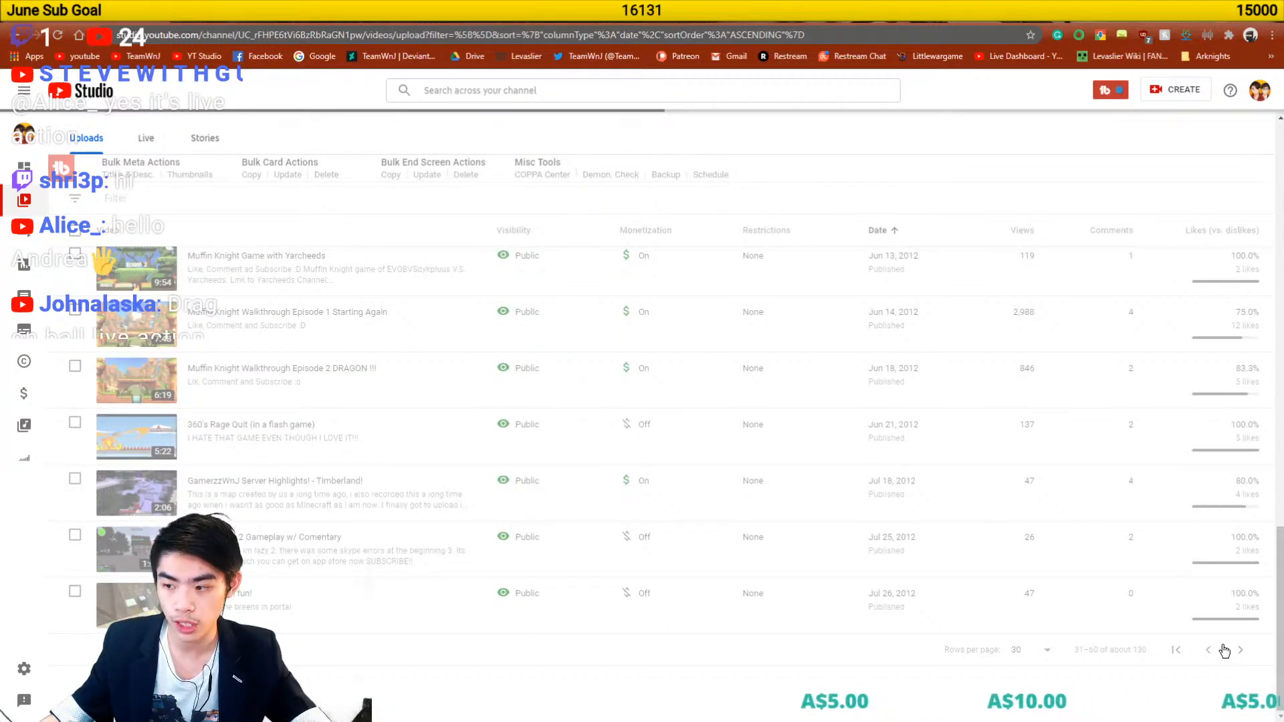
- Browse the following pages of channel uploads, covering videos published from September 2012 to June 2013
scroll(607, 559, down, 5)
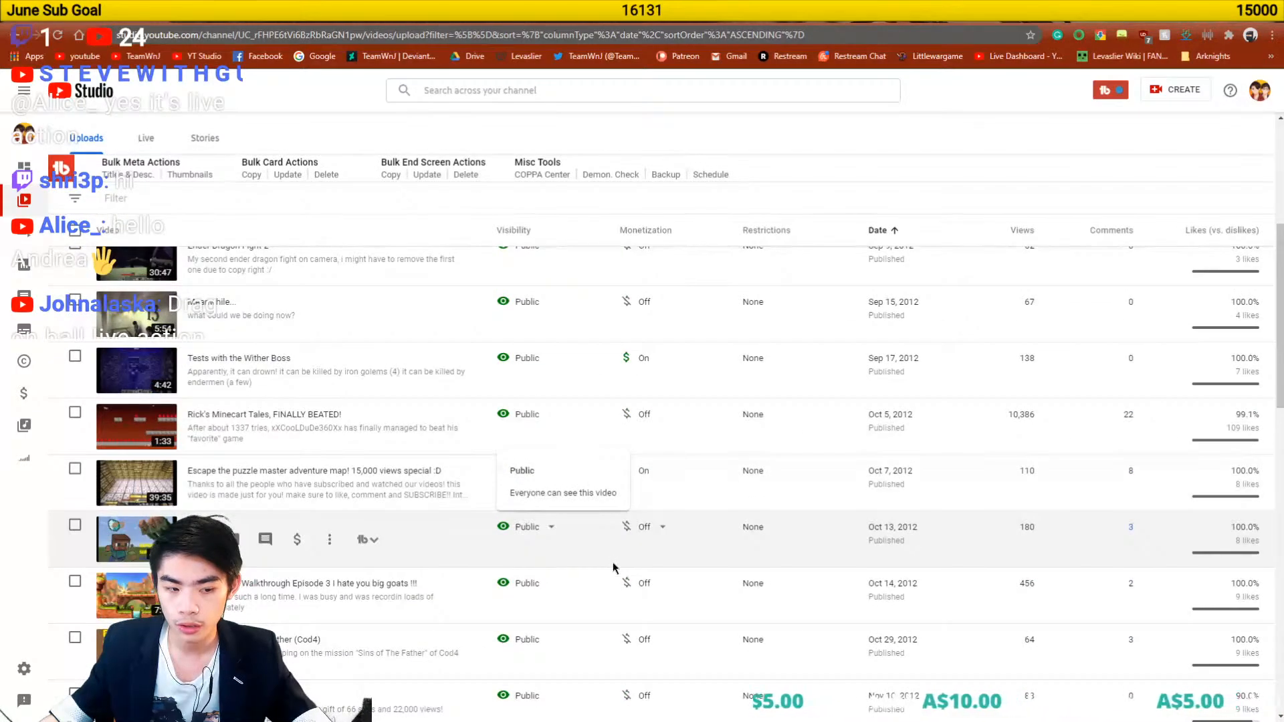
scroll(704, 562, down, 3)
scroll(703, 561, down, 5)
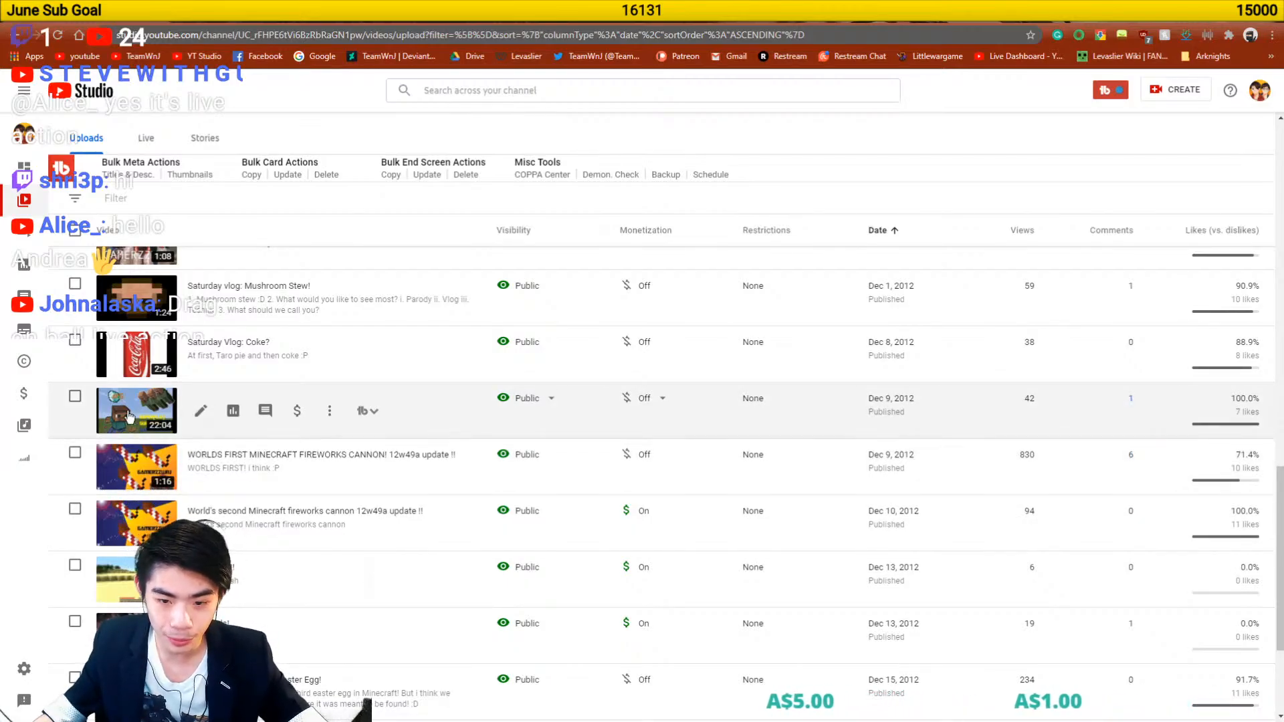
scroll(422, 498, down, 3)
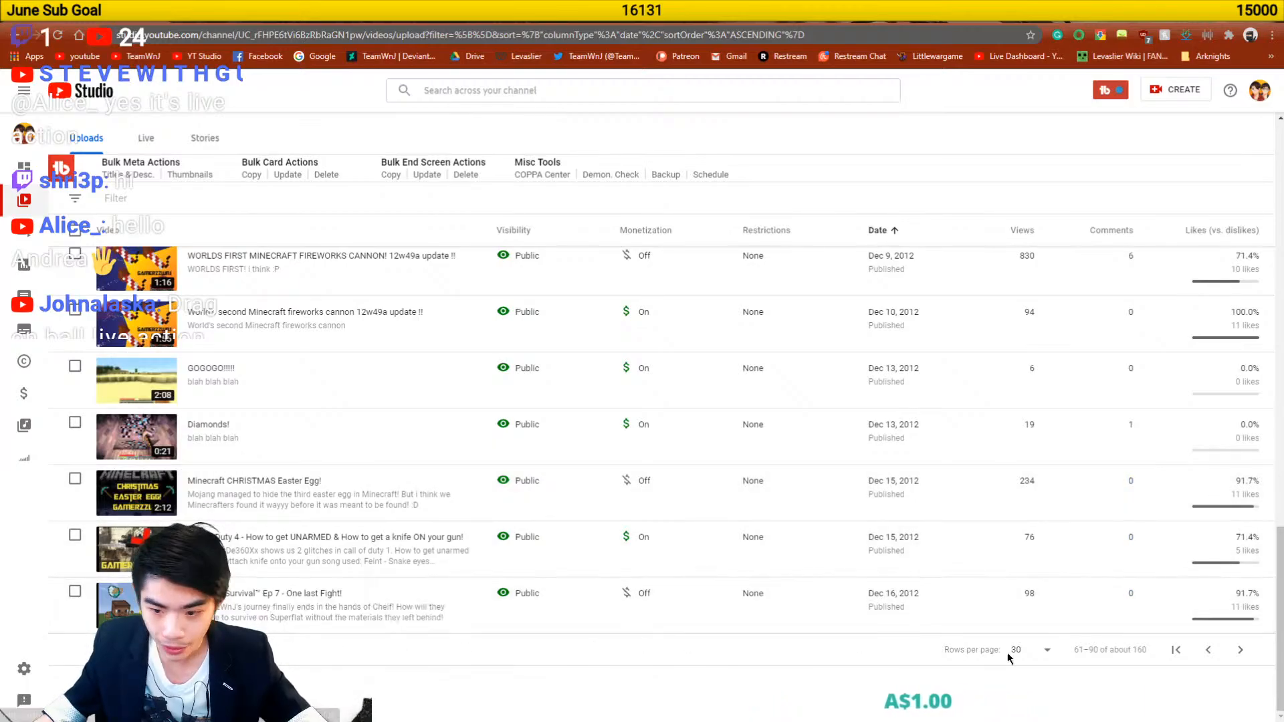
click(1240, 650)
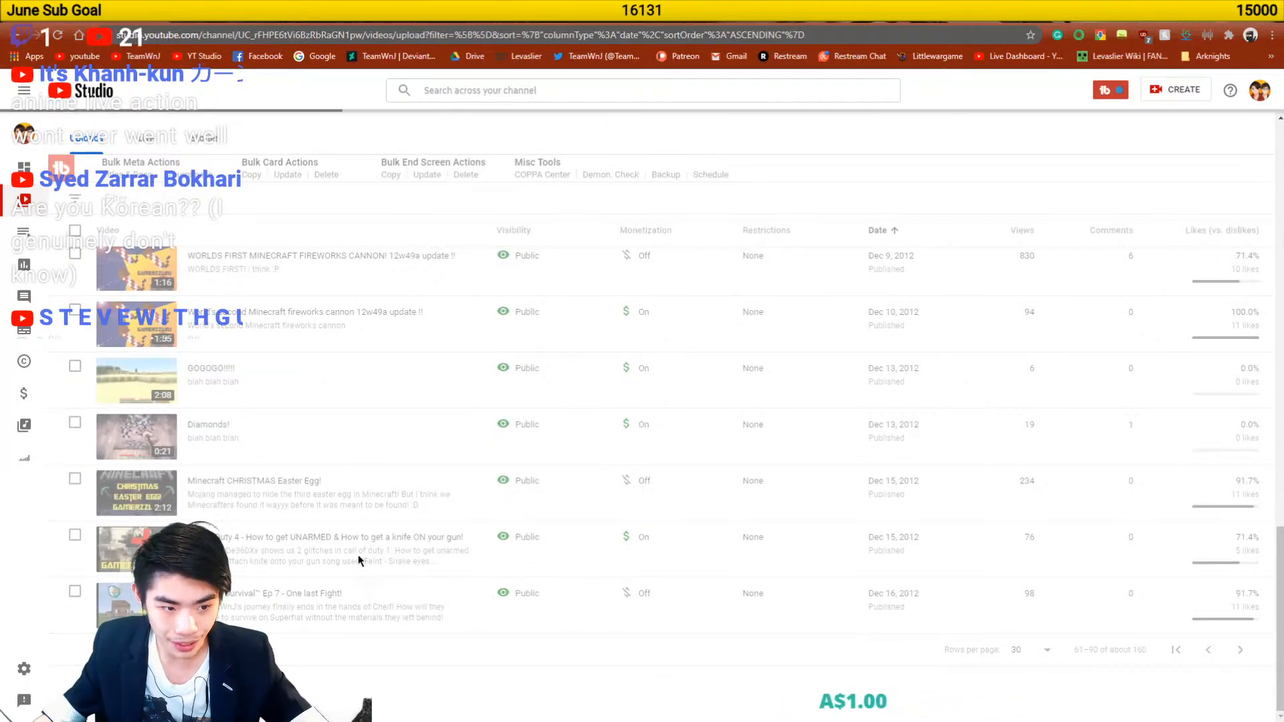
scroll(351, 591, down, 10)
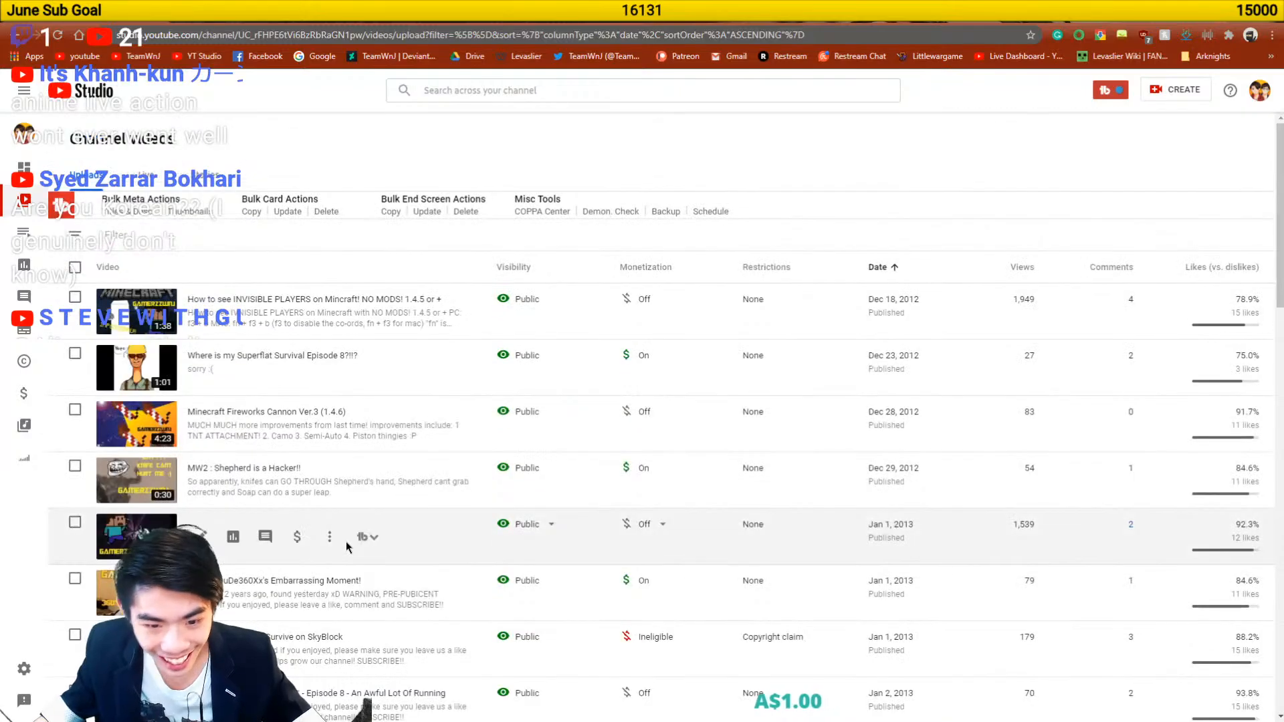
scroll(334, 558, down, 6)
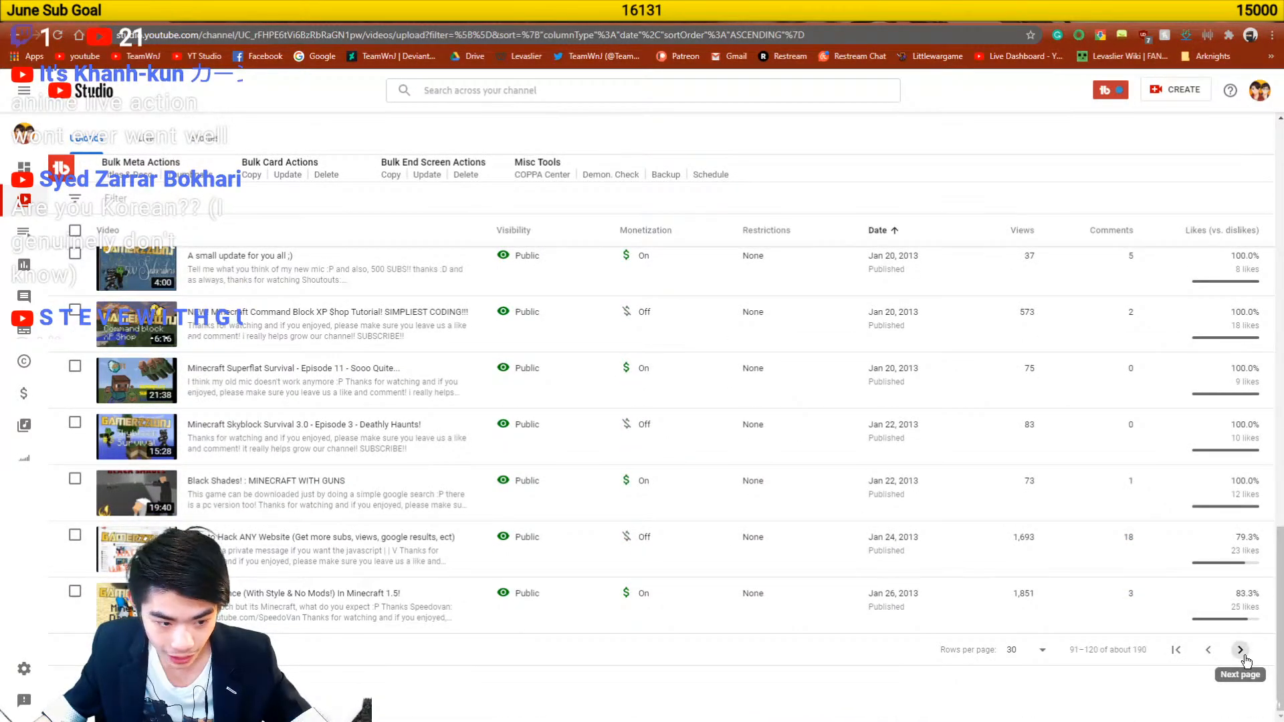
click(1241, 652)
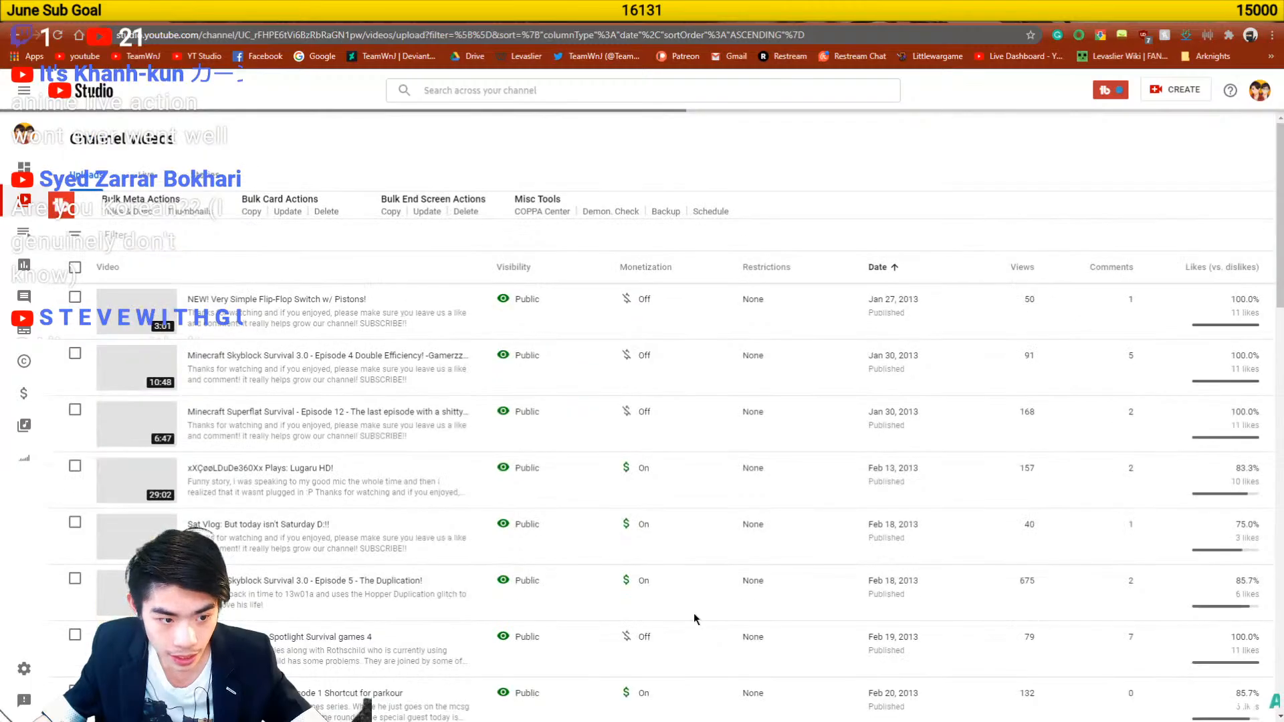
scroll(692, 613, down, 15)
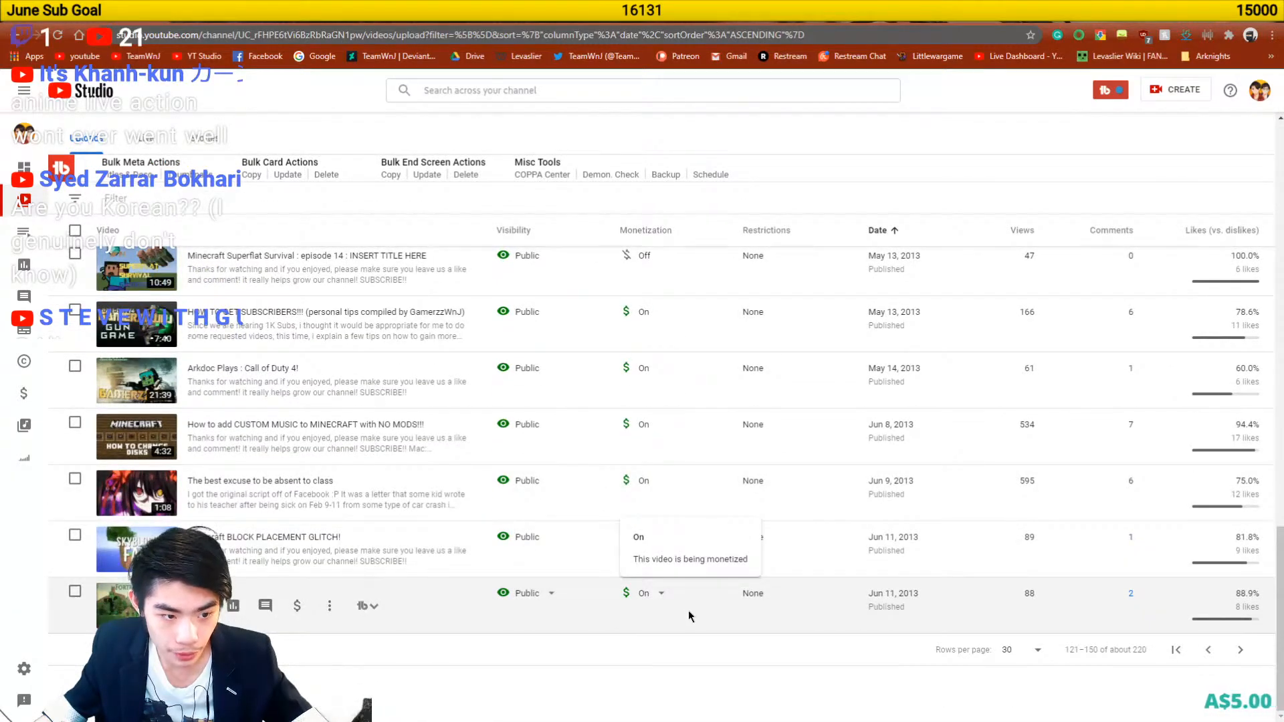
click(1242, 652)
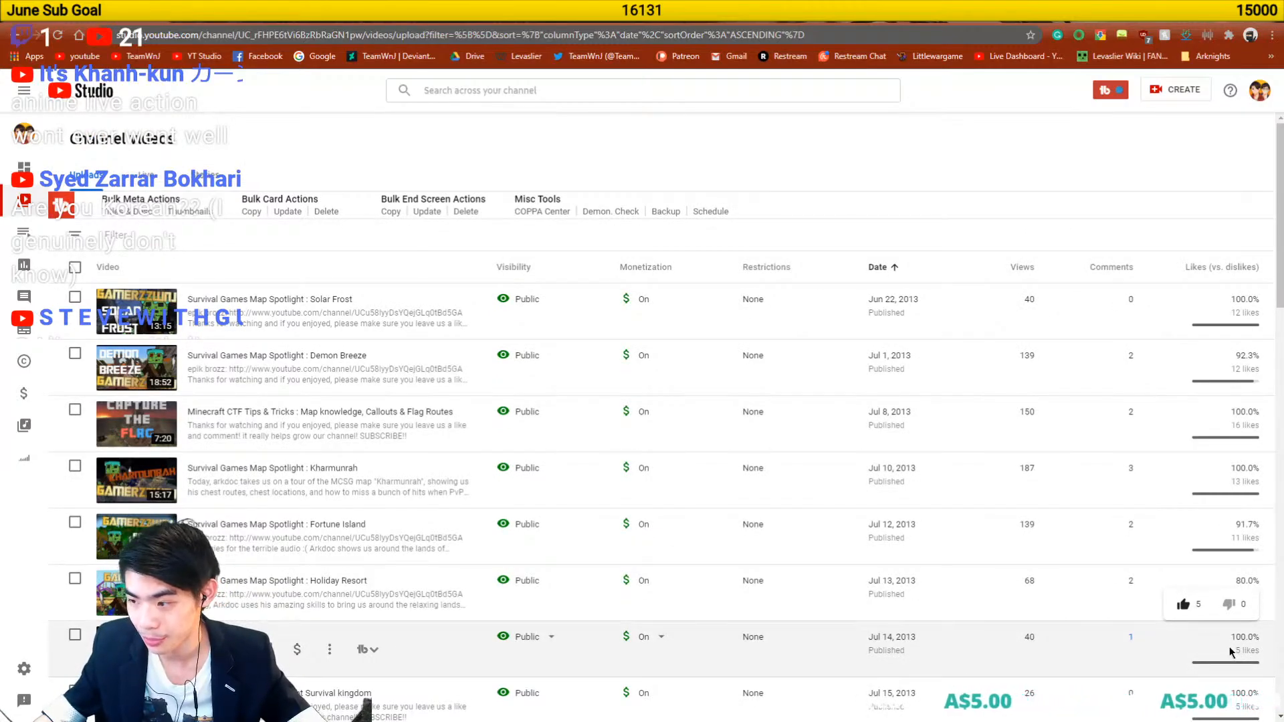
- Continue through the channel's upload pages, examining videos published from June 2013 to January 2014
scroll(1229, 647, down, 20)
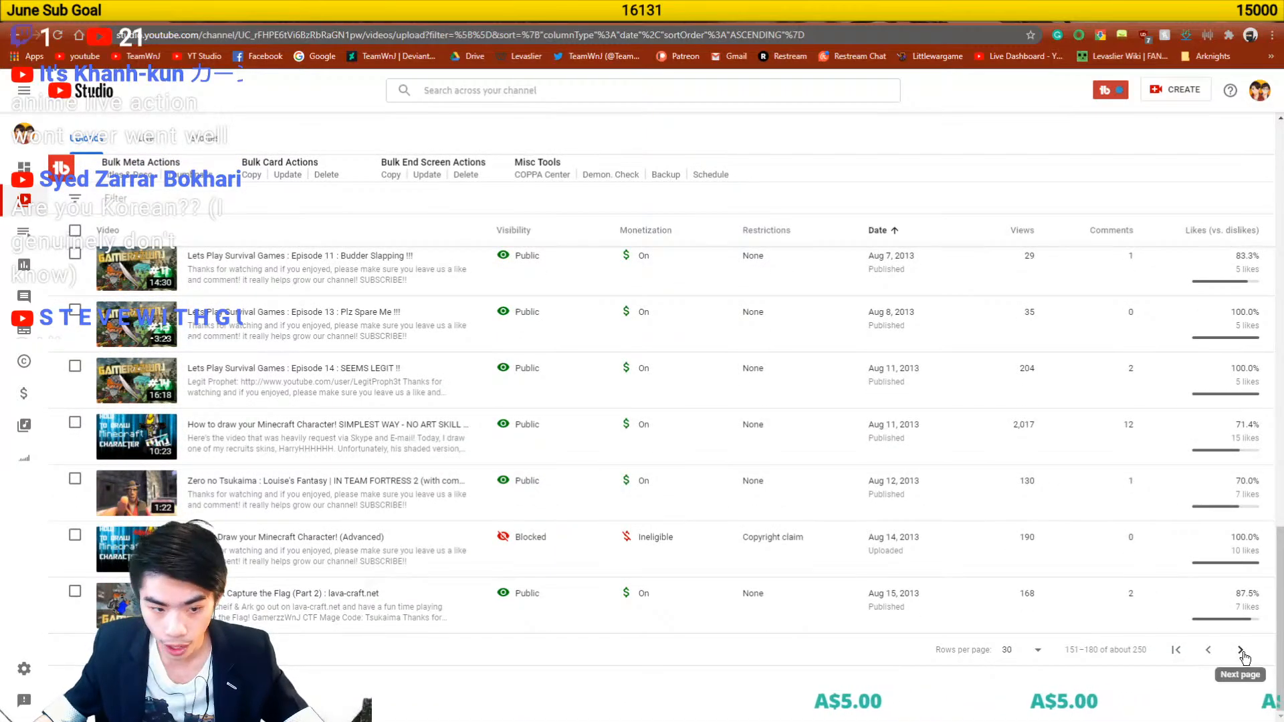
click(1241, 652)
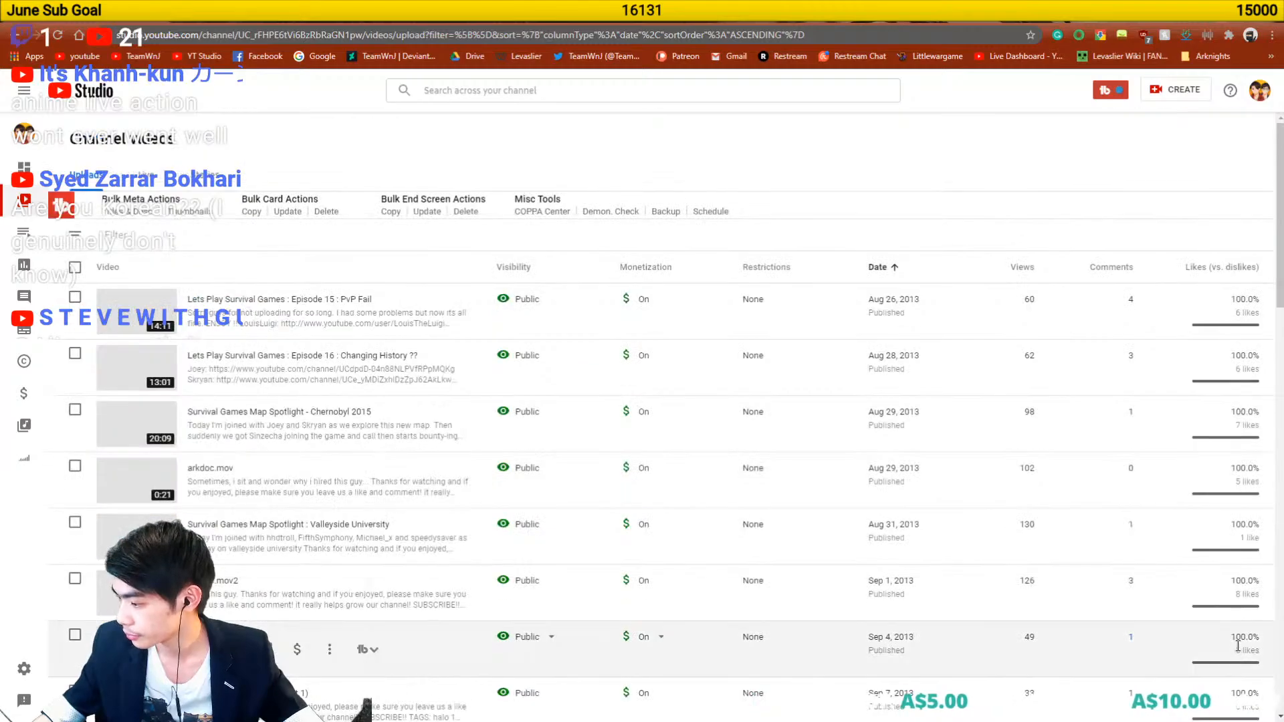
mouse_move(1237, 646)
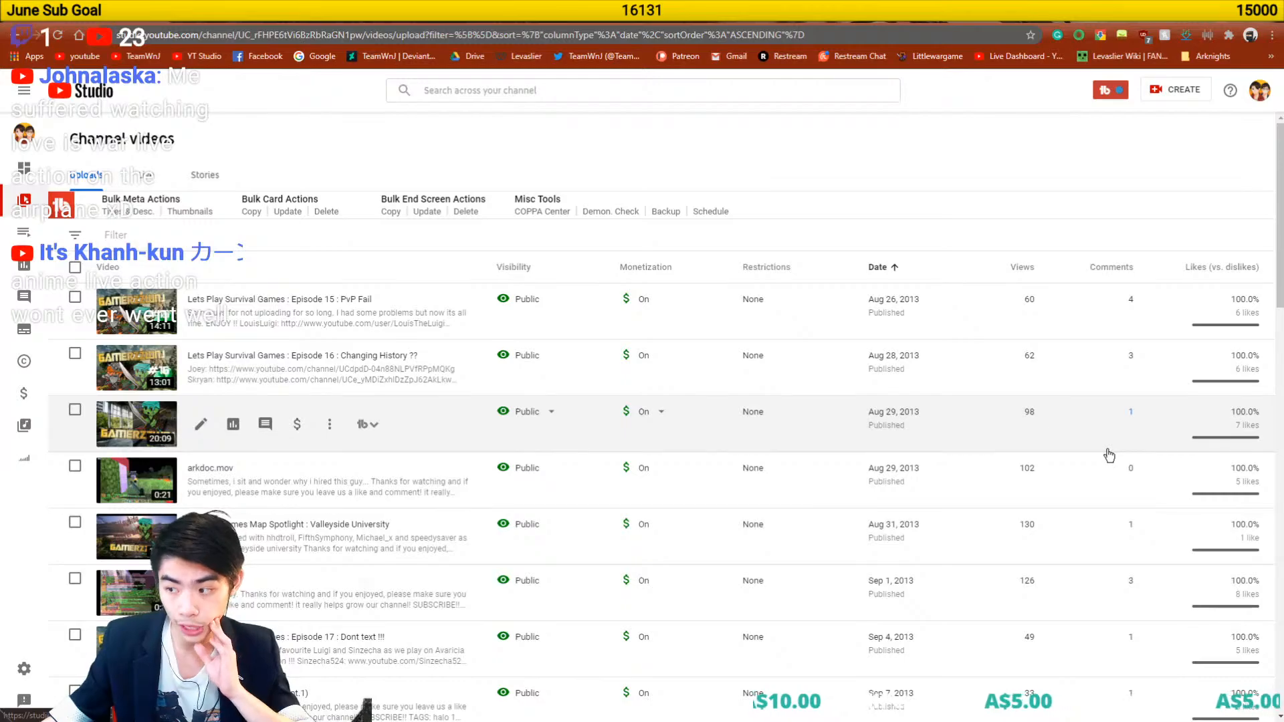
scroll(1108, 456, down, 4)
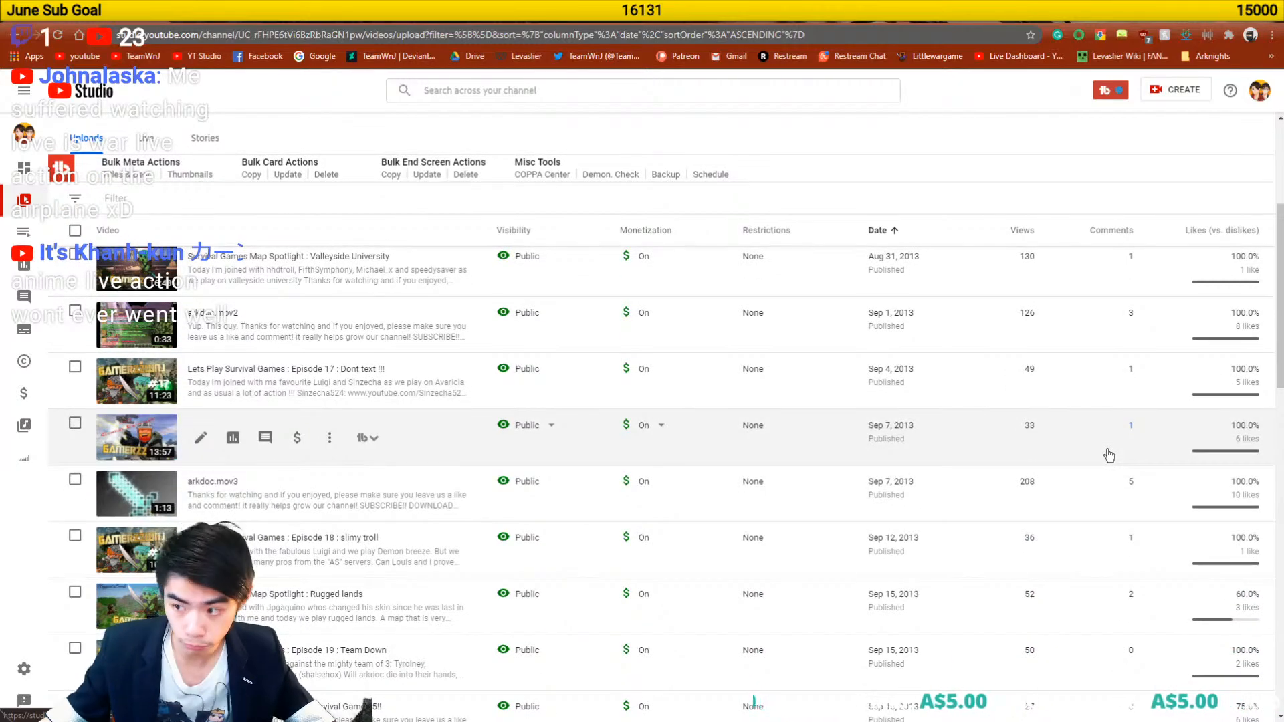
scroll(1108, 455, down, 4)
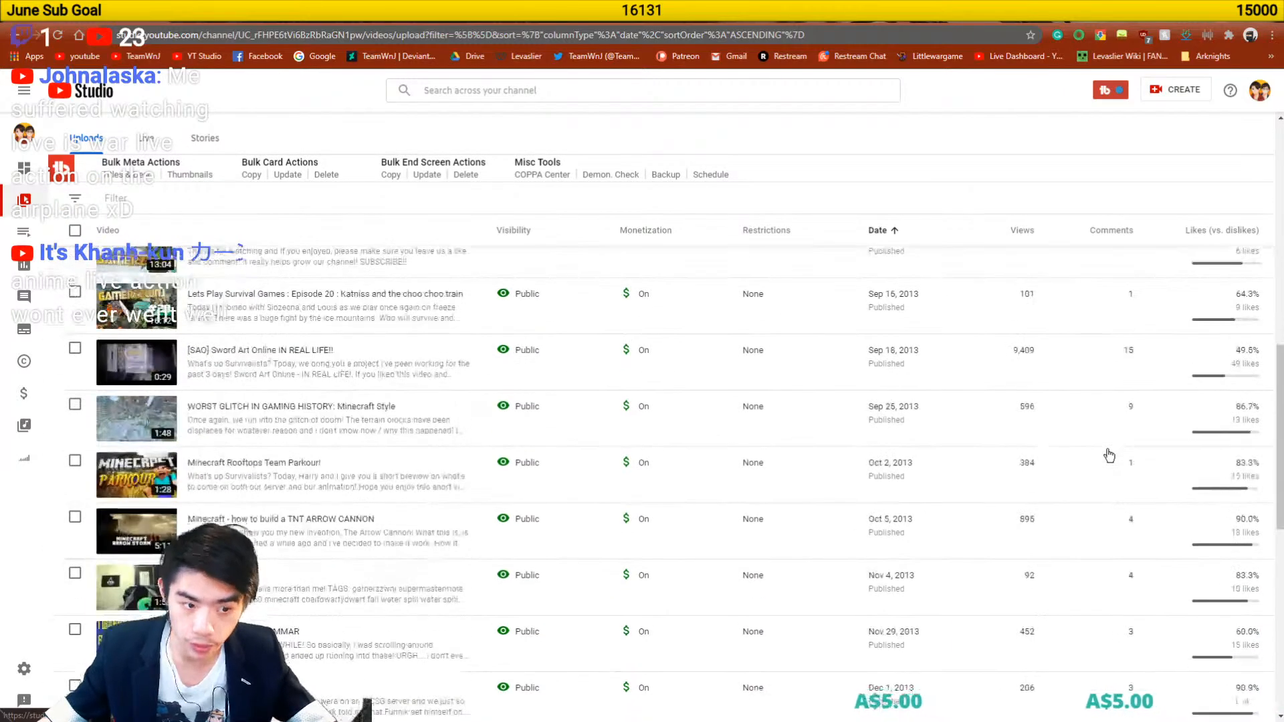
scroll(1108, 455, down, 4)
scroll(1108, 456, down, 6)
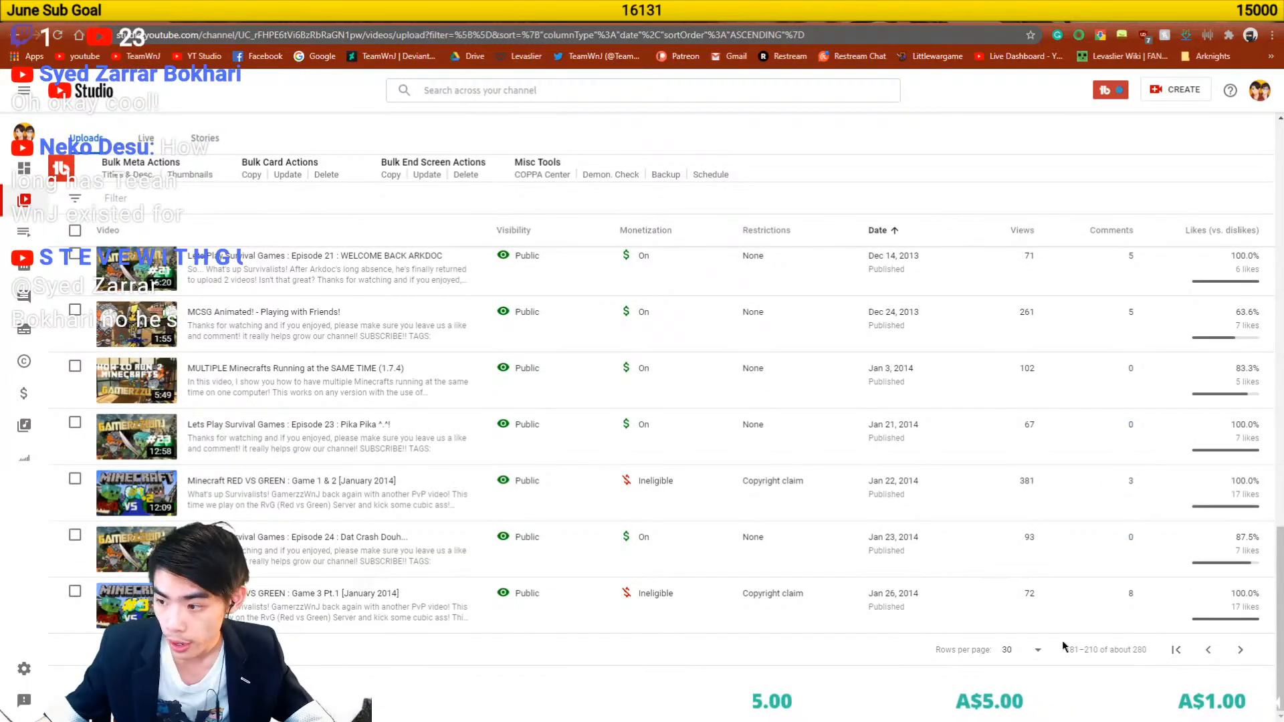
click(1239, 651)
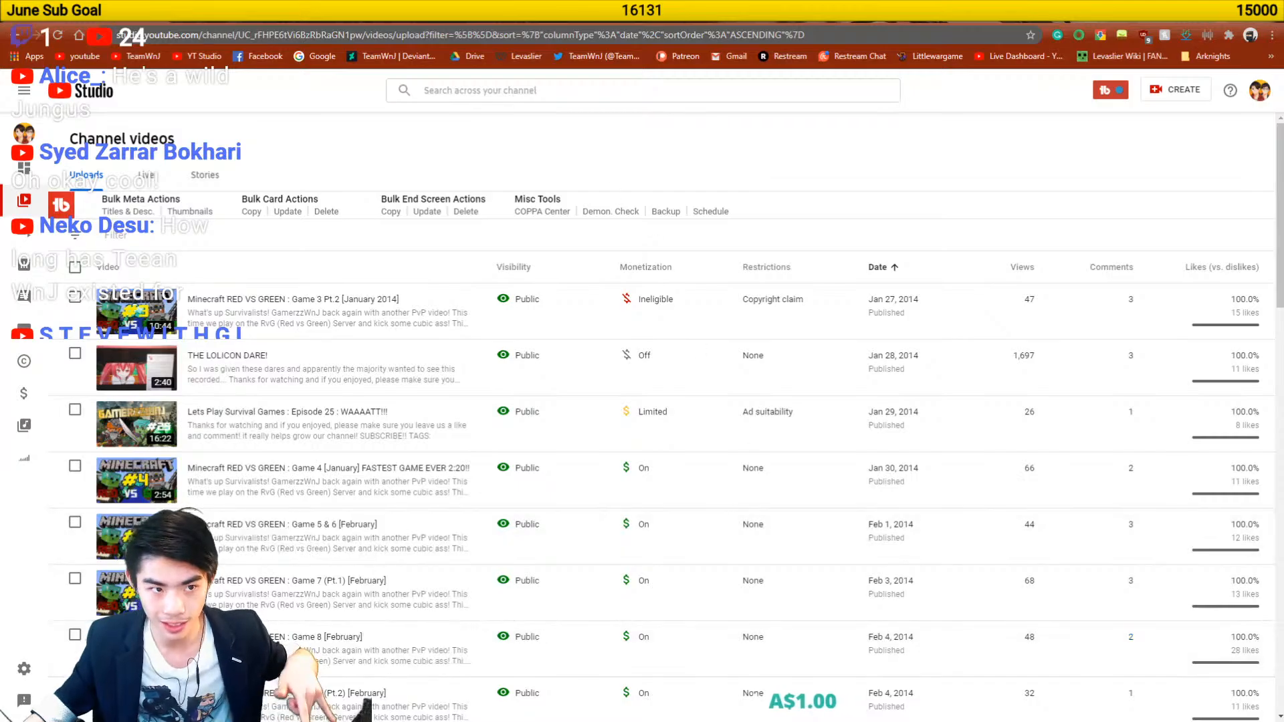
- Open the channel's public page at youtube.com/user/GamerzzWnJ in a new browser tab
key(ctrl+t)
text(youtube.com)
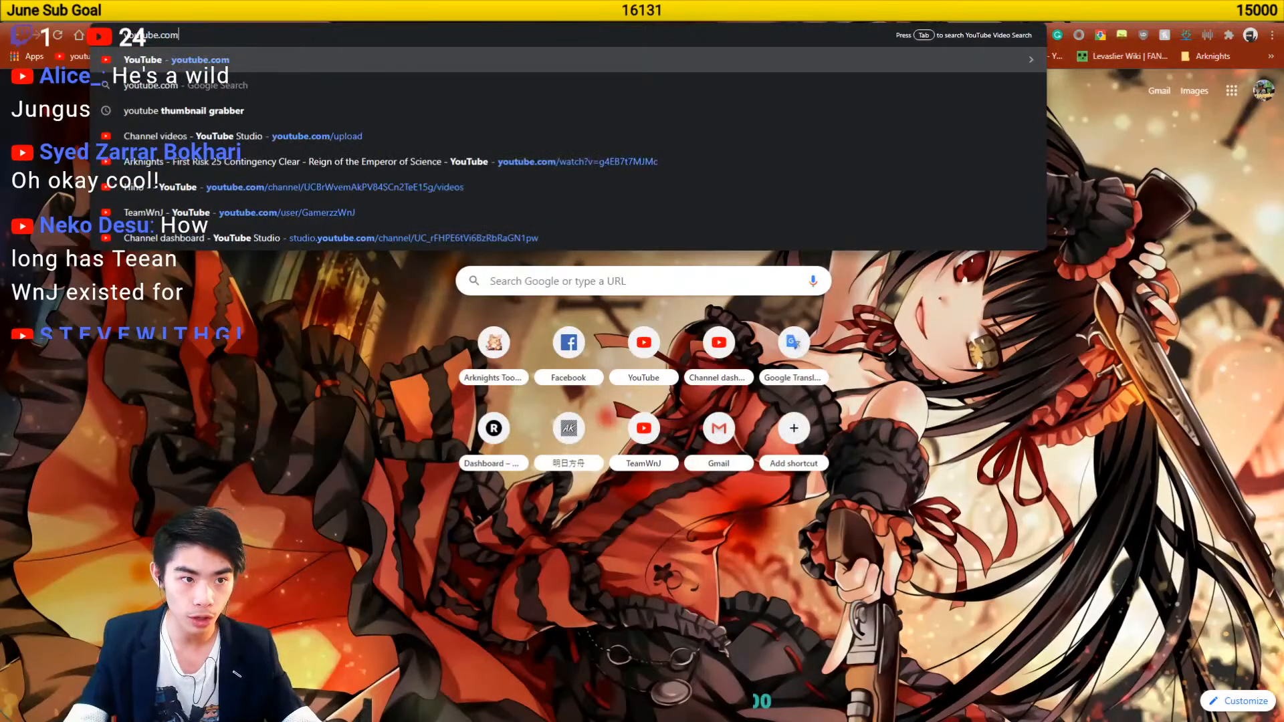
text(/user)
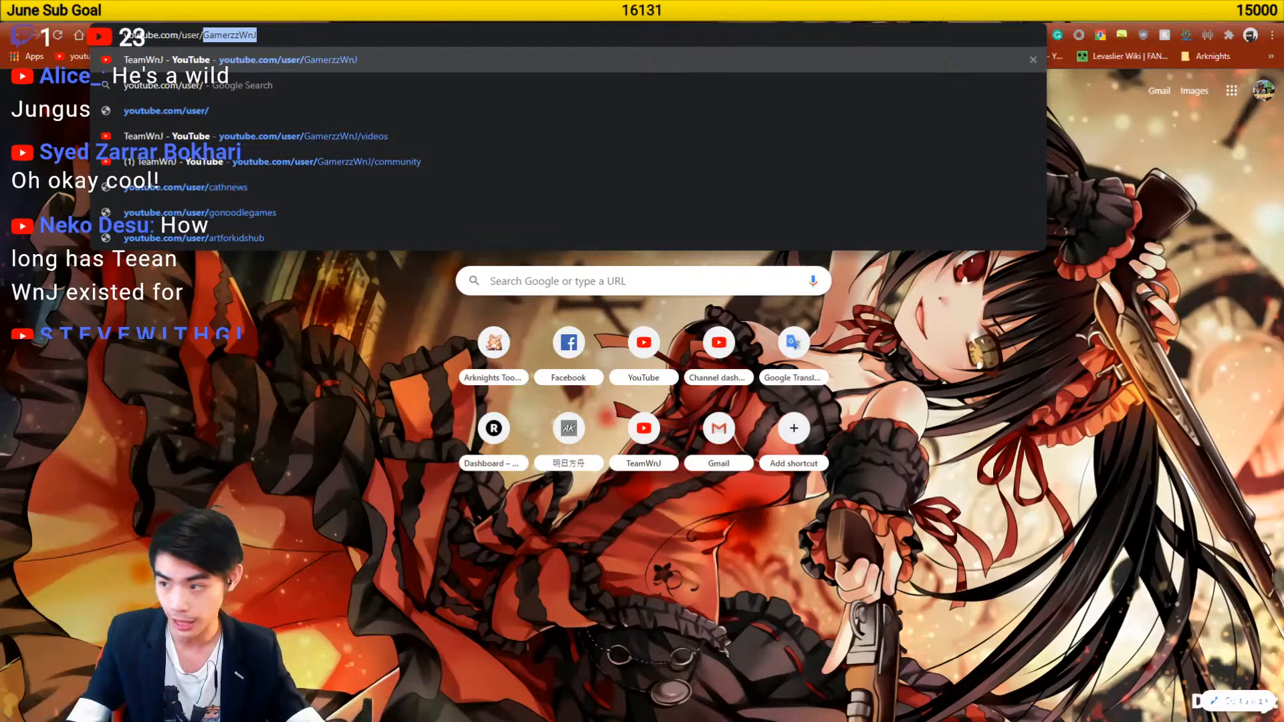
text(/)
key(Return)
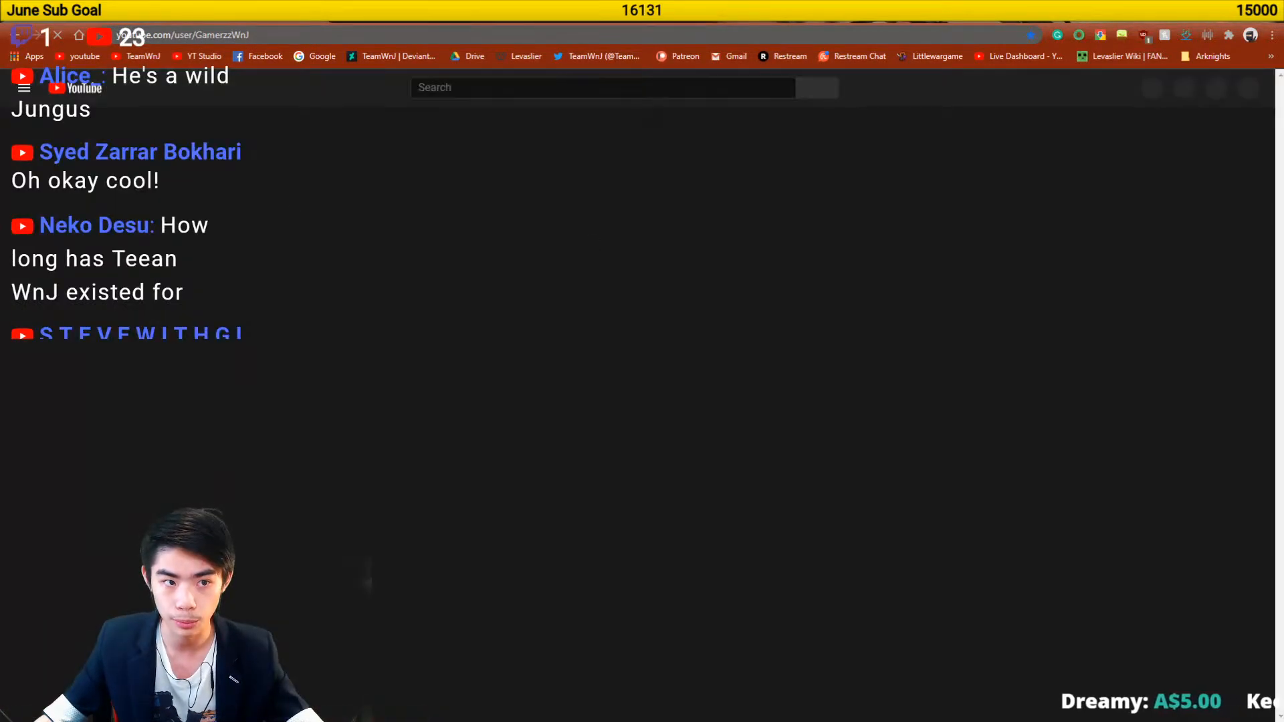
- Return to the YouTube Studio uploads list and look through the videos published from January to June 2014
key(ctrl+Tab)
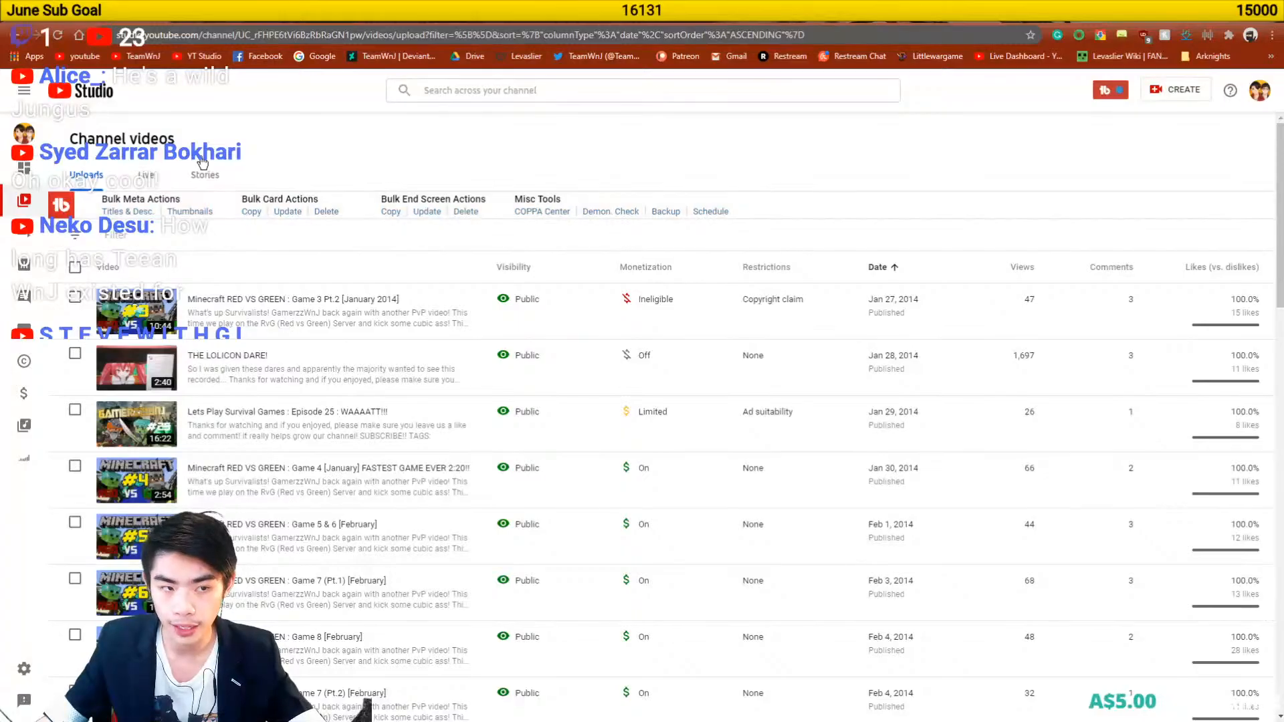
scroll(468, 428, down, 6)
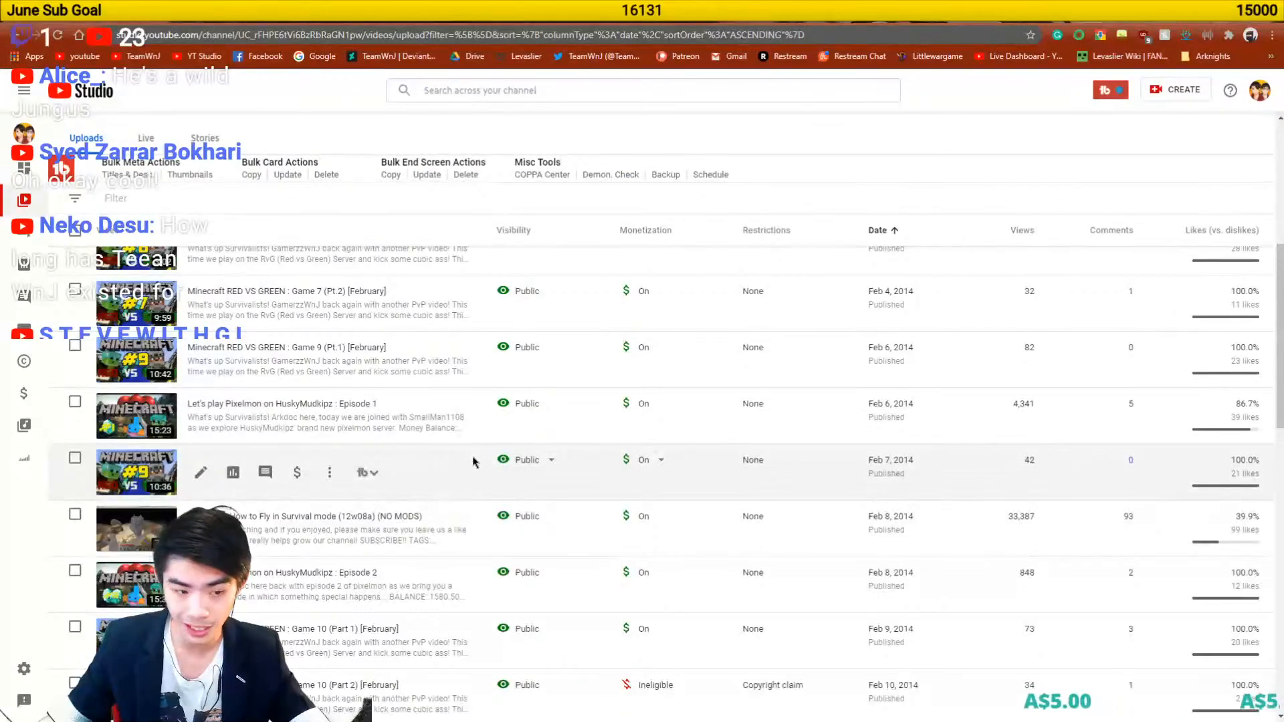
scroll(472, 462, down, 10)
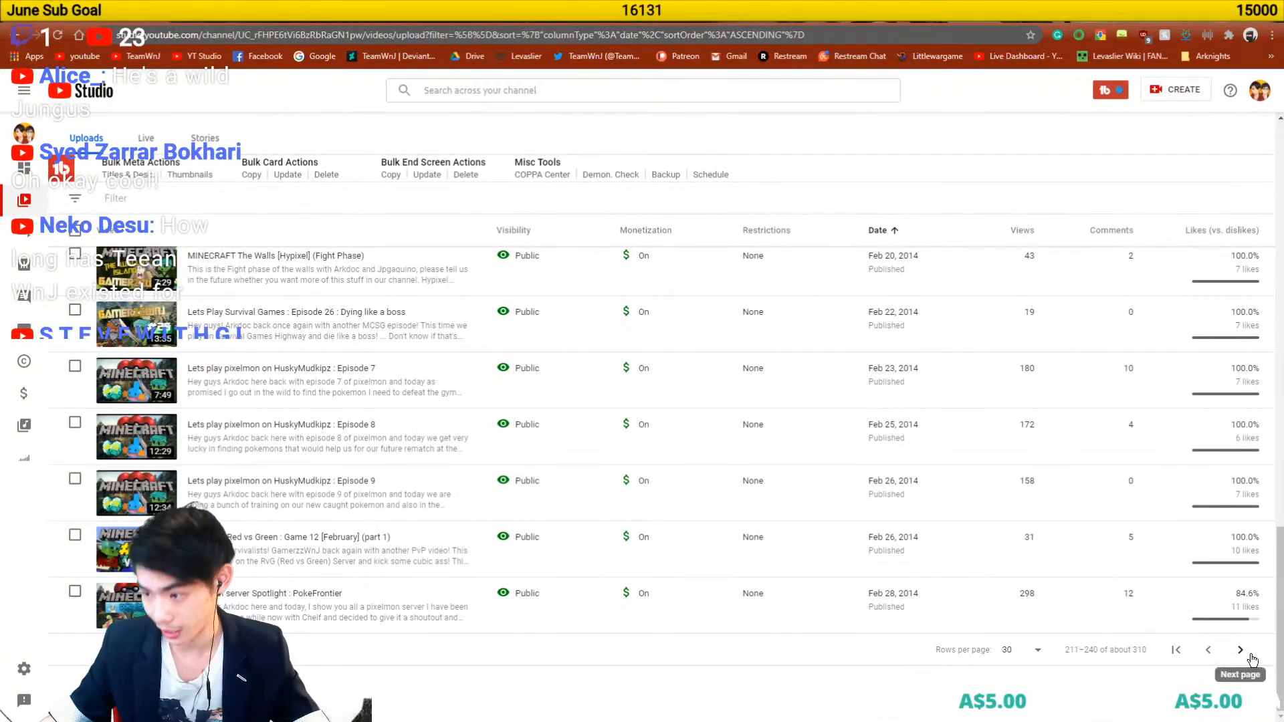
click(1250, 657)
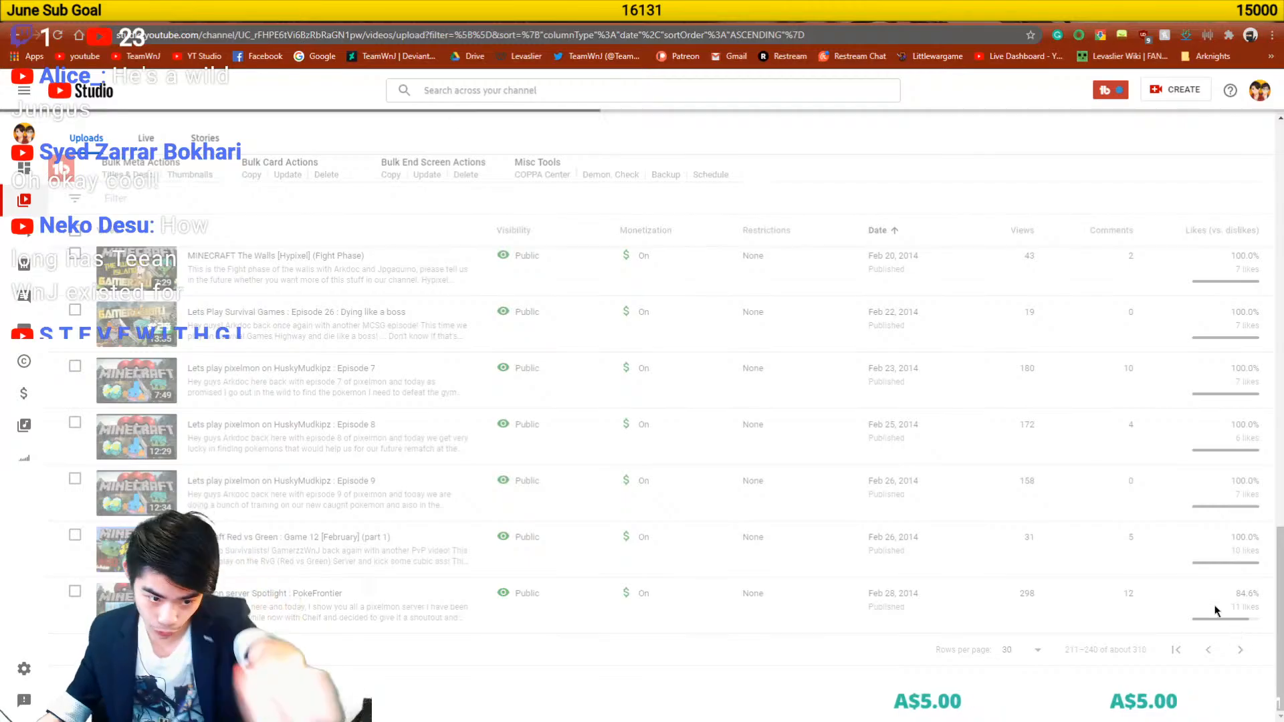
scroll(756, 471, down, 15)
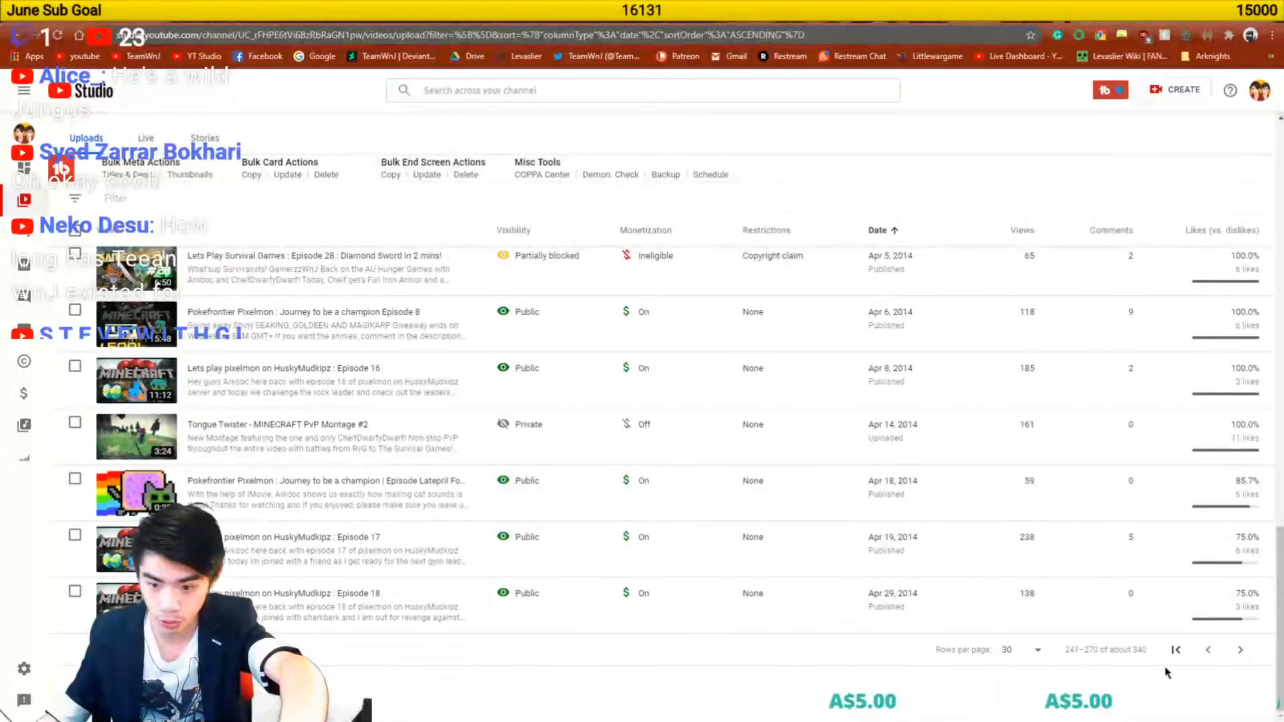
click(1242, 655)
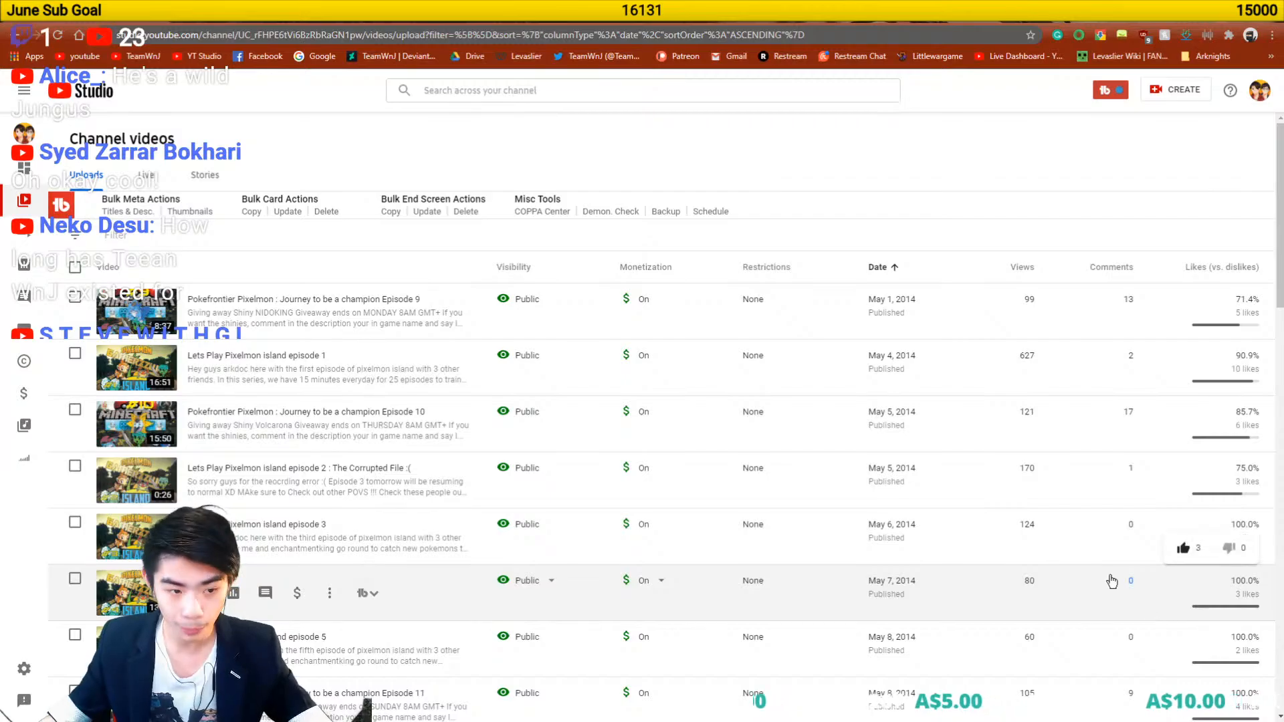
scroll(1110, 579, down, 20)
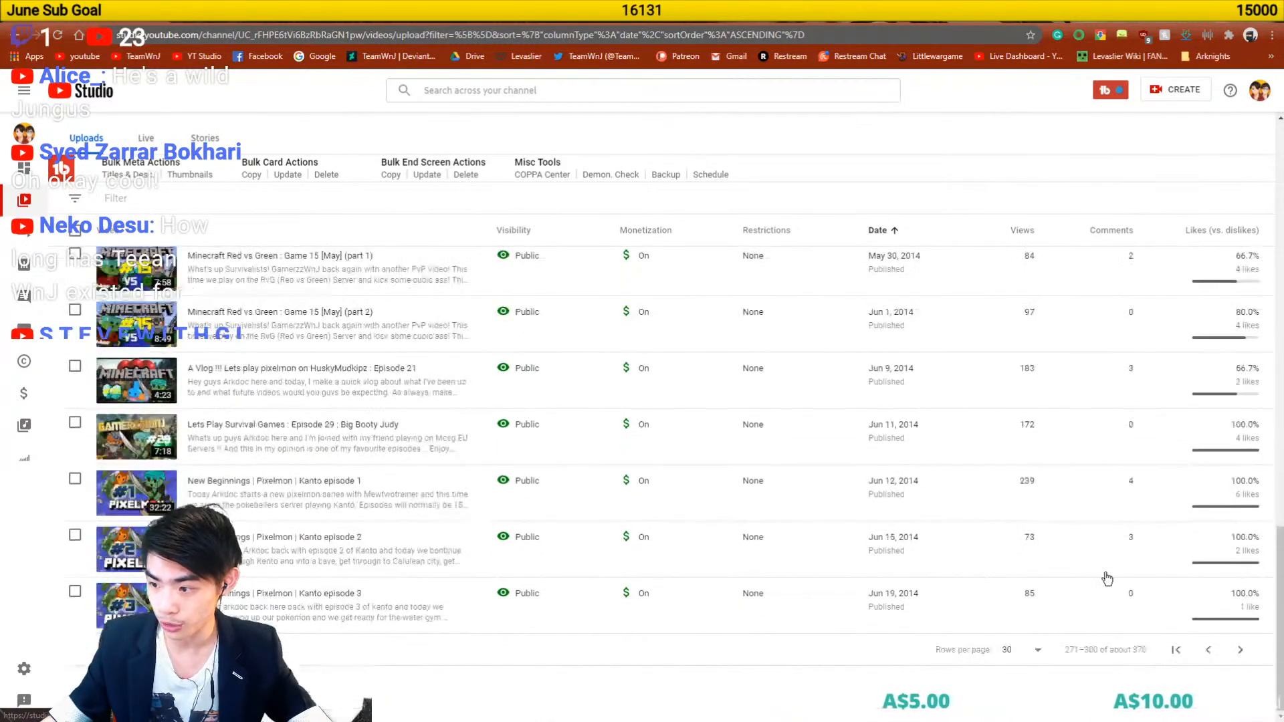
- Page further through the channel uploads, examining videos published from June 2014 to March 2016
click(1242, 651)
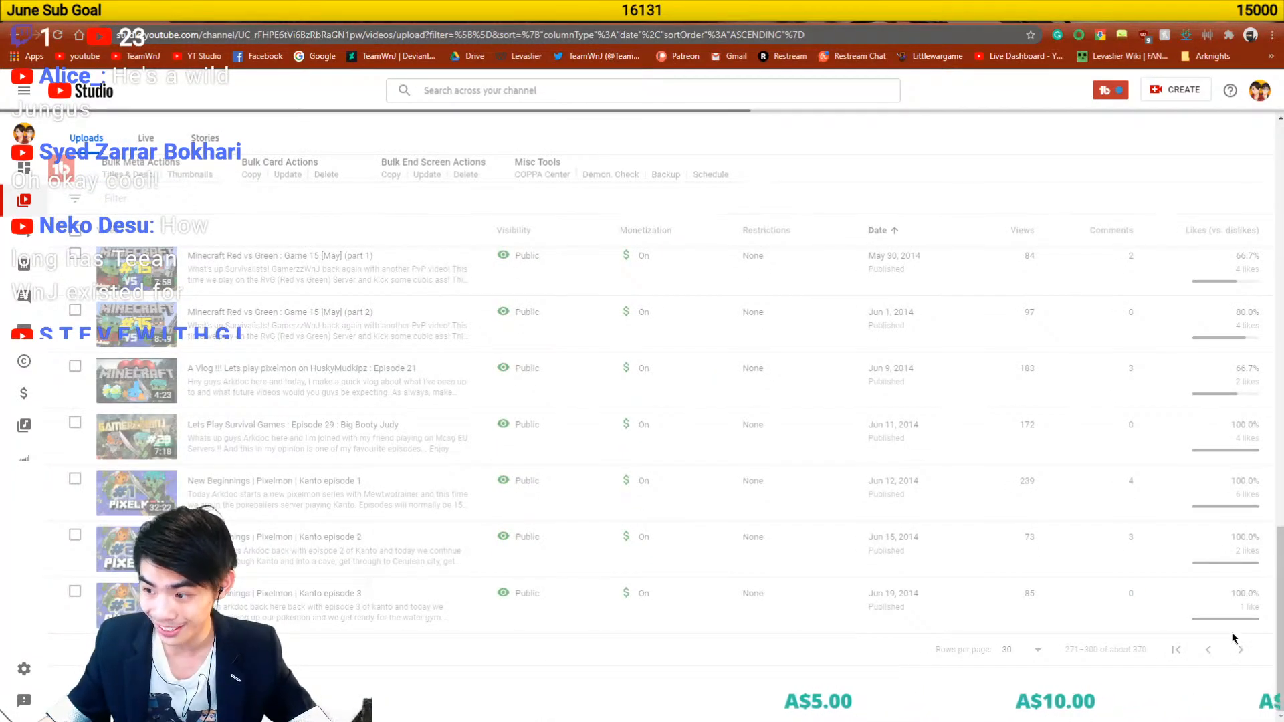
scroll(1226, 631, down, 20)
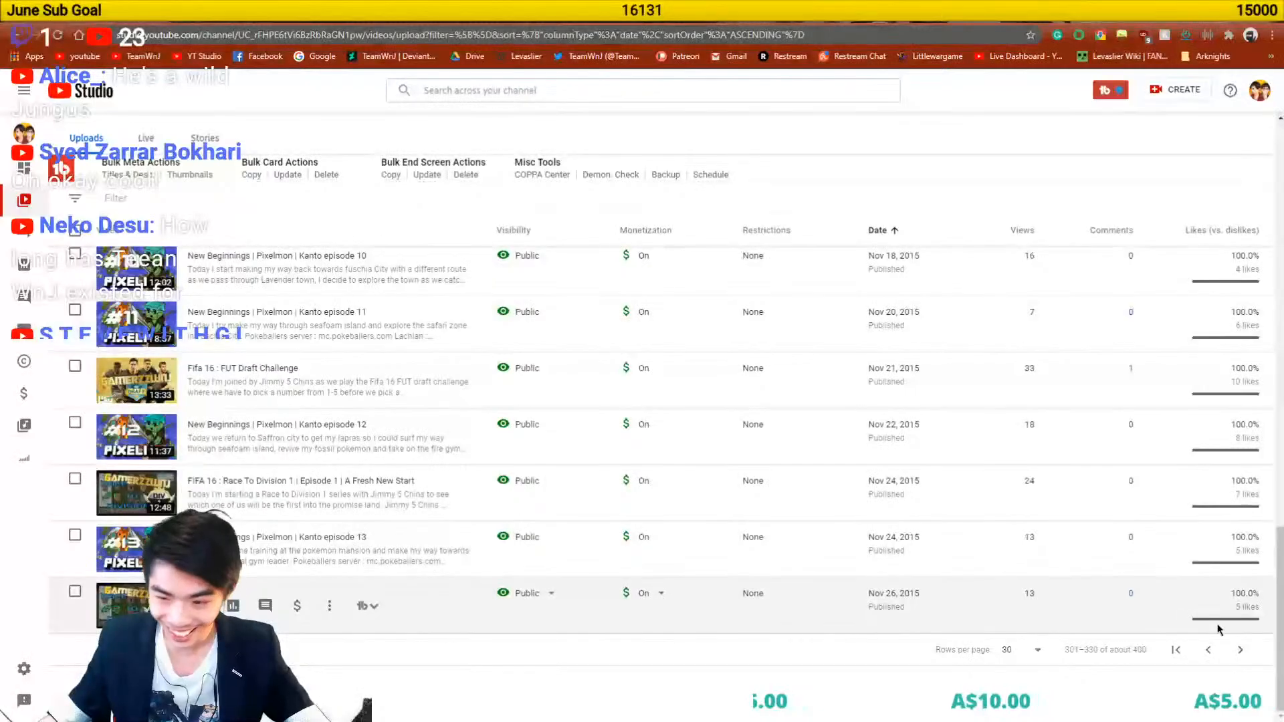
click(1238, 655)
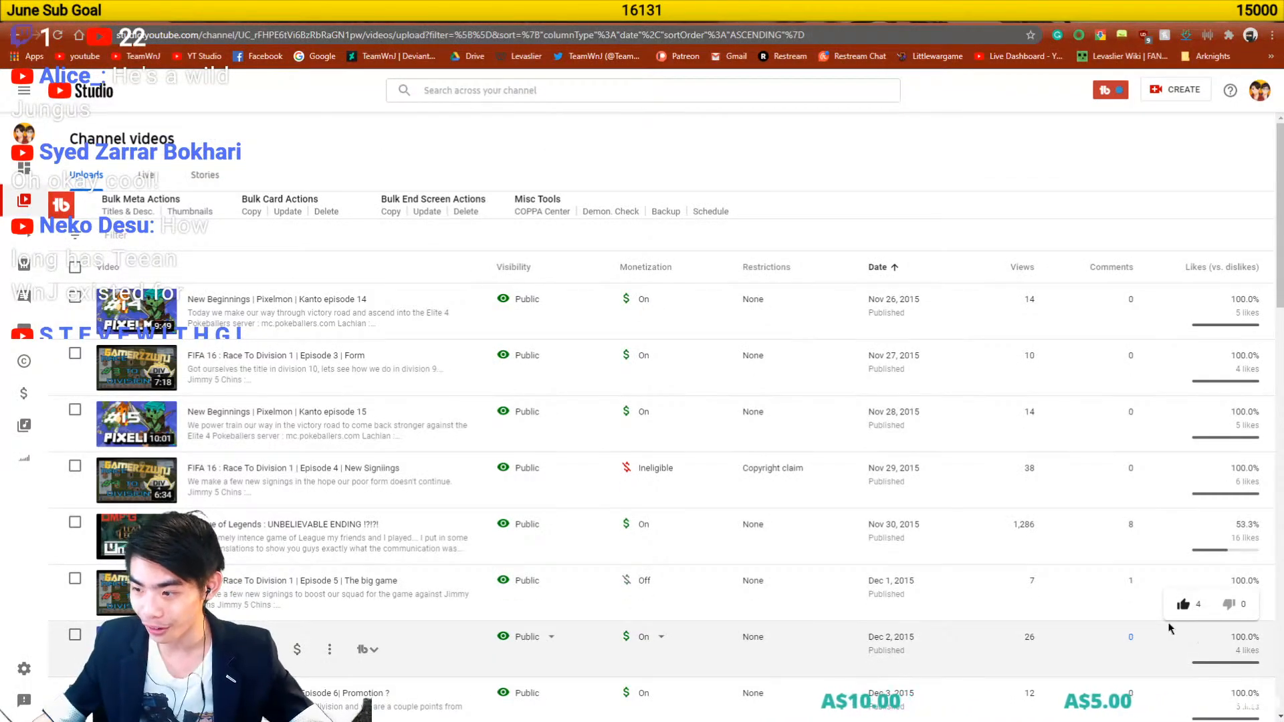
scroll(1067, 493, down, 20)
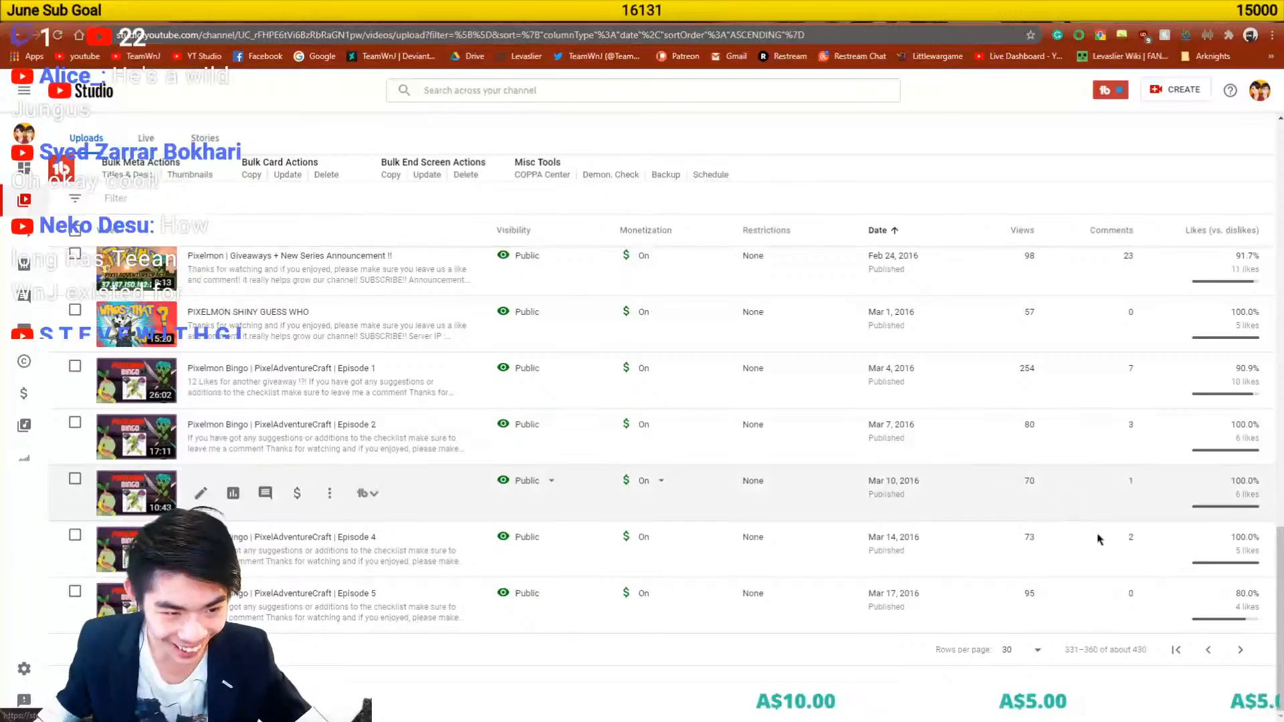
- Examine the next page of uploads, from April 2016 to February 2018, checking the dates of the first Minecraft animation videos
click(1241, 651)
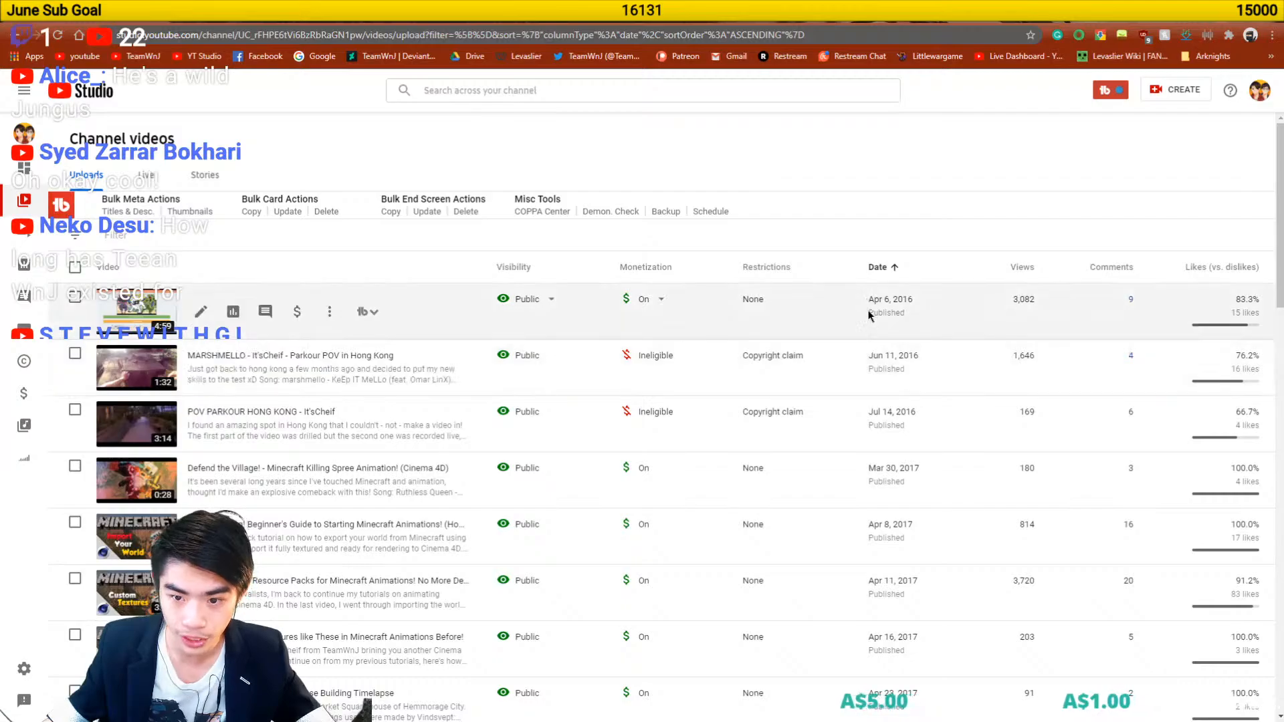
scroll(929, 411, down, 1)
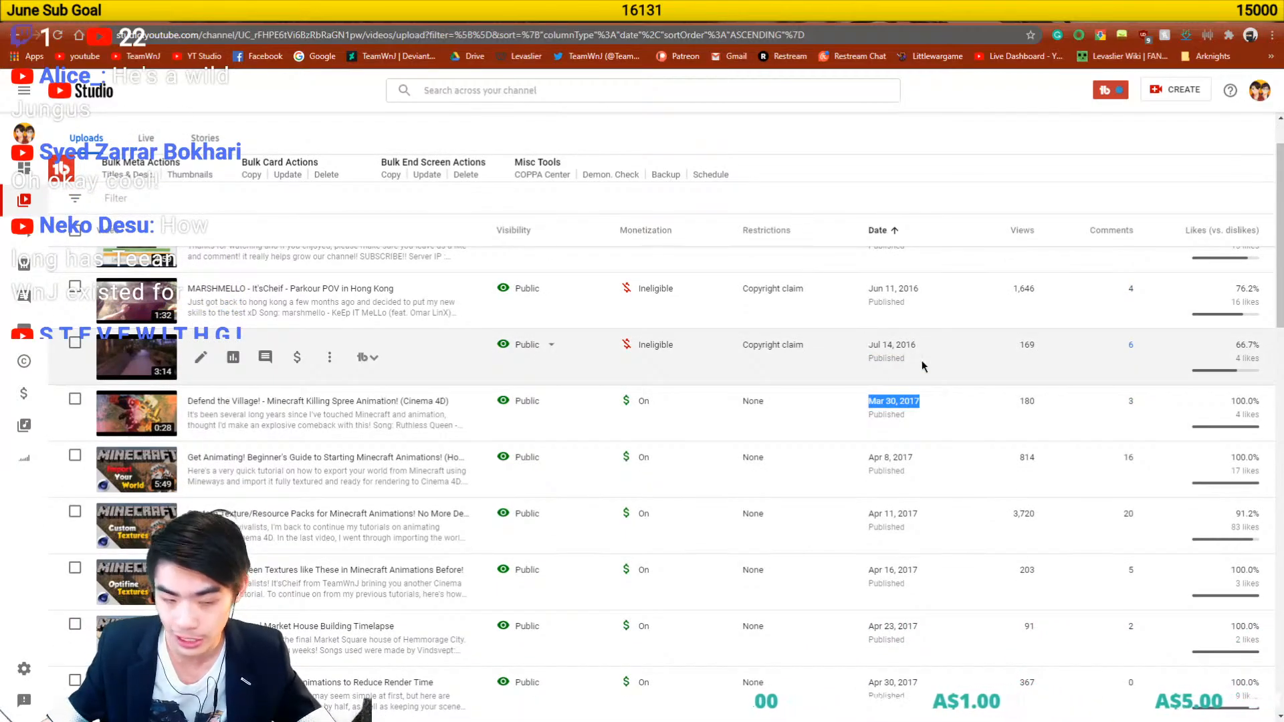
scroll(146, 379, down, 1)
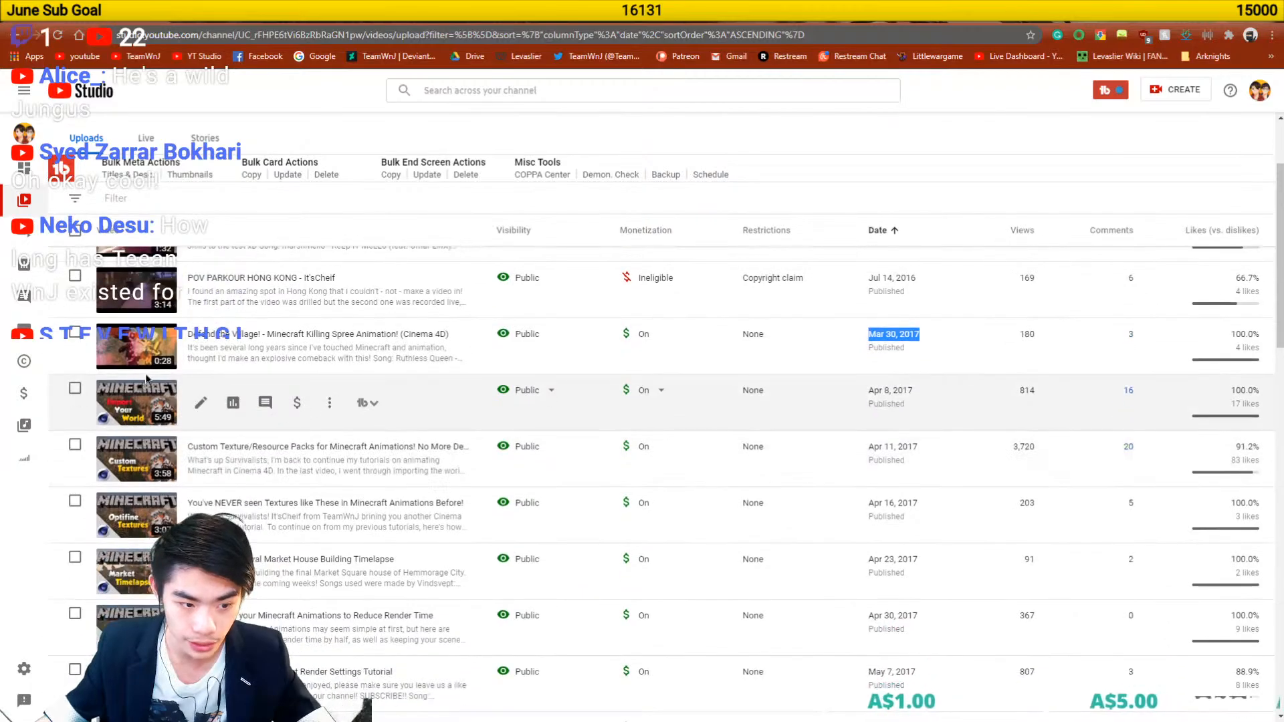
scroll(127, 405, down, 8)
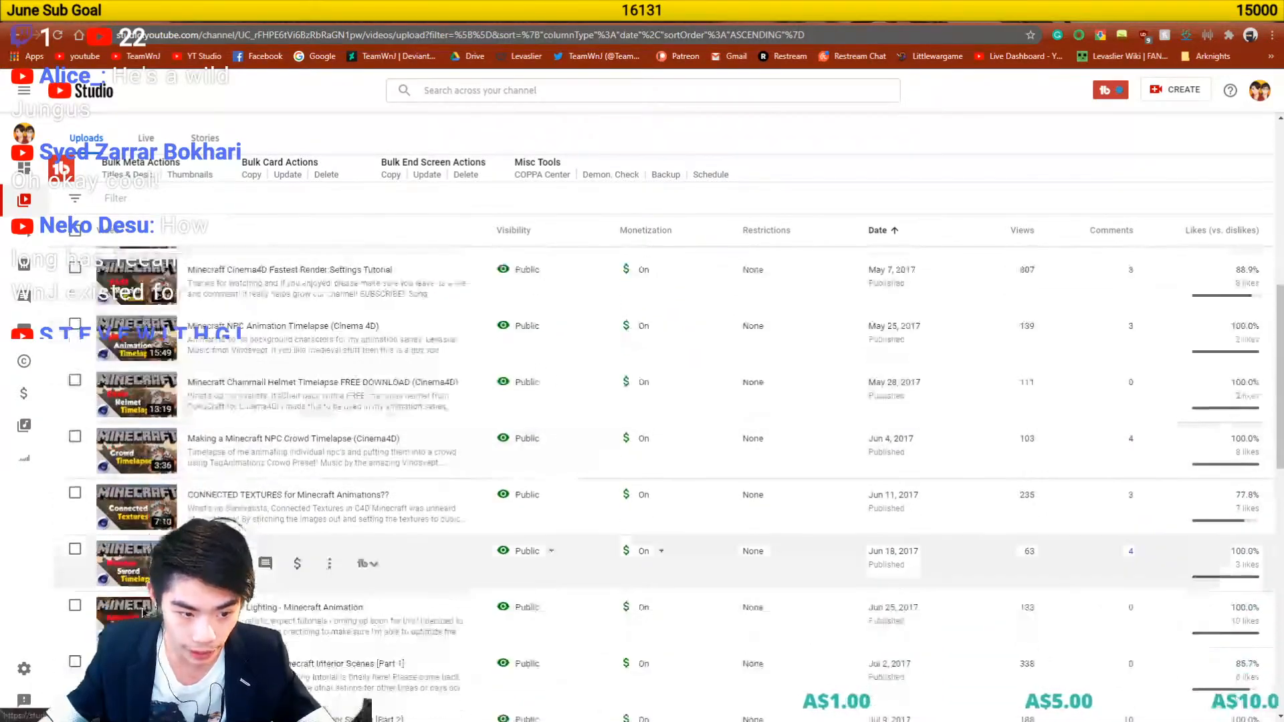
scroll(145, 610, up, 10)
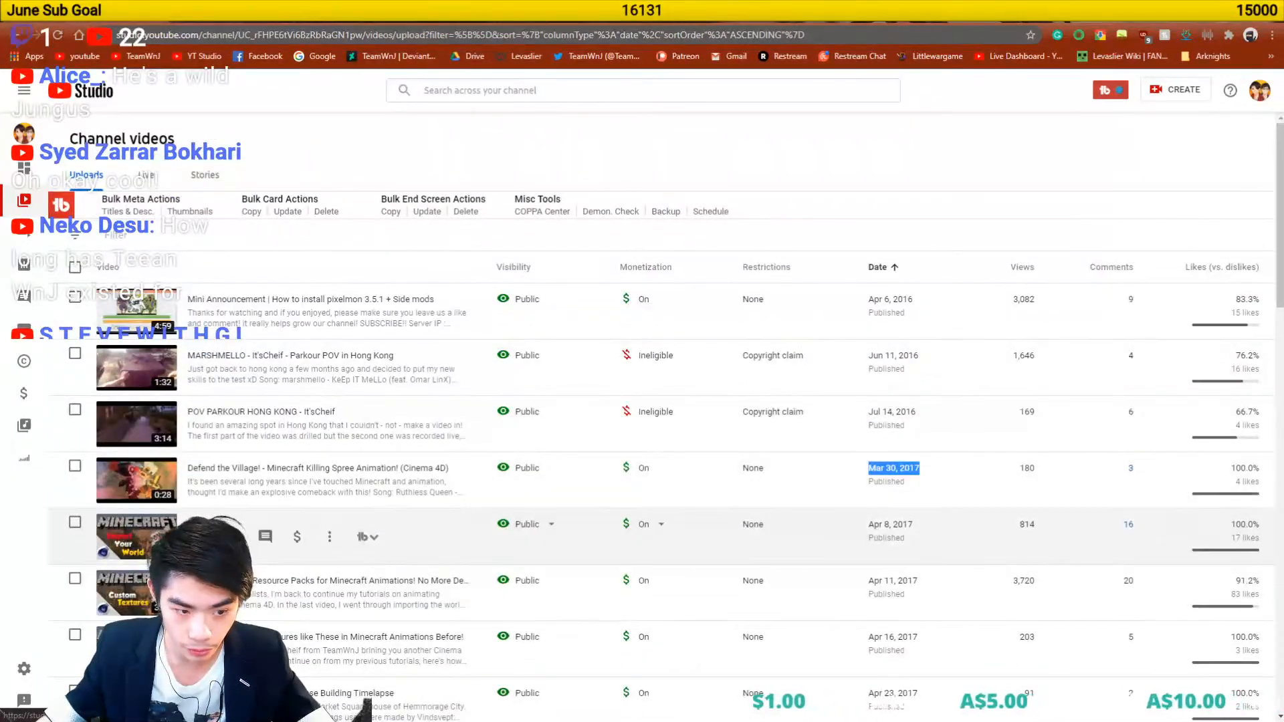
drag(871, 521, 946, 530)
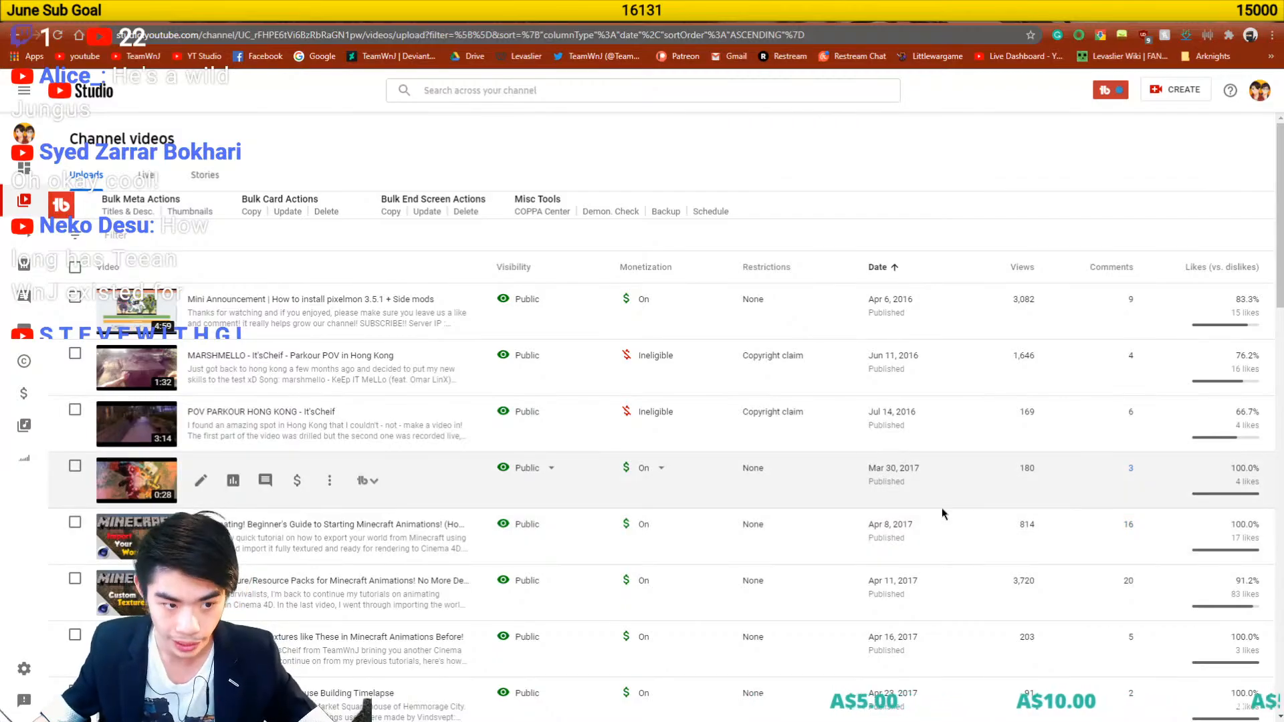
scroll(1049, 556, down, 9)
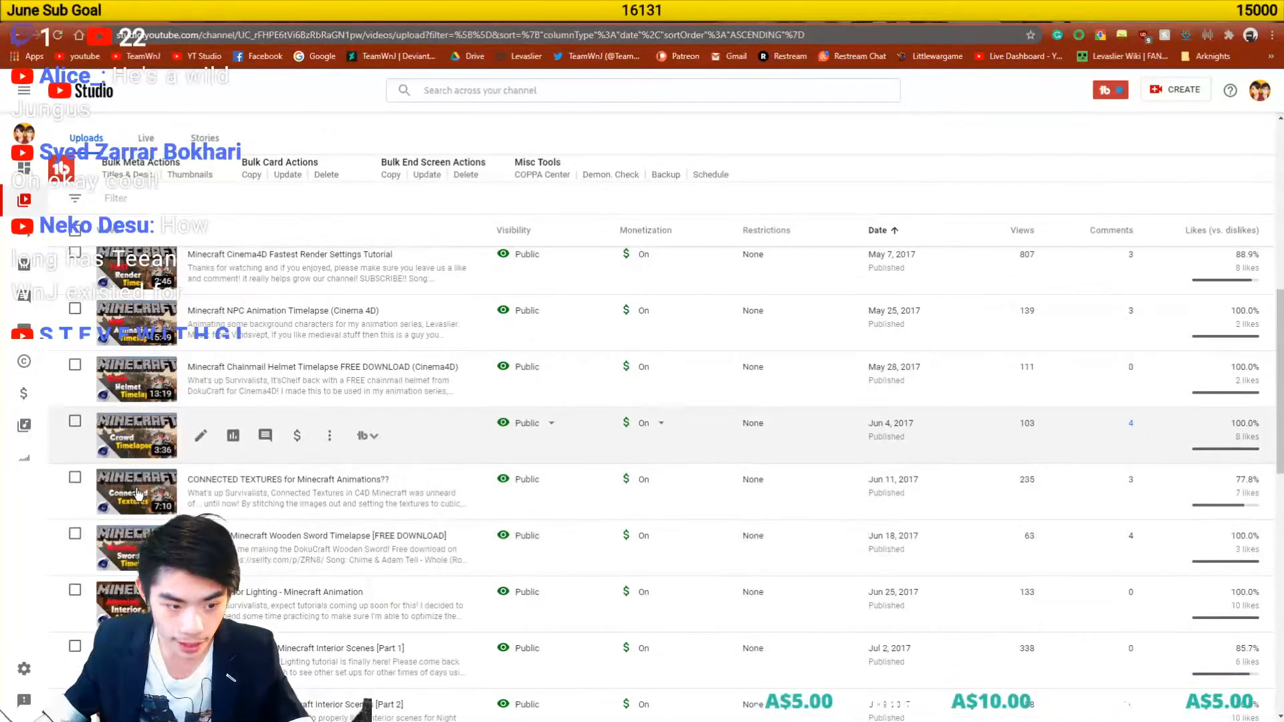
scroll(375, 528, down, 15)
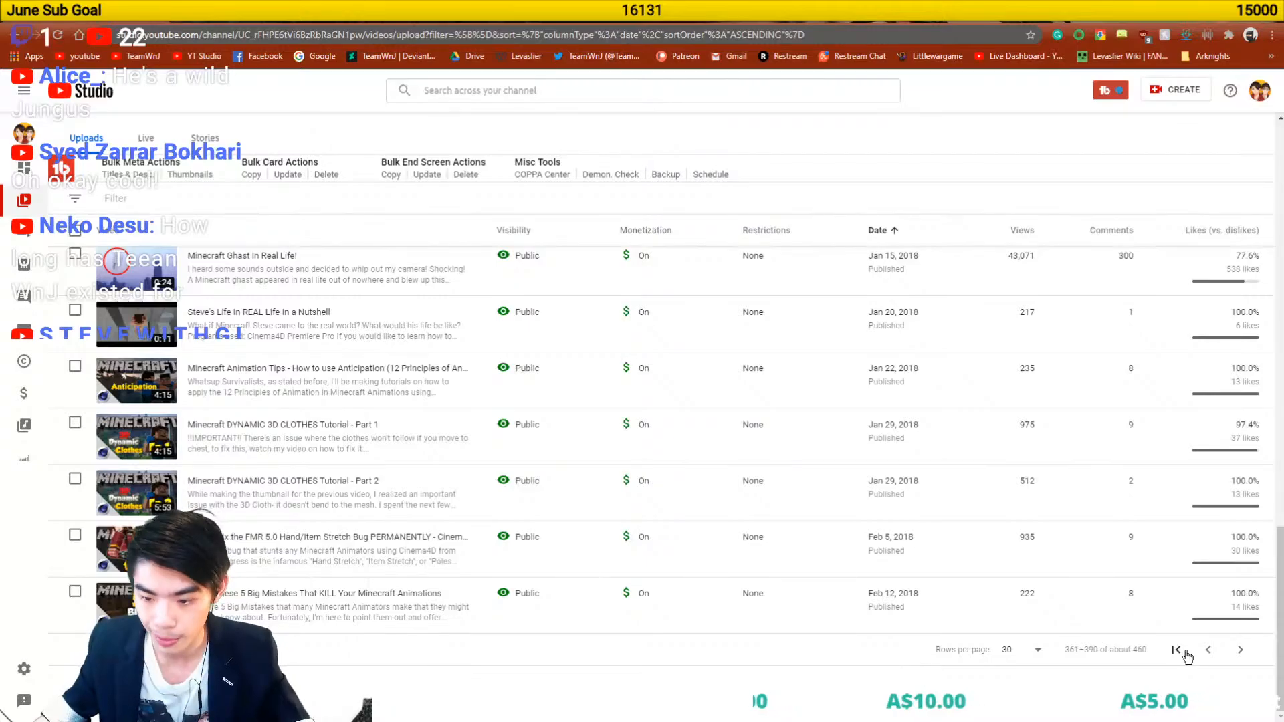
- Go back one page in the uploads list and review the videos from November 2015 to March 2016
click(1206, 651)
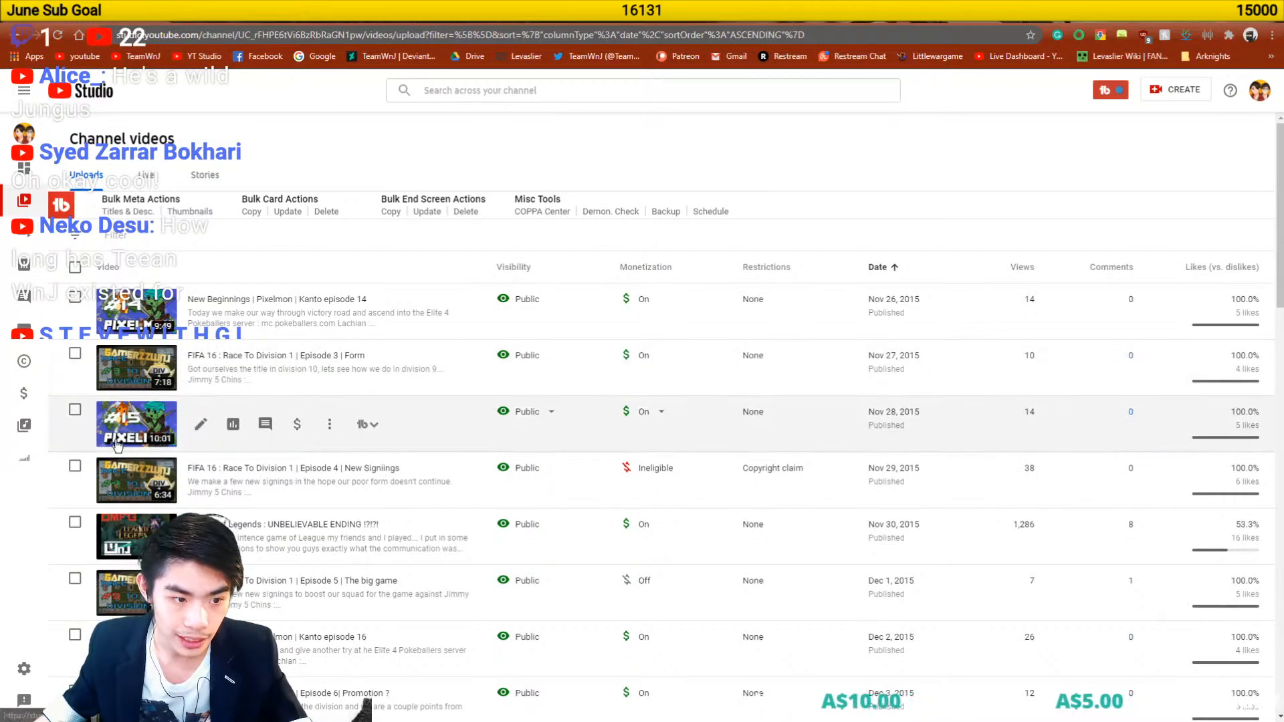
scroll(127, 324, down, 15)
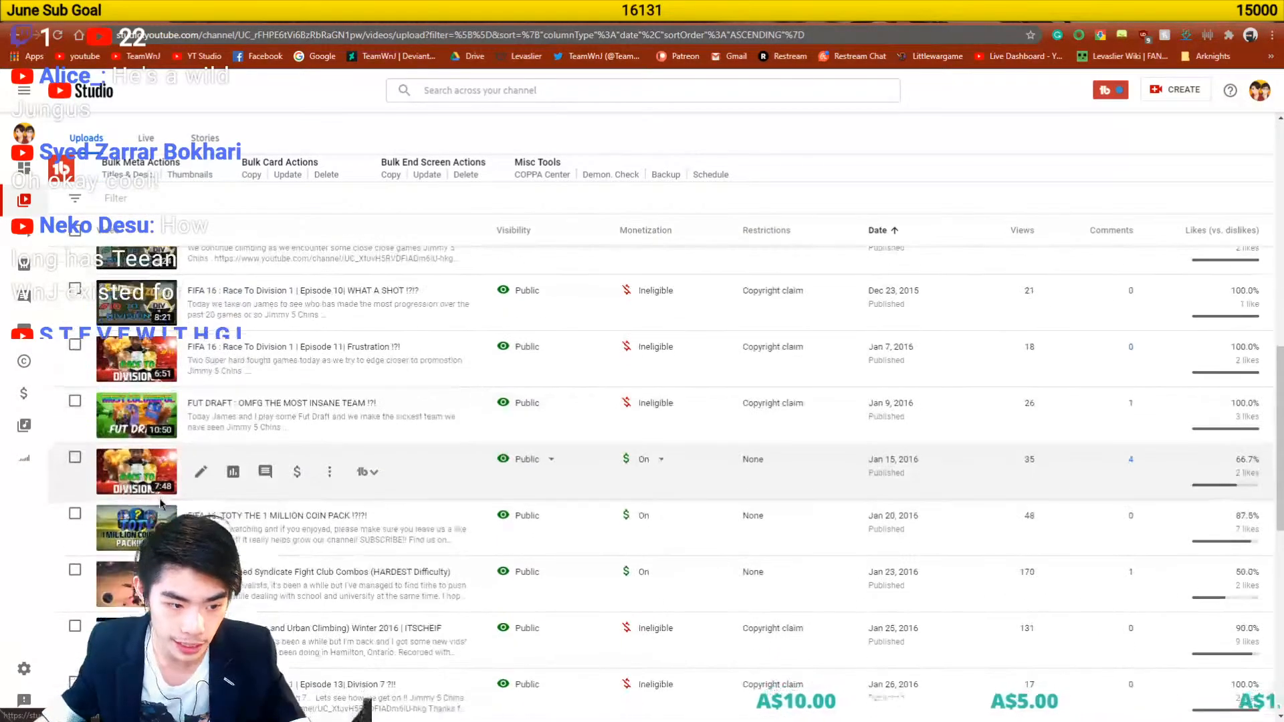
scroll(162, 508, down, 4)
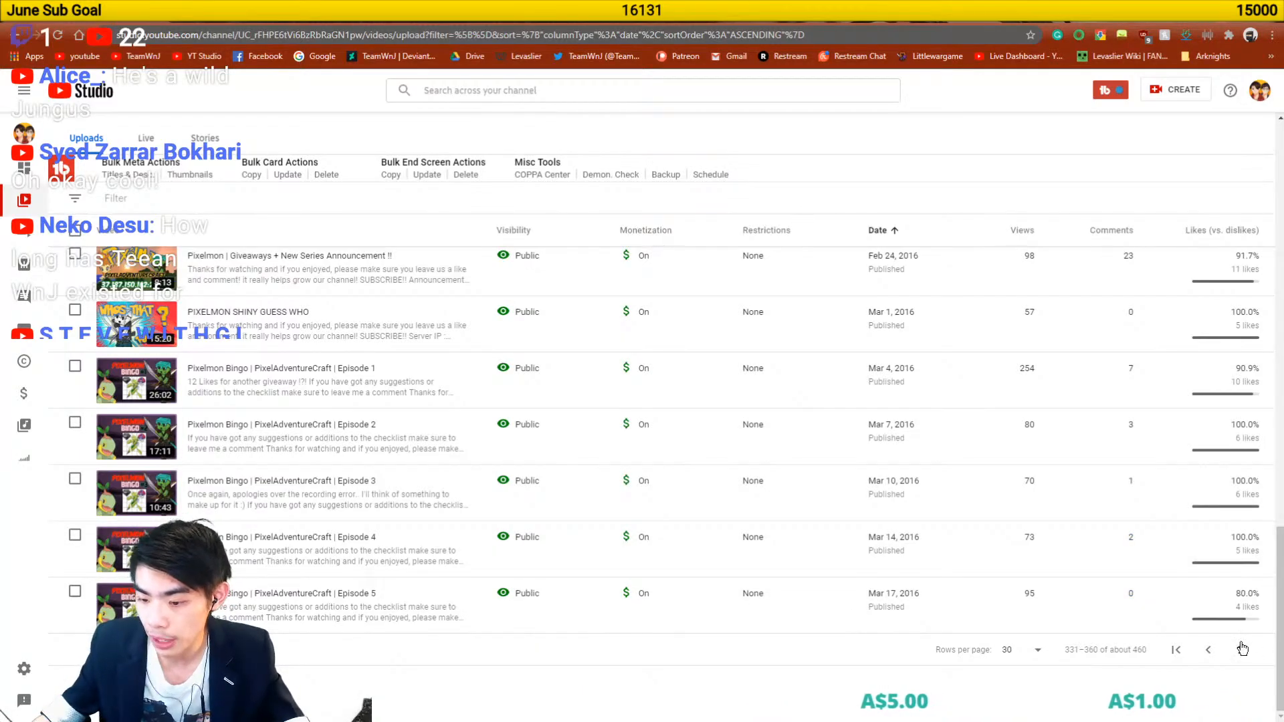
- Return to the following uploads page and highlight the publish dates of the first Cinema 4D tutorial and the "Defend the Village!" animation
click(1241, 648)
scroll(717, 624, down, 15)
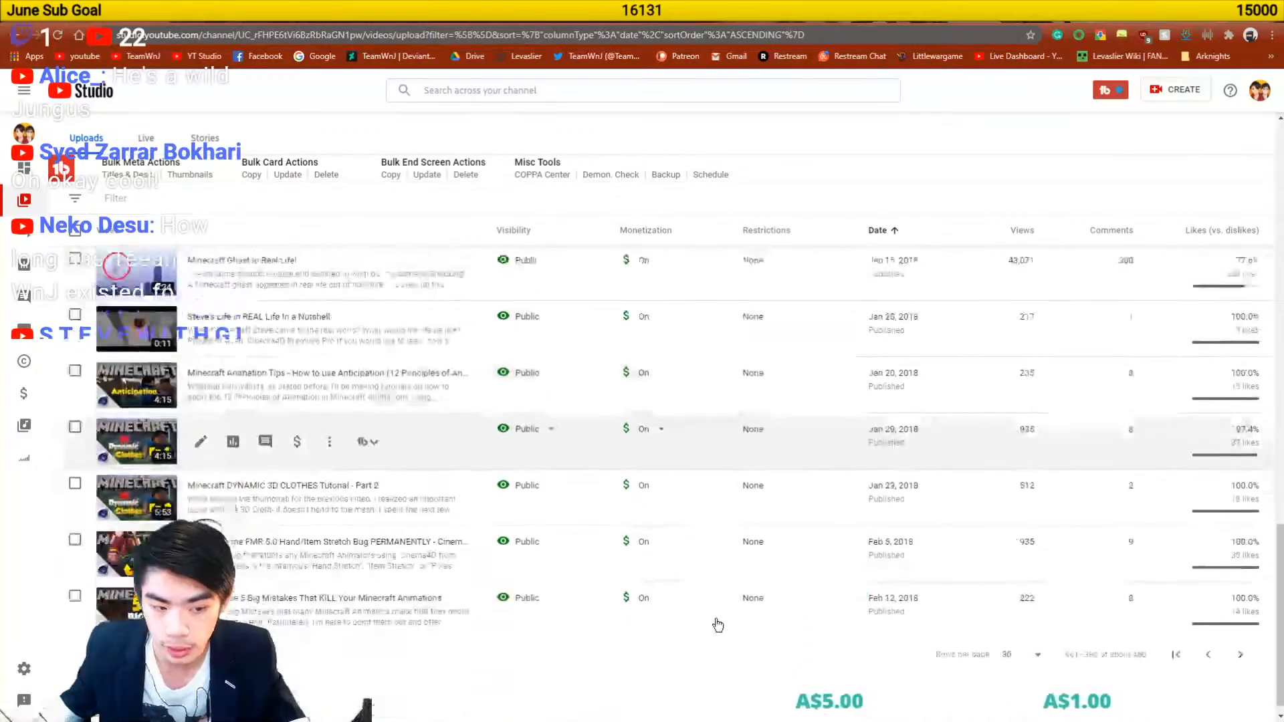
scroll(508, 582, up, 15)
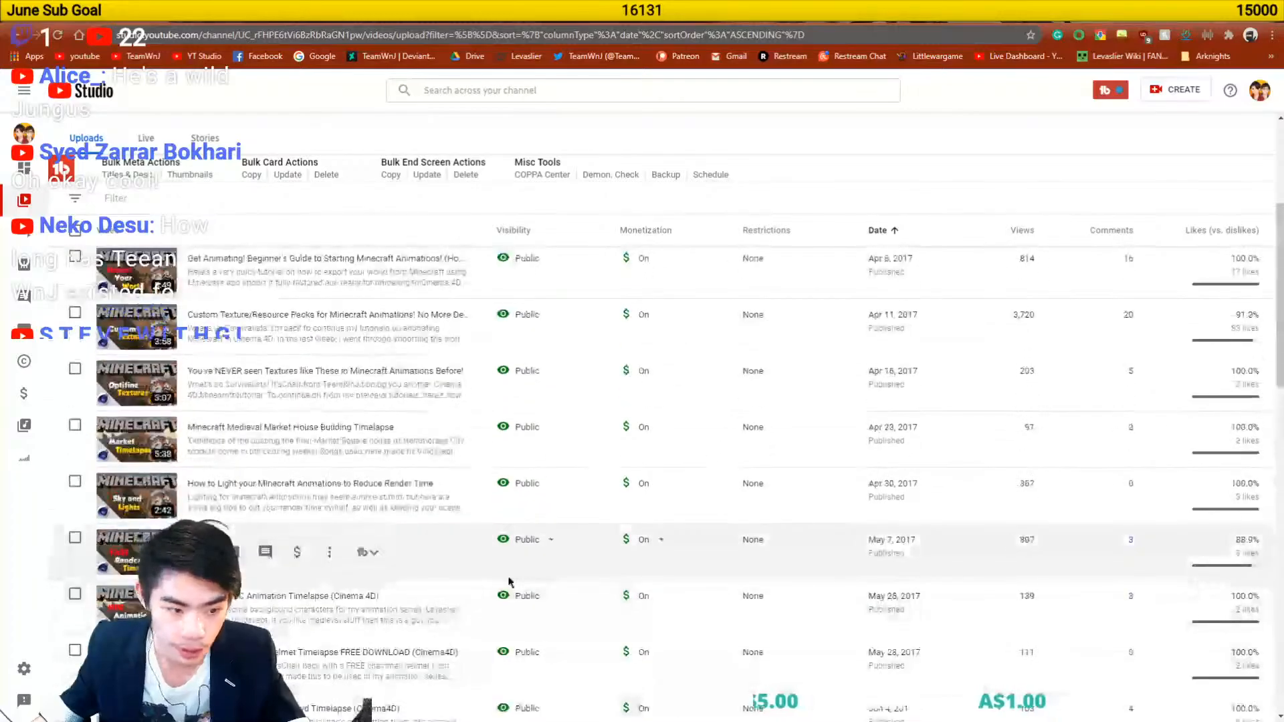
scroll(508, 581, up, 4)
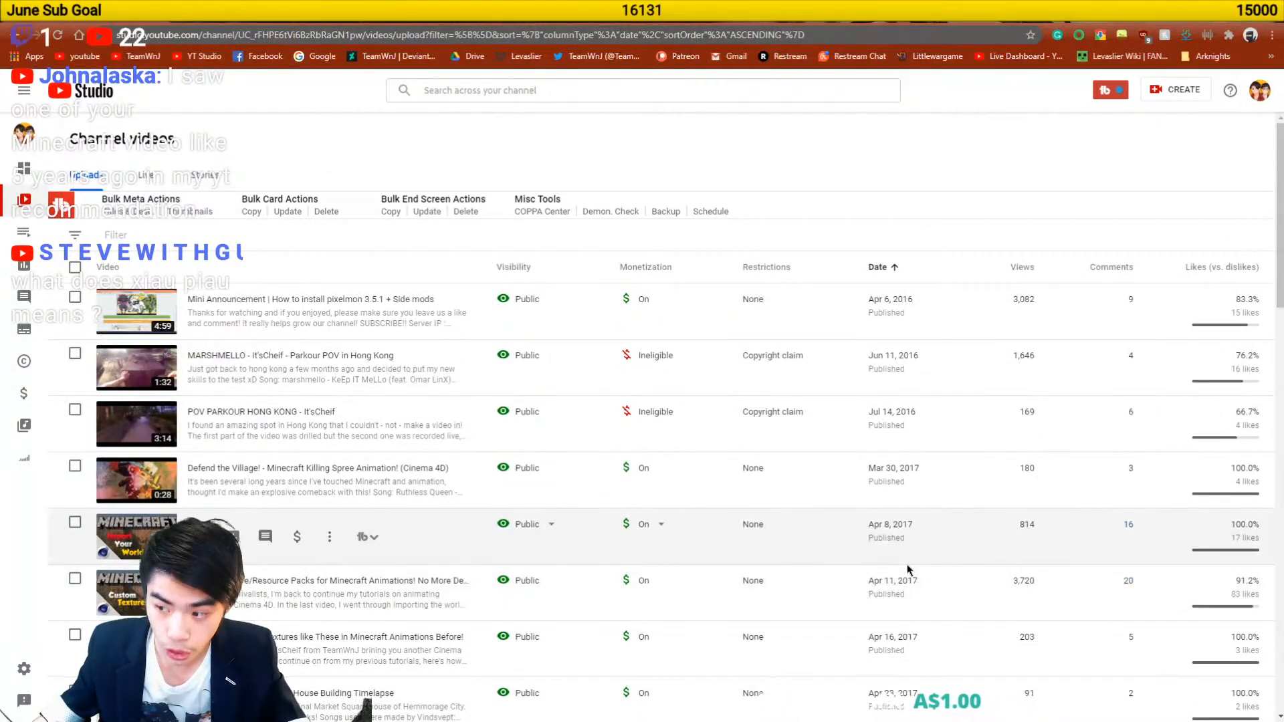
drag(865, 526, 920, 532)
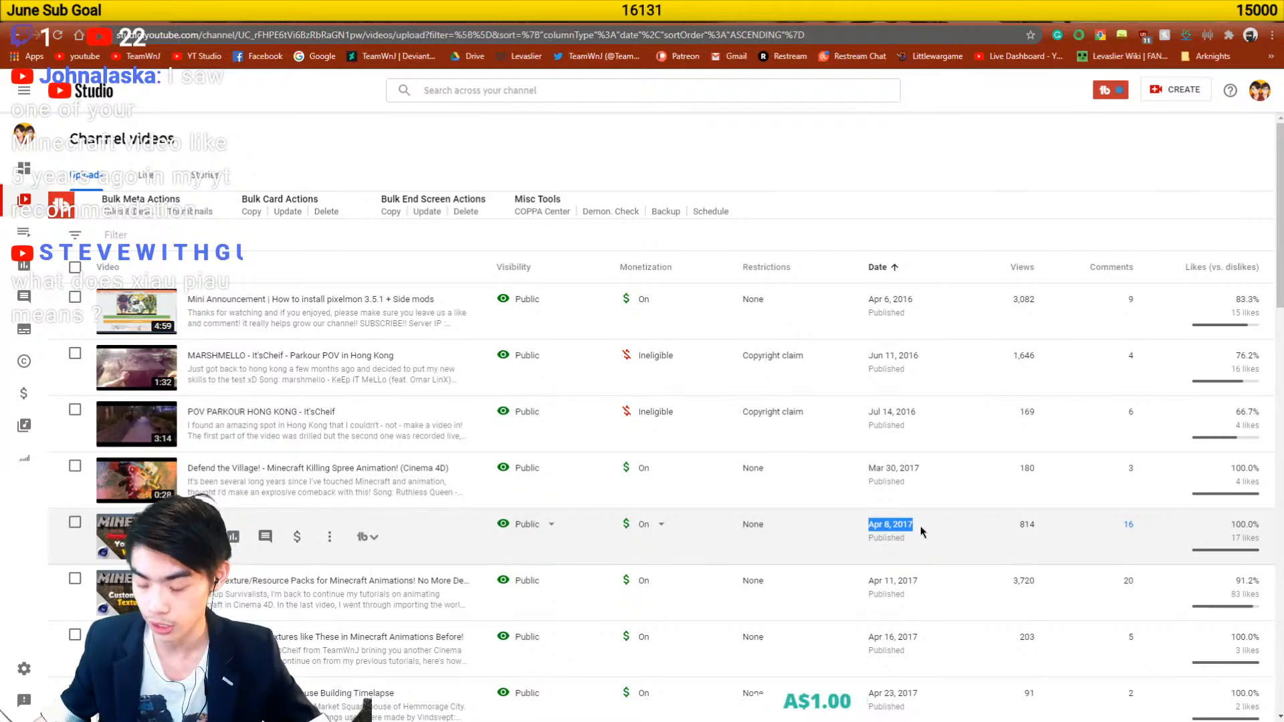
drag(861, 468, 952, 463)
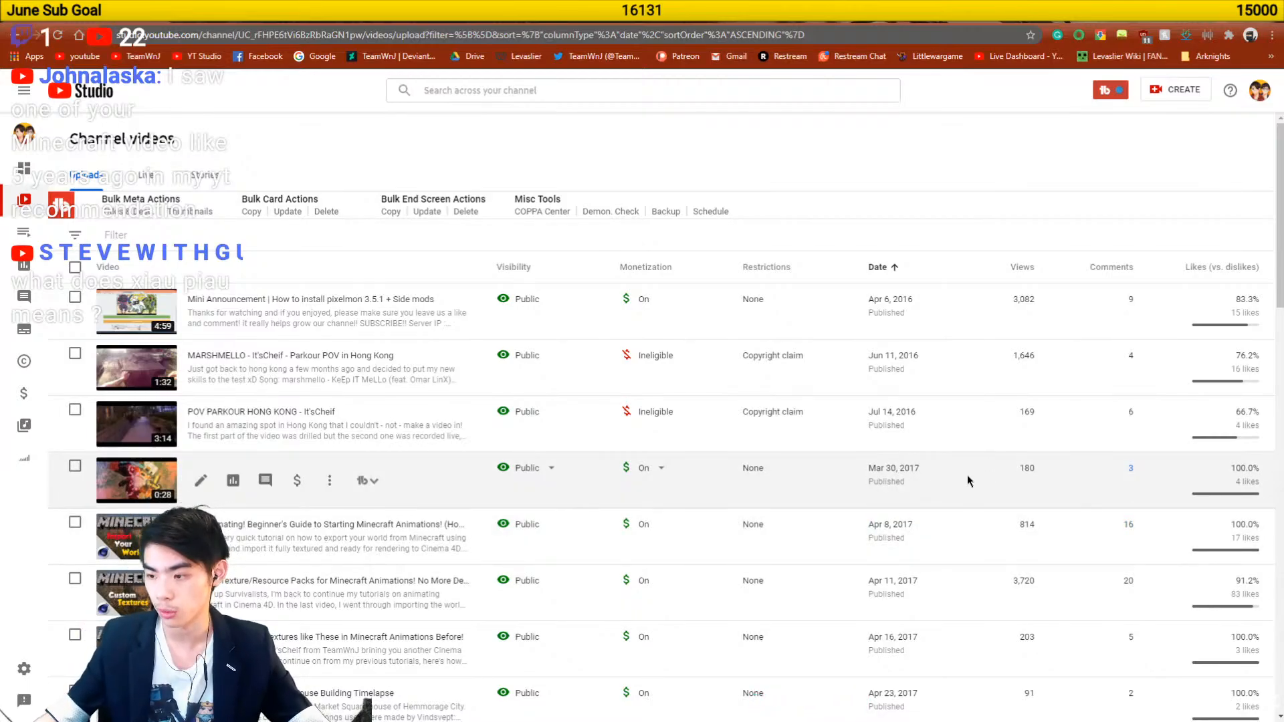
- Bring Cinema 4D to the front in place of the browser and screenshots folder, and open its render output settings
click(1206, 8)
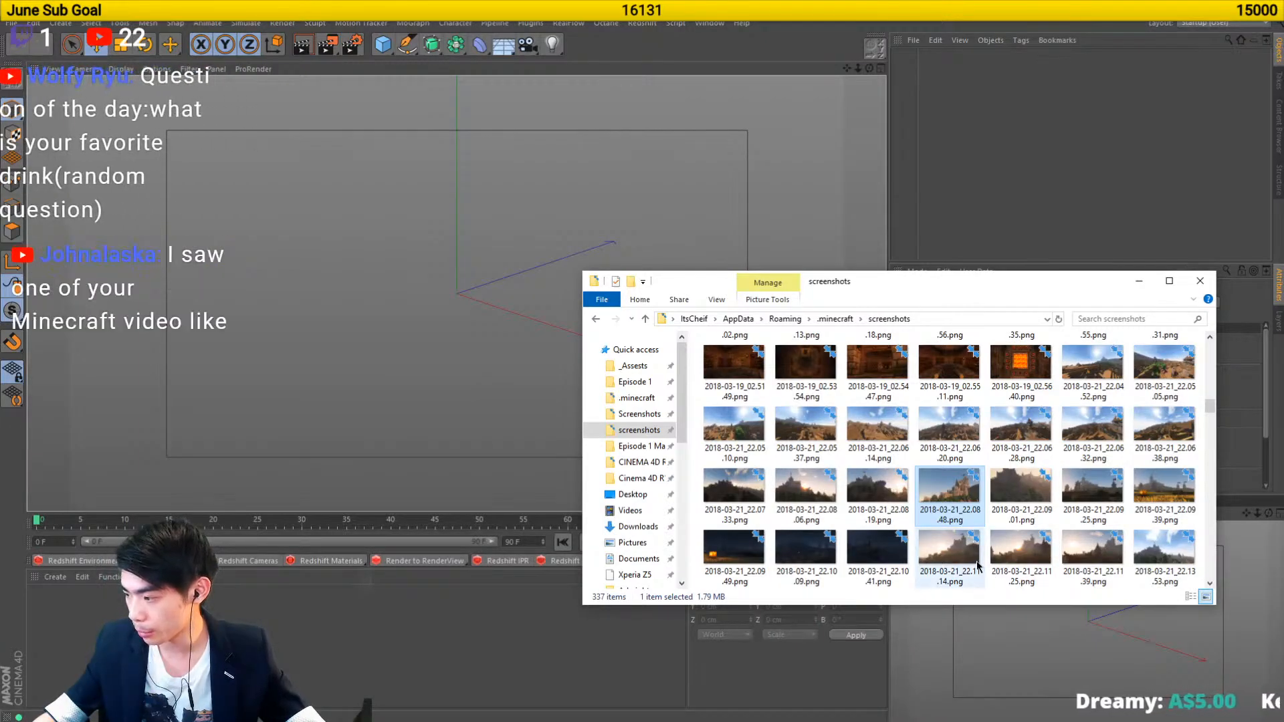
click(282, 611)
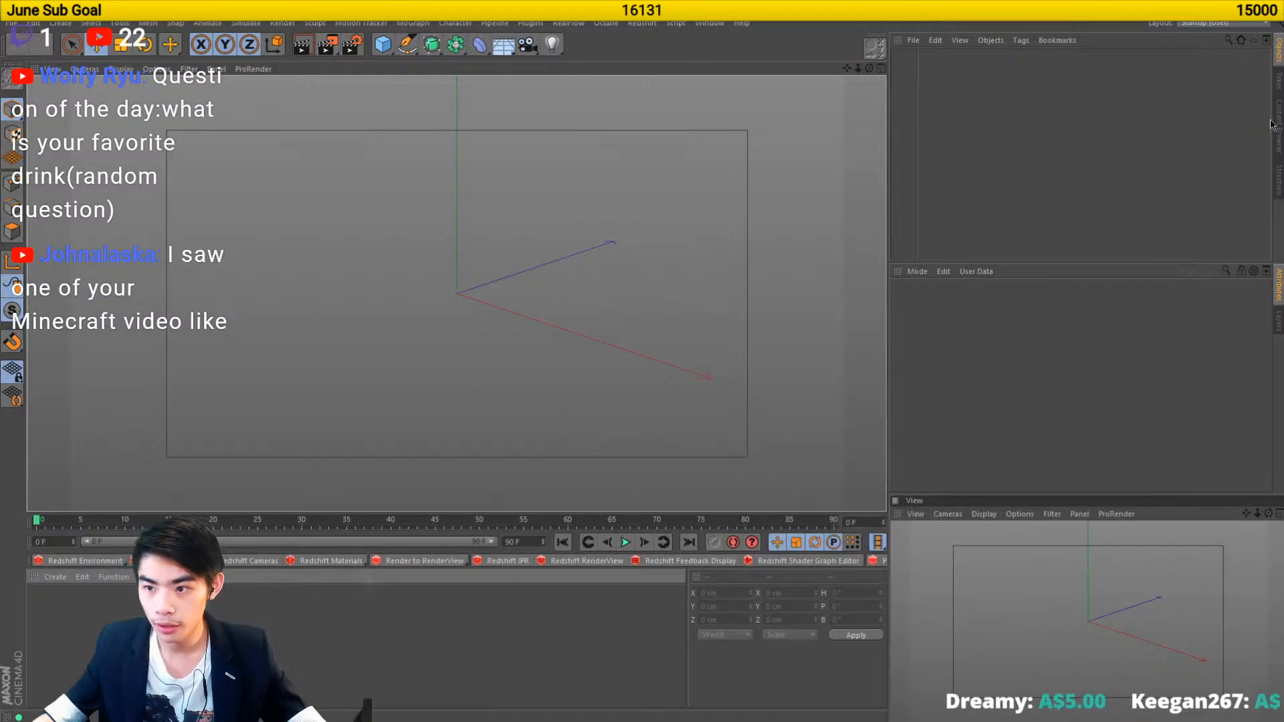
click(350, 46)
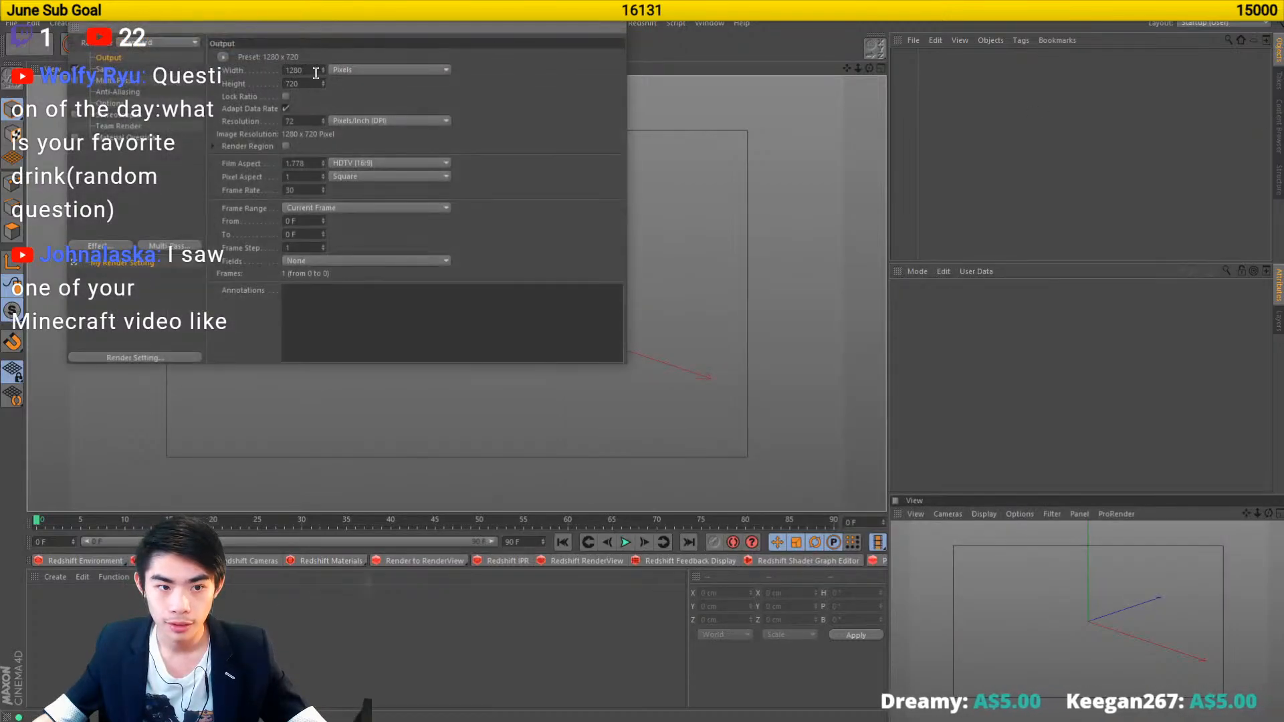
- Switch to the Photoshop poster sketch and check its pixel dimensions in the Image Size settings, leaving them unaltered
key(alt+space)
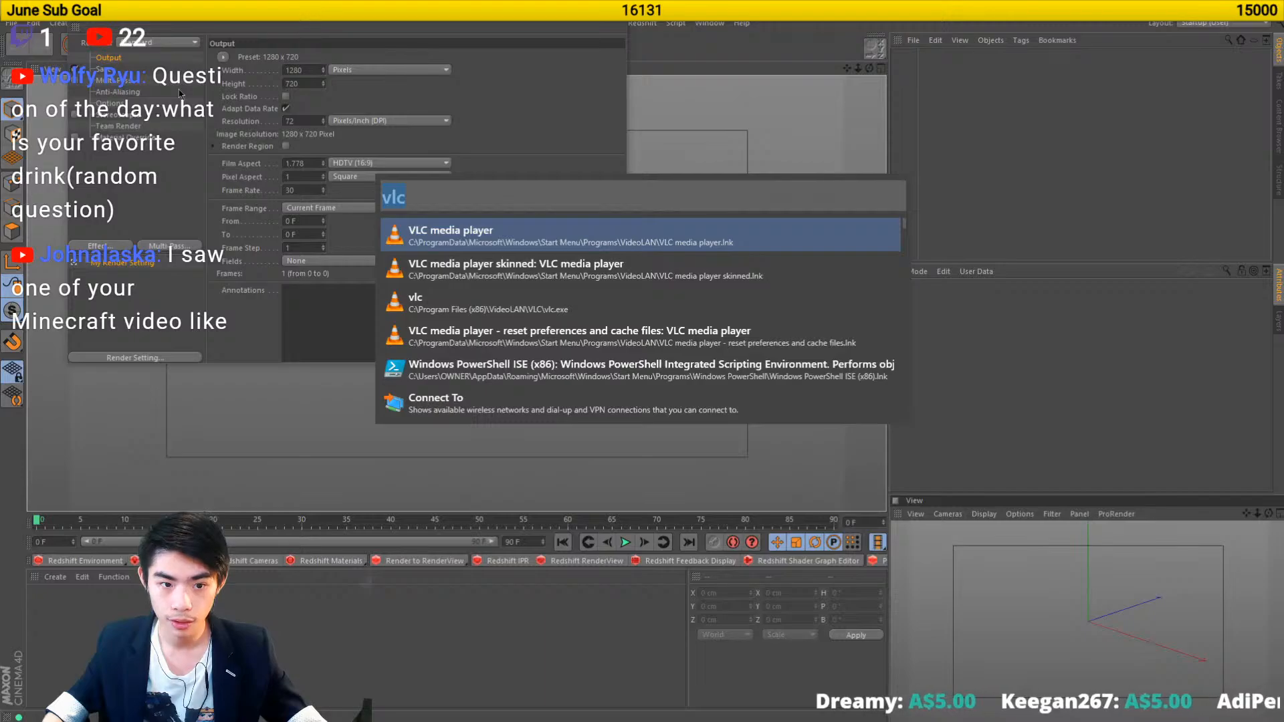
key(Escape)
key(alt+Tab)
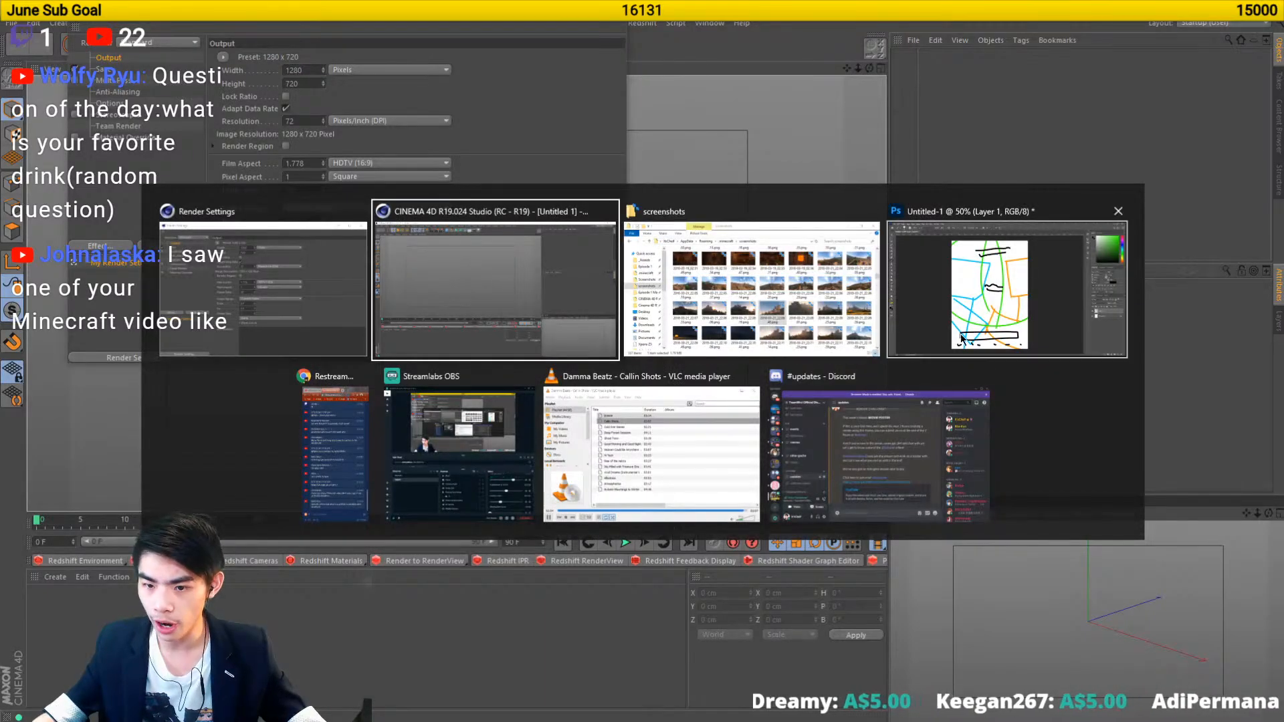
click(1025, 307)
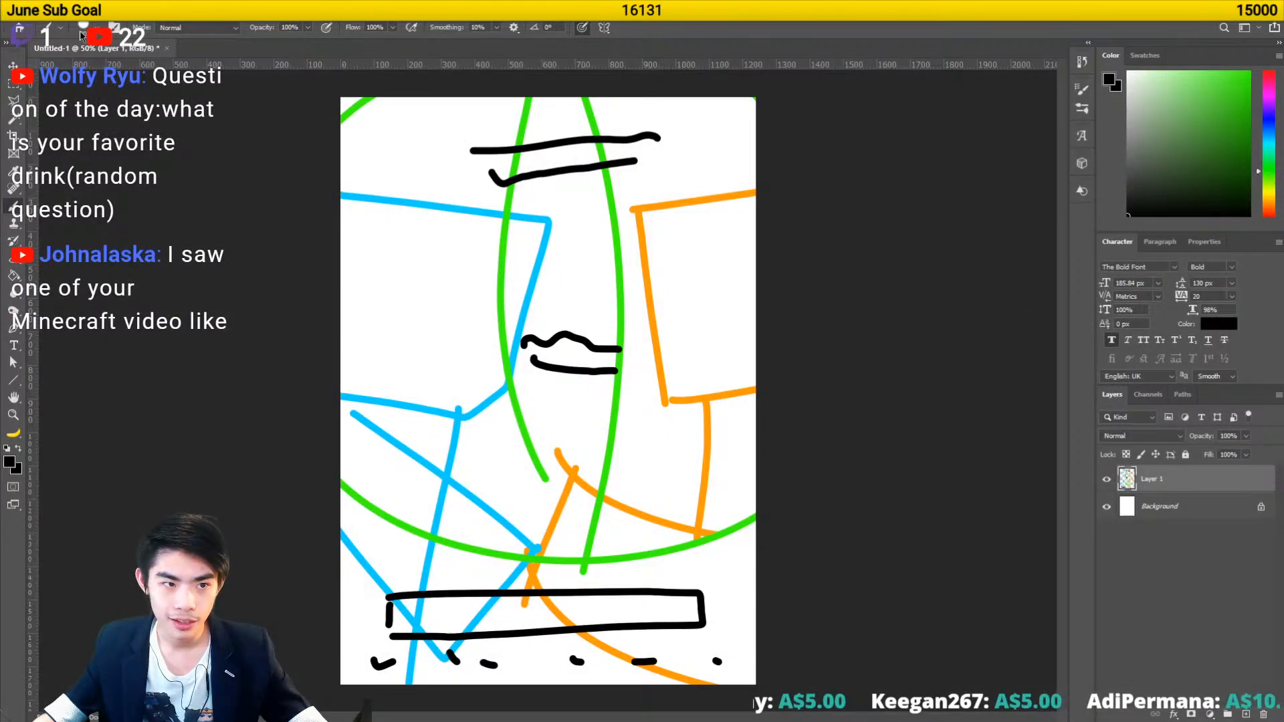
click(103, 8)
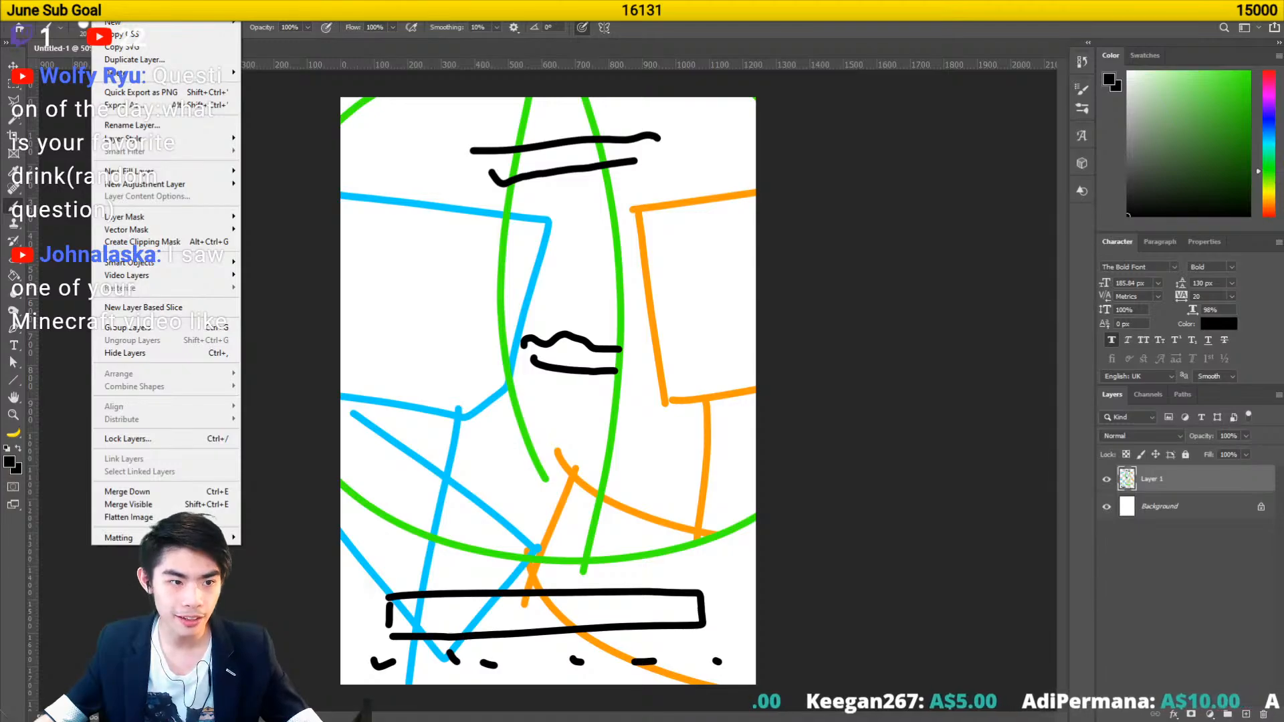
mouse_move(75, 9)
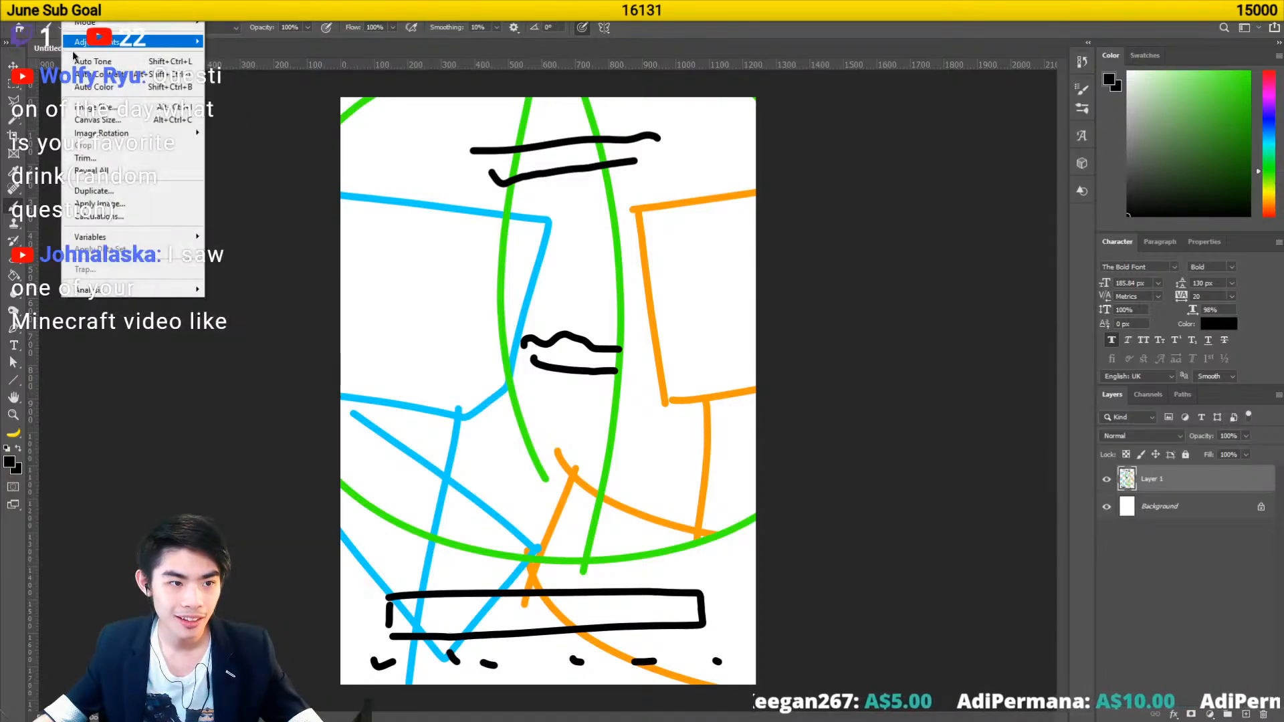
click(89, 109)
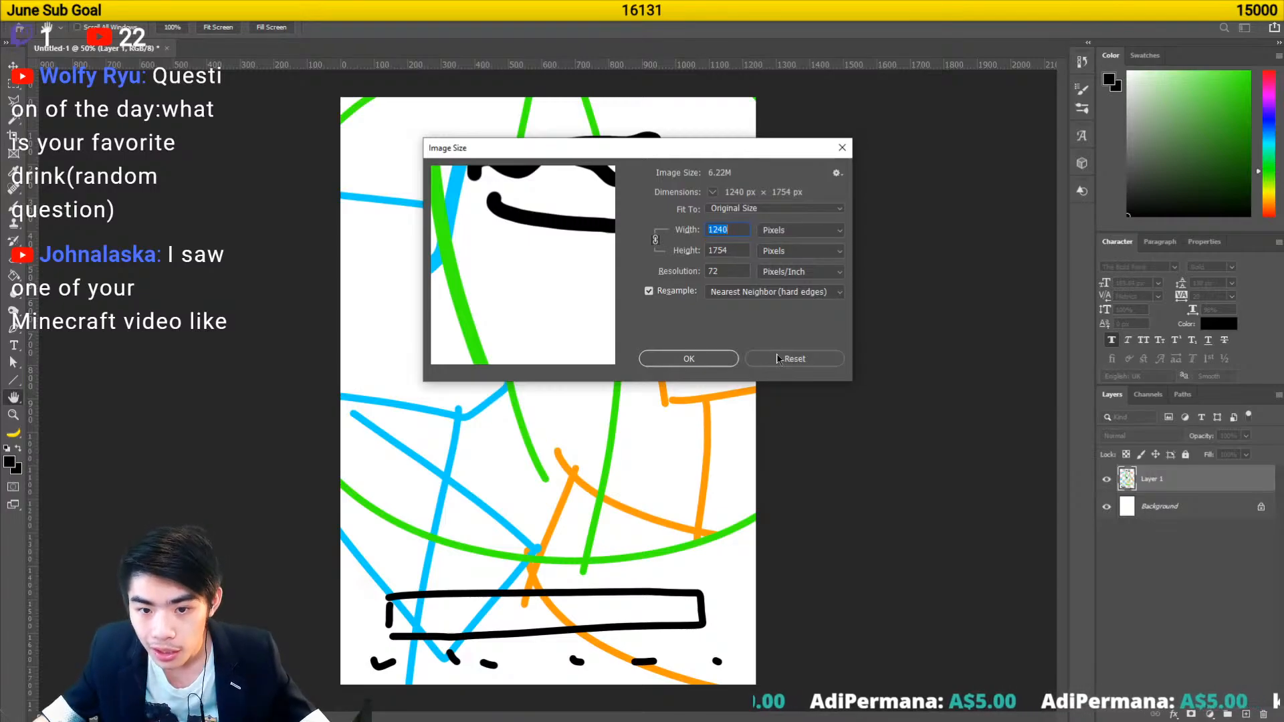
key(alt+space)
text(1240x)
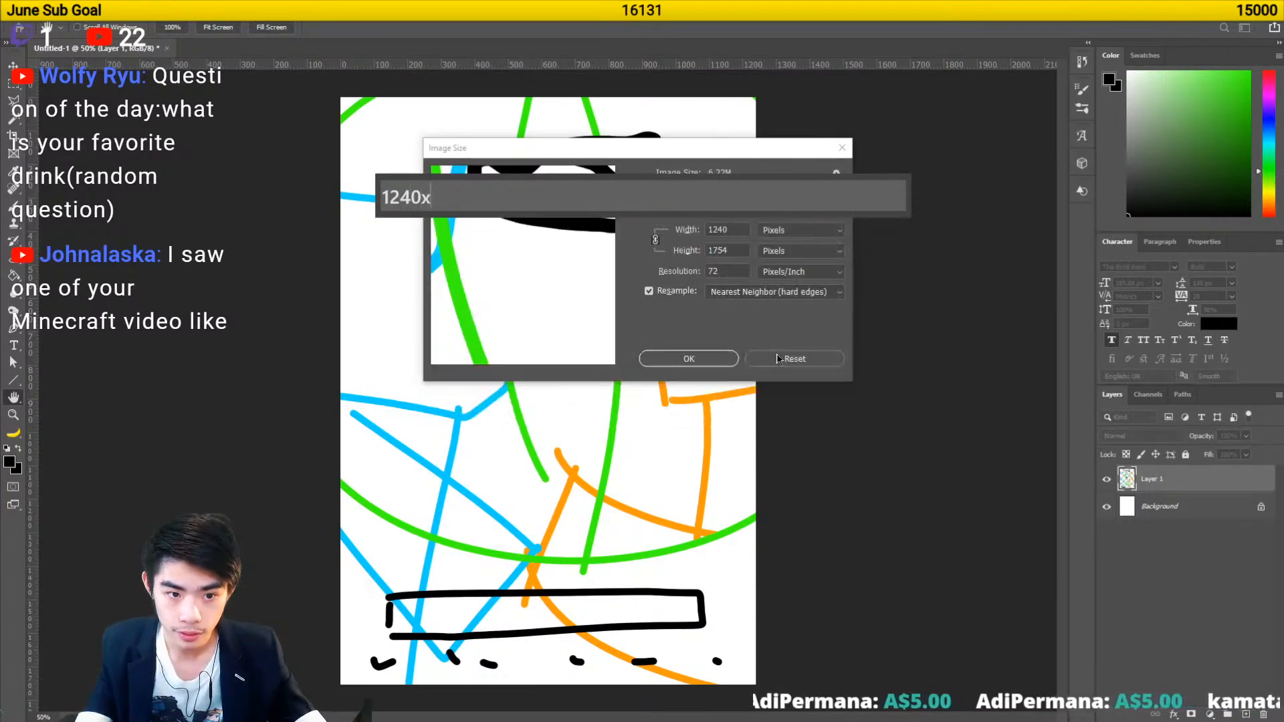
text(17544)
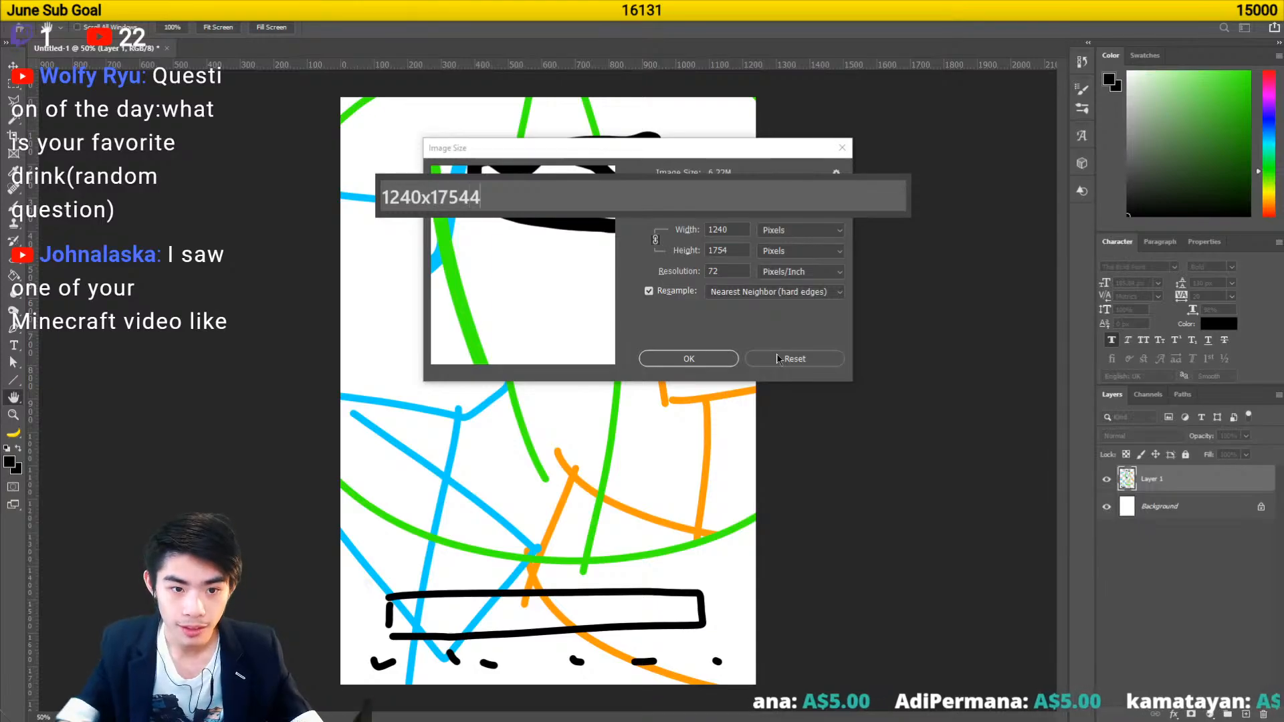
key(BackSpace)
key(Escape)
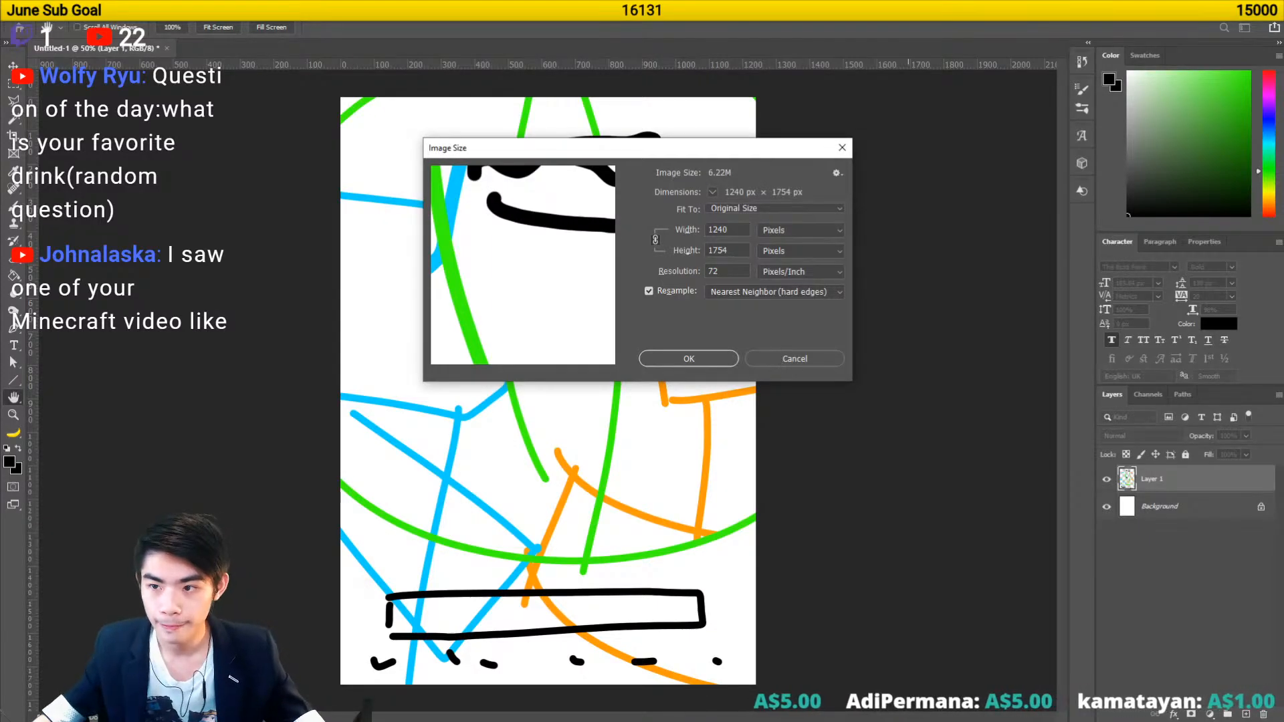
click(814, 359)
- Return to Cinema 4D and set the render output to 1240 pixels wide and 1754 pixels high
key(alt+Tab)
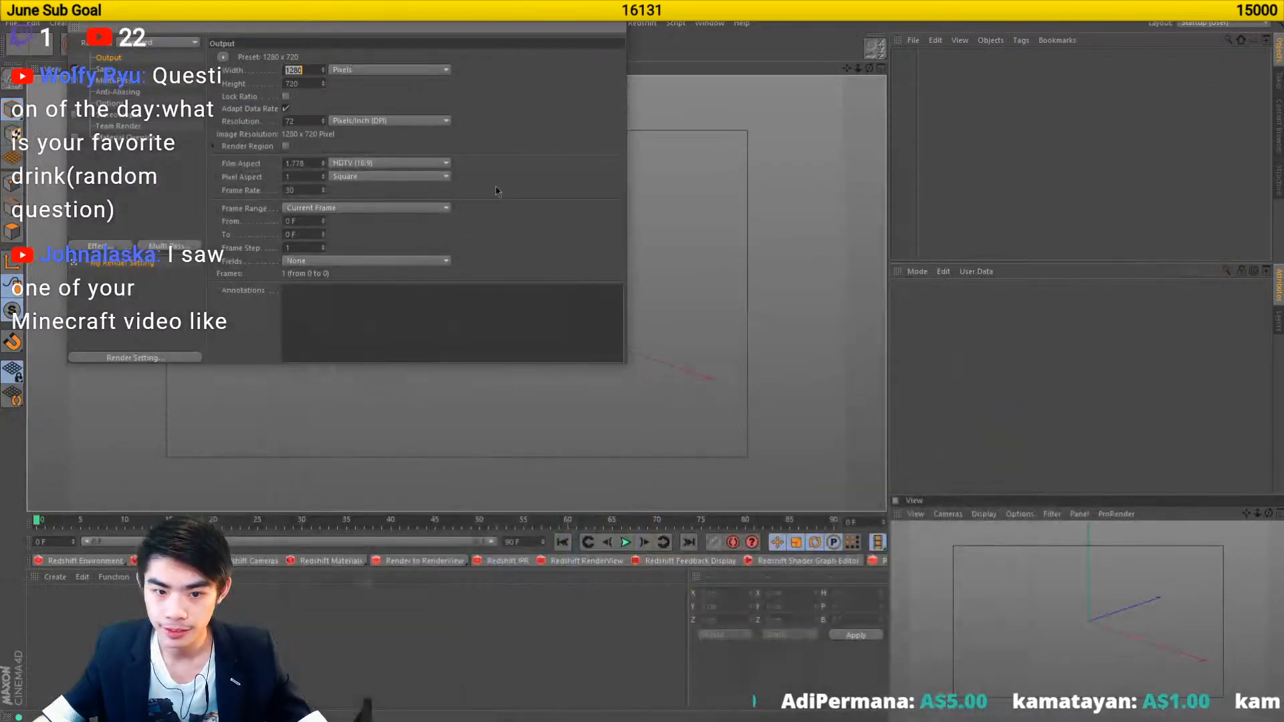
key(alt+space)
key(Escape)
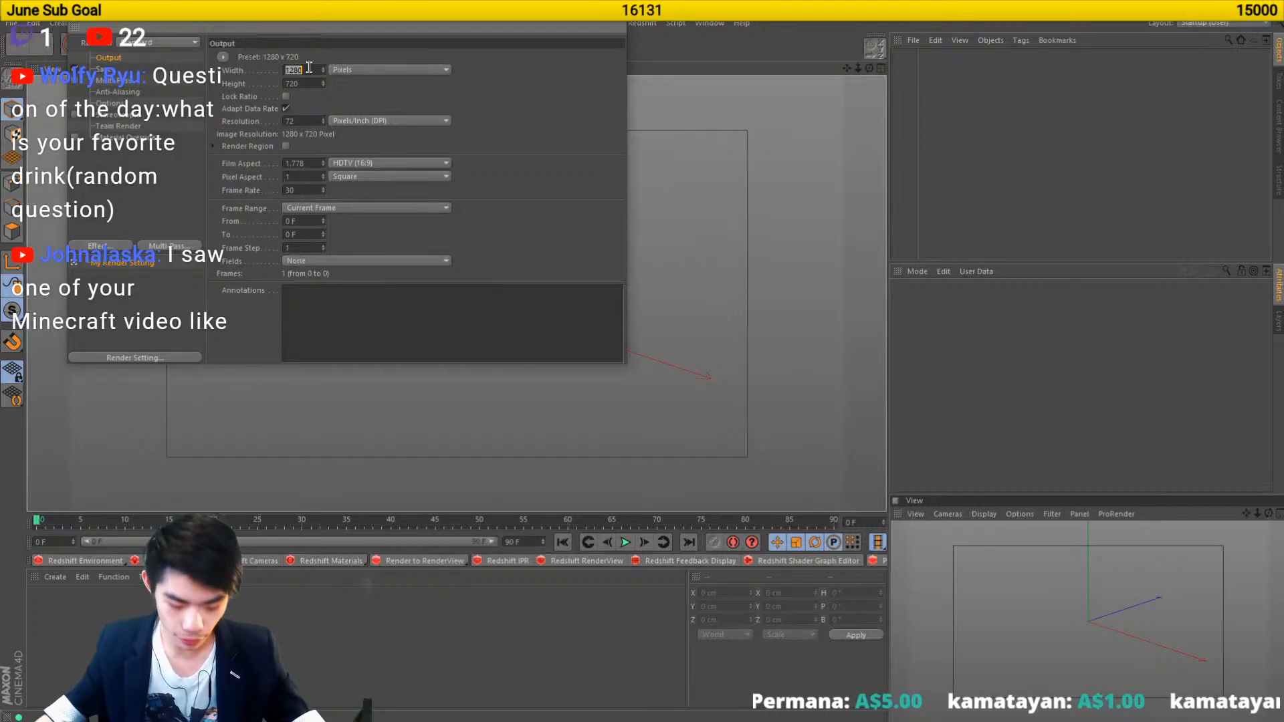
text(1240)
key(Tab)
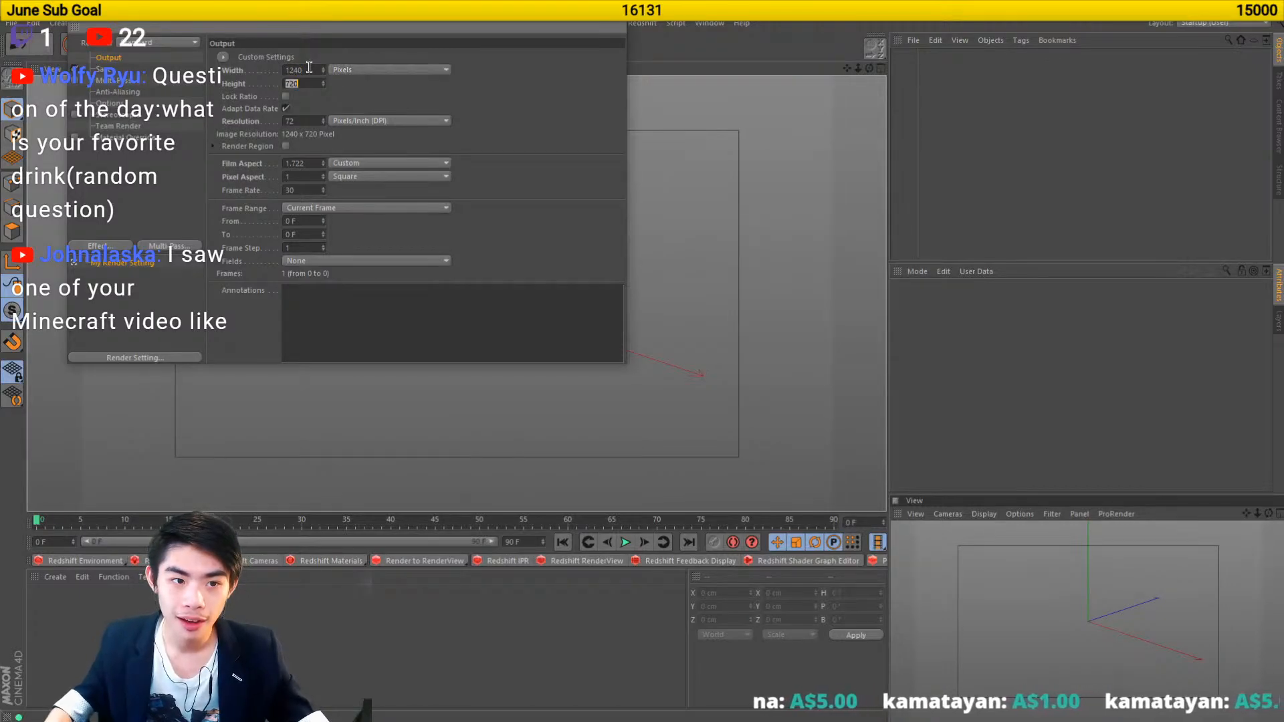
key(alt+space)
key(Escape)
text(17)
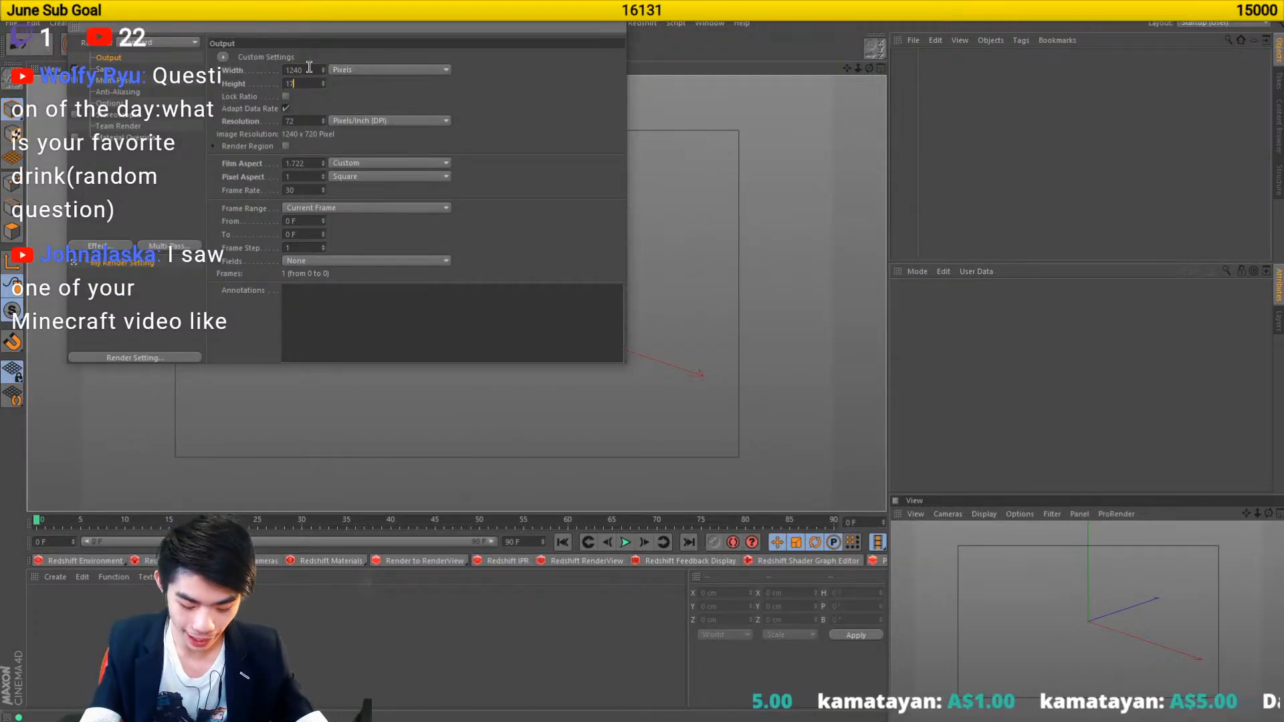
text(54)
key(Return)
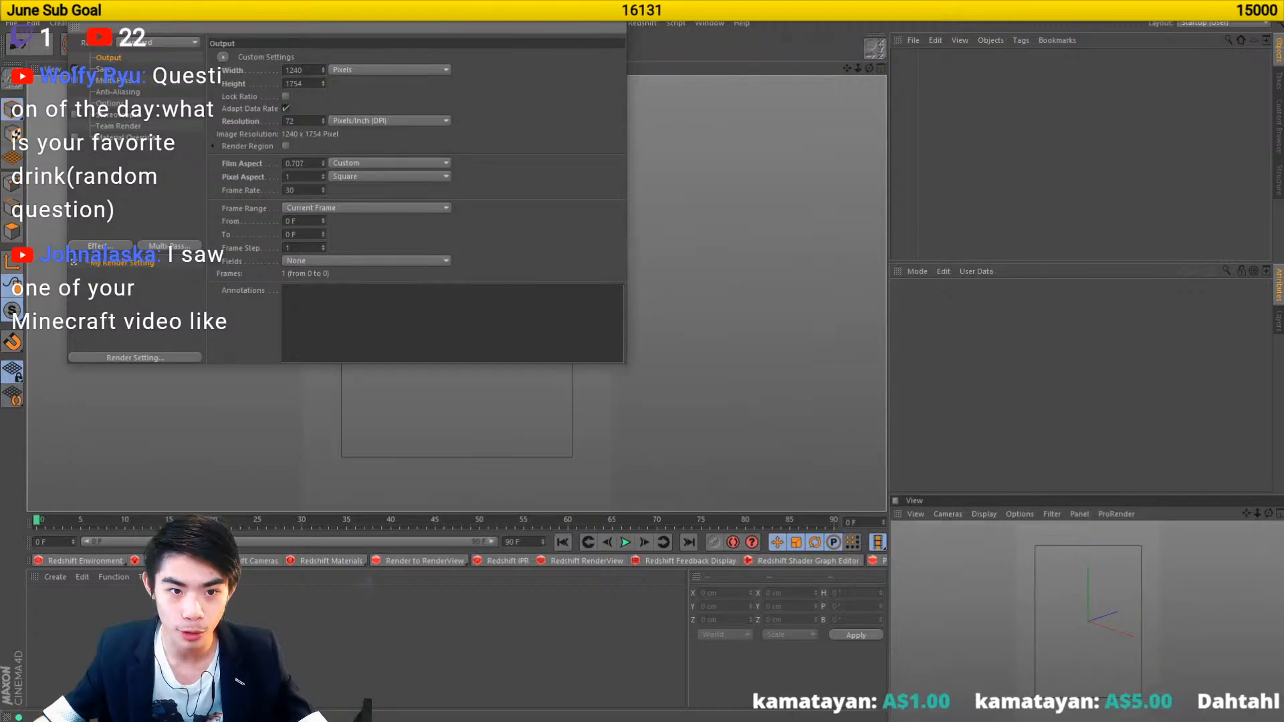
- Add the Ambient Occlusion effect to the render settings and set its maximum ray length to 60 cm
drag(425, 15, 953, 99)
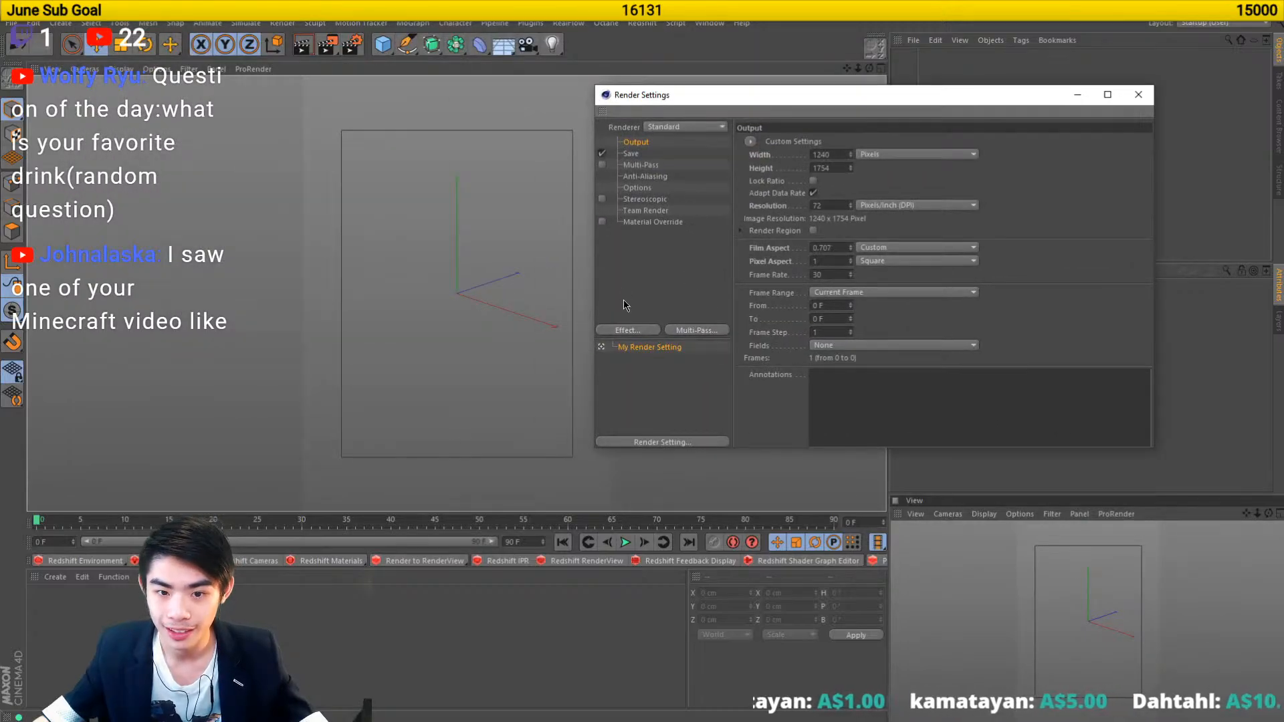
click(627, 329)
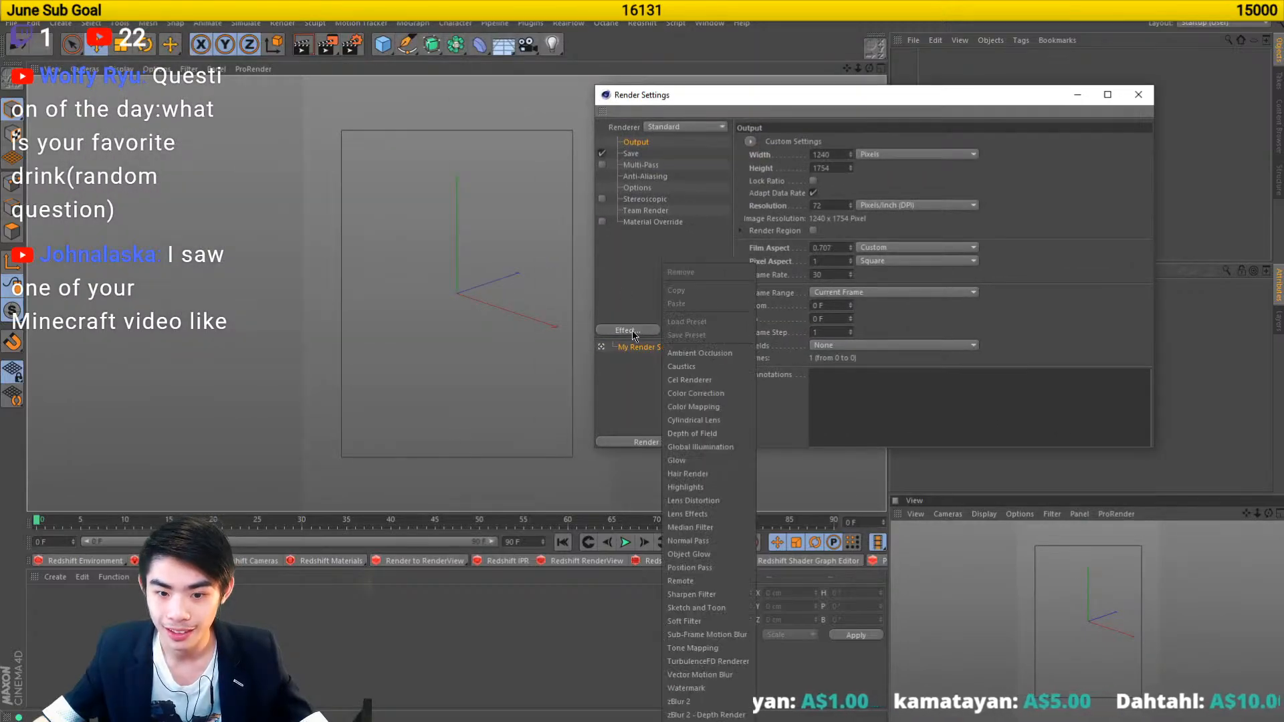
click(700, 353)
drag(861, 219, 674, 232)
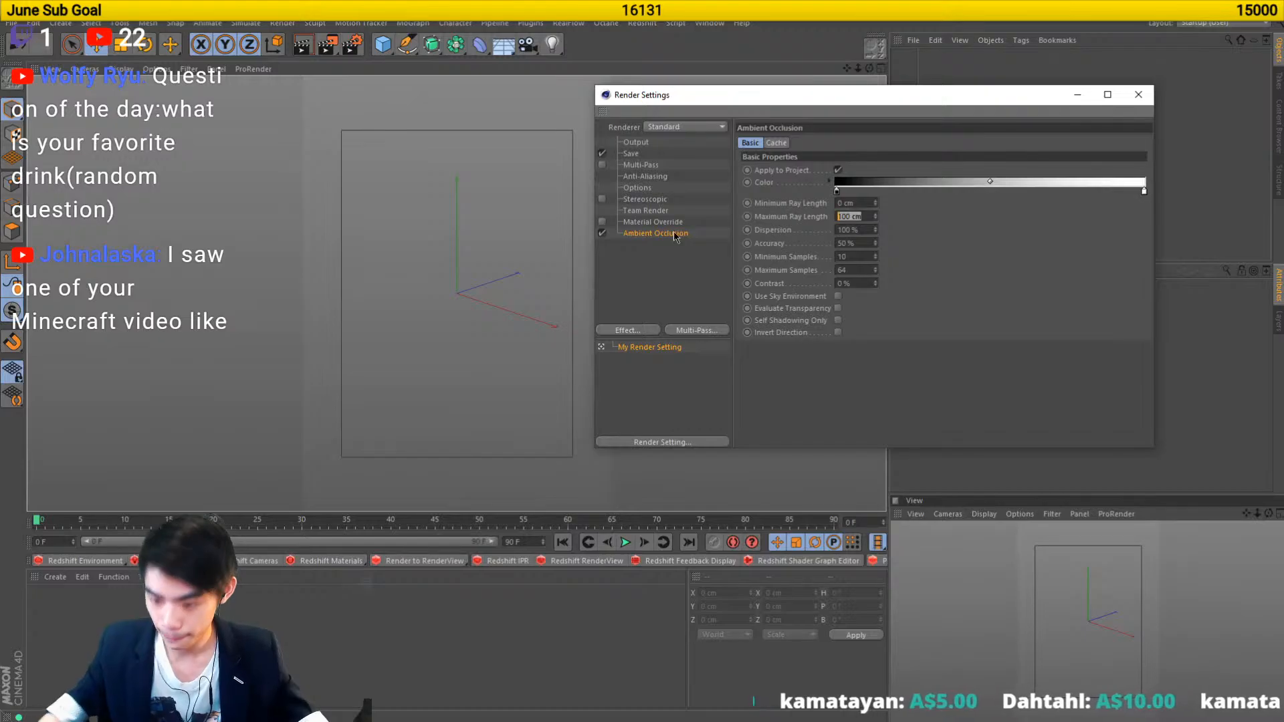
text(60)
key(Tab)
- Set the ambient occlusion accuracy to 25% and maximum samples to 32, and enable Evaluate Transparency
key(Tab)
key(Tab)
key(shift+Tab)
text(25)
key(Tab)
key(Tab)
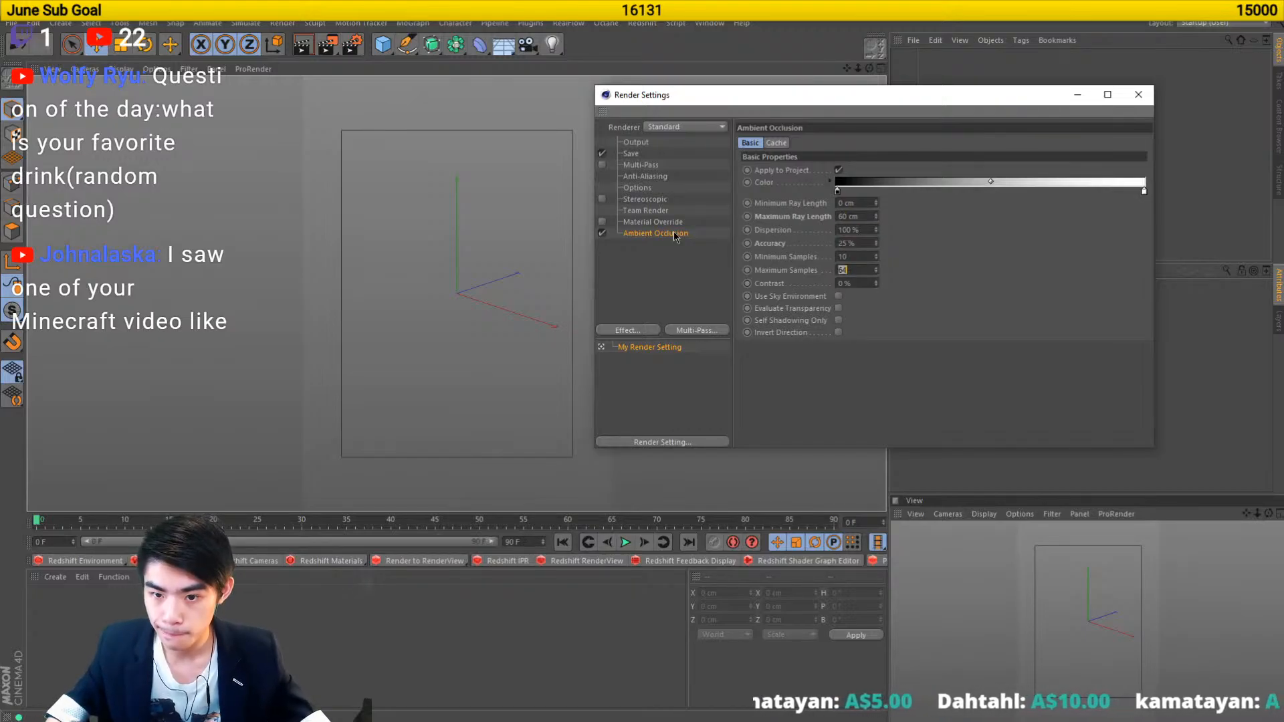
text(32)
key(Tab)
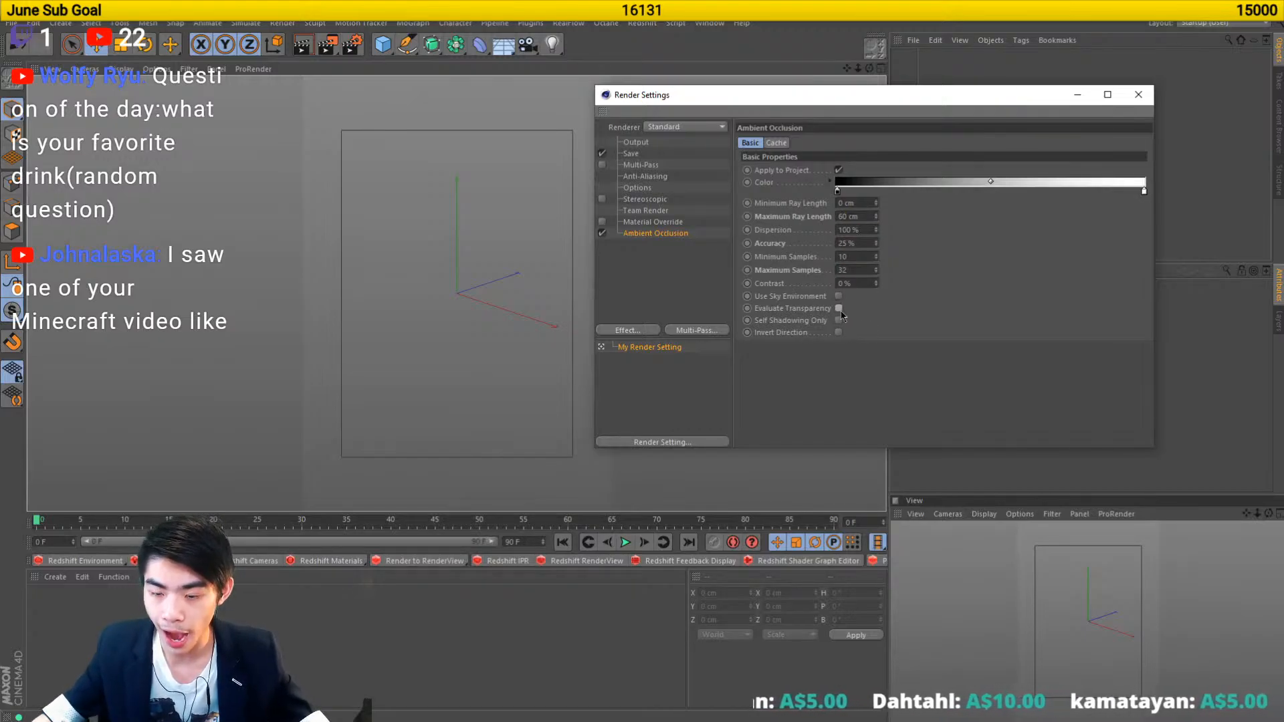
click(839, 310)
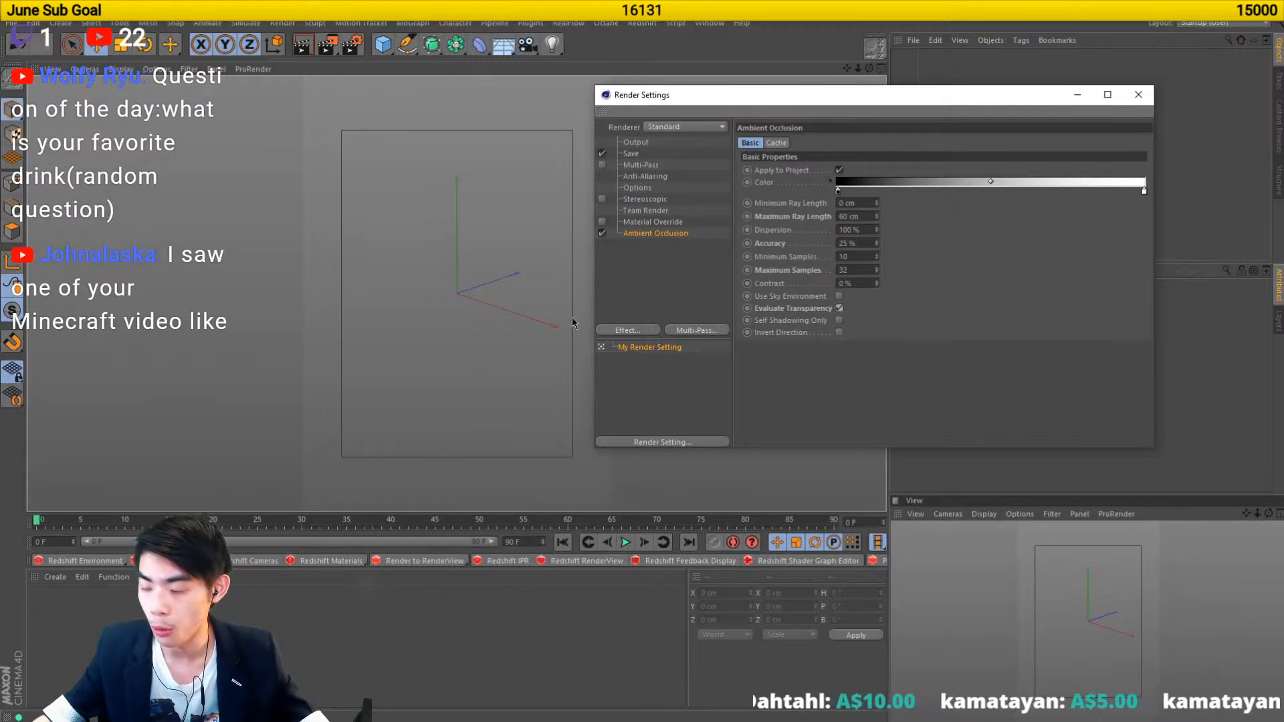
- Add a Glow effect with size 2% and intensity 5%, and close the render settings
click(631, 332)
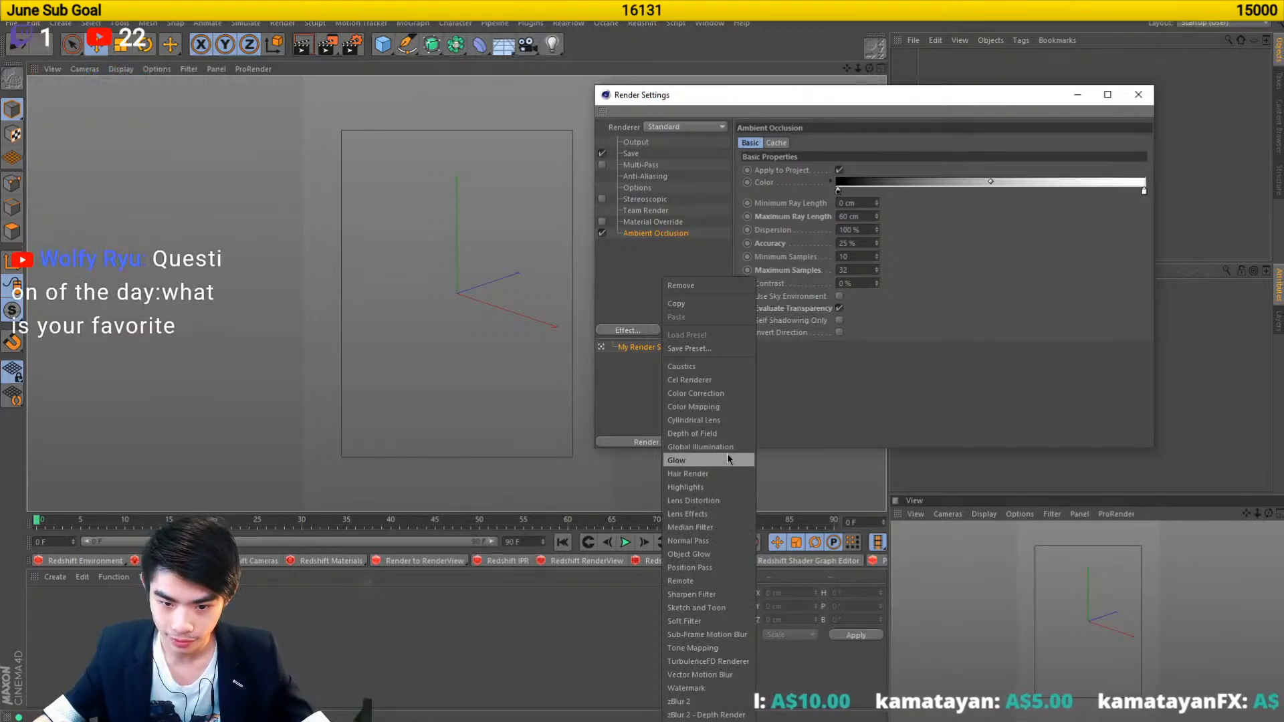
click(898, 397)
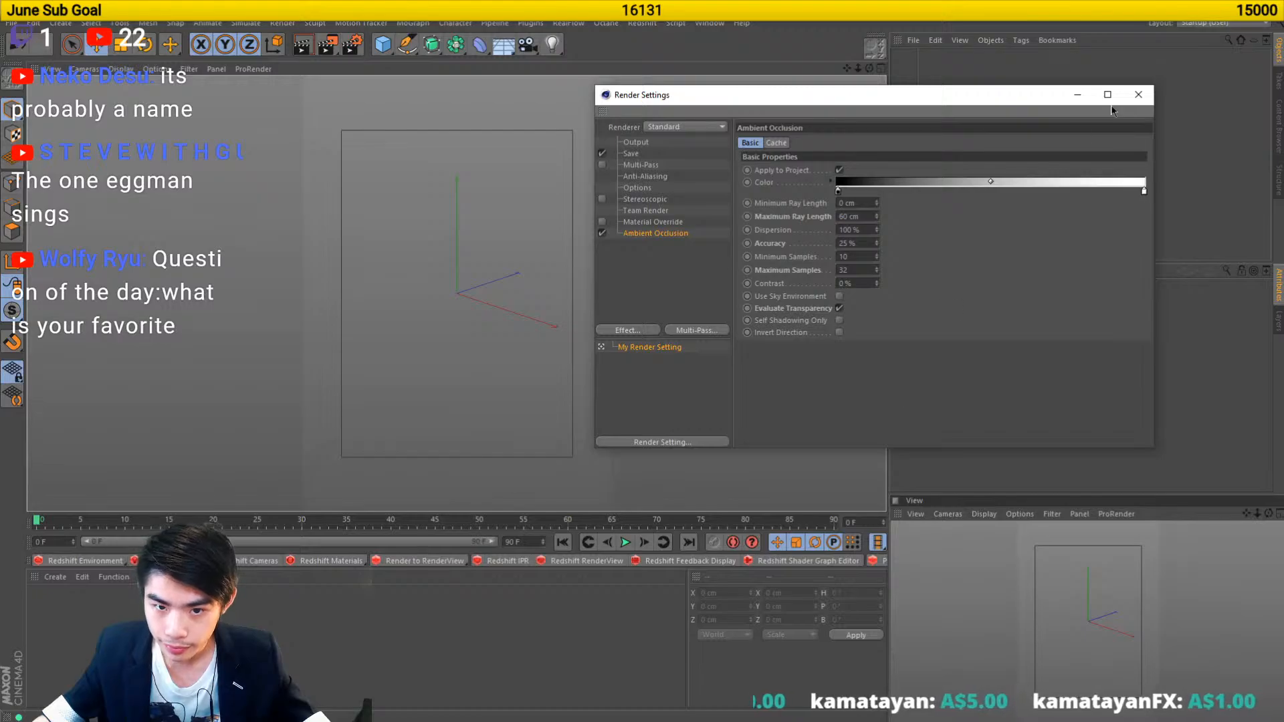
click(628, 331)
click(689, 460)
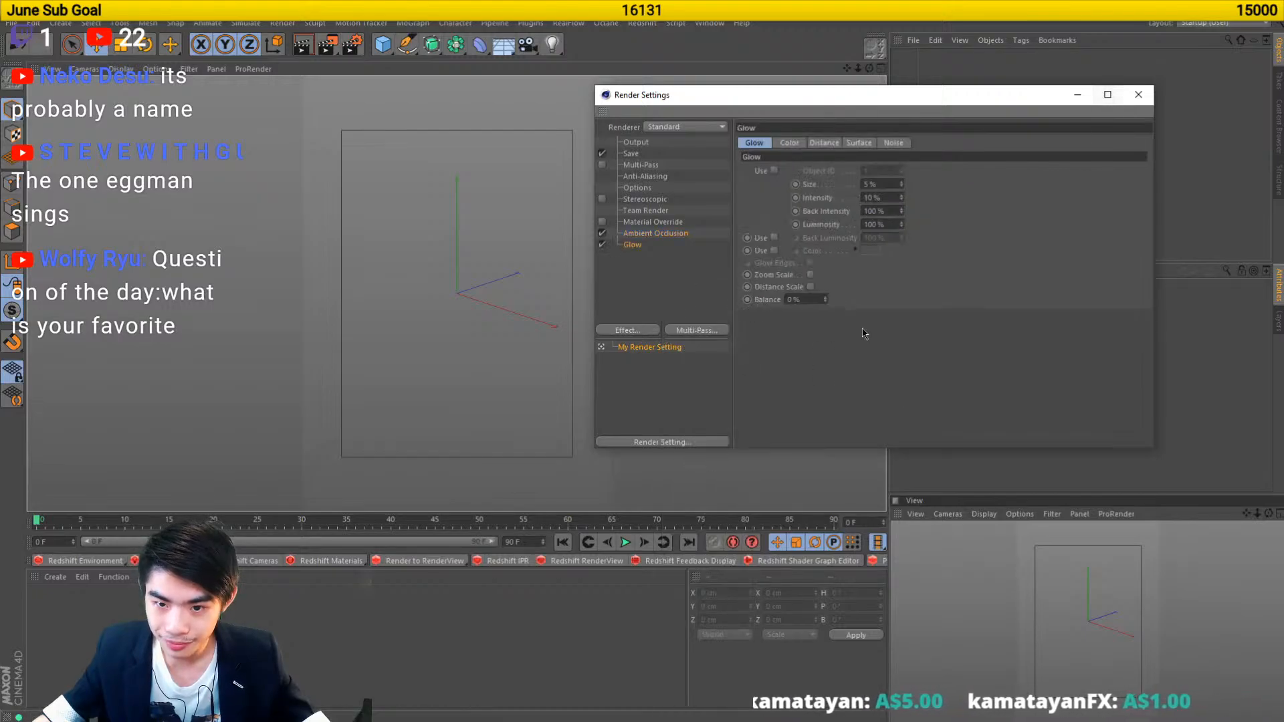
drag(880, 182, 608, 203)
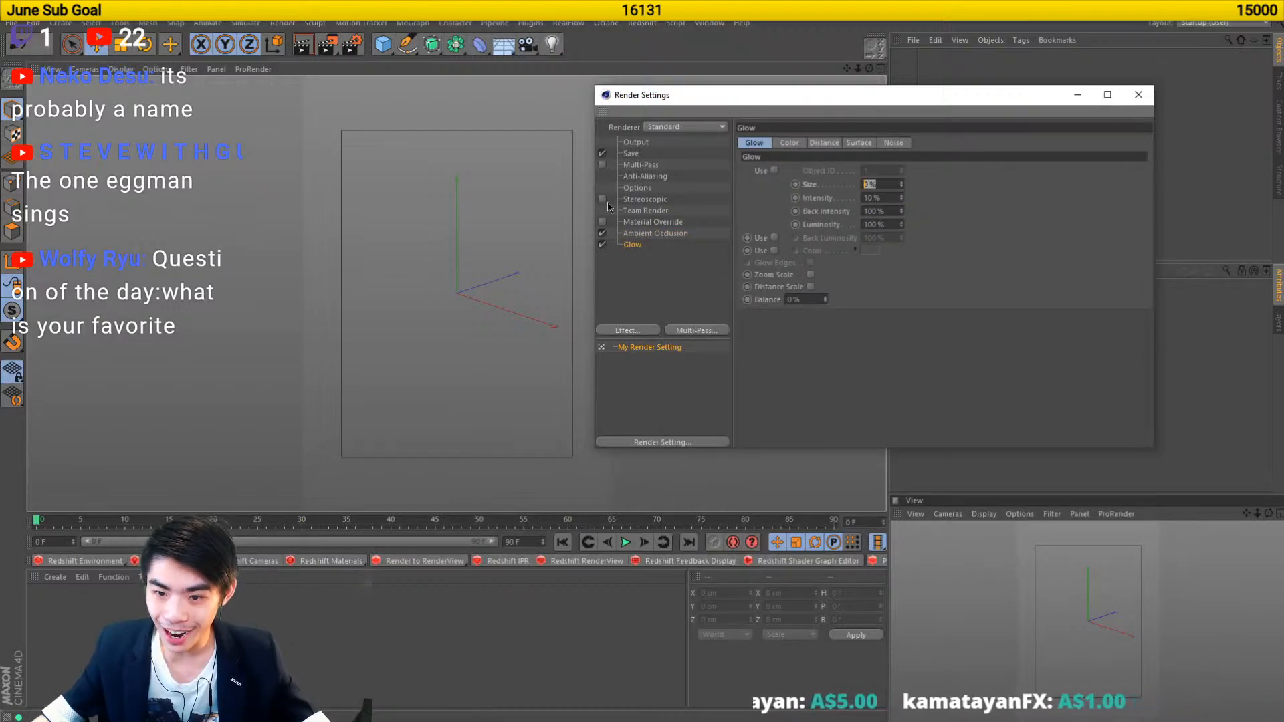
text(2)
key(Tab)
text(5)
key(Return)
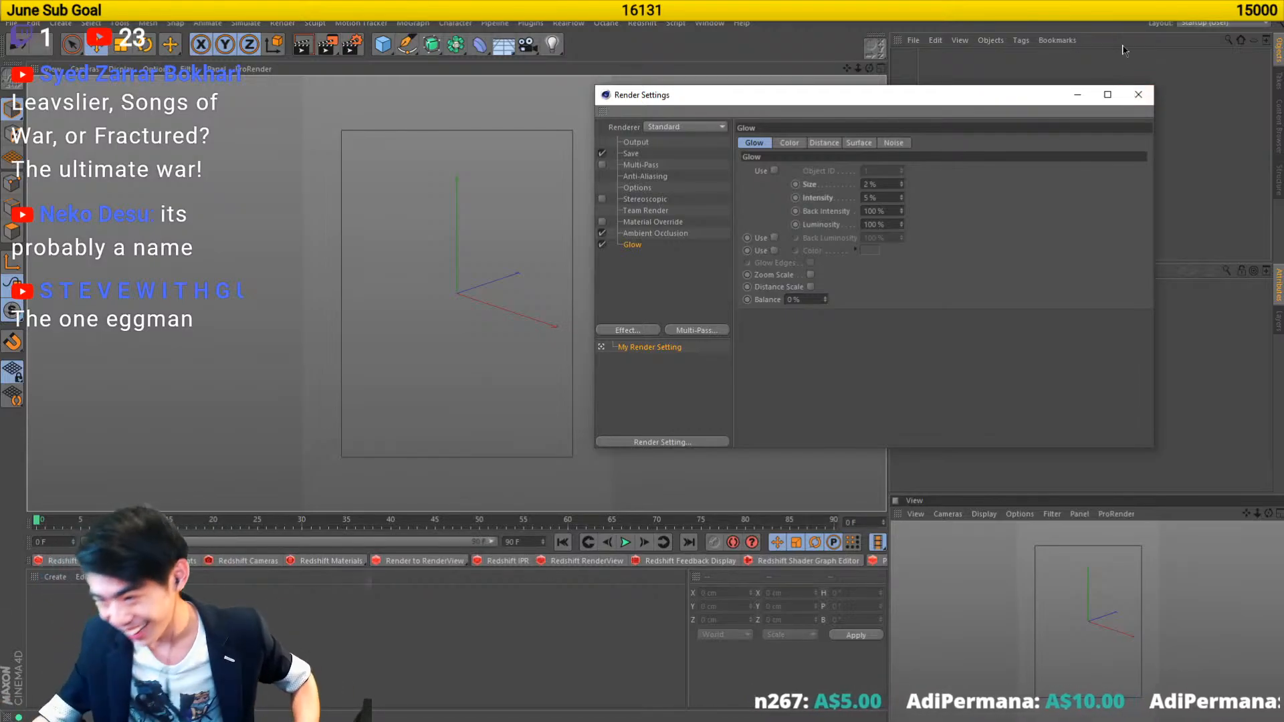
click(1138, 95)
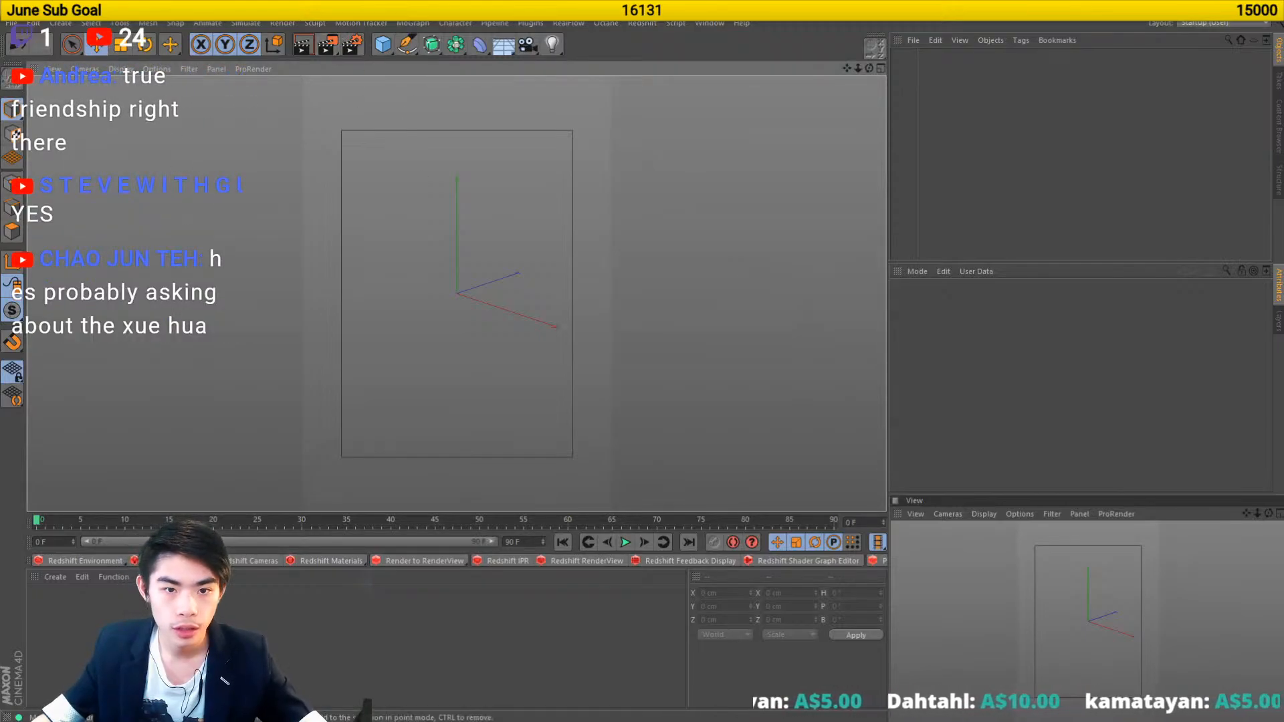
- Open the Content Browser and search the presets for "cheif"
click(1277, 126)
click(1252, 38)
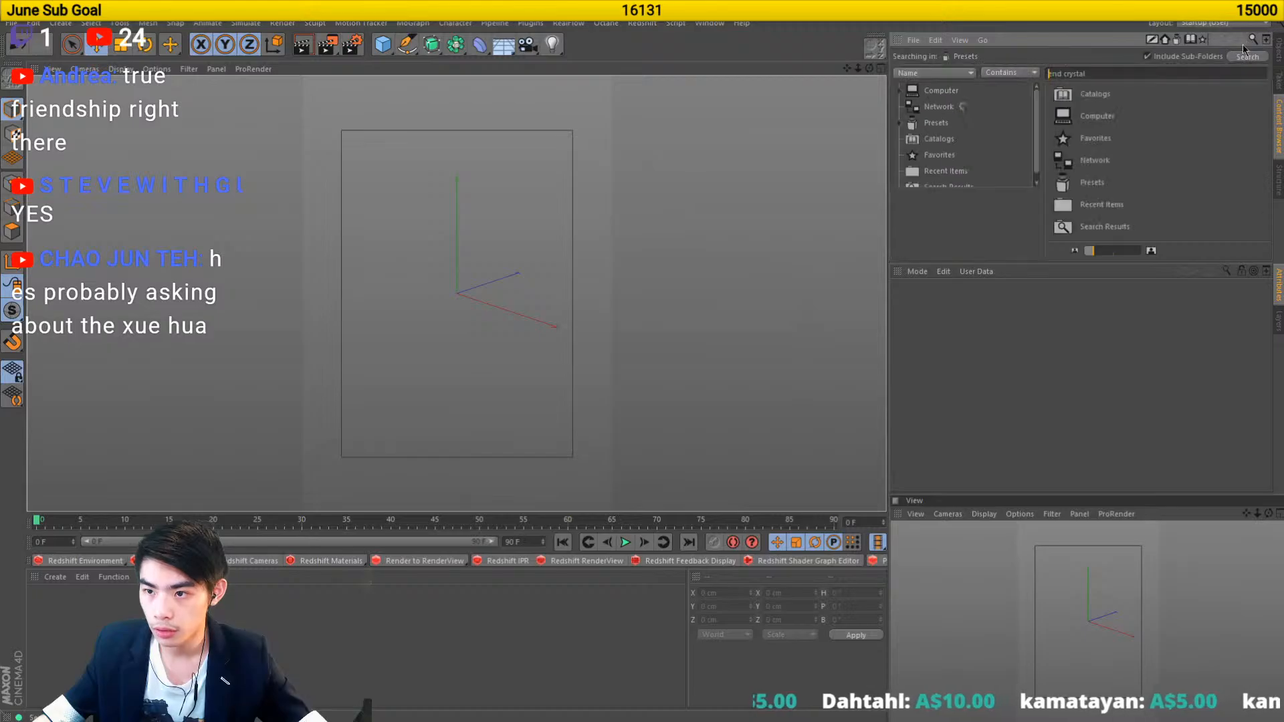
key(ctrl+a)
text(cheif)
key(Return)
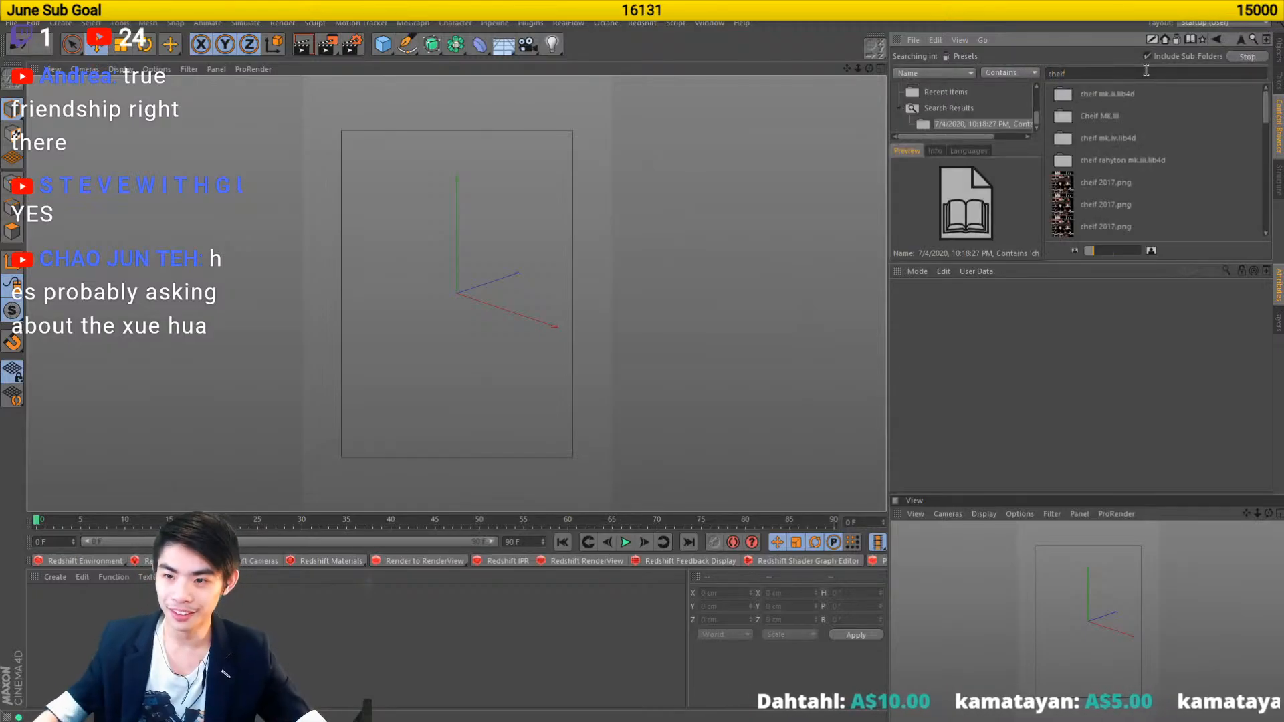
- Look through the found presets and load the Cheif Rahyton MK.III character rig into the scene
click(1127, 220)
scroll(1138, 187, down, 3)
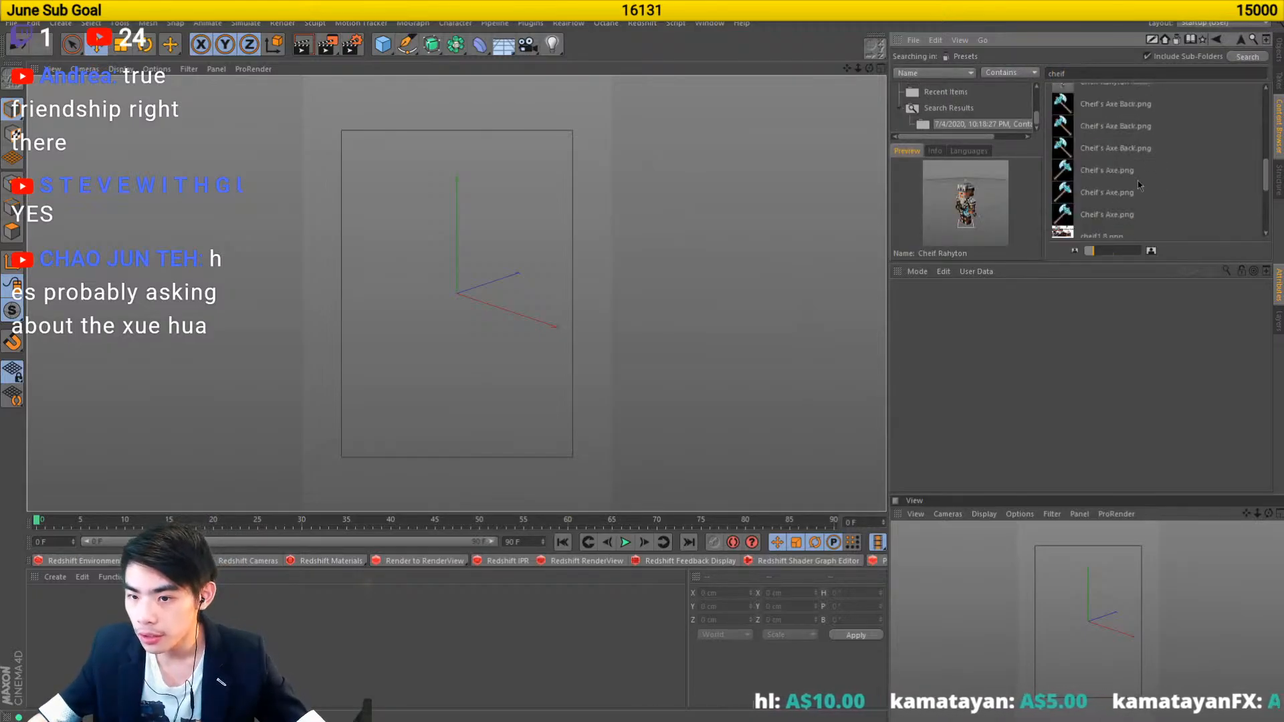
scroll(1137, 164, down, 3)
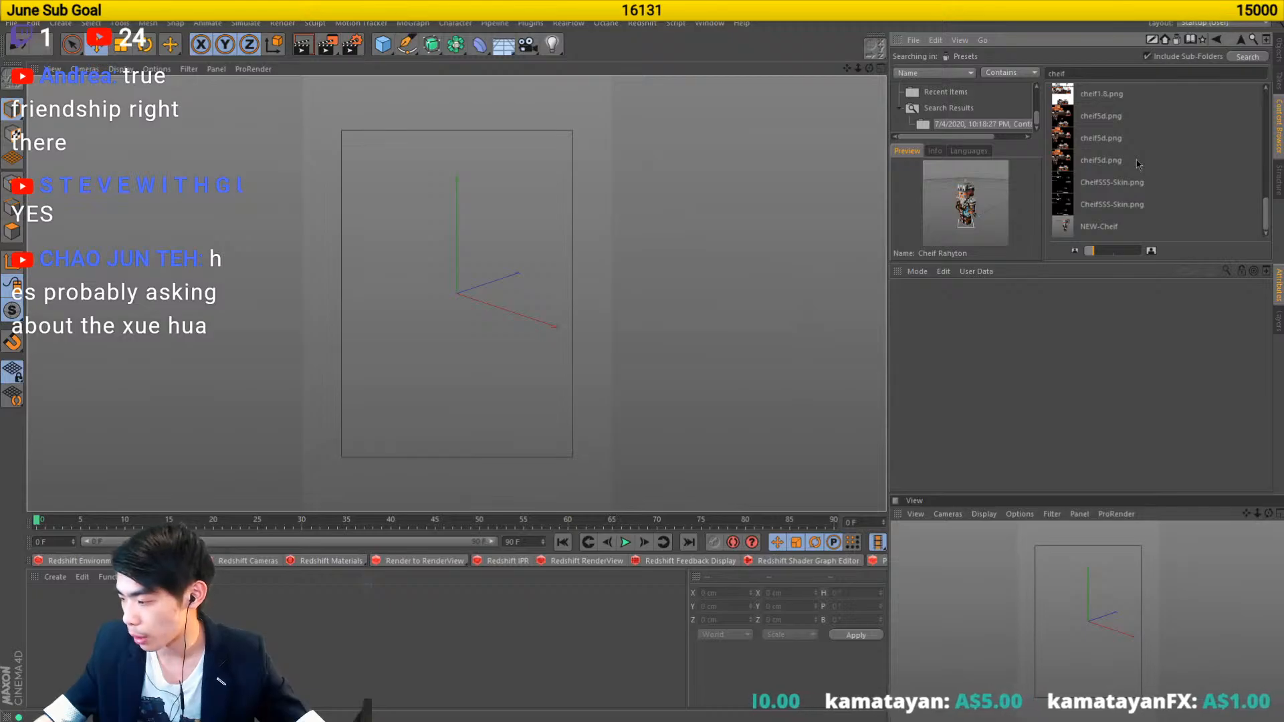
scroll(1130, 173, up, 4)
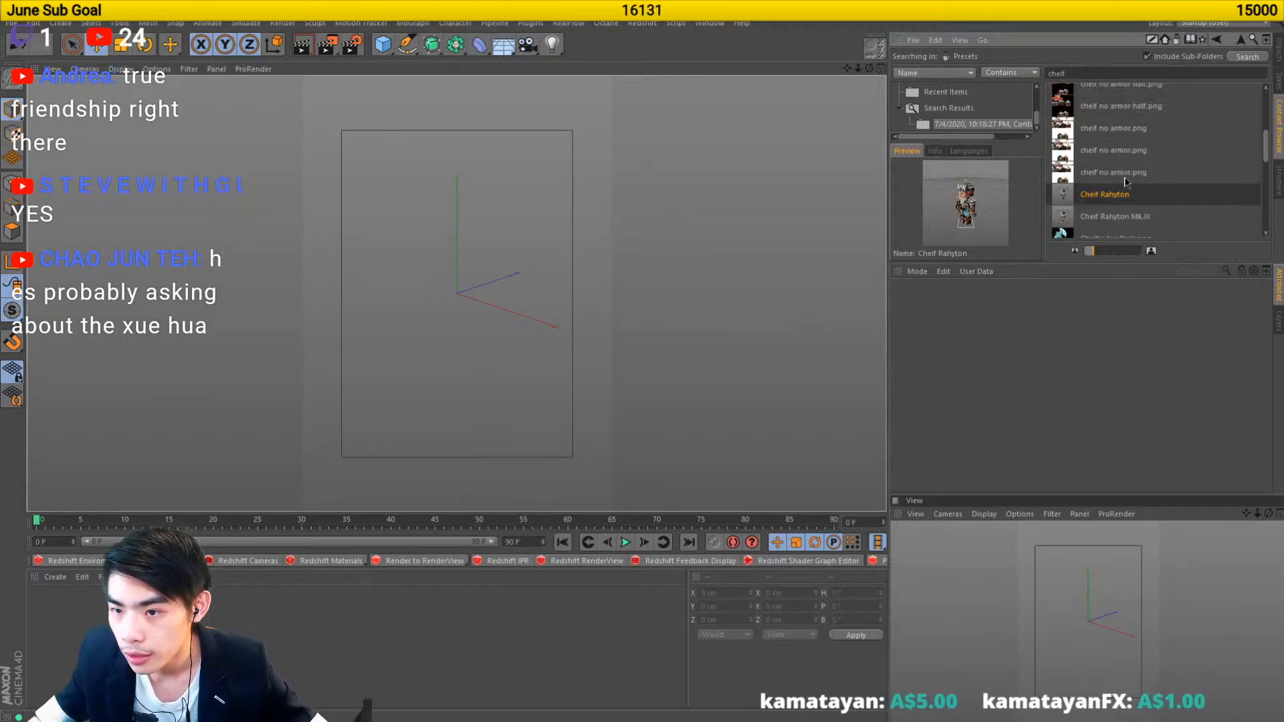
scroll(1125, 177, down, 3)
click(1096, 140)
scroll(1123, 147, up, 3)
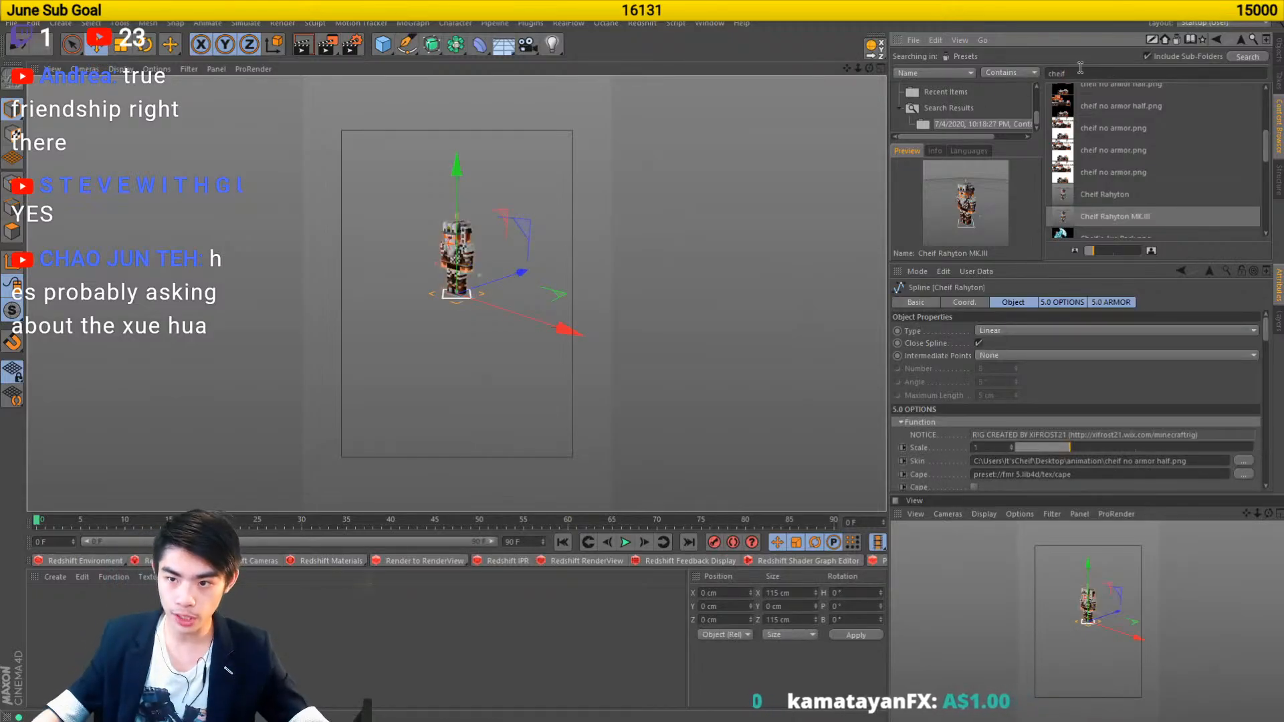
- Search the presets for "arkosh" and load the Arkosh Levaslier MkV character rig
double_click(1080, 69)
text(ark)
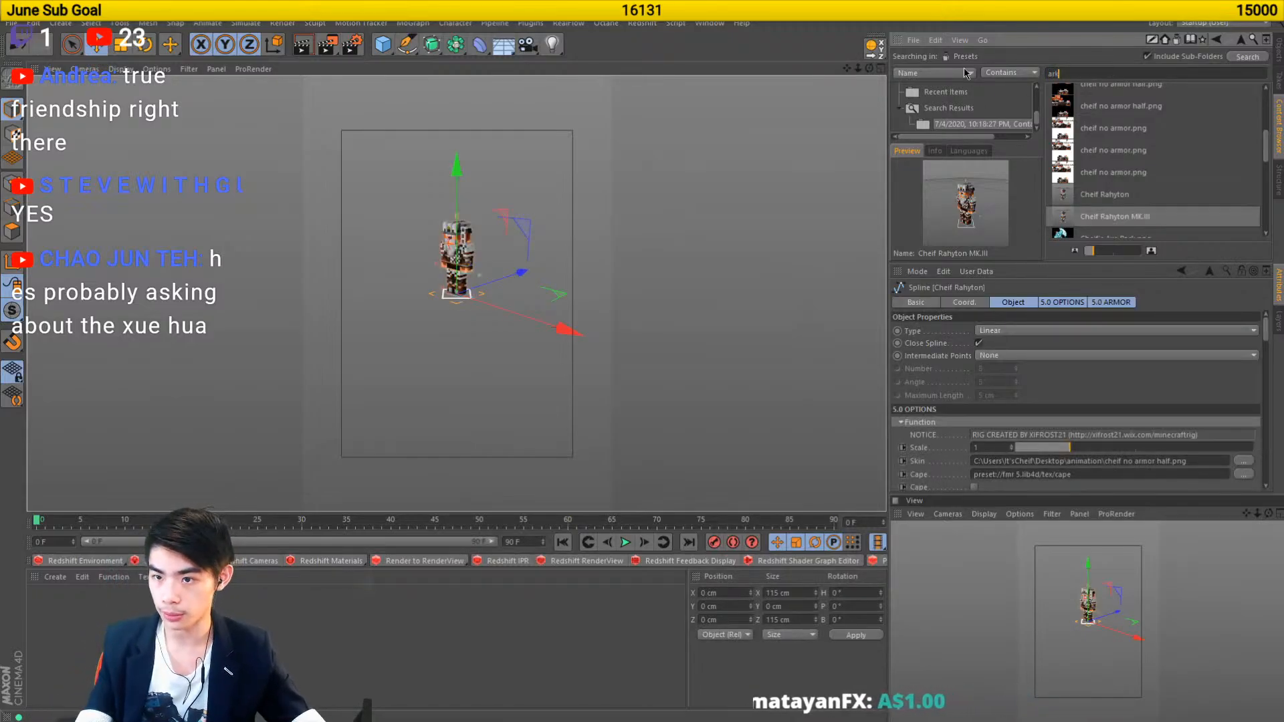
text(osh)
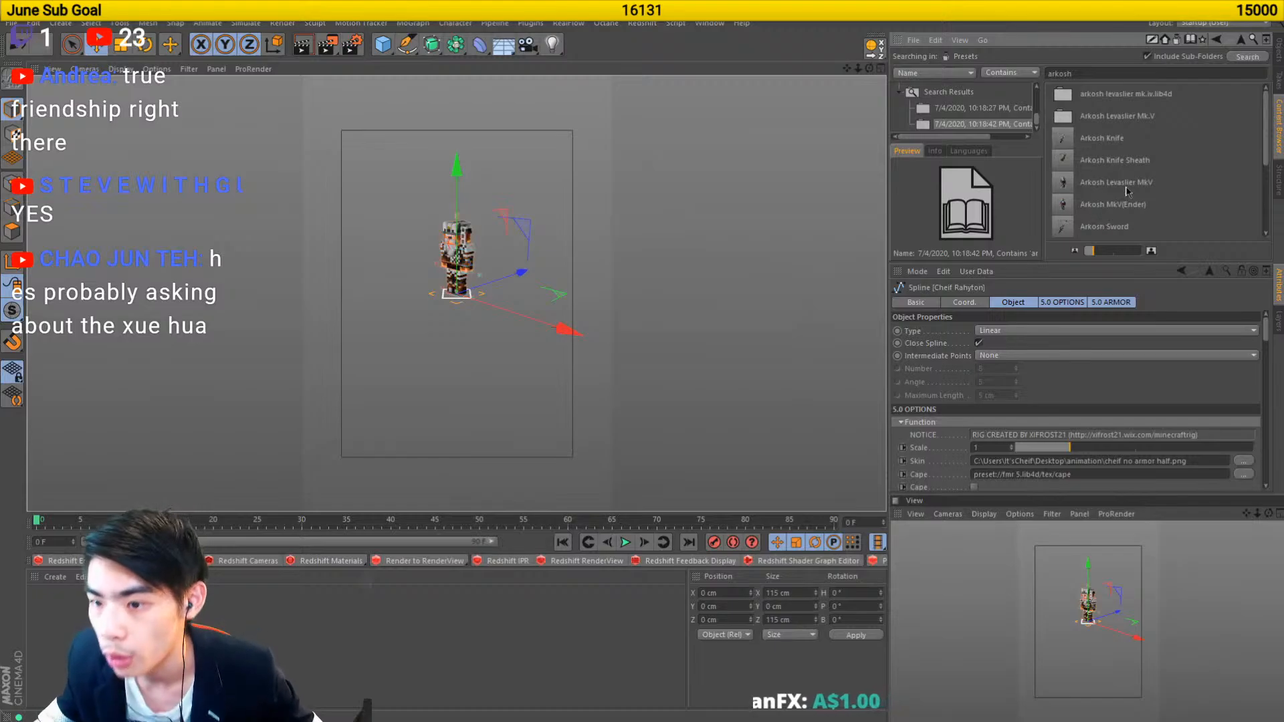
click(1126, 190)
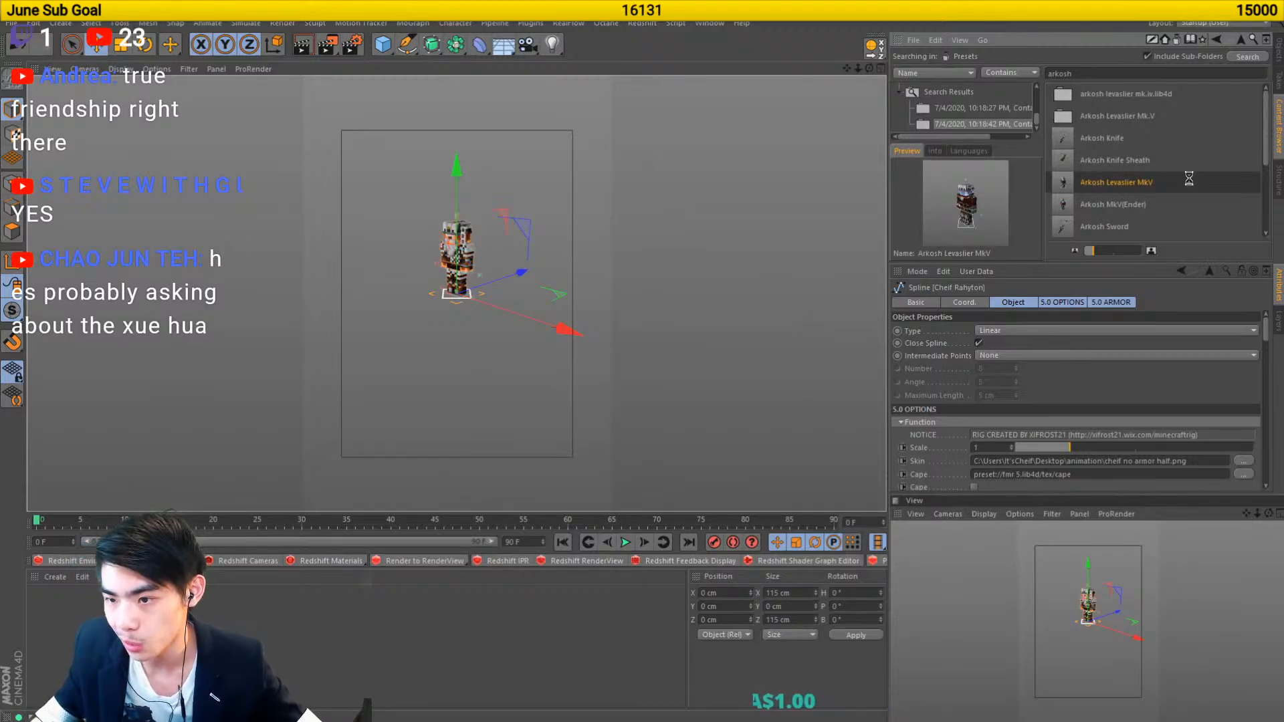
- Go back to the object list and examine the two overlapping character rigs up close in the perspective view
click(1278, 51)
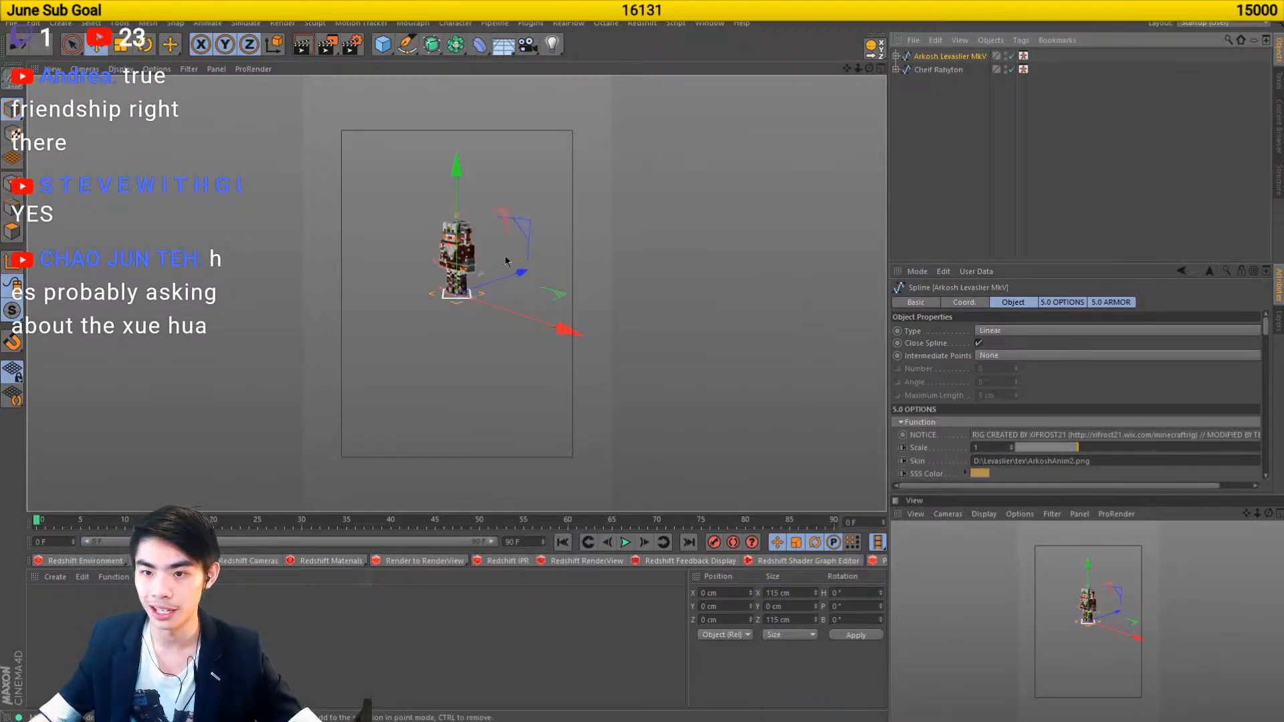
scroll(517, 241, up, 6)
drag(470, 242, 568, 281)
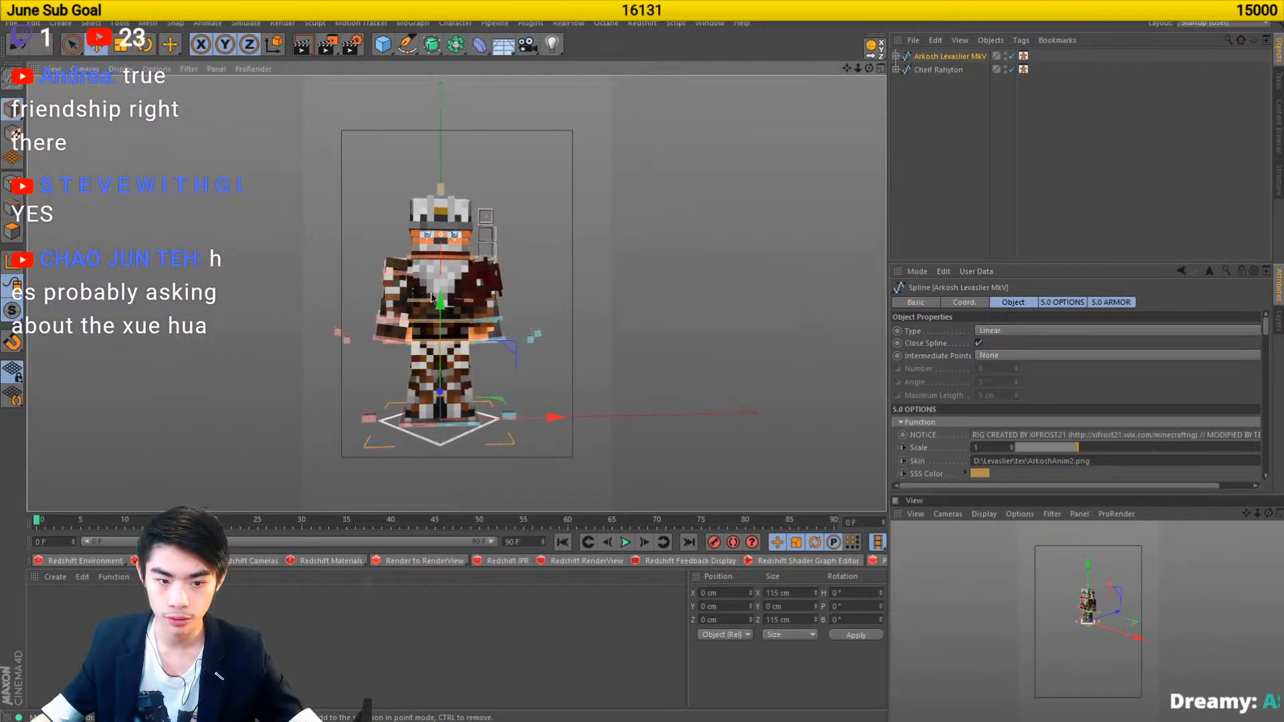
scroll(440, 297, up, 2)
scroll(441, 297, up, 3)
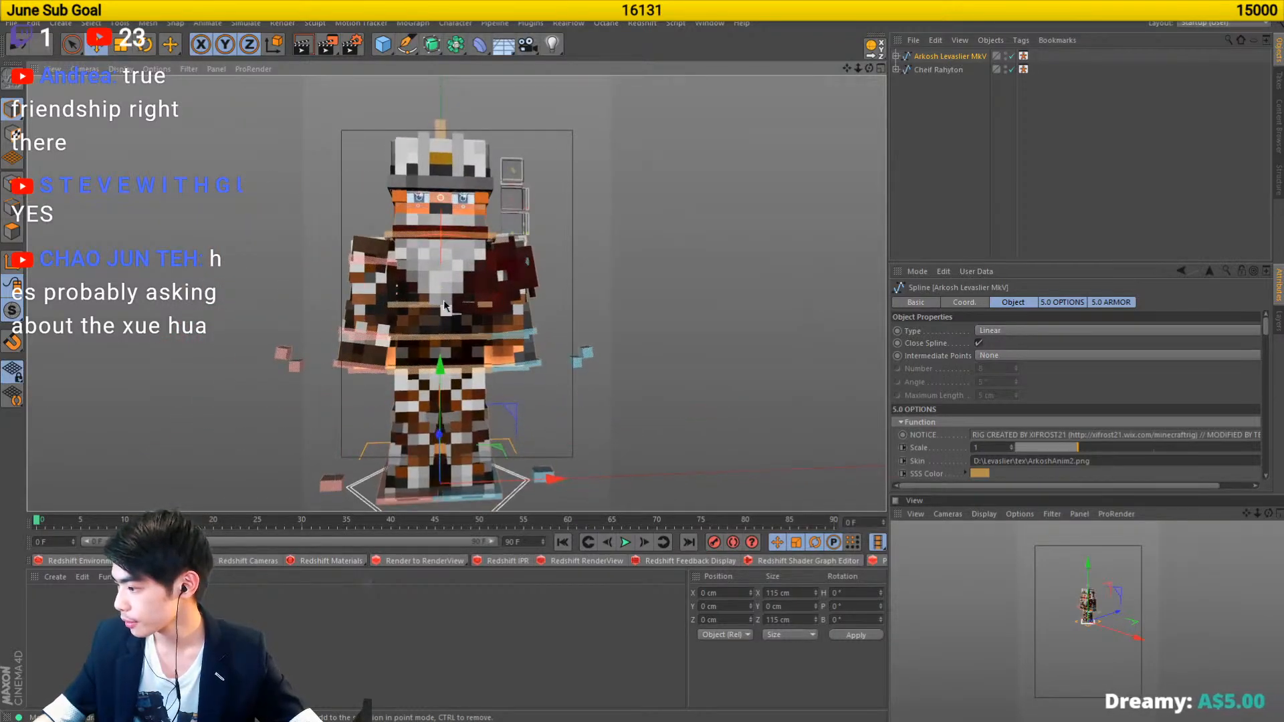
drag(442, 299, 431, 315)
scroll(459, 231, up, 4)
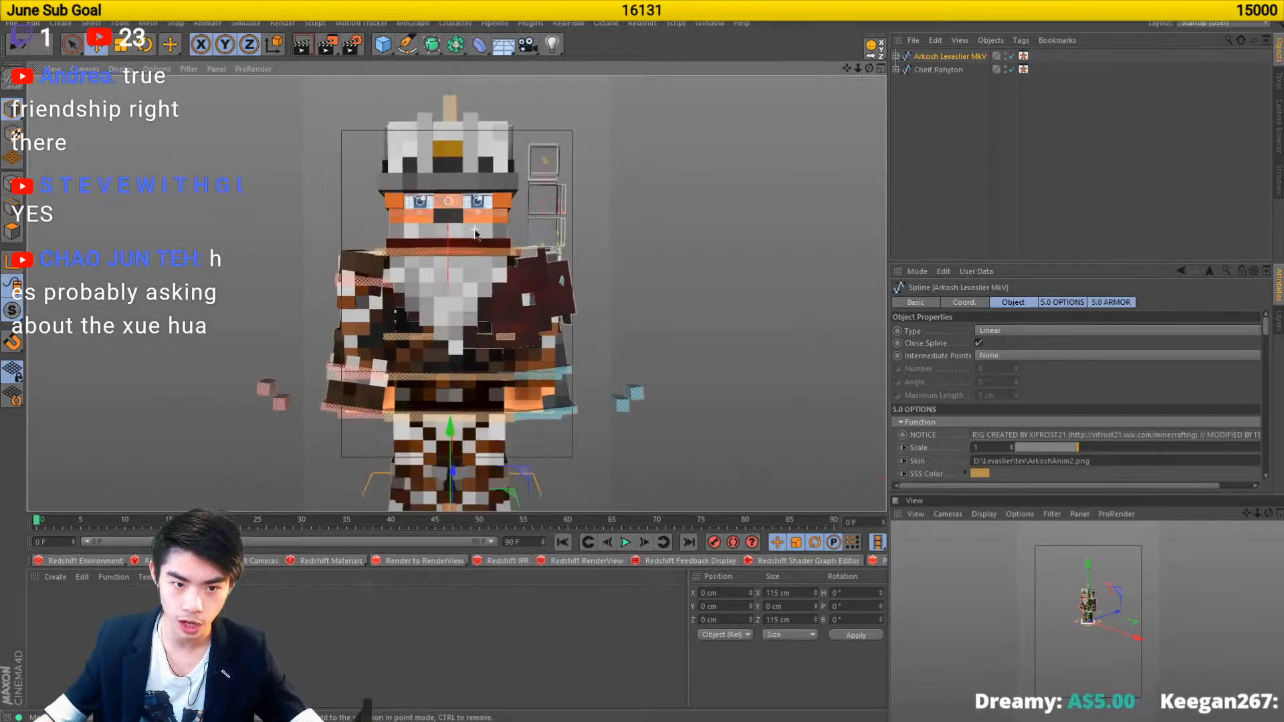
scroll(459, 231, down, 4)
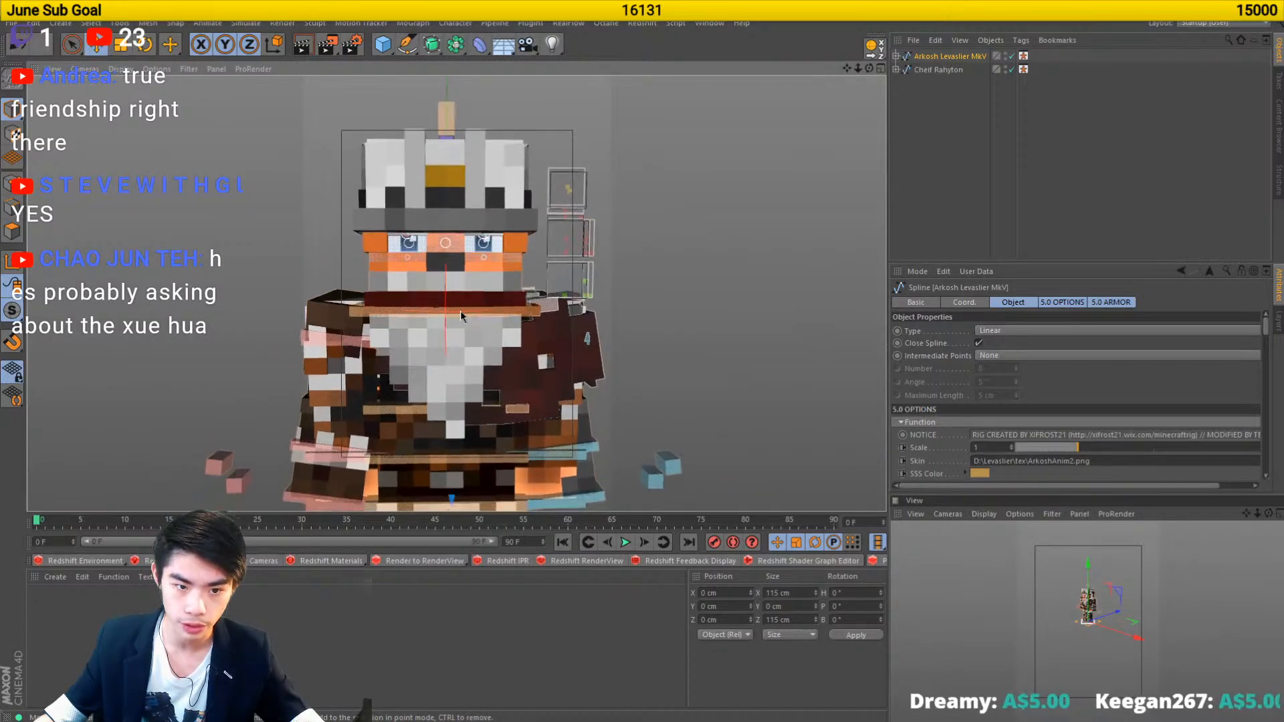
drag(459, 331, 454, 311)
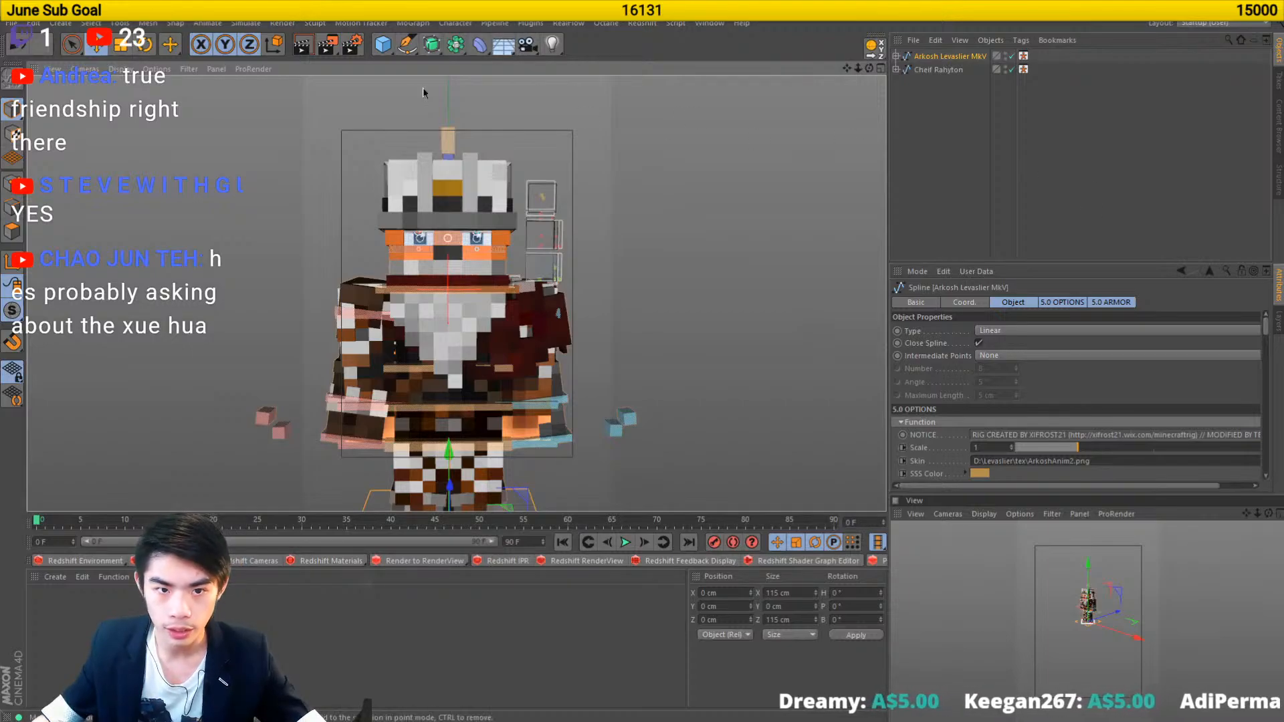
- Add a camera with no rig selected and change its projection to Right
click(1041, 209)
click(527, 44)
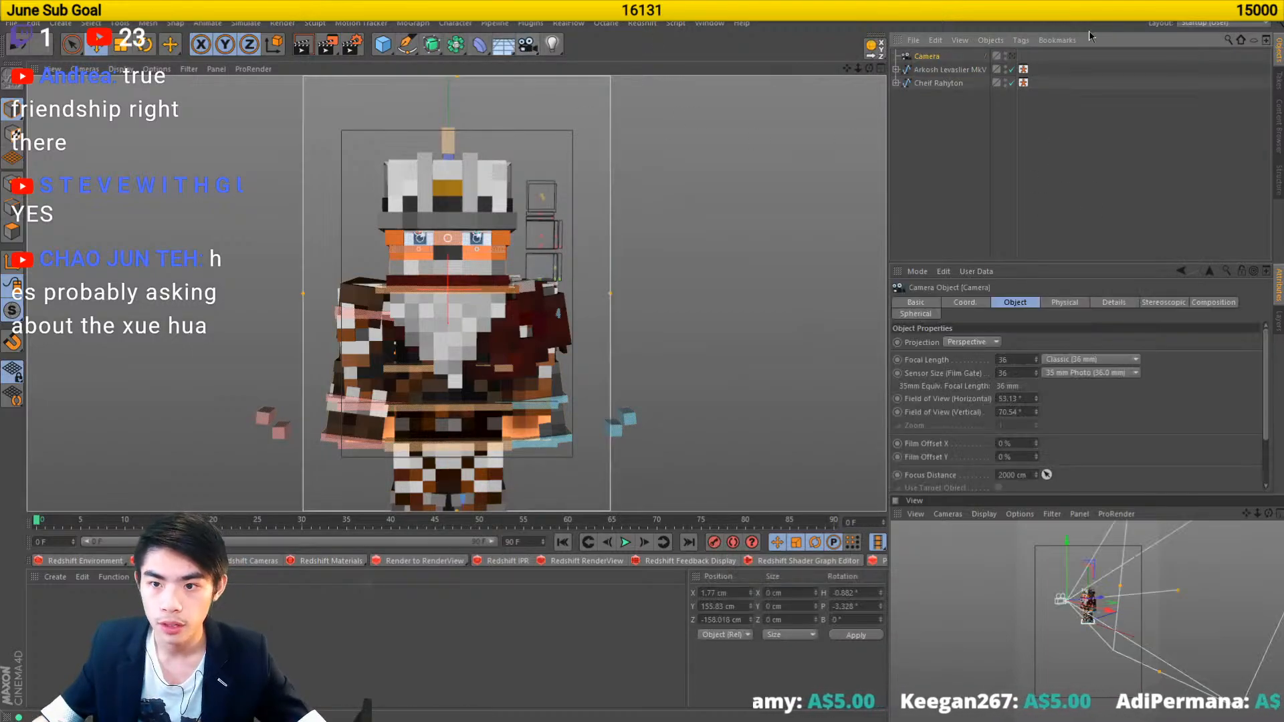
click(1096, 359)
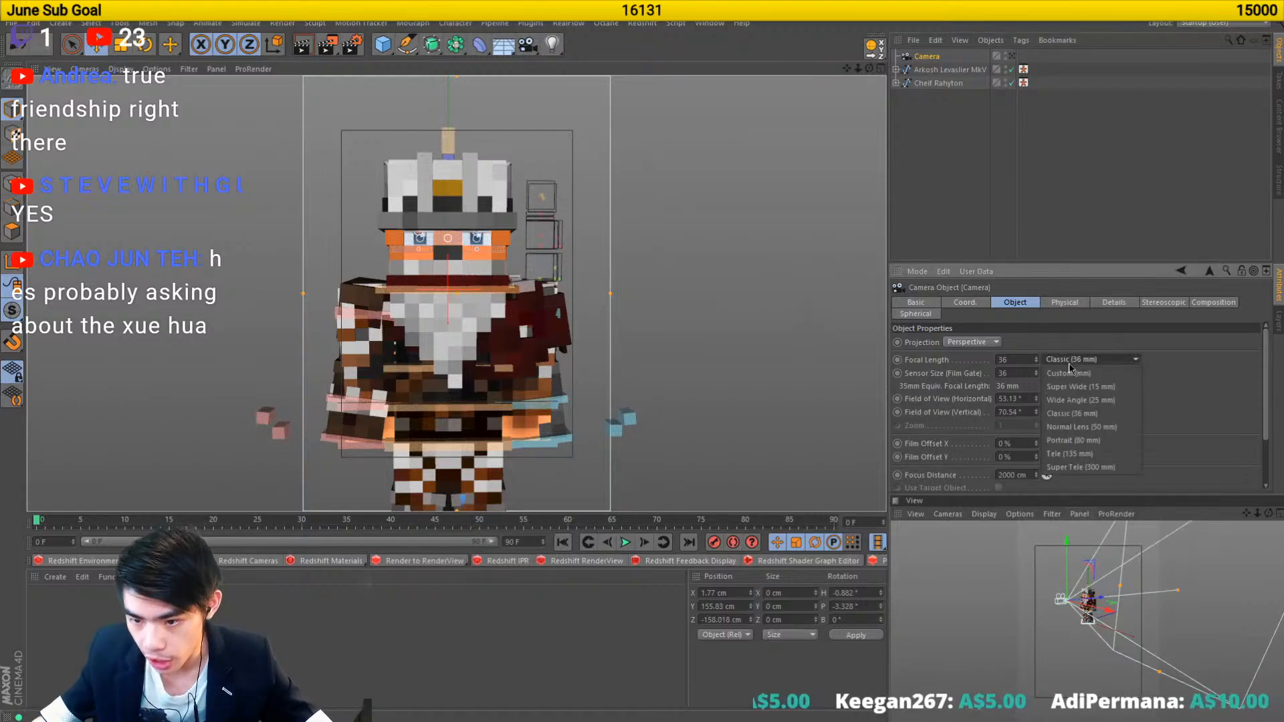
click(1103, 345)
click(968, 342)
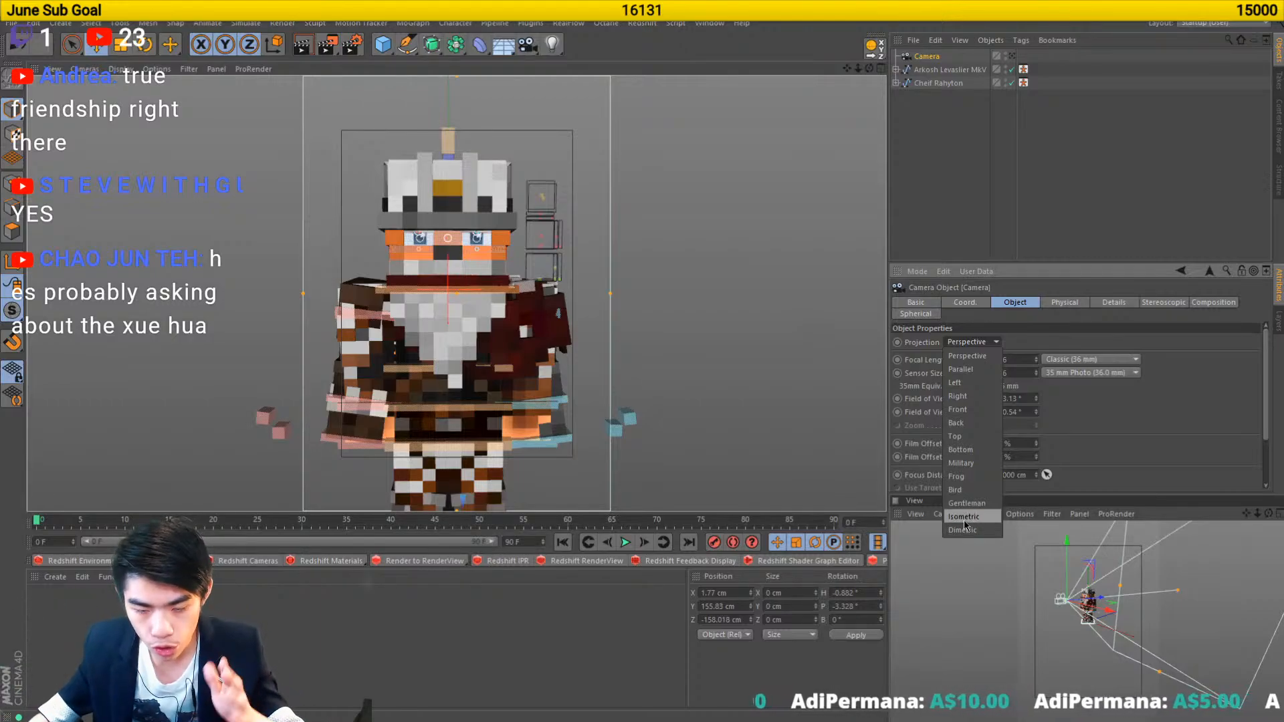
click(957, 396)
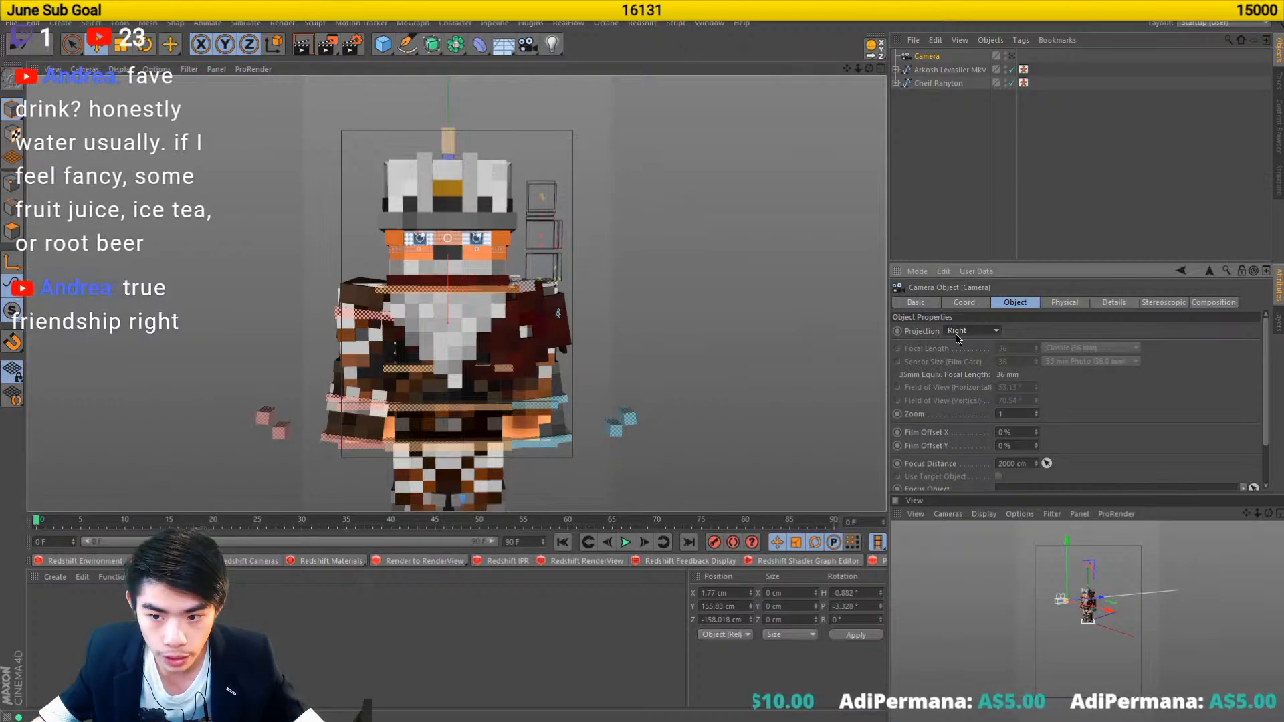
- Make the small viewport the render view, showing the scene through the new camera with its projection set to Front
scroll(957, 337, up, 1)
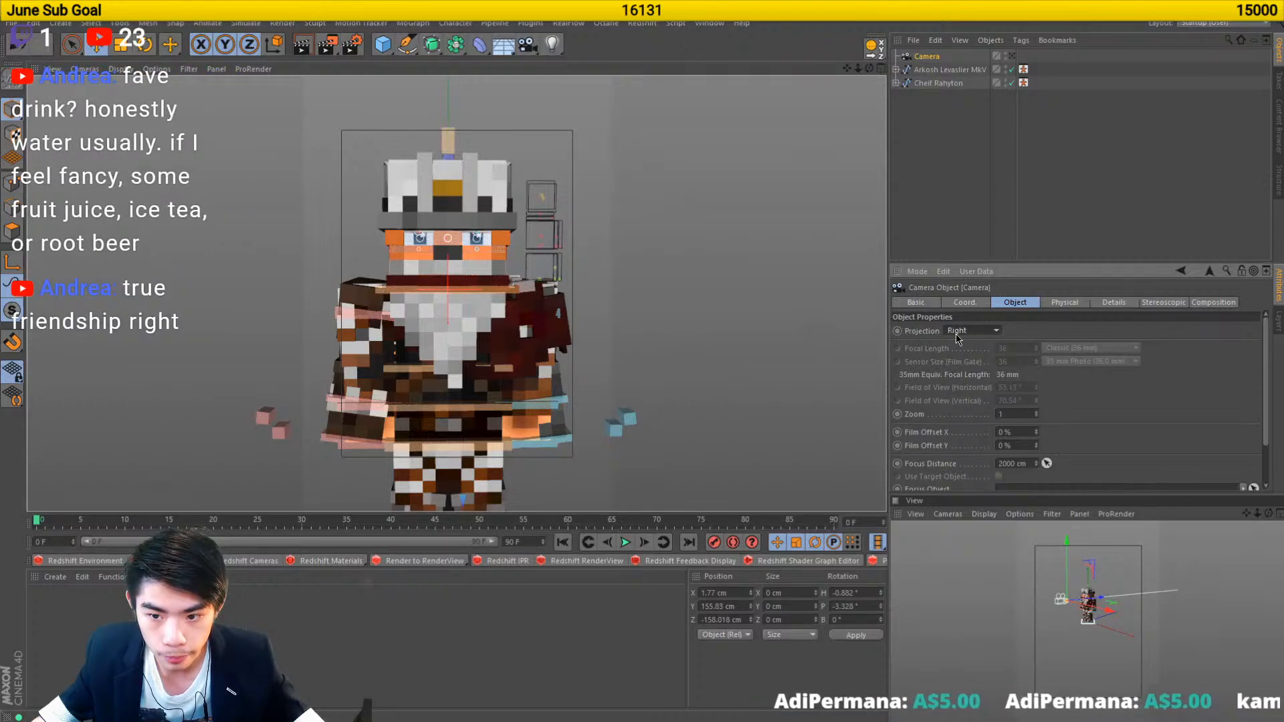
click(915, 513)
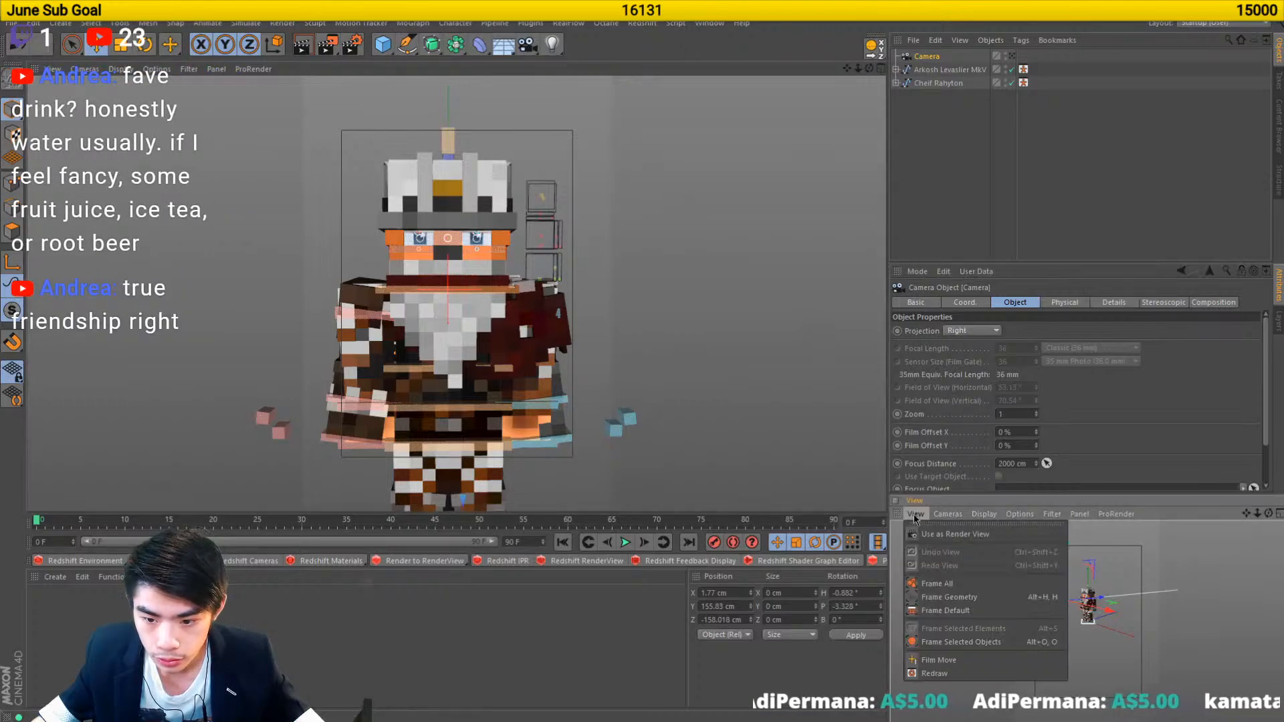
click(943, 533)
click(1012, 57)
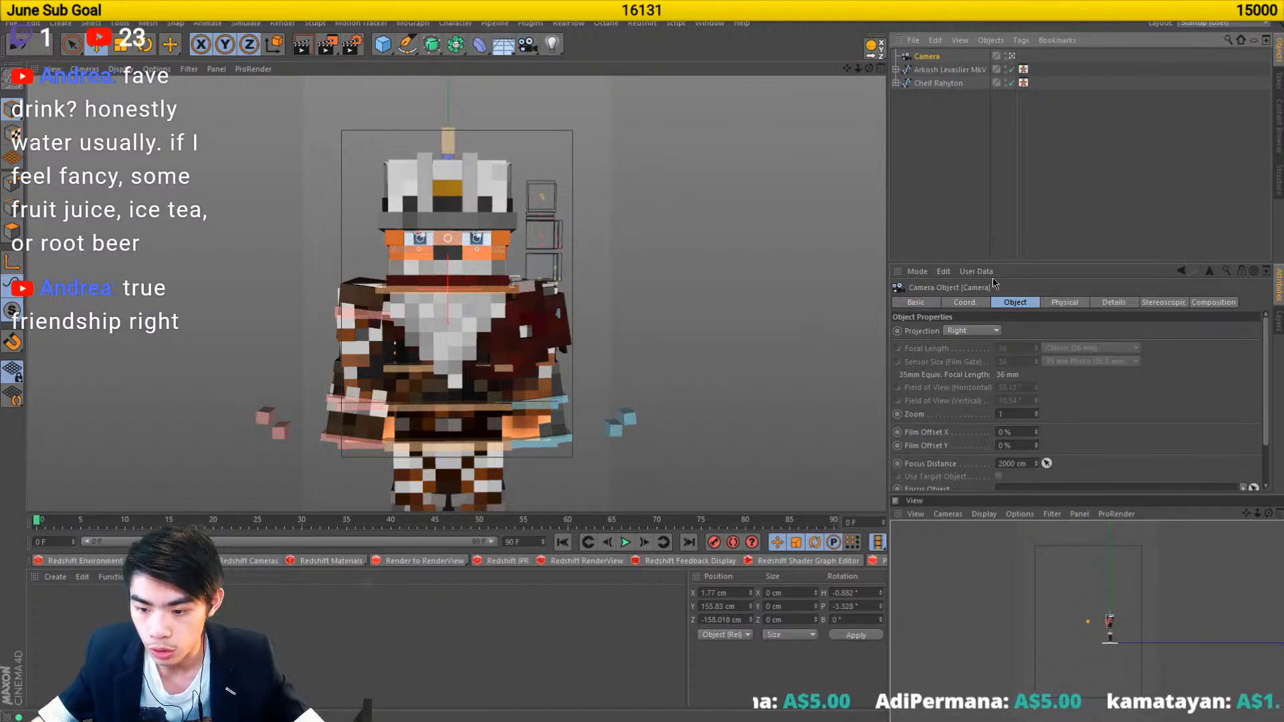
scroll(970, 339, down, 1)
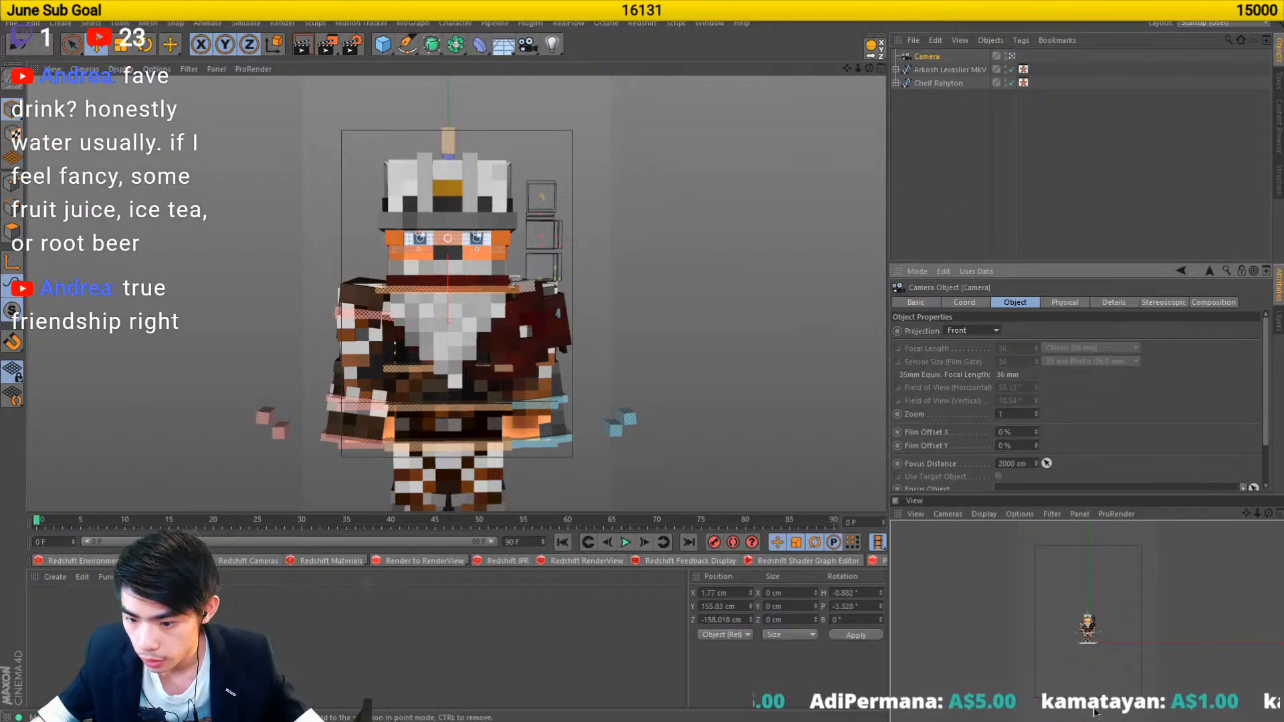
- Frame the characters' heads and torsos in the camera's front view at a zoom of about 9.9
scroll(1091, 628, up, 9)
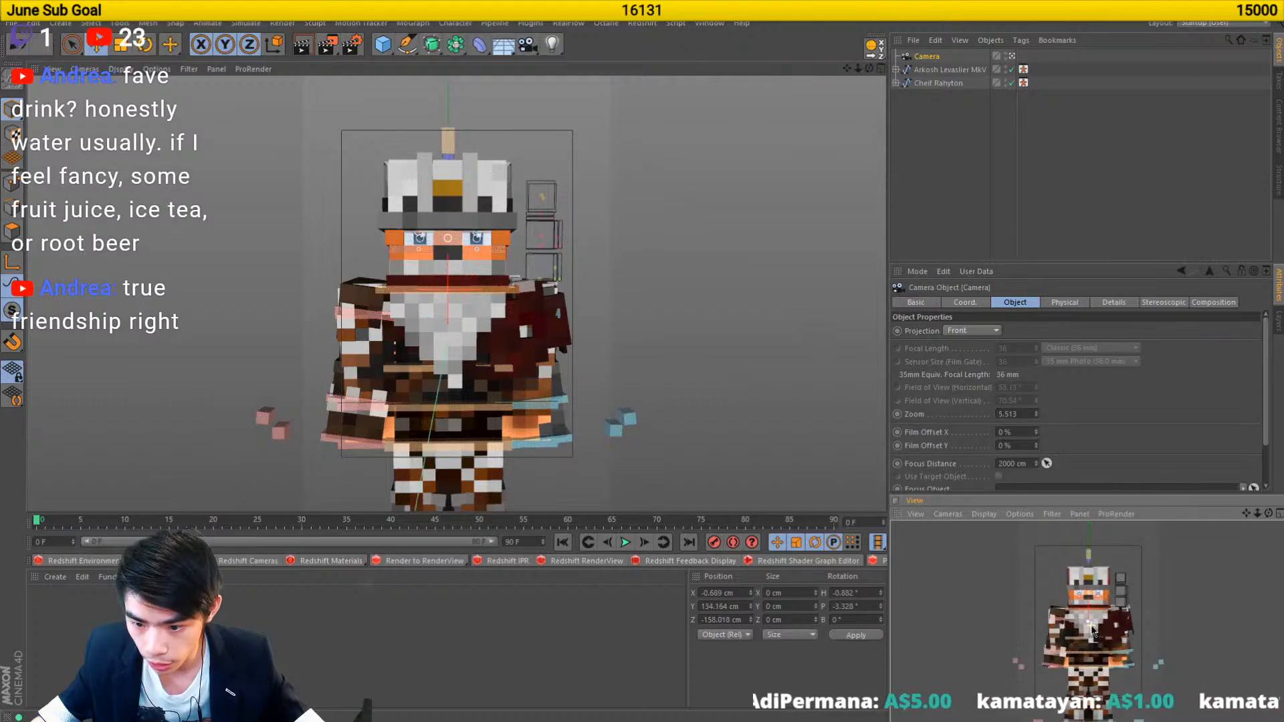
scroll(1109, 612, up, 3)
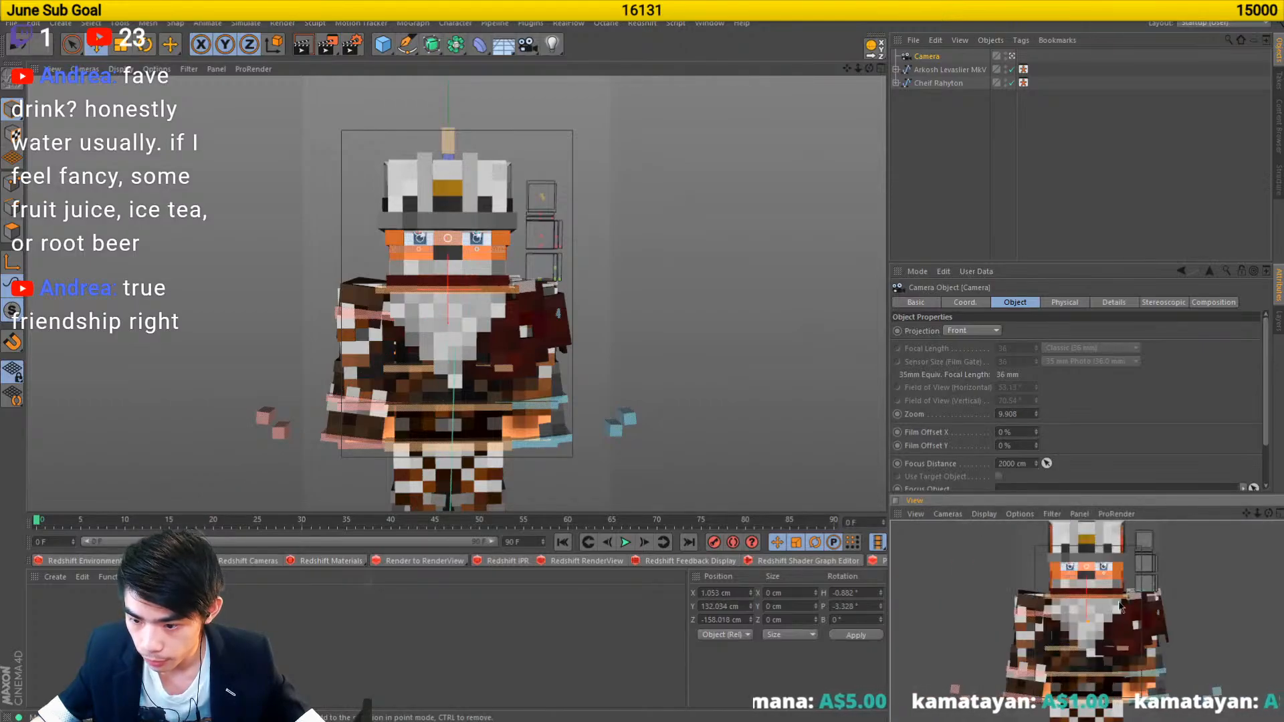
drag(1144, 581, 1145, 591)
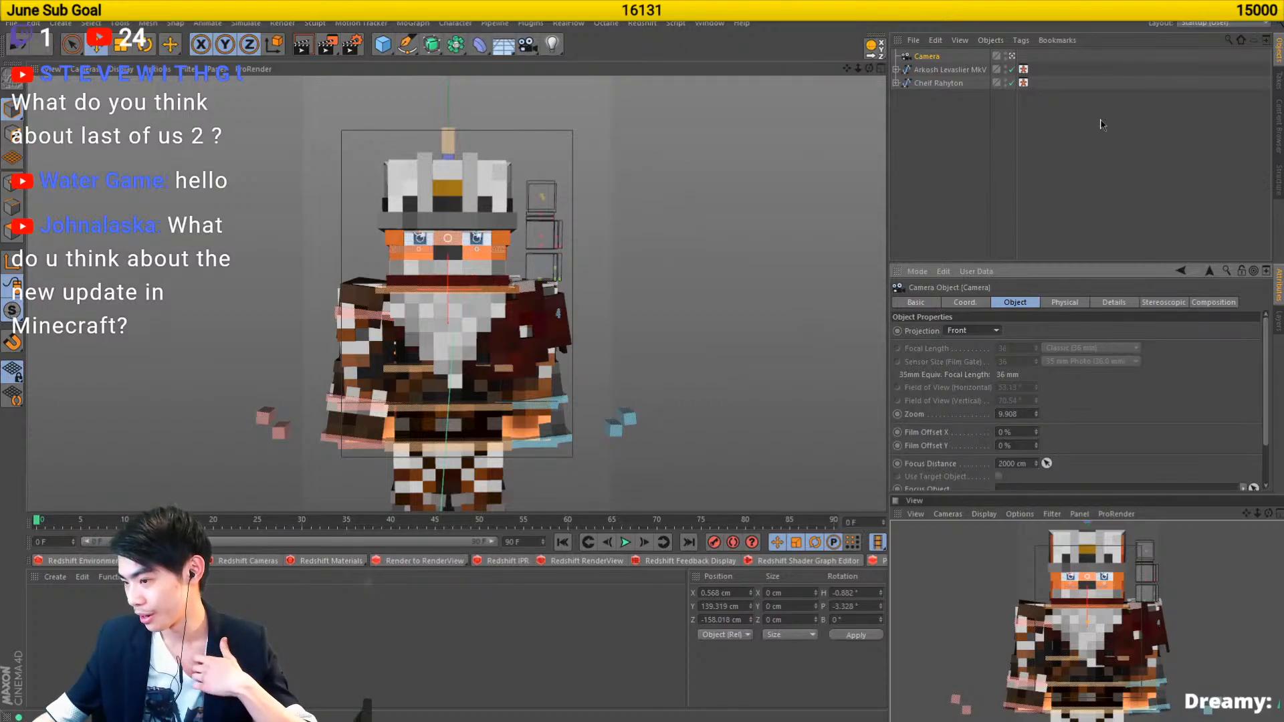
- Rotate the Arkosh Levaslier and Cheif Rahyton rigs in opposite directions to headings of about 80° and -80°
click(909, 72)
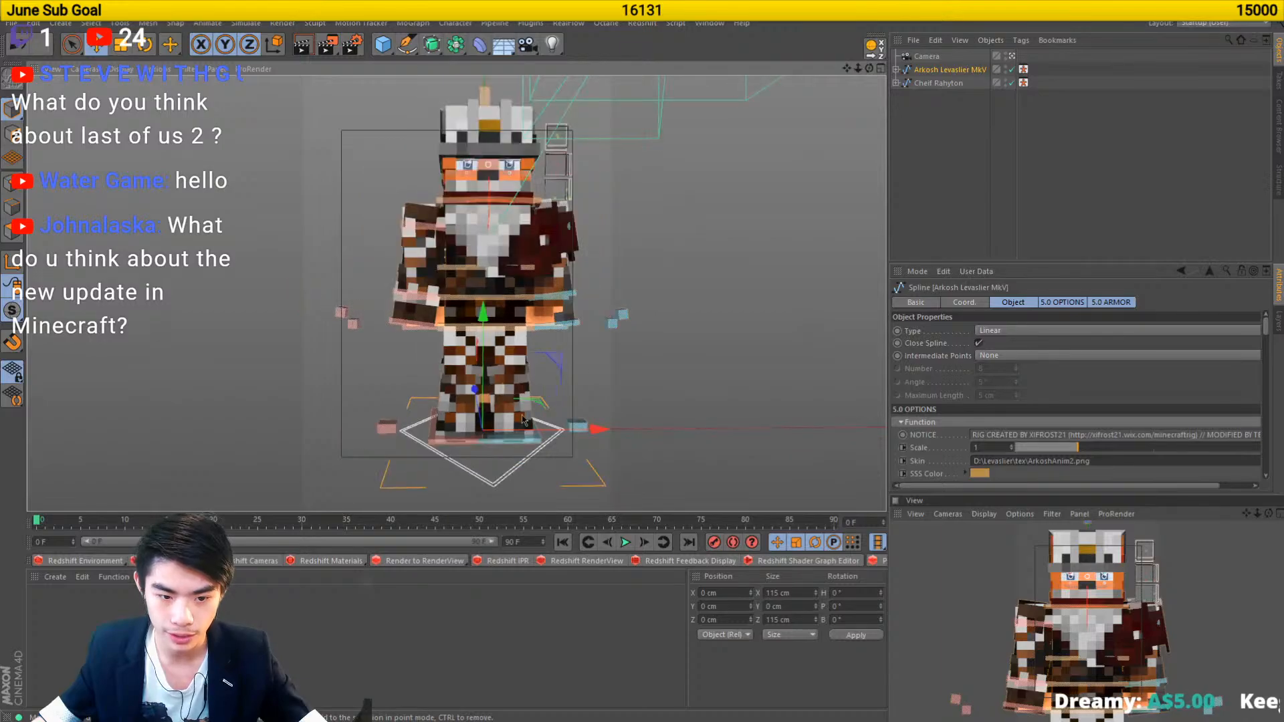
key(r)
drag(477, 483, 412, 474)
click(928, 83)
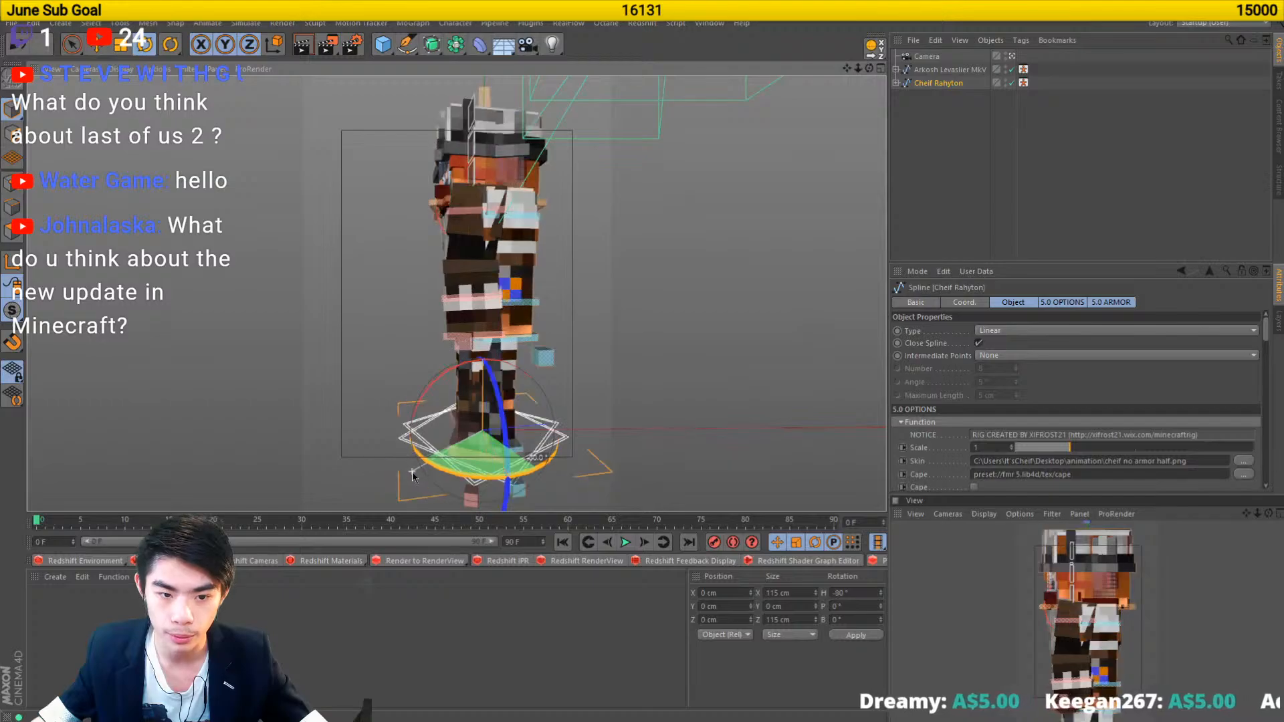
- Move the Arkosh Levaslier rig to X -50 cm and rotate it to a heading of 60°
click(925, 70)
key(e)
key(w)
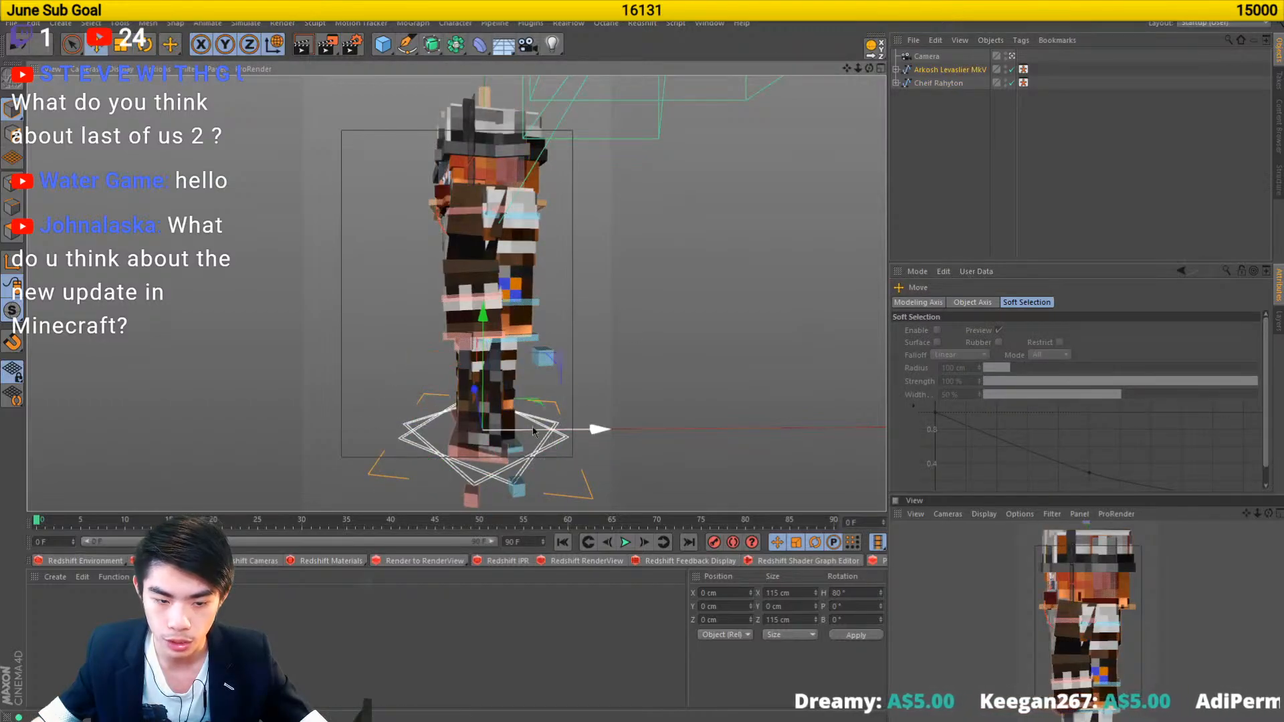
key(r)
drag(526, 477, 515, 445)
key(e)
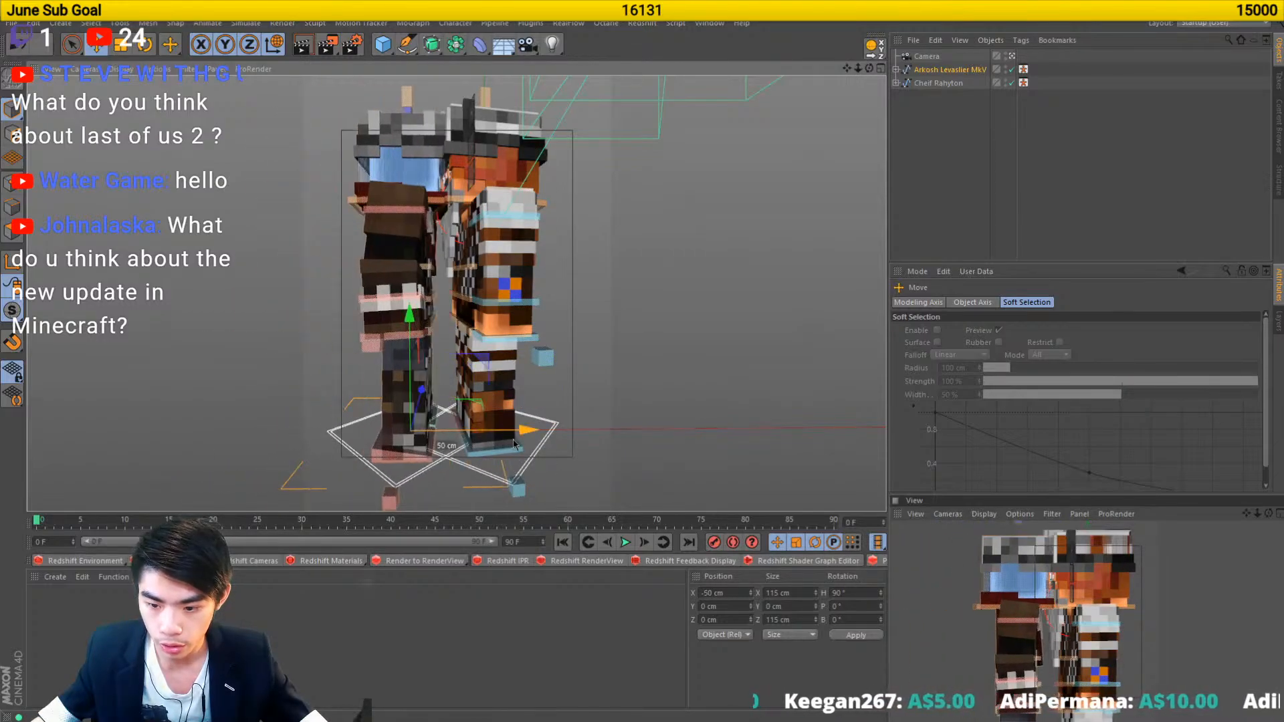
key(r)
drag(428, 479, 369, 486)
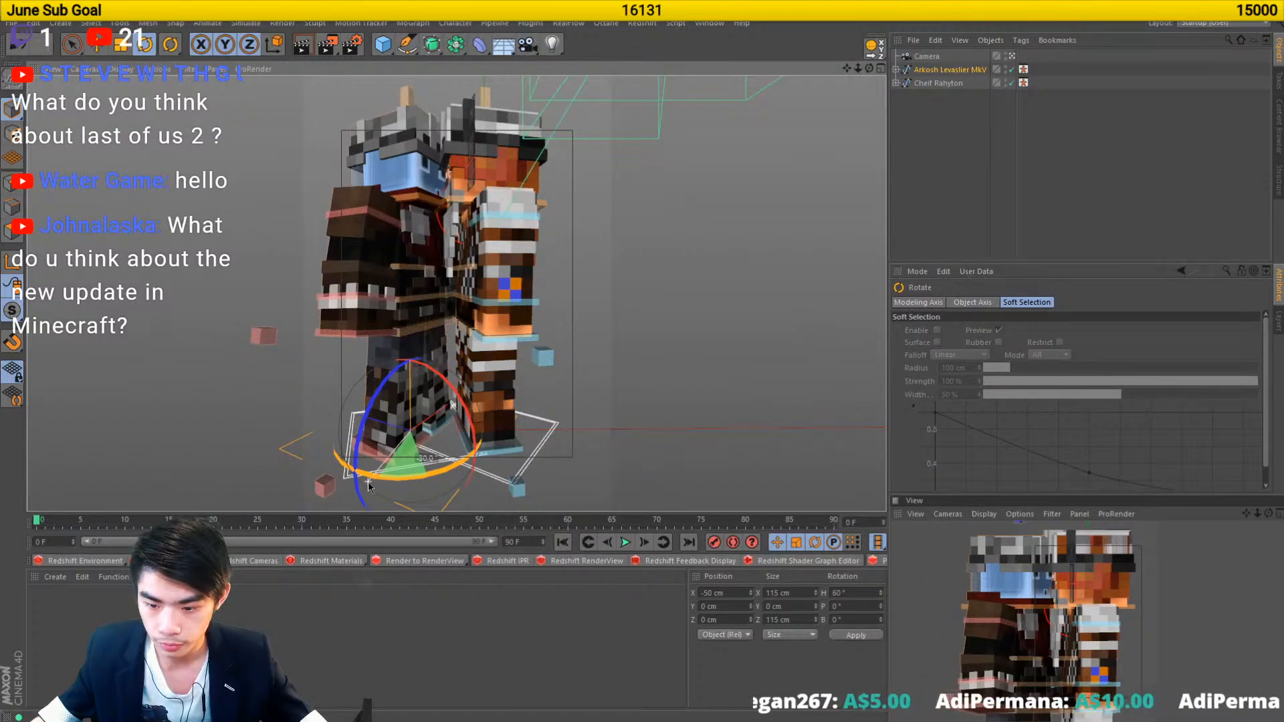
- Check the gap between the two faces and move the Cheif Rahyton rig to X 50 cm
click(433, 173)
key(e)
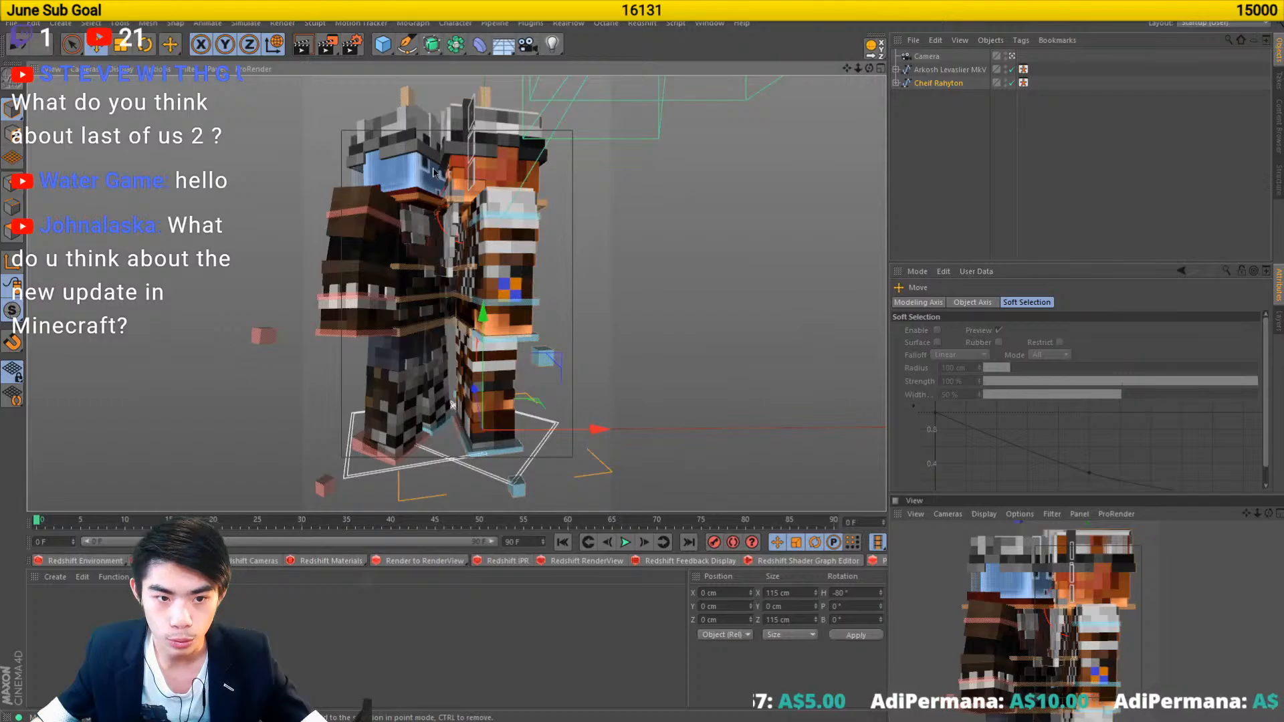
scroll(433, 172, up, 8)
scroll(479, 219, up, 4)
drag(472, 266, 495, 260)
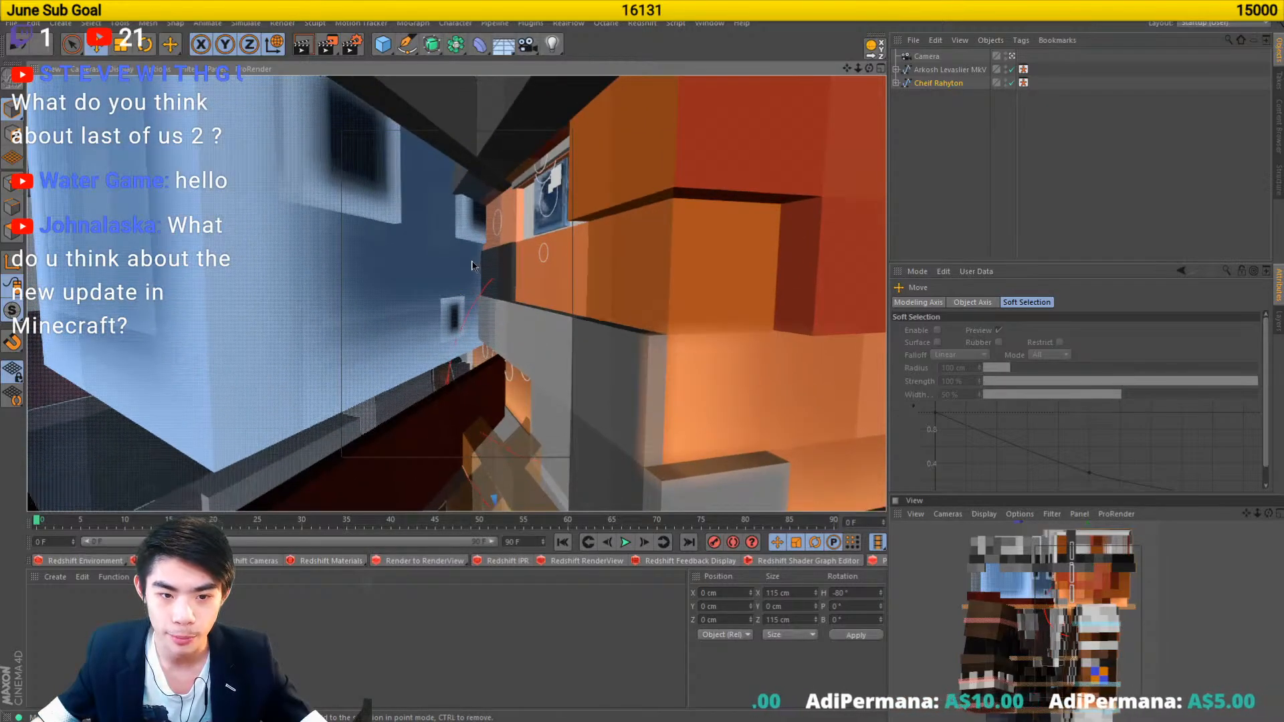
scroll(472, 266, up, 4)
scroll(476, 255, down, 12)
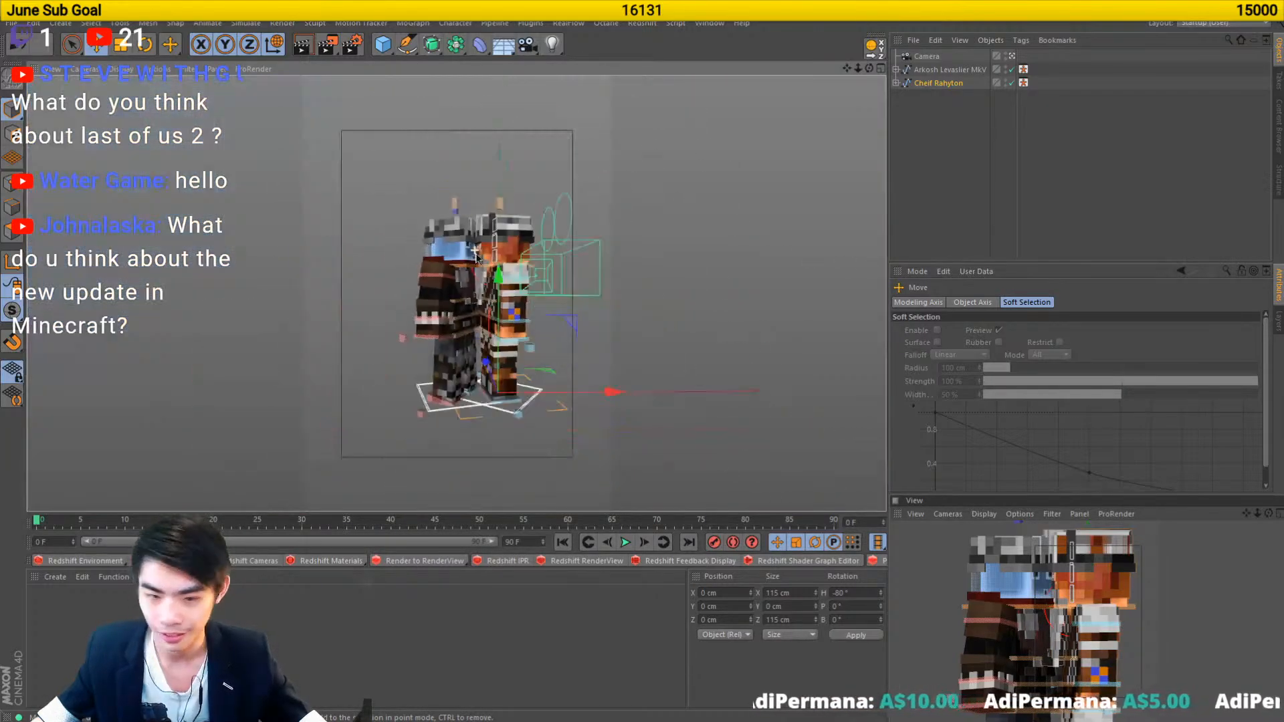
scroll(493, 401, up, 4)
drag(531, 376, 592, 376)
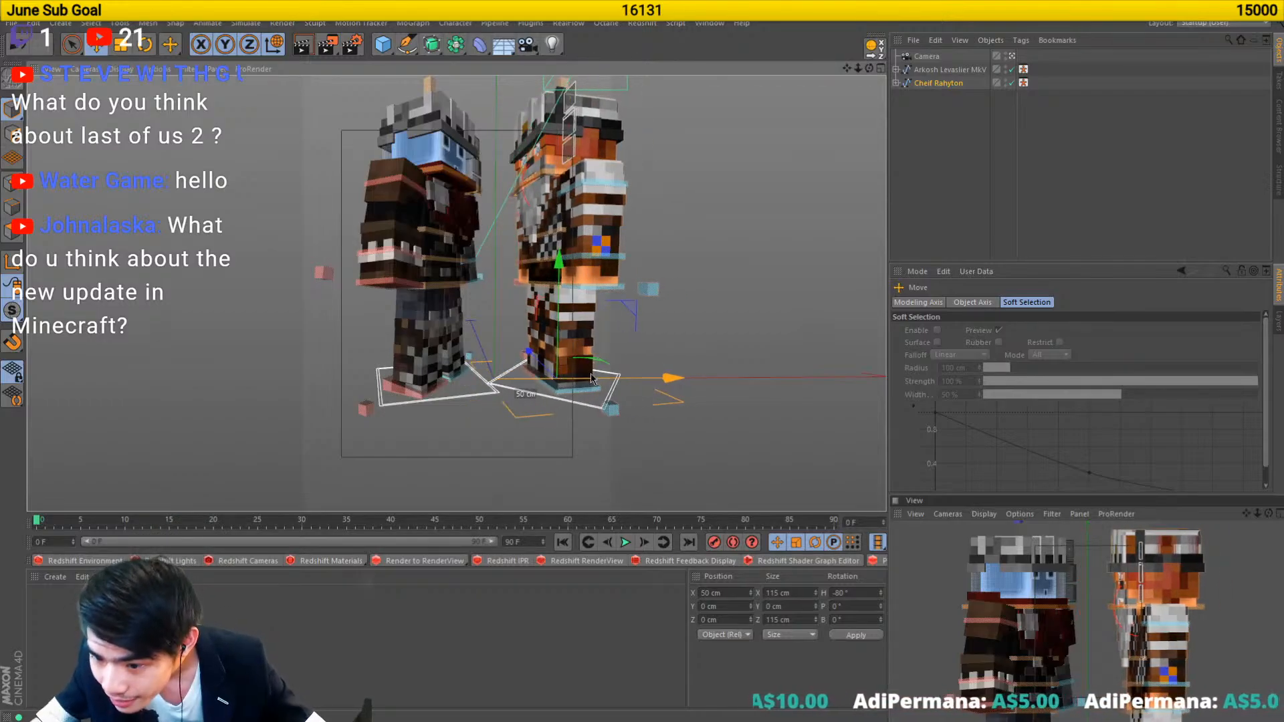
- Set the tinted border opacity of the Front viewport to 100%
middle_click(993, 611)
middle_click(993, 611)
key(alt+v)
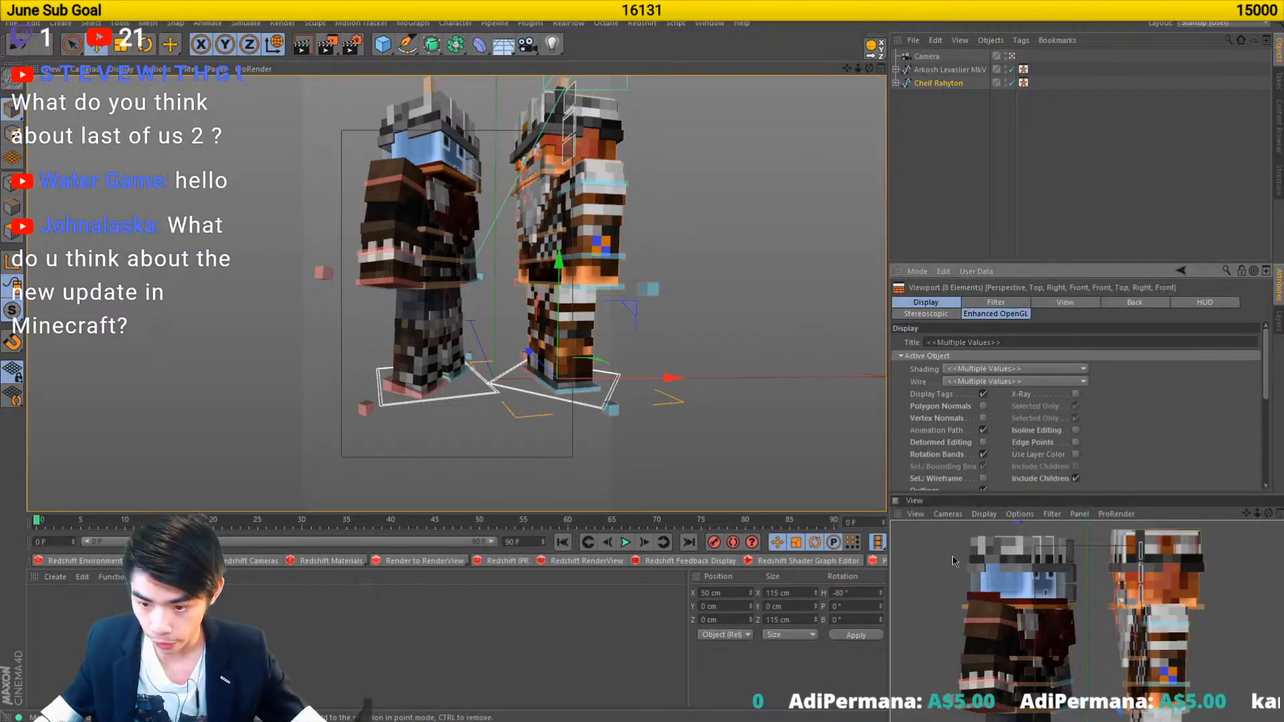
click(990, 564)
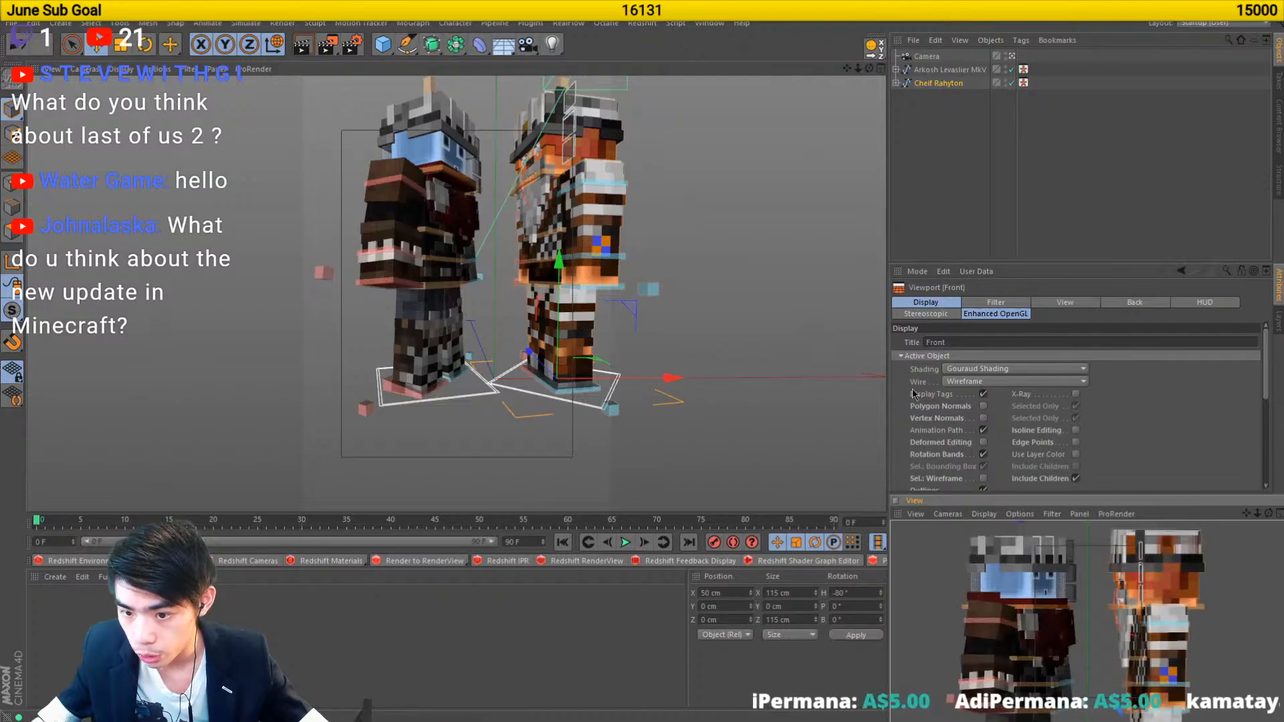
click(1033, 304)
scroll(946, 405, down, 2)
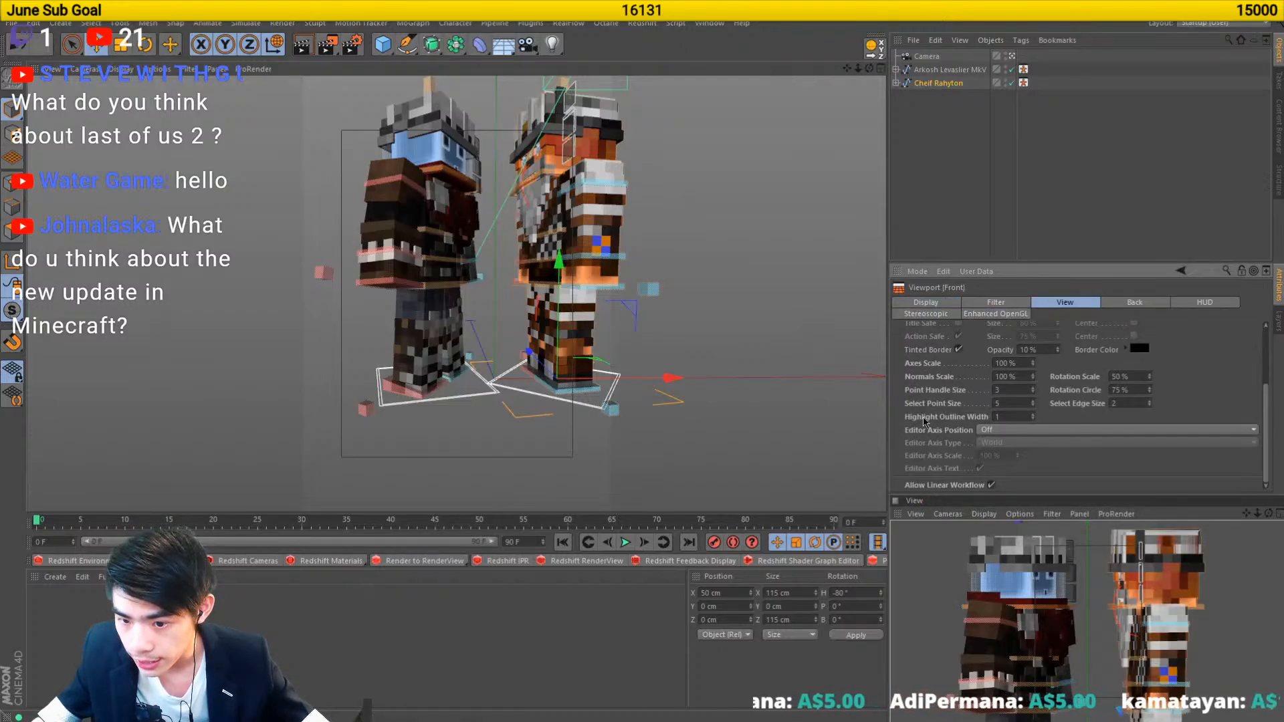
double_click(1041, 349)
text(100)
key(Return)
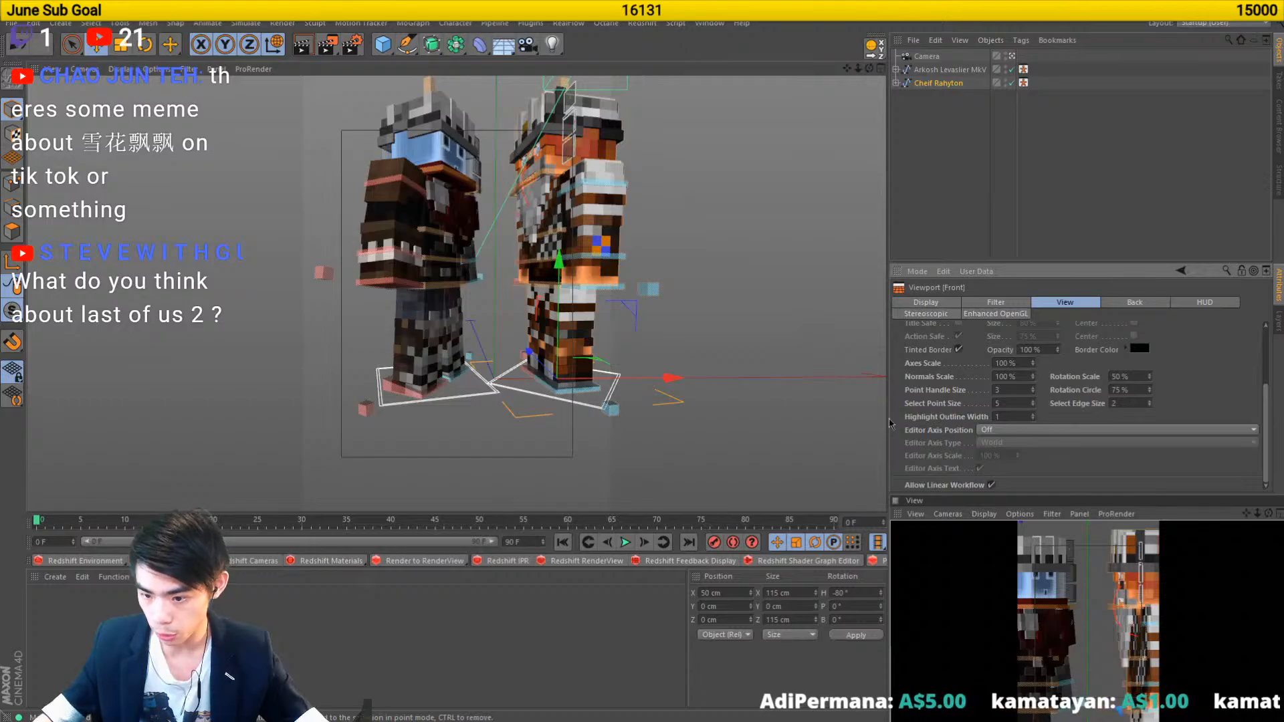
- Rotate the Cheif Rahyton rig to a heading of -60° to mirror the Arkosh rig
click(1120, 205)
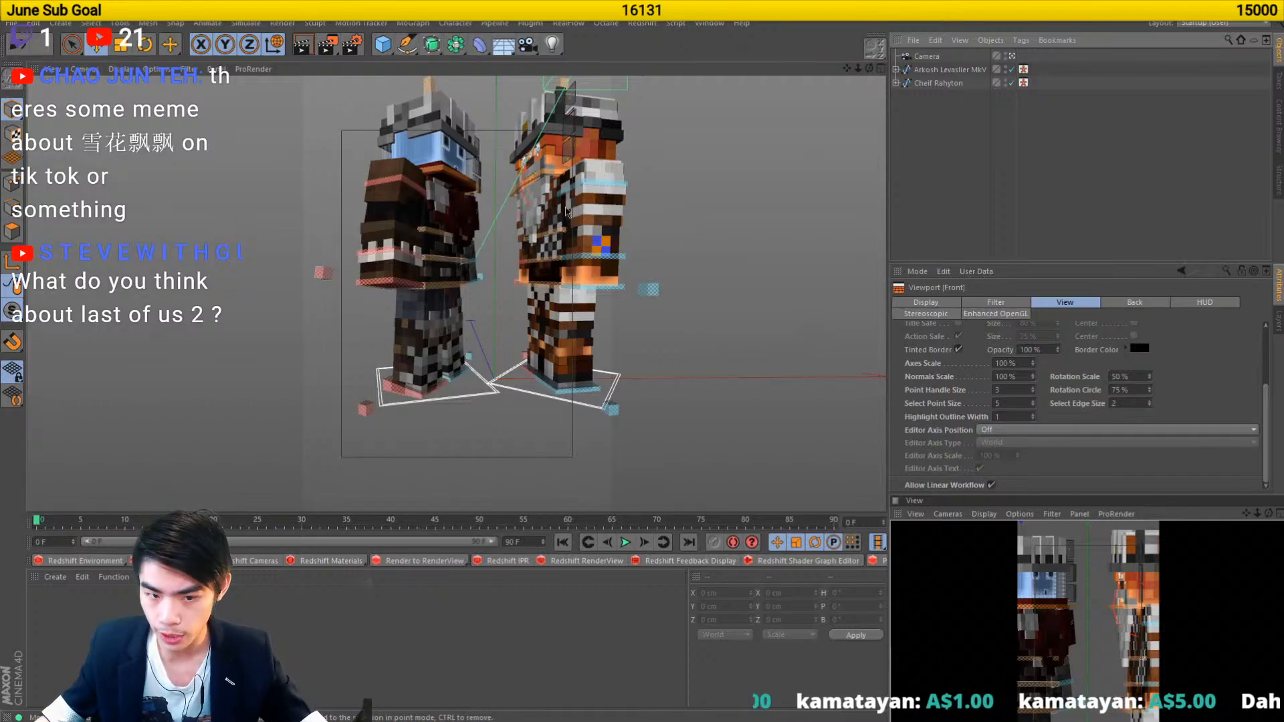
drag(565, 209, 528, 275)
click(936, 70)
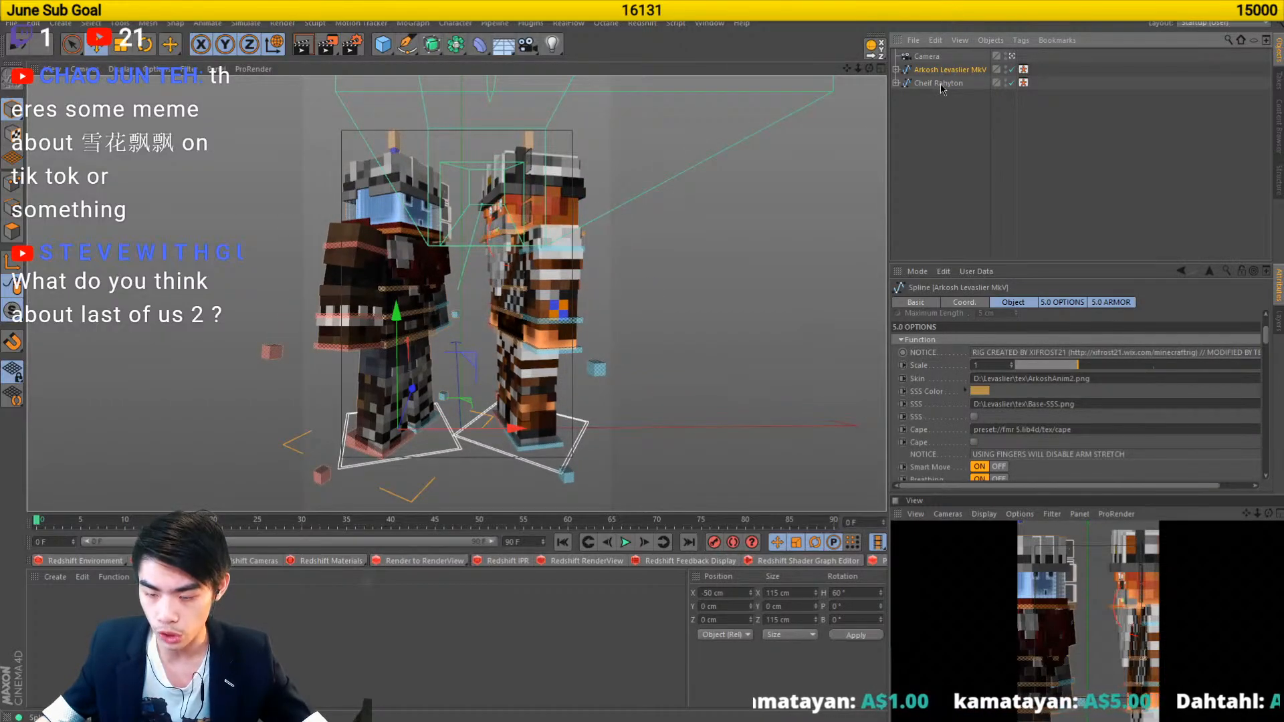
click(938, 82)
key(r)
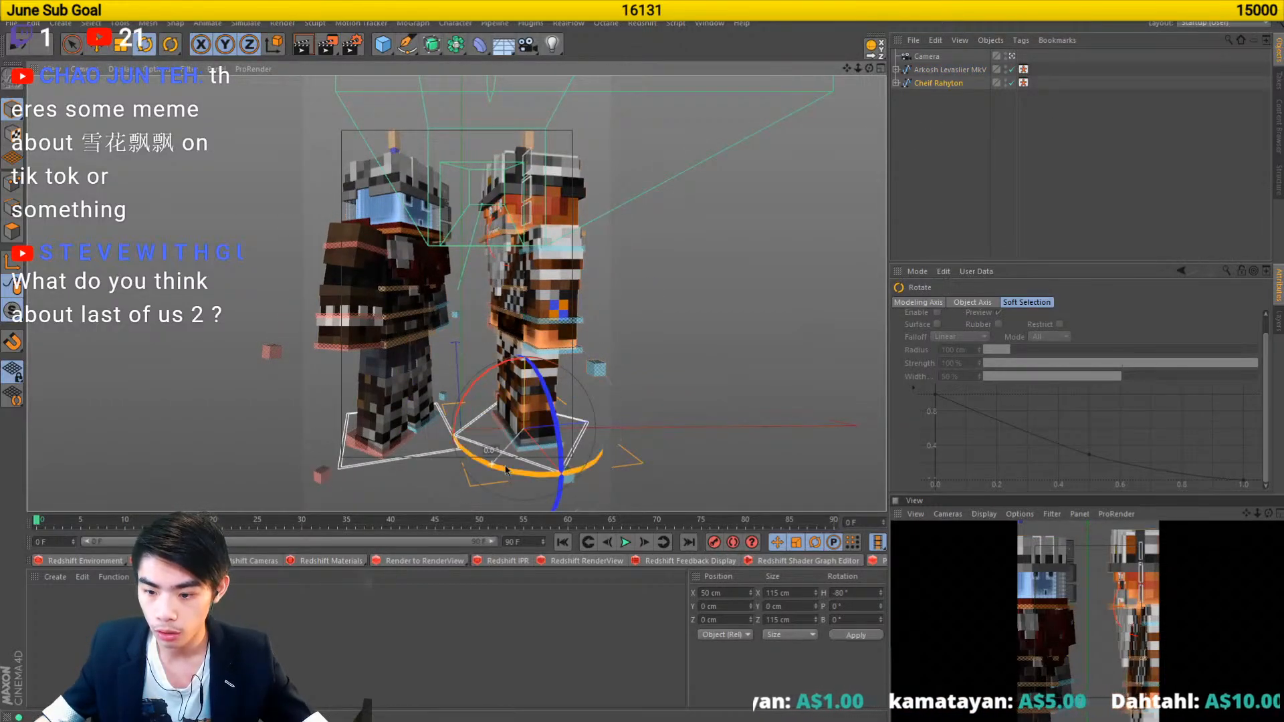
drag(506, 470, 517, 470)
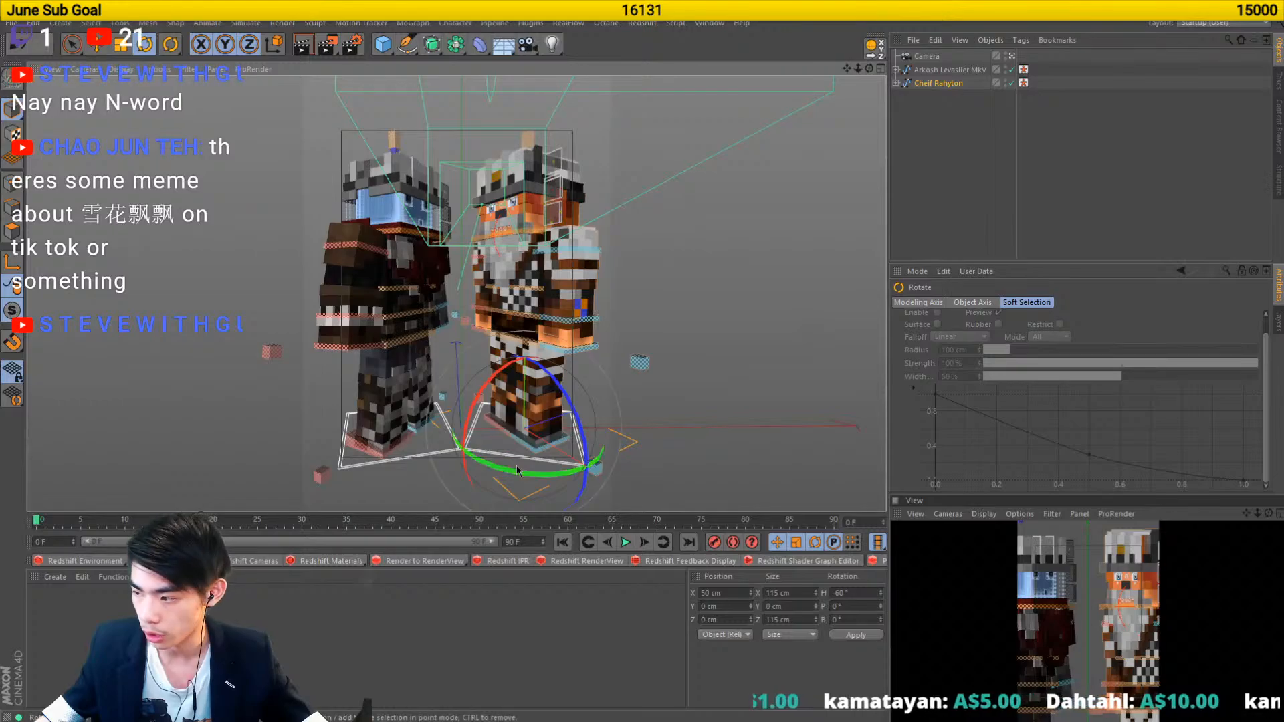
key(e)
mouse_move(477, 720)
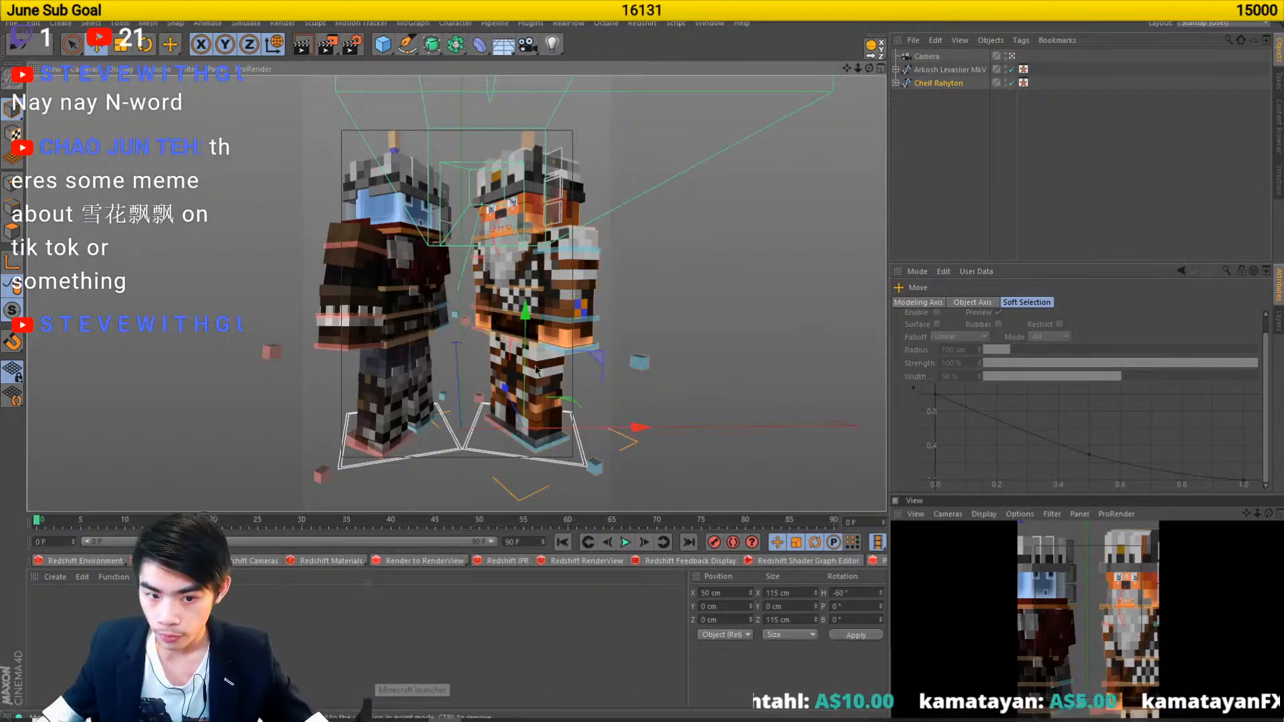
- Show the Cheif Rahyton rig's hidden materials and inspect the color settings of PupilR and PupilL
scroll(517, 466, up, 3)
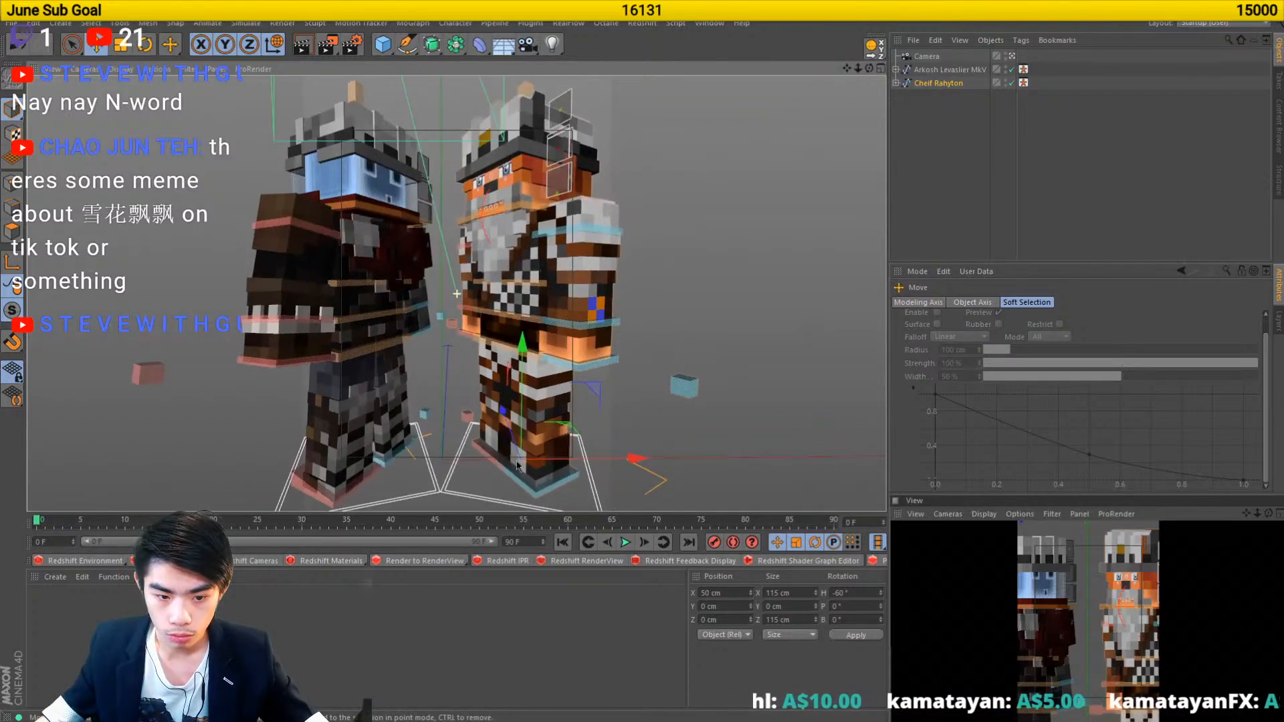
drag(517, 466, 535, 375)
scroll(535, 374, up, 5)
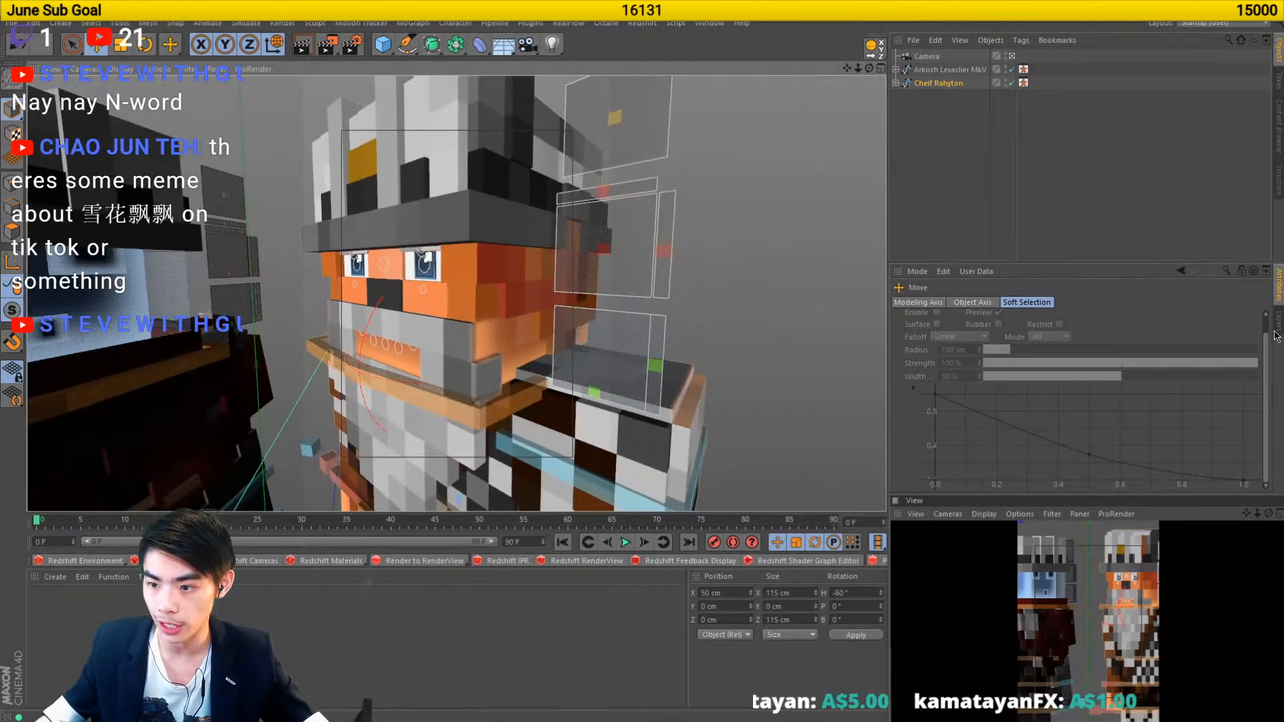
click(1277, 334)
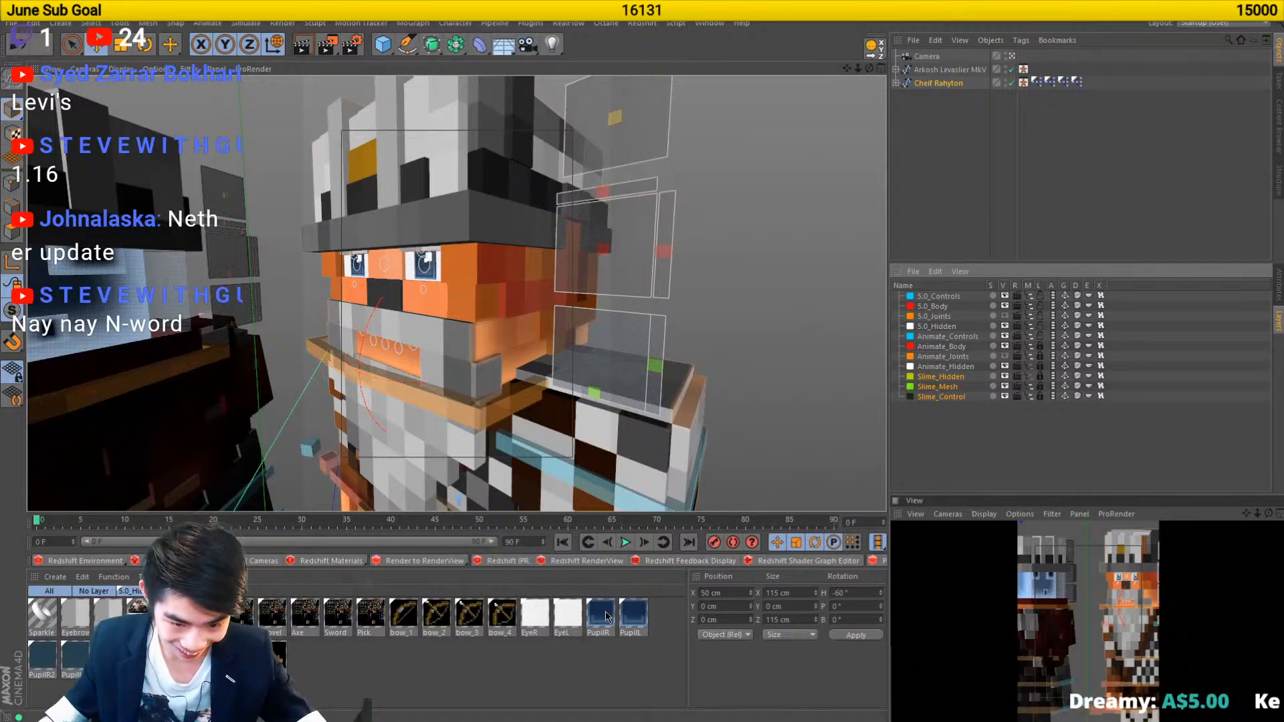
double_click(643, 614)
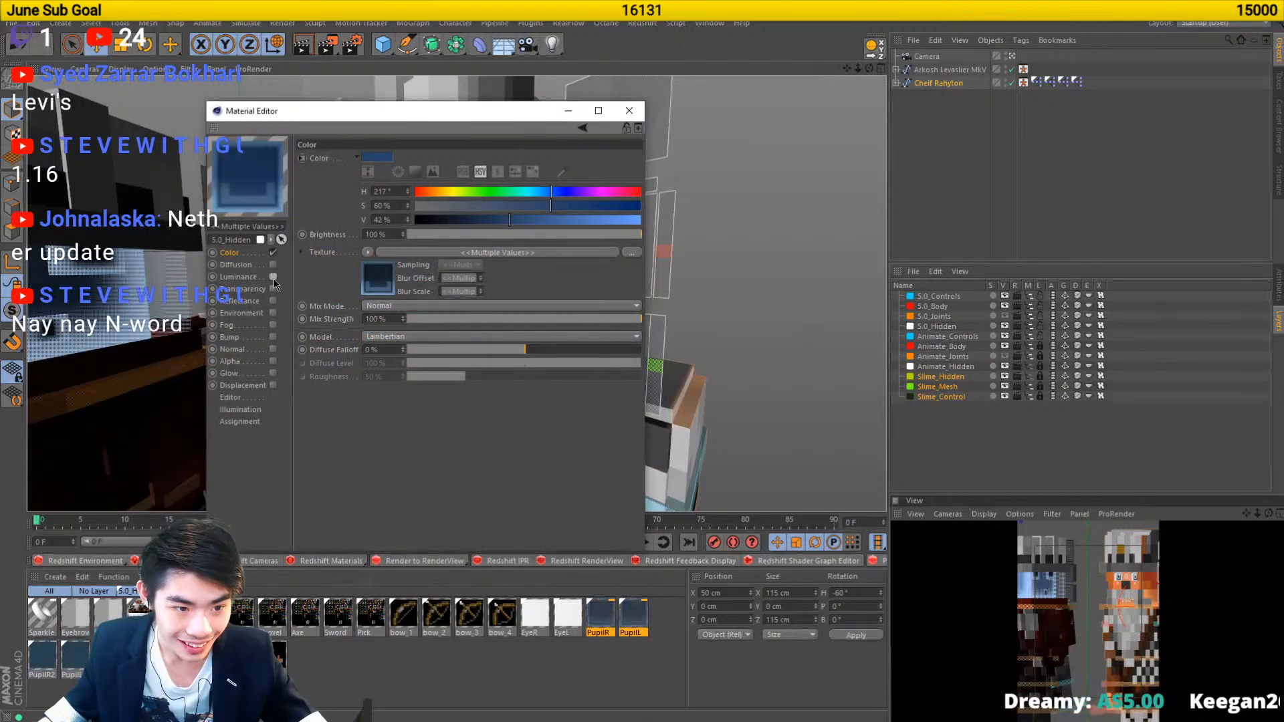
click(629, 110)
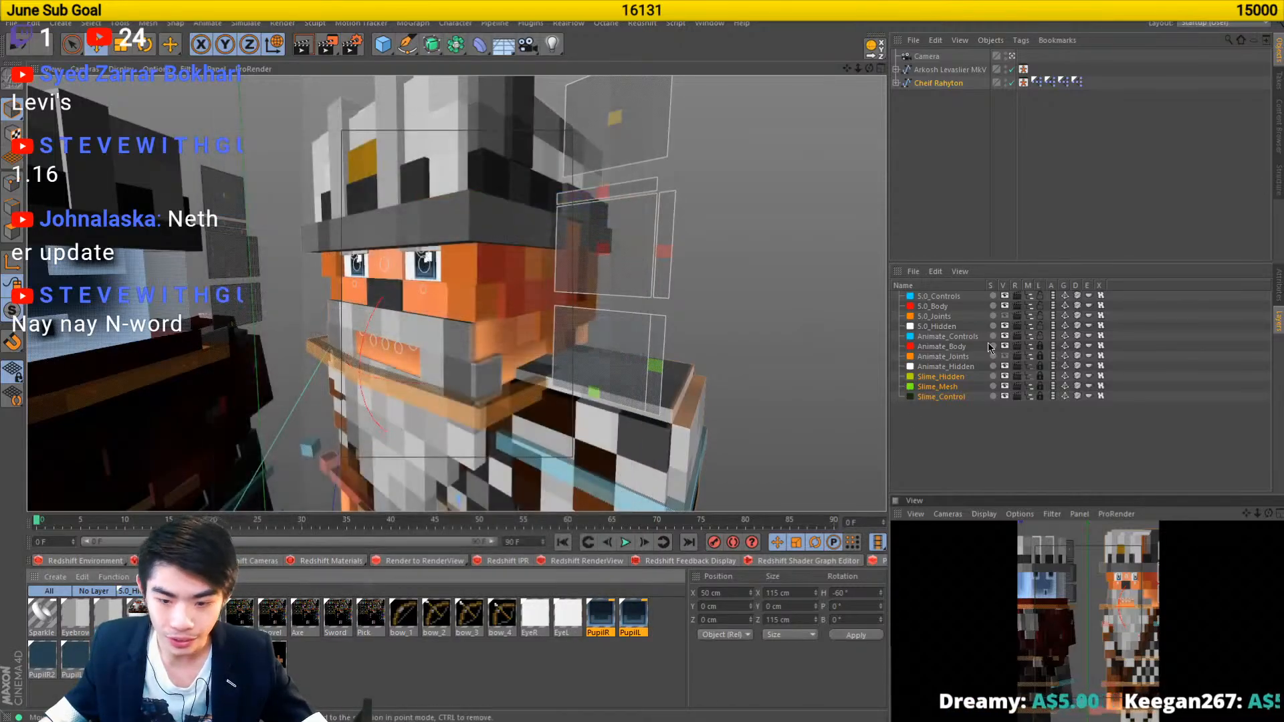
- Lock the 5.0_Joints and 5.0_Hidden layers, and bring the object attributes back into view
drag(1040, 337, 1040, 314)
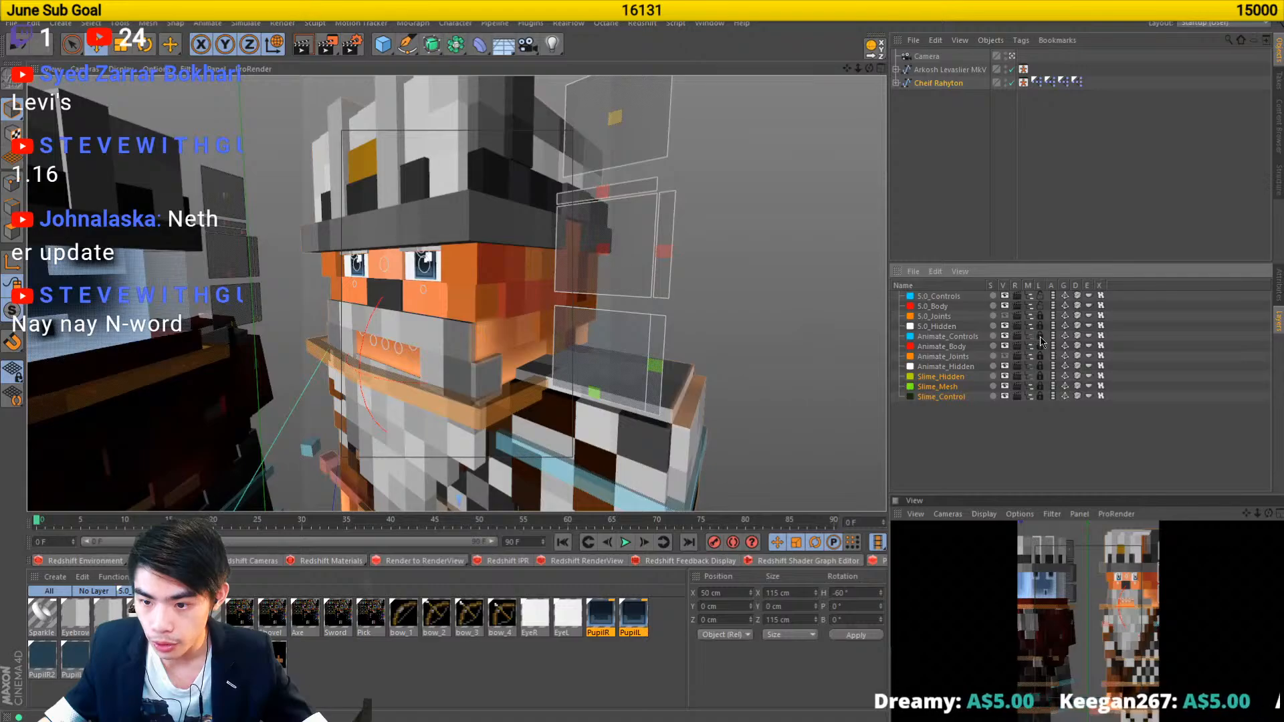
click(1278, 294)
click(1278, 323)
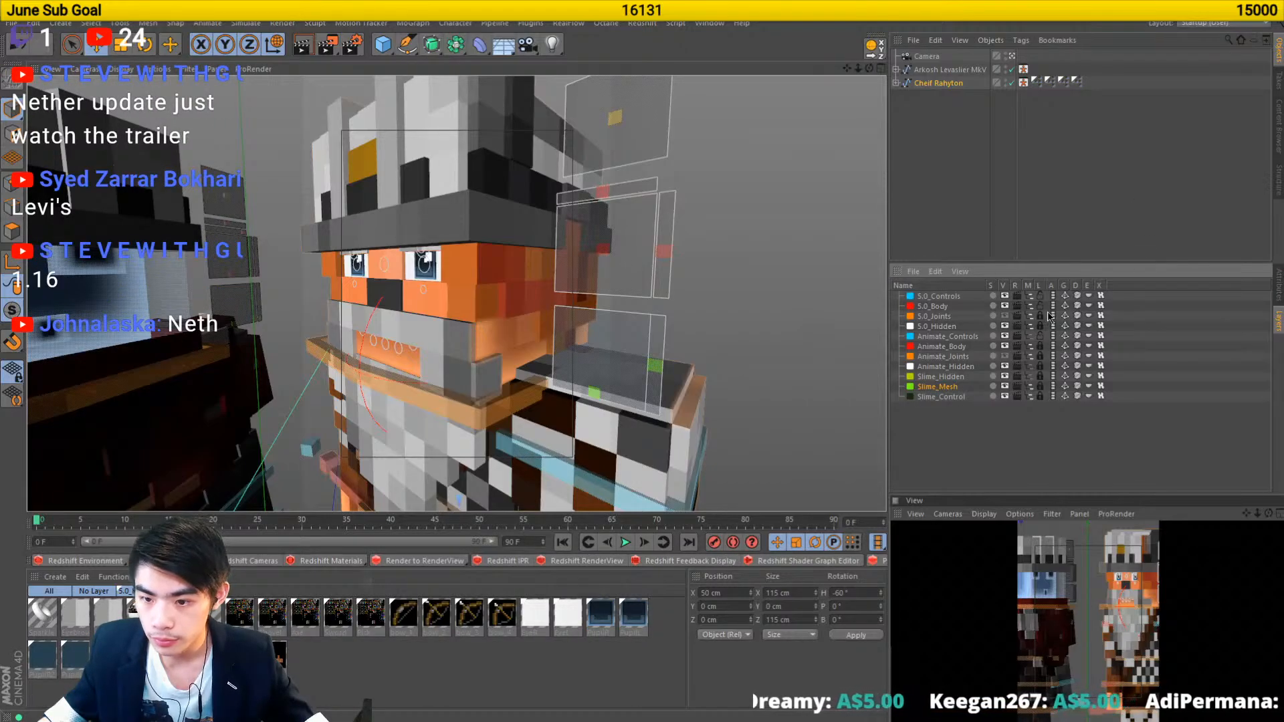
click(1276, 284)
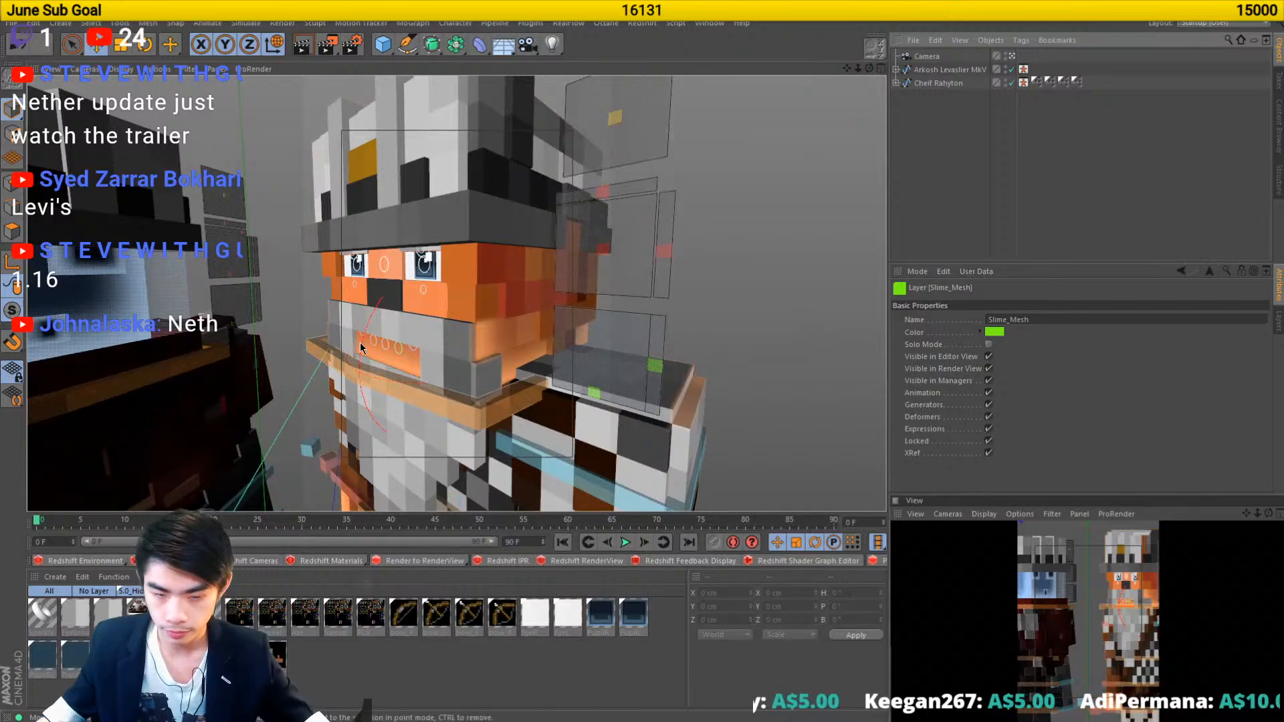
- Start saving the scene and go up to the Render Challenge folder
key(ctrl+s)
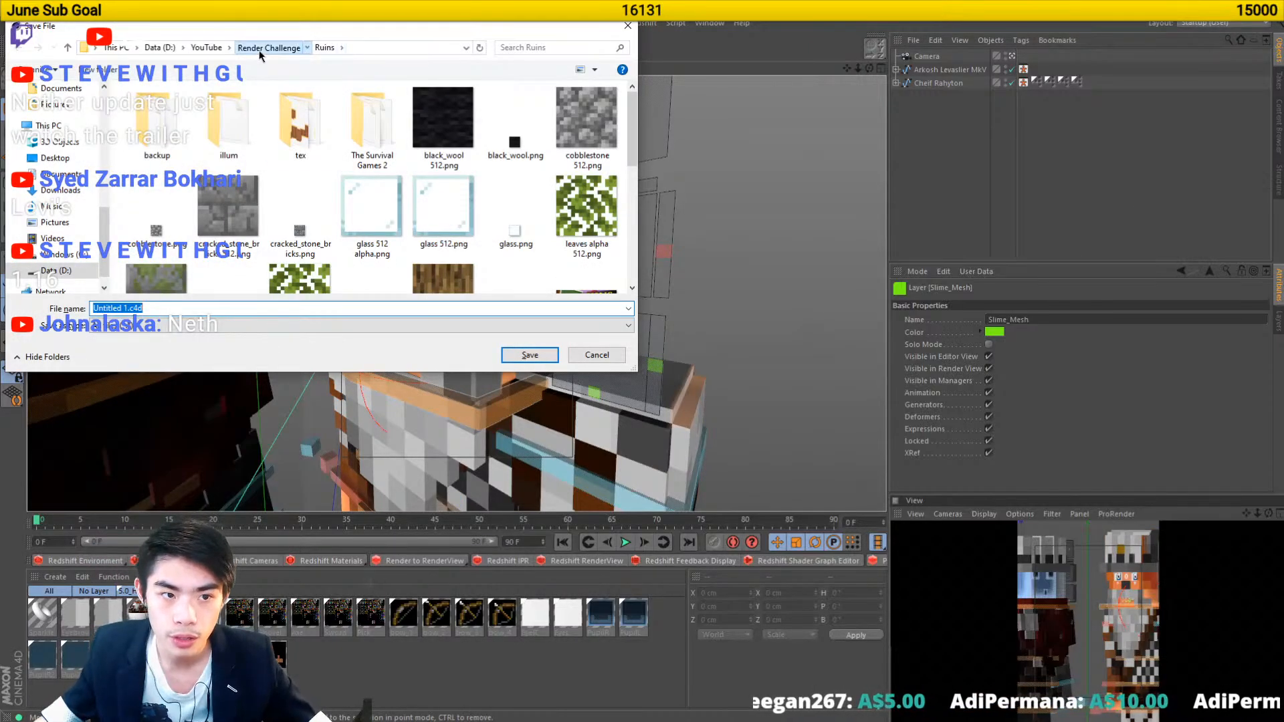
click(261, 48)
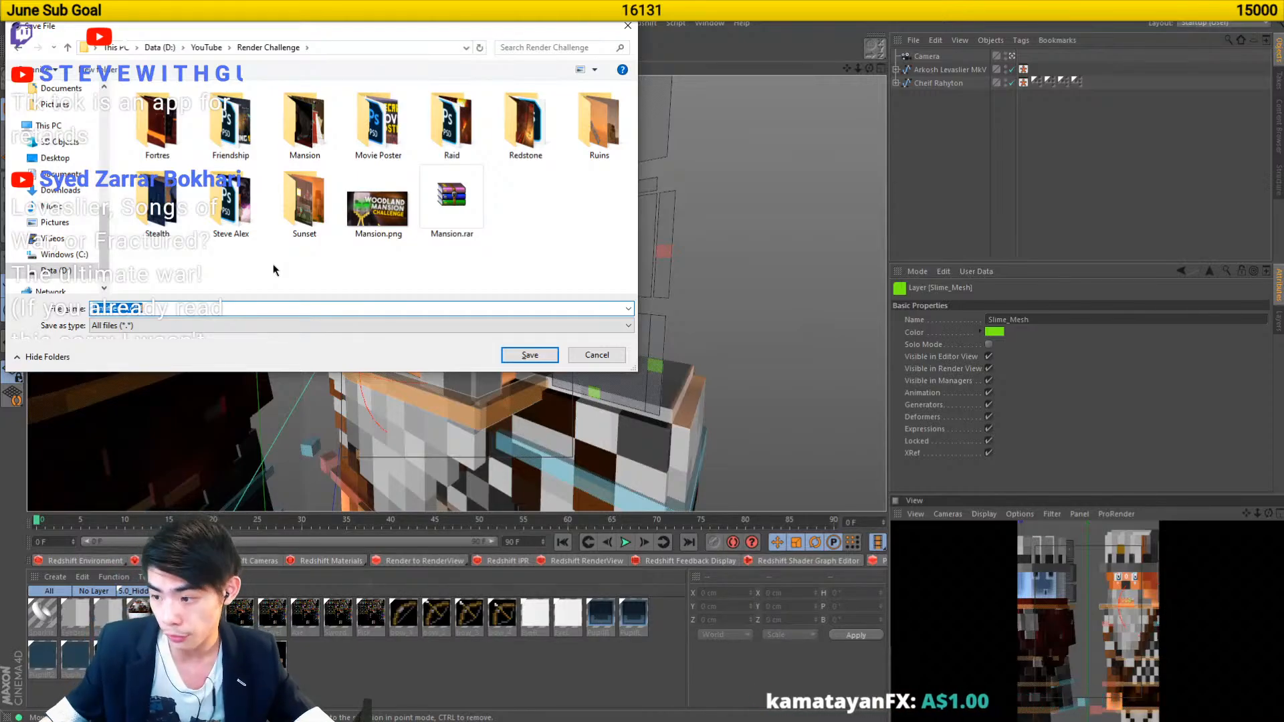
drag(329, 26, 535, 195)
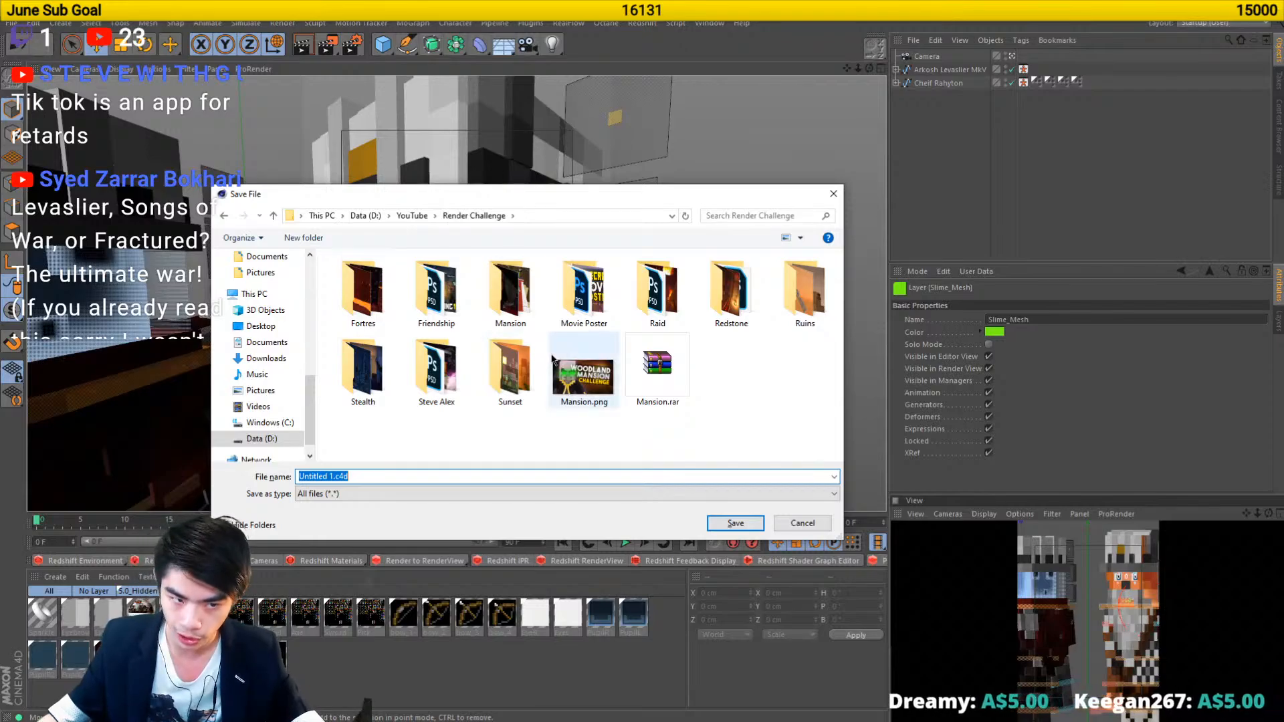
drag(476, 202, 775, 201)
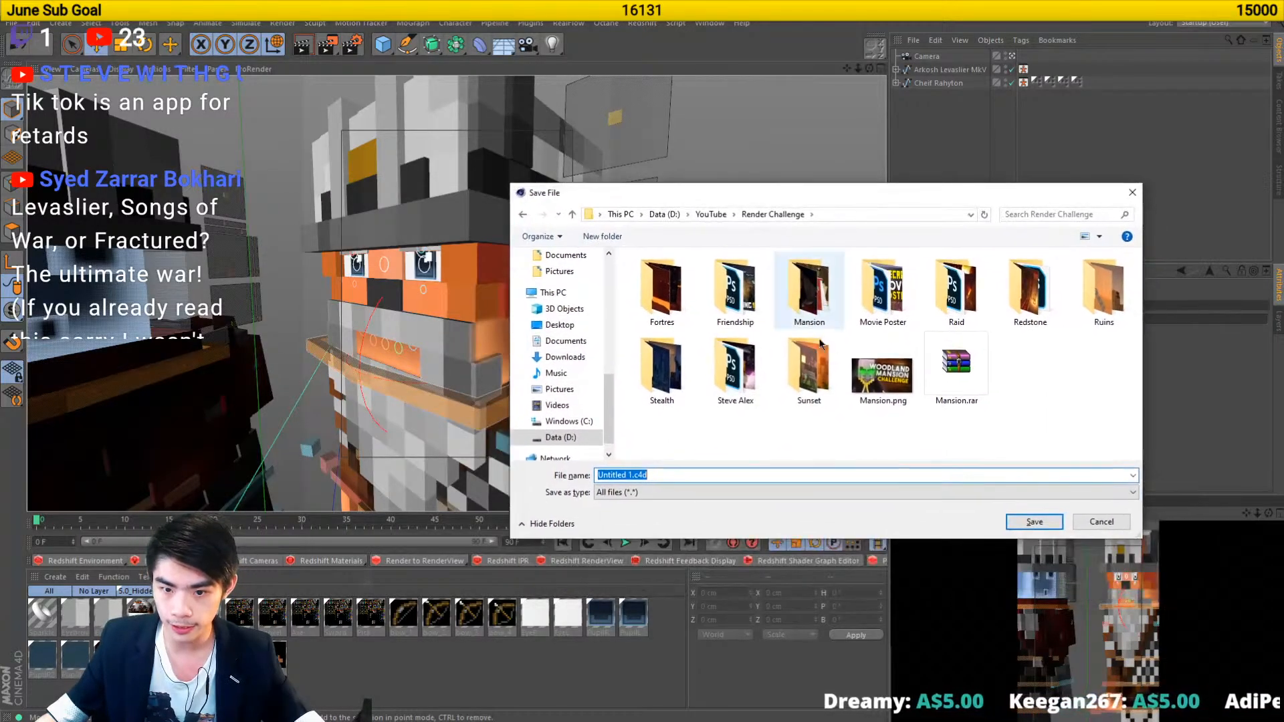
- Choose the Movie Poster folder inside Render Challenge as the save location
click(1014, 300)
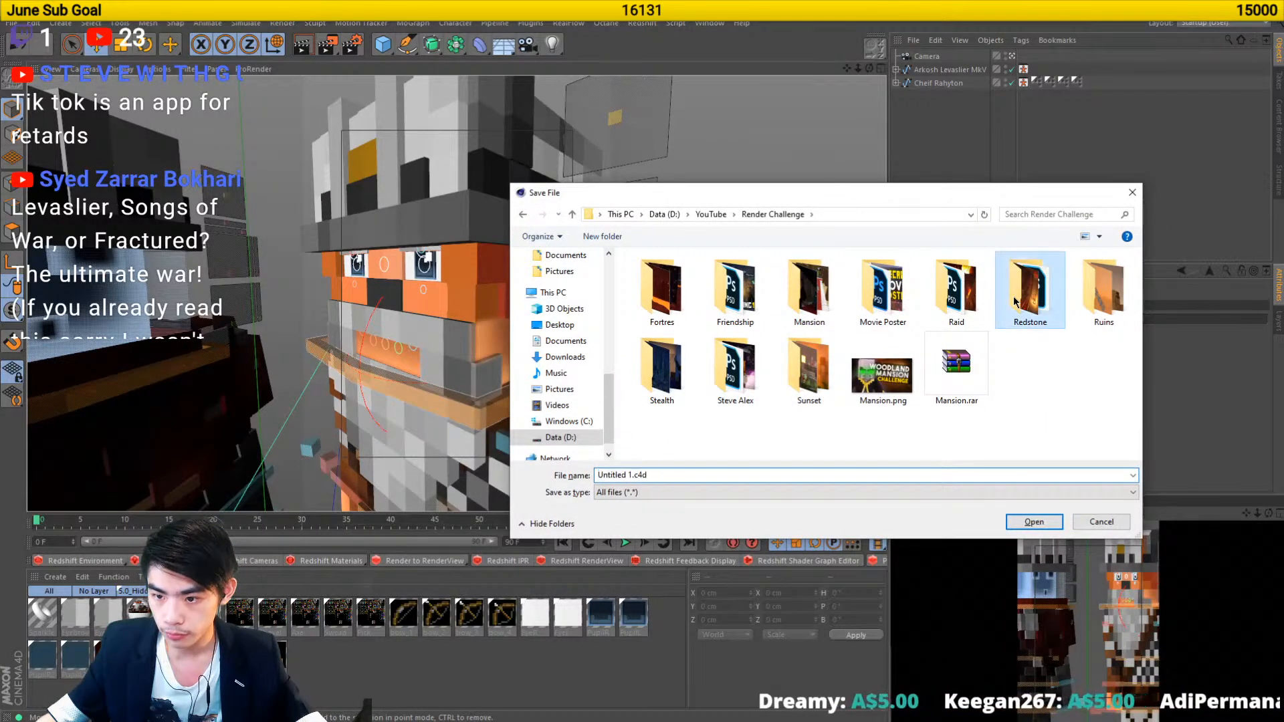
click(1092, 292)
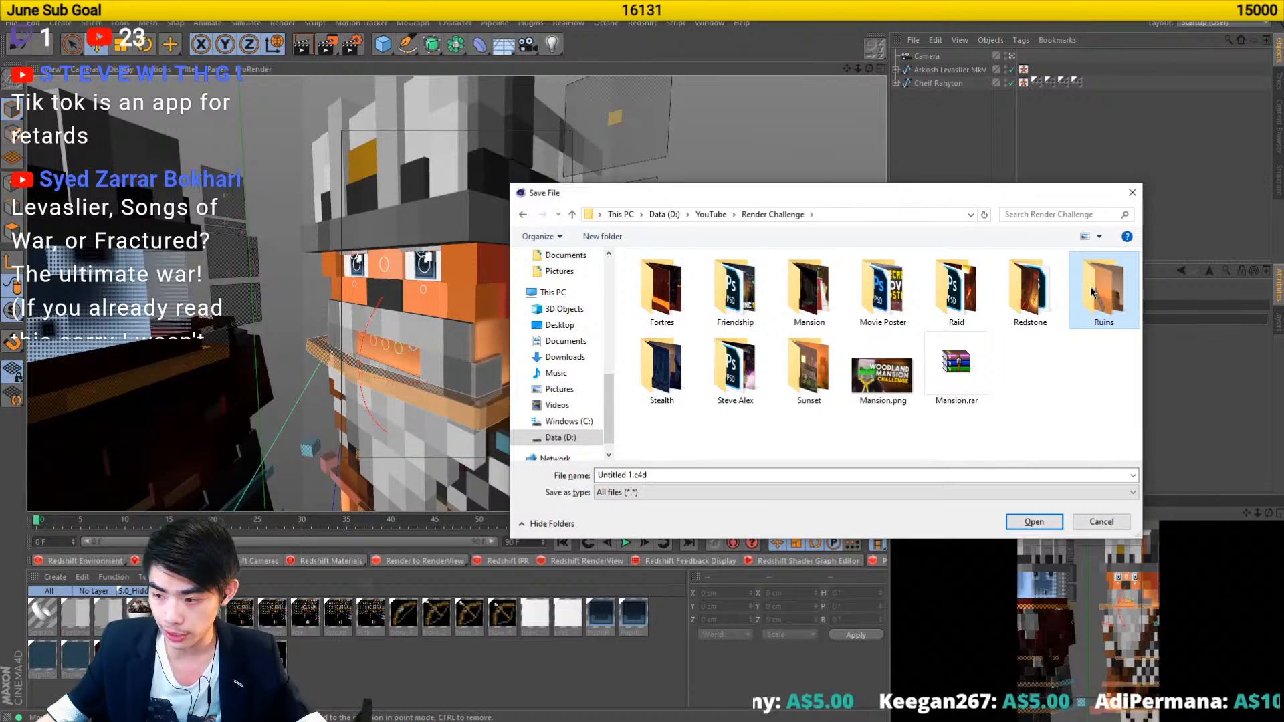
click(807, 364)
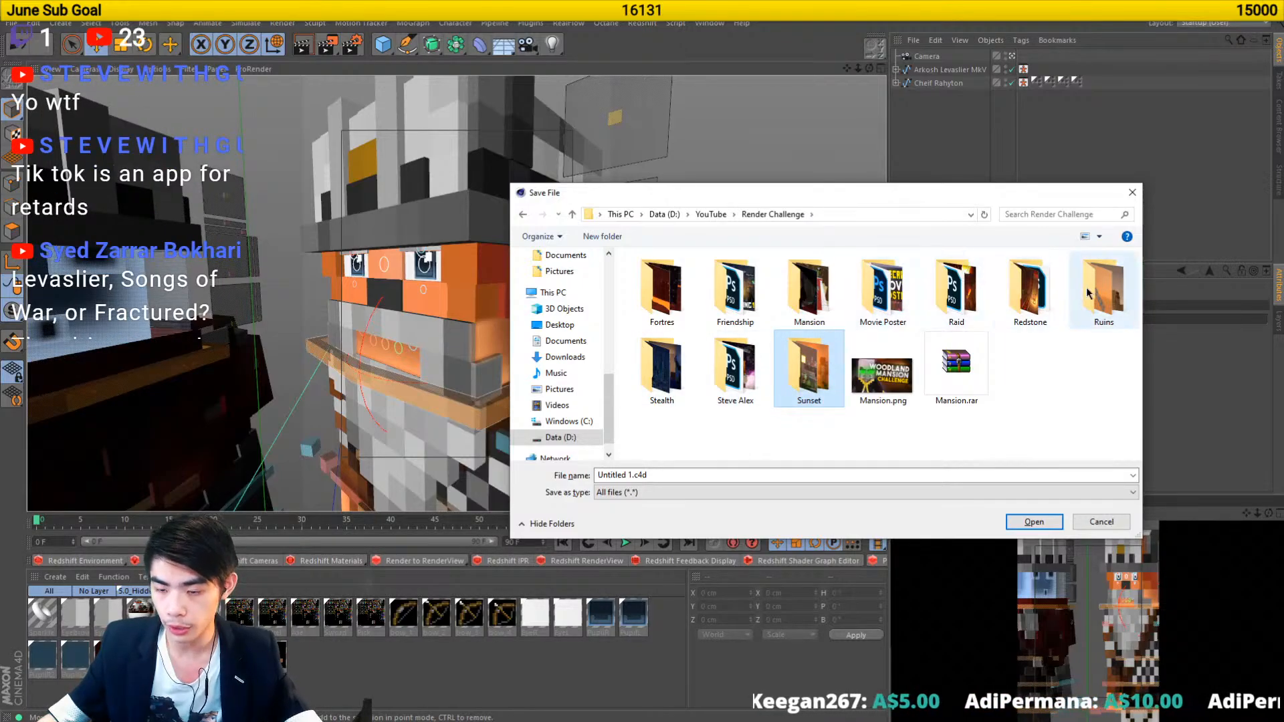
click(741, 357)
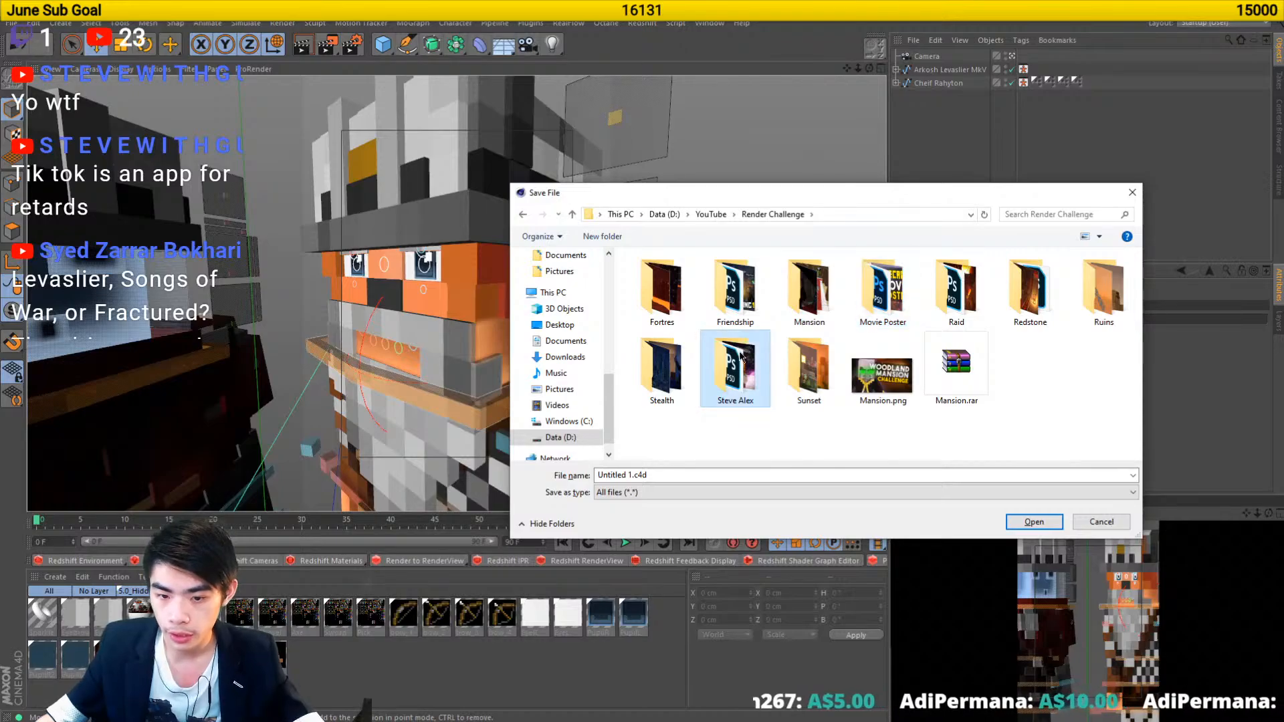
key(Left)
key(Up)
key(Right)
key(Right)
key(Right)
key(Right)
key(Right)
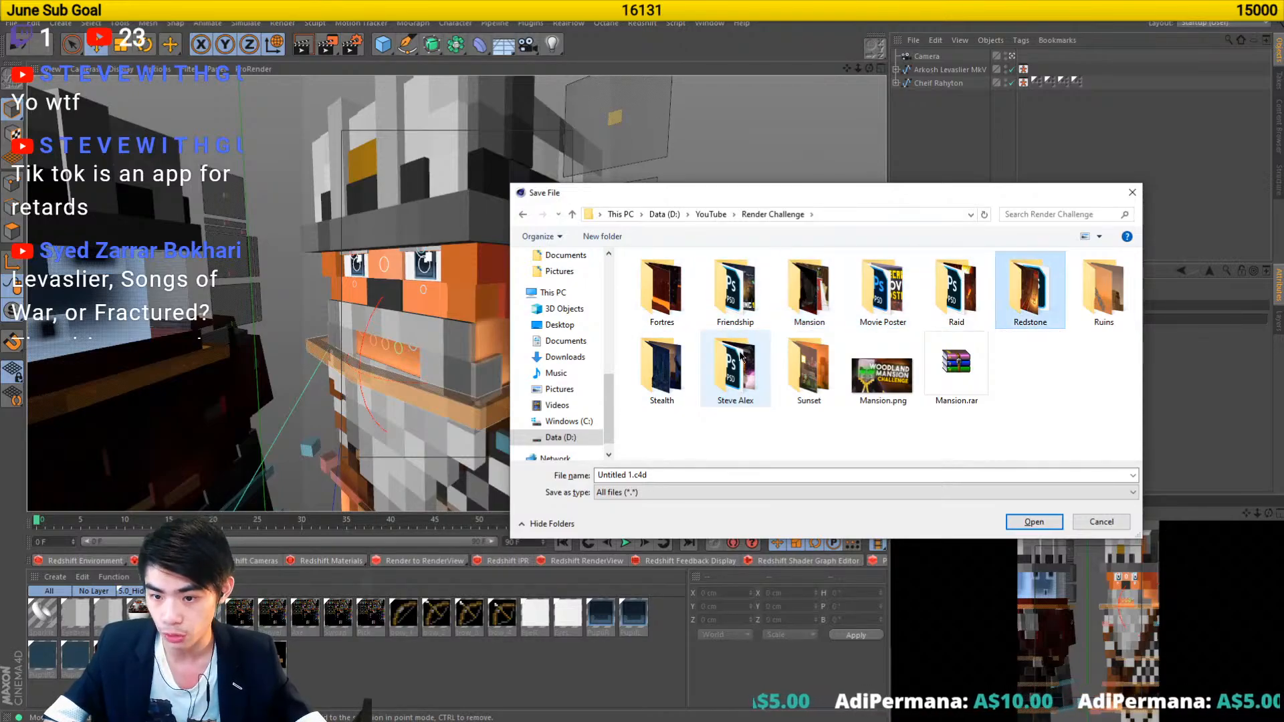
key(Left)
key(Left)
key(Return)
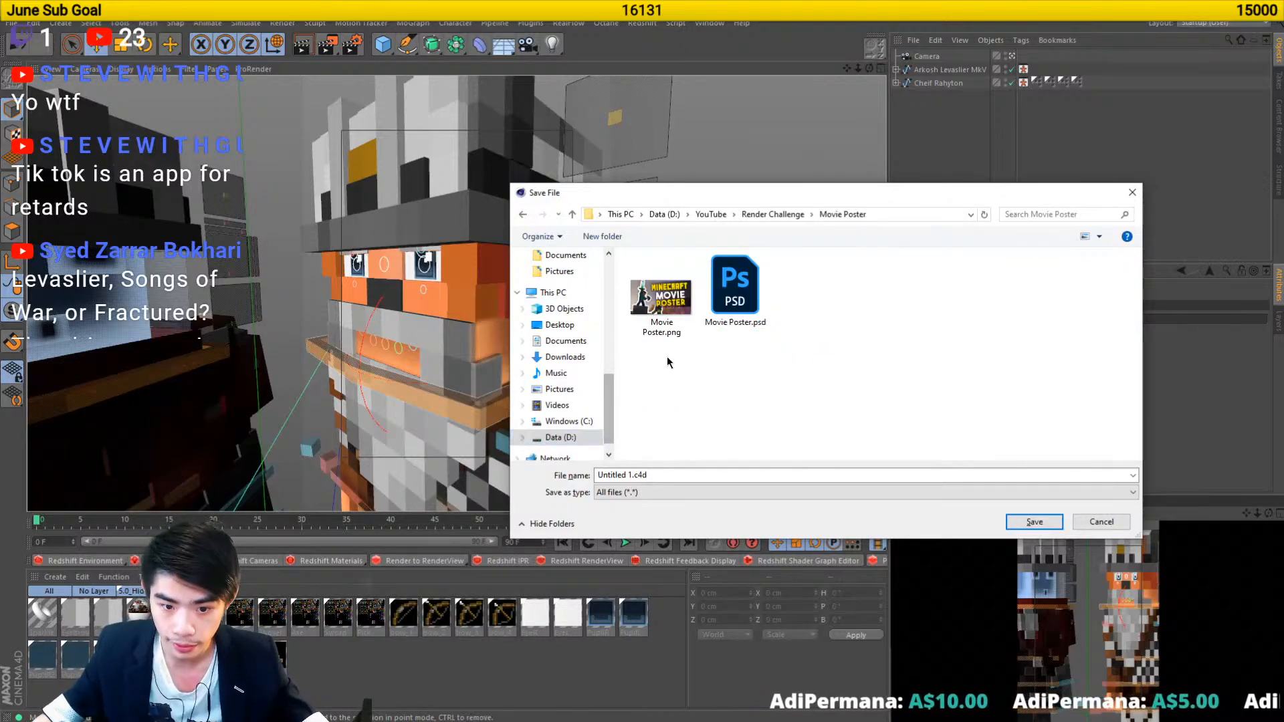
- Save the scene in this folder, basing its file name on the existing Movie Poster image
key(Right)
click(728, 474)
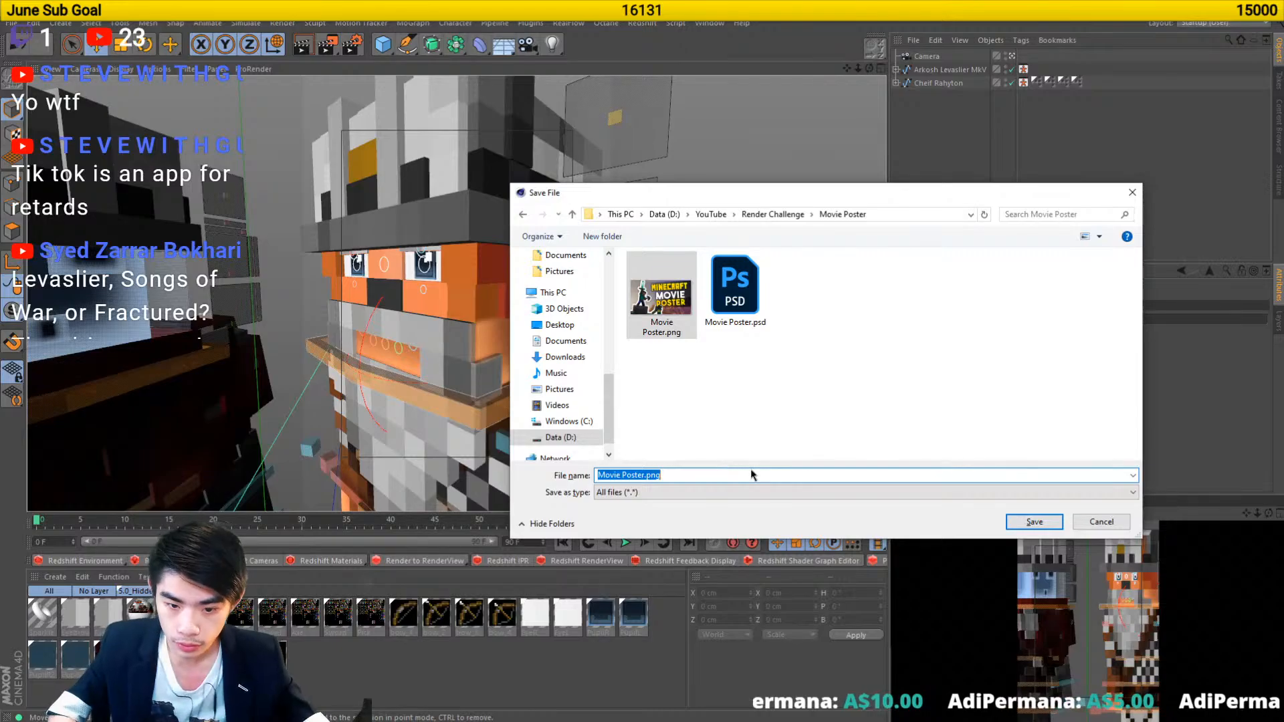
click(753, 475)
key(Return)
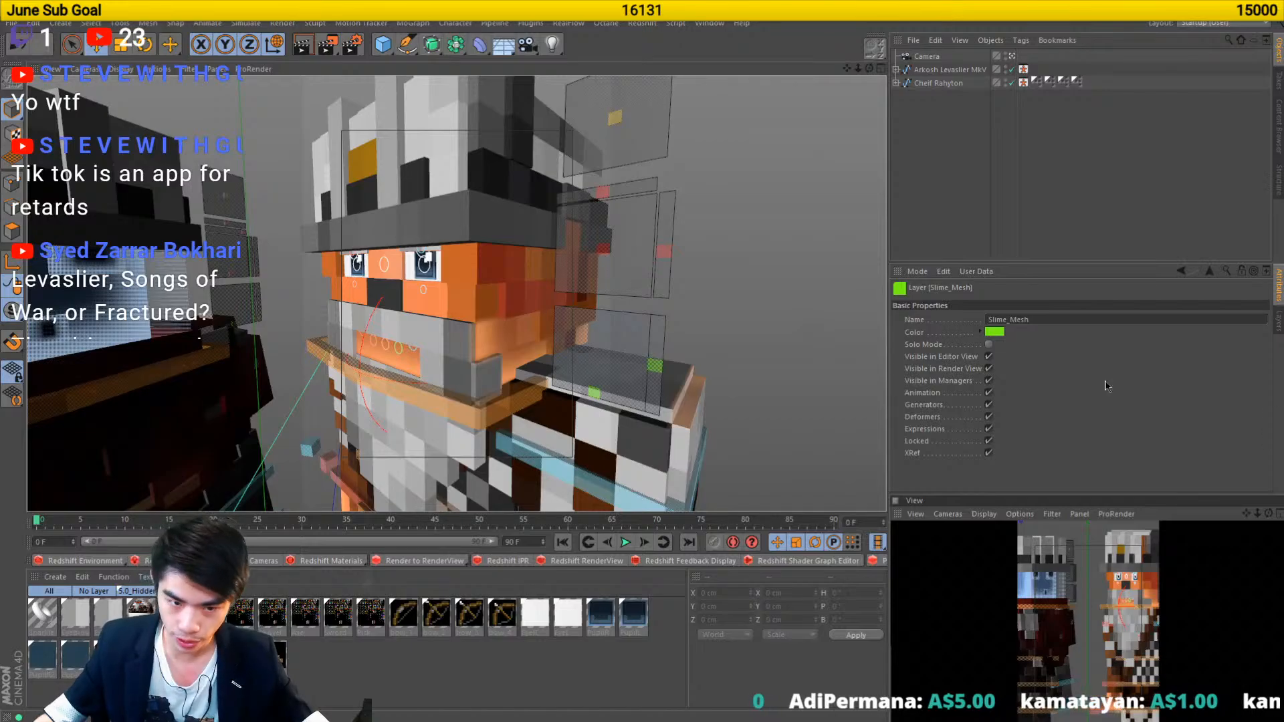
- Lower the Cheif Rahyton rig's waist control to about Y -6.9 cm and Z 1.6 cm so the knees bend
drag(601, 394, 530, 367)
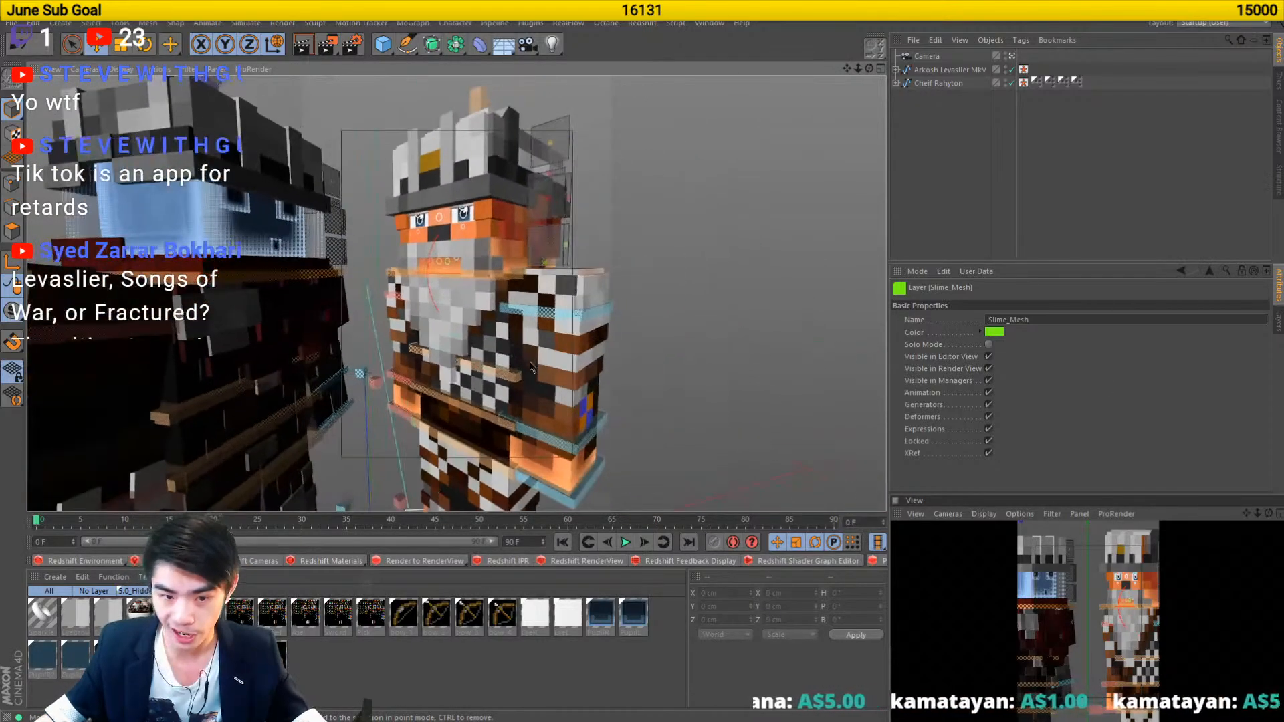
scroll(491, 411, up, 6)
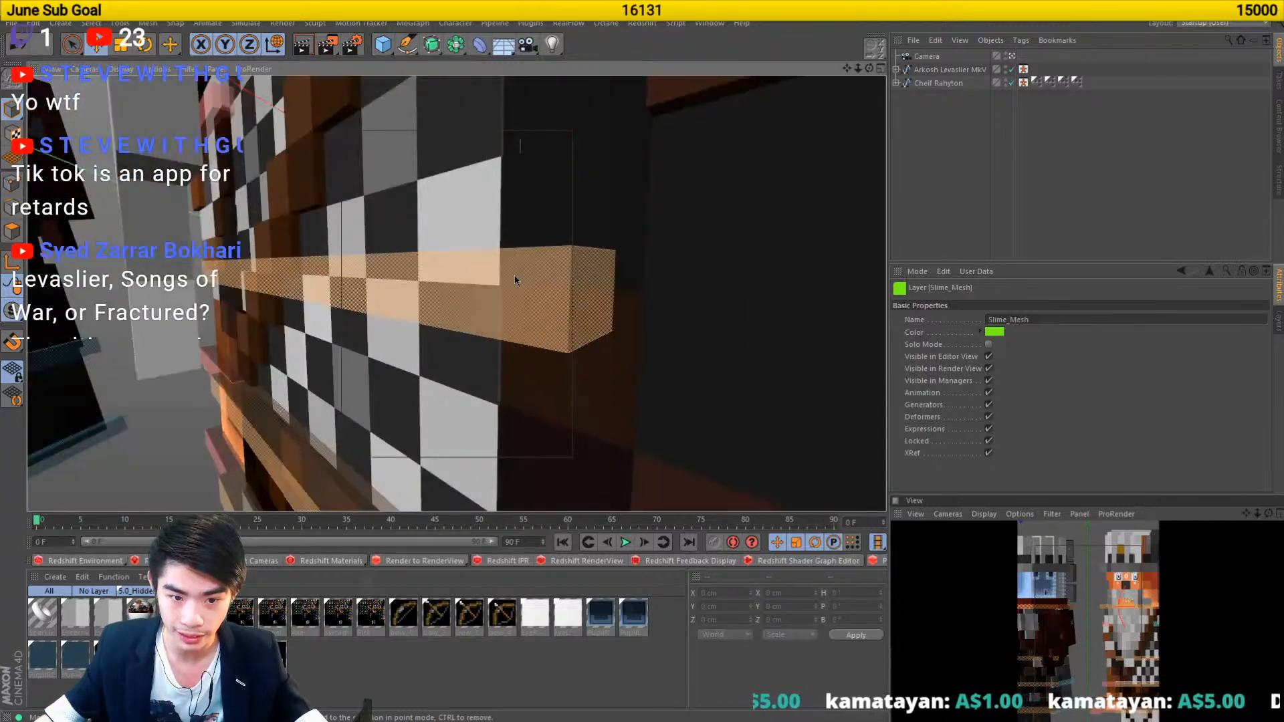
scroll(516, 251, down, 3)
mouse_move(483, 240)
mouse_down()
mouse_move(539, 240)
mouse_move(543, 252)
mouse_move(501, 250)
mouse_up()
click(299, 245)
key(t)
drag(518, 323, 363, 339)
scroll(444, 346, down, 5)
drag(460, 372, 545, 322)
click(459, 369)
key(e)
drag(470, 485, 474, 384)
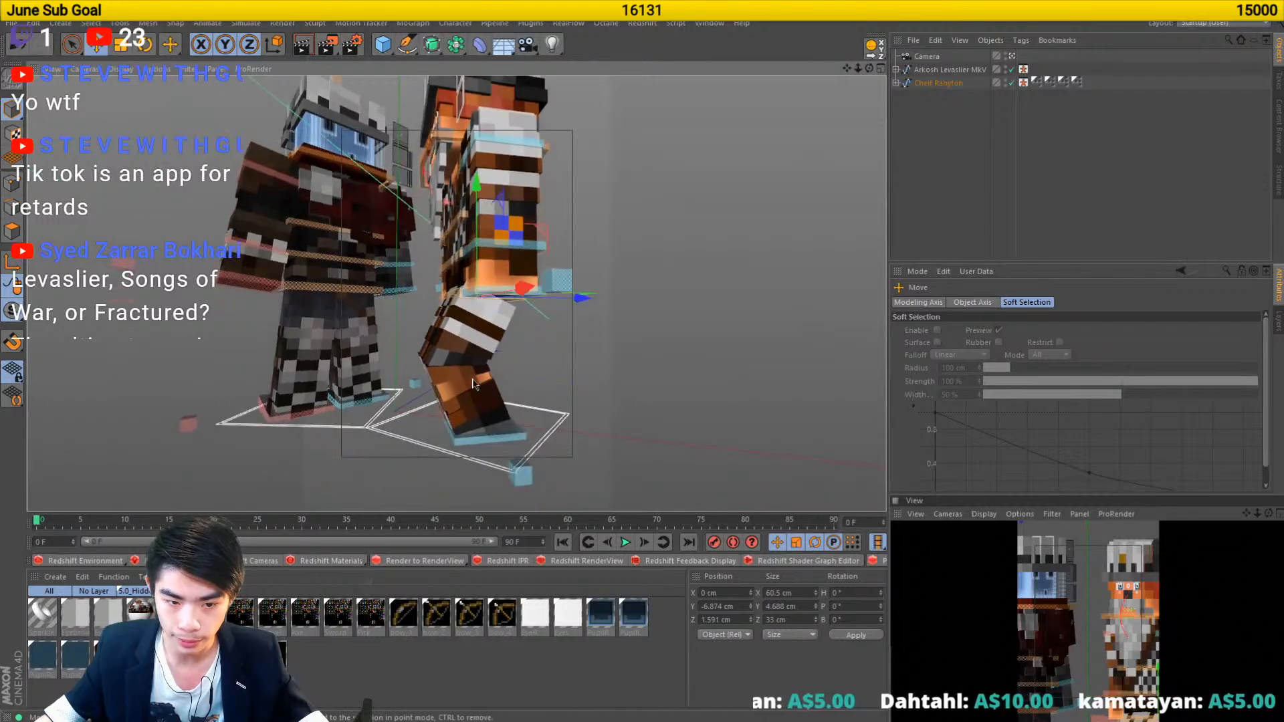
- Move the left foot control goalLegL forward to Z 30 cm and shift controlWaist to about Y -2.3 cm, Z 14.6 cm
click(485, 438)
drag(530, 427, 602, 439)
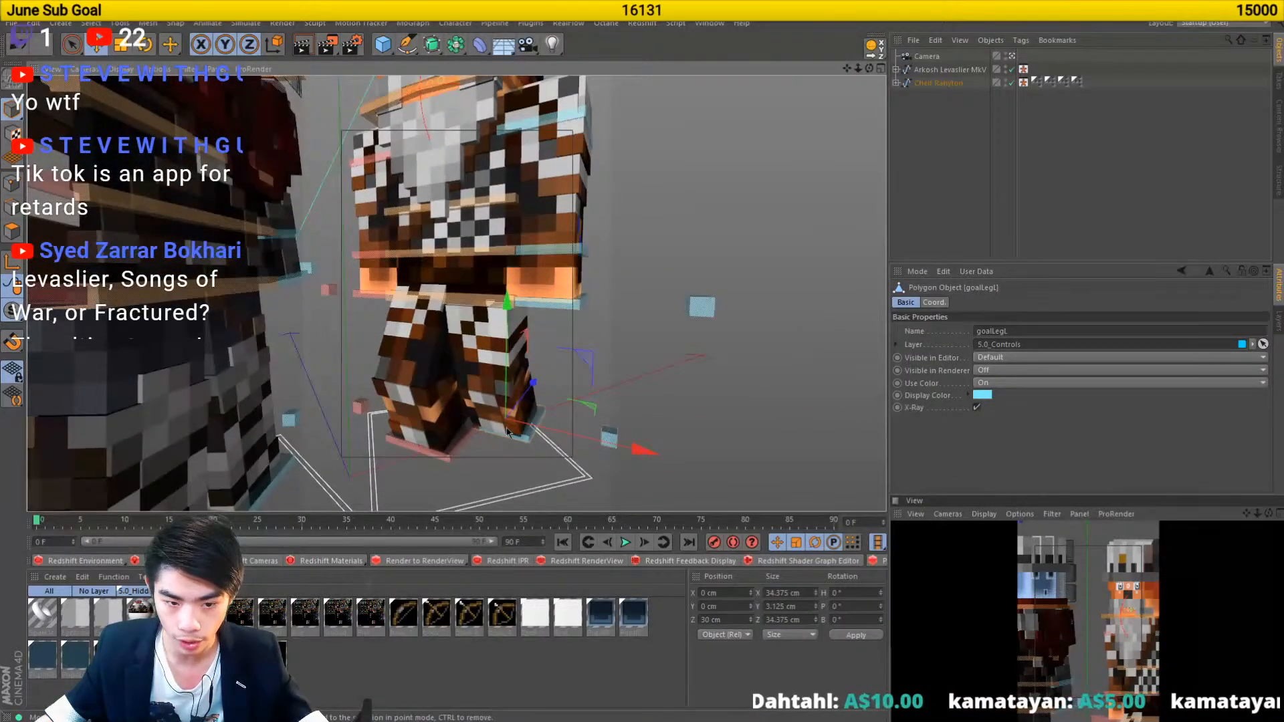
click(459, 296)
drag(459, 299, 348, 330)
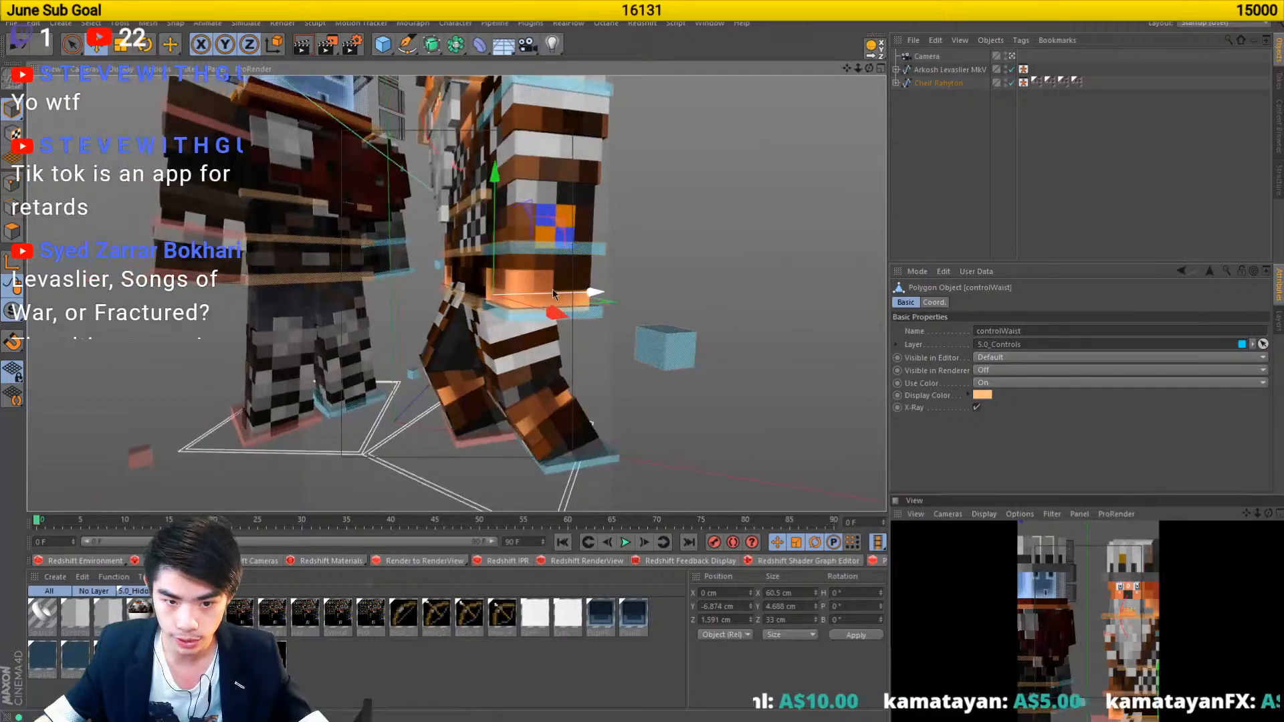
drag(552, 290, 607, 220)
- Rotate the Cheif Rahyton rig's left foot control goalLegL to a heading of 20°
key(r)
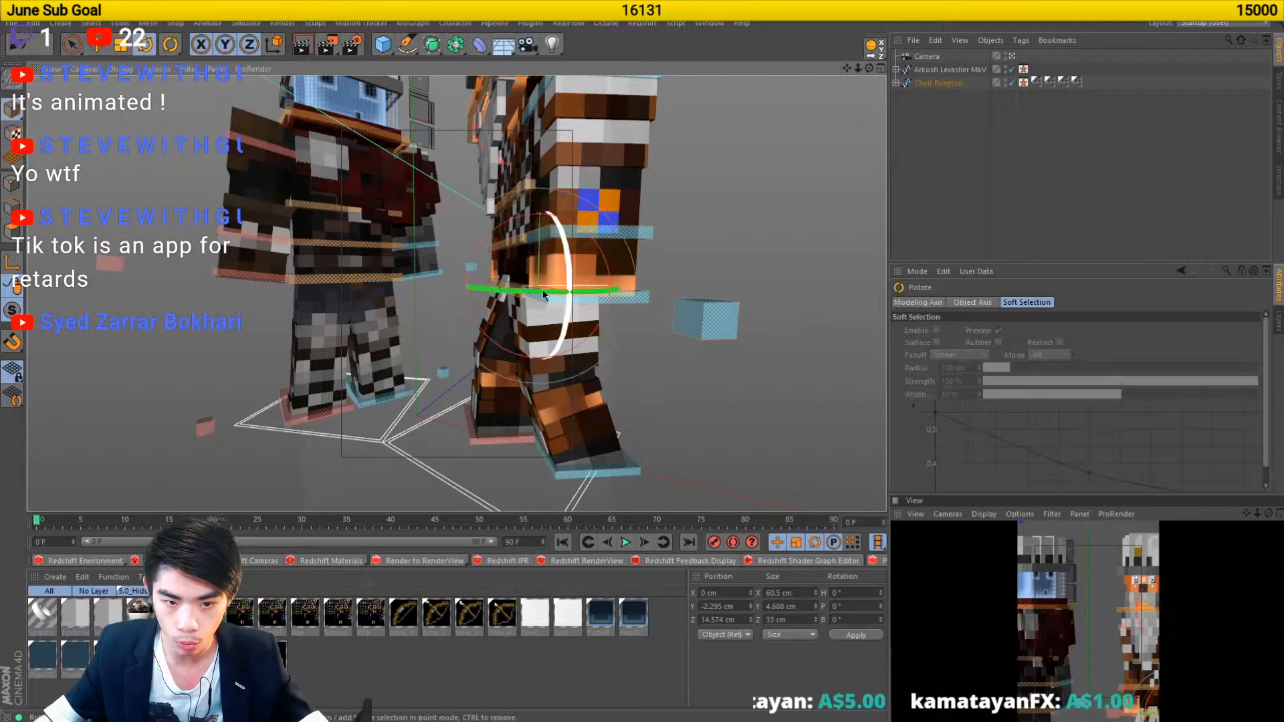
drag(543, 294, 635, 475)
click(567, 477)
drag(541, 482, 573, 480)
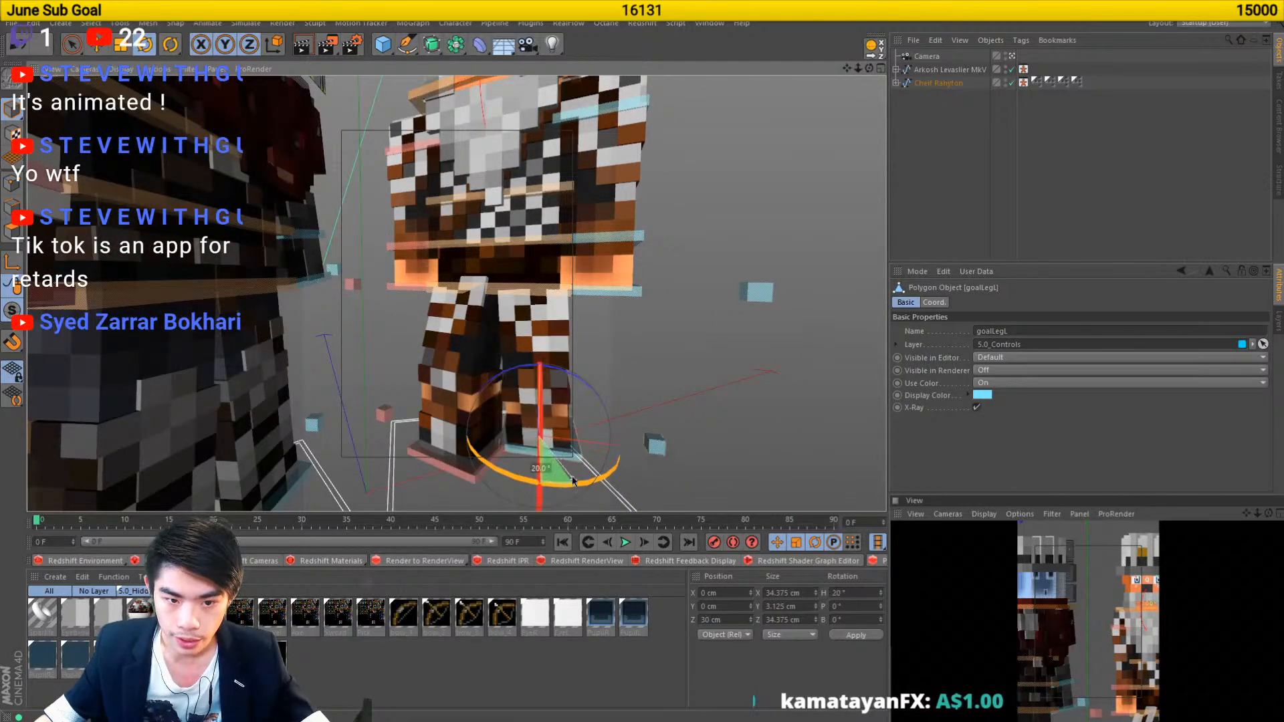
- Reposition the right foot control goalLegR to complete the staggered stance
key(e)
click(461, 478)
drag(465, 462, 522, 461)
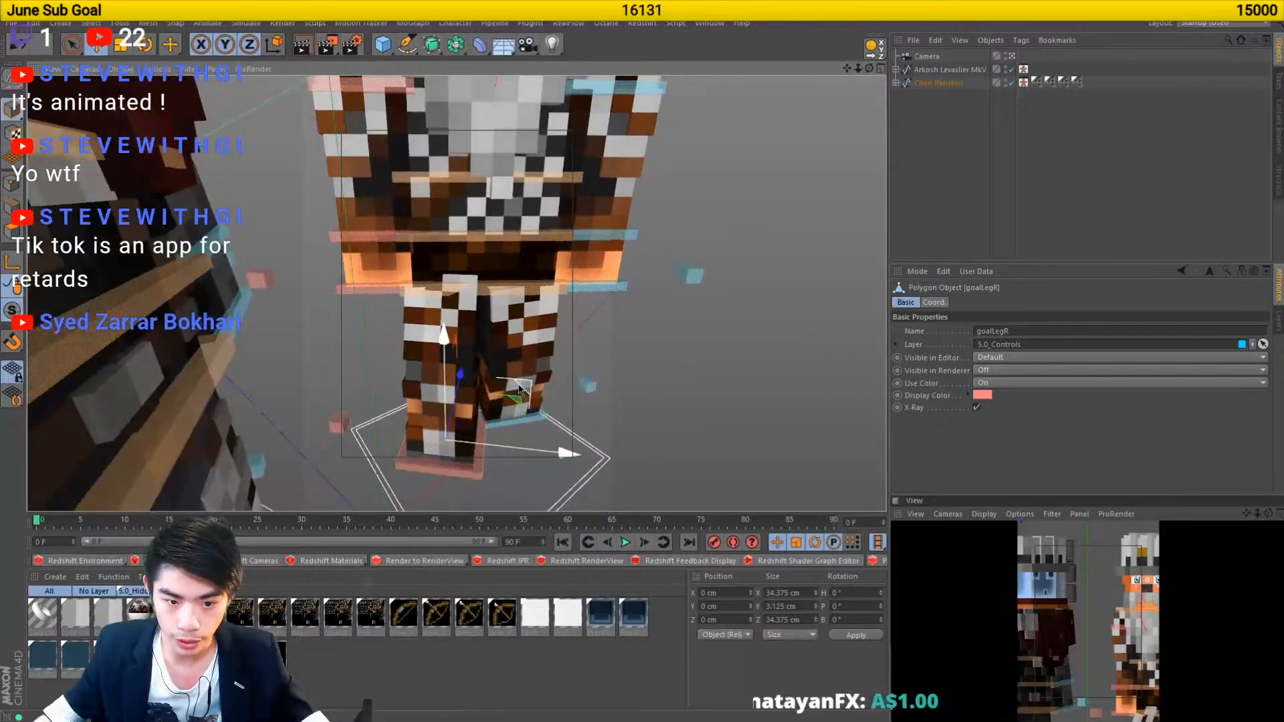
drag(520, 388, 472, 382)
- Rotate the Cheif Rahyton rig's mid-torso control to lean the upper body forward
click(432, 300)
key(r)
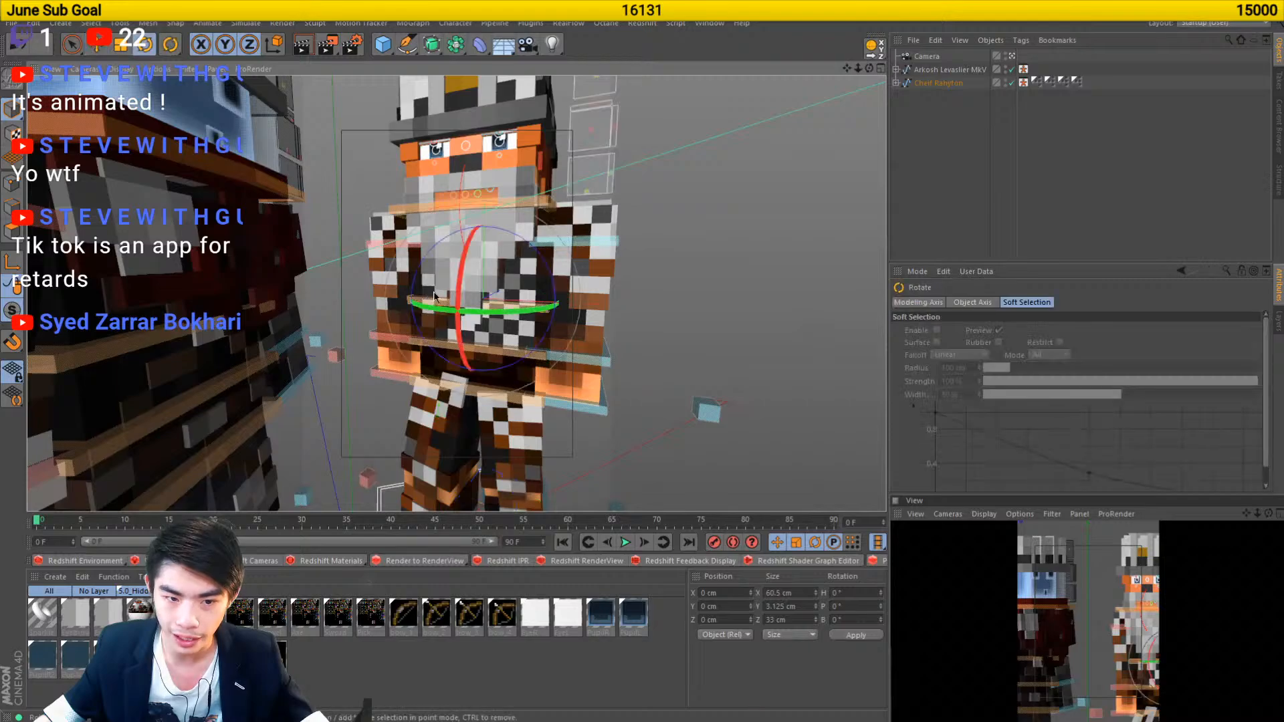
drag(434, 296, 385, 288)
- Move the left and right hand goal controls together so both of the rig's arms bend at the elbows
click(398, 379)
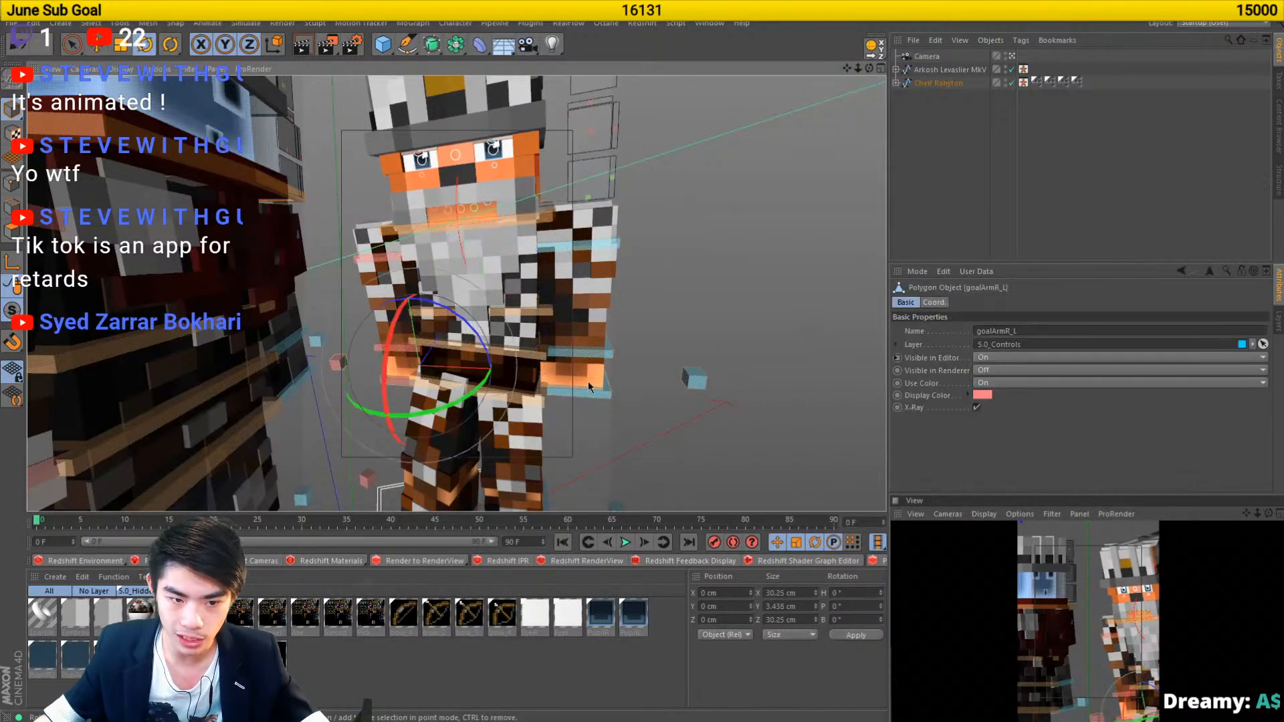
shift+click(590, 391)
drag(590, 390, 562, 367)
key(e)
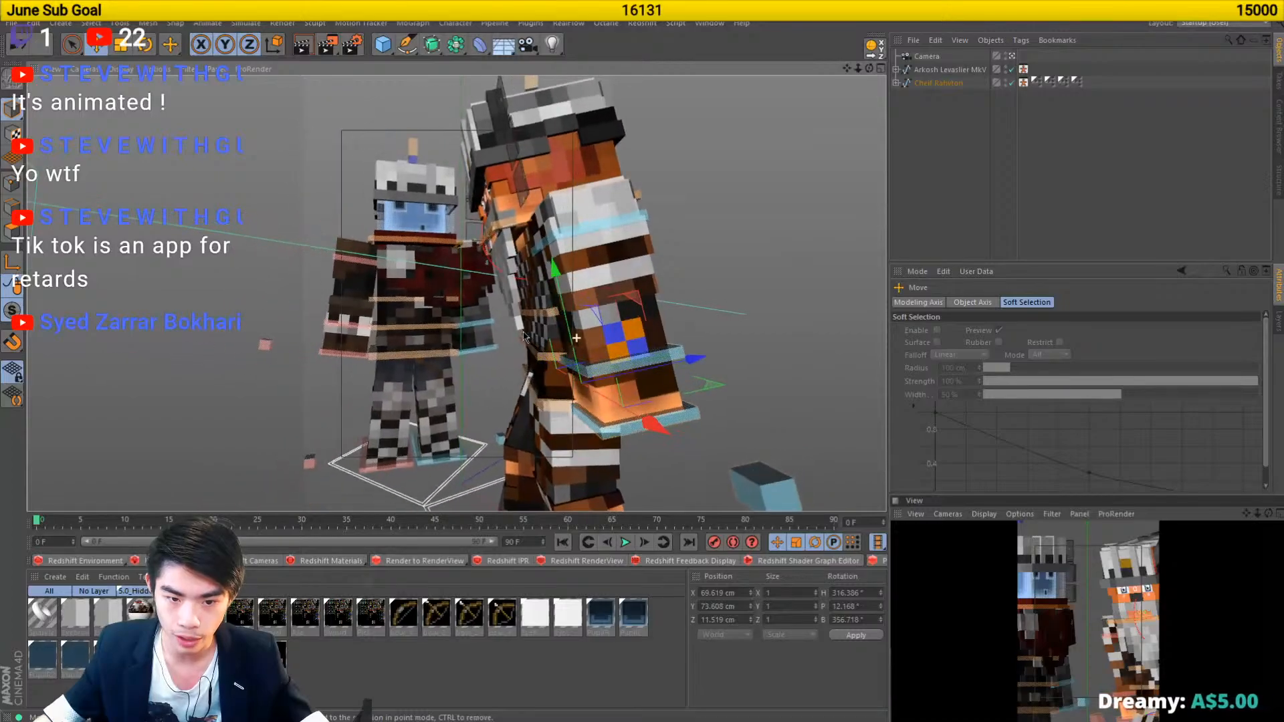
drag(616, 294, 694, 271)
- Rotate the upper left arm control controlArmL to angle the arm beside the body
click(631, 260)
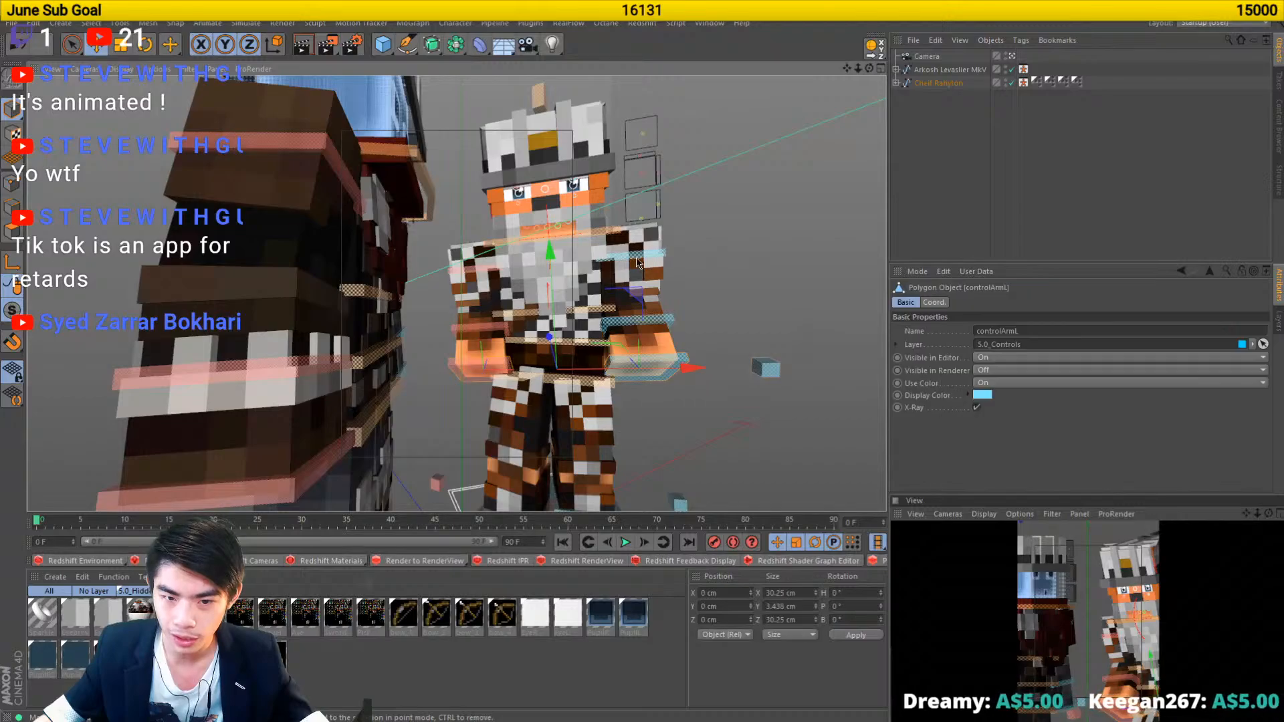
key(r)
drag(610, 270, 755, 280)
- Rotate controlArmR to about H 73°, P -7° and B 32° so the right forearm crosses the belly
click(468, 271)
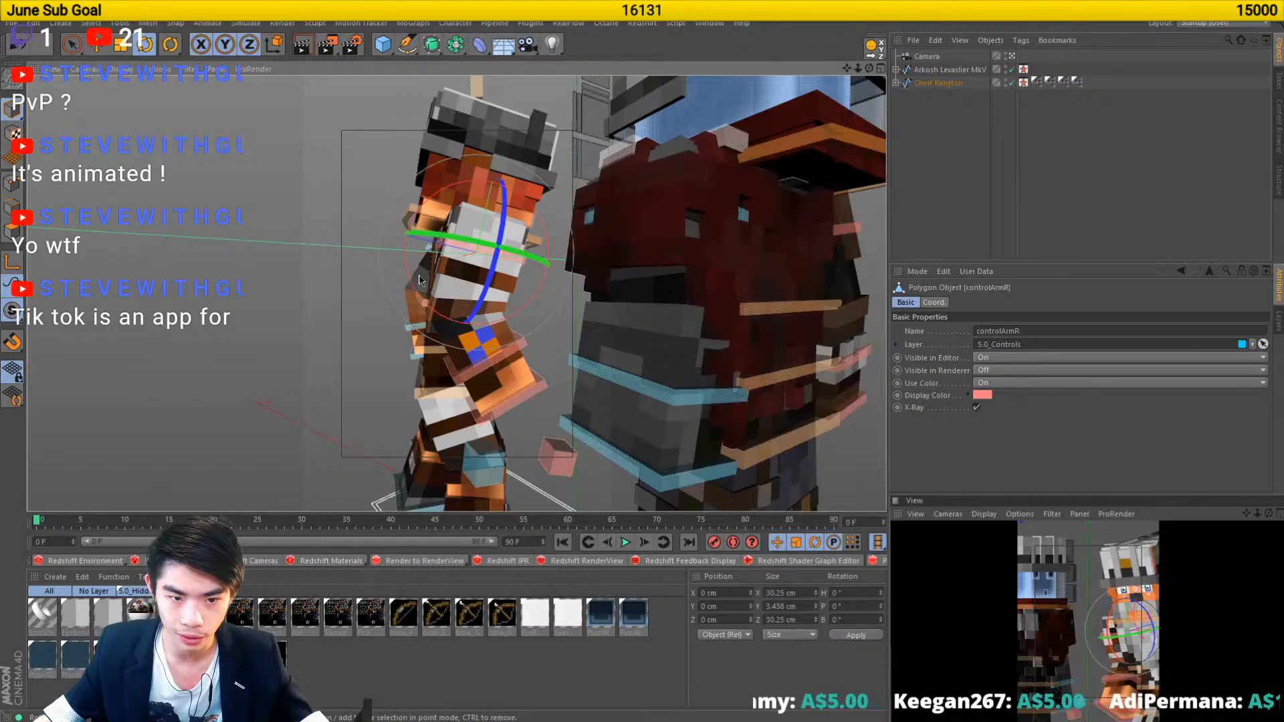
drag(488, 288, 408, 221)
drag(455, 320, 378, 269)
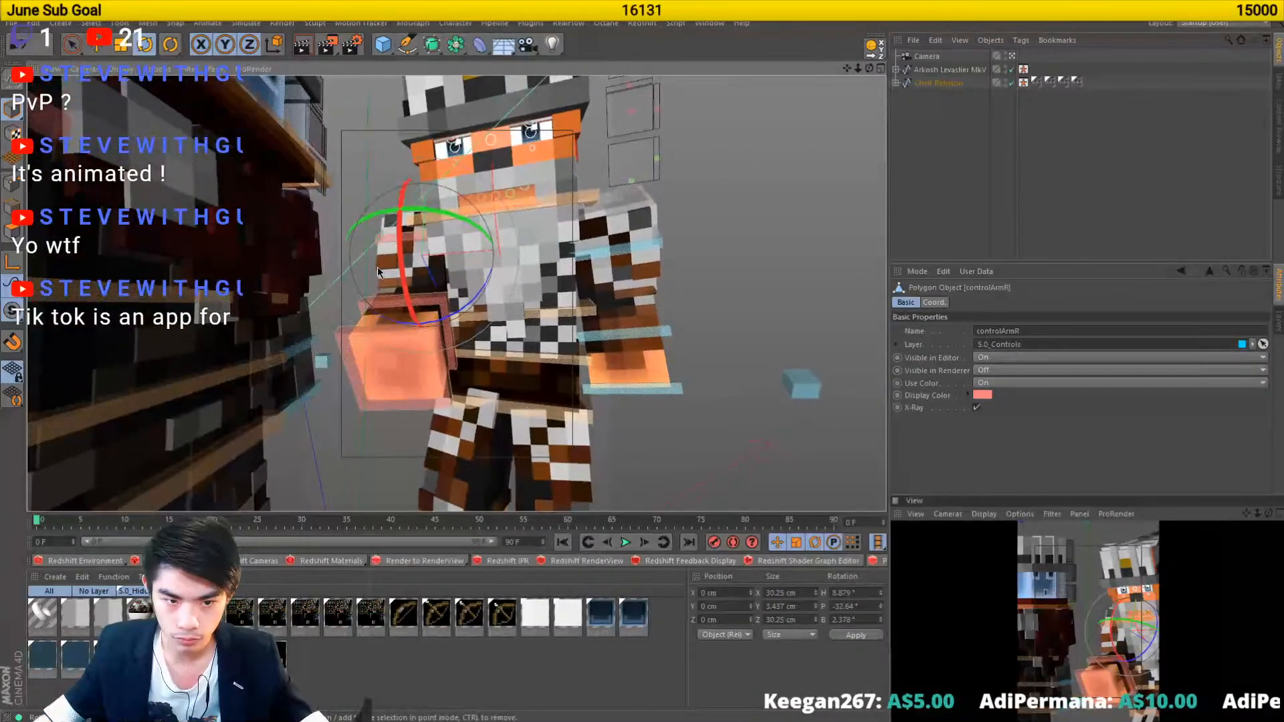
drag(484, 289, 454, 354)
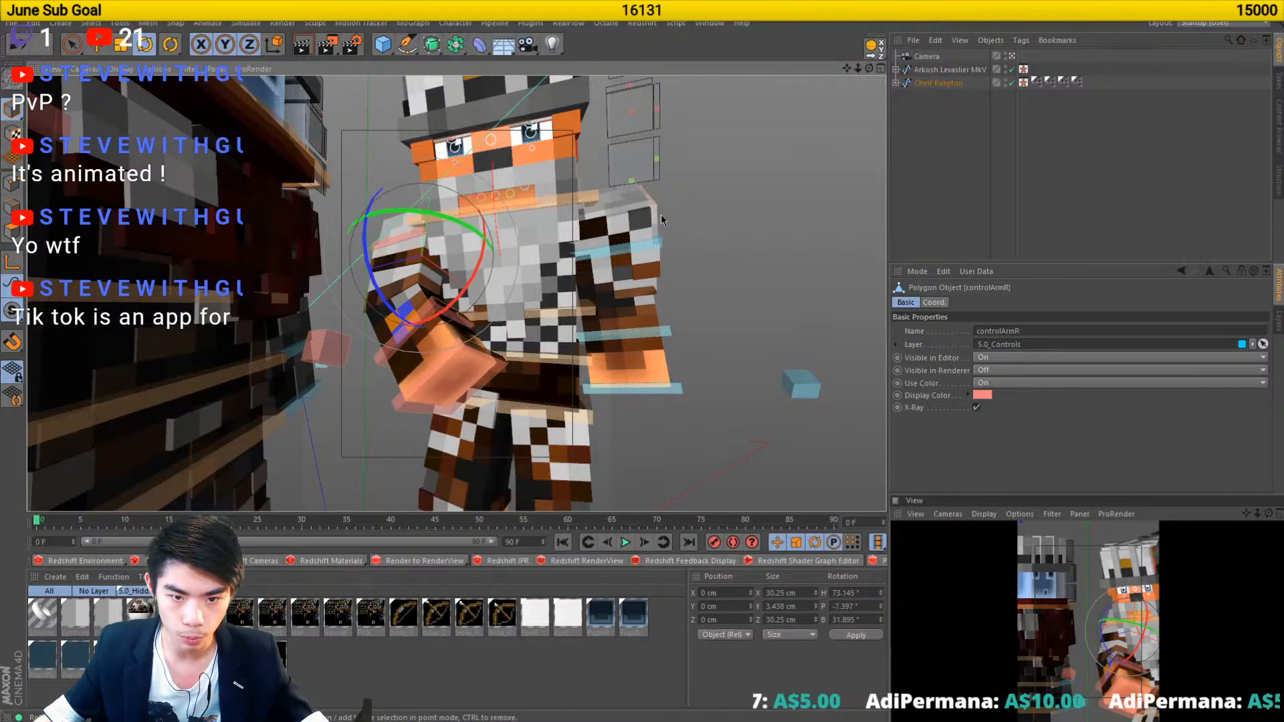
- Rotate the Cheif Rahyton rig's controlArmL to about H -27°, P -35° and B 3° so the left forearm crosses the chest
click(617, 252)
drag(618, 252, 535, 193)
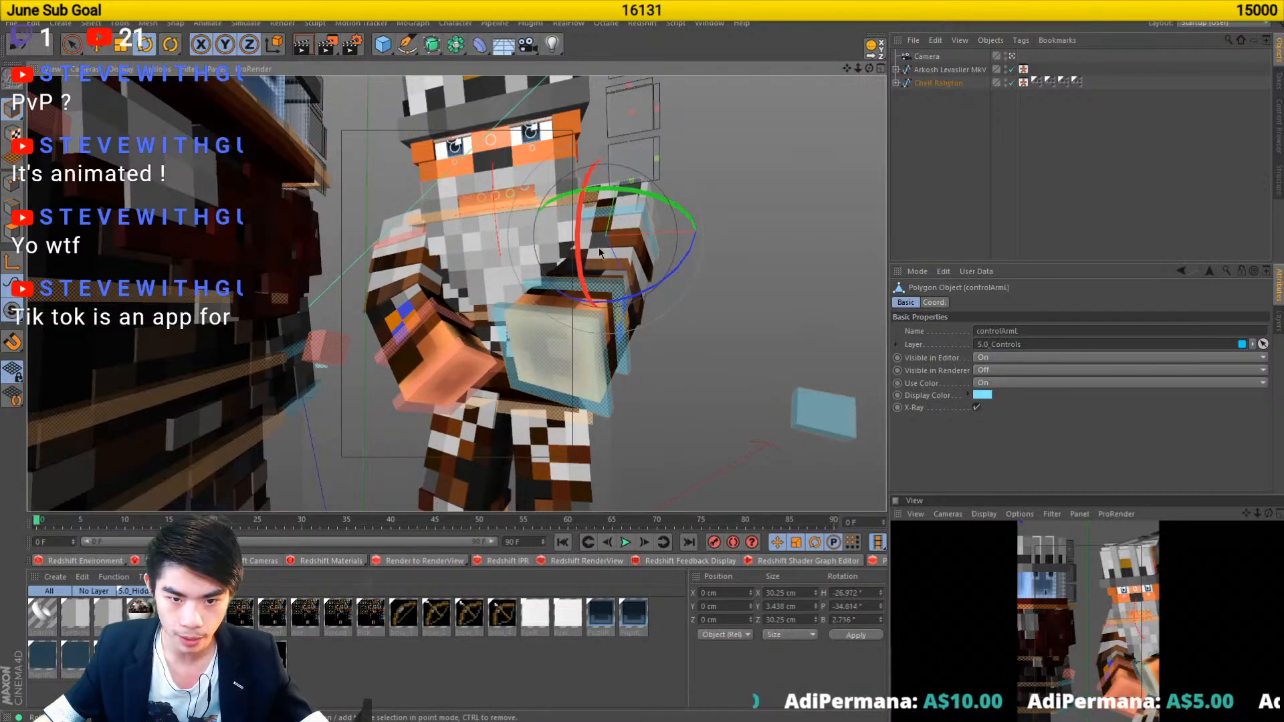
alt+drag(599, 253, 554, 222)
- Rotate the Cheif Rahyton rig's neck control to about H -18°, P 14° and B -4° to tilt the head
click(544, 332)
key(e)
mouse_move(544, 331)
alt+mouse_down()
mouse_move(600, 269)
mouse_move(648, 250)
mouse_move(644, 206)
mouse_move(672, 181)
mouse_move(548, 263)
mouse_move(472, 362)
mouse_move(531, 343)
mouse_move(505, 357)
mouse_move(469, 315)
mouse_move(426, 328)
mouse_move(520, 335)
alt+mouse_up()
click(470, 361)
key(r)
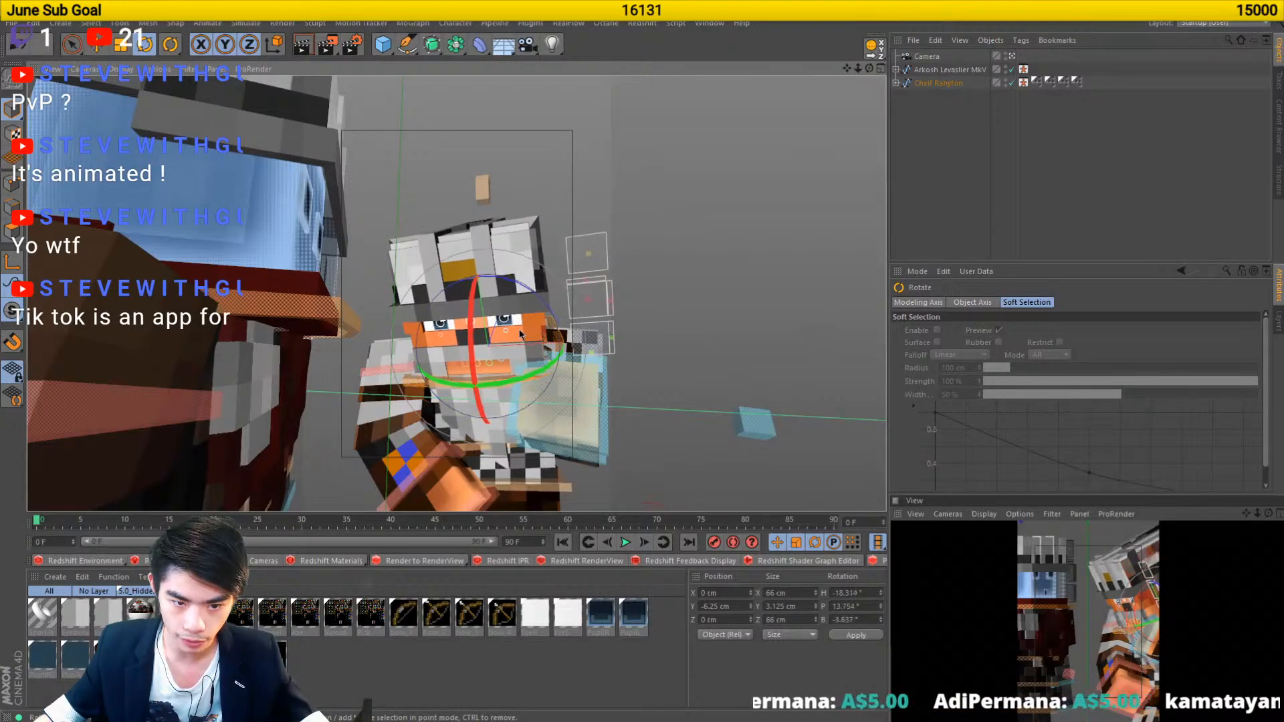
click(462, 417)
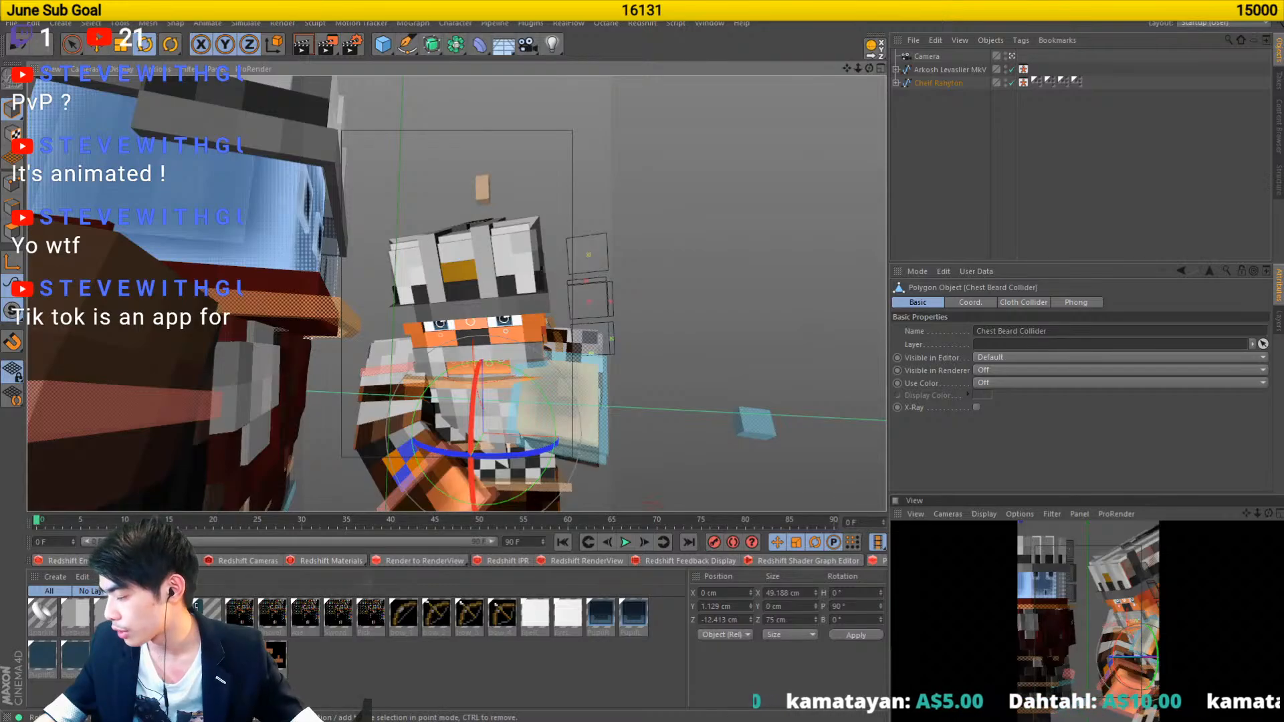
- Move the Cheif Rahyton rig's eye control to about X -1.2 cm and Y 0.3 cm to shift the gaze toward the other character
scroll(508, 327, up, 5)
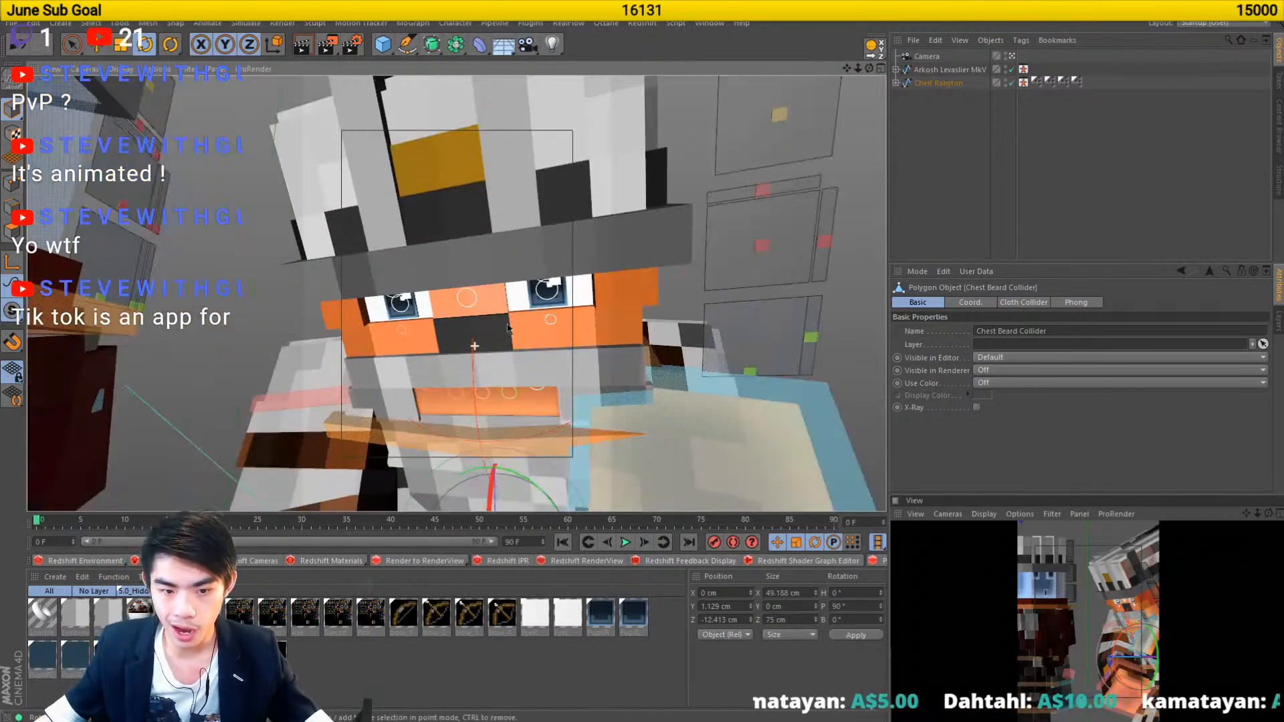
scroll(508, 327, down, 3)
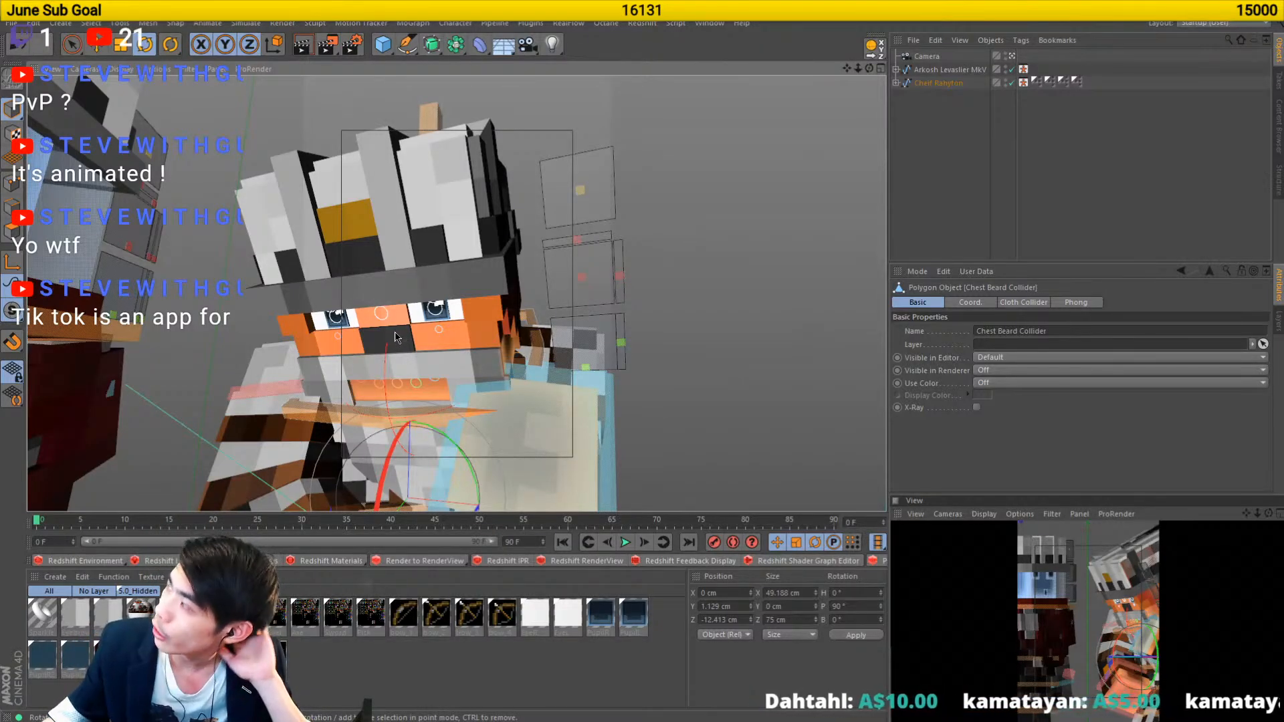
click(584, 284)
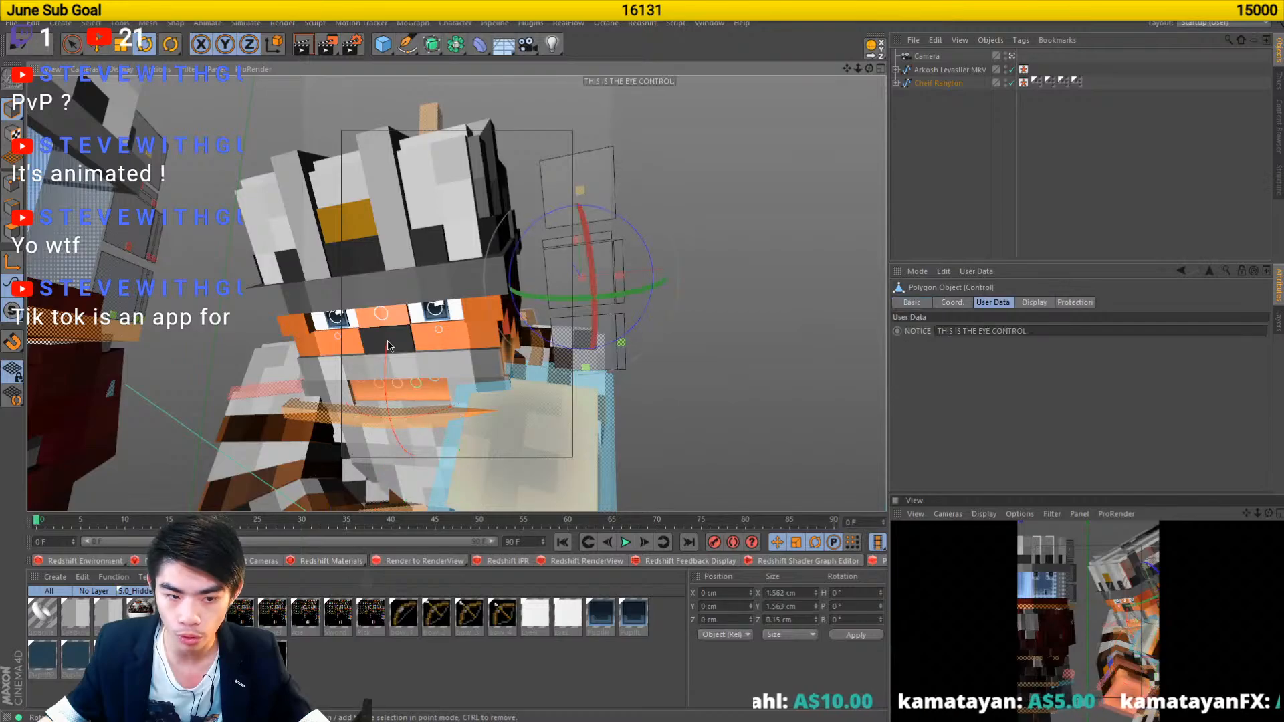
drag(386, 355, 424, 328)
key(e)
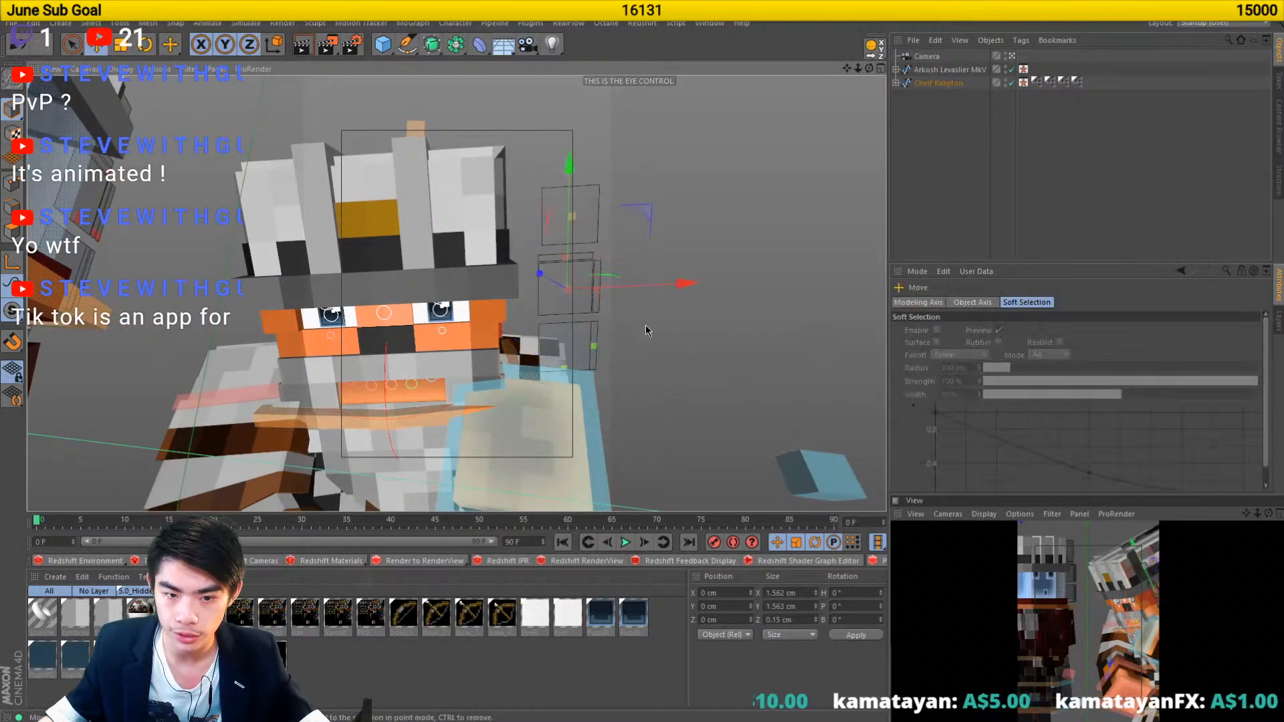
drag(643, 216, 641, 208)
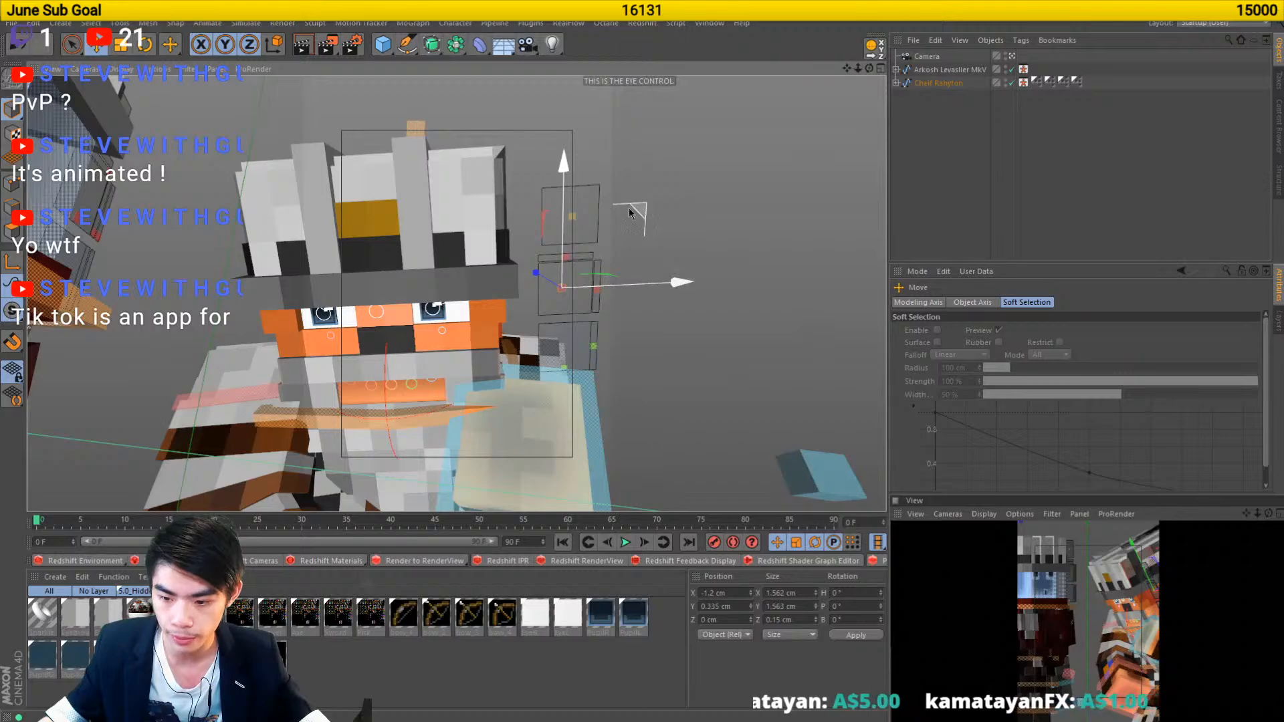
- Open the Cheif Rahyton rig's mouth and lower the mouth expression control to about Y -3.3 cm for a frown
drag(447, 278, 332, 270)
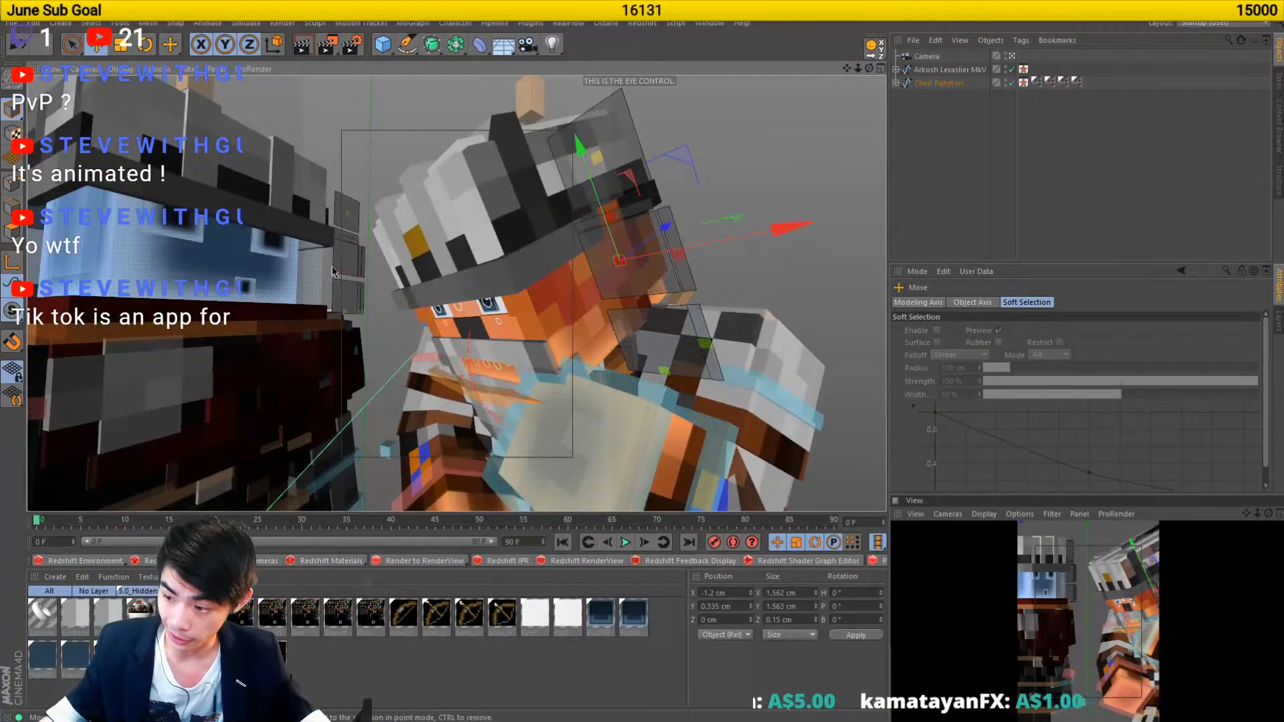
mouse_move(445, 333)
mouse_down()
mouse_move(512, 325)
mouse_move(426, 326)
mouse_up()
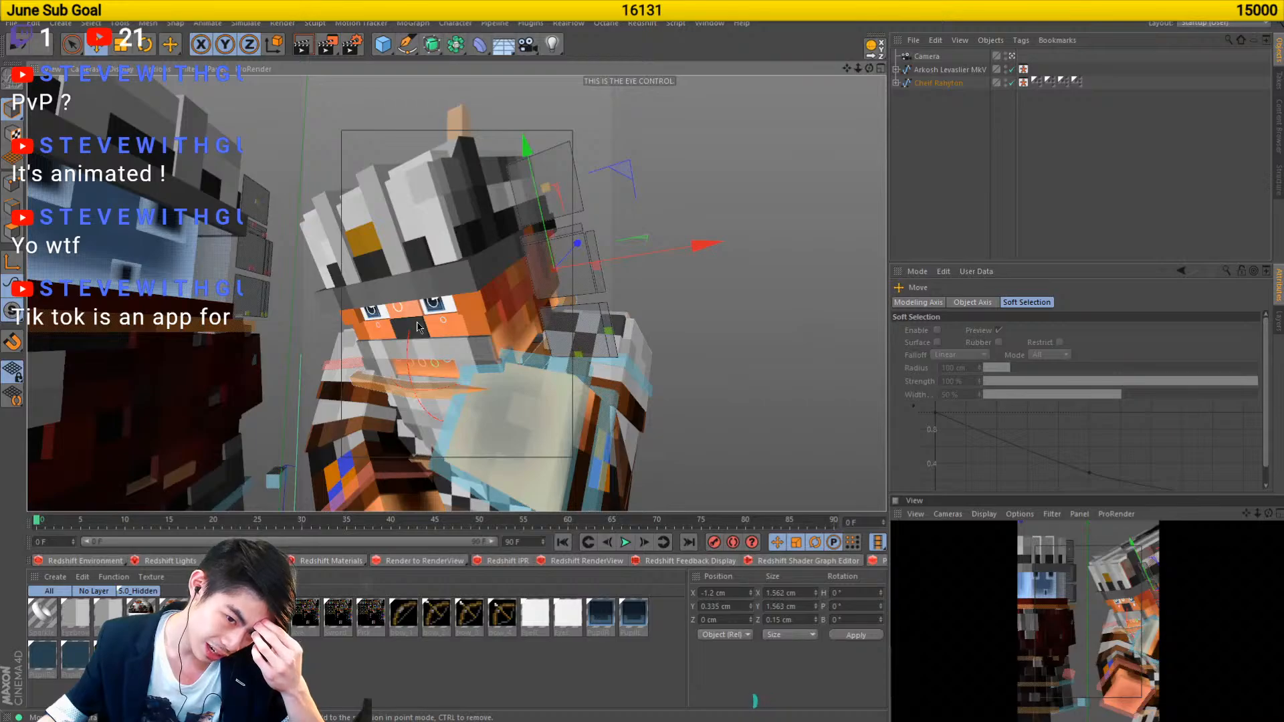
click(578, 353)
drag(577, 353, 565, 328)
click(597, 306)
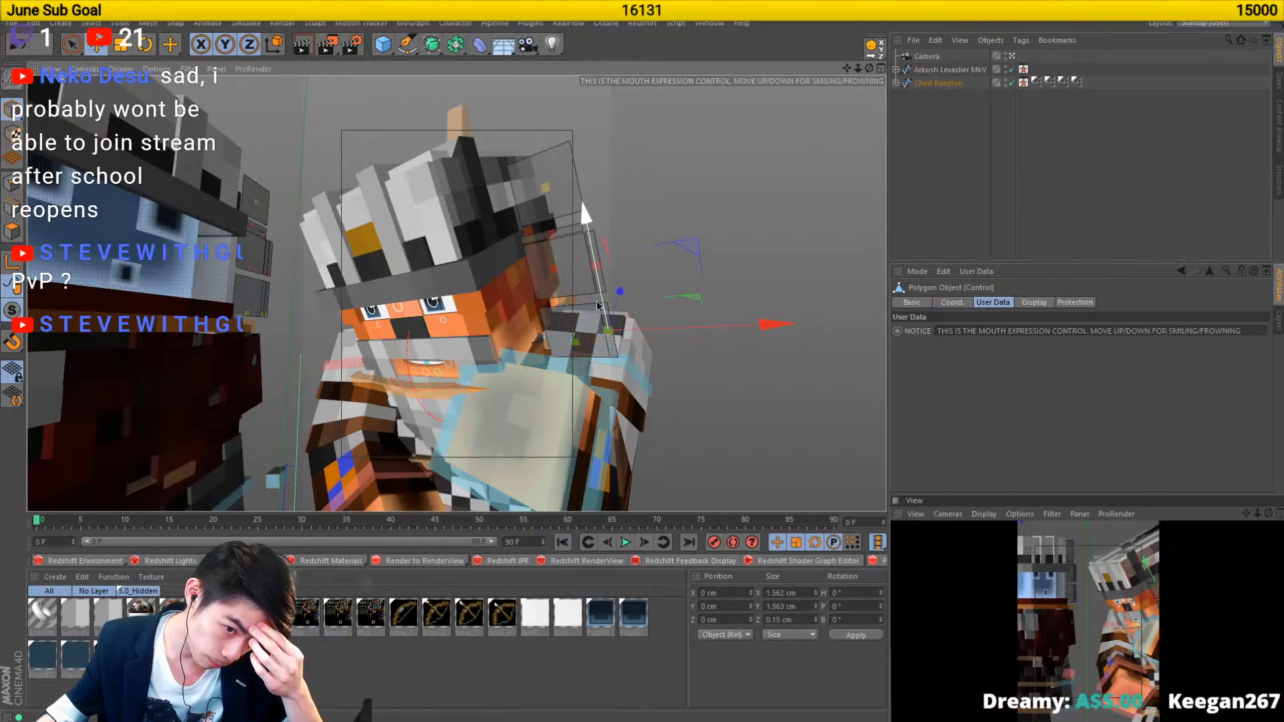
drag(597, 287, 600, 302)
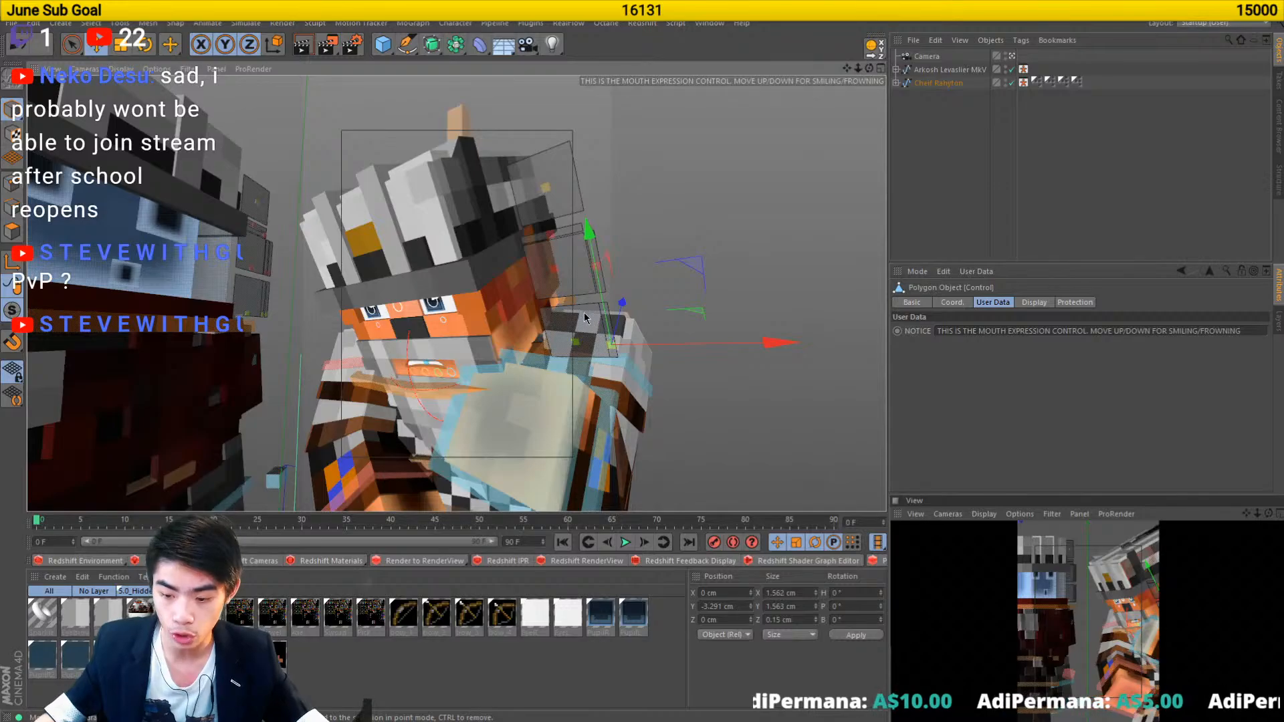
- Rotate the Cheif Rahyton rig's neck control to about H -5°, P 8° and B -6° to raise and turn the head
drag(410, 327, 477, 362)
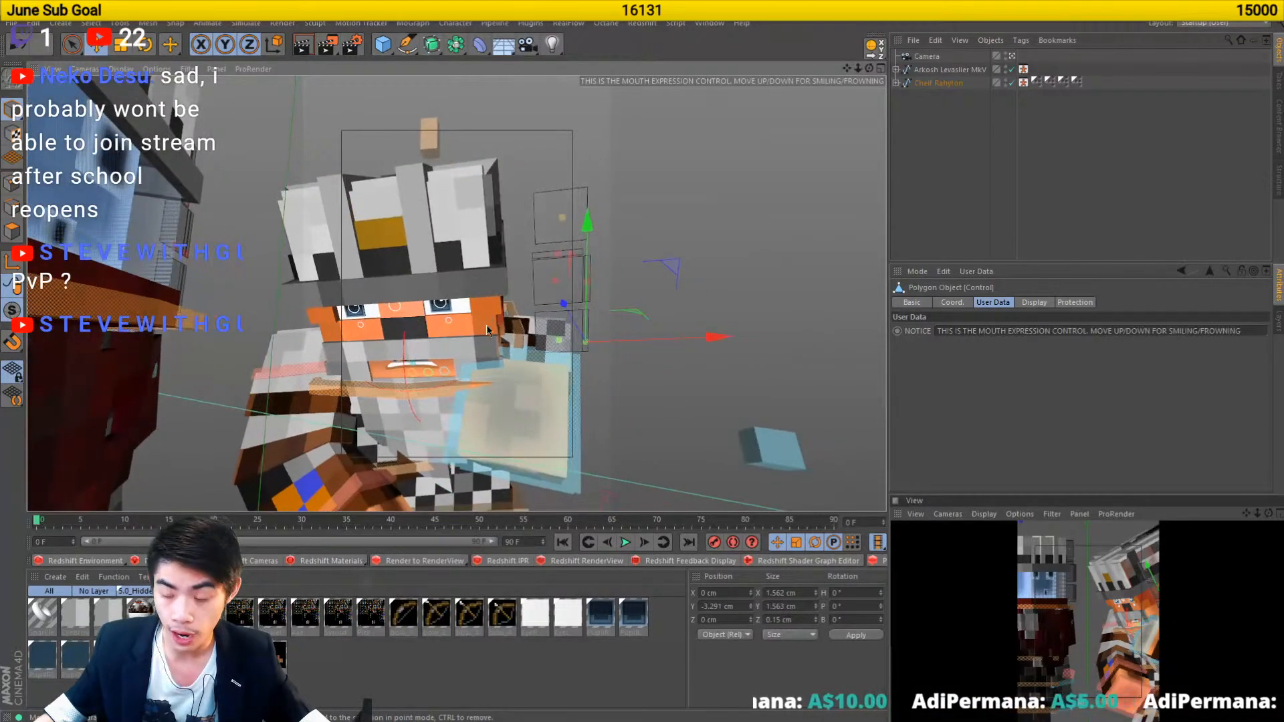
key(r)
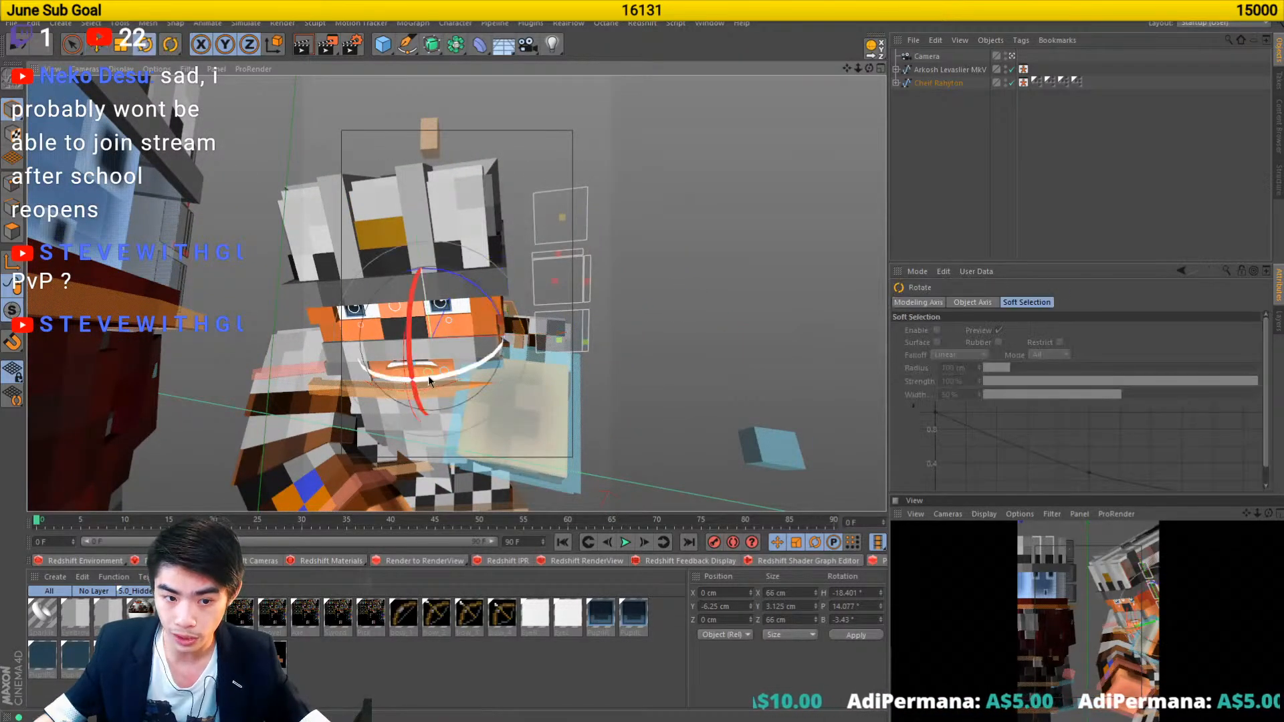
drag(387, 390, 467, 349)
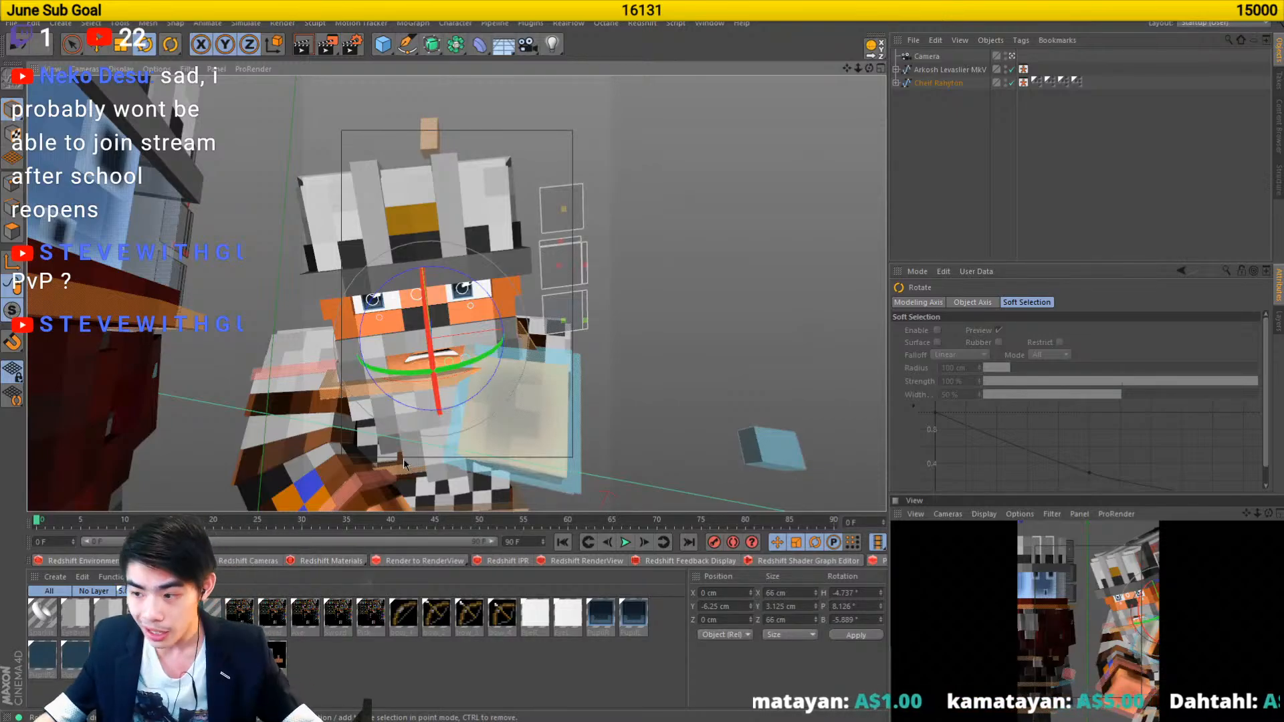
- Rotate the Arkosh Levasier MkV rig's waist control to a heading of about -20°
scroll(401, 441, down, 3)
drag(393, 441, 387, 339)
click(423, 336)
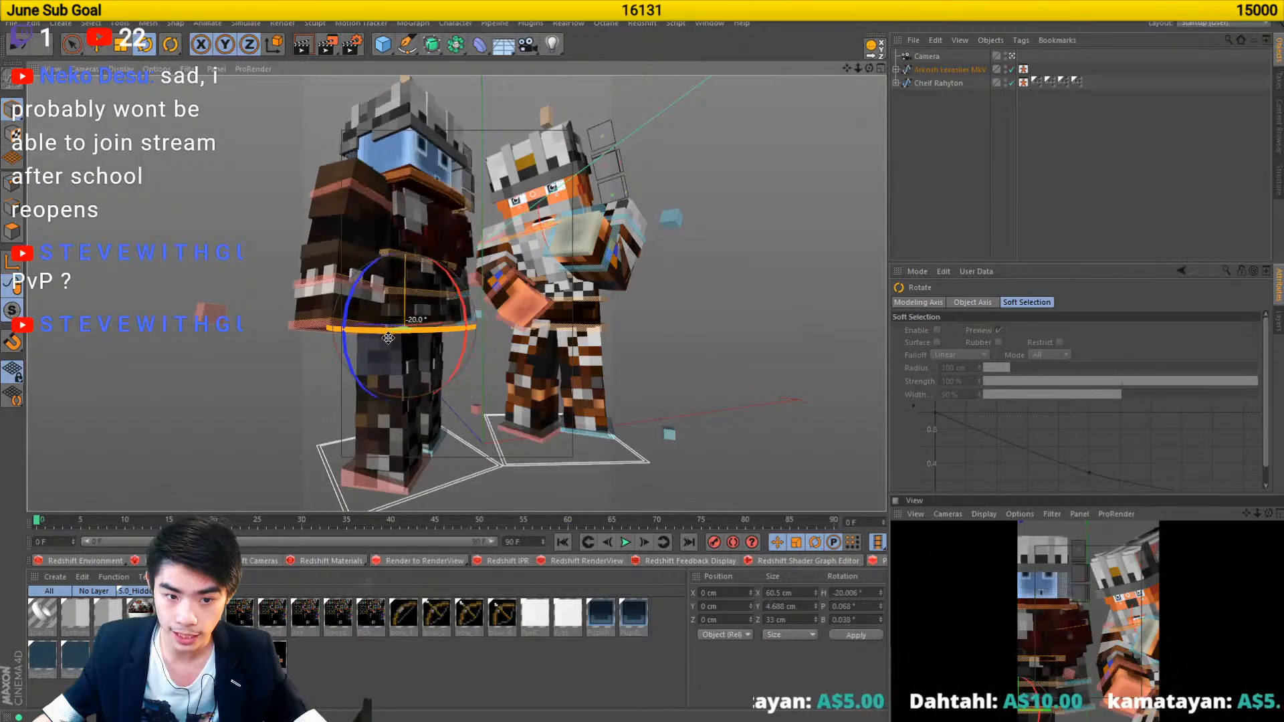
click(438, 444)
key(e)
drag(392, 439, 417, 442)
key(ctrl+z)
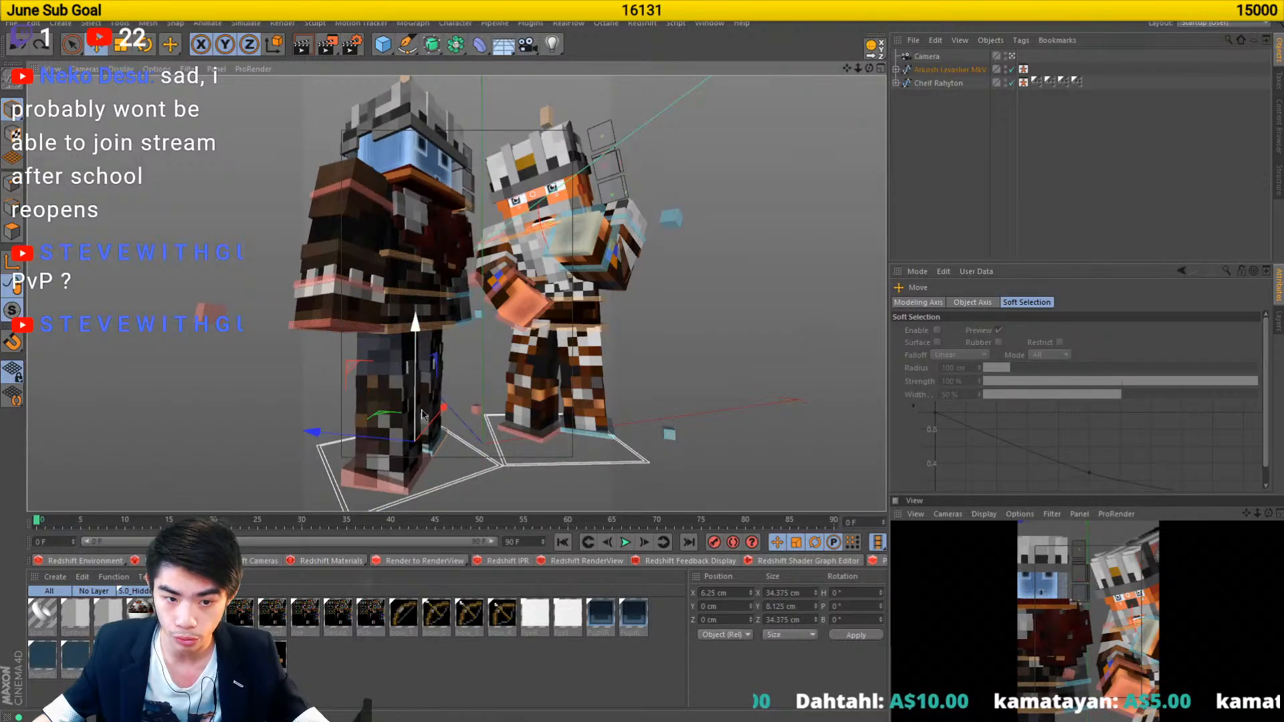
- Switch off the Idle and Breathing options of the Arkosh Levasier MkV rig
click(935, 70)
scroll(963, 381, down, 5)
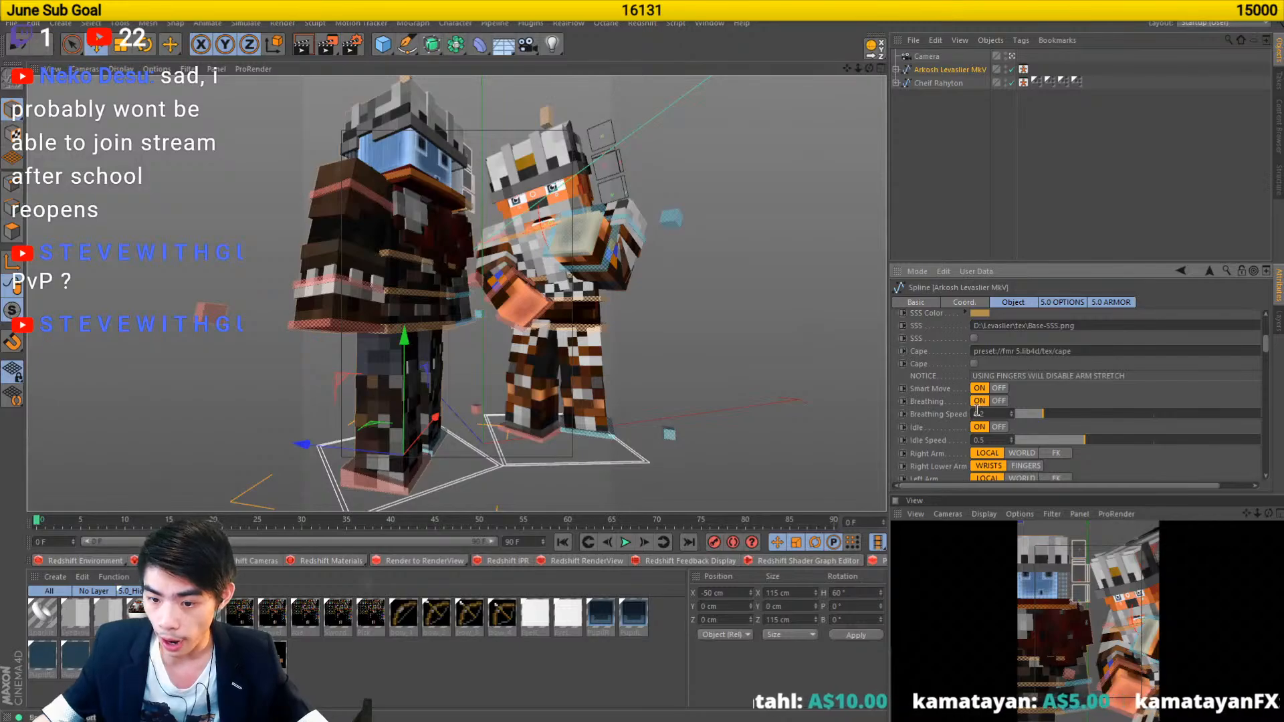
click(999, 427)
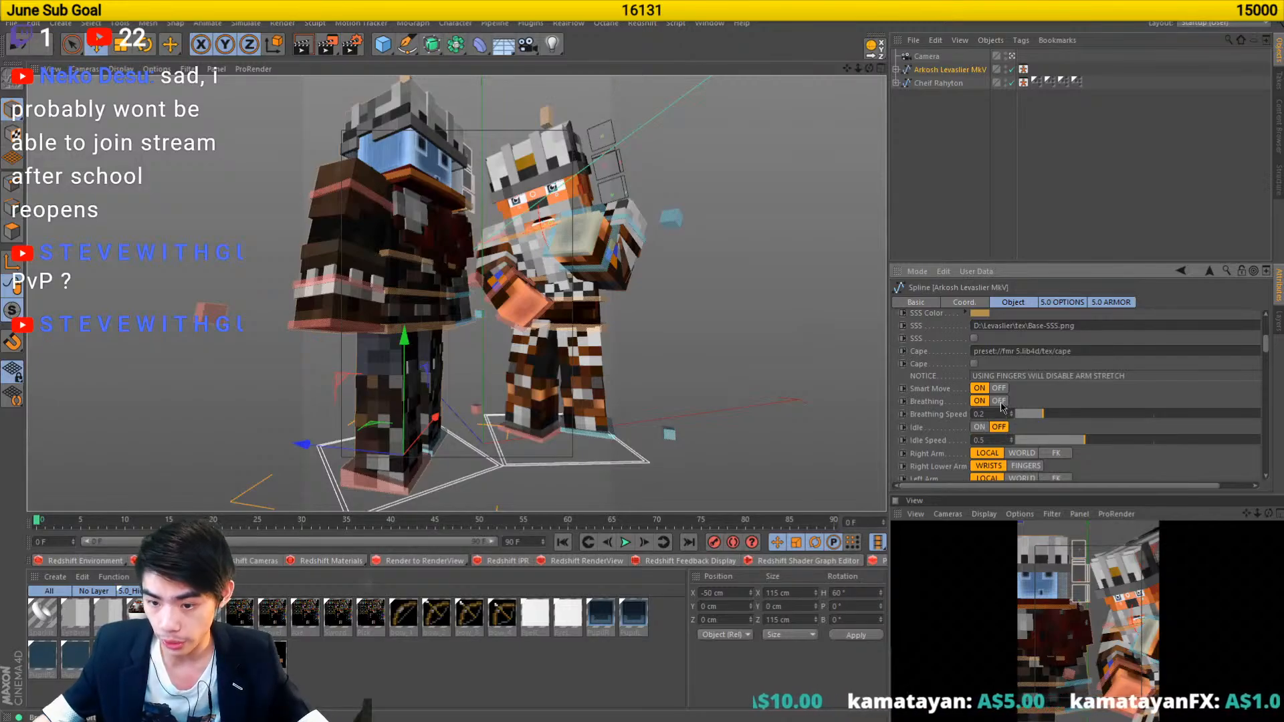
click(999, 401)
- Move the Arkosh rig's left foot control goalLegL to Z -20 cm so the left leg steps forward
click(440, 451)
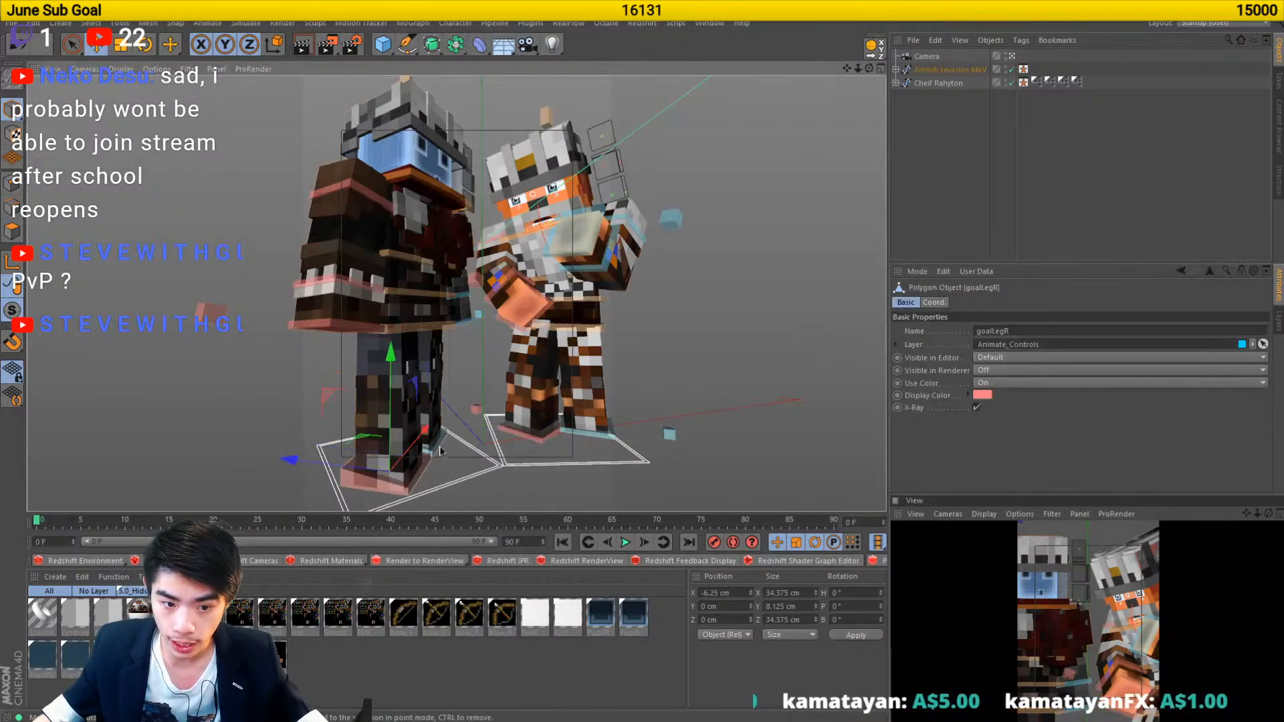
click(421, 448)
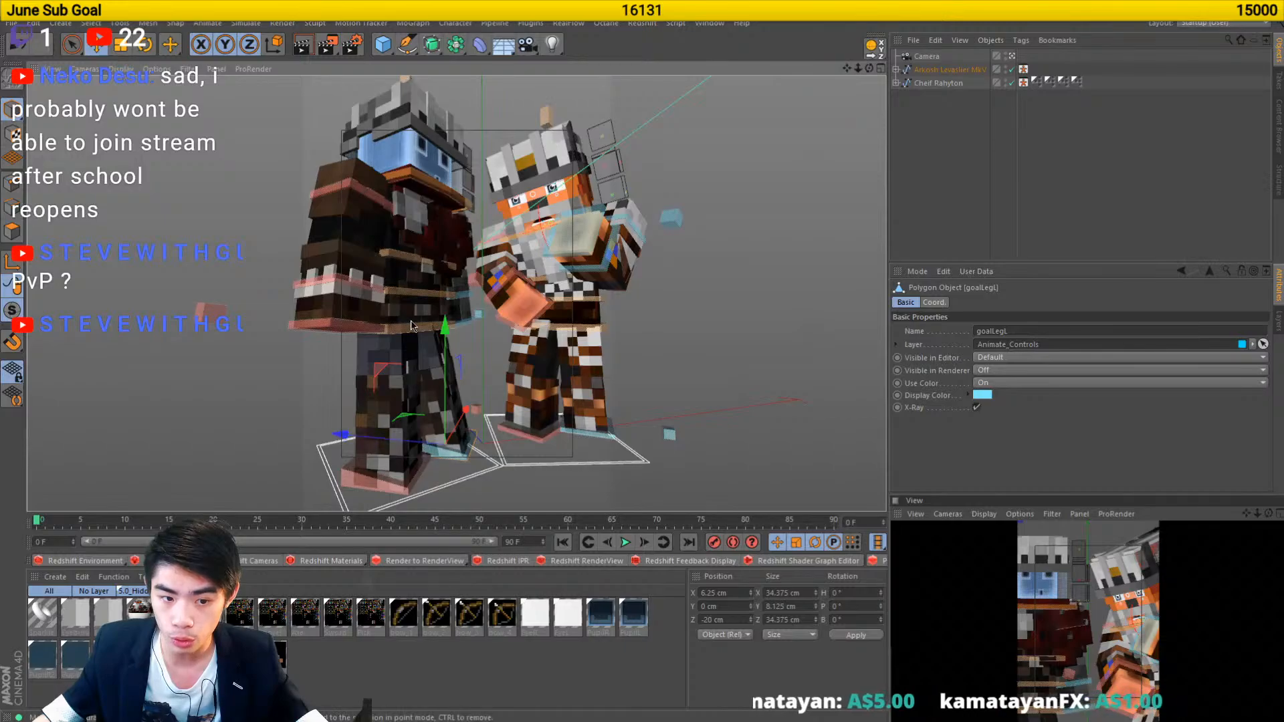
click(405, 480)
key(r)
drag(462, 478, 460, 428)
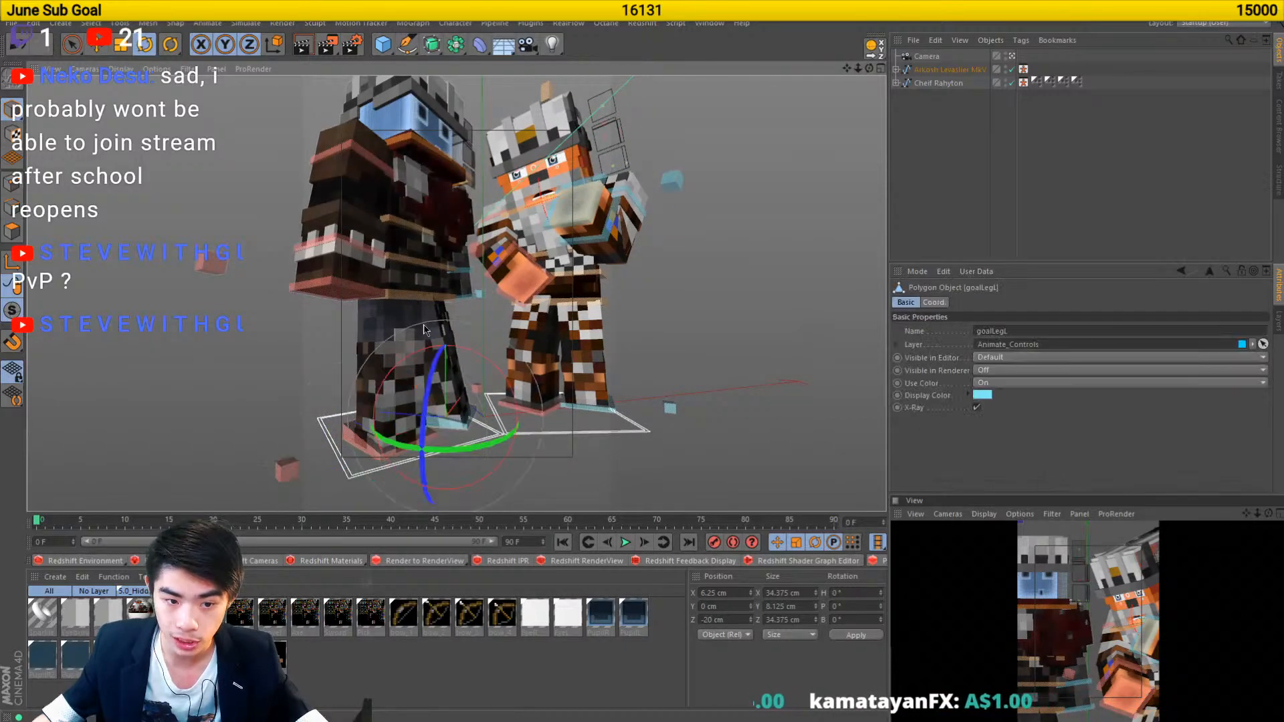
- Shift the Arkosh rig's waist control to about X 1.3 cm, Y -1.6 cm and Z -5.4 cm
click(431, 244)
key(e)
drag(431, 244, 438, 246)
mouse_move(439, 325)
mouse_down()
mouse_move(399, 345)
mouse_move(446, 440)
mouse_move(510, 308)
mouse_up()
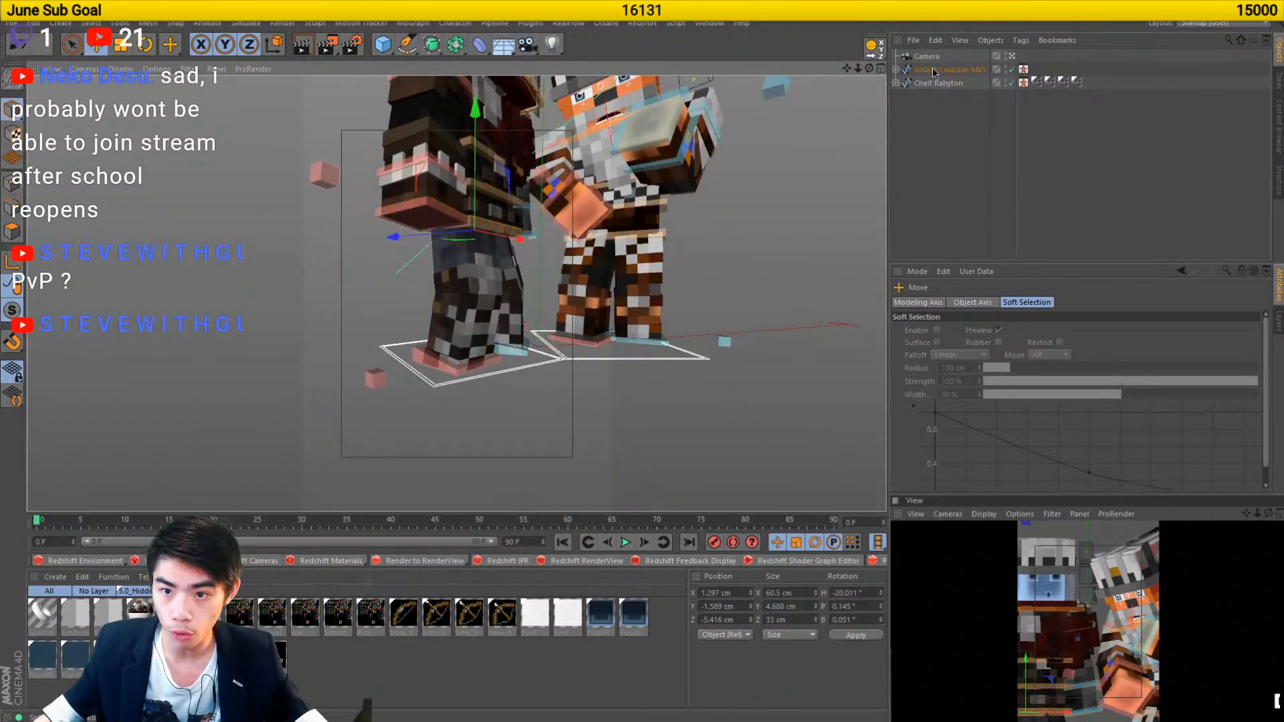
- Rotate the whole Arkosh Levasier MkV rig to a heading of 80°
click(934, 72)
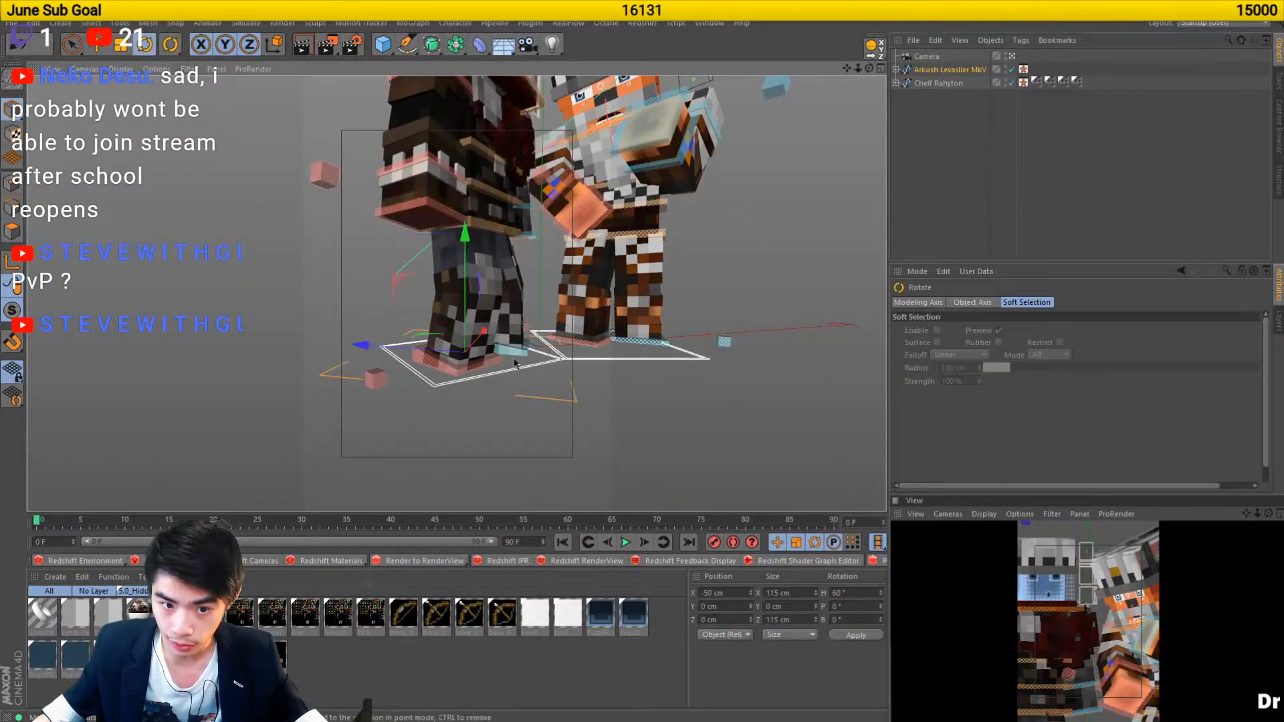
key(r)
drag(468, 384, 523, 373)
drag(484, 255, 466, 381)
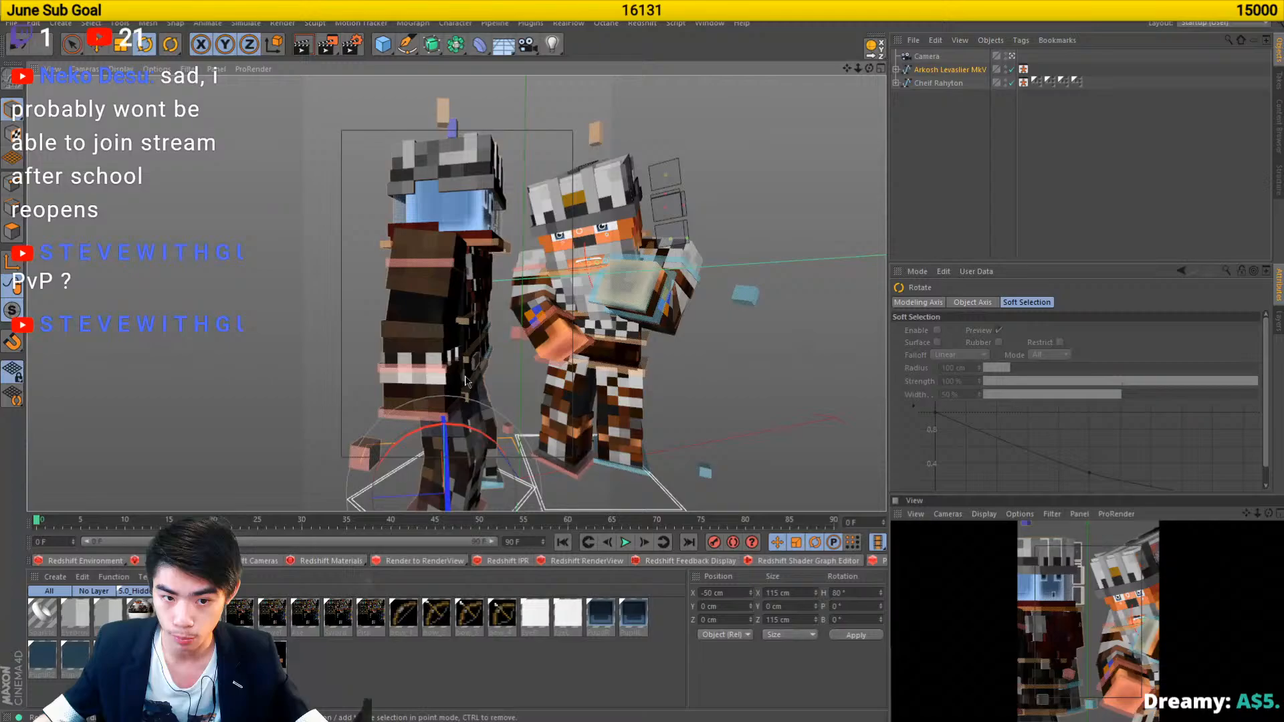
- Rotate the Arkosh rig's mid-torso control sideways to twist the upper body
scroll(466, 381, up, 3)
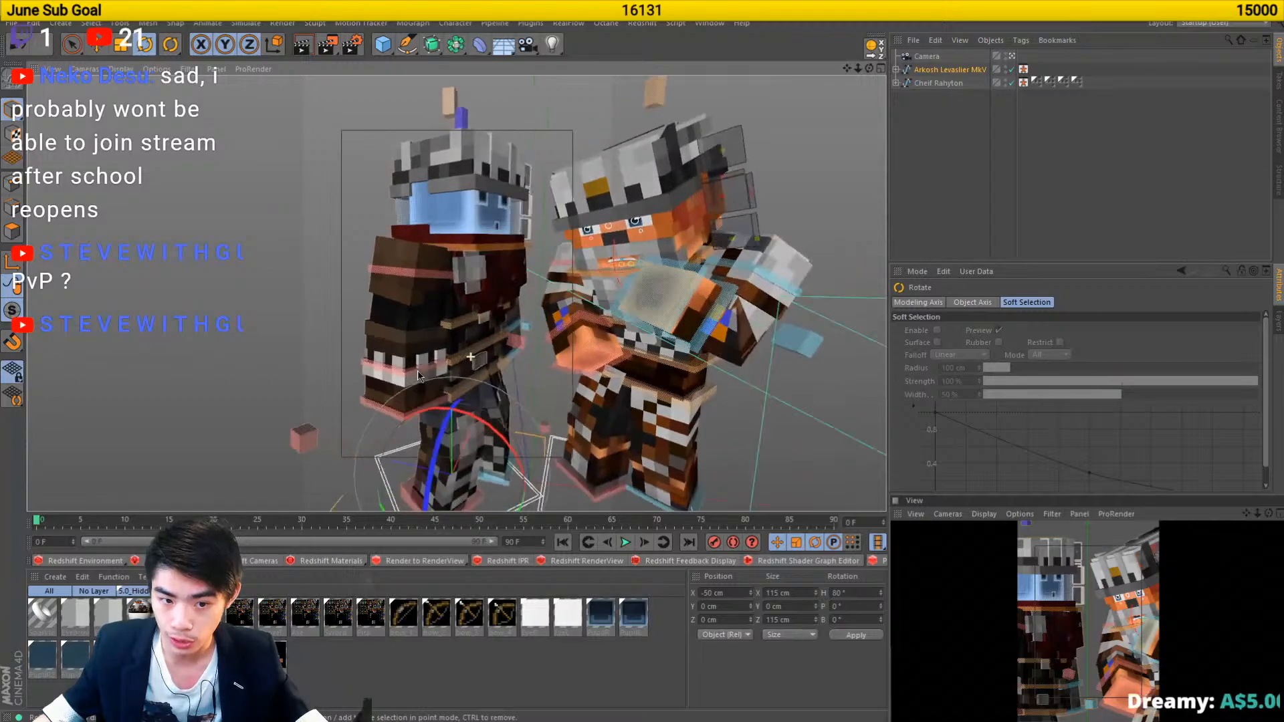
click(458, 337)
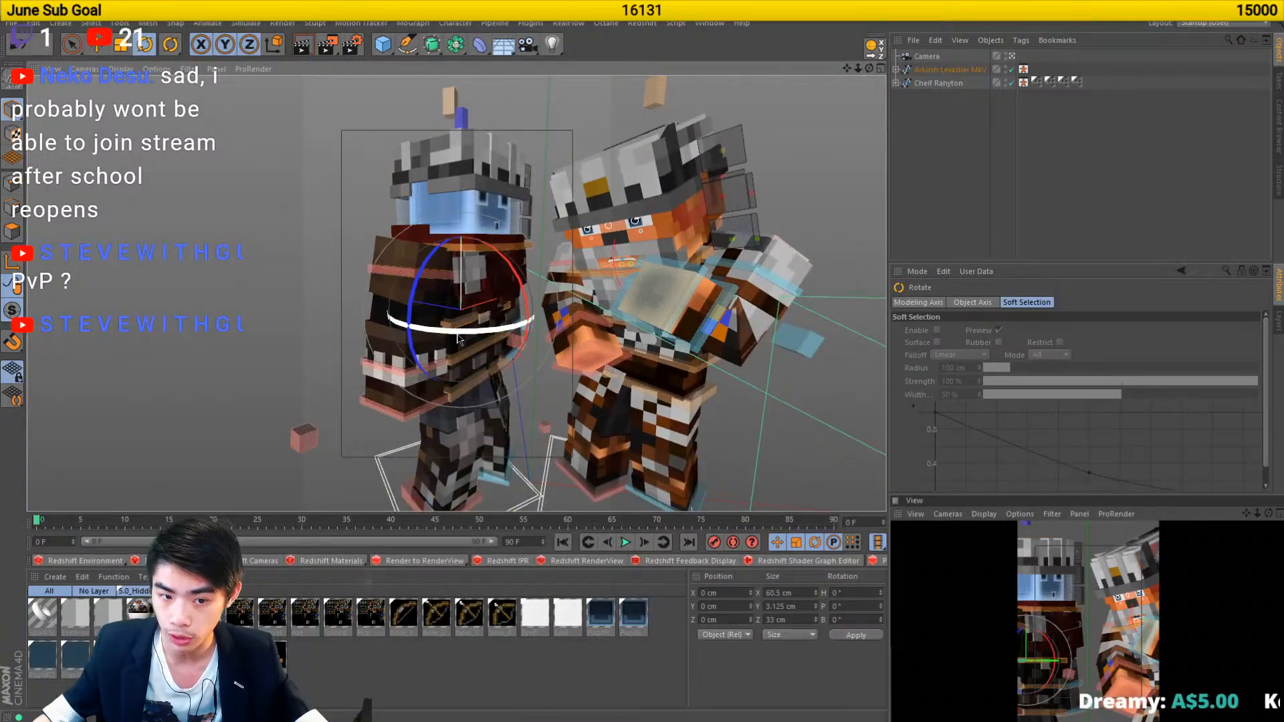
drag(458, 338, 438, 341)
click(398, 270)
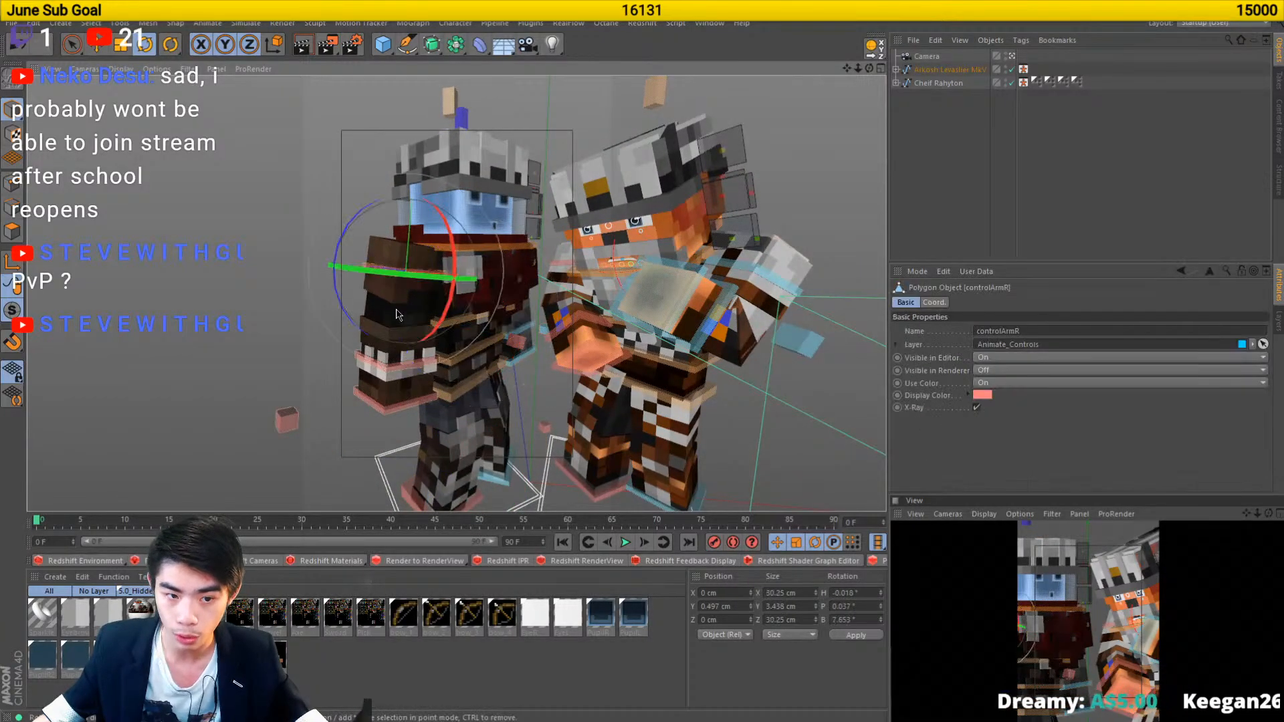
drag(307, 391, 393, 364)
click(368, 416)
key(e)
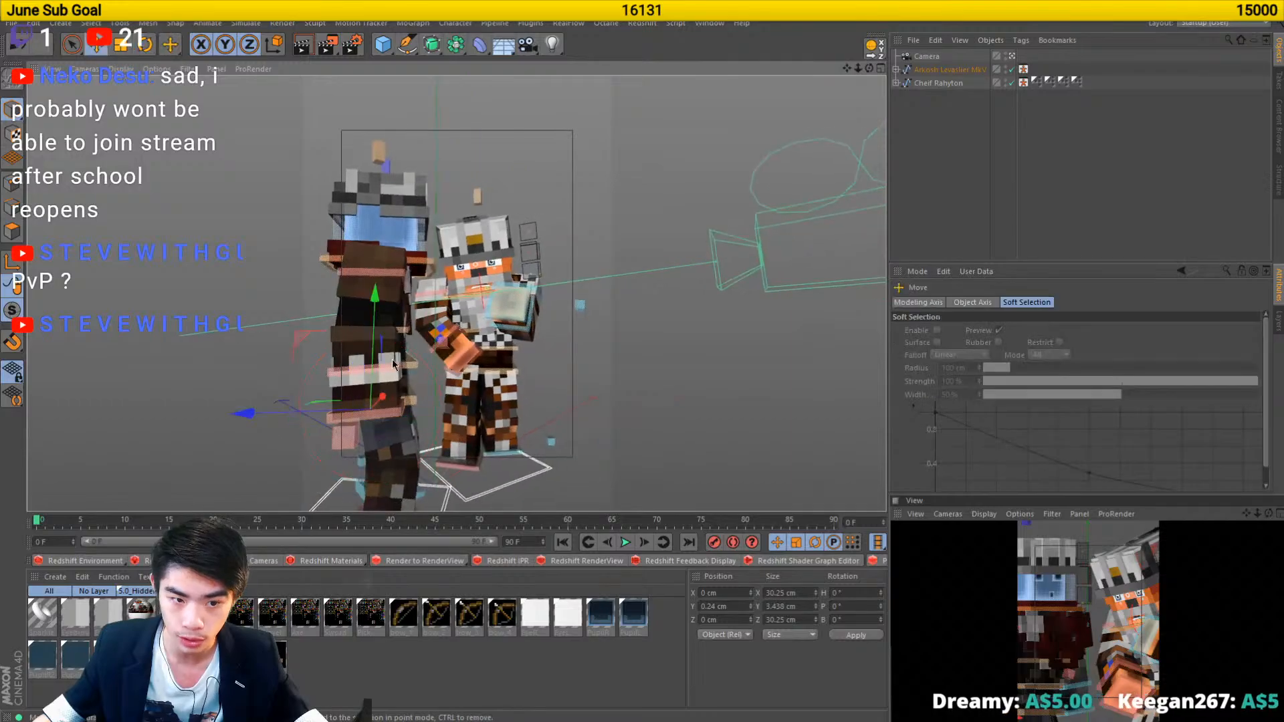
drag(317, 345, 299, 306)
click(358, 274)
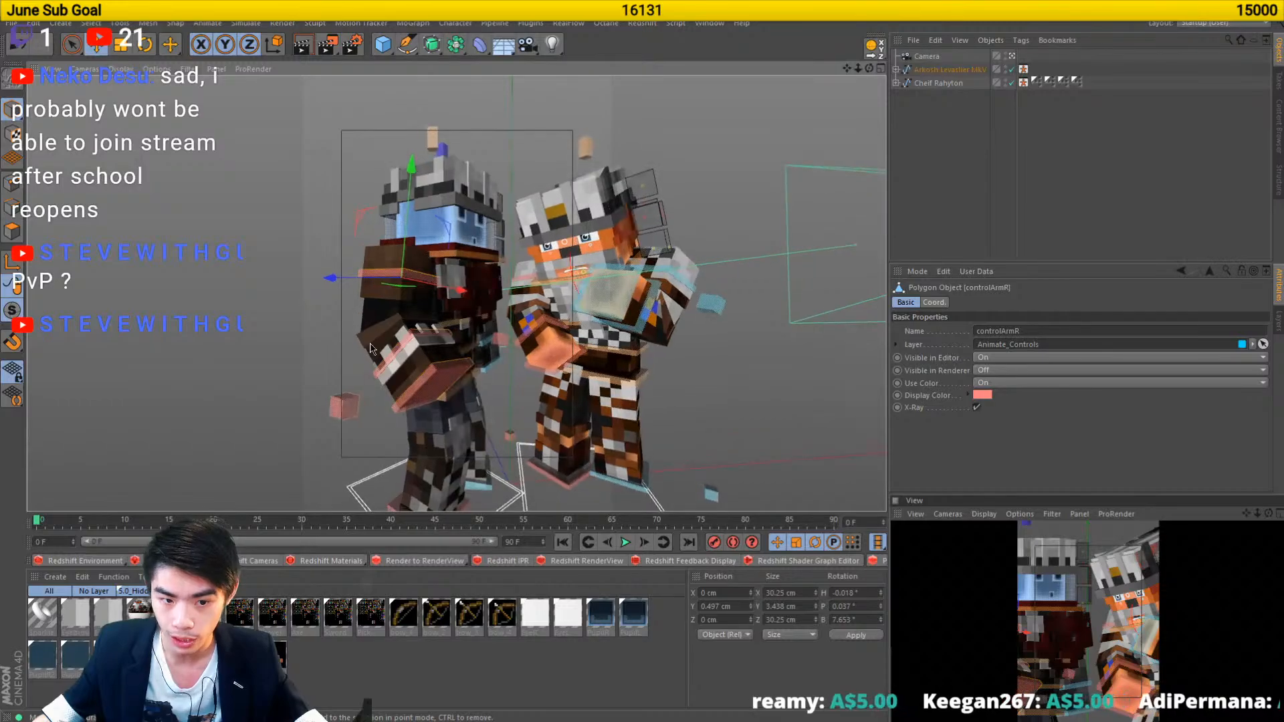
click(451, 380)
drag(389, 334, 486, 329)
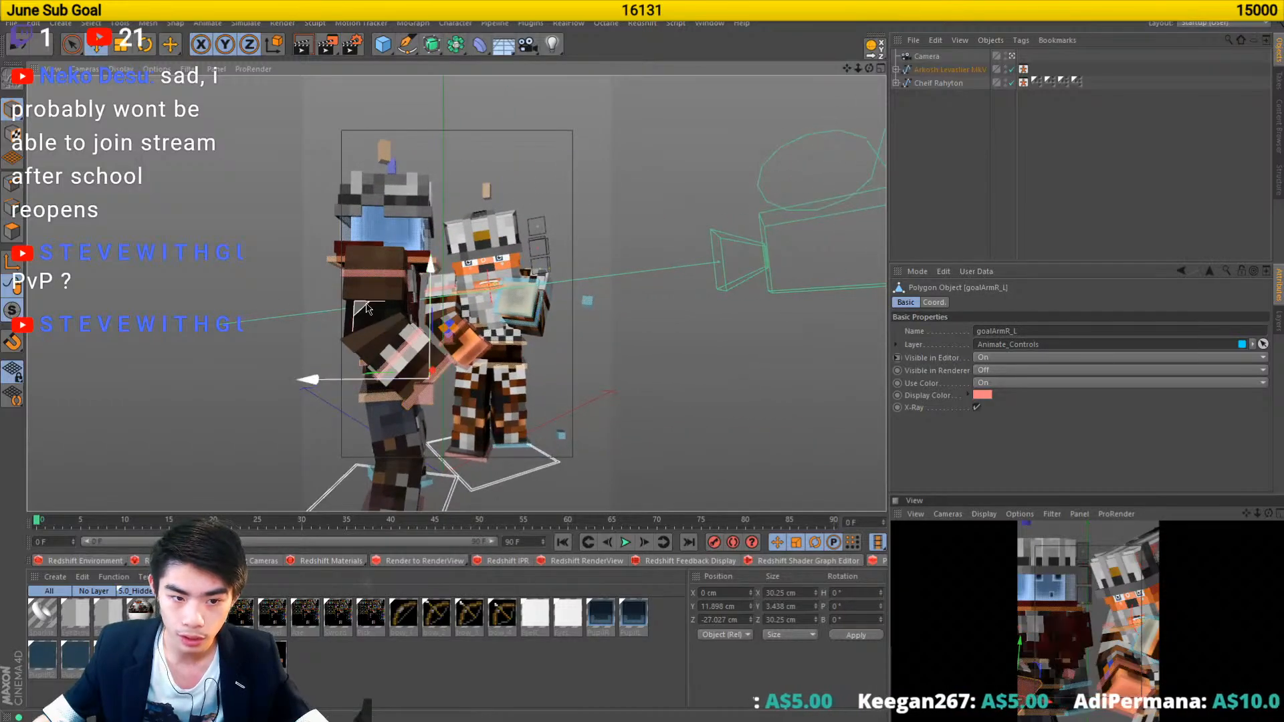
mouse_move(361, 309)
mouse_down()
mouse_move(328, 333)
mouse_move(342, 311)
mouse_up()
click(372, 271)
drag(372, 267, 363, 252)
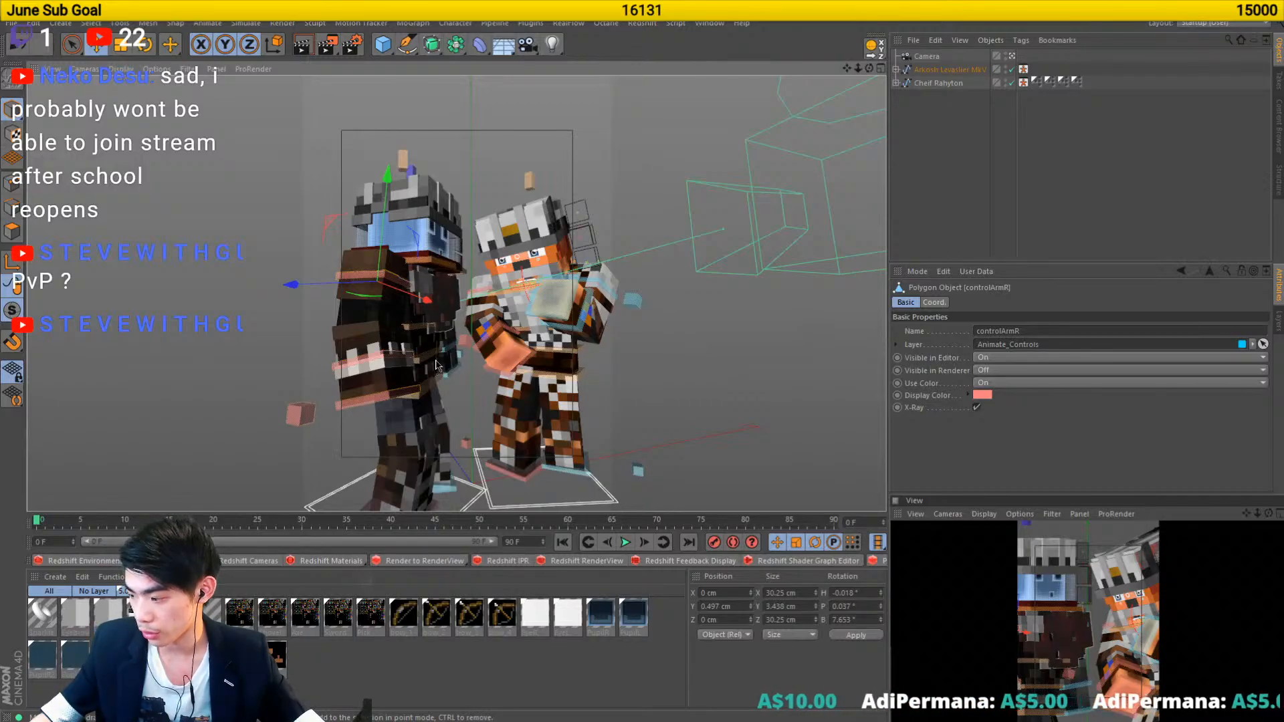
drag(384, 354, 421, 341)
key(r)
click(394, 353)
click(417, 295)
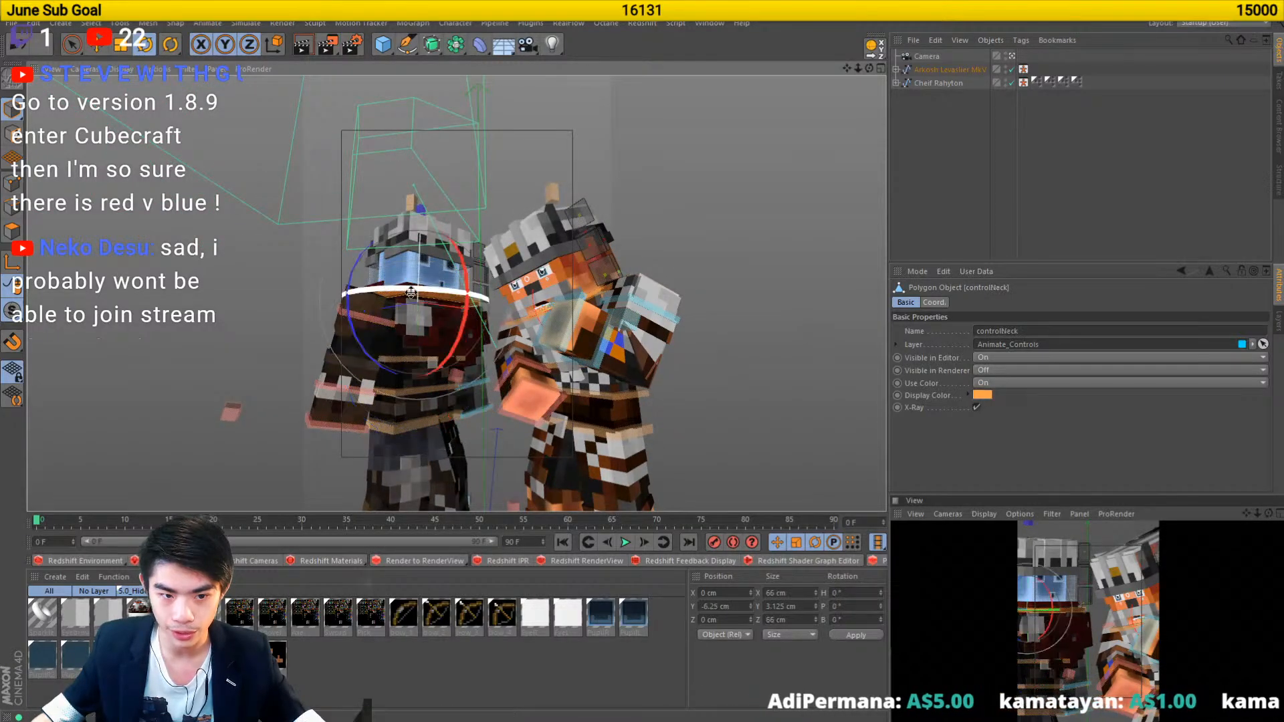
scroll(442, 286, up, 3)
drag(410, 299, 406, 303)
key(ctrl+z)
- Move the whole Arkosh Levasier MkV rig to X -60 cm, away from the other character
drag(455, 391, 435, 286)
scroll(432, 287, down, 5)
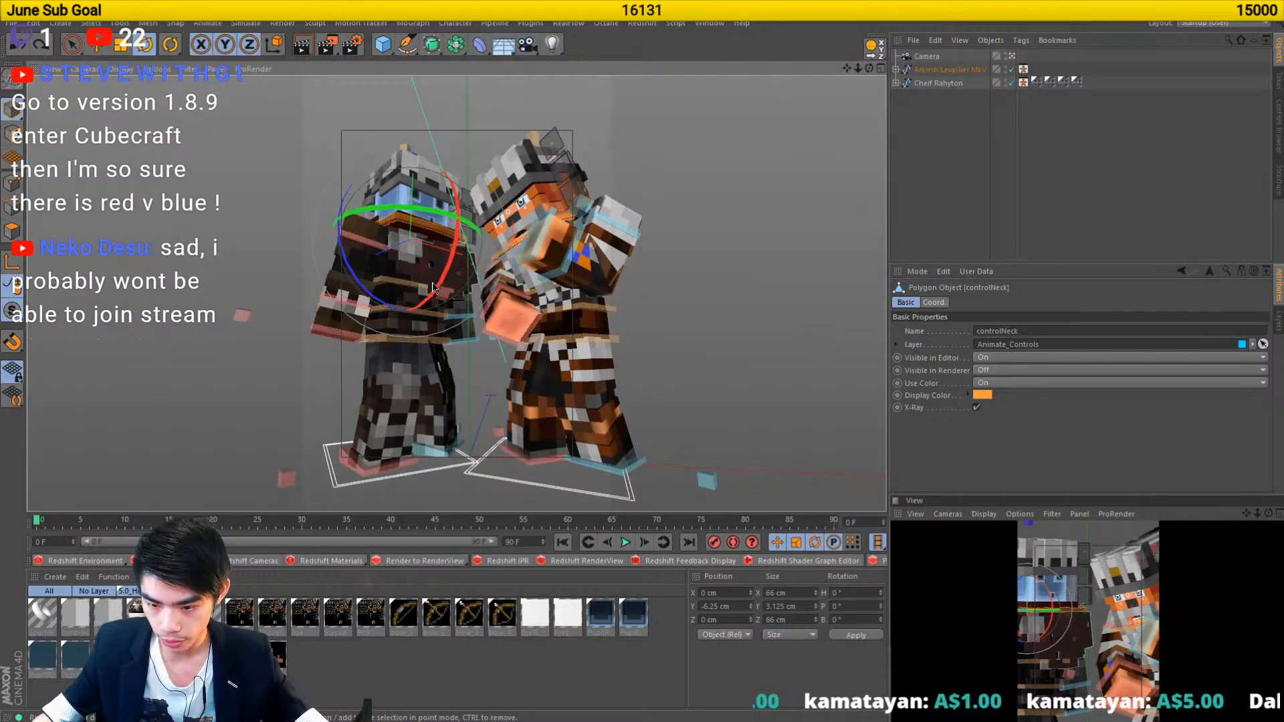
click(937, 70)
key(e)
alt+drag(294, 385, 418, 426)
key(w)
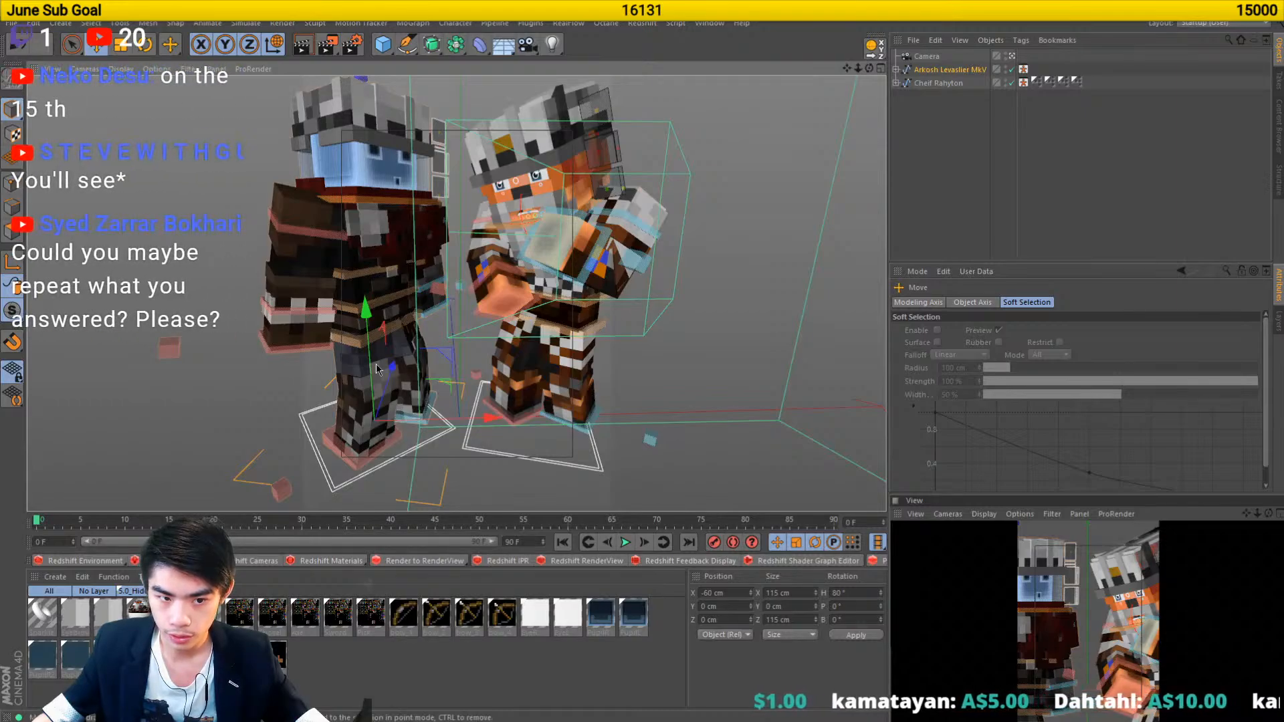
- Tilt the Arkosh rig's waist control to a pitch of about 5° and its neck control to a pitch of about 10°
click(298, 239)
key(r)
alt+drag(298, 238, 340, 269)
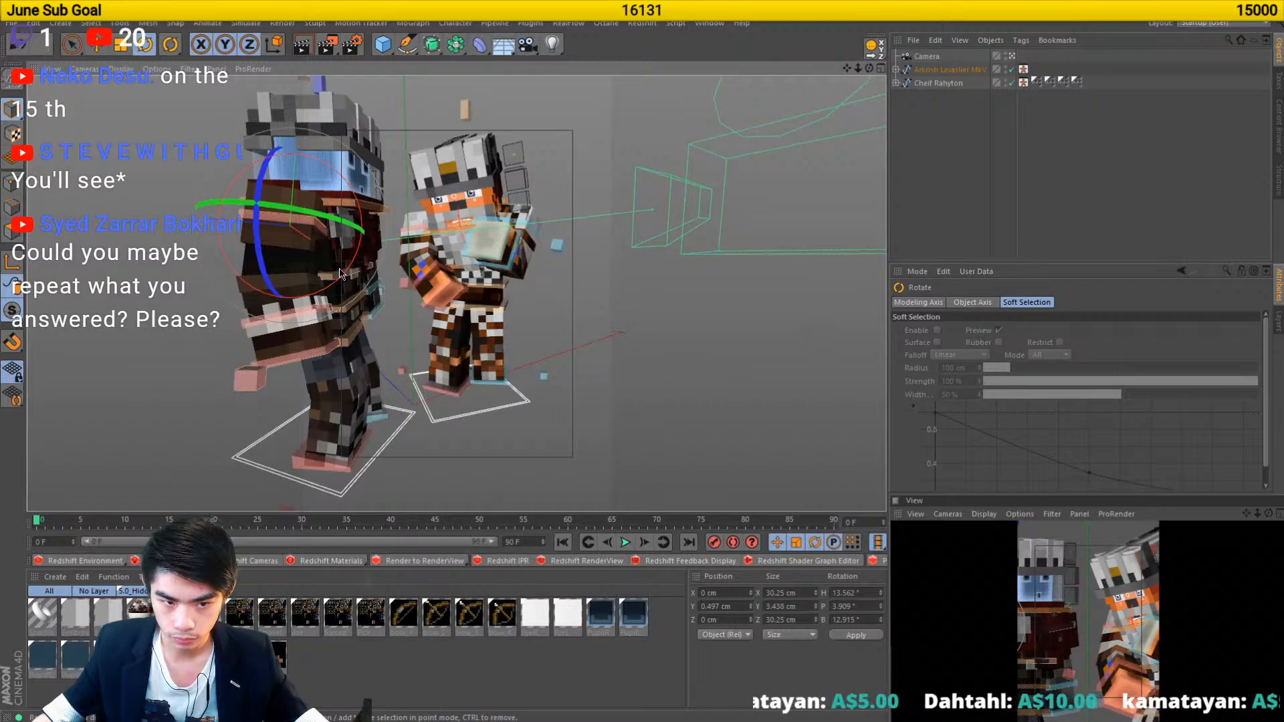
click(342, 276)
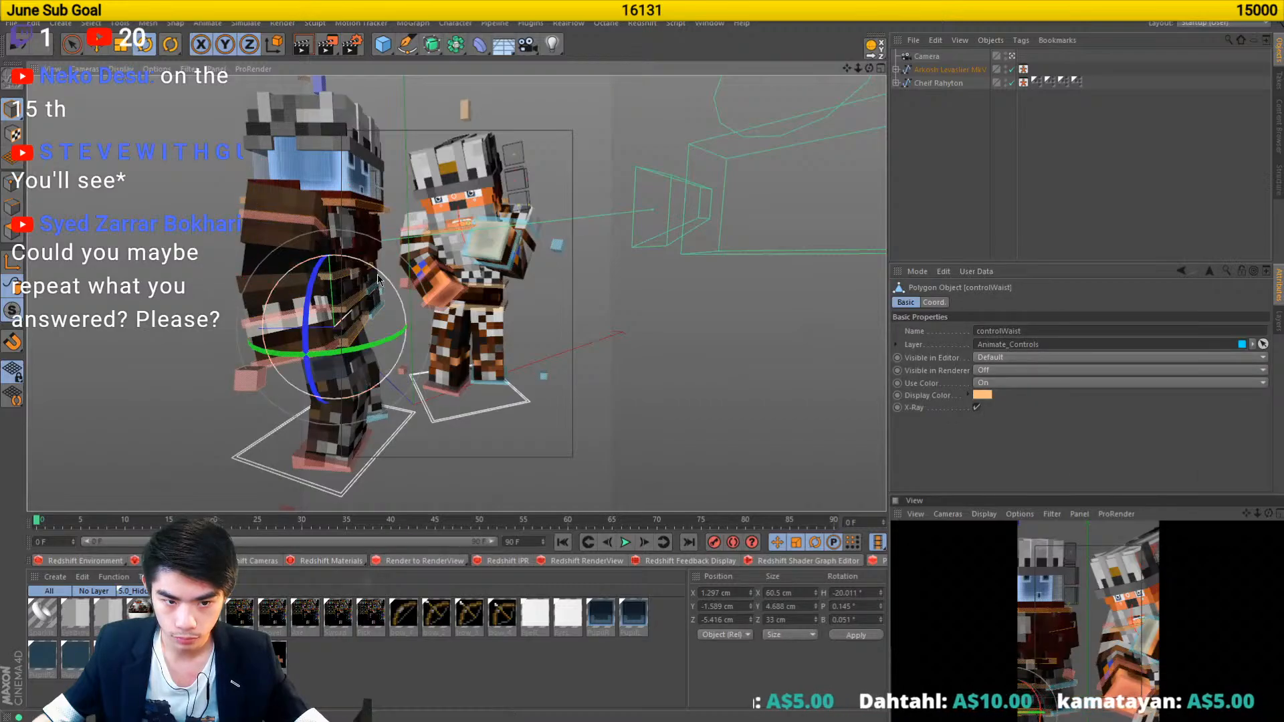
drag(379, 279, 248, 204)
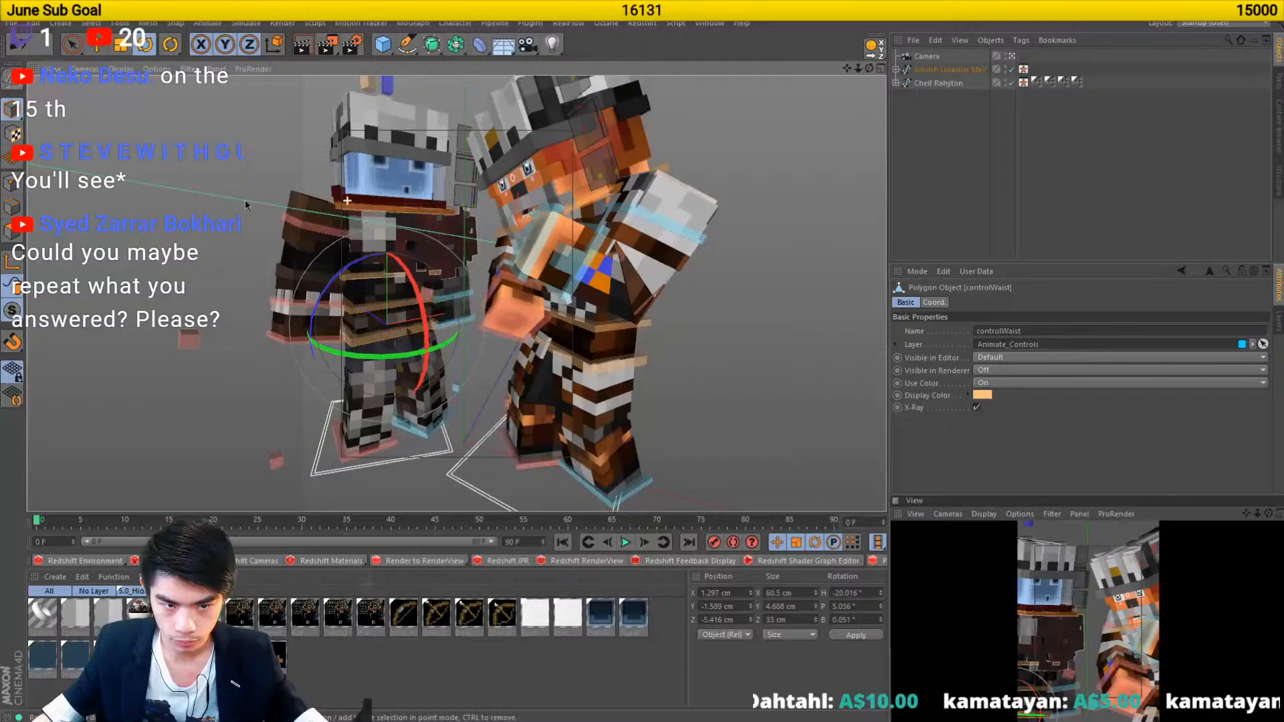
click(395, 203)
drag(396, 183, 407, 178)
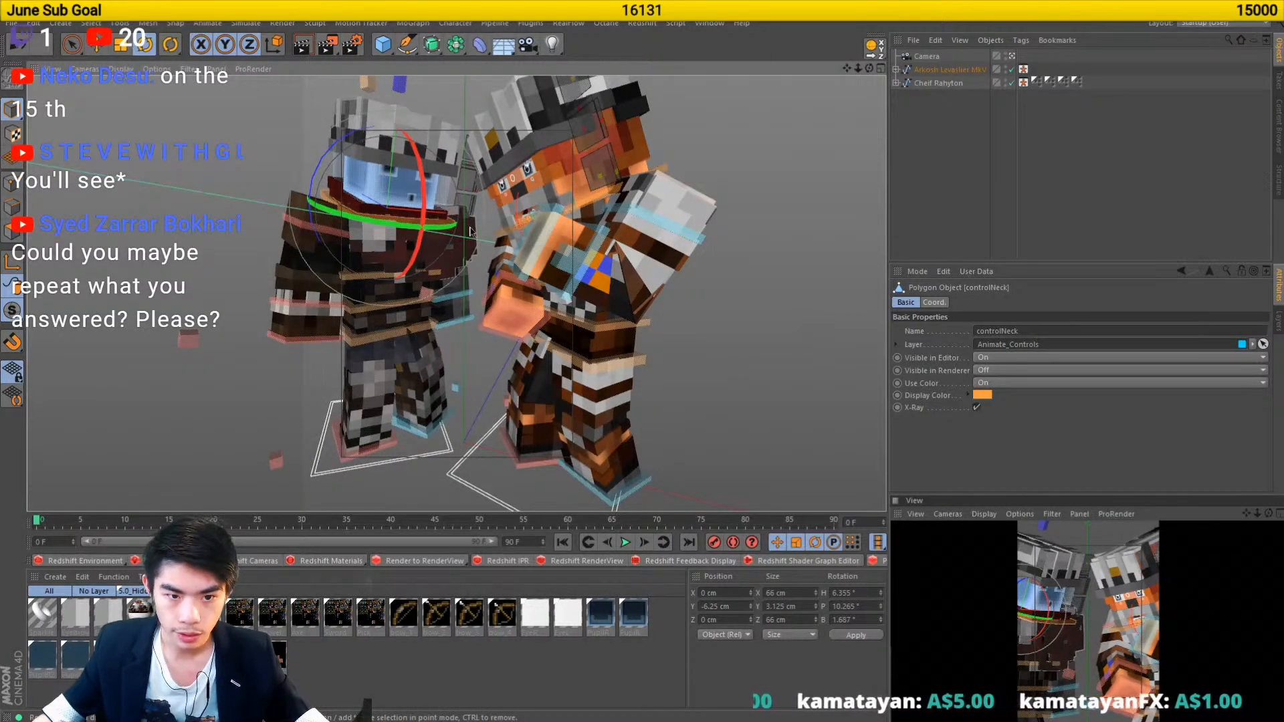
- Rotate the Arkosh rig's left arm control to about H -34.7°, P 12.1° and B -15.8°
click(377, 225)
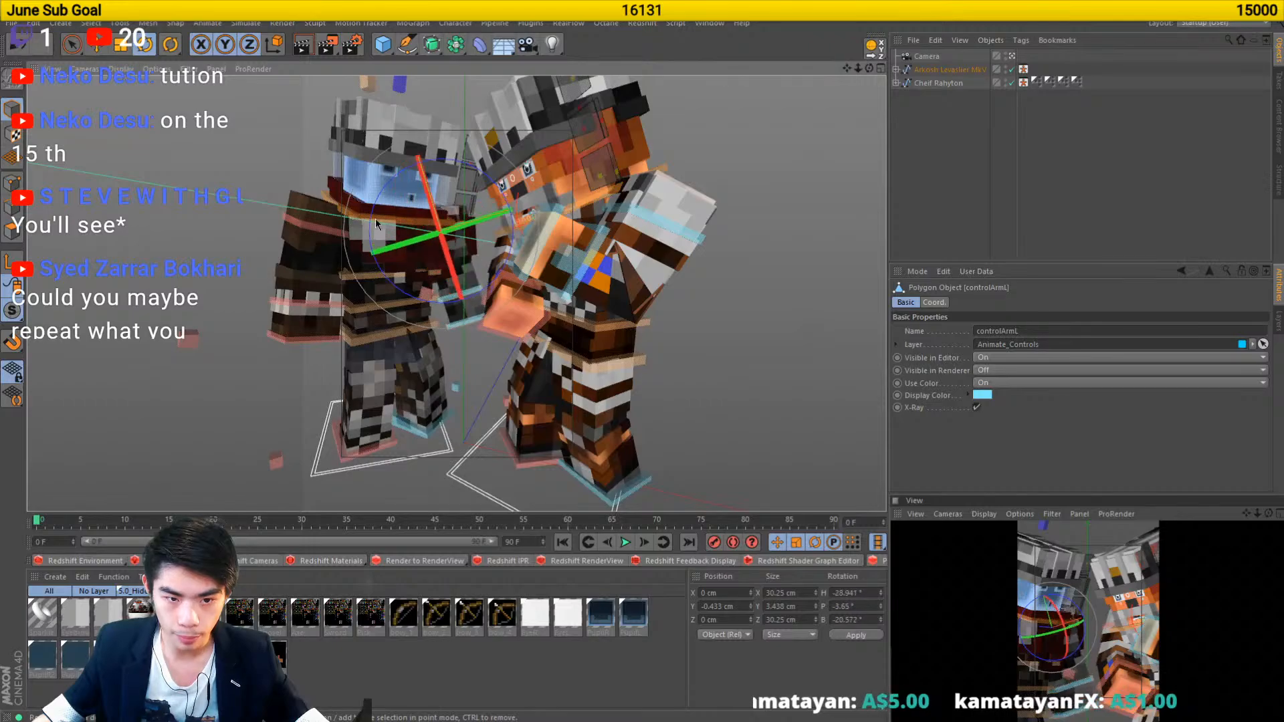
drag(376, 220, 391, 235)
drag(402, 301, 871, 268)
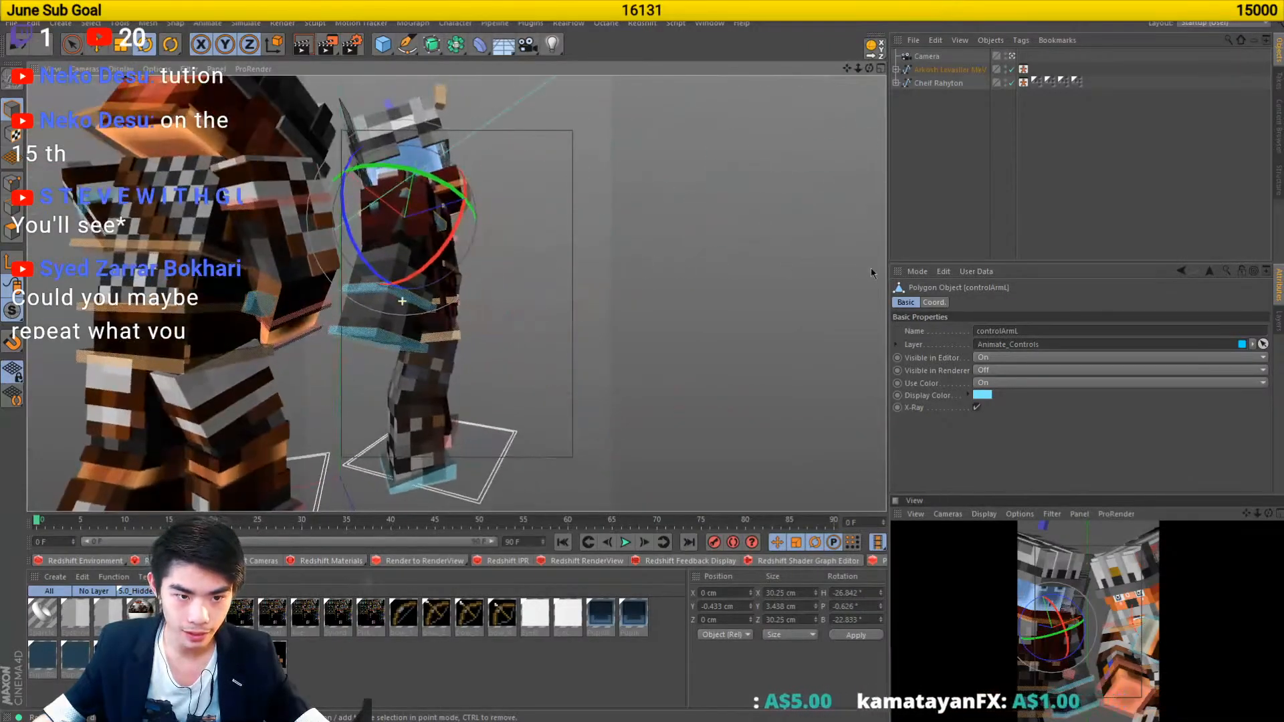
click(392, 347)
key(e)
drag(392, 345, 528, 258)
drag(321, 257, 404, 259)
click(466, 219)
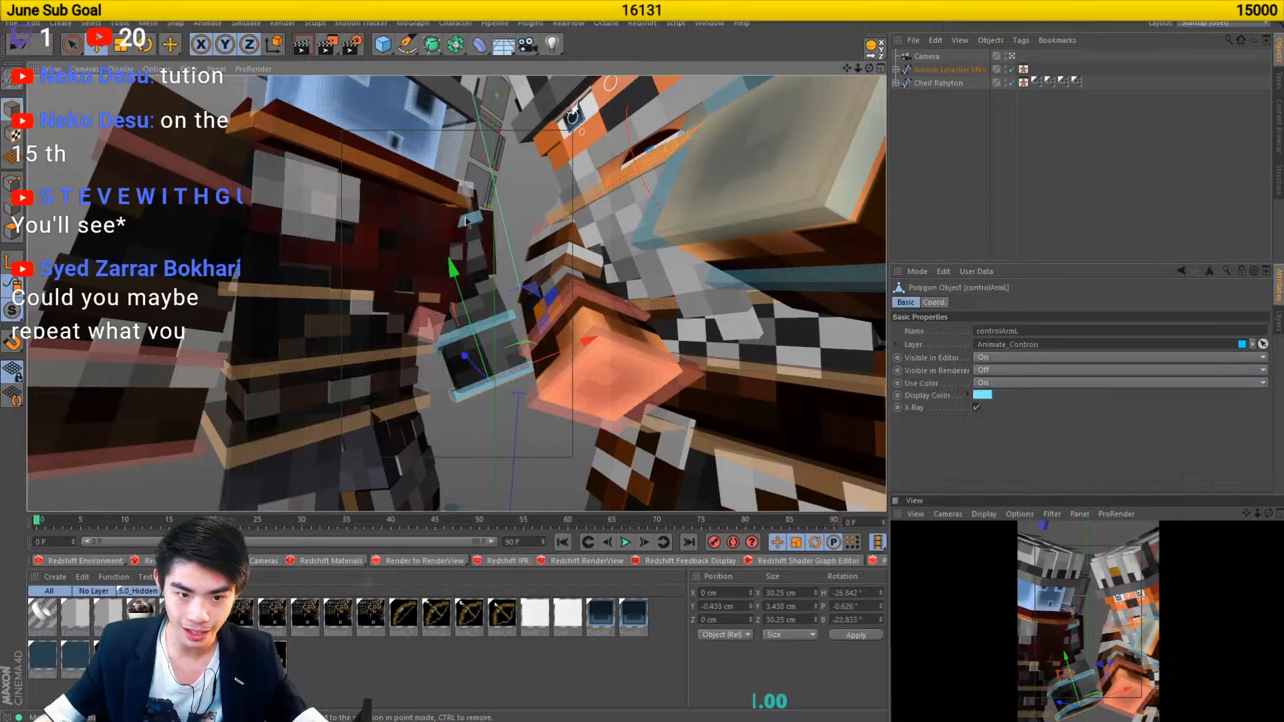
key(r)
drag(483, 290, 466, 287)
drag(488, 226, 470, 230)
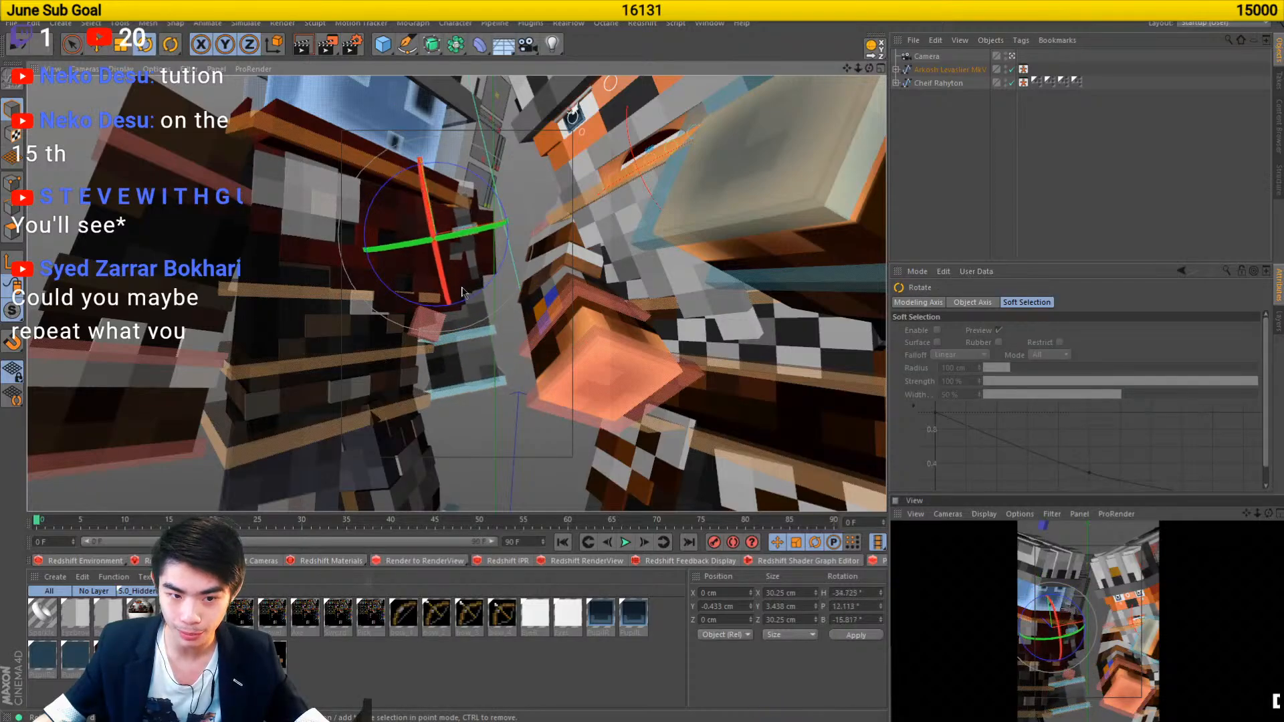
- Adjust the Arkosh rig's facial eye controls to narrow the eyes on the blue face
scroll(454, 267, down, 10)
drag(427, 294, 421, 351)
scroll(377, 352, up, 4)
scroll(560, 307, up, 6)
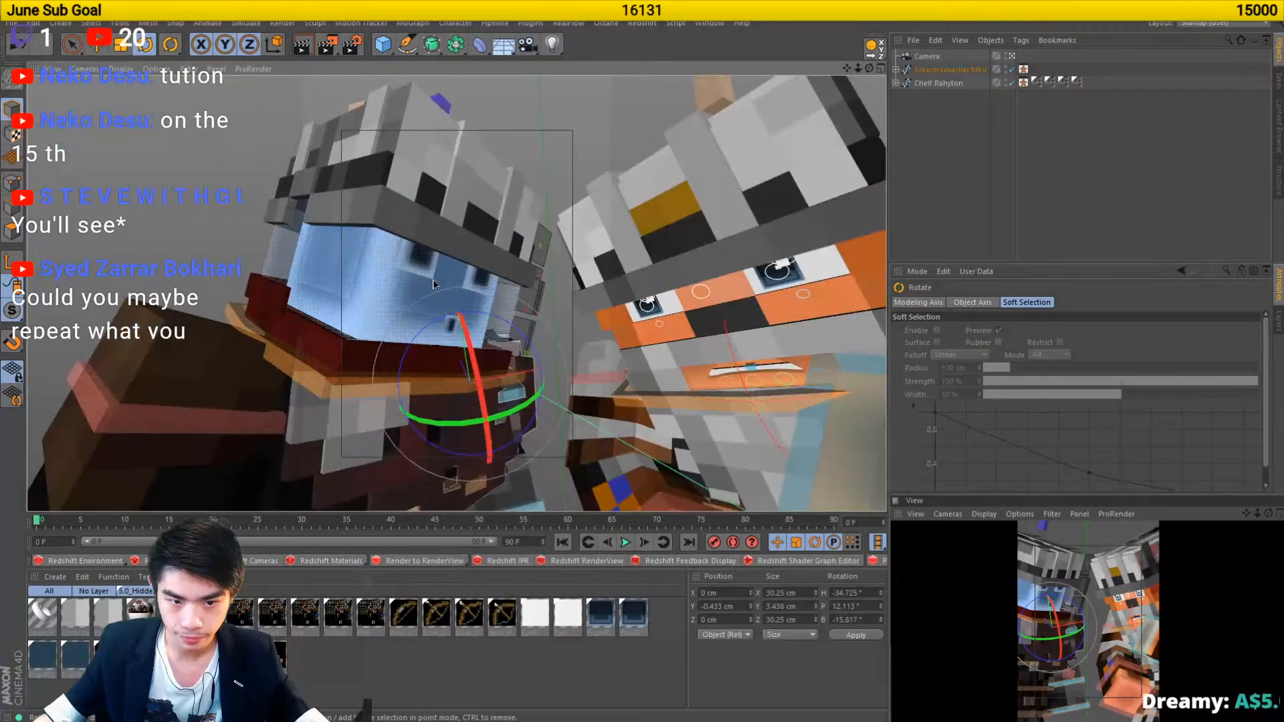
key(e)
click(615, 307)
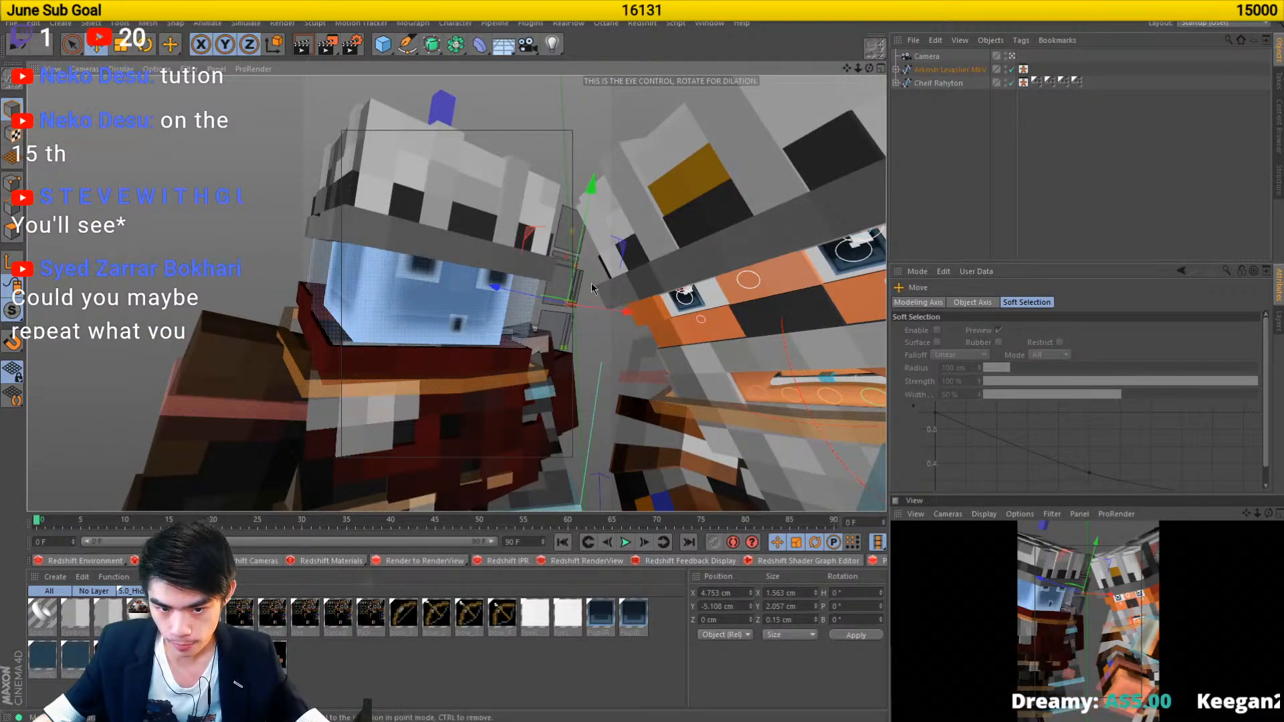
click(573, 294)
drag(575, 288, 528, 258)
click(572, 274)
click(572, 273)
click(568, 302)
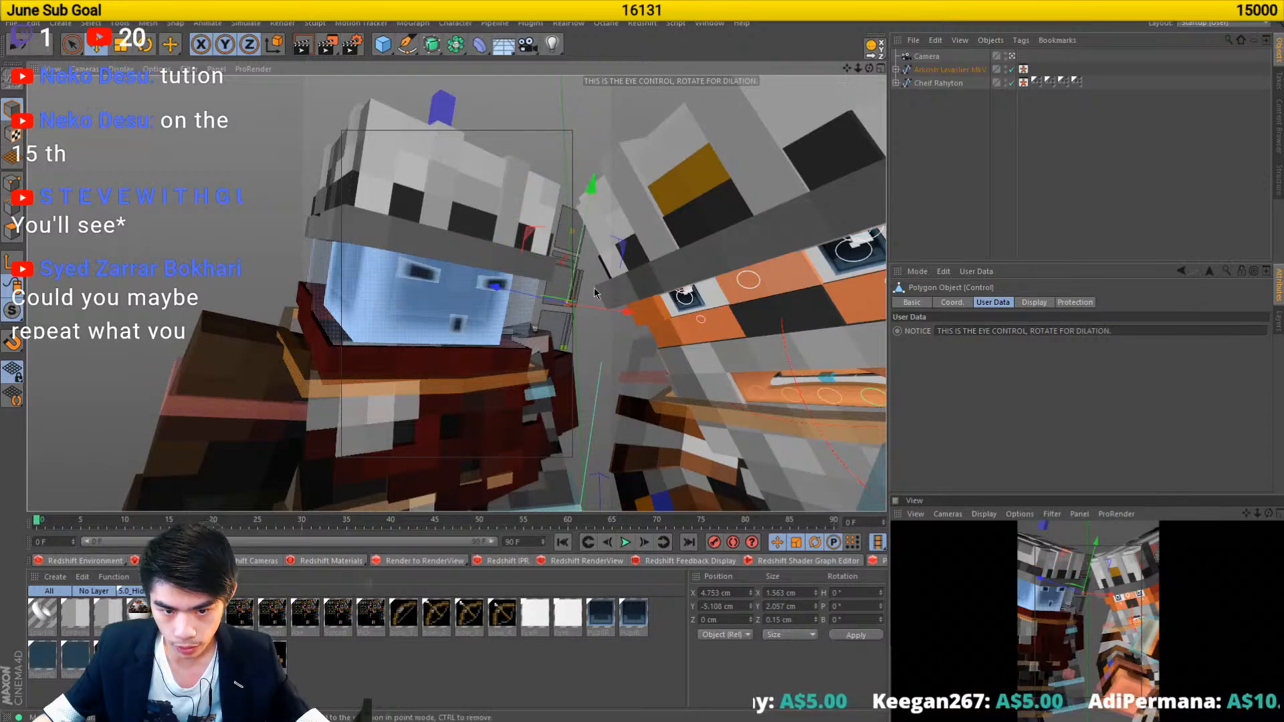
- Shift the Arkosh rig's eyebrow expression control to about Y 4.7 cm for an angry look
click(587, 286)
drag(580, 287, 541, 257)
click(558, 269)
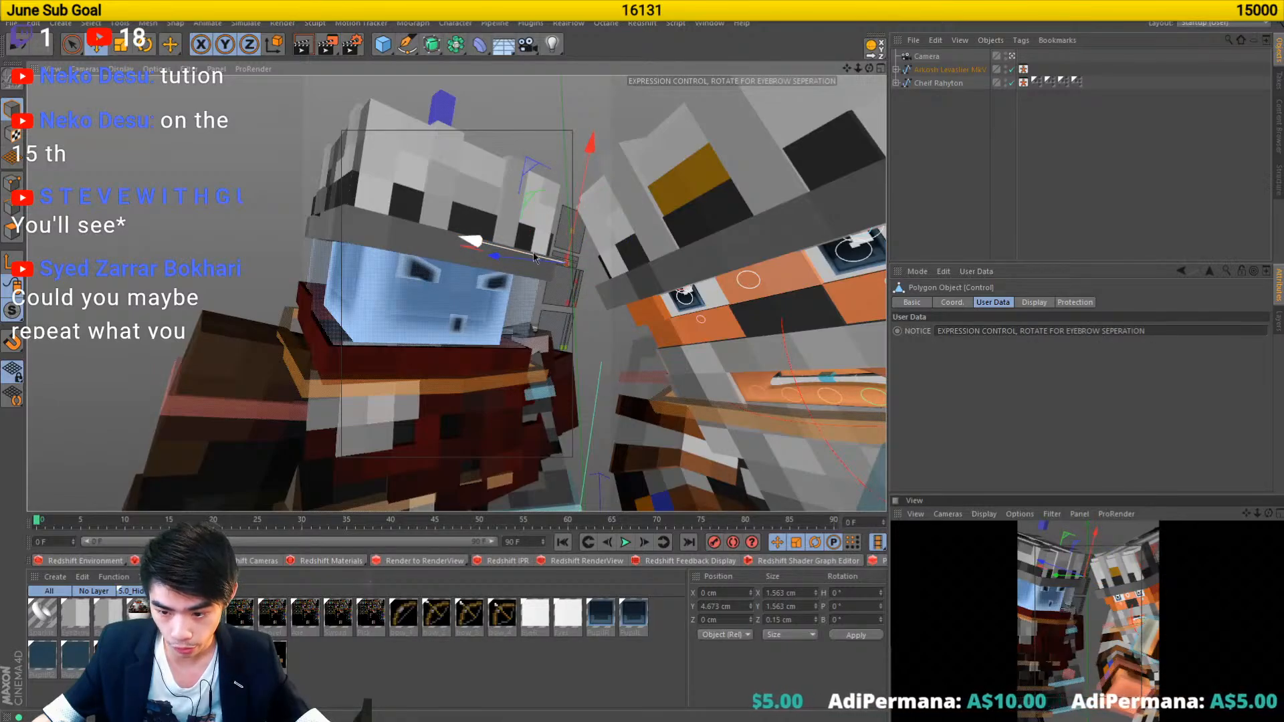
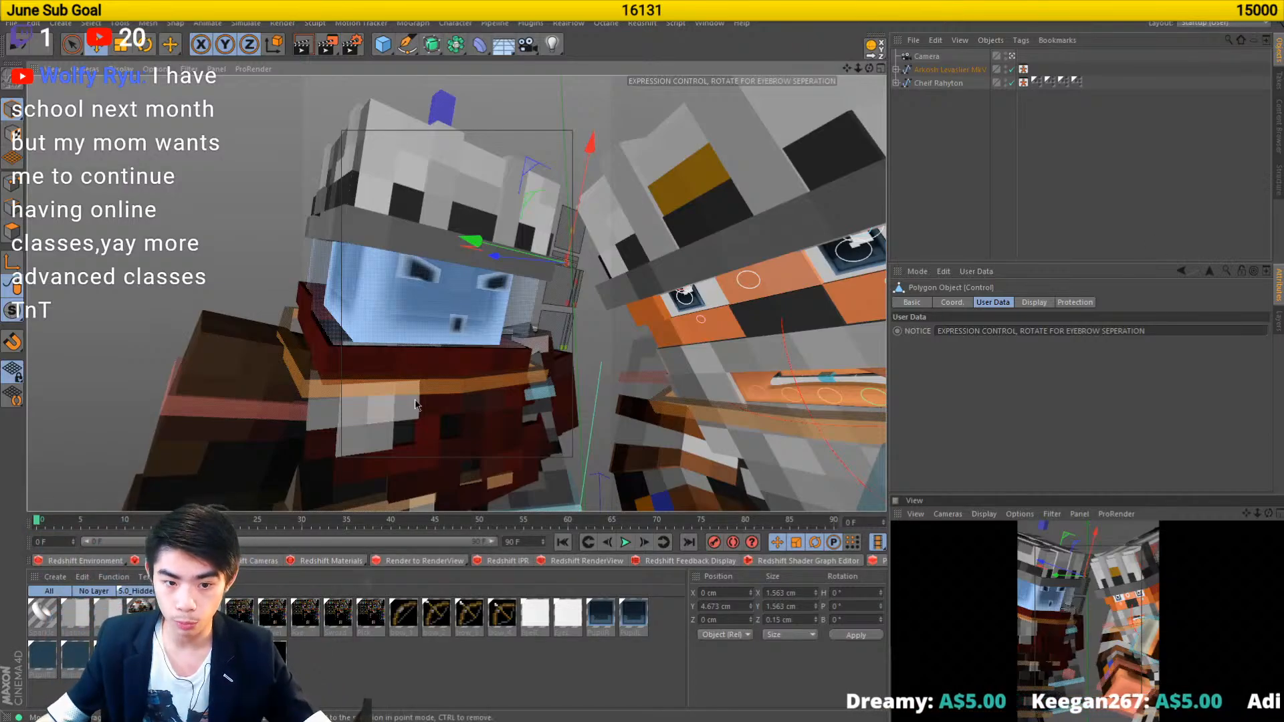
- Tilt the Arkosh rig's Front1 cloak control to a pitch of about -7° and bank the Front2 control to about 30°
drag(414, 400, 390, 249)
click(521, 241)
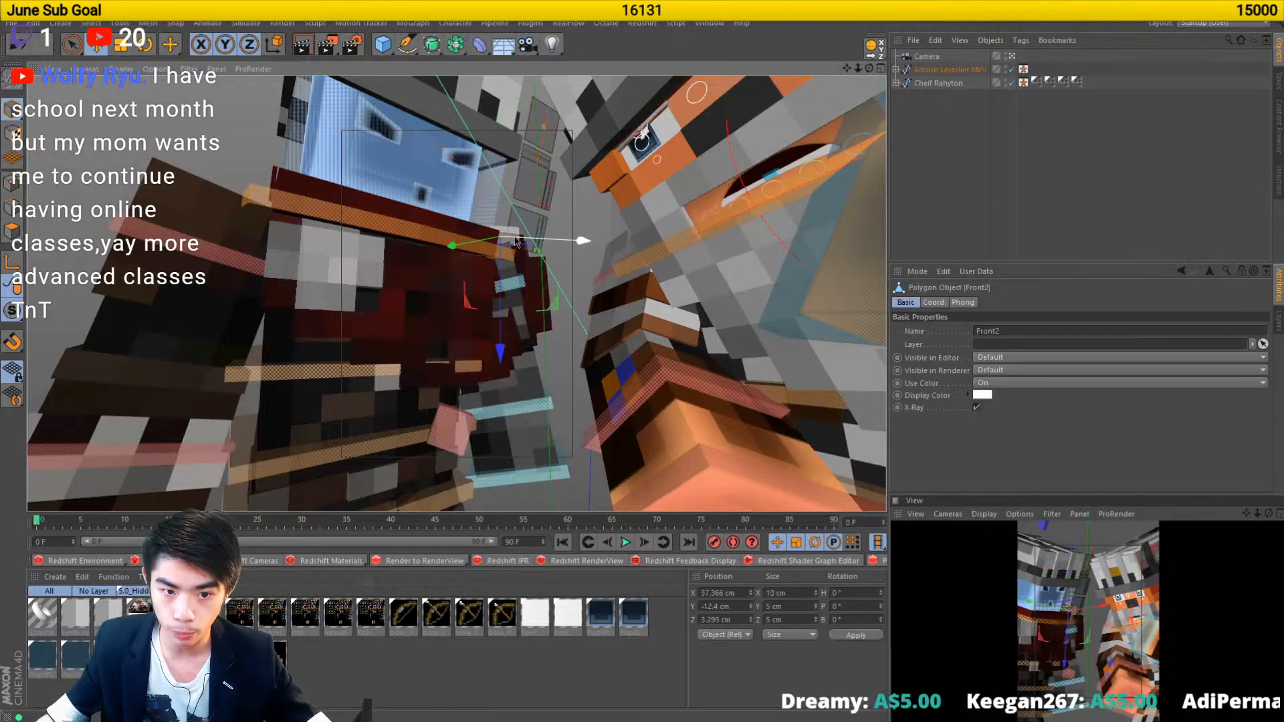
key(r)
key(ctrl+z)
key(ctrl+z)
key(ctrl+z)
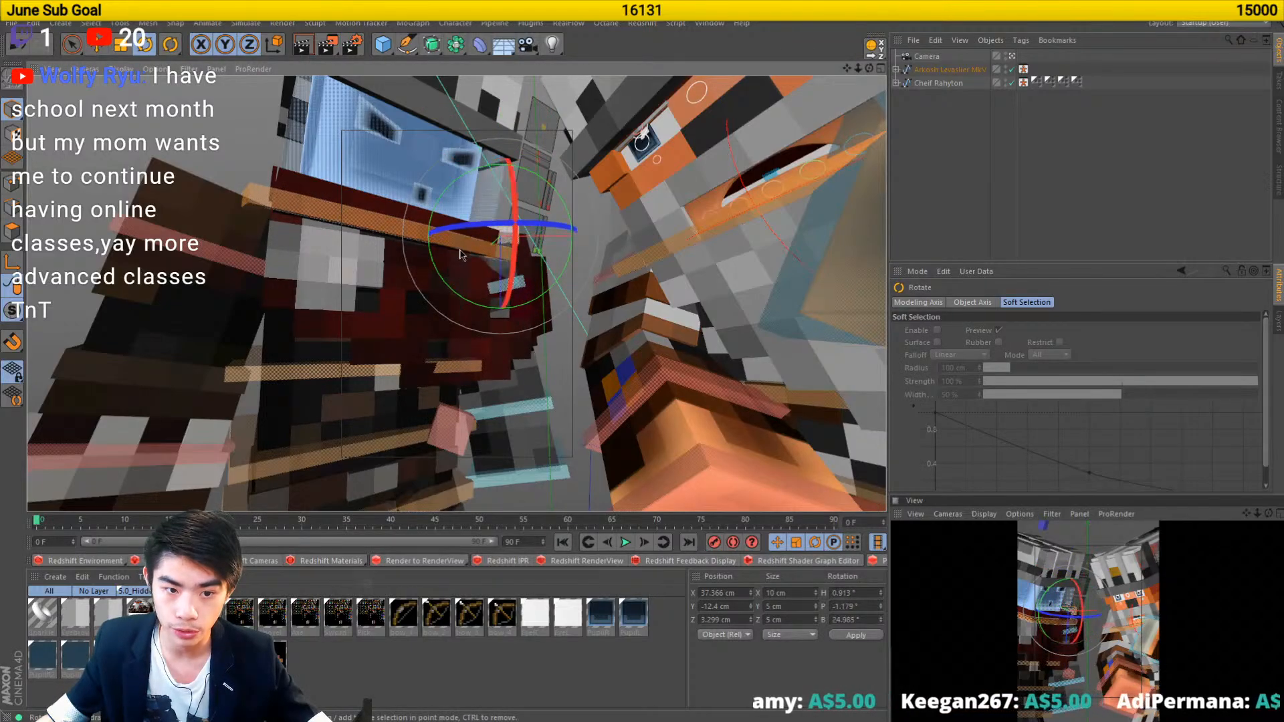
scroll(399, 269, up, 4)
drag(406, 292, 390, 227)
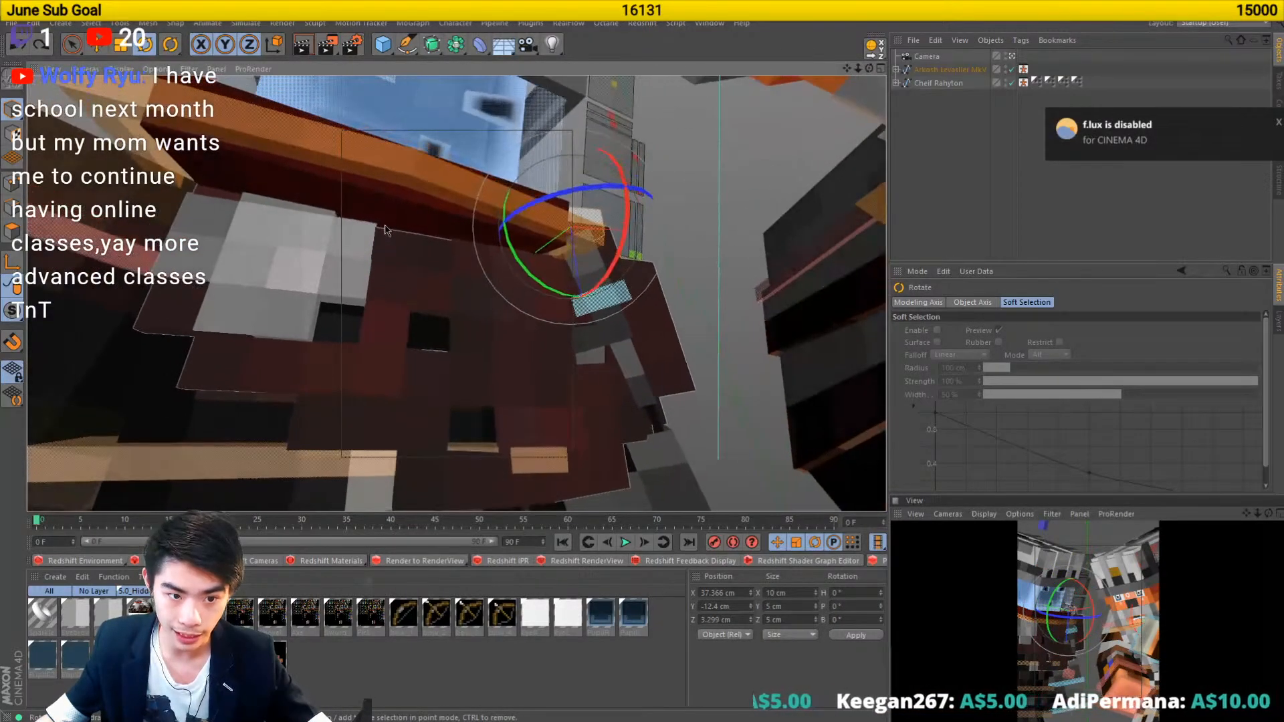
click(389, 226)
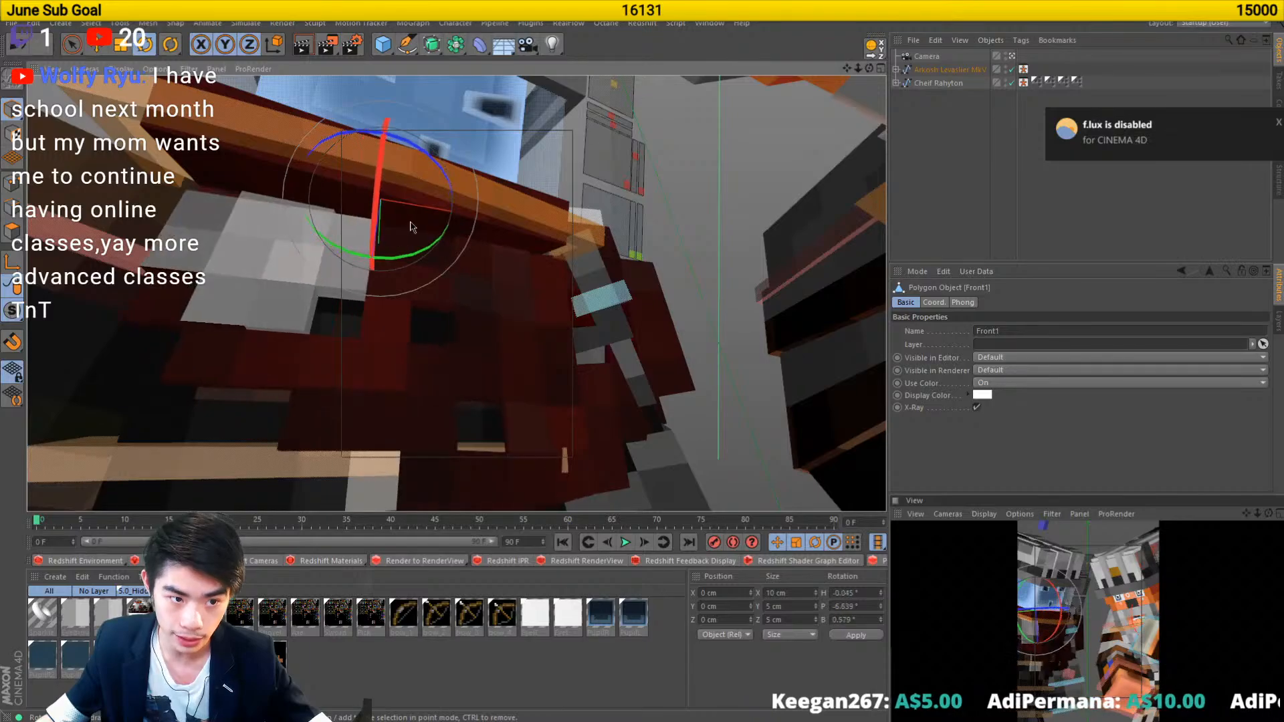
click(607, 239)
drag(606, 239, 611, 328)
- Nudge the Front2 cloak control at the shoulder and adjust the neighbouring cloak control beside the neck
key(e)
drag(573, 259, 512, 374)
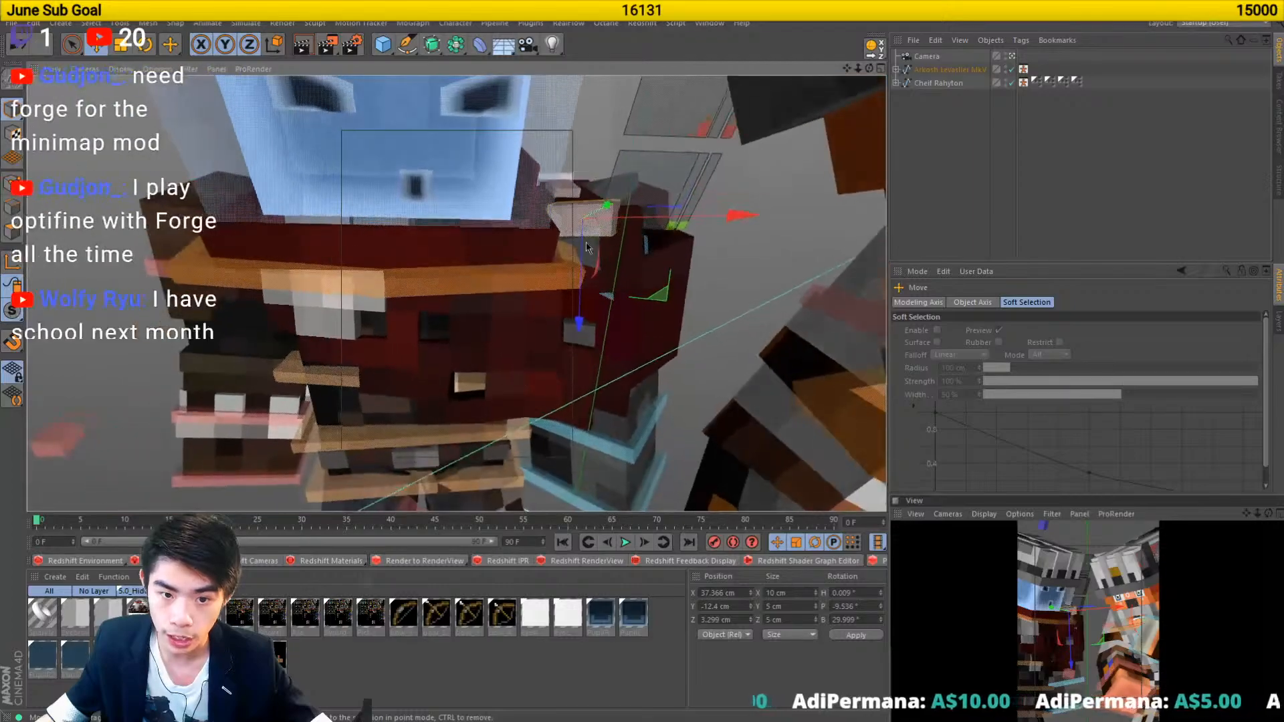
drag(603, 210, 588, 223)
drag(570, 344, 554, 268)
click(693, 227)
key(r)
key(e)
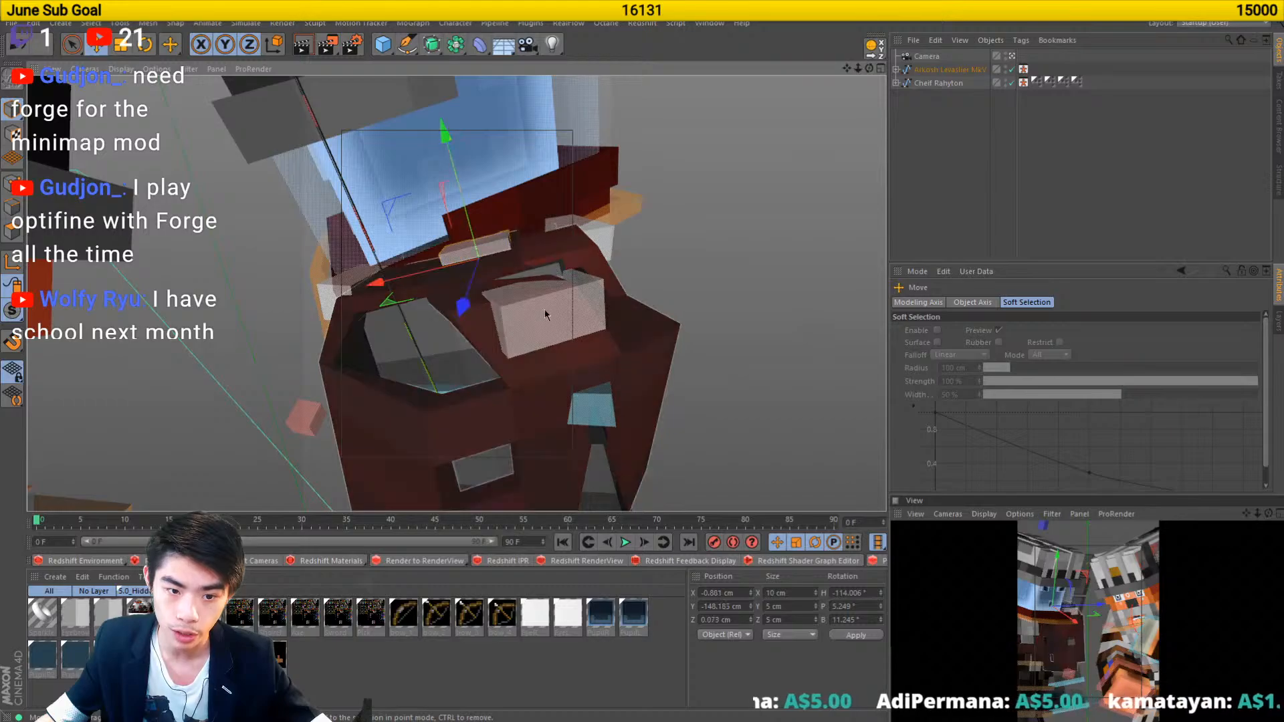
- Rotate and move the Arkosh rig's side cloak control at the shoulder to about X 33.3 cm, Y -19.8 cm and Z 5.4 cm
click(533, 332)
key(r)
drag(567, 335, 508, 330)
key(e)
drag(611, 304, 729, 268)
key(r)
drag(335, 385, 884, 294)
drag(217, 435, 585, 431)
key(e)
mouse_move(412, 452)
mouse_down()
mouse_move(413, 435)
mouse_move(403, 448)
mouse_up()
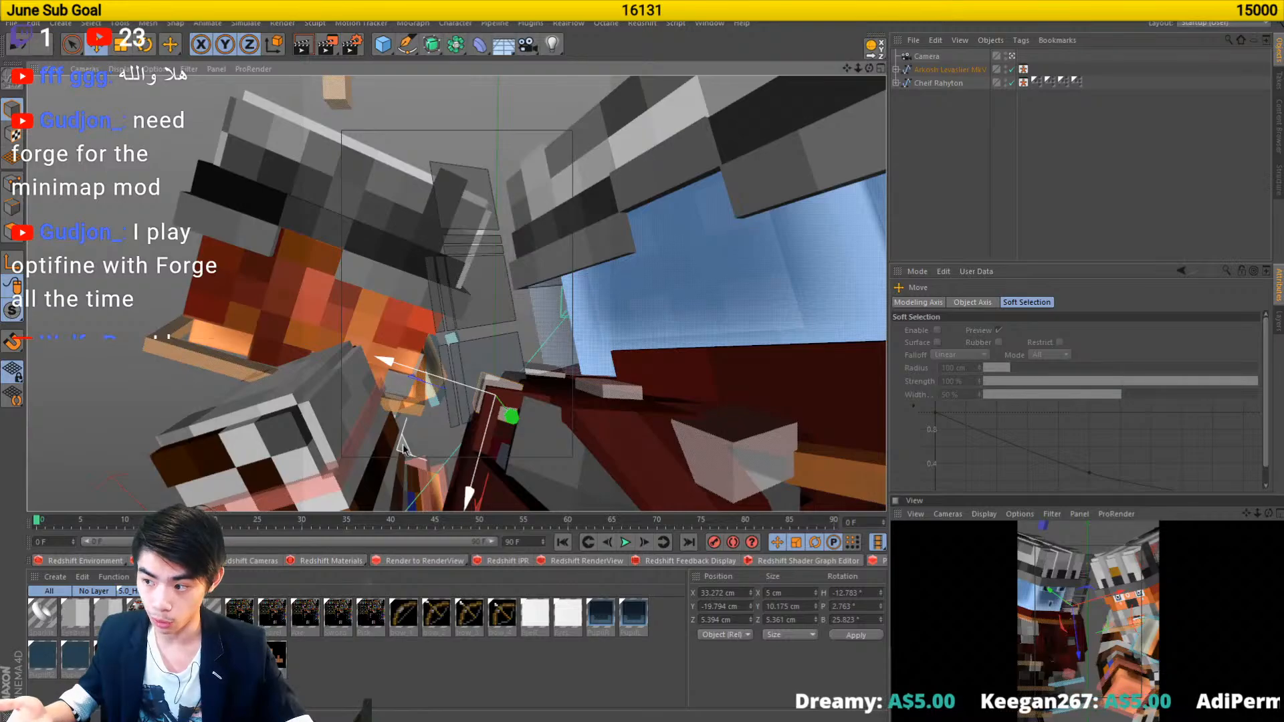
- Rotate the front shoulder cloak control to about H -16.9°, P 13.5°, B 25.5° and move it to about X 43.9, Y -16.6, Z 0.2 cm
drag(593, 425, 532, 351)
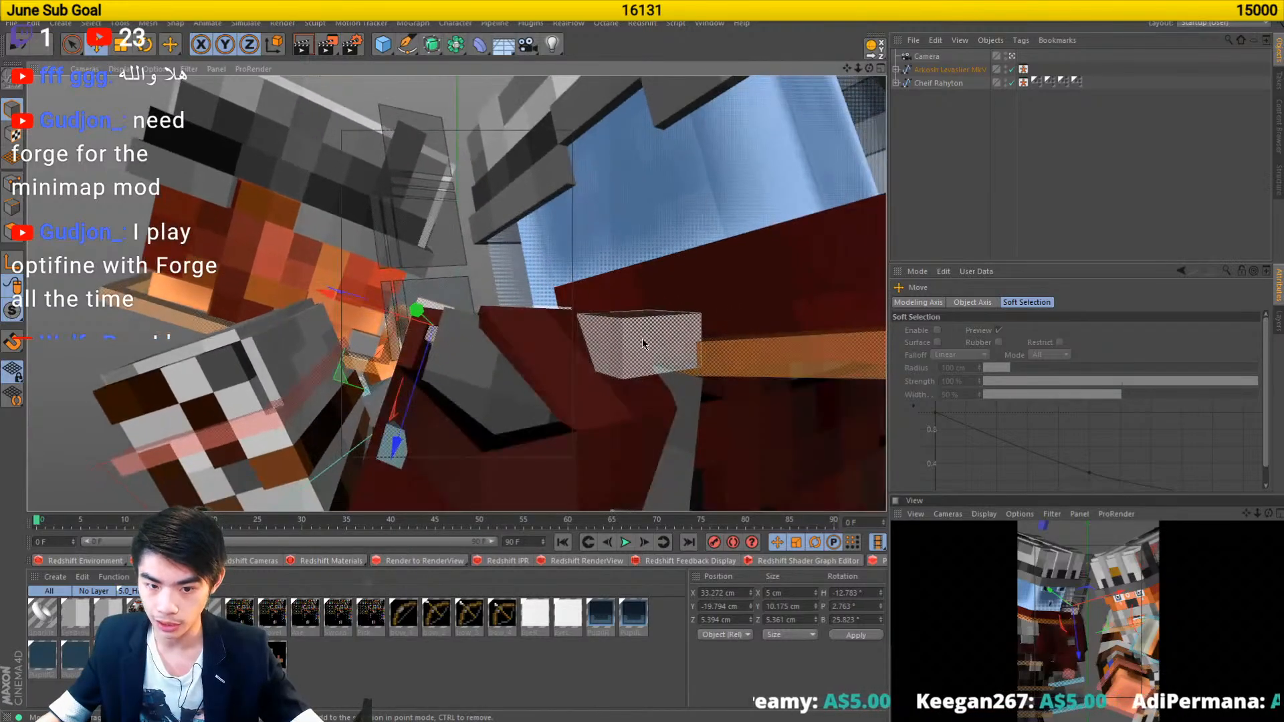
click(645, 343)
key(r)
drag(608, 363, 610, 341)
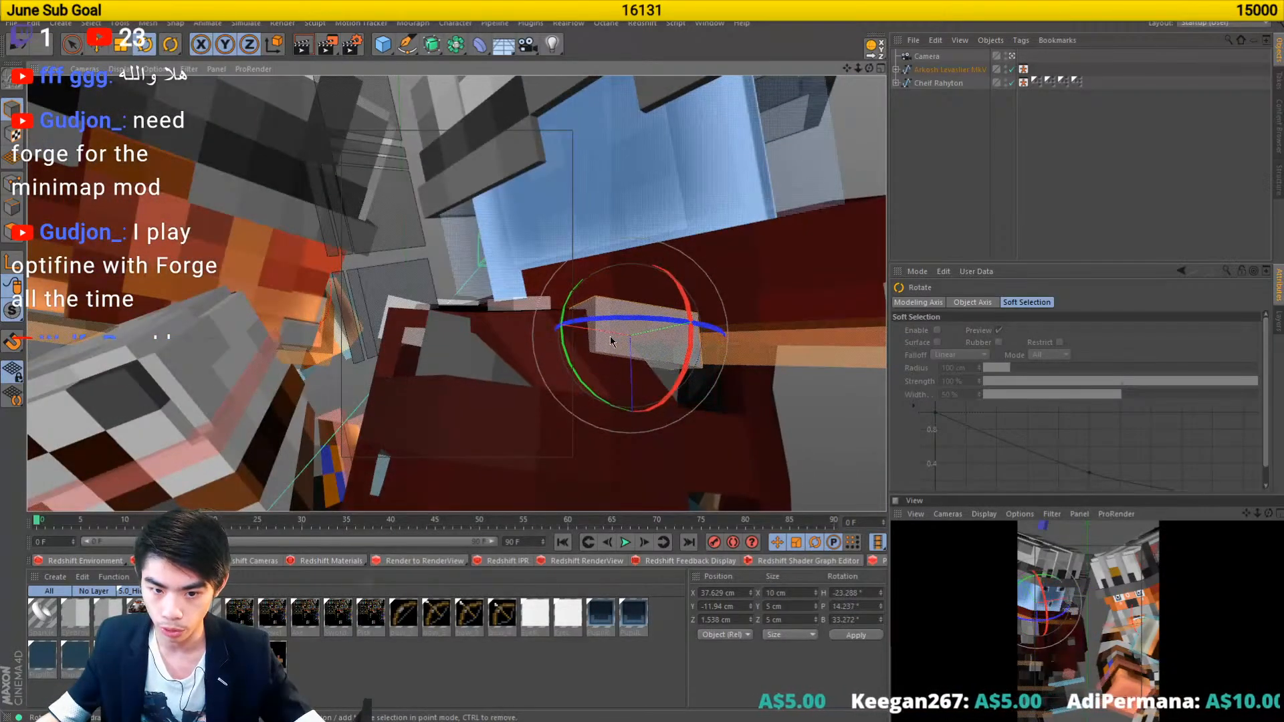
mouse_move(642, 386)
mouse_down()
mouse_move(653, 394)
mouse_move(610, 375)
mouse_move(649, 377)
mouse_move(636, 378)
mouse_up()
key(e)
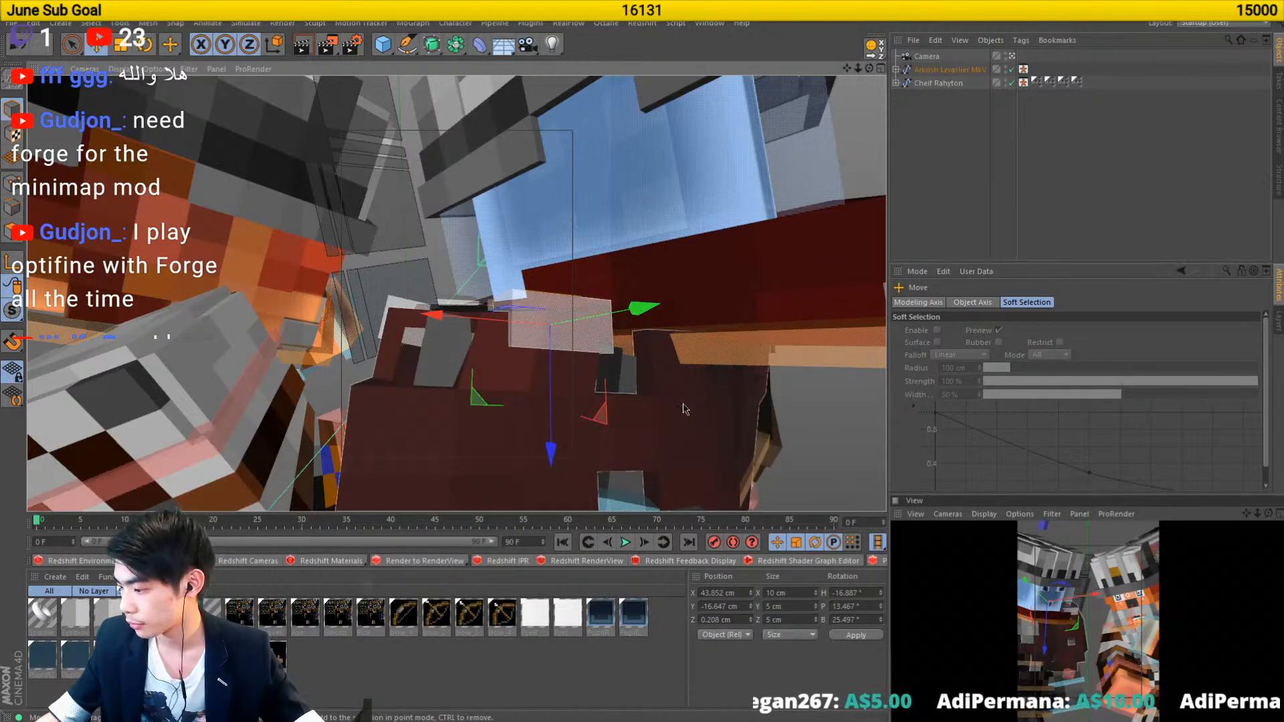
- Examine the adjusted cloak and both characters' poses from several angles and distances
scroll(680, 404, down, 2)
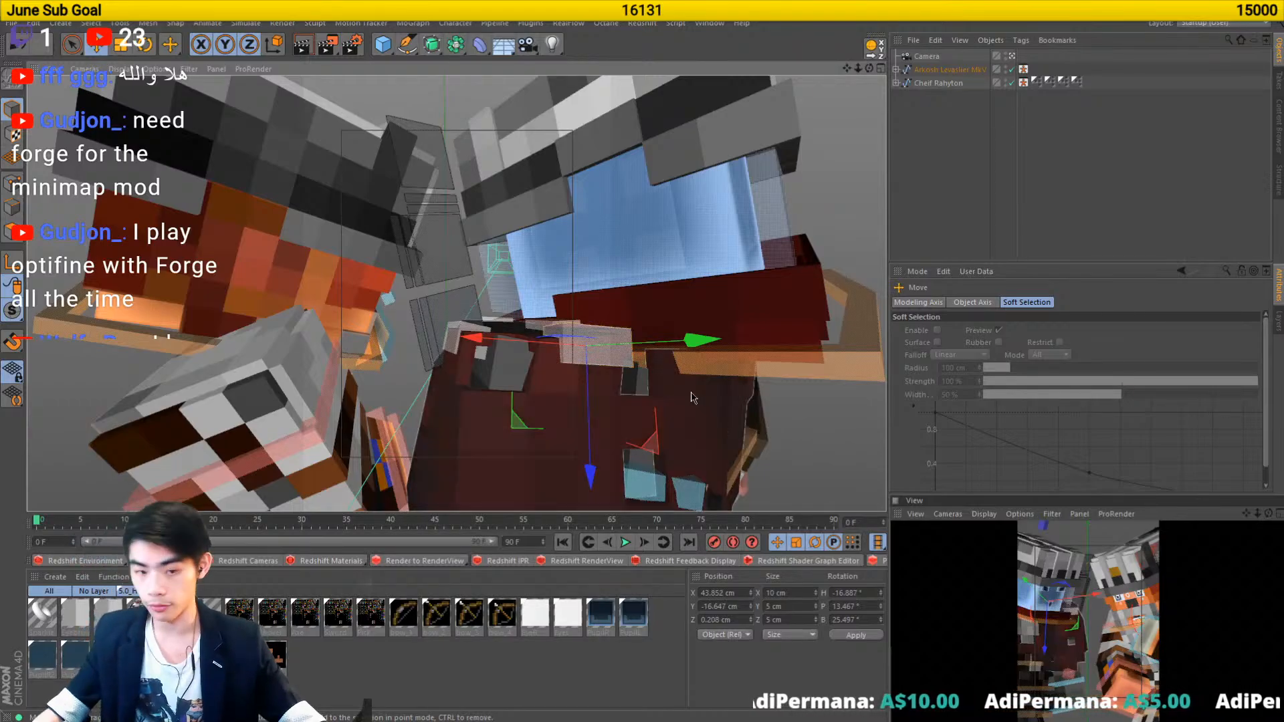
scroll(508, 276, up, 1)
drag(508, 276, 613, 308)
drag(438, 410, 463, 338)
scroll(584, 304, down, 5)
scroll(461, 346, up, 5)
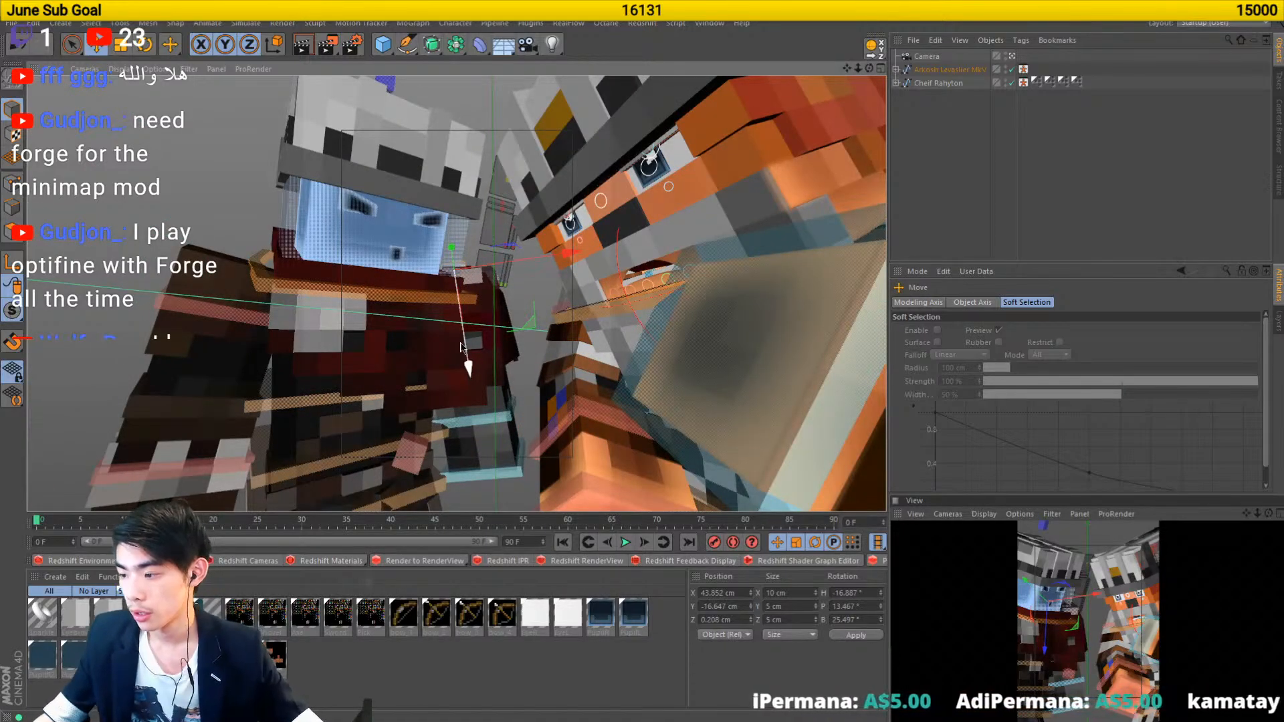
drag(460, 346, 411, 404)
scroll(411, 404, down, 8)
scroll(445, 355, up, 7)
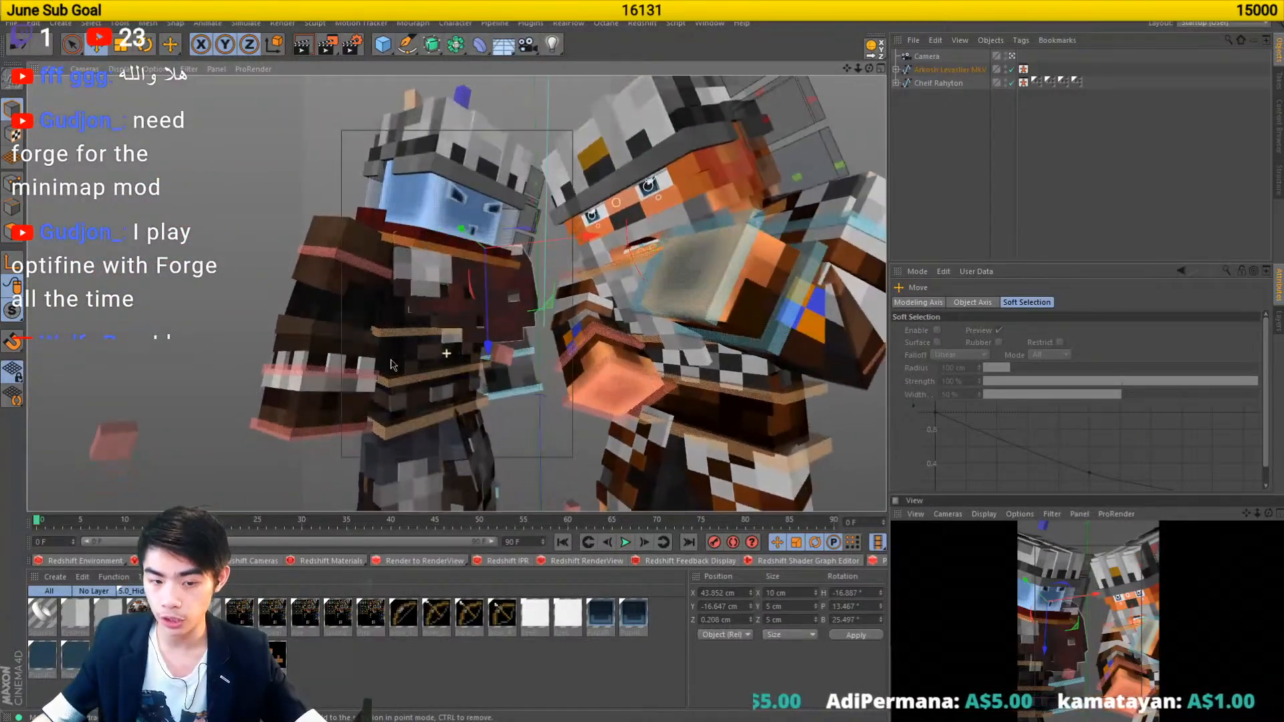
mouse_move(446, 353)
mouse_down()
mouse_move(490, 365)
mouse_move(436, 373)
mouse_up()
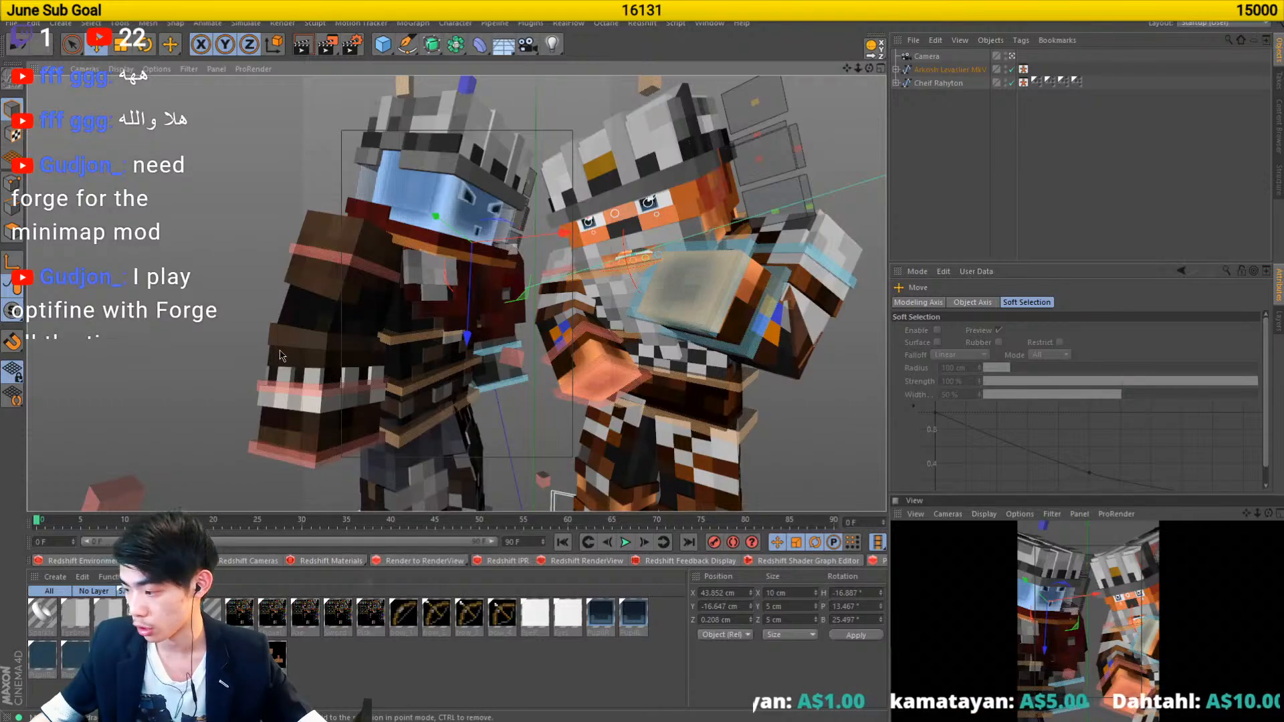
scroll(517, 269, down, 6)
mouse_move(428, 306)
mouse_down()
mouse_move(335, 300)
mouse_move(591, 306)
mouse_move(401, 291)
mouse_move(478, 292)
mouse_move(426, 291)
mouse_up()
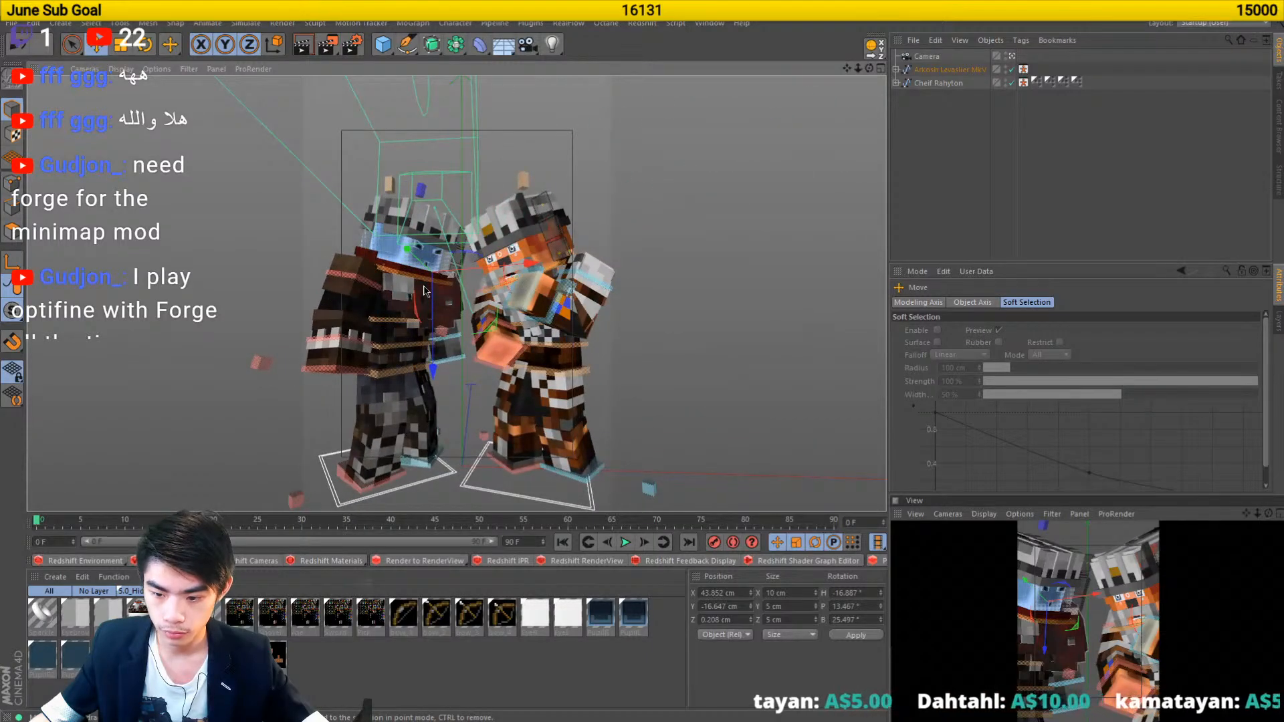
scroll(411, 314, up, 3)
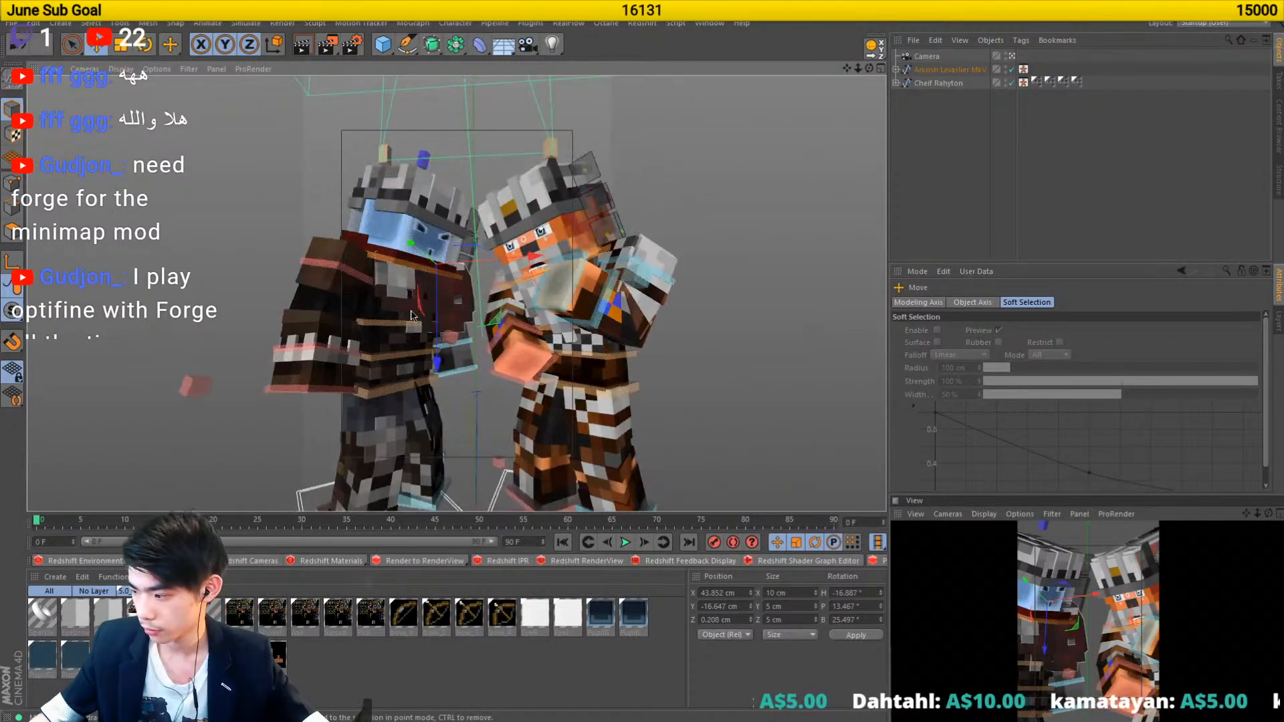
drag(419, 348, 376, 319)
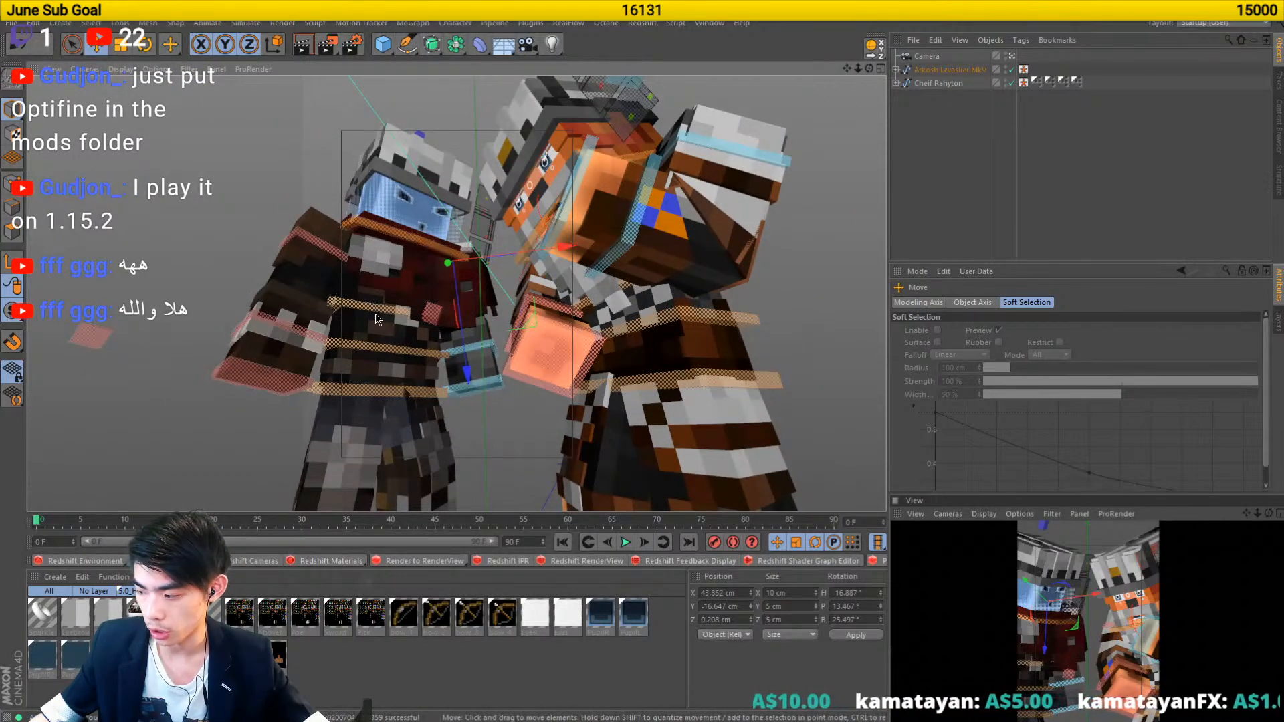
scroll(470, 287, up, 5)
drag(458, 292, 456, 283)
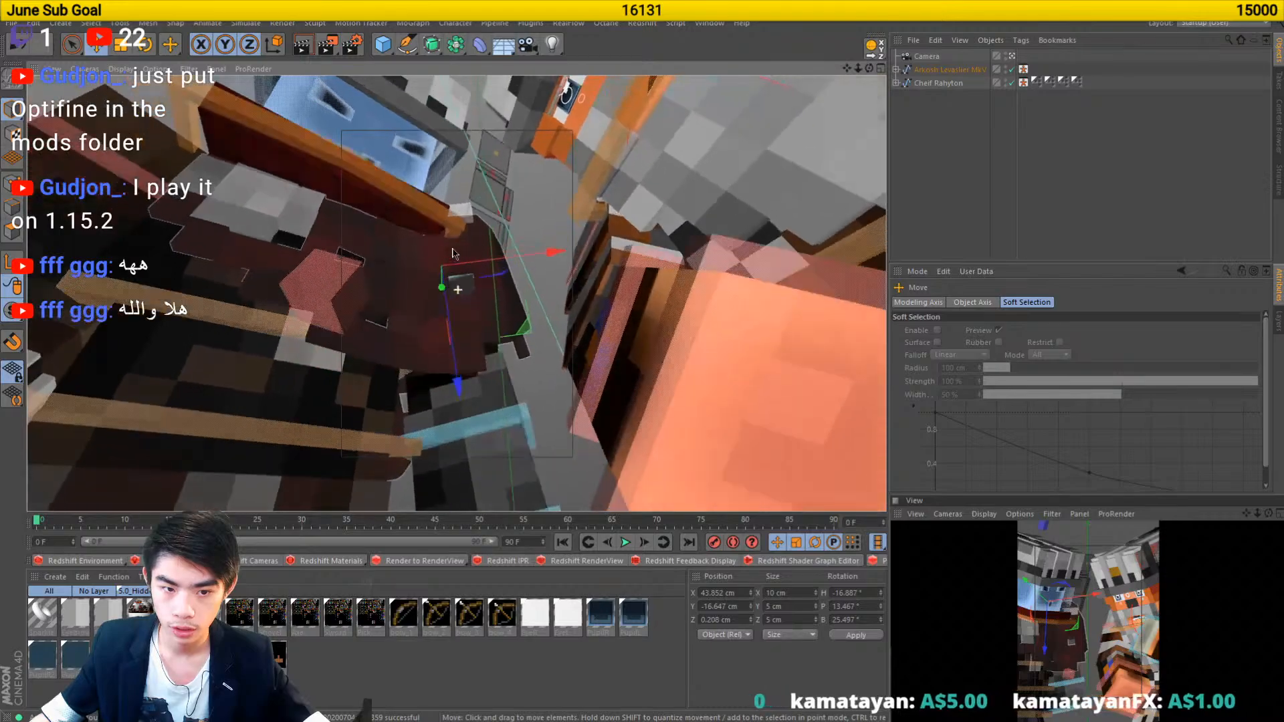
- Adjust the Arkosh rig's left arm rotation and tilt its neck control to a pitch of about -14.9°
click(441, 287)
scroll(434, 287, down, 5)
scroll(435, 288, down, 6)
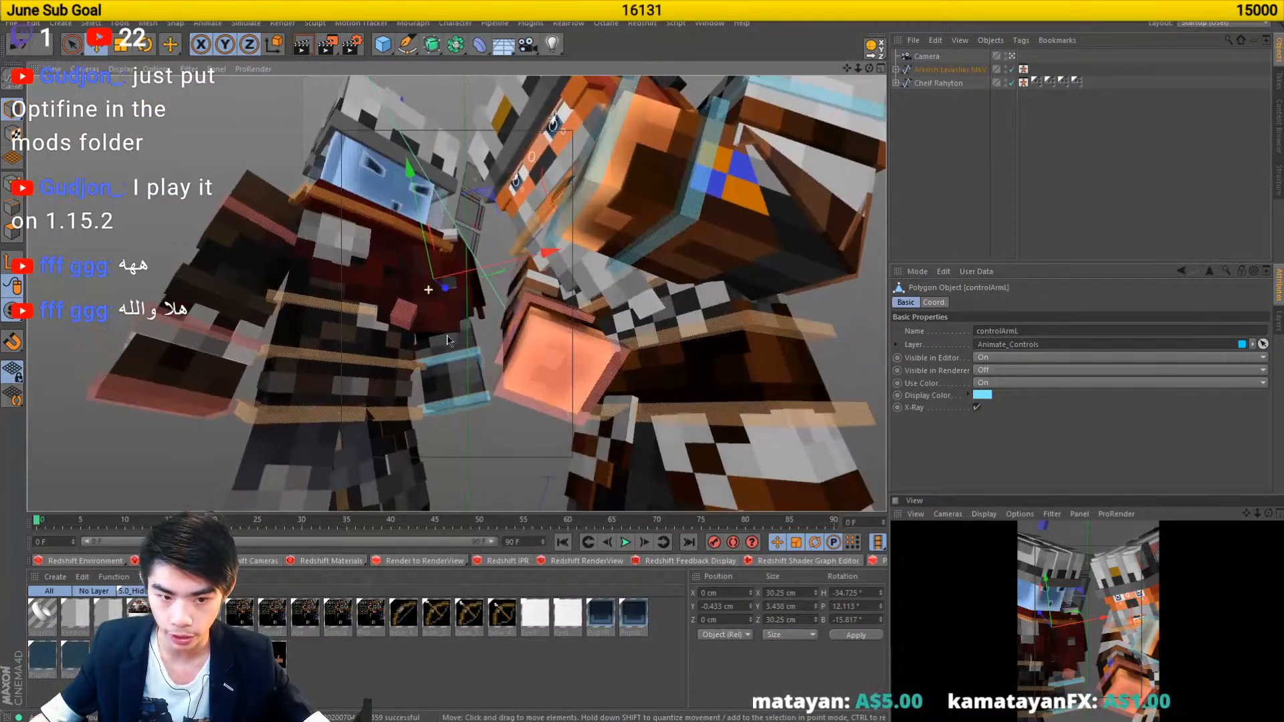
key(r)
drag(449, 337, 442, 379)
drag(444, 303, 457, 300)
drag(413, 355, 427, 242)
click(377, 288)
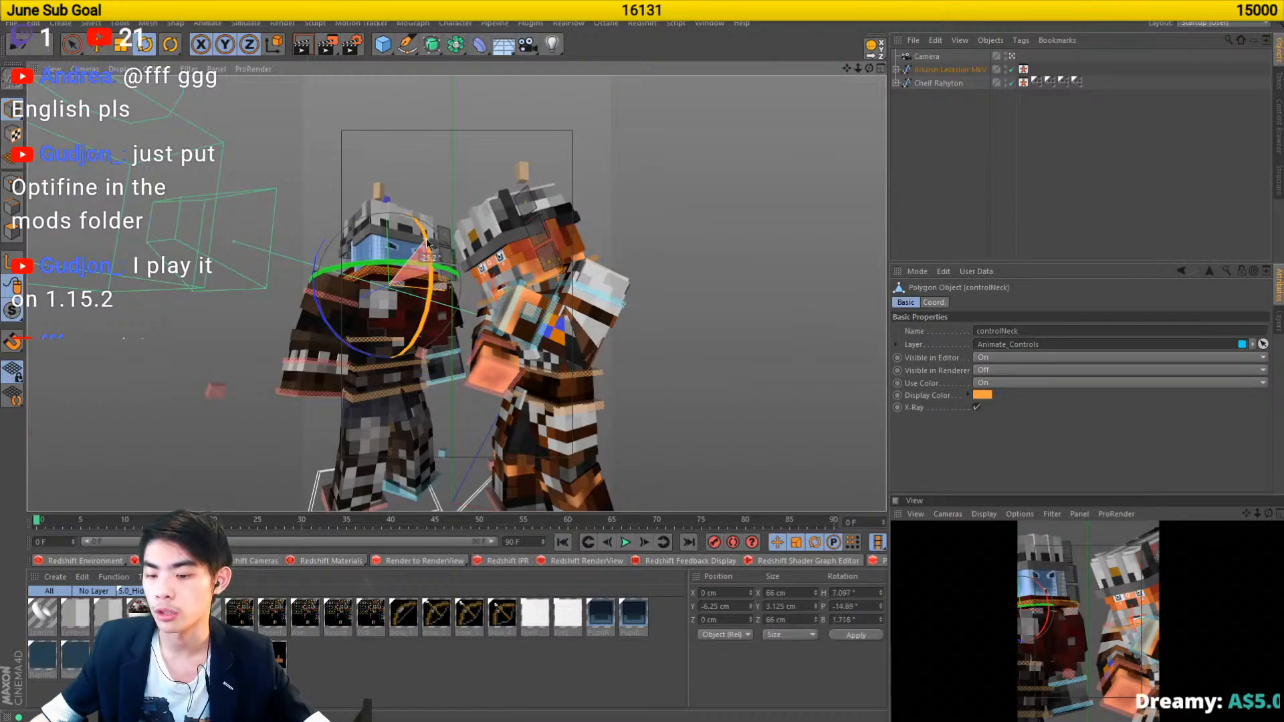
- Adjust the Arkosh rig's eye control and rotate its neck control to about H -3.8°, P -5.7°, B 4.8°
scroll(426, 242, up, 7)
click(493, 278)
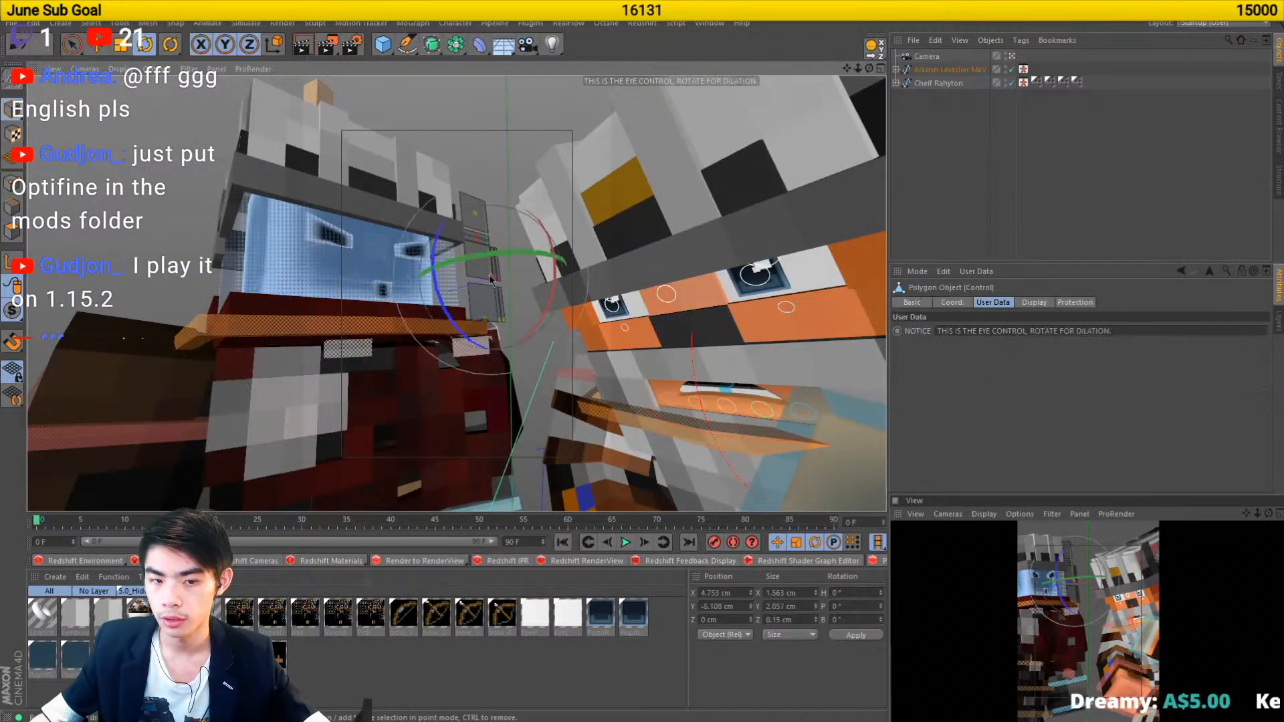
key(e)
drag(503, 283, 508, 285)
click(355, 304)
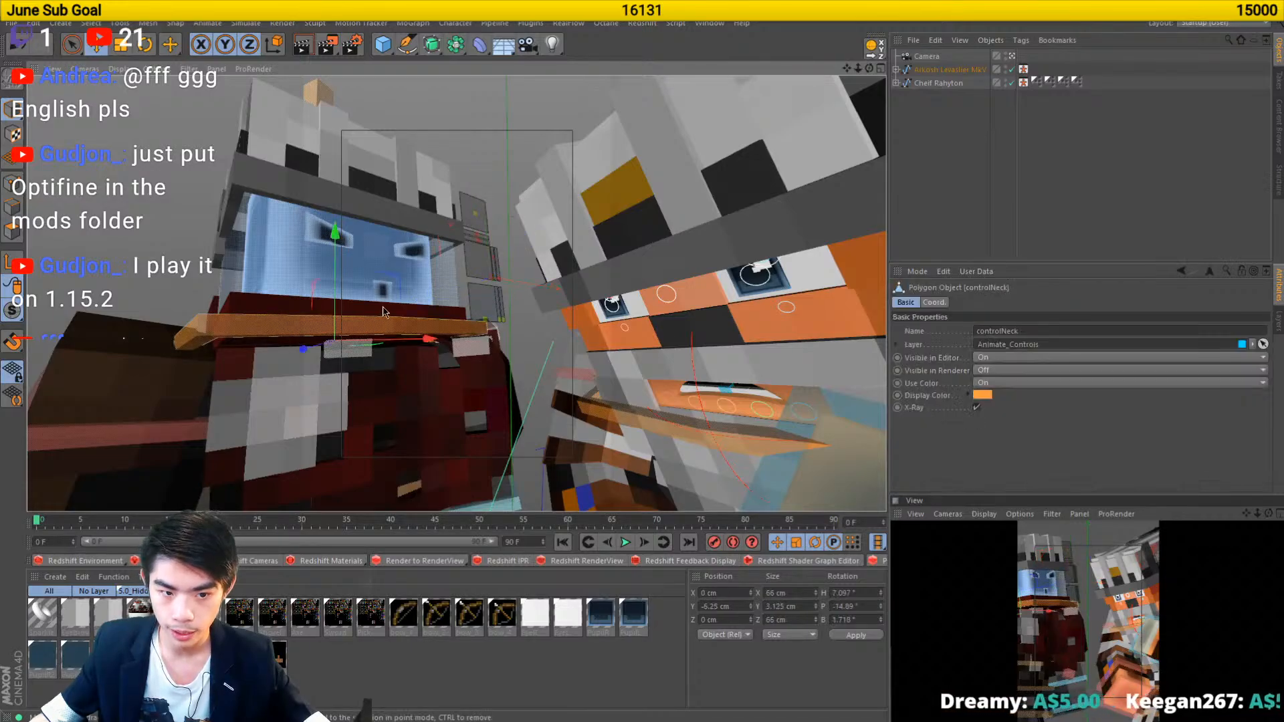
key(r)
drag(355, 304, 384, 377)
drag(428, 304, 522, 304)
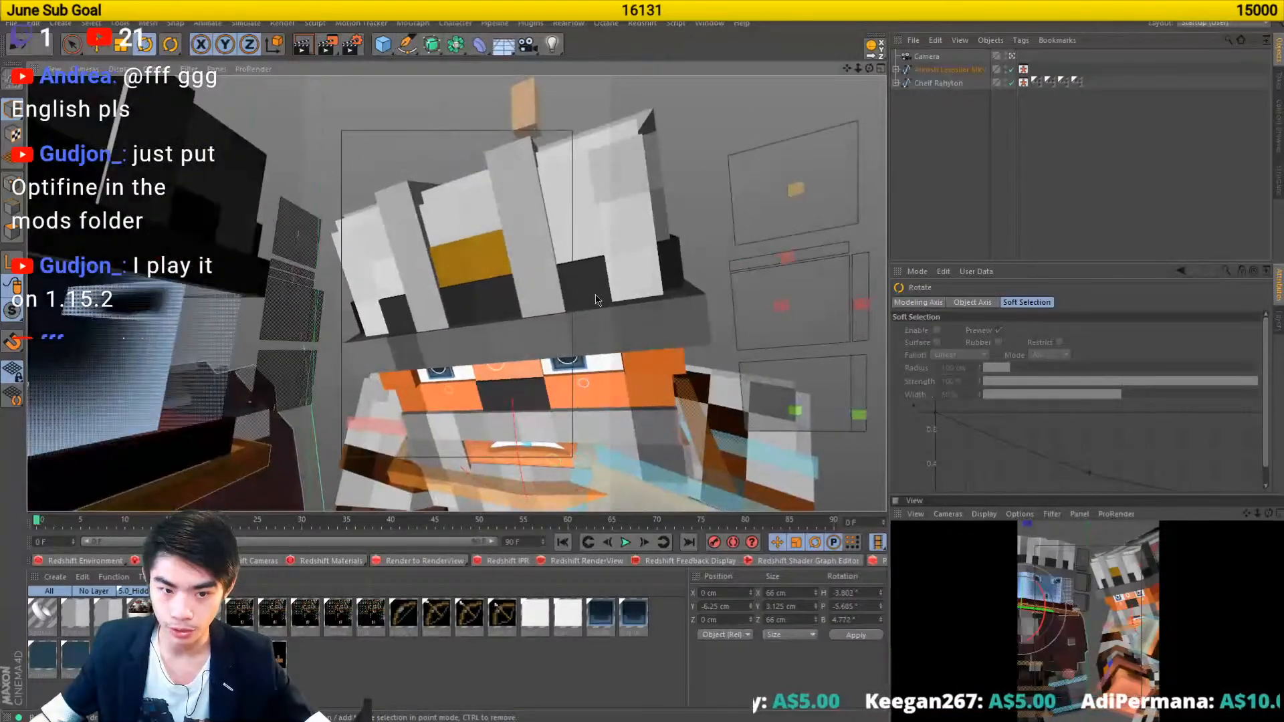
- Unlock the 5.0_Body layer so the Cheif rig's hair mesh can be edited
click(563, 294)
key(Return)
click(498, 255)
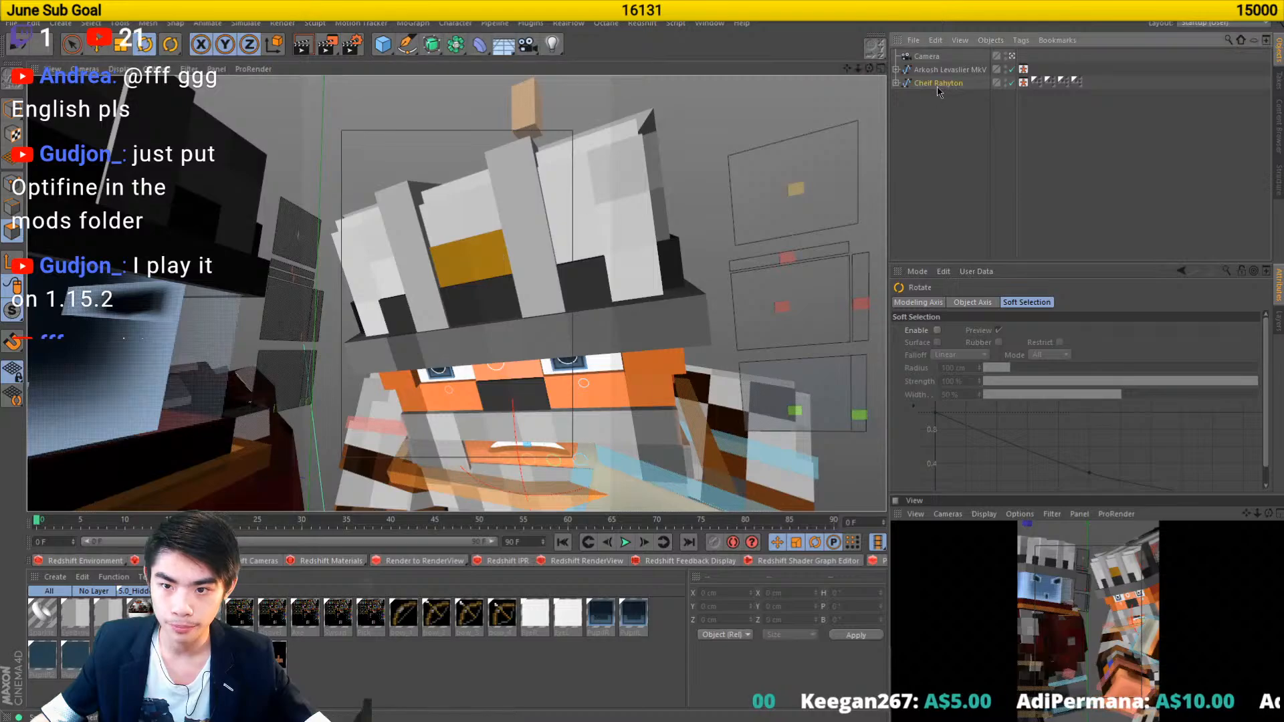
scroll(502, 257, up, 2)
click(483, 262)
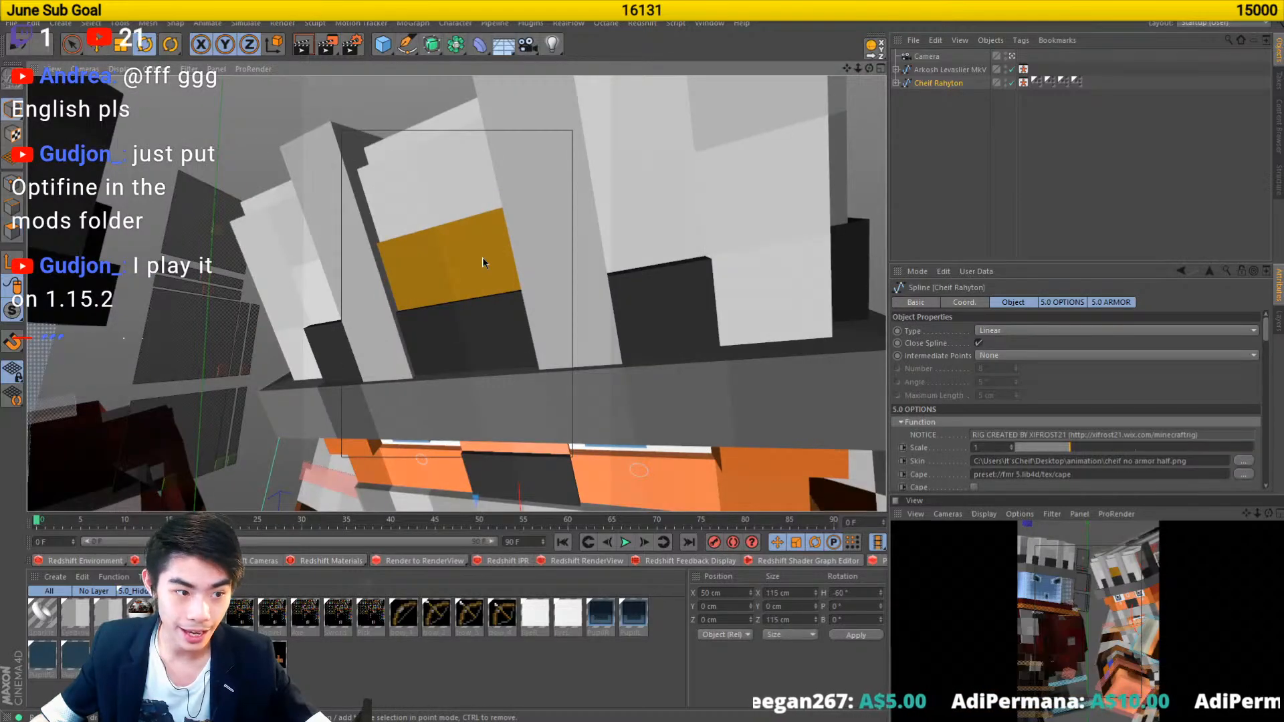
click(1278, 319)
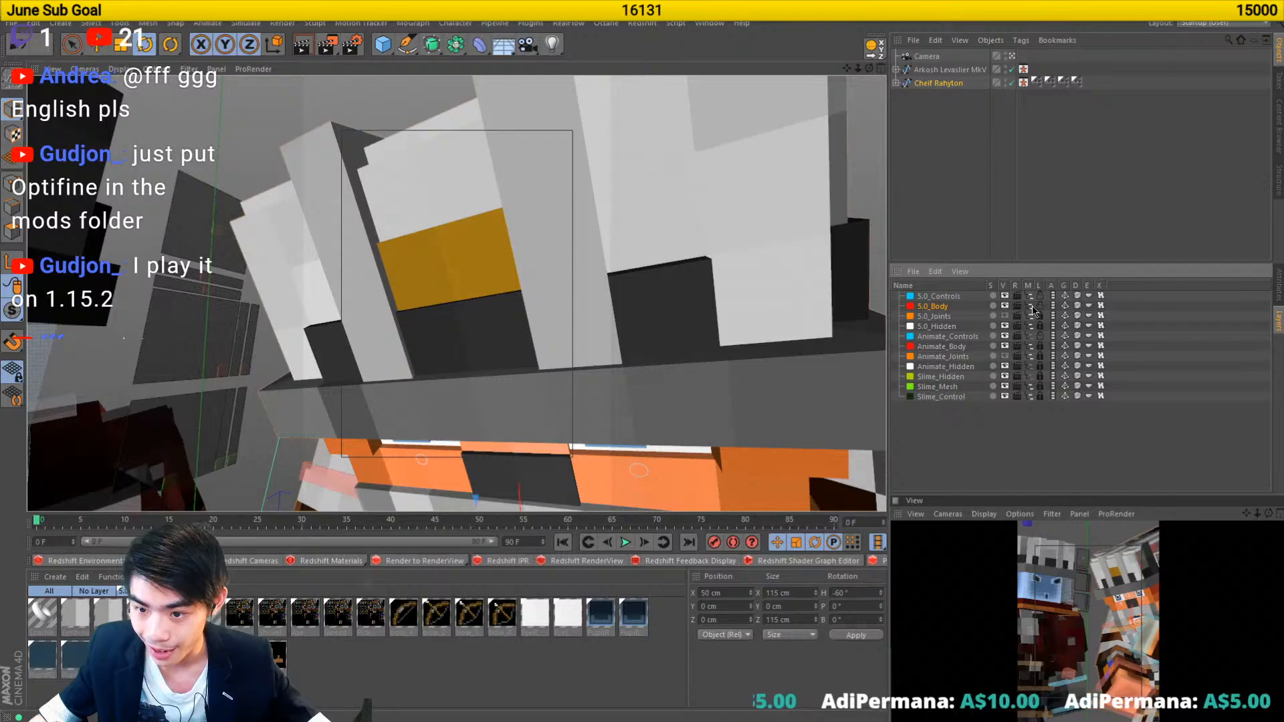
- Delete the front and upper faces of the gold block on the front of the Cheif rig's hair
click(493, 241)
scroll(435, 255, up, 4)
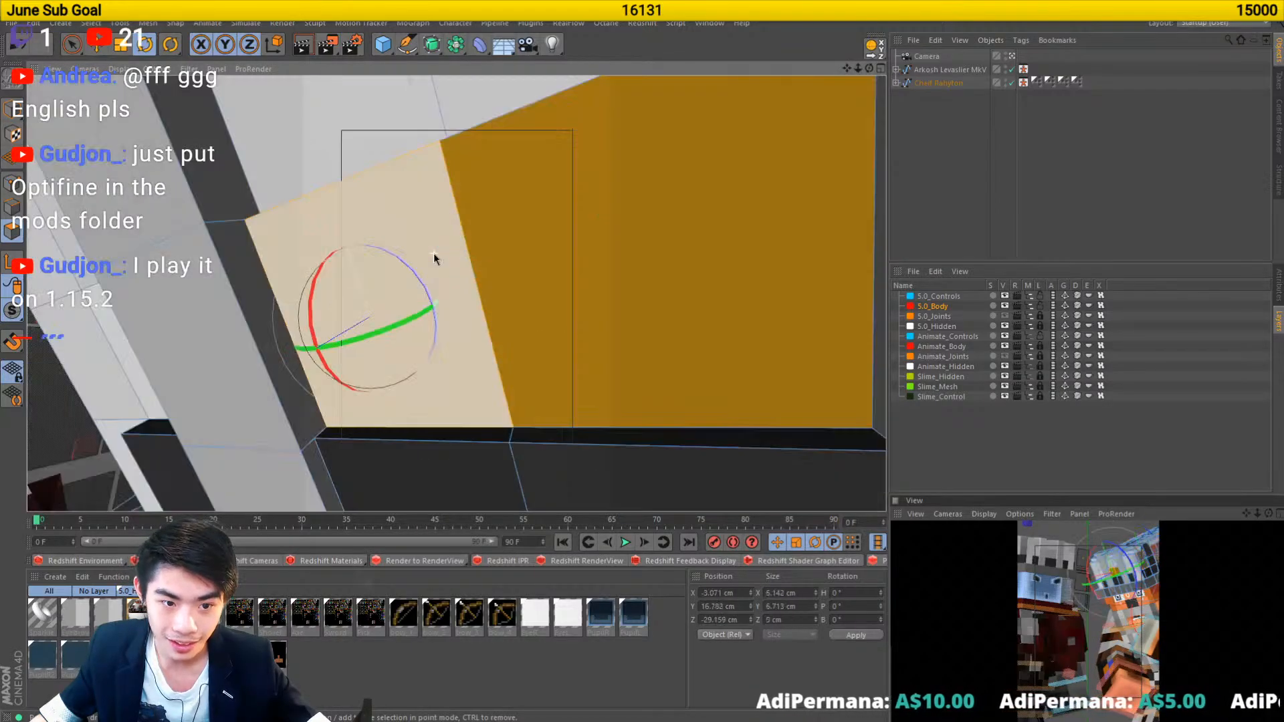
drag(495, 250, 573, 281)
drag(456, 293, 532, 292)
click(524, 226)
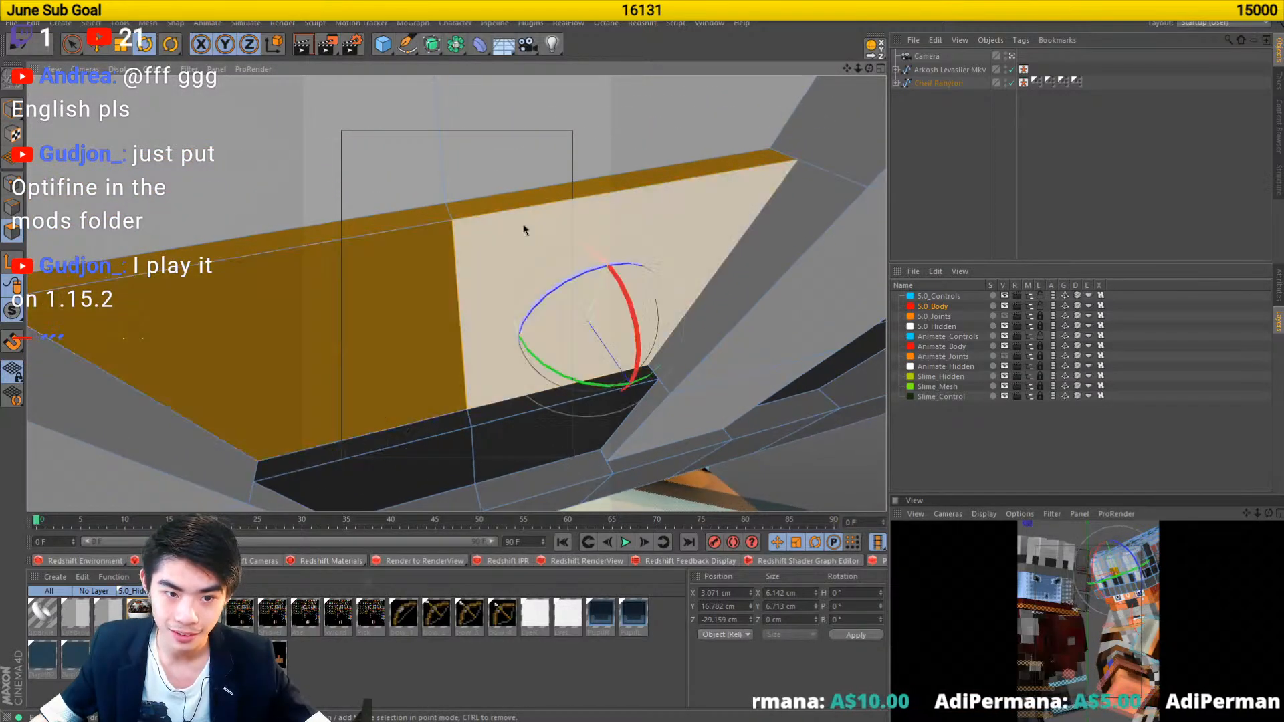
shift+click(398, 268)
shift+click(428, 215)
shift+click(500, 206)
key(Delete)
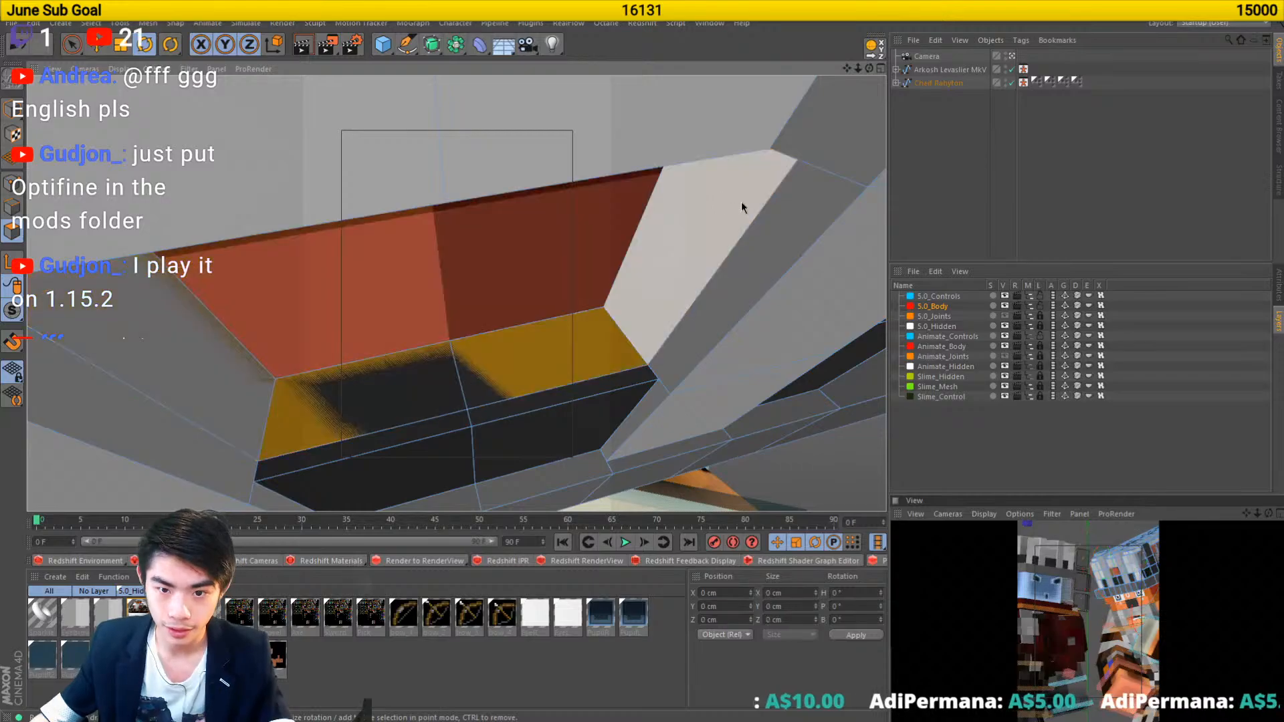
- Delete the gold block's remaining lower faces and one of its side faces
click(567, 354)
key(Delete)
click(632, 319)
key(Delete)
click(328, 392)
key(Delete)
- Delete the leftover gold faces and strip at the opposite side of the gap in the hair
click(221, 371)
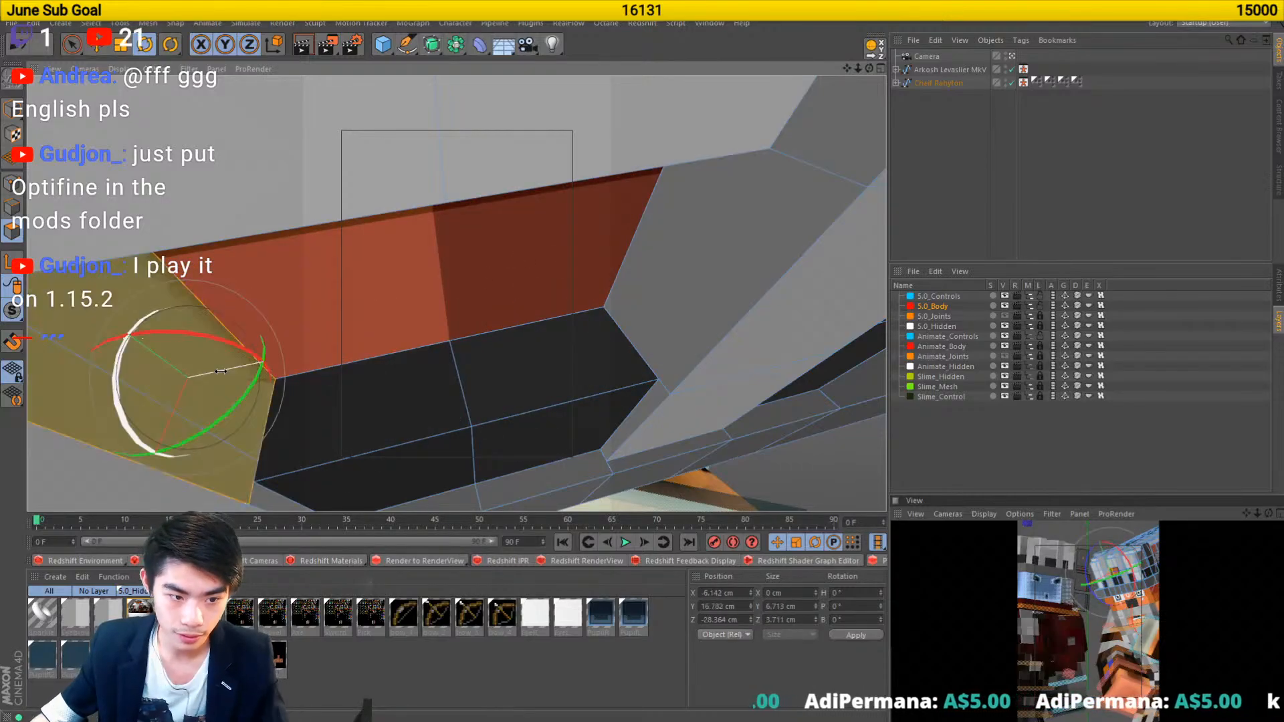
drag(321, 438, 353, 309)
key(Delete)
click(251, 306)
click(240, 311)
key(Delete)
click(330, 366)
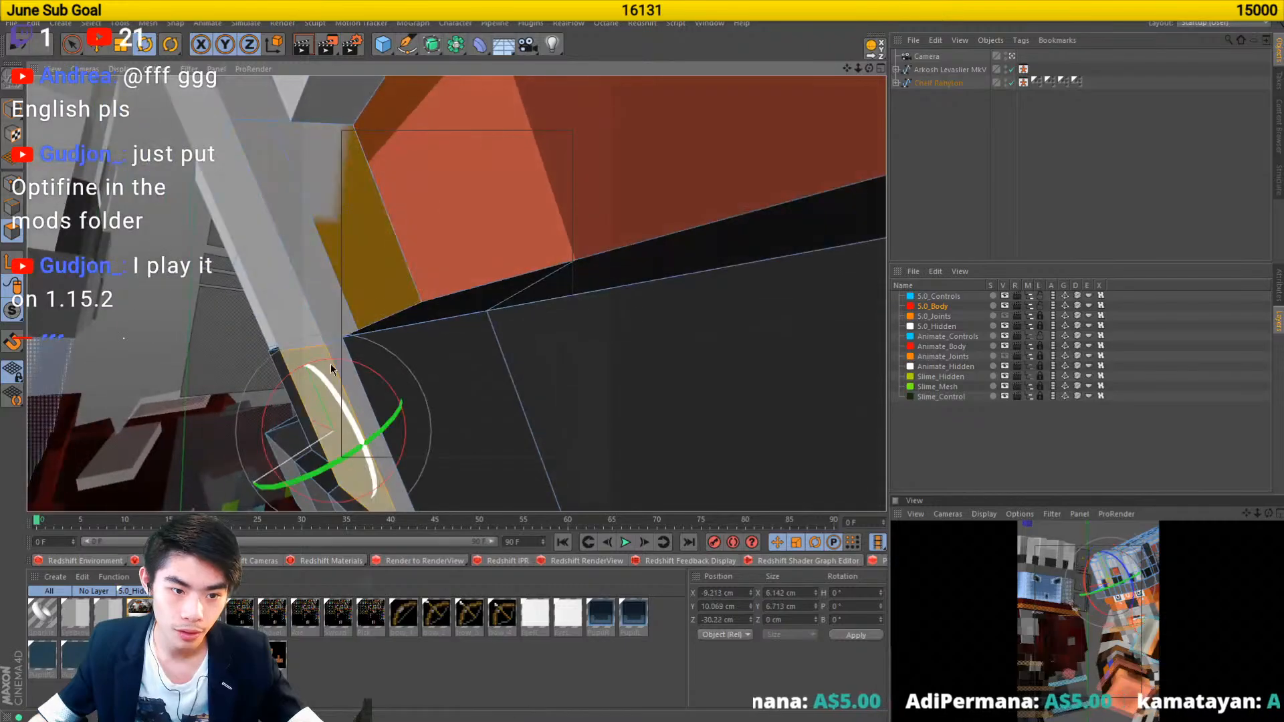
drag(336, 206, 419, 252)
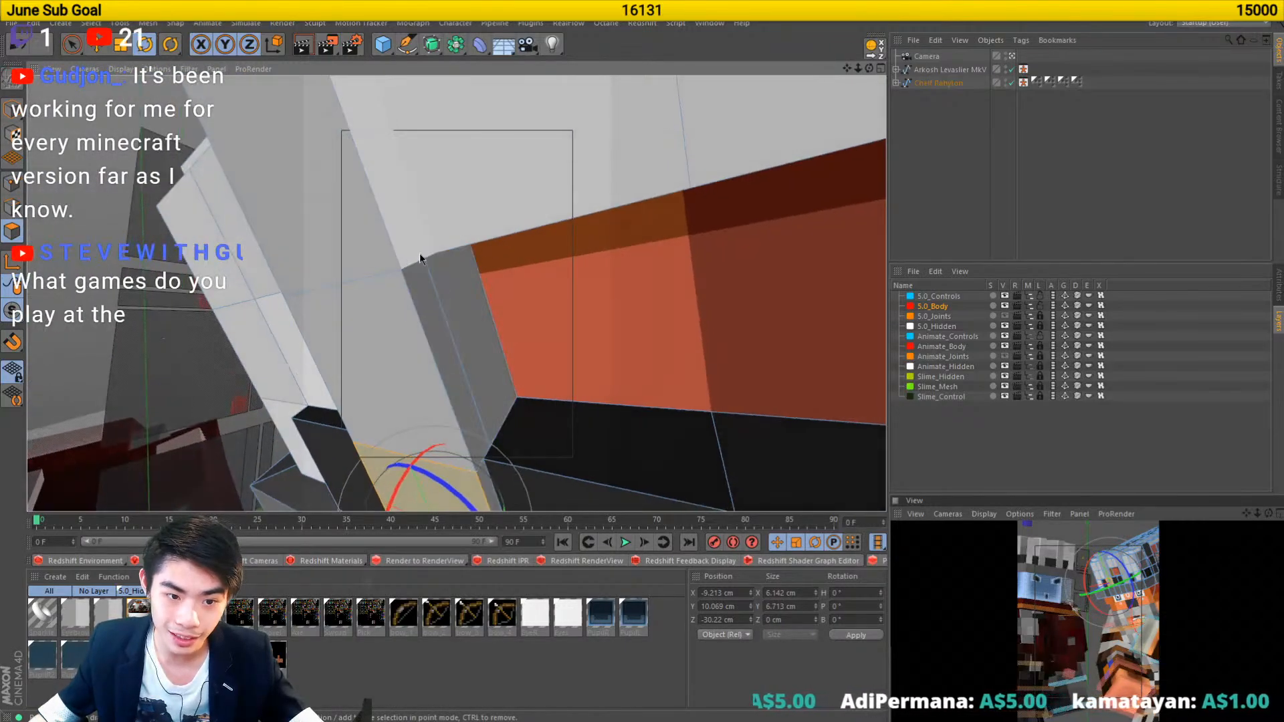
click(439, 268)
key(Delete)
- Move the two white hair faces above the gap down to close it, and lock the 5.0_Body layer
drag(539, 350, 450, 333)
click(447, 331)
shift+click(505, 310)
key(e)
drag(449, 269, 479, 383)
key(Return)
click(1039, 306)
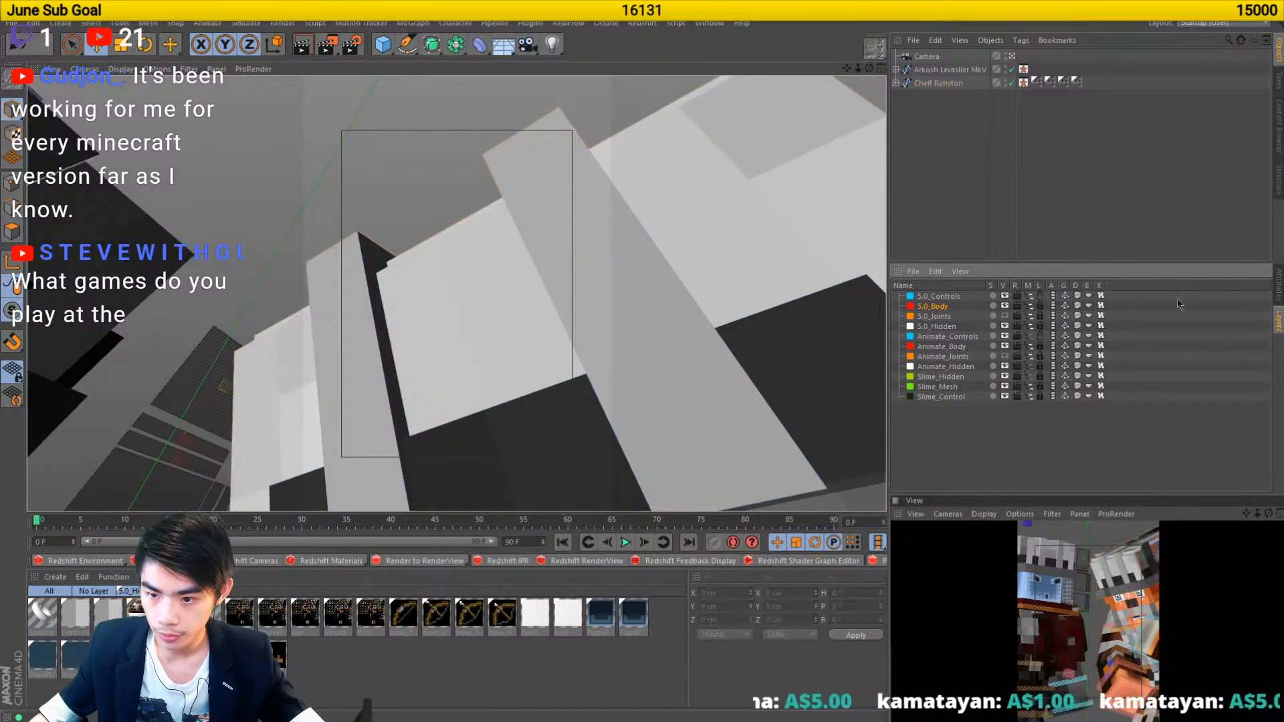
click(1277, 286)
- Try pitching the Cheif rig's neck control to about -17.8° and undo the rotation
scroll(574, 348, down, 5)
drag(574, 348, 581, 378)
scroll(562, 405, down, 4)
scroll(581, 382, up, 3)
scroll(534, 431, down, 2)
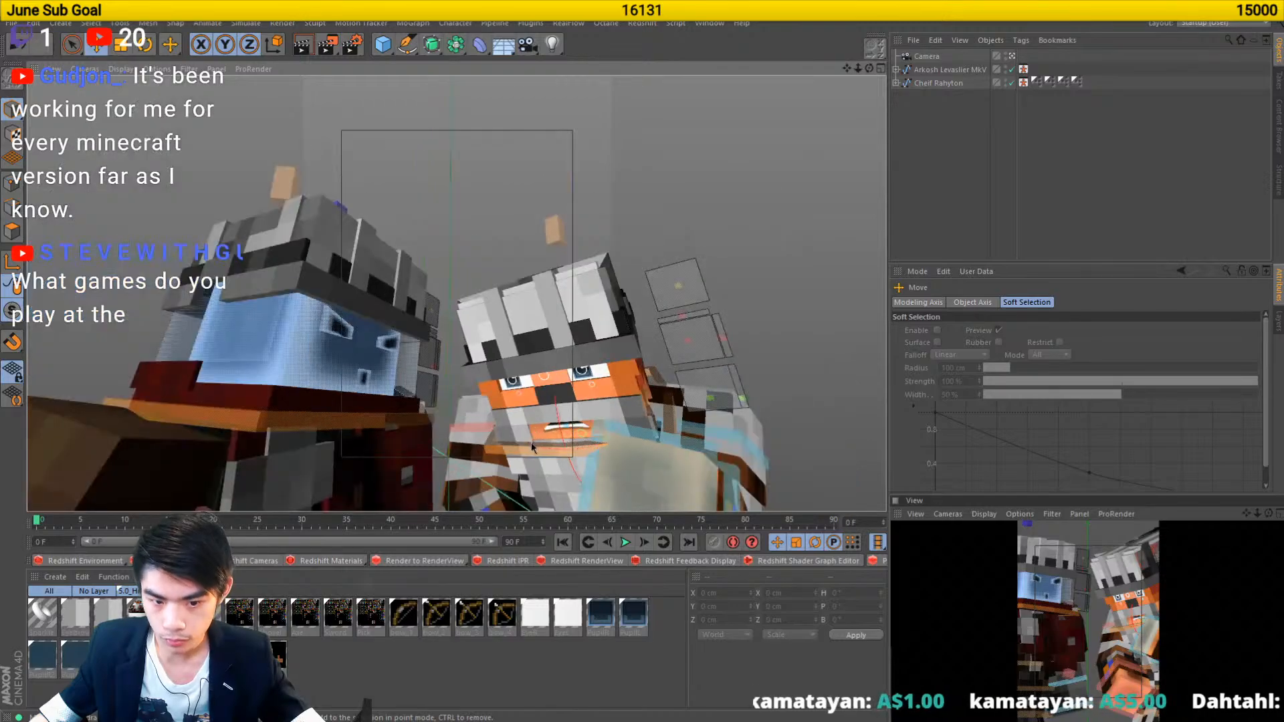
click(529, 449)
key(r)
drag(528, 449, 525, 319)
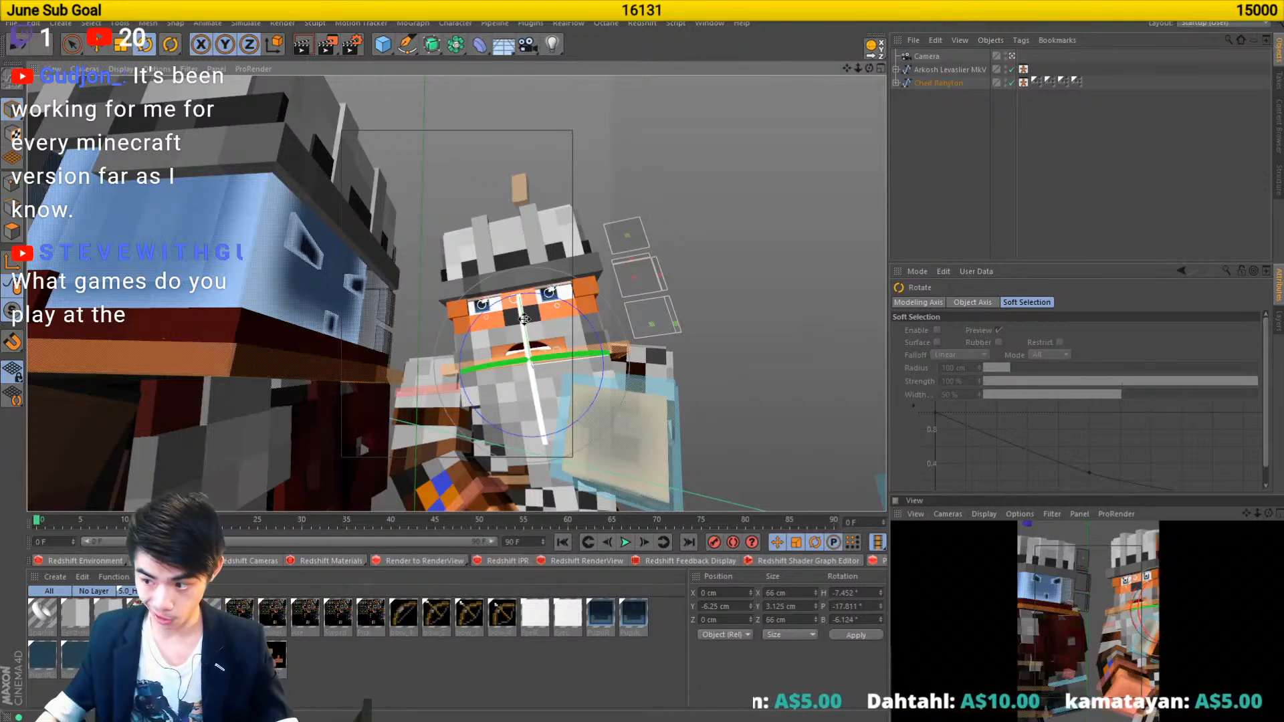
key(ctrl+z)
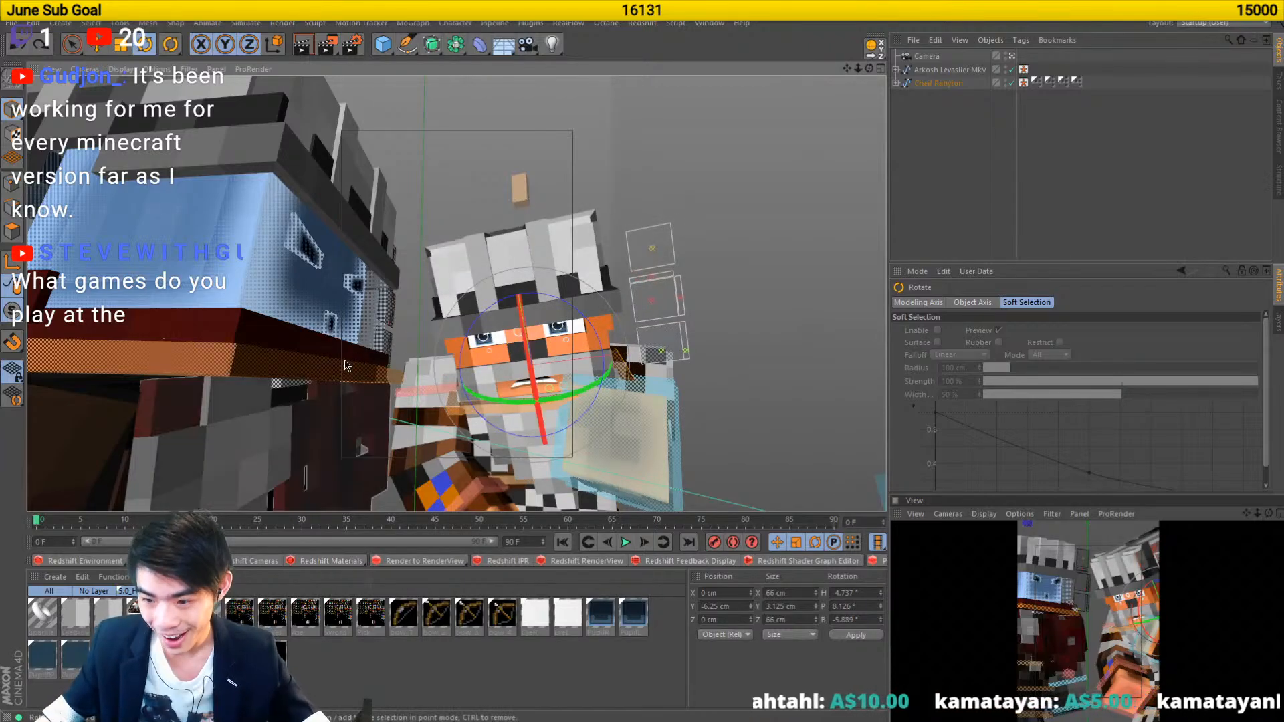
- Adjust the rotation of the Arkosh rig's neck and back controls
click(268, 358)
drag(268, 359, 401, 364)
scroll(219, 361, down, 5)
click(375, 361)
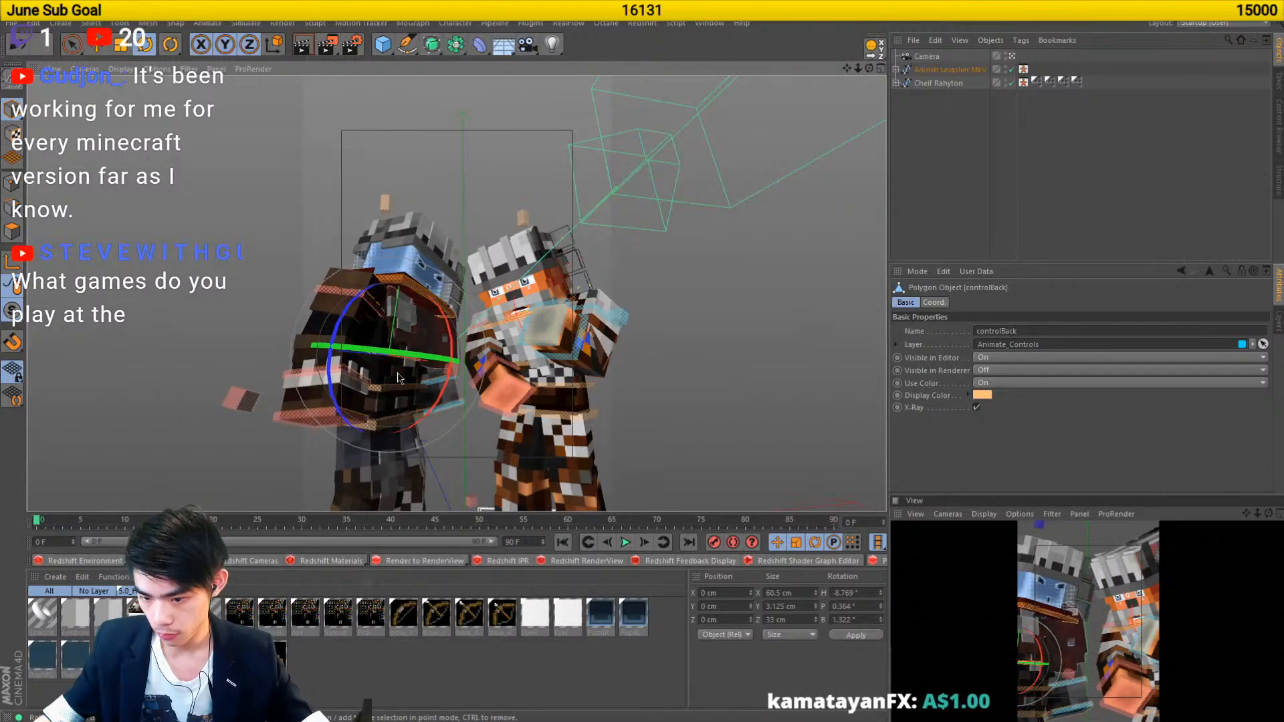
- Rotate the Arkosh rig's Front1 chest piece to about H -0.9°, P 2.7°, B 13.1° and position it at about X -0.8, Y -3.5, Z 0.2 cm
scroll(392, 322, up, 4)
scroll(392, 322, up, 2)
click(394, 326)
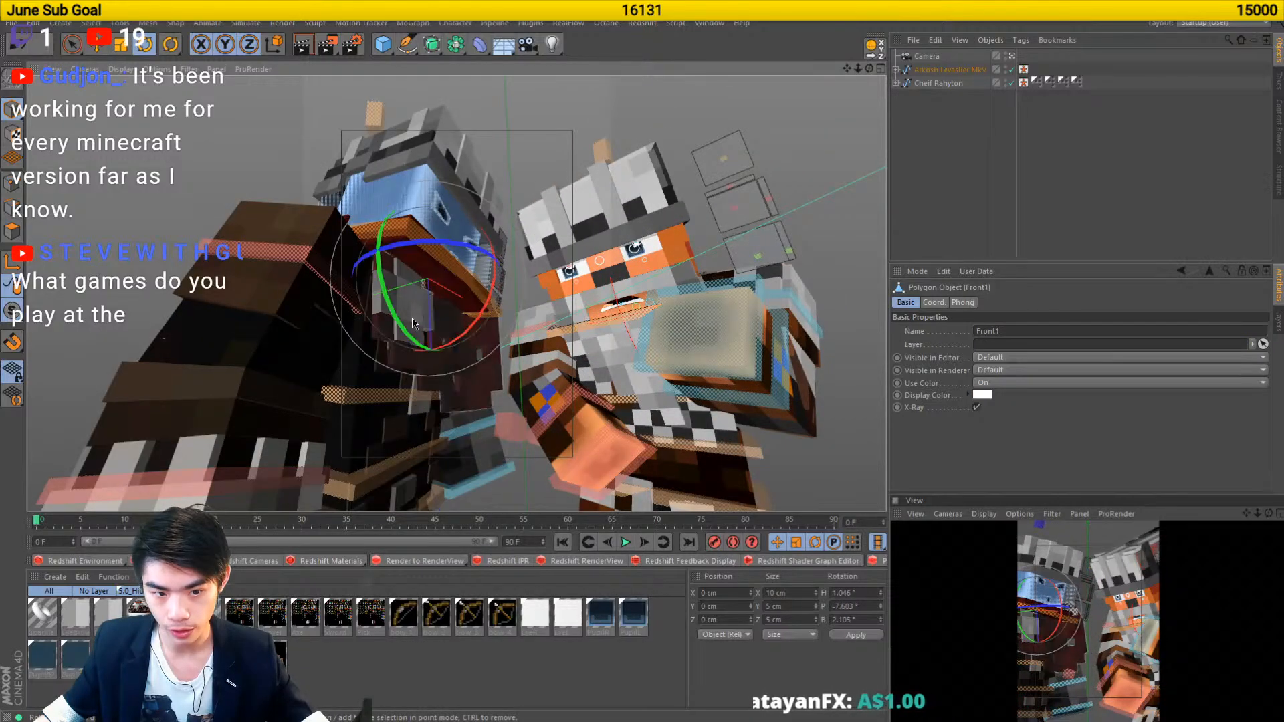
drag(396, 329, 427, 285)
key(e)
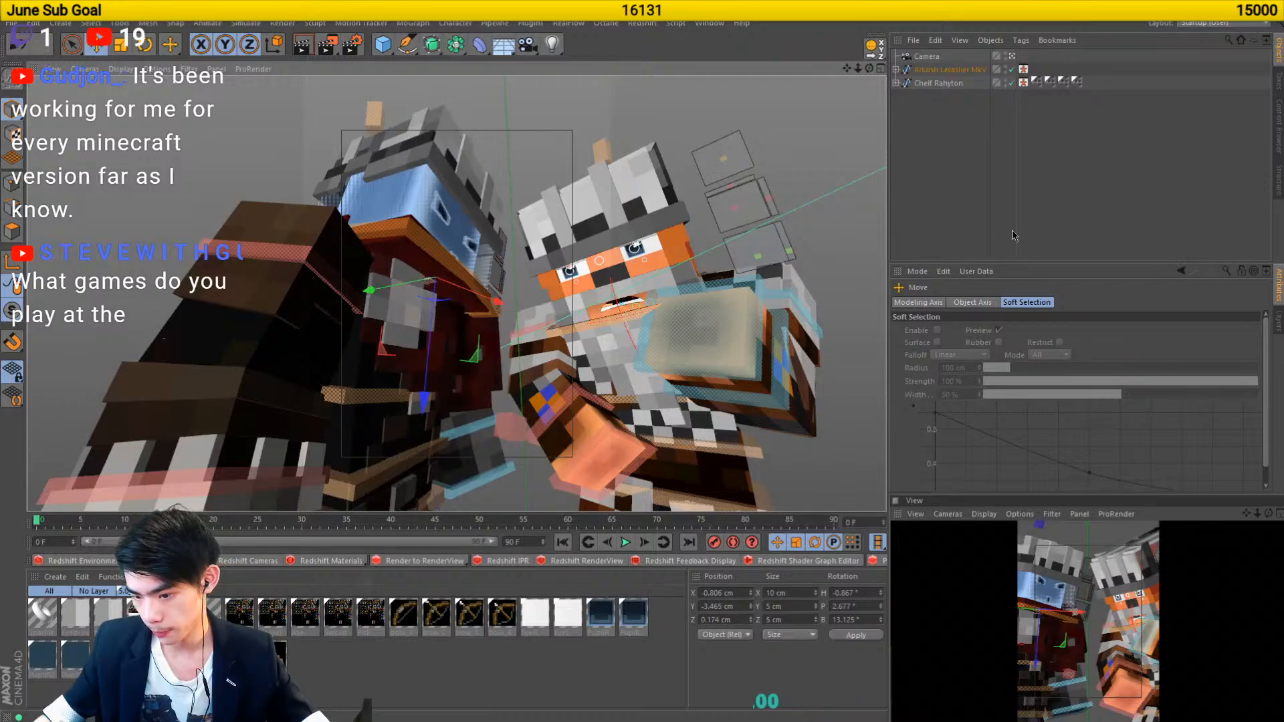
click(1097, 164)
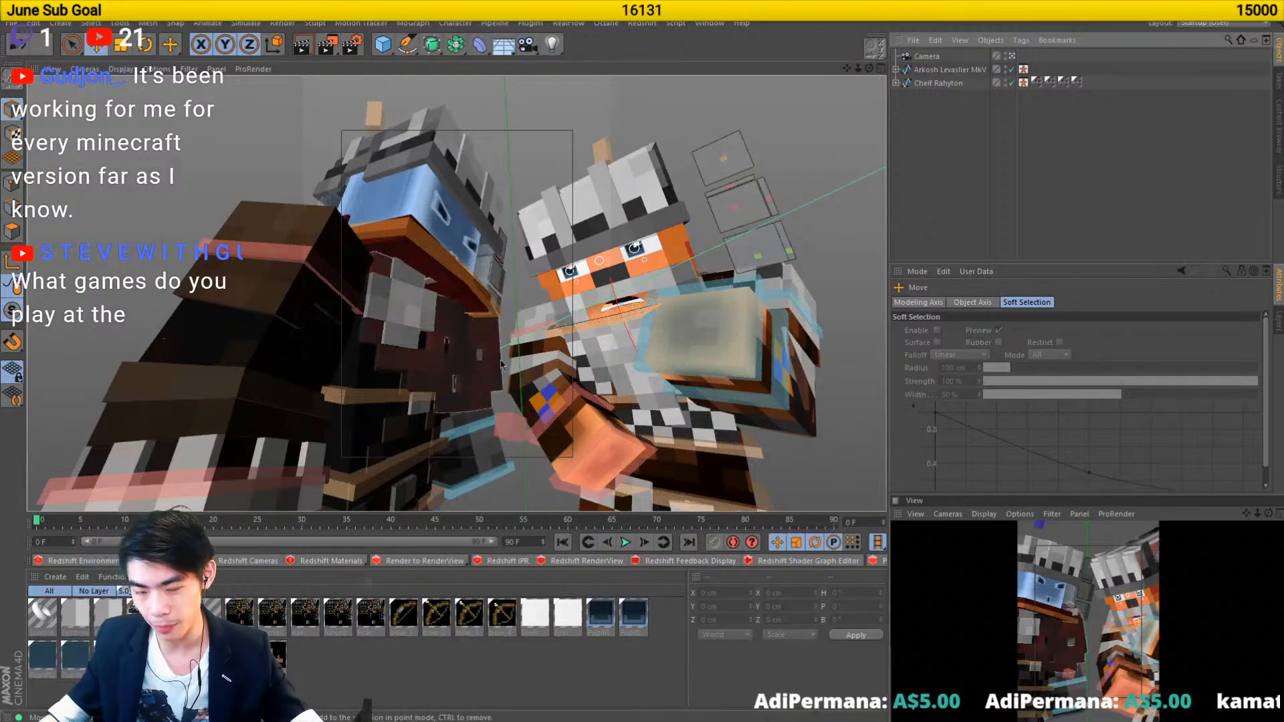
drag(720, 233, 582, 297)
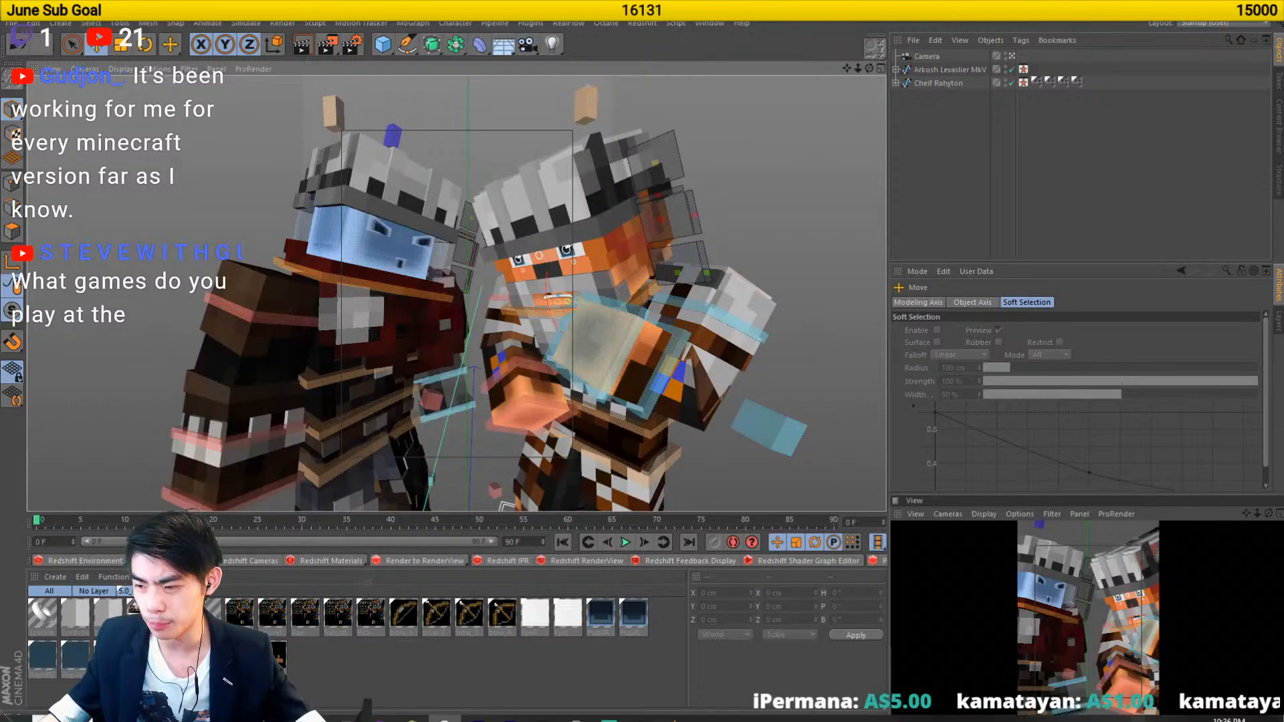
- Switch to Steam, open the game library and view the BONEWORKS page
mouse_move(603, 715)
click(640, 710)
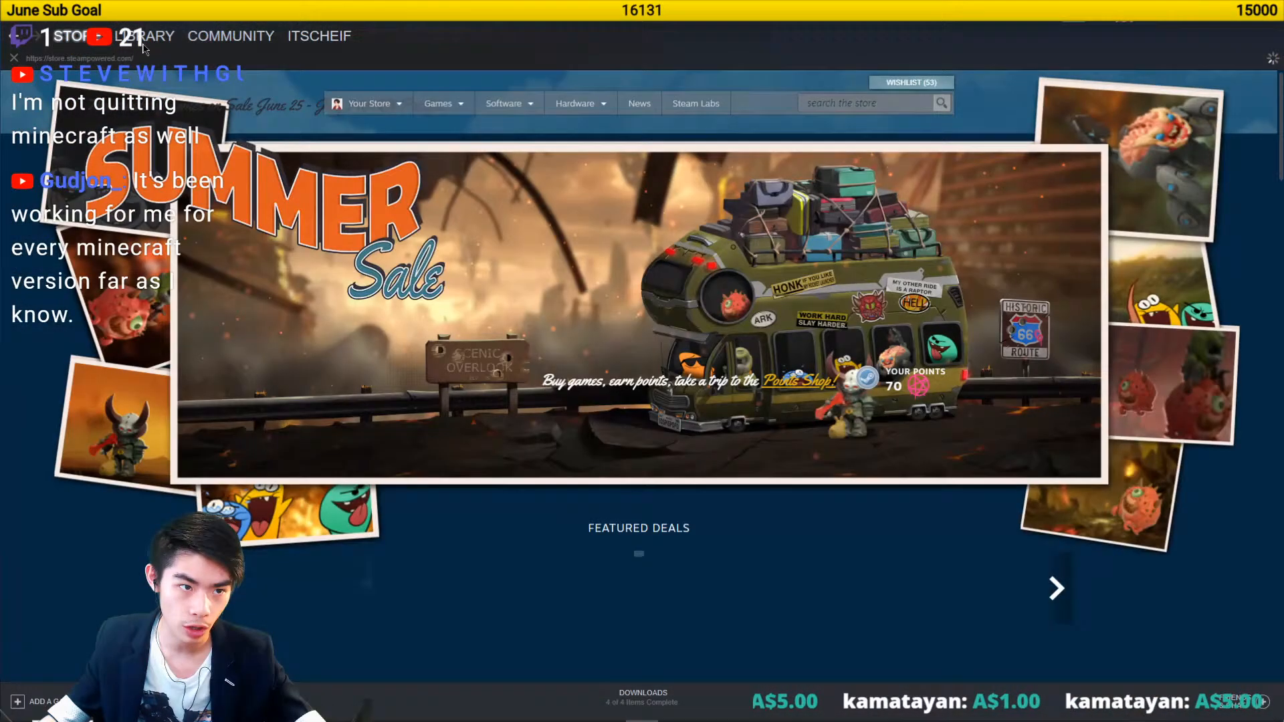
click(143, 39)
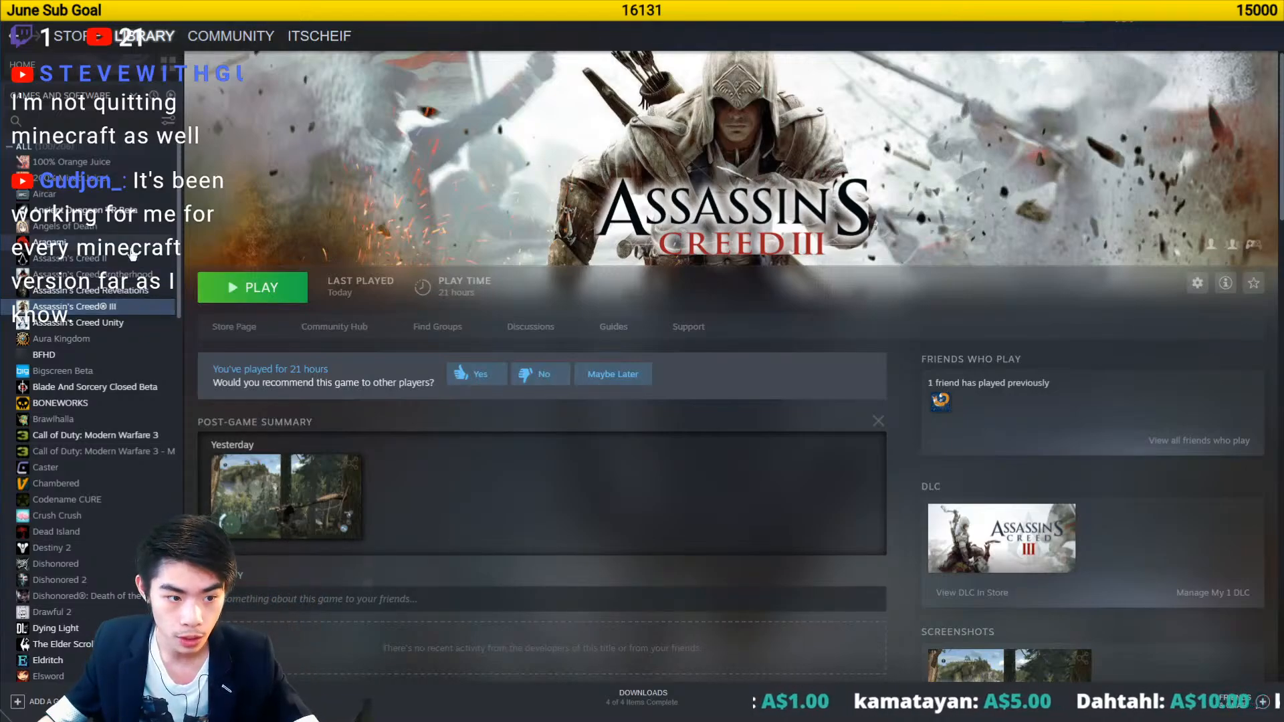
scroll(93, 328, down, 2)
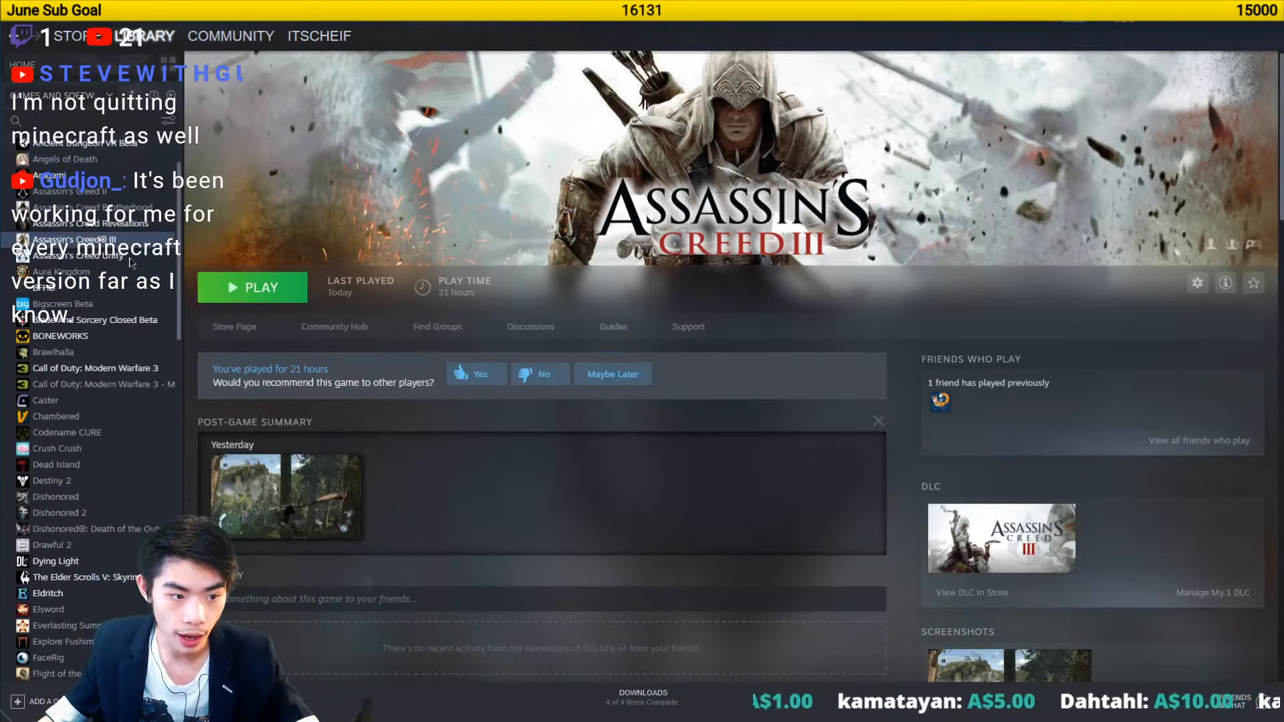
click(81, 337)
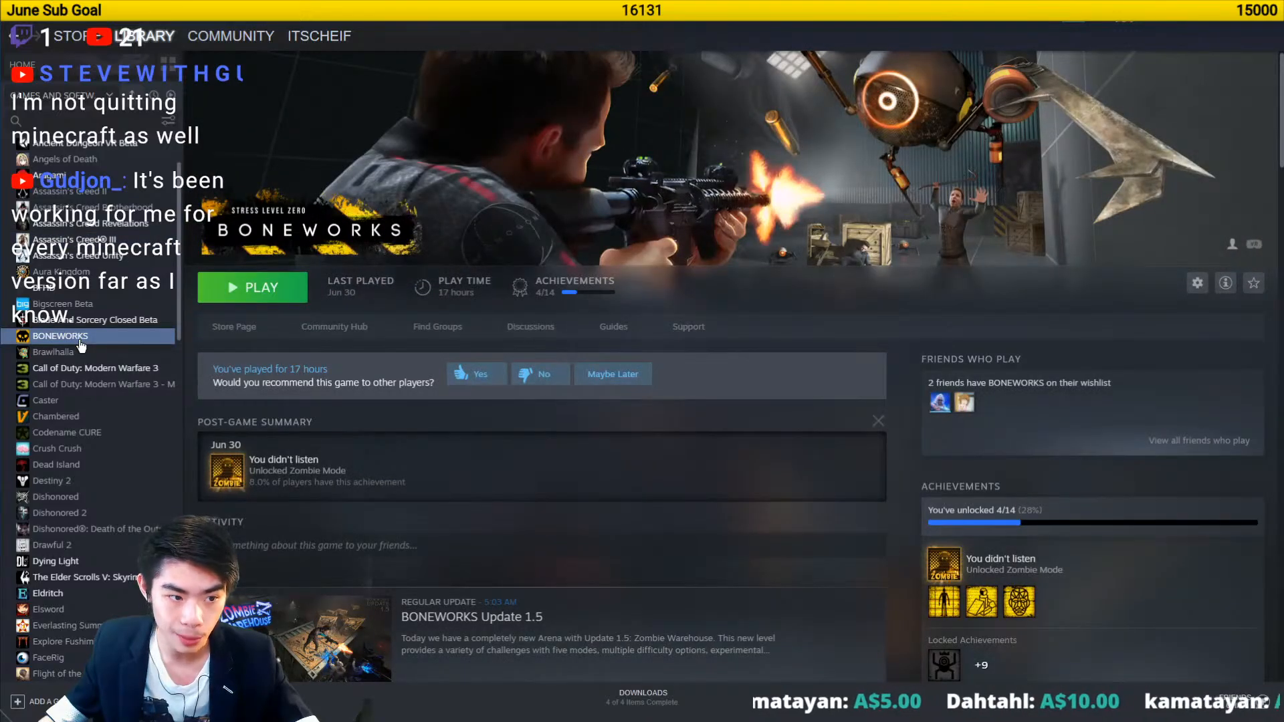
- View the Half-Life 2 and Half-Life 2: Episode Two pages in the game library
scroll(81, 344, down, 6)
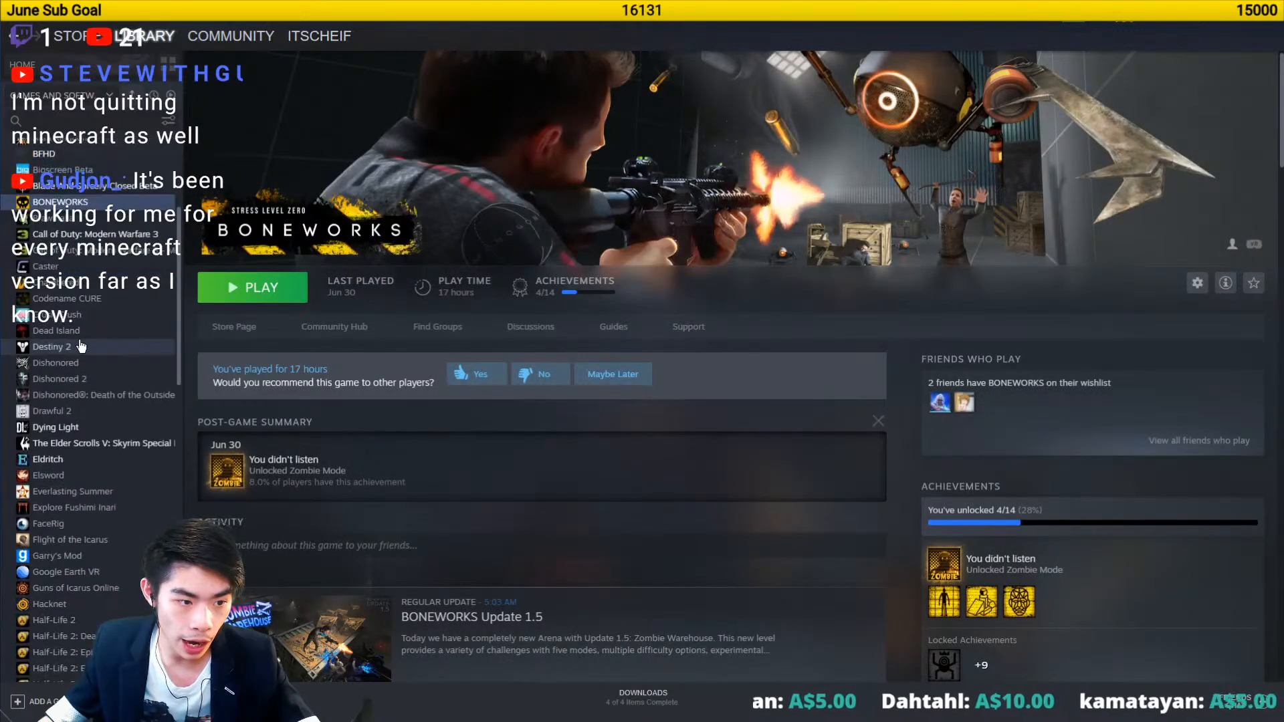
scroll(79, 348, down, 2)
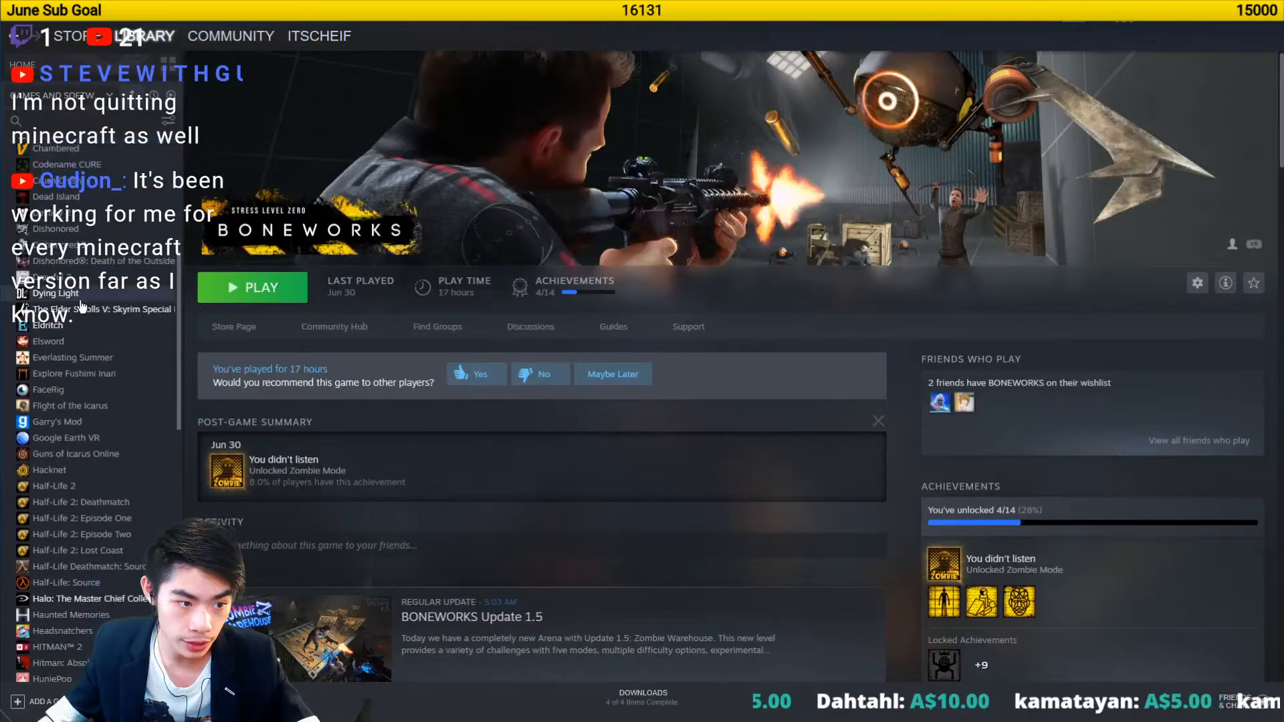
scroll(77, 354, down, 2)
click(74, 419)
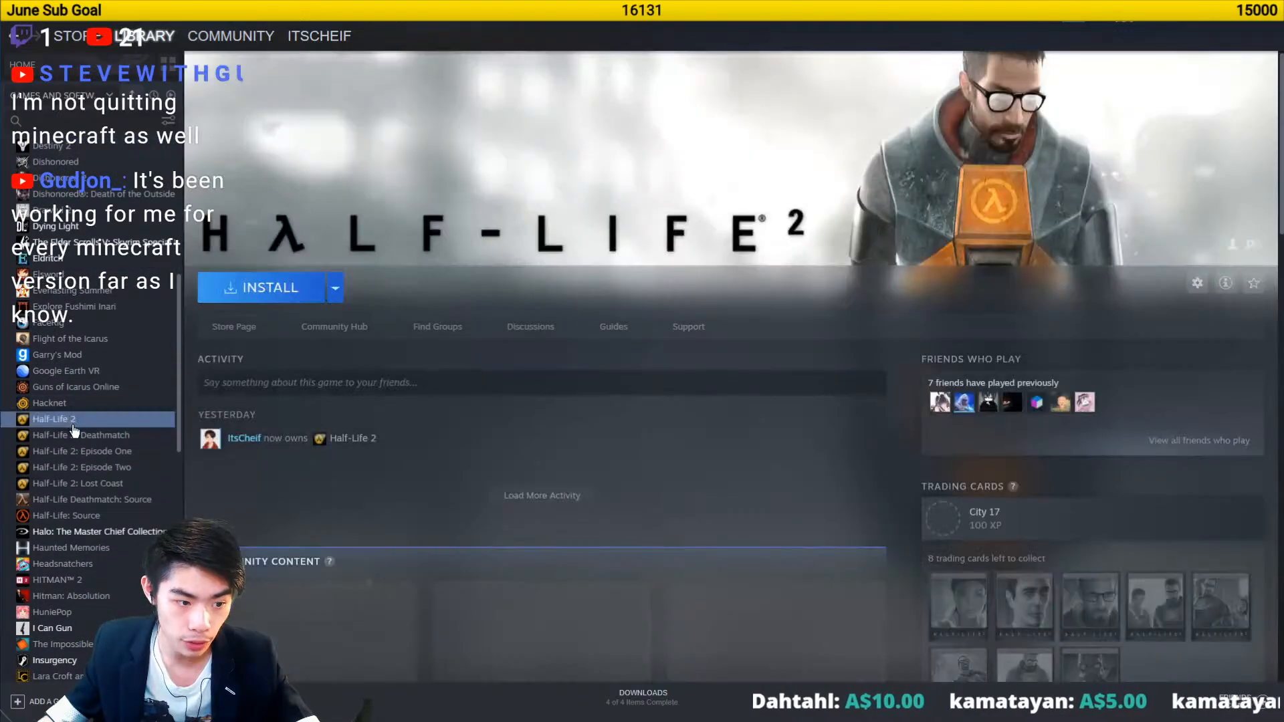
click(109, 468)
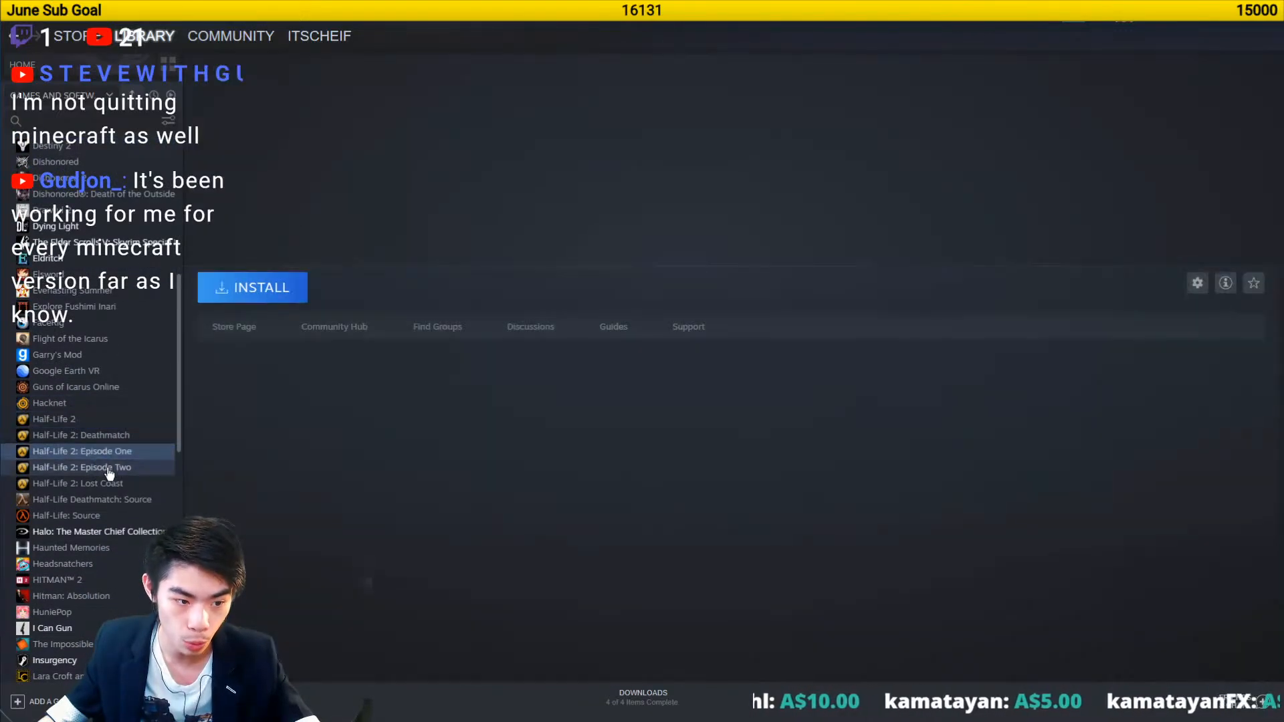
- View the Halo: The Master Chief Collection and METAL GEAR SOLID V: THE PHANTOM PAIN pages and browse the rest of the library
scroll(110, 472, down, 4)
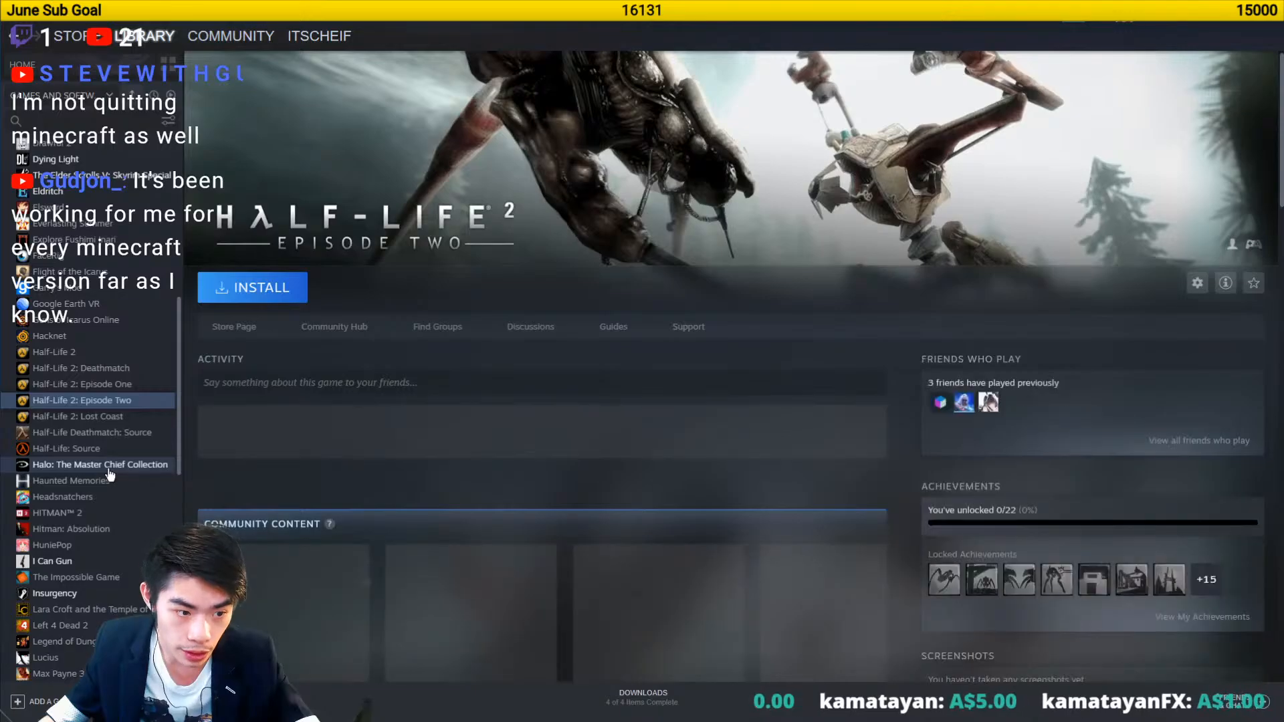
click(98, 397)
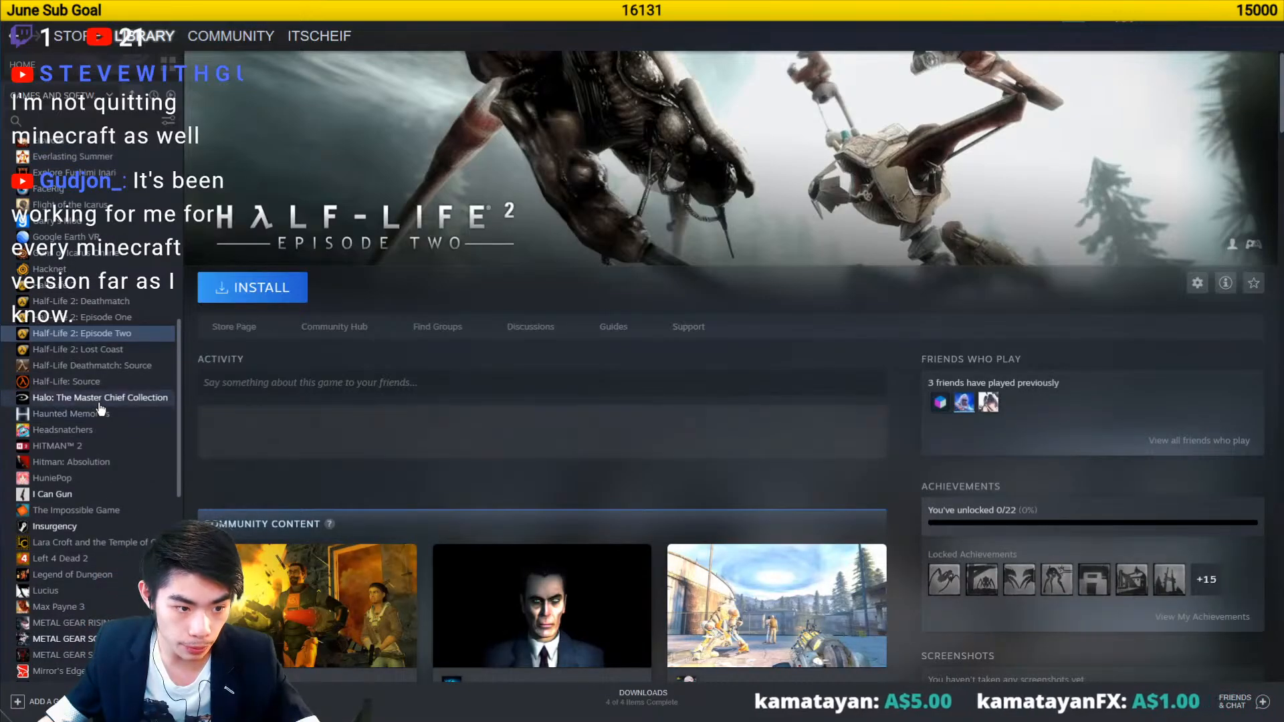
scroll(104, 510, down, 2)
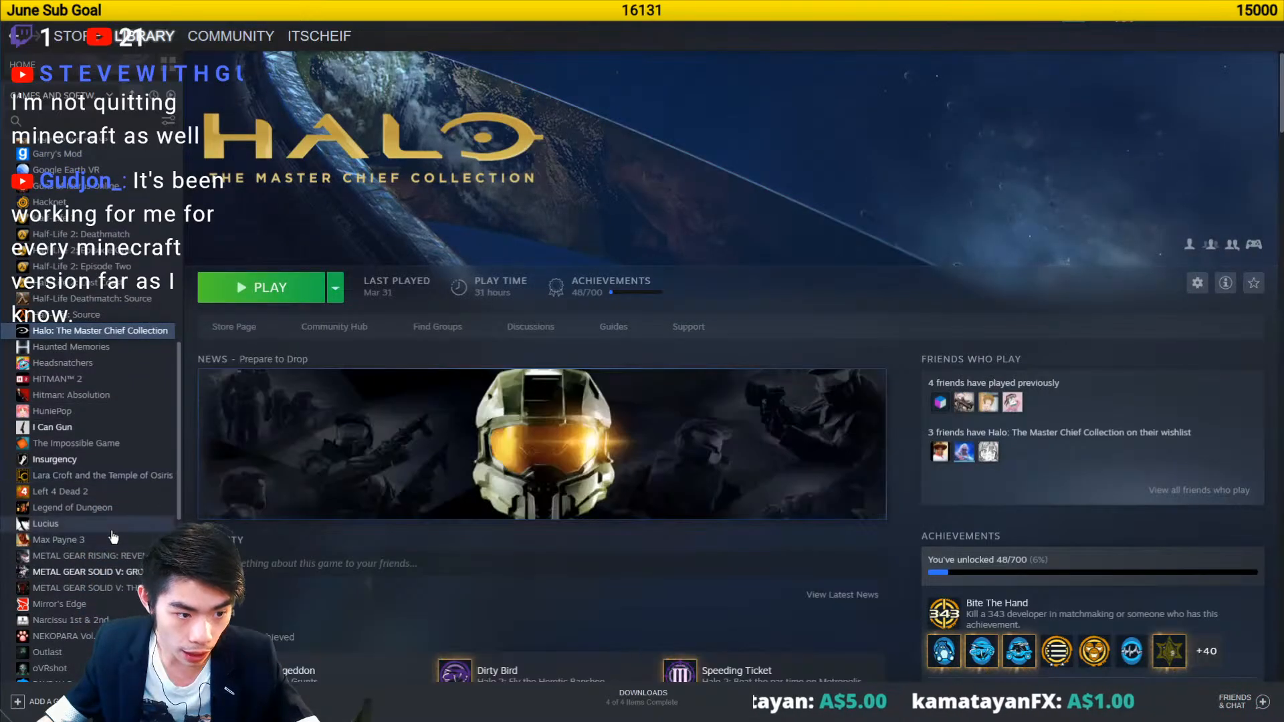
scroll(106, 508, down, 4)
click(111, 454)
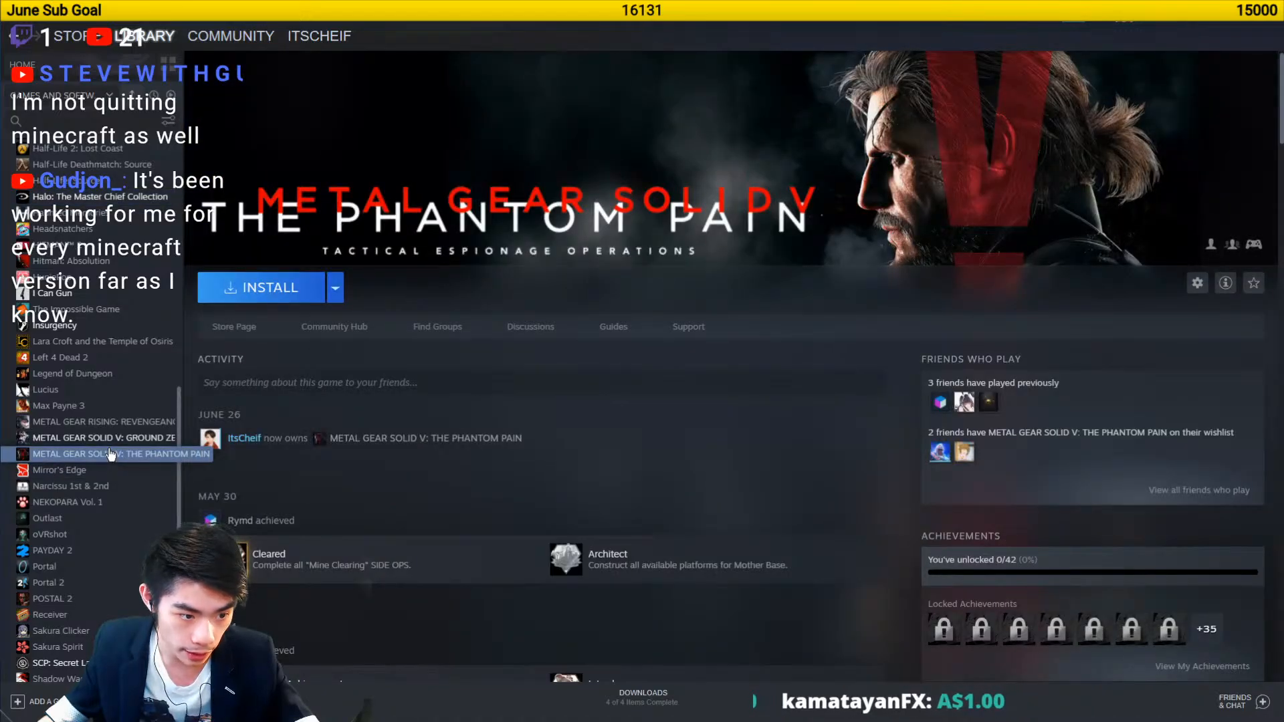
scroll(100, 508, down, 4)
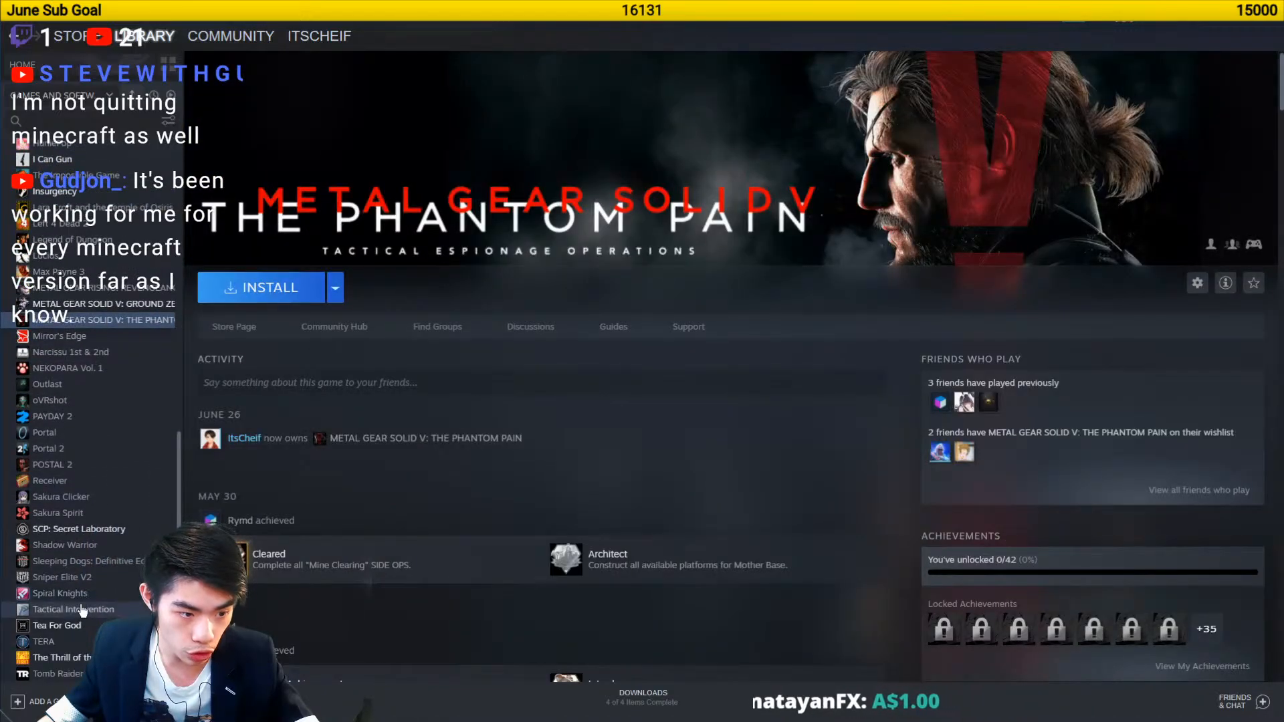
scroll(78, 619, down, 2)
scroll(72, 635, down, 2)
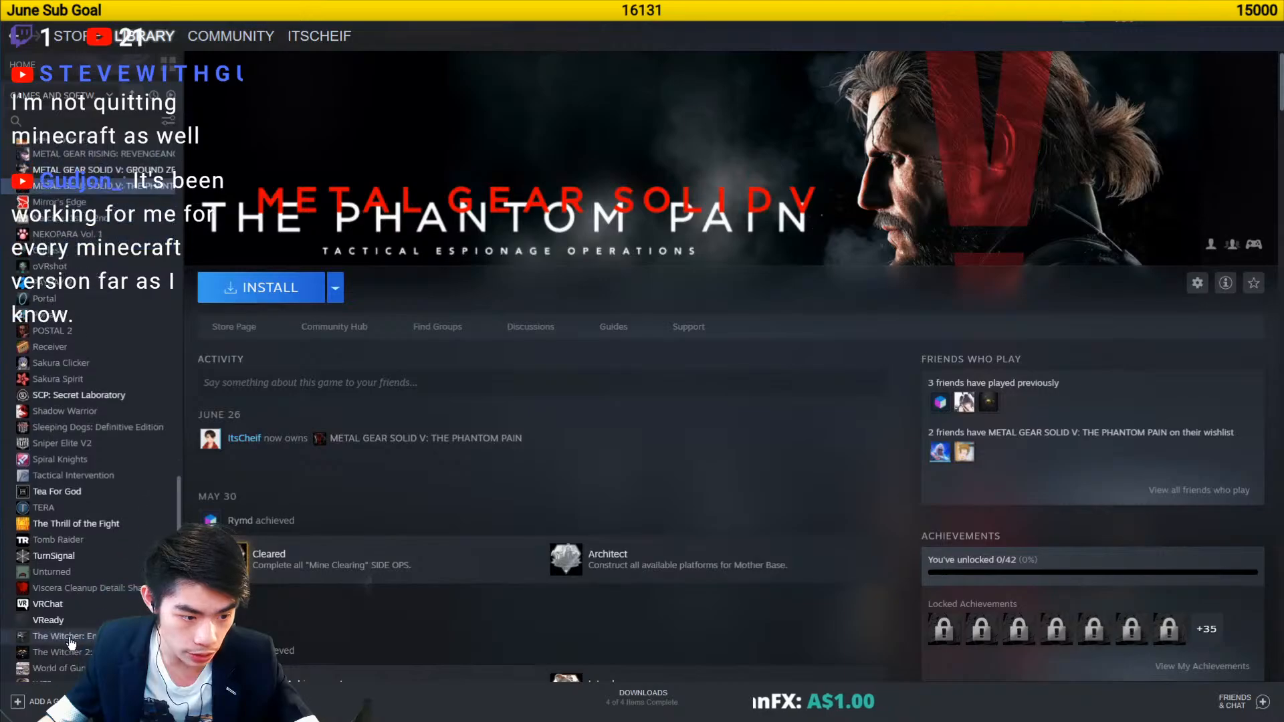
- View the Yakuza 0 page in the Steam game library, browse the rest of the library and return to Cinema 4D
scroll(70, 643, down, 2)
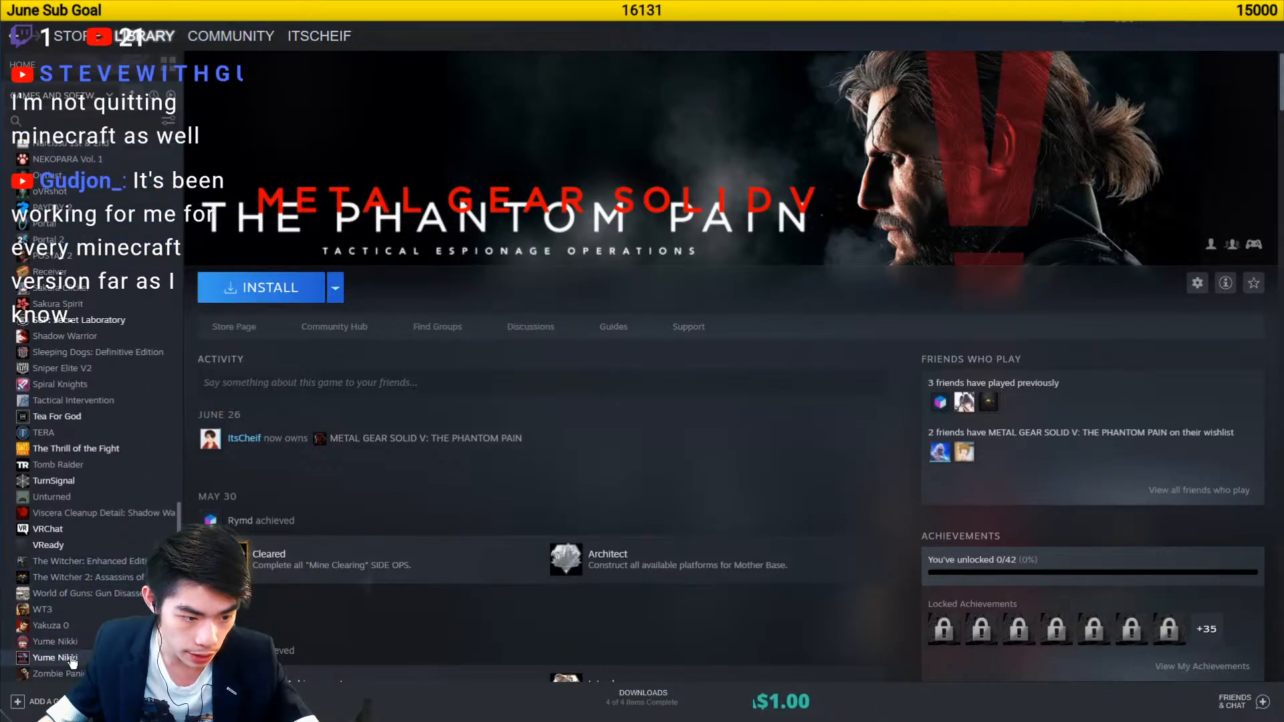
click(65, 626)
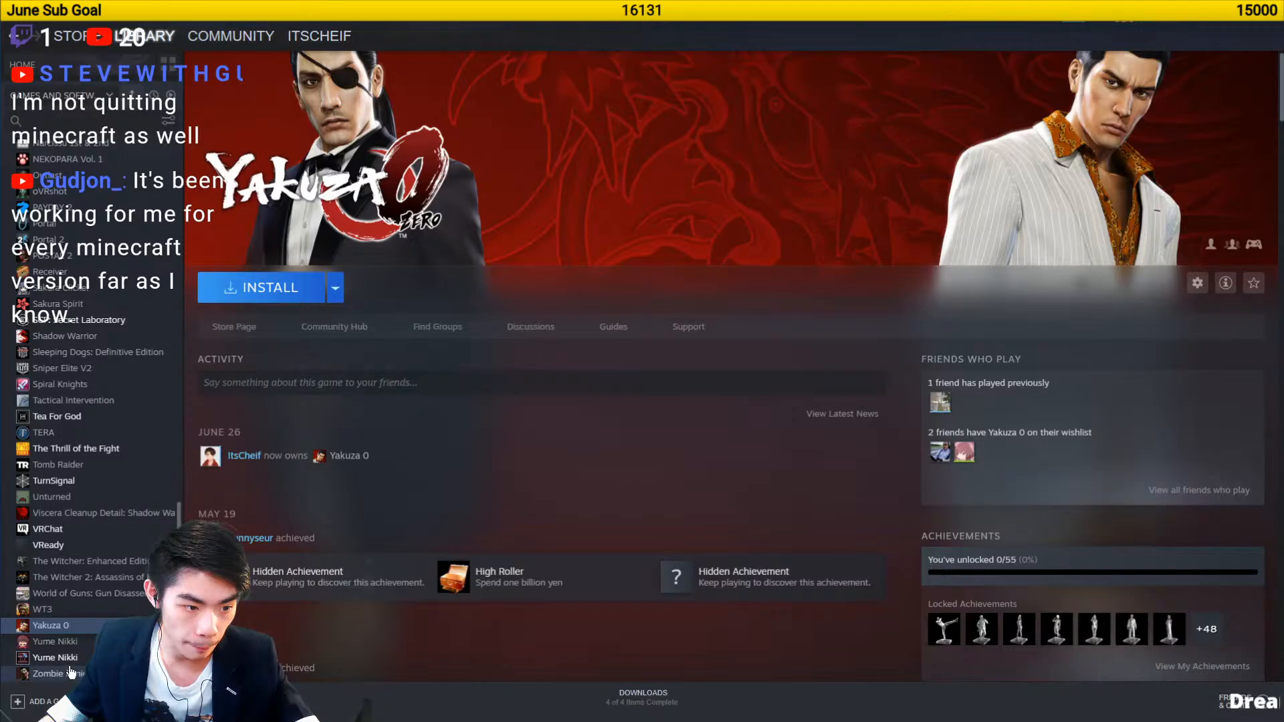
scroll(69, 652, up, 3)
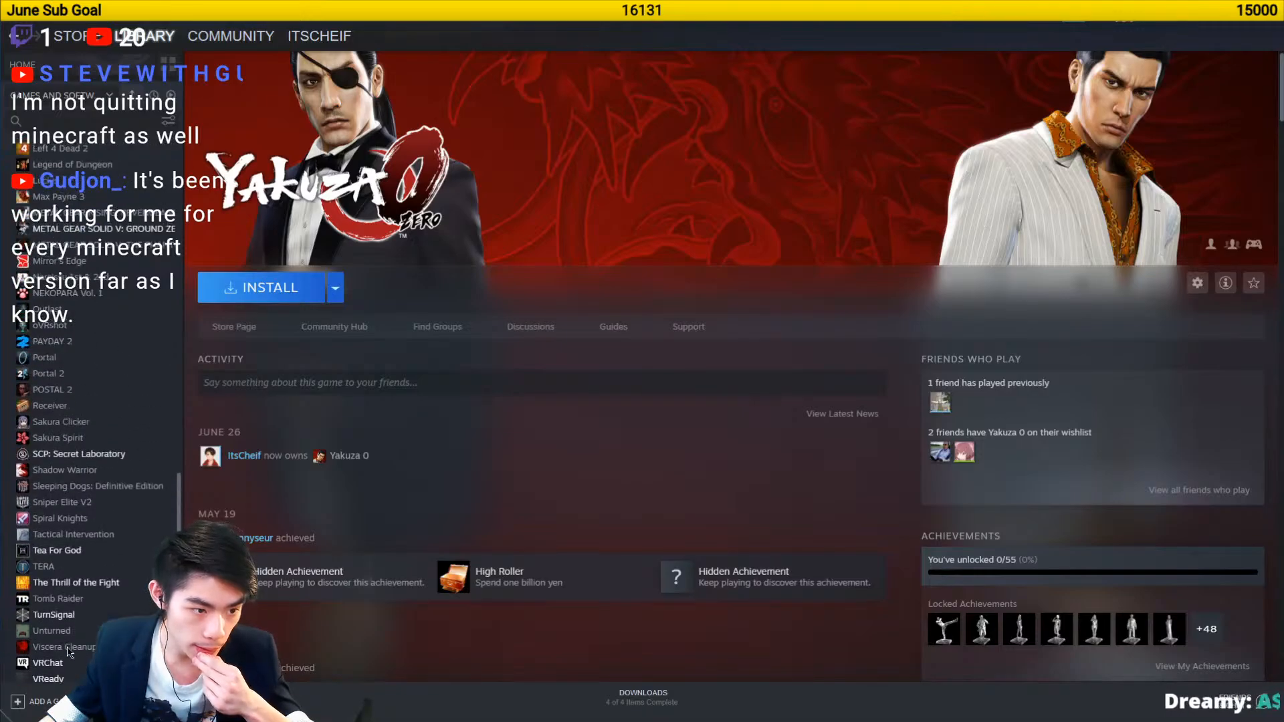
scroll(69, 651, up, 3)
scroll(68, 652, up, 4)
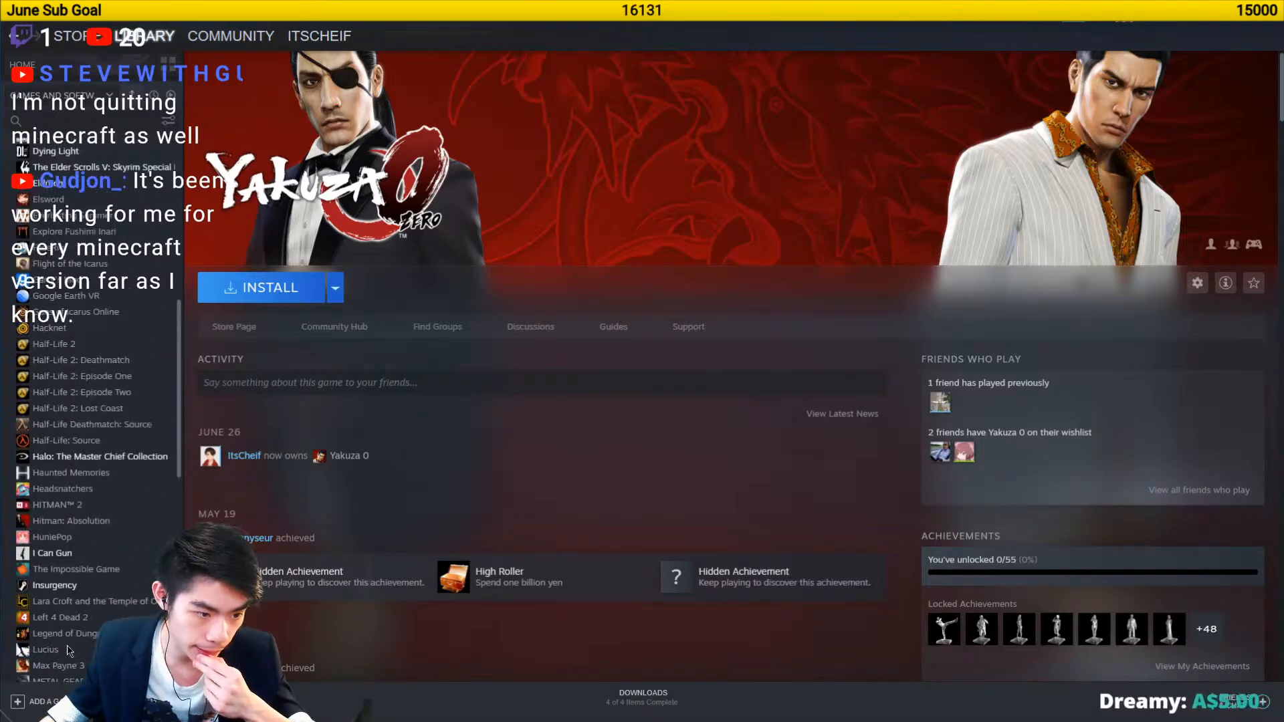
scroll(69, 650, up, 3)
scroll(69, 648, up, 4)
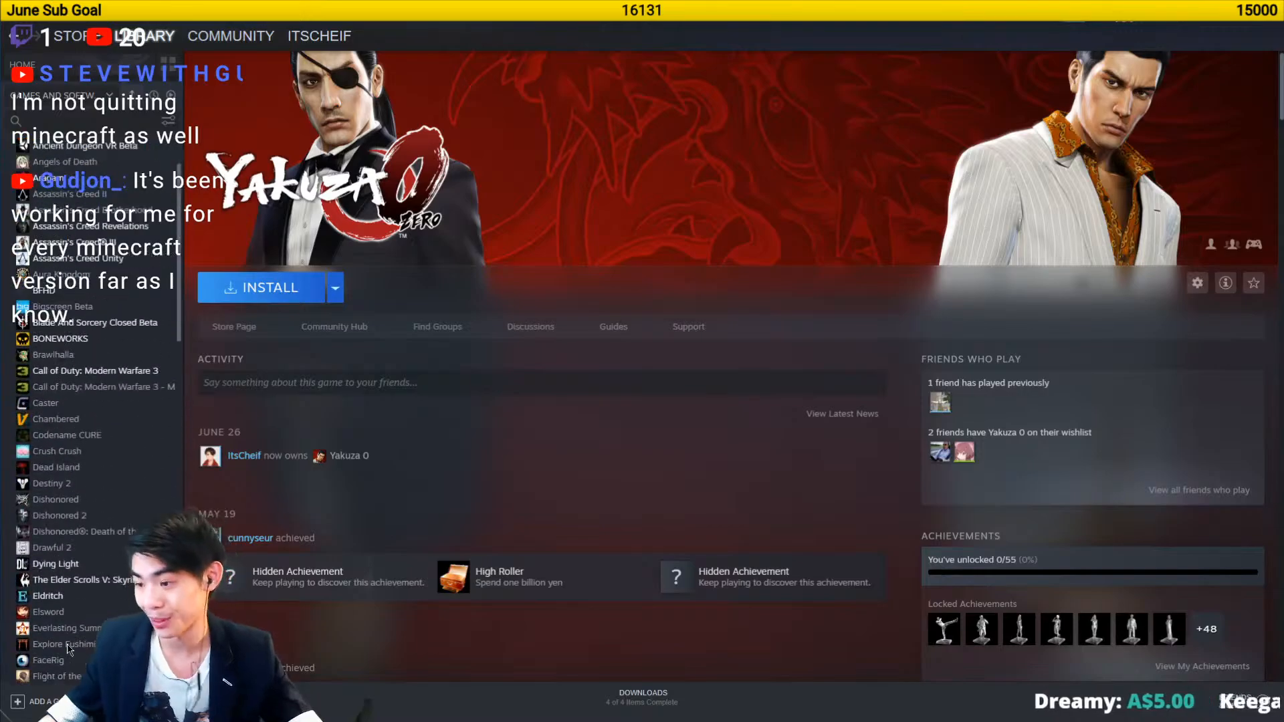
click(1275, 22)
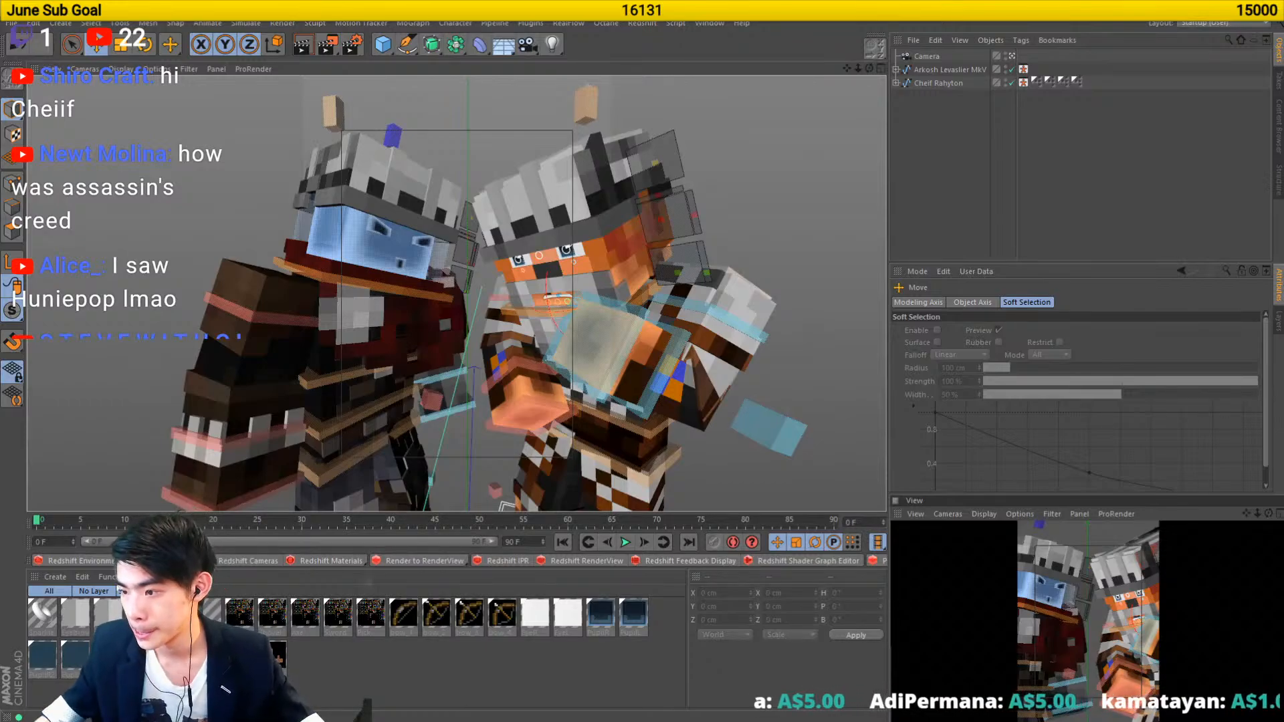
- Switch to the browser and check the "forge optifine not working" results, including the GitHub issue about OptiFine 1.14.4_HD_U_F4_pre4 not loading in Forge
key(alt+Tab)
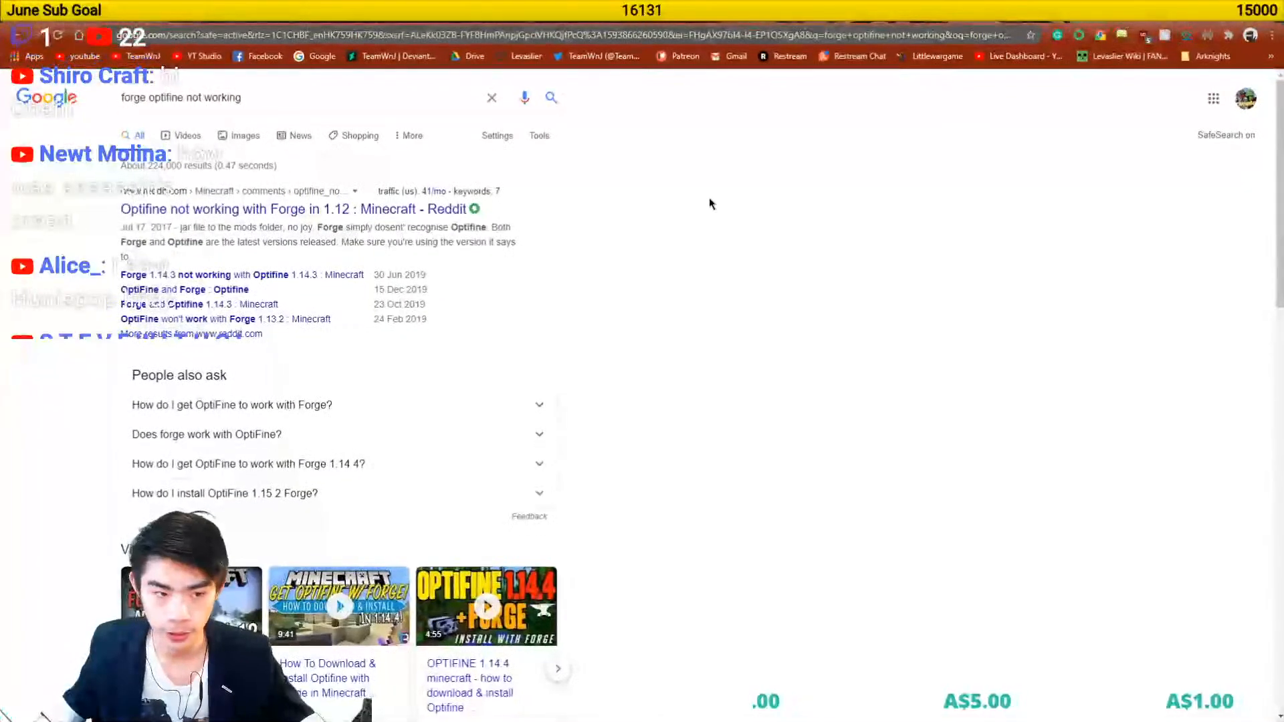
scroll(148, 330, down, 4)
scroll(146, 348, down, 3)
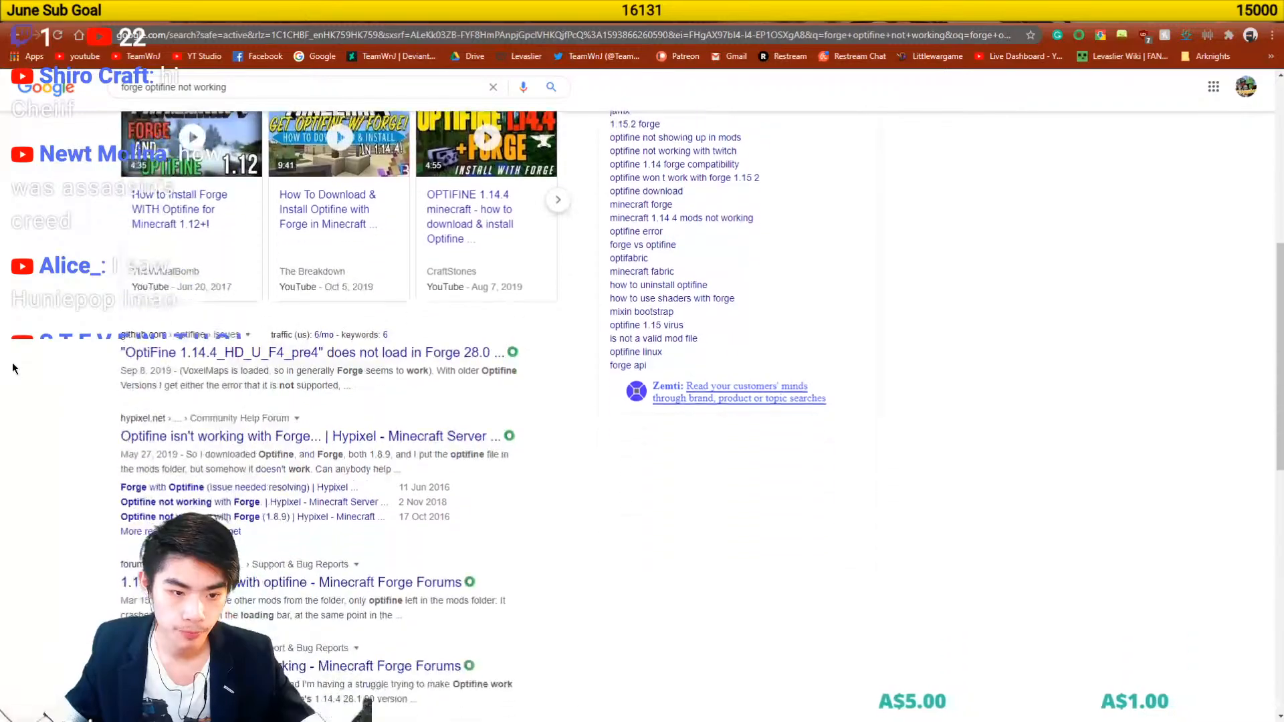
click(256, 362)
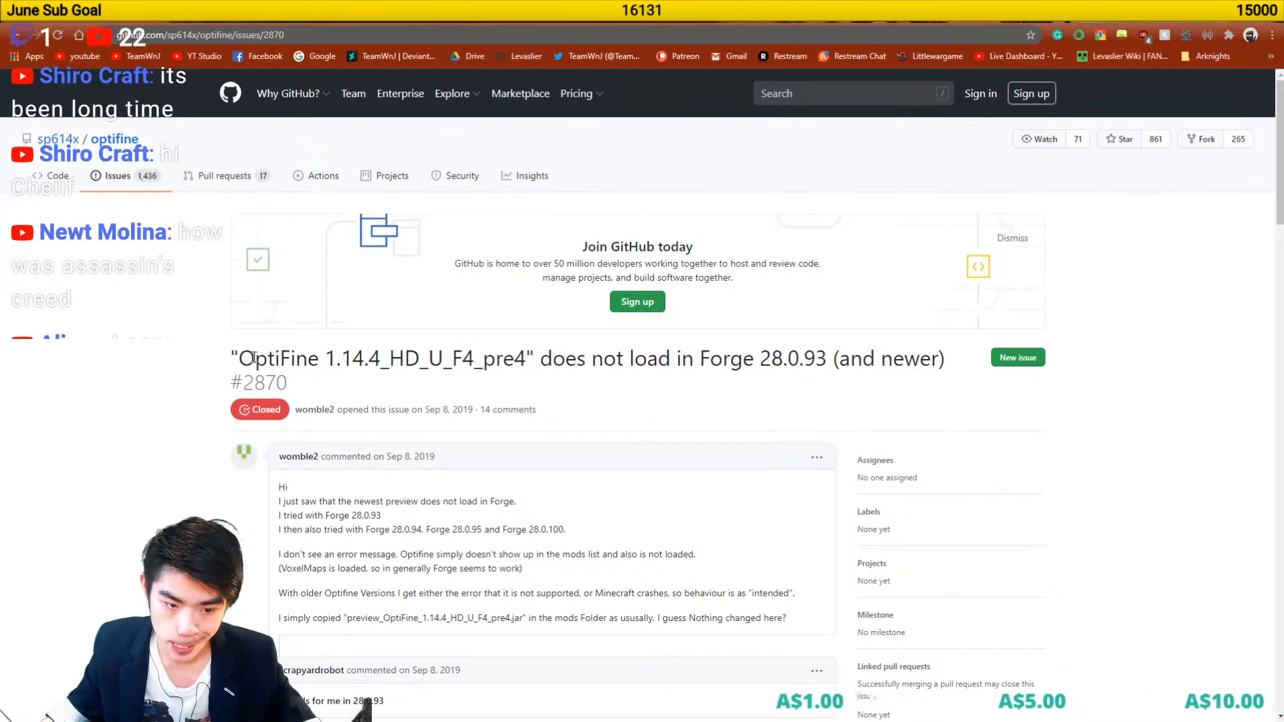
scroll(254, 358, down, 1)
click(14, 34)
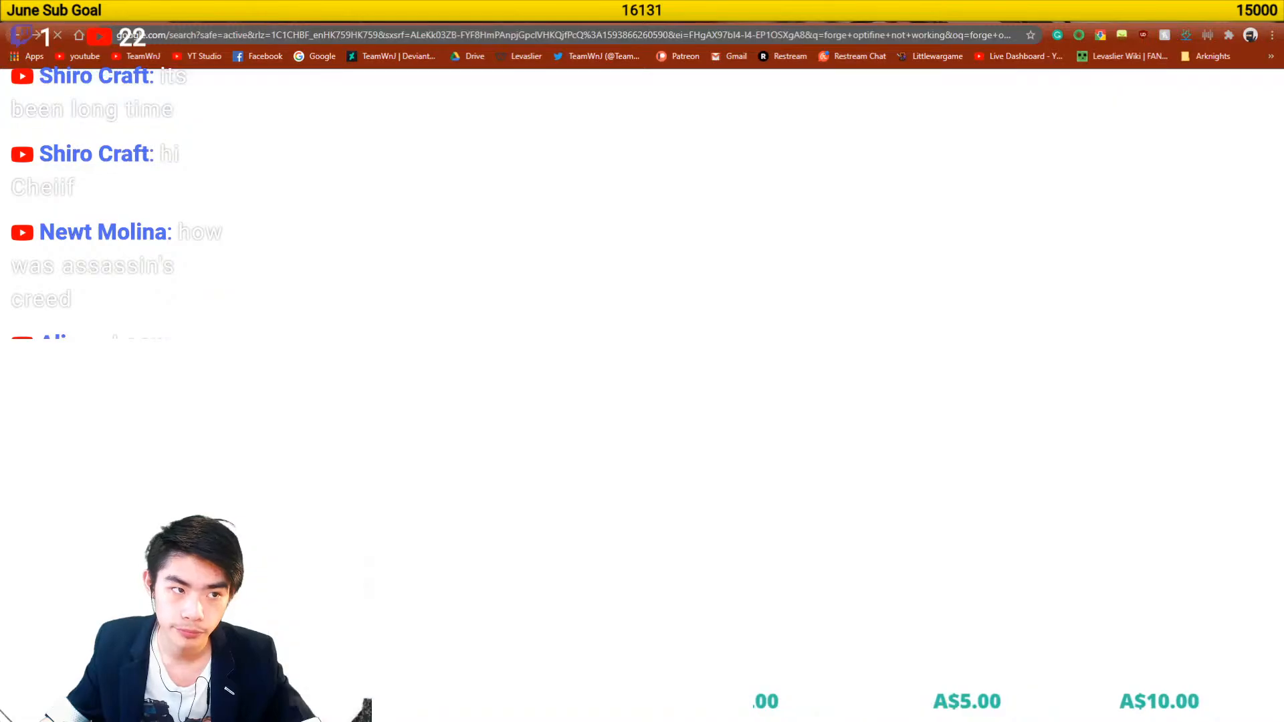
key(alt+Tab)
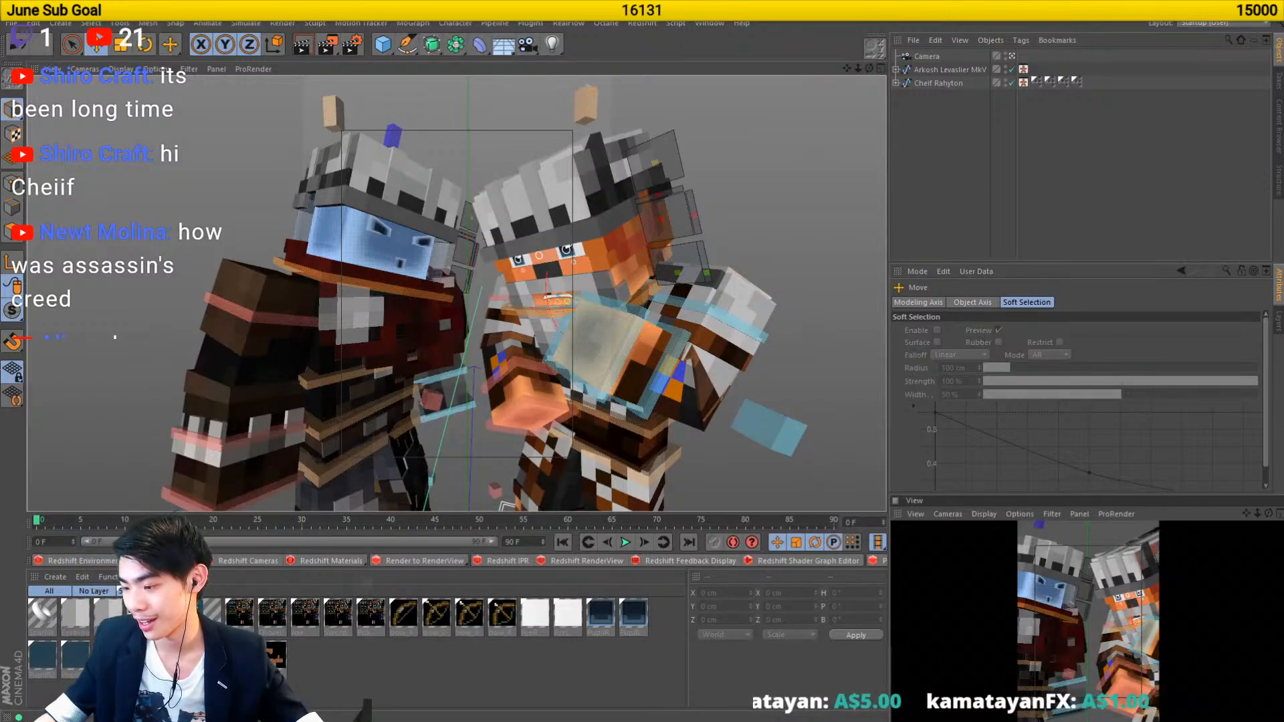
- Switch to Steam, view the HuniePop page in the game library and return to Cinema 4D
key(alt+Tab)
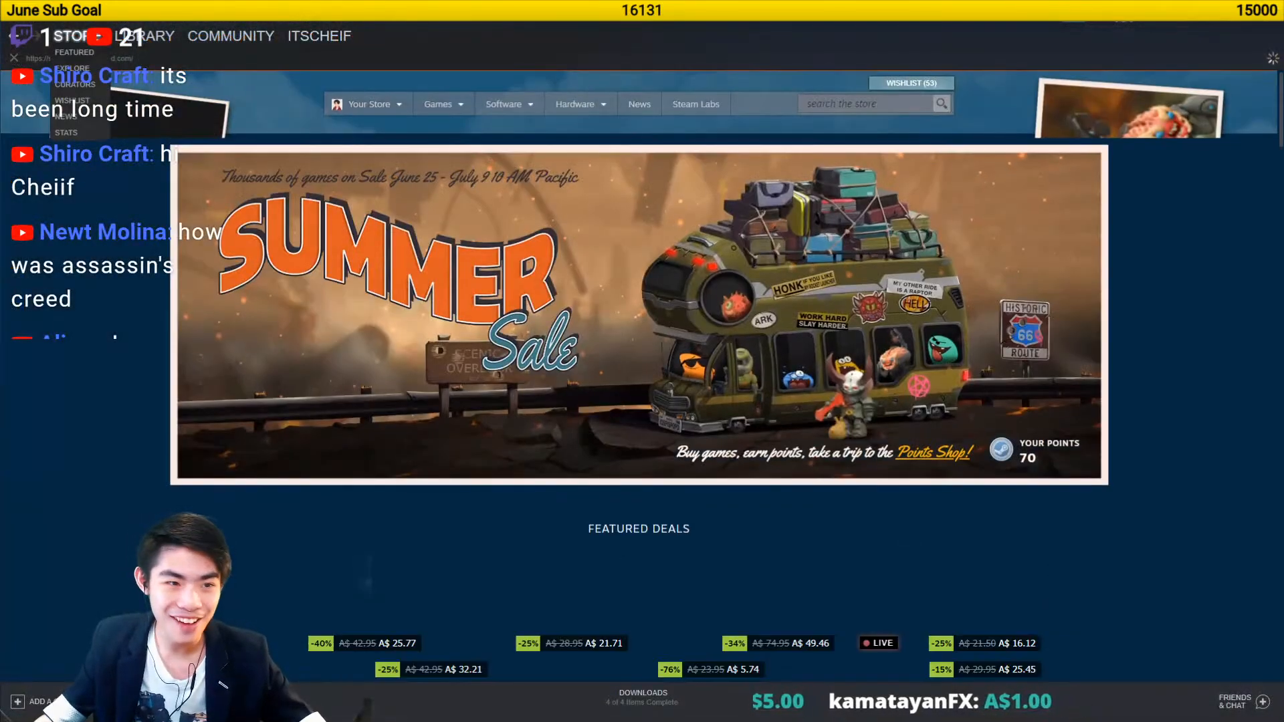
click(145, 42)
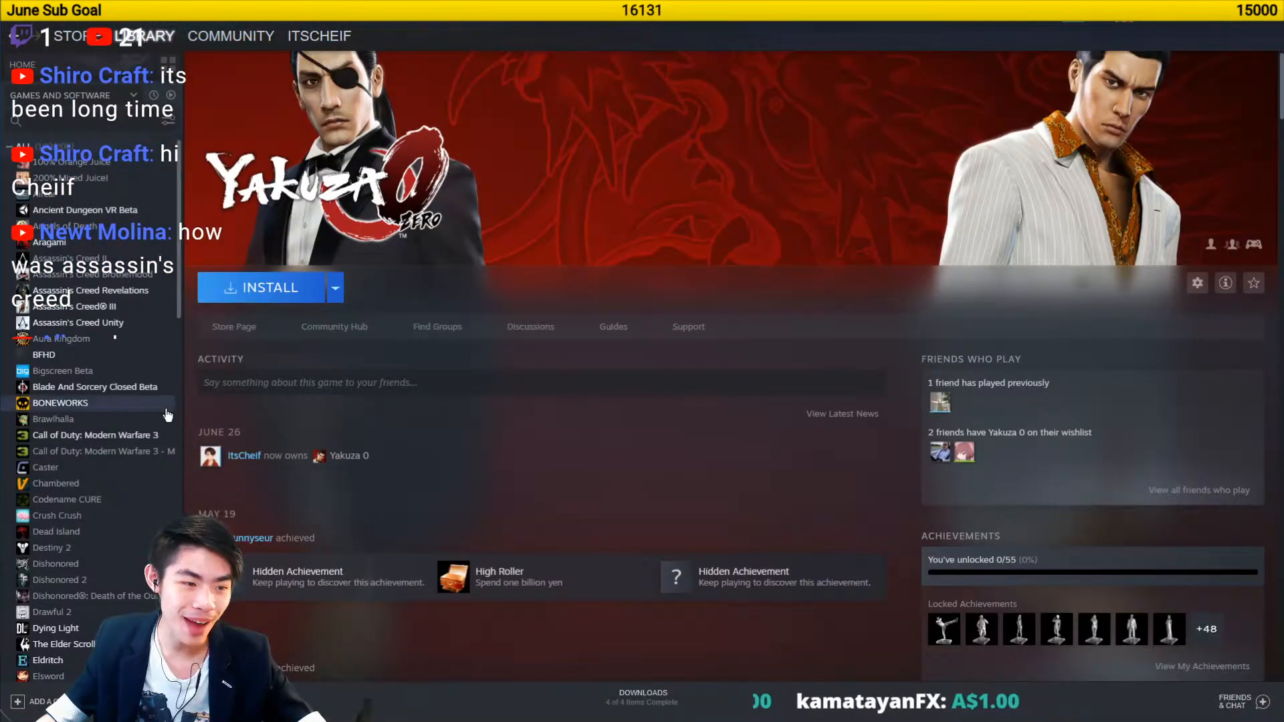
scroll(76, 592, down, 2)
scroll(76, 592, down, 6)
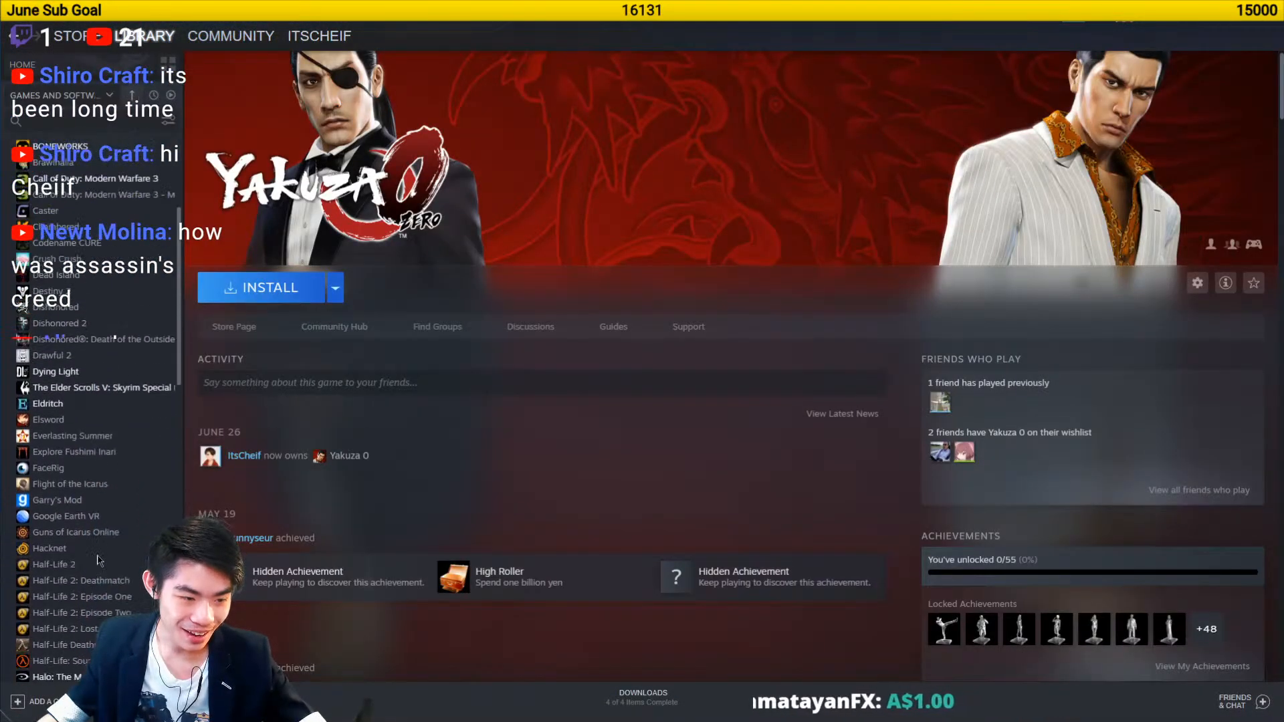
click(70, 478)
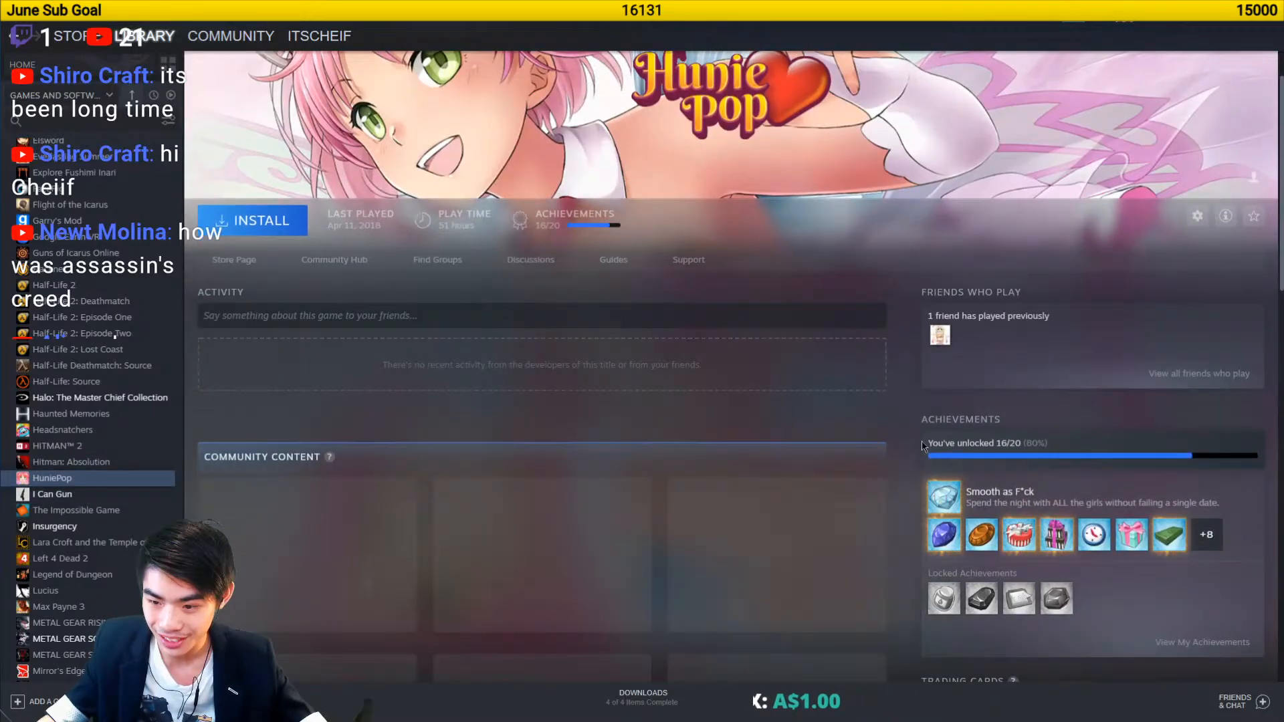
click(80, 188)
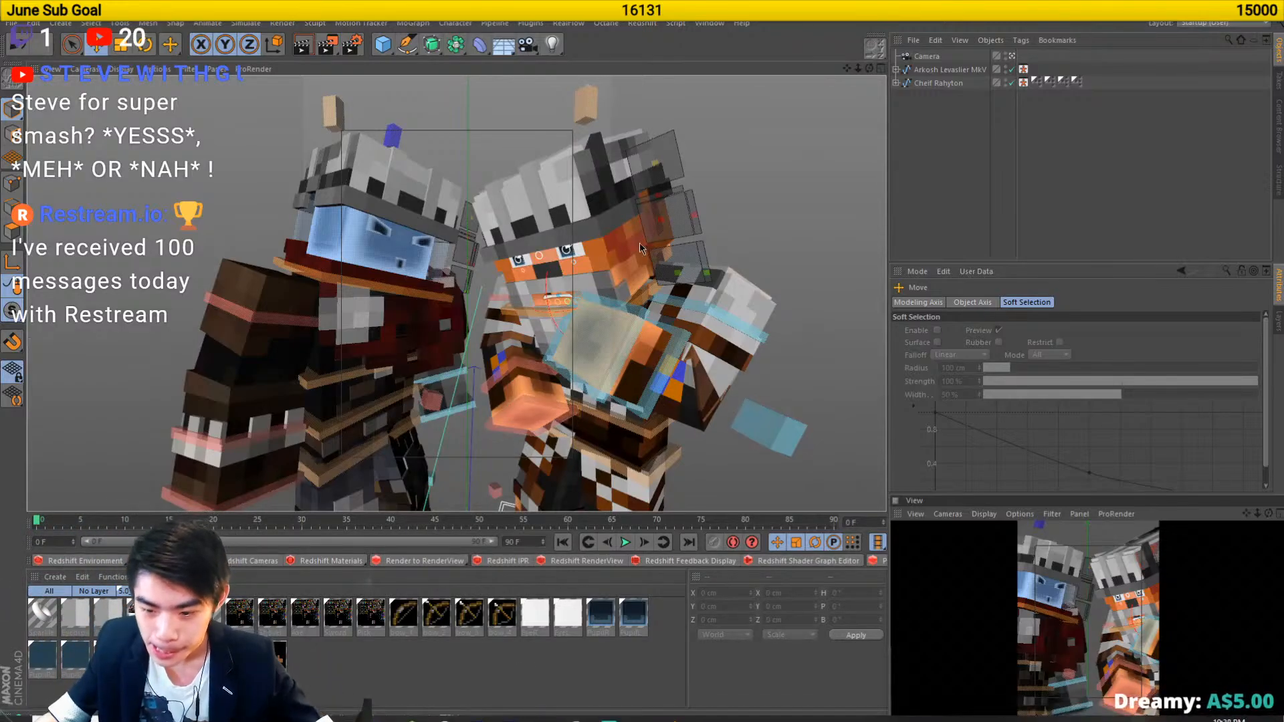
- Render the Movie Poster scene in a maximised Picture Viewer and inspect the two characters' faces and overall framing
click(336, 49)
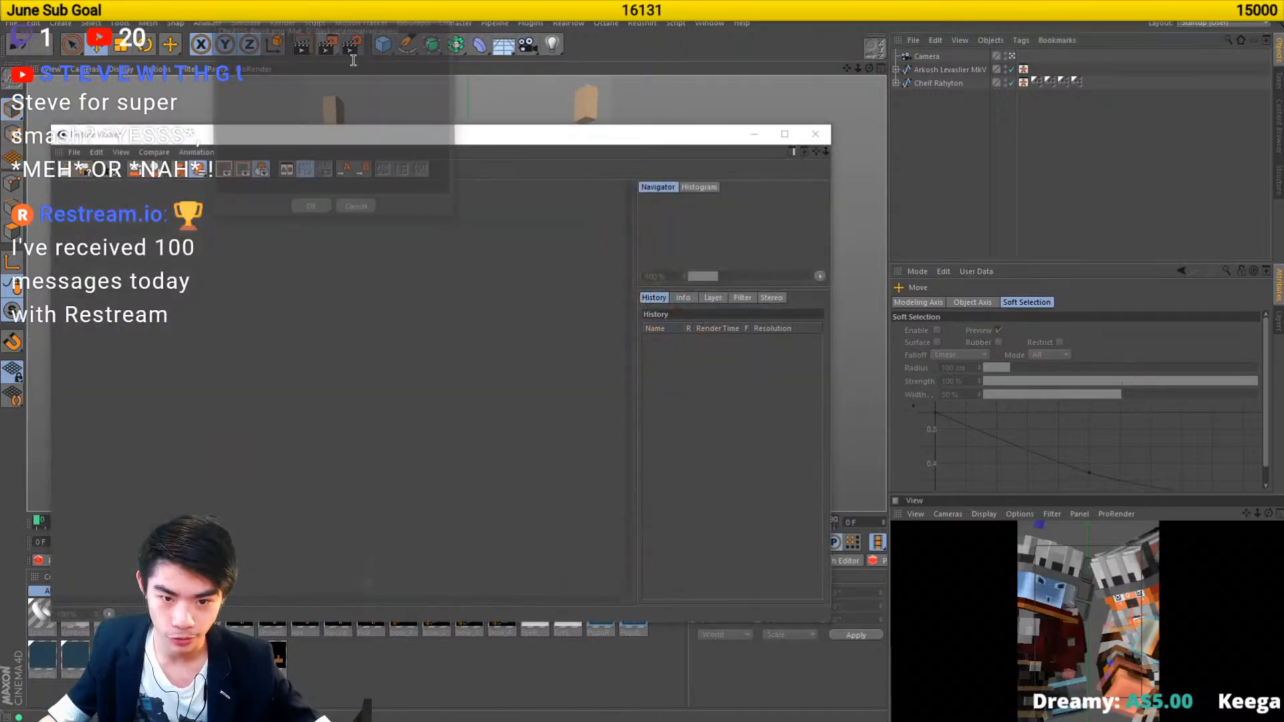
click(311, 209)
double_click(410, 138)
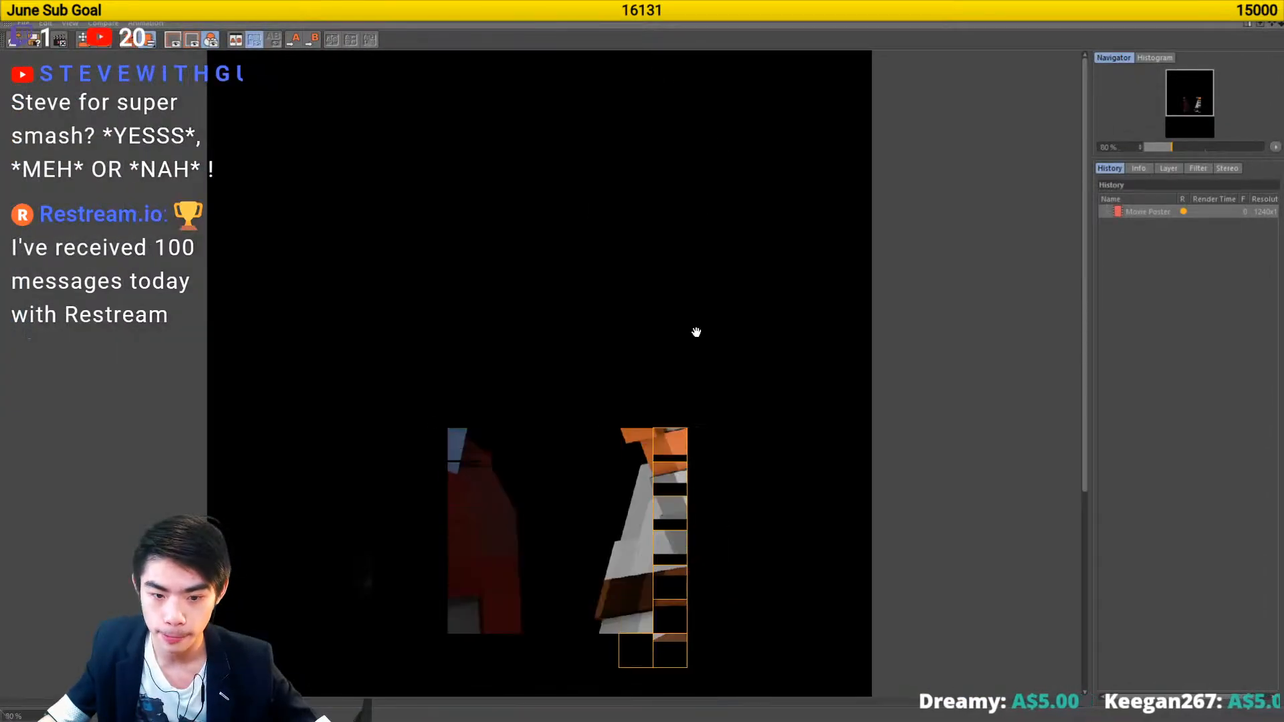
scroll(696, 333, down, 2)
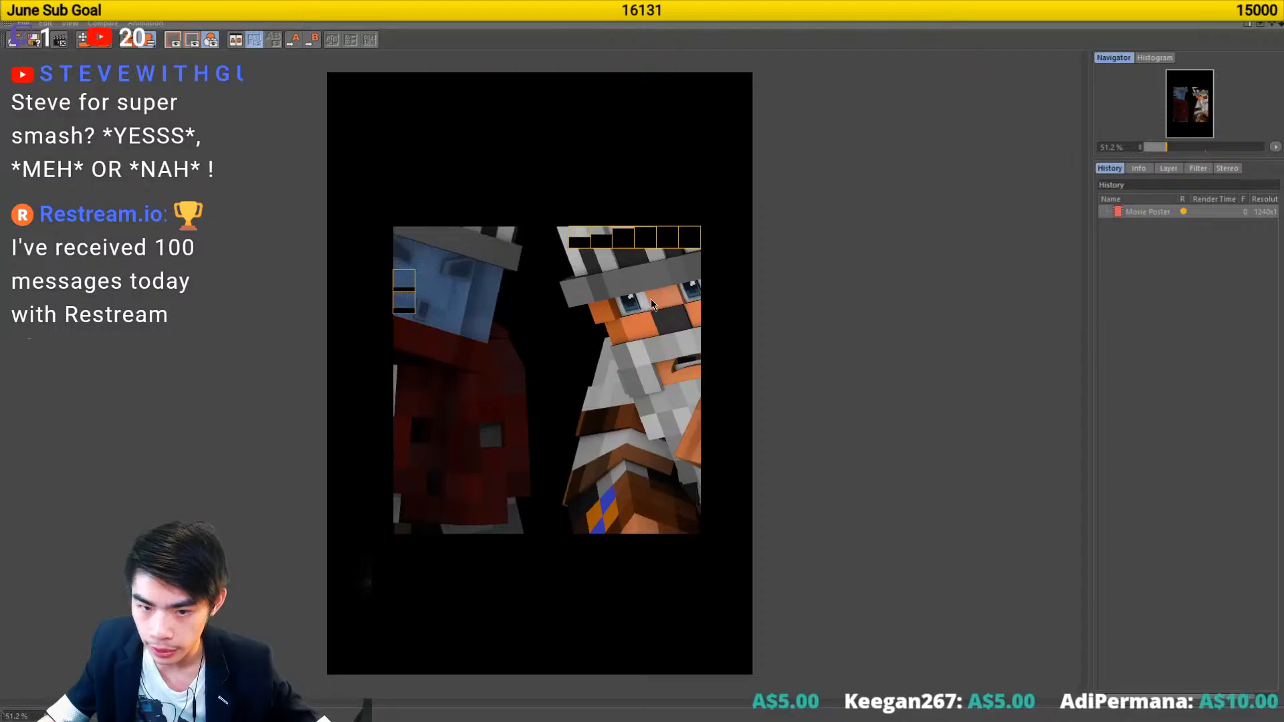
scroll(651, 299, up, 10)
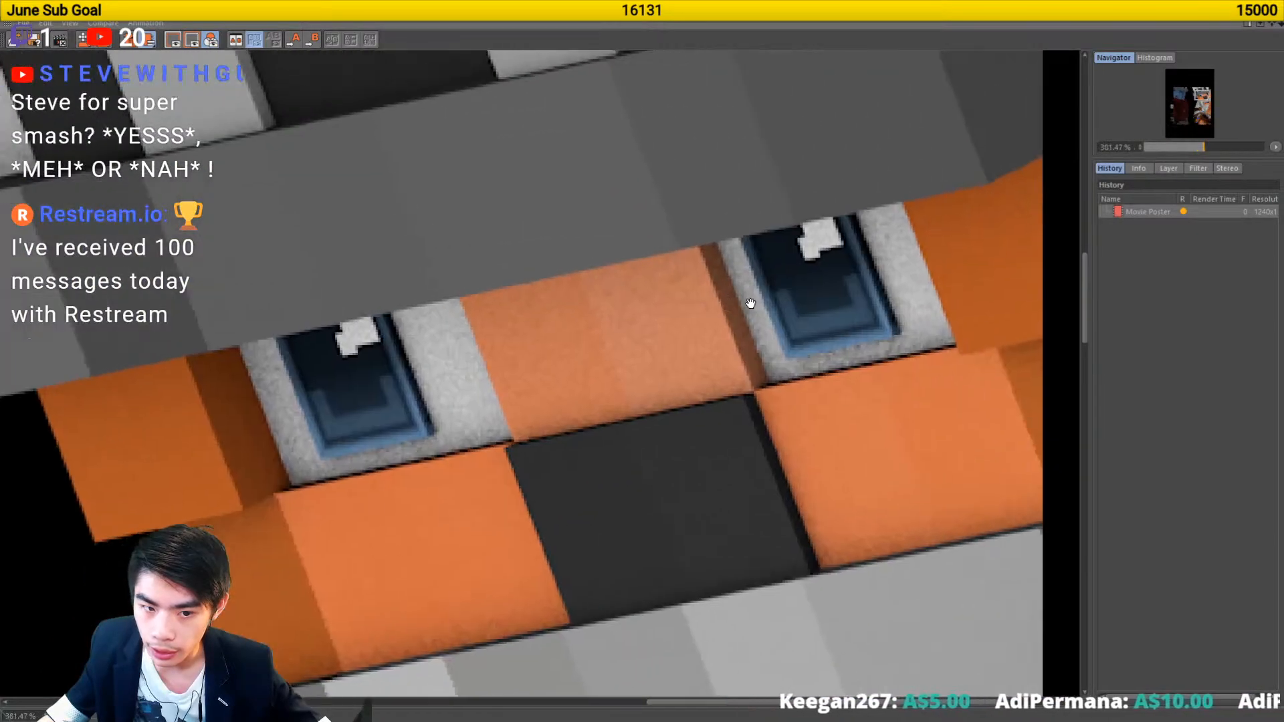
scroll(750, 303, down, 8)
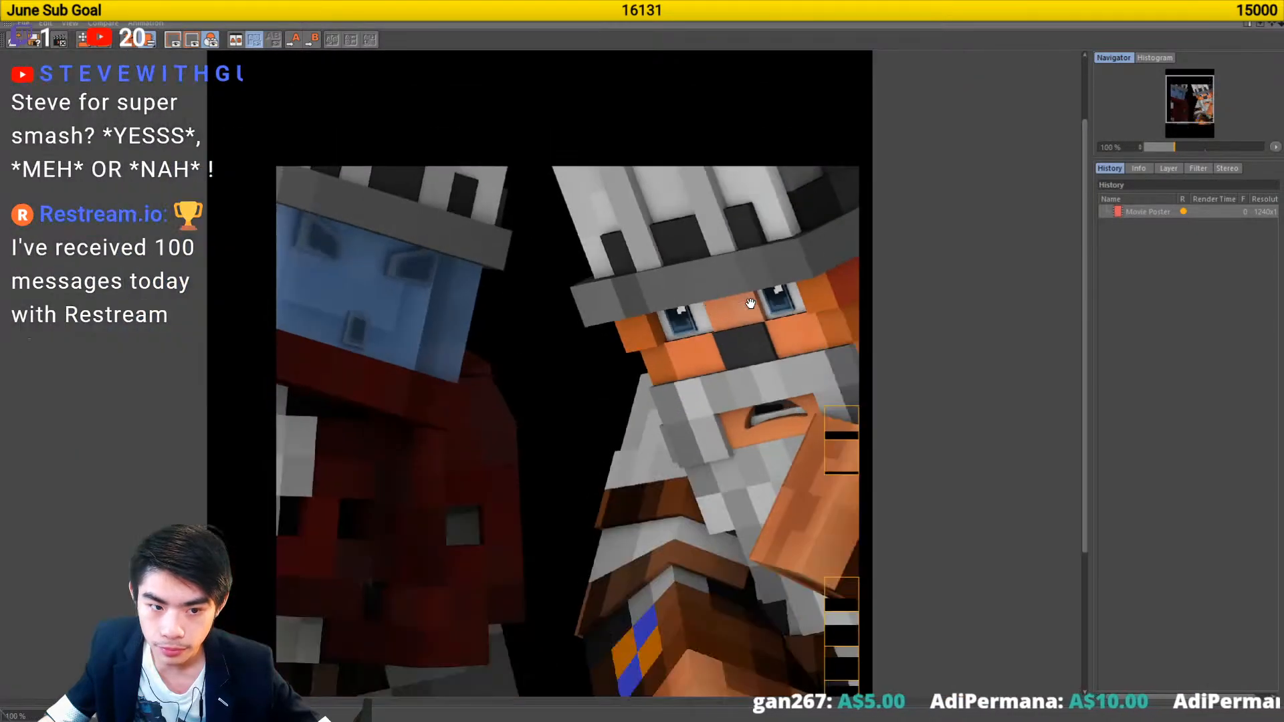
scroll(751, 303, down, 2)
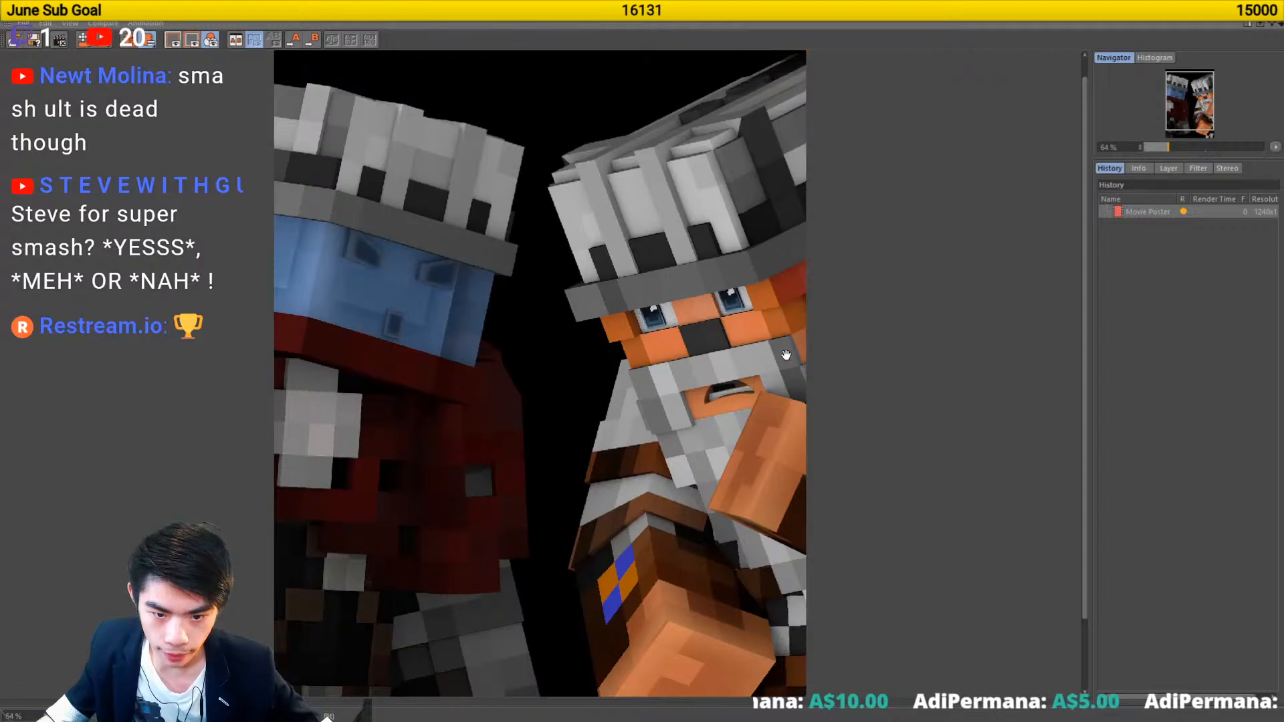
scroll(785, 355, down, 1)
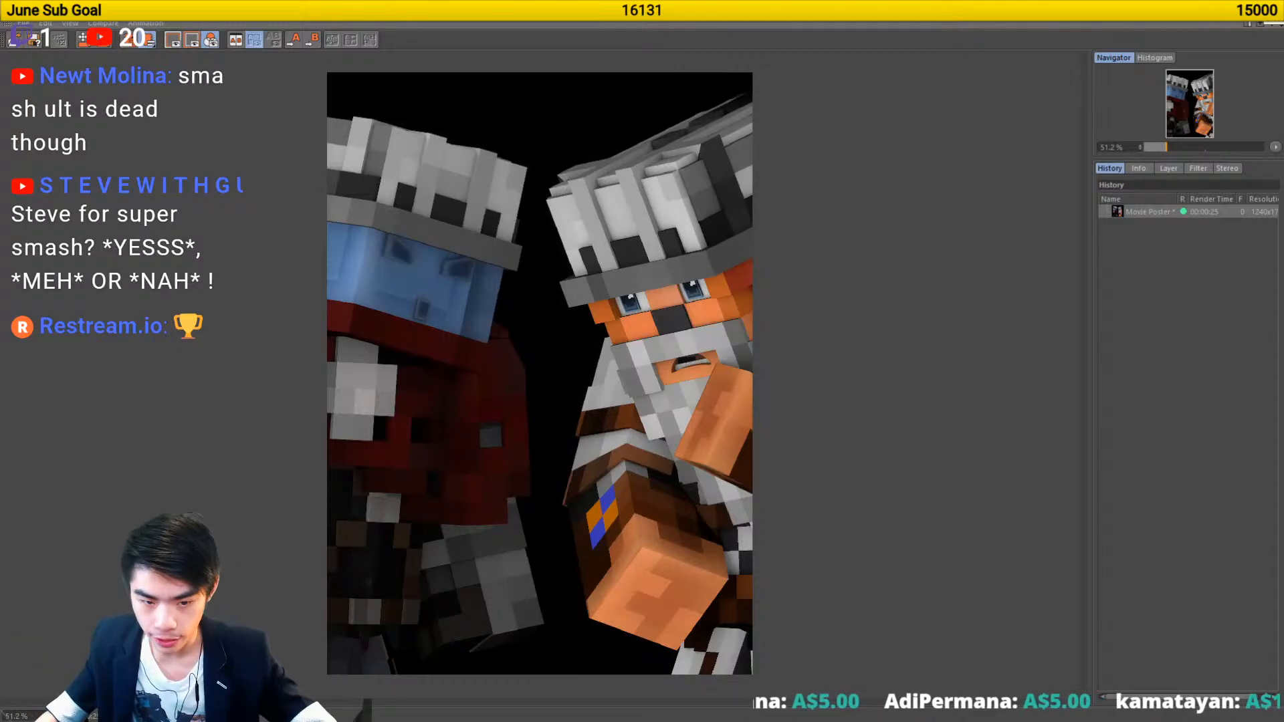
- Return to the scene and move the white-haired character's eye expression control to about 1.29 cm on Y
click(1268, 6)
scroll(635, 258, up, 5)
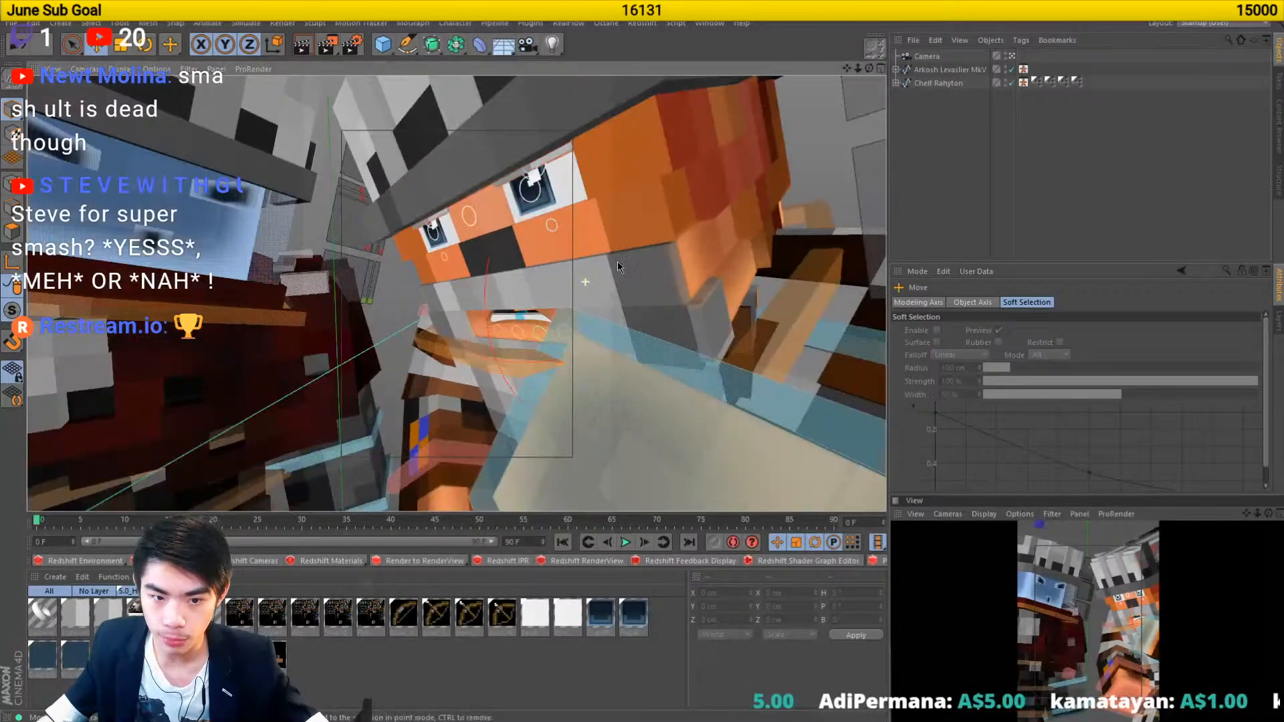
drag(649, 252, 575, 211)
click(604, 236)
key(r)
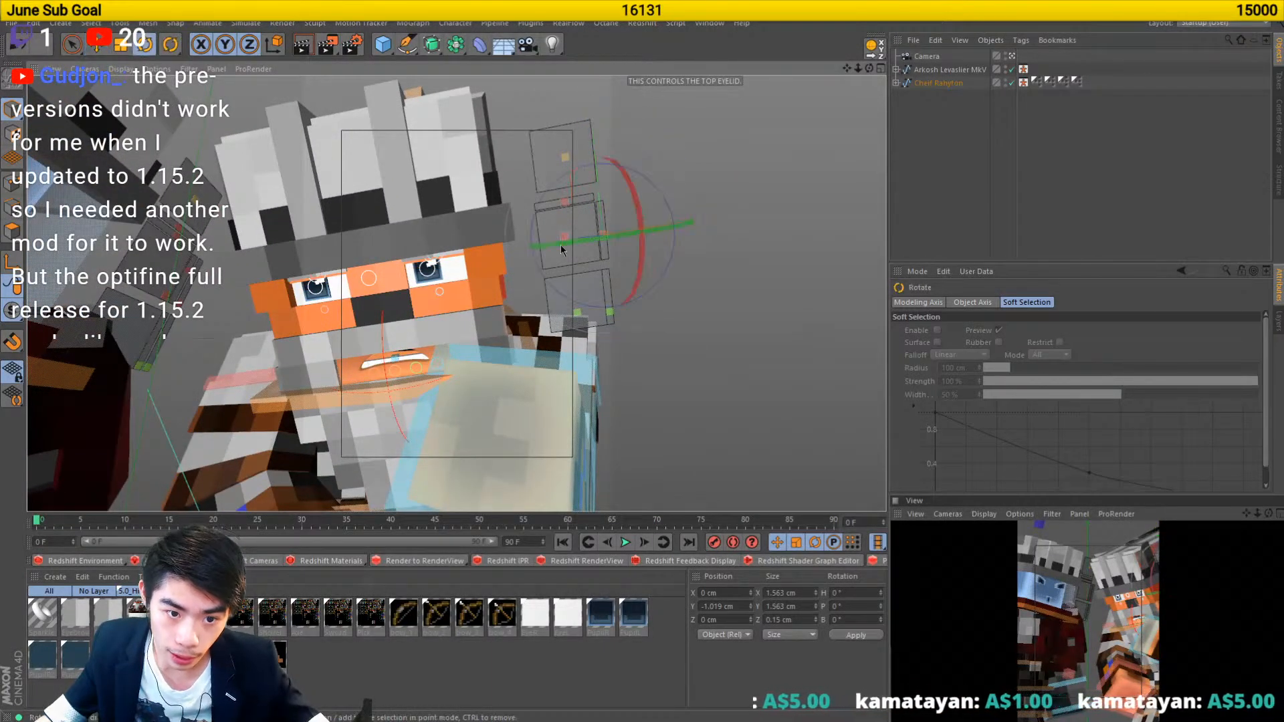
key(e)
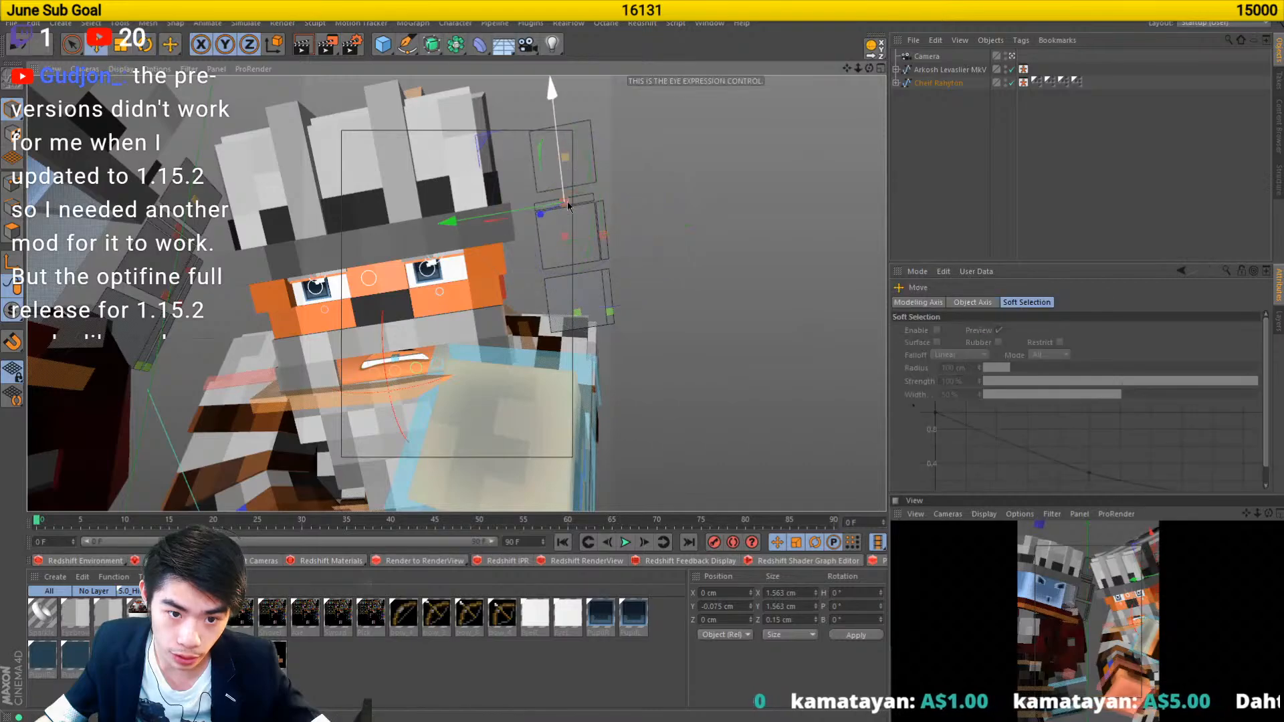
drag(564, 207, 539, 214)
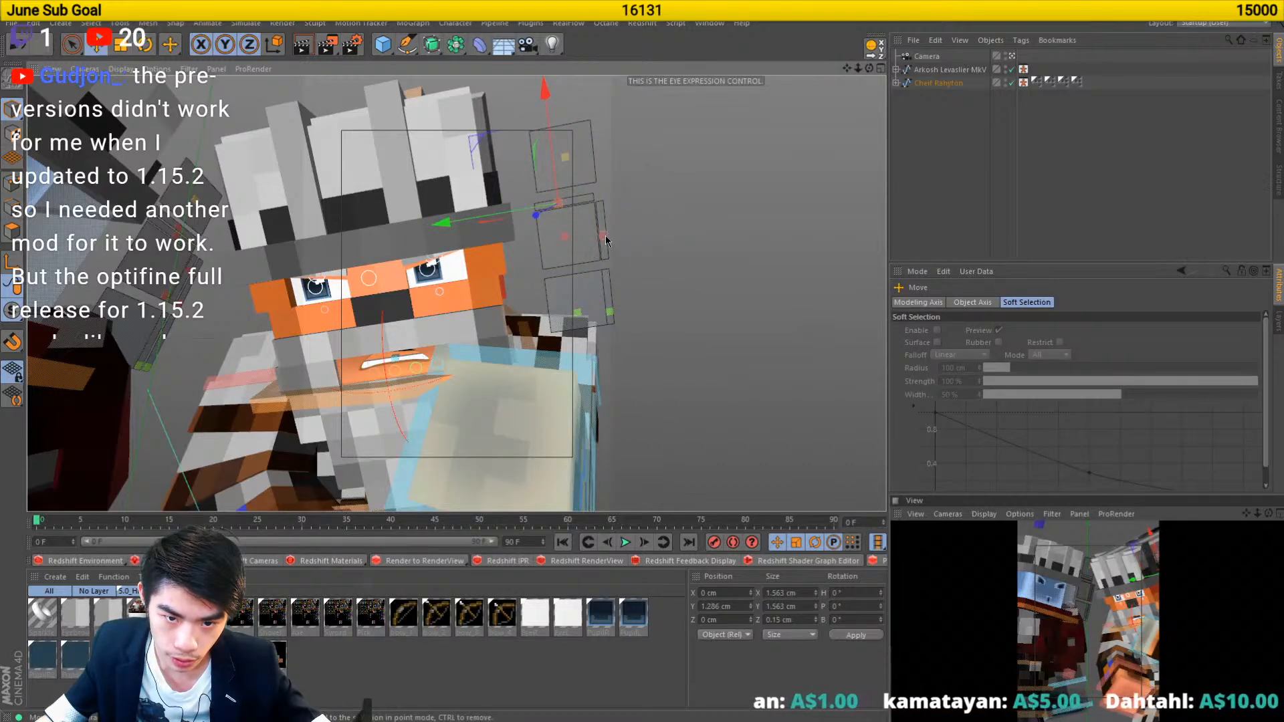
- Adjust the white-haired character's top eyelid control and position his eye control at about X -1.2 cm, Y 0.33 cm
drag(607, 241, 600, 213)
drag(474, 273, 421, 283)
click(576, 231)
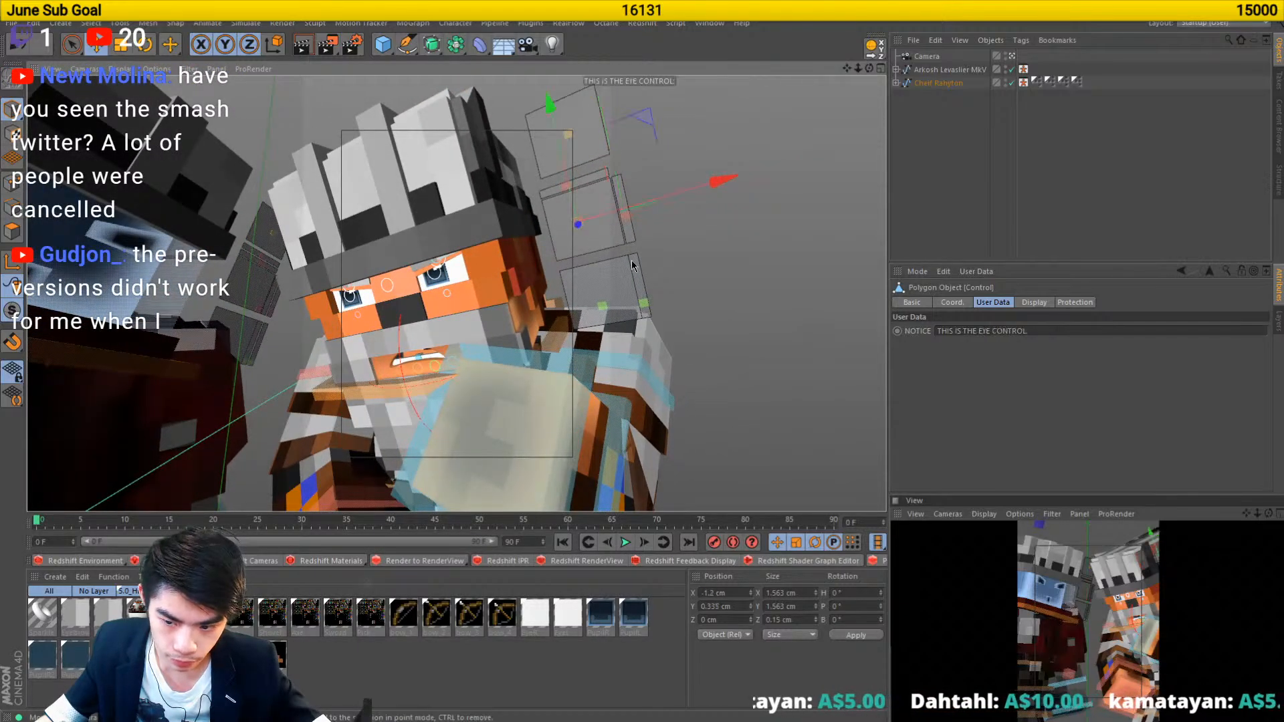
click(697, 306)
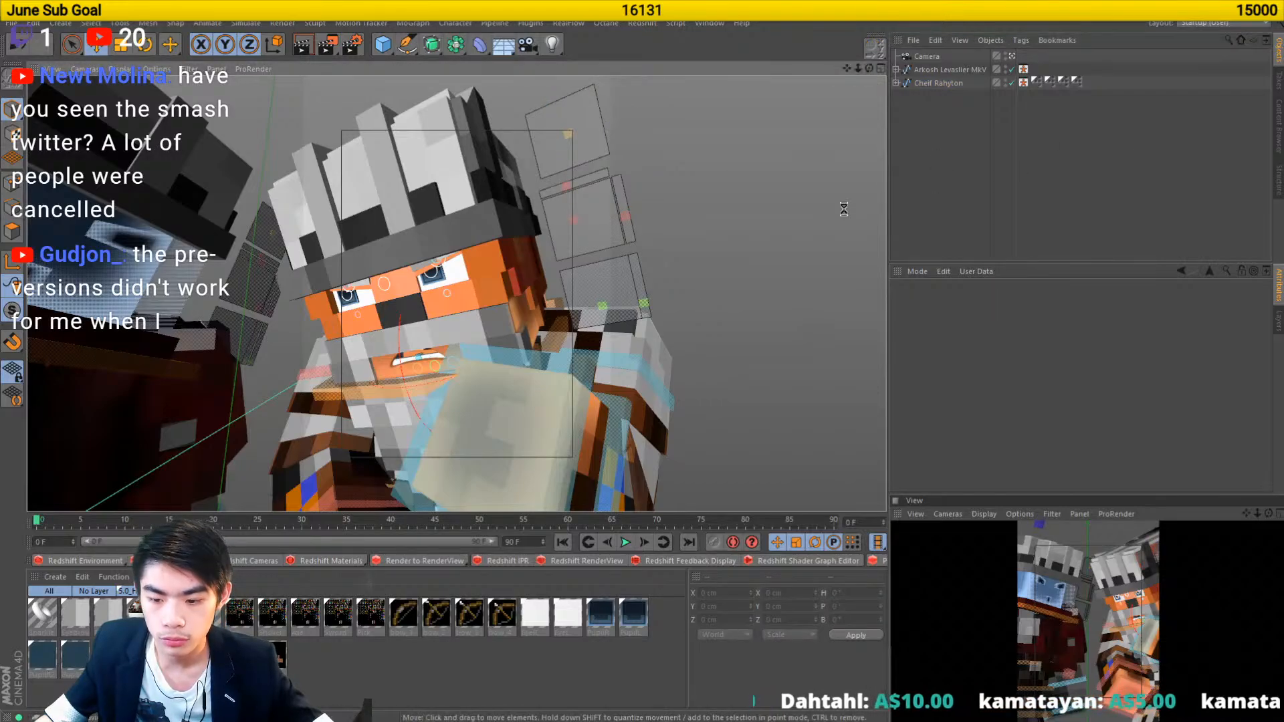
- Shift the blue control above the blue-faced character's head to about 4.5 cm on X
drag(207, 284, 448, 403)
scroll(395, 312, down, 5)
click(347, 258)
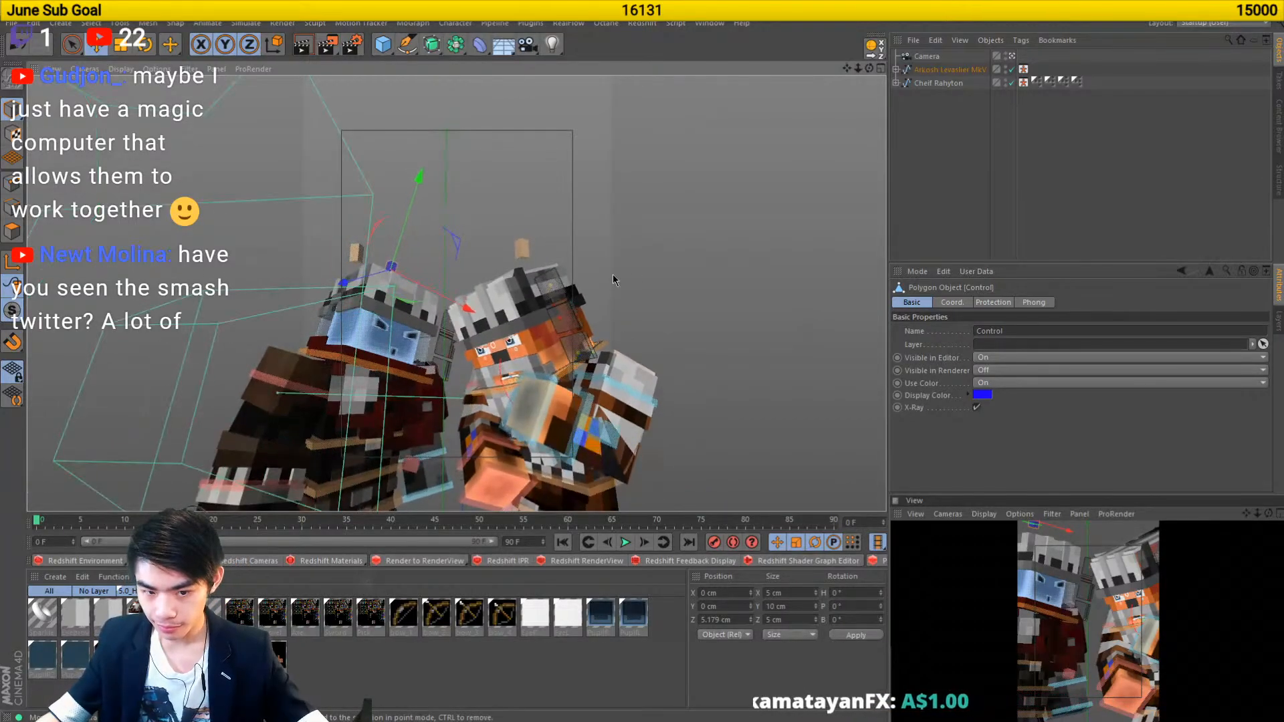
click(692, 256)
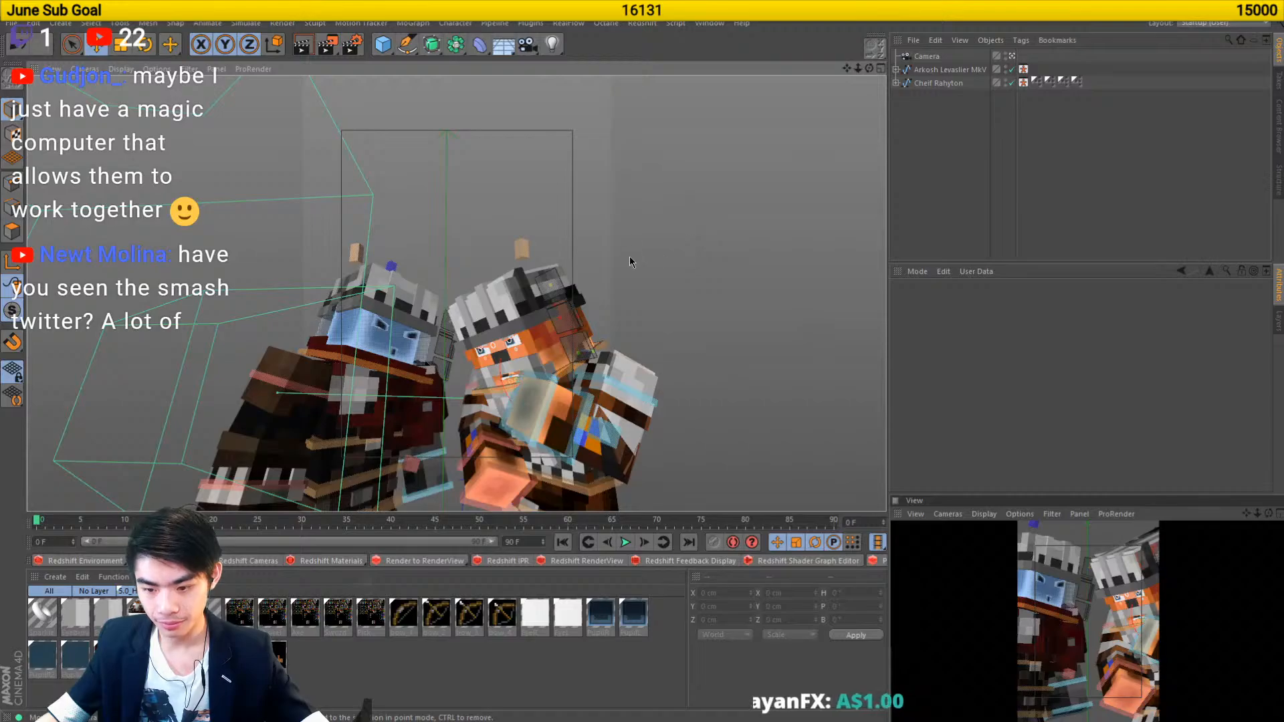
click(424, 284)
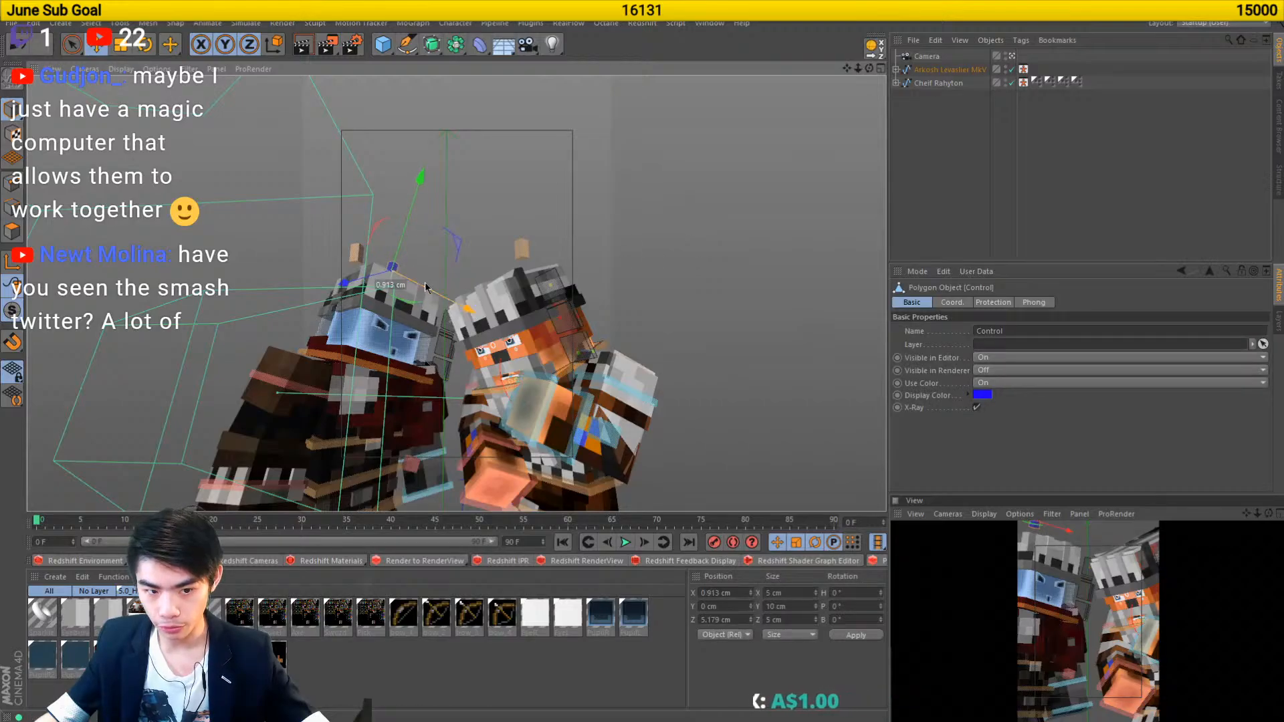
drag(423, 284, 429, 287)
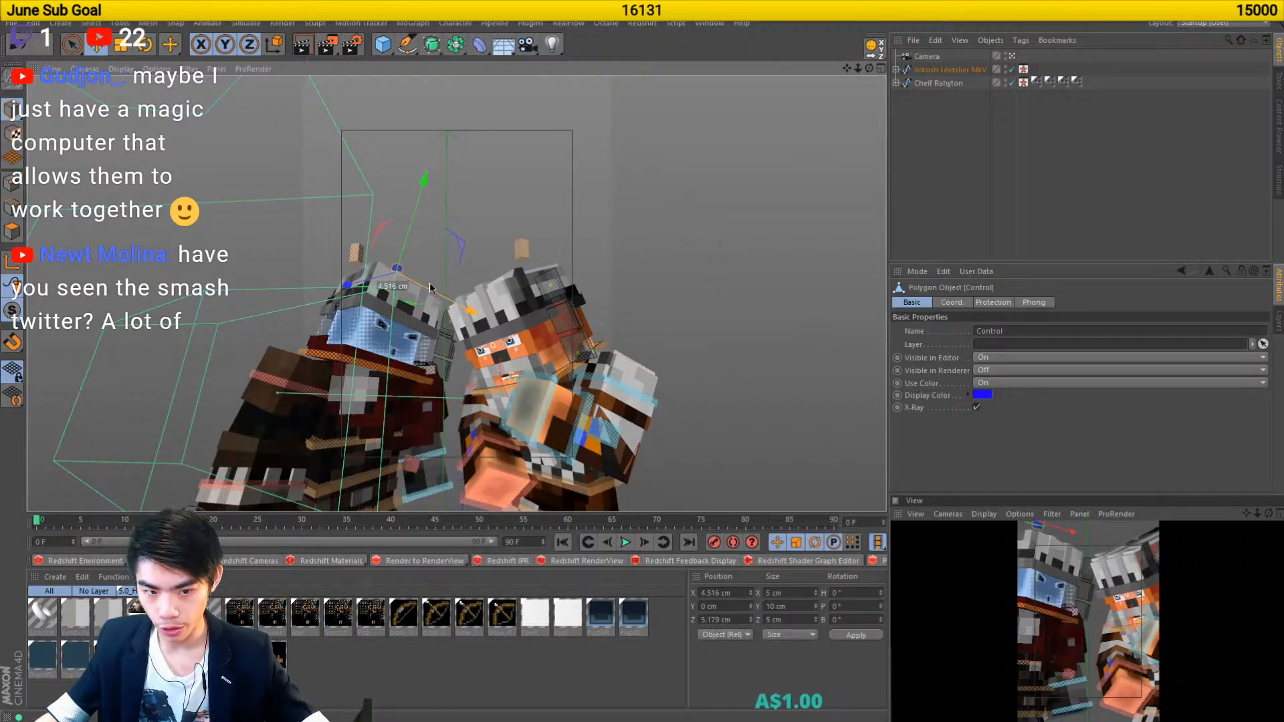
click(636, 237)
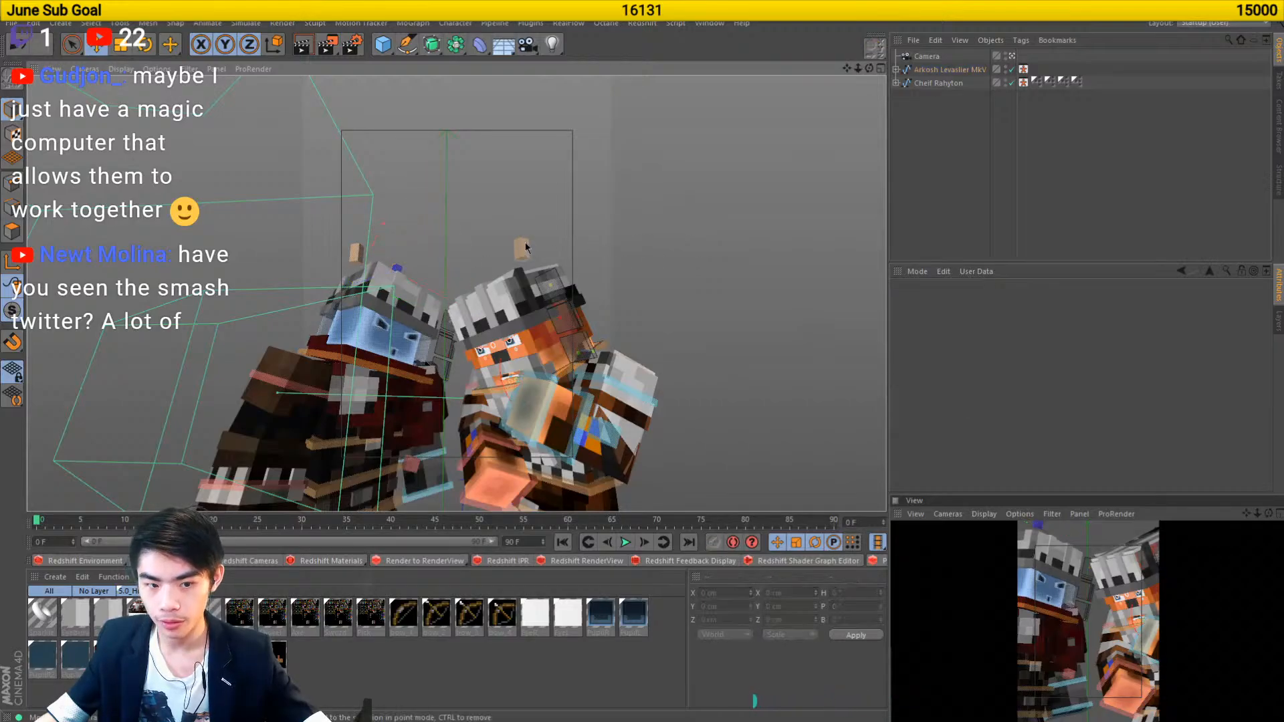
- Render the updated two-character movie poster in the Picture Viewer
click(327, 45)
click(628, 361)
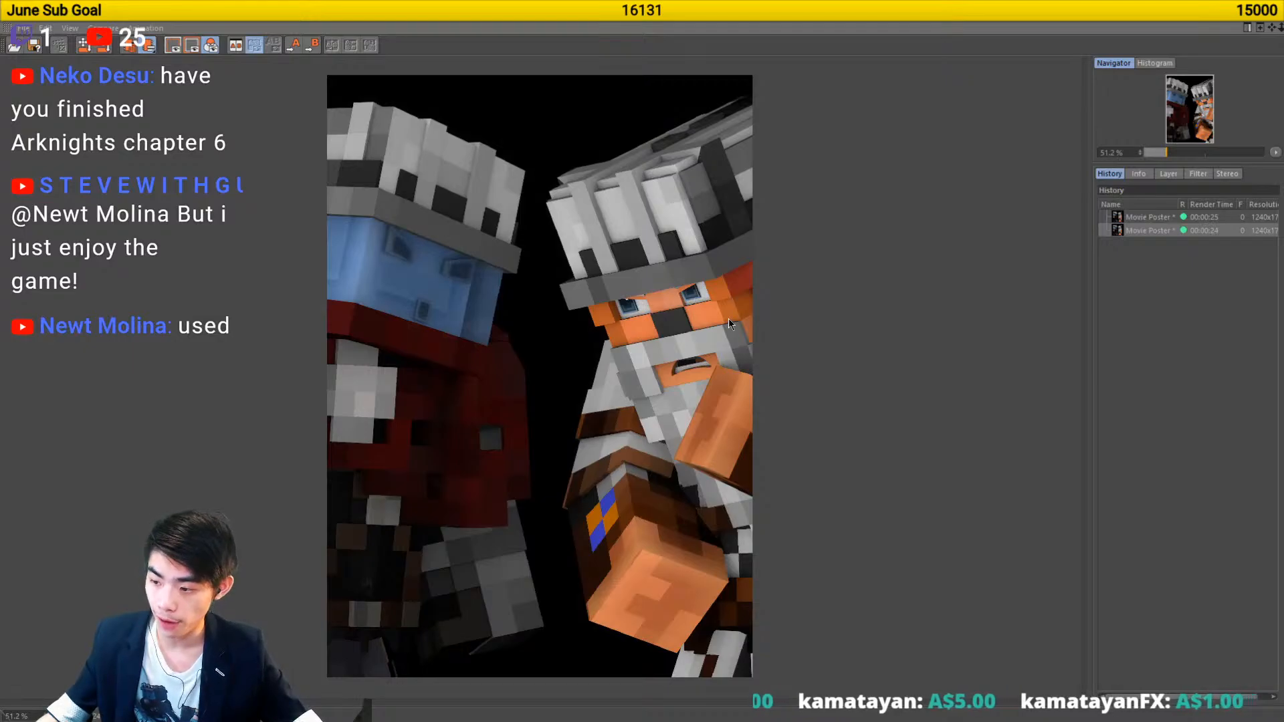
- Open a second File Explorer window on the Minecraft screenshots folder and move it out of the way
click(390, 709)
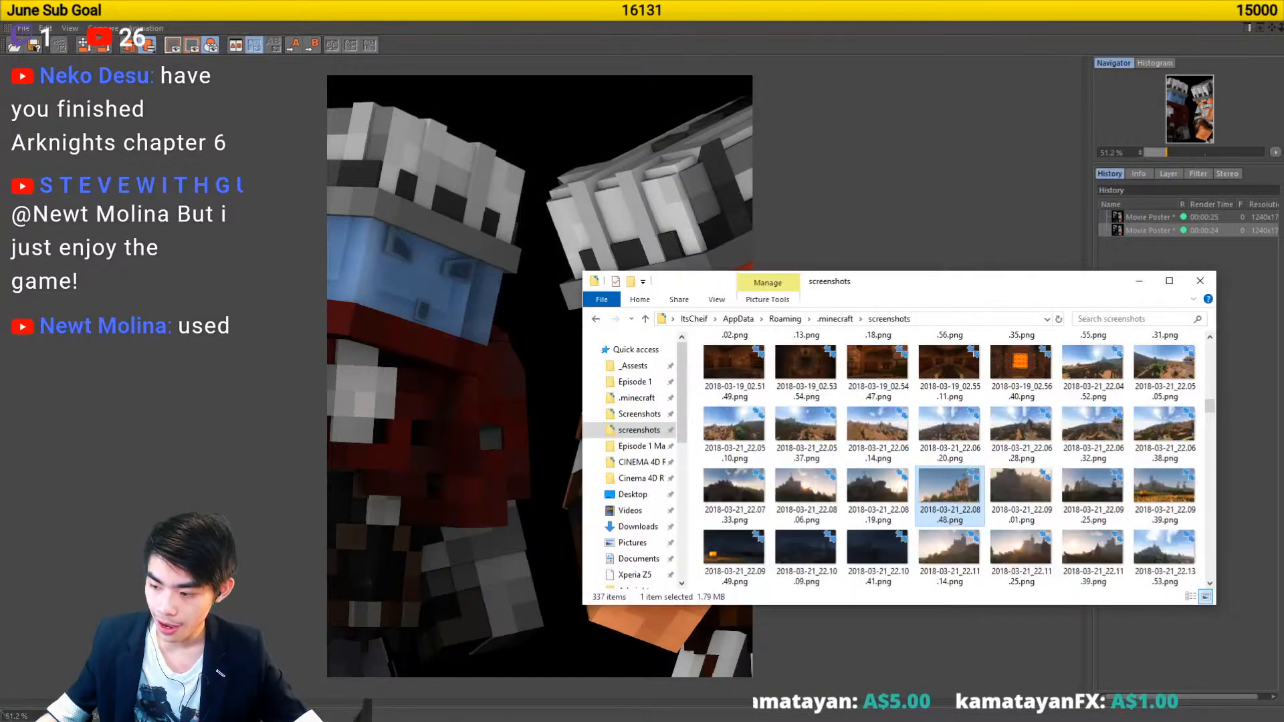
key(ctrl+n)
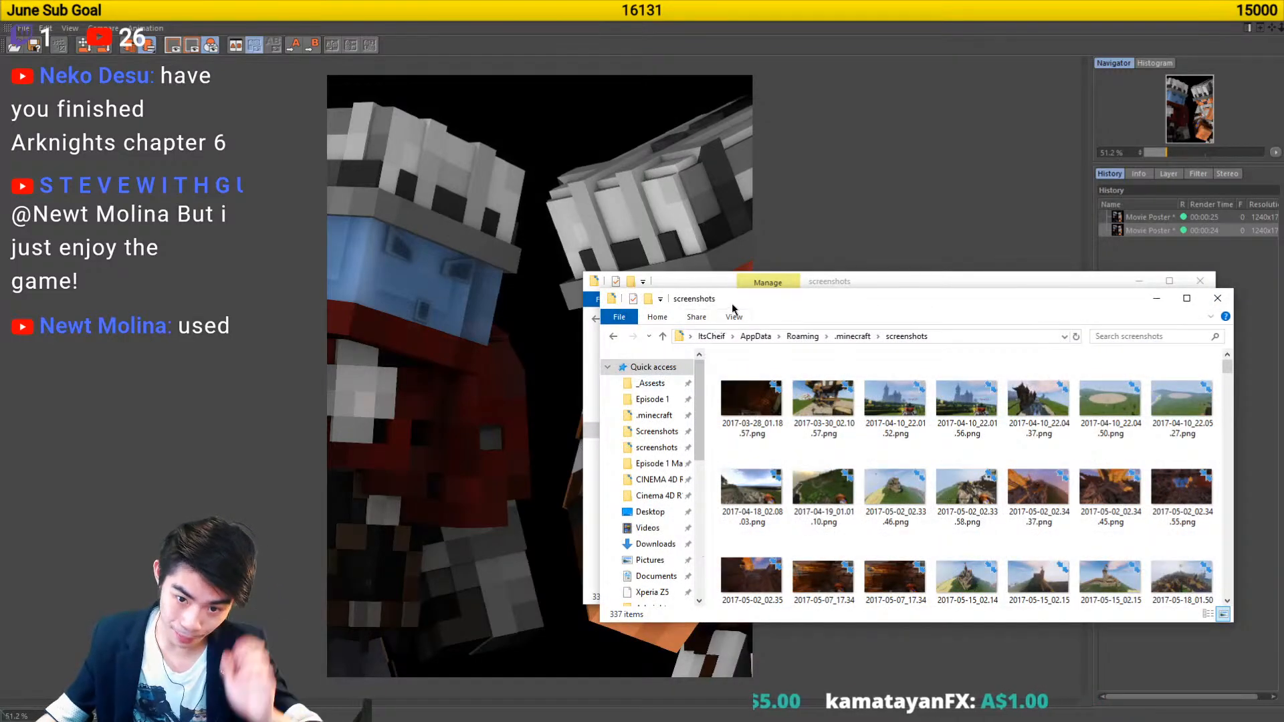
drag(733, 309, 1283, 294)
click(994, 175)
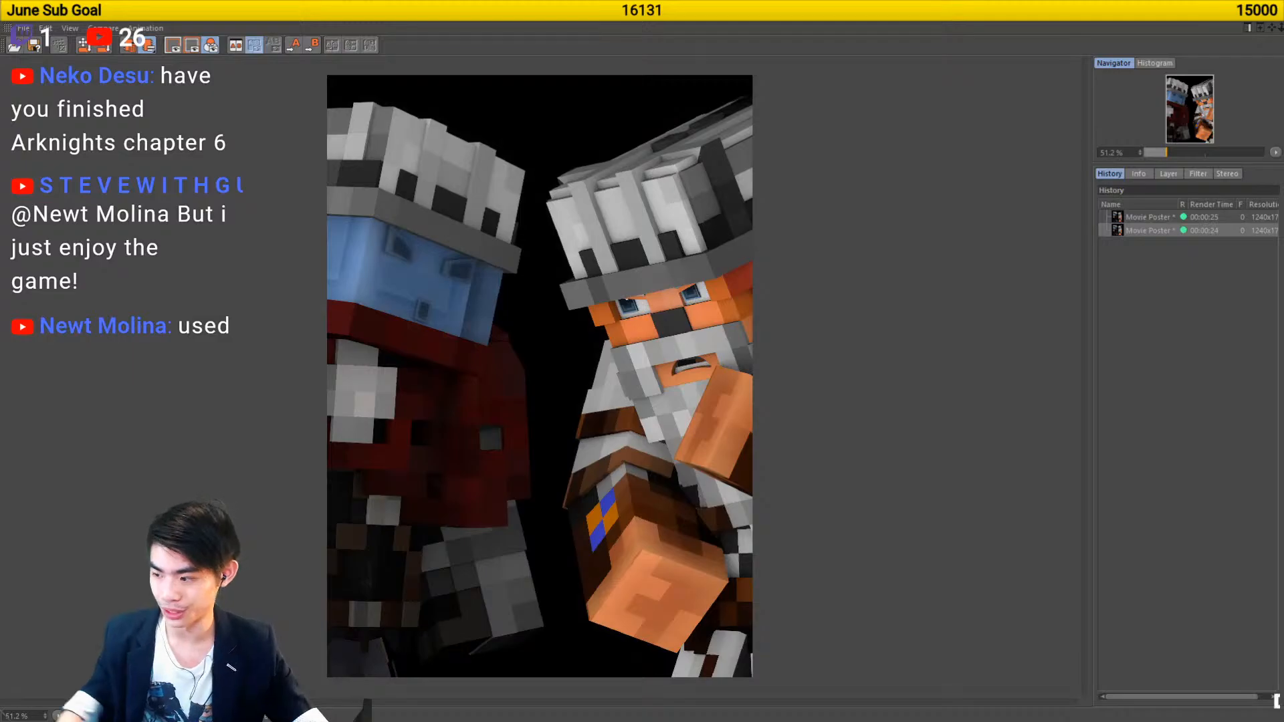
drag(335, 95, 645, 0)
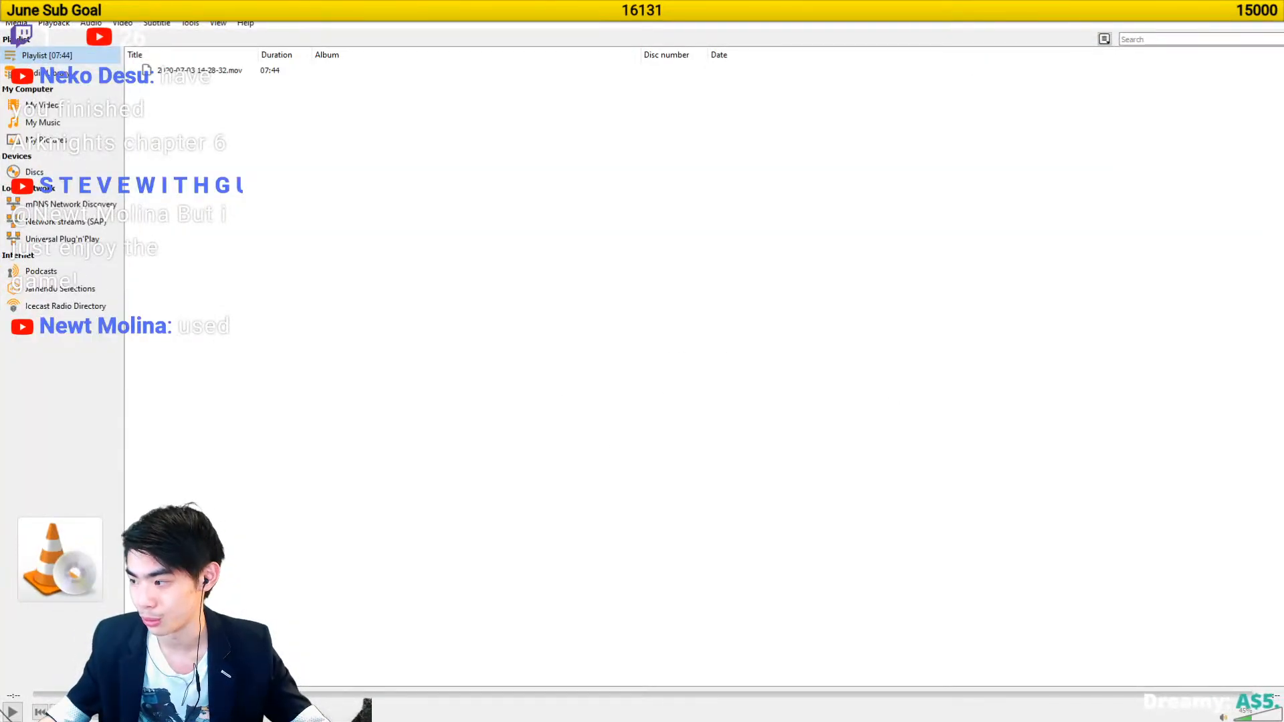
double_click(263, 71)
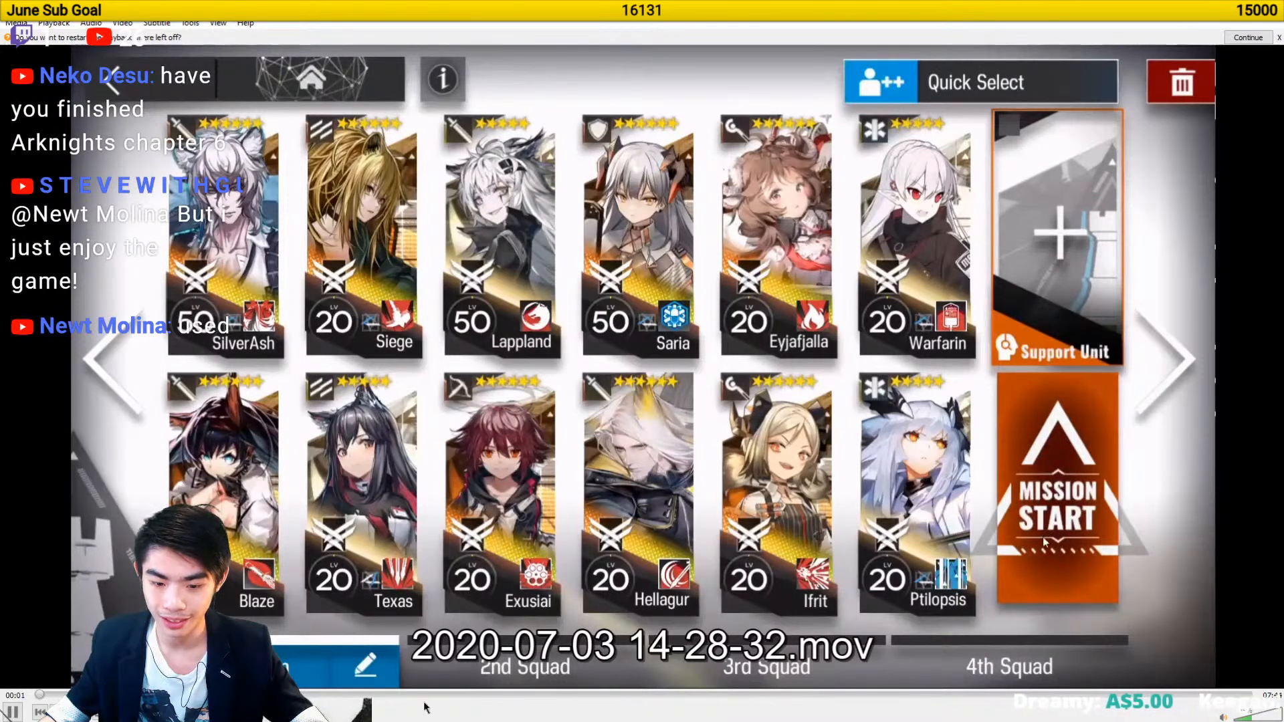
drag(325, 700, 228, 695)
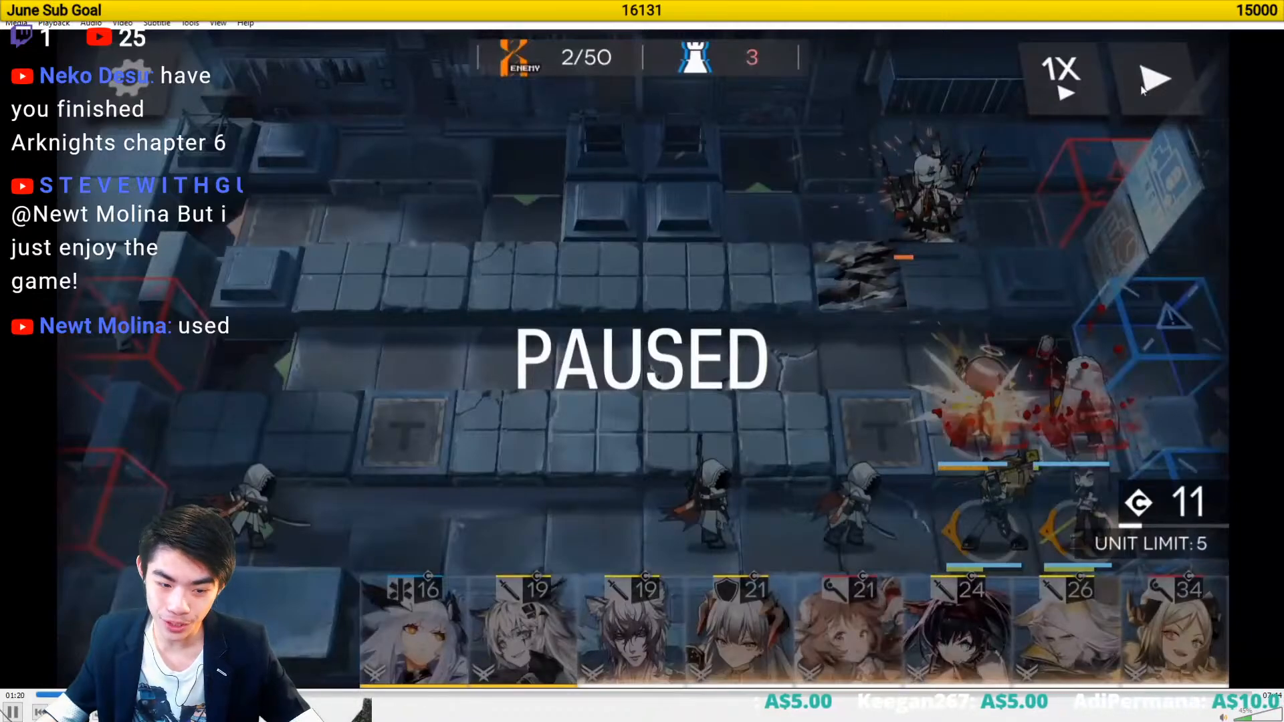
click(267, 694)
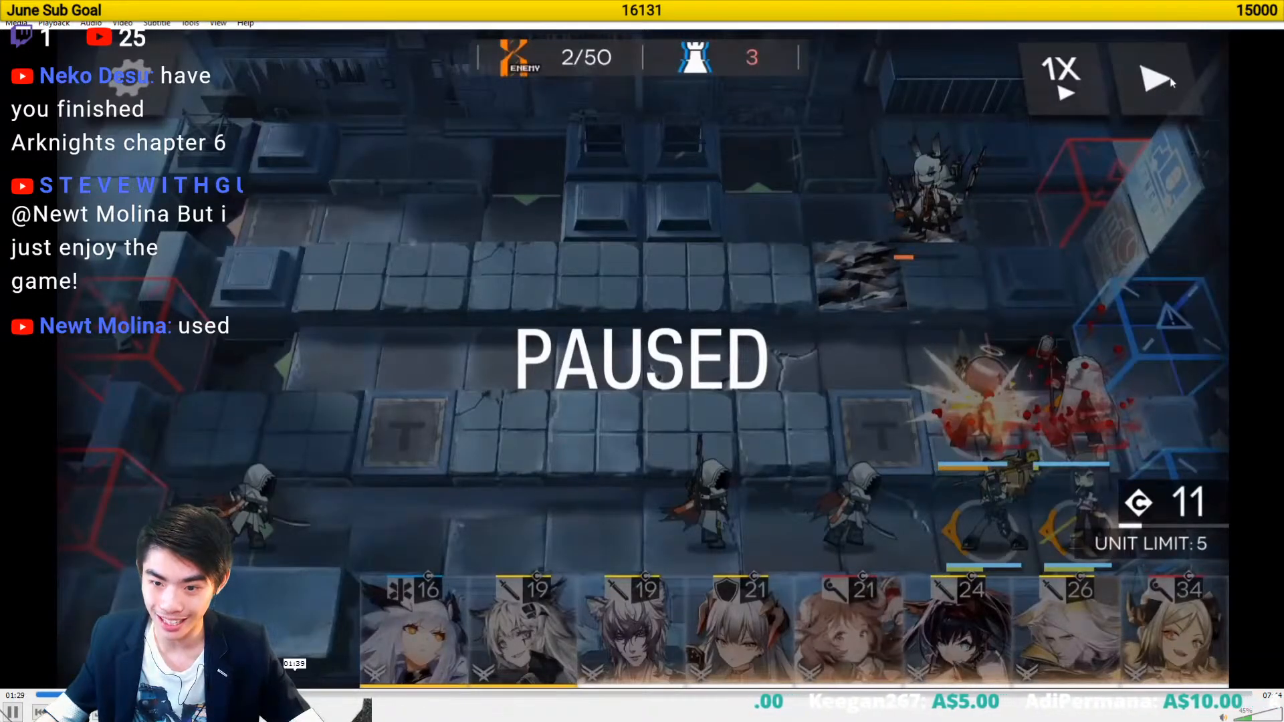
click(294, 695)
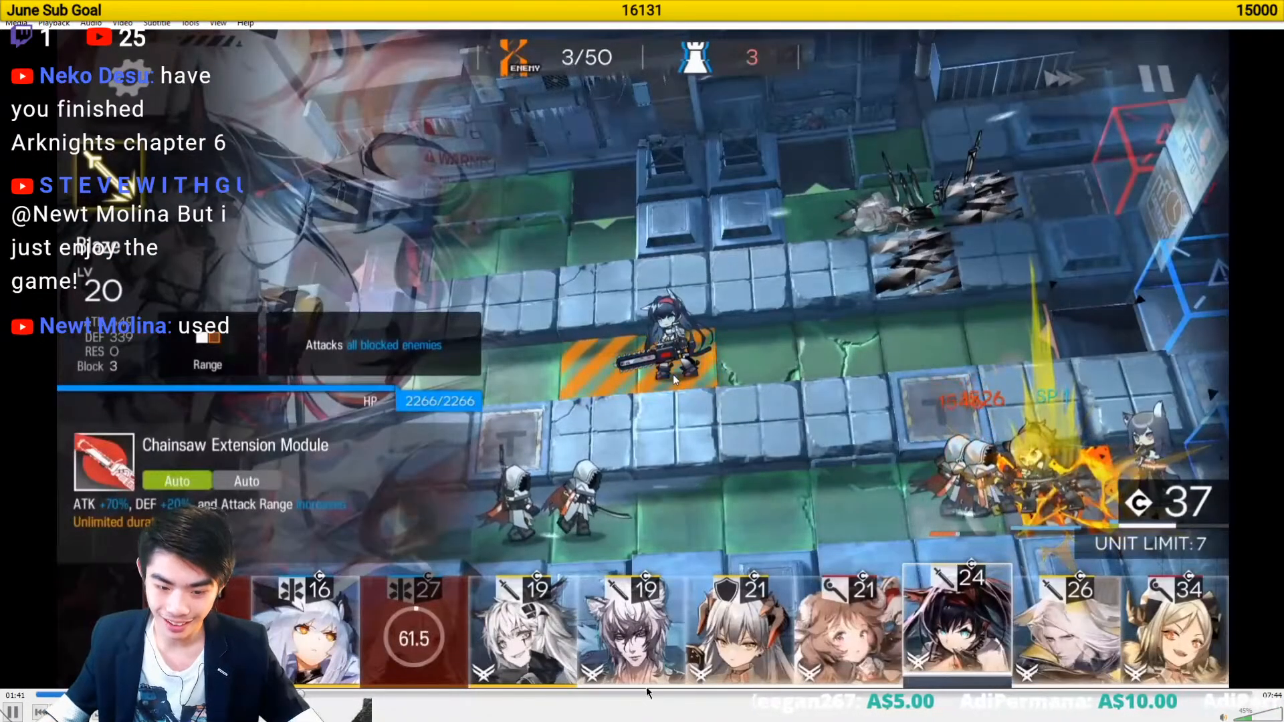
click(621, 695)
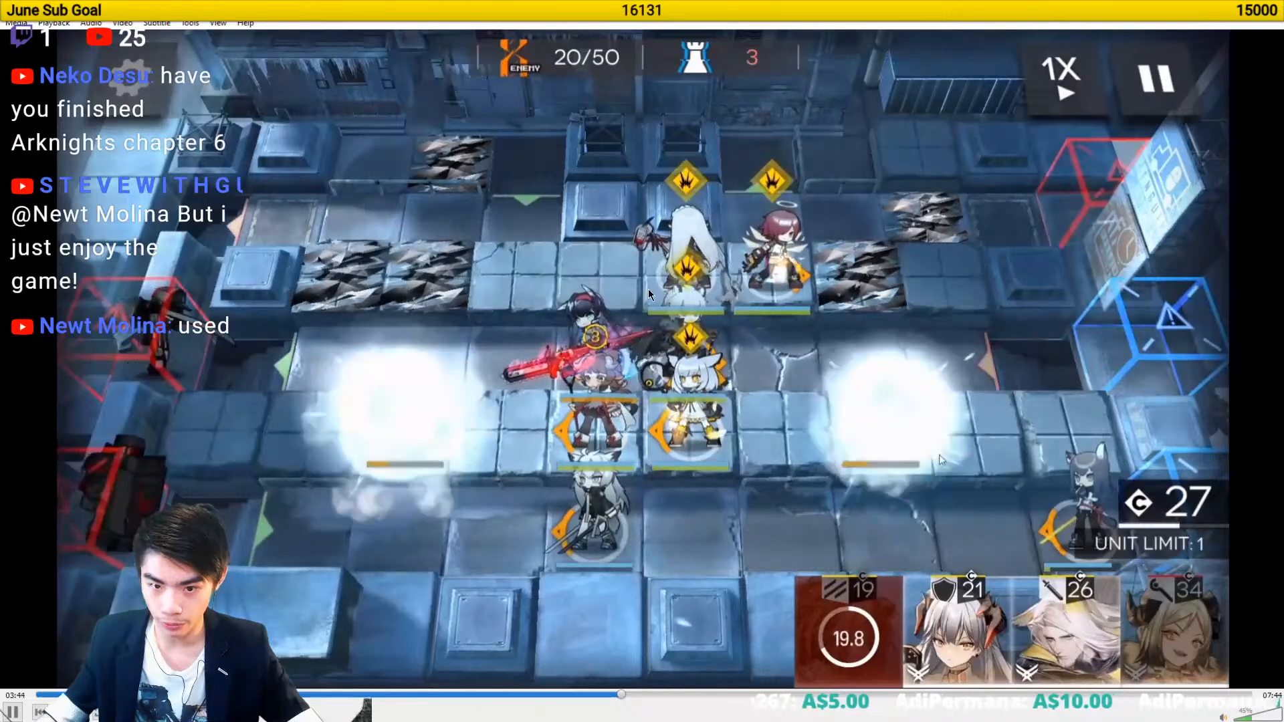
click(638, 695)
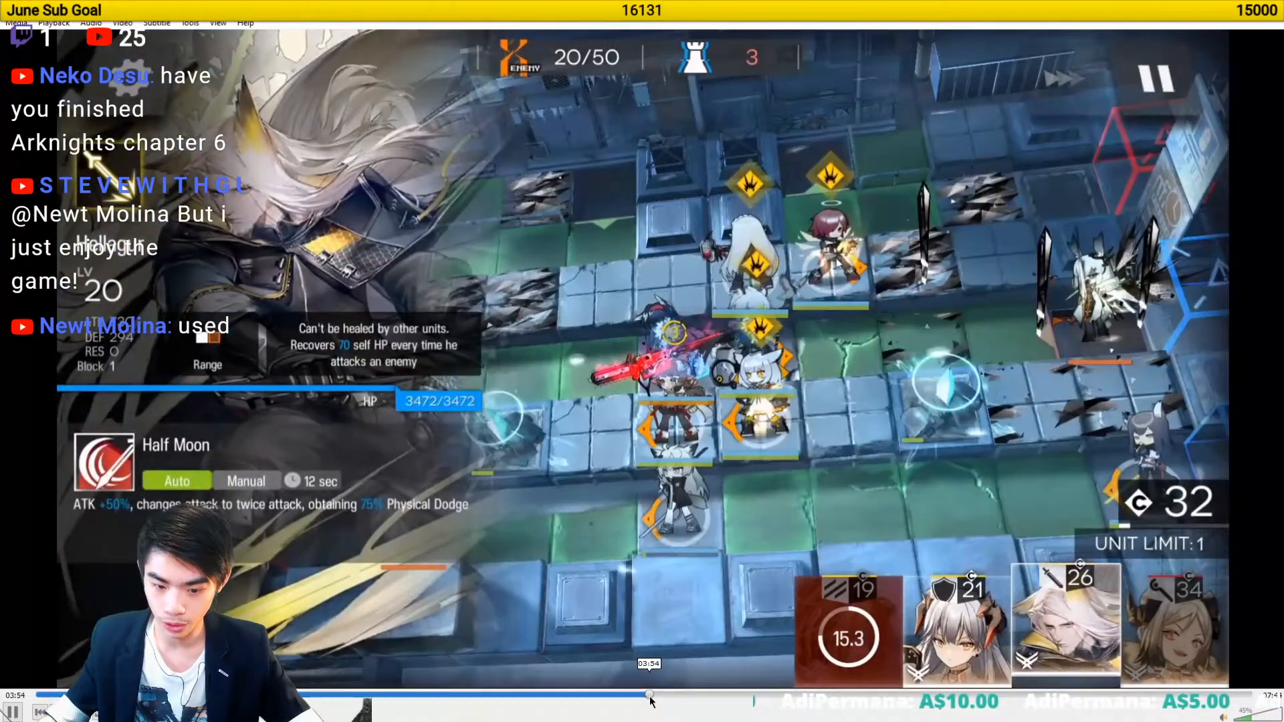
click(661, 695)
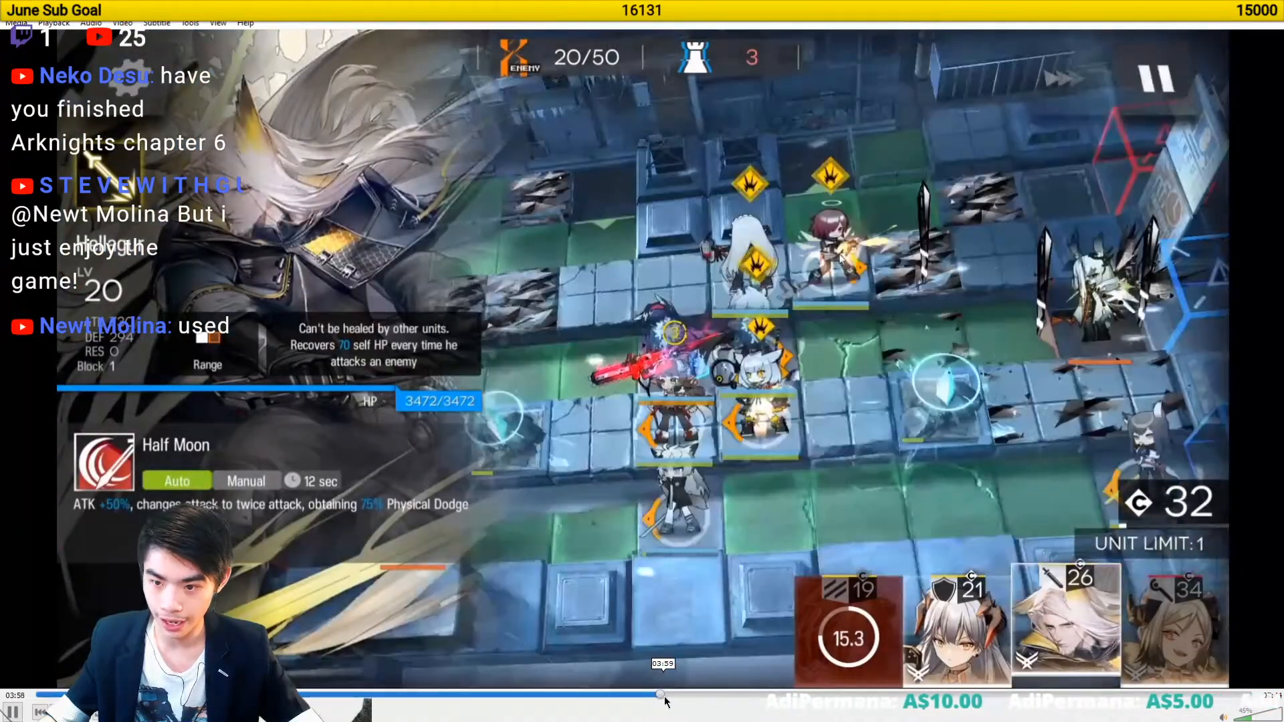
click(678, 696)
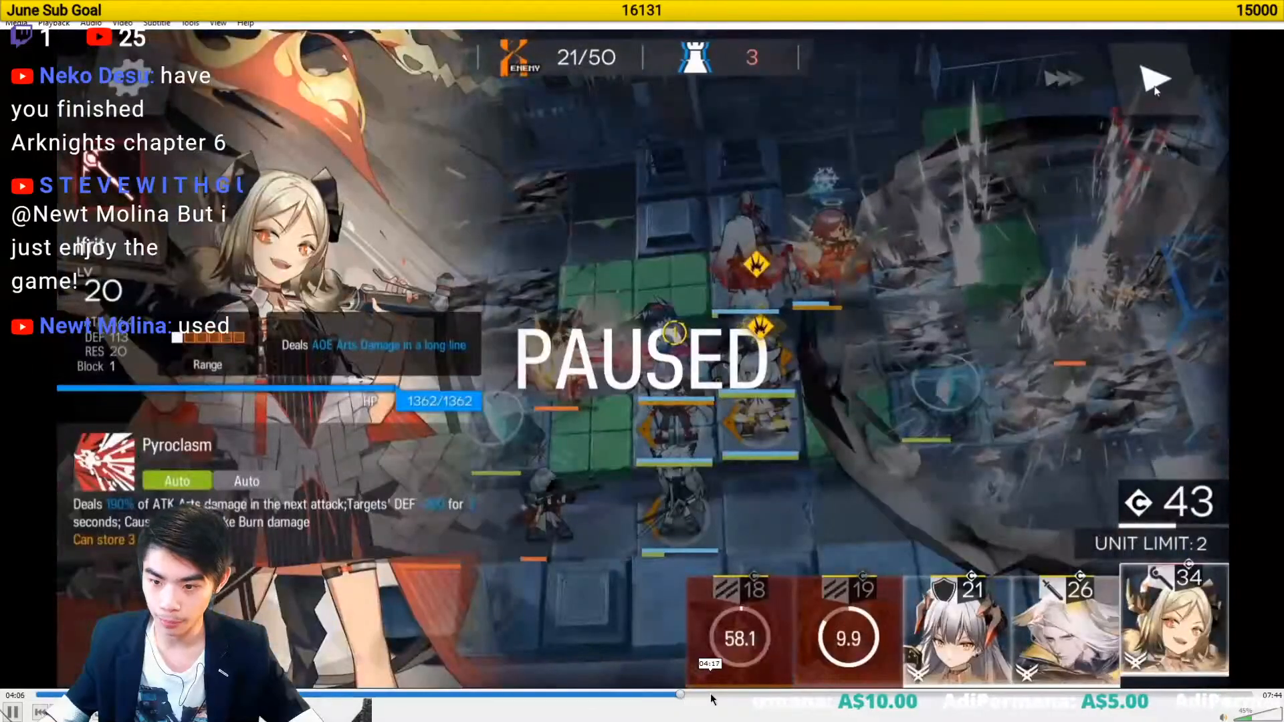
click(711, 695)
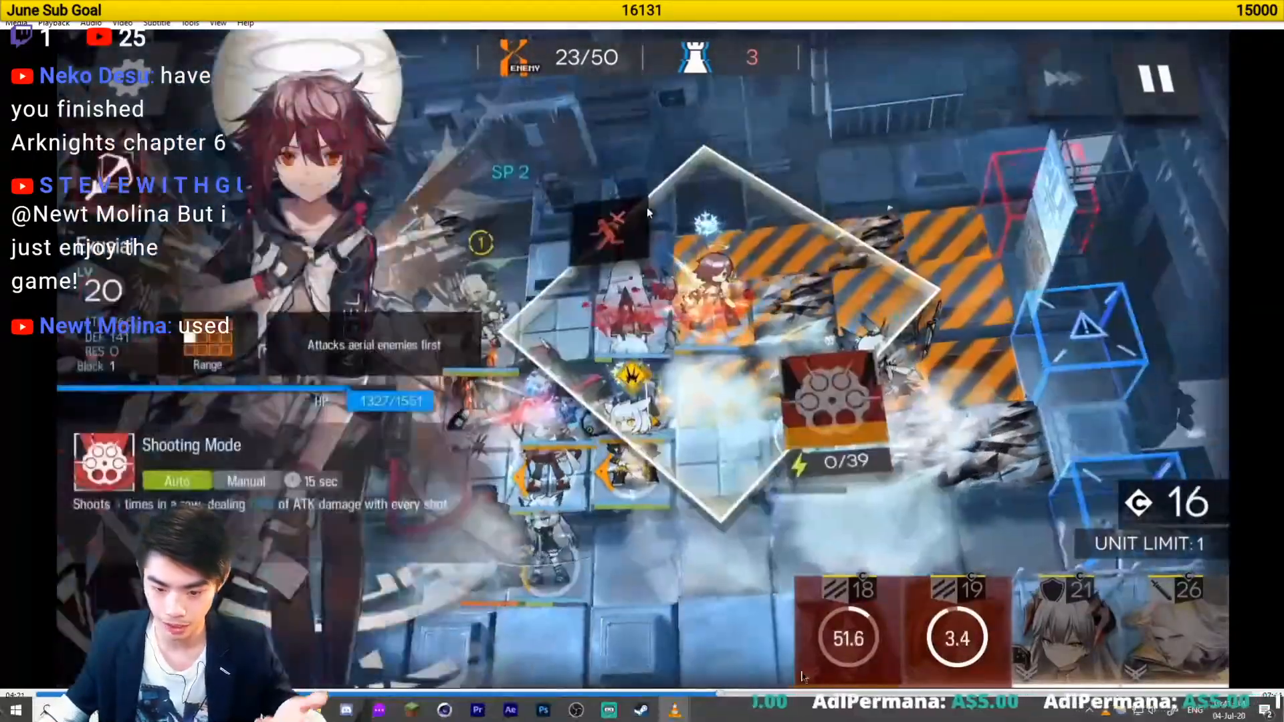
click(849, 695)
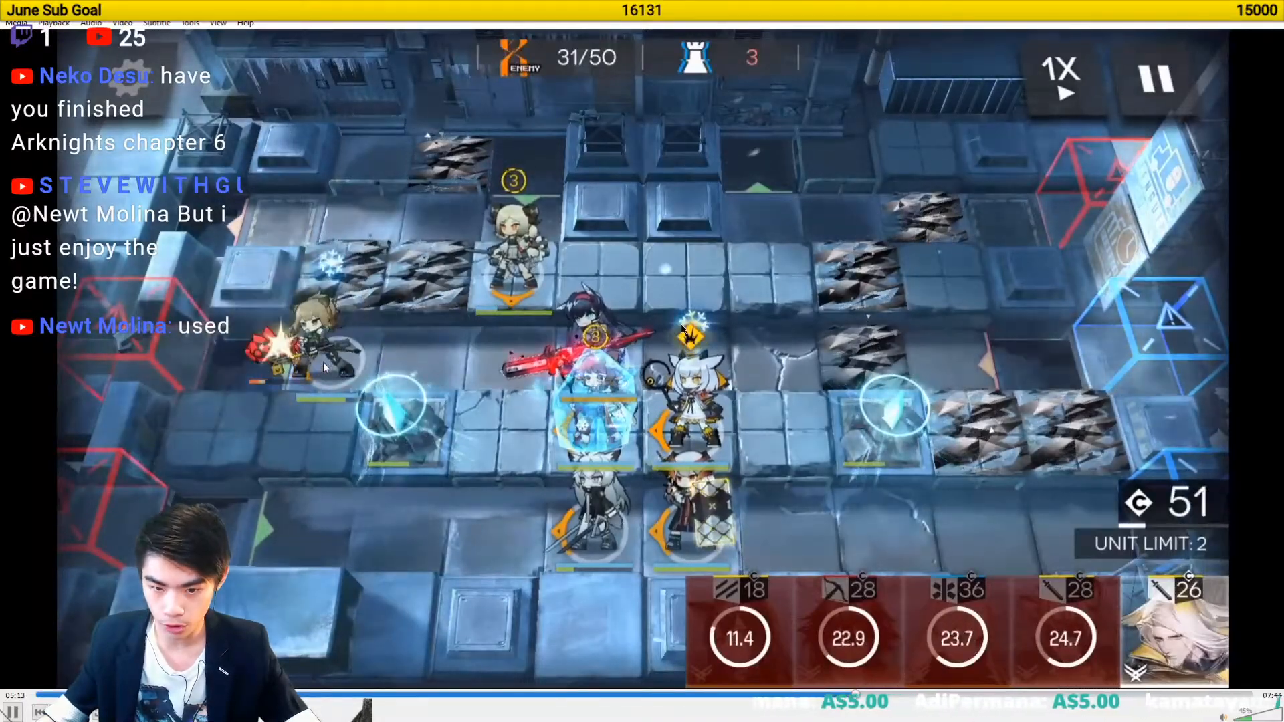
click(874, 695)
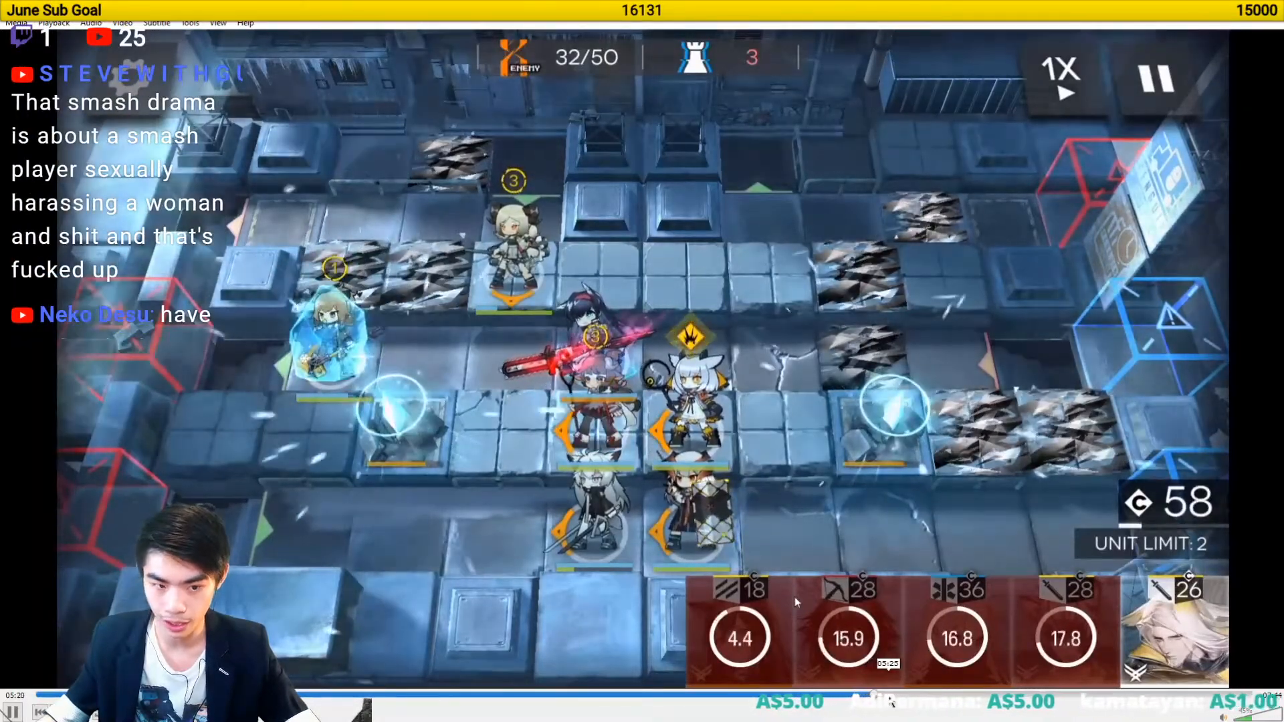
click(888, 696)
click(916, 696)
click(941, 695)
click(1007, 694)
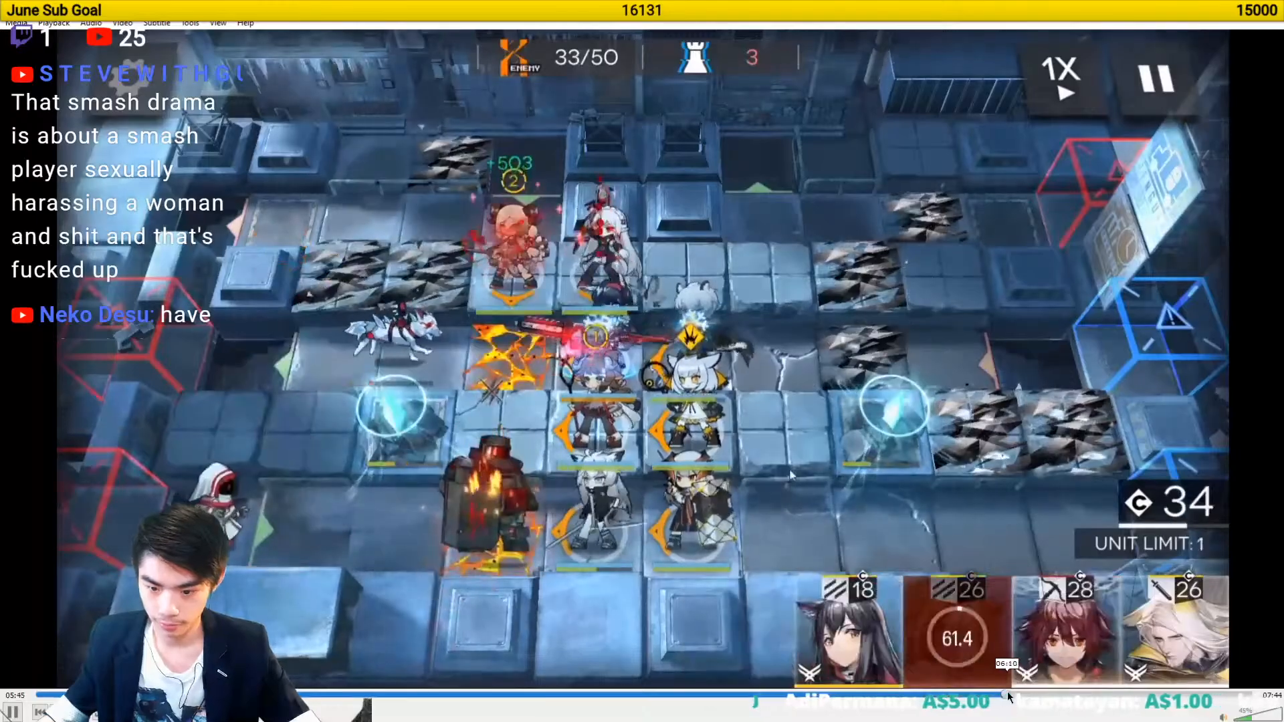
click(1029, 695)
click(1096, 695)
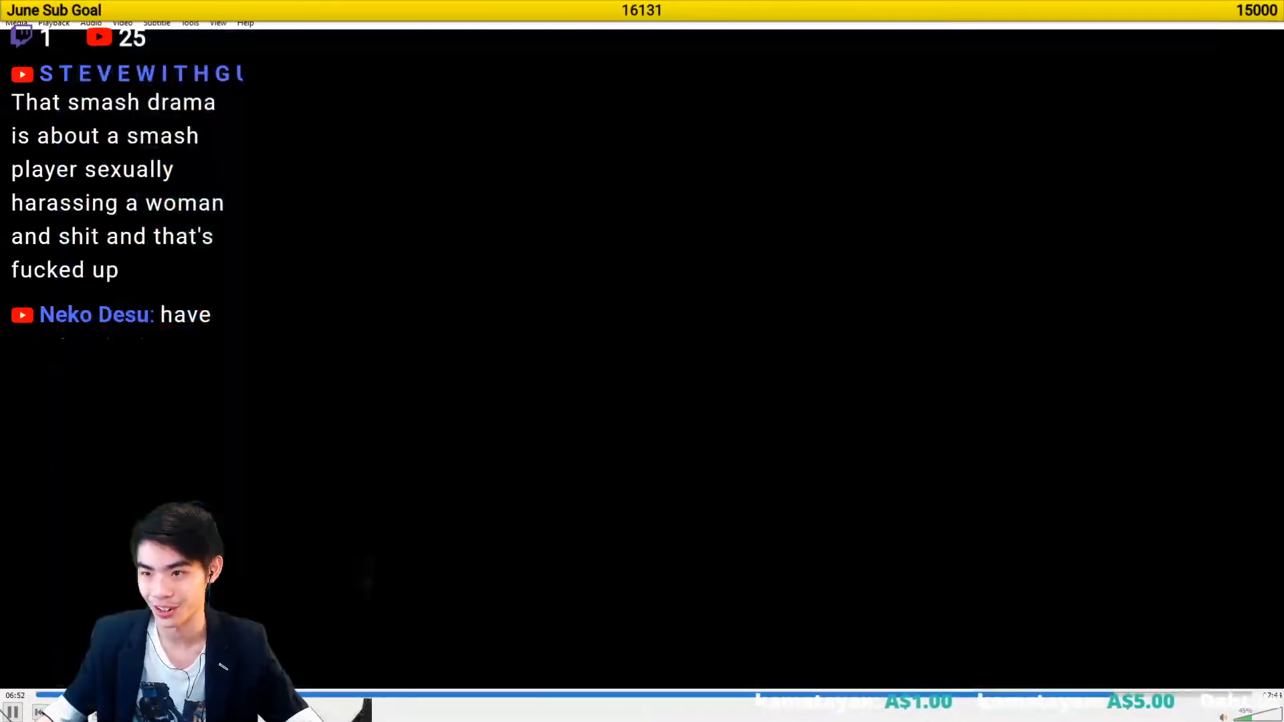
- Switch back to the Cinema 4D scene and add a Spot Light
key(alt+Tab)
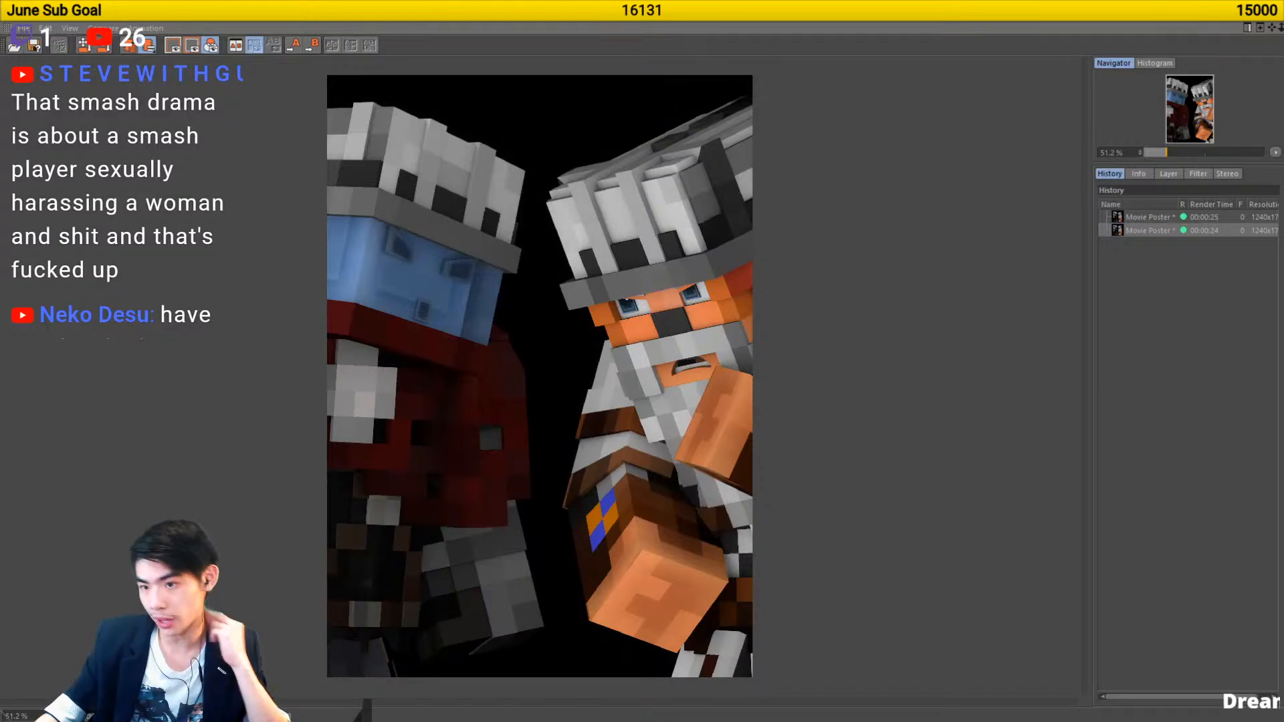
key(alt+Tab)
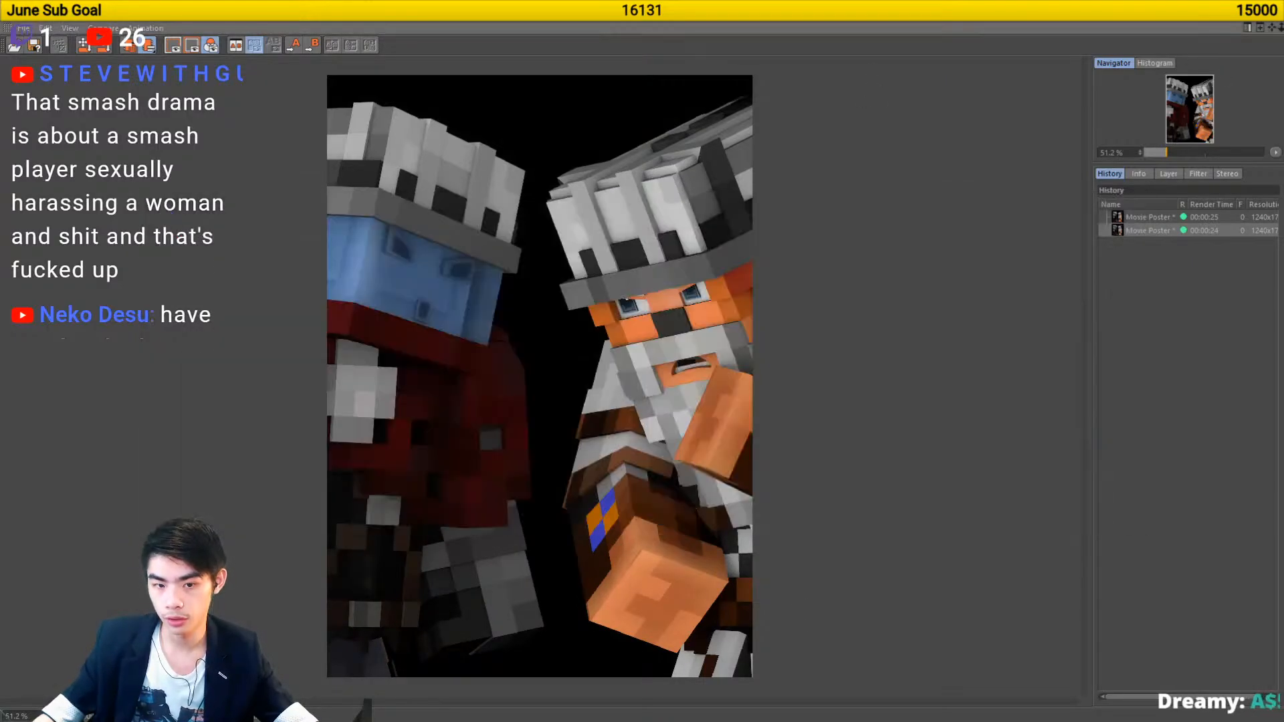
key(alt+Tab)
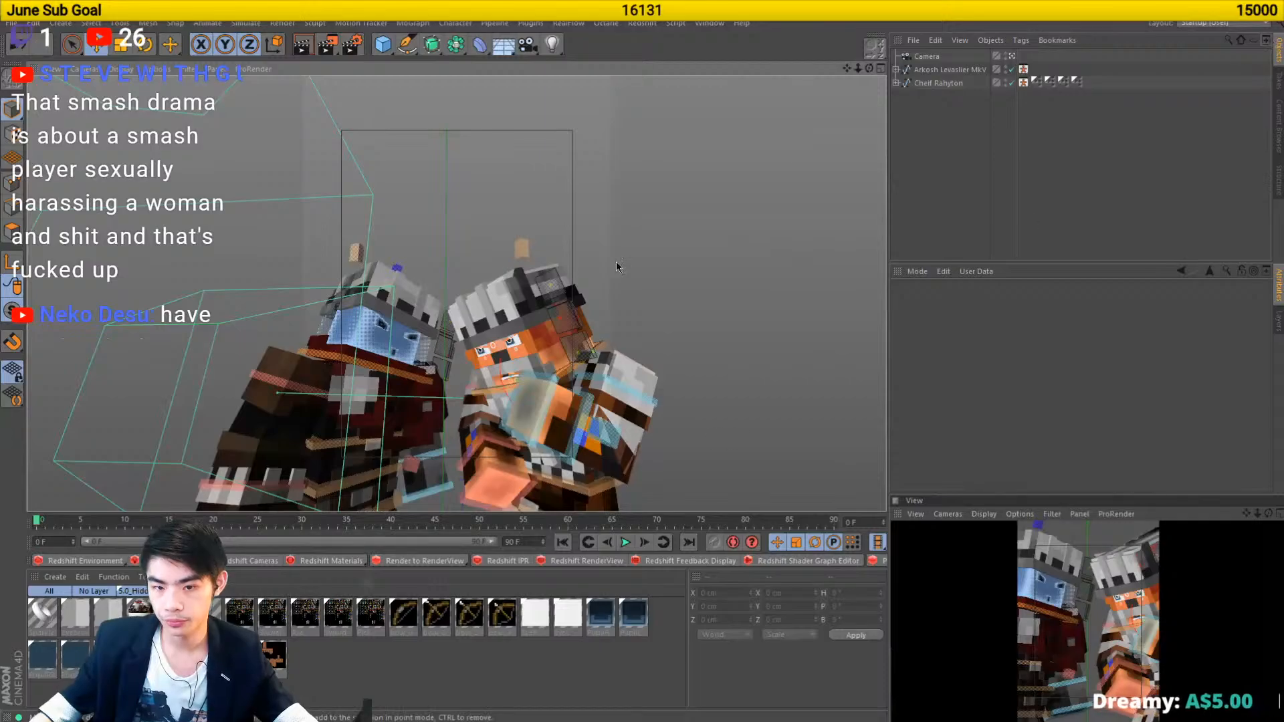
click(550, 49)
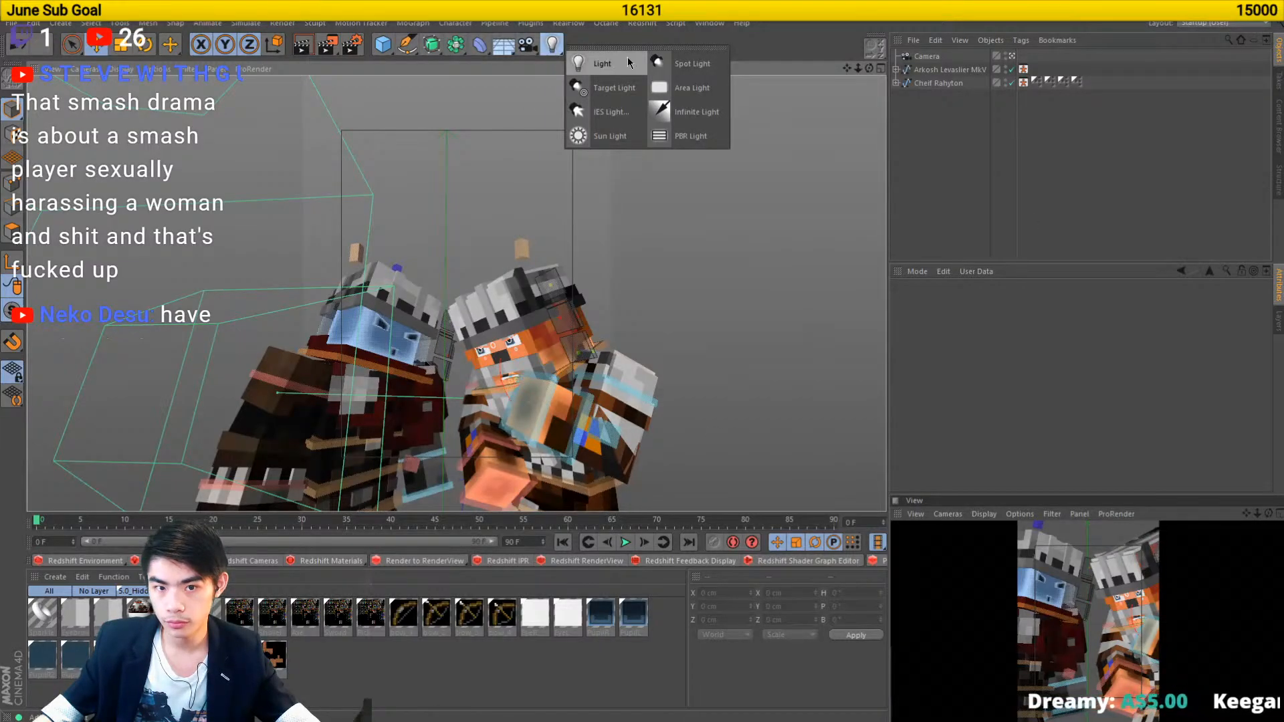
click(1091, 198)
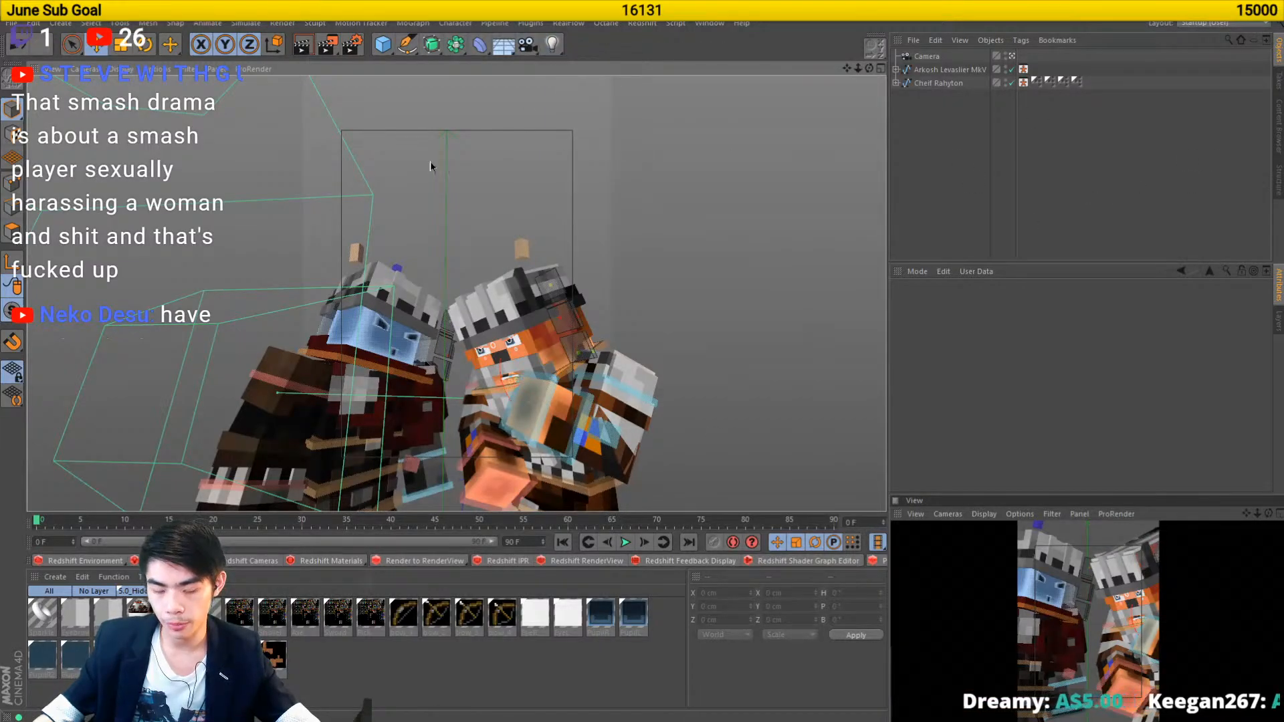
click(547, 52)
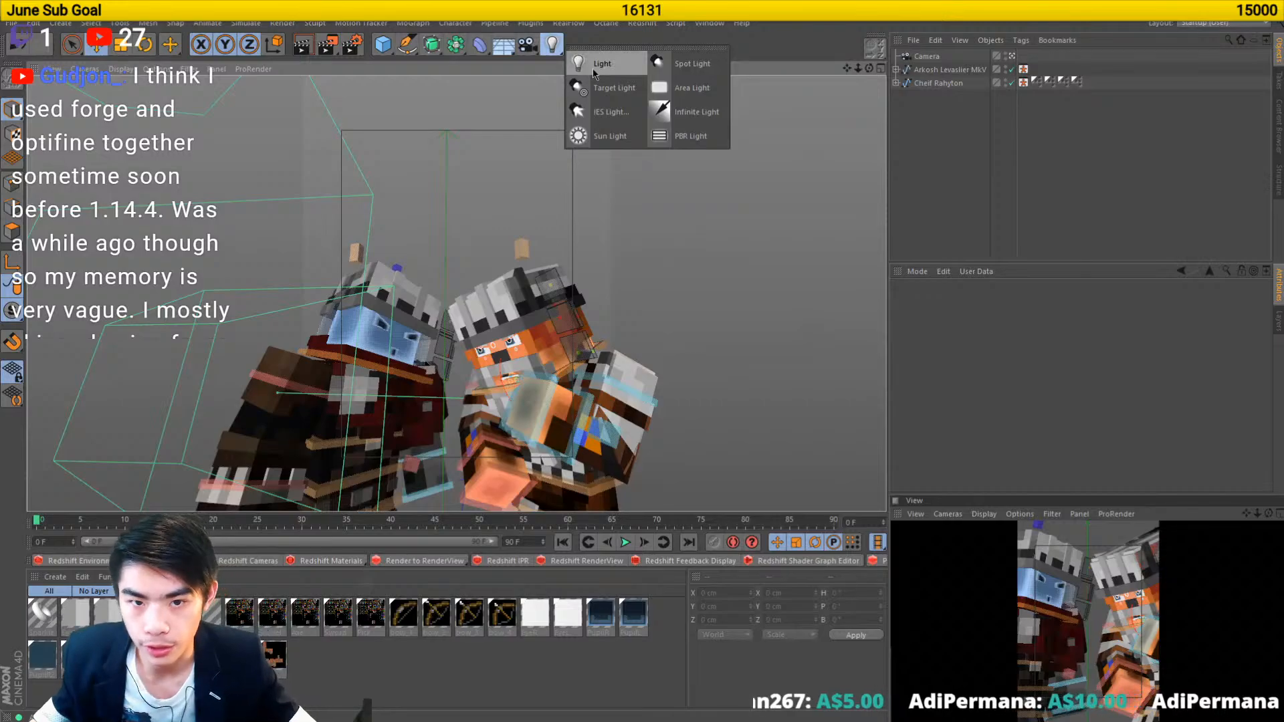
click(691, 63)
- Move the spot light to Y 310 cm and Z 320 cm, and rotate its pitch to -130°
drag(416, 452, 321, 447)
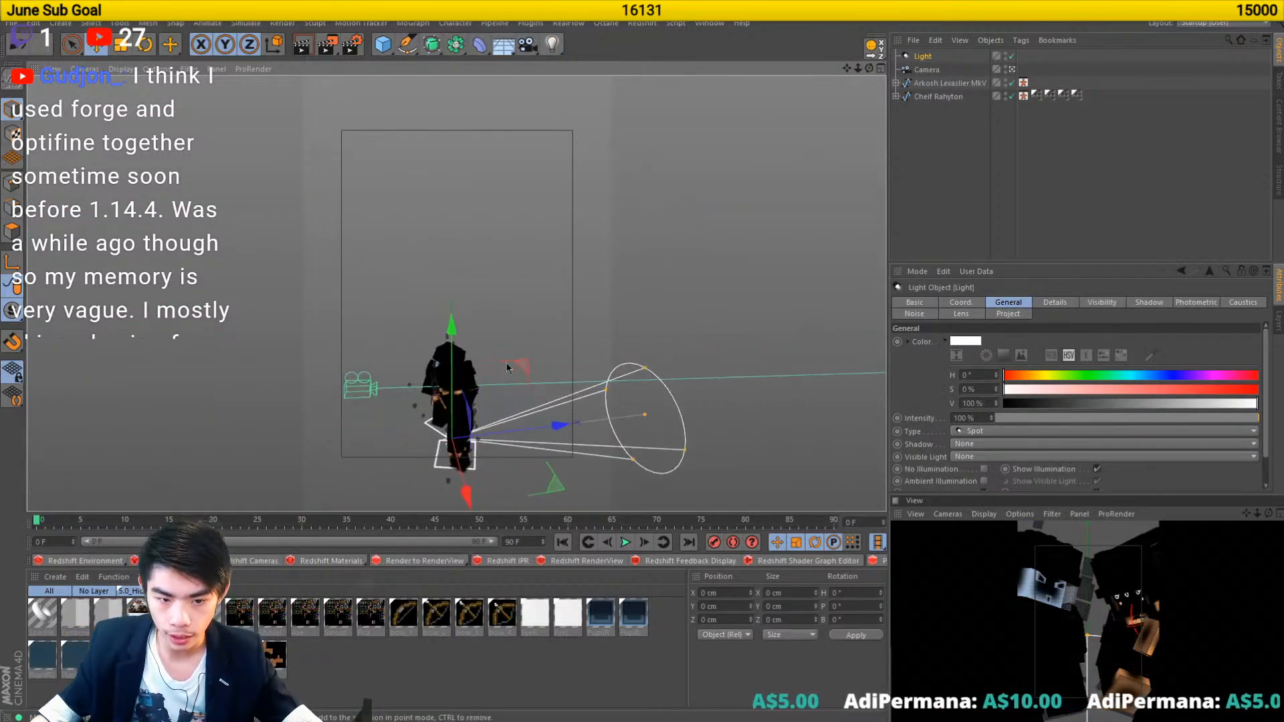
drag(525, 368, 583, 234)
key(r)
drag(453, 313, 609, 307)
key(e)
key(w)
drag(528, 366, 672, 294)
- Tilt the spot light to a pitch of -160° so it aims at the two characters
key(r)
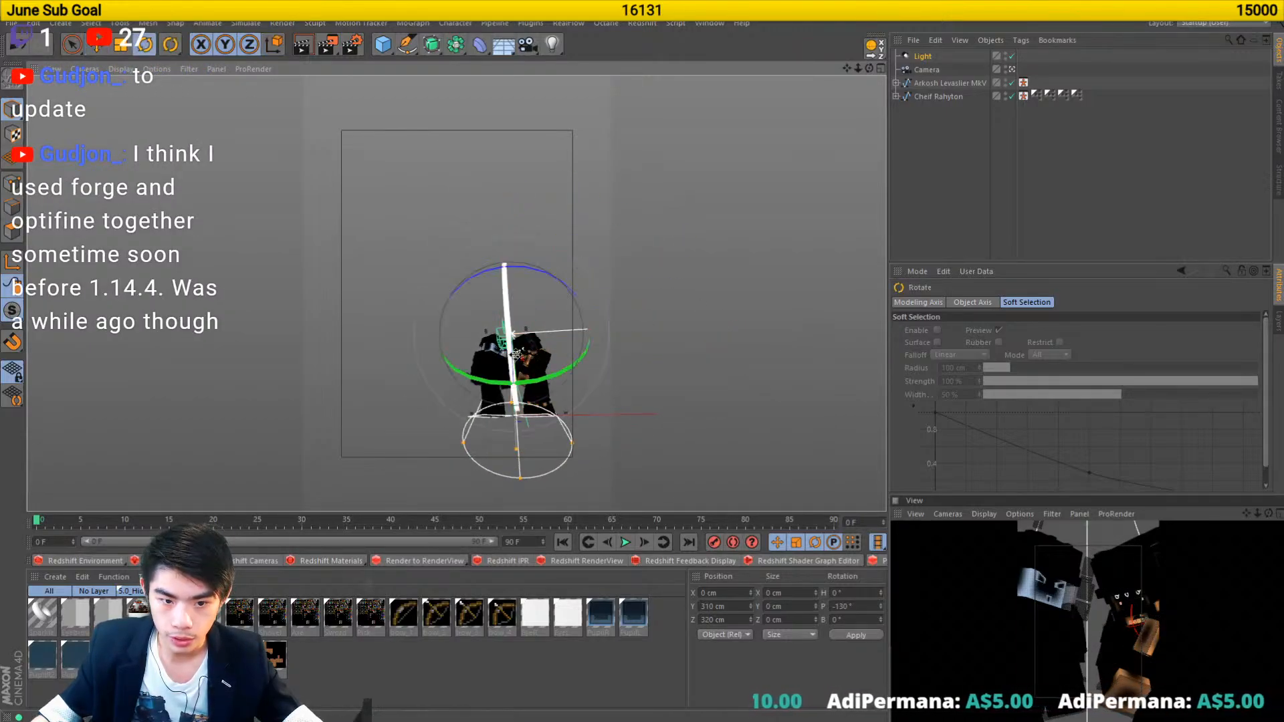
drag(504, 289, 503, 312)
scroll(531, 376, up, 5)
drag(532, 379, 194, 450)
drag(726, 303, 612, 467)
scroll(673, 320, down, 3)
scroll(674, 320, down, 3)
key(e)
- Set the spot light's visible light to Volumetric and its shadow to Shadow Maps (Soft)
click(922, 58)
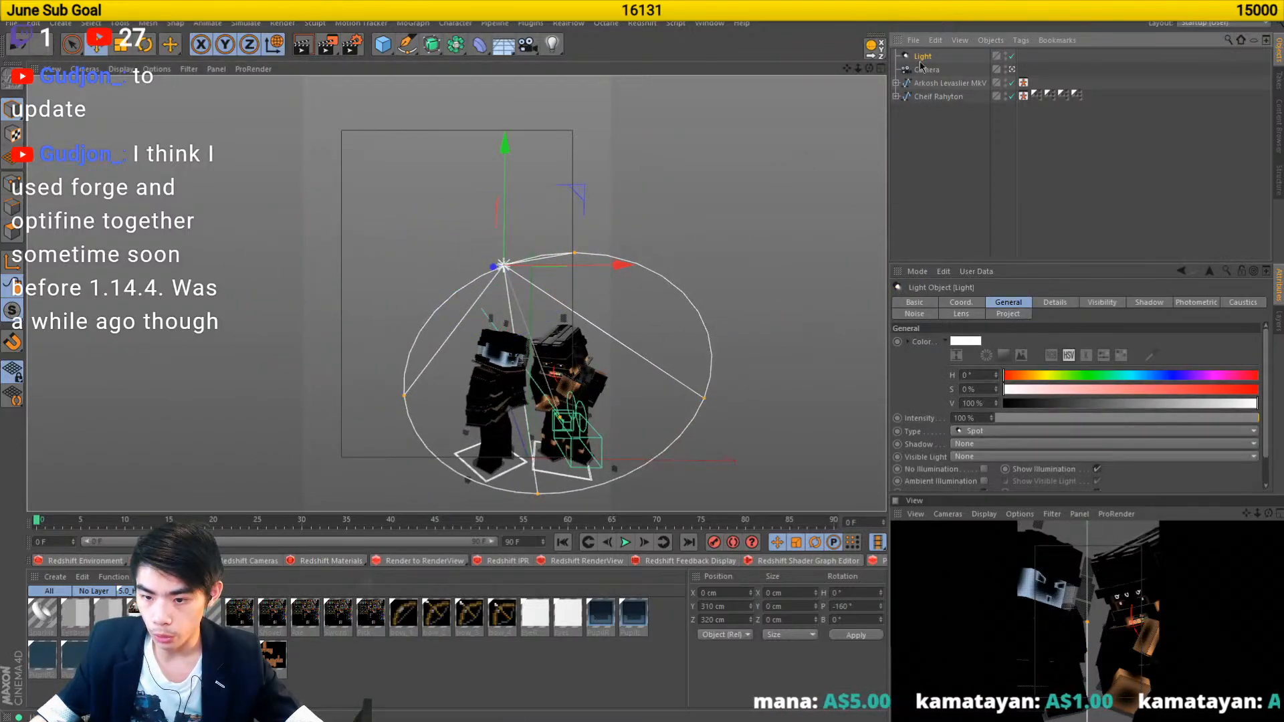
click(970, 456)
click(953, 495)
scroll(933, 435, down, 2)
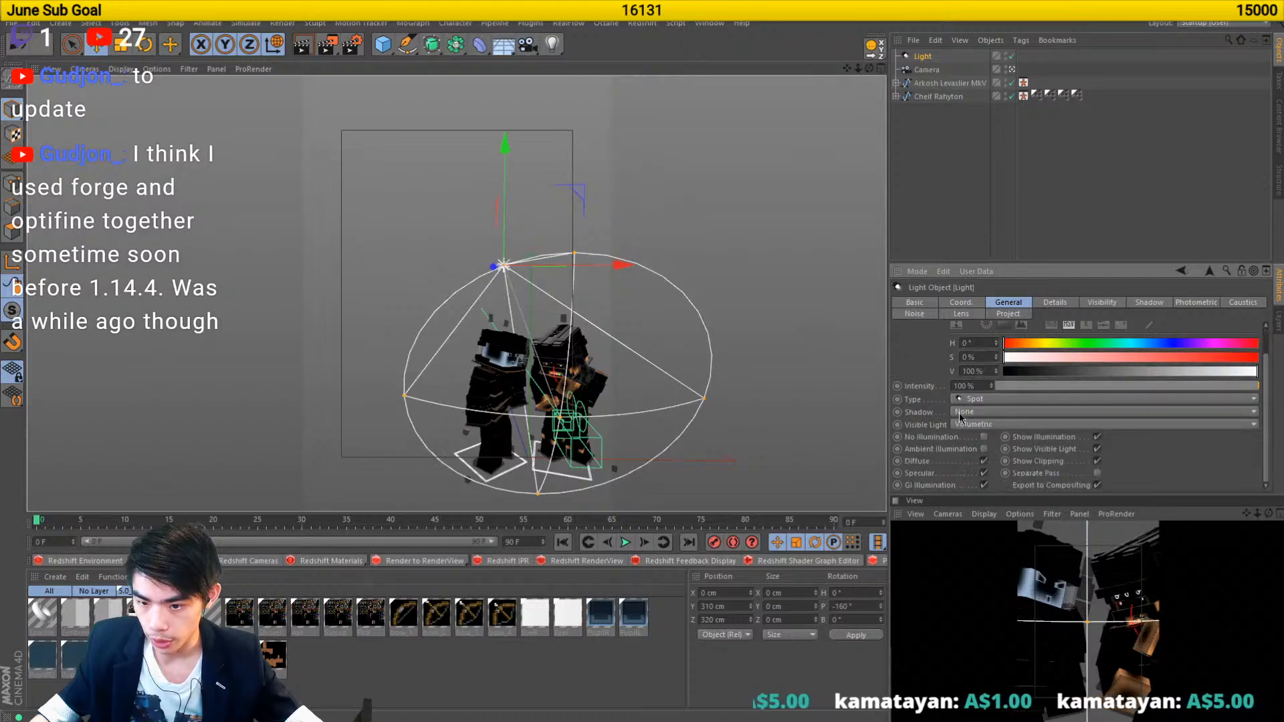
click(959, 413)
click(974, 440)
- Render the poster with the volumetric spot light in the Picture Viewer
drag(695, 407, 406, 363)
scroll(432, 361, up, 3)
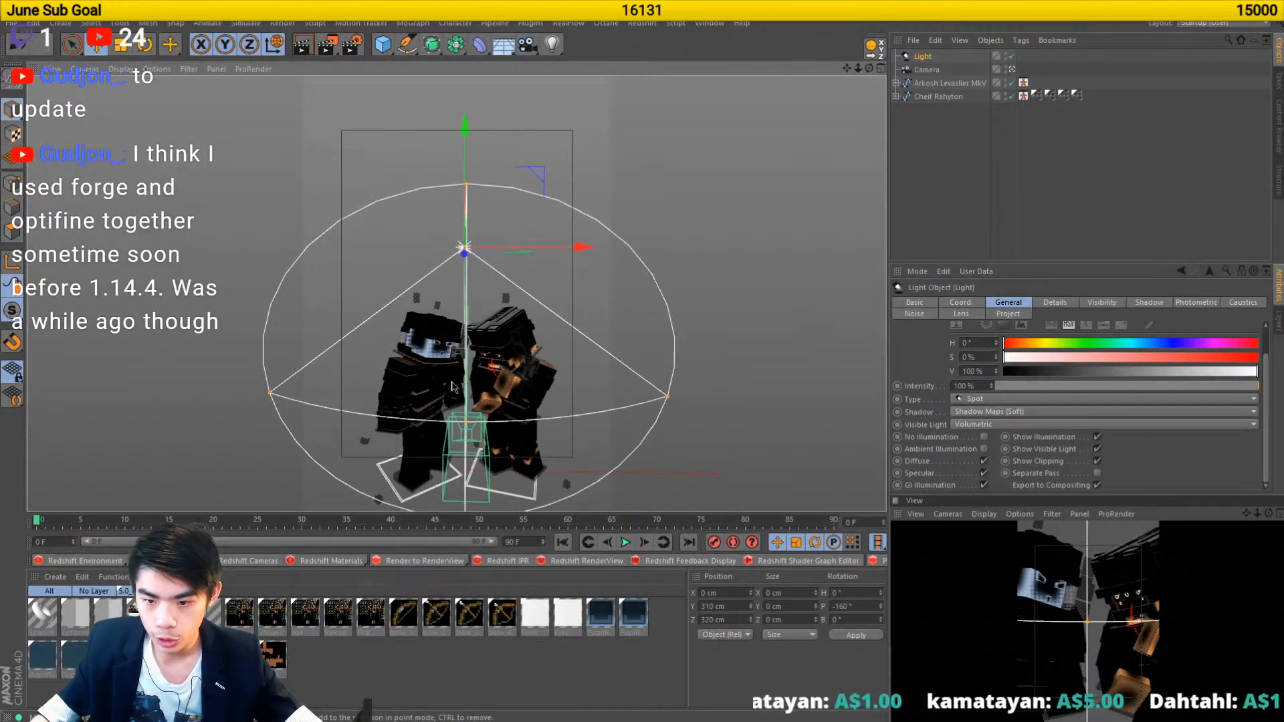
drag(496, 360, 528, 348)
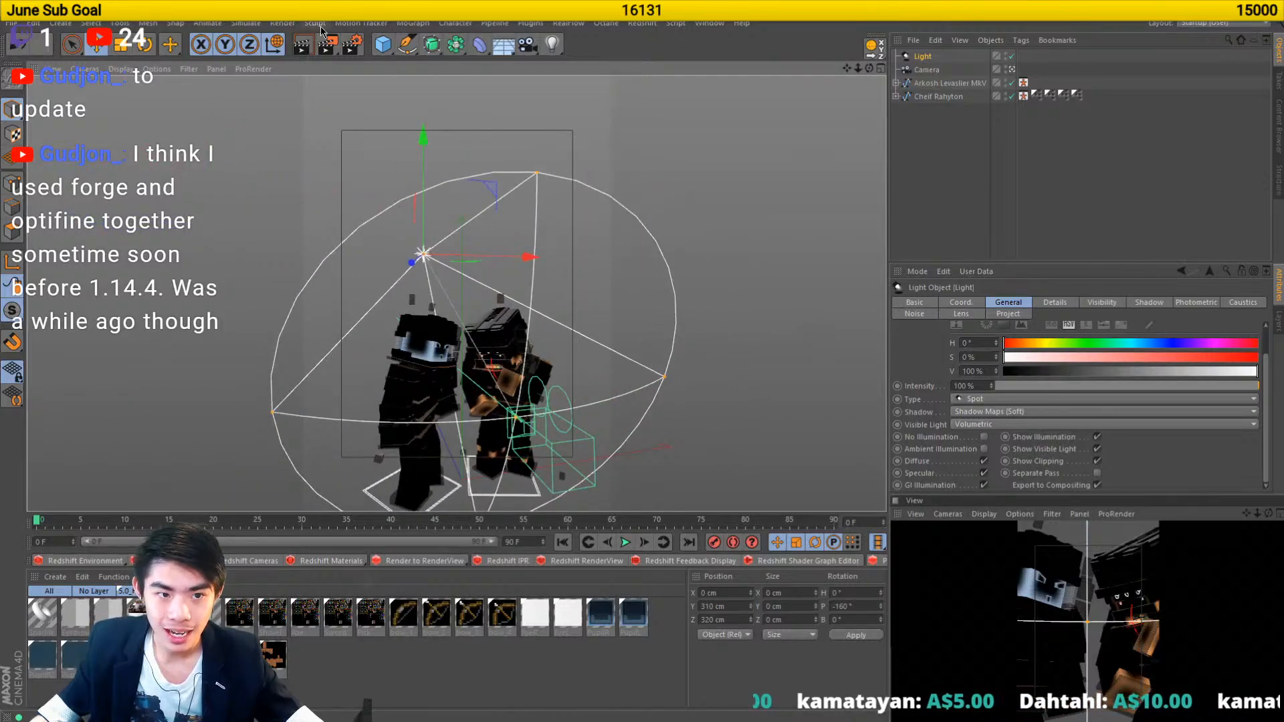
click(328, 45)
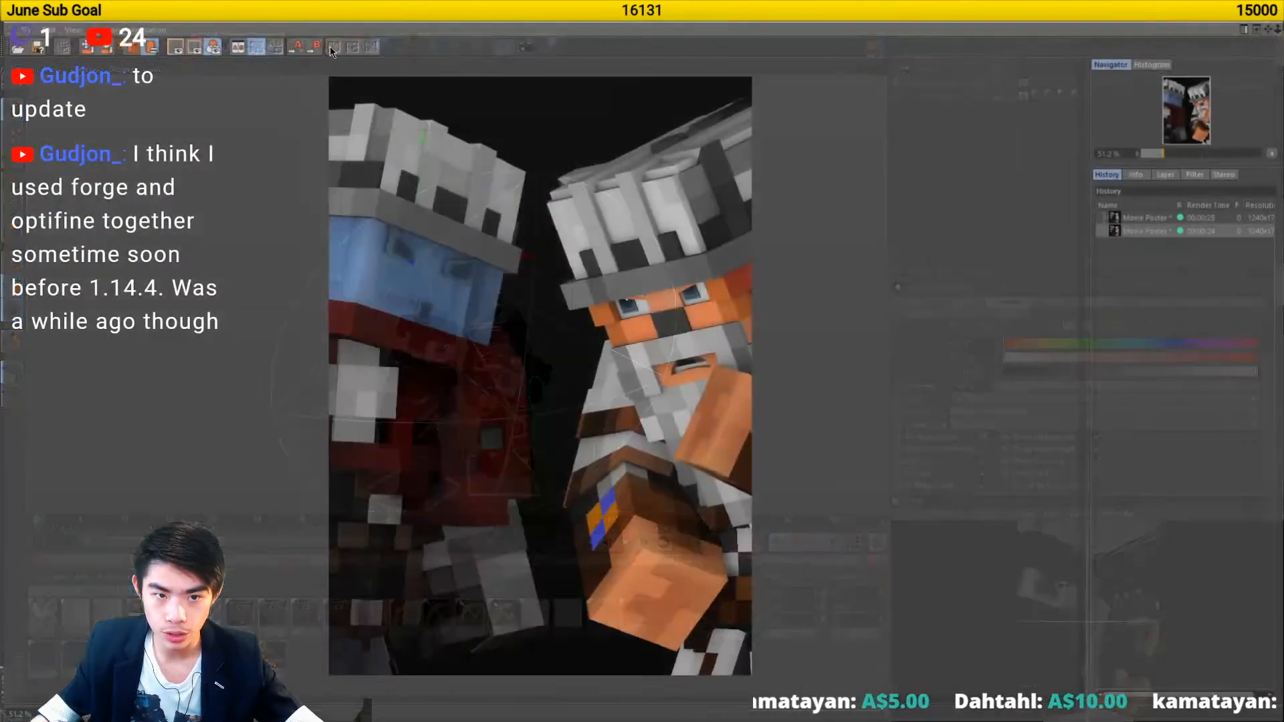
click(304, 208)
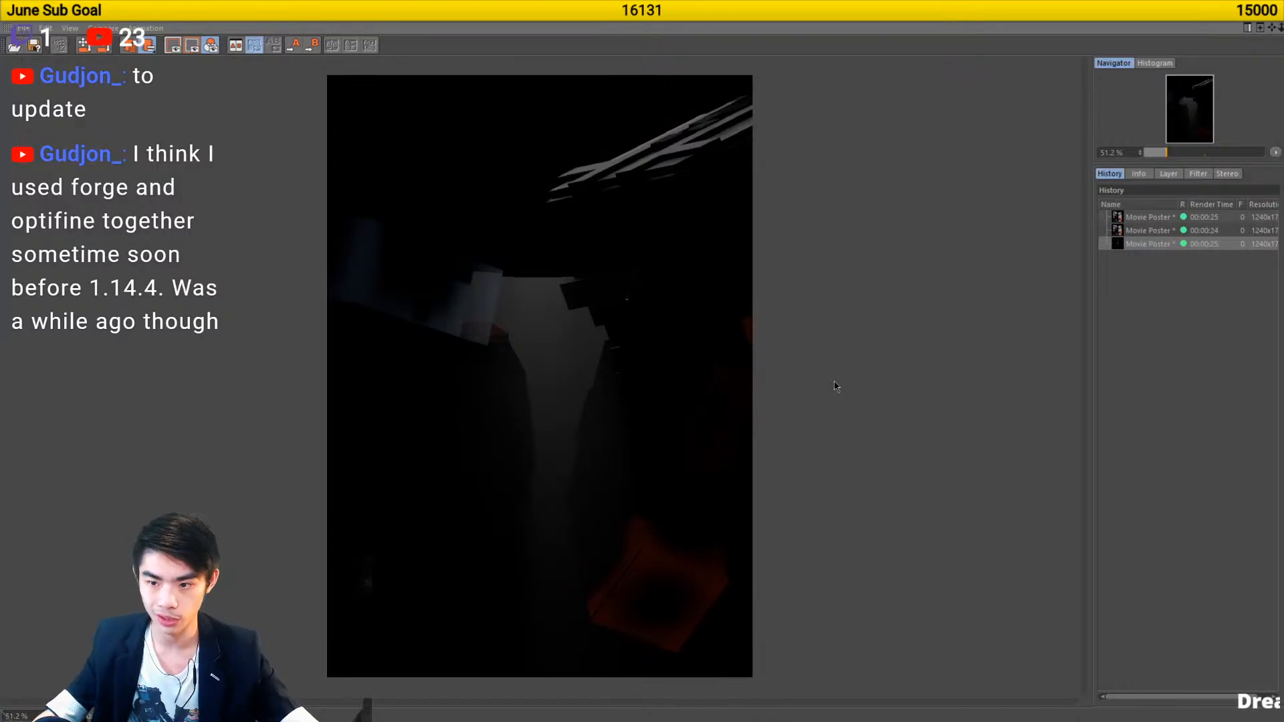
- Compare the spot-lit render with the previous poster render in the render history, and close the Picture Viewer
click(1145, 234)
click(1145, 244)
click(1144, 234)
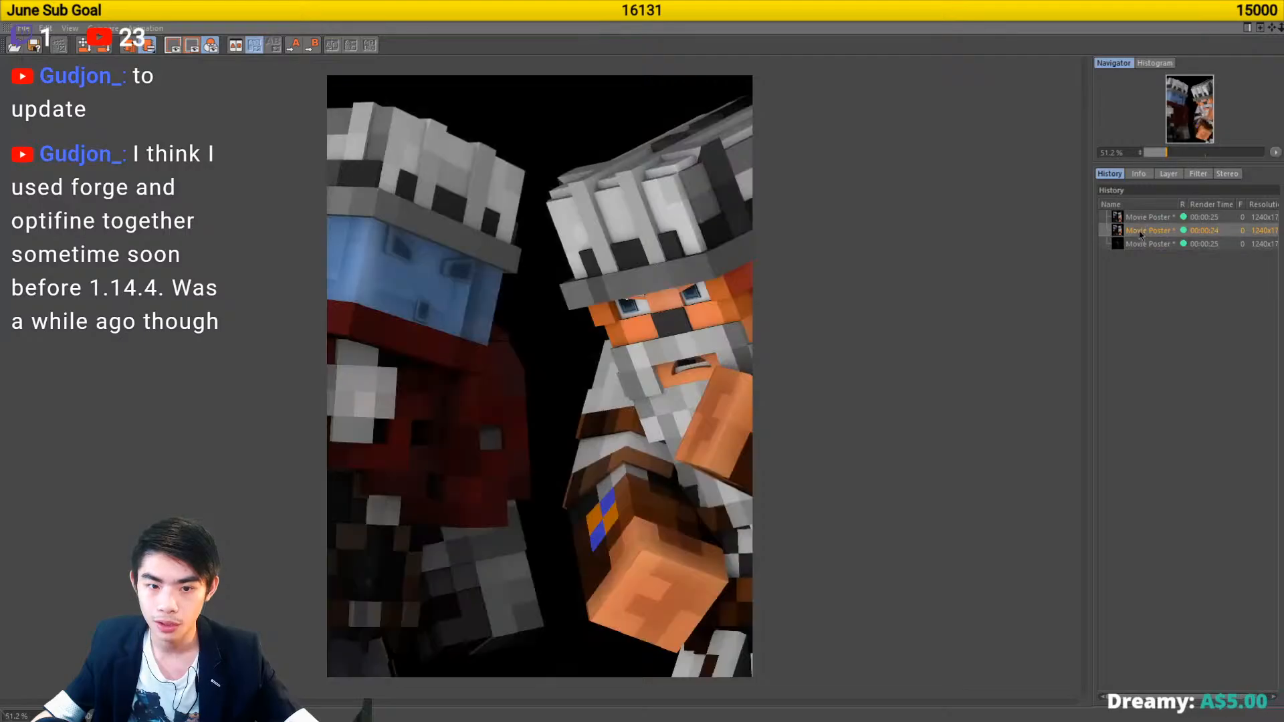
click(1142, 246)
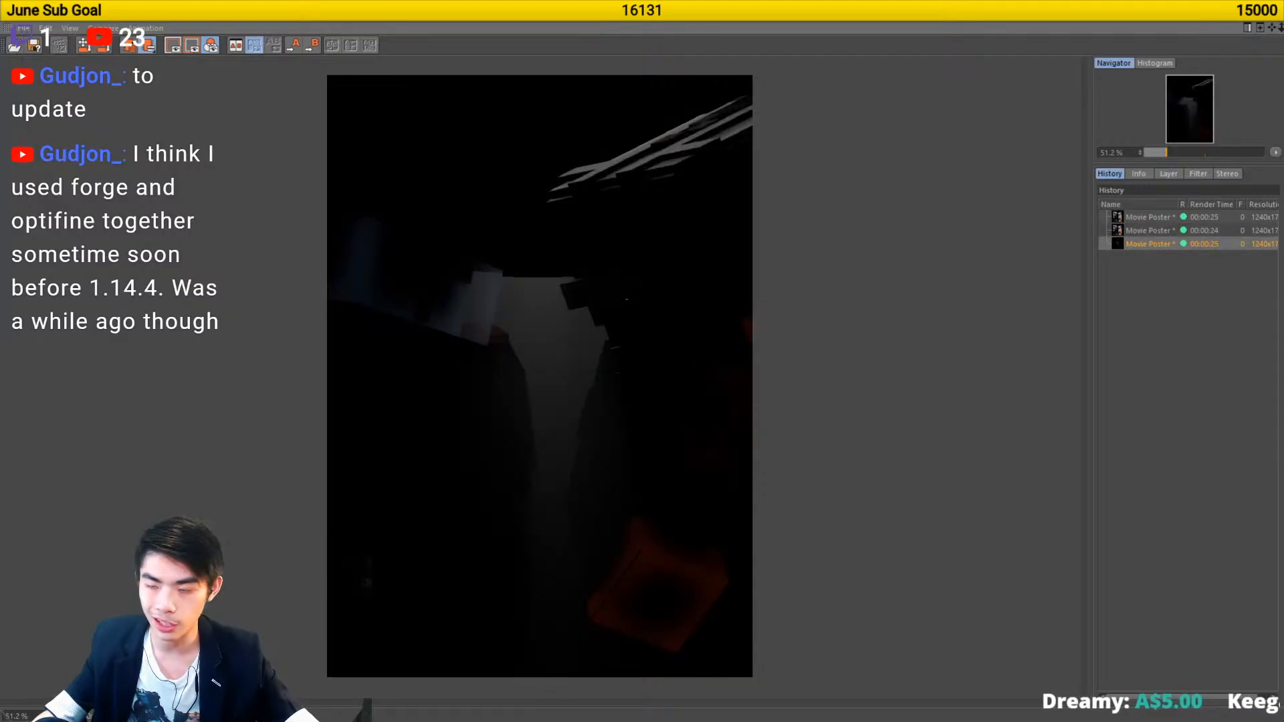
click(1269, 24)
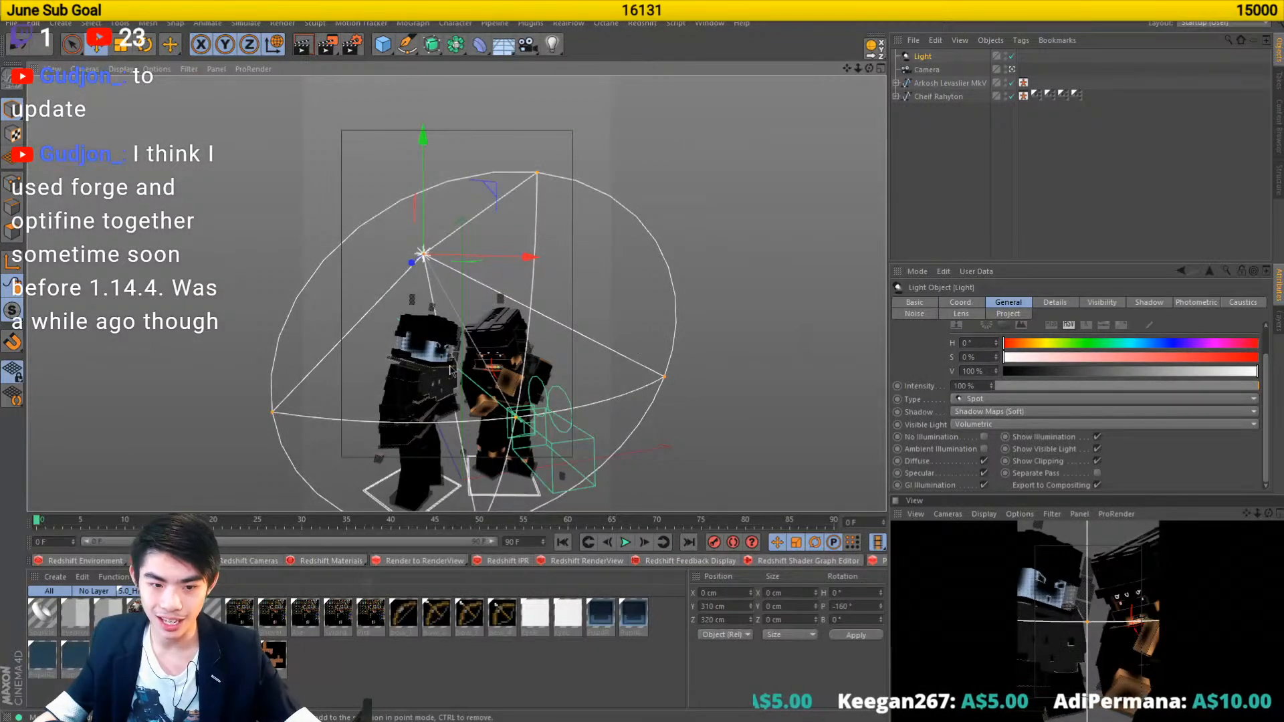
- Examine the spot light's cone and aim relative to the characters and the camera from several angles
drag(451, 371, 605, 366)
key(r)
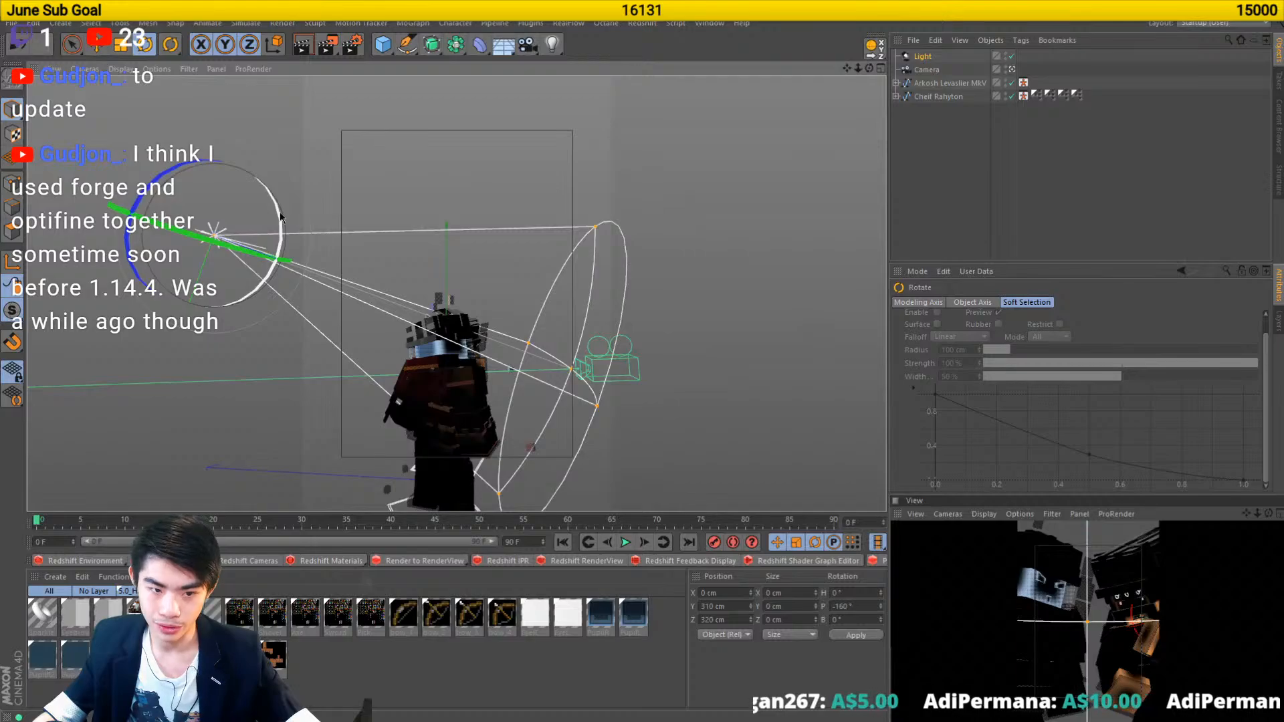
scroll(475, 315, up, 4)
drag(475, 315, 224, 284)
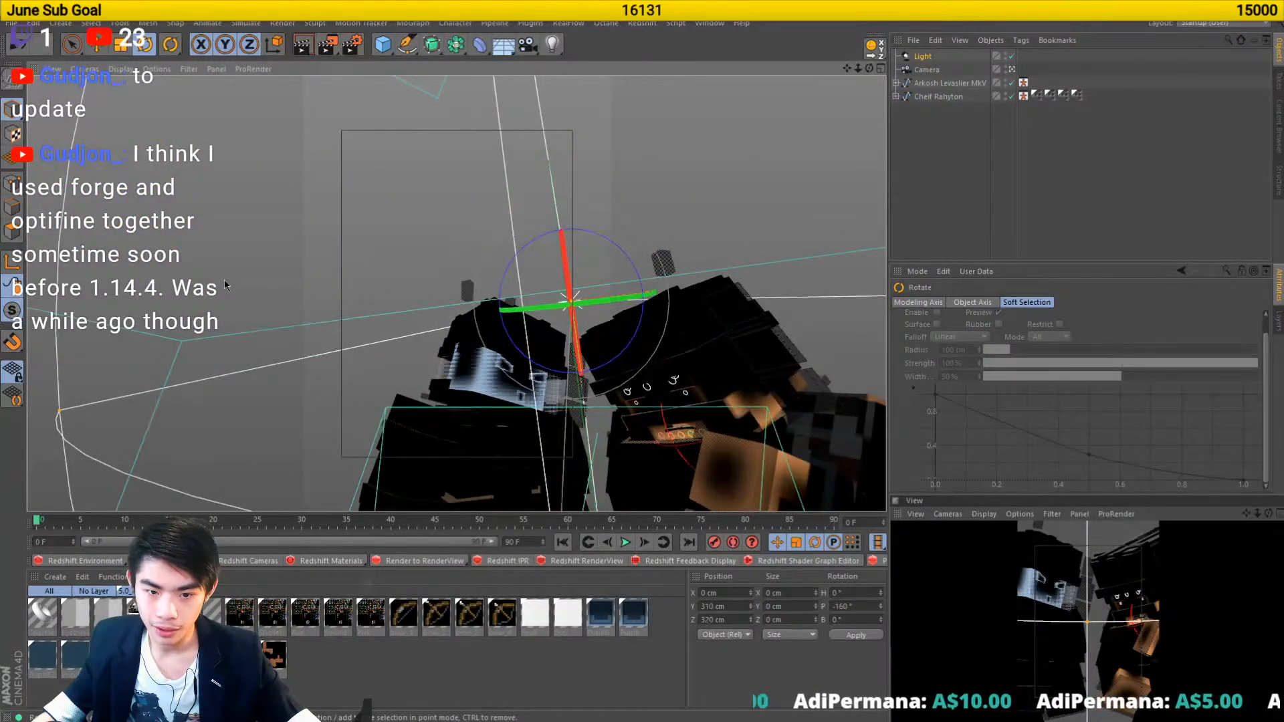
drag(494, 372, 722, 368)
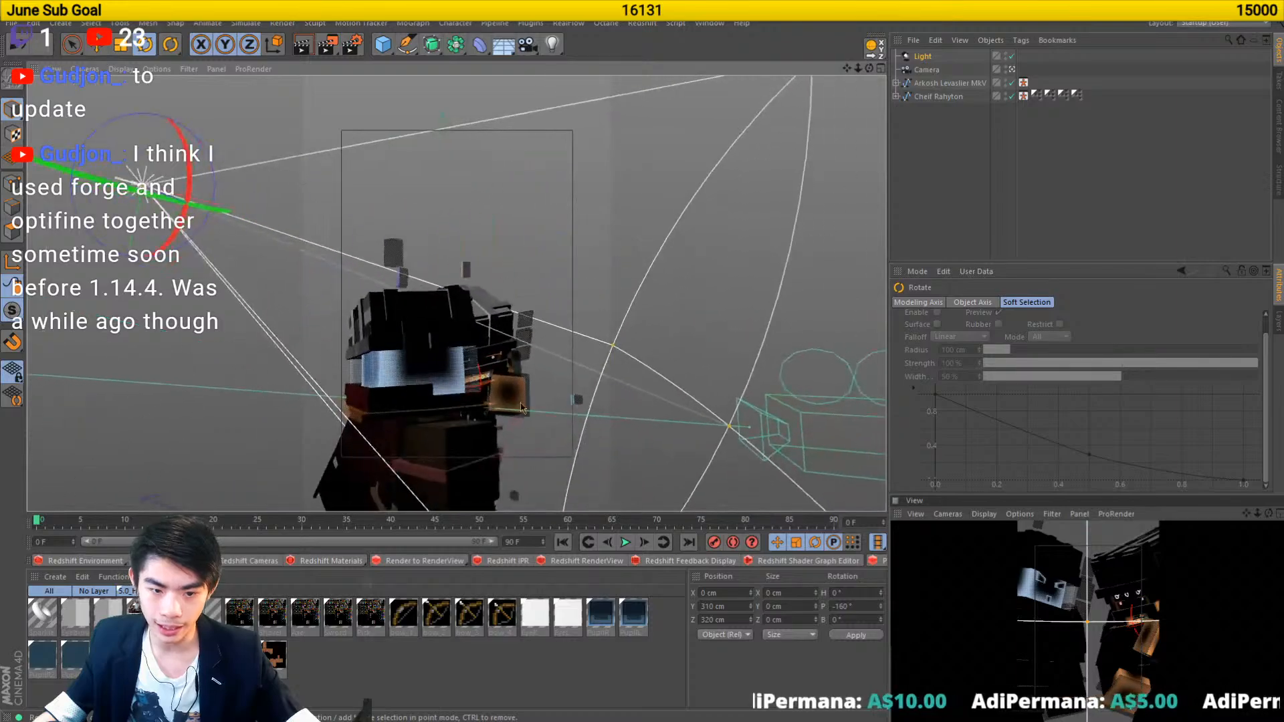
scroll(474, 388, down, 5)
drag(474, 388, 431, 311)
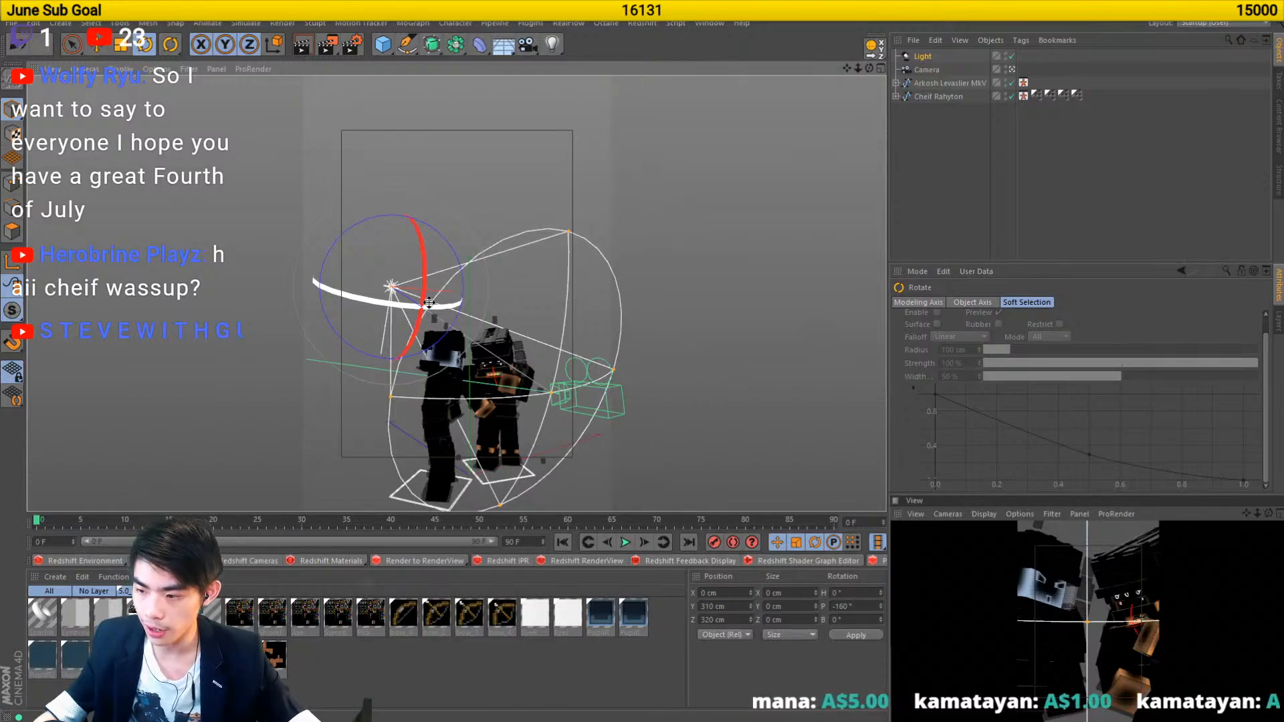
drag(429, 401, 512, 382)
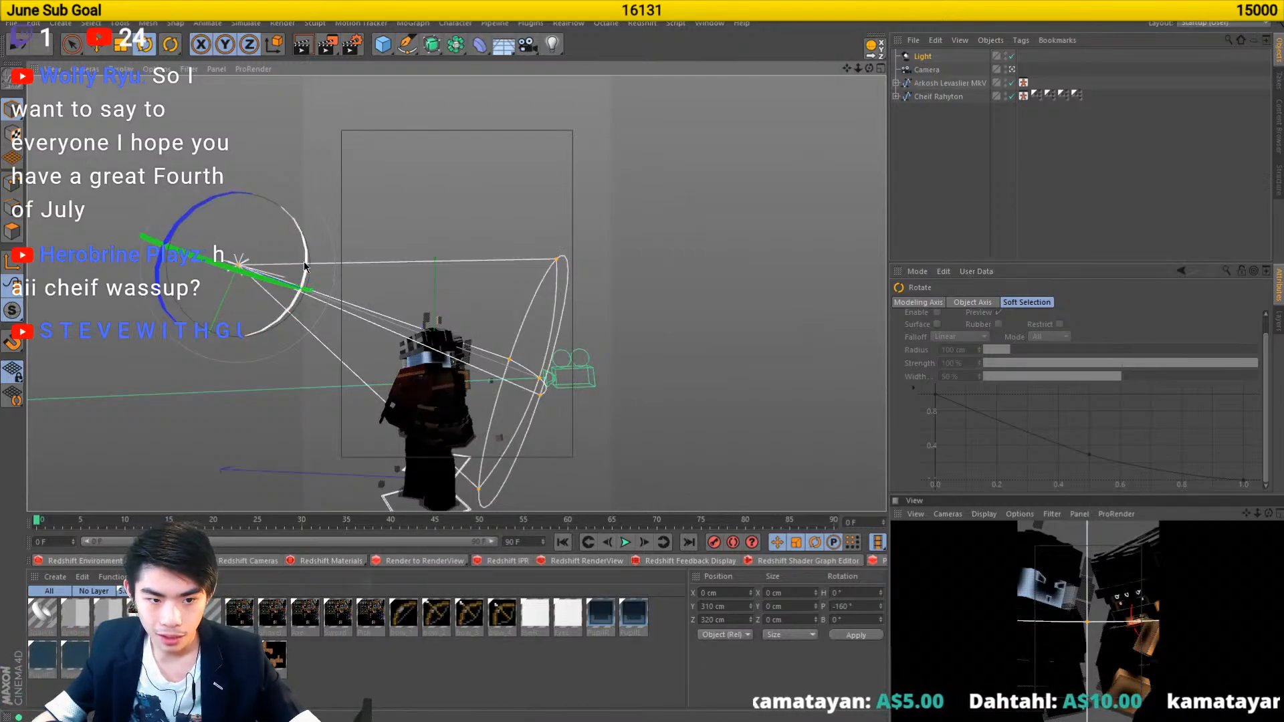
drag(447, 366, 256, 323)
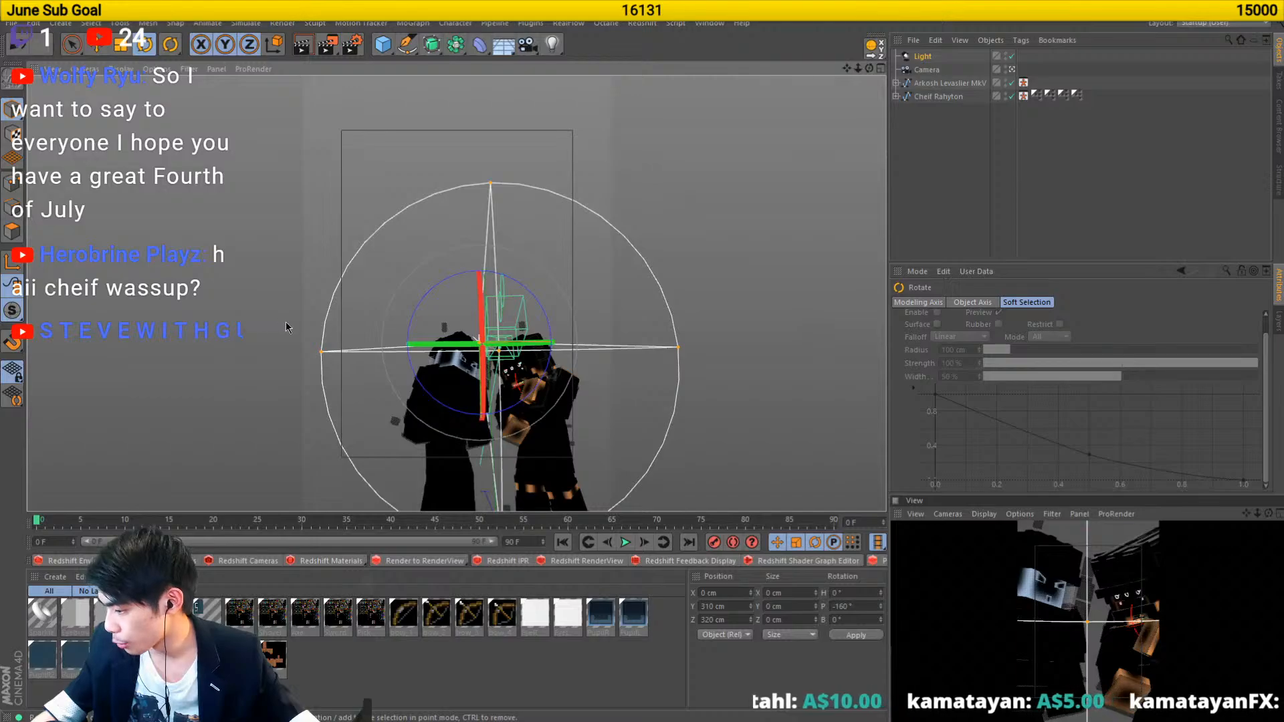
- Reopen the Picture Viewer, inspect the spot-lit render up close, compare it with the earlier render, and close the viewer
click(710, 23)
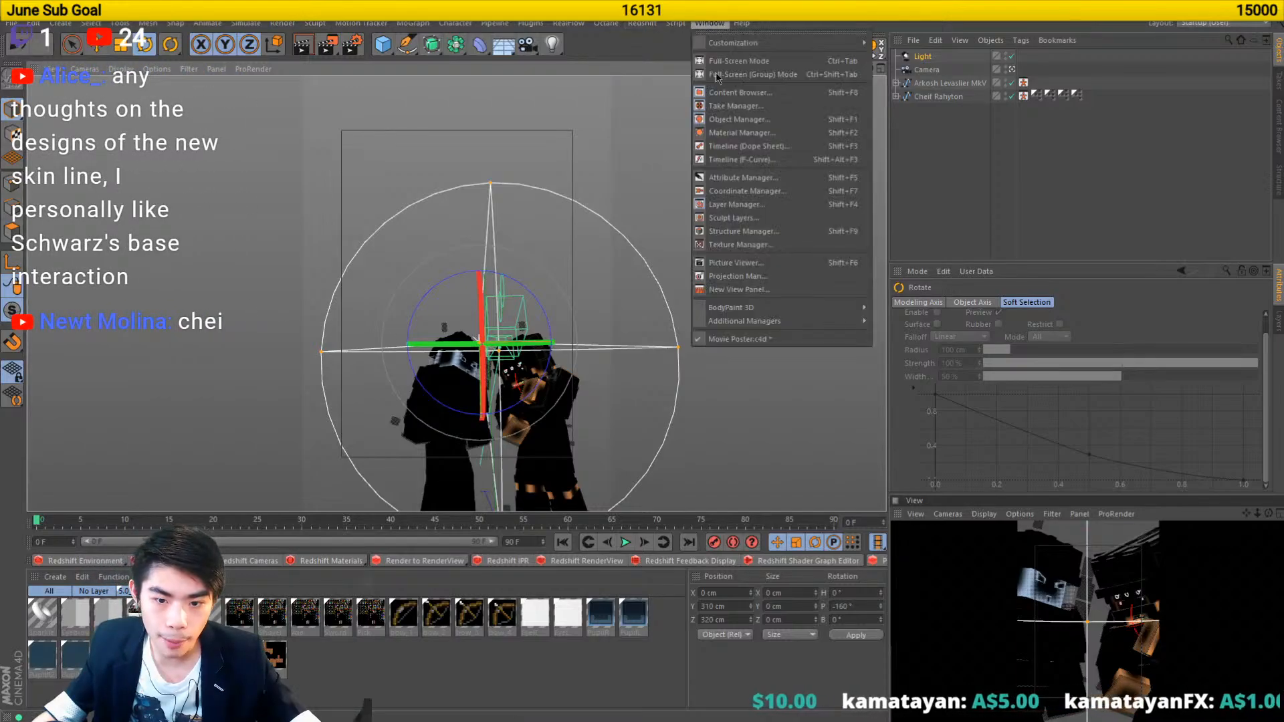
mouse_move(742, 326)
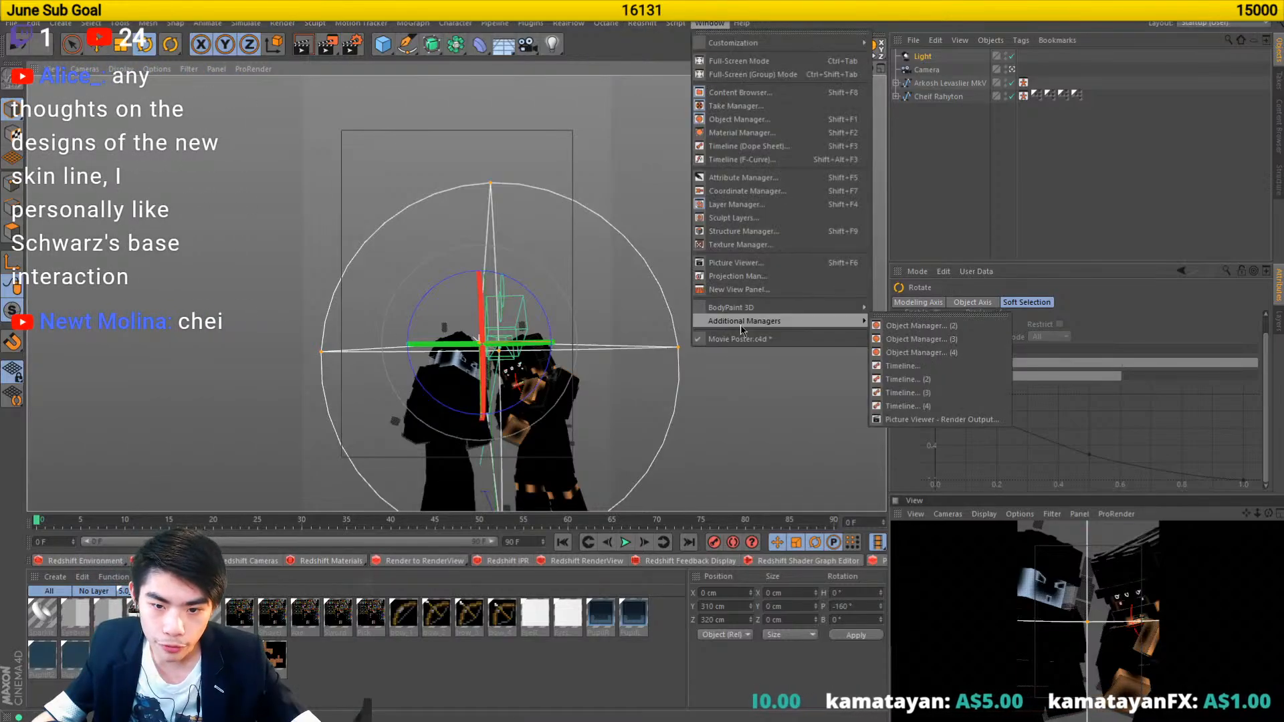
click(729, 263)
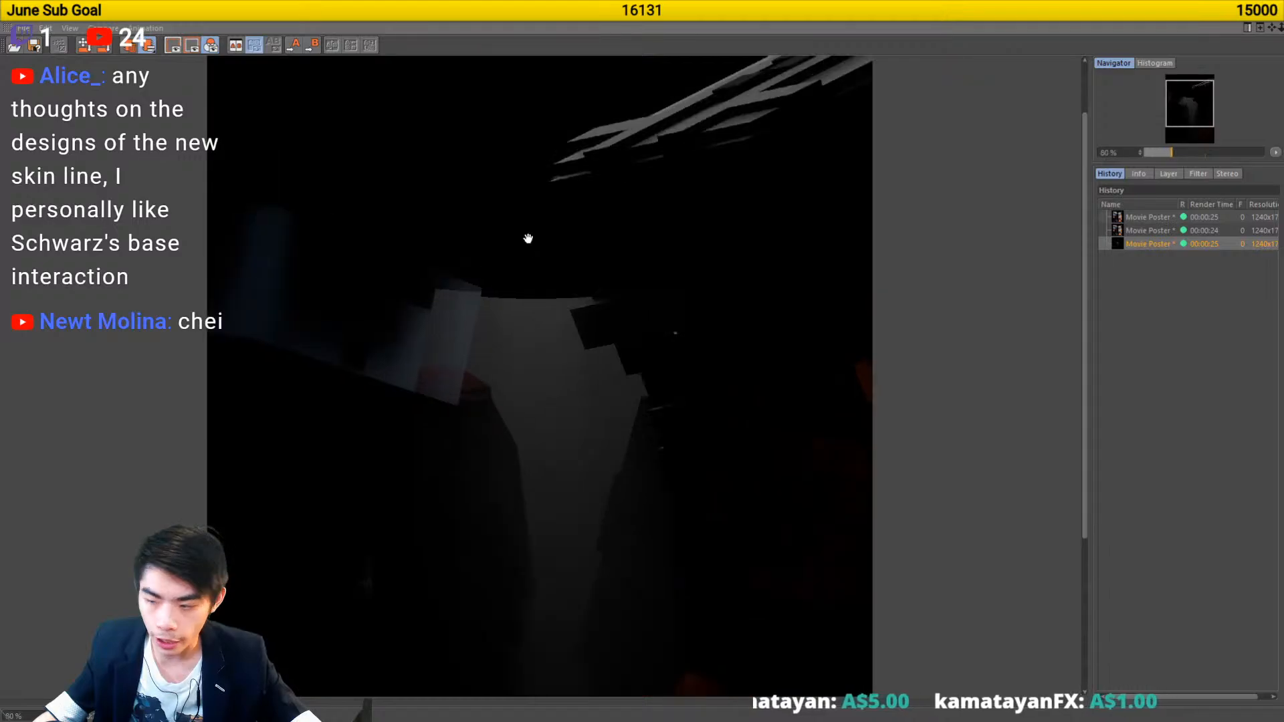
drag(528, 239, 553, 320)
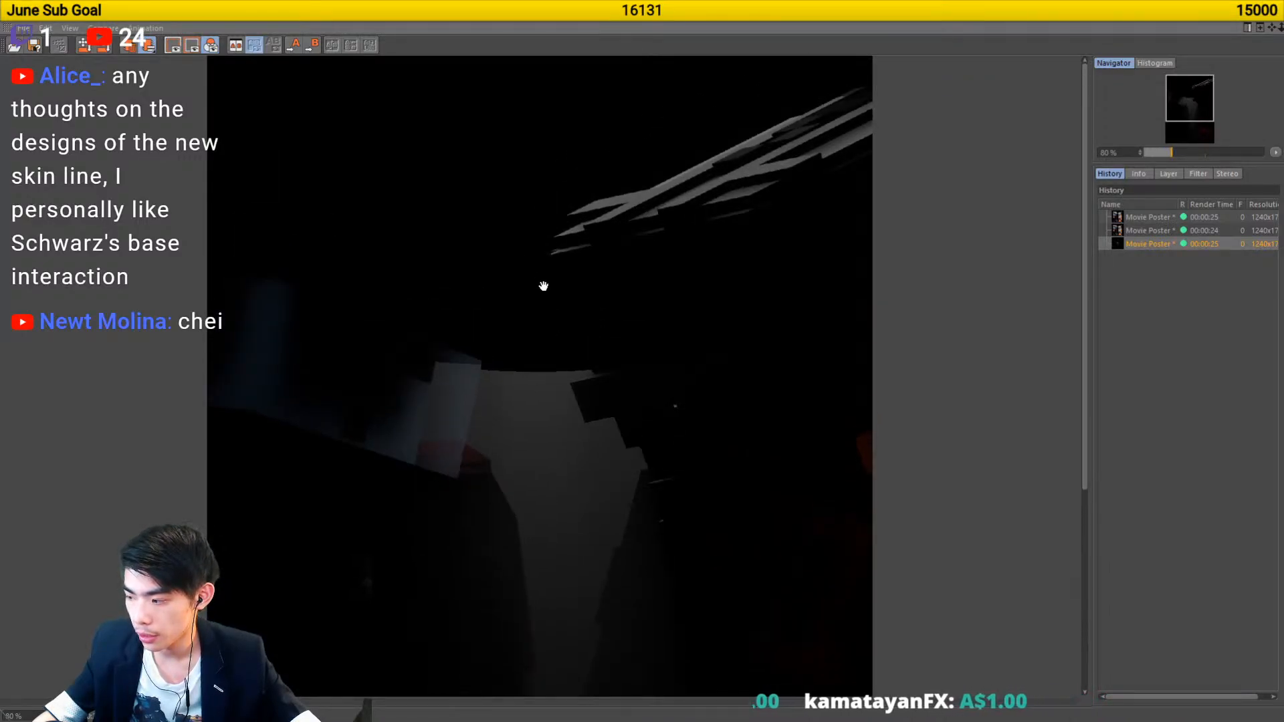
scroll(541, 282, up, 1)
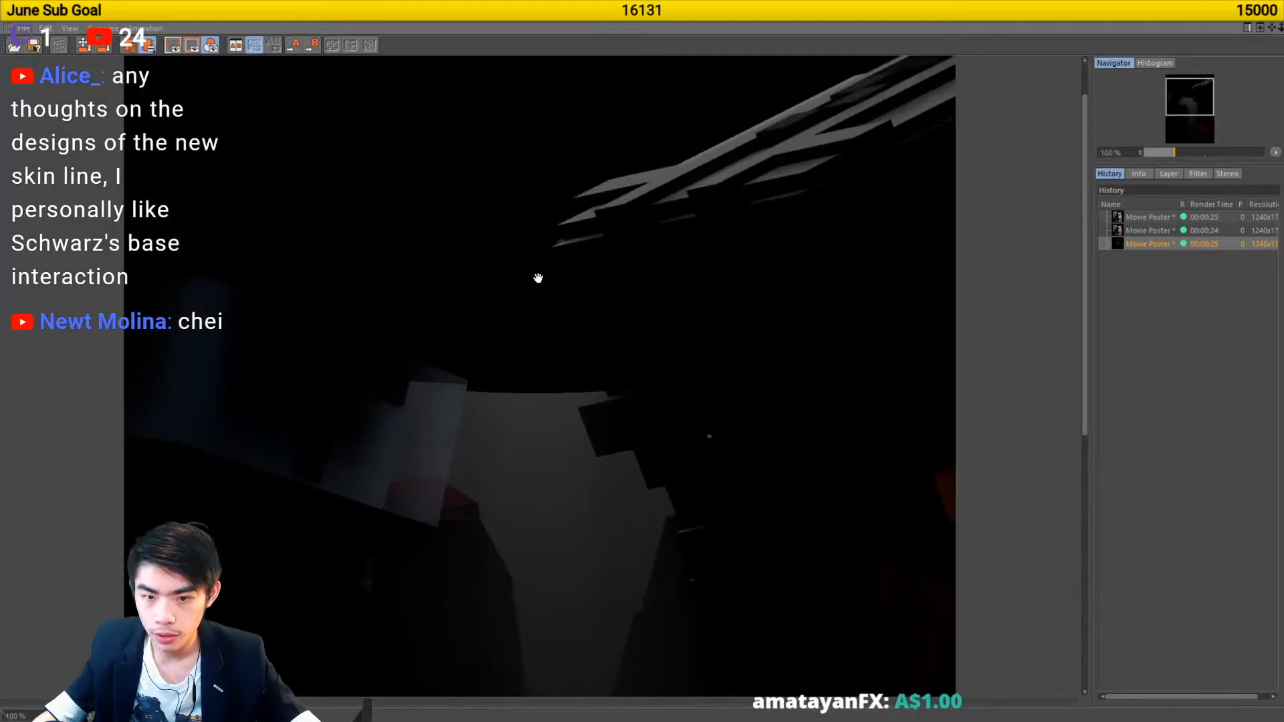
scroll(531, 321, up, 1)
scroll(535, 415, up, 1)
scroll(358, 448, up, 4)
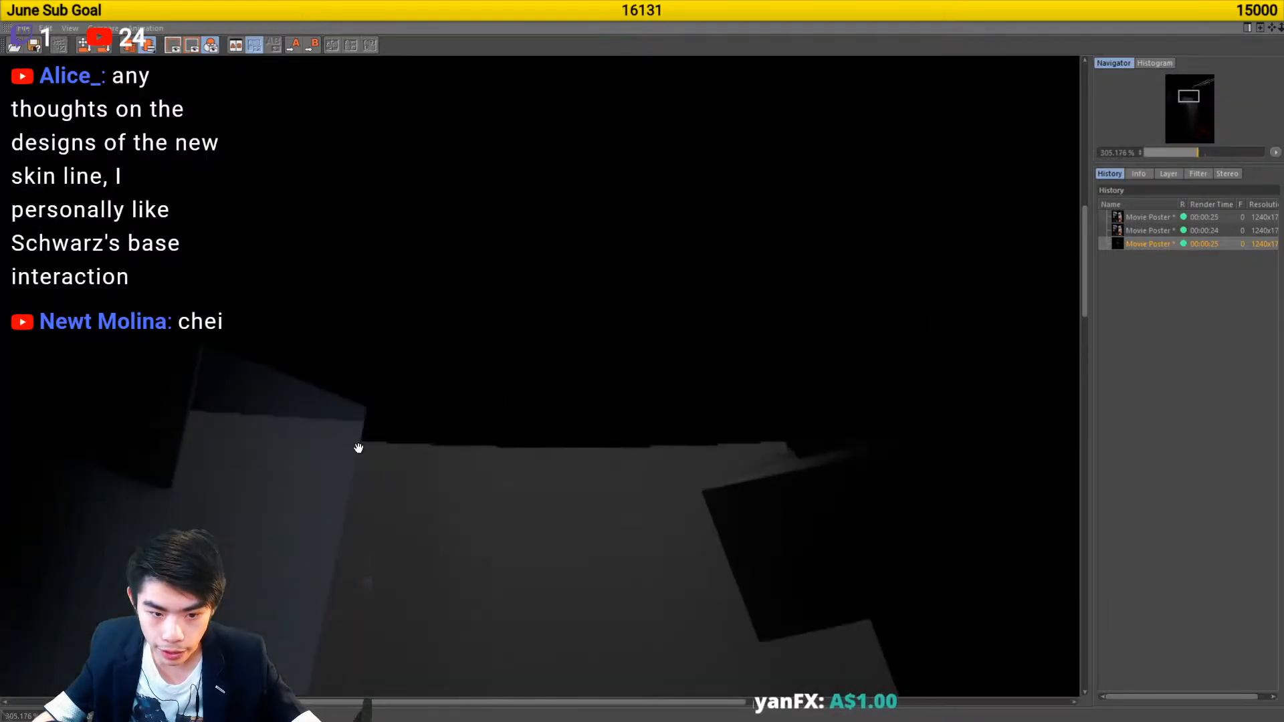
scroll(660, 418, down, 9)
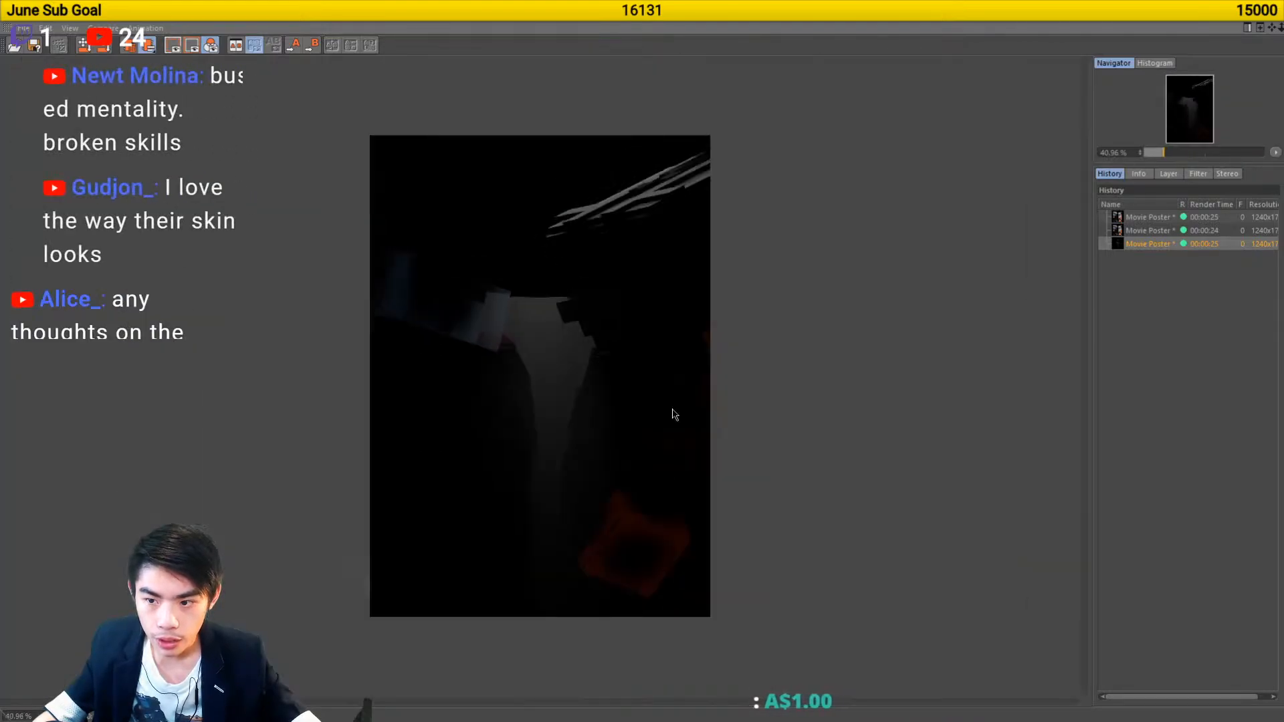
click(1153, 230)
click(1150, 245)
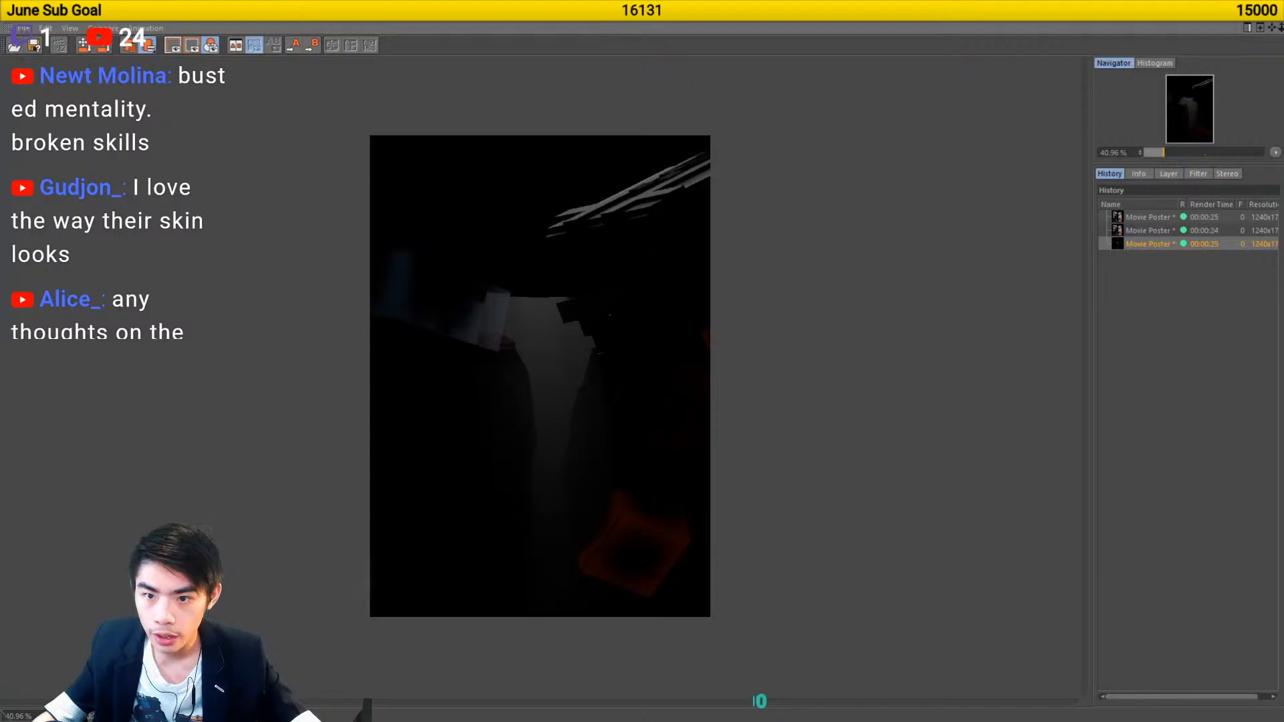
click(1267, 8)
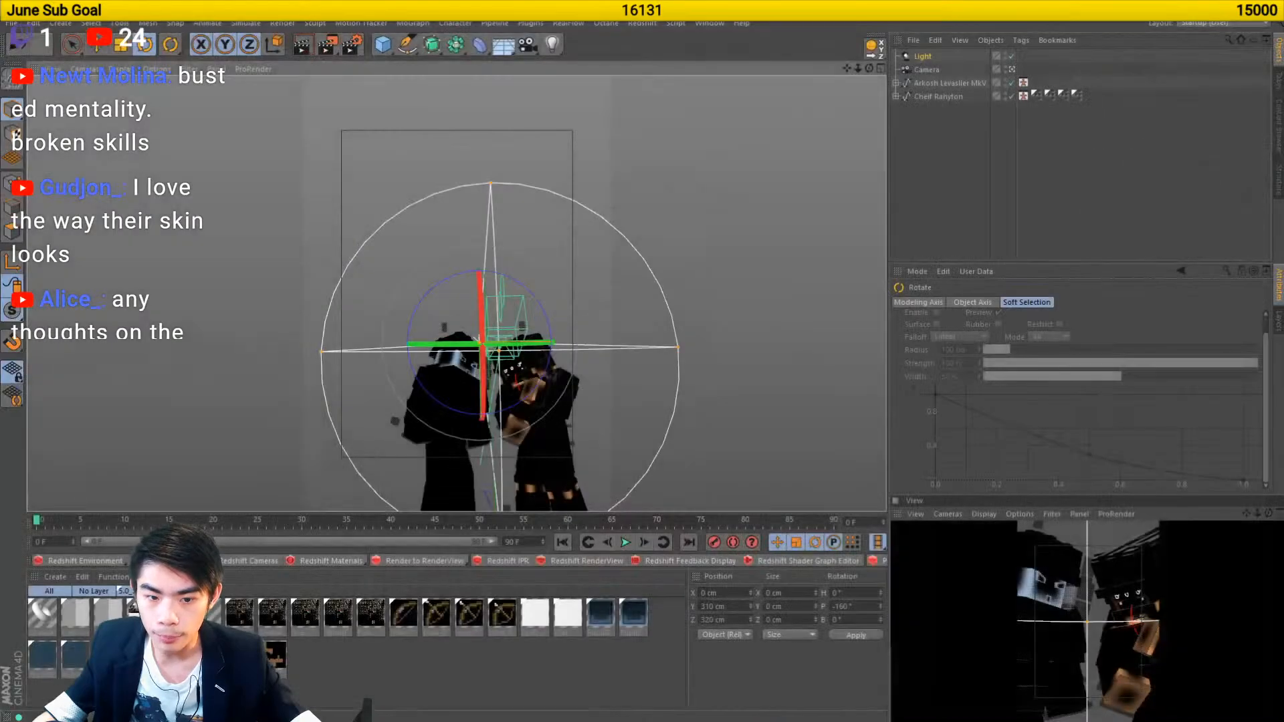
- Set the spot light's colour to a warm orange-yellow with hue 43° and saturation 69%
click(924, 58)
drag(1039, 359, 1149, 370)
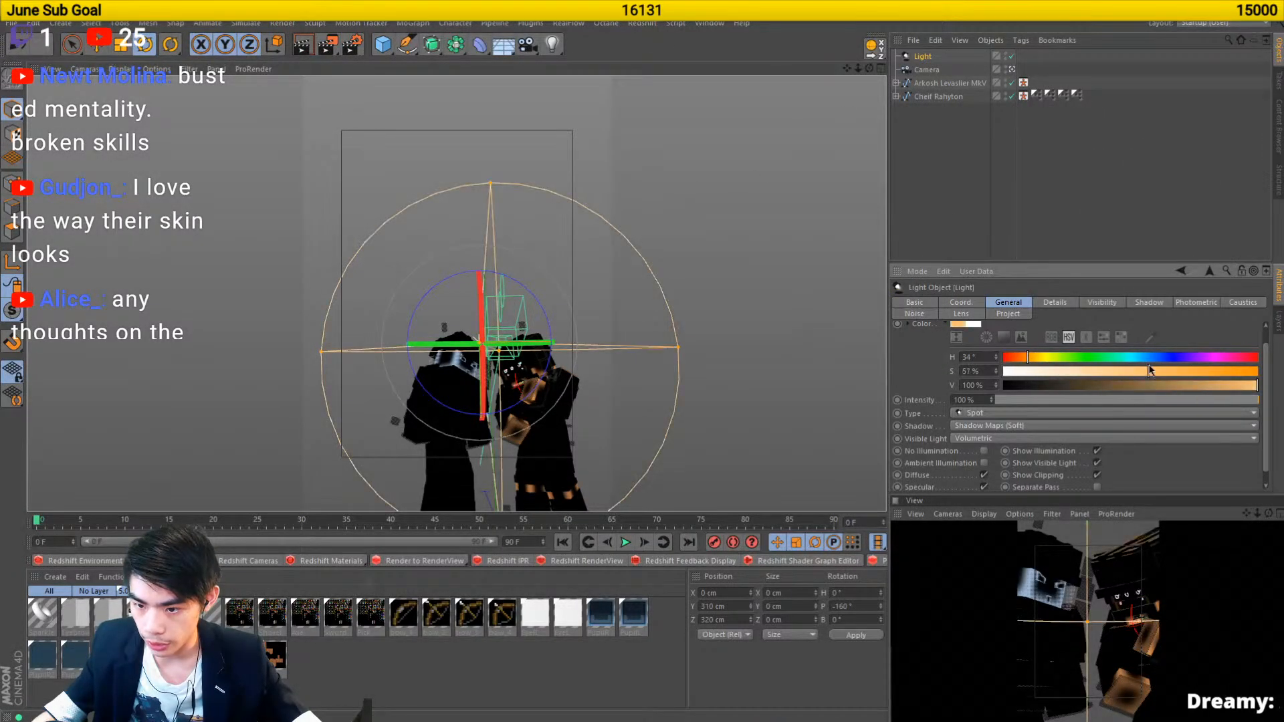
click(1035, 359)
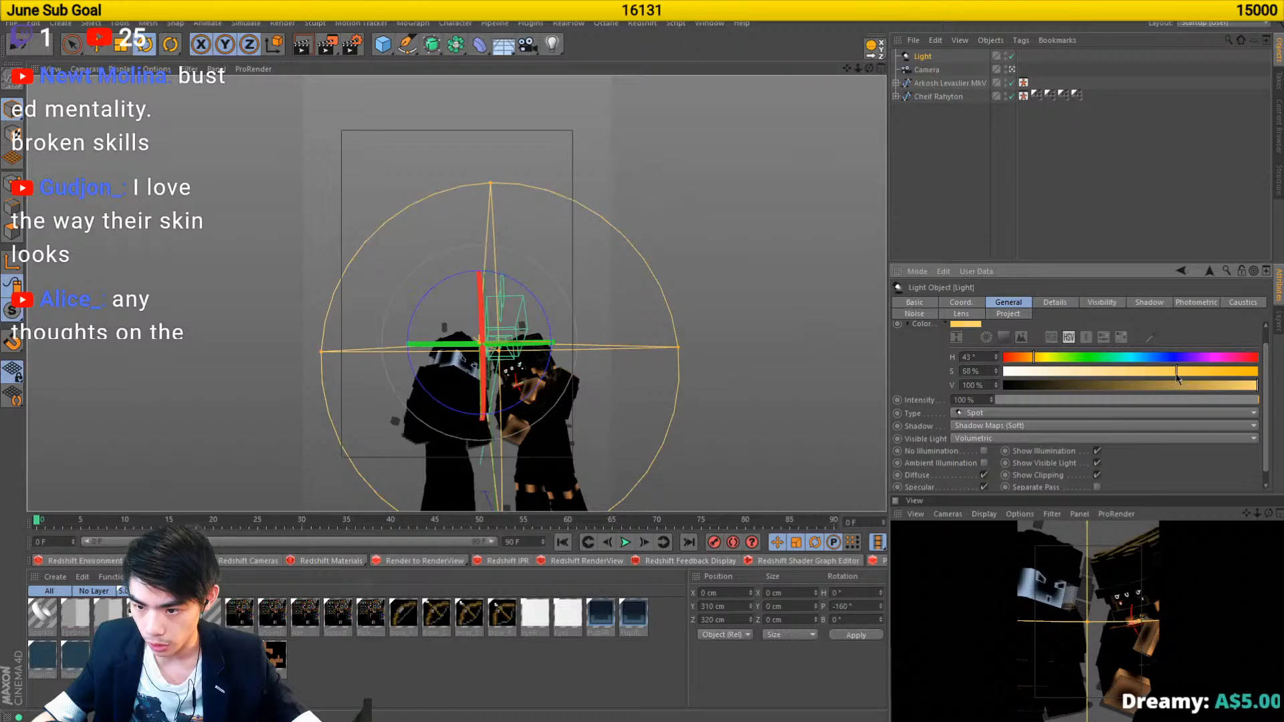
scroll(567, 360, down, 5)
drag(559, 366, 393, 424)
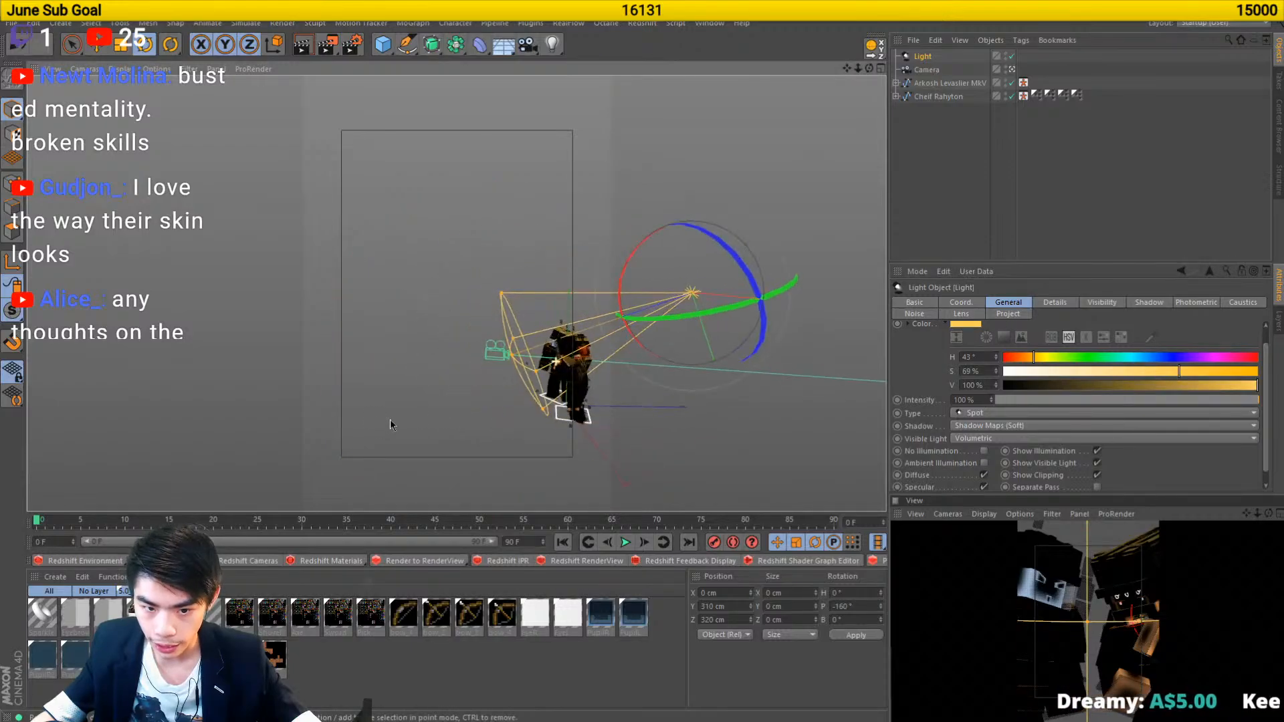
- Lengthen the spot light's cone past the camera and set its falloff to Inverse Square (Physically Accurate)
drag(513, 361, 444, 376)
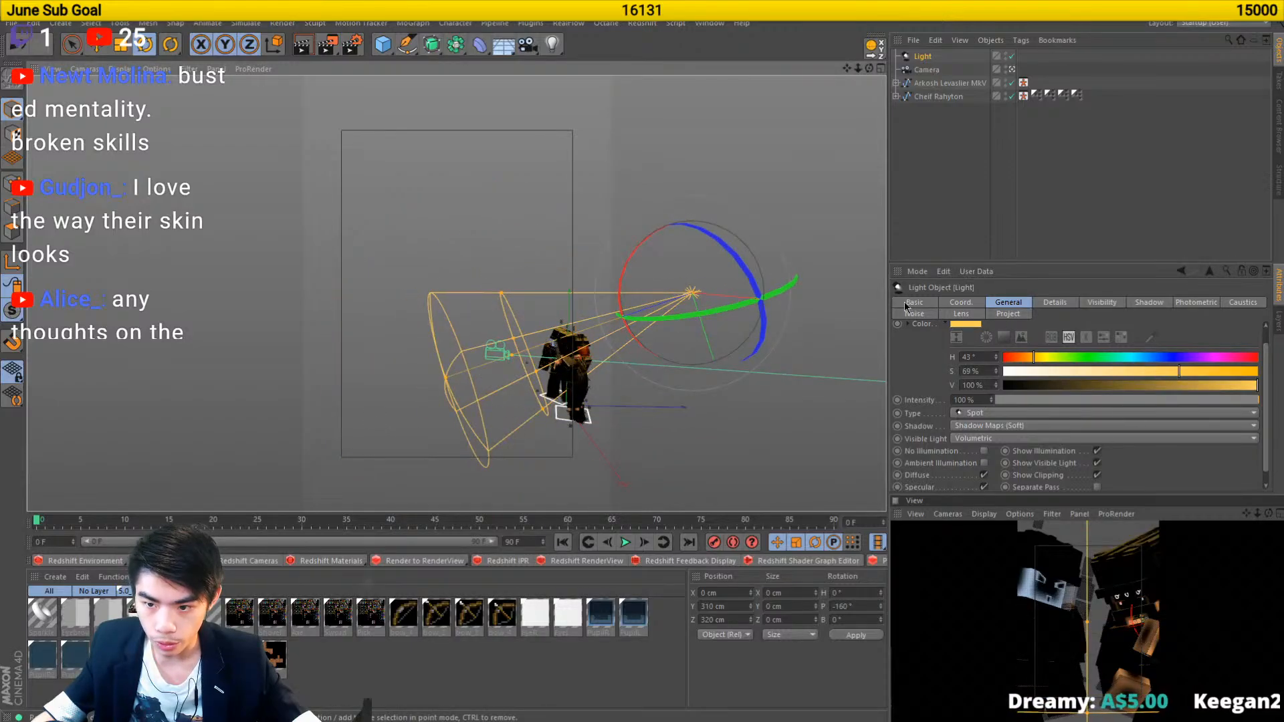
click(1054, 302)
click(993, 406)
click(1001, 436)
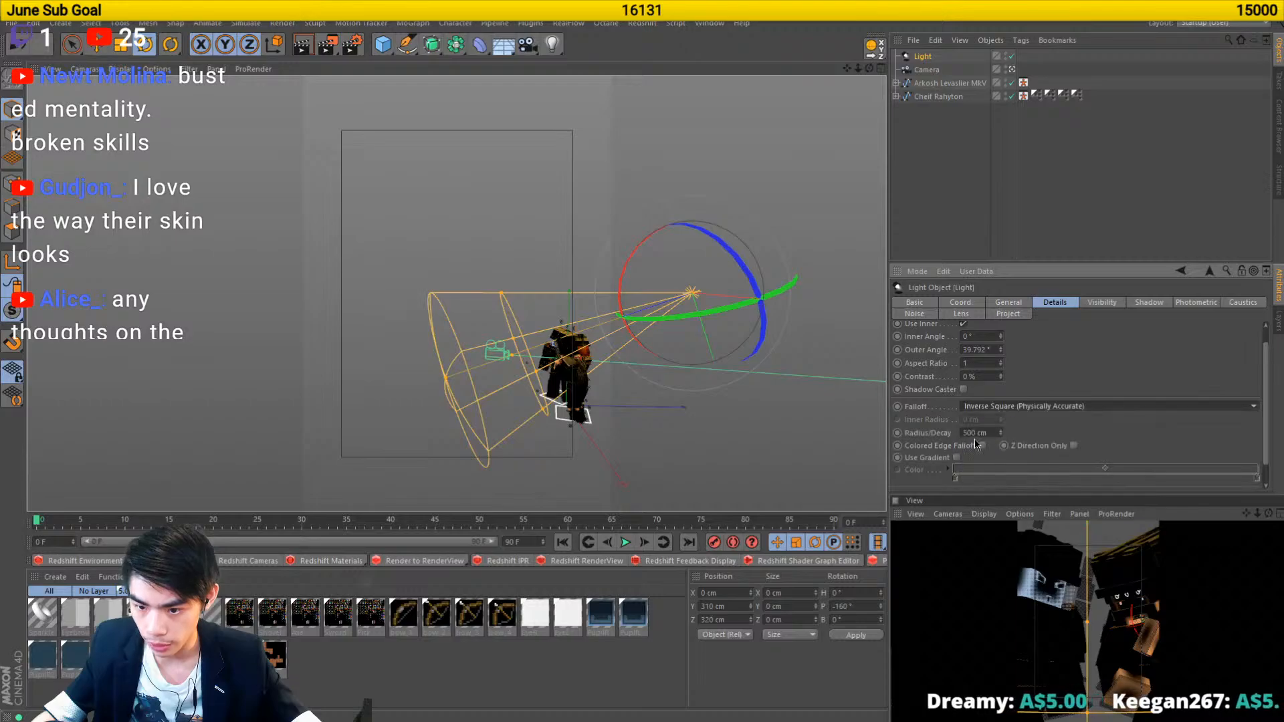
- Add a new omni light and move it to Z -200 cm, on the camera side of the characters
drag(516, 356, 769, 346)
drag(550, 45, 605, 58)
alt+drag(681, 378, 697, 379)
drag(514, 401, 601, 417)
- Enable ambient illumination on the new omni light and set its intensity to 25%
click(922, 56)
click(1003, 304)
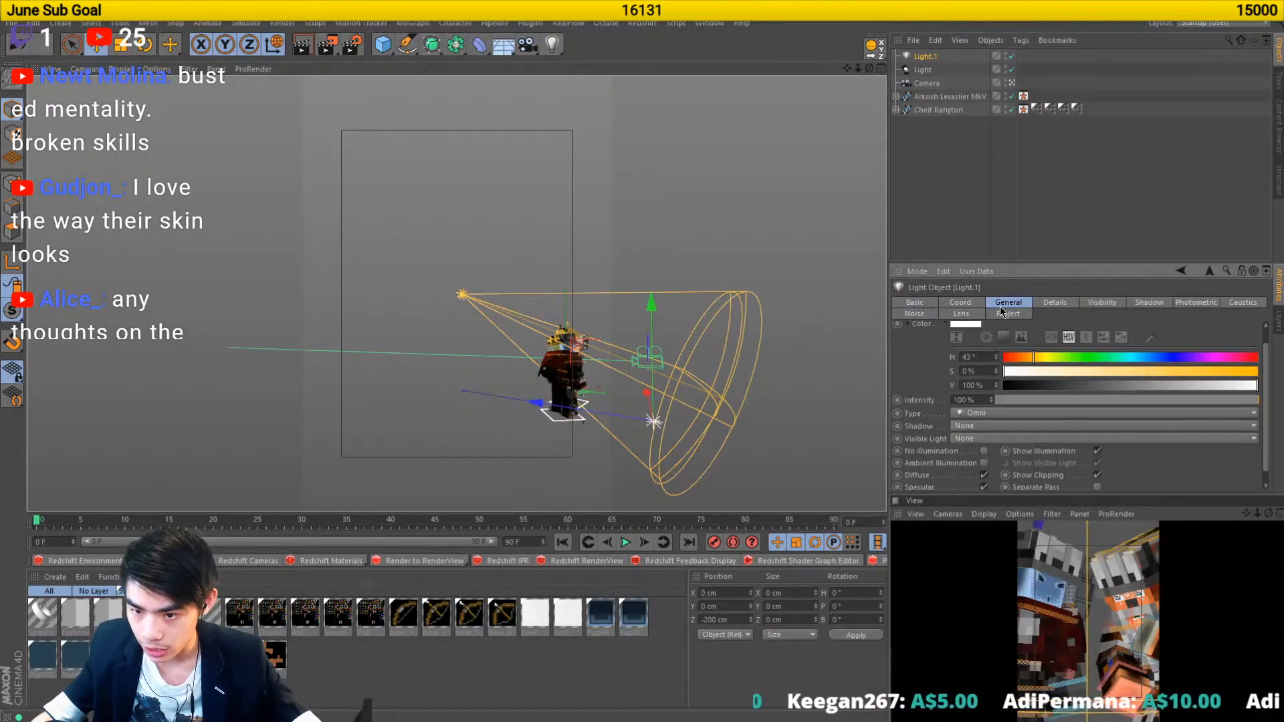
click(983, 463)
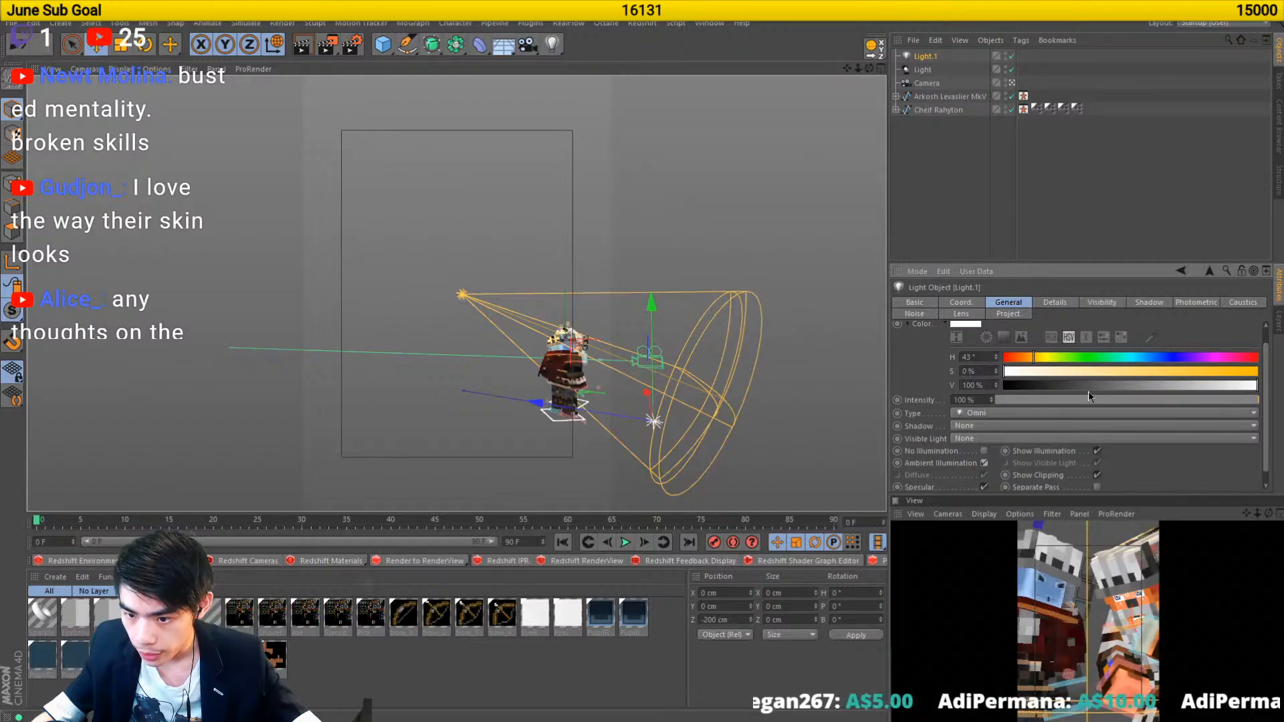
drag(1091, 400, 1052, 401)
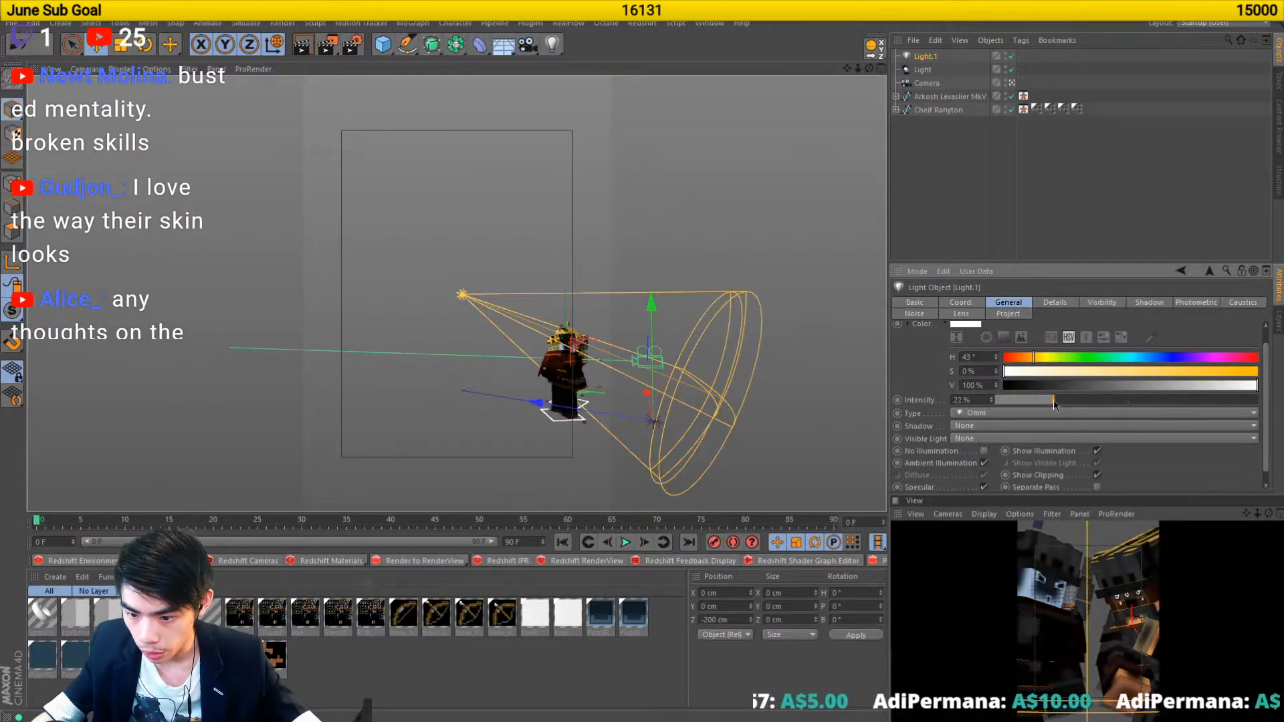
click(1172, 188)
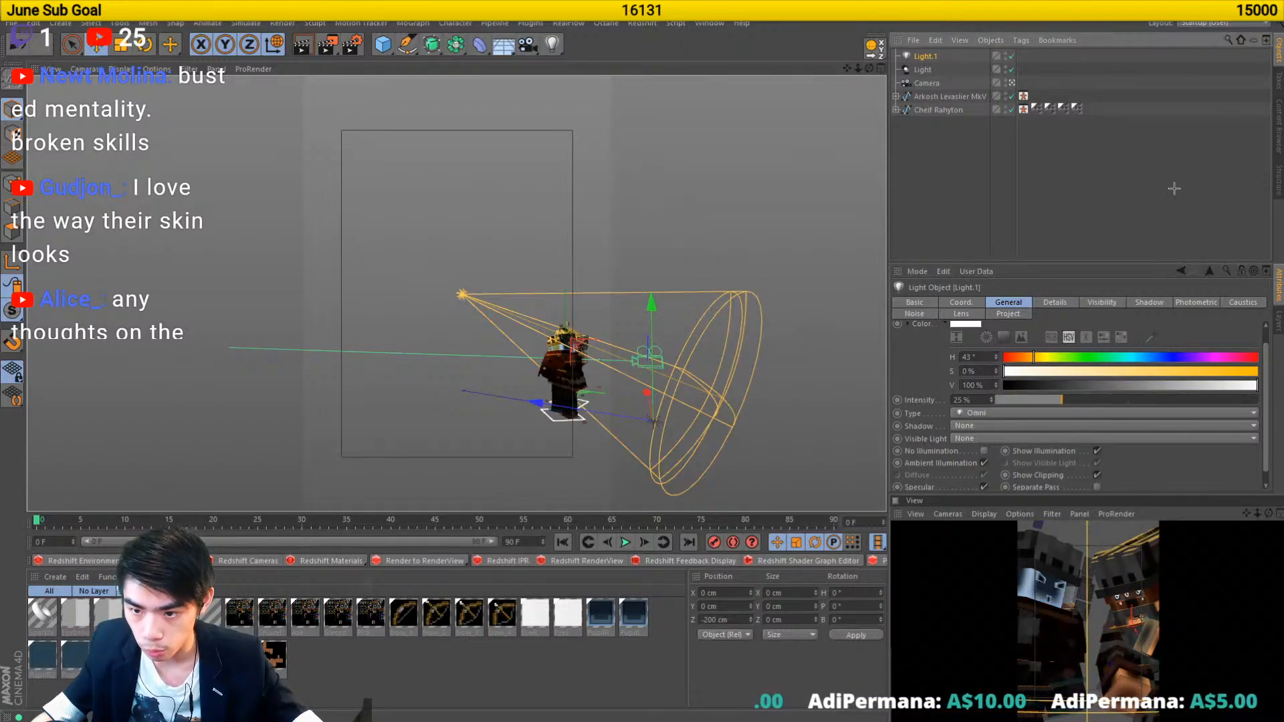
- Render the poster to the Picture Viewer despite the missing beard texture, and zoom in on the emerging image
click(323, 44)
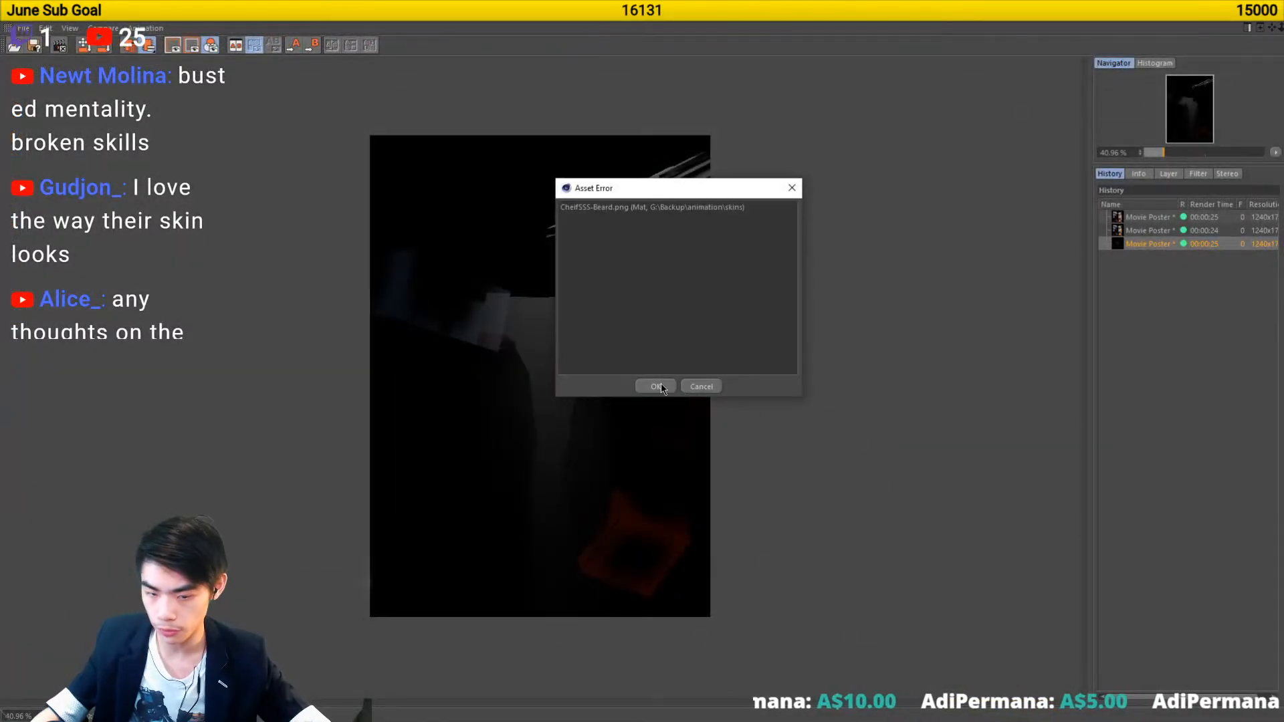
key(Return)
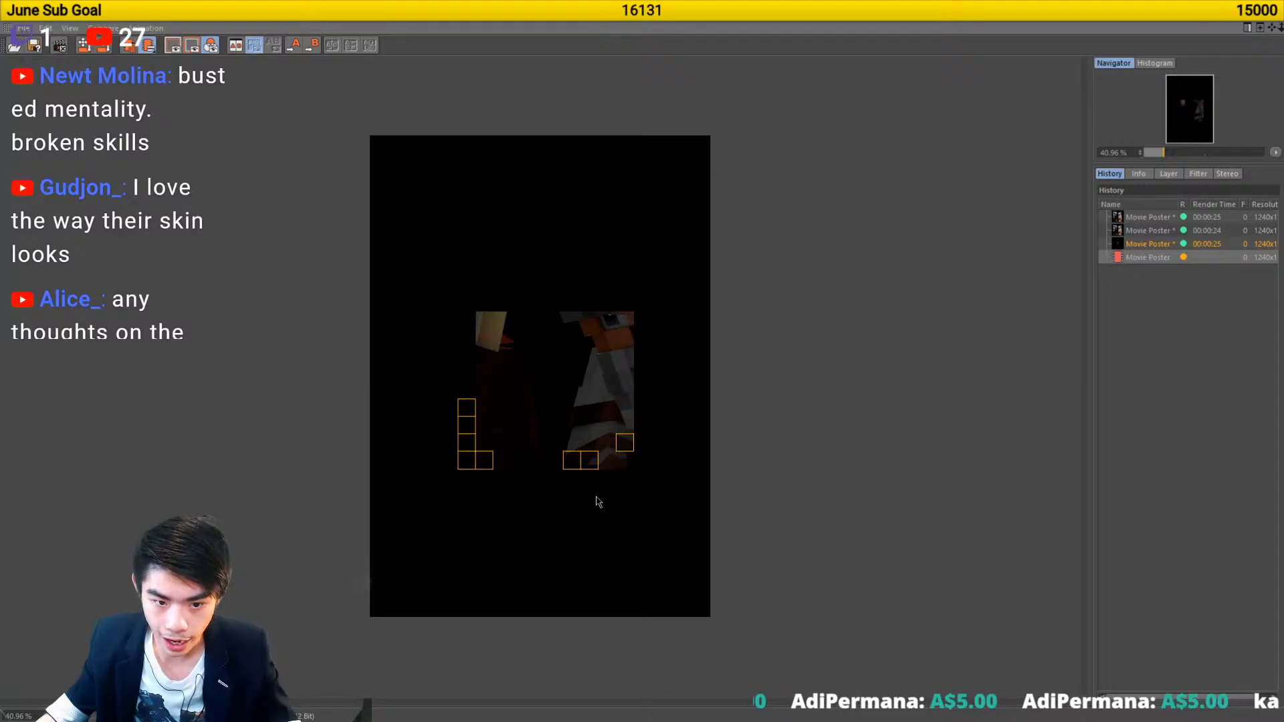
scroll(598, 502, up, 6)
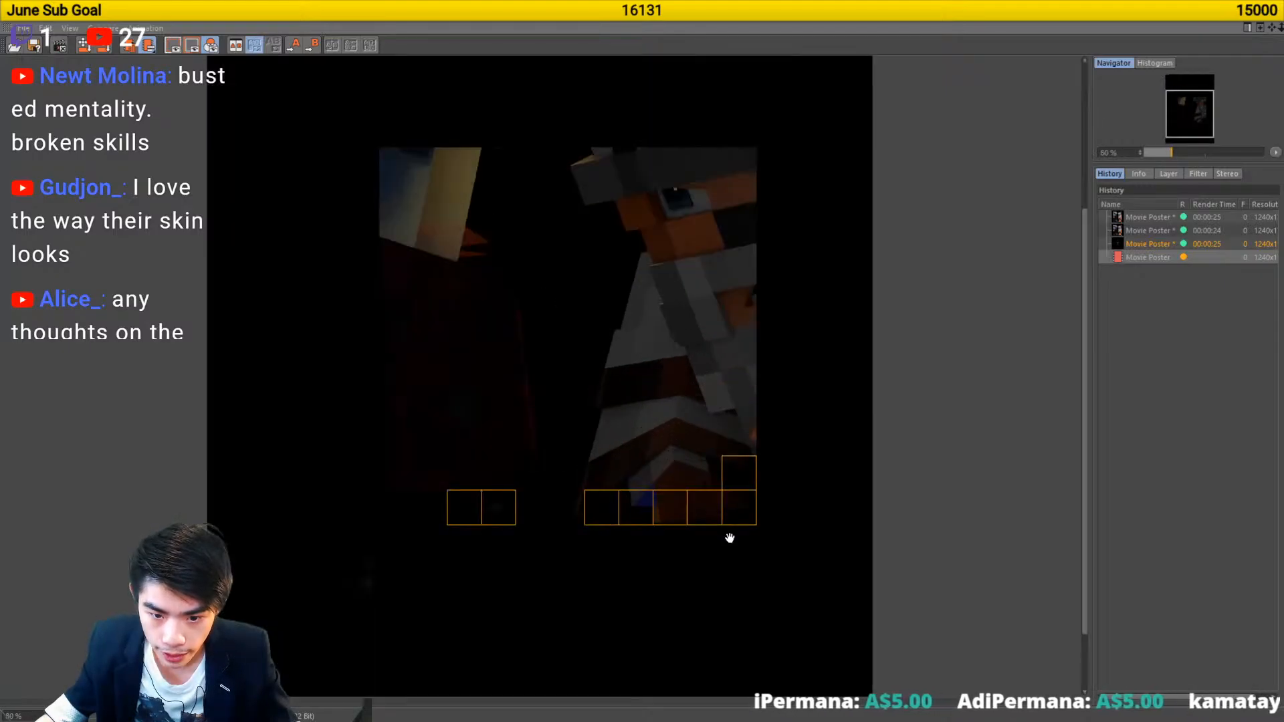
scroll(909, 379, up, 2)
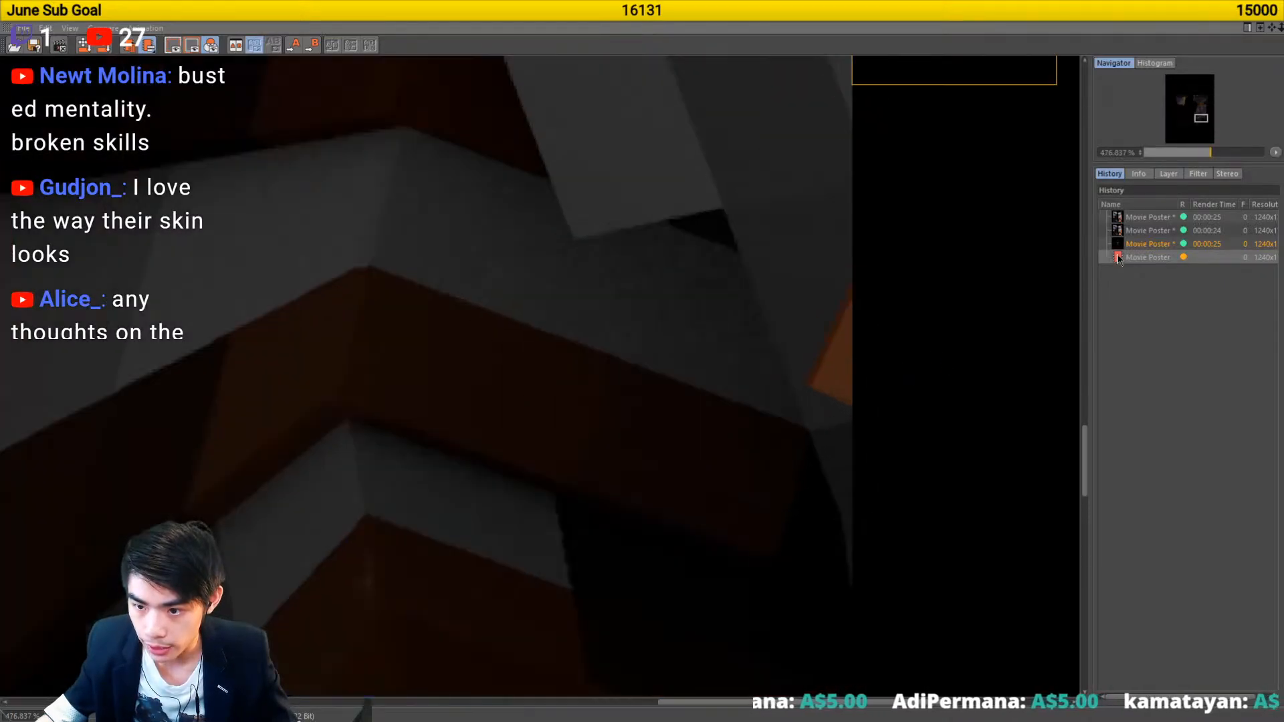
- Examine the previous spot-lit render in the history, focusing on the orange hand near the lower edge and the gap between the characters
click(1132, 247)
scroll(800, 438, down, 4)
scroll(797, 442, down, 2)
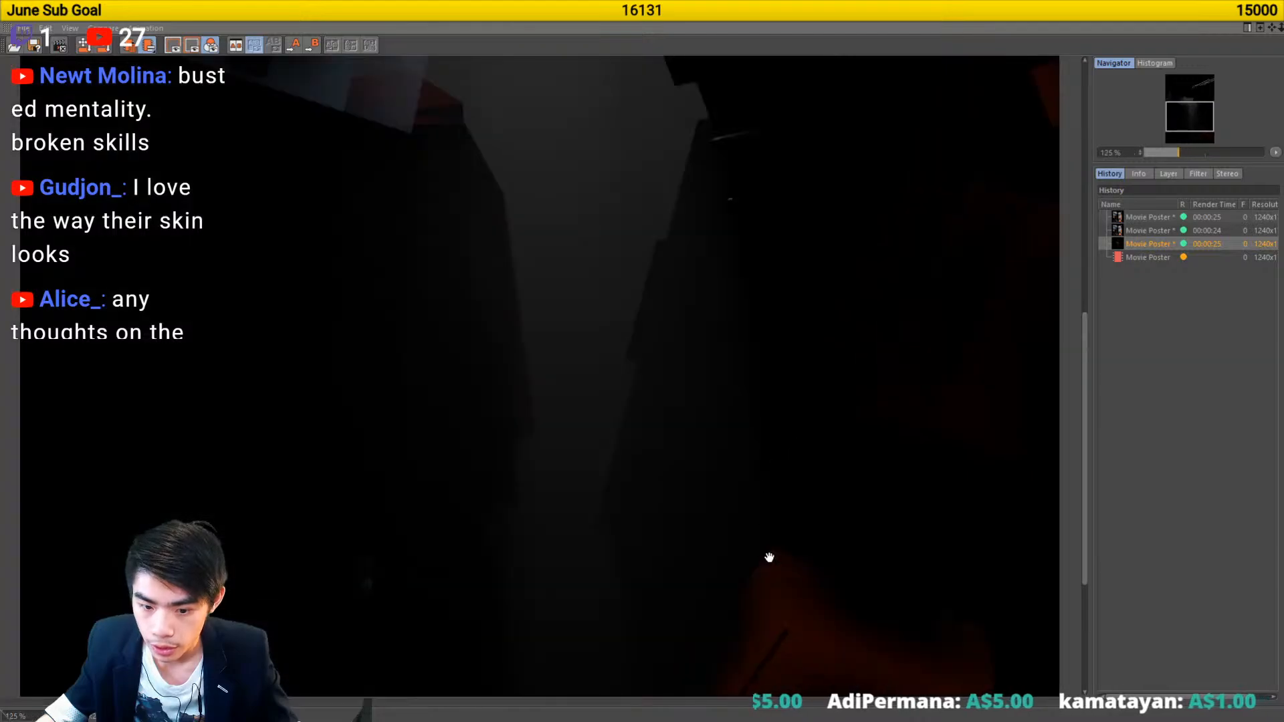
drag(768, 559, 776, 336)
scroll(733, 528, up, 3)
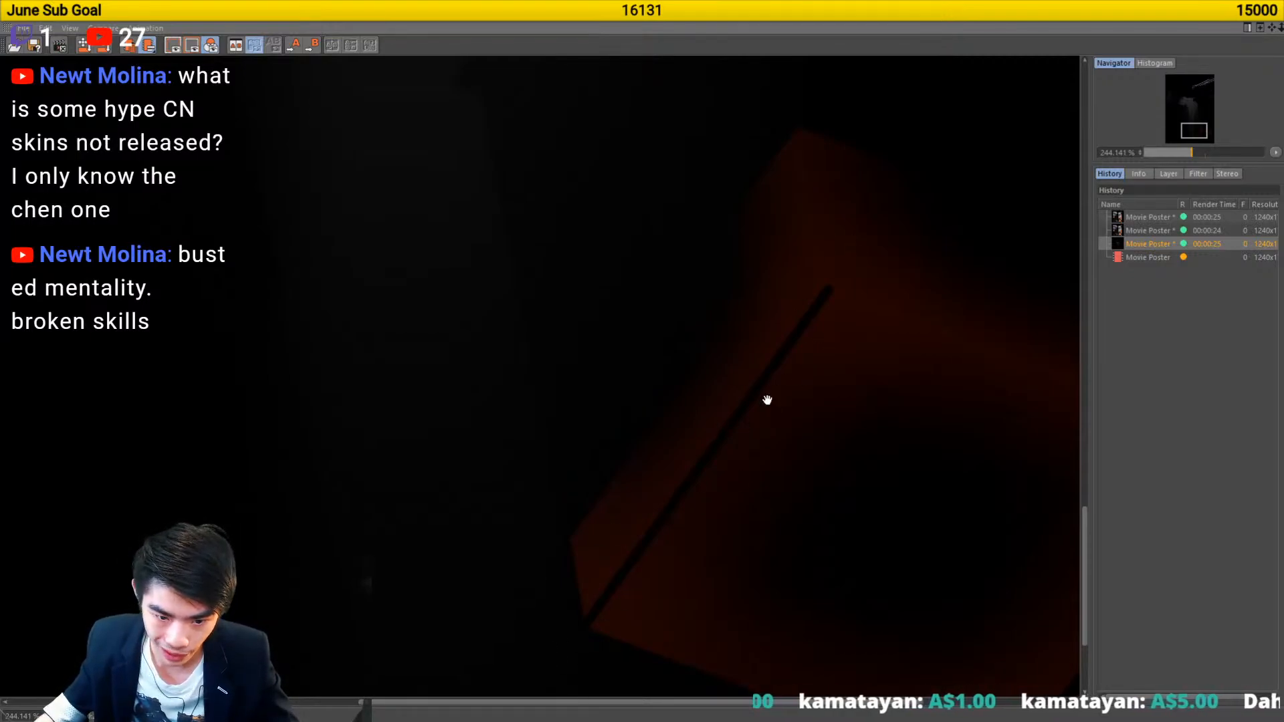
scroll(722, 478, down, 5)
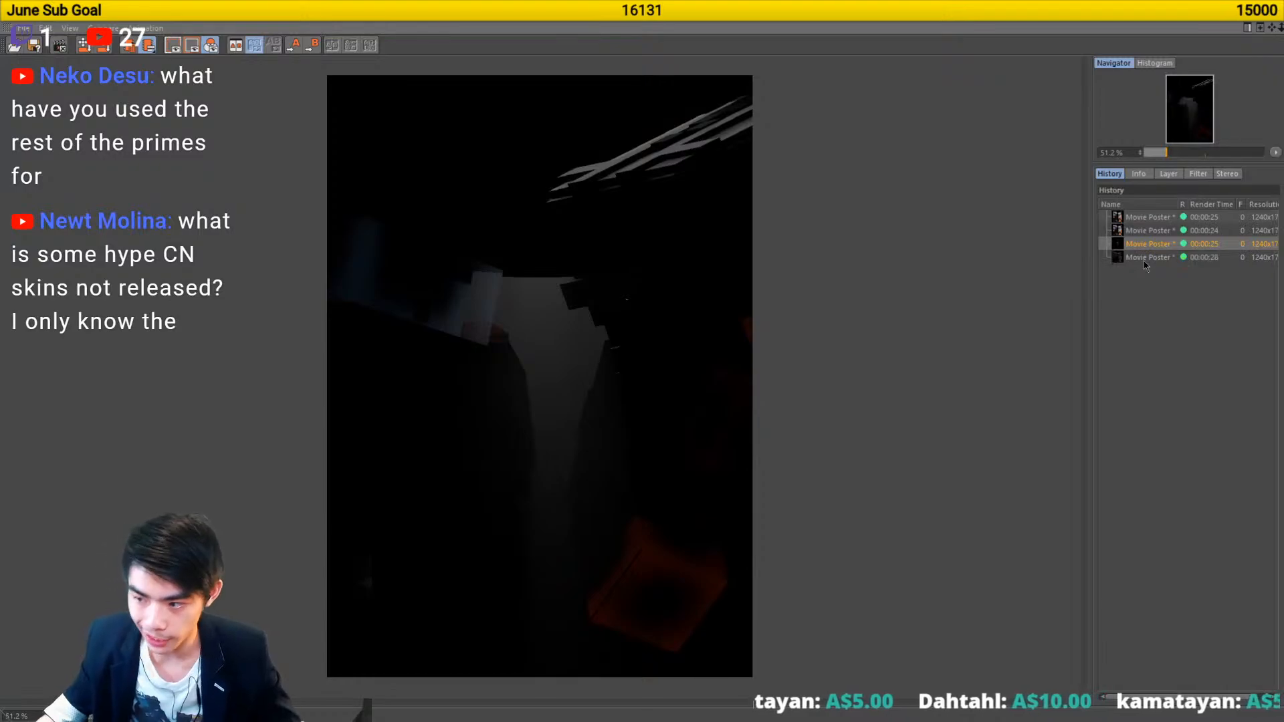
scroll(619, 453, up, 5)
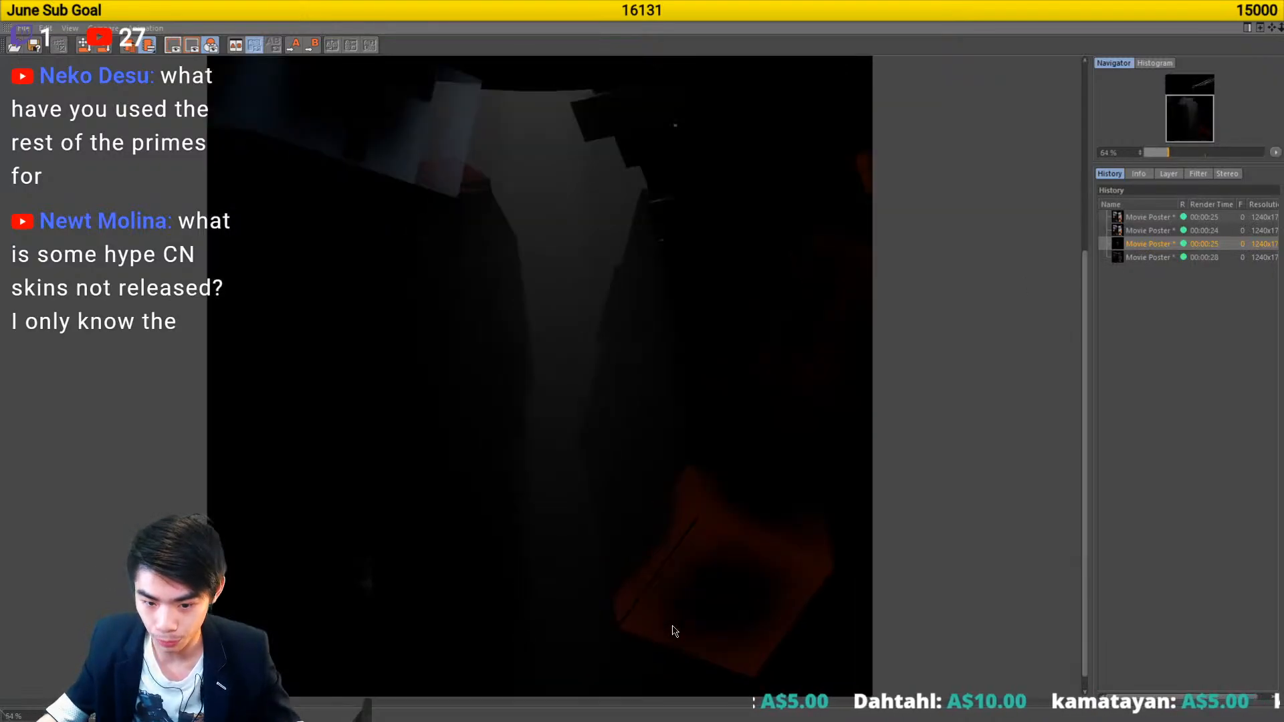
scroll(773, 401, down, 5)
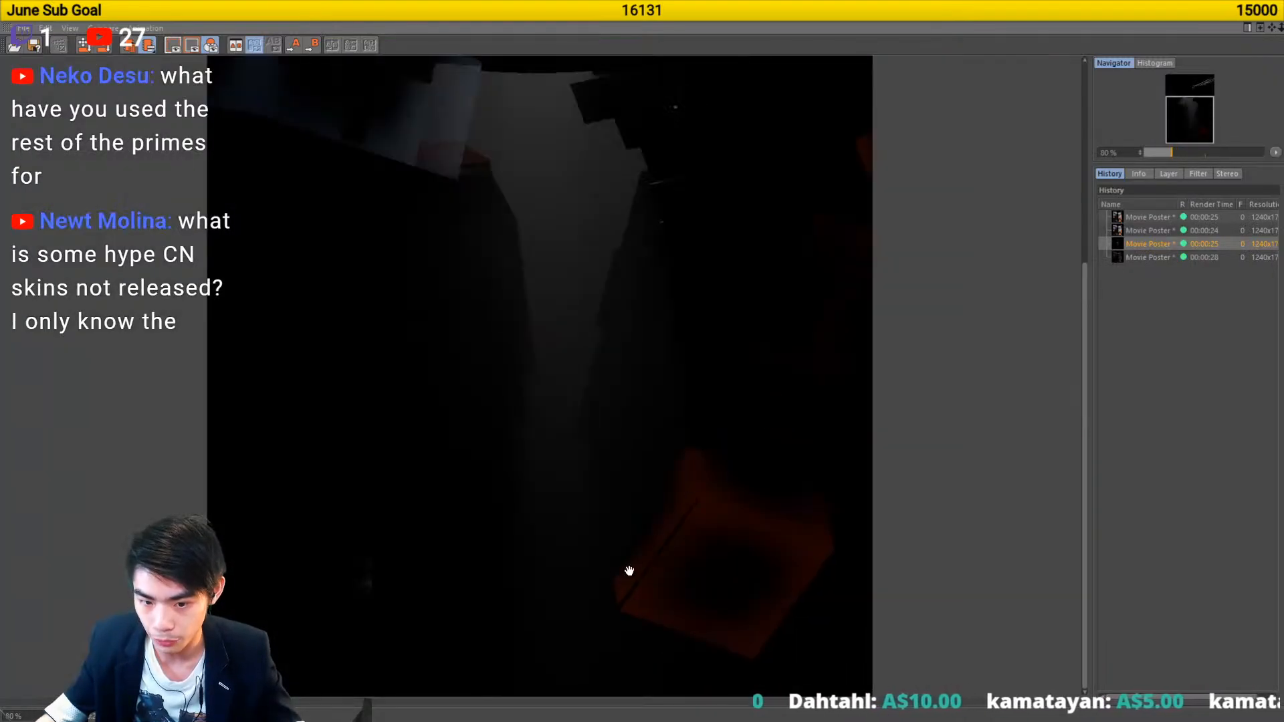
- Compare the new ambient-lit render with the previous spot-lit one, and close the Picture Viewer
click(1145, 258)
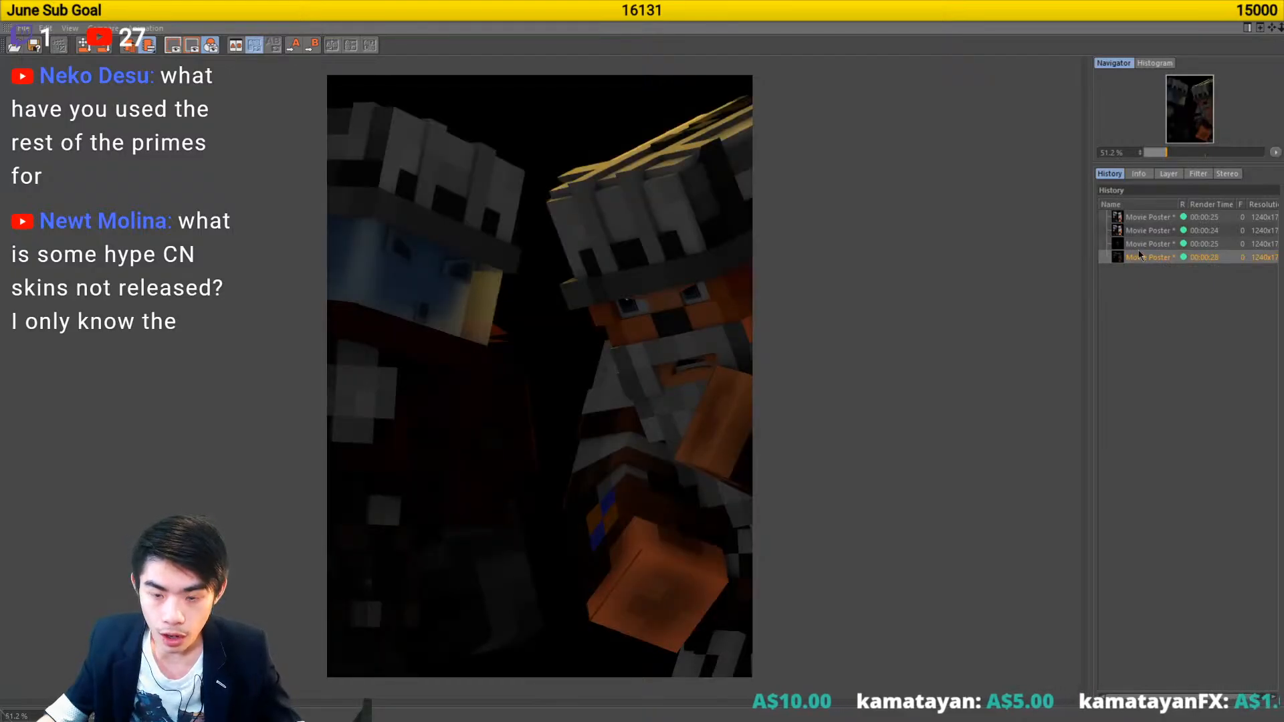
click(1135, 245)
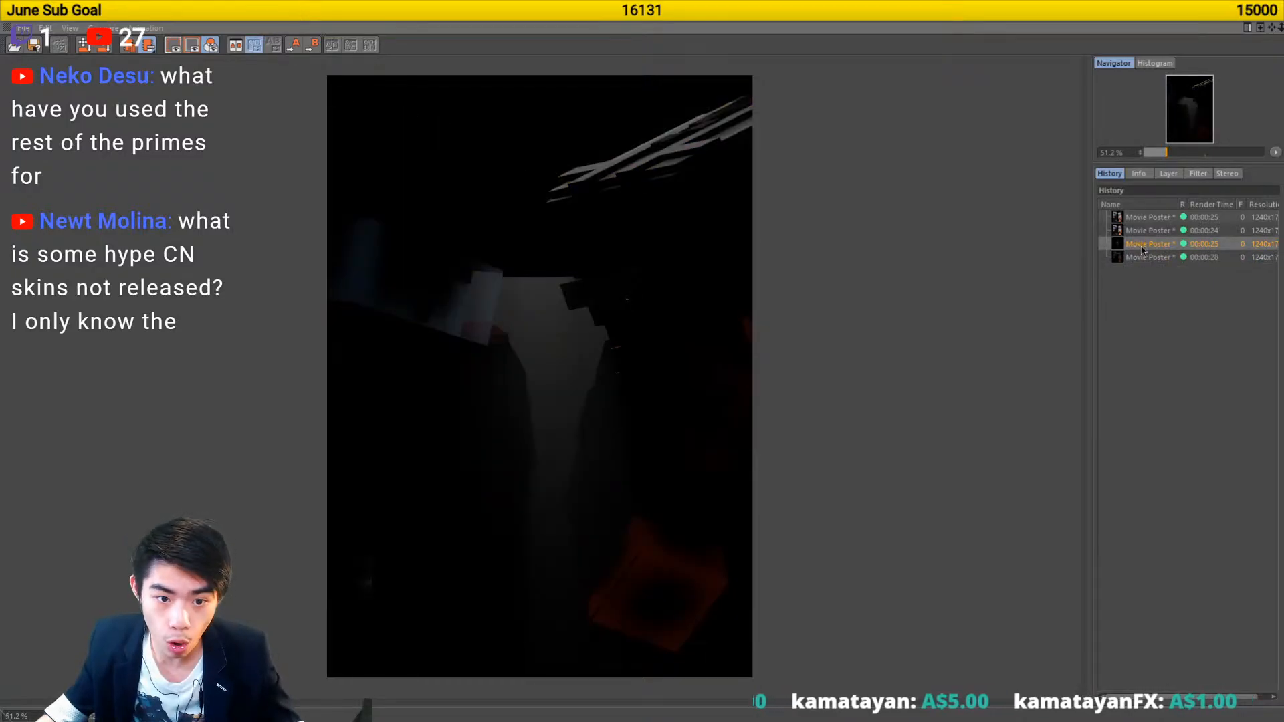
click(1145, 257)
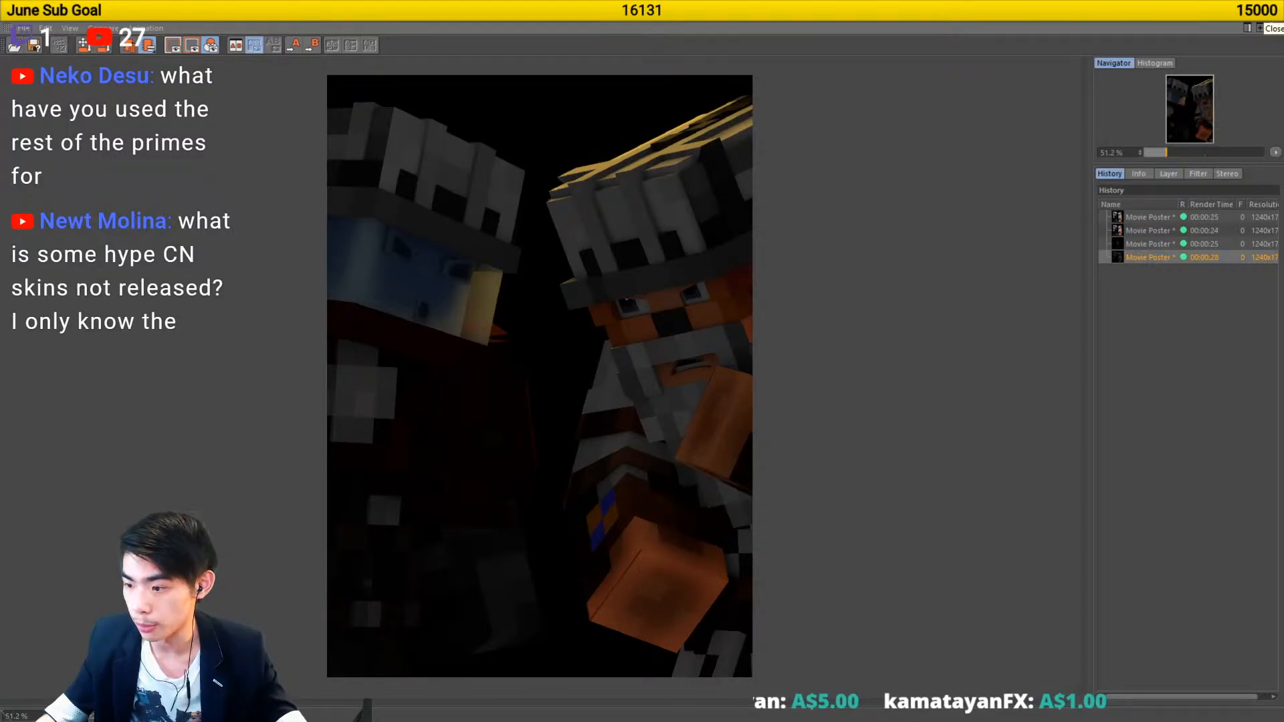
click(1268, 7)
- Switch the spot light off and on again to compare the lighting, and disable the omni light
scroll(690, 432, up, 3)
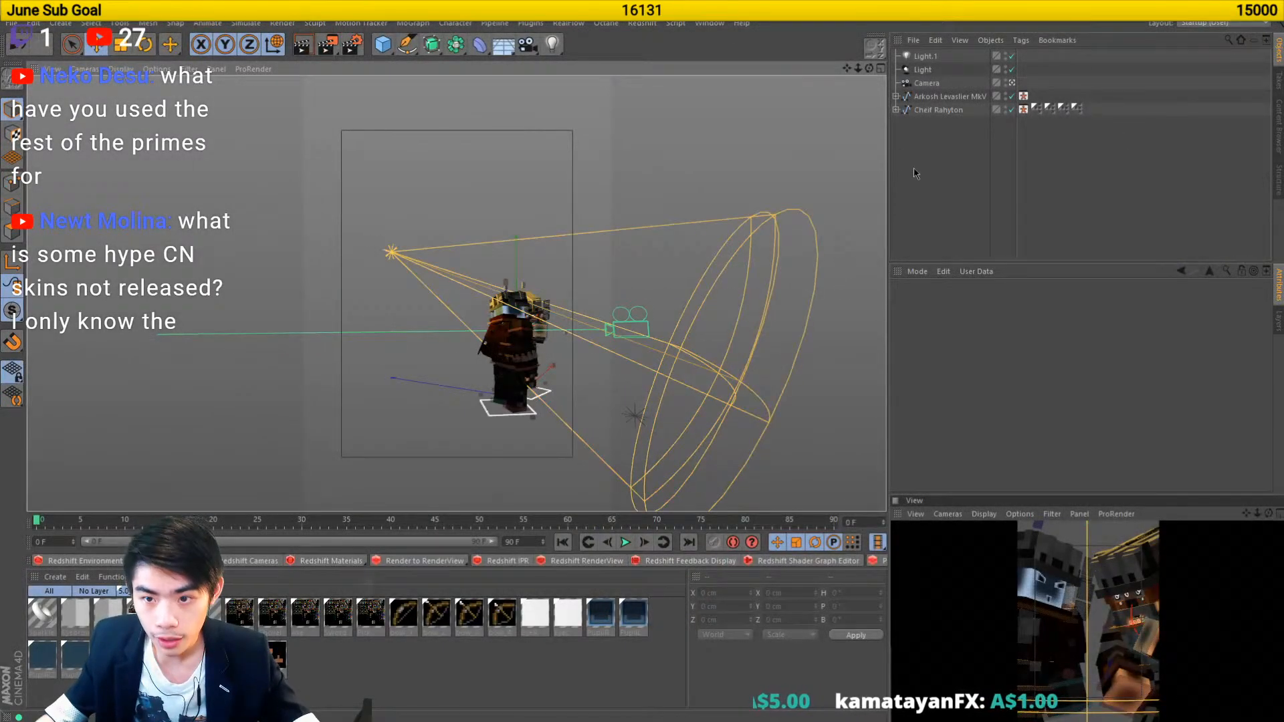
click(934, 55)
drag(577, 447, 622, 379)
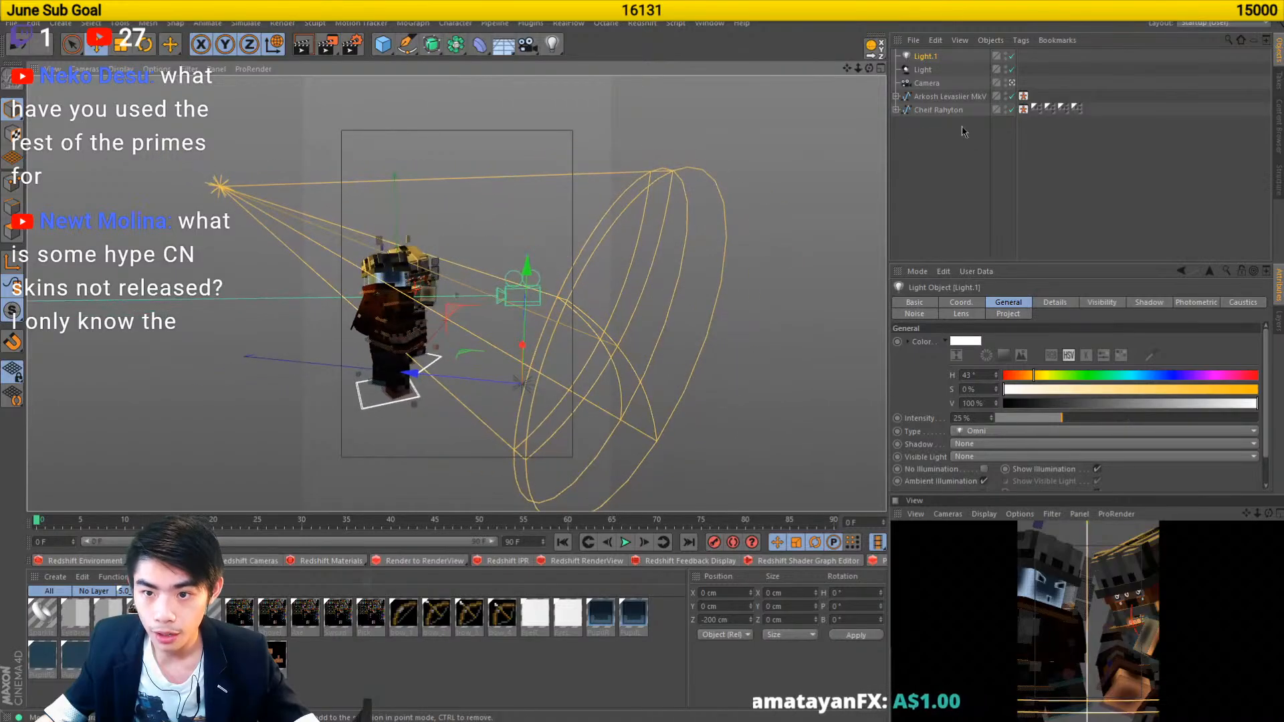
click(1010, 69)
drag(440, 319, 449, 375)
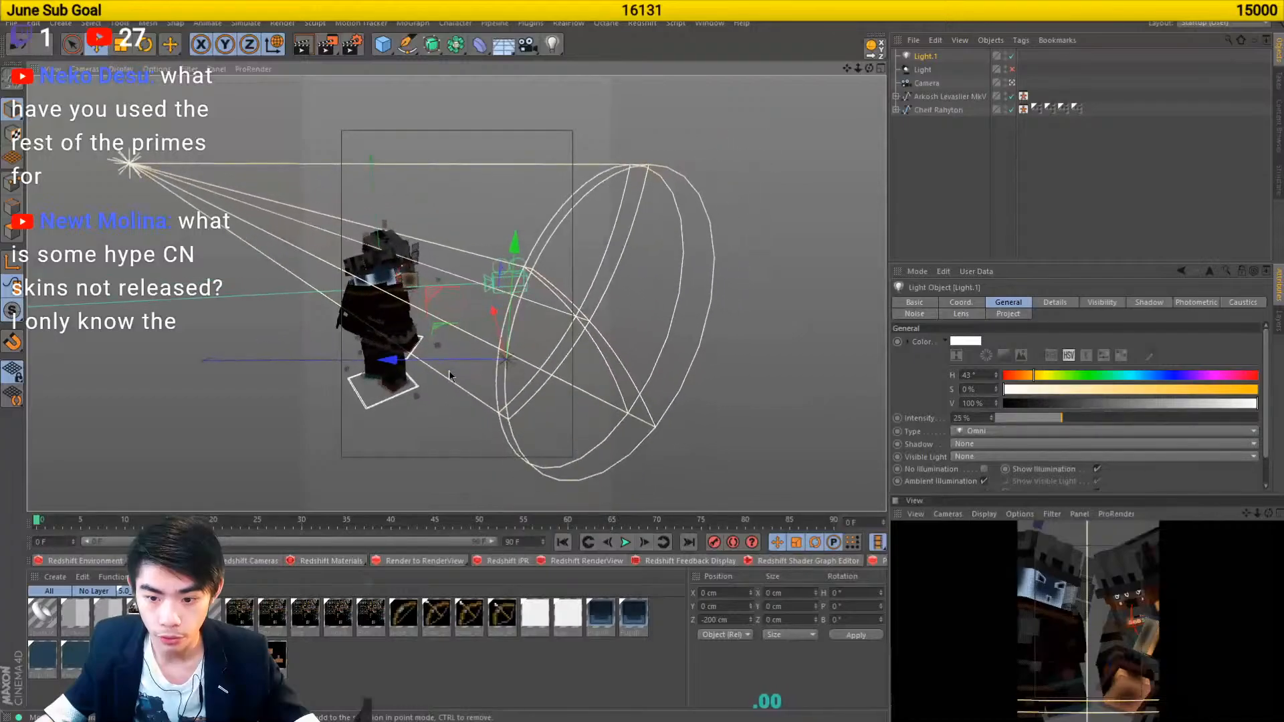
click(922, 70)
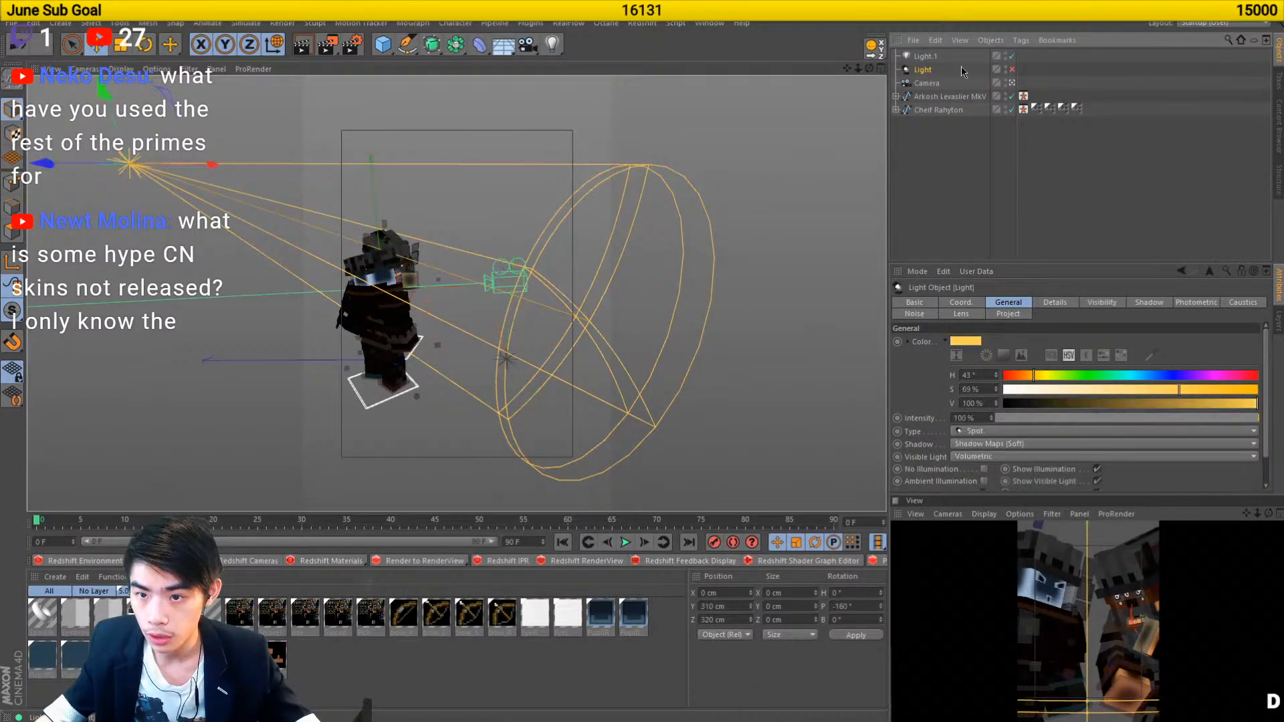
click(1010, 70)
click(1012, 56)
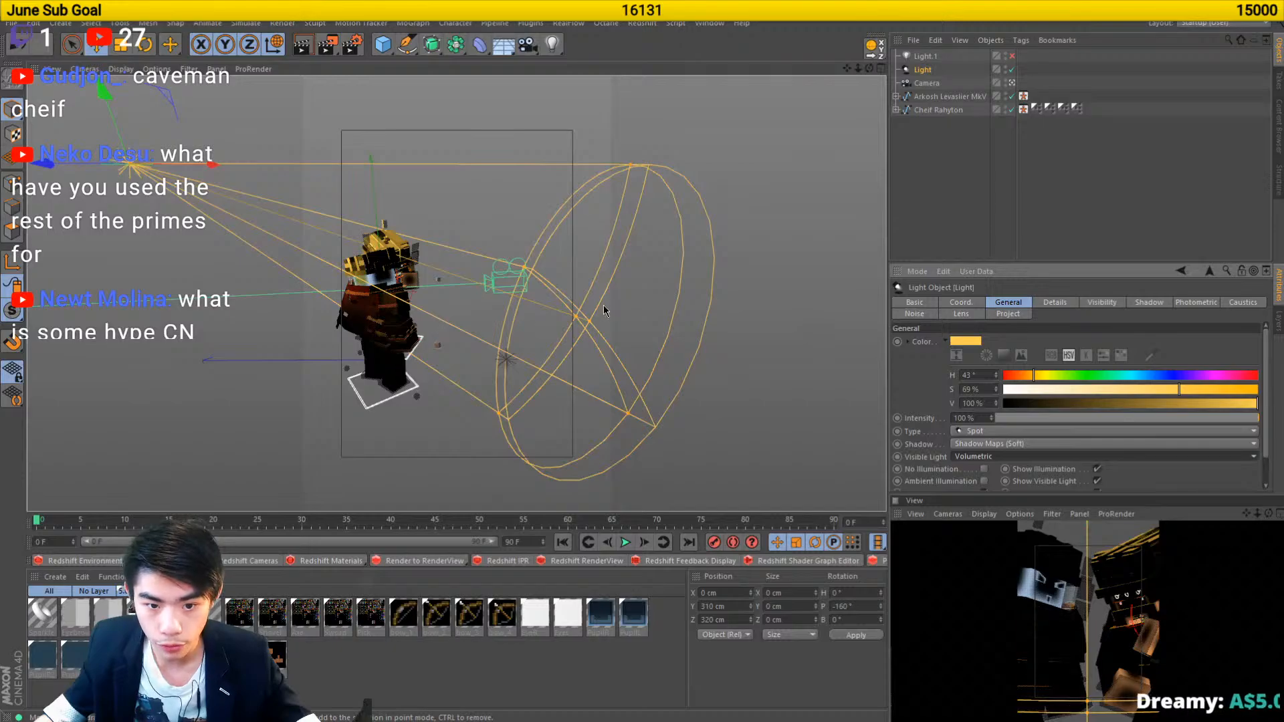
- Extend the spot light's visible cone further and start a new poster render despite the missing texture
drag(577, 317, 607, 331)
click(1066, 176)
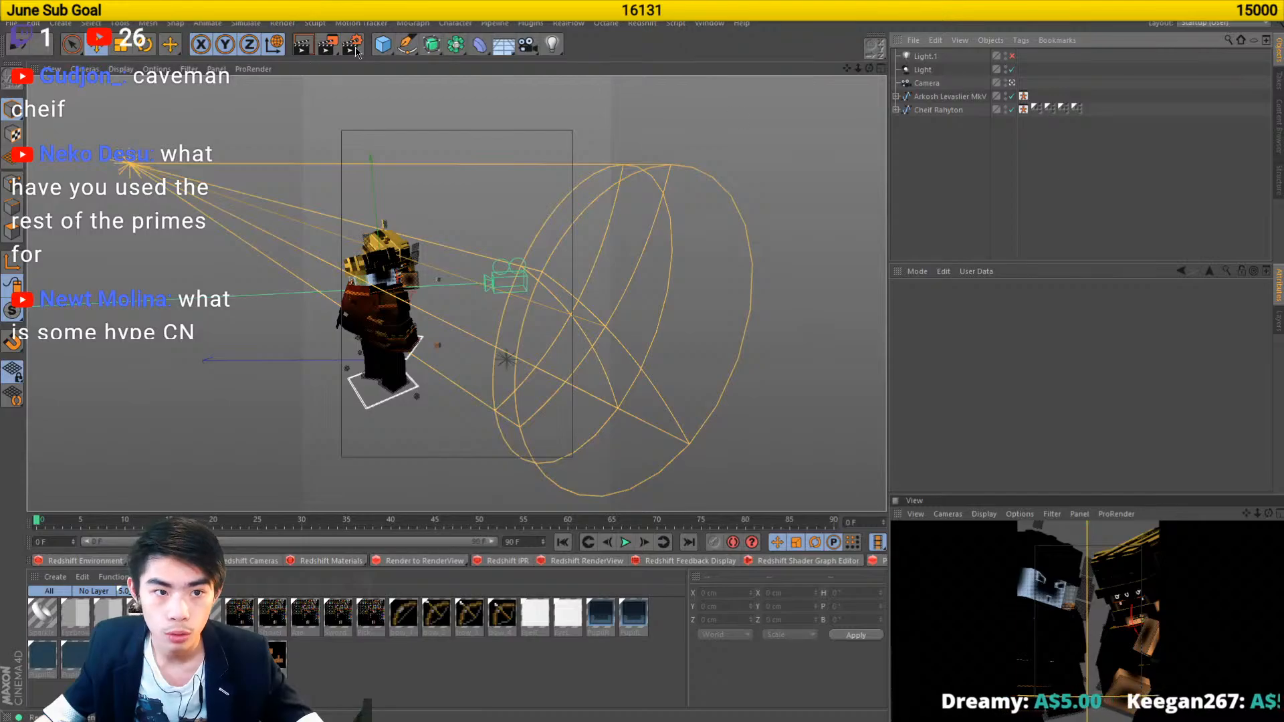
click(328, 45)
click(313, 203)
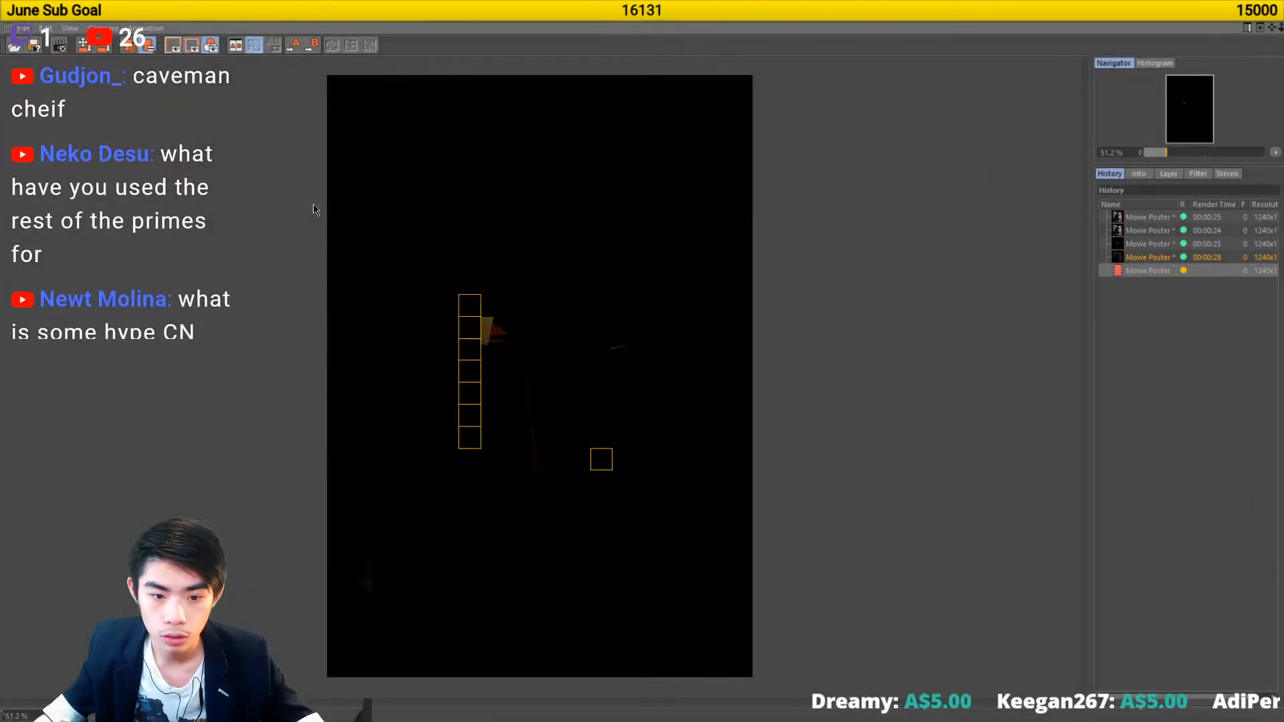
- Compare the running render with the earlier spot-lit one, stop the render, and close the Picture Viewer
click(1134, 245)
click(1148, 274)
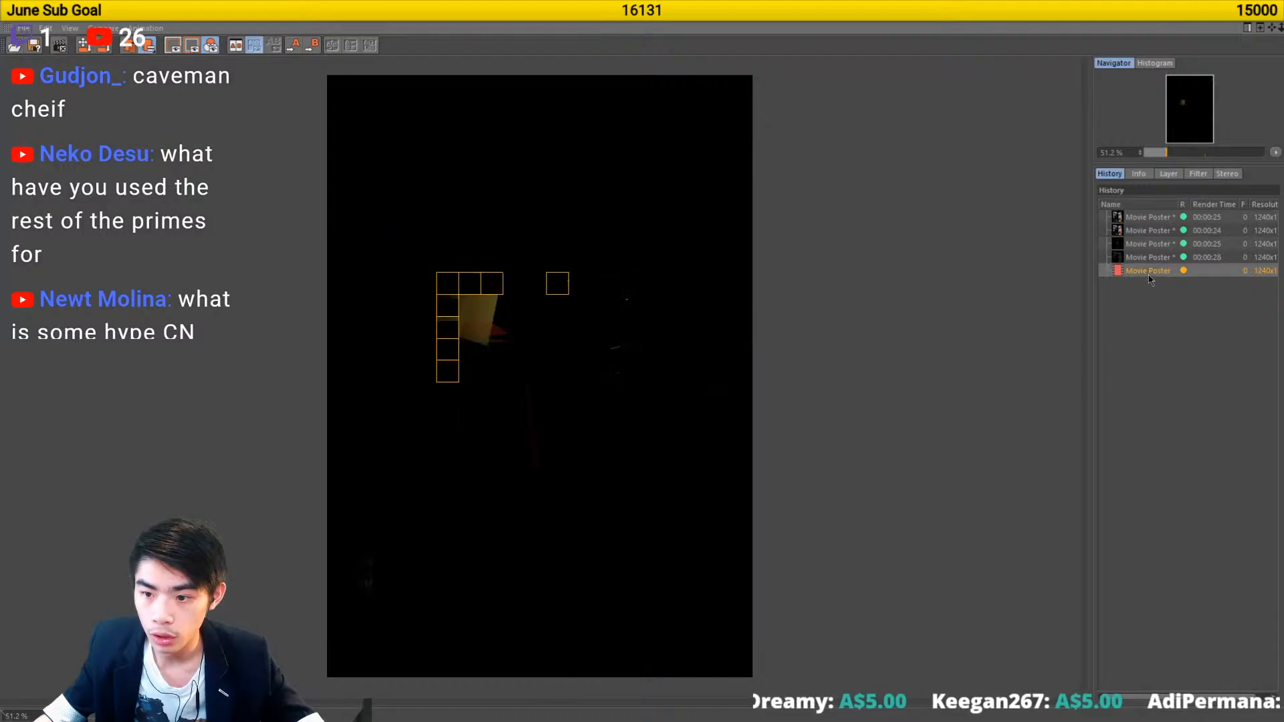
click(1268, 8)
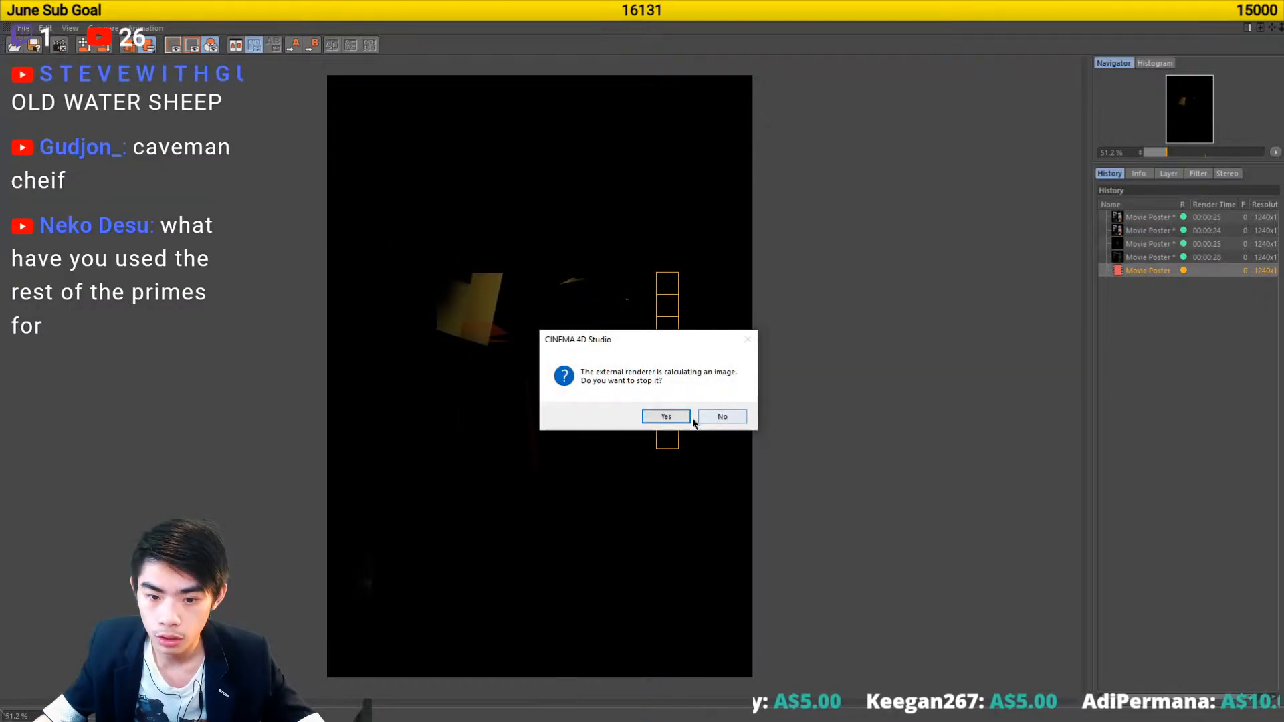
click(665, 415)
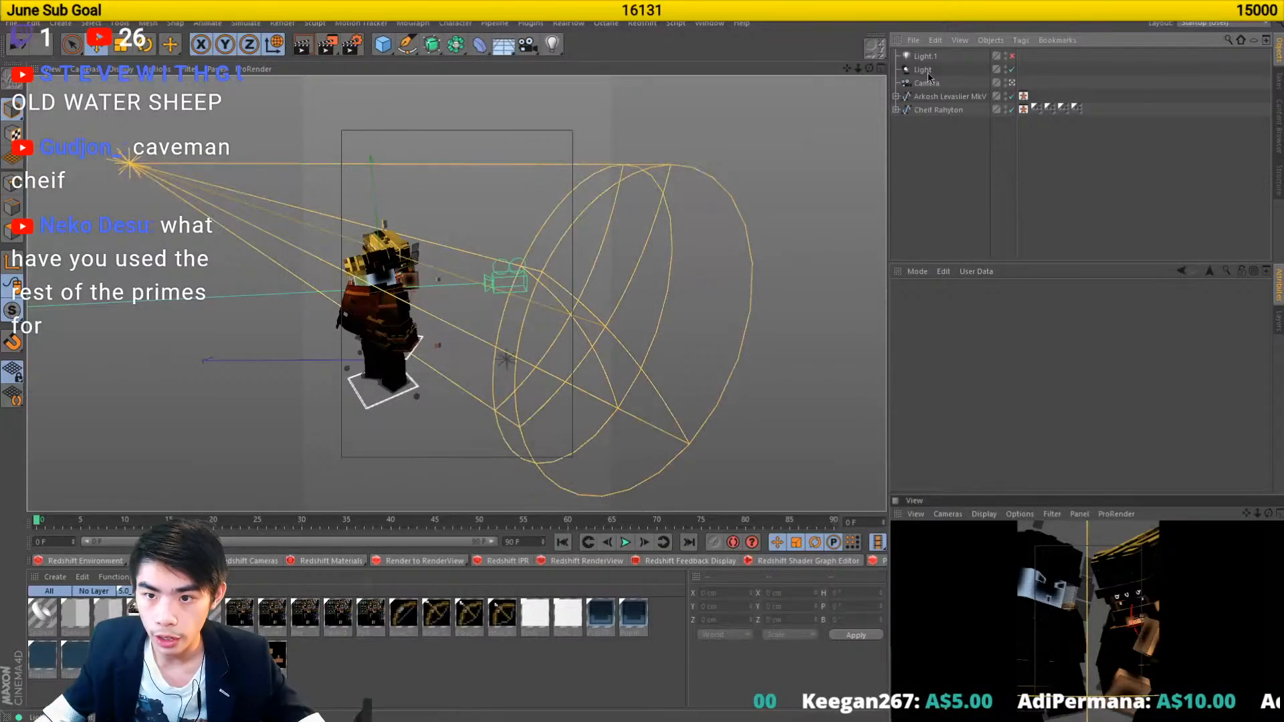
- Turn off the spot light's inverse-square falloff
click(927, 72)
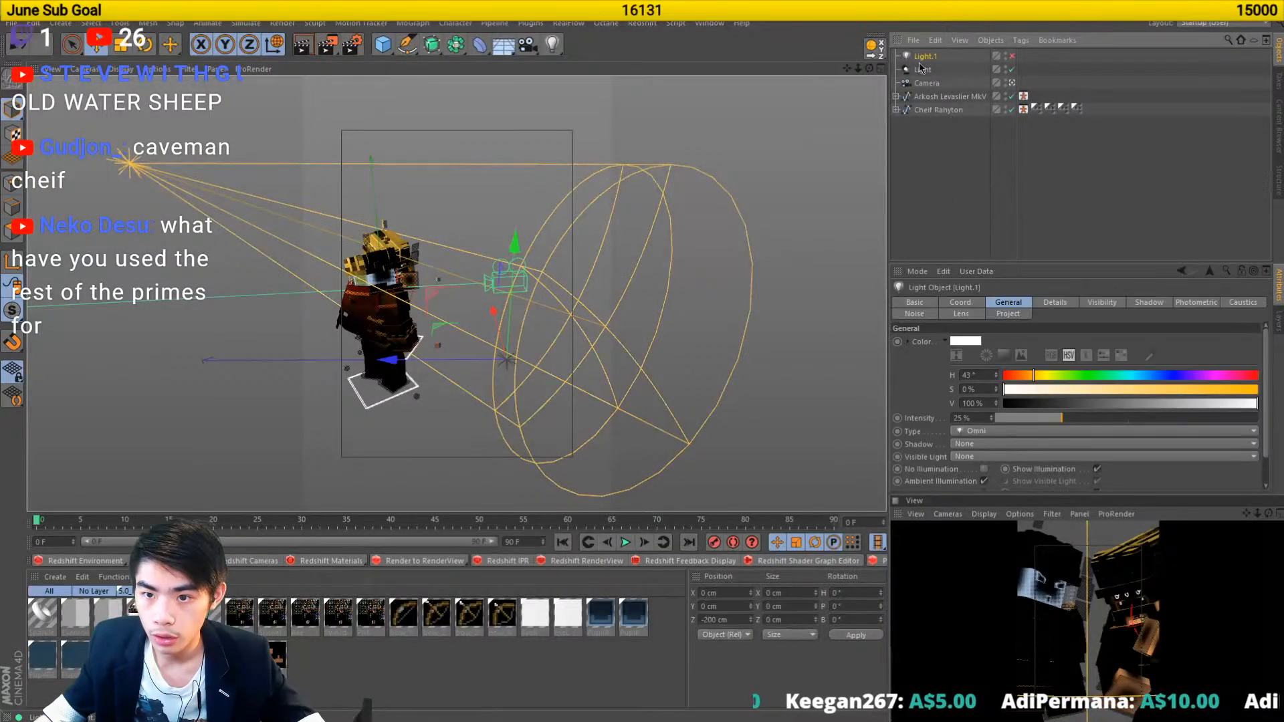
click(1054, 303)
click(1011, 424)
click(1003, 438)
click(1123, 150)
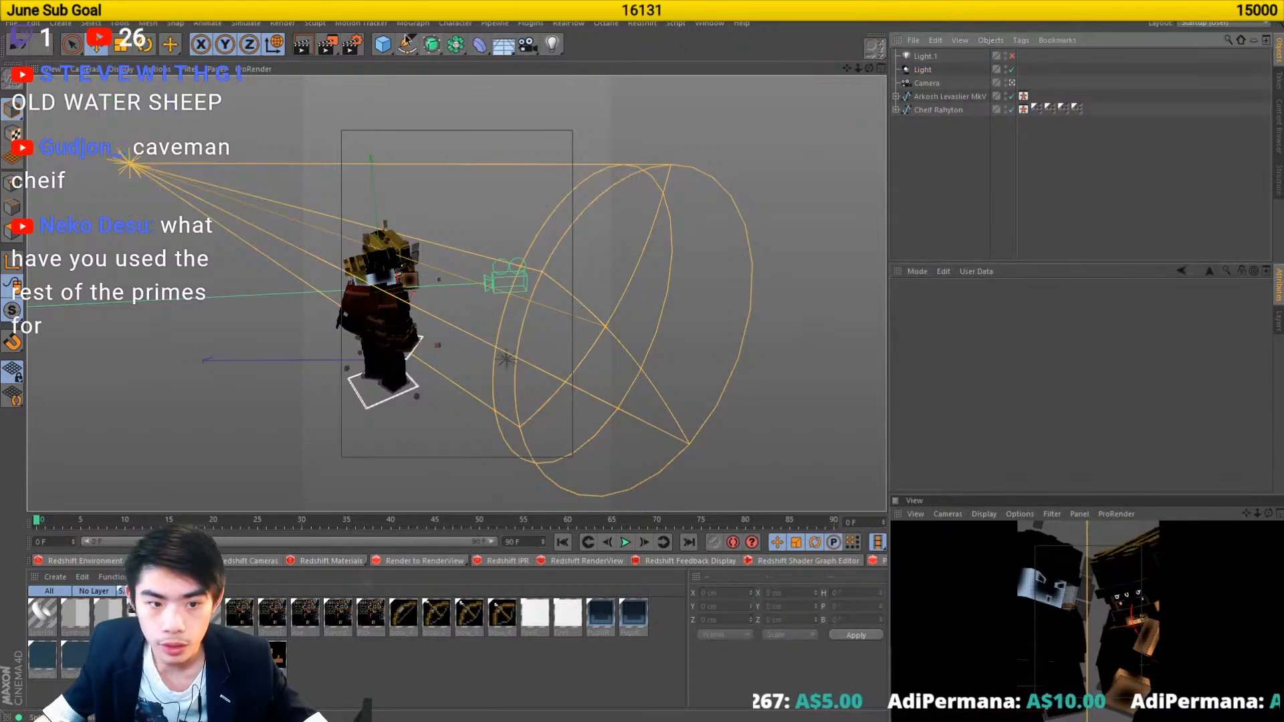
- Run a test render of the poster with the changed falloff, stop it early, and return to the scene
click(325, 45)
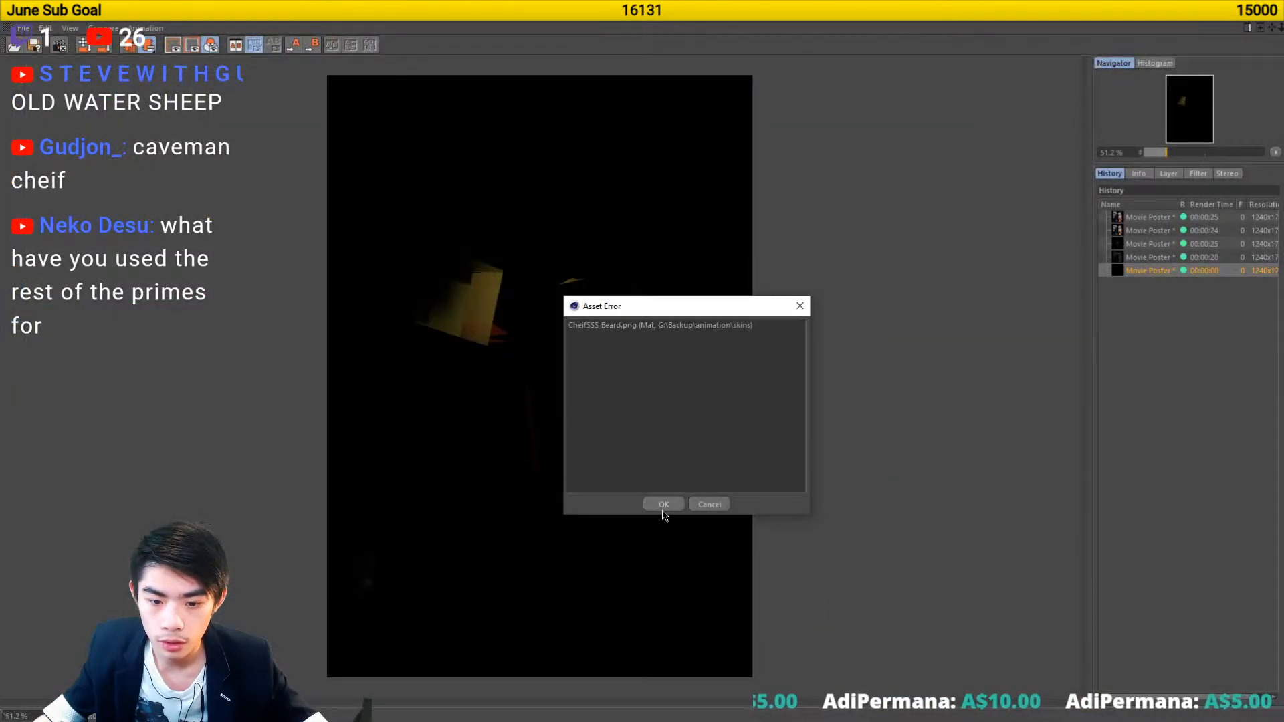
click(663, 510)
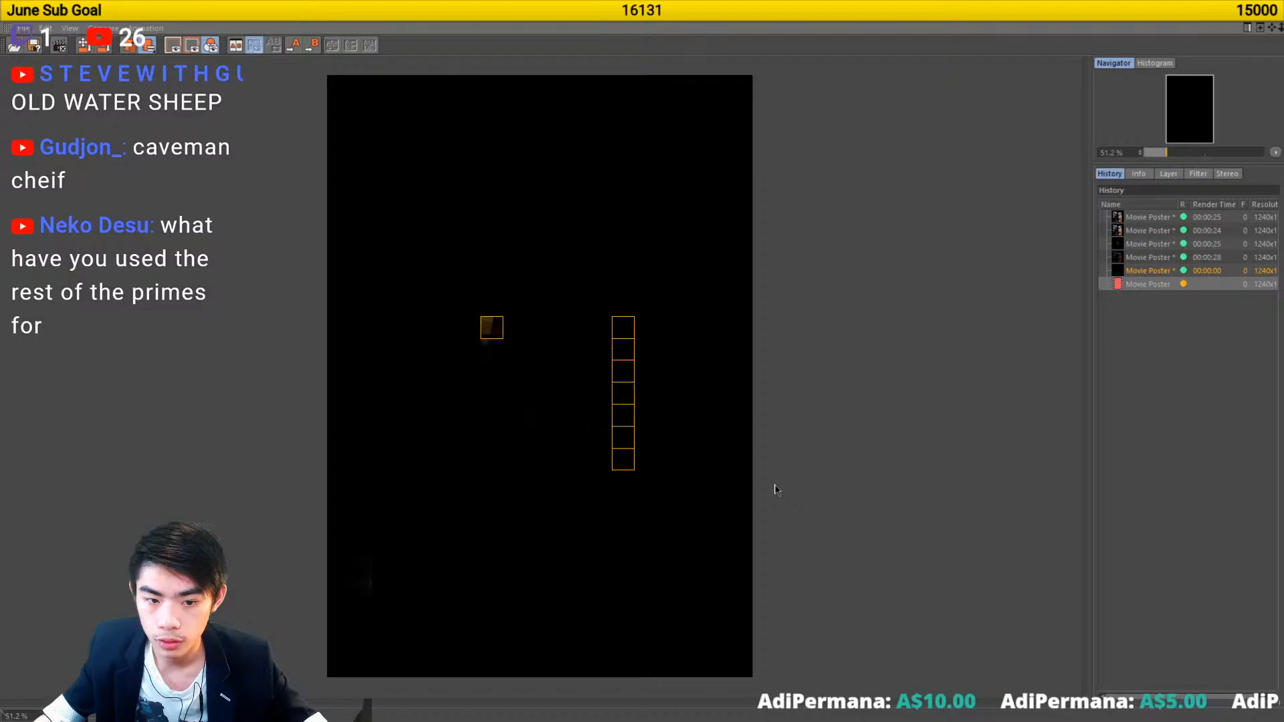
key(Escape)
click(655, 420)
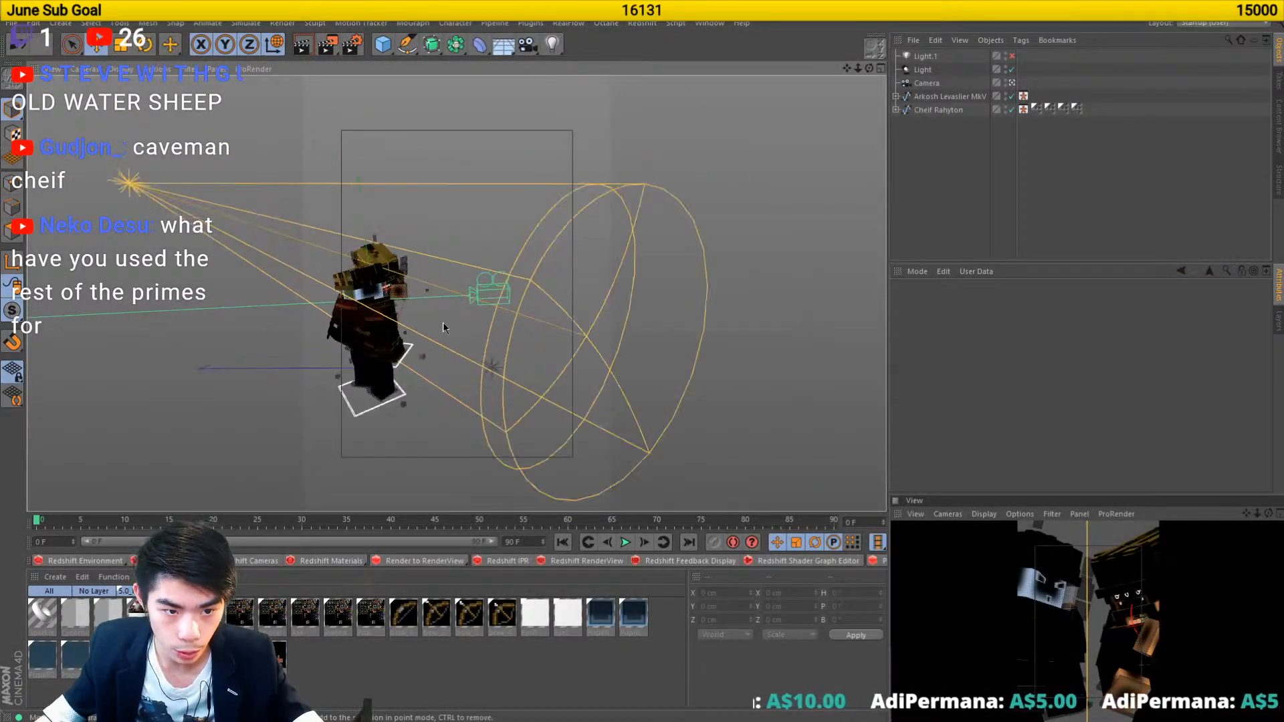
- Preview the volumetric beam with viewport renders from the side and from the front of the characters
drag(346, 332, 489, 298)
key(ctrl+r)
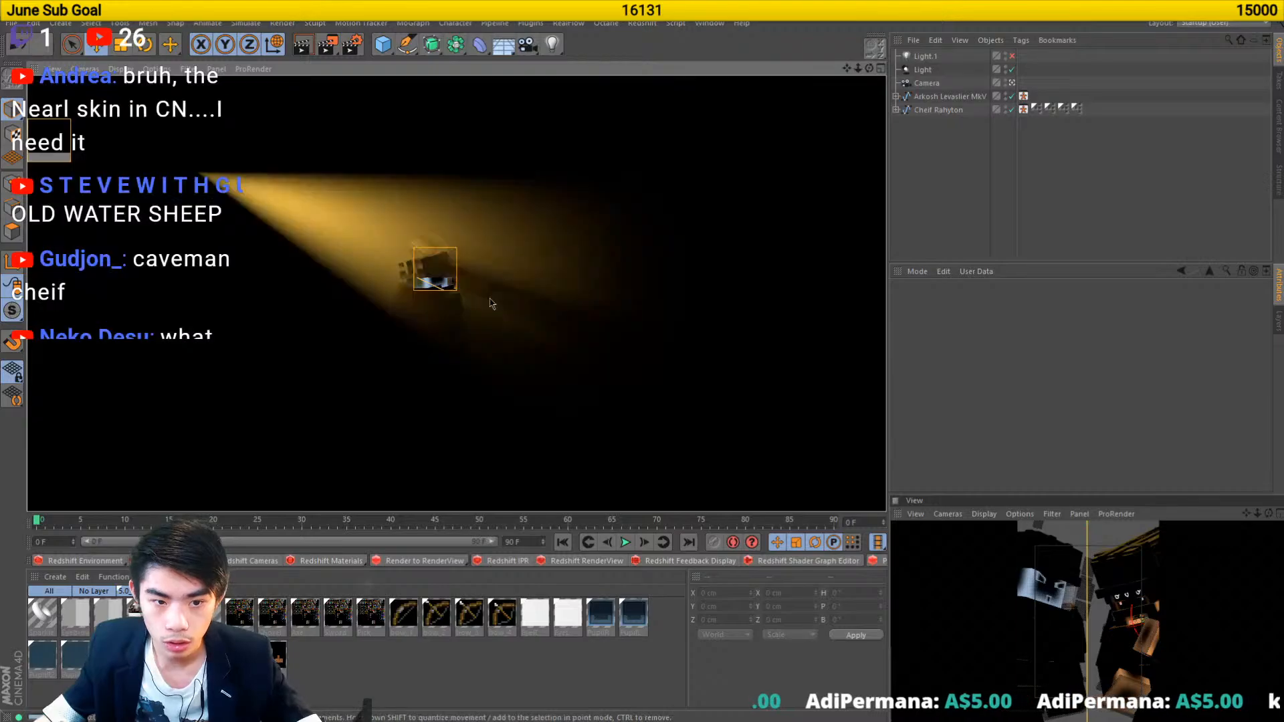
drag(442, 281, 247, 210)
key(shift+r)
click(223, 305)
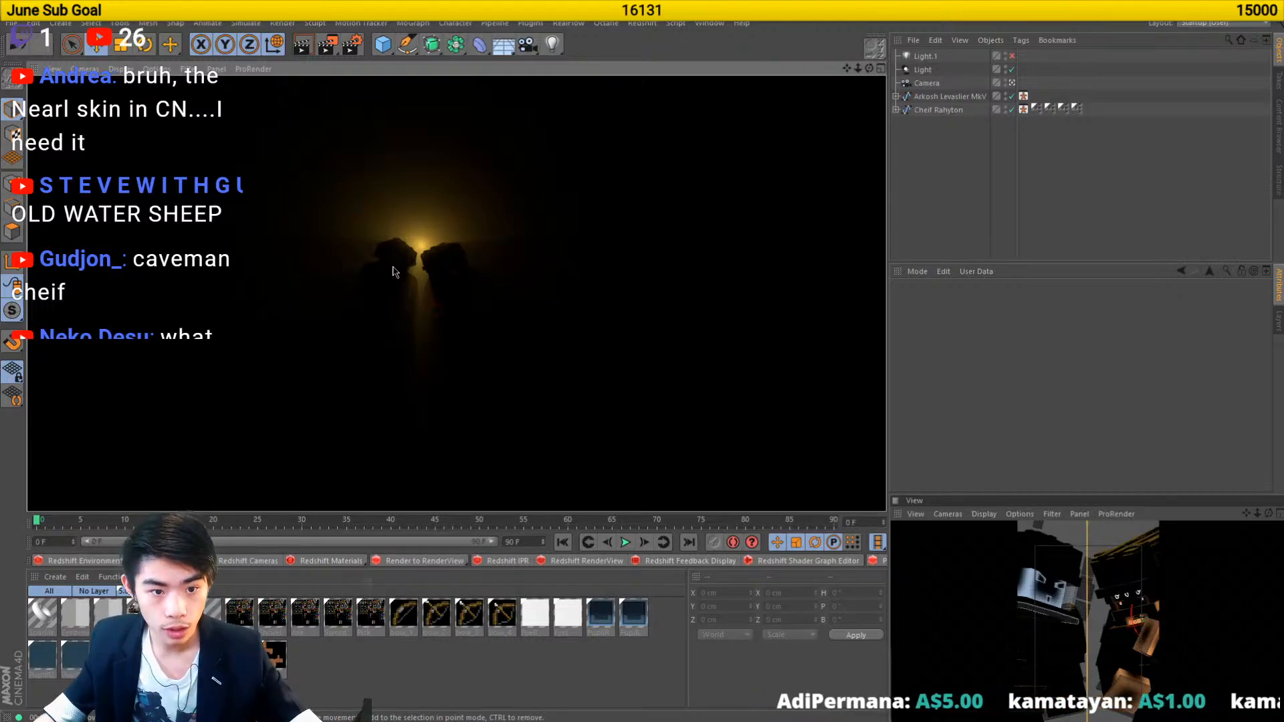
- Preview a render of the characters through the poster camera and view the characters and camera from the side
drag(393, 271, 418, 324)
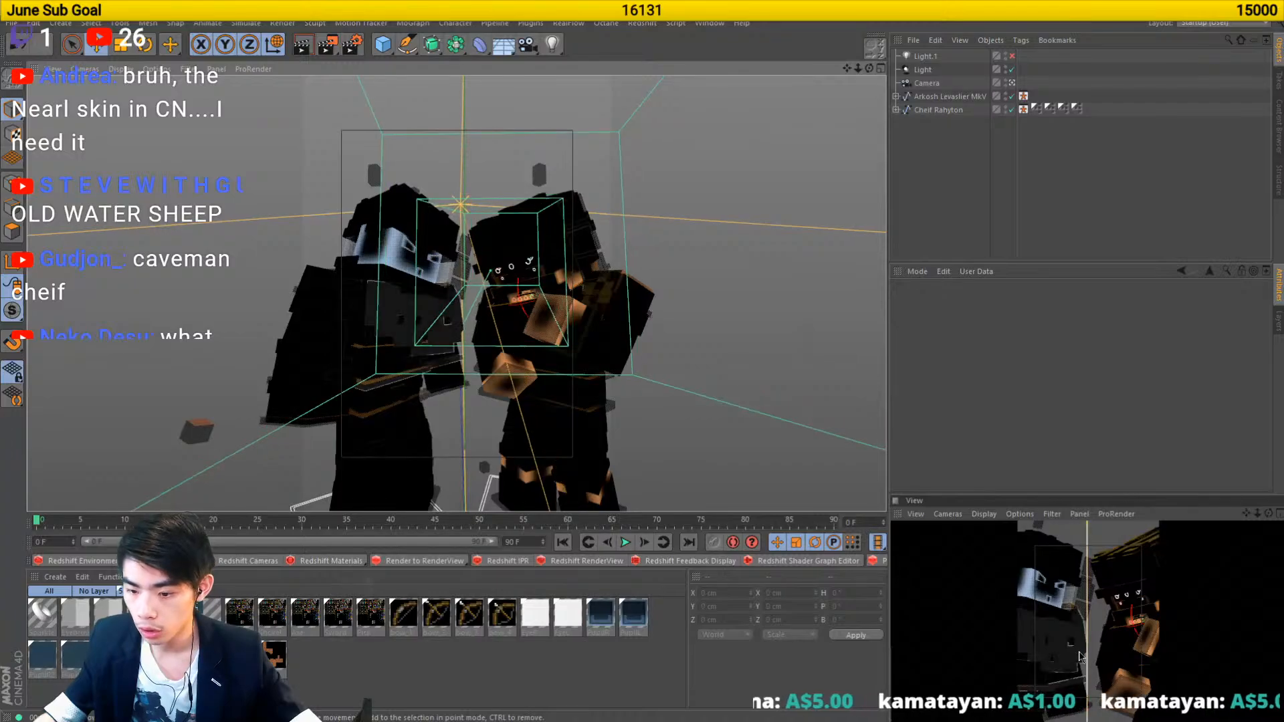
middle_click(1051, 585)
middle_click(1051, 585)
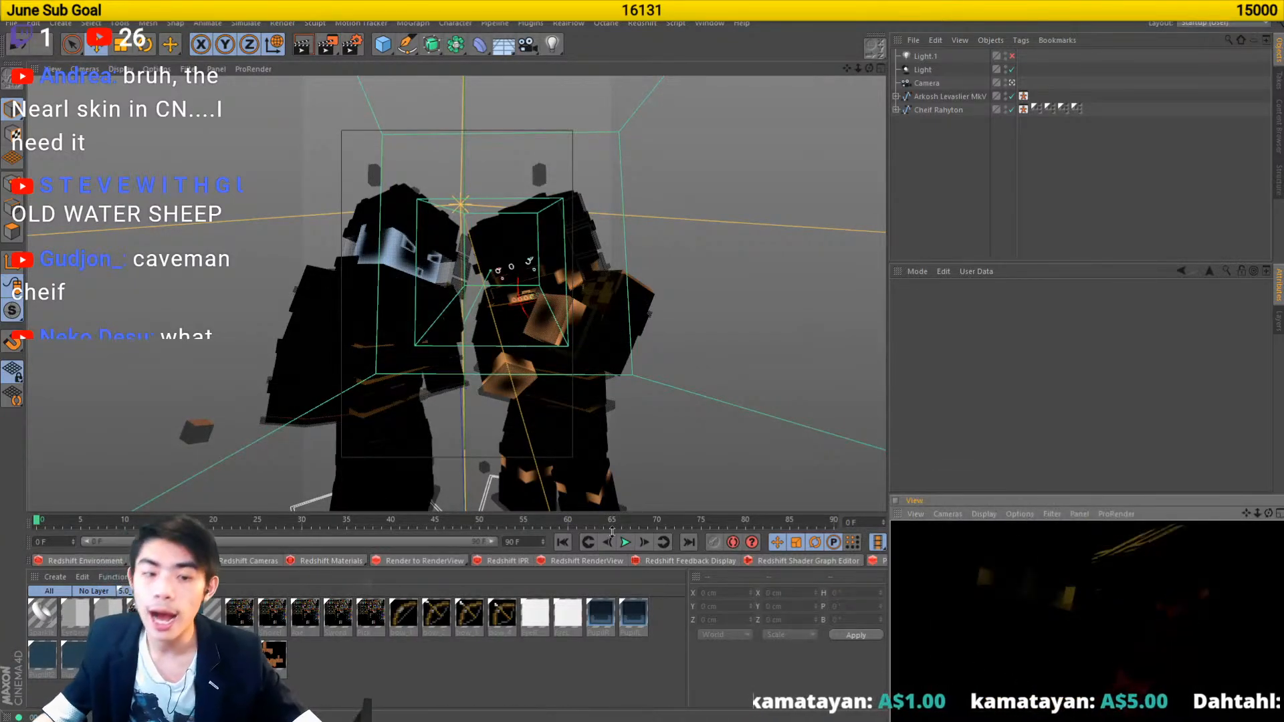
click(408, 315)
drag(408, 315, 642, 334)
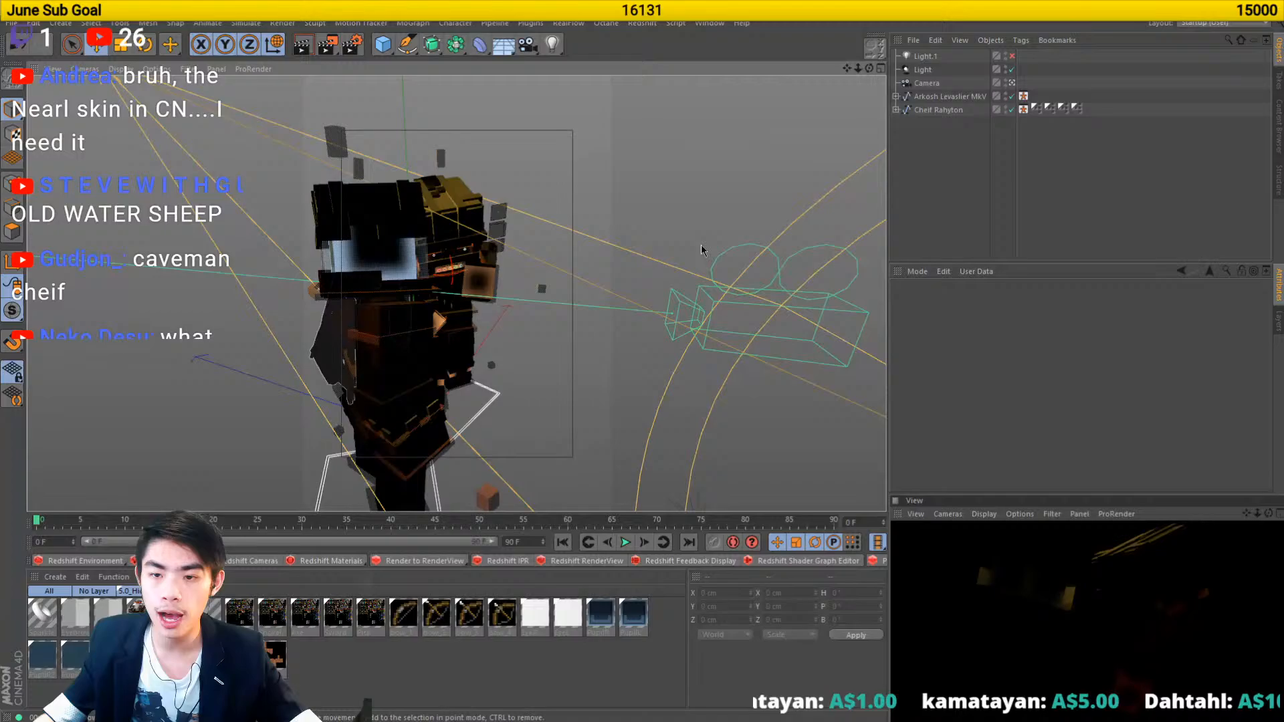
- Set the camera's projection to Perspective and its focal length to Super Tele (300 mm)
click(924, 82)
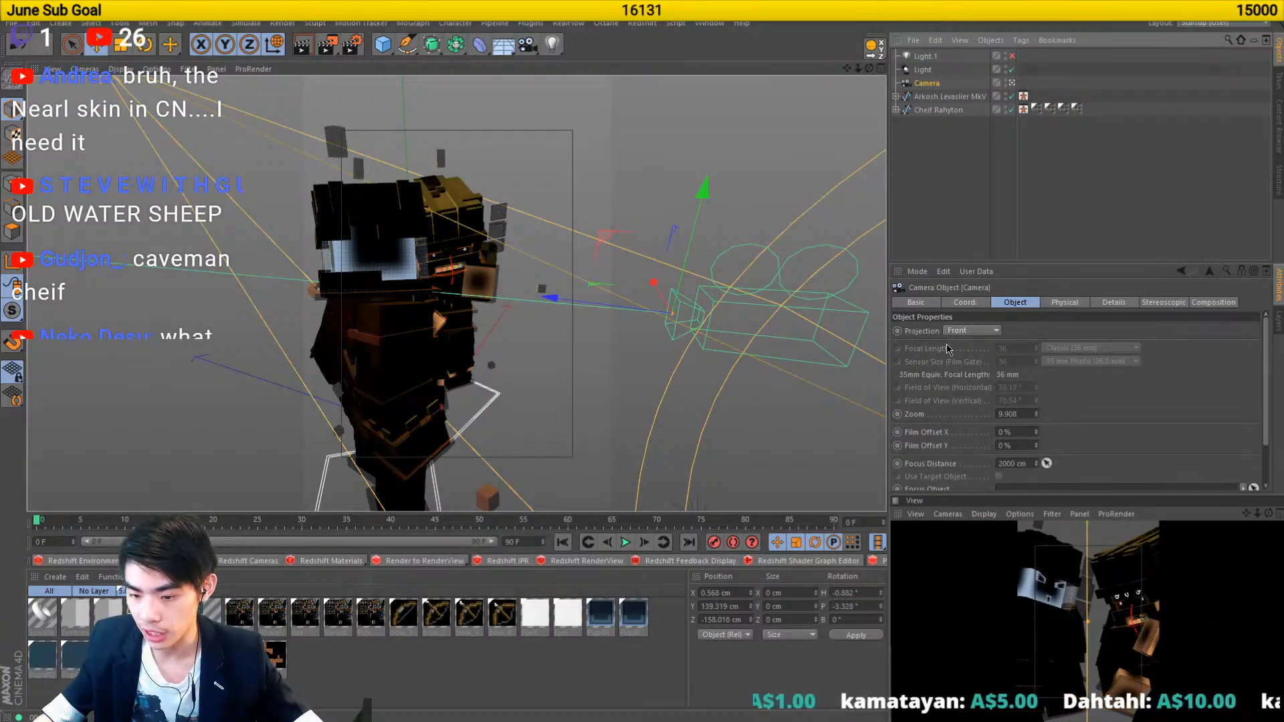
click(966, 331)
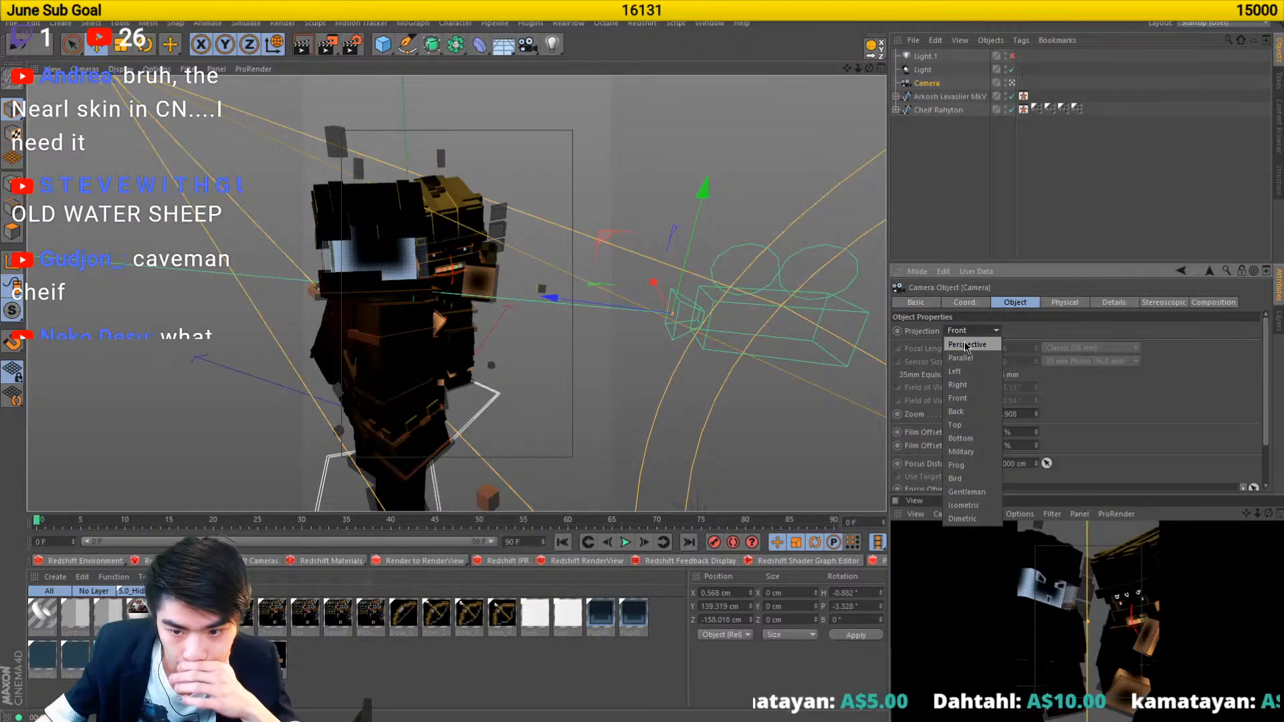
click(965, 345)
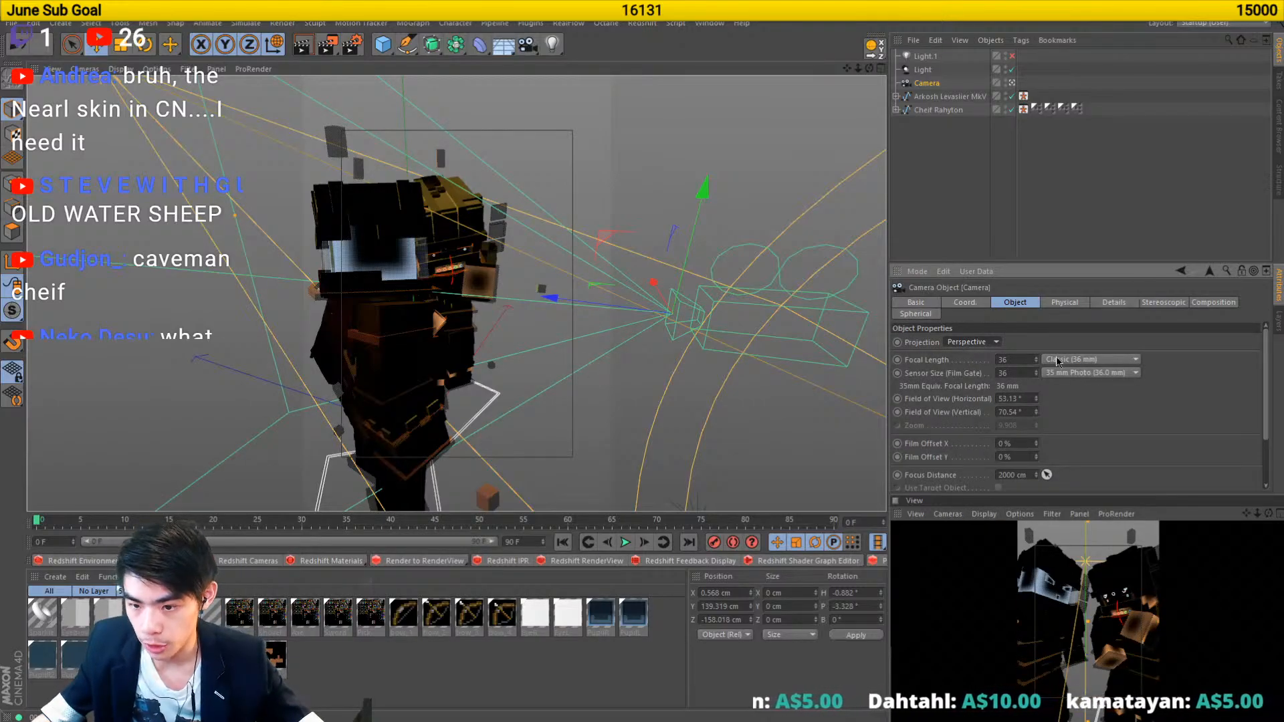
scroll(1059, 362, down, 3)
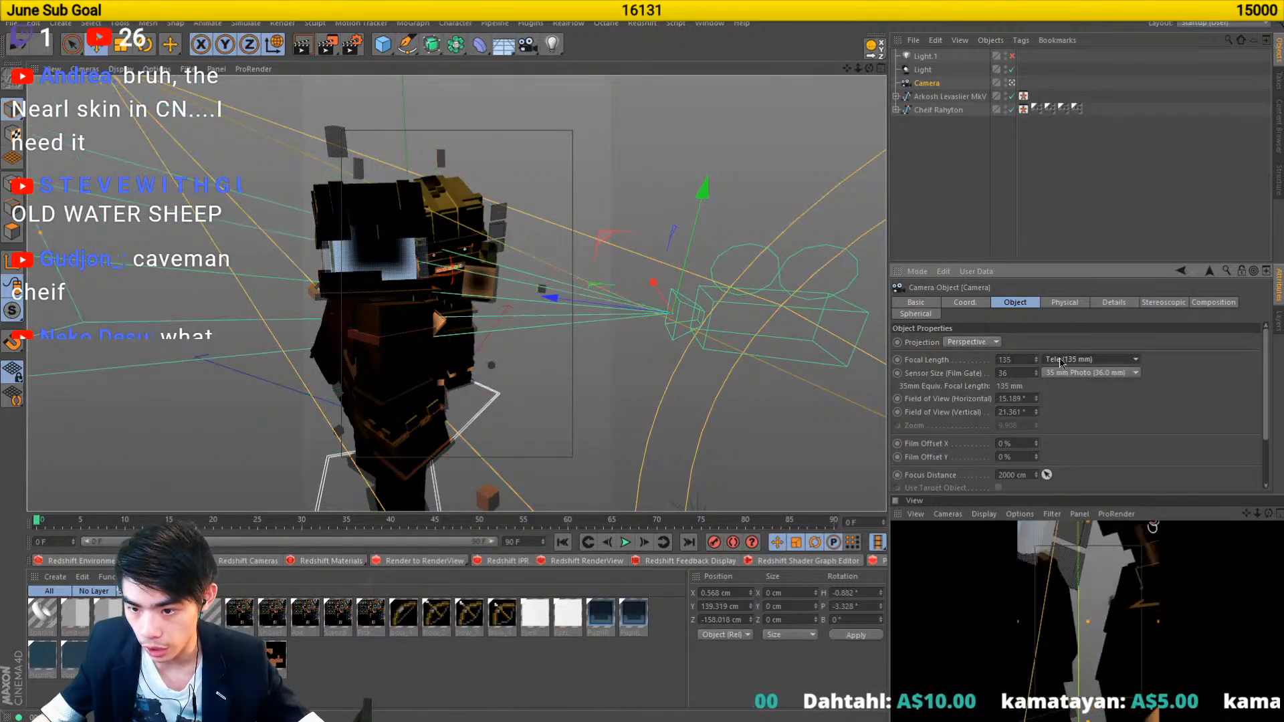
scroll(1060, 362, down, 1)
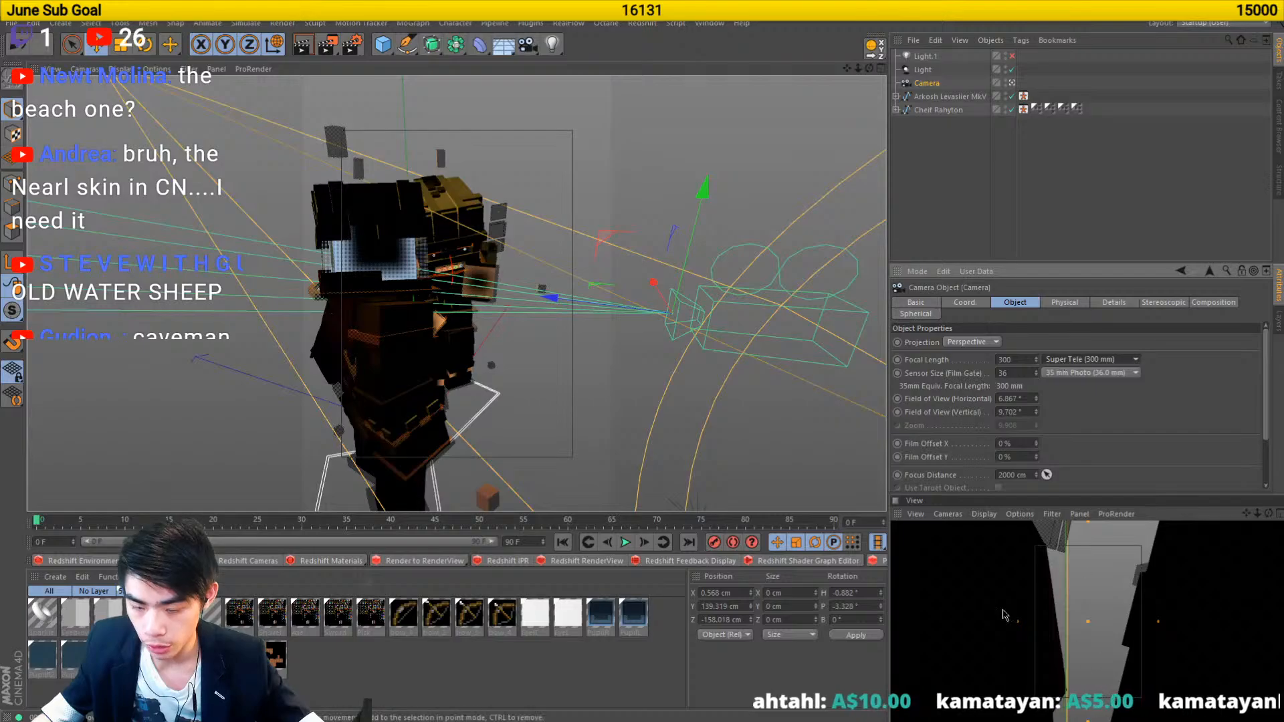
- Move the camera back and reframe both characters, placing it at about X -14.6, Y 193.7, Z -885.1 cm
scroll(560, 339, down, 2)
scroll(561, 339, down, 4)
drag(560, 337, 505, 335)
drag(428, 308, 878, 377)
drag(568, 333, 264, 255)
scroll(265, 253, down, 6)
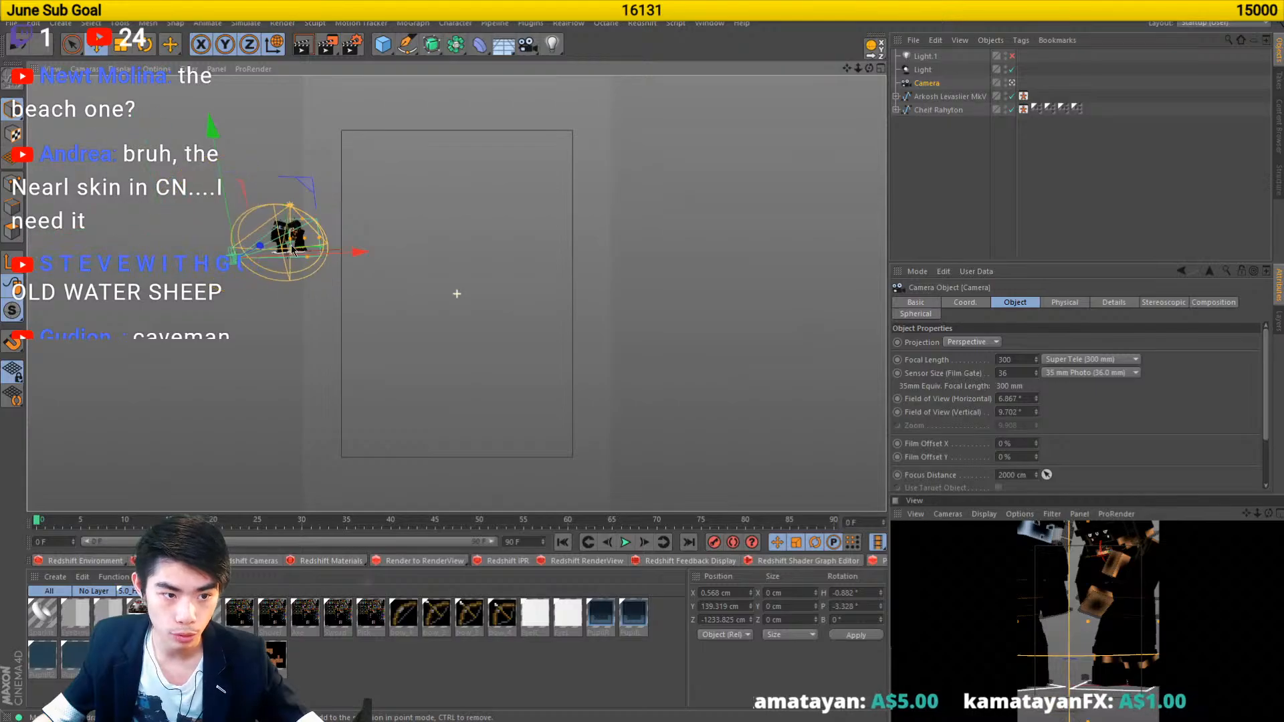
scroll(266, 241, up, 1)
drag(348, 224, 328, 198)
key(w)
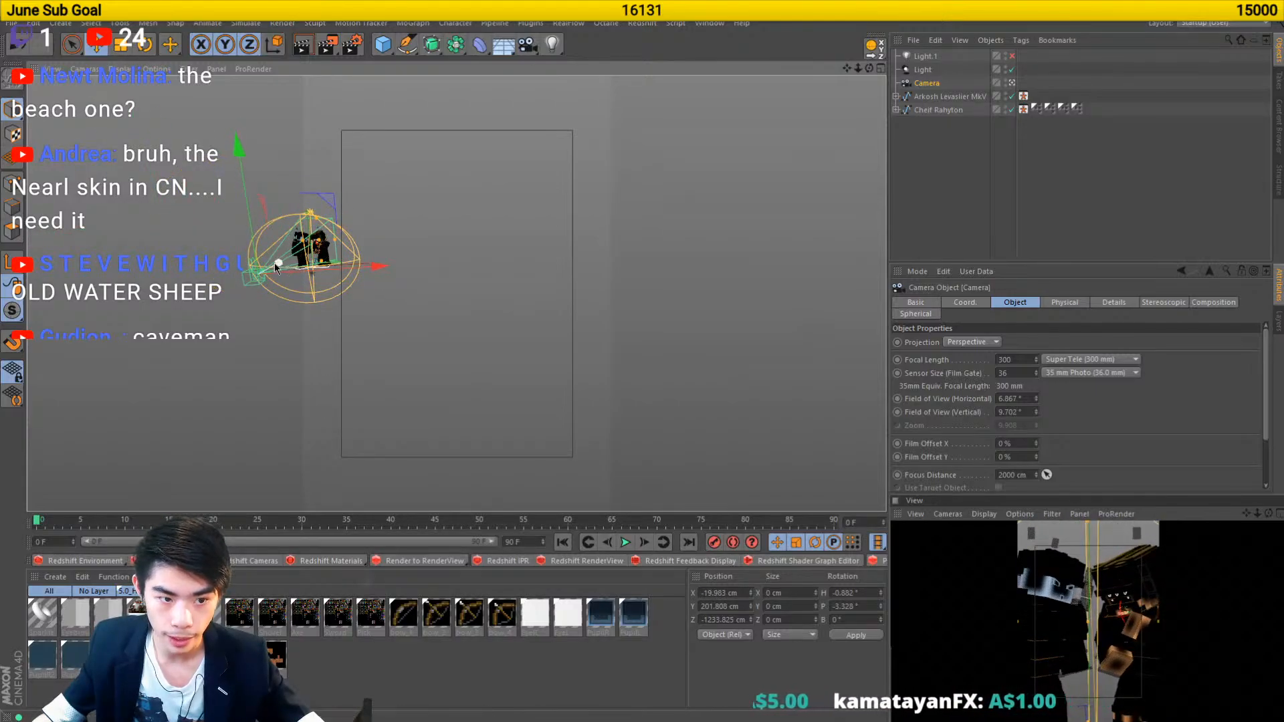
drag(270, 264, 279, 217)
- Toggle the grid in the camera's composition helpers and deselect the camera
click(1233, 304)
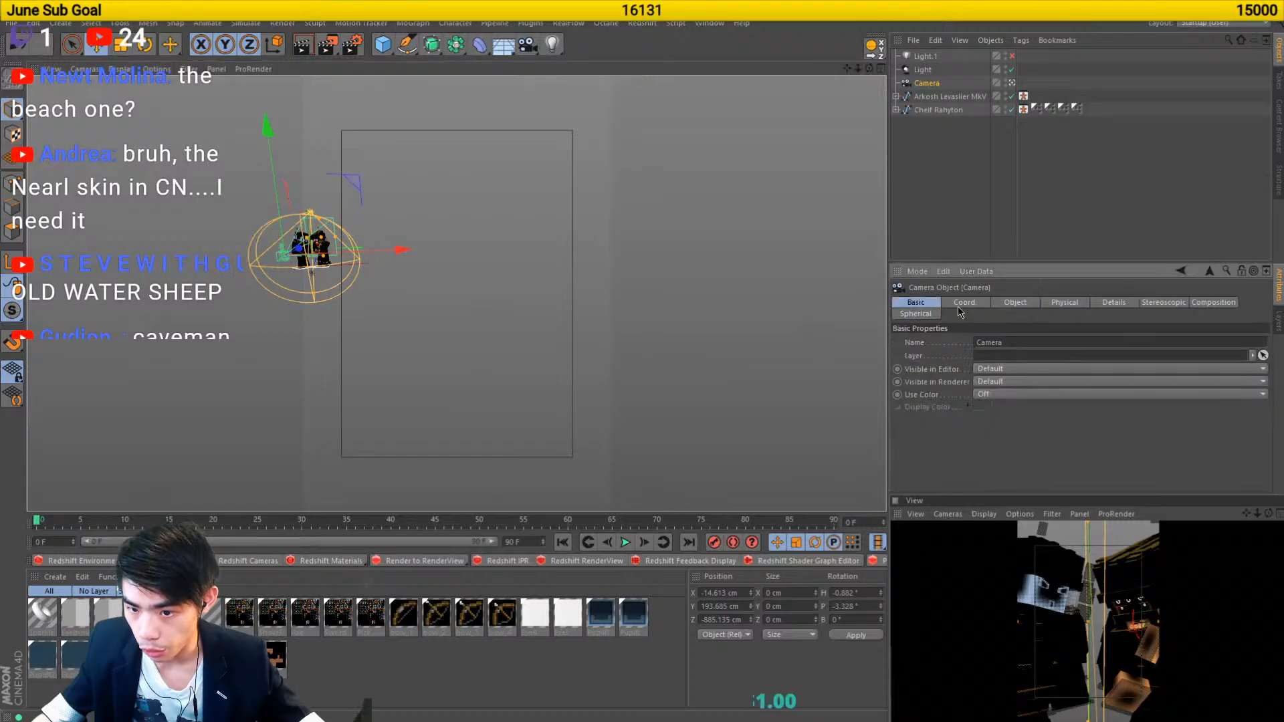
click(959, 359)
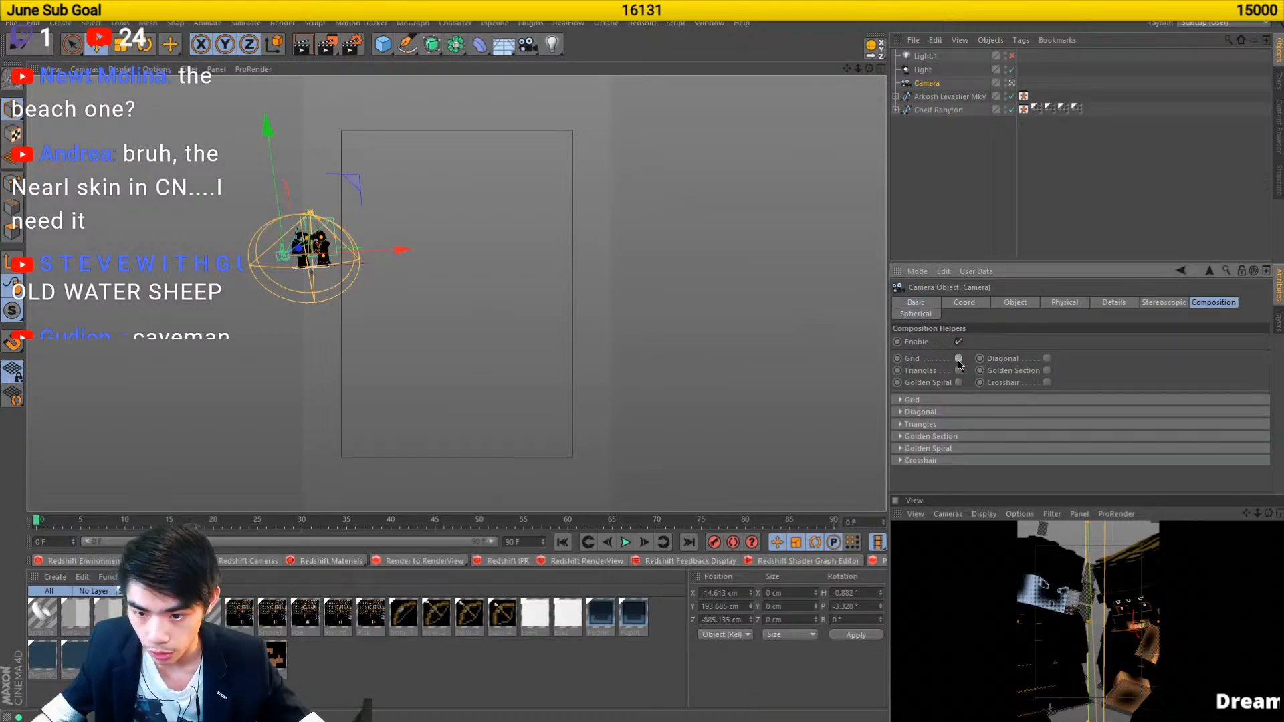
click(1104, 127)
- Render the reframed poster despite the missing textures, review it, and close the Picture Viewer
click(331, 47)
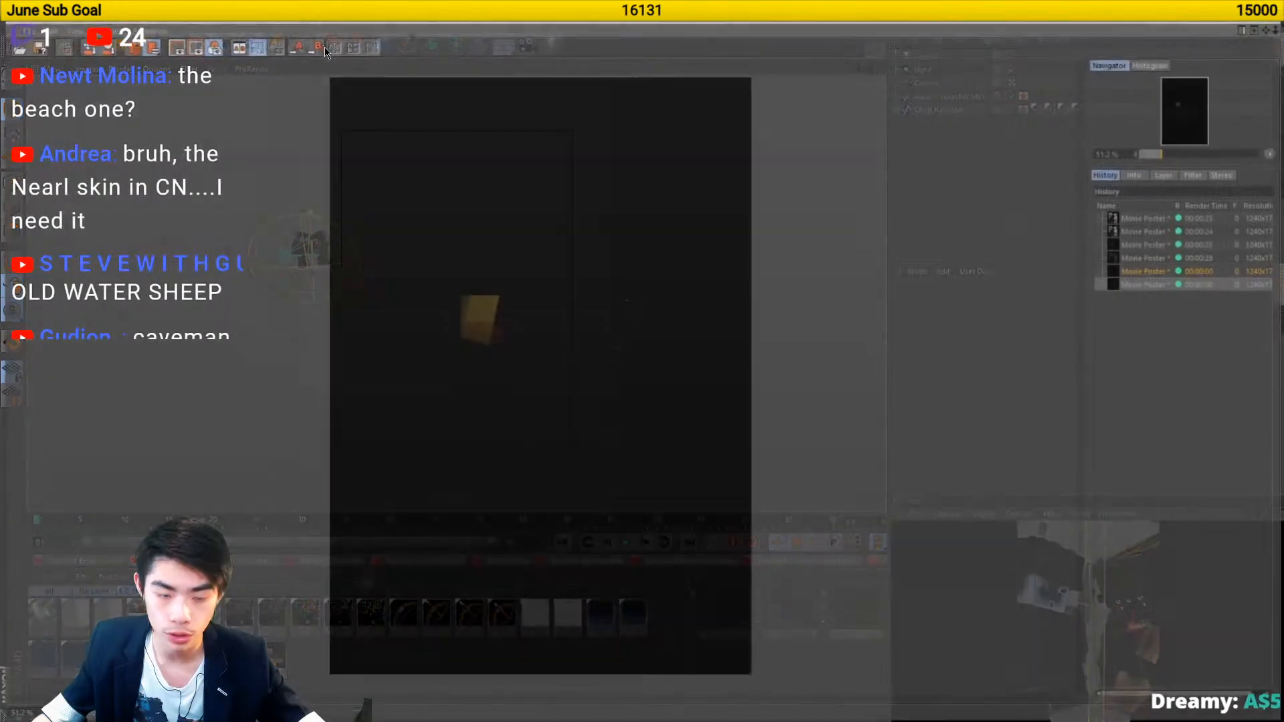
click(301, 210)
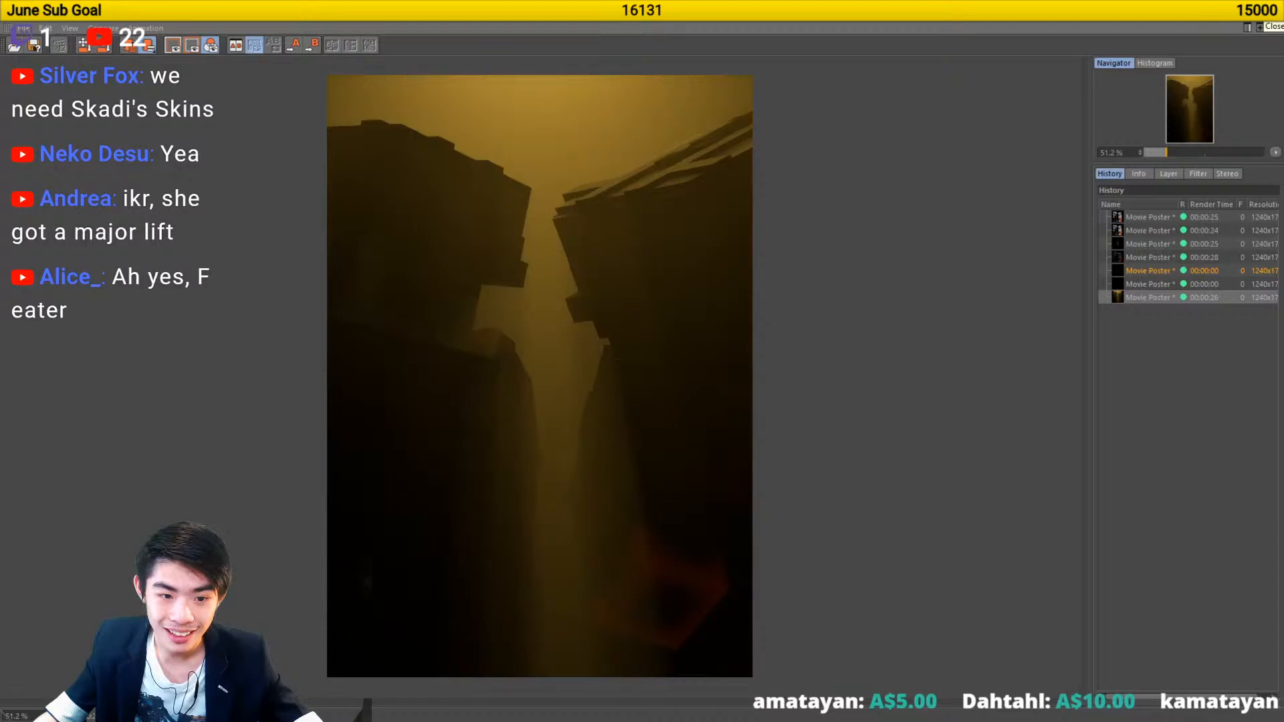
click(1269, 9)
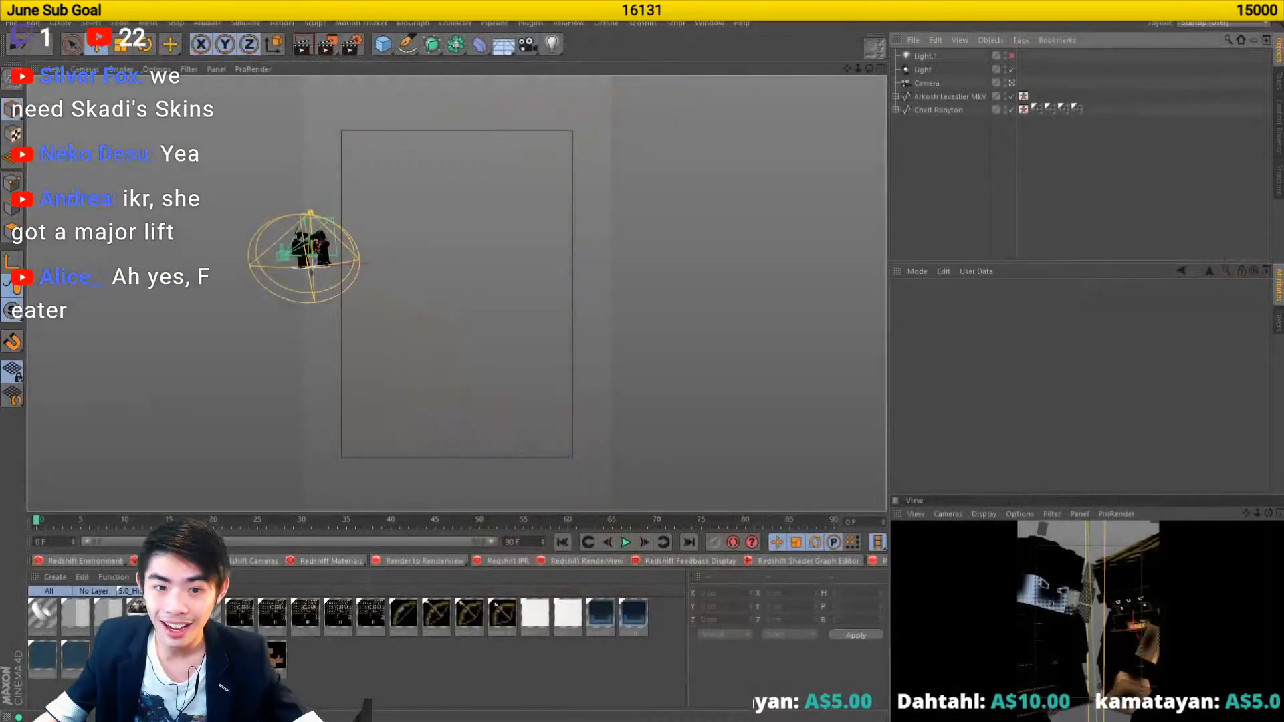
- Set the spot light's colour to a warmer orange with hue 35° and saturation 49%, then deselect it
scroll(313, 211, up, 5)
click(905, 70)
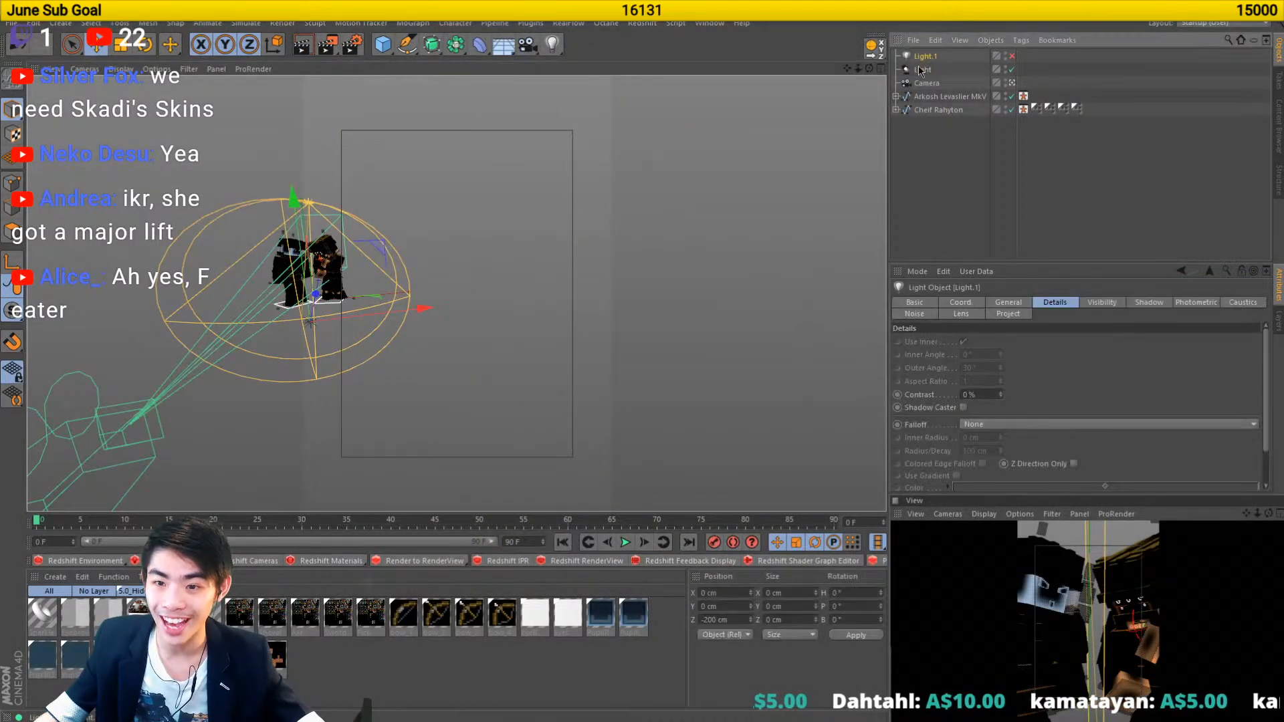
click(1128, 392)
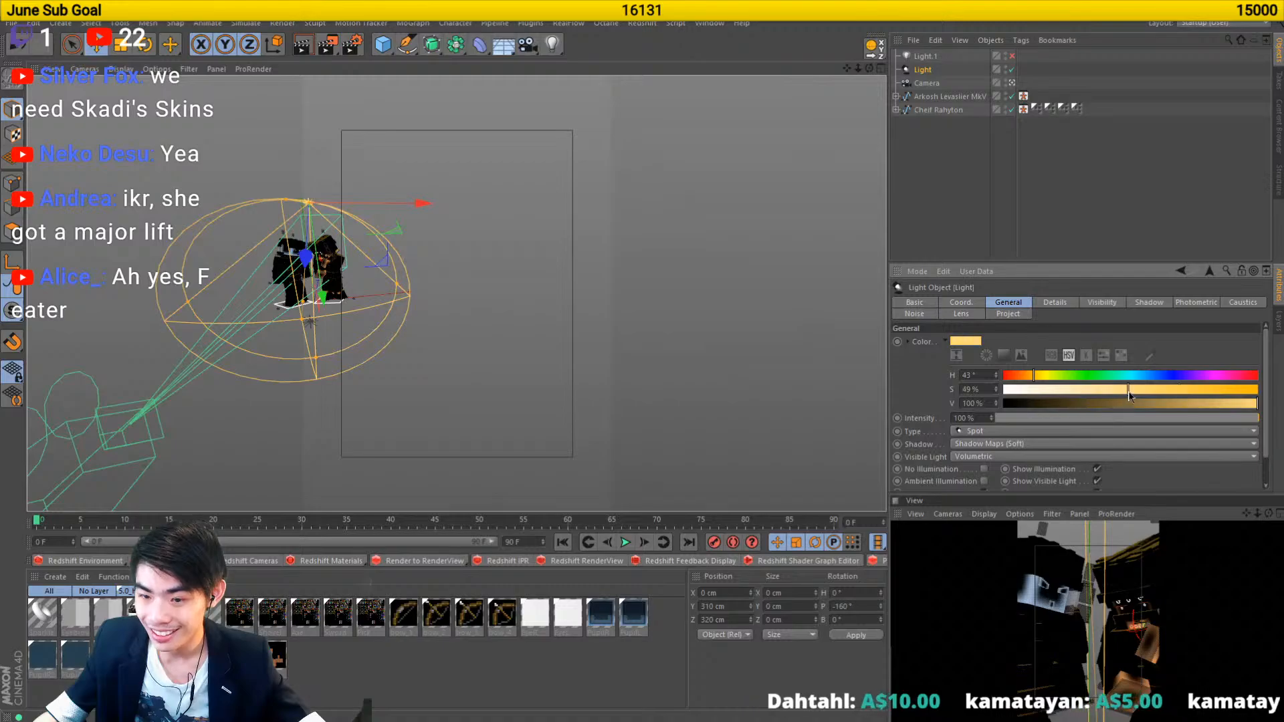
scroll(327, 266, up, 5)
mouse_move(354, 254)
mouse_down()
mouse_move(317, 258)
mouse_move(374, 267)
mouse_up()
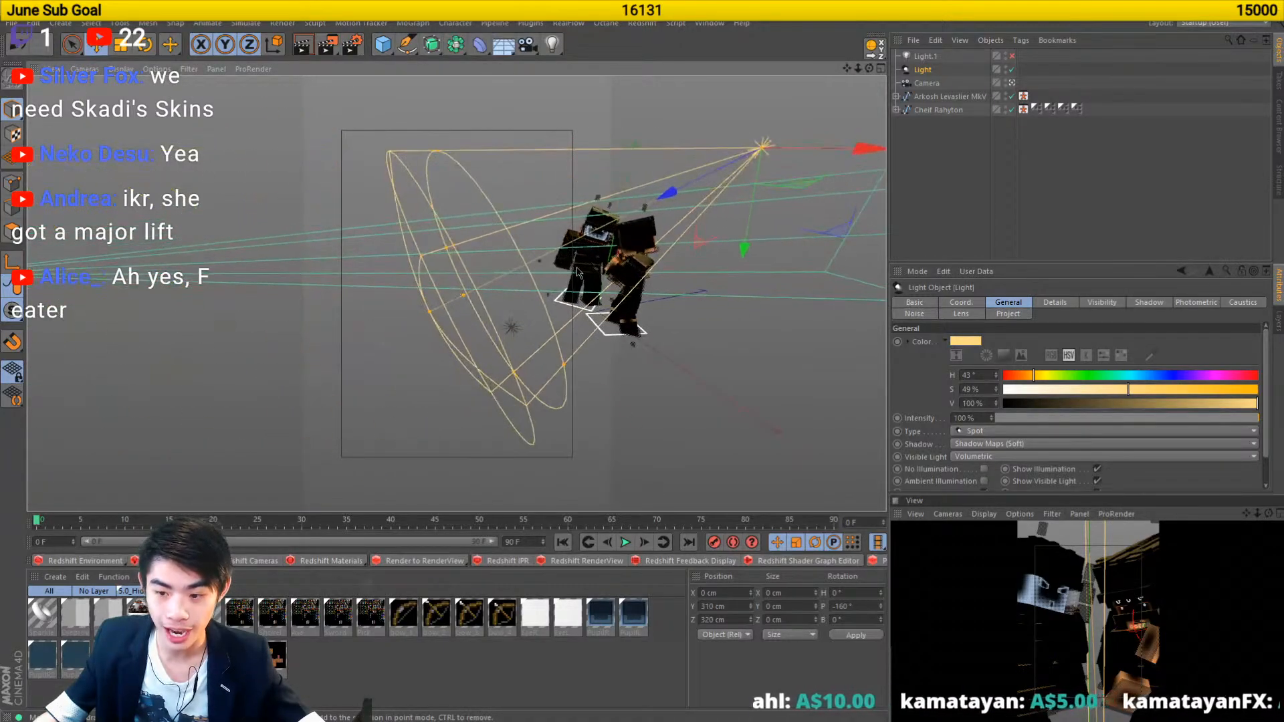
click(1030, 375)
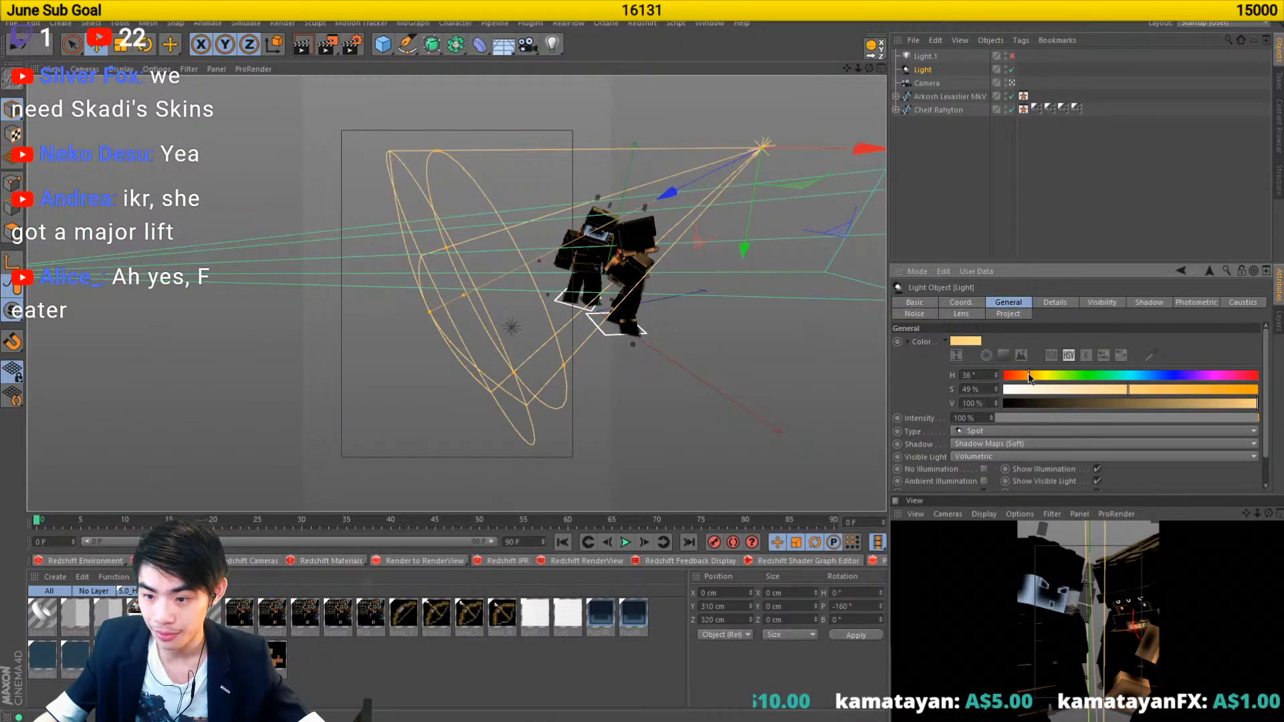
click(1015, 168)
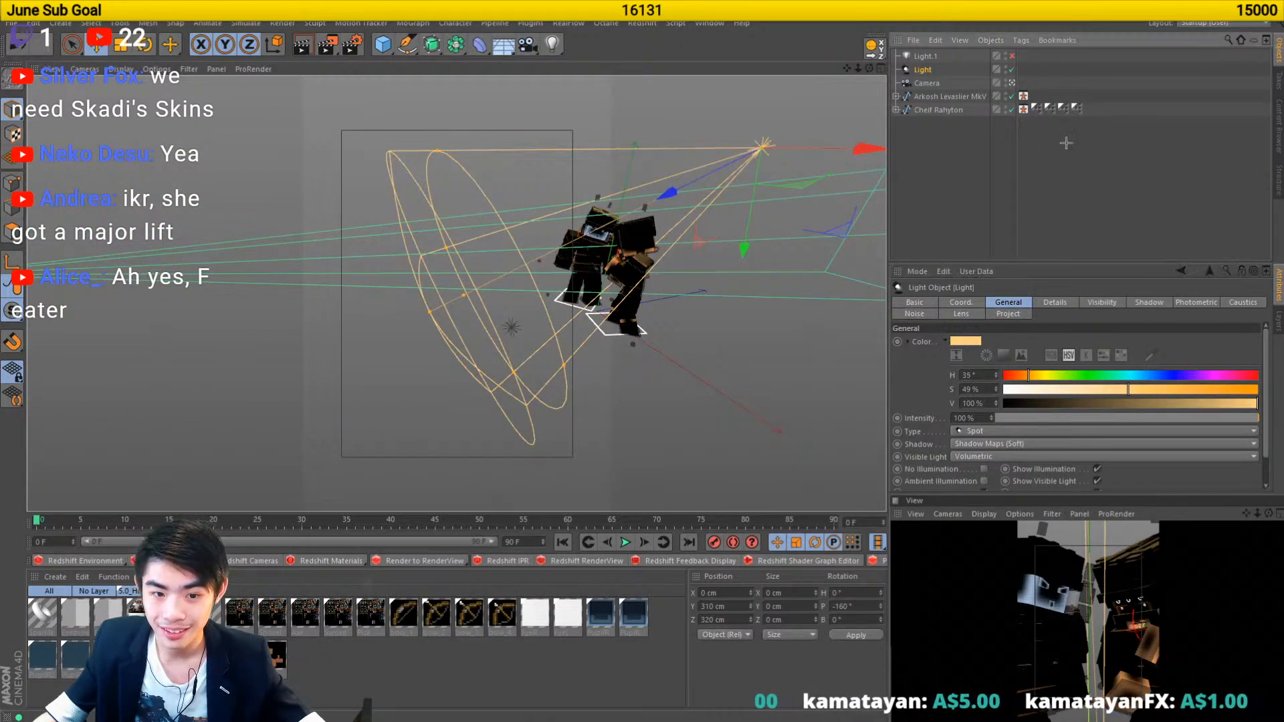
- Enable the ambient fill light, Light.1, in the scene
click(925, 84)
click(925, 71)
click(927, 58)
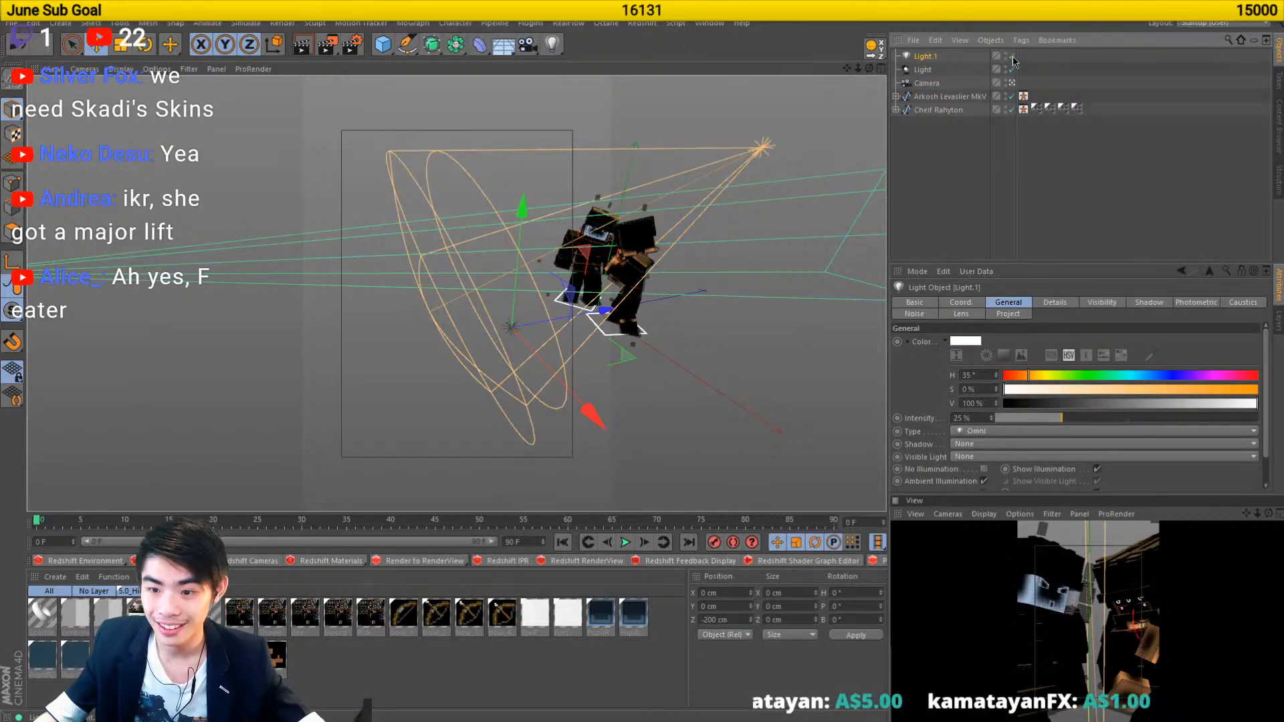
click(1011, 58)
click(1152, 139)
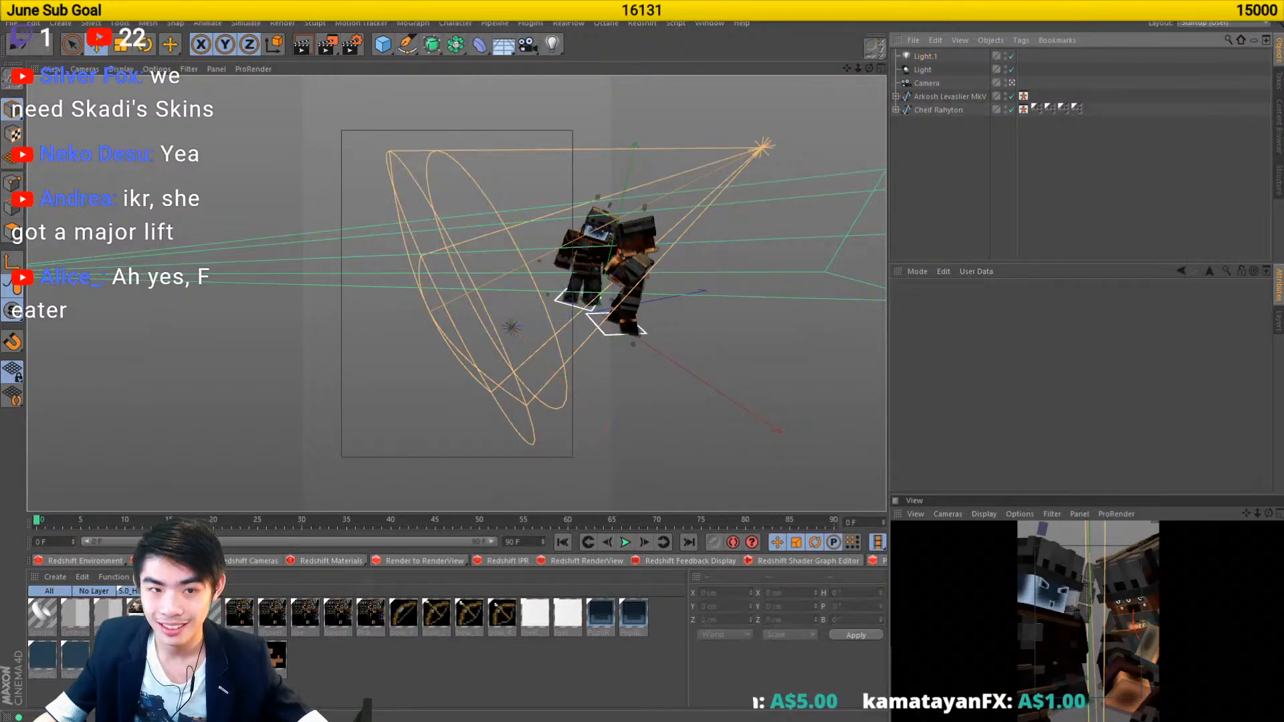
- Render the poster with the ambient fill light on, review it, and close the Picture Viewer
click(329, 44)
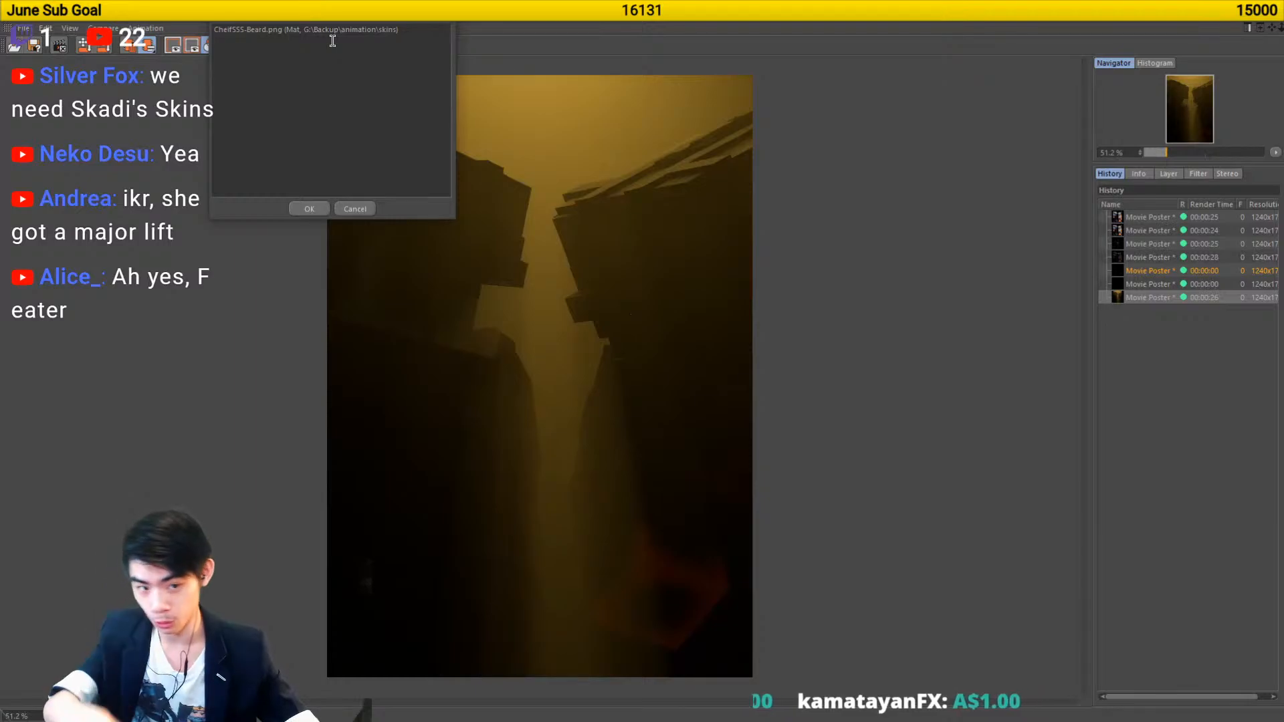
key(Return)
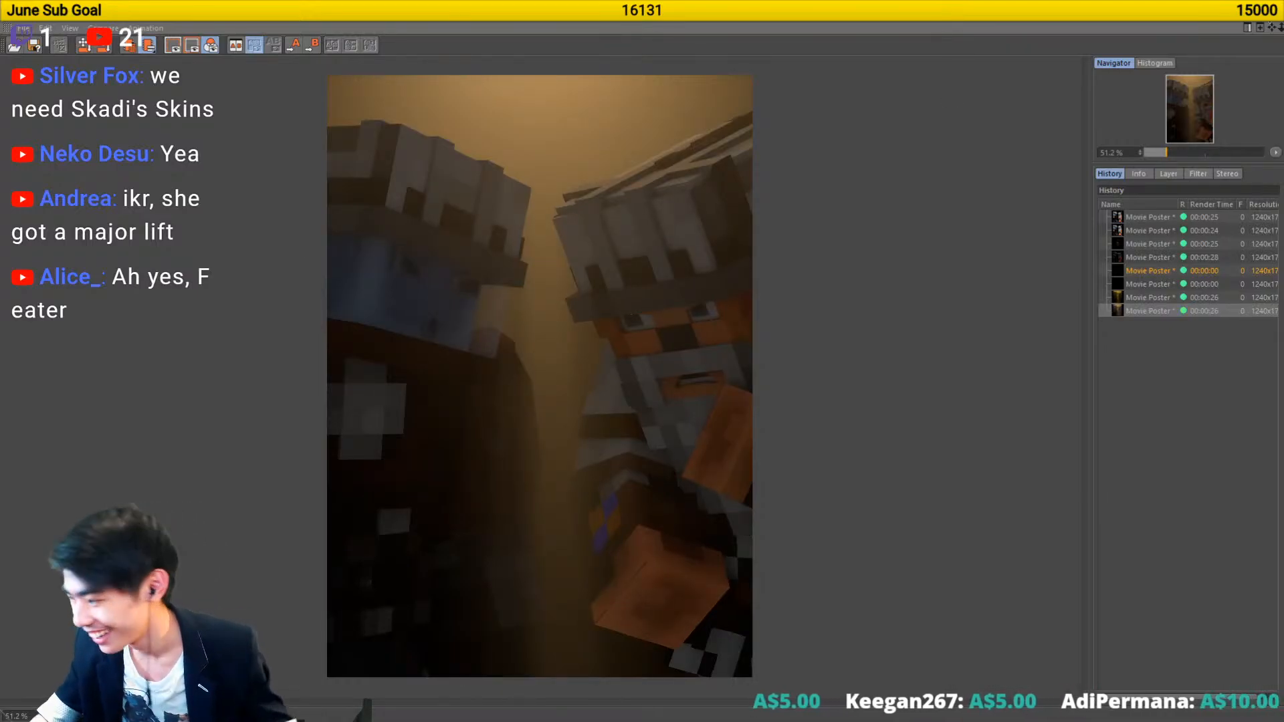
click(1265, 11)
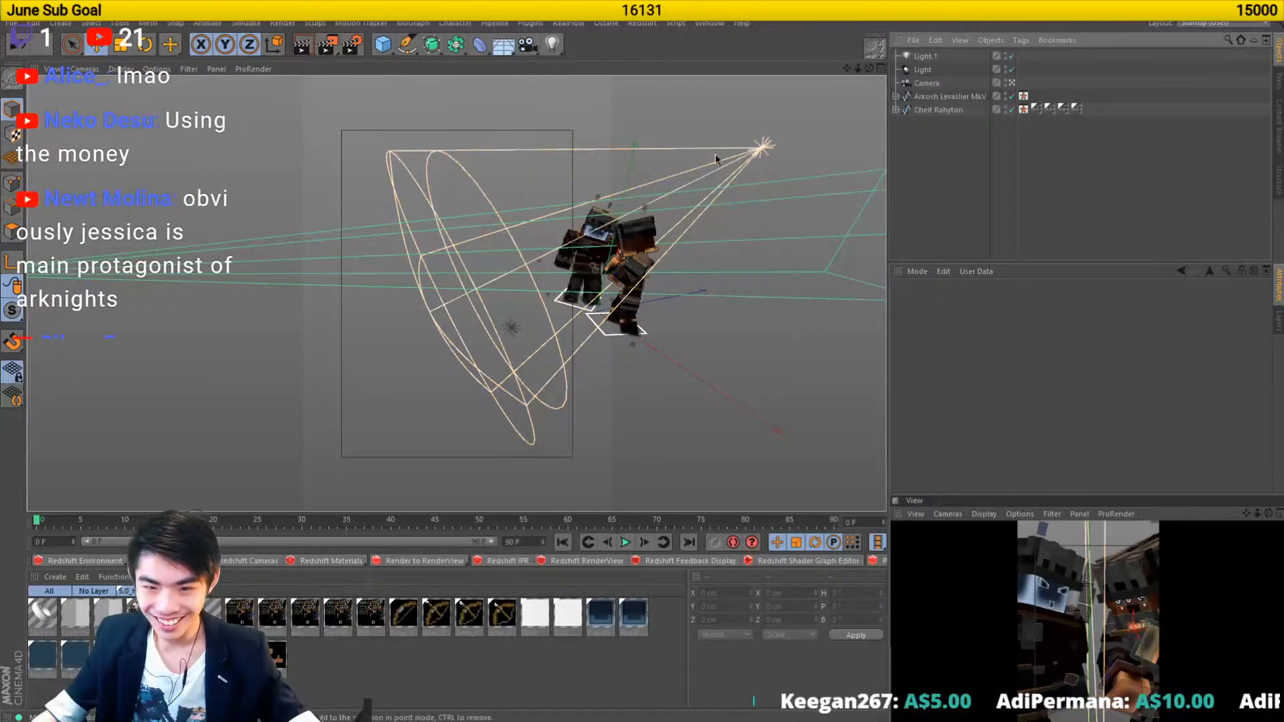
- Add a new omni light to the scene and ready it for moving
scroll(714, 158, up, 4)
click(552, 45)
click(607, 70)
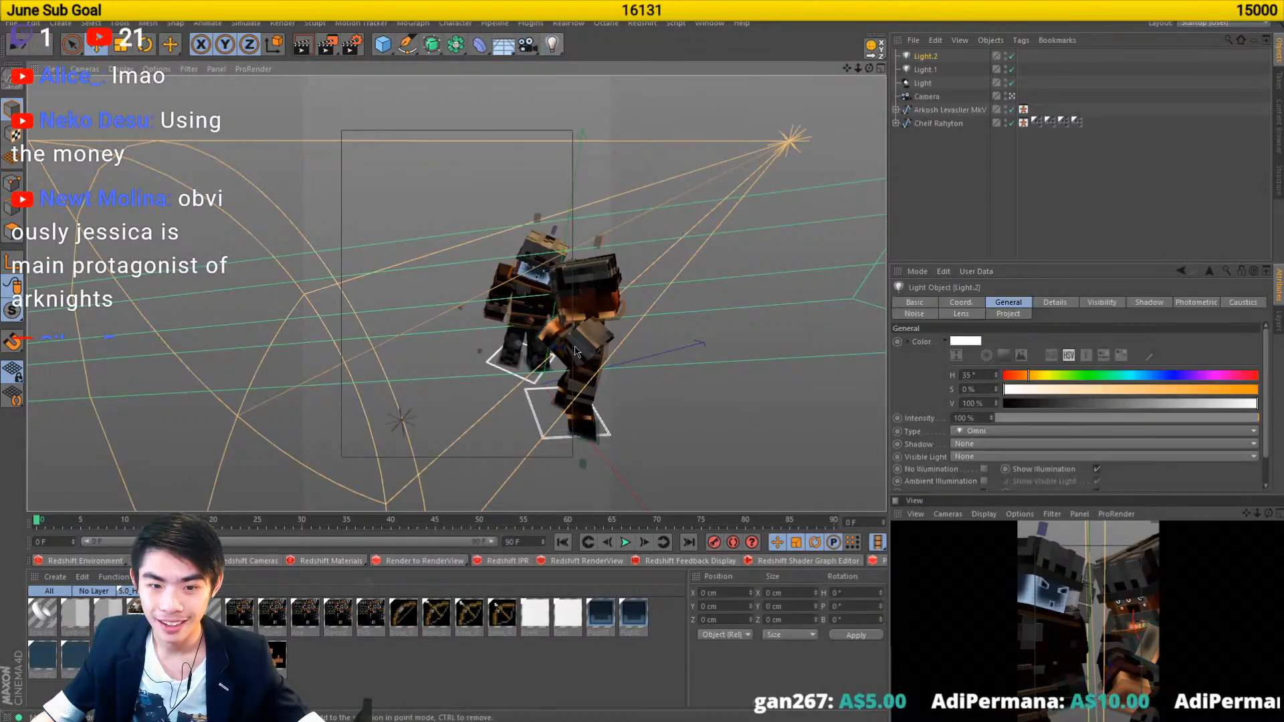
scroll(647, 308, down, 5)
key(e)
- Set the new omni light's falloff to Inverse Square (Physically Accurate)
click(920, 62)
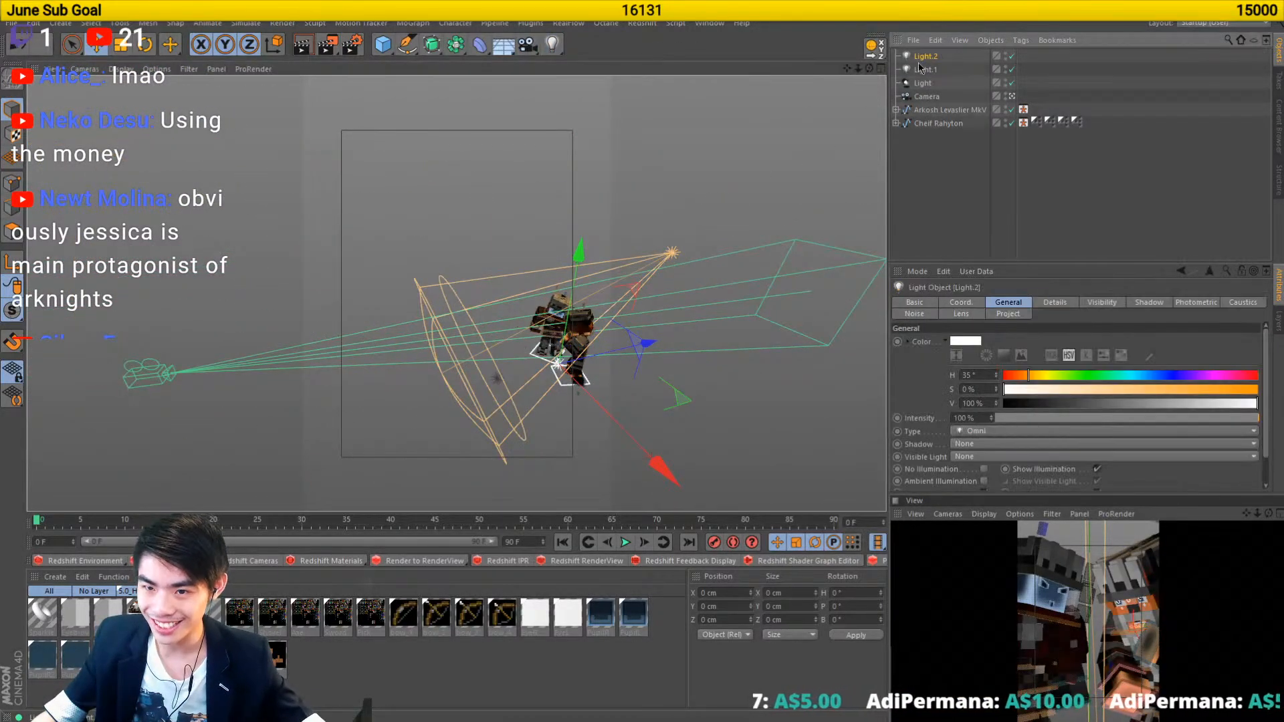
click(1036, 304)
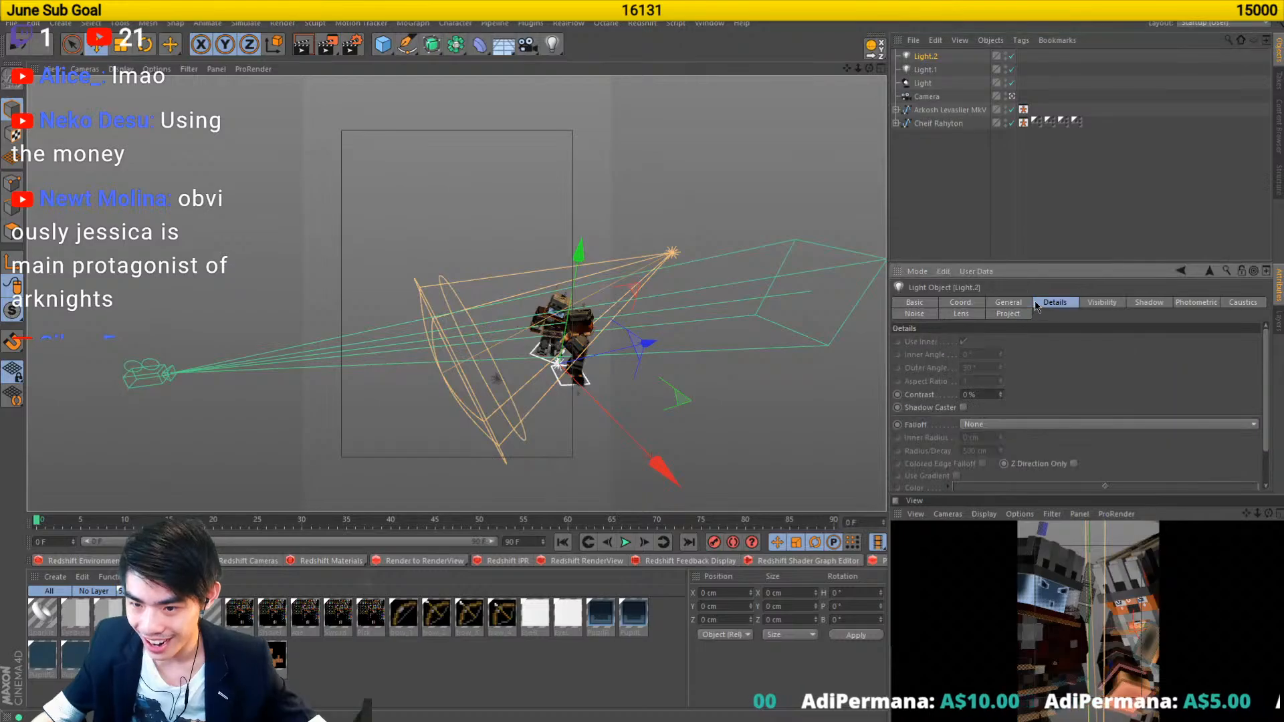
click(981, 426)
click(996, 442)
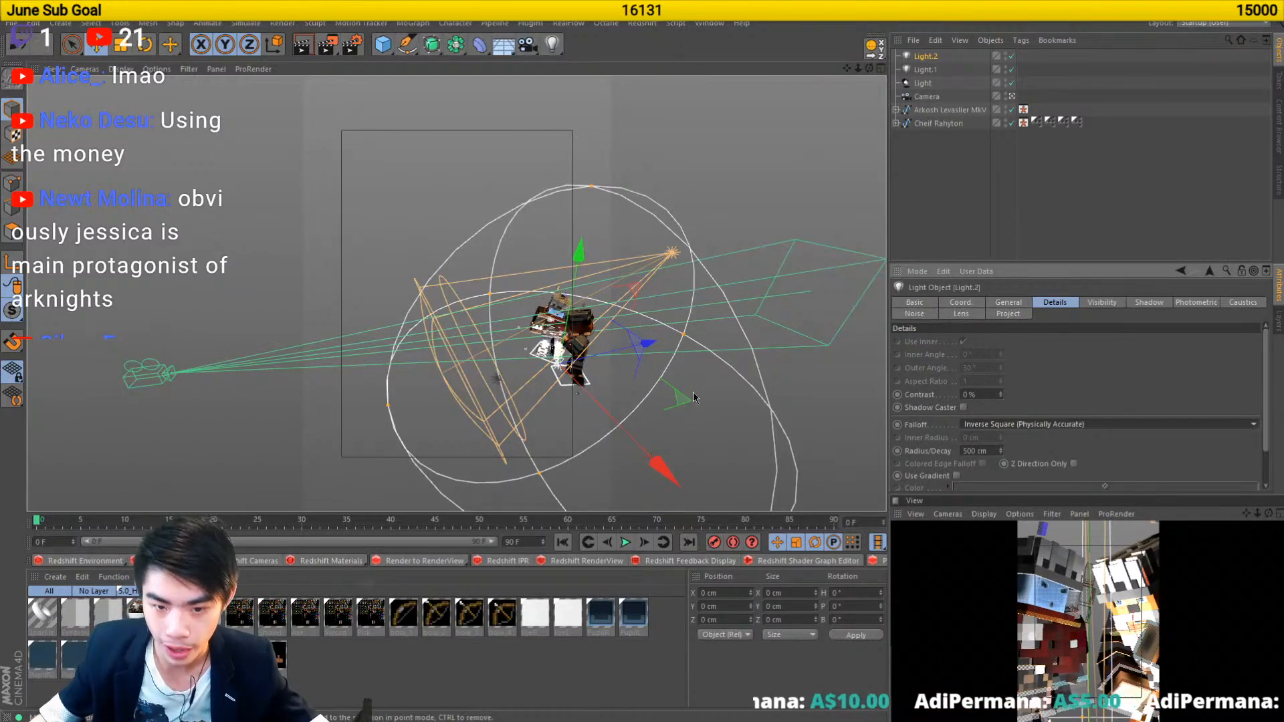
- Position the new light beside the characters at X -200, Y 230, Z -250 cm and reduce its falloff radius to about 175.6 cm
drag(683, 399, 623, 323)
drag(355, 336, 356, 244)
drag(572, 291, 324, 374)
drag(470, 296, 548, 314)
drag(461, 321, 558, 271)
scroll(475, 271, up, 3)
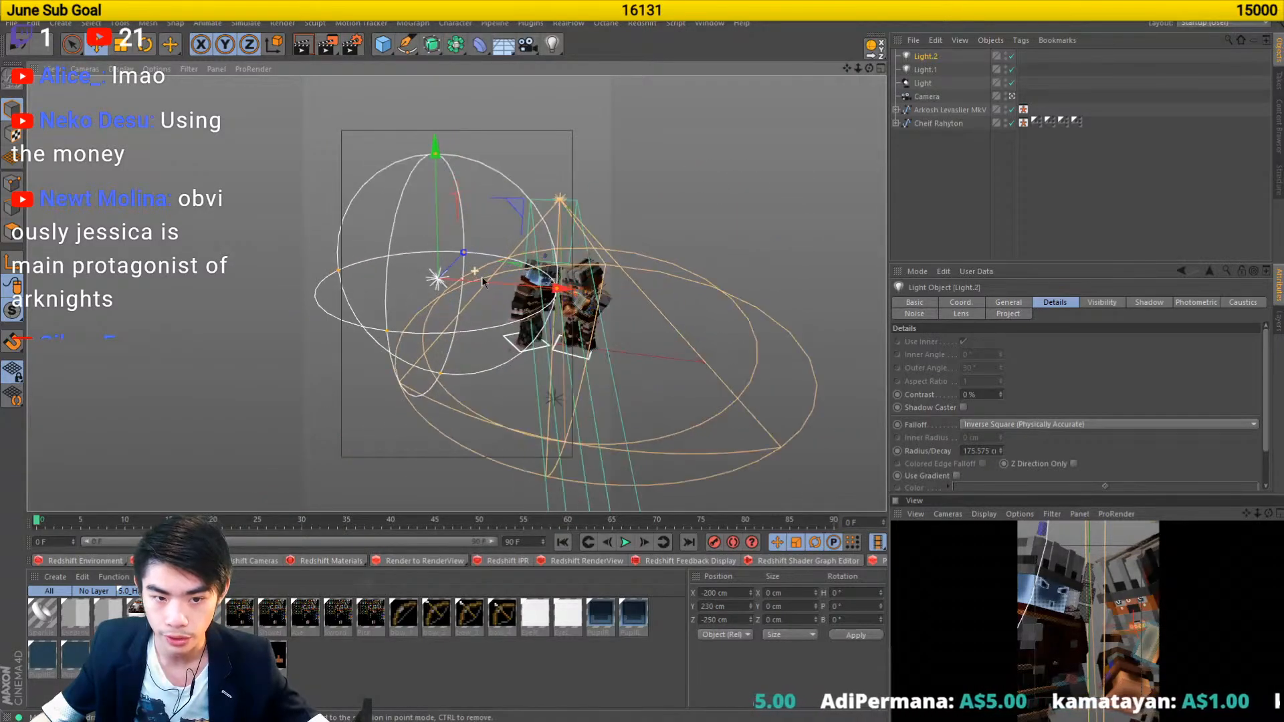
click(1009, 303)
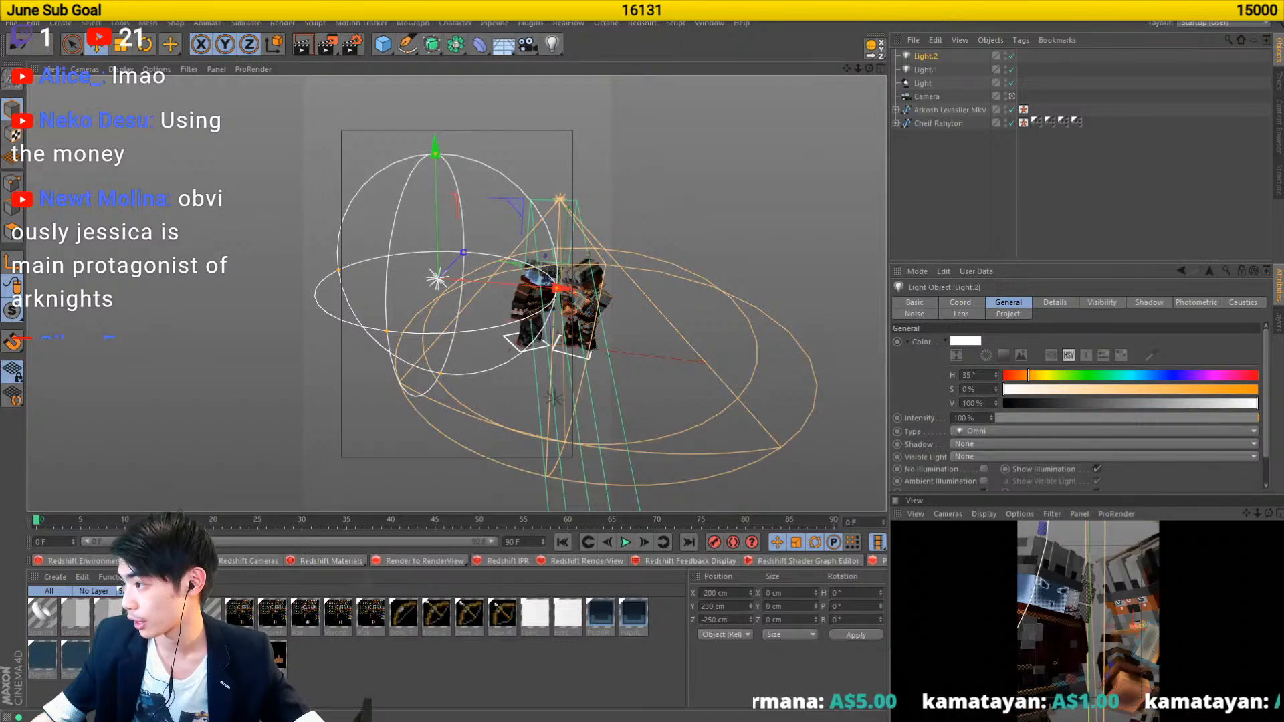
- Switch to Chrome, search Google for "every movie poster ever", and open the shopping results
key(alt+Tab)
text(every)
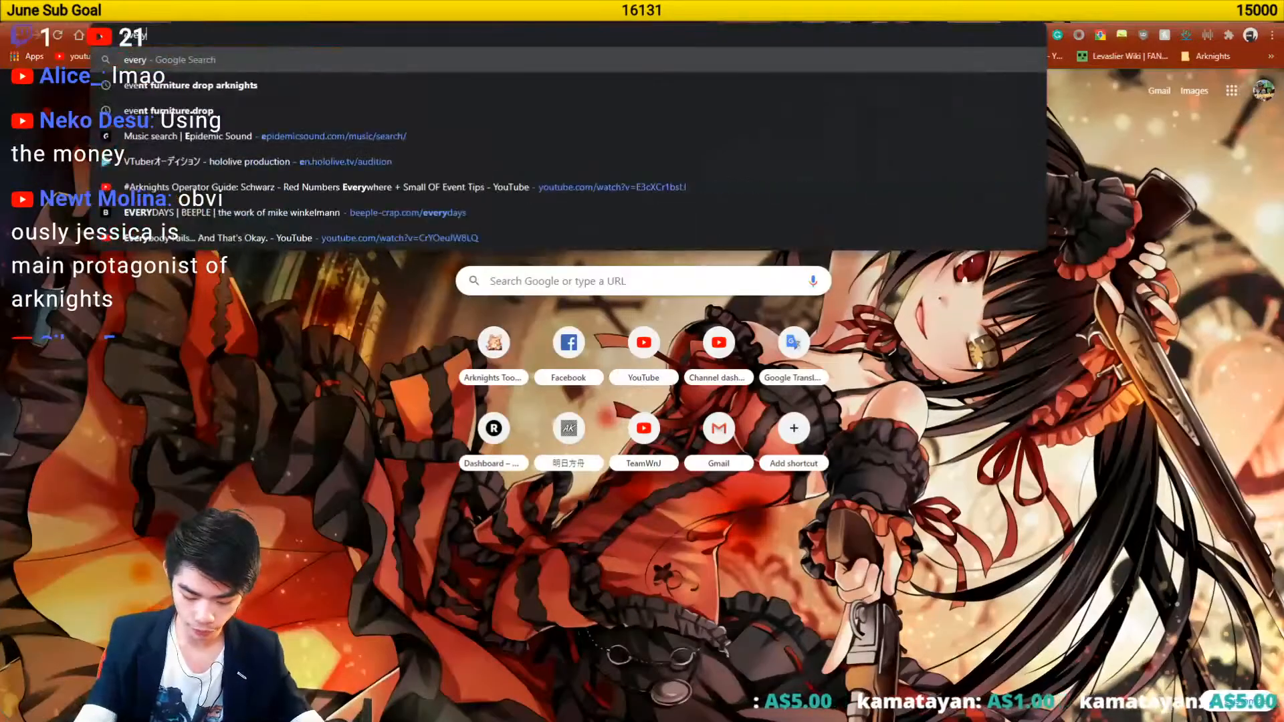
text( movie poster e)
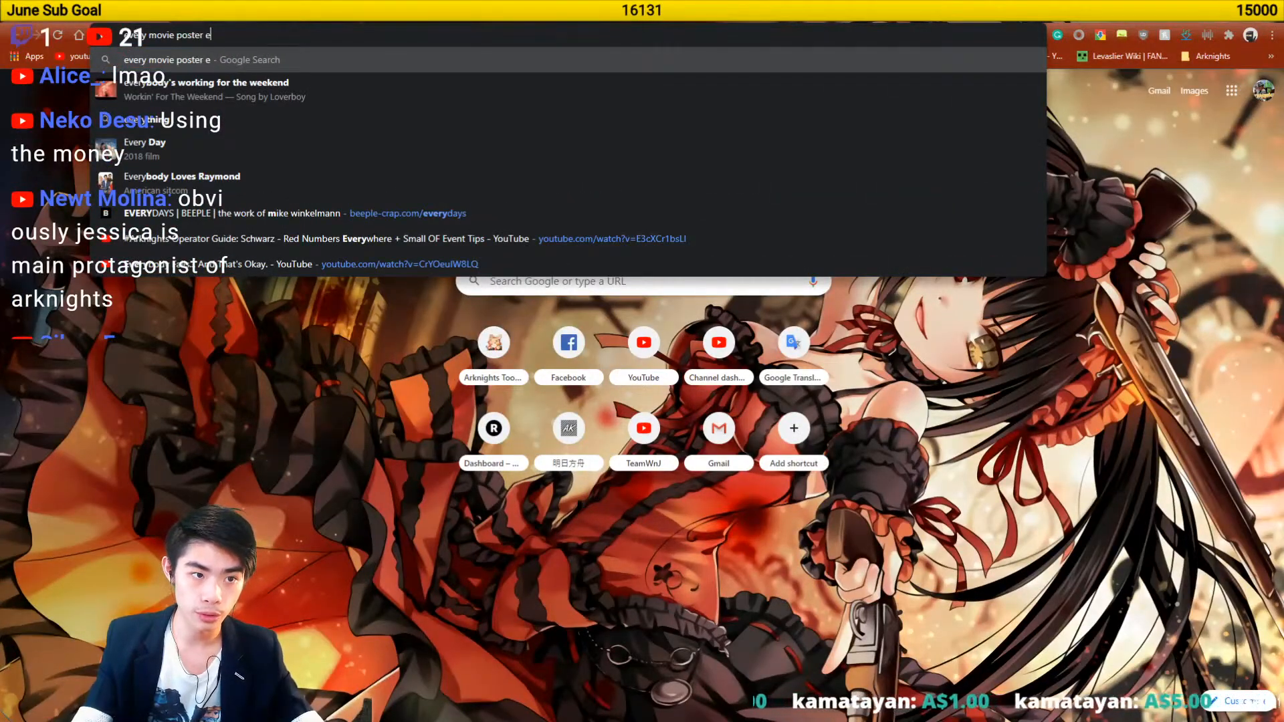
text(ver)
key(Return)
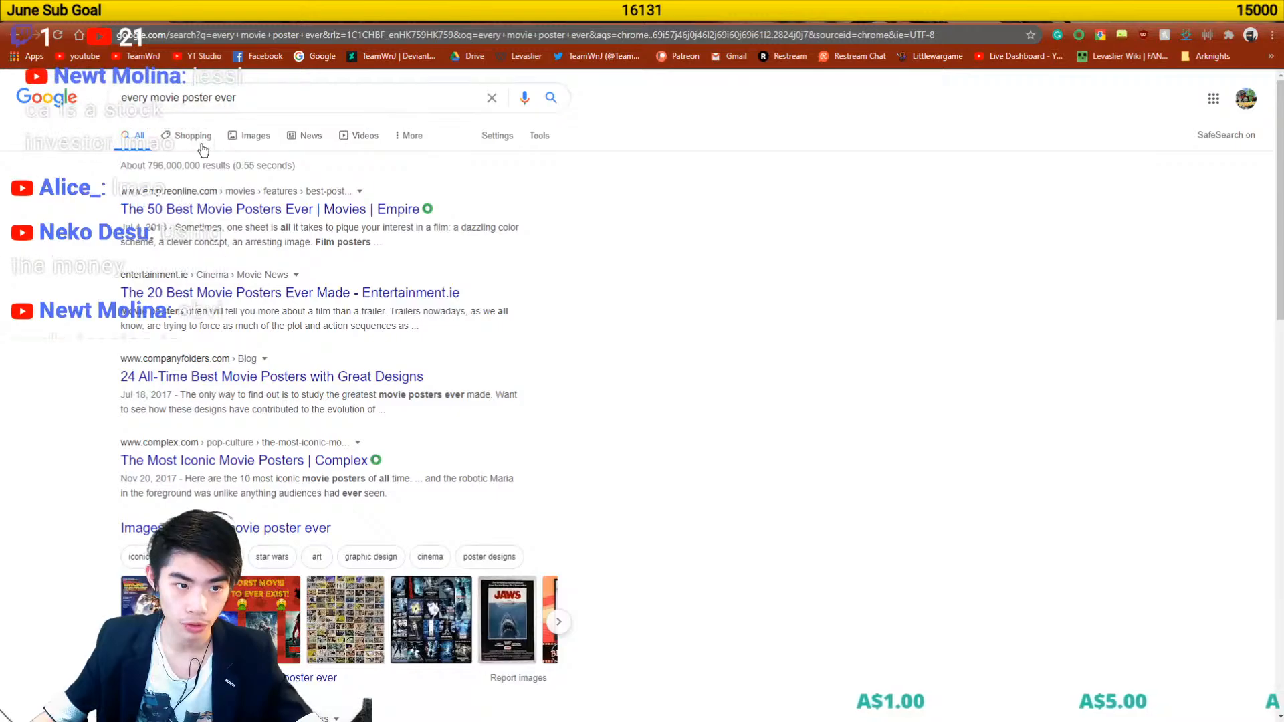
click(203, 149)
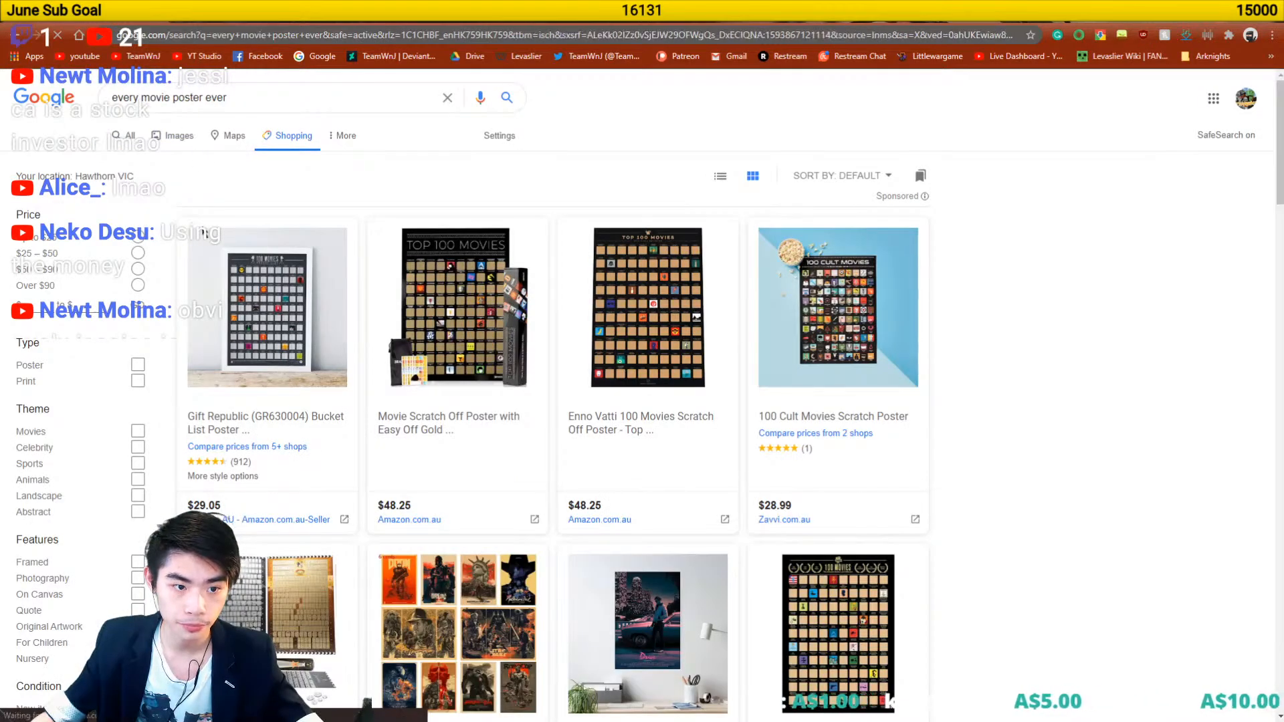
- Show the image results for the movie poster search and preview the collage of orange and blue posters
click(172, 135)
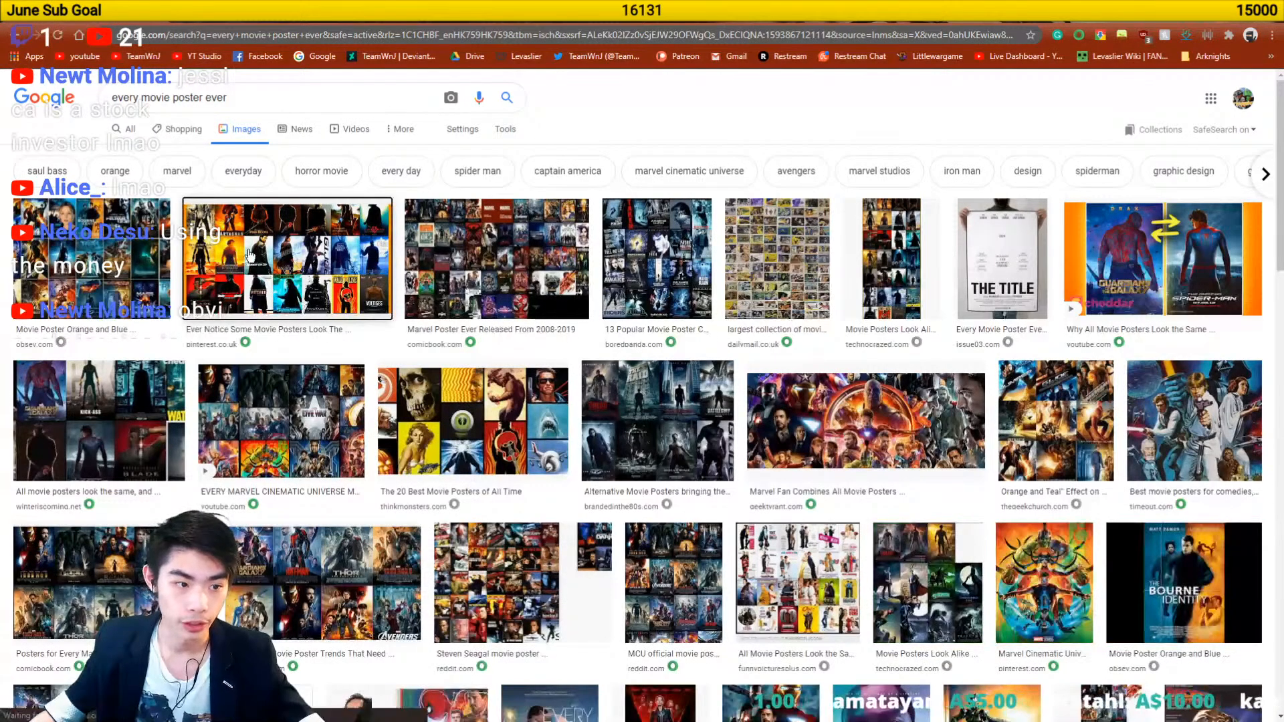
click(249, 255)
key(Left)
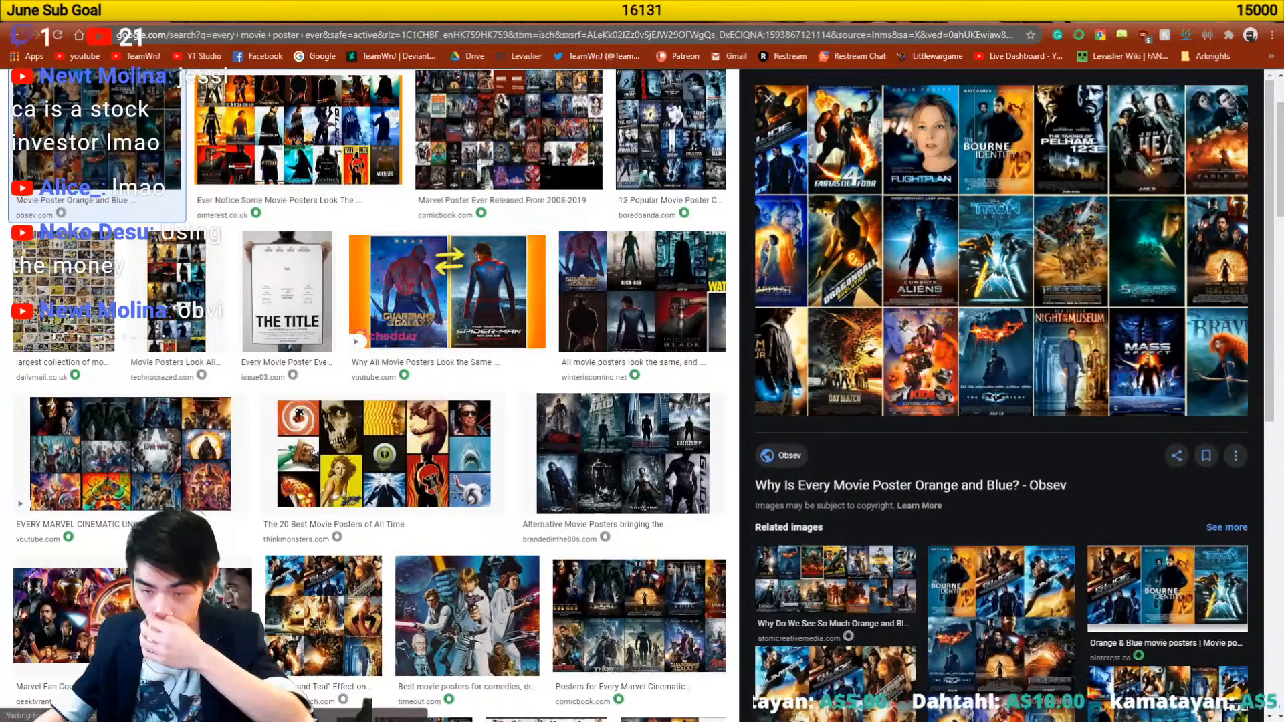
- Switch back to Cinema 4D and move the new omni light closer to the characters at X -160, Y 230, Z -210 cm
key(alt+Tab)
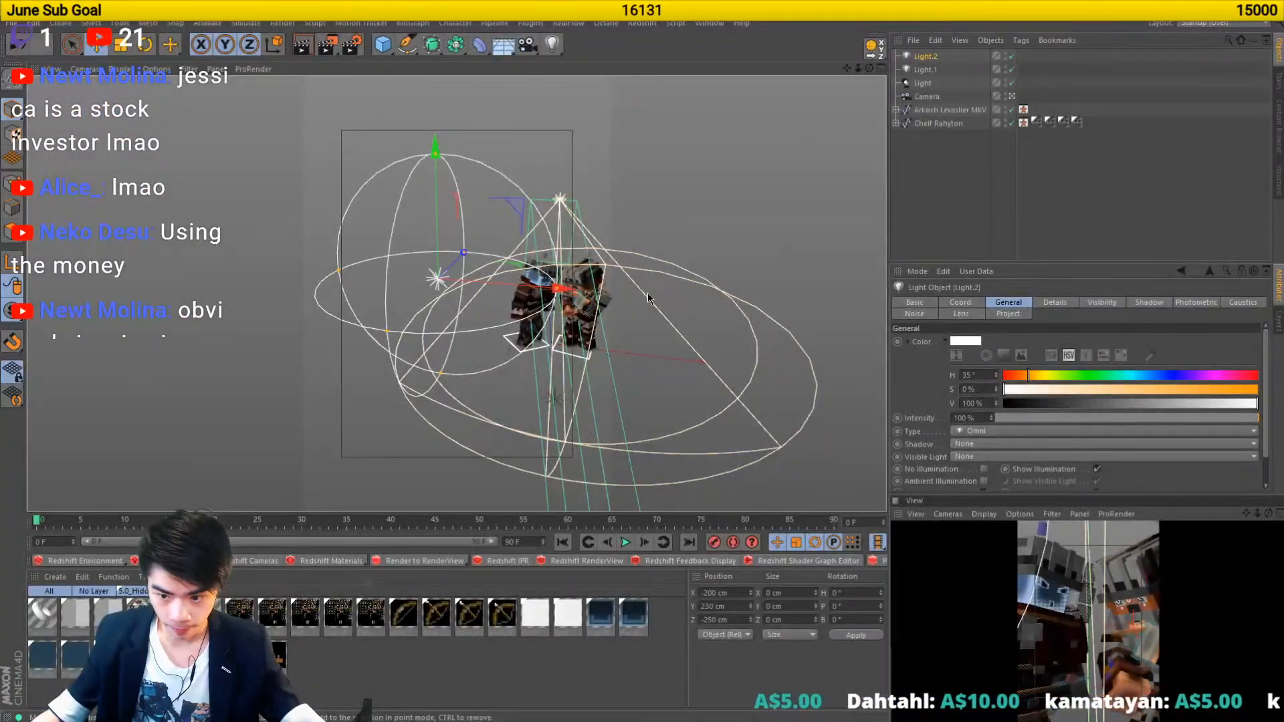
scroll(569, 286, up, 10)
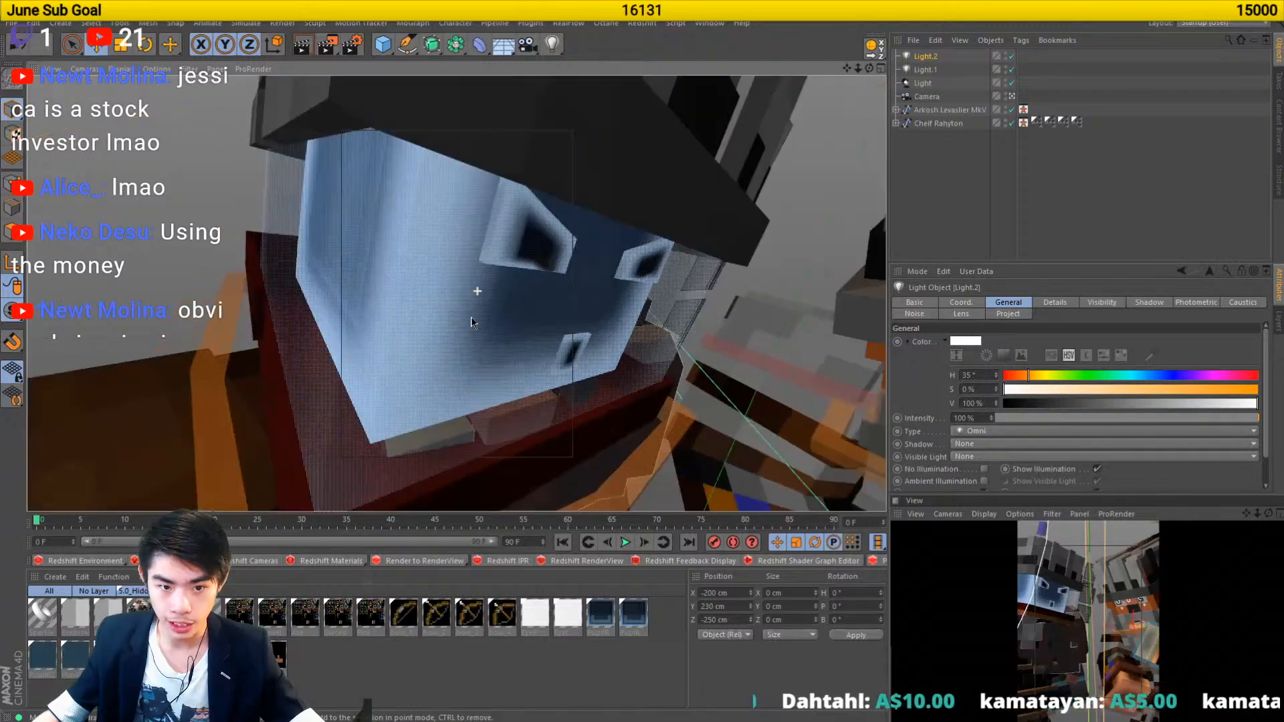
scroll(548, 325, down, 2)
drag(549, 324, 467, 282)
scroll(471, 265, up, 5)
scroll(480, 239, down, 10)
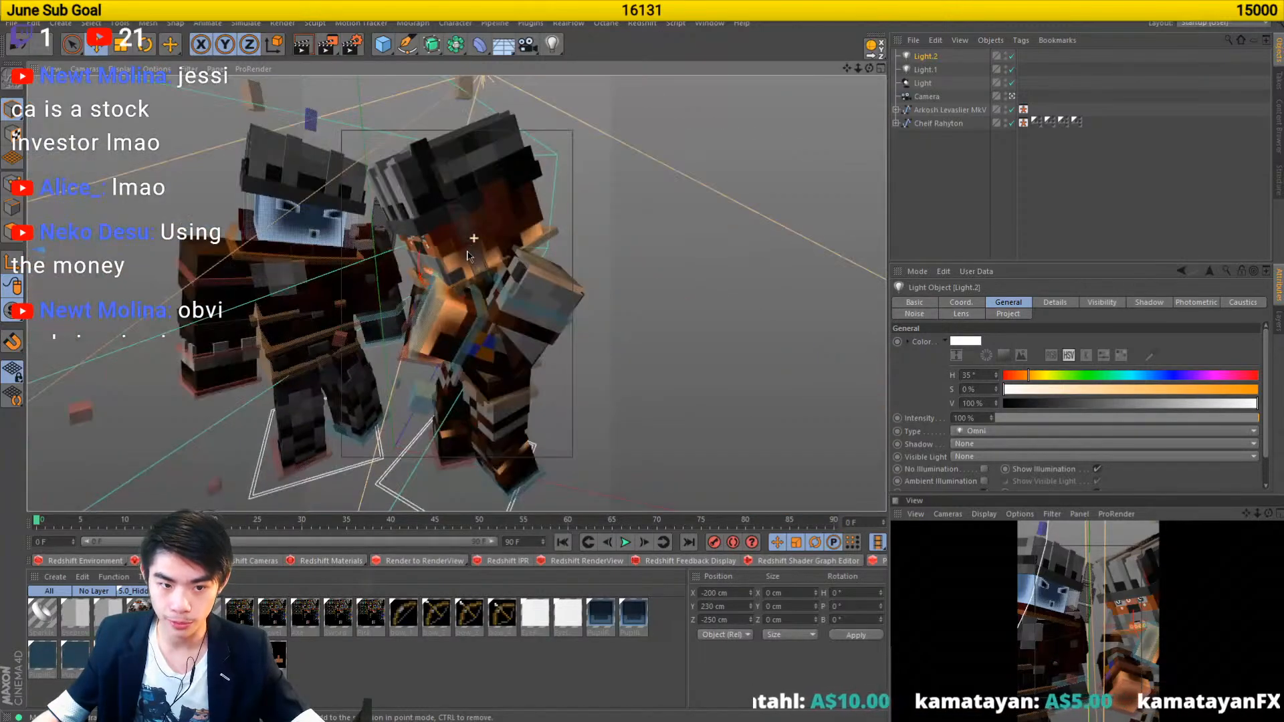
drag(383, 281, 456, 293)
scroll(709, 298, down, 2)
scroll(687, 286, up, 4)
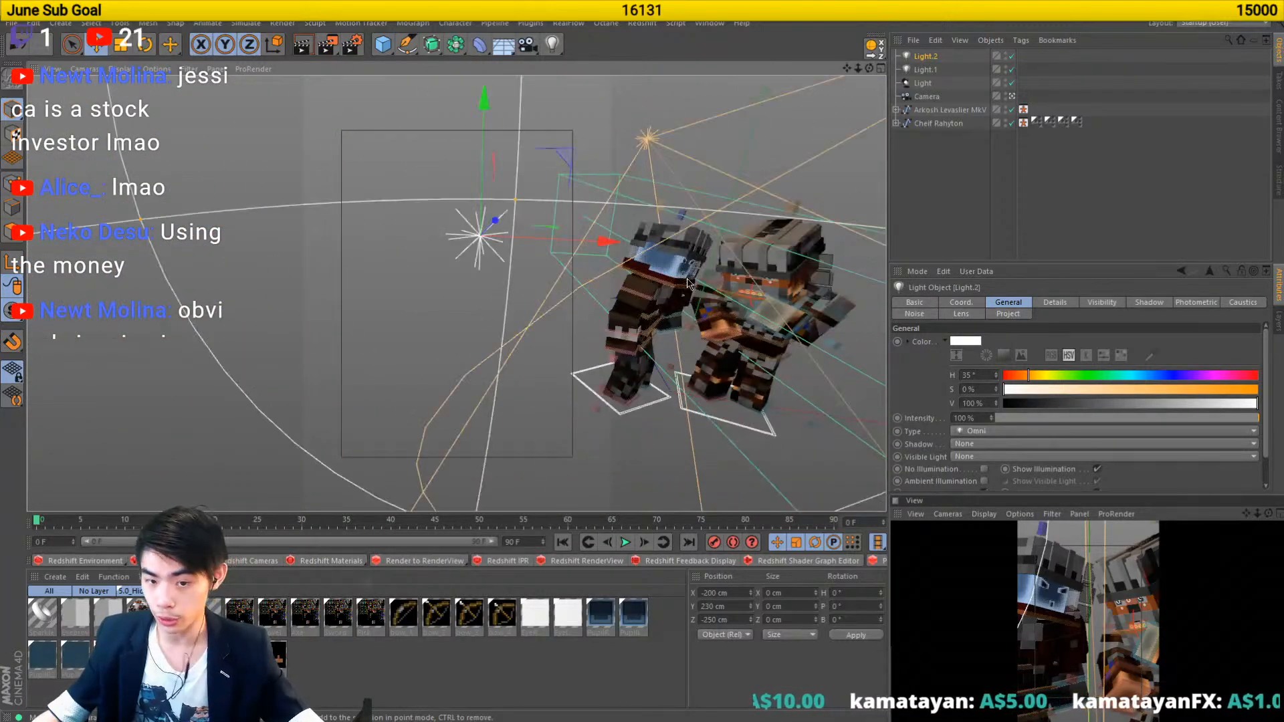
drag(686, 284, 551, 260)
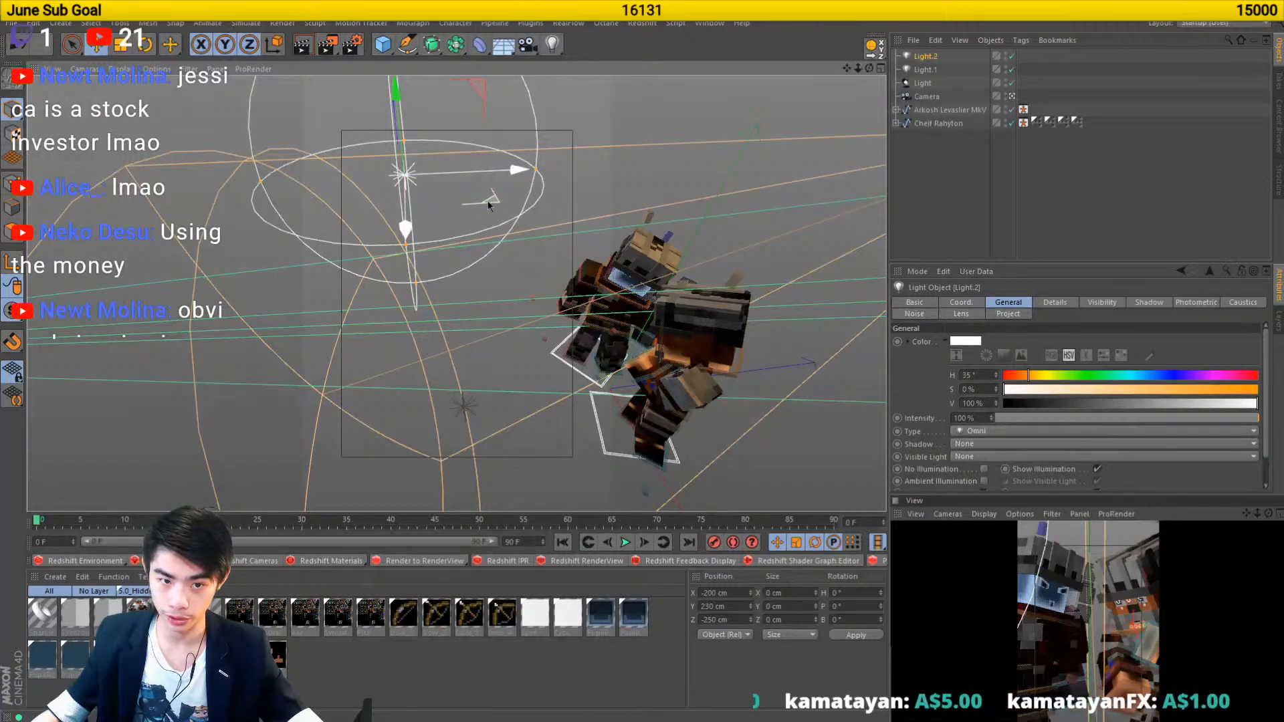
drag(493, 202, 536, 216)
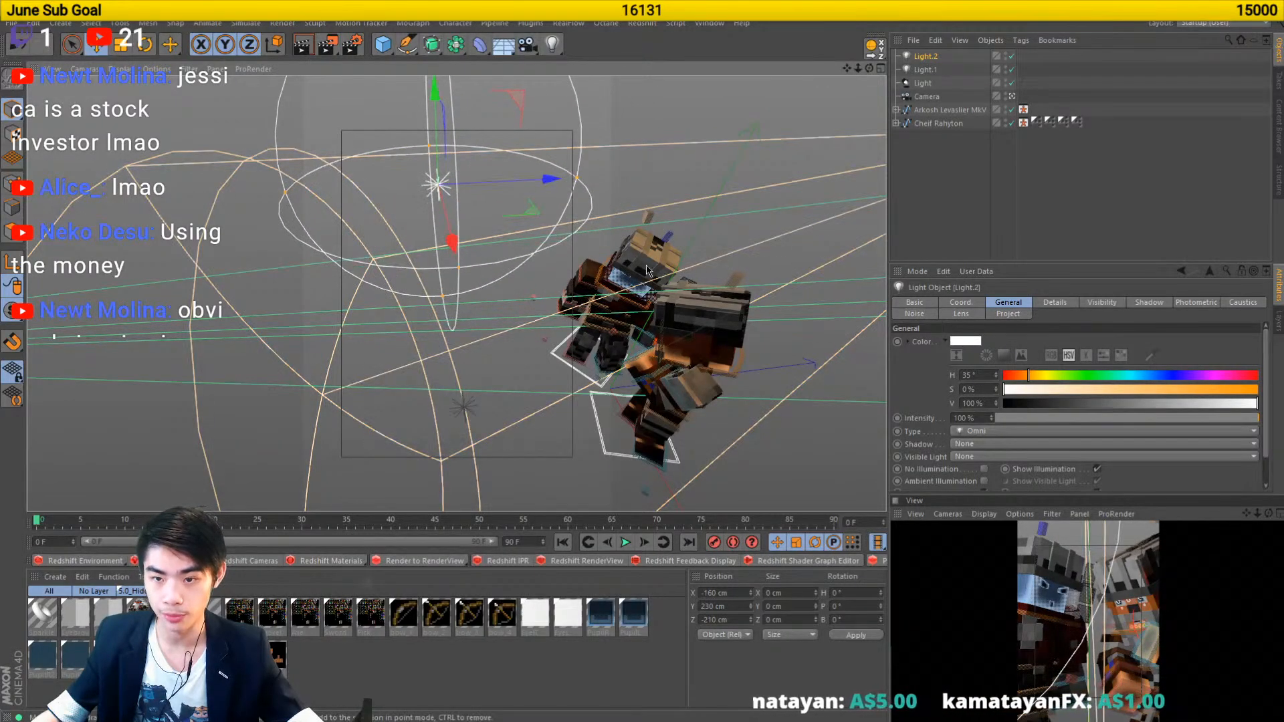
- Color the new light sky blue with hue 192° and saturation 54%, and change its type to Spot
mouse_move(1120, 378)
mouse_down()
mouse_move(1139, 376)
mouse_move(1140, 397)
mouse_up()
drag(796, 274, 730, 329)
click(961, 443)
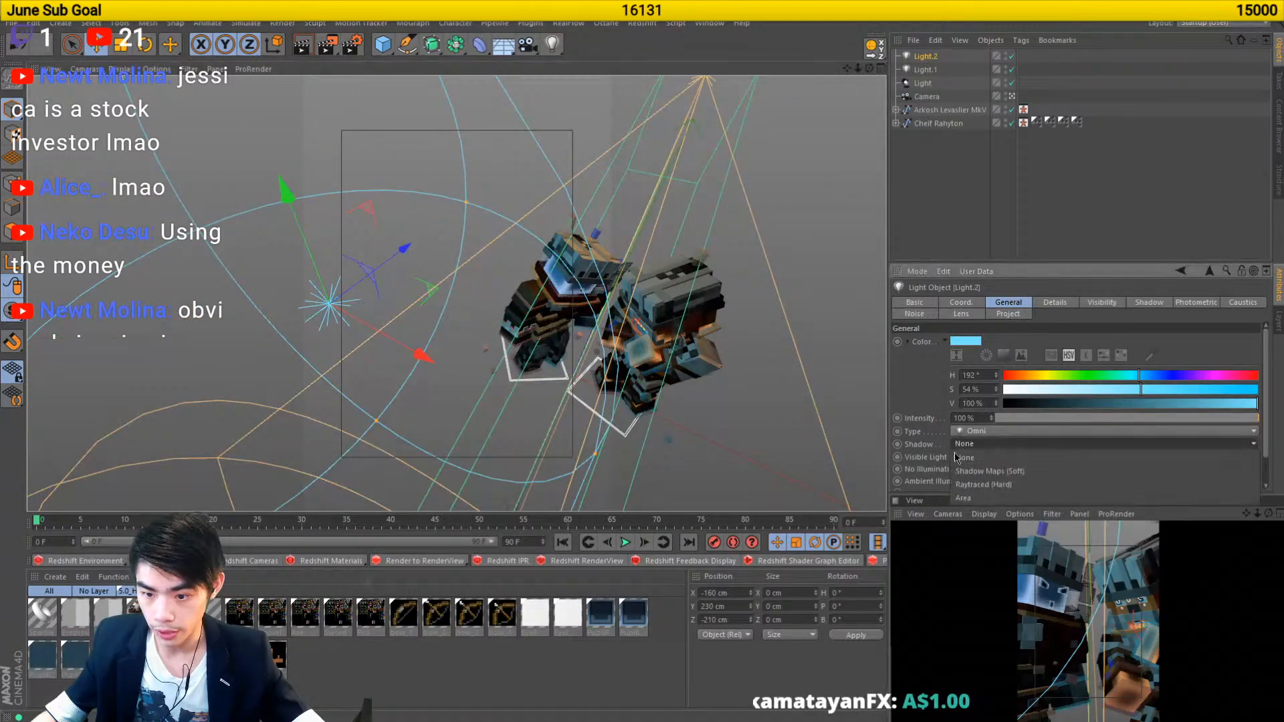
click(1064, 301)
click(1059, 304)
click(999, 304)
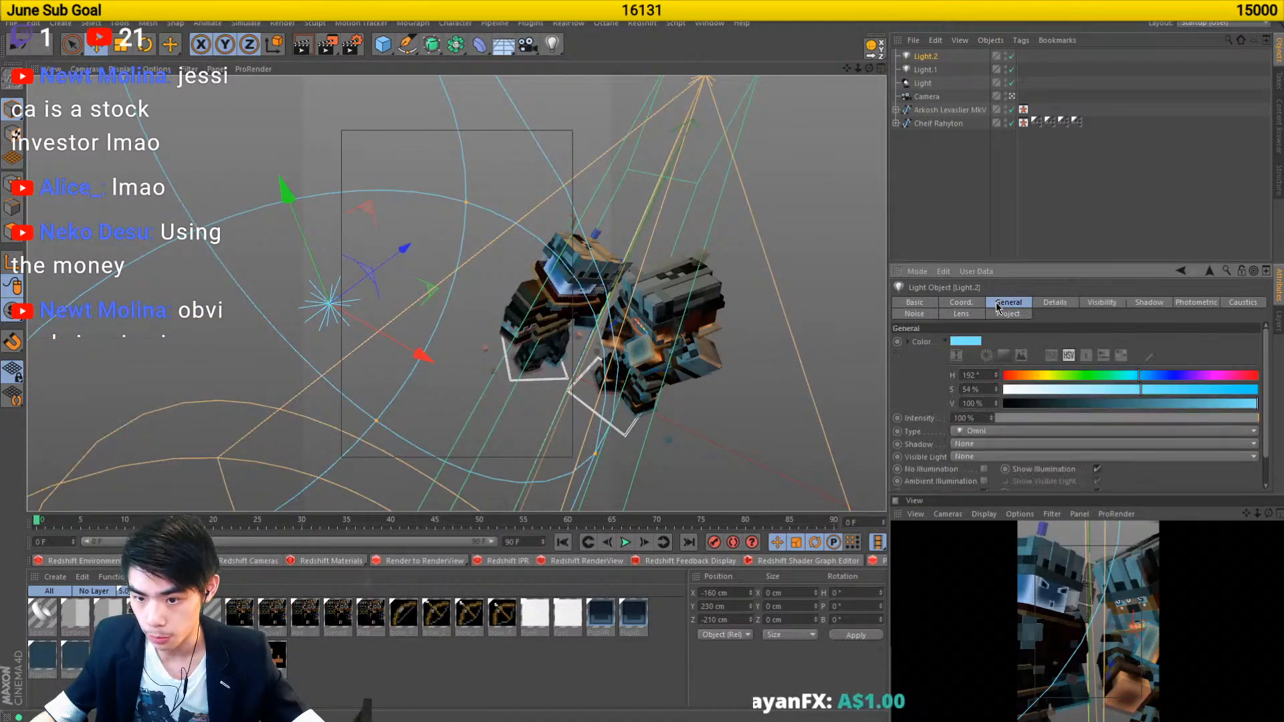
click(976, 432)
click(978, 456)
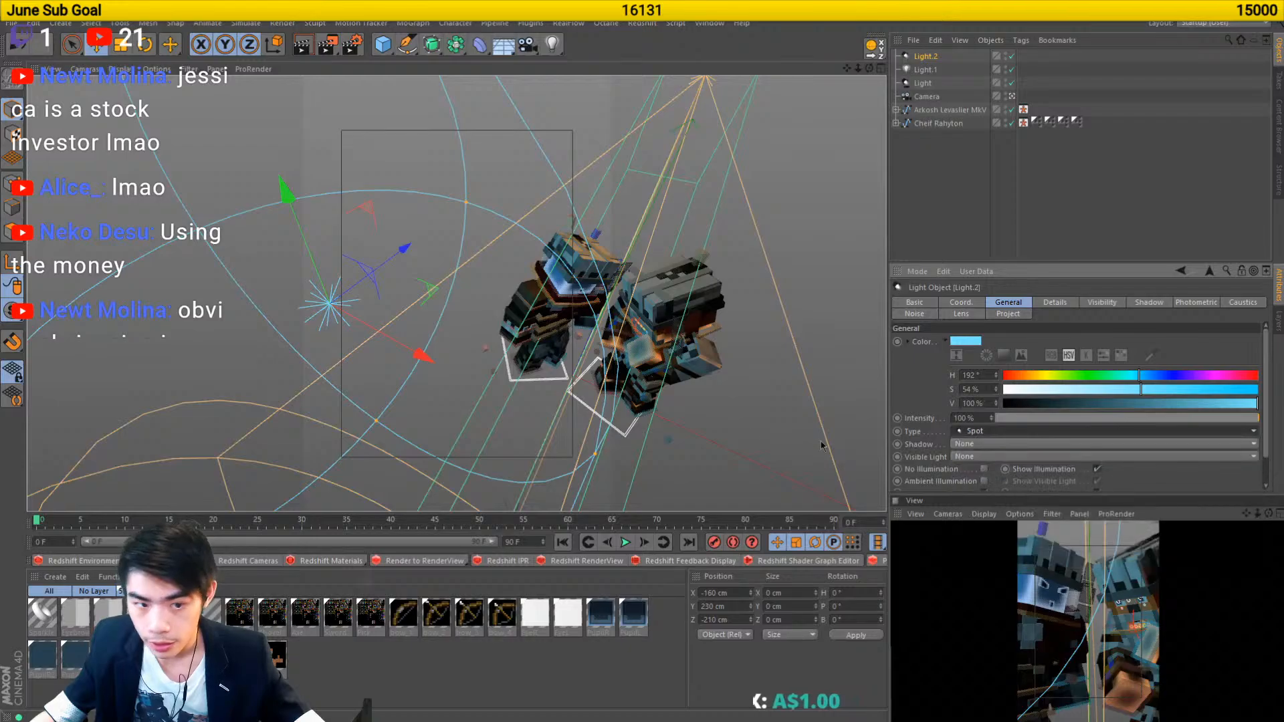
- Raise the blue spot light above the characters and rotate it to heading -30° and pitch -40°
key(r)
drag(381, 279, 137, 90)
key(e)
key(w)
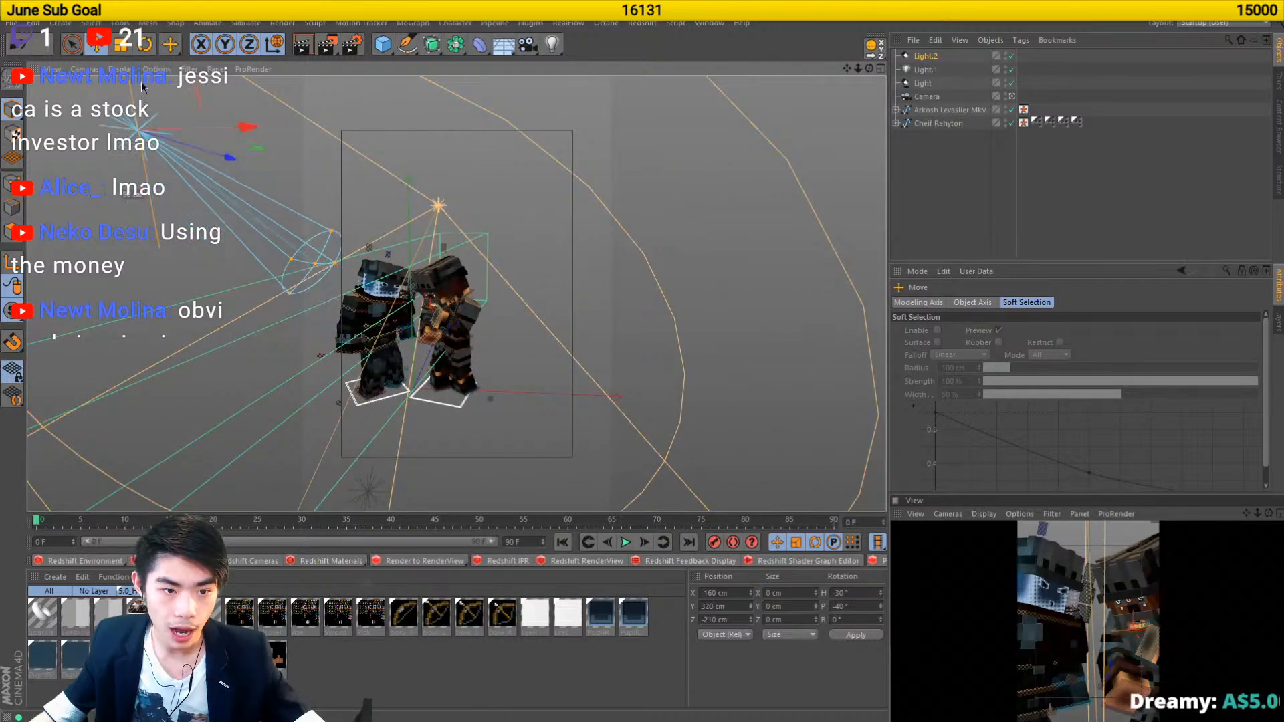
drag(167, 258, 621, 337)
drag(514, 344, 347, 358)
- Set the blue spot light's pitch to -30° and pull it back to about X -201, Y 298, Z -281 cm
key(r)
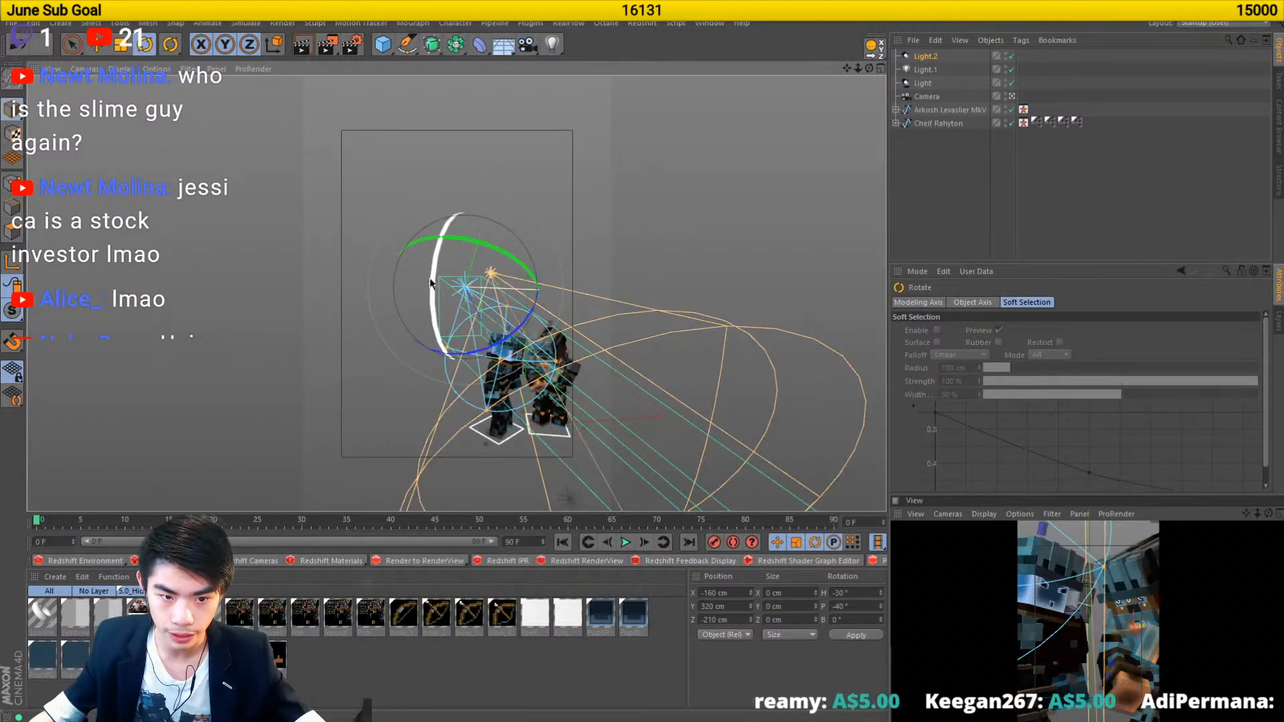
drag(432, 279, 326, 354)
key(e)
key(w)
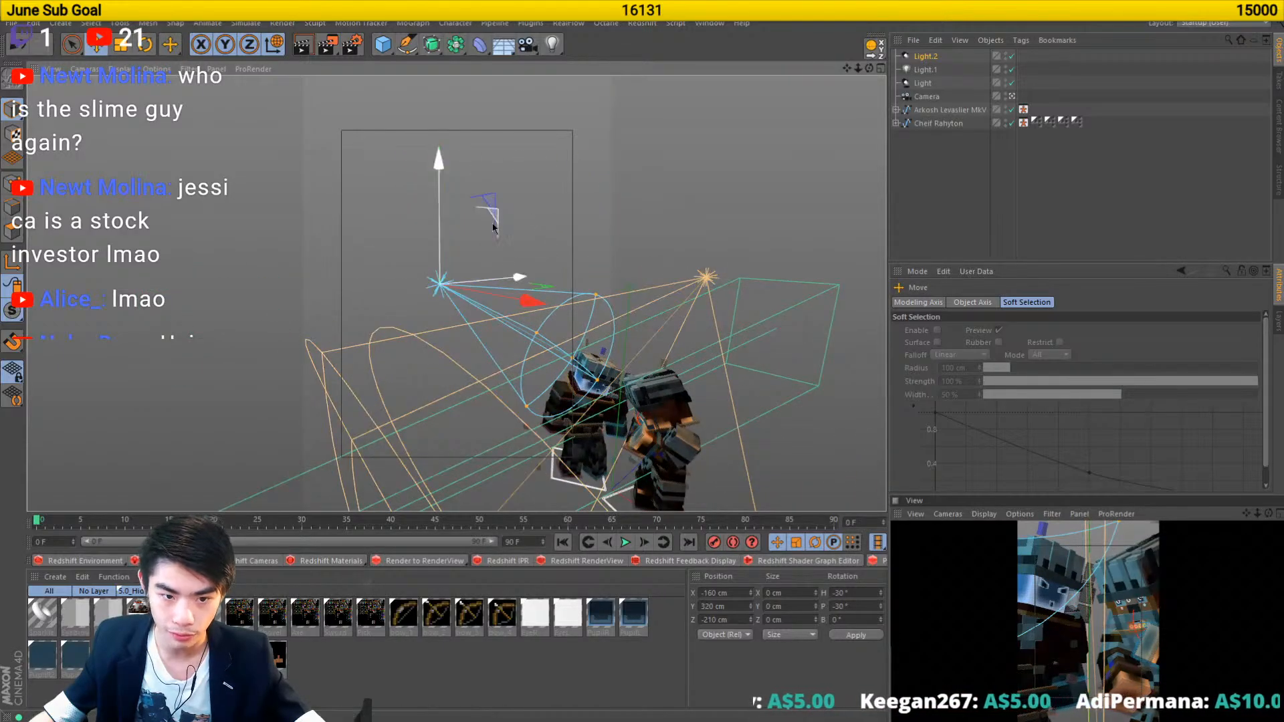
key(w)
drag(532, 254, 477, 274)
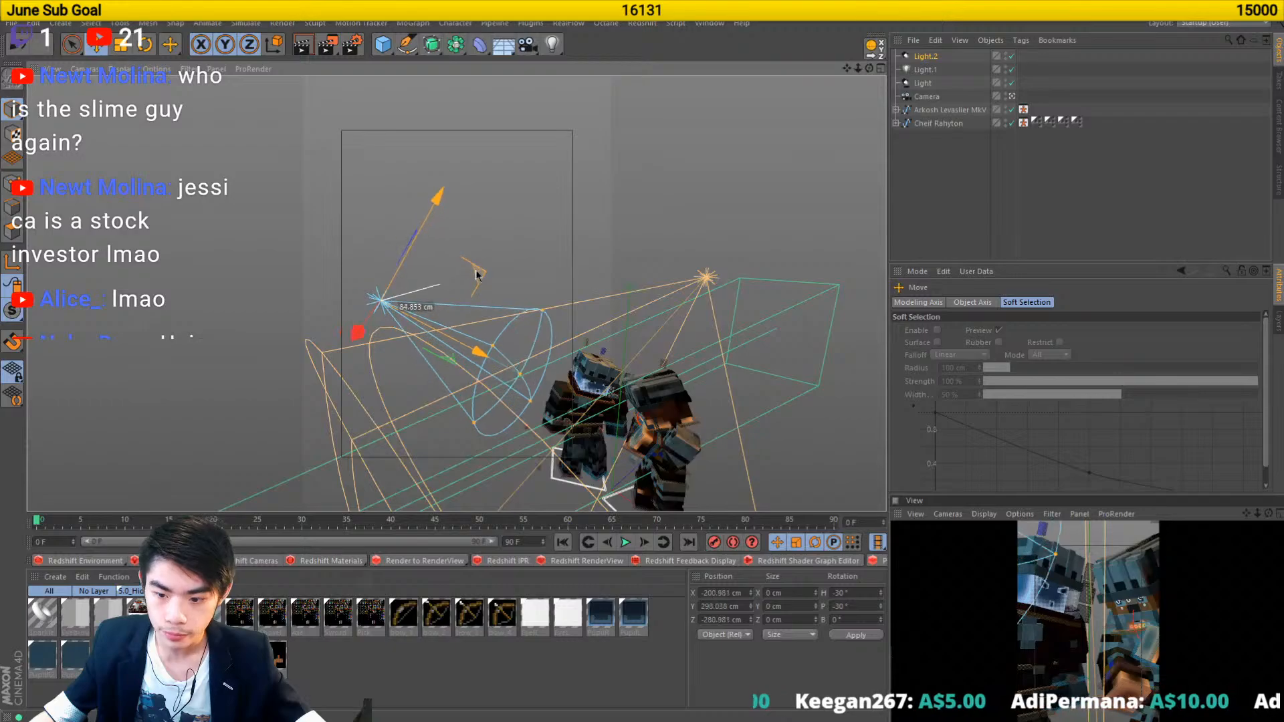
- Duplicate the blue spot light to the other side of the characters at X 99.019 cm and turn its heading to 10°
drag(572, 402, 328, 467)
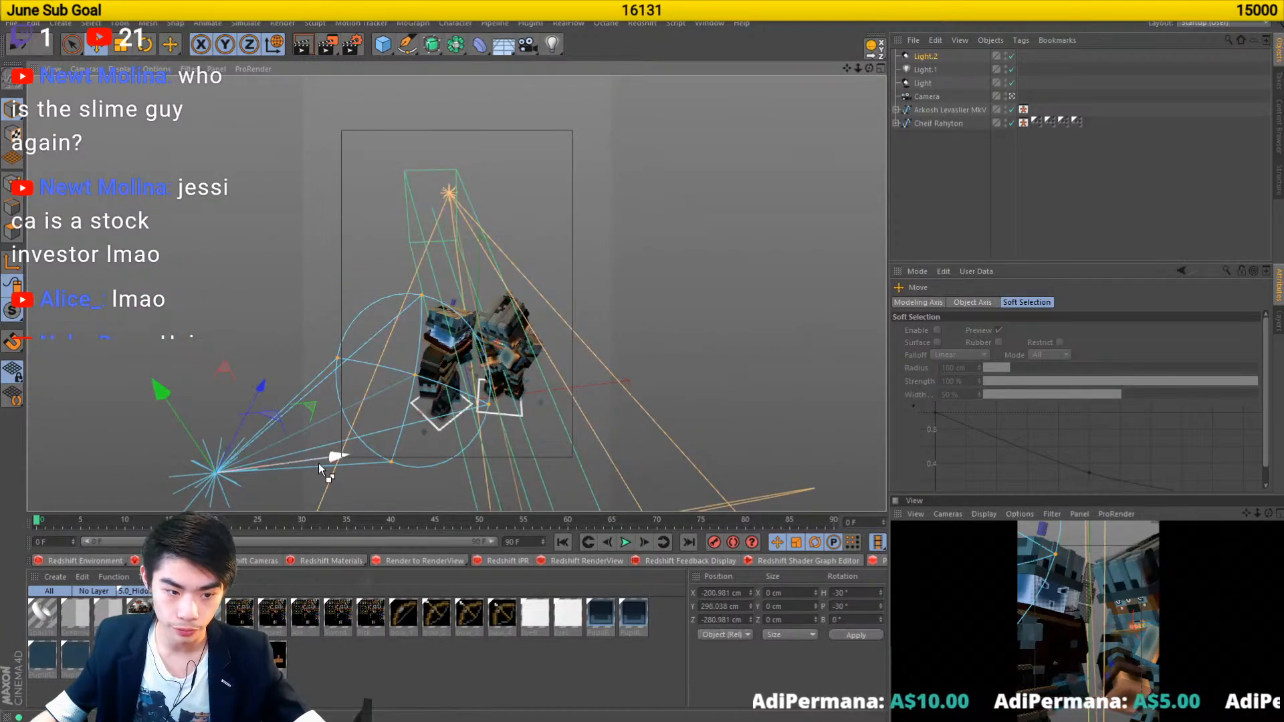
drag(727, 404, 757, 391)
key(r)
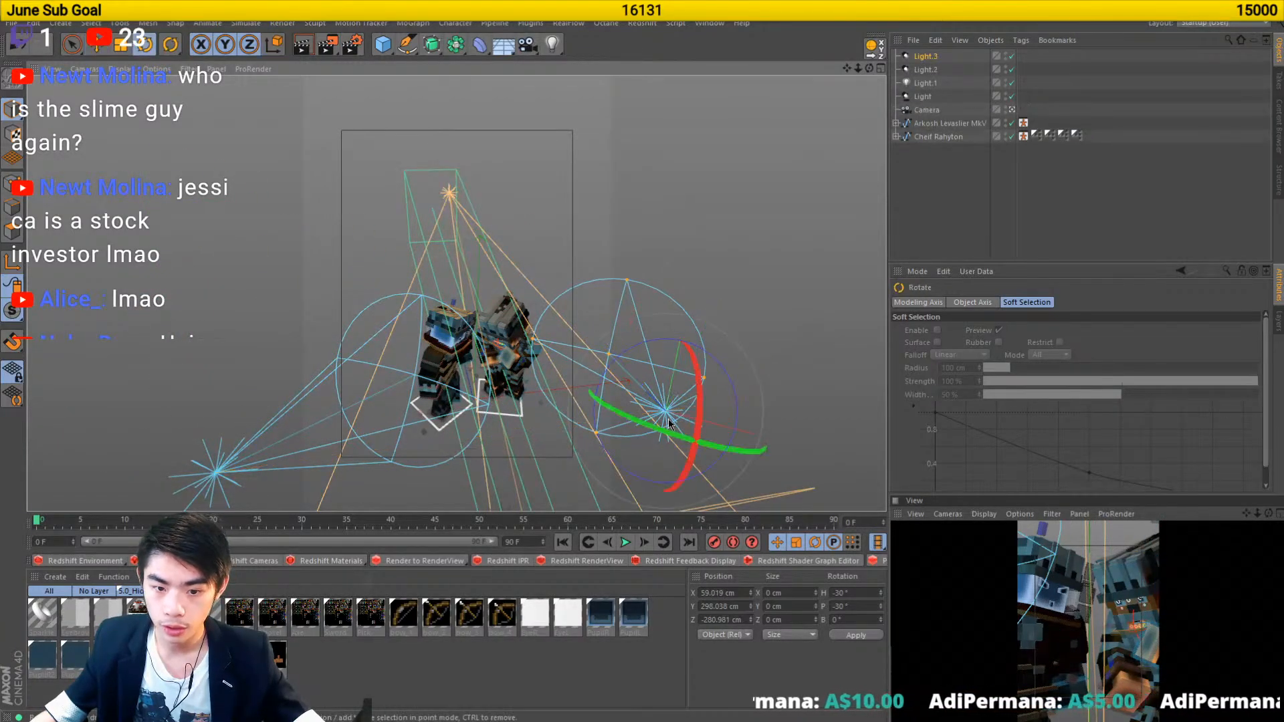
key(w)
mouse_move(690, 450)
mouse_down()
mouse_move(671, 468)
mouse_move(678, 454)
mouse_up()
key(e)
drag(705, 411, 748, 231)
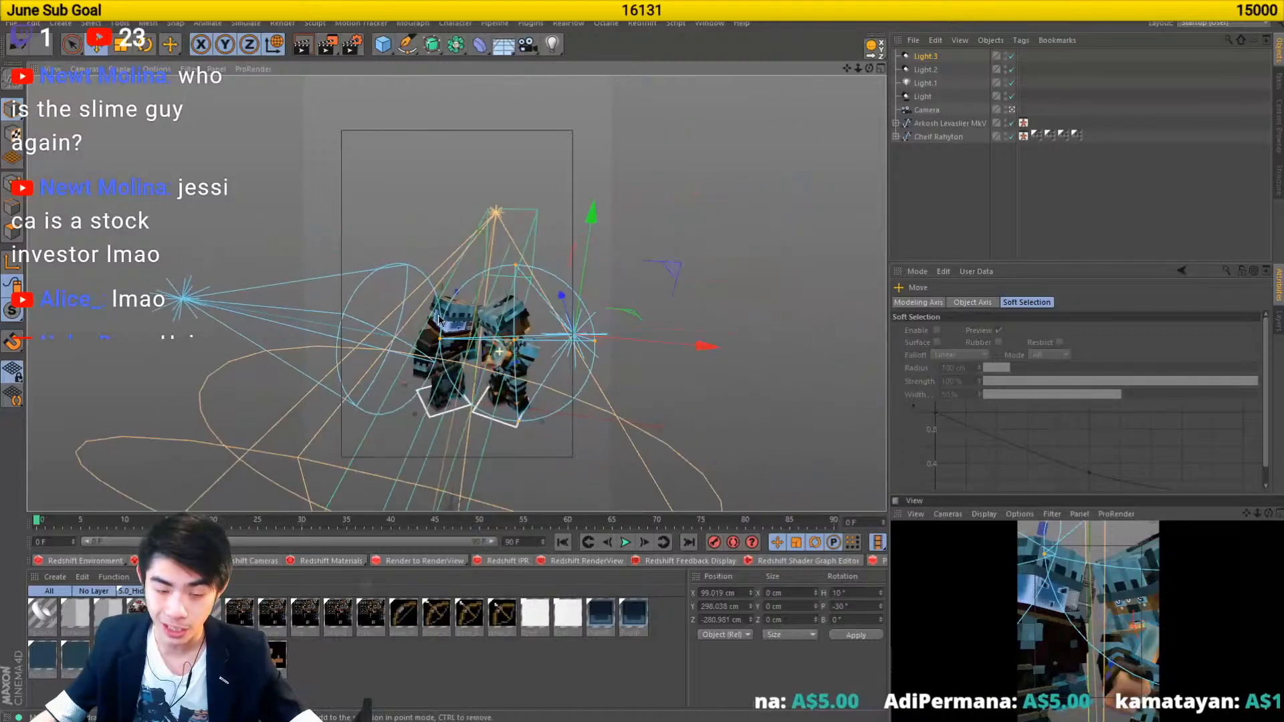
- Recolor the duplicated spot light to a strongly saturated orange with hue 25°
click(926, 56)
drag(1040, 379, 1026, 379)
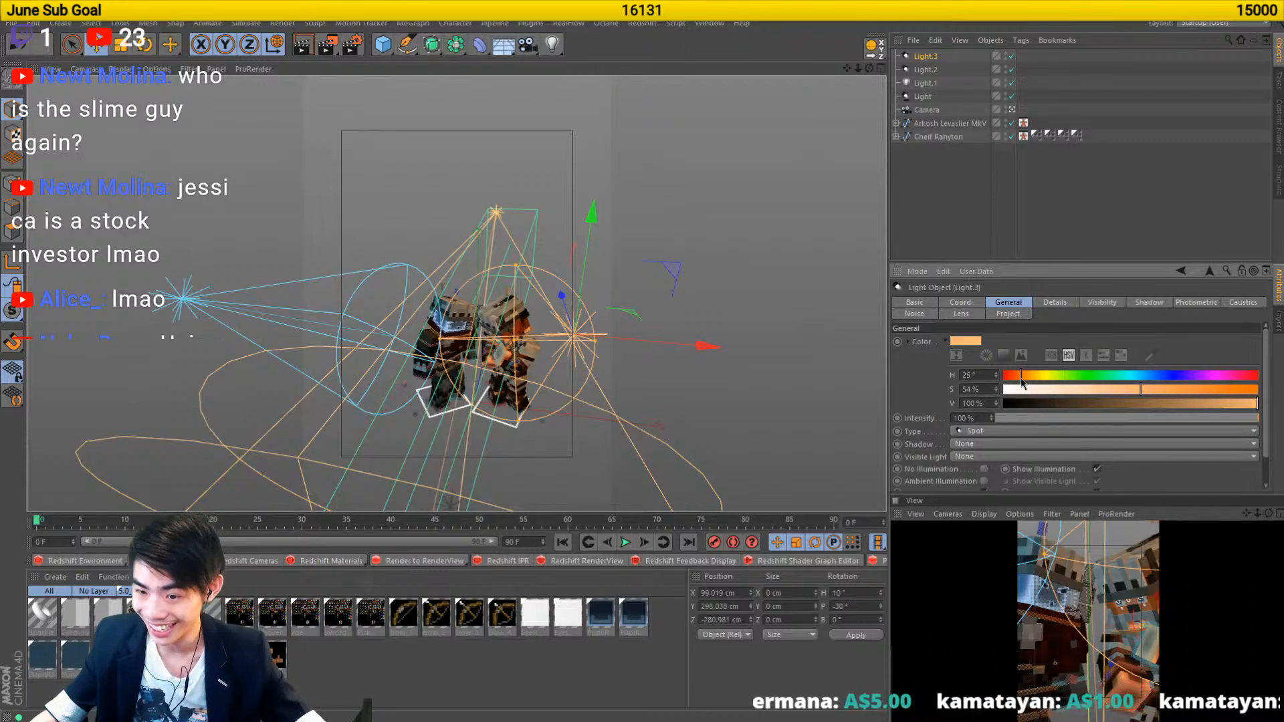
click(1173, 393)
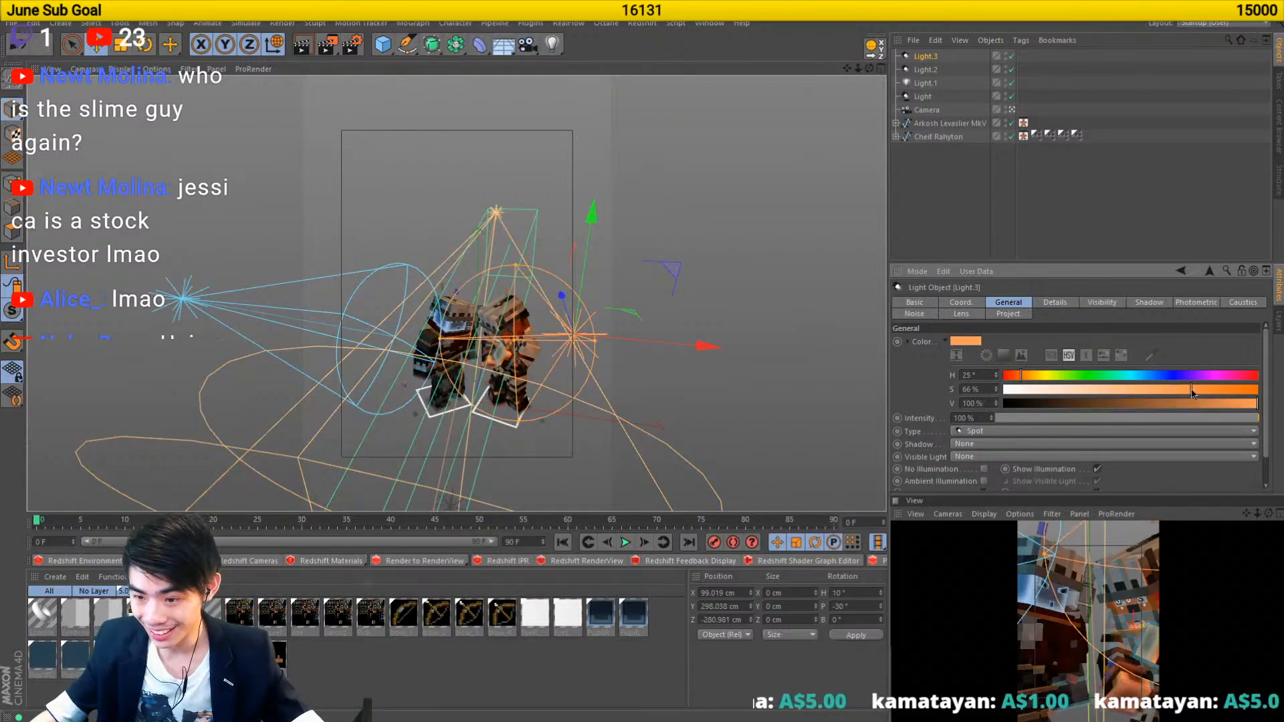
drag(1193, 394, 1191, 394)
- Select both the orange and blue spot lights and set their shadows to Shadow Maps (Soft)
ctrl+click(926, 69)
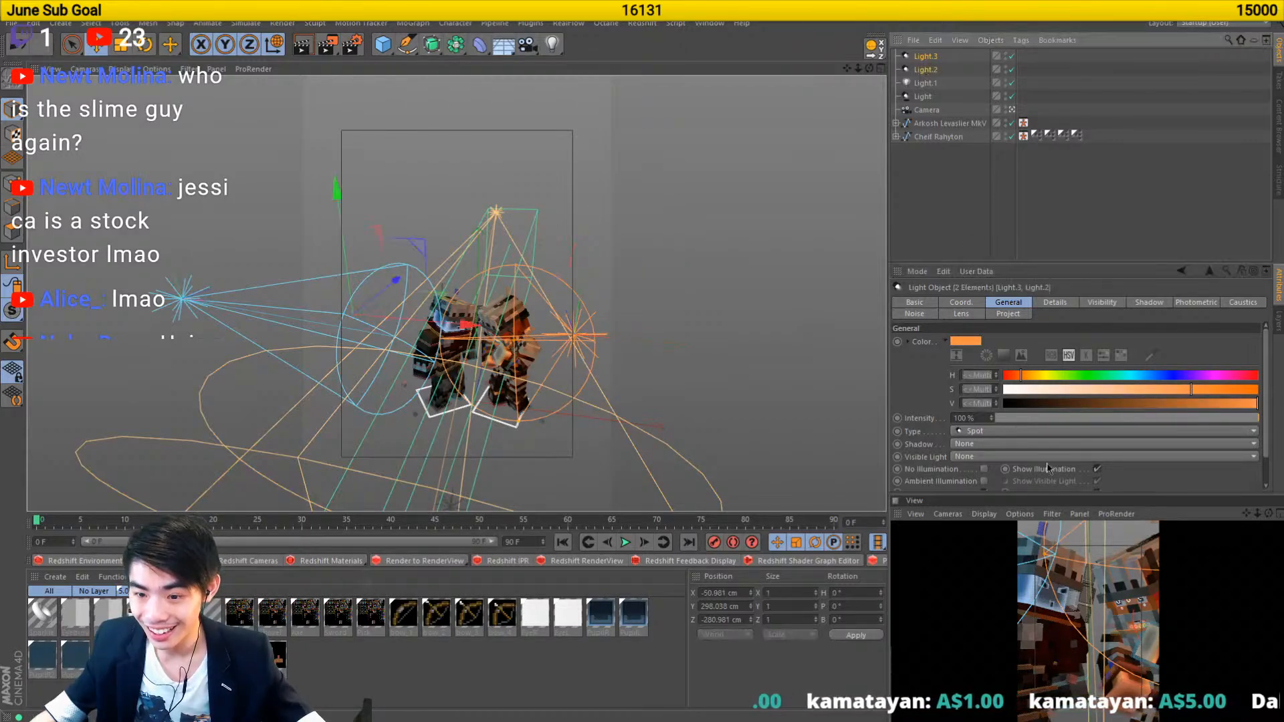
click(971, 444)
click(970, 474)
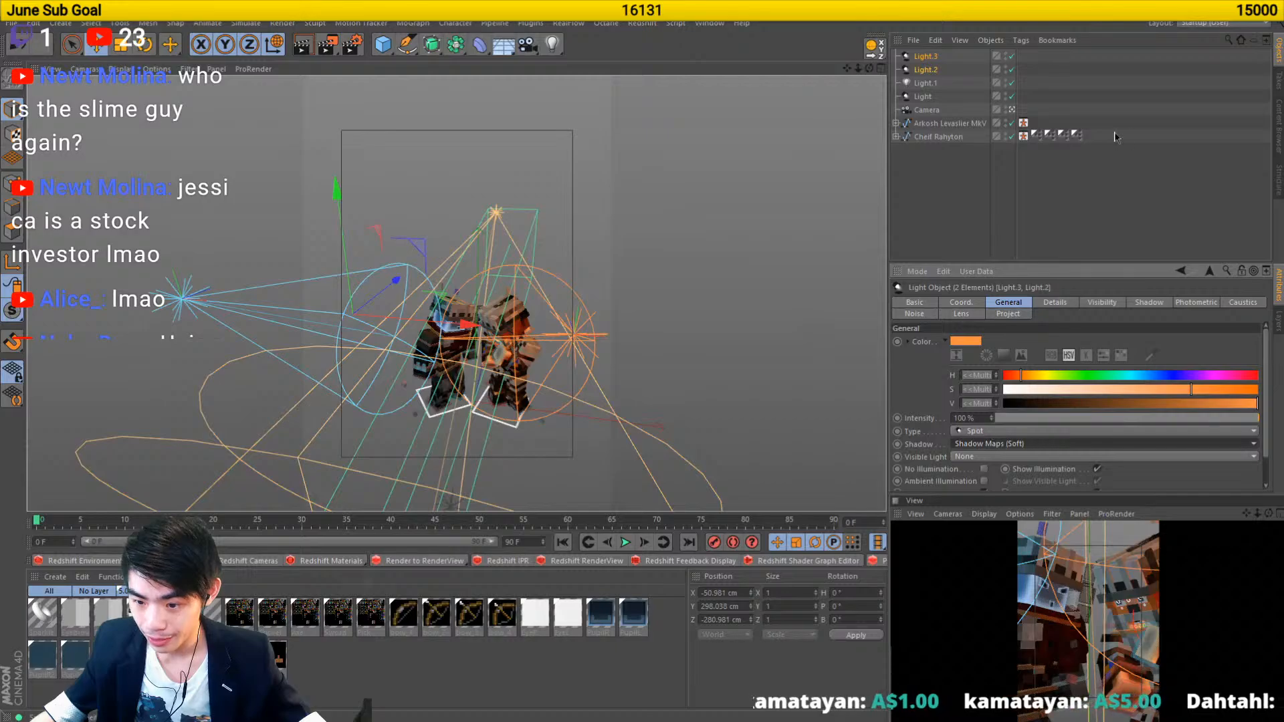
- Deselect everything and render the poster to the Picture Viewer, accepting the missing texture notice
click(1138, 167)
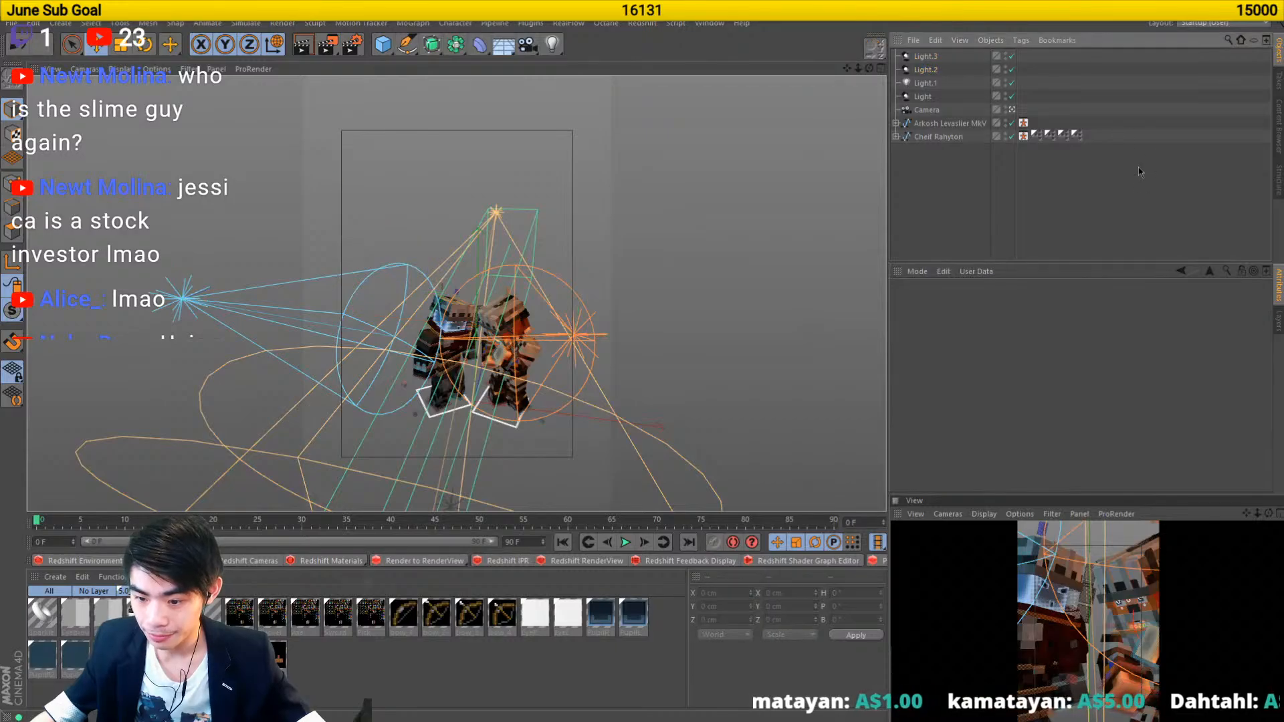
click(329, 44)
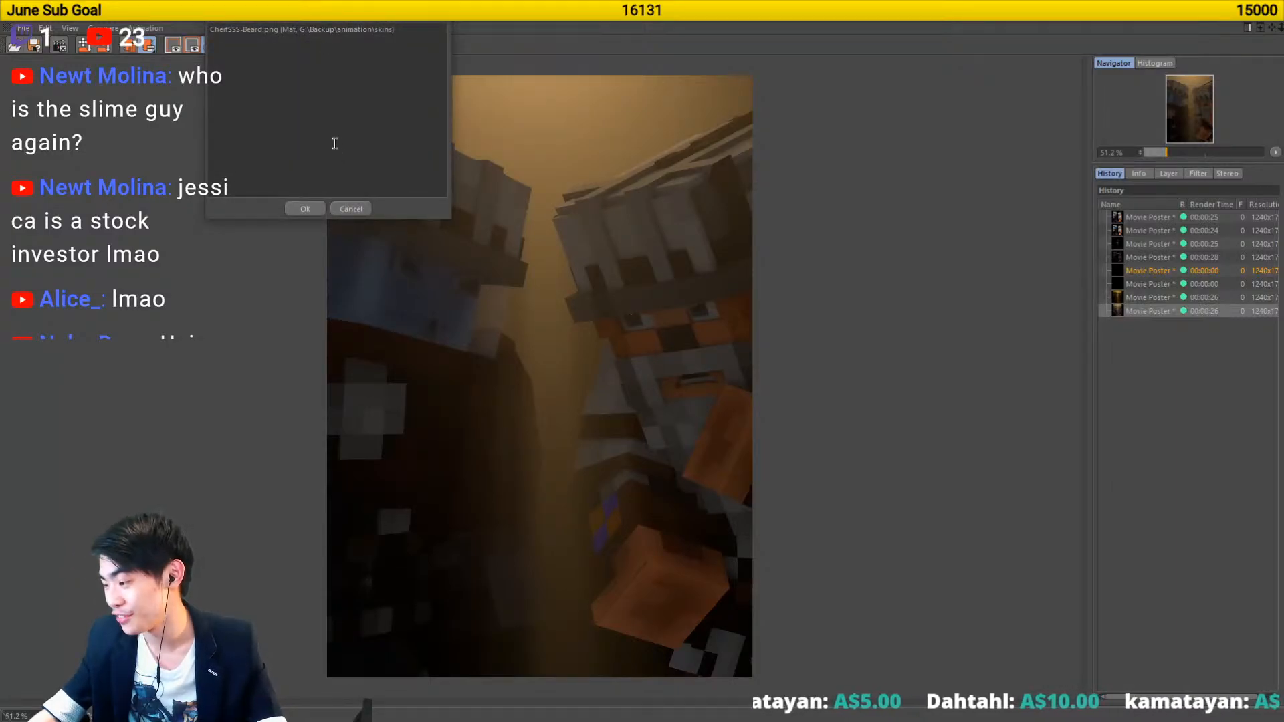
click(309, 208)
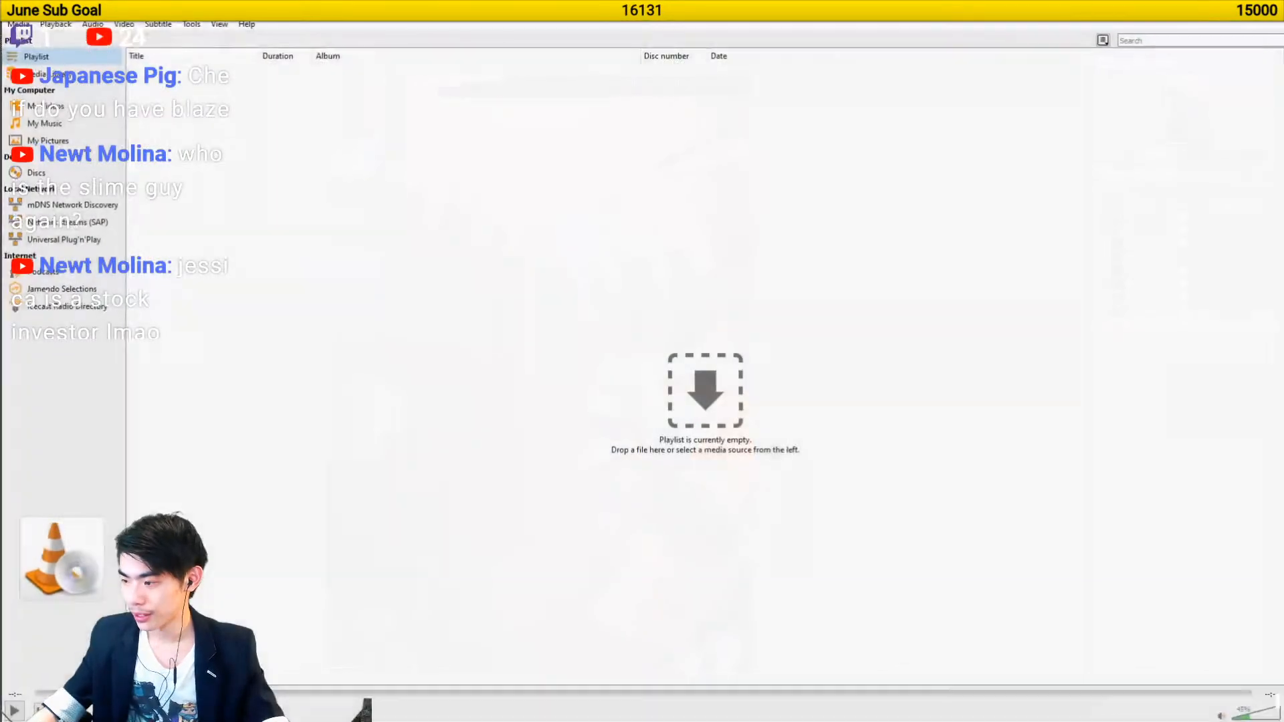
- Play a media file in VLC and return to the Cinema 4D render
drag(258, 721, 257, 247)
double_click(208, 72)
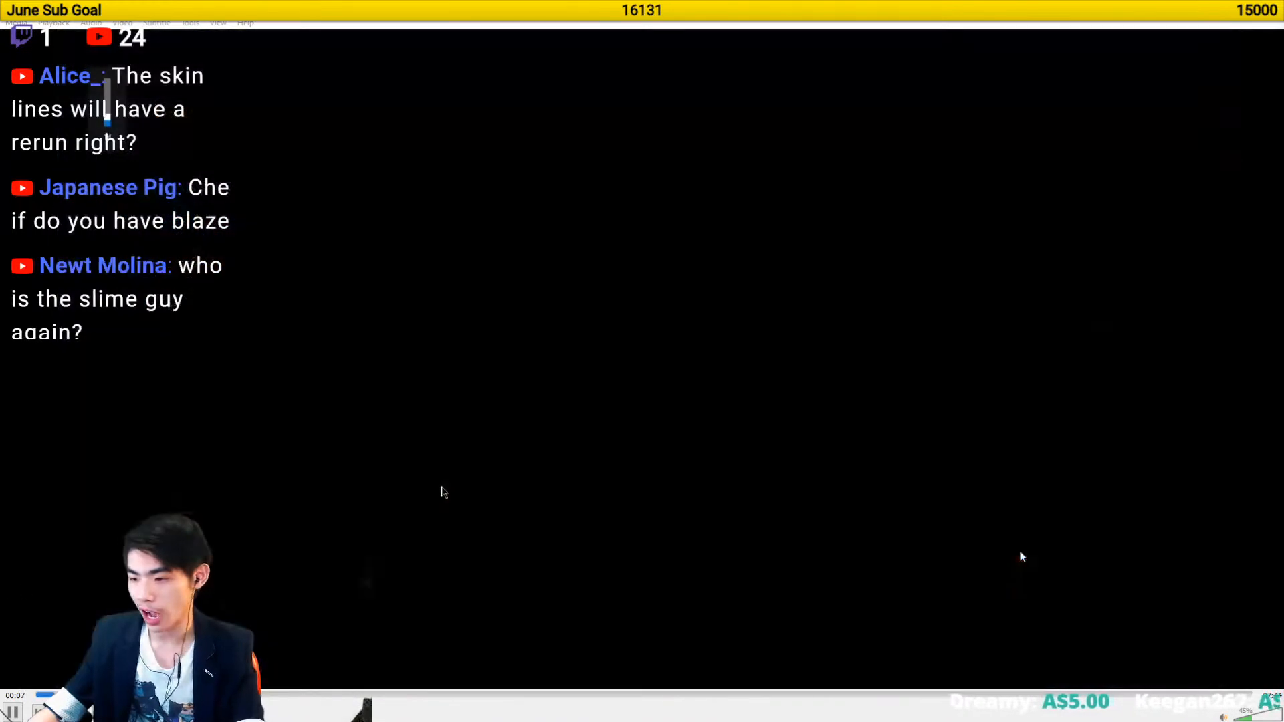
key(alt+Tab)
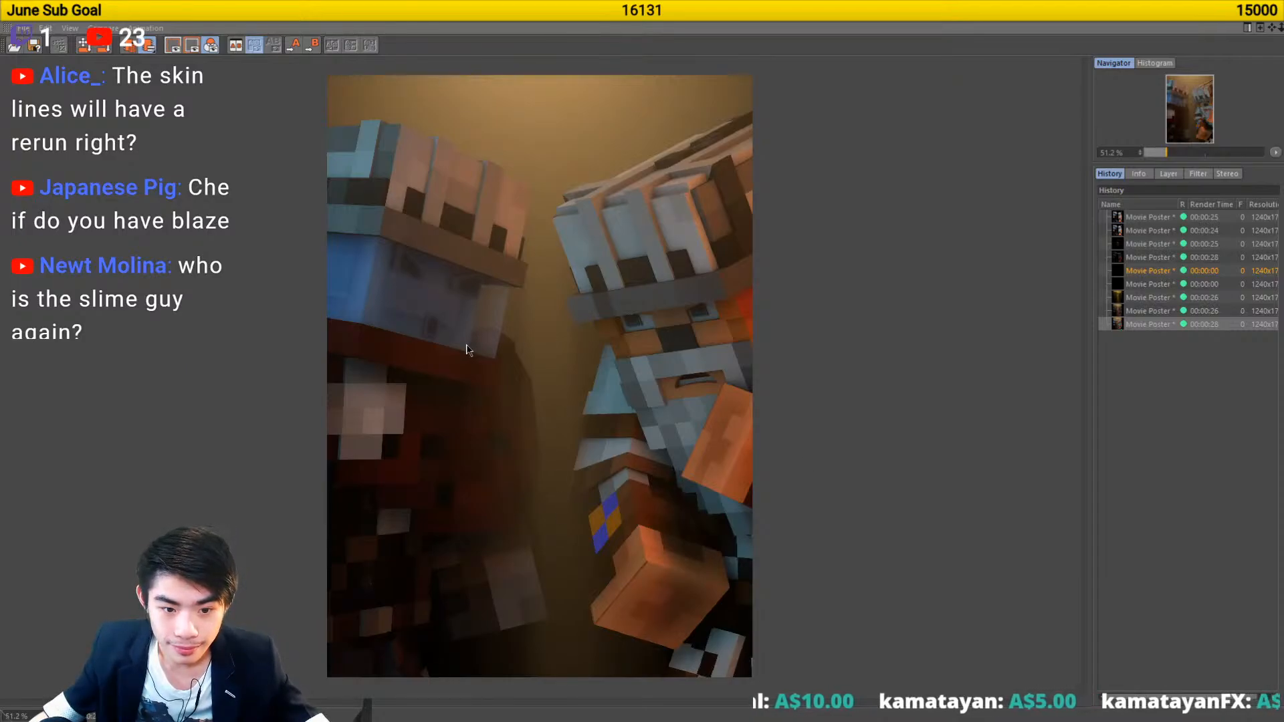
- Examine the finished render up close, checking the light on both characters' faces, helmets and bodies
scroll(679, 297, up, 3)
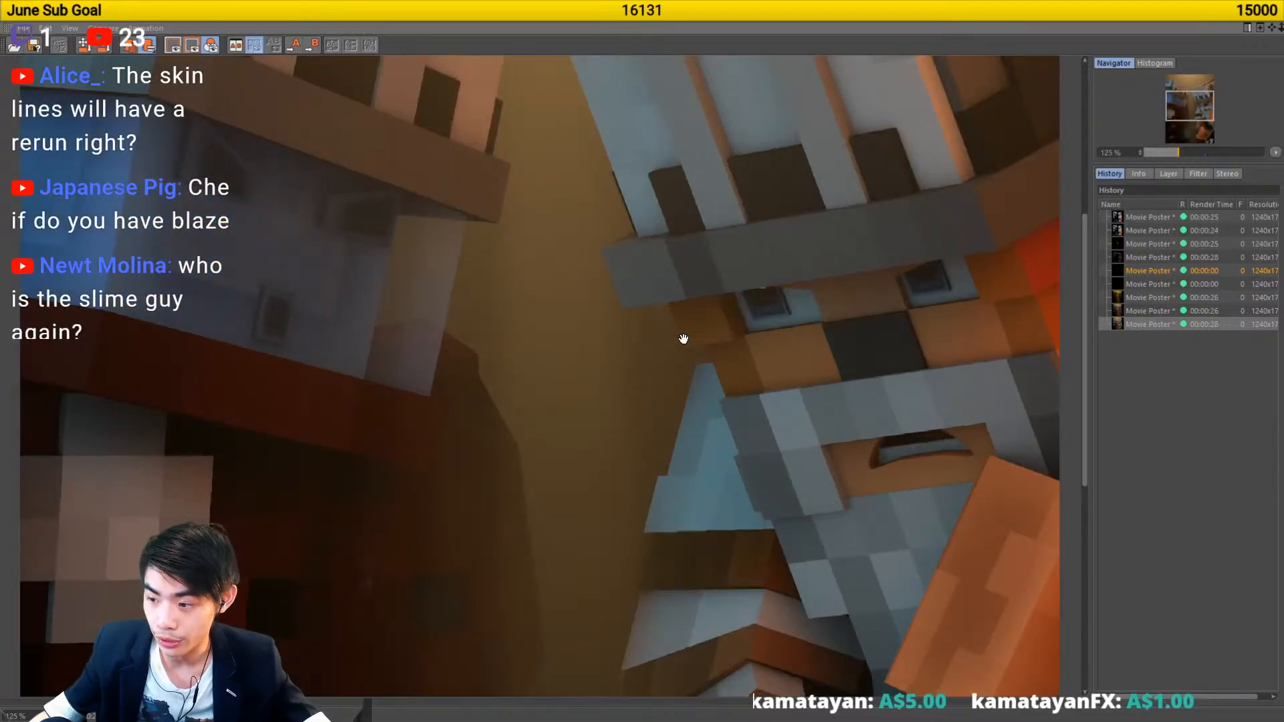
drag(684, 339, 716, 329)
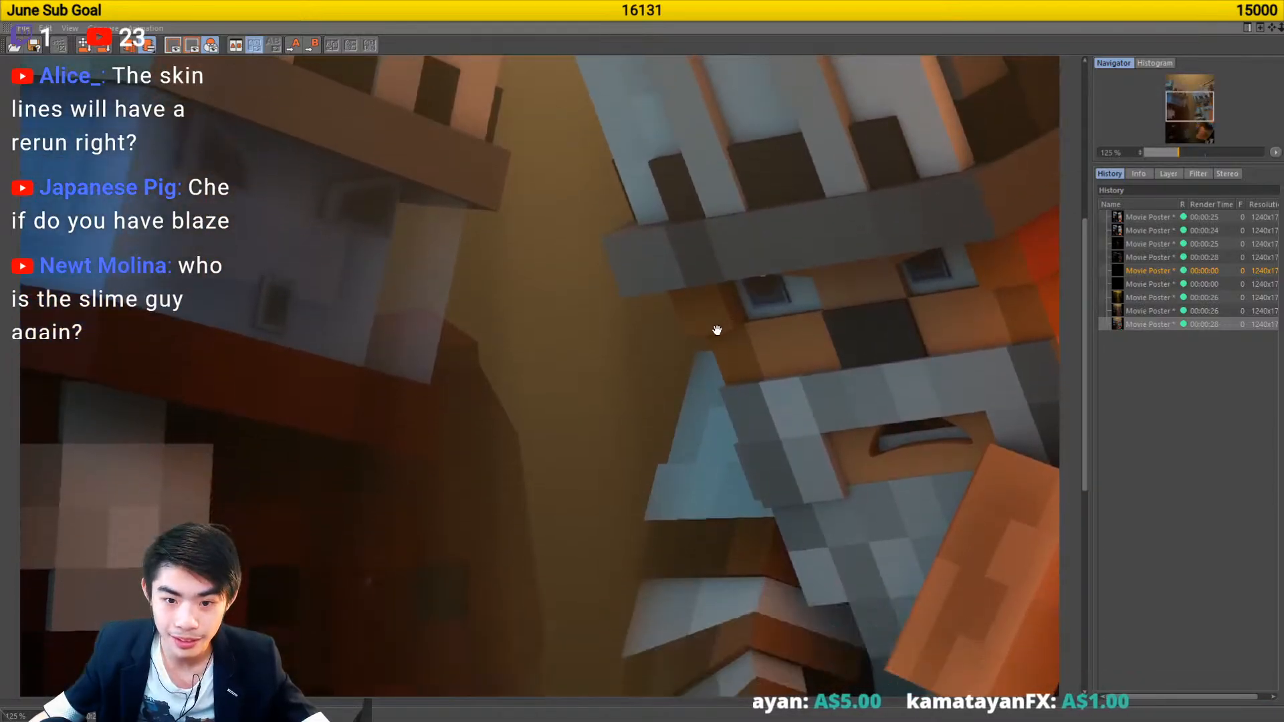
scroll(716, 331, down, 1)
scroll(716, 331, down, 2)
scroll(430, 286, up, 3)
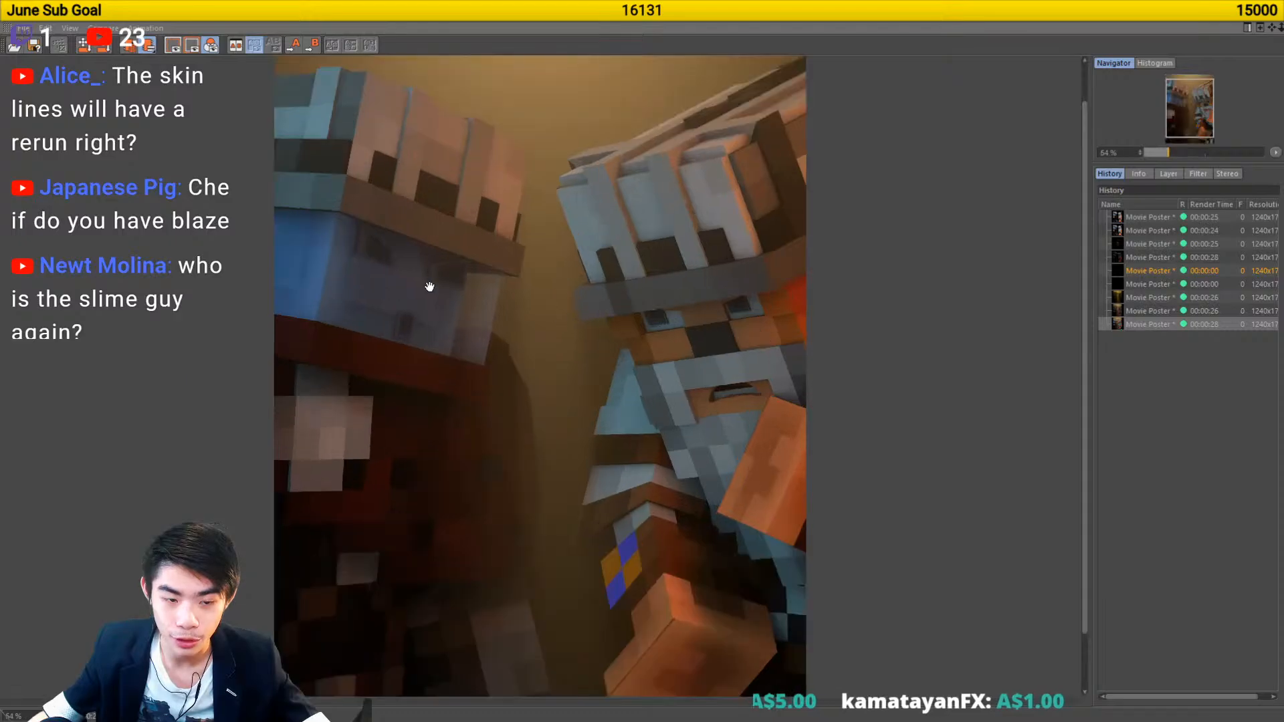
scroll(541, 280, up, 1)
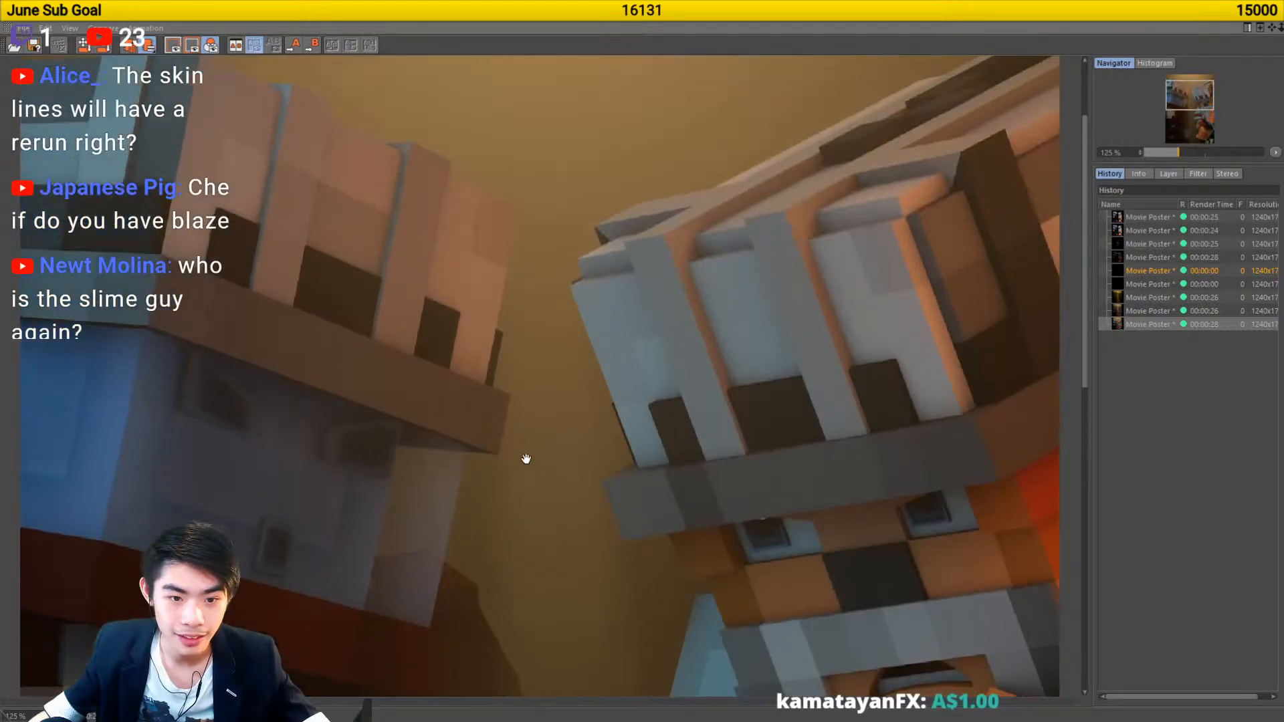
drag(527, 458, 535, 290)
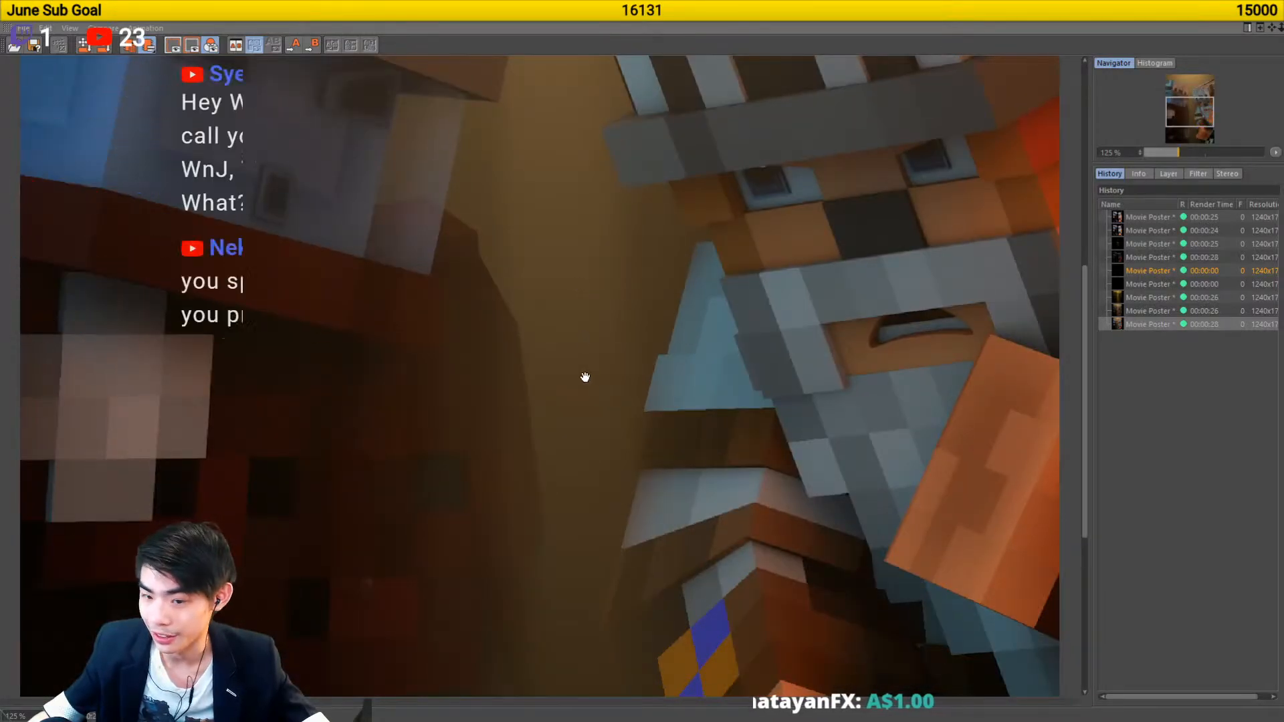
scroll(580, 382, down, 3)
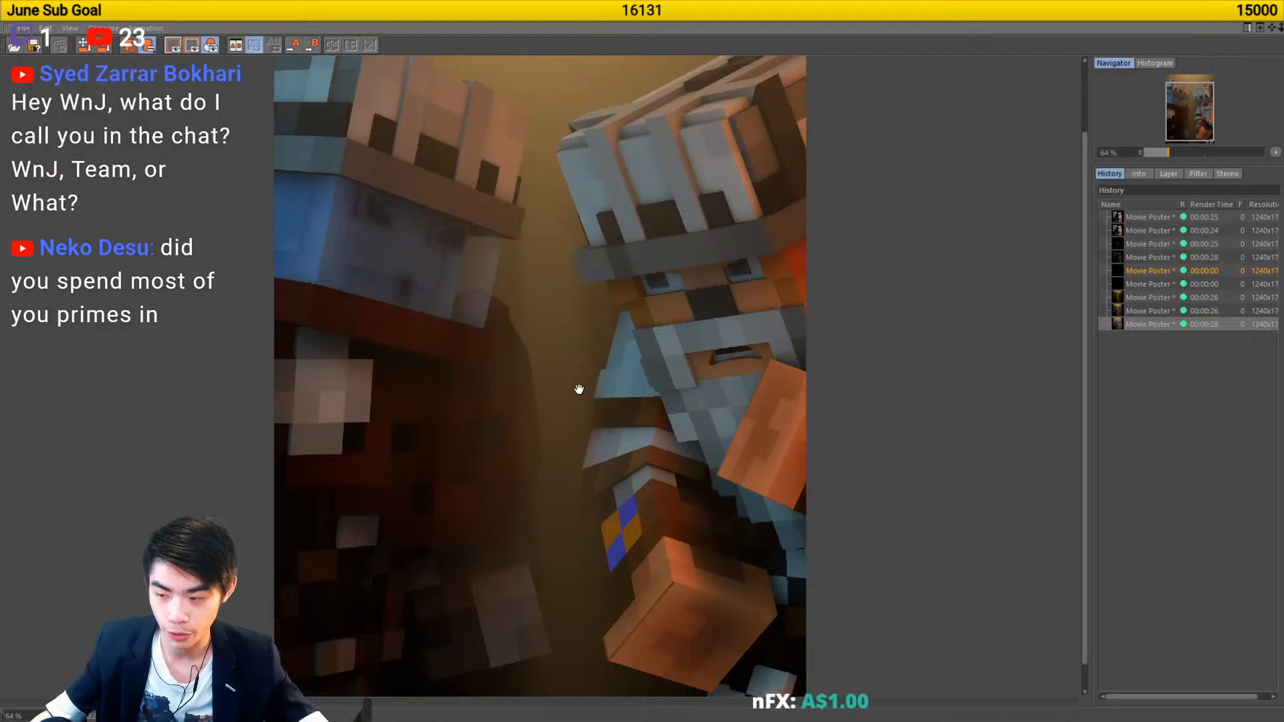
scroll(579, 389, down, 1)
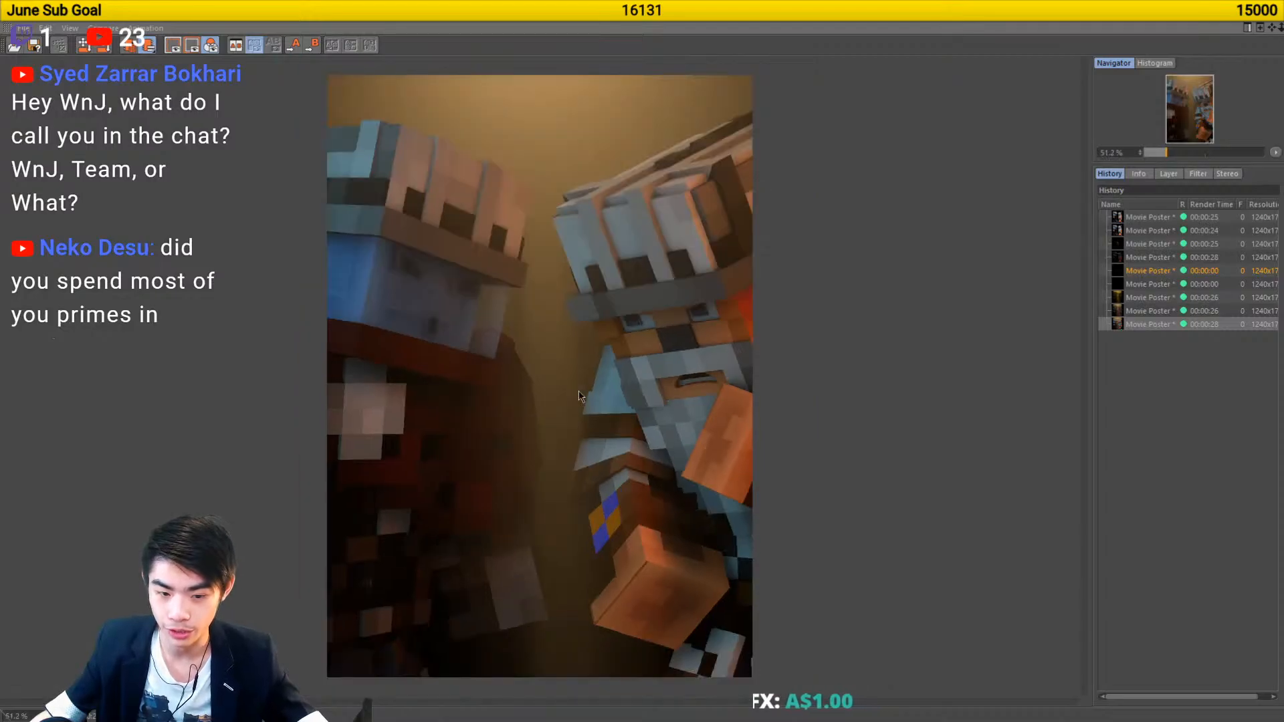
- Set the colour saturation of the orange and blue spot lights to 100% and extend the blue light's cone over the characters
click(1269, 24)
click(921, 69)
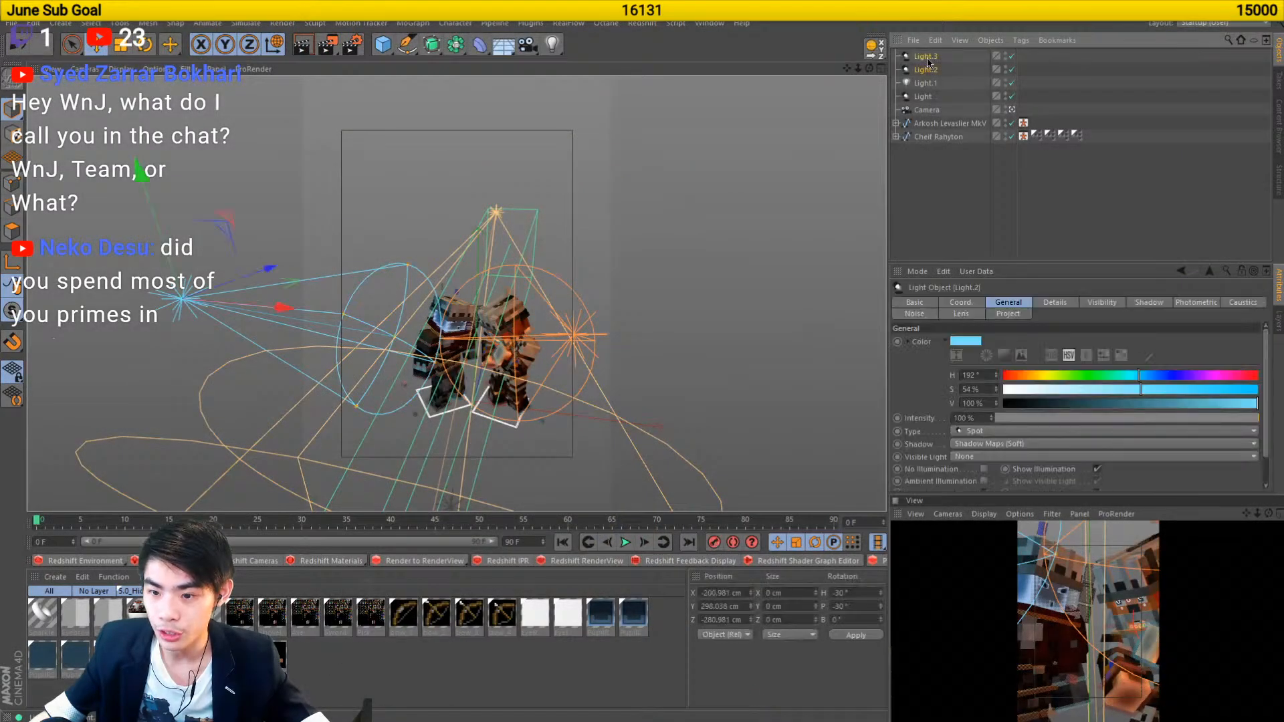
ctrl+click(927, 56)
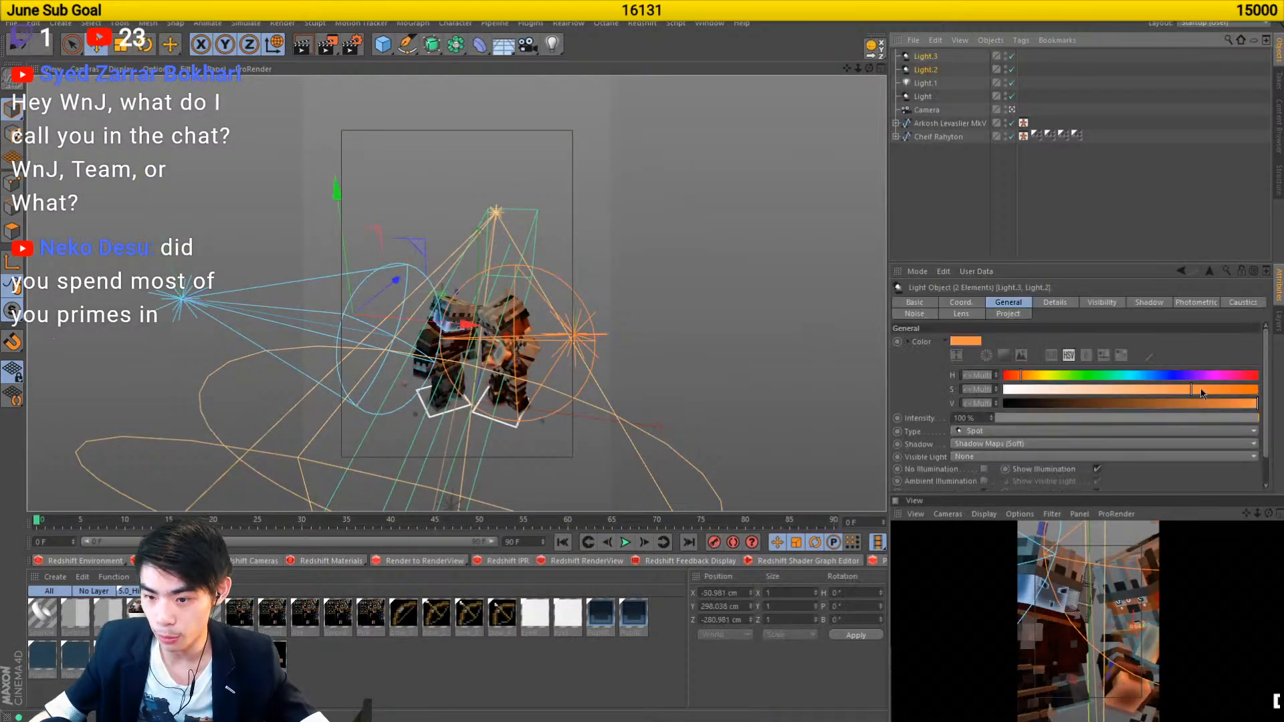
click(1170, 169)
click(927, 57)
drag(1228, 390, 1278, 251)
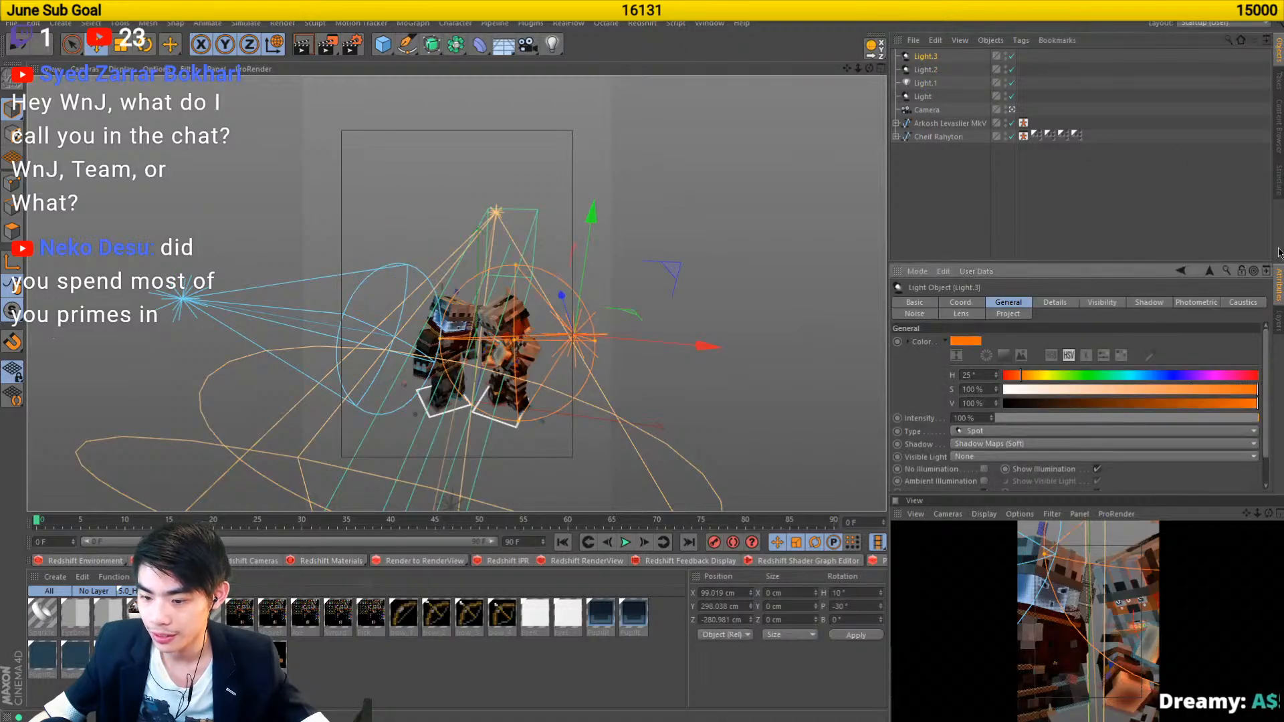
click(927, 69)
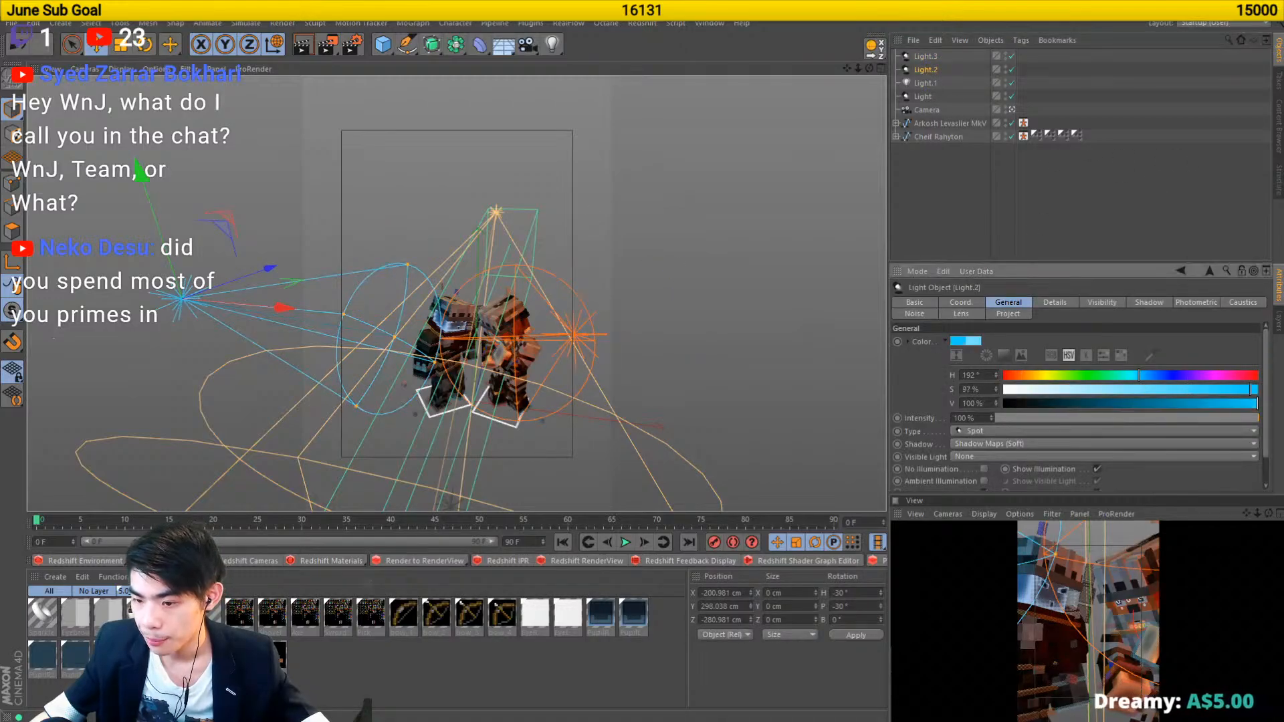
drag(1201, 398, 1263, 390)
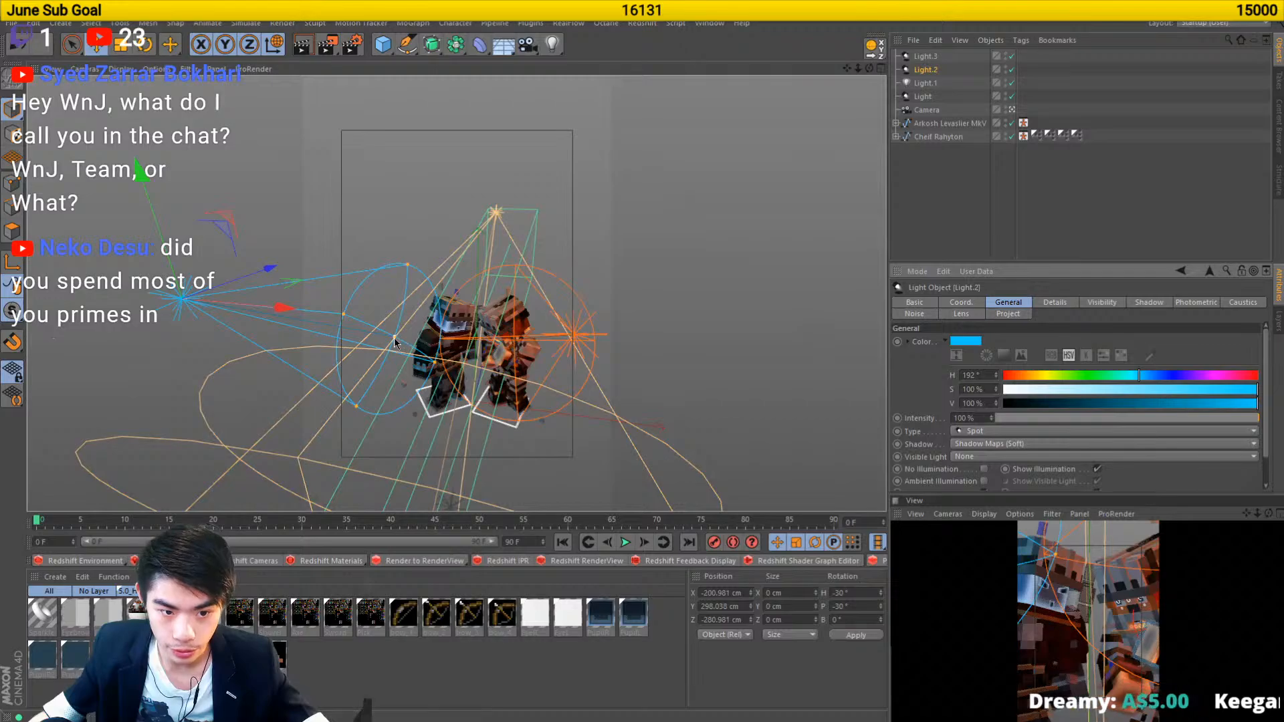
drag(395, 337, 482, 347)
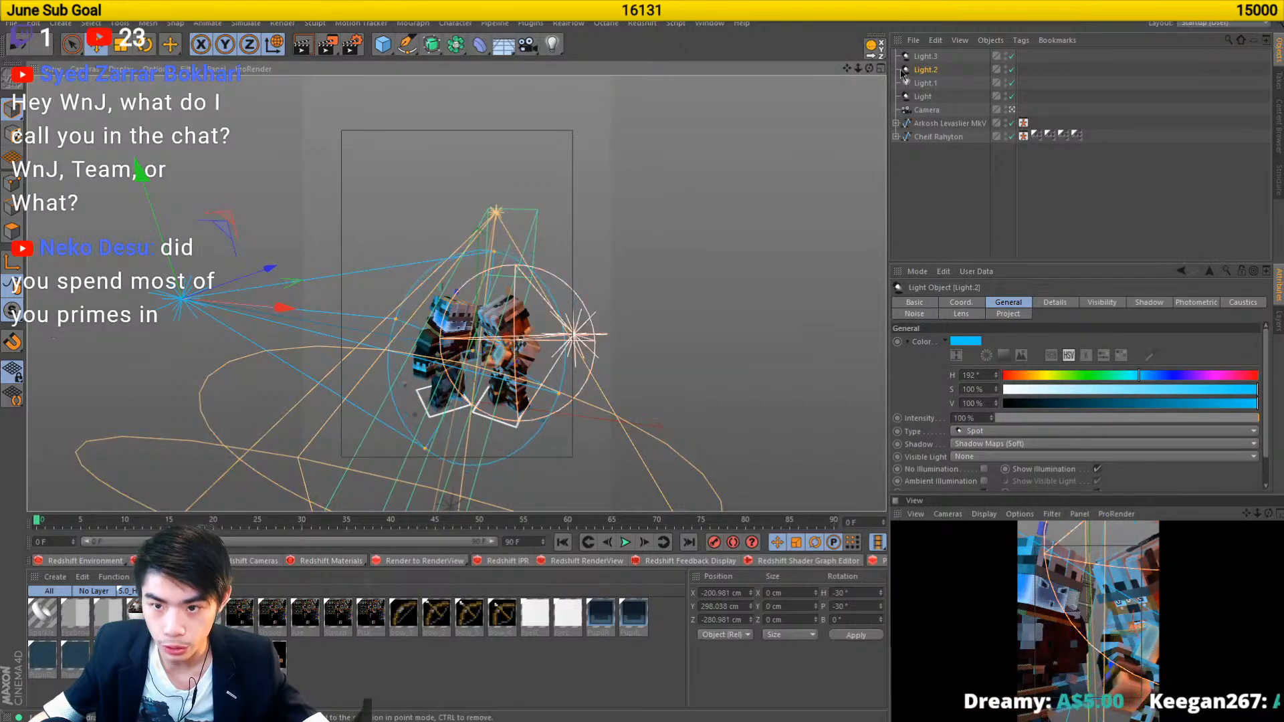
- Restrict the orange spot light to the Cheif Rahyton character by adding that rig to its Include list
click(926, 57)
drag(374, 334, 642, 394)
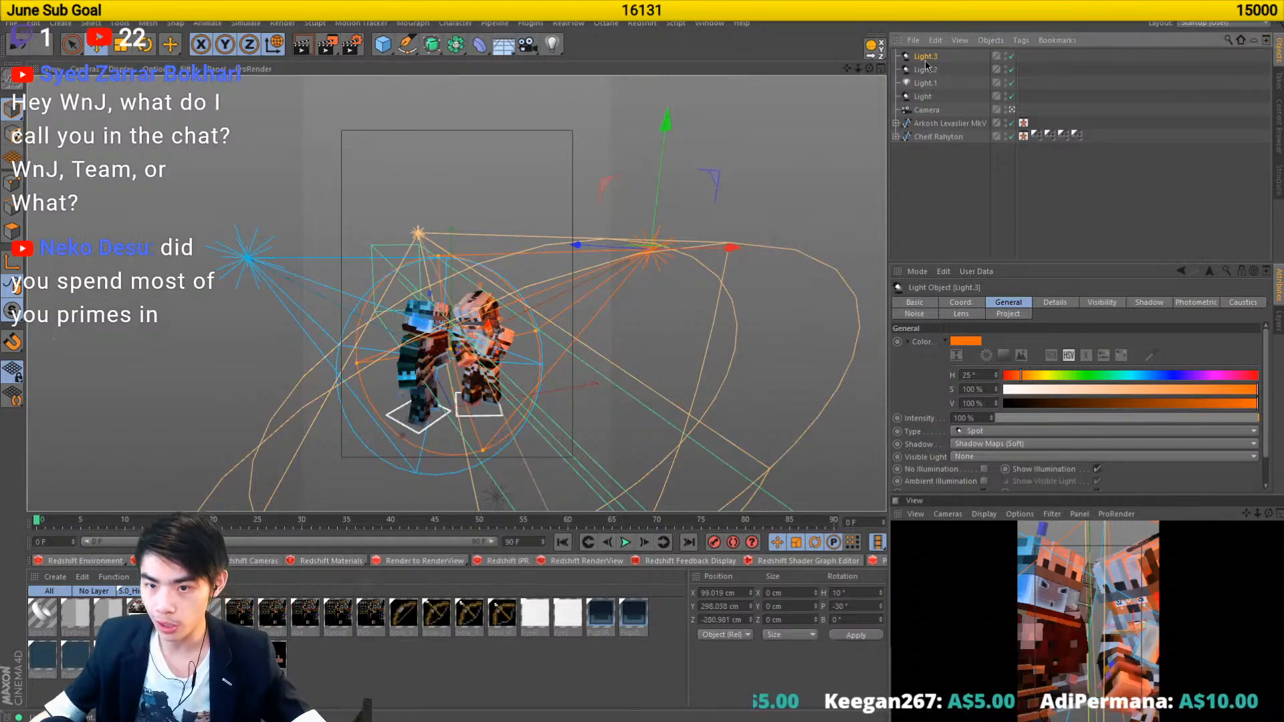
click(991, 314)
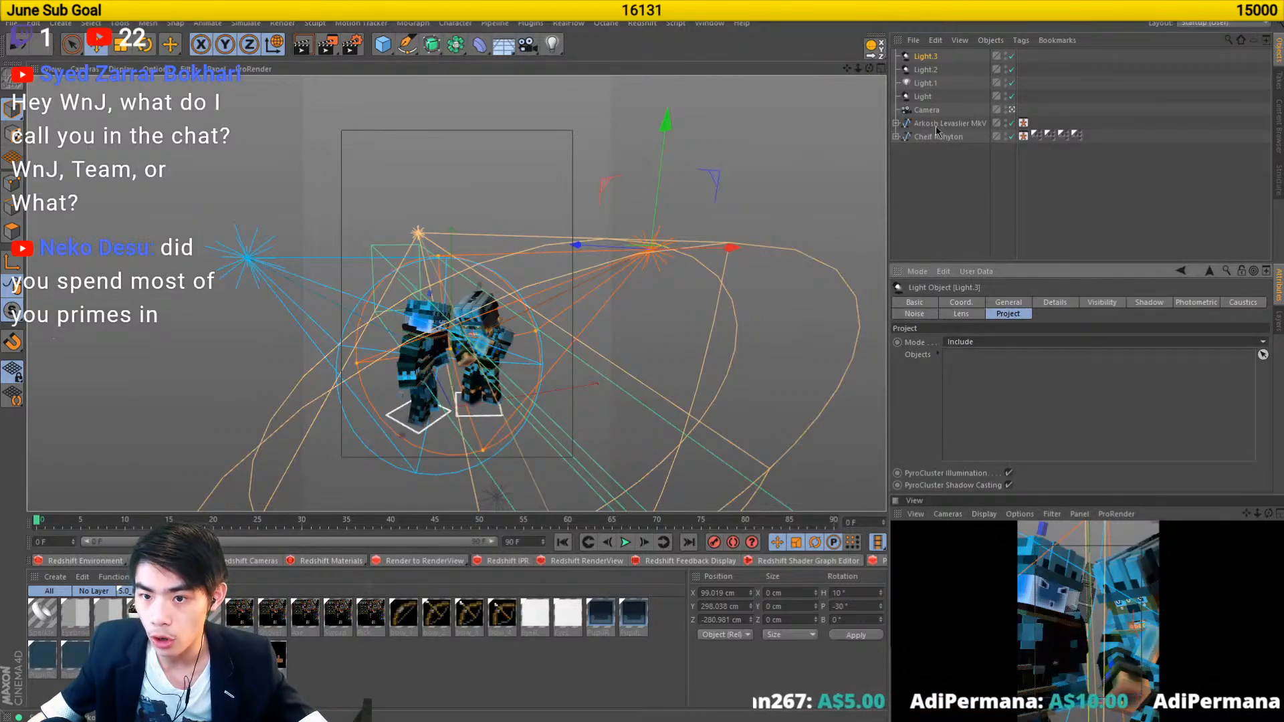
drag(935, 131, 1056, 406)
- Switch the blue spot light's project mode to Include and add the Arkosh Levaslier MkV rig to its object list
click(922, 70)
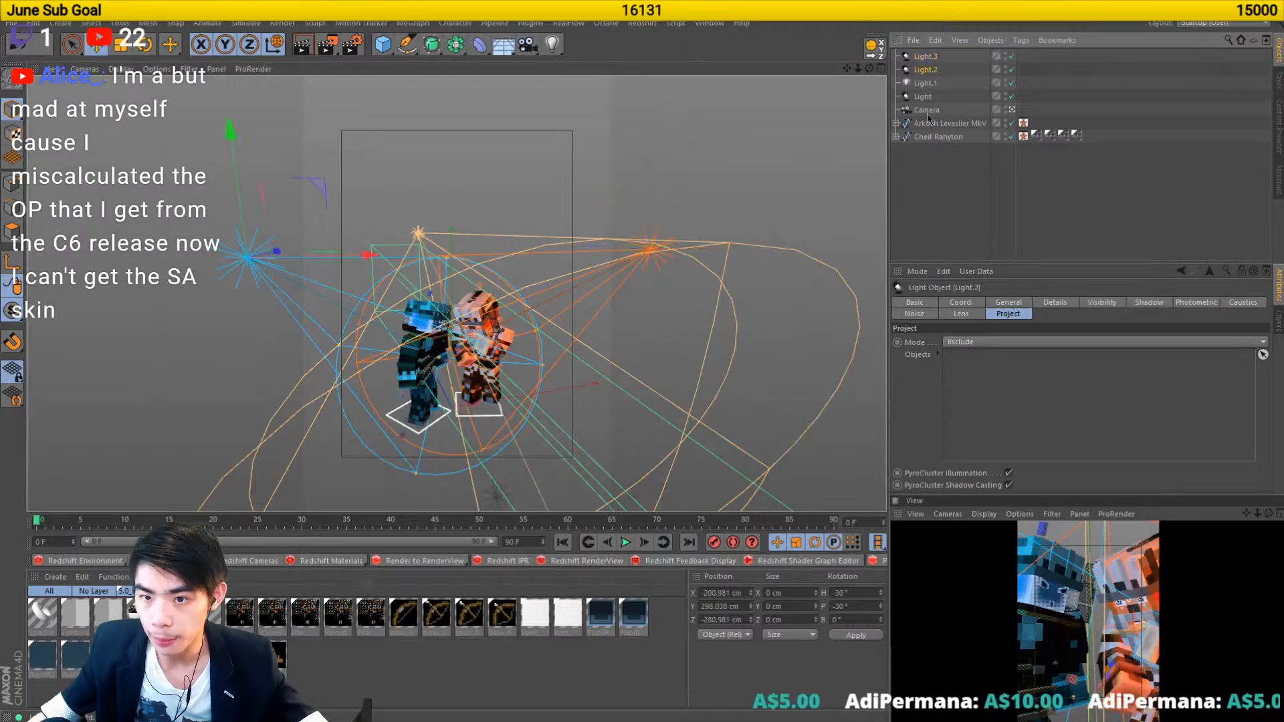
click(984, 342)
click(965, 361)
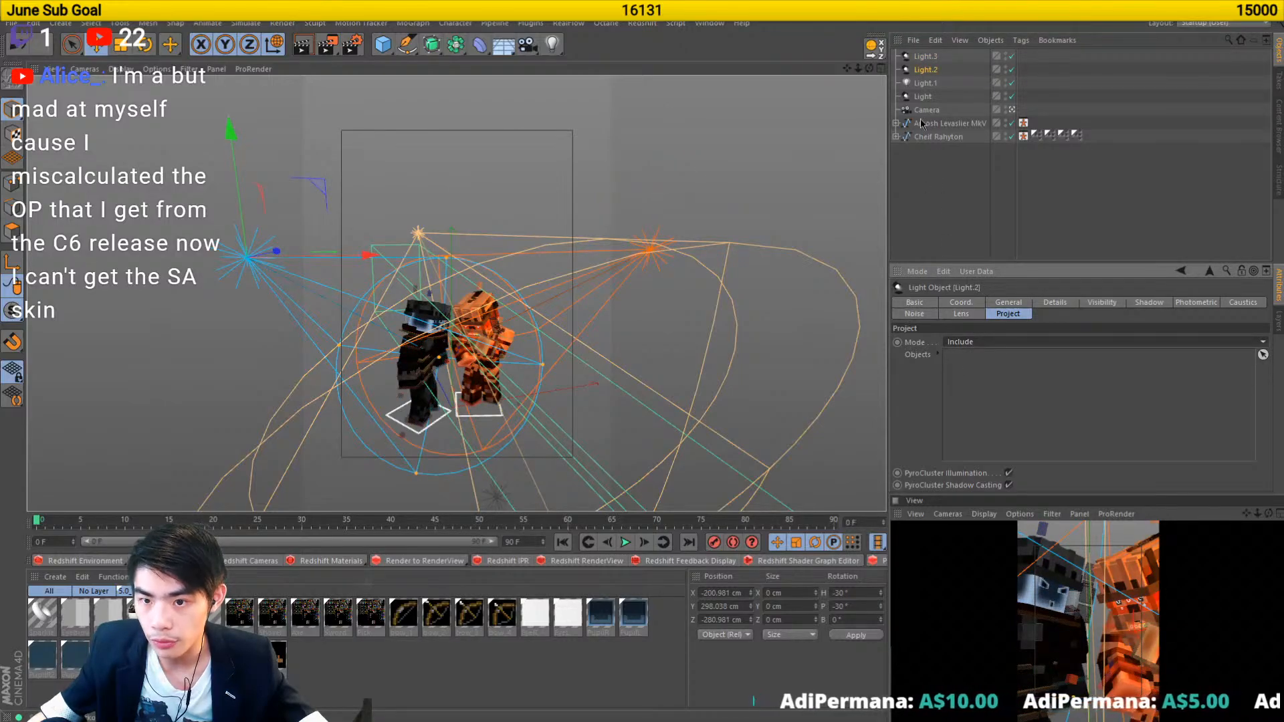
drag(949, 123, 1053, 440)
- Deselect everything, render the poster with the separated lights to the Picture Viewer, and return to the scene
click(593, 287)
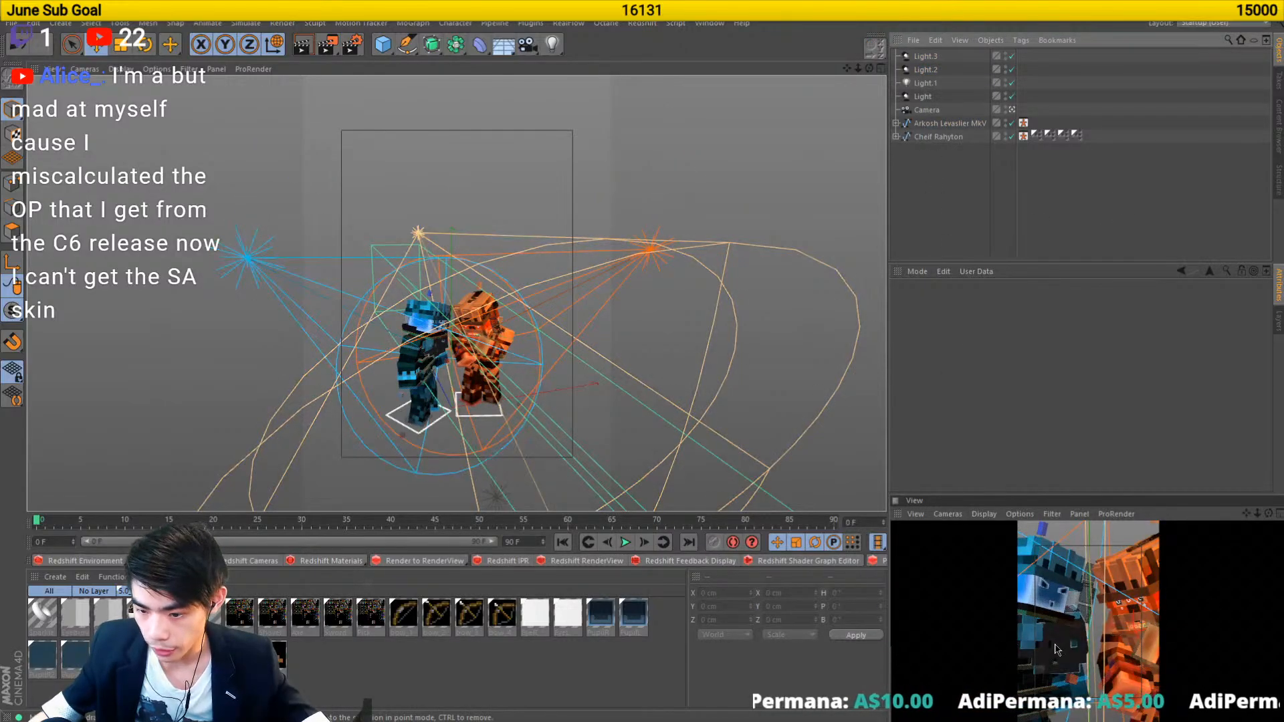
drag(479, 334, 433, 331)
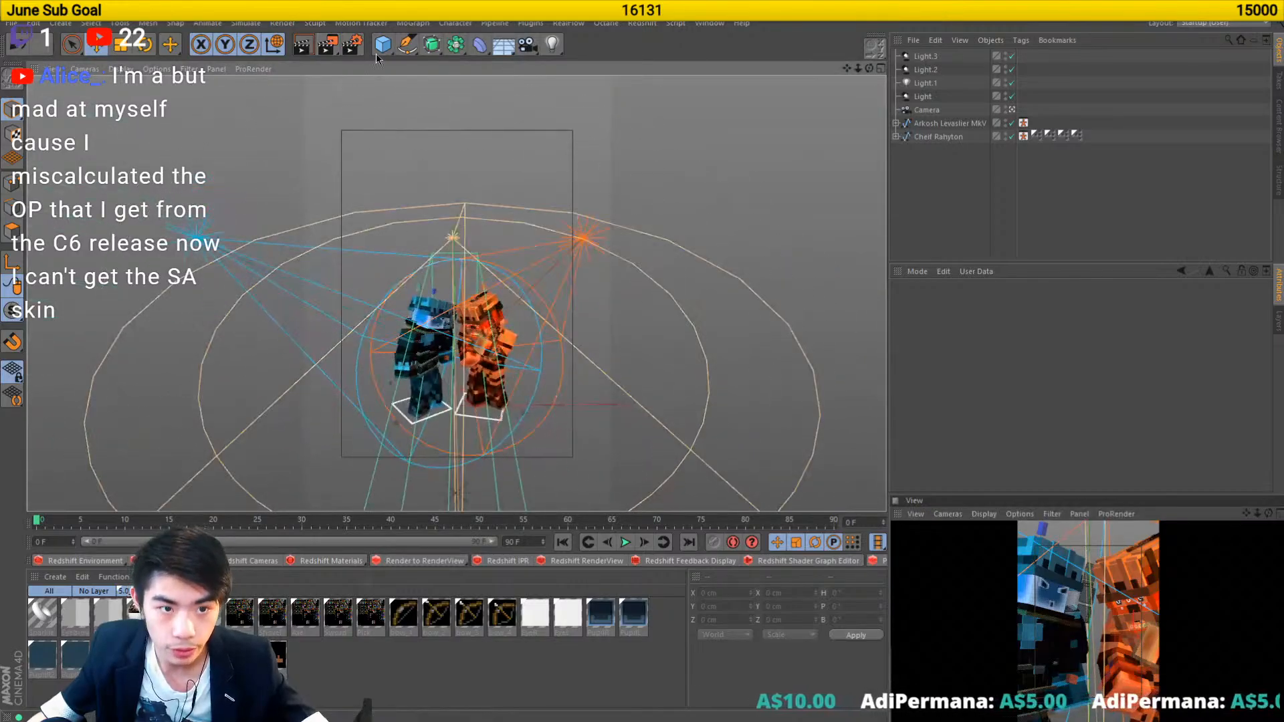
click(326, 45)
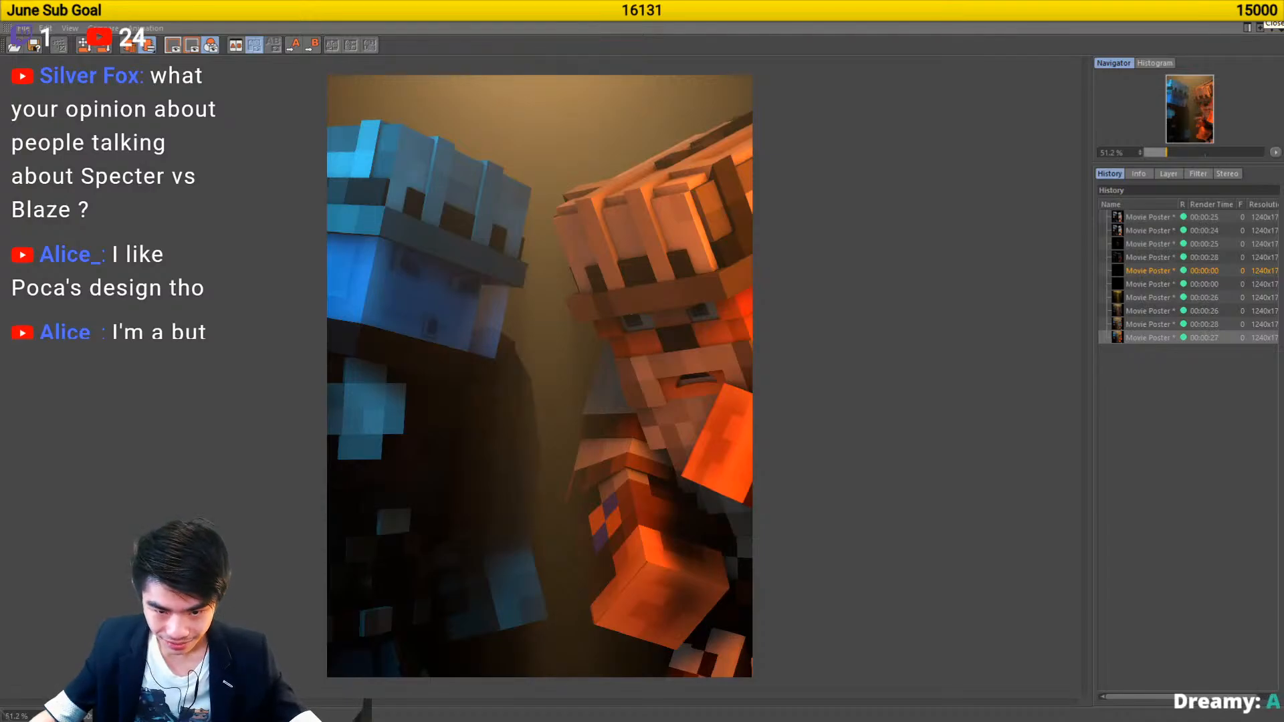
click(1272, 27)
- Lower the colour saturation of the orange and blue spot lights one after the other
click(924, 57)
ctrl+click(924, 71)
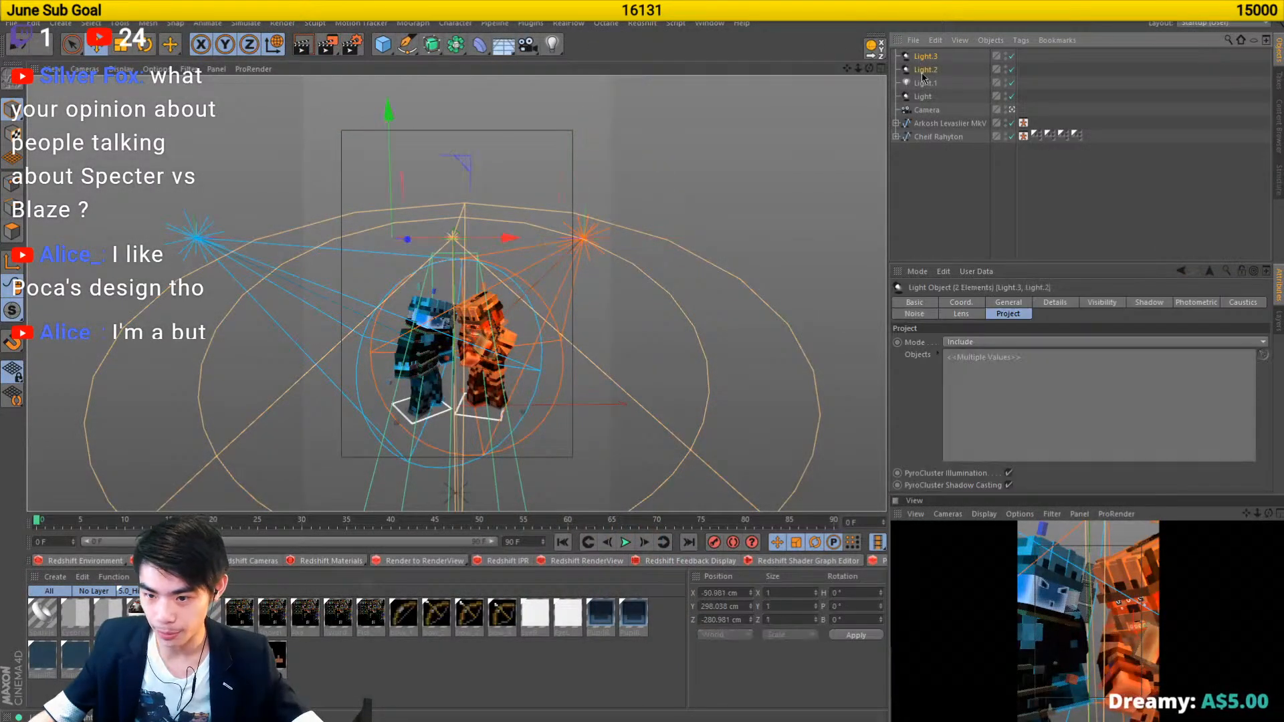
click(1070, 201)
click(921, 59)
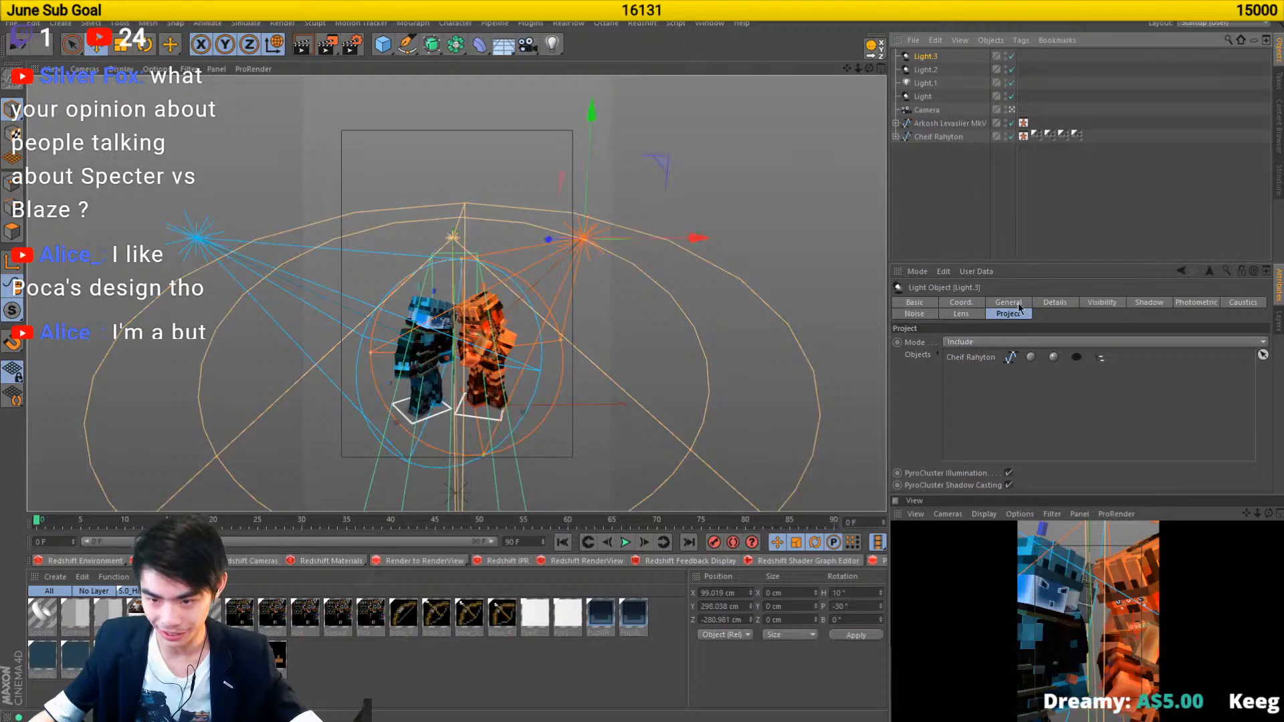
click(1016, 303)
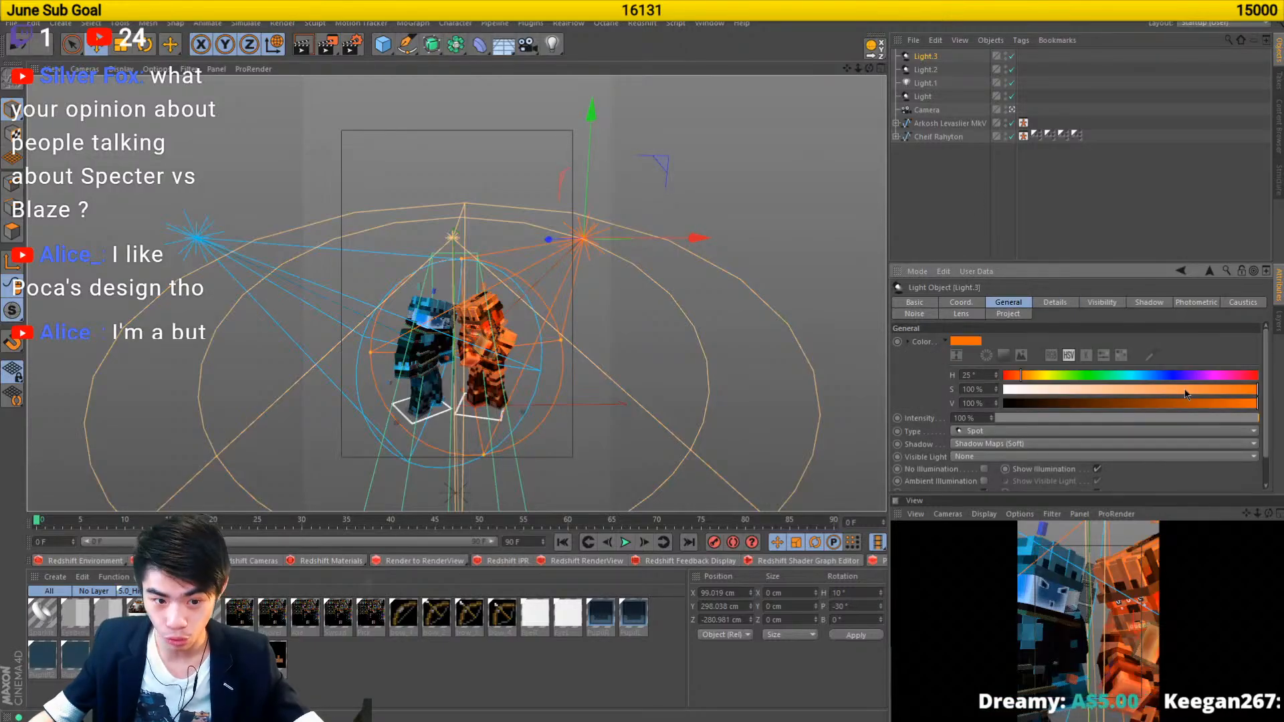
drag(628, 284, 427, 343)
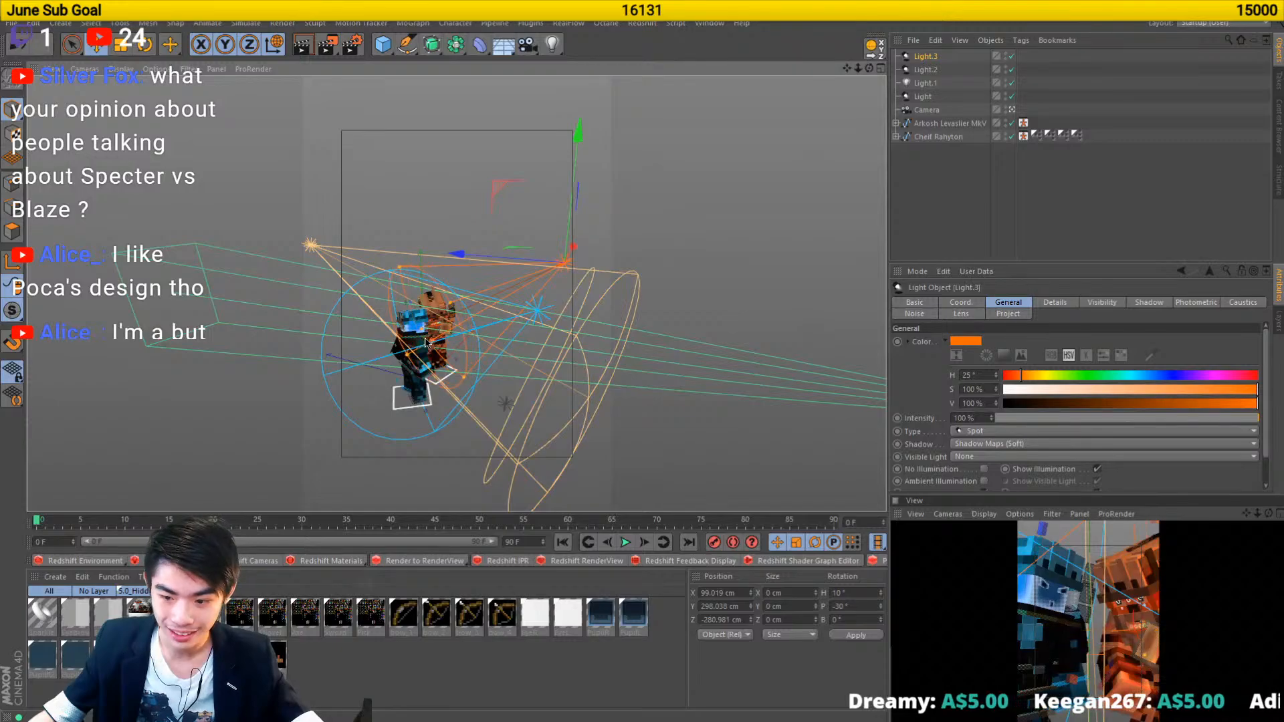
click(926, 69)
drag(324, 392, 175, 354)
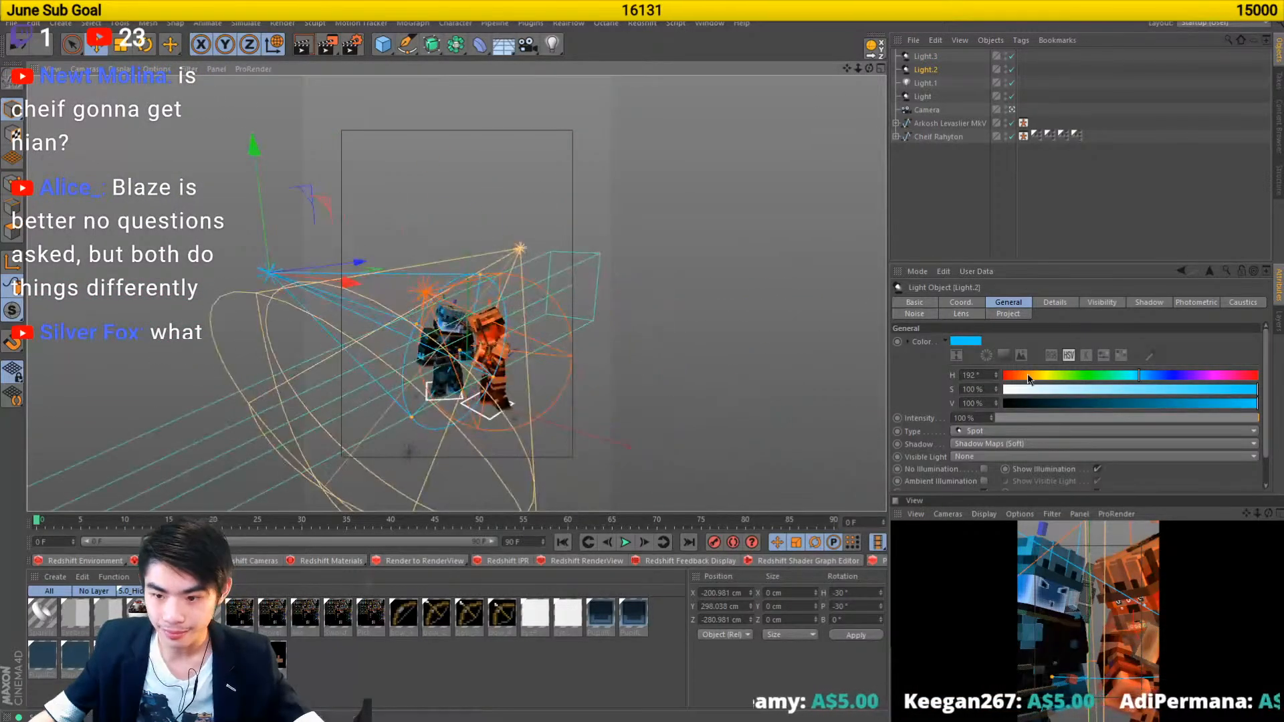
mouse_move(1204, 390)
mouse_down()
mouse_move(1159, 396)
mouse_move(1201, 393)
mouse_up()
click(925, 56)
- Clear the light selection and render the poster again, accepting the missing Cheif beard texture notice
click(1145, 138)
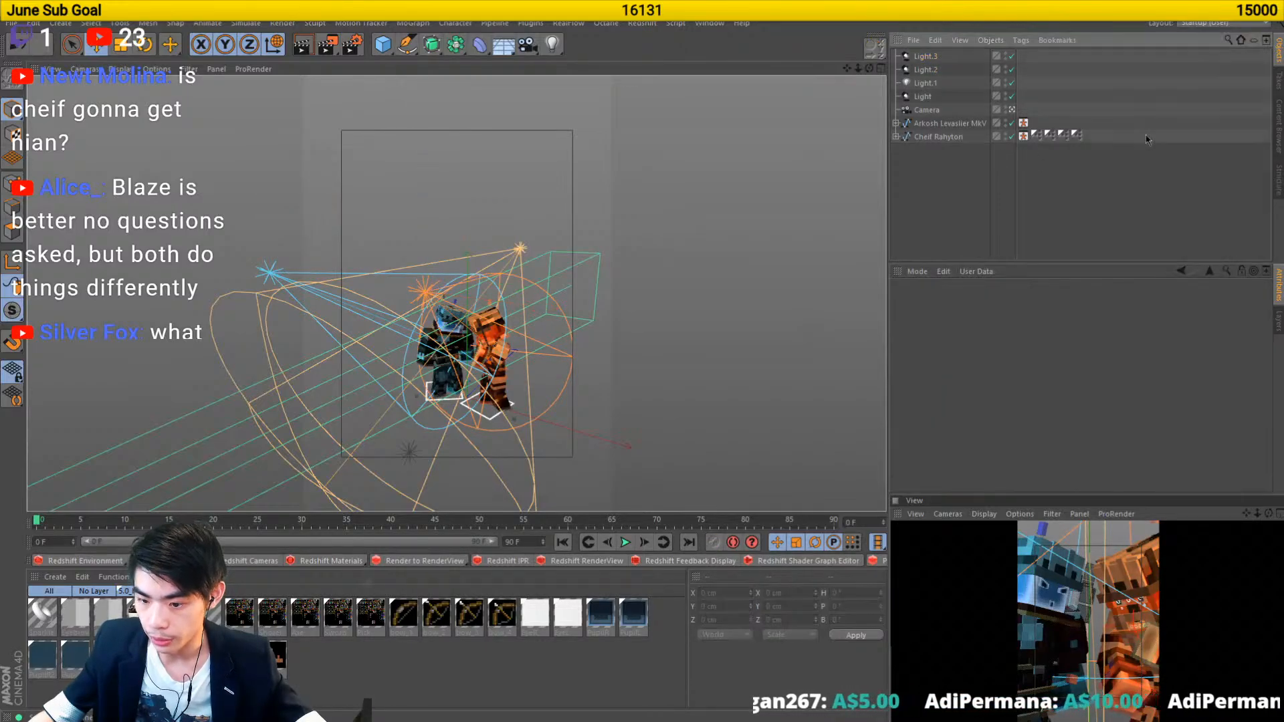
click(327, 44)
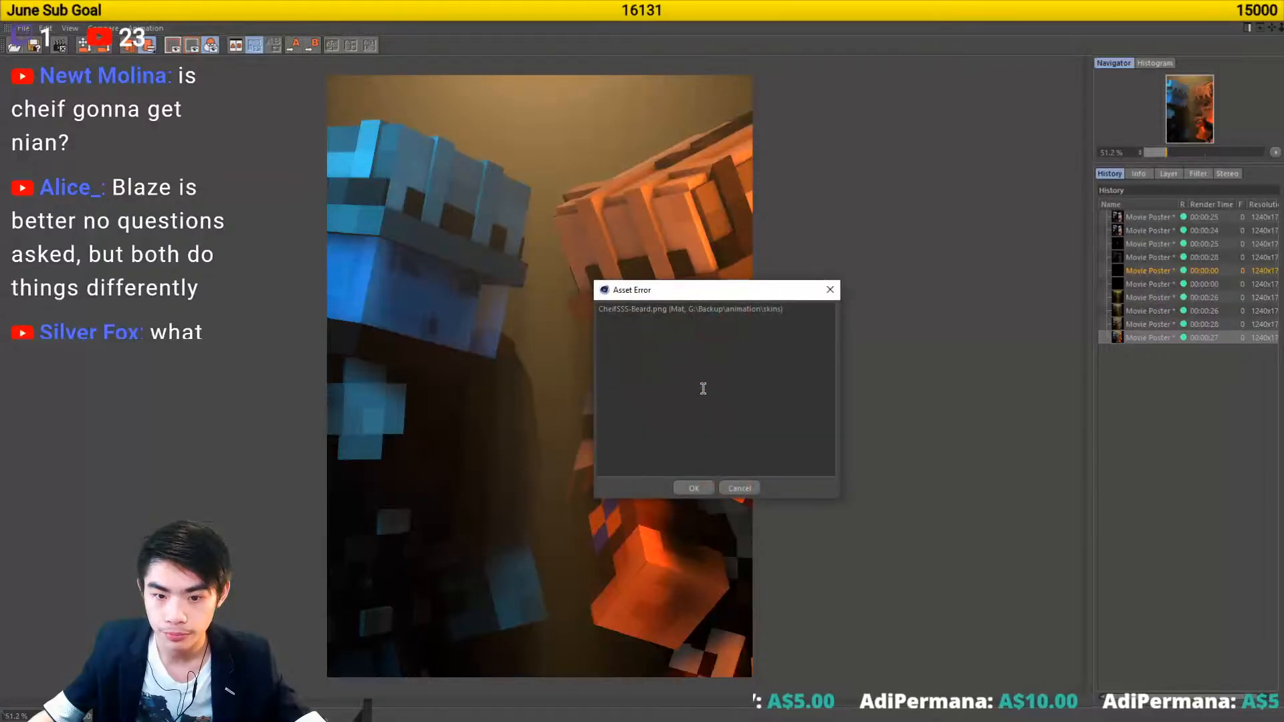
click(693, 488)
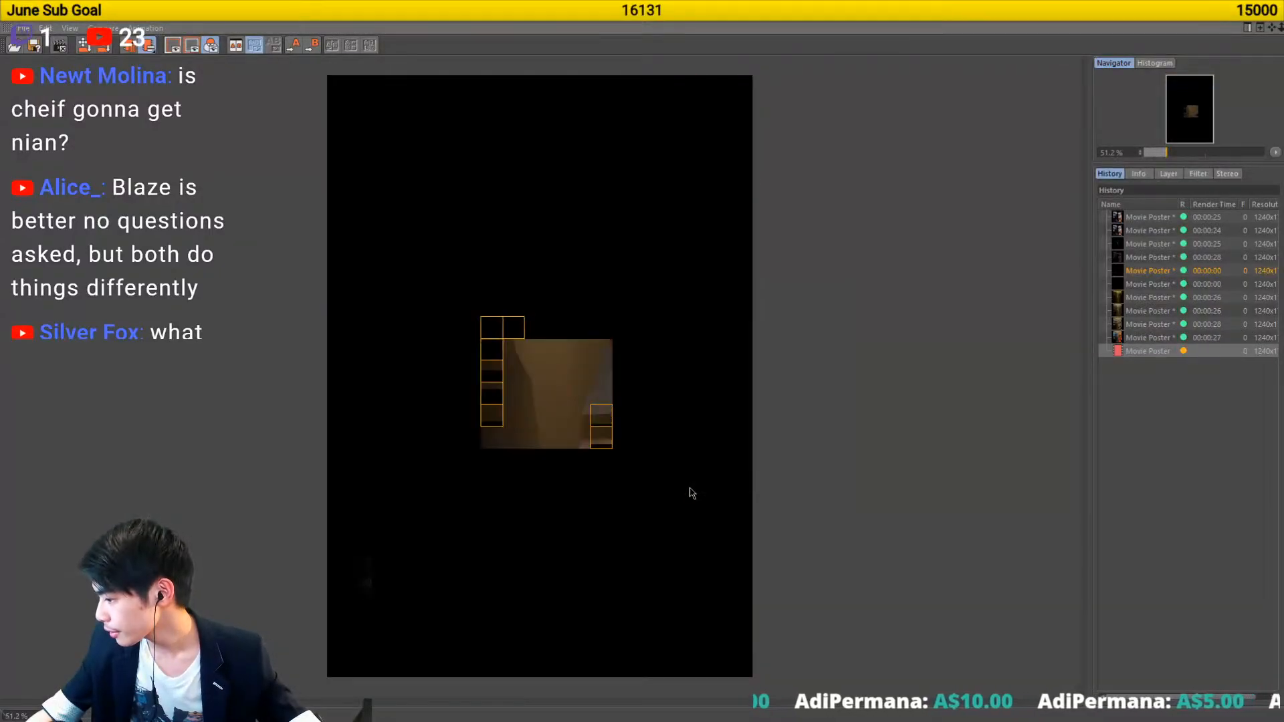
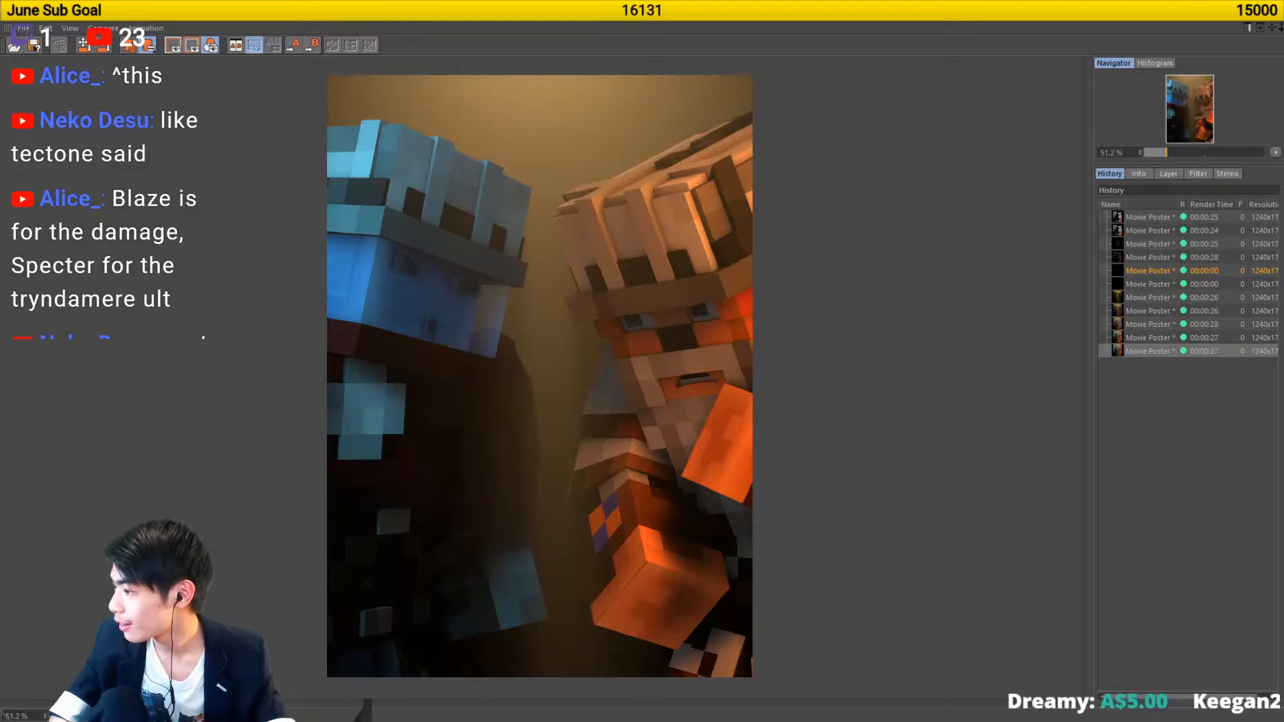
- Switch to the Arknights Gacha Roll Recording spreadsheet in Chrome and look through the Magallan rolls dated 13 May 20
key(alt+Tab)
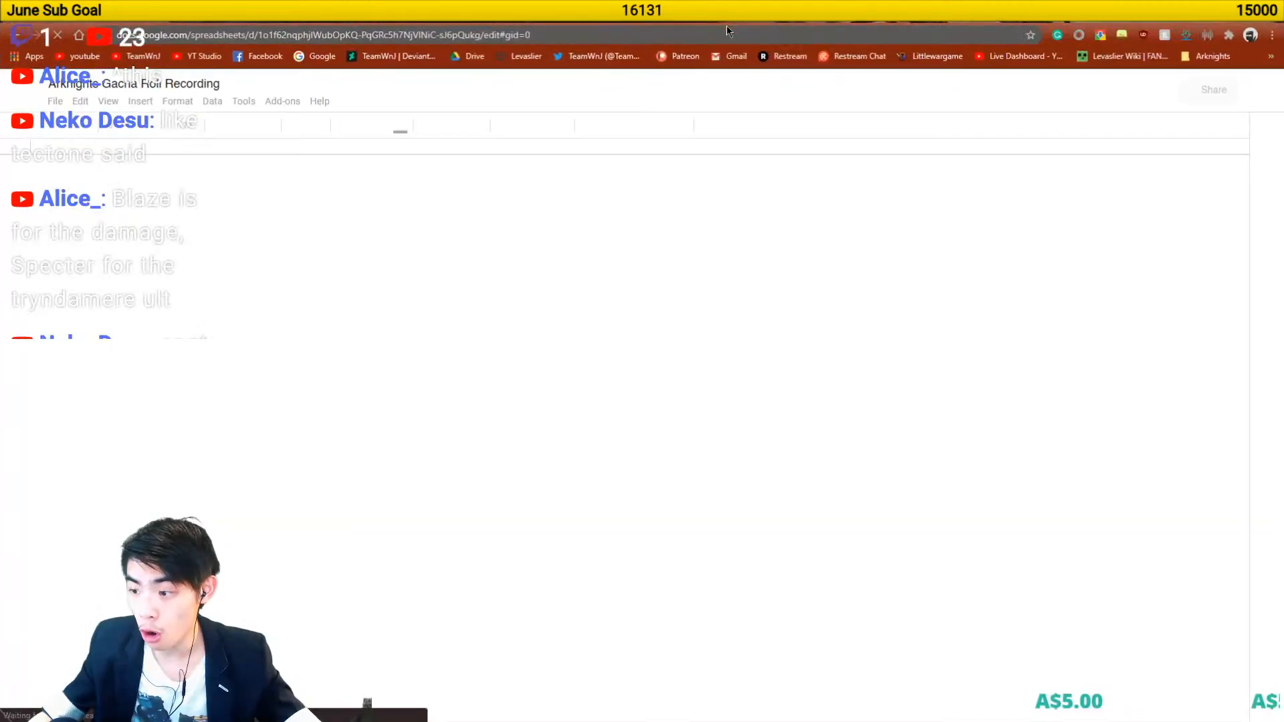
click(132, 183)
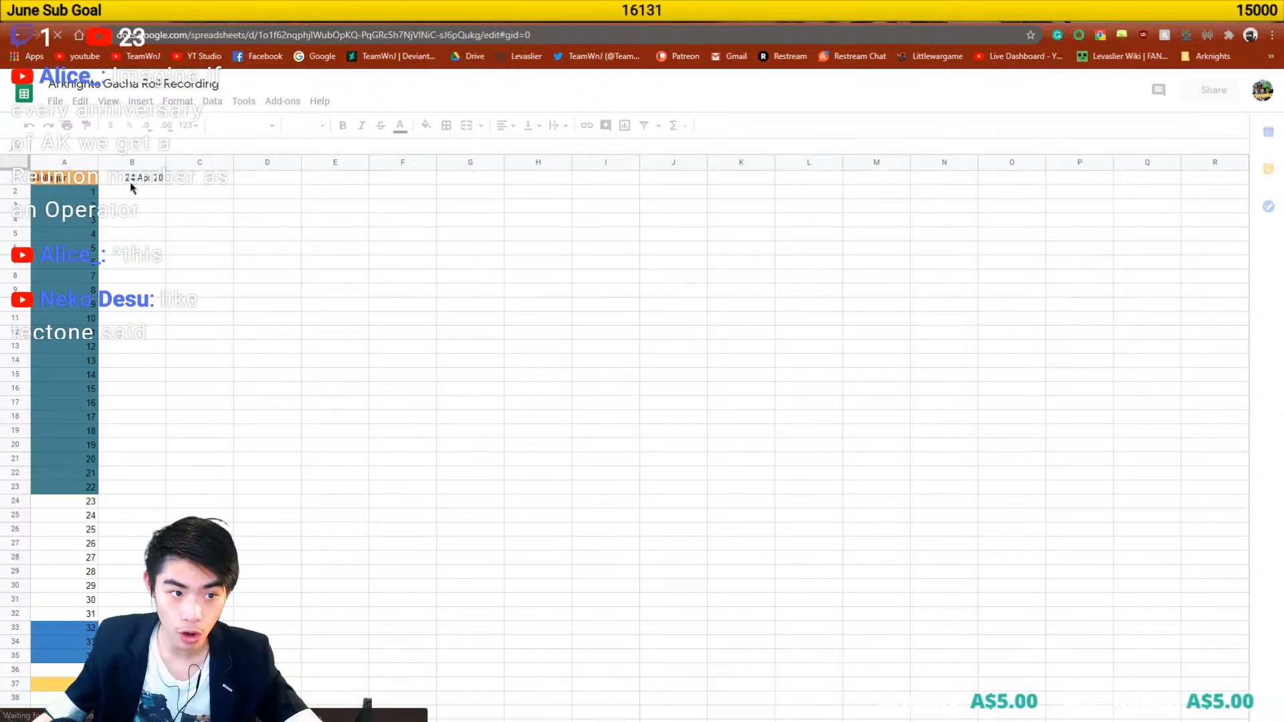
scroll(72, 267, down, 5)
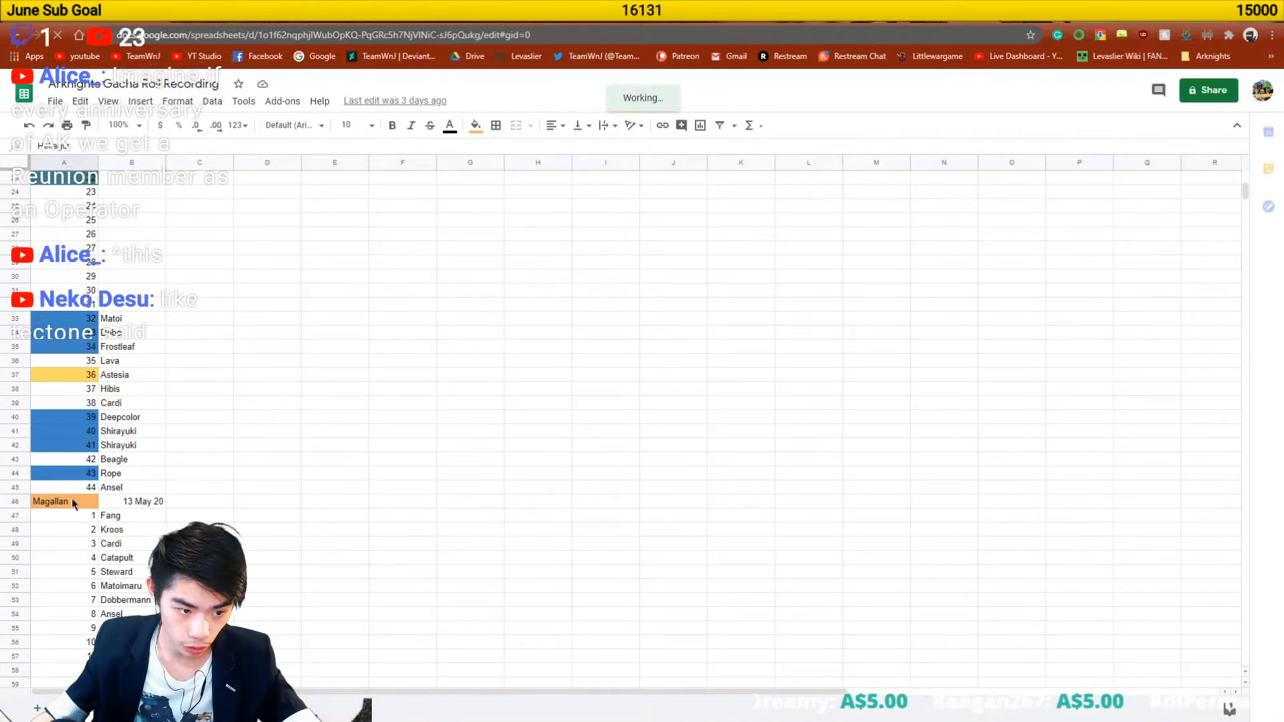
click(71, 499)
scroll(77, 468, down, 1)
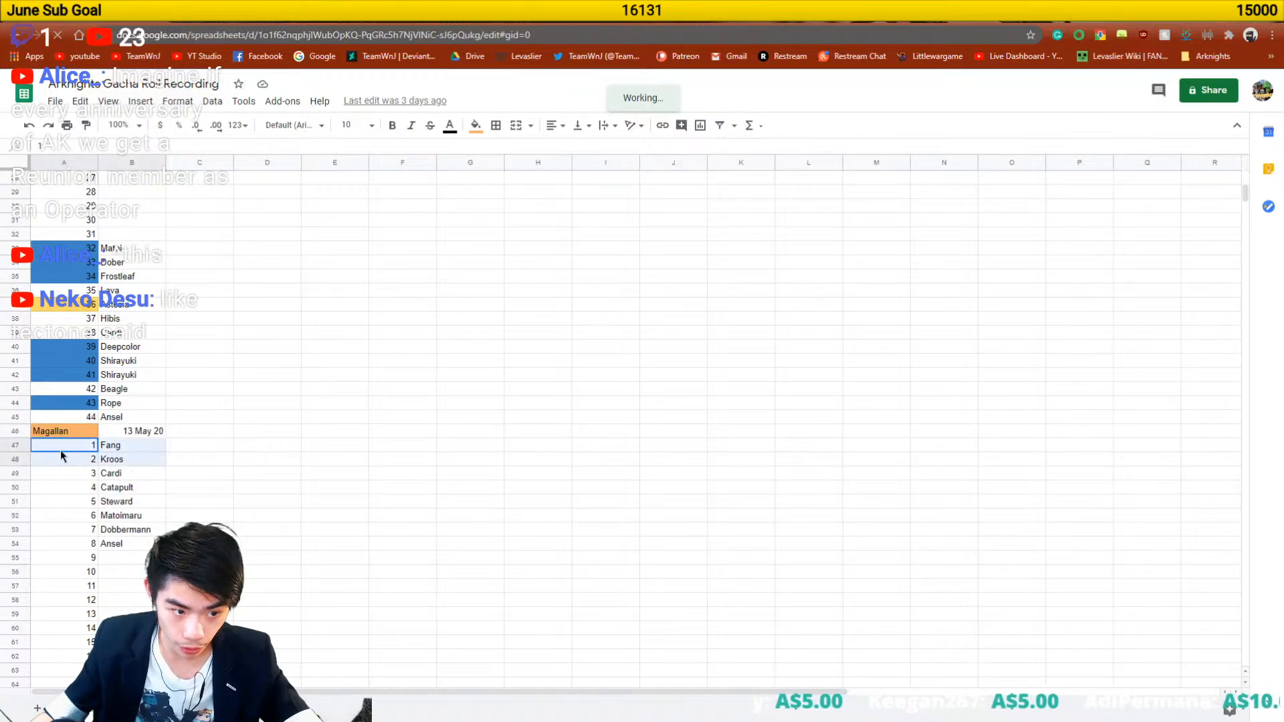
drag(60, 451, 121, 446)
scroll(124, 465, down, 2)
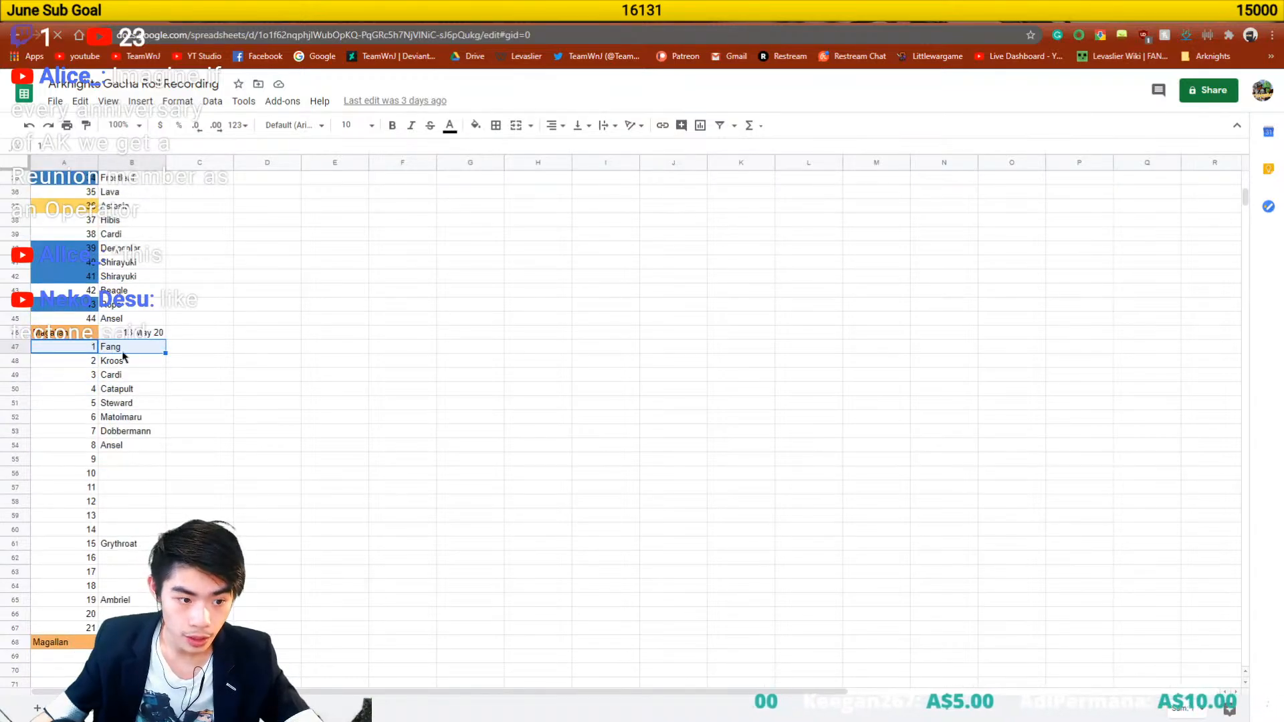
scroll(109, 406, down, 3)
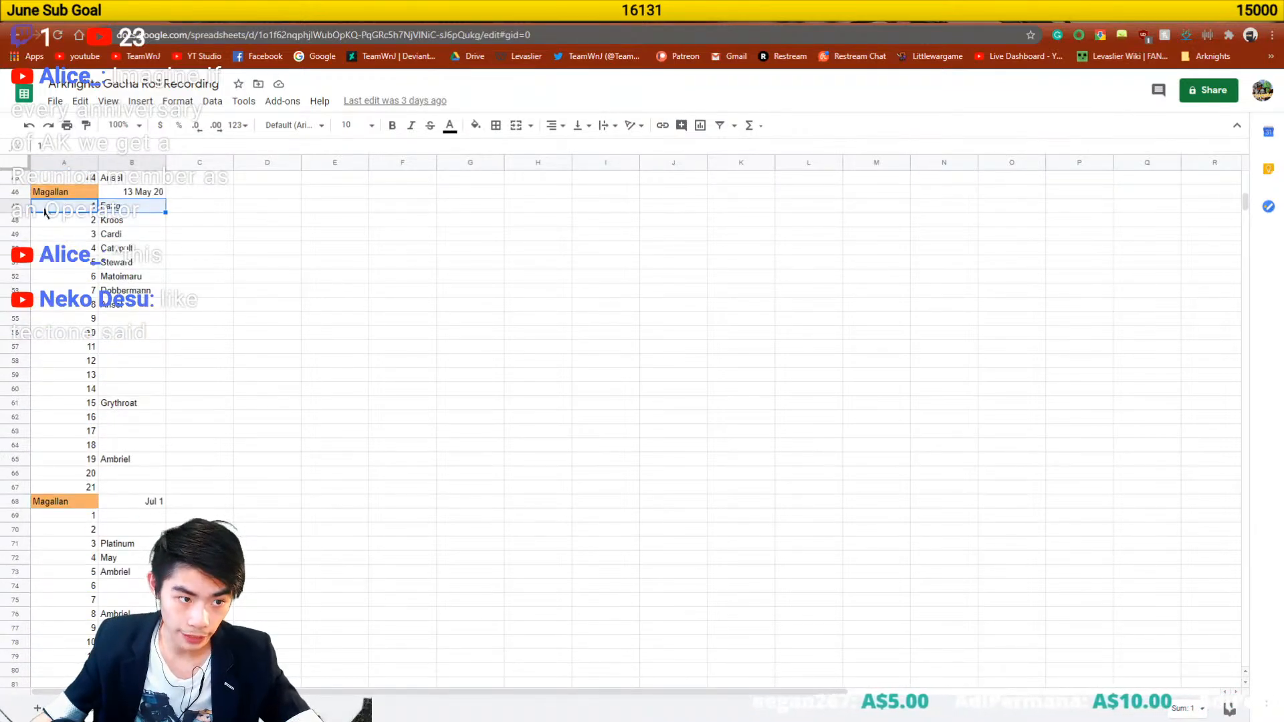
drag(44, 208, 130, 206)
- Restore the browser to a smaller window over the render and review the Magallan rolls dated Jul 1 through the last rows
drag(622, 4, 670, 35)
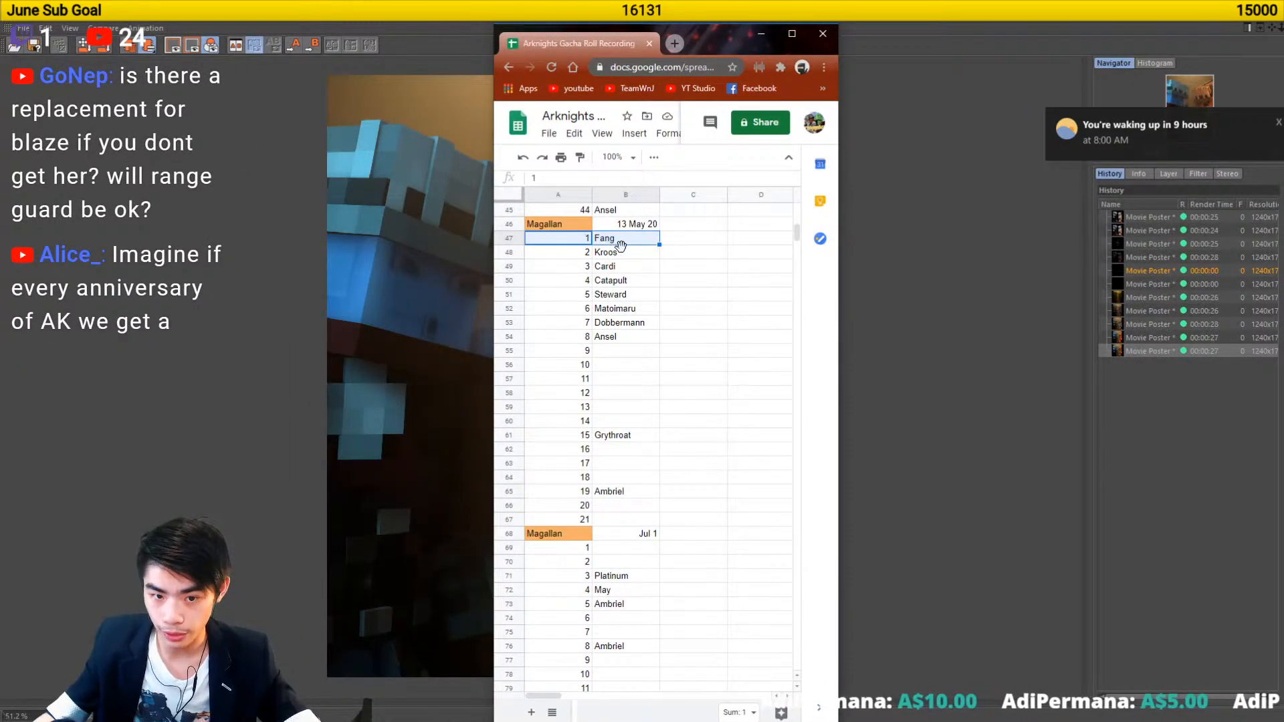
scroll(621, 301, down, 1)
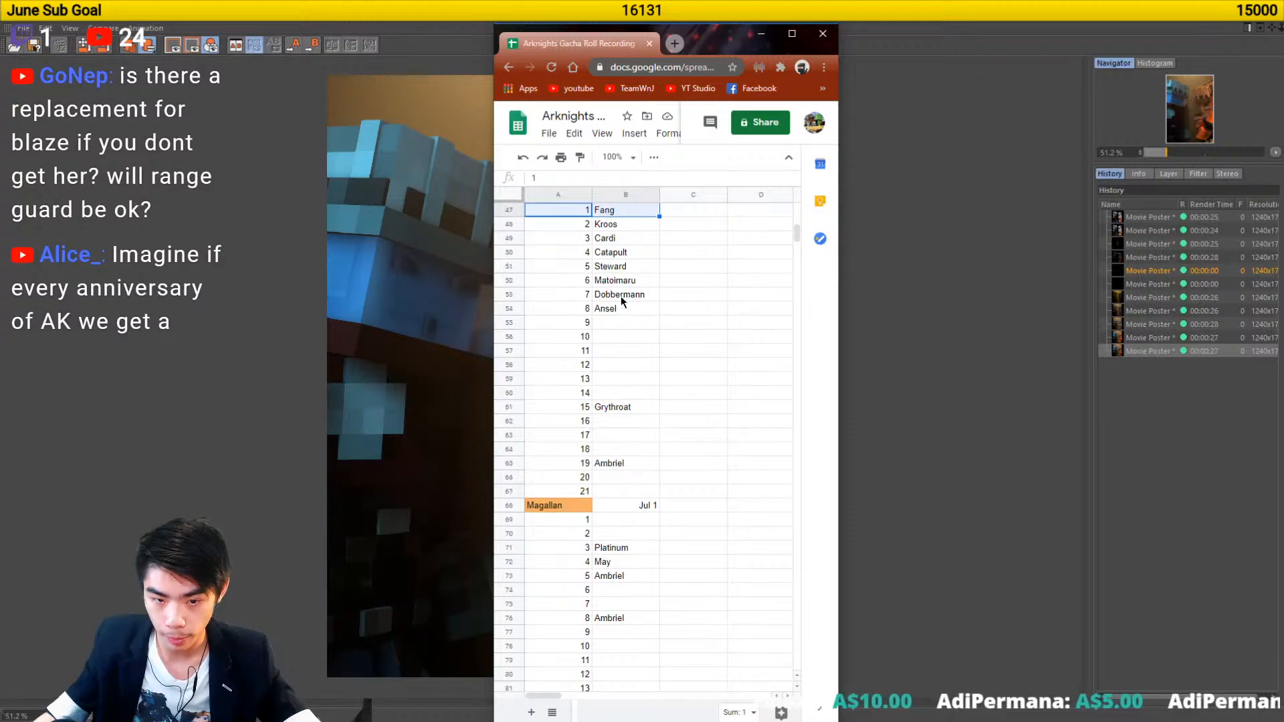
scroll(621, 331, down, 3)
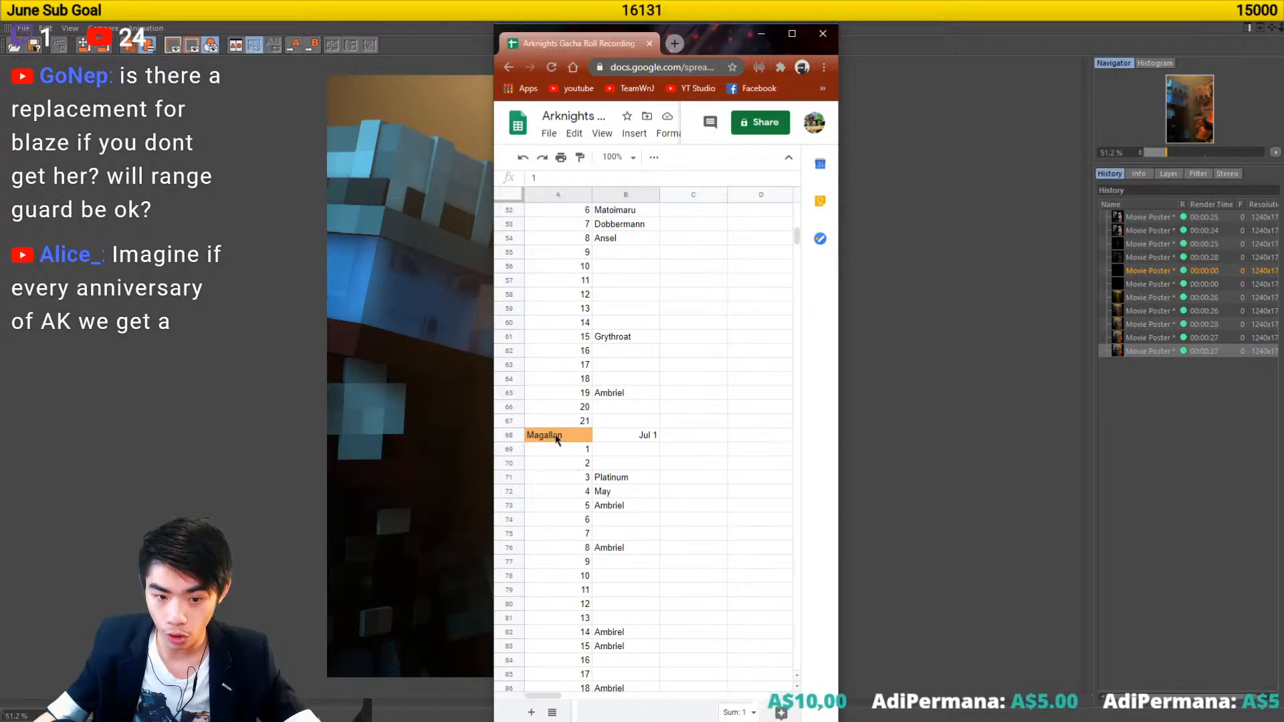
scroll(568, 374, up, 5)
click(573, 576)
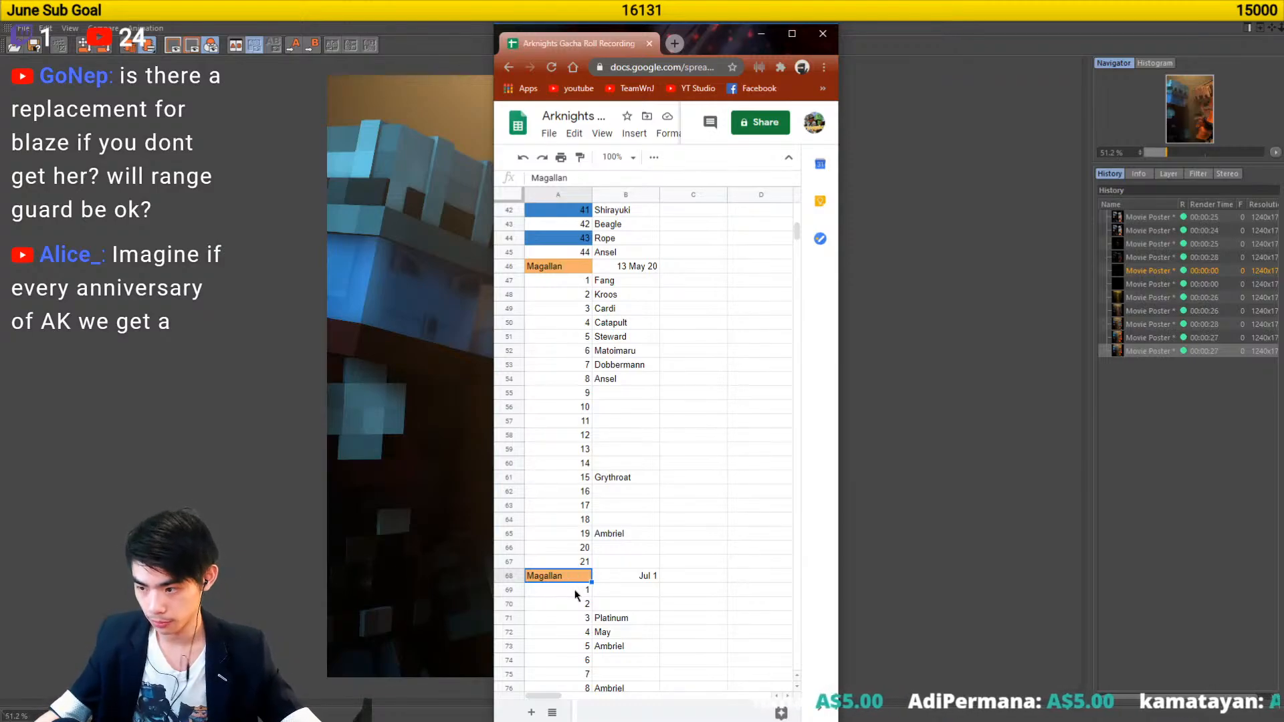
scroll(574, 594, down, 7)
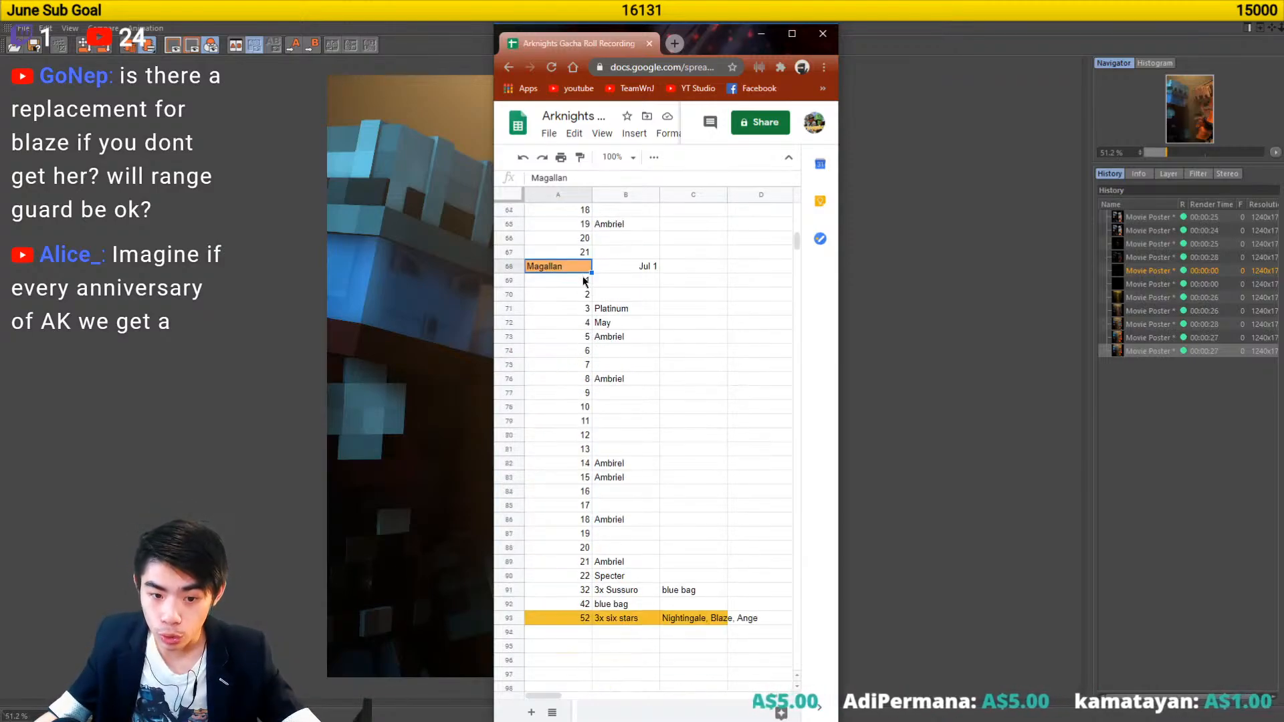
drag(567, 284, 678, 613)
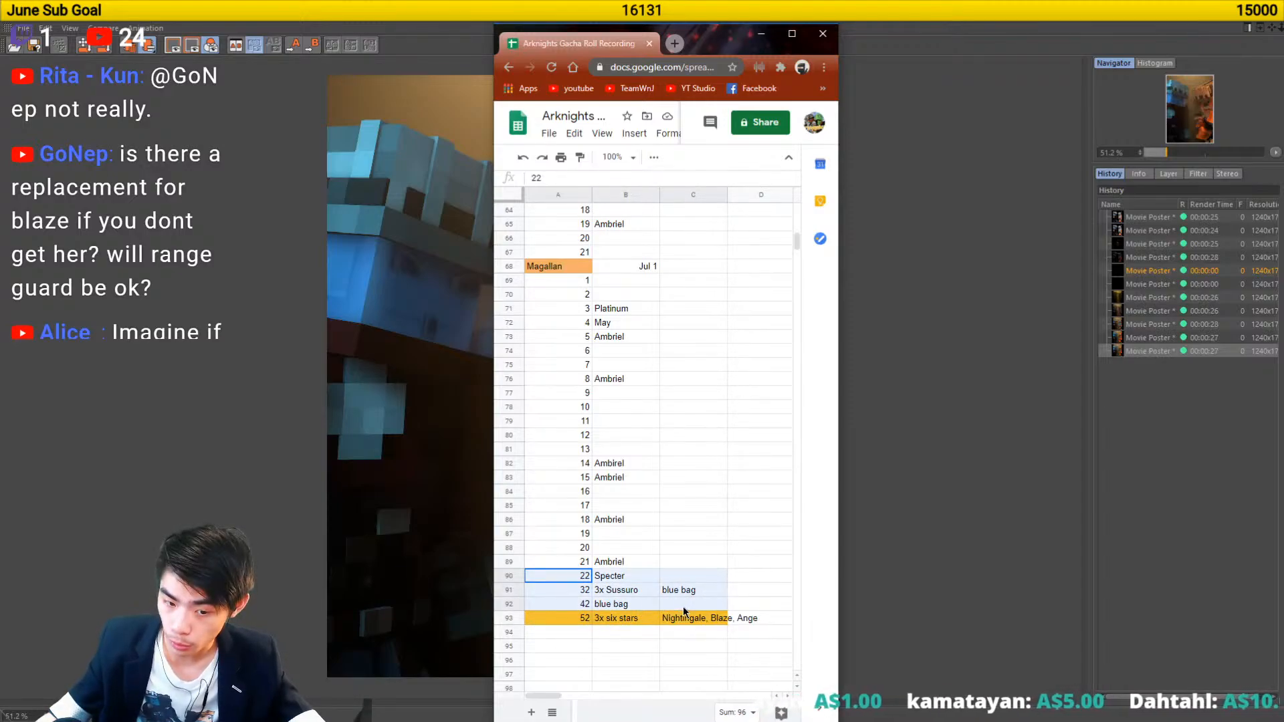
click(573, 592)
drag(572, 593, 668, 606)
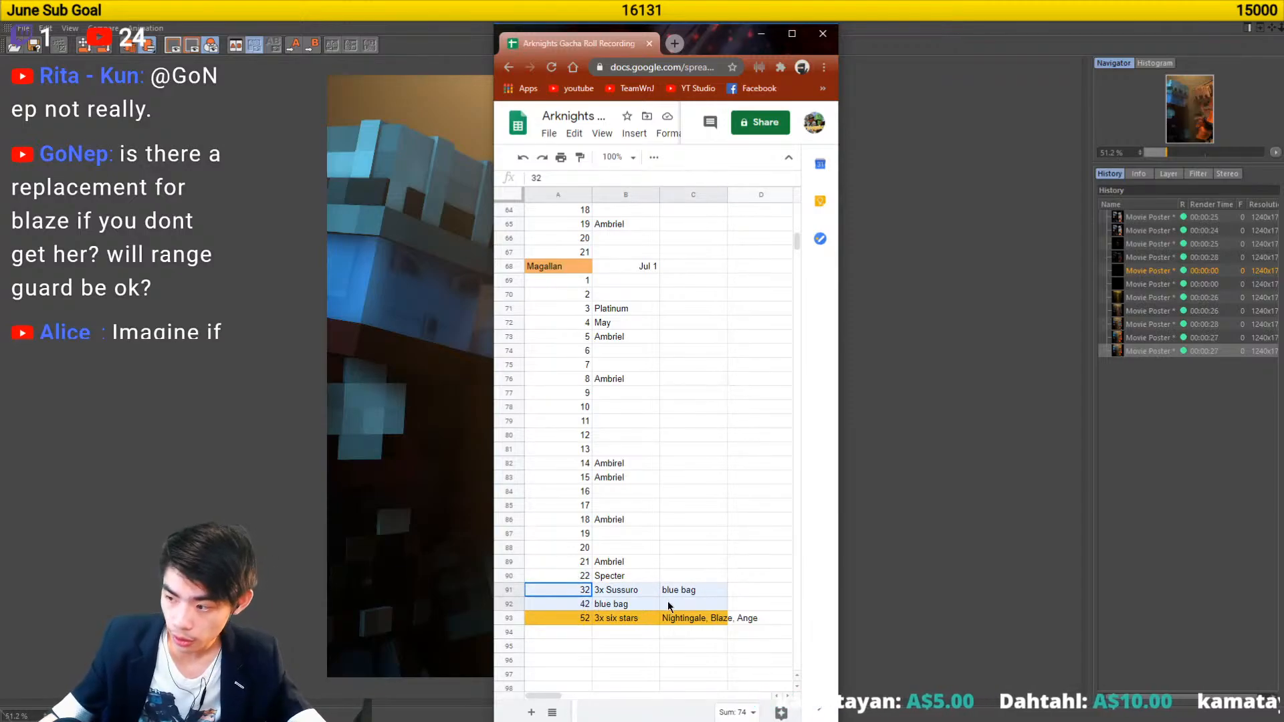
- Review the final Jul 1 Magallan rolls in the spreadsheet, from roll 22 through the six-star row at roll 52
click(594, 577)
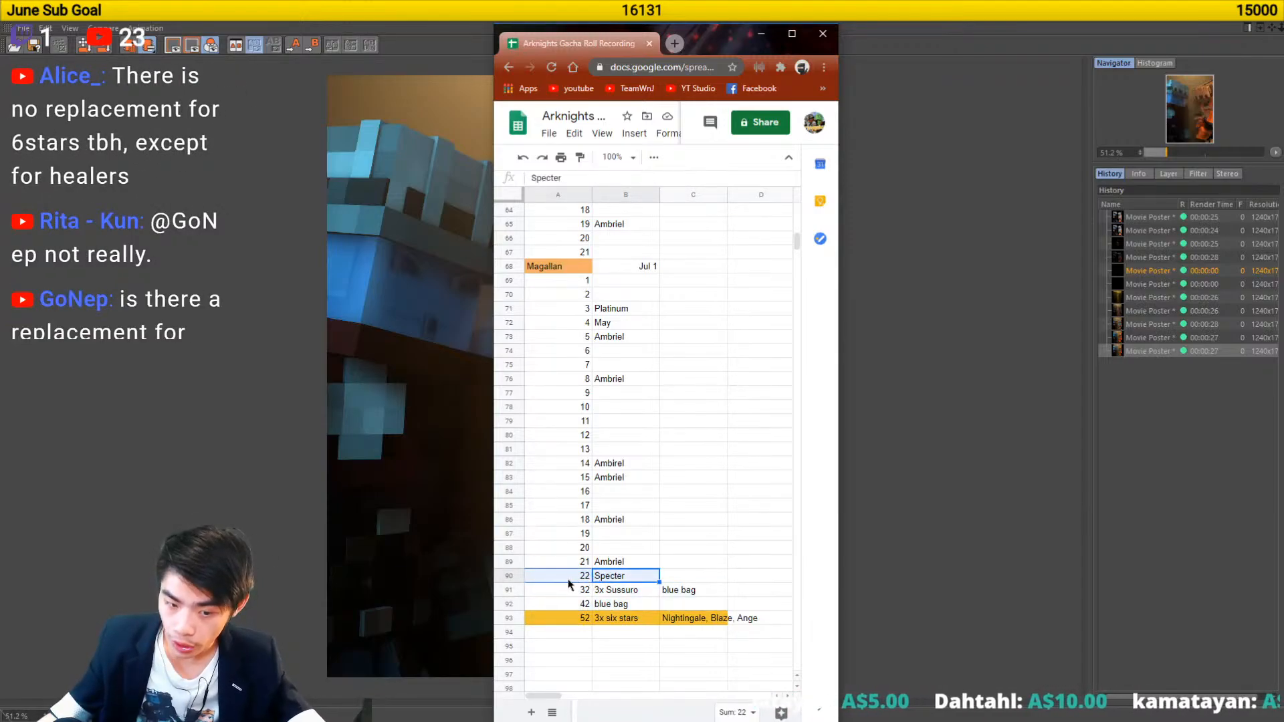
drag(569, 582, 595, 579)
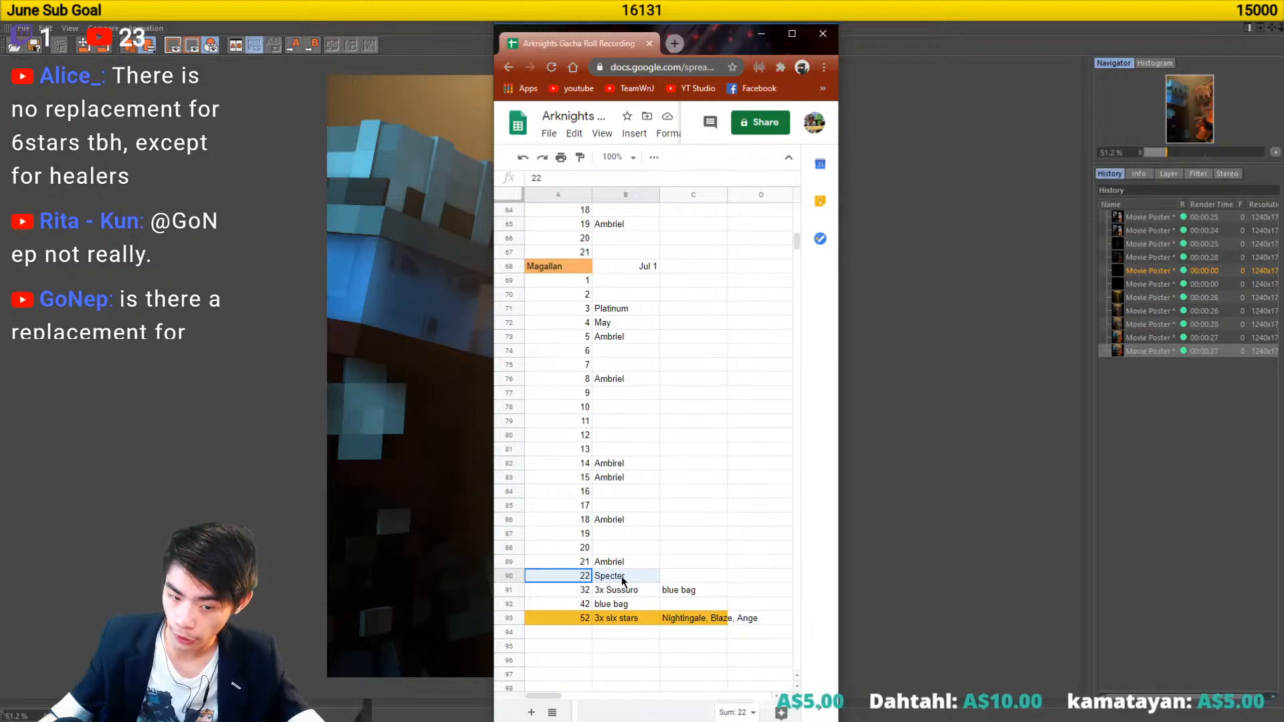
click(565, 594)
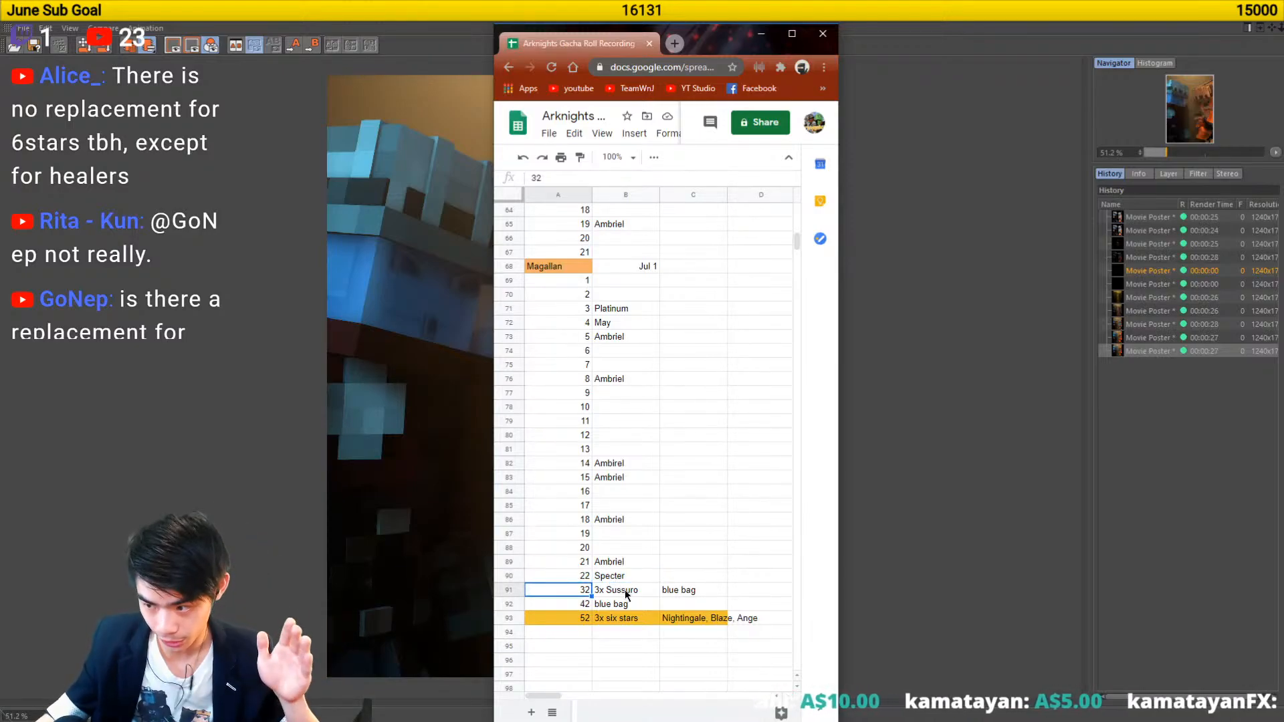
click(584, 607)
click(613, 606)
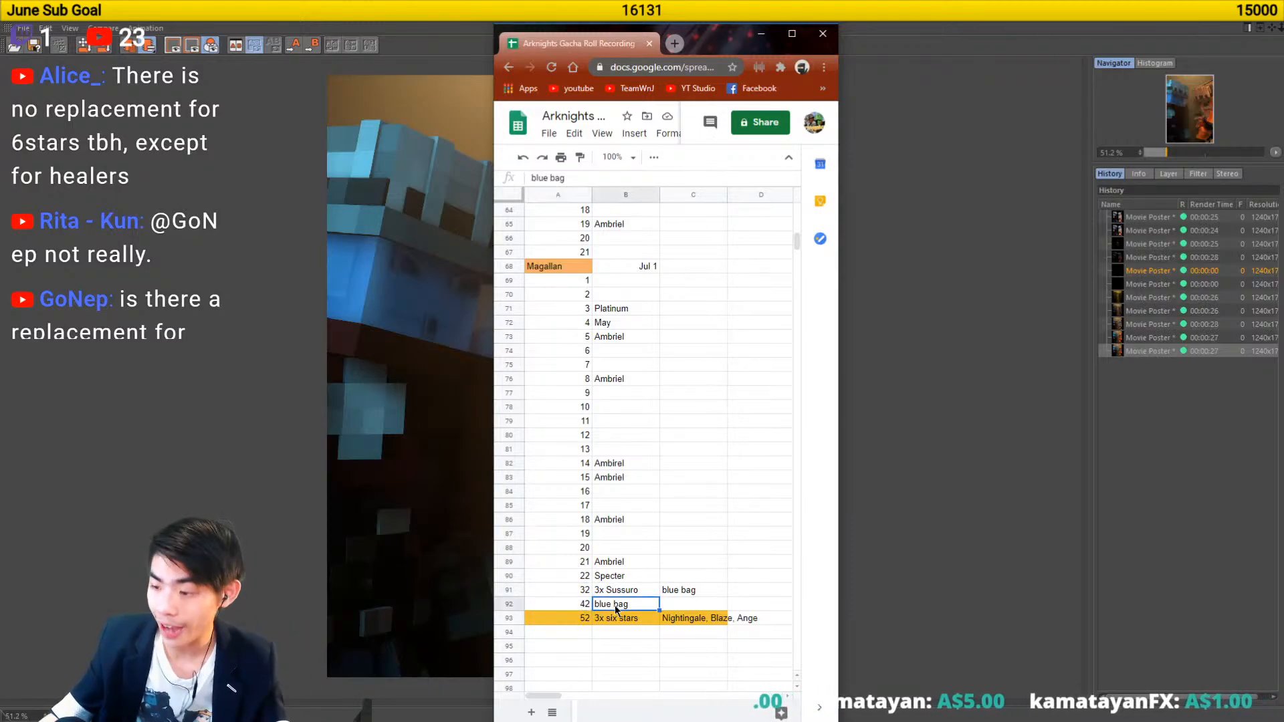
scroll(579, 630, down, 1)
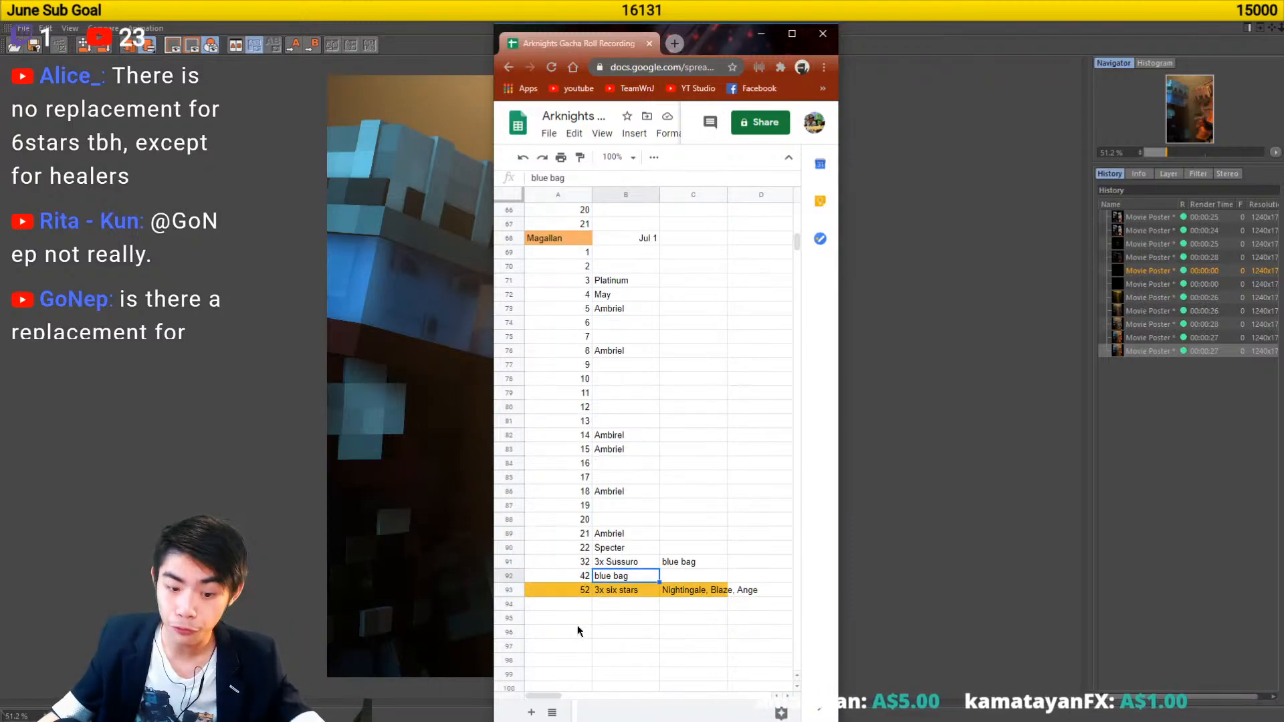
click(560, 591)
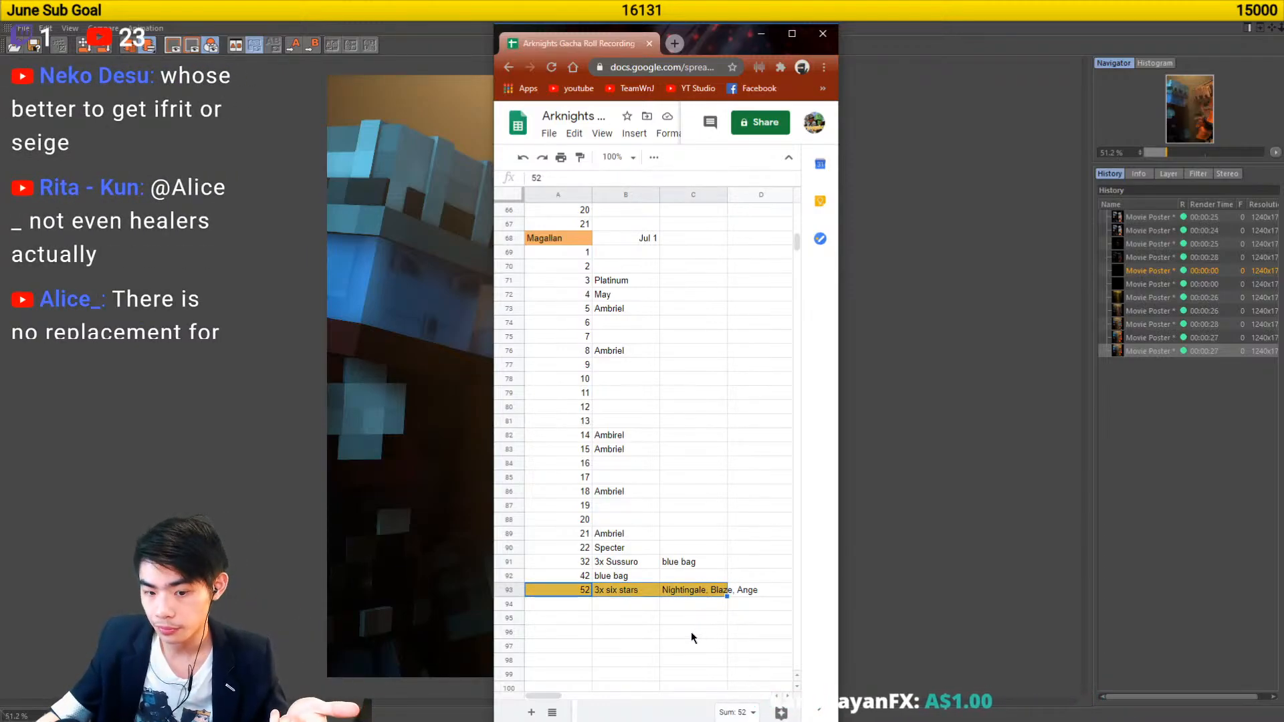
click(679, 673)
scroll(679, 673, down, 2)
- Enter 1 in cell A94 below the last Magallan roll to start a new count, and close the spreadsheet window
click(559, 535)
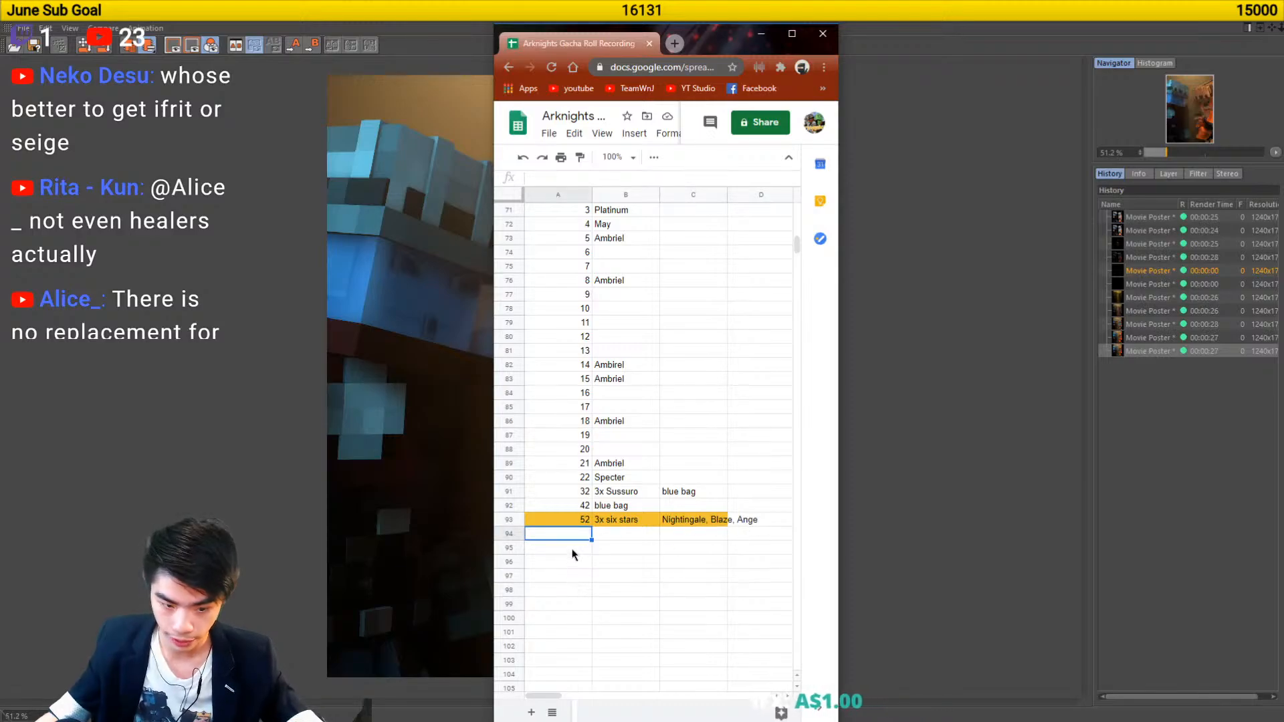
text(1)
click(627, 543)
click(628, 535)
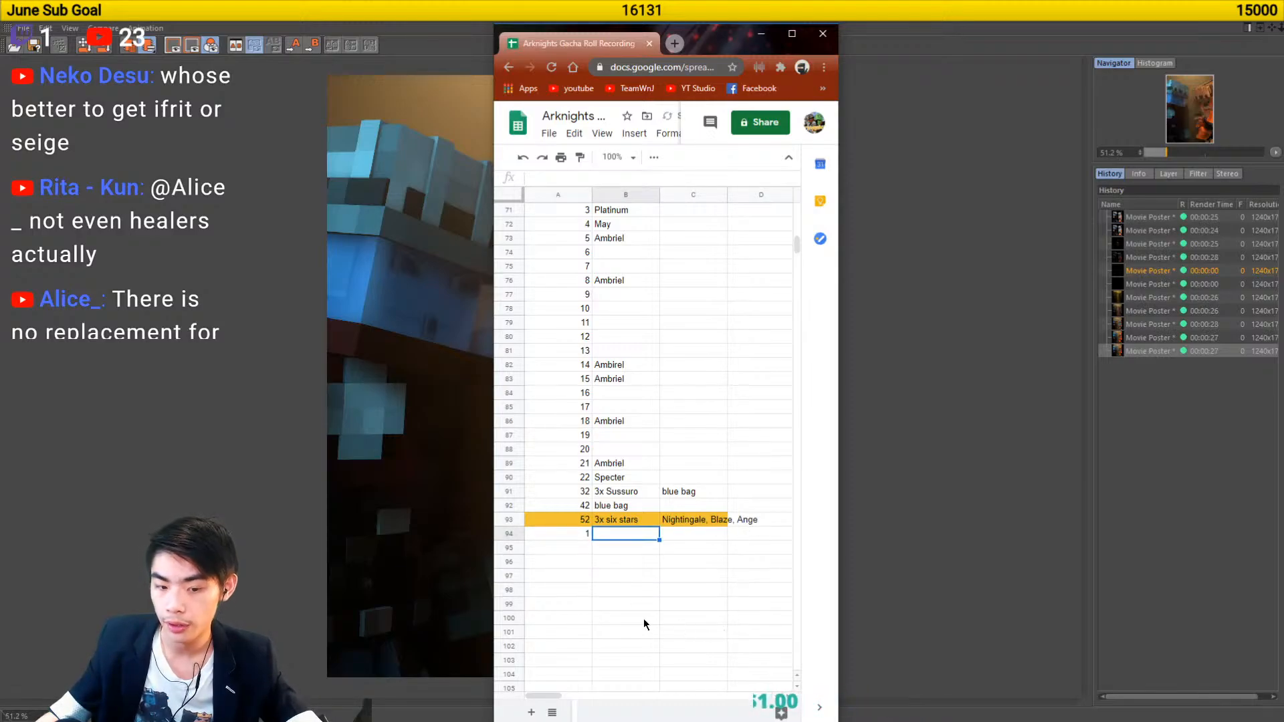
scroll(586, 516, up, 1)
scroll(586, 554, up, 2)
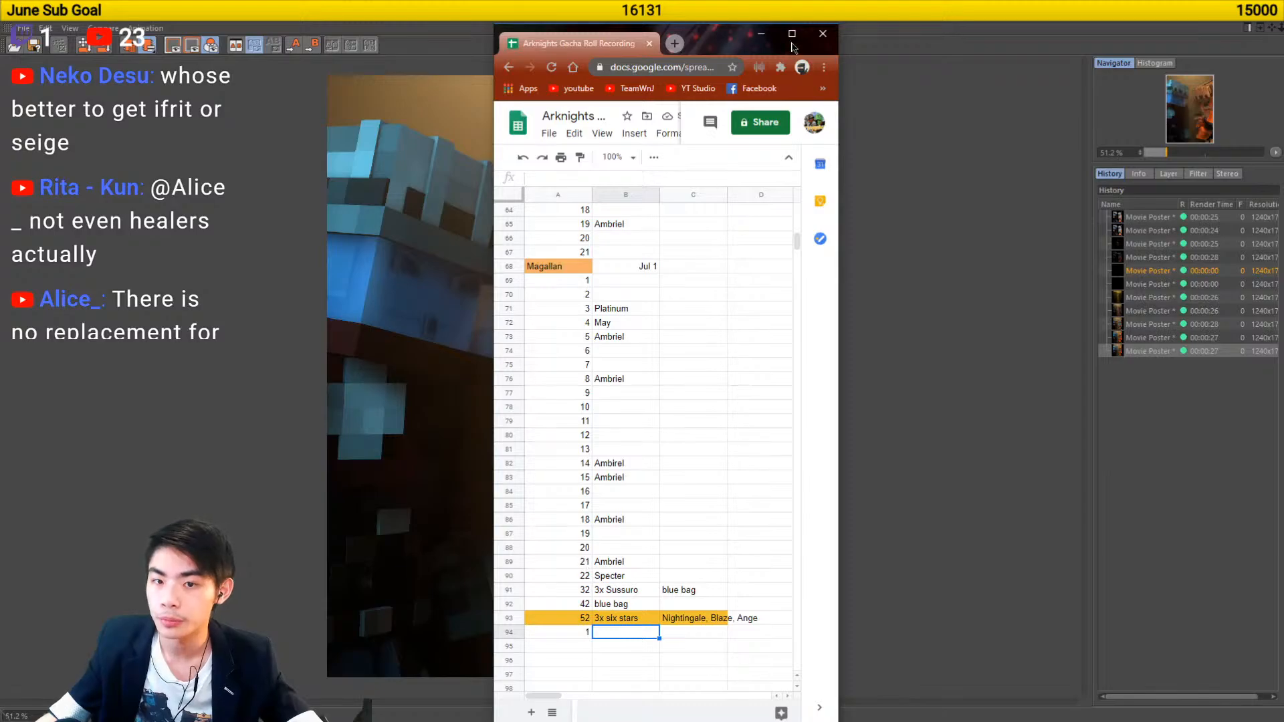
click(823, 35)
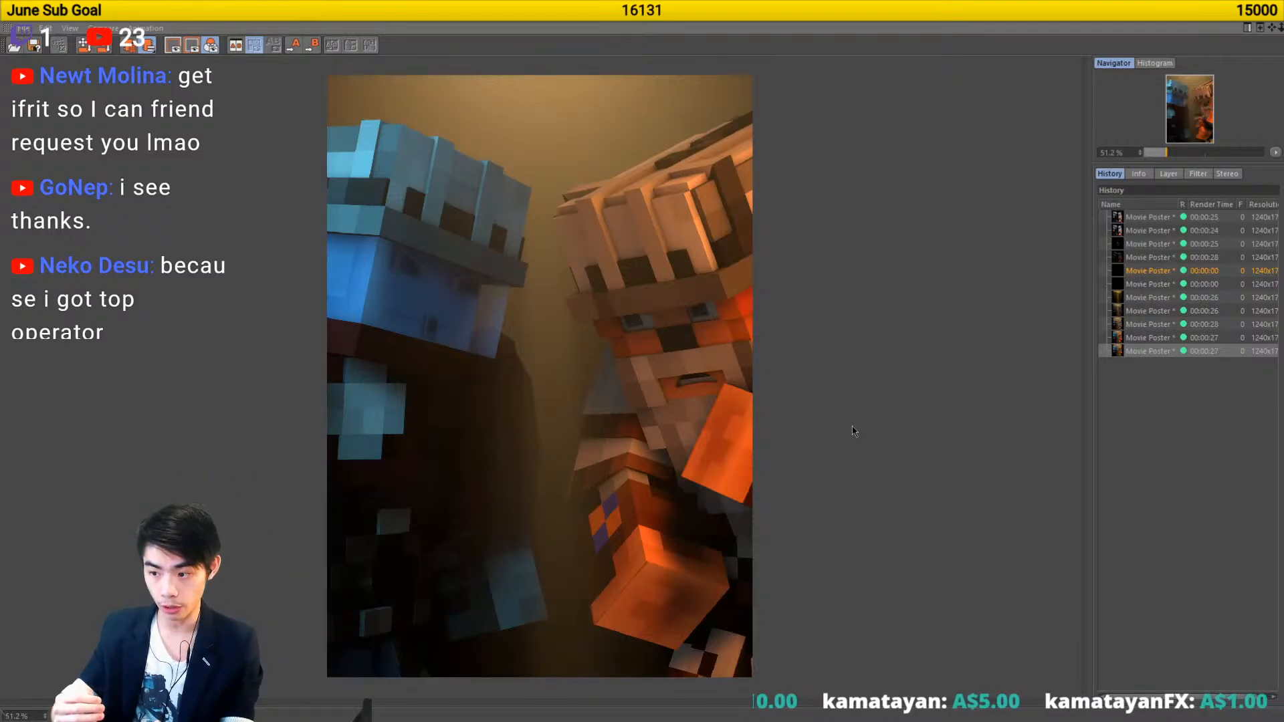
- Switch to VLC, play the Arknights battle recording in the playlist and skip ahead to about 04:28
mouse_move(313, 710)
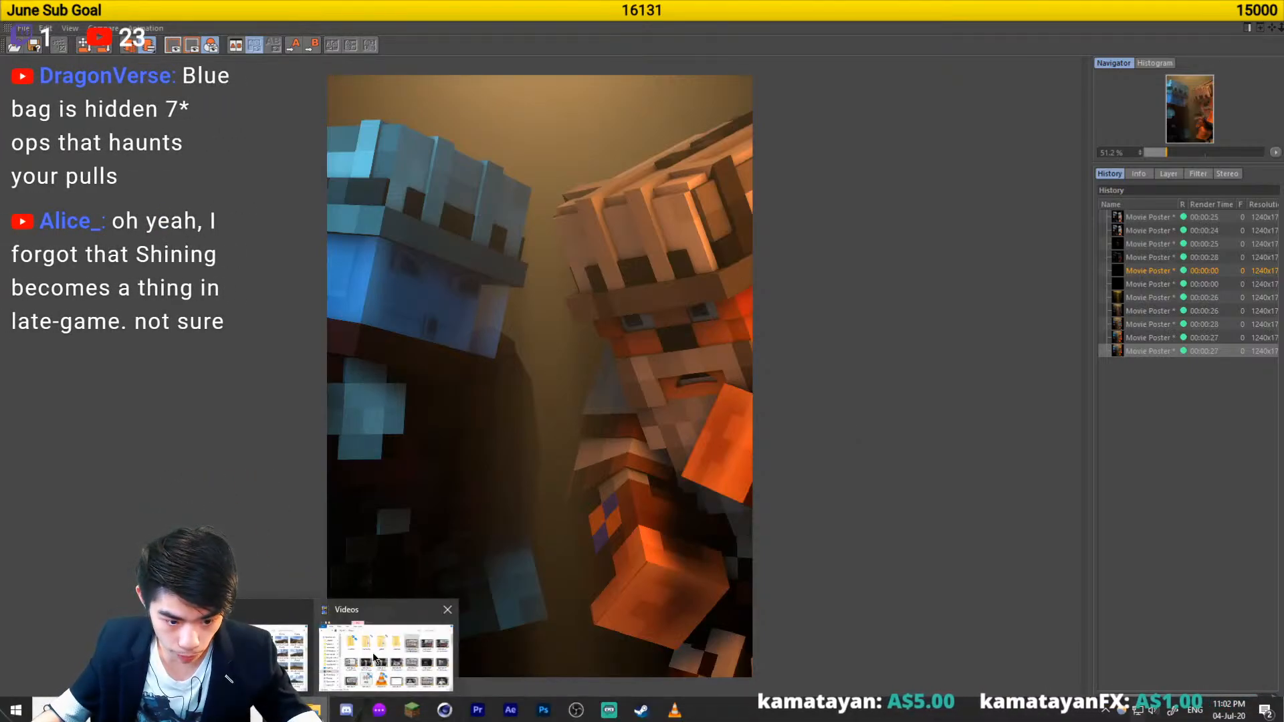
key(alt+space)
text(vlc)
key(Return)
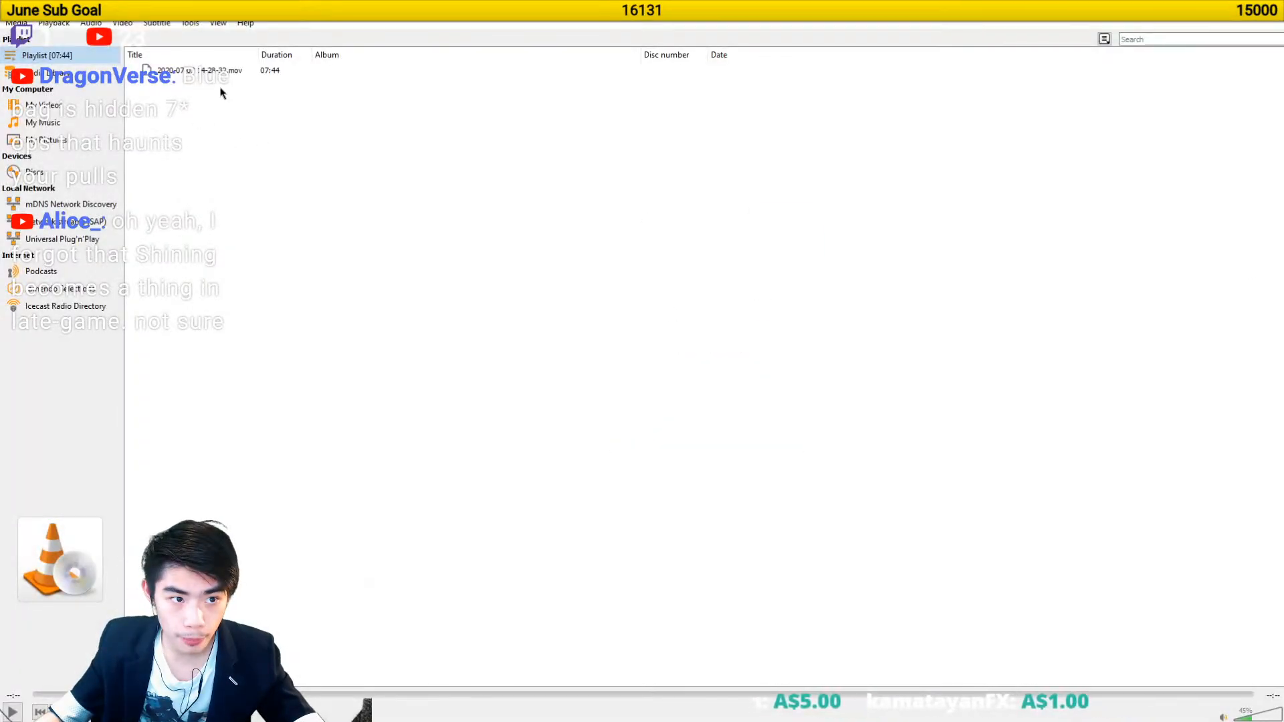
double_click(228, 85)
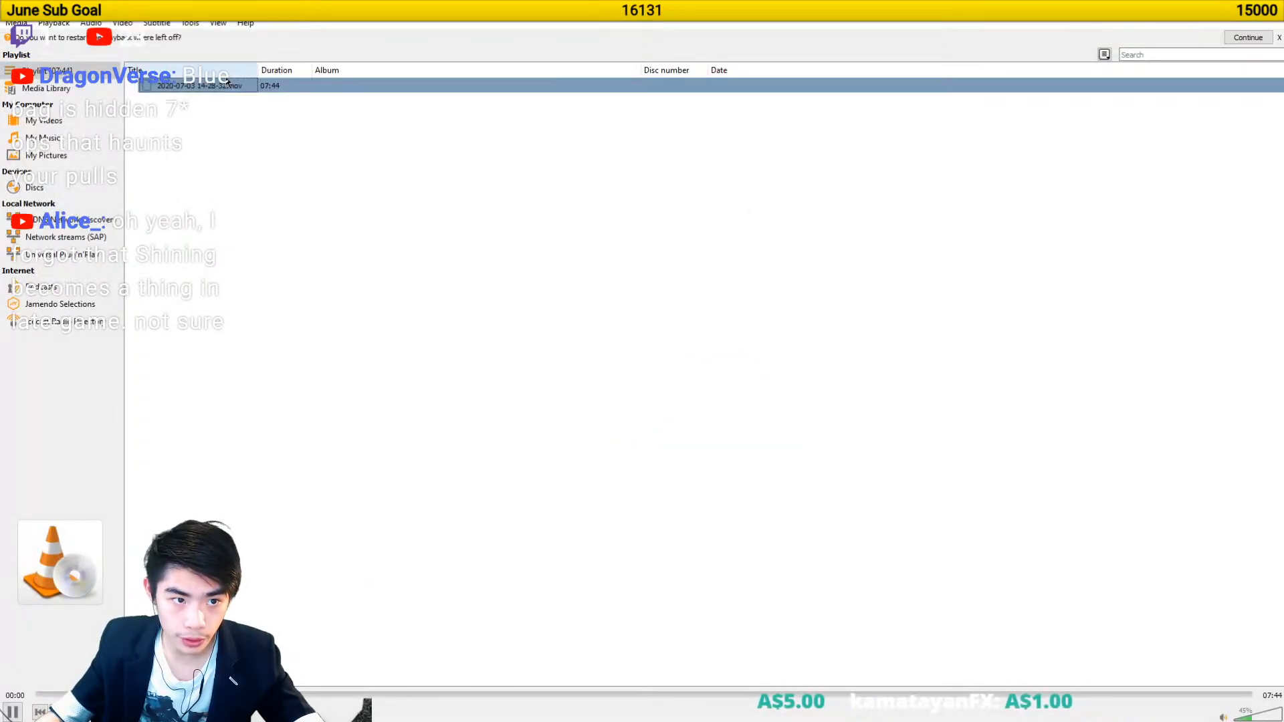
click(735, 695)
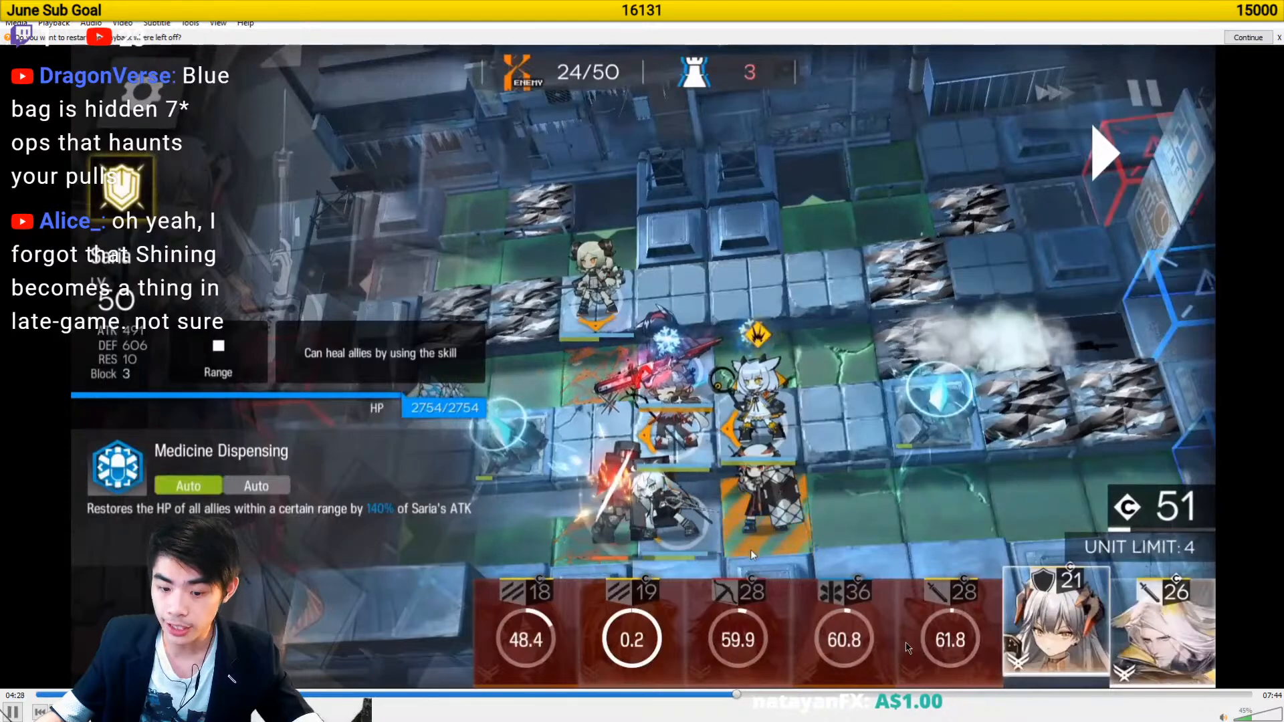
- Skip through the rest of the battle recording to watch its ending from about 07:10, and close the player
click(933, 696)
click(1068, 695)
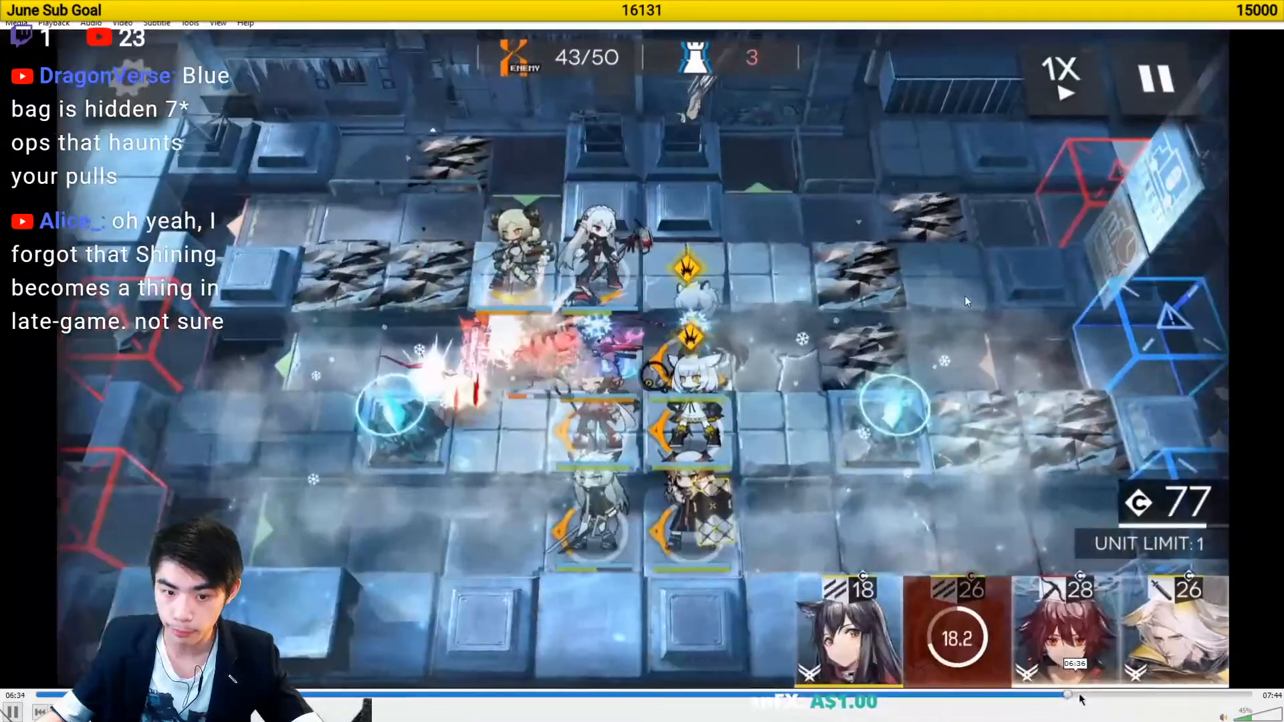
click(1109, 695)
click(1147, 695)
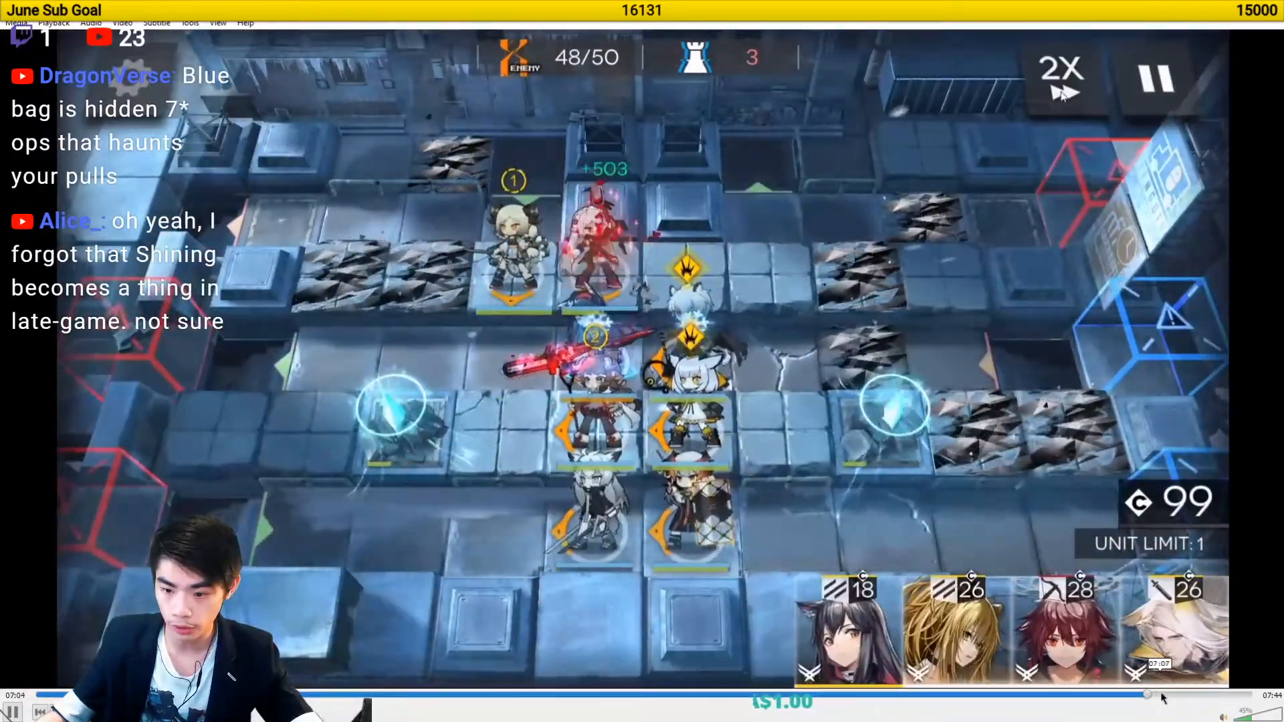
click(1179, 695)
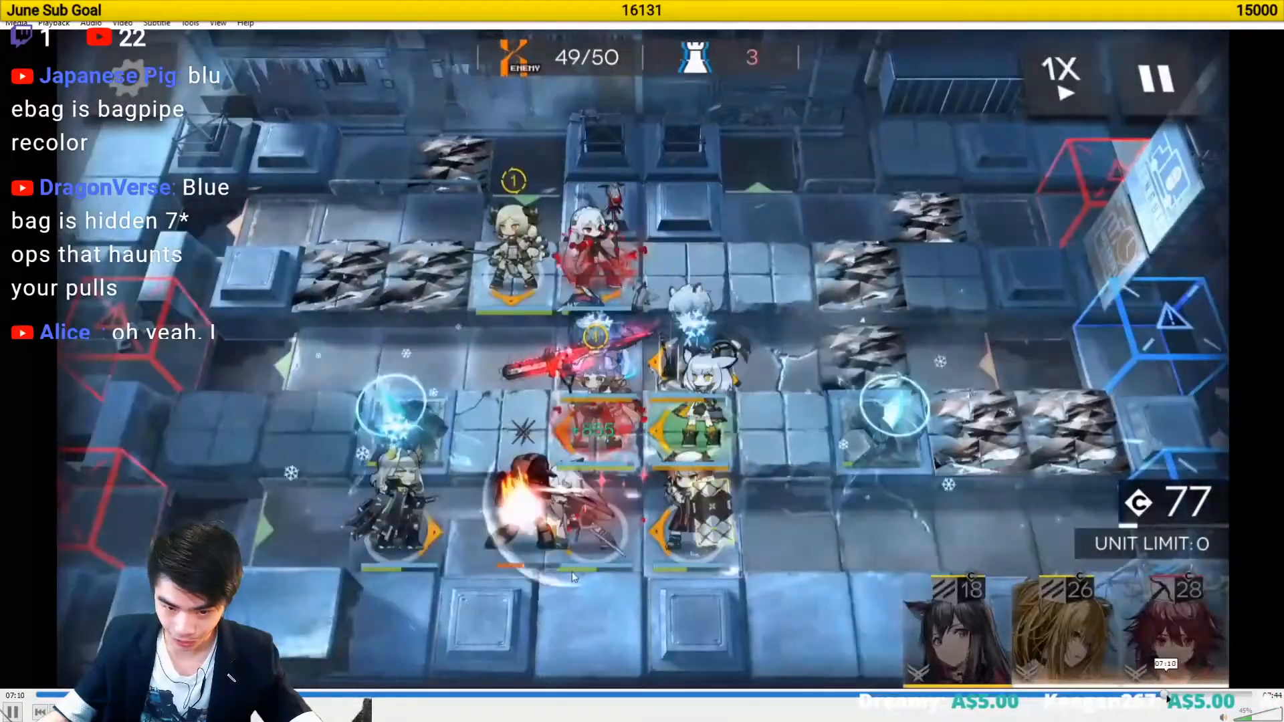
click(1164, 695)
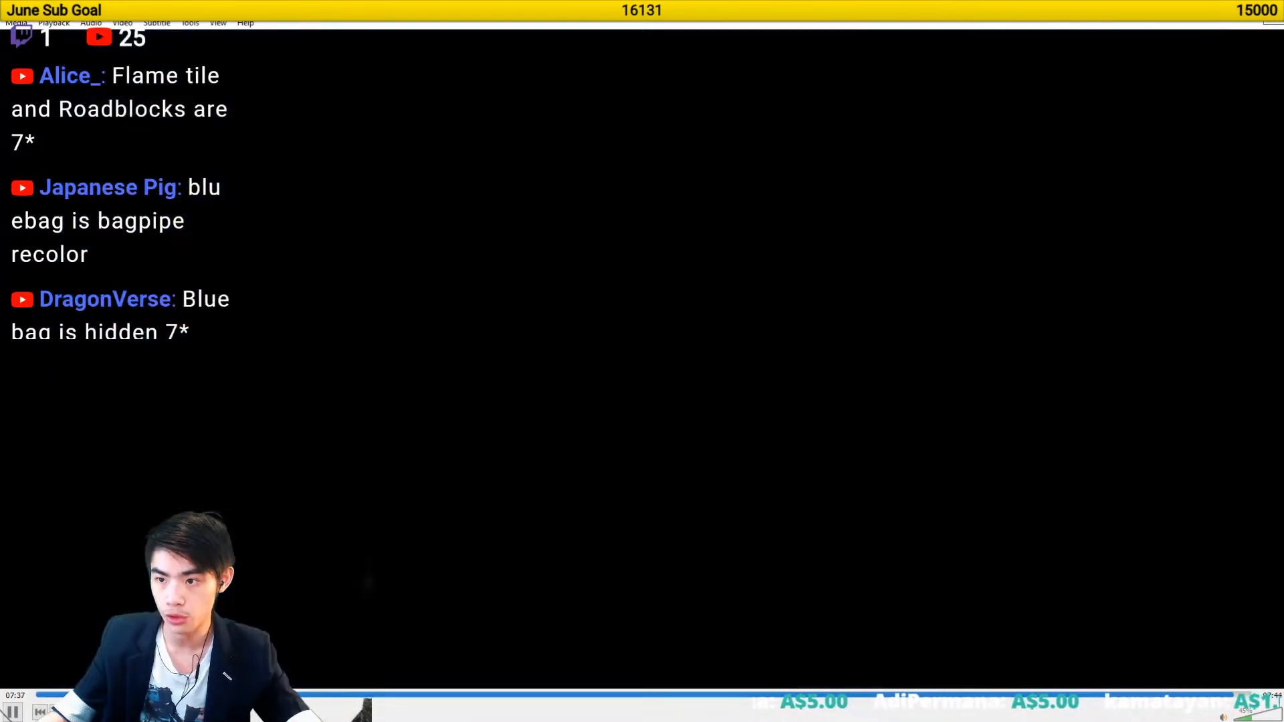
click(1271, 7)
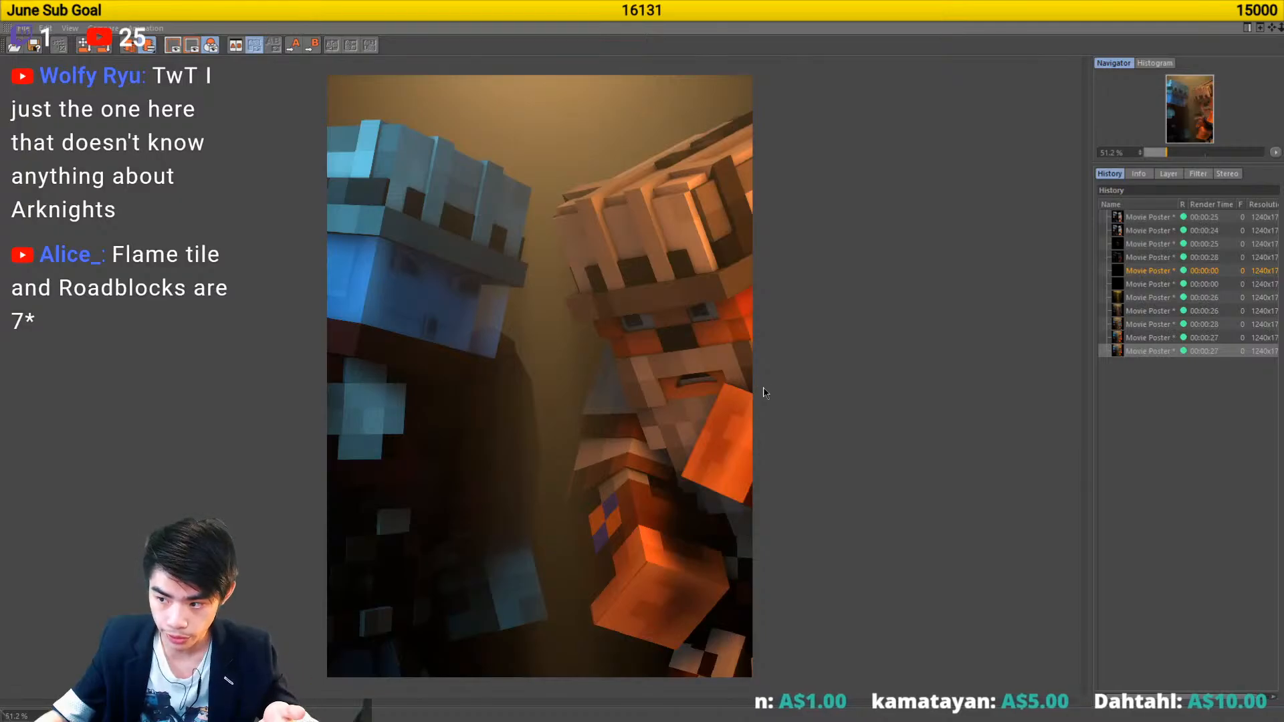
- Return from the rendered picture to the Cinema 4D scene and set the render's save format to PNG
scroll(605, 459, down, 2)
scroll(608, 518, up, 2)
mouse_move(552, 718)
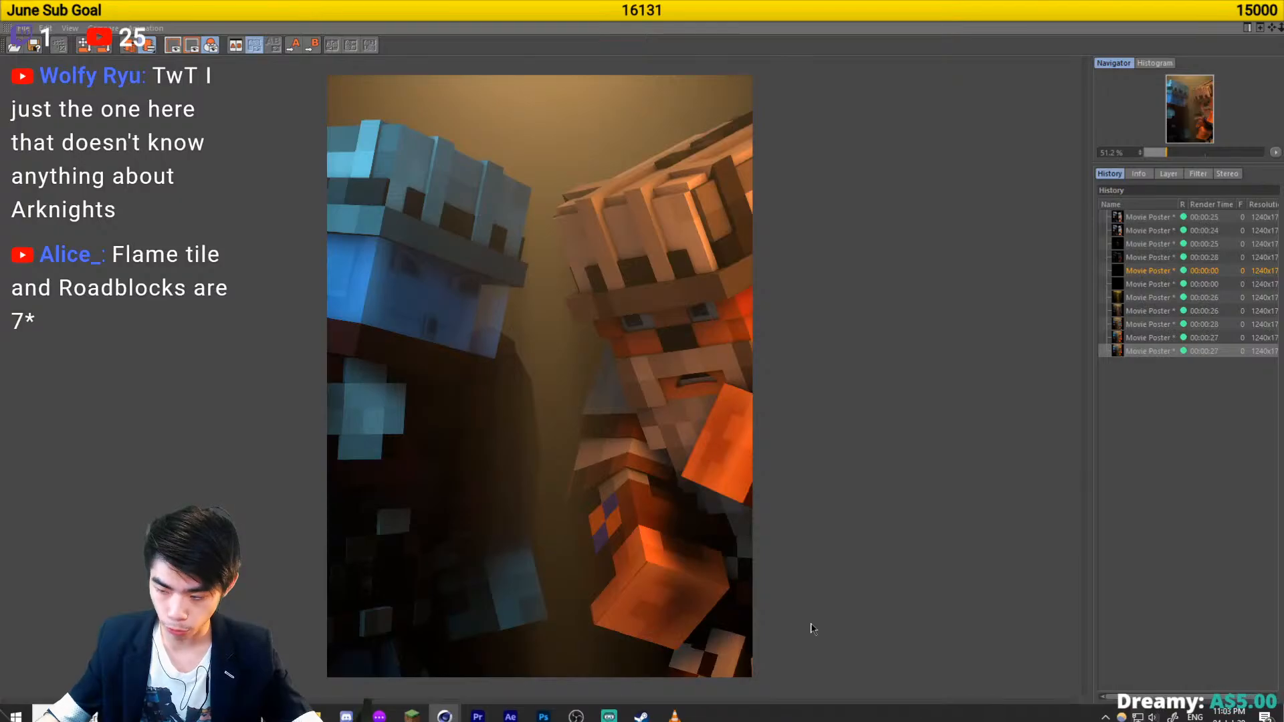
key(alt+Tab)
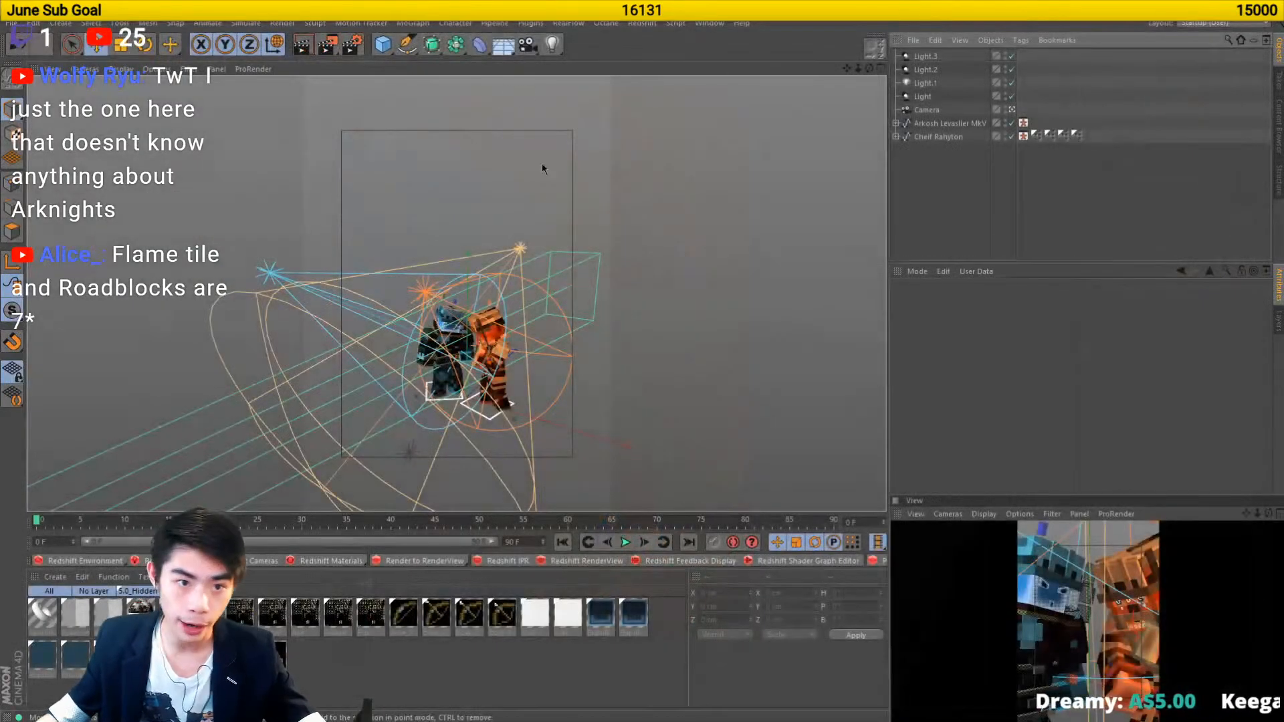
click(352, 44)
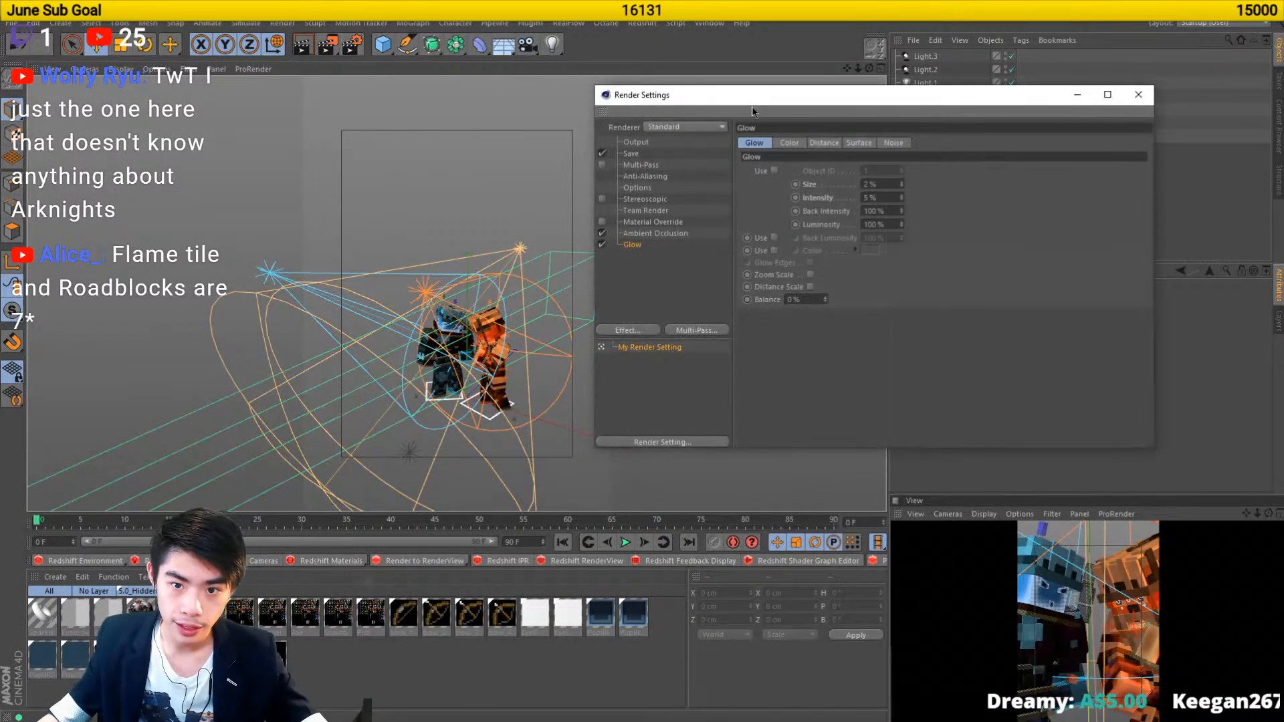
drag(730, 103, 771, 167)
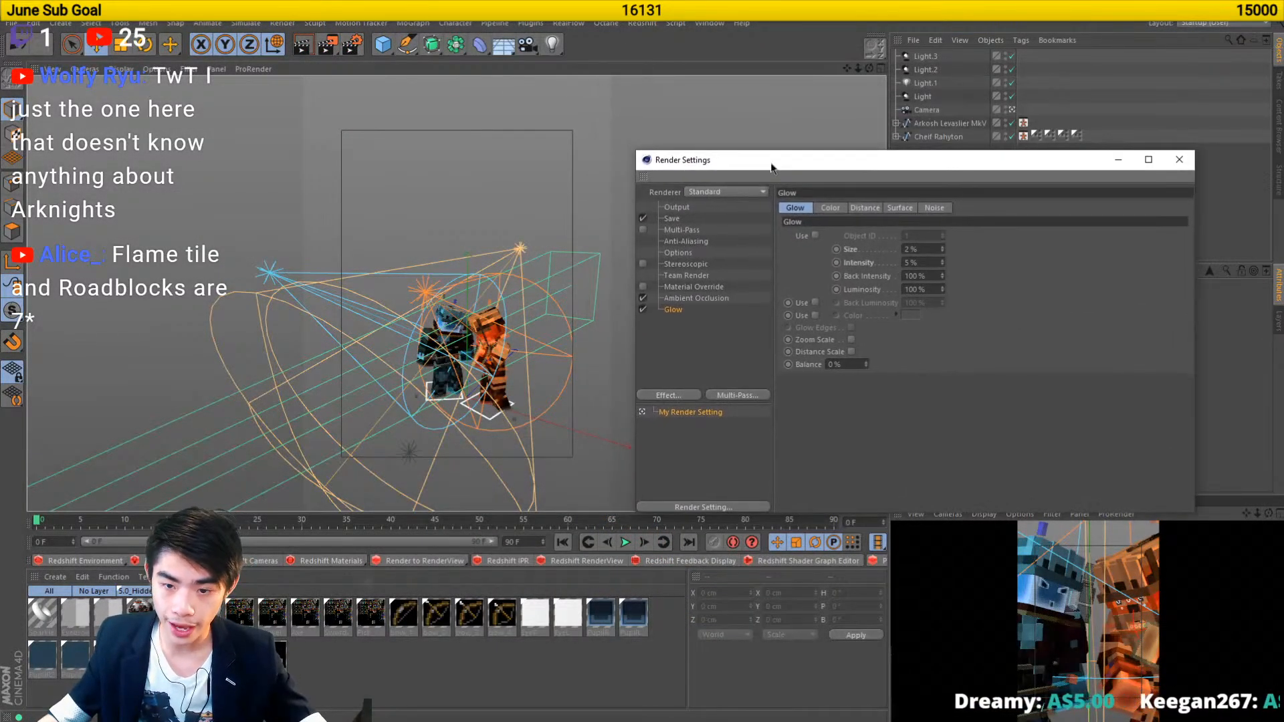
click(681, 221)
click(935, 245)
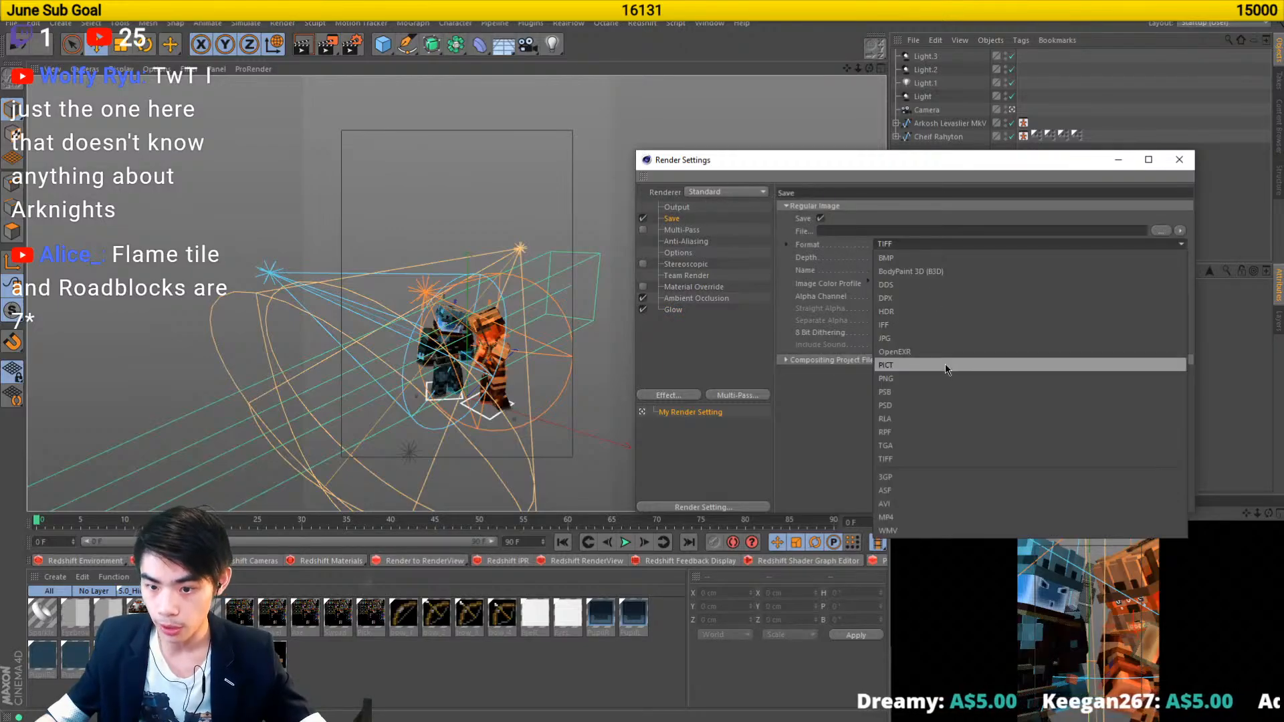
click(933, 380)
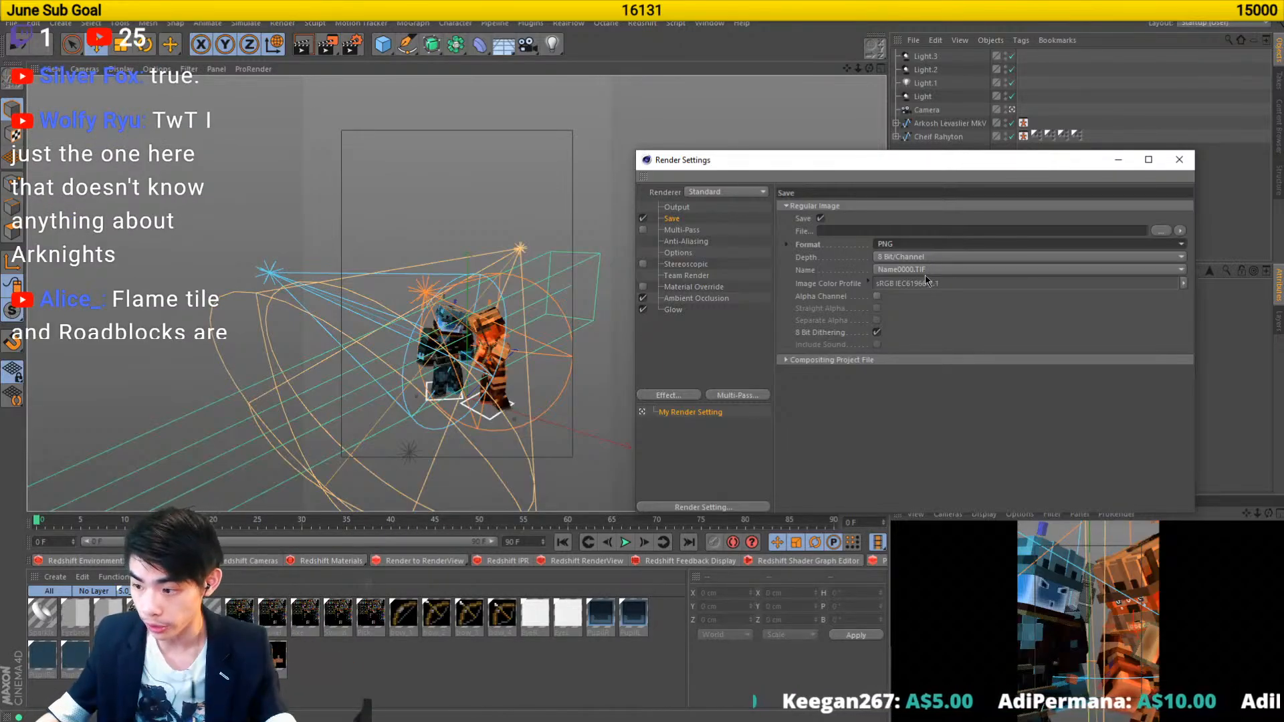
- Choose the Movie Poster folder inside Render Challenge as the save location for the rendered image
click(1161, 229)
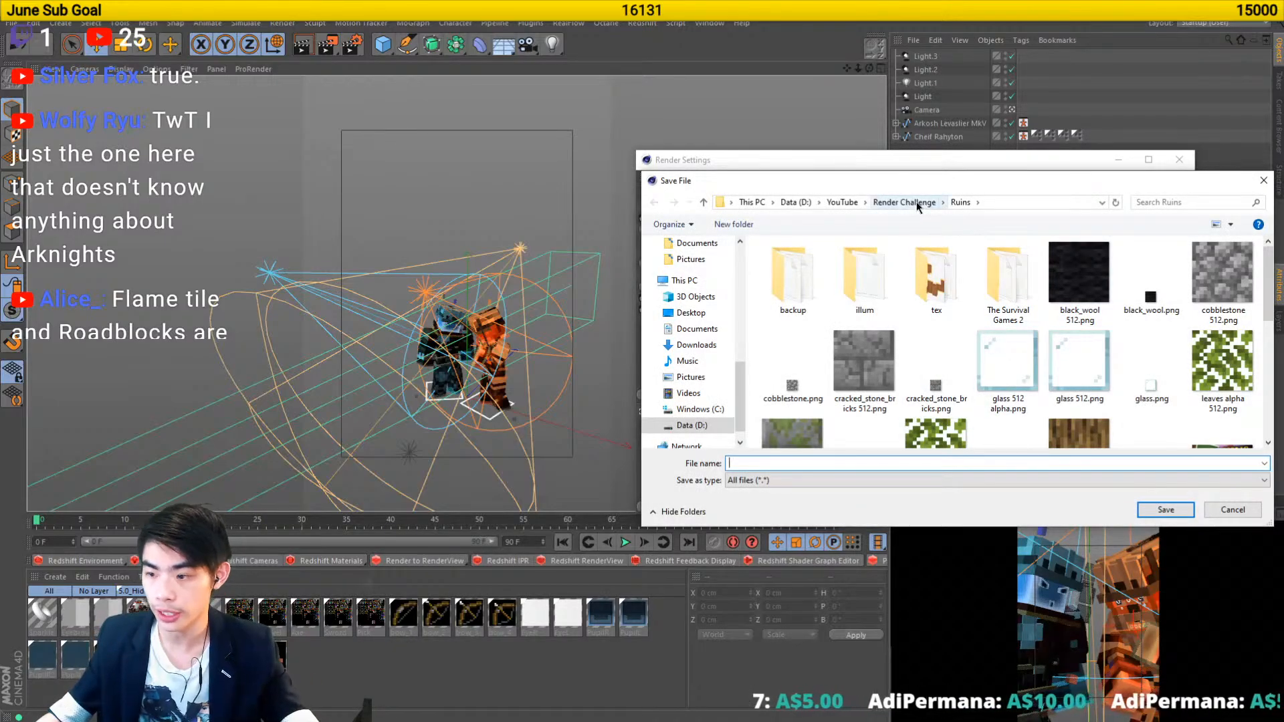
click(916, 203)
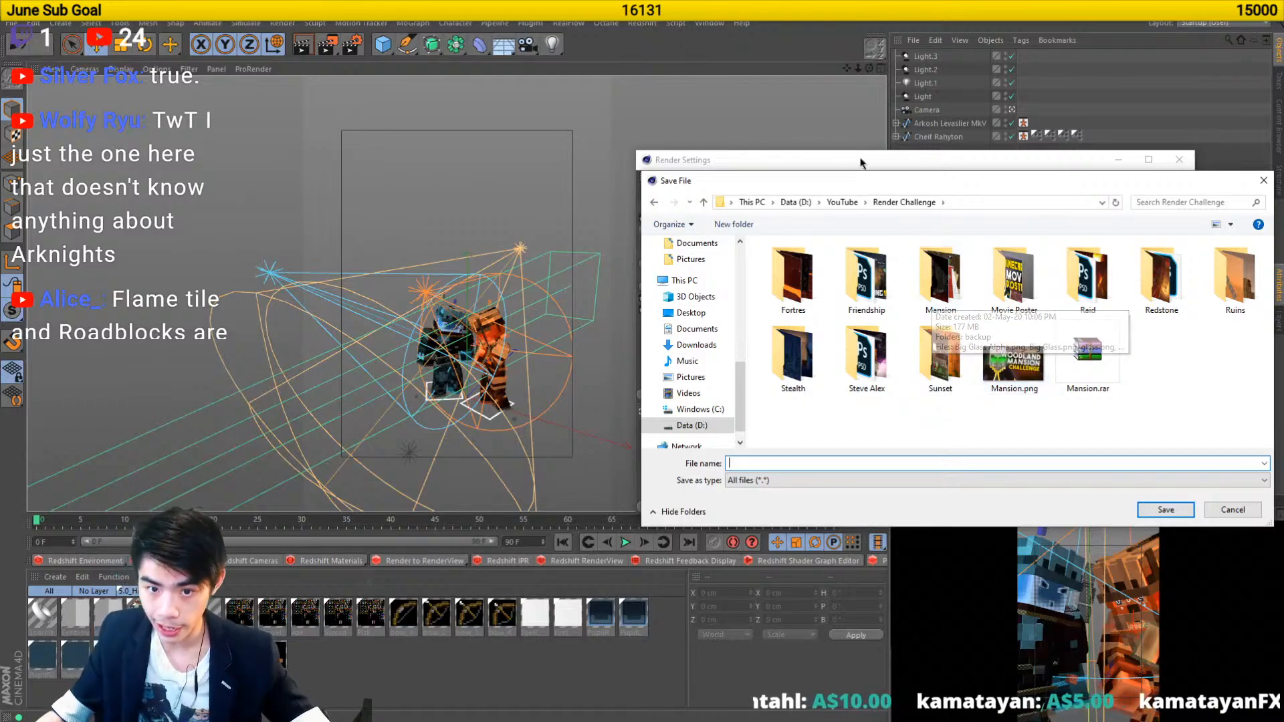
drag(863, 183, 663, 240)
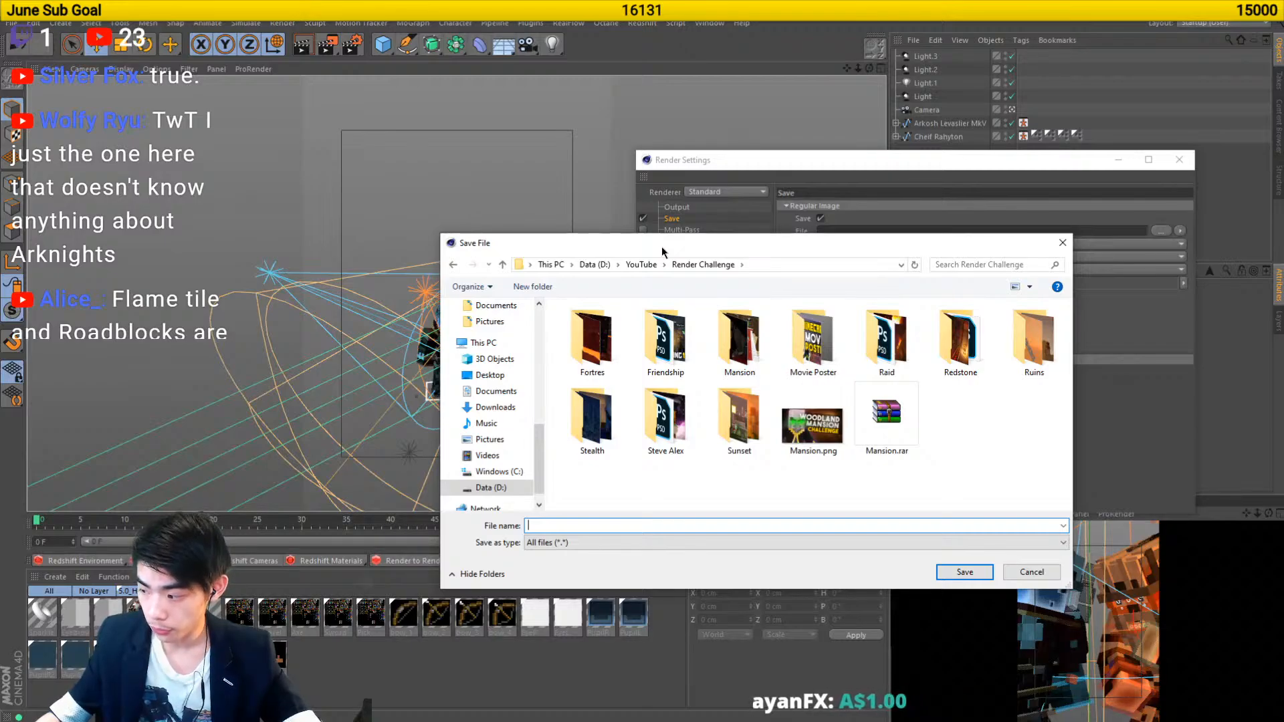
click(929, 367)
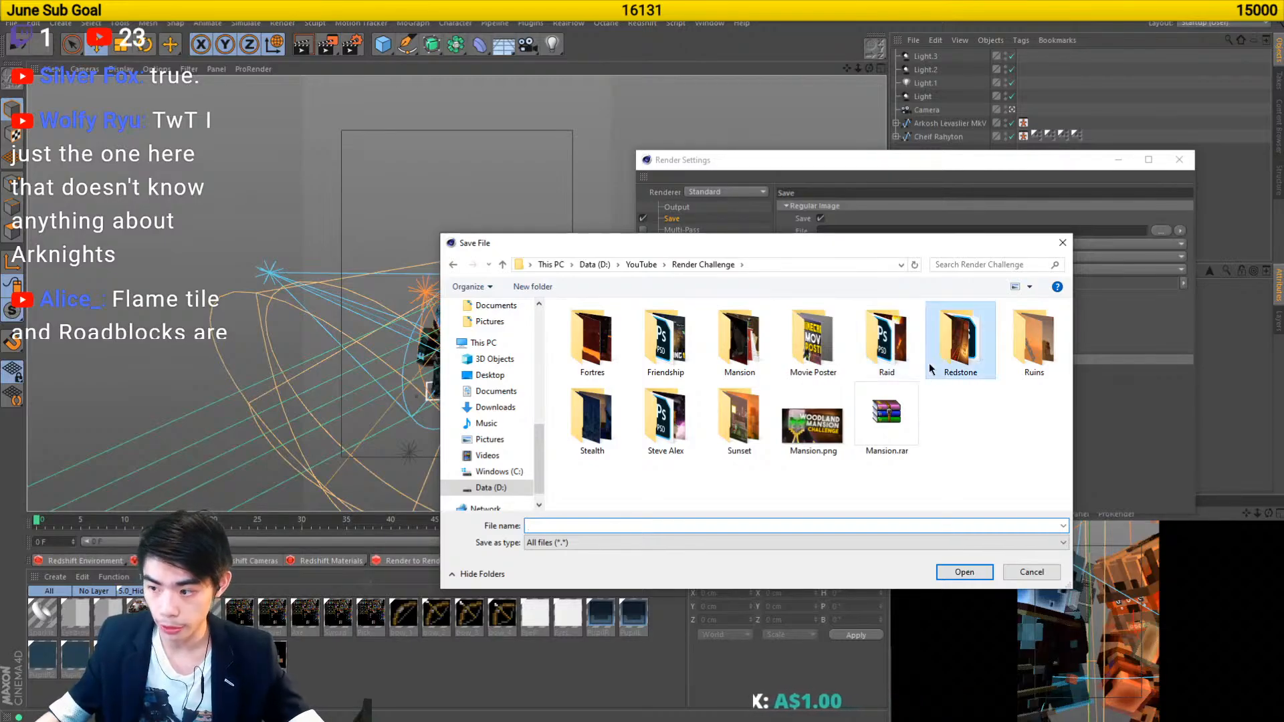
key(Left)
key(Right)
key(Right)
key(Left)
key(Left)
key(Left)
key(Left)
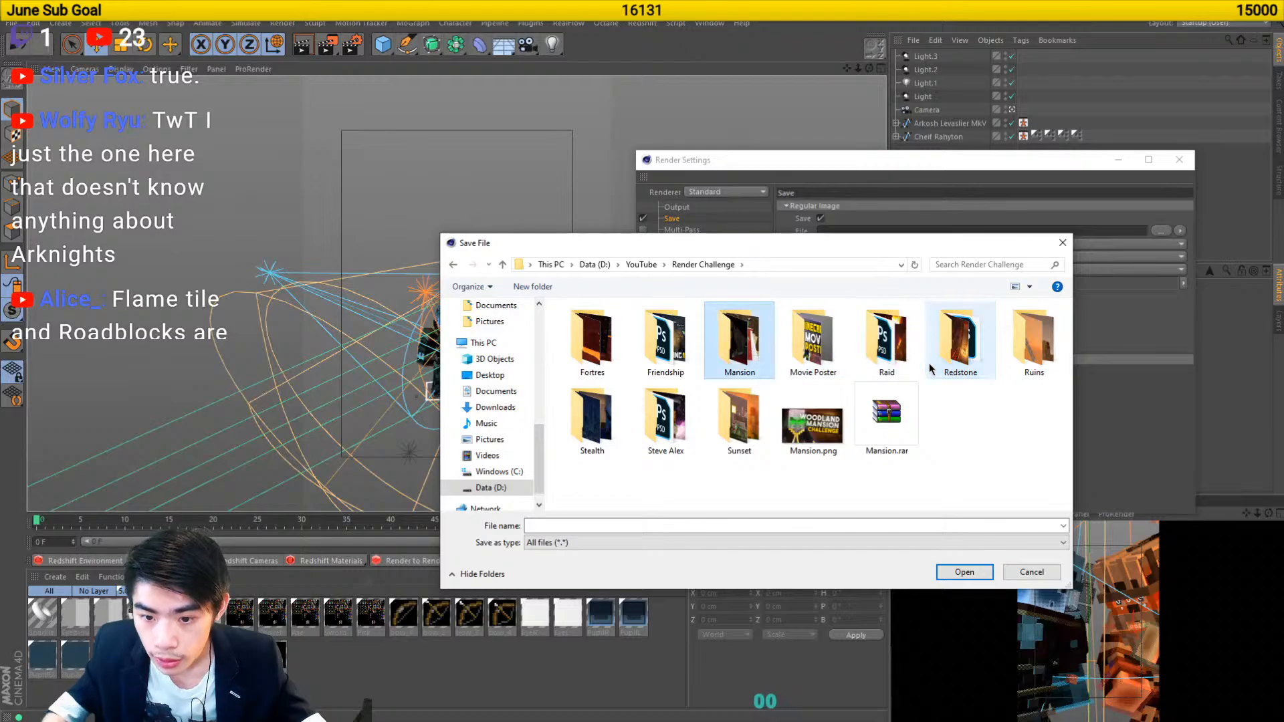
double_click(797, 373)
- Name the output file Initial Render, enable the alpha channel for the saved image and close the render settings
click(595, 526)
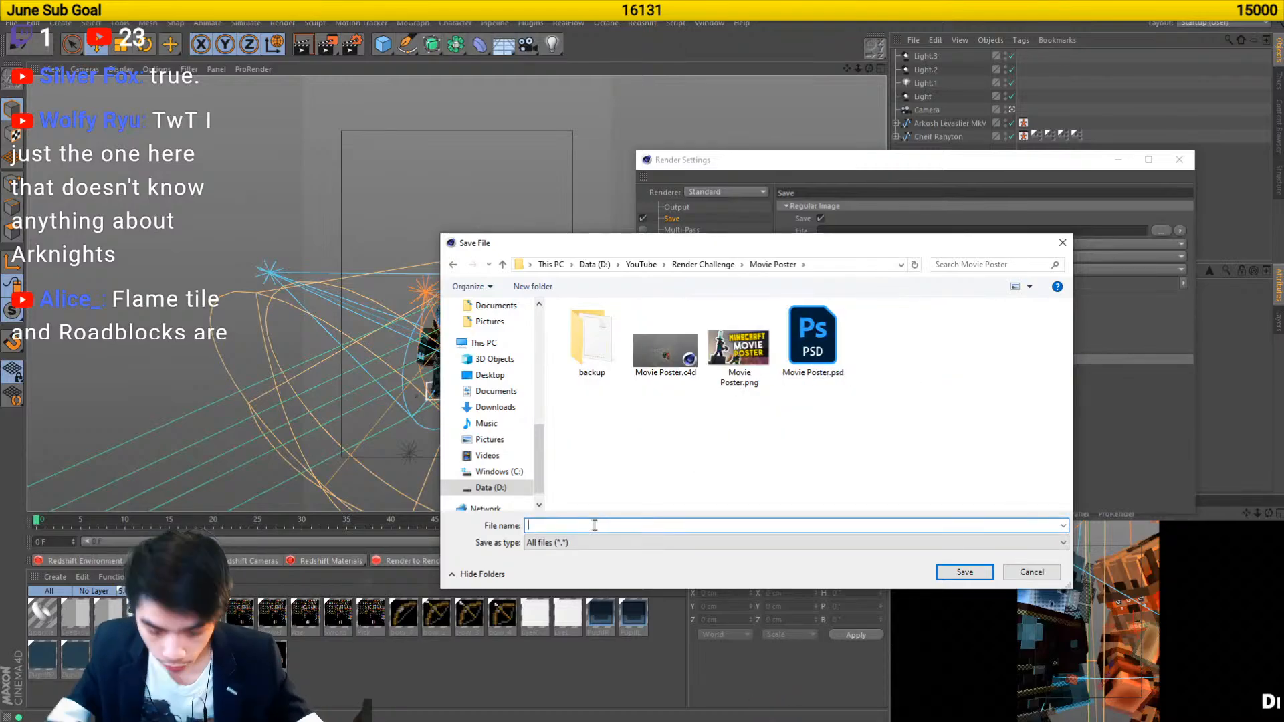
text(Initial Render)
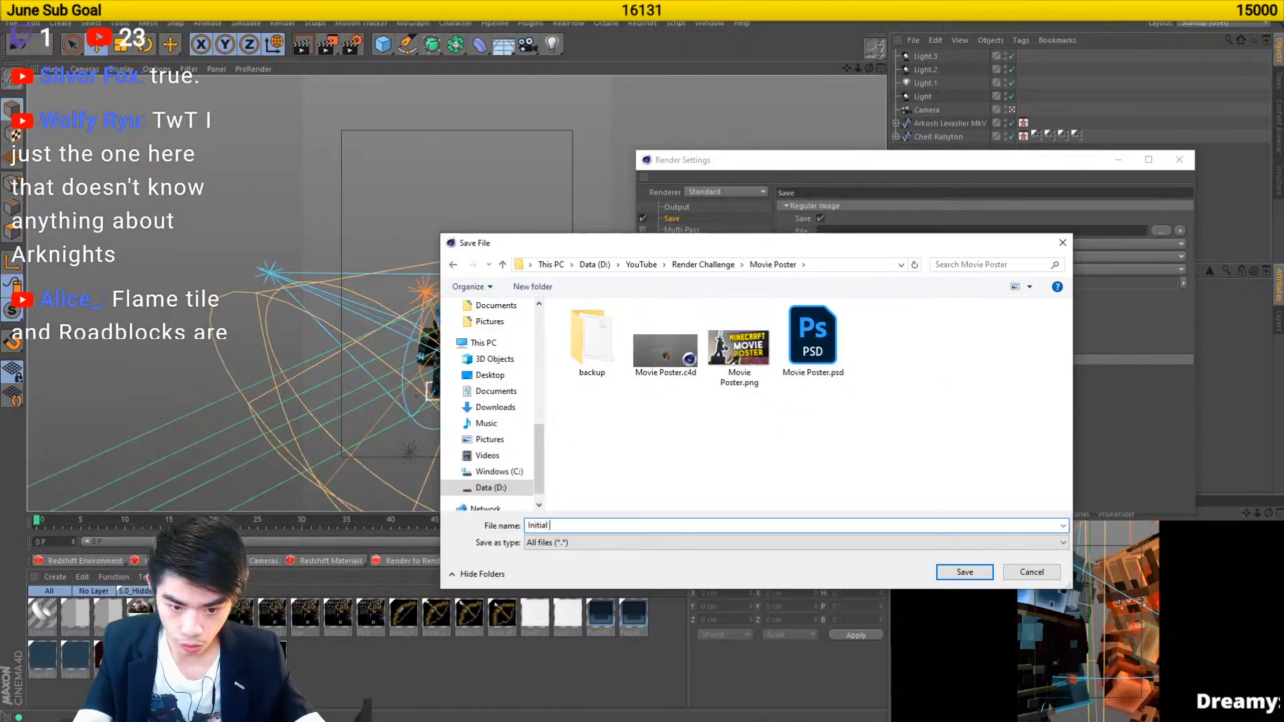
key(Return)
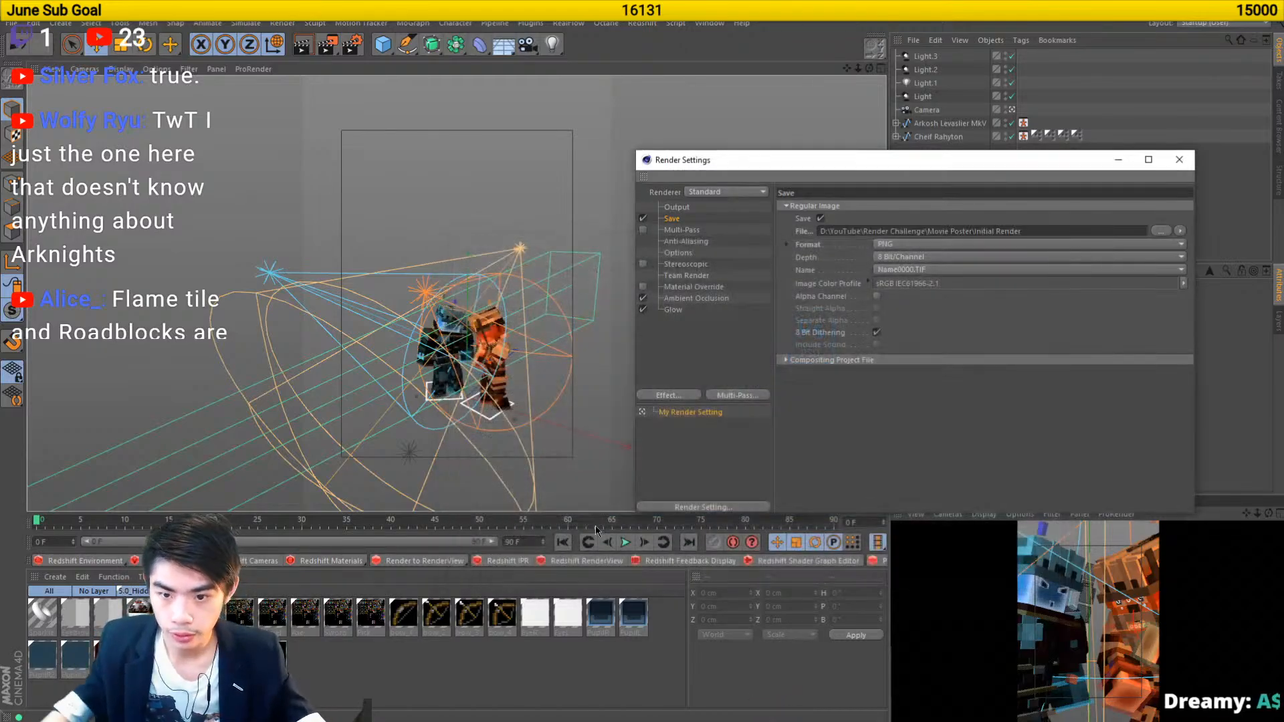
click(876, 296)
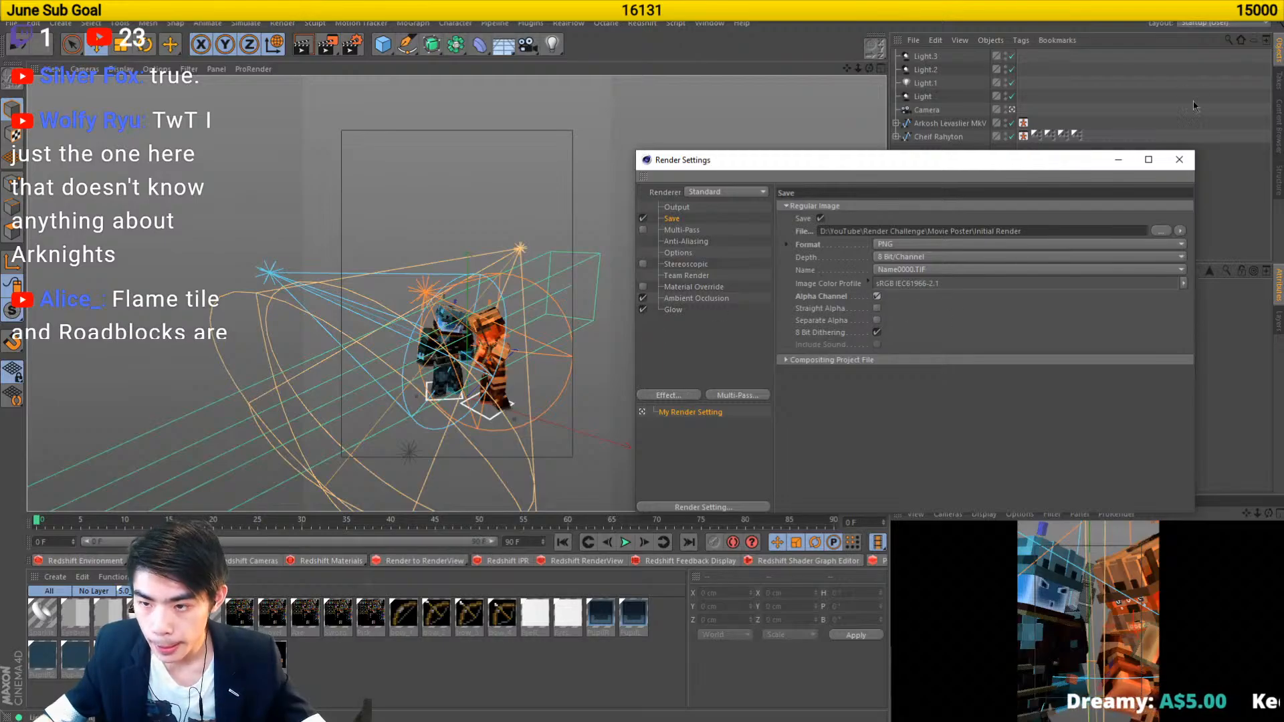
click(1179, 160)
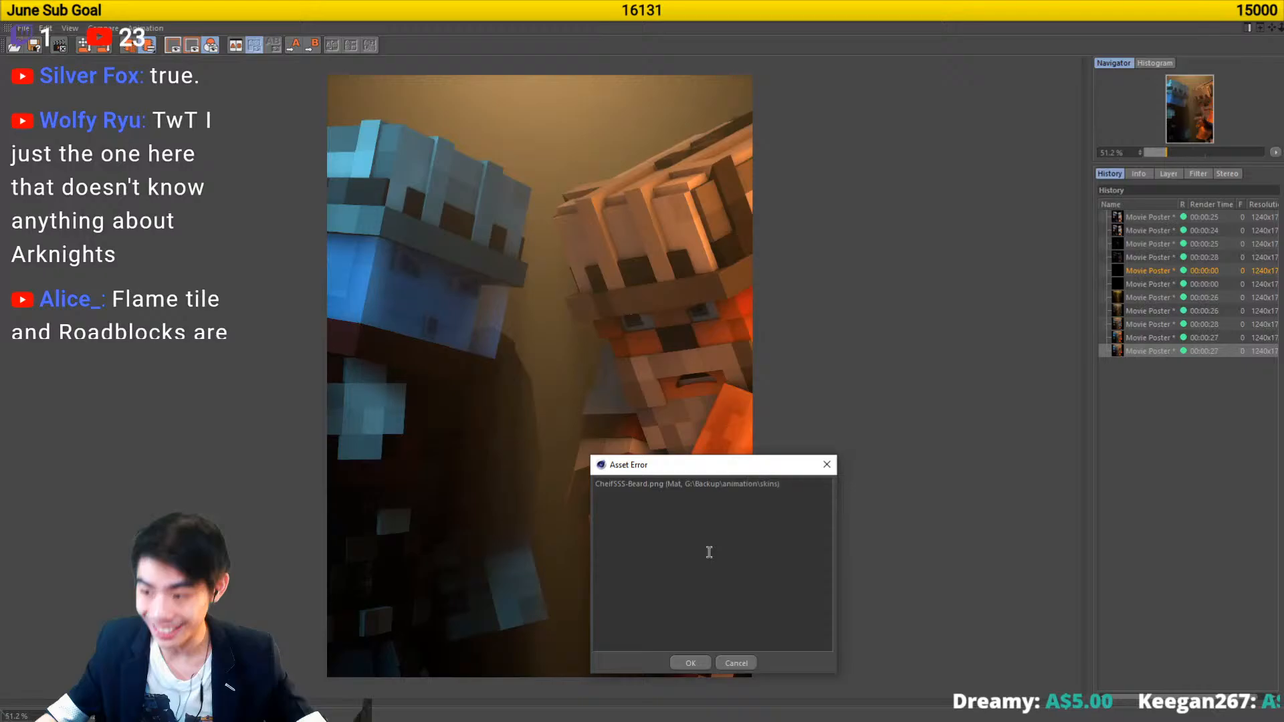
- Accept the missing-texture notice so the Initial Render output renders, and switch to the poster sketch in Photoshop
click(705, 662)
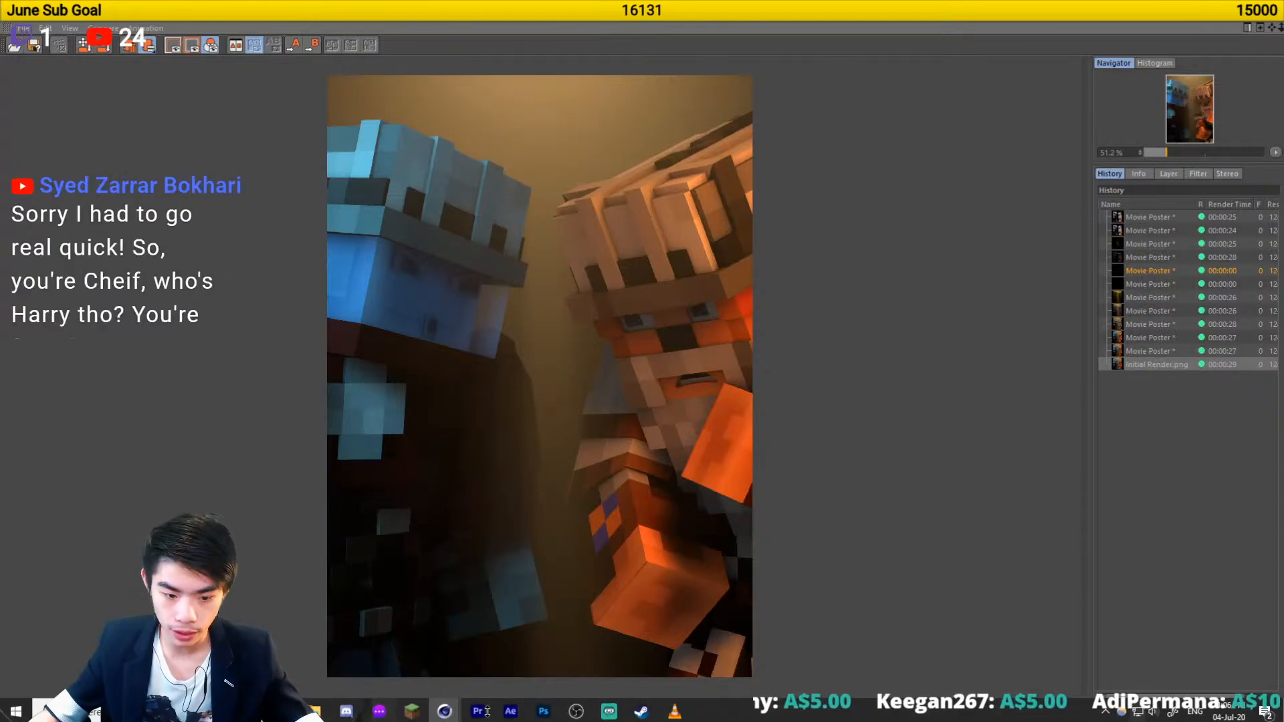
click(548, 718)
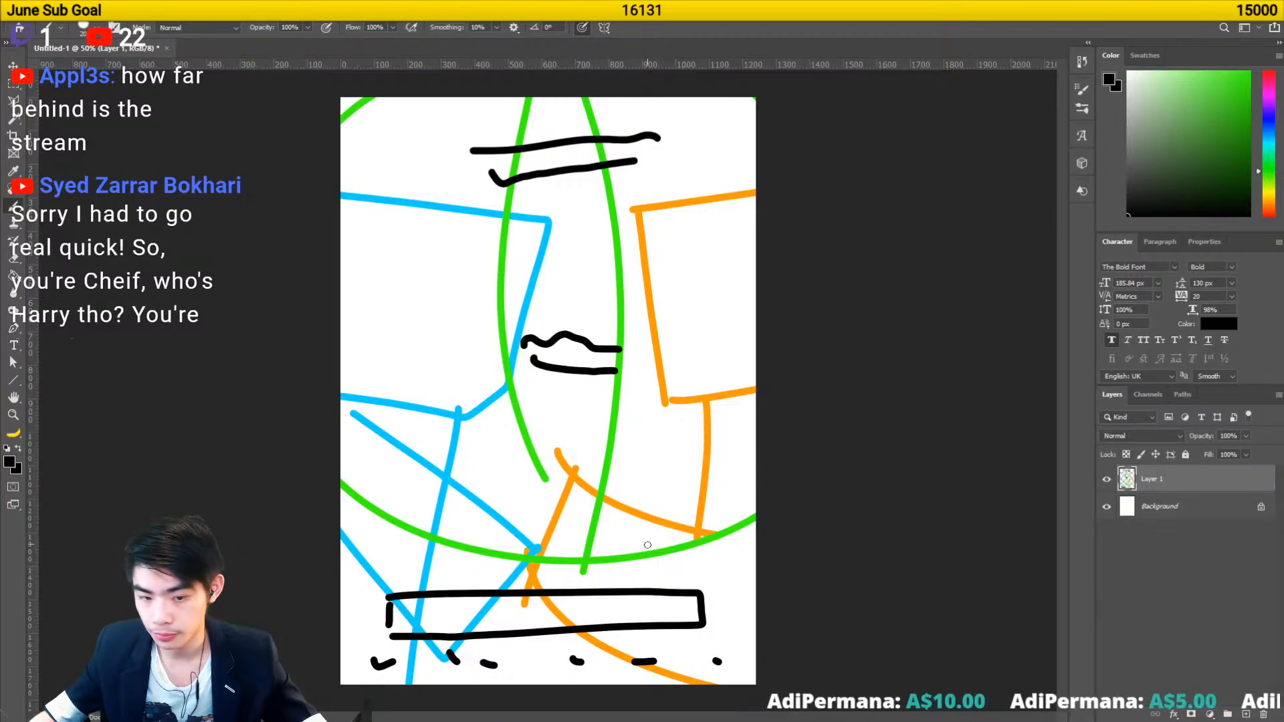
click(1237, 588)
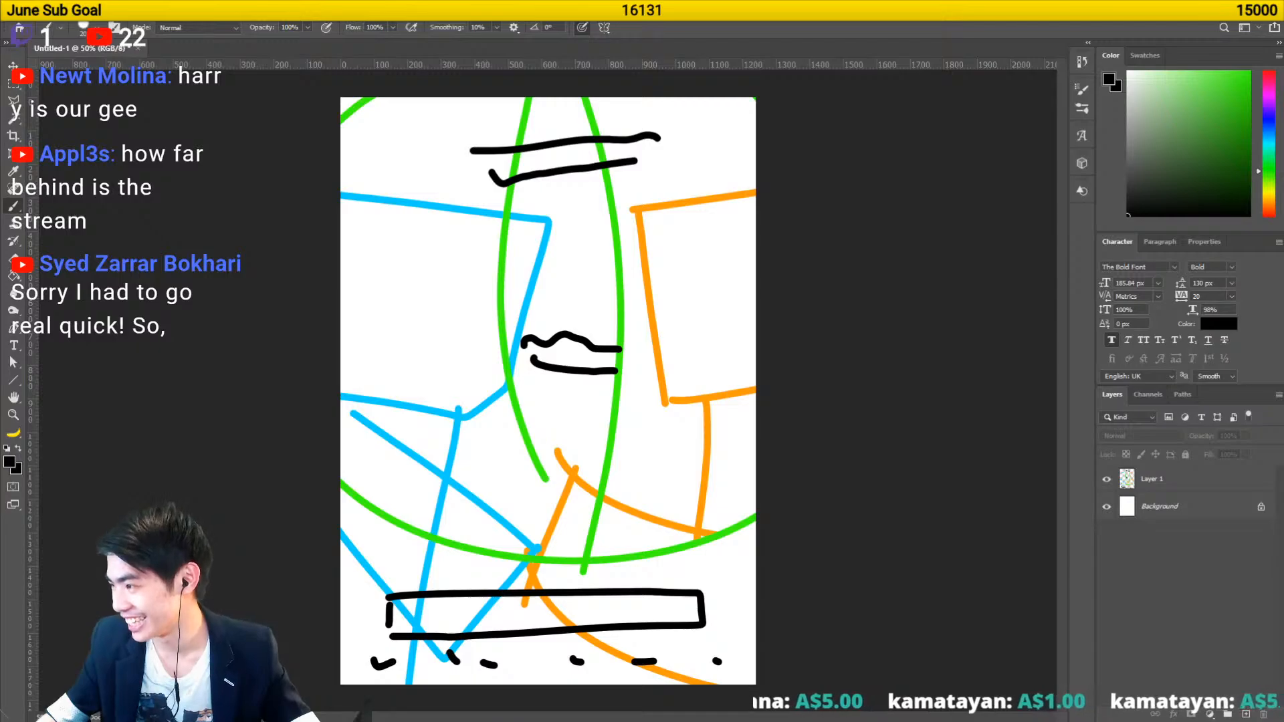
- Look through Google Images results for yee in the browser, view two of the dinosaur pictures, and return to Photoshop
key(alt+Tab)
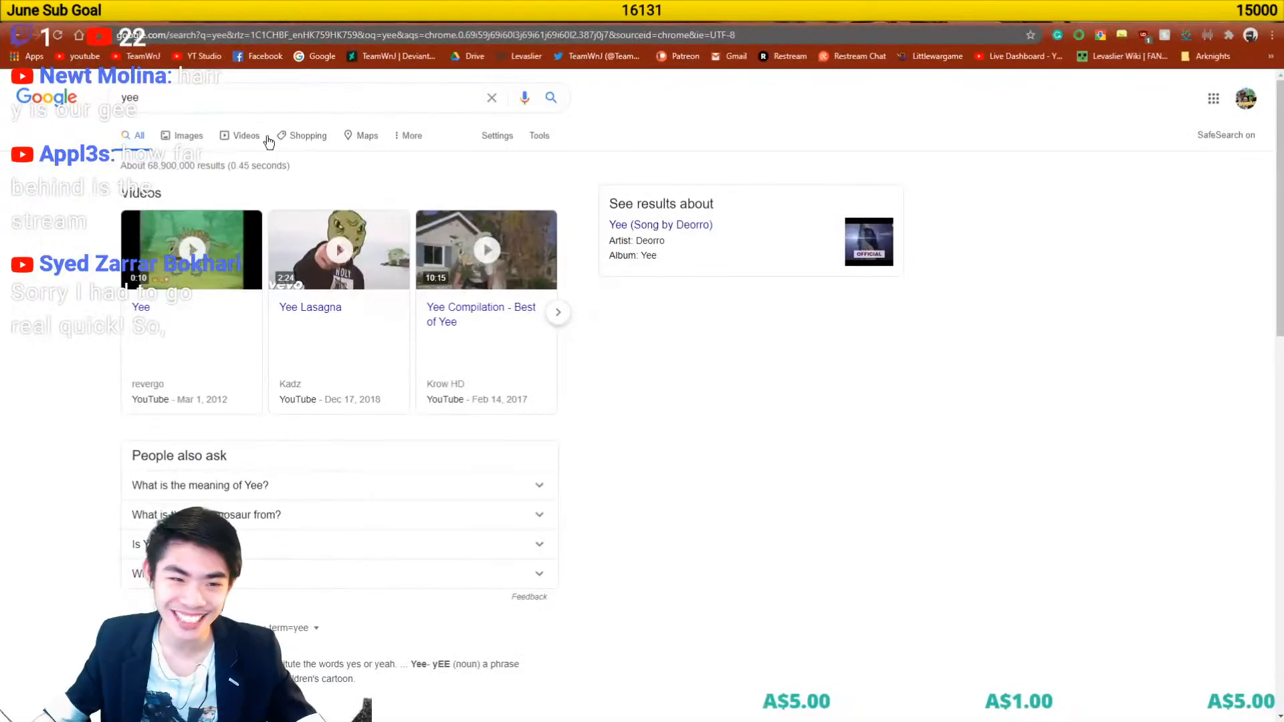
click(180, 135)
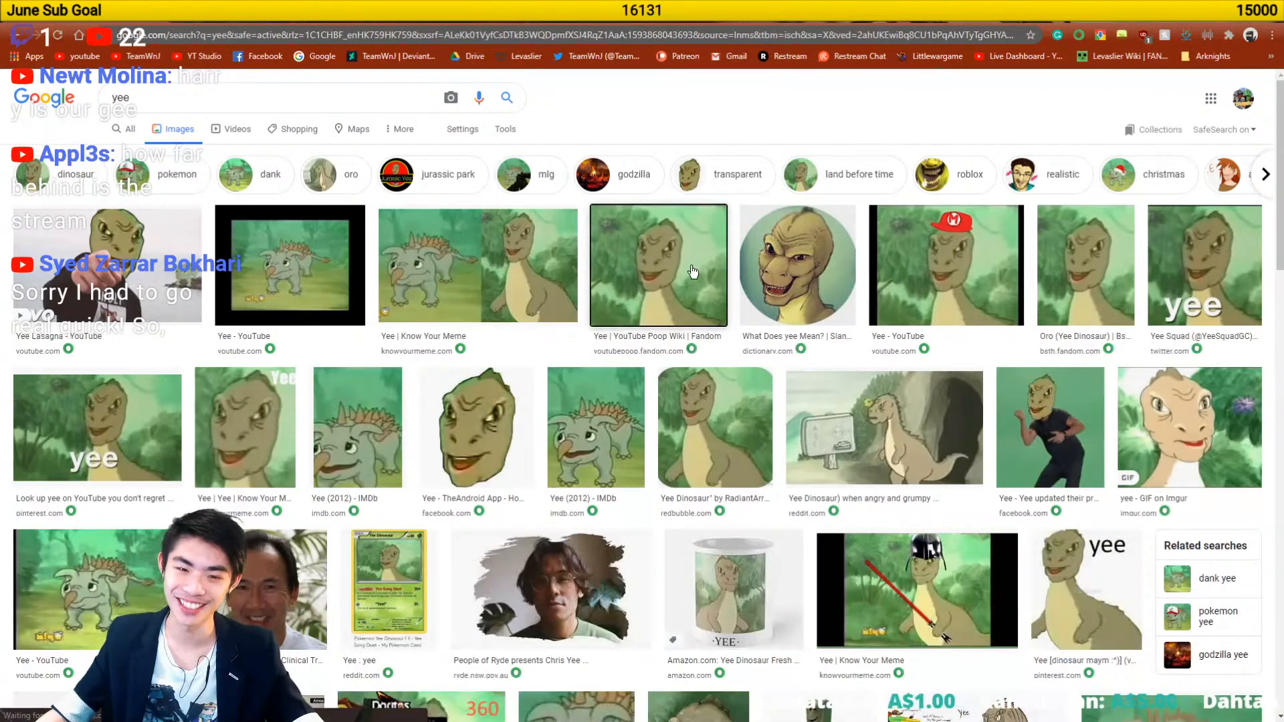
click(659, 265)
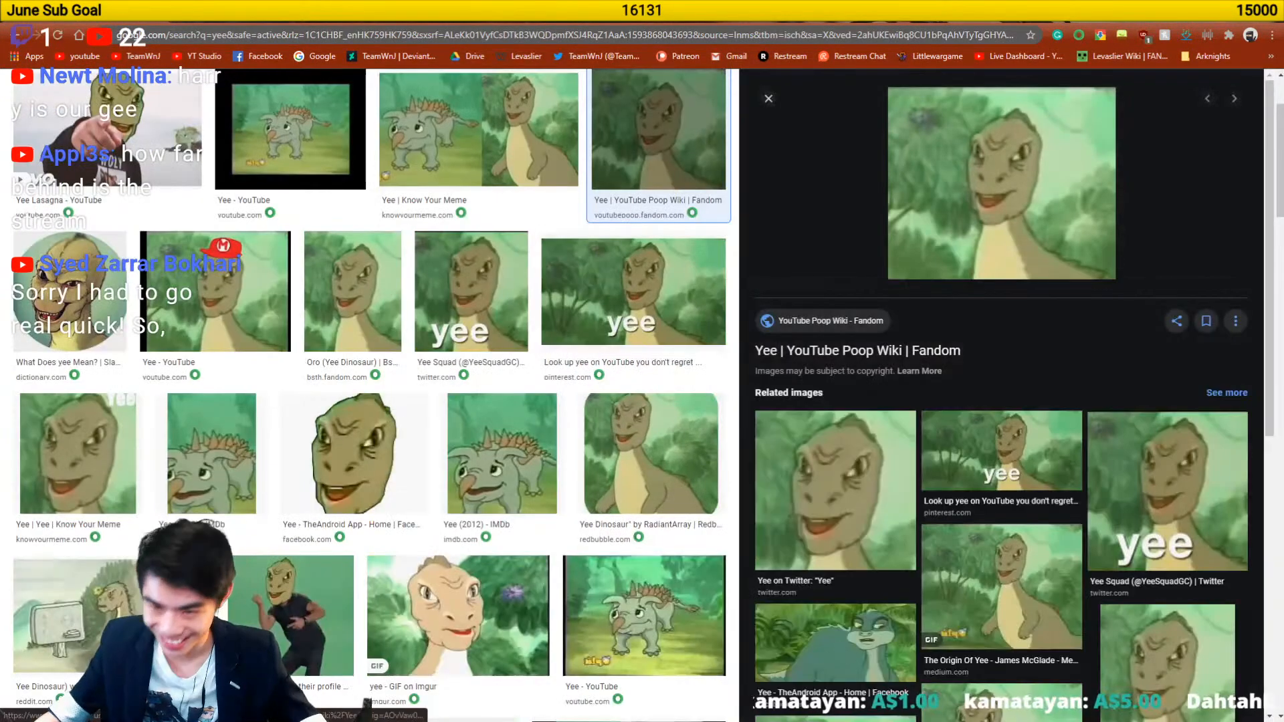
click(1121, 523)
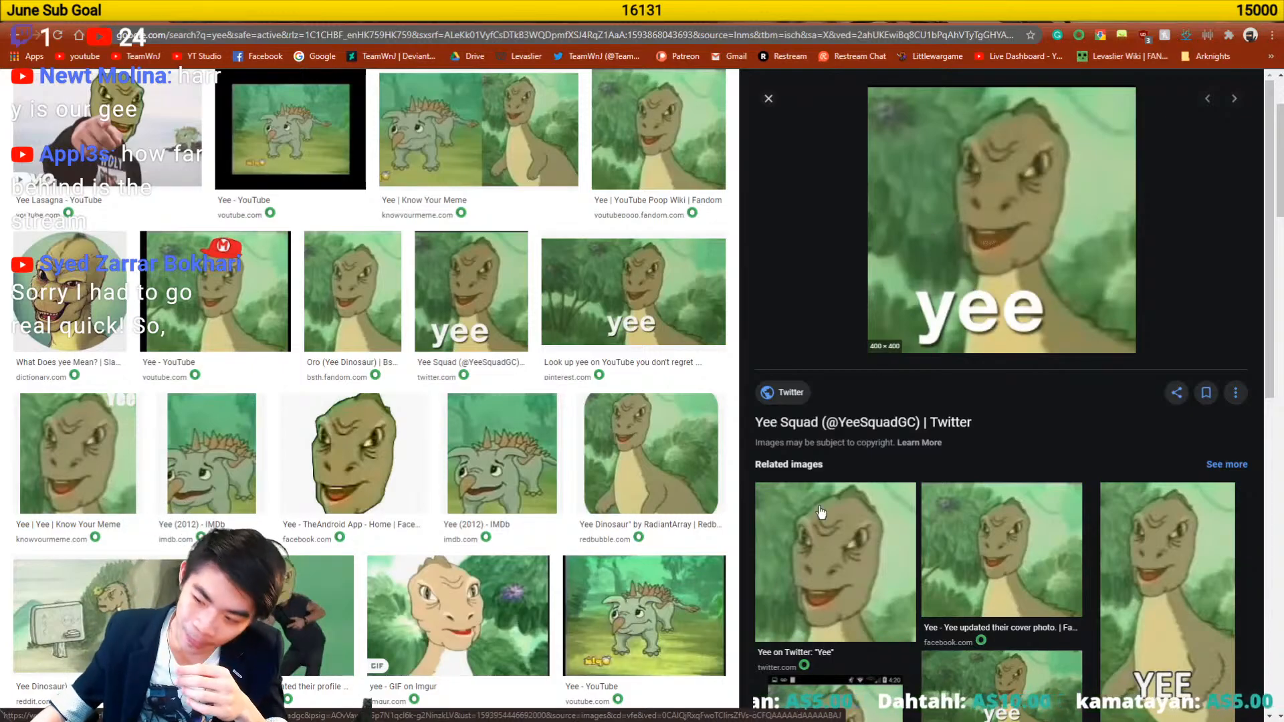
mouse_move(310, 719)
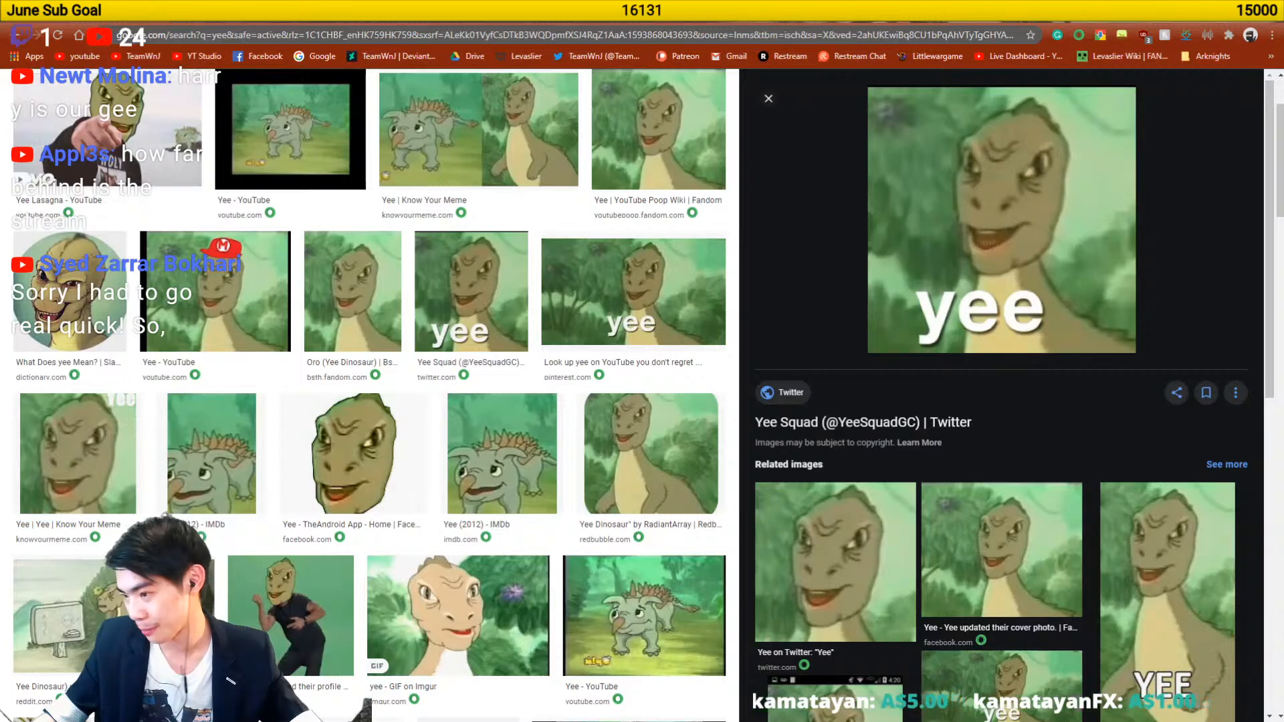
key(alt+Tab)
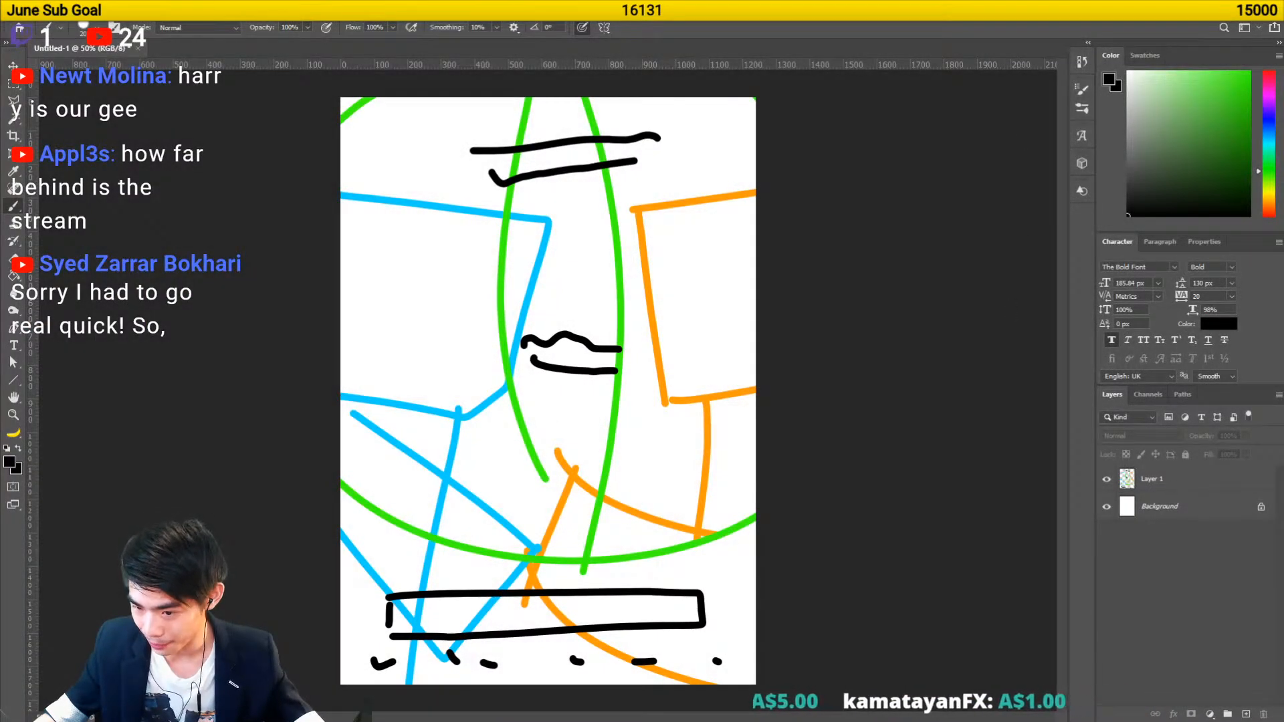
- Delete Layer 1 with the rough coloured sketch from the poster document and minimize Photoshop
click(1151, 479)
key(Delete)
click(1207, 9)
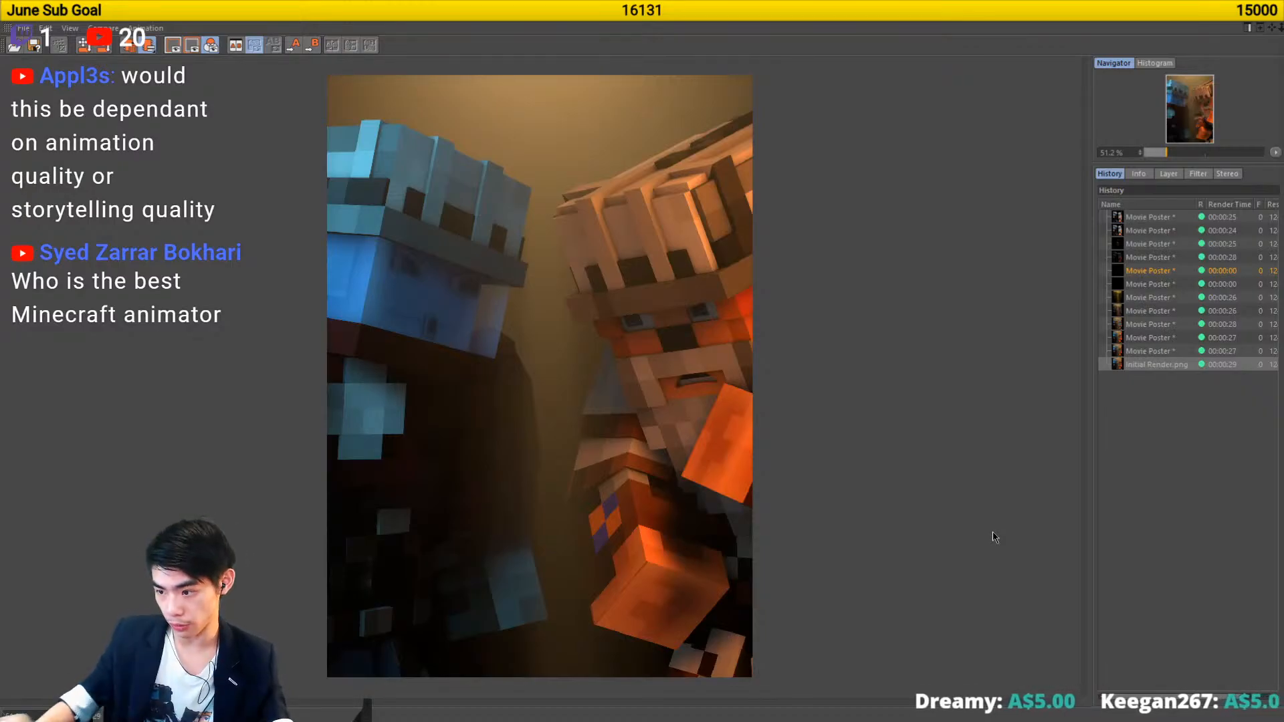
- Bring Photoshop back and examine the Minecraft screenshots folder in File Explorer down to its newest images
mouse_move(476, 715)
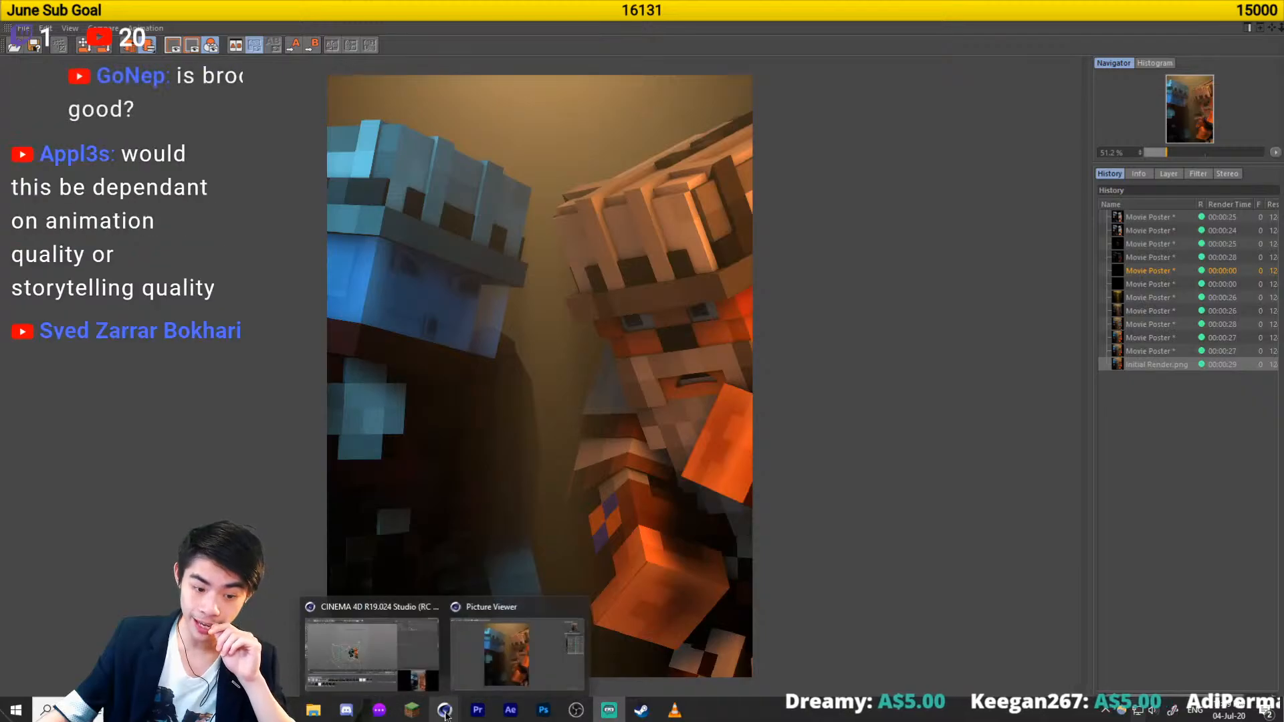
click(551, 717)
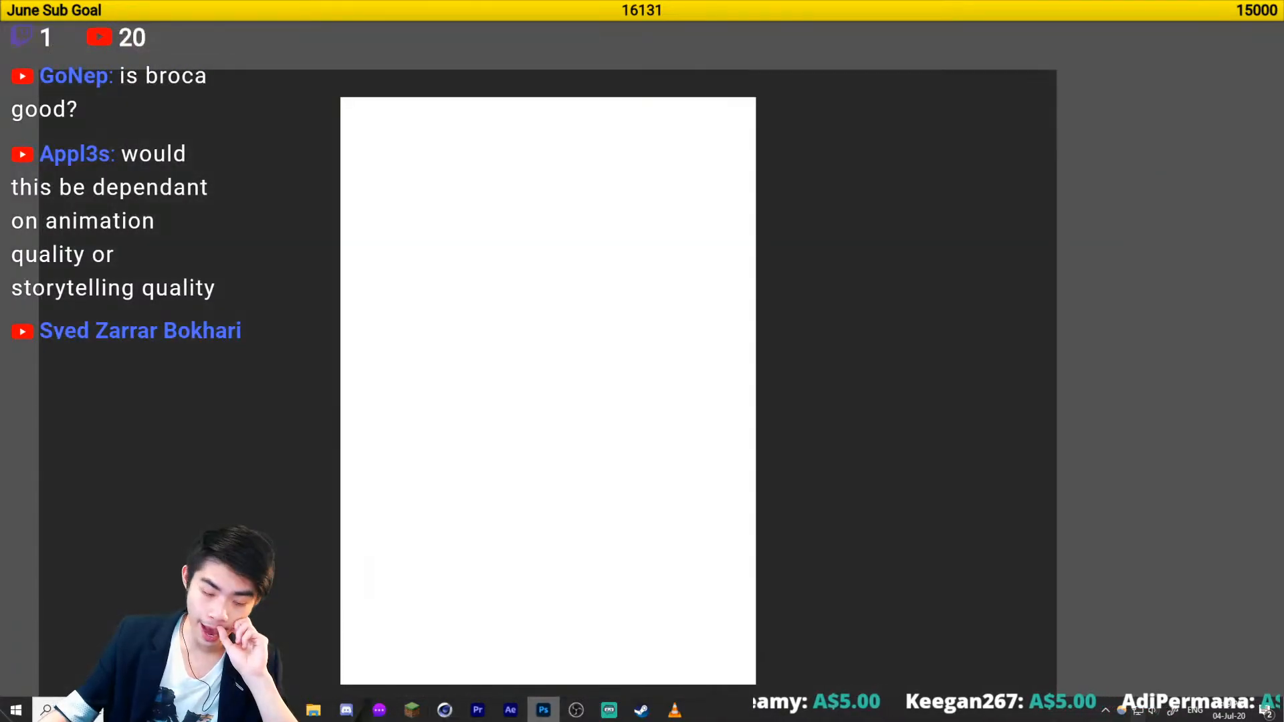
mouse_move(314, 717)
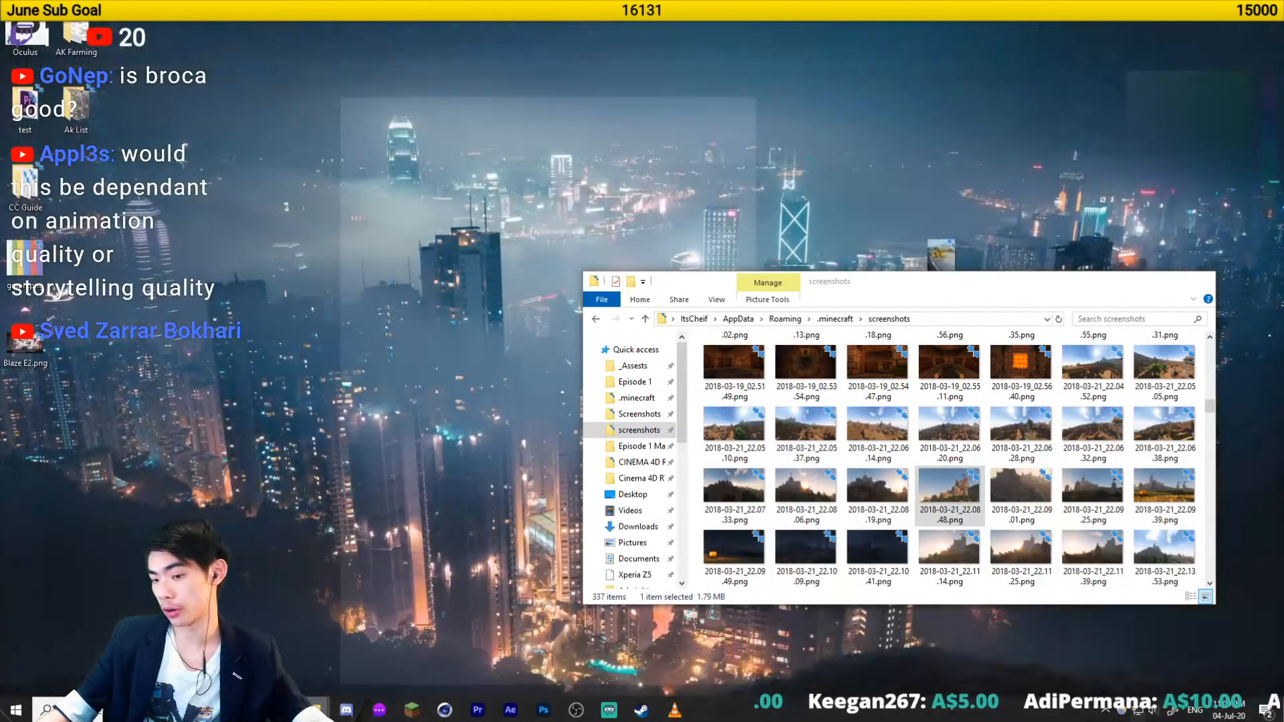
click(393, 669)
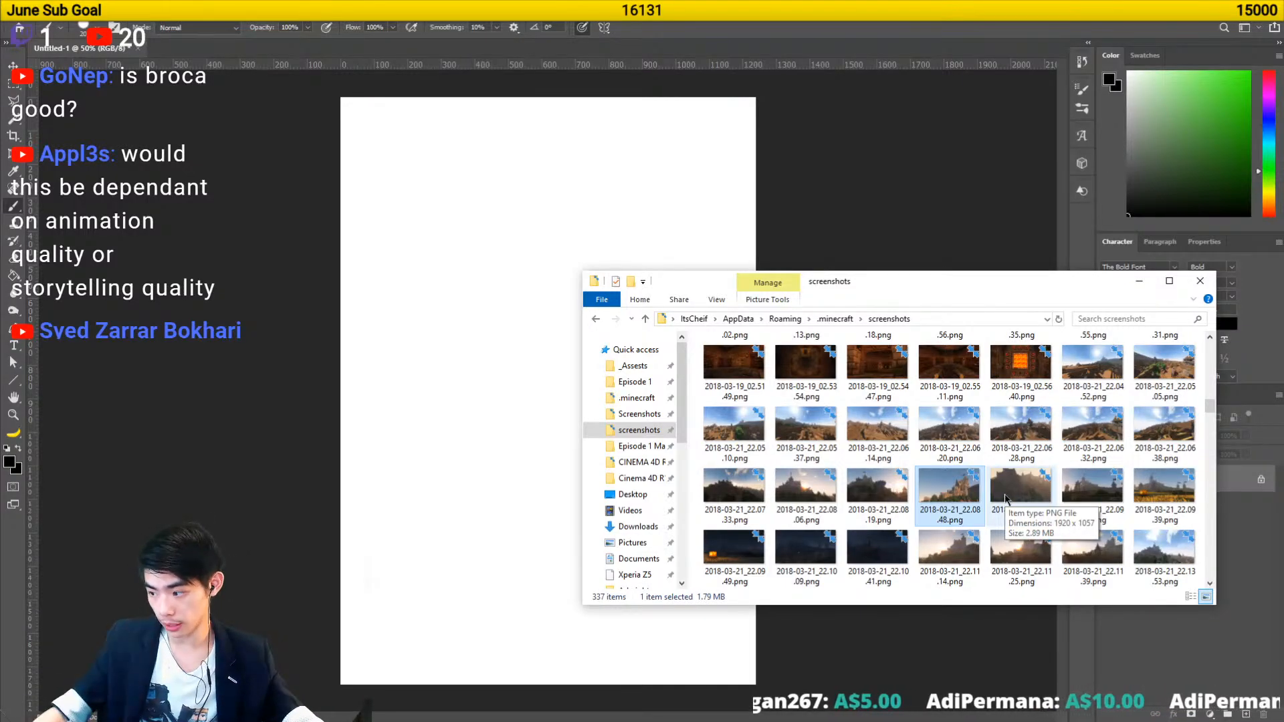
click(1006, 499)
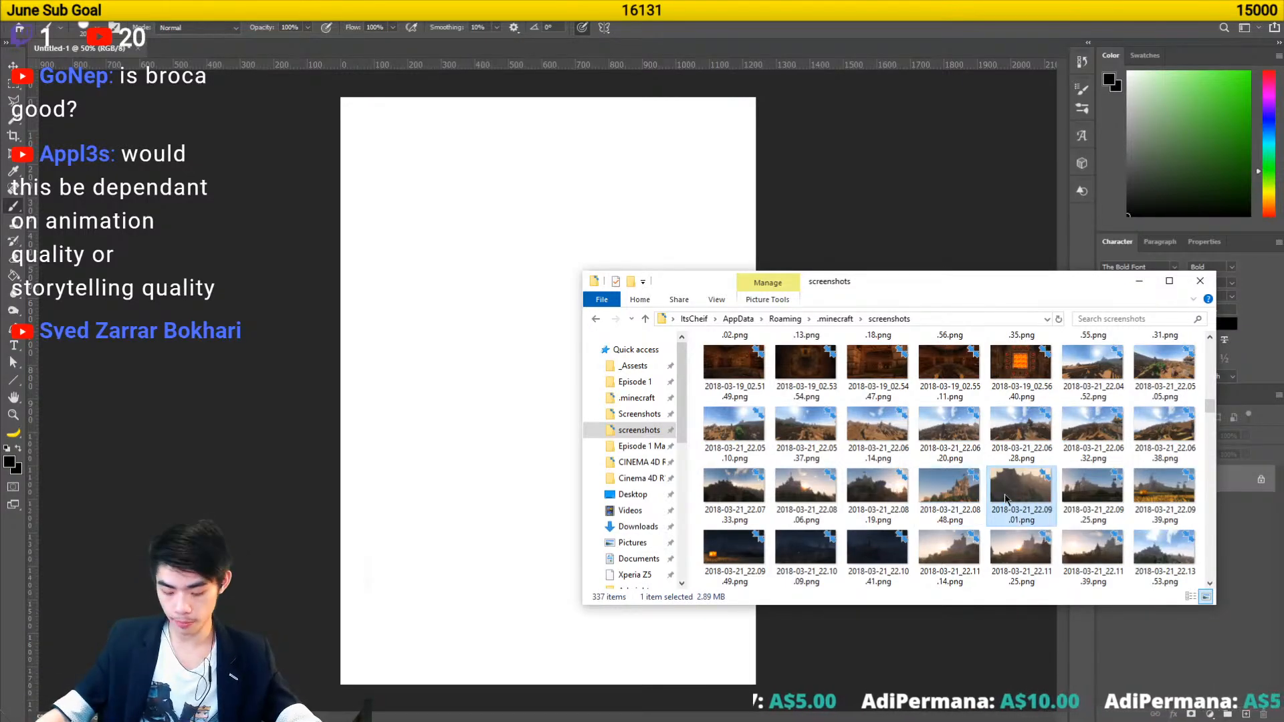
scroll(1005, 498, down, 5)
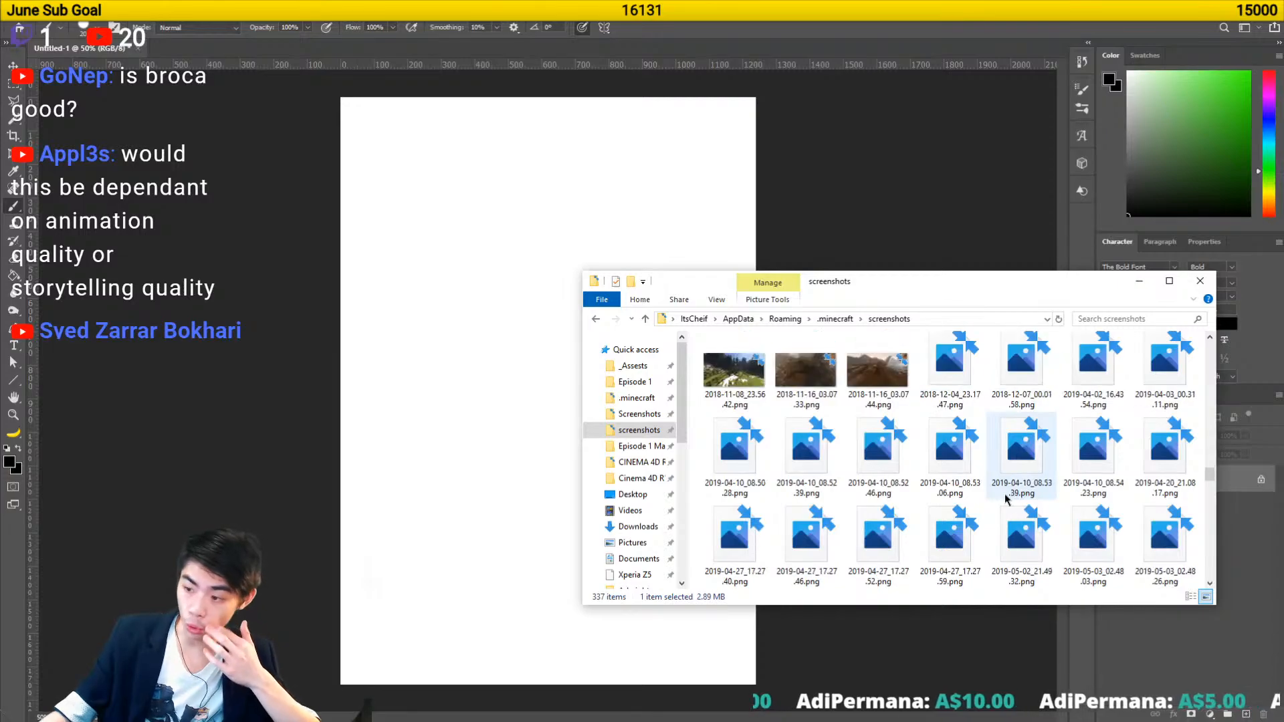
scroll(1004, 493, down, 6)
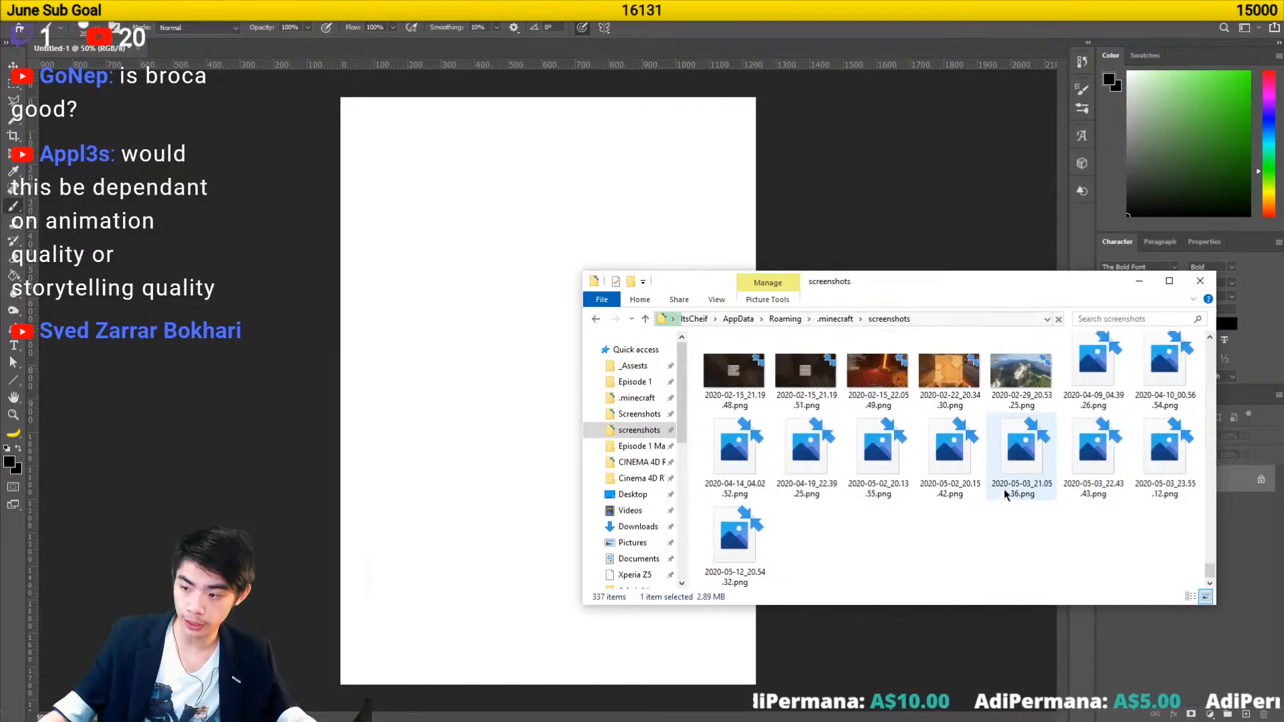
click(963, 532)
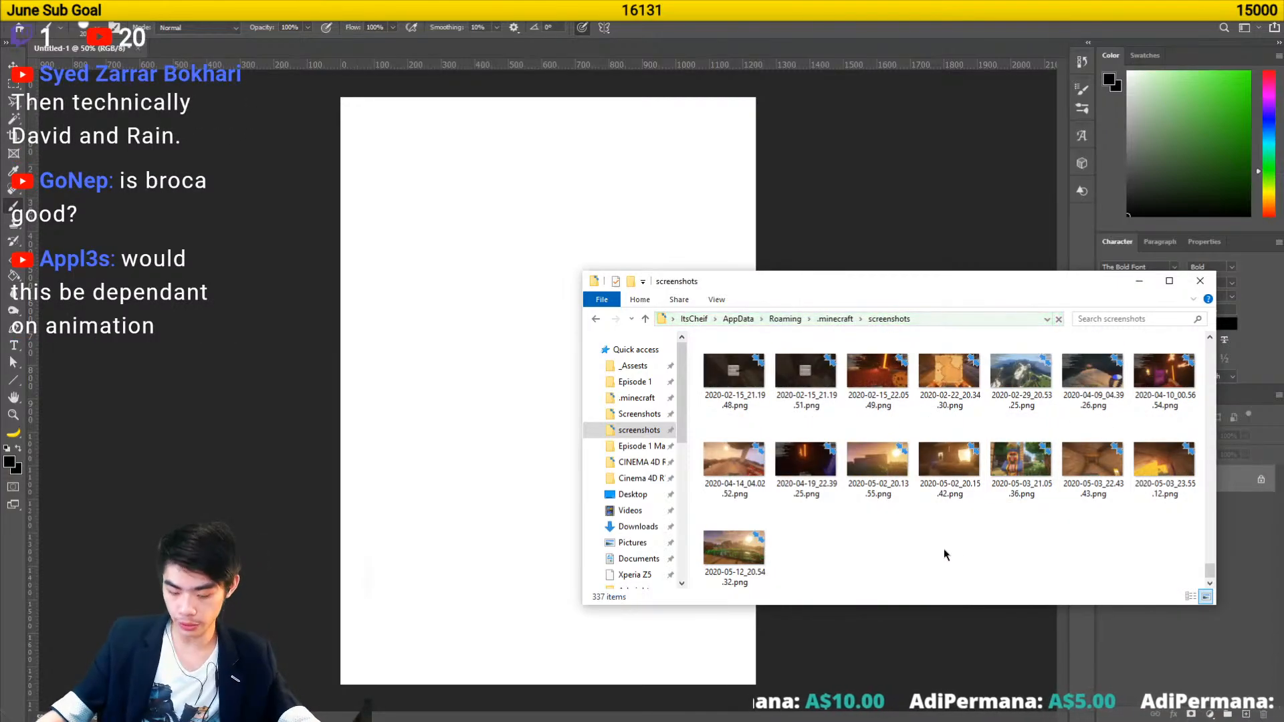
- Open a second File Explorer window on the Data (D:) drive and close the Minecraft screenshots window
key(super+e)
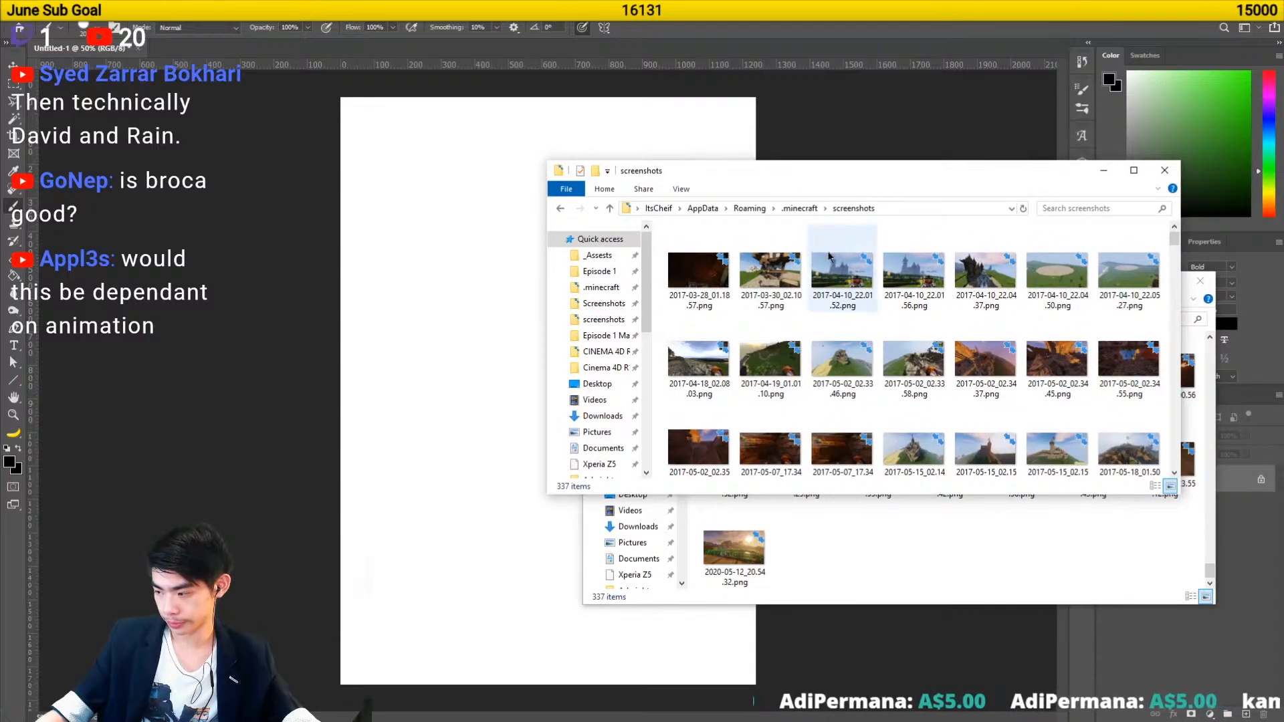
scroll(625, 464, down, 1)
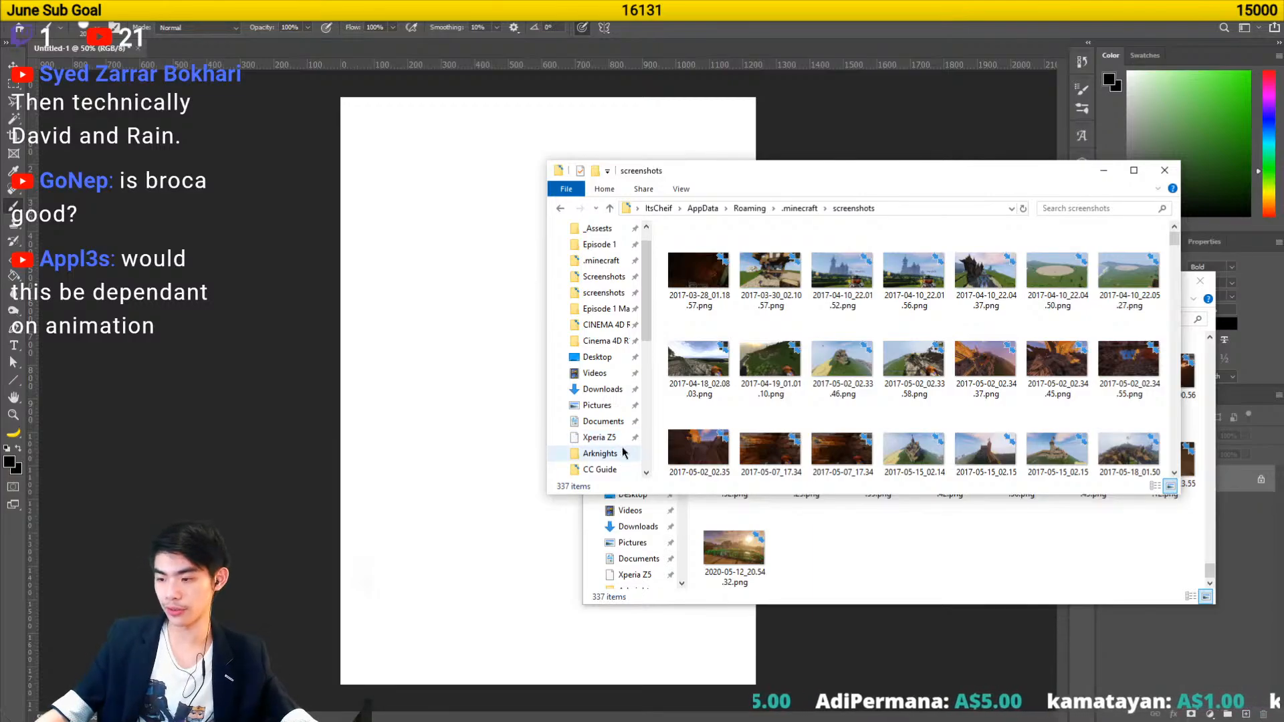
scroll(620, 461, down, 5)
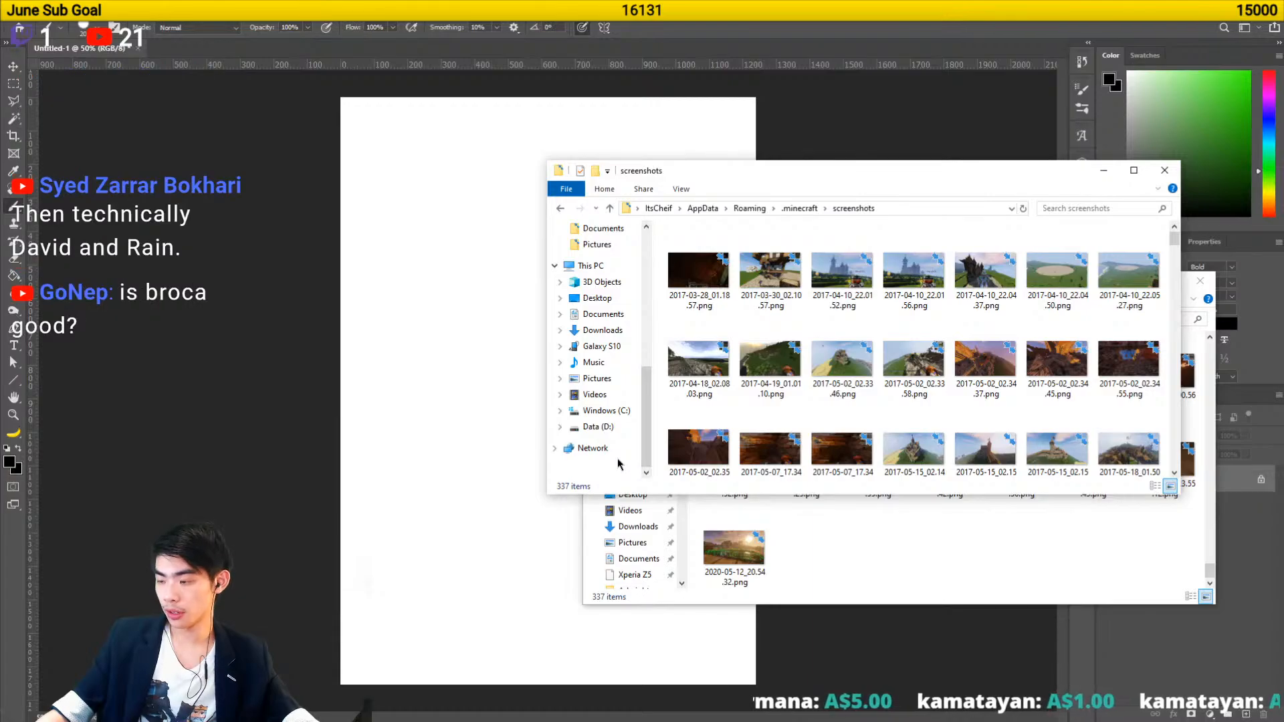
click(597, 427)
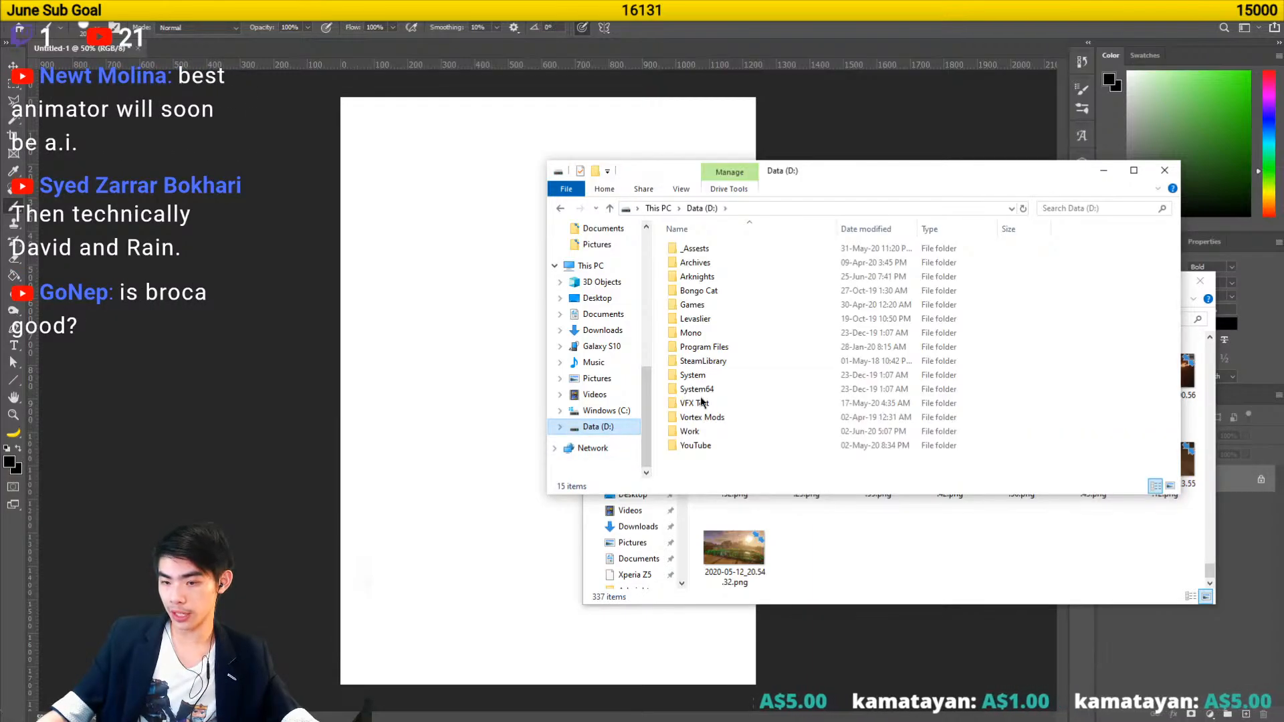
click(775, 361)
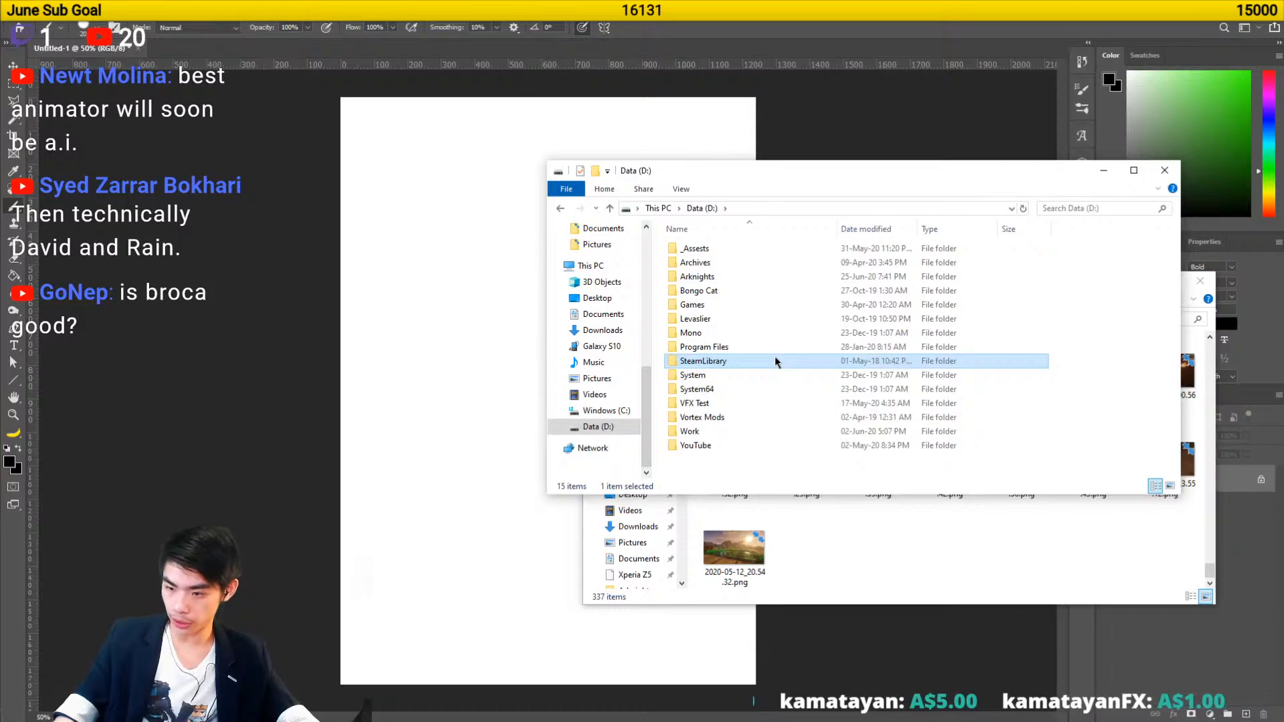
key(Up)
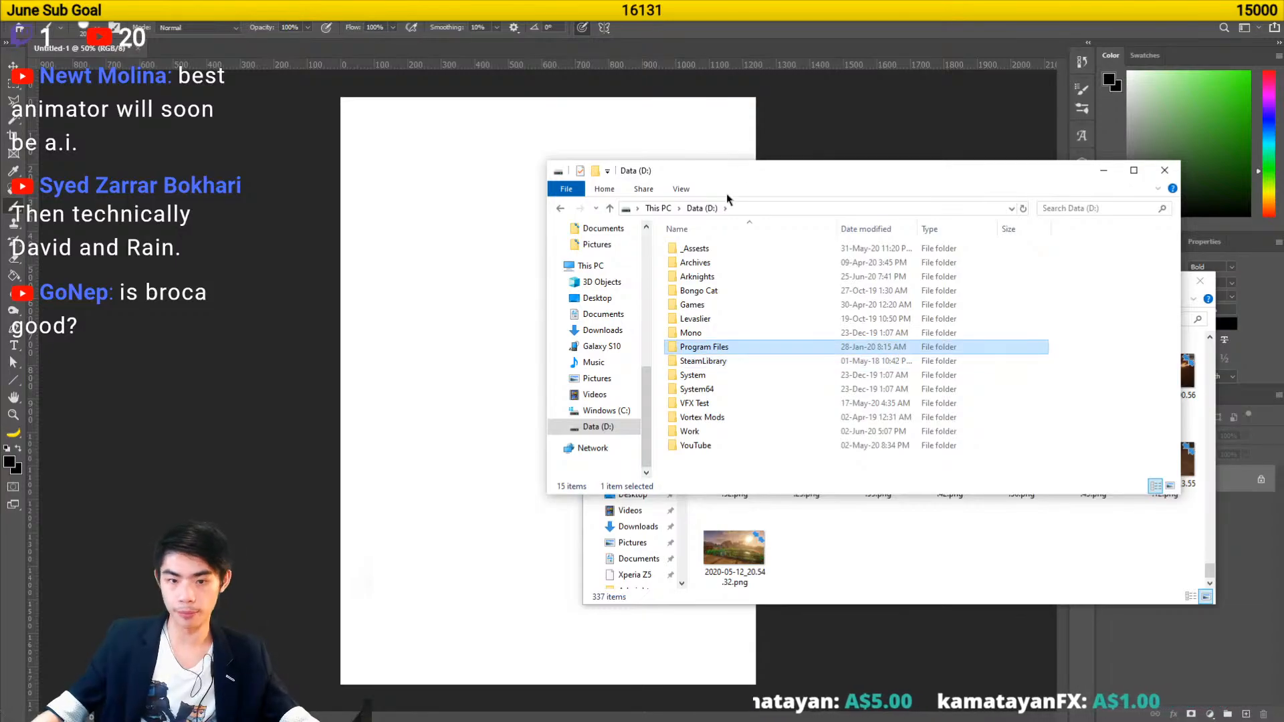
click(832, 546)
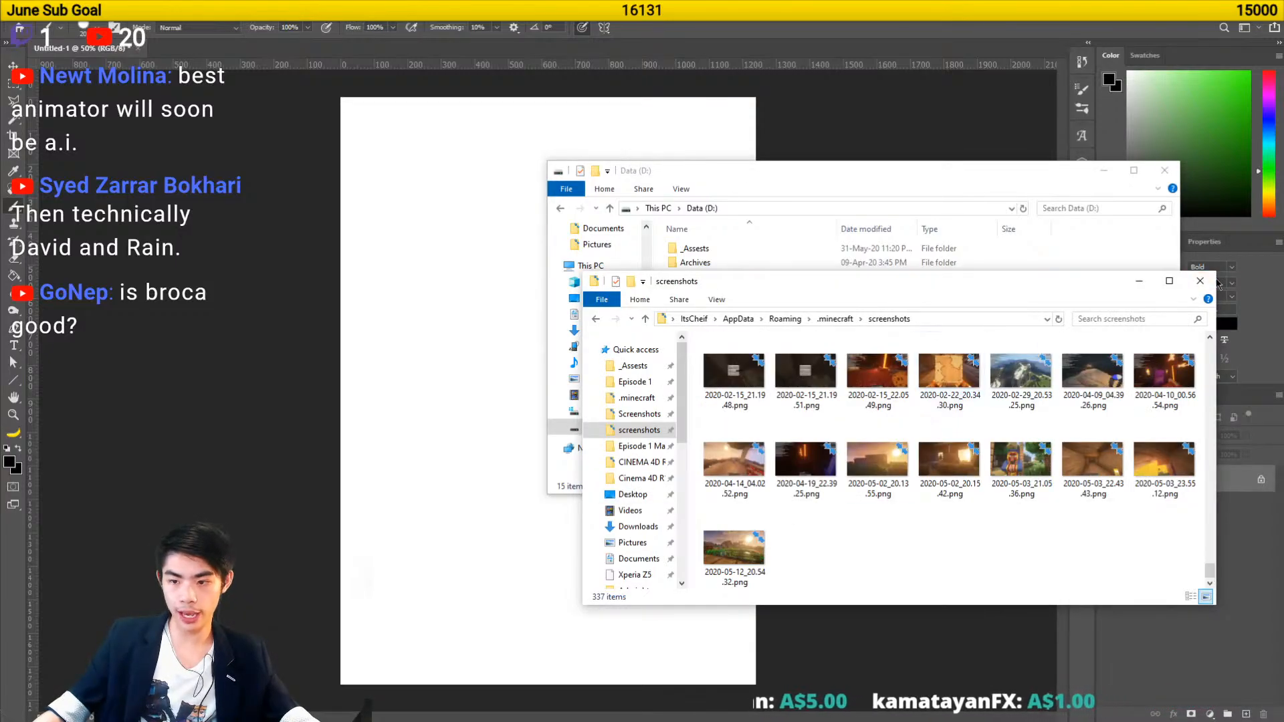
click(1203, 282)
- Open the YouTube folder on the Data (D:) drive
key(Down)
click(715, 433)
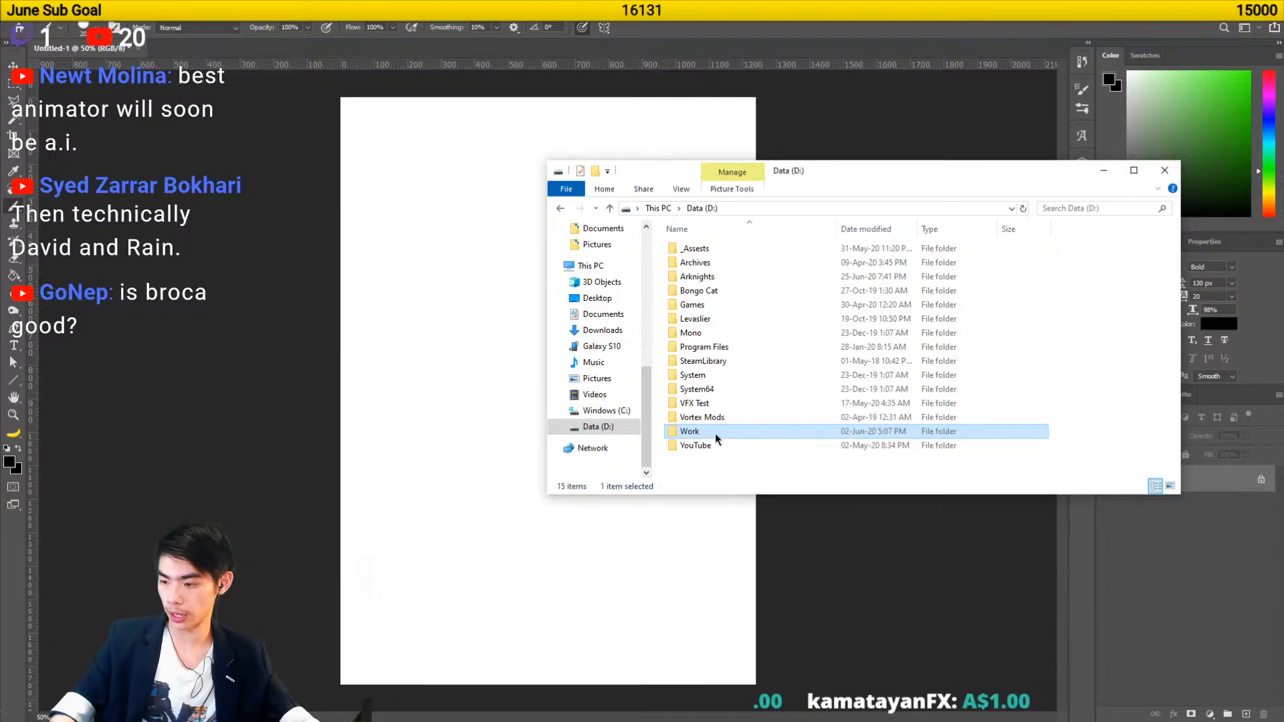
key(Down)
key(Return)
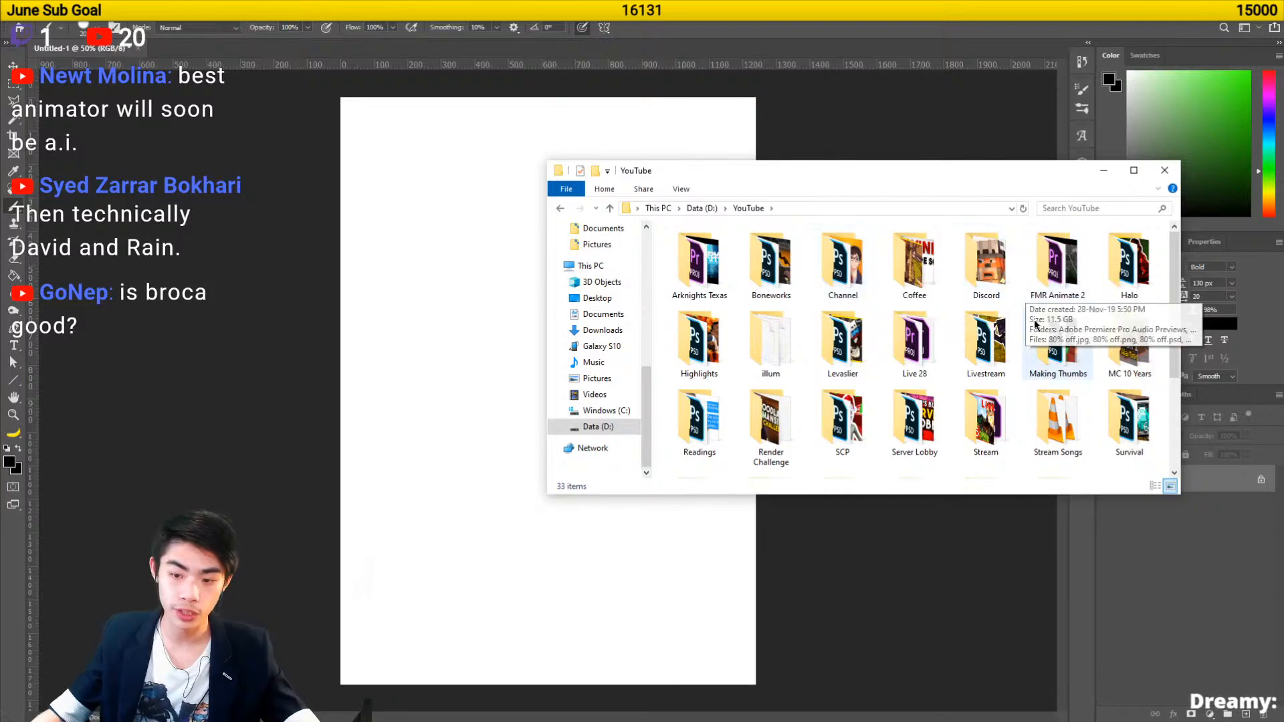
- Look through the subfolders of the YouTube folder to locate the one holding the movie poster render
click(1040, 352)
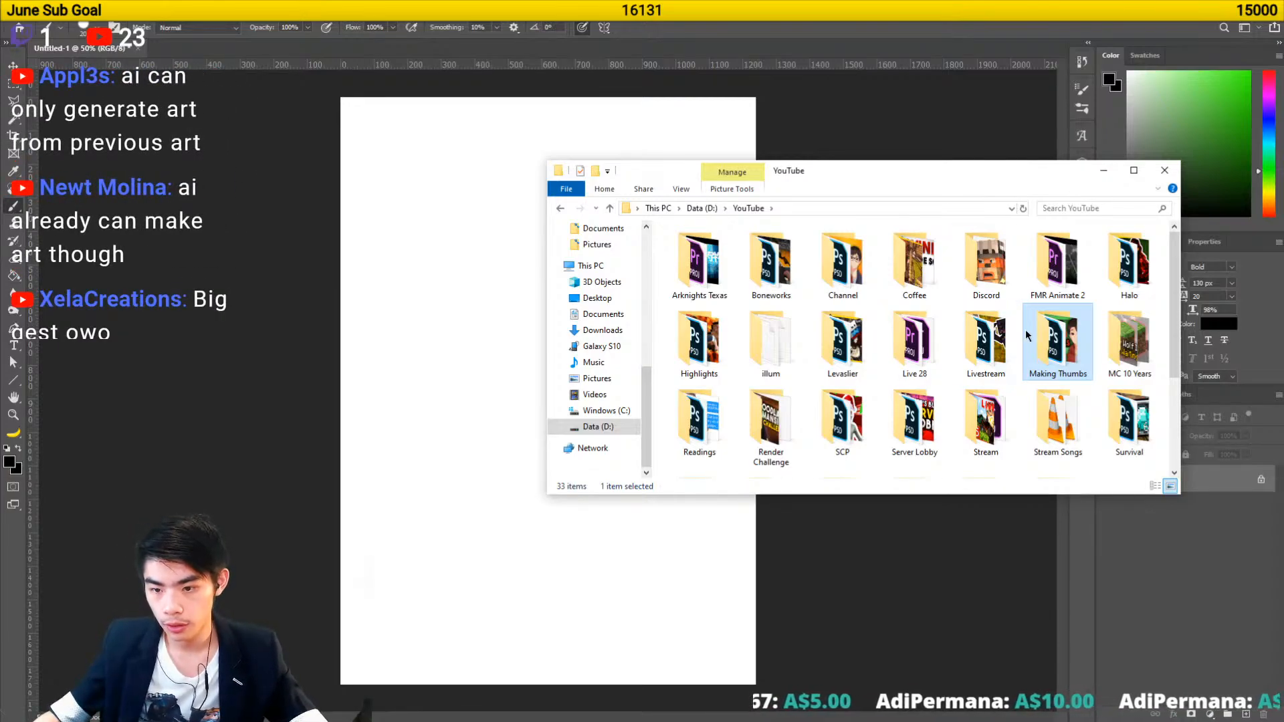
click(1018, 337)
key(Up)
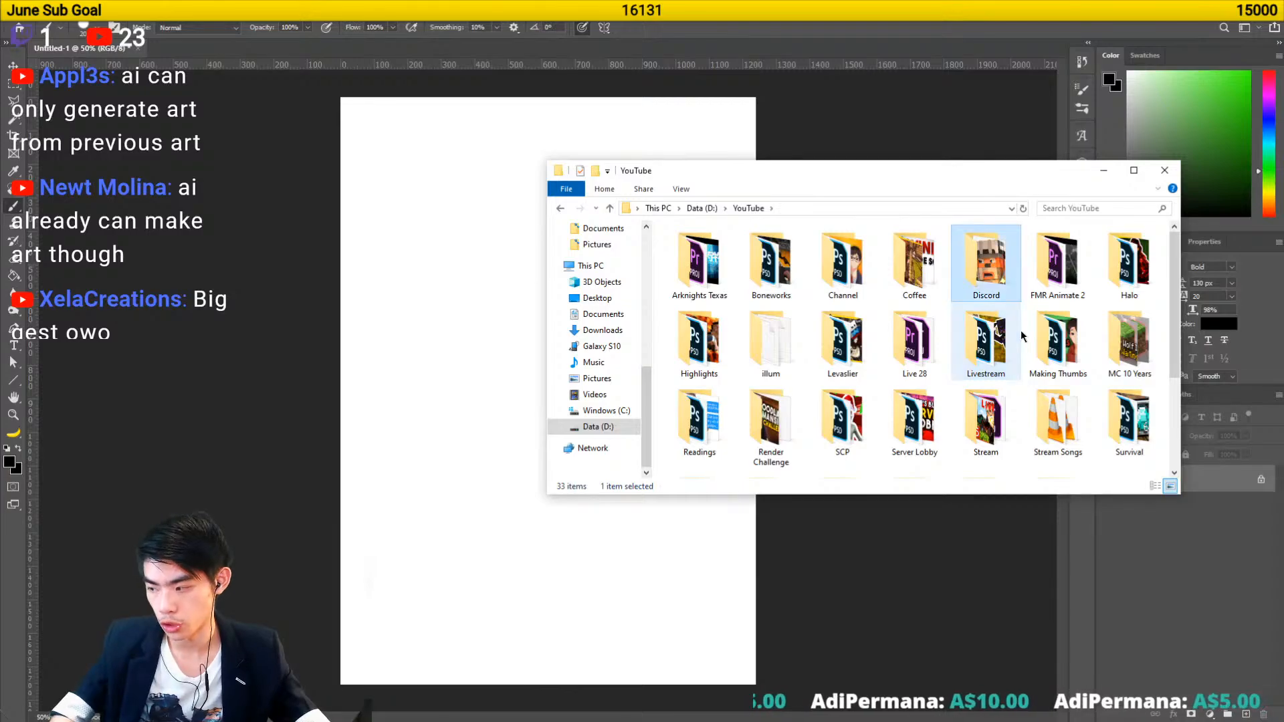
key(Right)
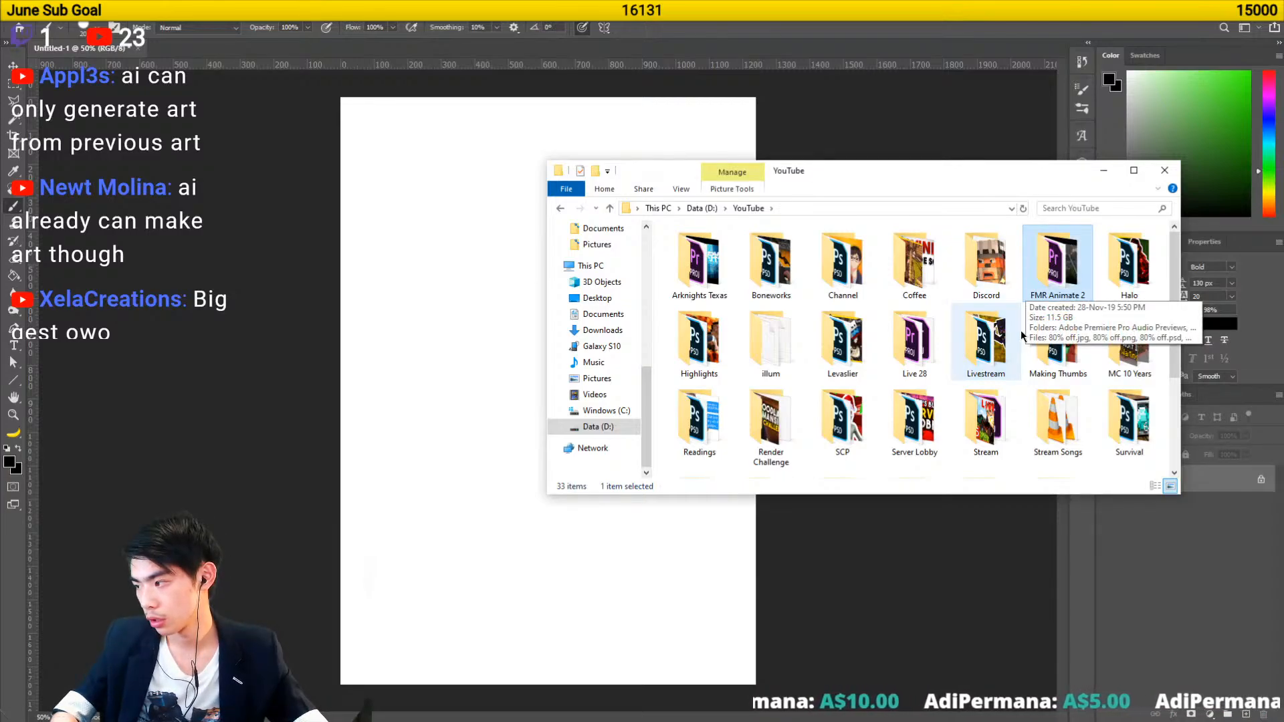
scroll(1032, 359, down, 3)
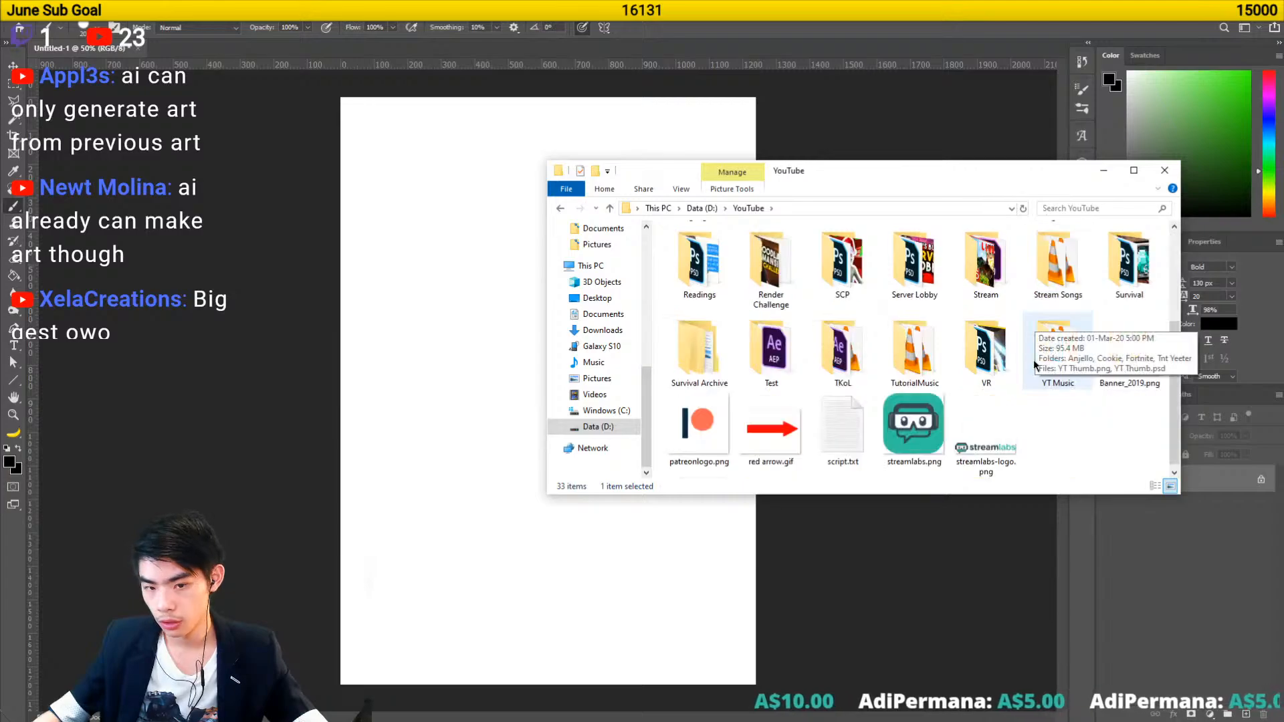
scroll(1023, 393, up, 3)
drag(829, 173, 715, 202)
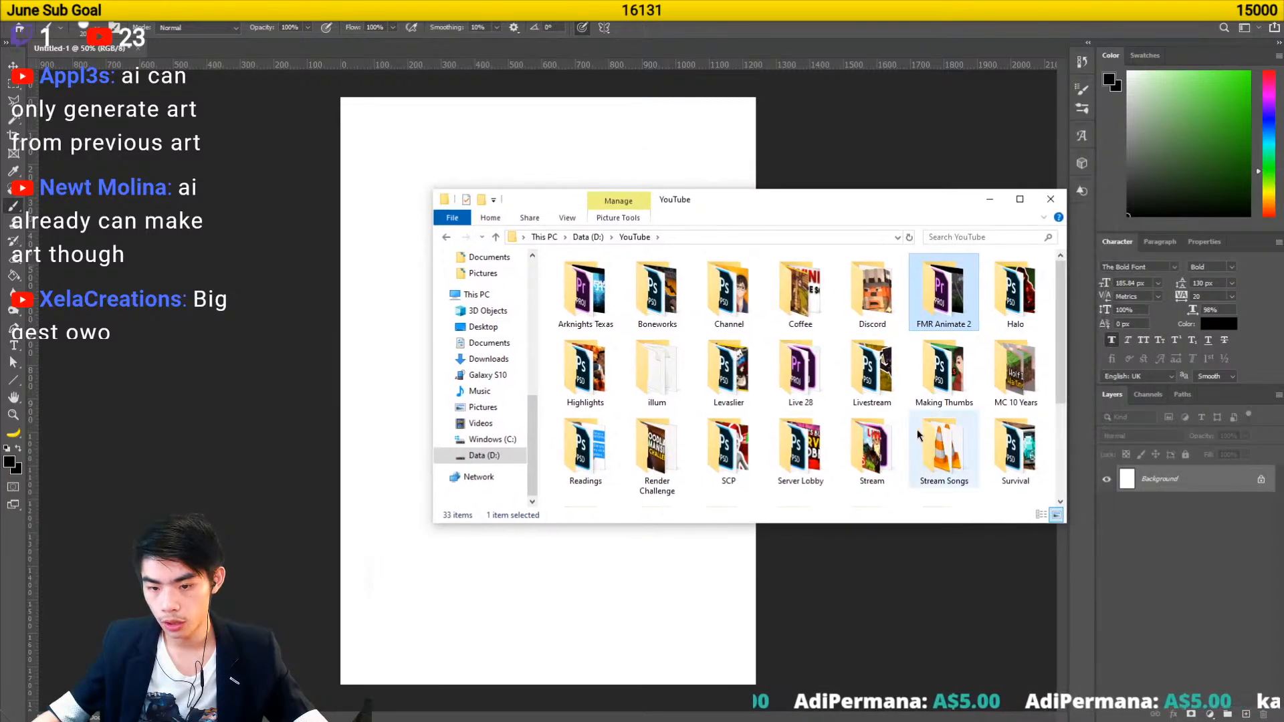
scroll(923, 443, down, 3)
click(875, 405)
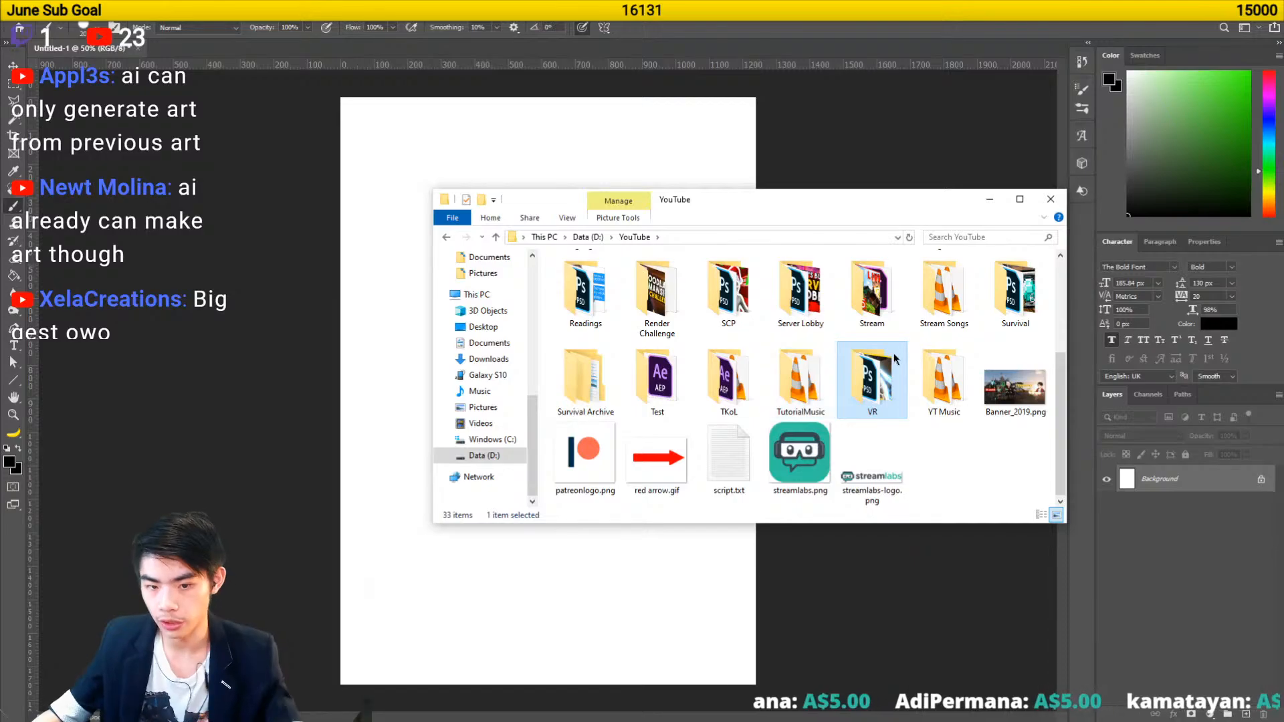
scroll(937, 373, up, 2)
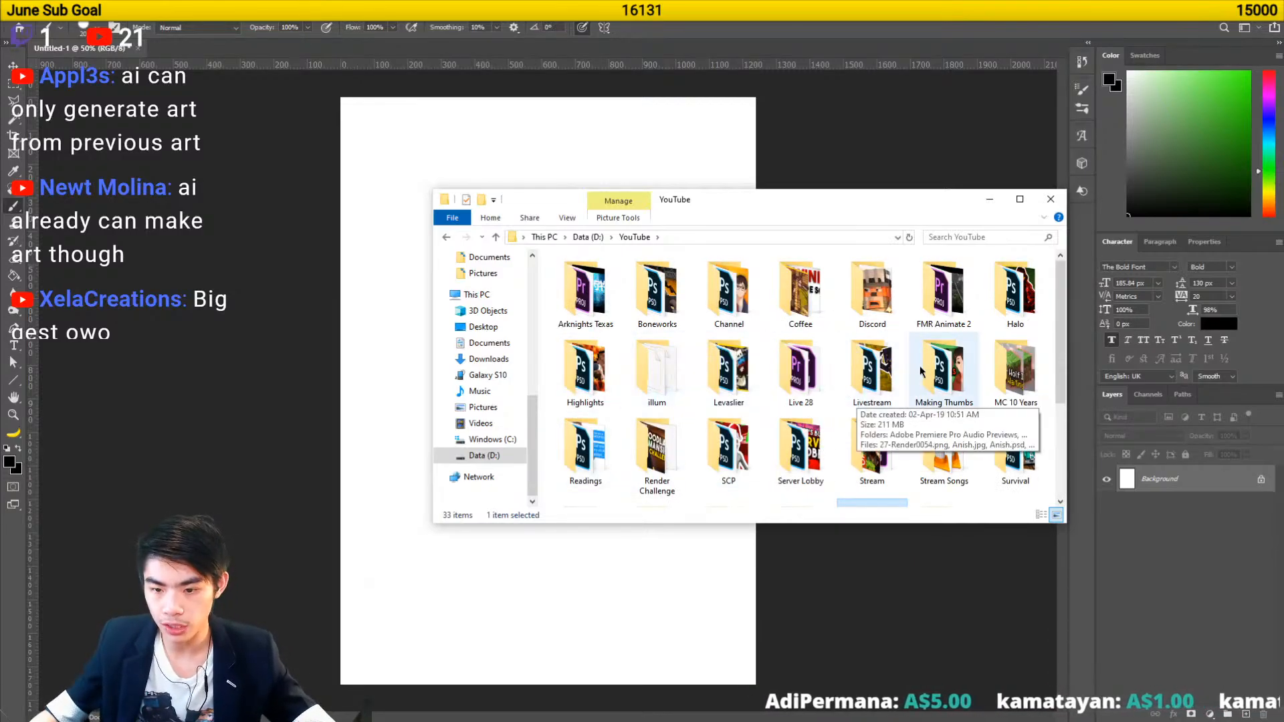
click(864, 449)
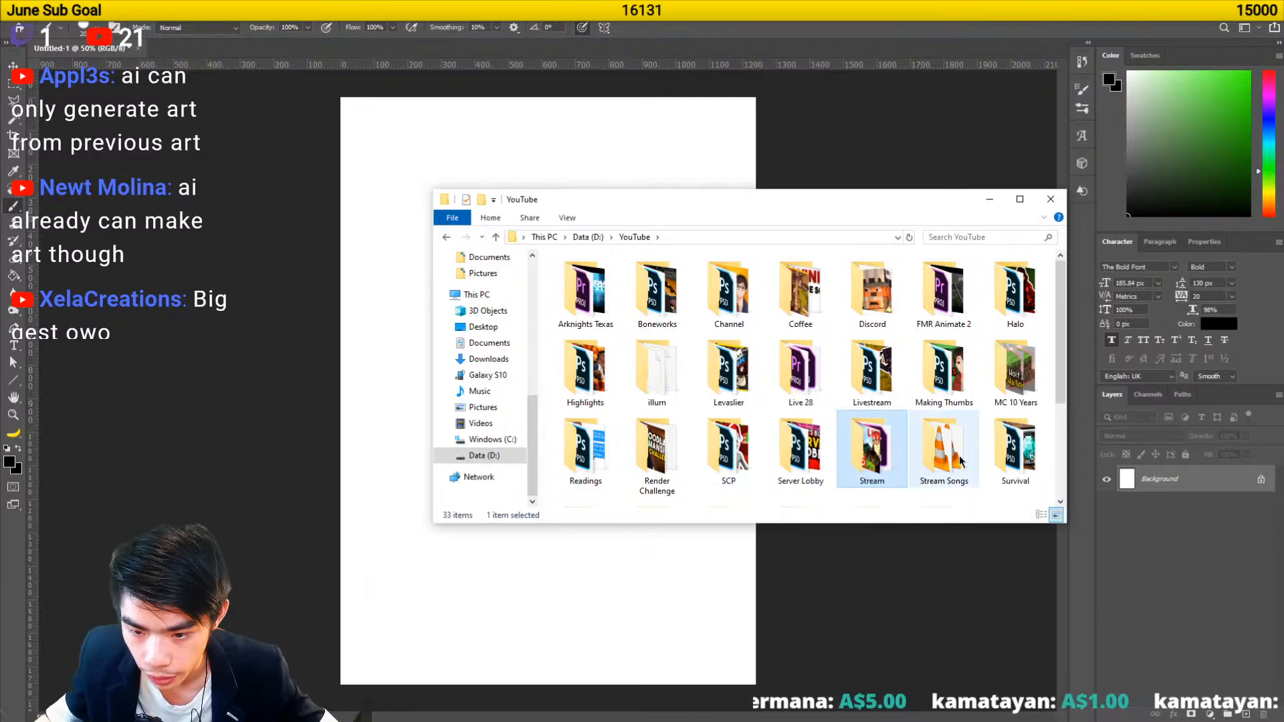
scroll(744, 361, down, 2)
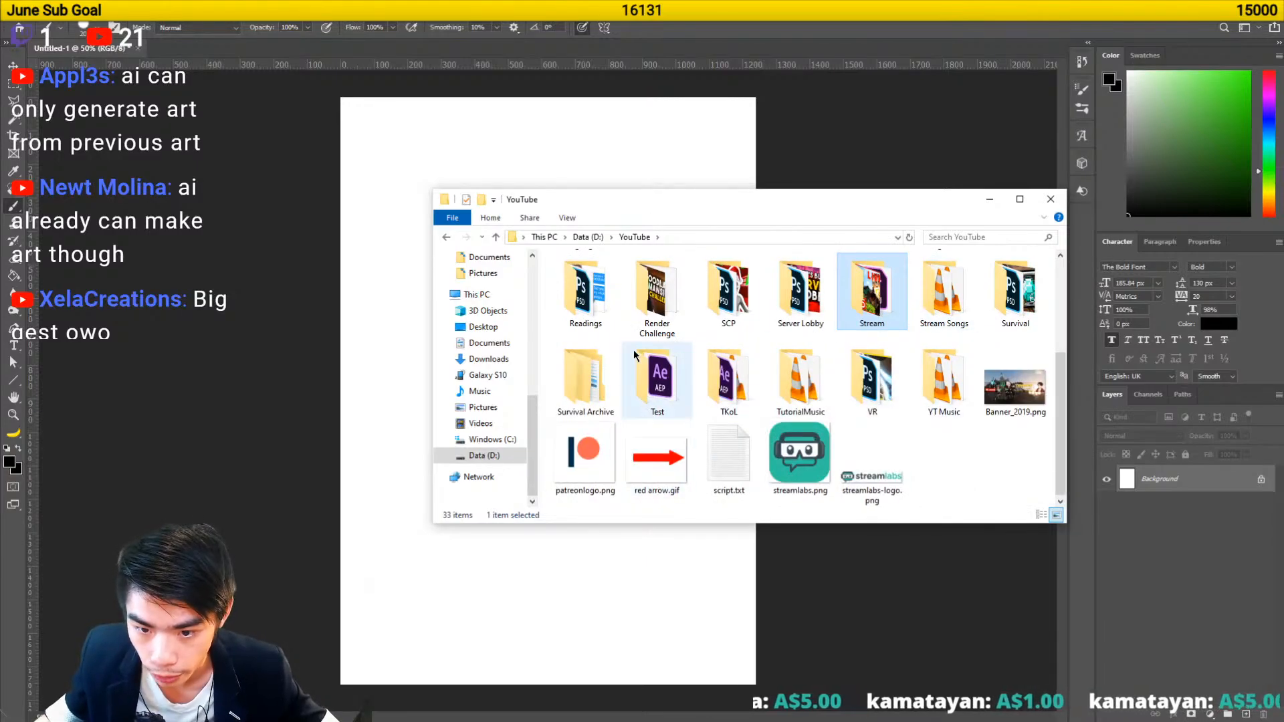
scroll(702, 334, up, 2)
scroll(657, 378, down, 2)
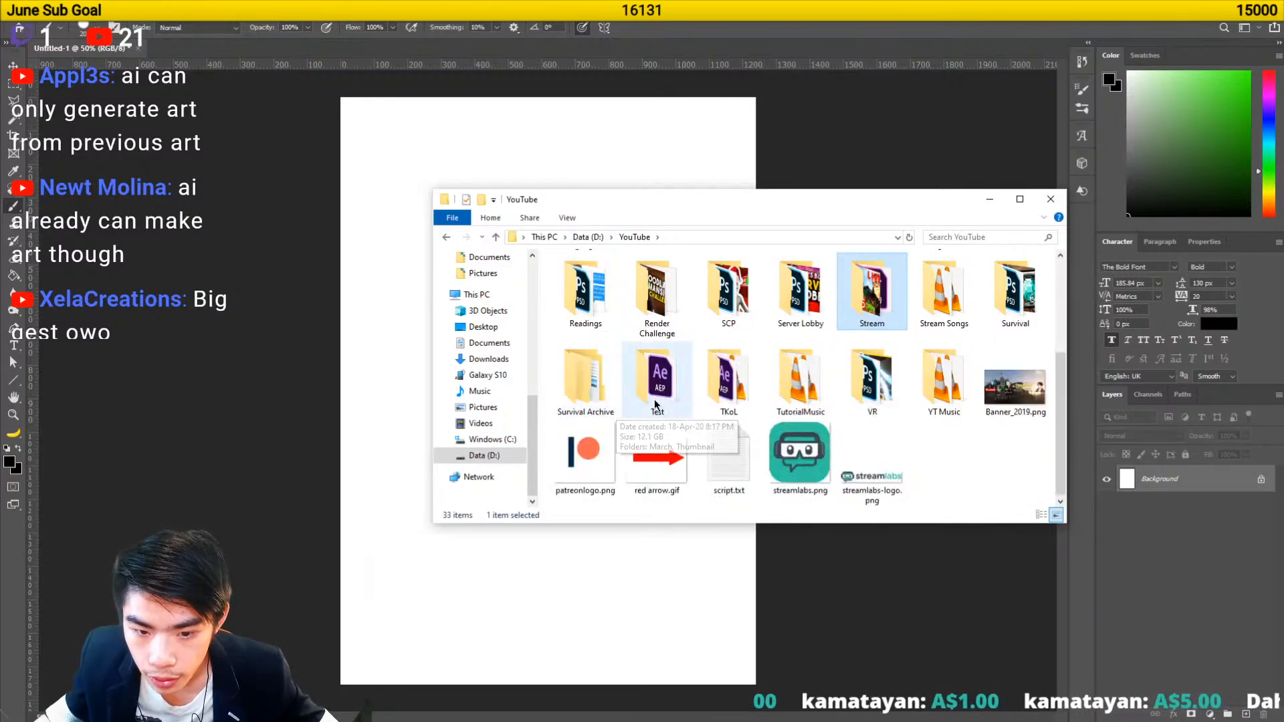
- Place the Initial Render image from Render Challenge > Movie Poster into the Photoshop poster document as a new layer
double_click(662, 327)
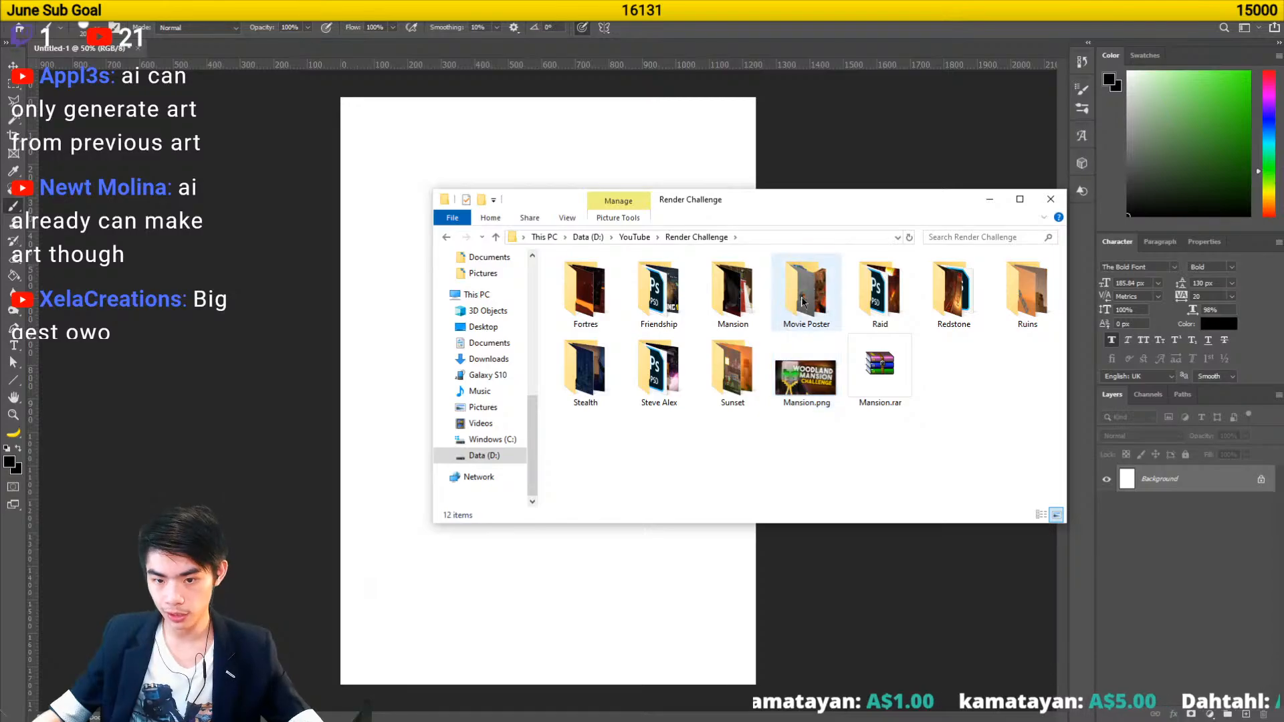
double_click(805, 294)
drag(672, 319, 511, 591)
key(Return)
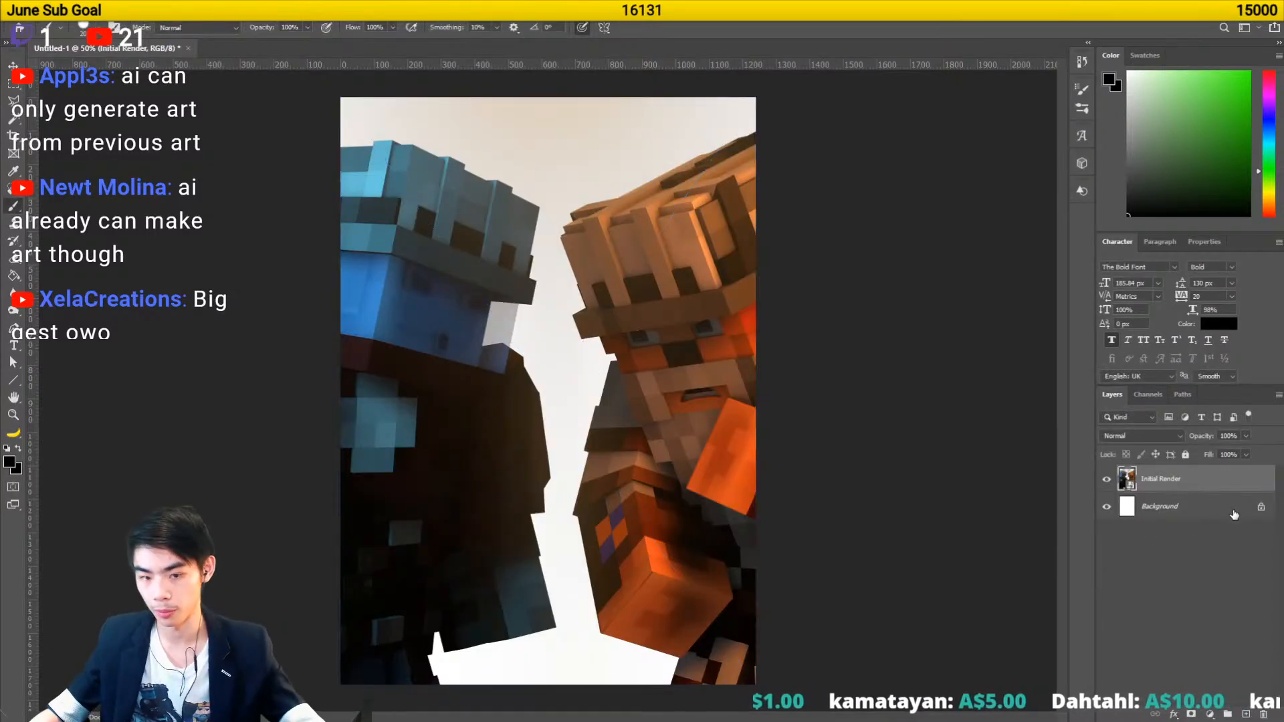
- Unlock the white Background layer and fill it with black using the Paint Bucket
click(1261, 506)
key(b)
key(d)
key(g)
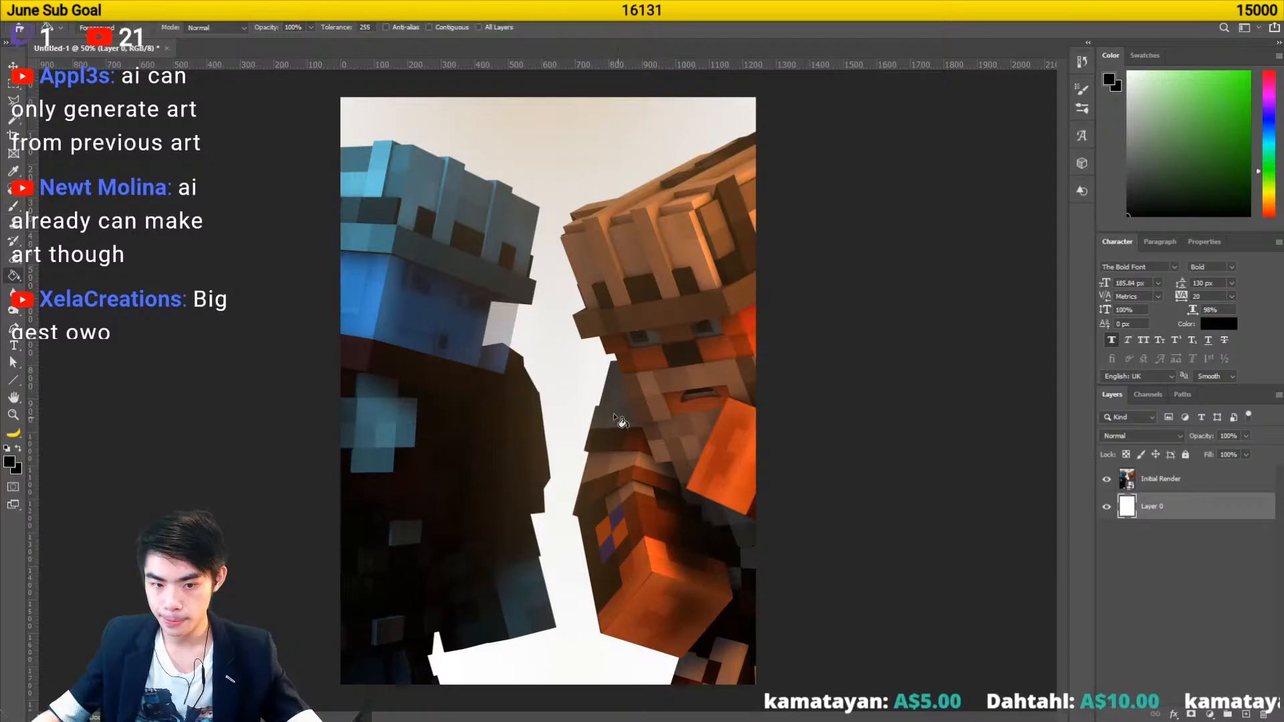
click(590, 423)
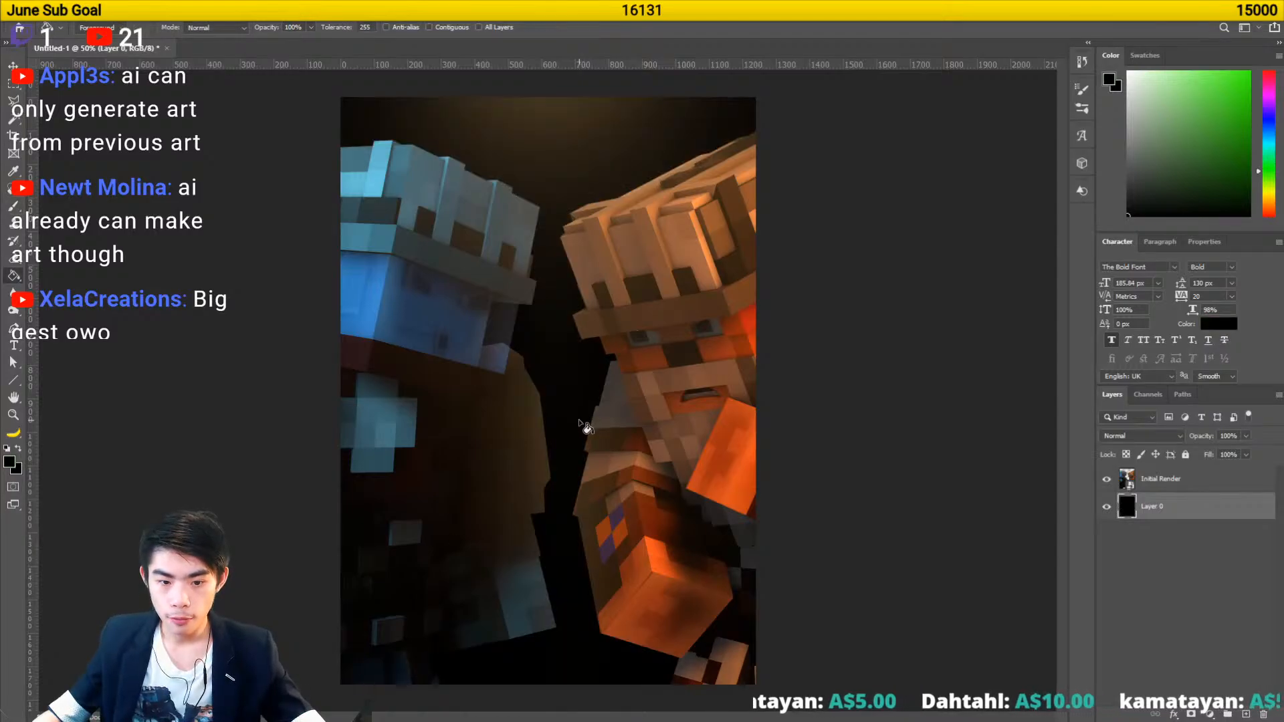
key(v)
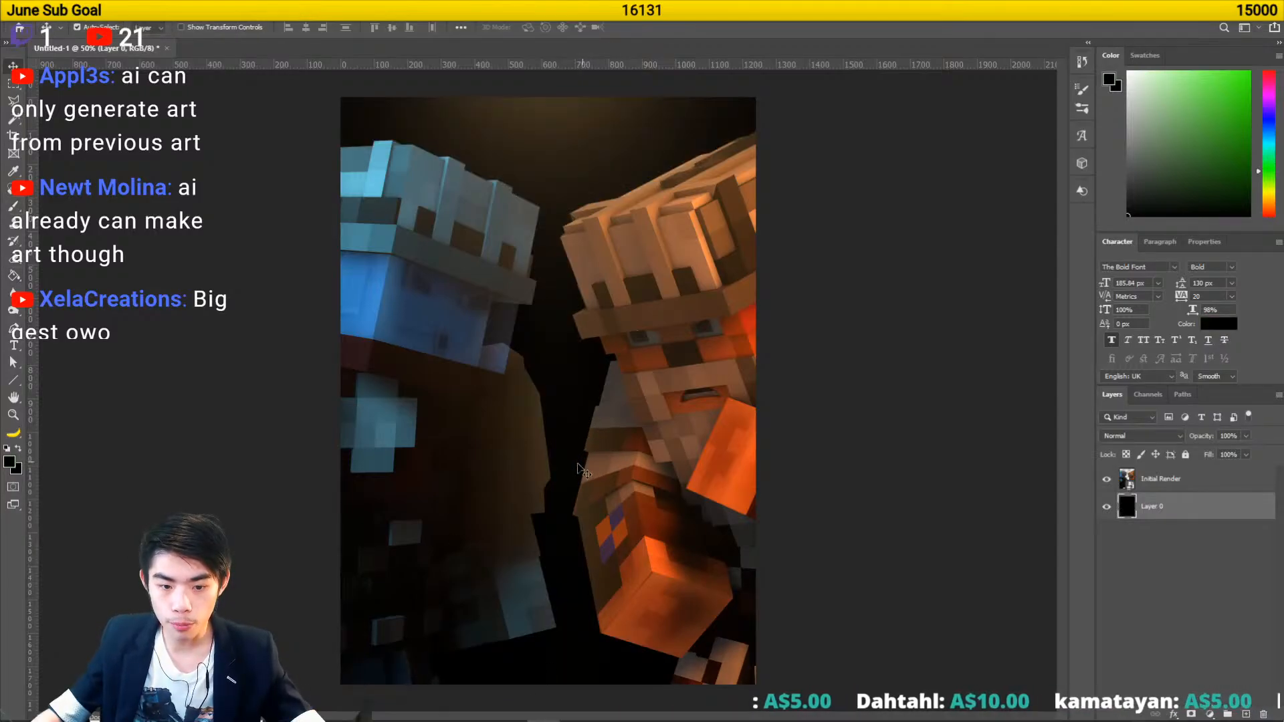
- Inspect the poster on black, then compare its backdrop glow with the last two renders in the Cinema 4D Picture Viewer
scroll(577, 472, up, 5)
scroll(577, 473, down, 7)
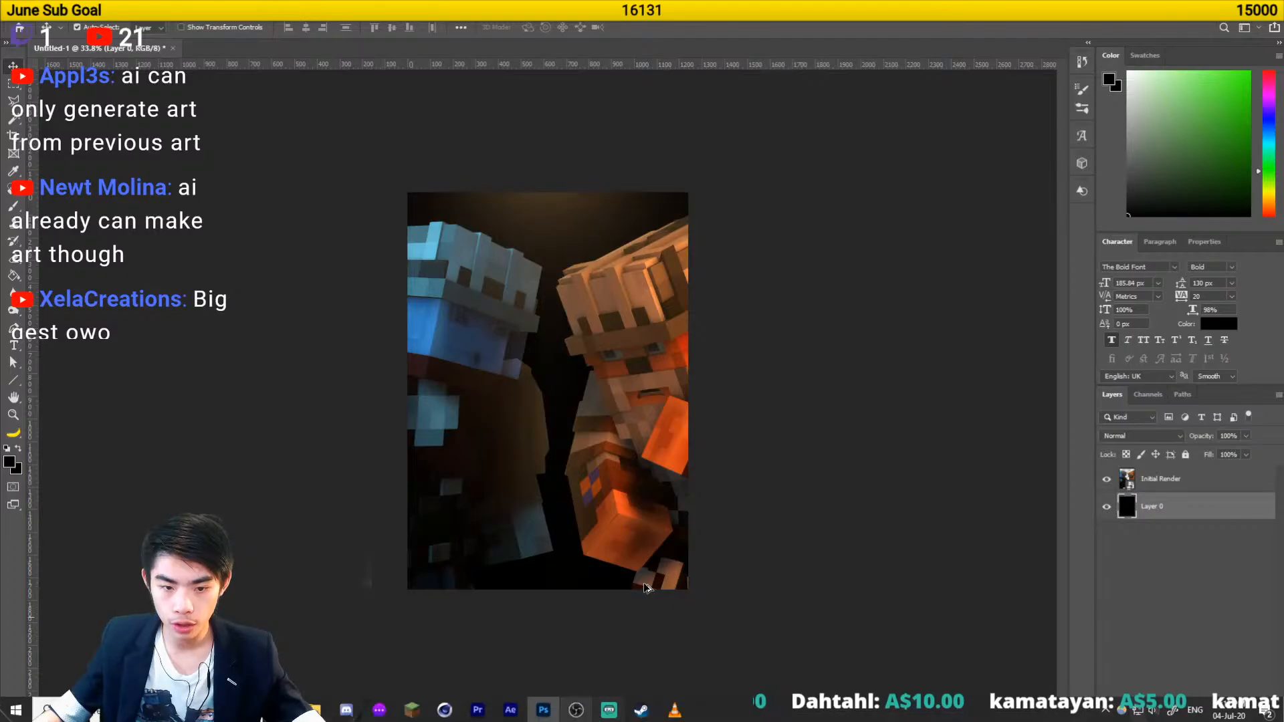
scroll(646, 588, up, 2)
mouse_move(444, 708)
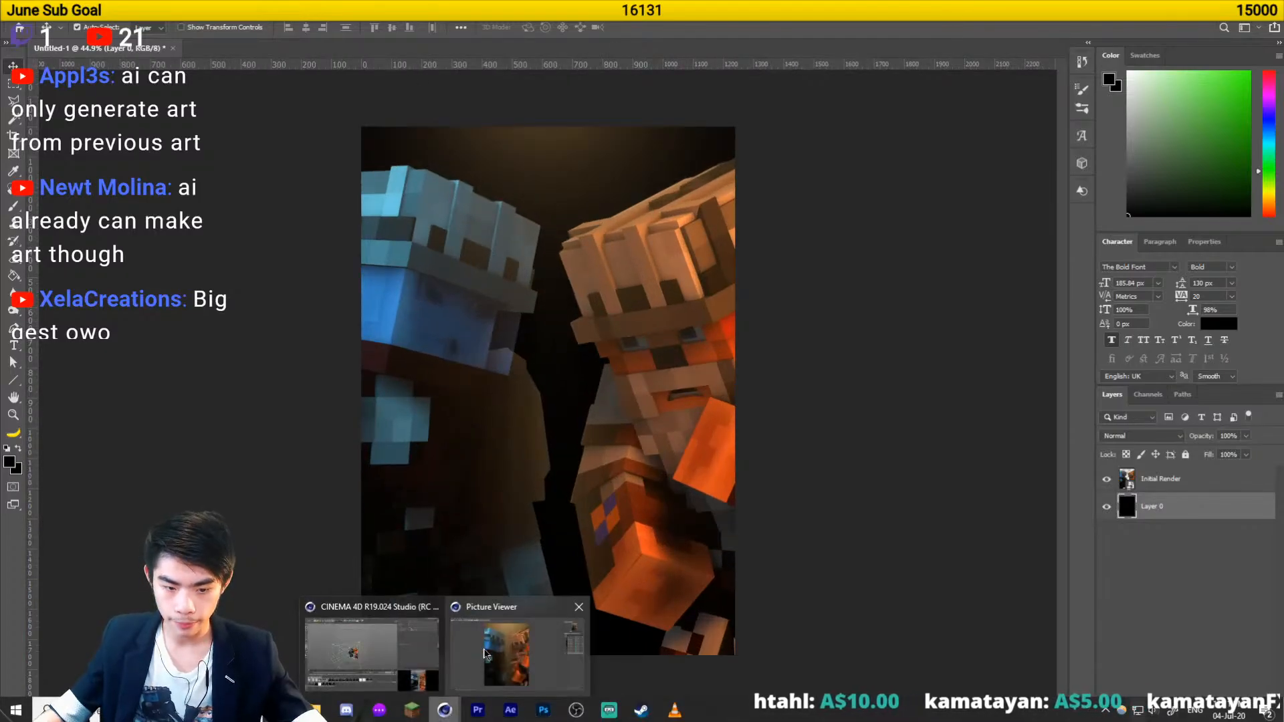
click(484, 653)
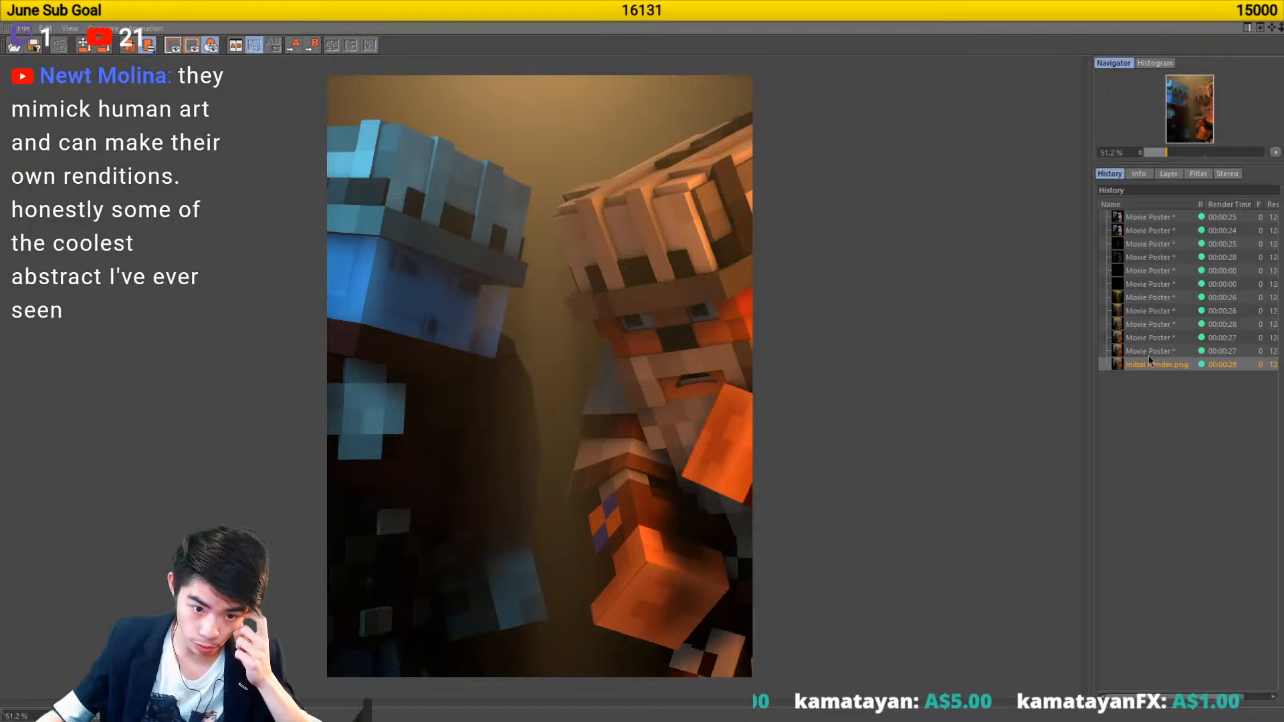
scroll(544, 391, up, 2)
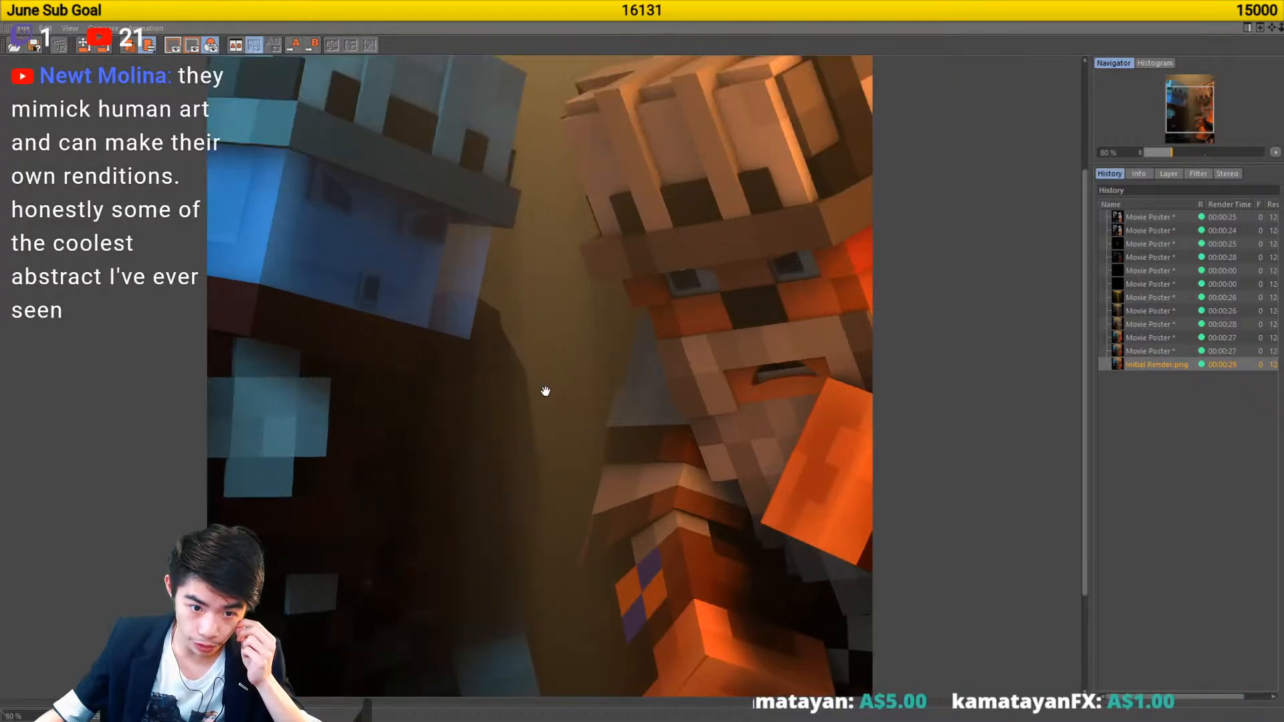
scroll(545, 391, down, 3)
scroll(546, 392, up, 1)
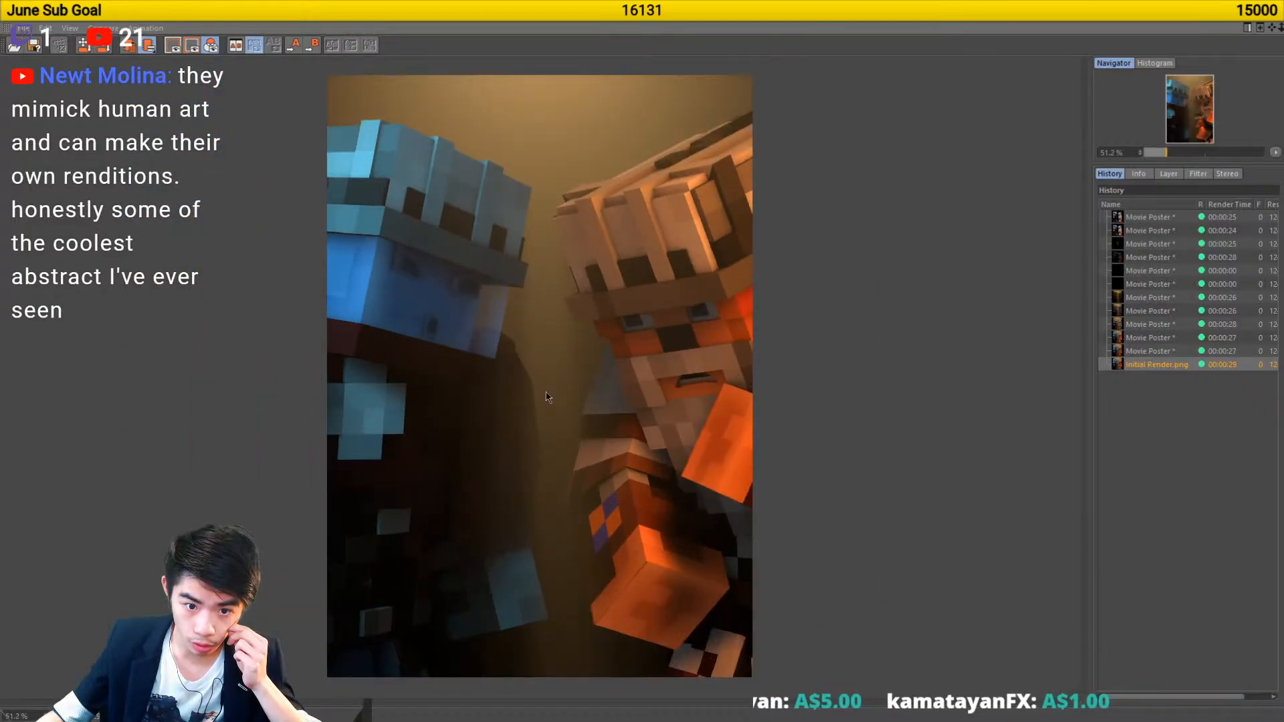
click(1160, 354)
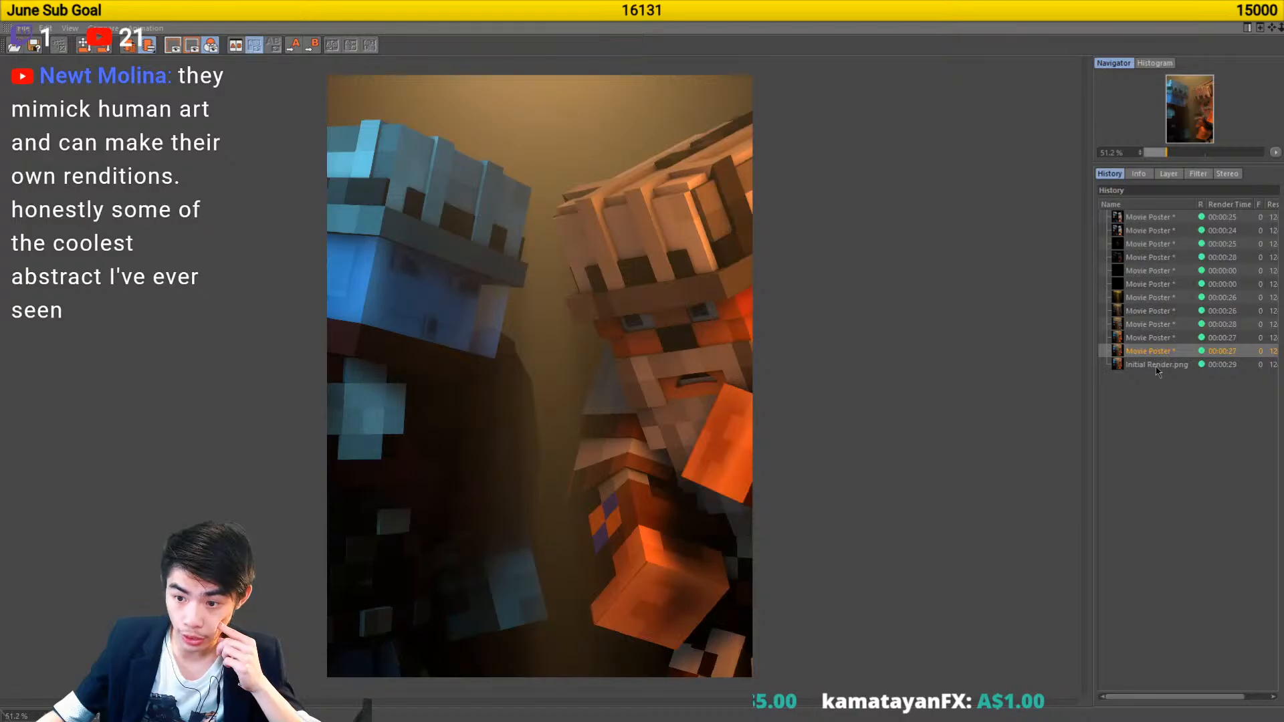
click(1157, 367)
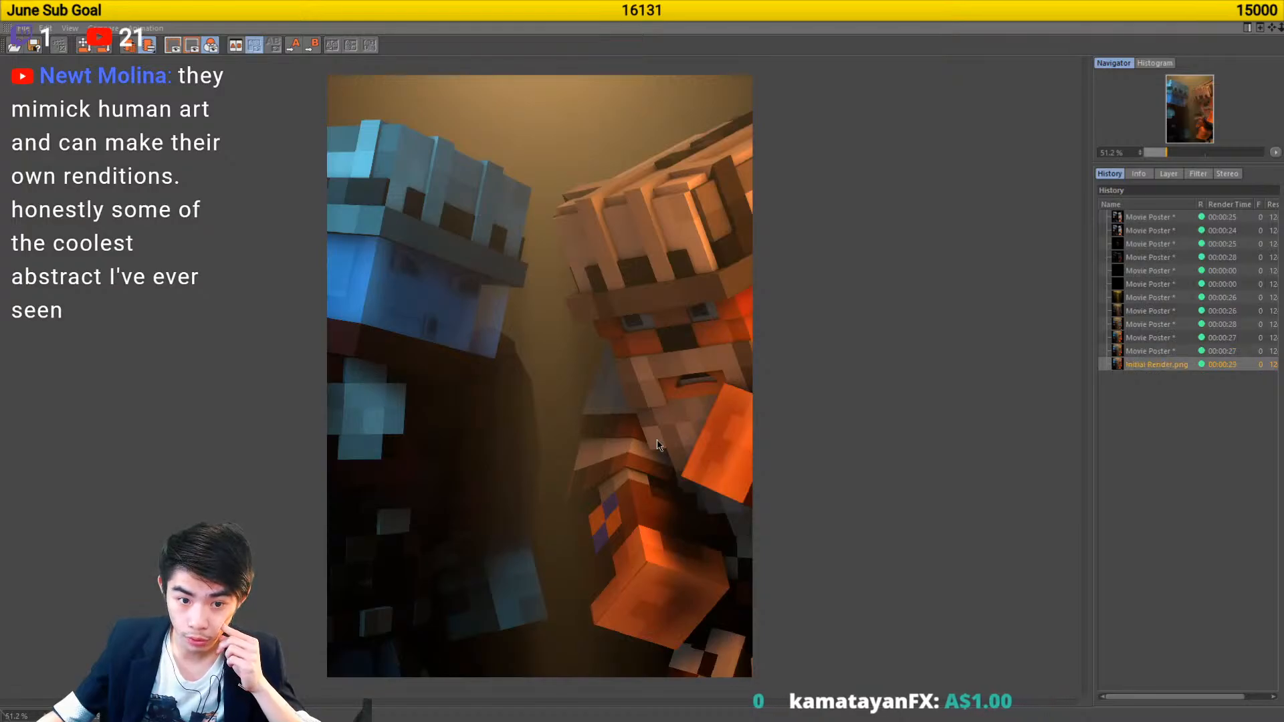
click(1215, 11)
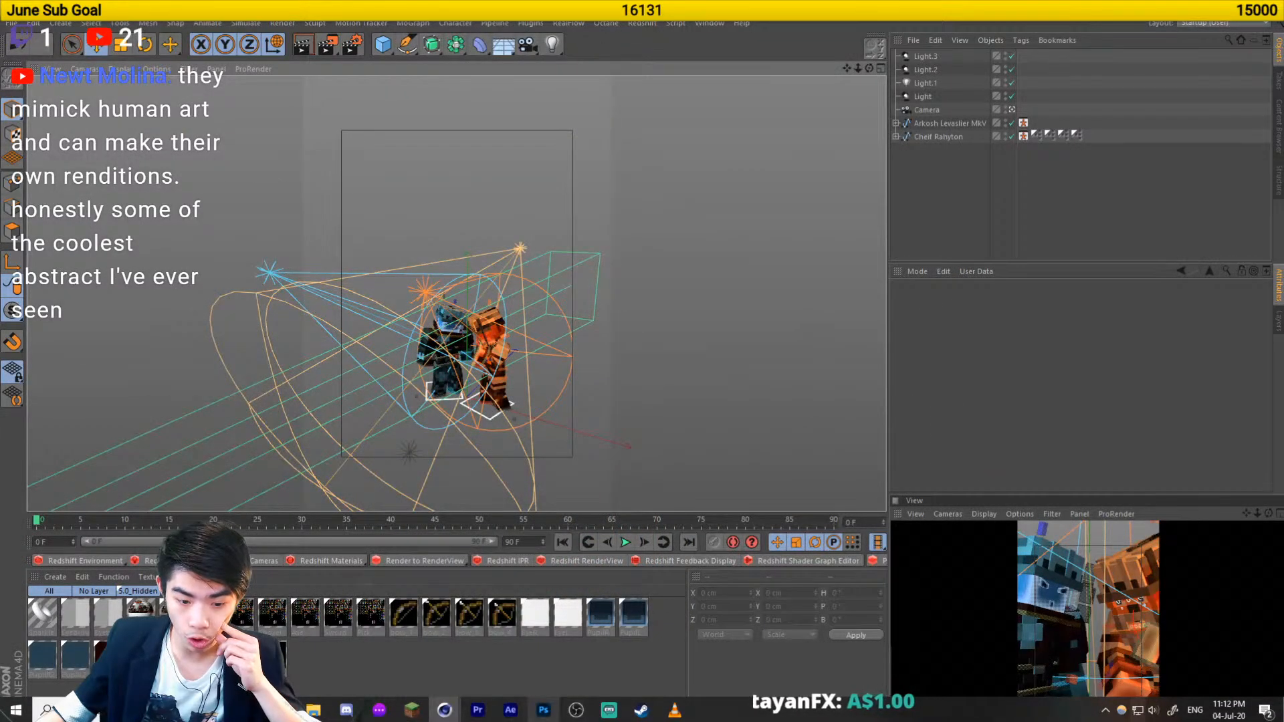
click(543, 710)
click(543, 710)
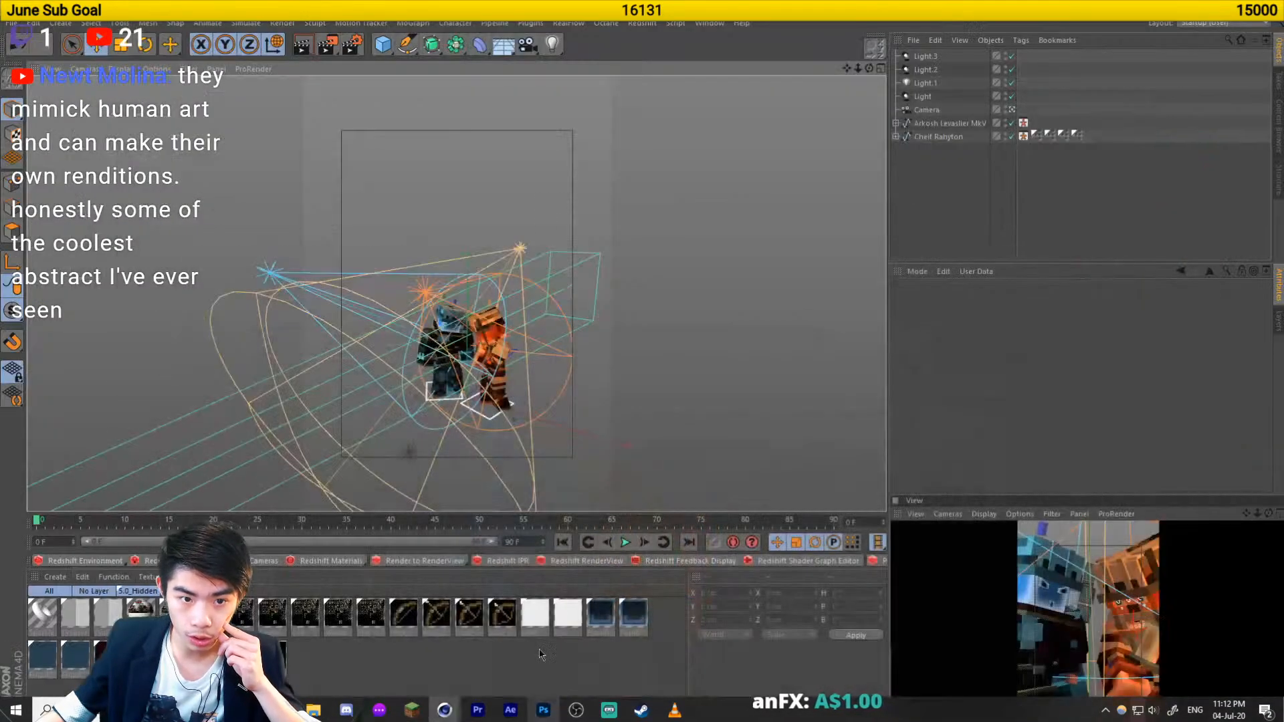
- Add an Atmosphere pass in the Cinema 4D render settings and enable Multi-Pass rendering
click(350, 44)
click(735, 395)
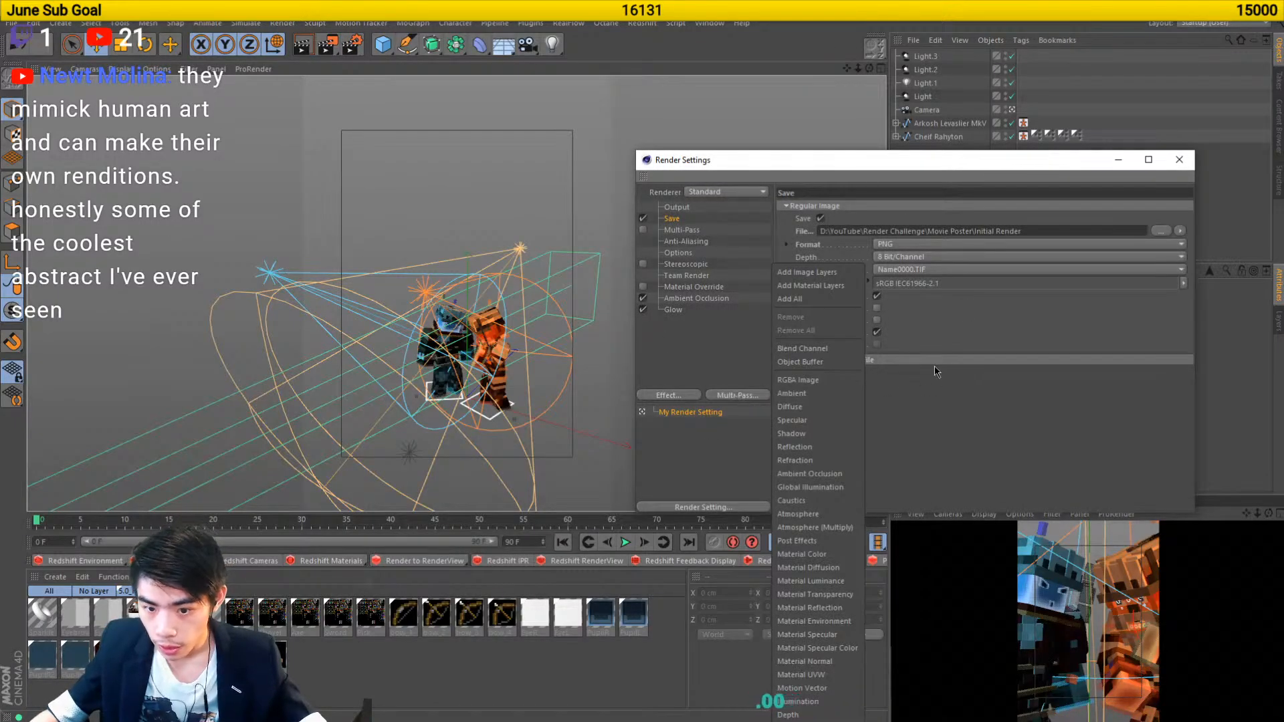
click(821, 519)
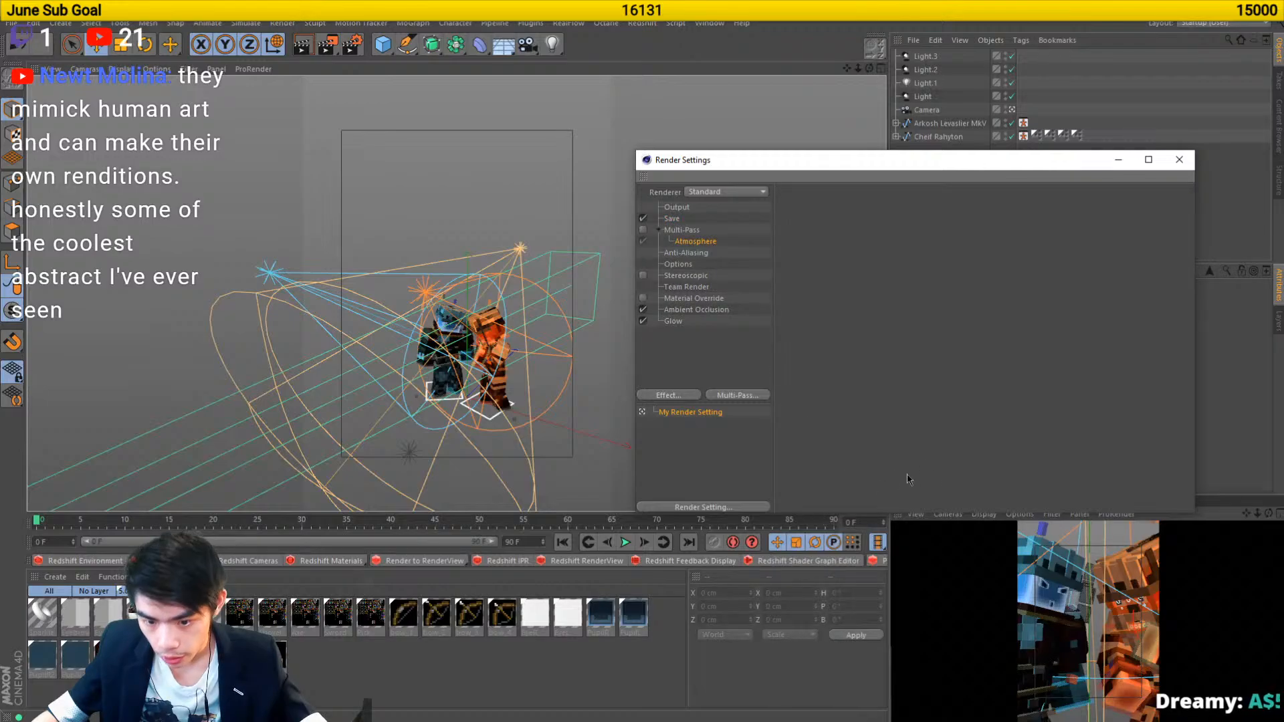
click(681, 229)
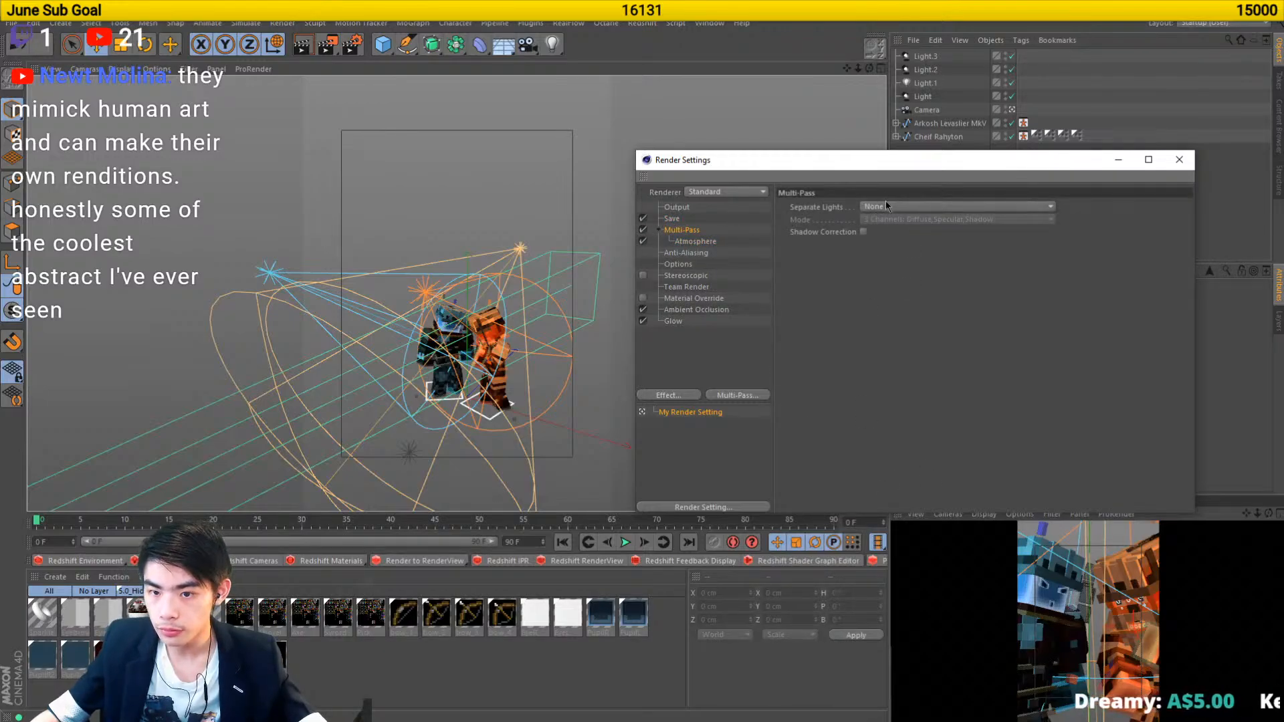
- Set the multi-pass image to save as PNG at D:\YouTube\Render Challenge\Movie Poster\Initial Render_AOV, reusing the regular image's path
click(672, 219)
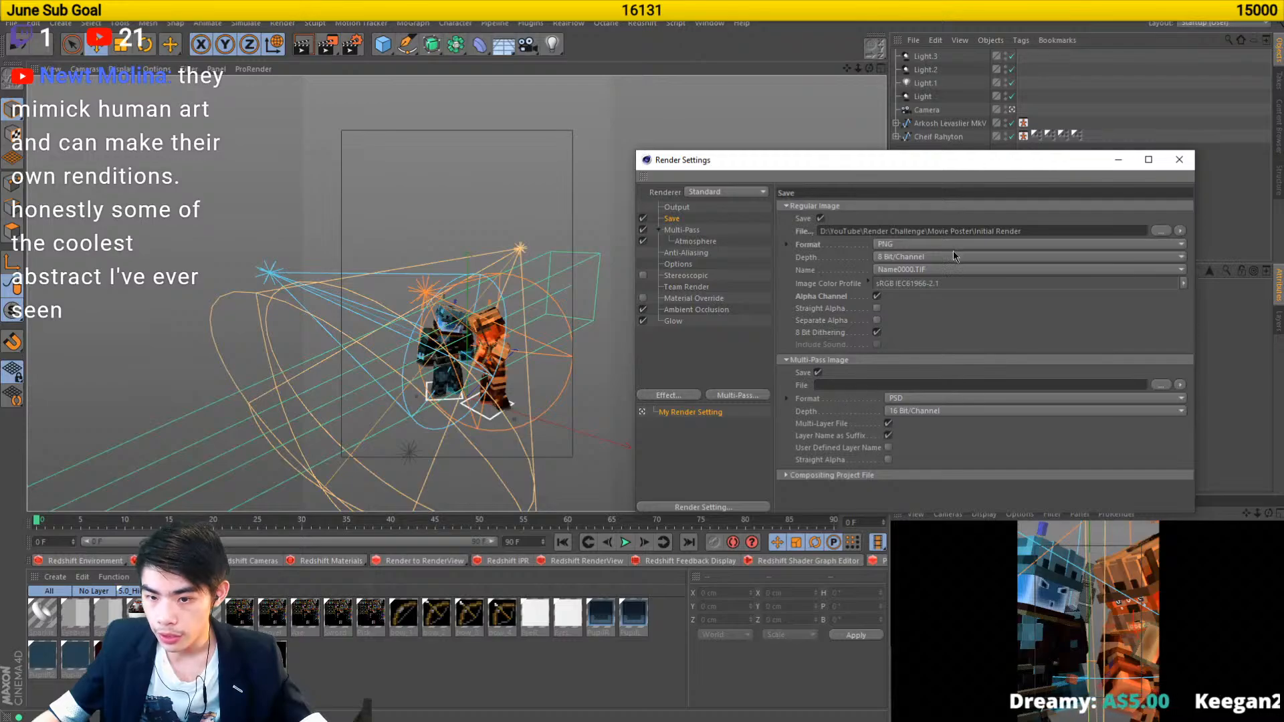
click(945, 231)
key(ctrl+c)
click(948, 385)
key(ctrl+v)
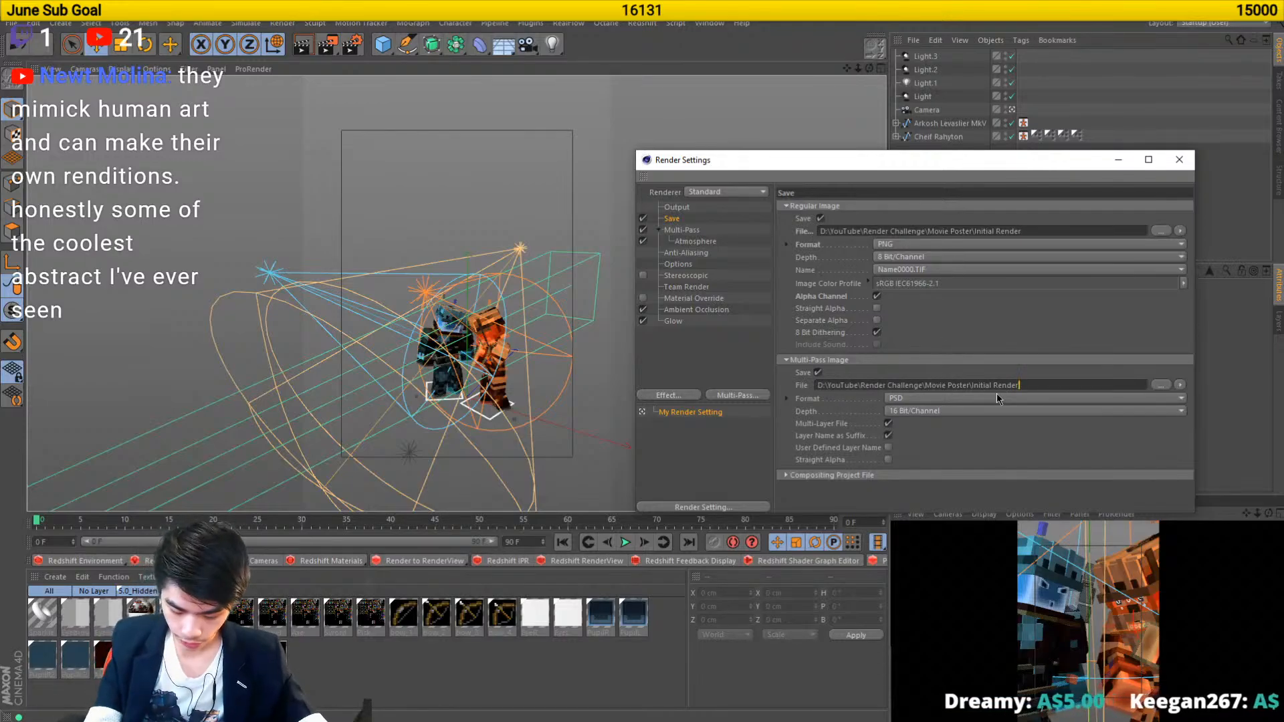
text(_AOV)
click(996, 397)
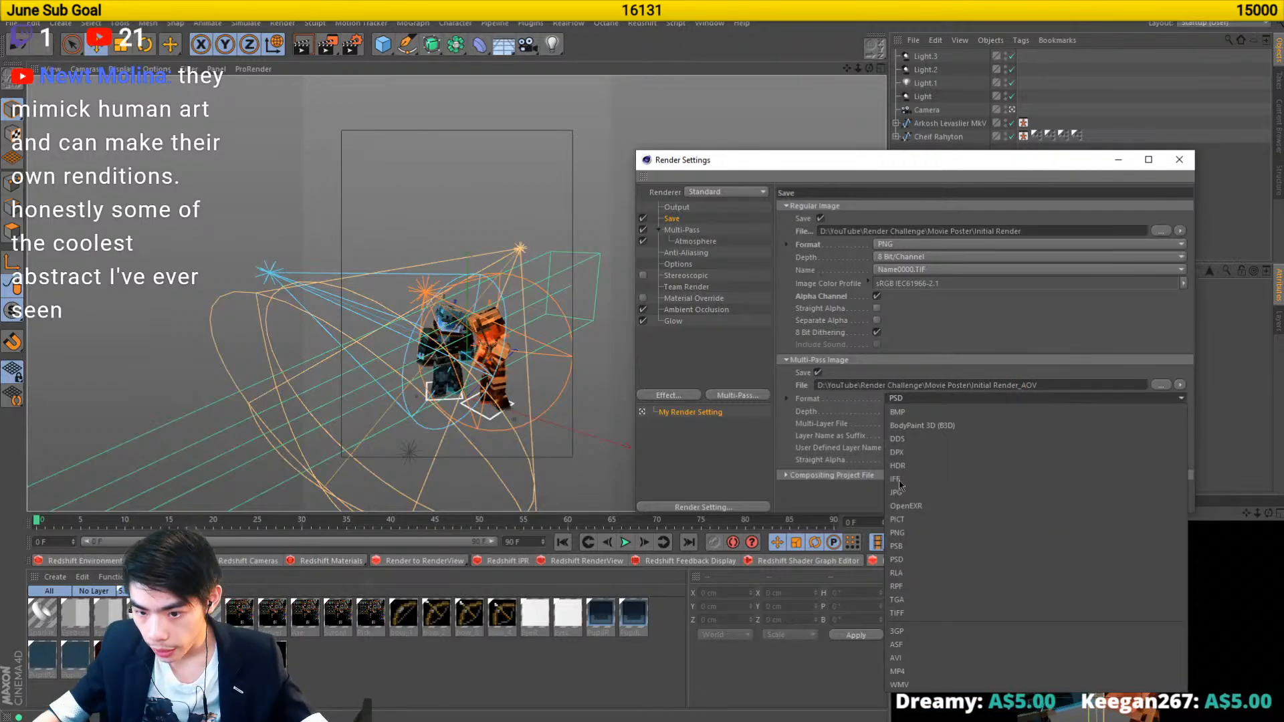
click(914, 532)
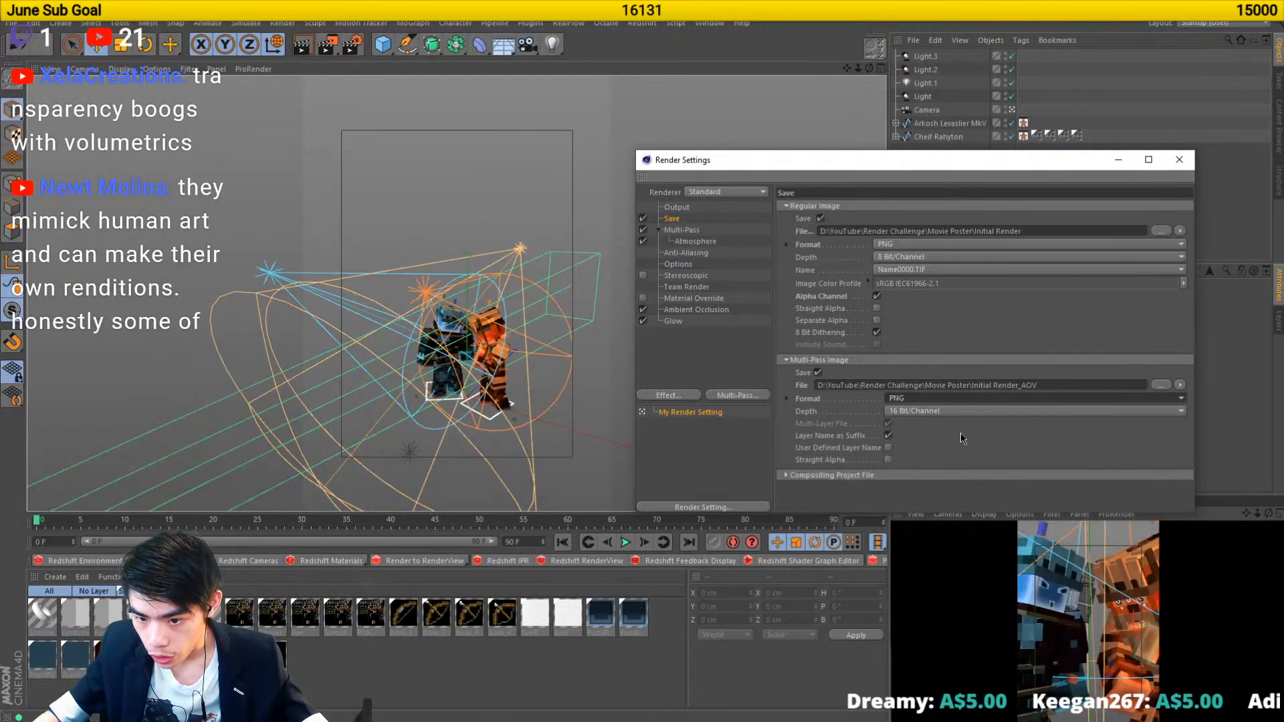
- Enable Straight Alpha for both the multi-pass image and the regular image, and close the render settings
click(891, 460)
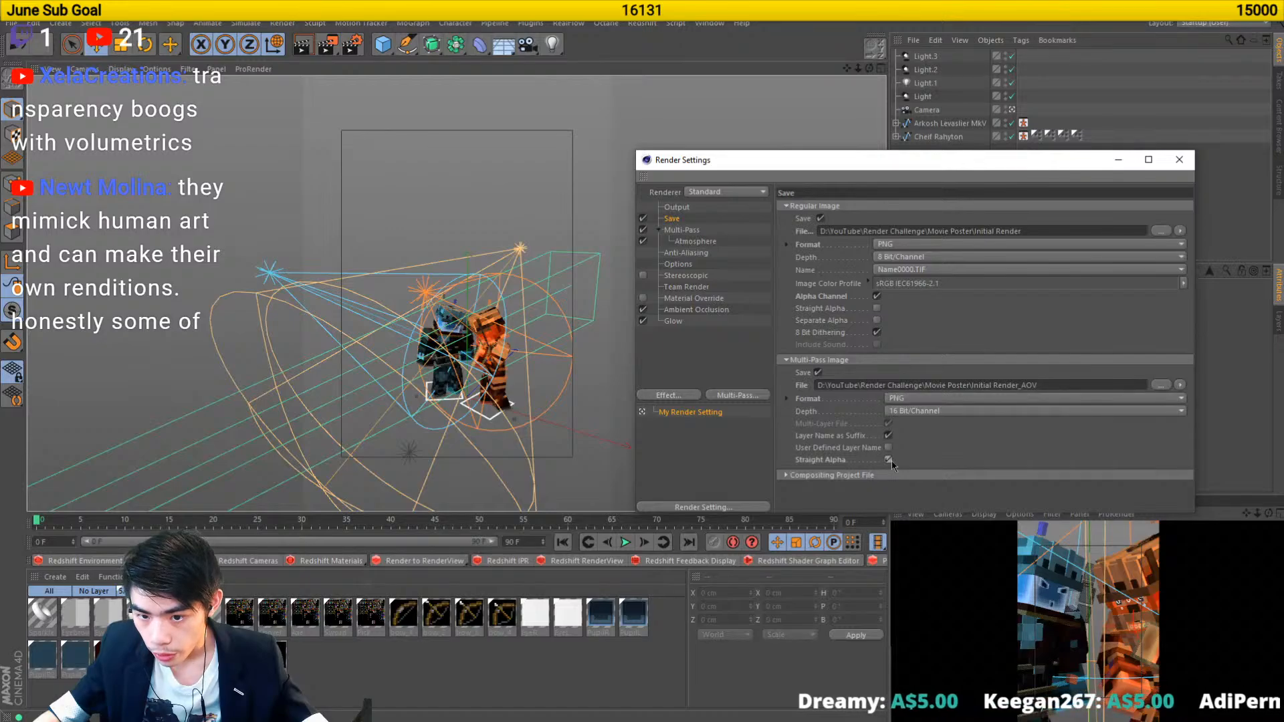
click(877, 308)
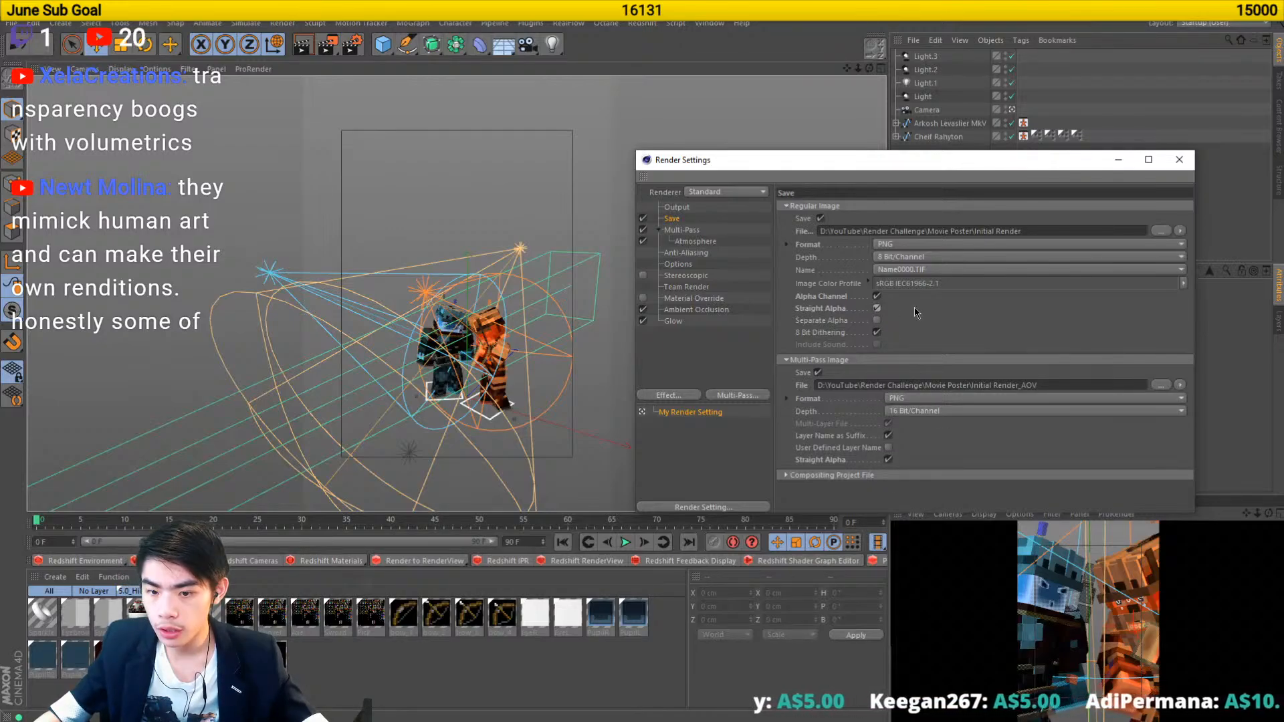
click(1178, 160)
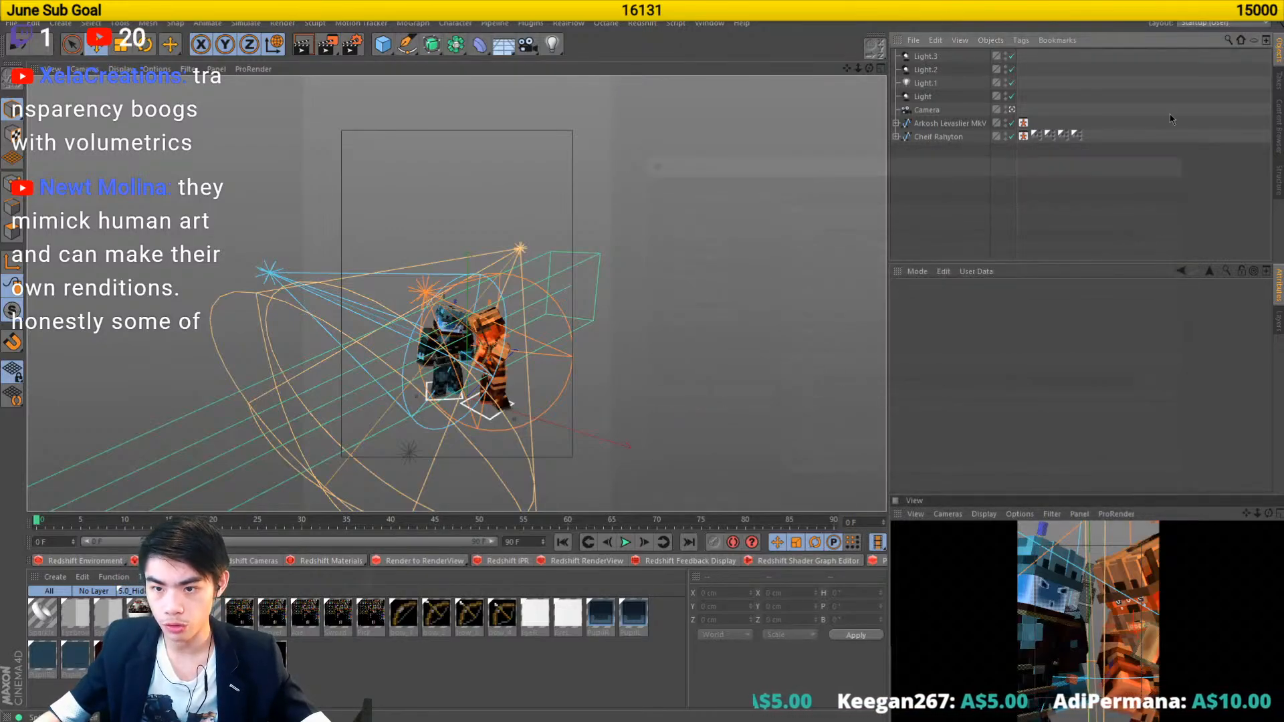
- Render the poster with its atmosphere pass to the Picture Viewer, continuing despite the missing texture
click(329, 45)
click(619, 420)
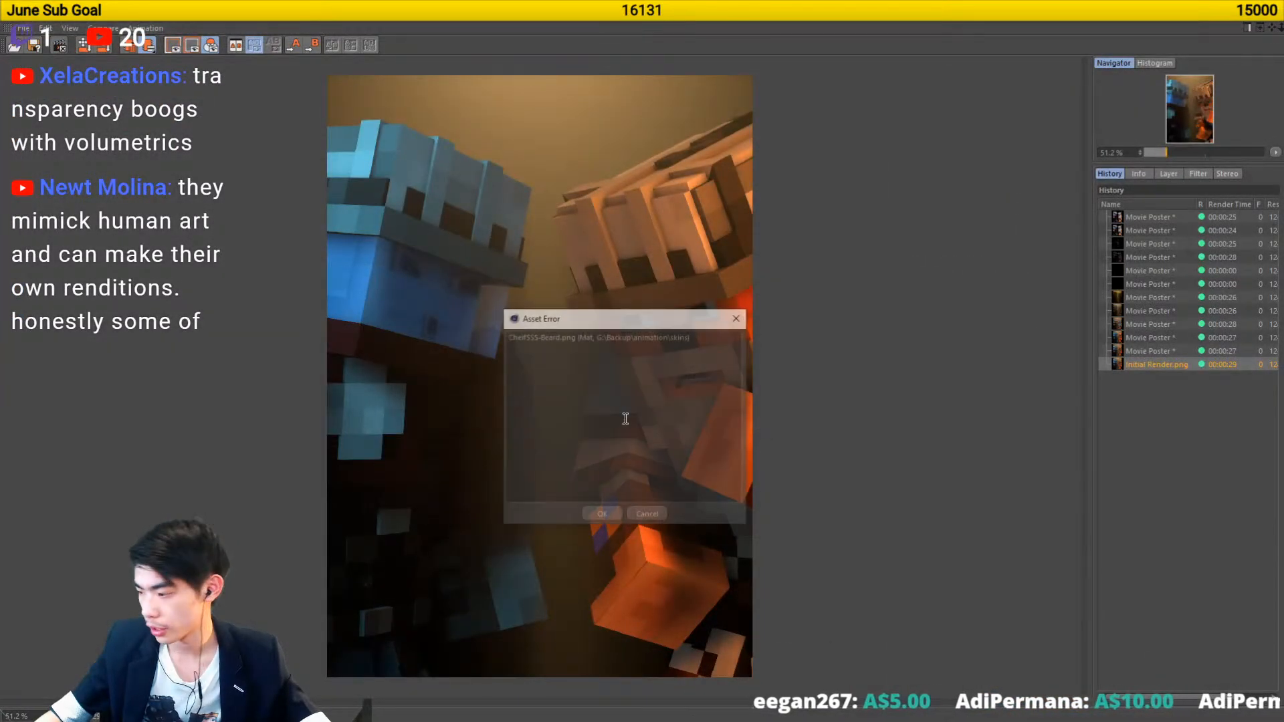
click(607, 513)
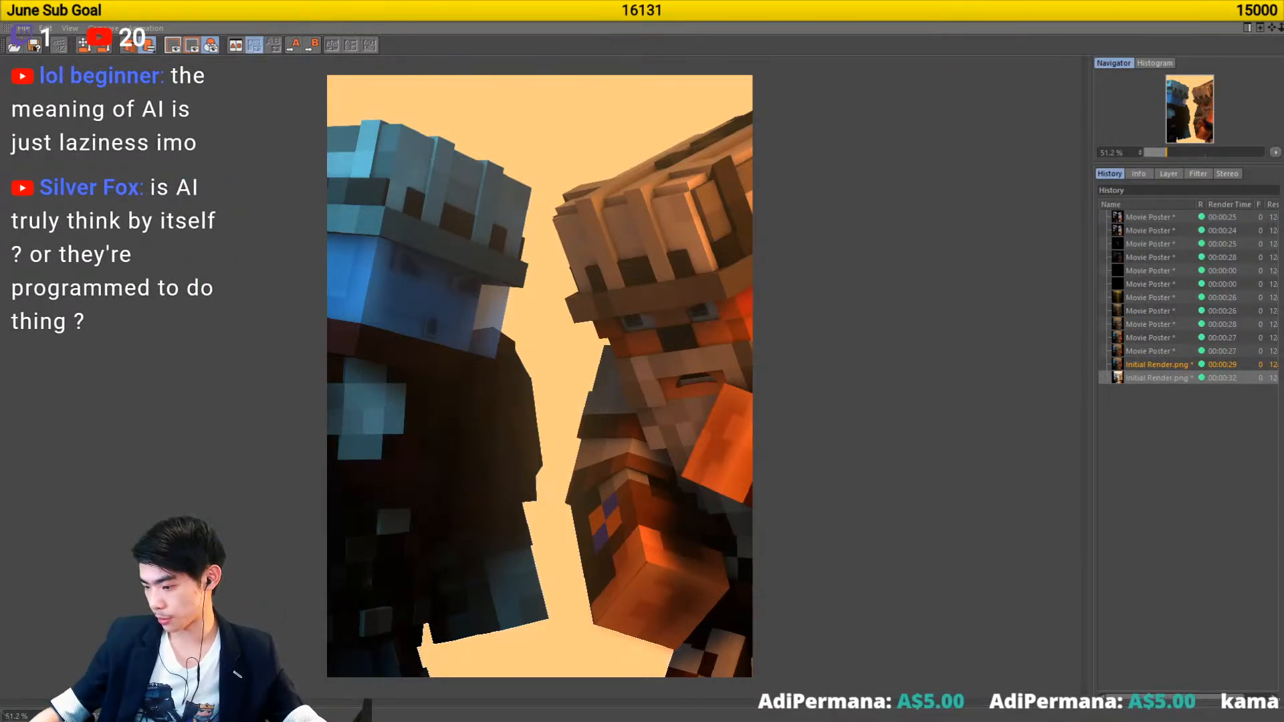
- Switch to the Movie Poster folder and place the Initial Render_AOV_atmos image in the Photoshop document, between Initial Render and Layer 0
key(alt+Tab)
key(alt+Tab)
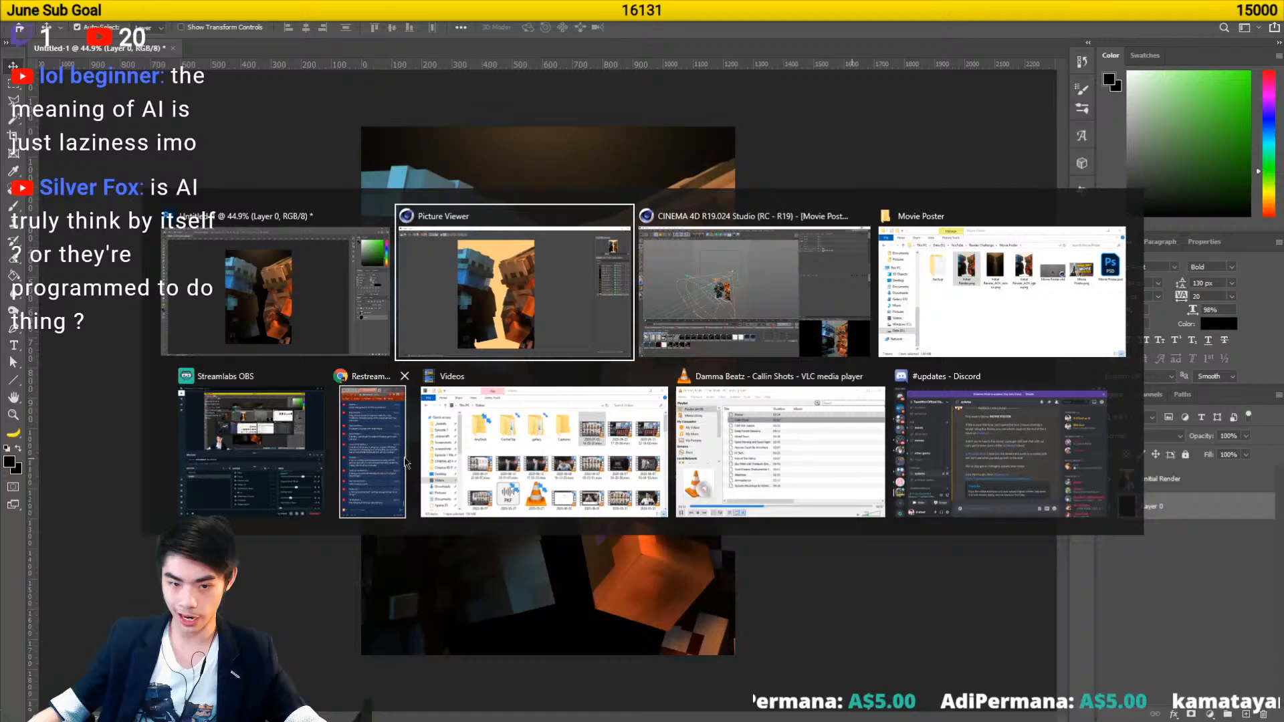
click(1014, 317)
drag(735, 288, 616, 627)
key(Return)
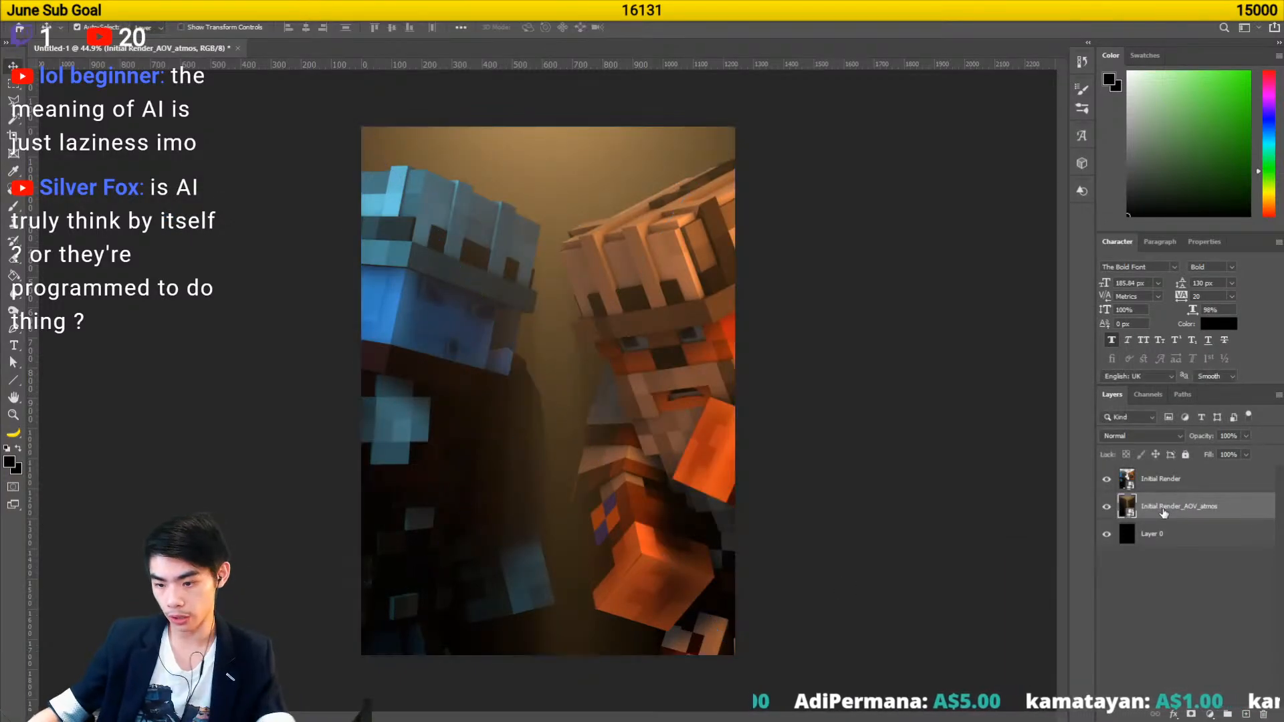
key(ctrl)
key(ctrl)
key(Escape)
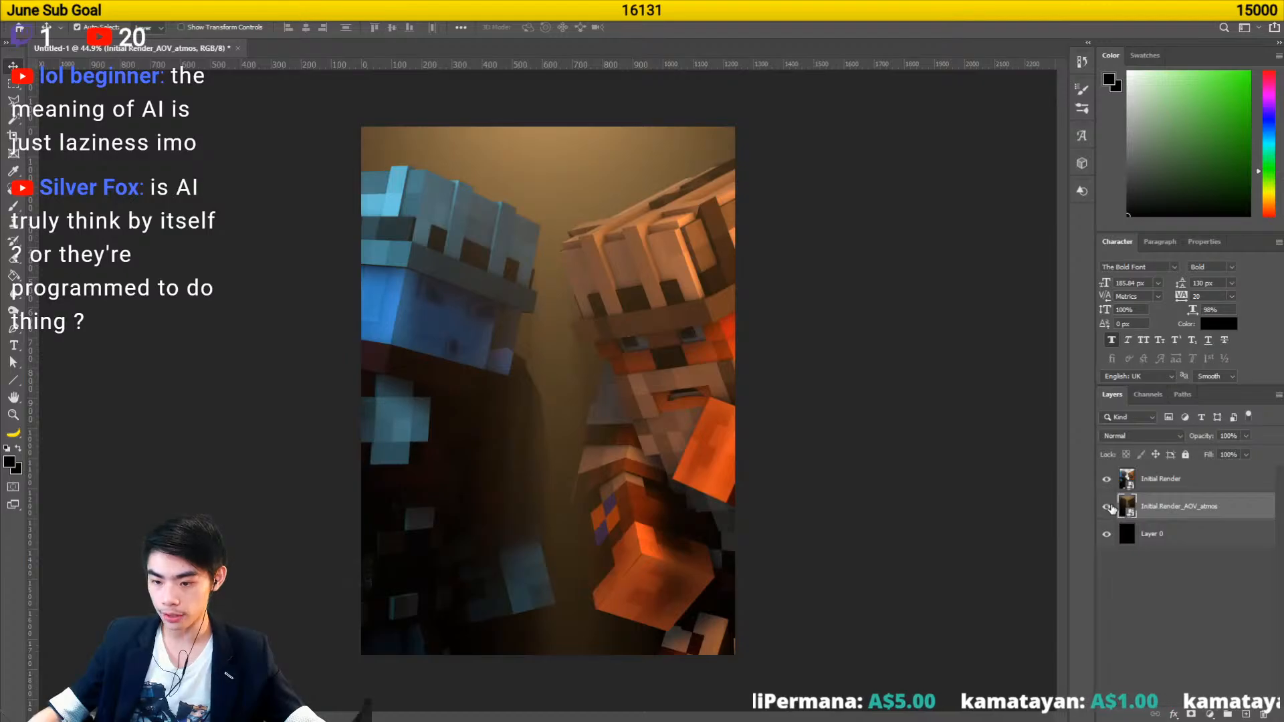
mouse_move(1180, 507)
mouse_down()
mouse_move(1170, 474)
mouse_move(1175, 551)
mouse_move(1170, 525)
mouse_up()
key(ctrl)
key(ctrl)
key(alt+Tab)
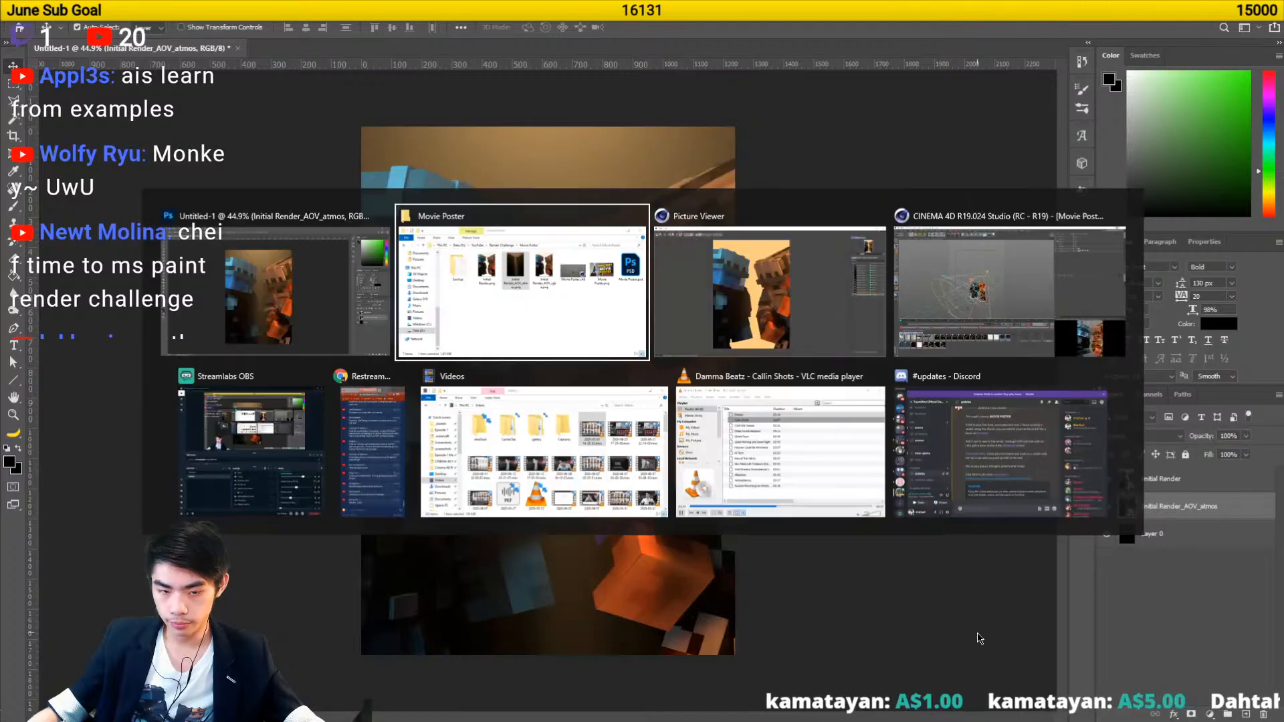
key(Escape)
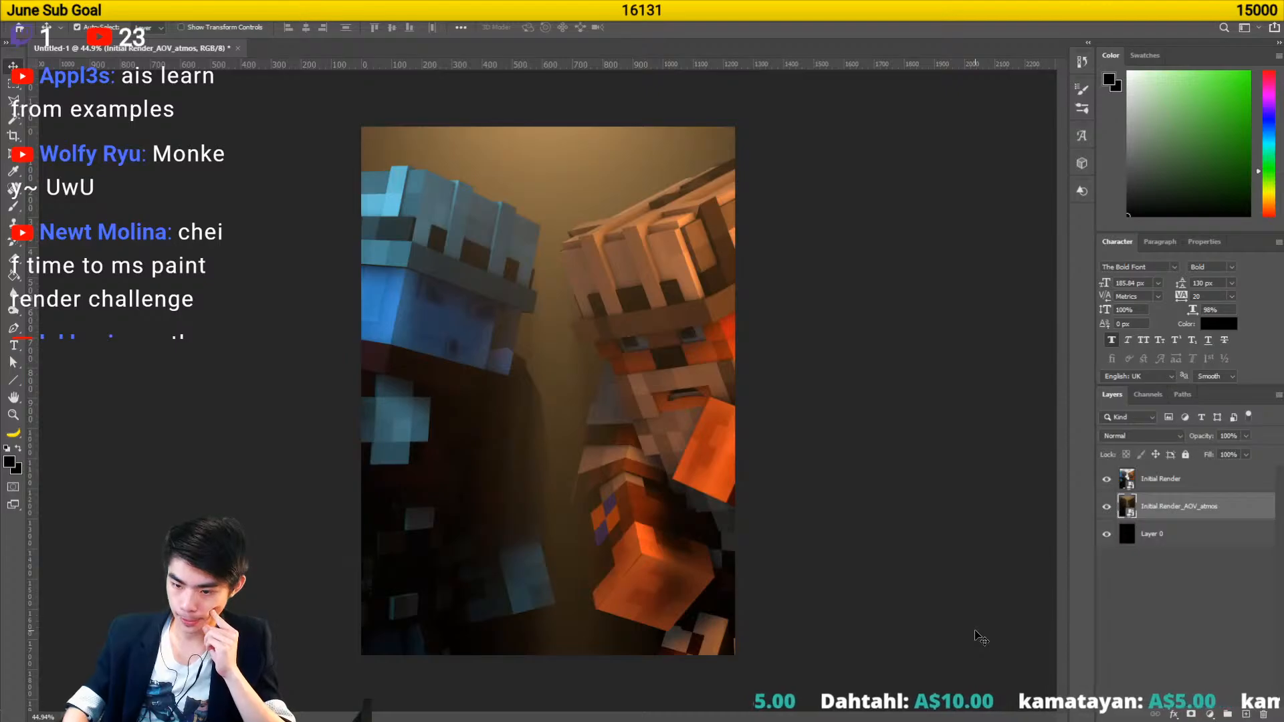
- Load the outline of the Initial Render layer as a selection and rasterize the layer for healing
click(1157, 486)
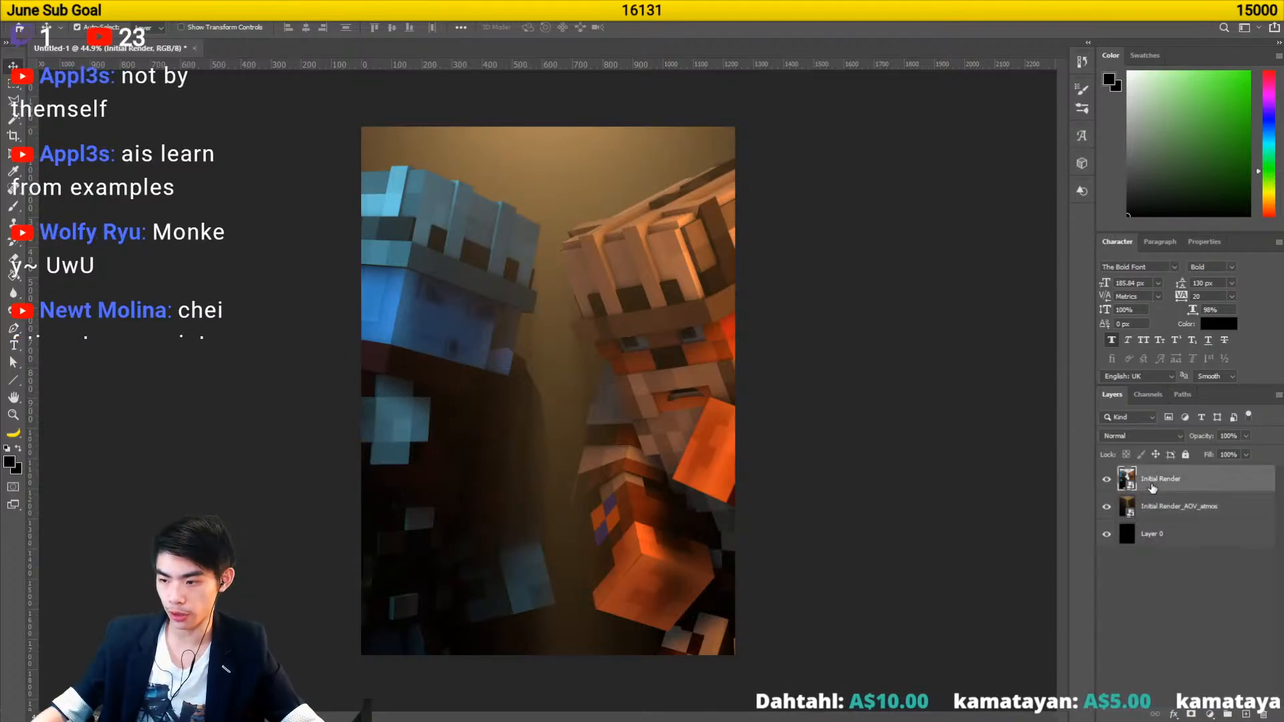
ctrl+click(1129, 479)
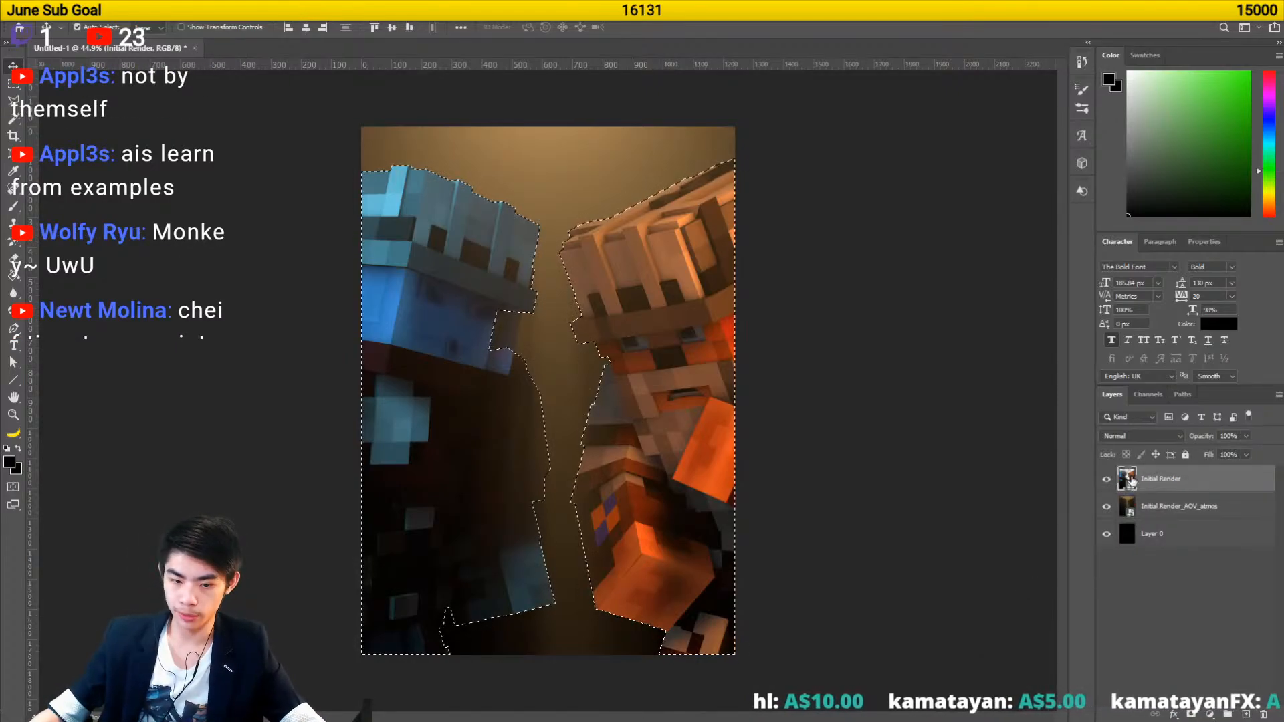
scroll(635, 648, up, 3)
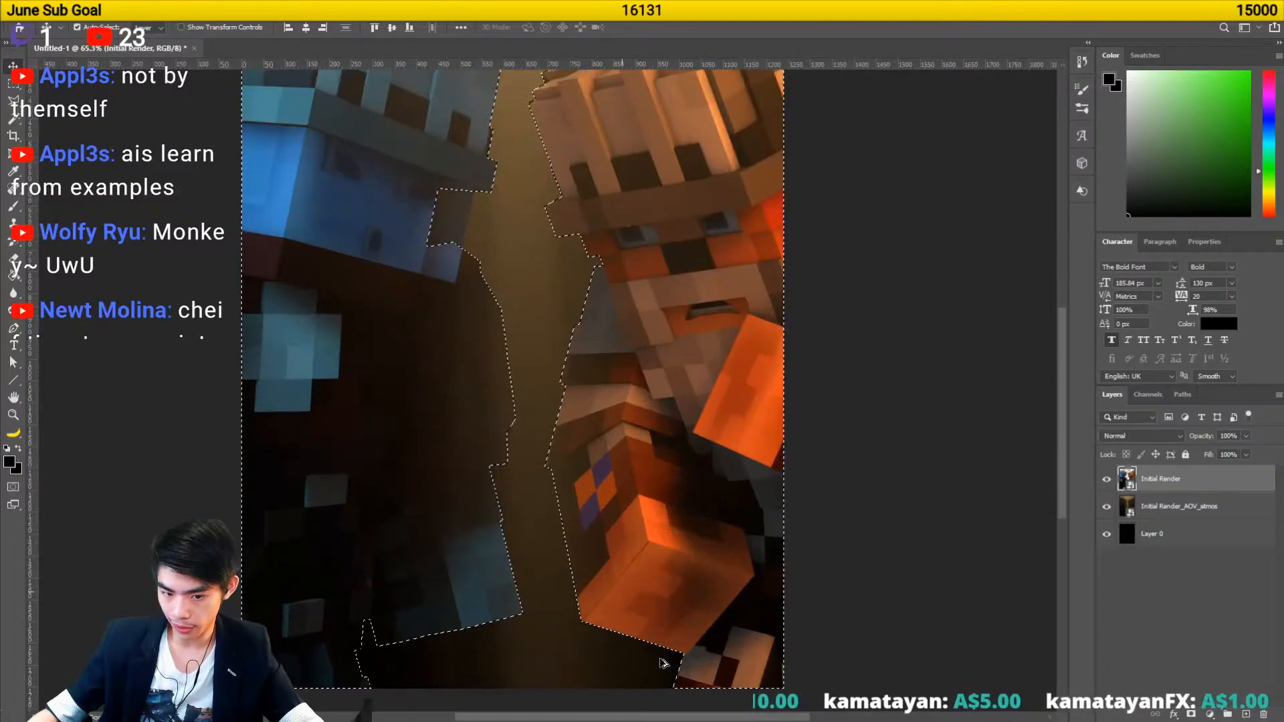
scroll(552, 568, up, 5)
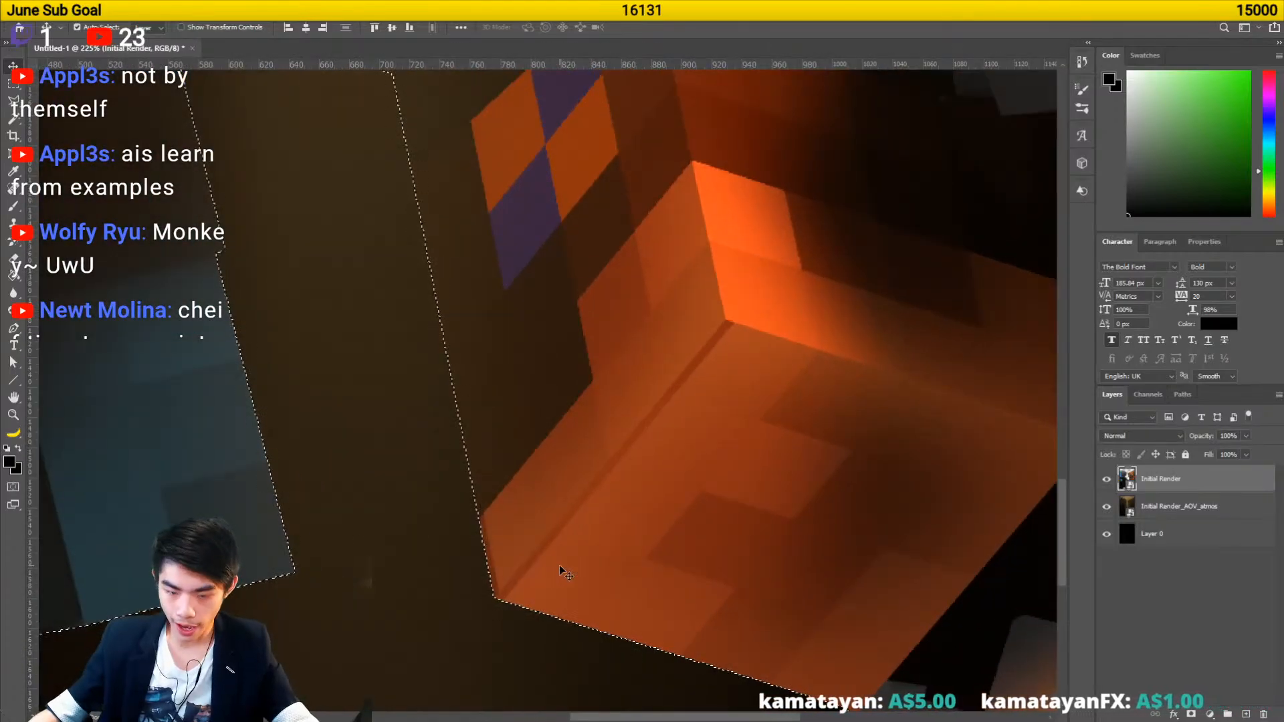
key(j)
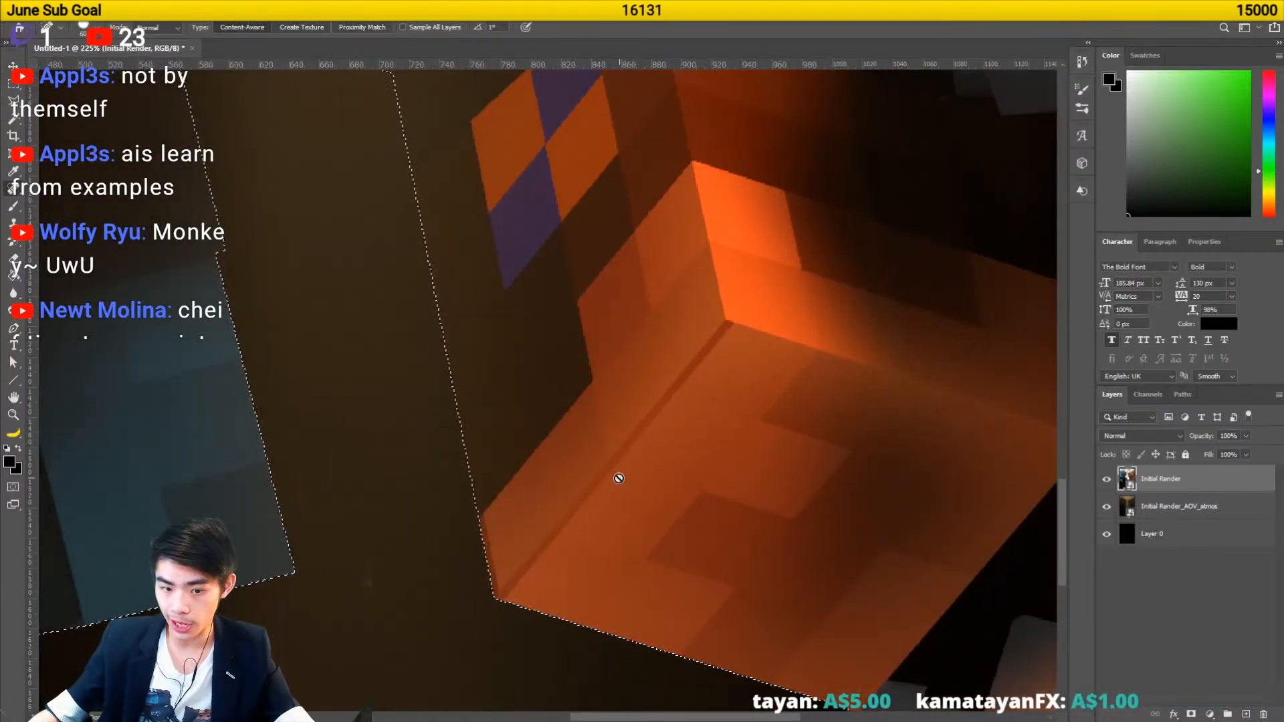
right_click(1181, 490)
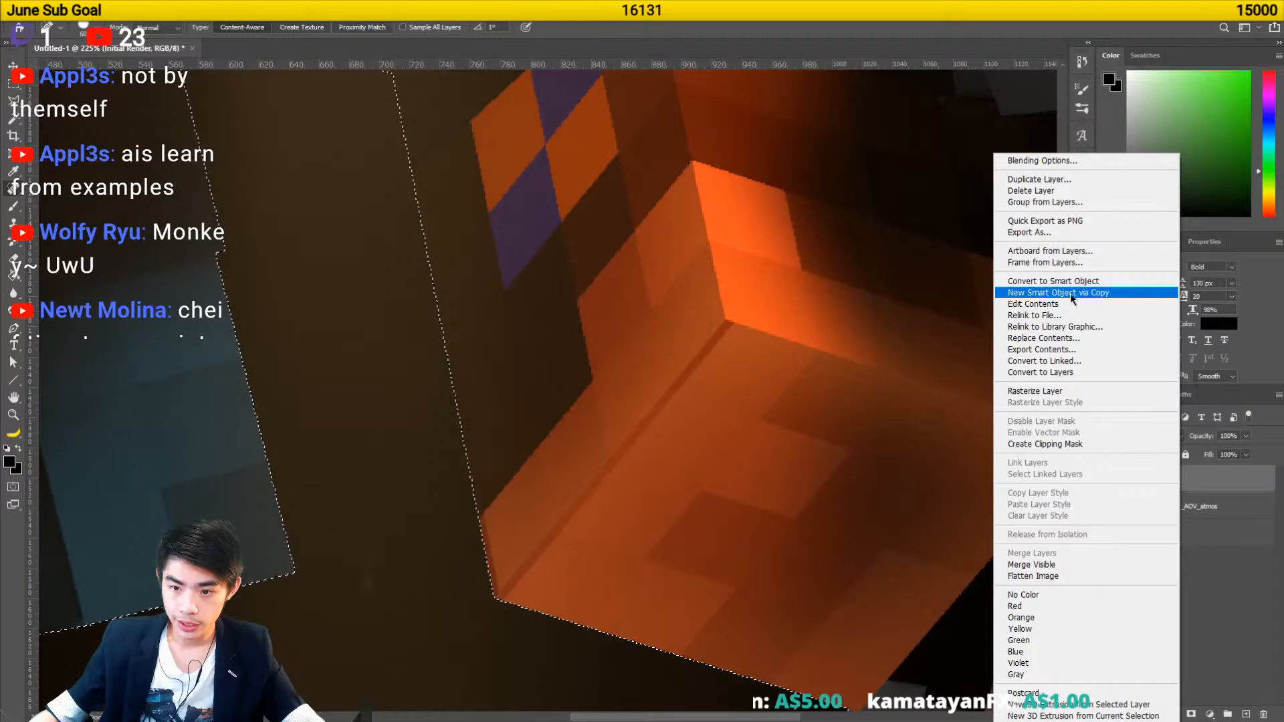
click(1042, 395)
- Remove the dark diagonal seam on the orange character's lower fist with a smaller Spot Healing Brush, and clear the selection
key(bracketleft)
key(bracketleft)
key(bracketleft)
key(bracketleft)
key(bracketleft)
key(bracketleft)
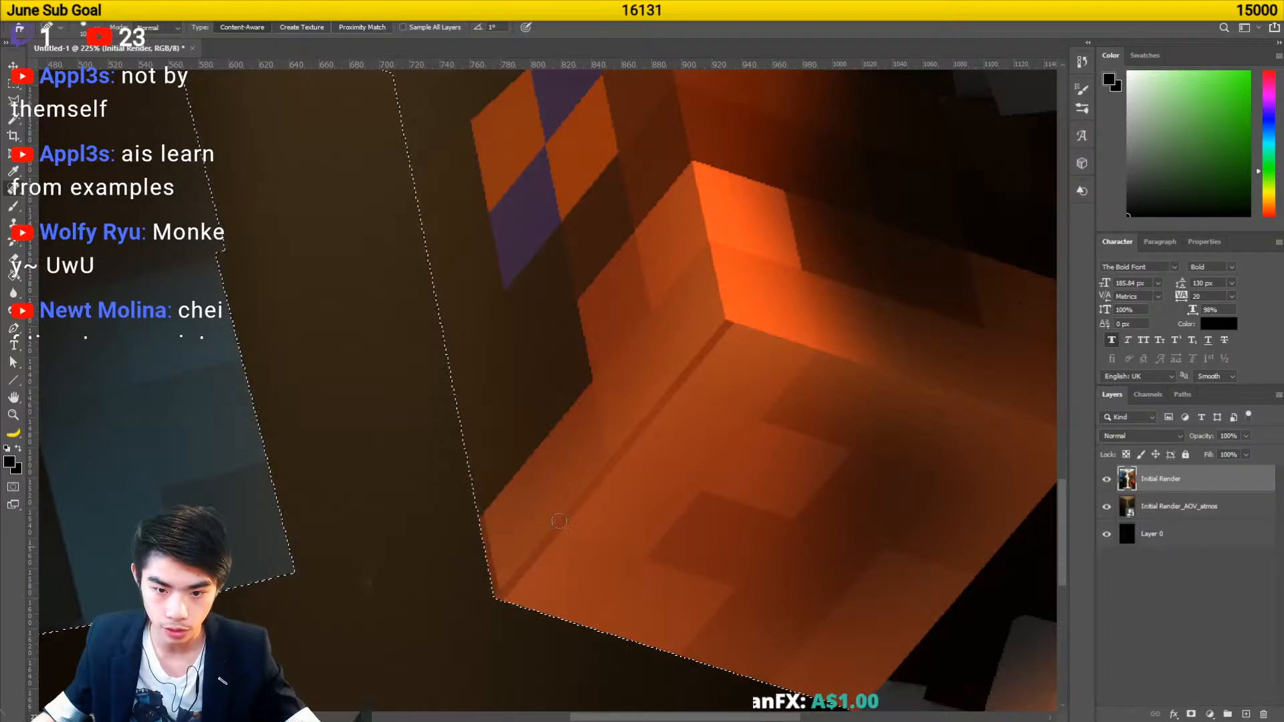
shift+click(499, 603)
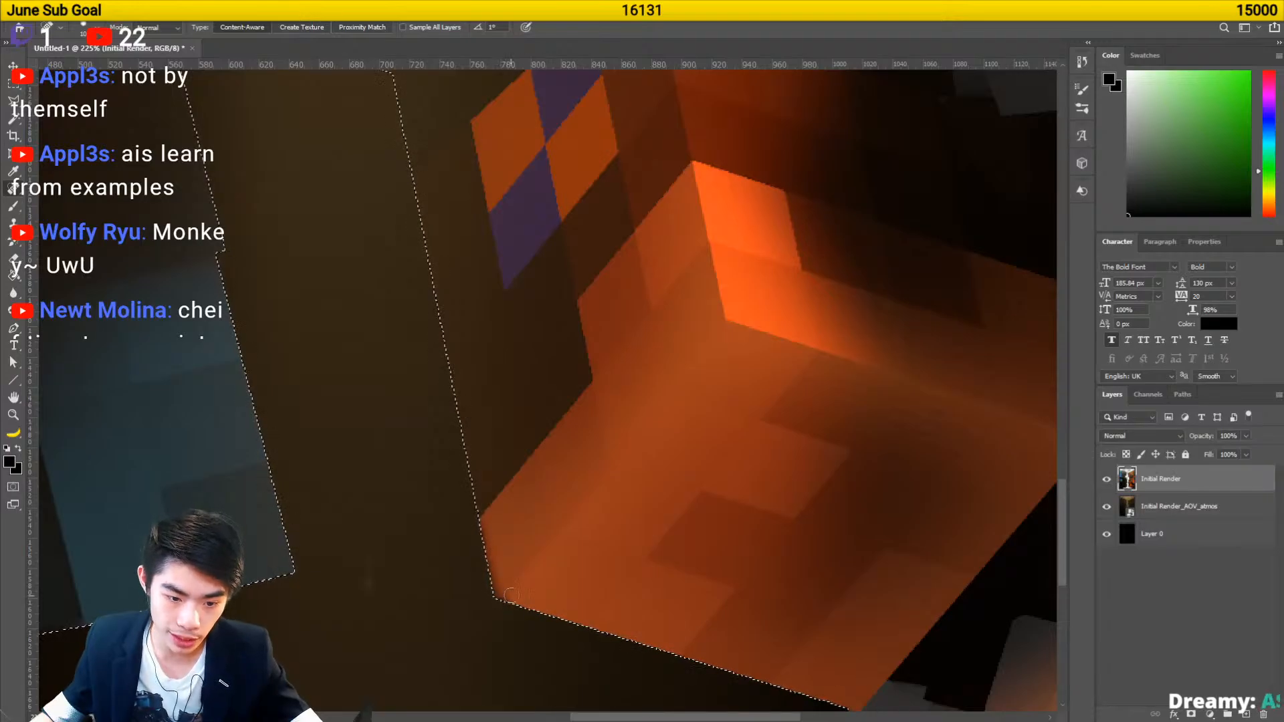
drag(497, 589, 489, 594)
key(ctrl+0)
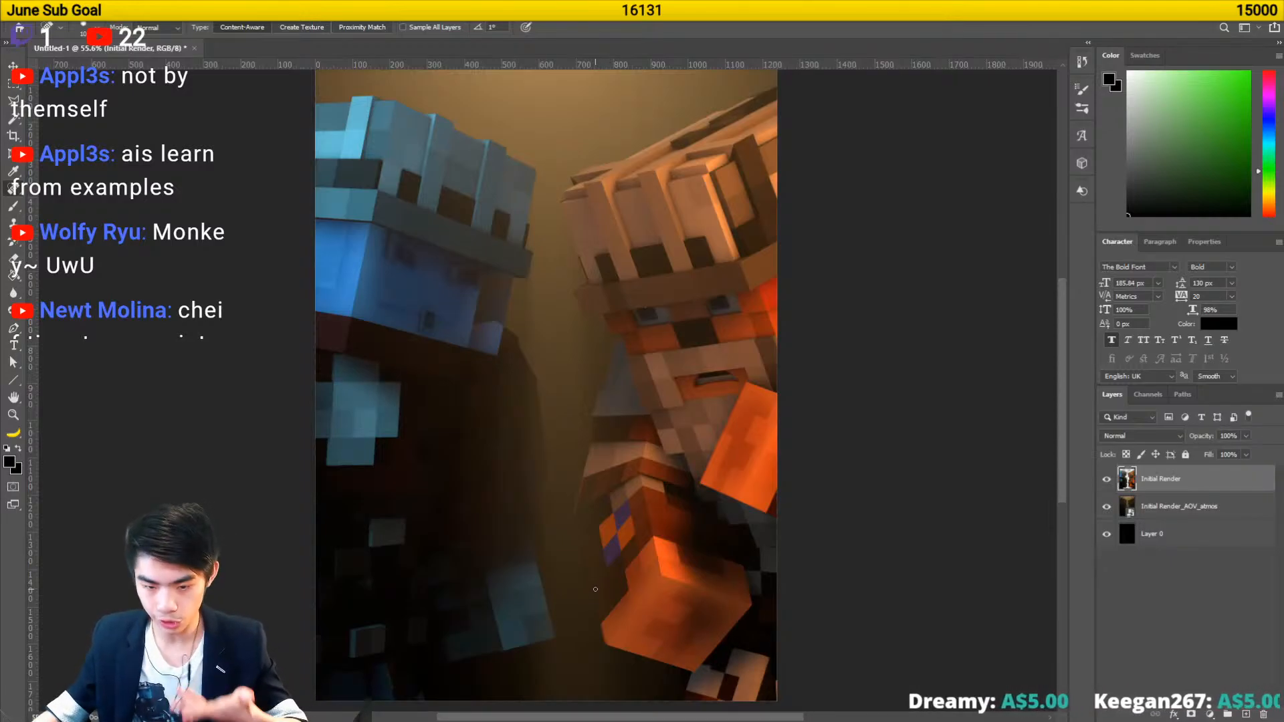
- Outline the orange character's raised hand beside the mouth with the Polygonal Lasso, extending the selection past the canvas edge
ctrl+click(1129, 484)
scroll(794, 390, up, 5)
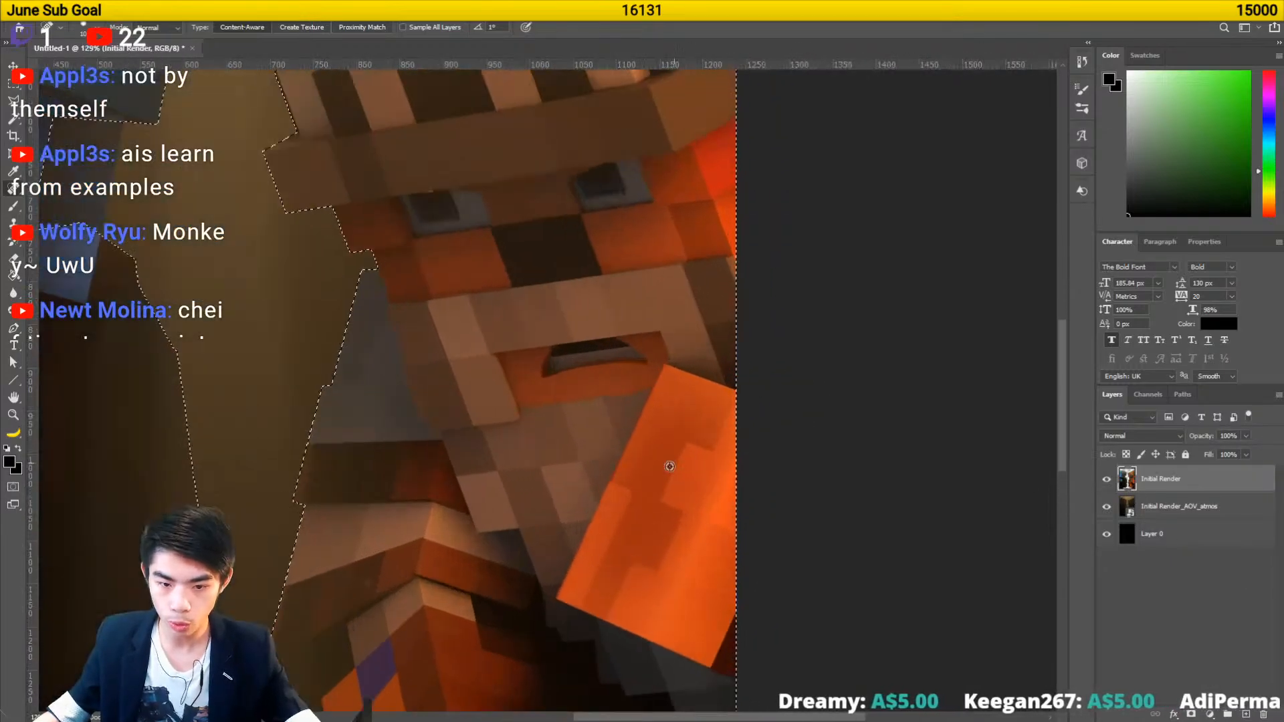
scroll(584, 585, down, 3)
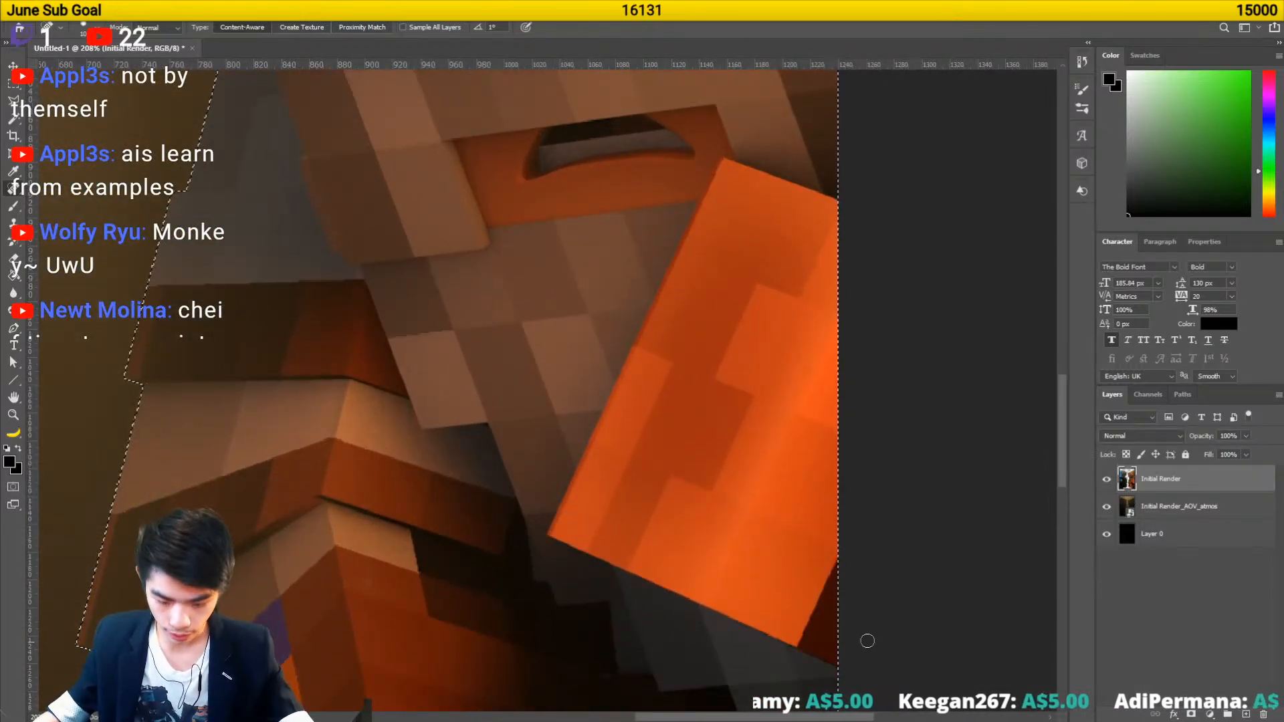
key(l)
click(838, 668)
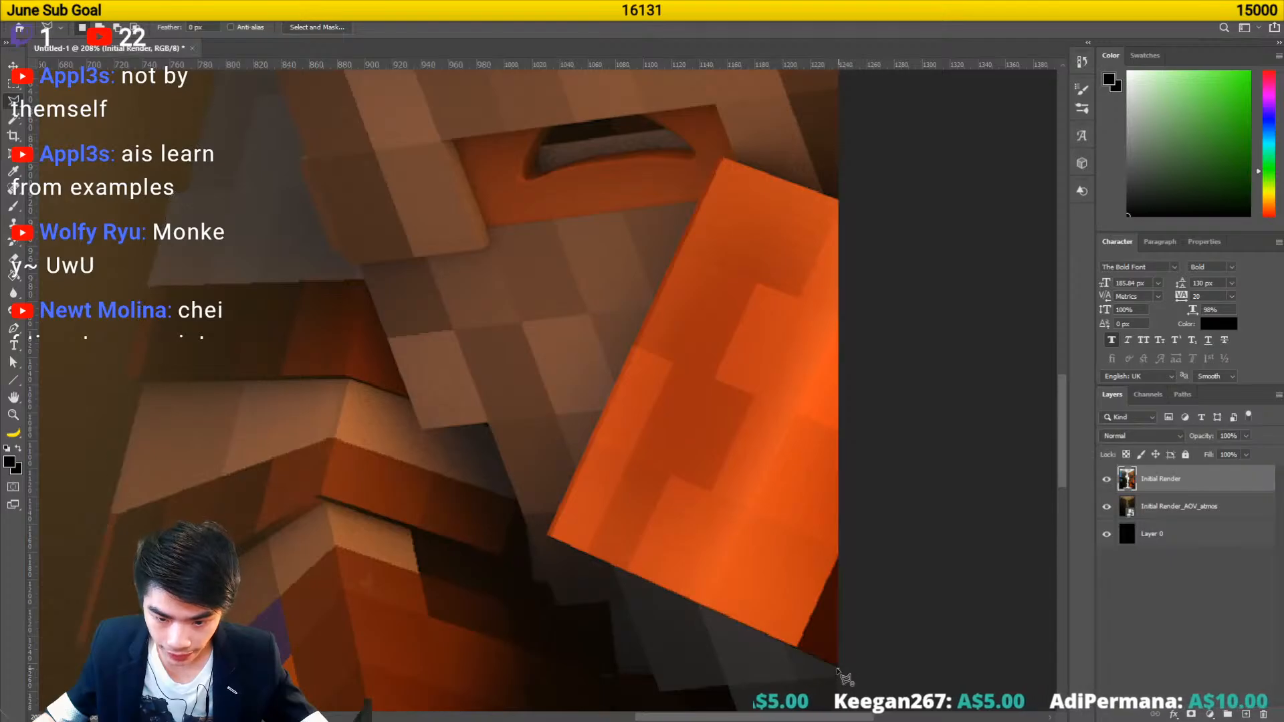
click(546, 536)
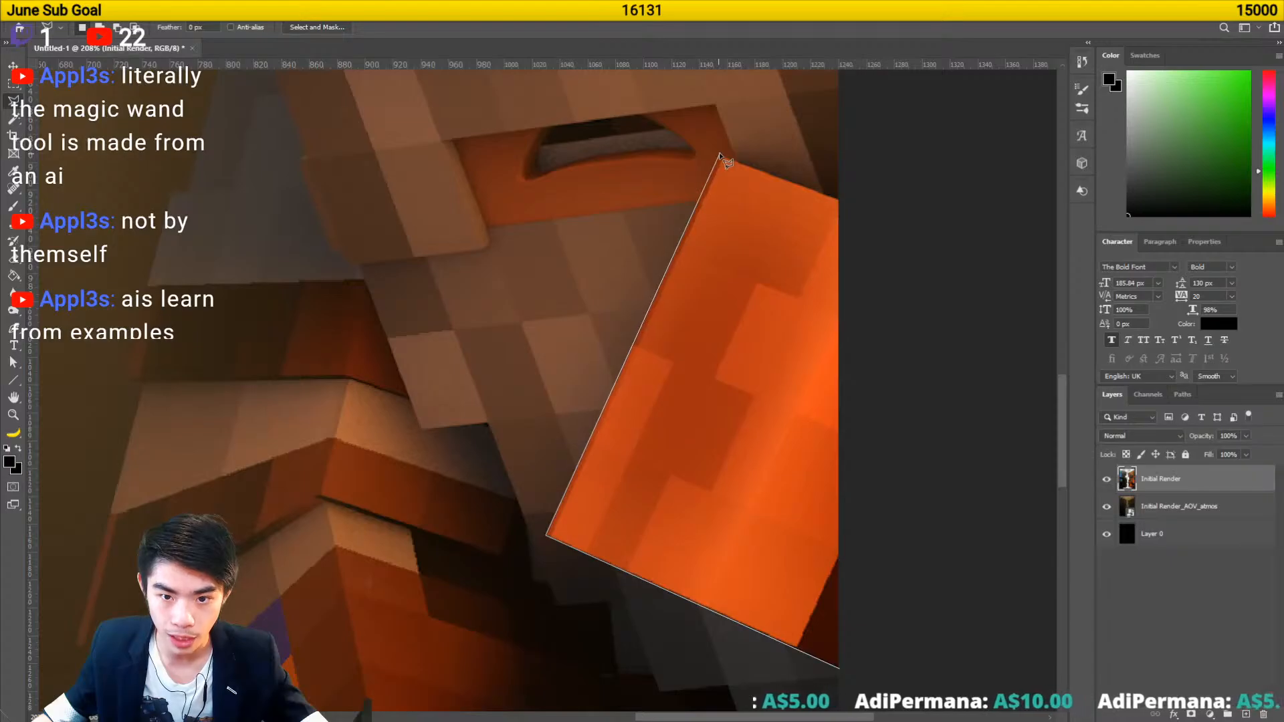
click(720, 156)
click(879, 216)
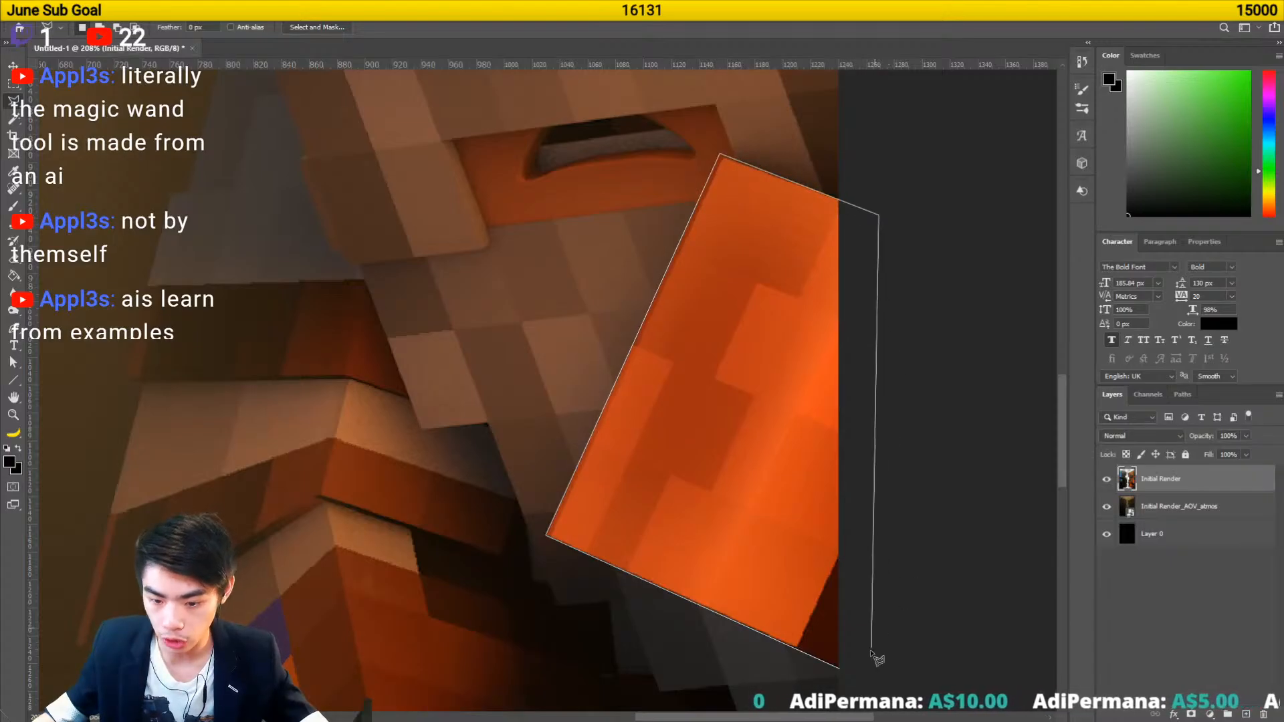
double_click(841, 667)
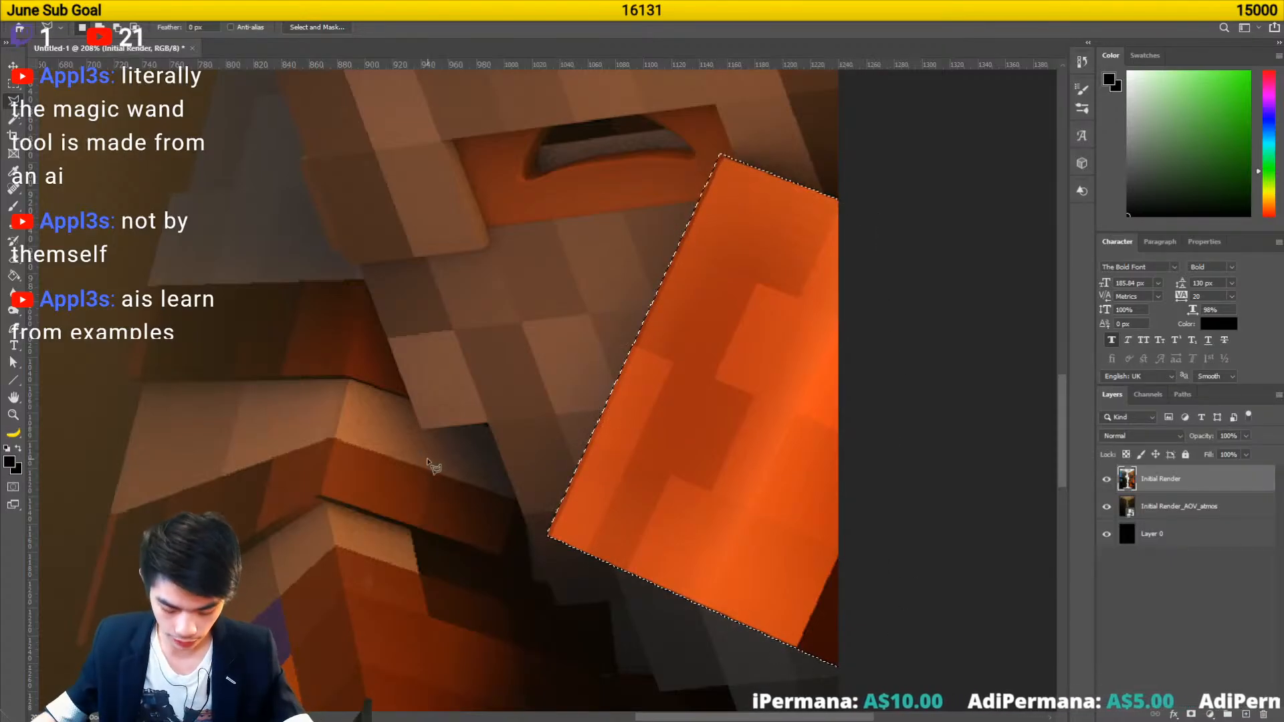
- Heal the dark edge along the raised hand inside the selection, deselect, and return to the Move tool
key(j)
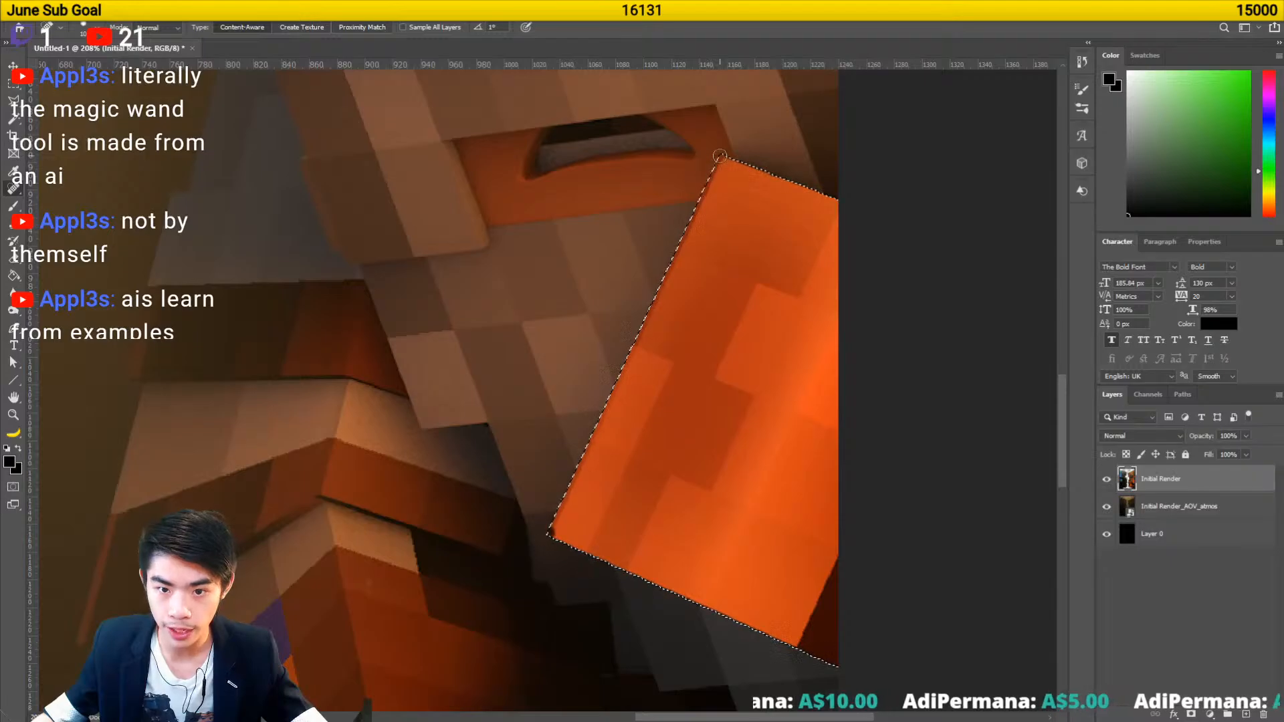
key(ctrl+d)
key(ctrl+0)
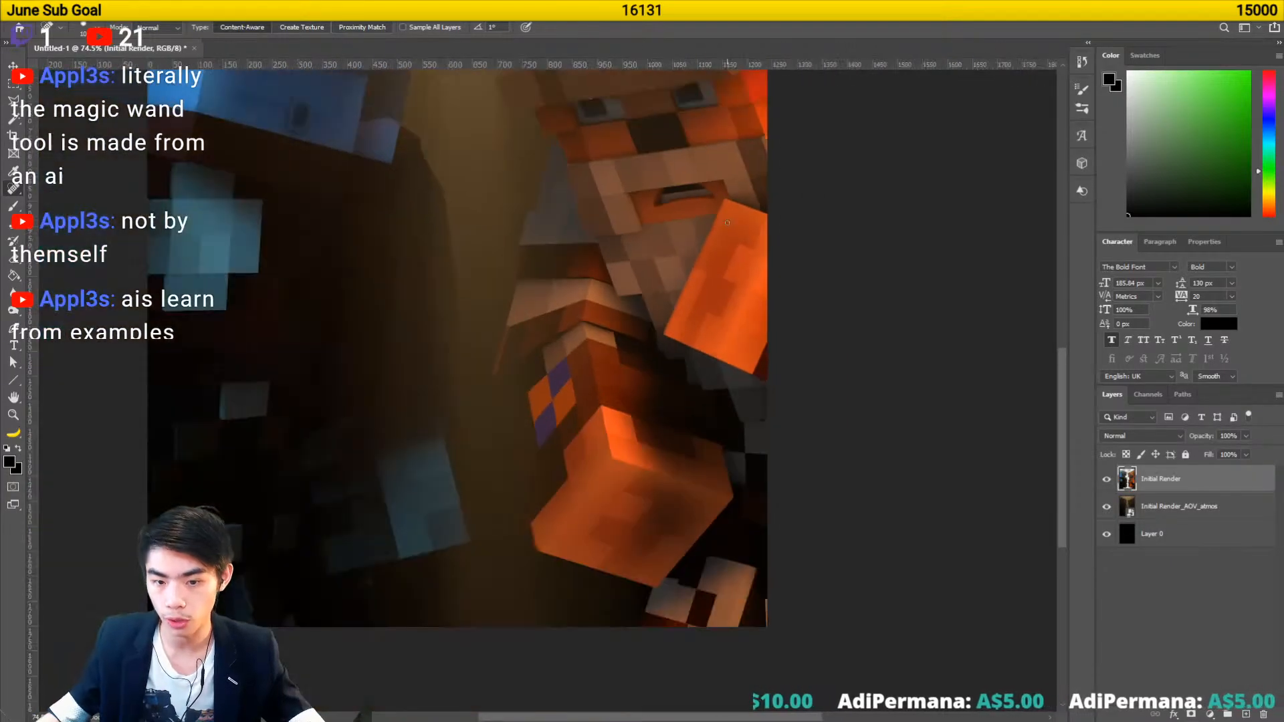
key(v)
scroll(594, 356, down, 3)
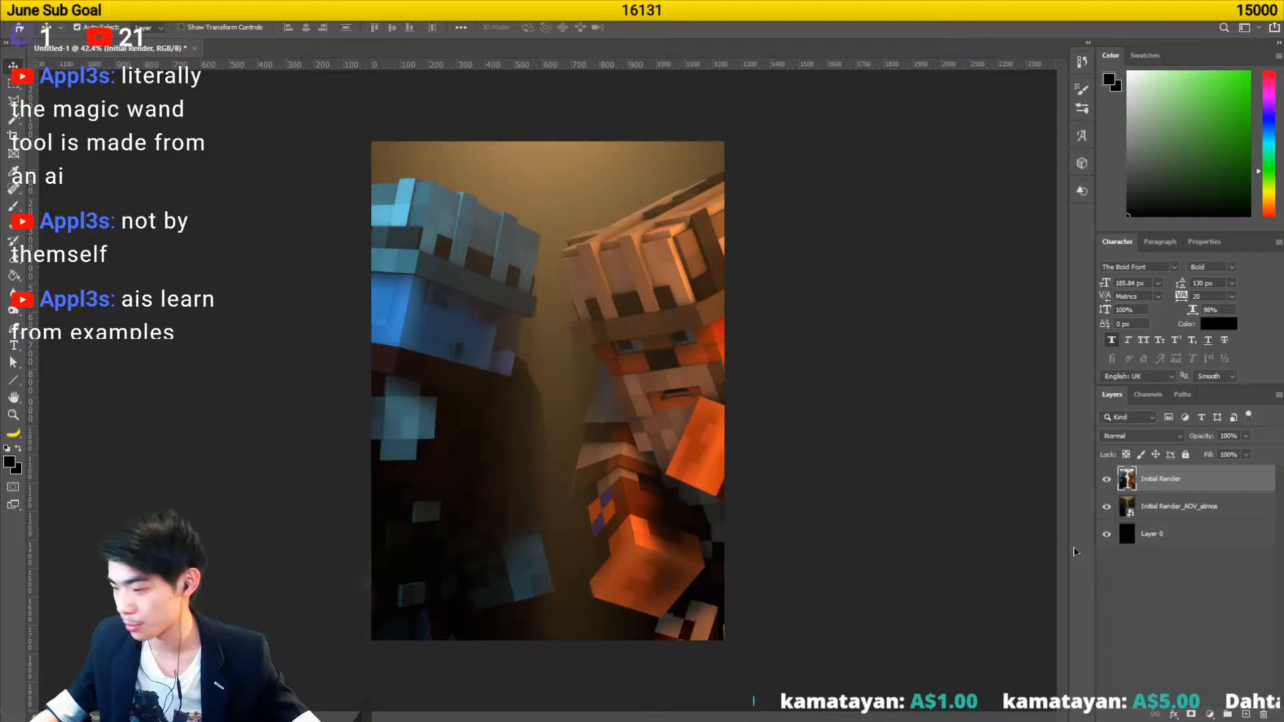
- Find and launch Microsoft Paint from the application launcher
key(alt+space)
text(ms paint)
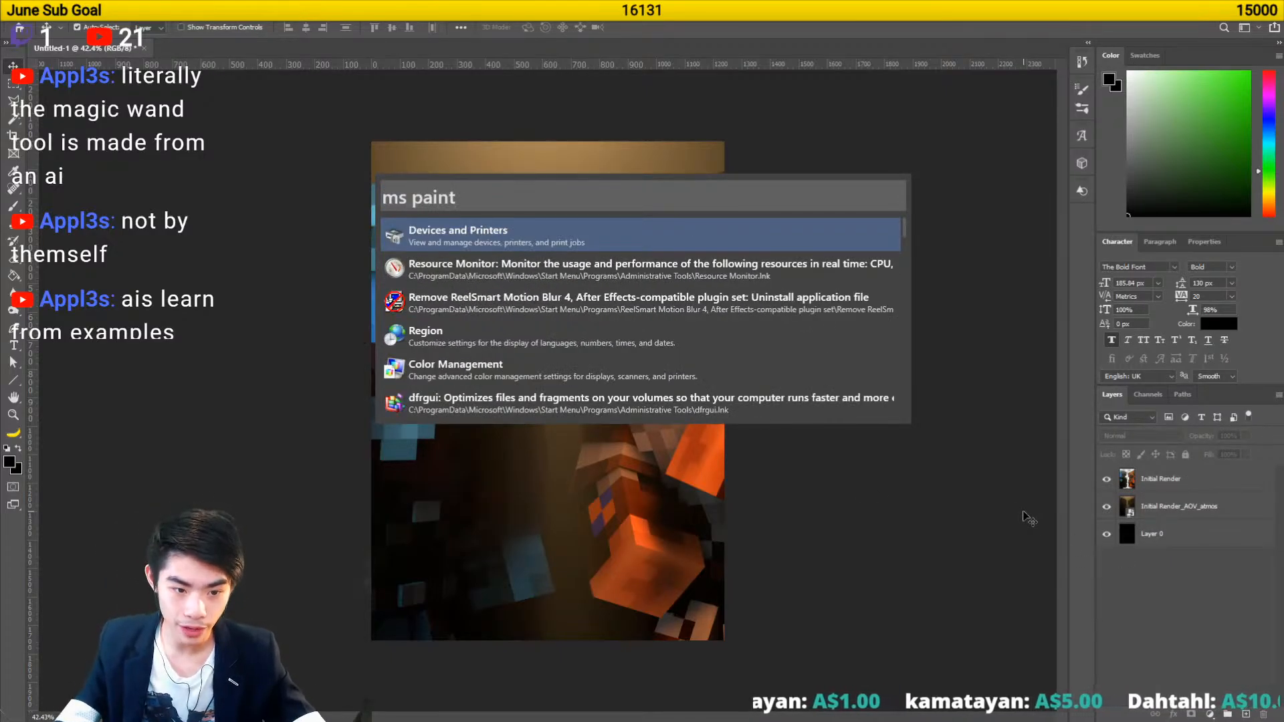
key(ctrl+a)
key(BackSpace)
text(paint)
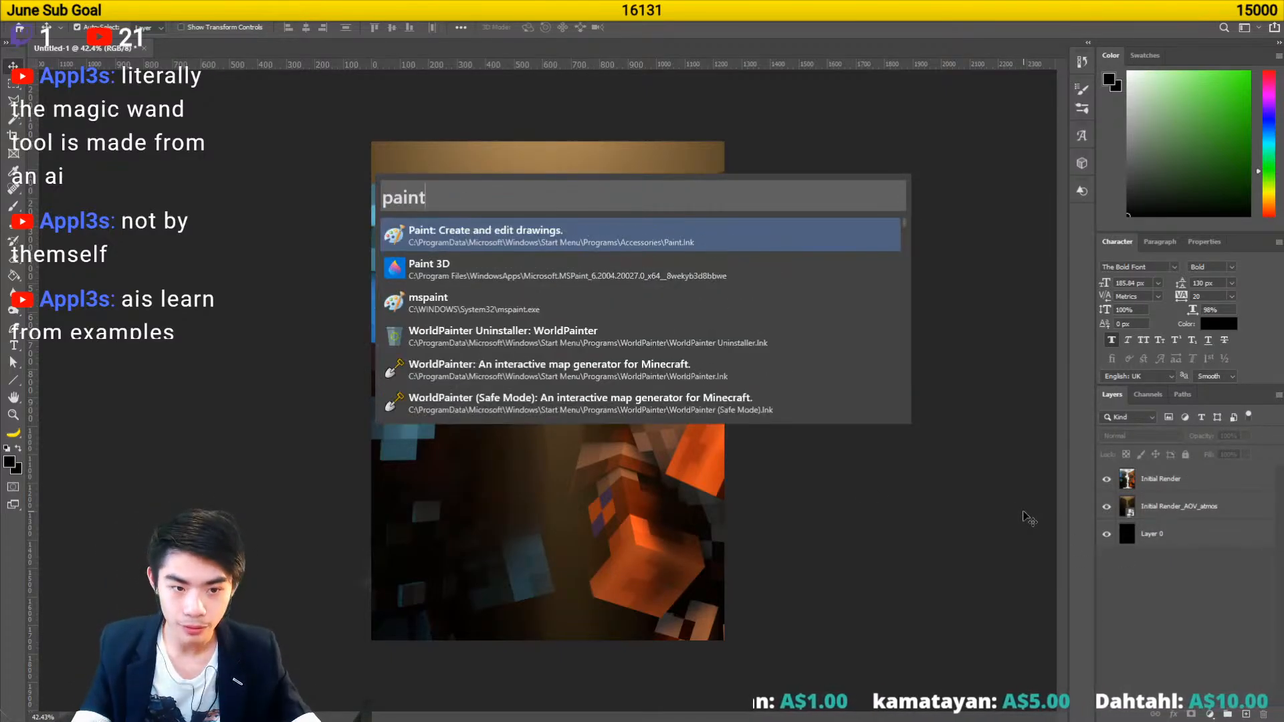
key(Return)
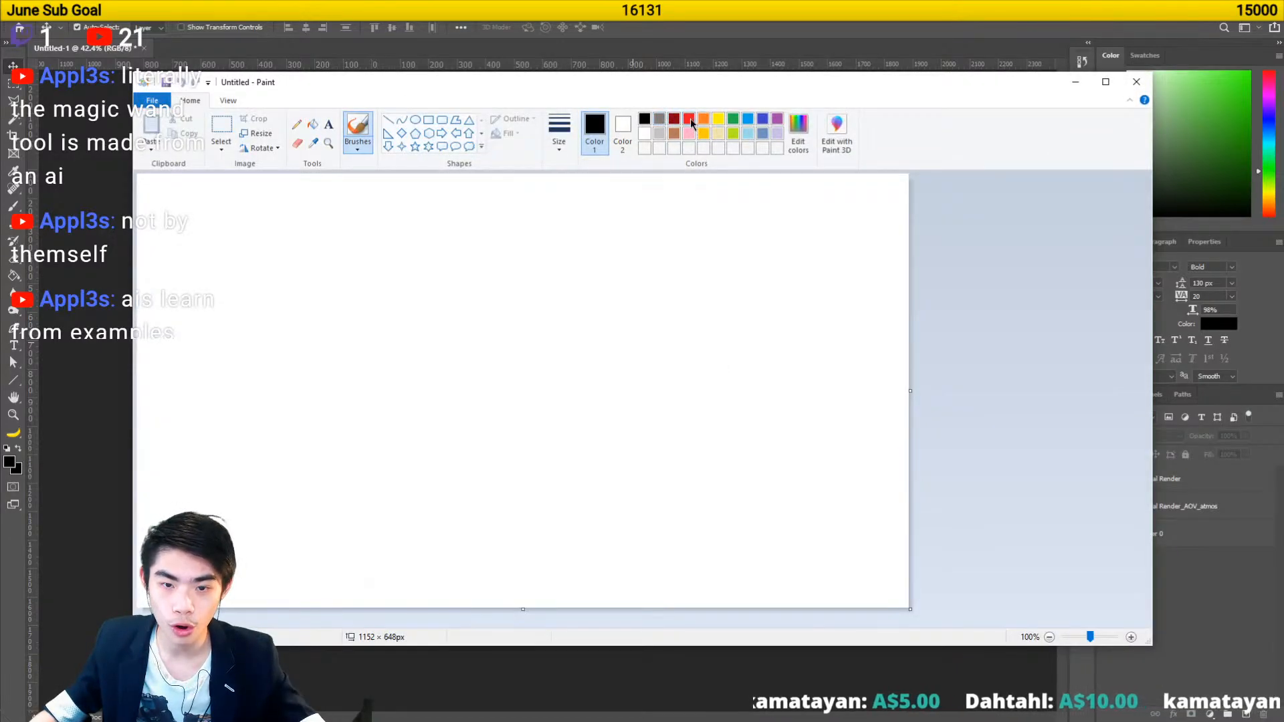
- Draw a blocky head with a narrow side face in brown on the upper middle of the blank Paint canvas
click(690, 120)
click(704, 120)
click(644, 119)
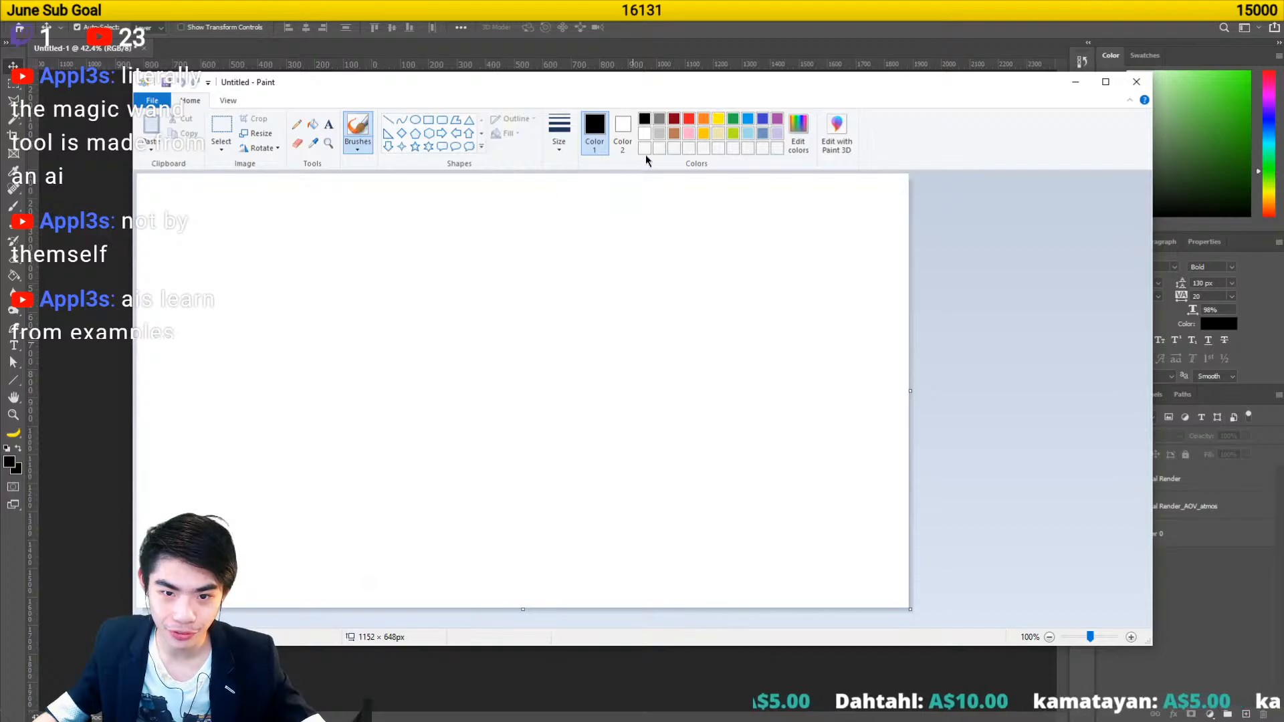
click(674, 133)
mouse_move(509, 217)
mouse_down()
mouse_move(495, 327)
mouse_move(624, 221)
mouse_move(485, 334)
mouse_up()
mouse_move(623, 223)
mouse_down()
mouse_move(633, 314)
mouse_move(591, 331)
mouse_up()
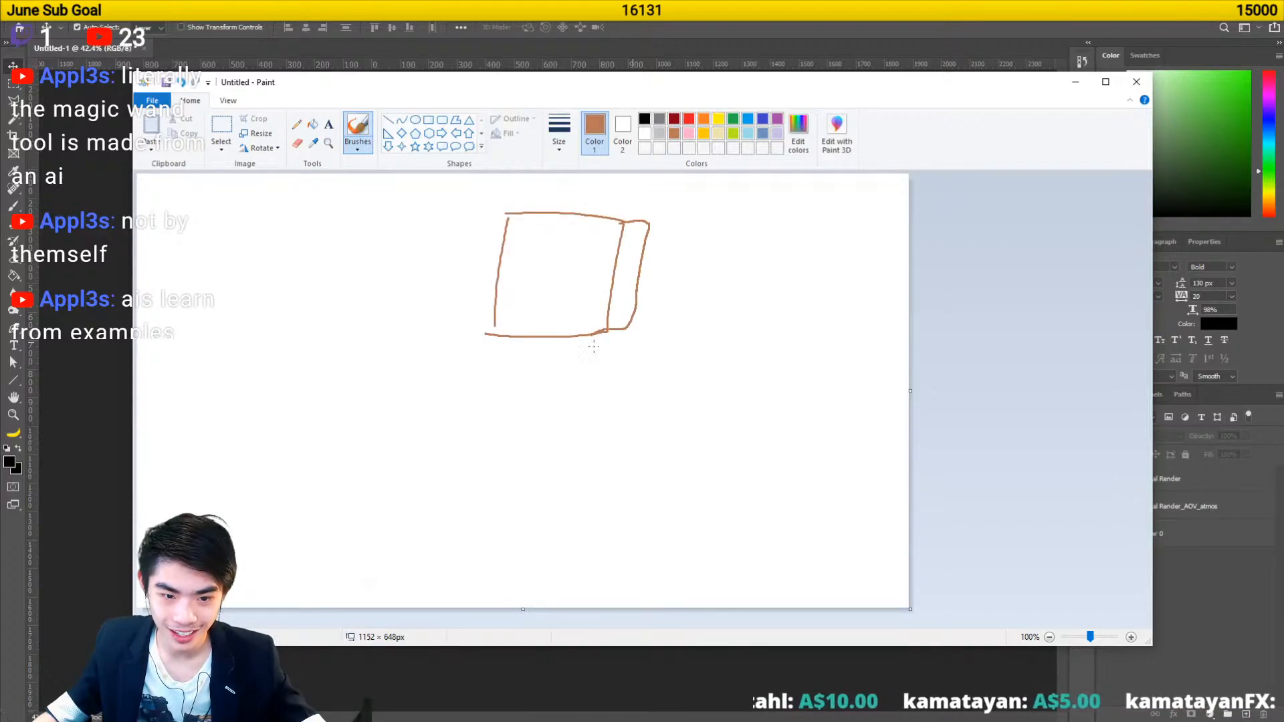
- Draw a blue shirt with two short sleeves beneath the head, and brown block arms extending from the sleeves
click(748, 119)
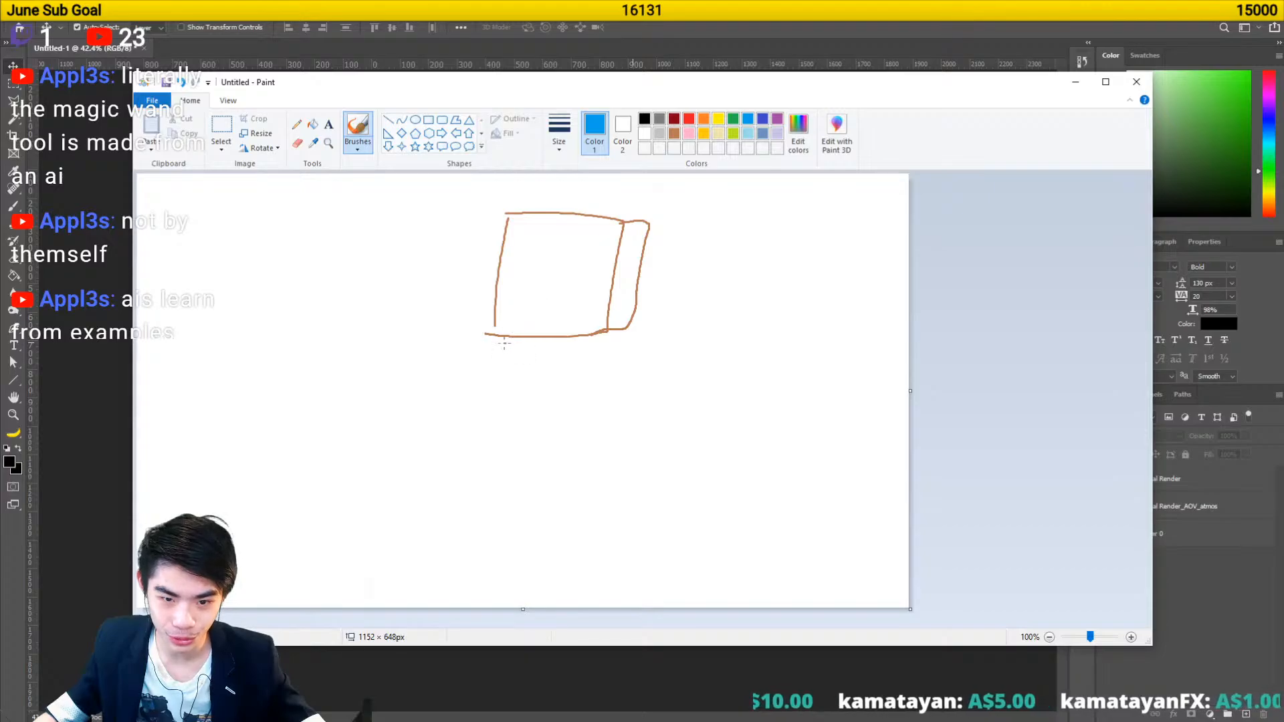
mouse_move(497, 337)
mouse_down()
mouse_move(448, 370)
mouse_move(508, 396)
mouse_move(511, 376)
mouse_move(496, 484)
mouse_move(562, 478)
mouse_move(587, 461)
mouse_move(597, 358)
mouse_move(610, 384)
mouse_move(657, 378)
mouse_move(609, 328)
mouse_move(647, 337)
mouse_move(650, 381)
mouse_up()
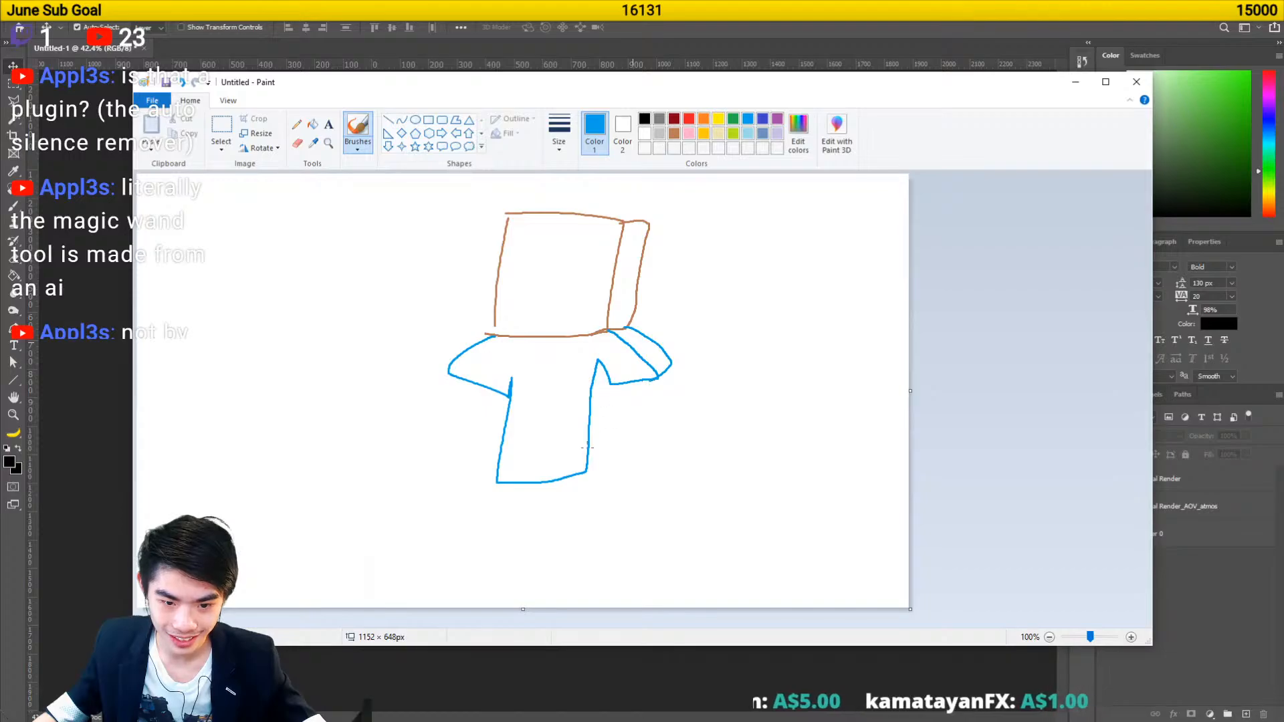
click(675, 133)
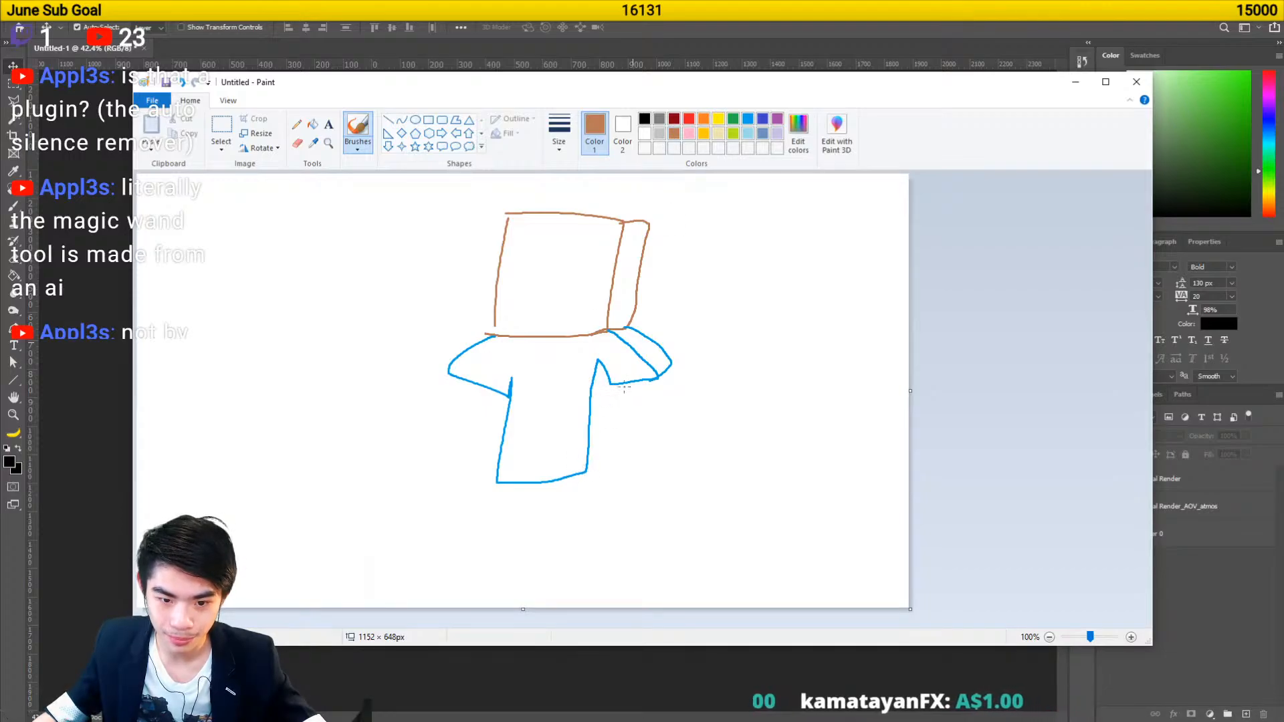
mouse_move(610, 383)
mouse_down()
mouse_move(618, 446)
mouse_move(682, 427)
mouse_move(658, 379)
mouse_move(700, 455)
mouse_move(688, 461)
mouse_up()
click(747, 119)
drag(586, 472, 612, 454)
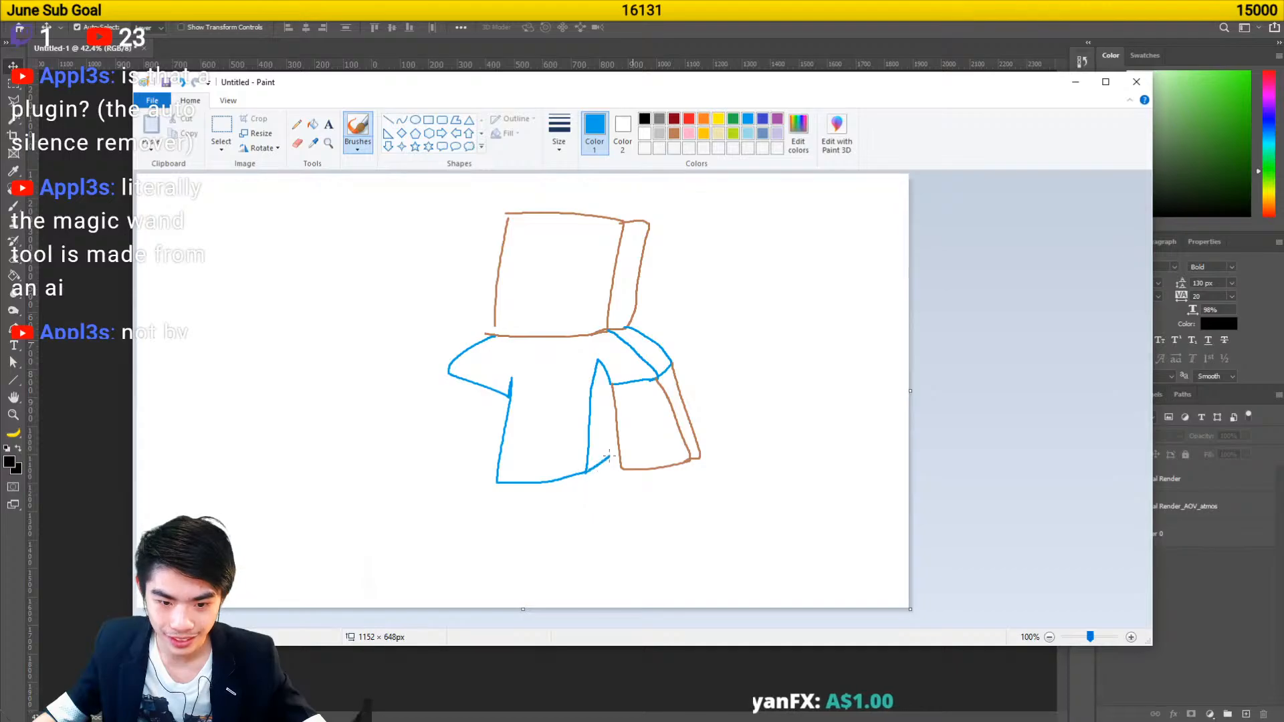
mouse_move(452, 367)
mouse_down()
mouse_move(411, 463)
mouse_move(476, 483)
mouse_move(514, 378)
mouse_up()
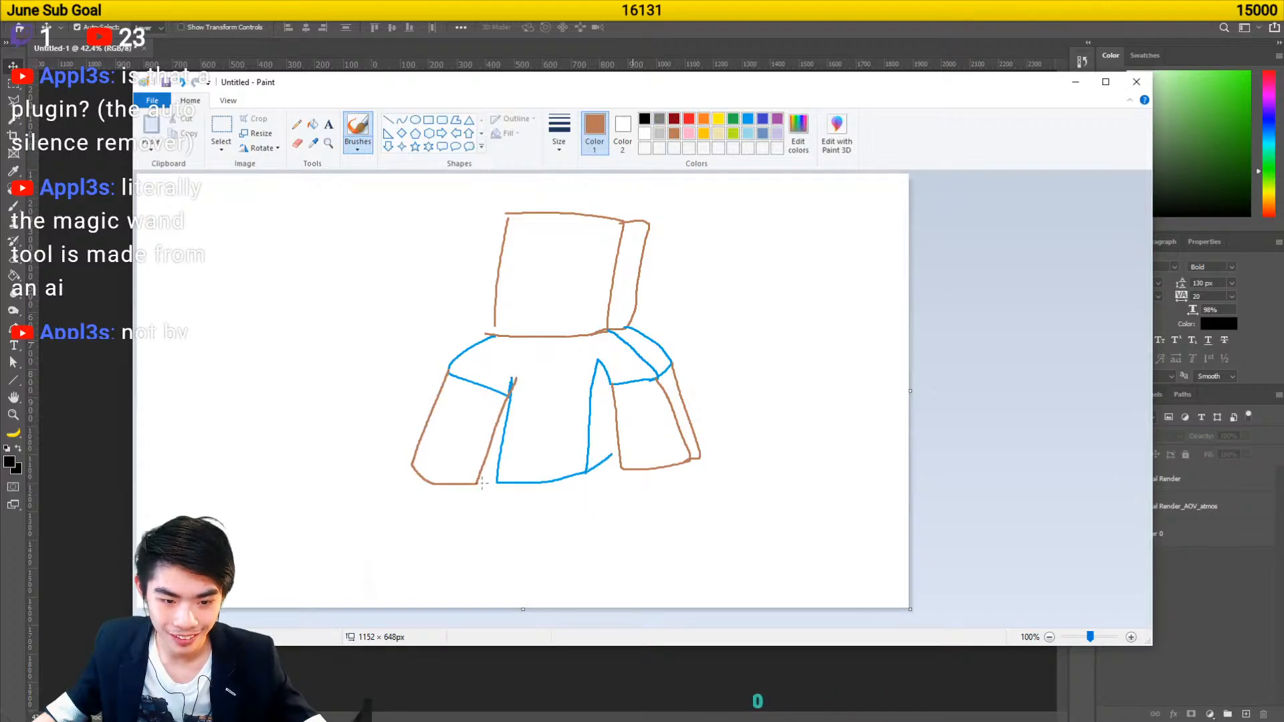
- Draw two brown block legs beneath the shirt, adding the arm's side edge, and close the shirt's side face in blue
drag(478, 481, 497, 466)
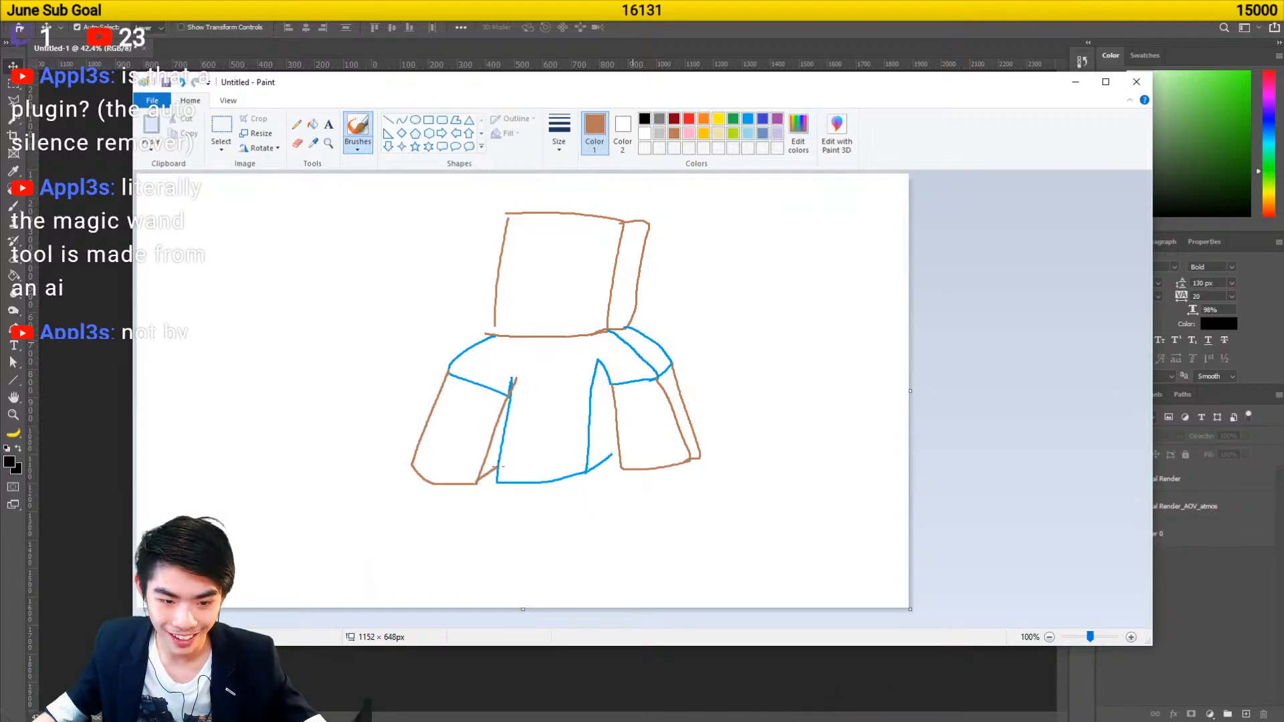
mouse_move(496, 483)
mouse_down()
mouse_move(482, 590)
mouse_move(516, 599)
mouse_move(538, 521)
mouse_move(557, 591)
mouse_move(593, 590)
mouse_move(589, 476)
mouse_move(629, 569)
mouse_move(588, 585)
mouse_move(551, 576)
mouse_up()
click(748, 121)
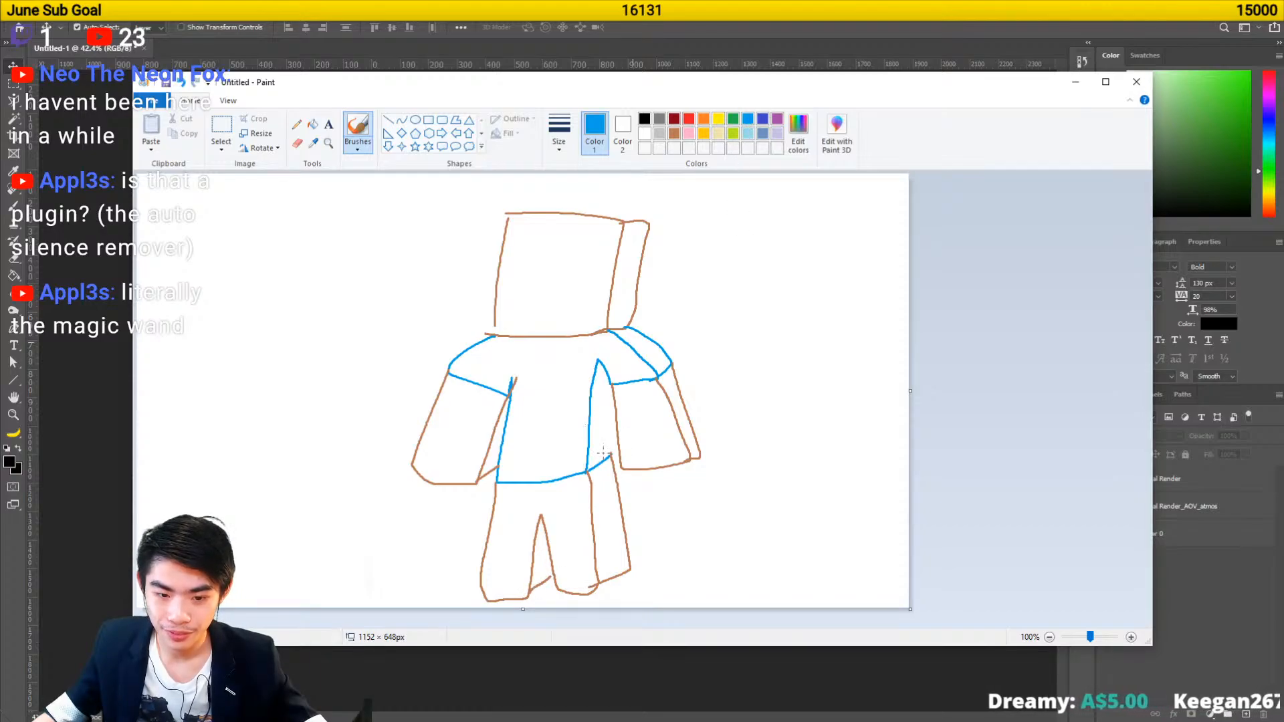
mouse_move(610, 453)
mouse_down()
mouse_move(608, 383)
mouse_move(607, 422)
mouse_up()
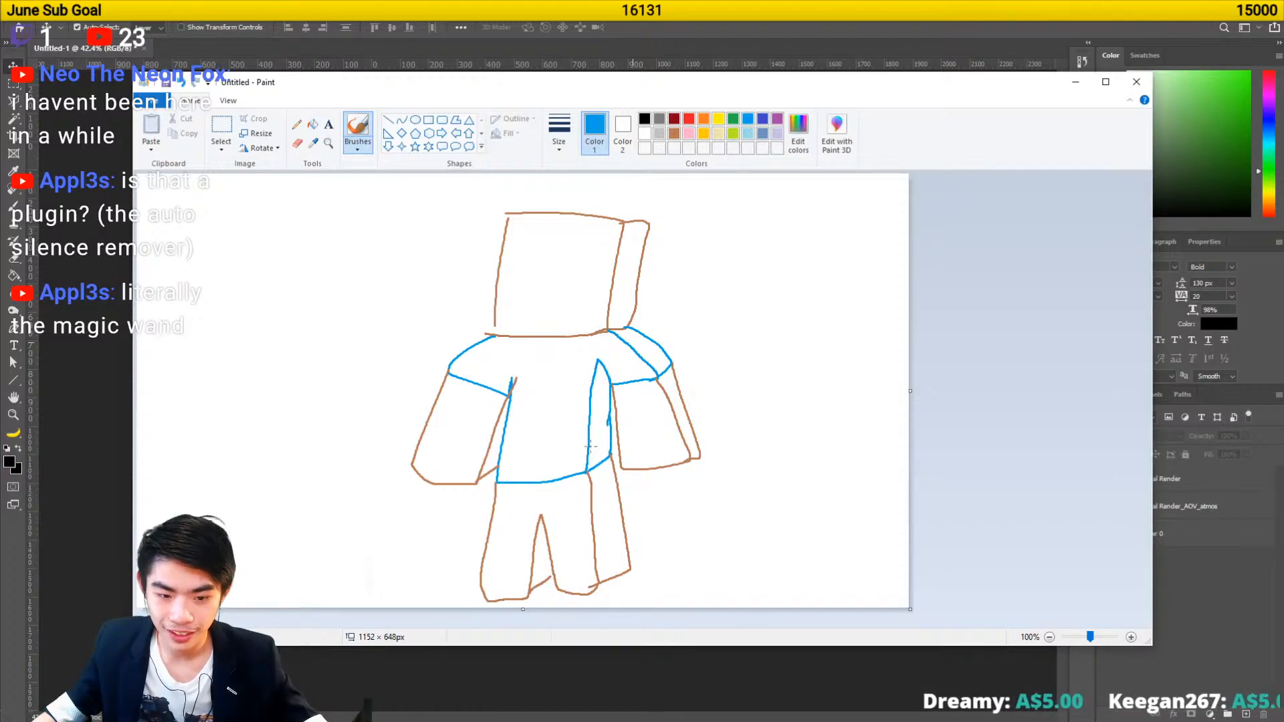
- Outline indigo trousers over the legs and grey shoes at the feet
click(762, 120)
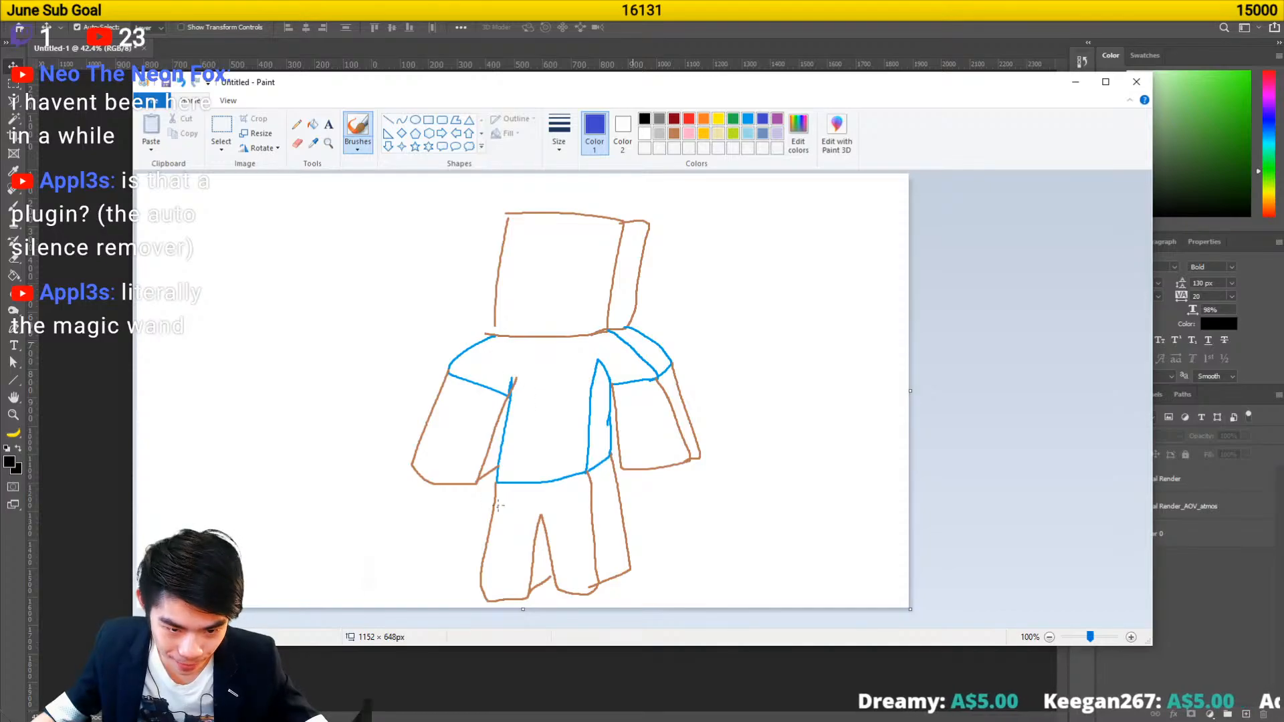
mouse_move(493, 483)
mouse_down()
mouse_move(481, 579)
mouse_move(528, 575)
mouse_move(543, 507)
mouse_move(552, 572)
mouse_move(535, 573)
mouse_move(633, 557)
mouse_up()
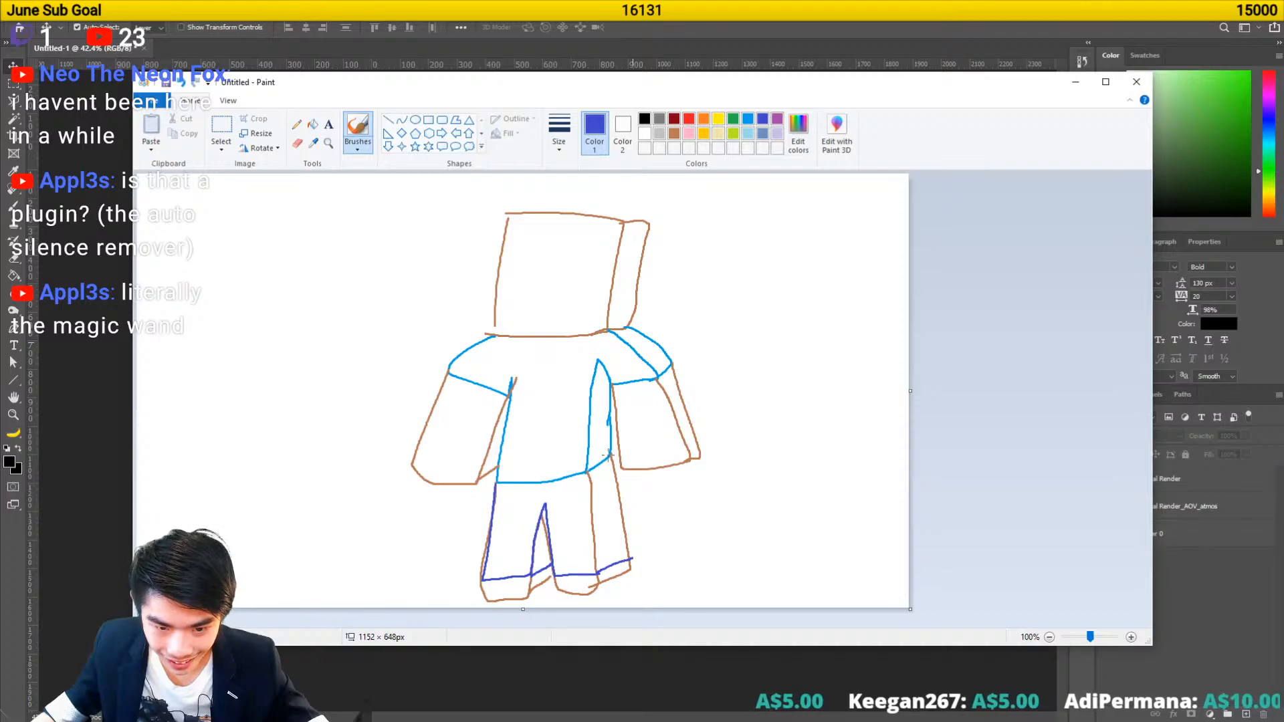
drag(609, 454, 623, 556)
drag(579, 470, 595, 573)
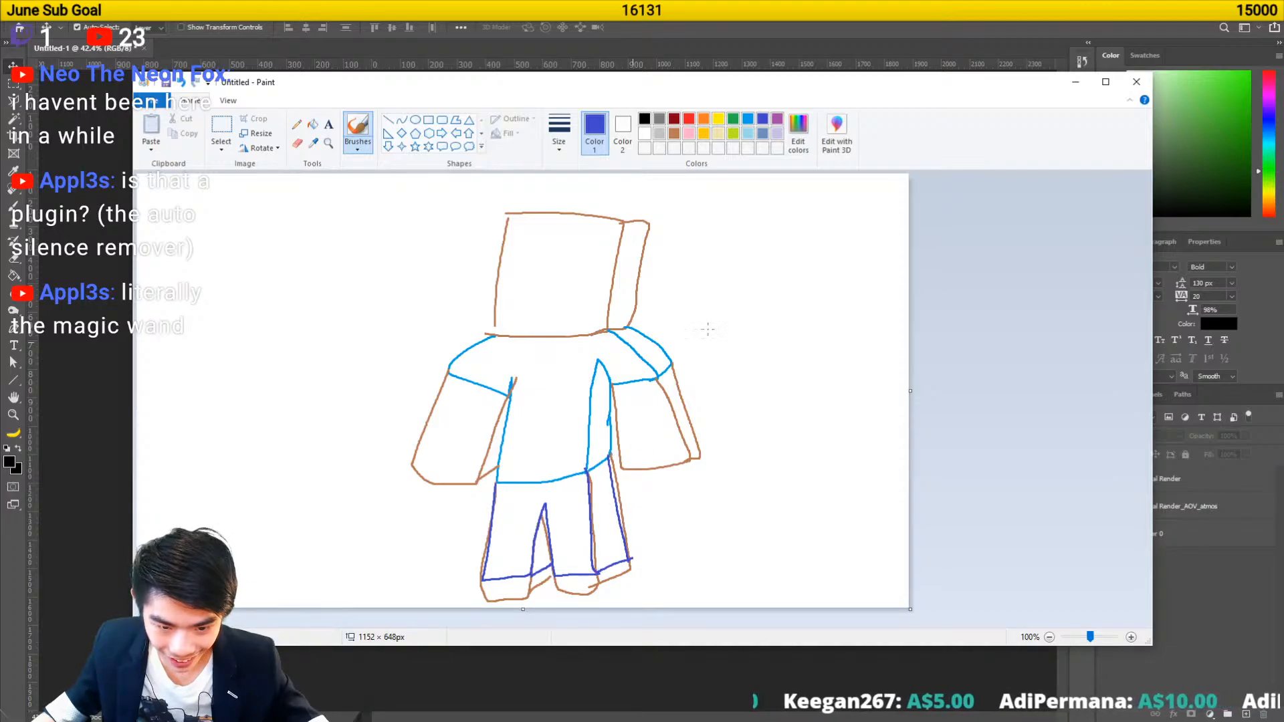
click(659, 121)
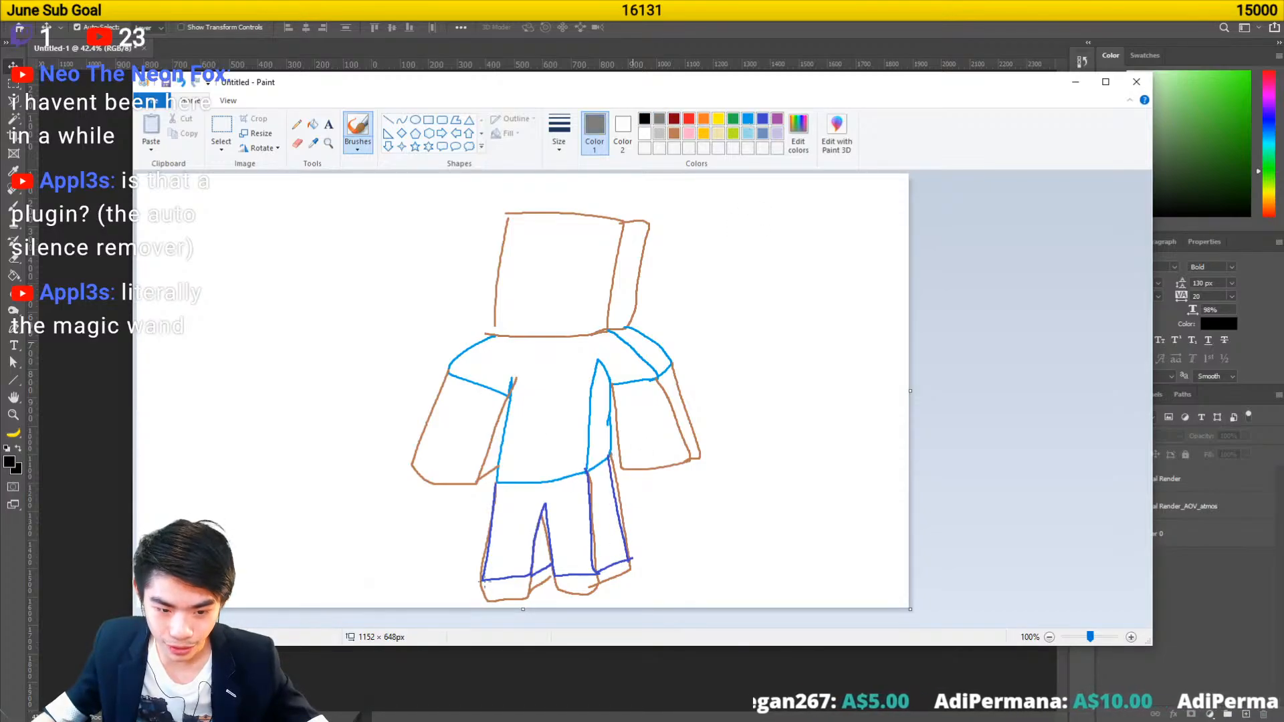
mouse_move(480, 580)
mouse_down()
mouse_move(509, 603)
mouse_move(526, 569)
mouse_move(530, 599)
mouse_move(551, 576)
mouse_move(555, 593)
mouse_move(597, 594)
mouse_move(597, 573)
mouse_move(596, 585)
mouse_move(632, 554)
mouse_up()
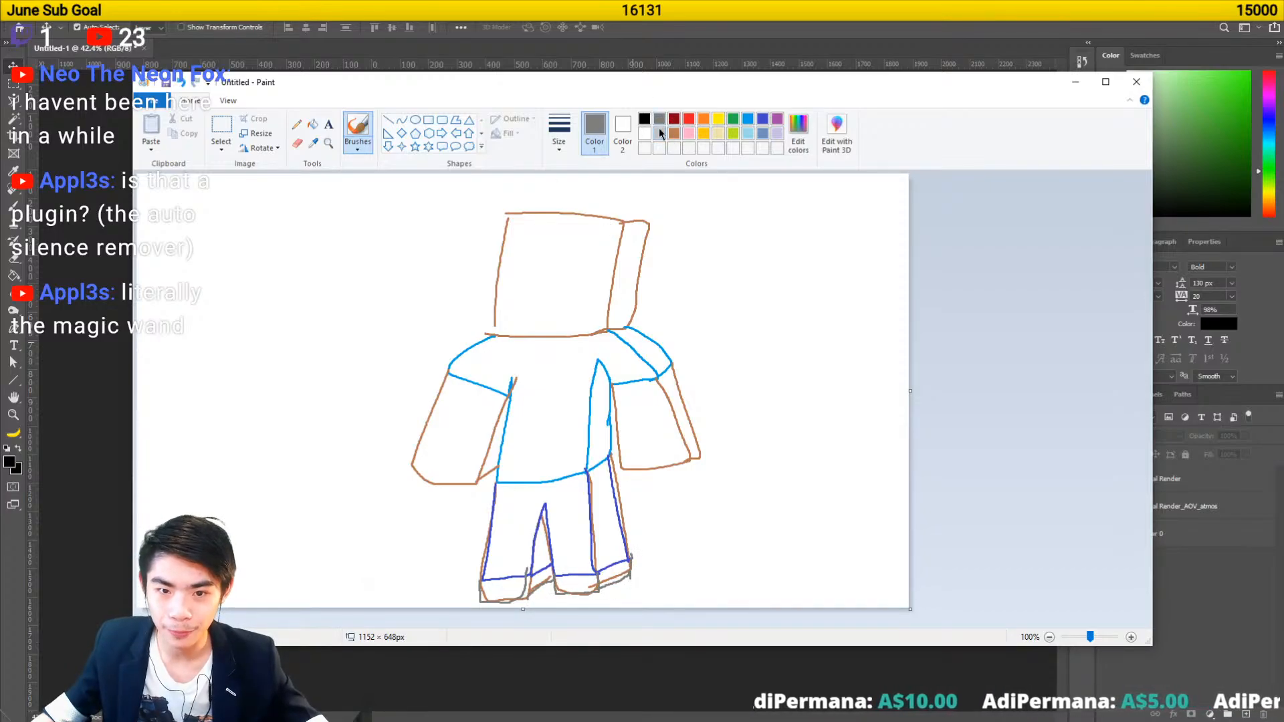
- Choose a dark reddish brown from the basic colours and draw the hairline, eyes, beard and a small smiling mouth on the head
click(674, 133)
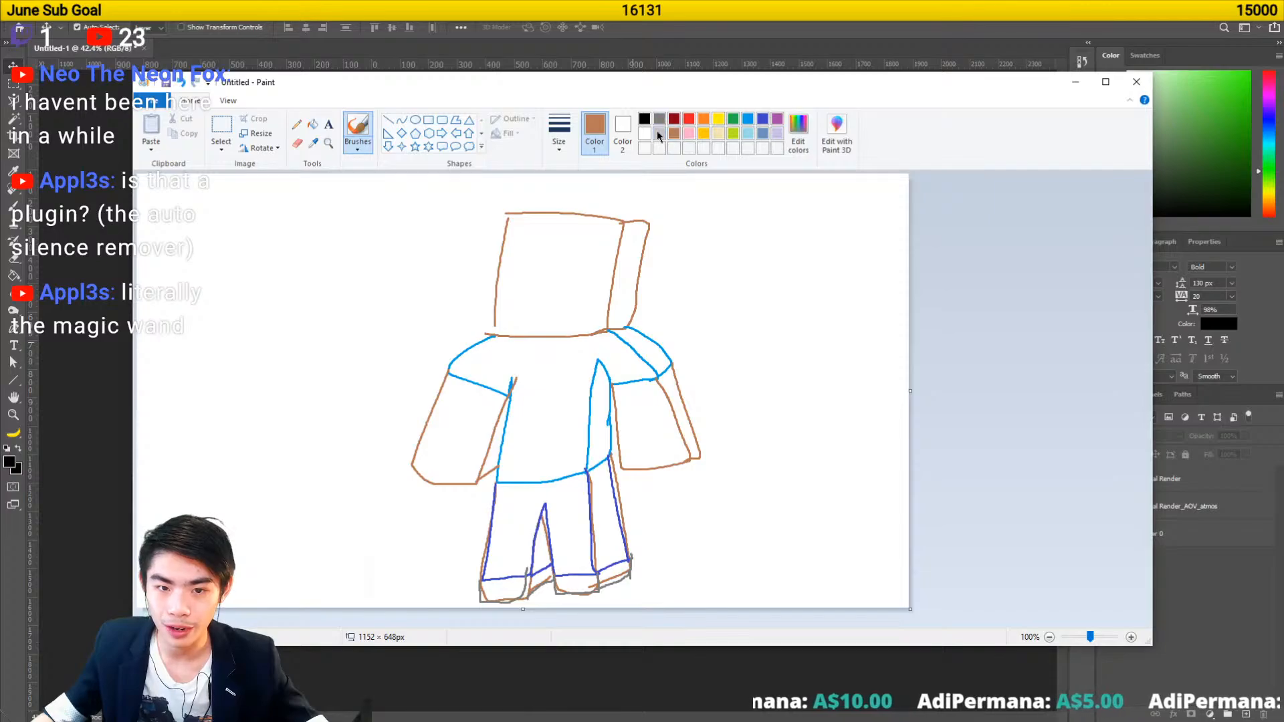
click(798, 131)
click(741, 342)
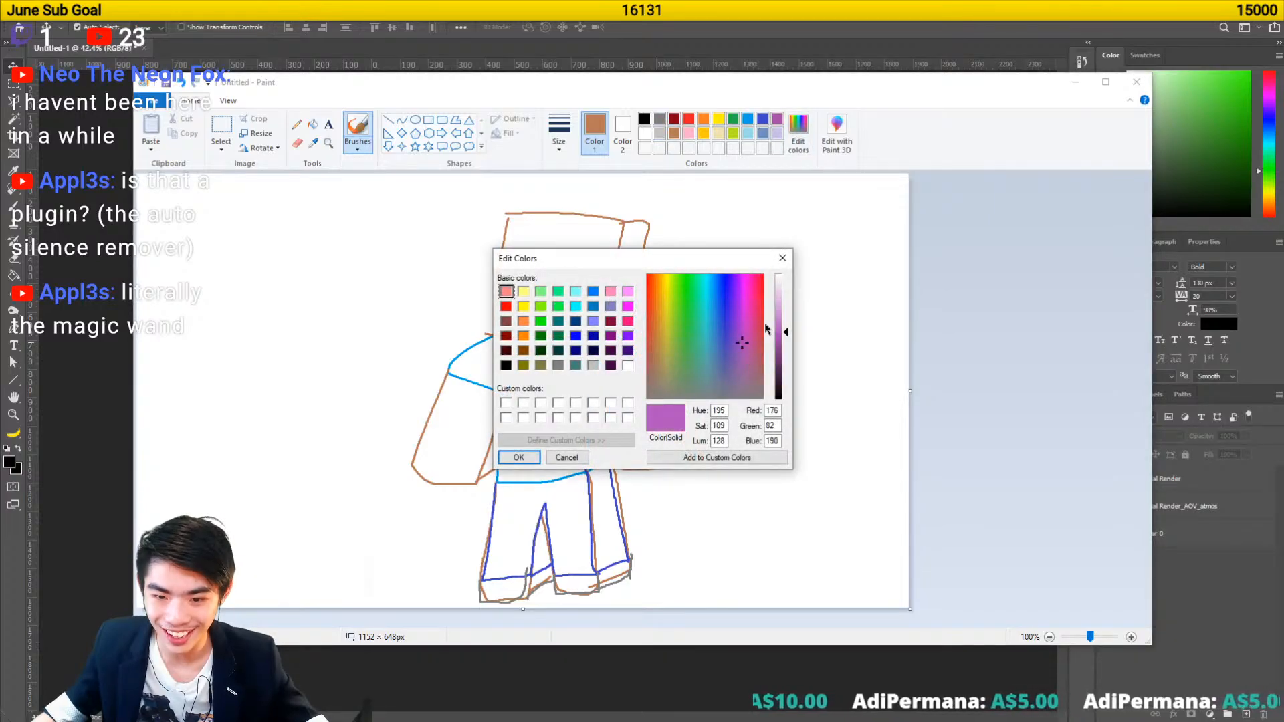
drag(755, 332, 647, 373)
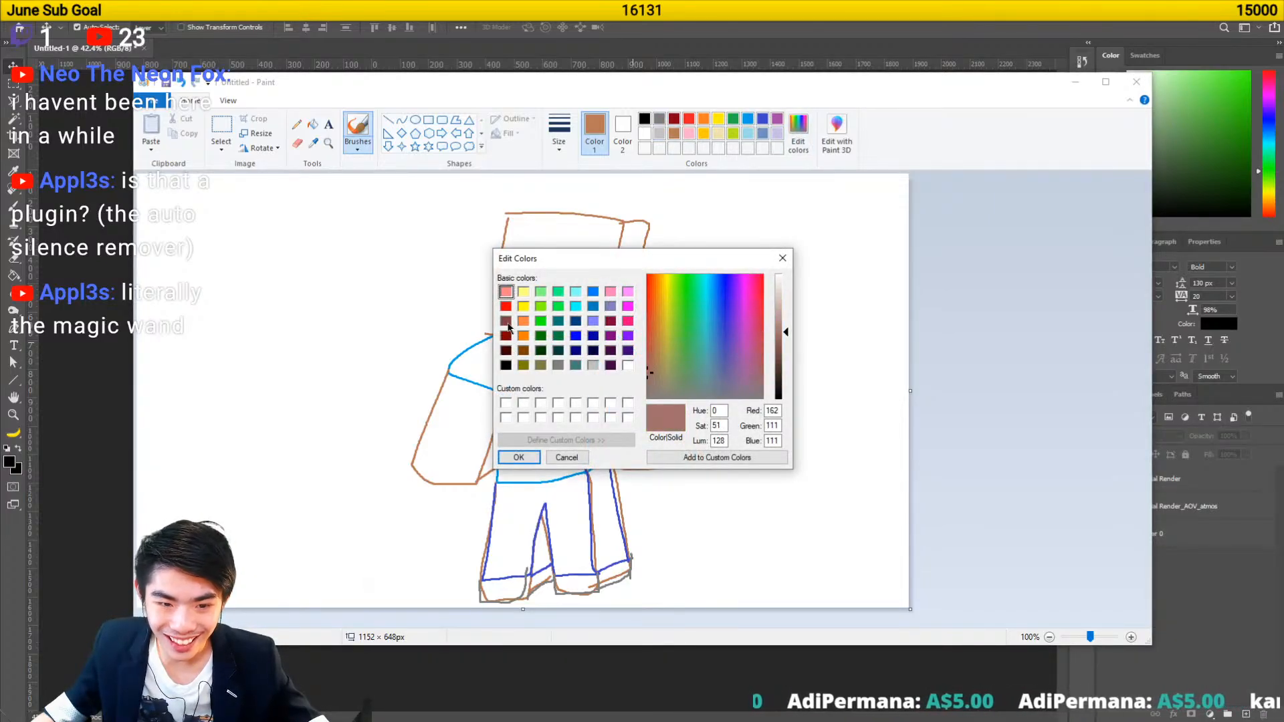
click(506, 321)
click(518, 457)
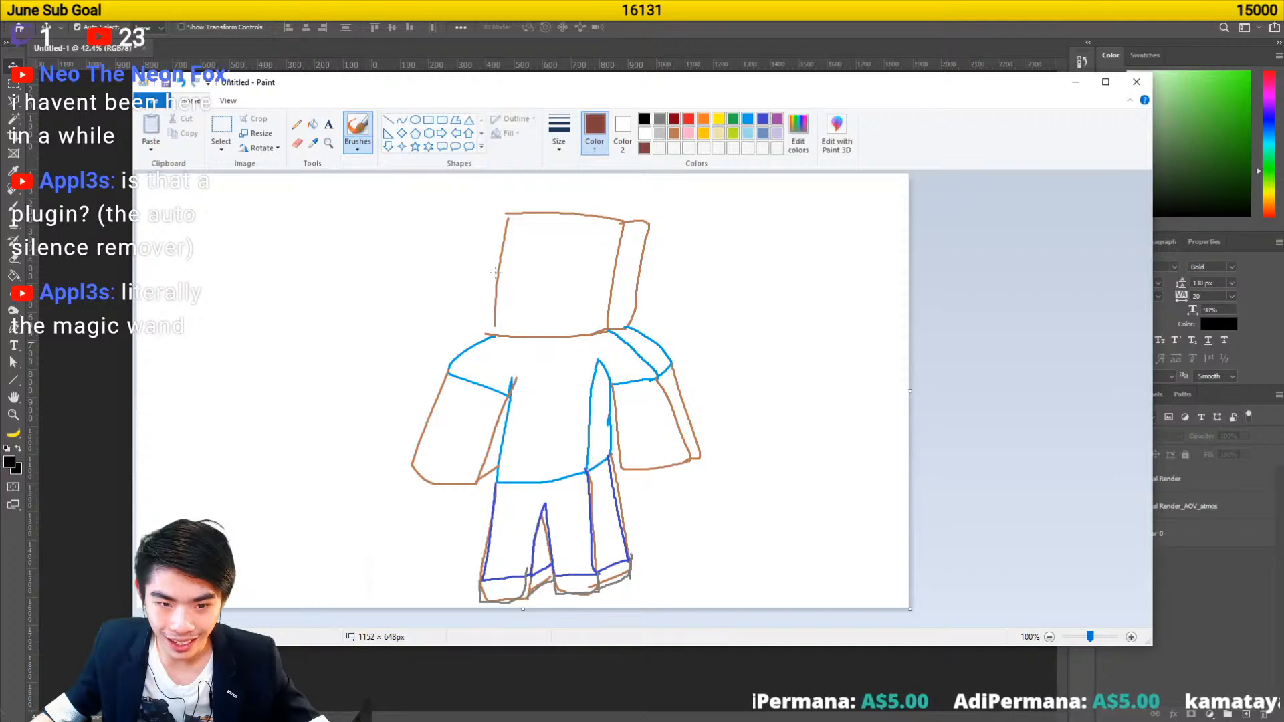
mouse_move(495, 271)
mouse_down()
mouse_move(535, 230)
mouse_move(616, 275)
mouse_move(639, 273)
mouse_move(625, 287)
mouse_move(639, 290)
mouse_up()
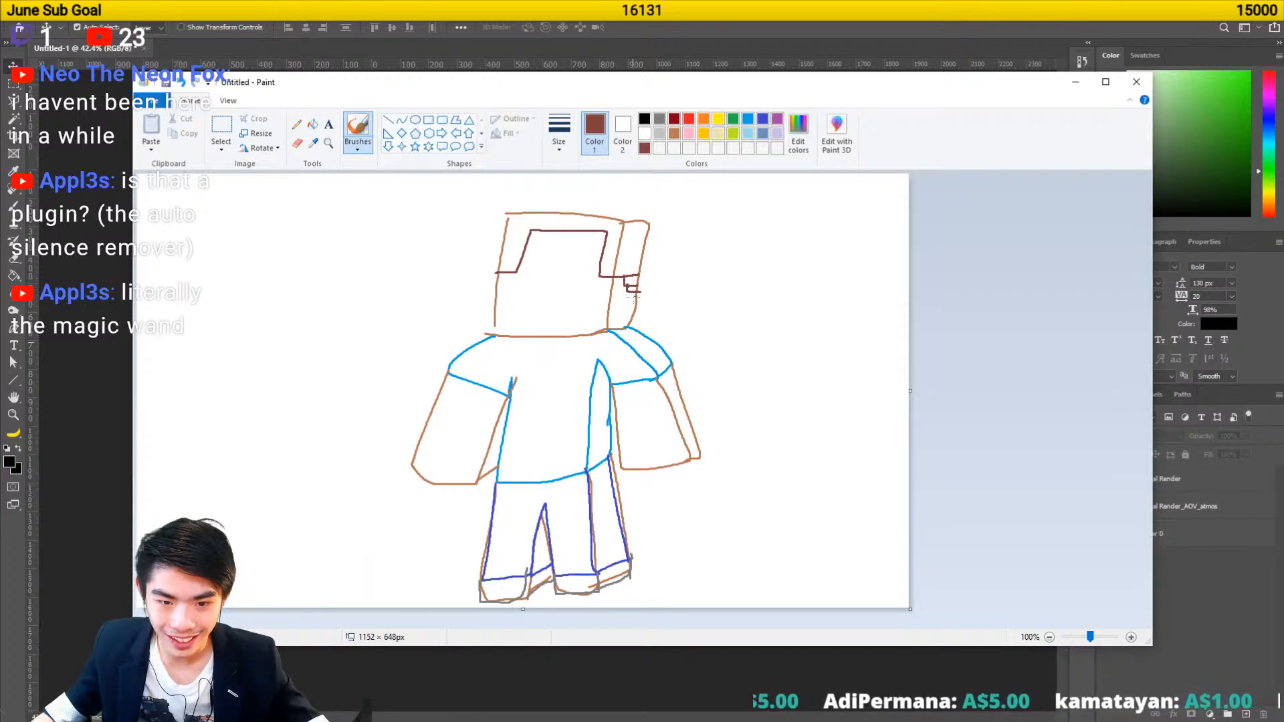
mouse_move(519, 269)
mouse_down()
mouse_move(591, 265)
mouse_move(543, 275)
mouse_move(562, 273)
mouse_up()
mouse_move(517, 333)
mouse_down()
mouse_move(518, 304)
mouse_move(576, 303)
mouse_move(579, 338)
mouse_move(568, 307)
mouse_move(529, 311)
mouse_move(525, 334)
mouse_move(558, 319)
mouse_move(561, 358)
mouse_up()
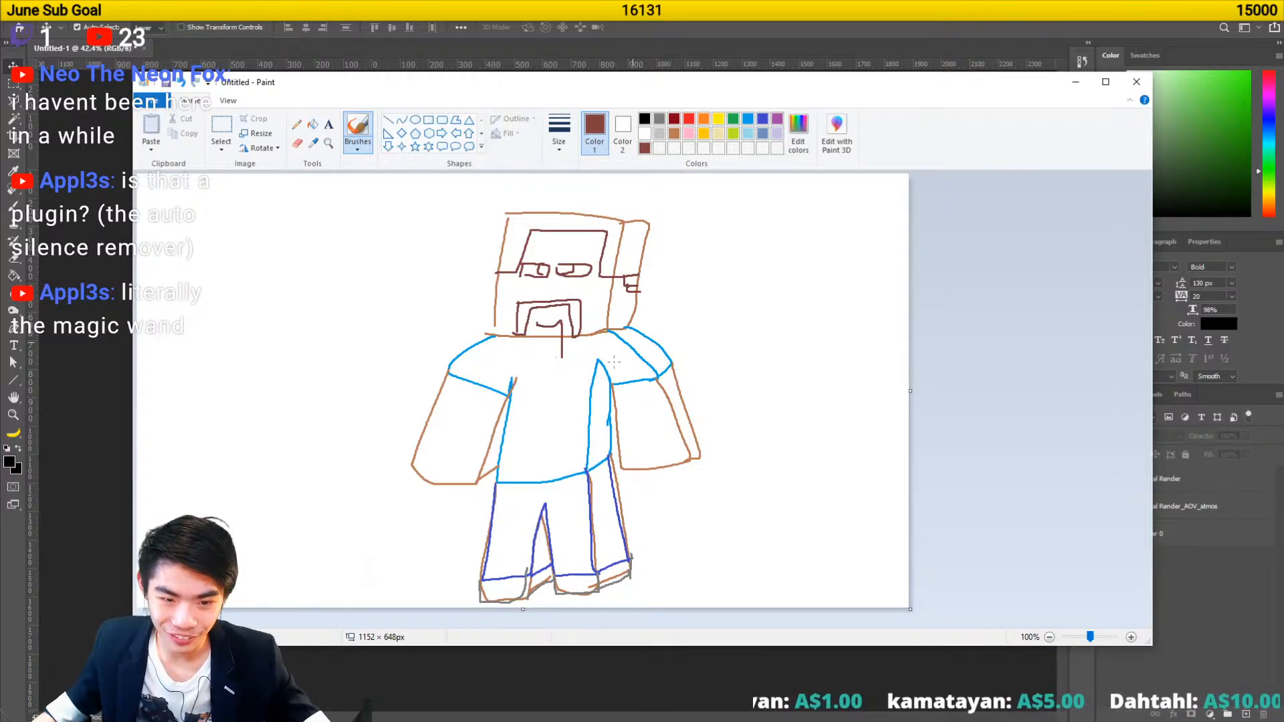
key(ctrl+z)
drag(540, 314, 563, 315)
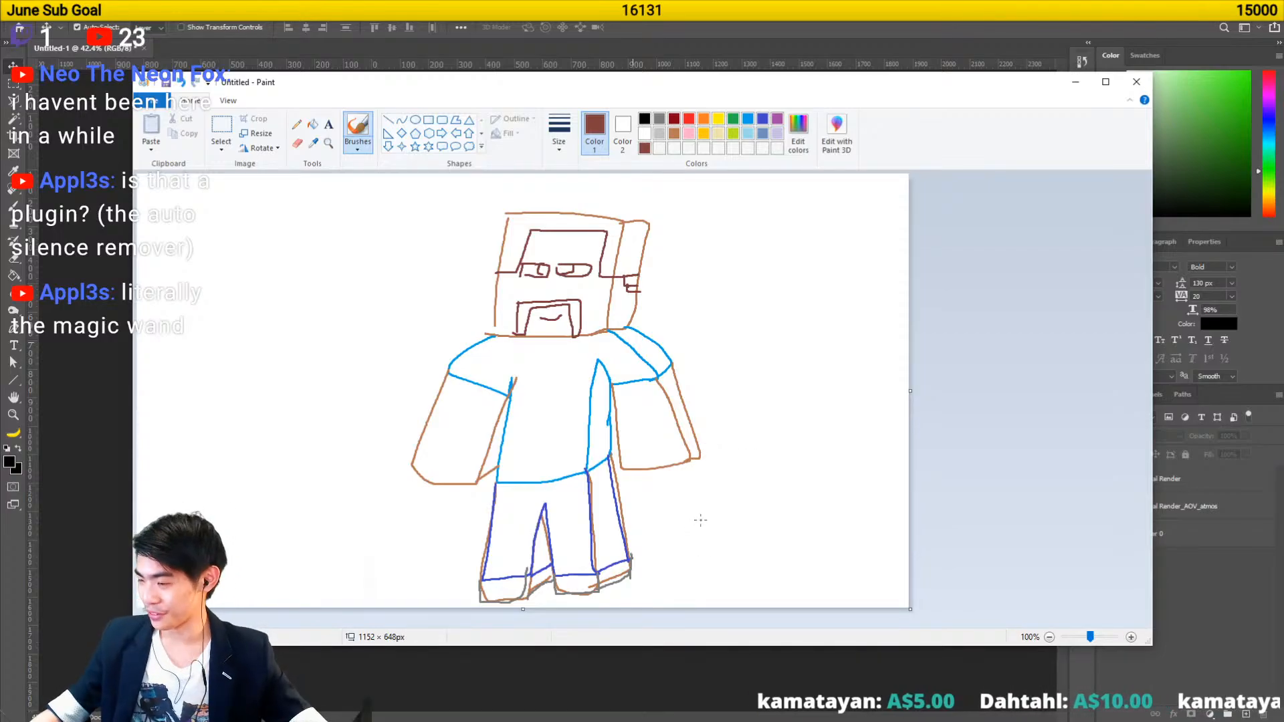
- Close Paint without saving the drawing and return to Photoshop
click(1136, 81)
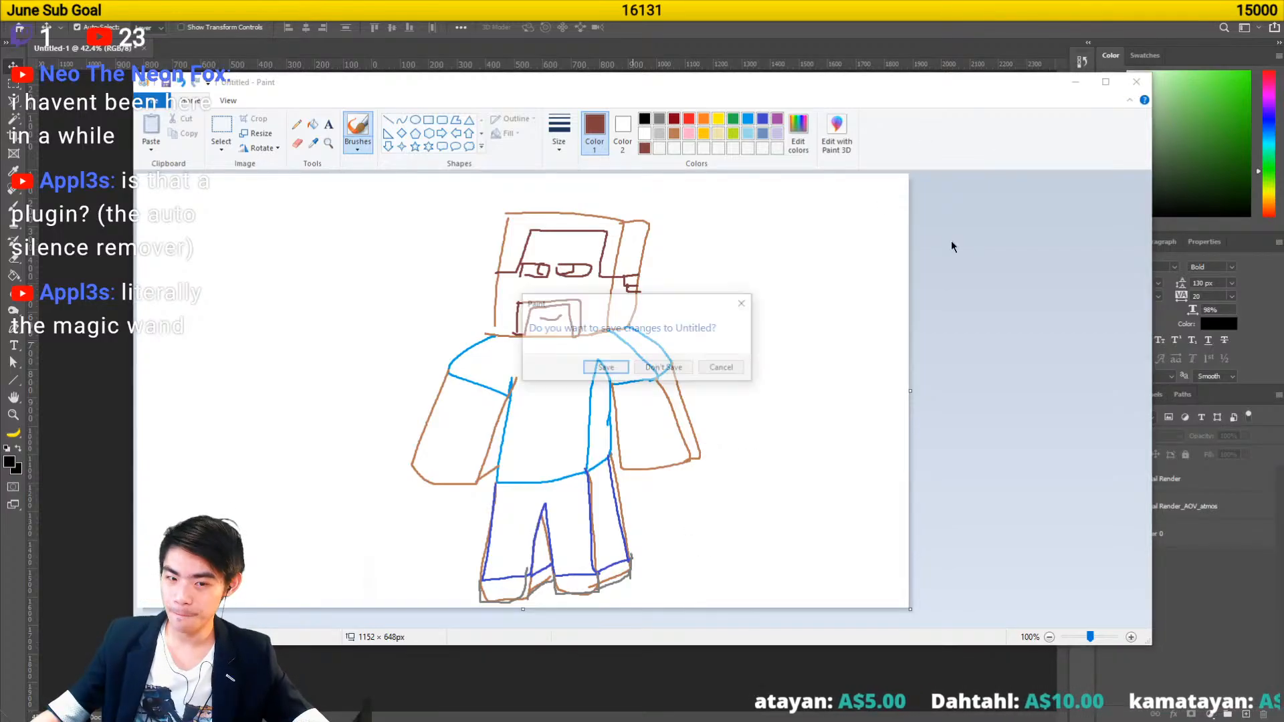
click(659, 368)
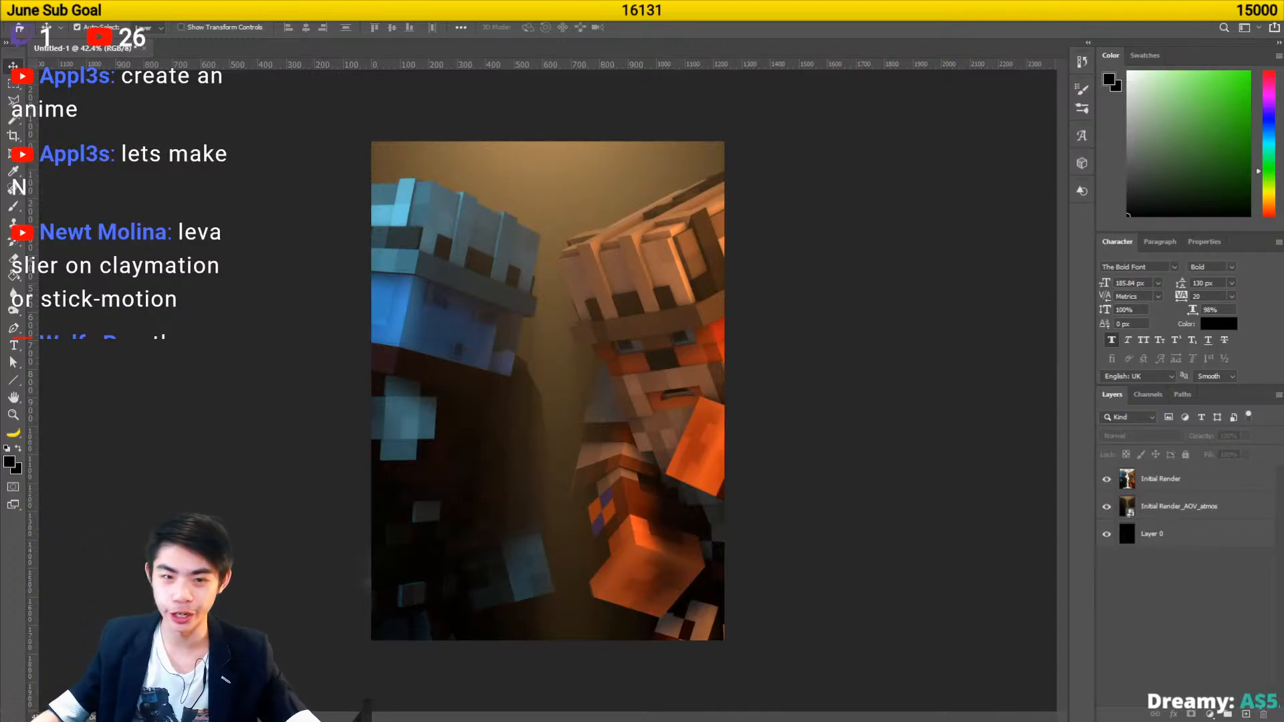
- Toggle the Initial Render_AOV_atmos layer's visibility for comparison, and delete the black Layer 0 beneath it
click(1106, 506)
click(1107, 506)
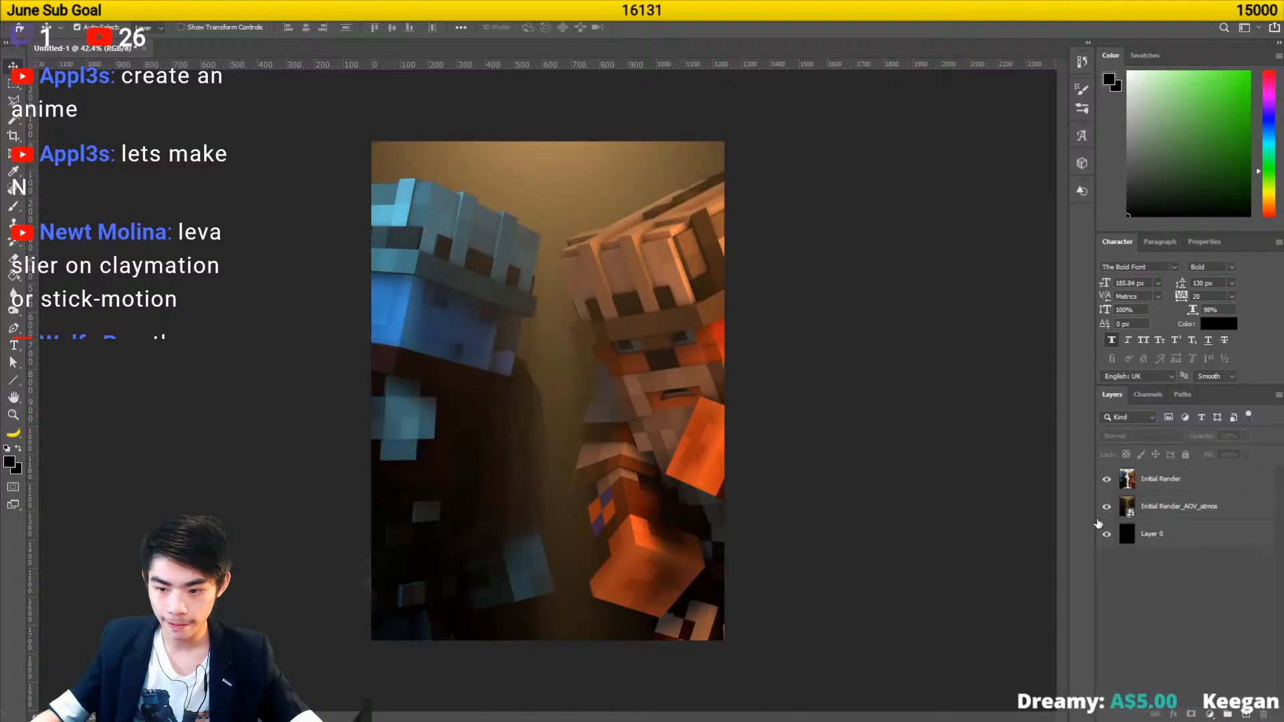
click(1106, 535)
drag(1179, 540, 1262, 713)
- Set the Initial Render_AOV_atmos layer's blend mode to Linear Dodge (Add) and add an empty layer beneath it
click(1131, 436)
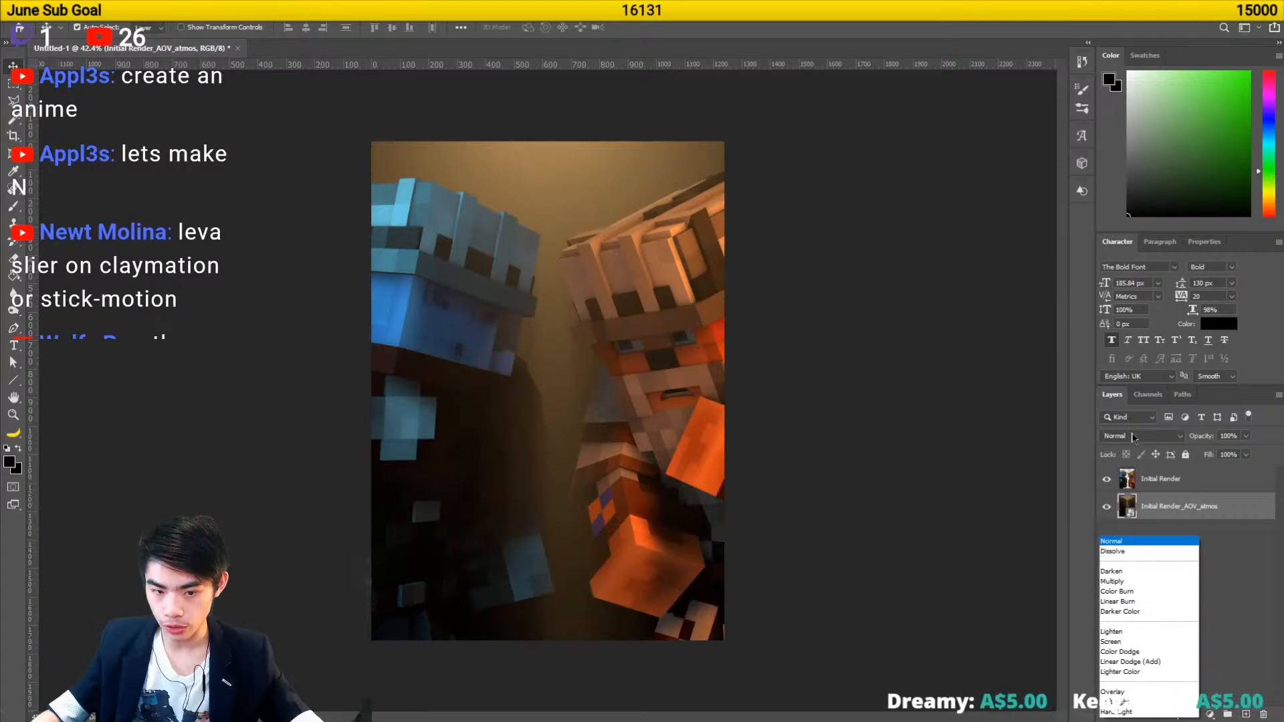
click(1136, 523)
click(1222, 576)
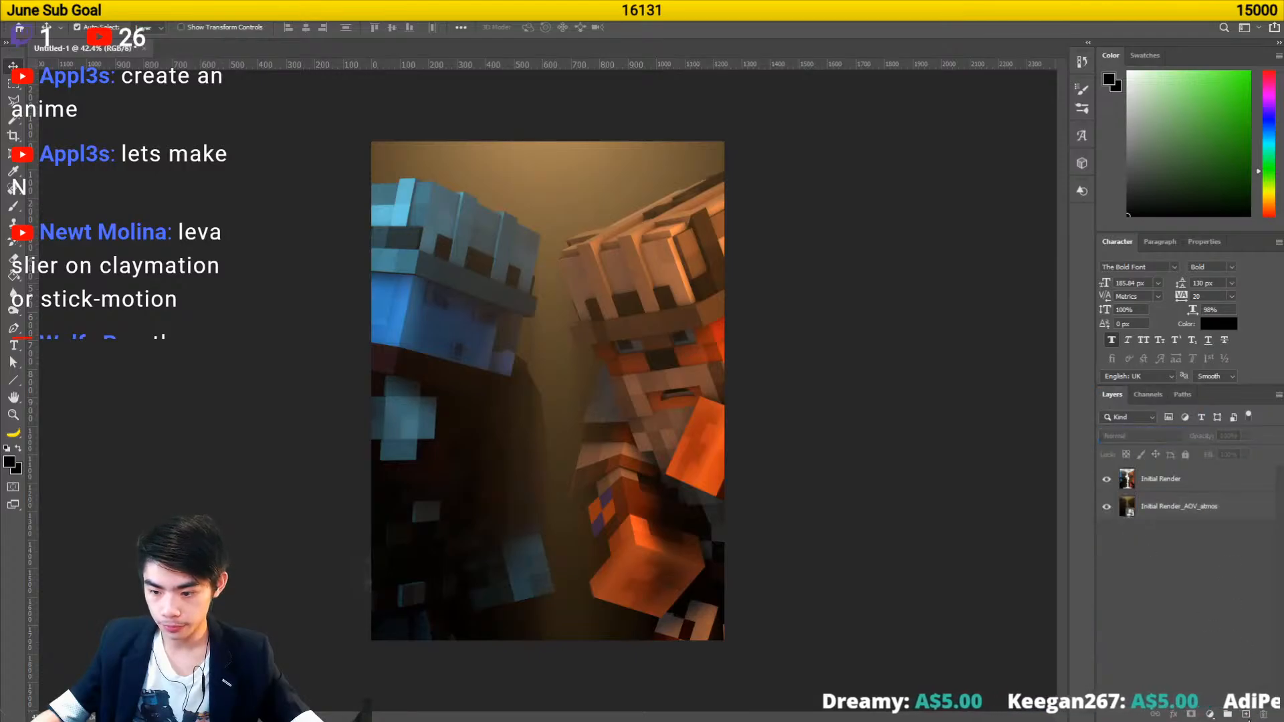
click(1245, 715)
drag(1154, 489, 1175, 595)
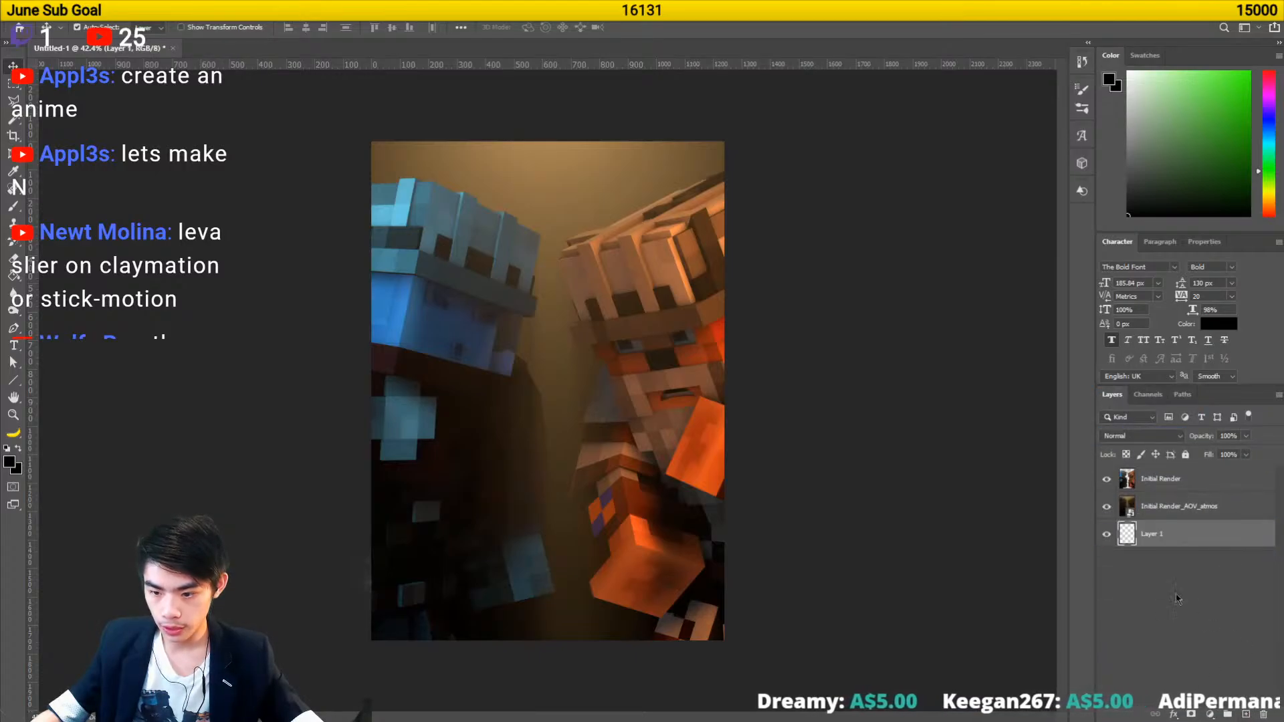
click(1156, 506)
click(1146, 438)
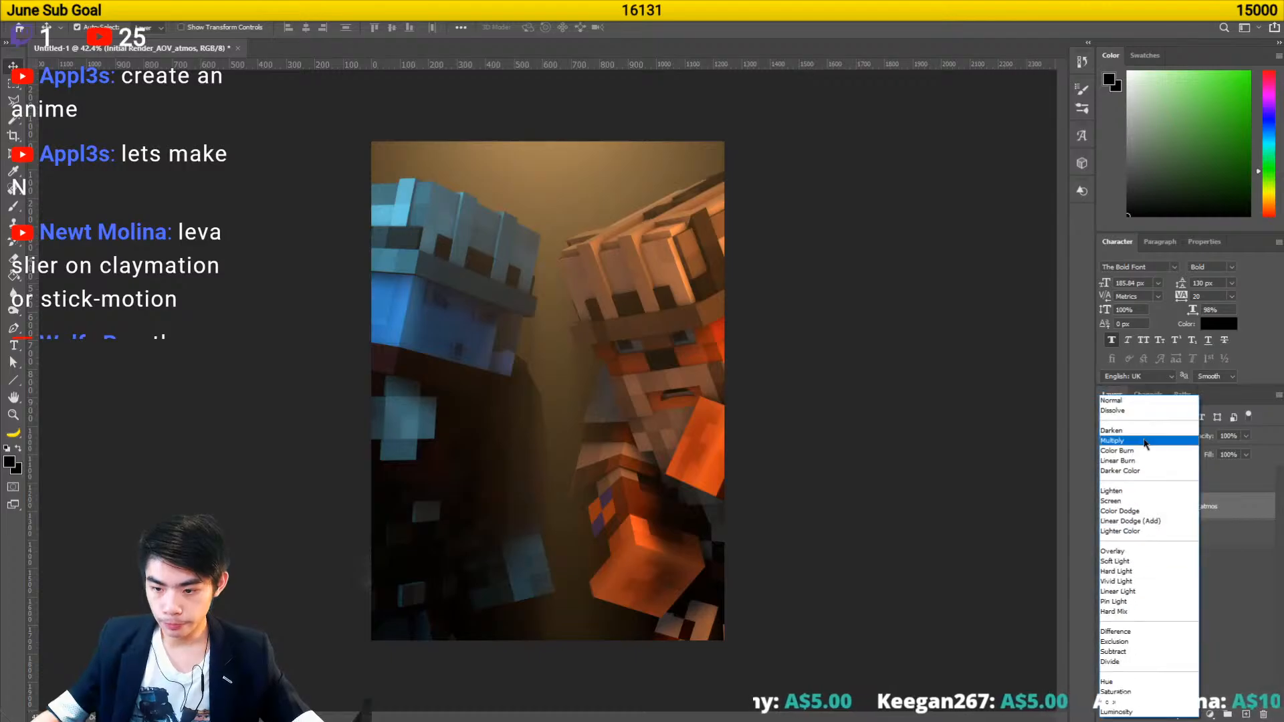
click(1150, 523)
click(1170, 534)
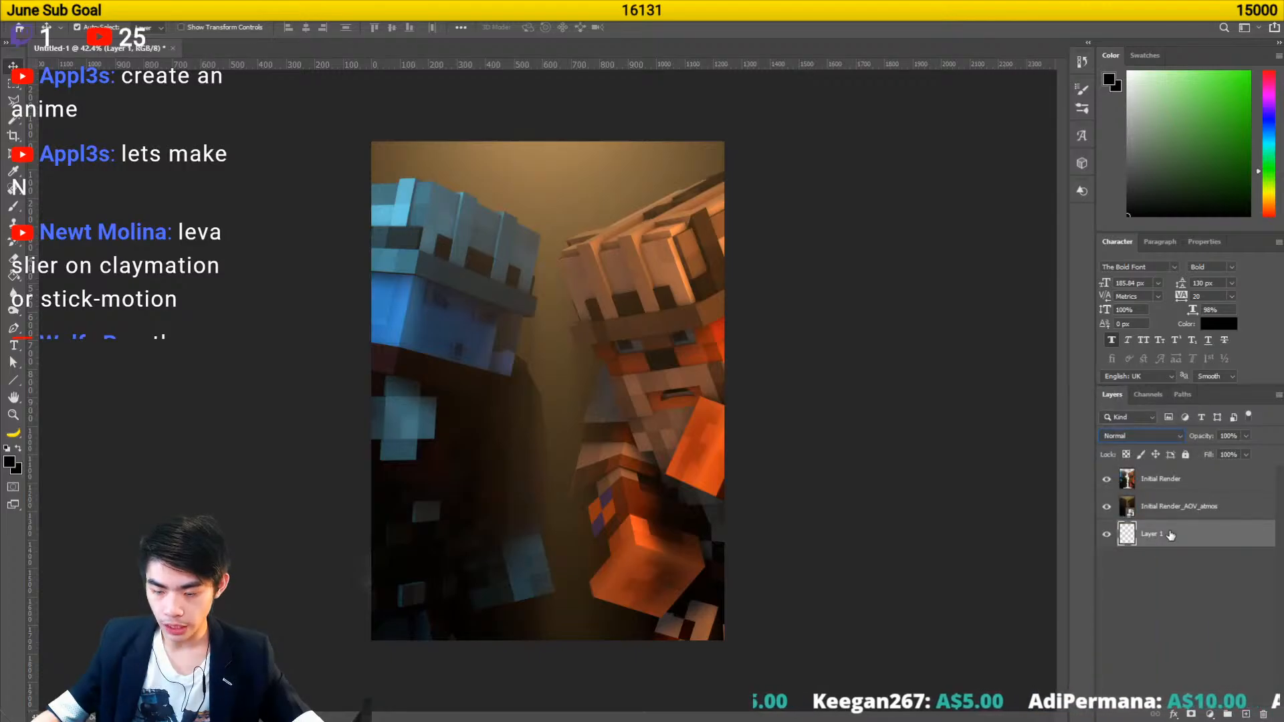
- Fill the new bottom layer with light sky blue to test a backdrop, and delete that layer
click(1265, 137)
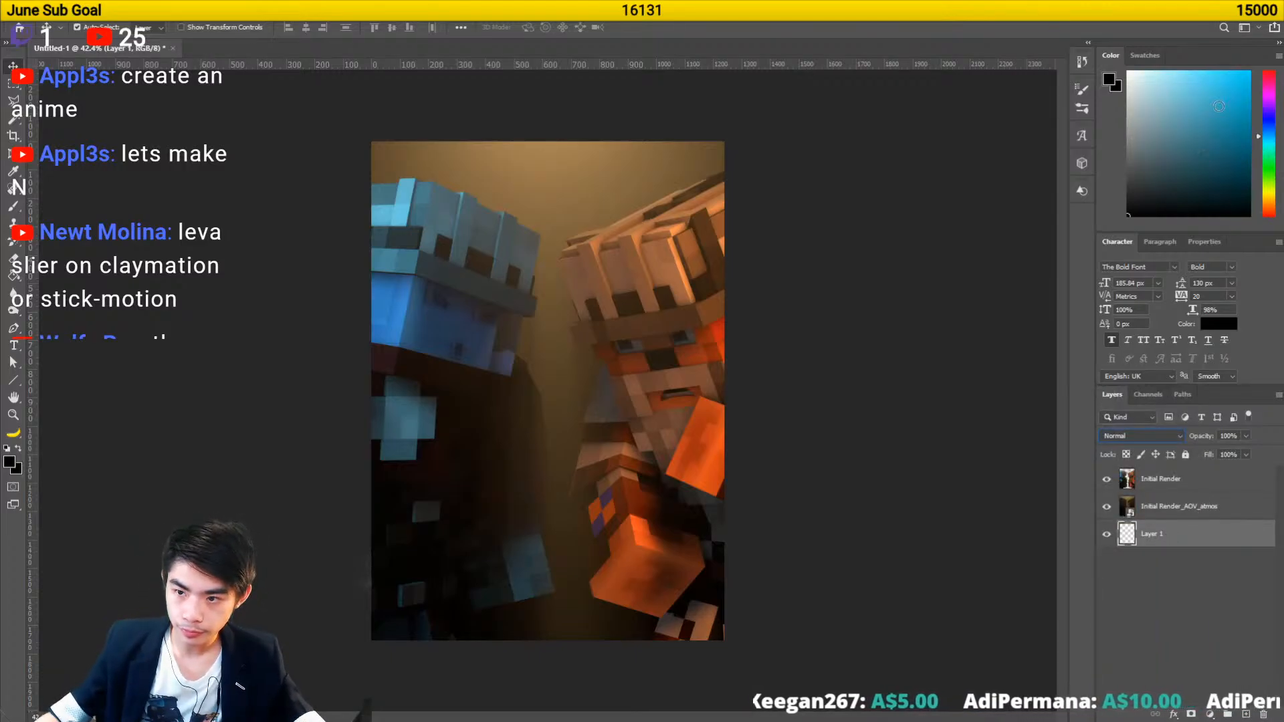
click(1191, 70)
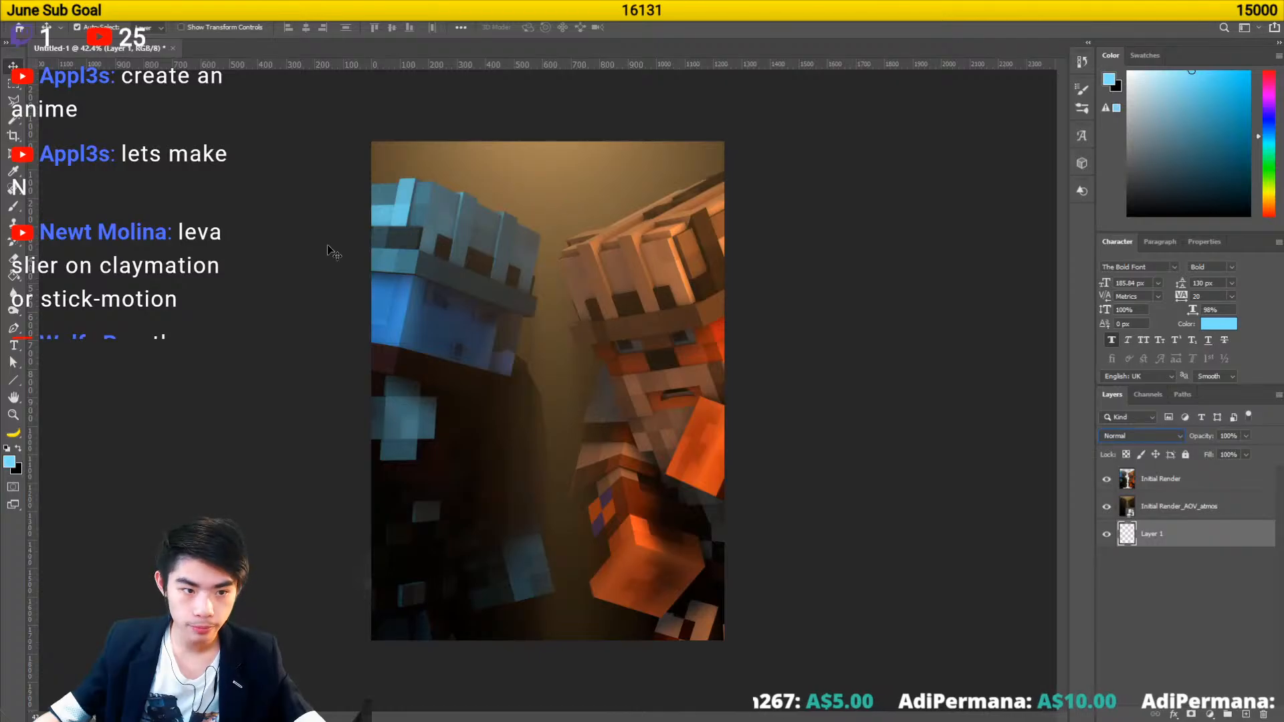
key(g)
click(542, 206)
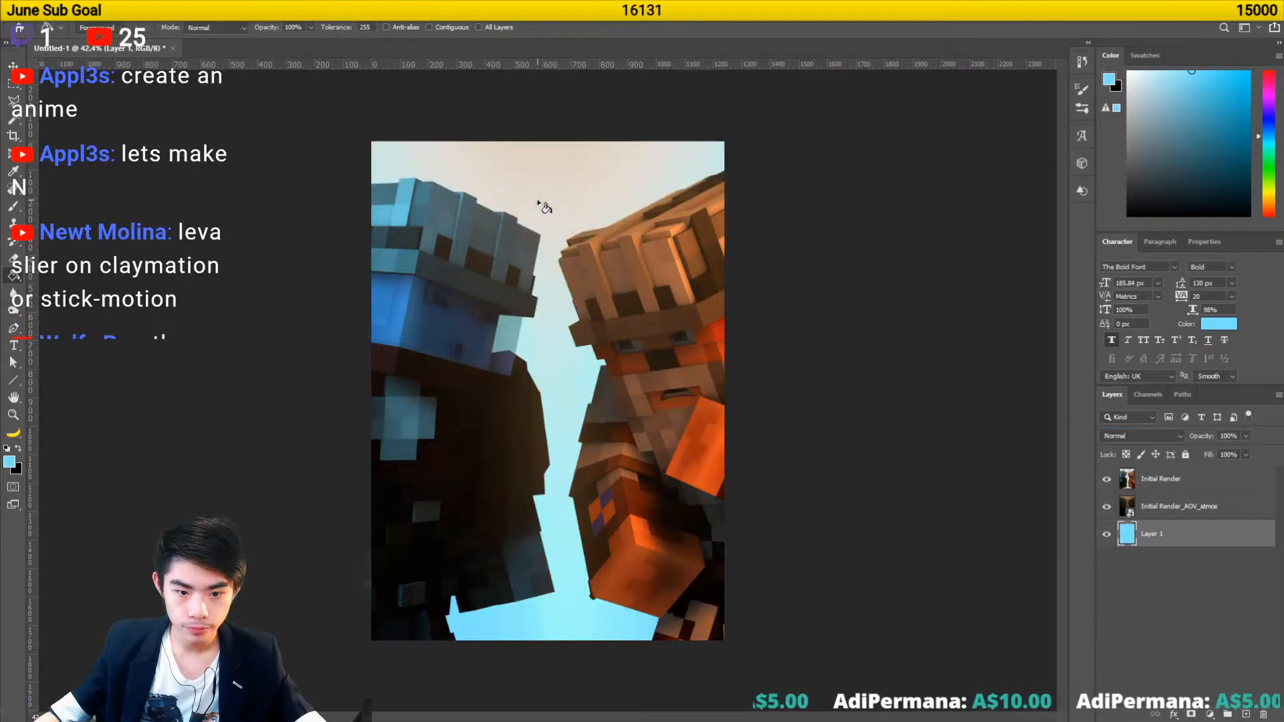
key(v)
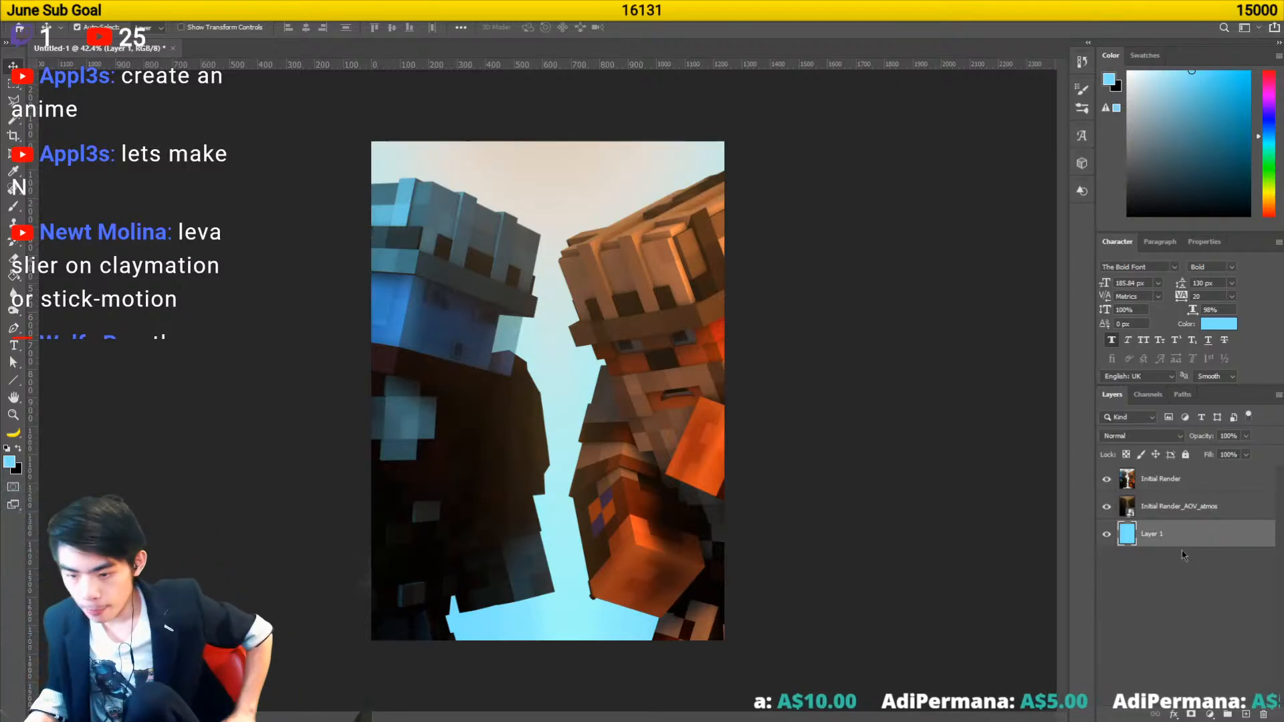
key(Delete)
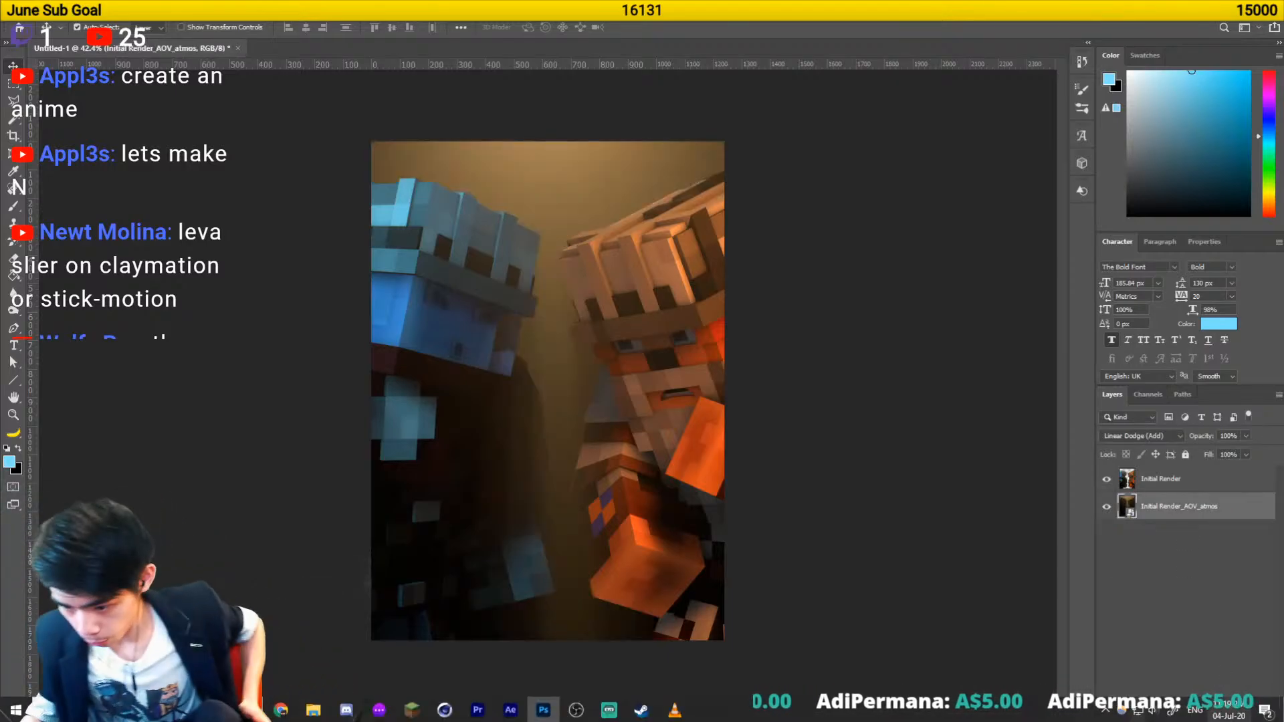
- Switch to the Cinema 4D scene, closing the Movie Poster folder window, and frame the whole camera and light setup
click(1207, 8)
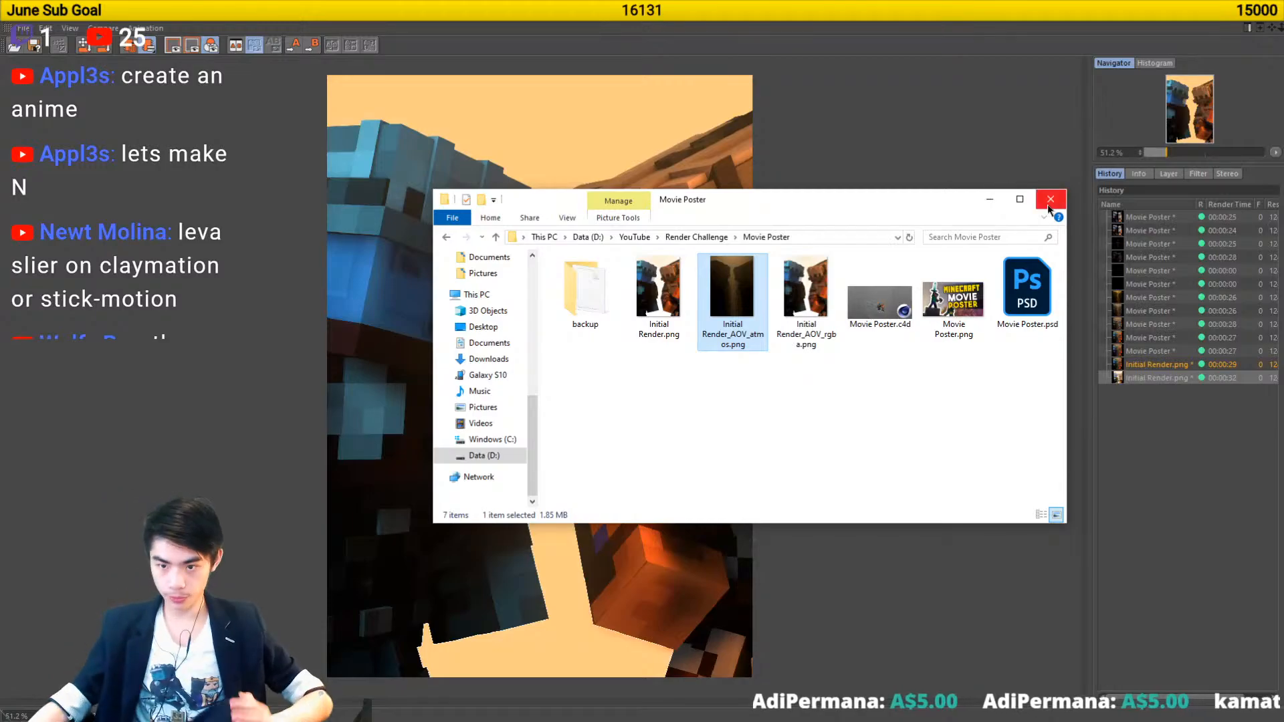
click(1049, 204)
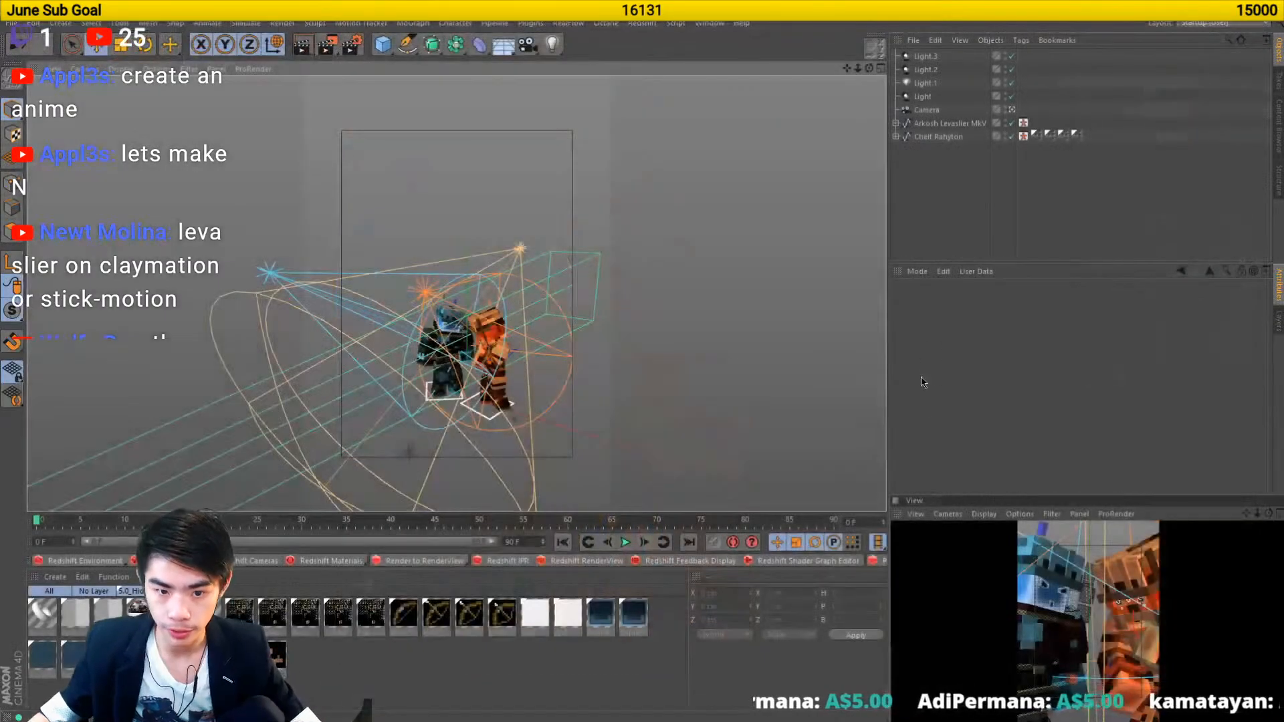
scroll(740, 278, down, 5)
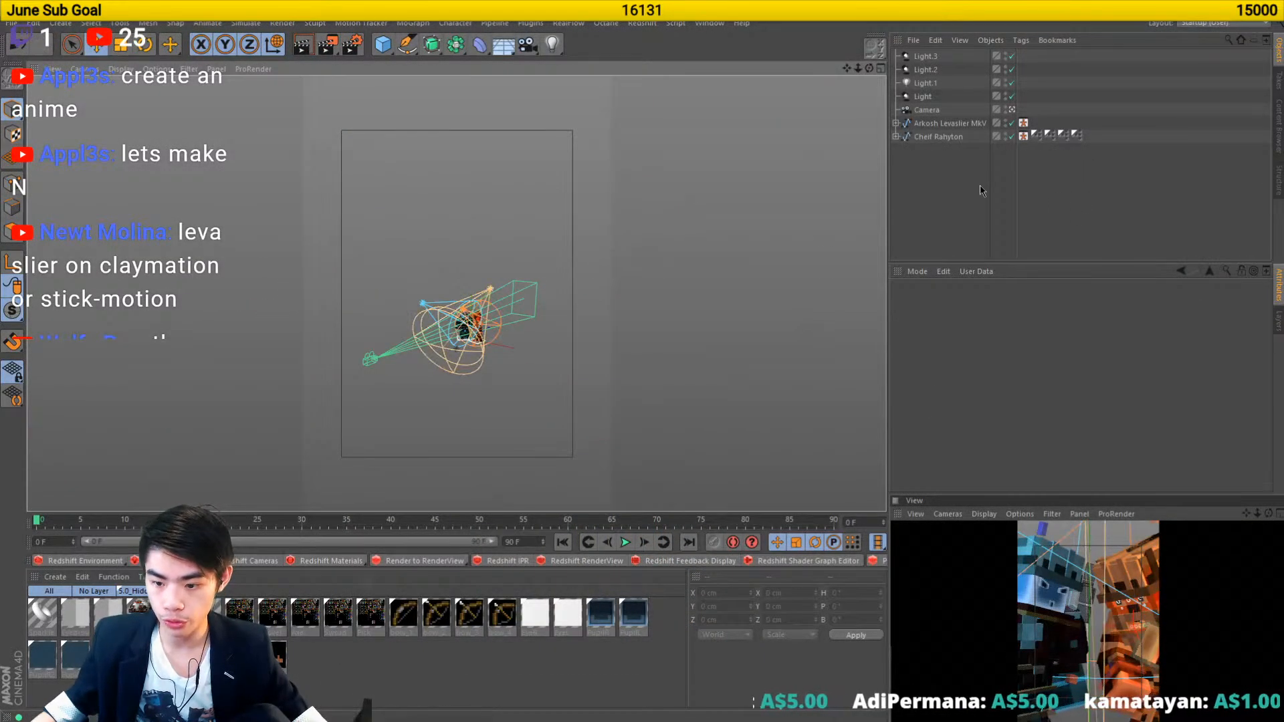
mouse_move(595, 327)
mouse_down()
mouse_move(520, 342)
mouse_move(551, 337)
mouse_move(533, 342)
mouse_up()
- Search the application launcher for hemrage.c4d and clear the query
key(alt+space)
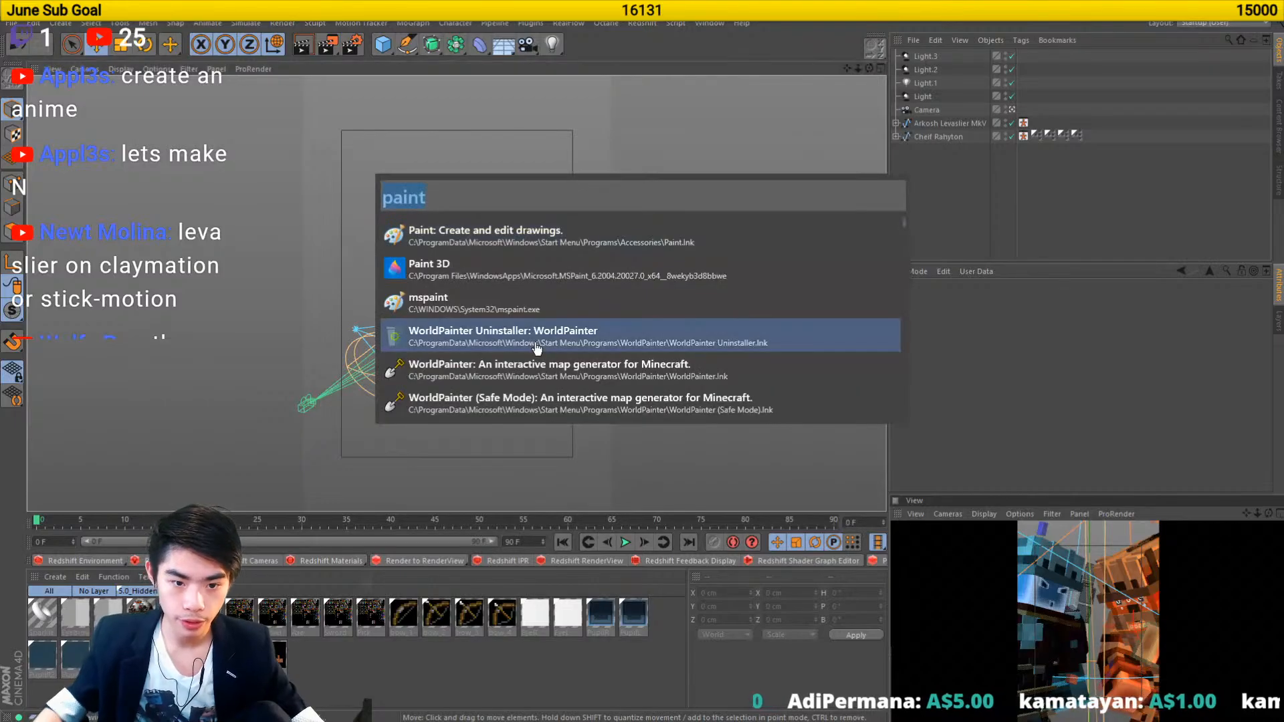
text(hemrage.c)
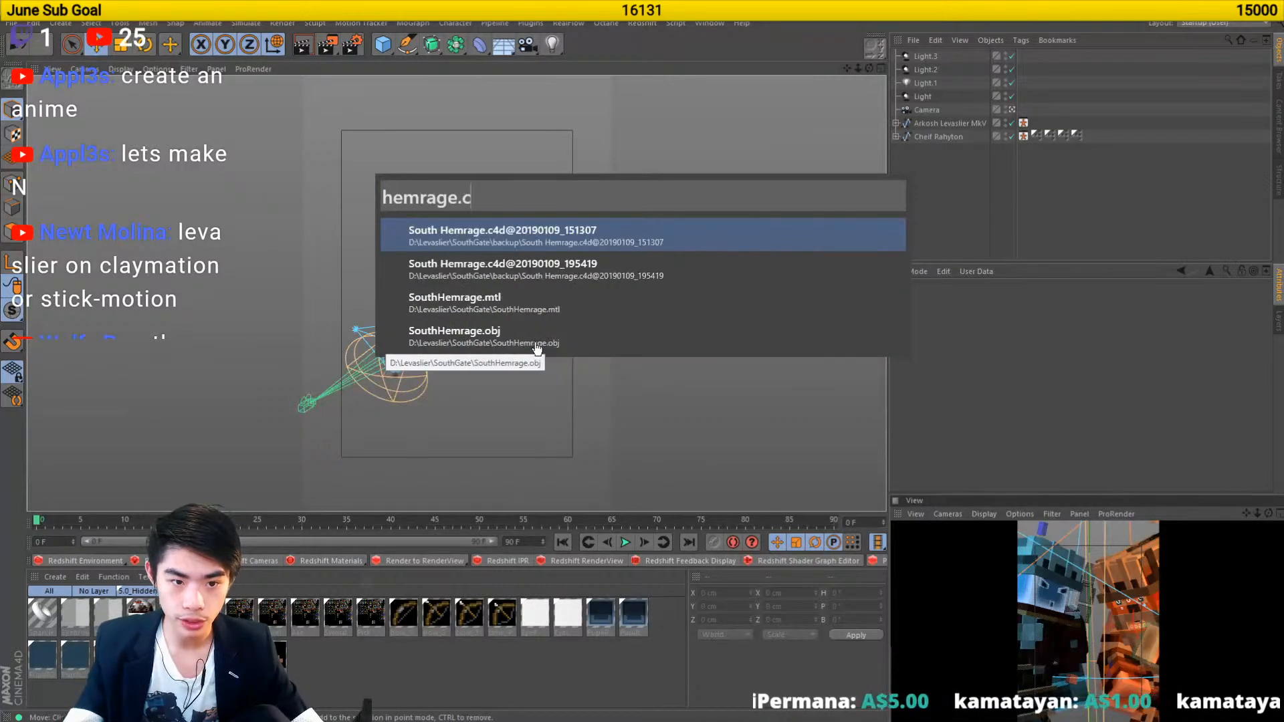
text(4d)
key(BackSpace)
key(BackSpace)
key(BackSpace)
key(BackSpace)
key(BackSpace)
key(BackSpace)
key(BackSpace)
key(BackSpace)
key(BackSpace)
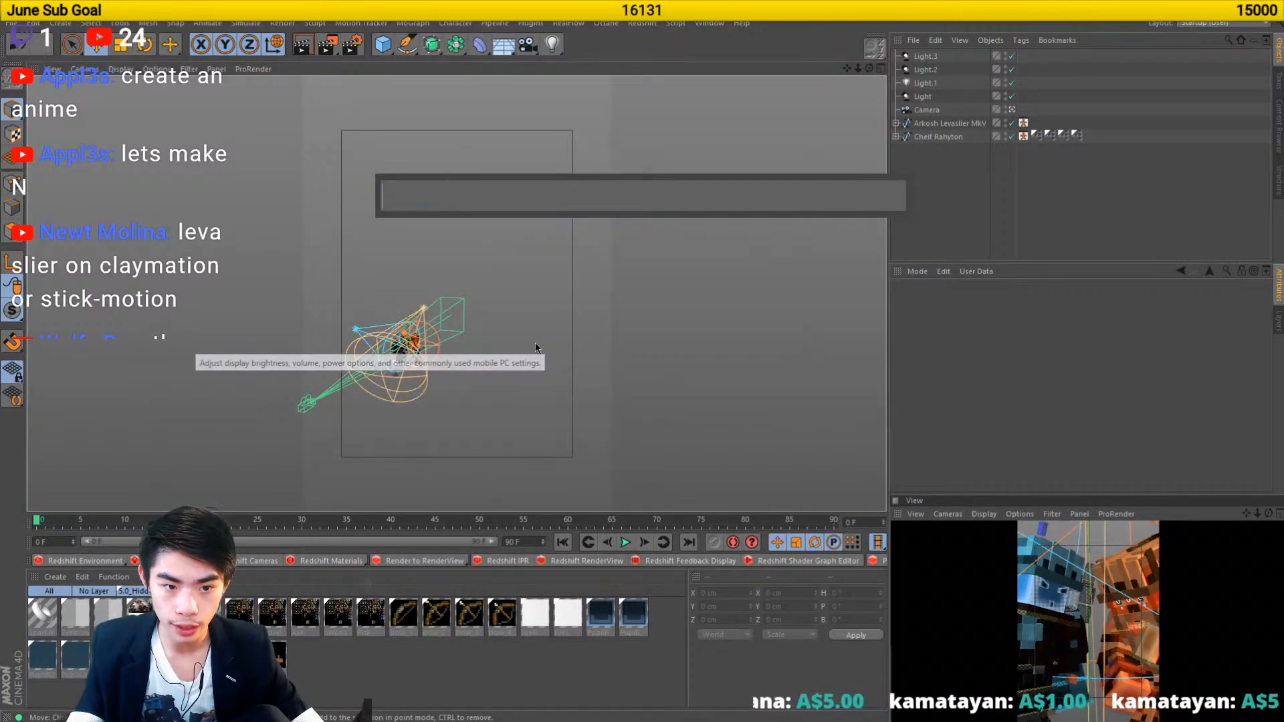
text(southhem.c4d)
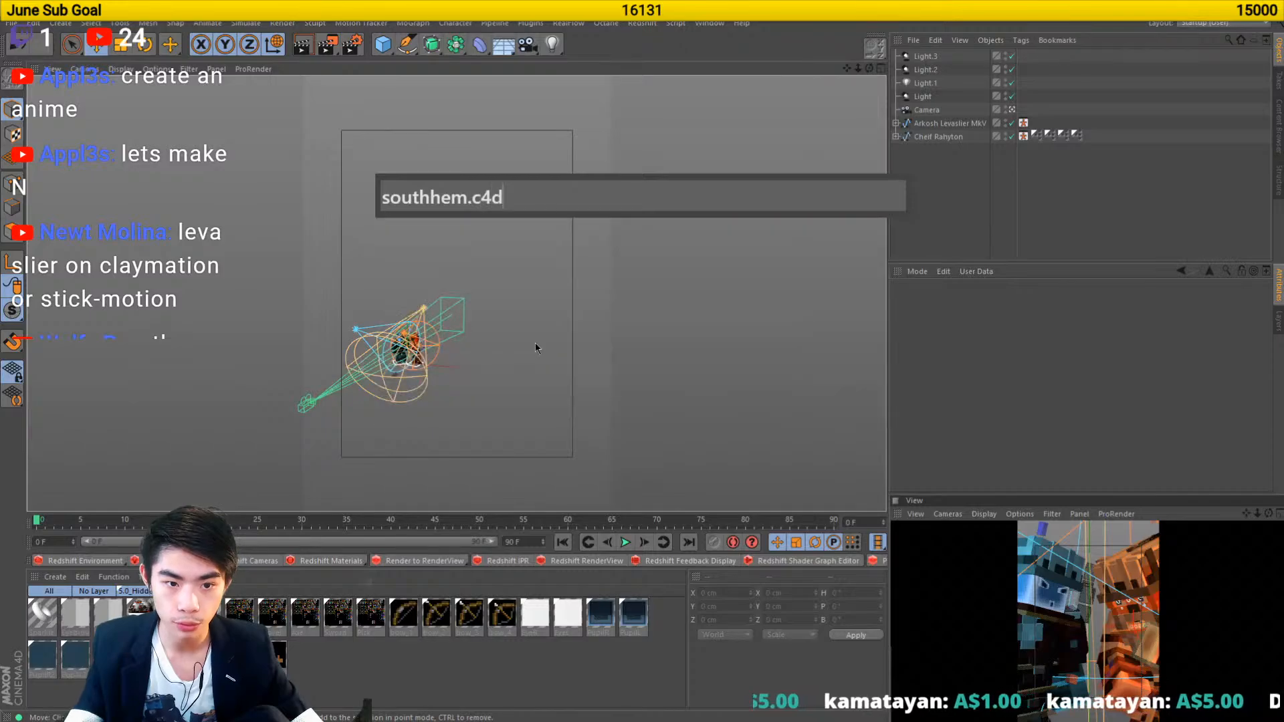
key(BackSpace)
key(BackSpace)
key(ctrl+a)
key(BackSpace)
key(Escape)
- Search the computer for "southgate" and open the SouthGate folder
key(alt+space)
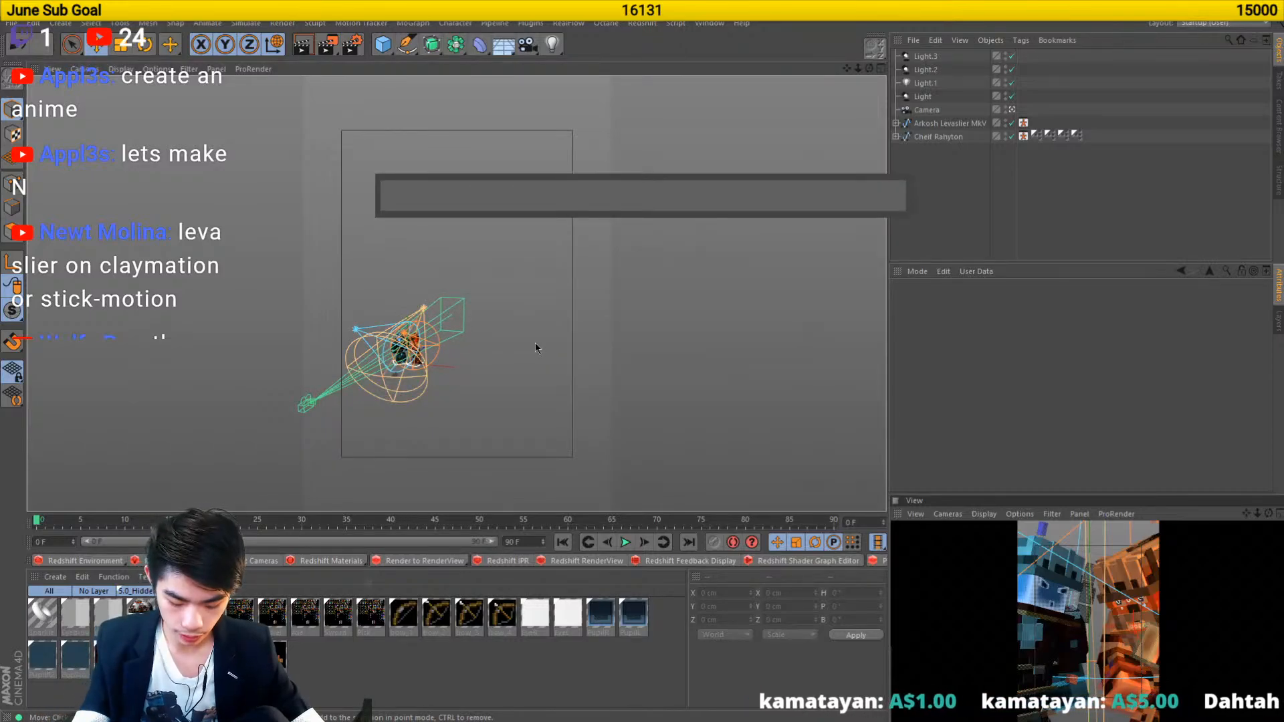
text(southgate.c)
key(BackSpace)
key(BackSpace)
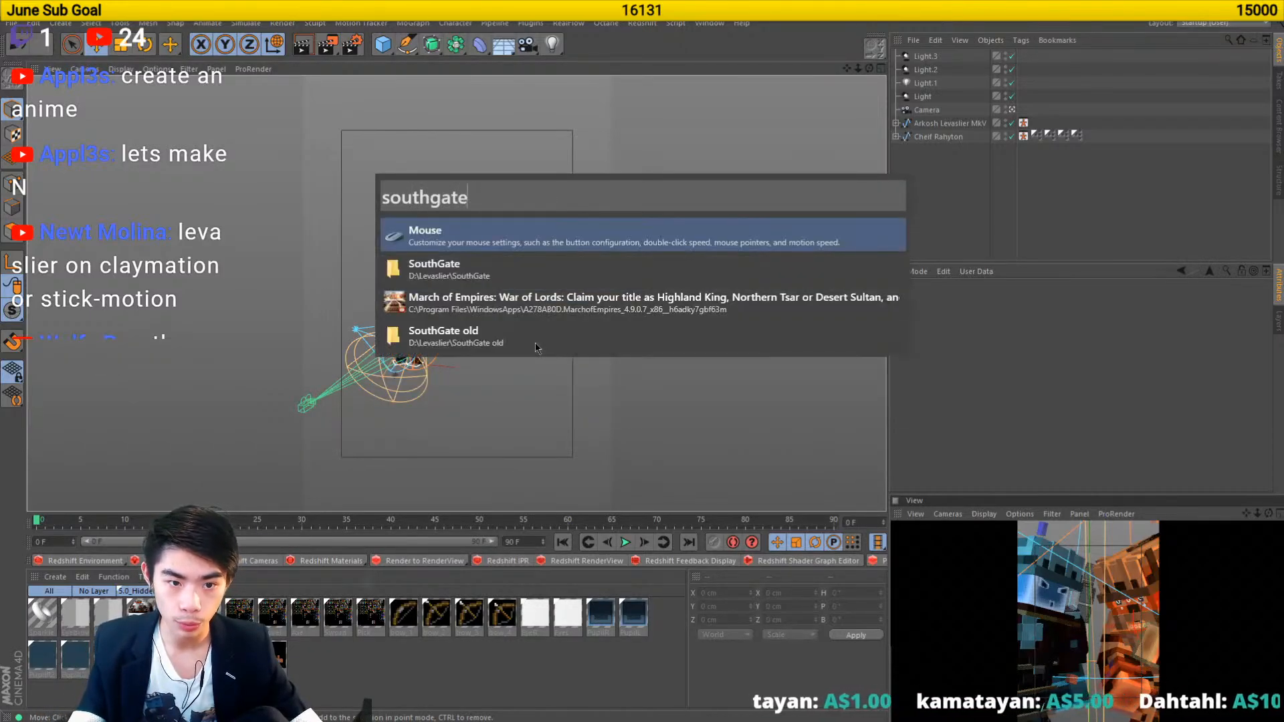
key(Down)
key(Return)
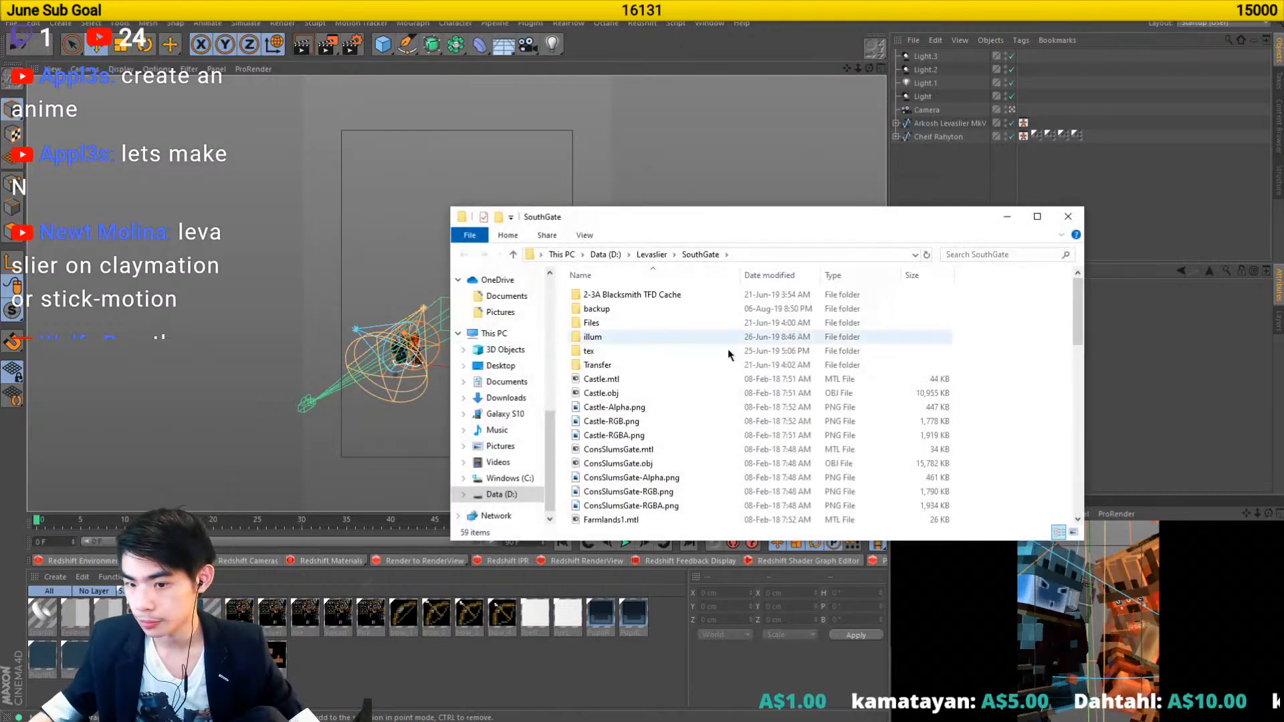
- Open the LEV-2-1.c4d scene from the SouthGate folder in Cinema 4D
scroll(674, 401, down, 8)
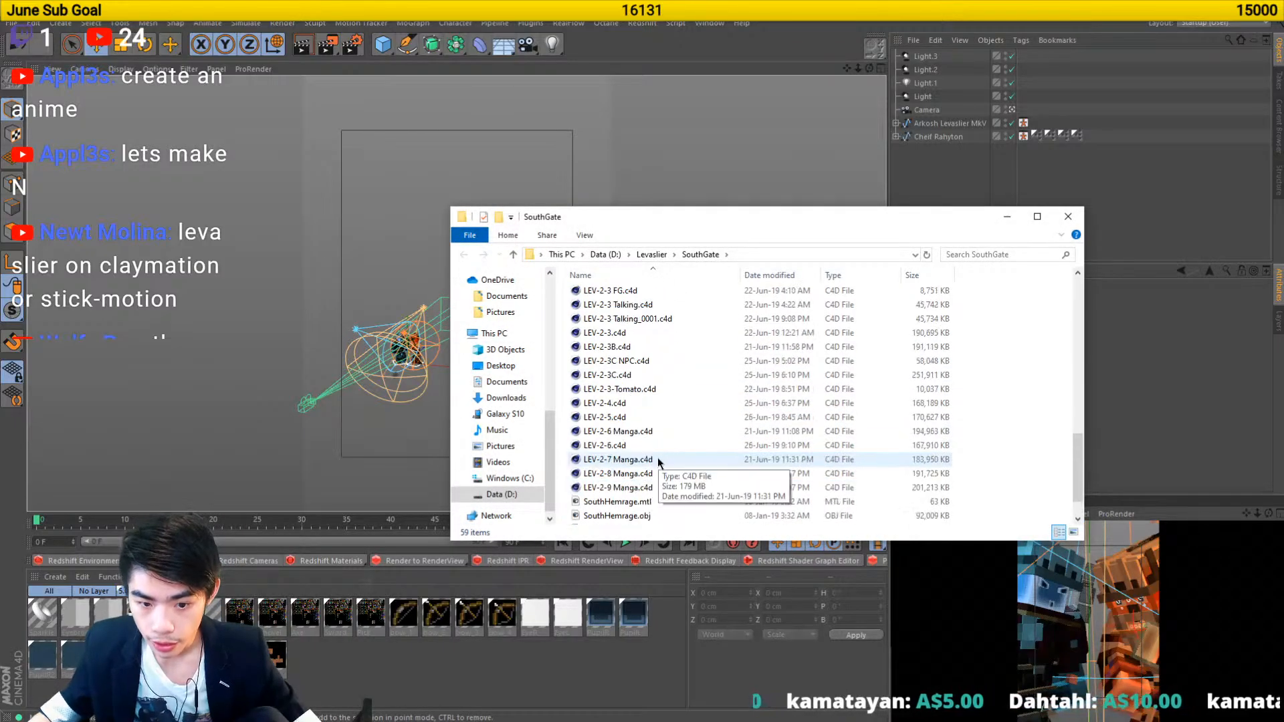
scroll(647, 444, up, 6)
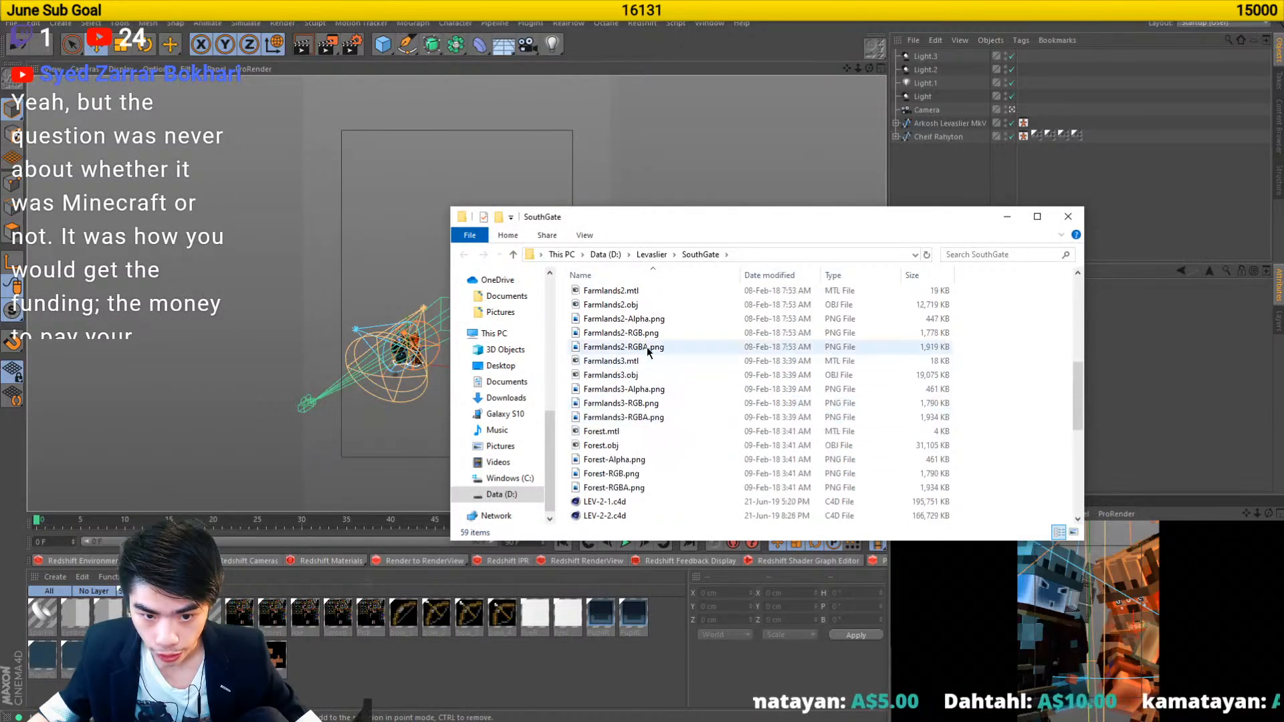
scroll(695, 381, up, 5)
scroll(699, 428, down, 14)
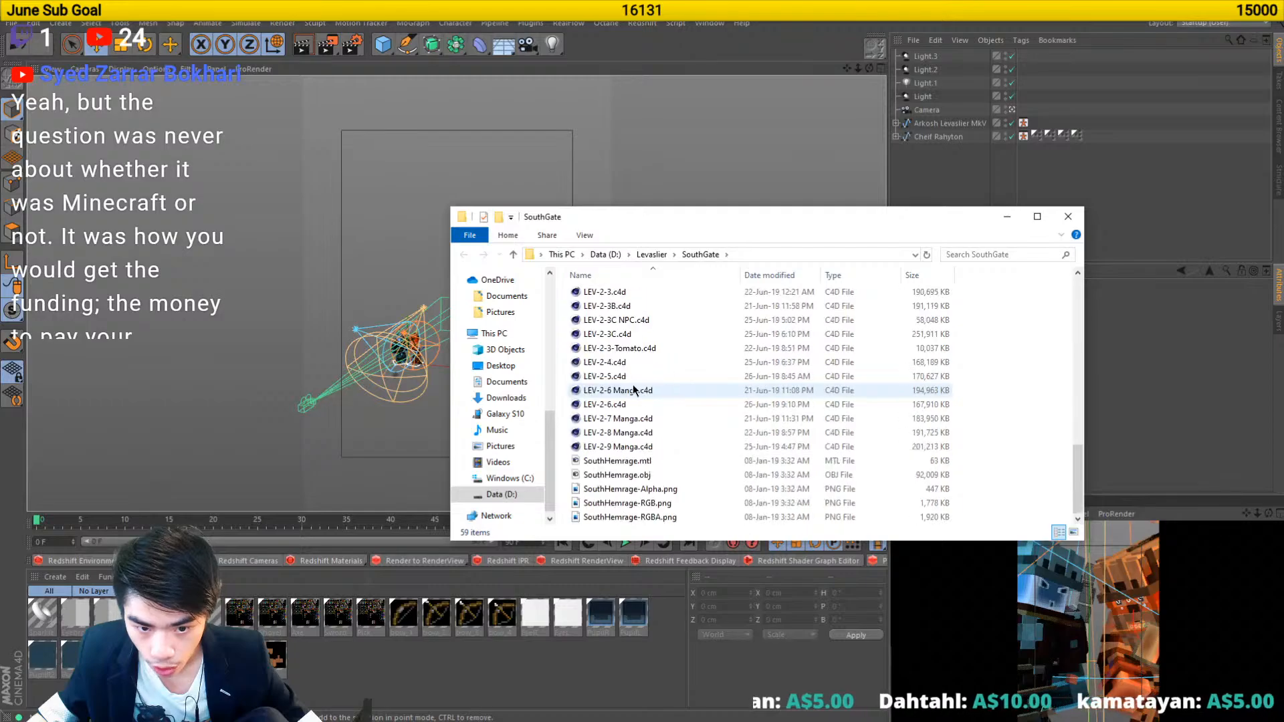
click(702, 475)
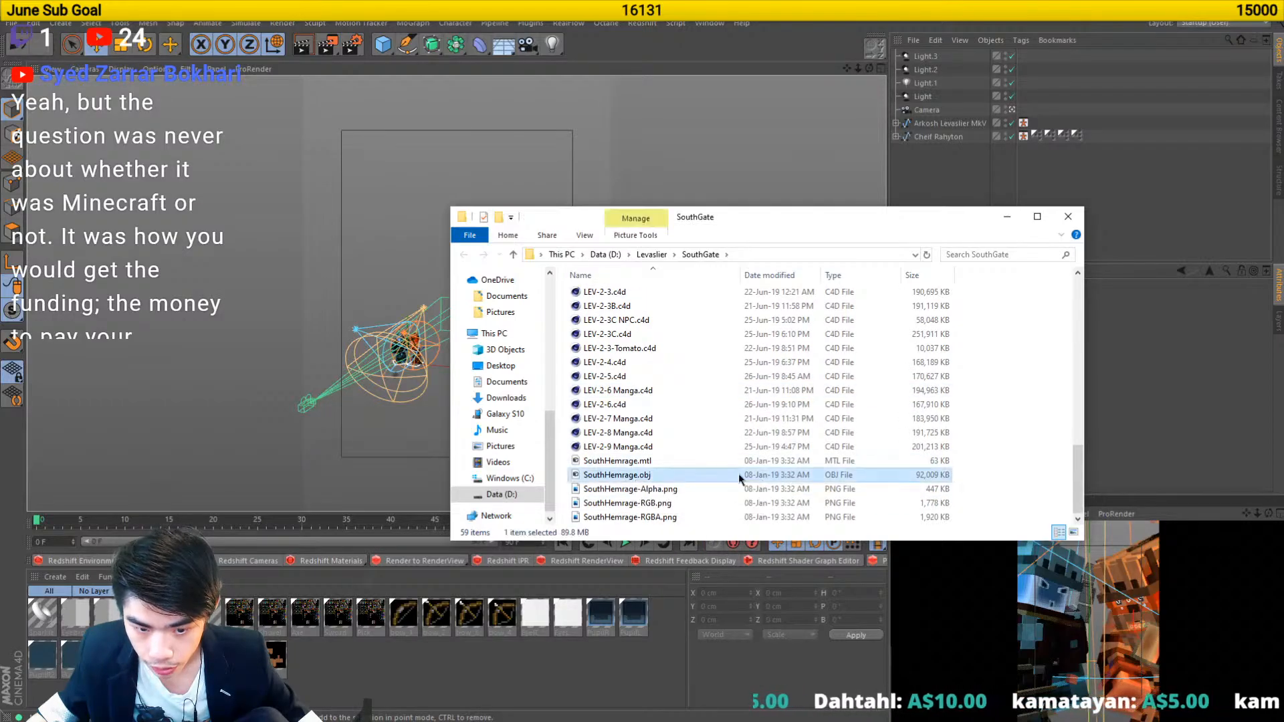
scroll(657, 478, up, 2)
scroll(657, 479, up, 2)
click(635, 377)
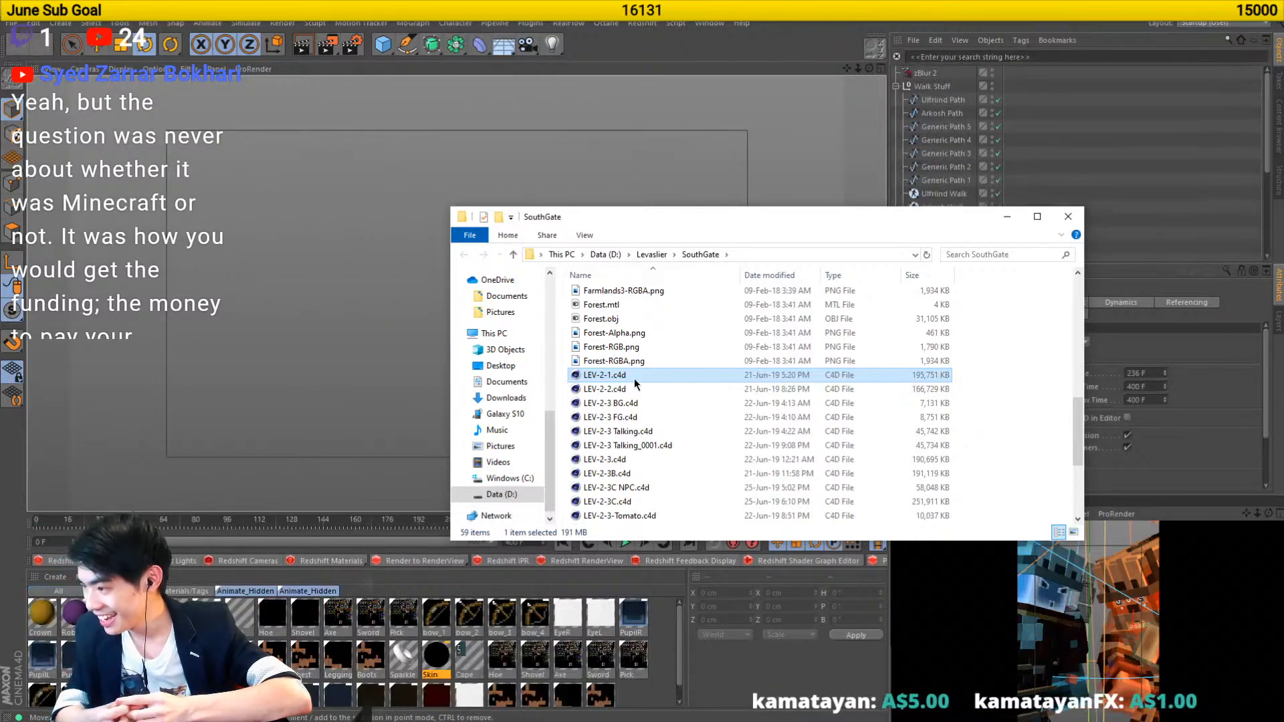
click(638, 9)
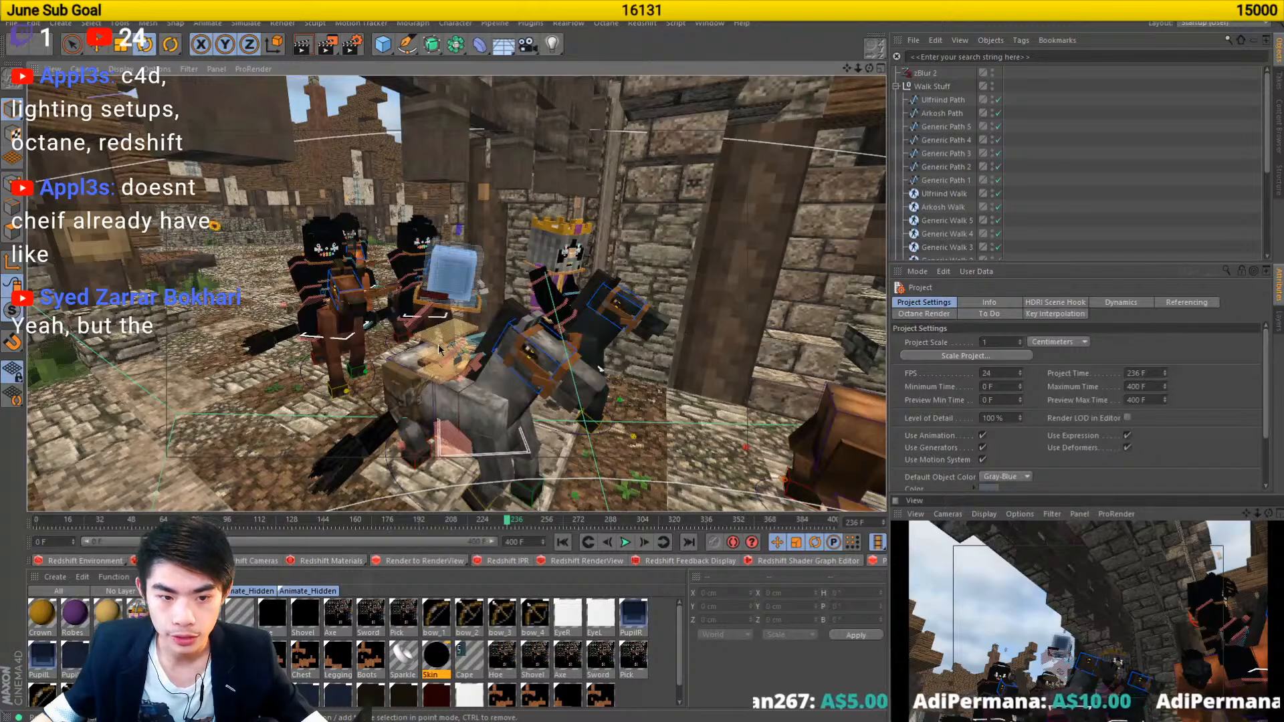
- Examine the whole city model from above and expand the World group to list its parts
scroll(450, 372, down, 8)
scroll(450, 371, down, 3)
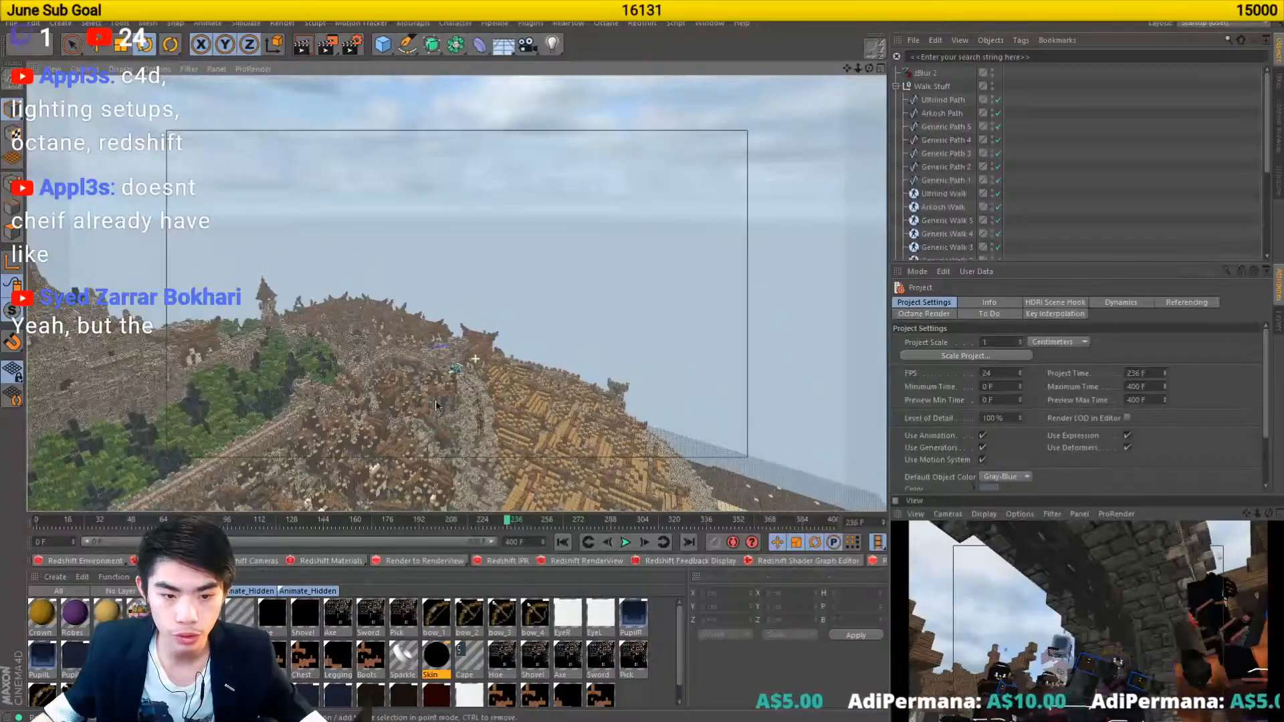
drag(380, 454, 489, 306)
drag(419, 419, 454, 281)
drag(394, 401, 484, 306)
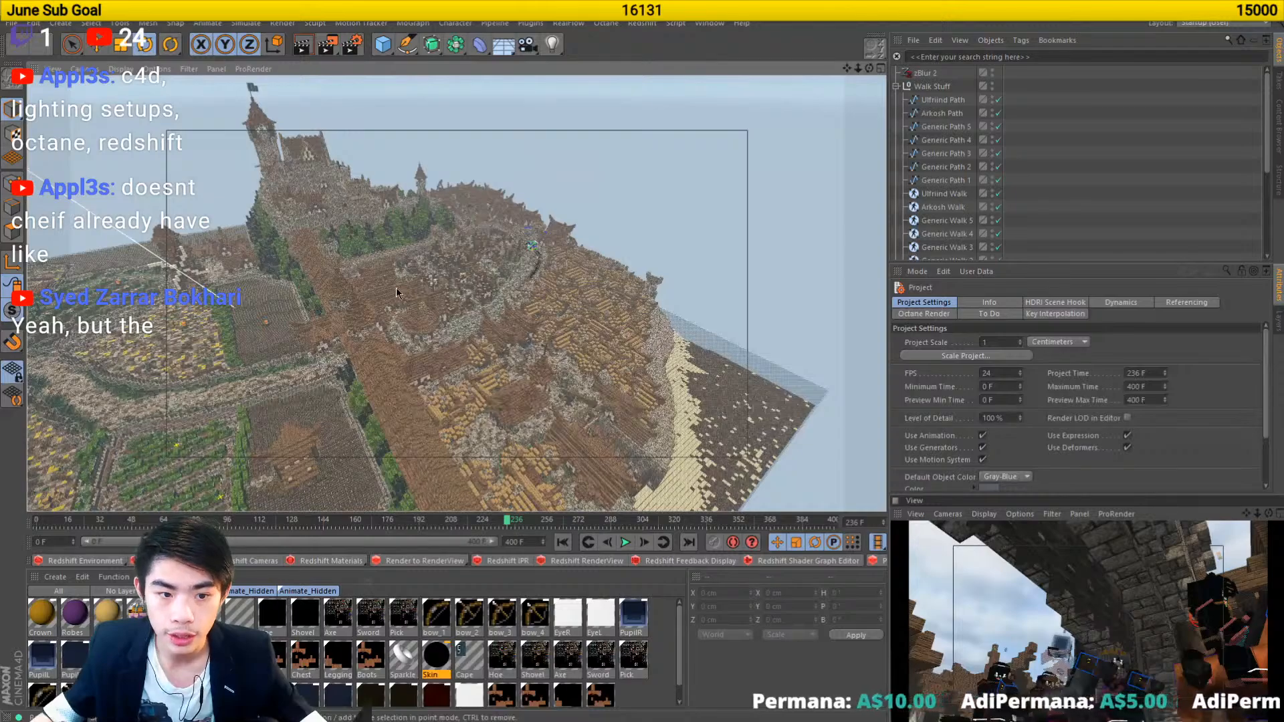
click(485, 305)
scroll(968, 182, down, 4)
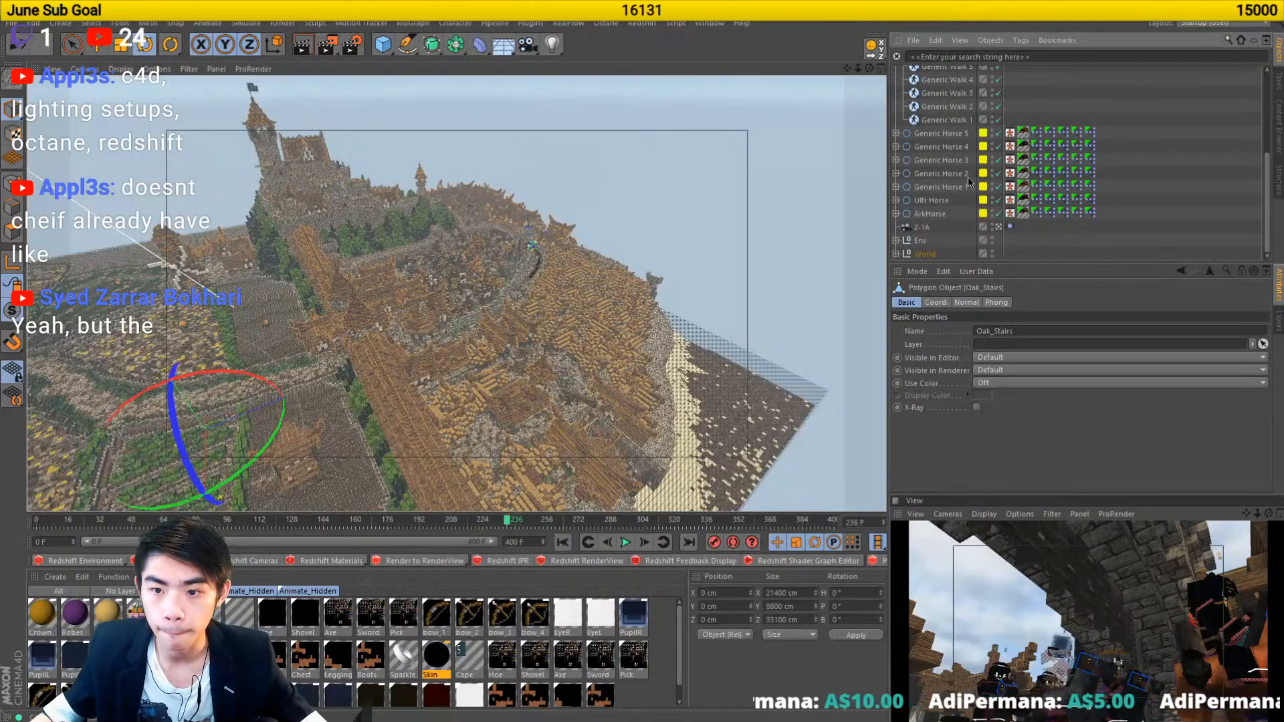
click(897, 253)
scroll(921, 187, down, 2)
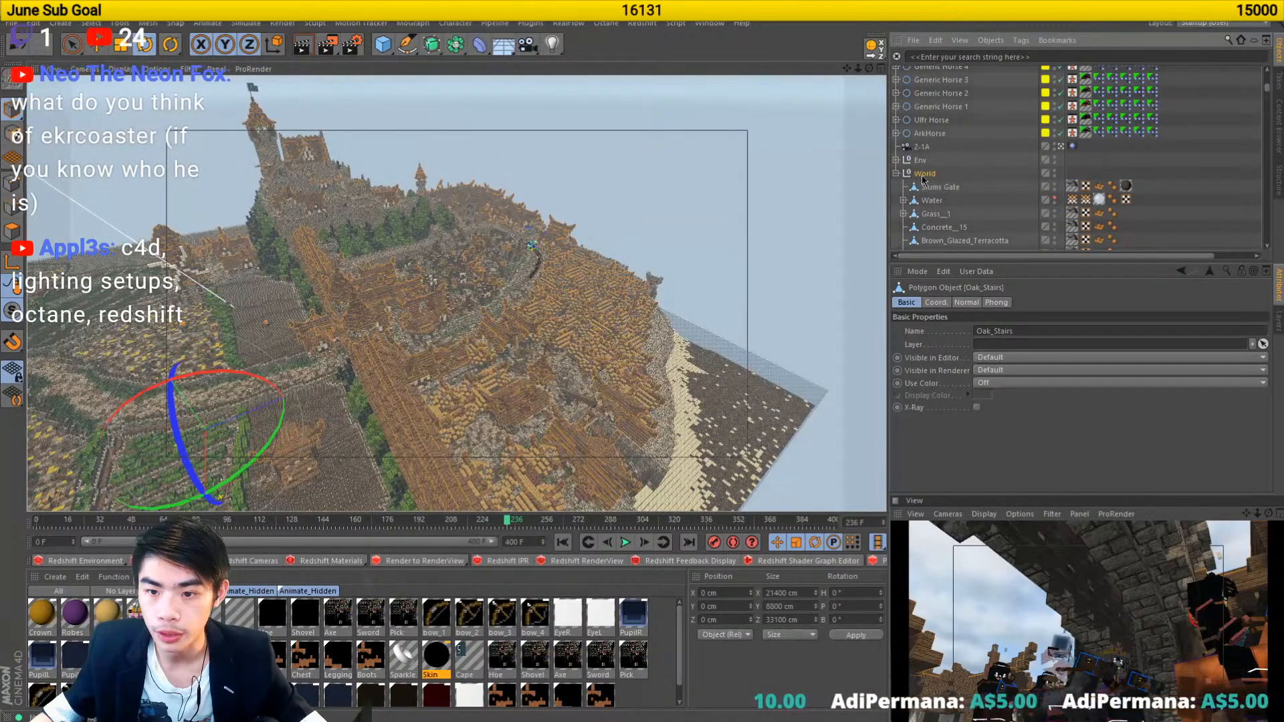
- Hide the Slums Gate object inside the World group in the editor and show it again
click(930, 188)
drag(508, 279, 488, 284)
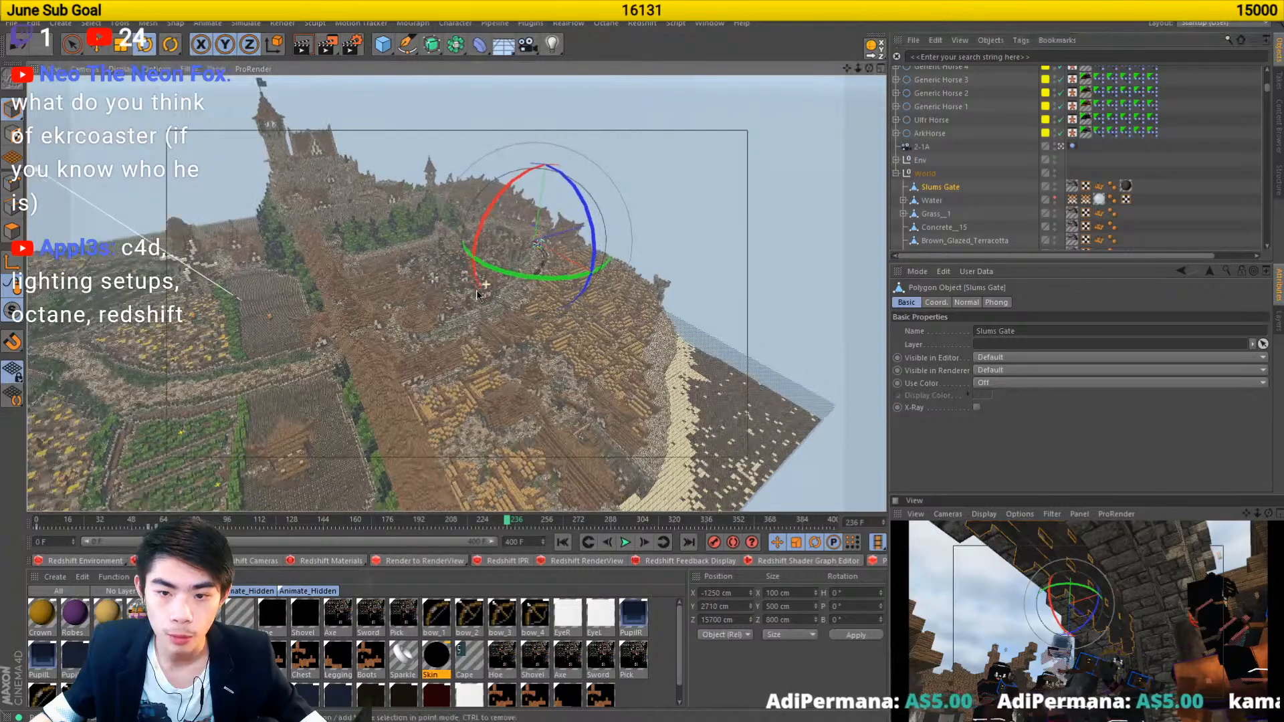
ctrl+click(1052, 184)
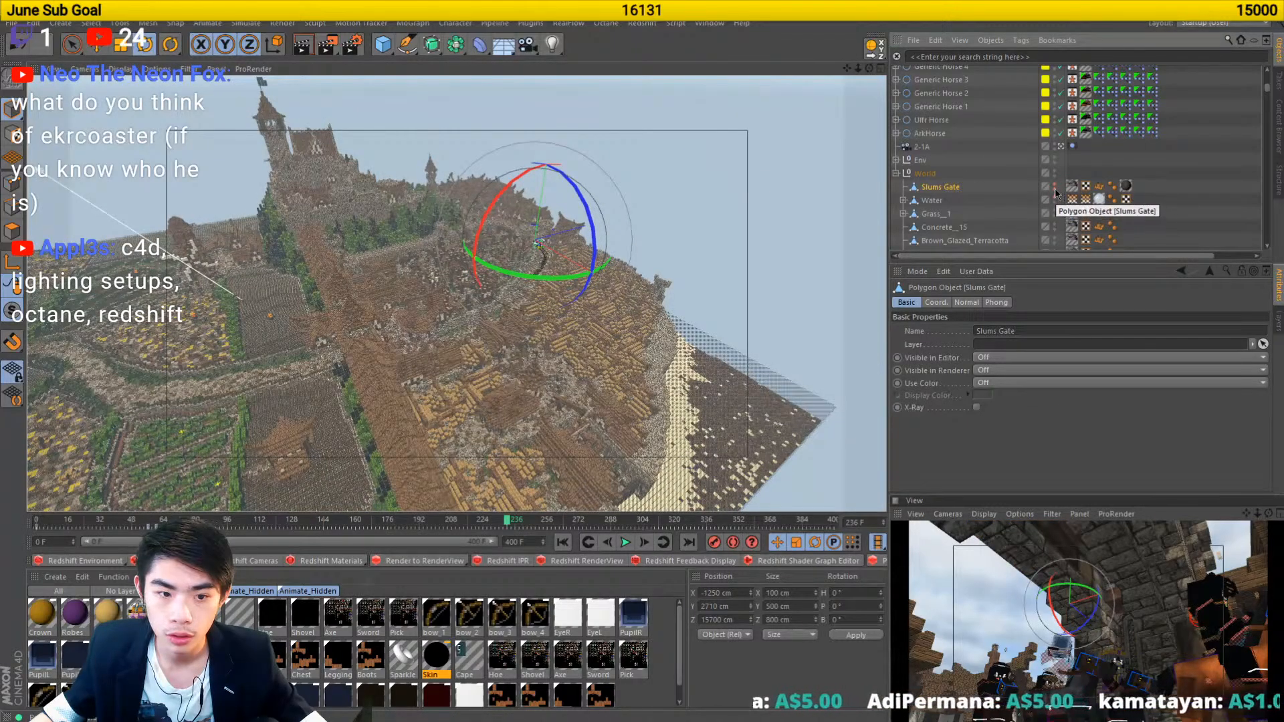
ctrl+click(1054, 189)
- Copy the whole World group into the Movie Poster.c4d document, changing its texture paths to absolute paths
drag(391, 294, 664, 258)
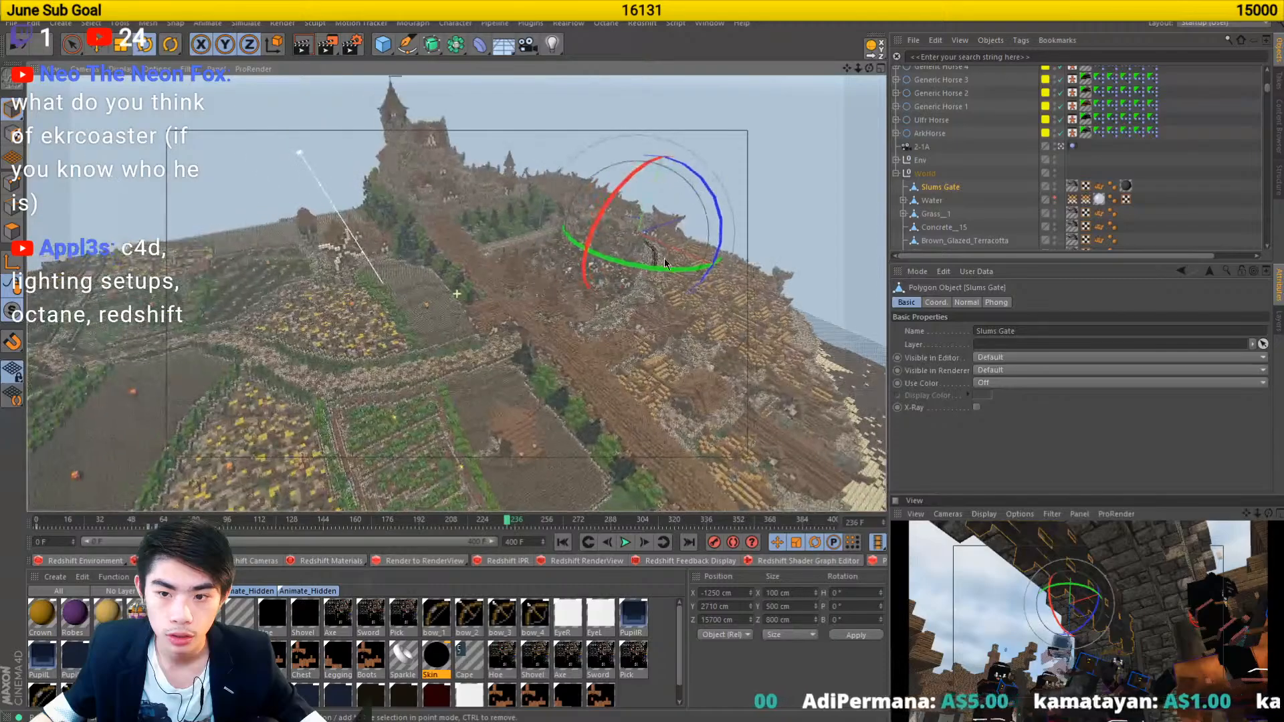
scroll(968, 204, down, 10)
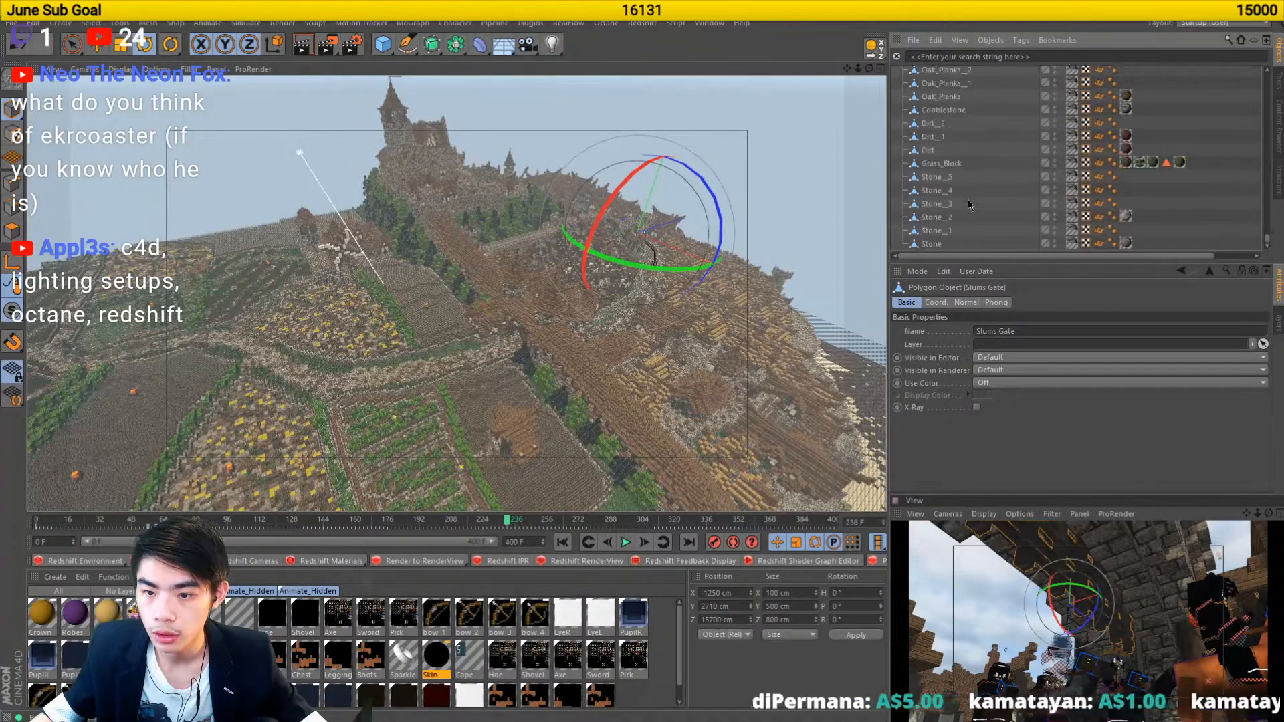
scroll(969, 205, up, 20)
drag(473, 362, 468, 363)
click(497, 359)
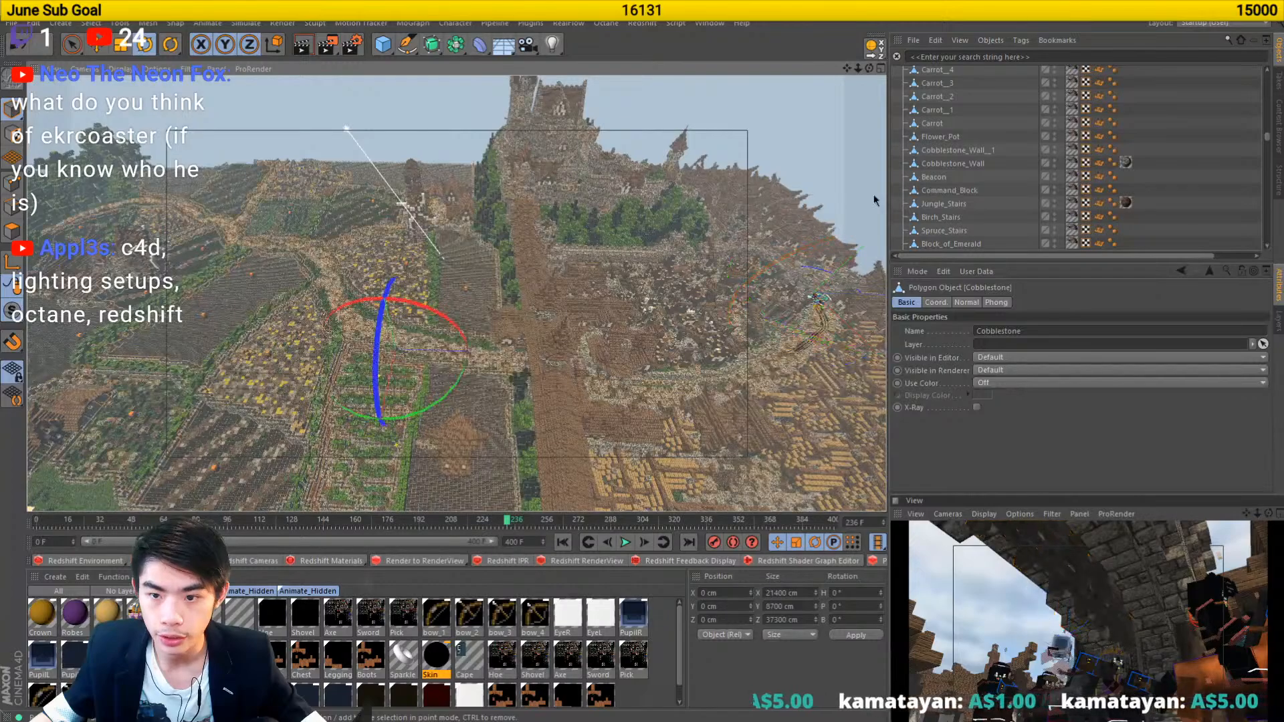
scroll(957, 182, up, 10)
scroll(956, 182, up, 12)
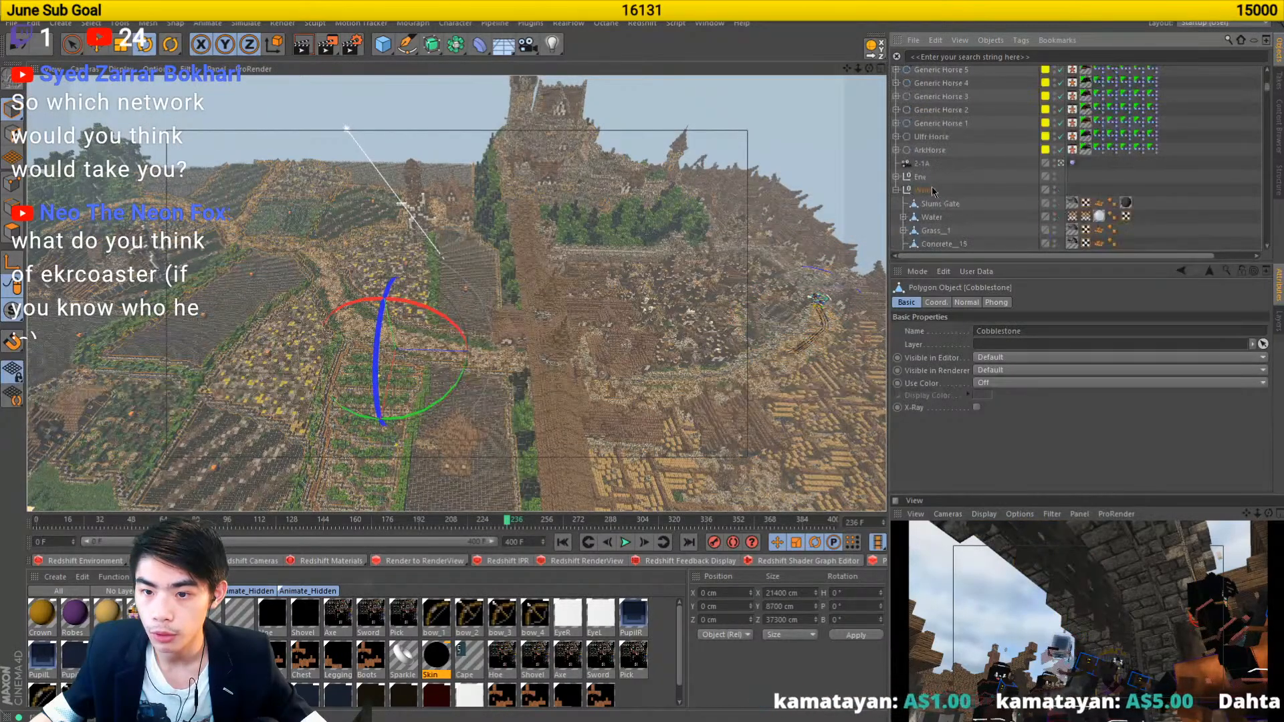
click(926, 189)
scroll(551, 282, down, 4)
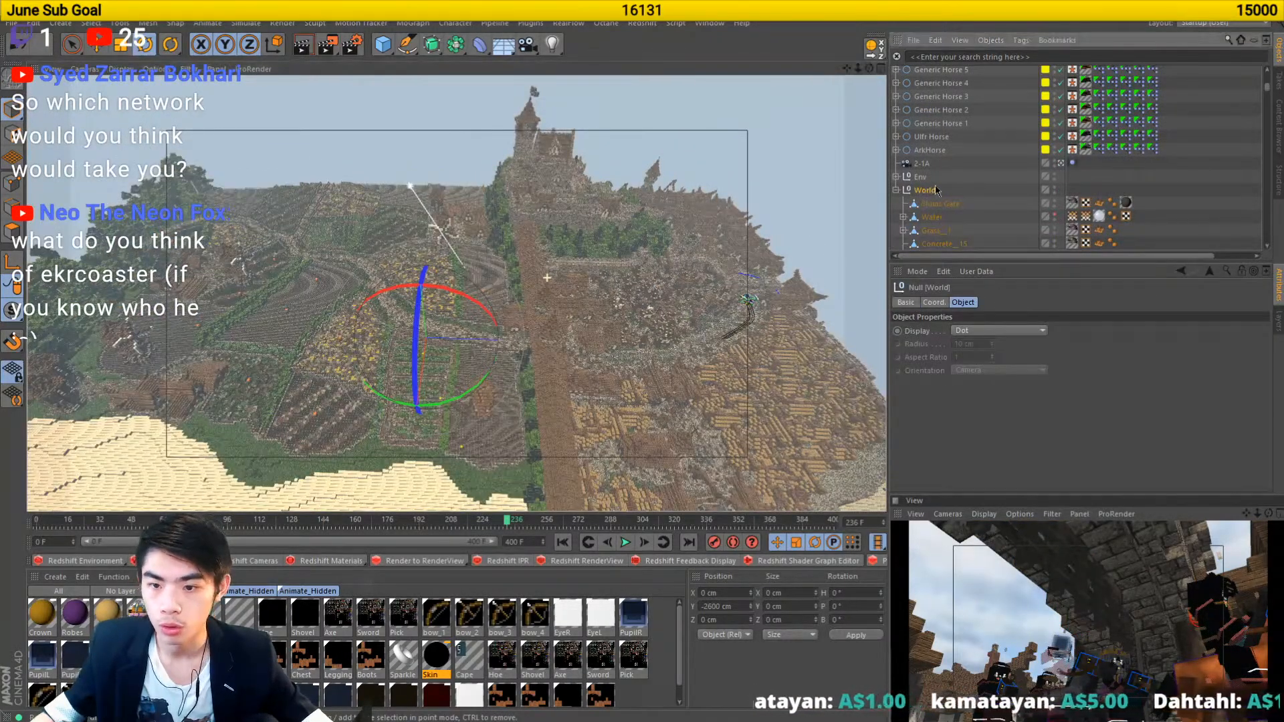
click(707, 24)
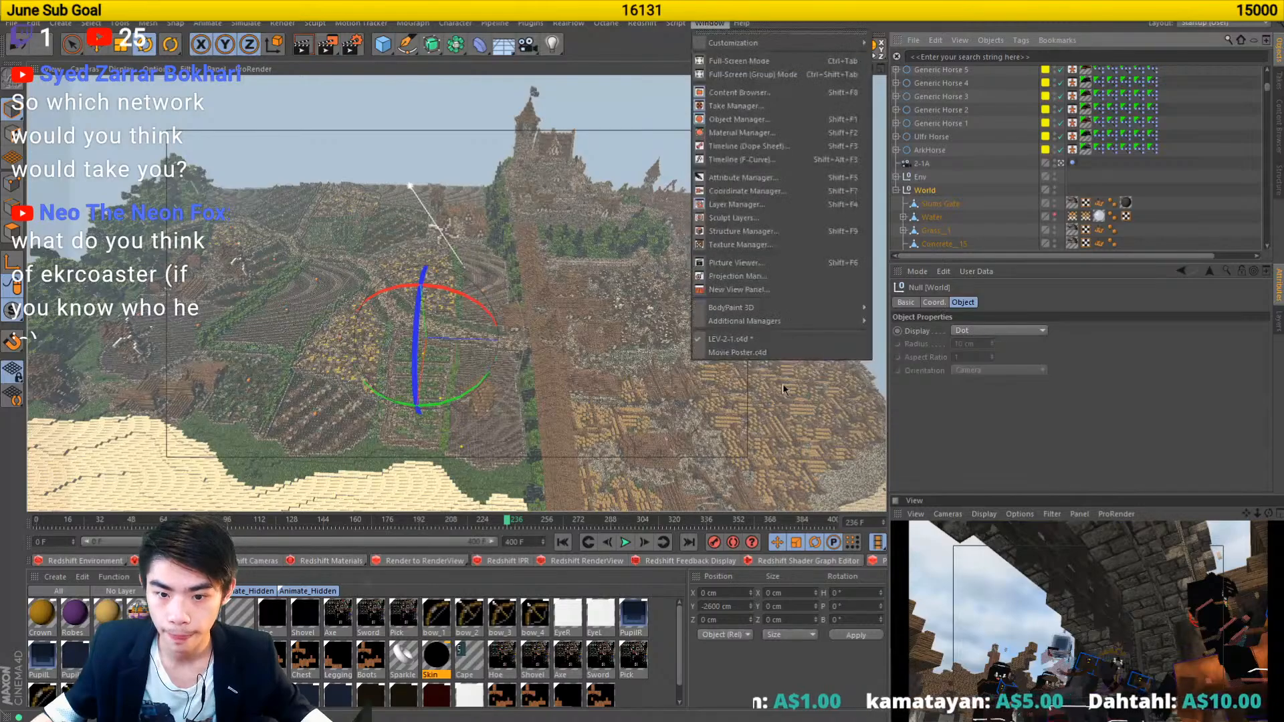
click(737, 352)
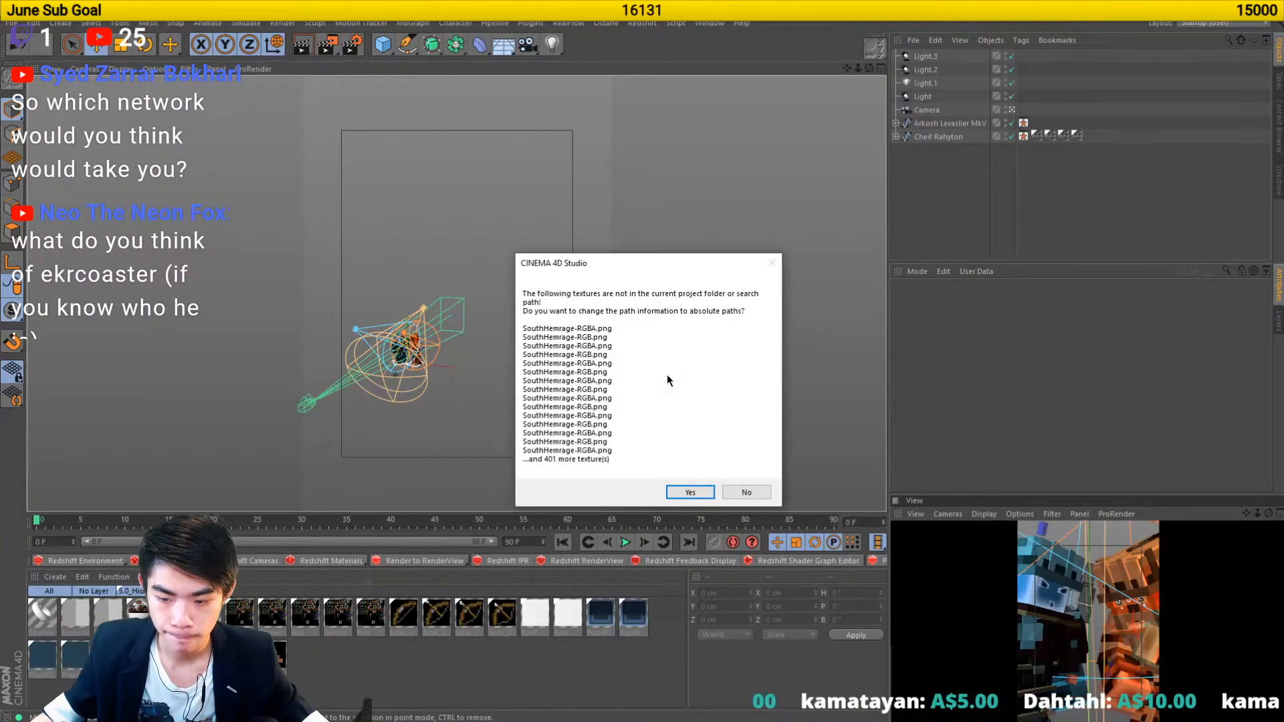
click(690, 493)
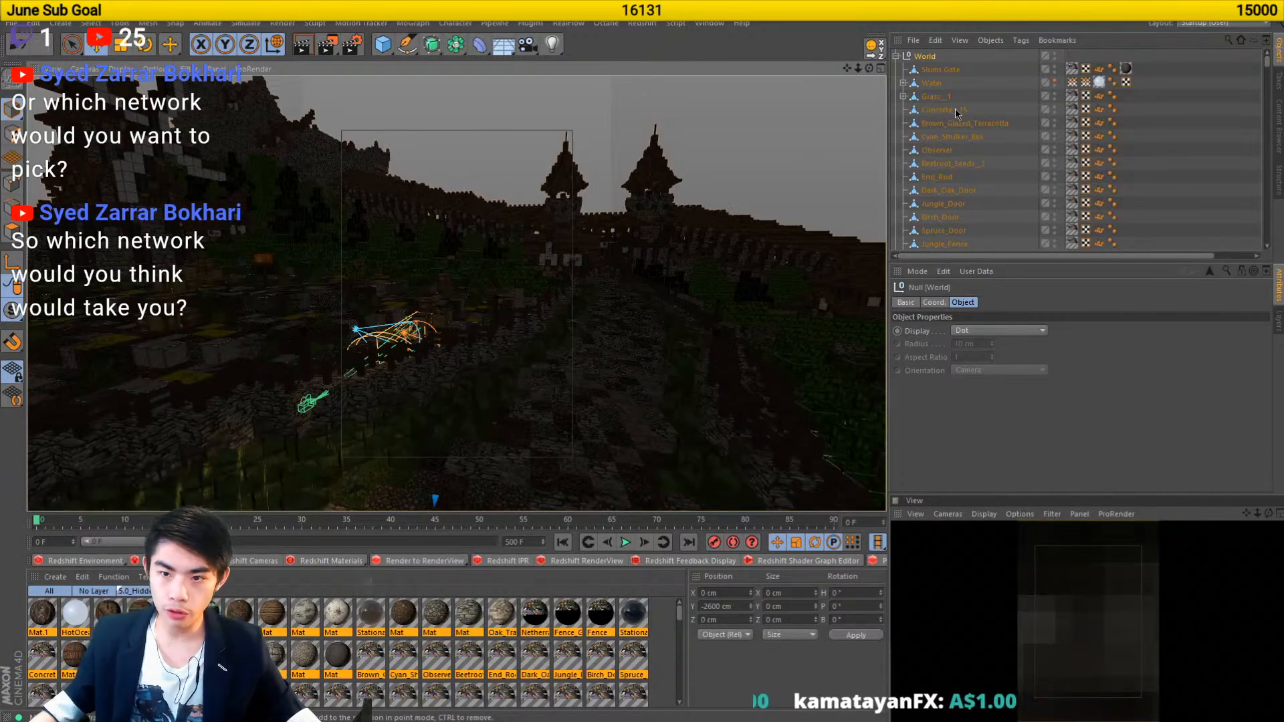
- Place the collapsed World group at the end of the object list and lower it to about Y -3570 cm
click(897, 57)
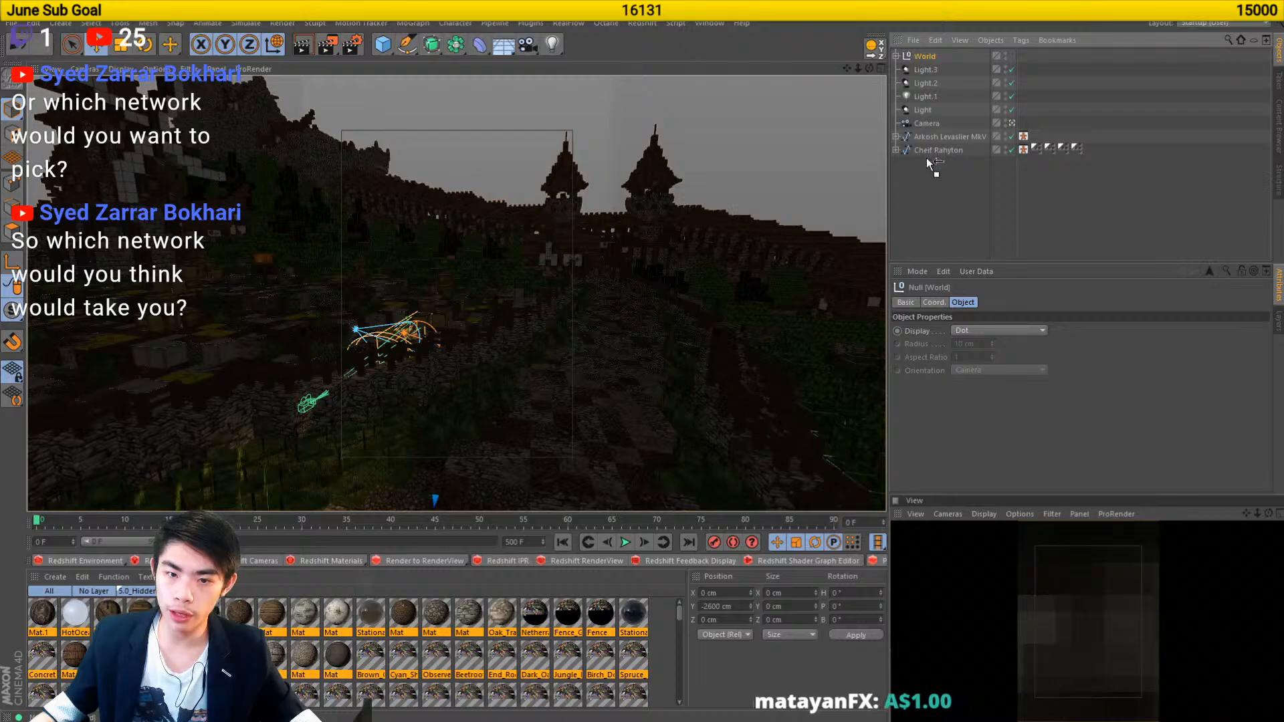
drag(926, 159, 928, 165)
drag(495, 329, 375, 340)
drag(464, 426, 467, 486)
scroll(471, 412, down, 10)
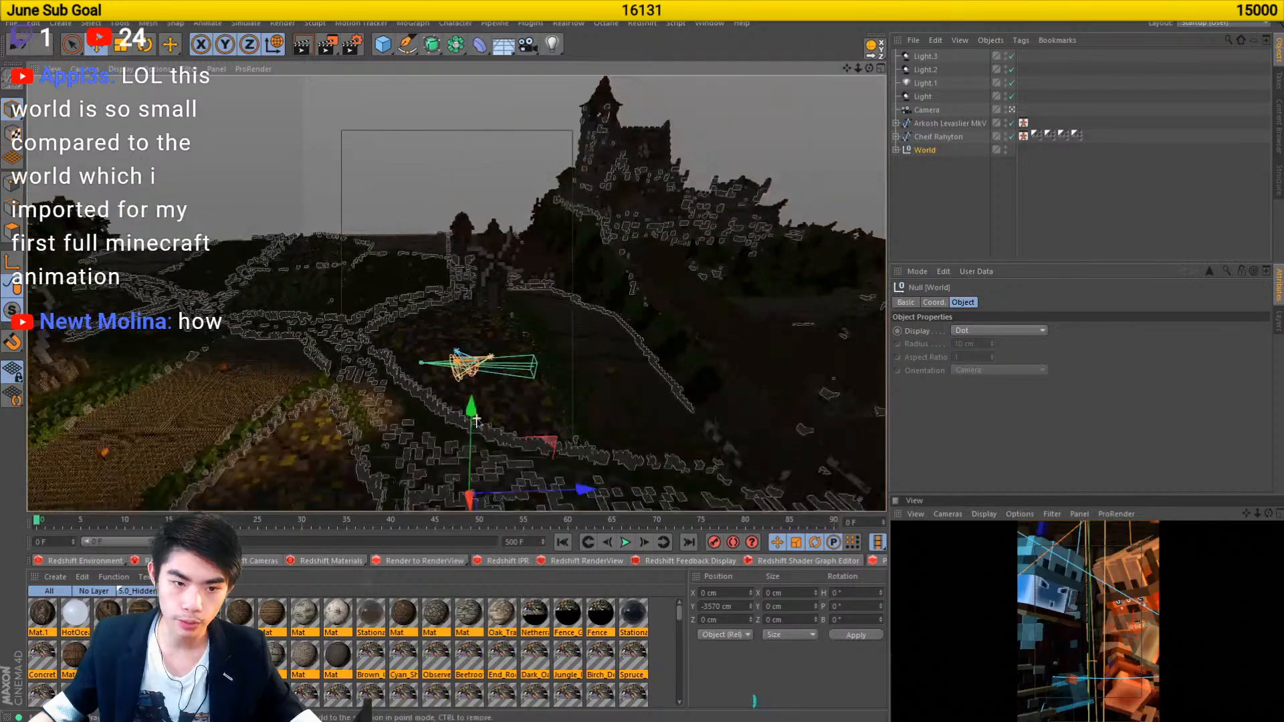
- Rotate the World group about its vertical axis and shift it relative to the characters and lights
drag(474, 408, 488, 372)
key(r)
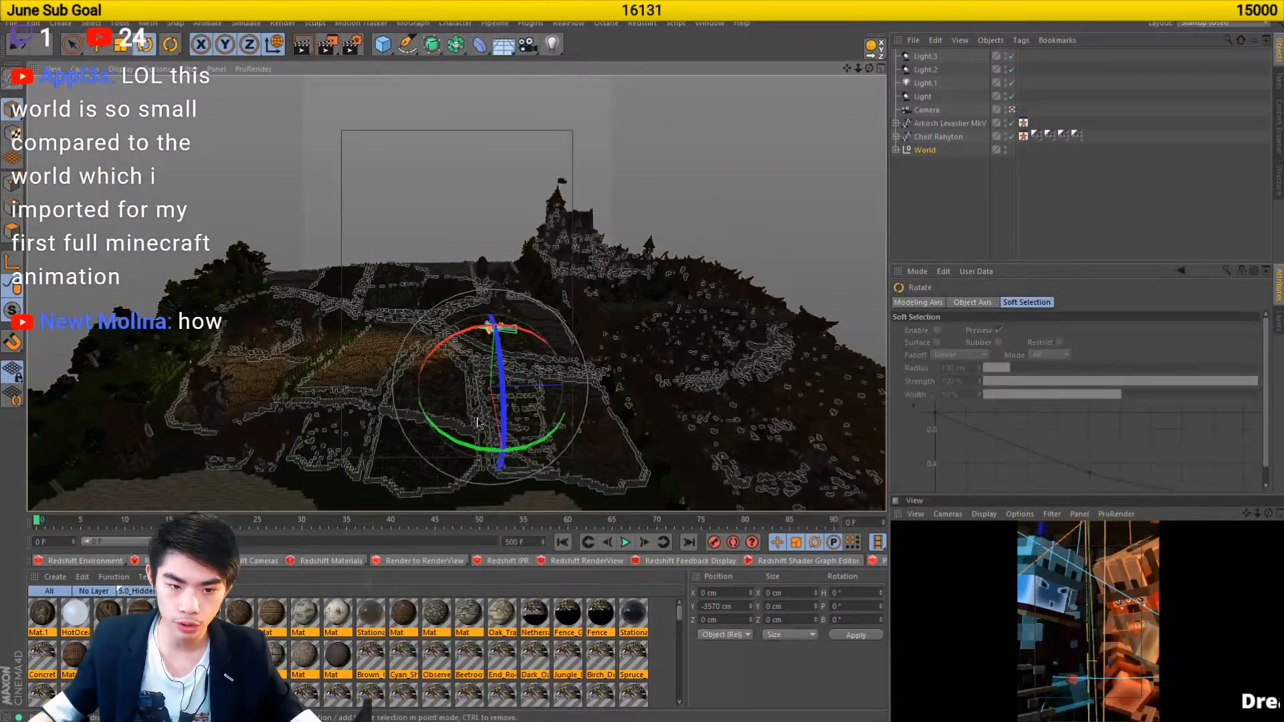
drag(461, 447, 561, 451)
key(e)
drag(431, 399, 372, 486)
mouse_move(510, 444)
mouse_down()
mouse_move(519, 416)
mouse_move(568, 393)
mouse_up()
drag(328, 409, 398, 357)
drag(409, 478, 247, 387)
- Bring the World group to a -90° heading and move it to about X -8400, Y -6410, Z 17980 cm
key(r)
scroll(266, 356, down, 5)
drag(358, 353, 329, 418)
key(e)
mouse_move(328, 370)
mouse_down()
mouse_move(632, 301)
mouse_move(632, 344)
mouse_move(699, 263)
mouse_move(722, 299)
mouse_move(824, 324)
mouse_up()
drag(545, 299, 793, 226)
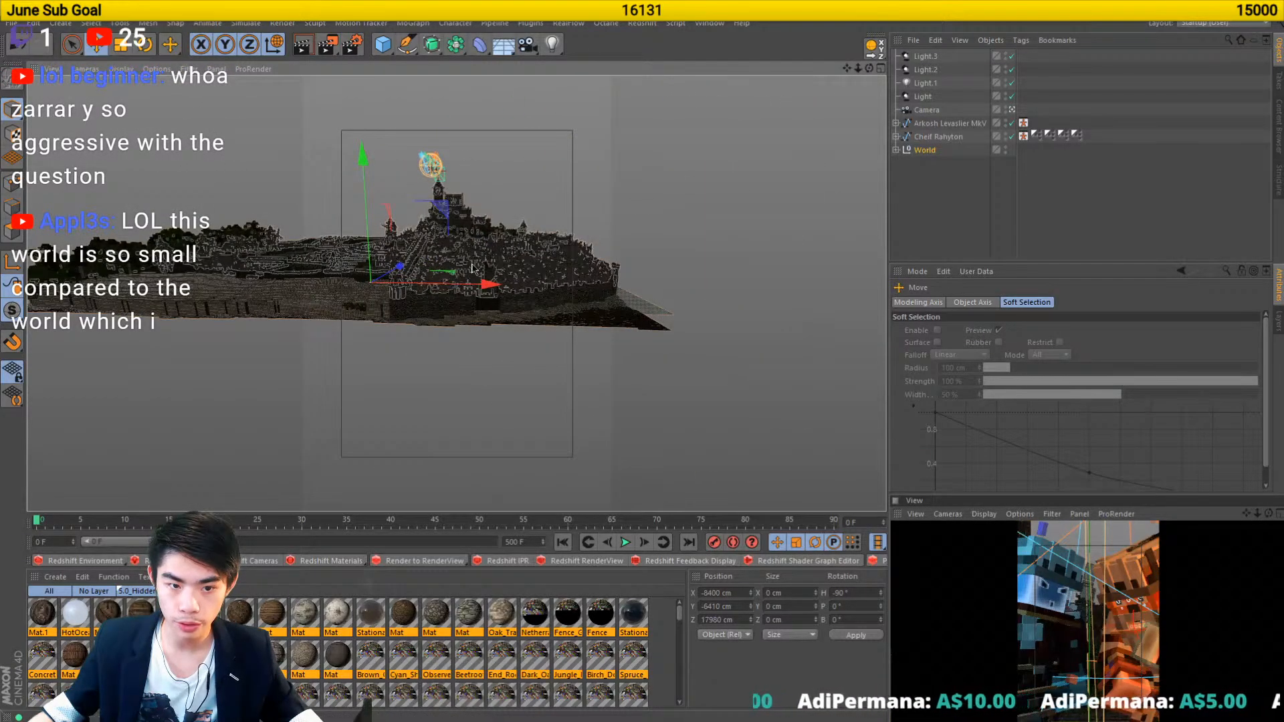
- Move the World group far away from the characters, to about X -4791, Y -10233, Z 72380 cm
drag(447, 273, 478, 230)
scroll(533, 173, down, 5)
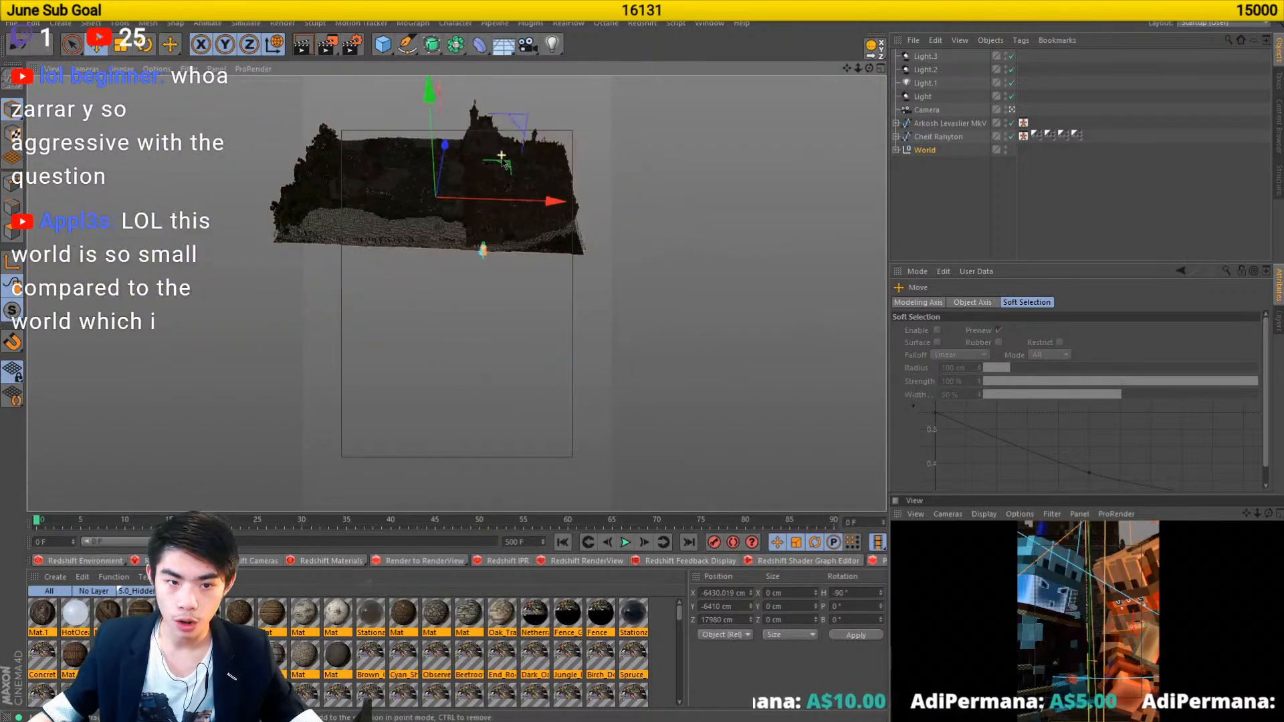
drag(533, 173, 756, 128)
drag(610, 159, 656, 135)
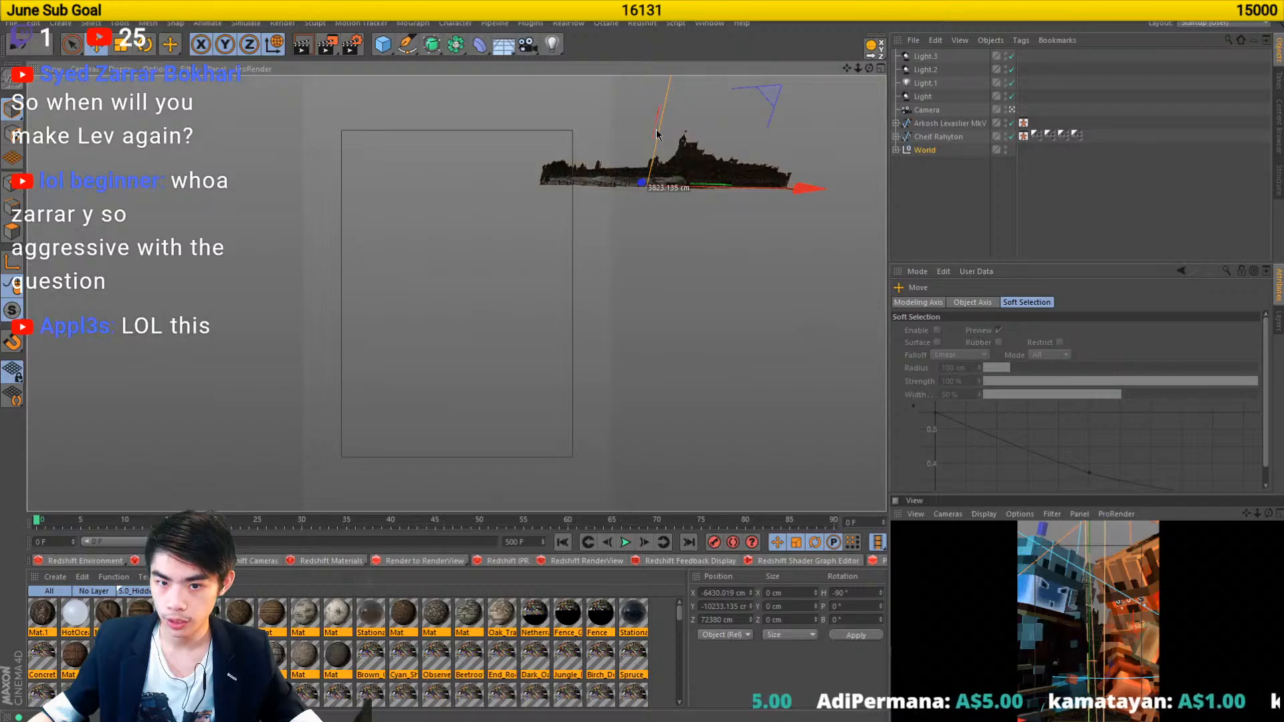
drag(727, 192, 515, 321)
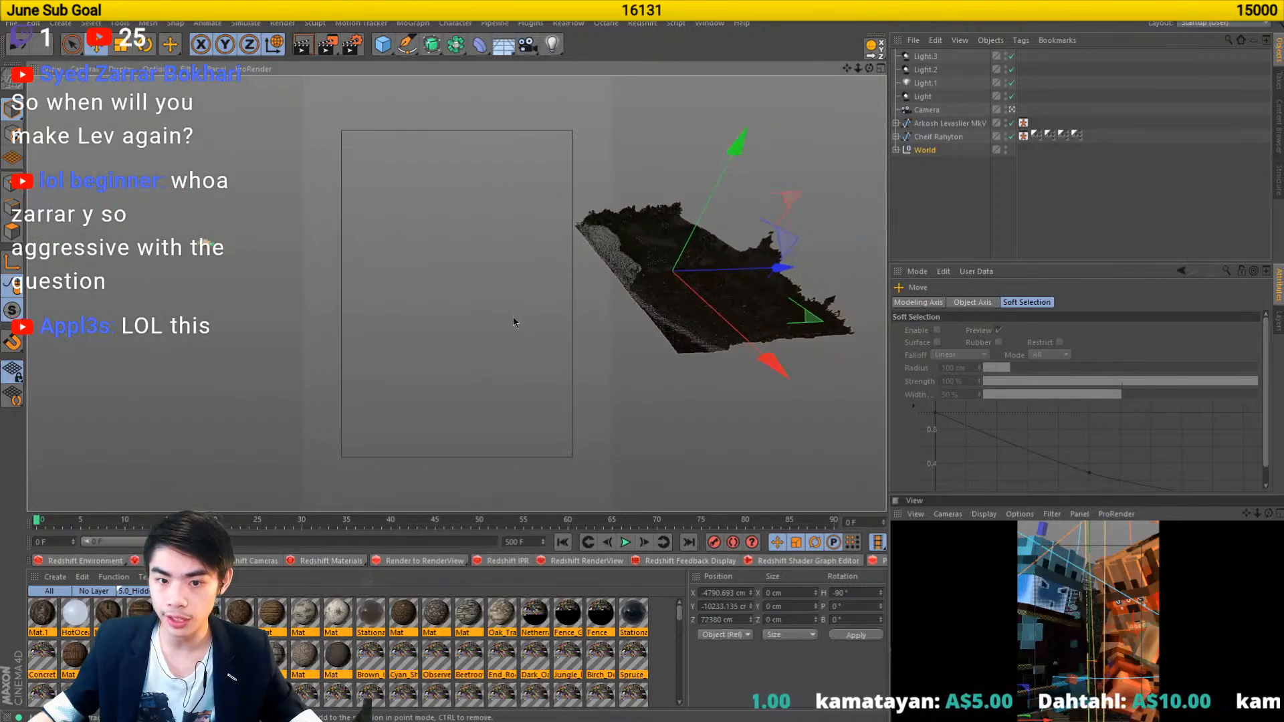
- Add an omni light and position it above the World model at about X 790, Y 3820, Z 66370 cm
click(552, 47)
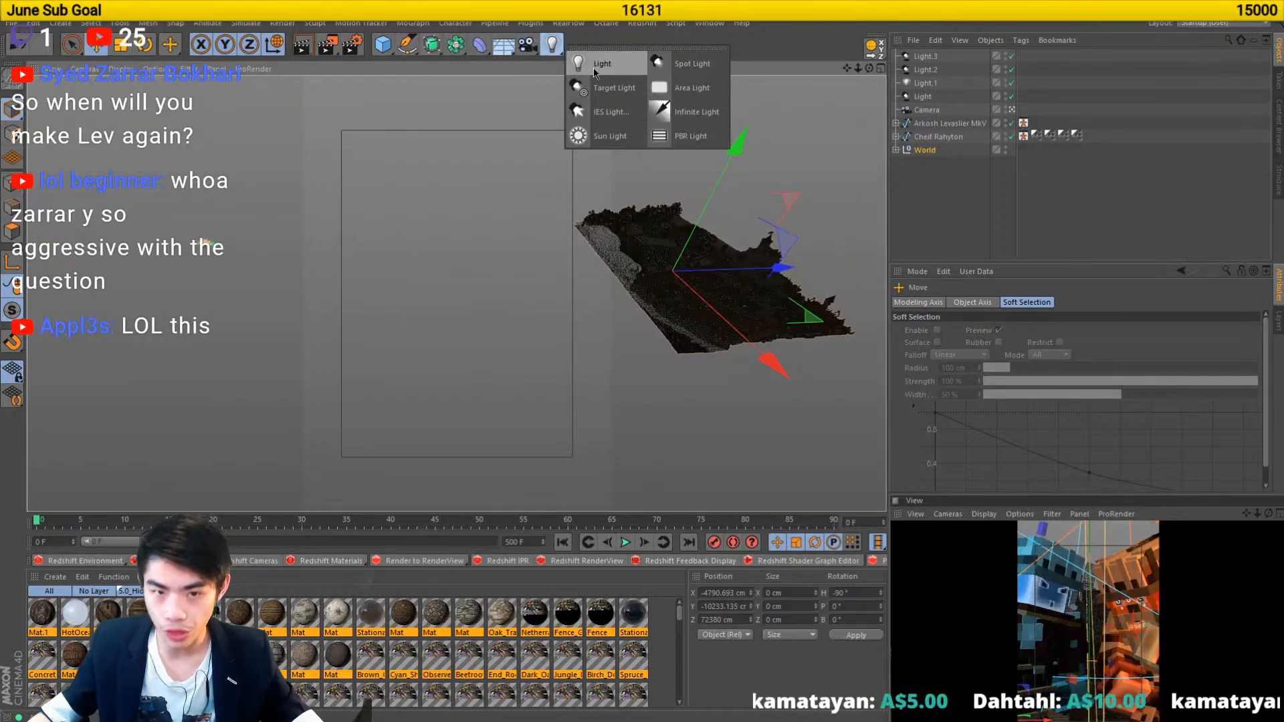
click(594, 65)
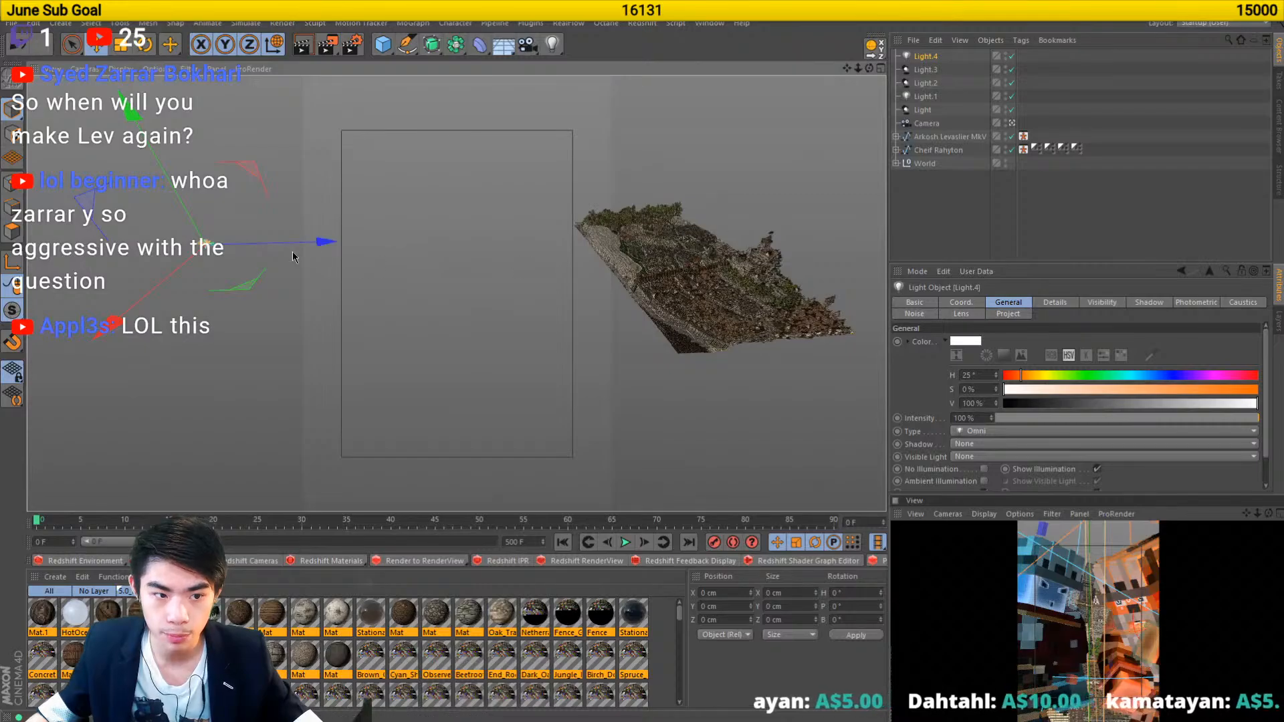
drag(295, 251, 788, 218)
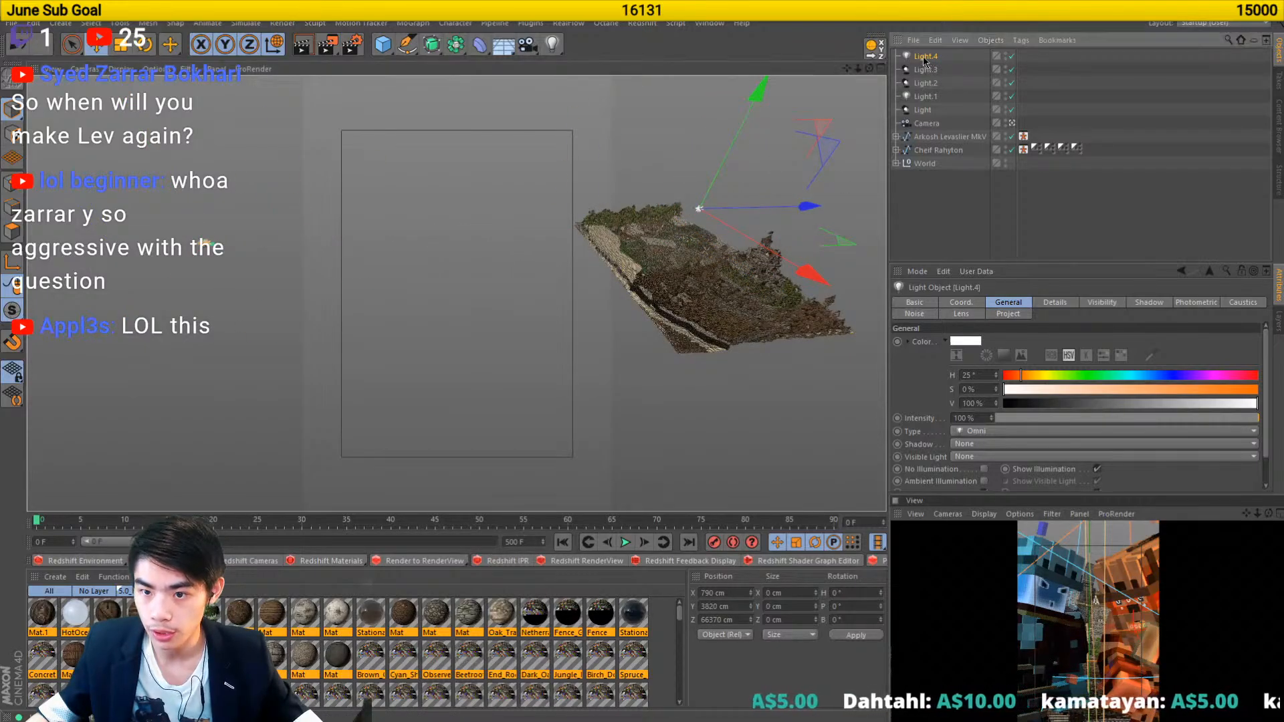
- Set the new omni light's project mode to Include and add the World group to its object list
click(1011, 317)
click(972, 343)
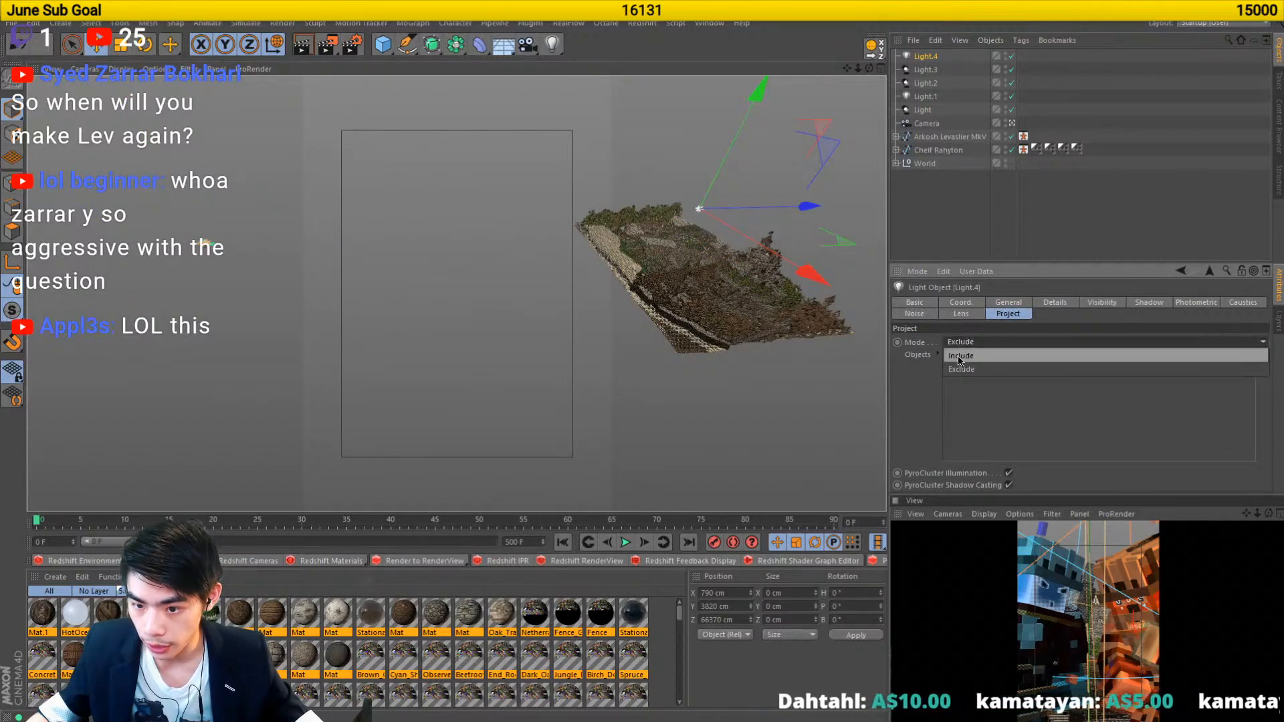
click(962, 362)
drag(923, 165, 1006, 365)
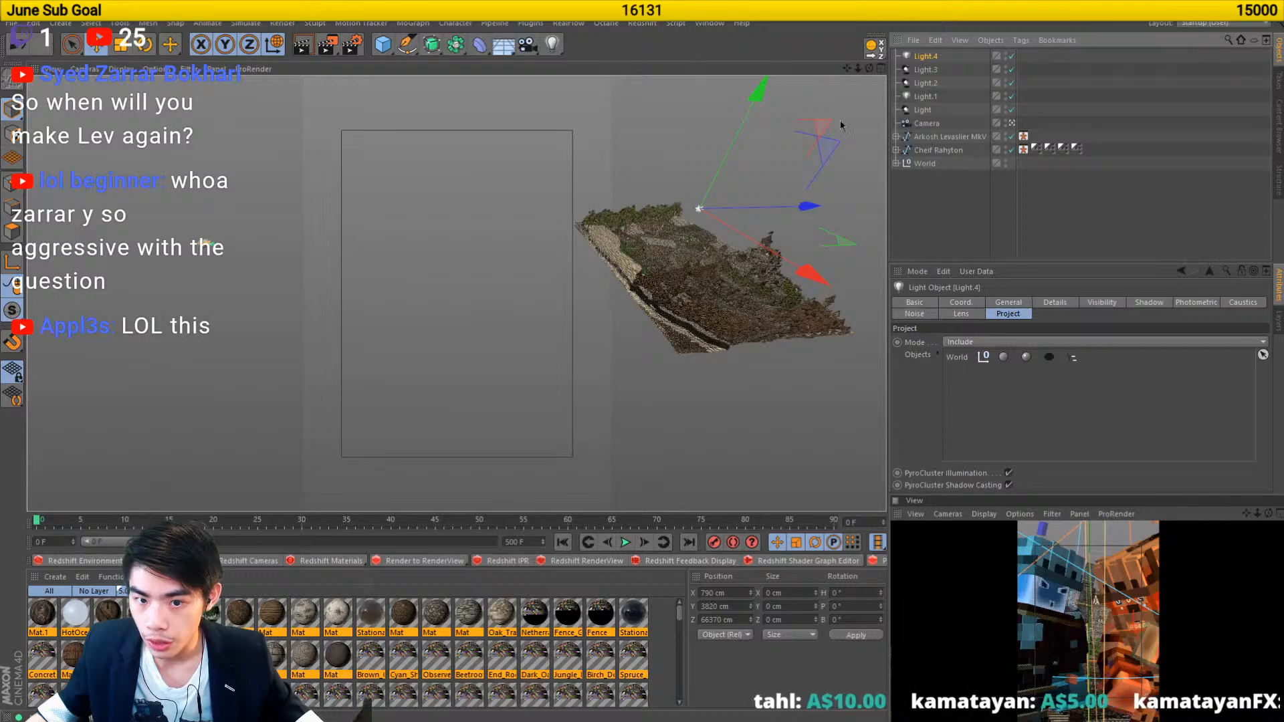
- Give the World omni light ambient illumination, an orange colour of 36° hue and 56% saturation, soft shadow maps and 71% intensity
click(1027, 303)
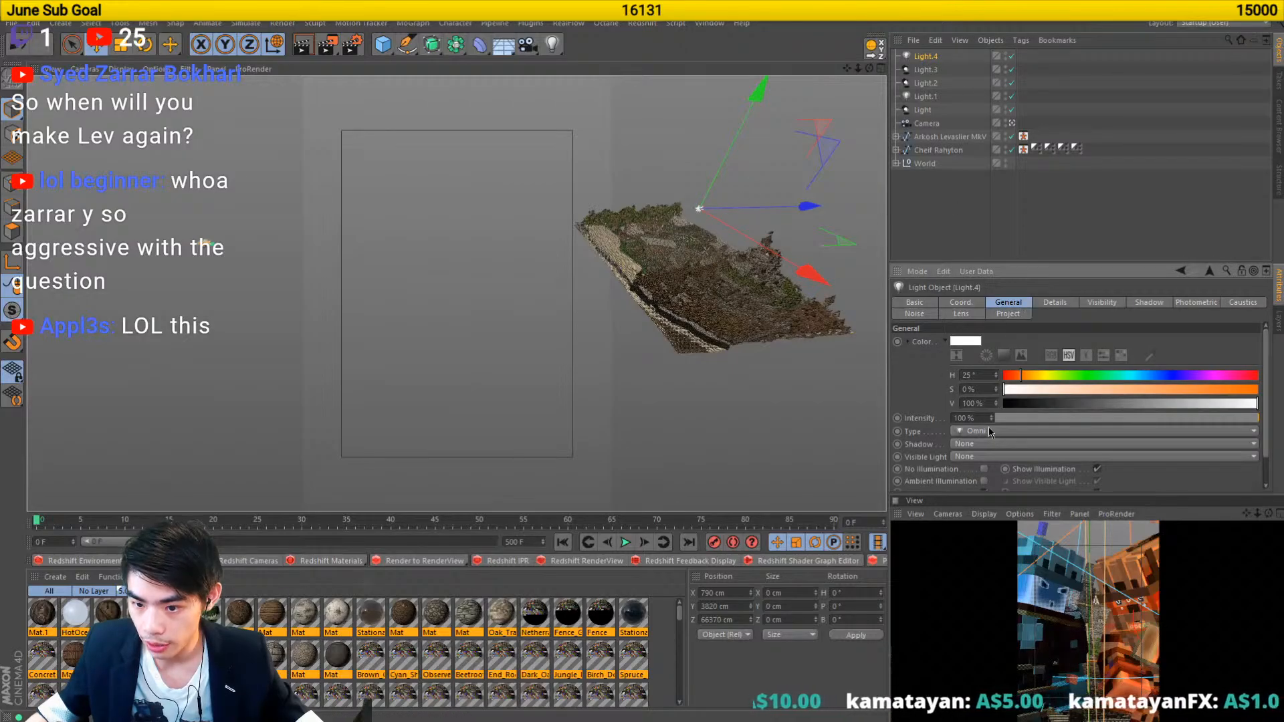
click(983, 481)
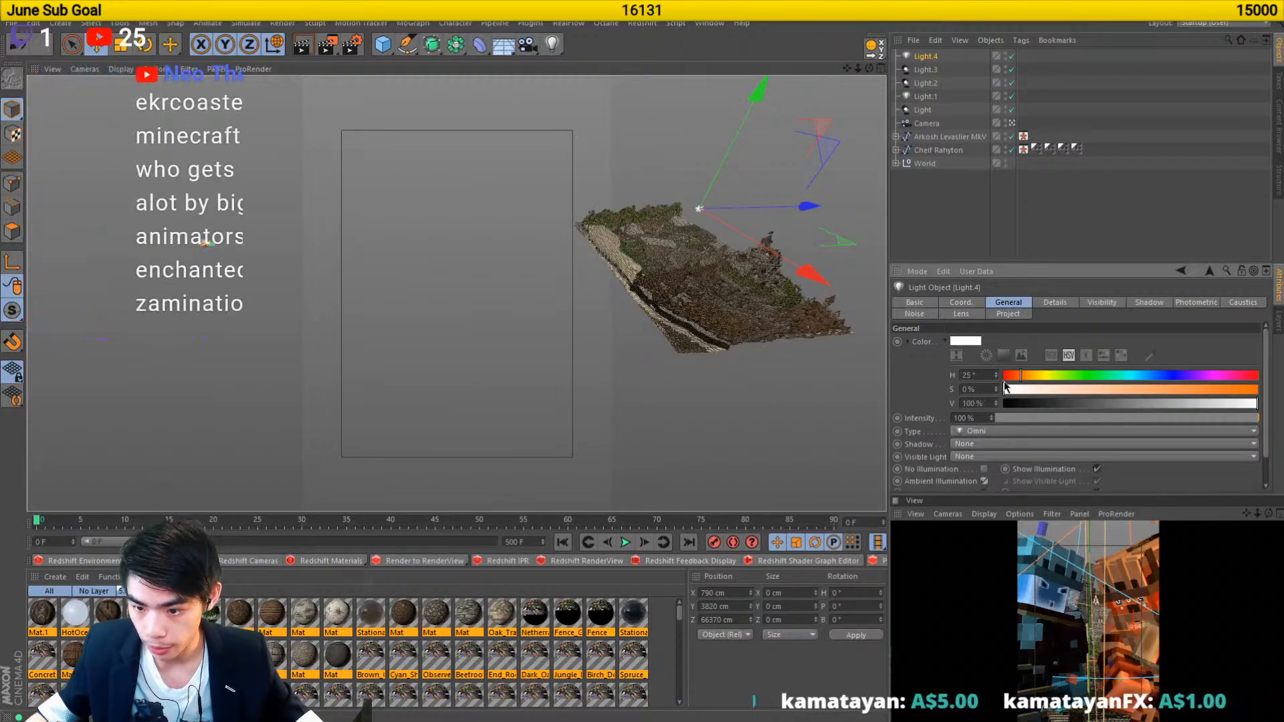
drag(1004, 389, 1029, 379)
click(981, 444)
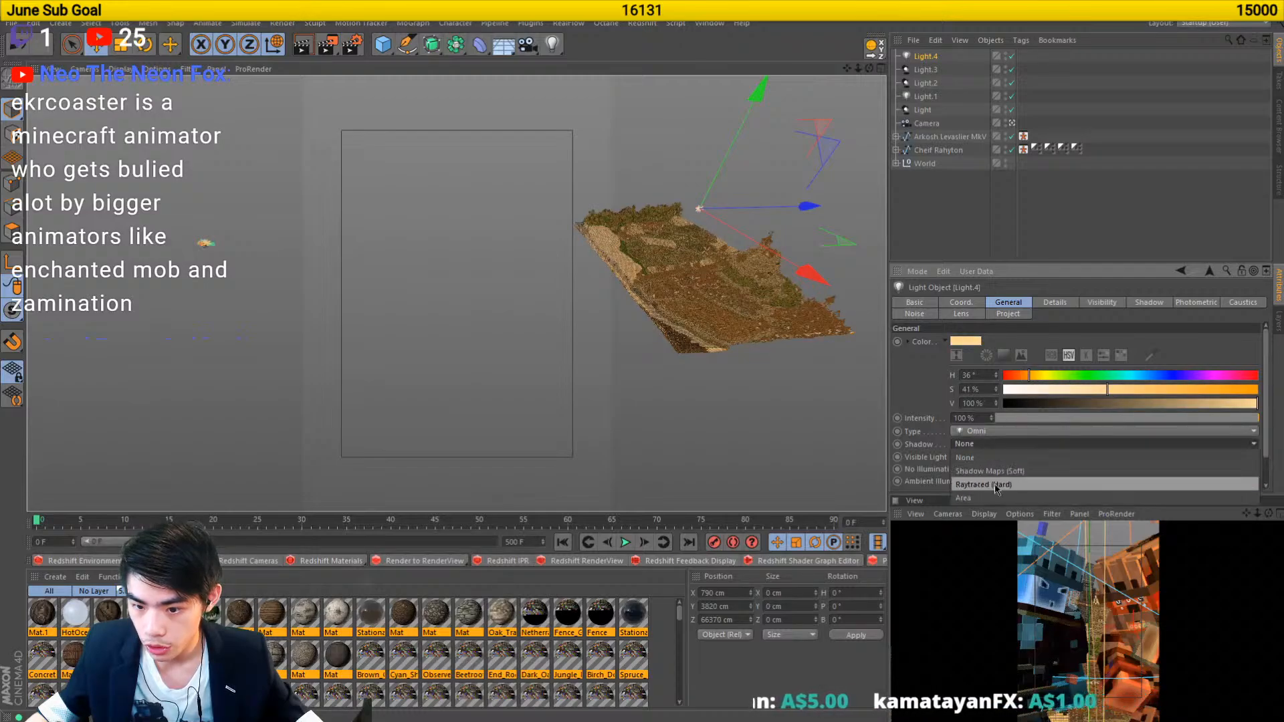
click(1030, 456)
drag(1110, 406, 1183, 430)
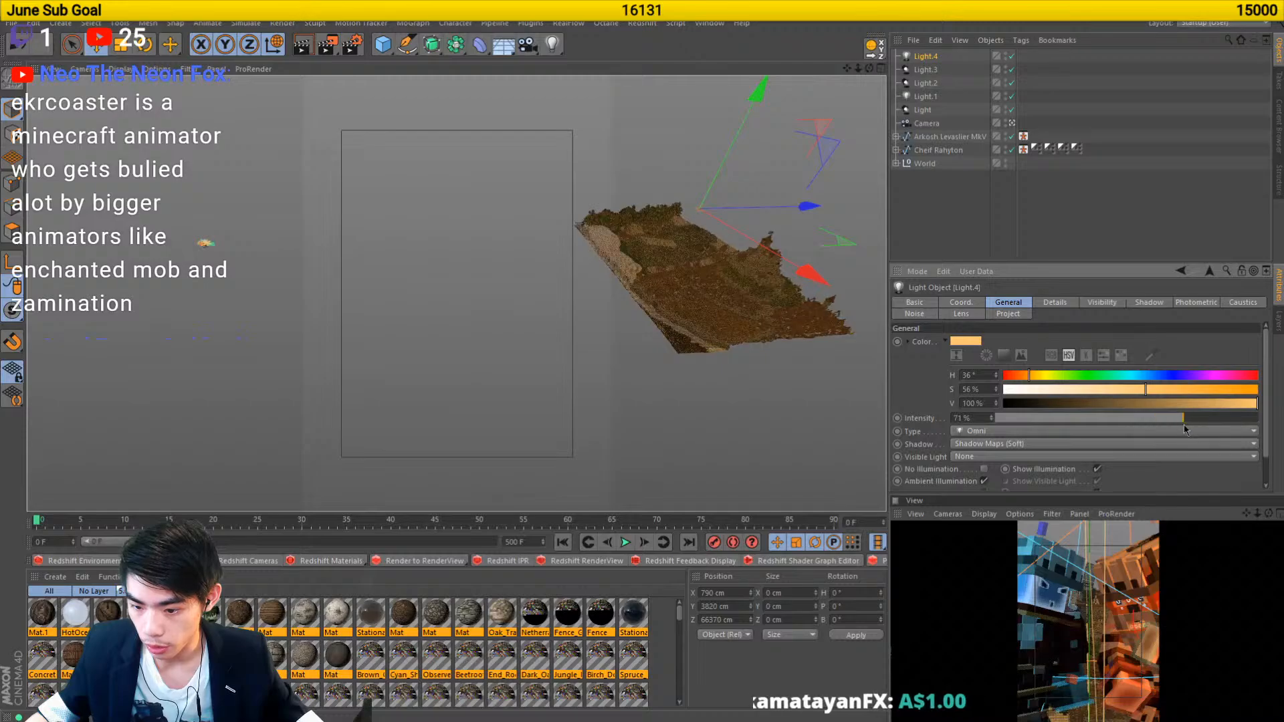
click(1166, 254)
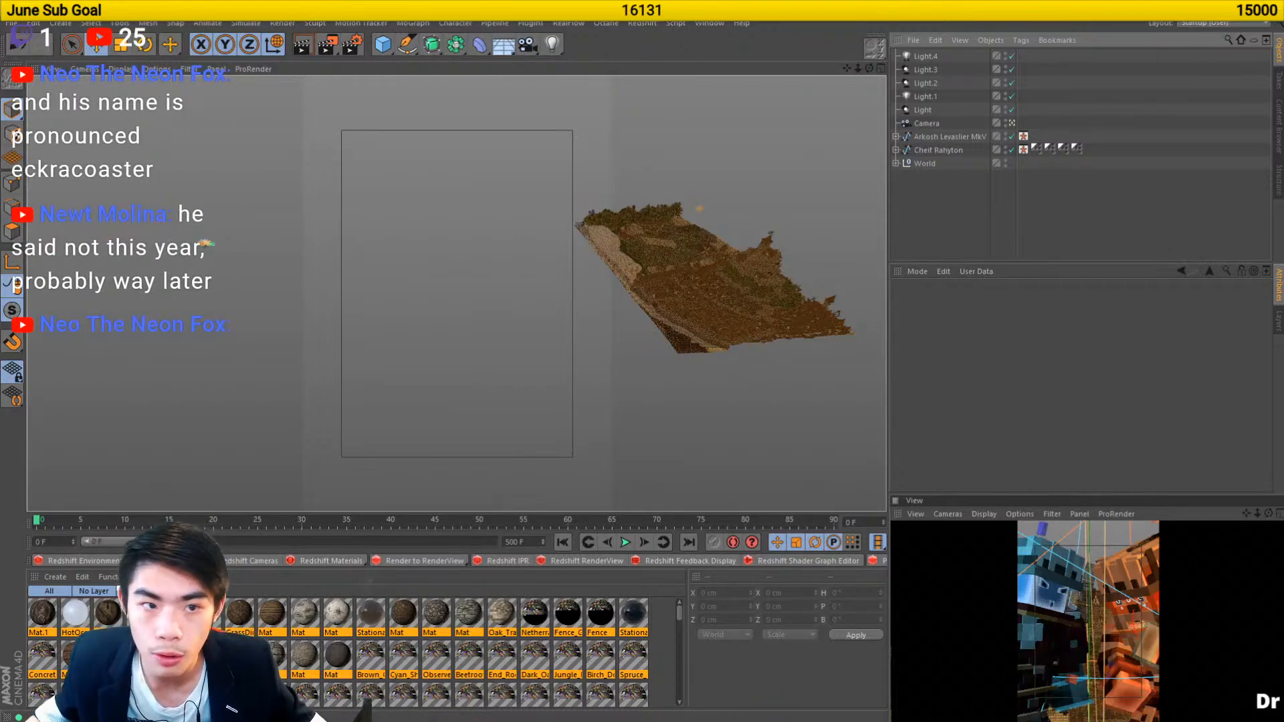
- Add a zBlur 2 plugin object to the scene for depth blur
click(530, 23)
mouse_move(543, 29)
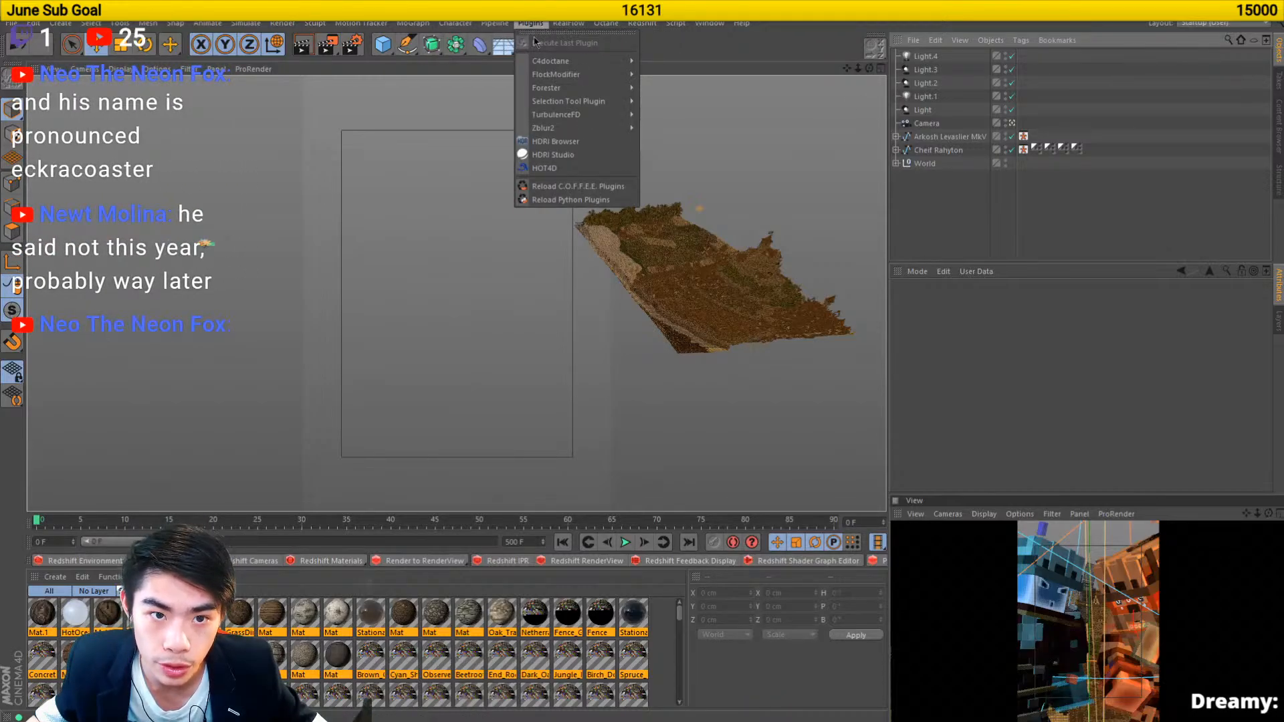
mouse_move(555, 128)
click(702, 131)
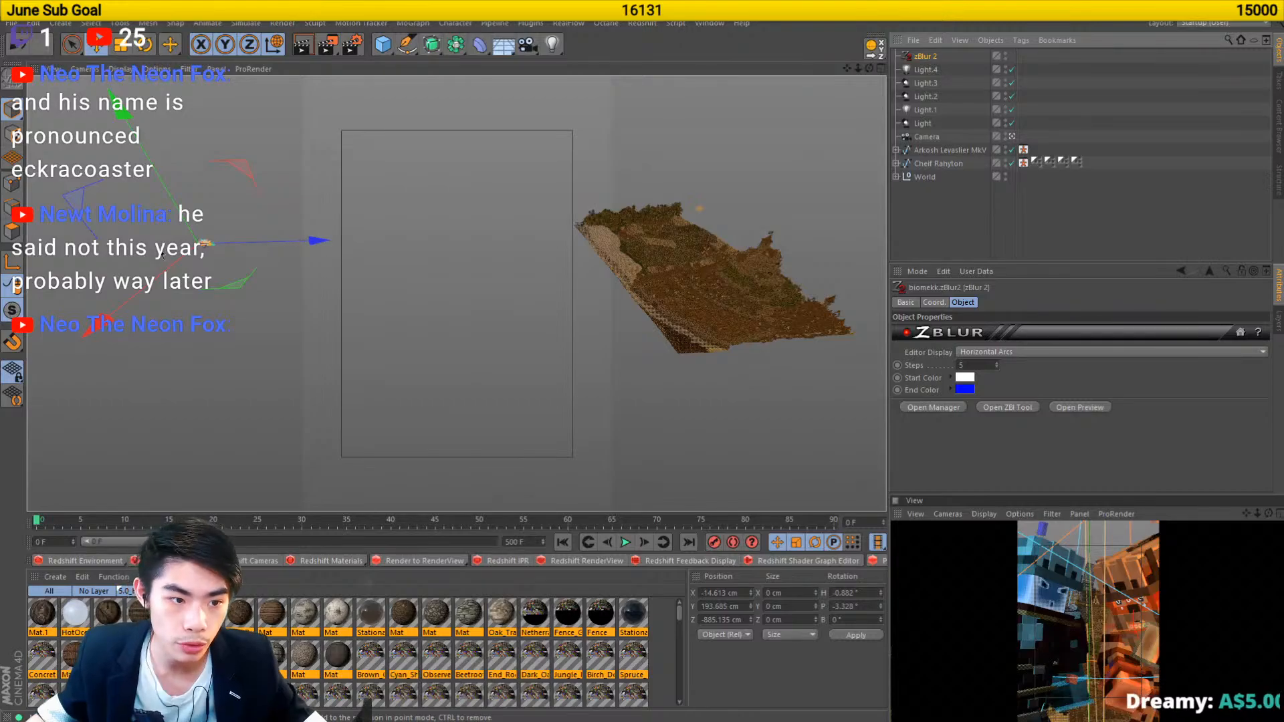
scroll(163, 252, up, 5)
scroll(315, 247, up, 5)
scroll(478, 239, down, 3)
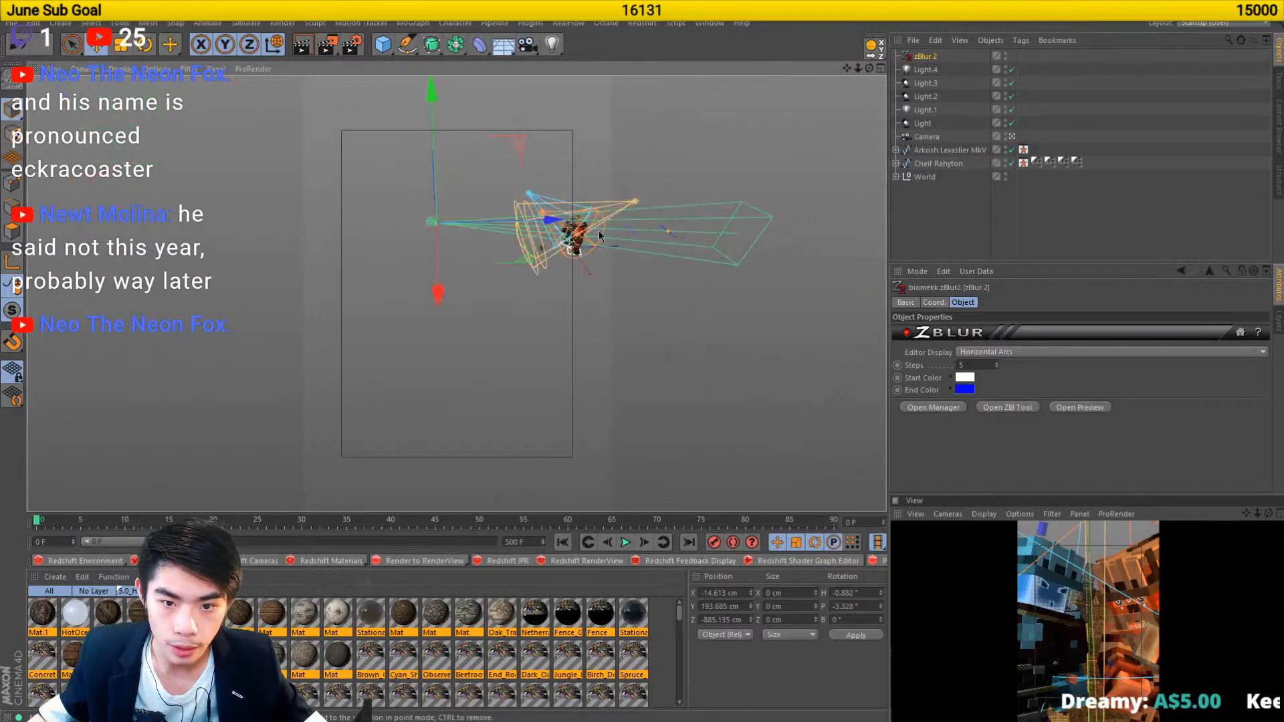
drag(598, 235, 531, 275)
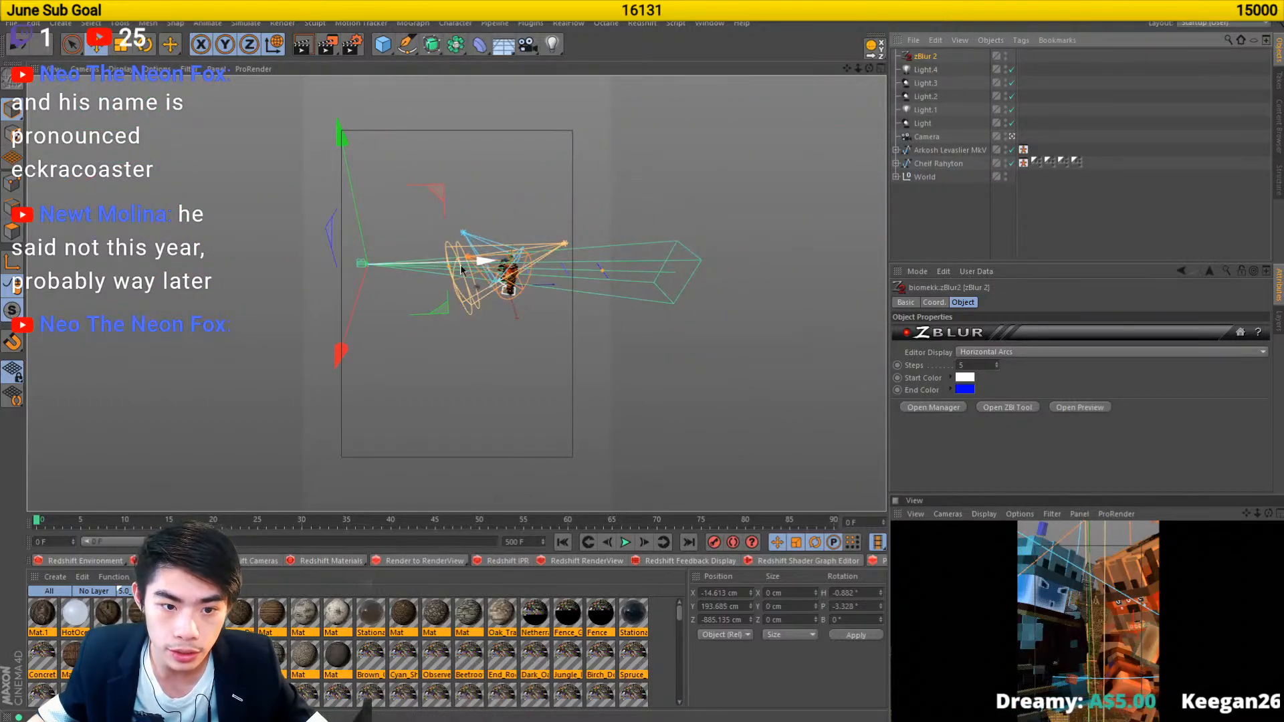
click(983, 229)
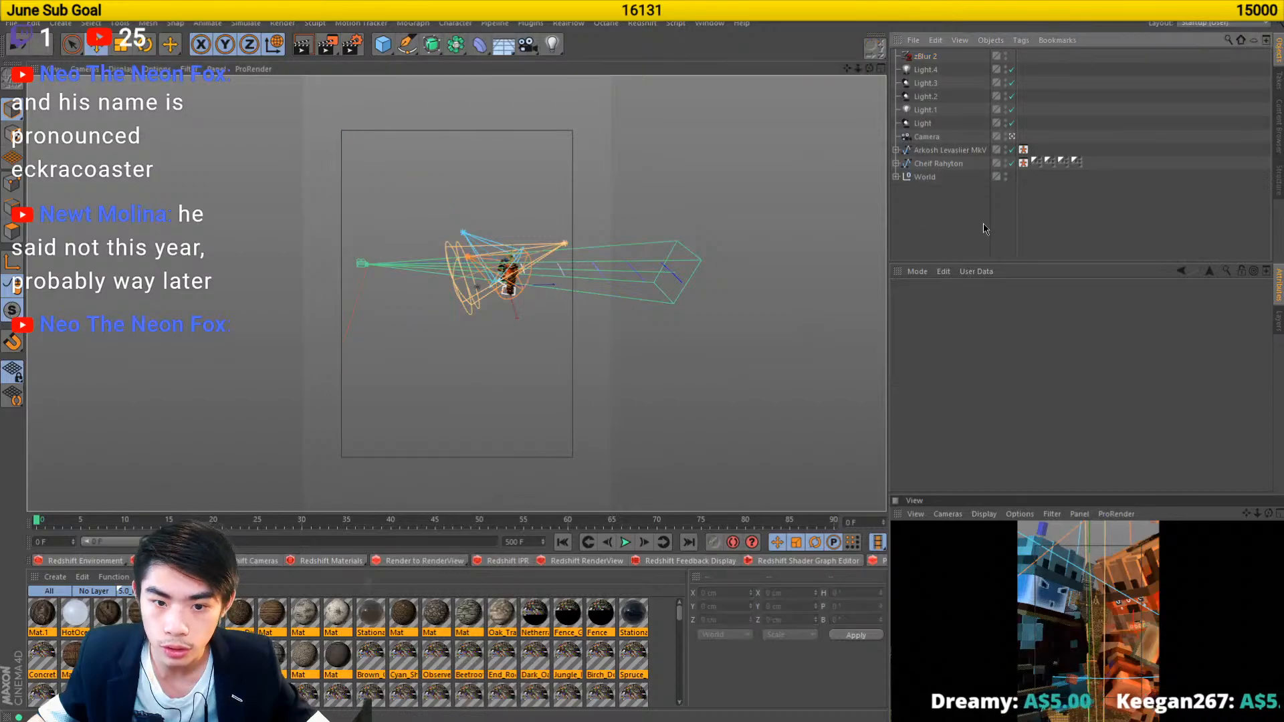
- Render the poster to the Picture Viewer, overwriting the existing Initial Render files and continuing despite the missing beard texture
click(325, 45)
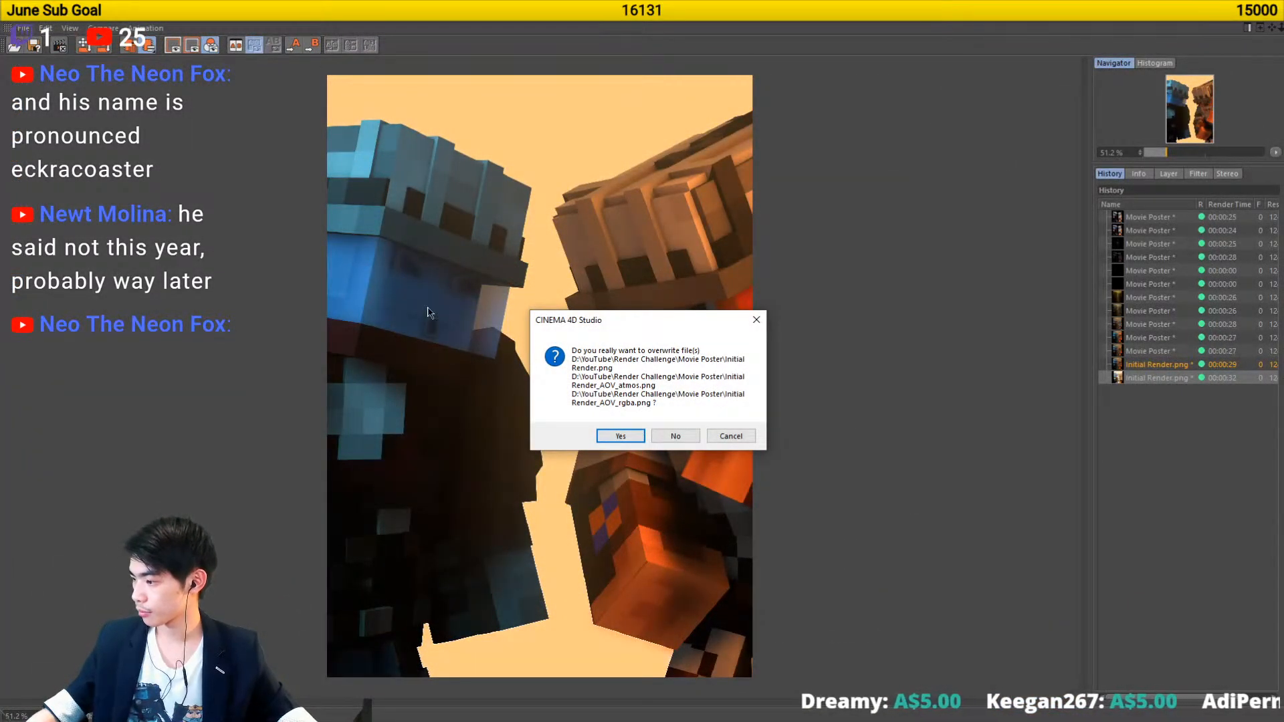
click(620, 436)
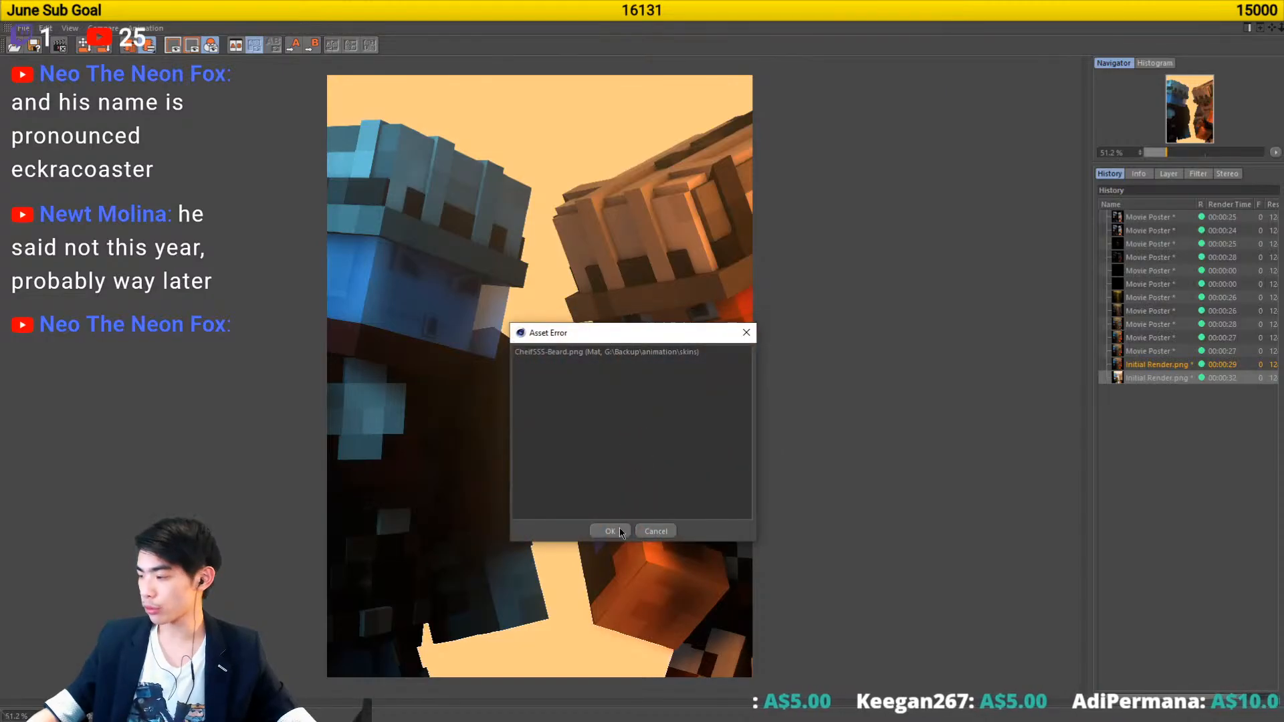
click(619, 532)
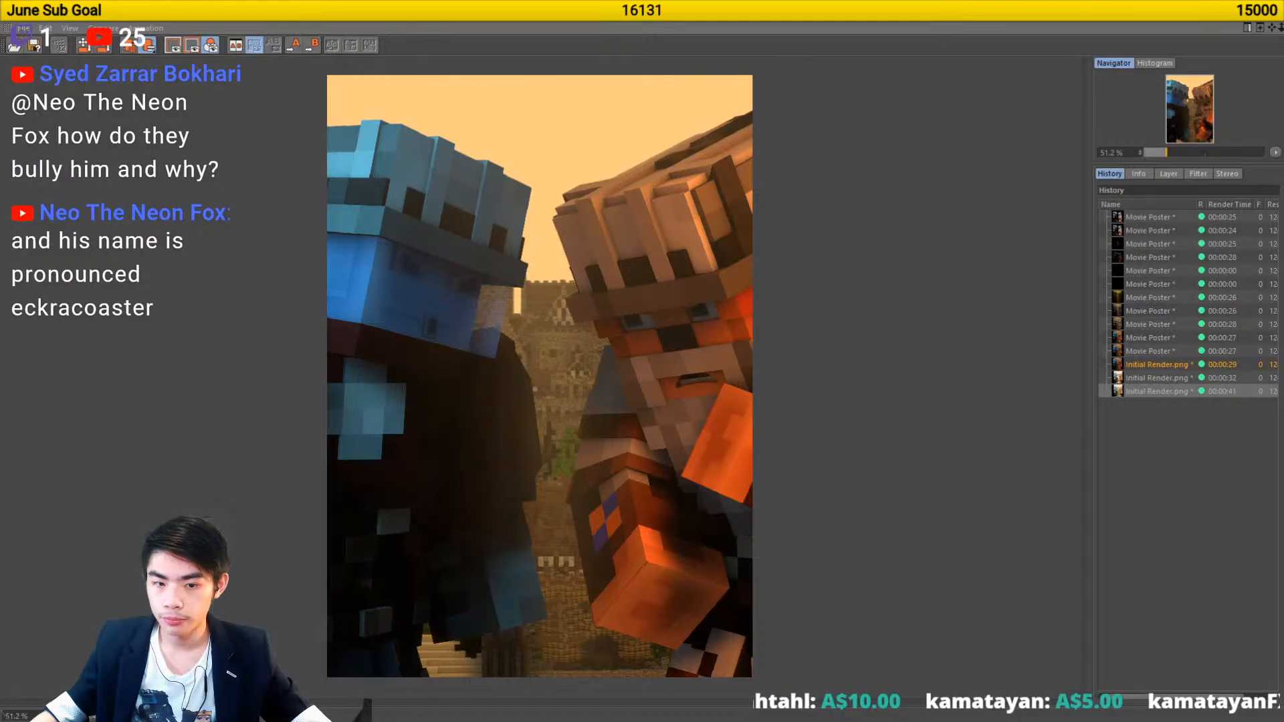
click(1268, 8)
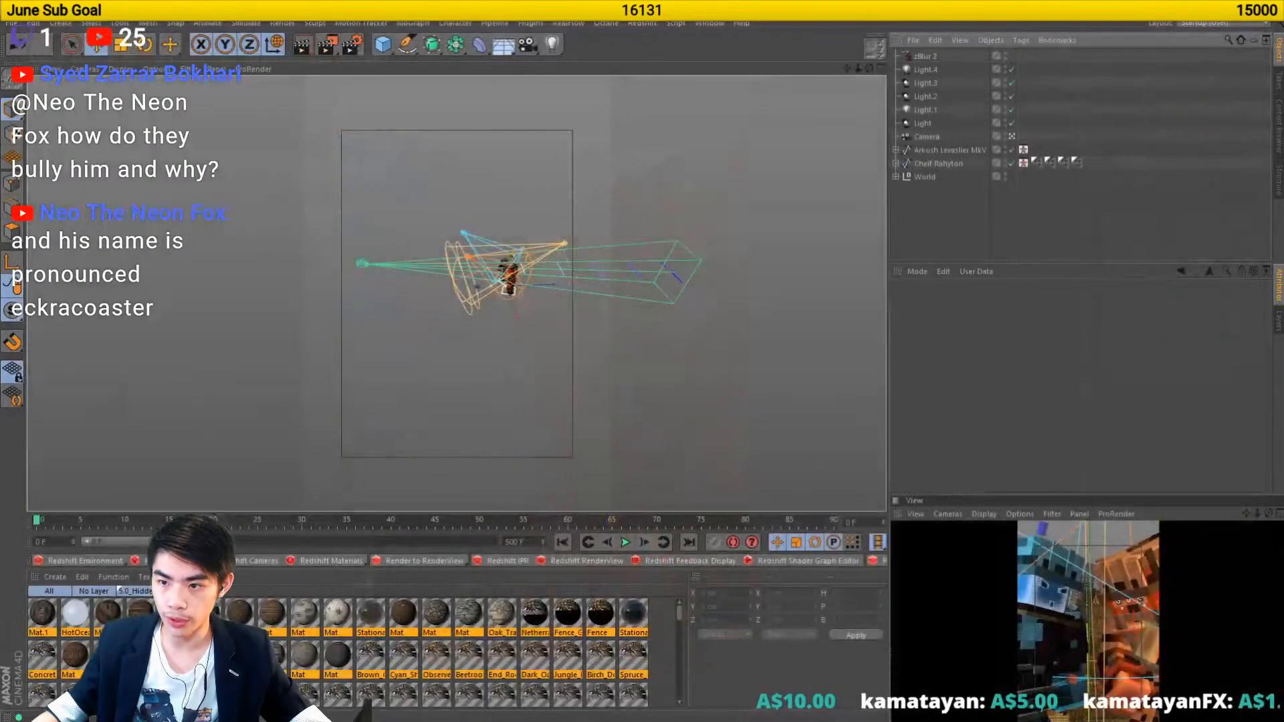
- Darken the colour of the omni light above the World model to a brightness value of 50%
drag(581, 296, 450, 324)
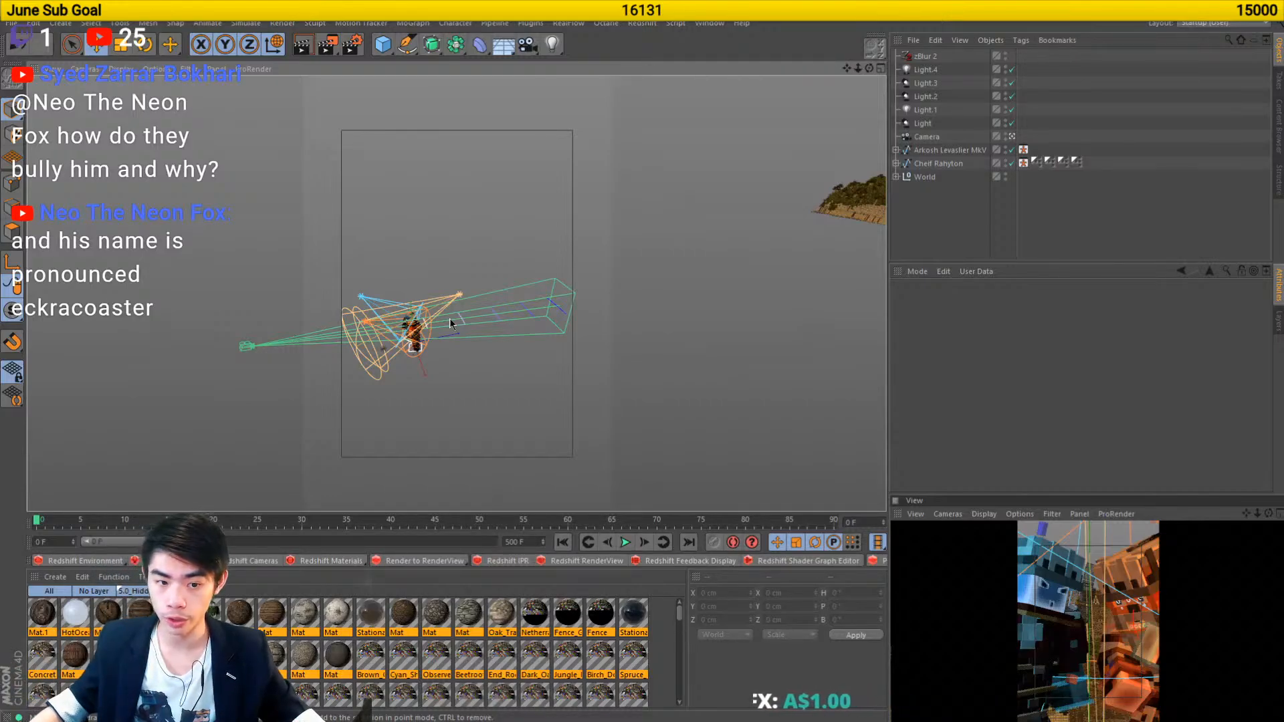
scroll(408, 339, up, 3)
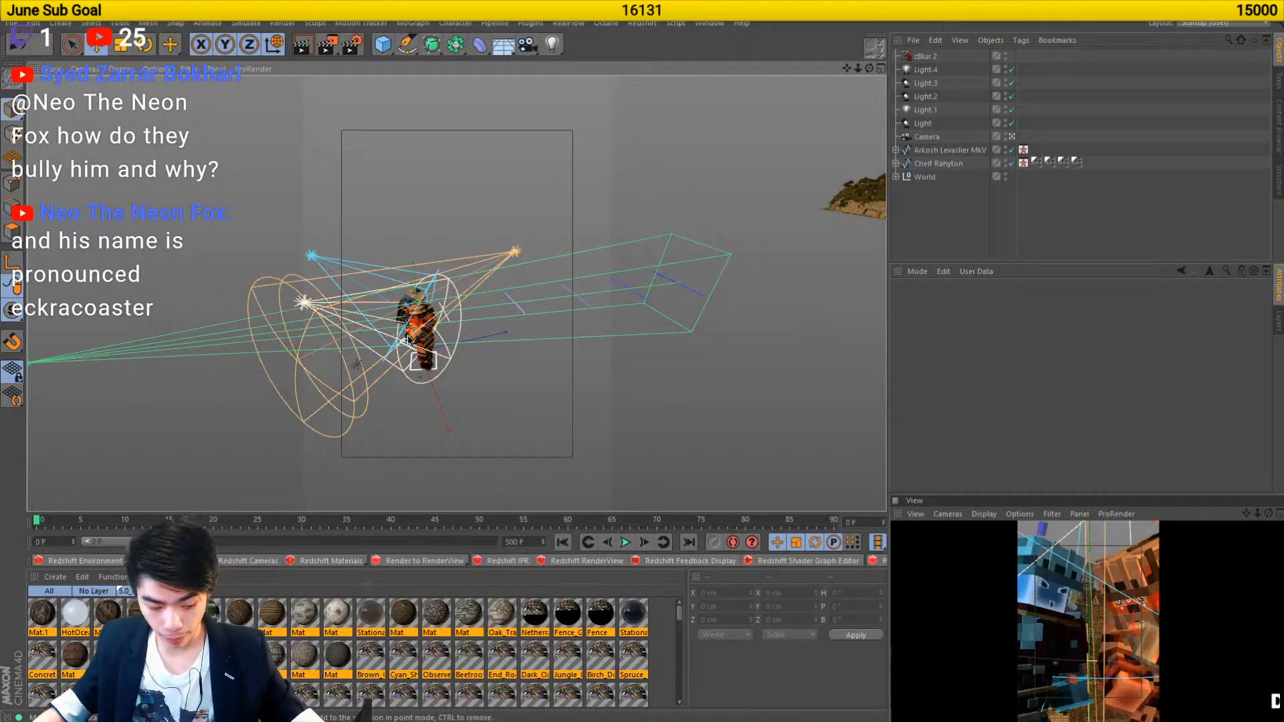
drag(408, 339, 436, 348)
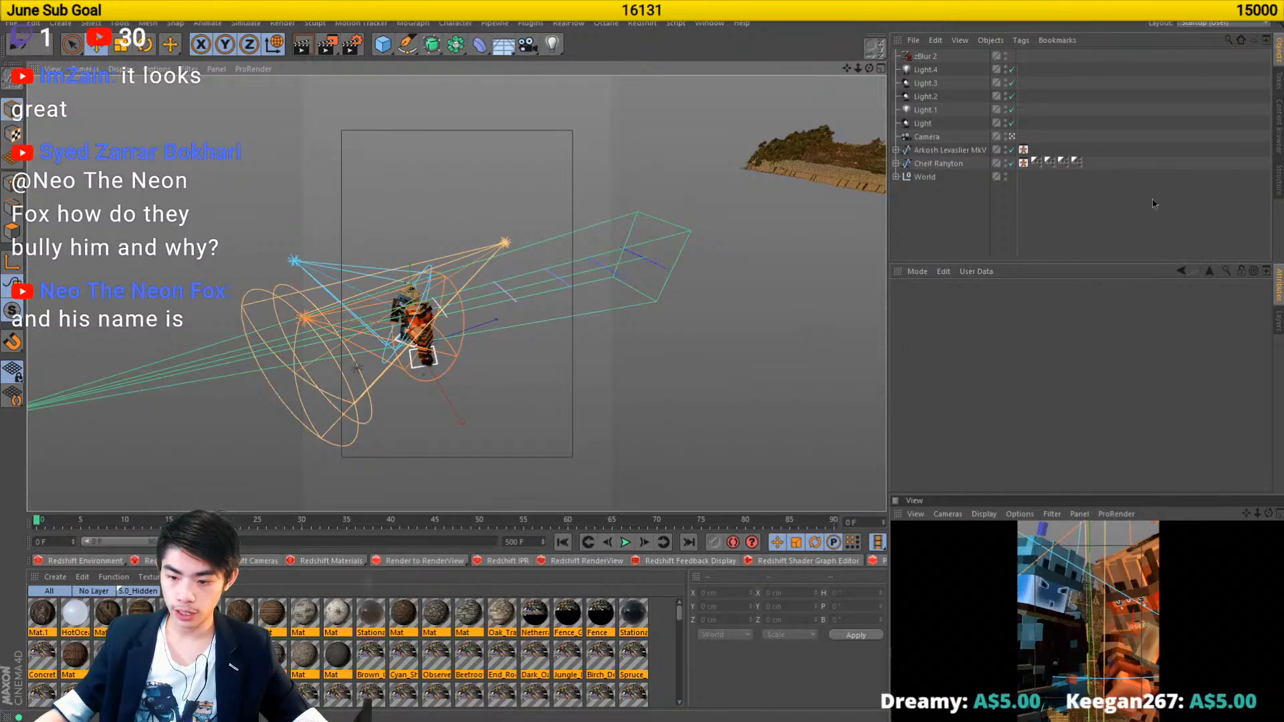
click(924, 59)
click(926, 69)
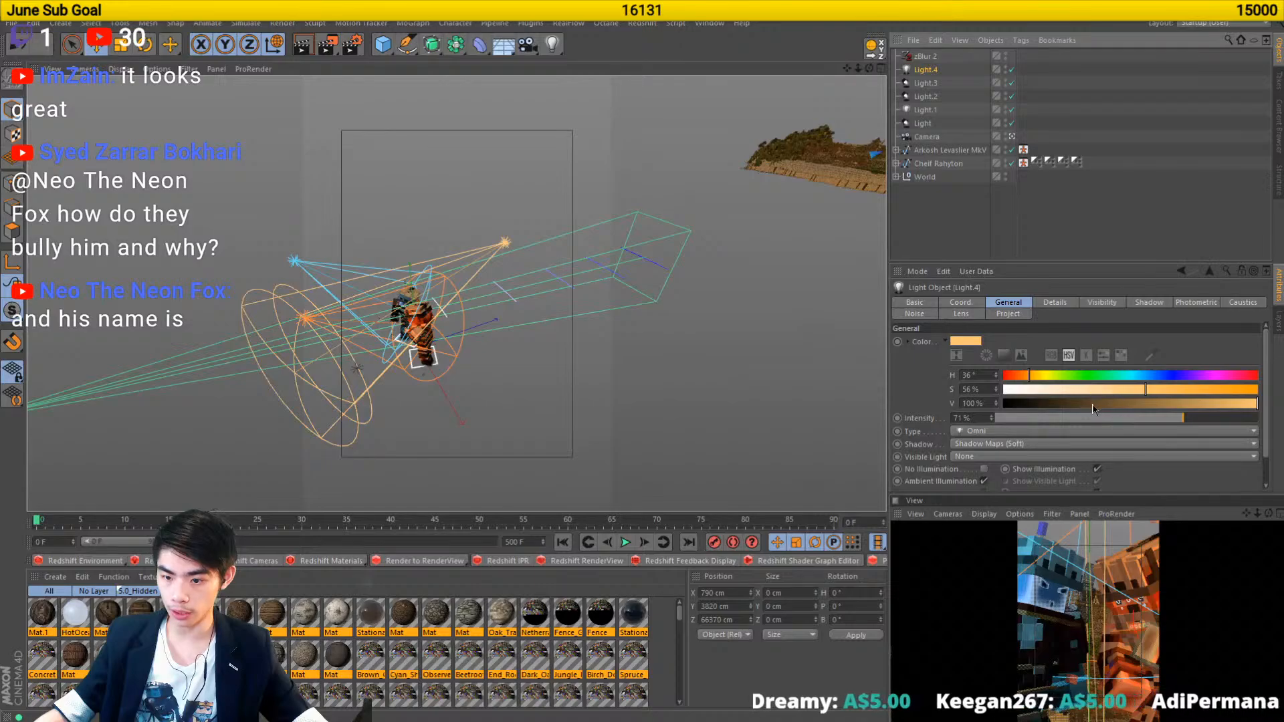
drag(1092, 405, 1131, 406)
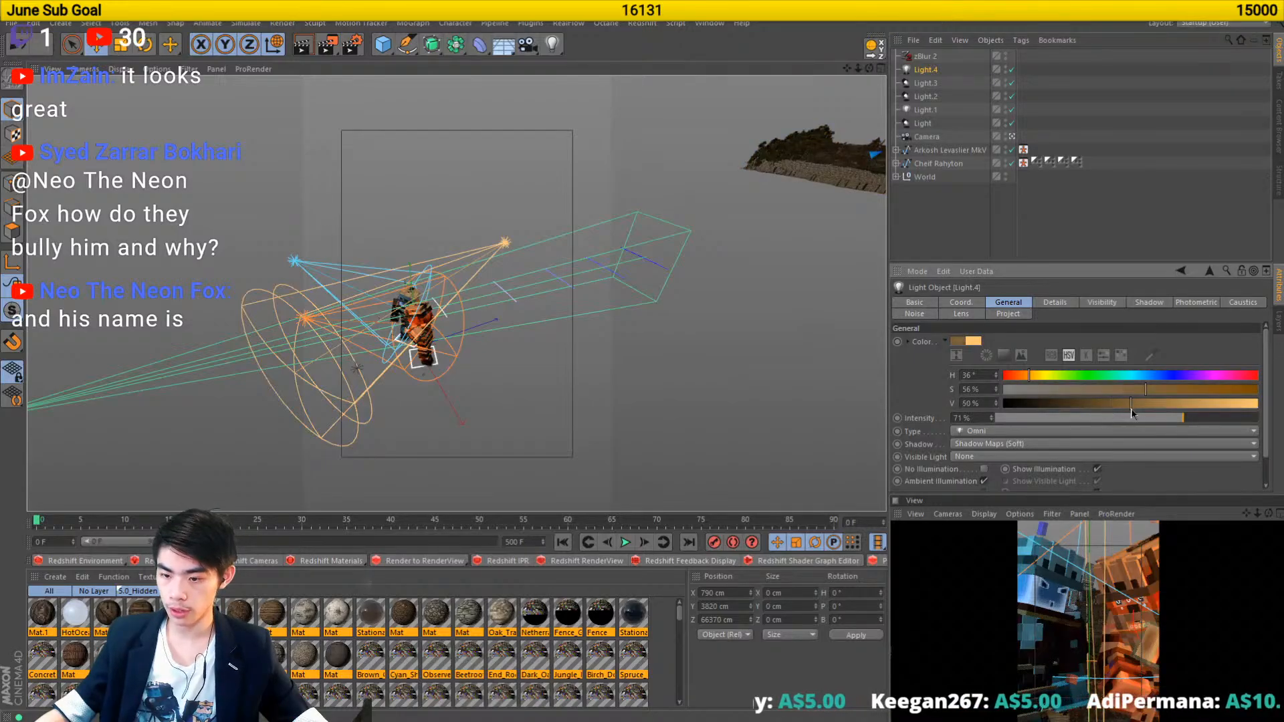
drag(707, 413, 484, 365)
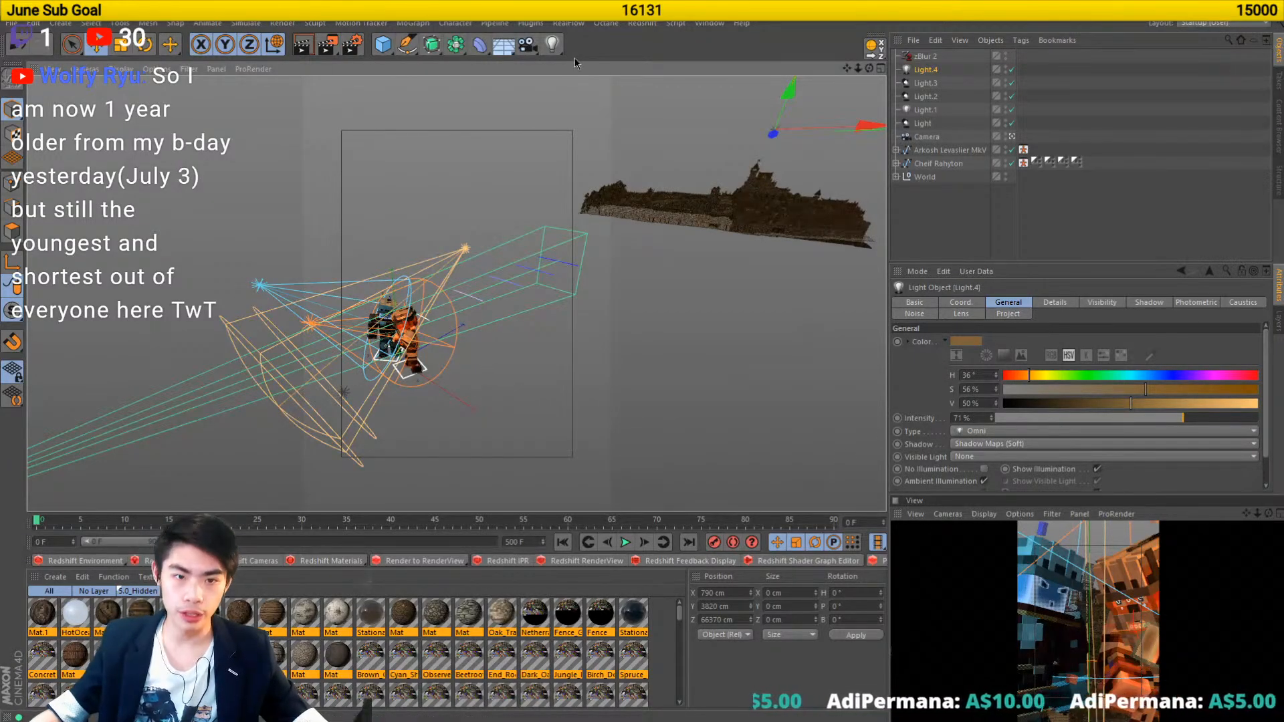
- Add an Environment object and enable its fog with a light orange colour of 30° hue, 45% saturation and 100% value
drag(502, 44, 586, 123)
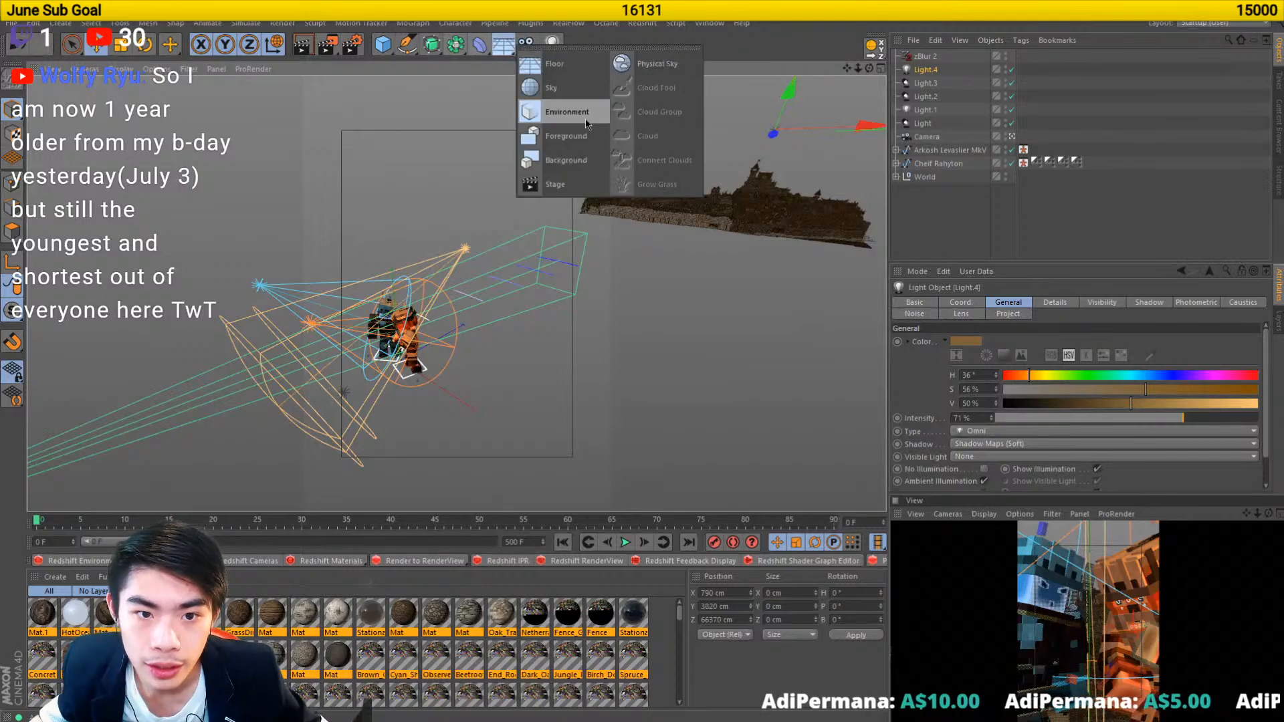
click(585, 124)
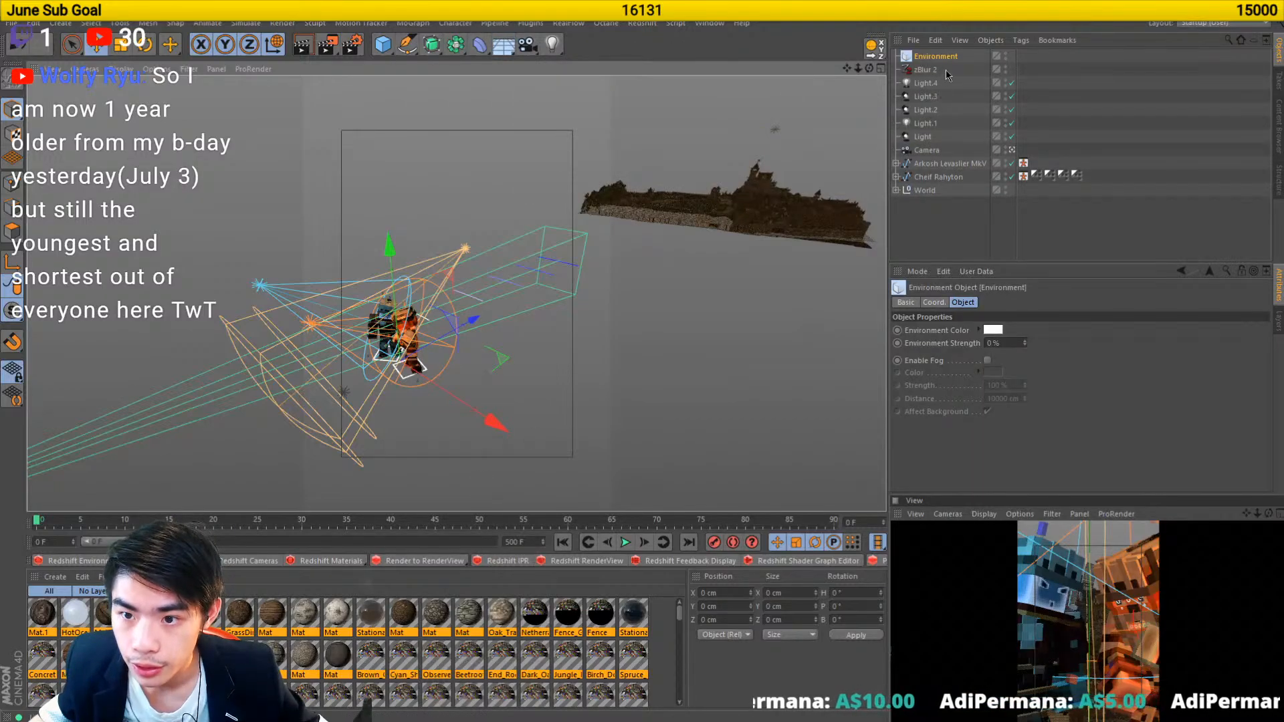
click(988, 362)
click(994, 373)
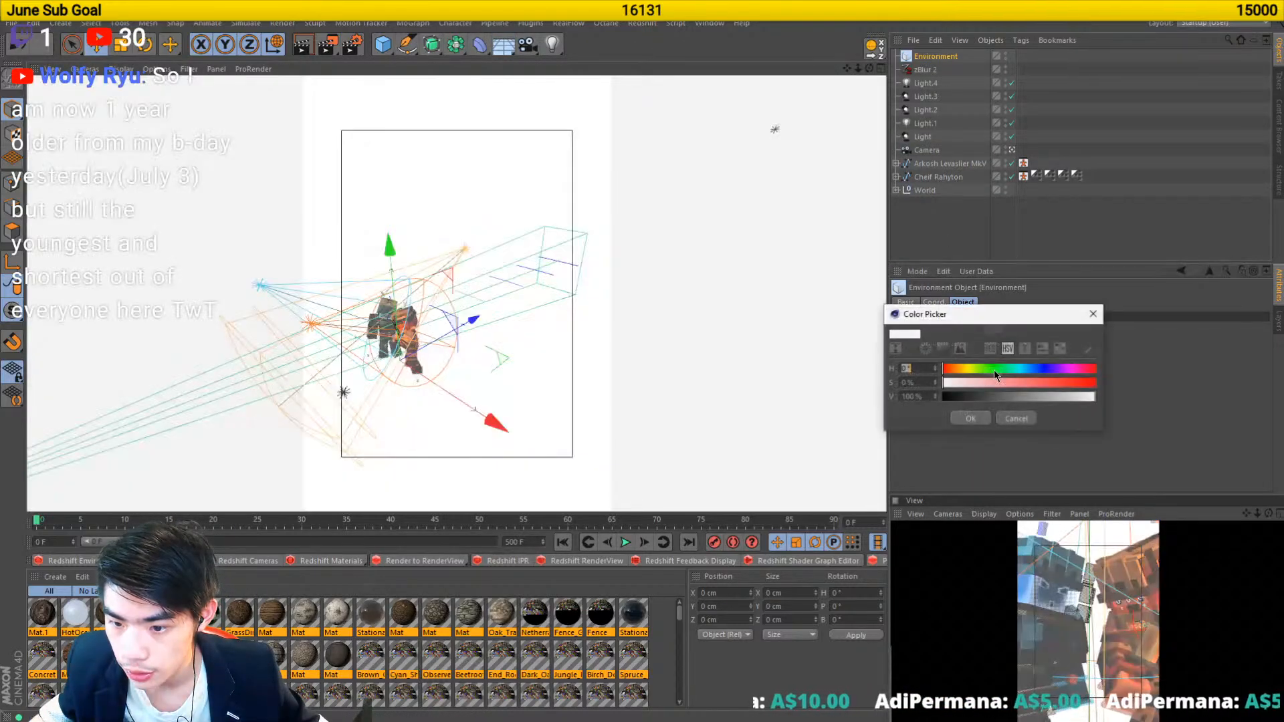
click(954, 369)
drag(963, 382, 1010, 387)
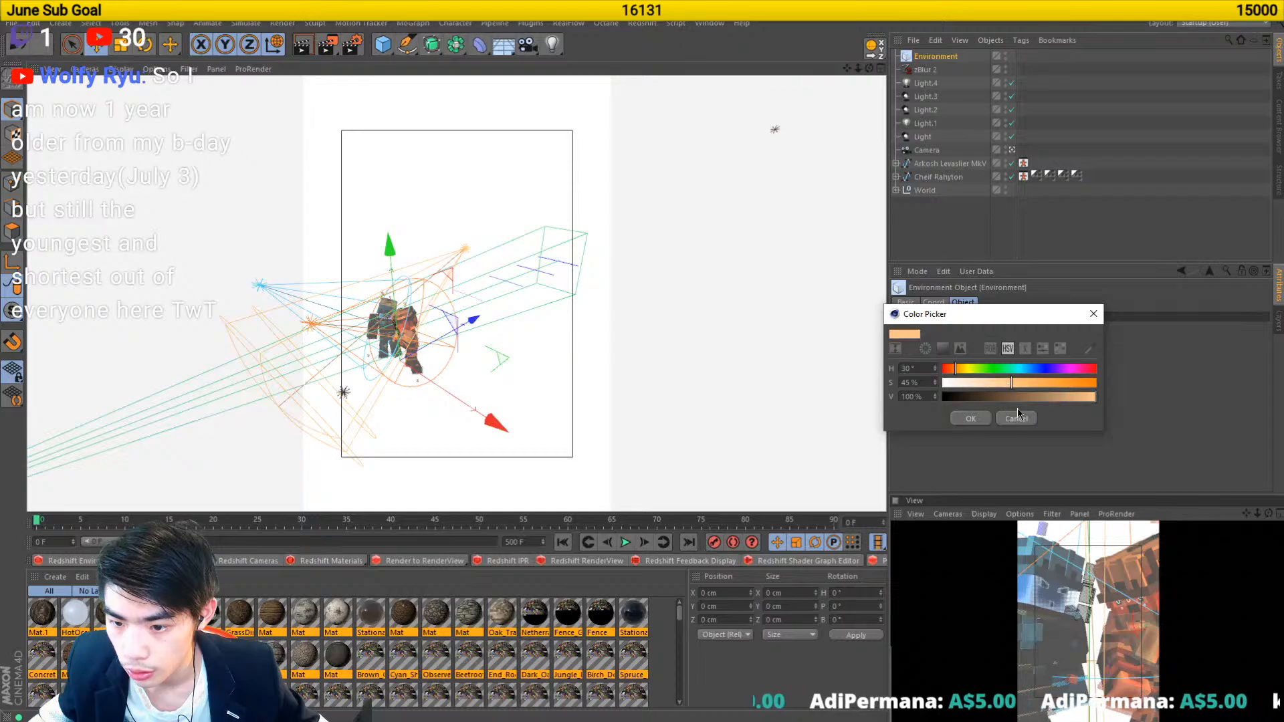
click(970, 418)
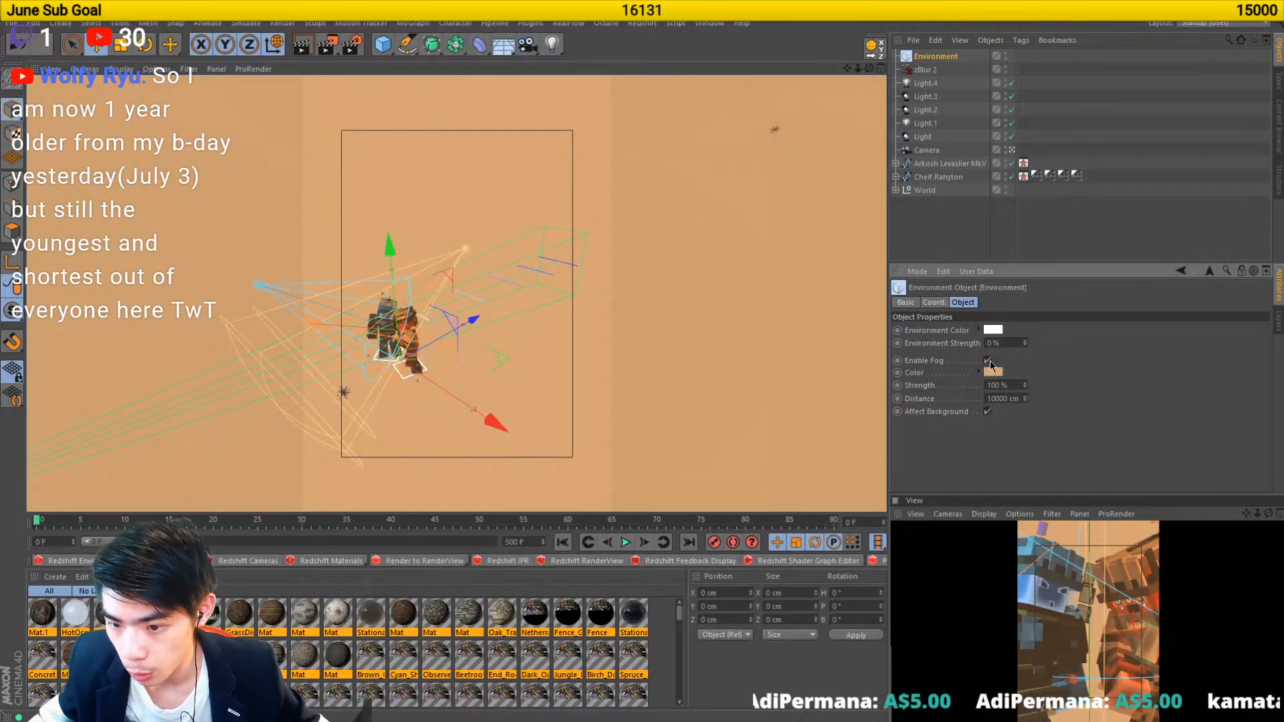
- Set the environment fog distance to 400000 cm and turn off its effect on the background
click(1001, 399)
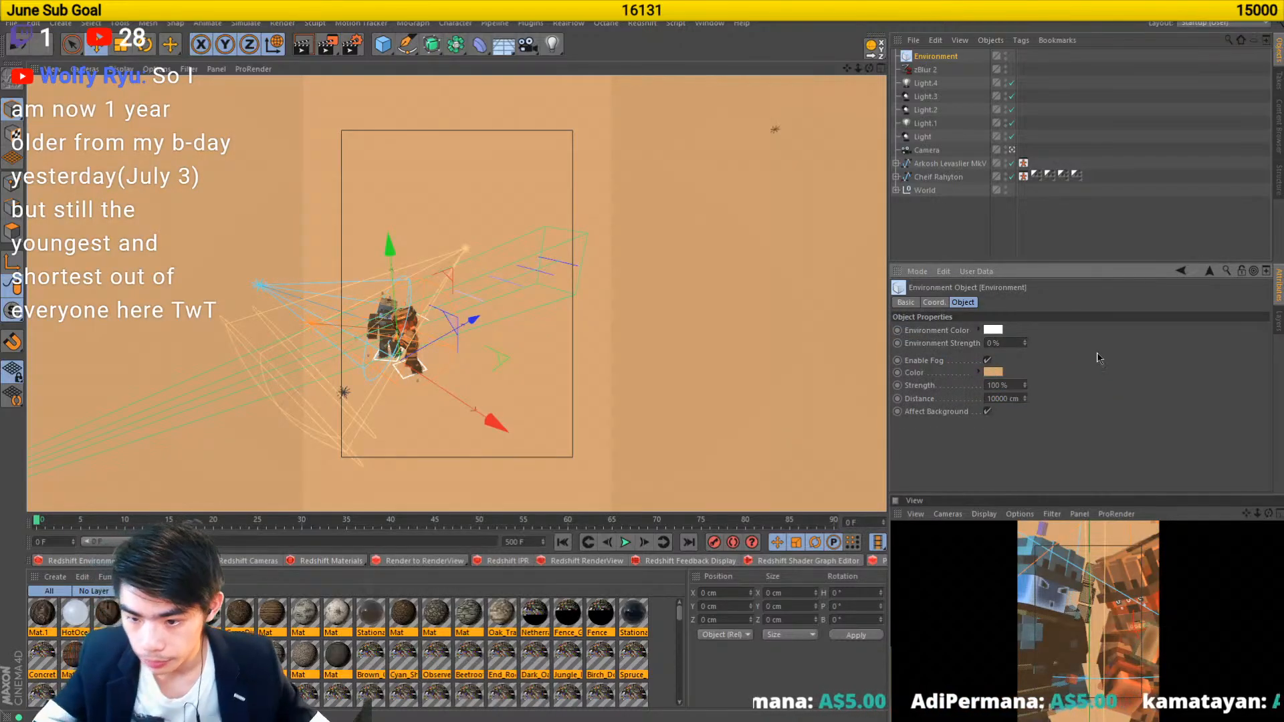
text(0)
key(Return)
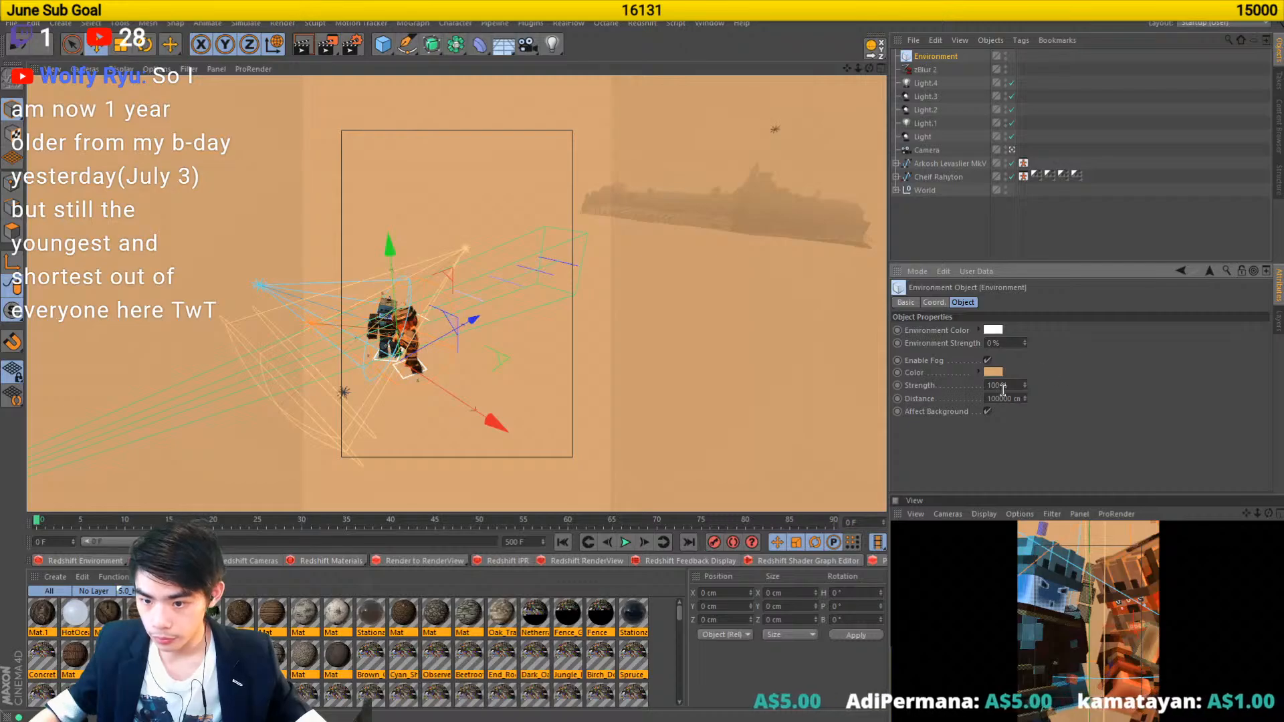
text(4)
key(Return)
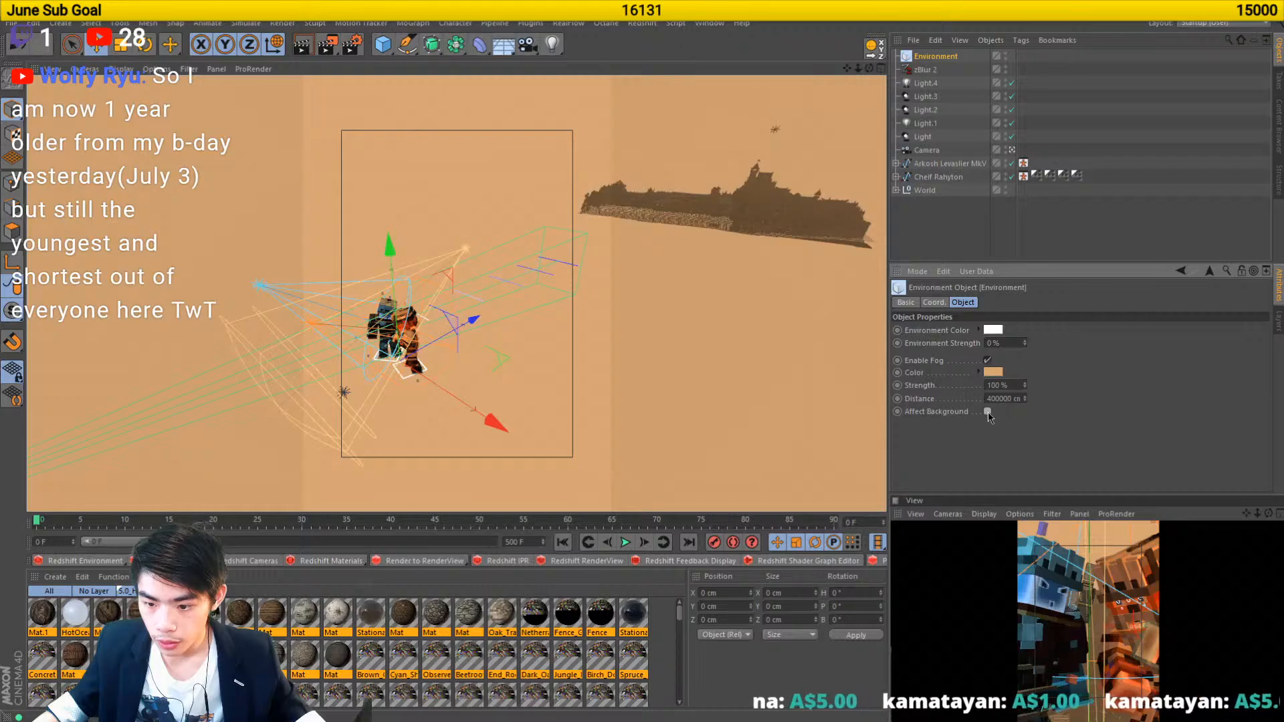
- Search the content library for "sky" and load the Sky.15 preset into the scene
click(504, 44)
click(1278, 120)
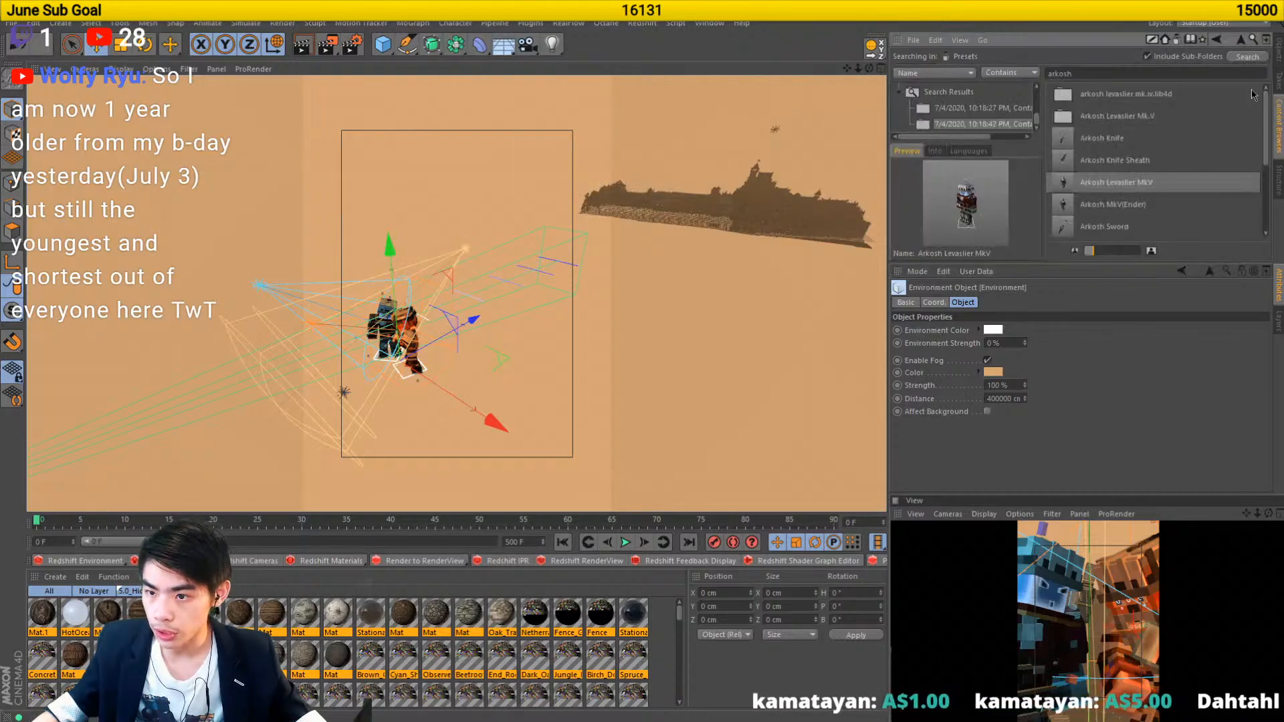
double_click(1094, 74)
text(sky)
key(Return)
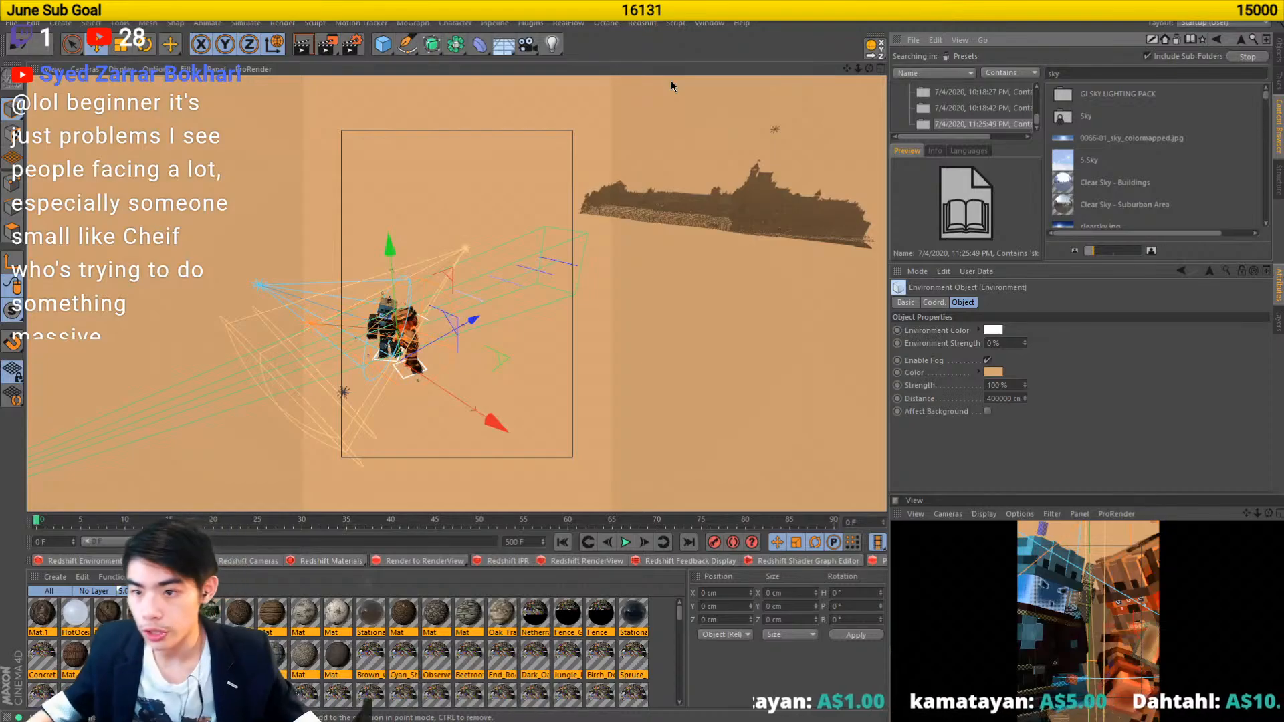
scroll(1125, 197, down, 10)
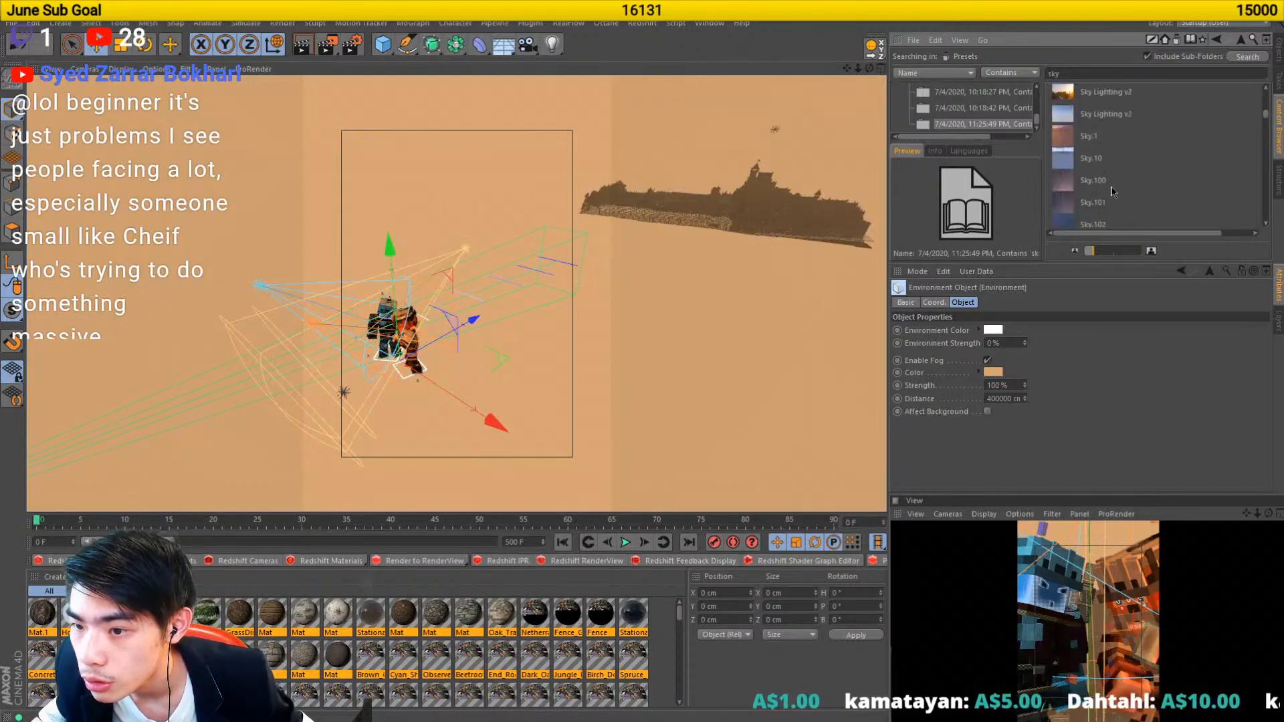
double_click(1108, 194)
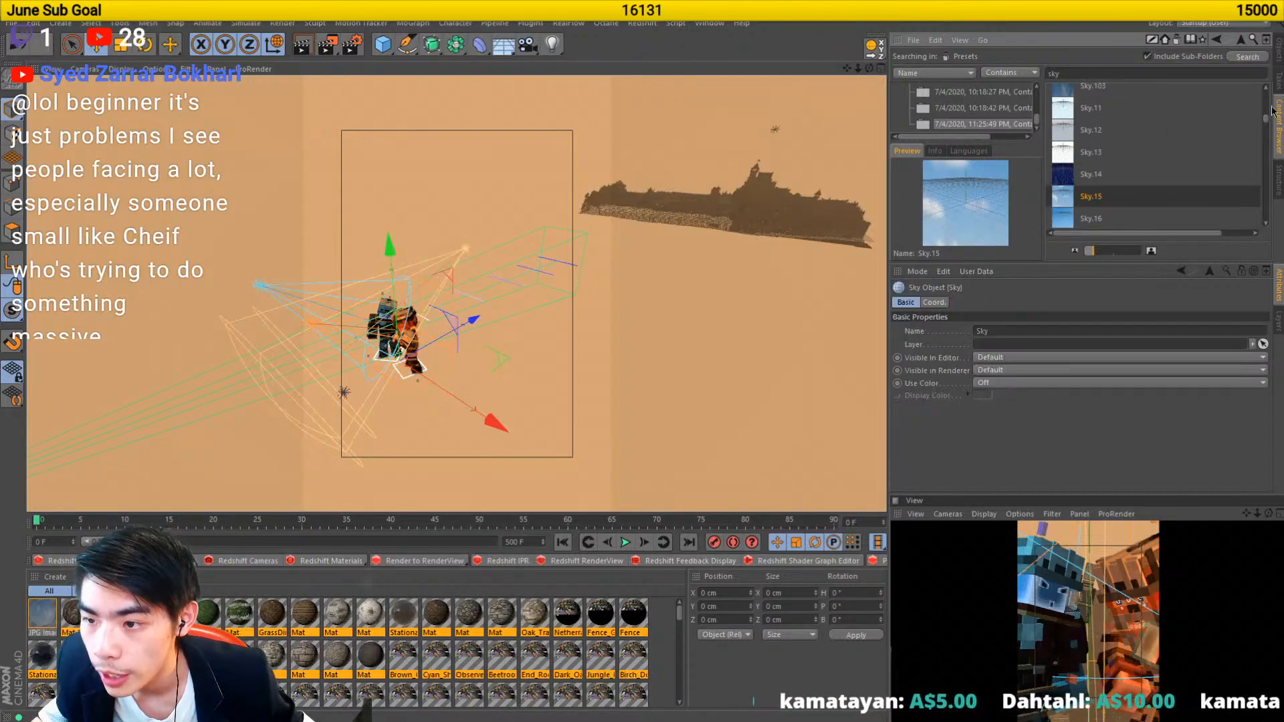
- Rotate the Sky object to a heading of -90° so its clouds face the scene differently
click(1280, 55)
drag(706, 208, 682, 229)
key(r)
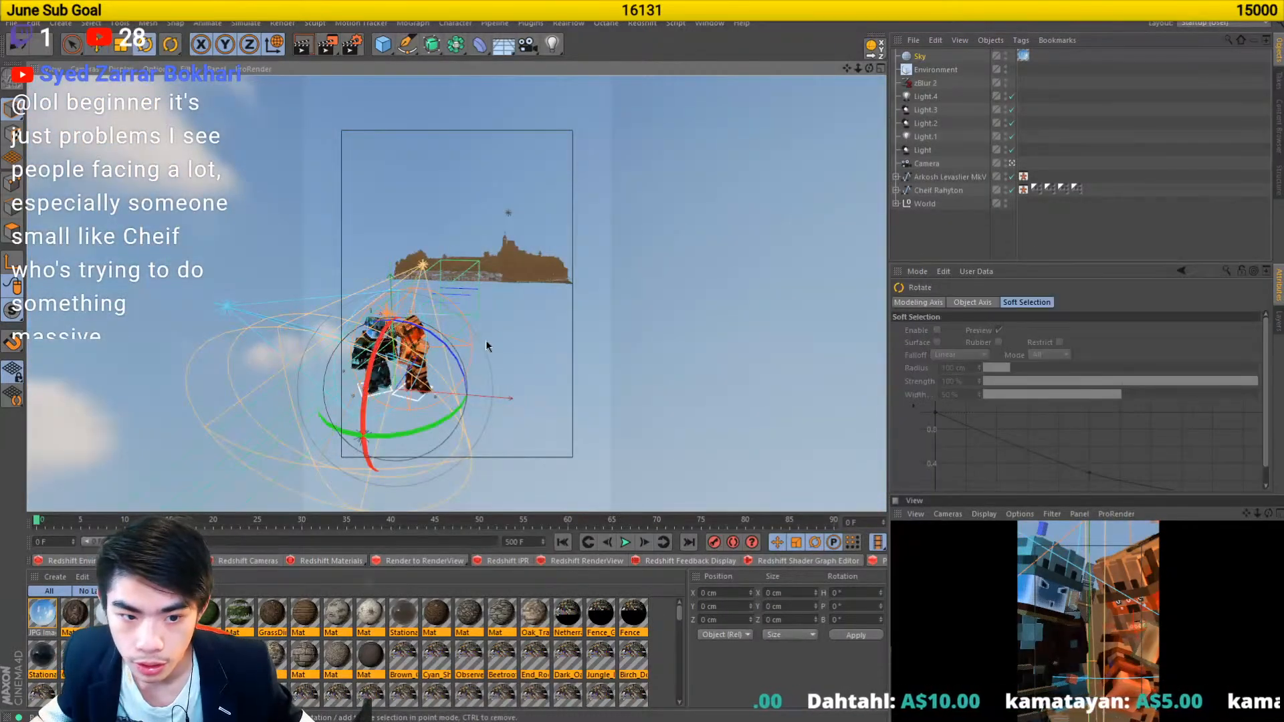
drag(408, 428, 145, 436)
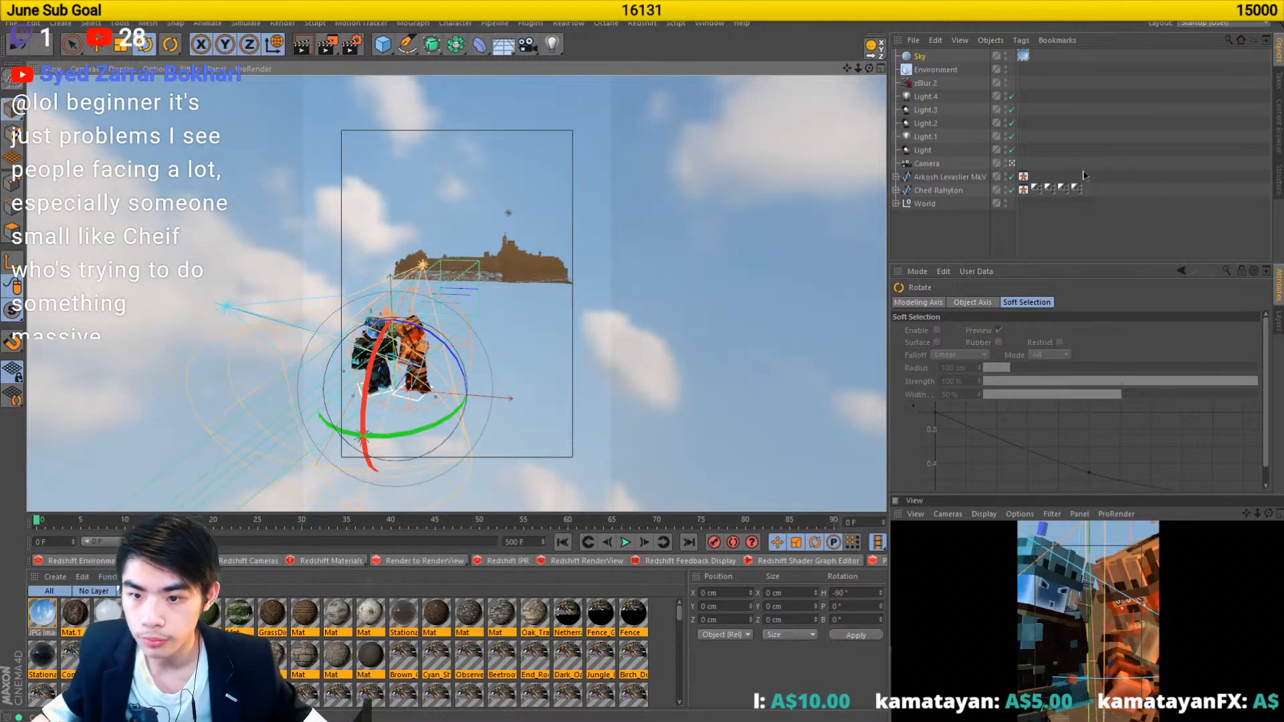
click(948, 158)
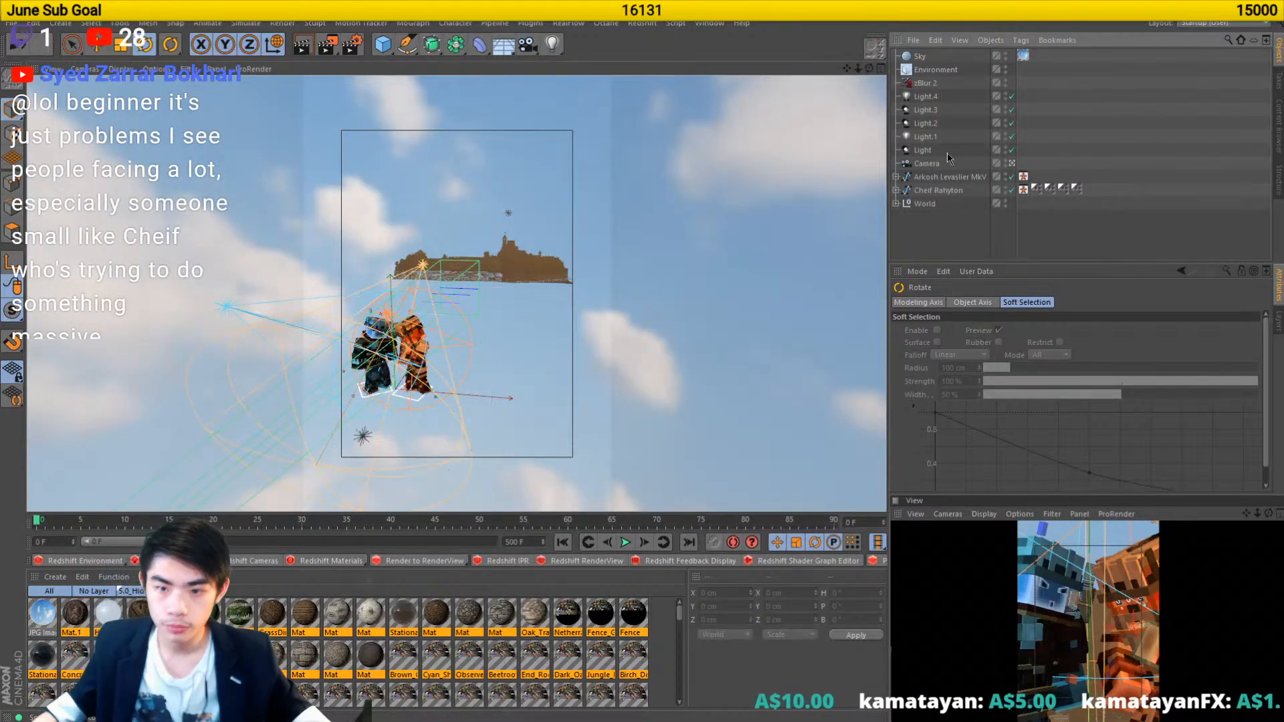
- Render the scene to the Picture Viewer, overwriting the existing Initial Render files and accepting the missing beard texture
click(321, 45)
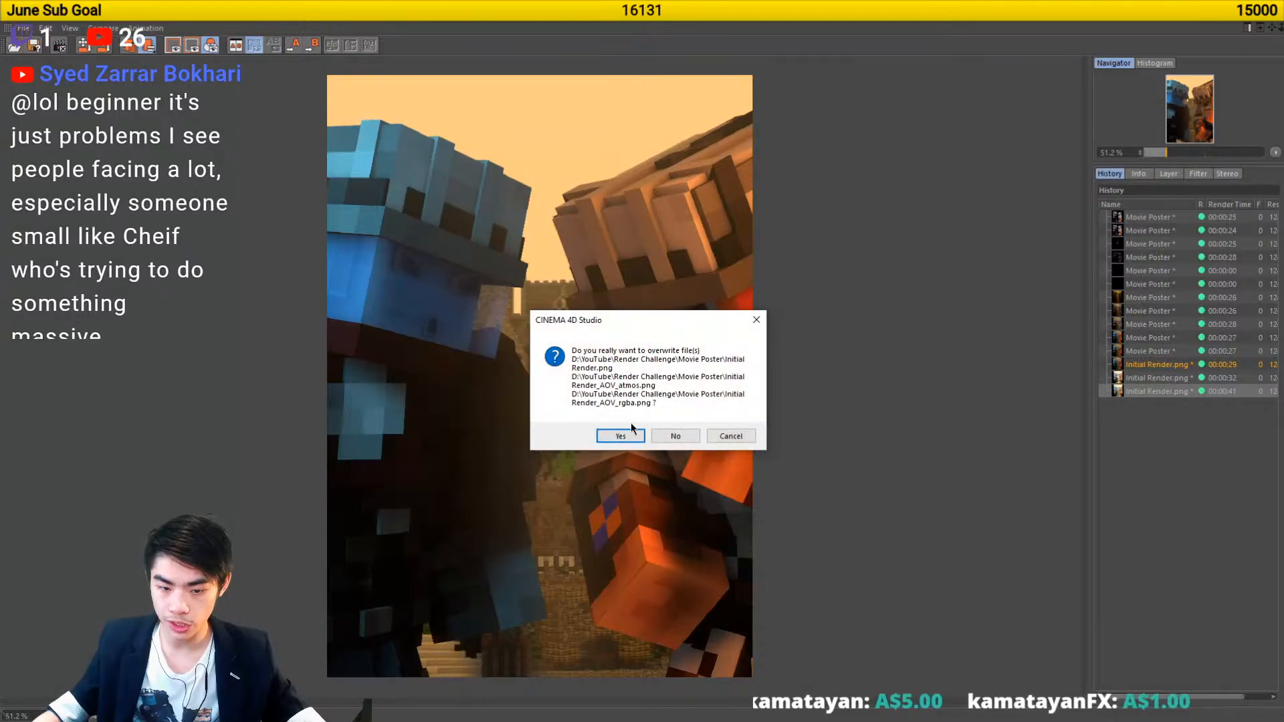
click(629, 436)
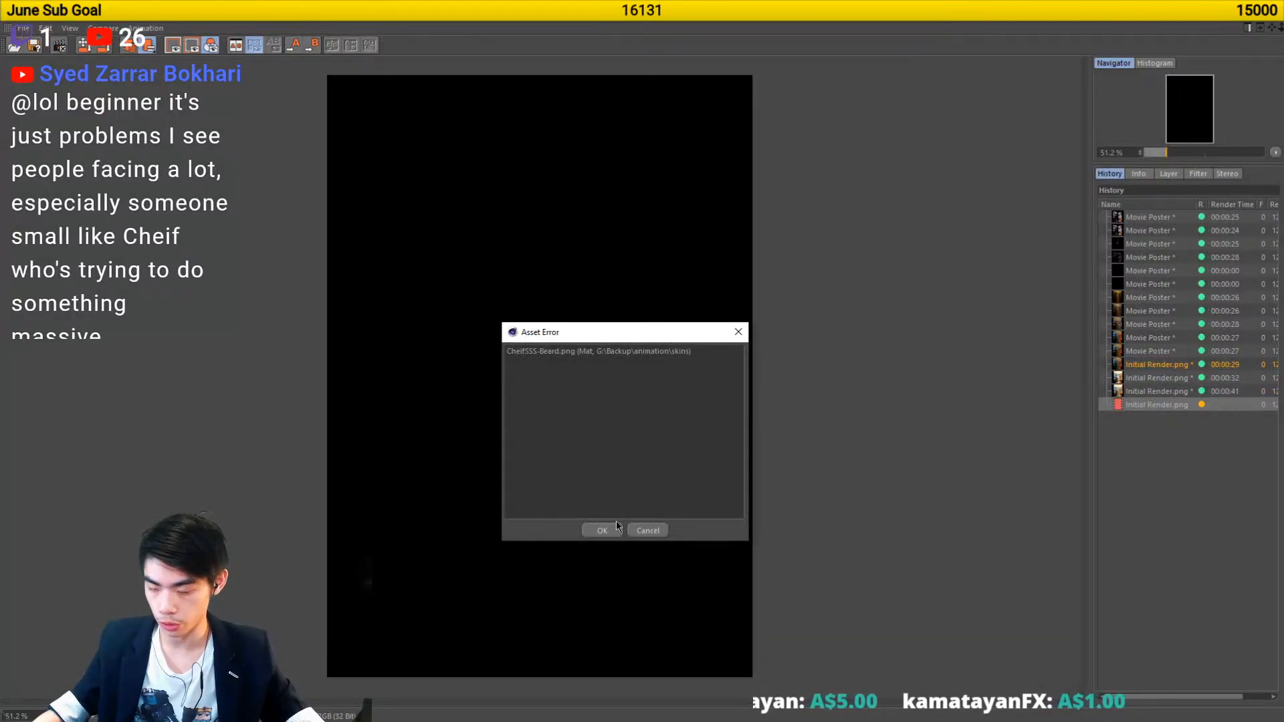
click(615, 528)
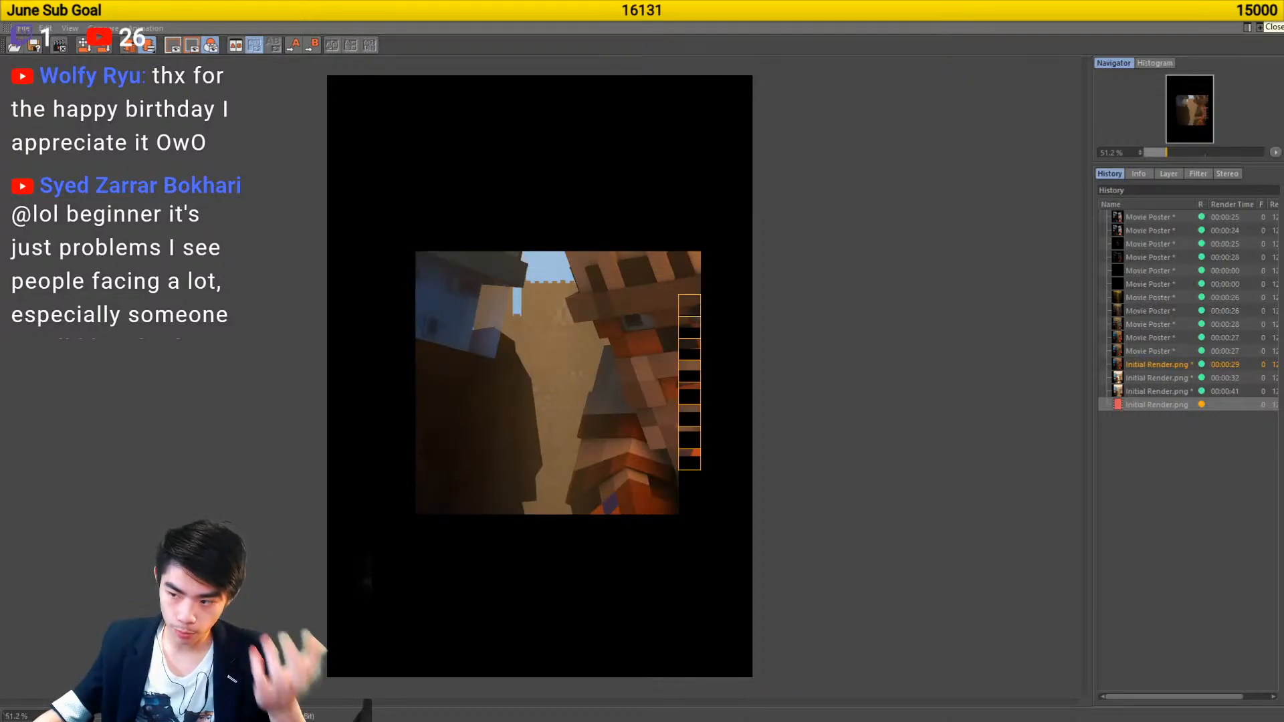
- Compare the render in progress with the earlier renders in the Picture Viewer history
click(1139, 366)
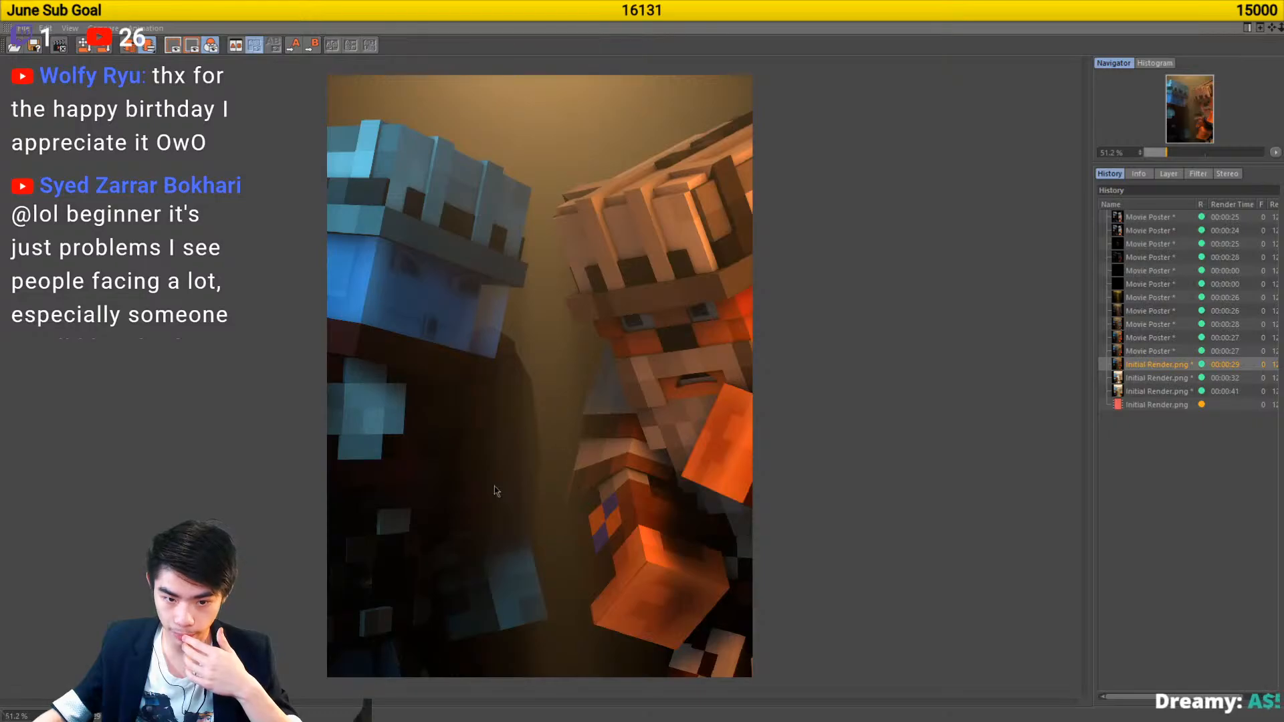
click(1168, 408)
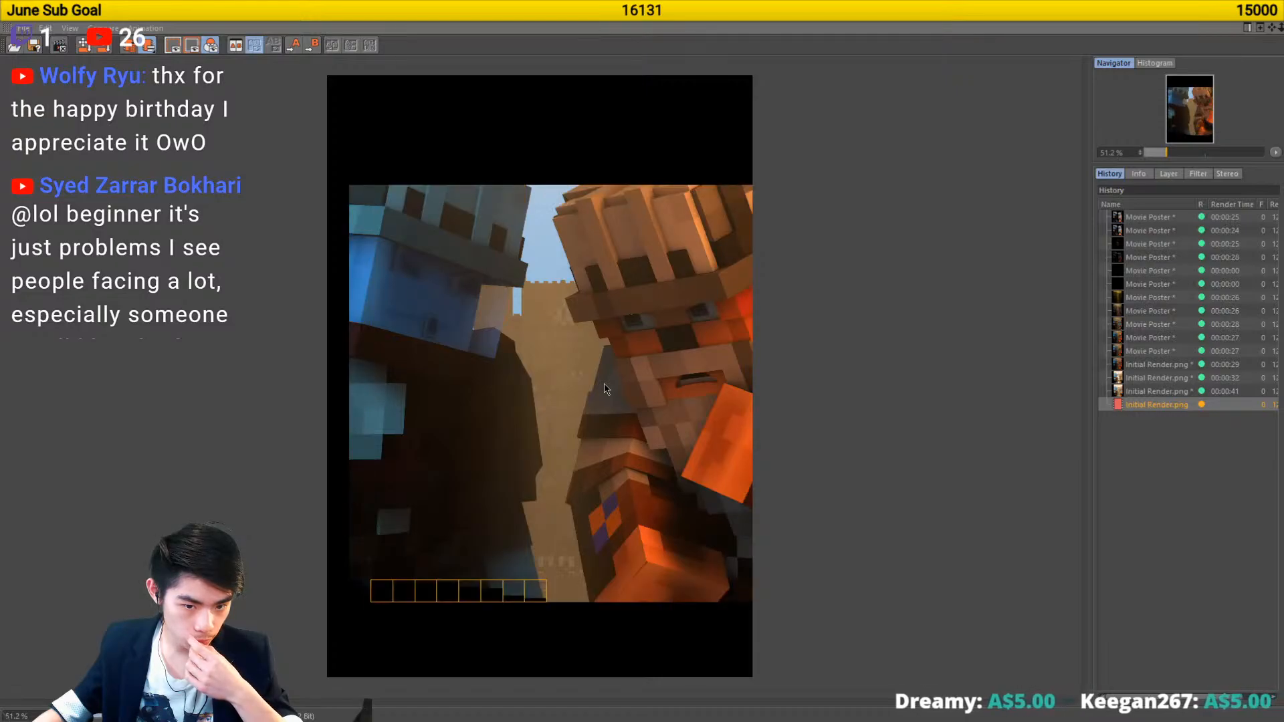
click(1151, 352)
click(1148, 405)
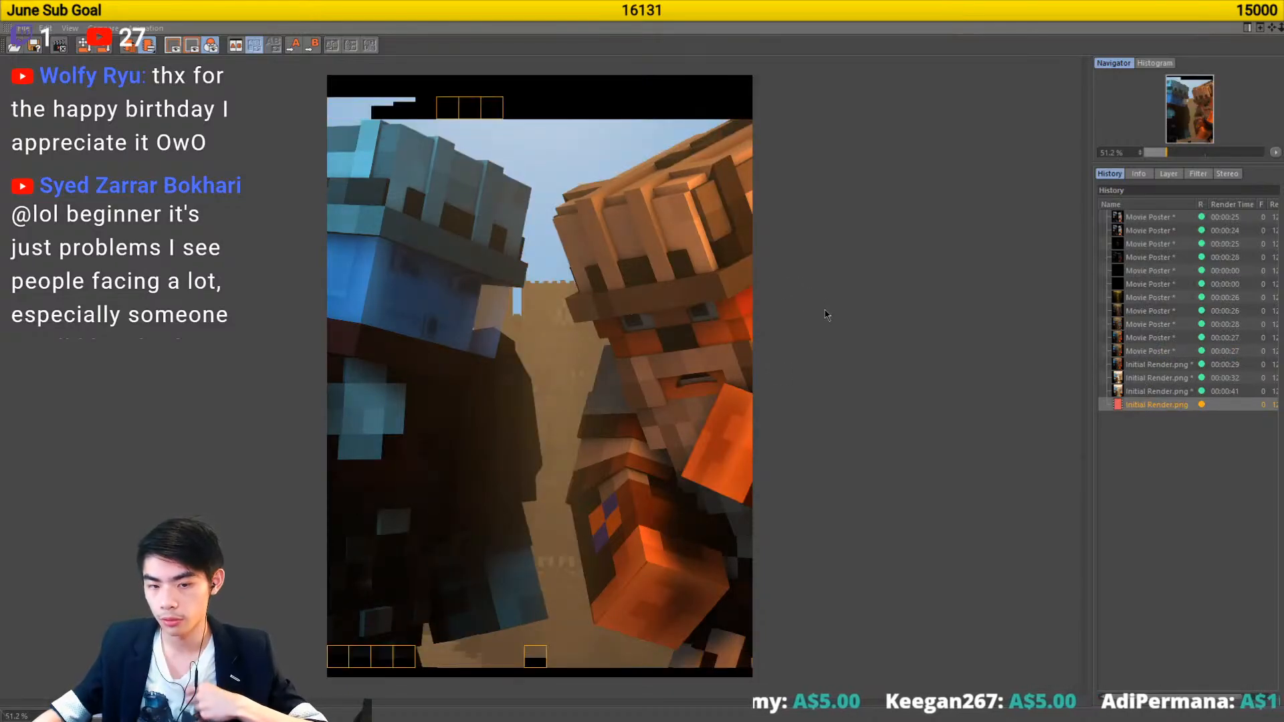
click(1123, 365)
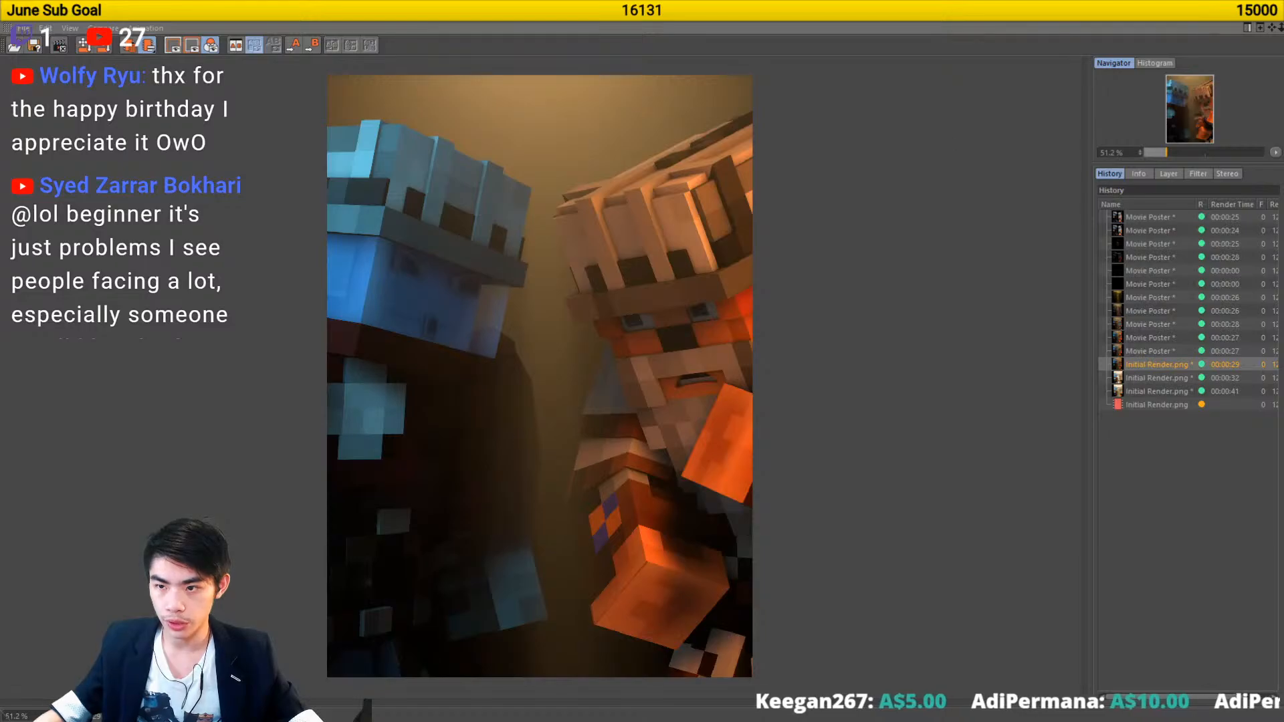
click(659, 413)
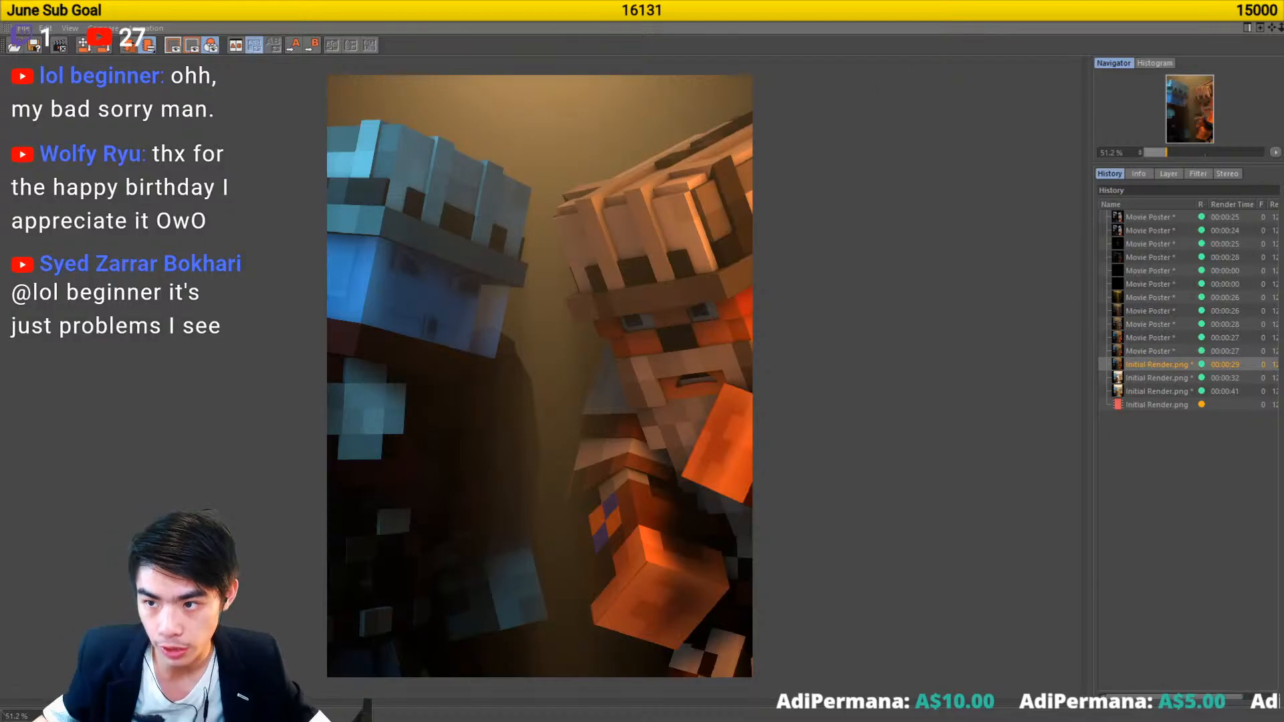
- Quit Cinema 4D without saving the changes to LEV-2-1.c4d and relaunch the program
key(alt+Tab)
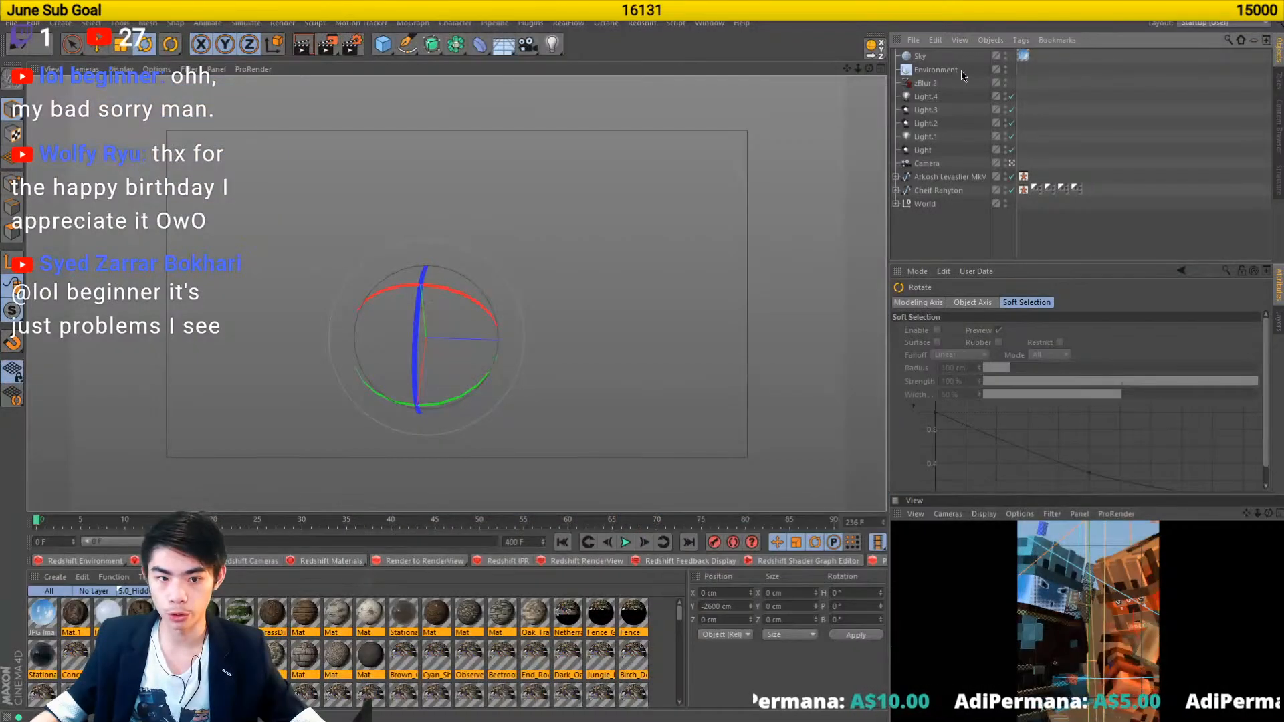
key(alt+F4)
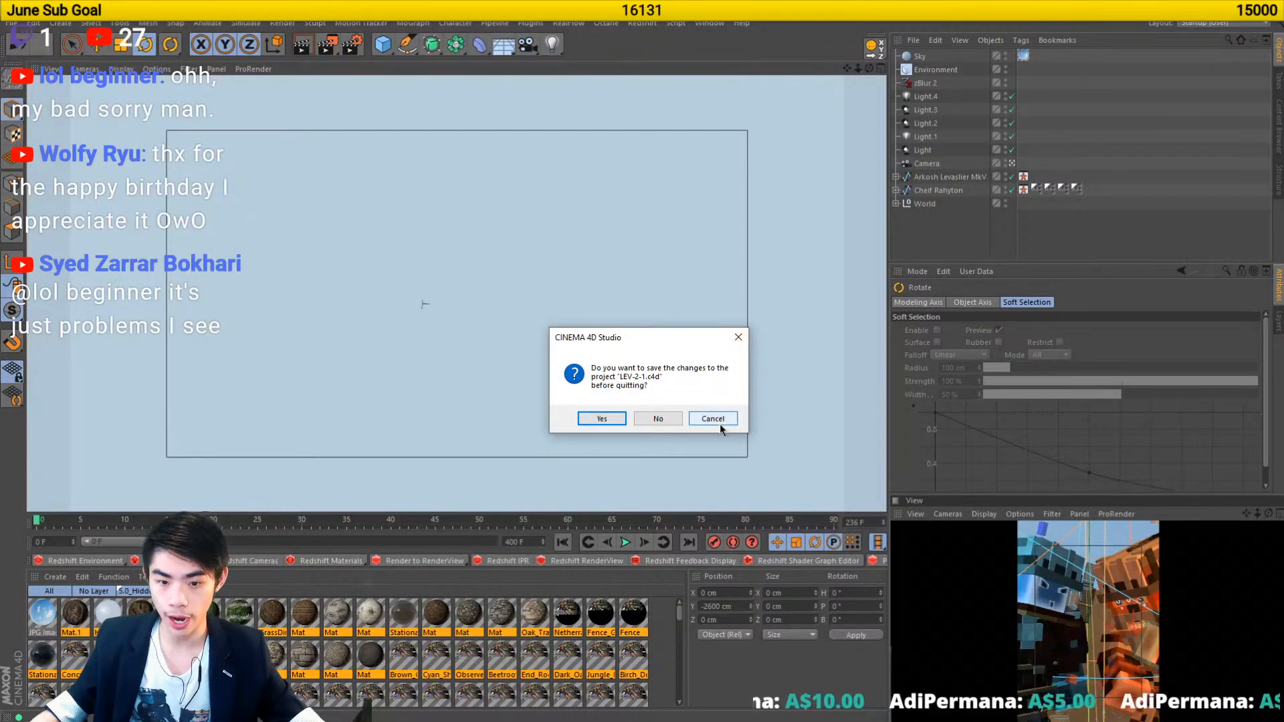
click(650, 421)
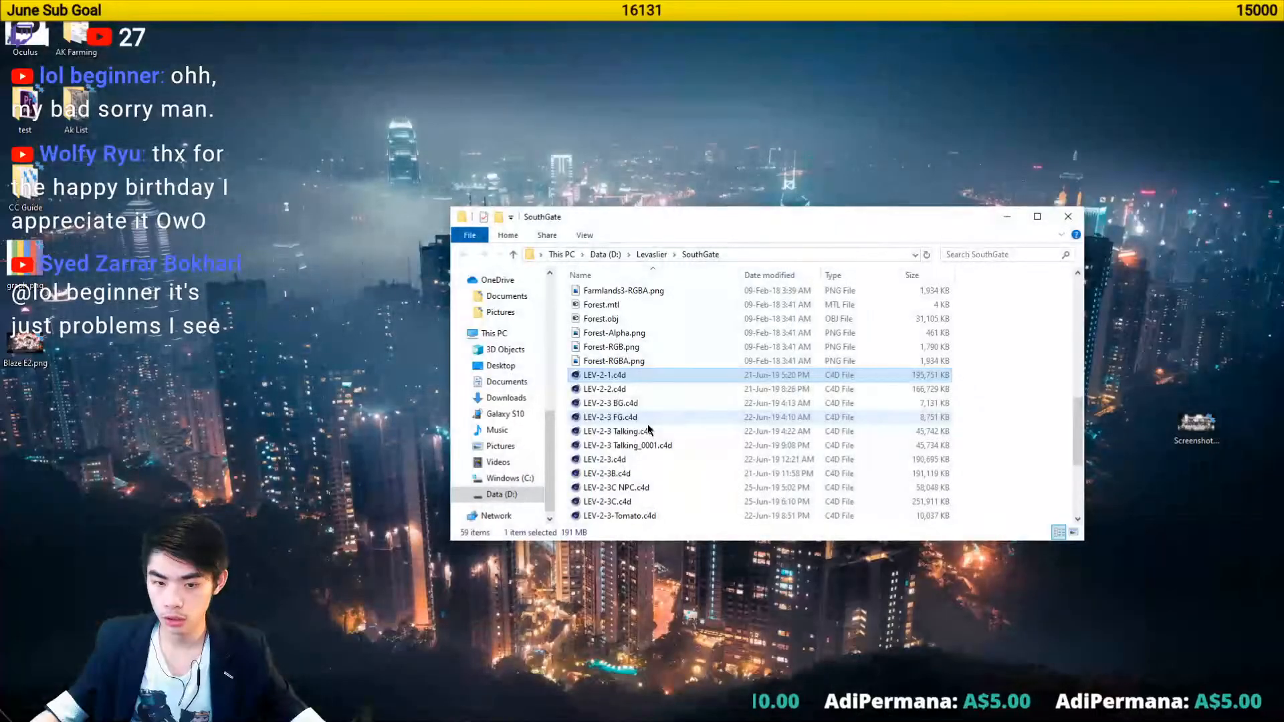
click(440, 713)
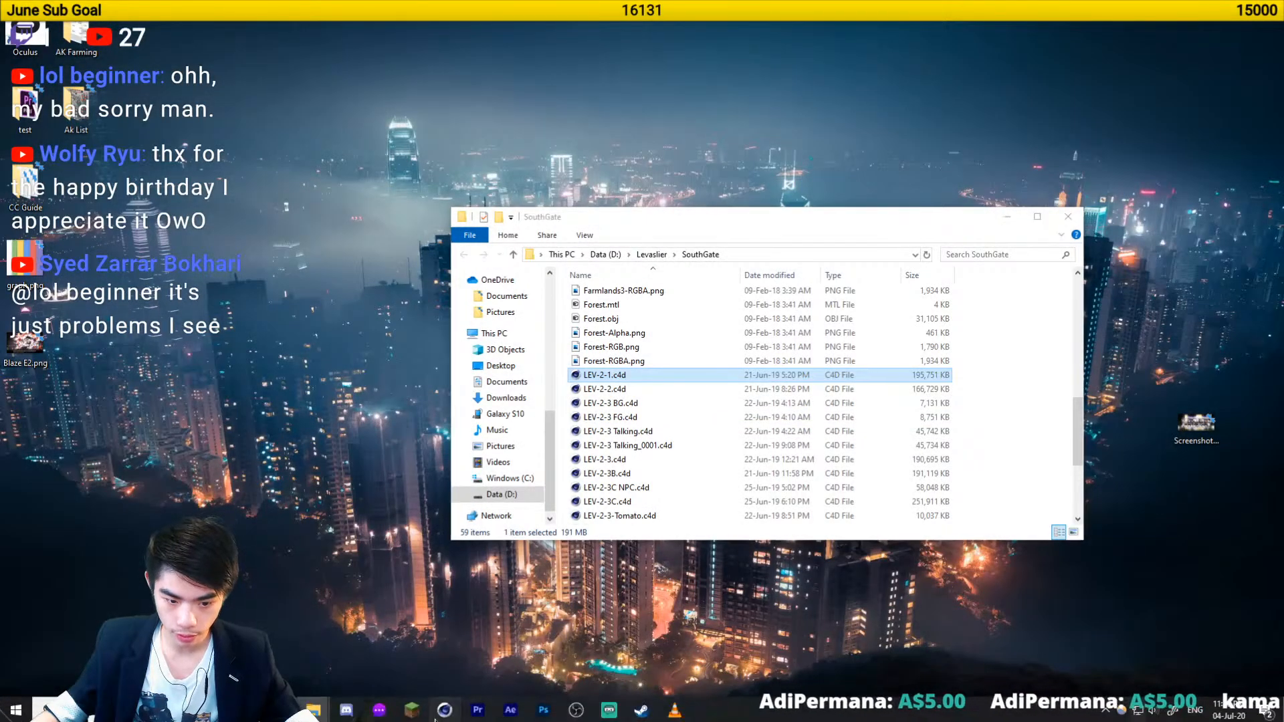
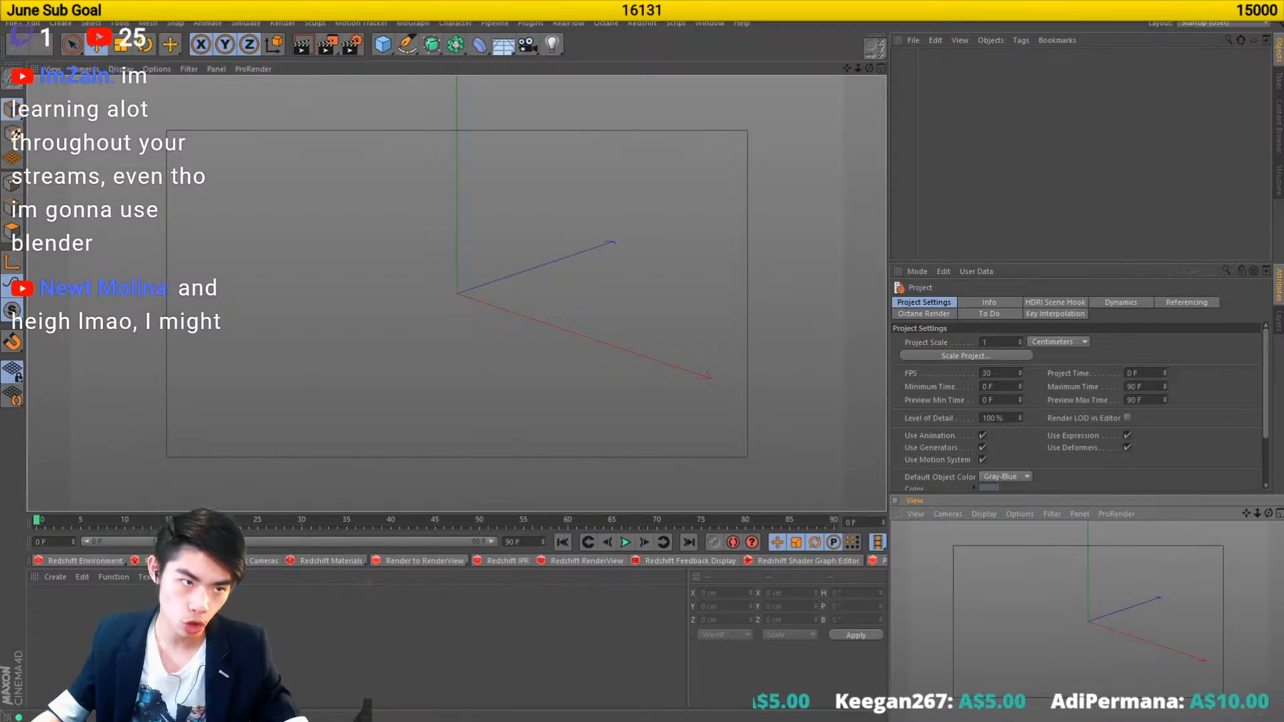
- Reopen the Movie Poster.c4d project from the recent files
click(10, 22)
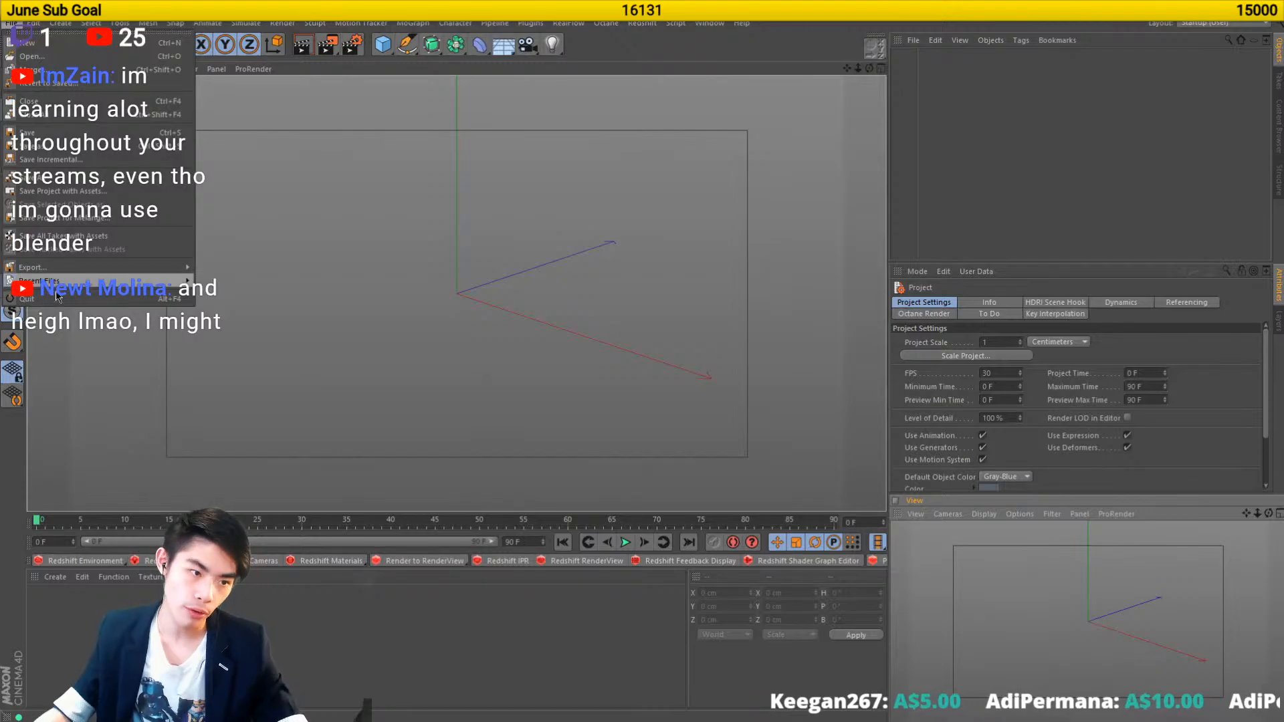
mouse_move(40, 280)
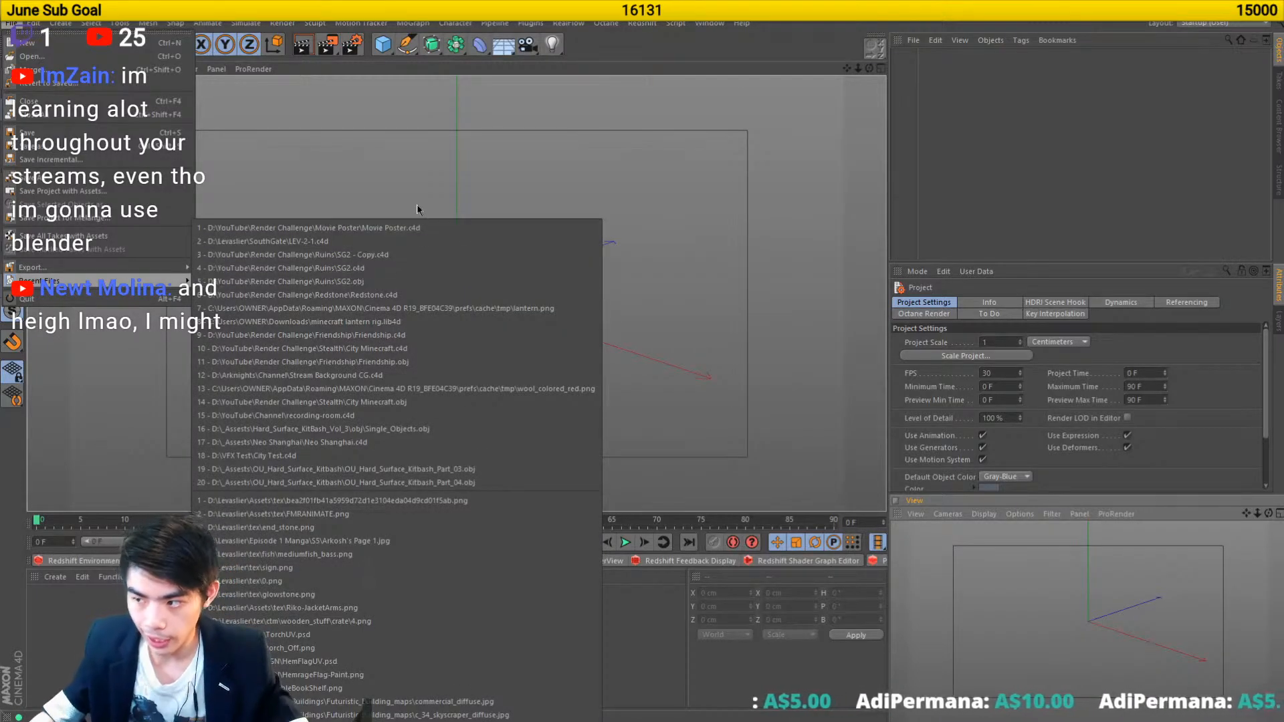
click(391, 228)
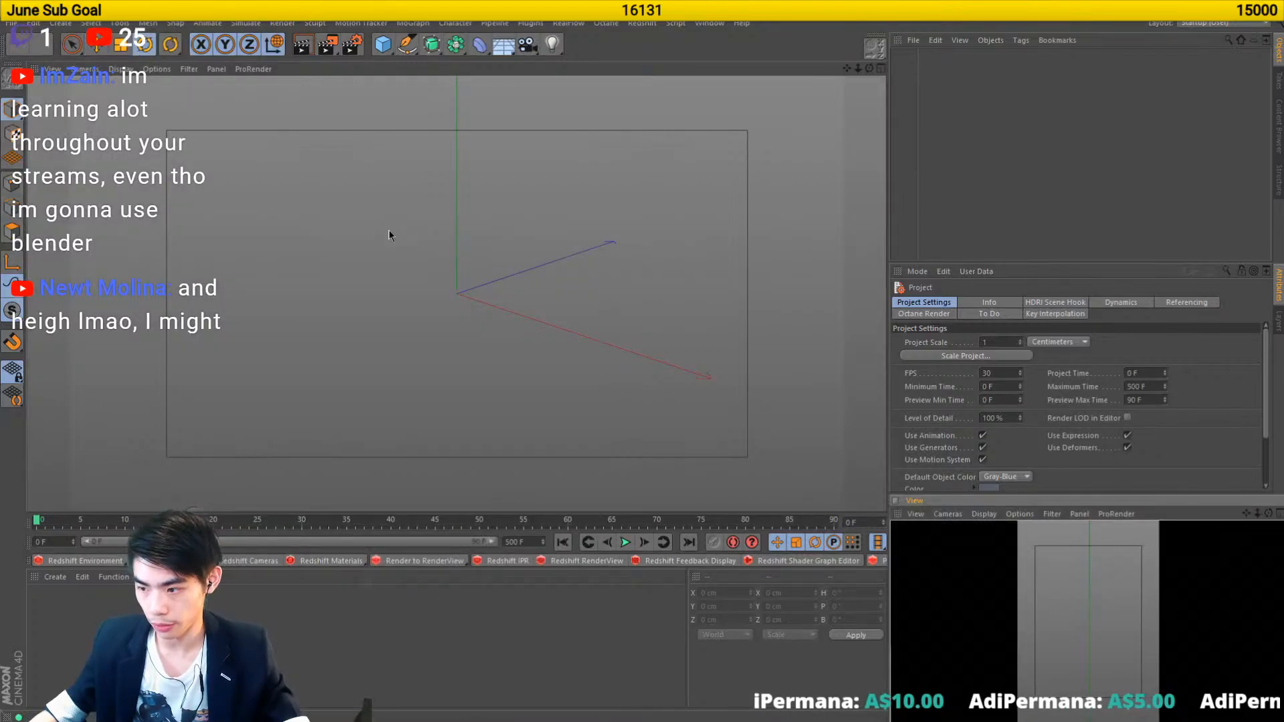
click(611, 510)
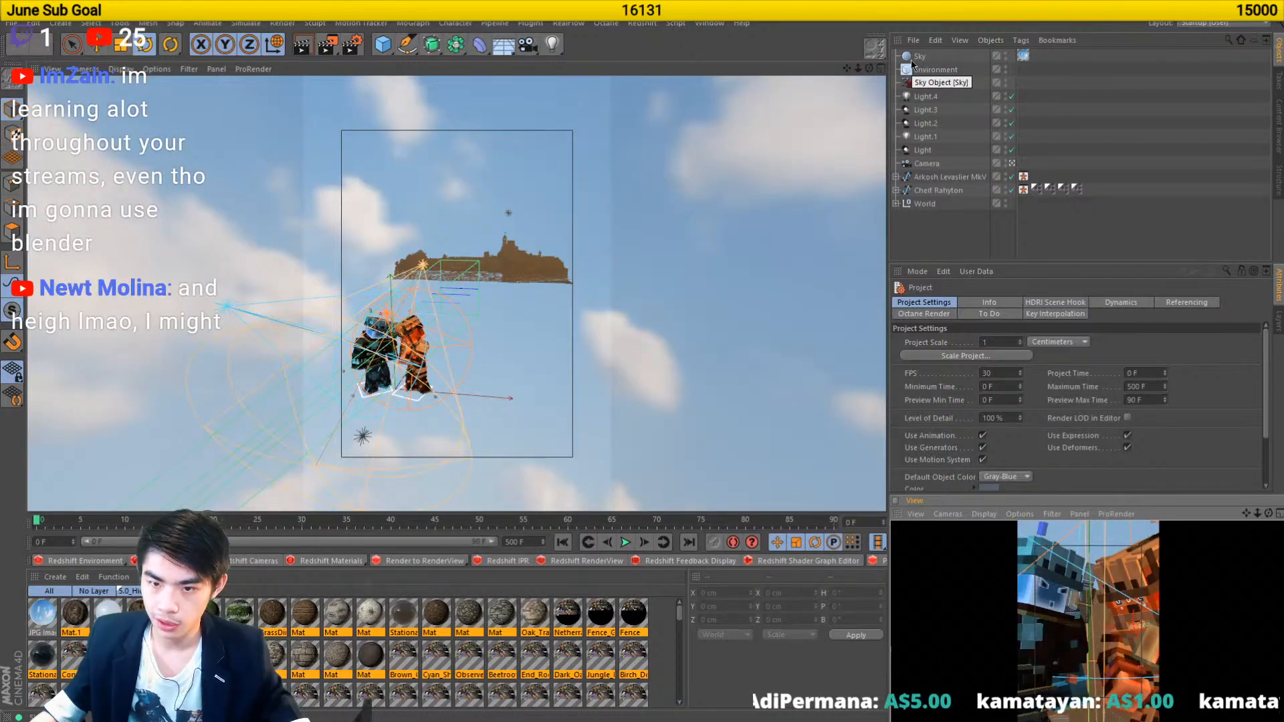
- Delete the Sky and Environment objects from the scene
click(912, 59)
key(Delete)
click(917, 58)
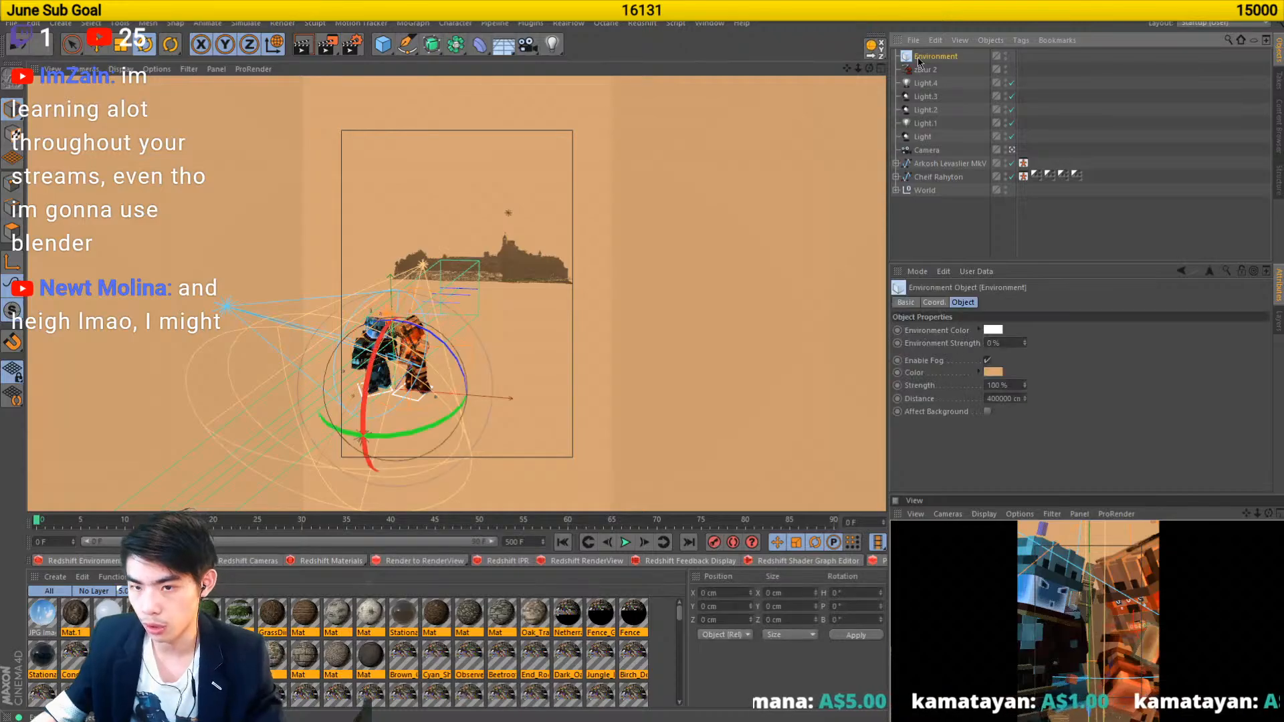
key(Delete)
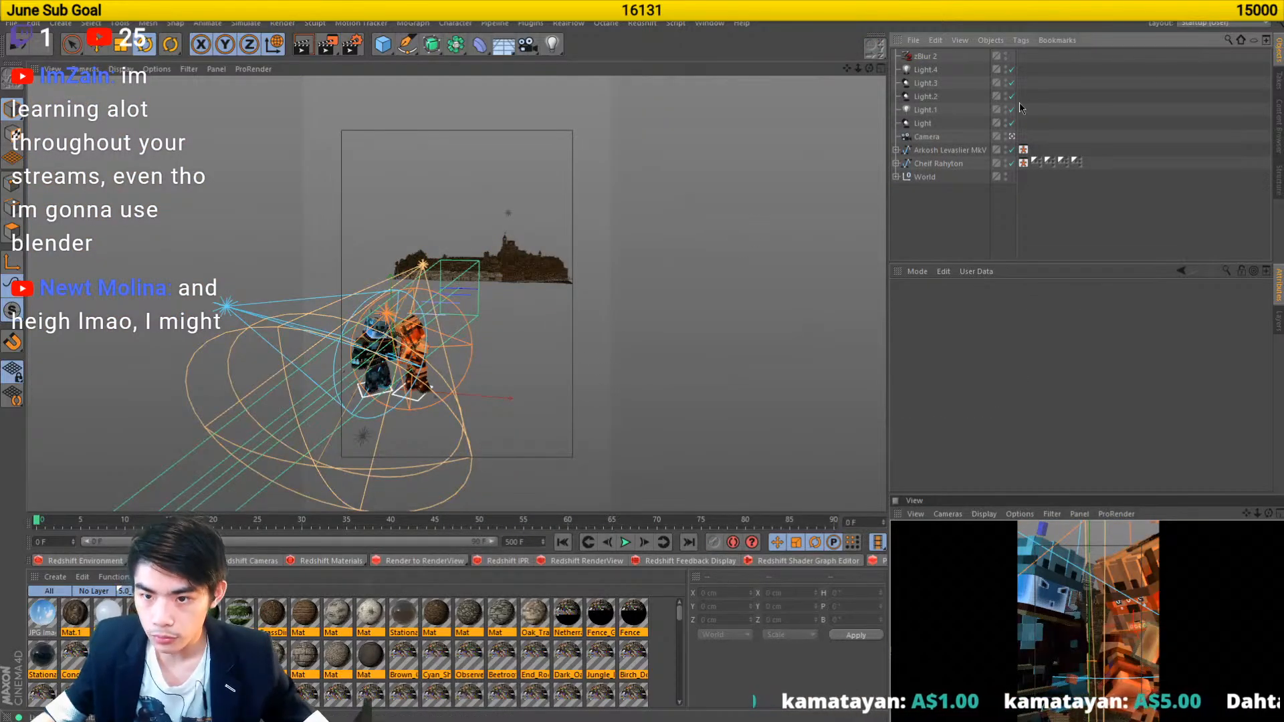
- Delete the Light.4 omni light above the World model
click(939, 153)
click(925, 178)
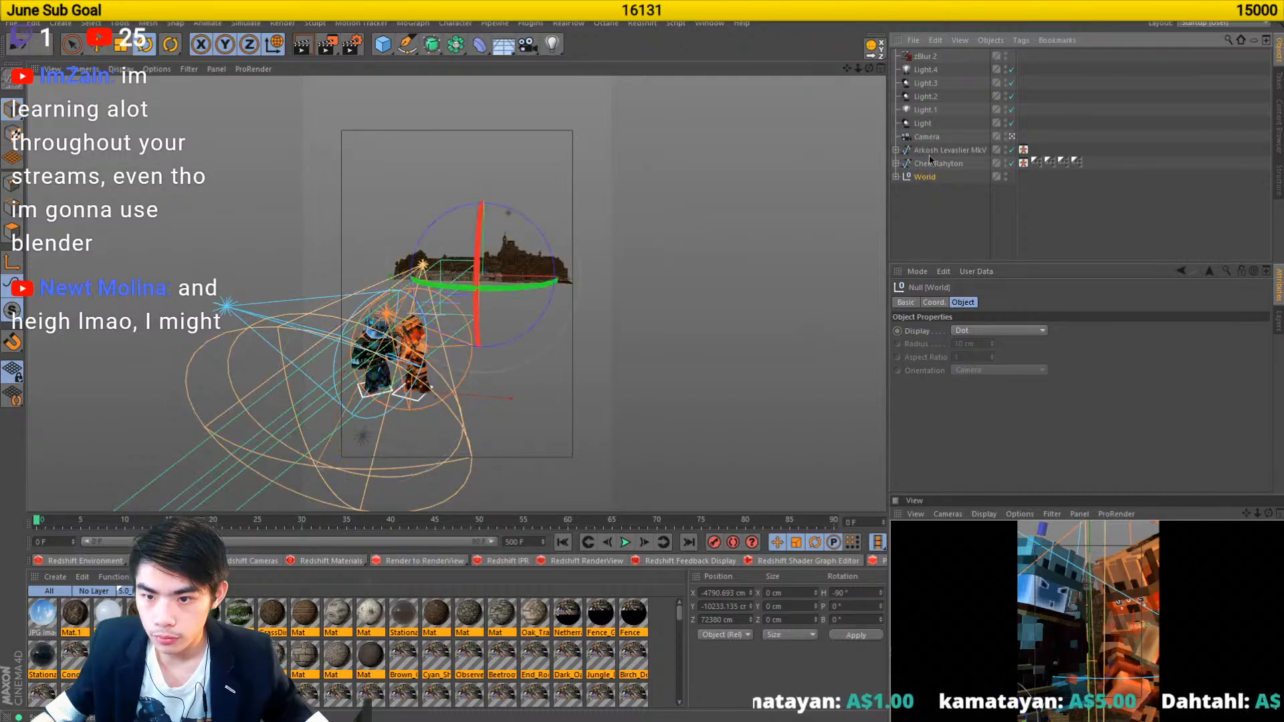
click(927, 69)
click(1057, 420)
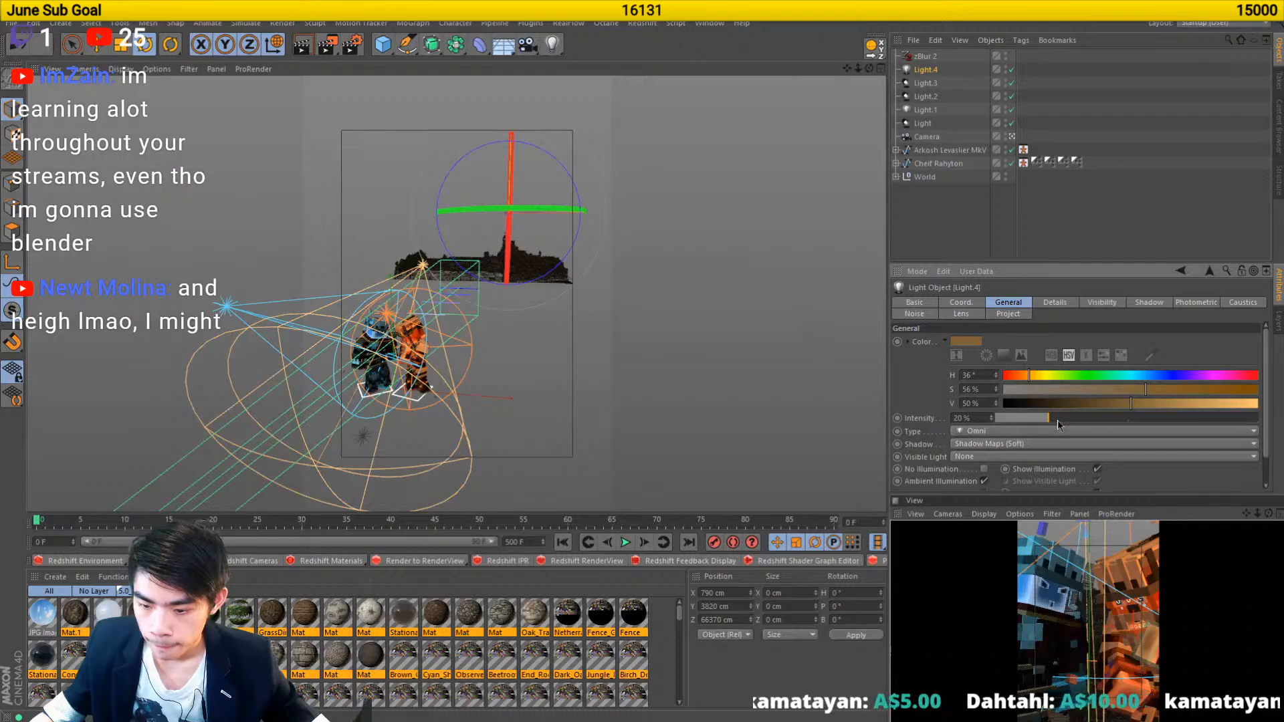
key(Delete)
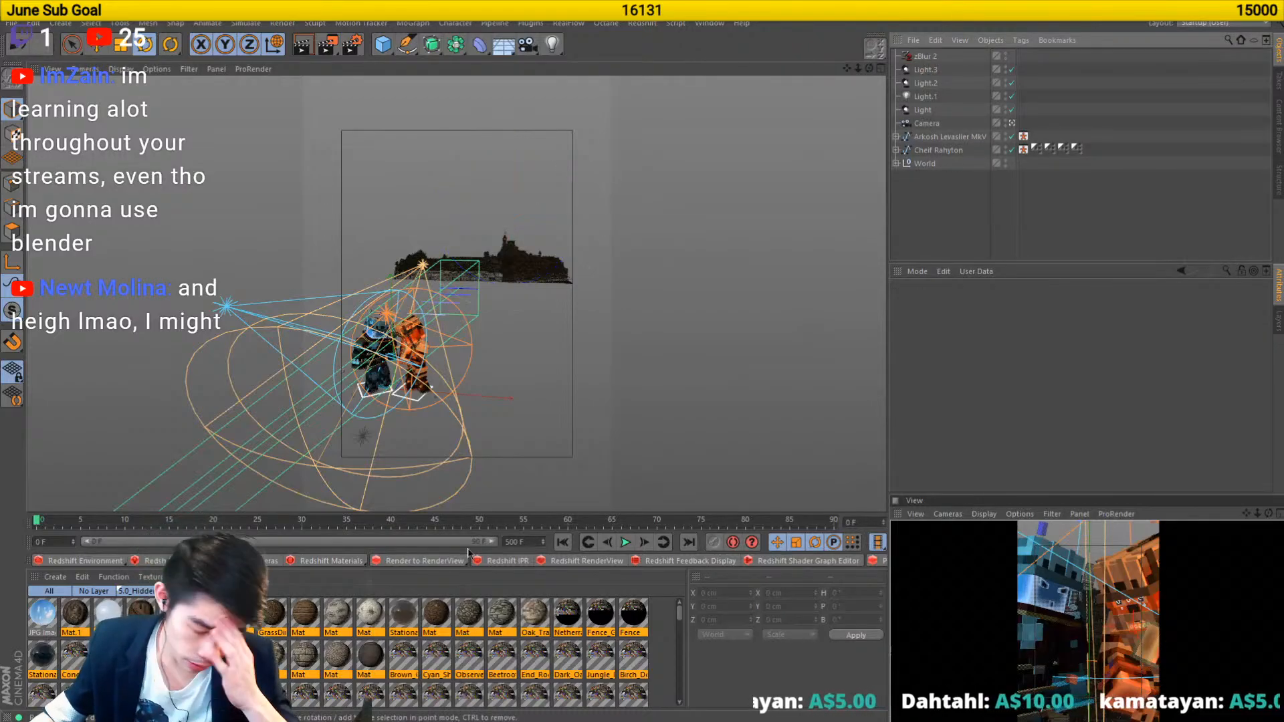
- Delete the city's materials and the World model from the scene
key(Delete)
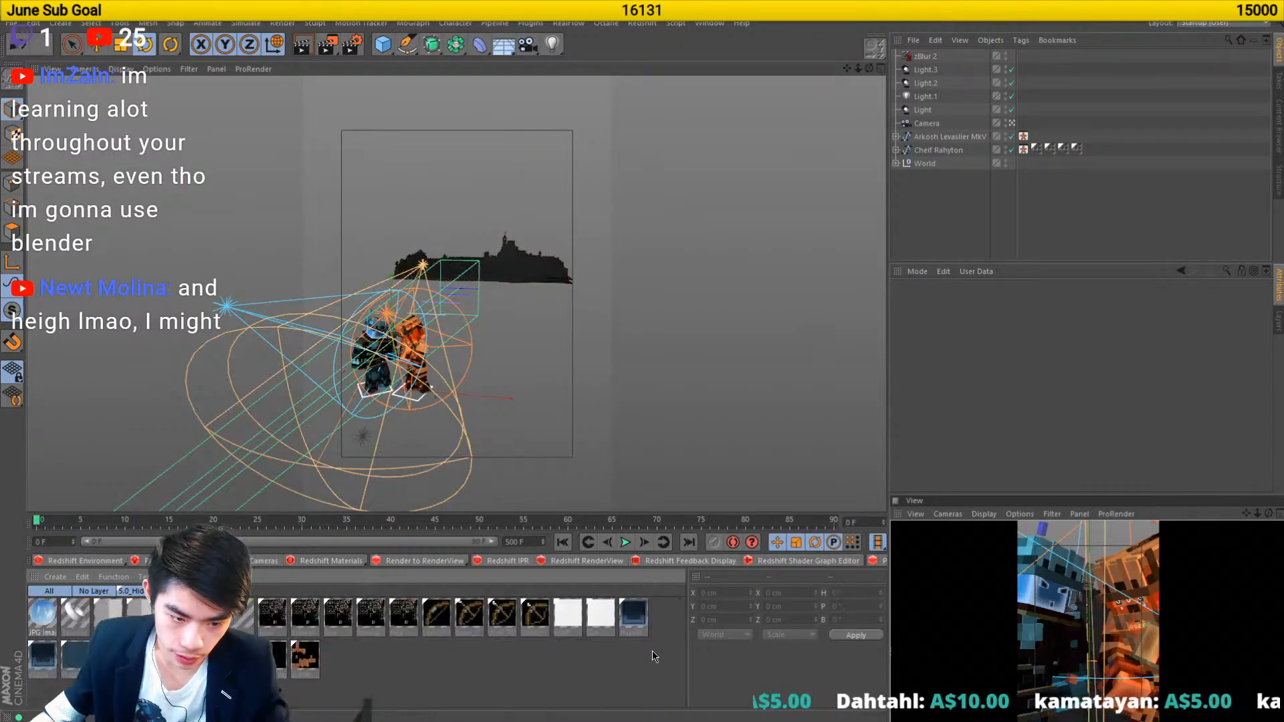
click(924, 150)
click(922, 173)
click(924, 164)
key(Delete)
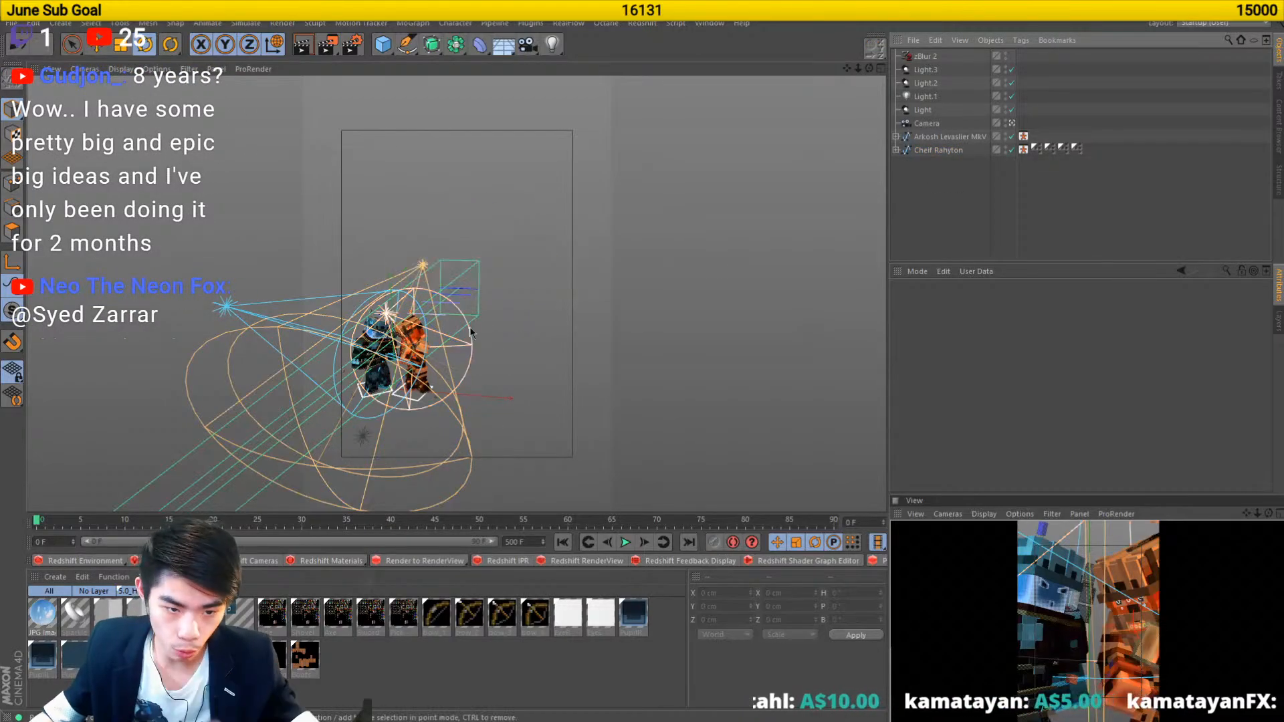
- Delete the zBlur 2 object from the scene
scroll(472, 321, up, 5)
scroll(472, 320, down, 8)
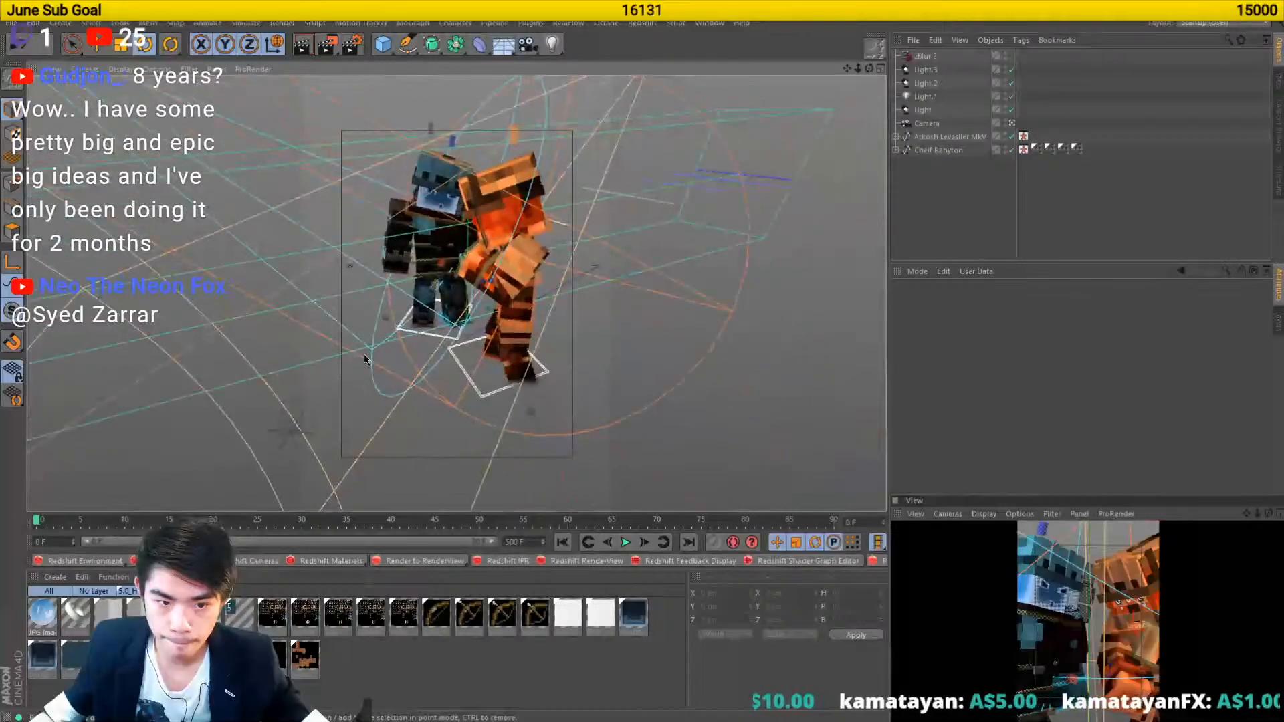
click(911, 58)
key(Delete)
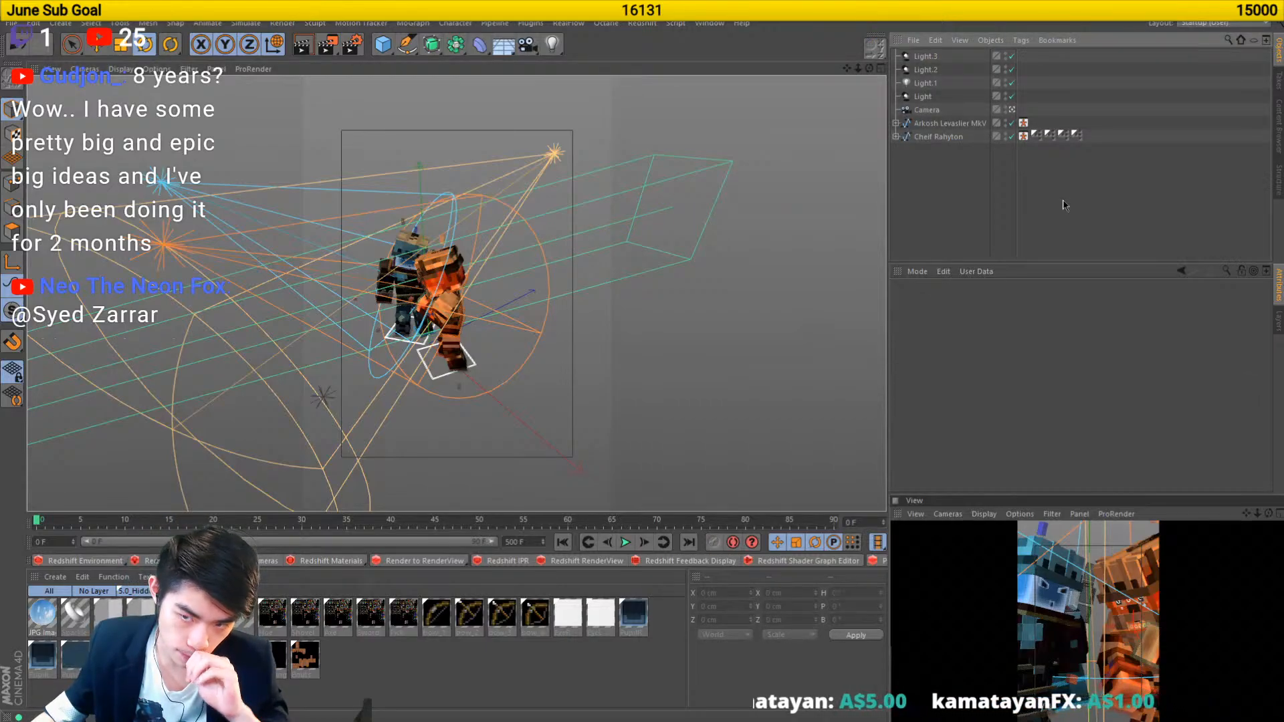
- Render the scene to the Picture Viewer, overwriting the Initial Render files, and show the full image in a maximized viewer
click(328, 46)
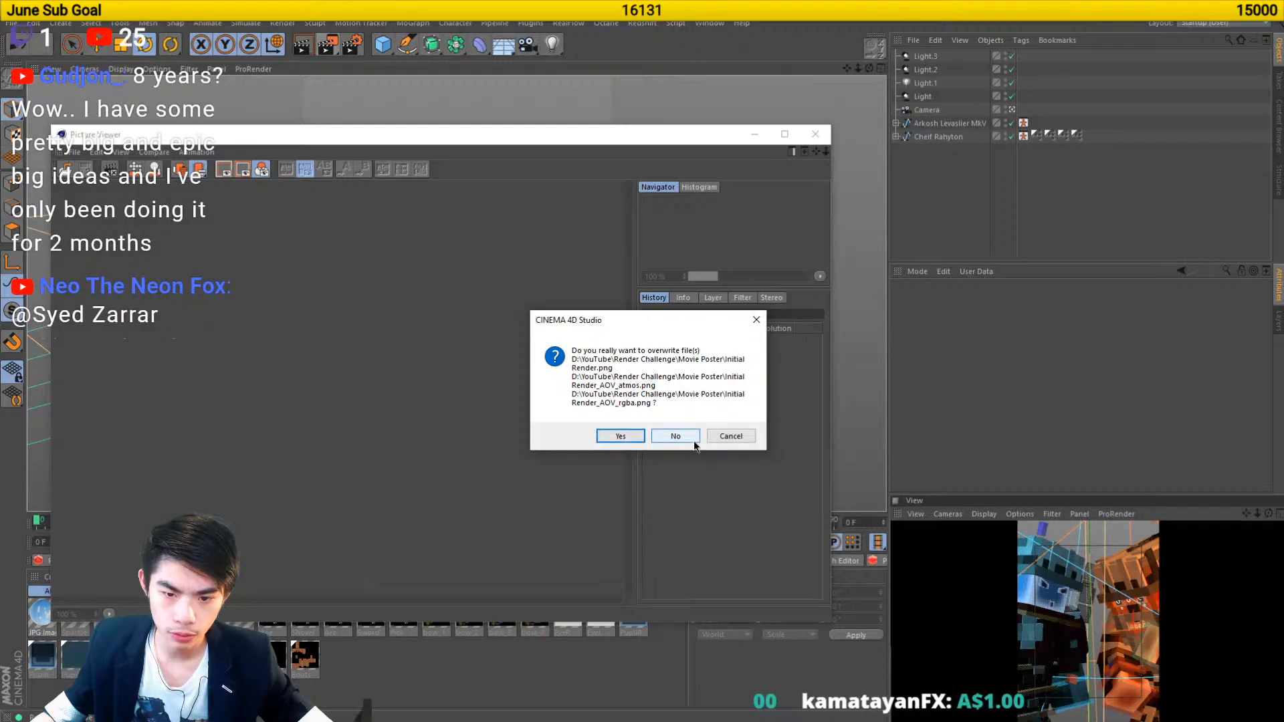
click(636, 439)
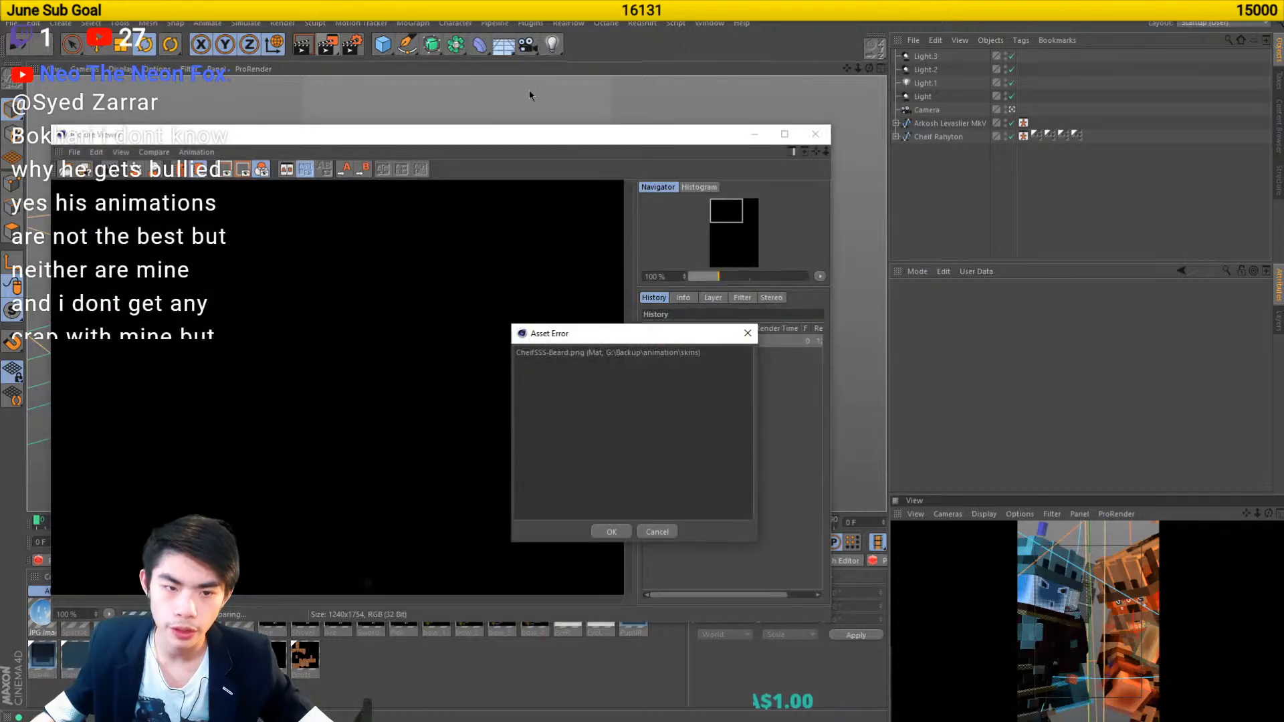
double_click(496, 134)
scroll(774, 404, down, 3)
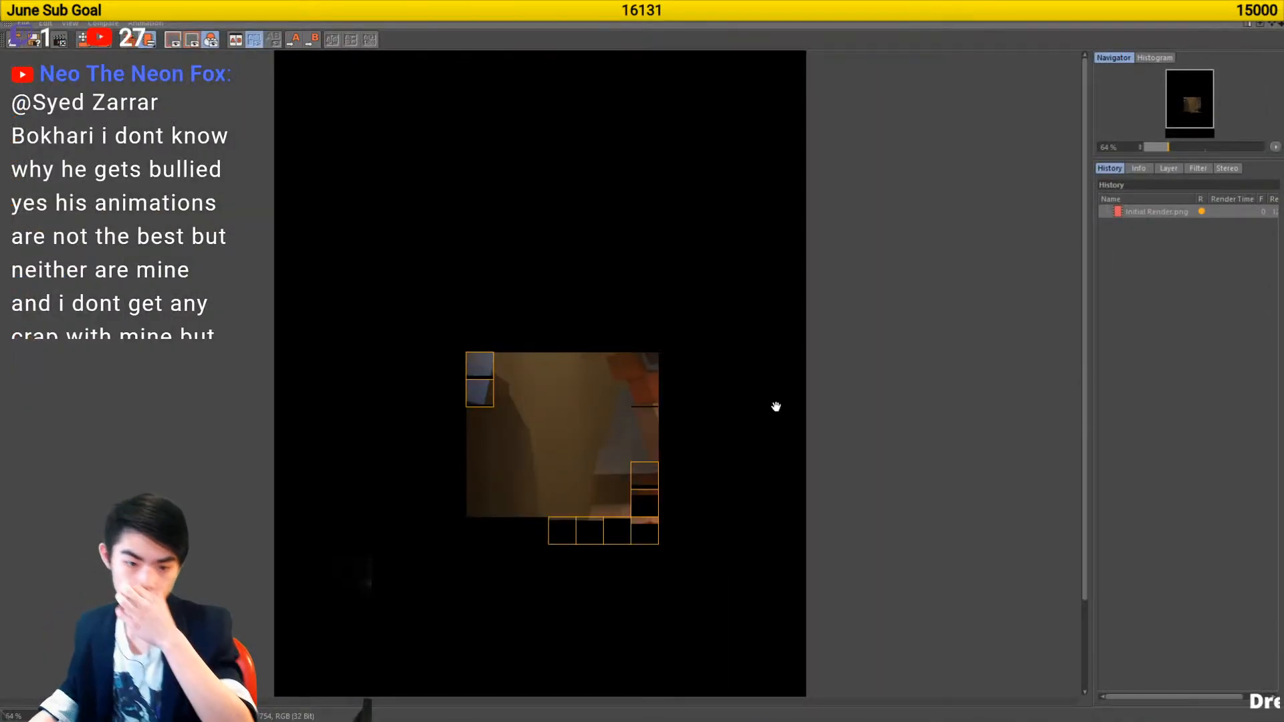
scroll(774, 408, down, 1)
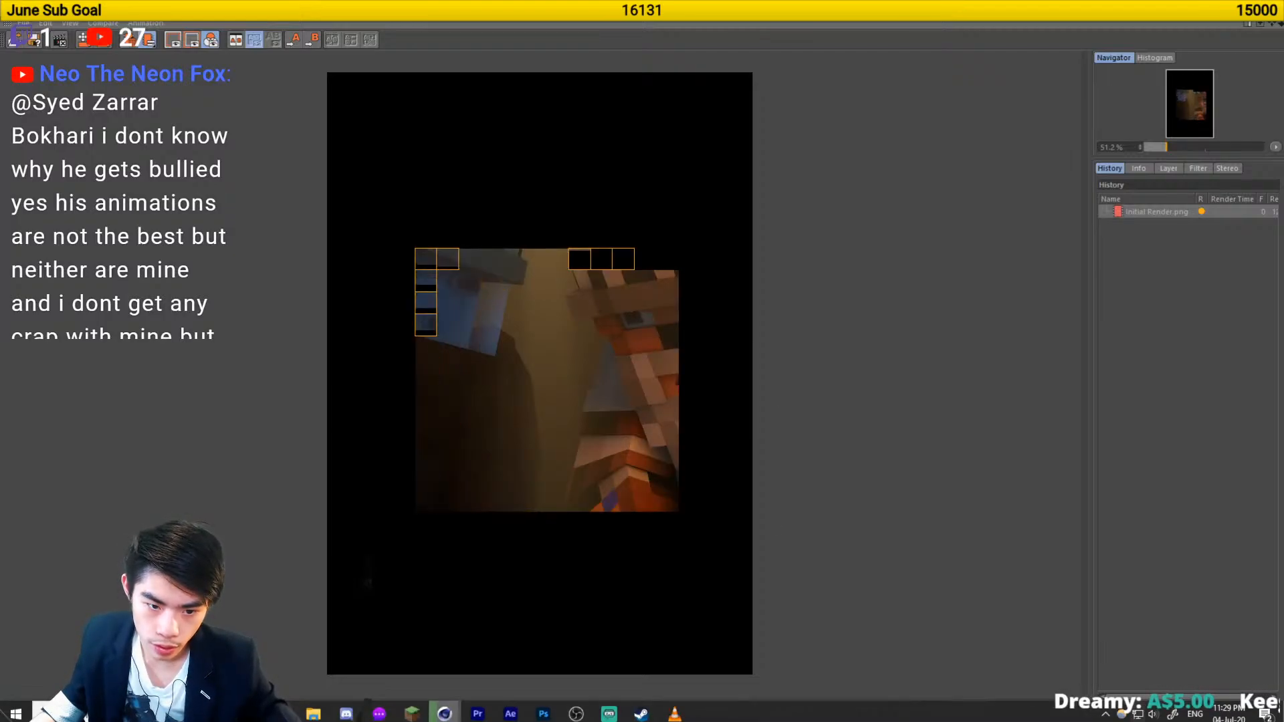
- Switch to the poster document in Photoshop and bring up the .minecraft screenshots folder in File Explorer
click(543, 712)
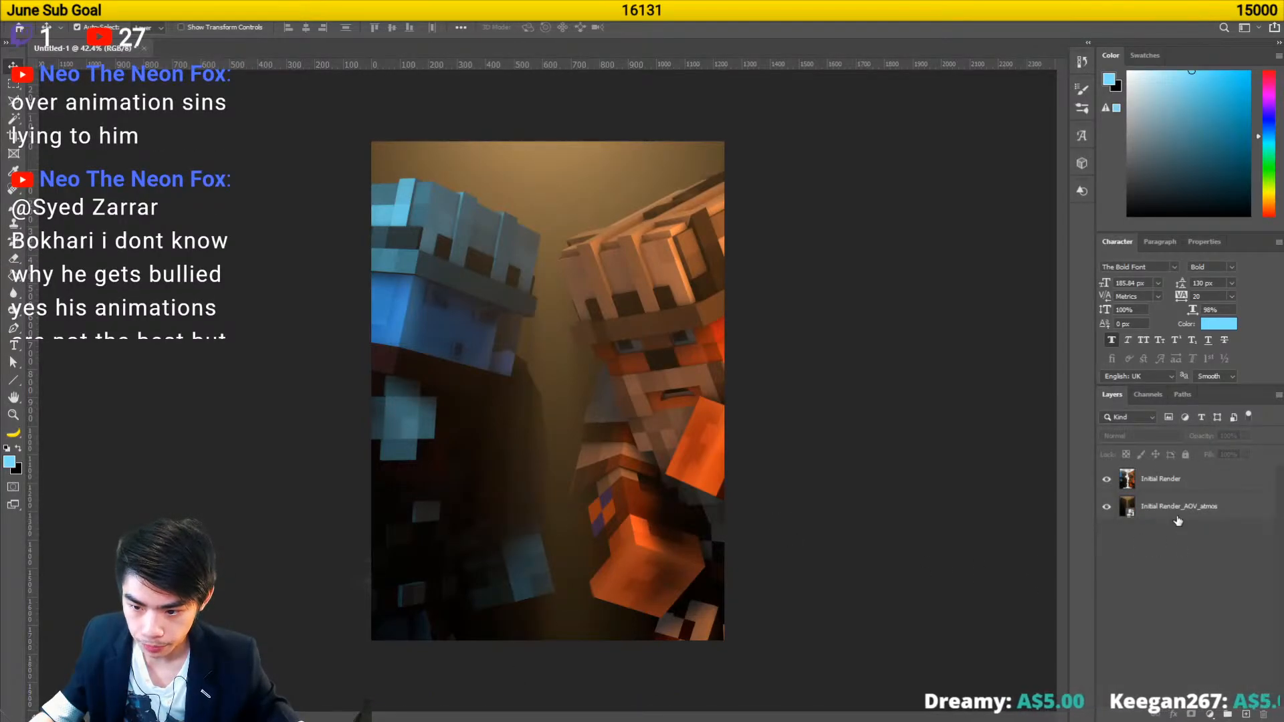
click(1177, 521)
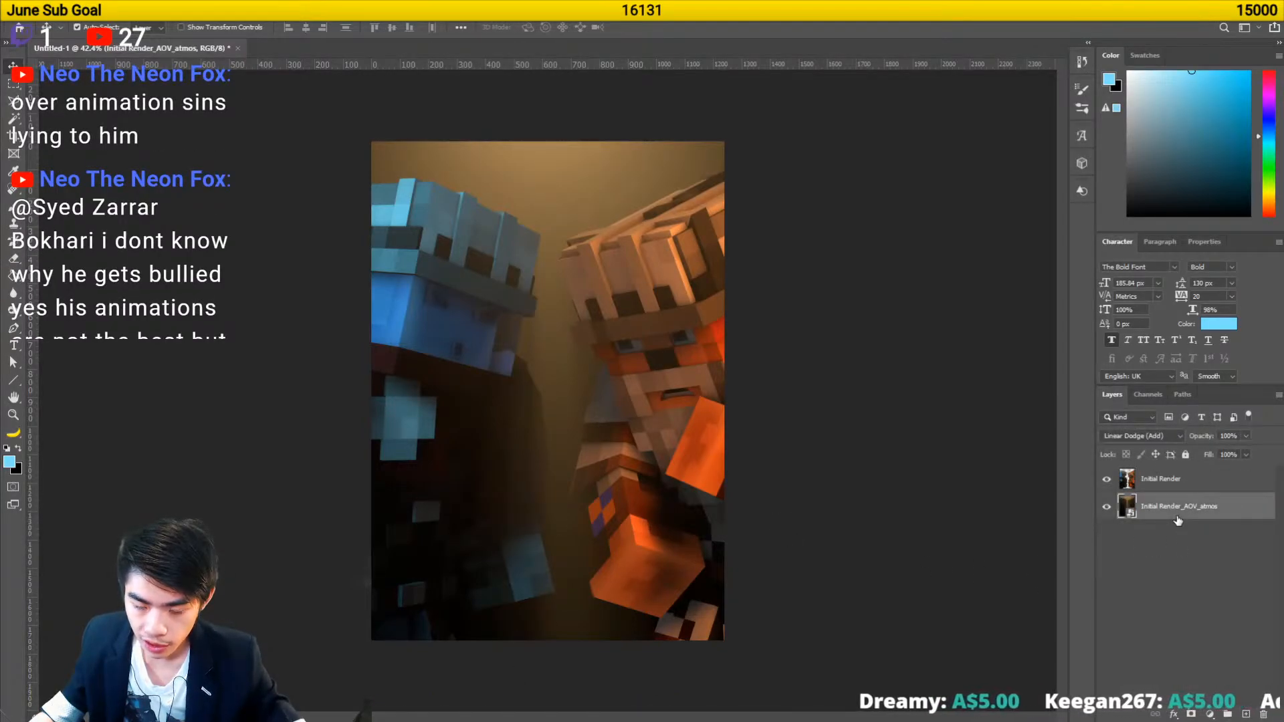
click(809, 592)
key(alt+space)
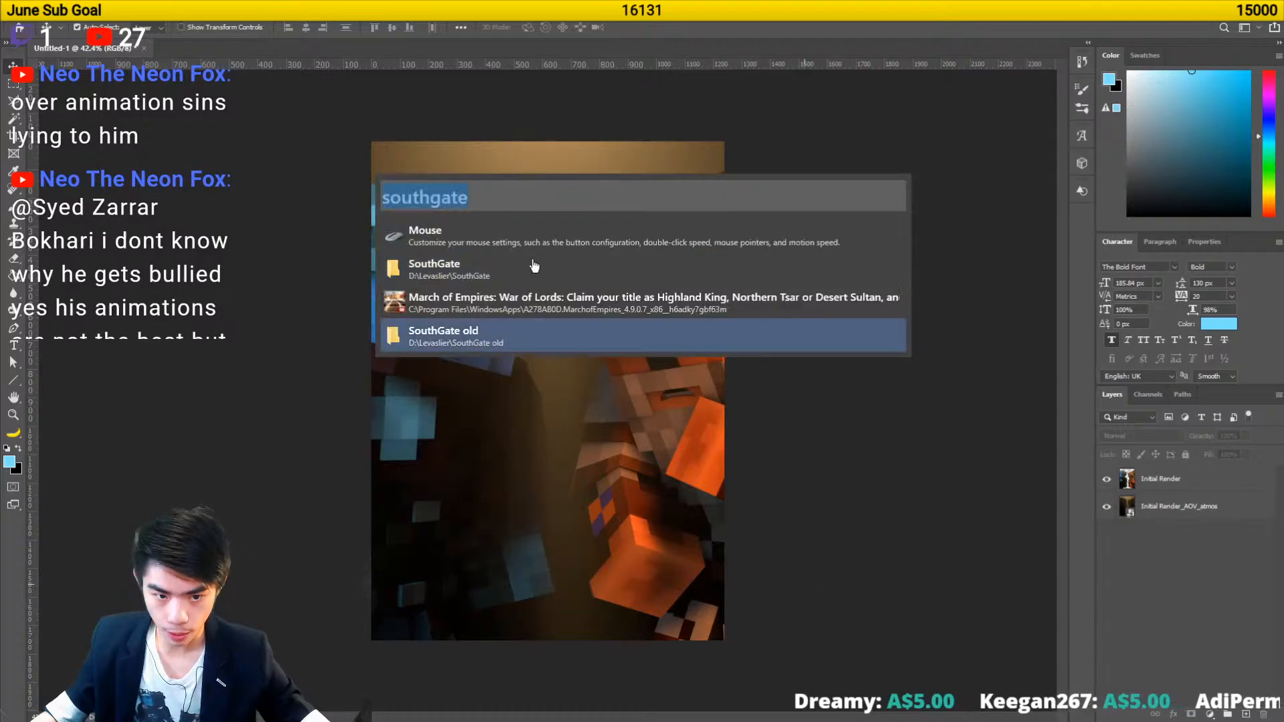
key(alt+Tab)
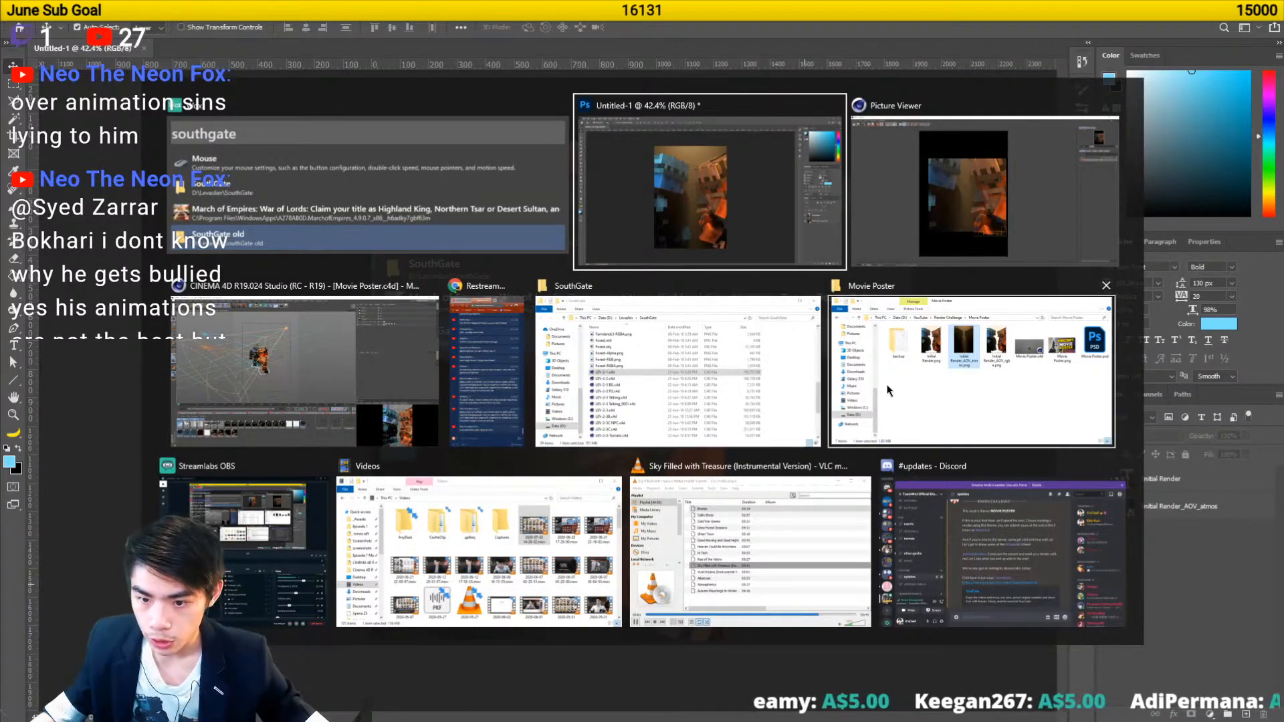
click(735, 388)
click(682, 270)
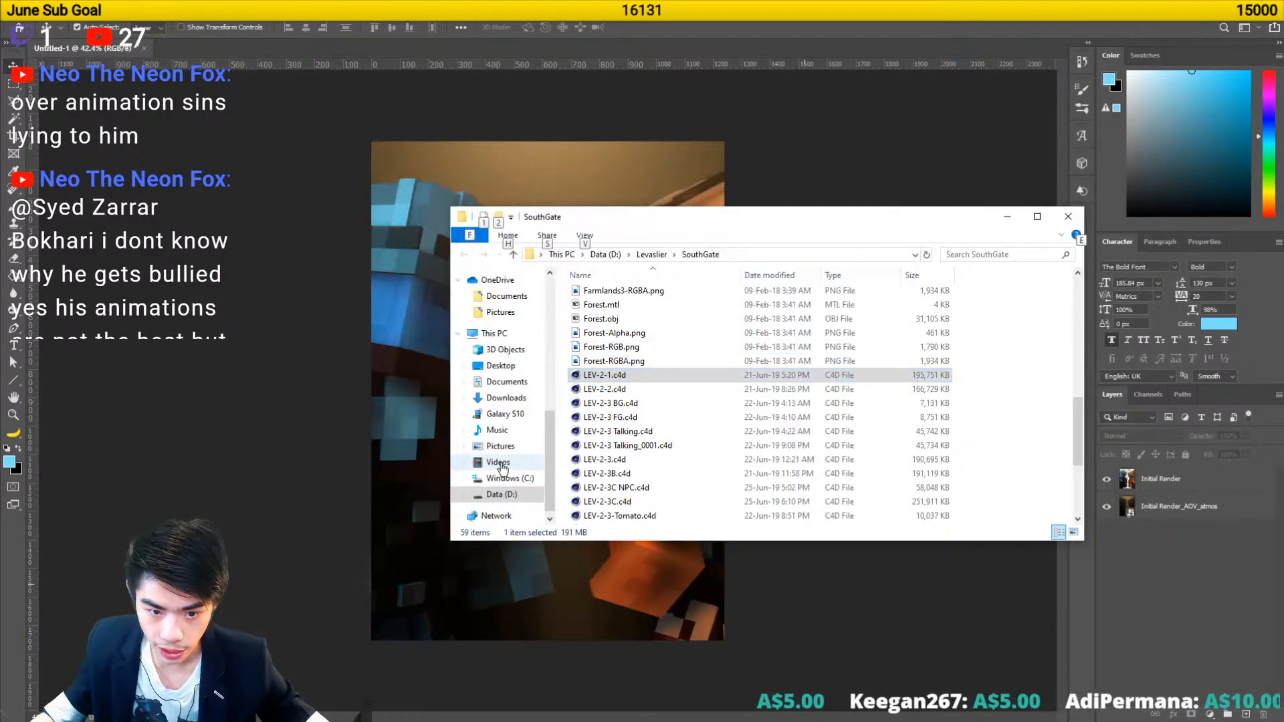
scroll(514, 471, up, 7)
click(497, 350)
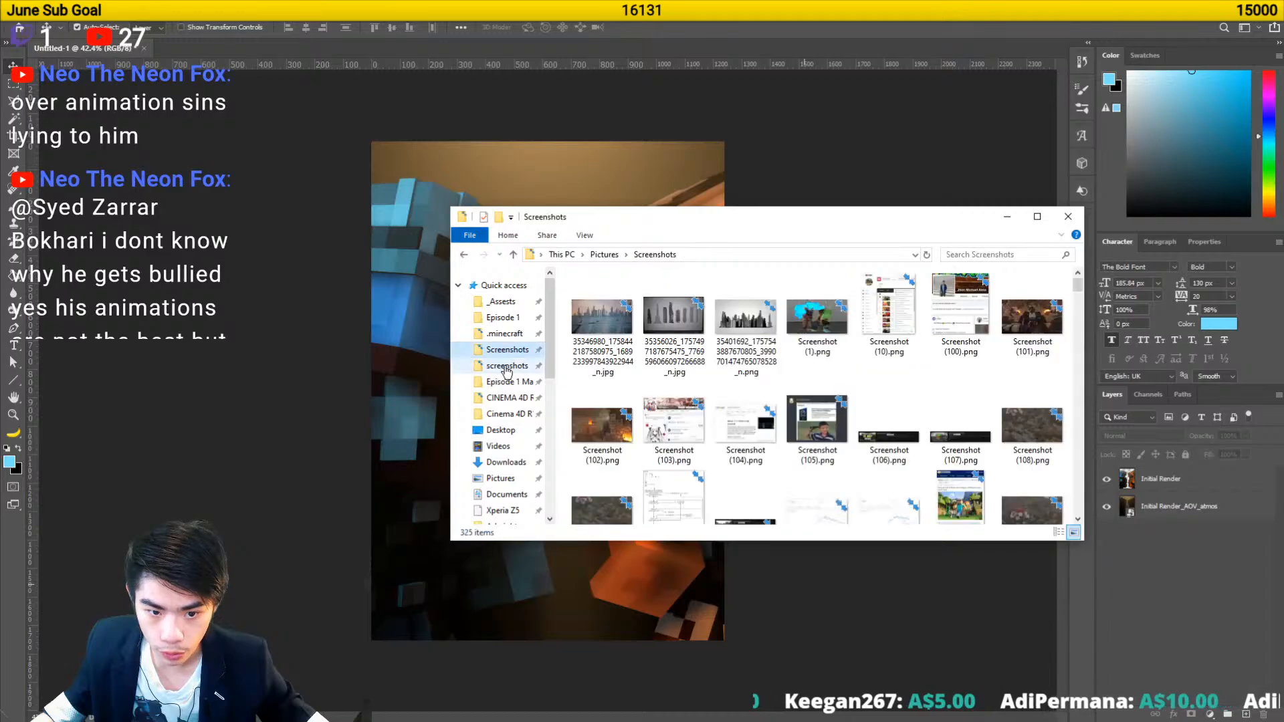
click(507, 365)
- Browse the Minecraft screenshots for a possible backdrop and preview 2018-03-21_22.08.06.png at full size
scroll(764, 376, down, 8)
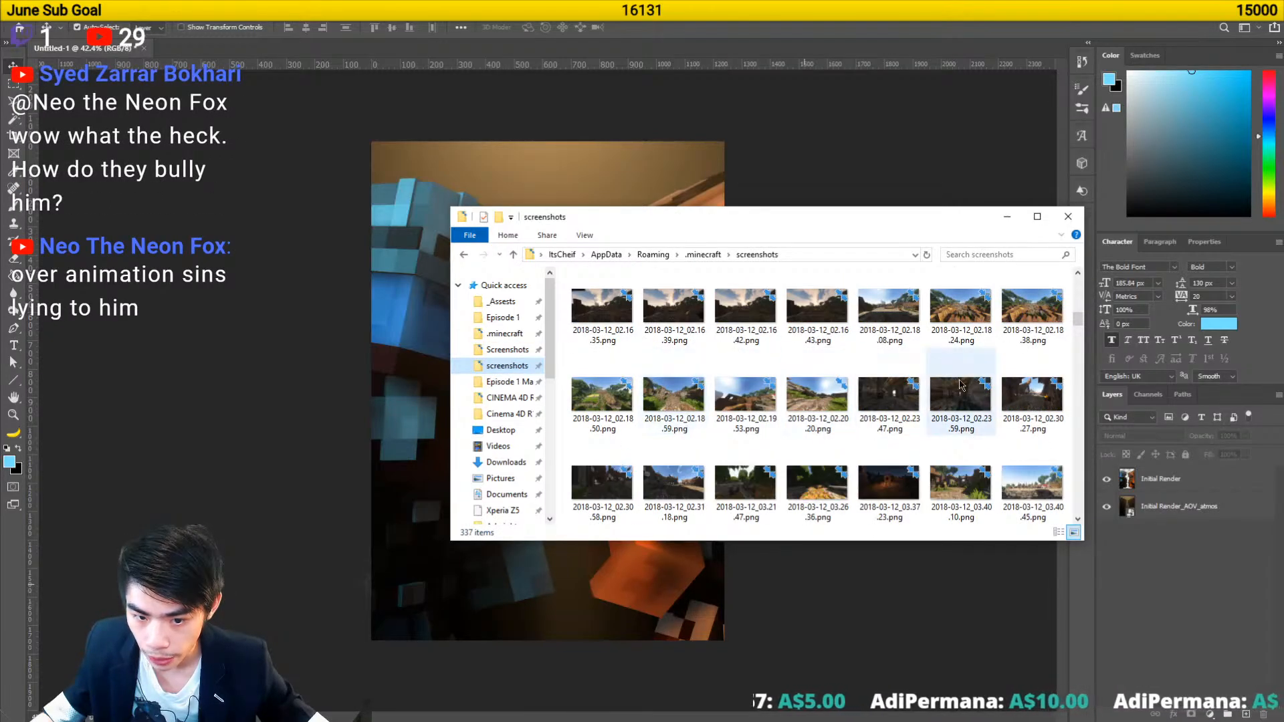
scroll(817, 394, down, 2)
scroll(960, 395, down, 3)
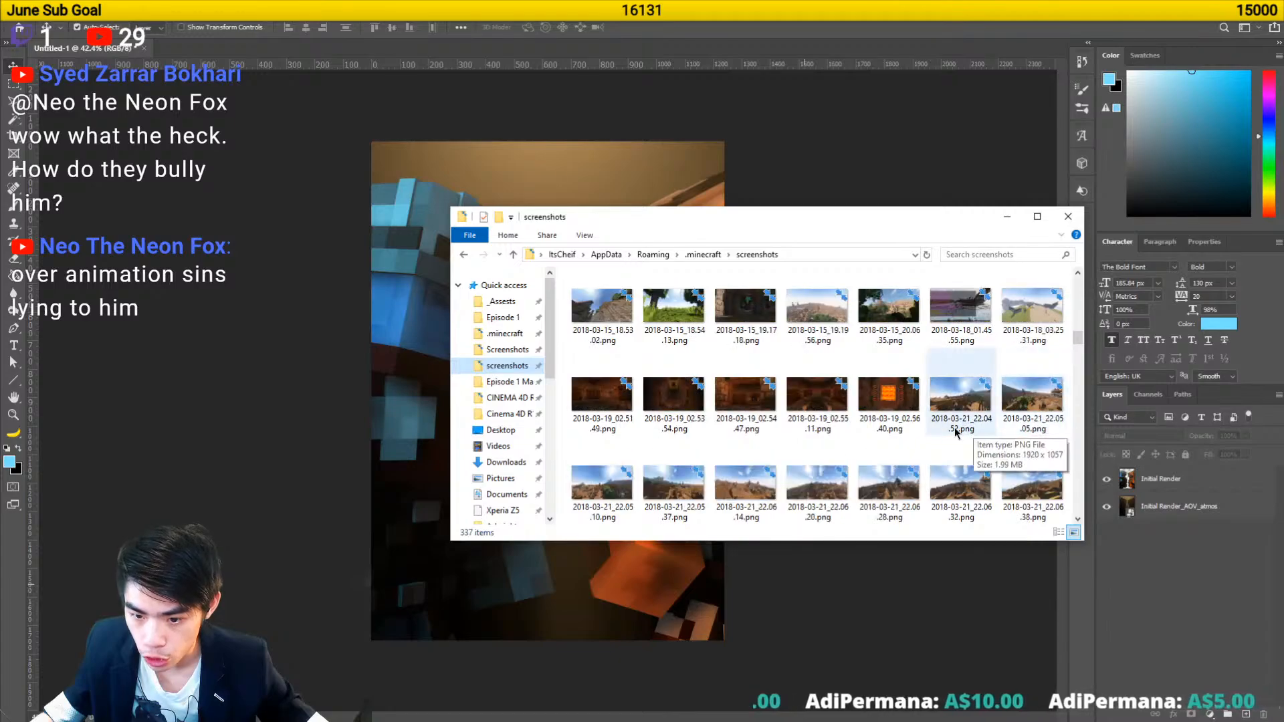
click(929, 407)
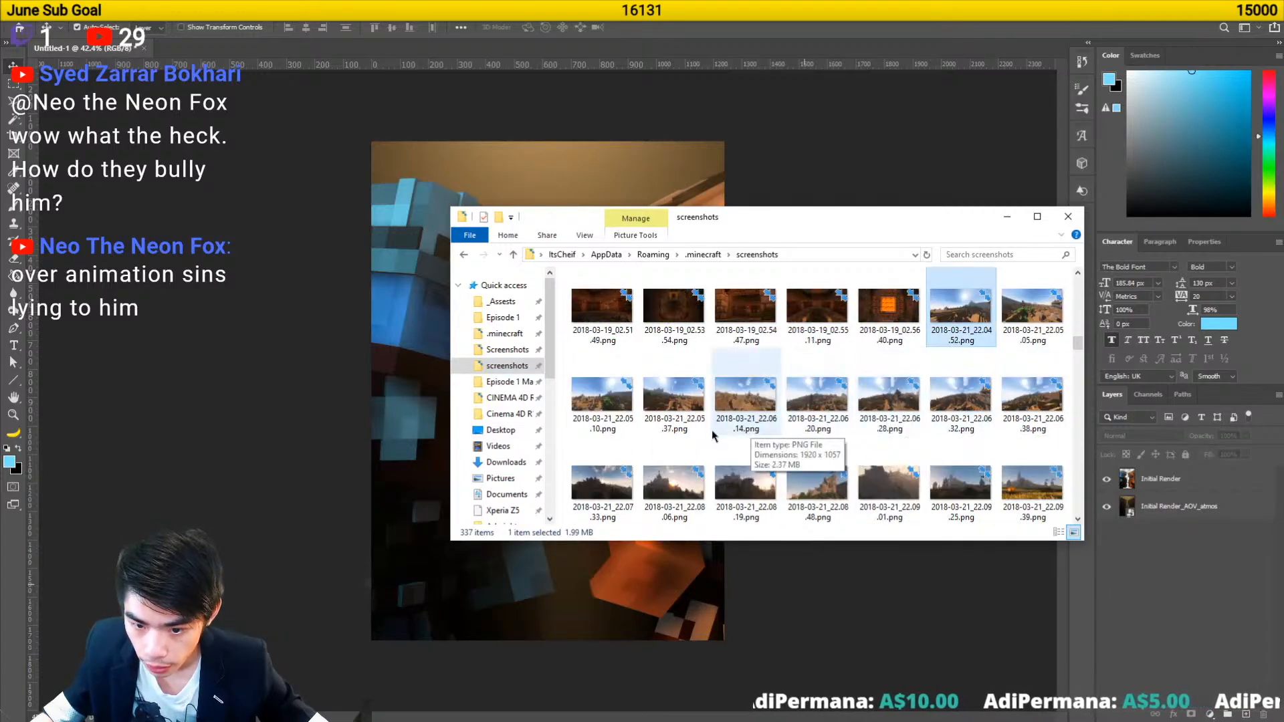
scroll(729, 421, down, 2)
click(645, 401)
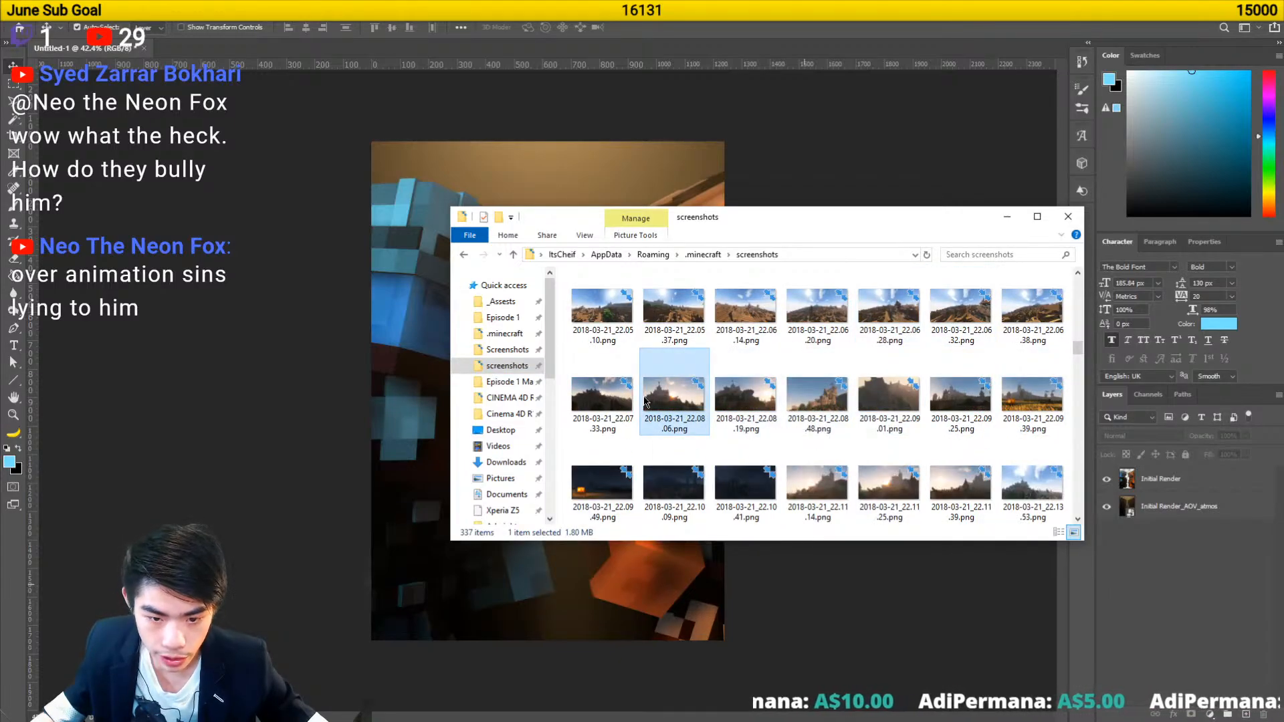
double_click(677, 401)
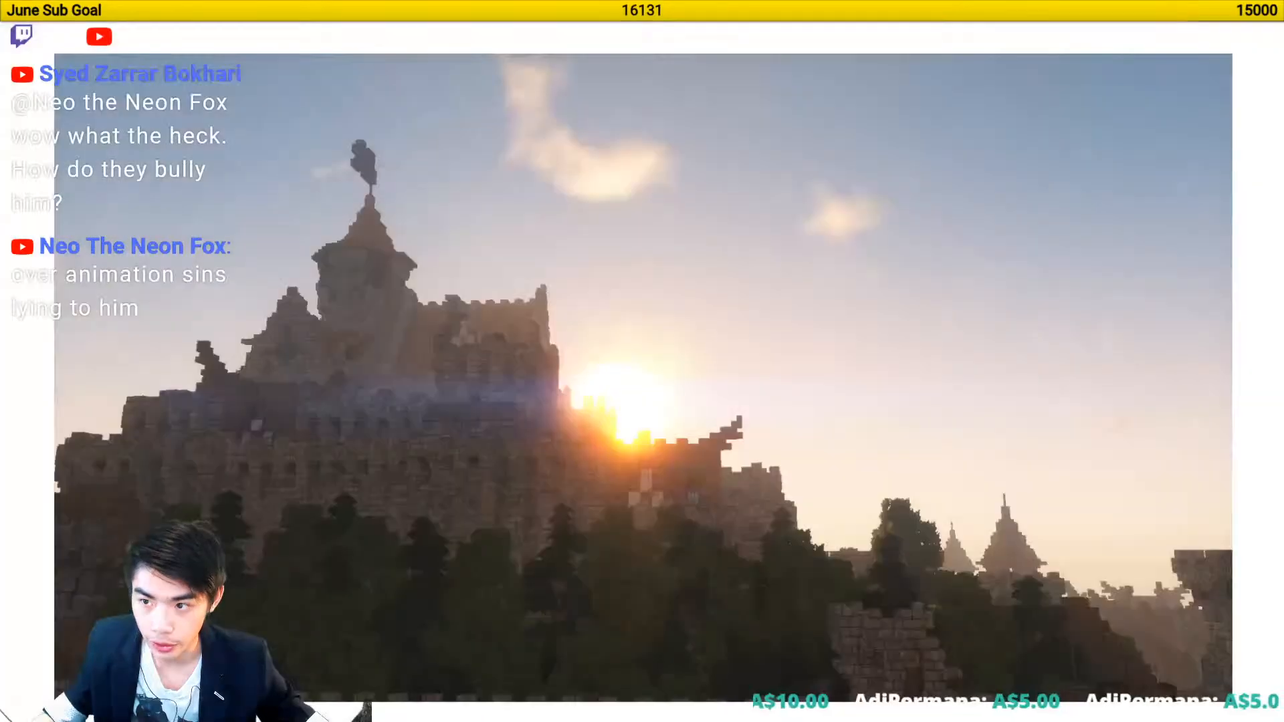
key(alt+F4)
- Try 2018-03-21_22.08.06.png, scaled to about 170%, as a backdrop beneath both render layers, and delete it again
drag(664, 412, 467, 588)
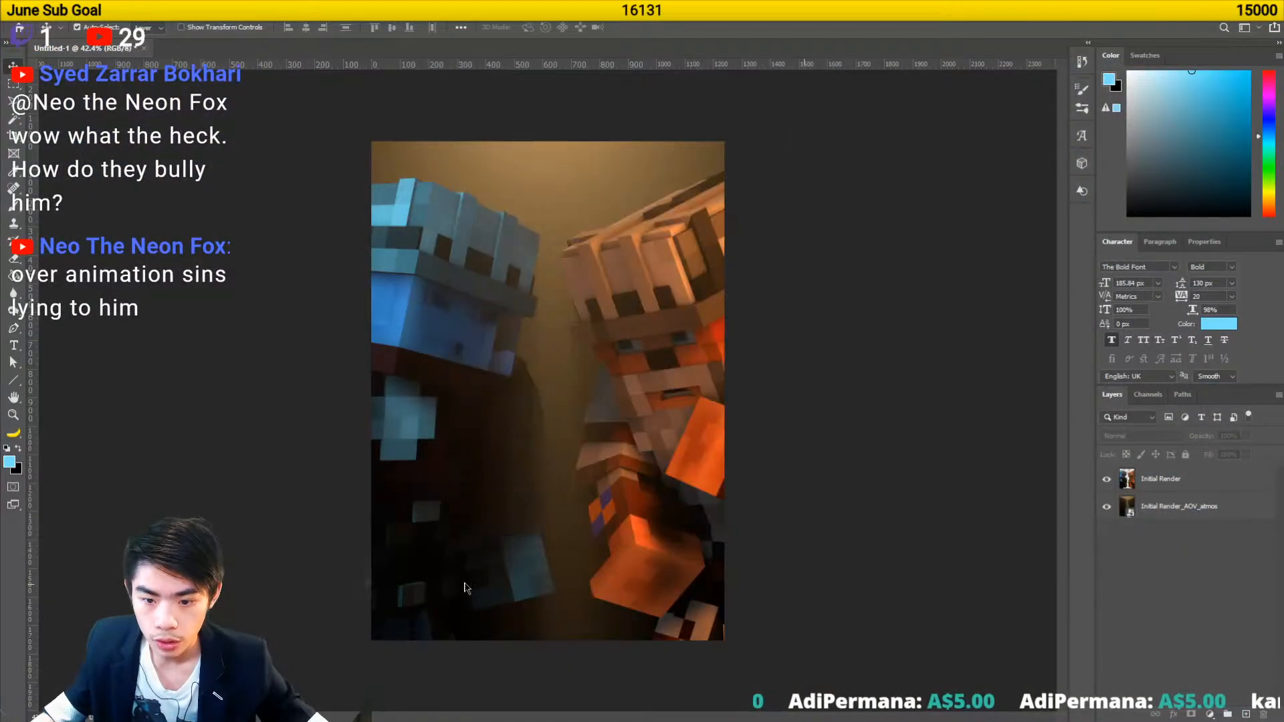
drag(671, 457, 895, 533)
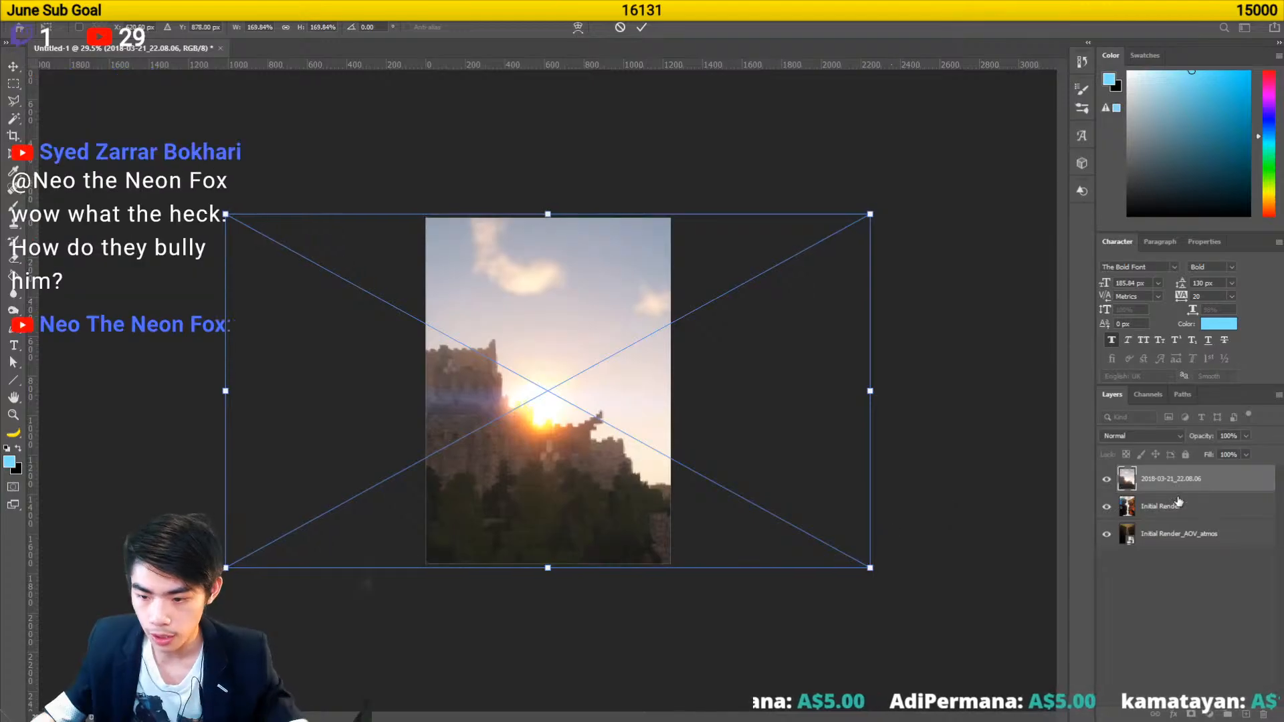
key(Return)
drag(1179, 486, 1164, 546)
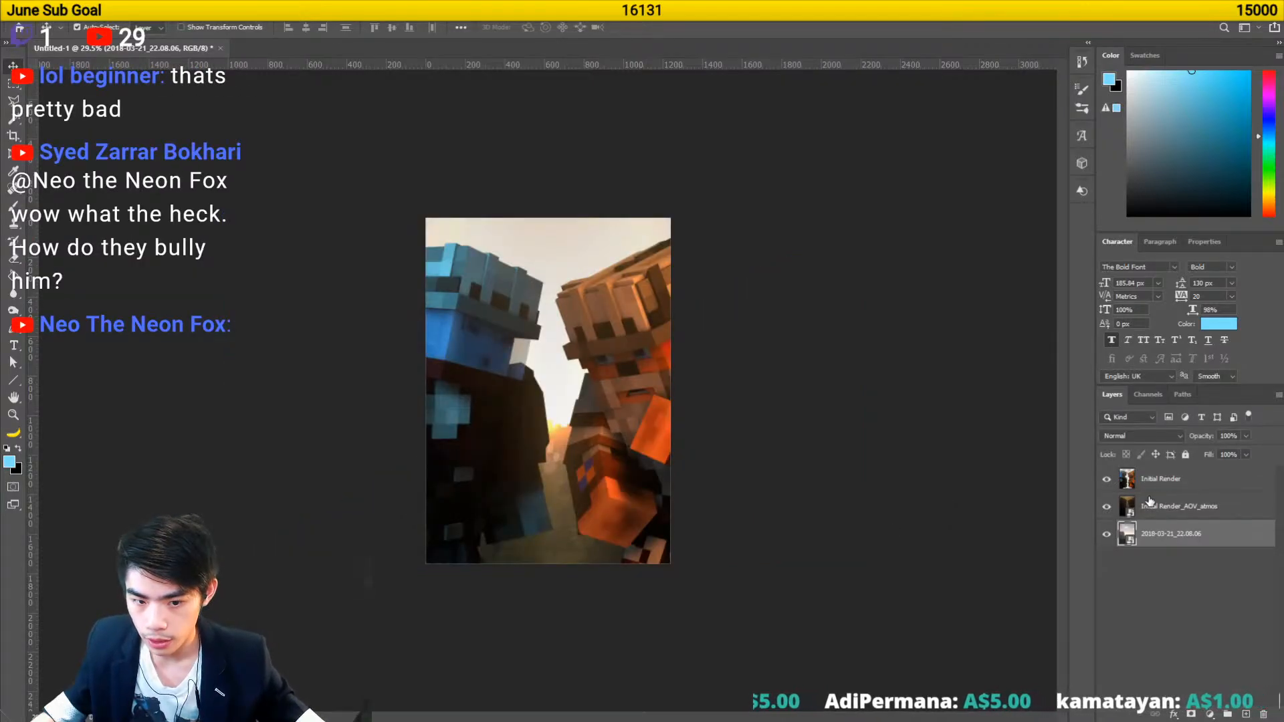
scroll(586, 542, down, 1)
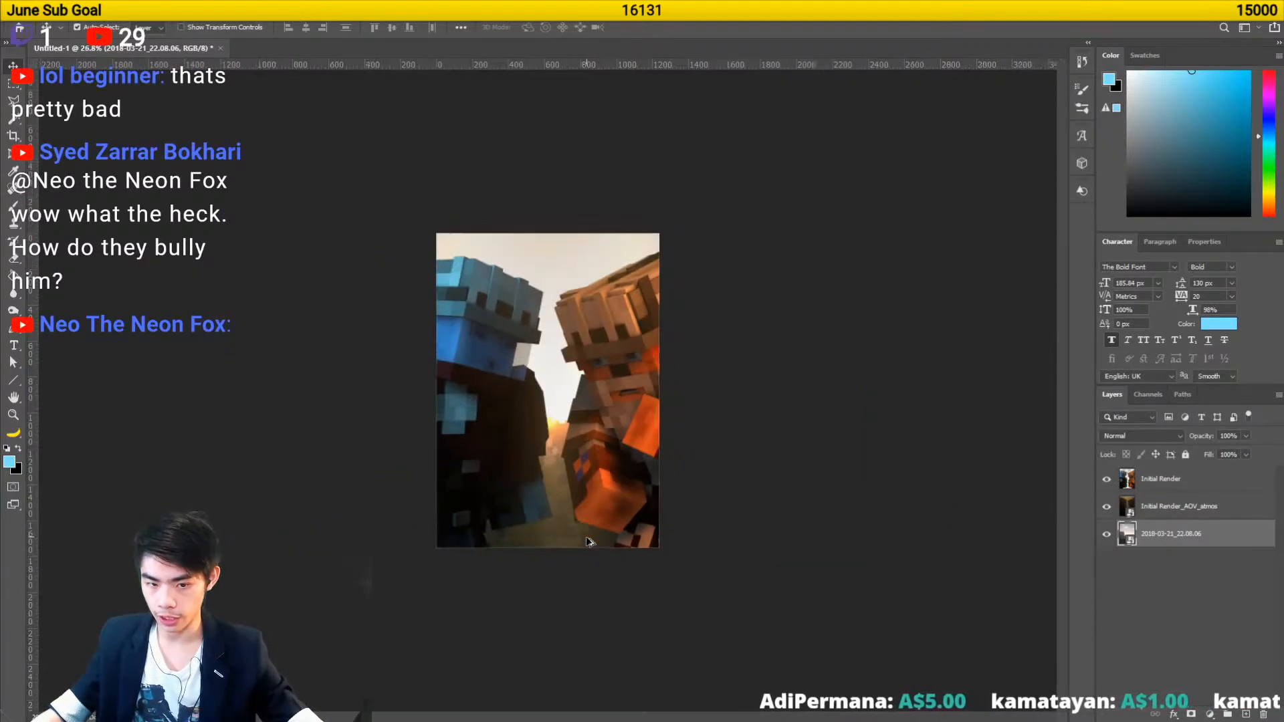
scroll(586, 542, up, 2)
drag(1164, 534, 1261, 713)
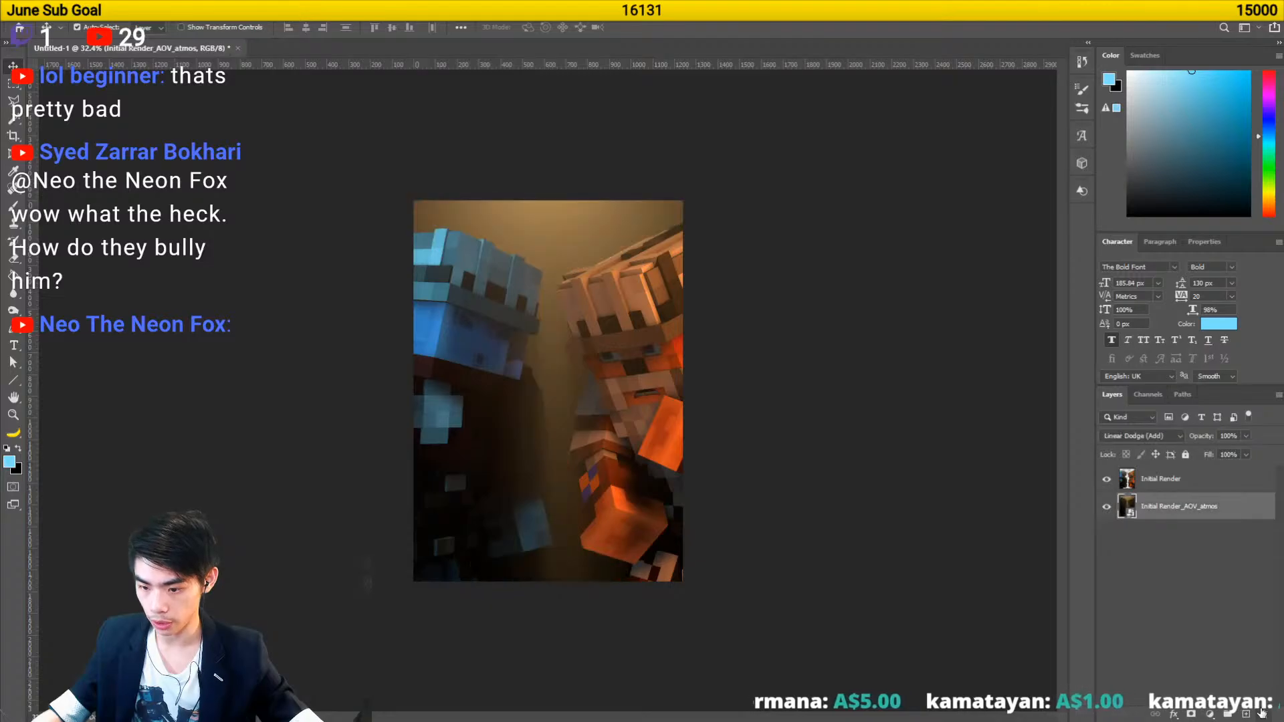
- Try 2018-03-21_22.09.49.png, scaled to about 167%, as a backdrop beneath both render layers, and delete it again
key(alt+Tab)
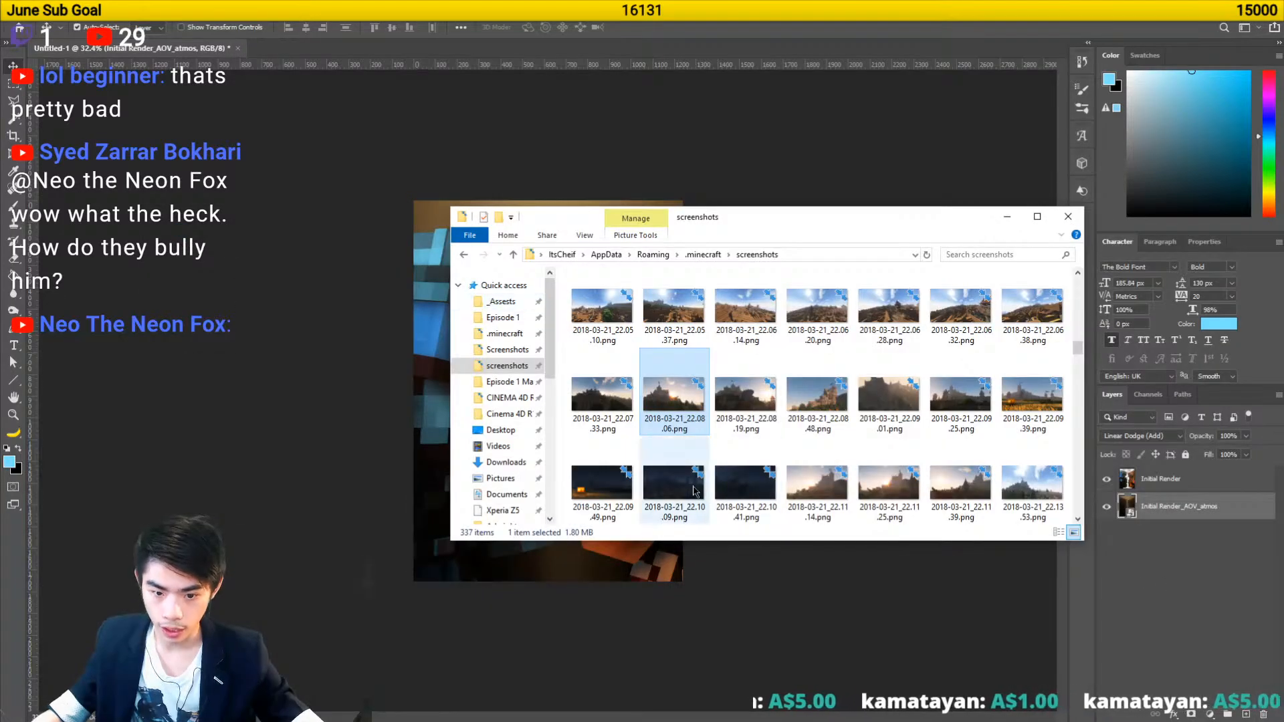
drag(693, 490, 48, 486)
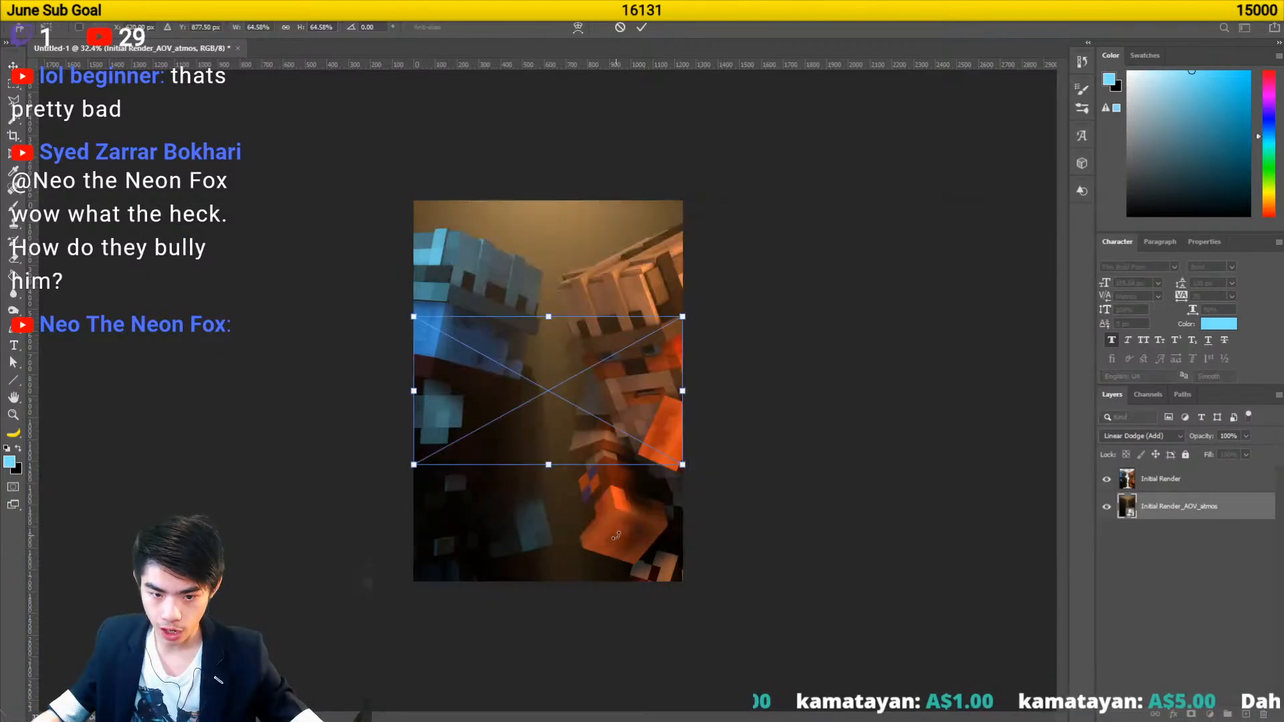
drag(683, 465, 897, 576)
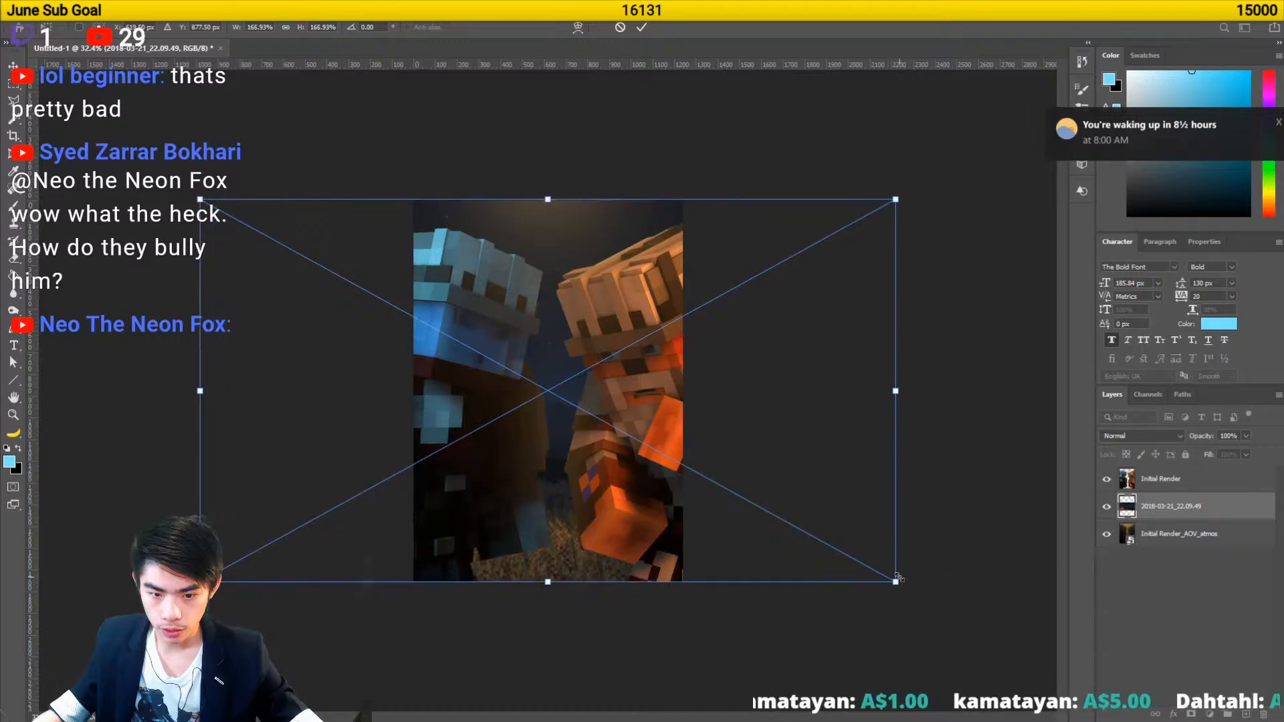
key(Return)
drag(1152, 514, 1160, 553)
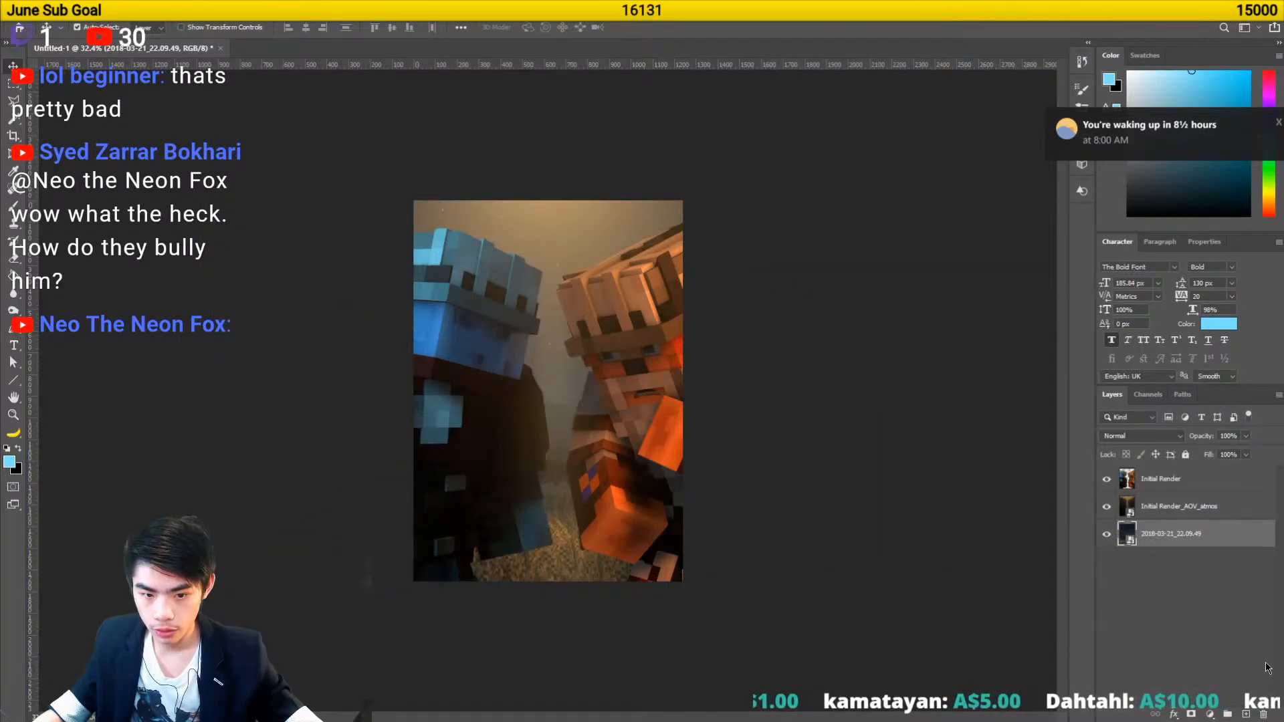
key(Delete)
- Place 2018-03-15_19.19.56.png from the screenshots folder, scaled to about 3290 × 1812 px, beneath the Initial Render_AOV_atmos layer
key(alt+Tab)
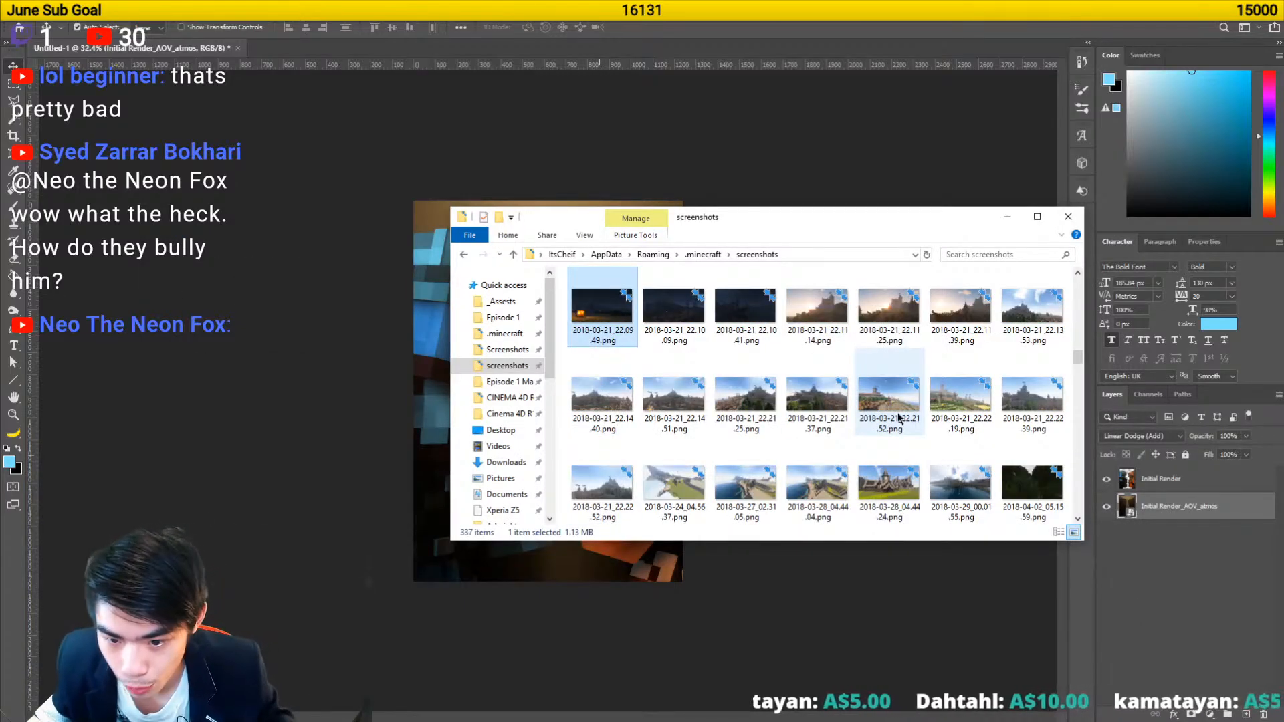
scroll(899, 417, down, 2)
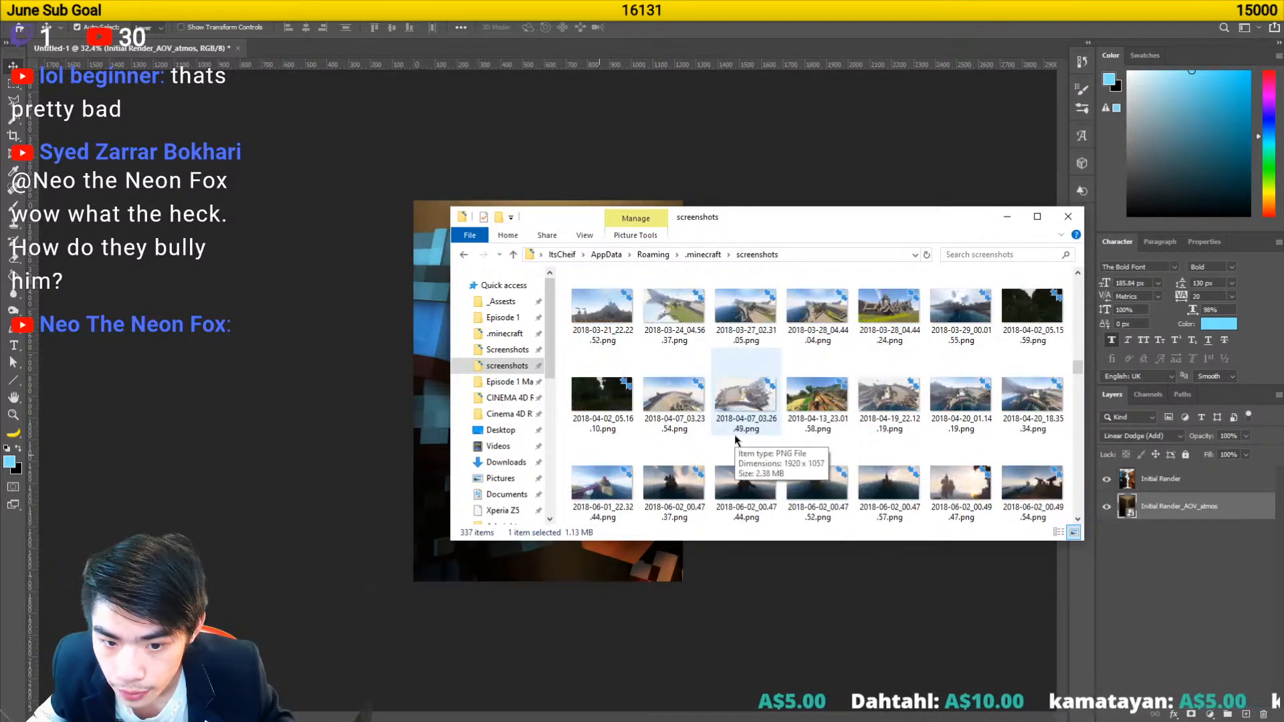
scroll(736, 439, down, 3)
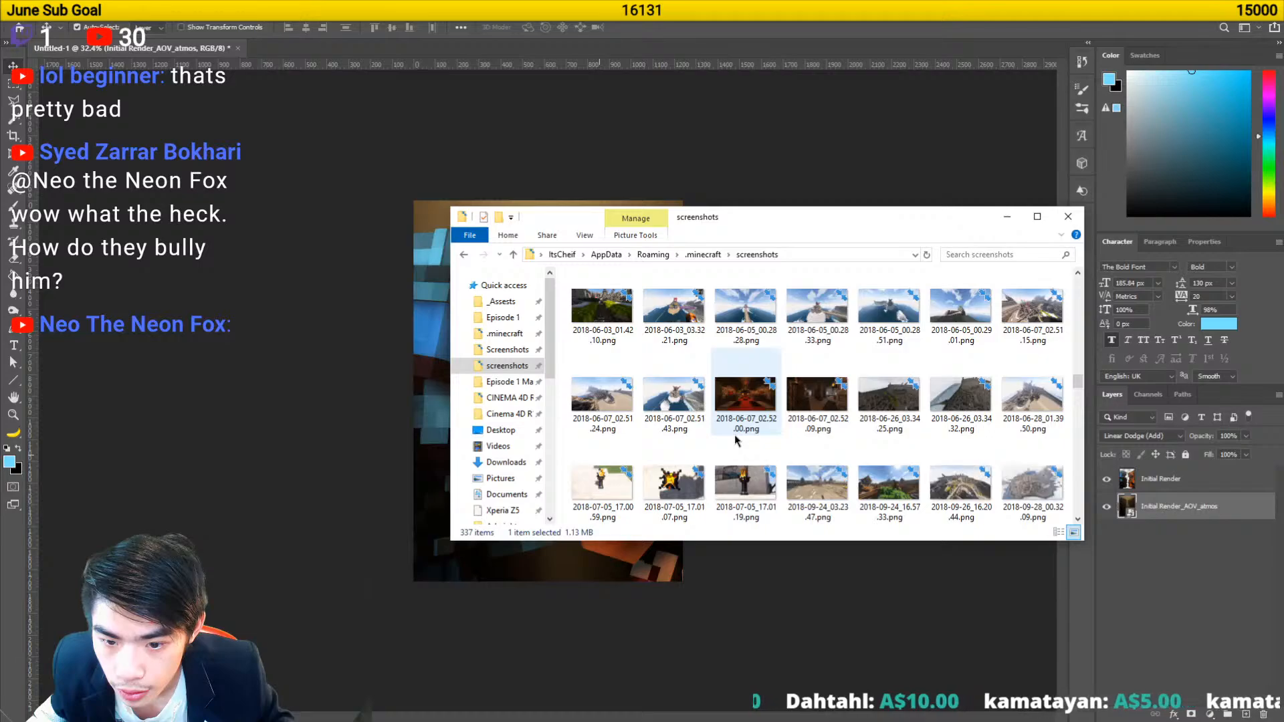
scroll(735, 439, down, 6)
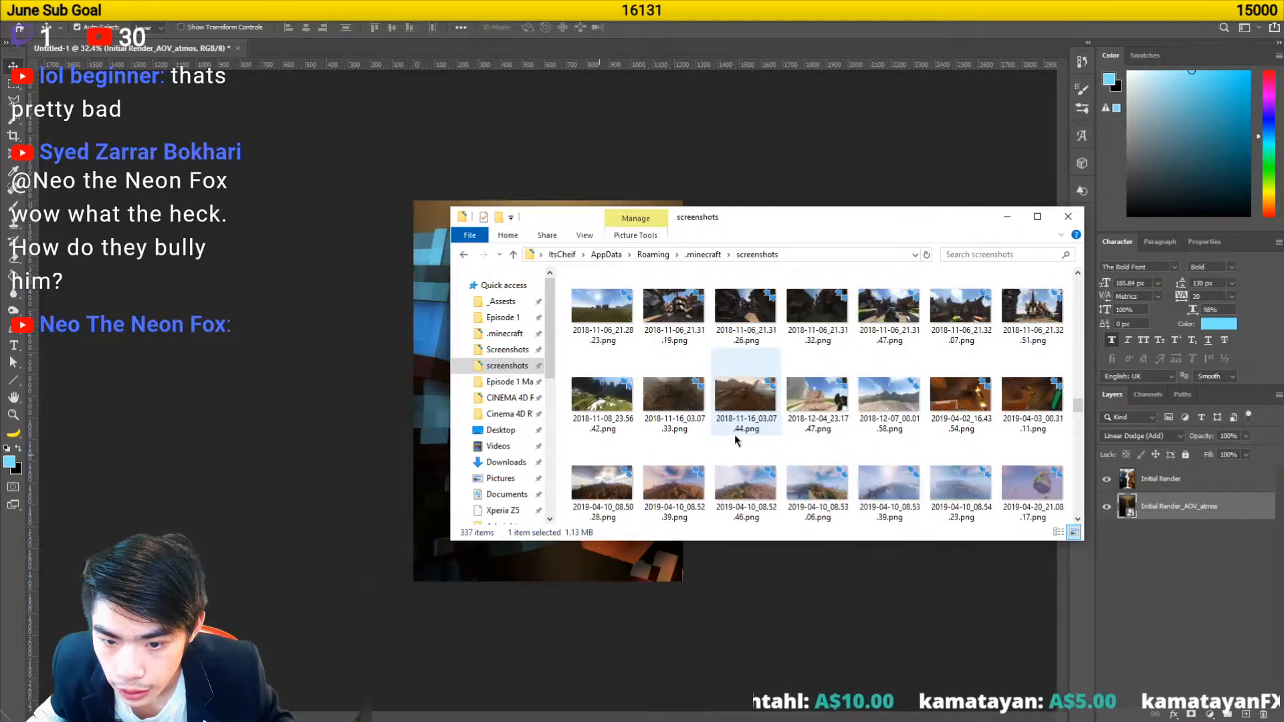
scroll(736, 439, down, 2)
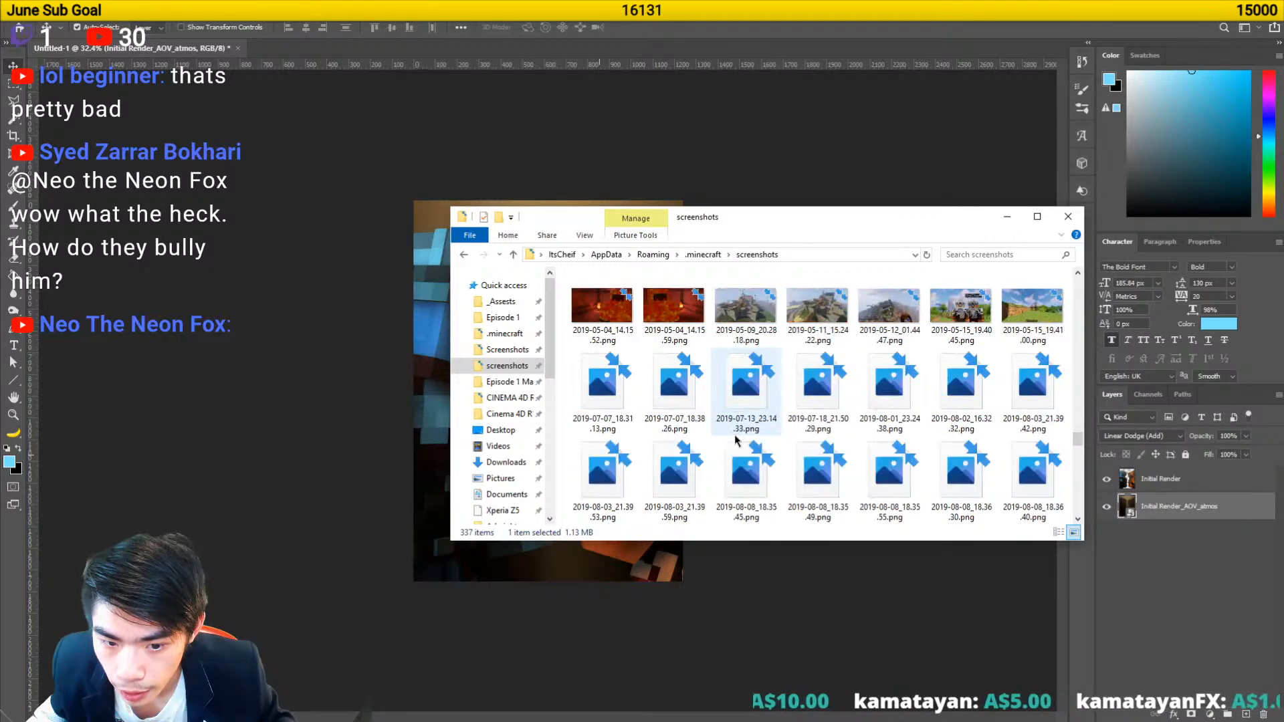
scroll(736, 439, up, 10)
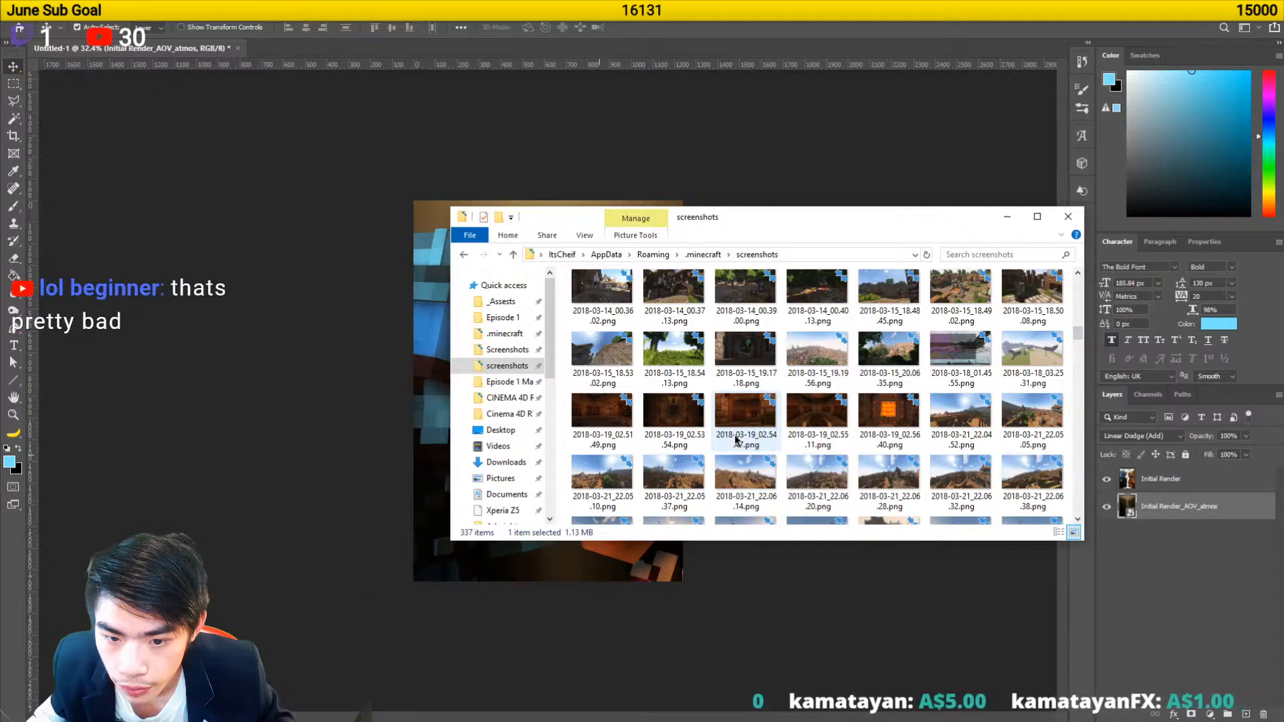
drag(735, 440, 435, 481)
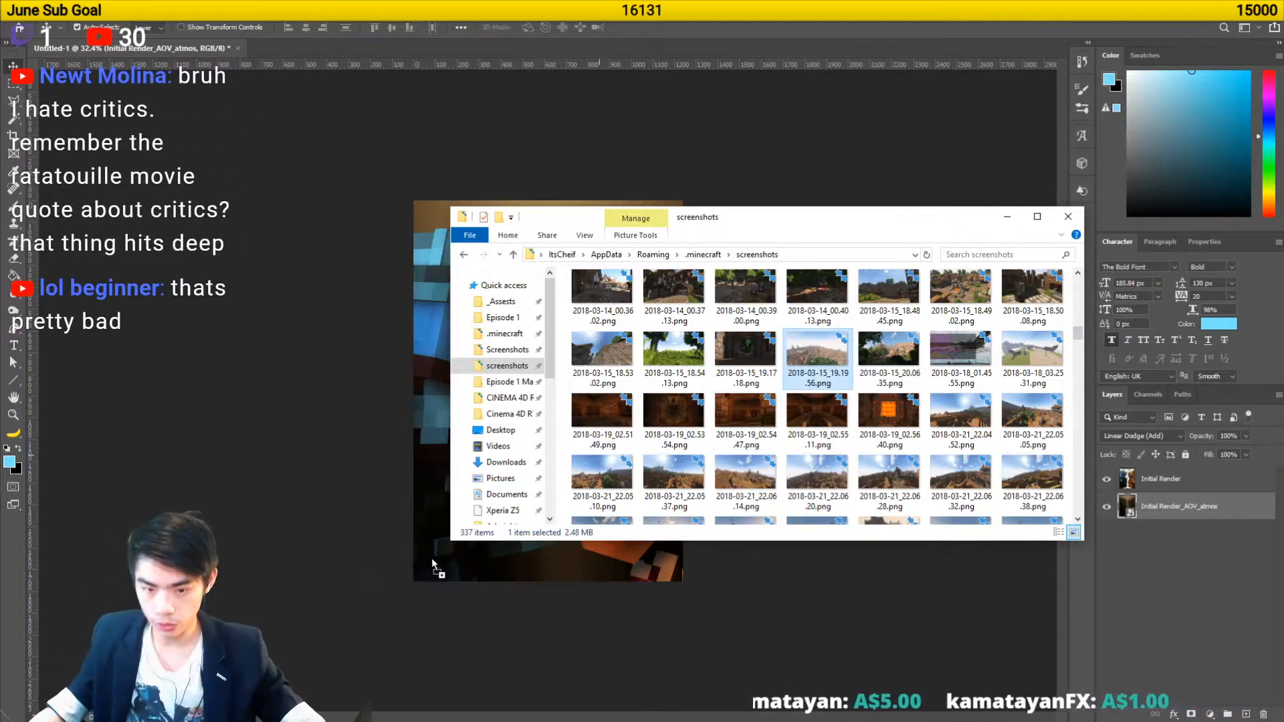
drag(766, 517, 897, 596)
key(Return)
key(ctrl+bracketleft)
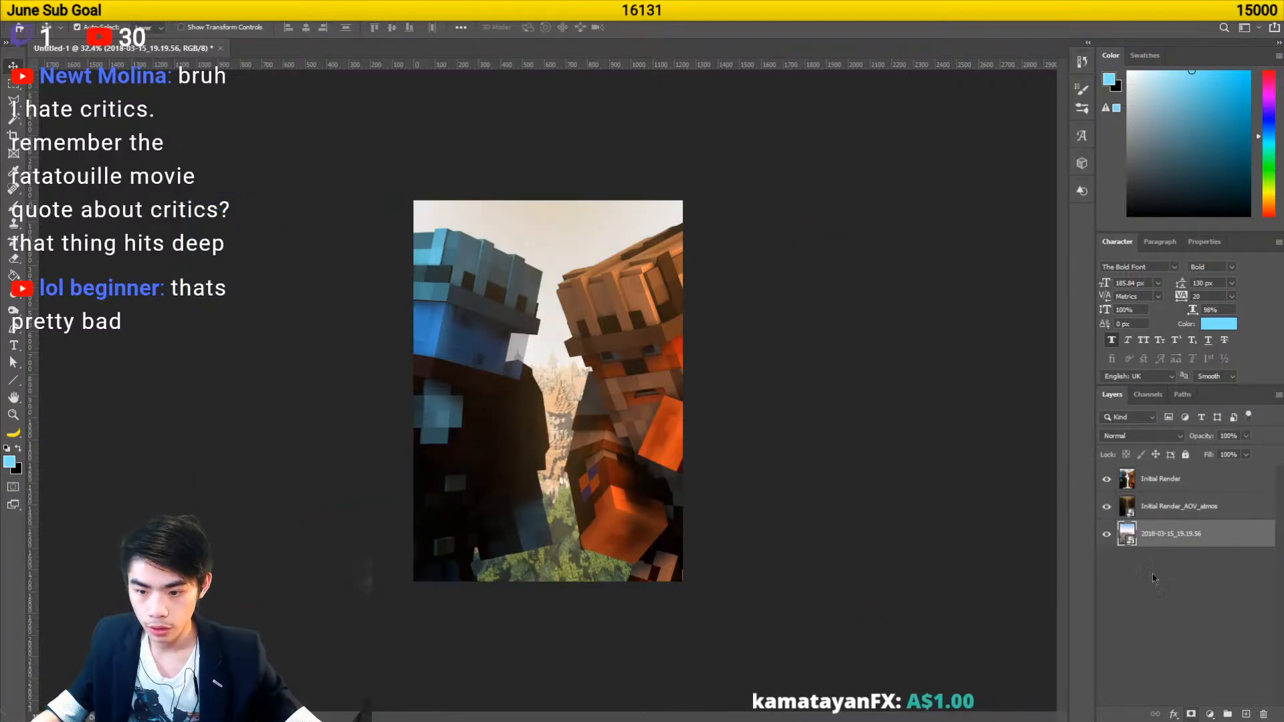
- Add a Brightness/Contrast adjustment above the placed screenshot with brightness -150 and contrast 100
click(1209, 714)
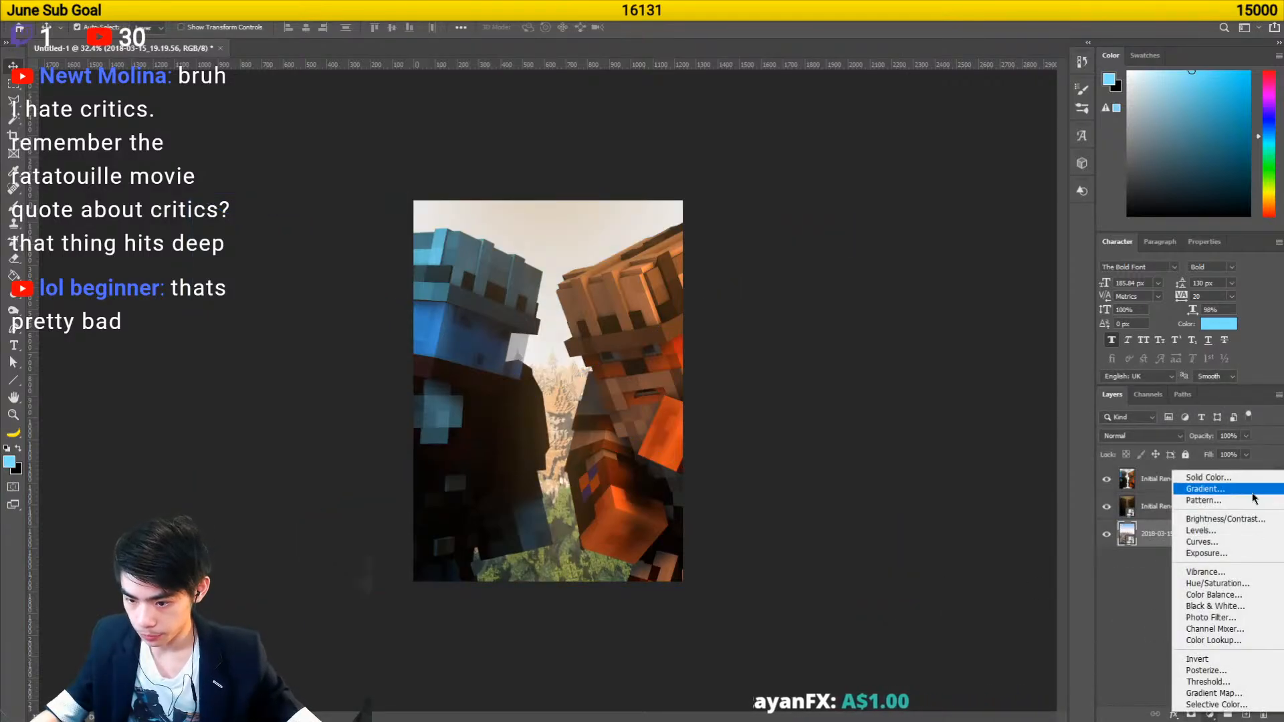
click(1224, 519)
drag(1185, 323, 939, 360)
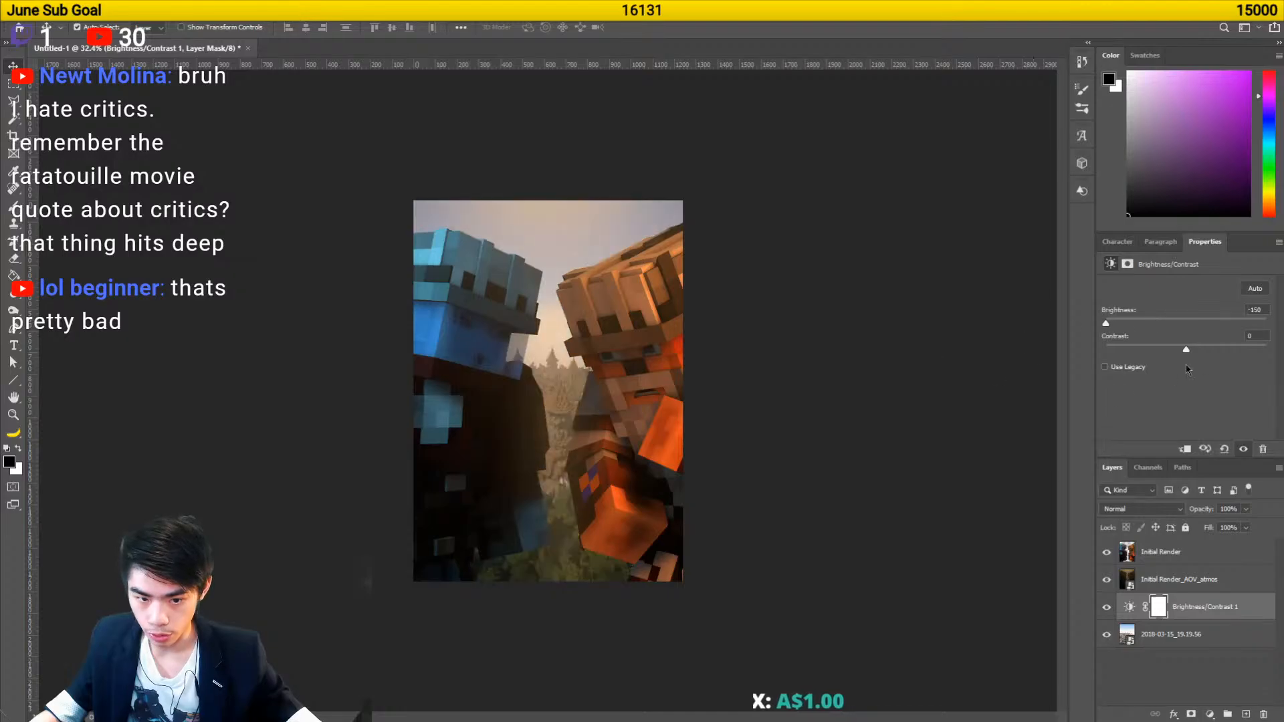
drag(1185, 349, 1265, 349)
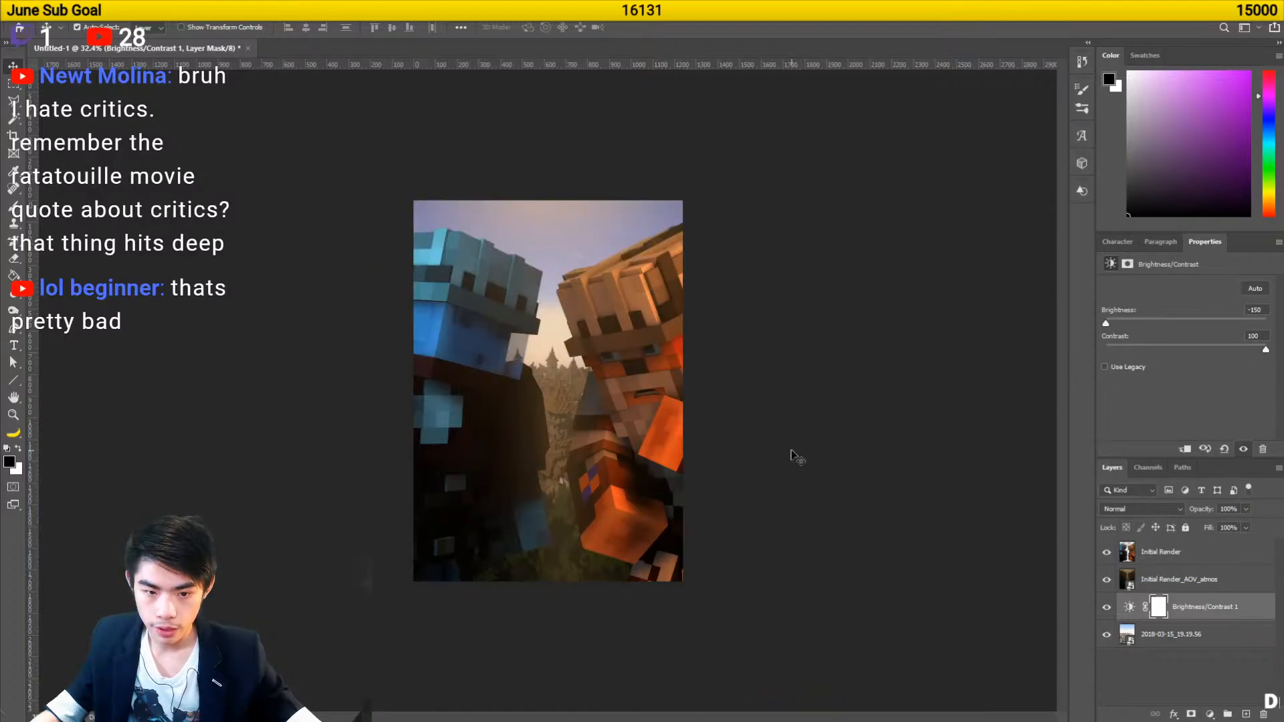
- Add a new empty layer directly above the 2018-03-15_19.19.56 screenshot and pick black as the Brush colour
click(1168, 641)
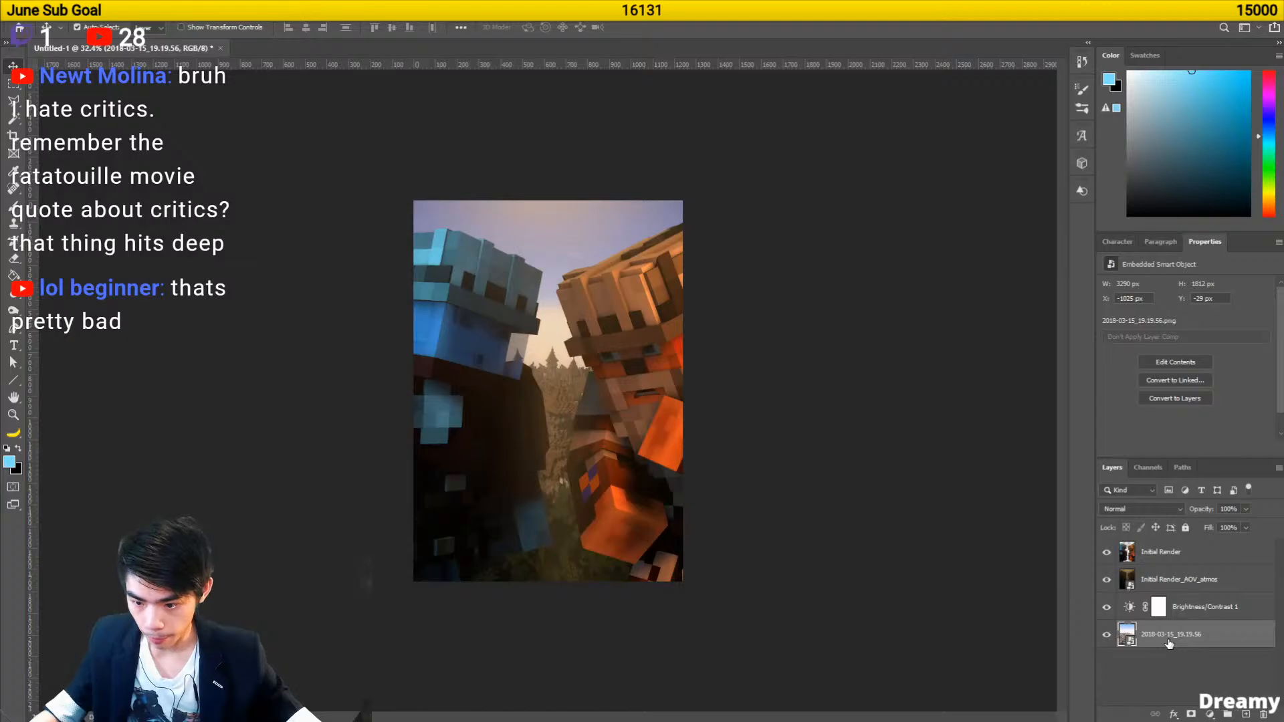
click(1127, 216)
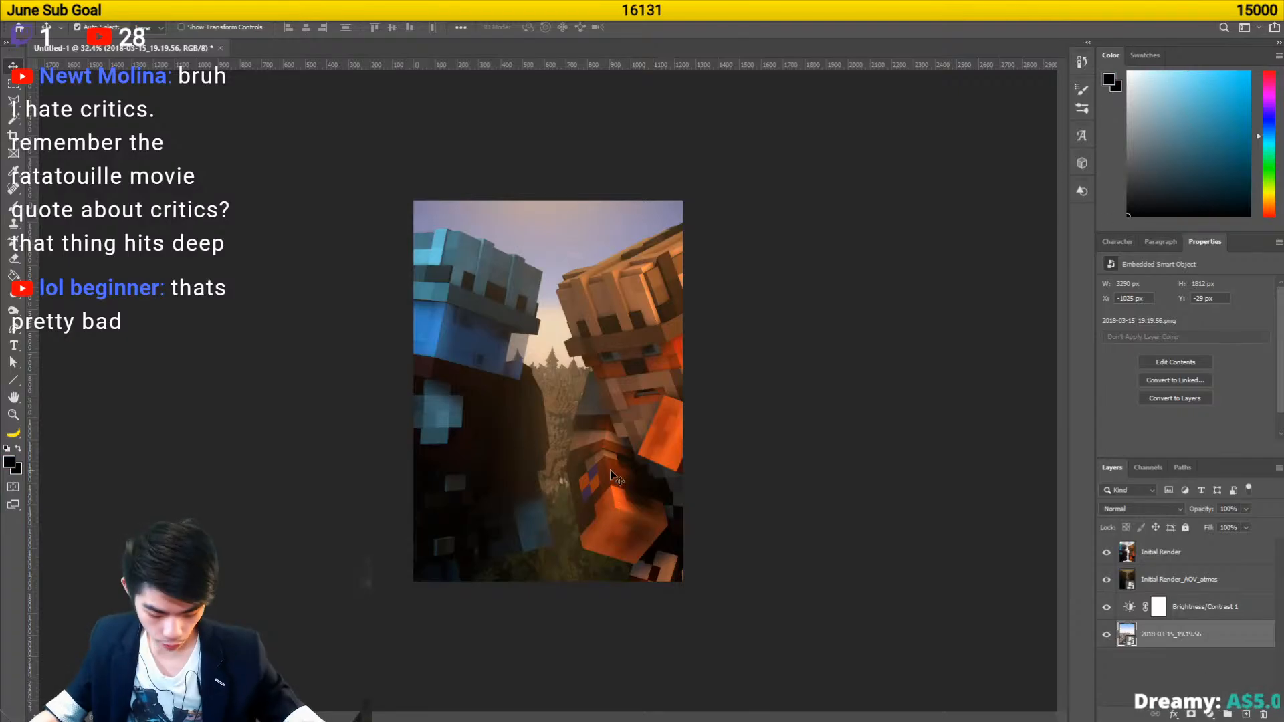
key(b)
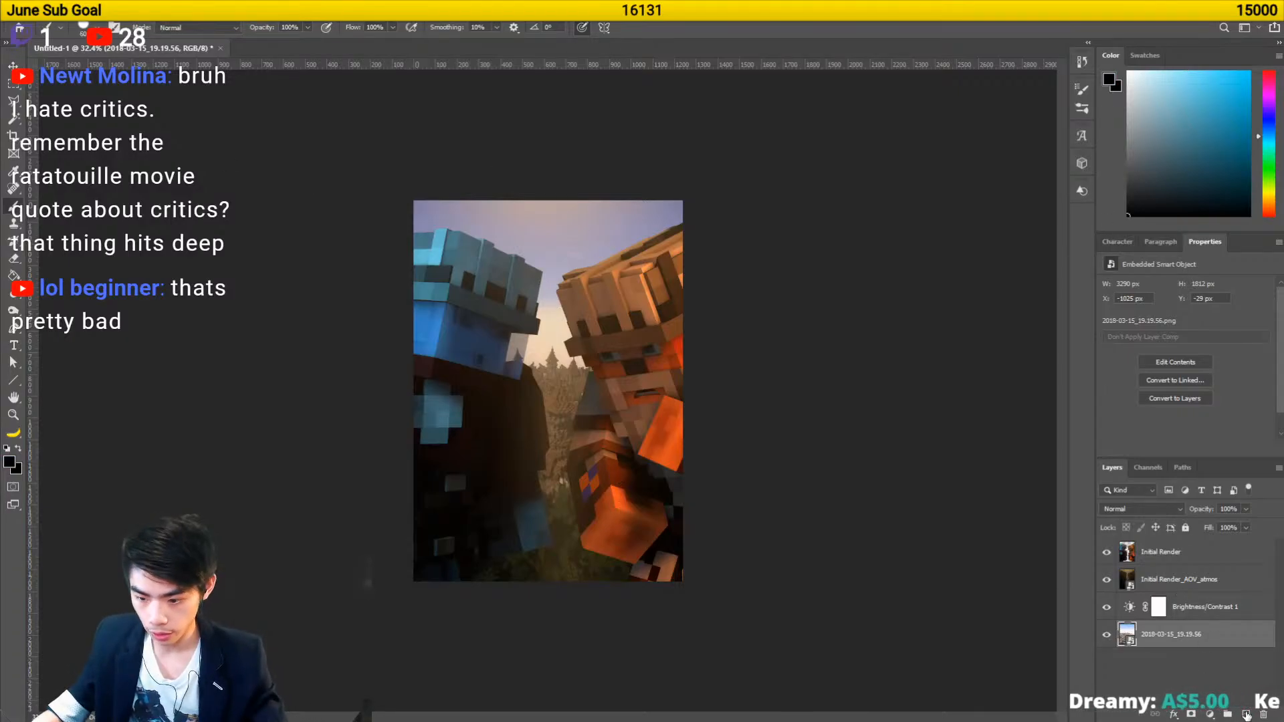
key(ctrl+shift+alt+n)
- Paint black over the sky and lower part of the backdrop on Layer 1 with a much larger brush
click(82, 30)
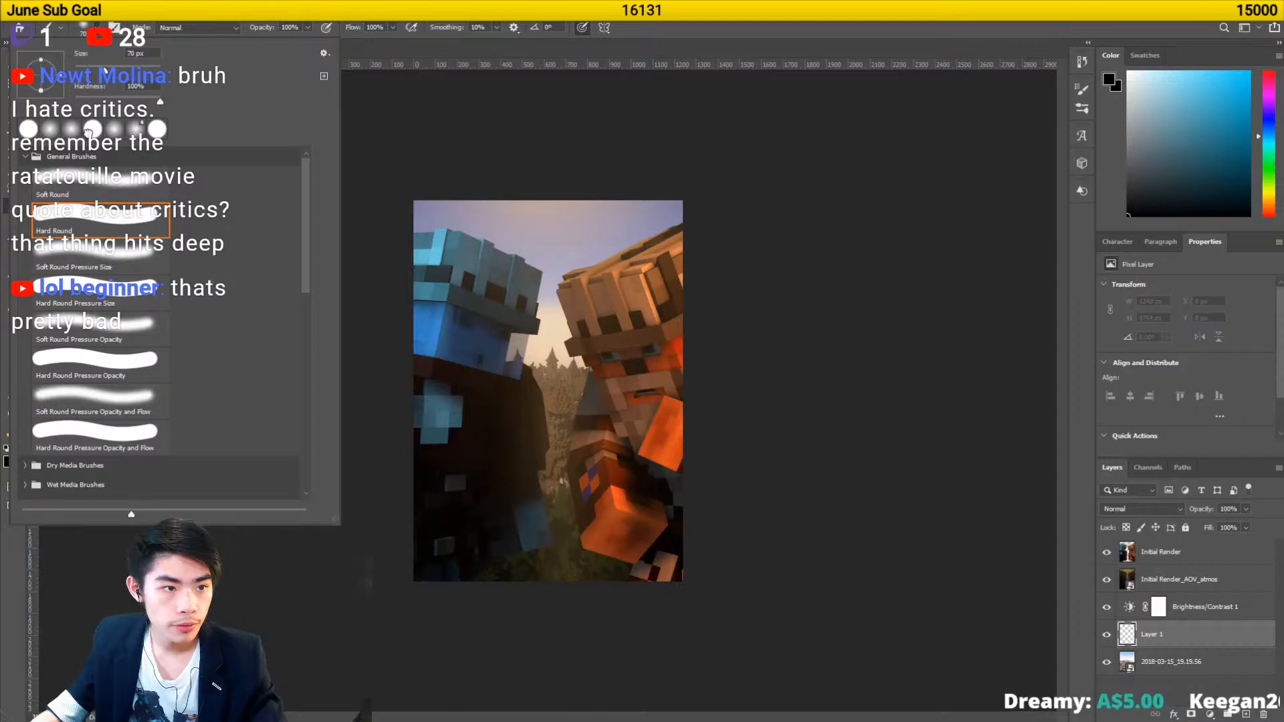
click(82, 30)
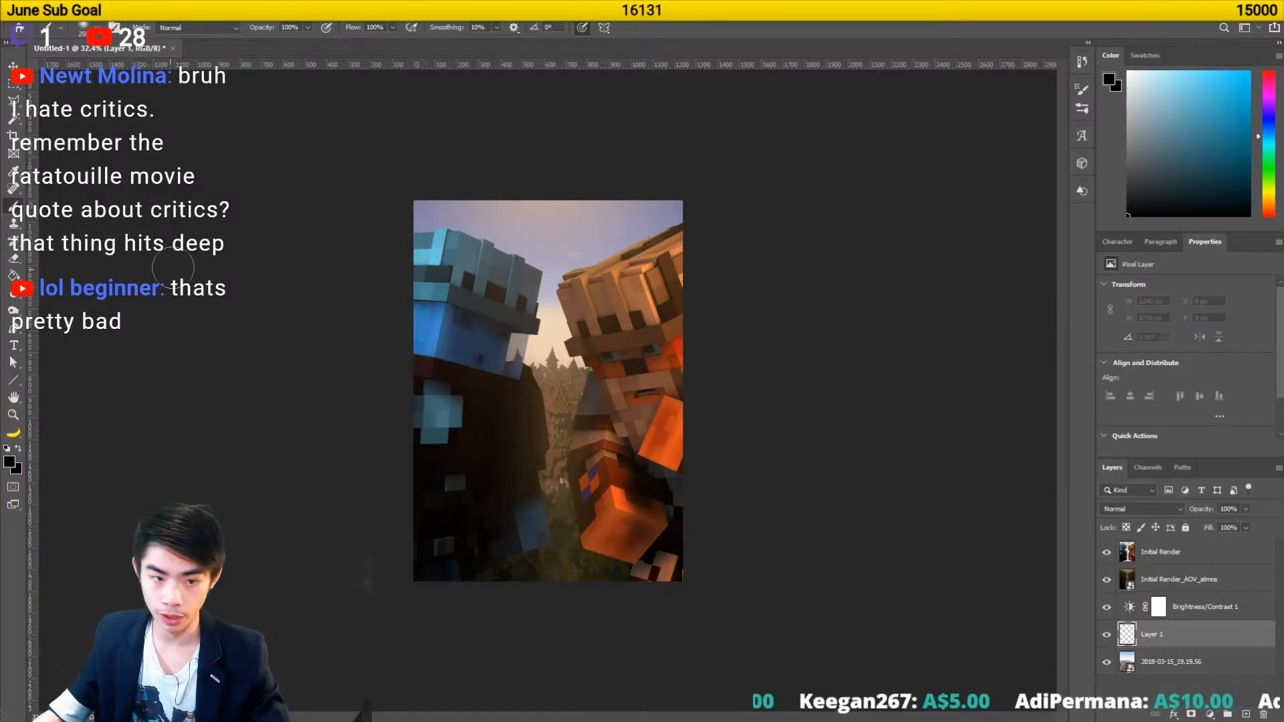
key(bracketright)
key(bracketright)
key(bracketright)
key(bracketright)
key(bracketright)
key(bracketright)
key(bracketright)
key(bracketright)
key(bracketright)
key(bracketright)
key(bracketright)
key(bracketright)
key(bracketright)
key(bracketright)
key(bracketright)
key(bracketright)
key(bracketright)
key(bracketleft)
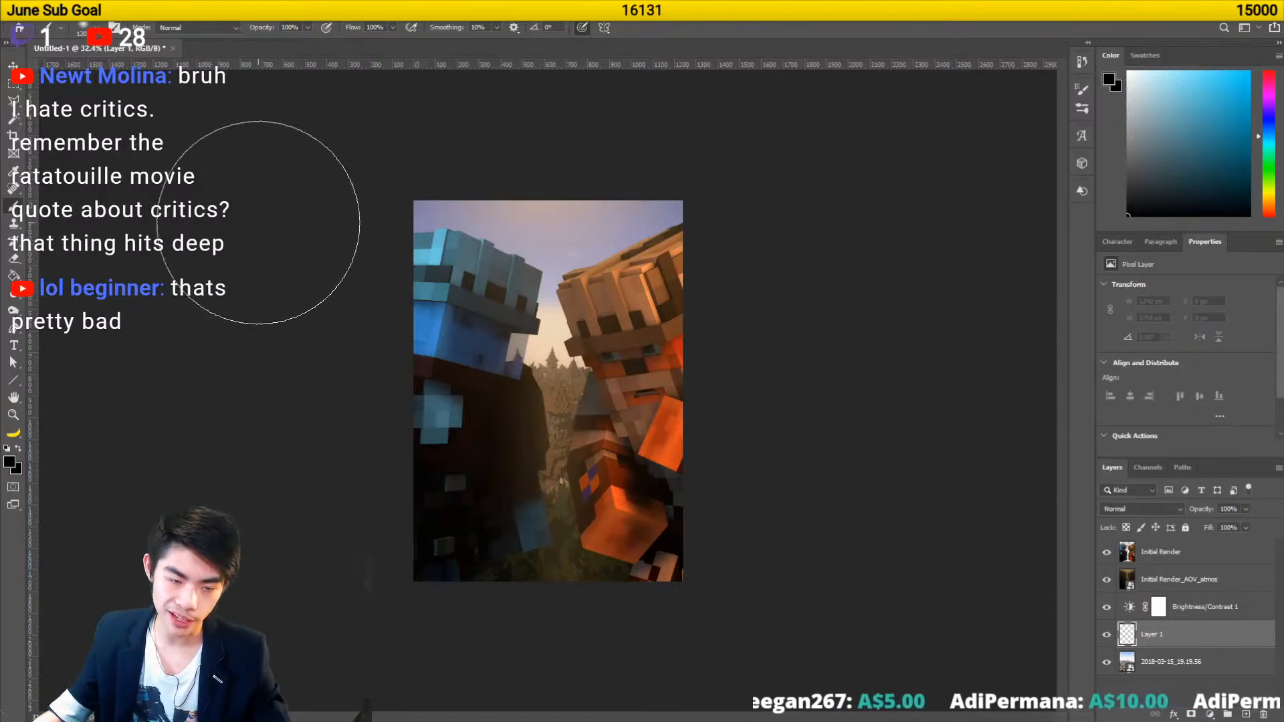
drag(361, 214, 789, 214)
key(bracketleft)
key(bracketleft)
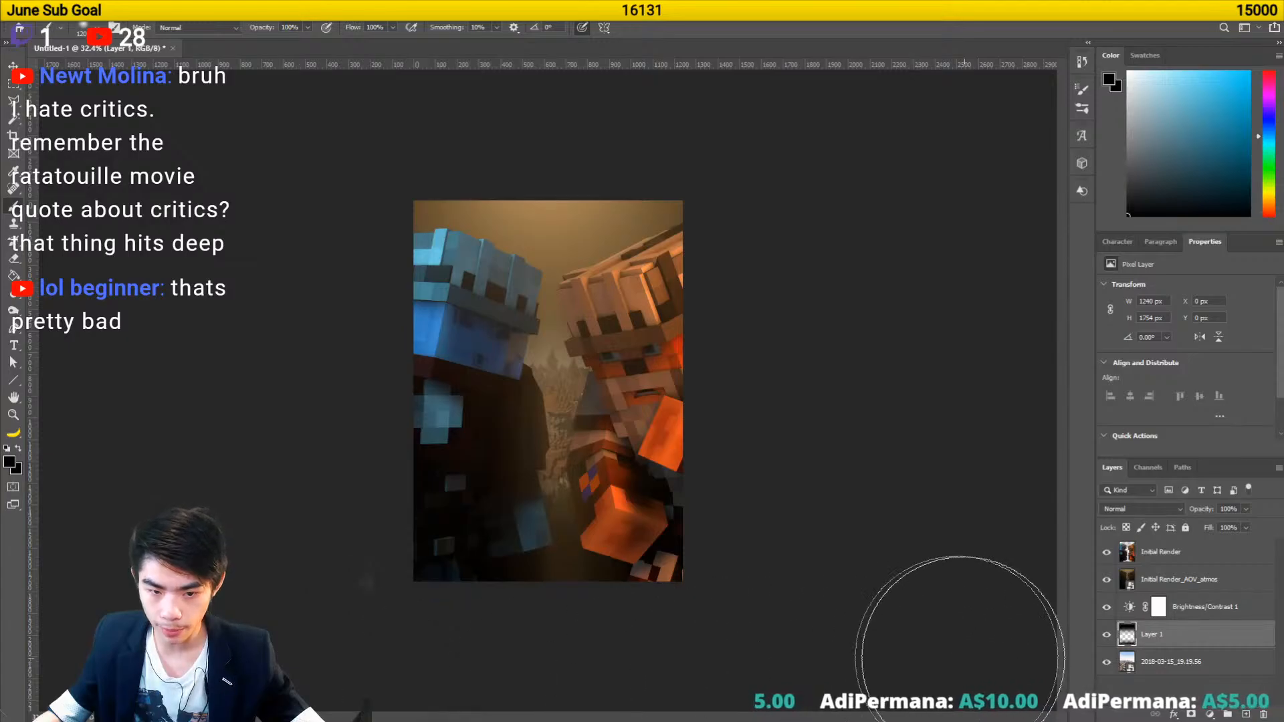
- Erase some of the black shading around the castle between the characters with an enlarged eraser
key(e)
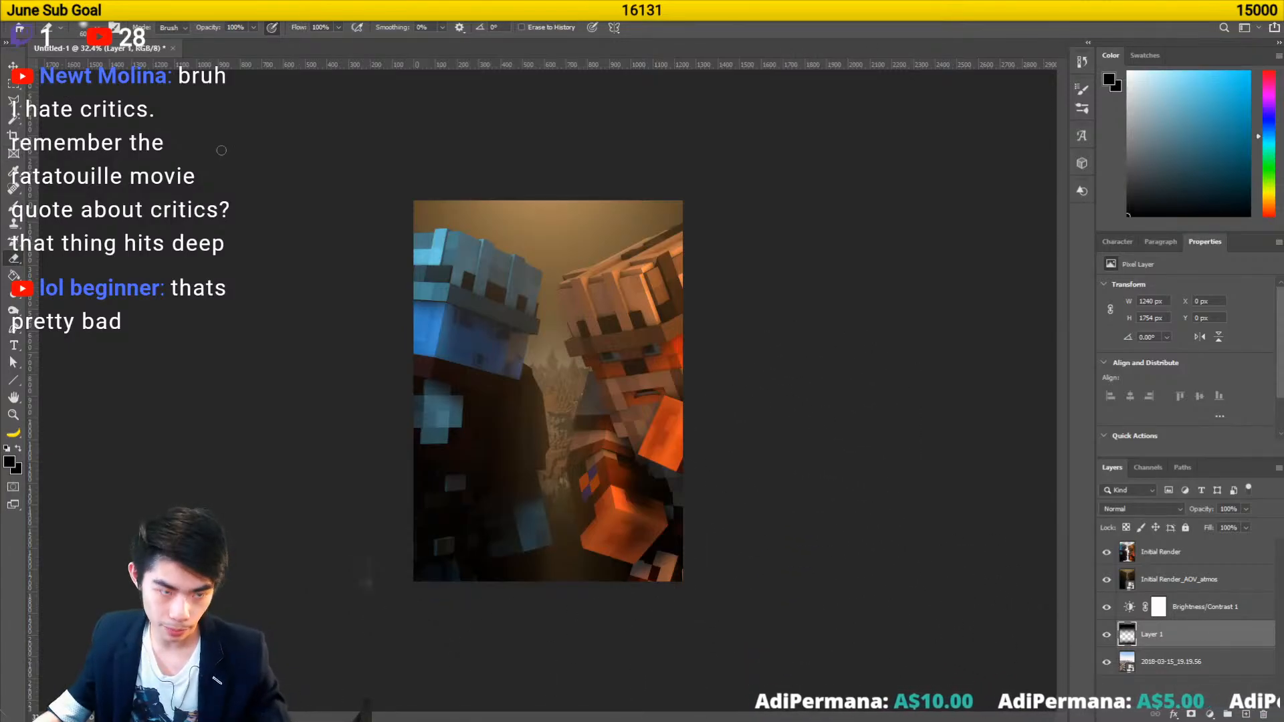
key(bracketright)
key(bracketright)
key(bracketright)
key(bracketright)
key(bracketright)
key(bracketright)
key(bracketright)
key(bracketright)
key(bracketright)
key(bracketright)
key(bracketright)
key(bracketright)
key(bracketright)
key(bracketright)
- Paint more black across the backdrop between the two characters with a large brush
key(b)
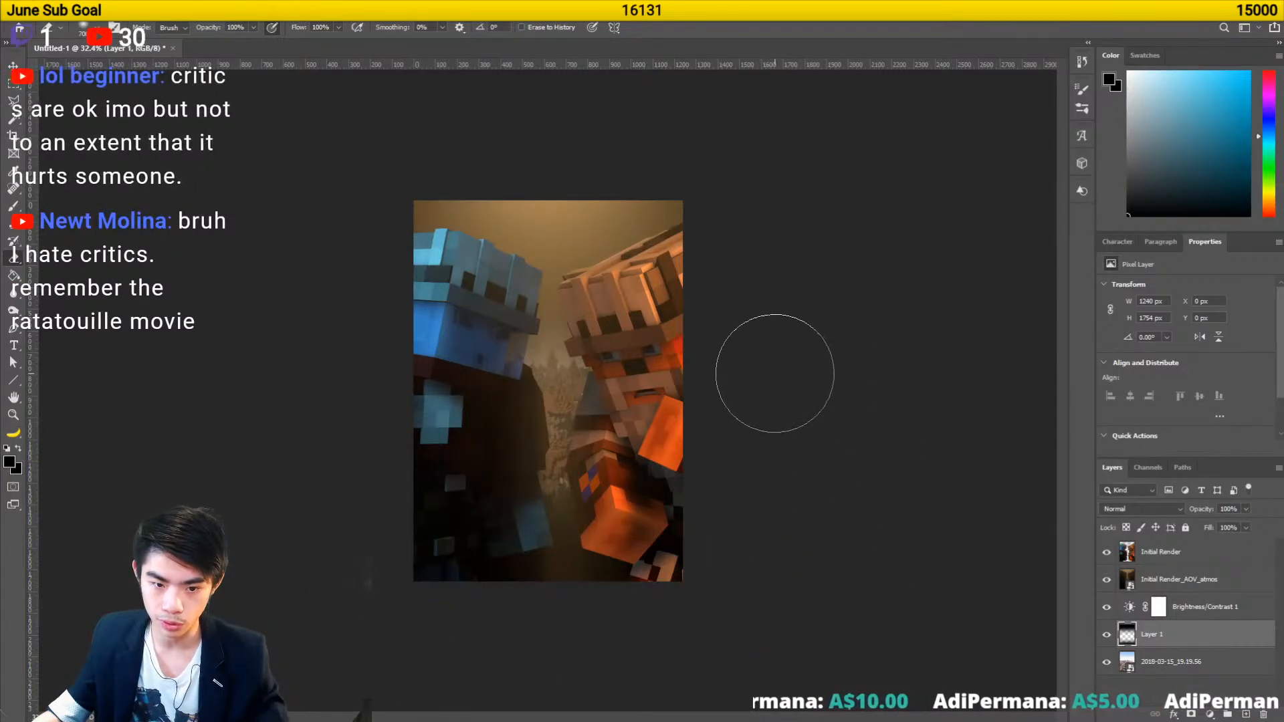
key(bracketright)
key(bracketright)
key(bracketright)
key(bracketright)
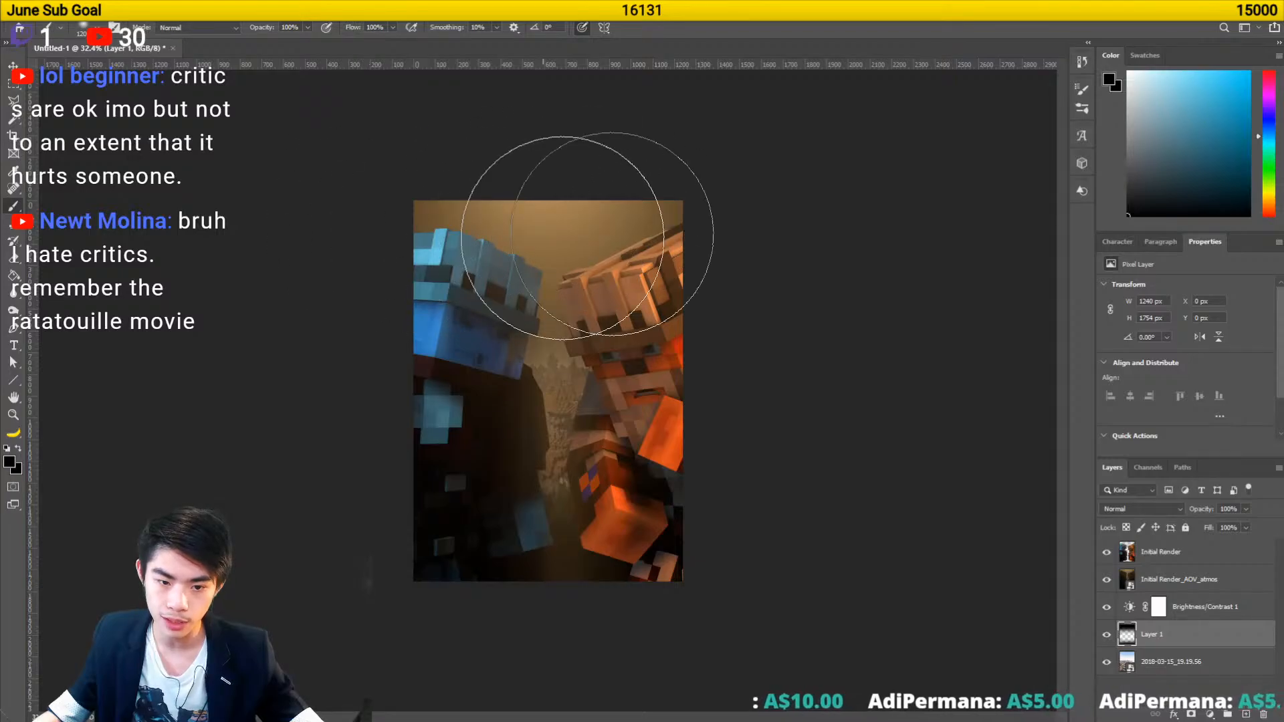
- Clear the black around the castle with a larger eraser and brush a little shading back over it
key(e)
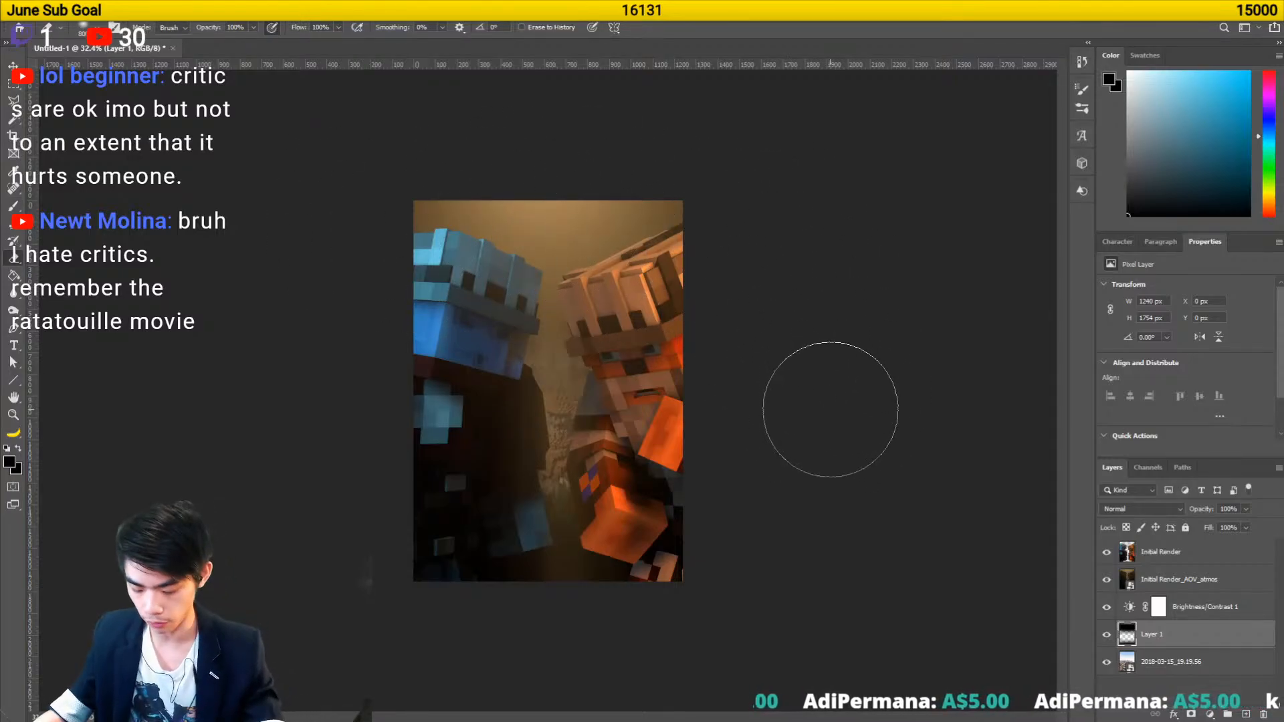
key(bracketright)
key(bracketright)
key(bracketright)
drag(830, 409, 191, 402)
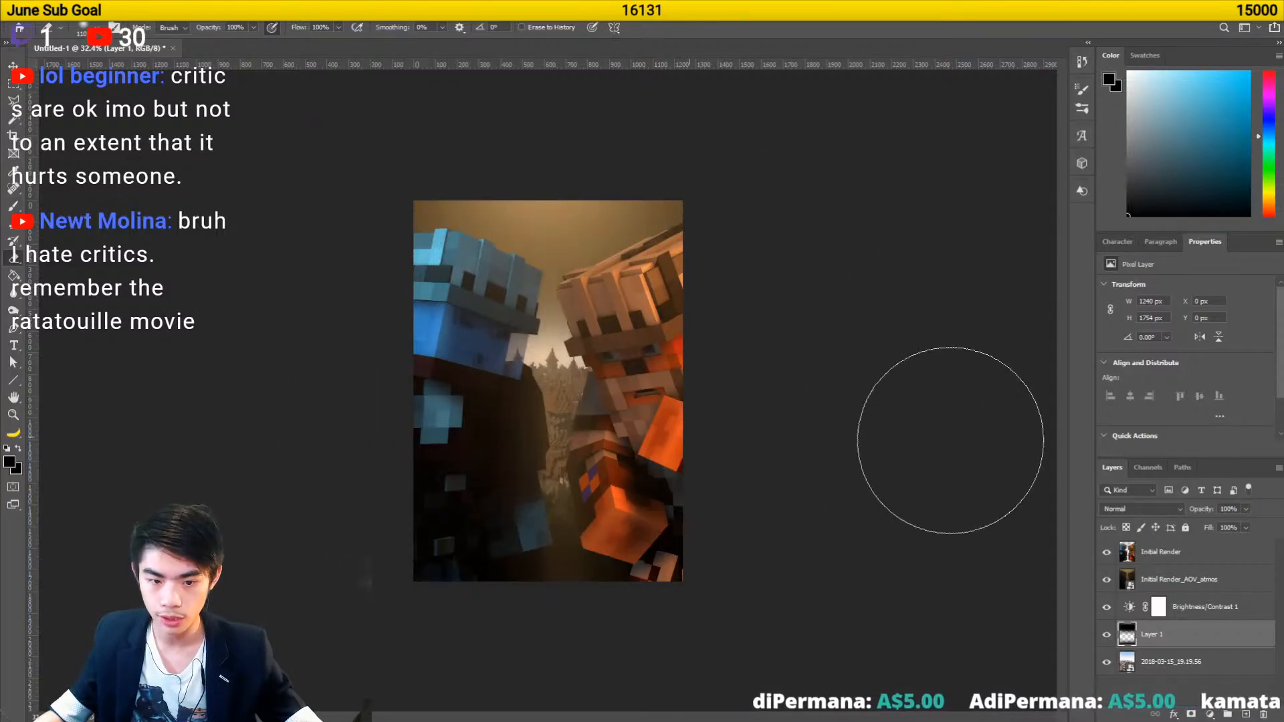
key(b)
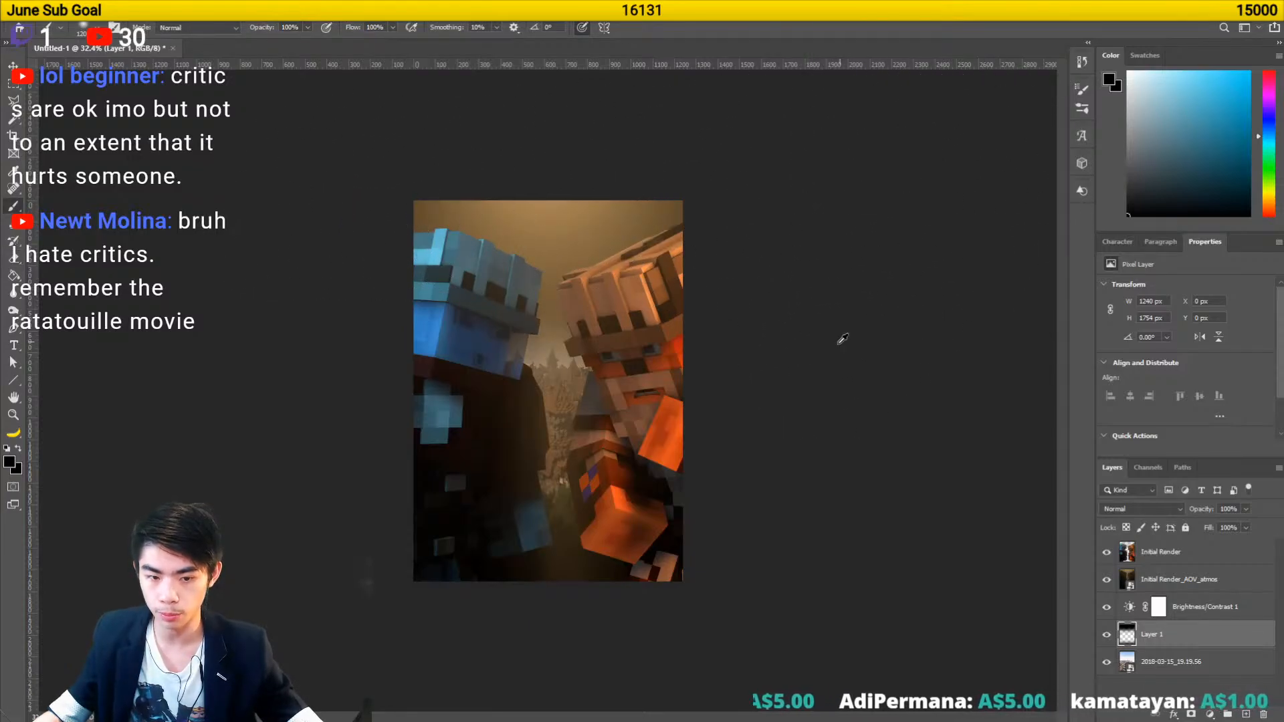
key(v)
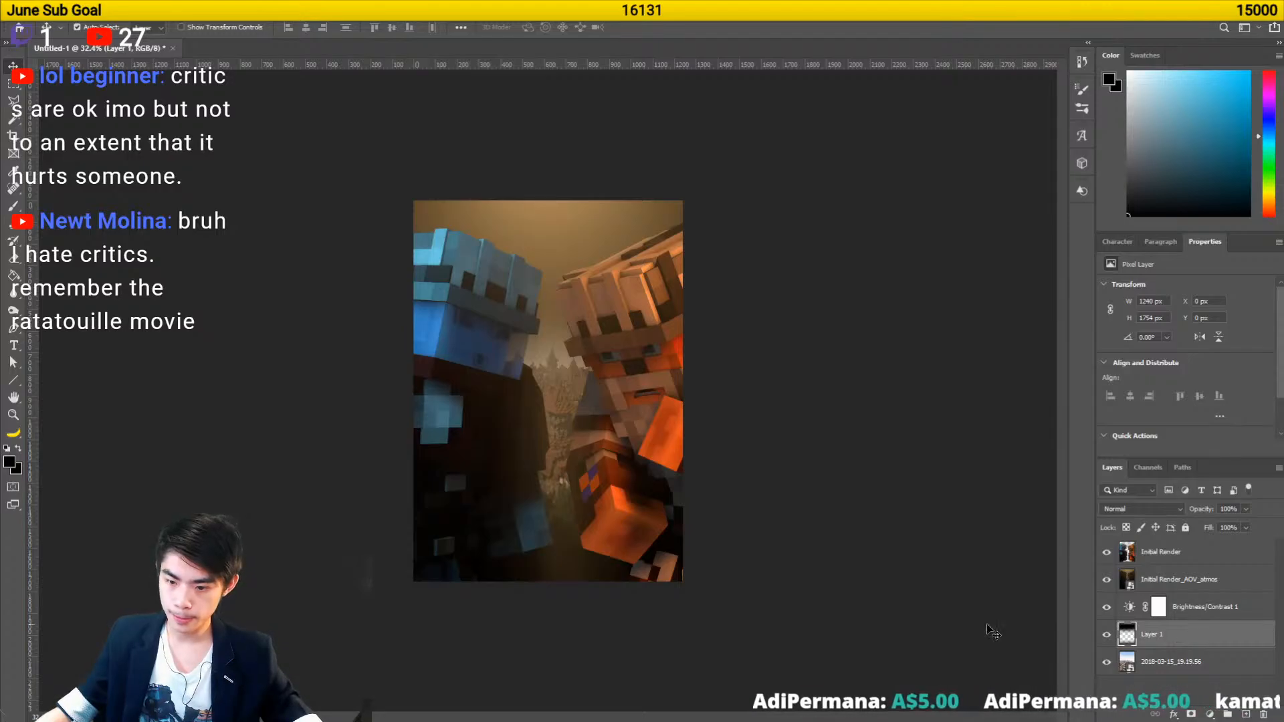
- Set the blend mode of Layer 1 to Hard Mix
click(1148, 507)
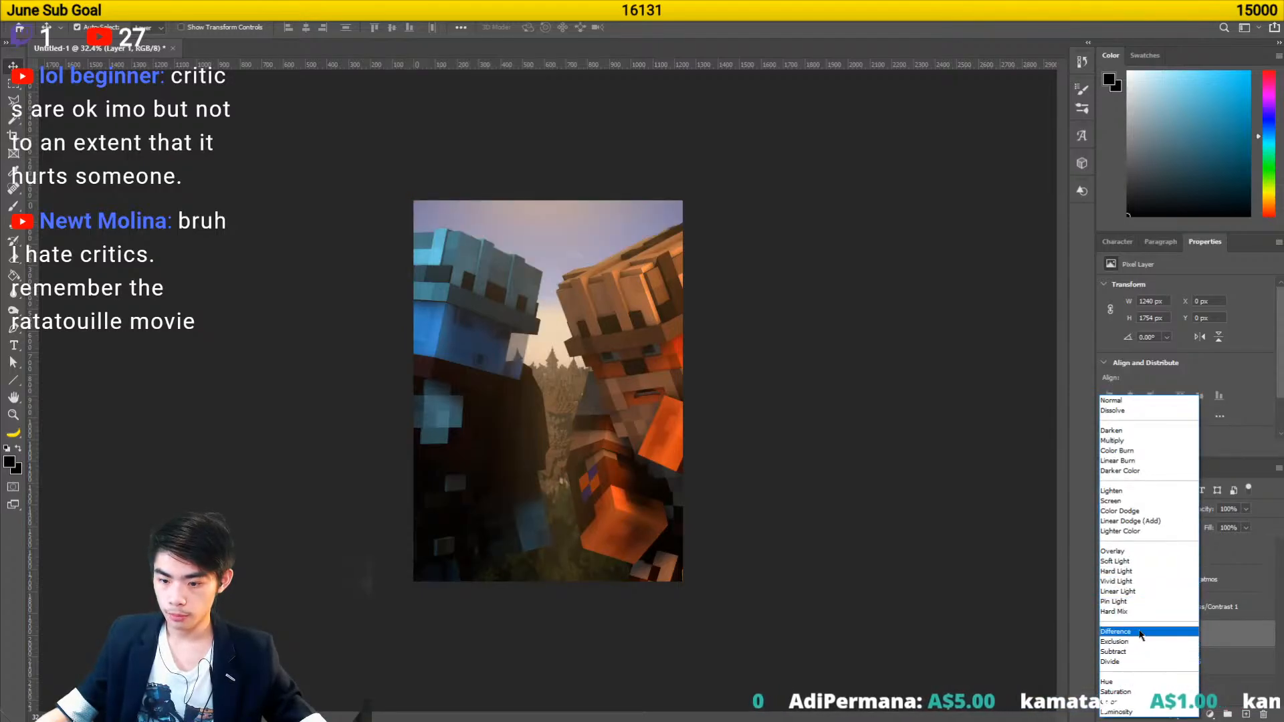
click(1129, 613)
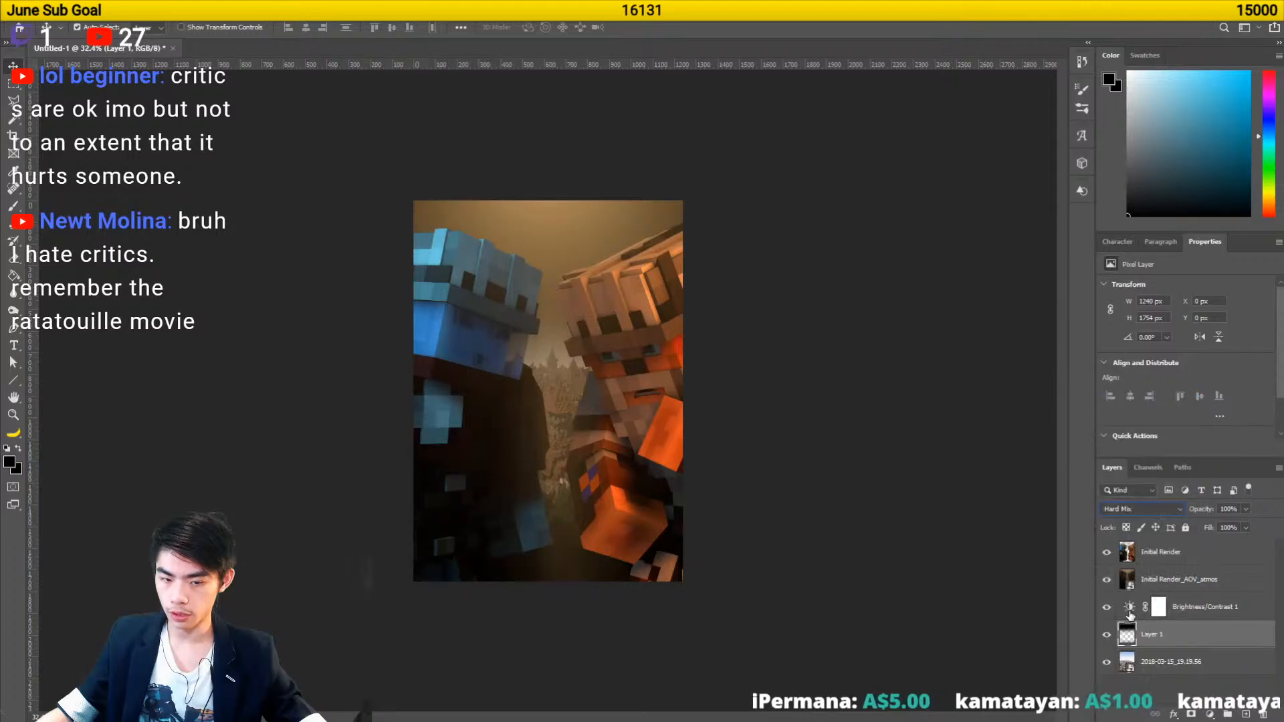
scroll(430, 522, down, 5)
scroll(430, 522, up, 4)
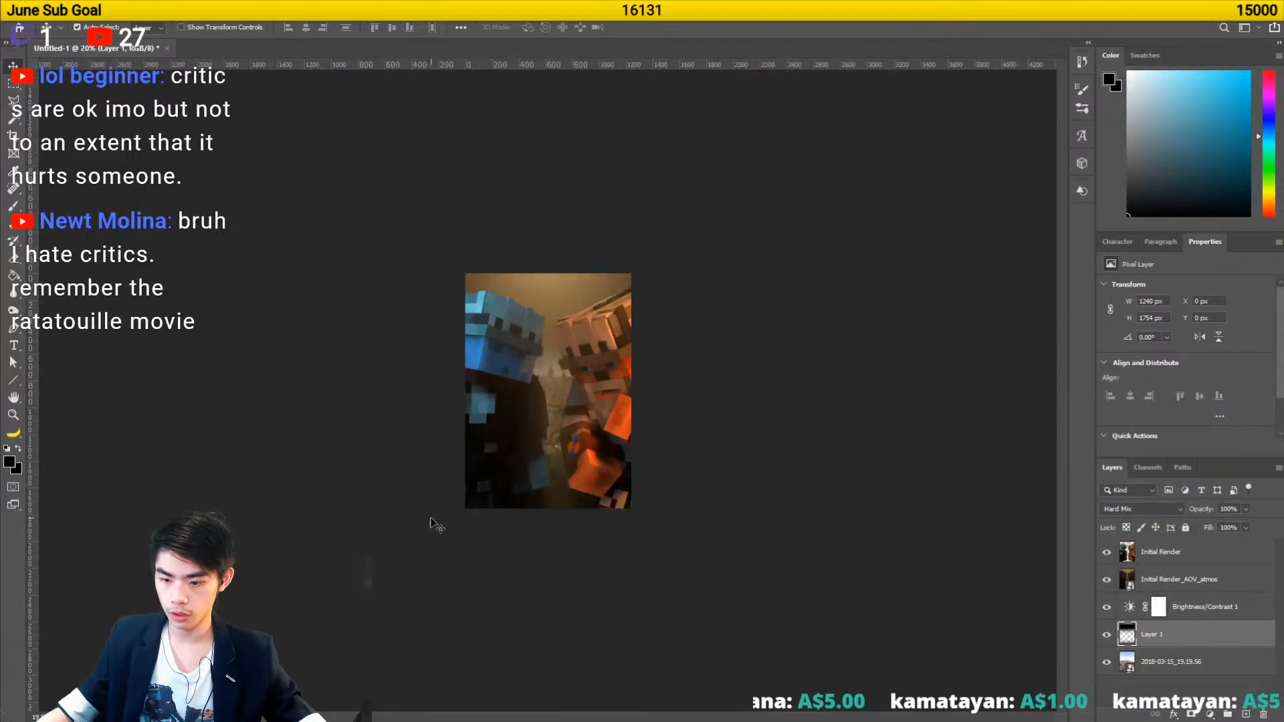
- Brush additional black shading over the castle area on Layer 1 and review the whole poster
key(b)
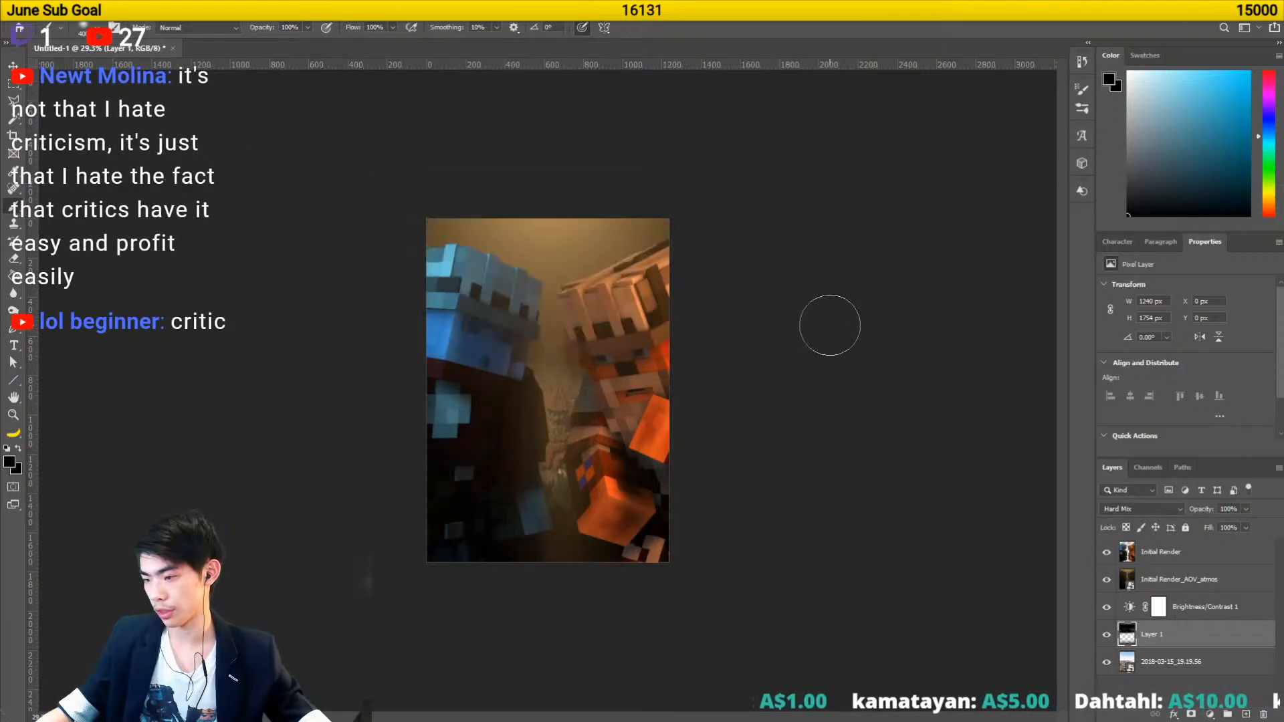
key(v)
scroll(834, 328, down, 5)
scroll(733, 351, up, 4)
scroll(733, 354, up, 2)
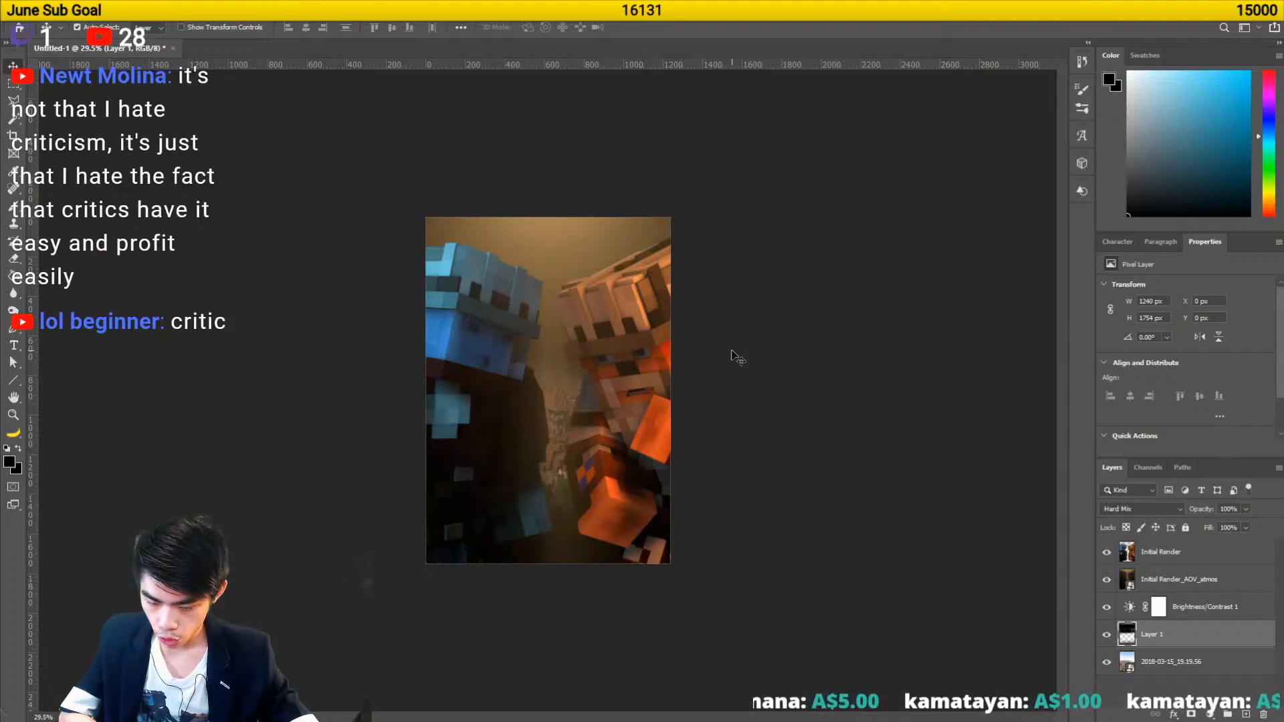
scroll(608, 444, up, 5)
scroll(609, 444, down, 5)
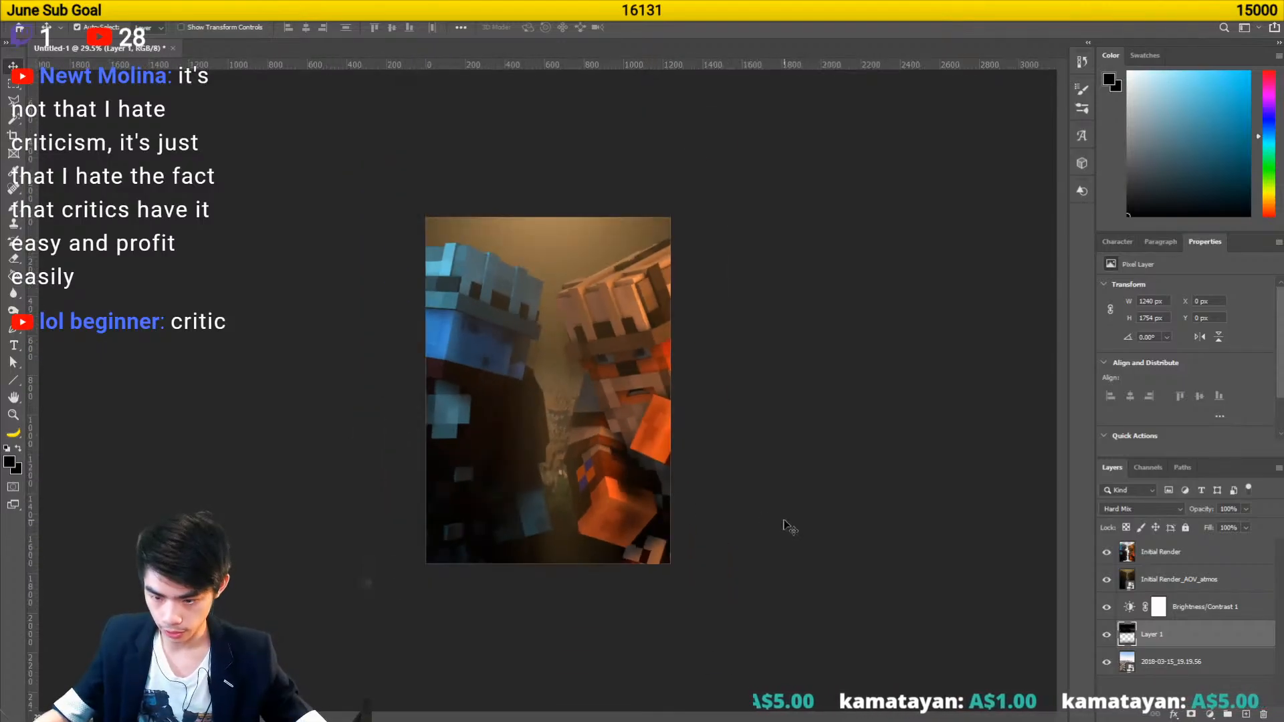
- Retouch the black shading around the castle on Layer 1 with the brush and eraser, and undo the last erasure
click(1185, 614)
click(1170, 639)
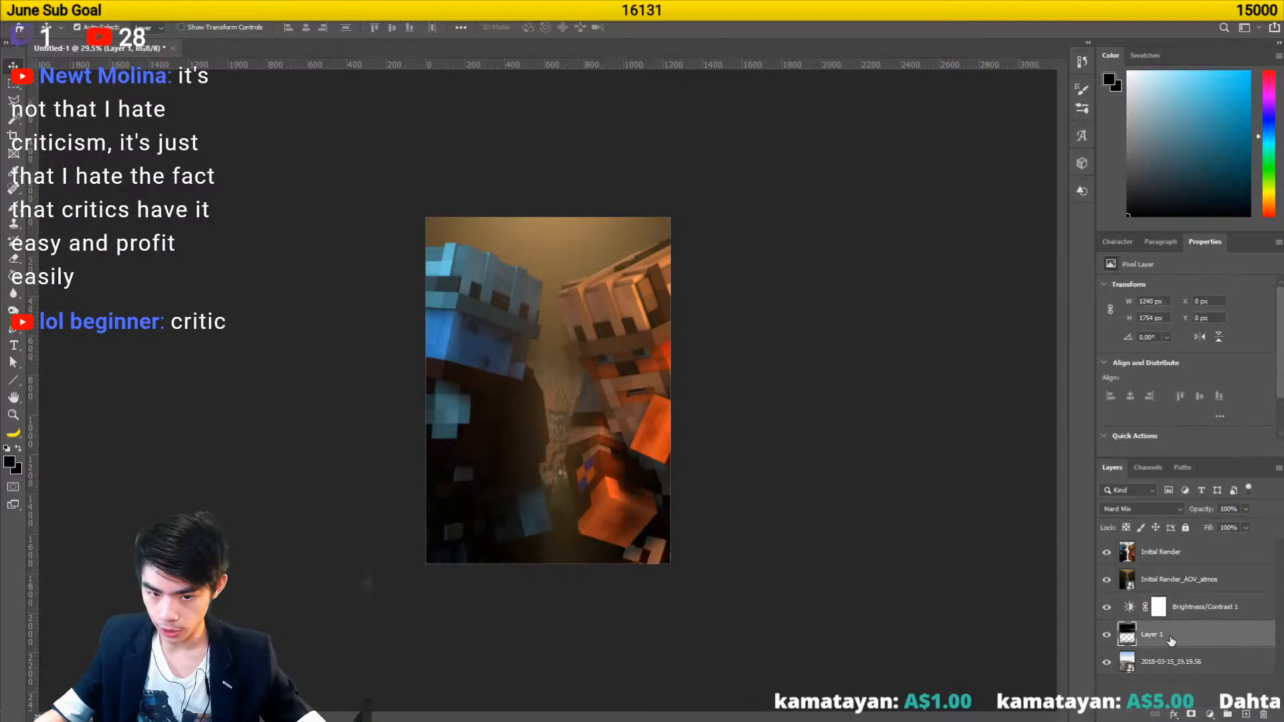
key(b)
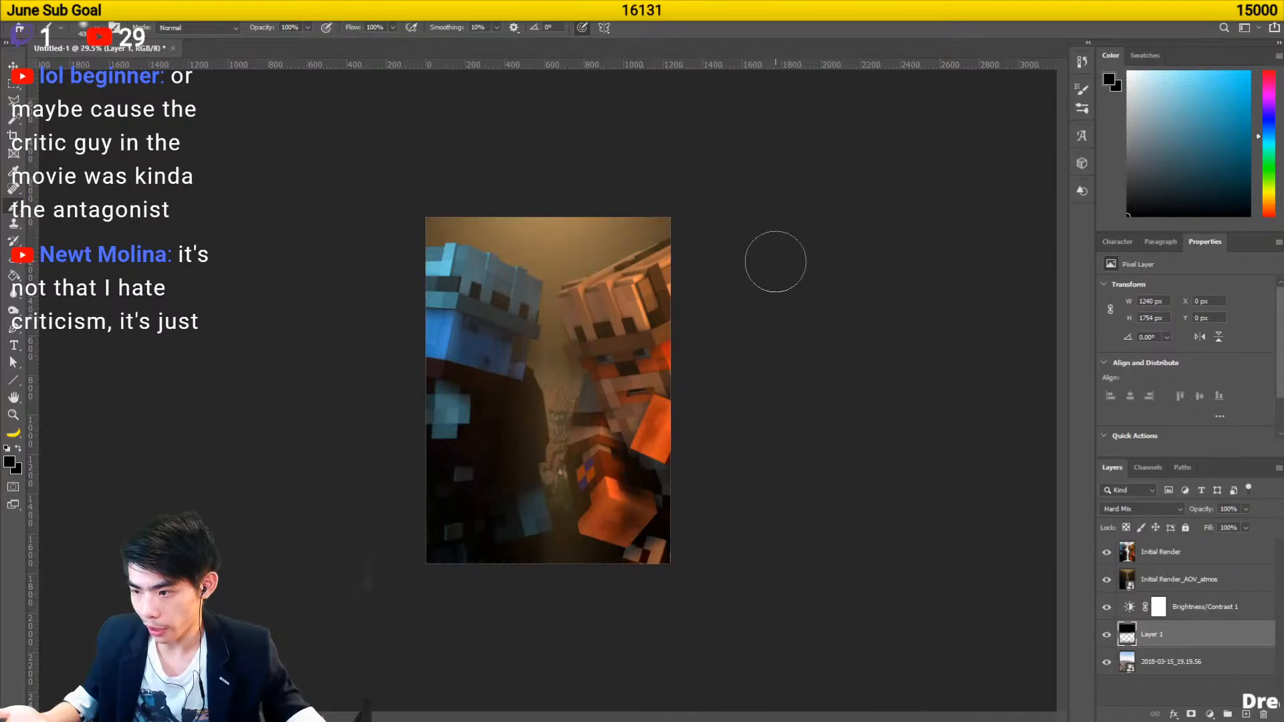
scroll(548, 494, down, 1)
scroll(548, 494, up, 3)
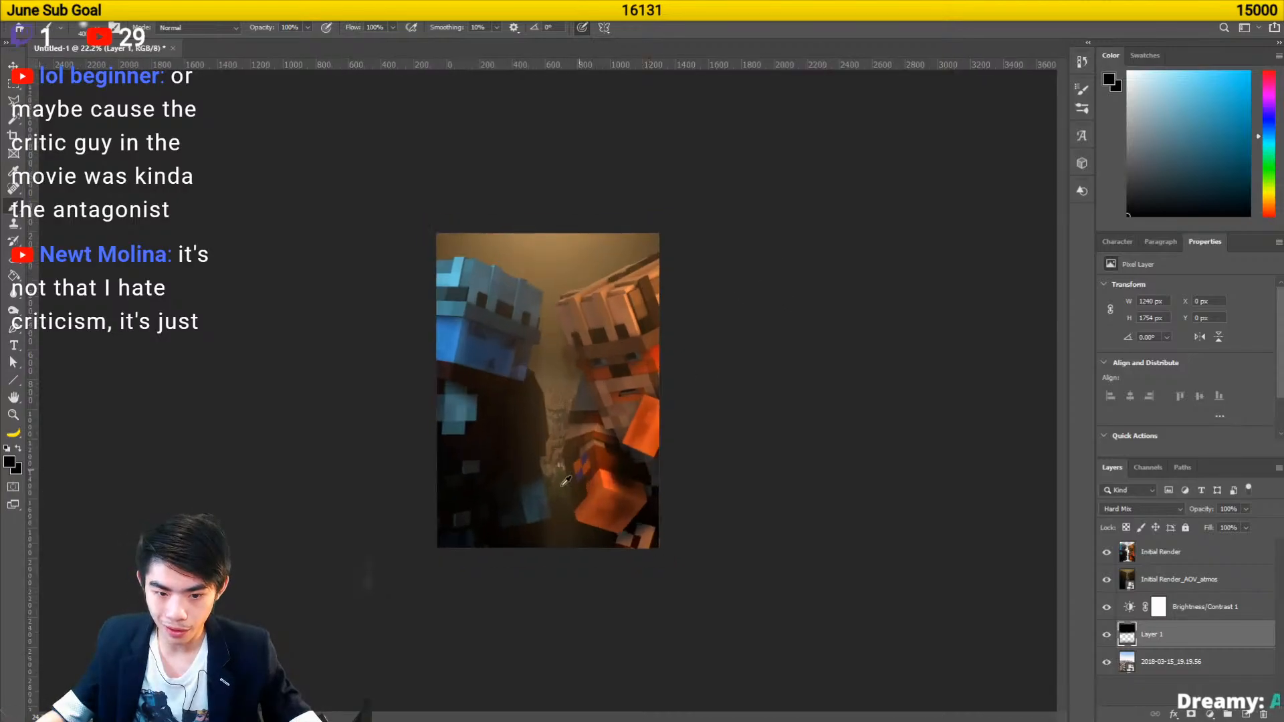
key(e)
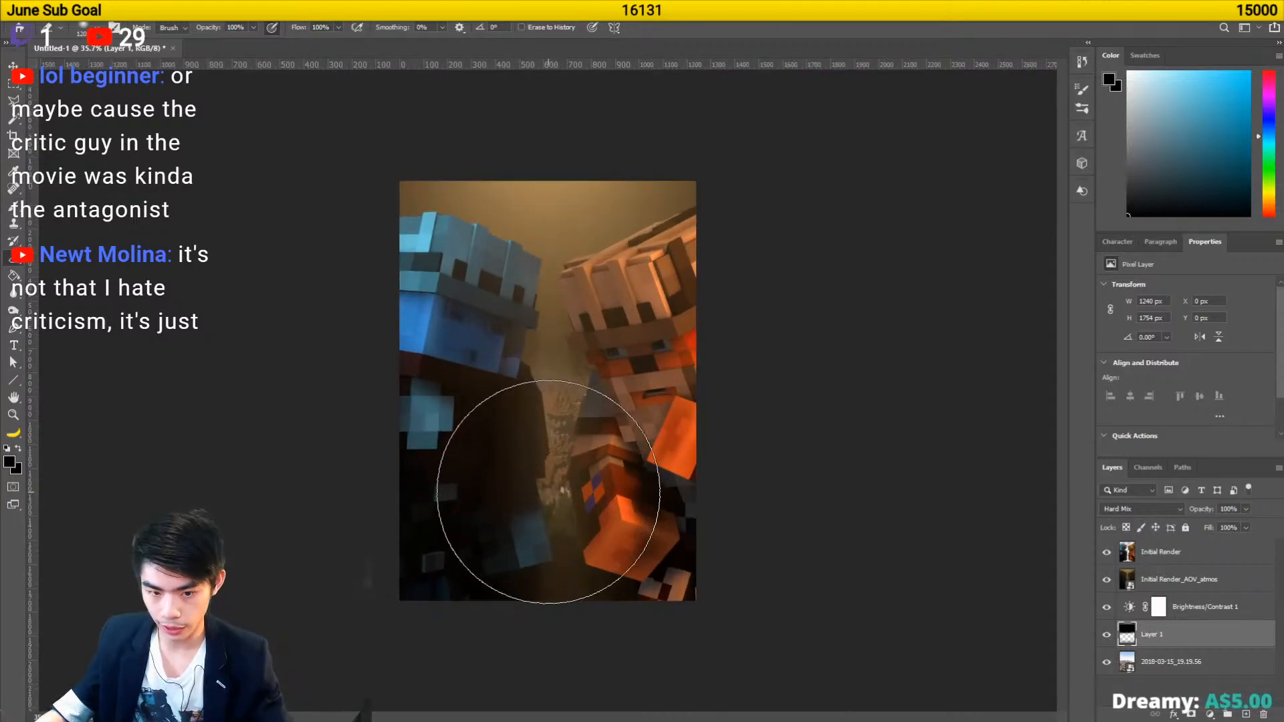
click(555, 430)
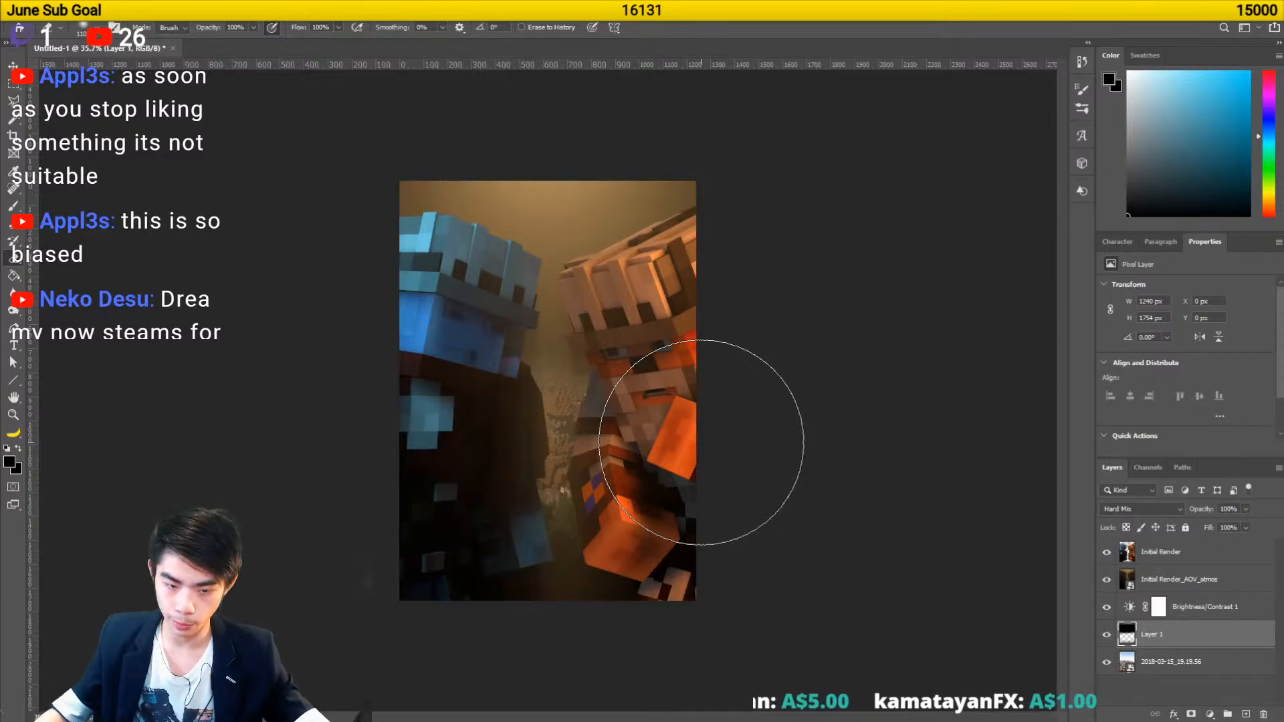
mouse_move(501, 372)
mouse_down()
mouse_move(596, 429)
mouse_move(659, 338)
mouse_move(358, 373)
mouse_move(653, 207)
mouse_up()
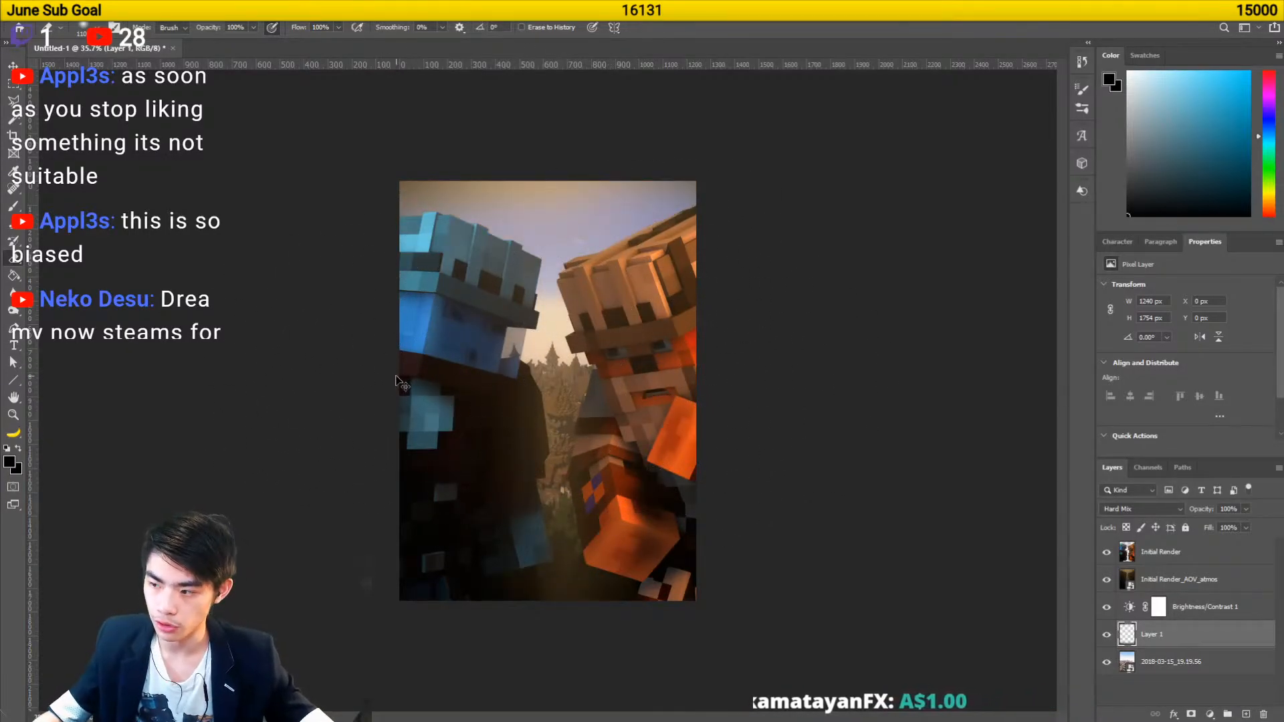
key(ctrl+z)
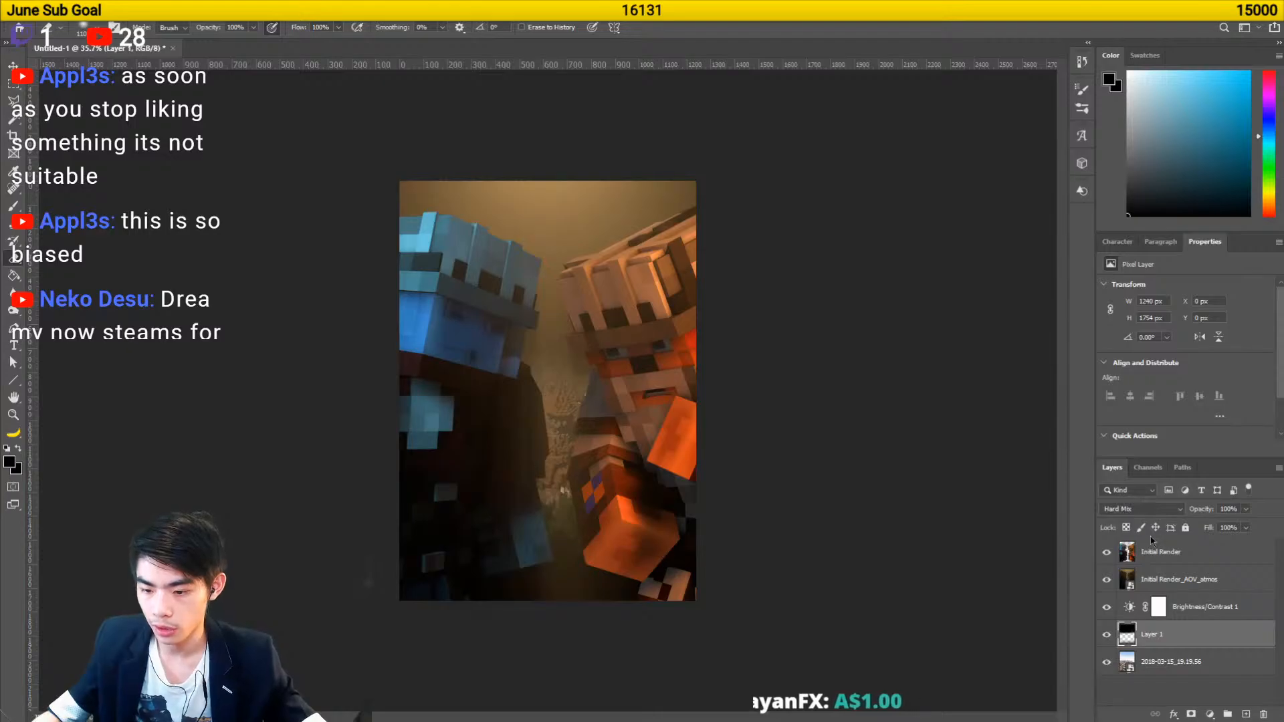
- Compare blend modes for Layer 1, keep Hard Mix, and set the layer's opacity to 70% after trying 50%
click(1140, 510)
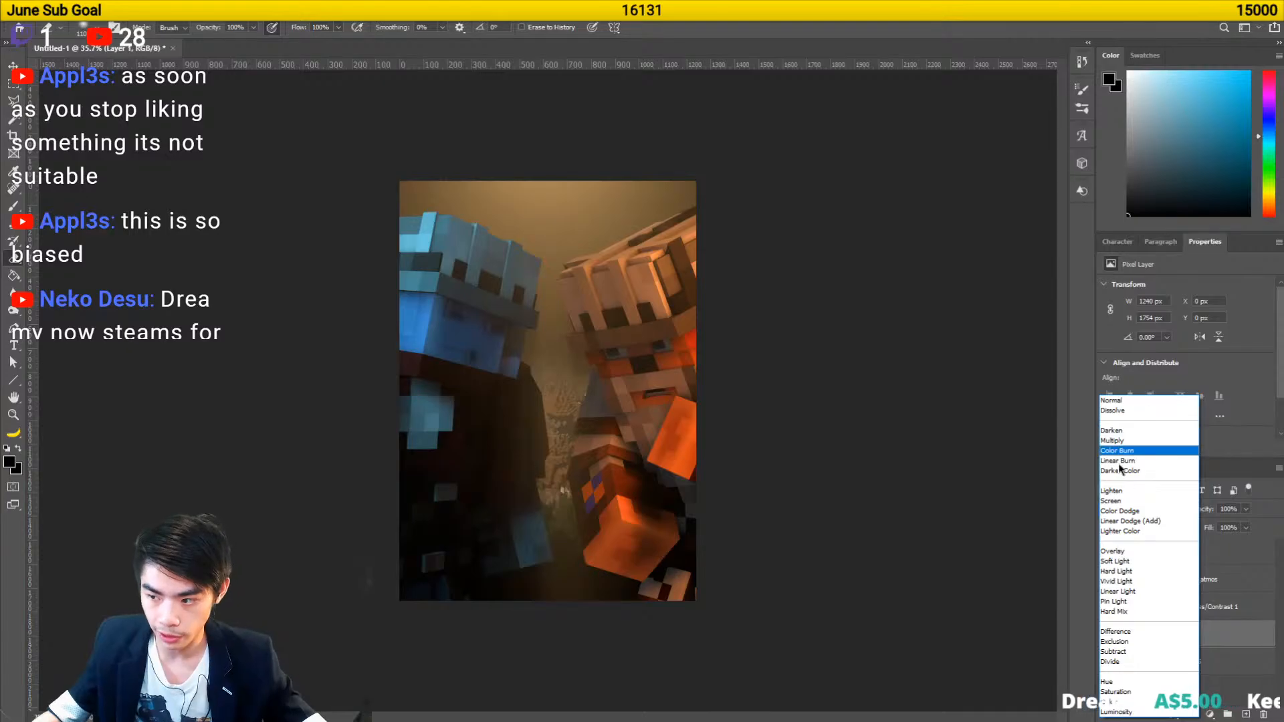
click(1163, 611)
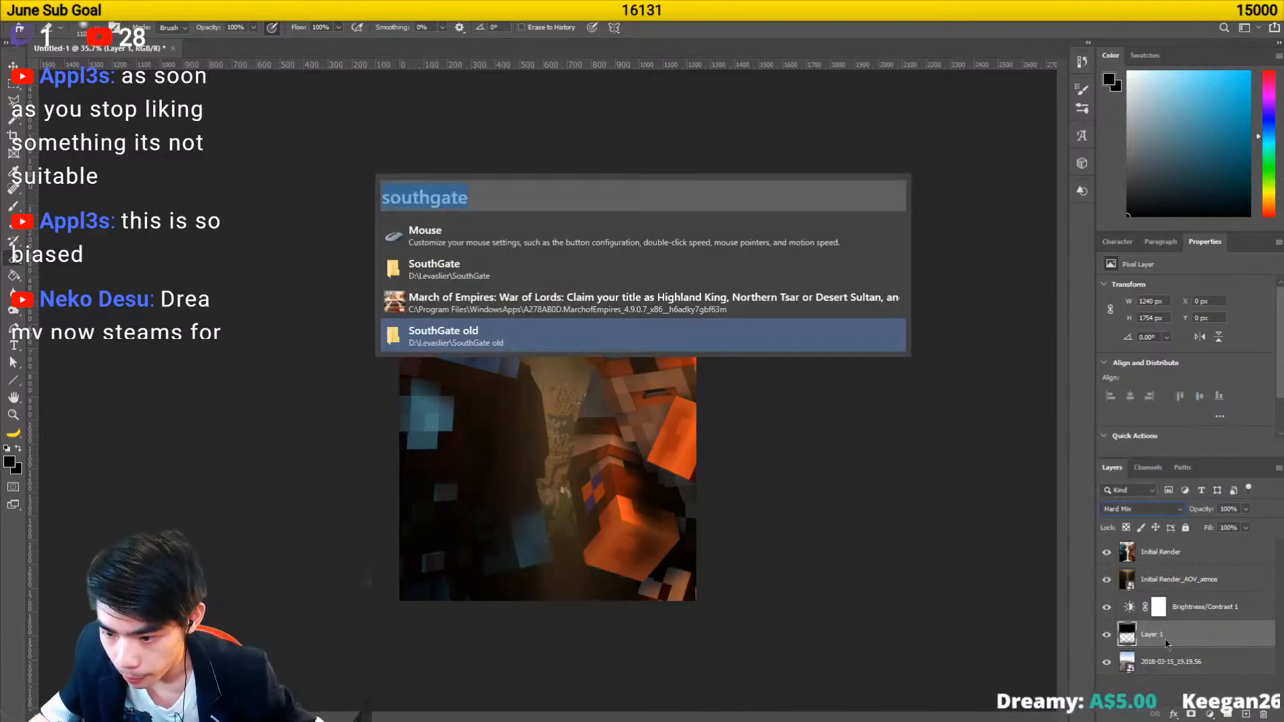
text(50)
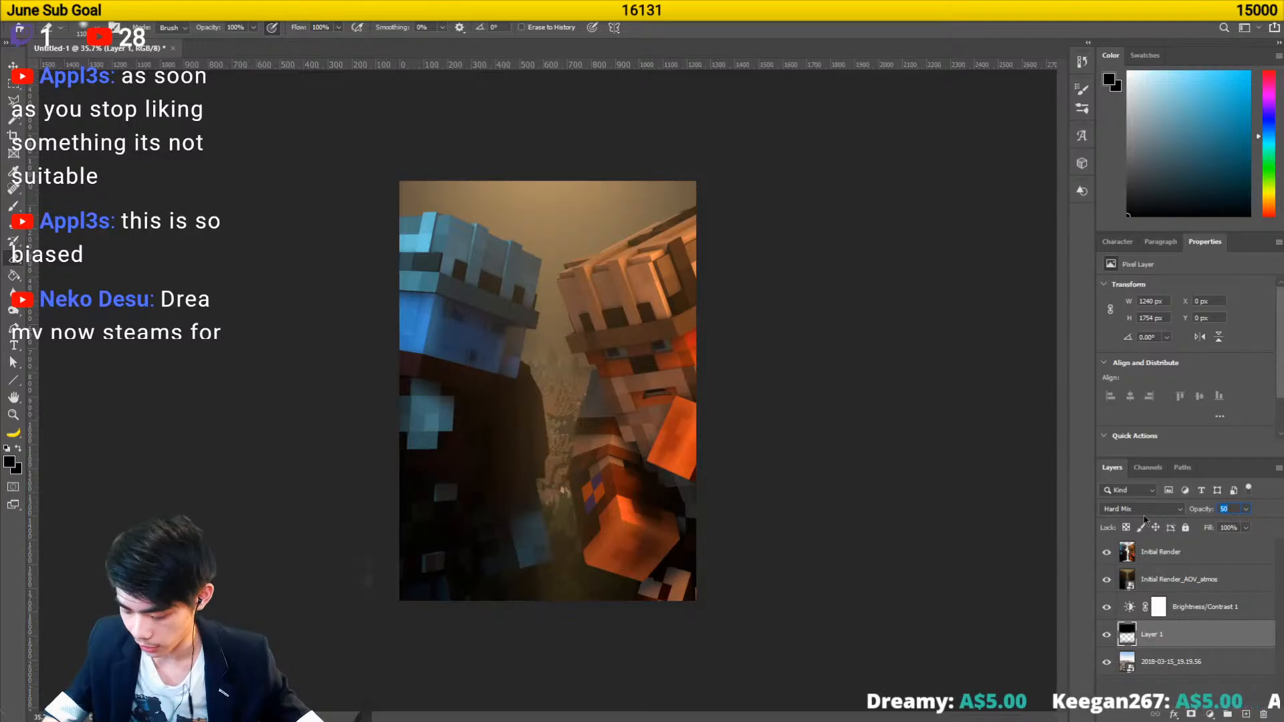
text(70)
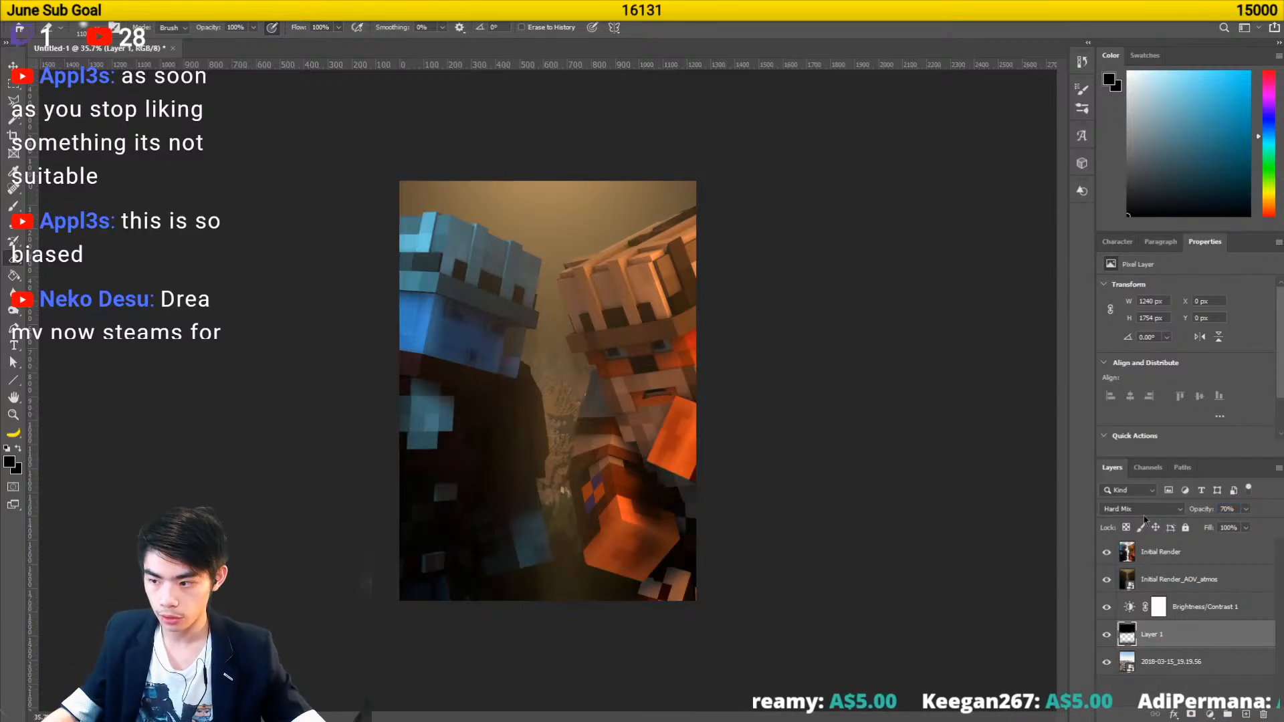
key(v)
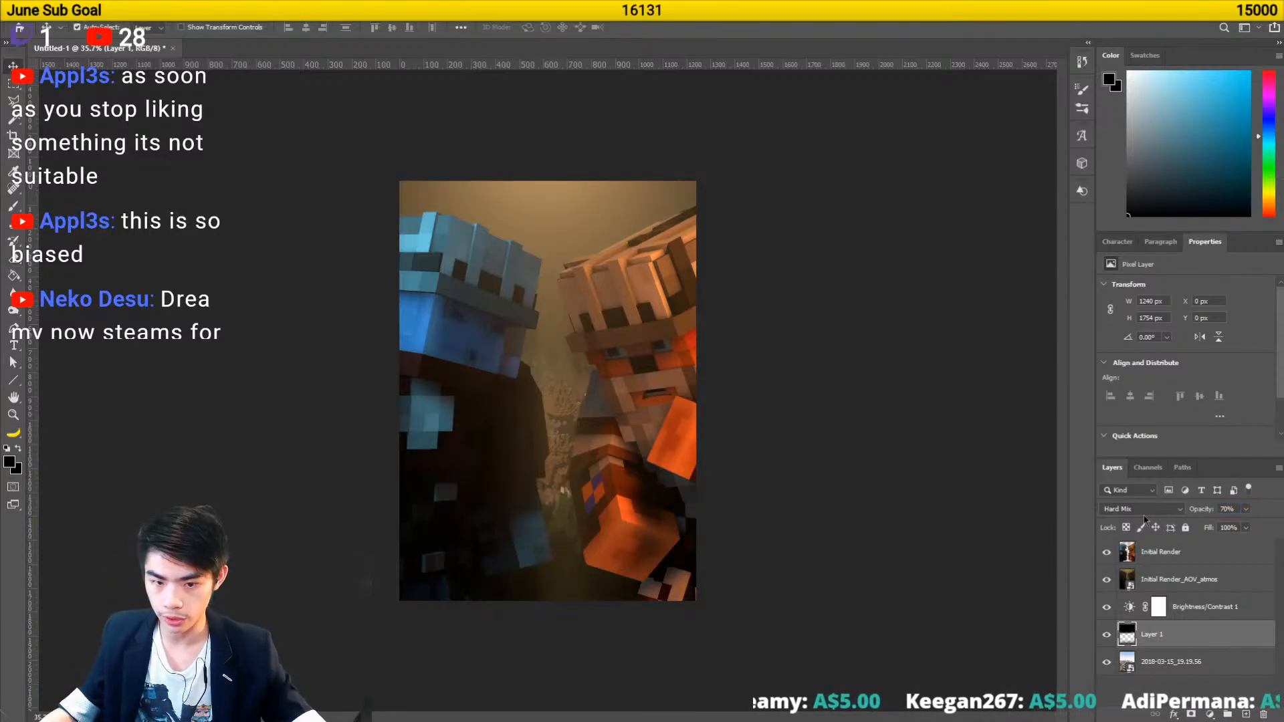
click(970, 539)
- Save the poster as a Photoshop document named Movie Poster Levaslier.psd in the Movie Poster folder
key(ctrl+shift+s)
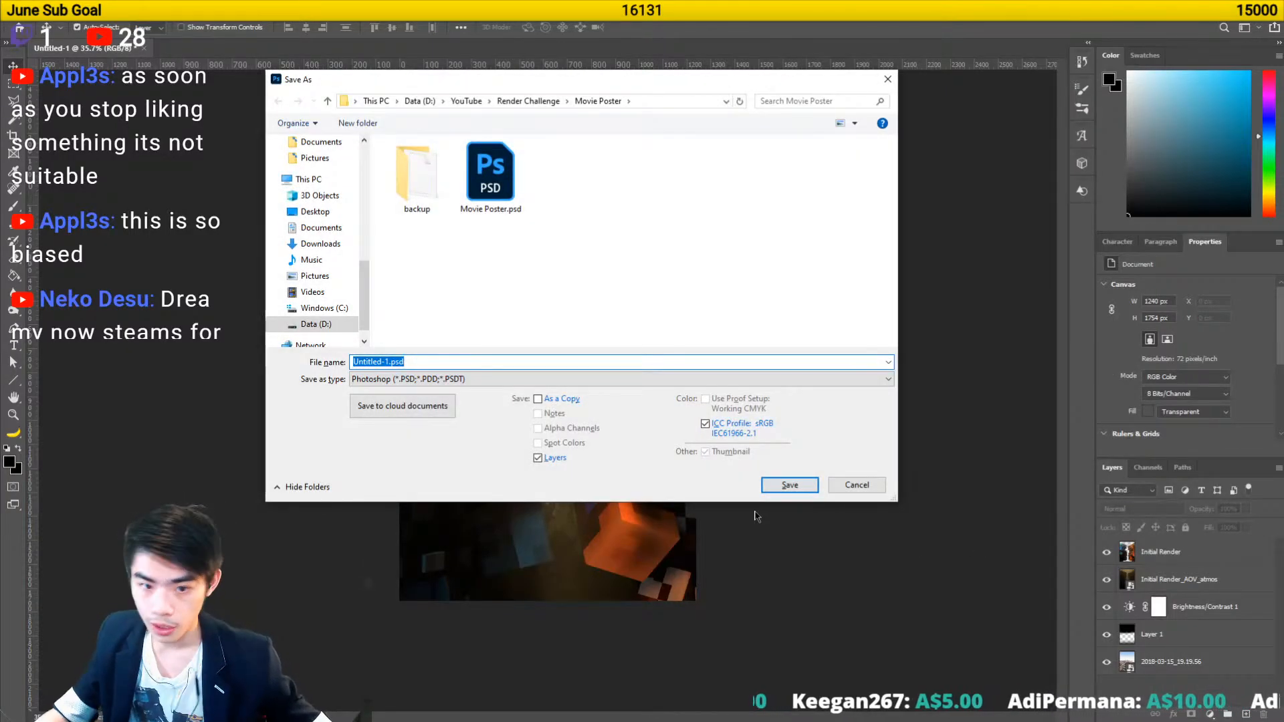
click(495, 194)
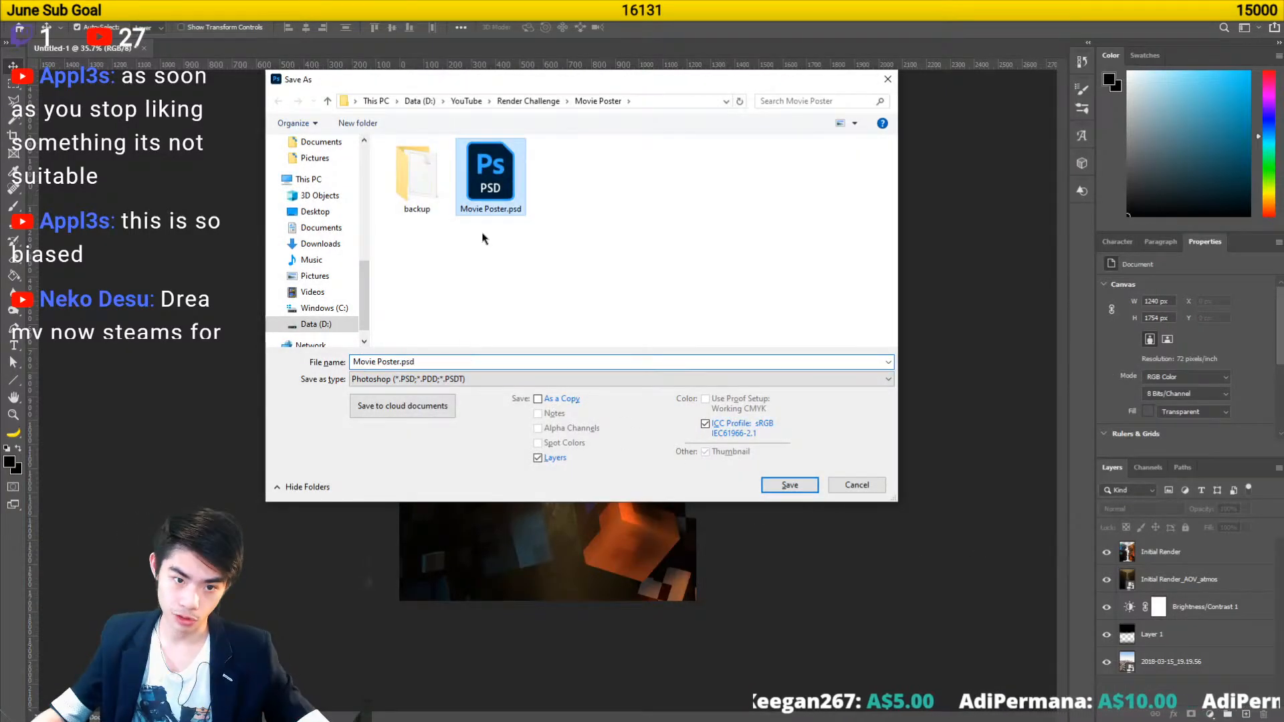
click(411, 361)
key(Left)
key(Right)
key(Right)
key(Right)
key(Right)
key(Right)
key(Right)
key(Right)
key(Right)
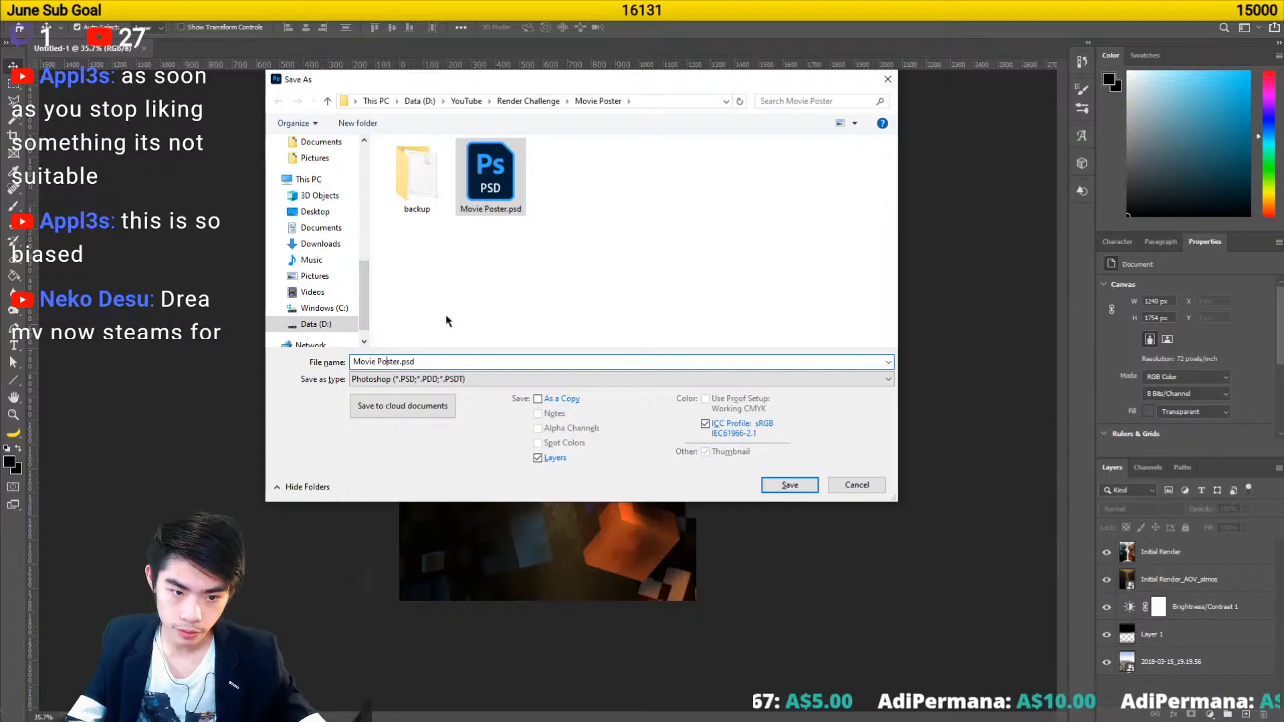
key(Right)
text(unedited)
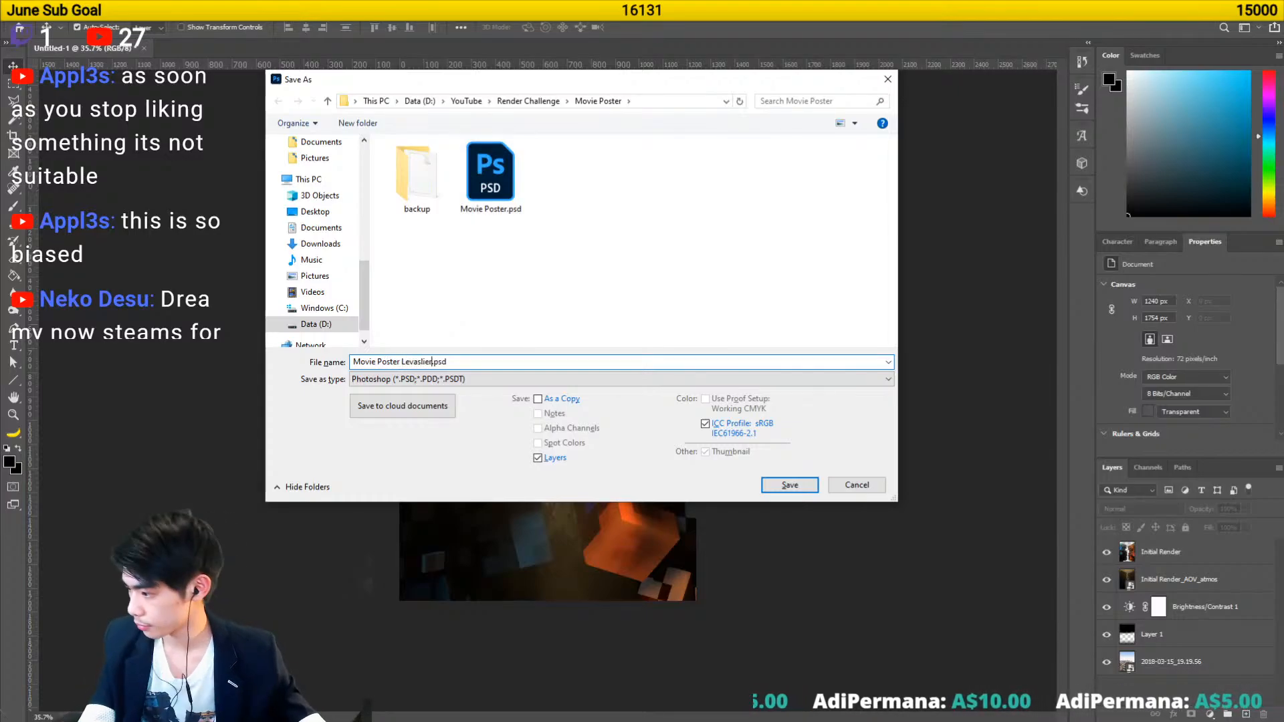
key(Return)
key(Return)
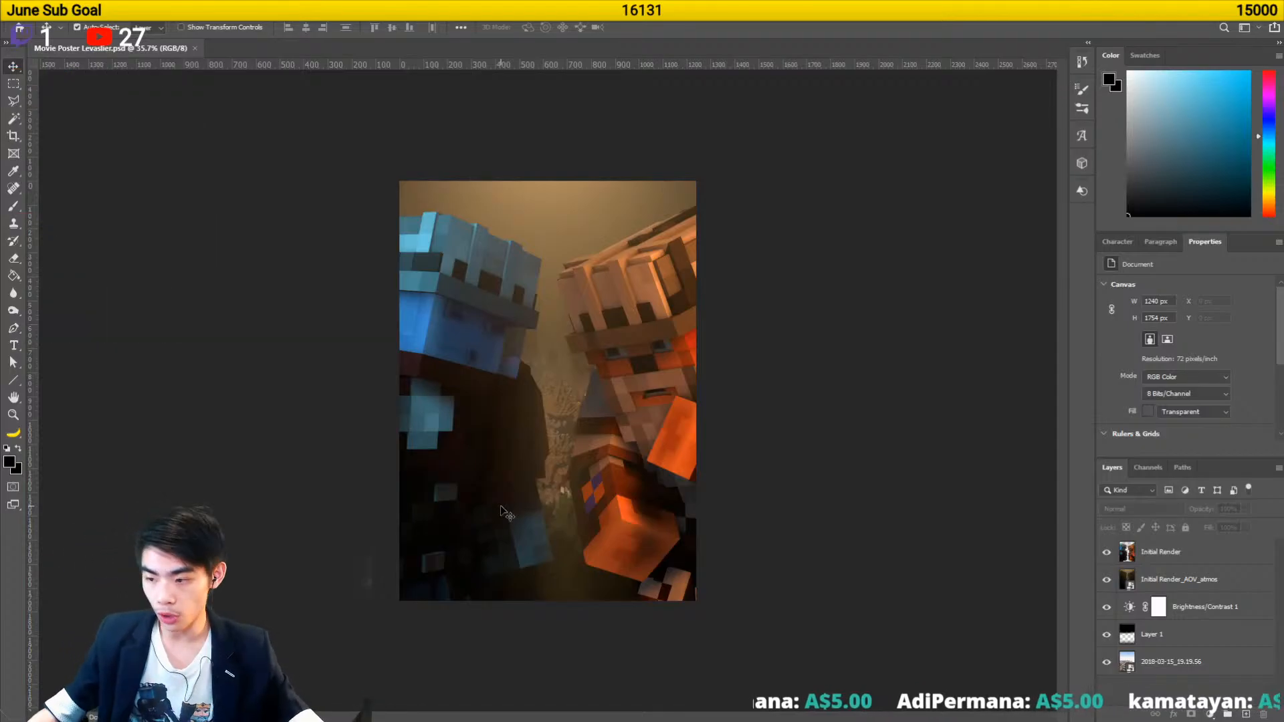
- Search the computer for "levaslier logo" and open the folder containing LevaslierLogo.png
key(alt+space)
key(BackSpace)
text(levaslier)
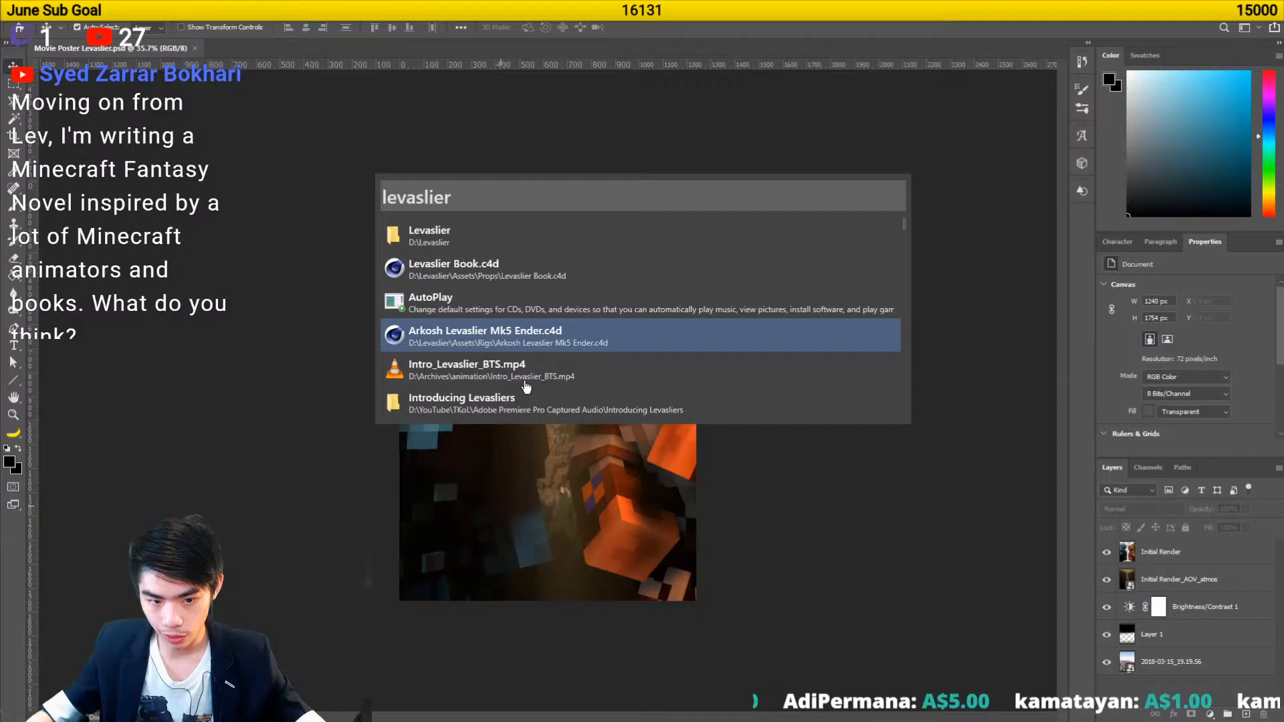
scroll(535, 390, down, 20)
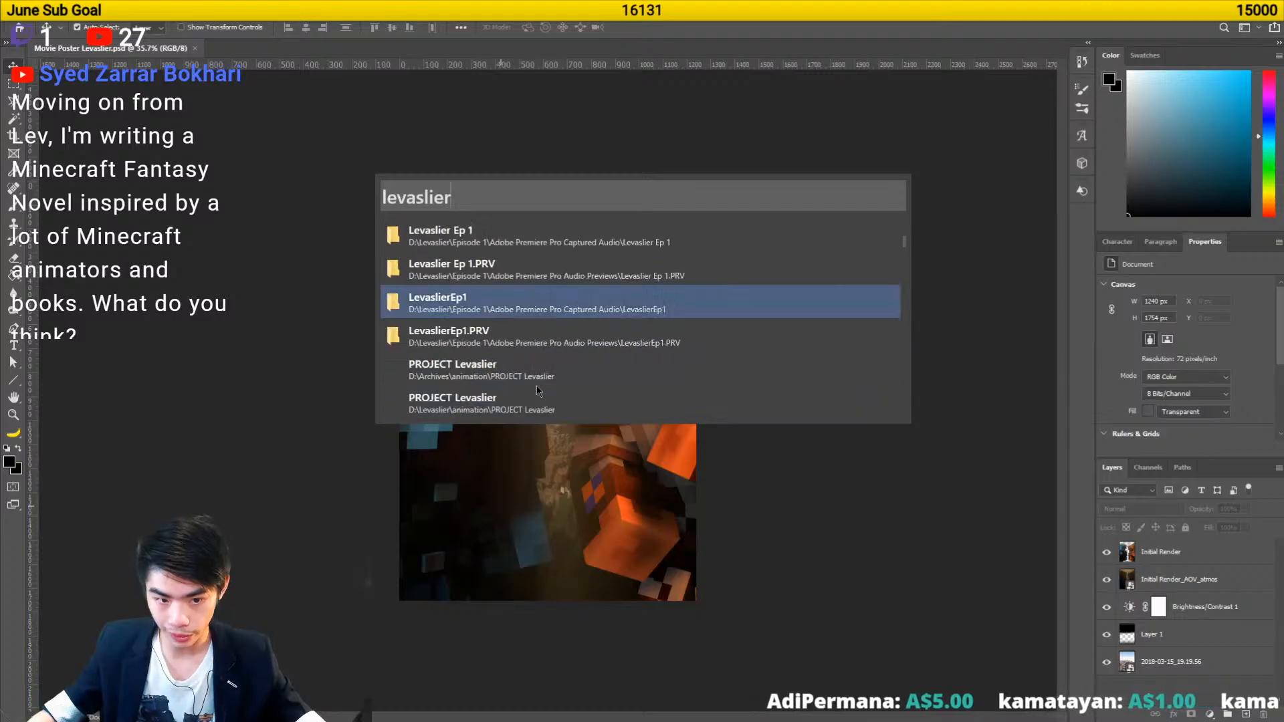
scroll(537, 390, up, 10)
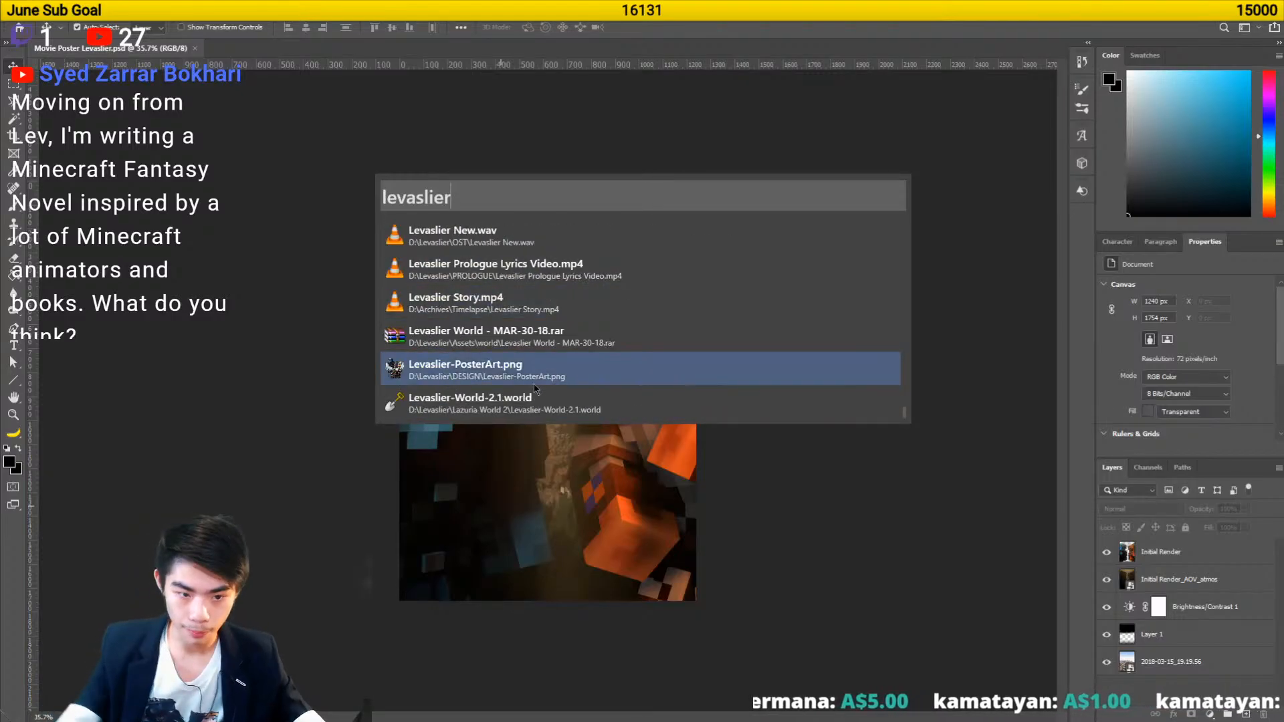
text(logo)
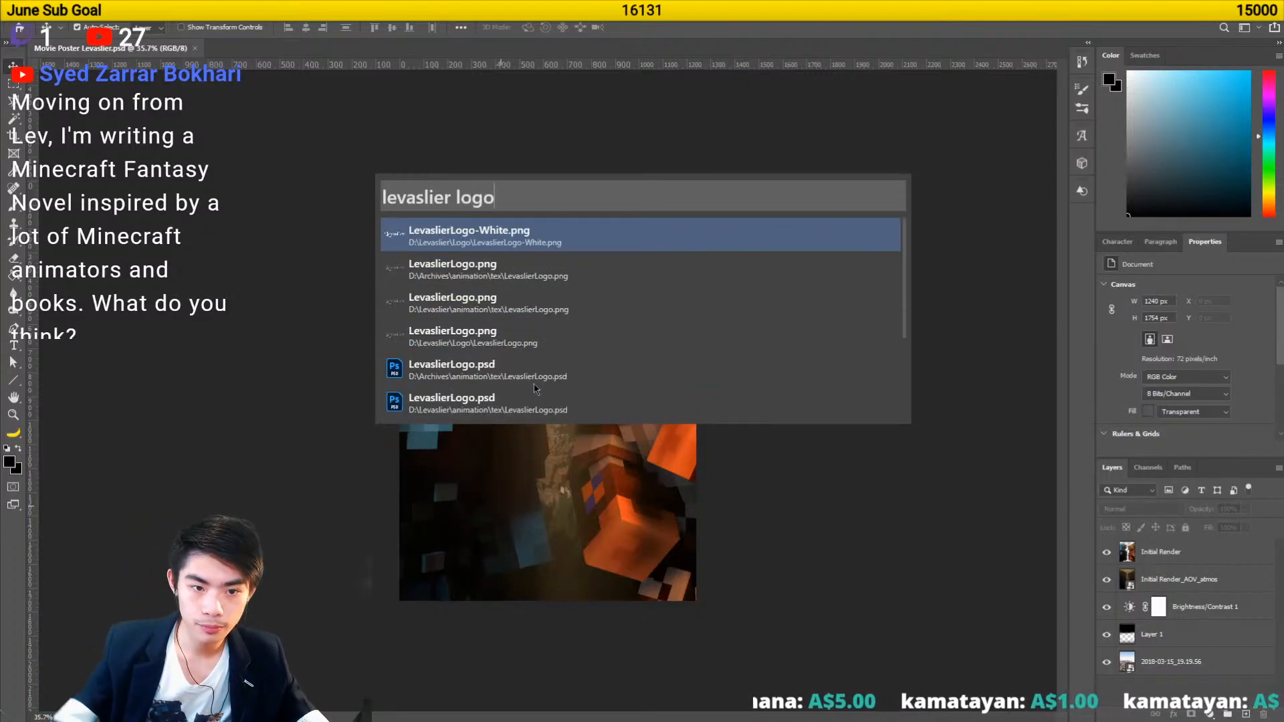
right_click(476, 279)
click(529, 246)
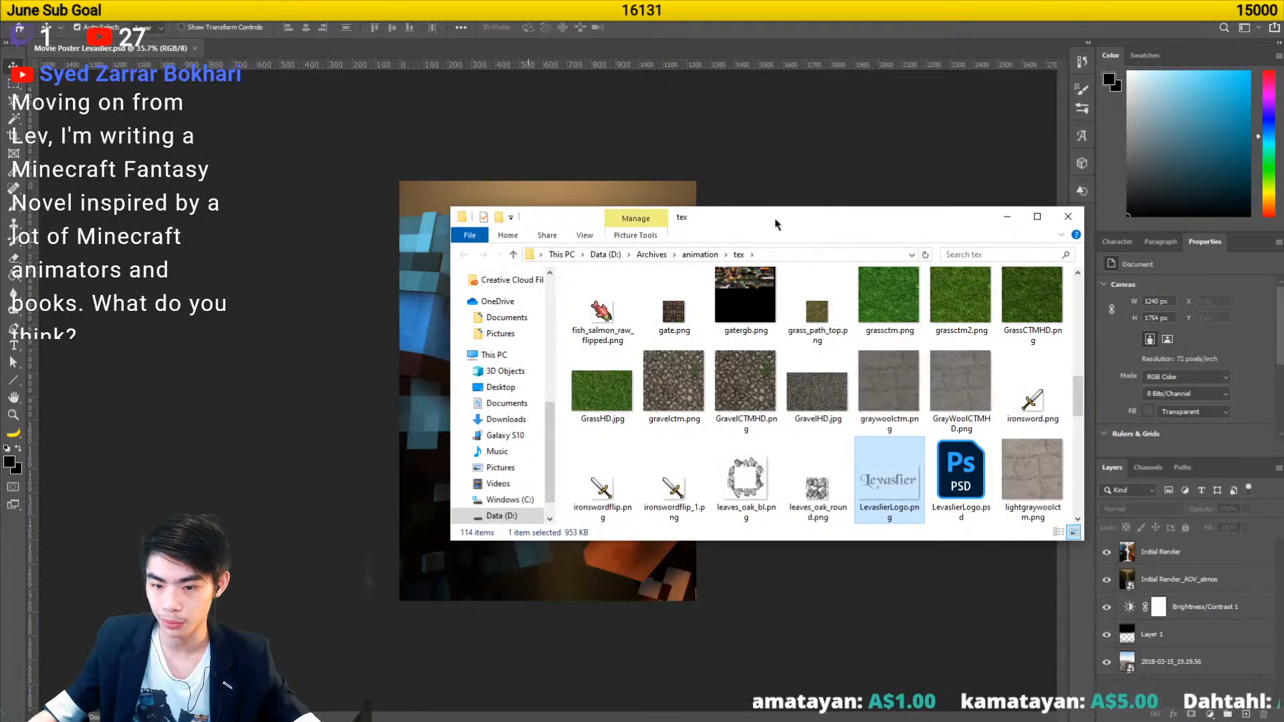
drag(777, 220, 990, 204)
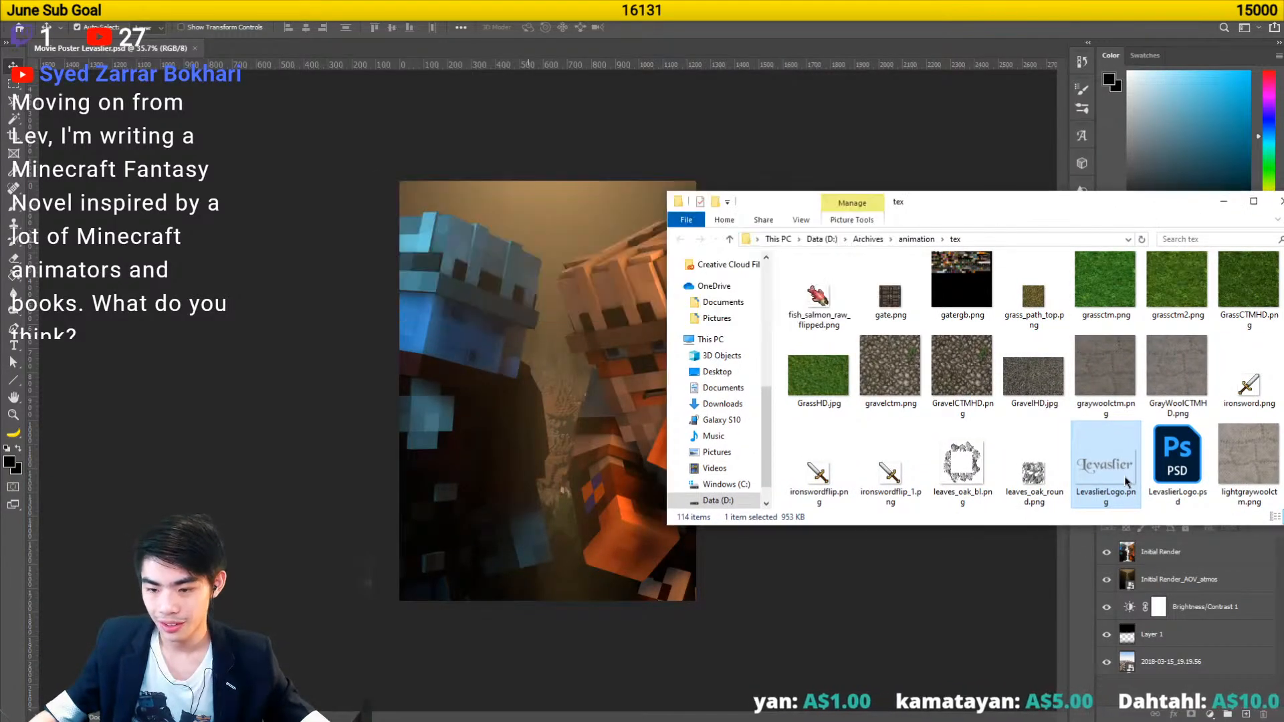
scroll(1072, 340, down, 2)
drag(1072, 295, 493, 374)
key(Escape)
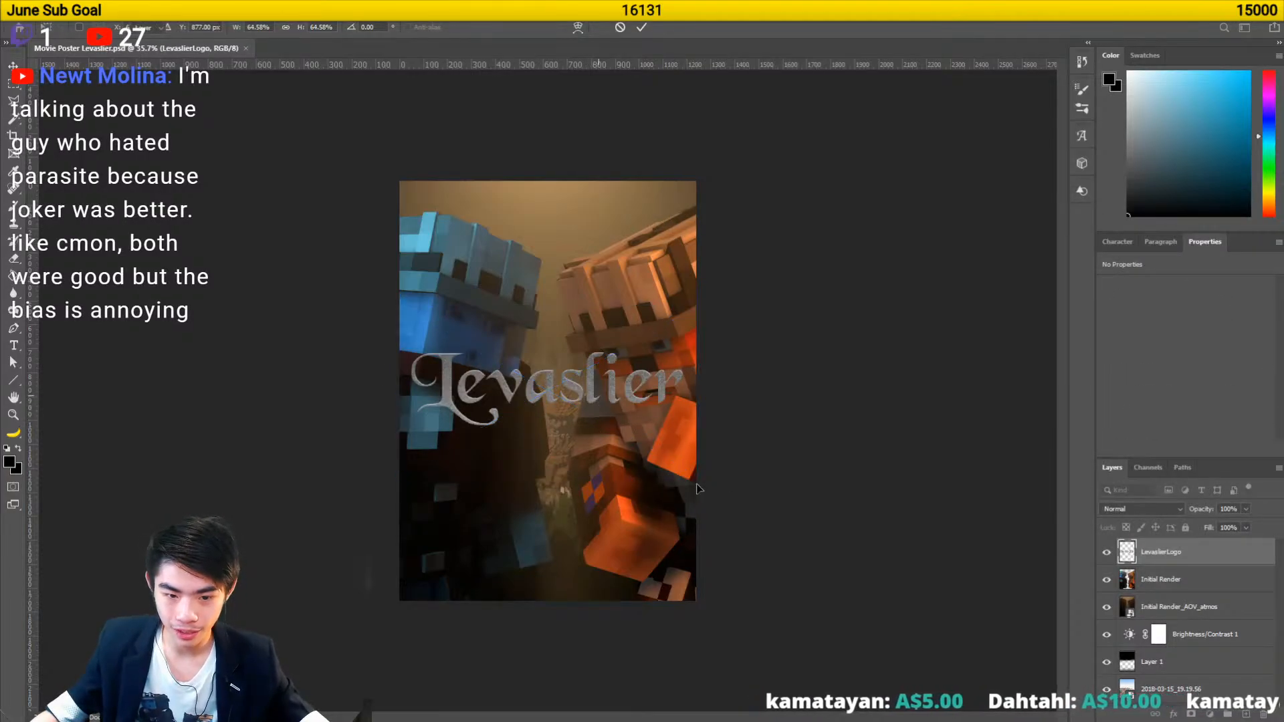
- Find LevaslierLogoHD.png with a "levaslier logo" search and place it across the lower part of the poster
key(alt+space)
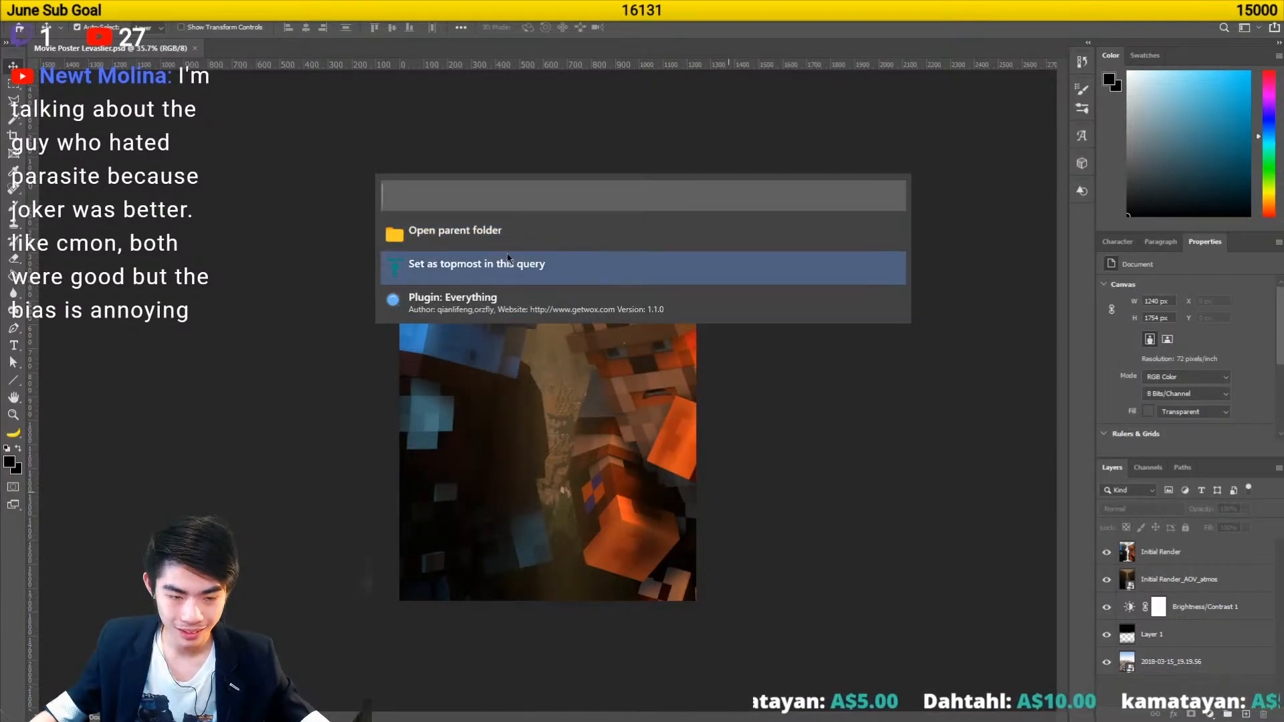
text(levaslier logo)
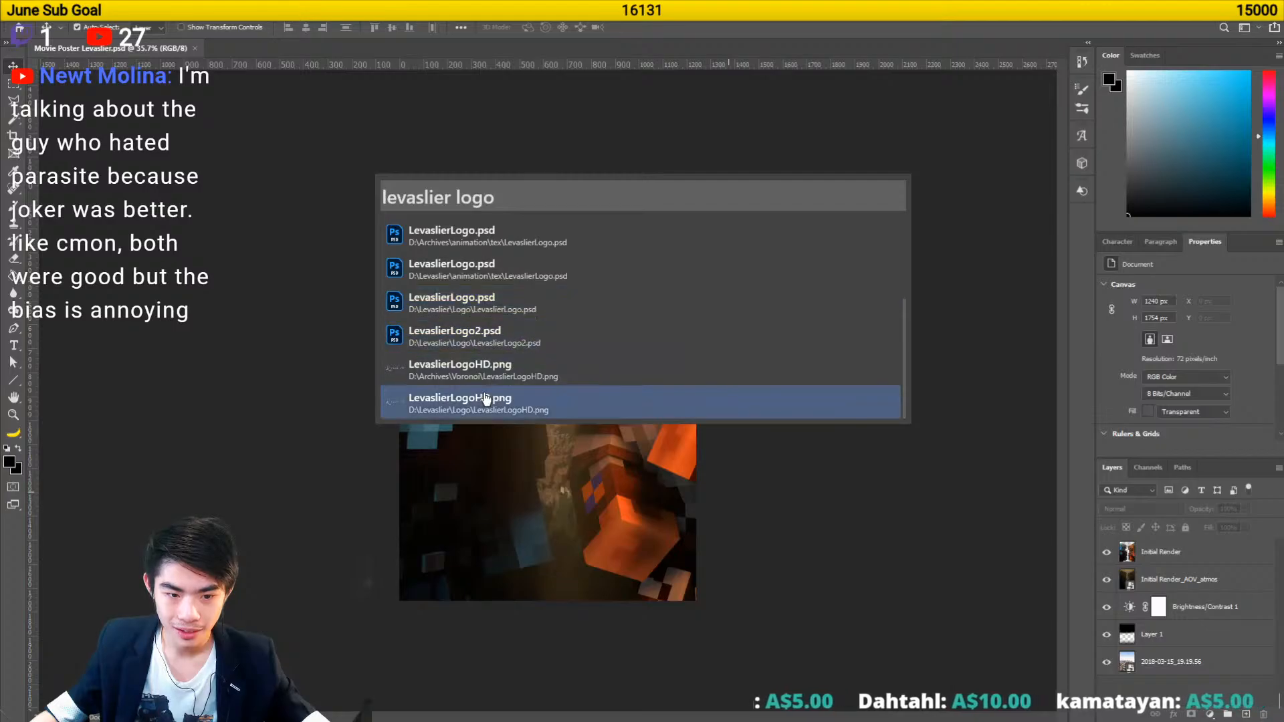
right_click(500, 375)
click(474, 242)
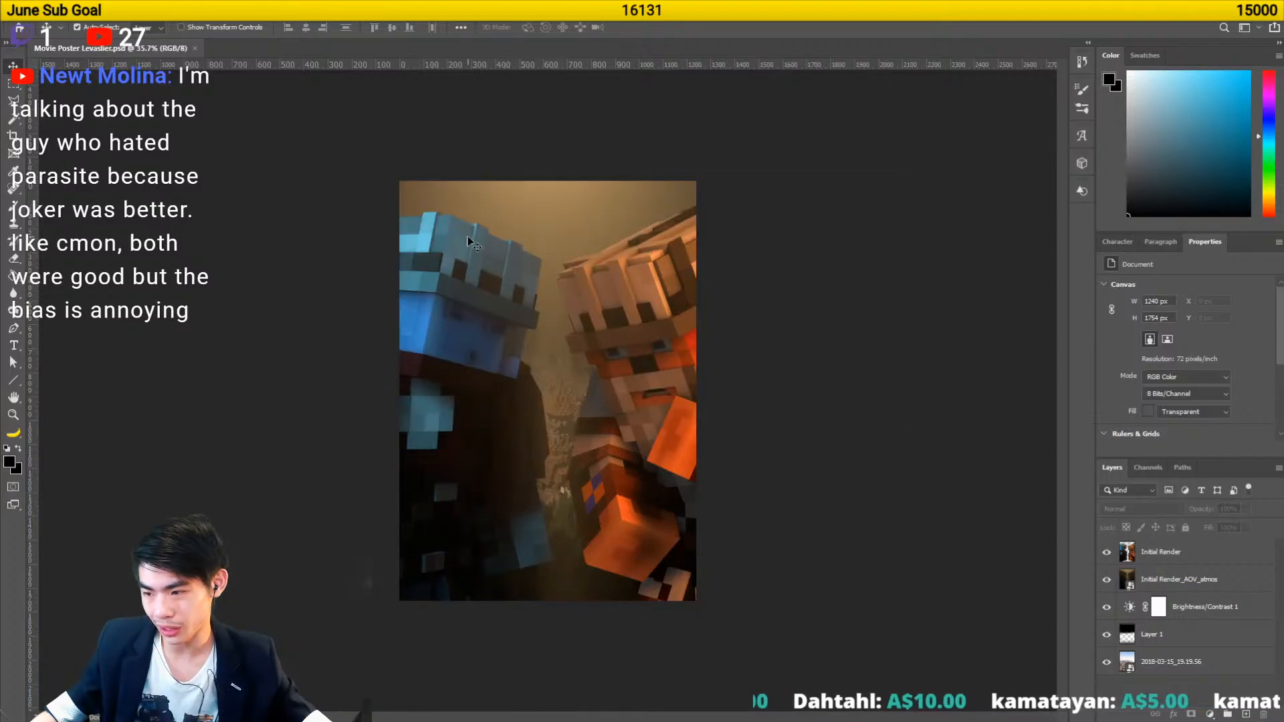
drag(849, 339, 592, 529)
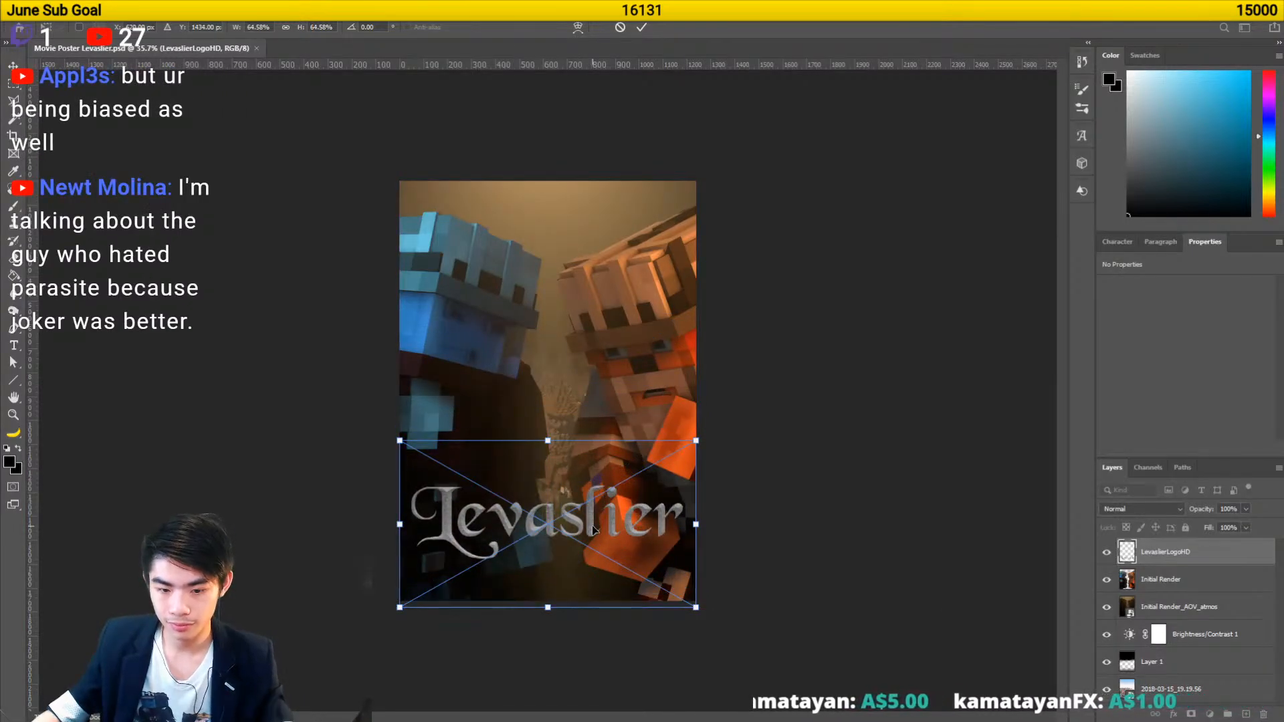
key(Return)
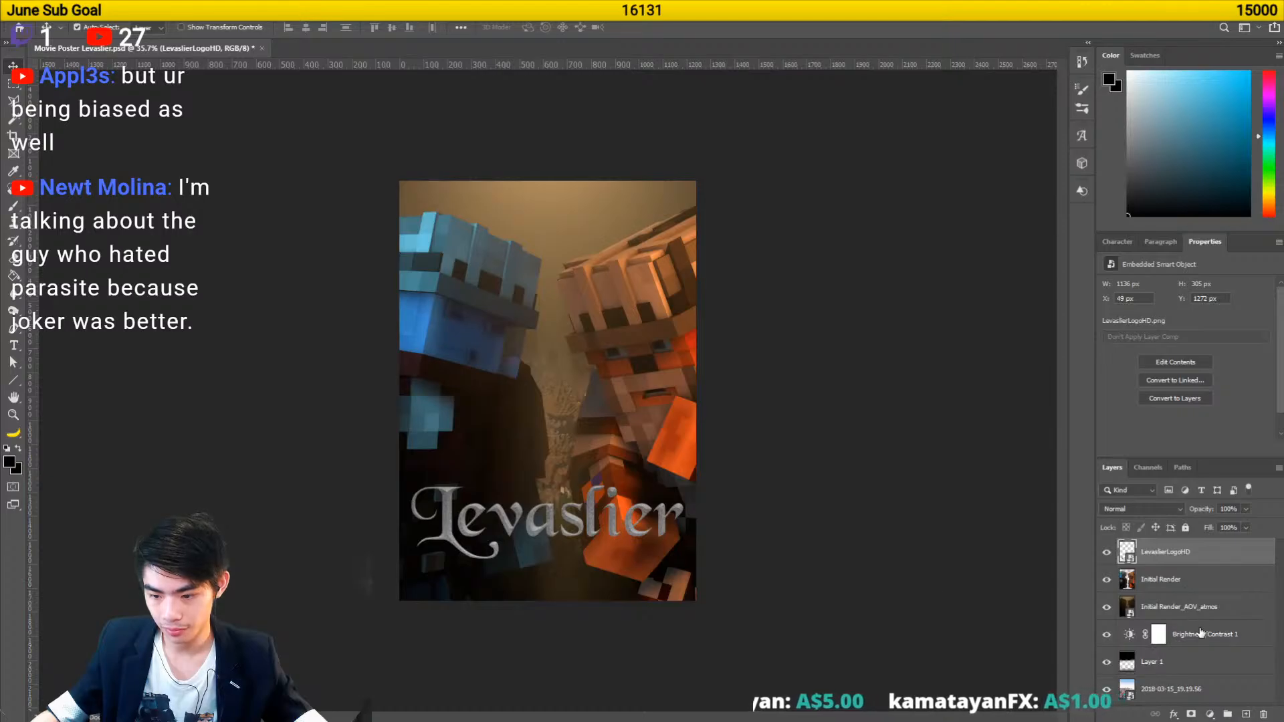
- Add an empty layer directly above Initial Render and beneath the LevaslierLogoHD layer
click(1188, 581)
click(1245, 715)
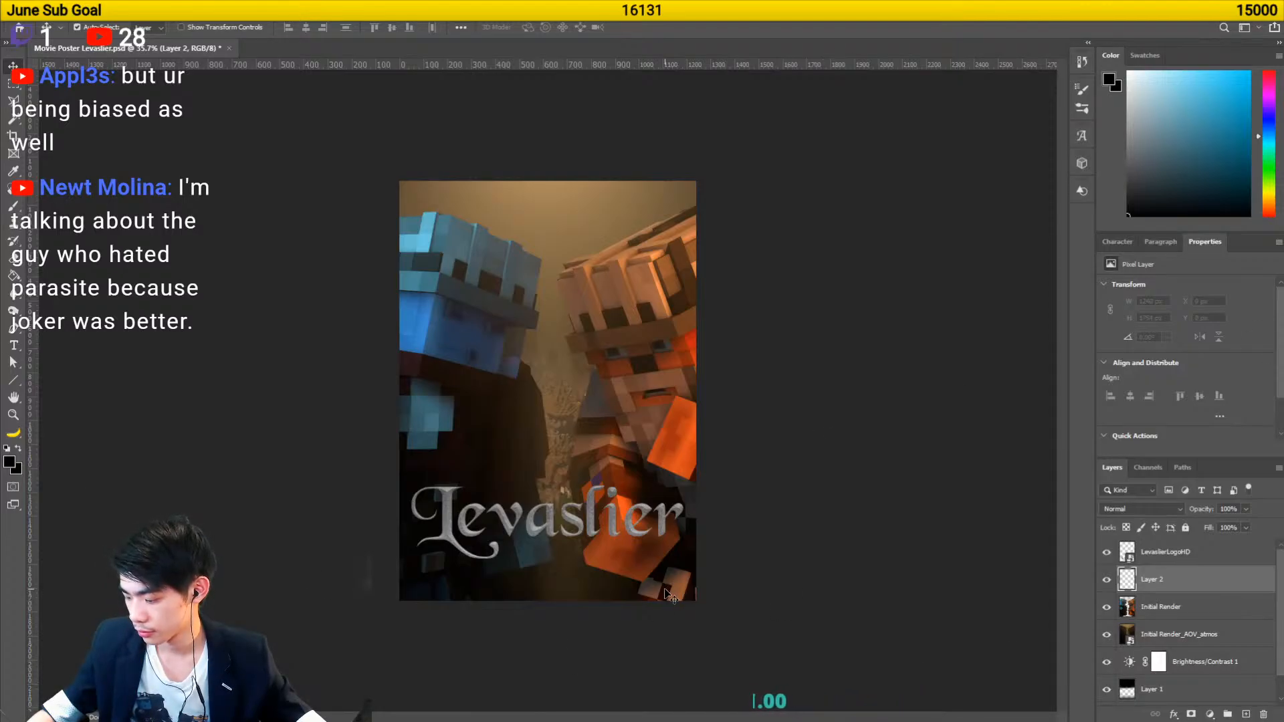
scroll(544, 571, up, 5)
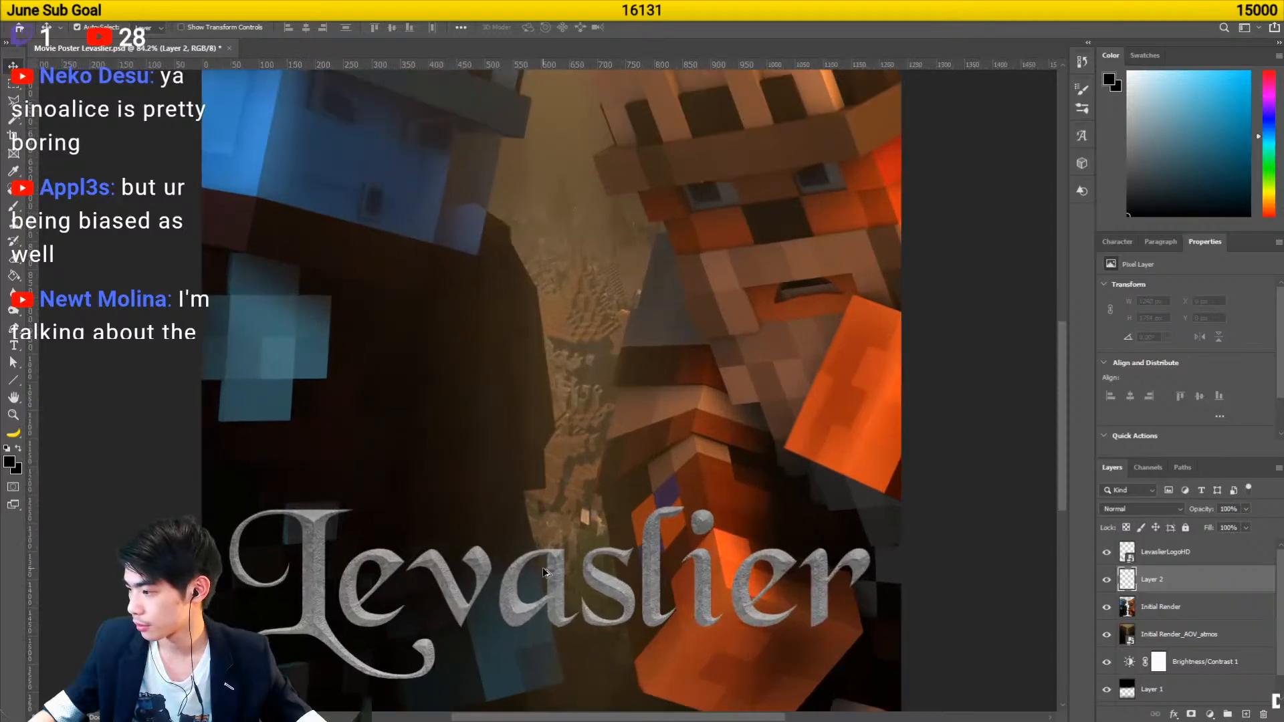
scroll(548, 562, down, 3)
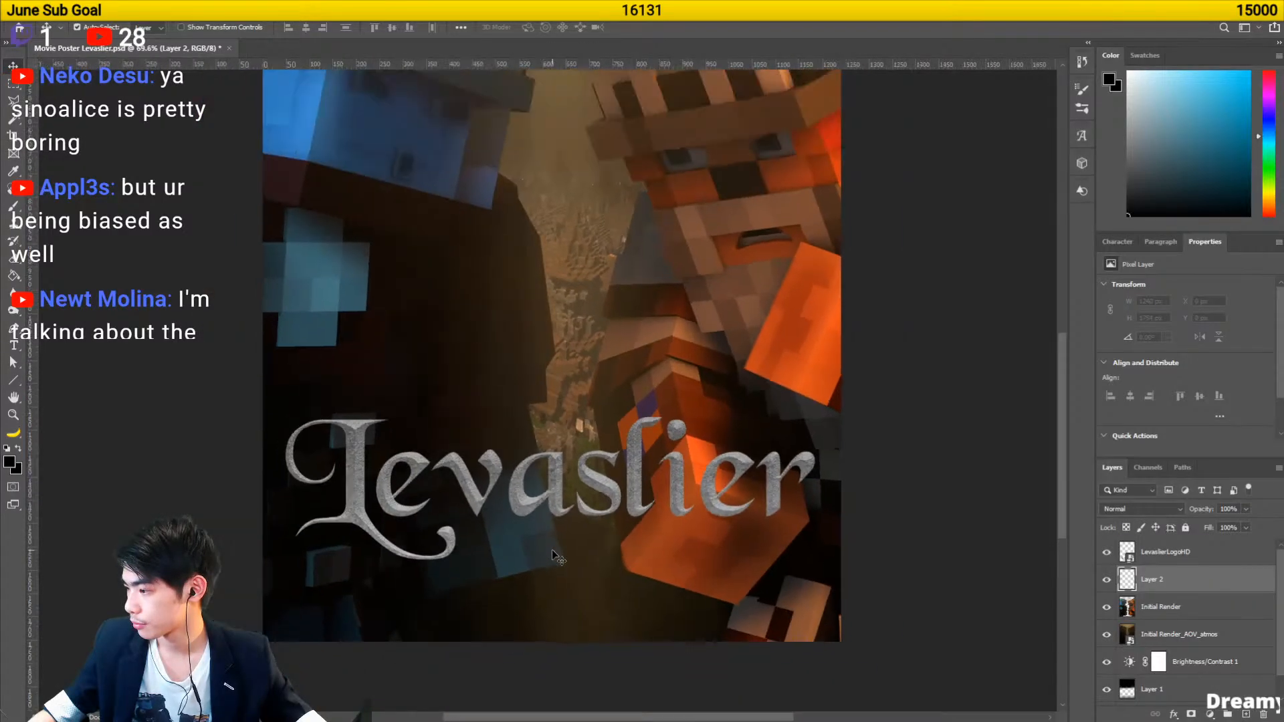
scroll(552, 550, down, 1)
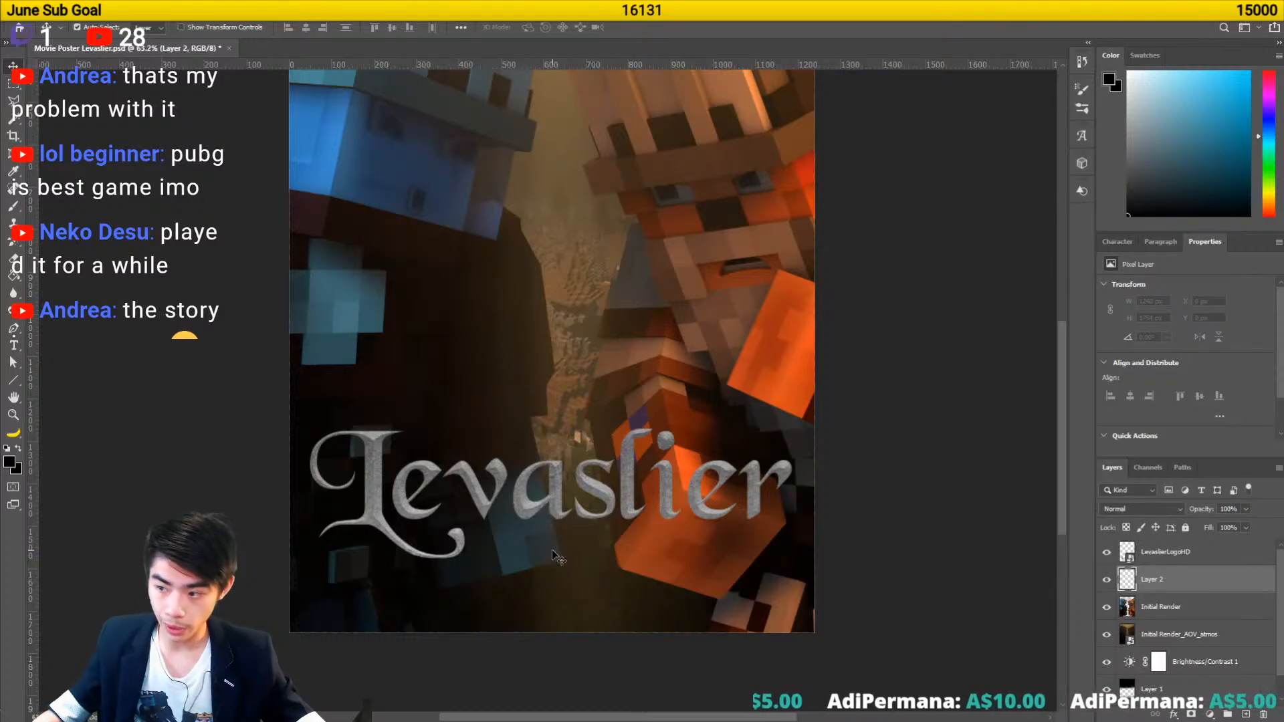
scroll(471, 609, up, 2)
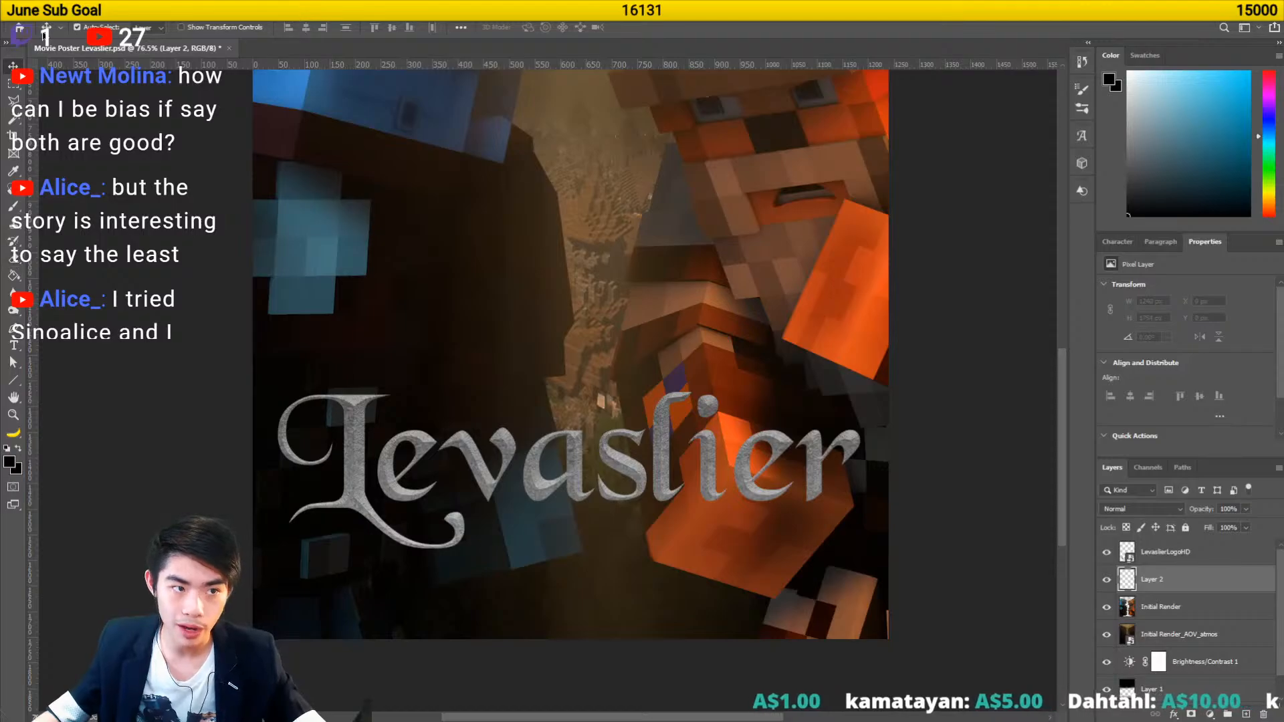
key(b)
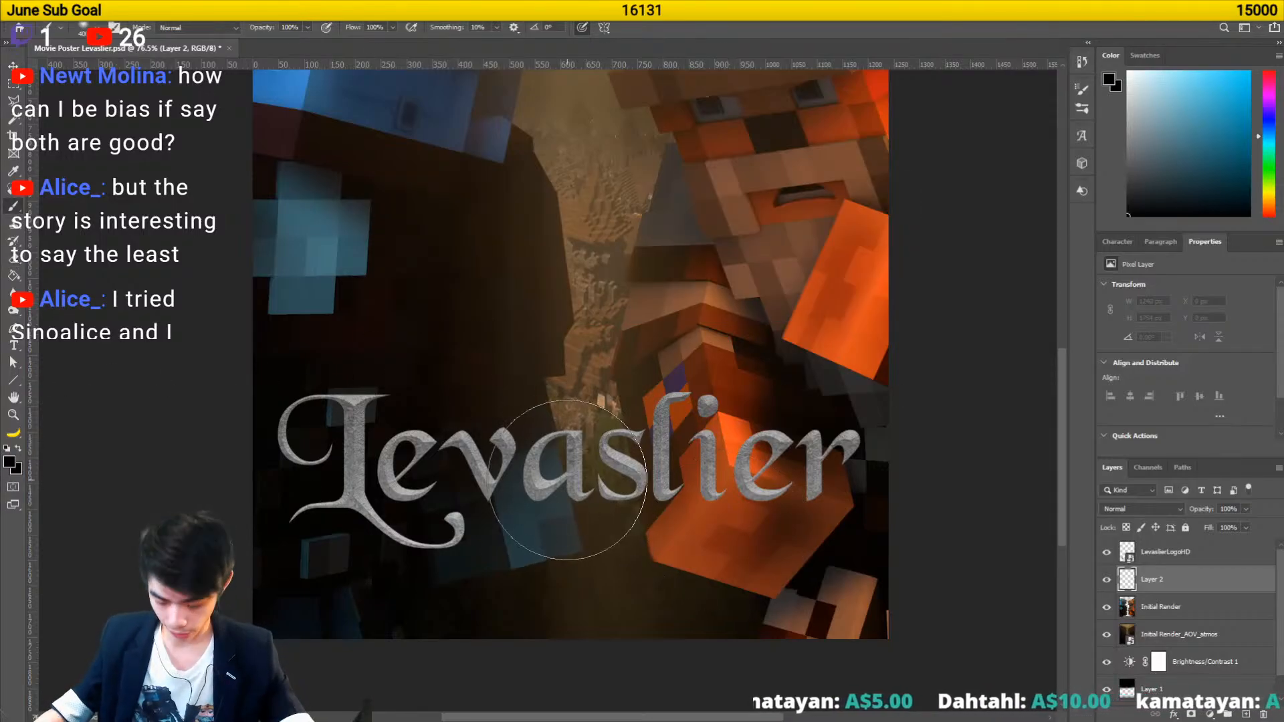
key(bracketleft)
key(bracketleft)
key(bracketleft)
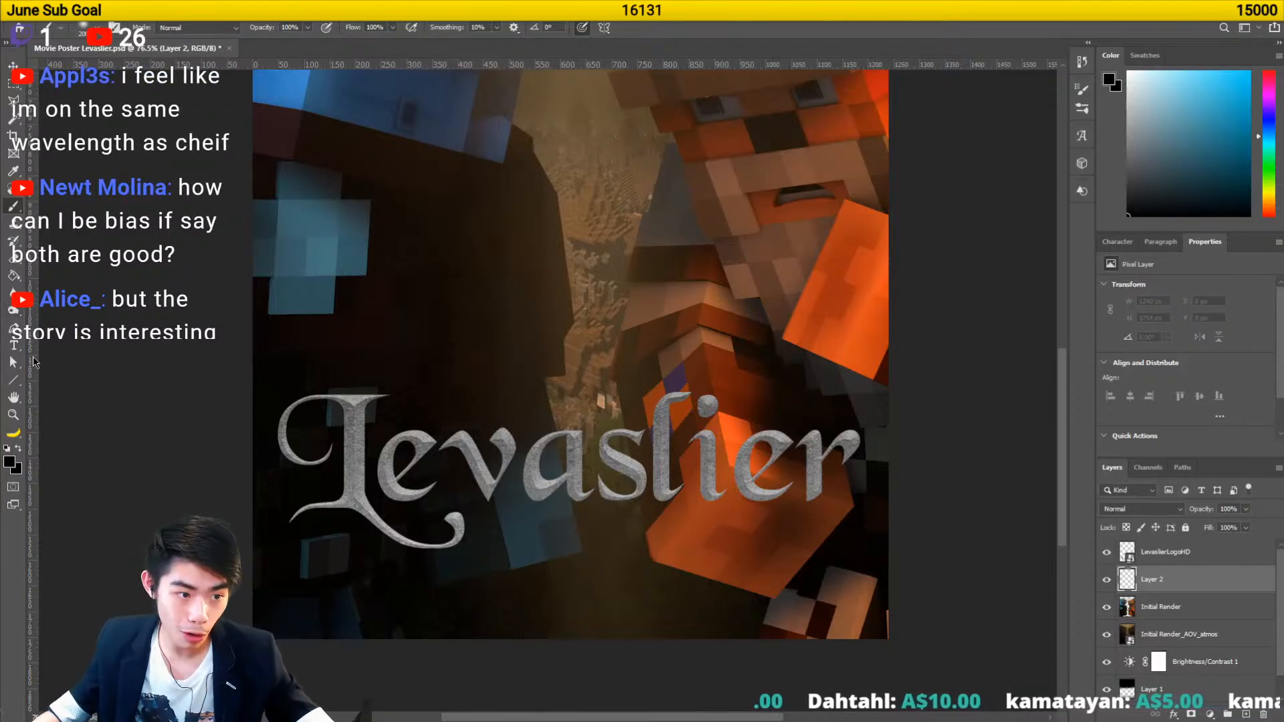
- Draw a black-to-transparent diamond gradient on Layer 2 from the middle of the Levaslier logo out to its last letter
click(13, 277)
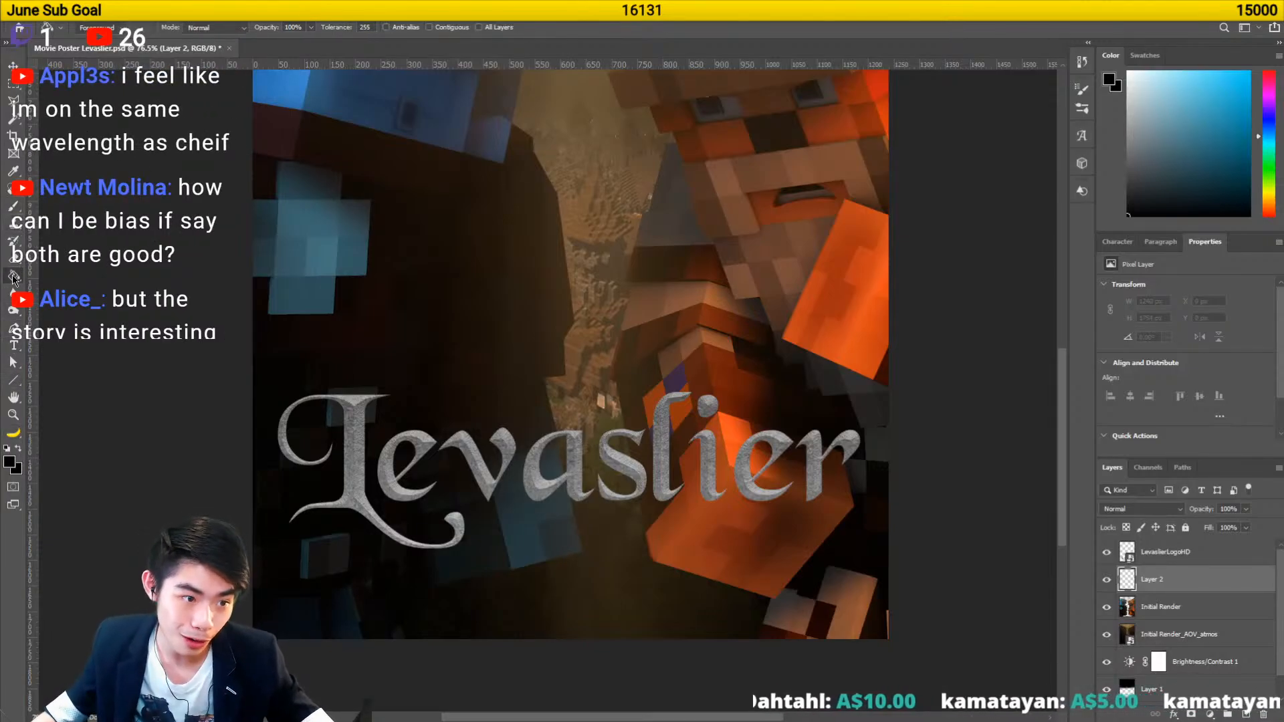
drag(13, 277, 46, 281)
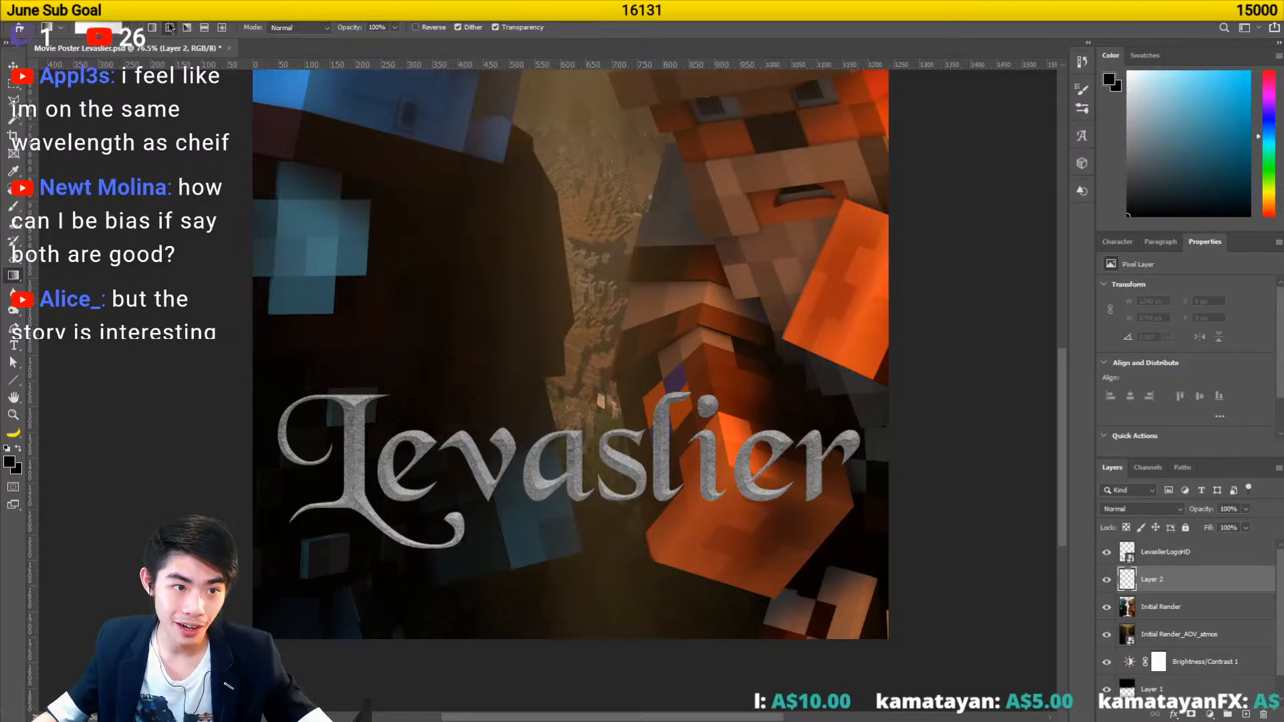
click(97, 28)
scroll(691, 194, down, 5)
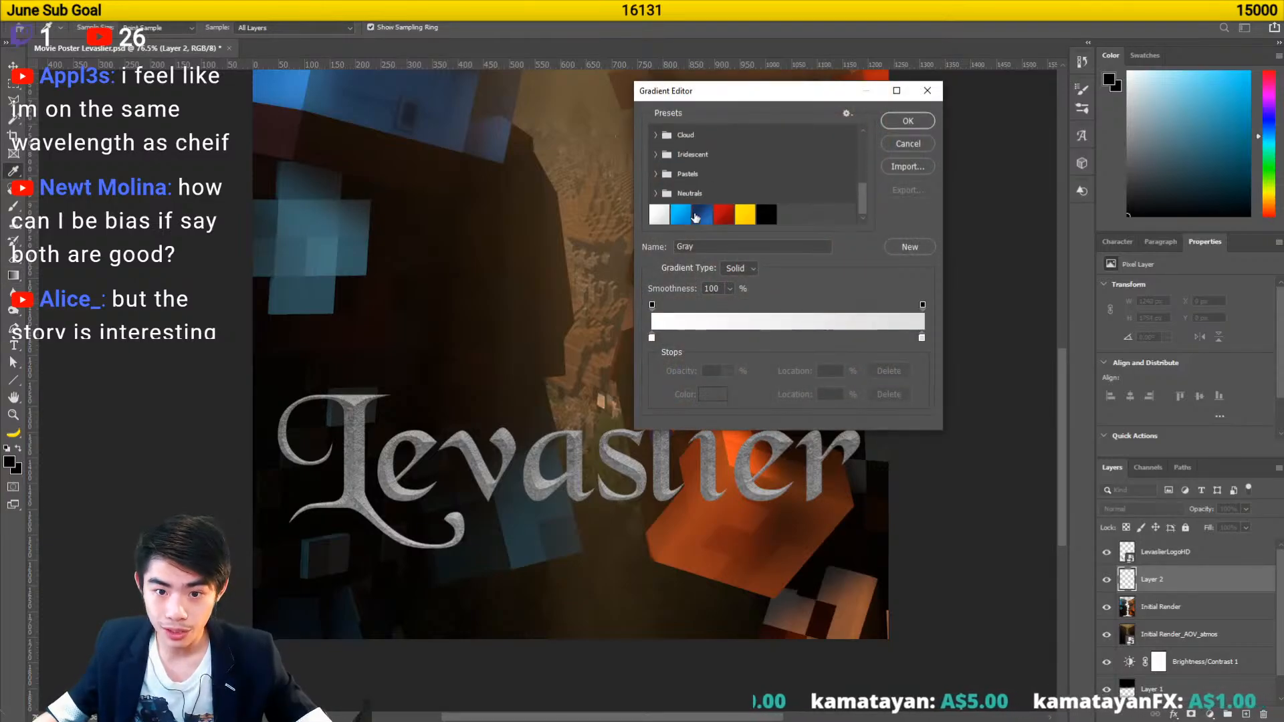
click(770, 214)
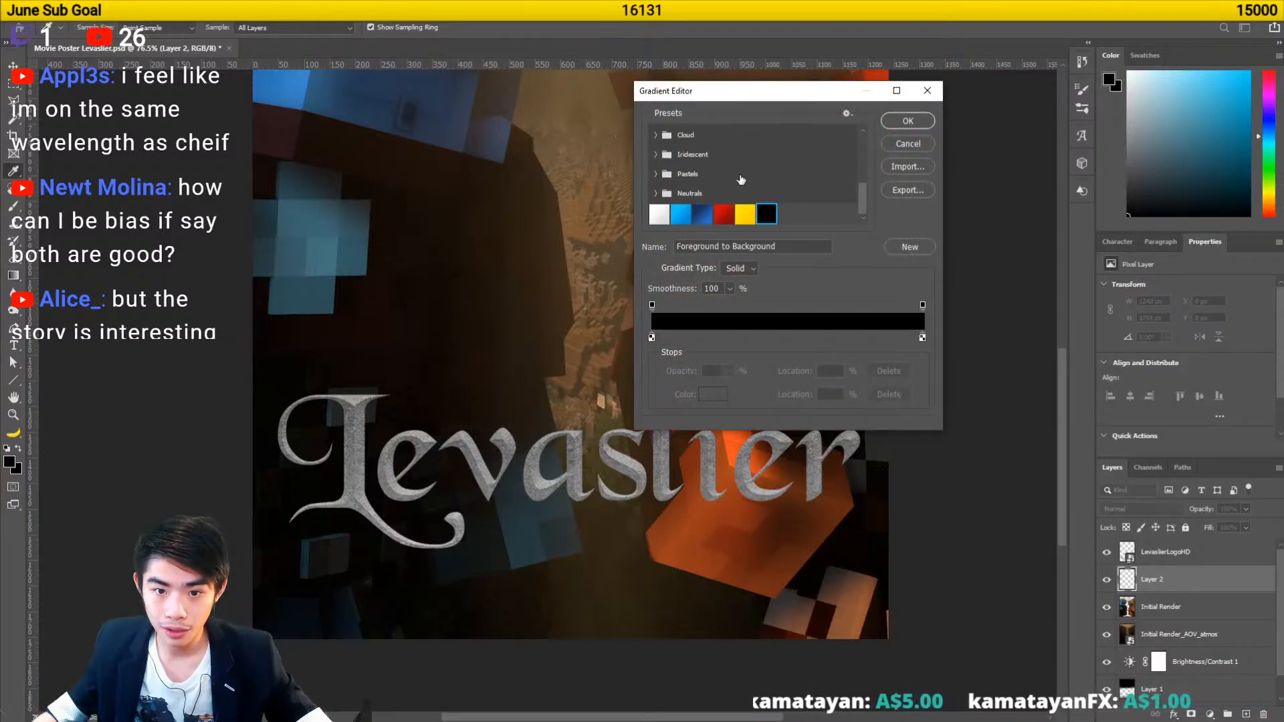
scroll(657, 194, up, 5)
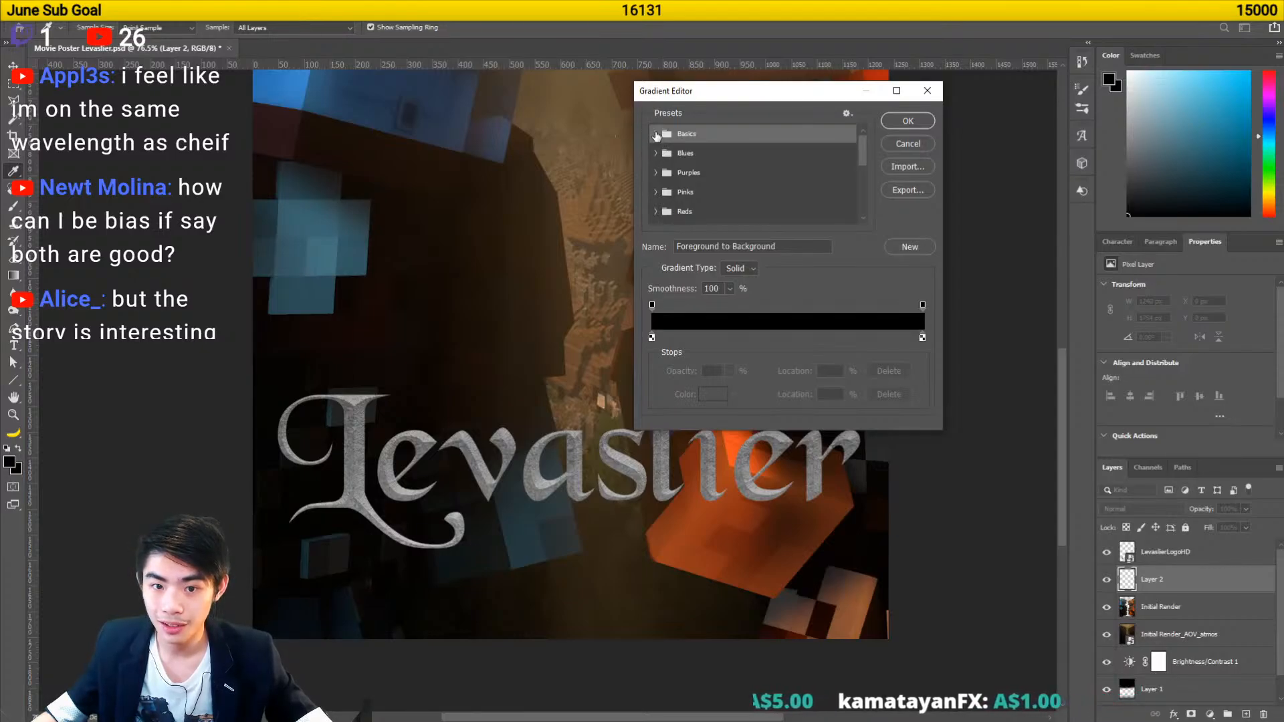
click(656, 135)
click(693, 155)
click(907, 121)
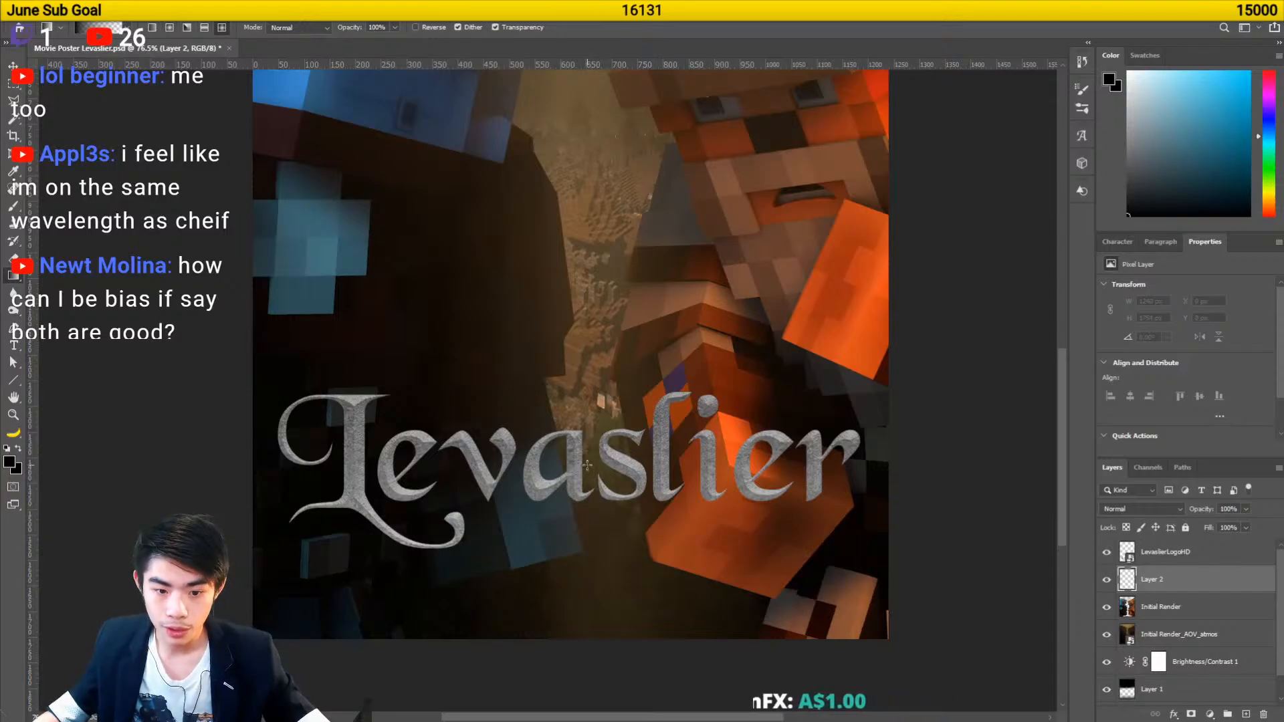
drag(583, 463, 869, 466)
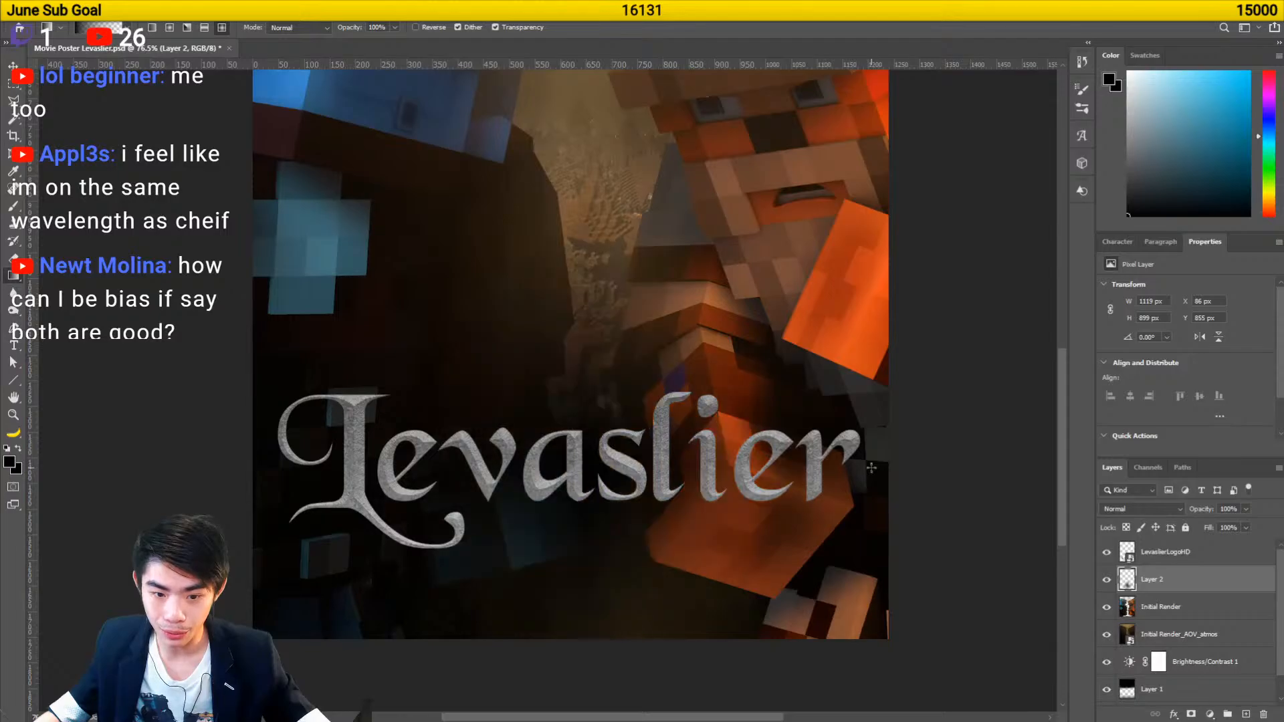
- Transform Layer 2's dark gradient to about 163% width and 49% height, centring it behind the Levaslier logo and past both poster edges
scroll(580, 482, down, 3)
key(ctrl+t)
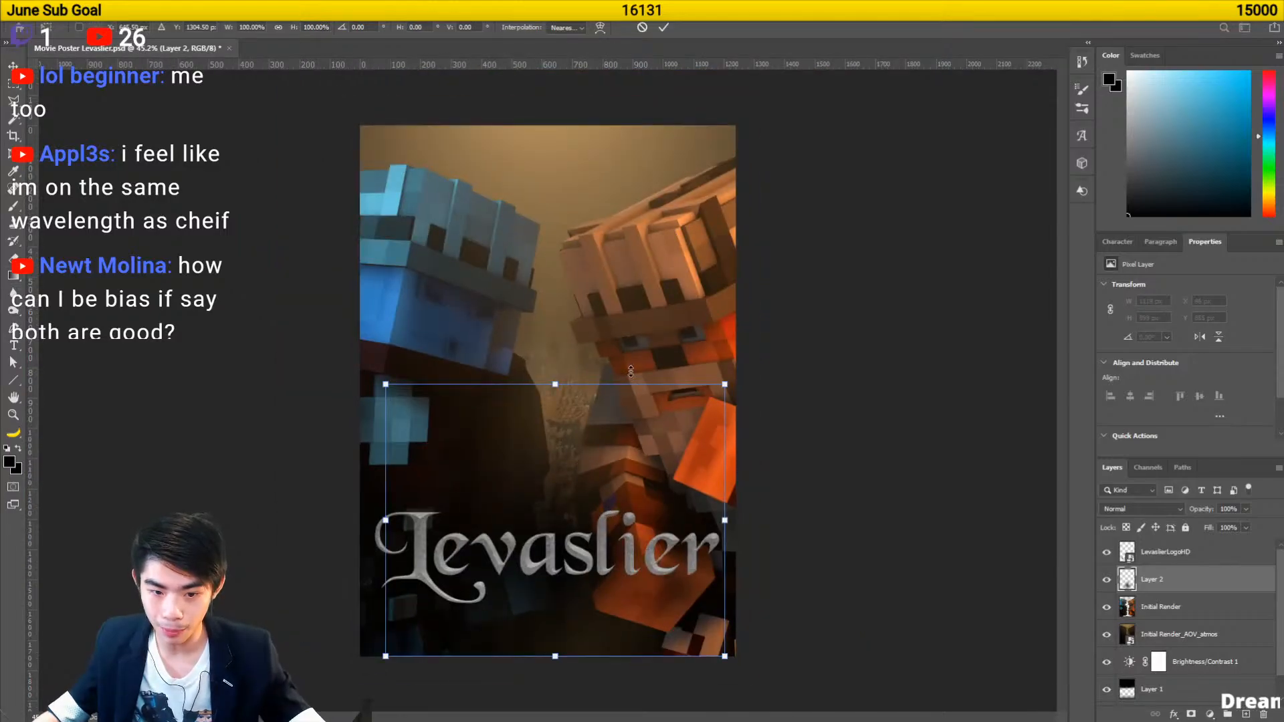
drag(559, 387, 559, 542)
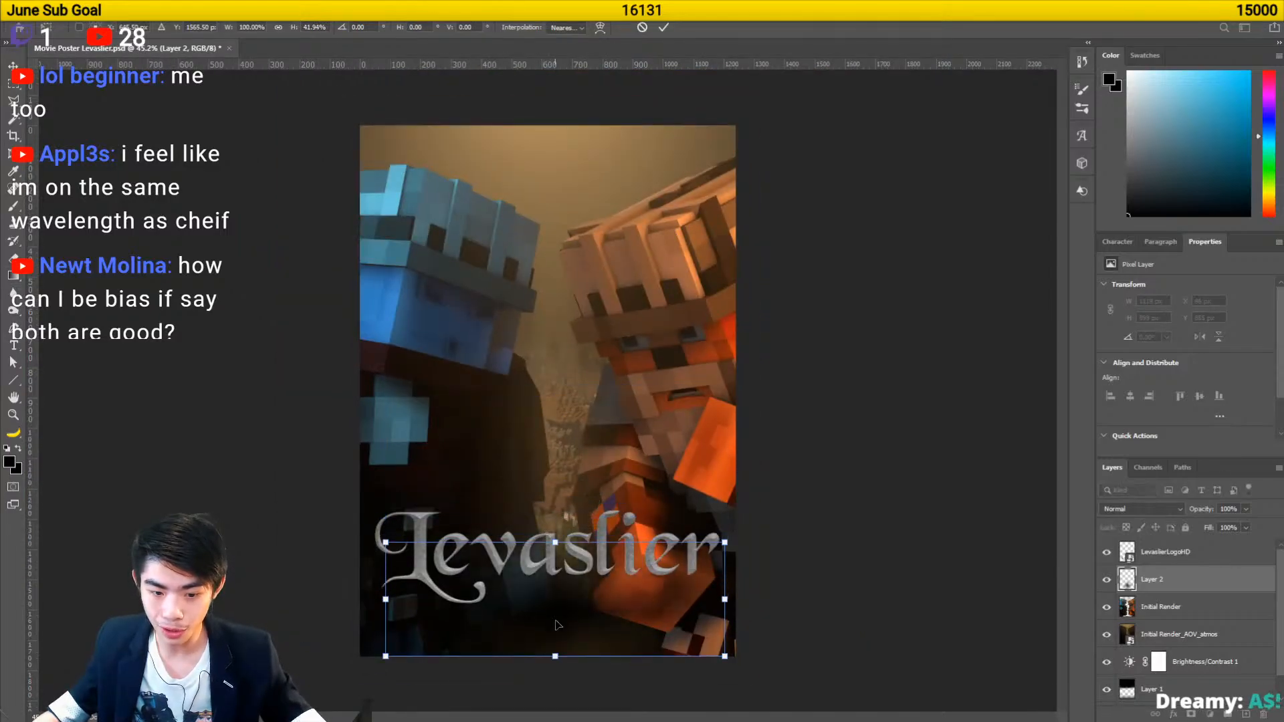
drag(552, 609, 554, 577)
drag(724, 548, 773, 549)
drag(397, 561, 337, 561)
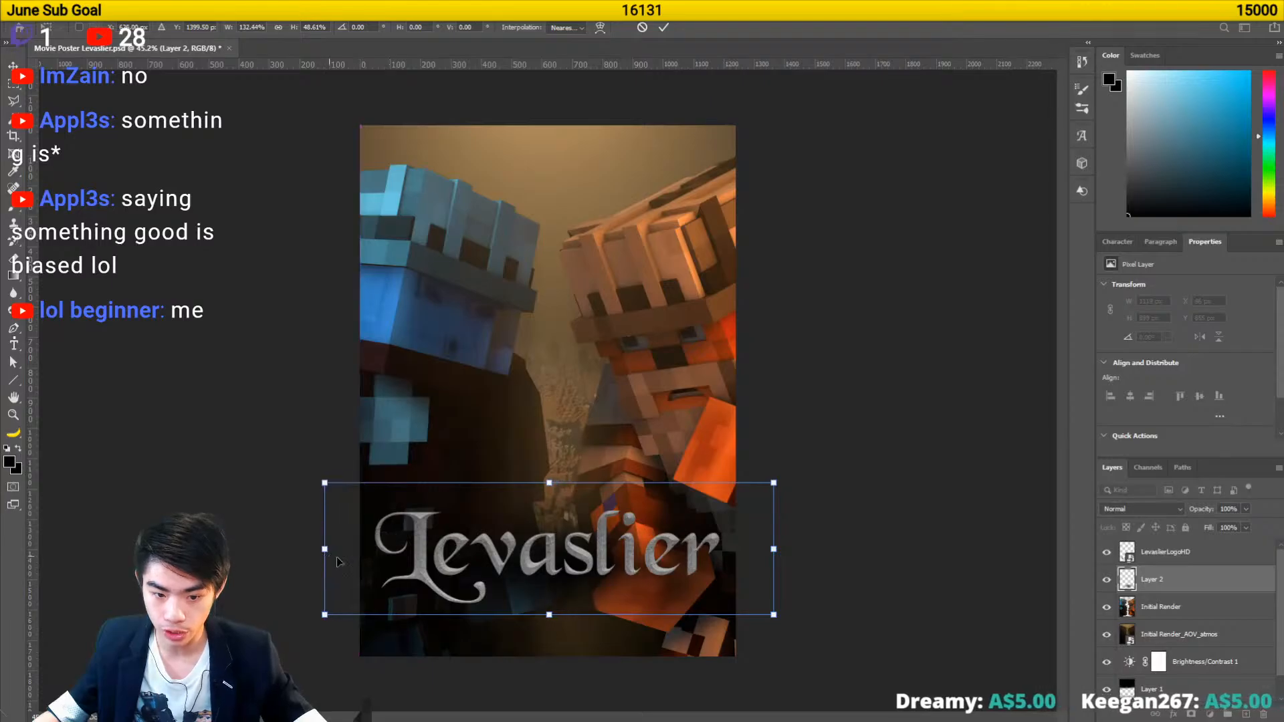
drag(573, 576, 579, 571)
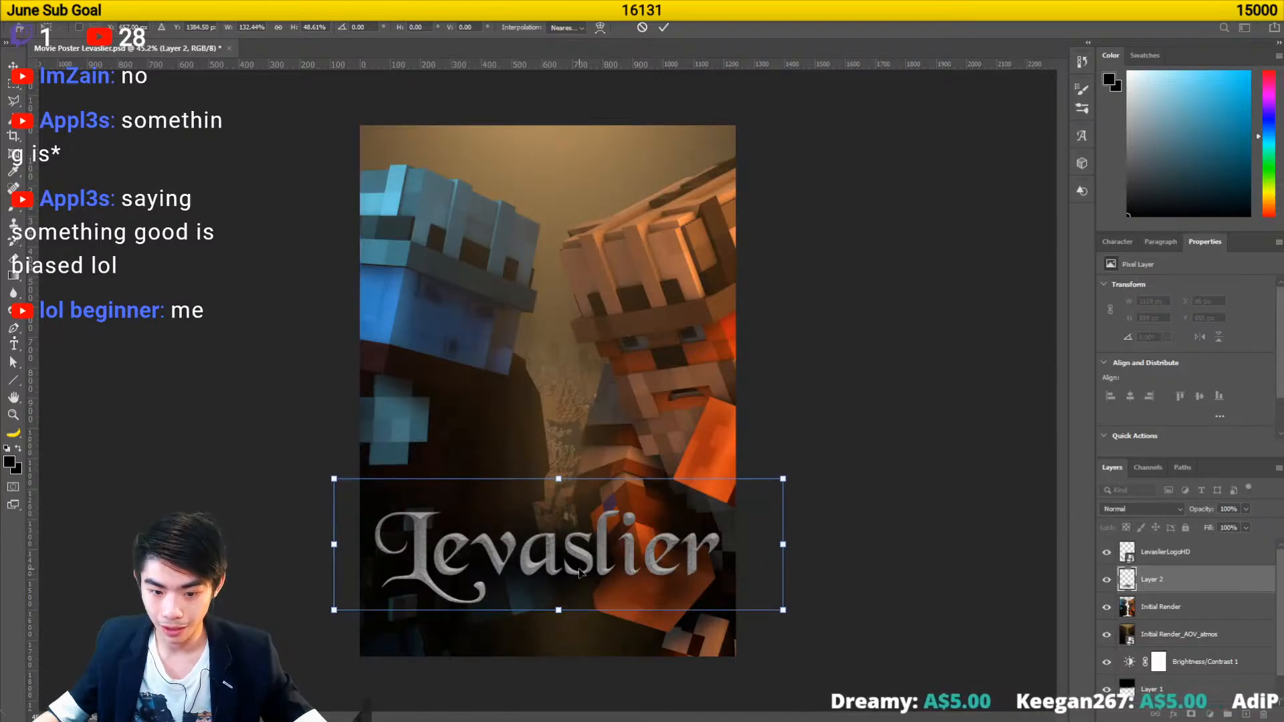
drag(785, 544, 842, 543)
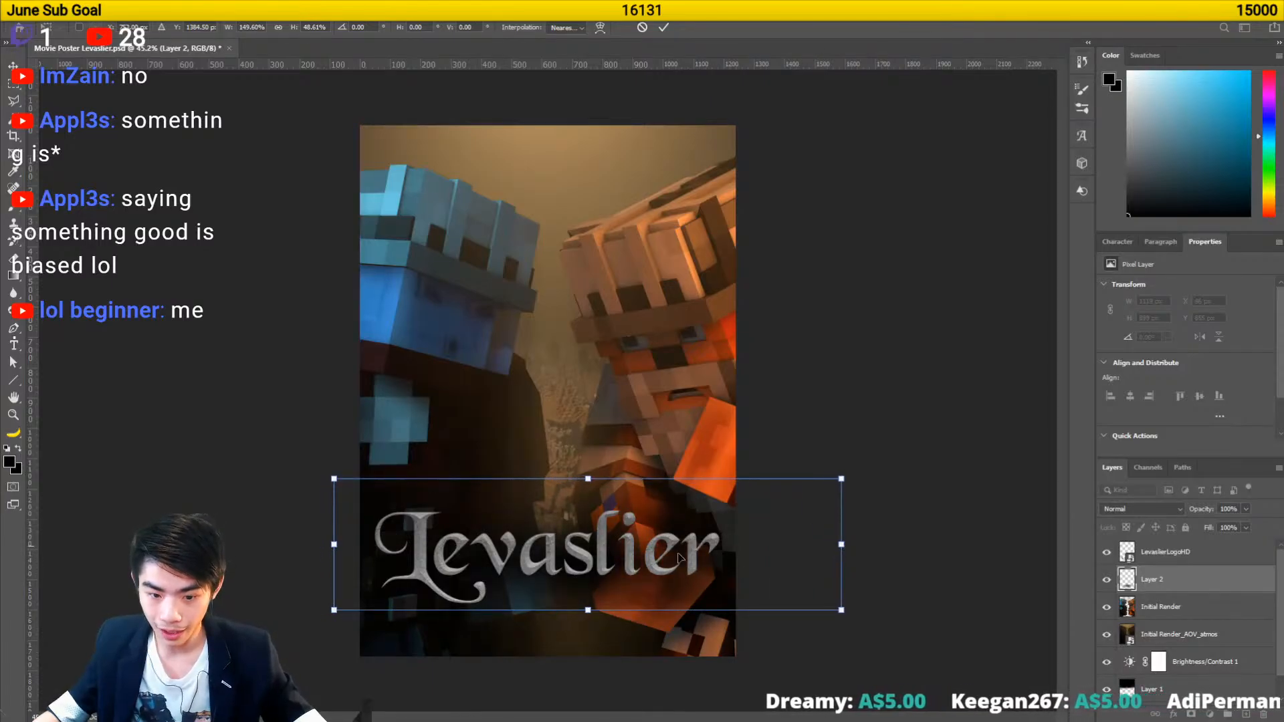
drag(336, 550, 283, 544)
drag(560, 570, 568, 570)
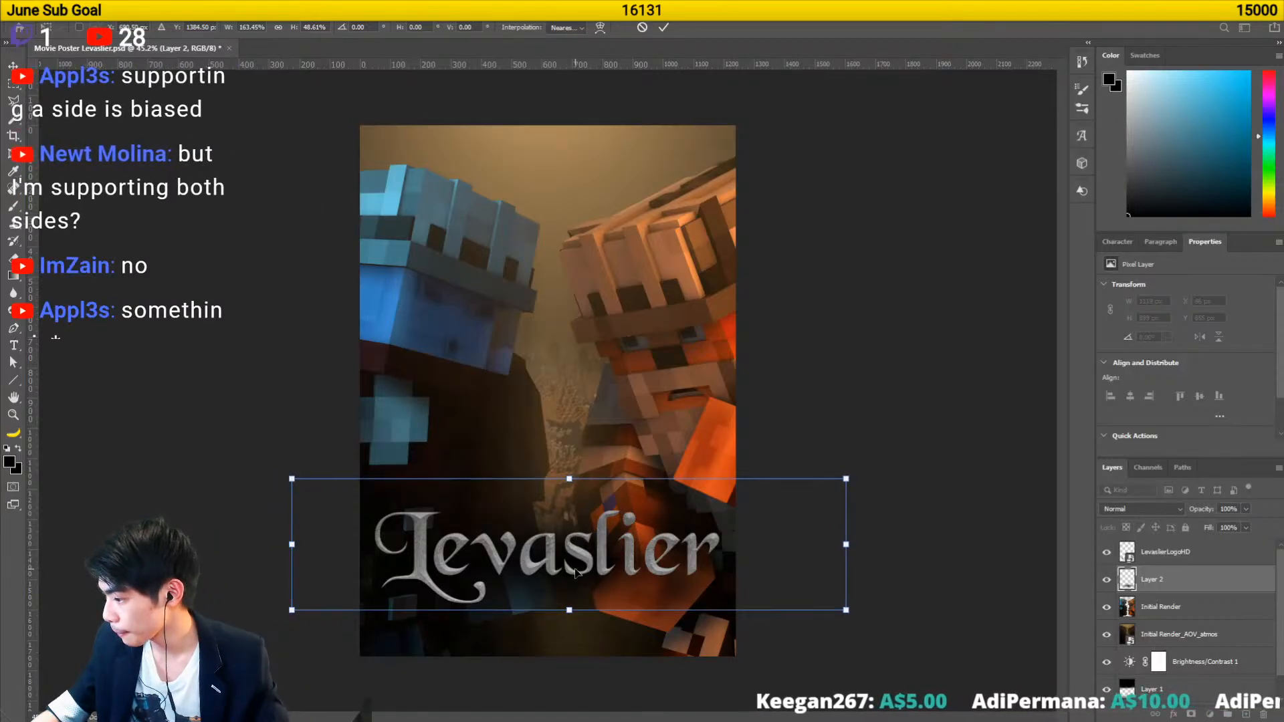
key(Return)
key(g)
key(v)
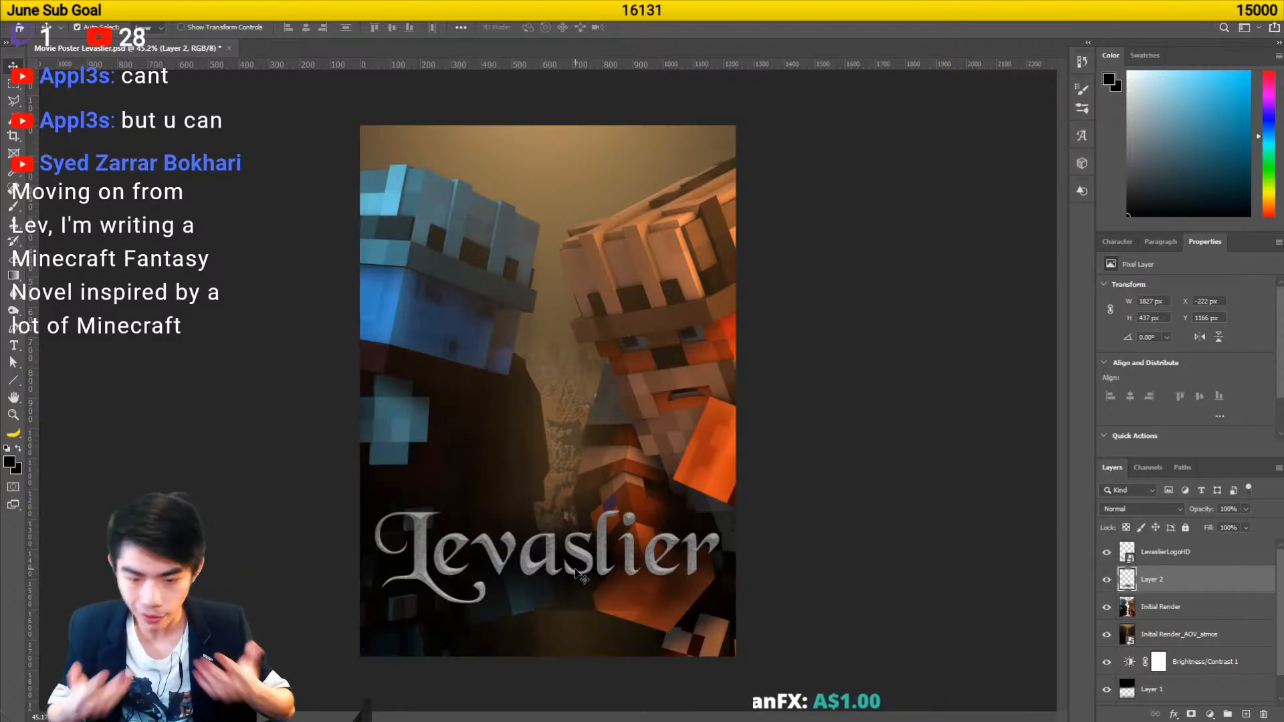
click(1127, 510)
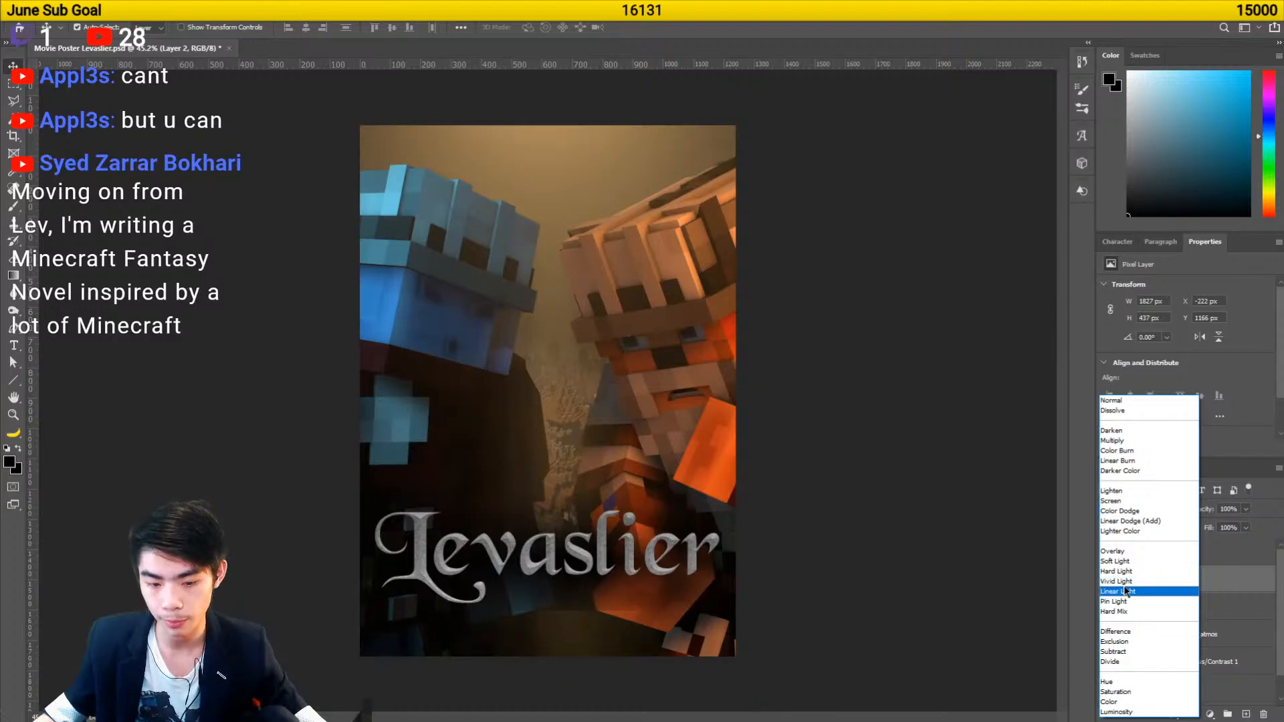
click(1213, 579)
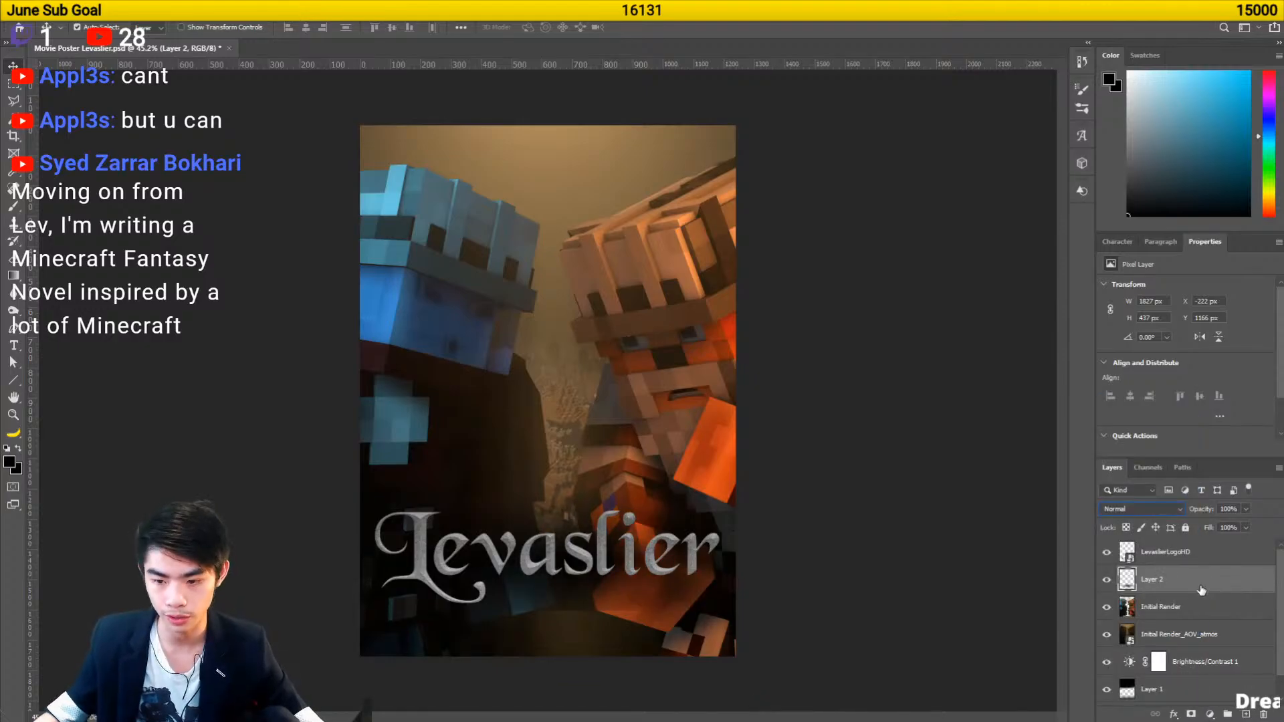
key(e)
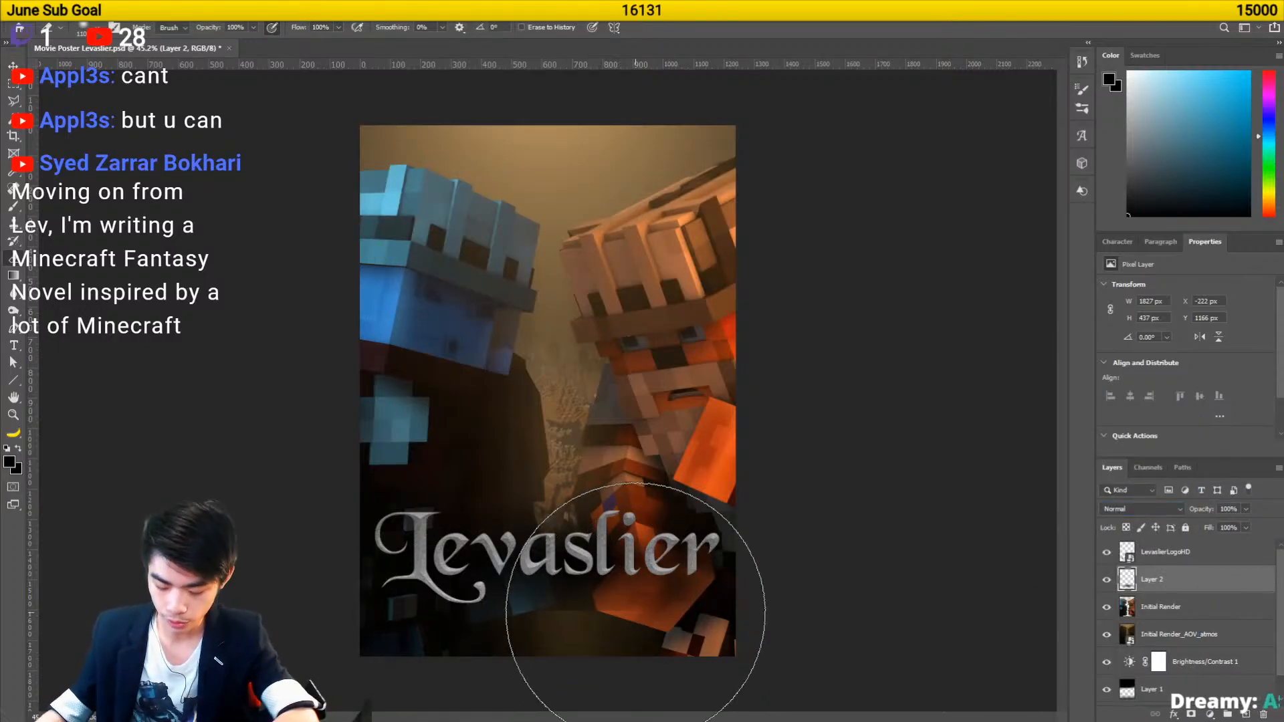
key(bracketleft)
key(bracketleft)
key(bracketleft)
key(bracketleft)
key(bracketleft)
key(bracketleft)
key(bracketleft)
key(bracketleft)
key(bracketleft)
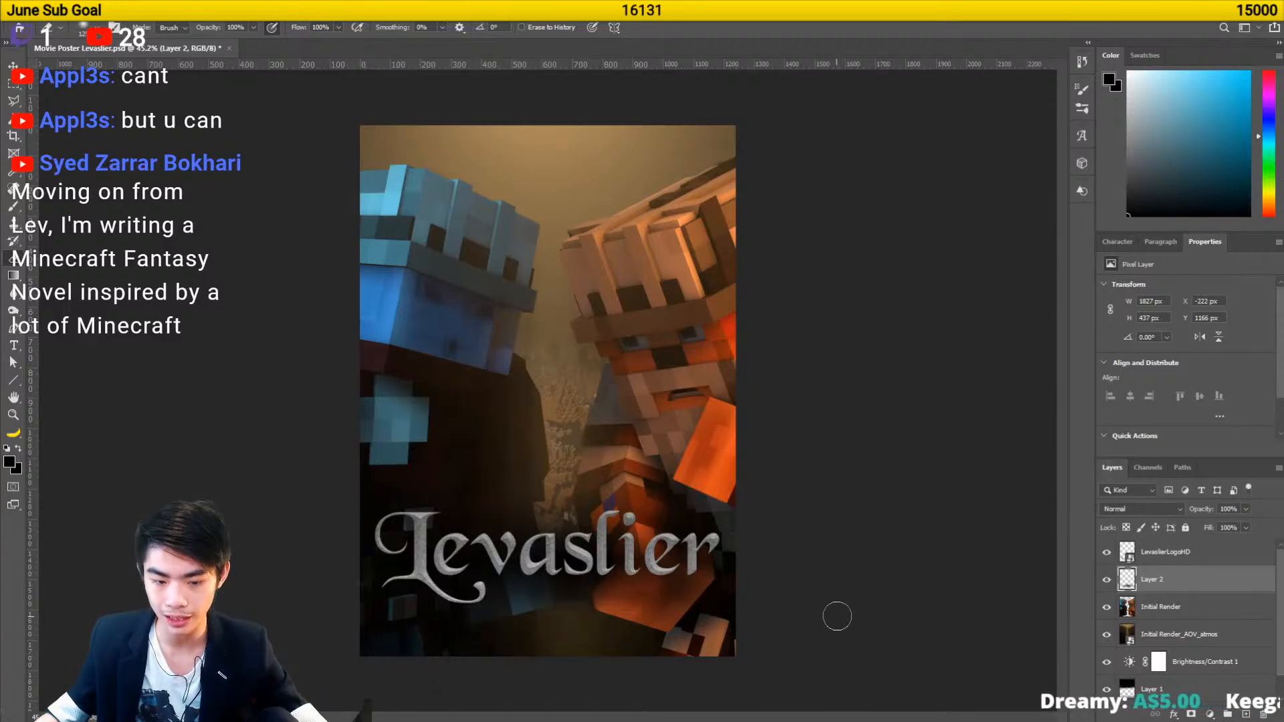
- Move the LevaslierLogoHD layer and its Layer 2 shading together slightly higher on the poster
key(v)
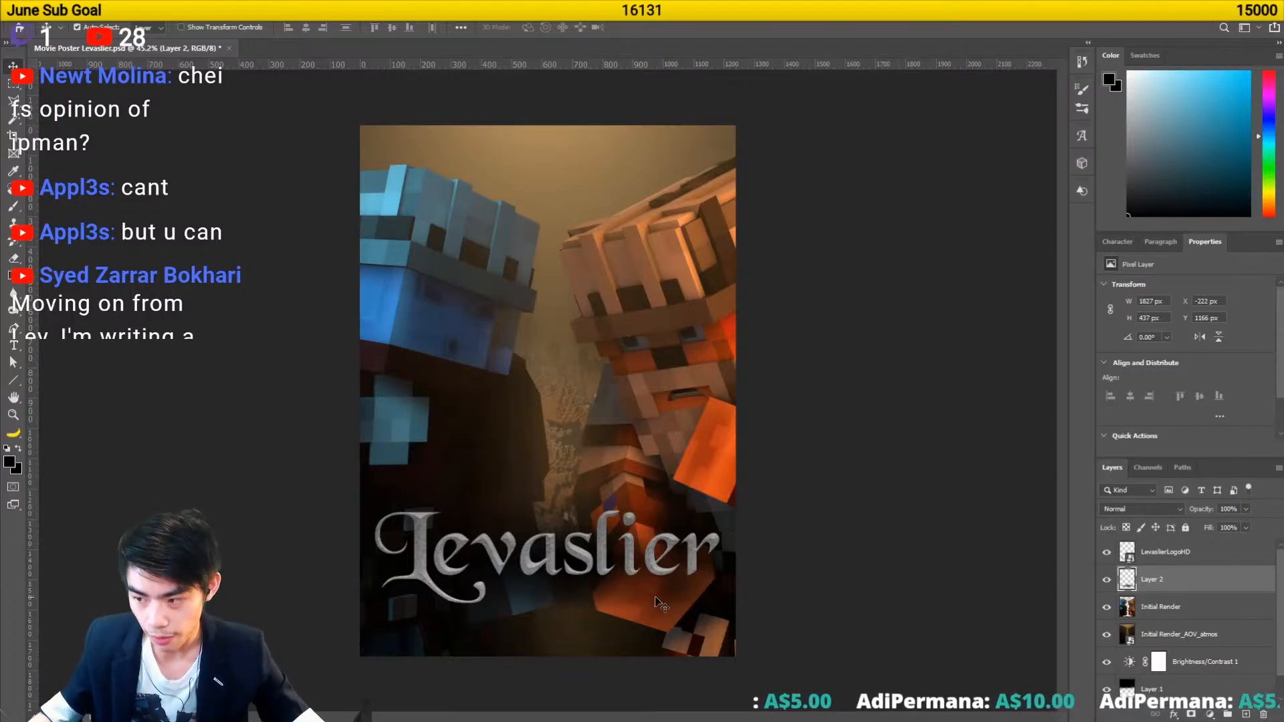
shift+click(583, 557)
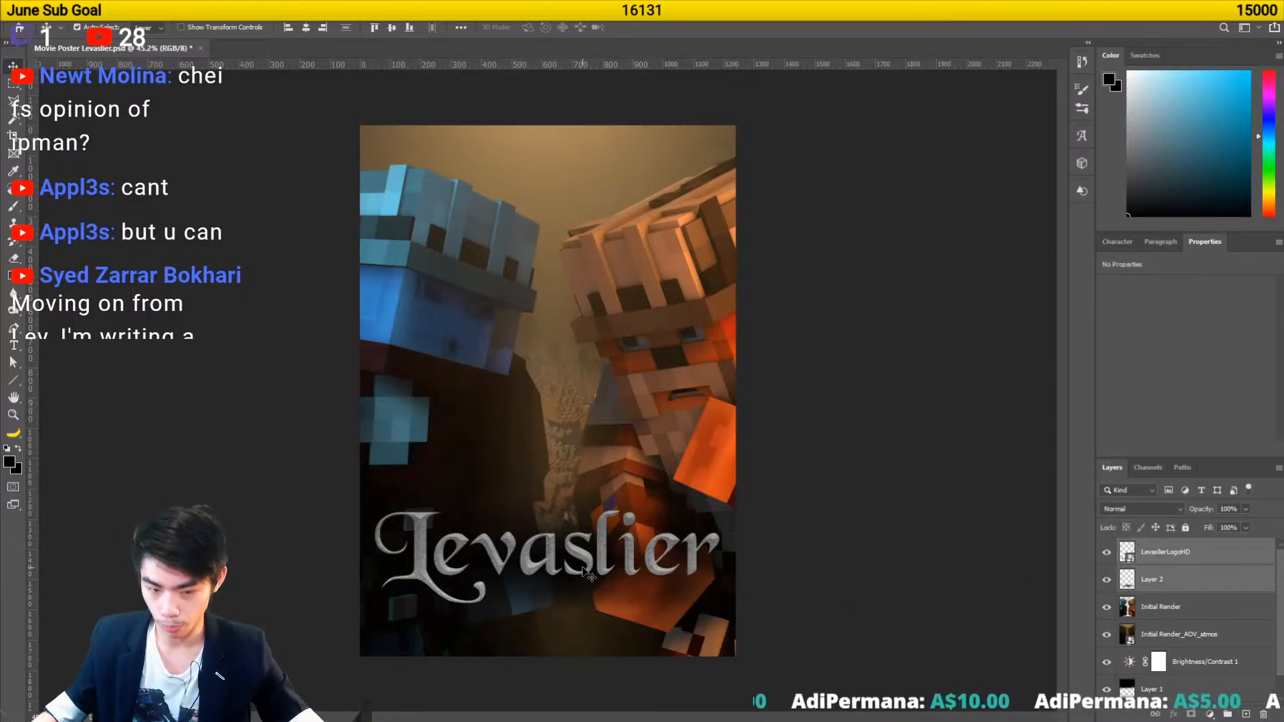
drag(571, 545, 571, 533)
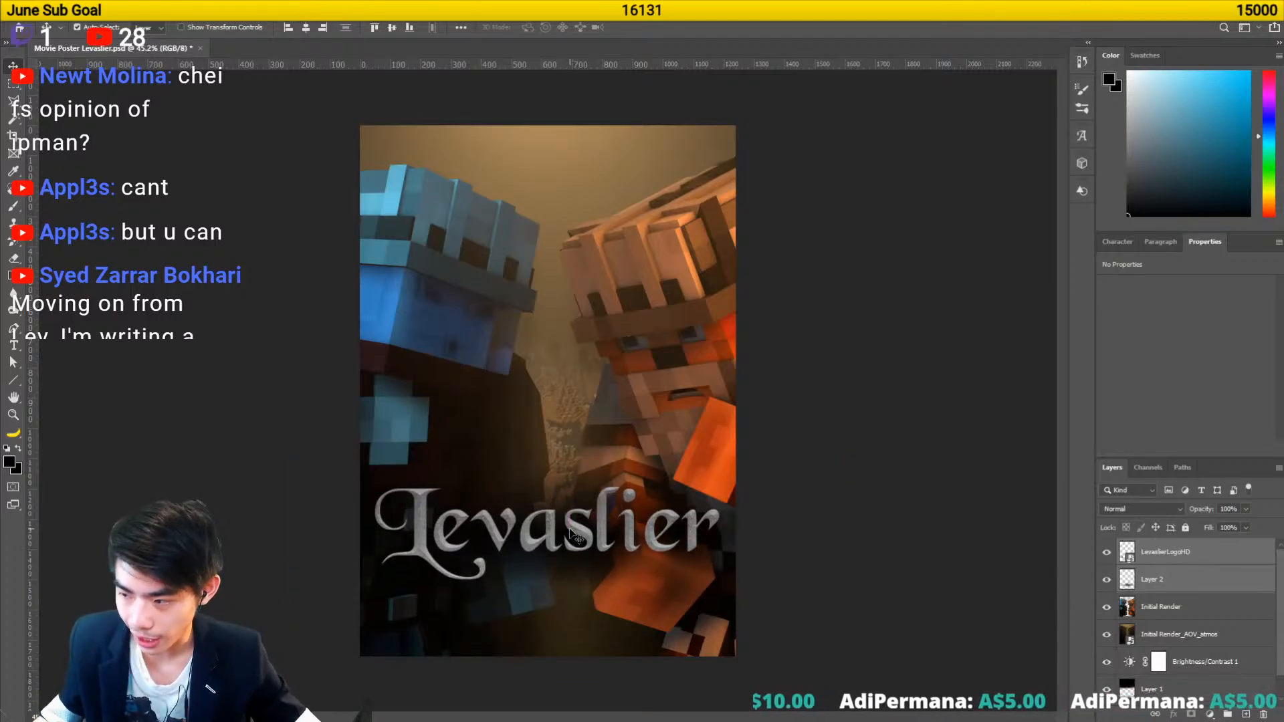
click(863, 433)
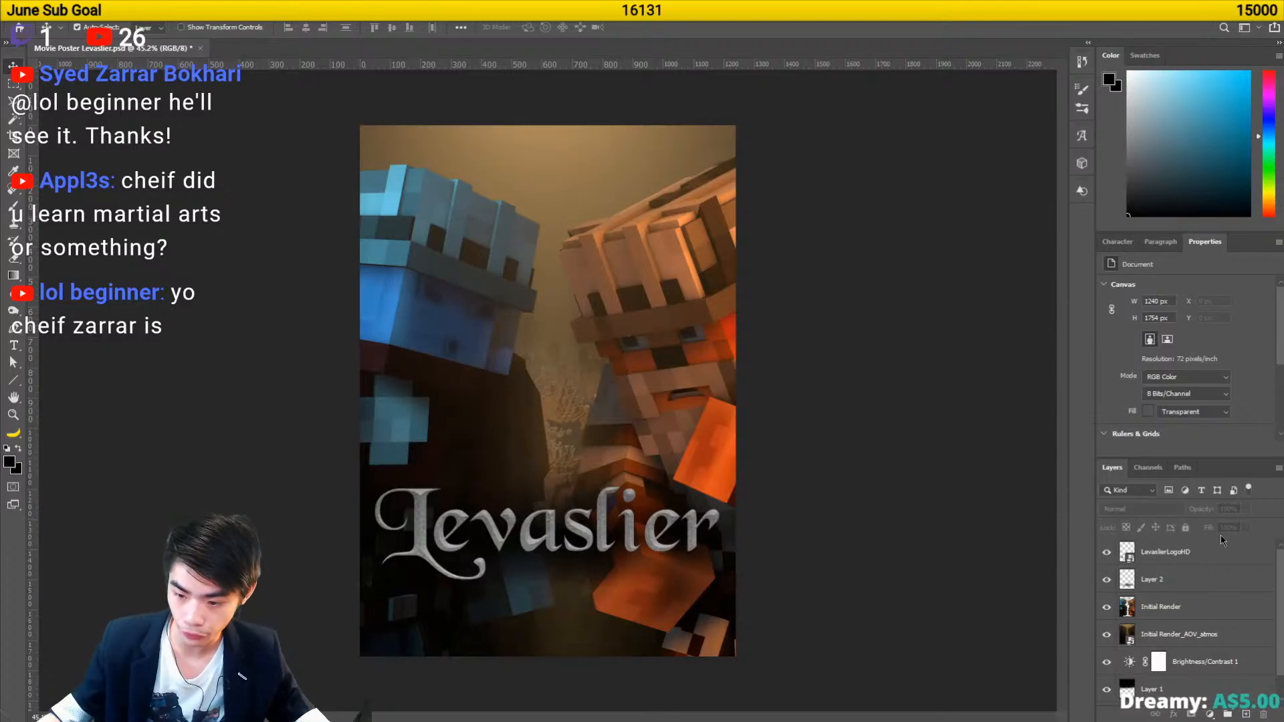
- Add an empty layer directly above Brightness/Contrast 1 and beneath Initial Render_AOV_atmos
click(1221, 552)
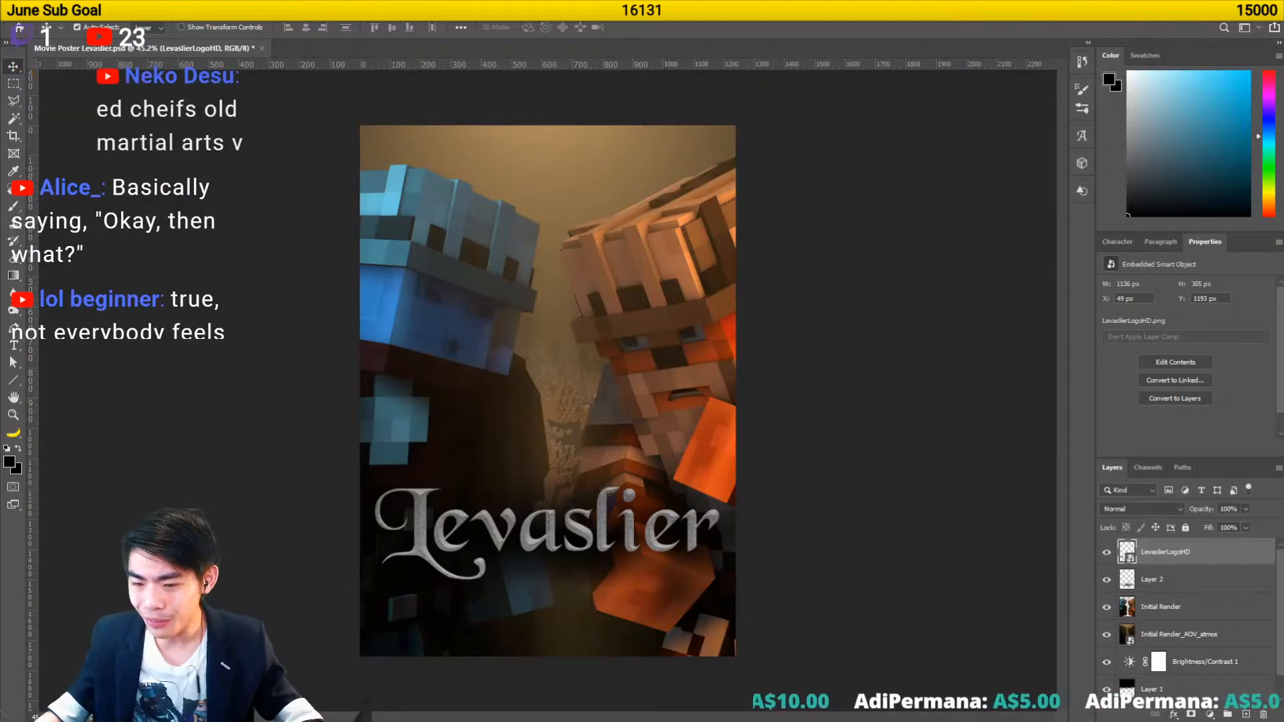
click(1186, 636)
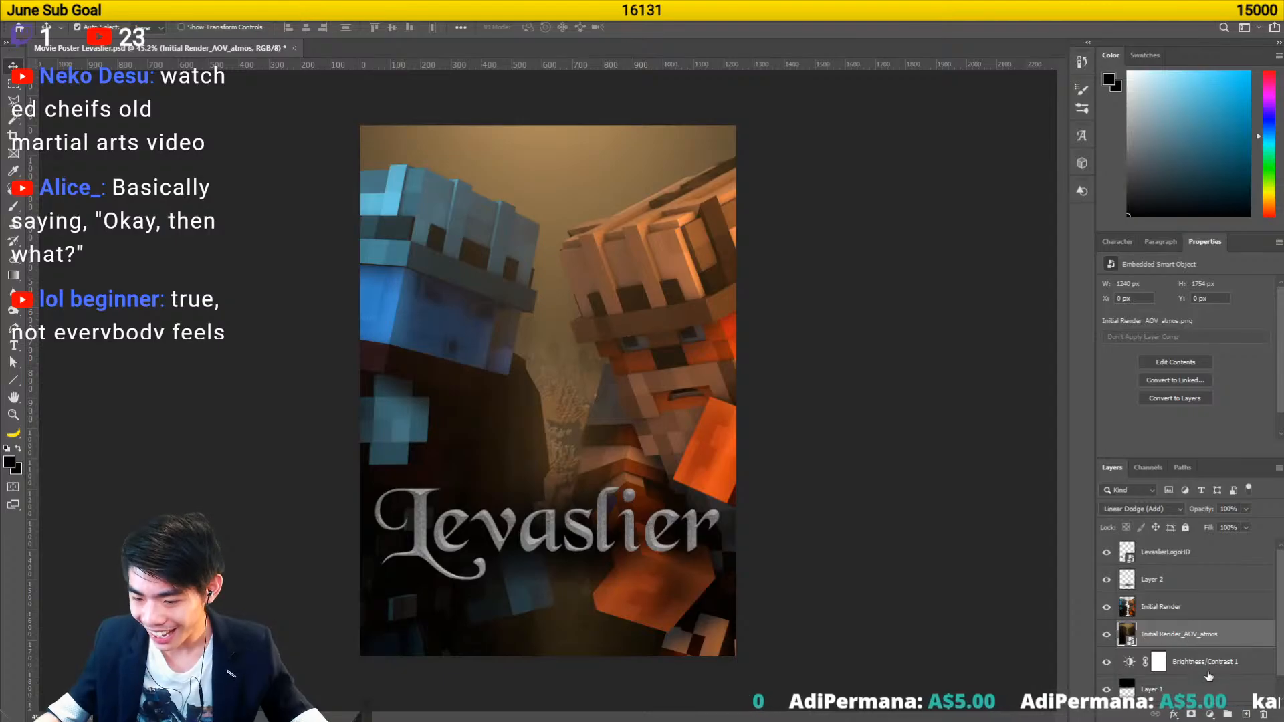
click(1213, 671)
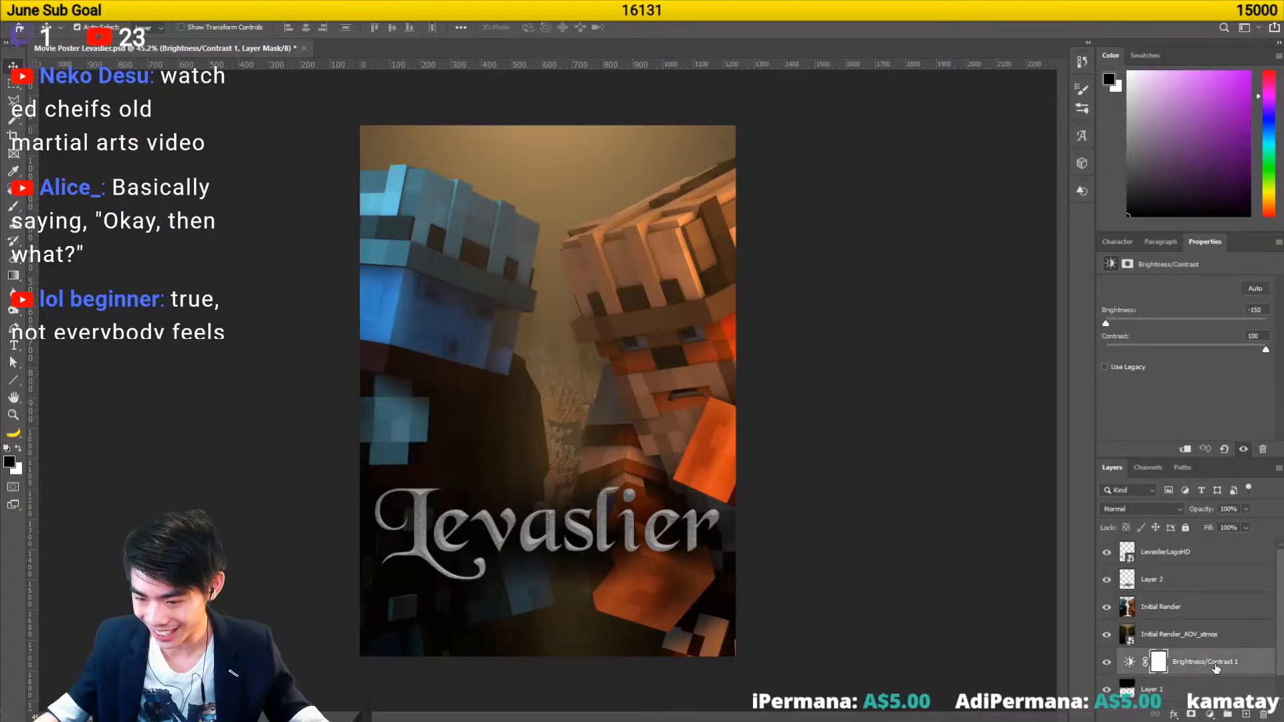
click(1245, 715)
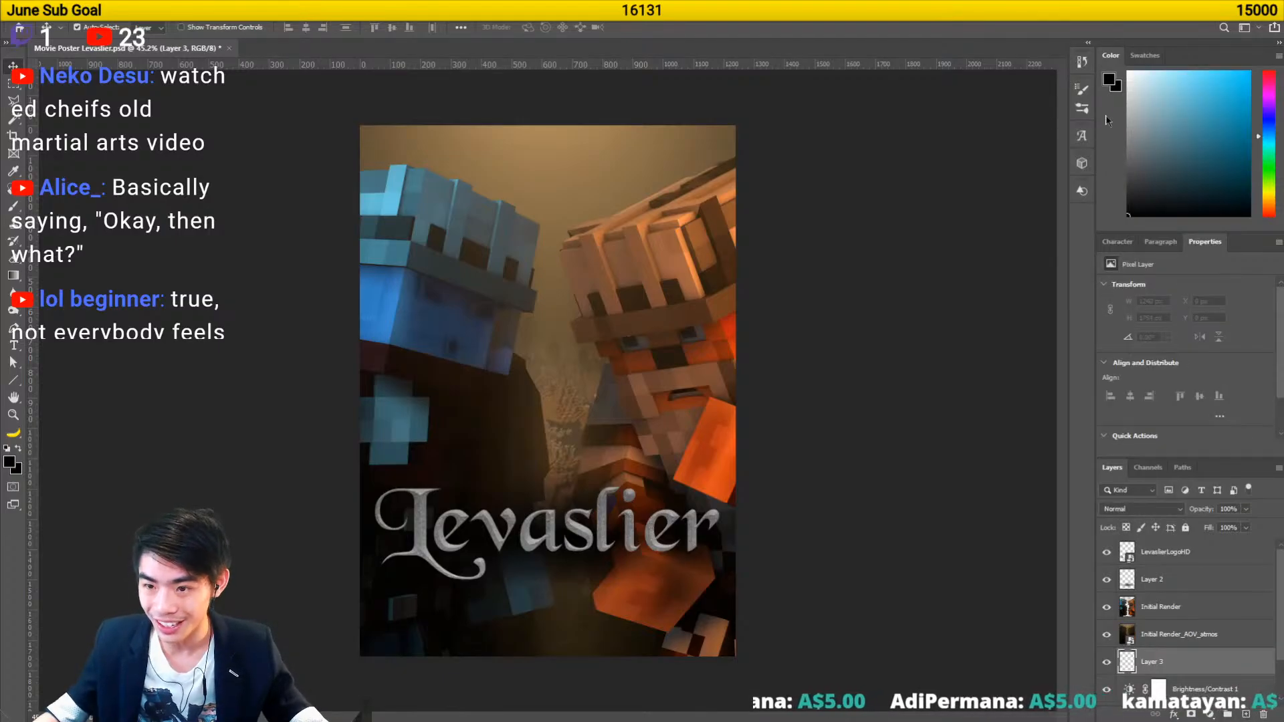
- Paint the side of Layer 3 behind the blue character saturated sky blue with a very large soft brush, replacing a paler first stroke
click(1188, 70)
key(b)
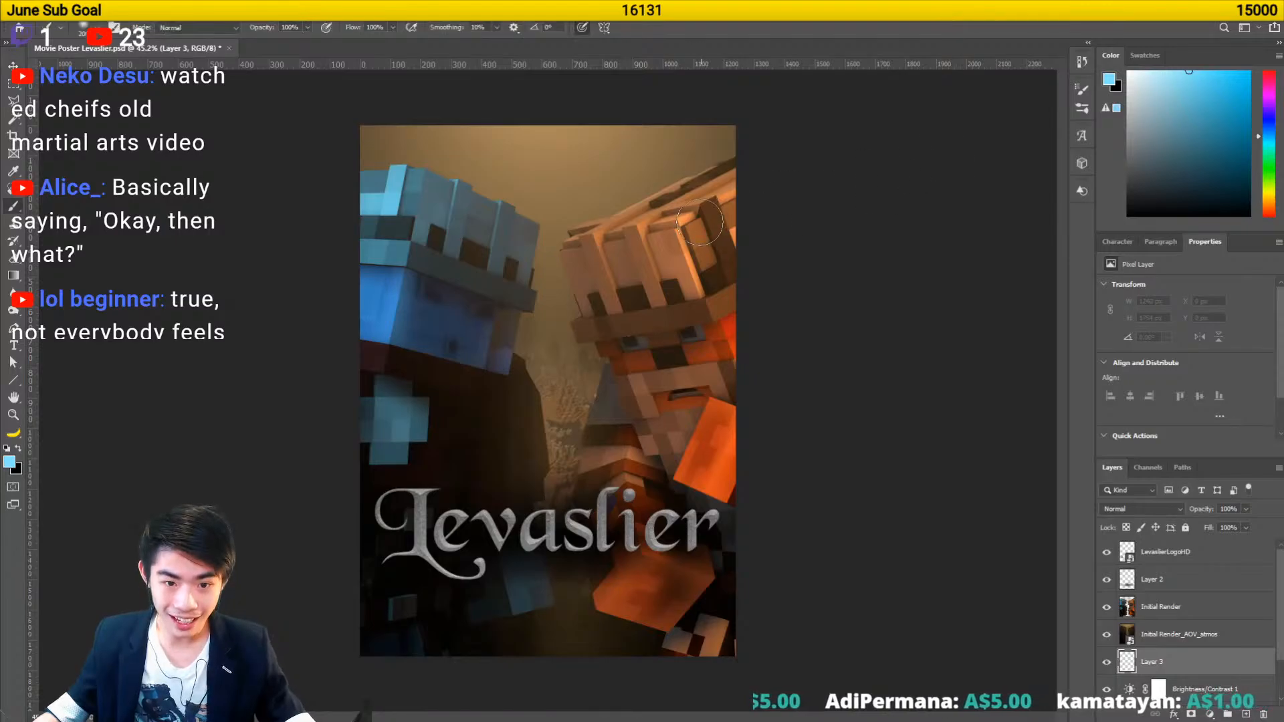
key(bracketright)
key(bracketright)
key(bracketright)
key(bracketright)
key(bracketright)
key(bracketright)
key(bracketright)
key(bracketright)
key(bracketright)
key(bracketright)
key(bracketright)
key(bracketright)
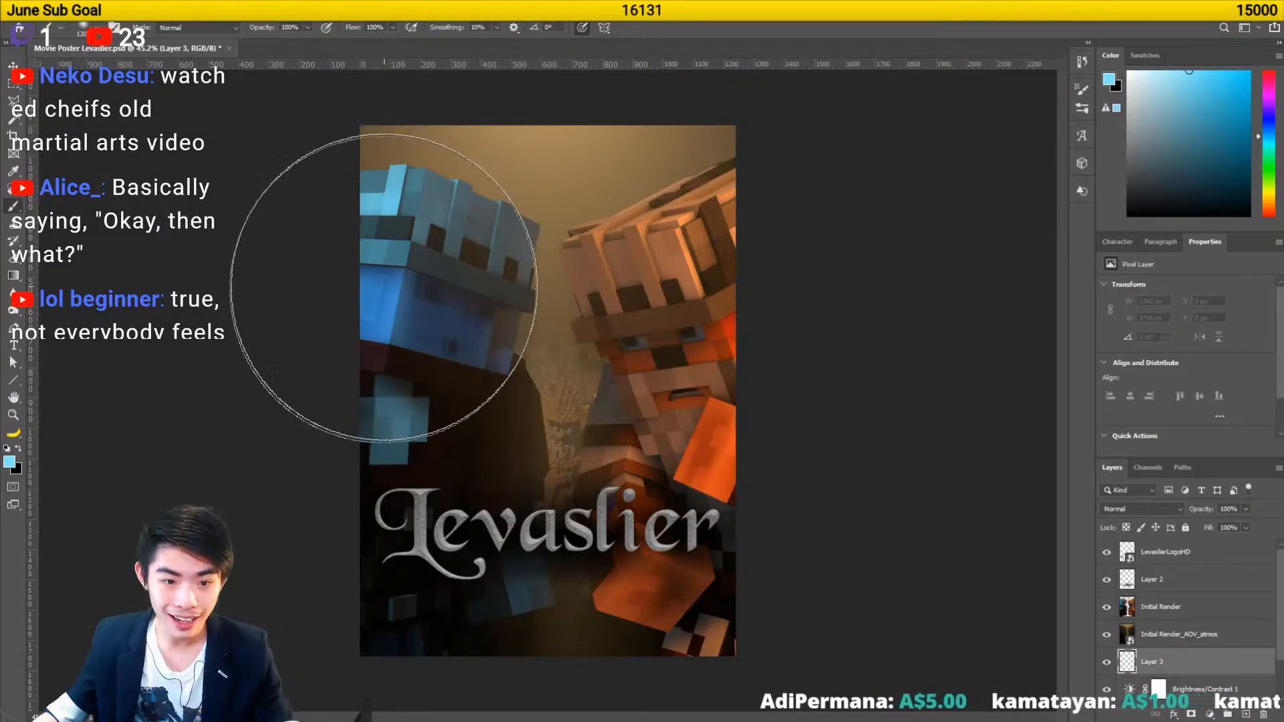
scroll(383, 288, down, 3)
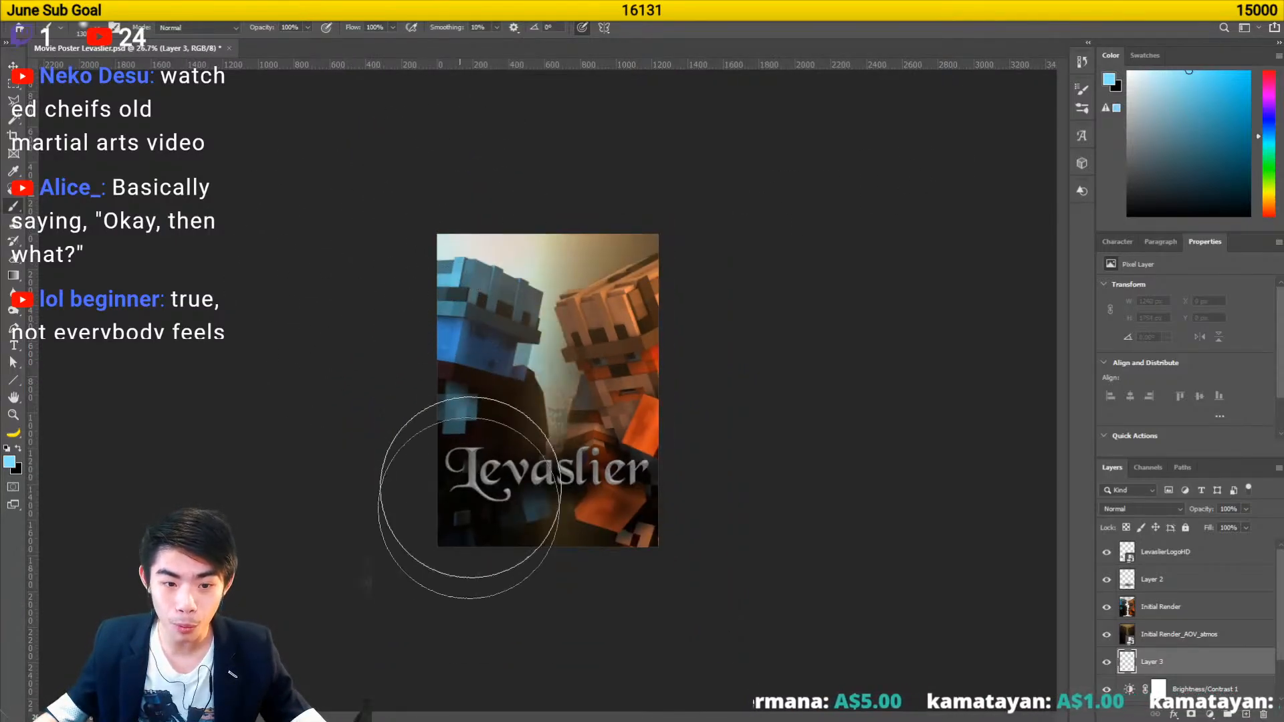
drag(469, 498, 401, 658)
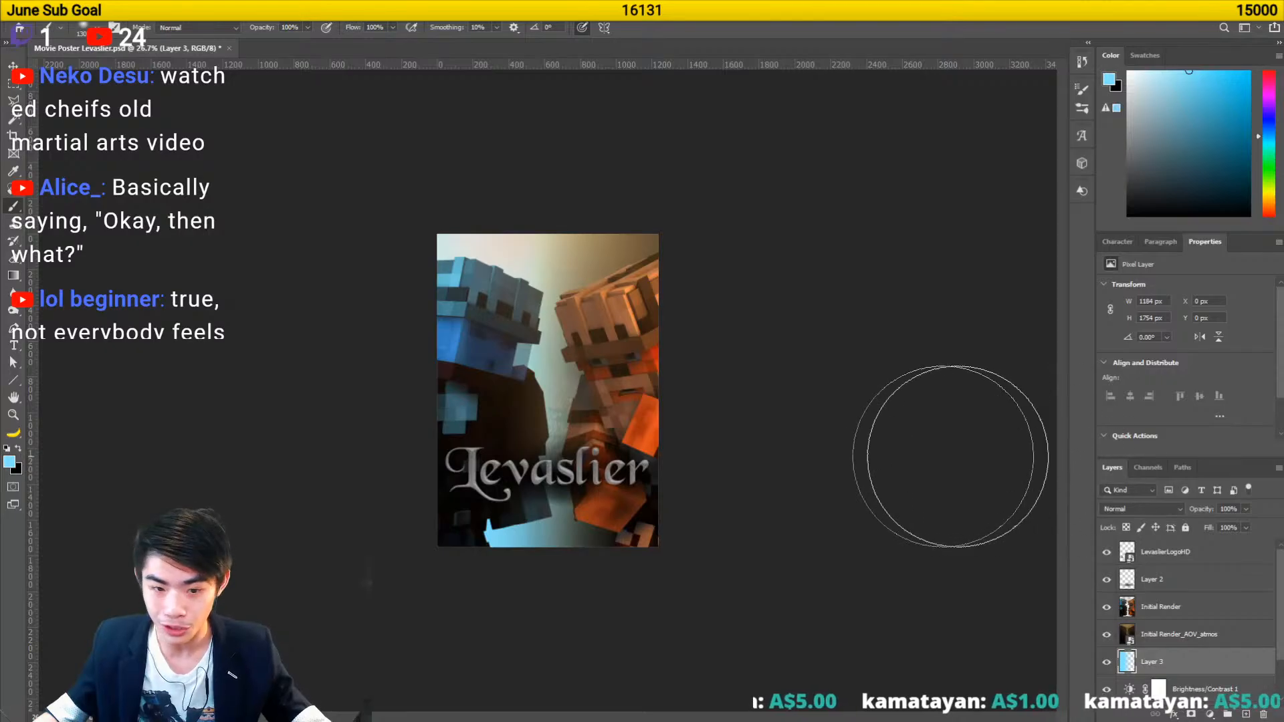
key(ctrl+z)
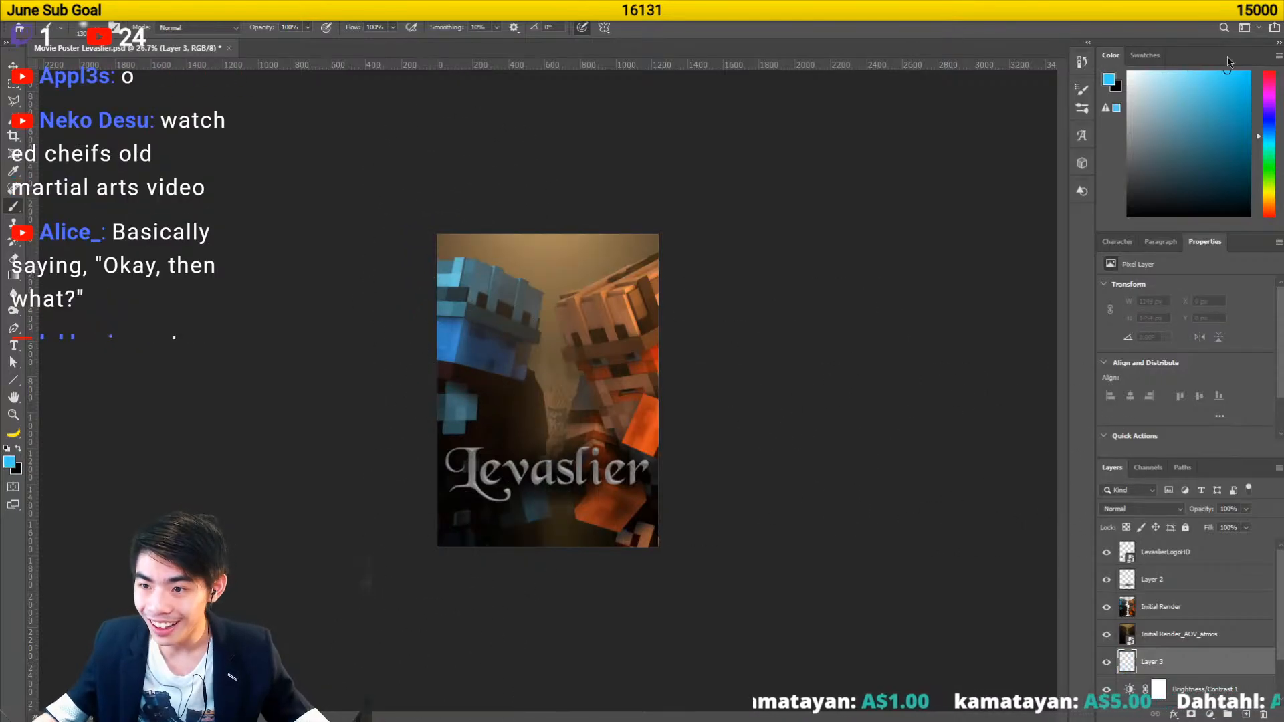
drag(444, 200, 407, 579)
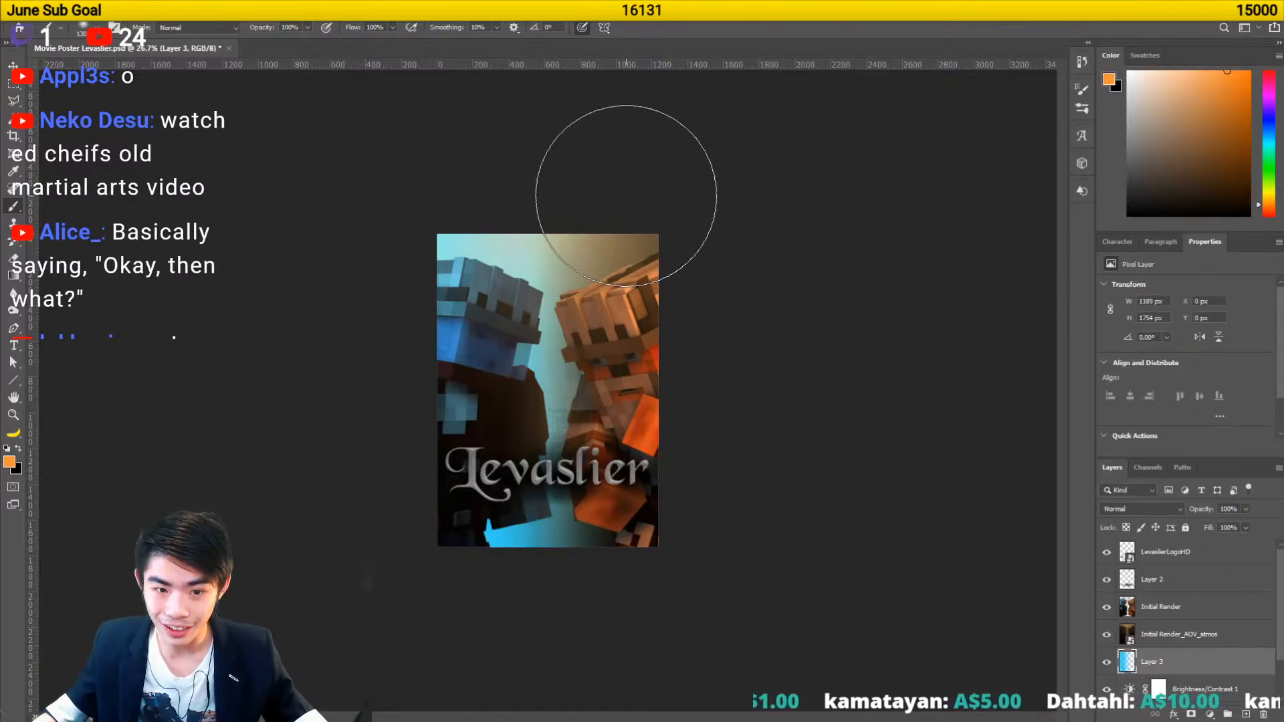
- Paint the side of Layer 3 behind the orange character bright orange with the large soft brush, redoing the first stroke
drag(624, 183, 611, 645)
key(ctrl+z)
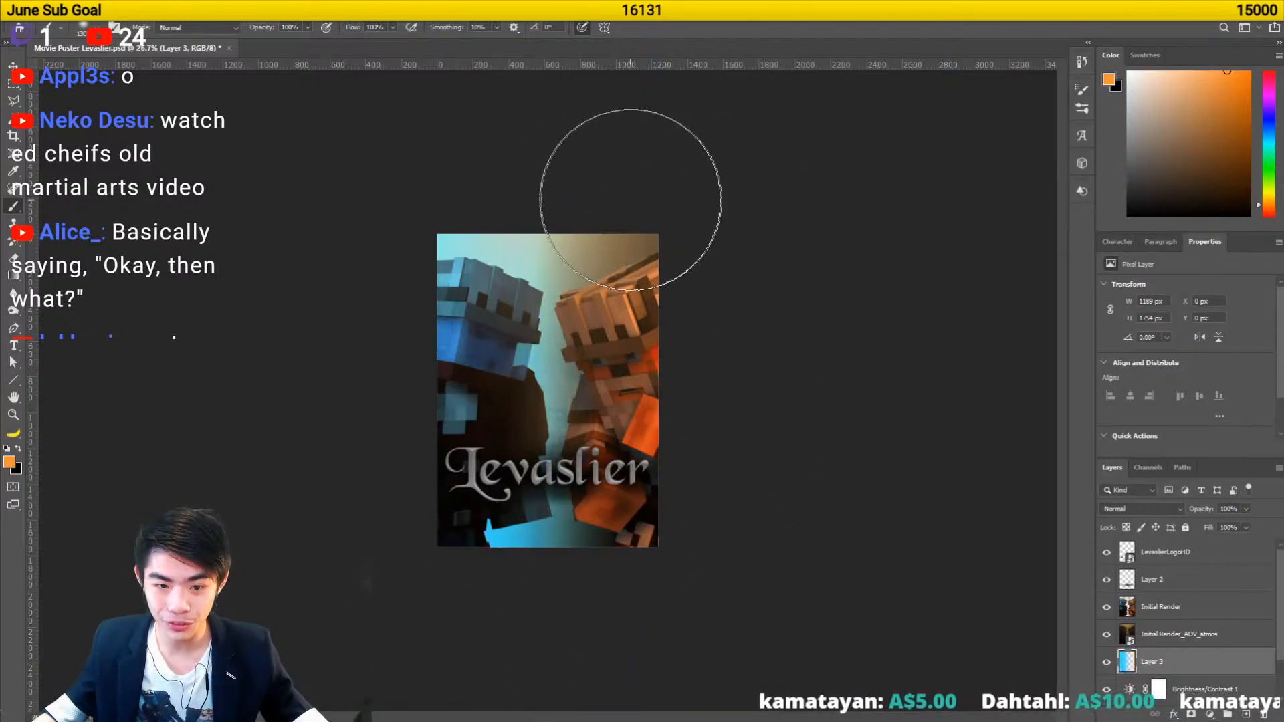
drag(642, 202, 663, 721)
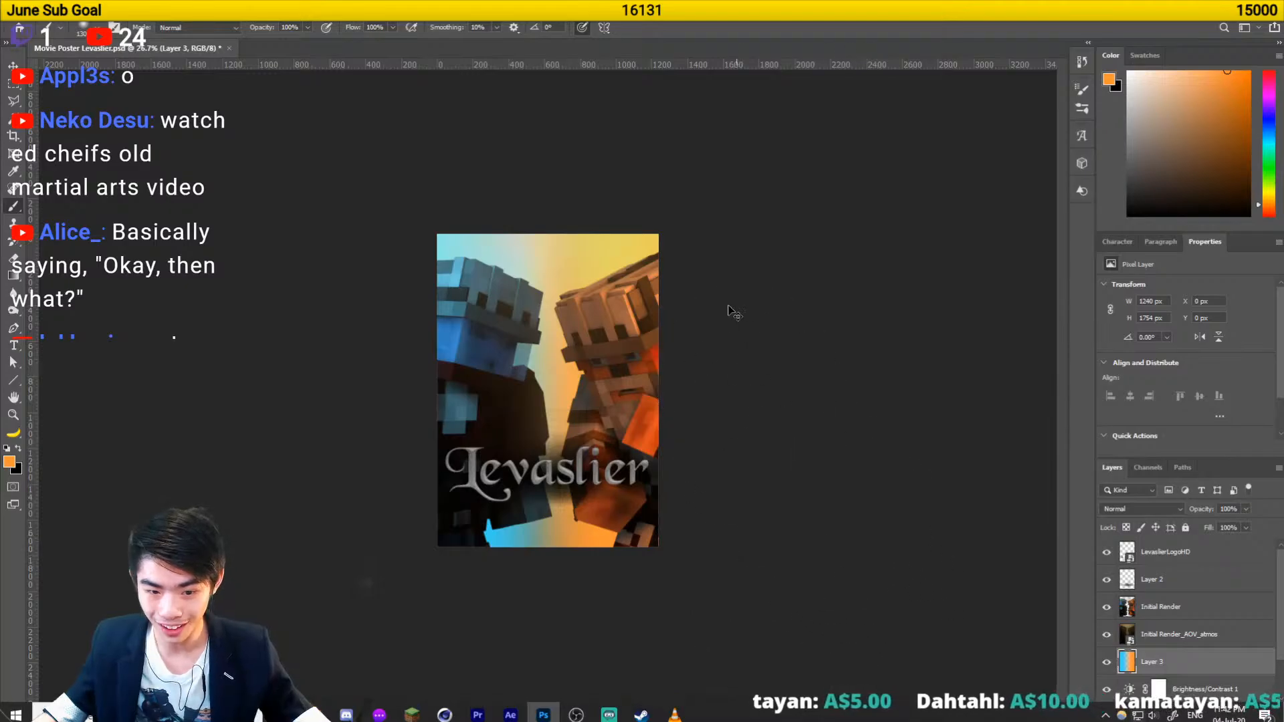
key(ctrl+z)
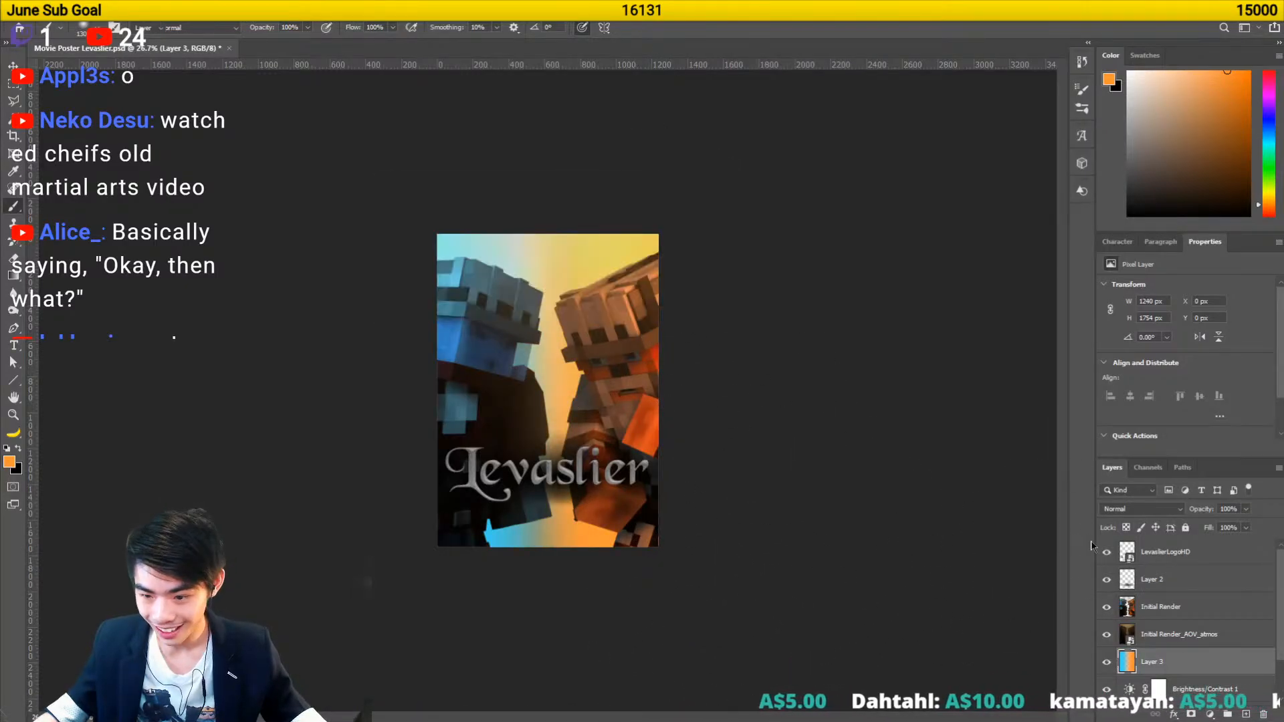
- Try the Soft Light blend mode on the blue and orange Layer 3
key(v)
click(1140, 509)
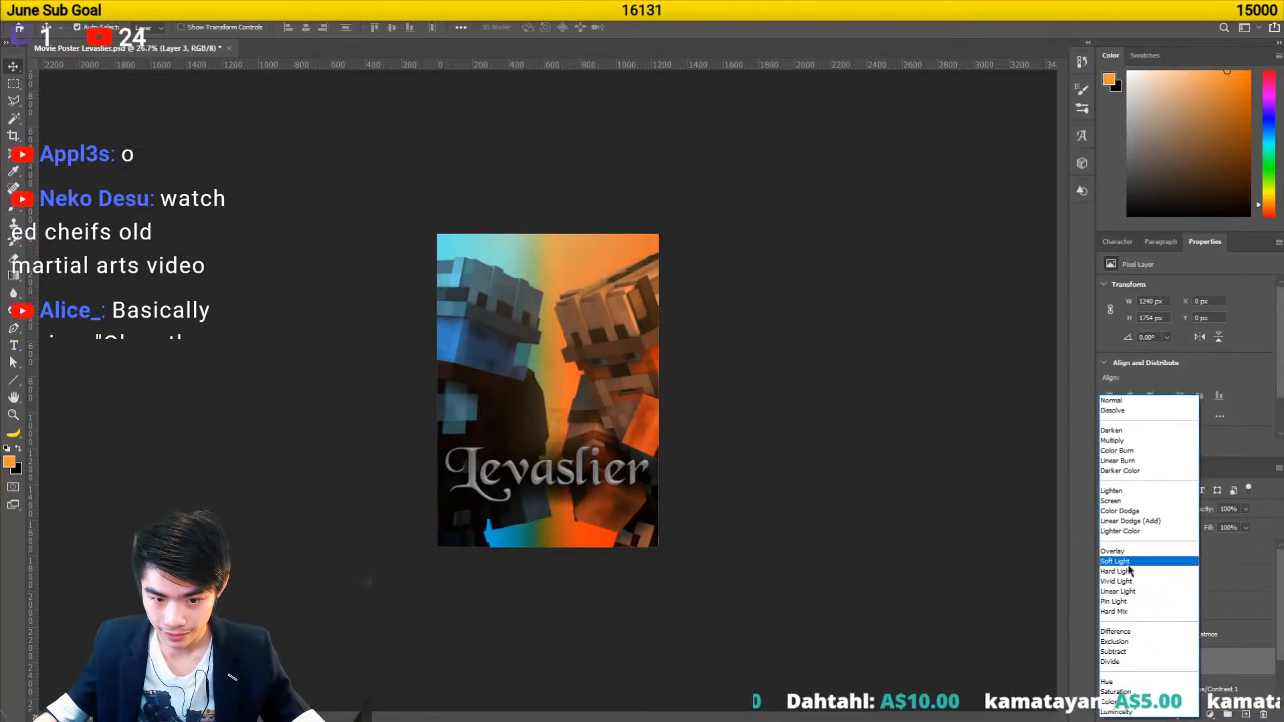
click(1129, 564)
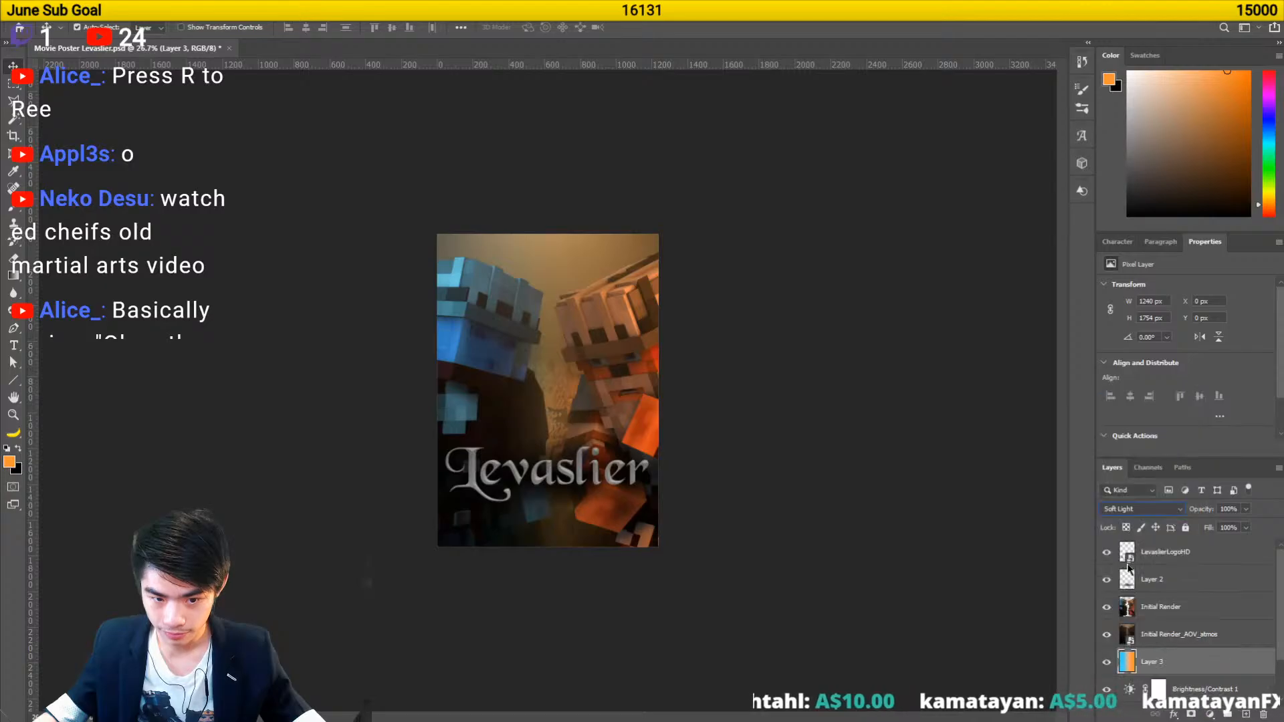
- Try the Linear Dodge (Add) blend mode on Layer 3 after comparing other blend modes
click(1115, 511)
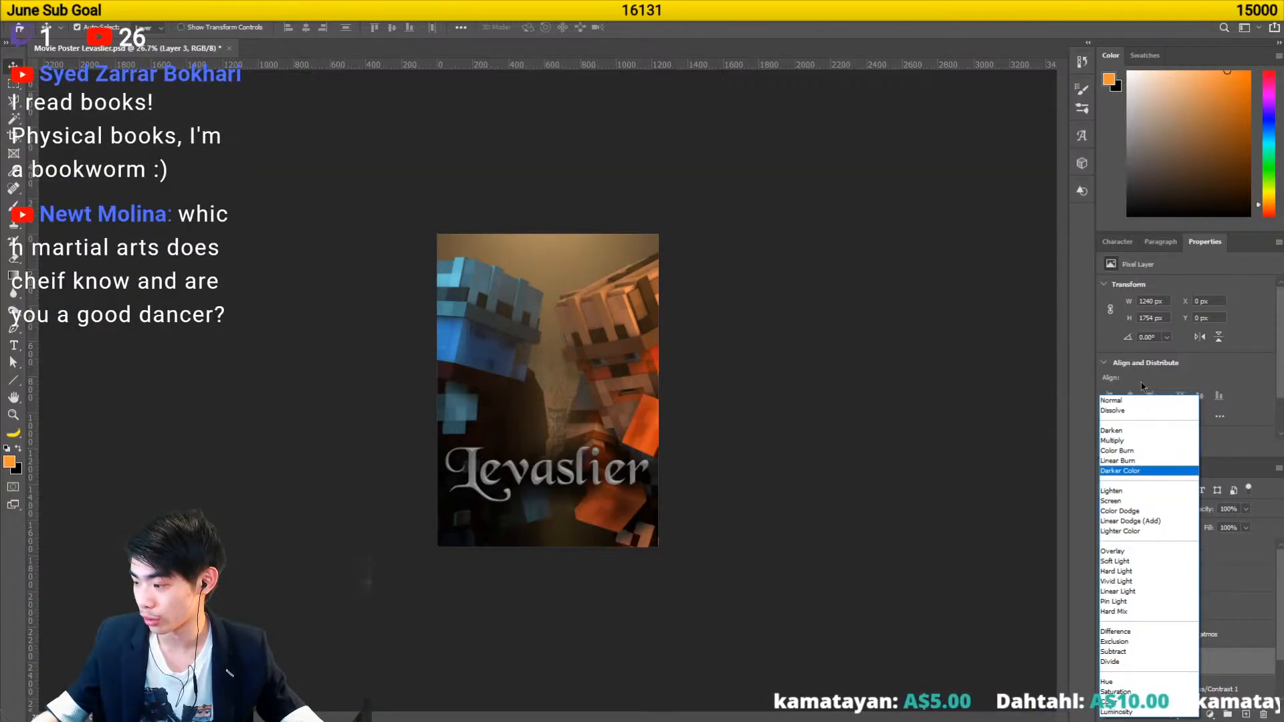
click(1130, 522)
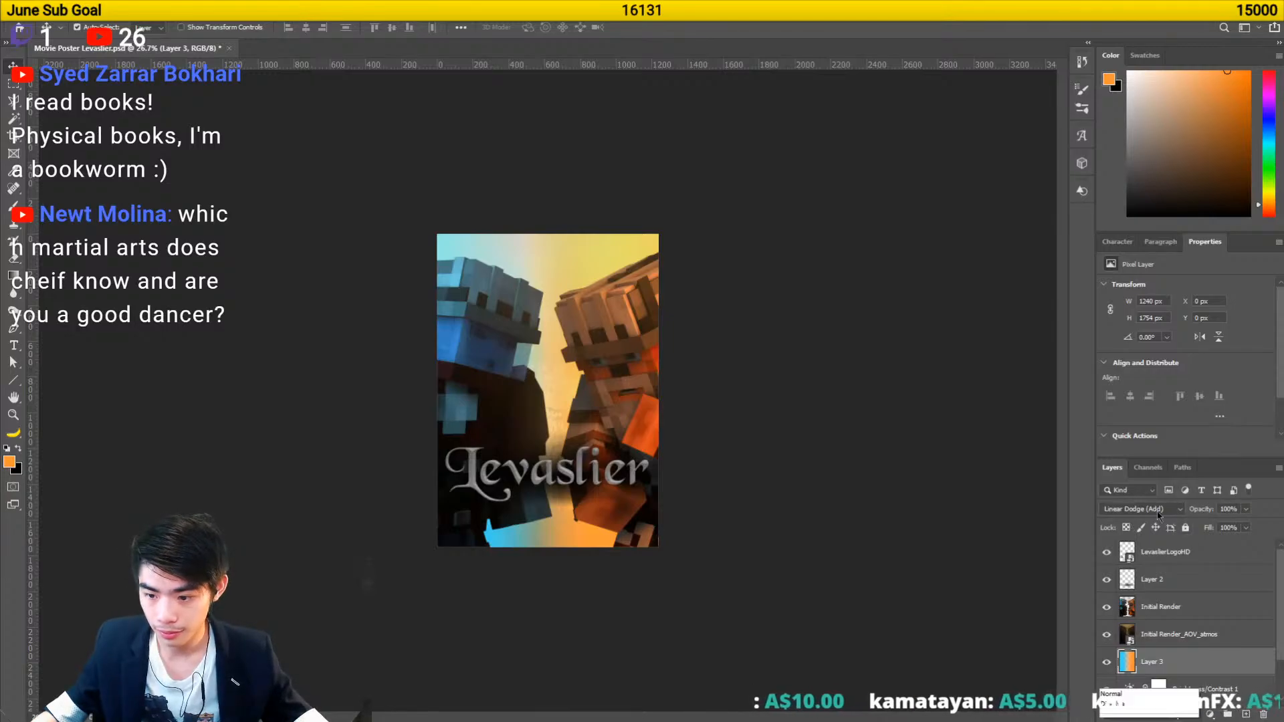
click(1157, 514)
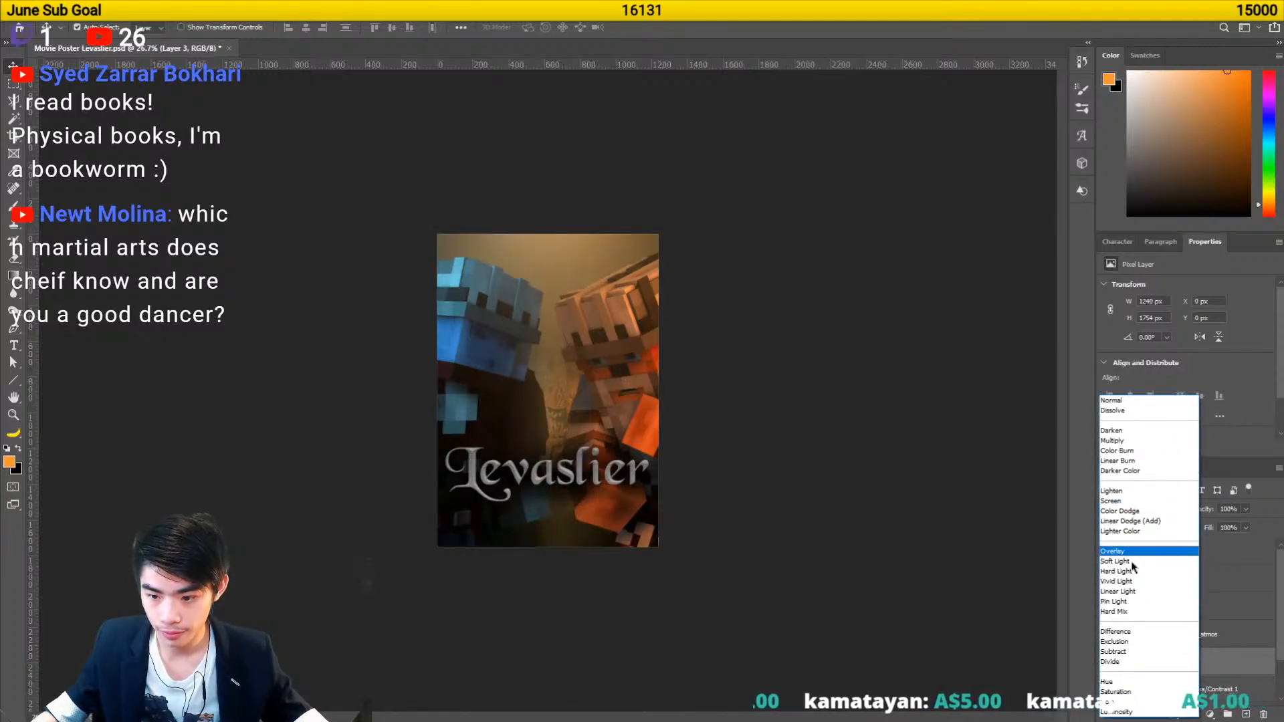
click(1115, 522)
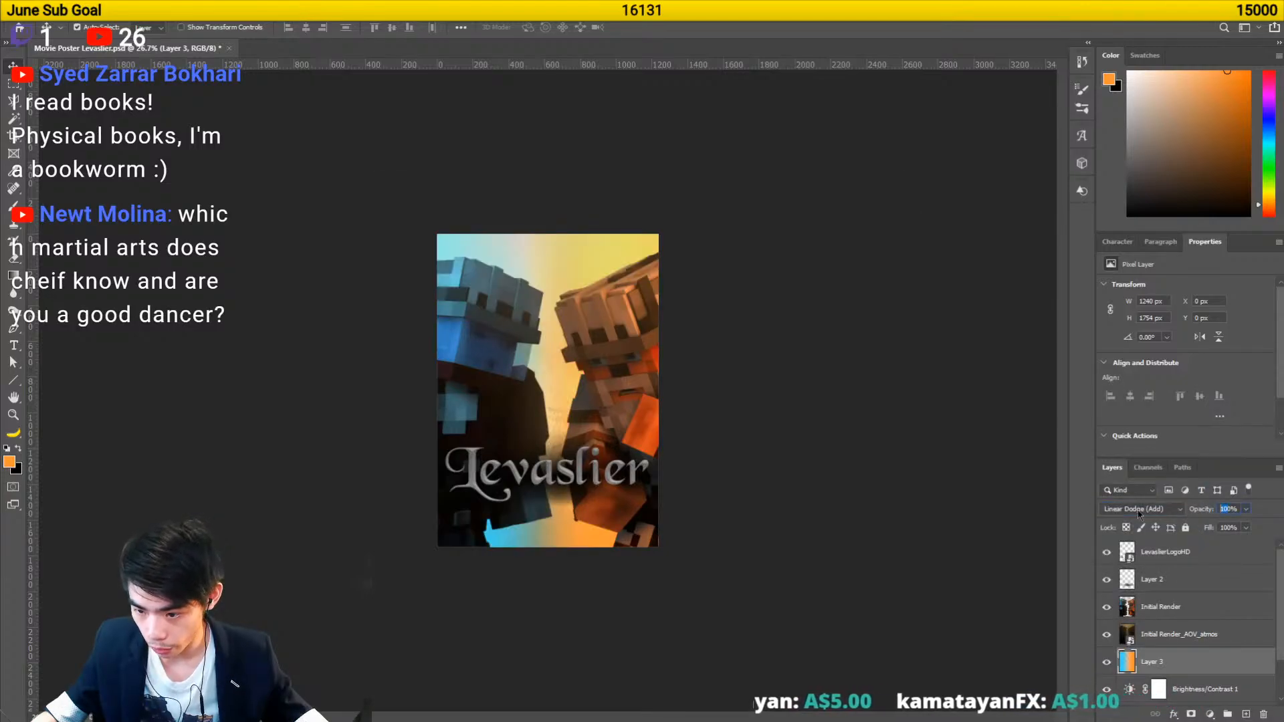
- Lower Layer 3's opacity to 40%, trying several other values first
text(0)
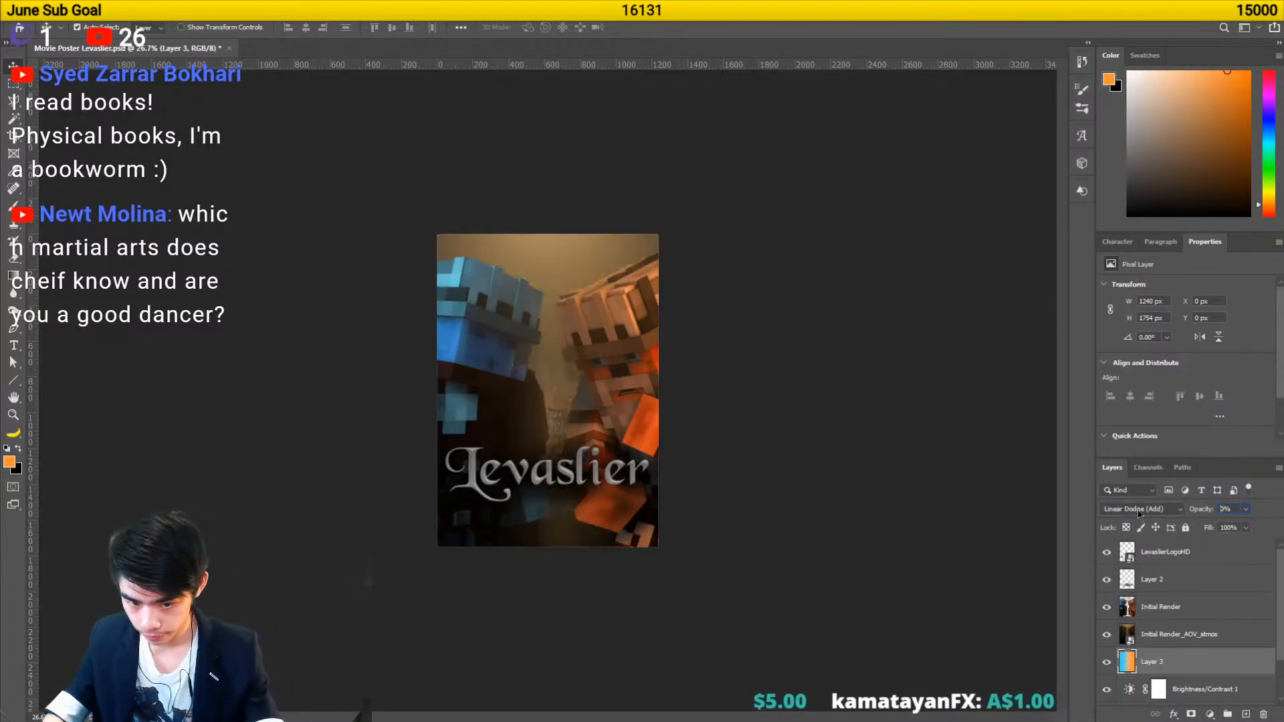
text(1)
key(BackSpace)
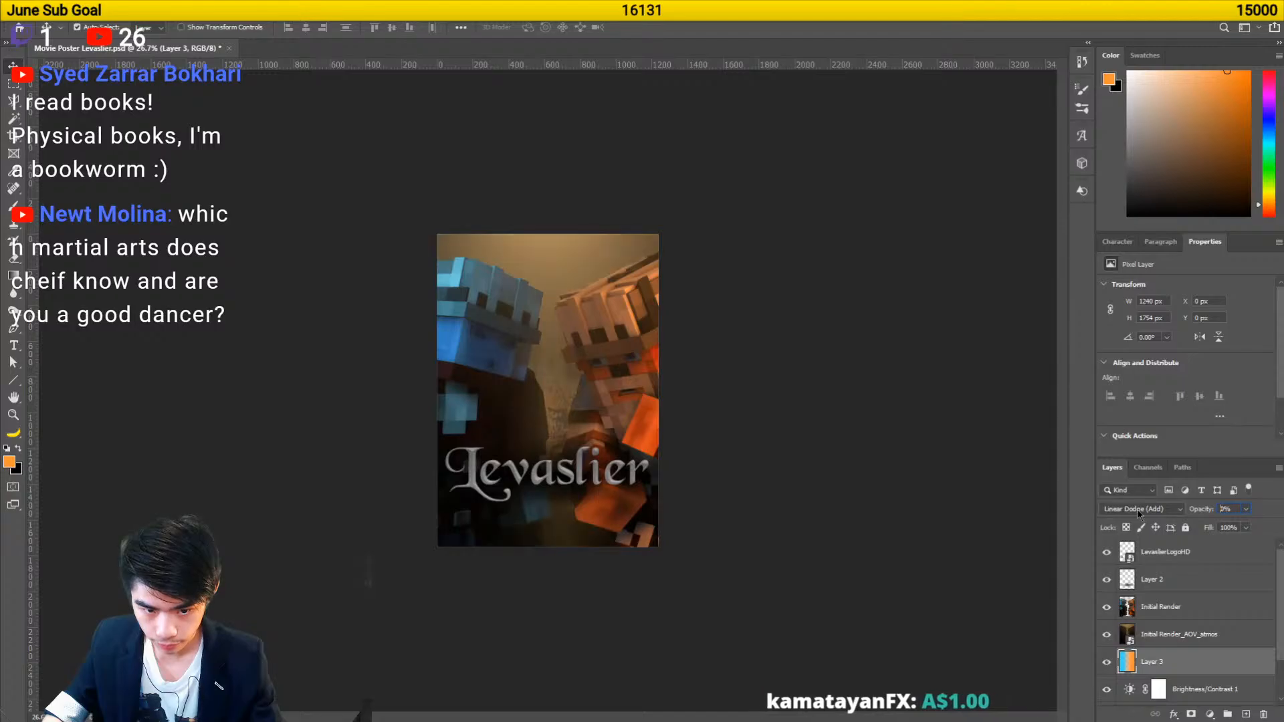
text(2)
key(BackSpace)
text(5)
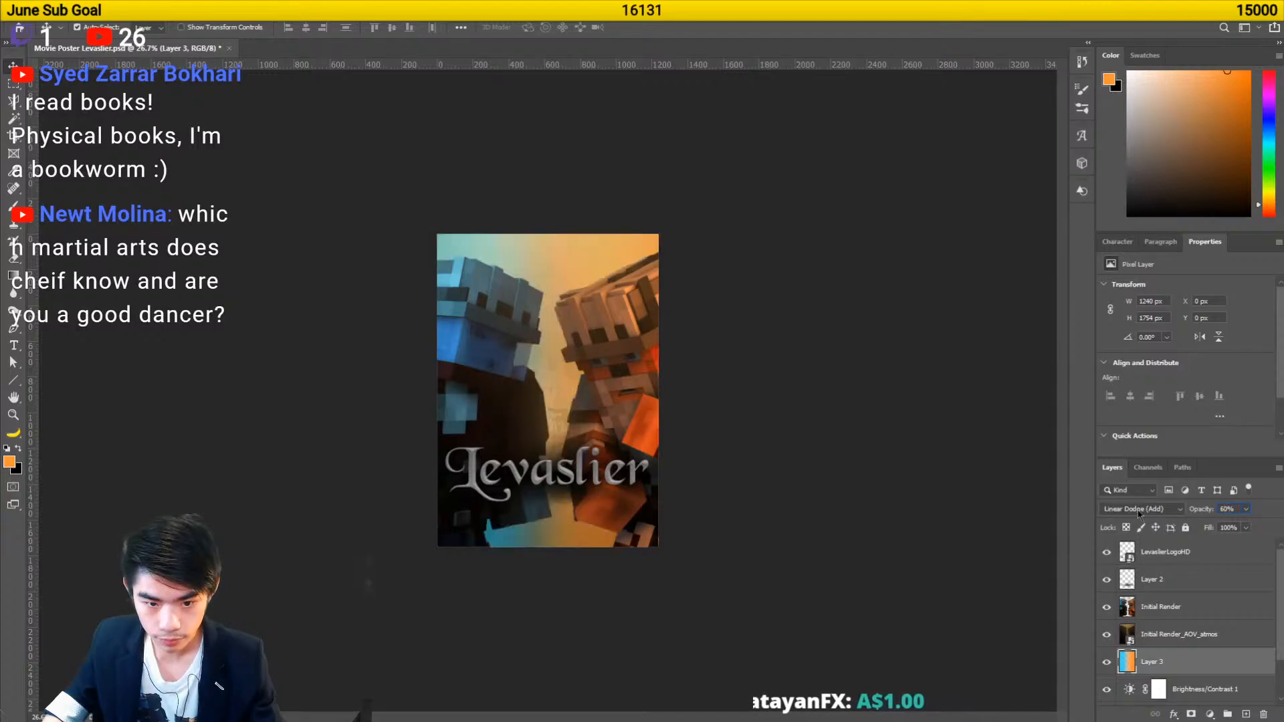
key(BackSpace)
text(4)
key(alt+space)
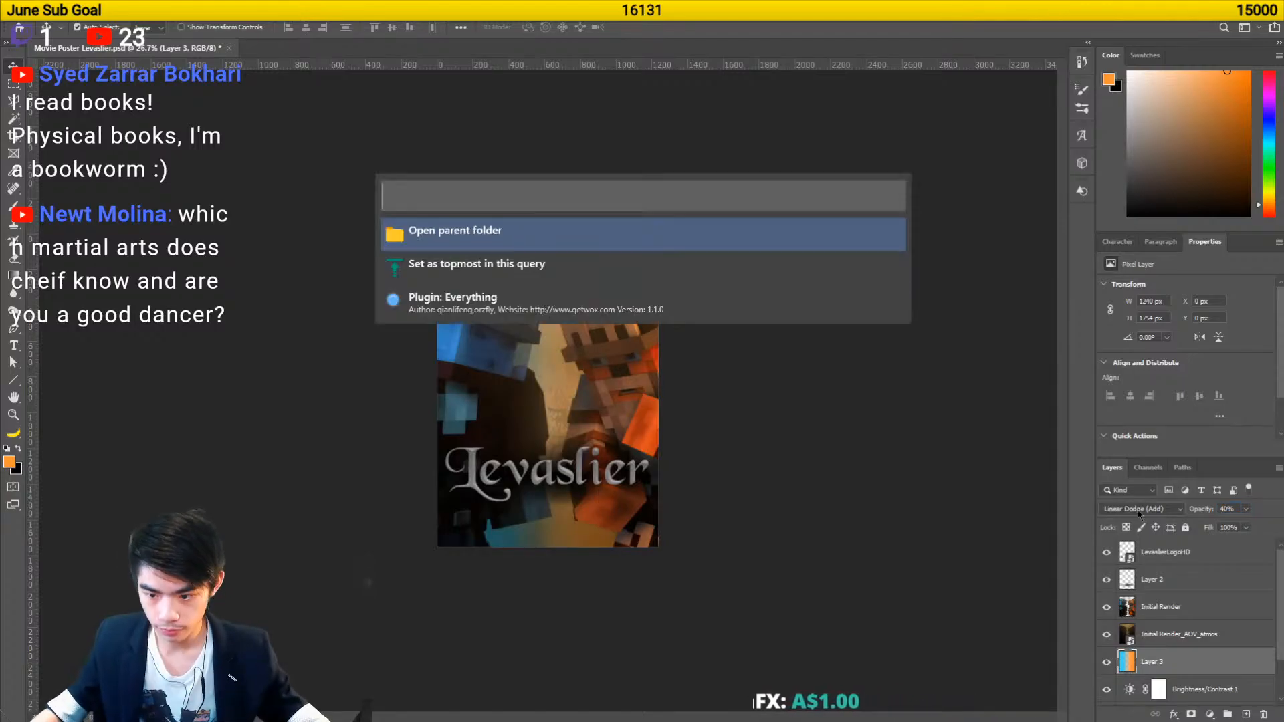
key(alt+space)
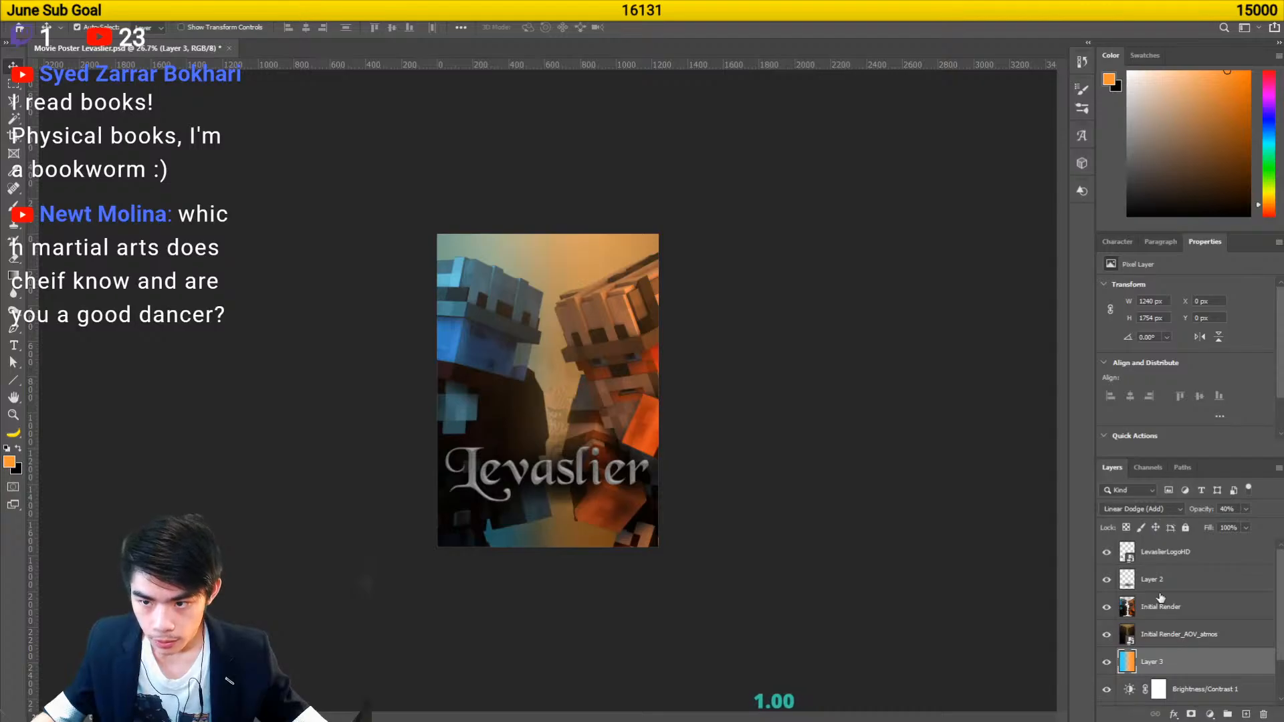
- Sample the light blue of the blue character's head and brush it over the blue side of Layer 3
key(b)
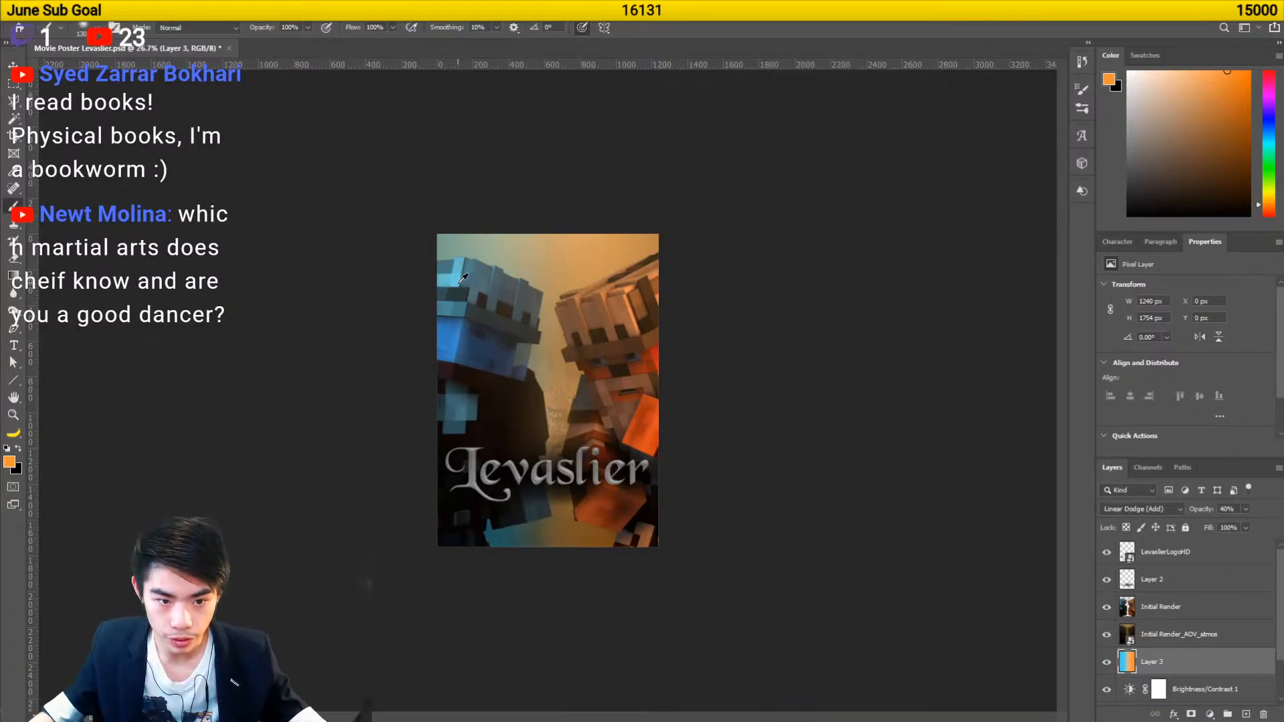
alt+click(462, 277)
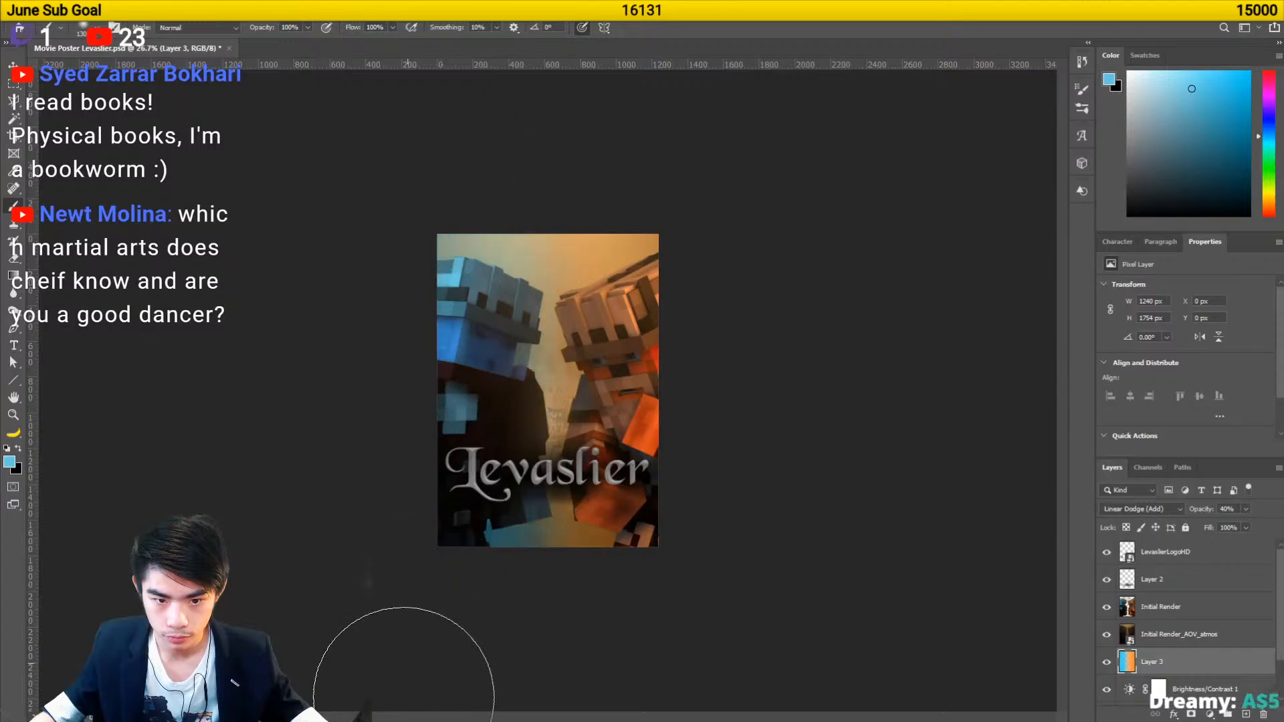
key(v)
scroll(714, 510, down, 2)
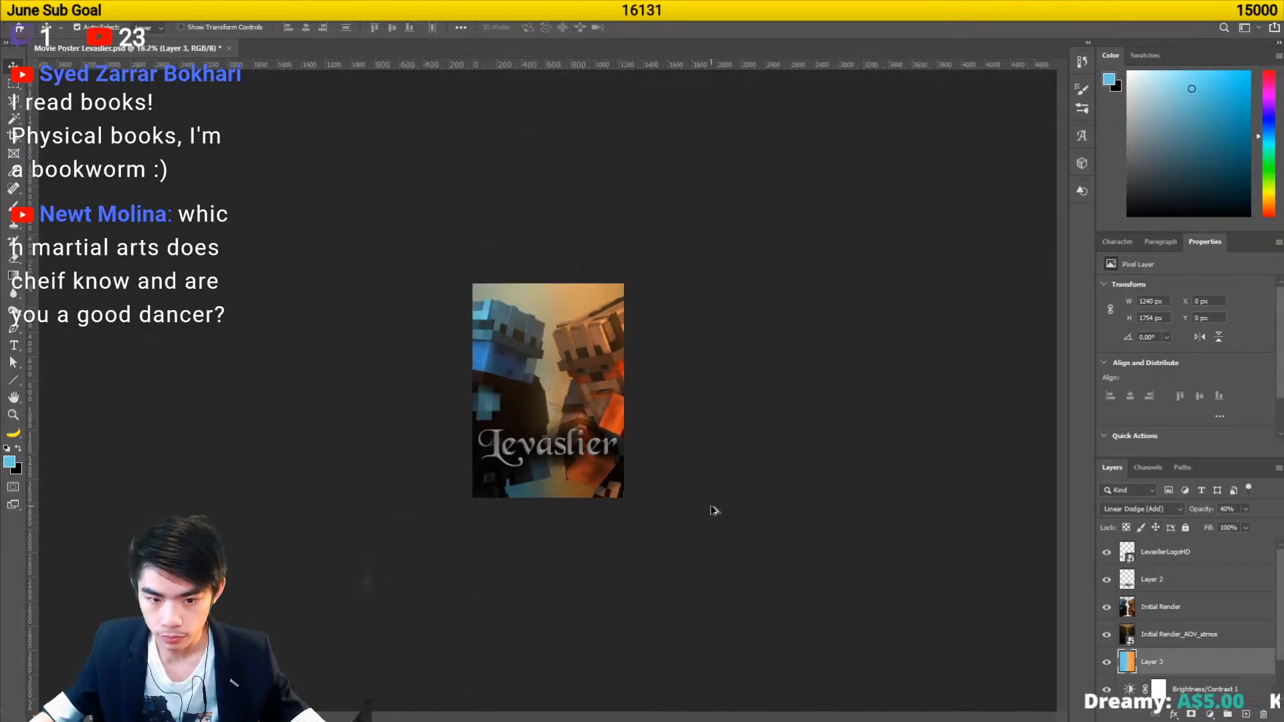
scroll(522, 513, up, 3)
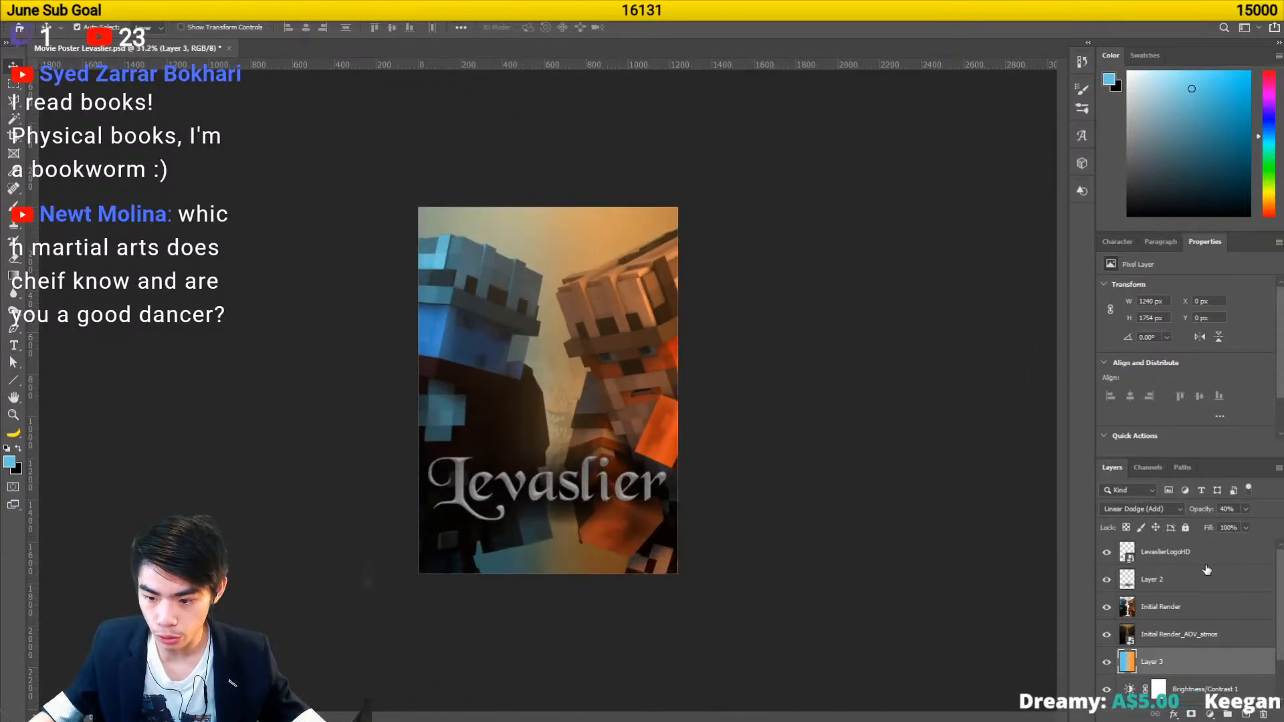
- Set Layer 3 to the Normal blend mode at 100% opacity
click(1141, 509)
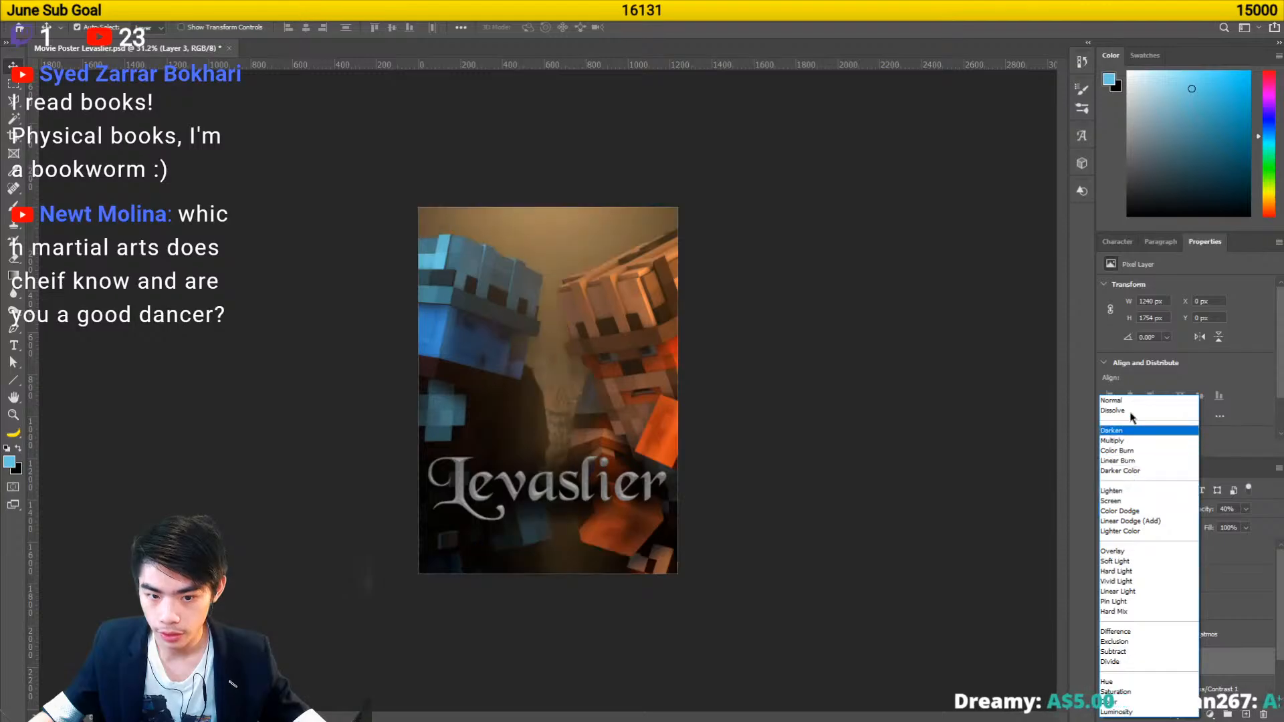
click(1130, 412)
click(1141, 509)
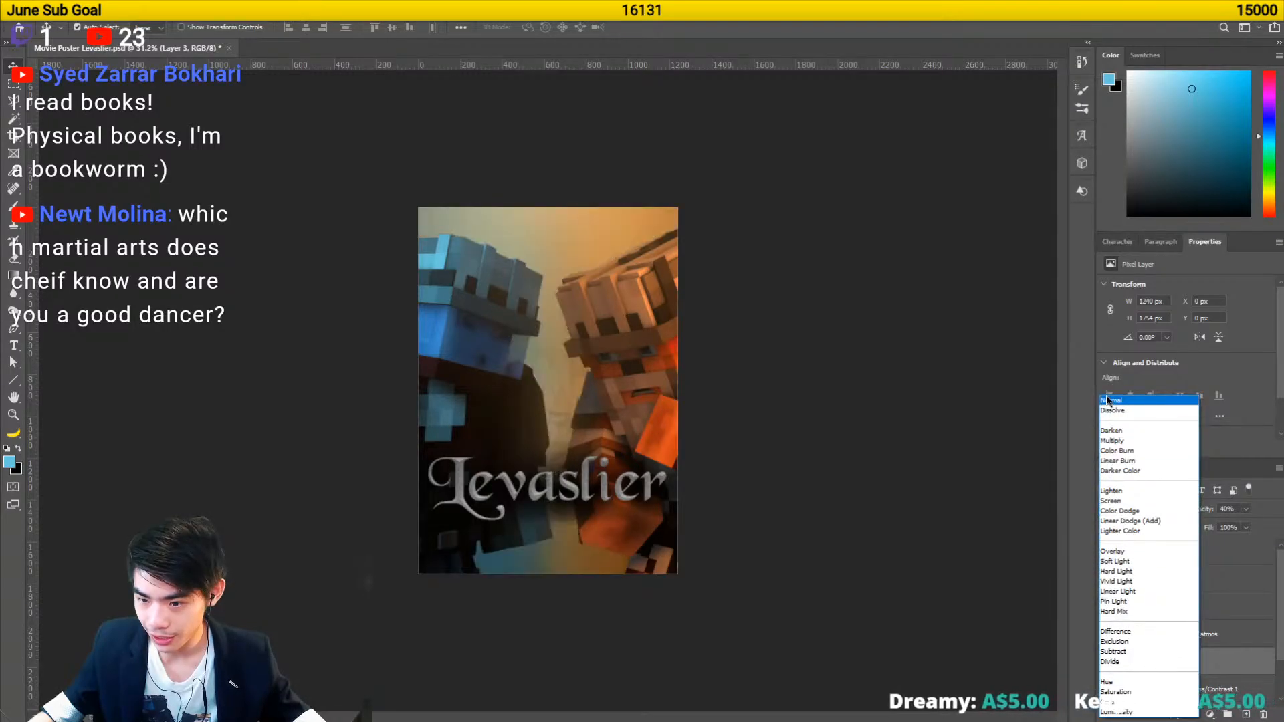
click(1107, 400)
key(0)
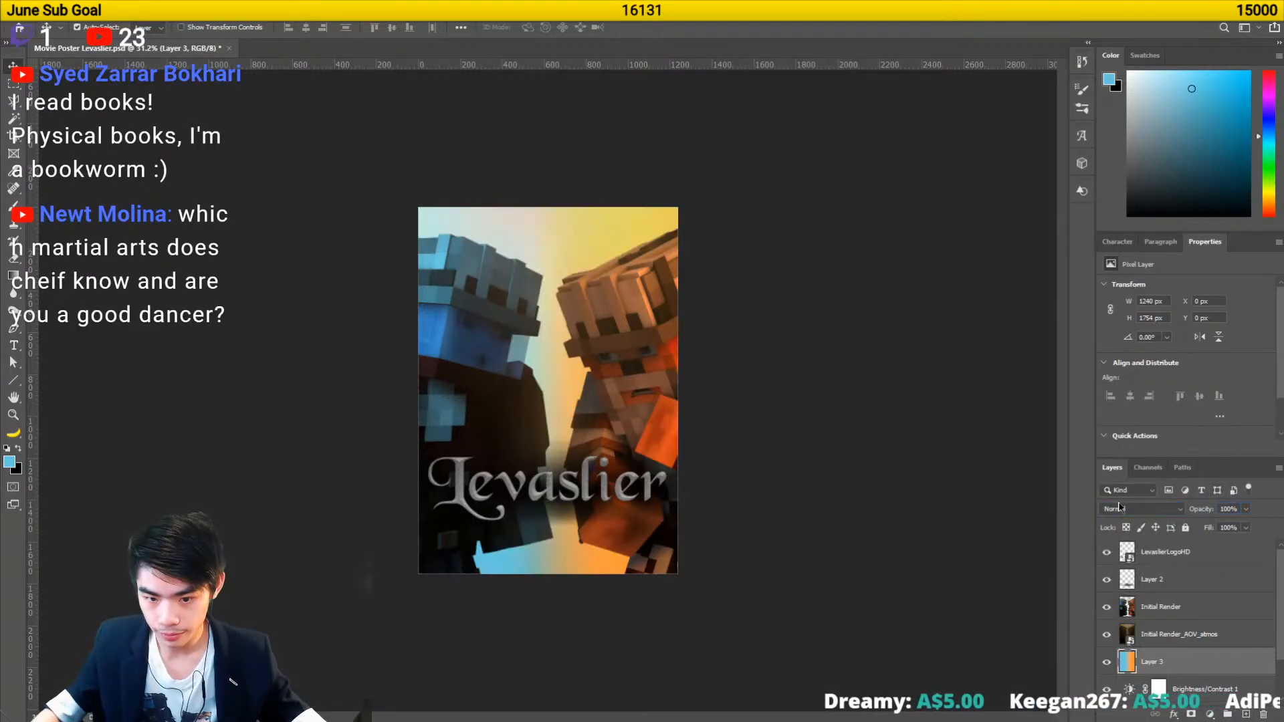
- Enlarge Layer 3 beyond the canvas edges on all sides, to about 1572 by 2111 px
key(ctrl+t)
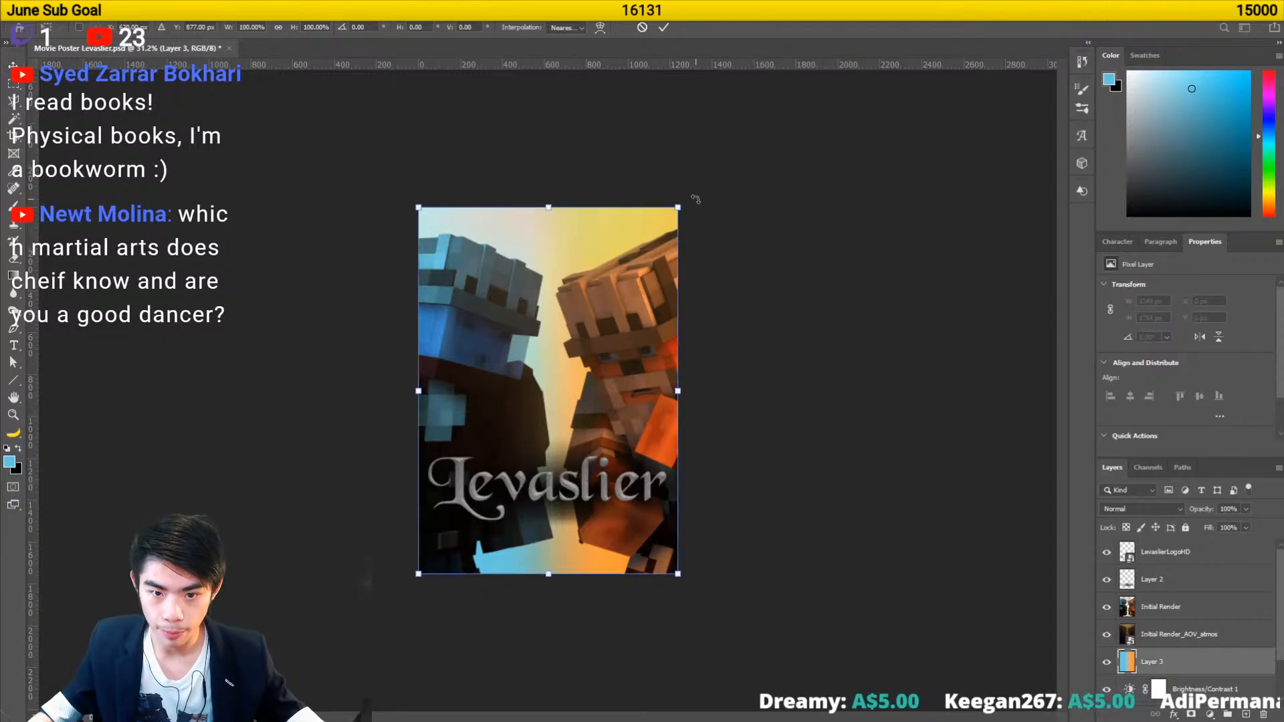
drag(695, 199, 731, 191)
drag(670, 579, 744, 637)
key(Return)
key(alt+space)
key(alt+space)
scroll(1163, 596, down, 2)
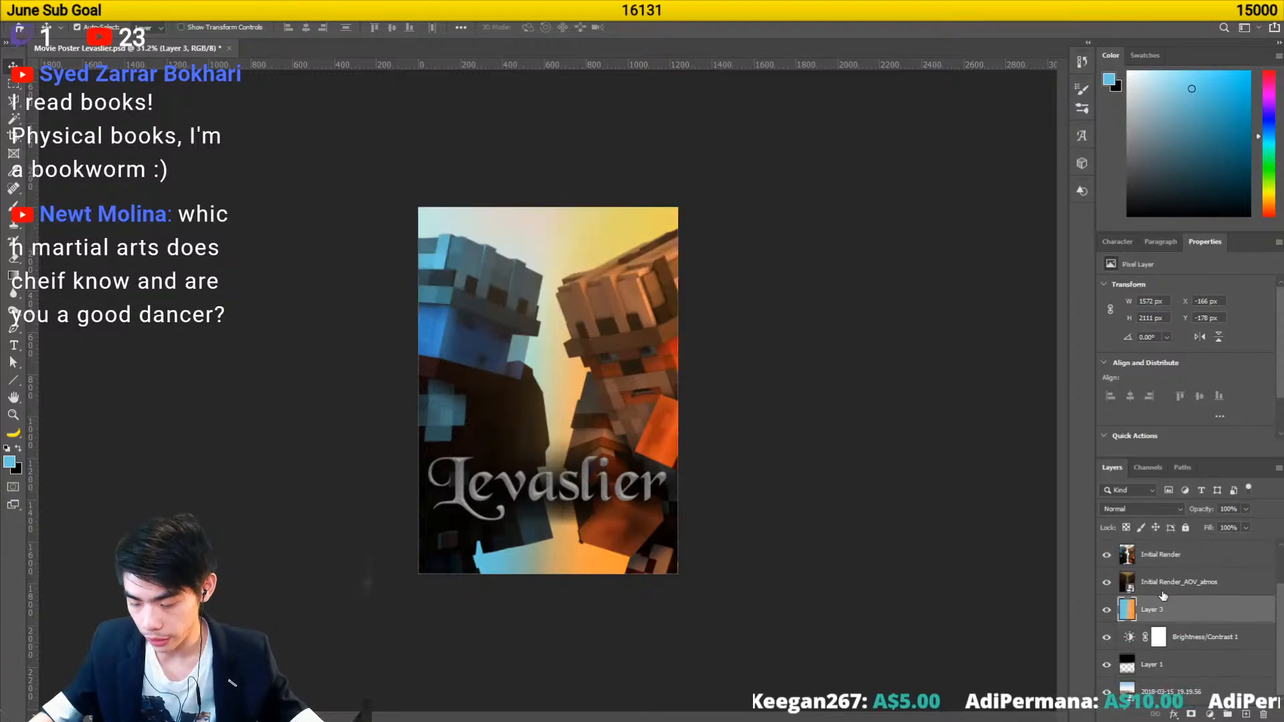
- Preview blend modes such as Hard Light on Layer 3, both above and beneath Brightness/Contrast 1, keeping Normal
click(1130, 507)
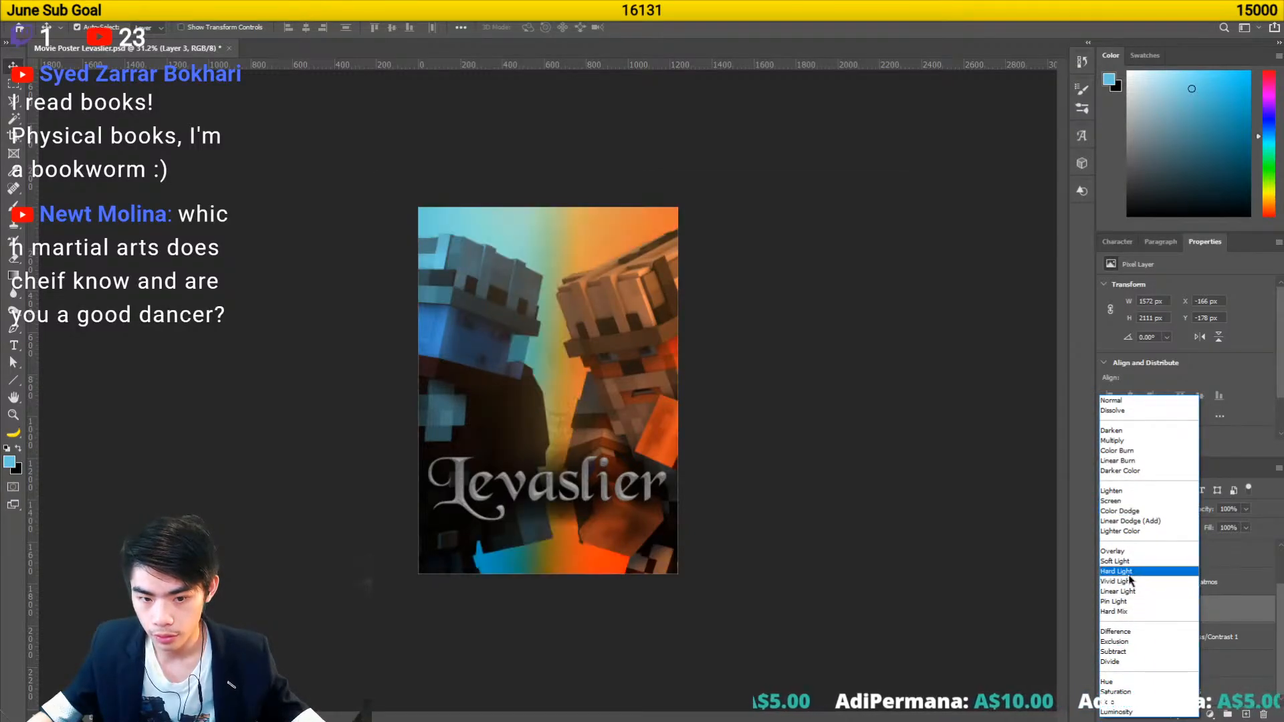
key(Escape)
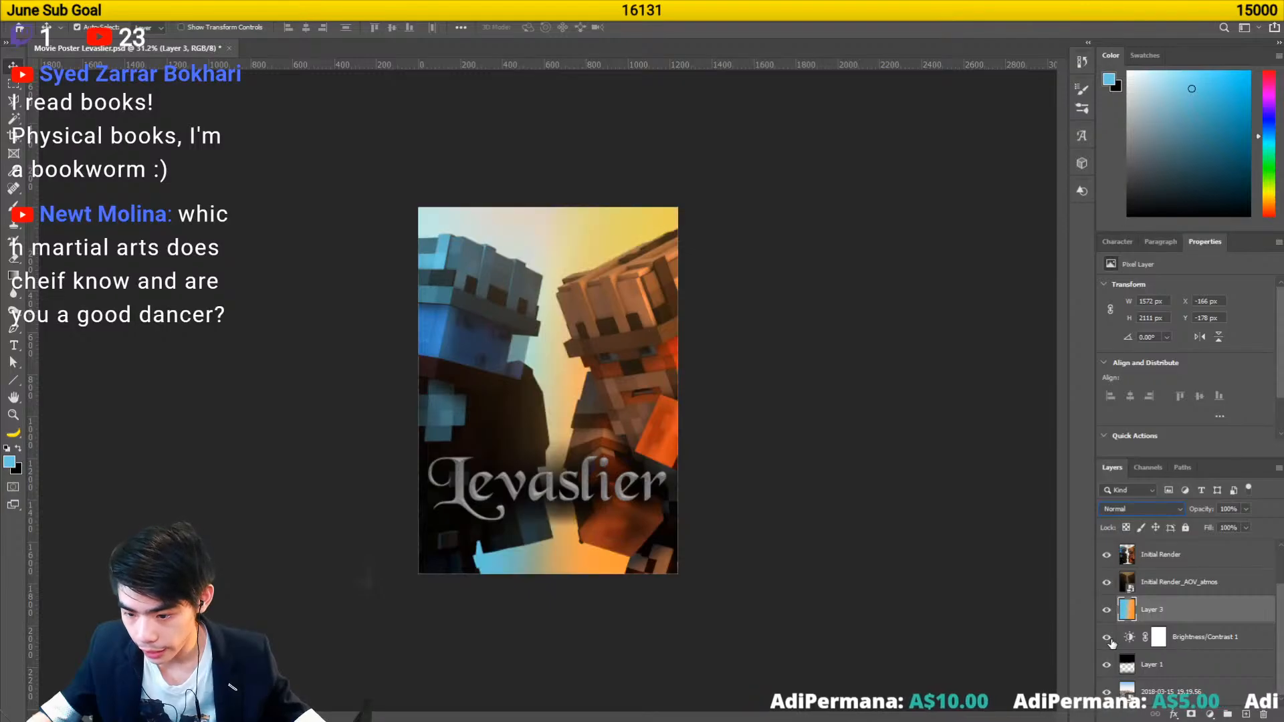
drag(1170, 671, 1171, 675)
click(1137, 508)
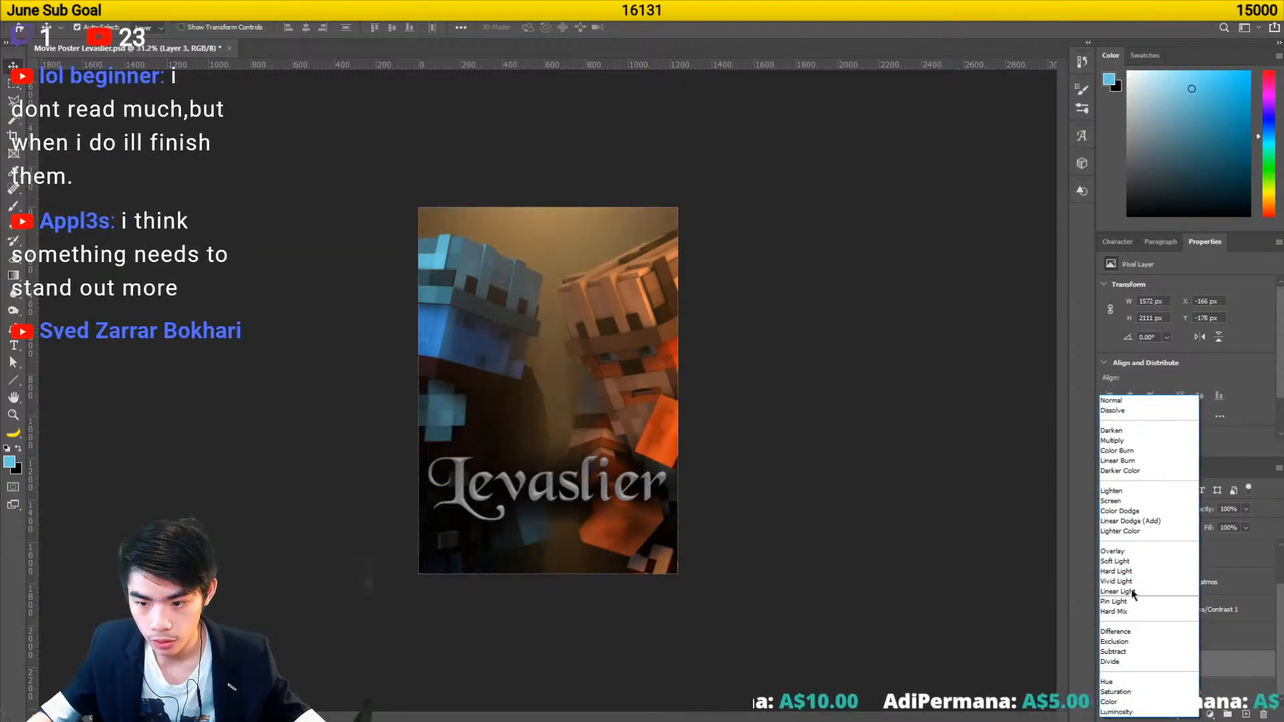
click(1115, 401)
- Try Layer 3 directly above Initial Render_AOV_atmos and above Initial Render, previewing blend modes such as Exclusion and Hue
drag(1169, 661, 1144, 580)
click(1134, 509)
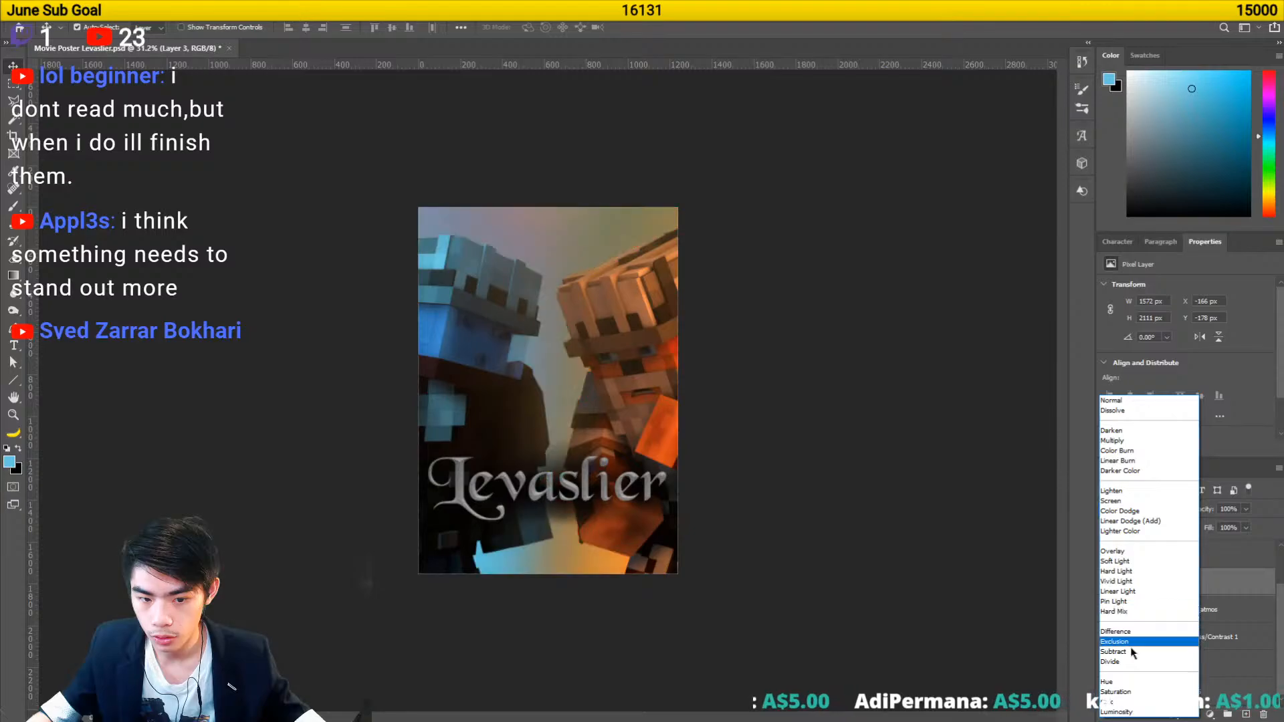
key(Escape)
drag(1156, 588, 1159, 552)
click(1135, 509)
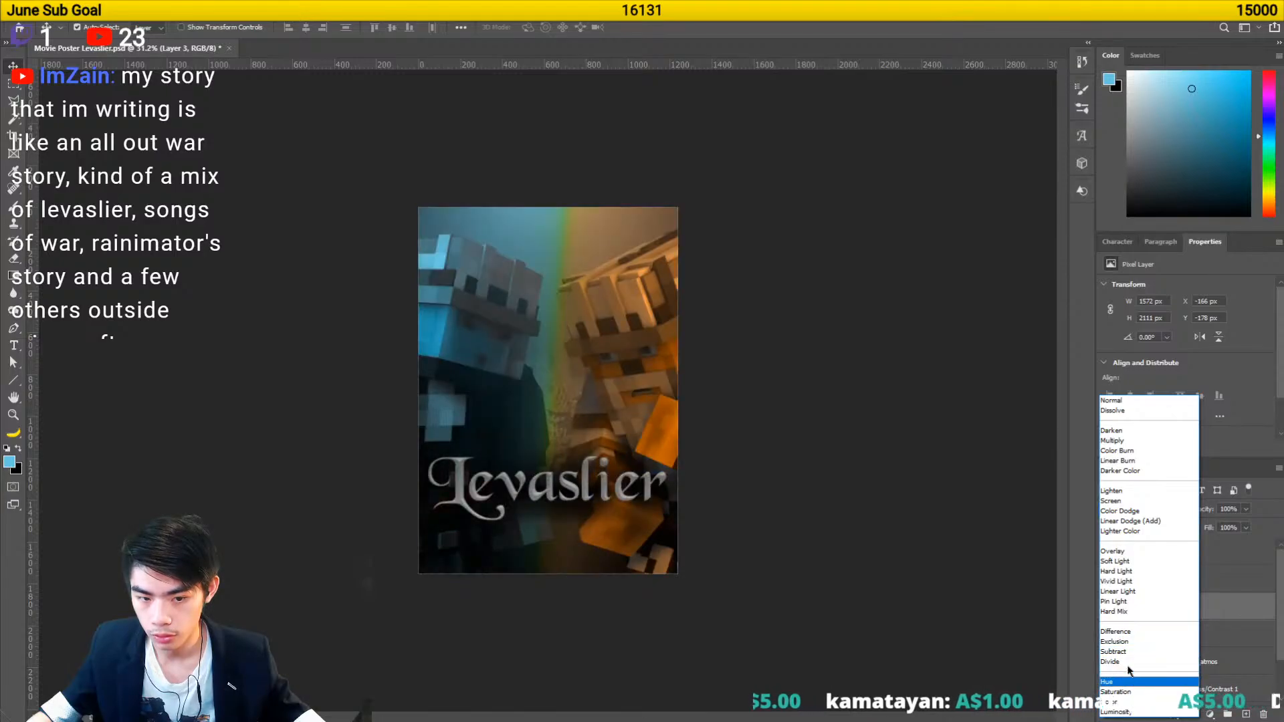
key(alt+space)
- Move Layer 3 back beneath Initial Render_AOV_atmos, try the Linear Light blend mode, and undo it
scroll(1186, 610, down, 2)
drag(1176, 557, 1151, 595)
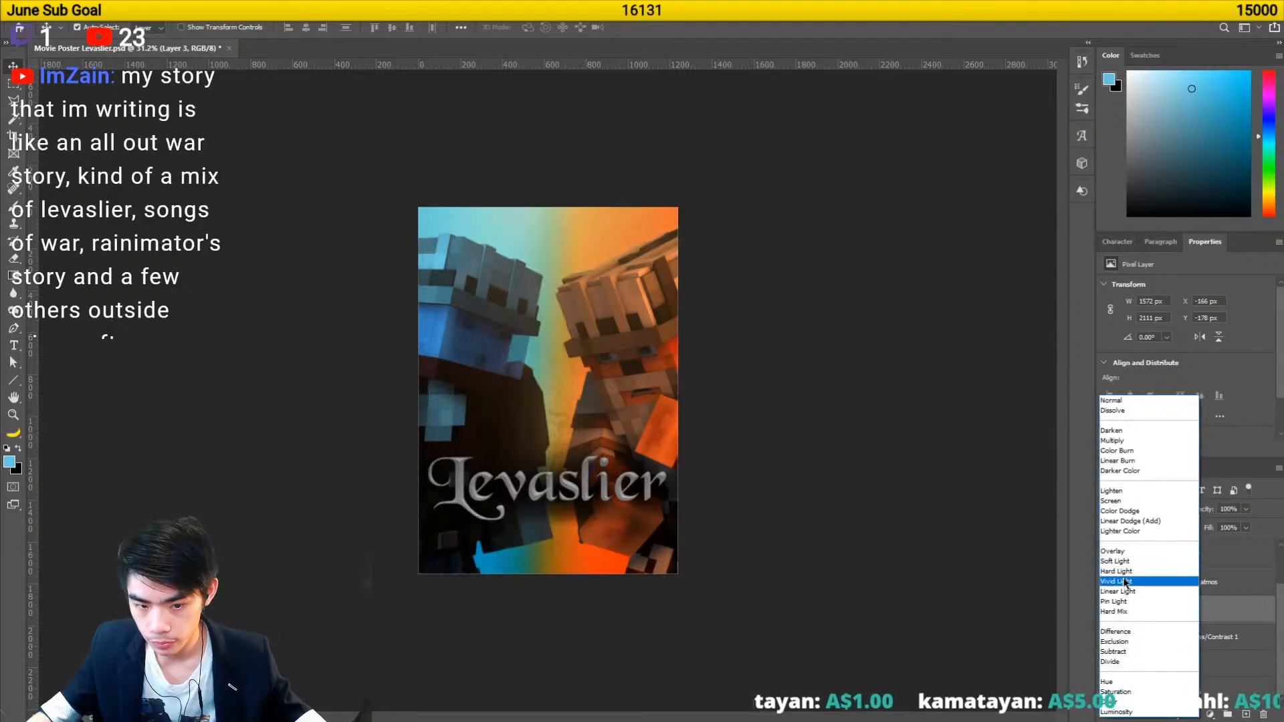
click(1123, 591)
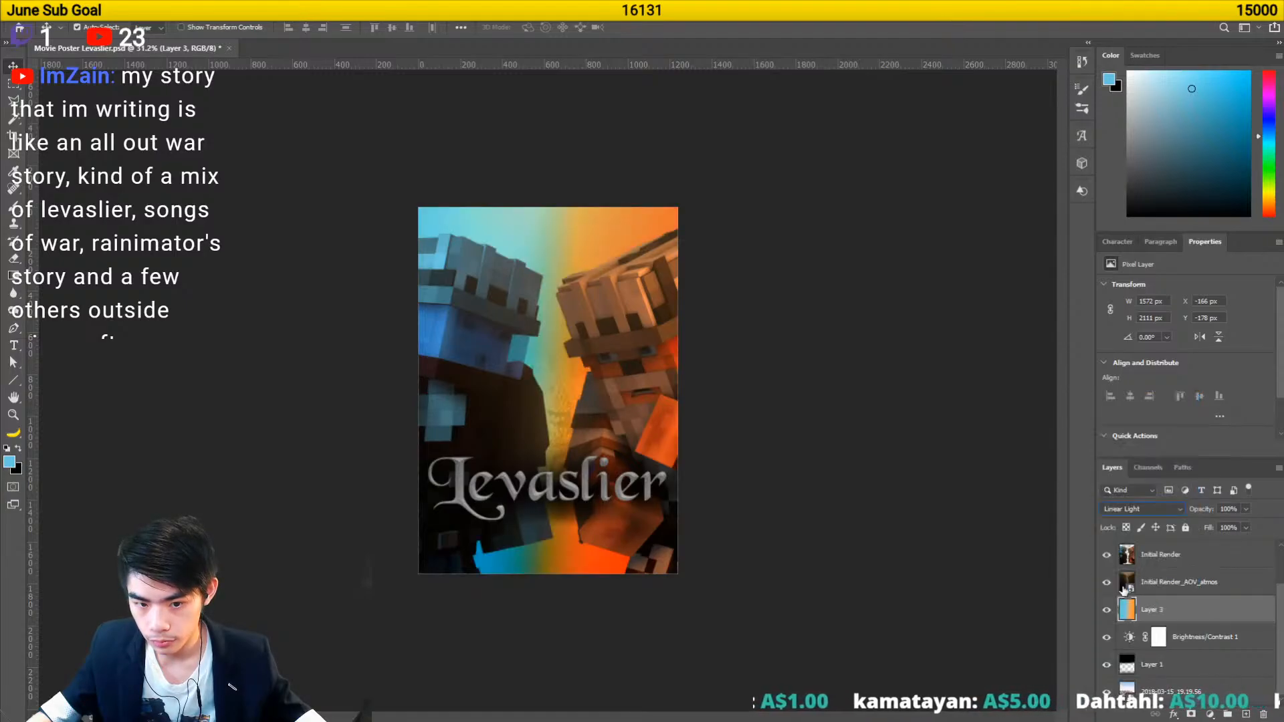
key(ctrl+z)
- Move Layer 3 above Initial Render and set it to the Color blend mode at 20% opacity
drag(1161, 612, 1145, 543)
click(1123, 511)
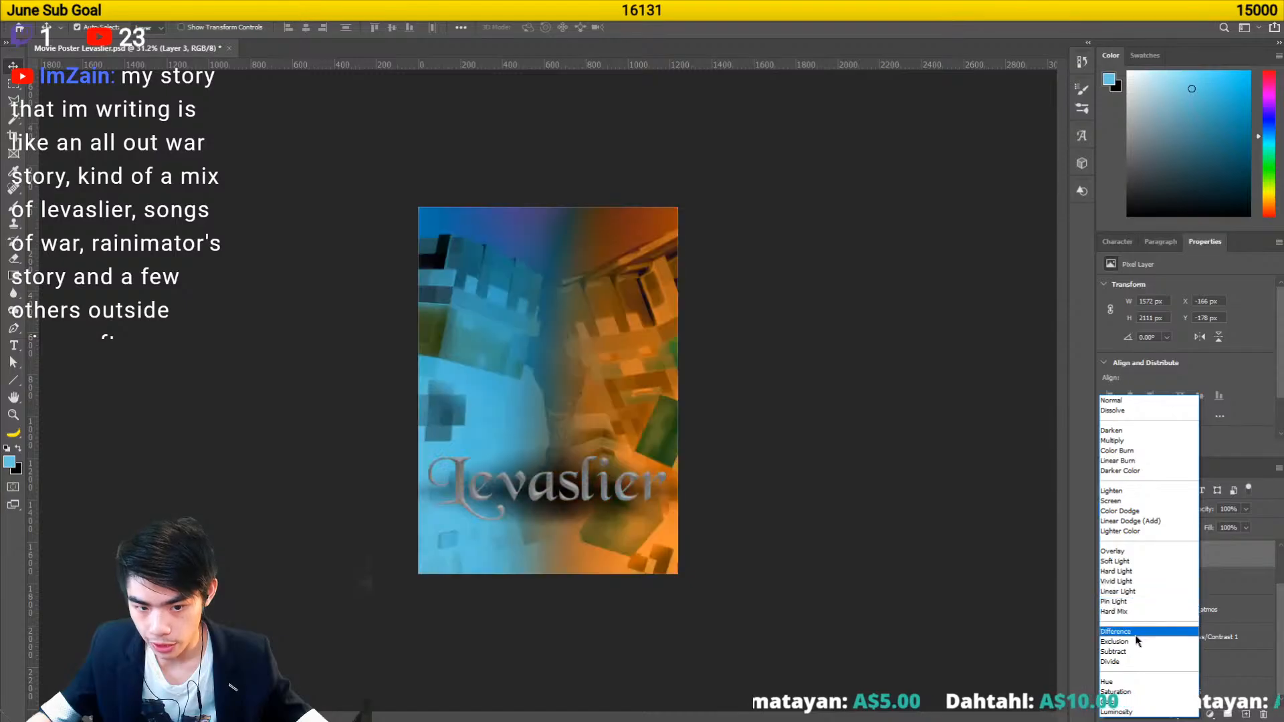
click(1128, 706)
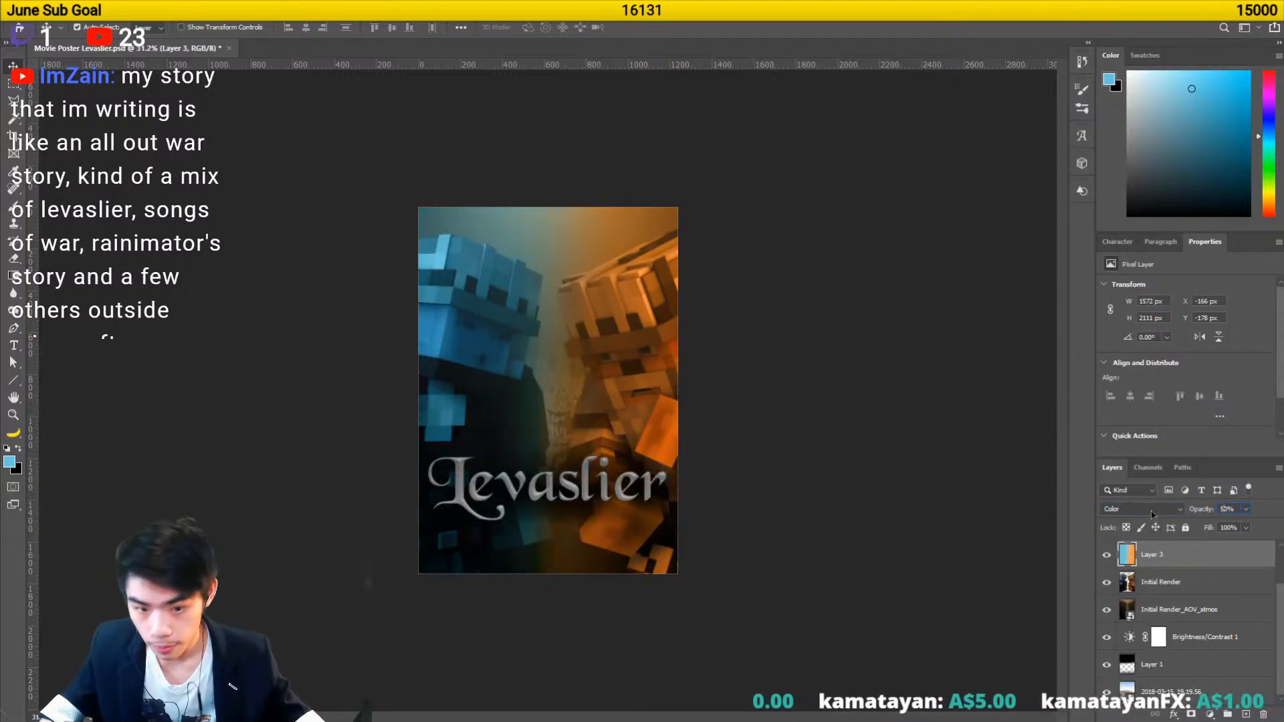
key(4)
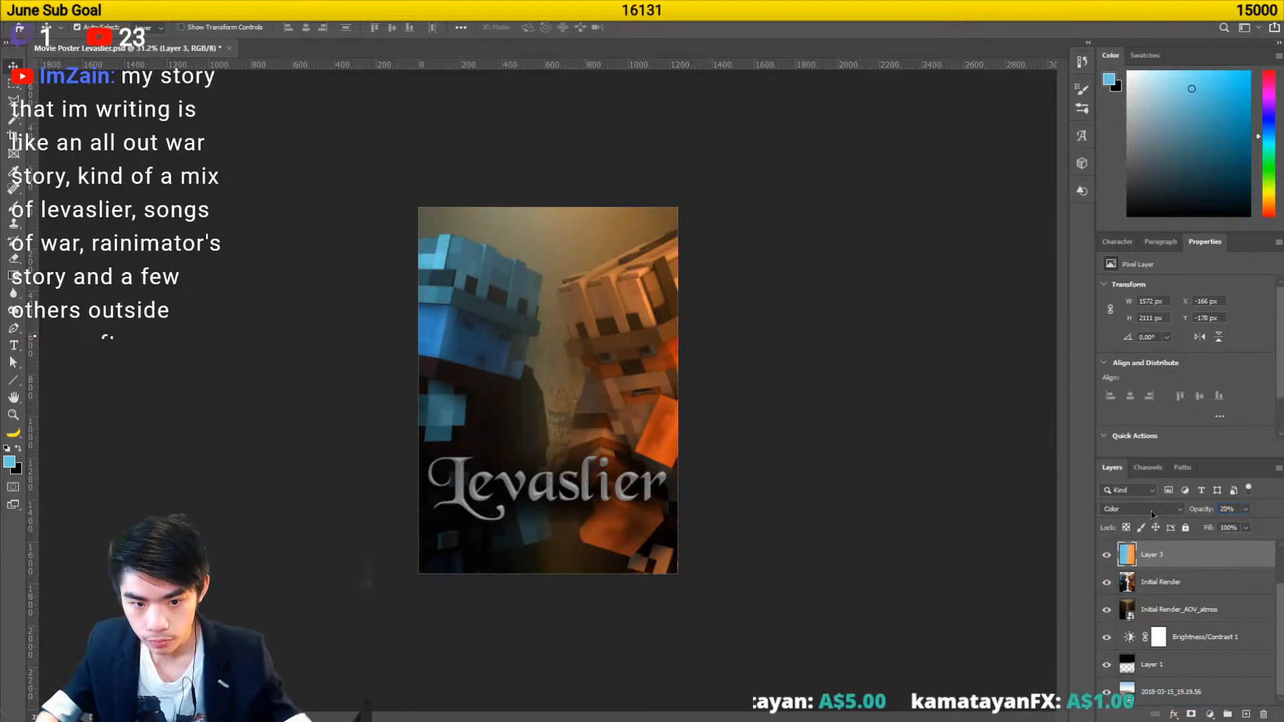
scroll(664, 504, down, 3)
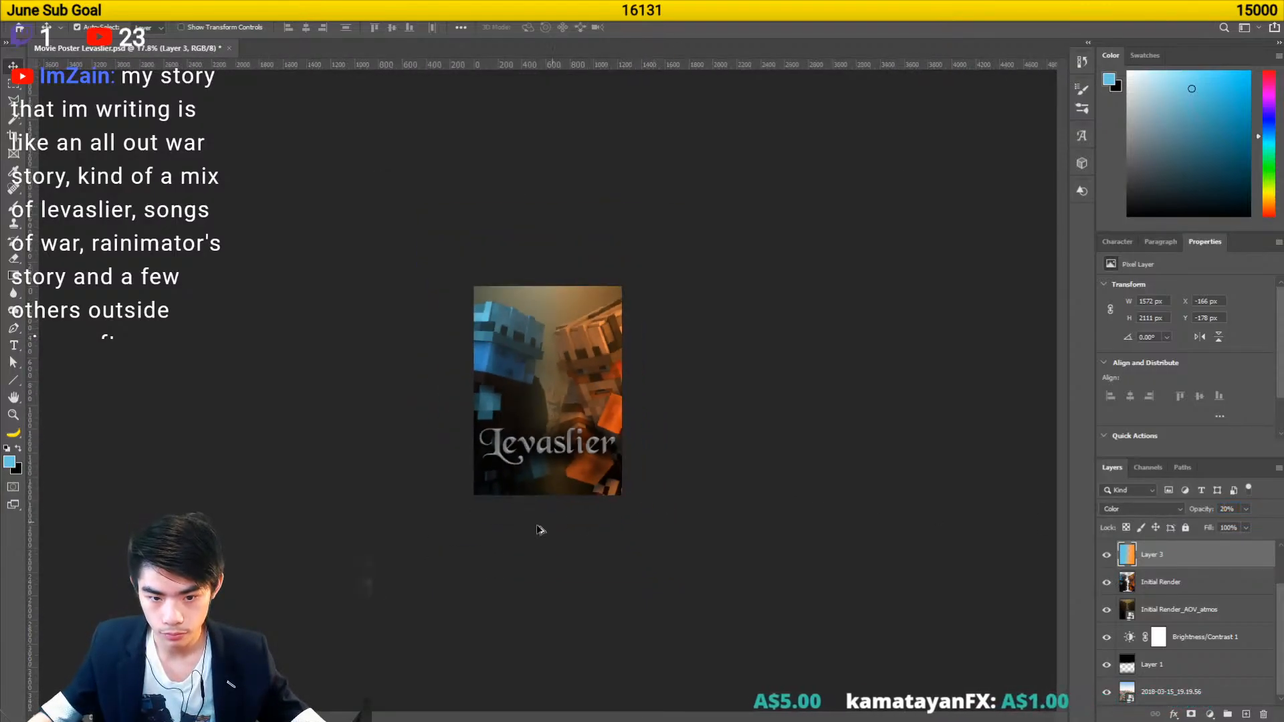
scroll(510, 535, up, 3)
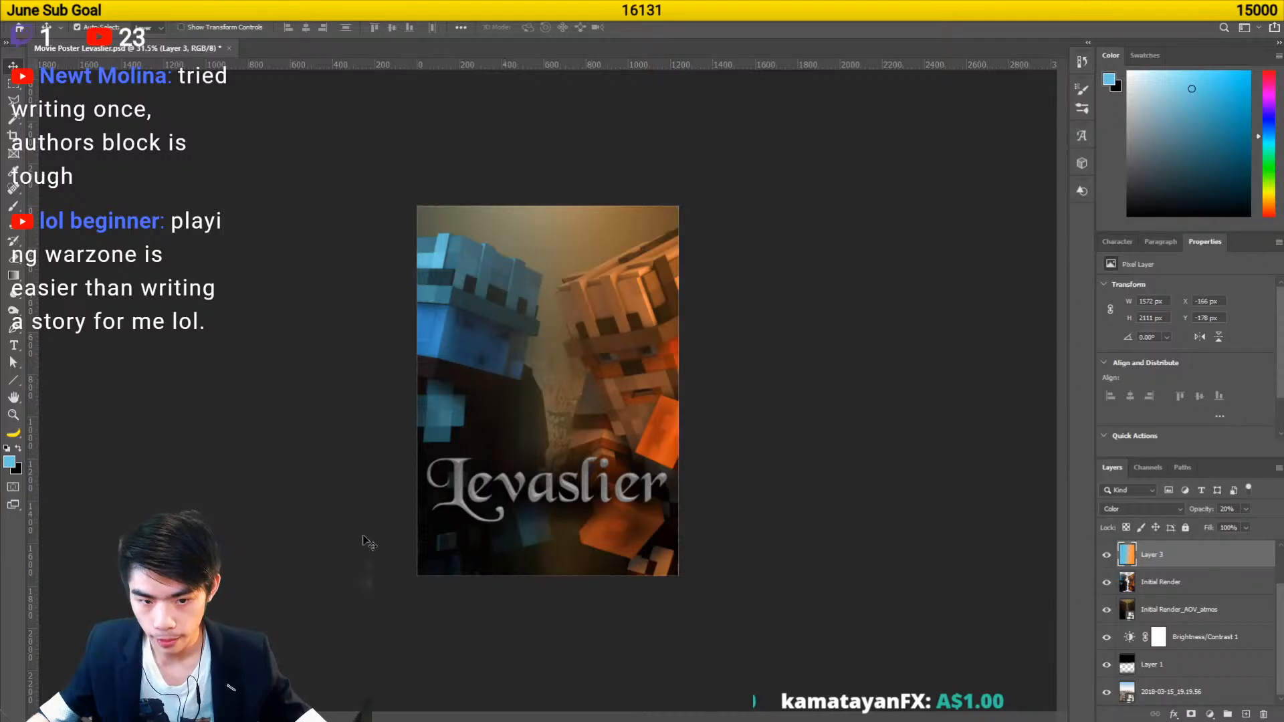
- Search the computer's files for "particle" and look through the results for a usable particle overlay image
click(800, 498)
key(alt+space)
text(levaslier logo)
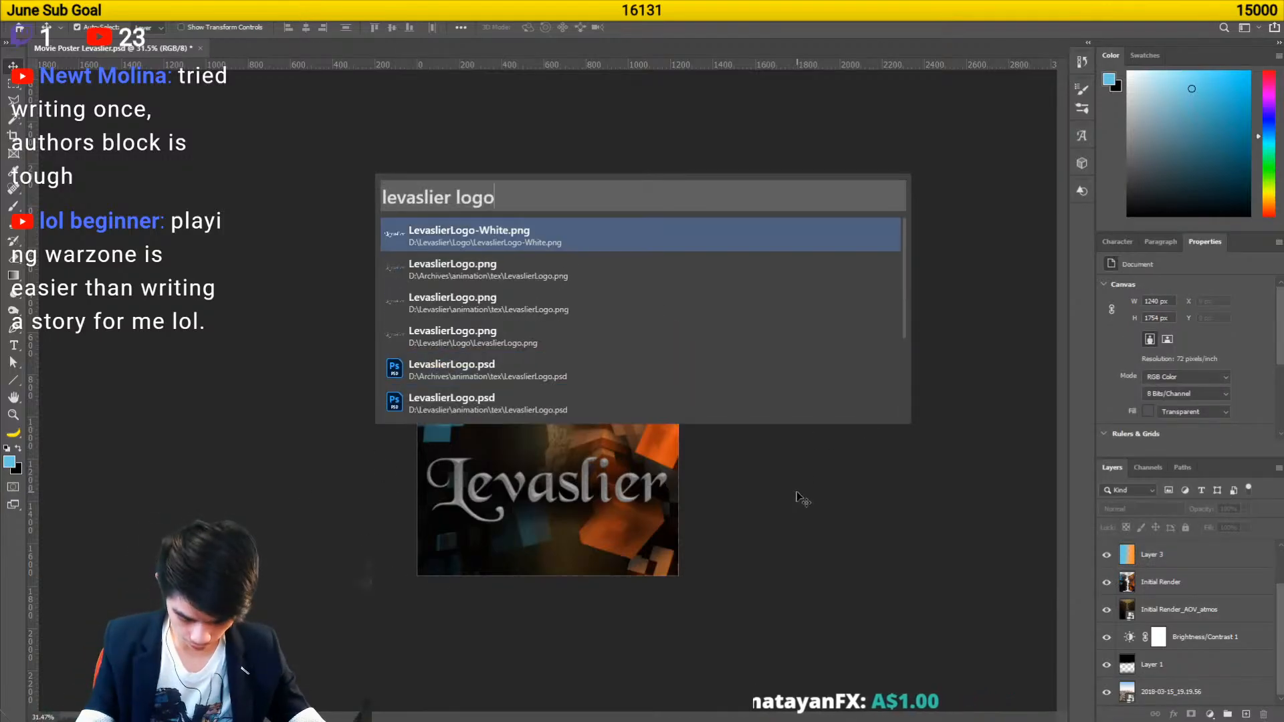
key(ctrl+a)
text(partic)
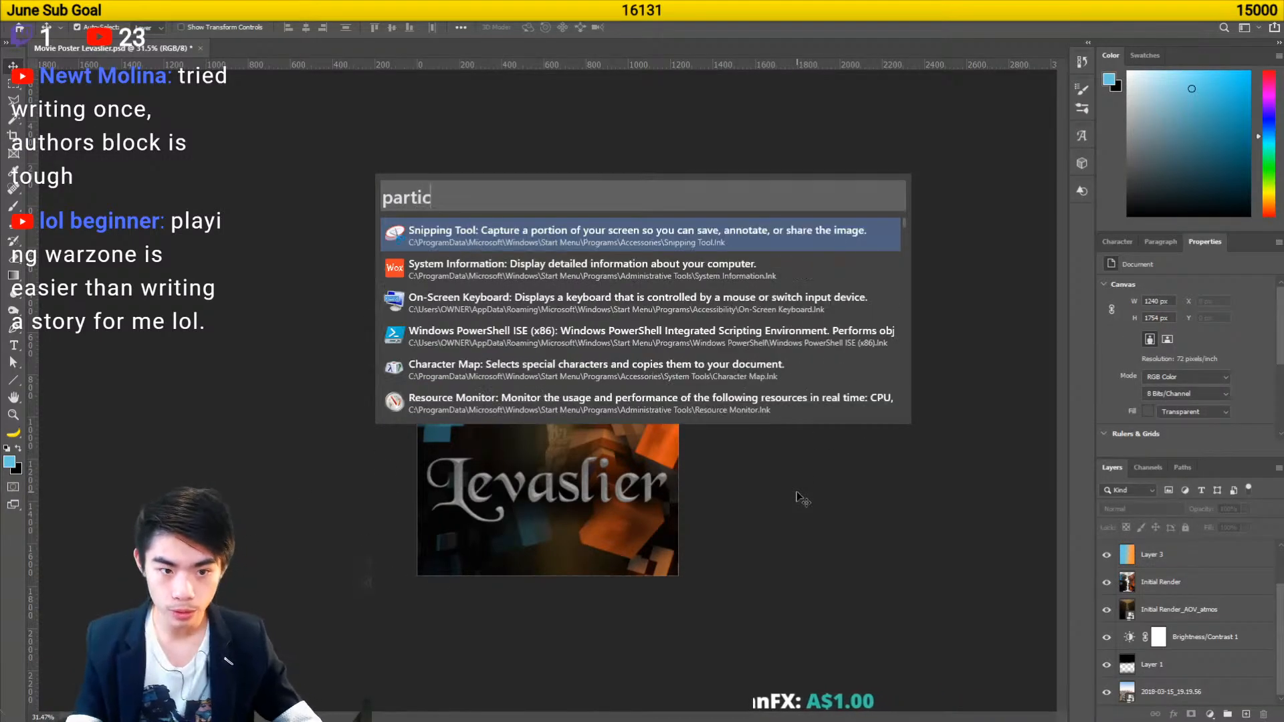
text(le)
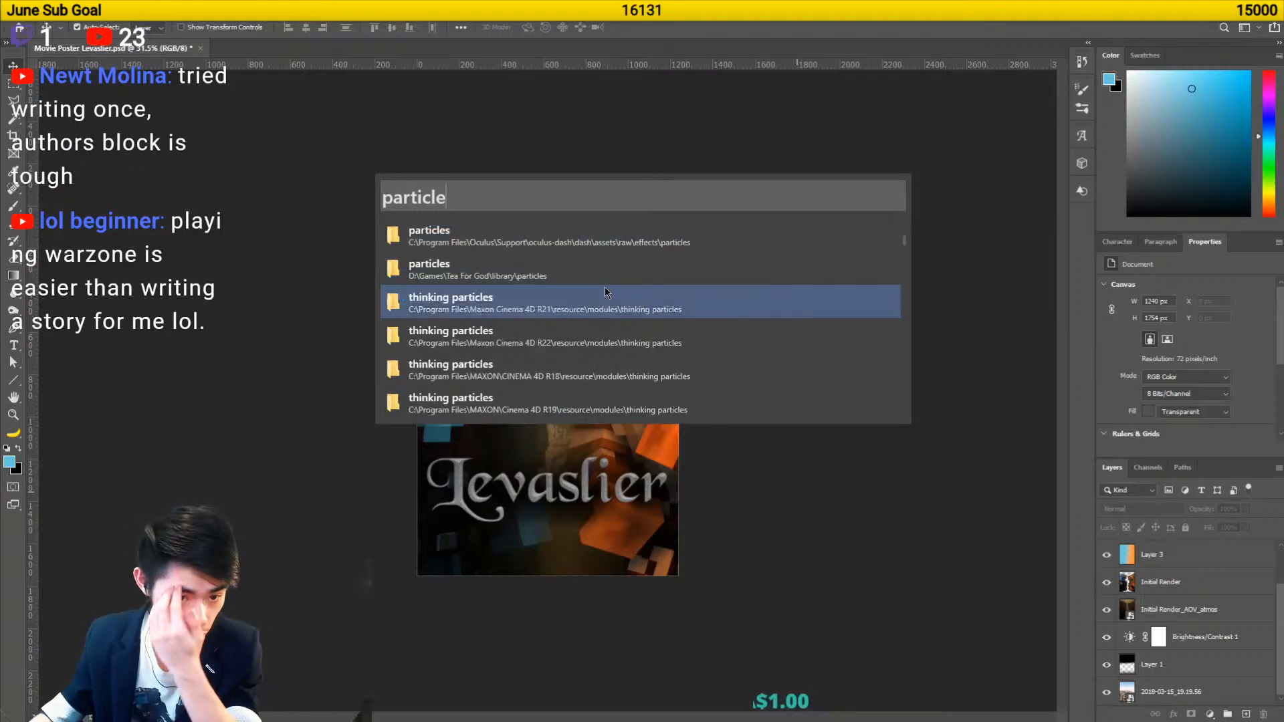
scroll(605, 292, down, 5)
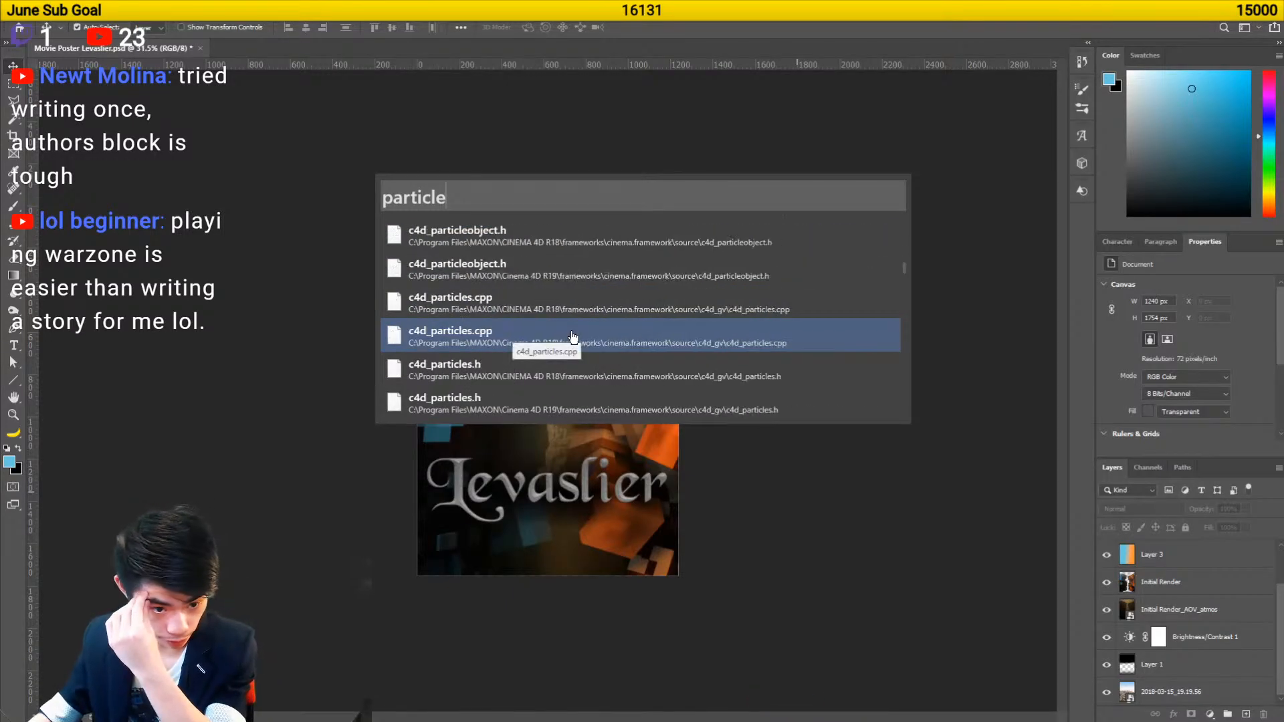
scroll(573, 336, down, 5)
scroll(573, 337, up, 3)
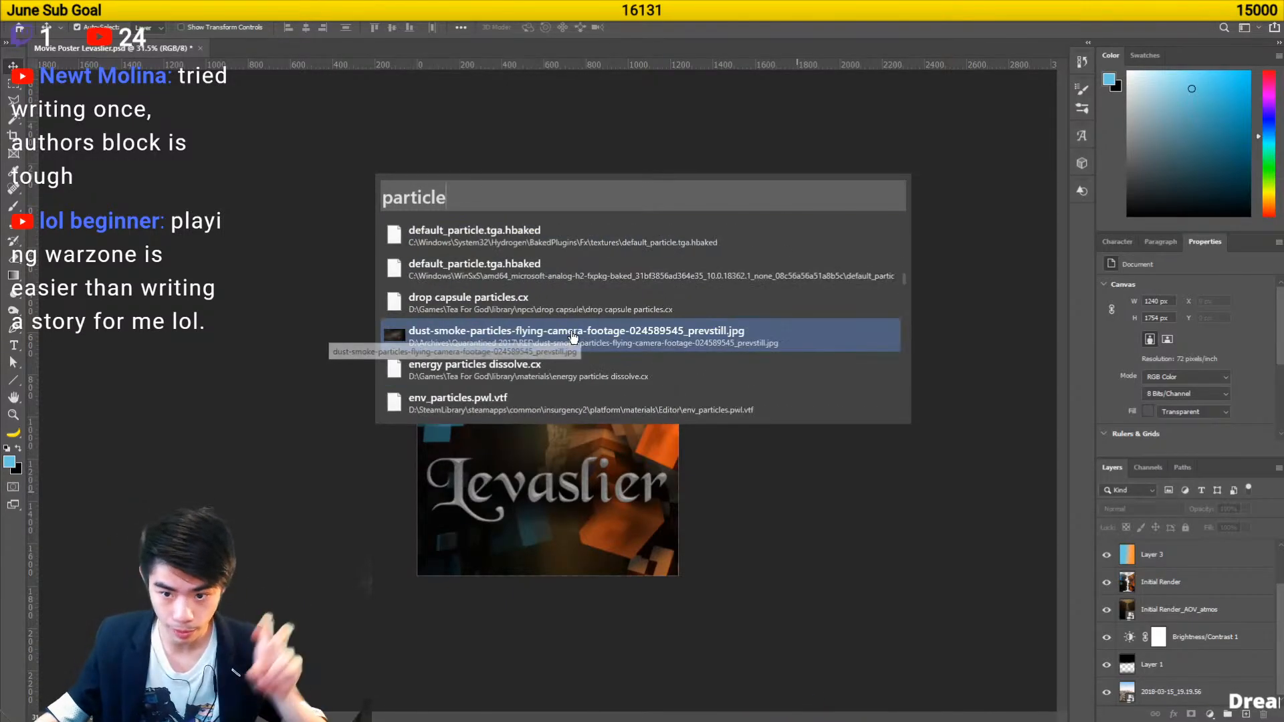
scroll(573, 337, up, 3)
scroll(573, 336, down, 6)
scroll(572, 336, down, 3)
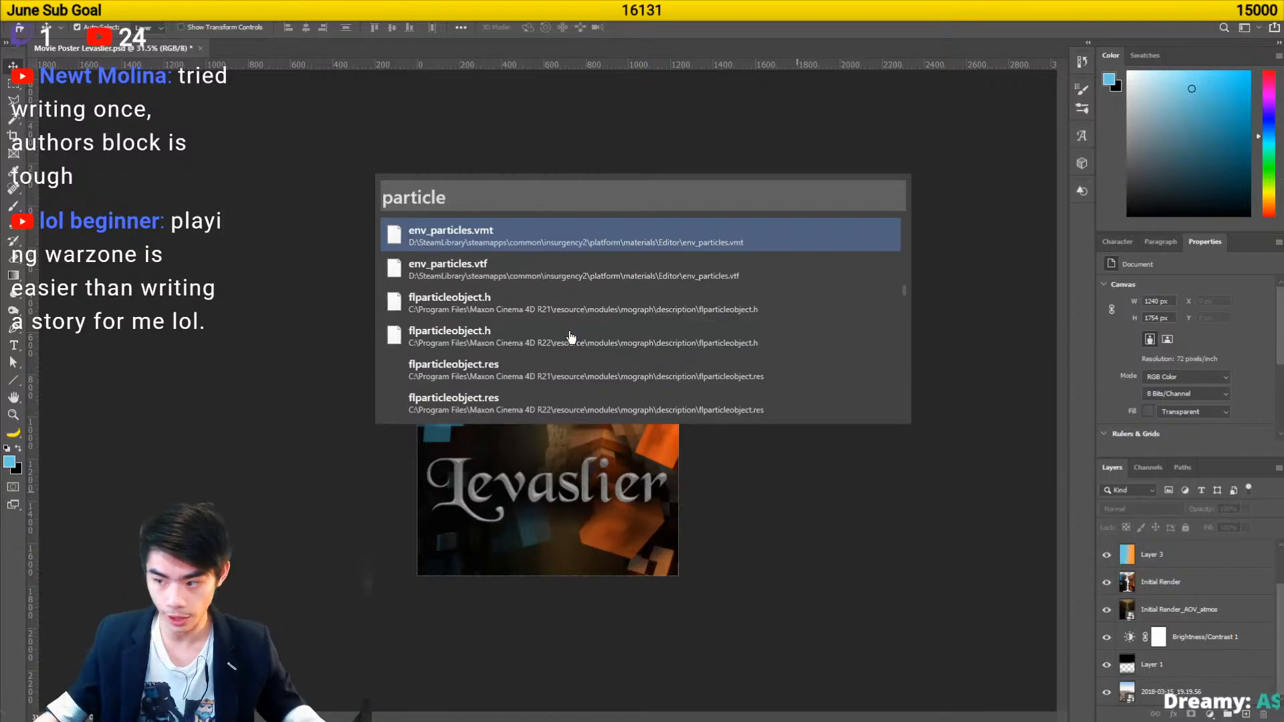
scroll(572, 336, down, 10)
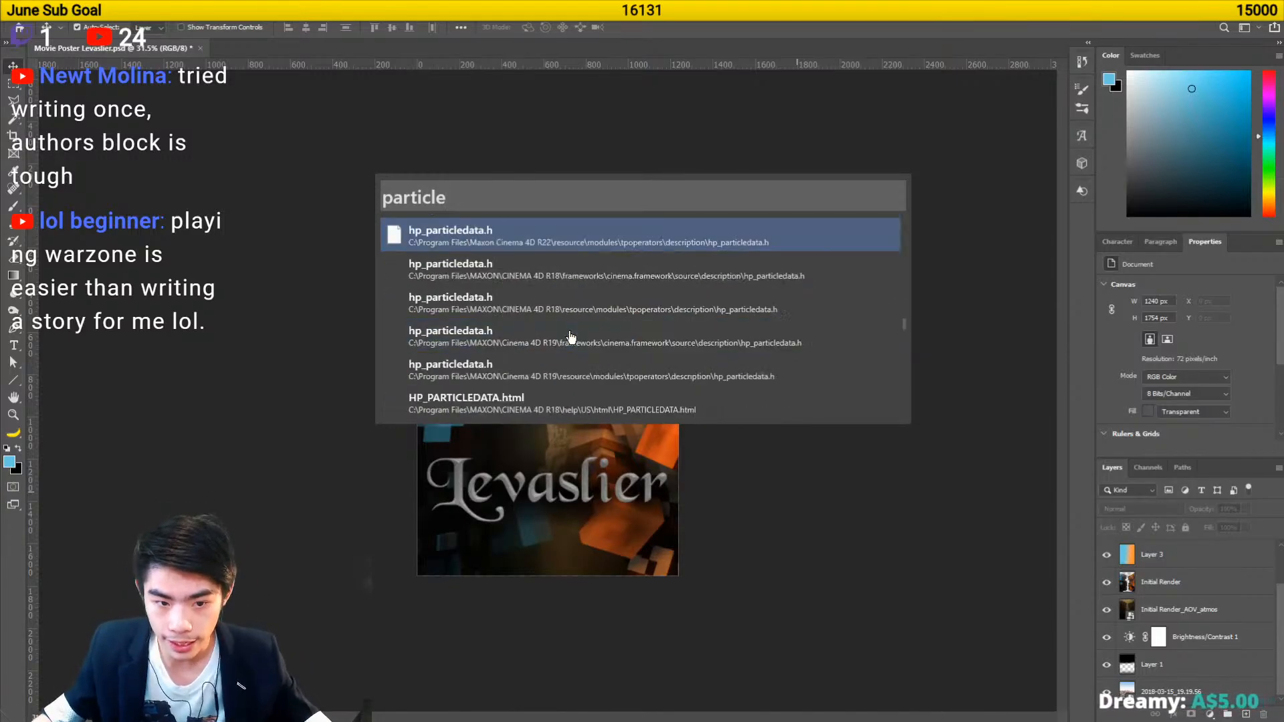
scroll(572, 336, down, 5)
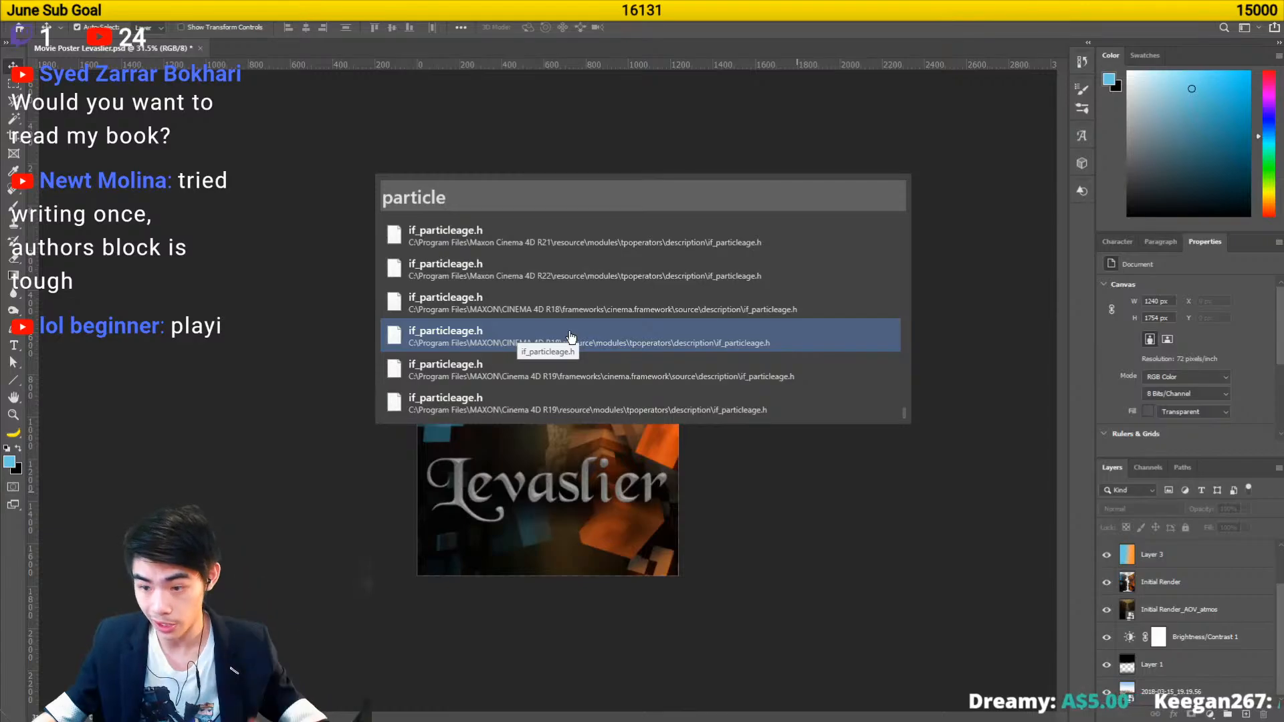
scroll(538, 389, down, 5)
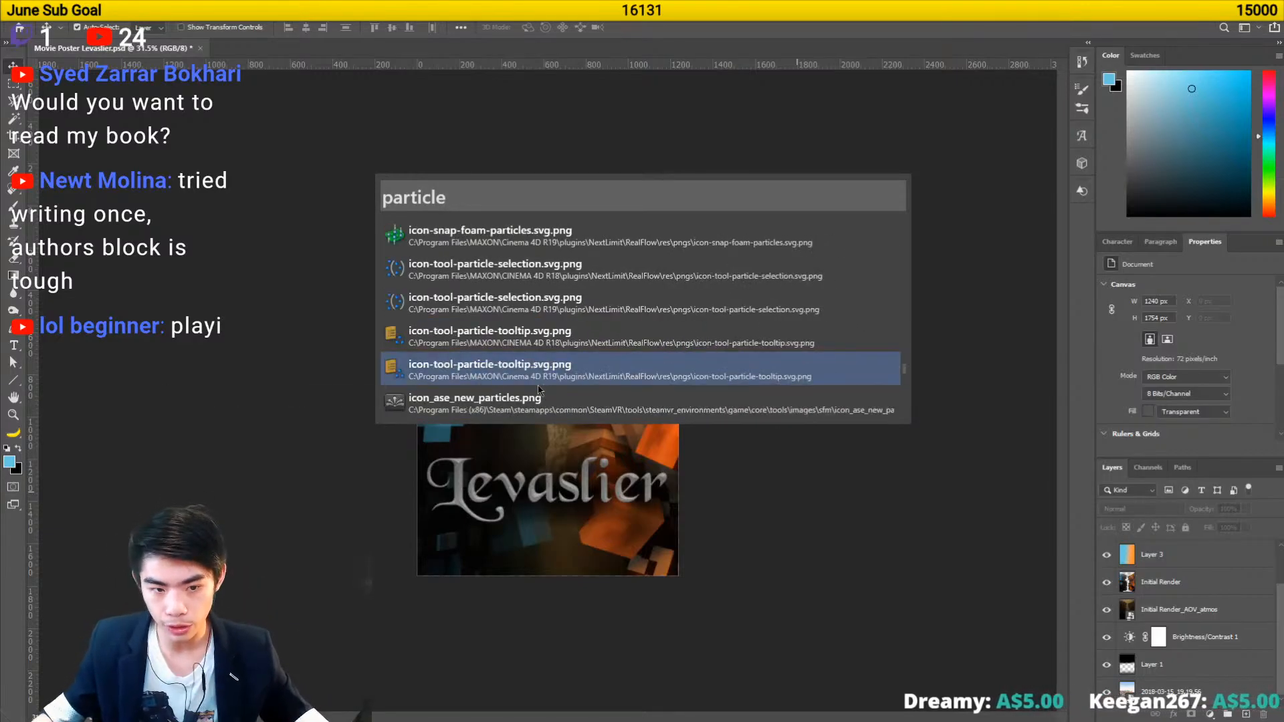
scroll(538, 390, up, 10)
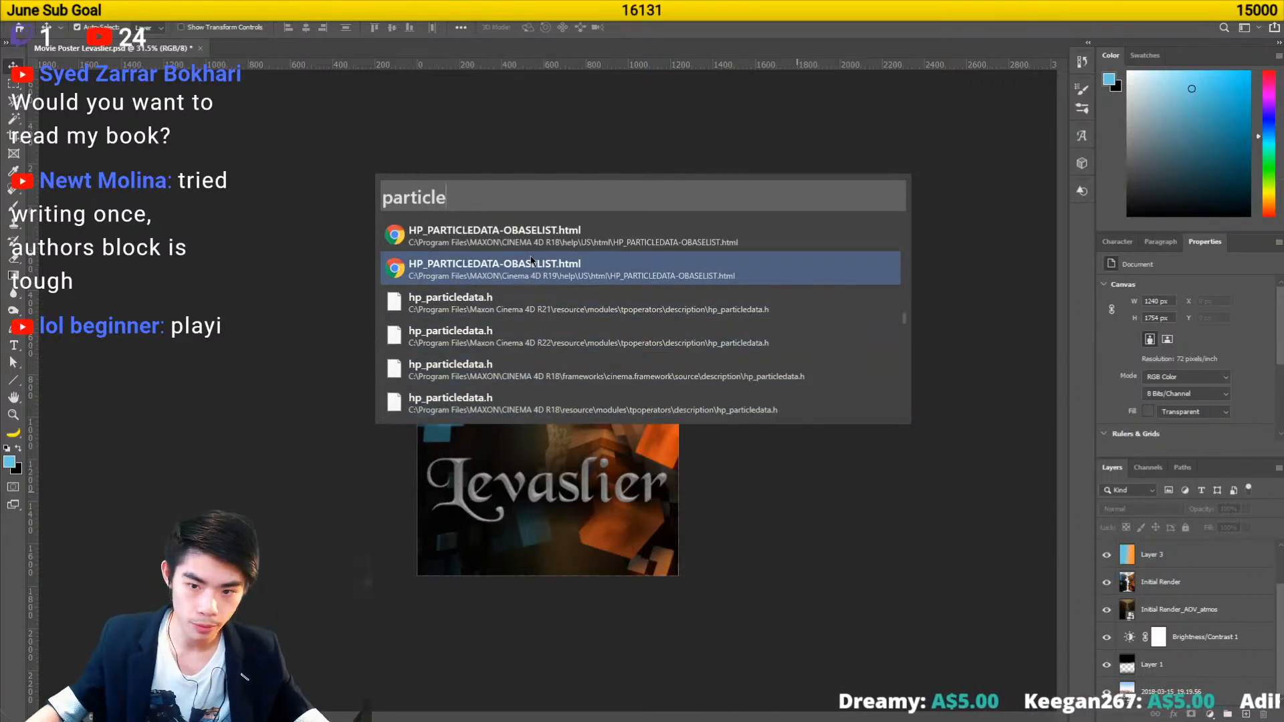
scroll(532, 260, up, 5)
- Search the computer's files for "dust" and open the Overlays folder that contains dust.jpg
key(ctrl+a)
key(BackSpace)
text(du)
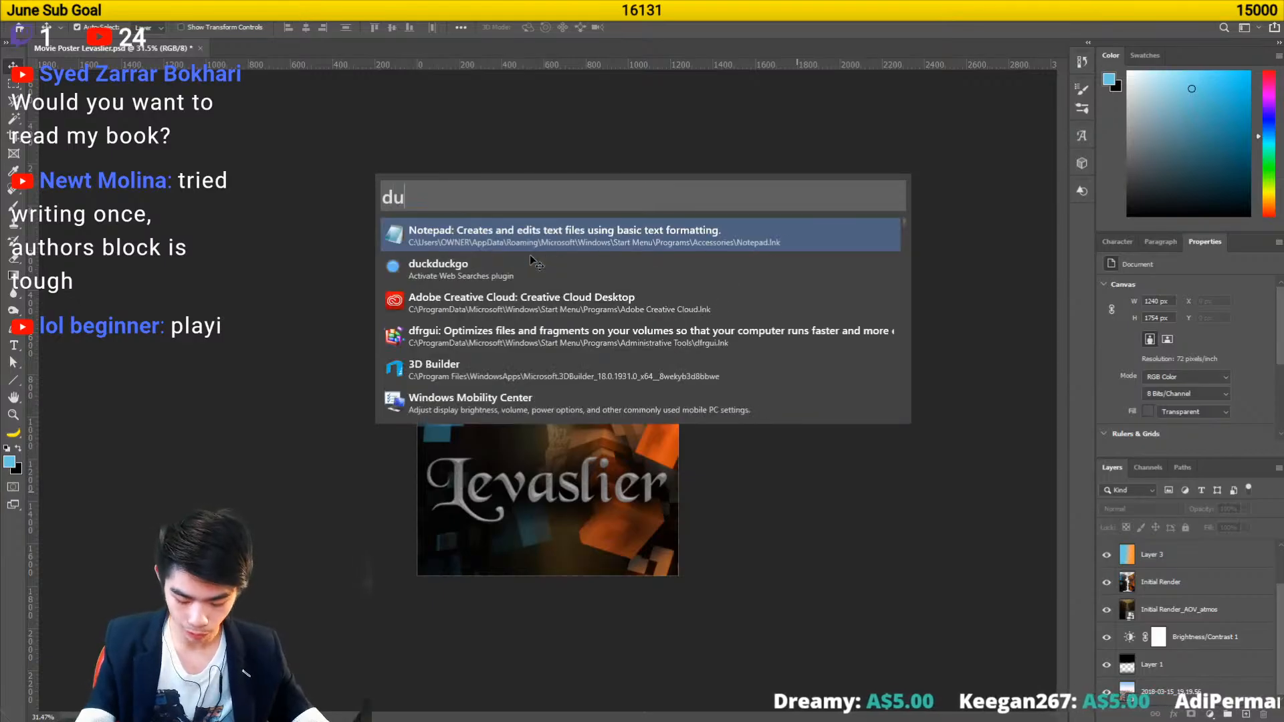
text(st)
scroll(735, 321, down, 3)
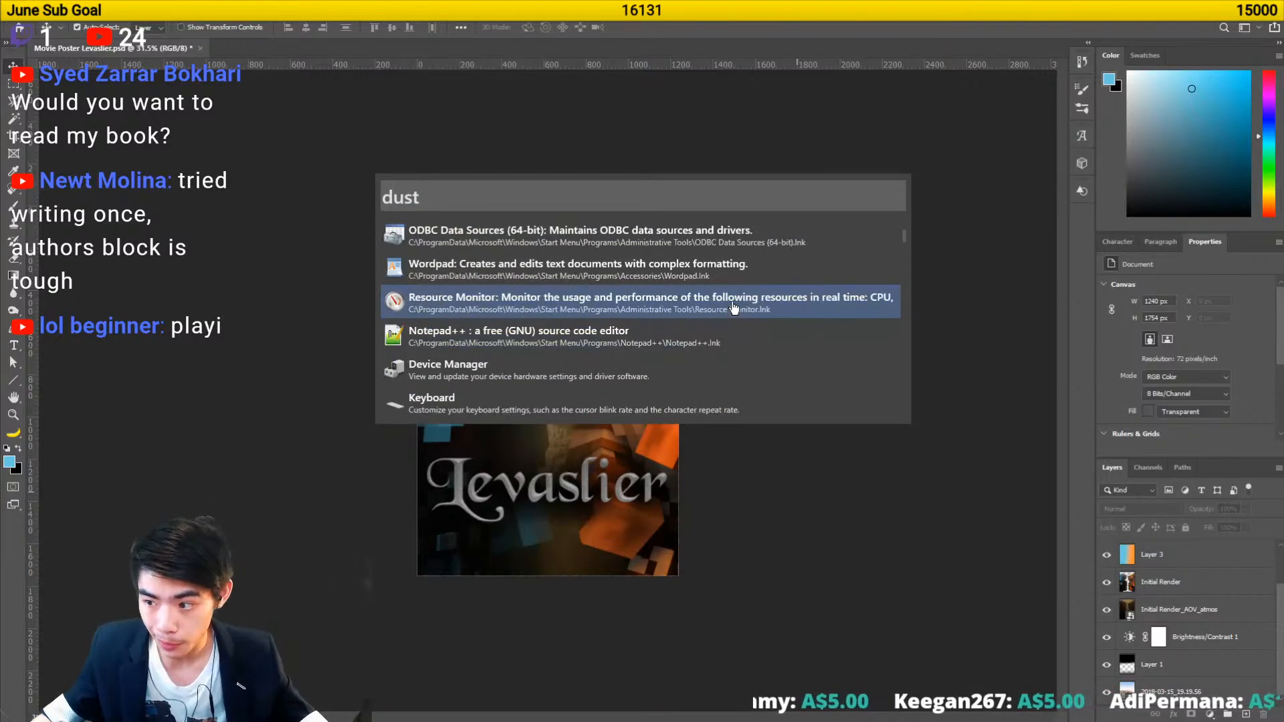
scroll(735, 328, down, 3)
scroll(628, 321, down, 5)
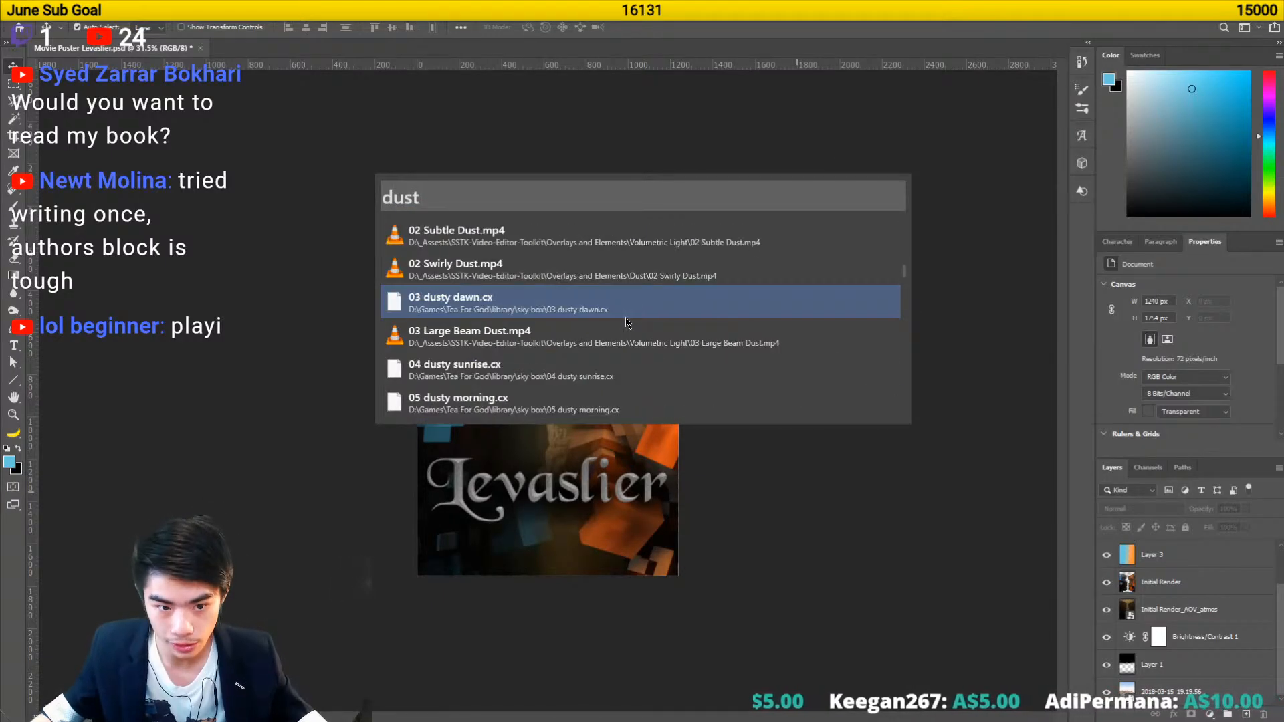
scroll(629, 323, down, 9)
scroll(555, 320, up, 1)
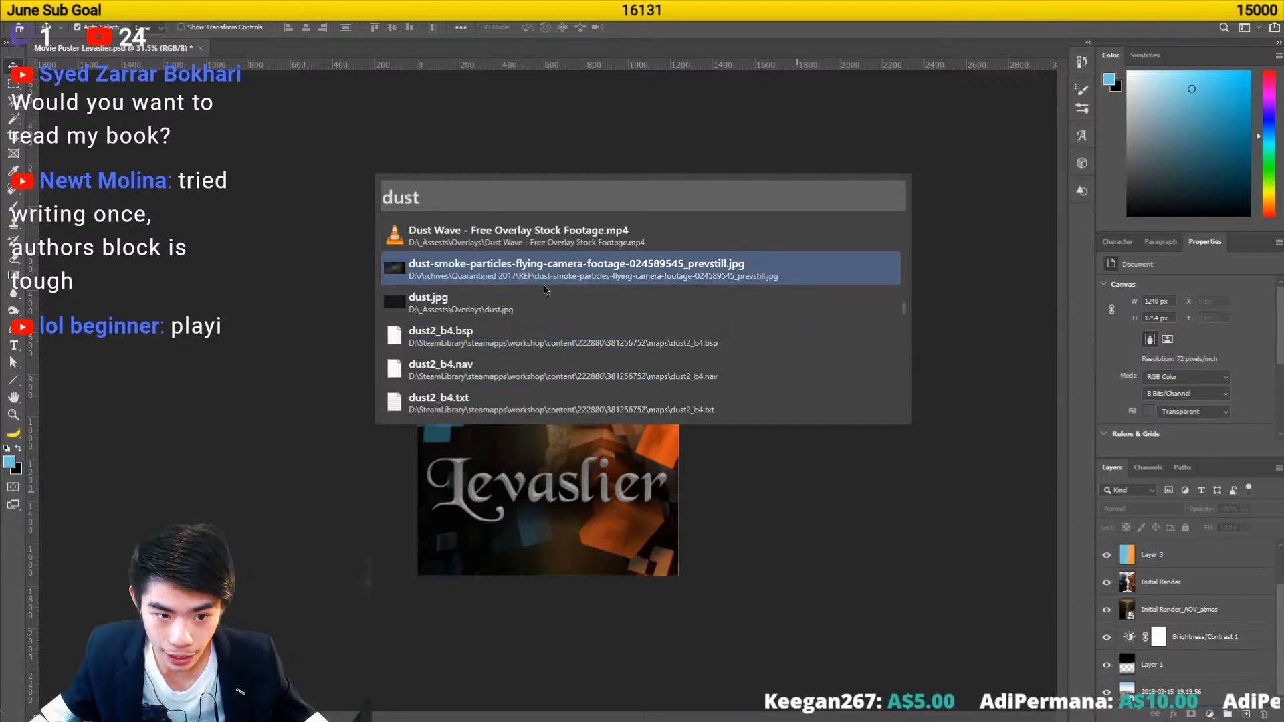
right_click(515, 310)
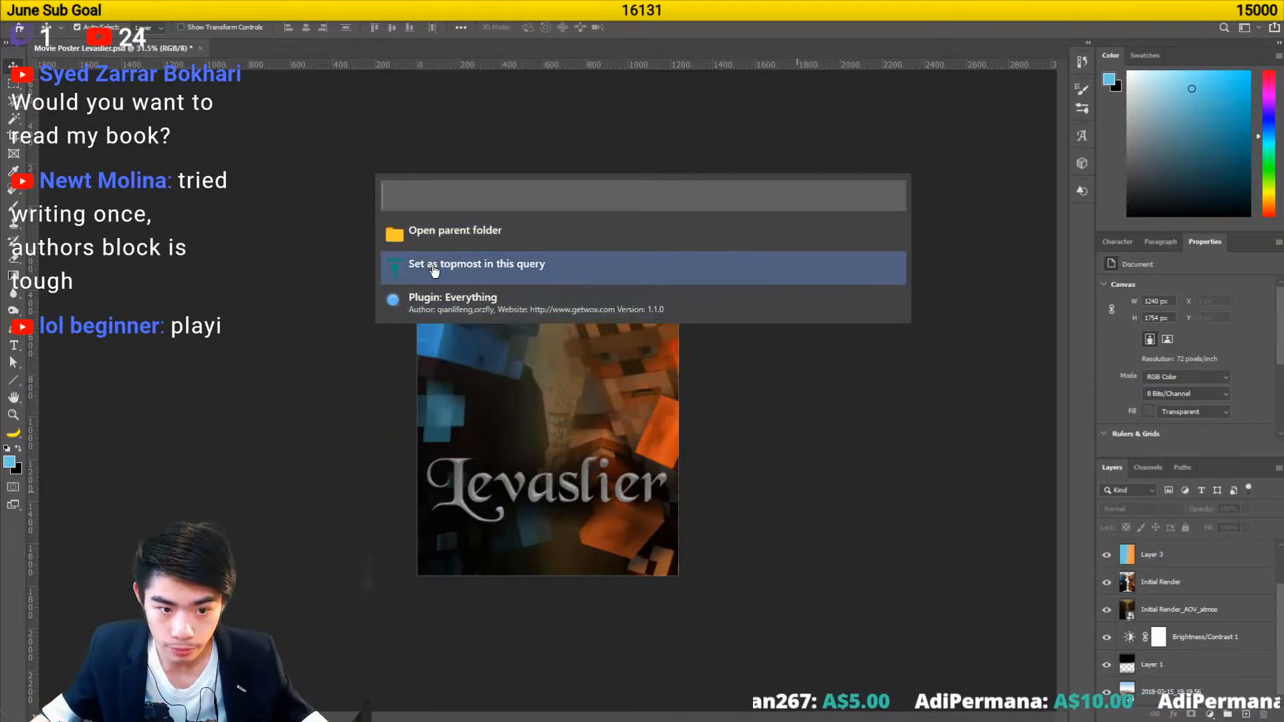
click(443, 236)
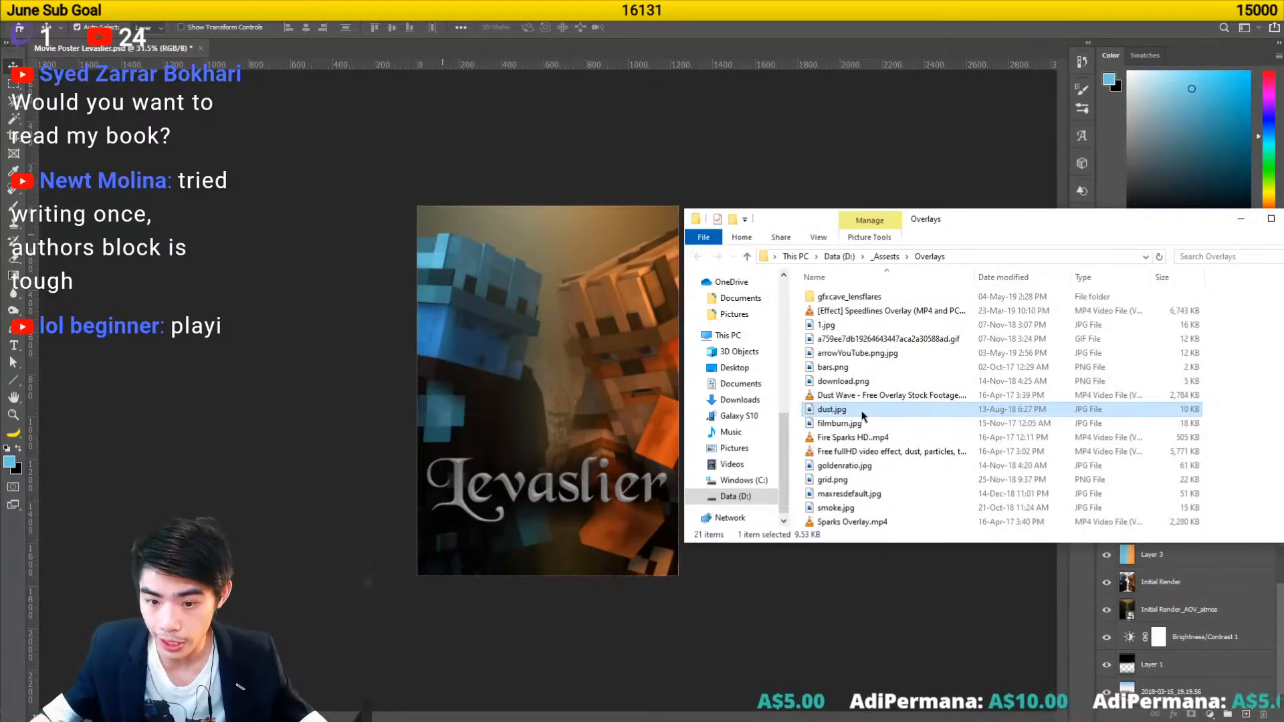
- Place dust.jpg in the poster document and enlarge it to about 3195 × 1798 px so it covers the canvas
drag(401, 383, 401, 382)
drag(673, 516, 874, 596)
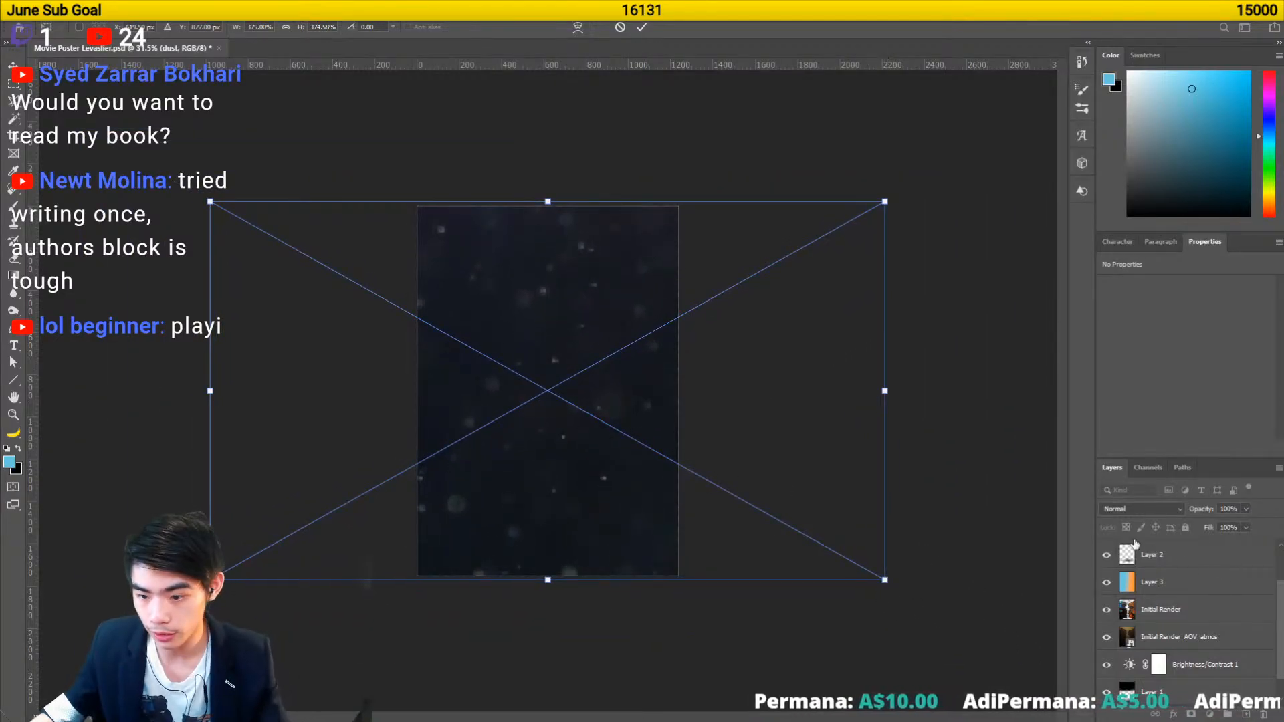
key(Return)
- Preview blend modes on the dust layer, try Linear Dodge (Add), and delete the layer
click(1142, 509)
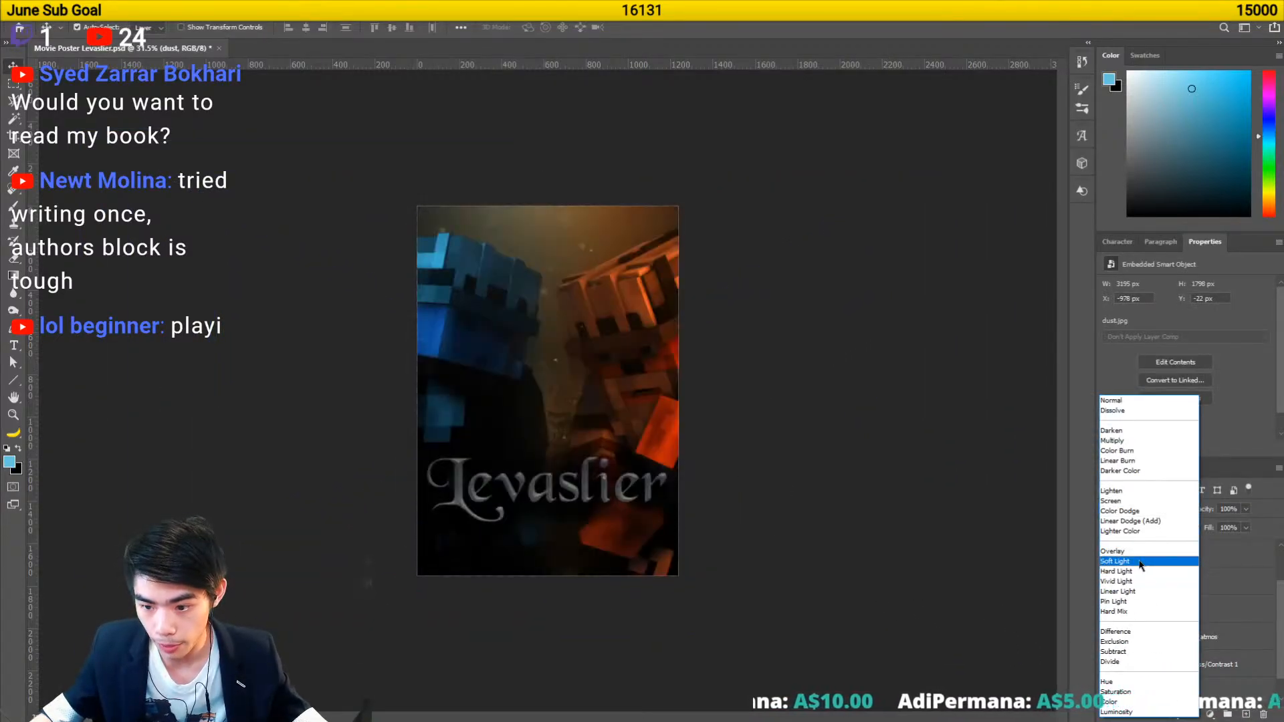
key(Escape)
click(1209, 595)
scroll(1211, 615, down, 1)
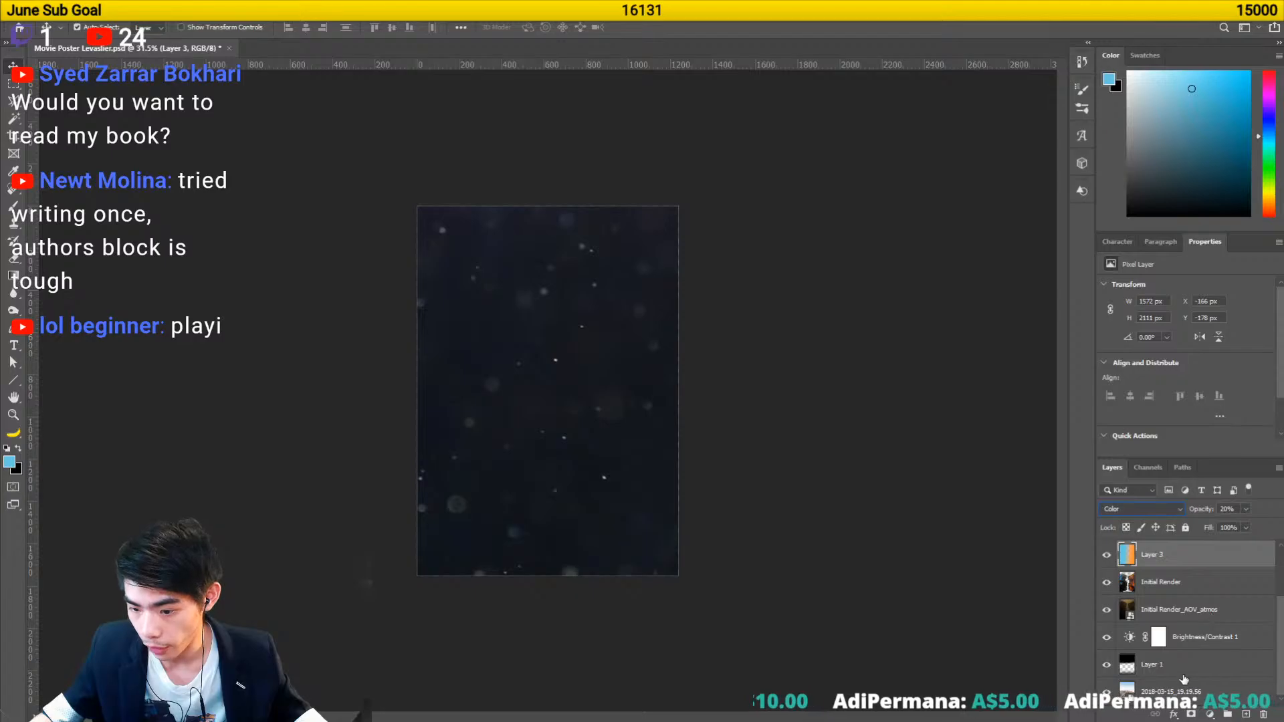
scroll(1183, 669, up, 1)
click(1148, 554)
click(1141, 509)
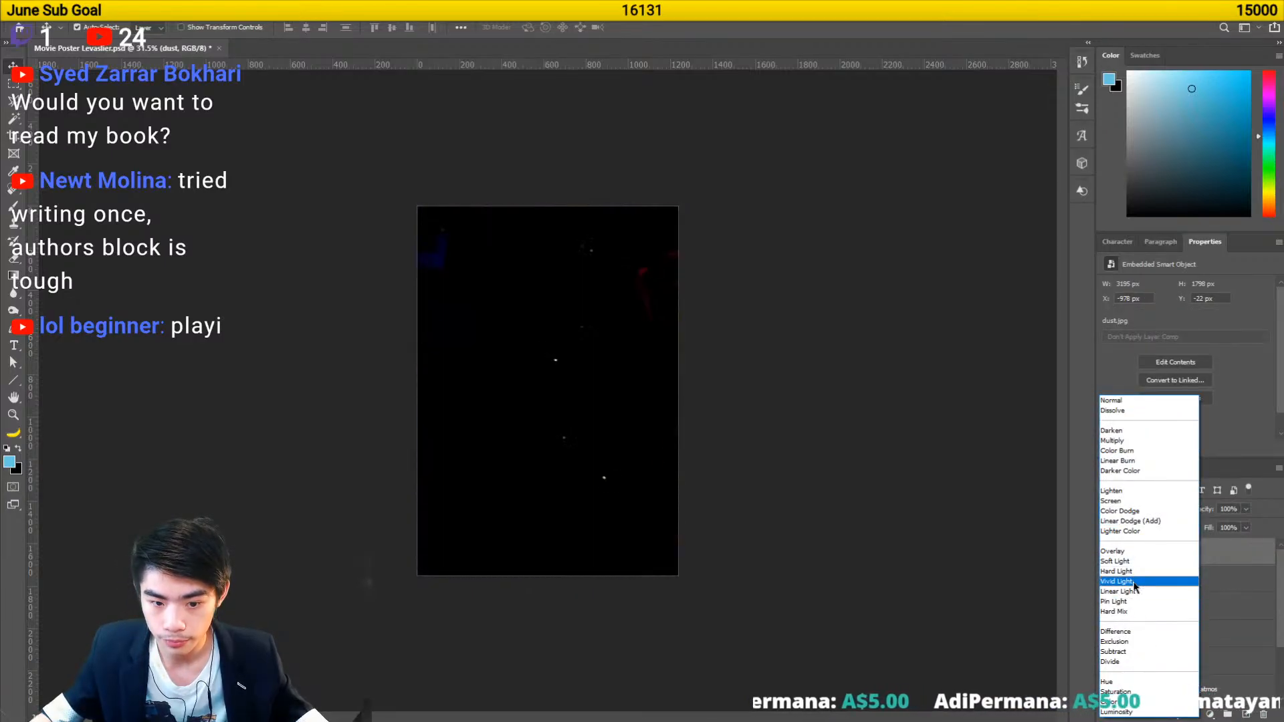
click(1123, 521)
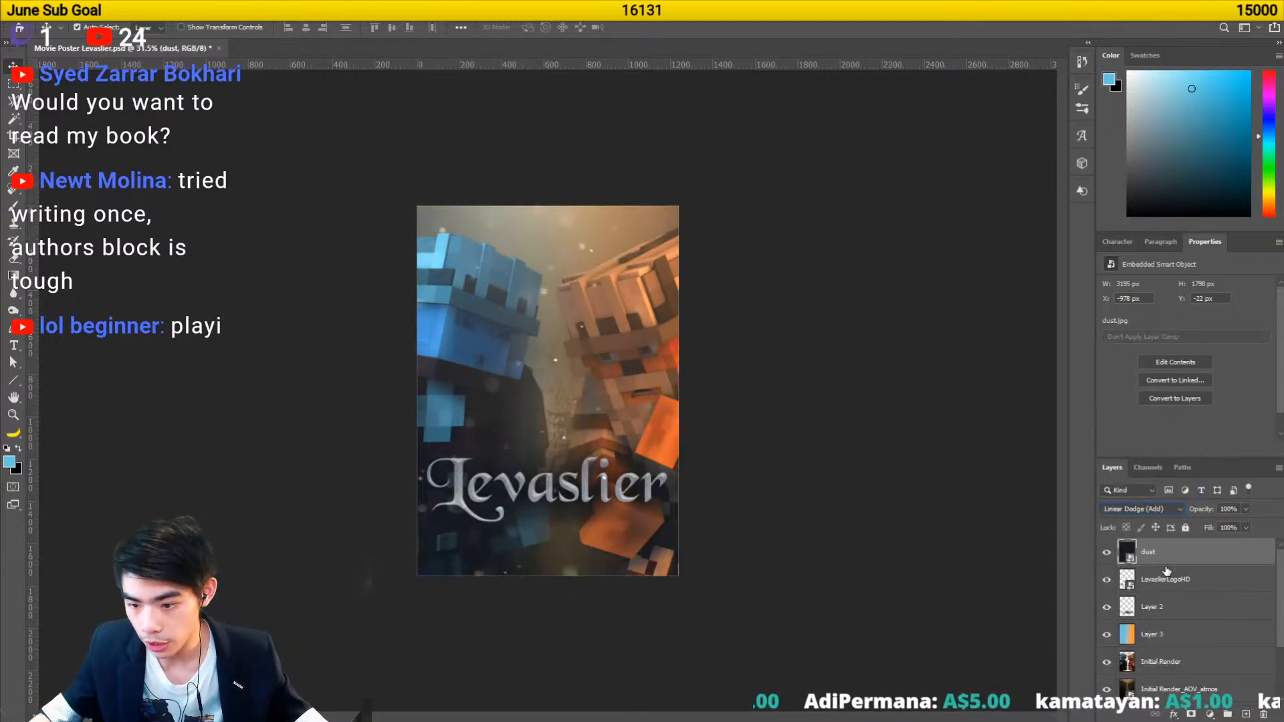
click(1260, 714)
- Search the computer's files for "dust" again and open the folder that contains screen dust.jpg
key(alt+Tab)
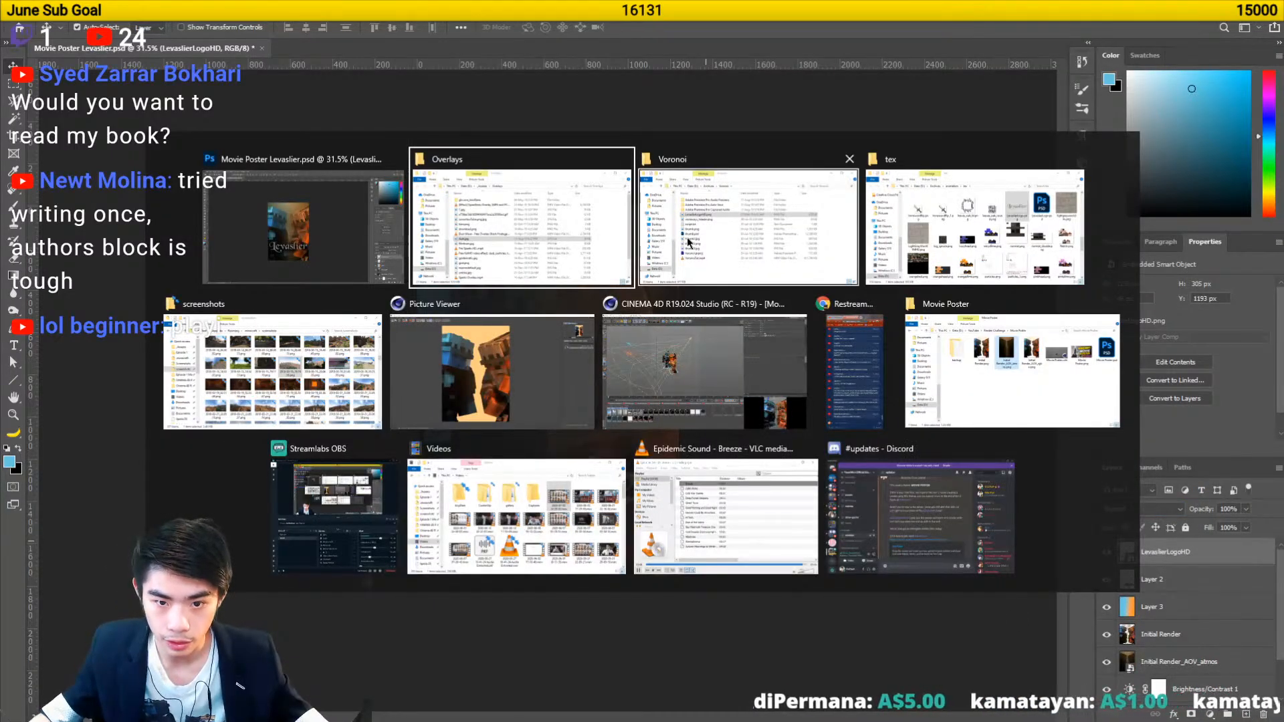
key(alt+Tab)
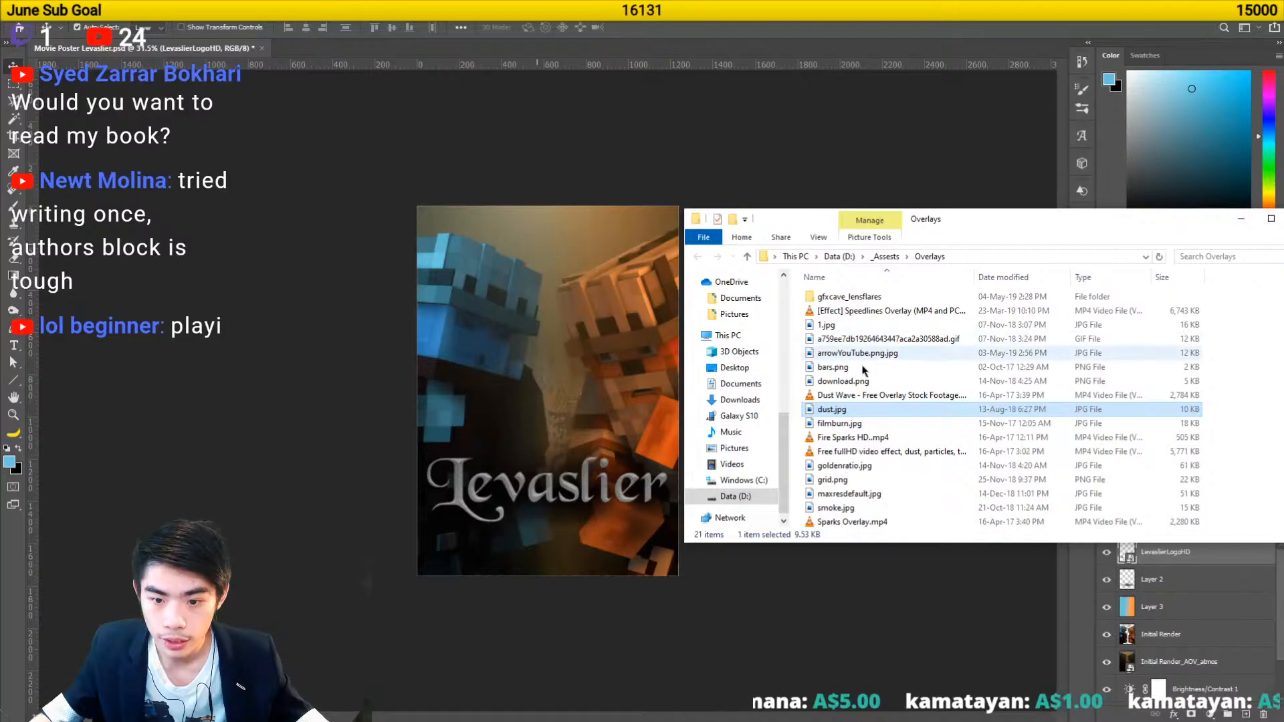
key(alt+space)
text(dust)
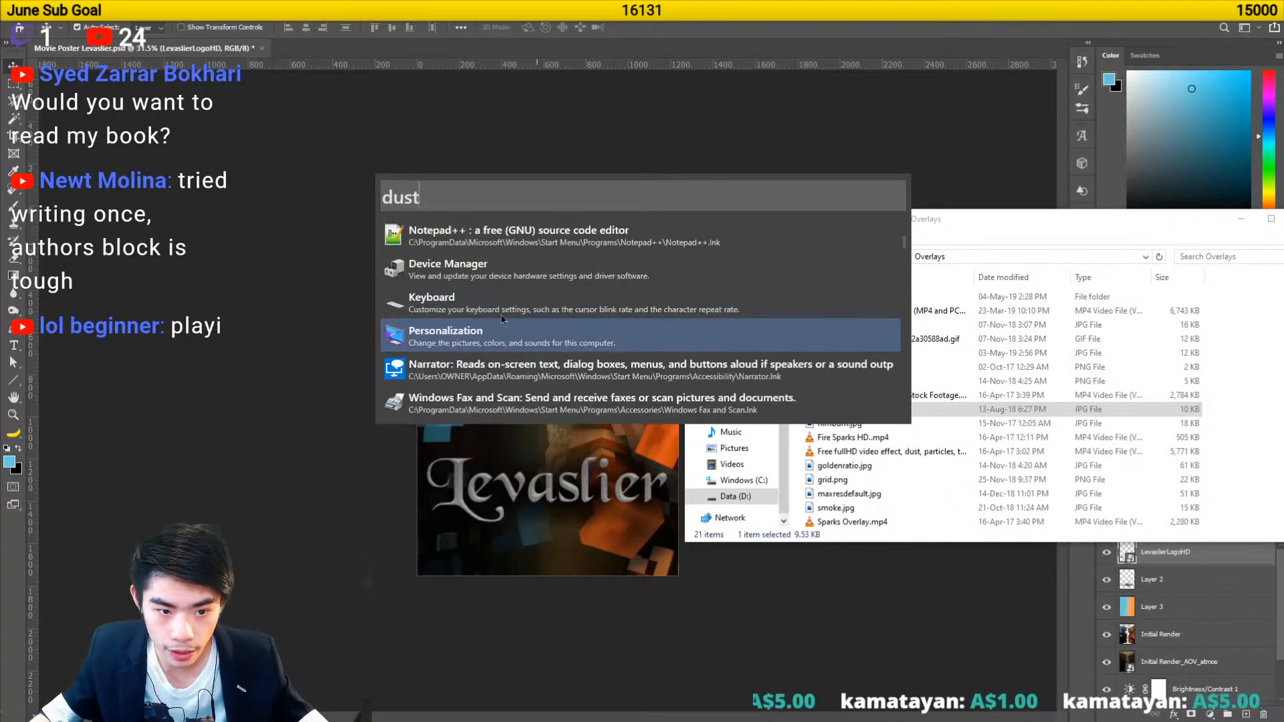
scroll(511, 312, down, 8)
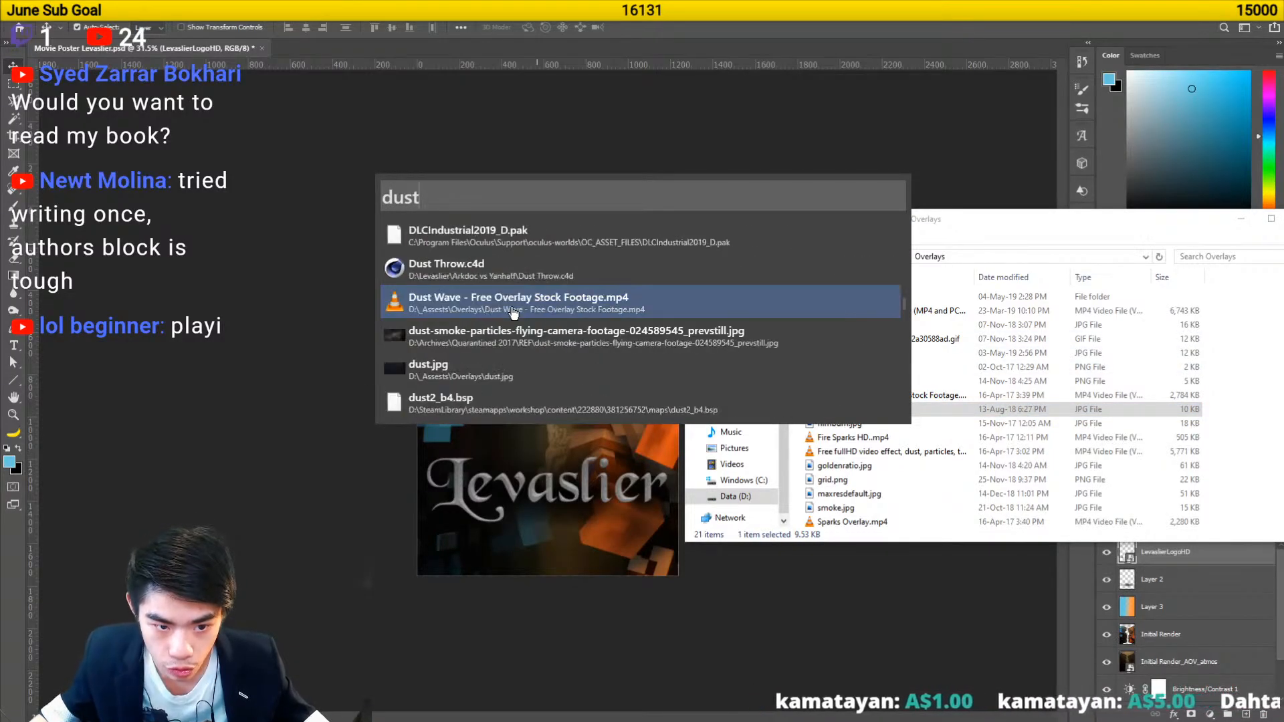
scroll(495, 321, up, 1)
scroll(476, 347, down, 6)
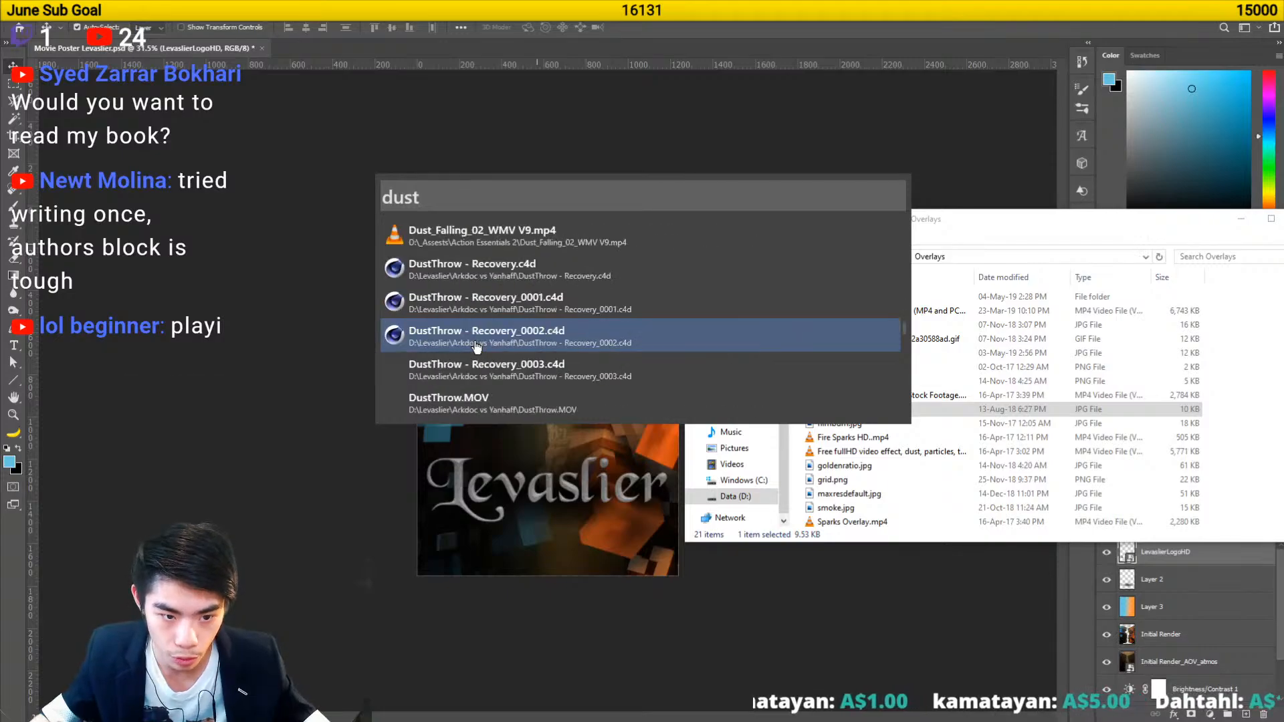
scroll(476, 347, down, 10)
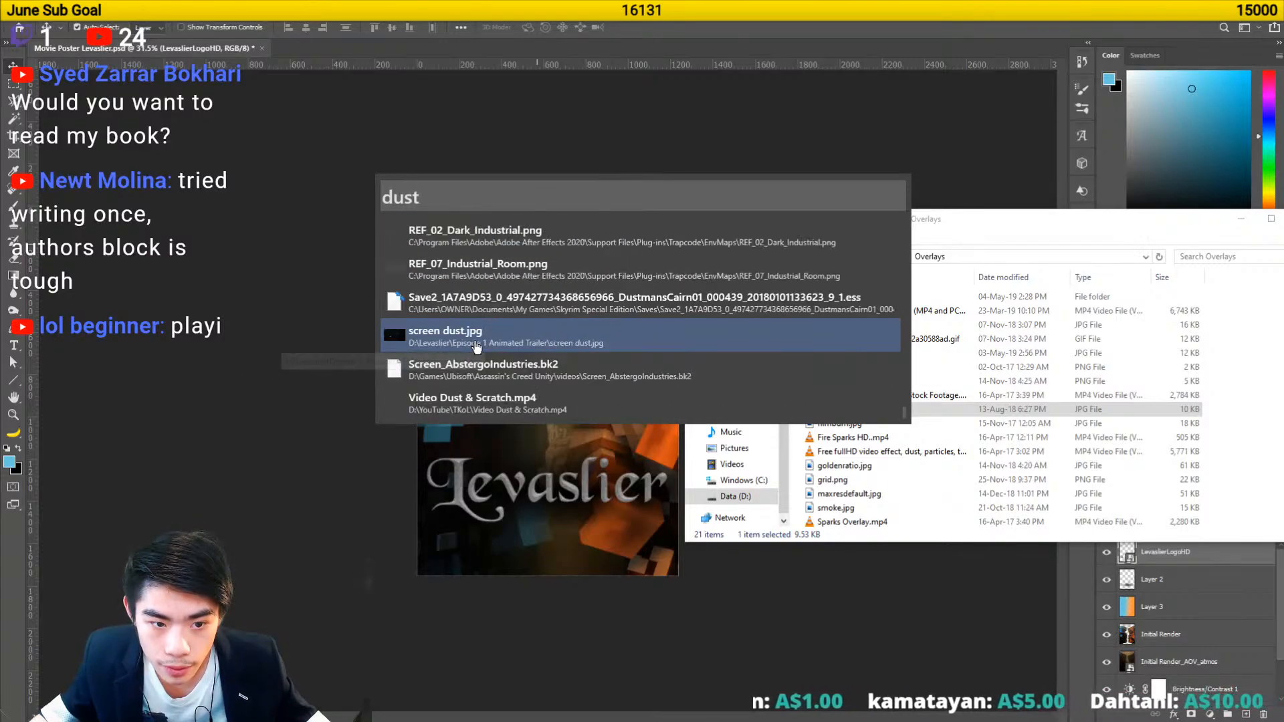
right_click(476, 347)
click(463, 230)
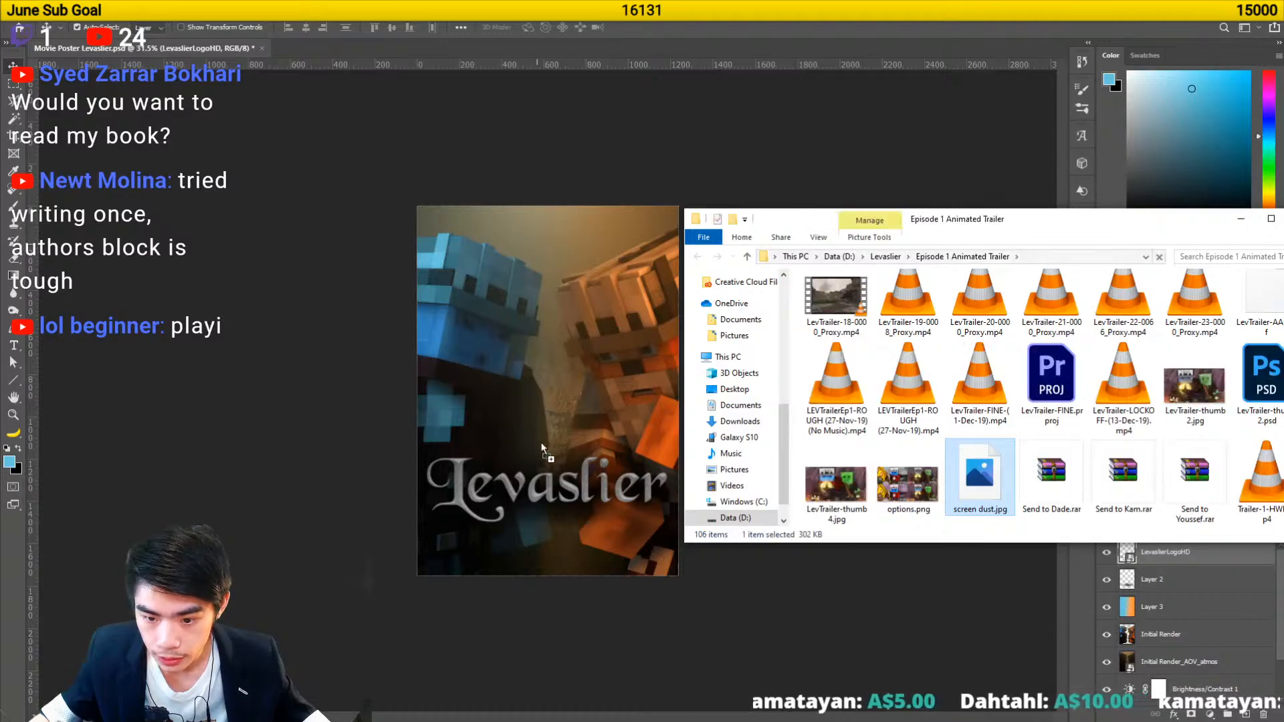
- Place screen dust.jpg in the poster and scale it to about 3283 × 1848 px so it covers the canvas
click(460, 394)
drag(679, 464, 897, 573)
key(Return)
- Try the Linear Dodge (Add) blend mode on the screen dust layer, and delete the layer
click(1166, 506)
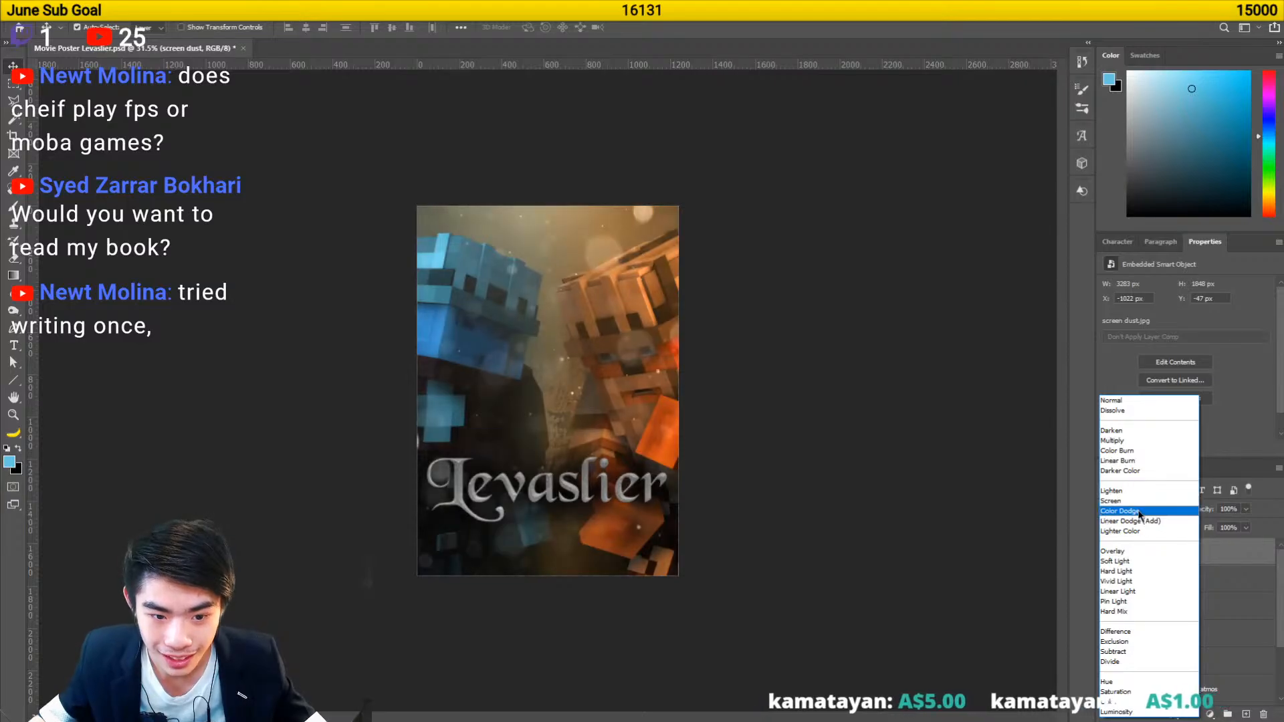
click(1143, 522)
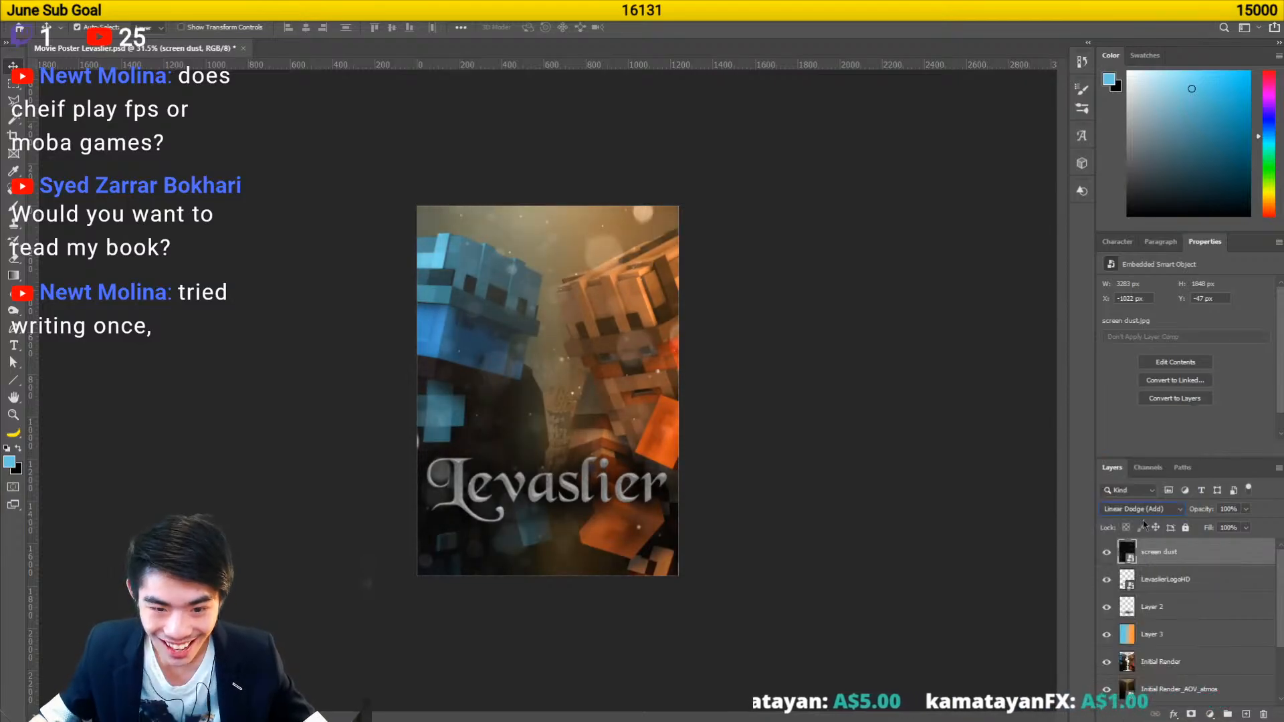
click(1263, 714)
- Check the Overlays folder for another particle overlay, and open a new Google Chrome window
key(alt+Tab)
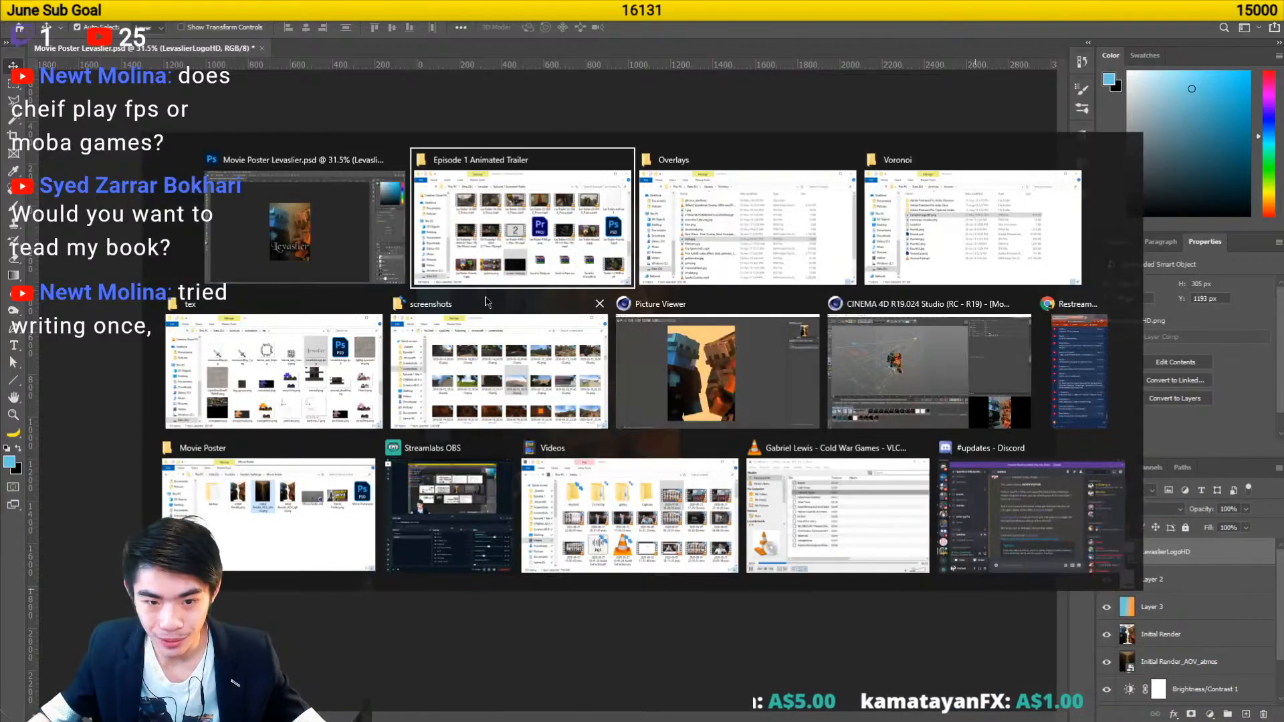
key(alt+Tab)
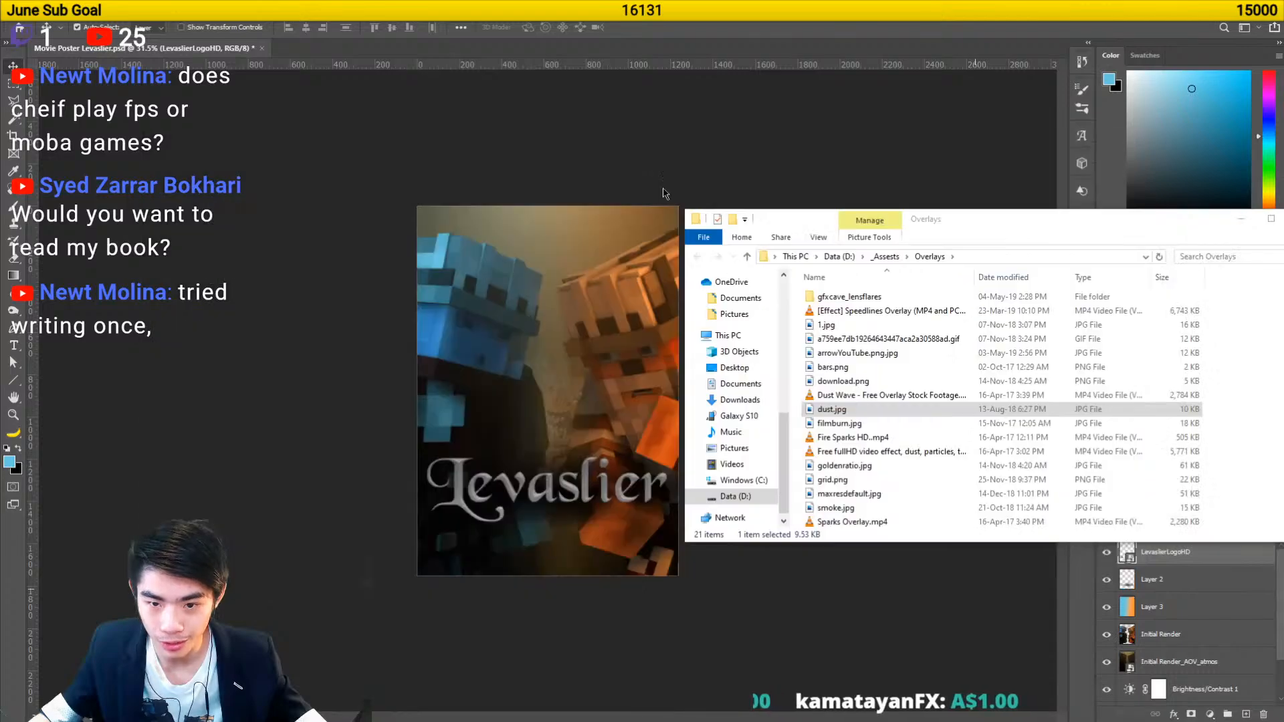
key(Up)
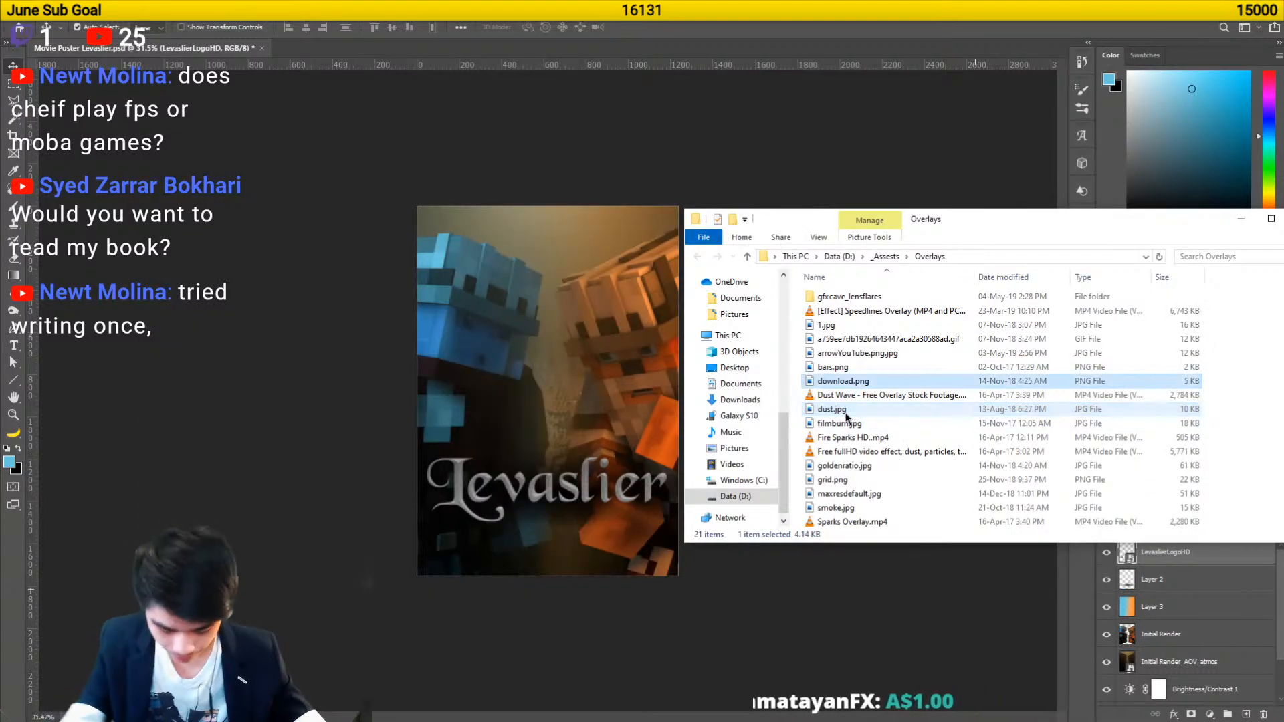
key(alt+Tab)
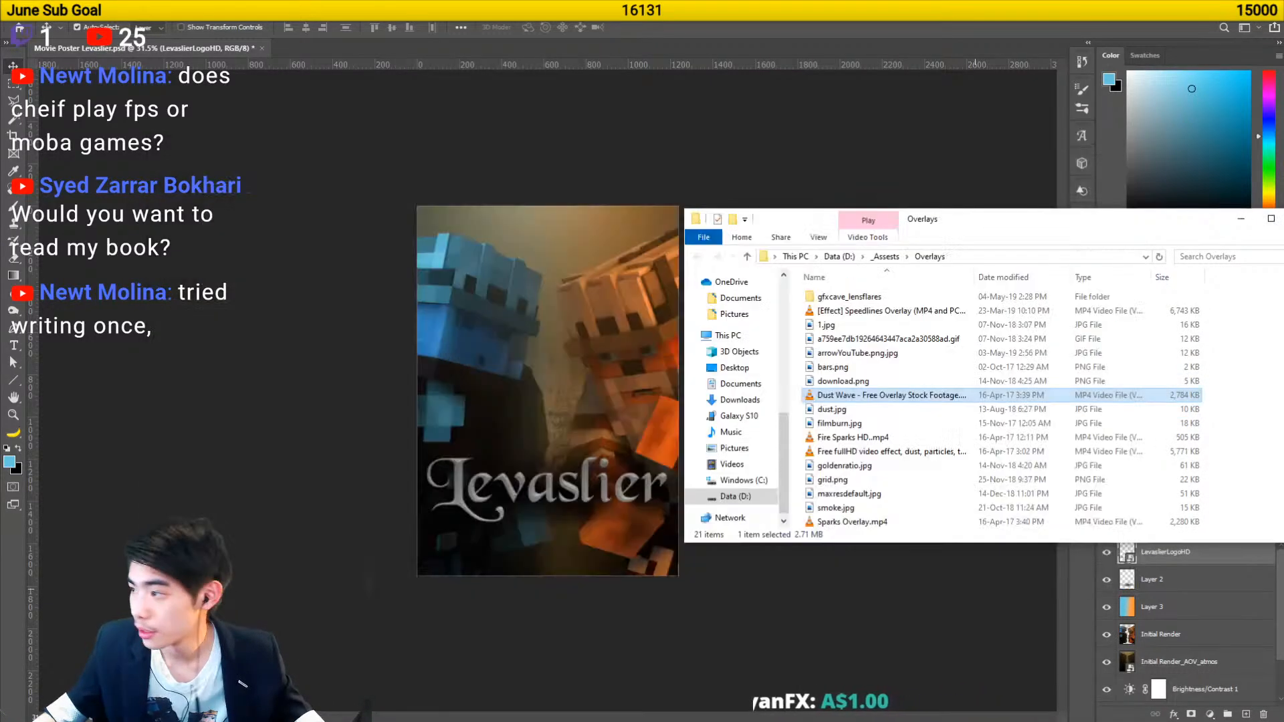
key(ctrl+n)
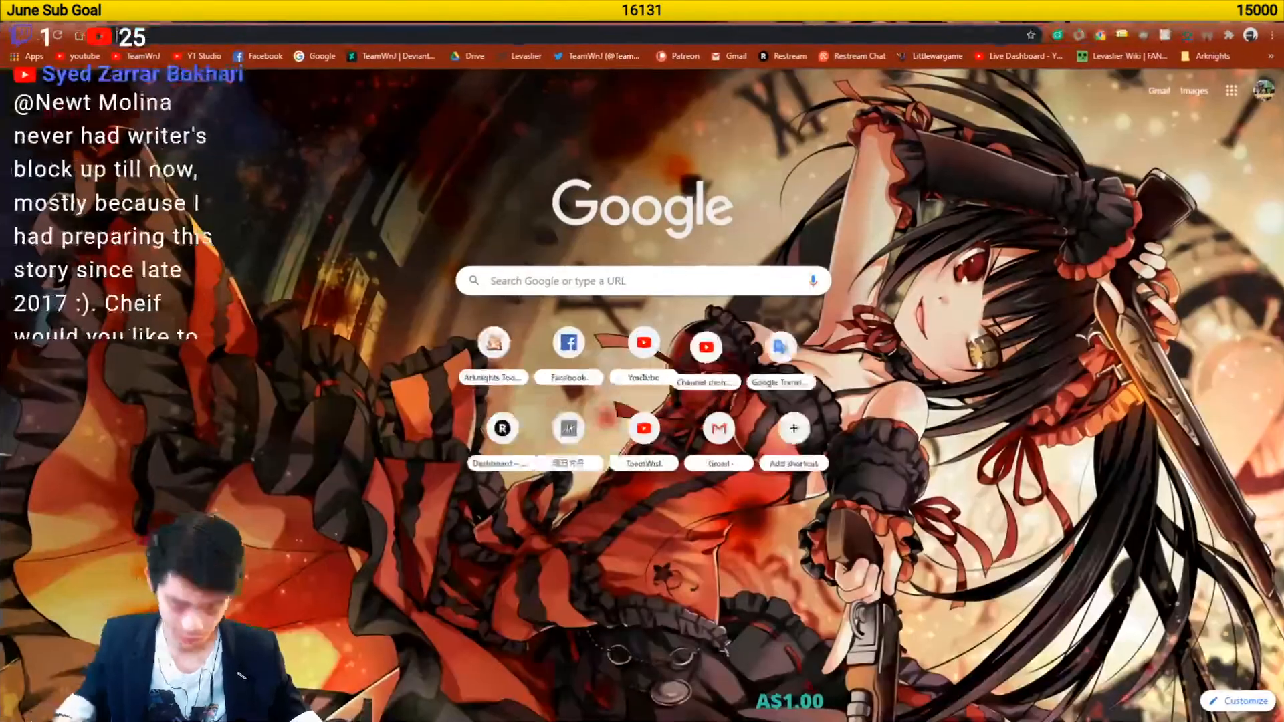
- Search Google Images for "dust" and refine the search to "dust particles"
text(dust)
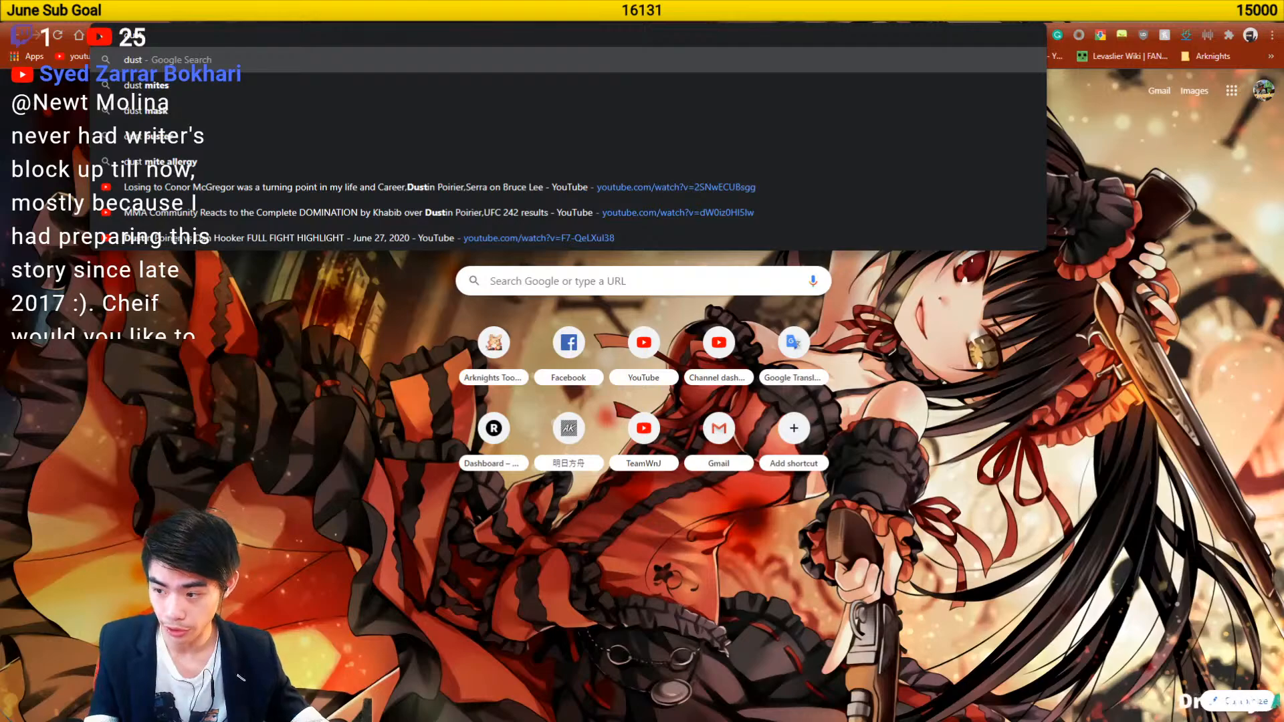
key(Return)
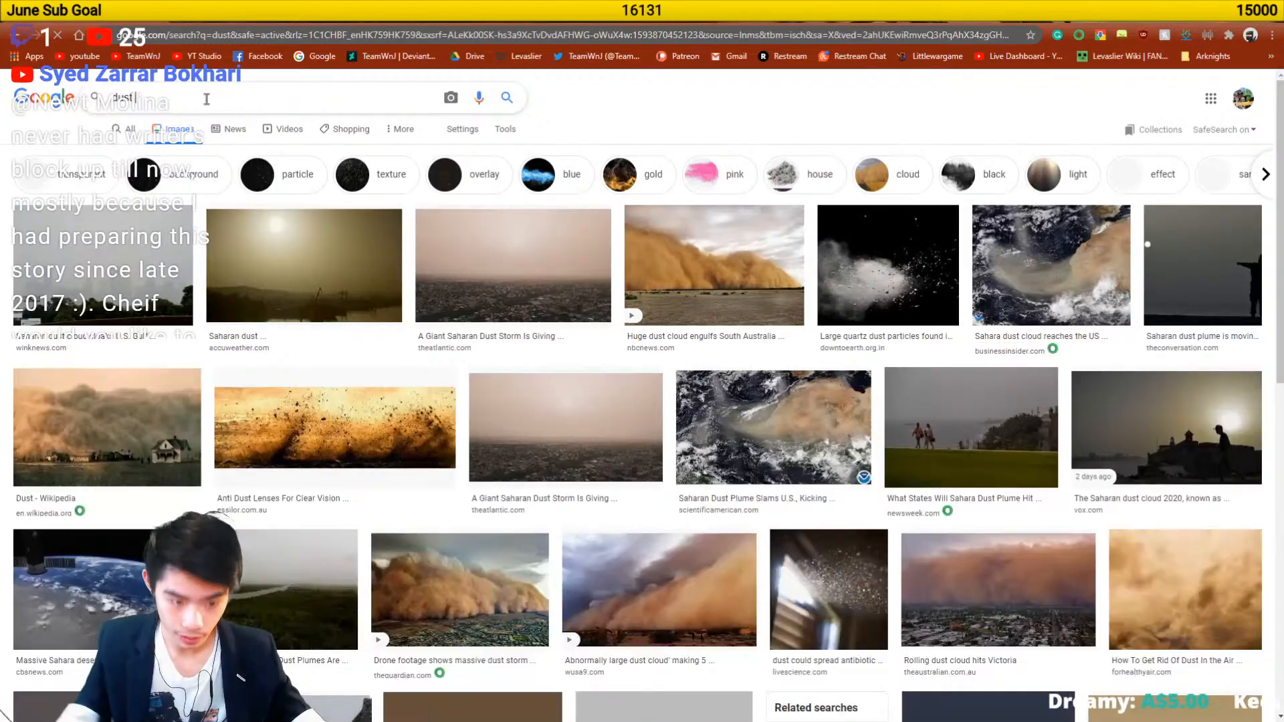
text(particles)
key(Return)
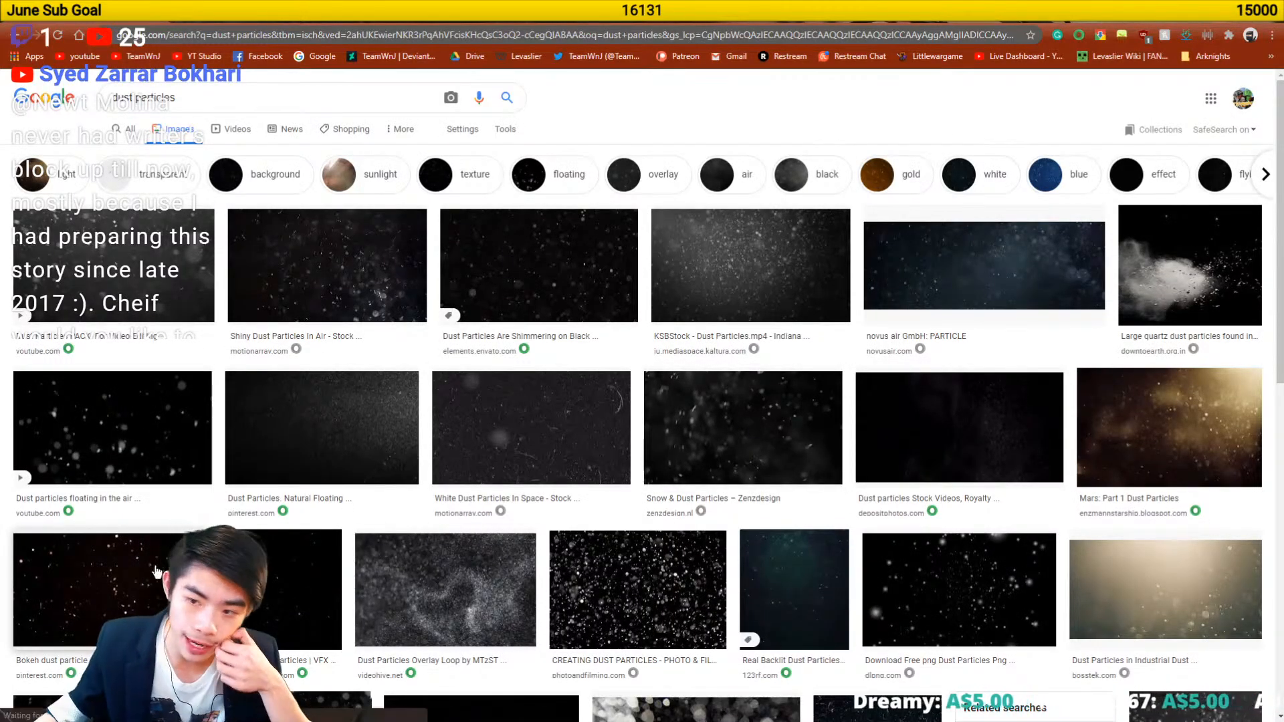
- Examine the dust particle image results and enlarge several candidates to find a suitable overlay for the poster
scroll(127, 384, down, 3)
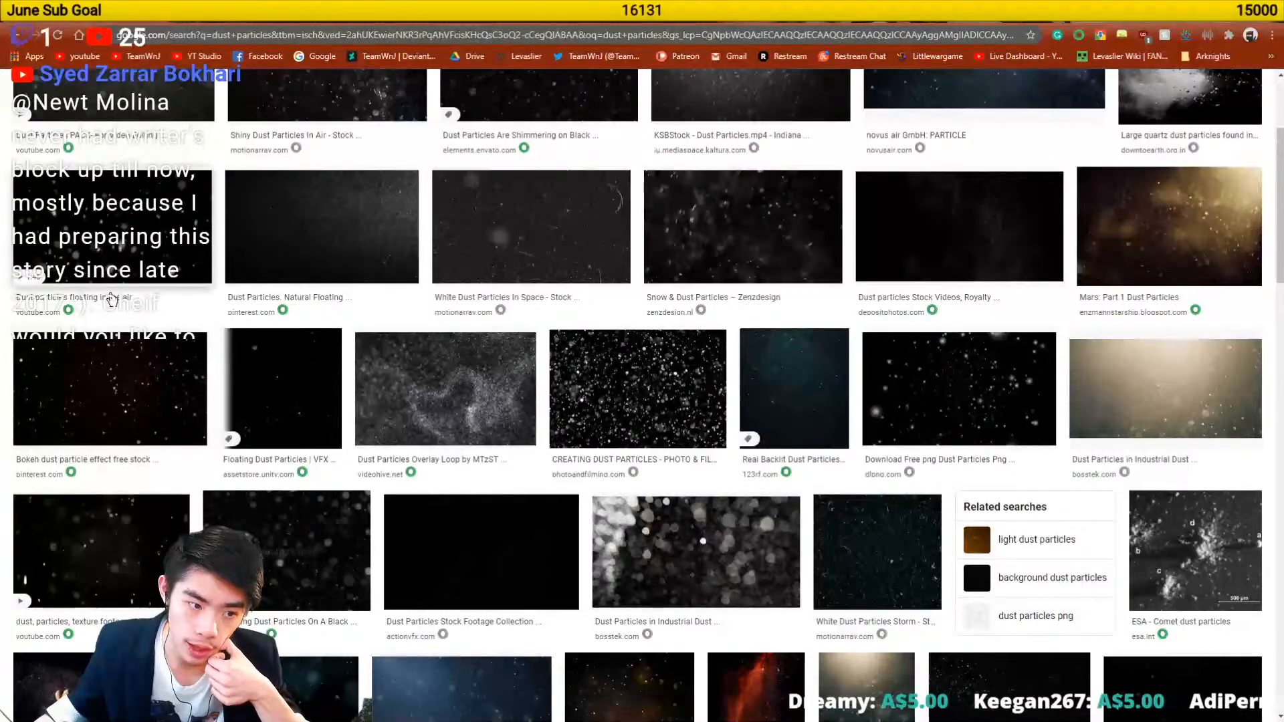
click(127, 384)
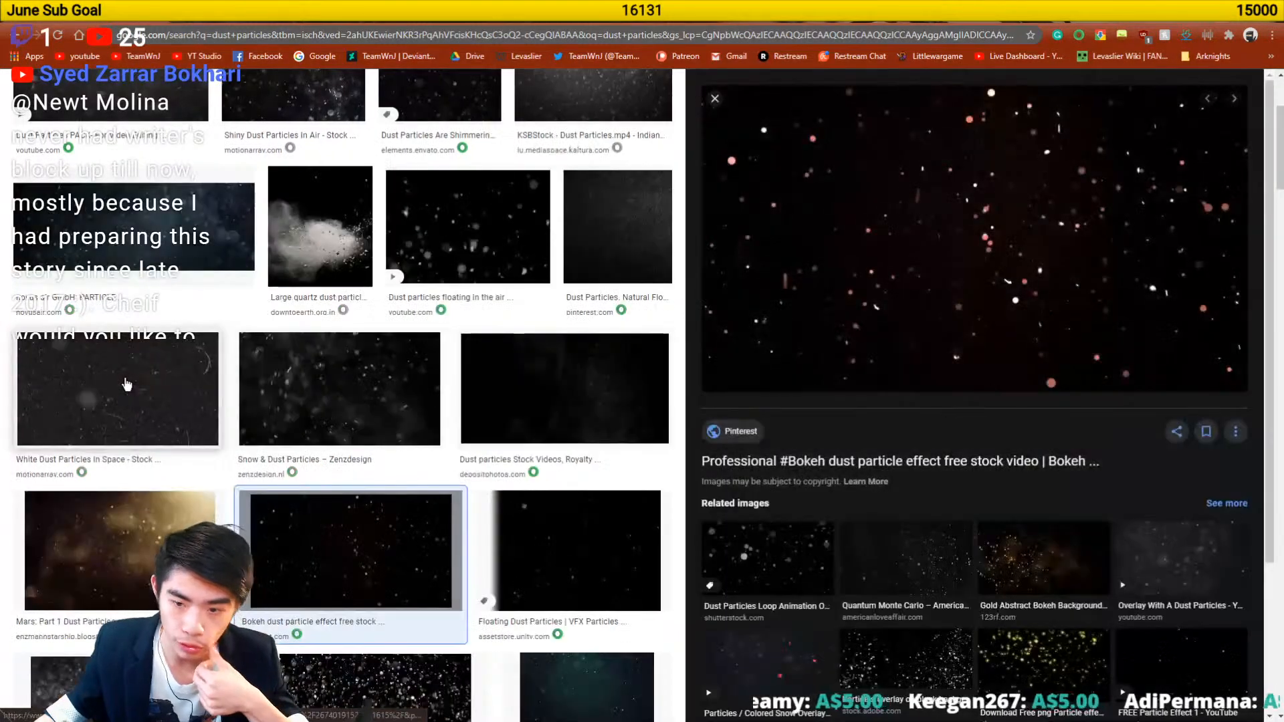
click(562, 532)
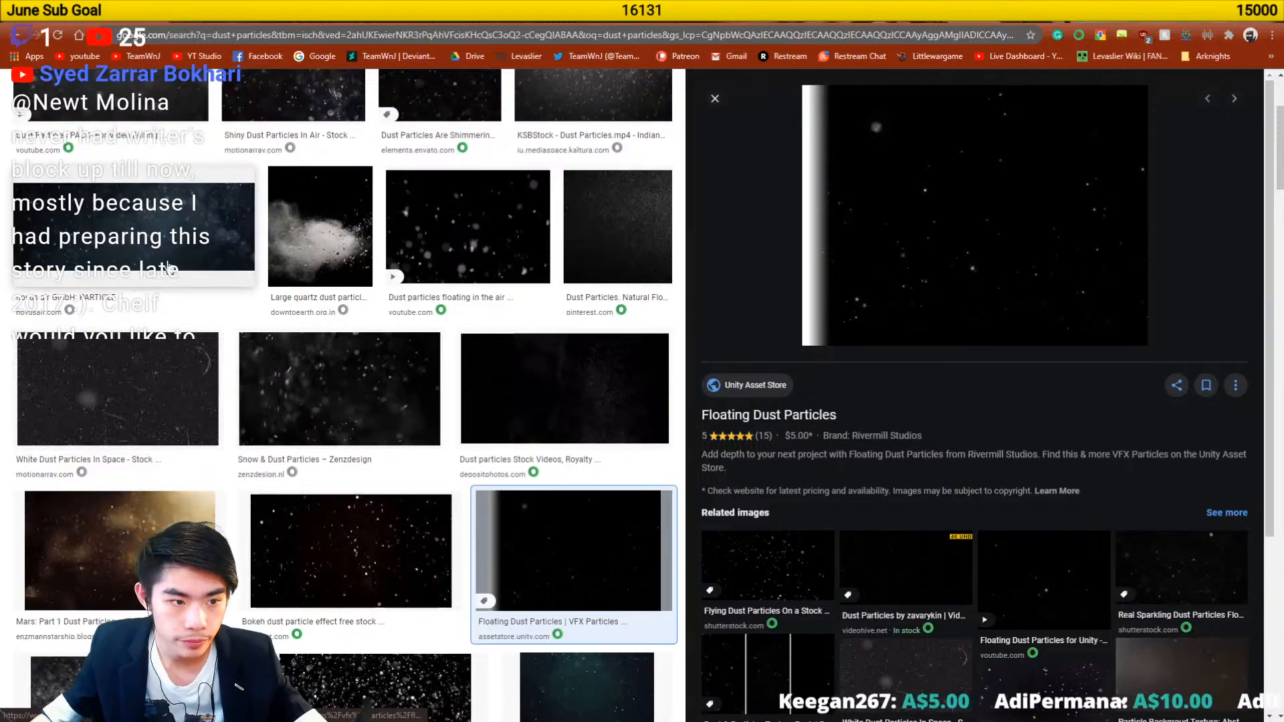
scroll(154, 248, up, 3)
click(257, 271)
scroll(258, 271, down, 8)
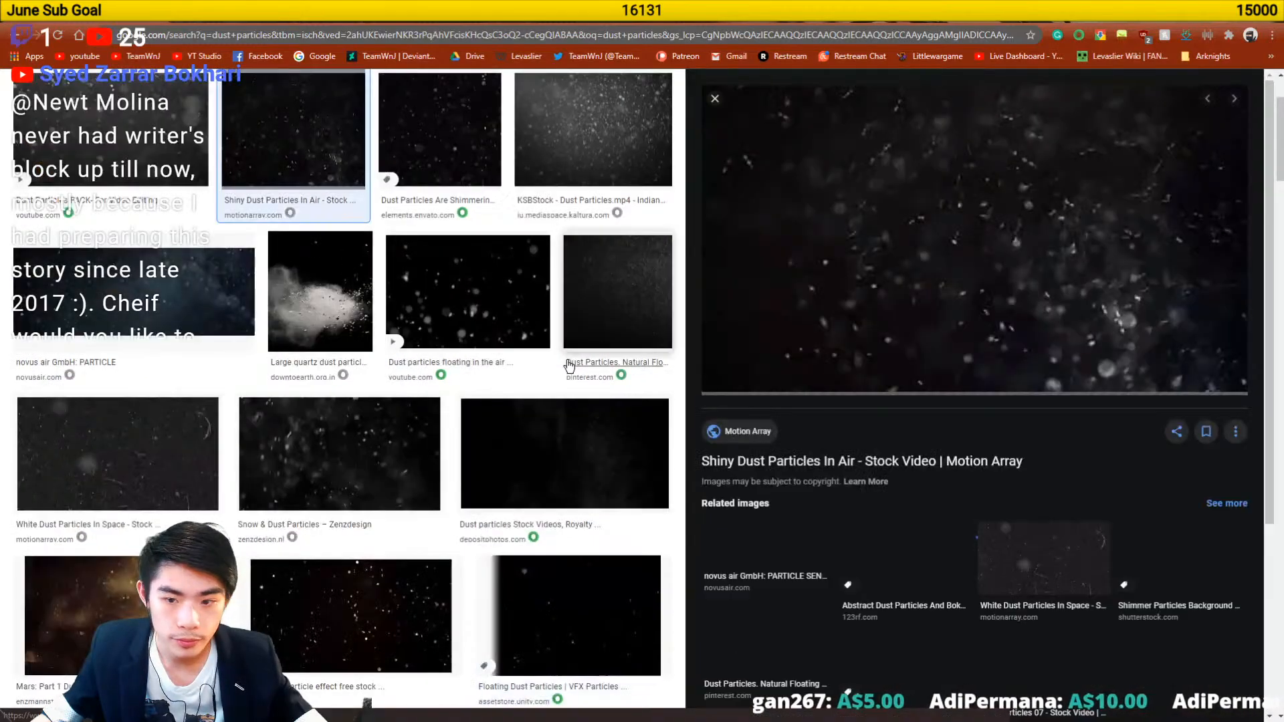
click(355, 358)
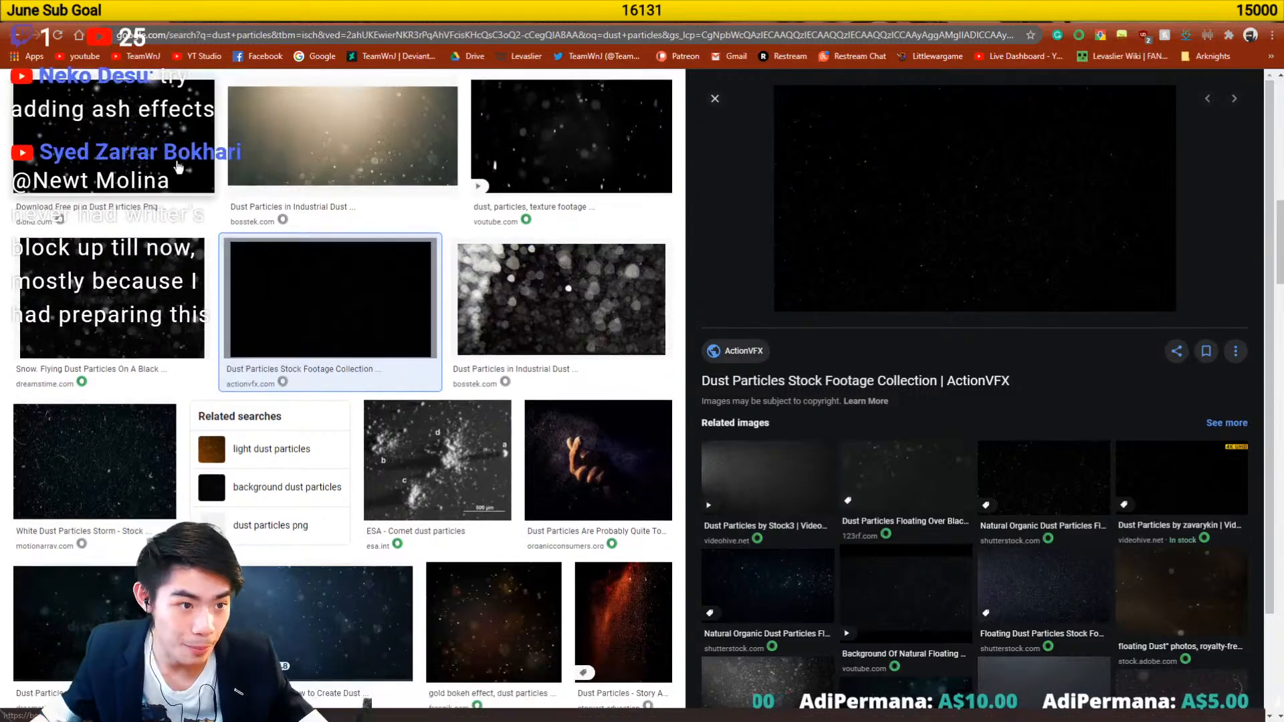
scroll(434, 354, down, 5)
scroll(435, 354, down, 4)
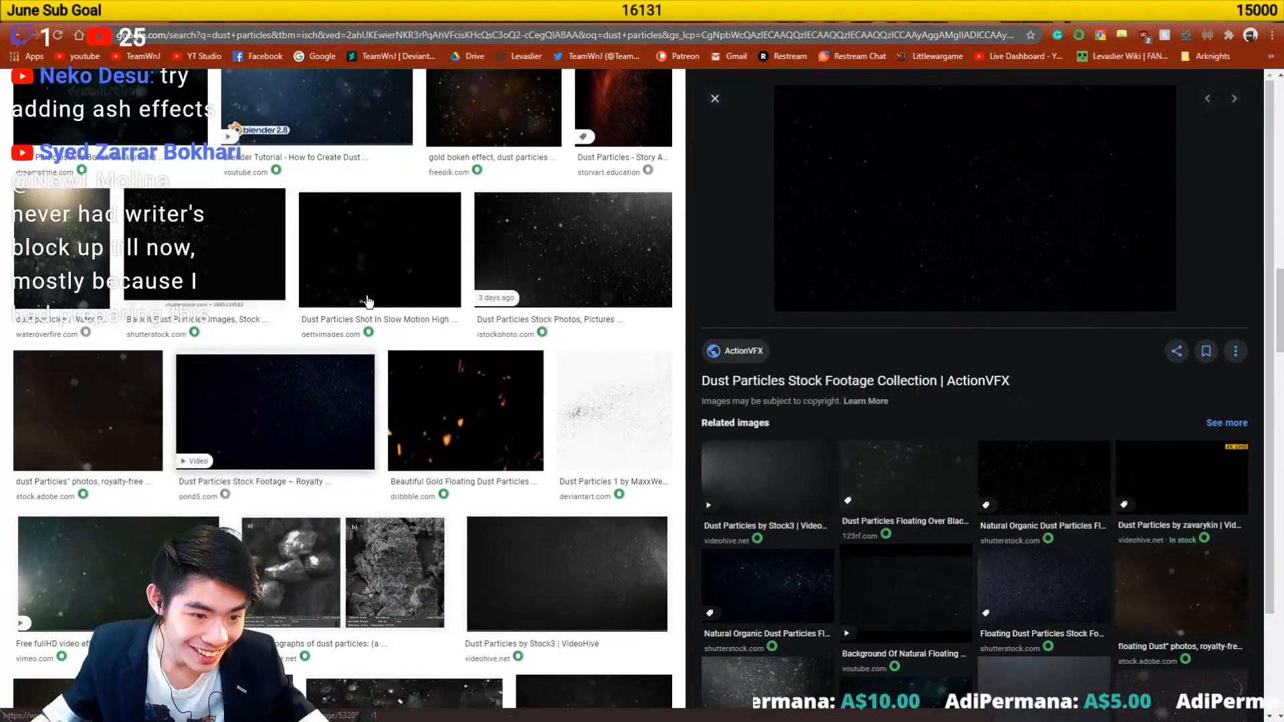
click(368, 299)
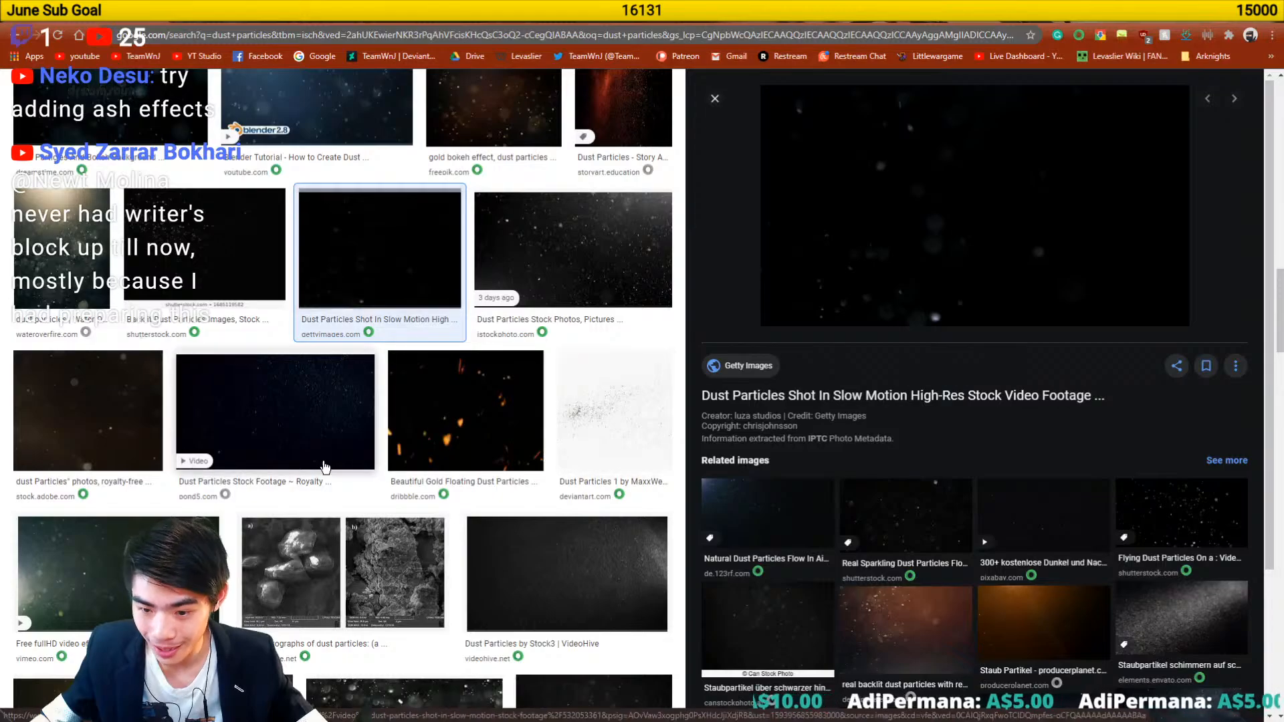
scroll(314, 402, down, 6)
scroll(291, 479, down, 1)
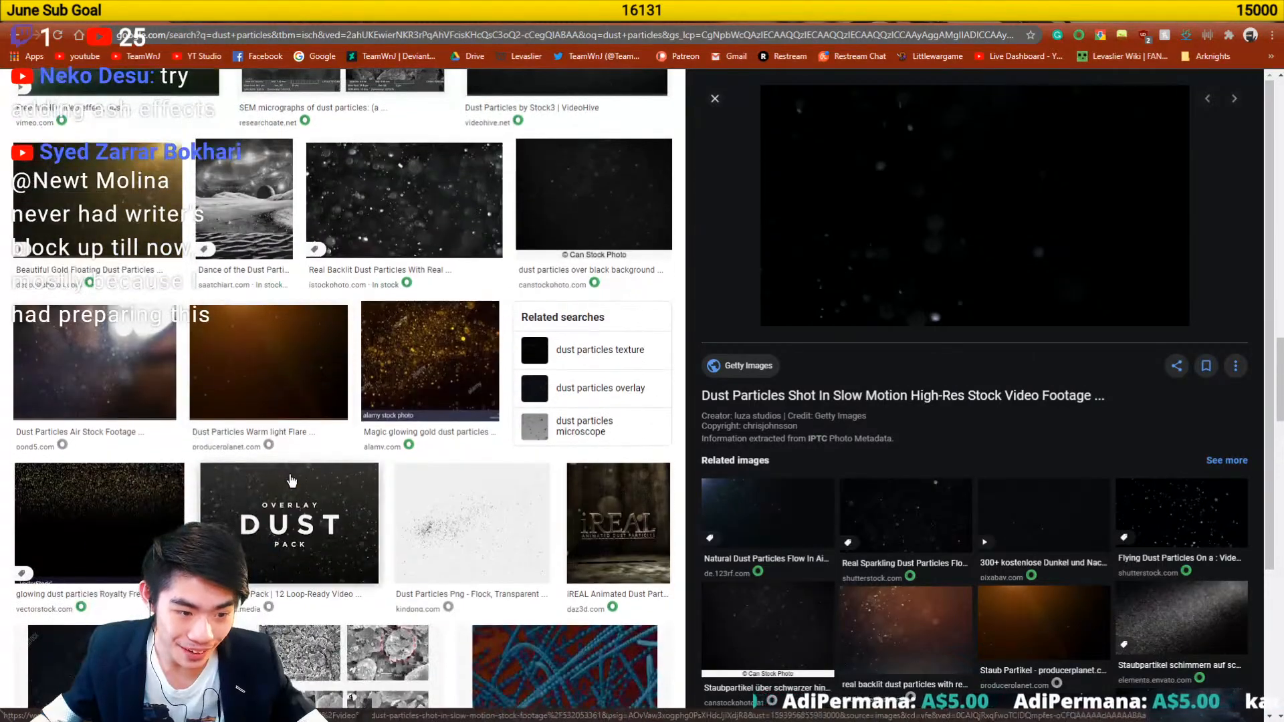
- Choose the related "Flying Dust Particles On a Stock" image and try to copy it into the Overlays folder, keeping the existing 1.jpg
click(1045, 517)
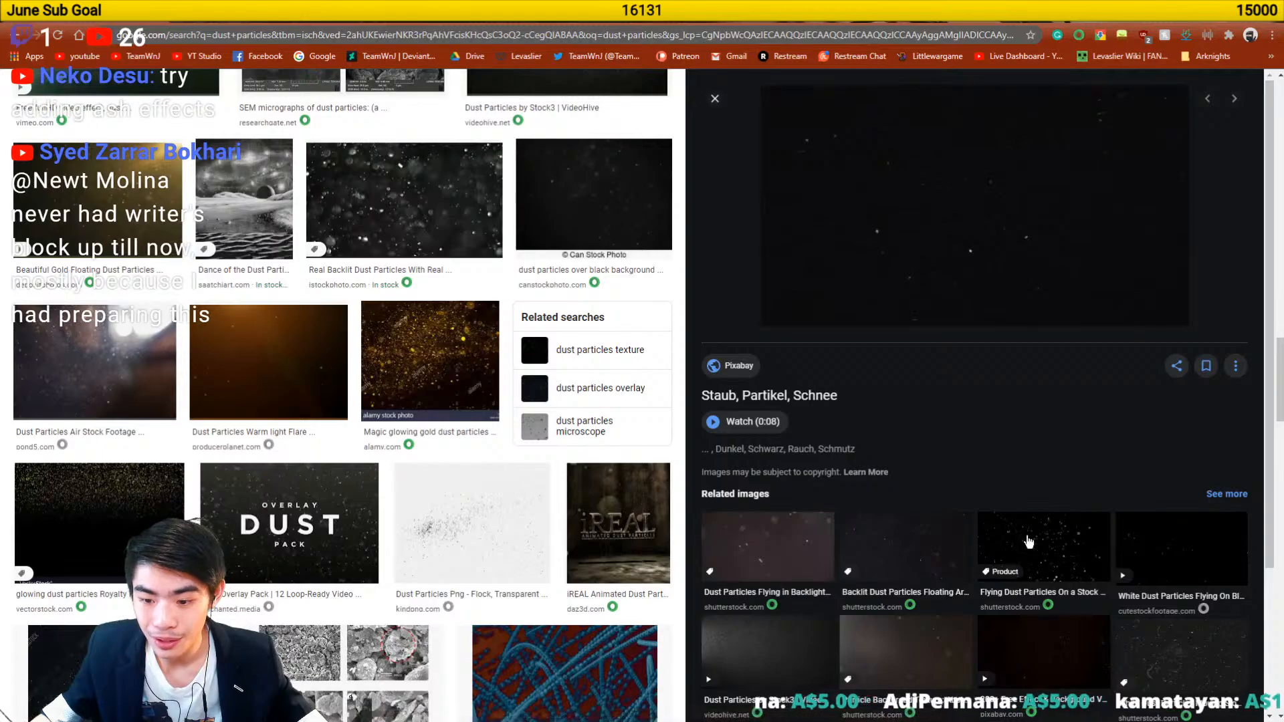
click(1028, 541)
scroll(470, 279, up, 4)
drag(768, 9, 263, 89)
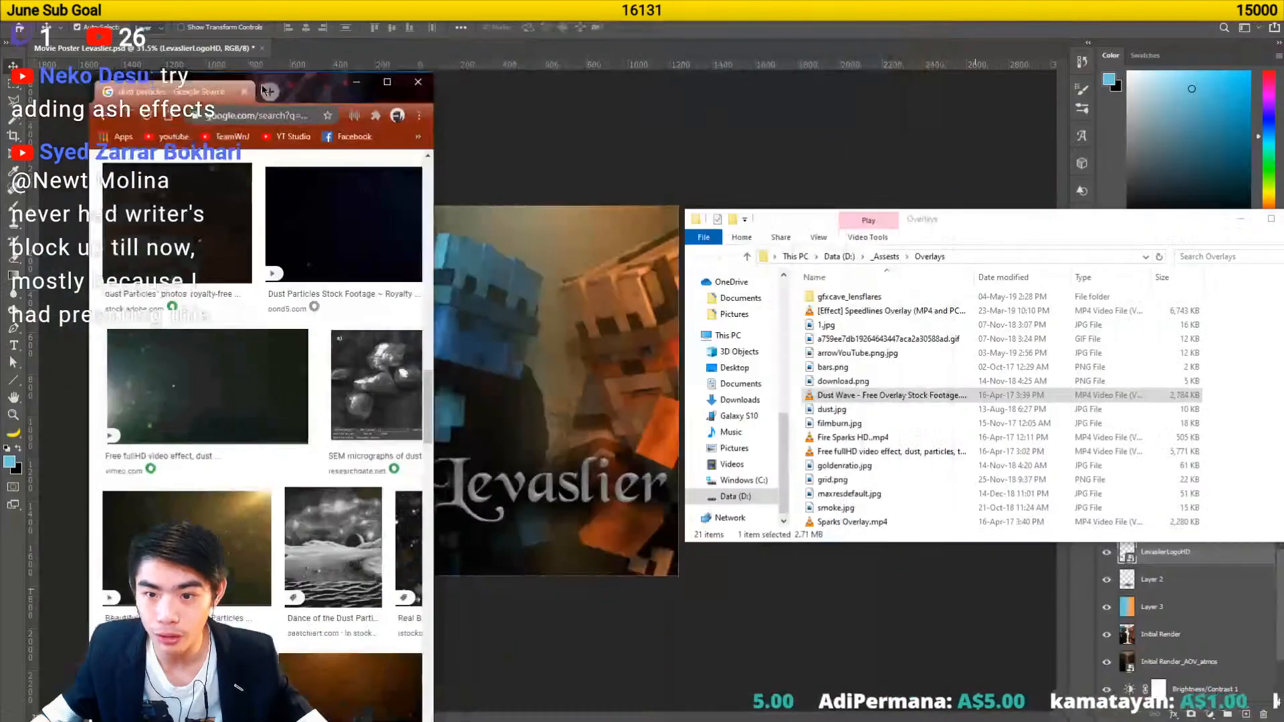
drag(409, 279, 881, 406)
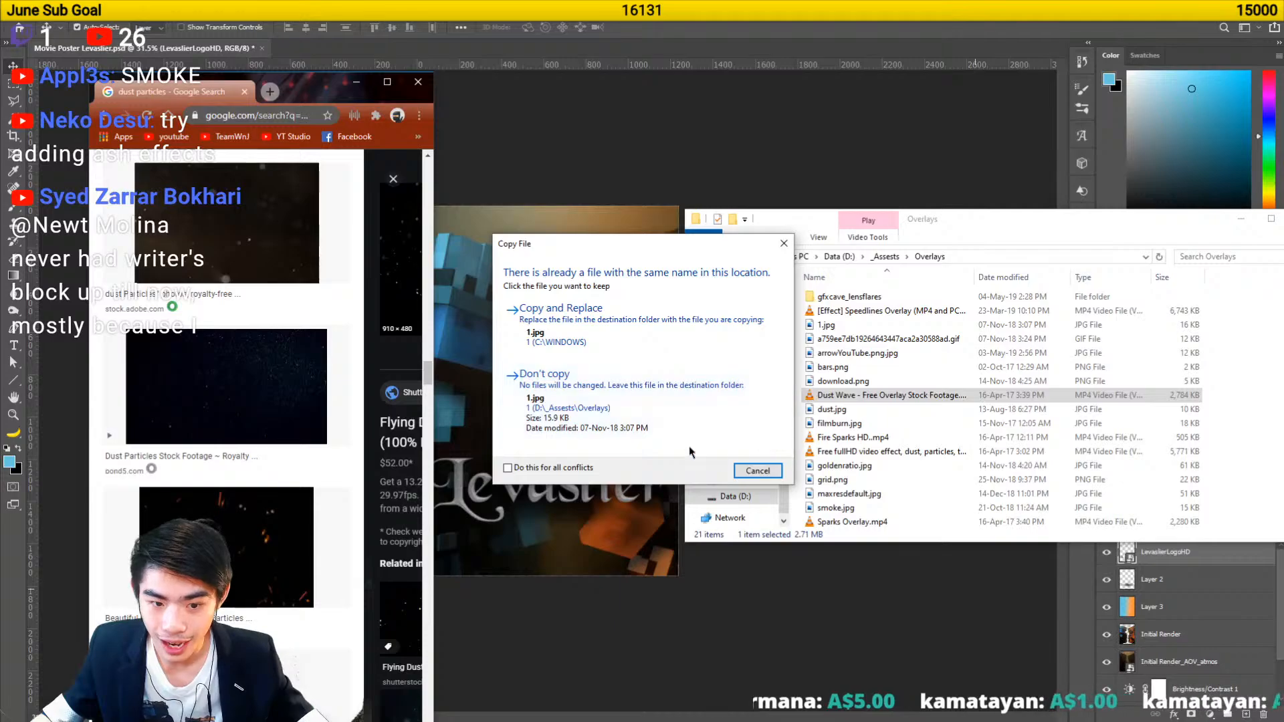
click(652, 440)
- View the existing 1.jpg in the Overlays folder and rename it fire sparks.jpg
click(848, 313)
click(867, 324)
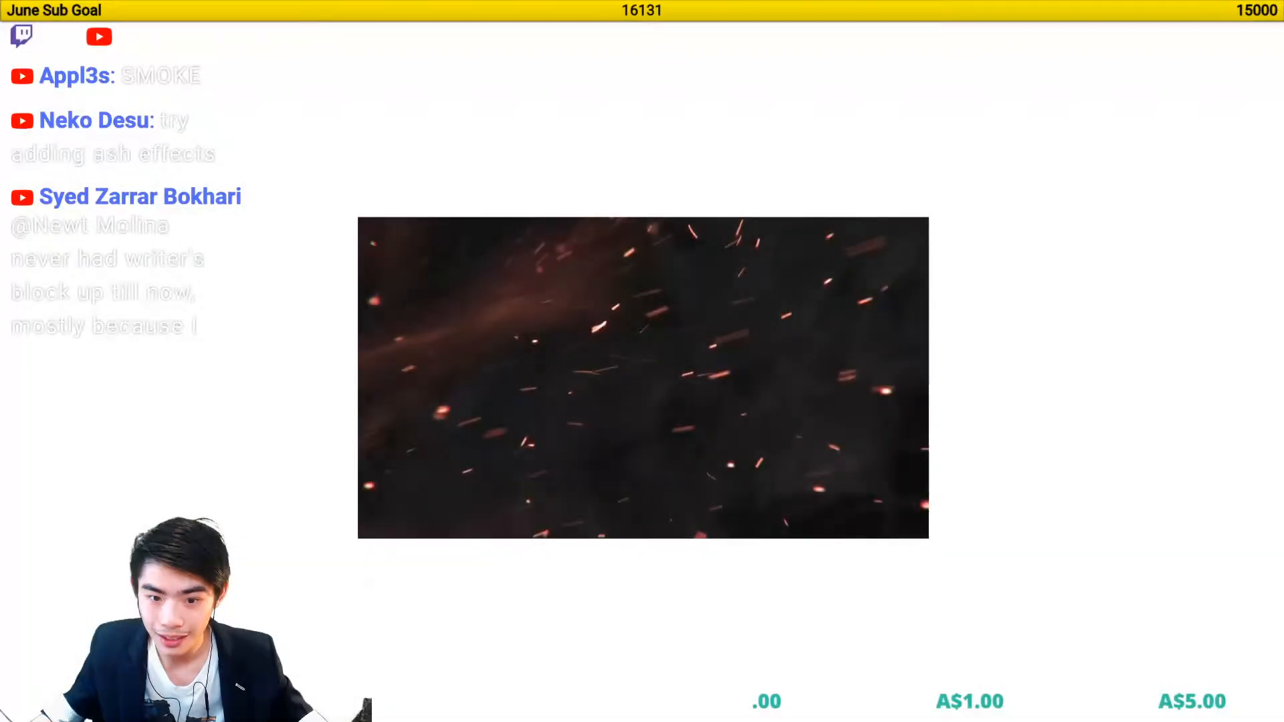
click(1267, 9)
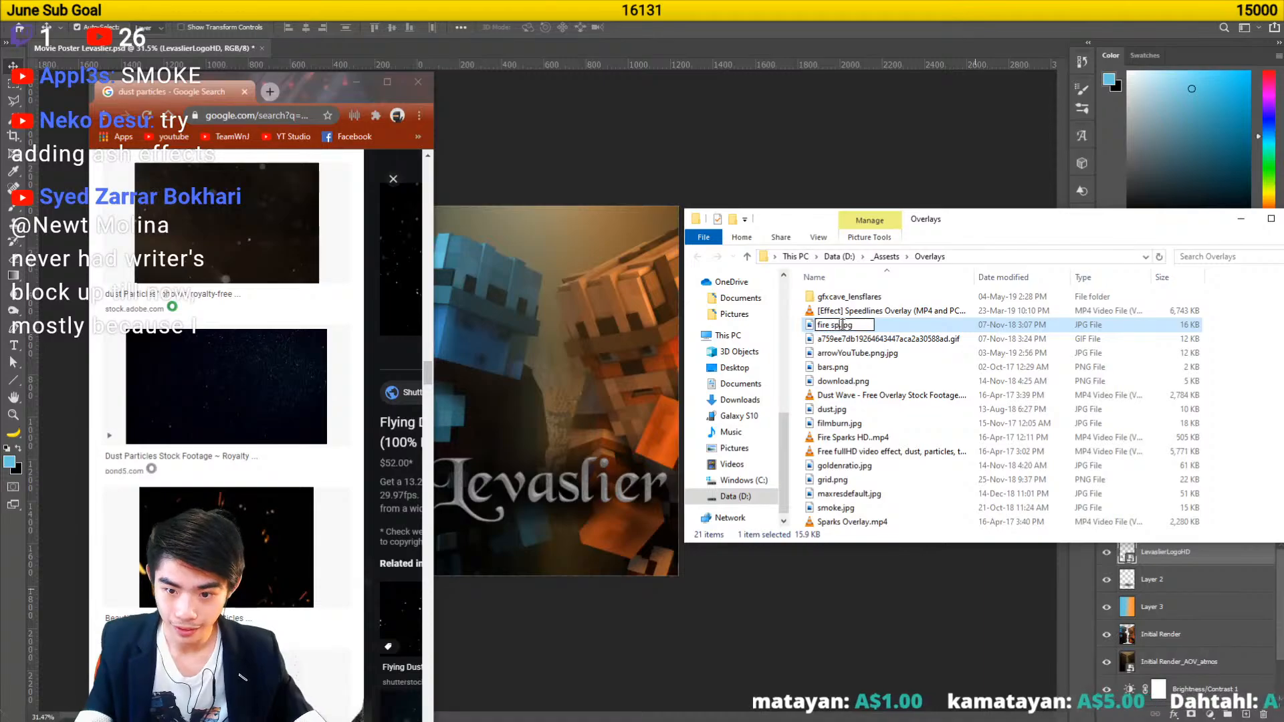
key(Return)
- Copy the flying dust particles image from the browser into the Overlays folder and rename it dust png.jpg
drag(841, 436, 1177, 384)
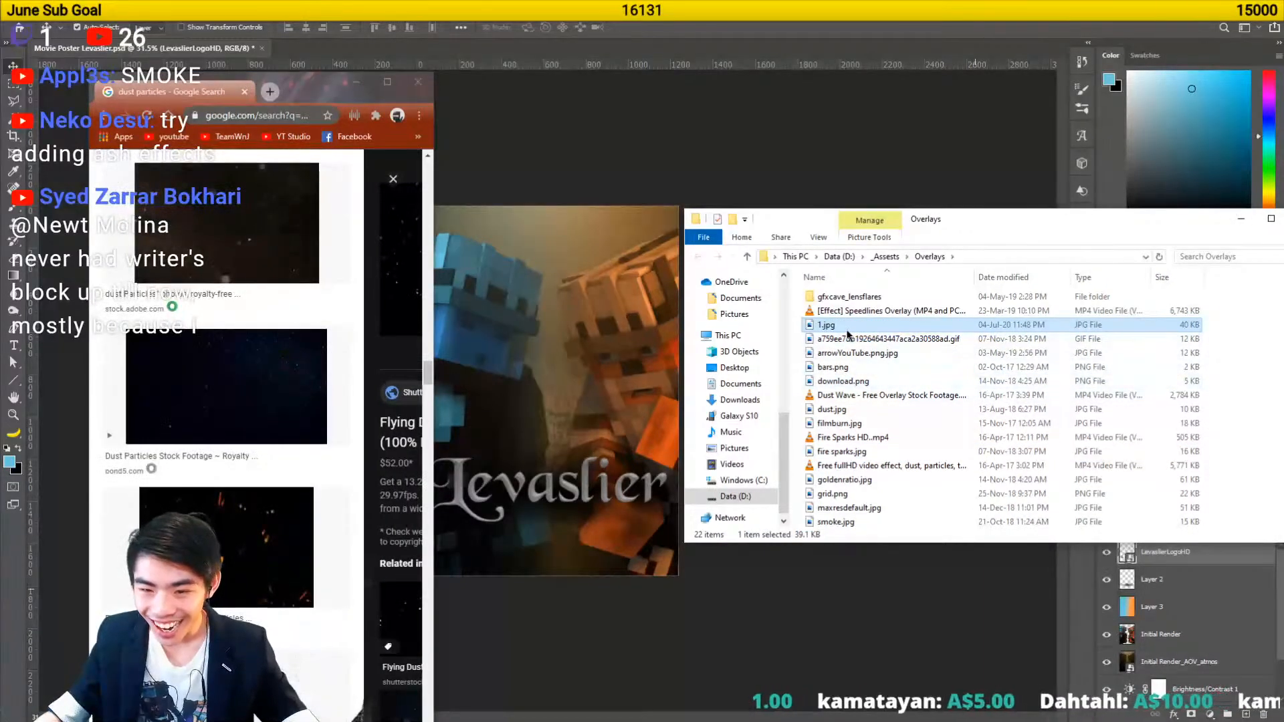
text(png)
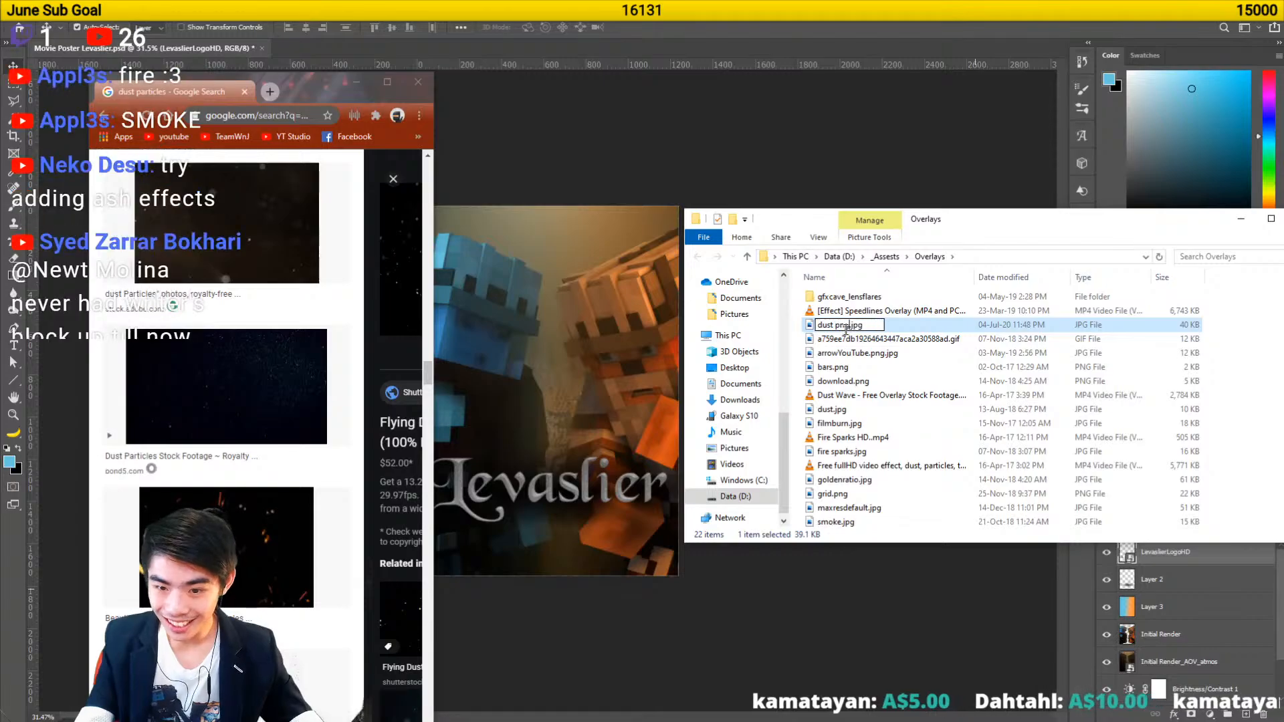
key(Return)
- Place dust png.jpg in the poster rotated 90° and scale it to about 2451 × 1290 px so it covers the canvas
drag(611, 384, 700, 169)
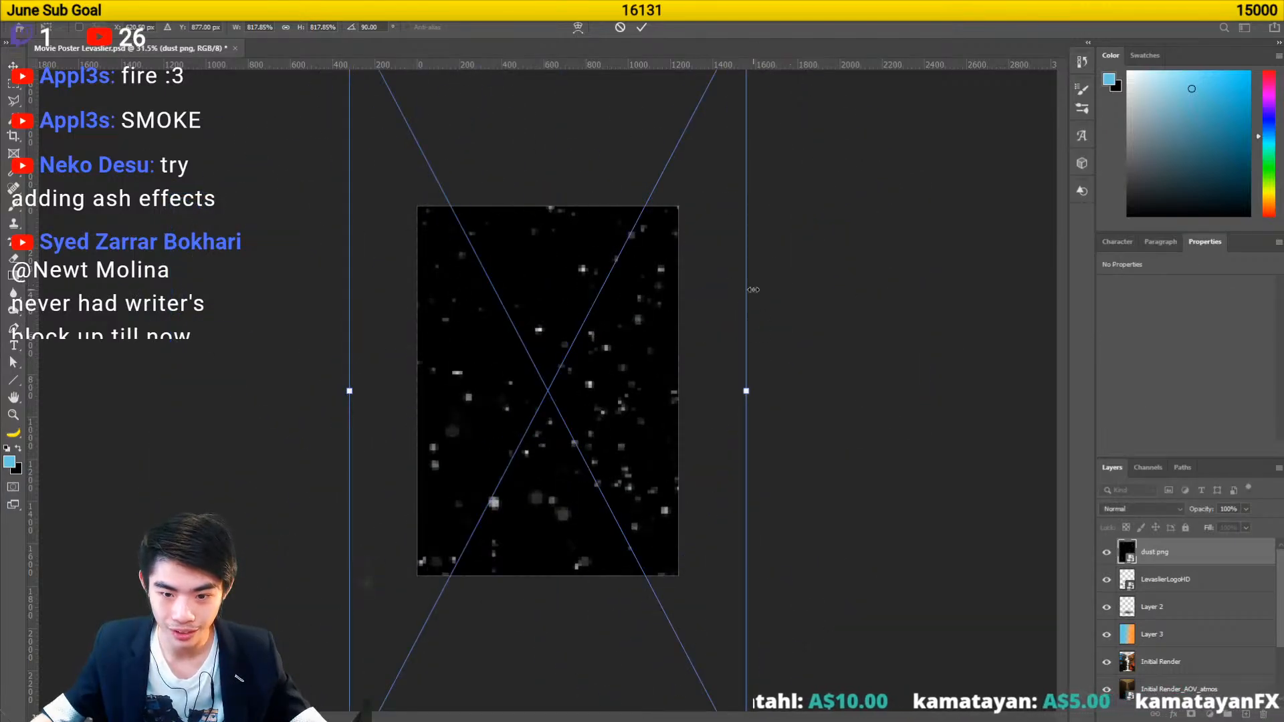
key(ctrl+minus)
drag(700, 109, 654, 196)
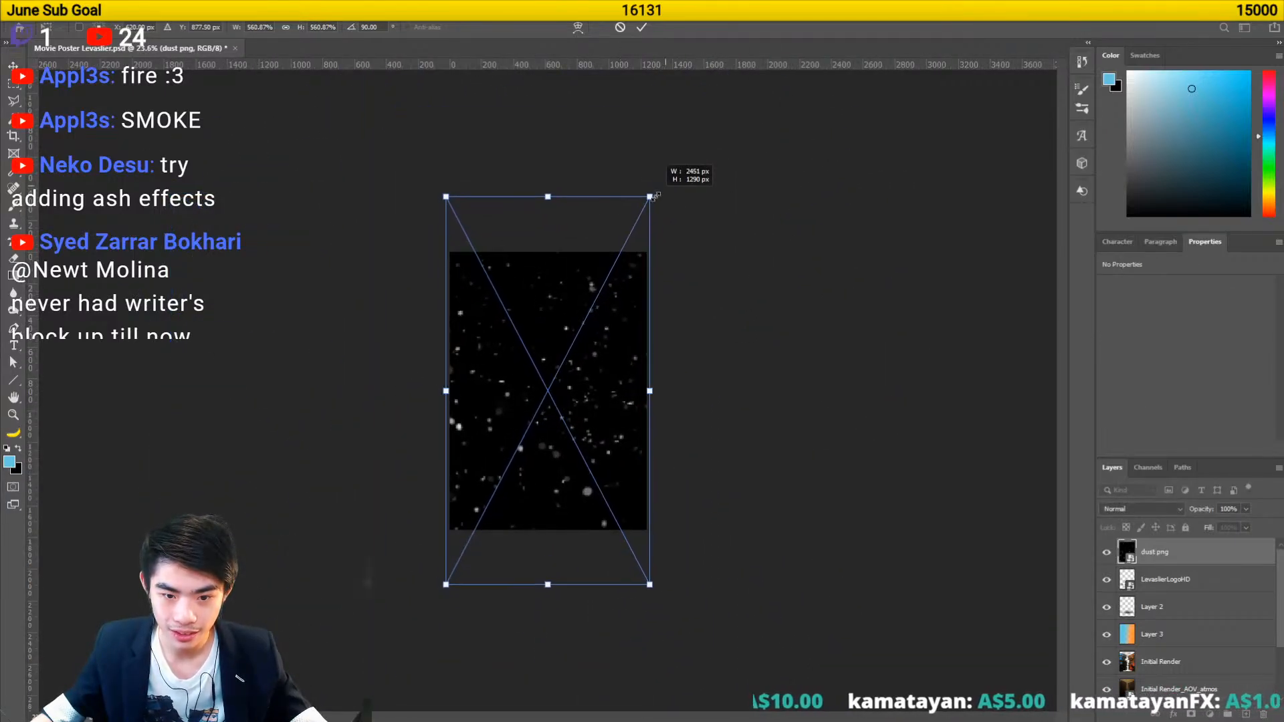
key(Return)
- Preview the Linear Dodge (Add) blend mode on the dust png layer, and delete the layer
click(1142, 508)
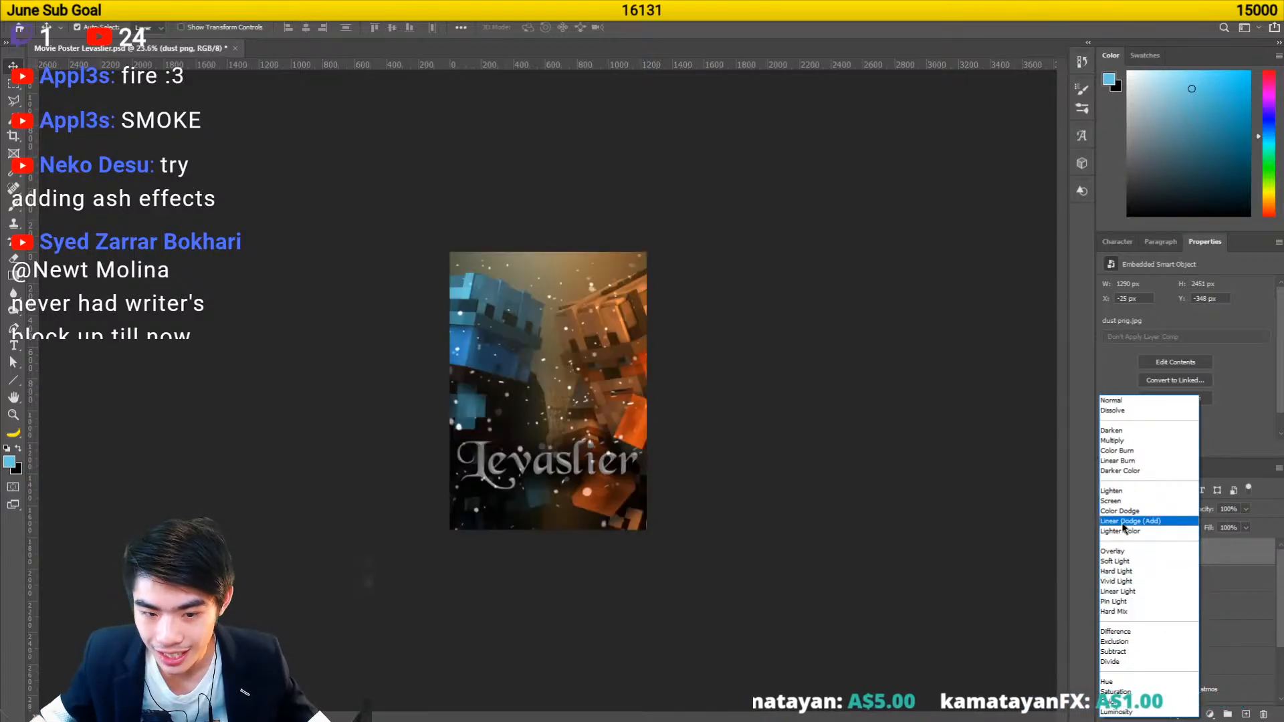
key(Escape)
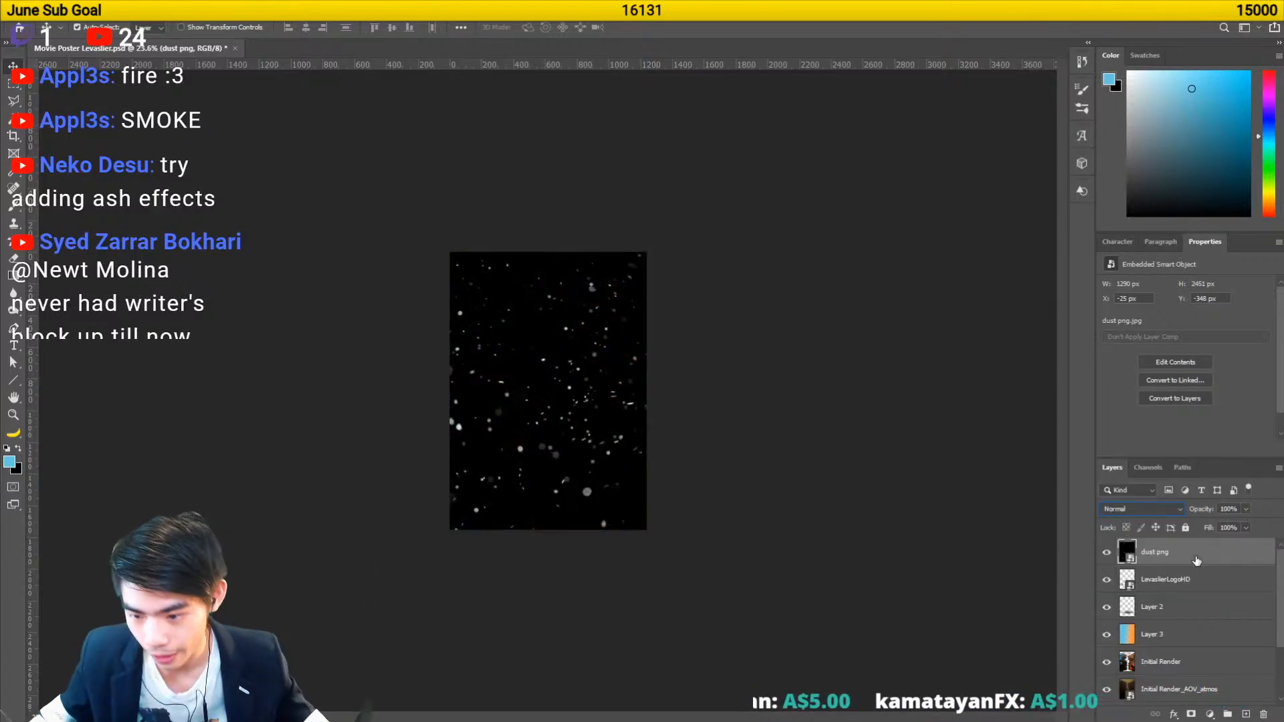
alt+click(1265, 714)
- Place dust.jpg from the Overlays folder in the poster and scale it to about 3203 × 1802 px to cover the canvas
key(alt+Tab)
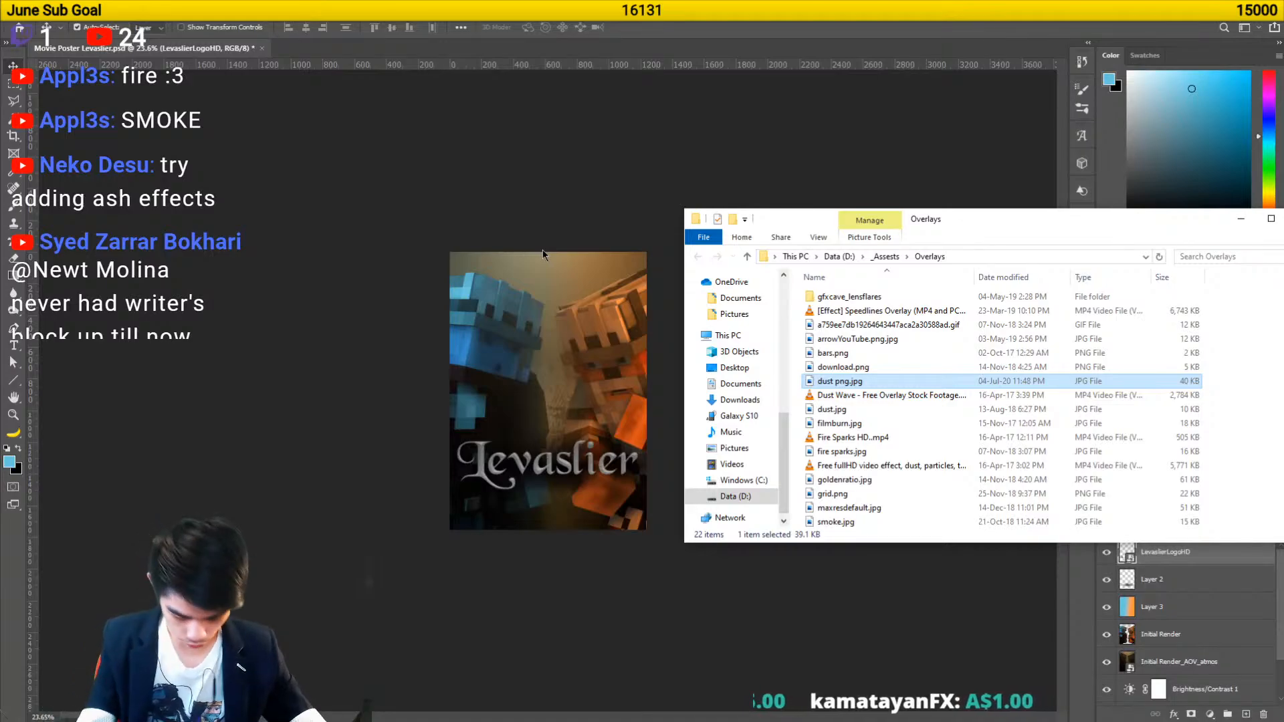
click(832, 409)
drag(833, 409, 828, 549)
scroll(599, 422, down, 3)
scroll(601, 423, up, 4)
key(Return)
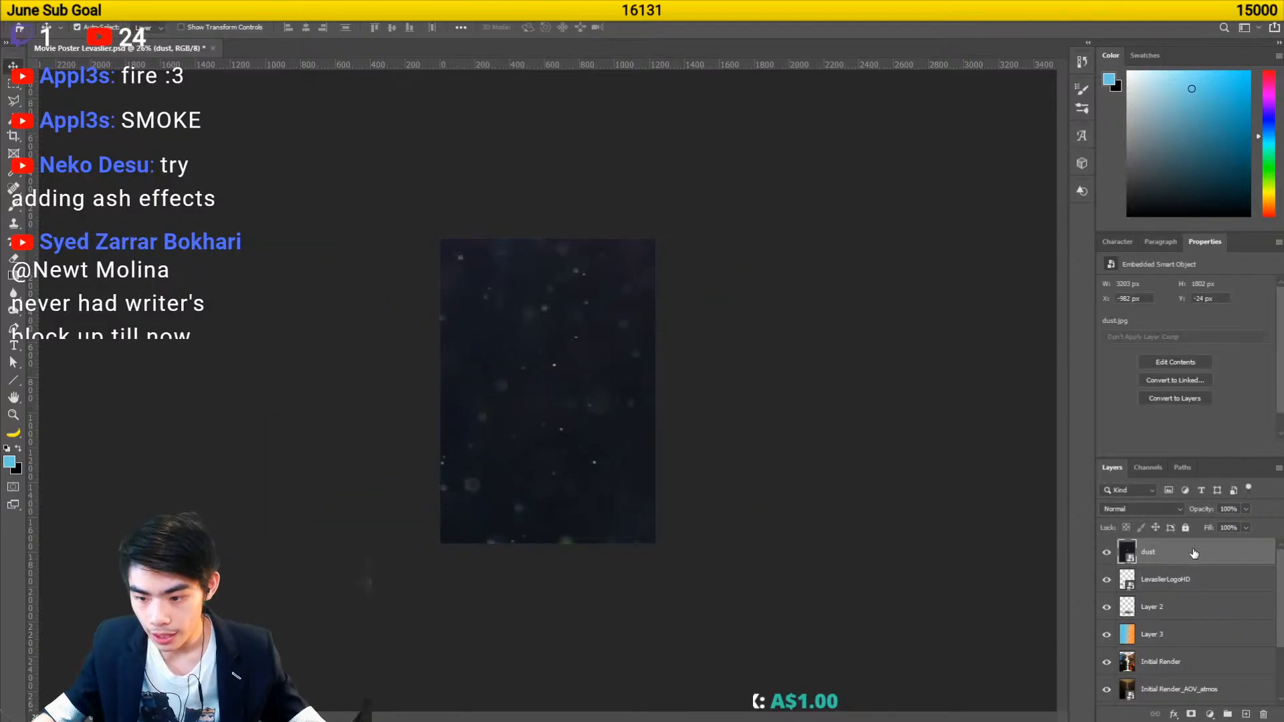
- Apply a Black & White adjustment with the Default preset to the dust layer
click(73, 10)
click(72, 10)
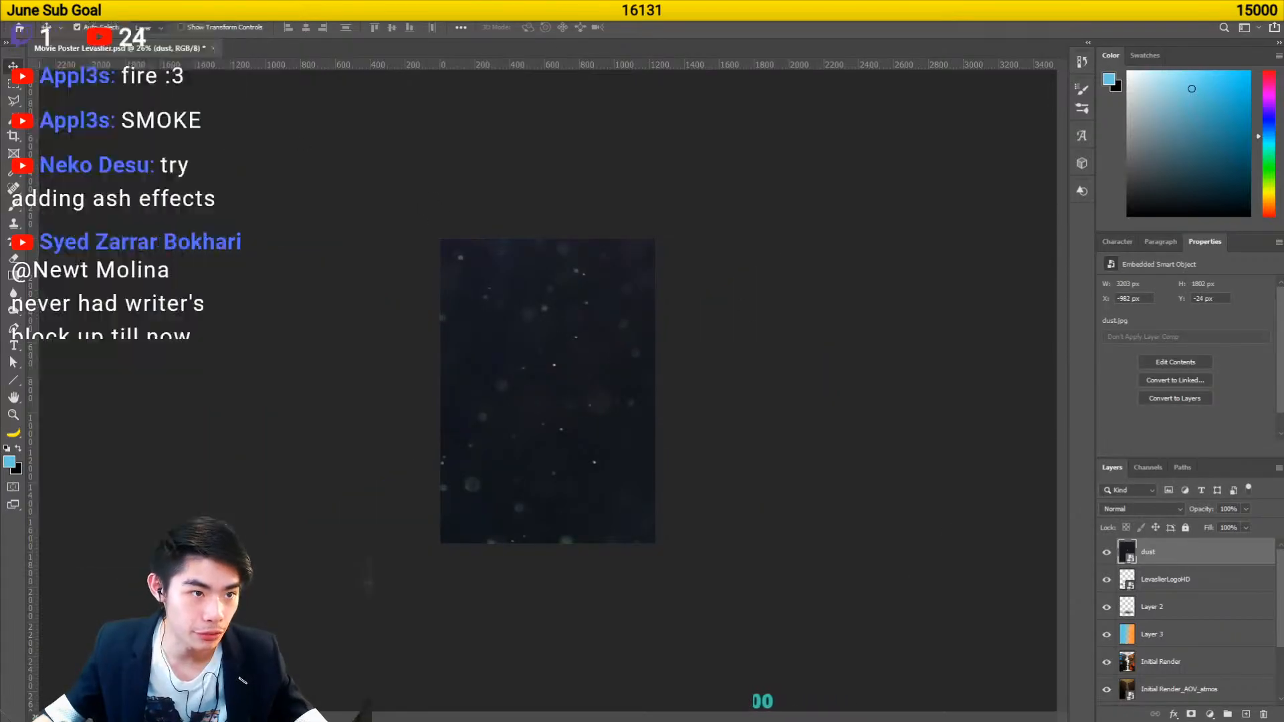
click(72, 10)
click(73, 10)
click(205, 10)
mouse_move(184, 10)
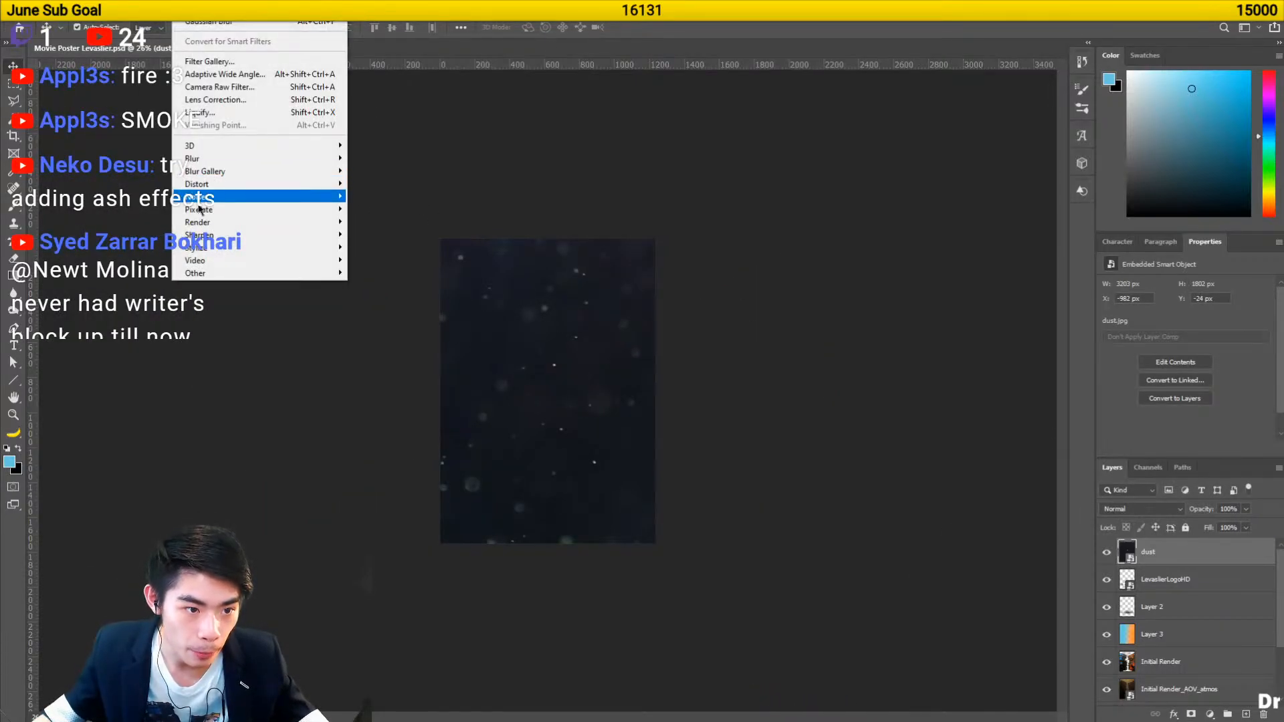
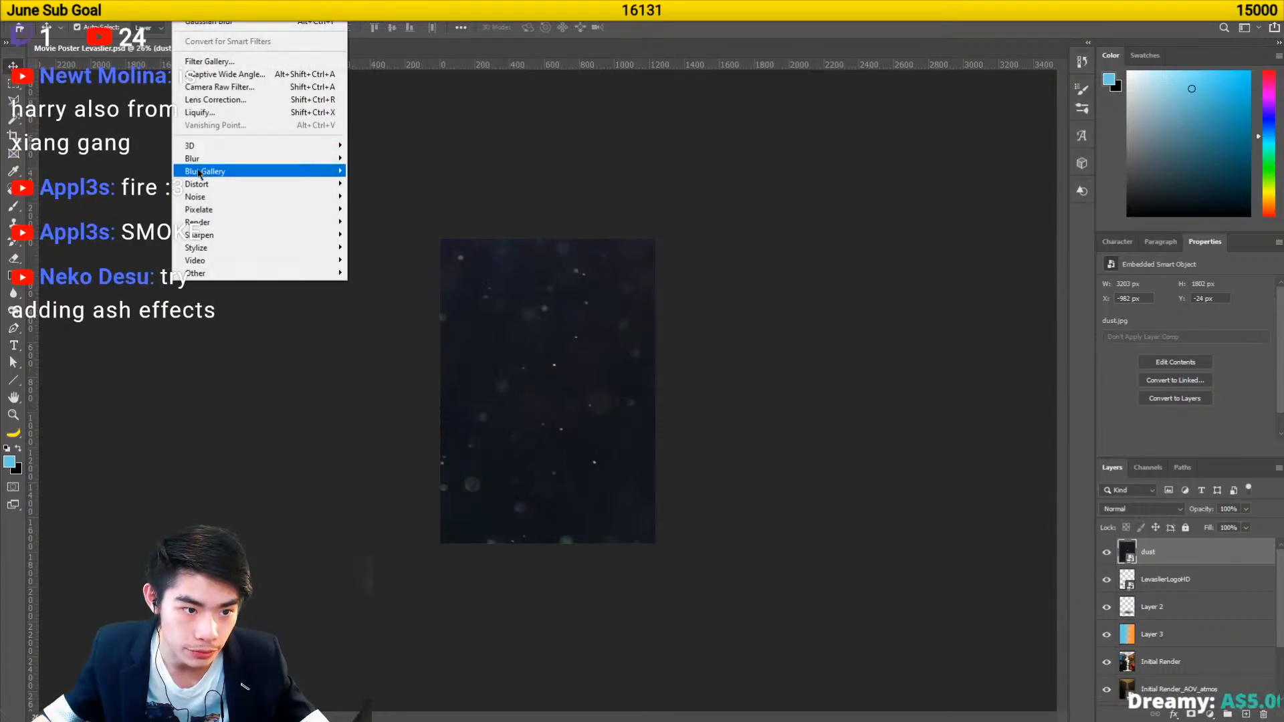
mouse_move(87, 44)
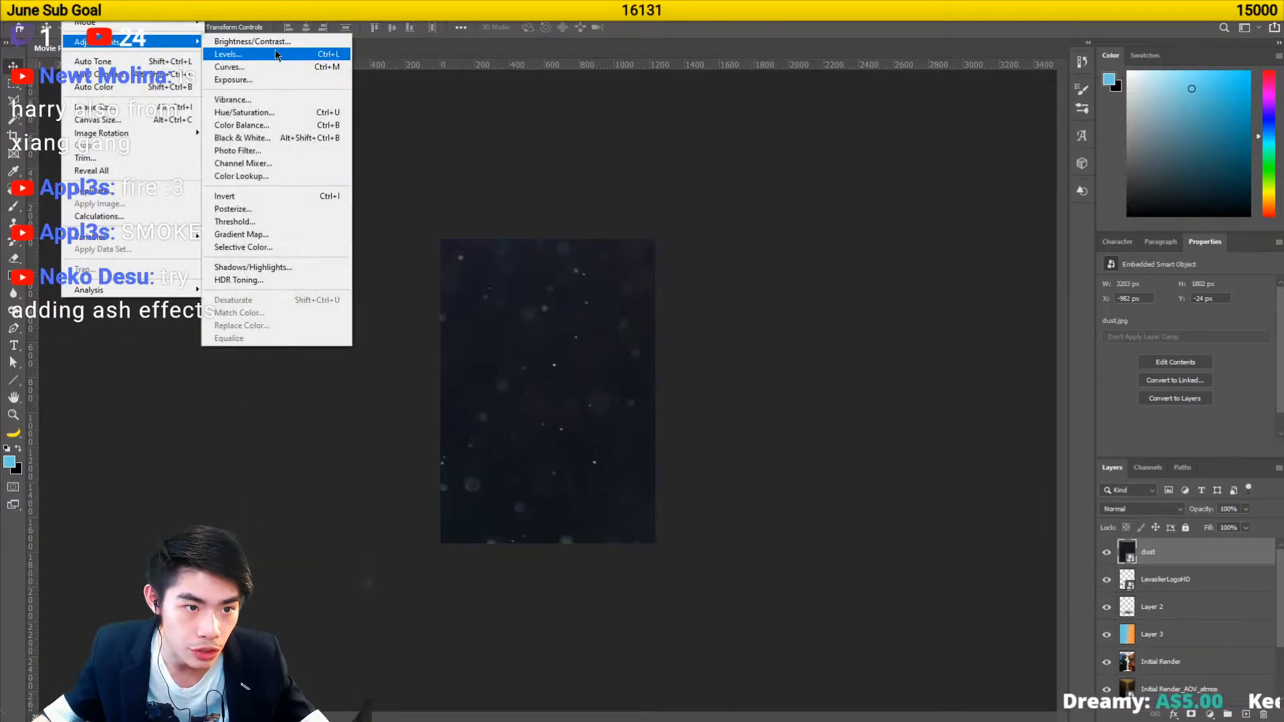
click(262, 139)
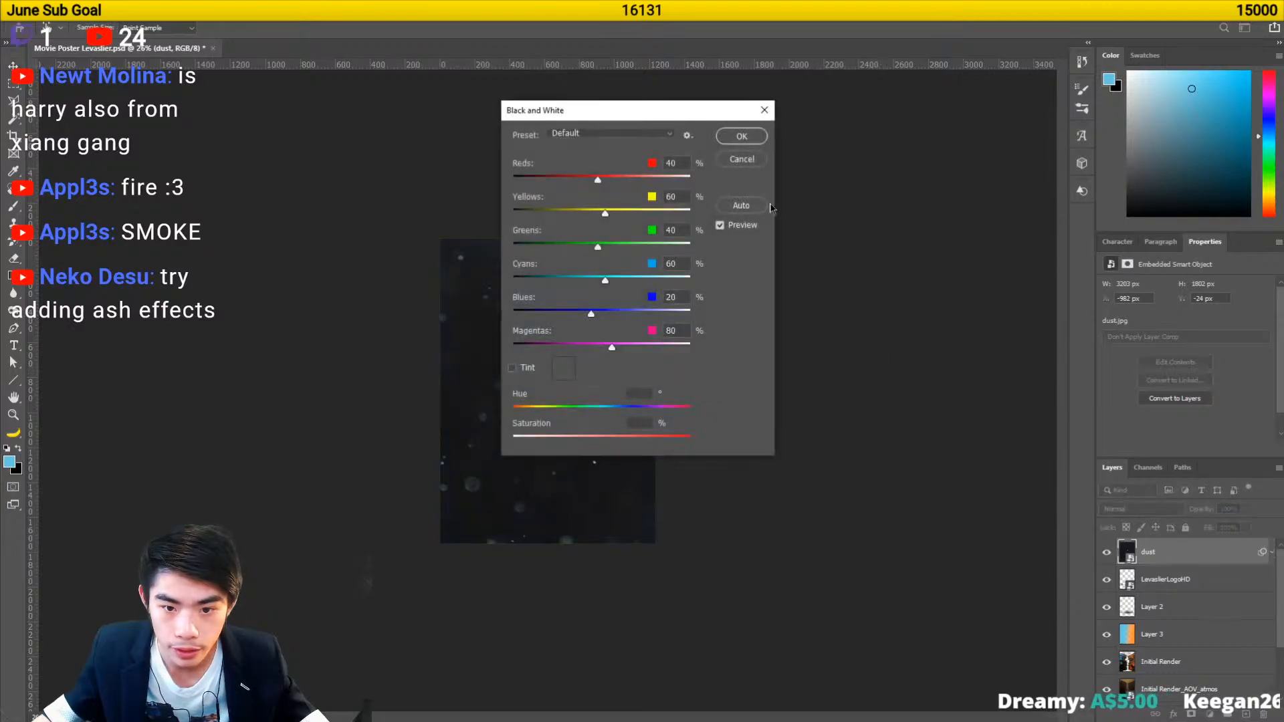
click(722, 135)
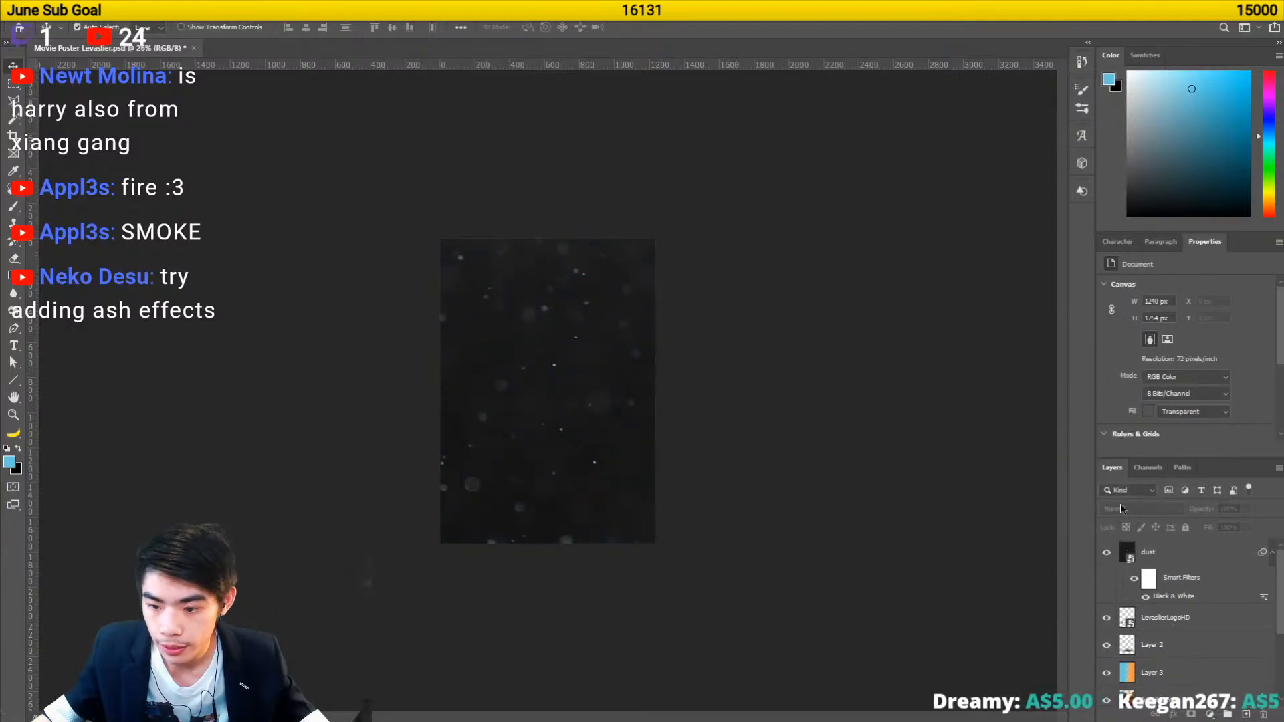
- Set the dust layer's blend mode to Linear Dodge (Add)
click(1148, 553)
click(1141, 509)
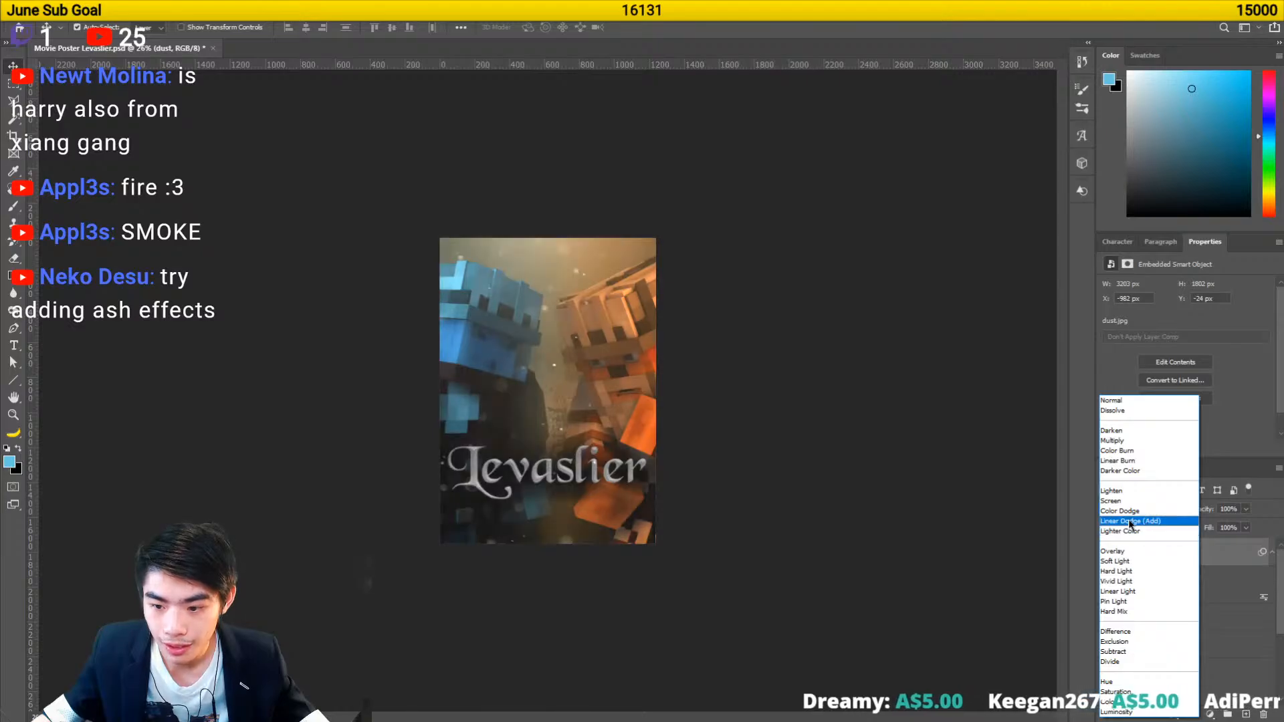
click(1128, 521)
key(alt+space)
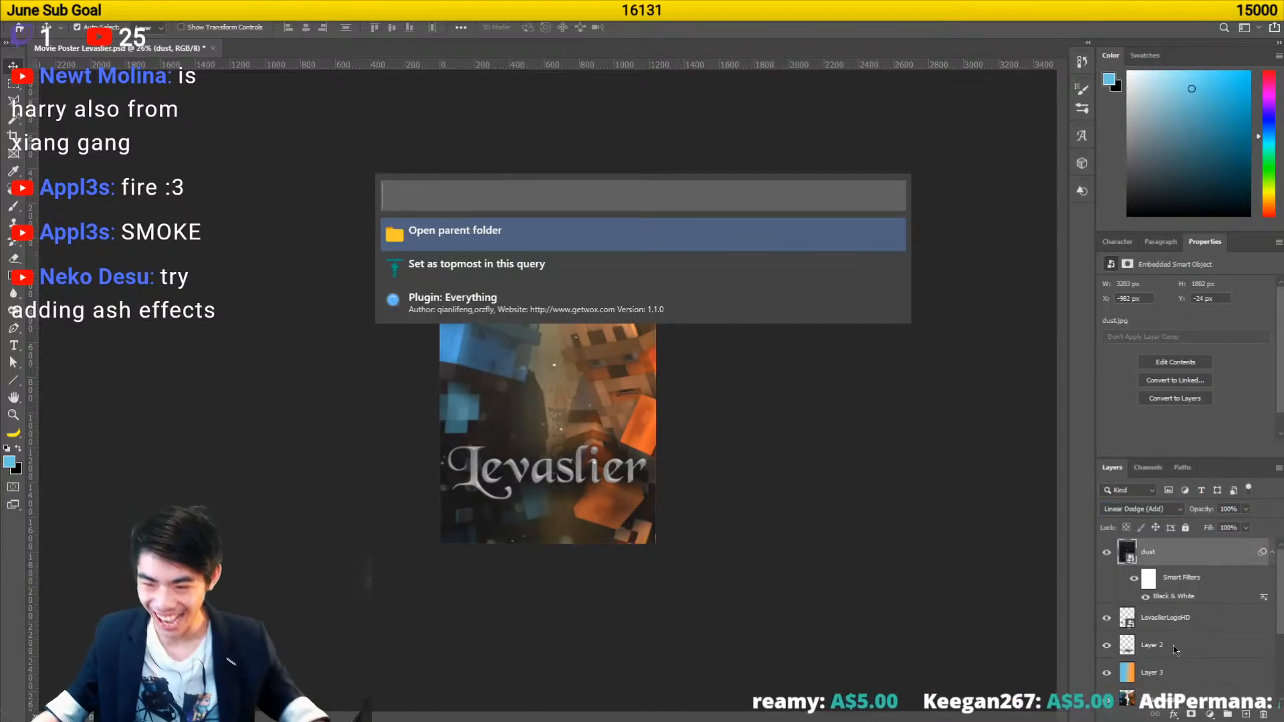
key(Escape)
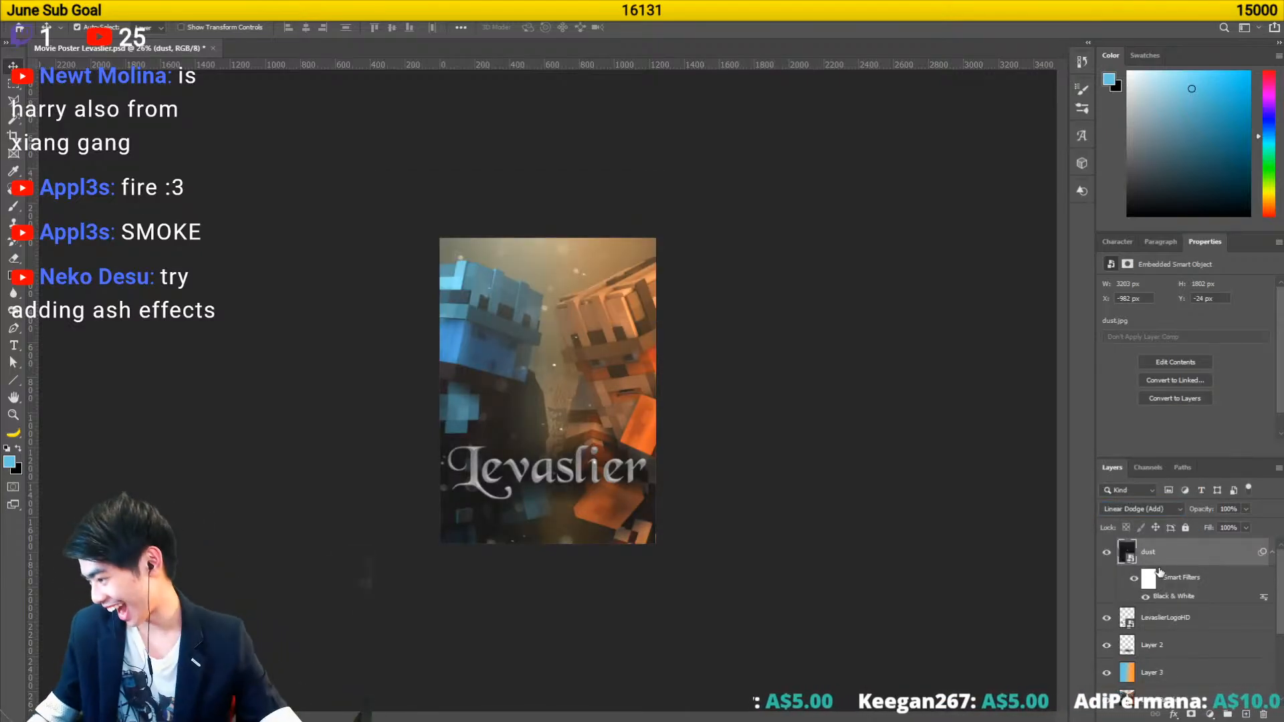
scroll(582, 508, down, 5)
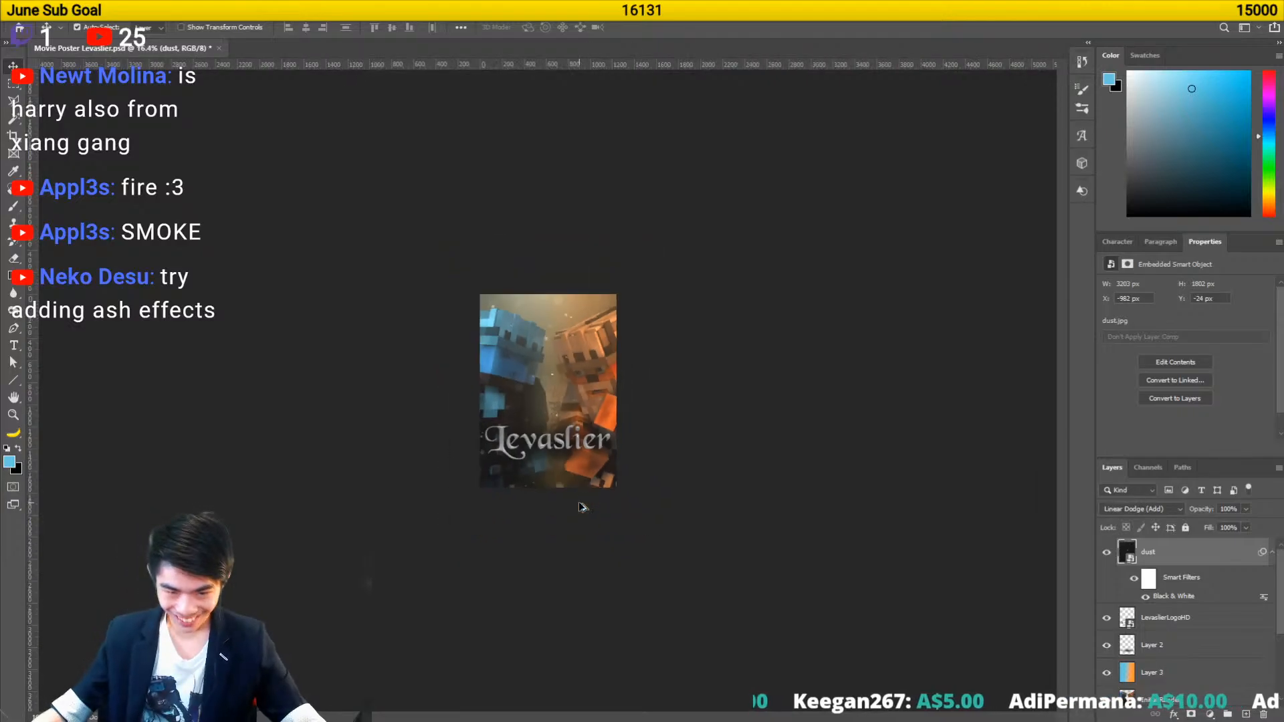
scroll(581, 505, up, 8)
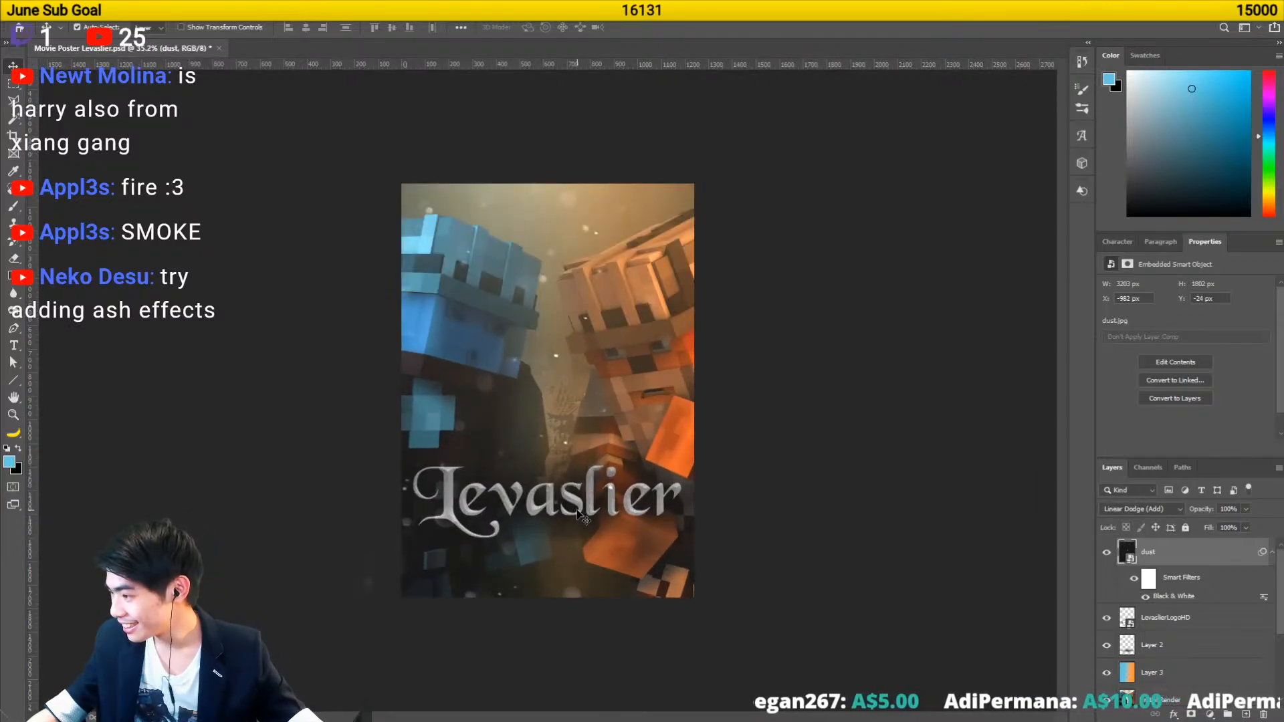
- Move the dust layer beneath Layer 2, directly above the blue and orange Layer 3
scroll(581, 514, down, 1)
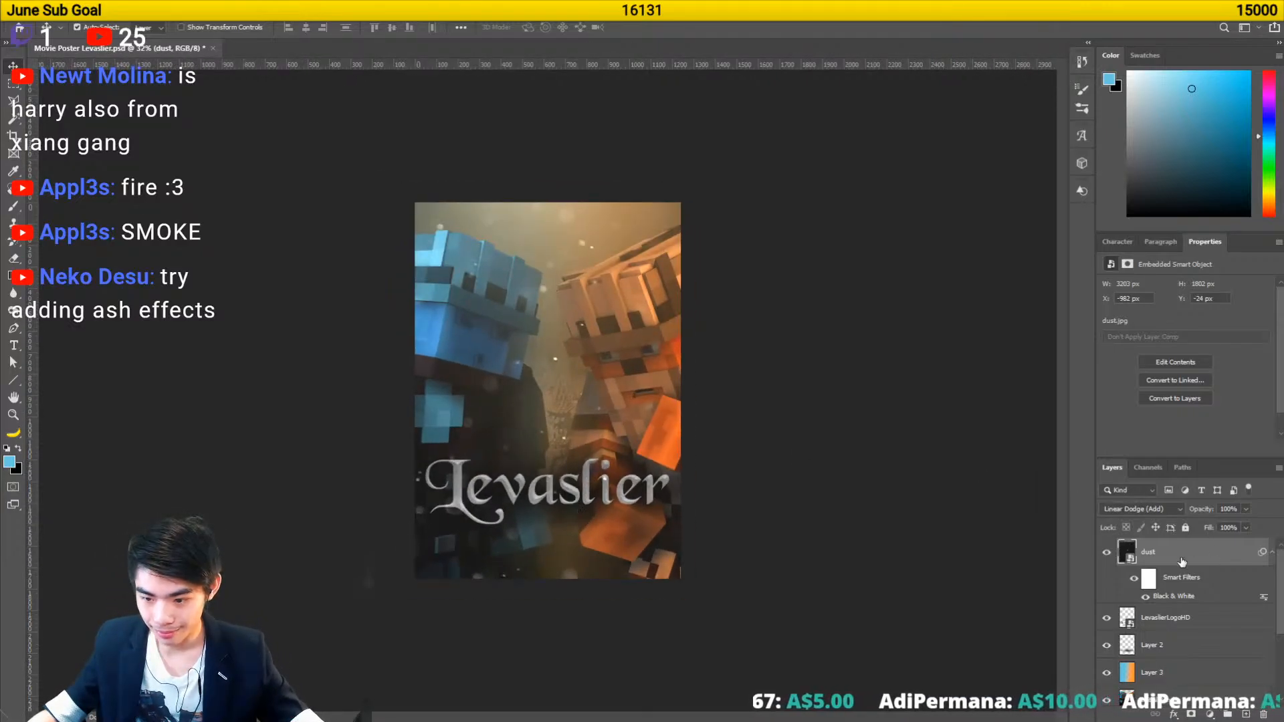
drag(1182, 673, 1182, 670)
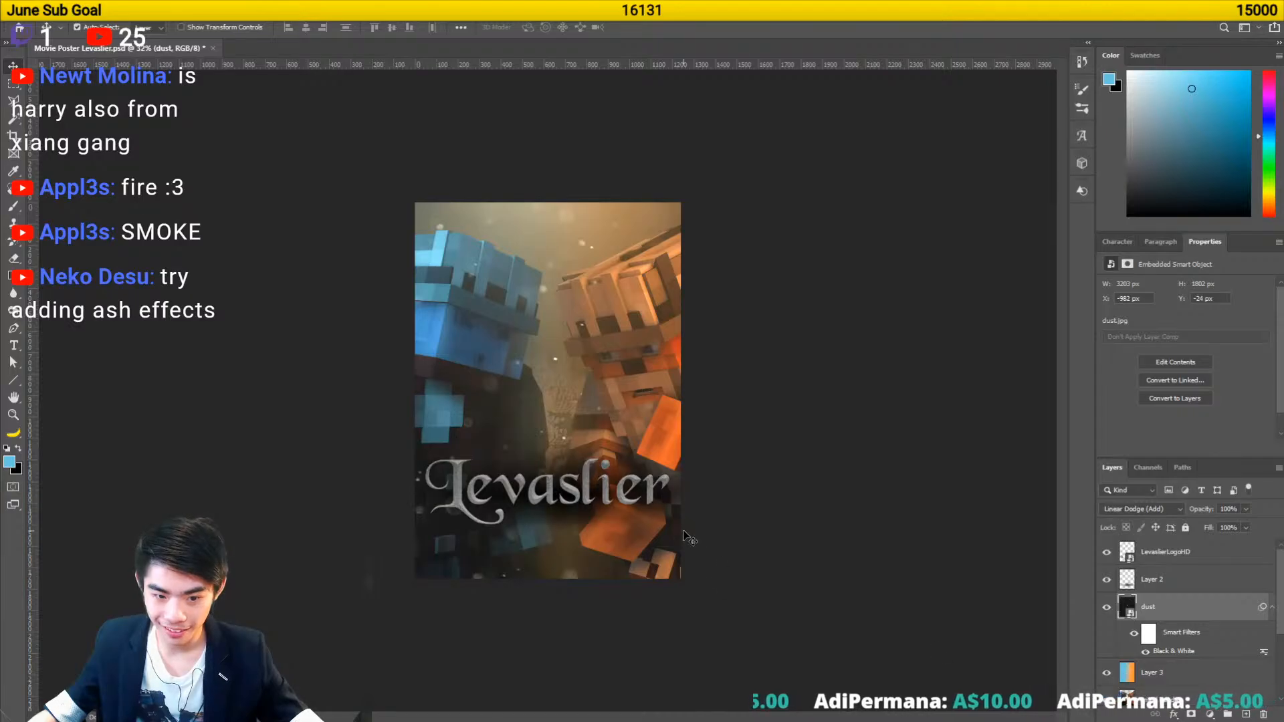
scroll(683, 529, down, 2)
scroll(588, 543, up, 2)
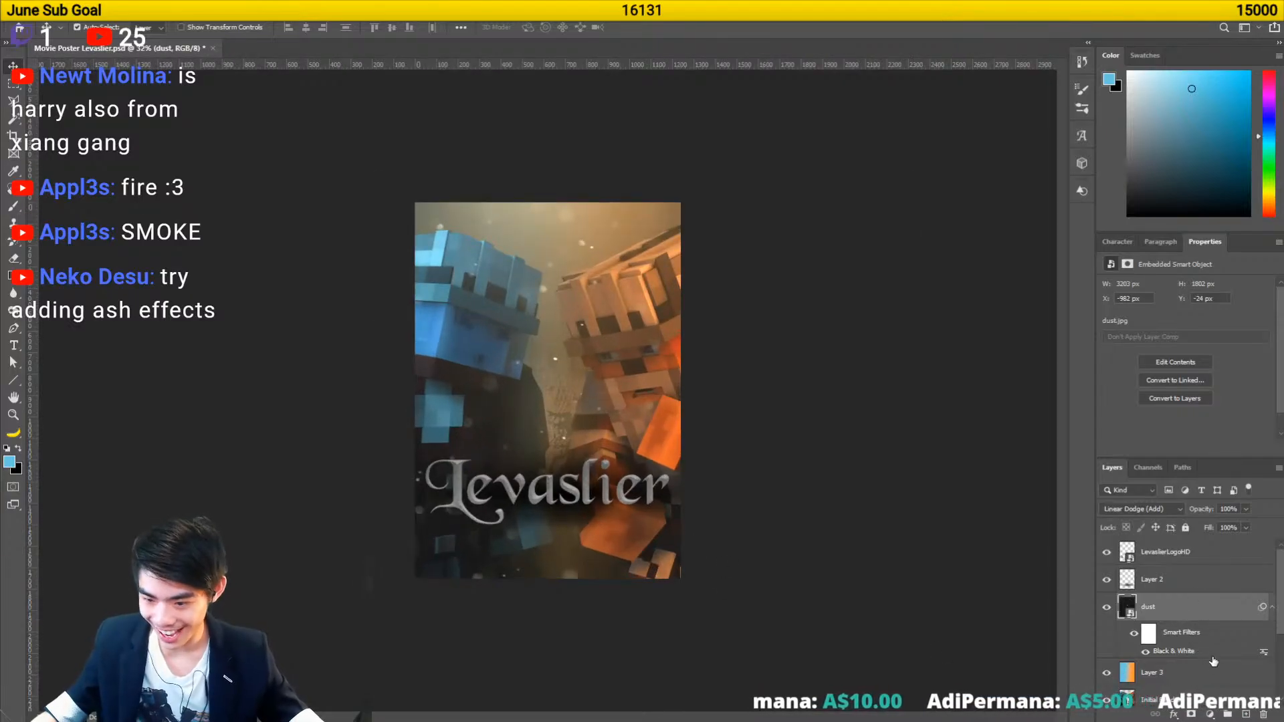
- Add a Brightness/Contrast adjustment layer above the dust layer with contrast 57
click(1209, 714)
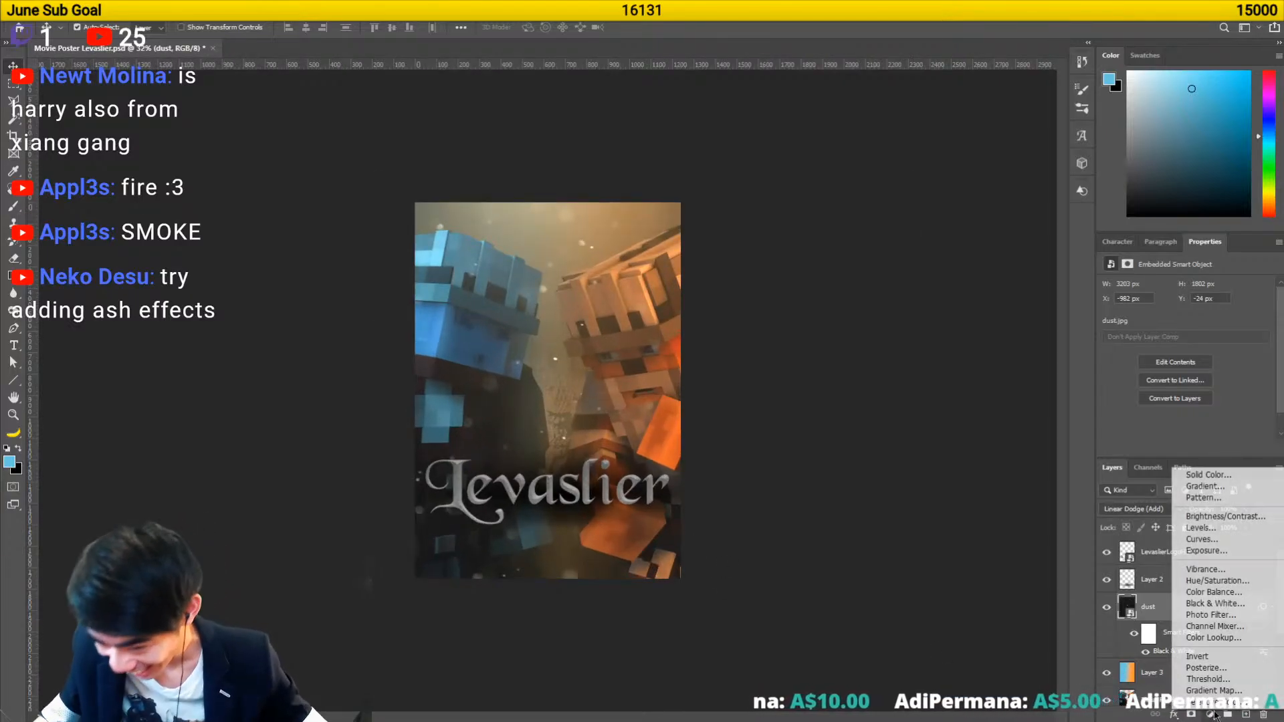
click(1207, 517)
drag(1210, 354, 1227, 357)
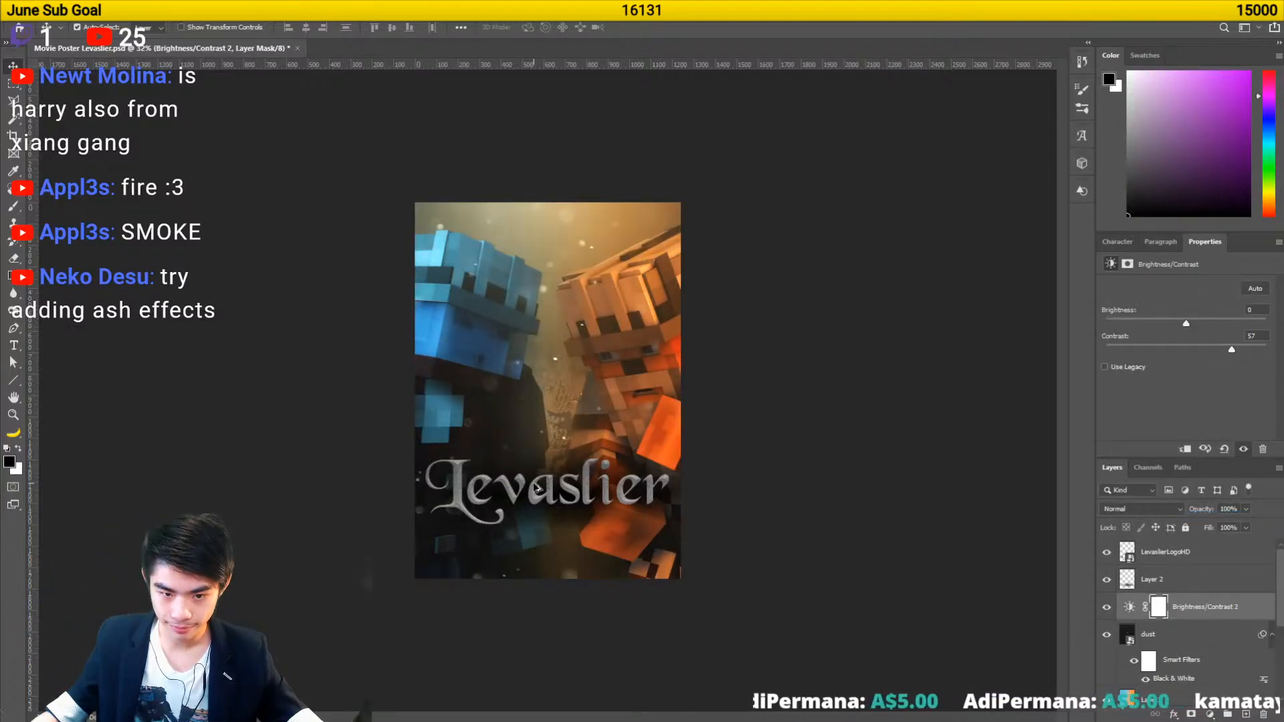
scroll(535, 488, down, 2)
scroll(537, 489, up, 5)
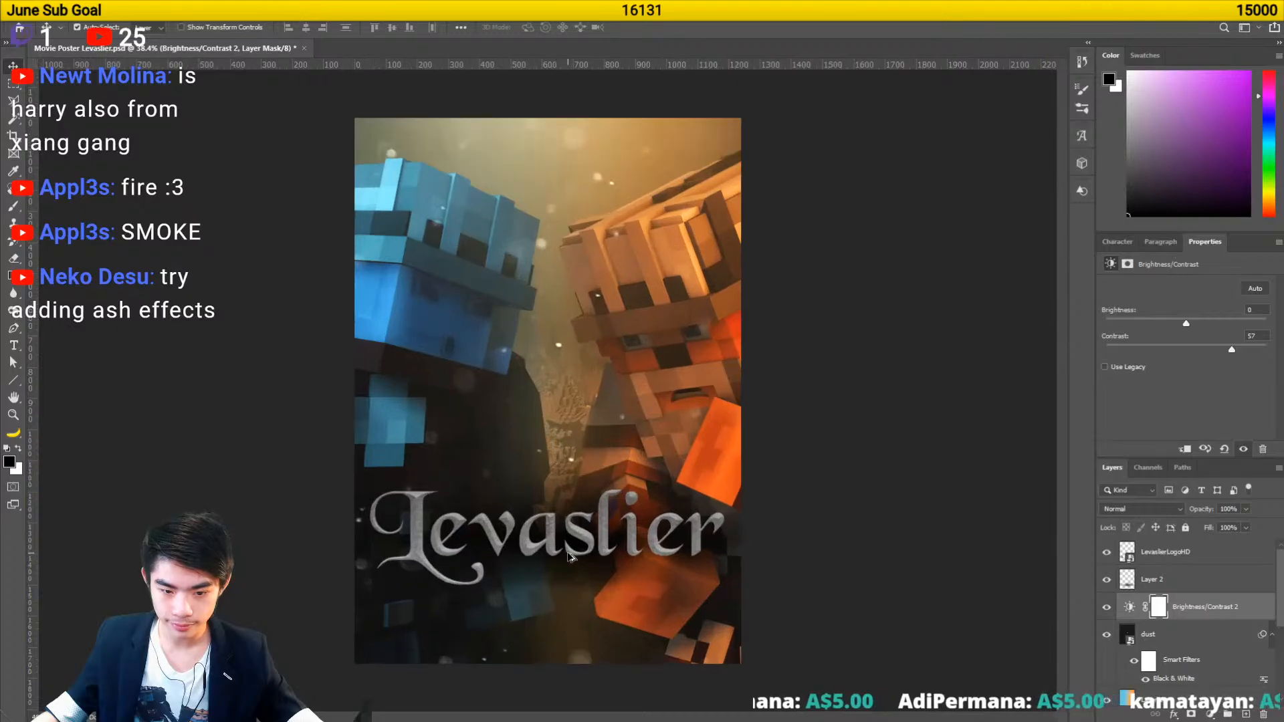
scroll(485, 555, down, 1)
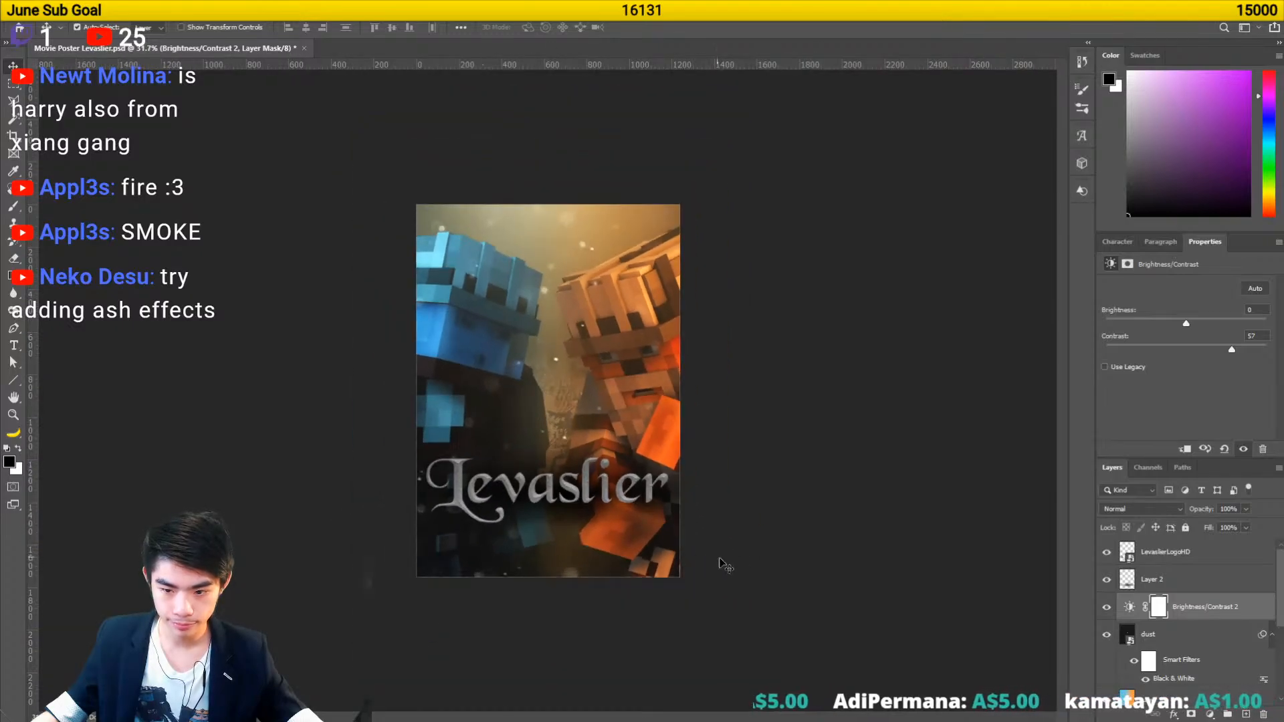
- Search the computer for the vignette overlay and place vignette_by_mkt777-d598g0k.png from the Overlays folder in the poster
key(alt+space)
text(vignette)
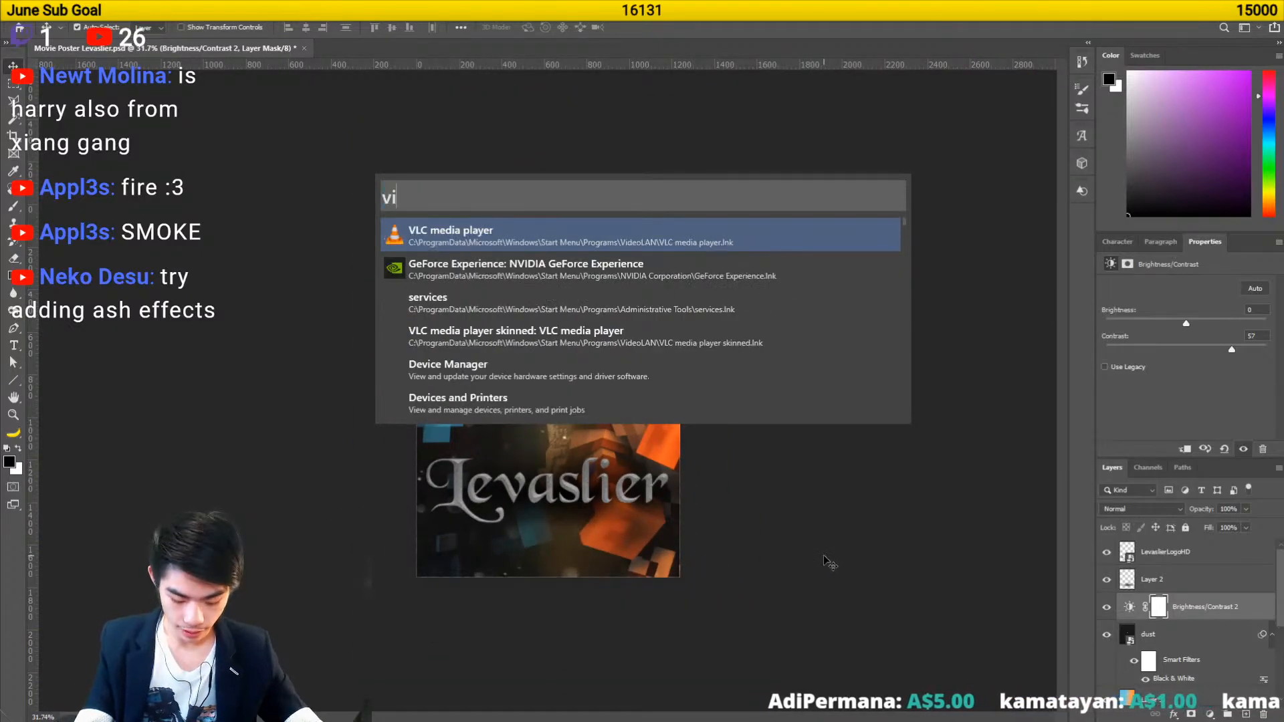
scroll(484, 235, up, 1)
click(451, 234)
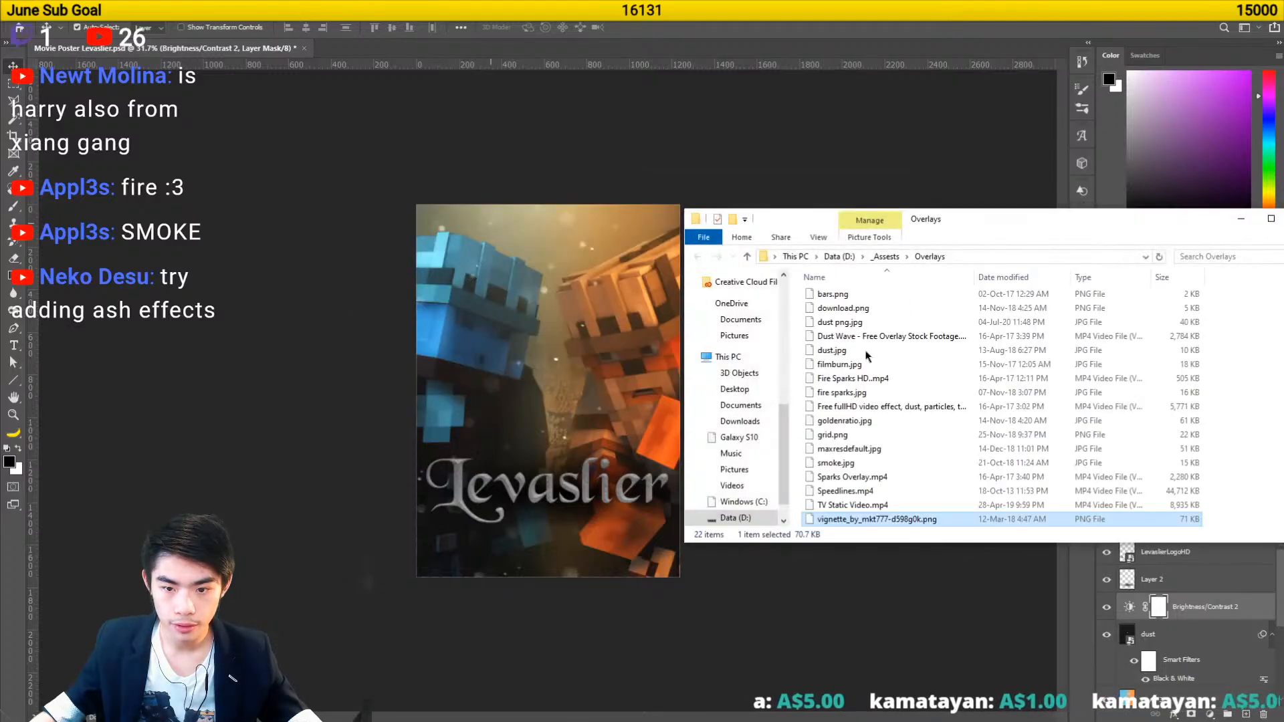
drag(879, 518, 531, 427)
- Rotate the vignette 90° and scale it to about 1379 × 1950 px so it extends past the canvas edges
drag(389, 441, 505, 248)
drag(619, 518, 679, 577)
drag(476, 264, 417, 205)
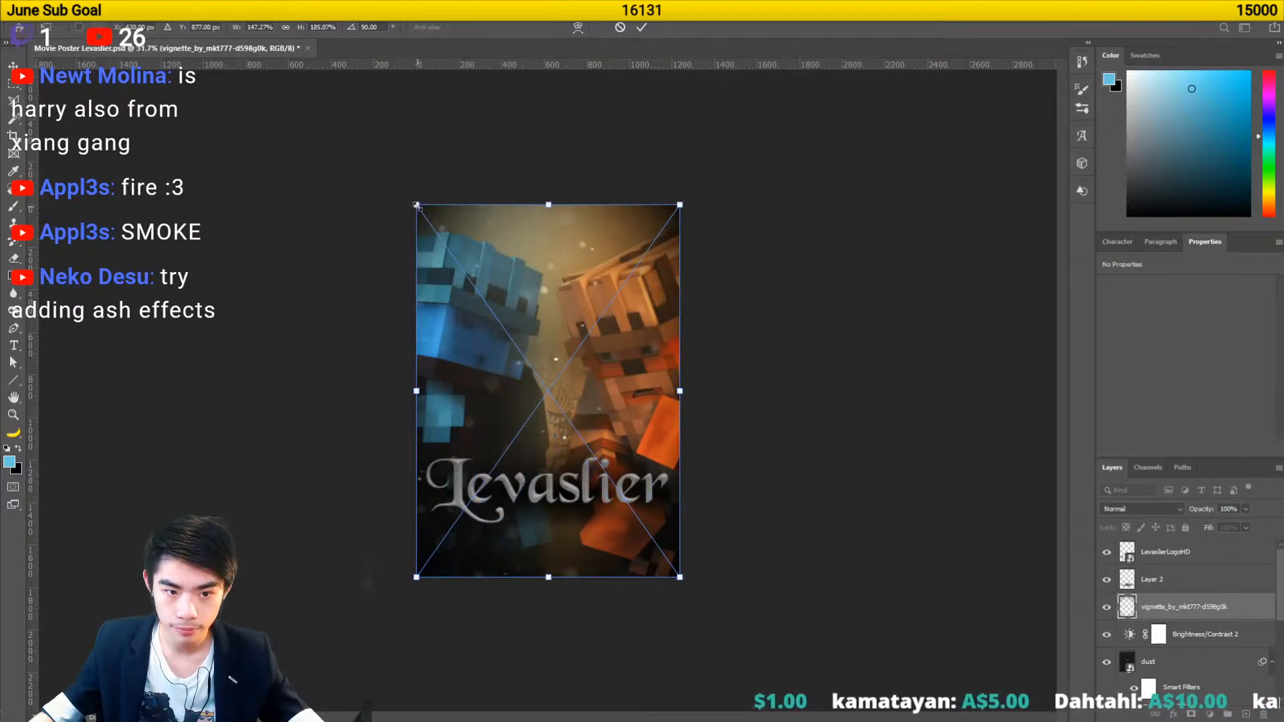
mouse_move(417, 205)
mouse_down()
mouse_move(388, 166)
mouse_move(404, 194)
mouse_up()
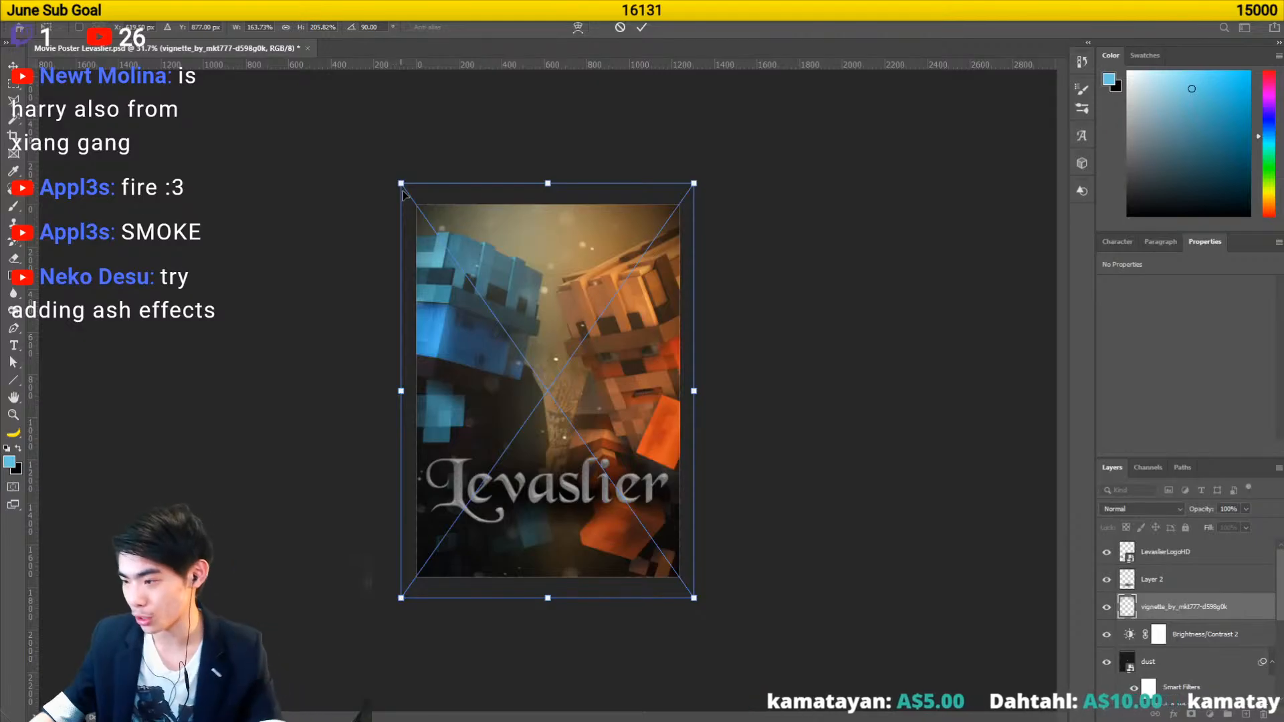
key(Return)
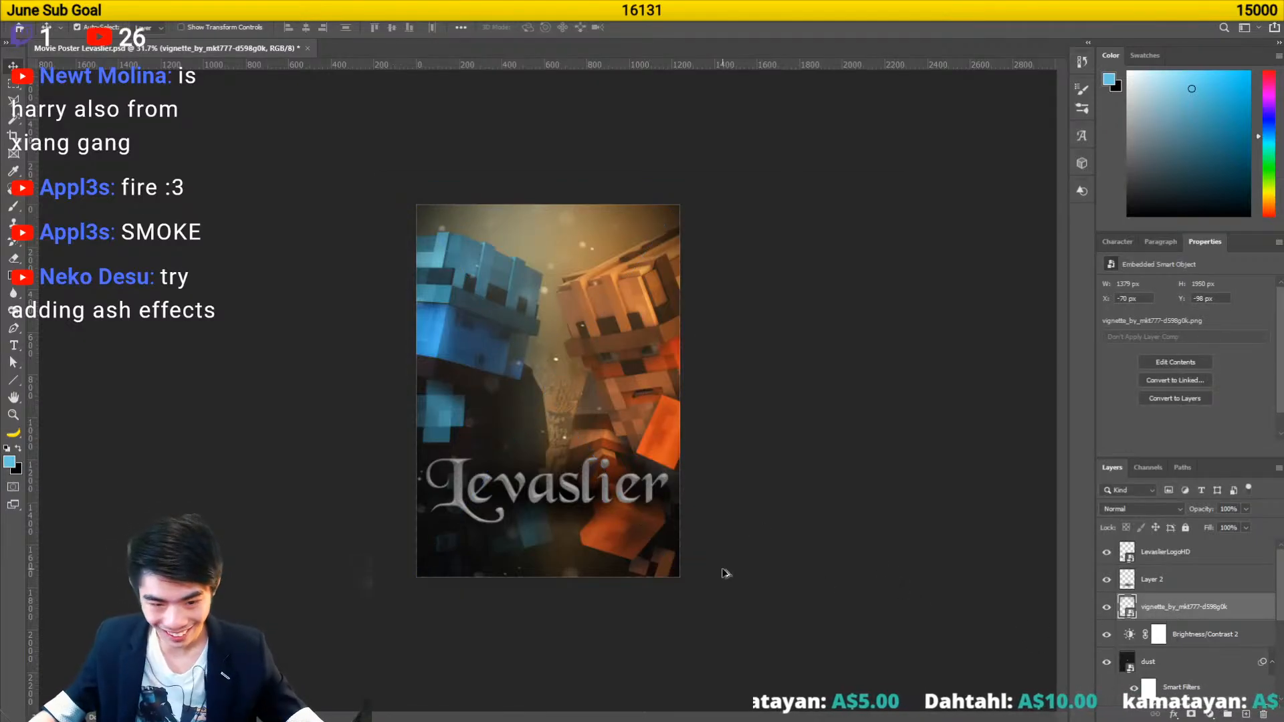
scroll(693, 528, up, 2)
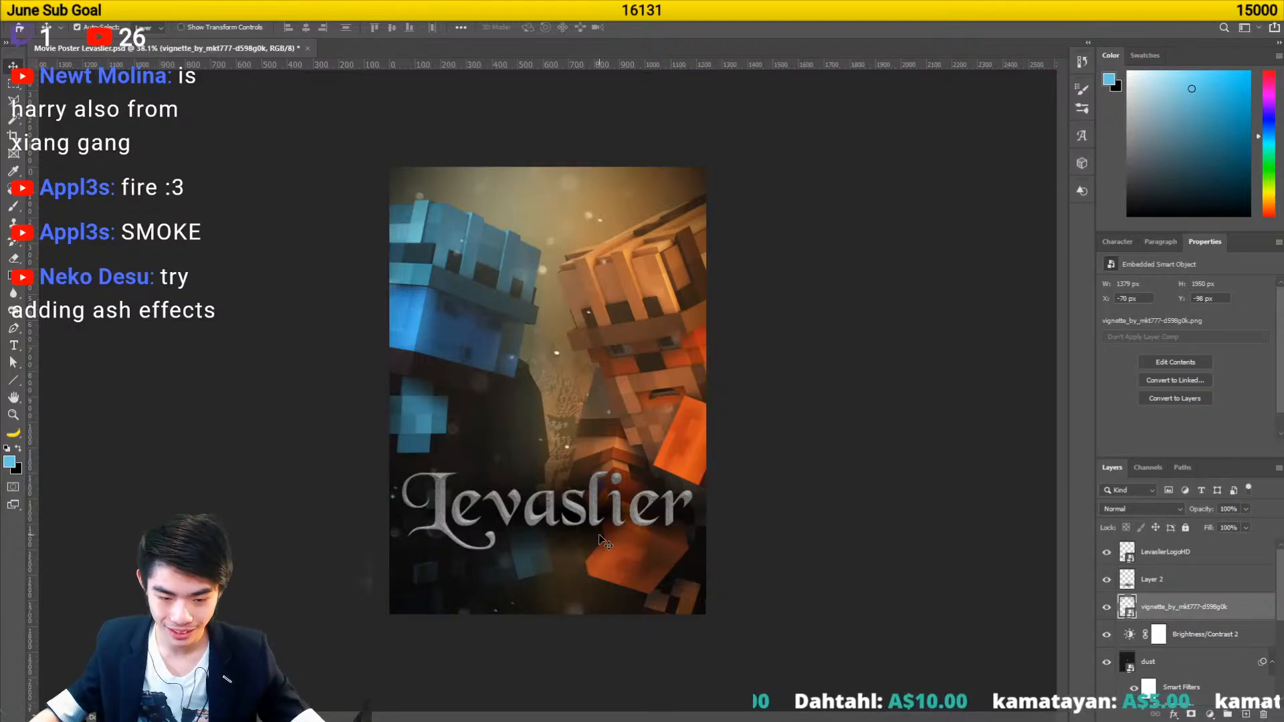
scroll(605, 543, down, 3)
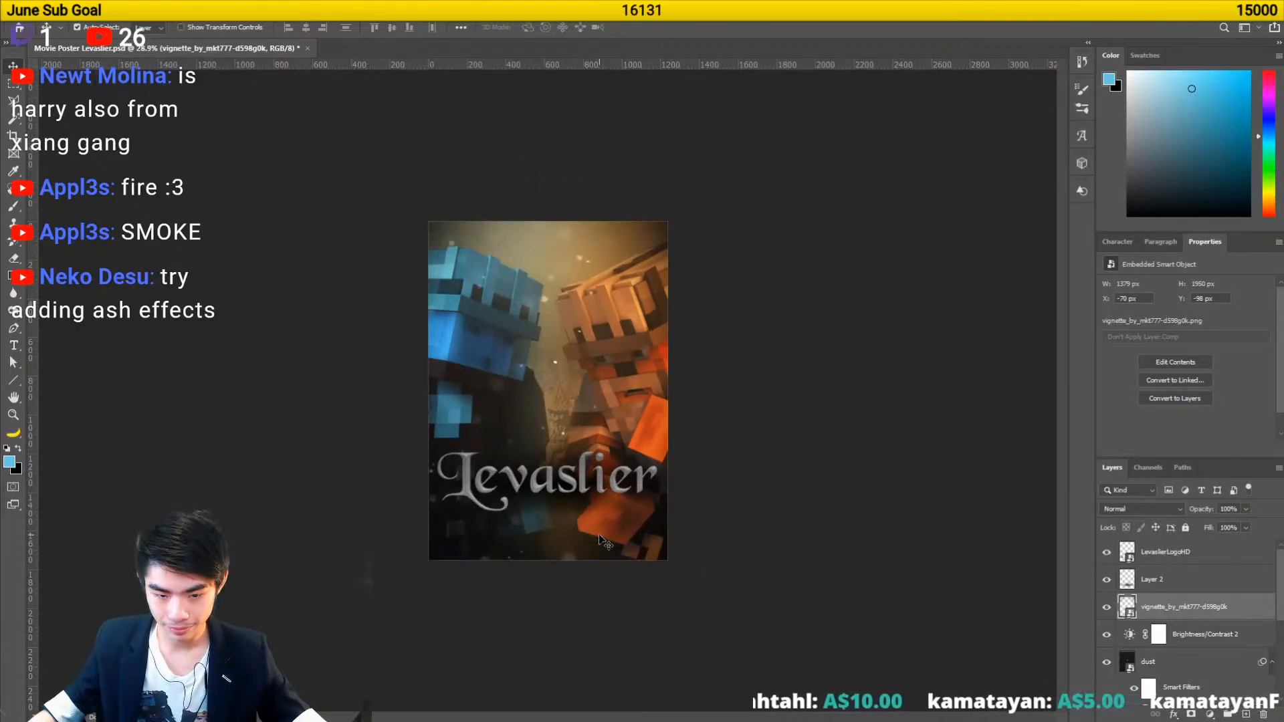
- Add a black Outer Glow to the Initial Render layer with 29% opacity, 0% spread and 32 px size
scroll(1189, 655, down, 5)
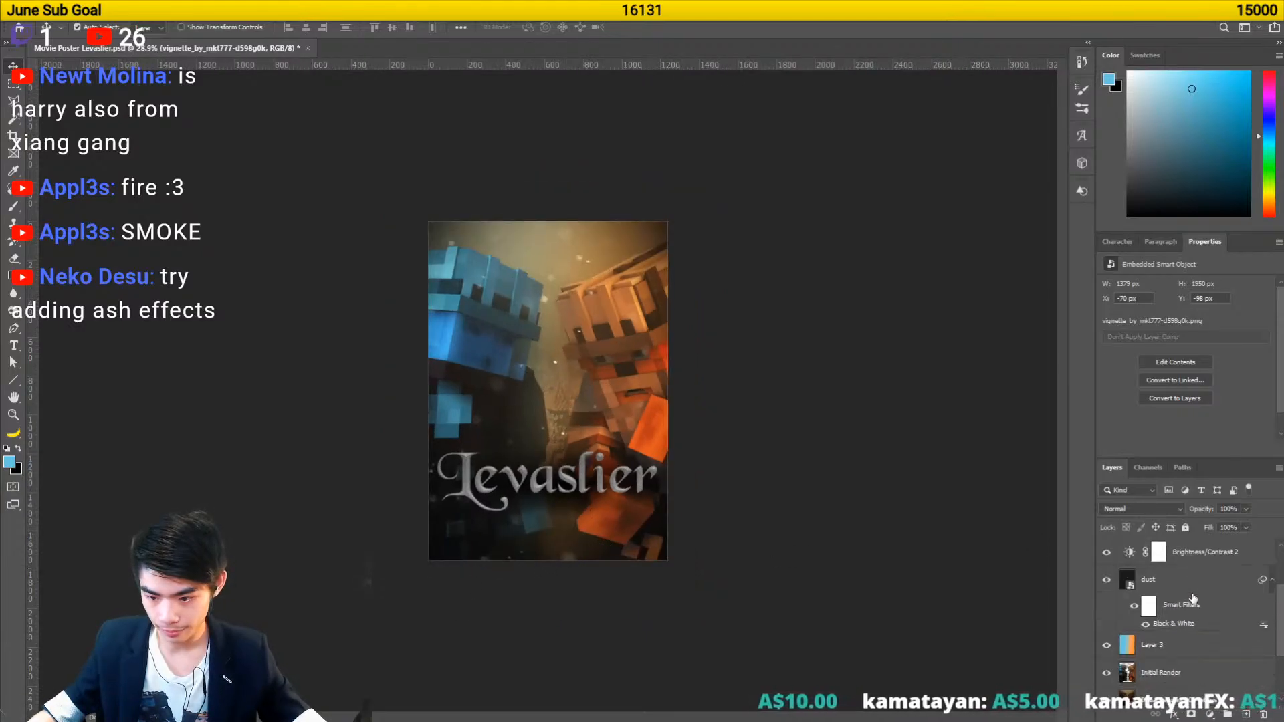
click(1193, 590)
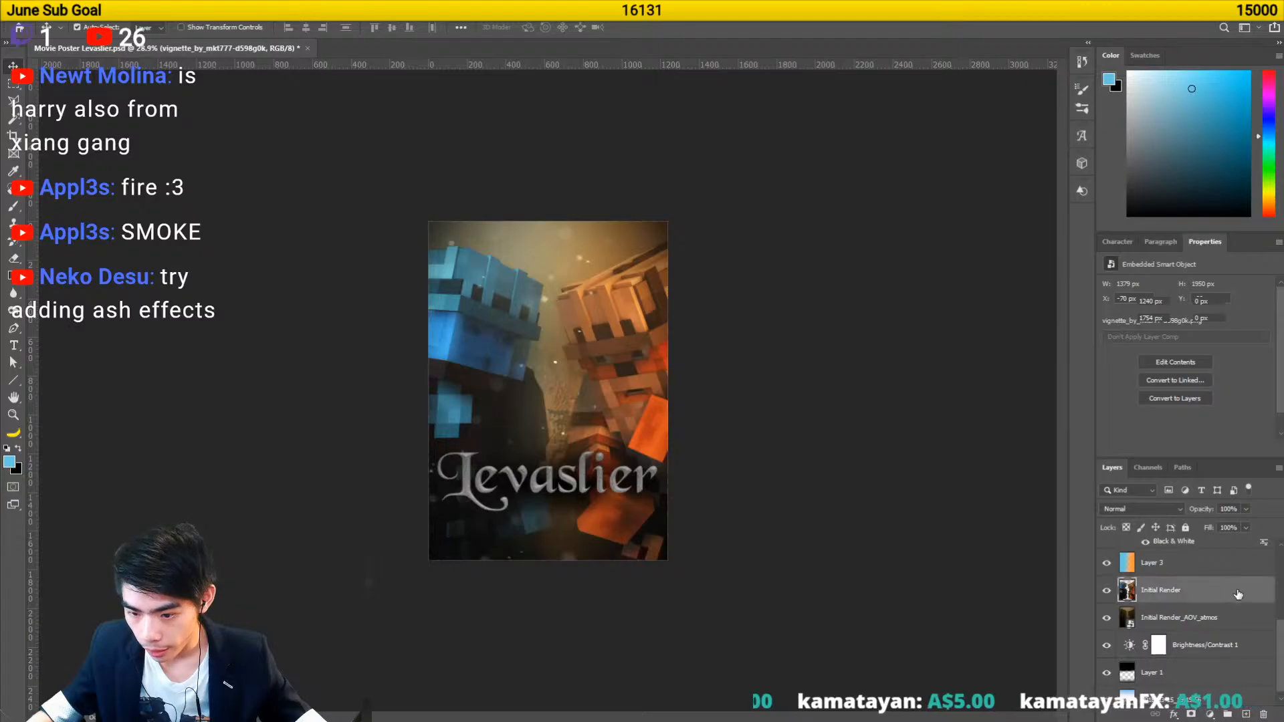
key(space)
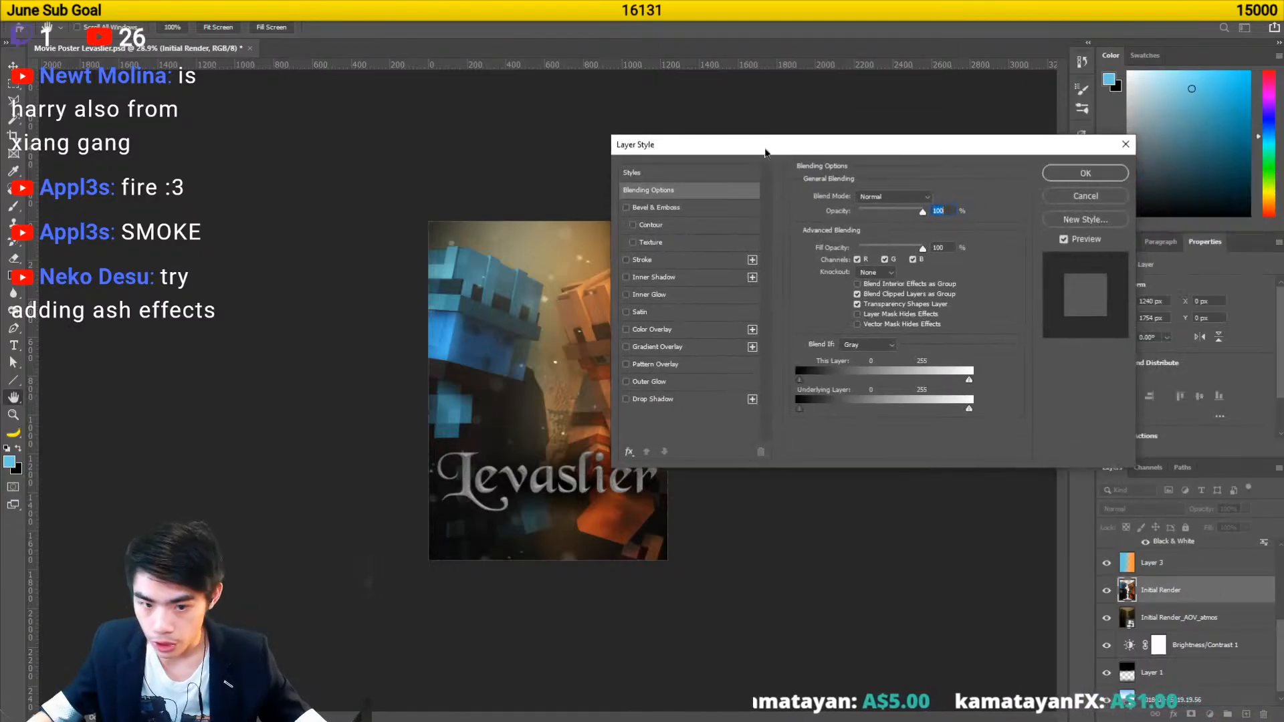
click(651, 399)
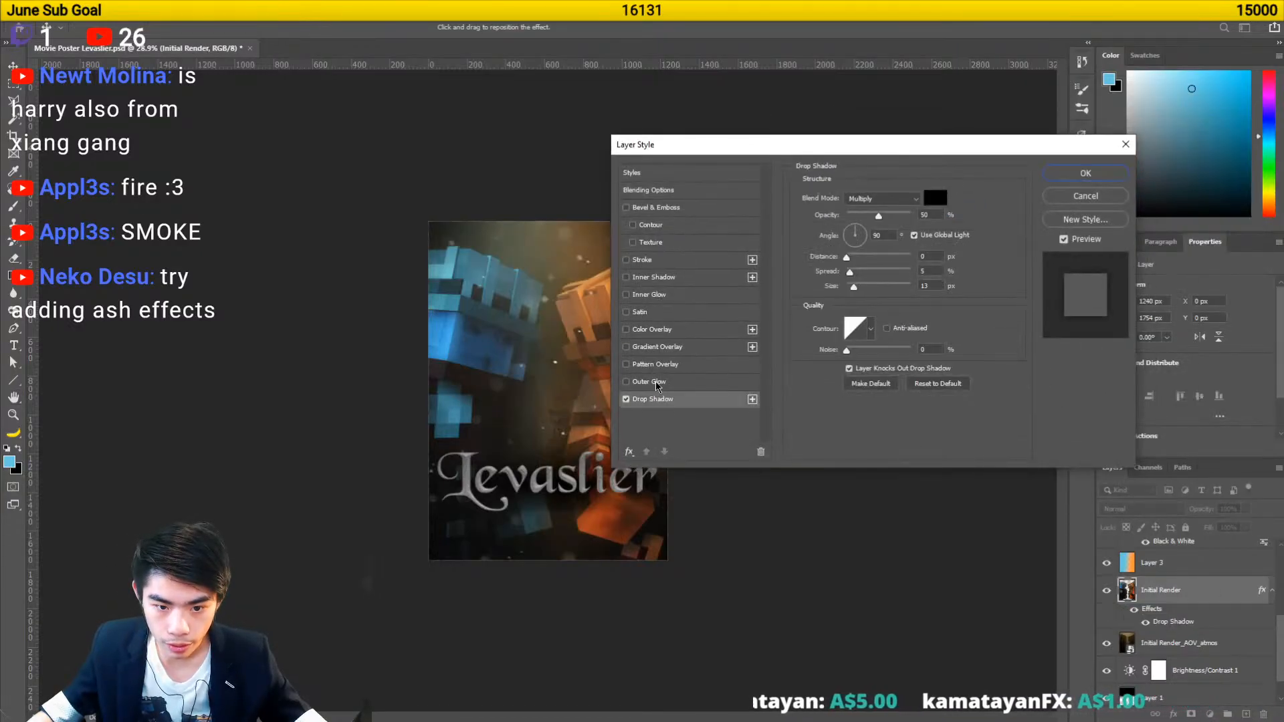
click(626, 399)
click(626, 382)
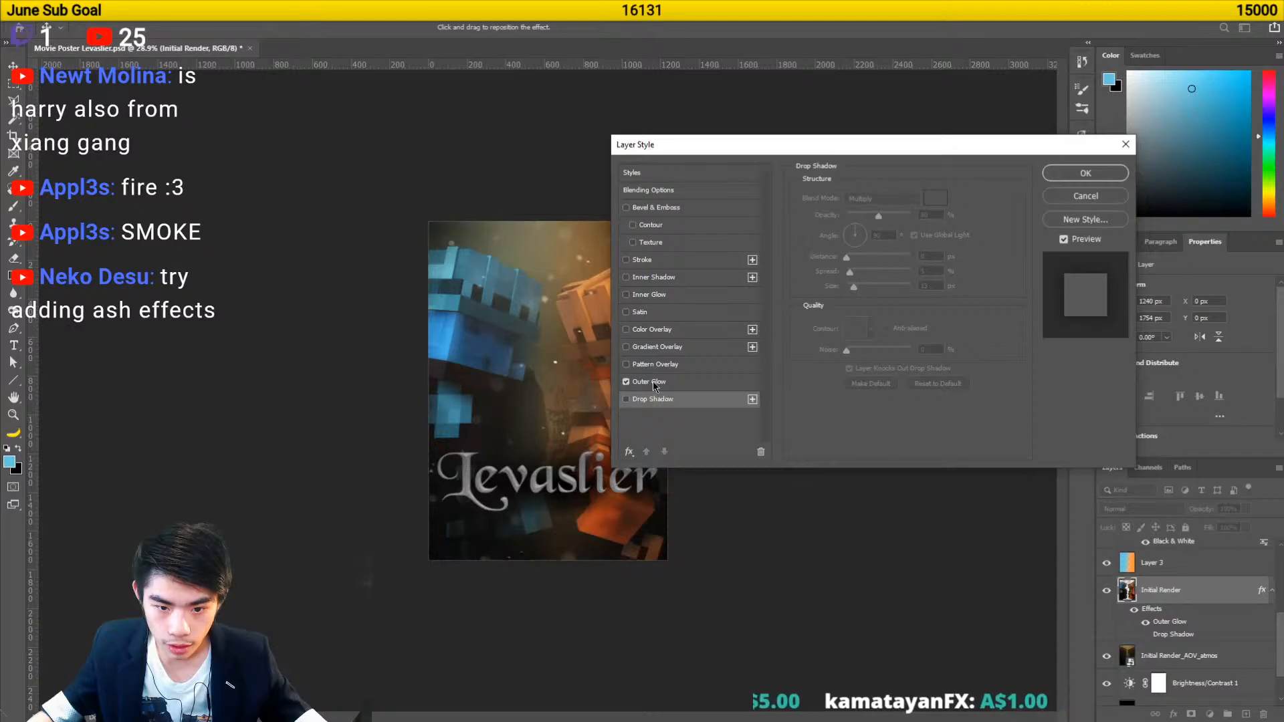
click(653, 383)
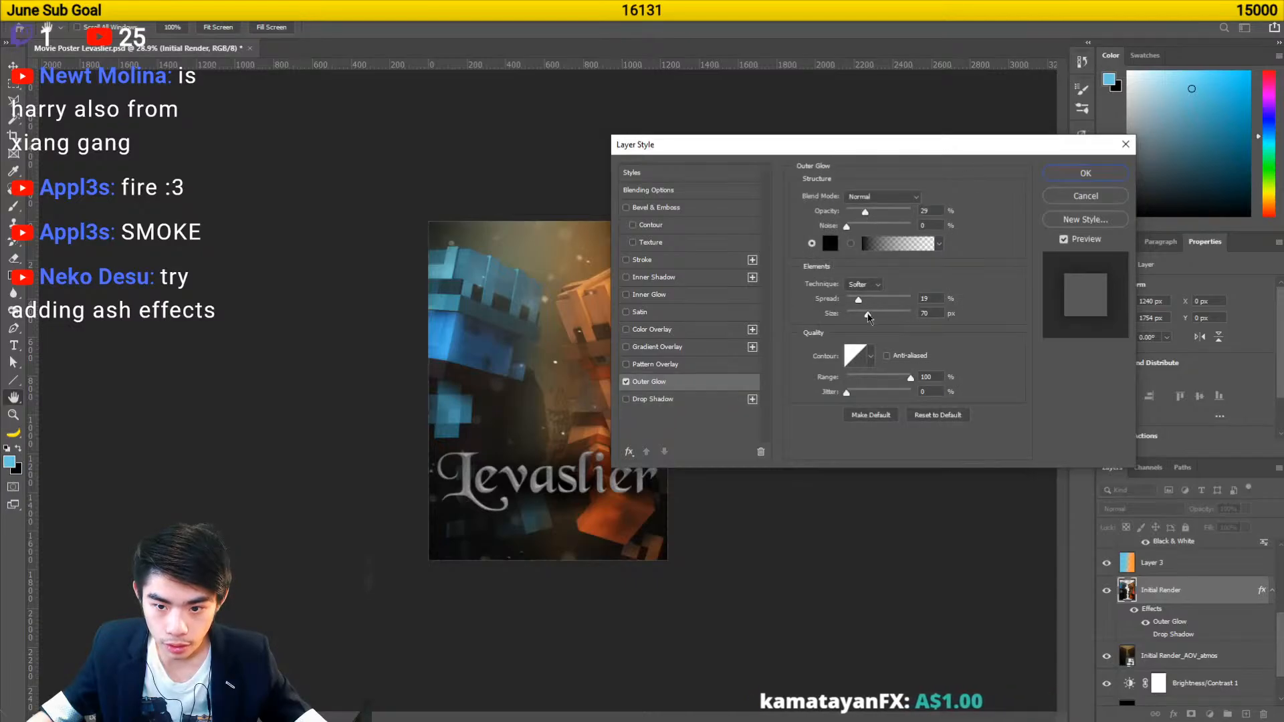
mouse_move(858, 300)
mouse_down()
mouse_move(807, 309)
mouse_move(859, 314)
mouse_up()
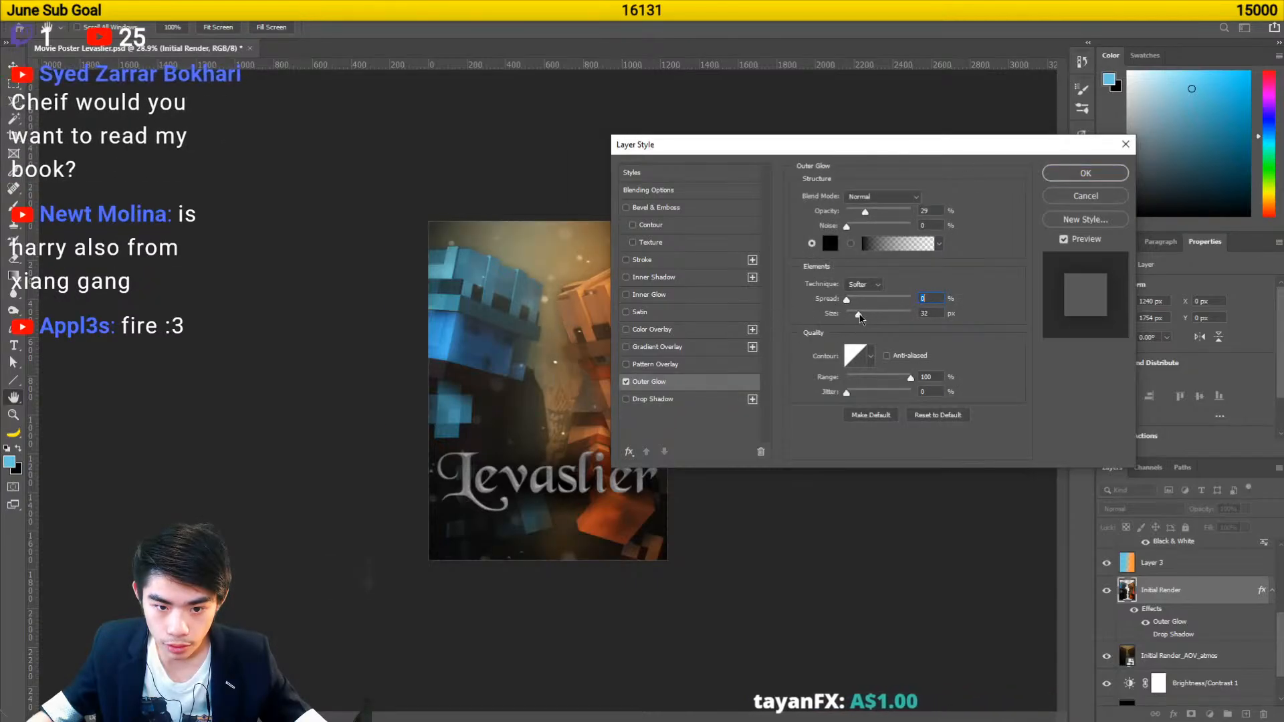
click(1077, 175)
- Examine the characters' edges at 100% zoom and the poster as a whole with the outer glow applied
key(alt+space)
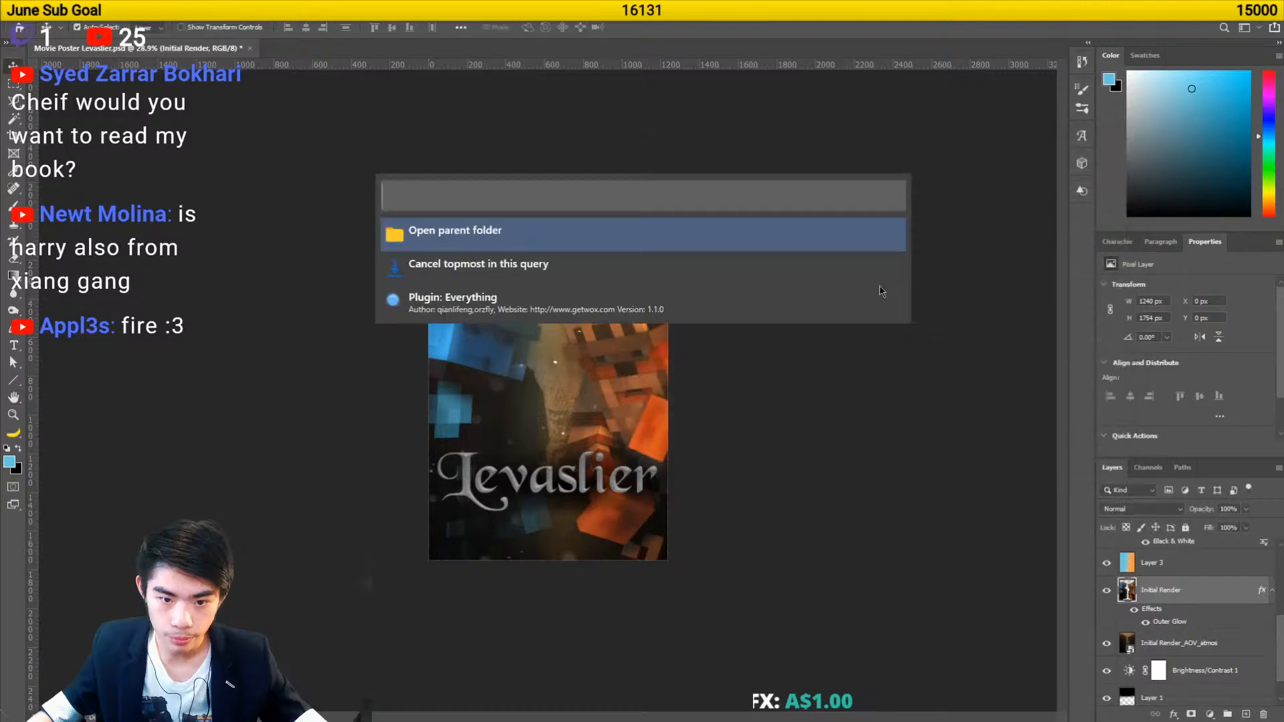
key(alt+space)
scroll(567, 424, down, 5)
scroll(567, 424, up, 1)
key(ctrl+1)
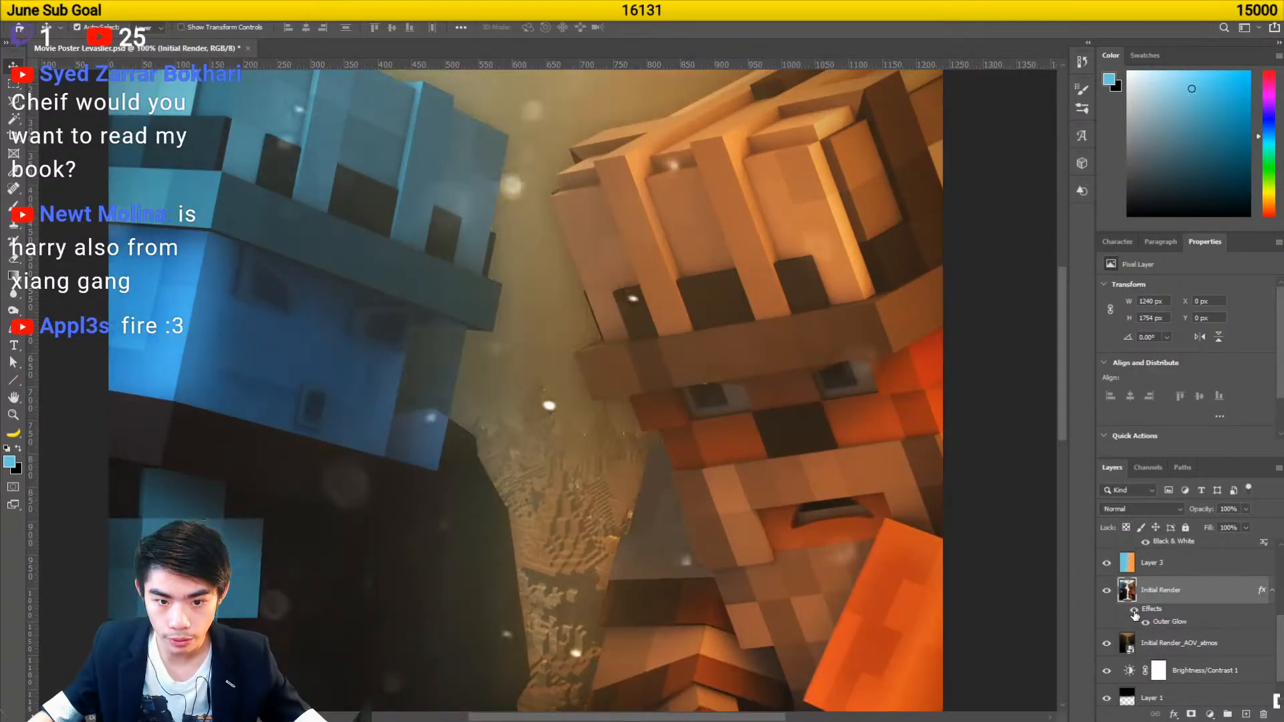
scroll(565, 439, down, 4)
scroll(565, 439, up, 3)
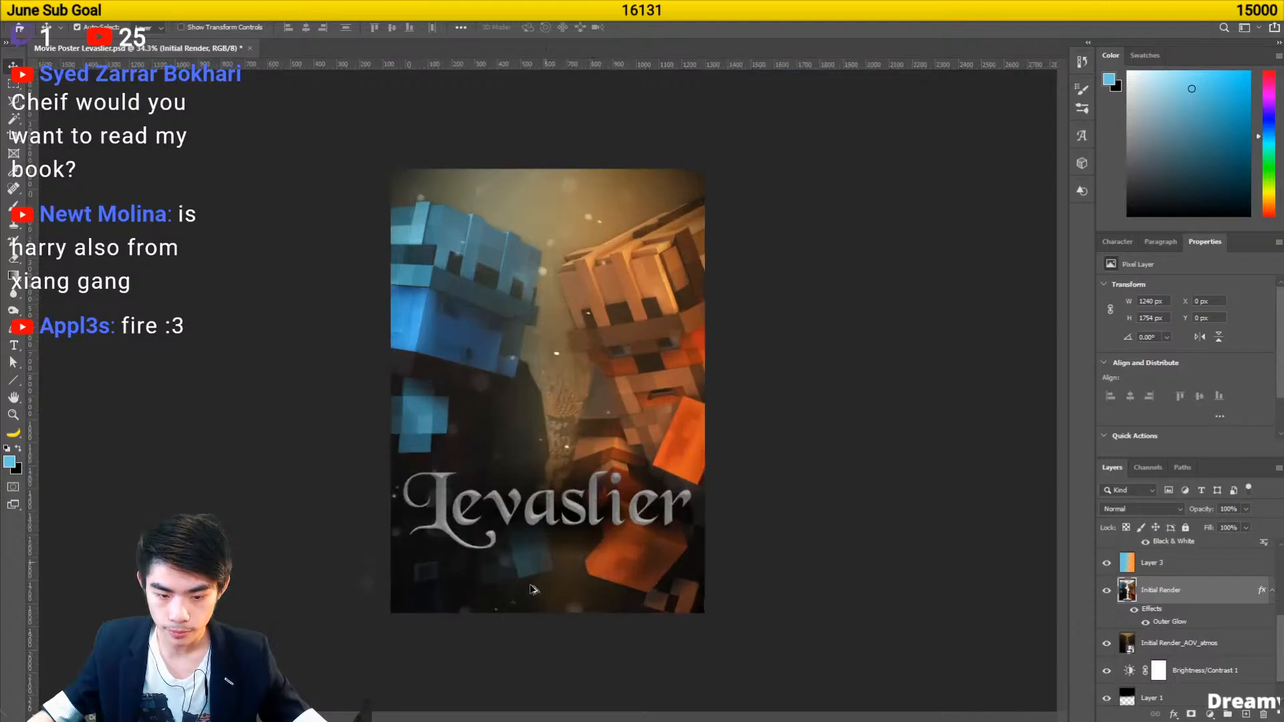
- Create a text box about 761 × 102 px beneath the Levaslier title, beside the L's tail, with the BlackChancery font
key(t)
scroll(475, 582, up, 1)
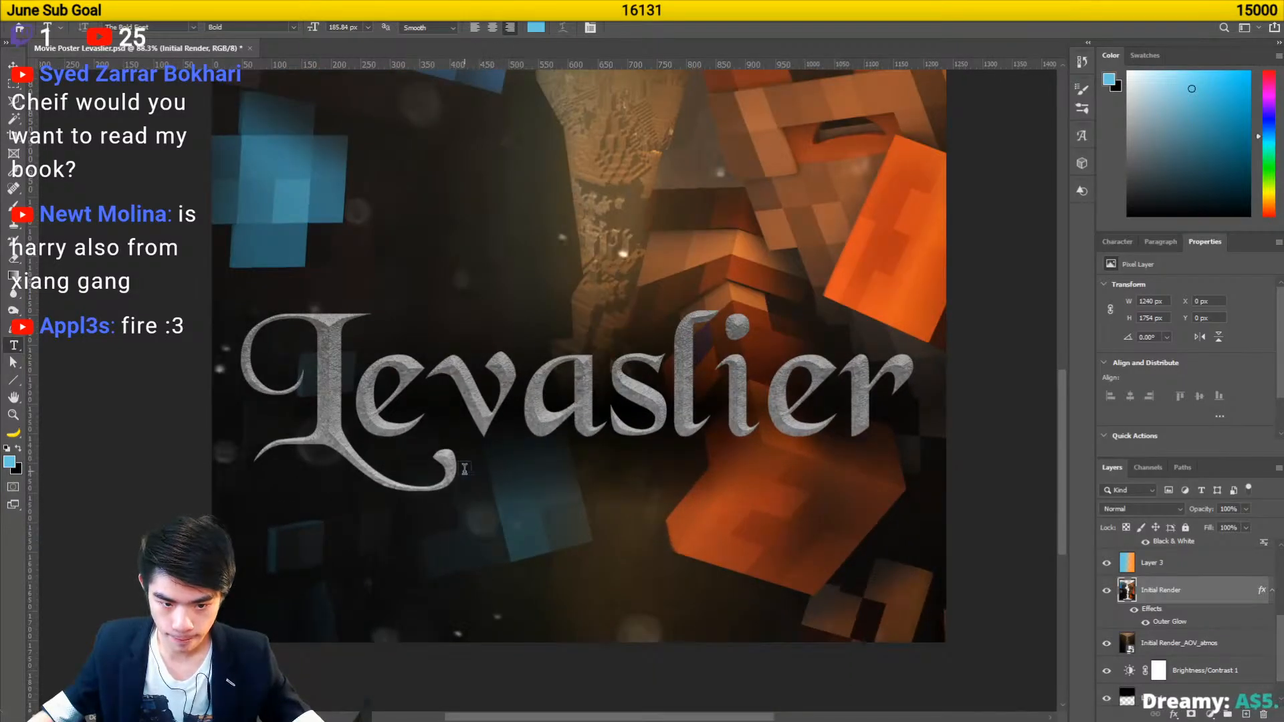
drag(464, 452, 913, 510)
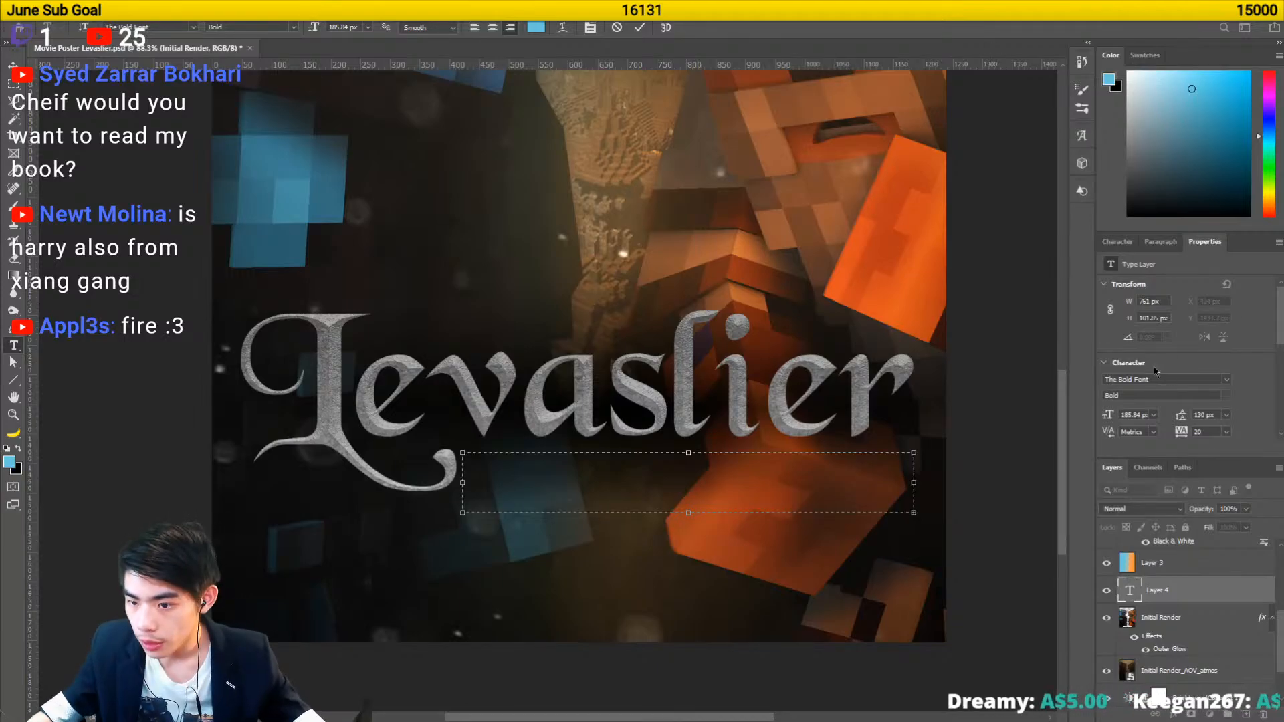
click(1223, 382)
text(black)
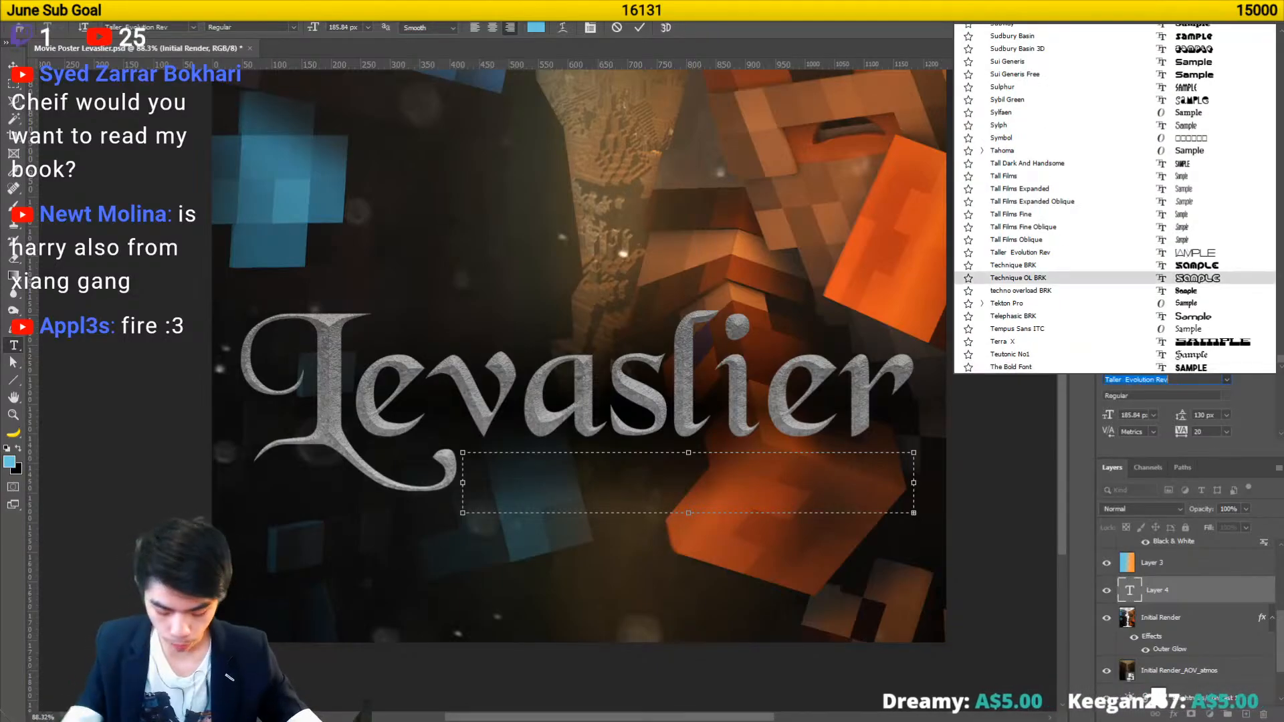
text(ch)
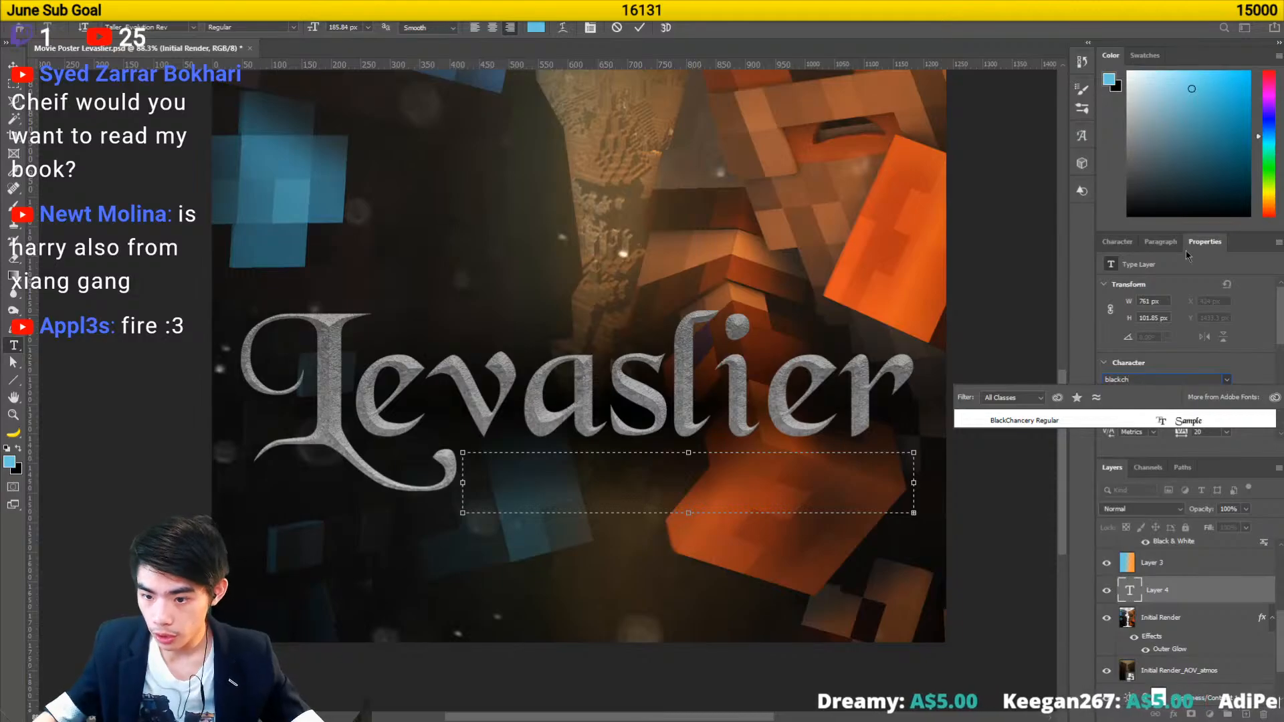
key(Escape)
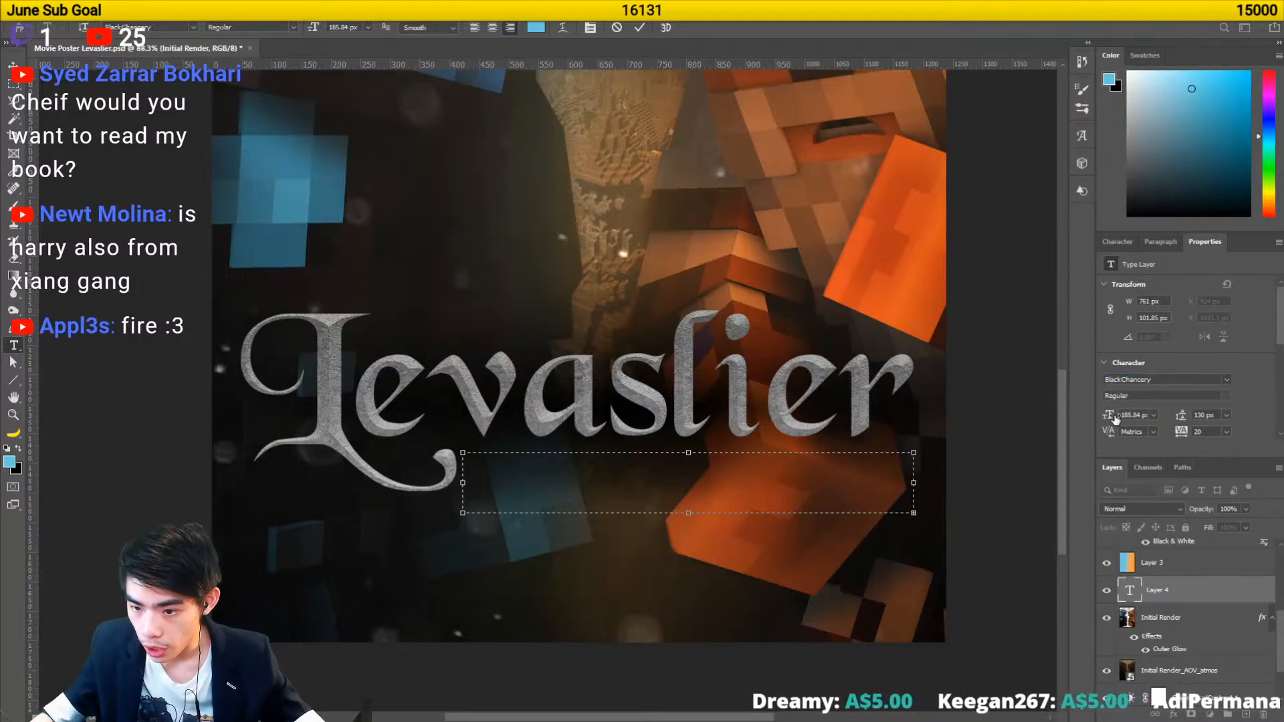
- Enter "Warlods" in the text box as grey subtitle text with a font size of 112 px
drag(1108, 416, 1026, 425)
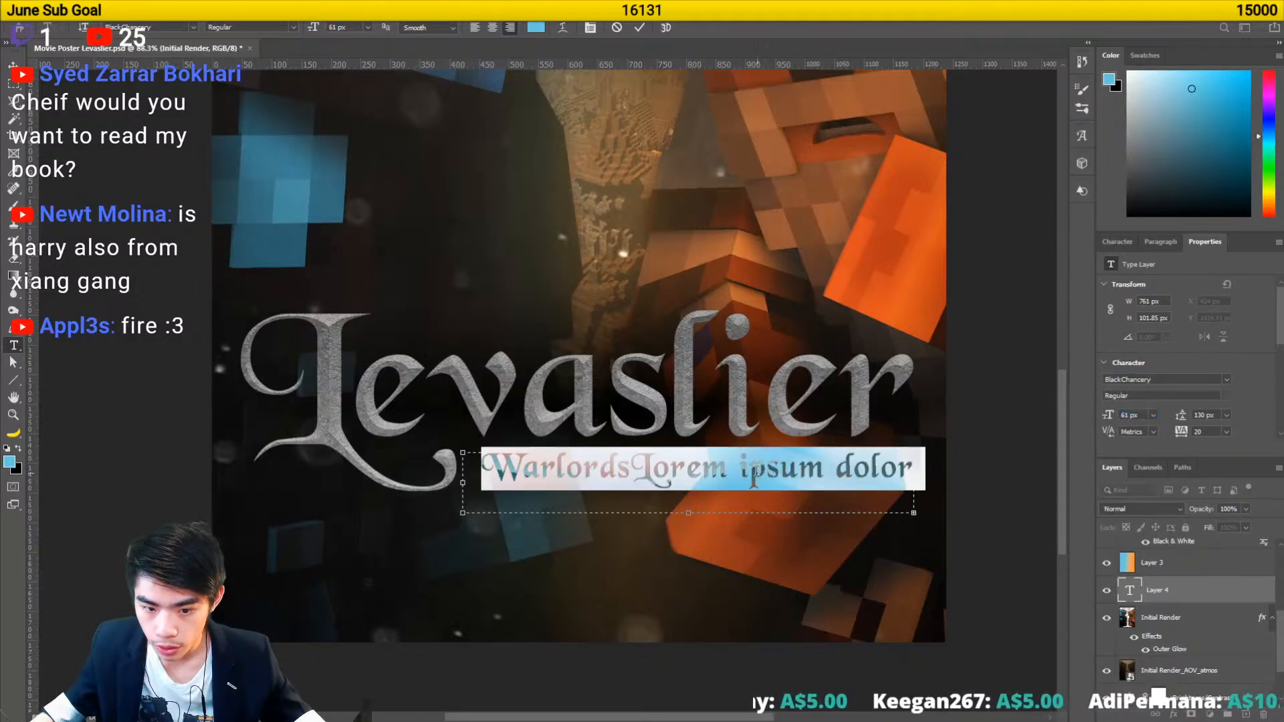
text(Warlods)
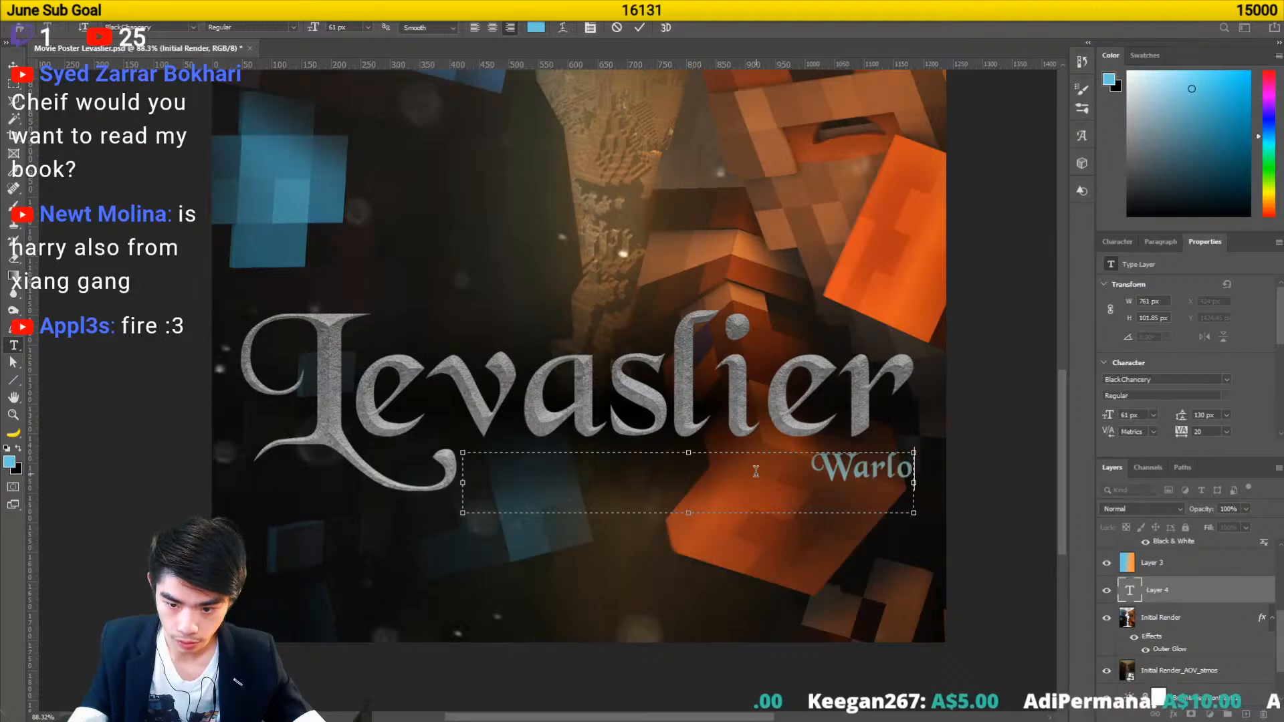
key(ctrl+a)
drag(1178, 150, 1023, 518)
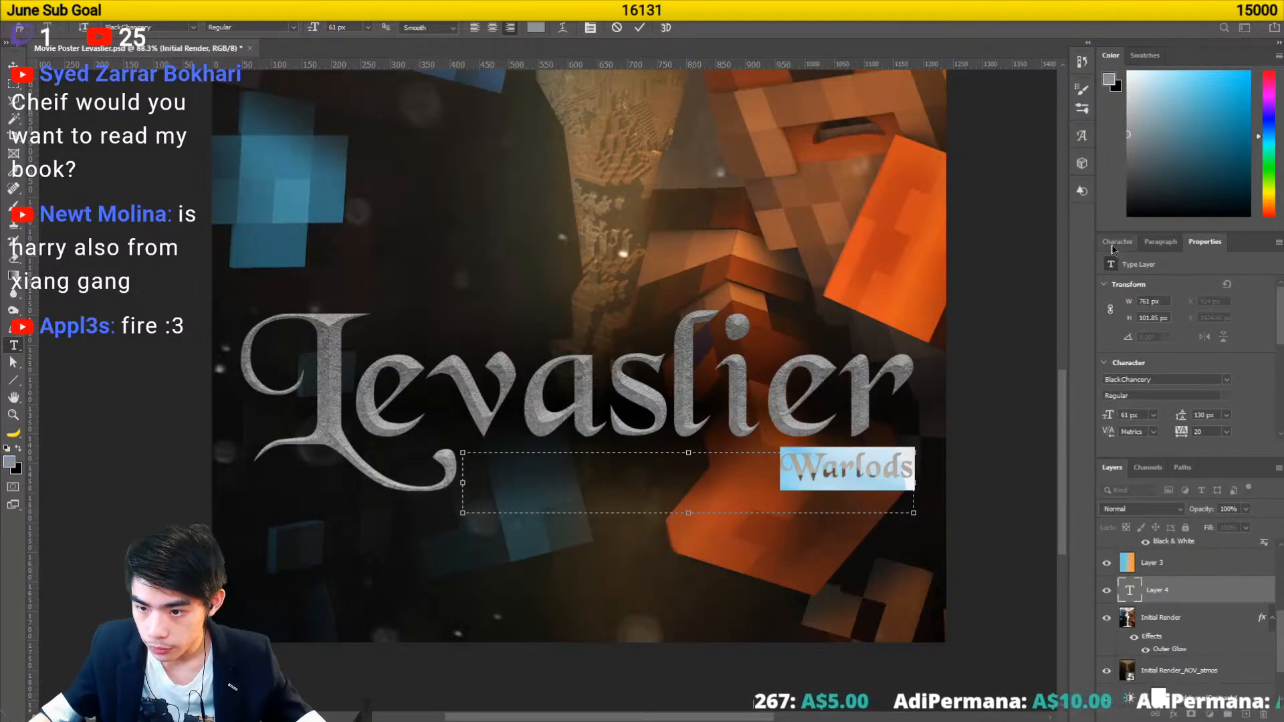
drag(1108, 416, 1142, 416)
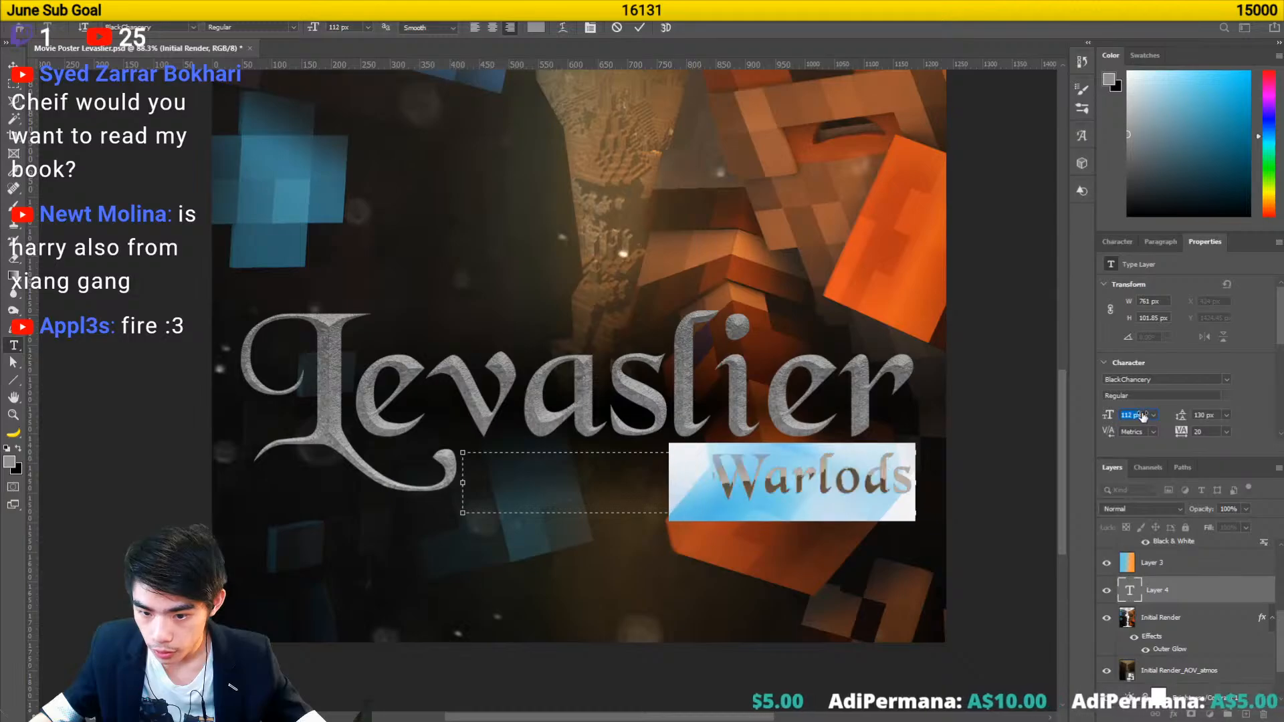
- Correct the subtitle's spelling to "Warlords"
click(836, 469)
text(t)
key(ctrl+a)
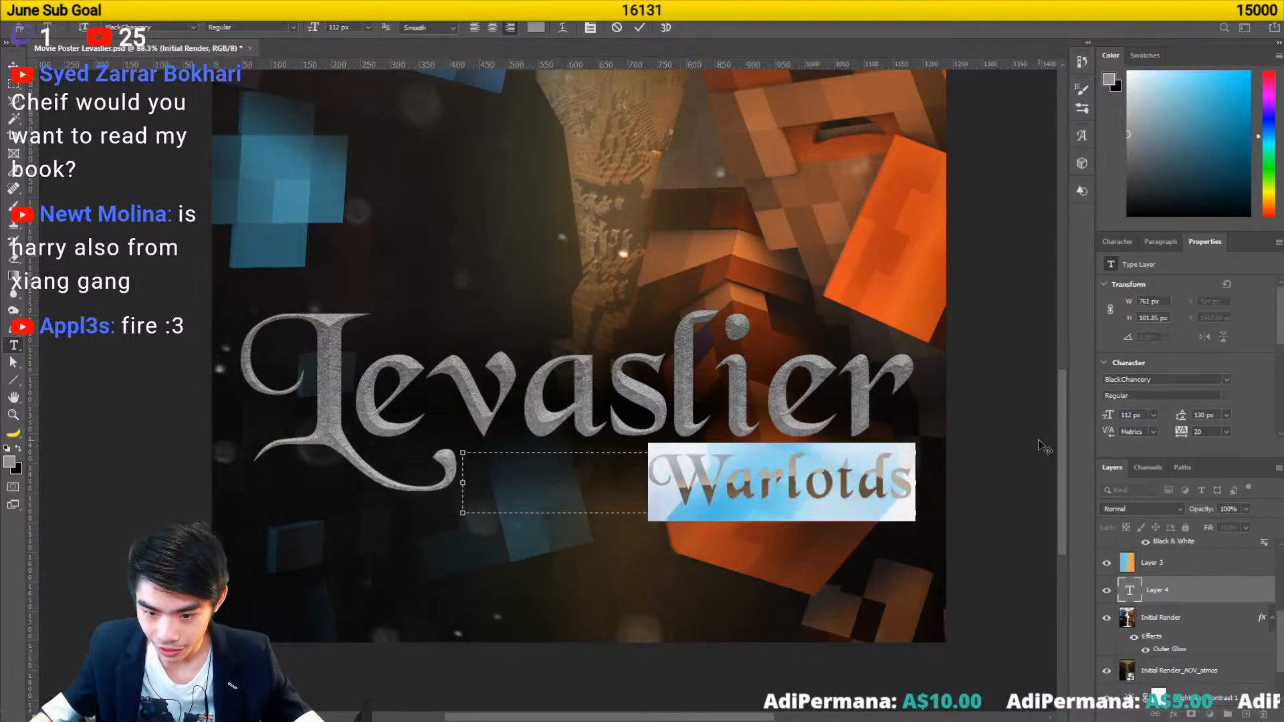
click(858, 474)
key(BackSpace)
text(r)
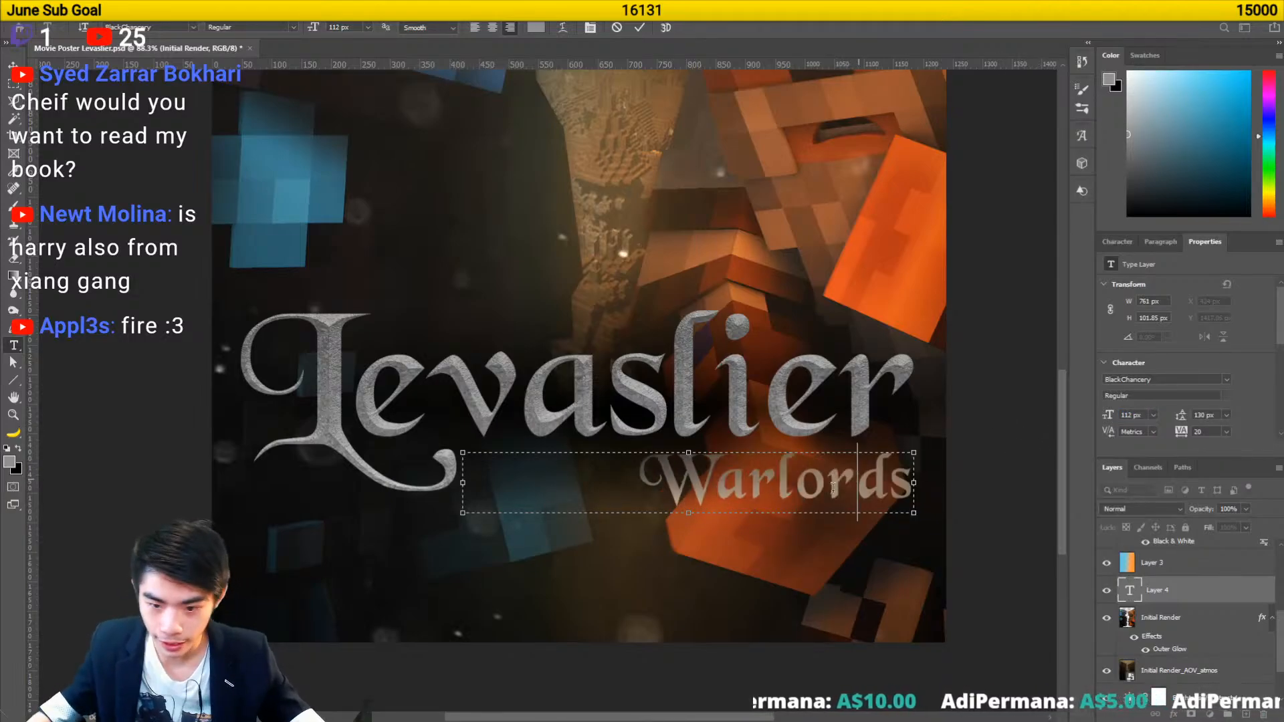
- Set the font size of the whole Warlords subtitle to 133 px
key(ctrl+a)
mouse_move(1112, 419)
mouse_down()
mouse_move(1139, 419)
mouse_move(1127, 423)
mouse_up()
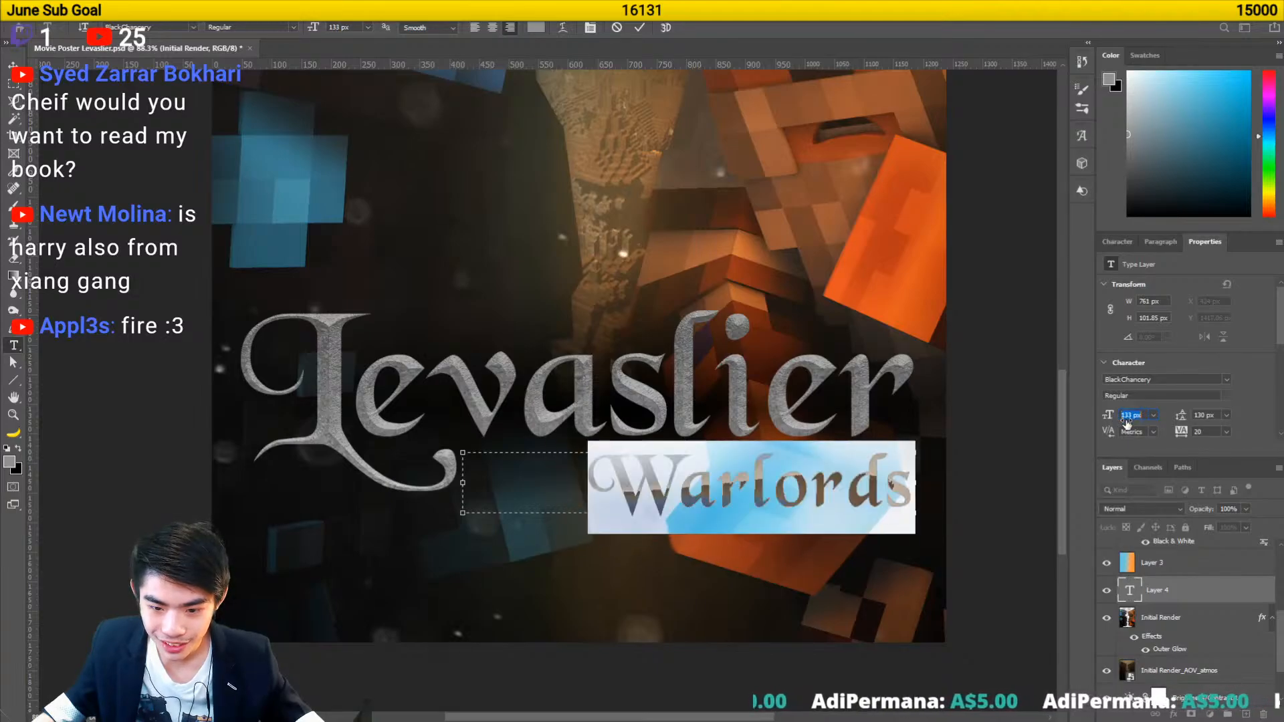
click(1186, 597)
key(v)
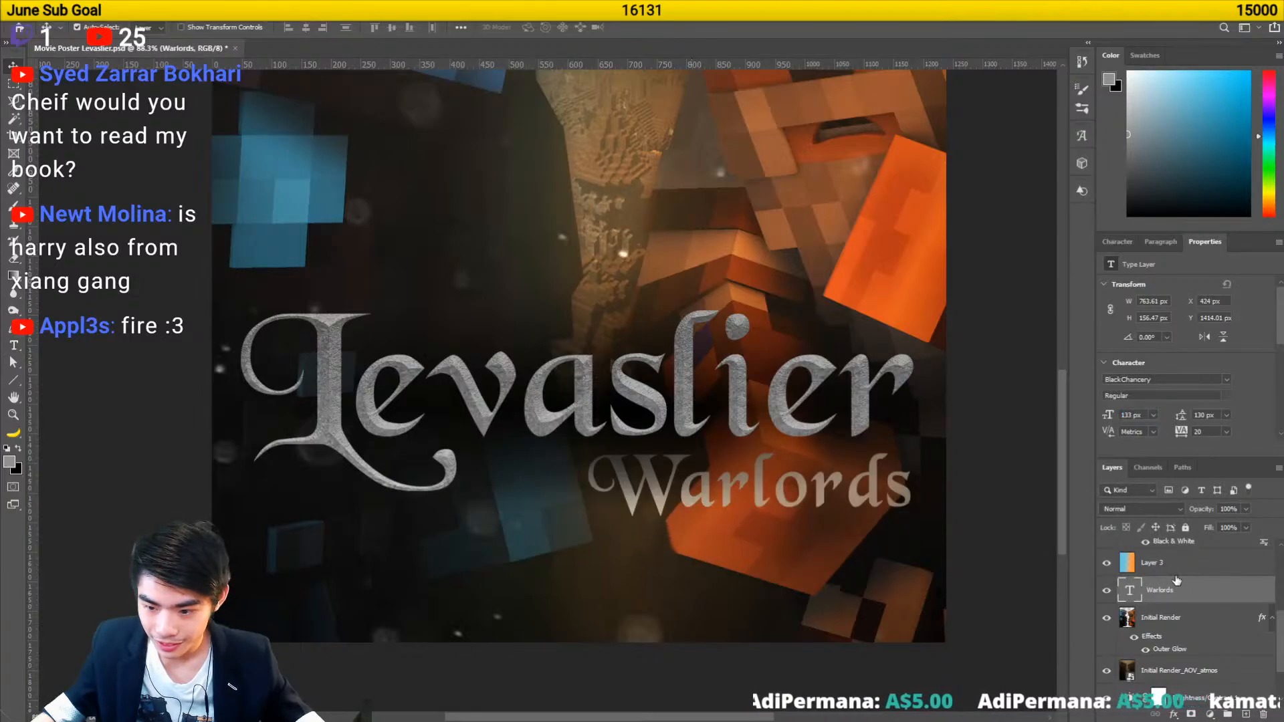
- Place the Warlords layer directly below LevaslierLogoHD and shift the subtitle to about X 237 px, Y 1428 px, centred beneath the title
drag(1177, 581, 1174, 541)
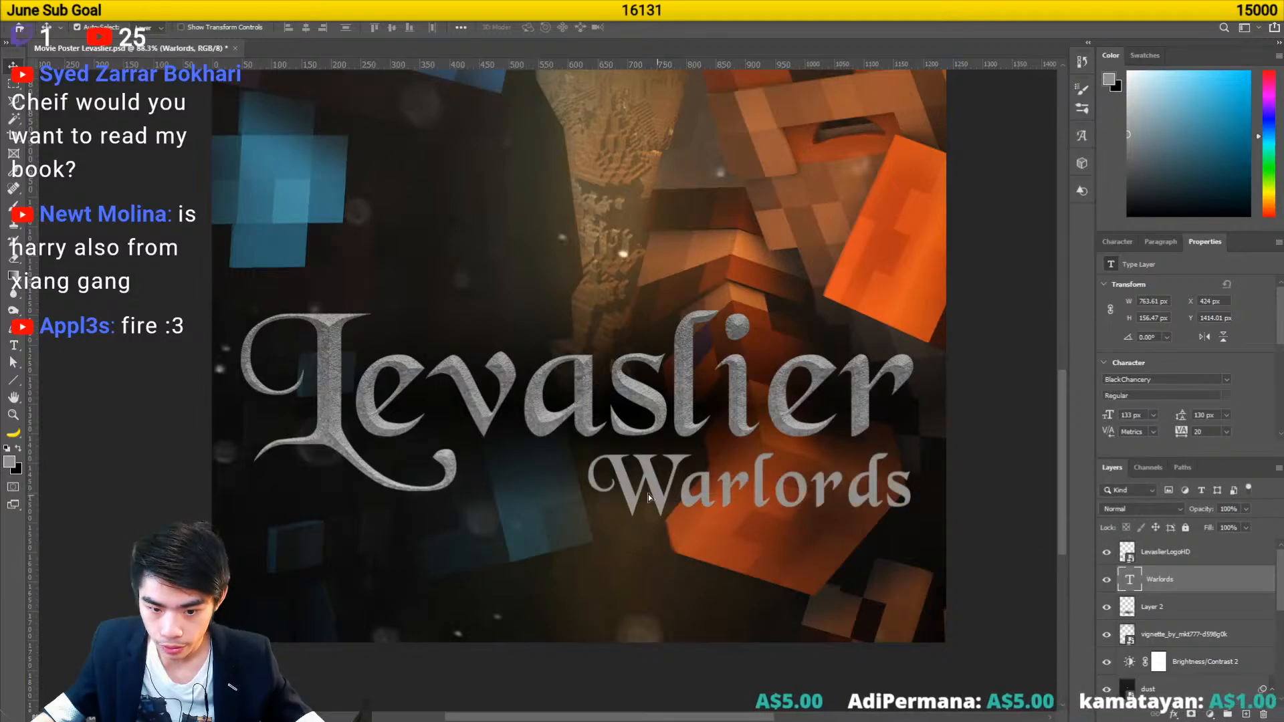
drag(648, 497, 531, 490)
key(ctrl+0)
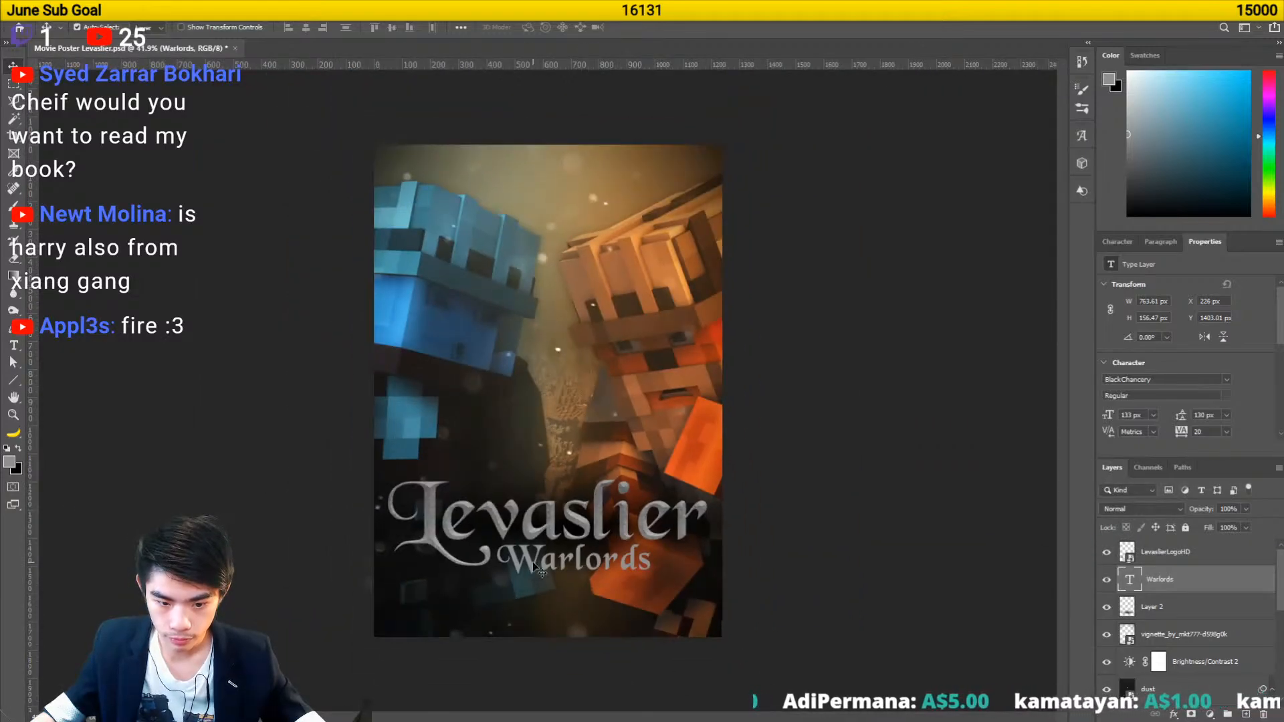
drag(533, 563, 537, 570)
key(ctrl+t)
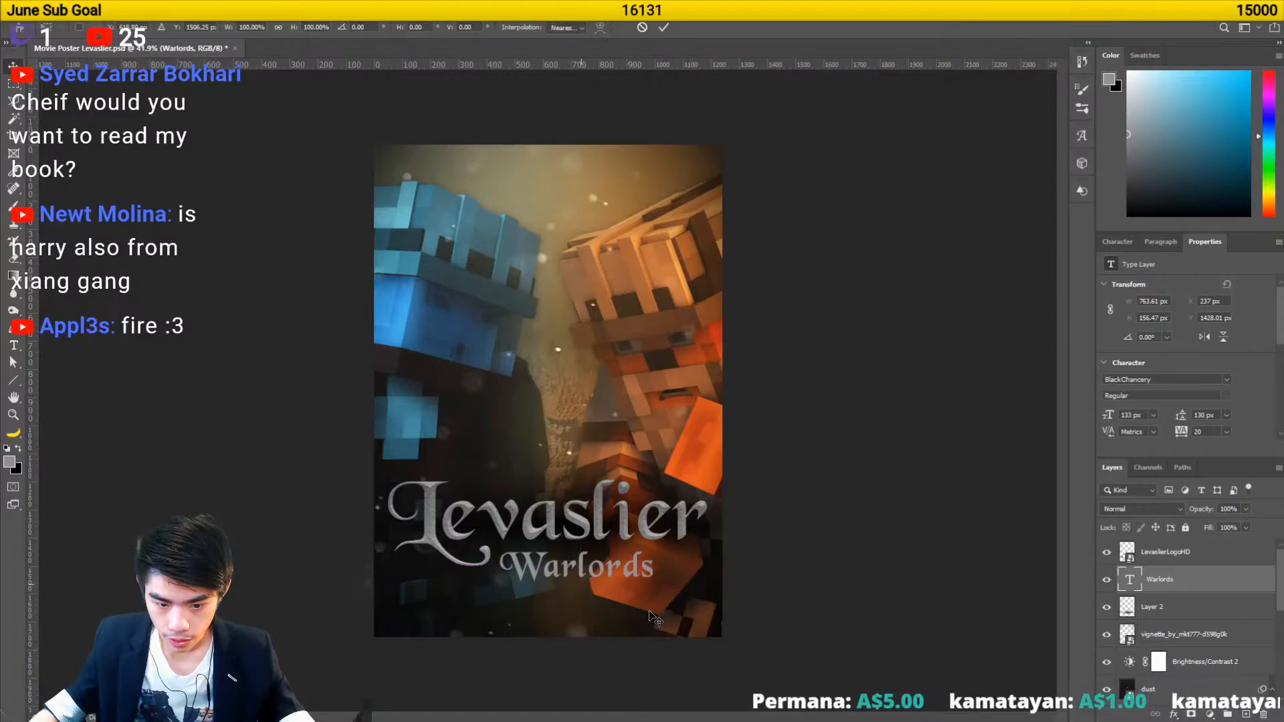
key(Return)
- Select all of the Warlords subtitle text for editing and open its full character formatting settings
key(t)
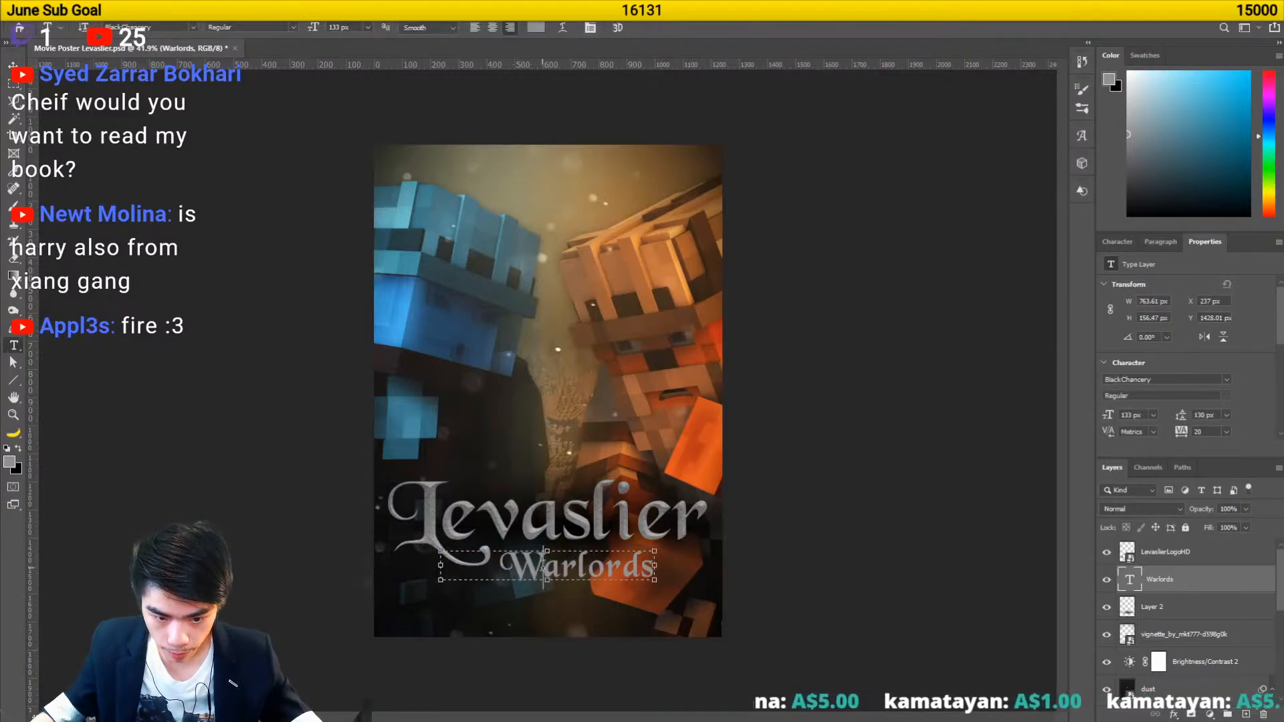
key(Return)
key(ctrl+t)
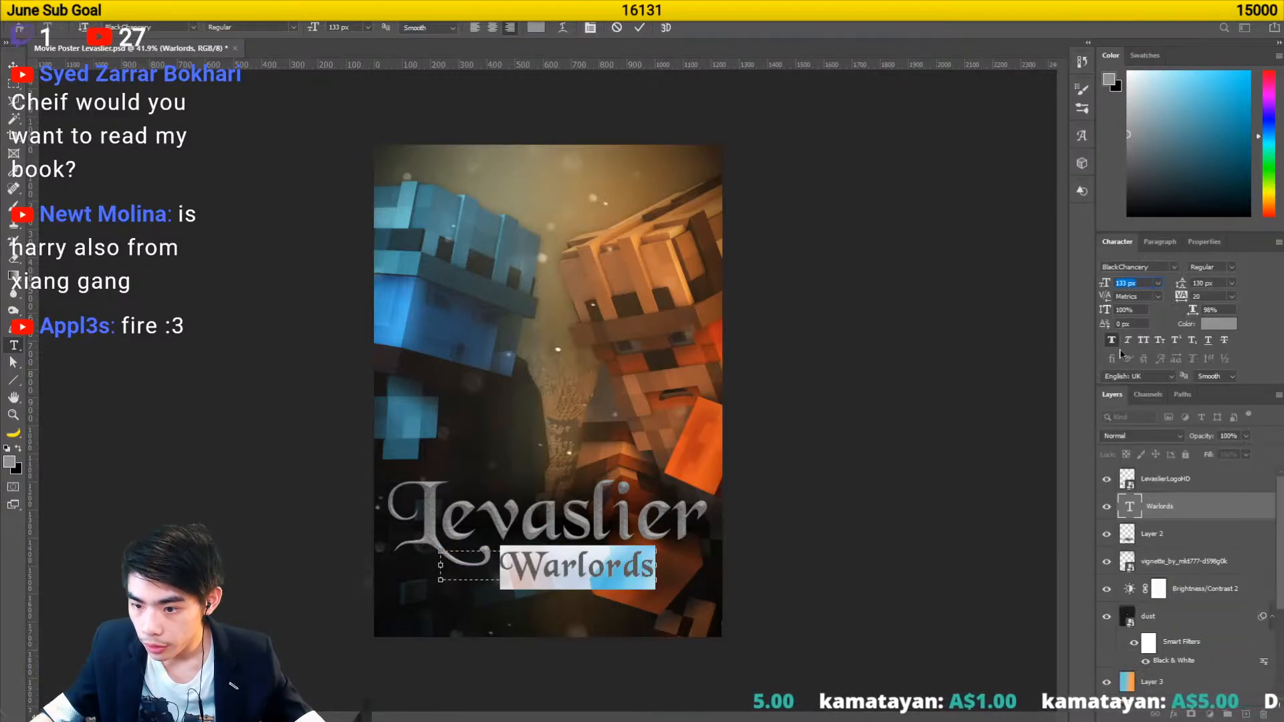
- Left-align the Warlords text and reposition it under the right half of the Levaslier title
click(1159, 242)
click(1111, 266)
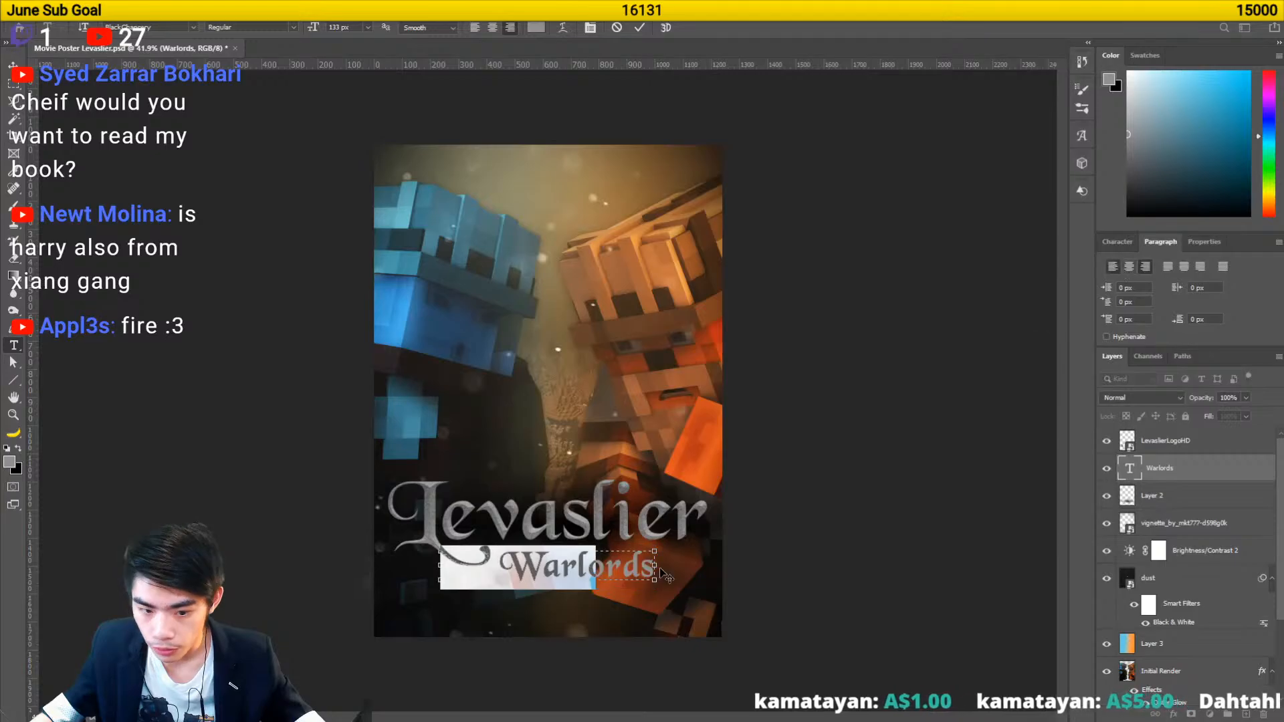
key(ctrl+Return)
key(v)
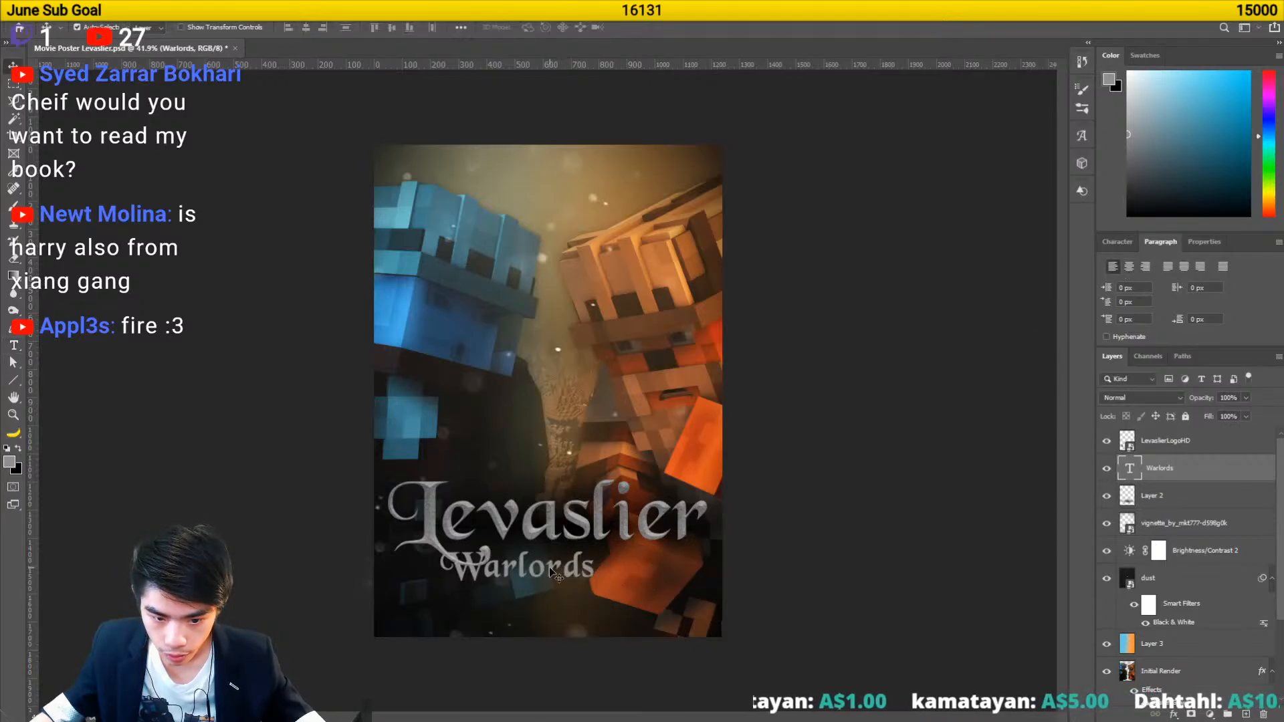
drag(551, 570, 603, 571)
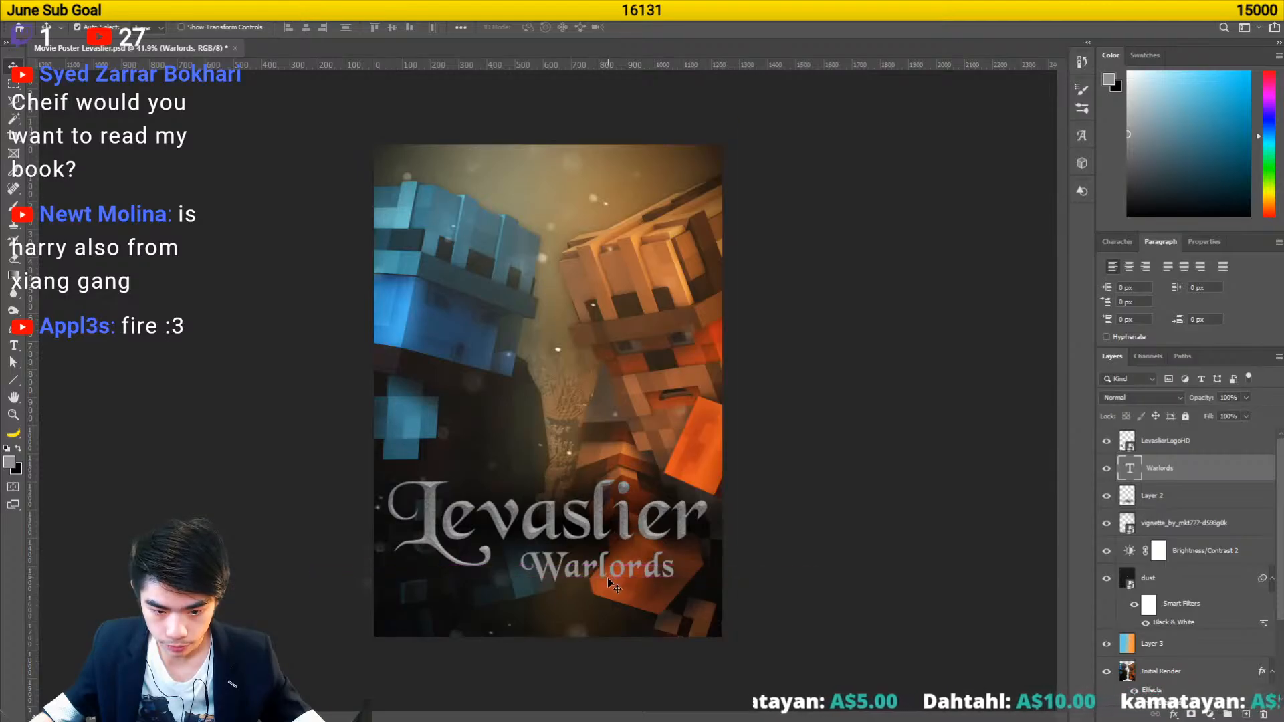
- Add Drop Shadow, Outer Glow and Bevel & Emboss effects to the Warlords text layer
double_click(1223, 476)
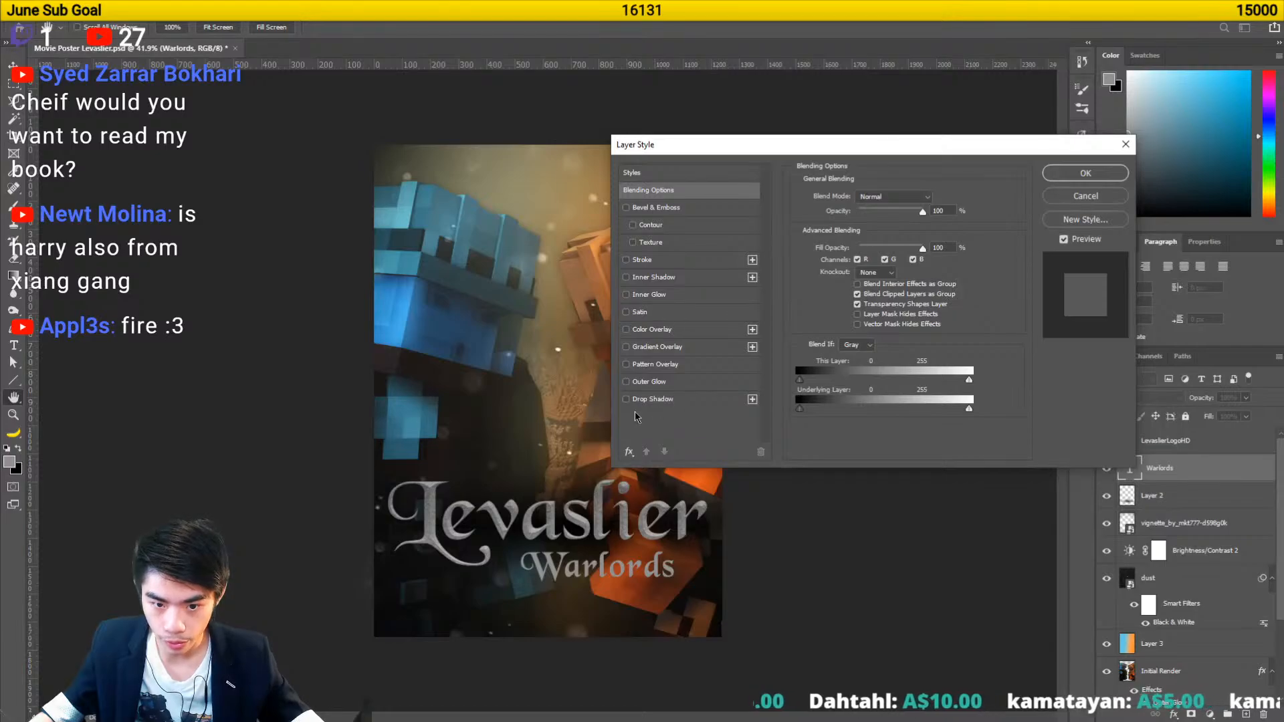
click(654, 399)
click(650, 382)
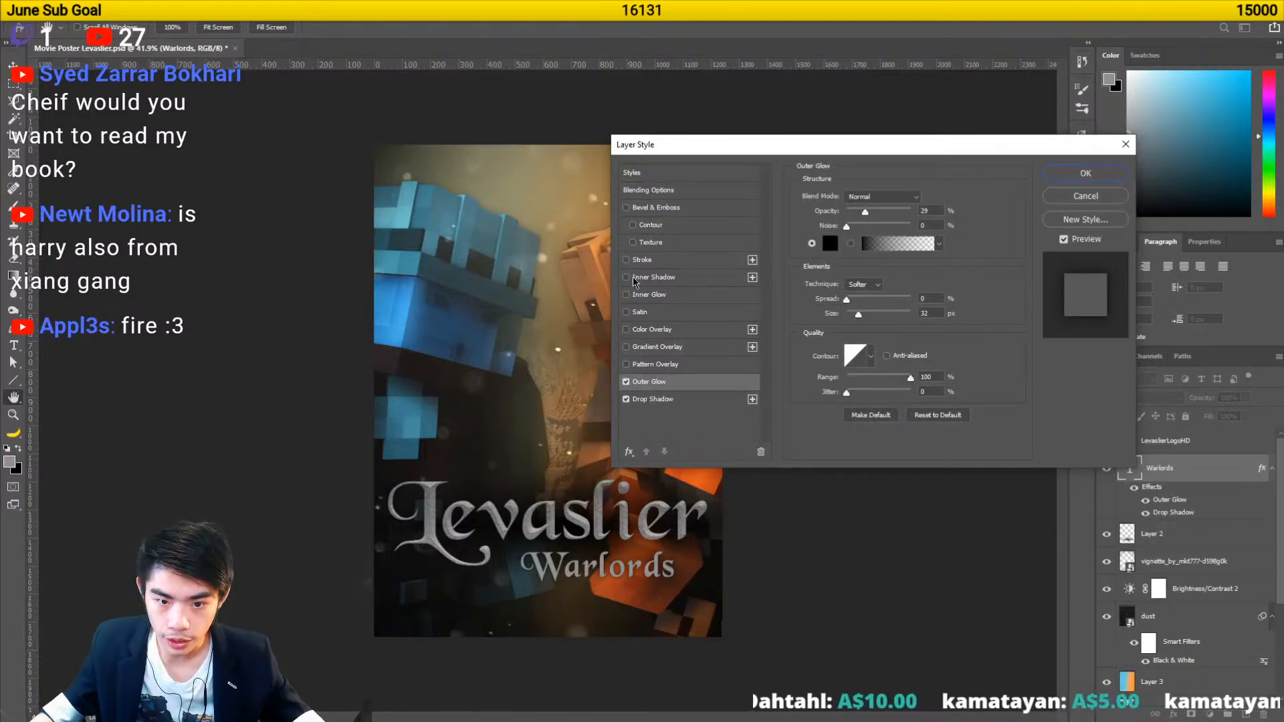
click(640, 208)
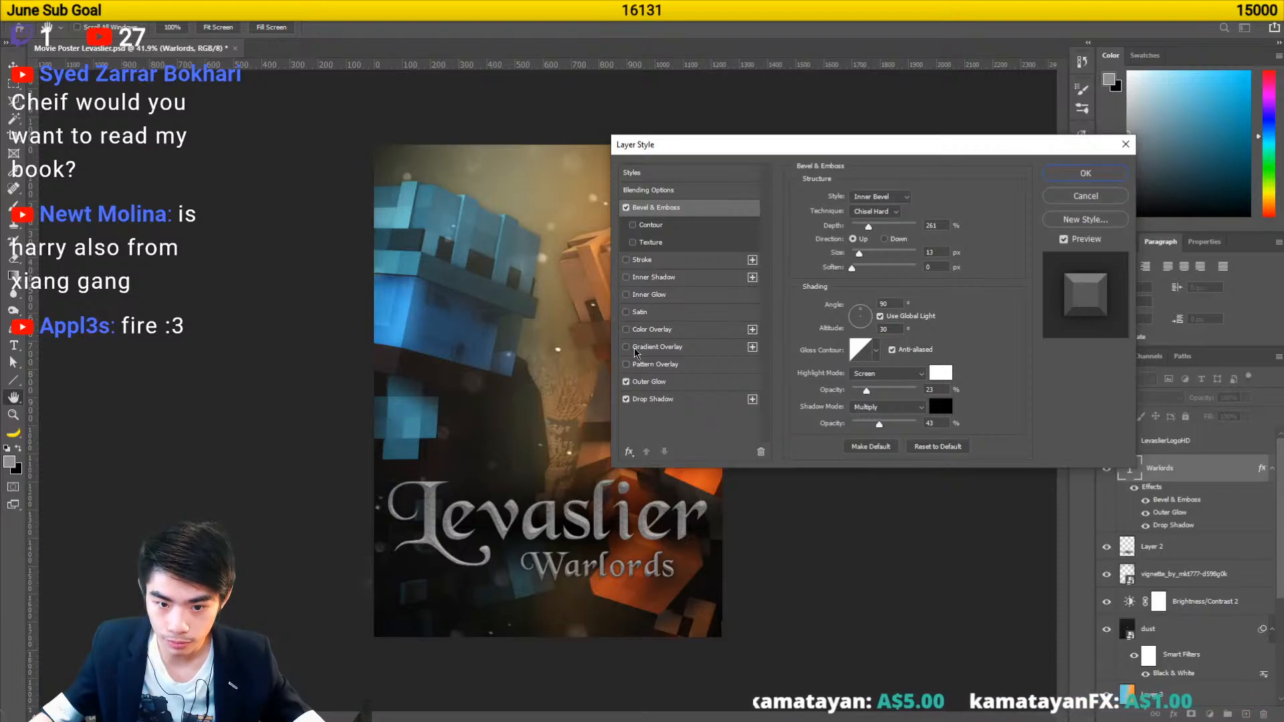
- Try a Gradient Overlay on the Warlords text, browsing the gradient presets for a suitable one
click(653, 348)
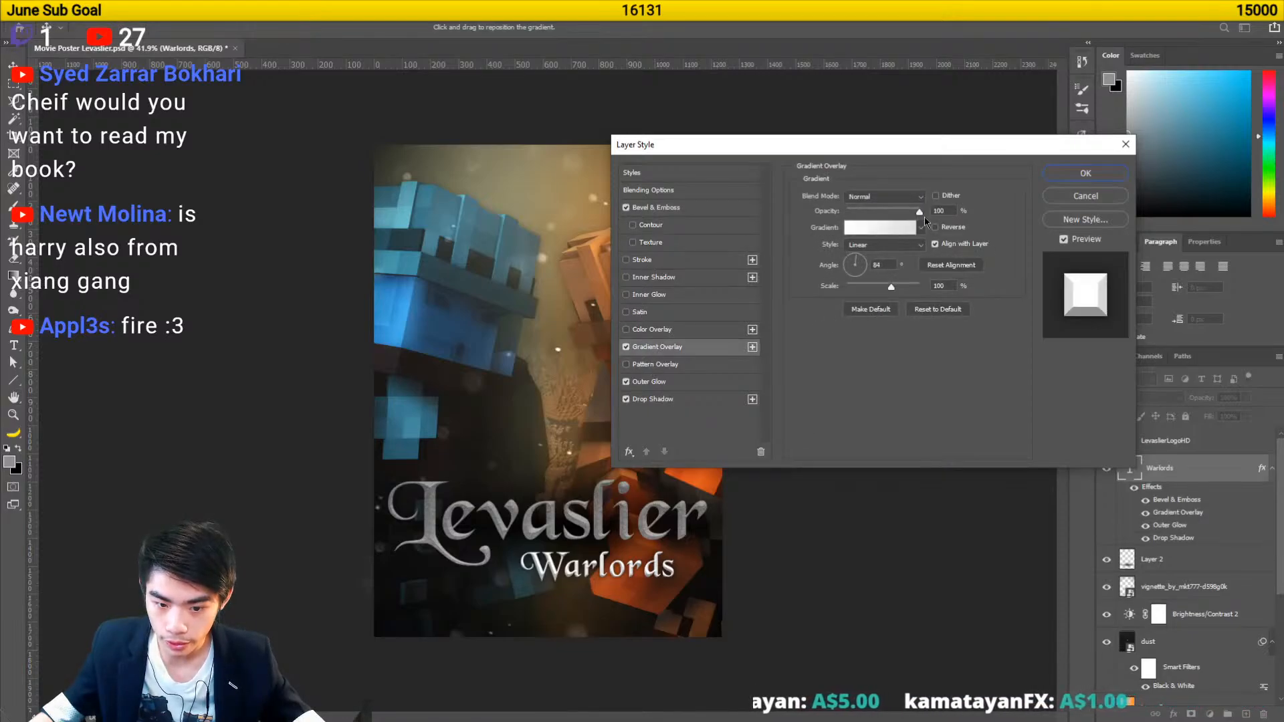
click(880, 228)
scroll(694, 196, down, 5)
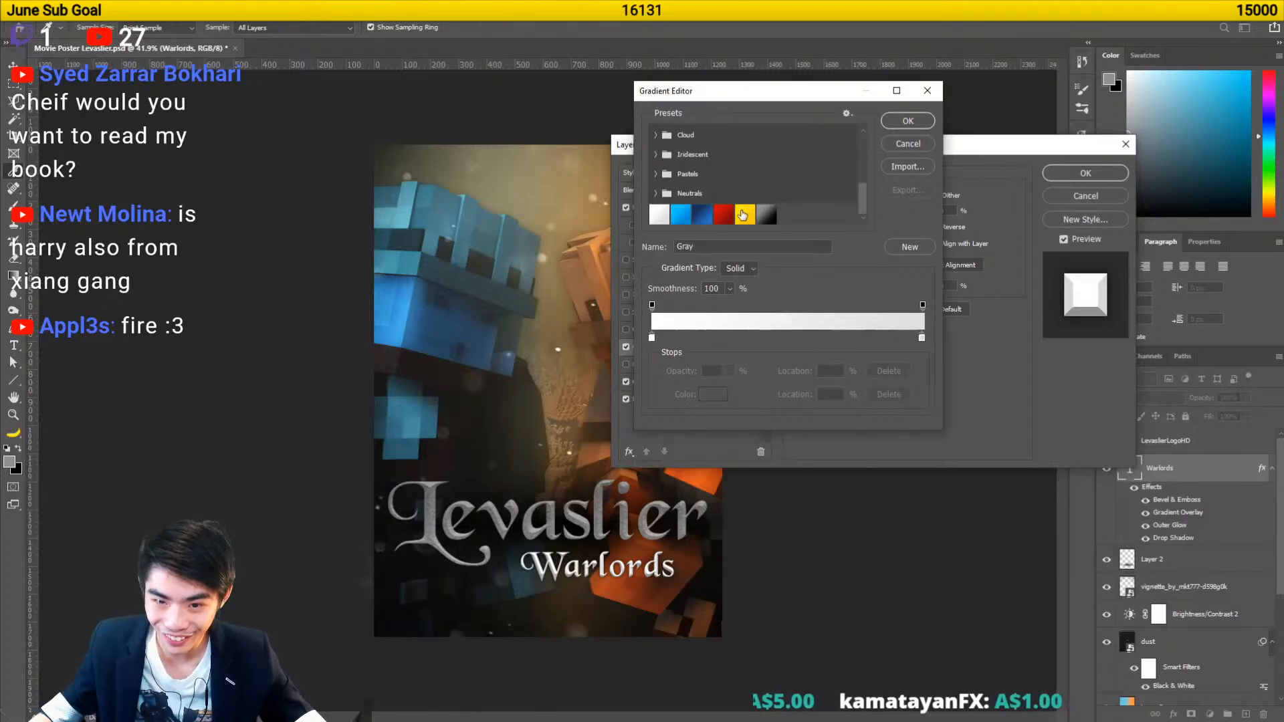
scroll(692, 190, up, 5)
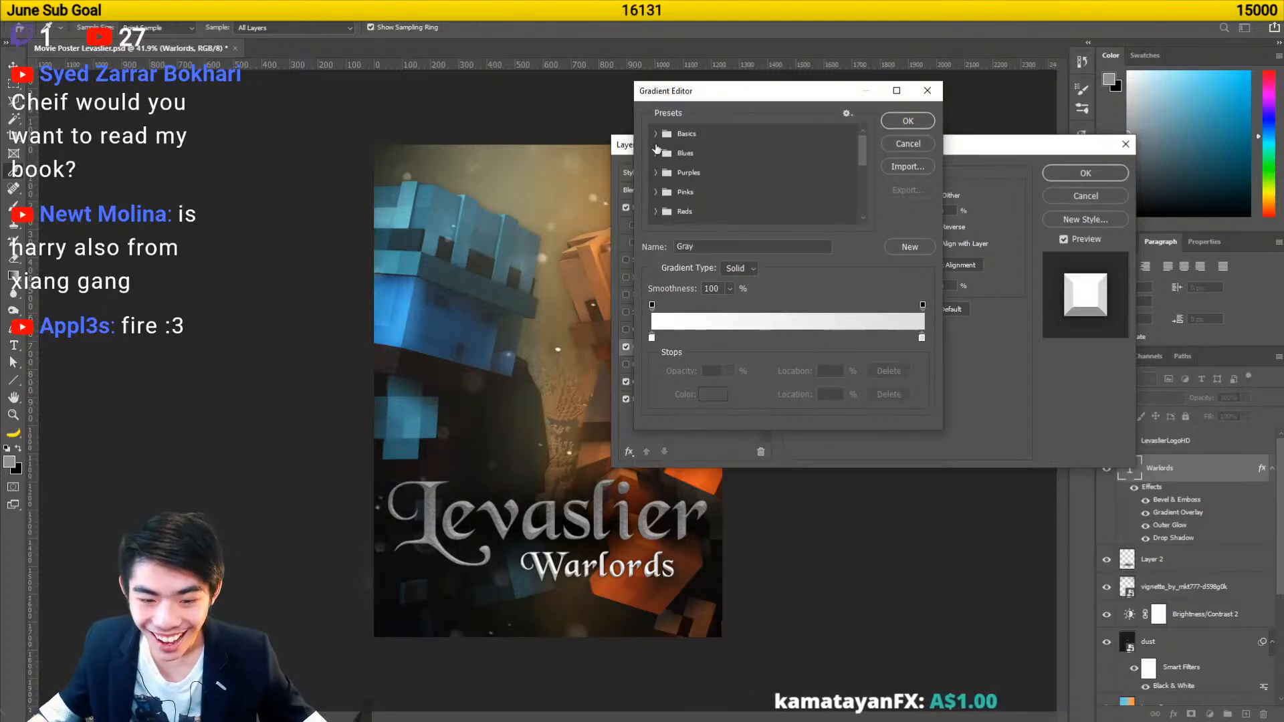
scroll(651, 167, down, 5)
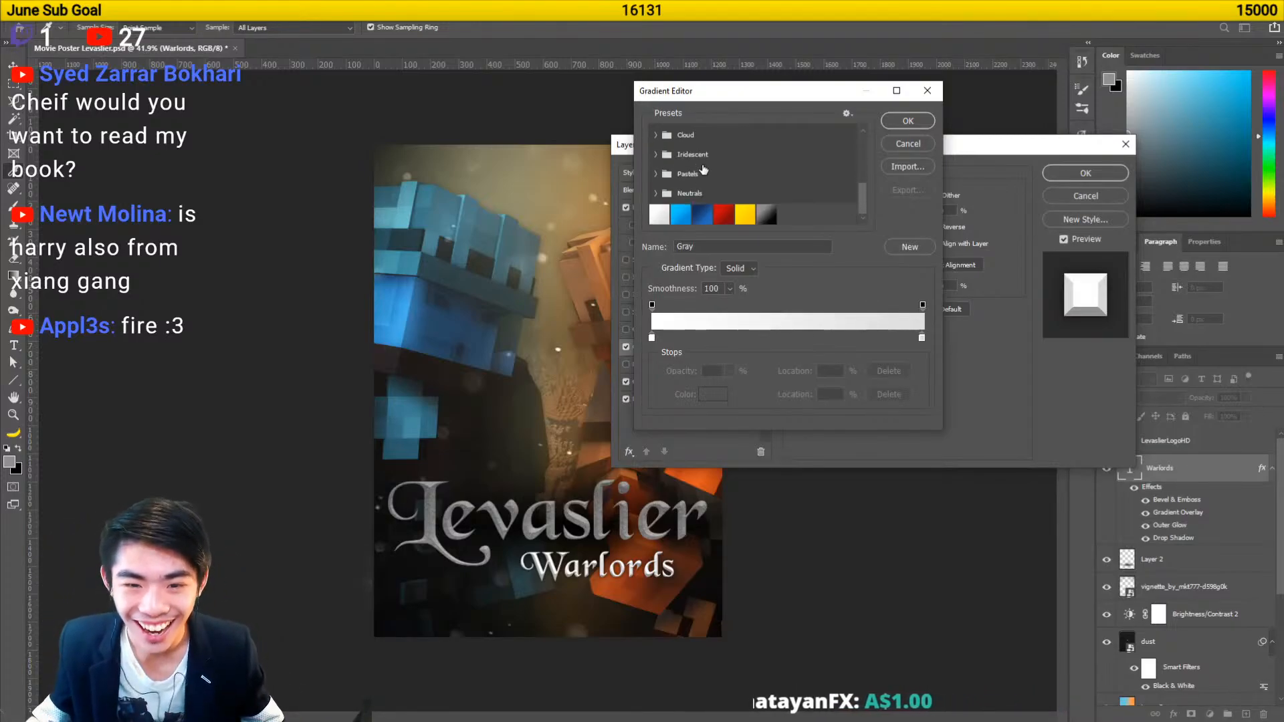
scroll(647, 182, up, 5)
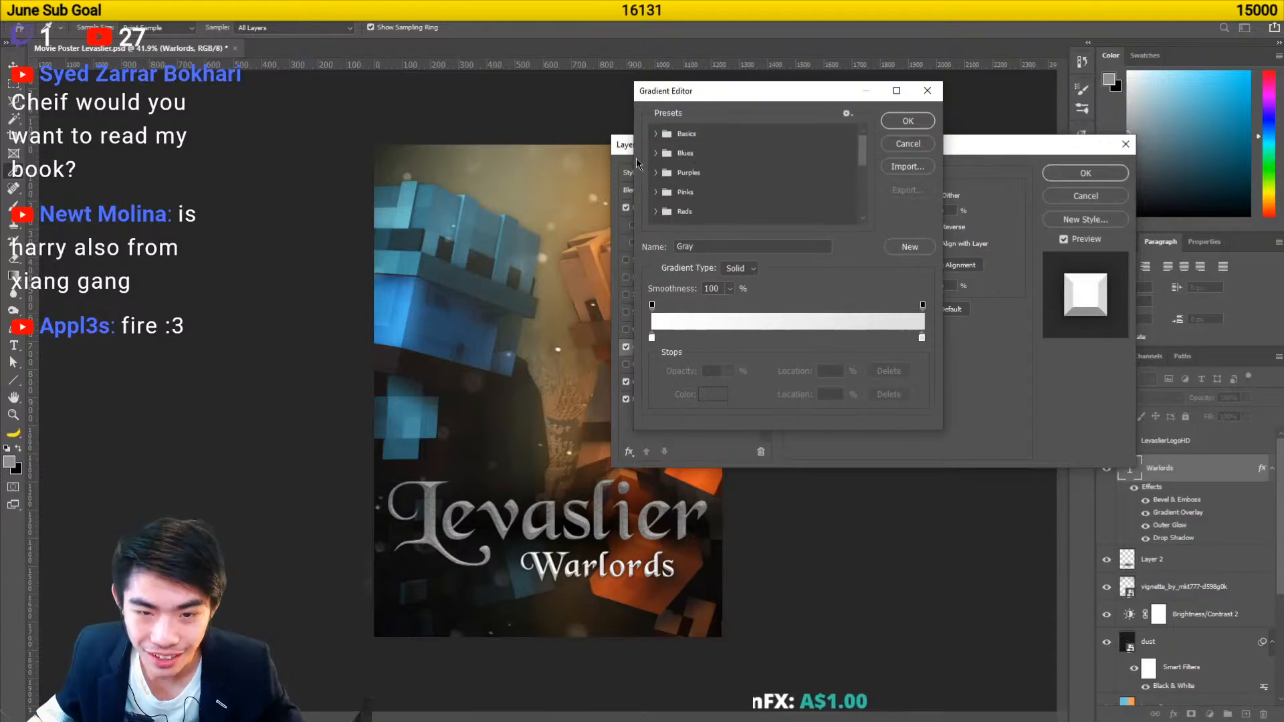
click(654, 134)
click(653, 133)
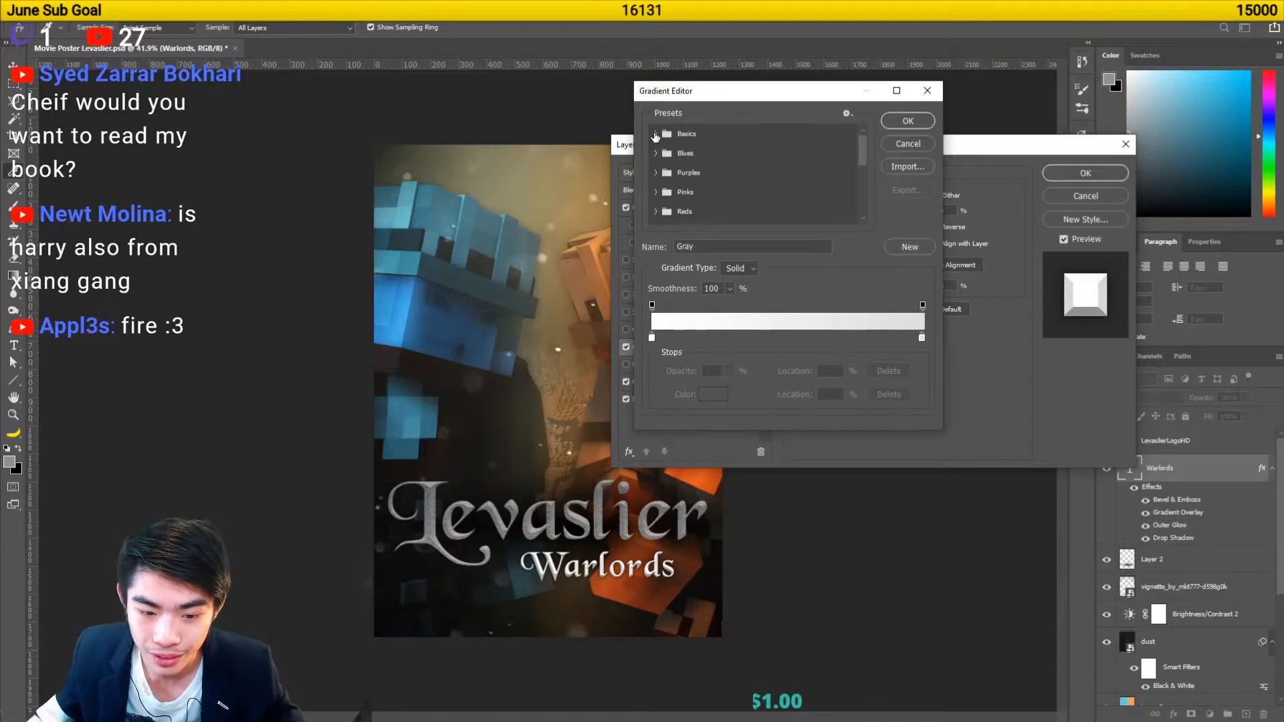
click(657, 134)
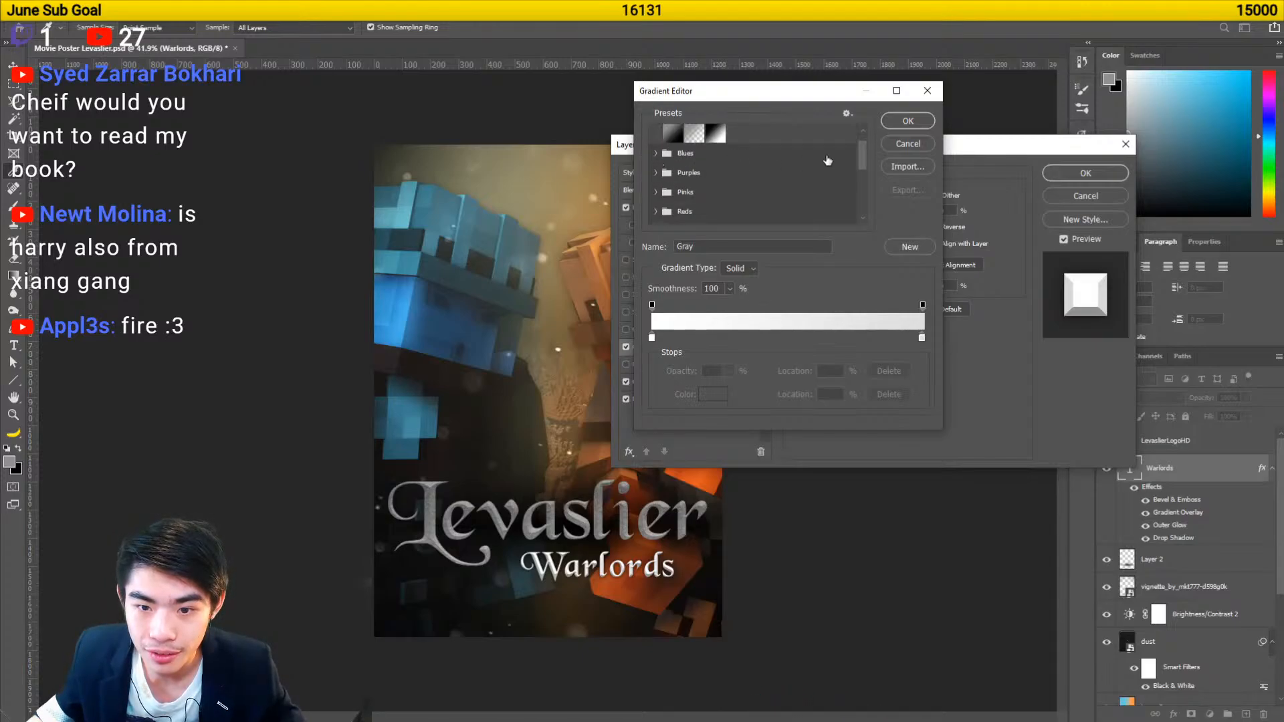
click(907, 144)
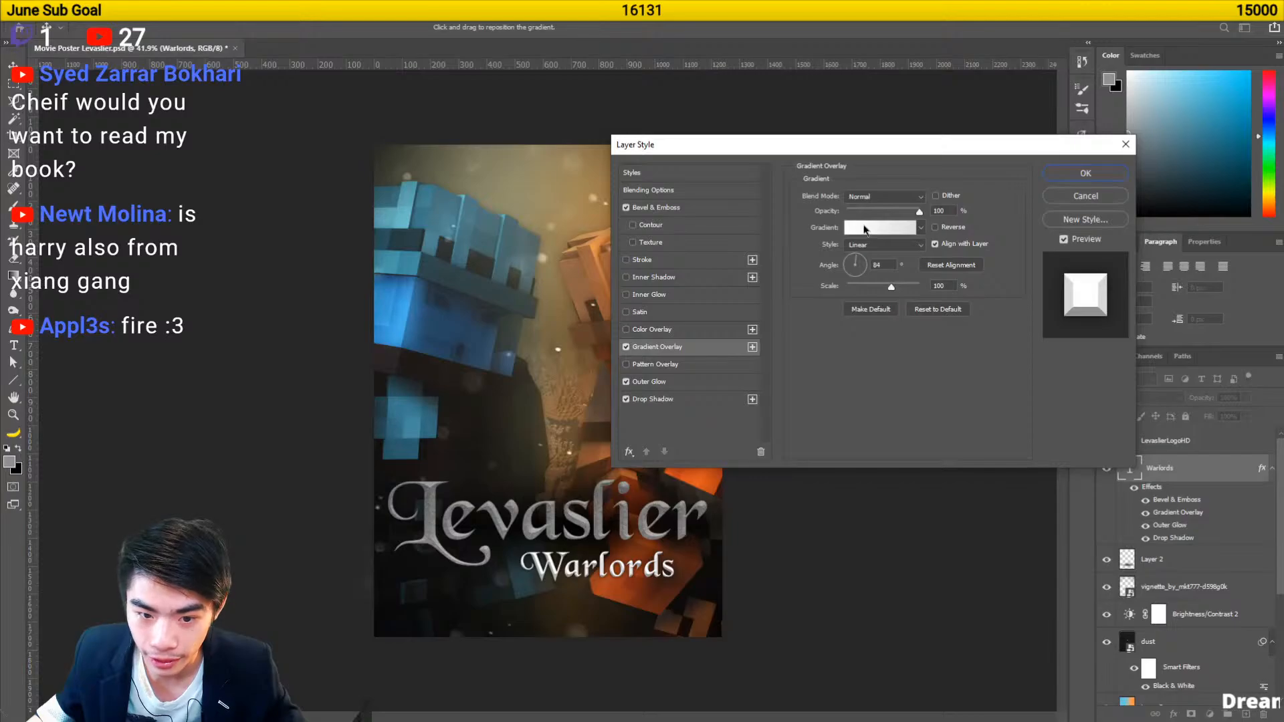
click(864, 228)
click(894, 147)
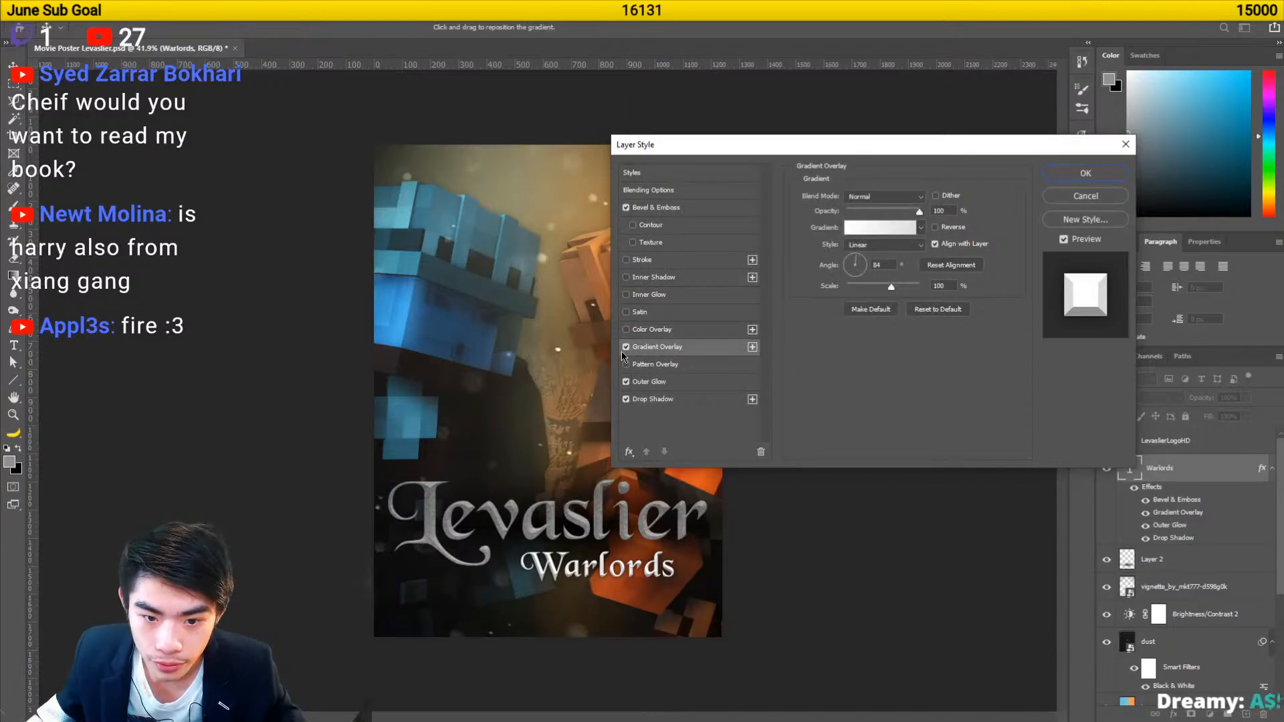
click(626, 347)
- Enable Pattern Overlay on the Warlords text and choose the brown pattern from the Grass group
click(626, 364)
click(665, 364)
click(864, 241)
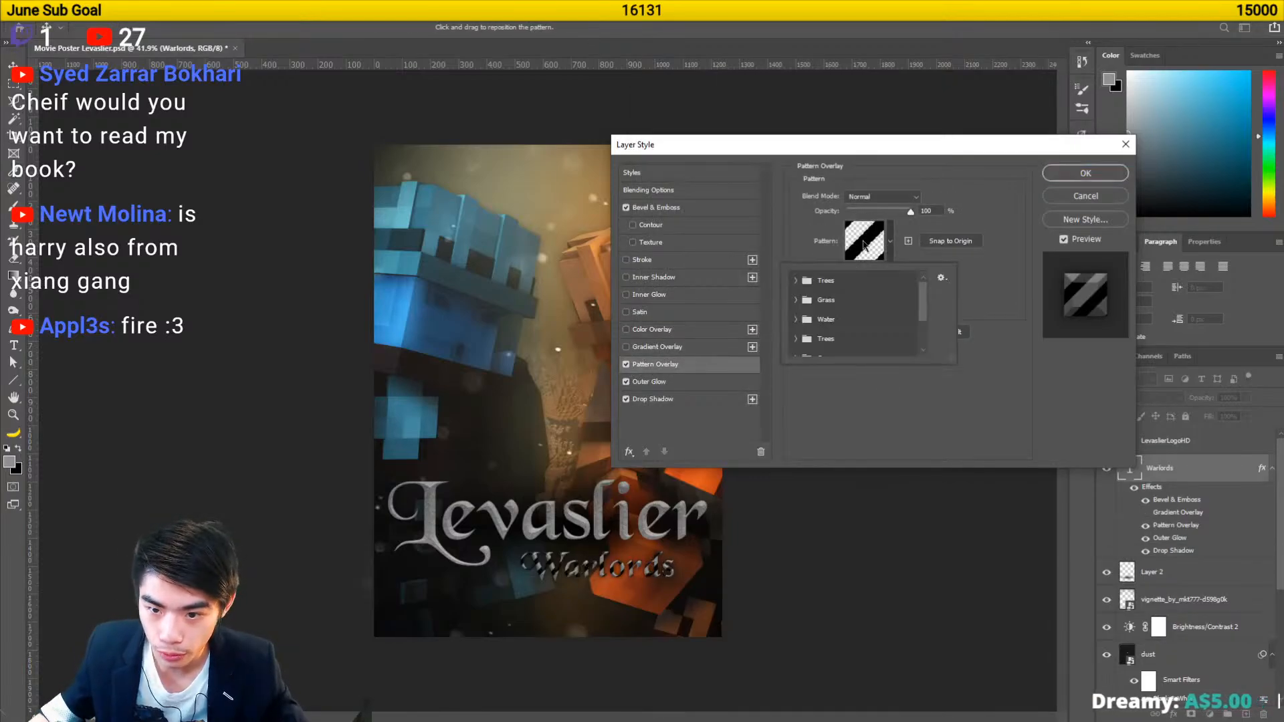
scroll(880, 301, down, 3)
scroll(807, 332, up, 3)
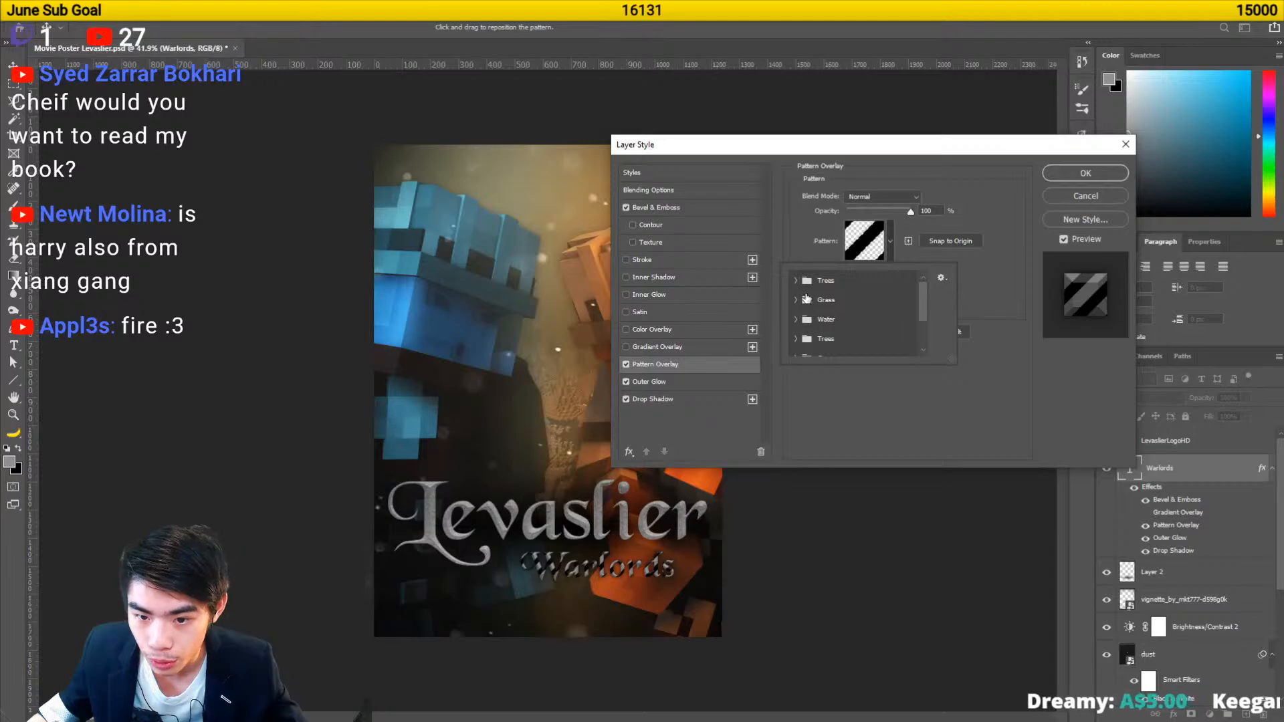
scroll(819, 328, down, 2)
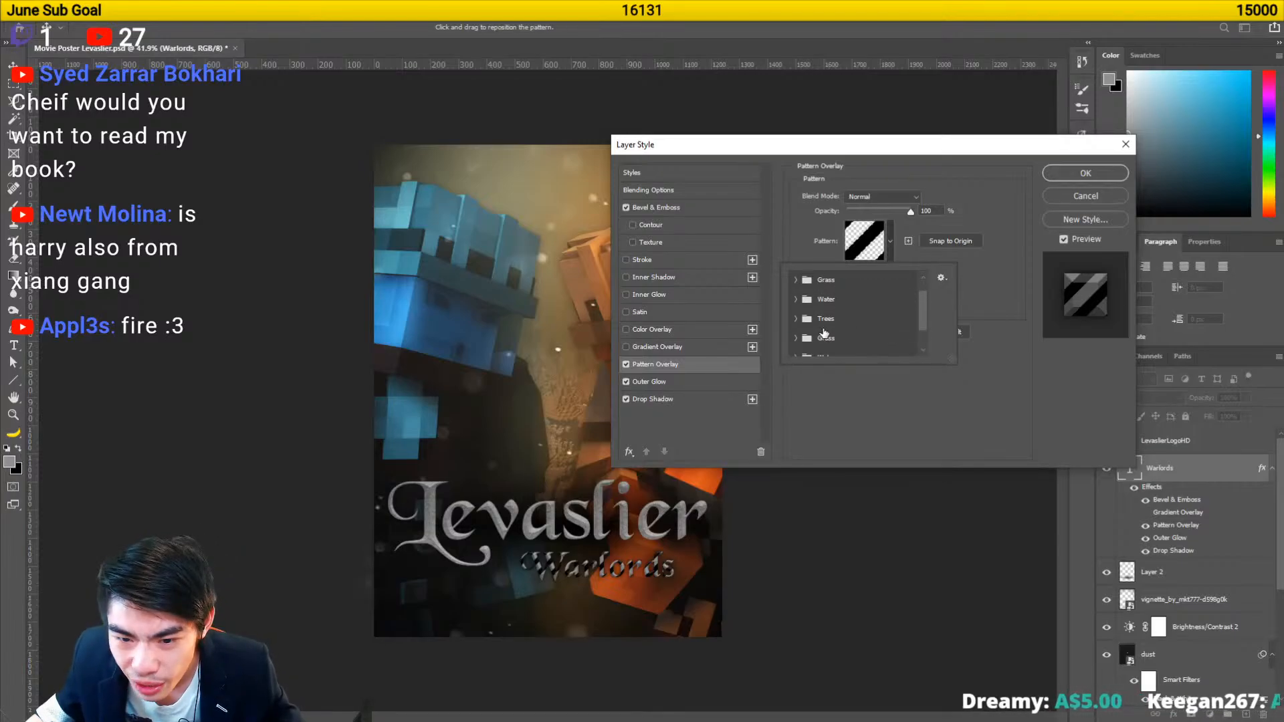
scroll(825, 333, up, 1)
scroll(812, 298, down, 1)
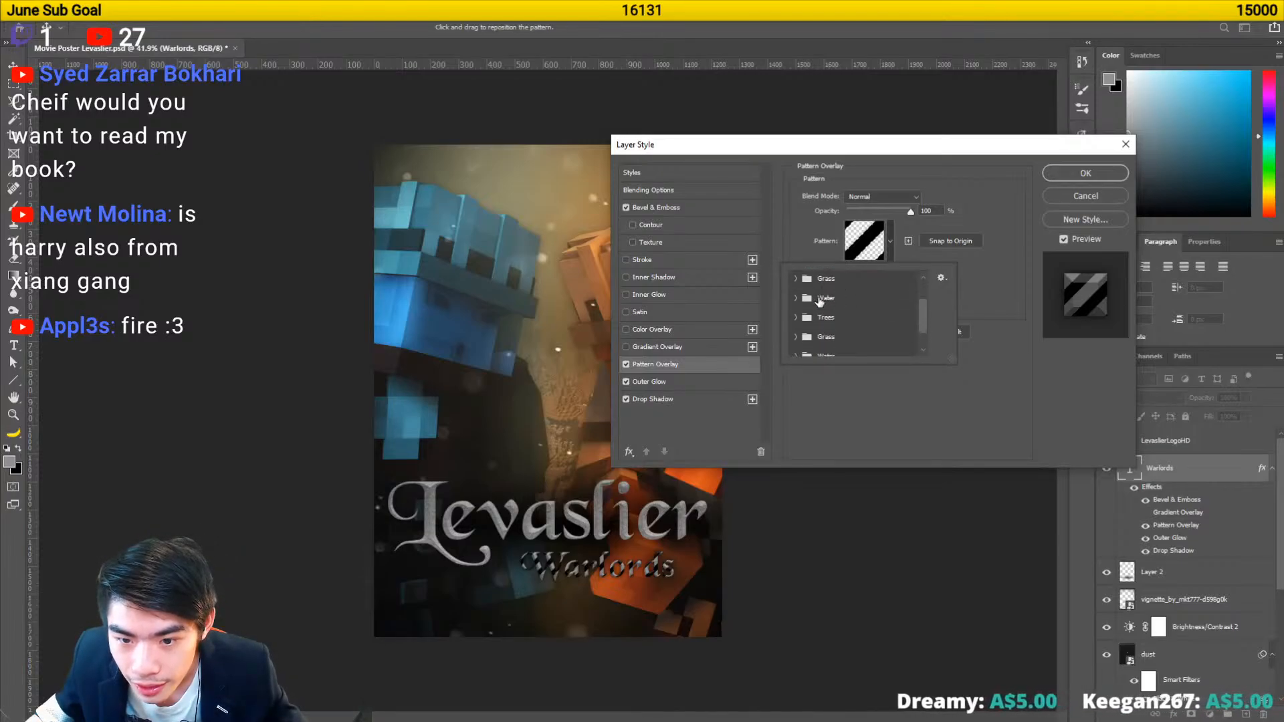
click(794, 279)
click(812, 299)
click(835, 300)
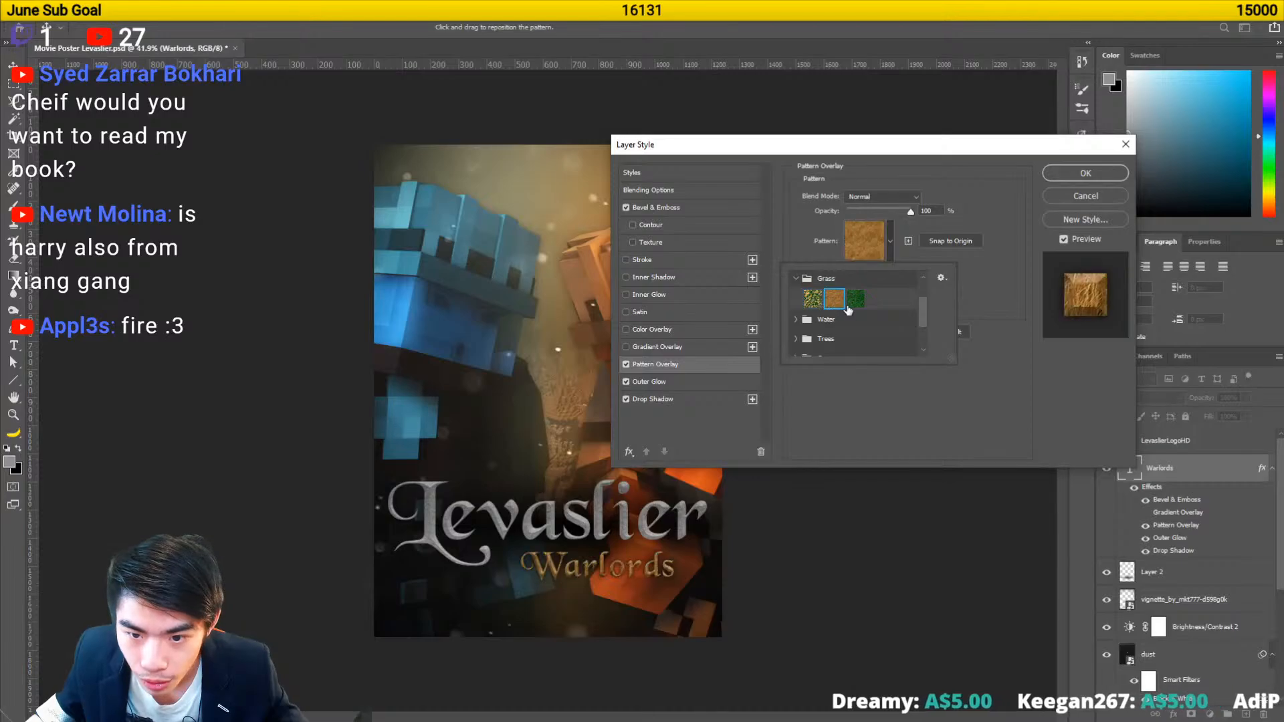
click(985, 263)
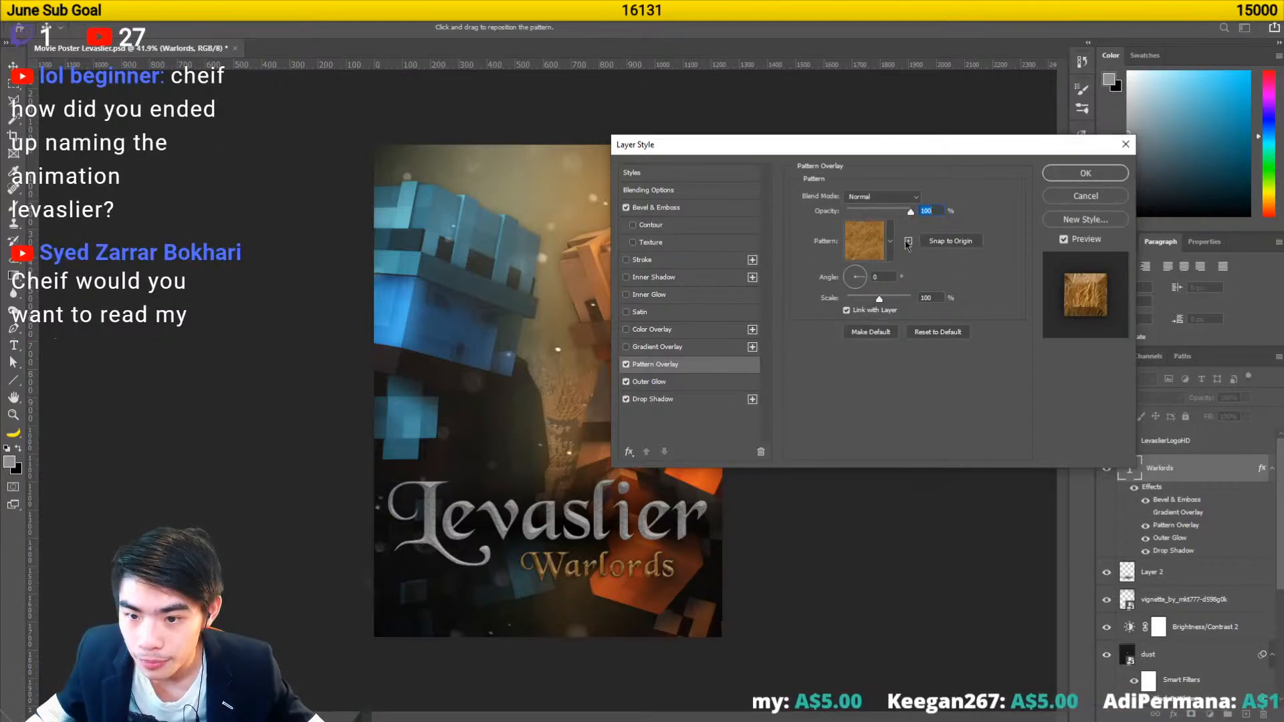
click(863, 243)
right_click(838, 299)
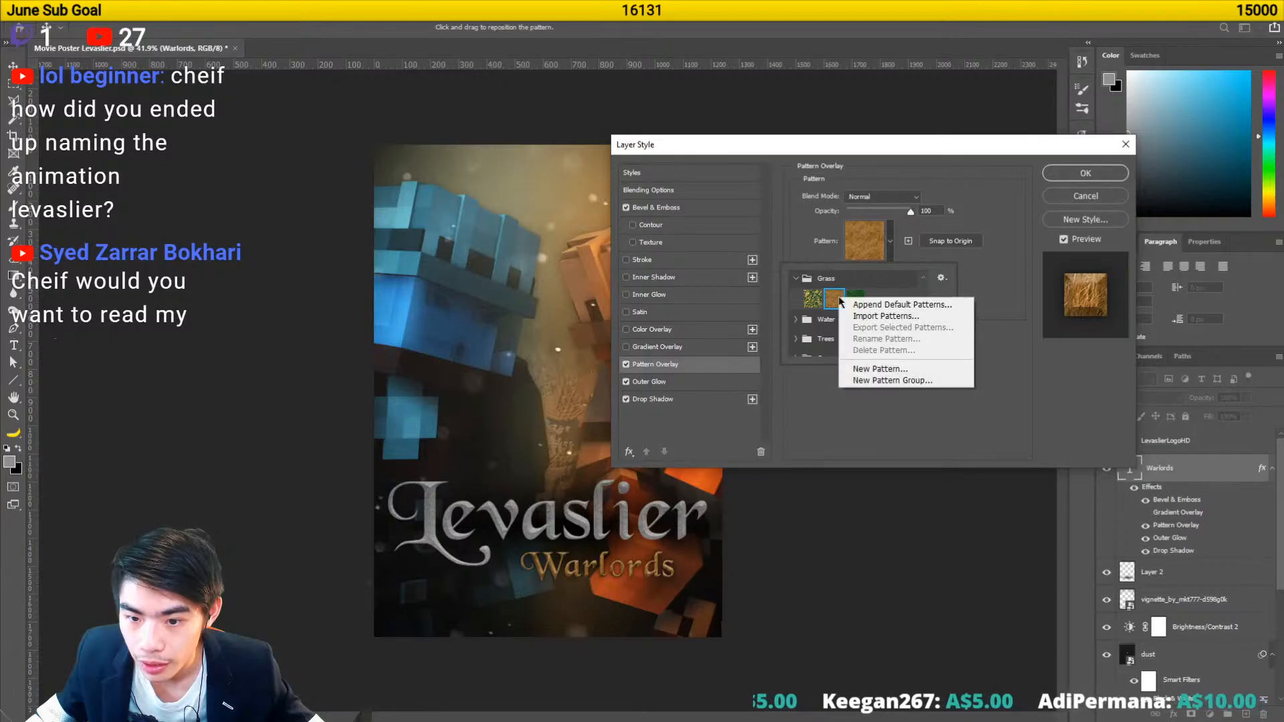
click(949, 293)
click(983, 211)
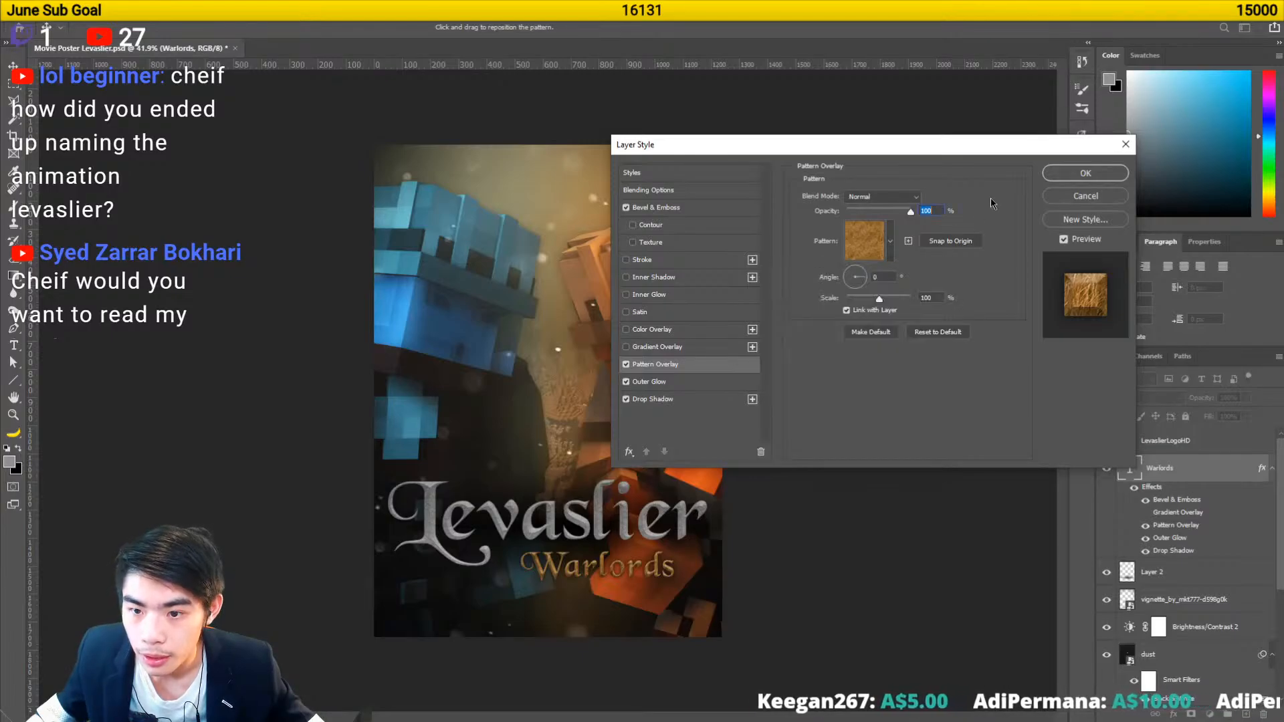
- Set the Pattern Overlay's blend mode to Hue and apply the layer style
click(879, 197)
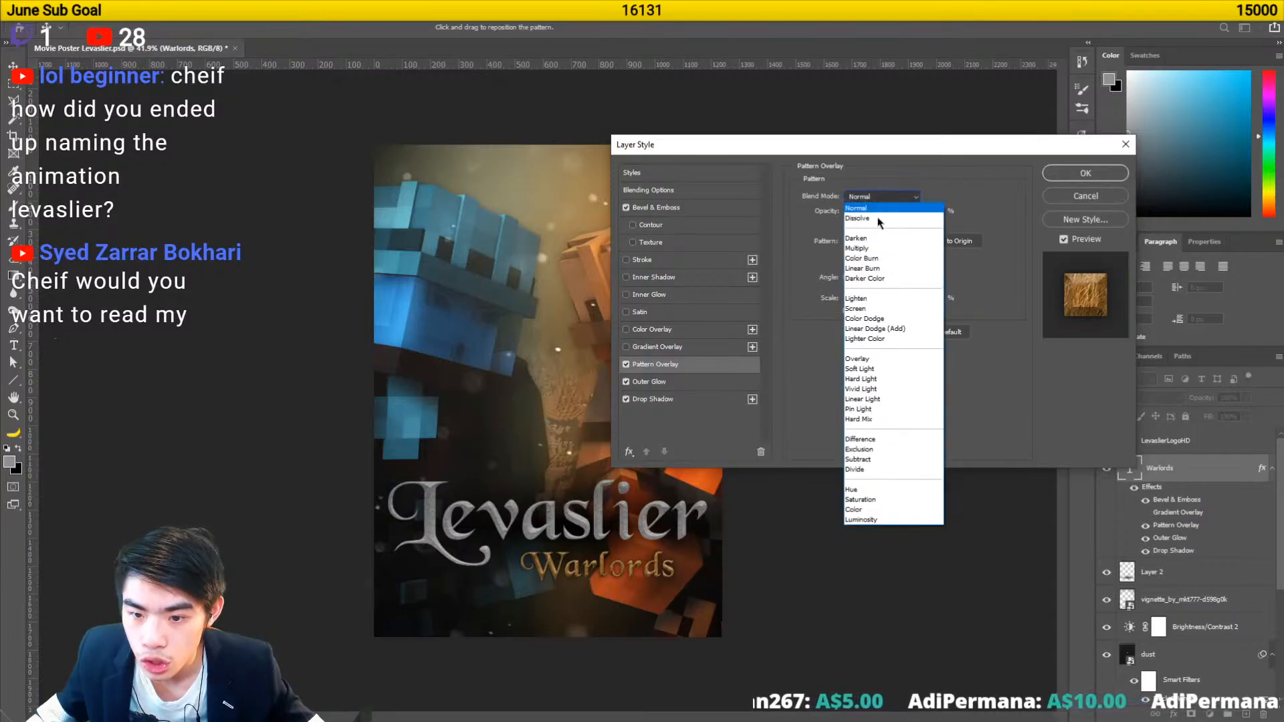
click(855, 490)
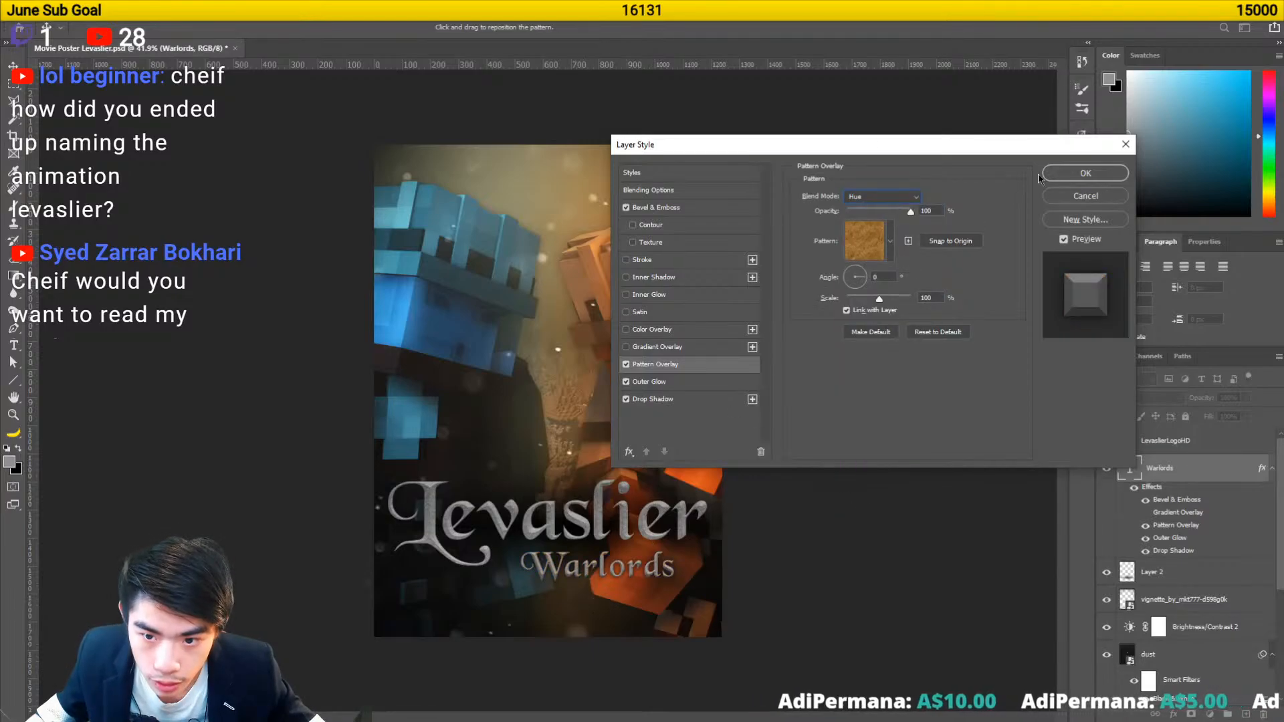
click(1085, 173)
- Recolour the Warlords text to a saturated golden yellow
scroll(648, 550, up, 5)
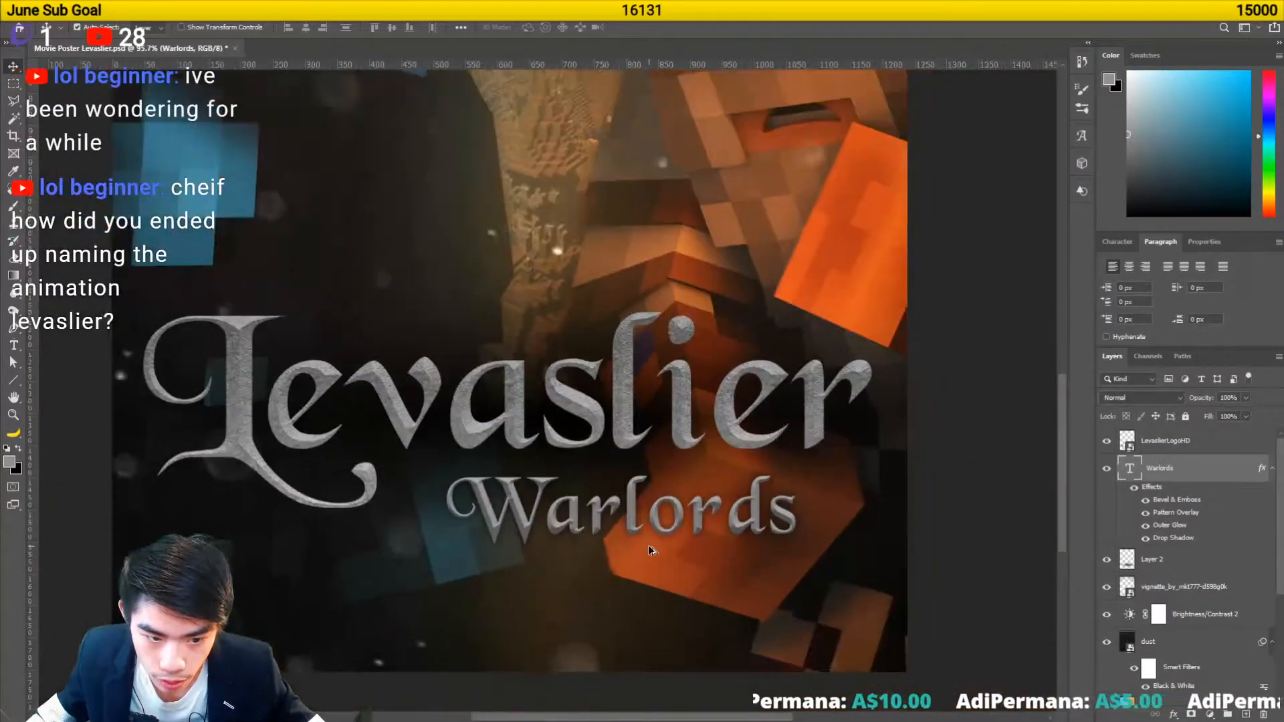
double_click(741, 508)
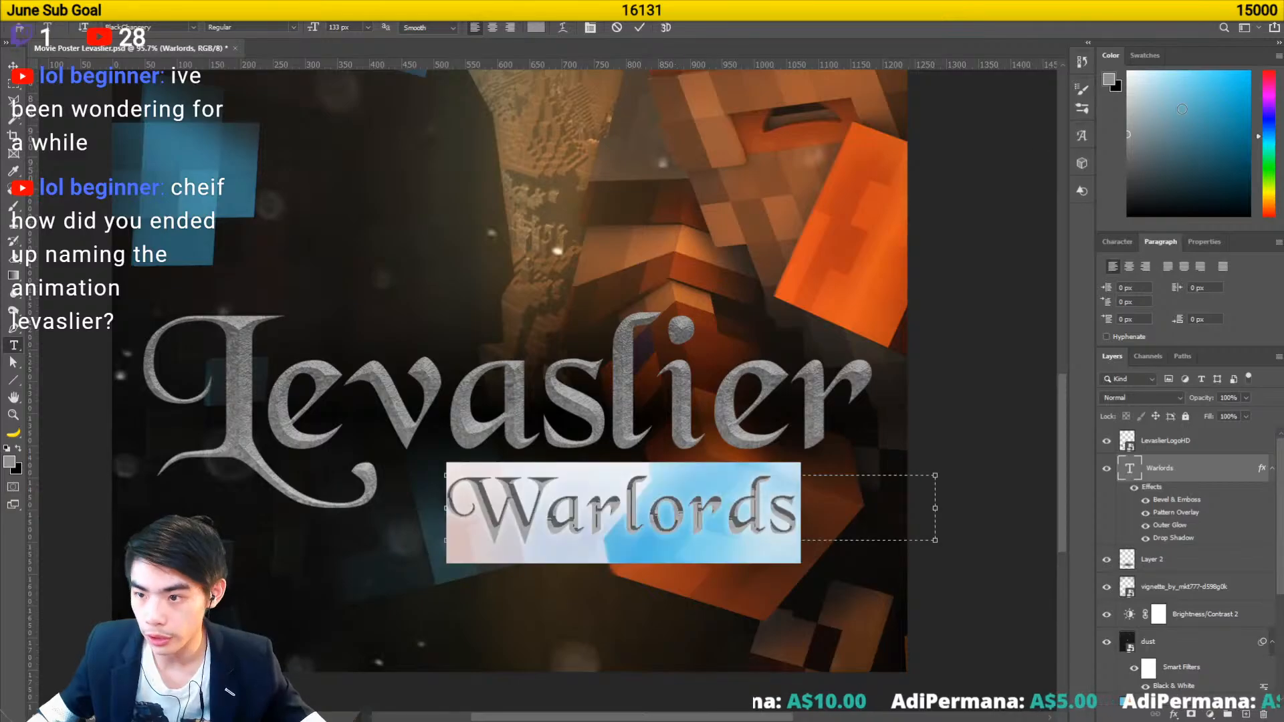
click(1227, 169)
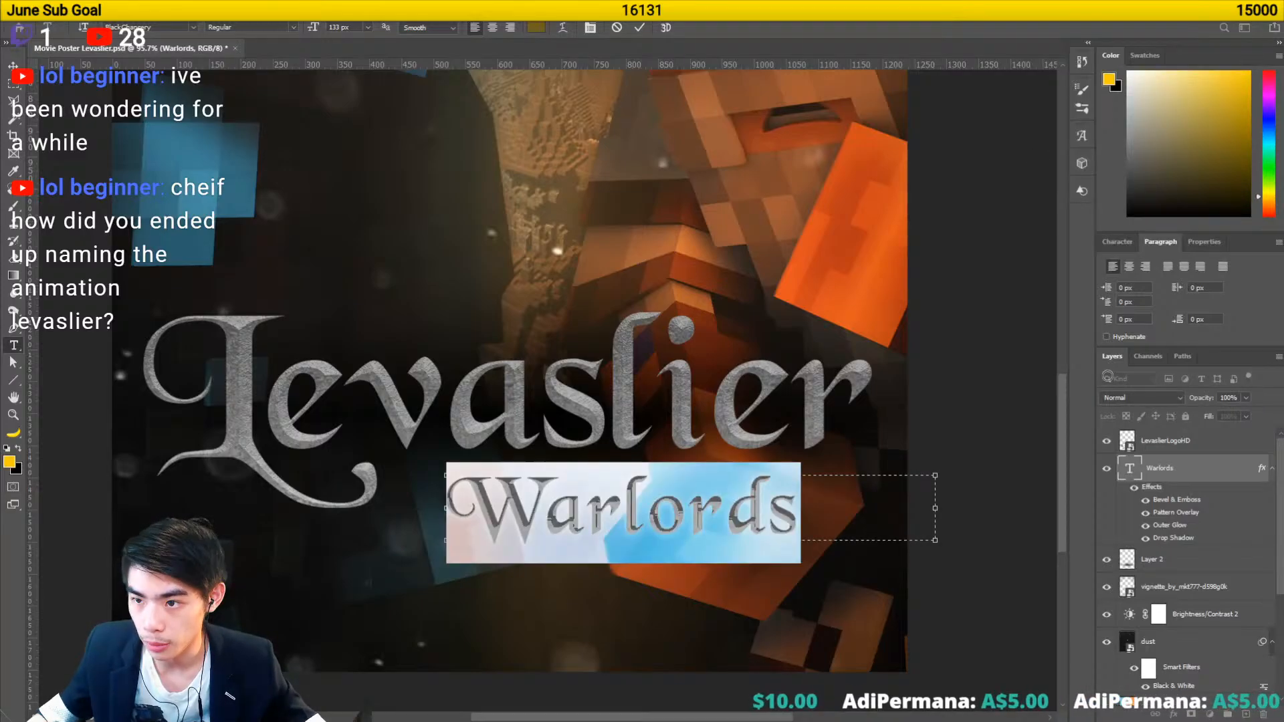
click(1178, 475)
- Move the Warlords text slightly closer beneath the Levaslier title
scroll(561, 526, down, 7)
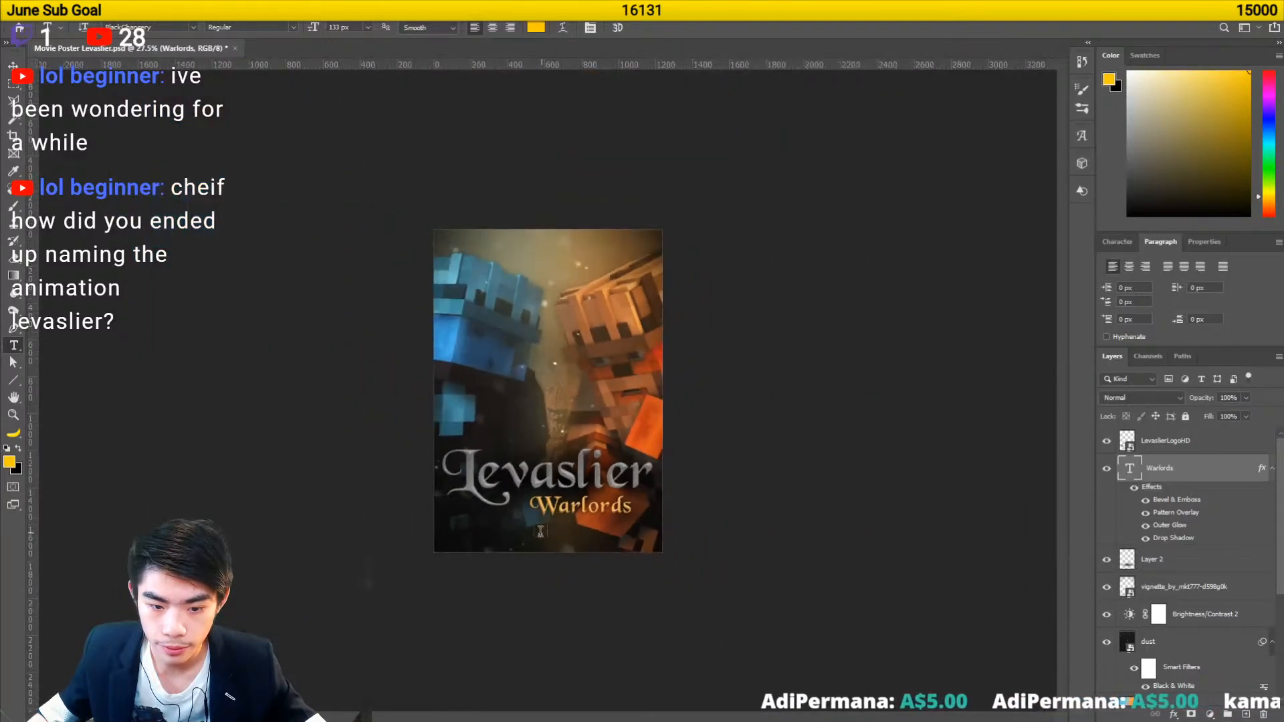
scroll(515, 538, up, 4)
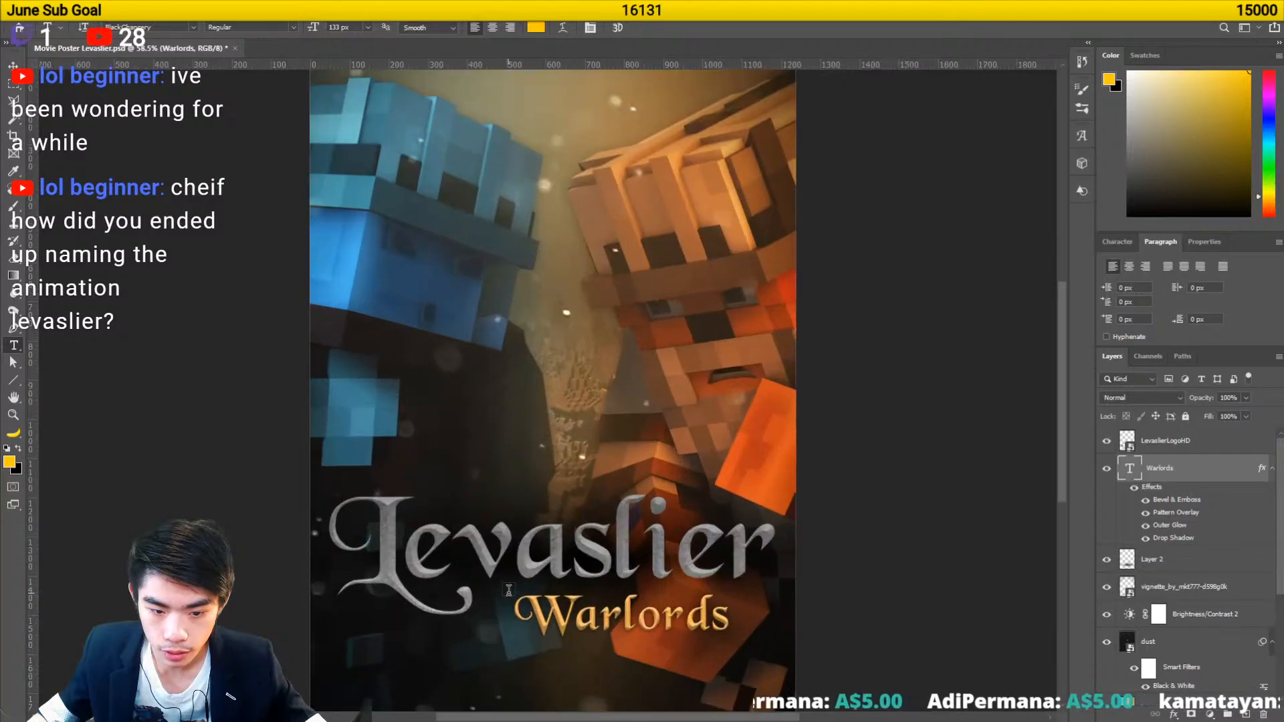
scroll(508, 590, up, 2)
key(v)
drag(573, 639, 573, 634)
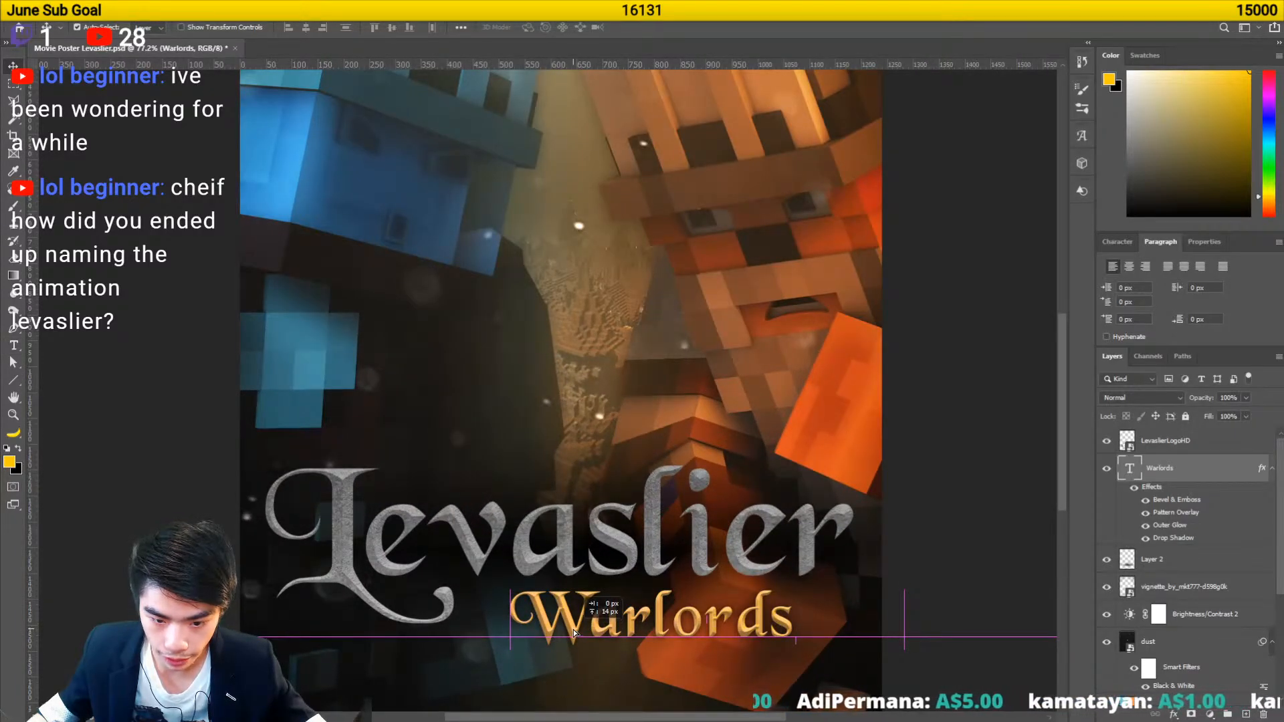
drag(573, 632, 579, 639)
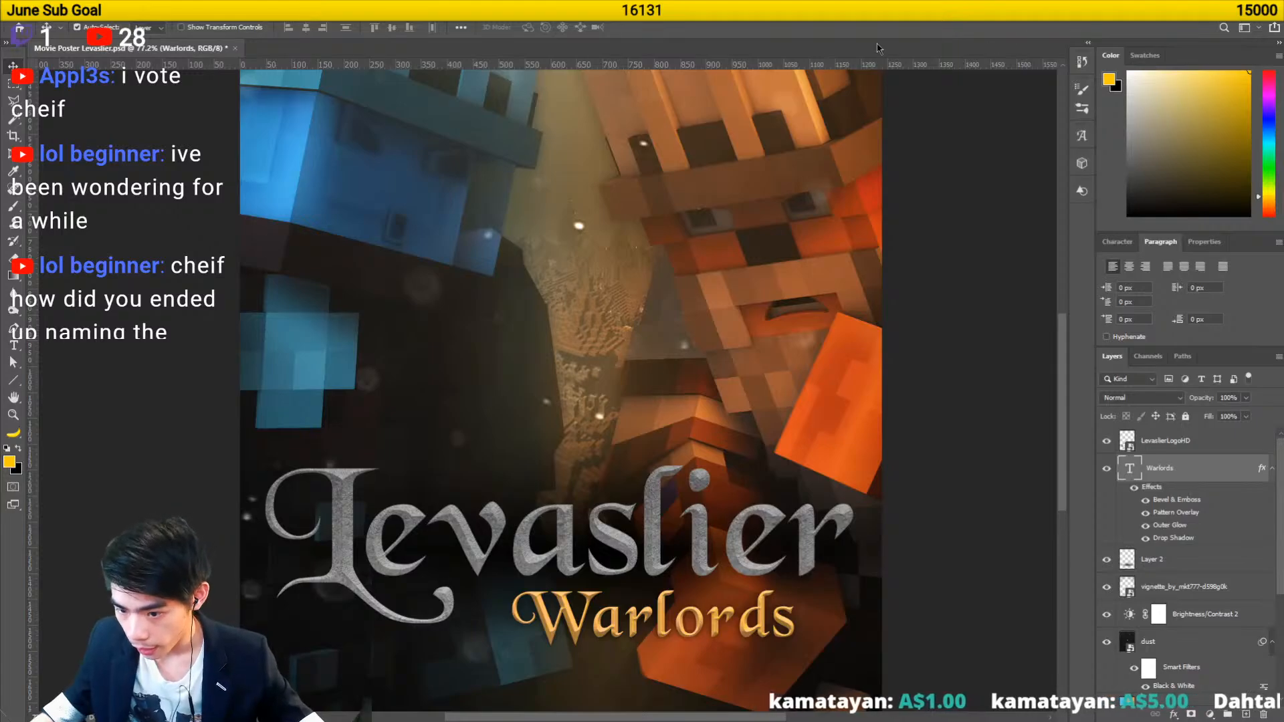
- Add a new layer beneath the Warlords text and marquee-select a thin horizontal strip under the Levaslier title
mouse_move(281, 716)
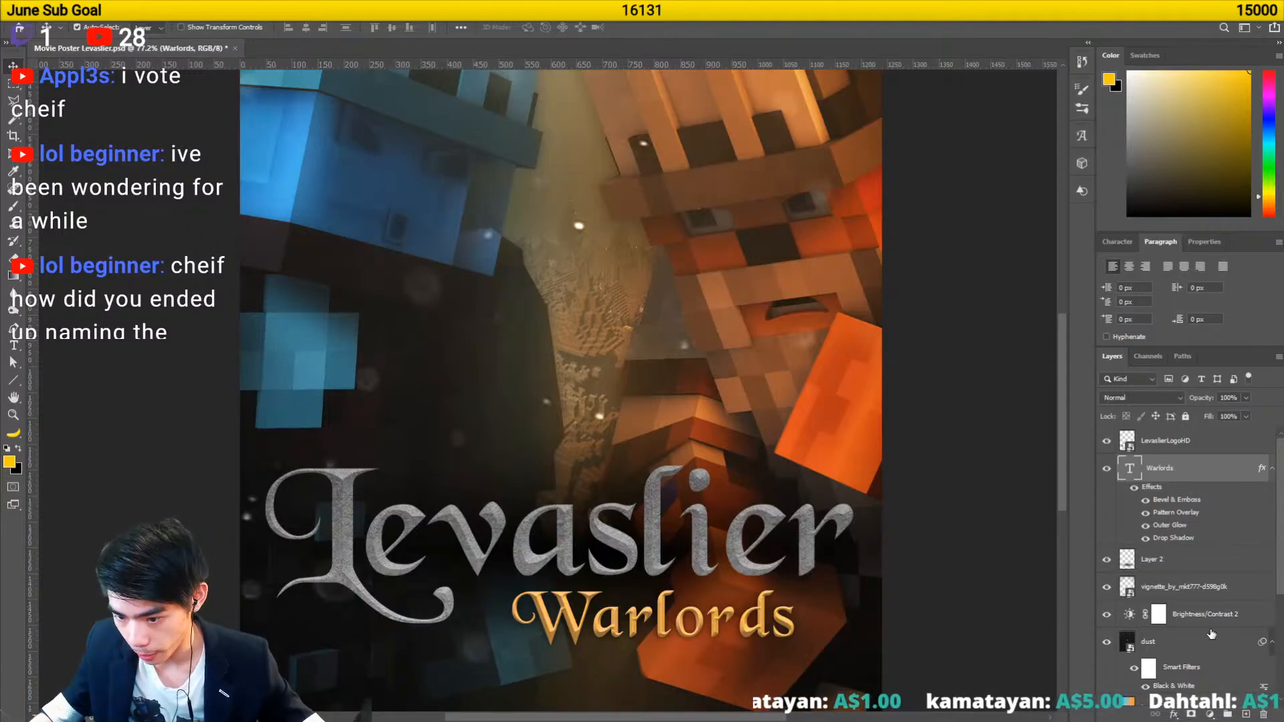
key(ctrl+shift+alt+n)
key(m)
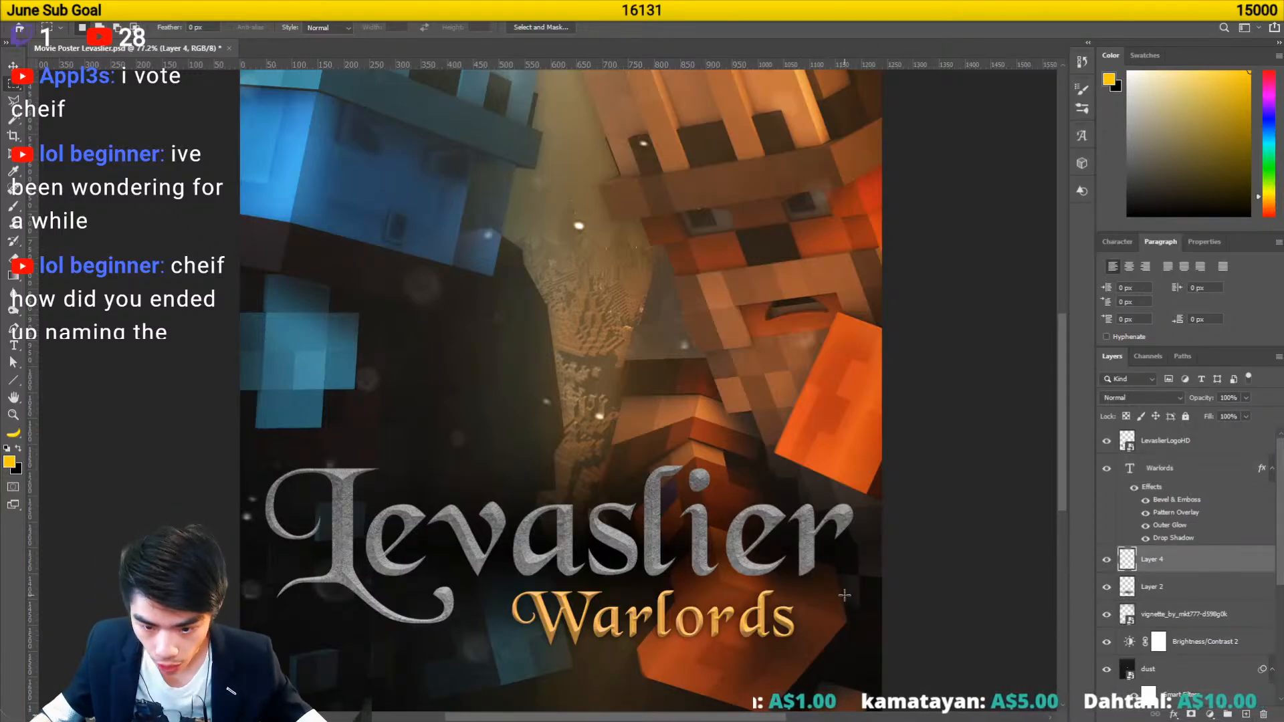
drag(845, 592, 272, 598)
- Fill the selected strip with the golden yellow foreground colour using the Paint Bucket Tool
key(g)
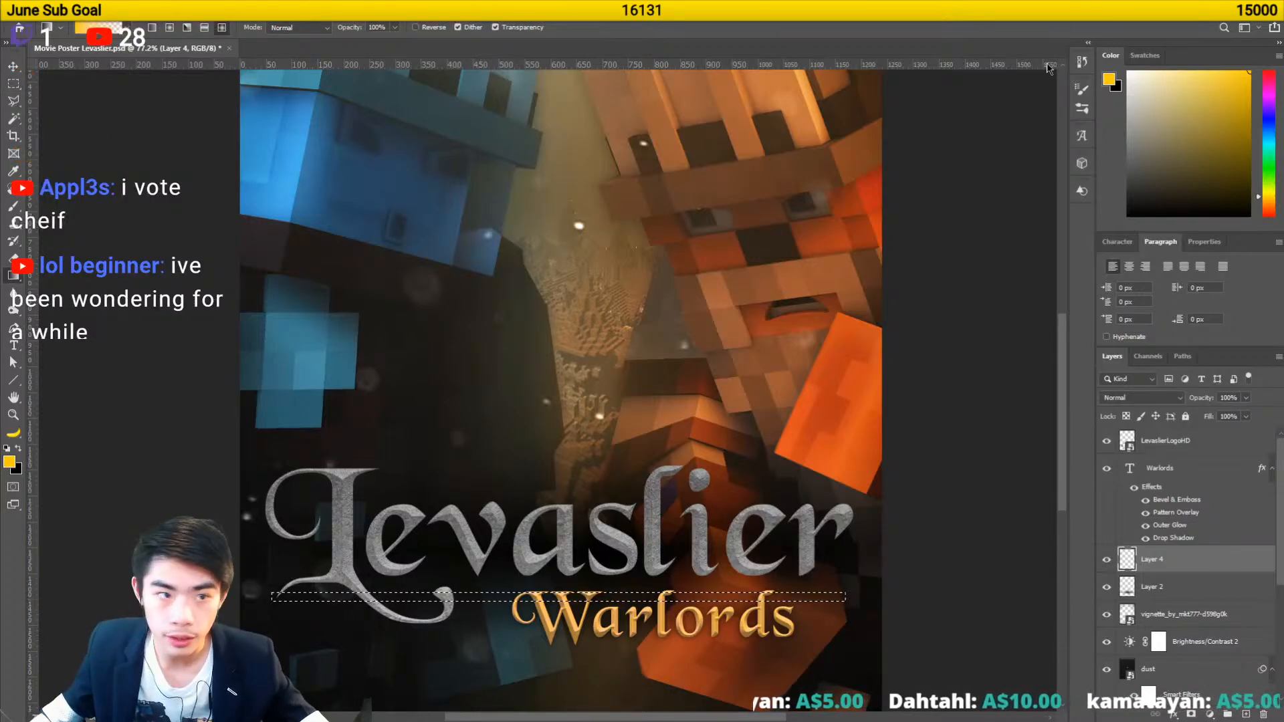
right_click(13, 276)
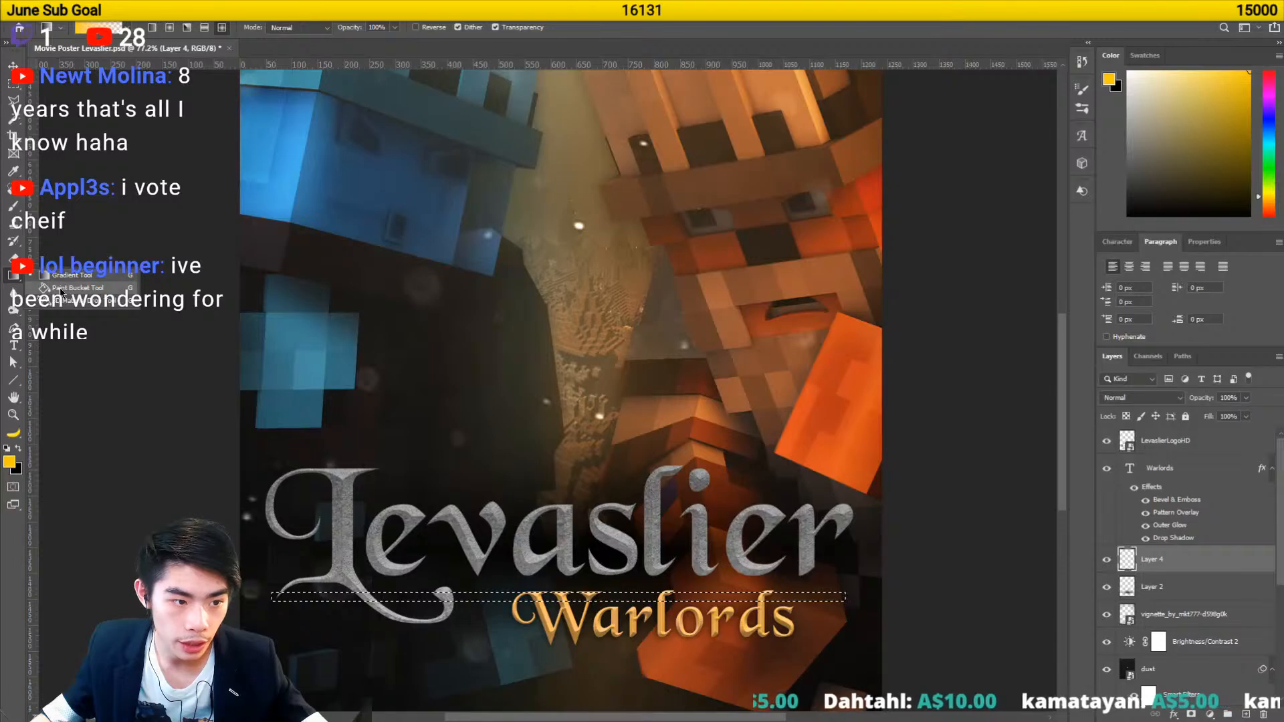
click(60, 289)
click(483, 596)
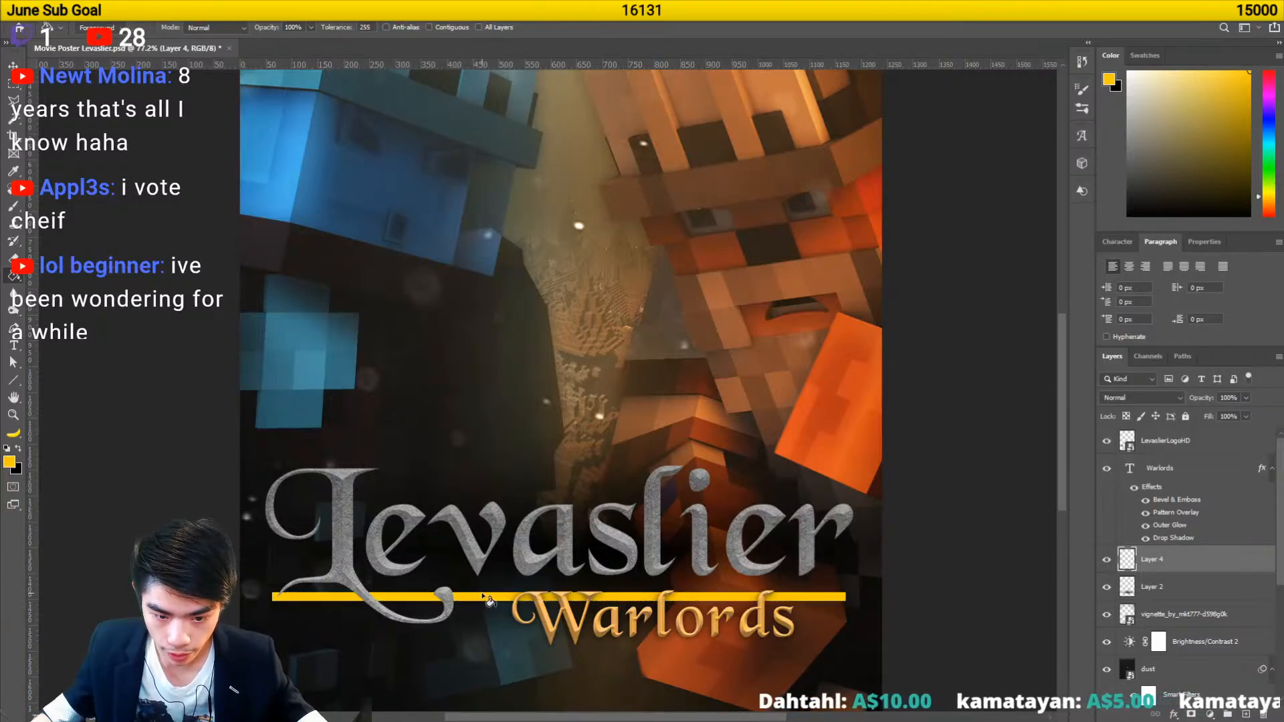
- Delete the section of the yellow bar that crosses the Warlords text, and deselect
key(m)
drag(511, 584, 797, 648)
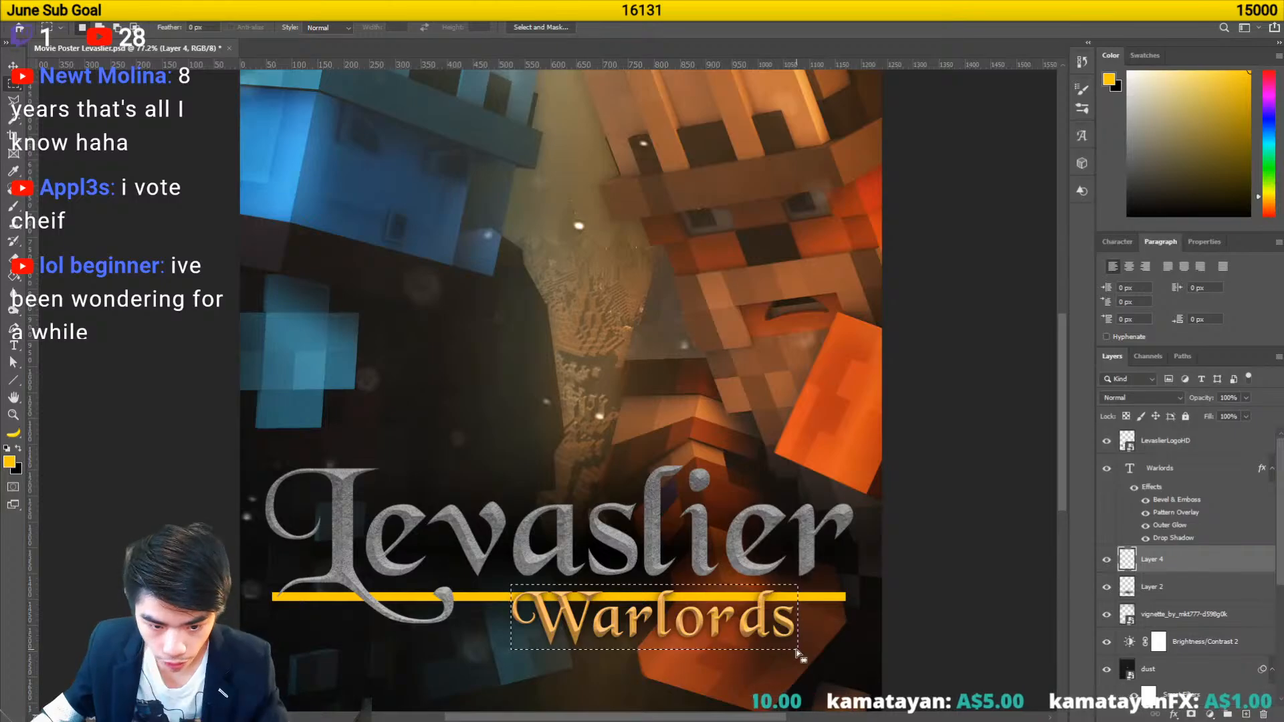
key(Delete)
key(ctrl+d)
- Outline a wedge tapering outward on the short bar segment after Warlords with the Polygonal Lasso, and invert the selection
scroll(873, 652, up, 4)
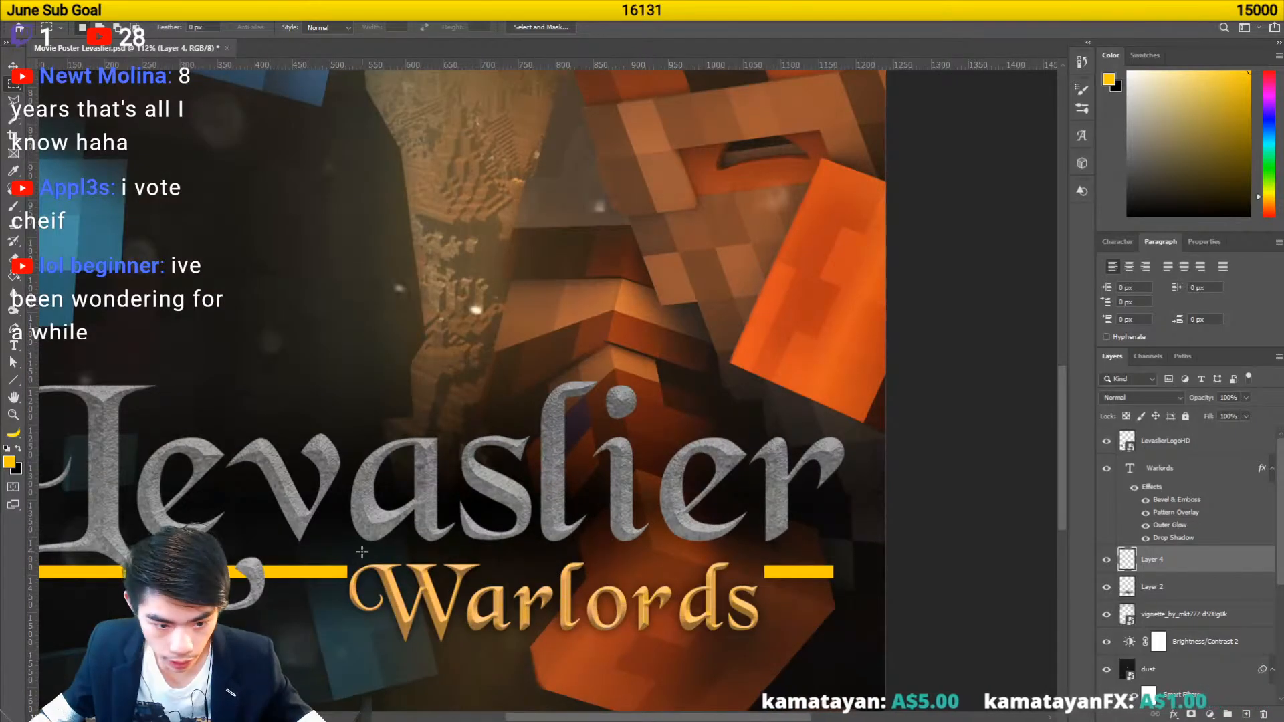
scroll(879, 608, up, 3)
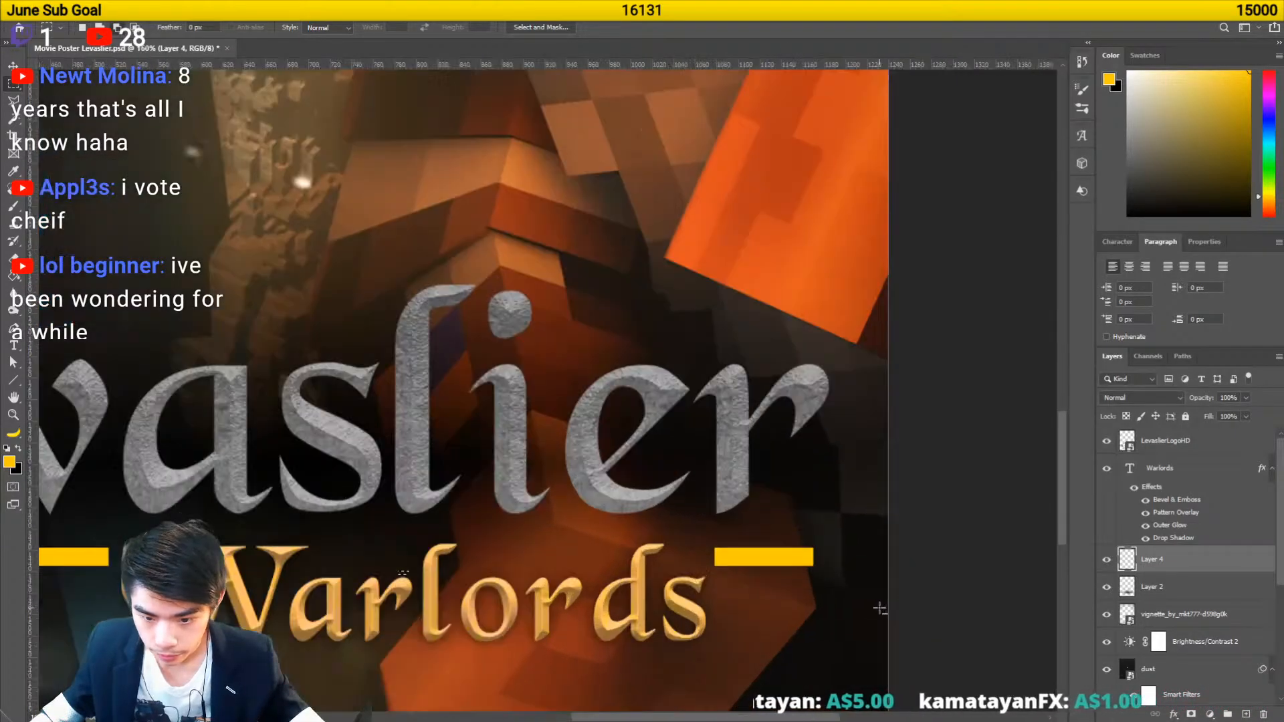
scroll(764, 610, up, 2)
key(l)
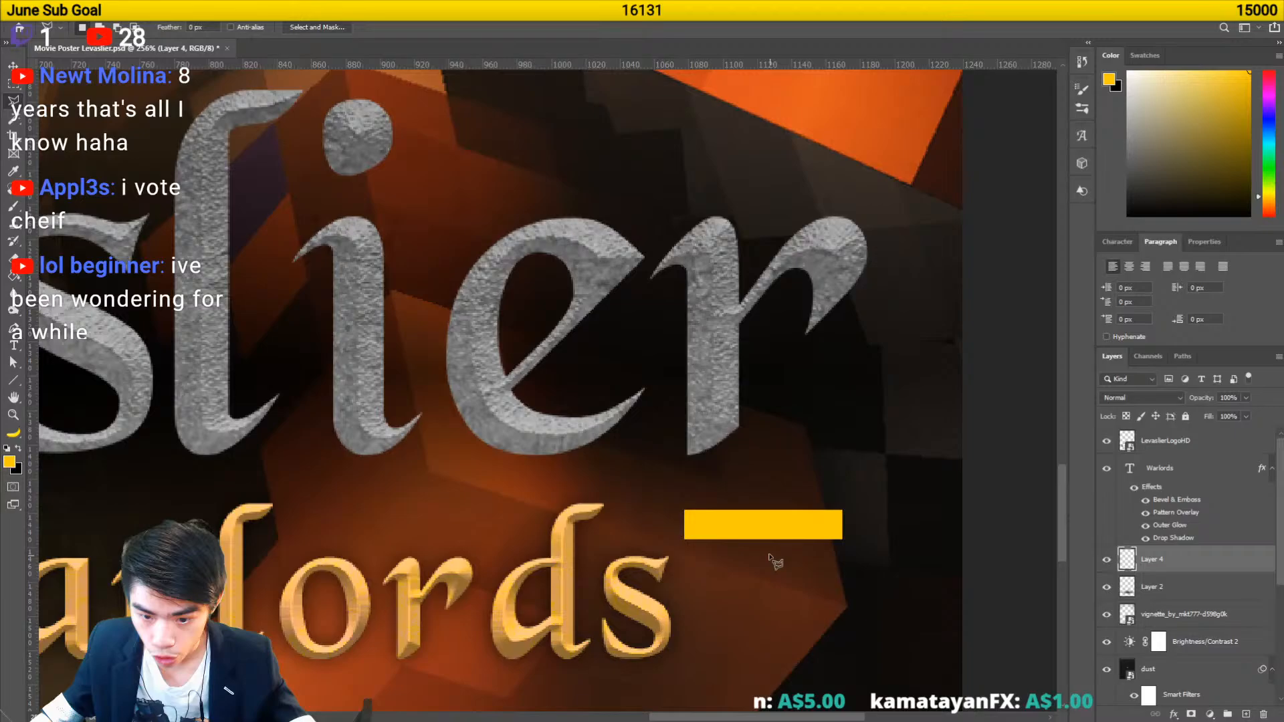
click(683, 512)
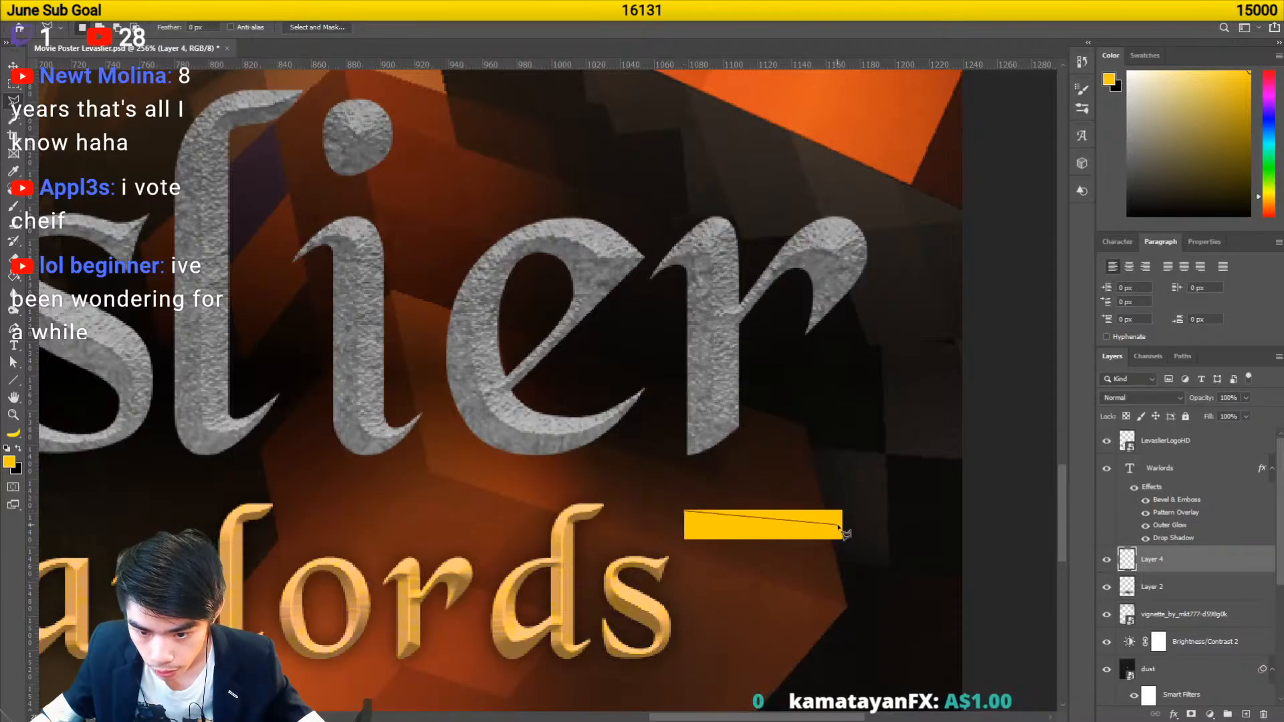
click(841, 524)
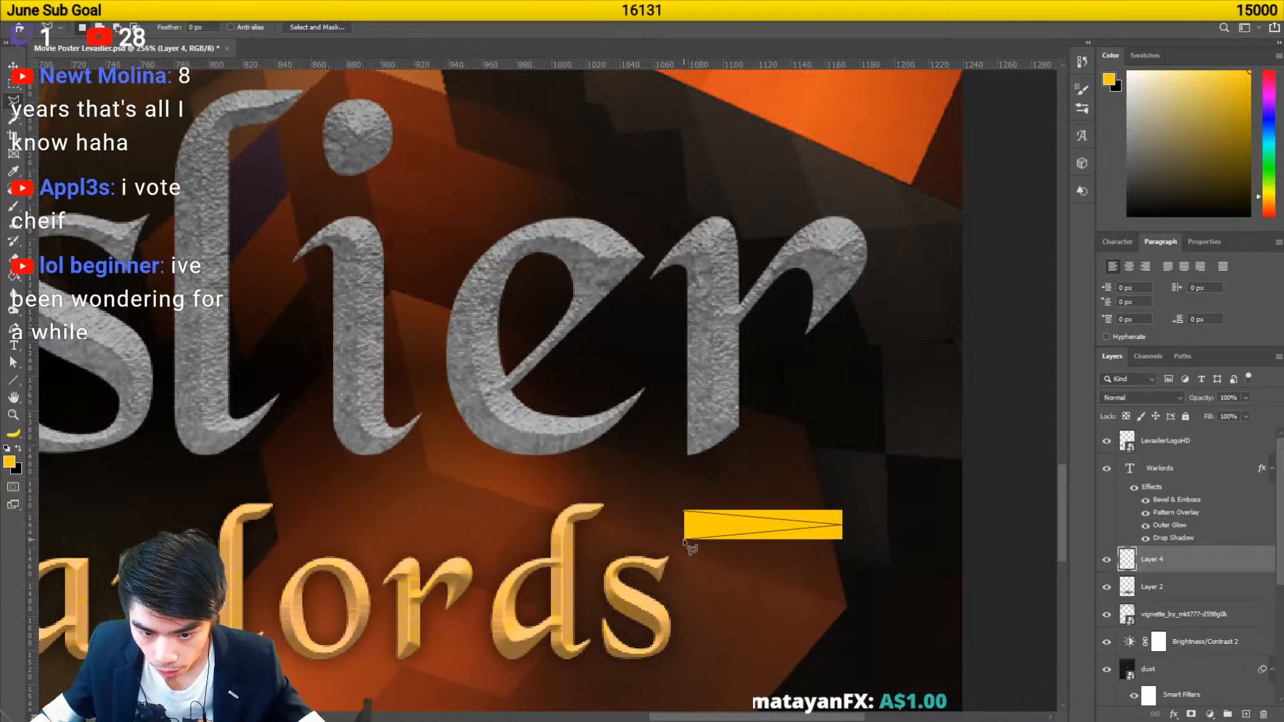
click(682, 512)
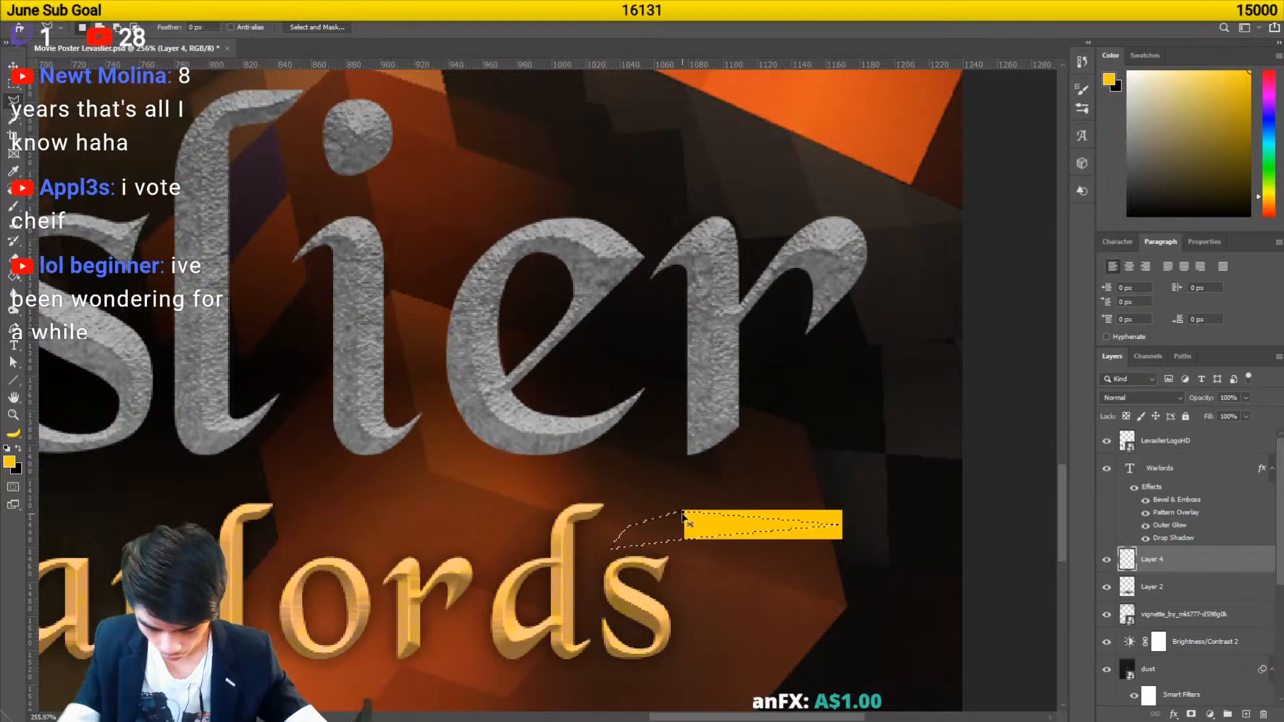
scroll(683, 512, down, 3)
drag(142, 474, 615, 401)
scroll(615, 401, up, 3)
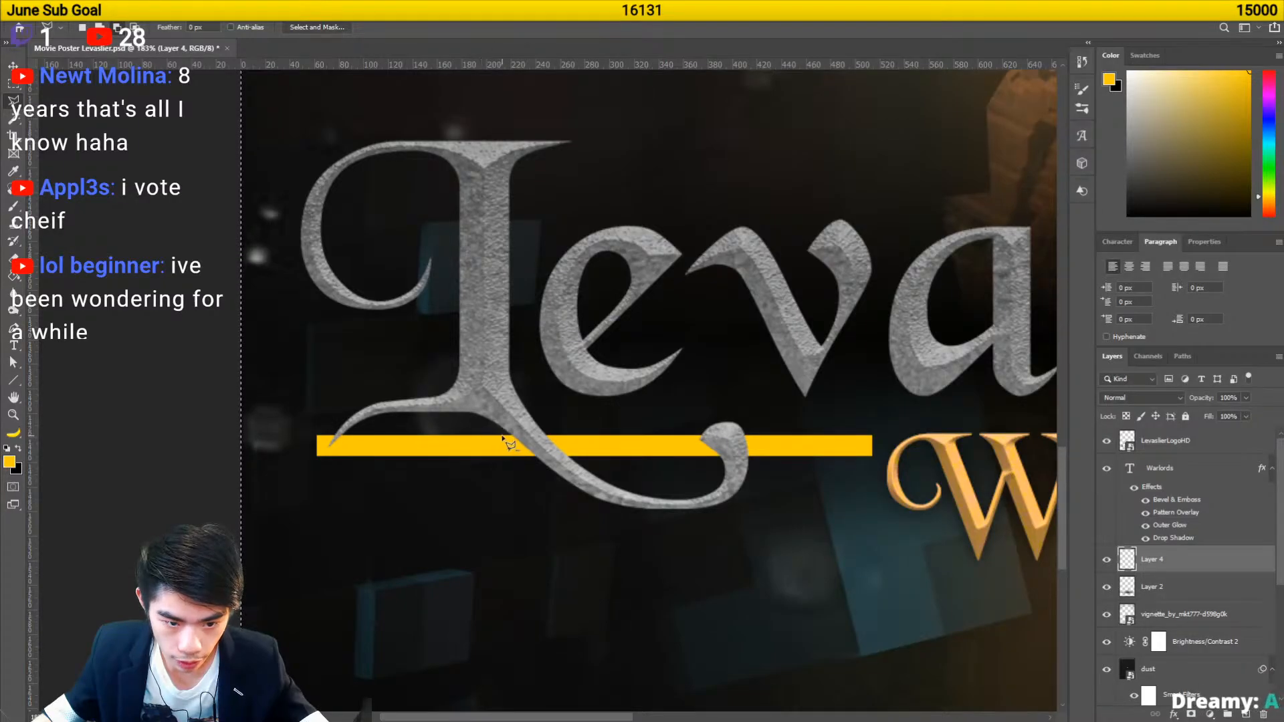
click(506, 436)
click(525, 459)
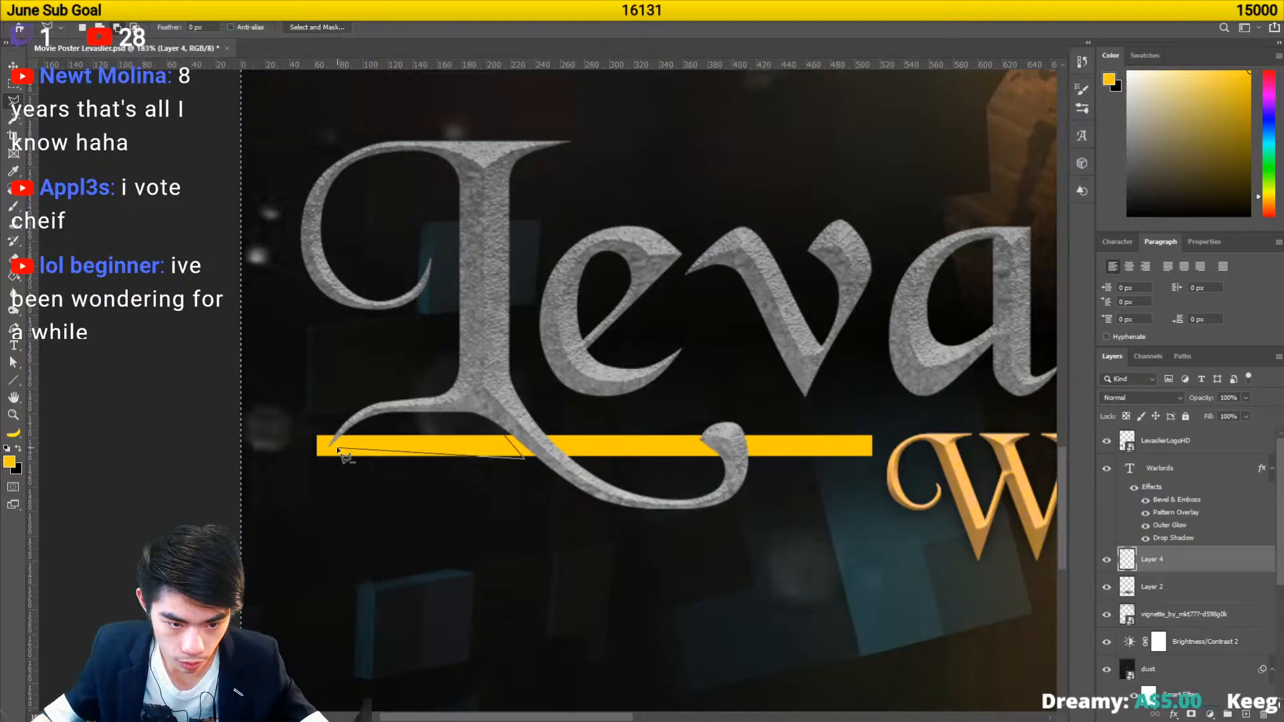
click(337, 448)
key(alt+Escape)
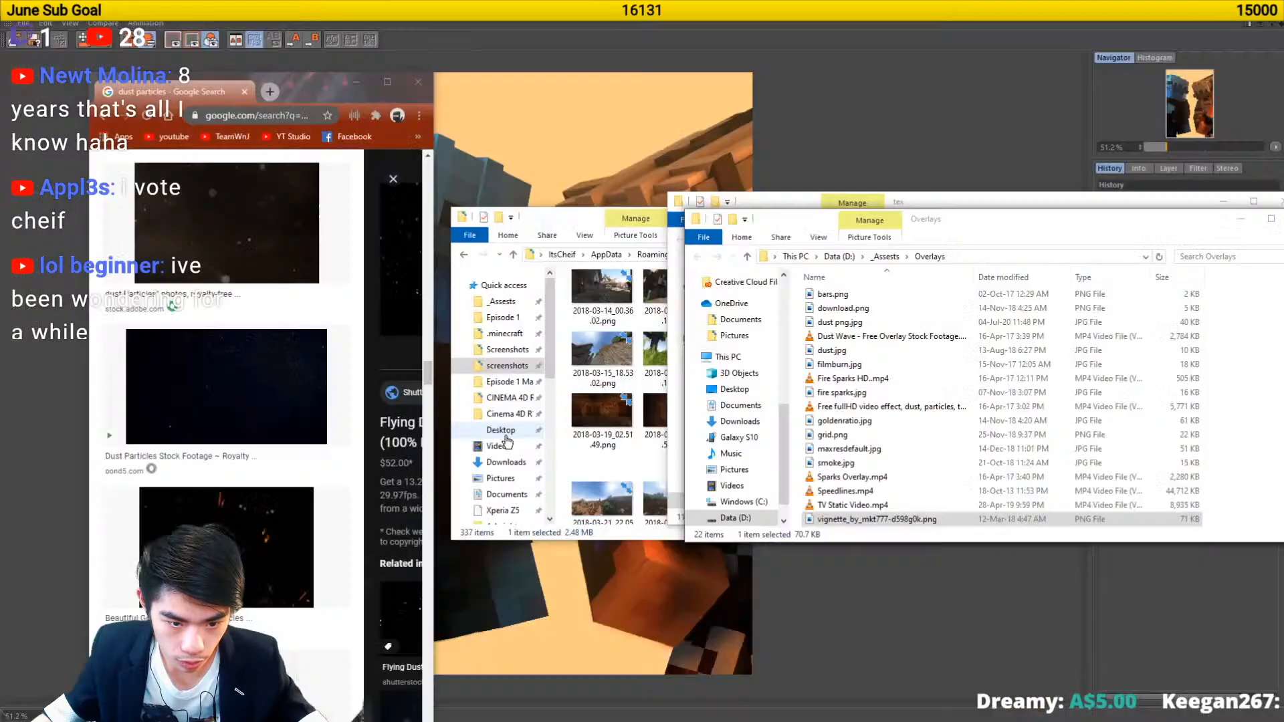
key(alt+Escape)
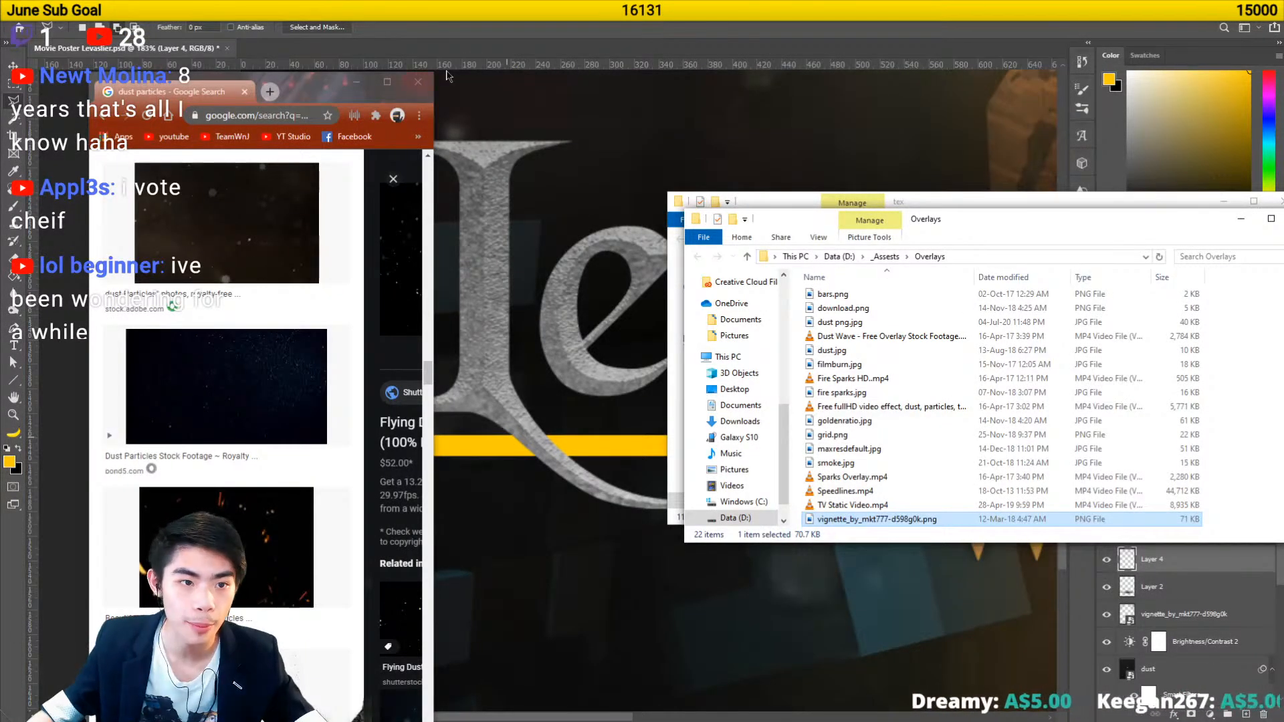
click(646, 28)
scroll(702, 517, down, 6)
scroll(708, 522, up, 4)
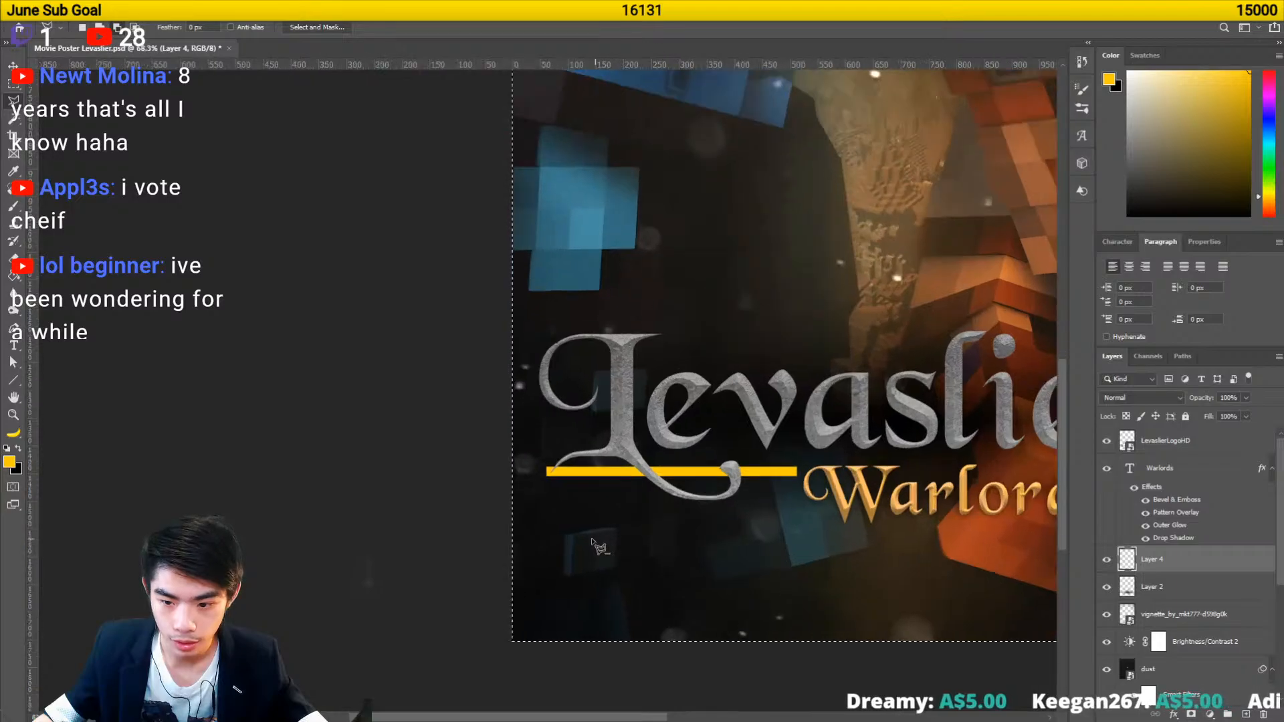
click(670, 413)
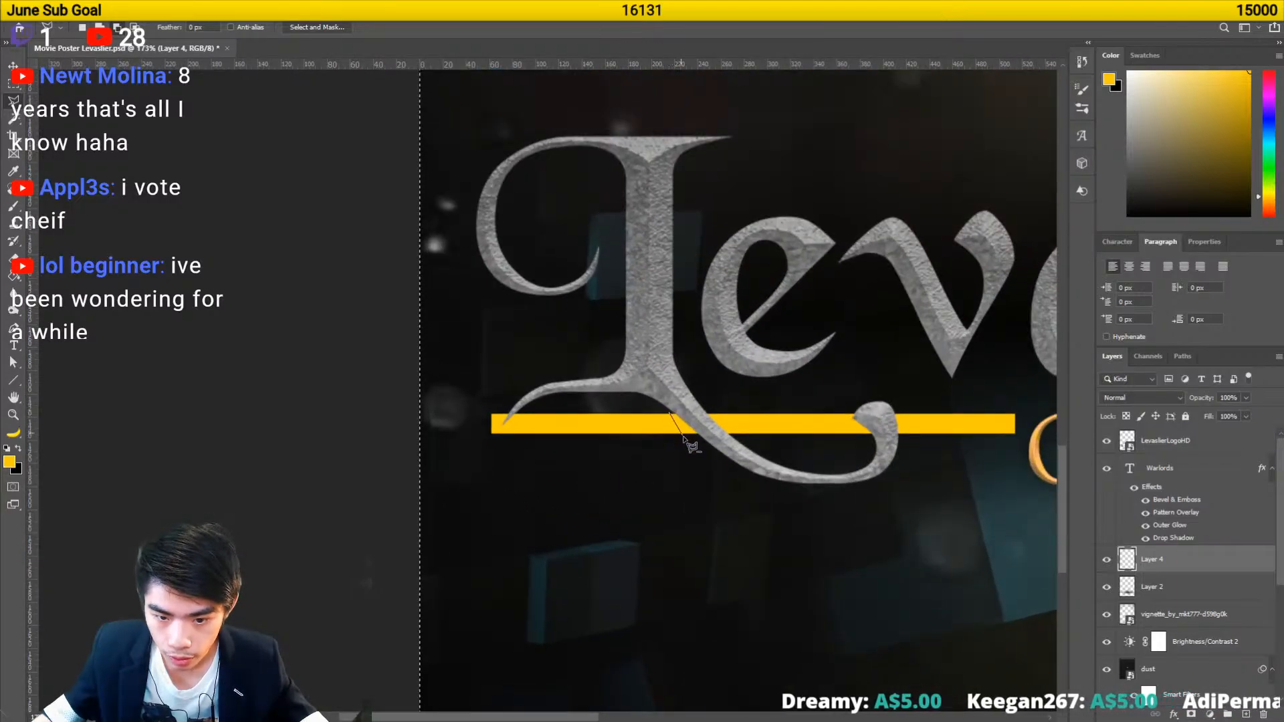
key(alt+Escape)
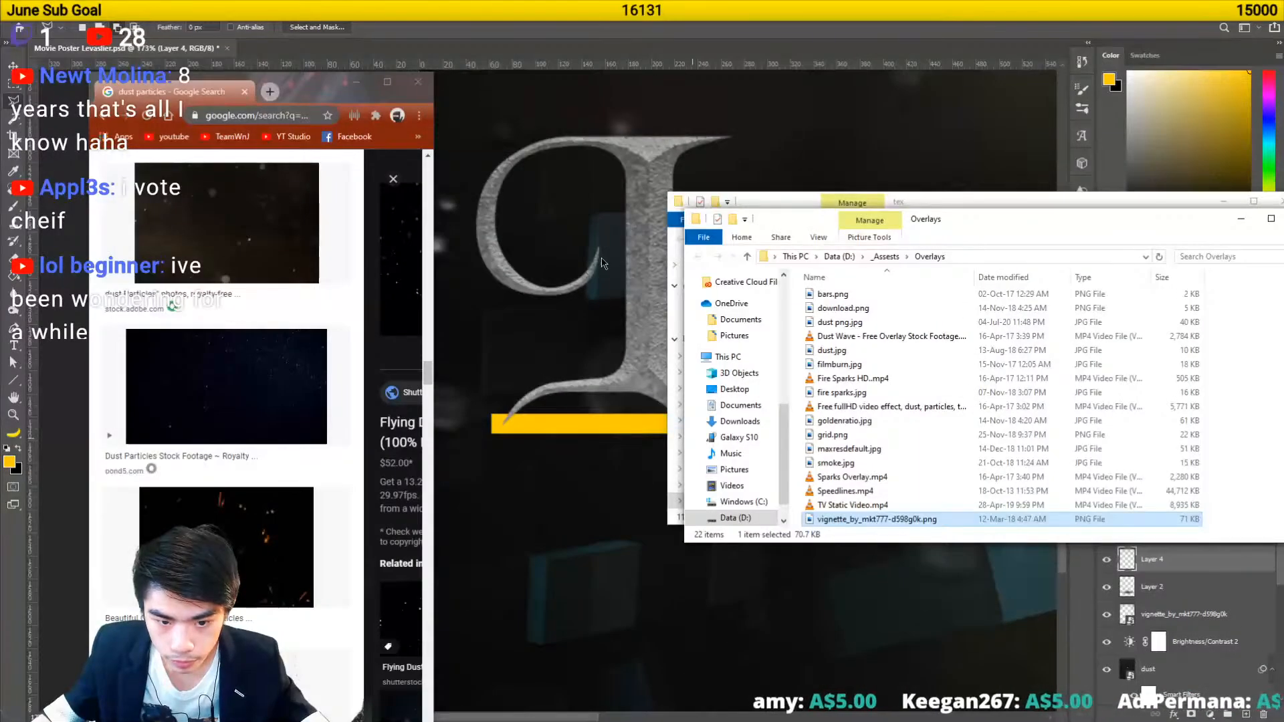
- Subtract a wedge of the bar, tapering outward beneath the base of the L, from the inverted selection
click(659, 427)
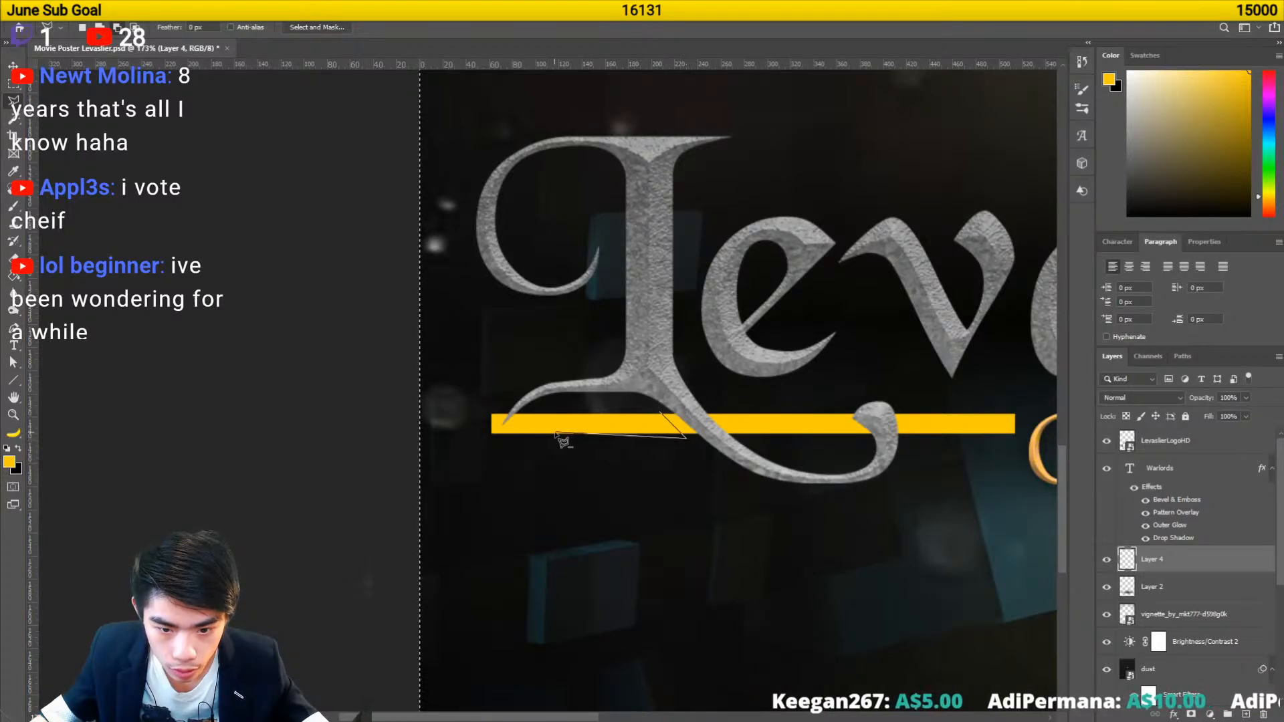
click(682, 436)
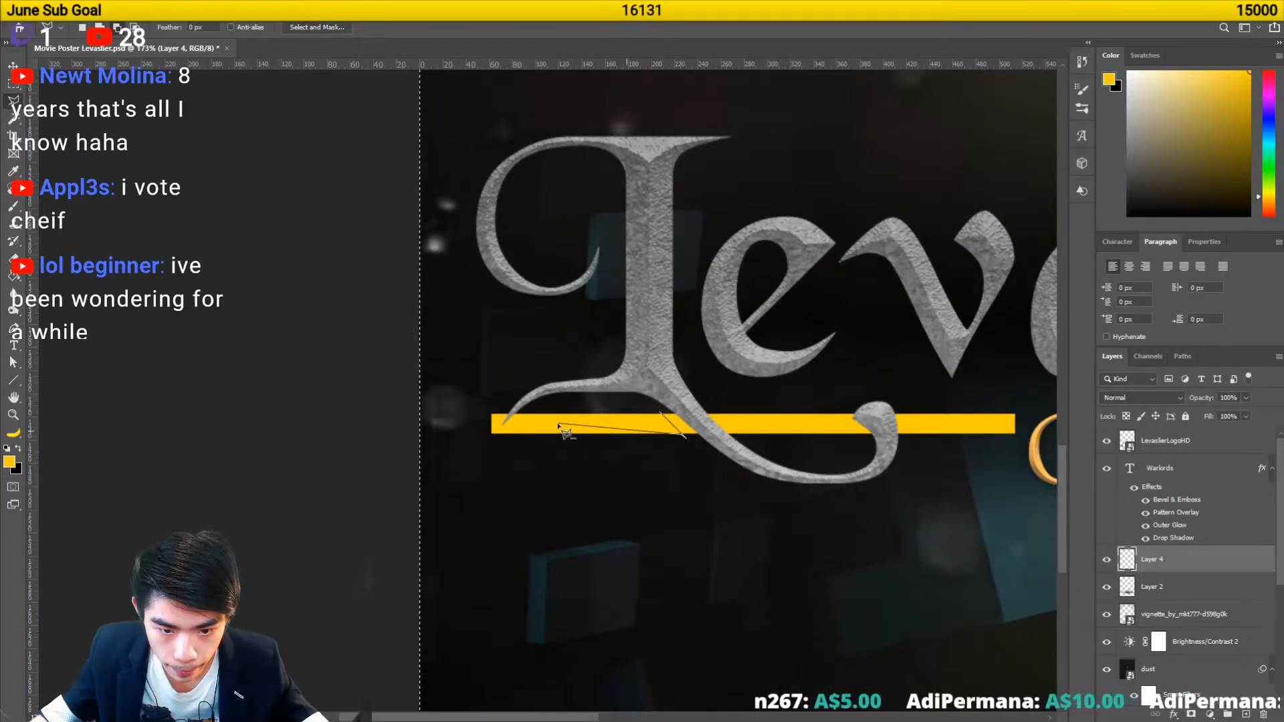
click(508, 426)
click(661, 413)
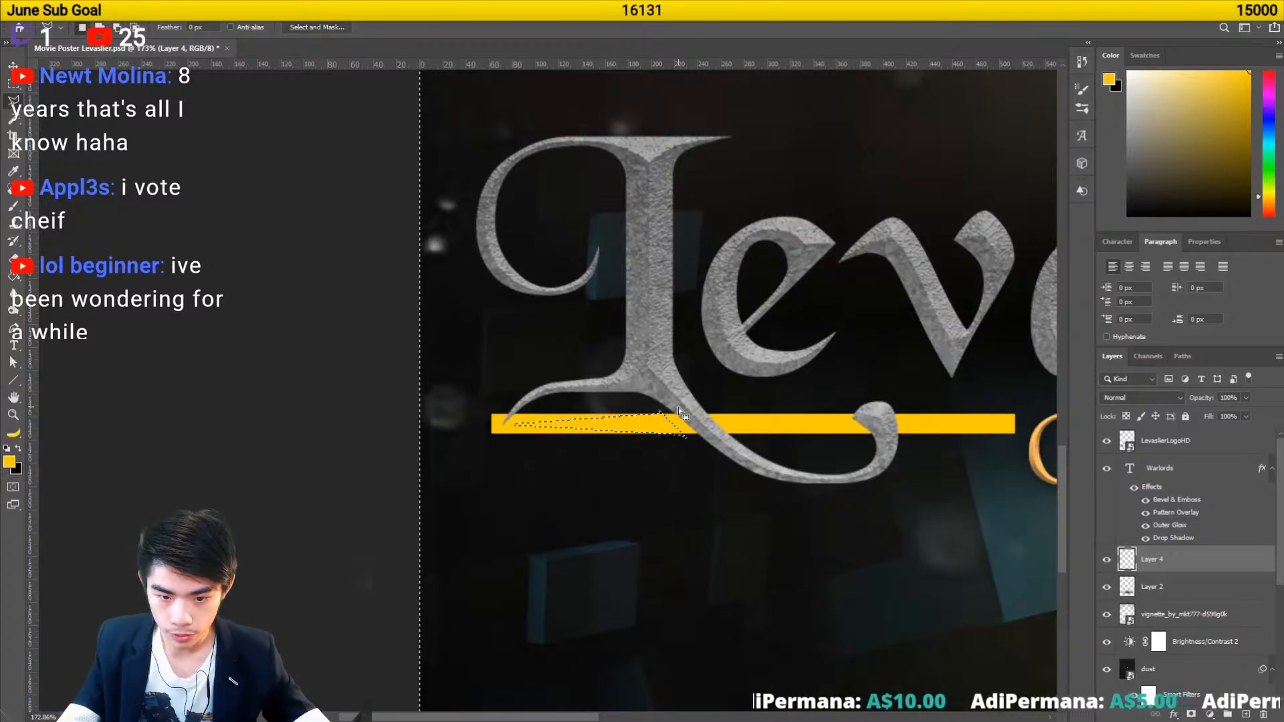
key(Delete)
scroll(678, 407, down, 3)
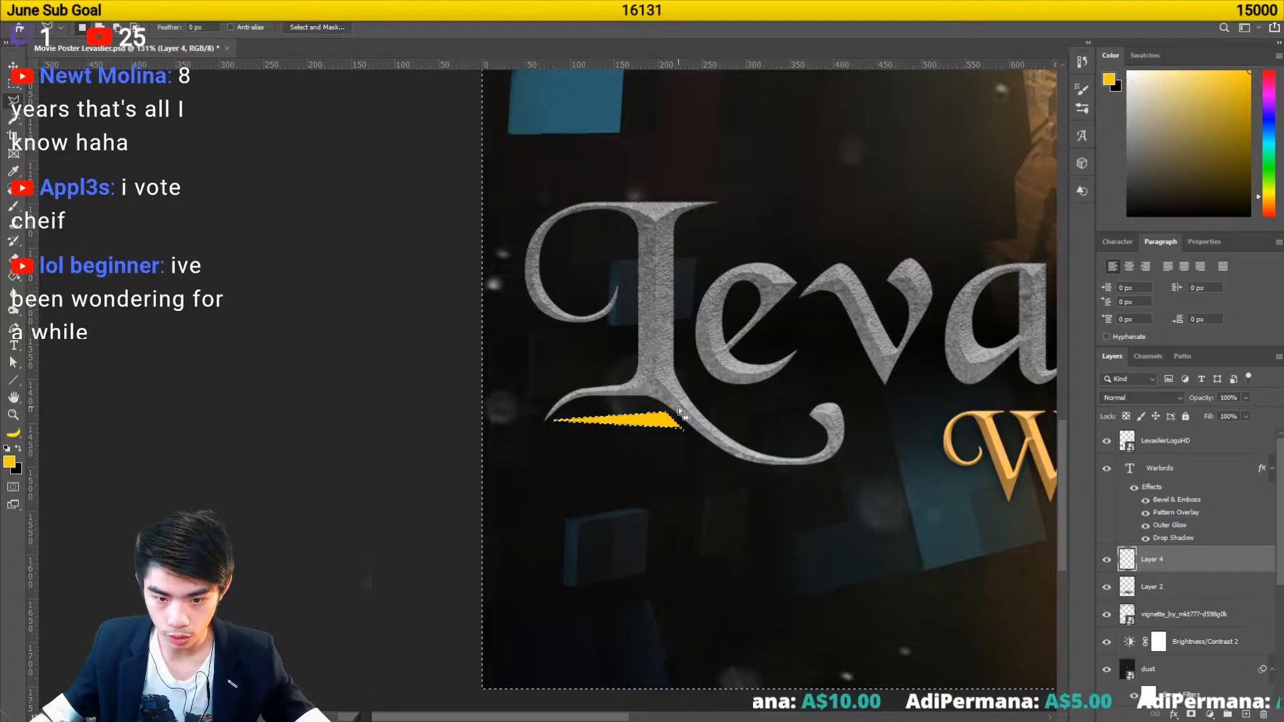
key(ctrl+z)
- Subtract the stretch of bar inside the L's curled tail from the selection, angling its ends to follow the letter
scroll(859, 451, up, 4)
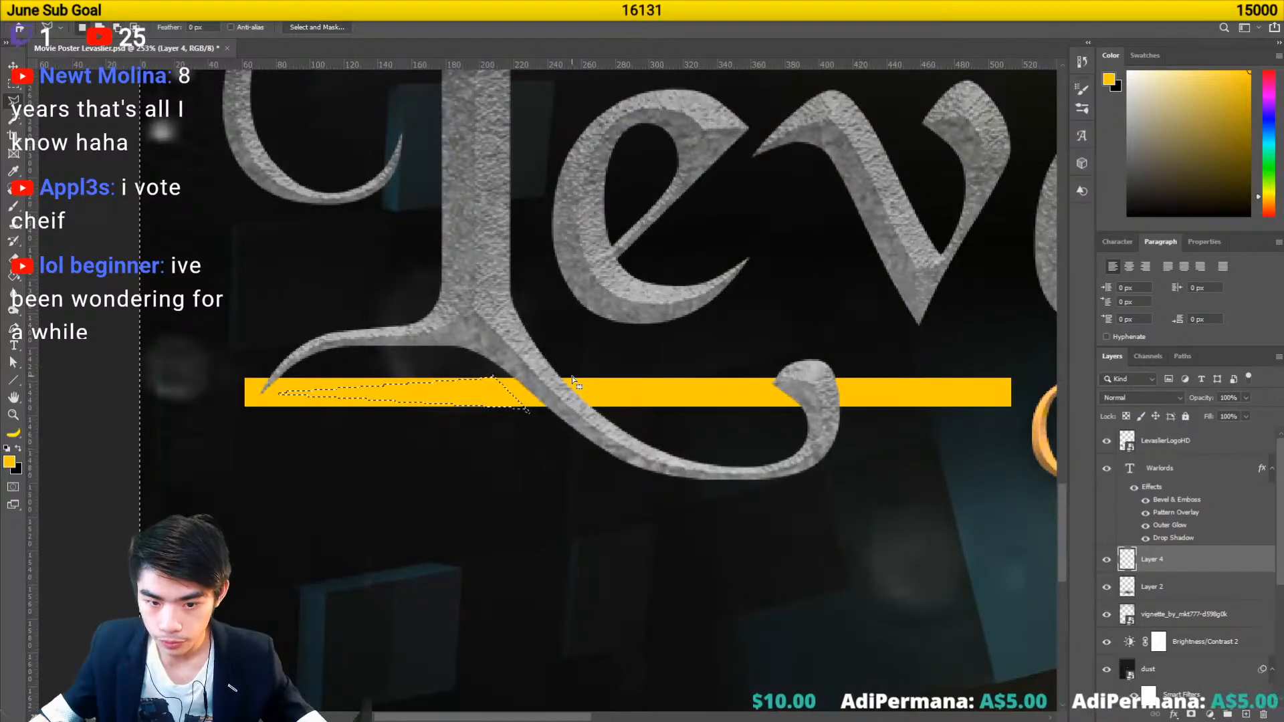
click(582, 375)
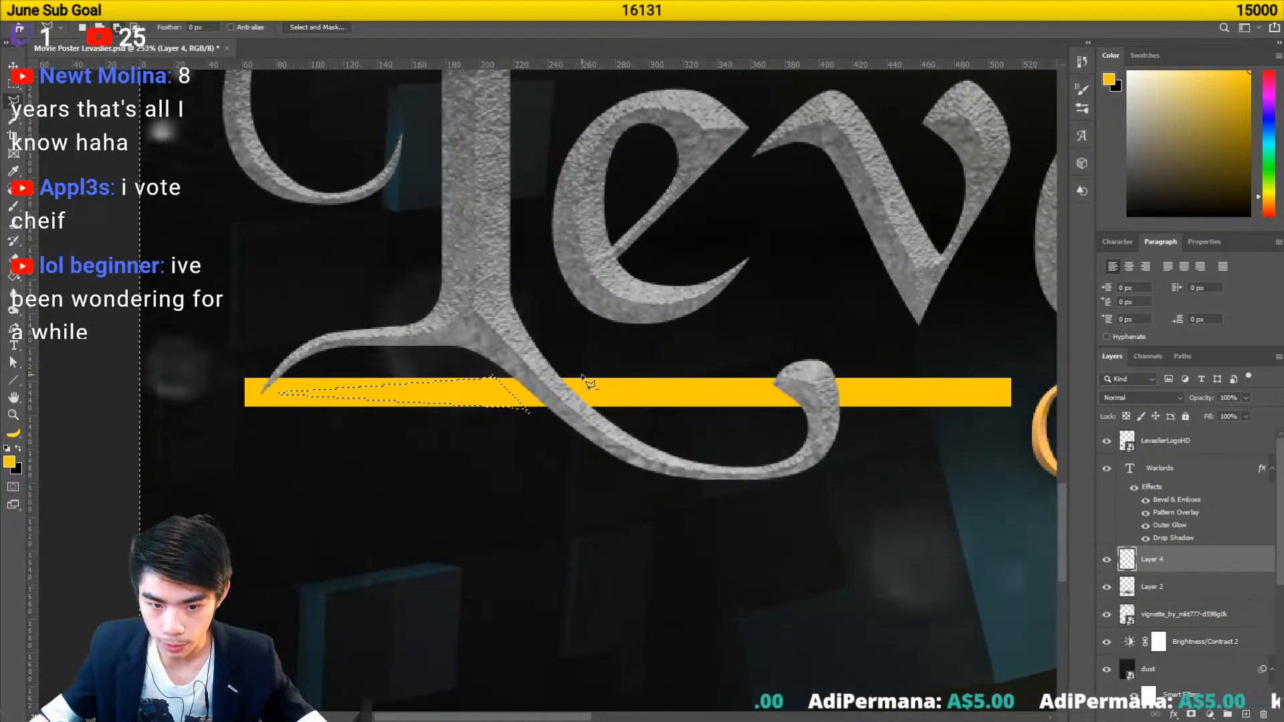
click(618, 412)
click(789, 413)
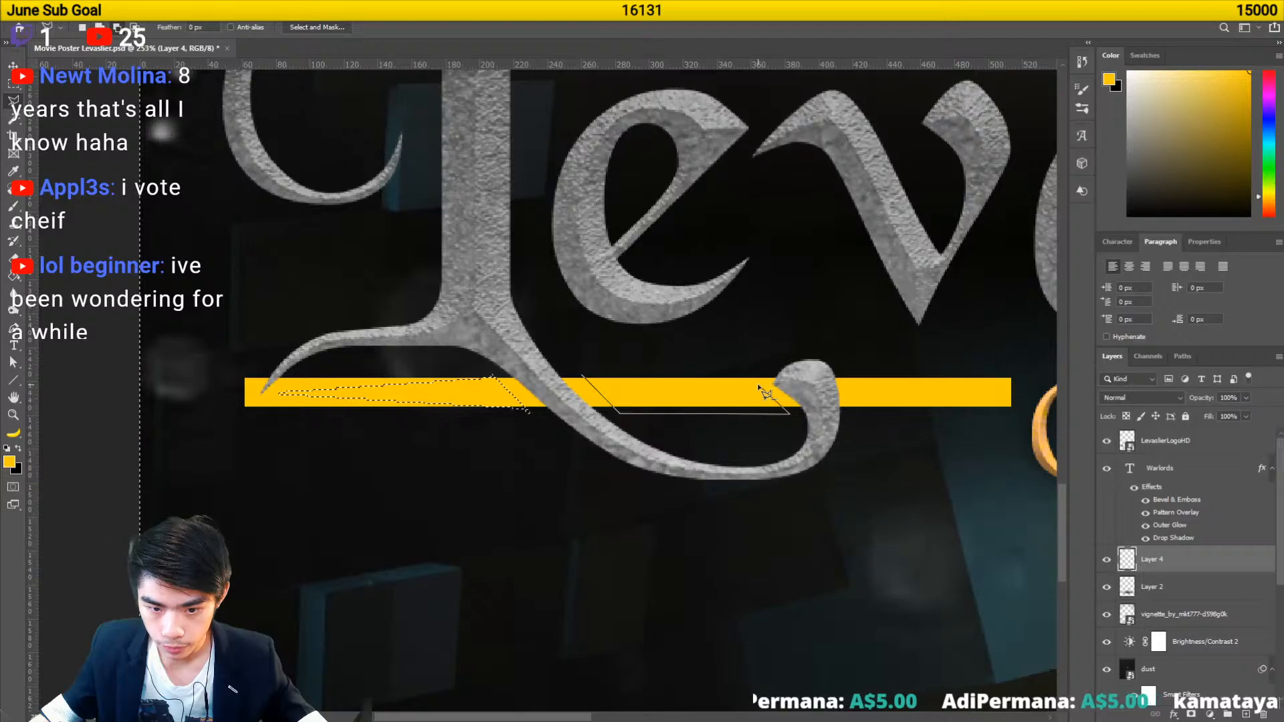
click(772, 365)
click(595, 363)
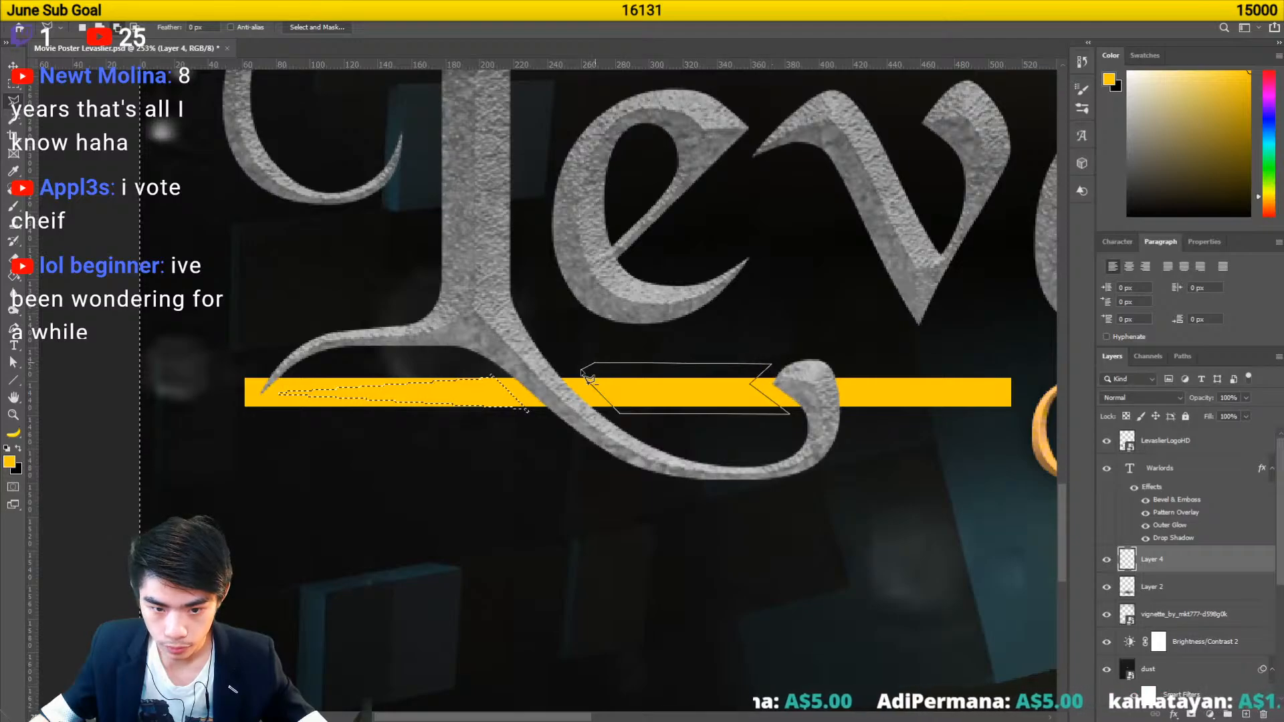
click(582, 376)
- Subtract the stretch of bar between the L's curled tail and the Warlords text from the selection
drag(768, 371, 450, 379)
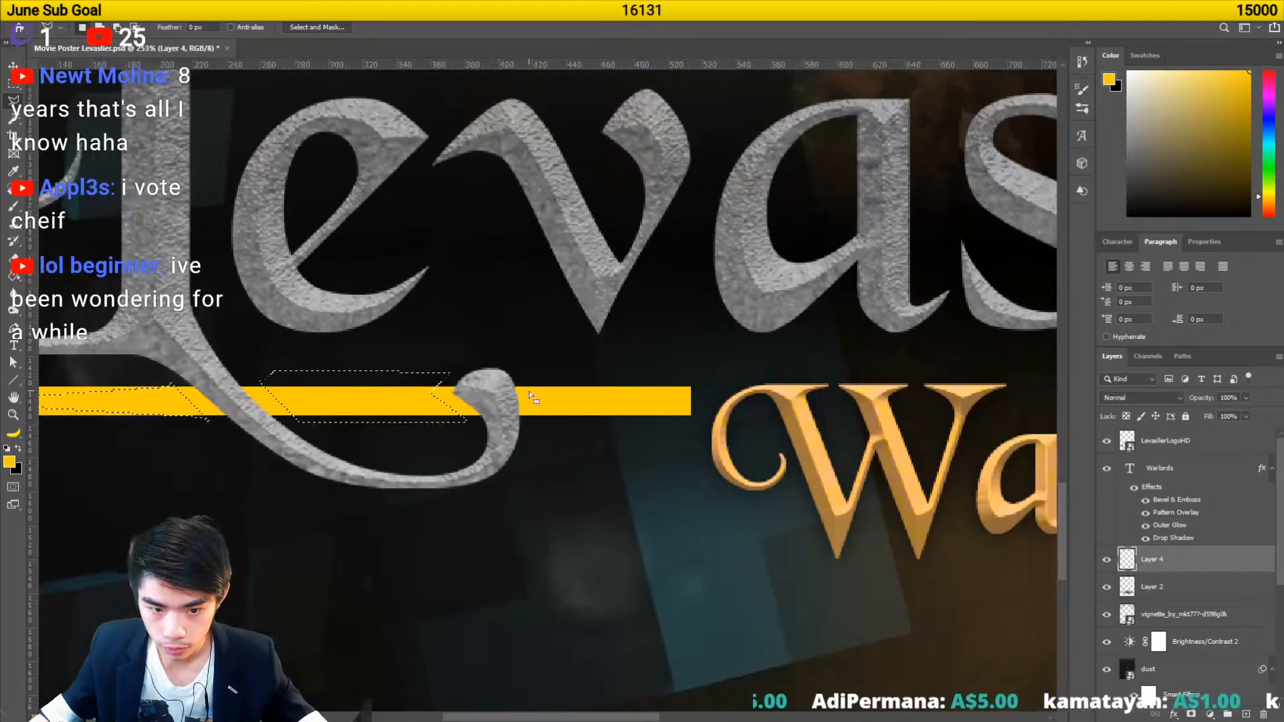
click(526, 381)
click(531, 422)
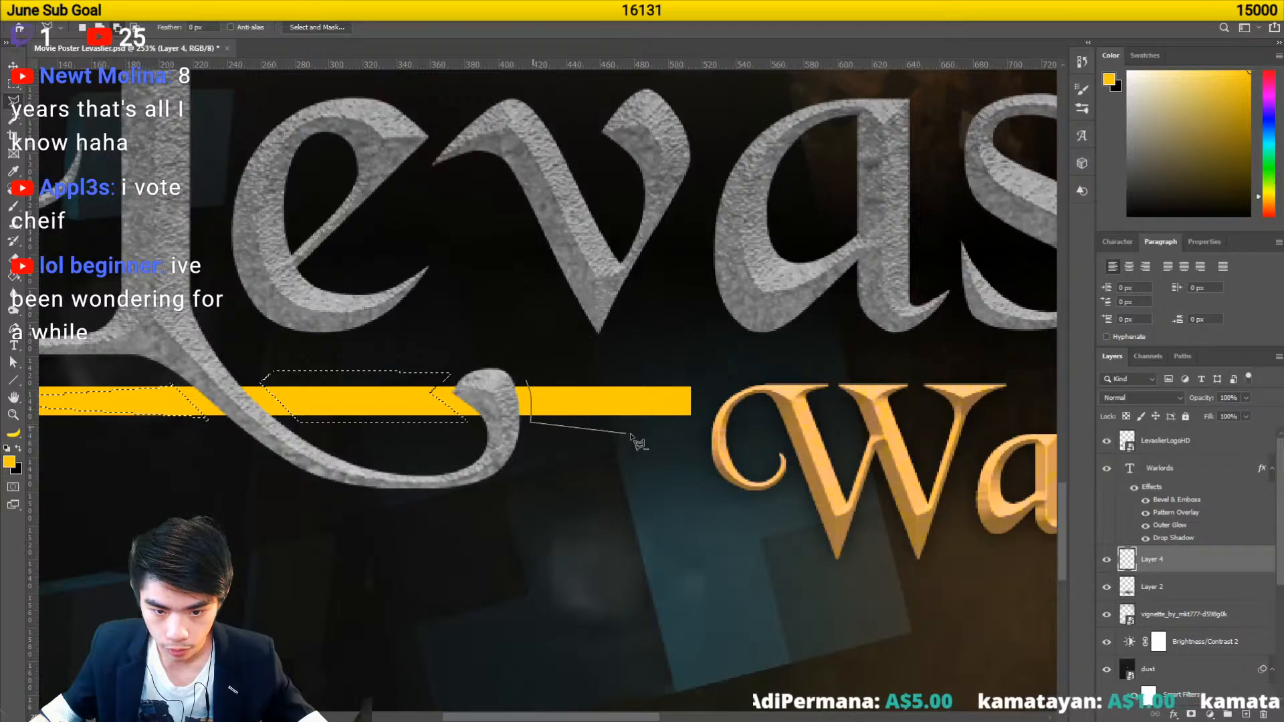
click(635, 434)
click(737, 426)
click(716, 369)
click(615, 367)
click(533, 387)
- Delete the parts of the yellow bar outside the traced shapes, clear the selection and fit the whole poster on screen
scroll(535, 388, down, 5)
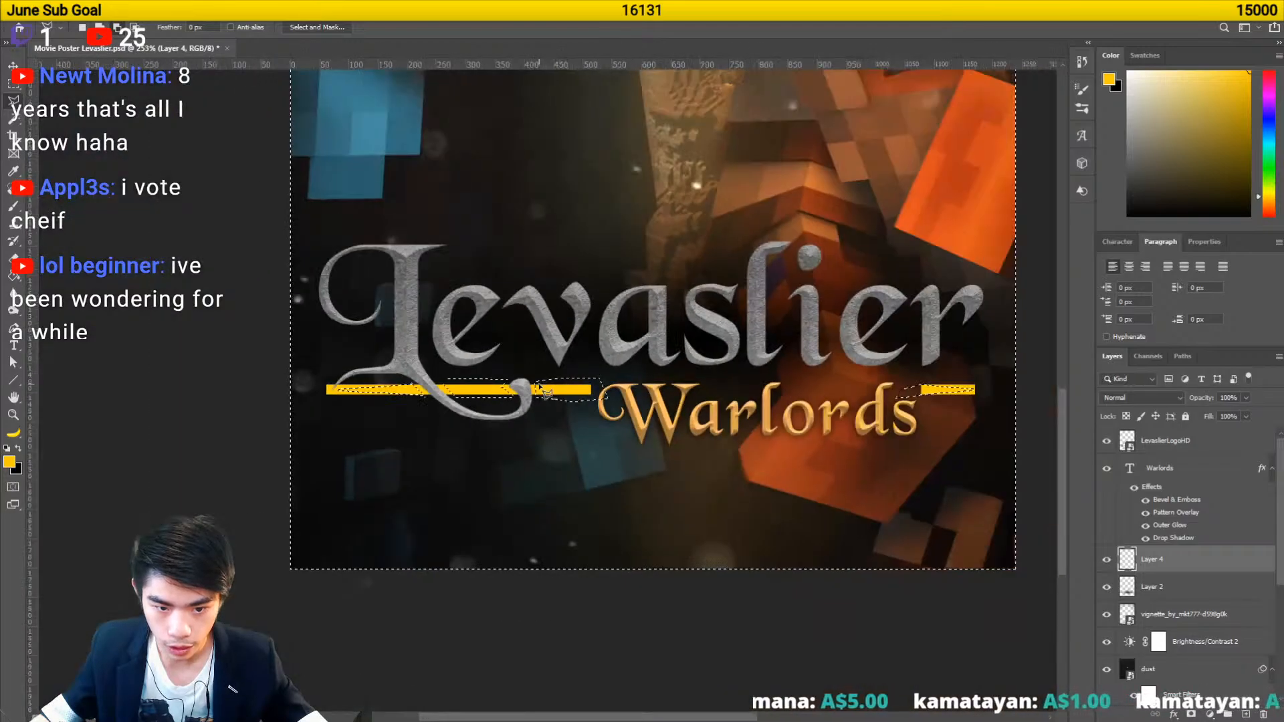
key(ctrl+0)
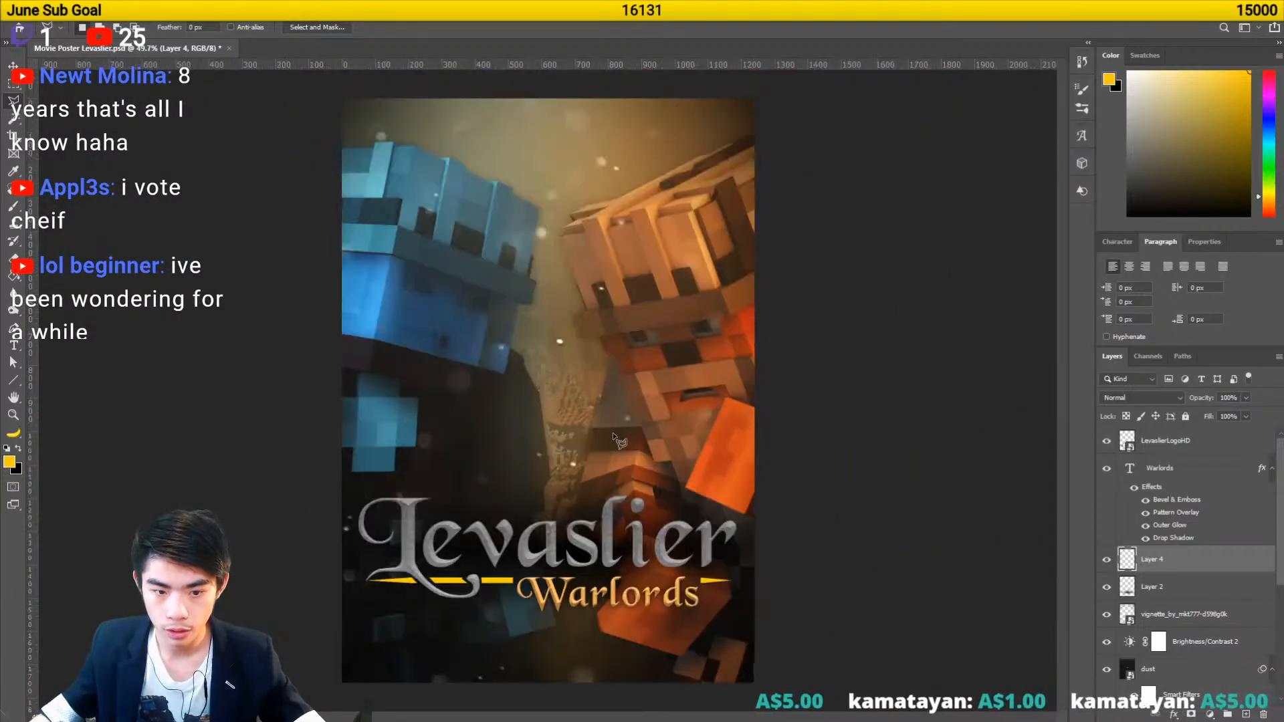
key(v)
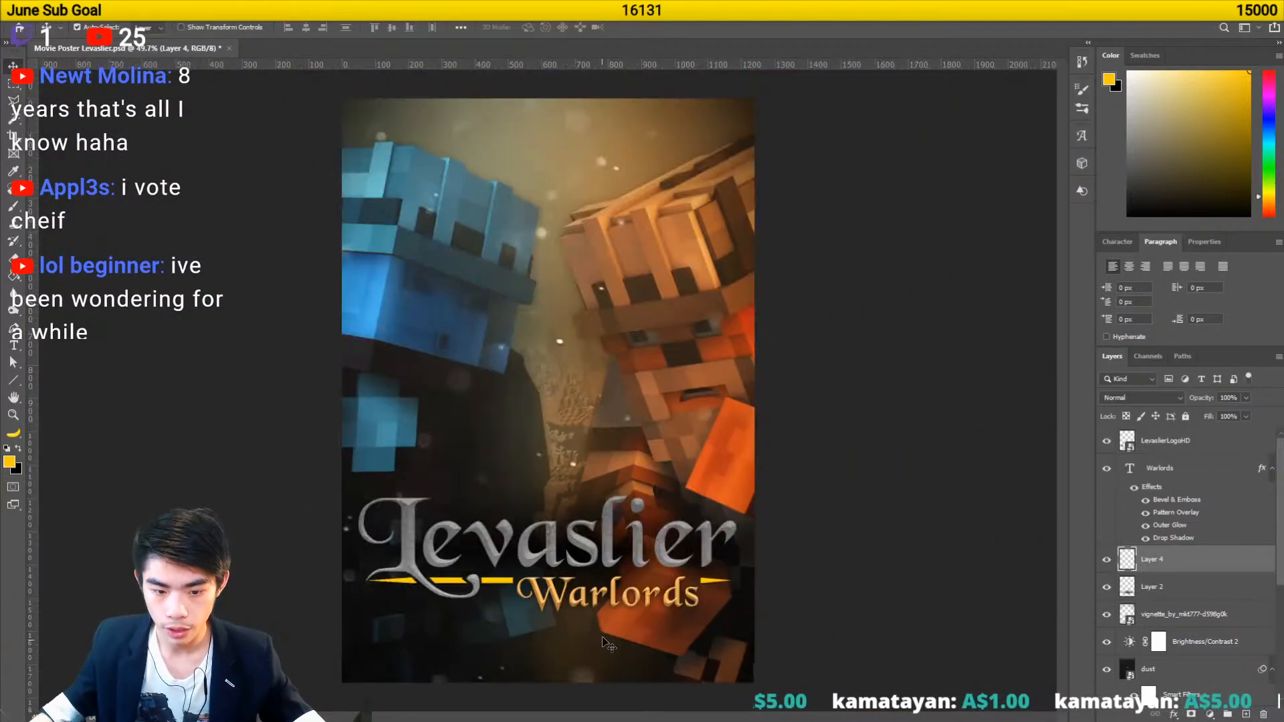
- Apply Drop Shadow, Outer Glow, Pattern Overlay and Bevel & Emboss layer effects to the yellow bar's layer
double_click(1214, 565)
click(655, 399)
click(648, 382)
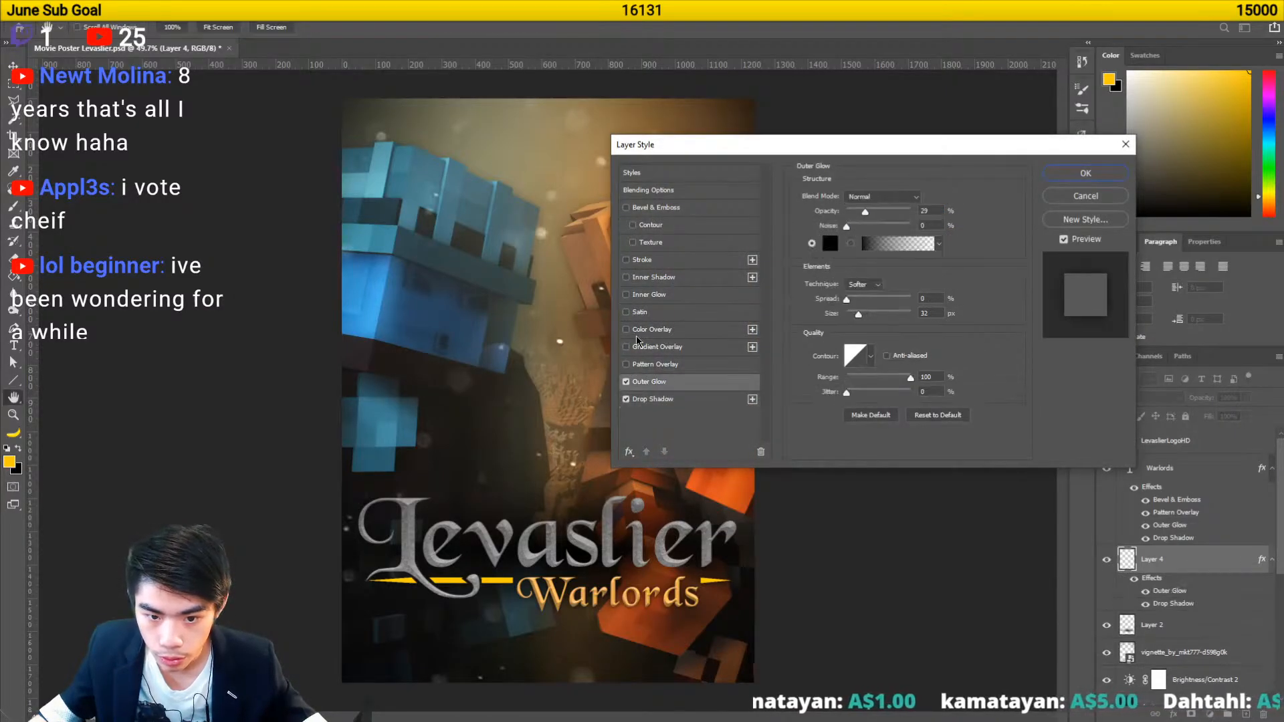
click(643, 365)
click(650, 208)
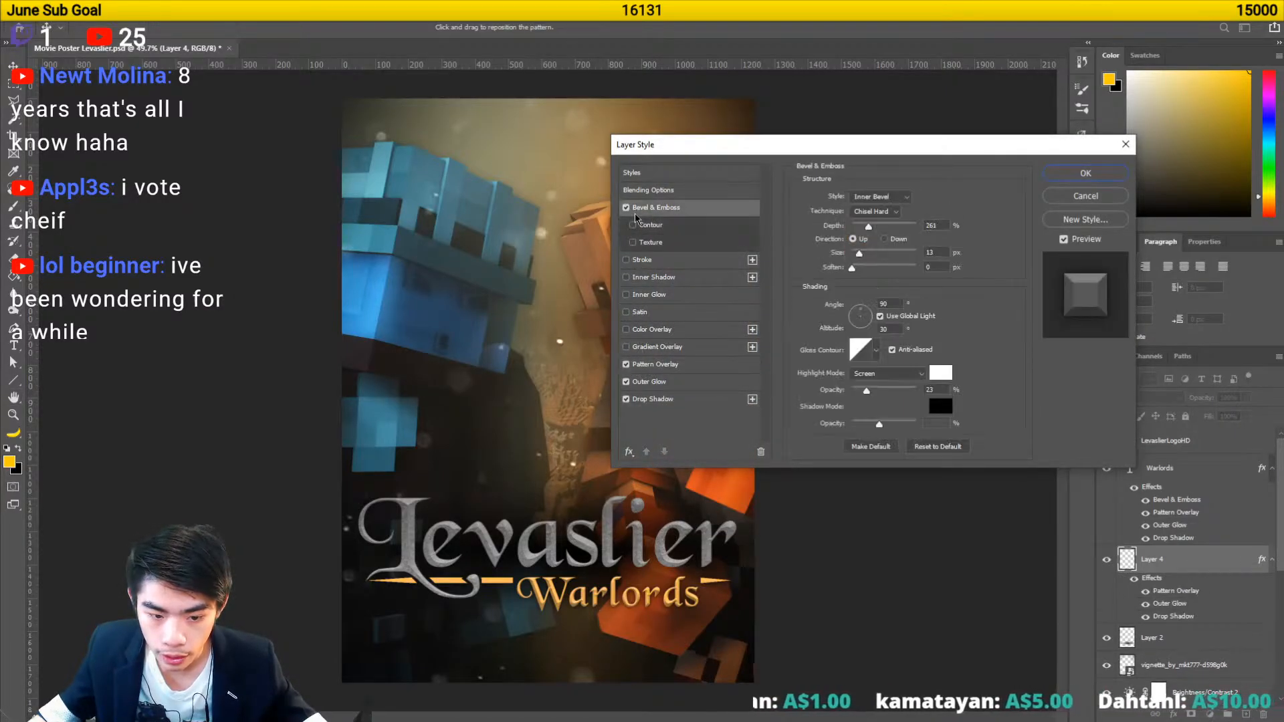
click(1085, 173)
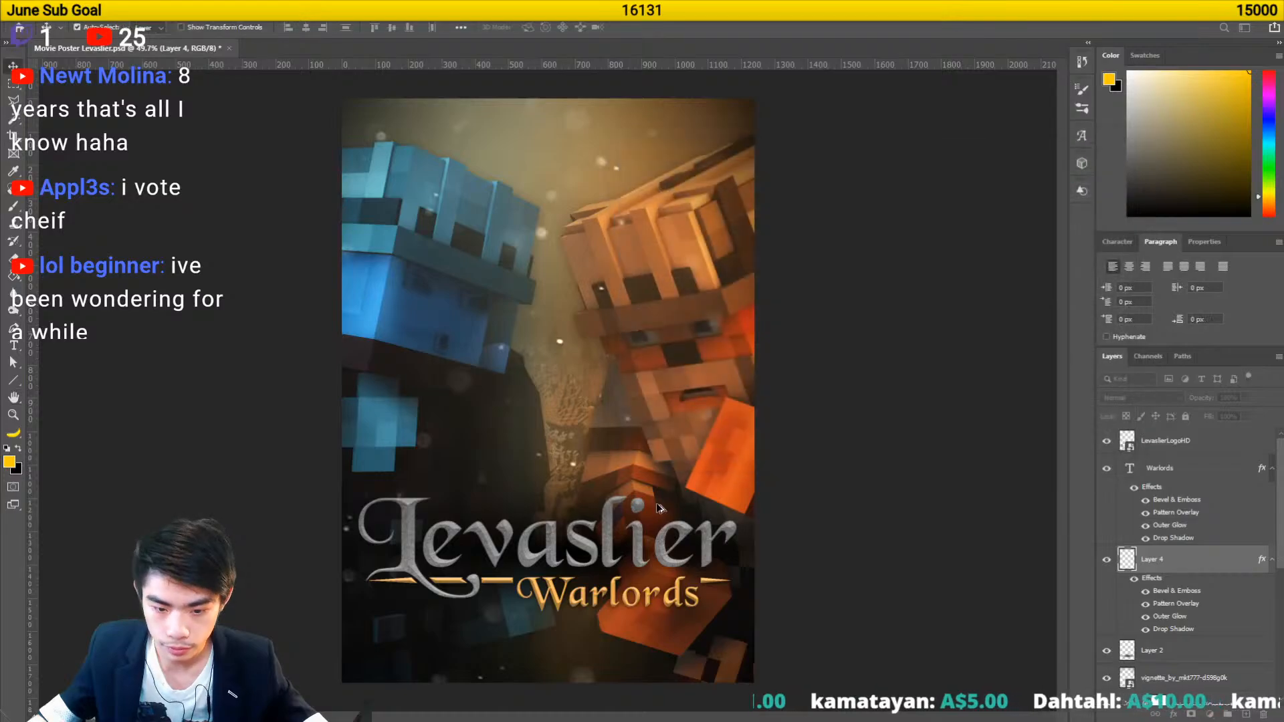
- Examine the gold divider line and logo against the whole poster at several magnifications
key(ctrl+minus)
key(ctrl+minus)
key(ctrl+minus)
scroll(542, 538, up, 3)
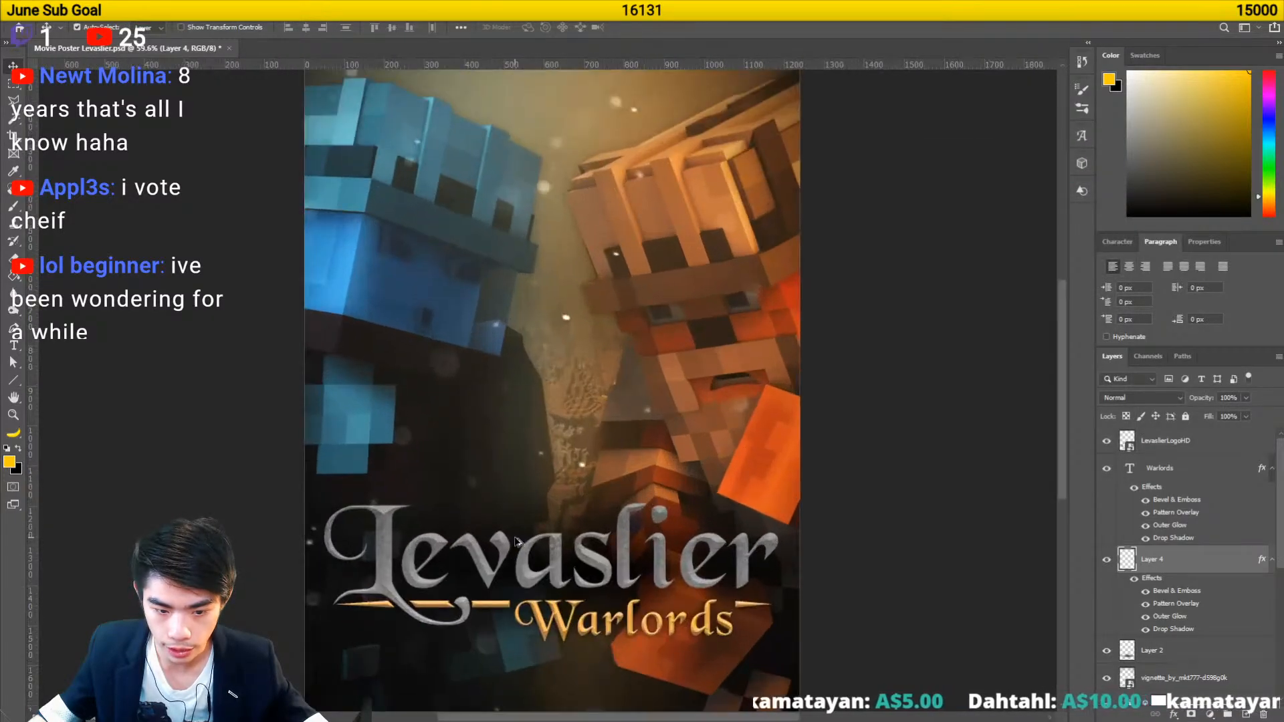
scroll(528, 542, down, 3)
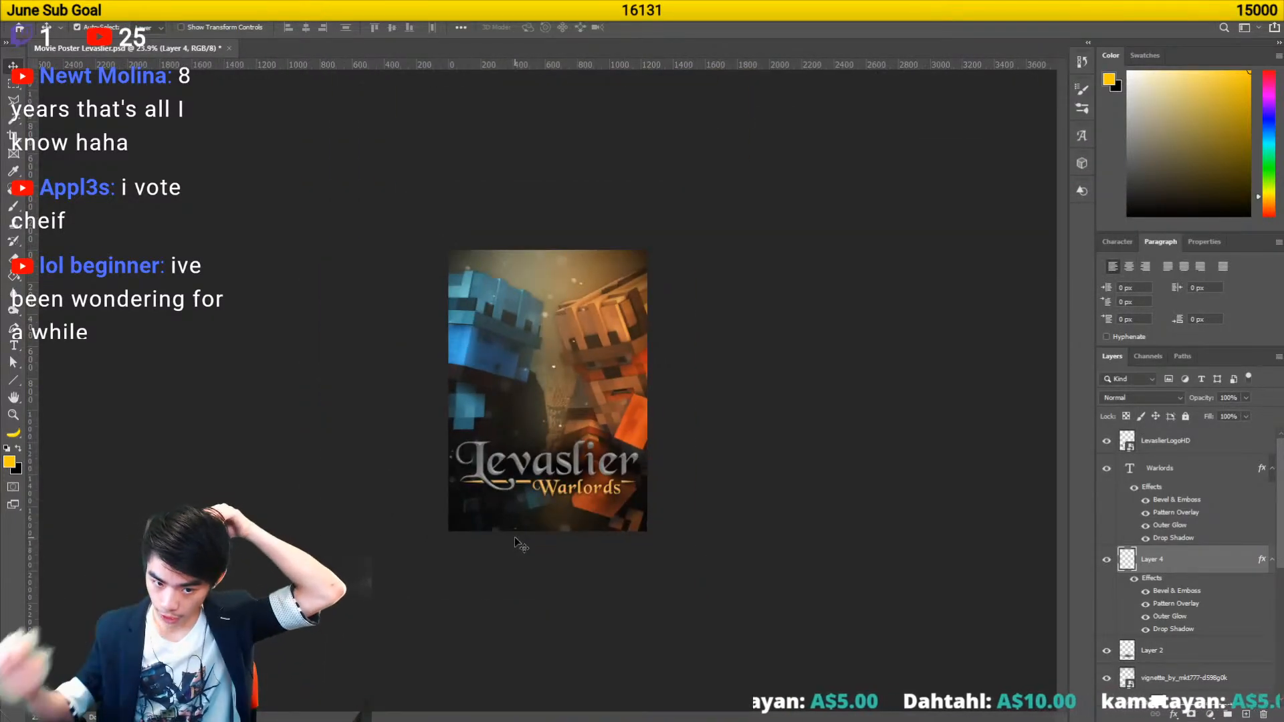
scroll(522, 545, up, 5)
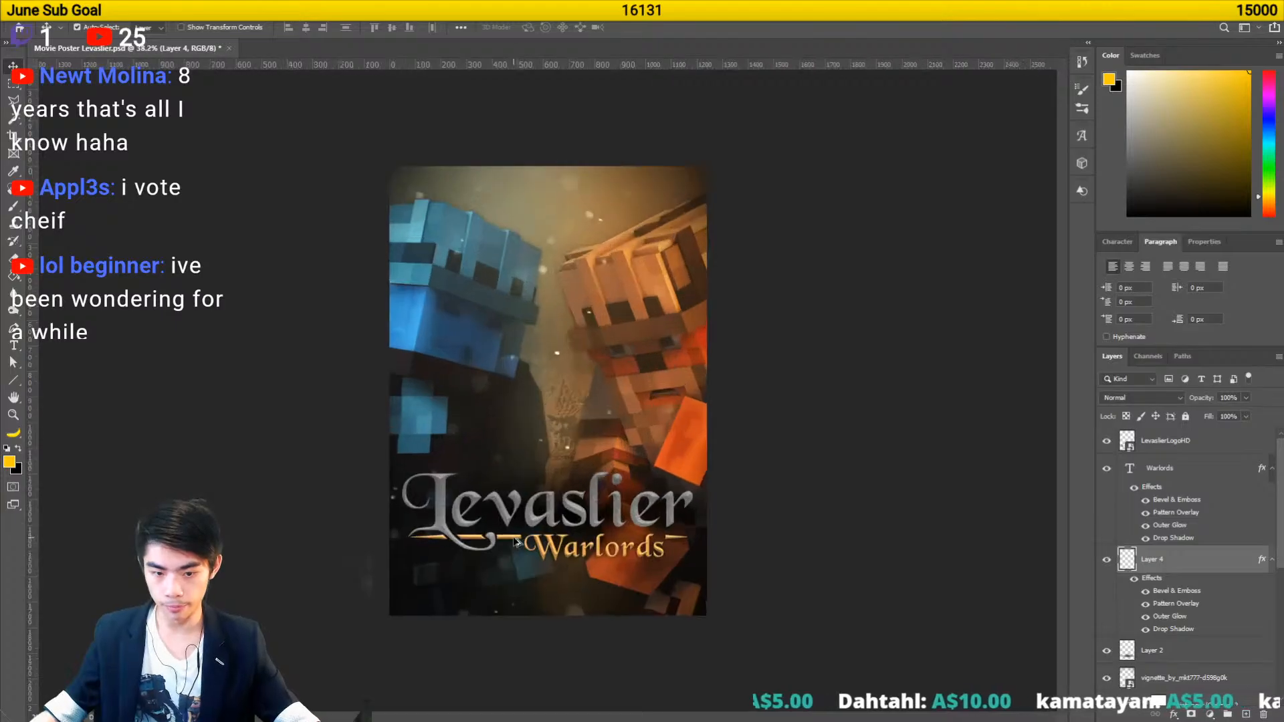
scroll(535, 548, down, 3)
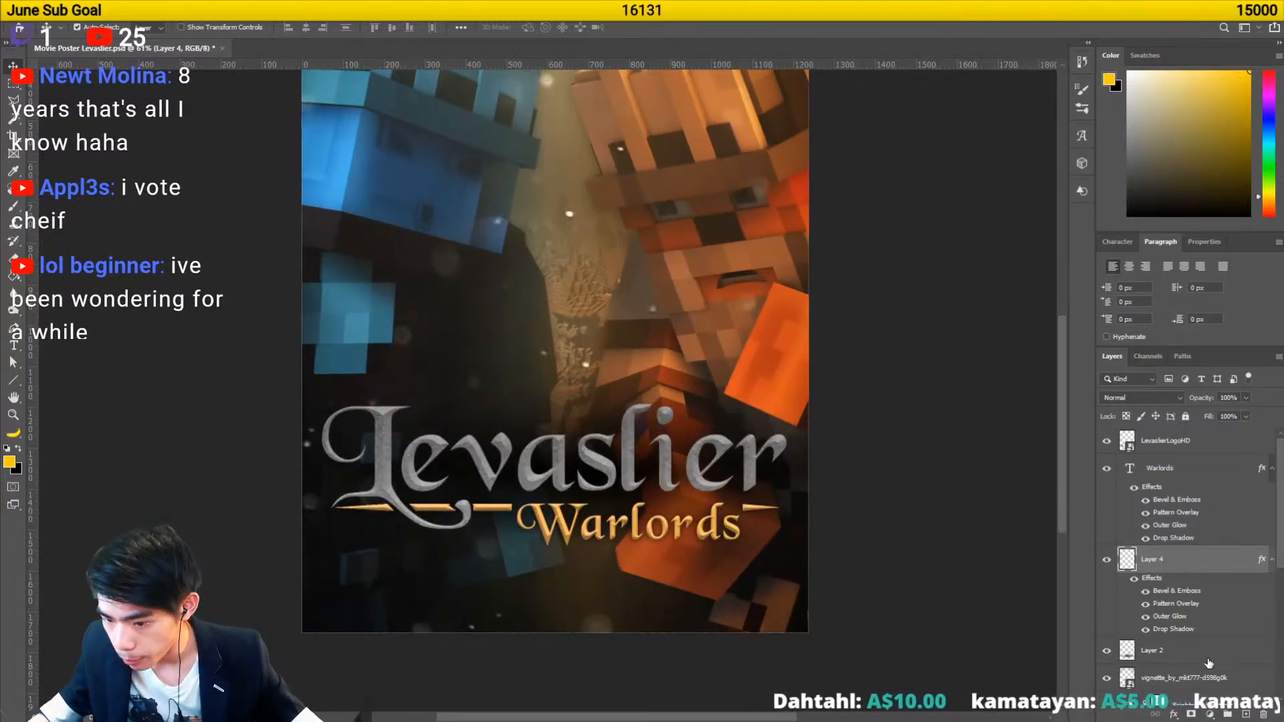
- Add a new layer directly above the vignette layer and set up the Gradient tool with black as the foreground colour
click(1200, 675)
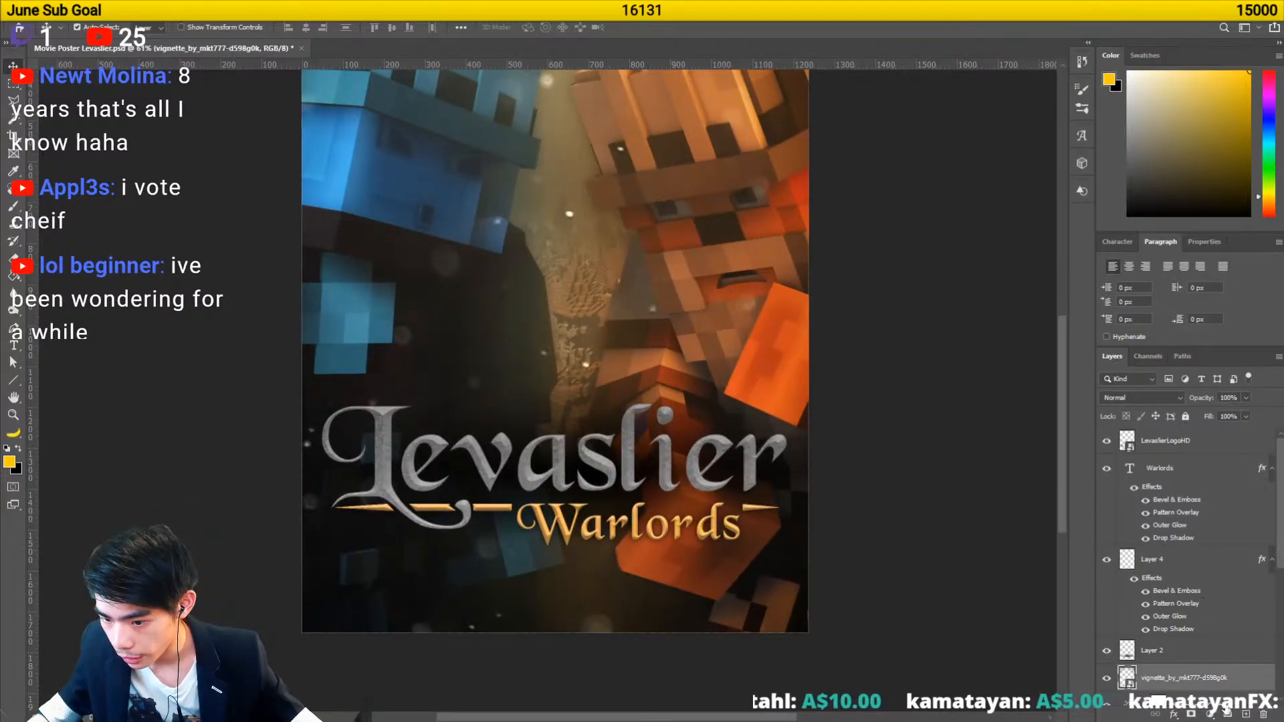
click(1245, 714)
key(g)
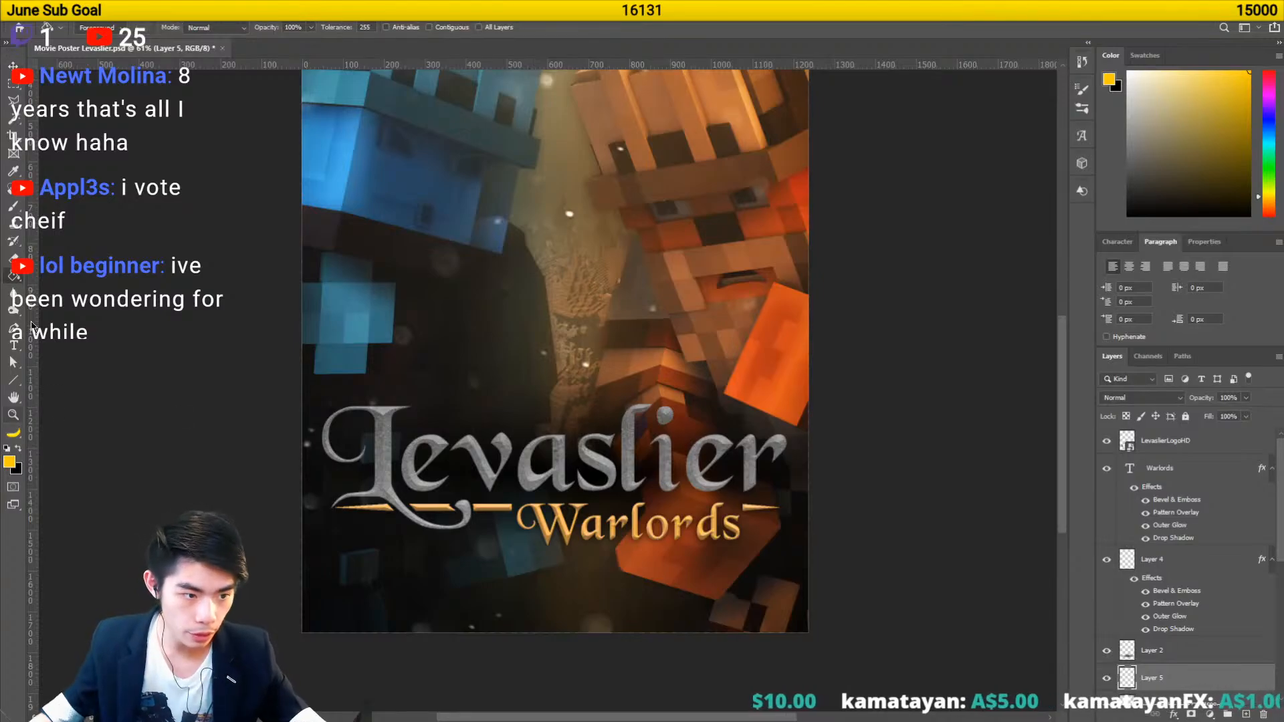
right_click(16, 276)
click(59, 279)
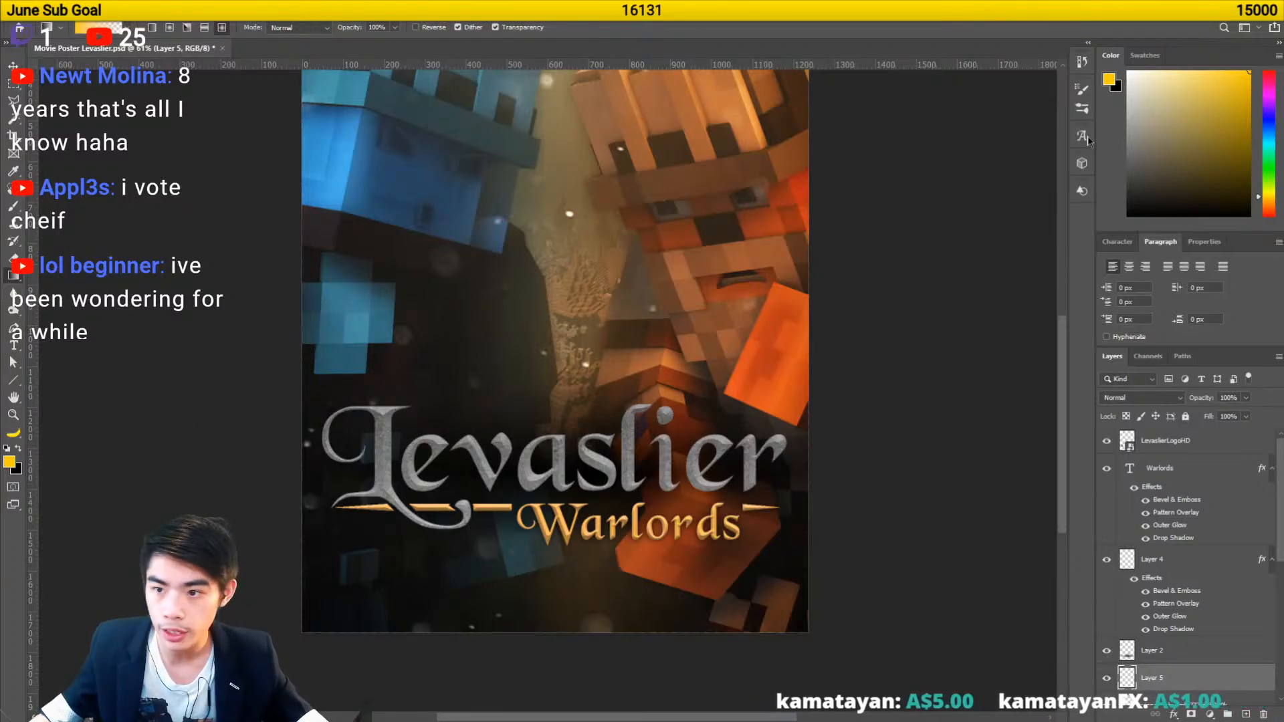
key(d)
- Draw a vertical black gradient on the new layer, fading upward from the poster's bottom edge to the top of the logo
drag(548, 631, 548, 424)
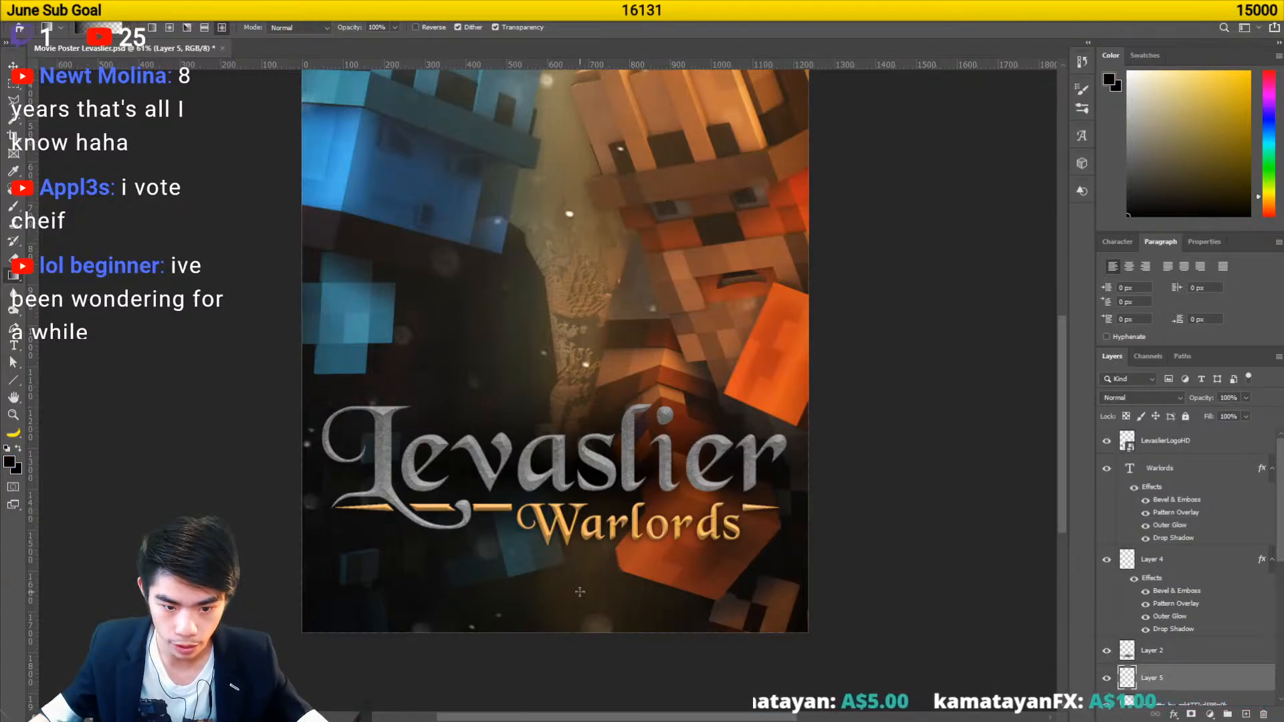
key(ctrl+z)
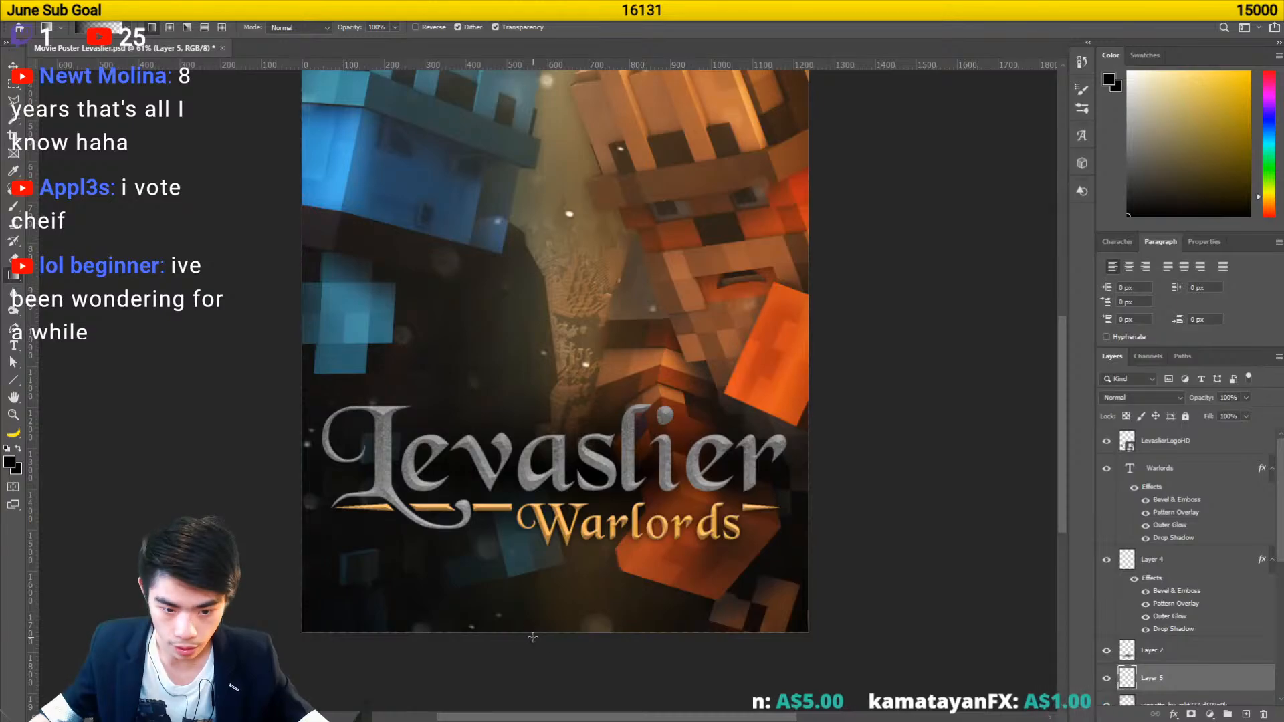
drag(560, 631, 555, 421)
key(v)
key(ctrl+minus)
key(ctrl+minus)
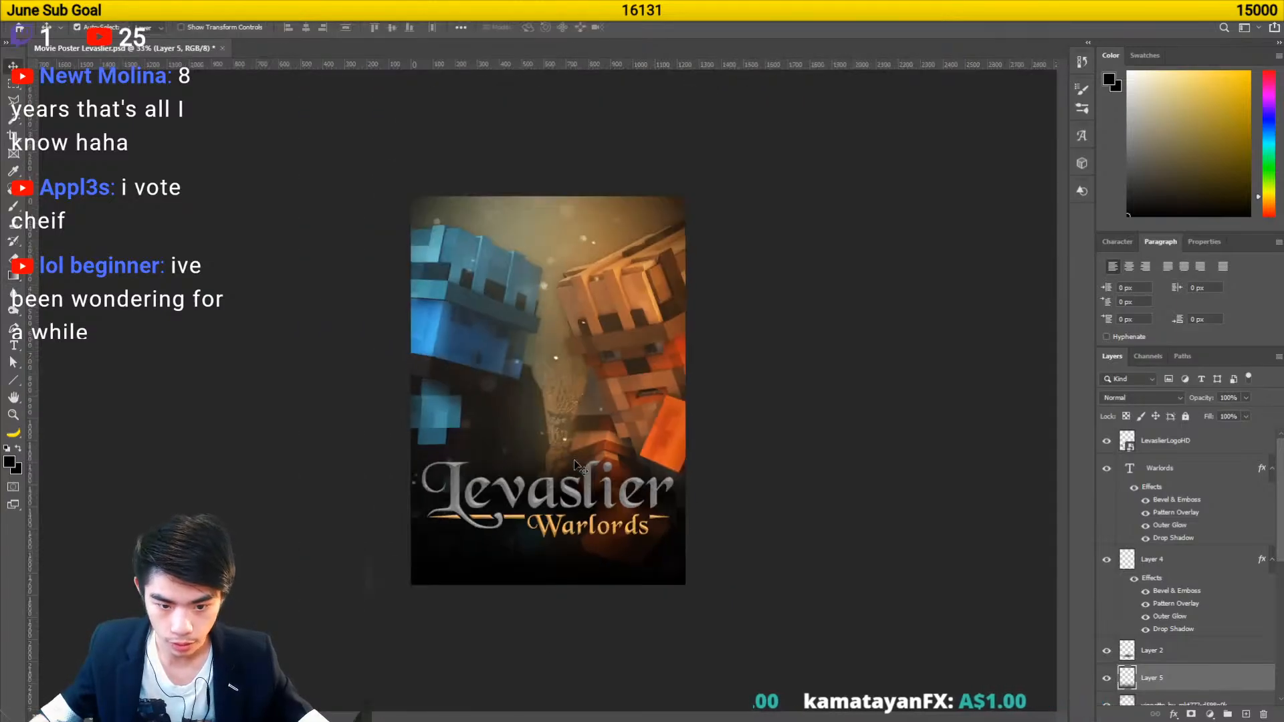
- Free-transform the gradient at its lower edge, then set its layer's blend mode to Hard Mix
key(ctrl+minus)
key(ctrl+t)
mouse_move(548, 523)
mouse_down()
mouse_move(548, 553)
mouse_move(545, 523)
mouse_up()
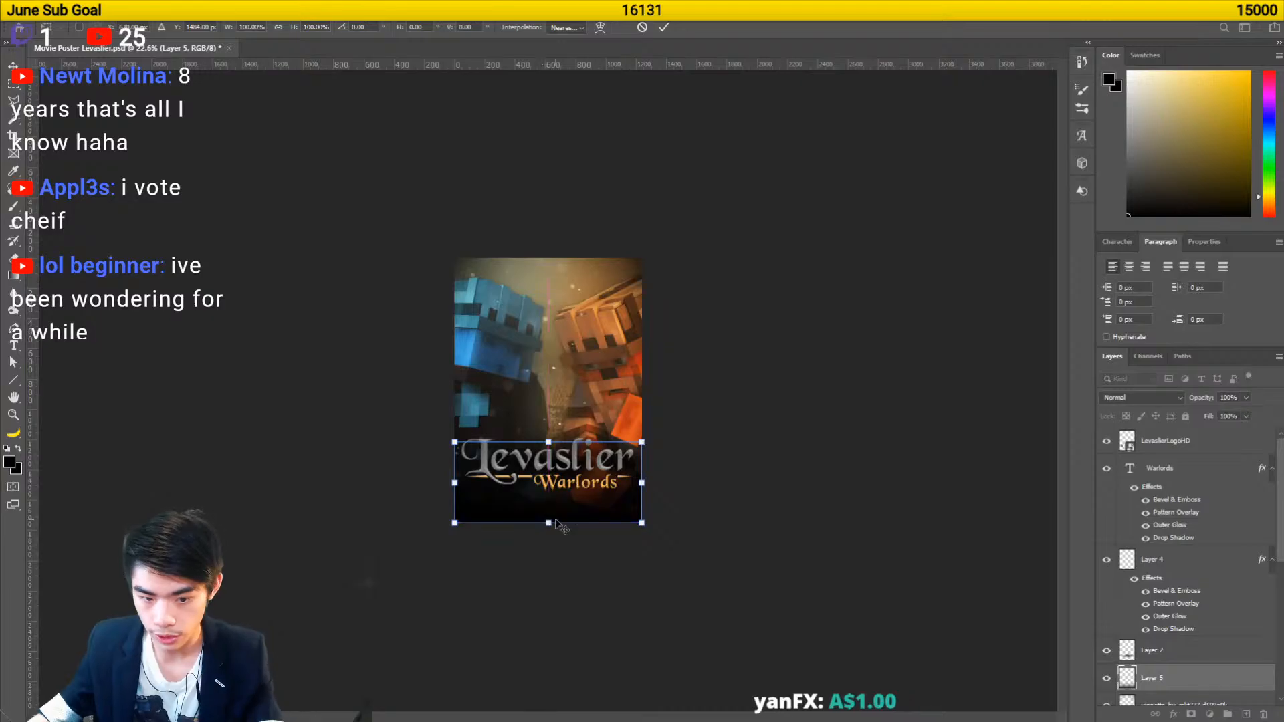
key(Return)
key(ctrl+0)
click(1136, 397)
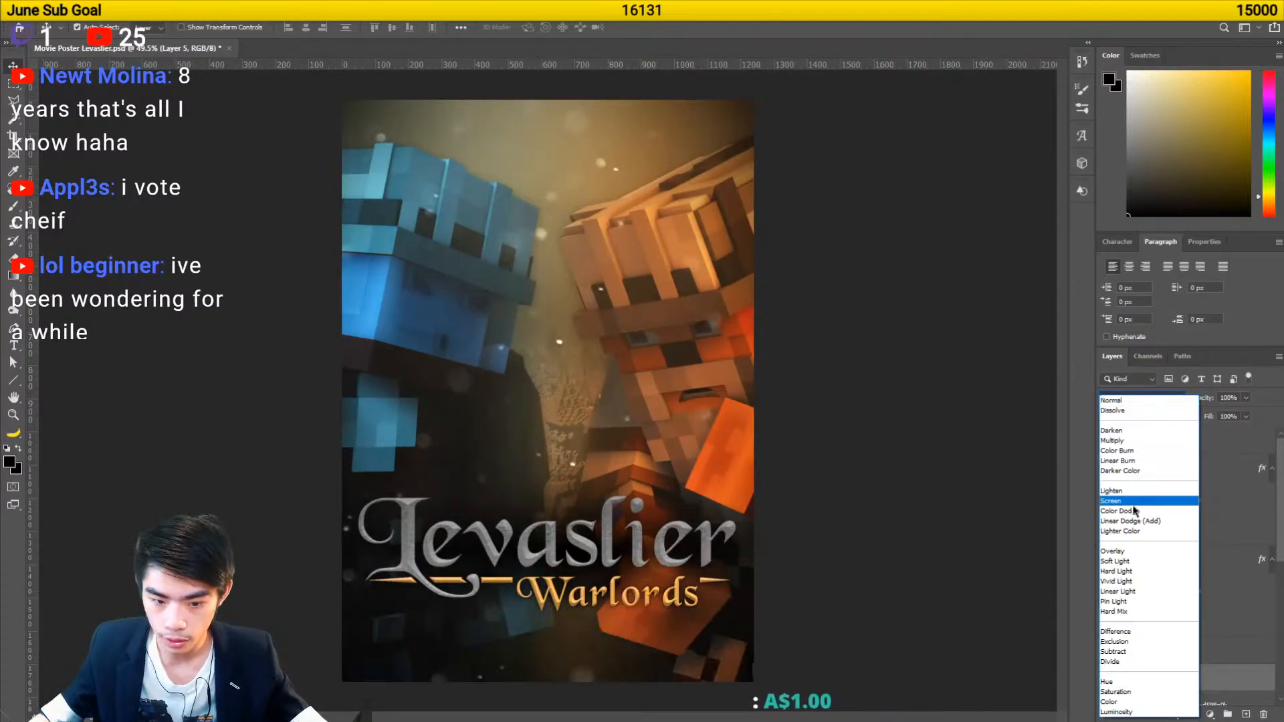
click(1120, 612)
drag(763, 548, 548, 513)
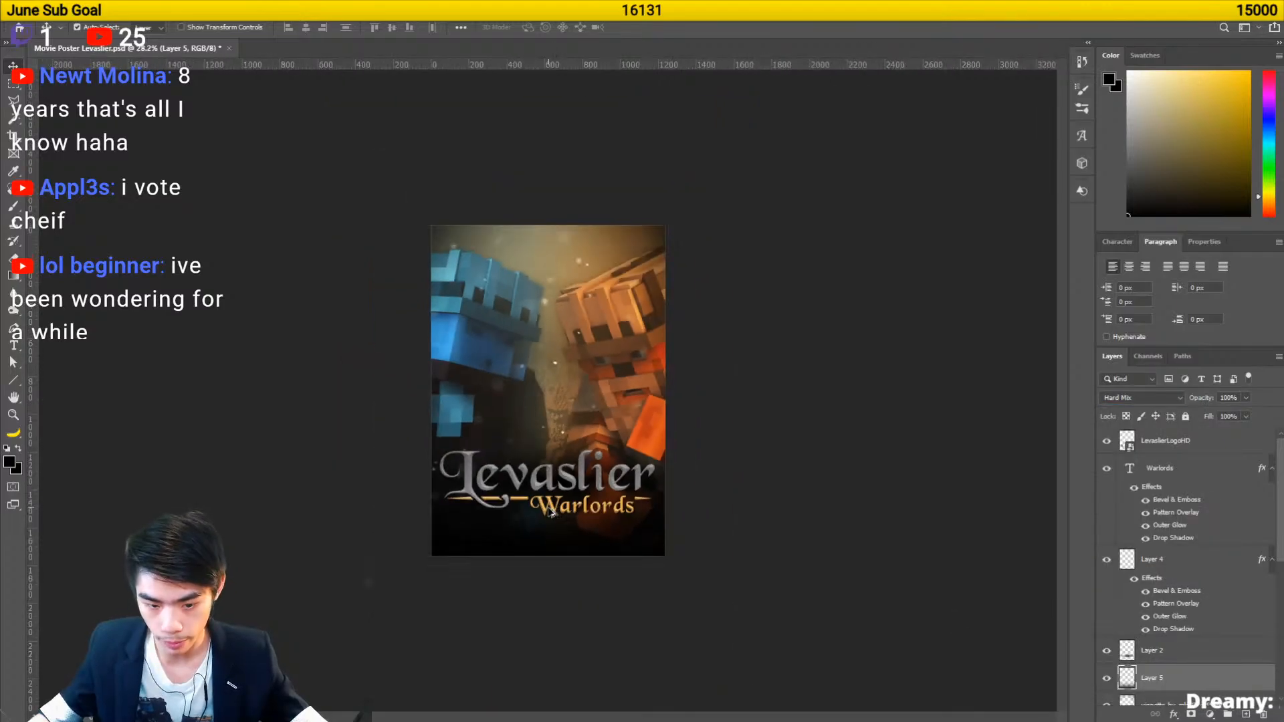
scroll(550, 512, up, 4)
- Set the gradient layer's opacity to 95% and view the poster
click(1237, 398)
text(80)
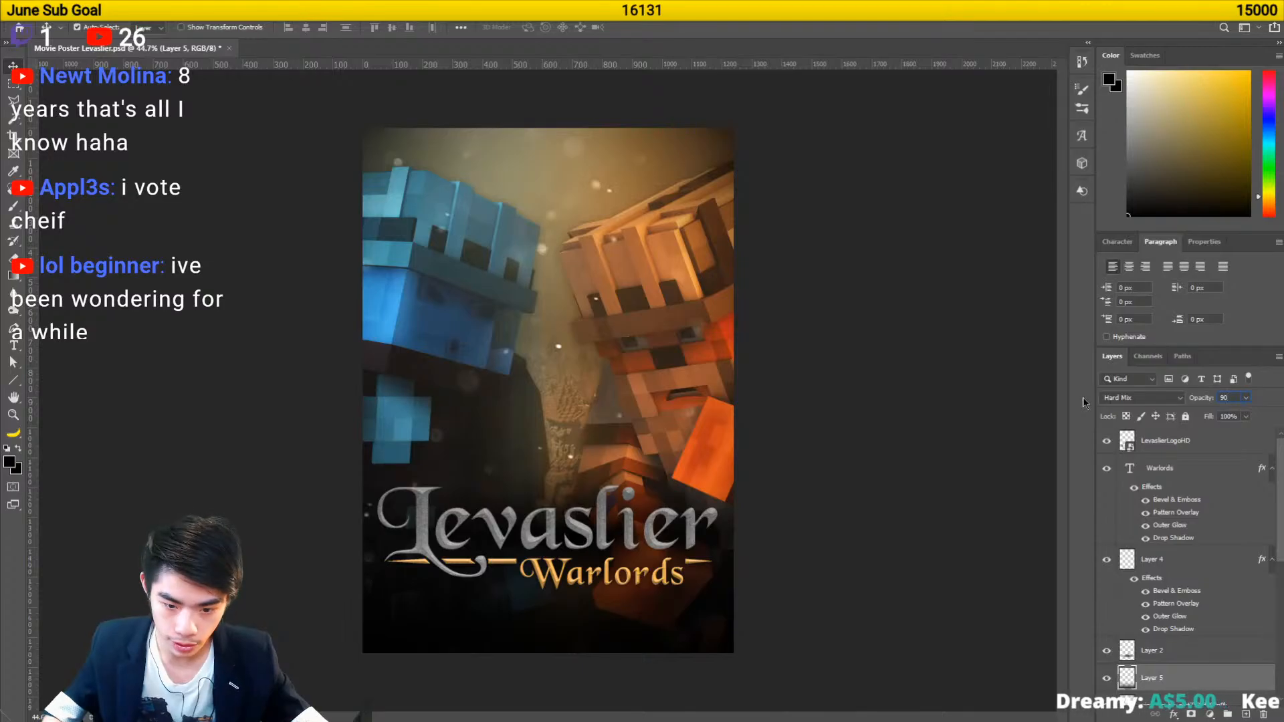
key(alt+space)
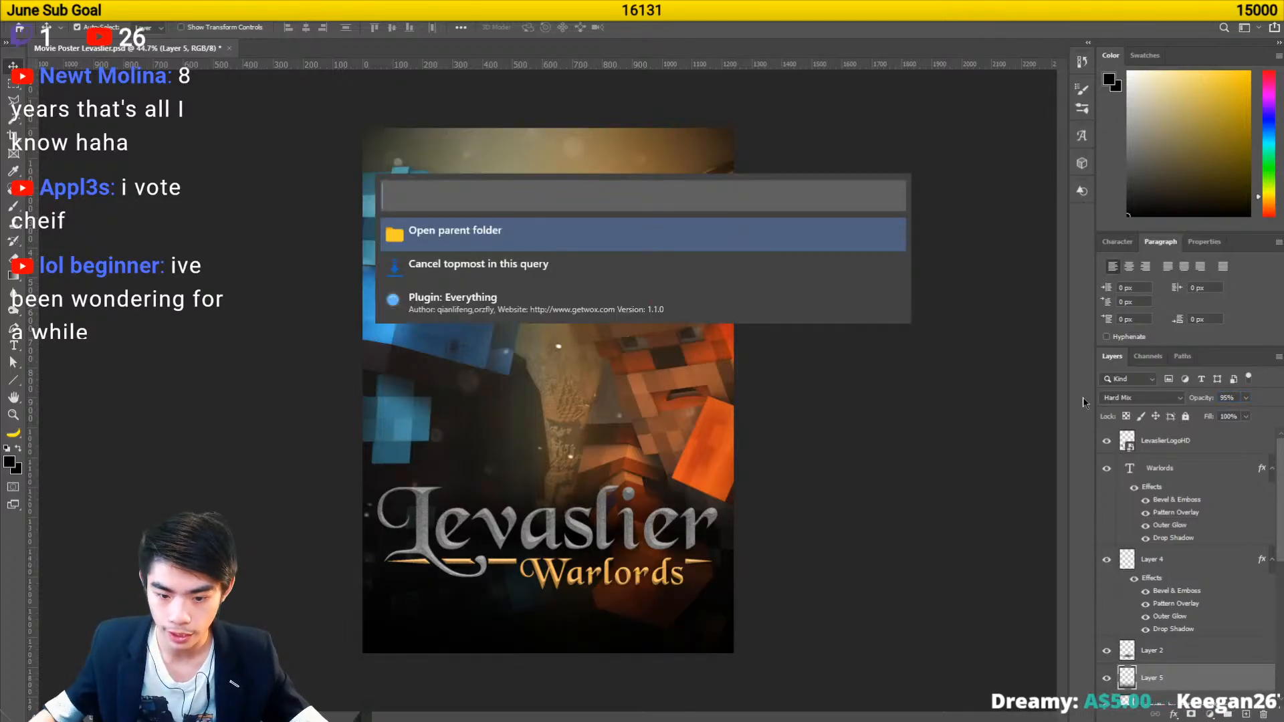
key(alt+space)
scroll(427, 445, down, 3)
scroll(554, 636, up, 2)
- On a new layer above the logo, create a wide text box below Warlords and set the text colour to white
key(t)
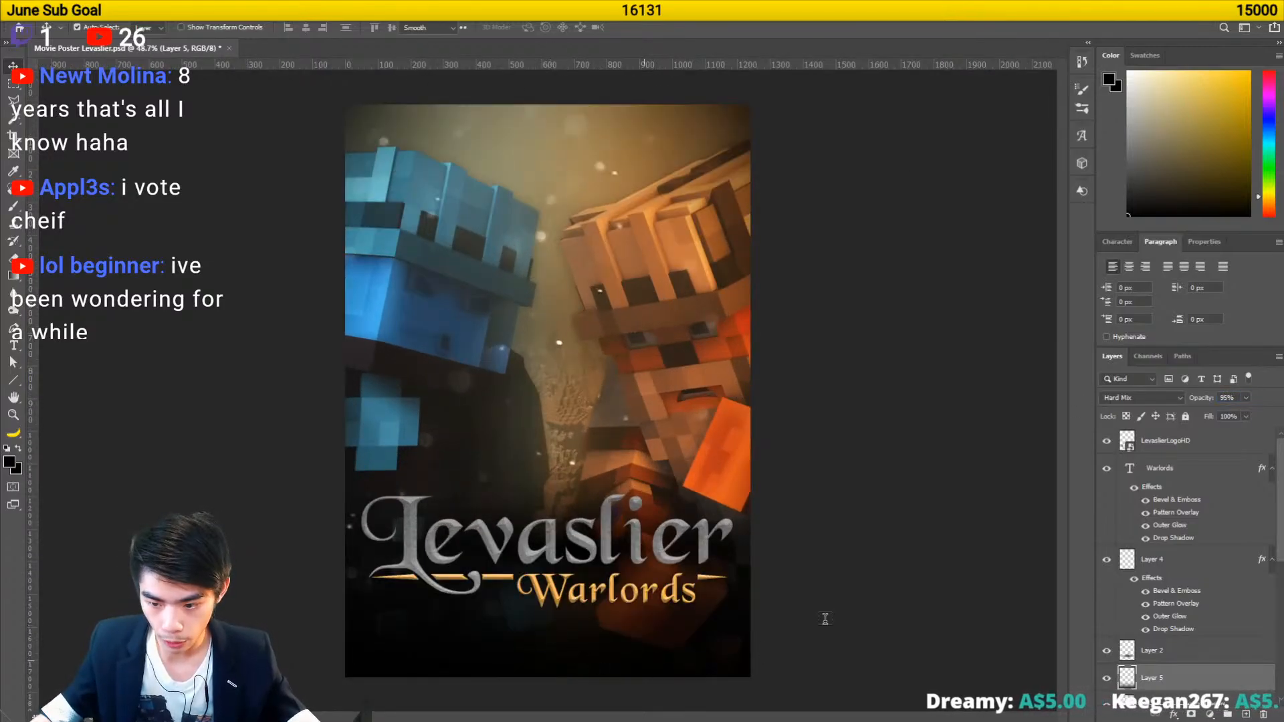
click(1194, 443)
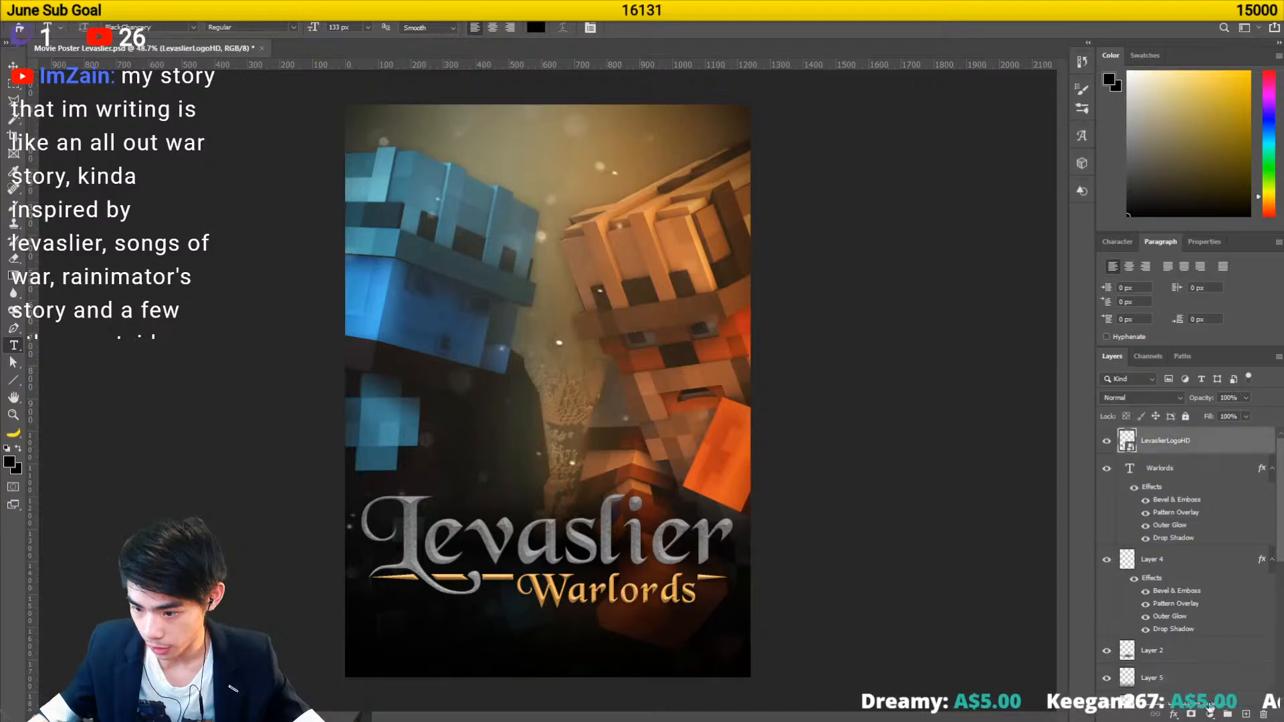
key(ctrl+shift+alt+n)
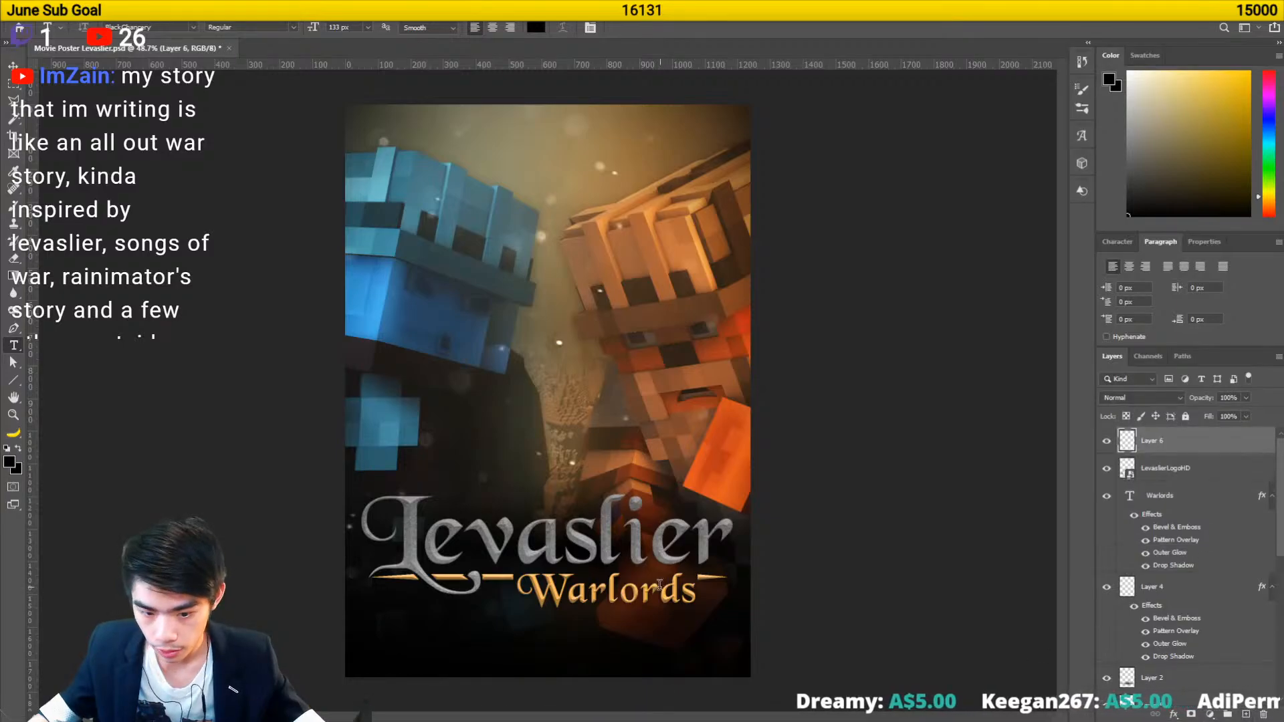
scroll(584, 602, up, 3)
scroll(585, 601, down, 2)
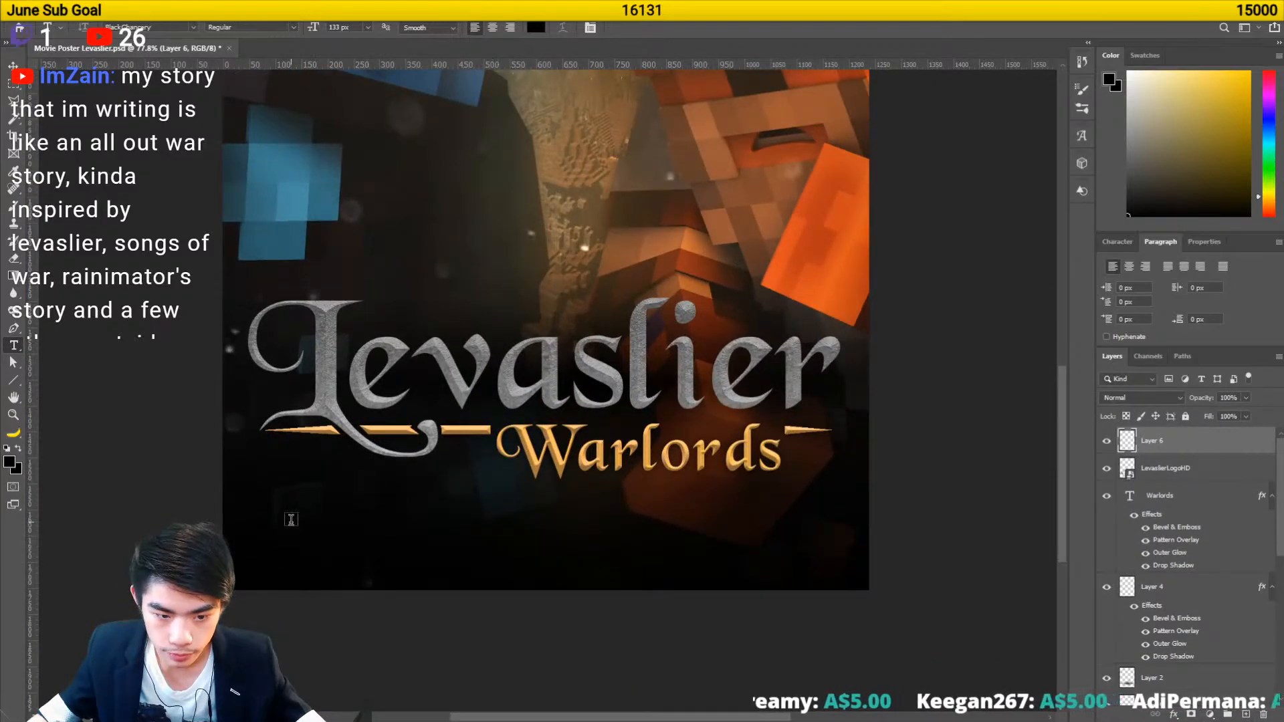
drag(262, 518, 840, 565)
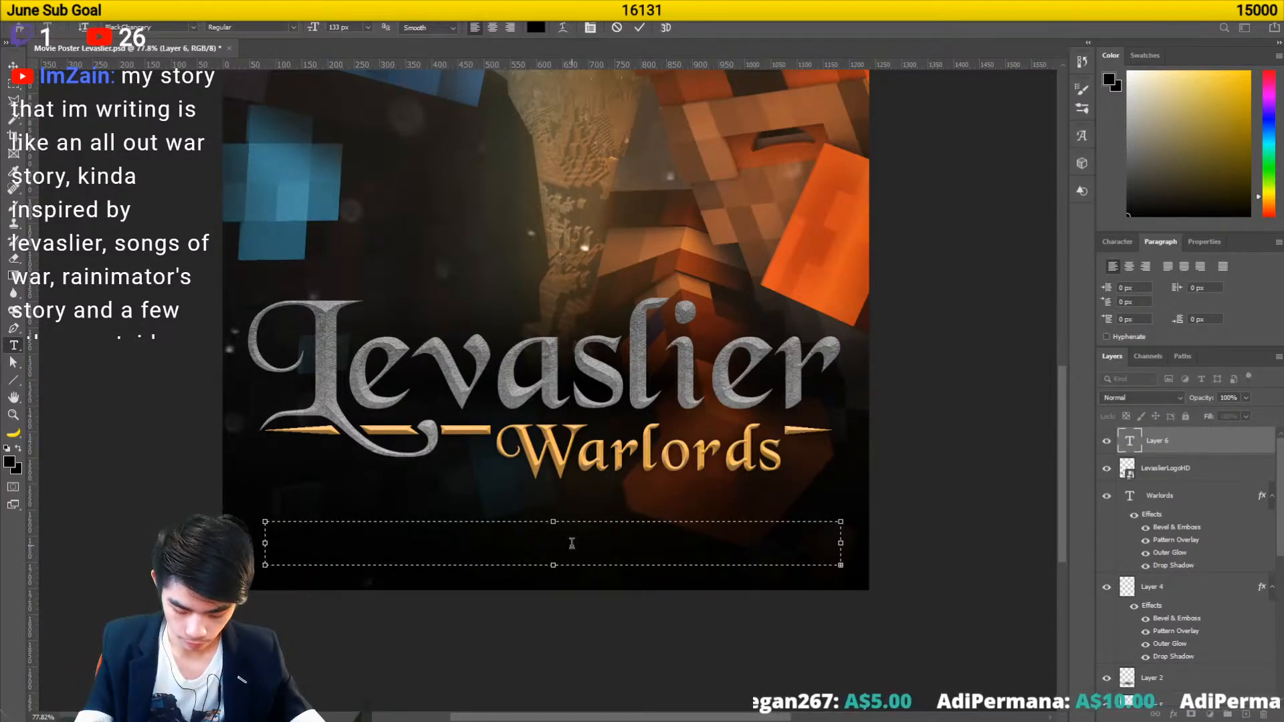
key(x)
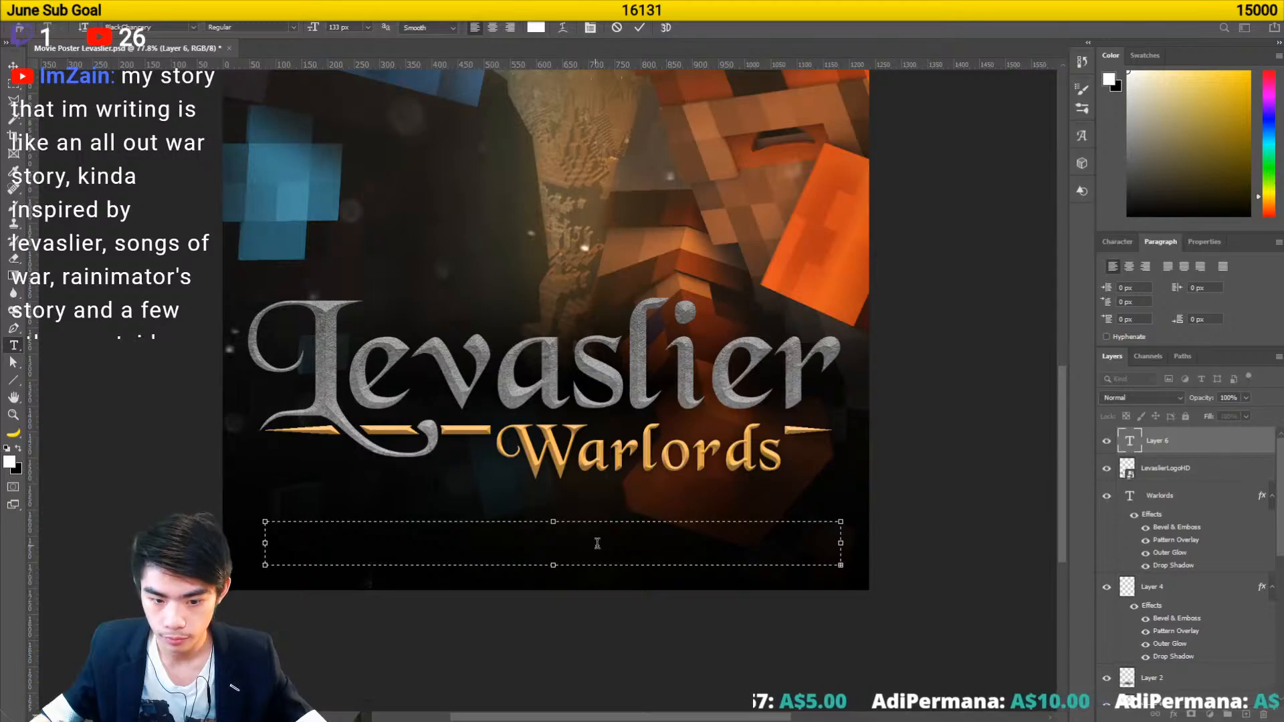
- Set the font size to 75 px and enter the credit line "Written by TeamWnJ" in the text box
click(1118, 242)
drag(1106, 284, 1059, 289)
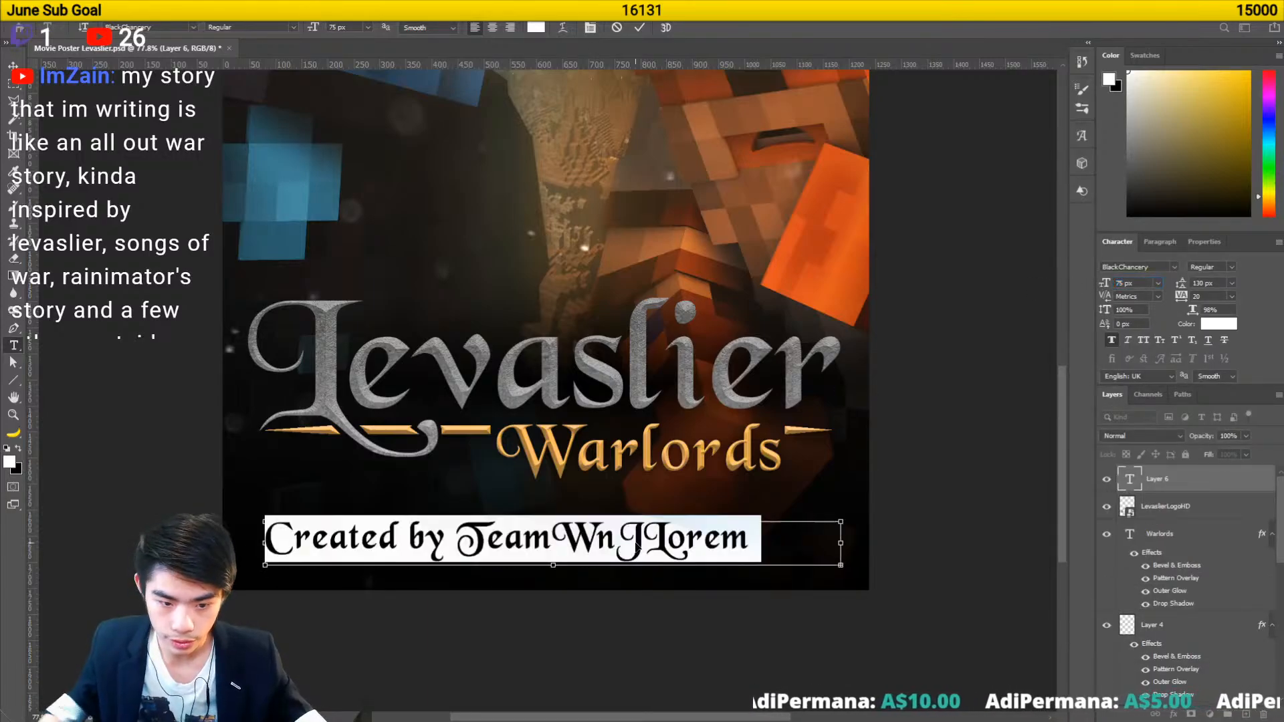
key(BackSpace)
text(Created )
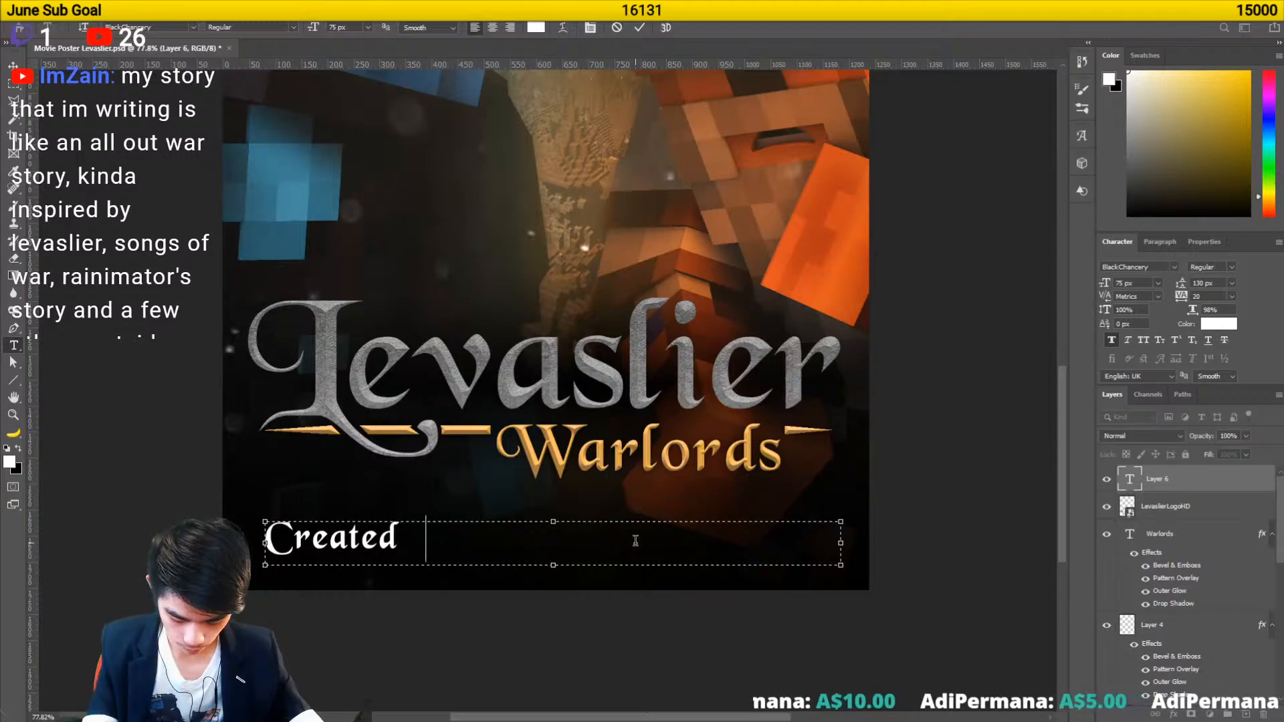
text(by TeamWnJ)
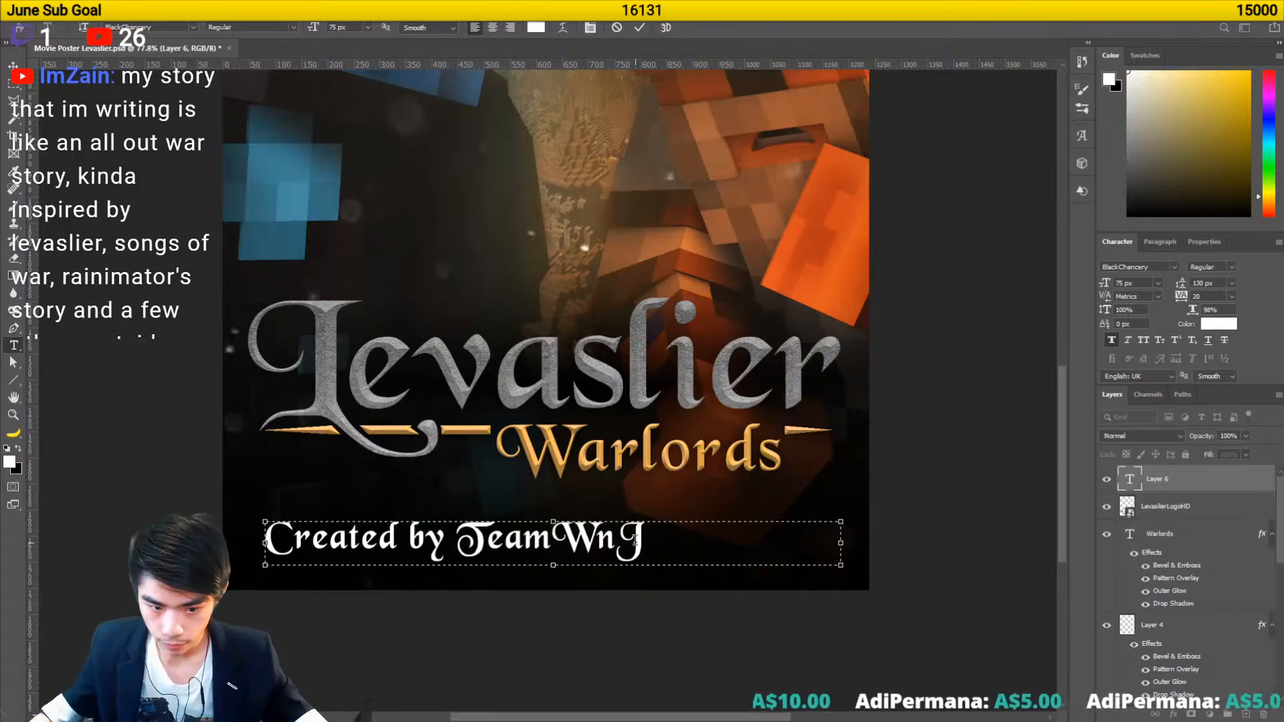
double_click(331, 538)
text(Written)
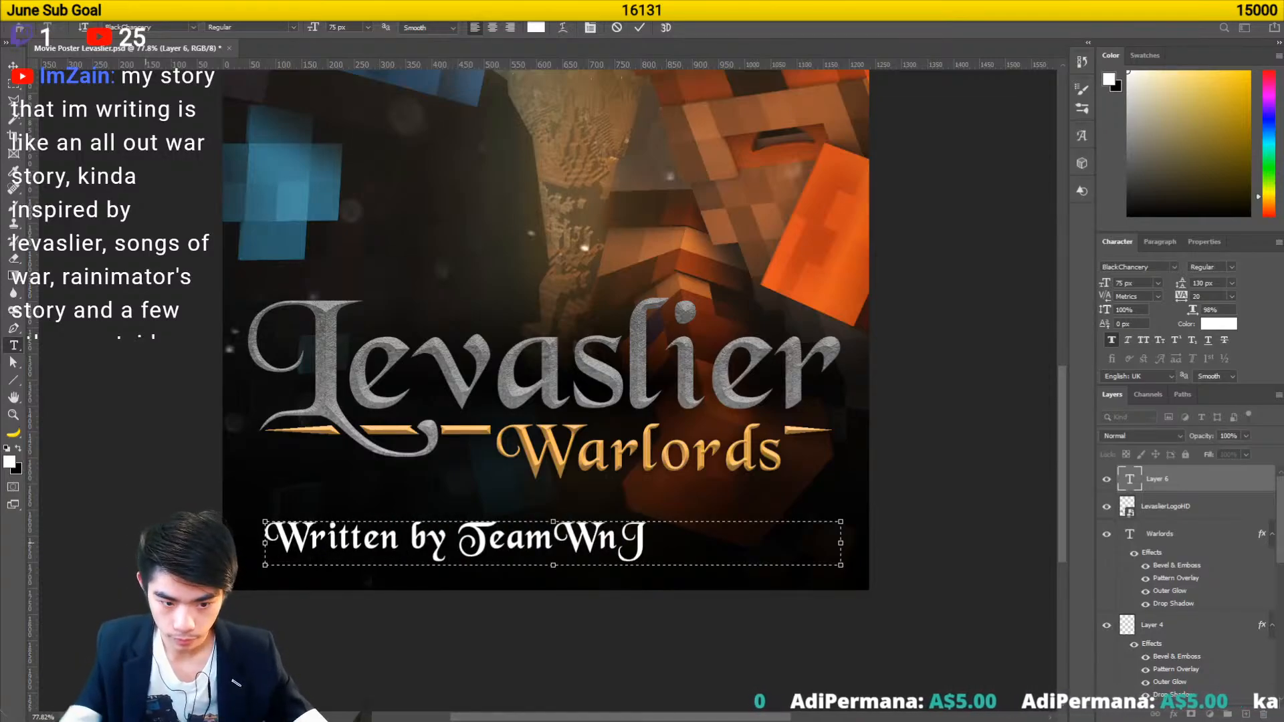
- Change the font of the whole credit line to OldStyle 1 HPLHS
key(ctrl+a)
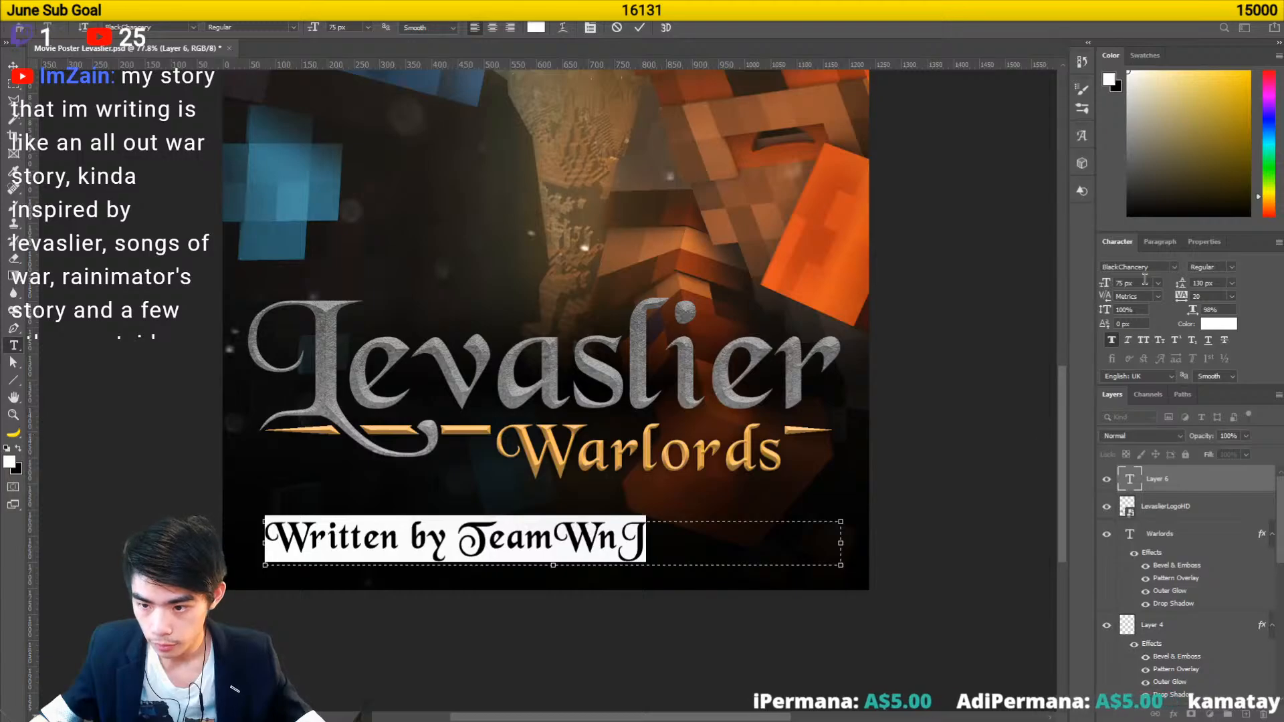
click(1174, 267)
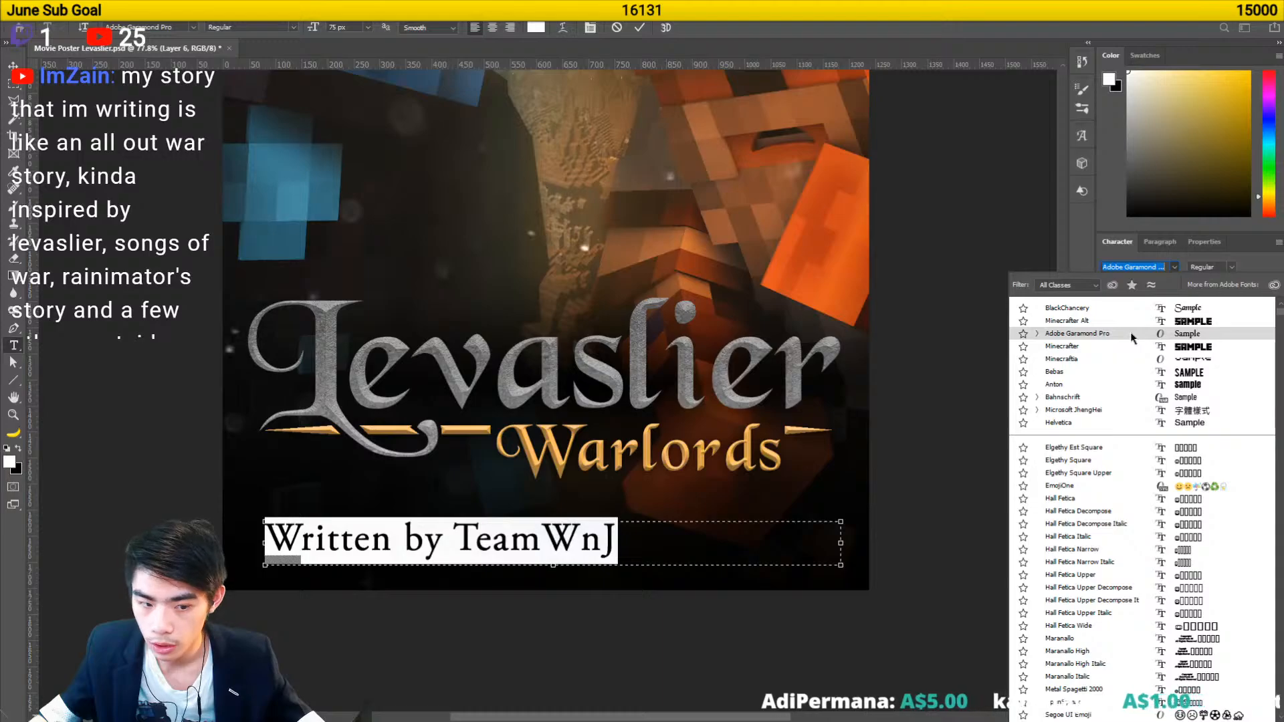
key(Up)
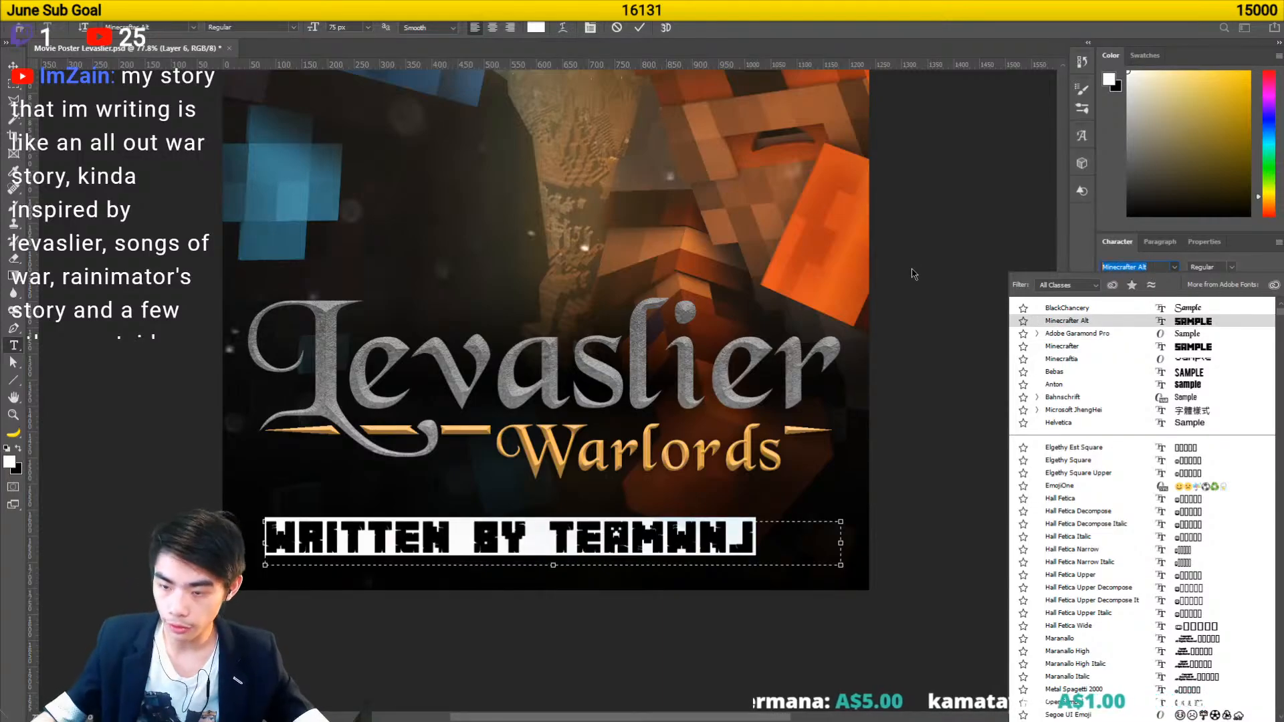
text(old)
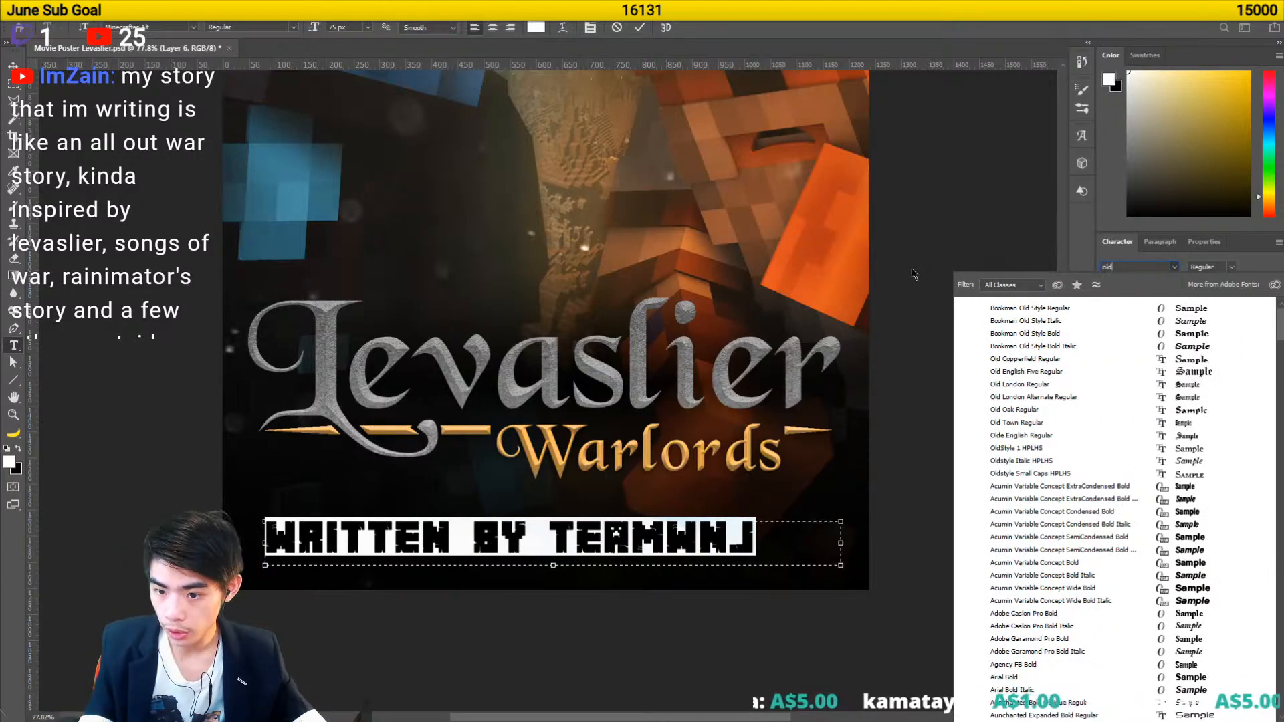
text(sty)
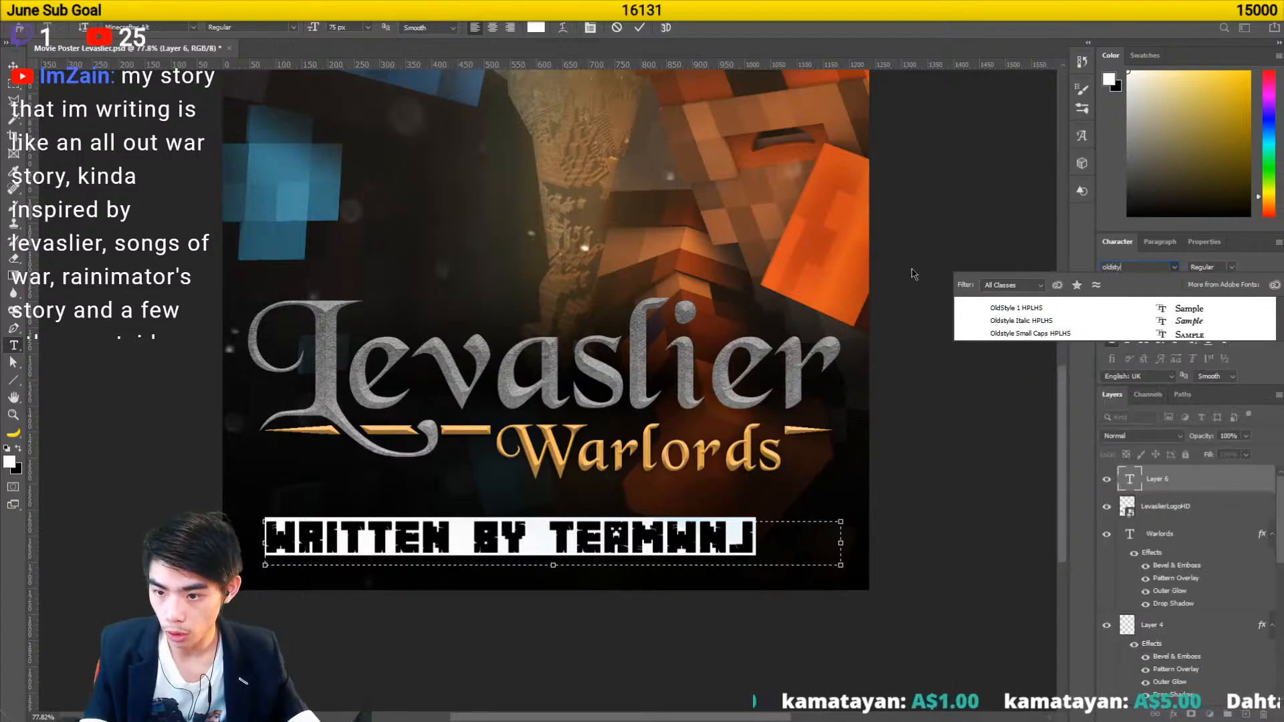
click(1053, 309)
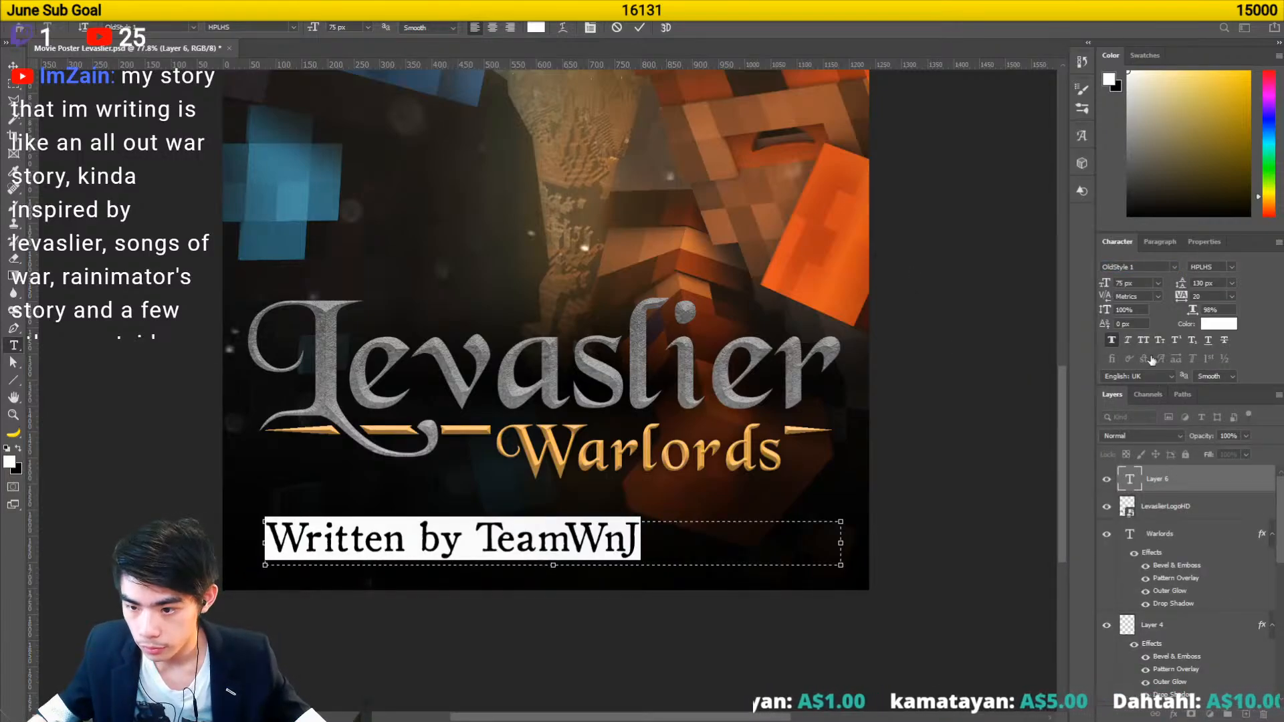
- Center-align the credit line within its text box and commit the text
click(1160, 243)
click(1129, 270)
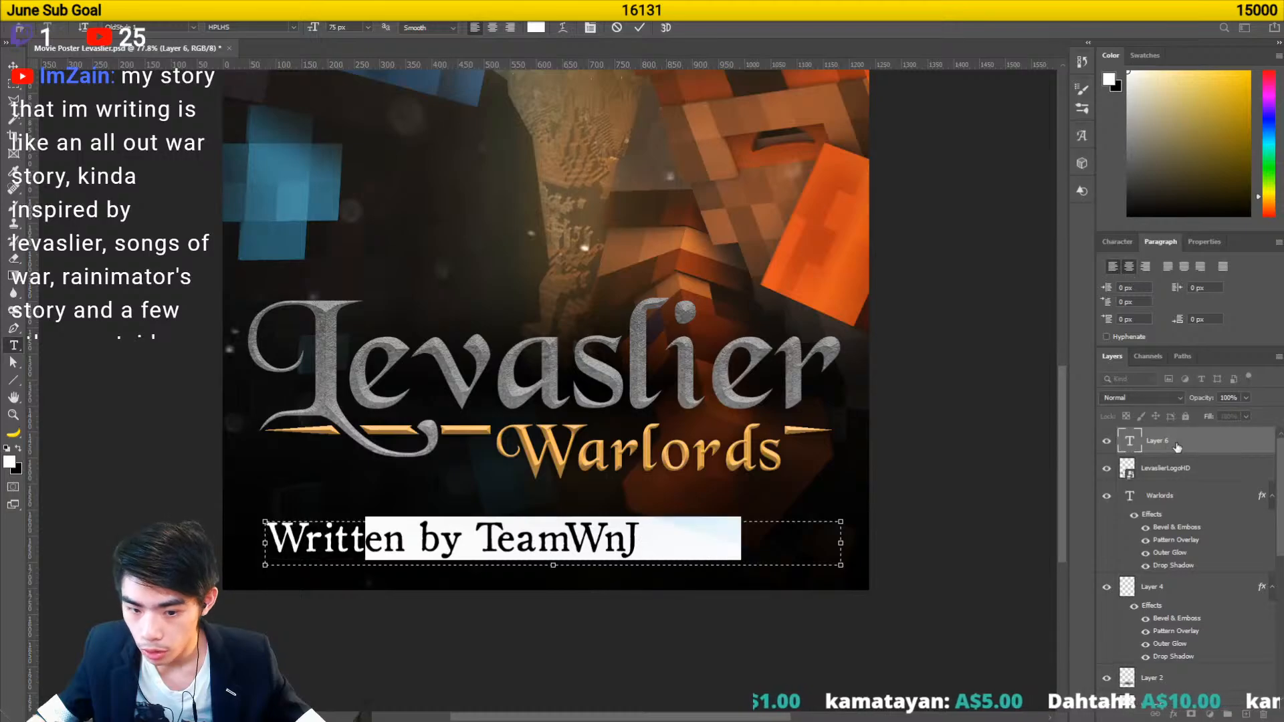
click(1174, 442)
key(v)
scroll(592, 559, down, 4)
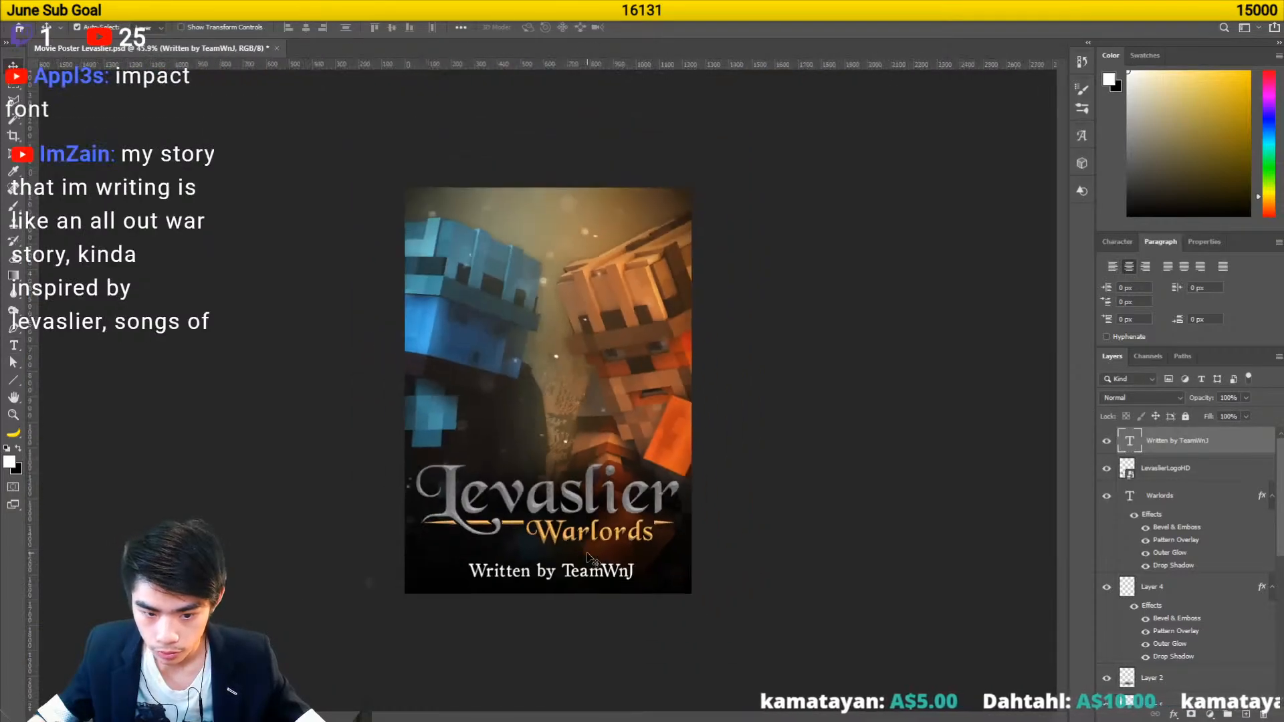
scroll(547, 568, up, 4)
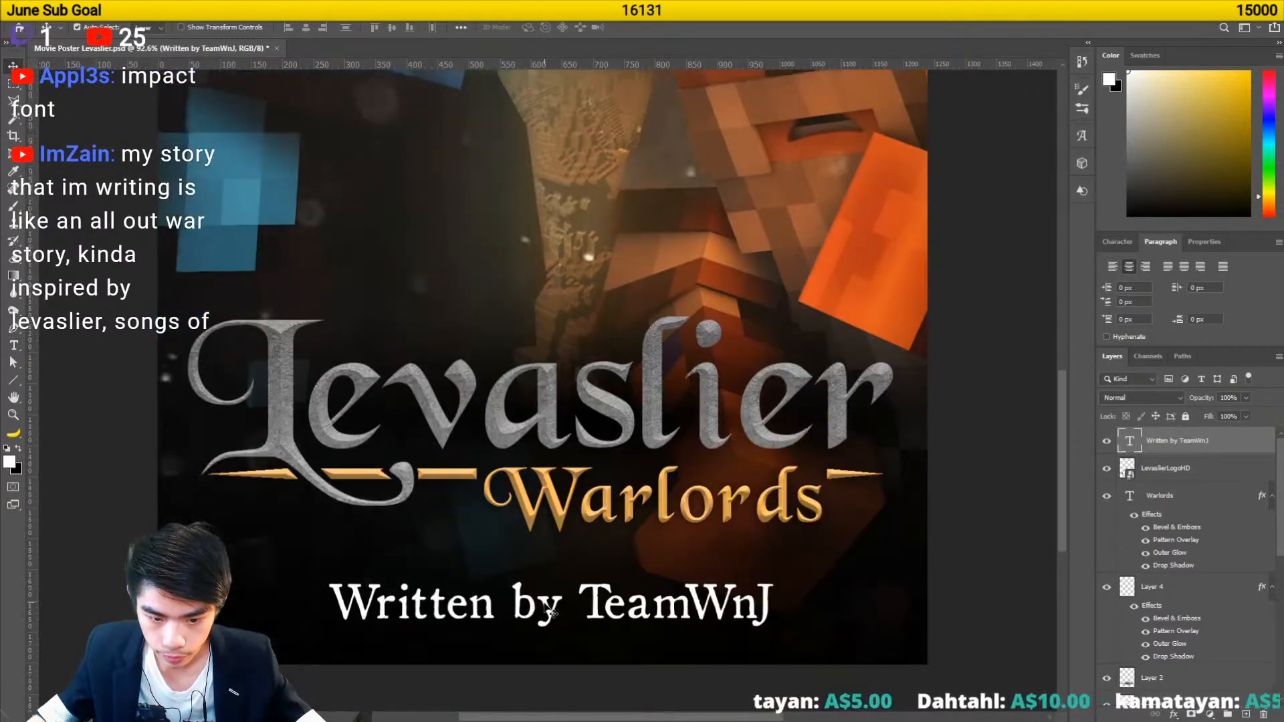
mouse_move(546, 607)
mouse_down()
mouse_move(547, 592)
mouse_move(565, 608)
mouse_up()
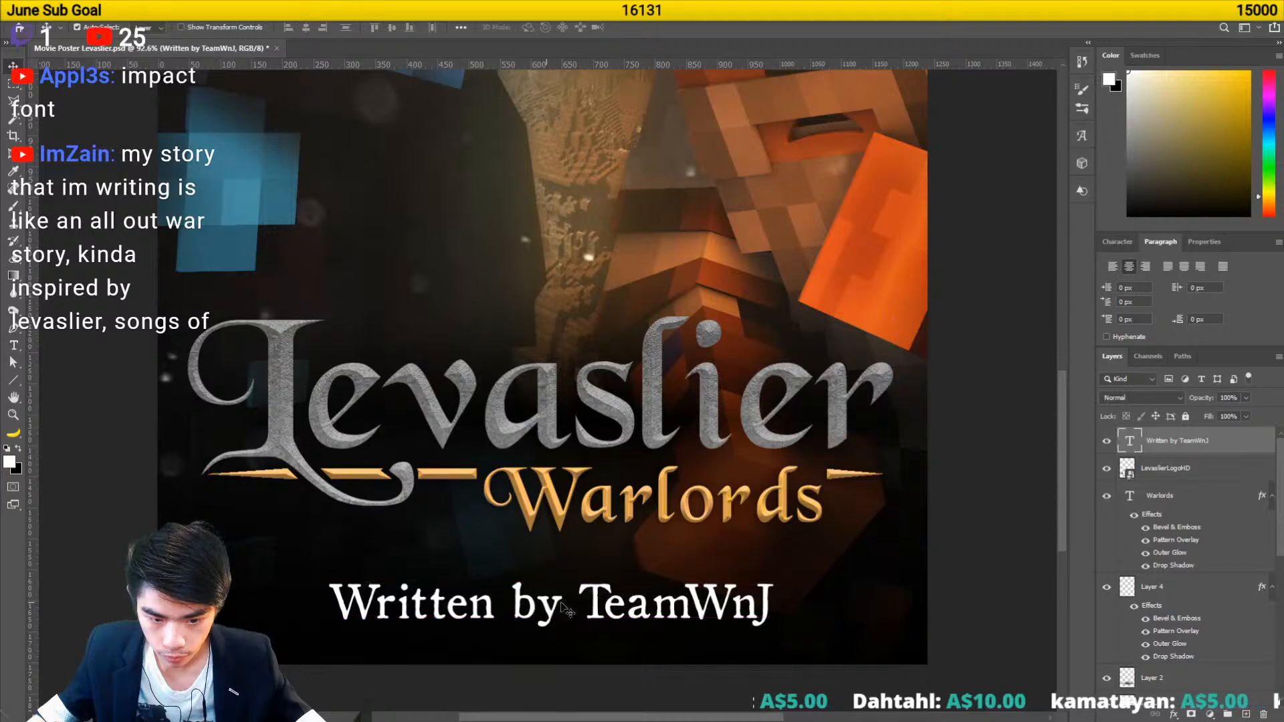
- Add Drop Shadow, Outer Glow and Bevel & Emboss effects to the credit line, with the outer glow size slightly reduced
double_click(1256, 449)
click(626, 398)
click(626, 381)
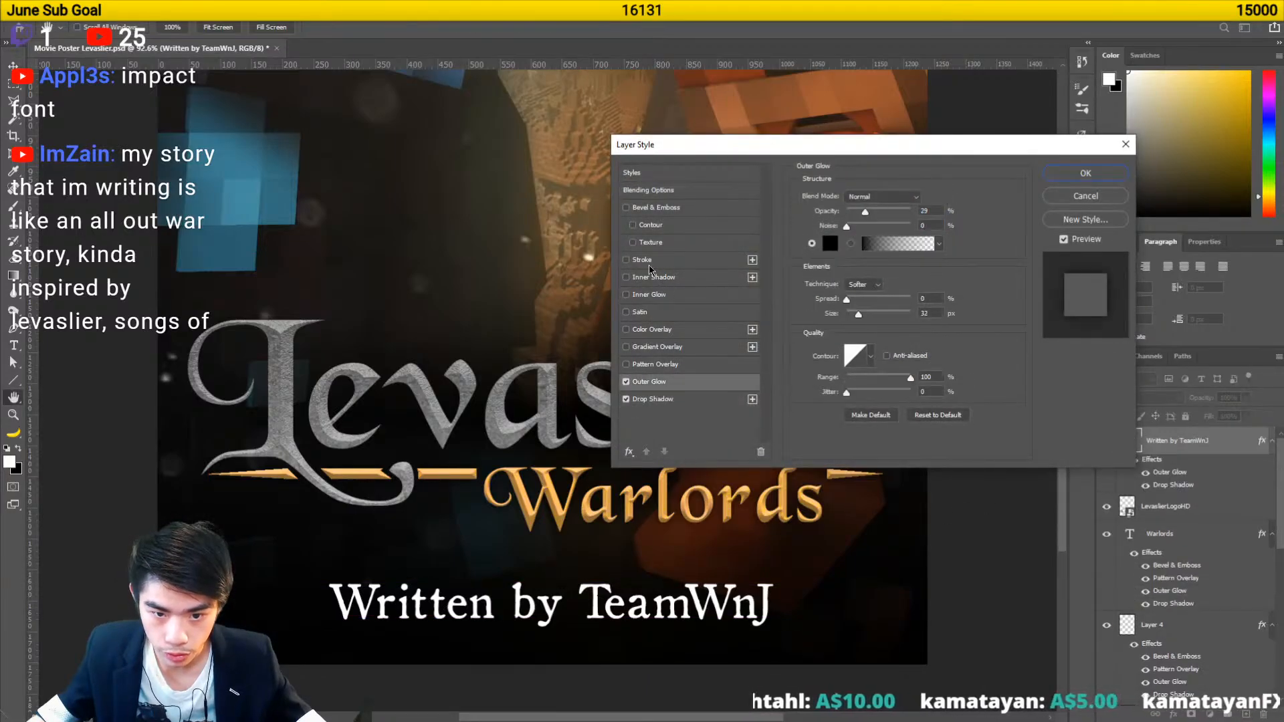
click(627, 208)
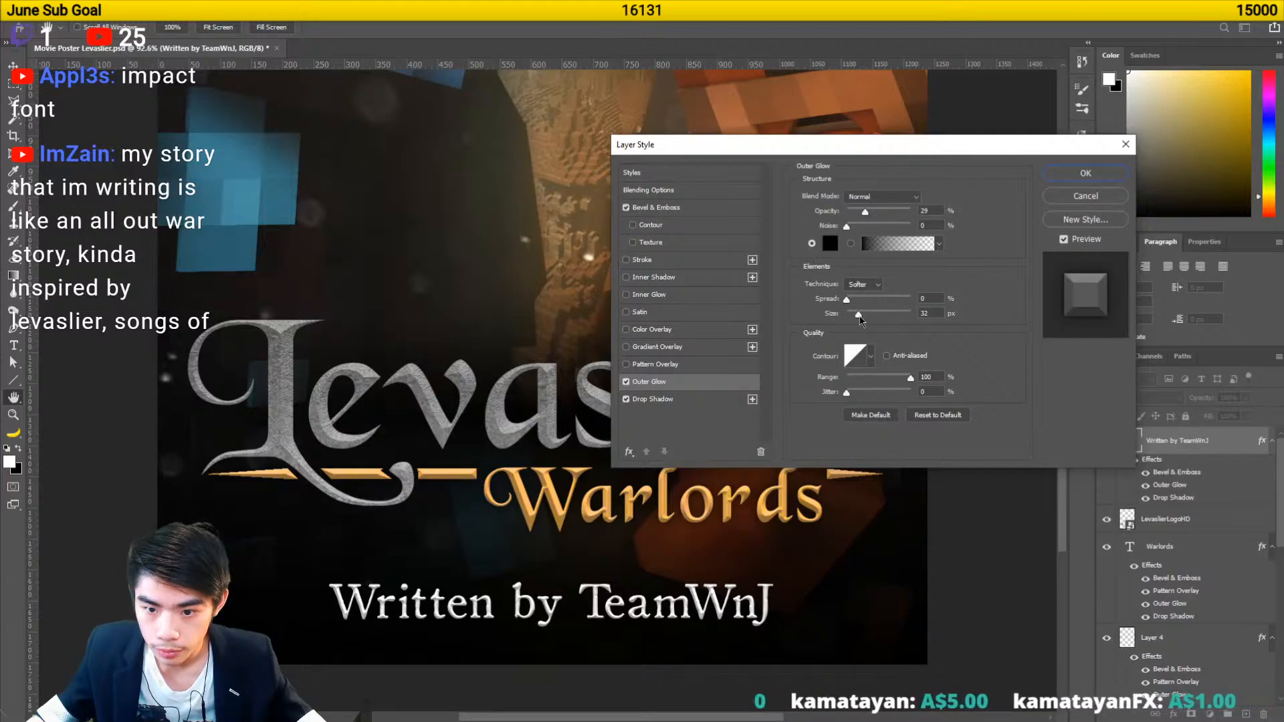
drag(853, 315, 857, 316)
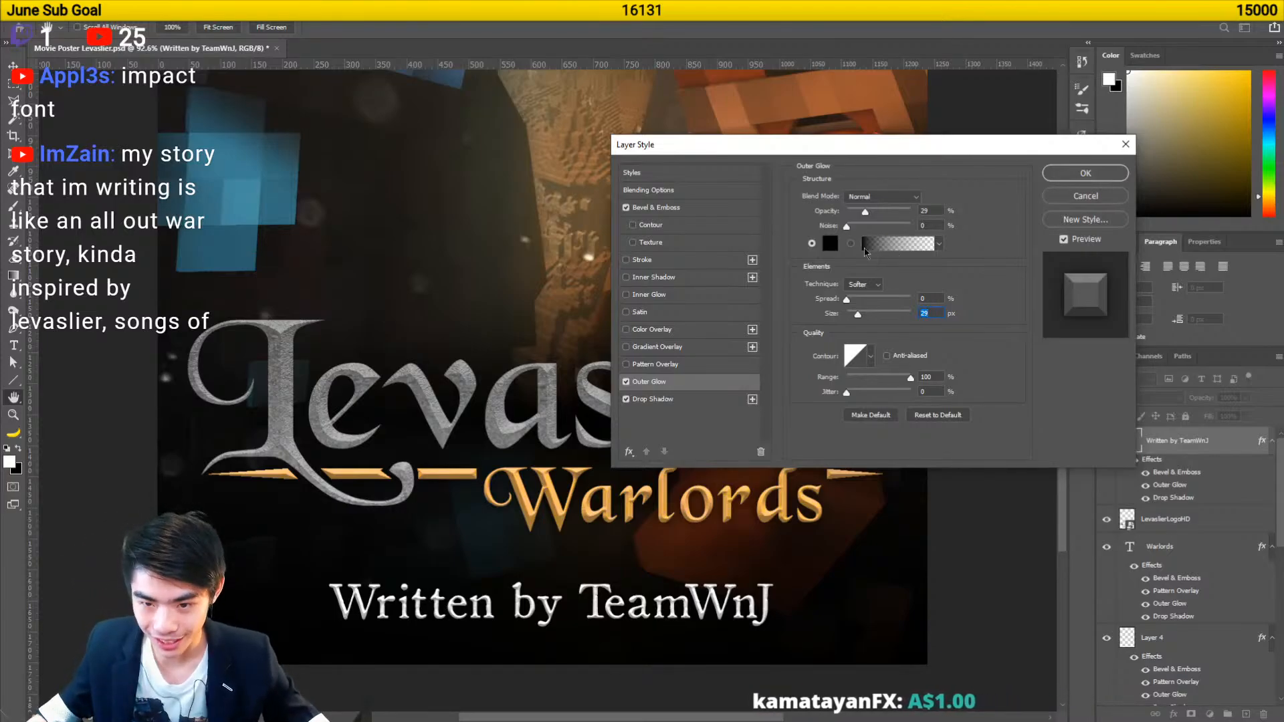
click(1082, 172)
key(ctrl+0)
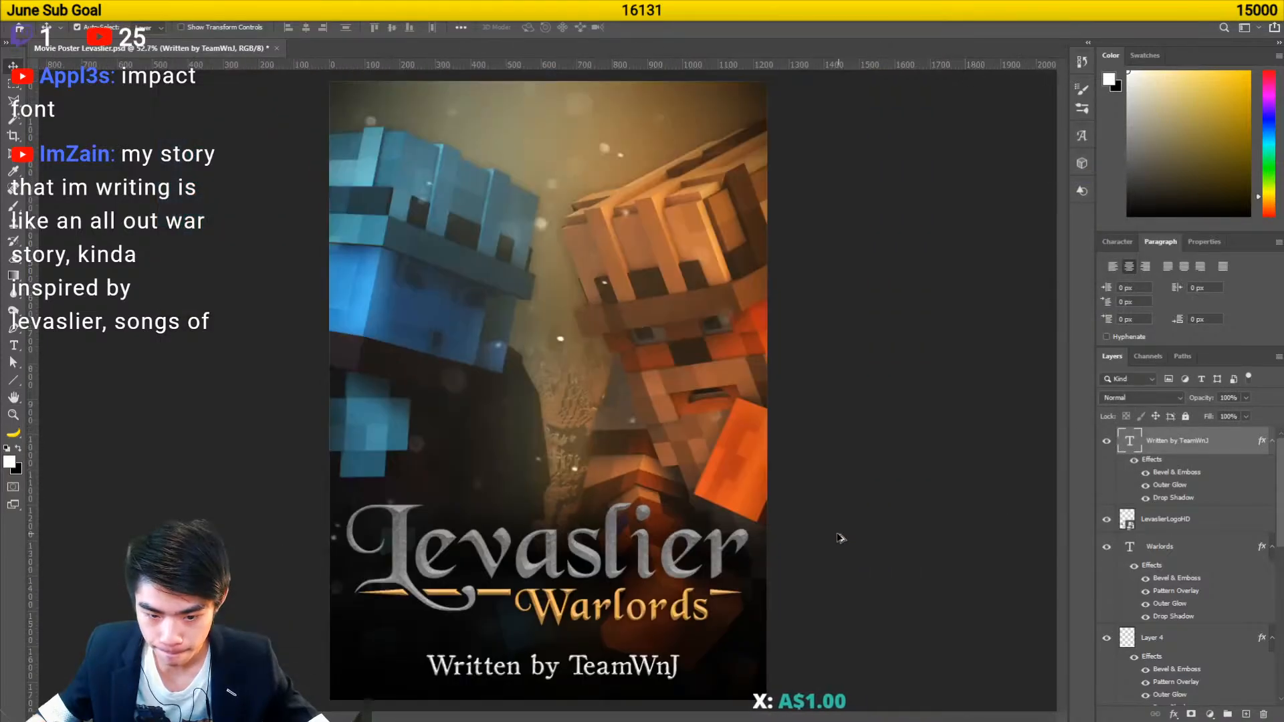
- Recolour the whole "Written by TeamWnJ" line from white to a light grey
scroll(628, 556, down, 1)
scroll(574, 578, up, 3)
scroll(732, 581, down, 2)
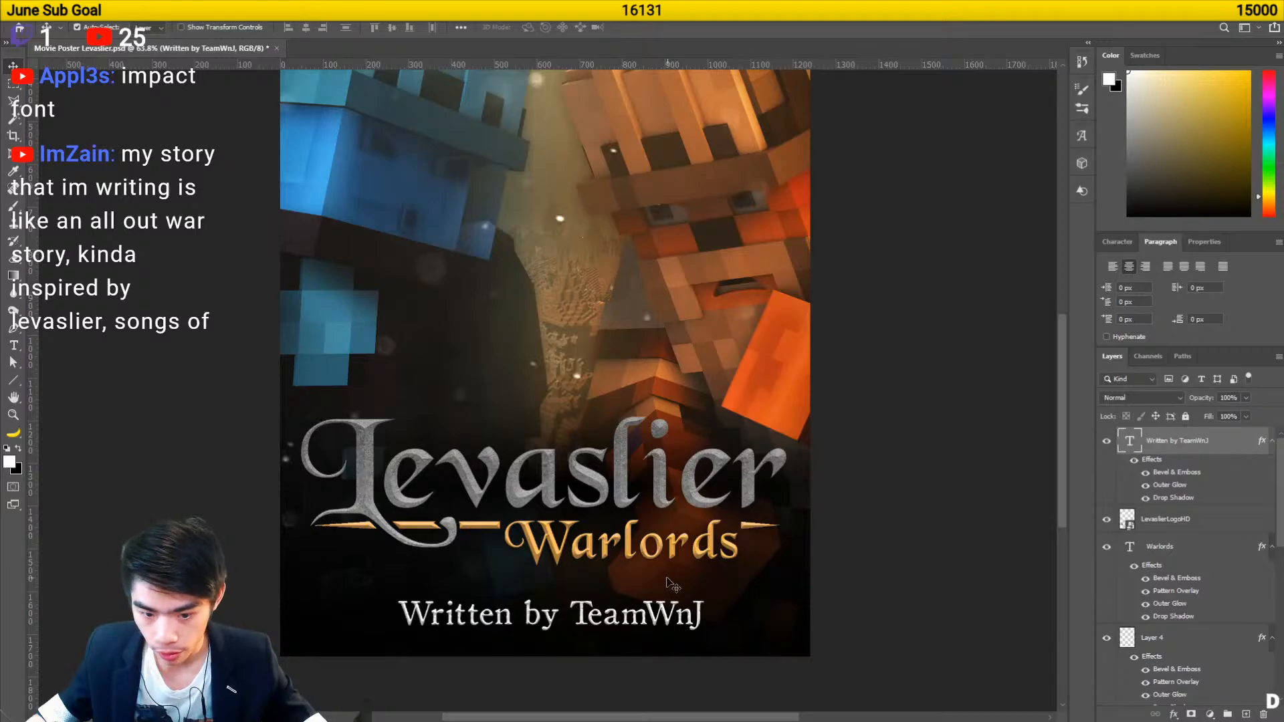
double_click(635, 616)
key(ctrl+a)
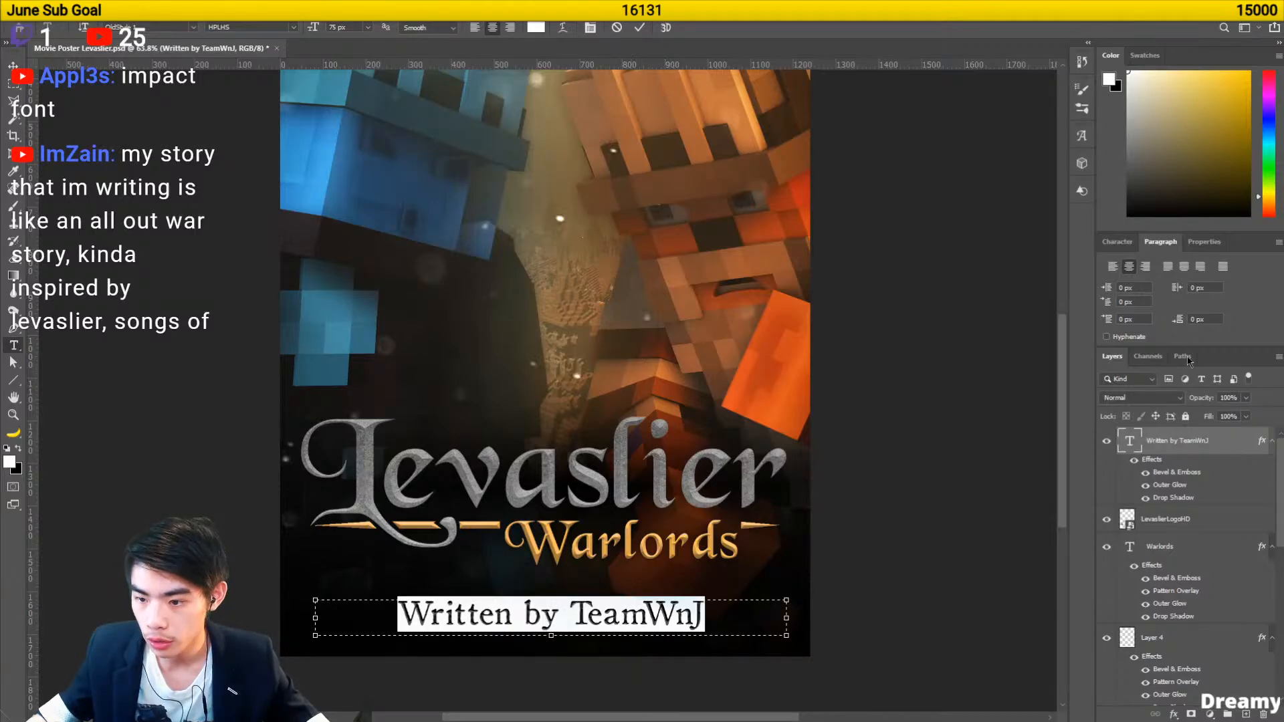
drag(1149, 112, 1076, 98)
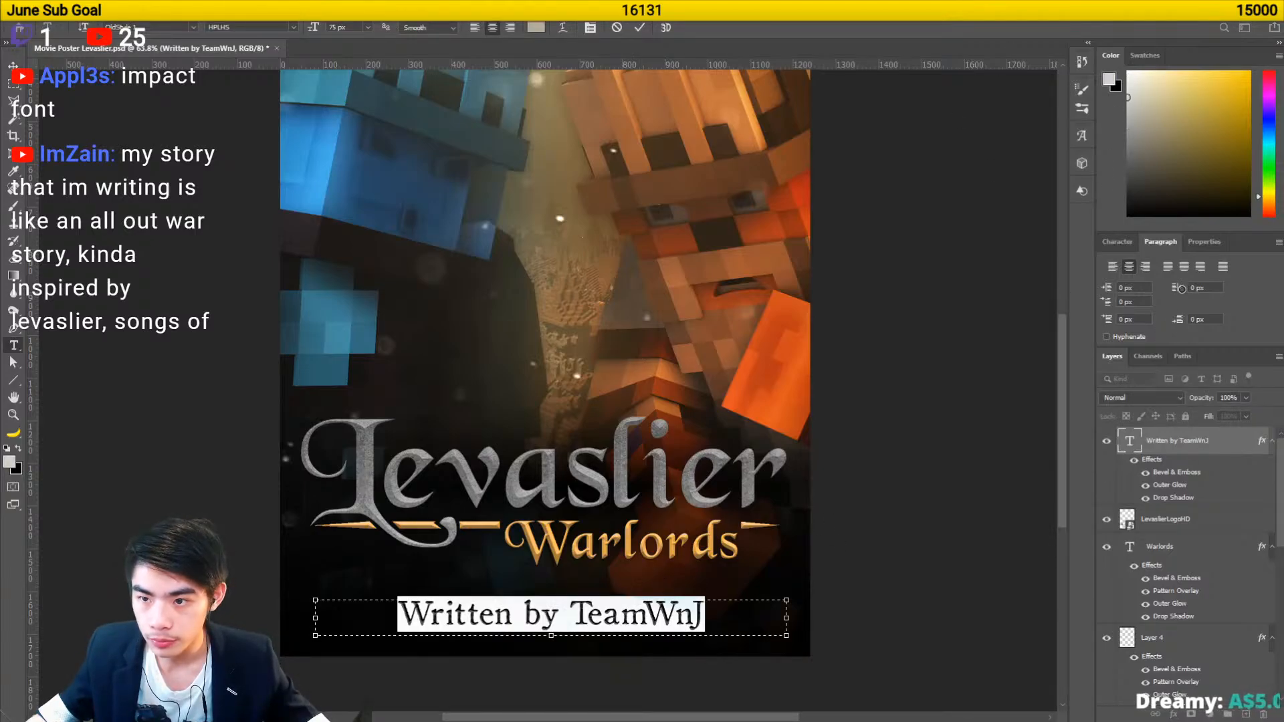
click(1202, 442)
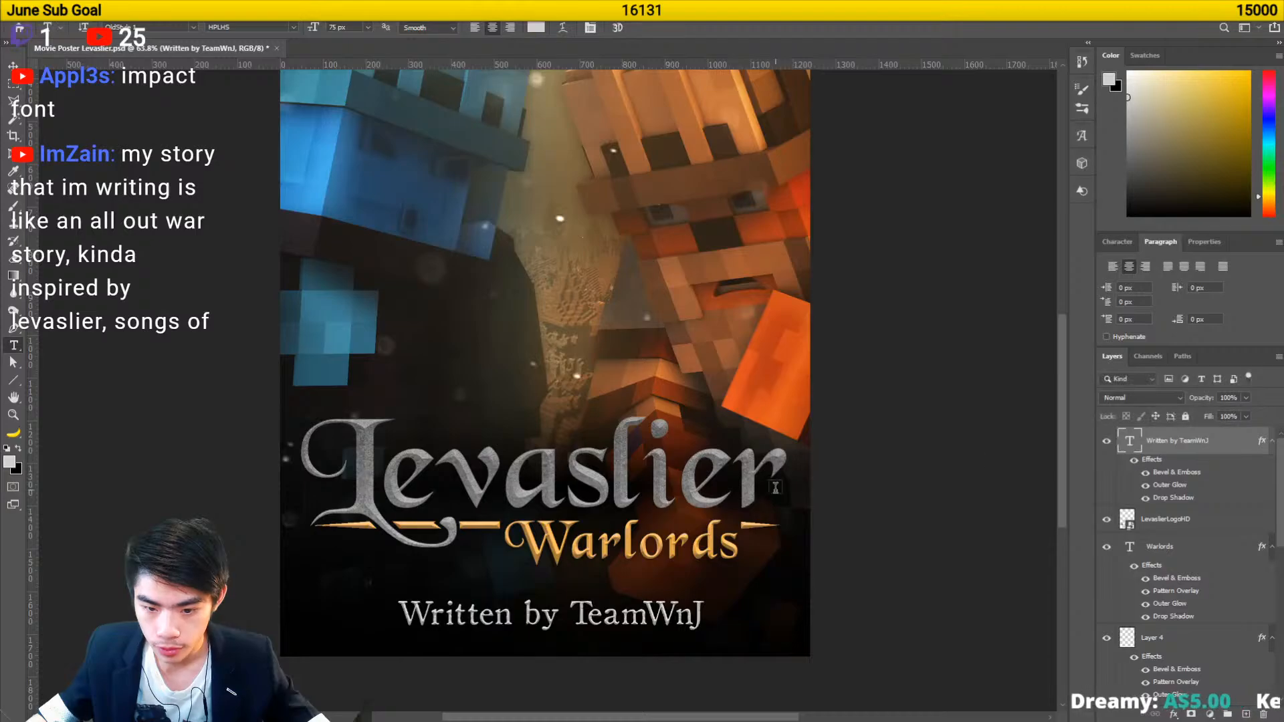
- Sample a darker grey from the Levaslier logo and apply it to the whole credit line
key(i)
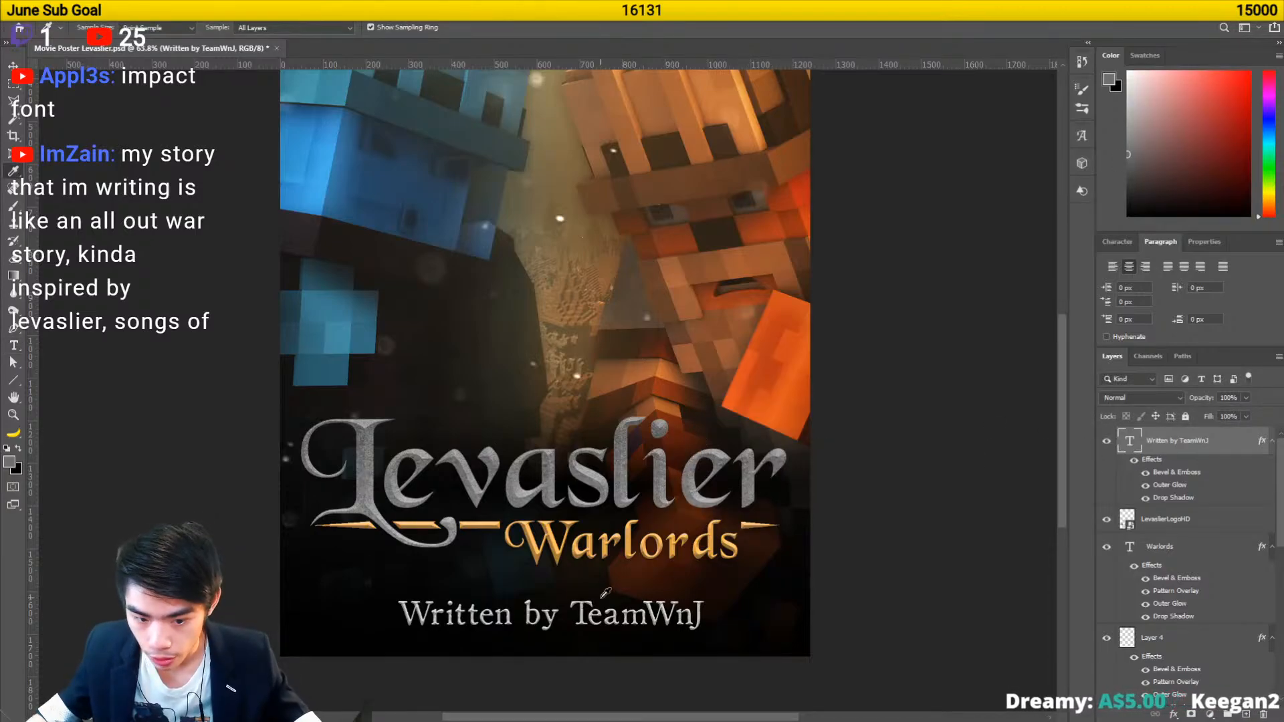
key(t)
click(605, 609)
key(ctrl+a)
drag(1129, 157, 1117, 153)
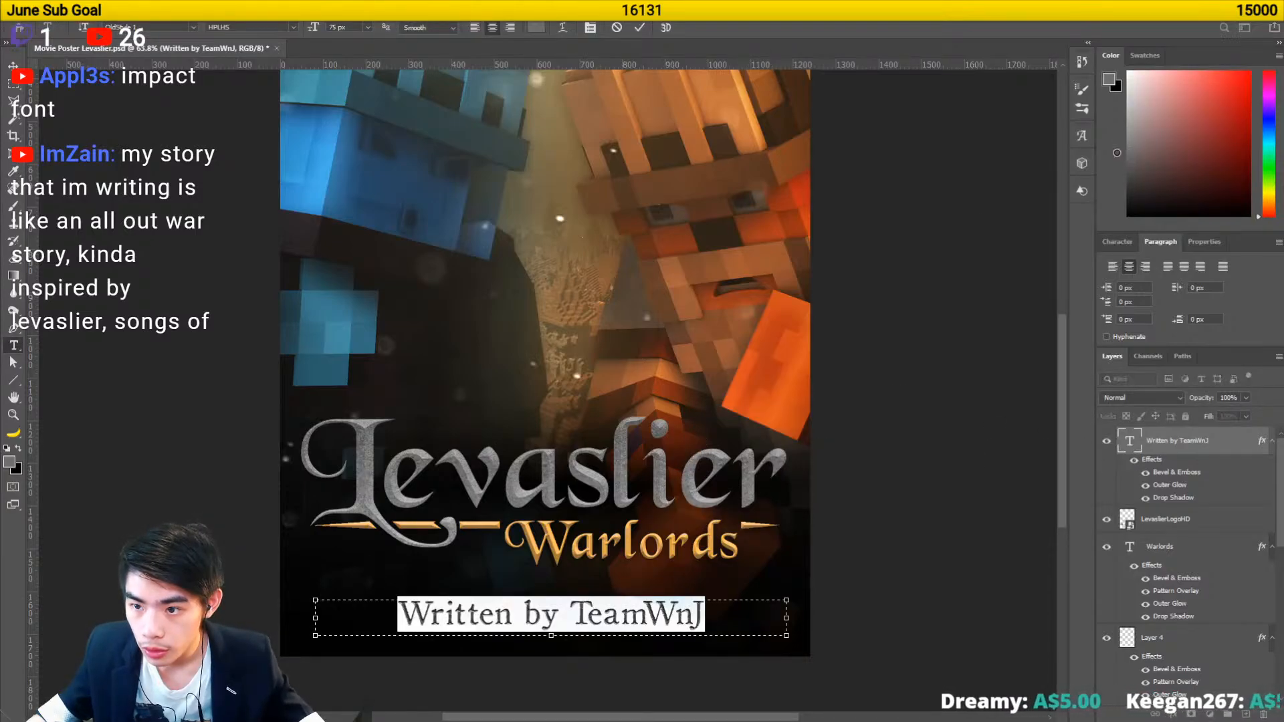
drag(1233, 383, 1197, 454)
key(ctrl+Return)
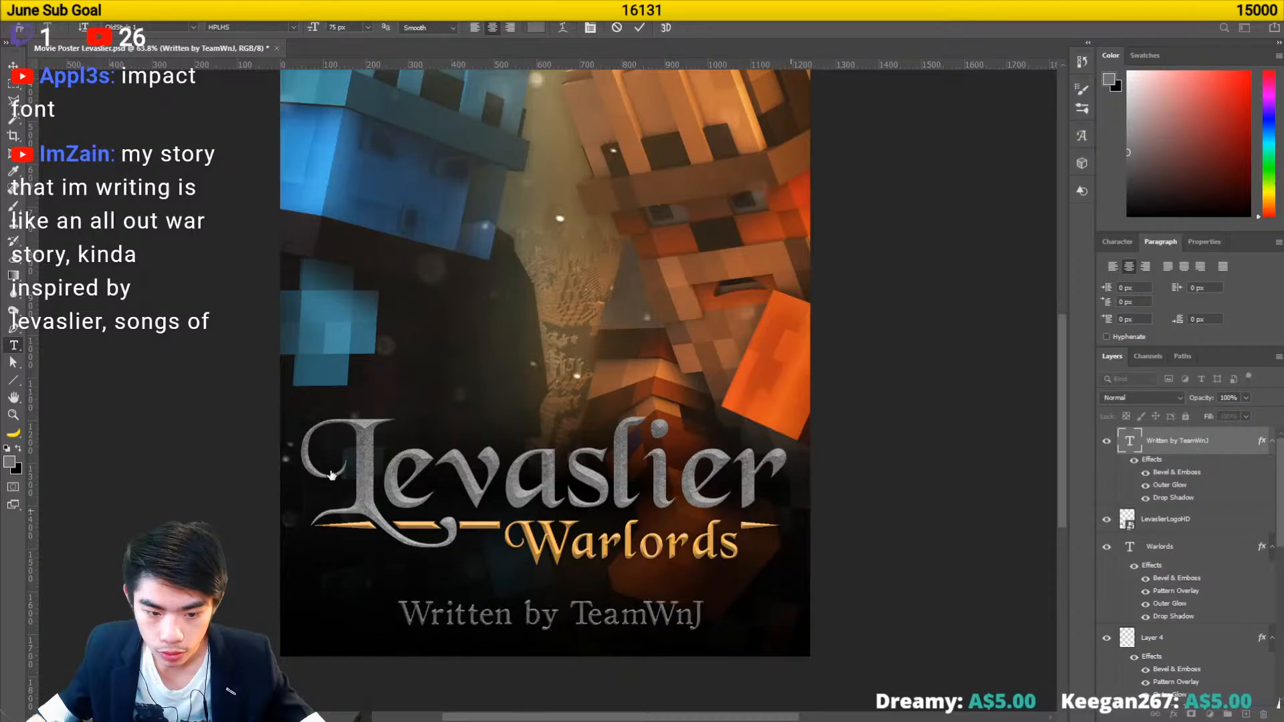
- Set the whole credit line to a medium grey, commit it and check it against the logo at reduced size
key(v)
double_click(567, 616)
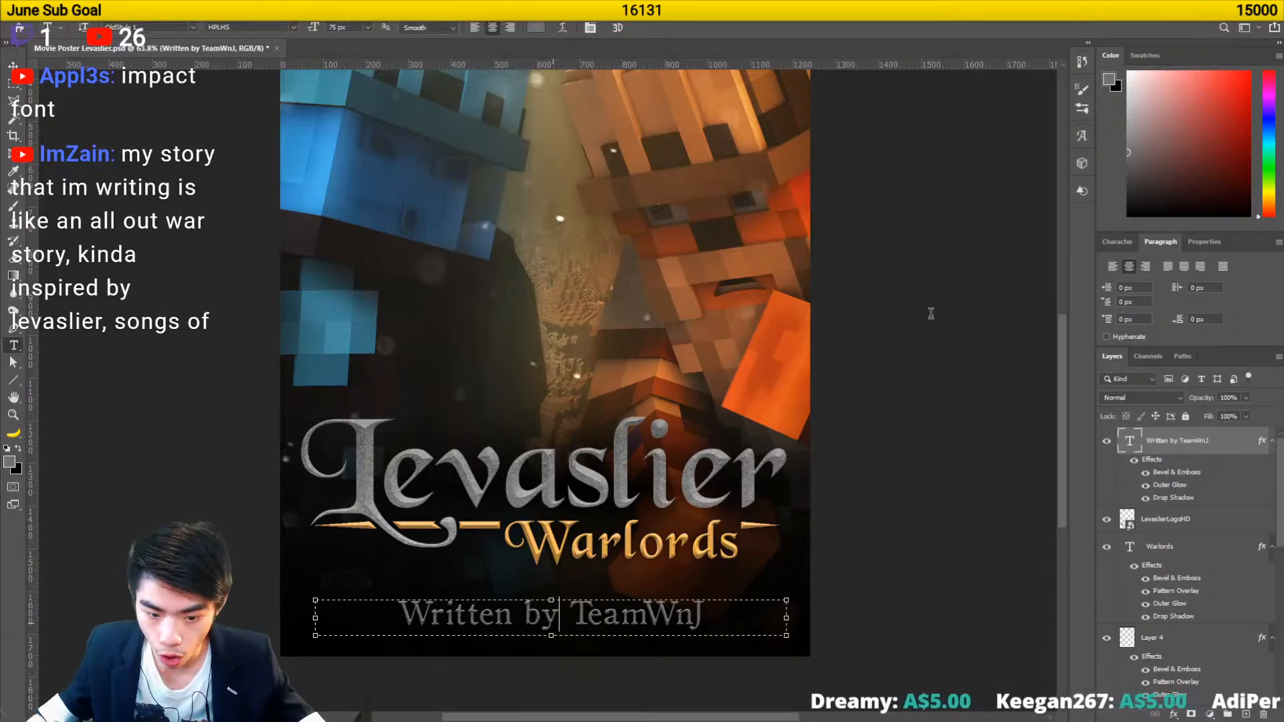
drag(1117, 132, 1113, 132)
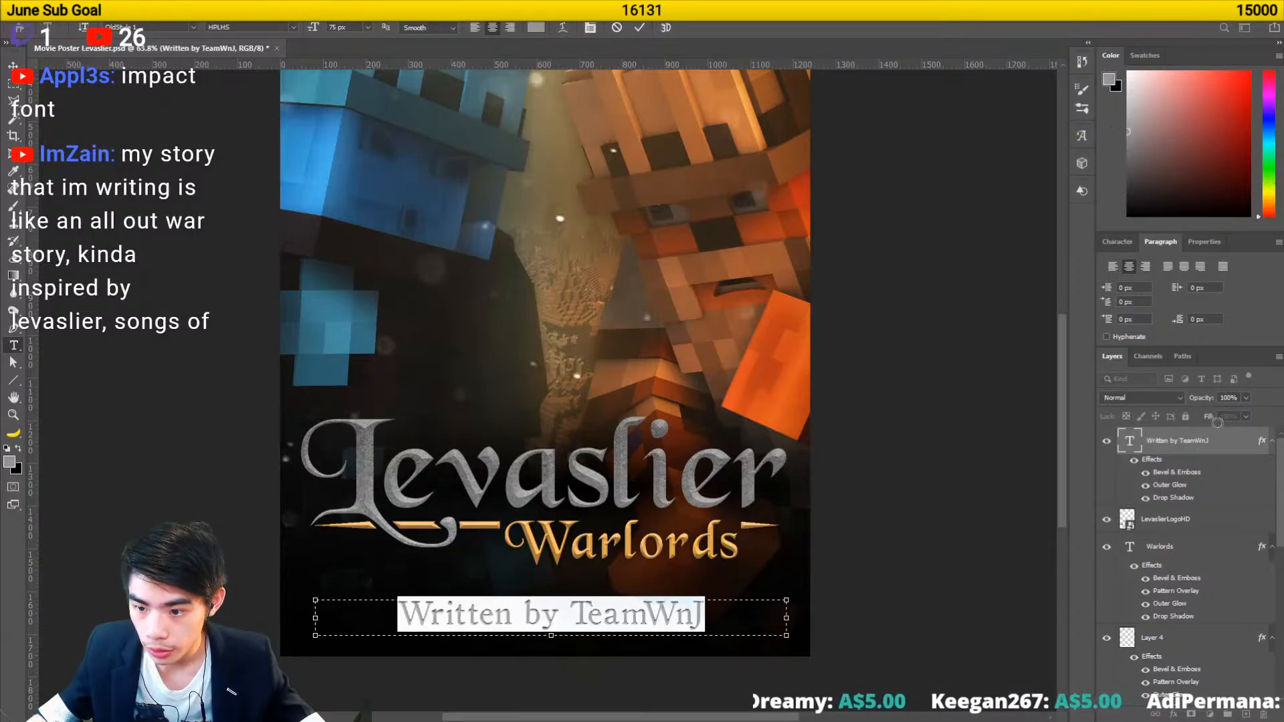
key(ctrl+Return)
scroll(378, 477, down, 4)
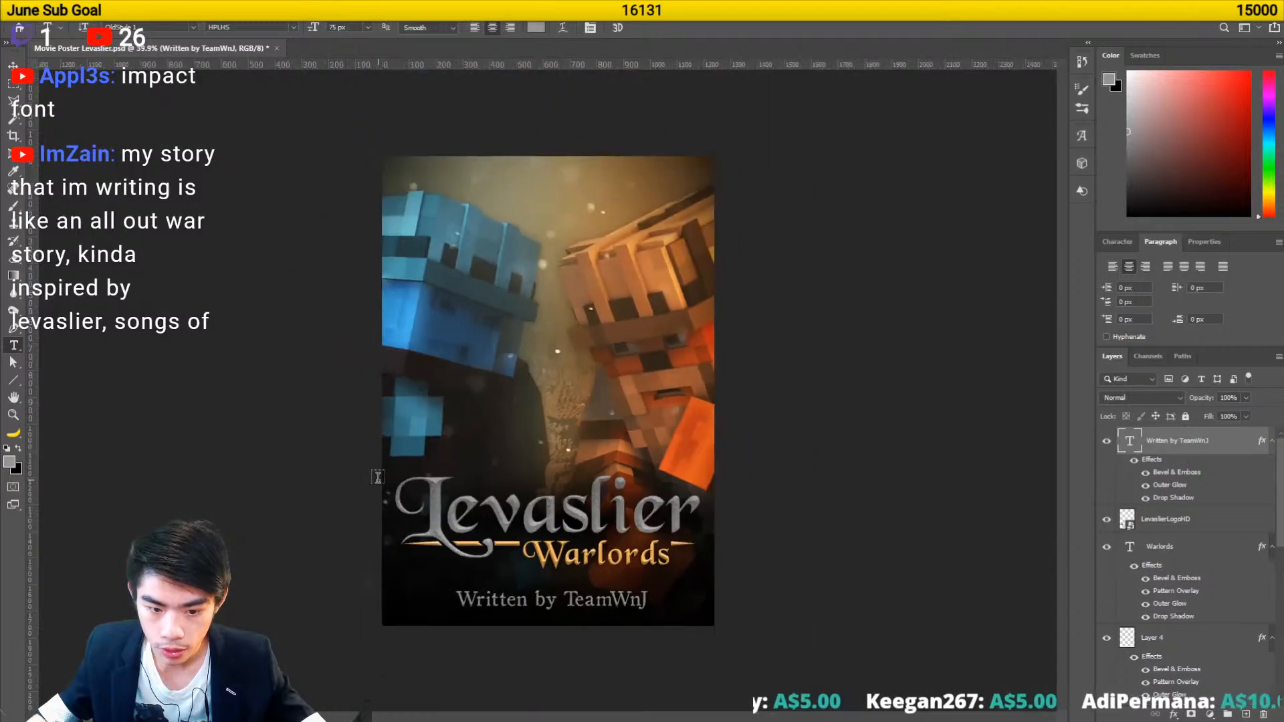
scroll(378, 477, down, 4)
key(alt+space)
key(alt+space)
key(v)
scroll(386, 486, down, 4)
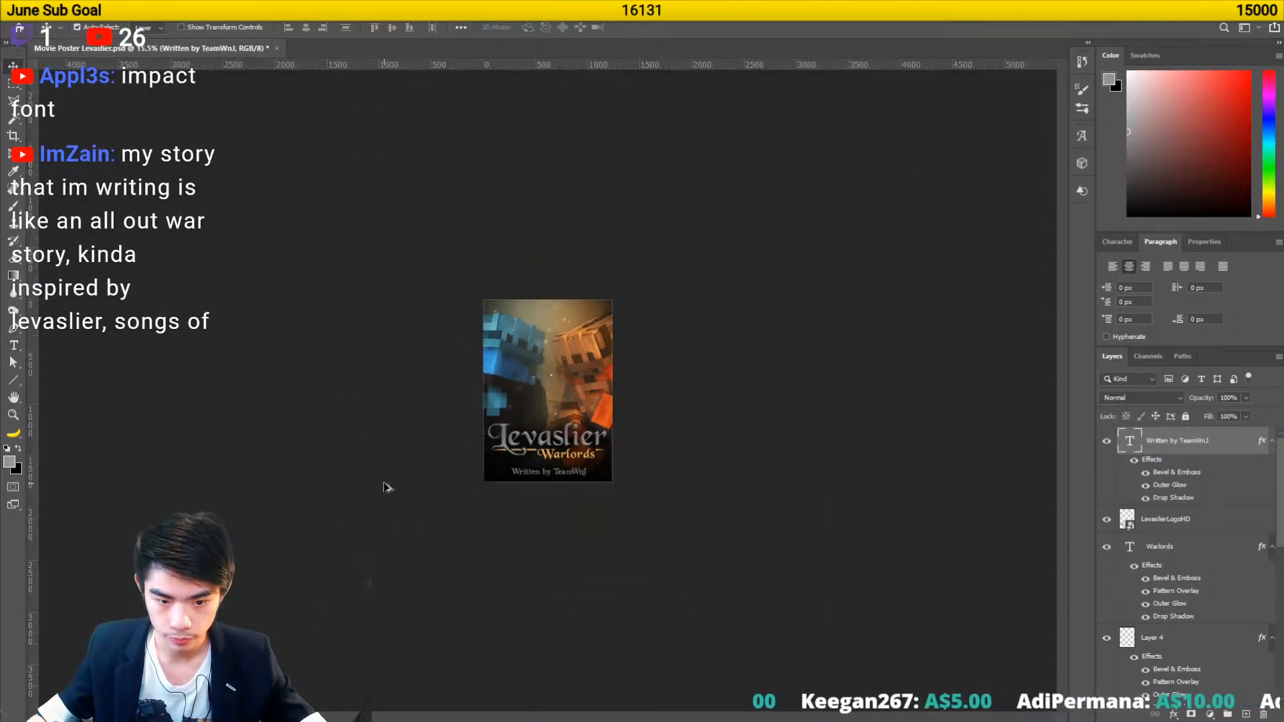
- Recolour only the word "TeamWnJ" with the golden orange sampled from the Warlords lettering
scroll(386, 485, up, 10)
drag(541, 678, 702, 664)
double_click(579, 662)
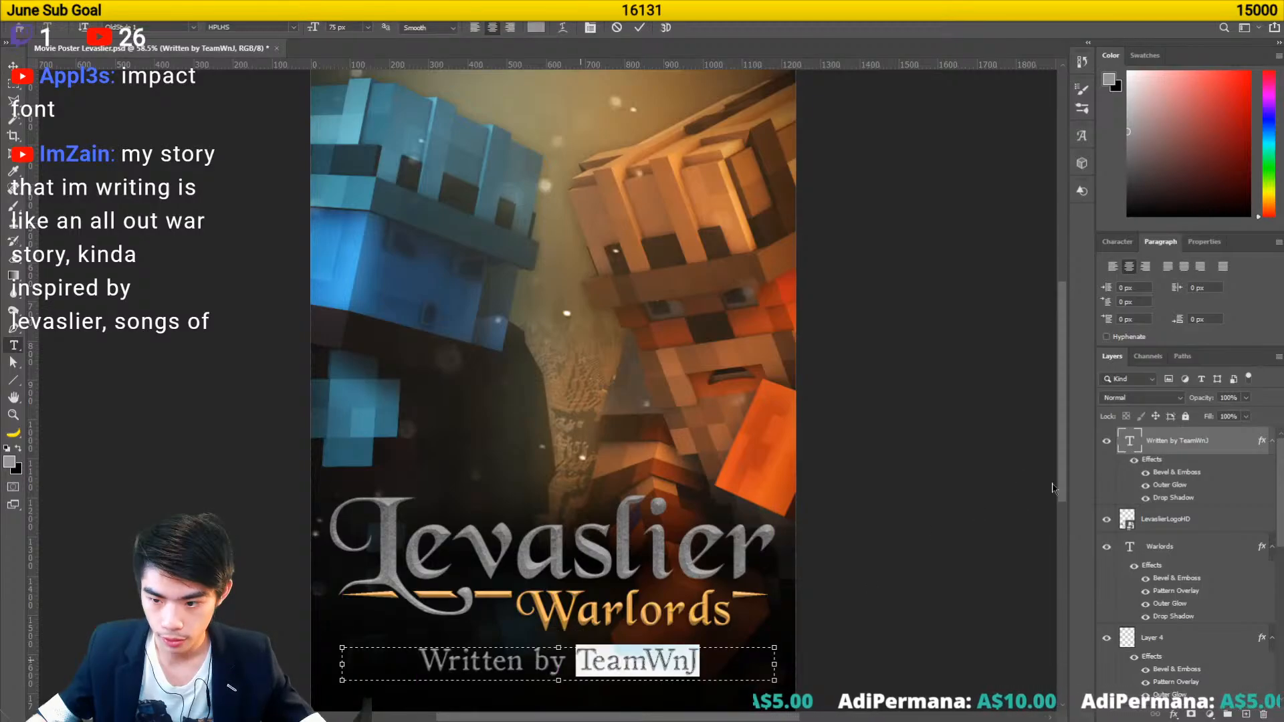
click(1161, 446)
key(i)
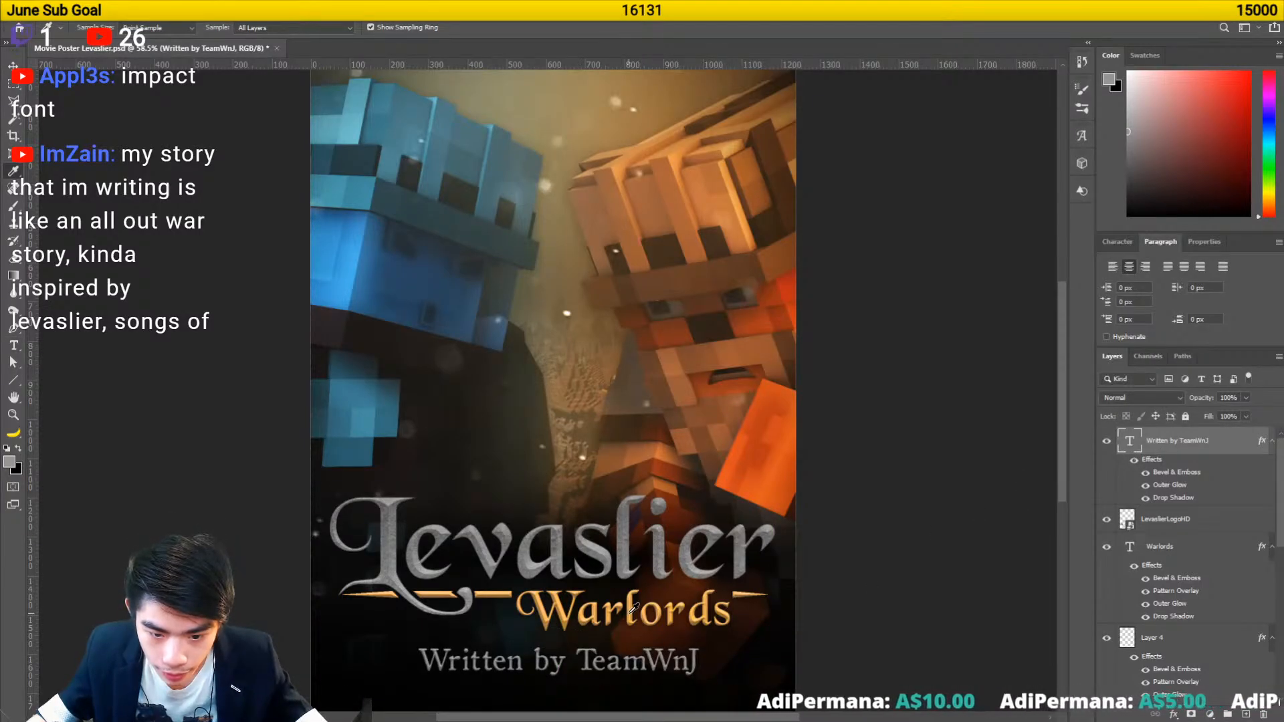
click(631, 611)
key(t)
drag(579, 666, 701, 659)
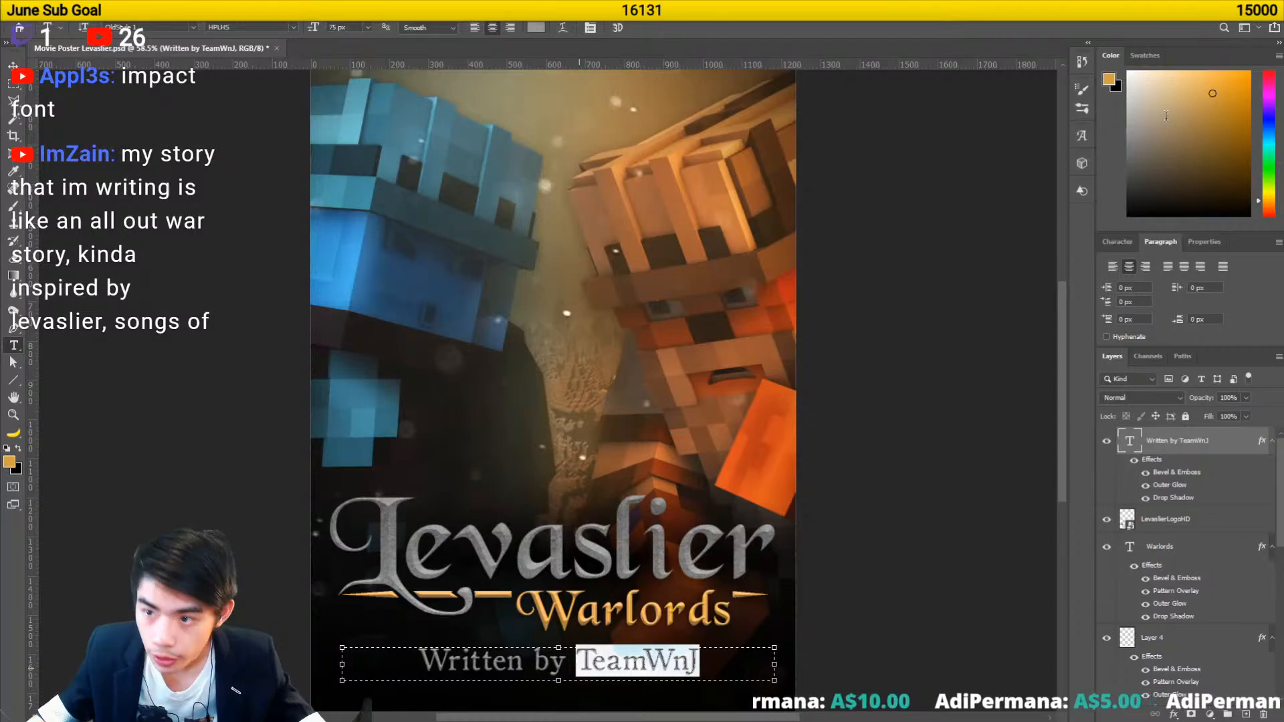
click(1151, 461)
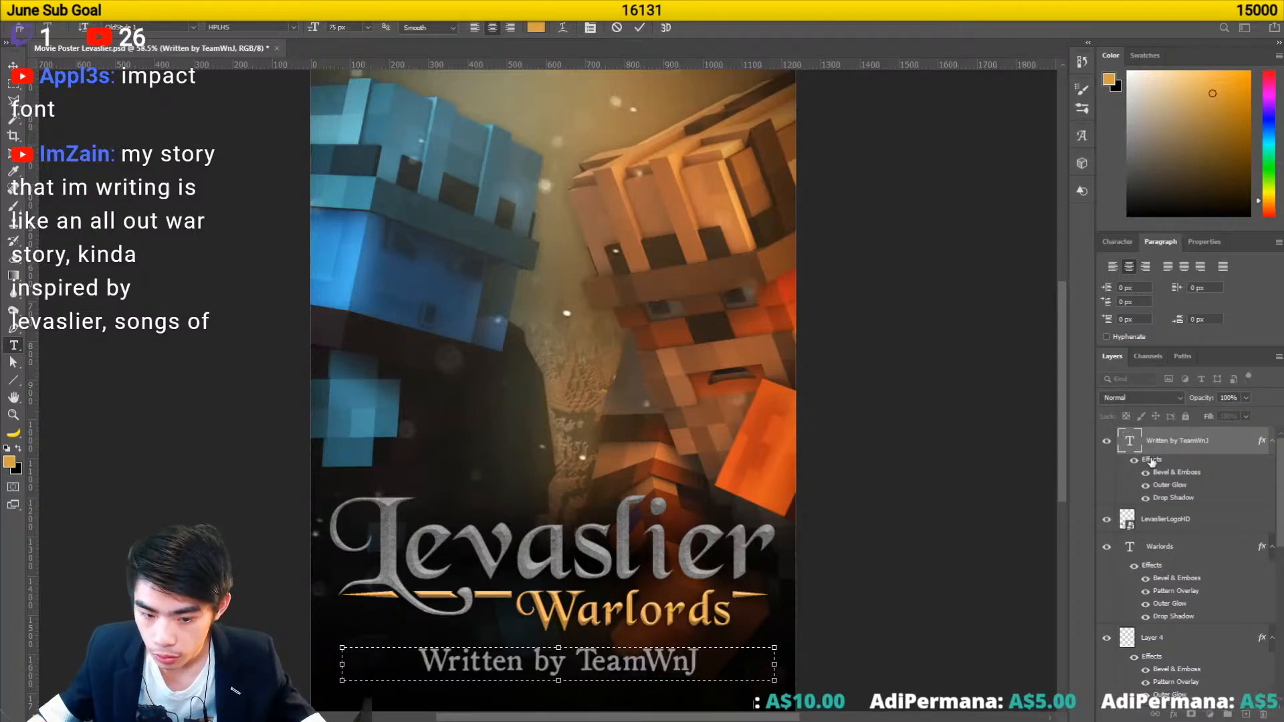
- Examine the whole poster at small and large sizes to judge the two-colour credit line
scroll(640, 540, down, 5)
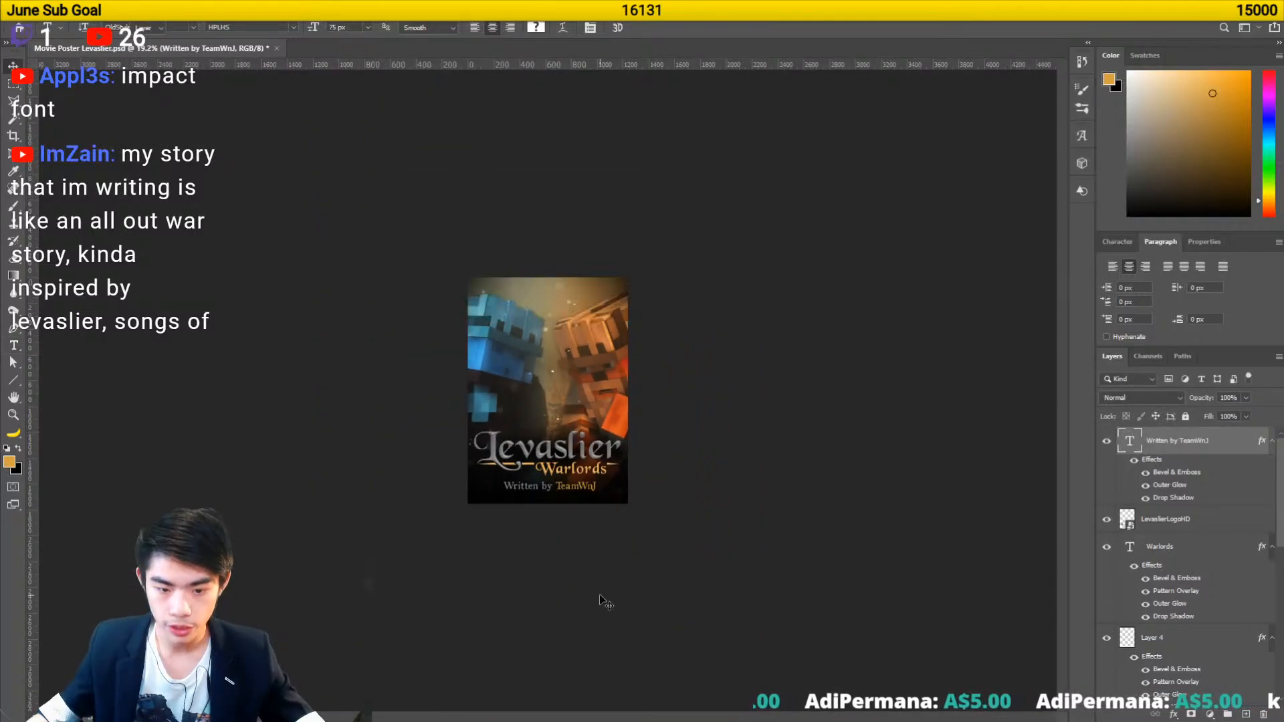
key(v)
scroll(605, 601, up, 4)
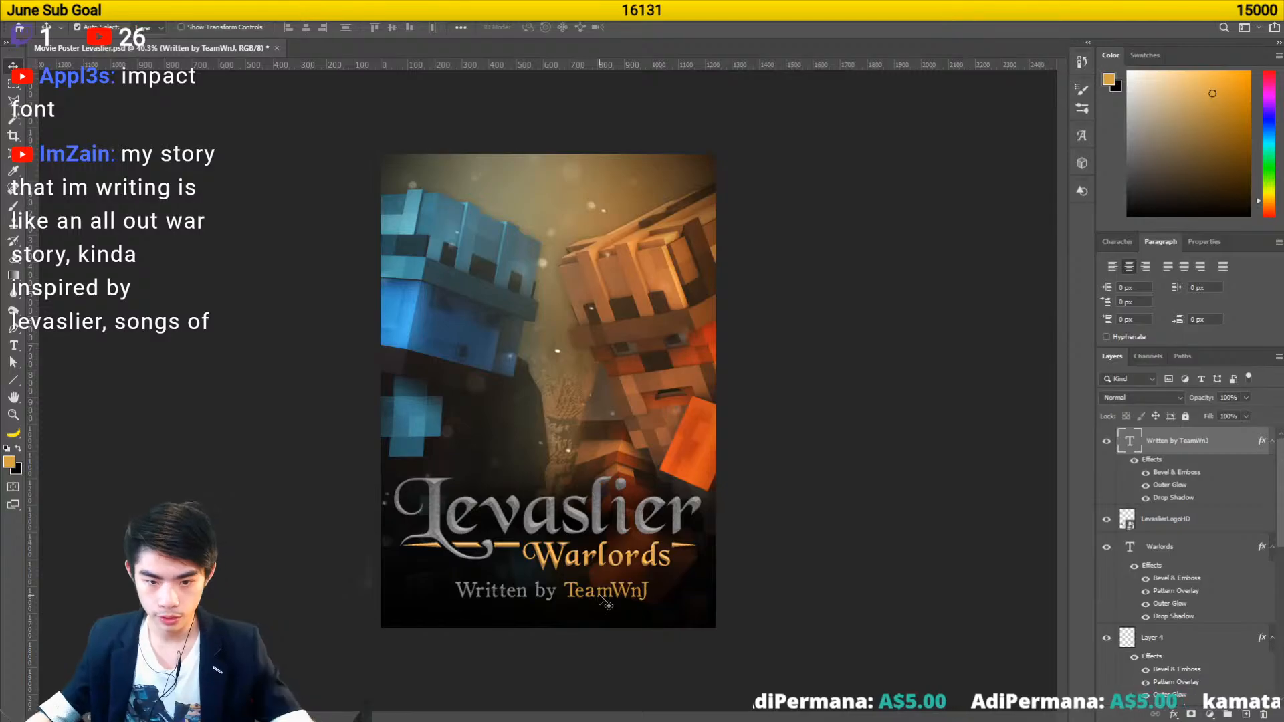
scroll(556, 450, down, 3)
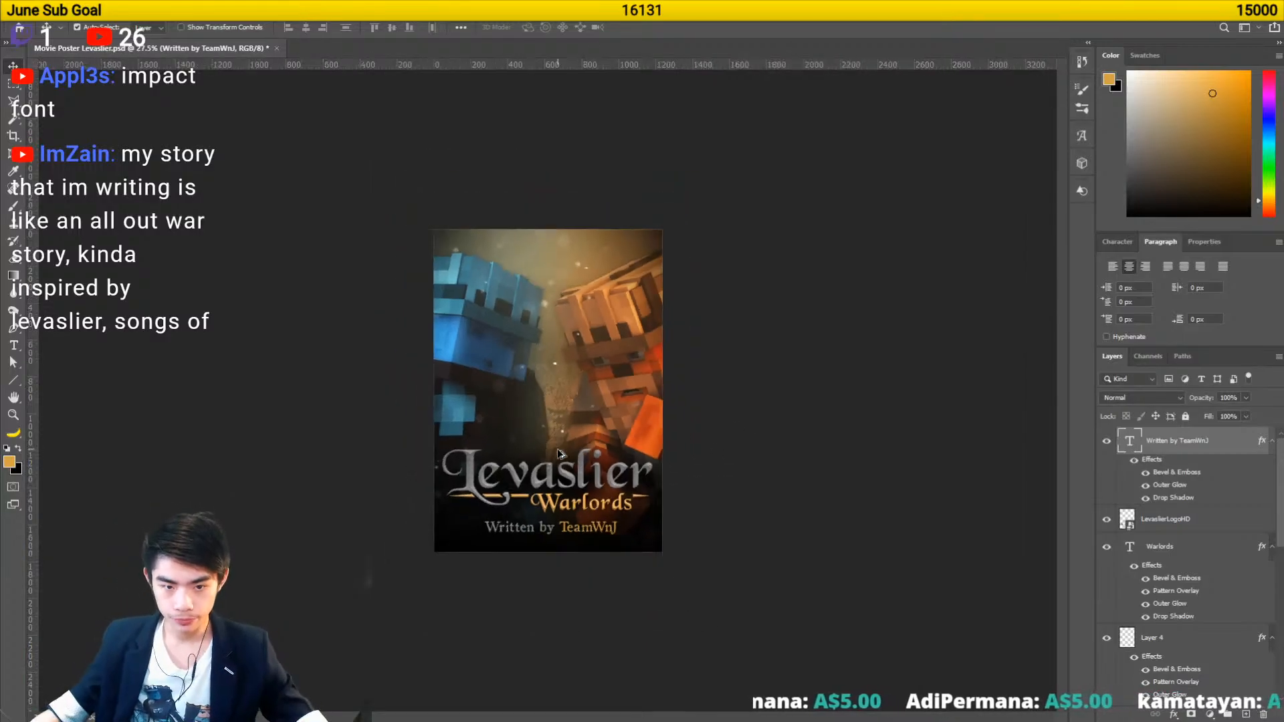
scroll(556, 450, up, 4)
scroll(556, 451, down, 2)
scroll(556, 455, down, 1)
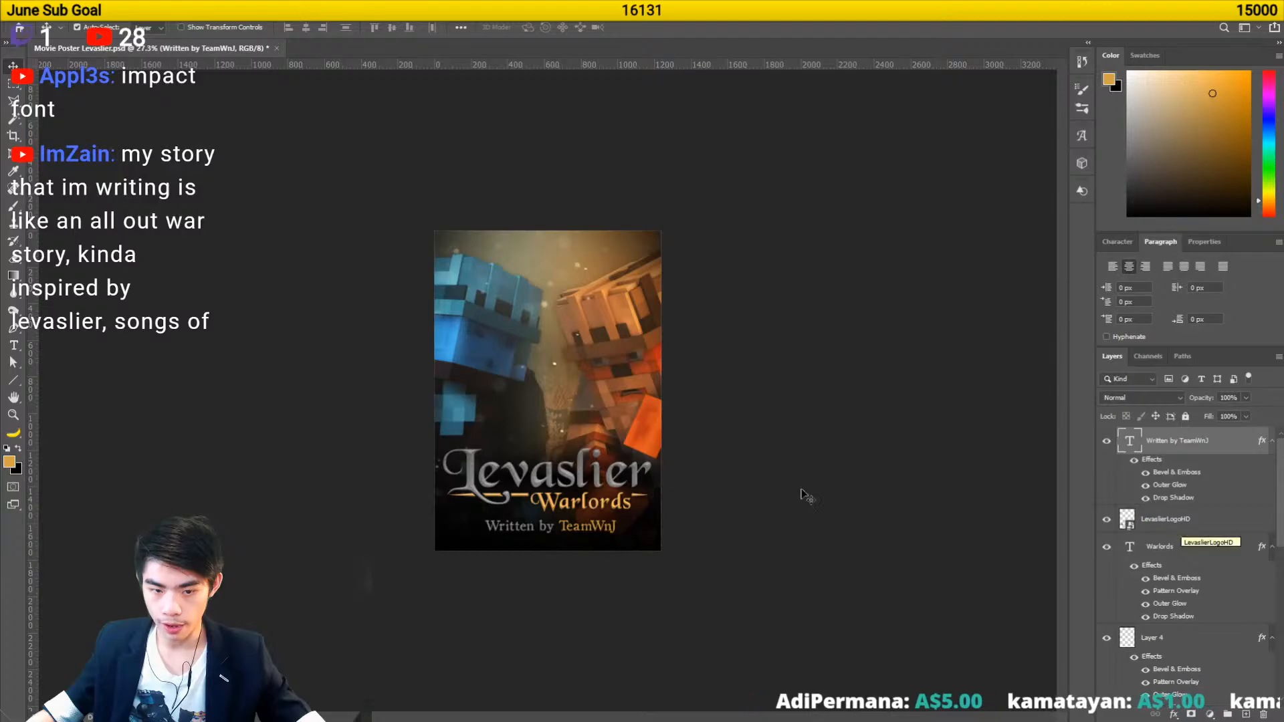
scroll(546, 416, down, 1)
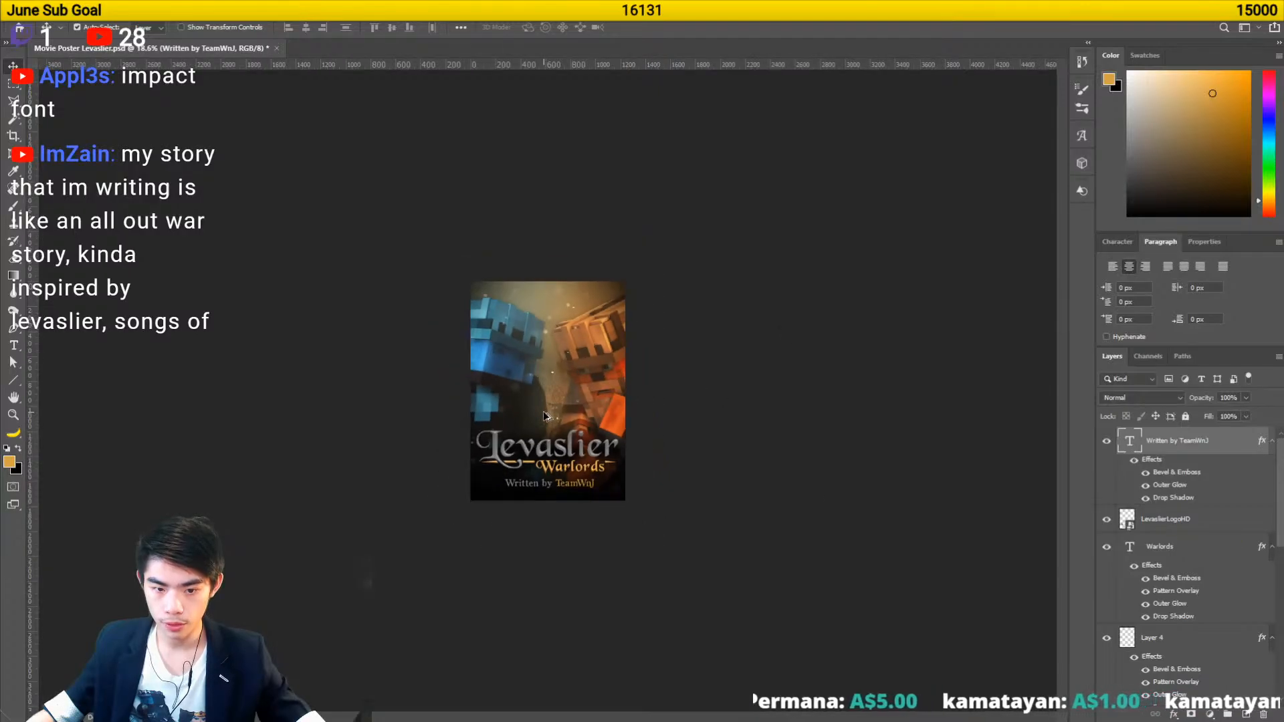
scroll(545, 416, up, 3)
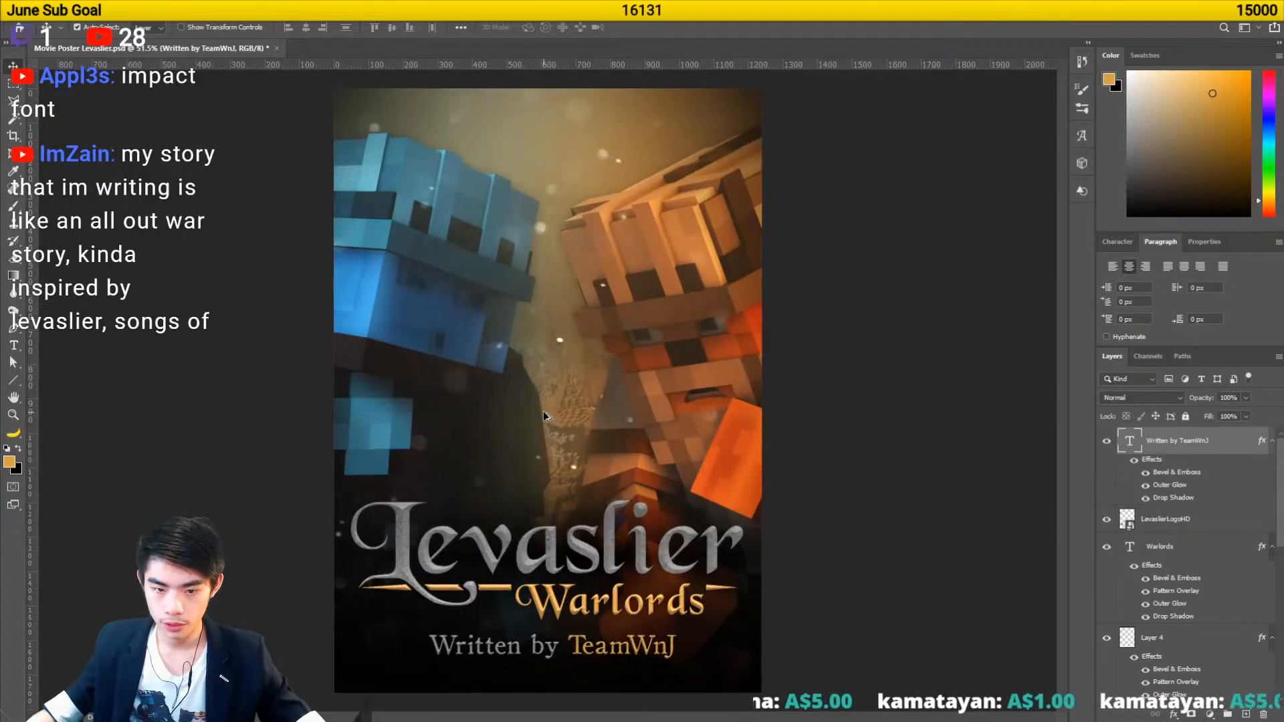
- Apply a Gaussian Blur to the bottom background layer 2018-03-15_19.19.56
scroll(1257, 584, down, 8)
click(1208, 698)
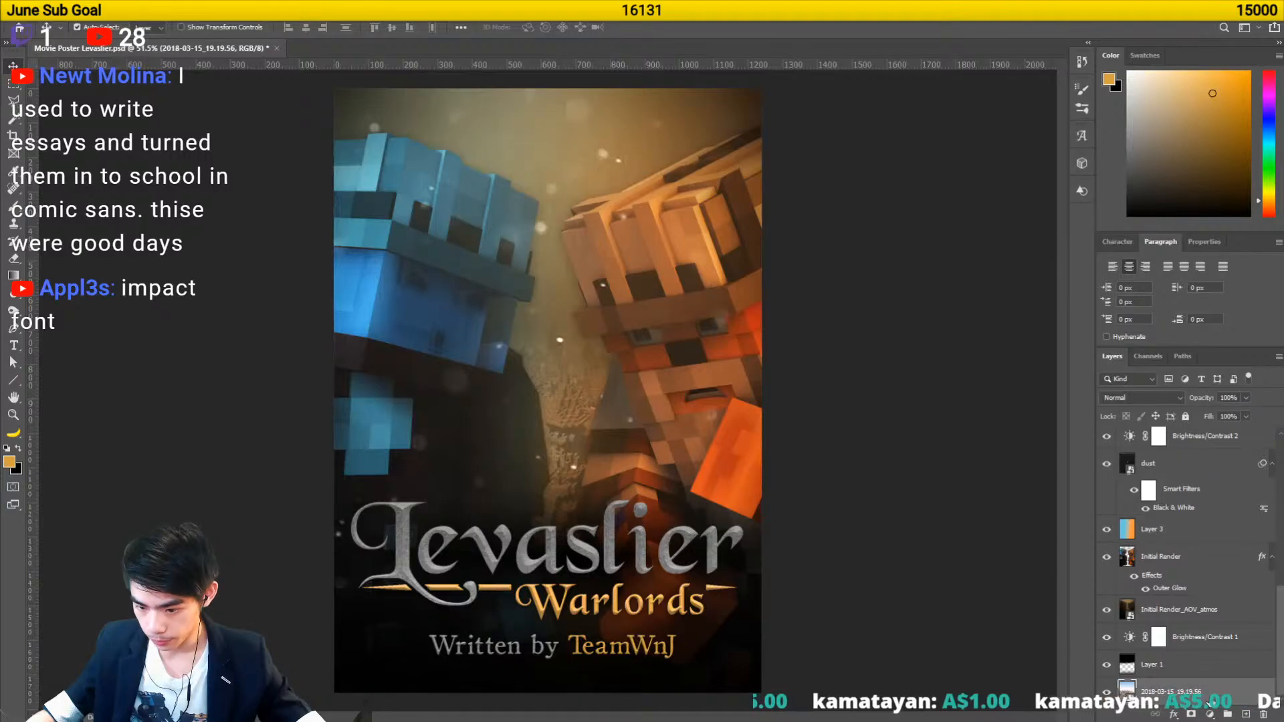
drag(461, 8, 428, 2)
click(227, 8)
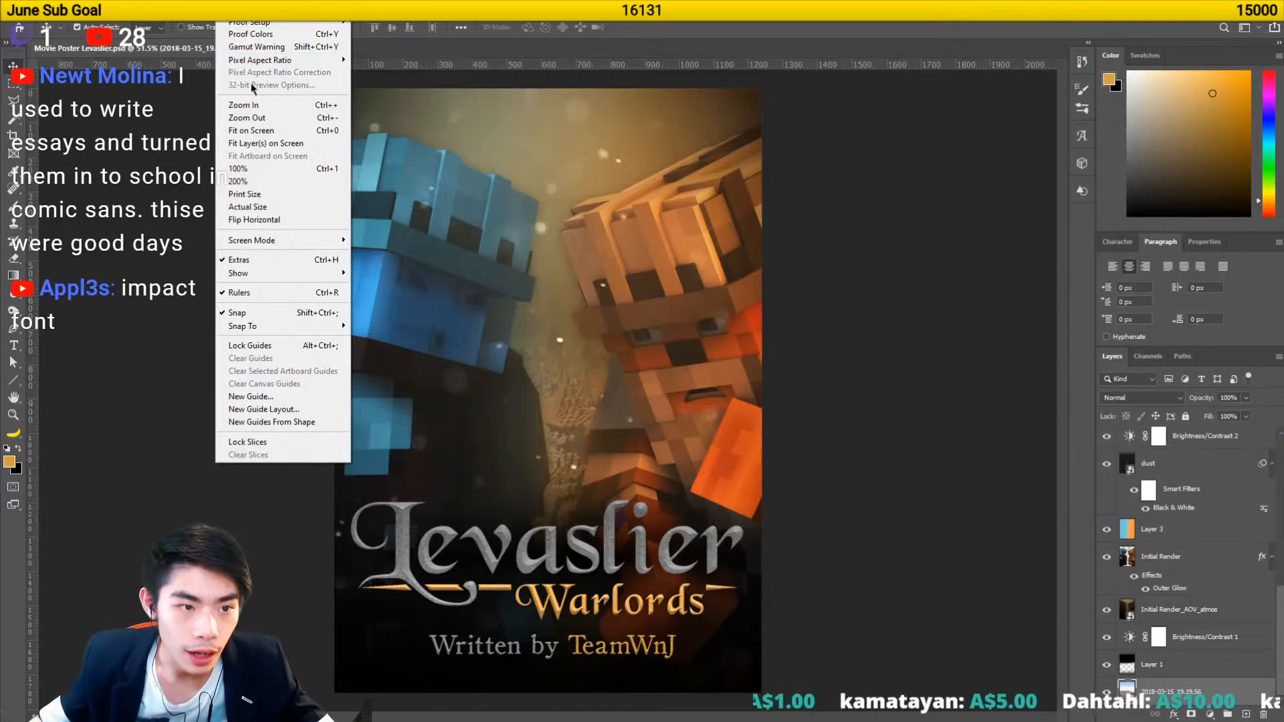
click(192, 28)
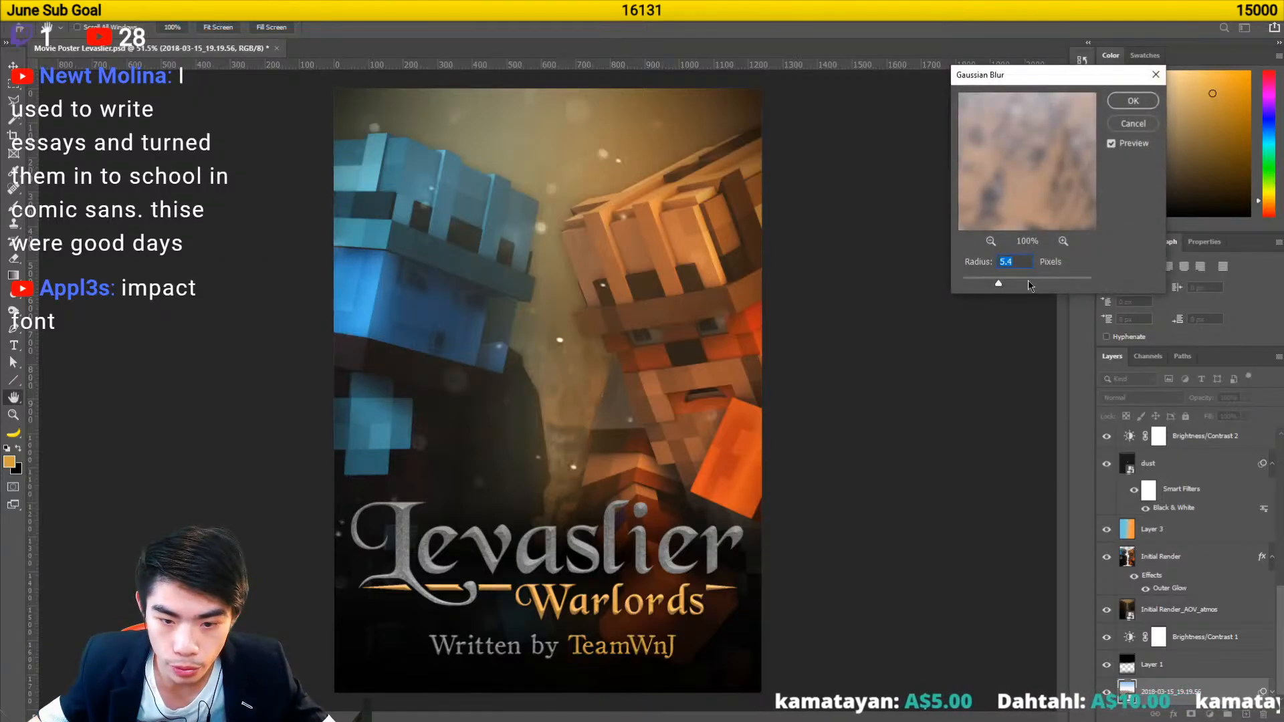
click(1141, 103)
- Apply a Gaussian Blur with a radius of 3.1 pixels to the dust layer
click(564, 342)
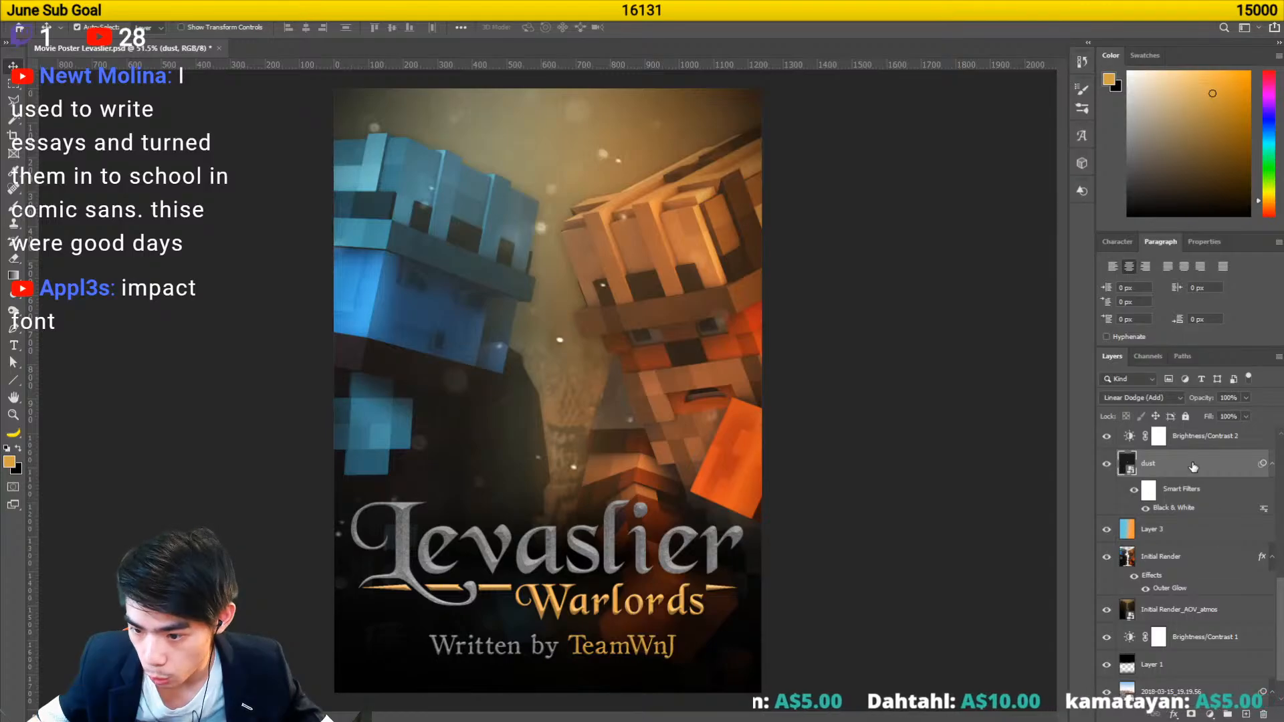
click(185, 10)
click(192, 28)
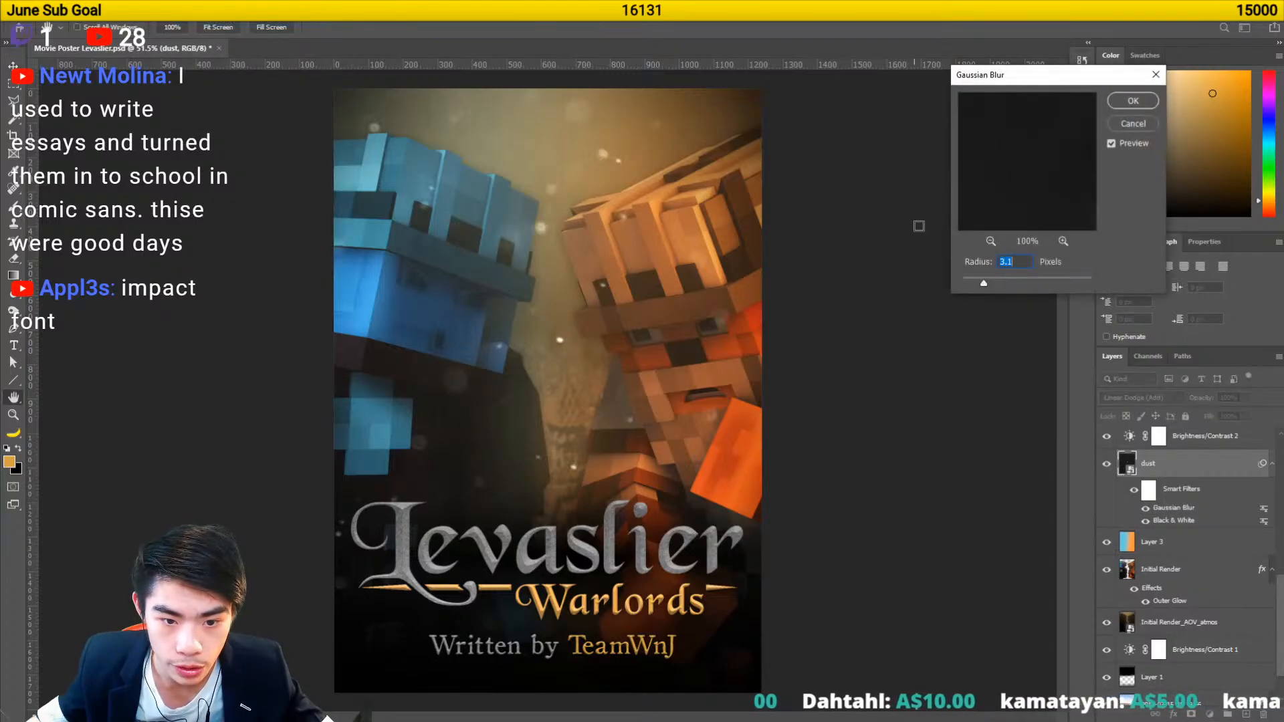
click(1131, 102)
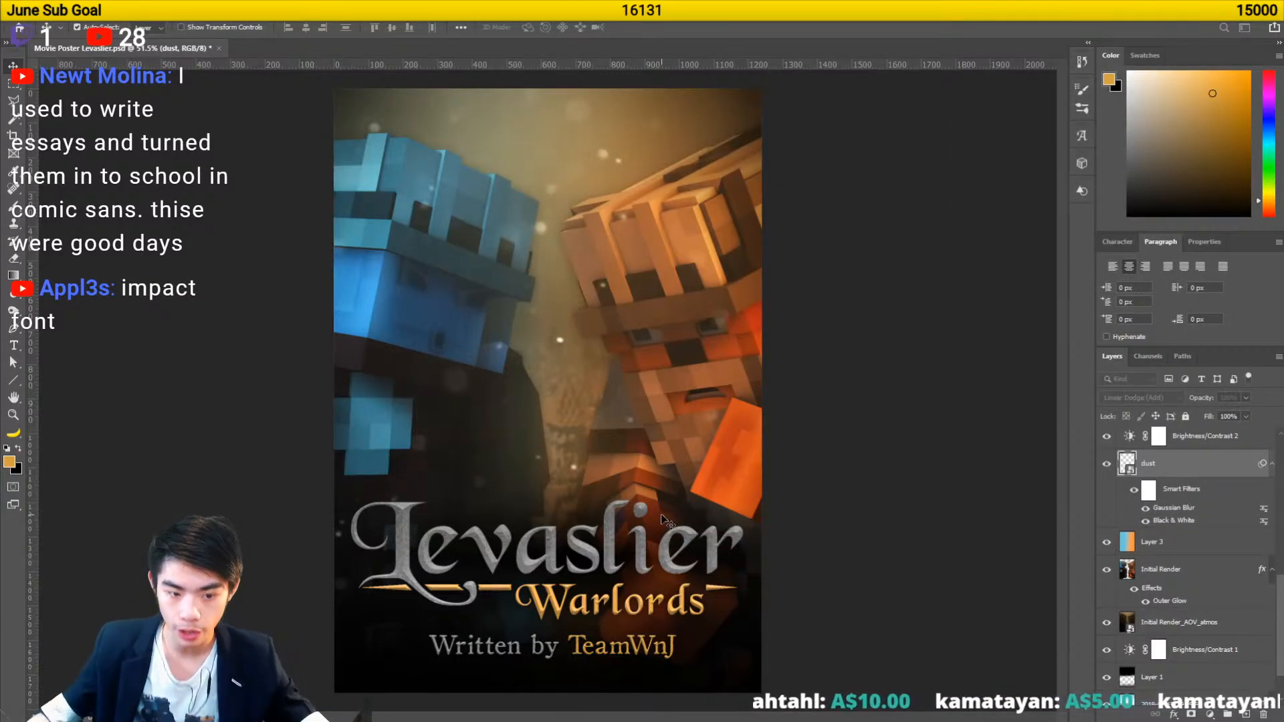
- Inspect the settings of the Brightness/Contrast 2 adjustment layer and leave the layer deselected
scroll(1204, 487, up, 5)
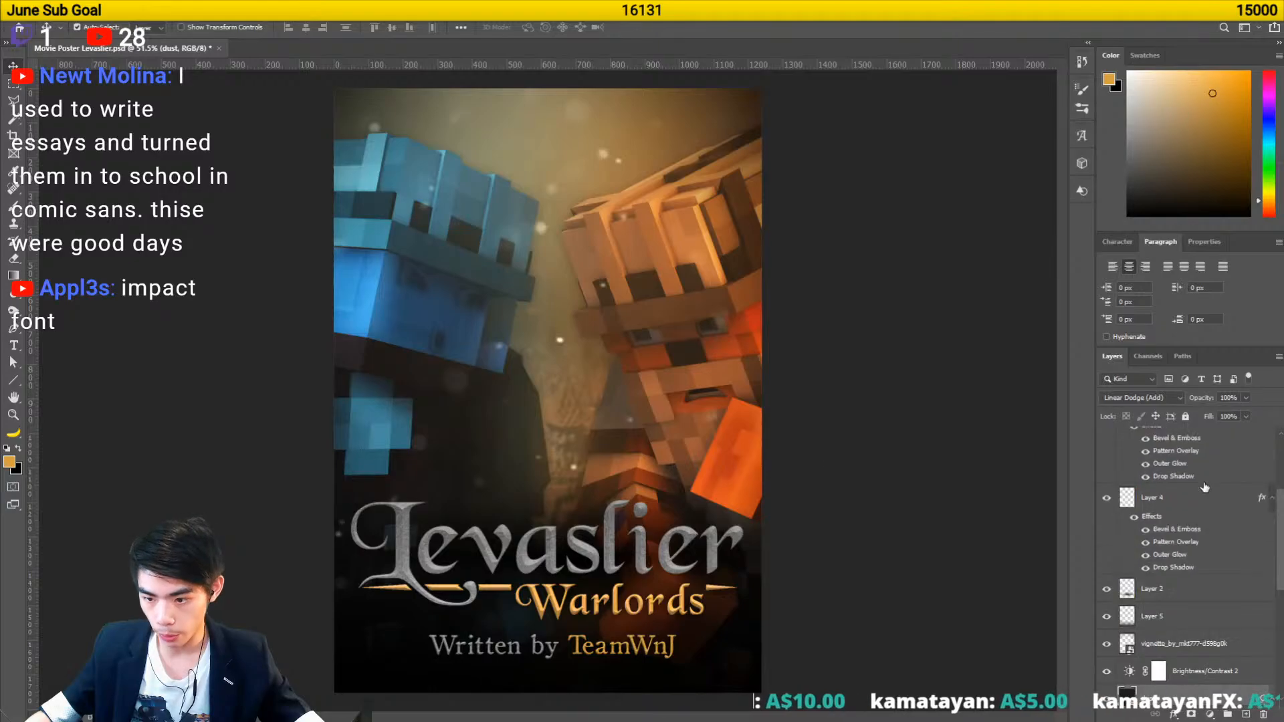
click(1205, 673)
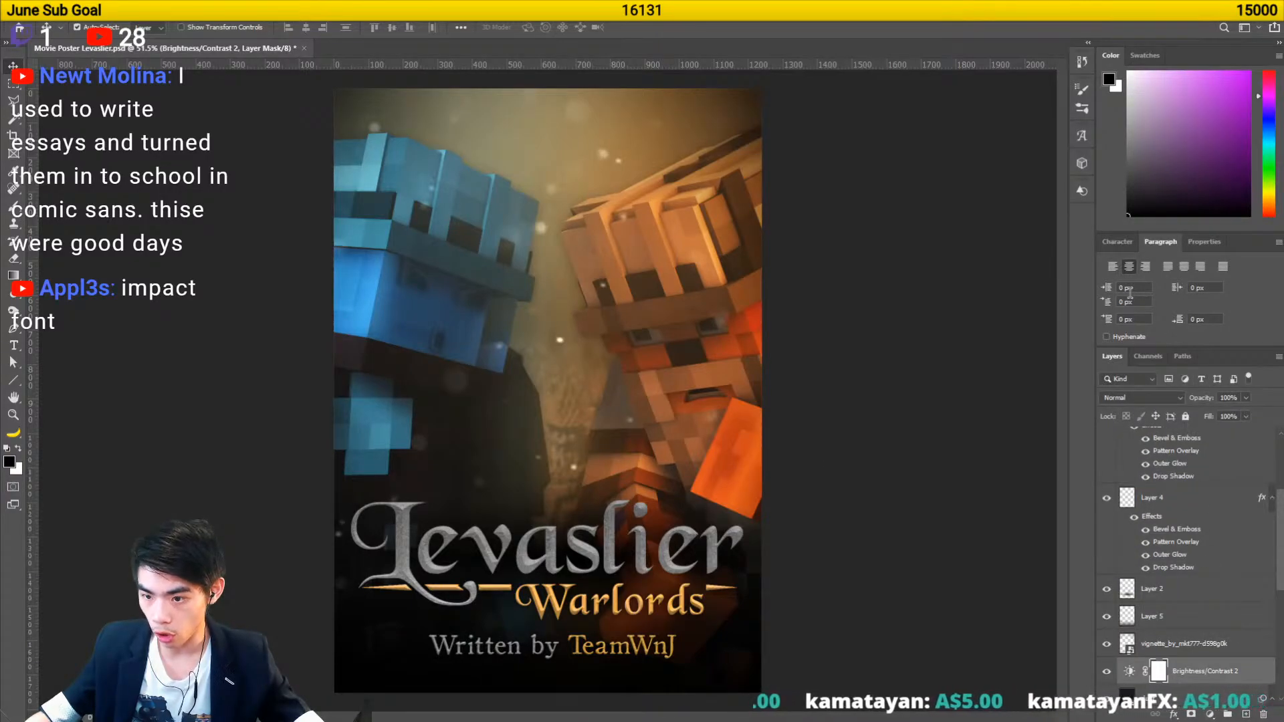
click(1204, 242)
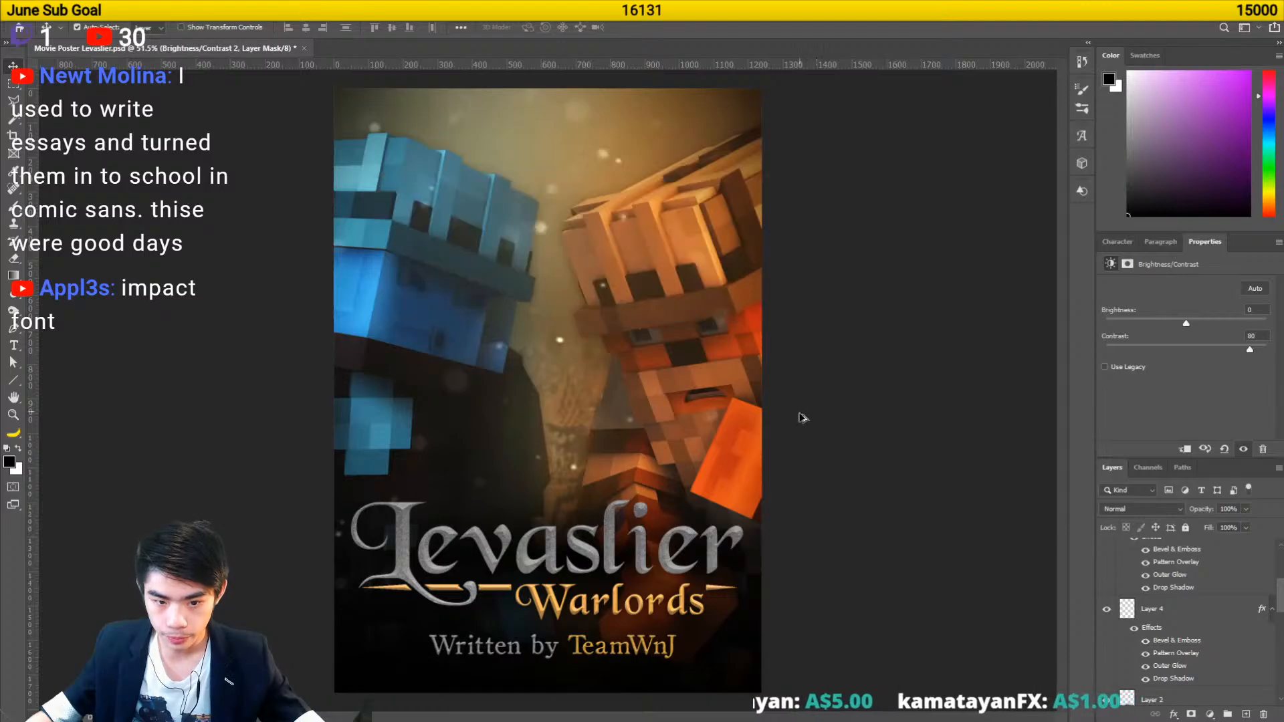
scroll(1176, 557, down, 5)
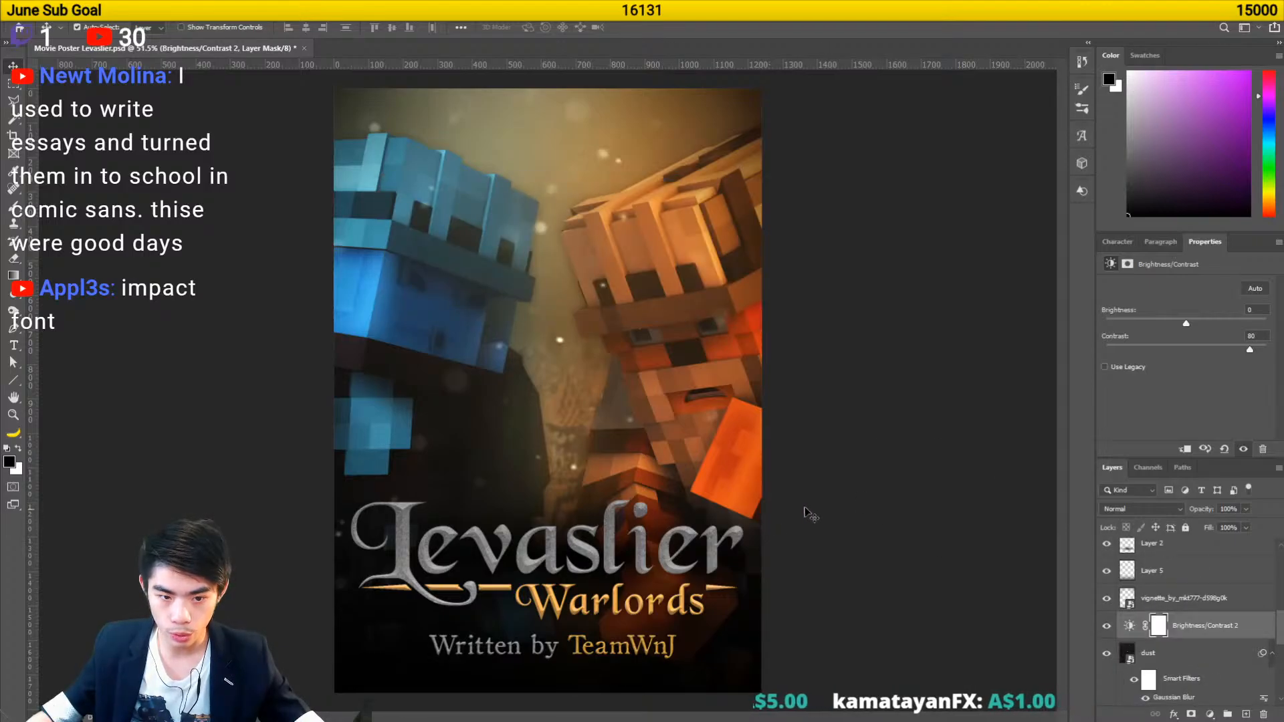
click(939, 509)
- Search the computer's files for "lens flare" and open the gfxcave_lensflares folder containing the flare images
key(alt+space)
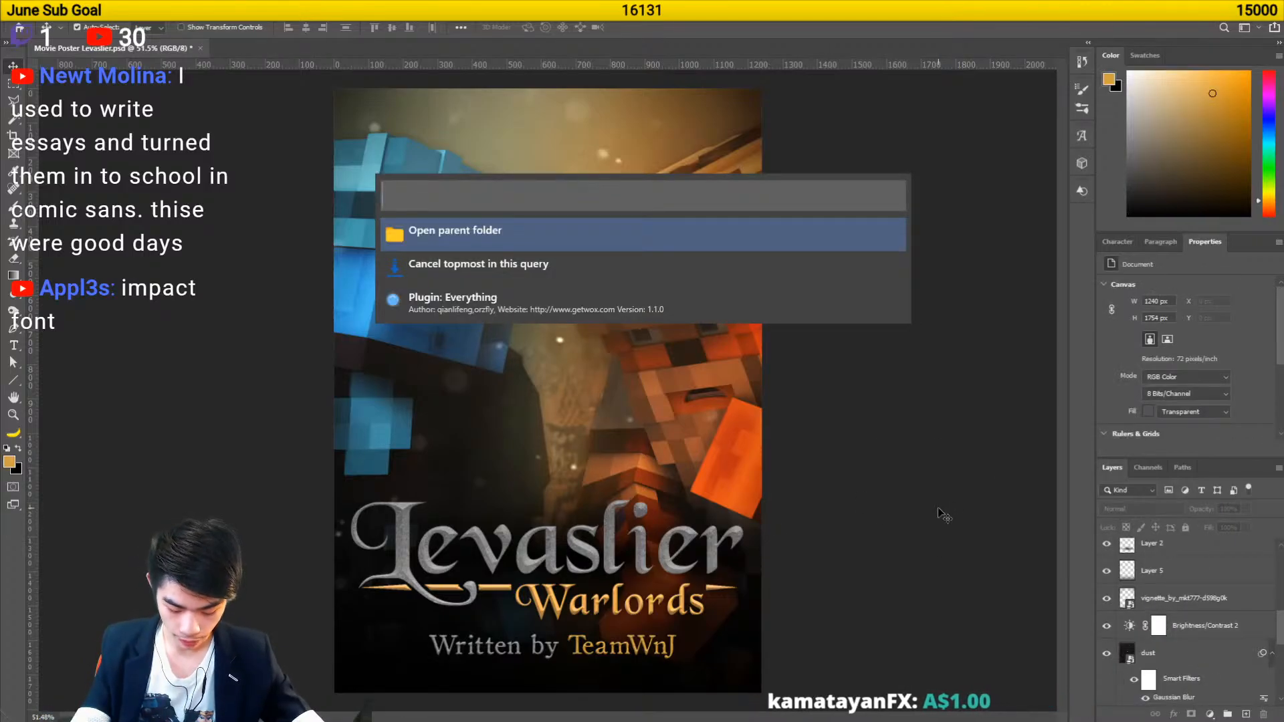
text(lens)
key(ctrl+a)
text(vignette)
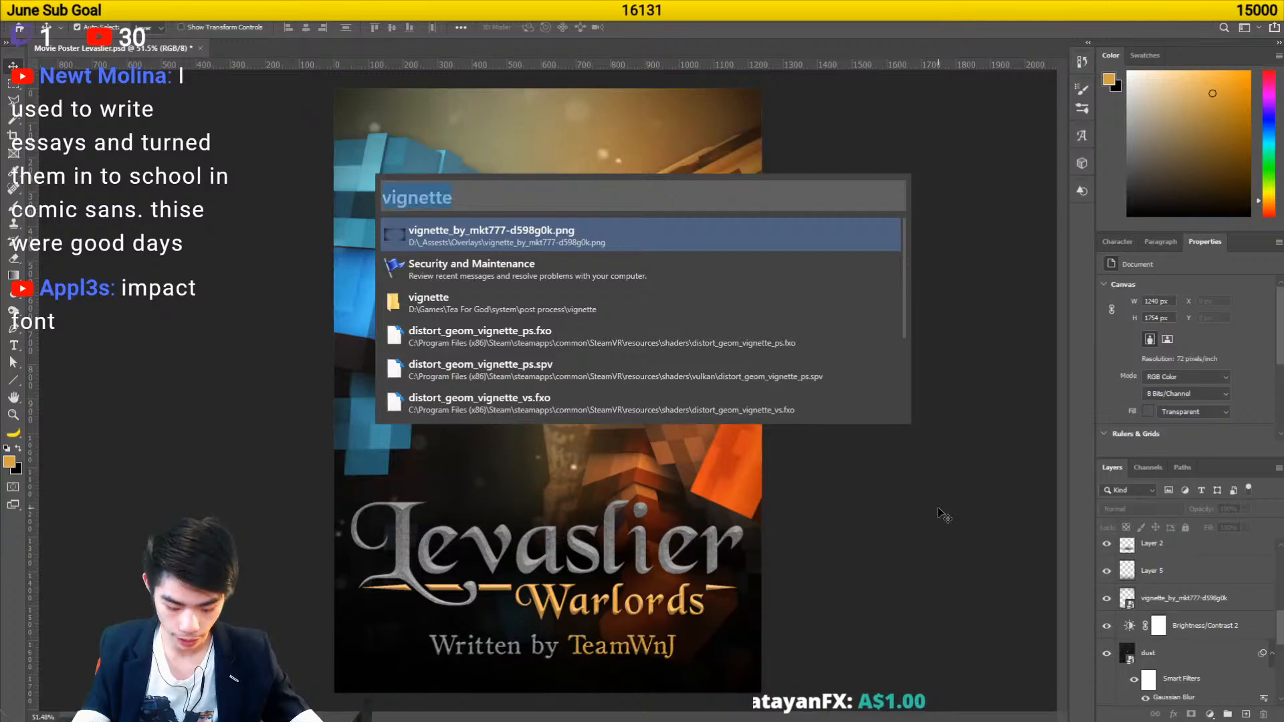
text(lens flare)
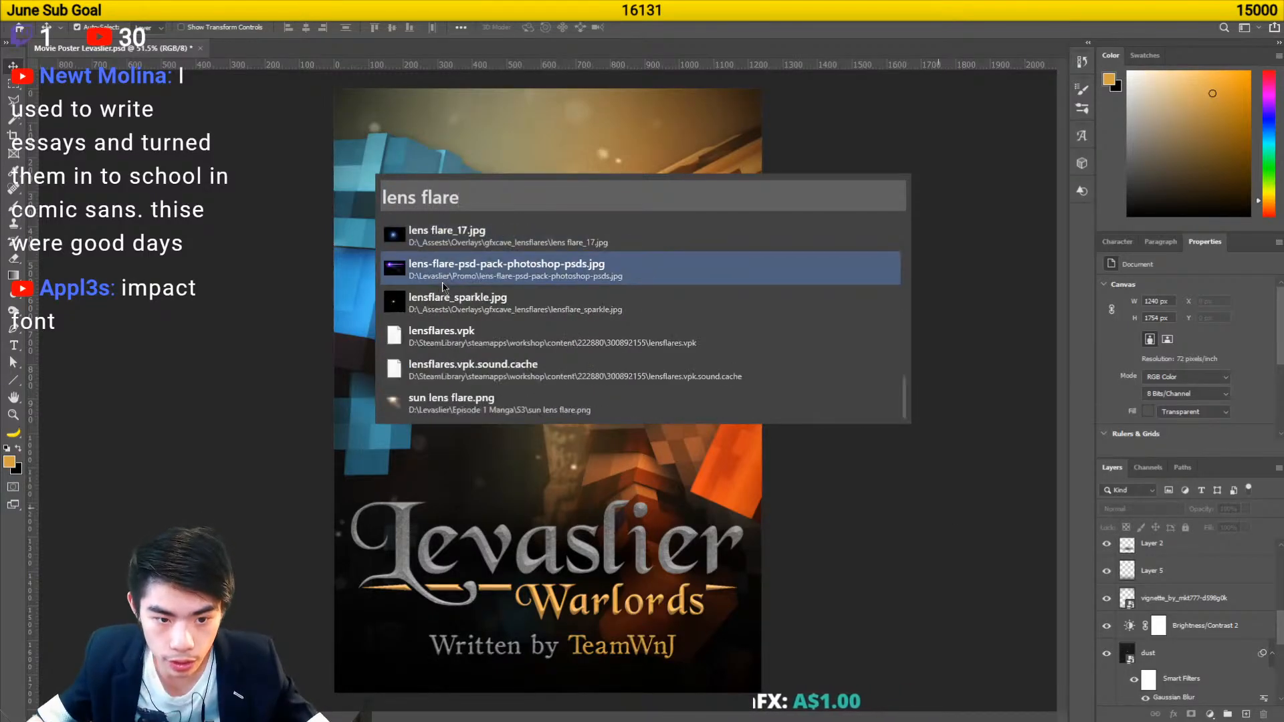
scroll(444, 297, up, 3)
scroll(454, 335, up, 3)
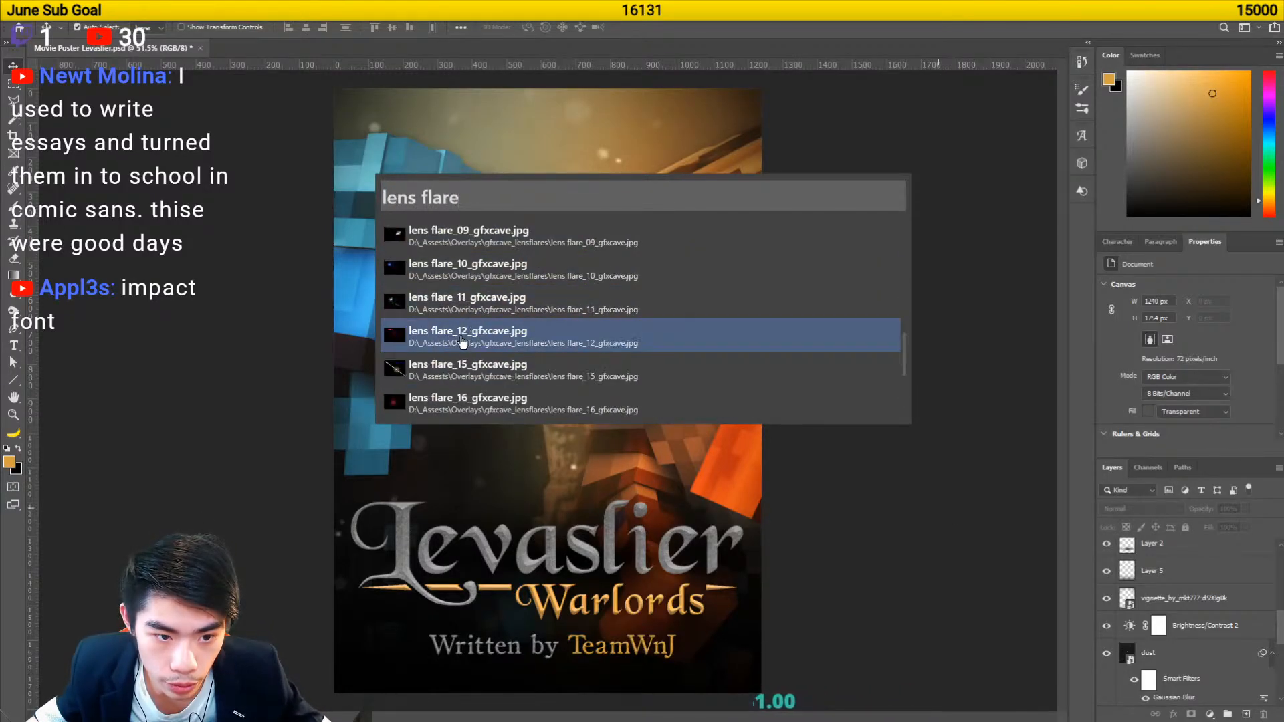
scroll(461, 300, up, 2)
right_click(490, 275)
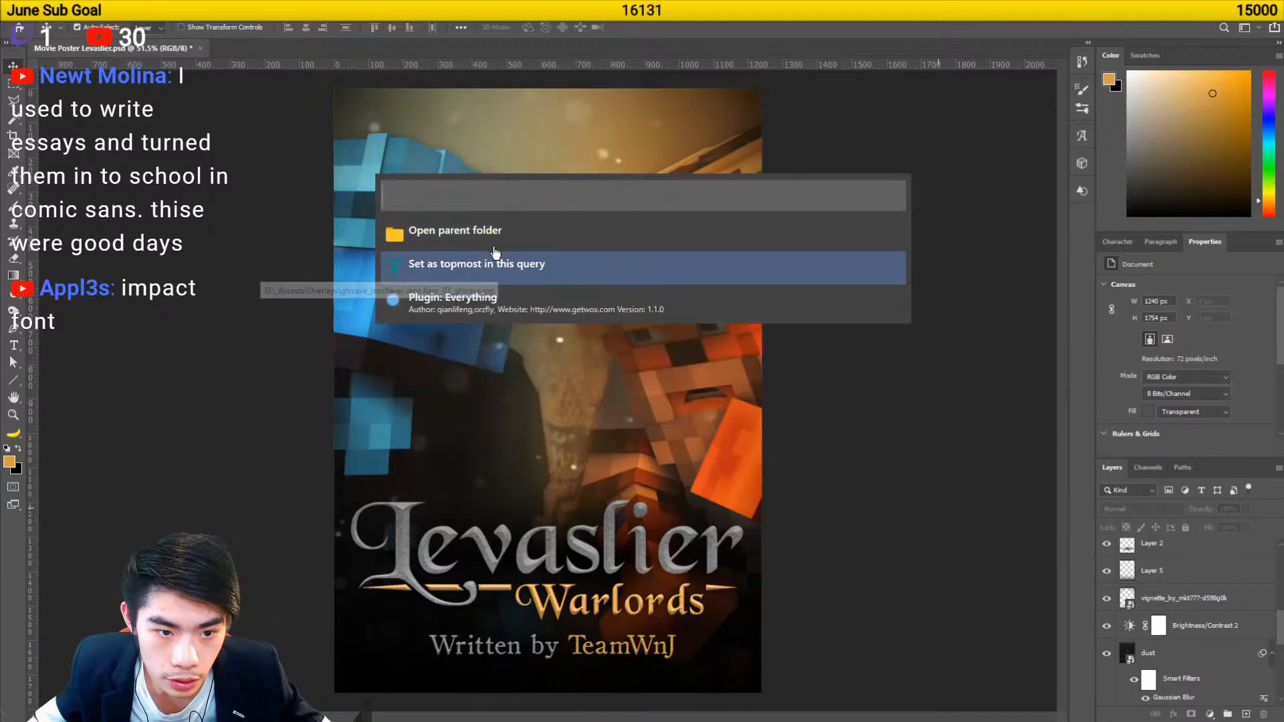
click(473, 232)
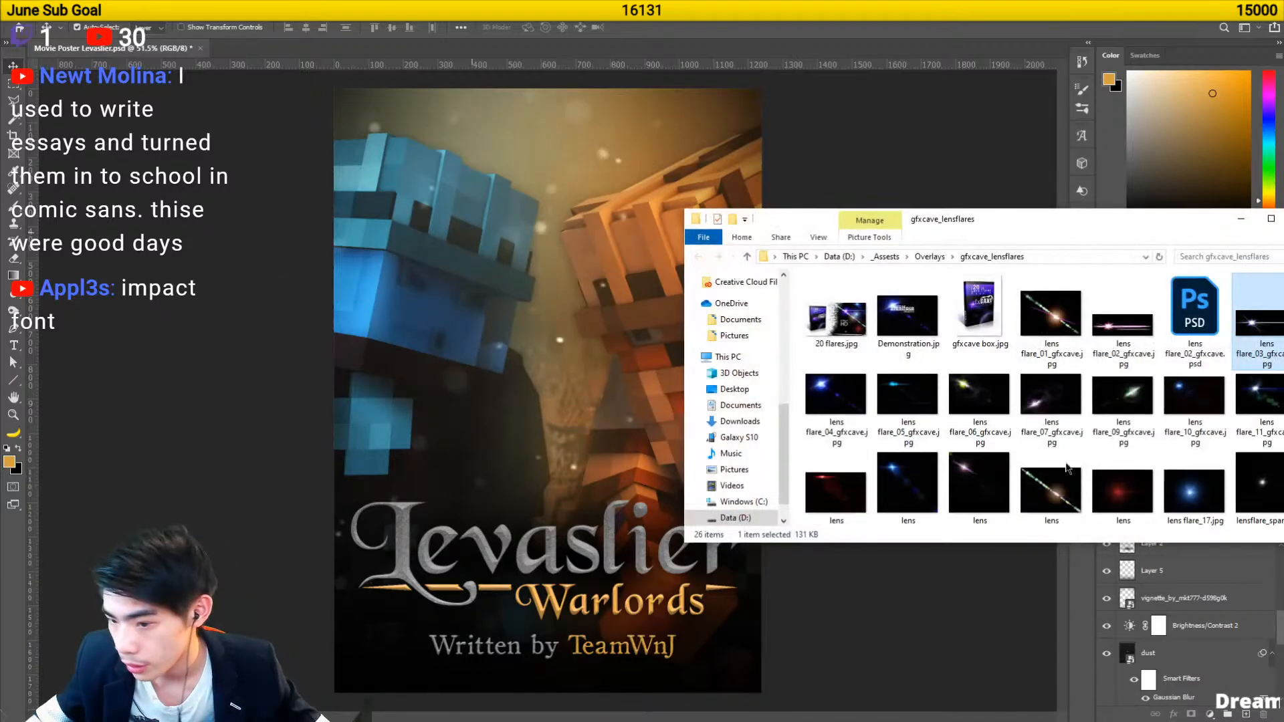
- Place the blue lens flare_013_gfxcave.jpg over the blue character's face and blend it with Linear Dodge (Add)
drag(1012, 230, 787, 233)
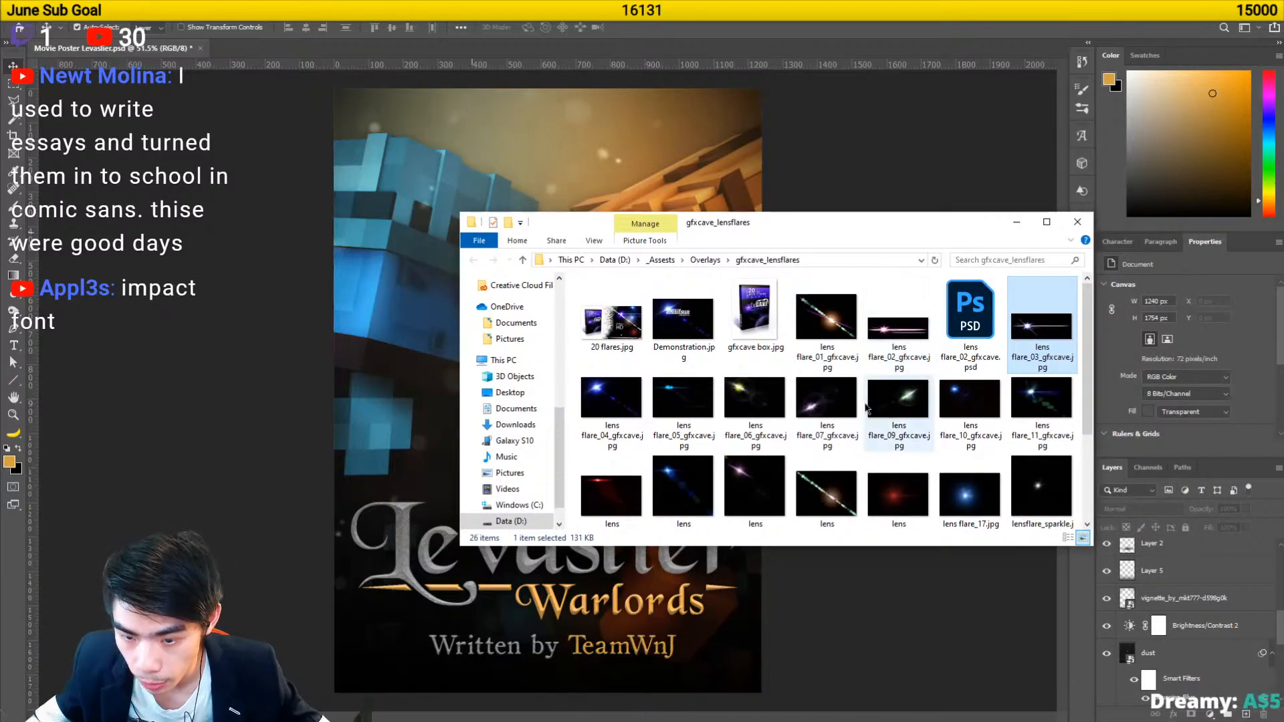
scroll(840, 429, down, 2)
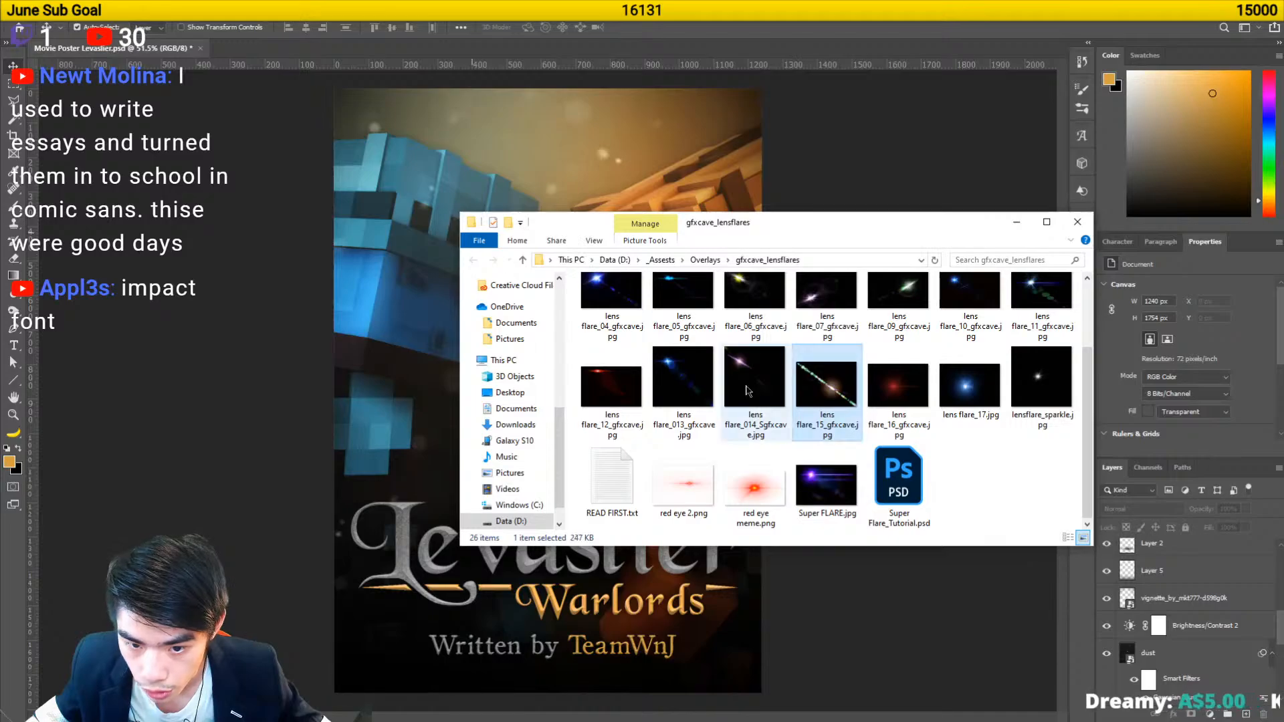
click(708, 432)
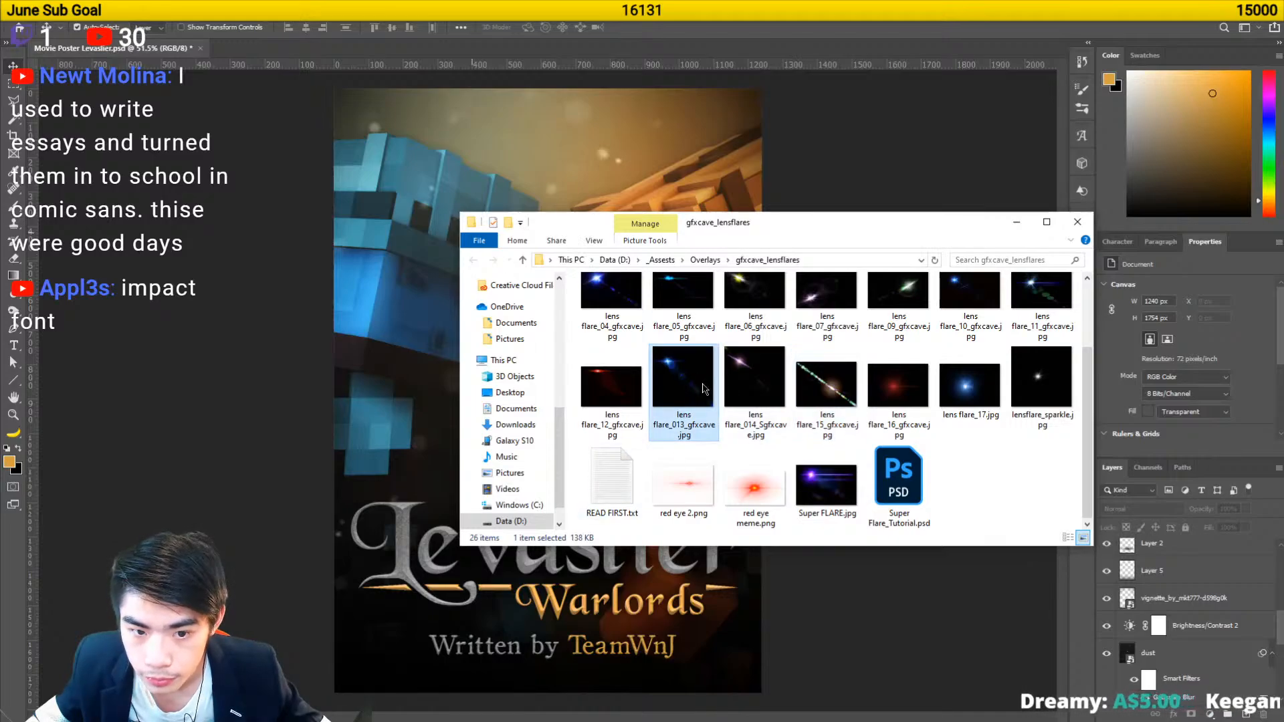
drag(704, 389, 447, 359)
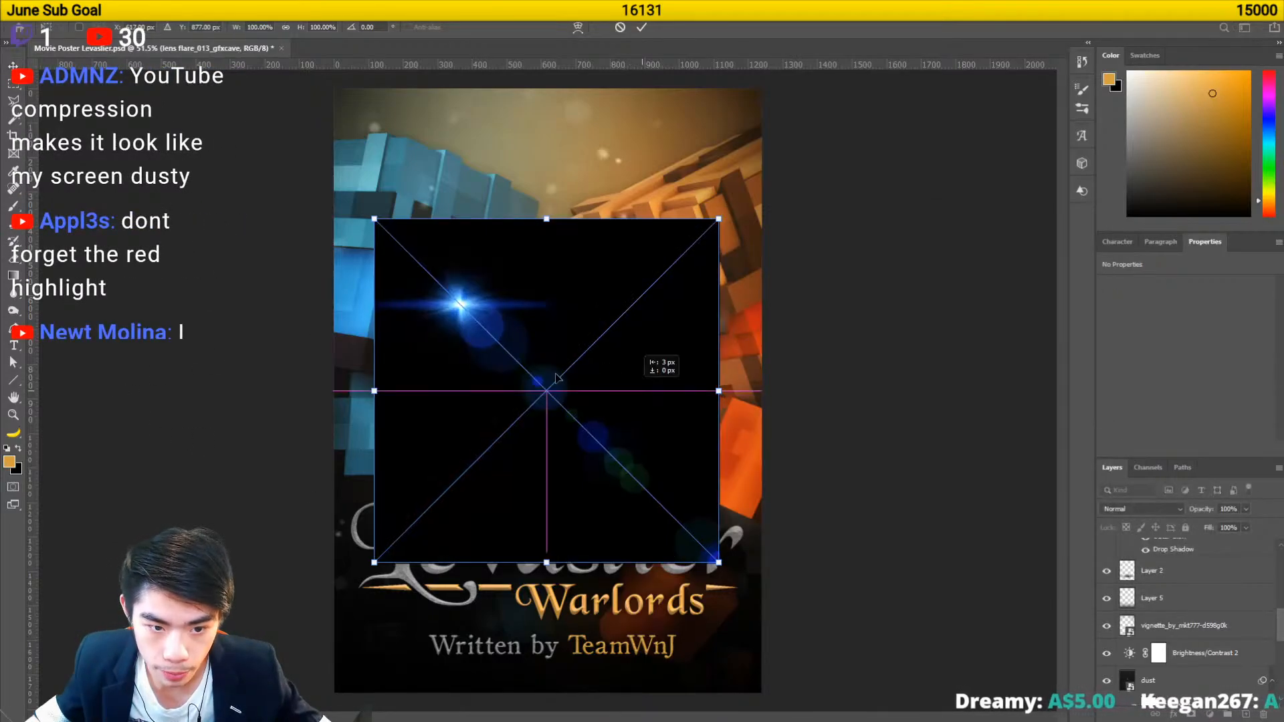
drag(659, 284, 588, 270)
key(Return)
click(1114, 515)
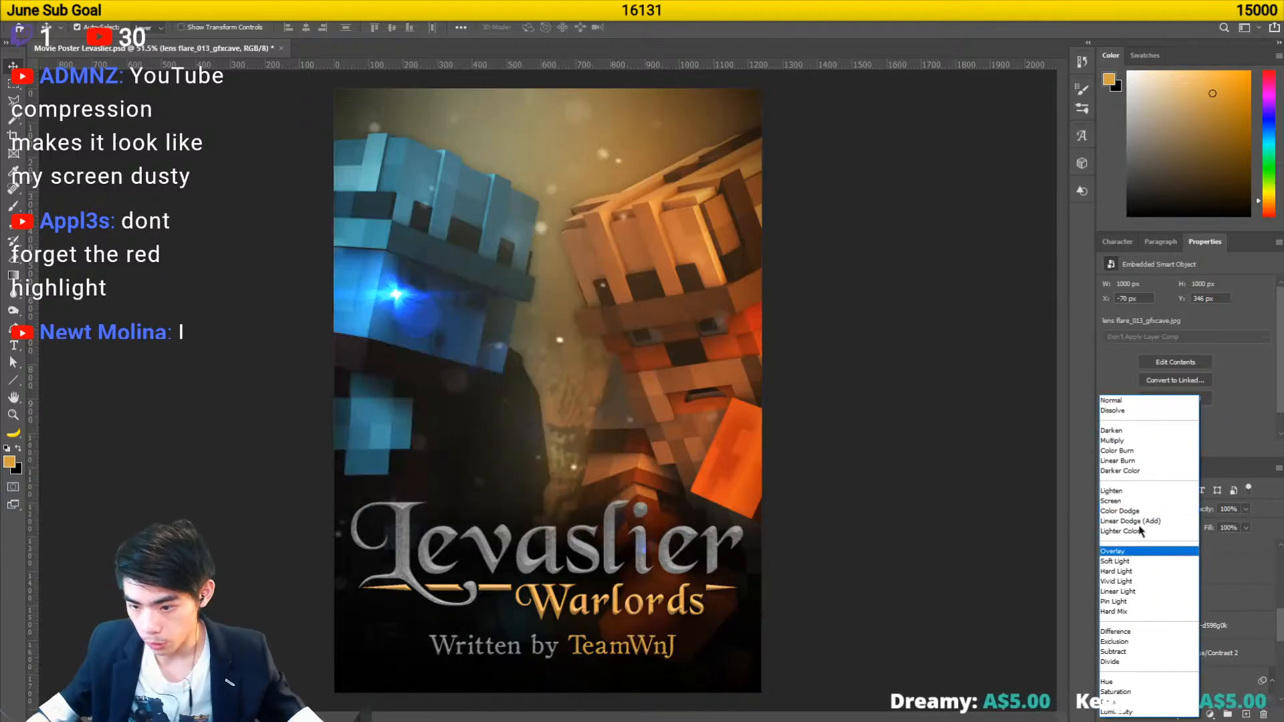
click(1136, 530)
- Enlarge the blue flare to about 205%, move its bright core to the poster's upper-left corner, and set its opacity to 80%
mouse_move(472, 326)
mouse_down()
mouse_move(494, 309)
mouse_move(683, 342)
mouse_move(527, 322)
mouse_move(419, 282)
mouse_move(427, 288)
mouse_up()
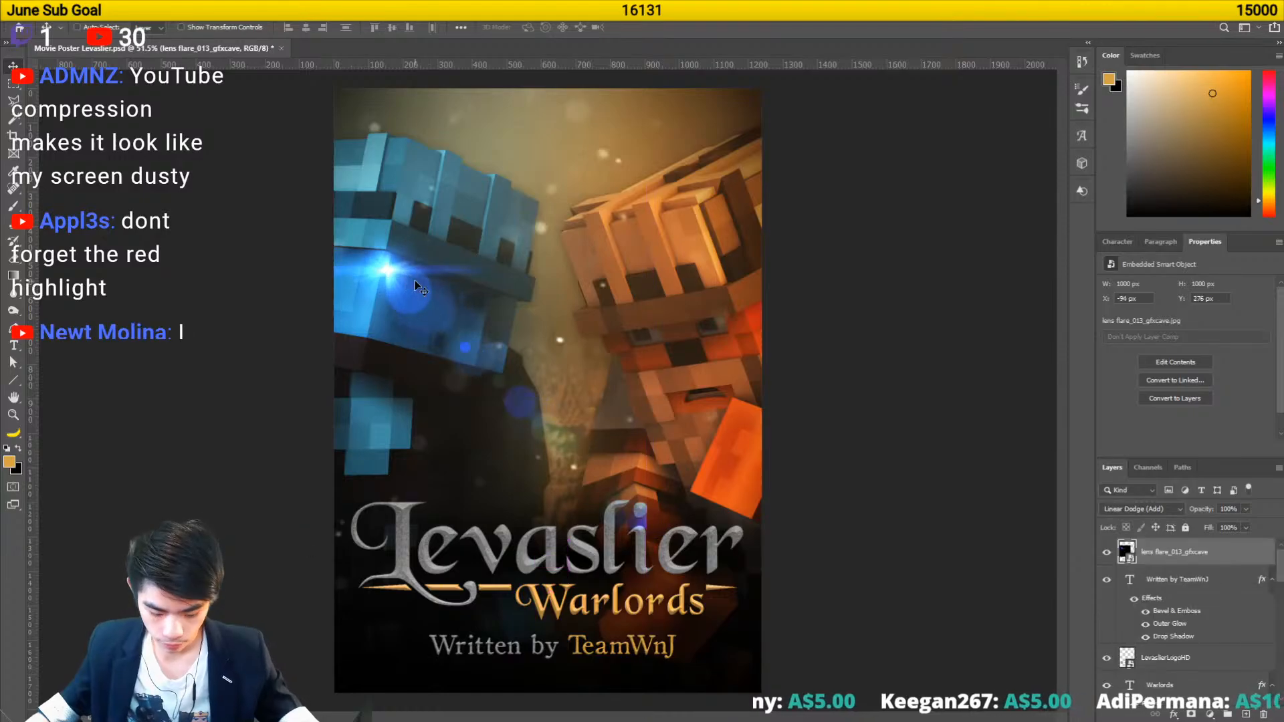
key(ctrl+t)
key(ctrl+minus)
drag(613, 482, 740, 609)
drag(528, 348, 543, 284)
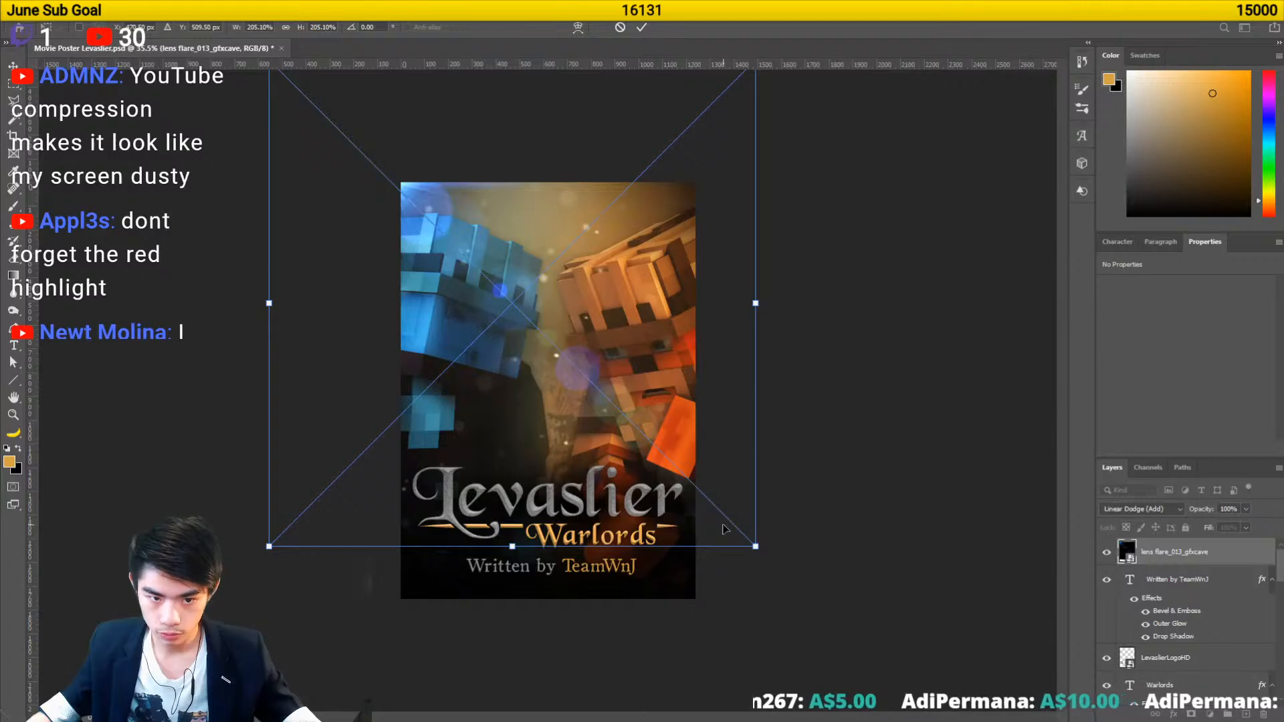
key(Return)
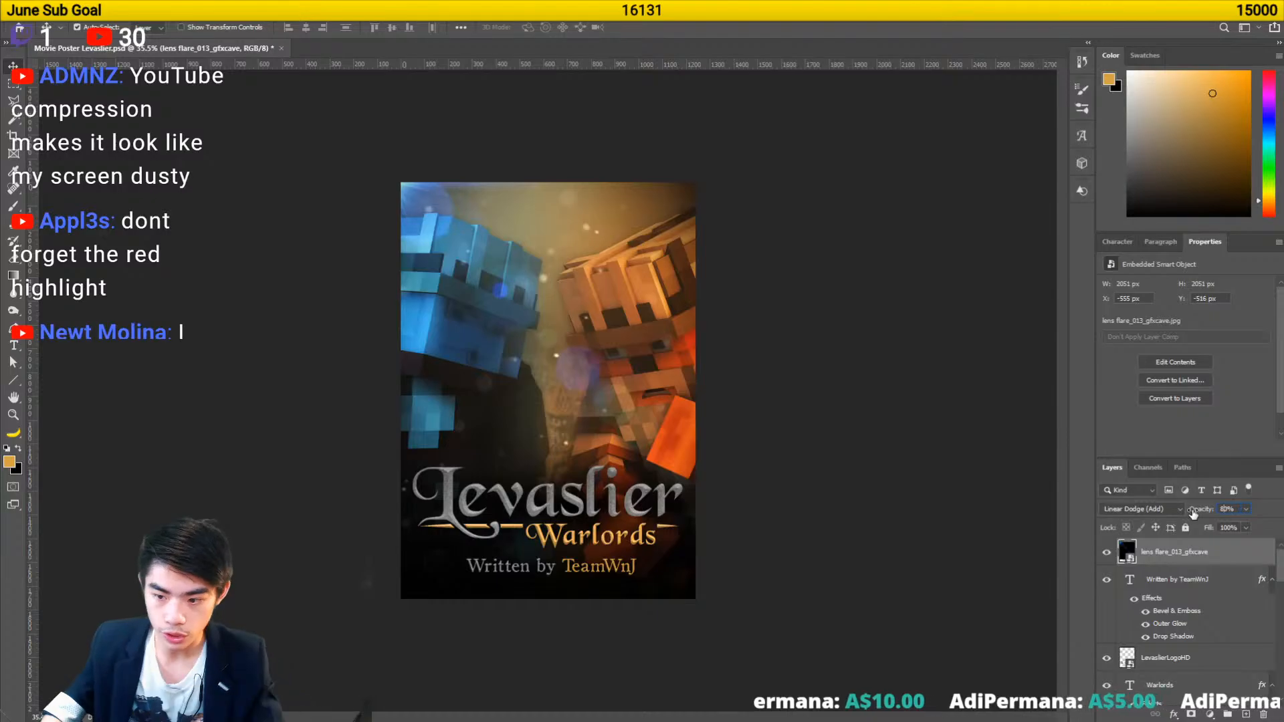
key(alt+space)
key(Escape)
- Switch back to the gfxcave_lensflares folder and place lens flare_09_gfxcave.jpg on the poster
key(alt+Tab)
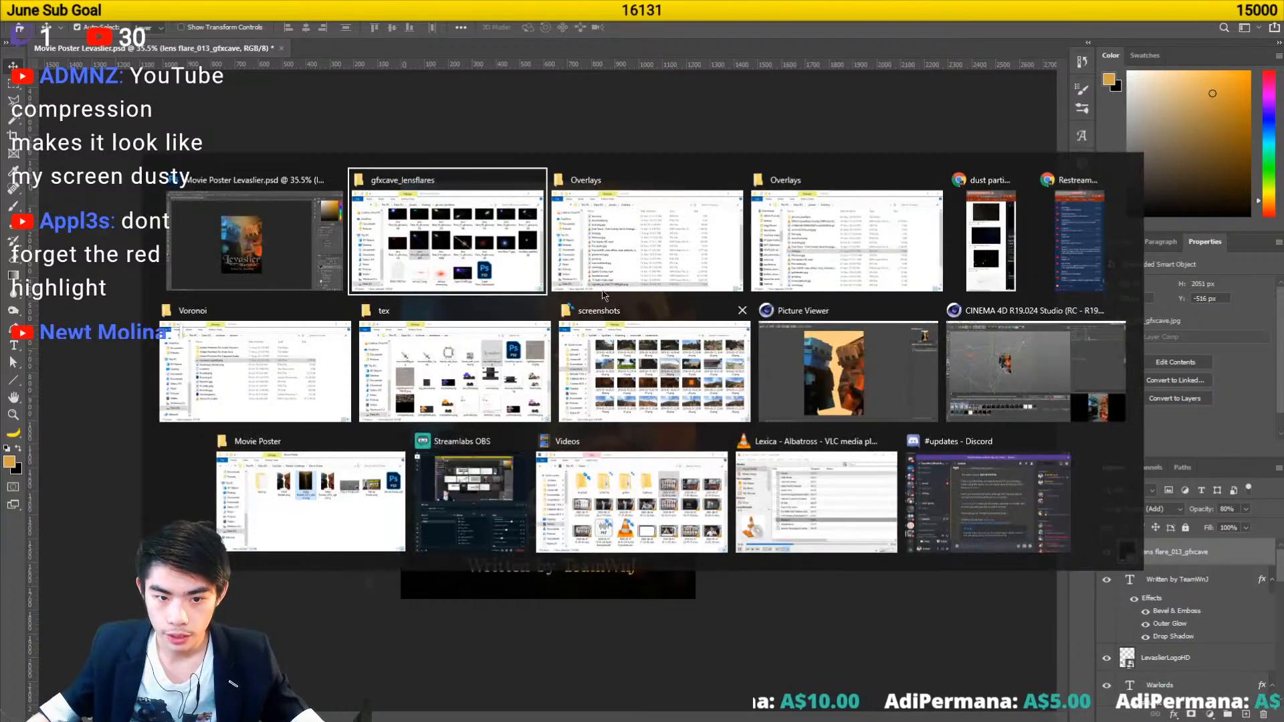
click(525, 283)
scroll(898, 413, up, 2)
scroll(898, 410, down, 2)
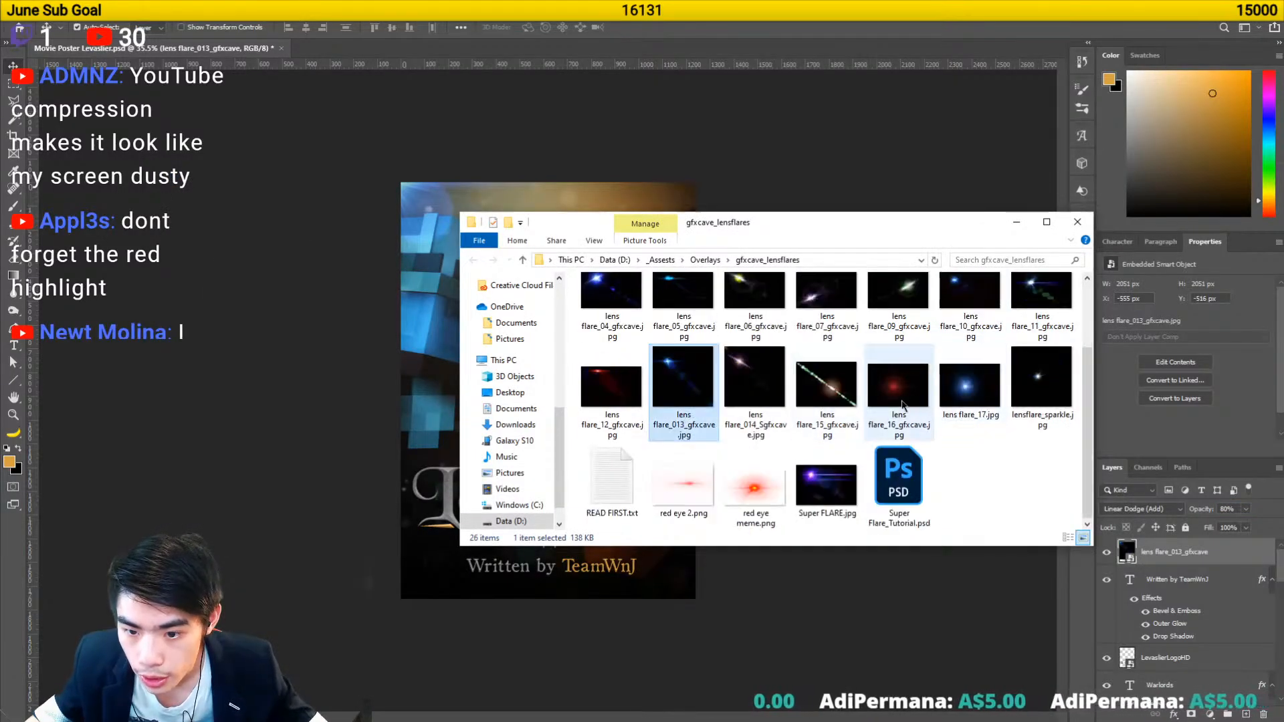
scroll(896, 321, up, 1)
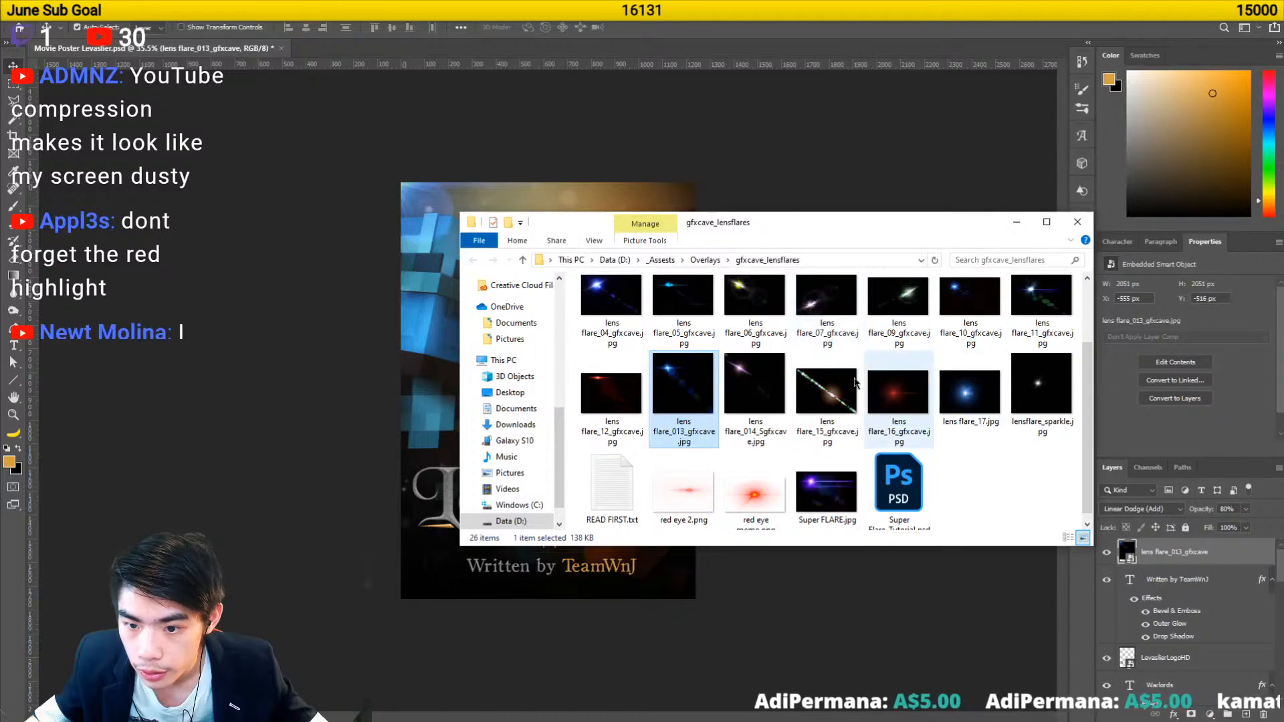
drag(896, 325, 780, 608)
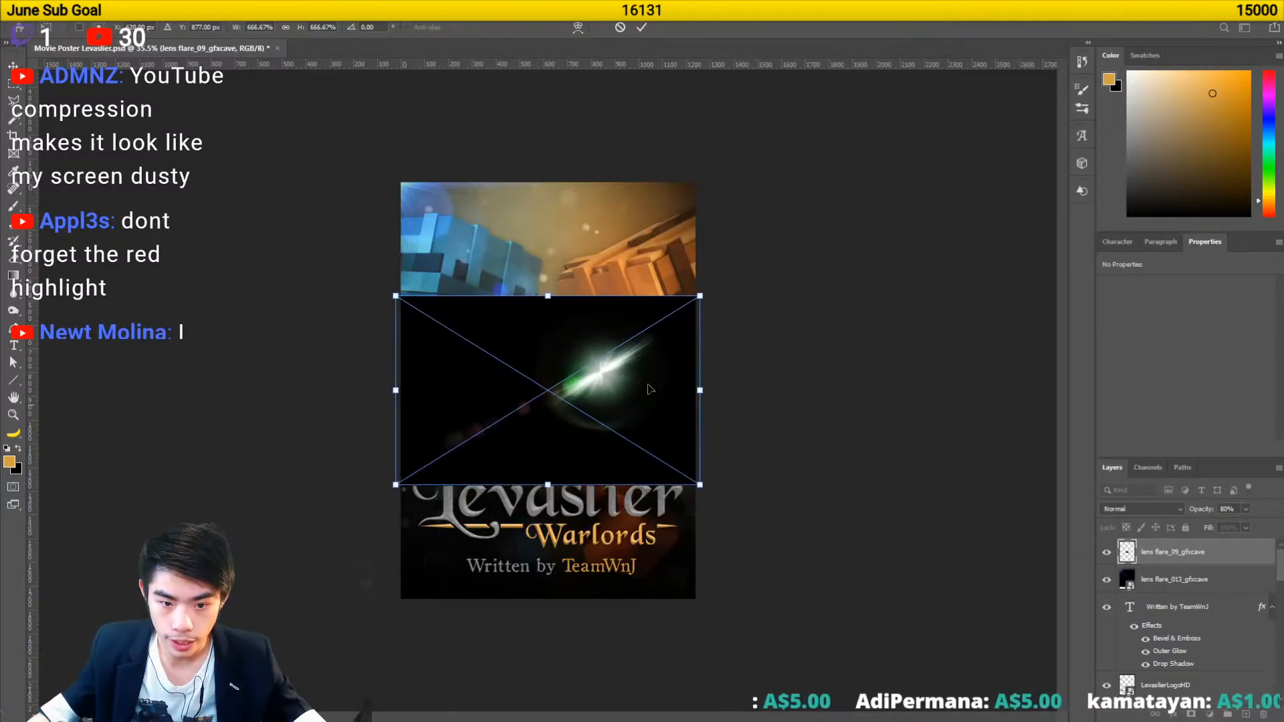
- Enlarge the green flare to about 2392 px wide with its core at the poster's upper-right corner, blended with Linear Dodge (Add)
drag(638, 386, 727, 207)
drag(485, 308, 359, 394)
mouse_move(756, 263)
mouse_down()
mouse_move(735, 293)
mouse_move(788, 250)
mouse_move(751, 248)
mouse_up()
click(1140, 508)
click(1151, 526)
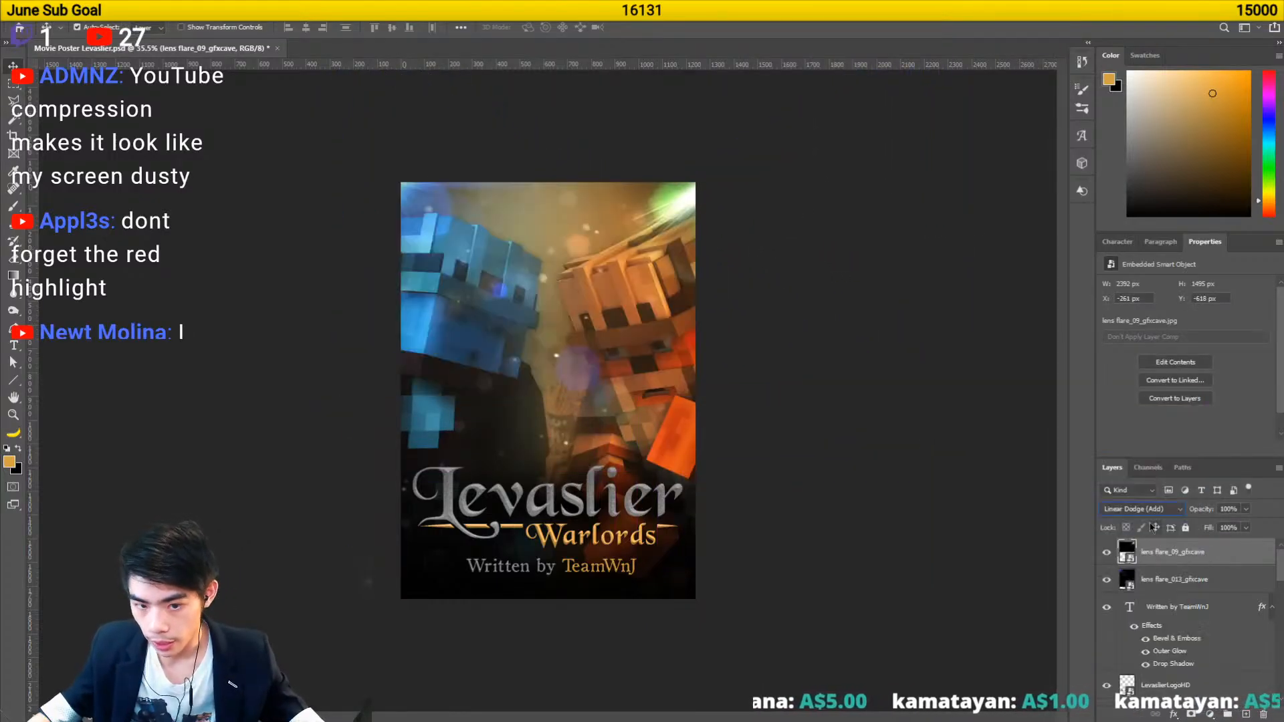
- Colorize the lens flare_09_gfxcave layer orange using Hue/Saturation with hue 29 and saturation about 54
click(126, 9)
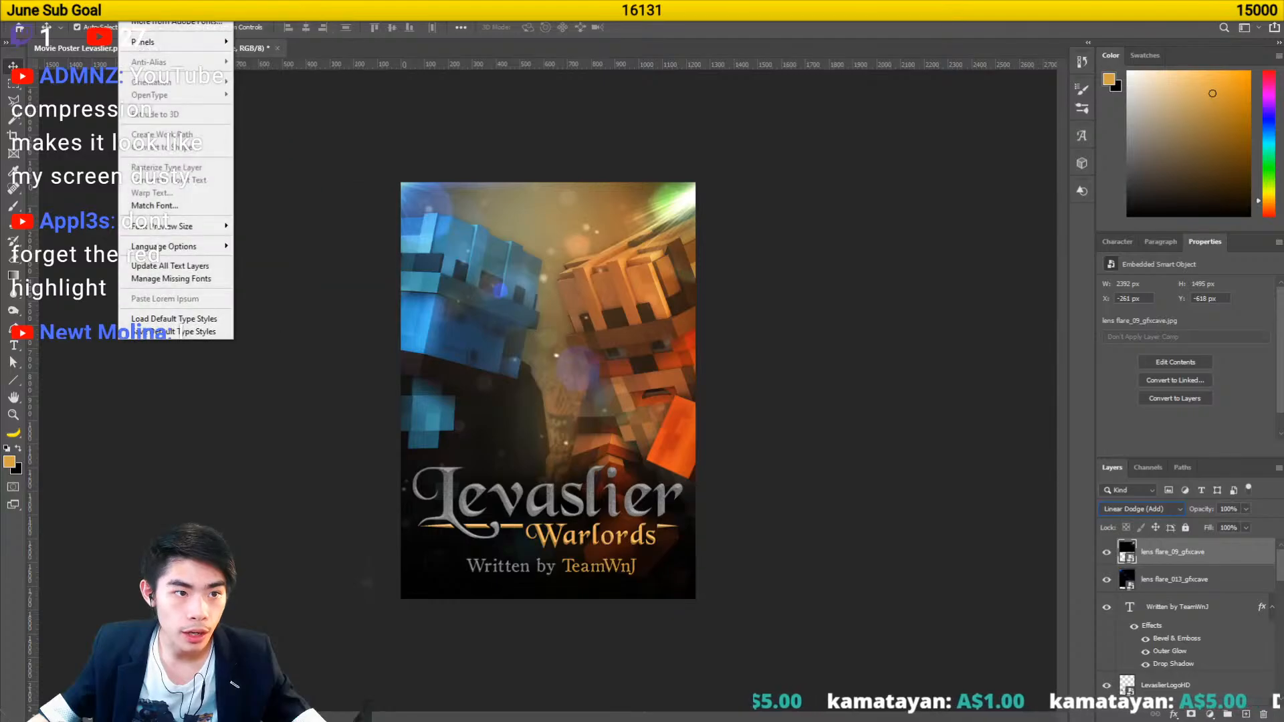
mouse_move(76, 11)
mouse_move(94, 41)
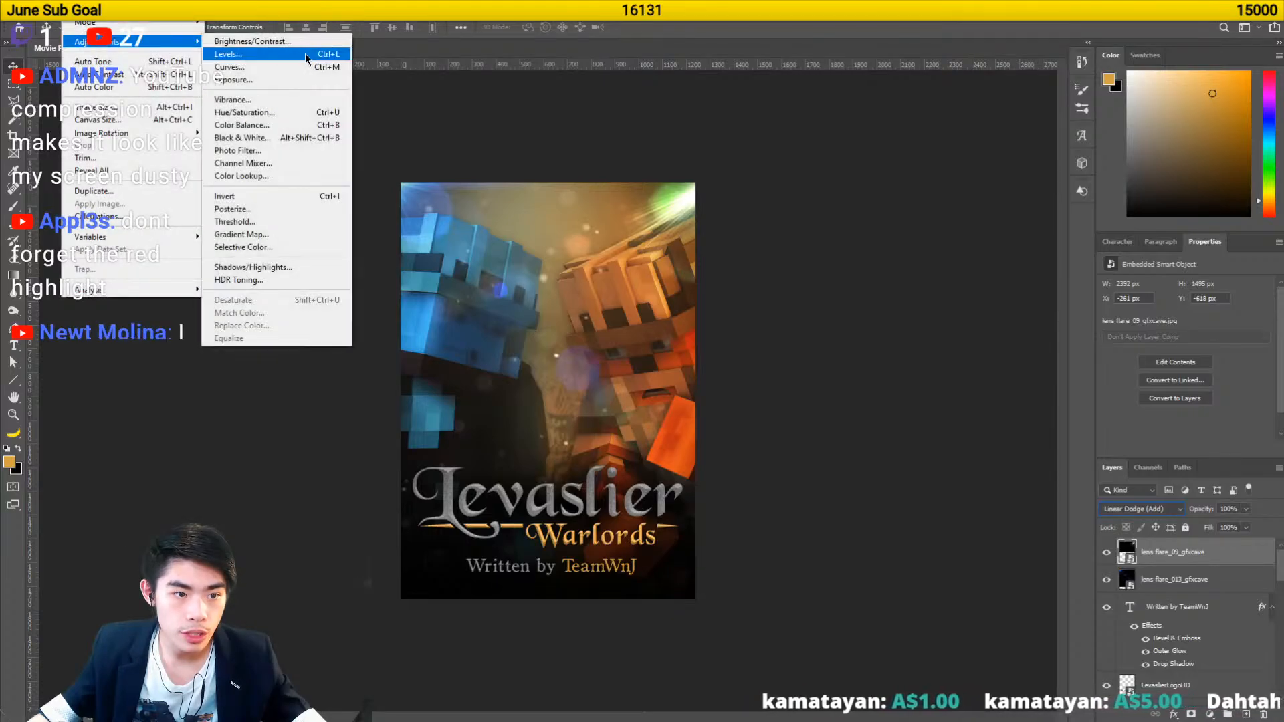
click(264, 112)
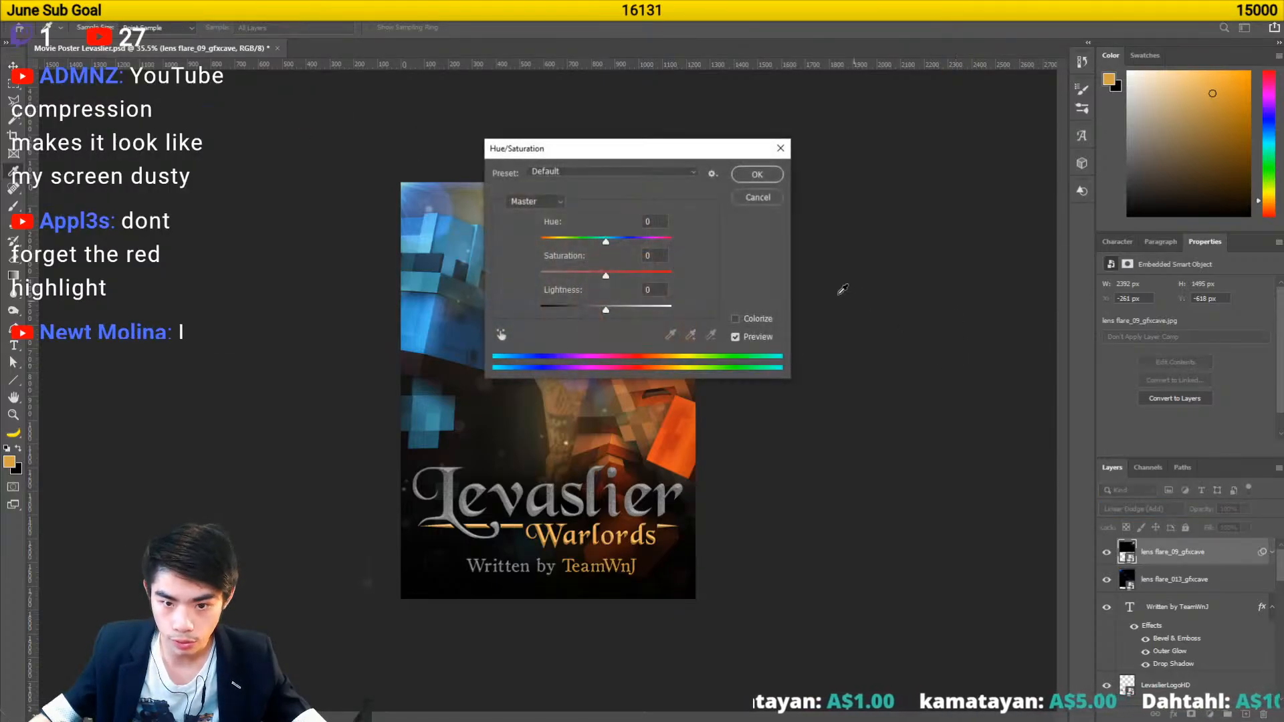
drag(650, 151, 896, 148)
click(981, 315)
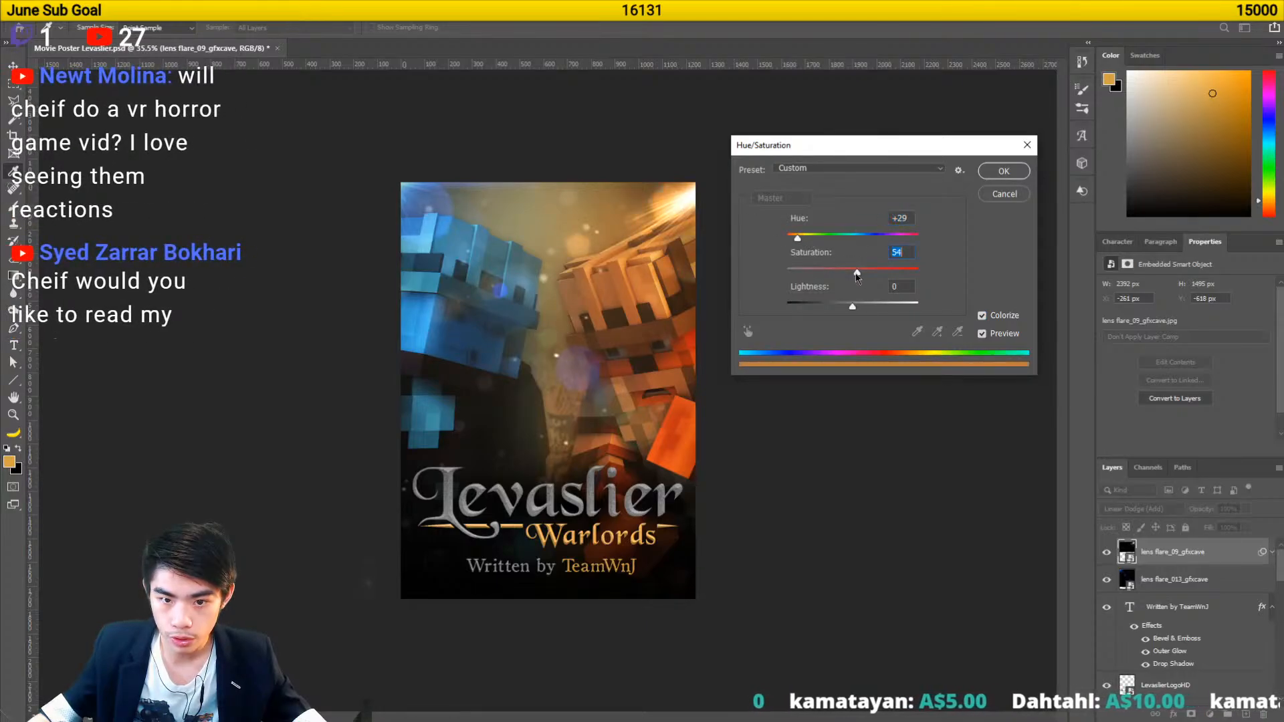
click(1003, 171)
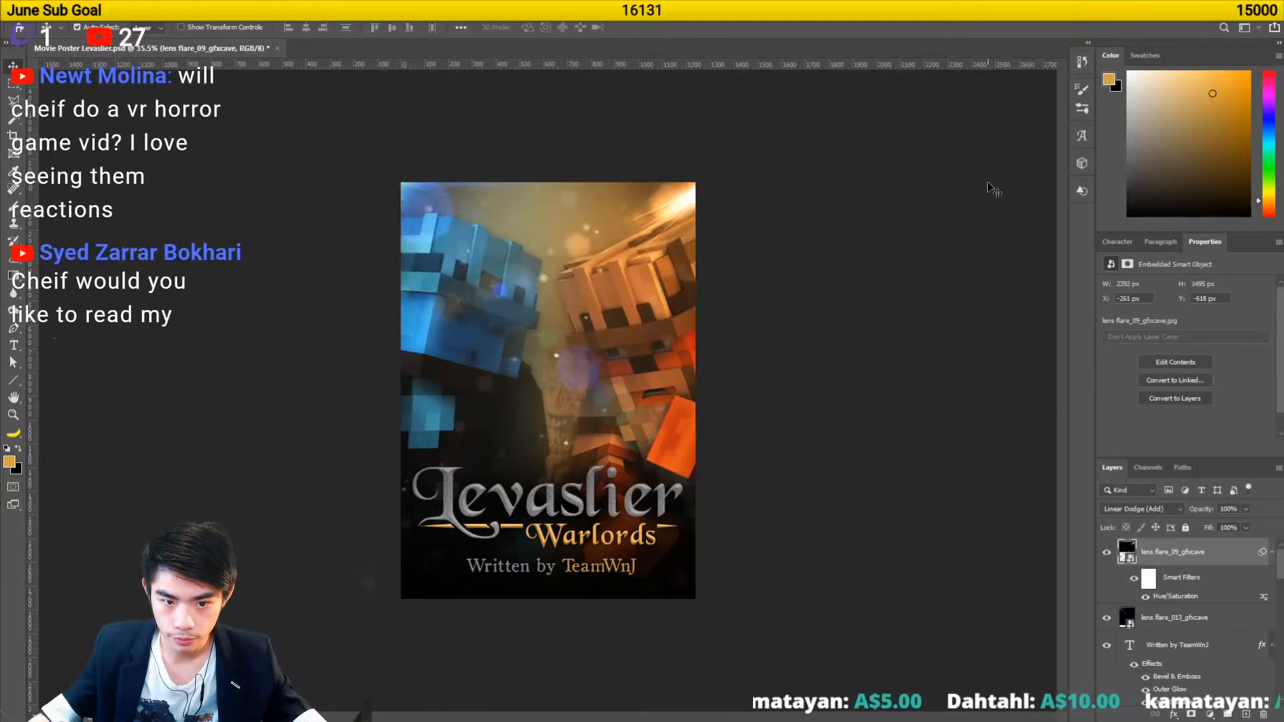
- Judge both flares against the whole poster and set the lens flare_09_gfxcave layer's opacity to 80%
scroll(717, 408, down, 3)
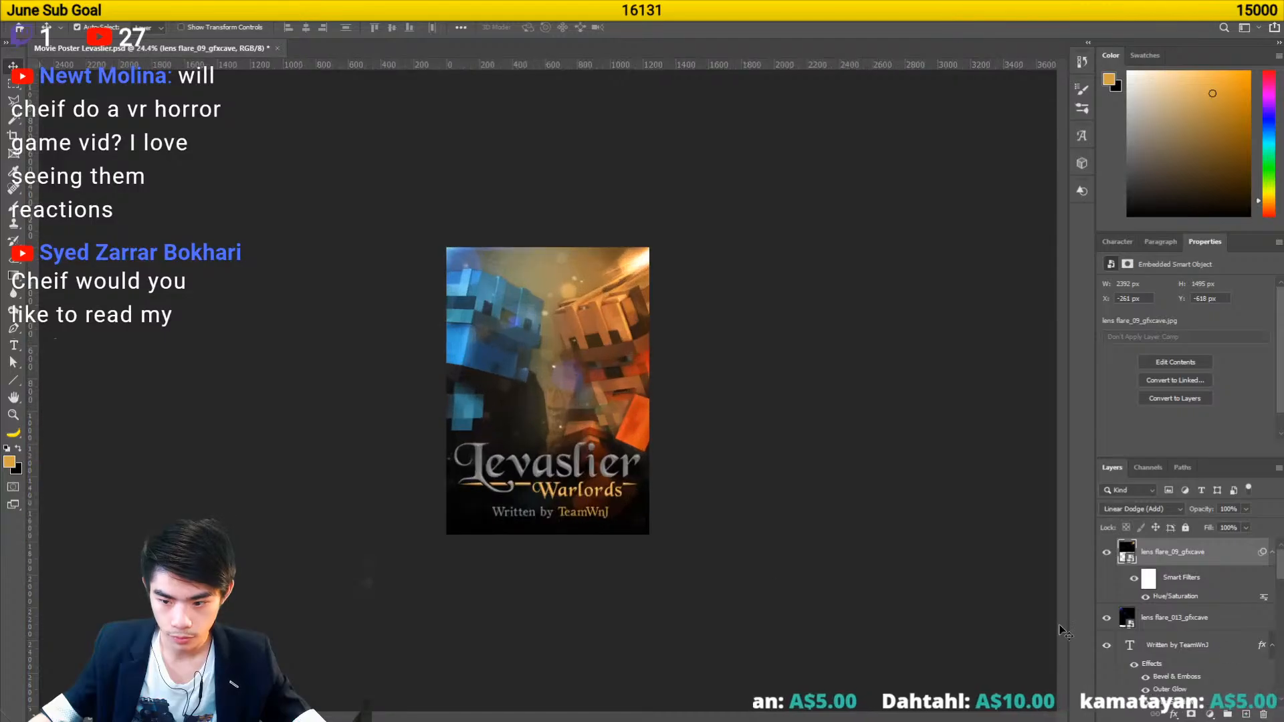
shift+click(1181, 625)
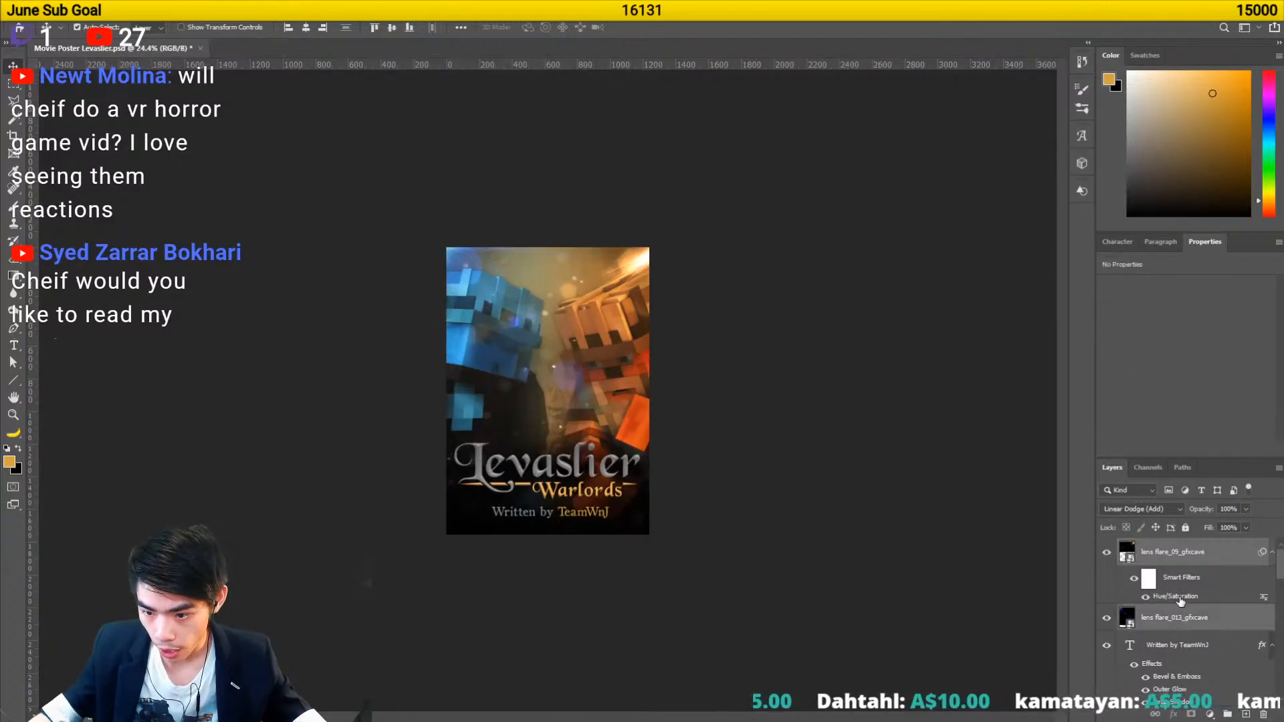
click(599, 492)
scroll(588, 486, up, 5)
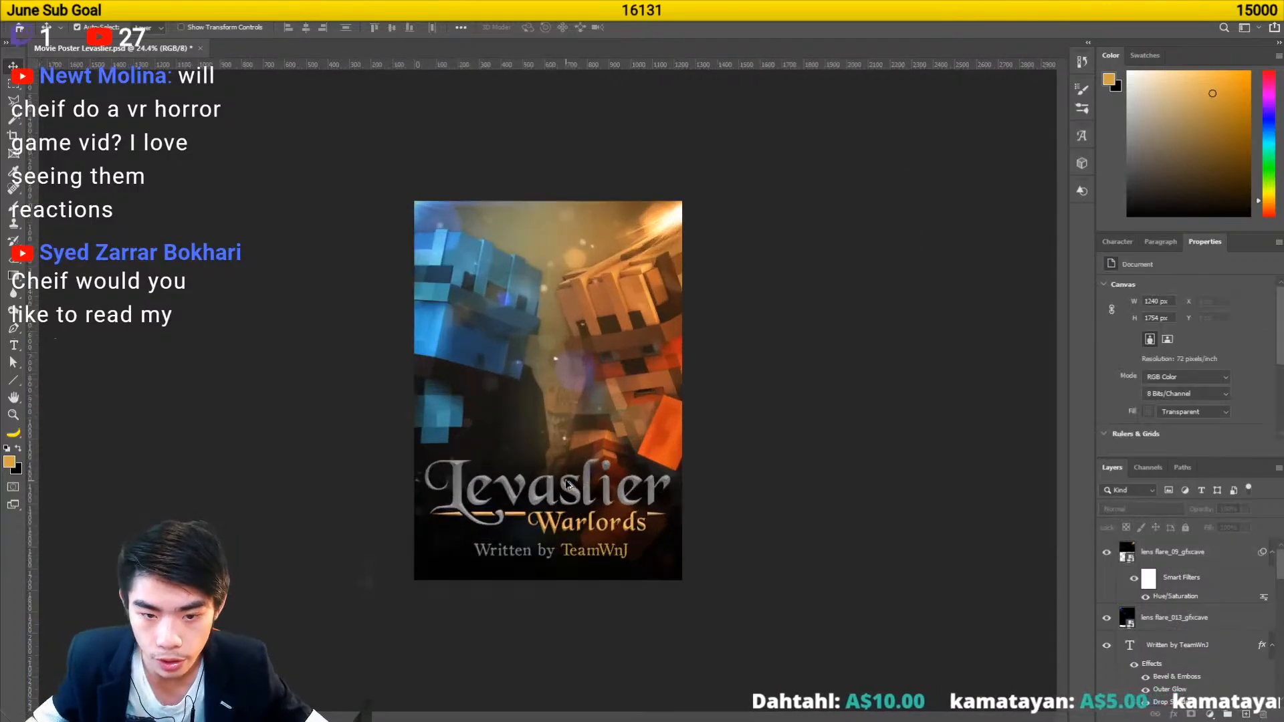
scroll(566, 484, down, 3)
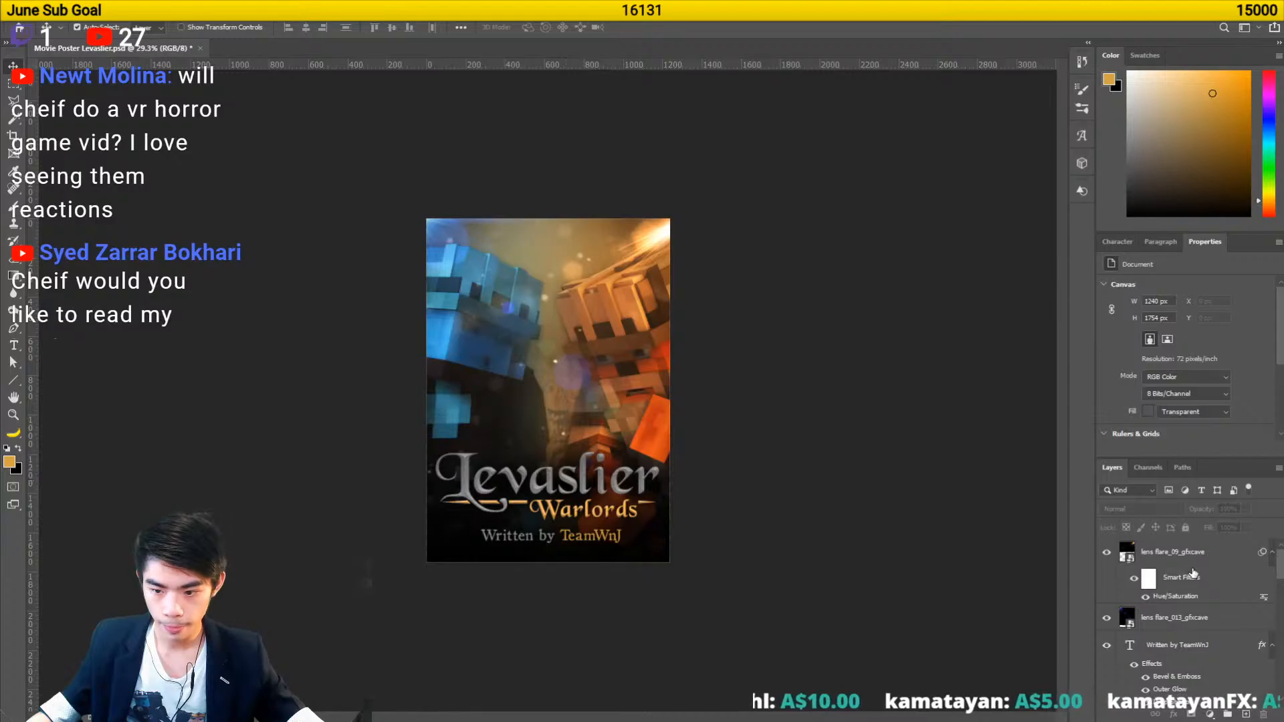
click(1194, 573)
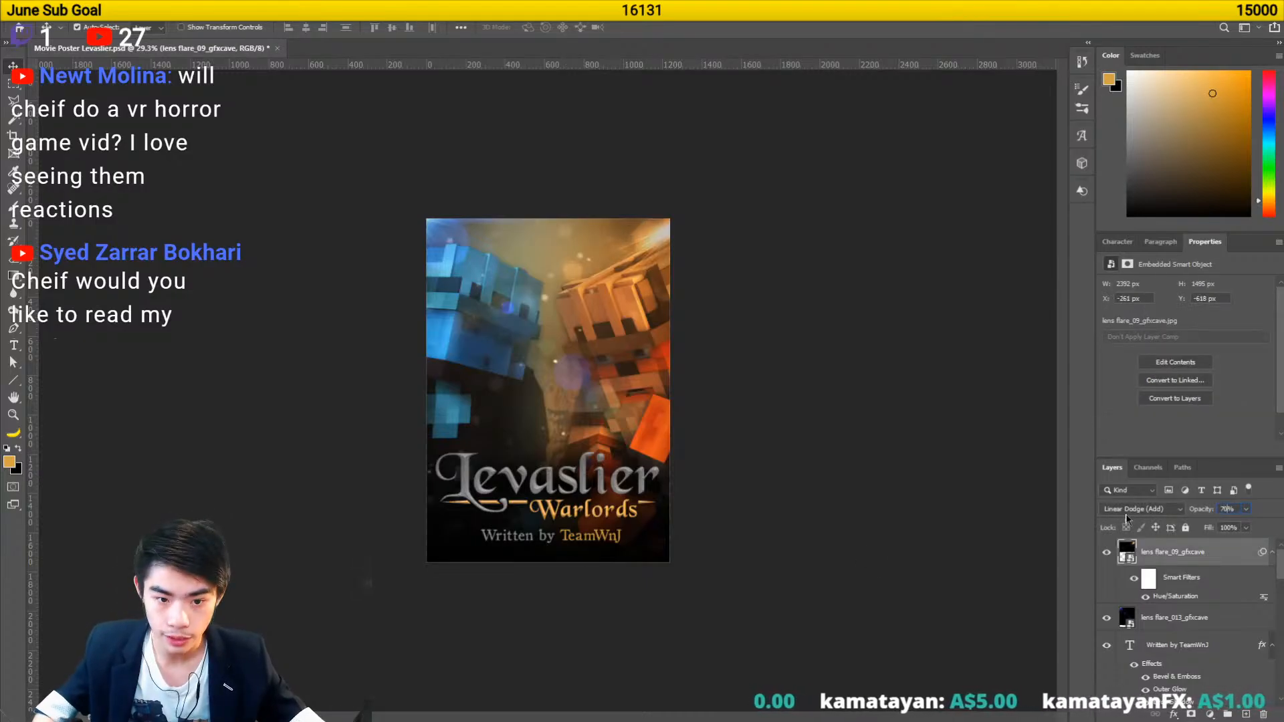
key(alt+space)
key(alt+space)
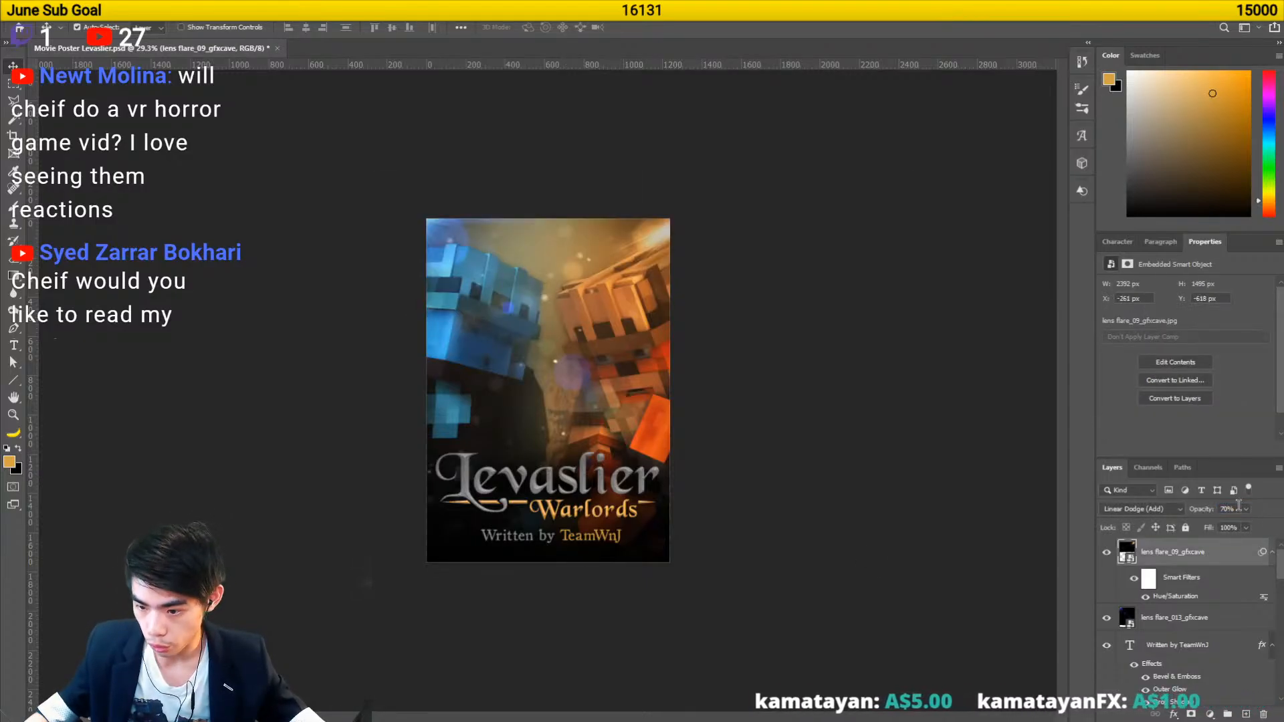
key(8)
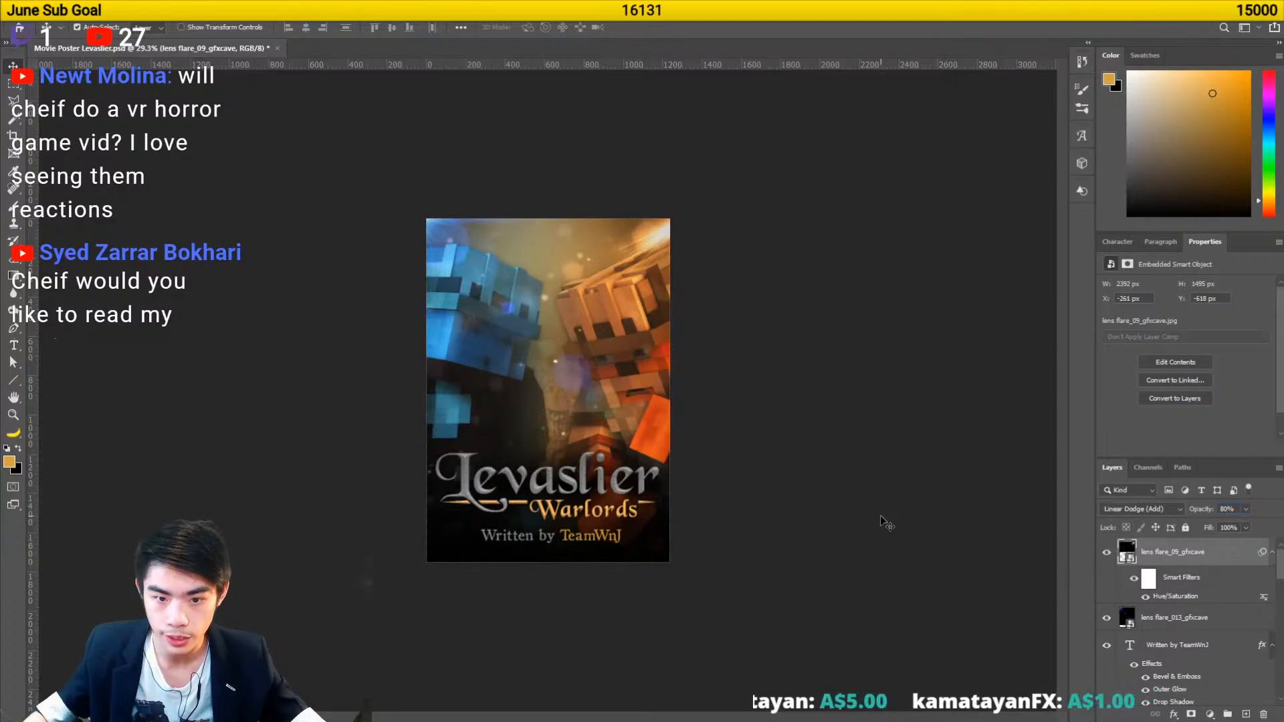
- Add a layer mask to lens flare_09_gfxcave and paint black on it to hide the flare over the blue character
drag(673, 242, 672, 239)
scroll(521, 519, up, 1)
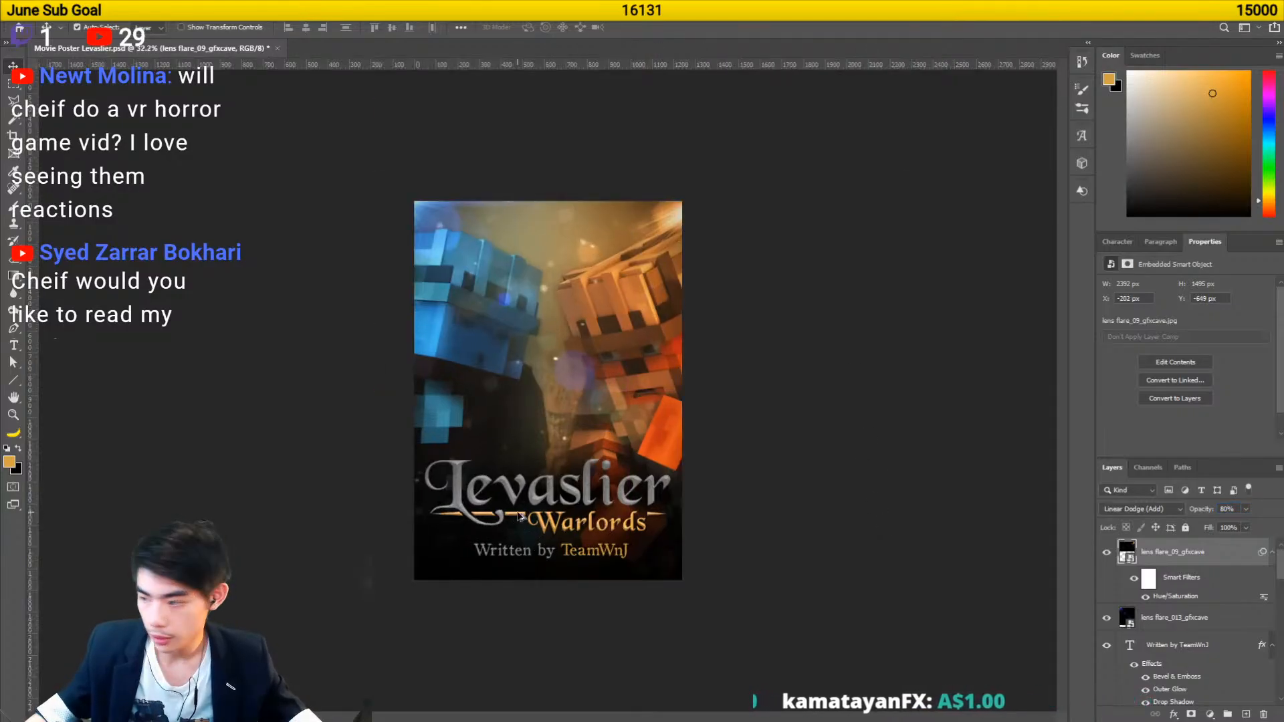
click(1194, 714)
key(b)
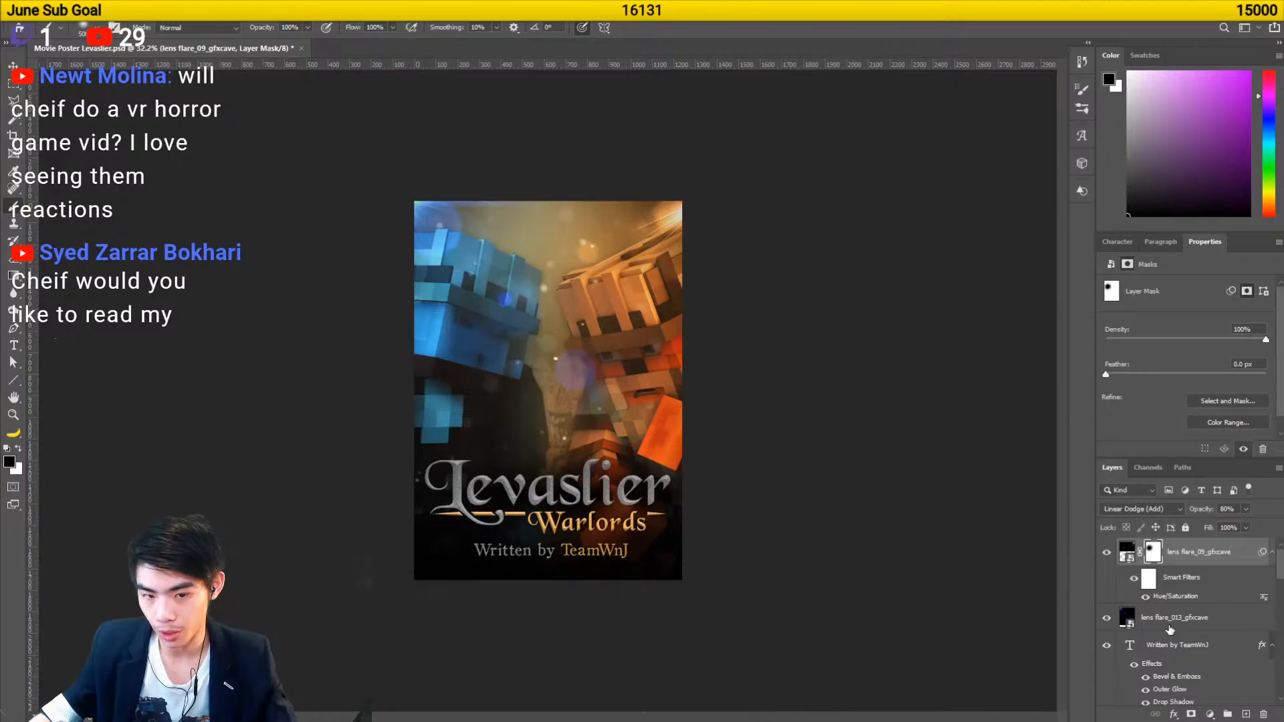
- Mask the lens flare_013_gfxcave layer to hide its spots over the faces, keeping the purple orb between the characters
click(1186, 616)
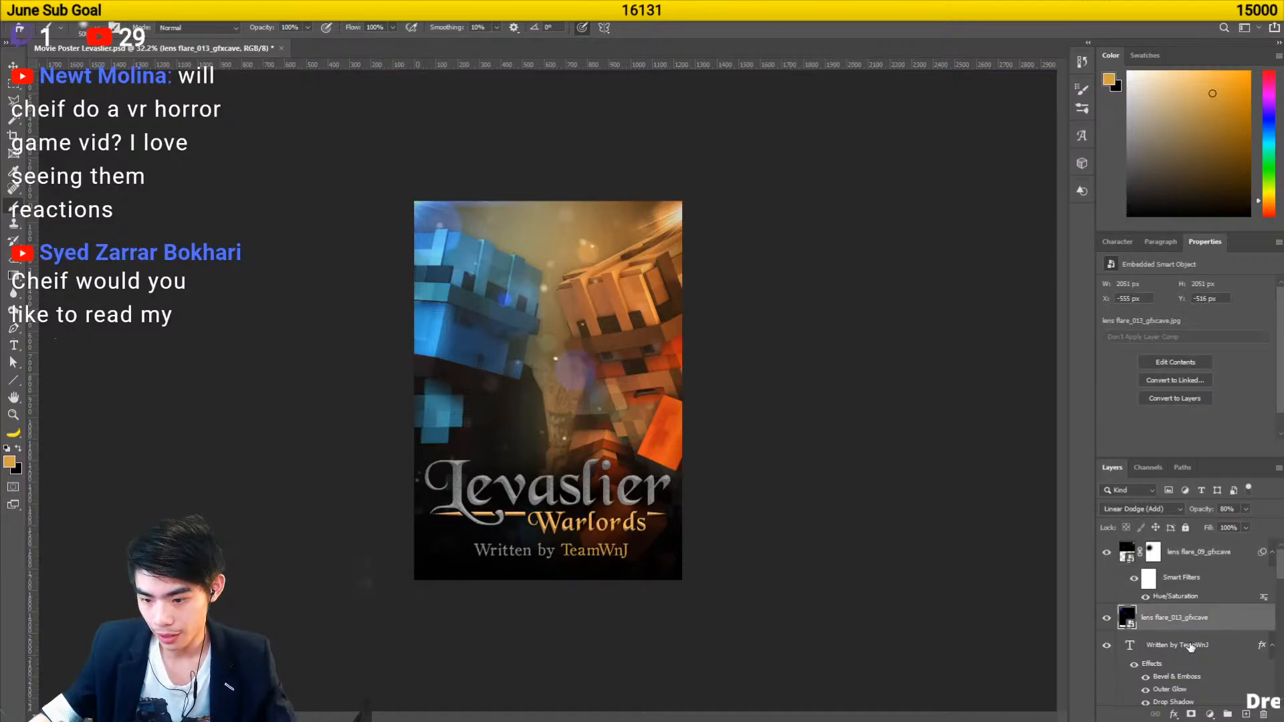
click(1191, 714)
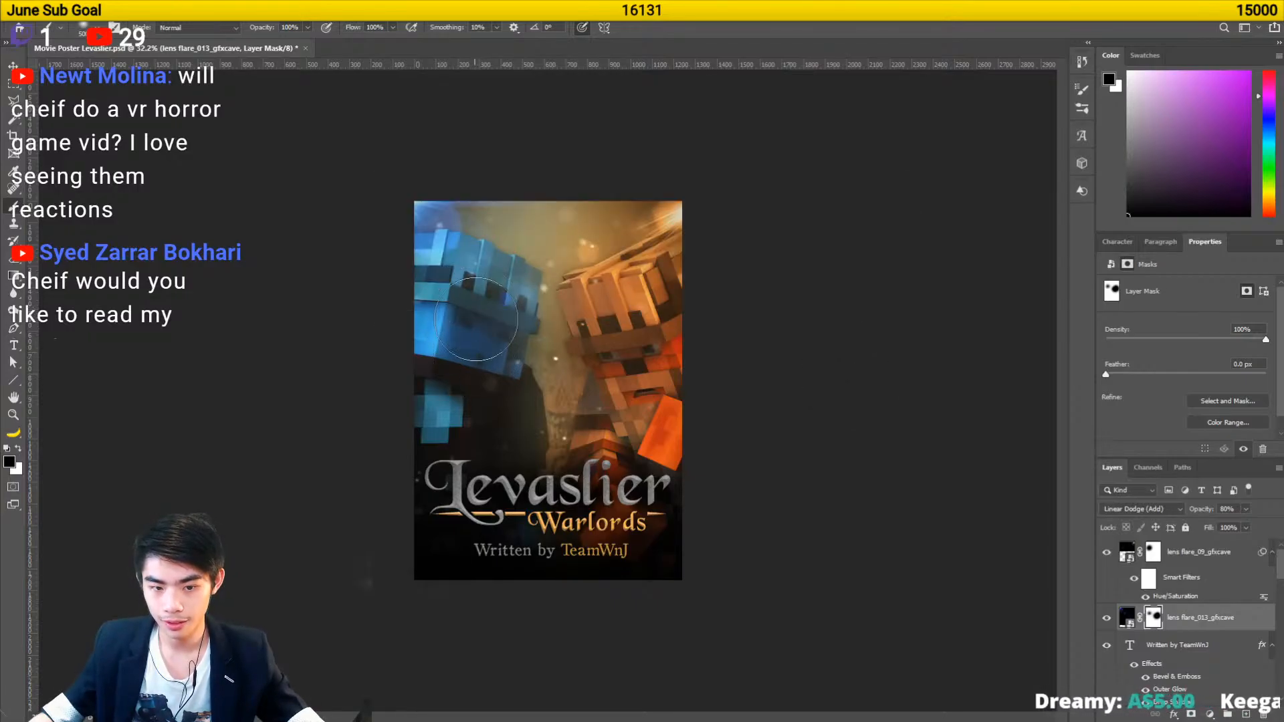
key(x)
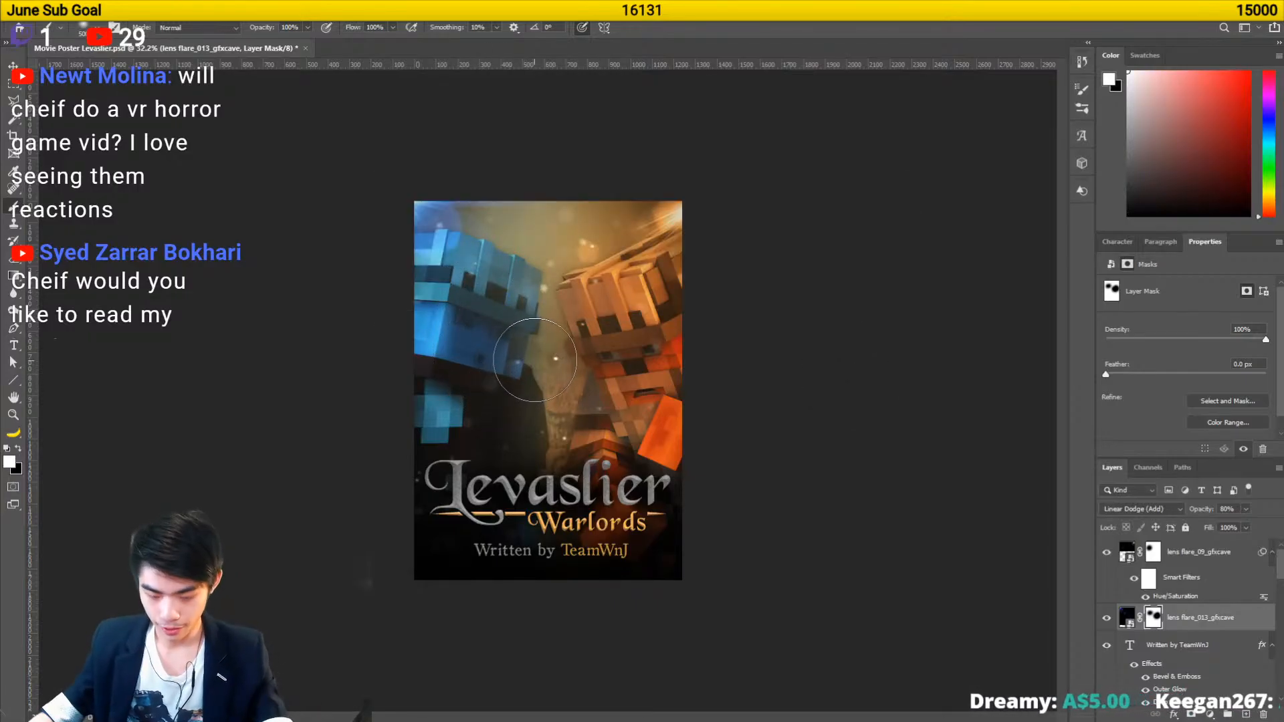
drag(601, 362, 573, 370)
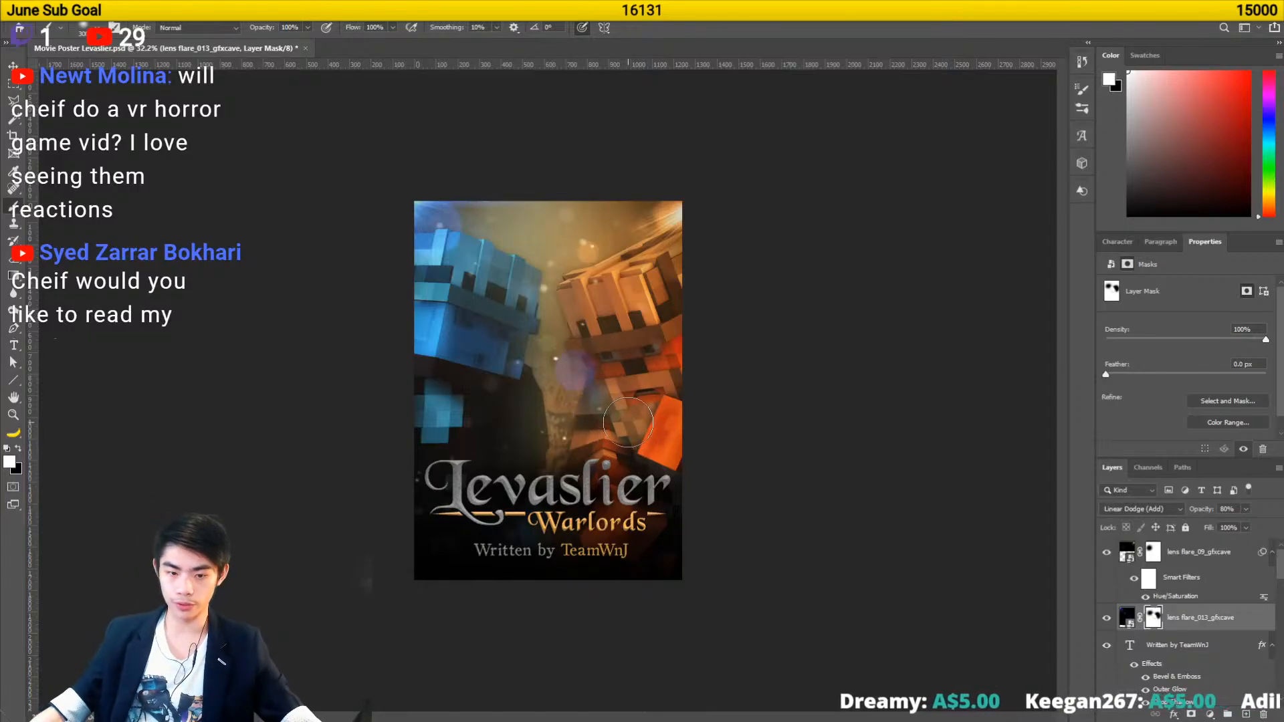
key(x)
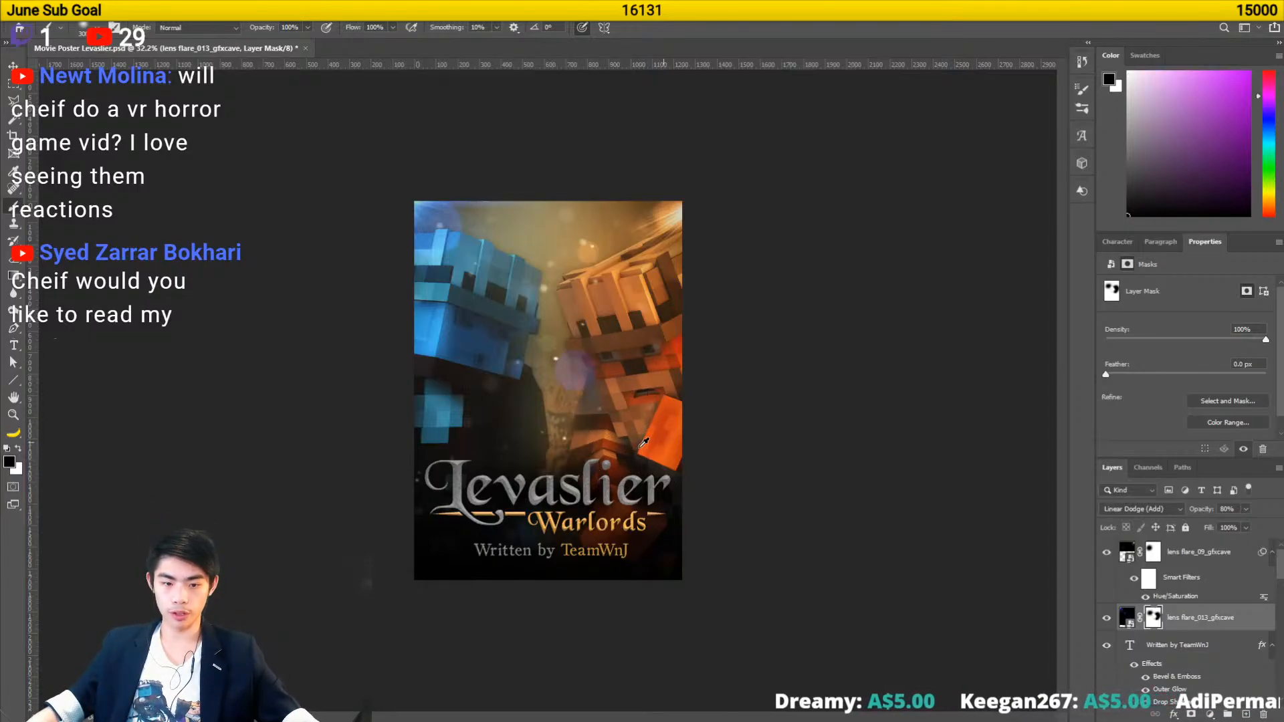
- Add an empty layer directly above Layer 3, beneath the dust layer, and make white the foreground color
key(ctrl+minus)
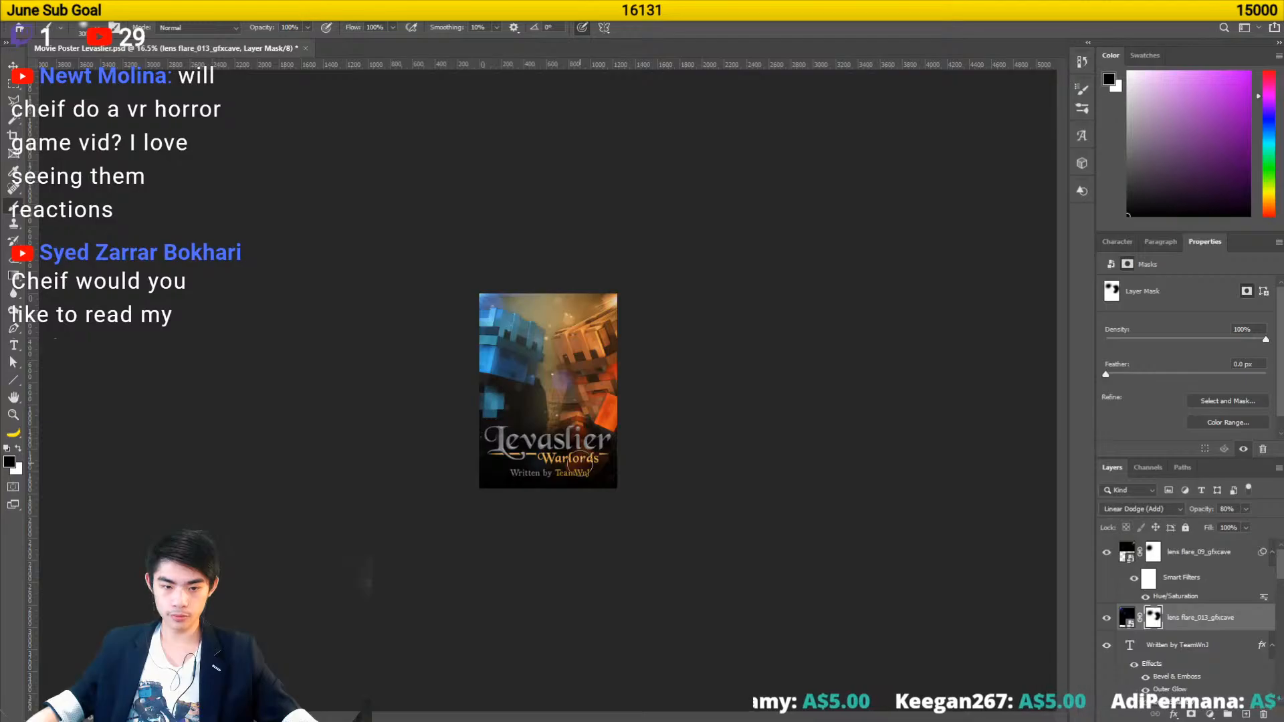
scroll(584, 458, up, 6)
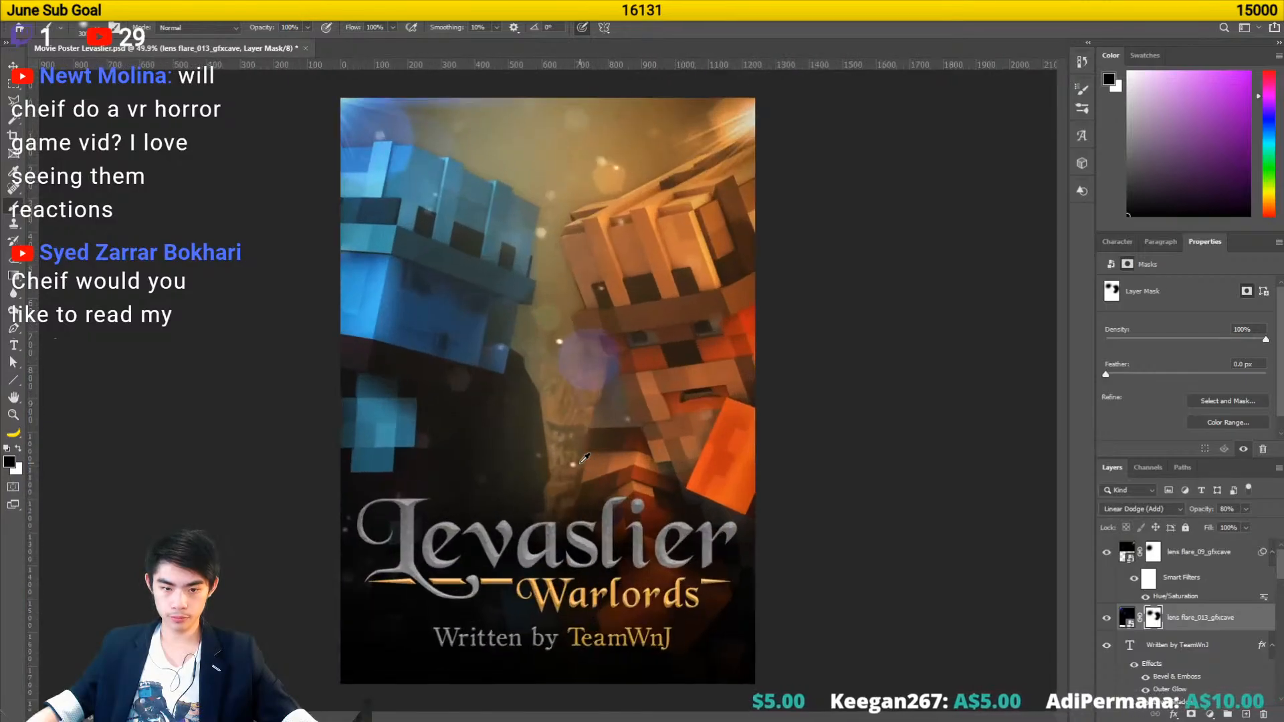
scroll(584, 458, down, 4)
scroll(584, 458, up, 5)
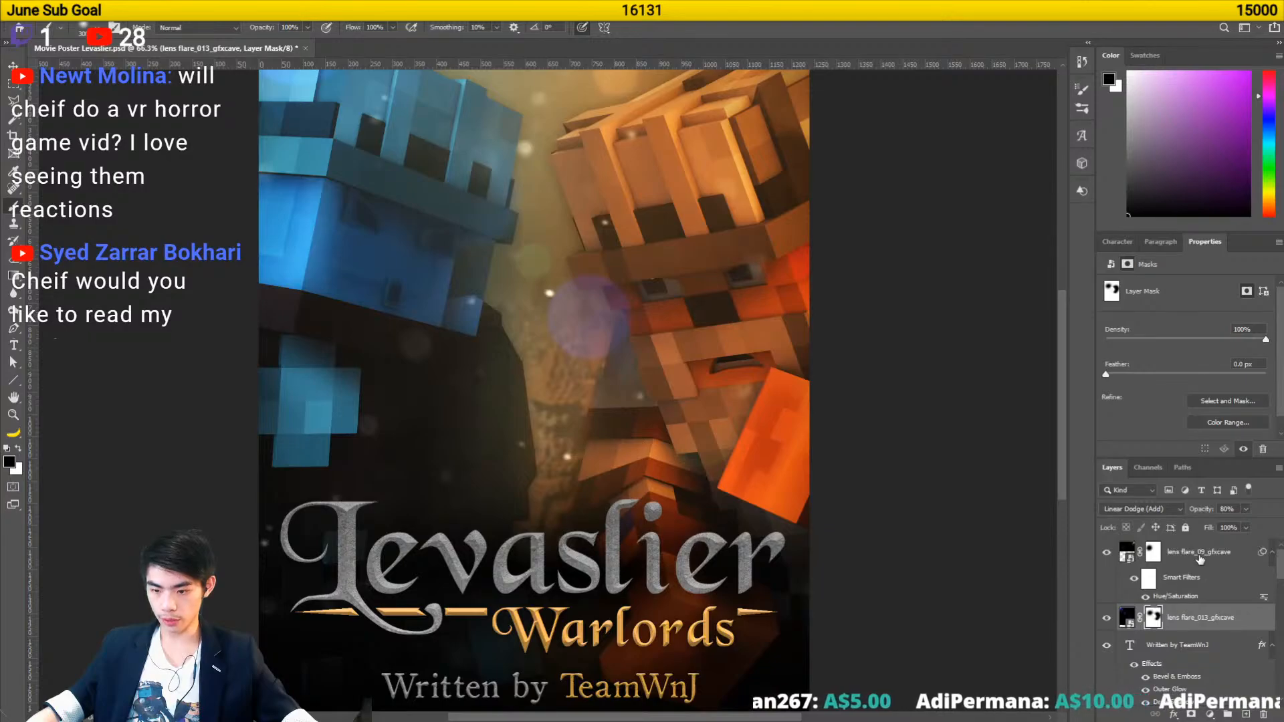
scroll(1218, 632, down, 2)
scroll(1204, 635, down, 3)
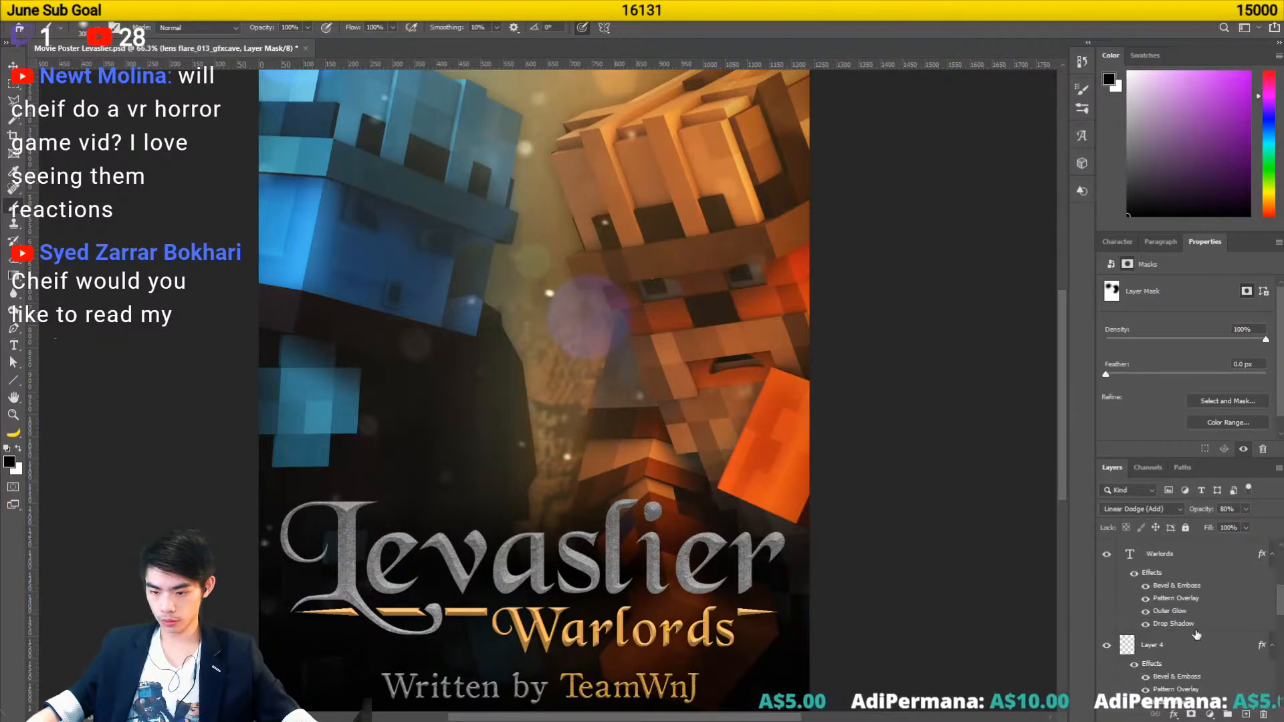
click(1193, 660)
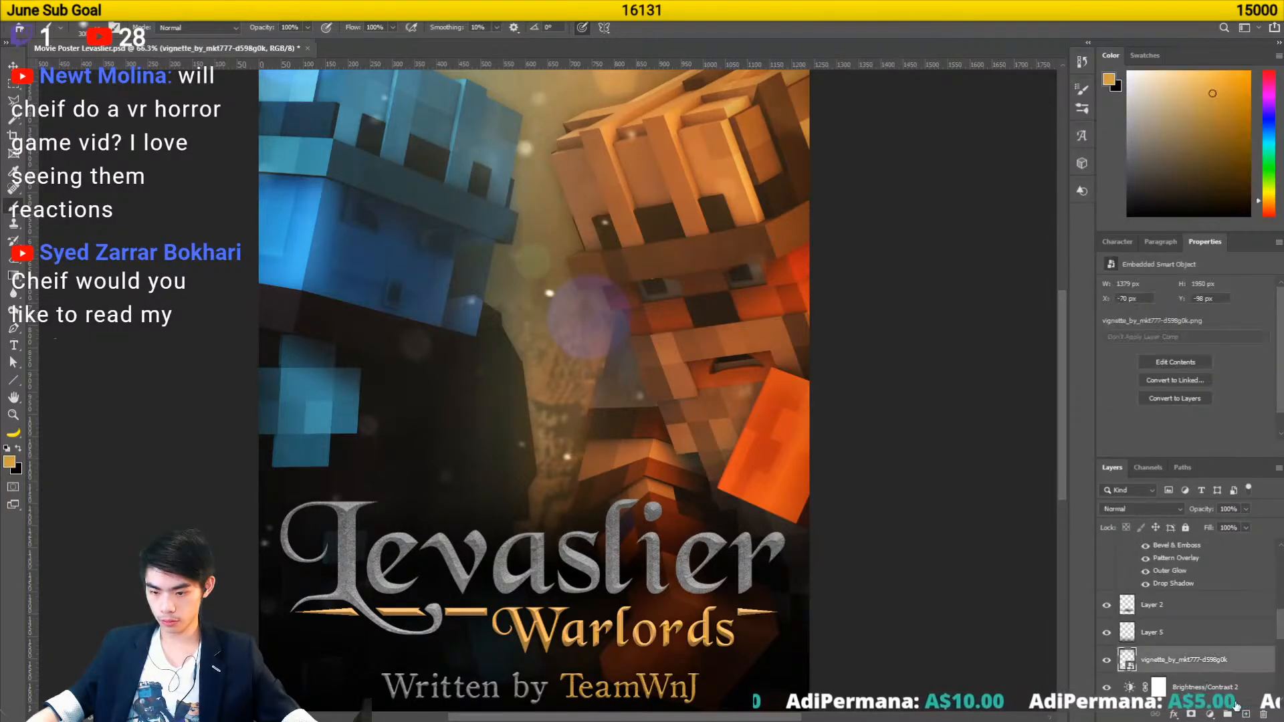
scroll(1204, 665, down, 1)
scroll(1203, 666, down, 2)
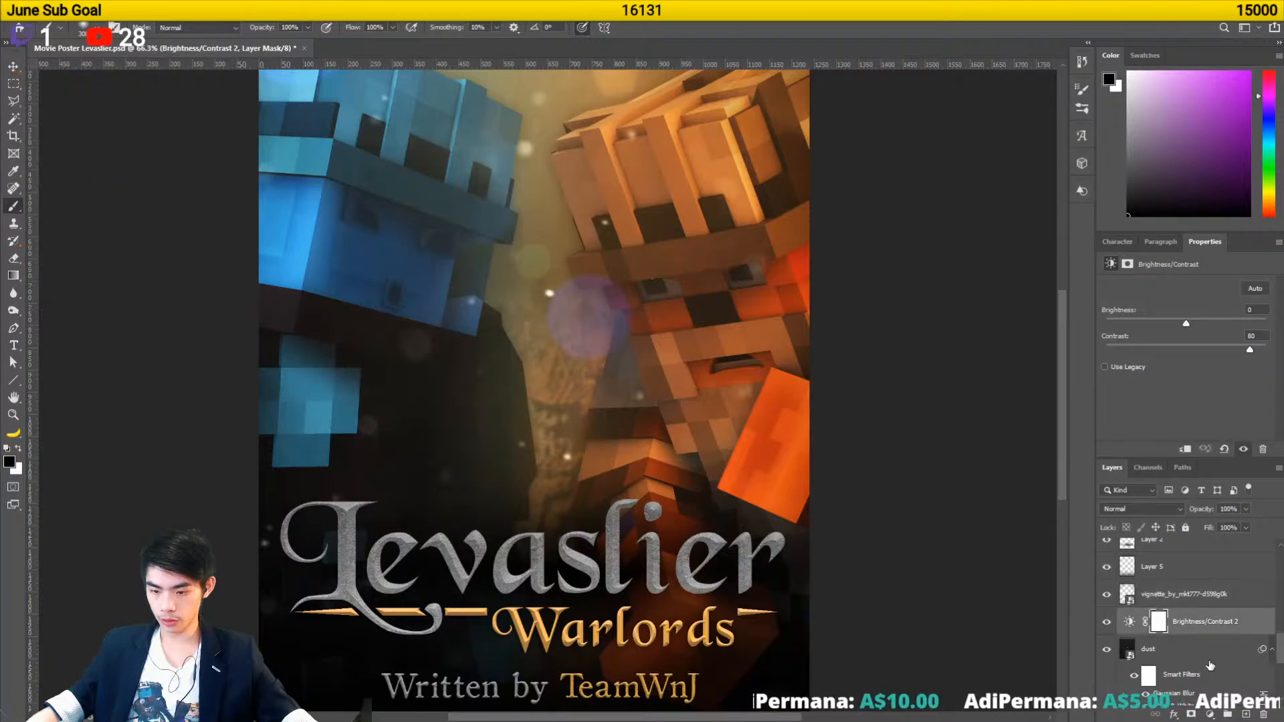
click(1196, 661)
click(1236, 714)
key(d)
key(x)
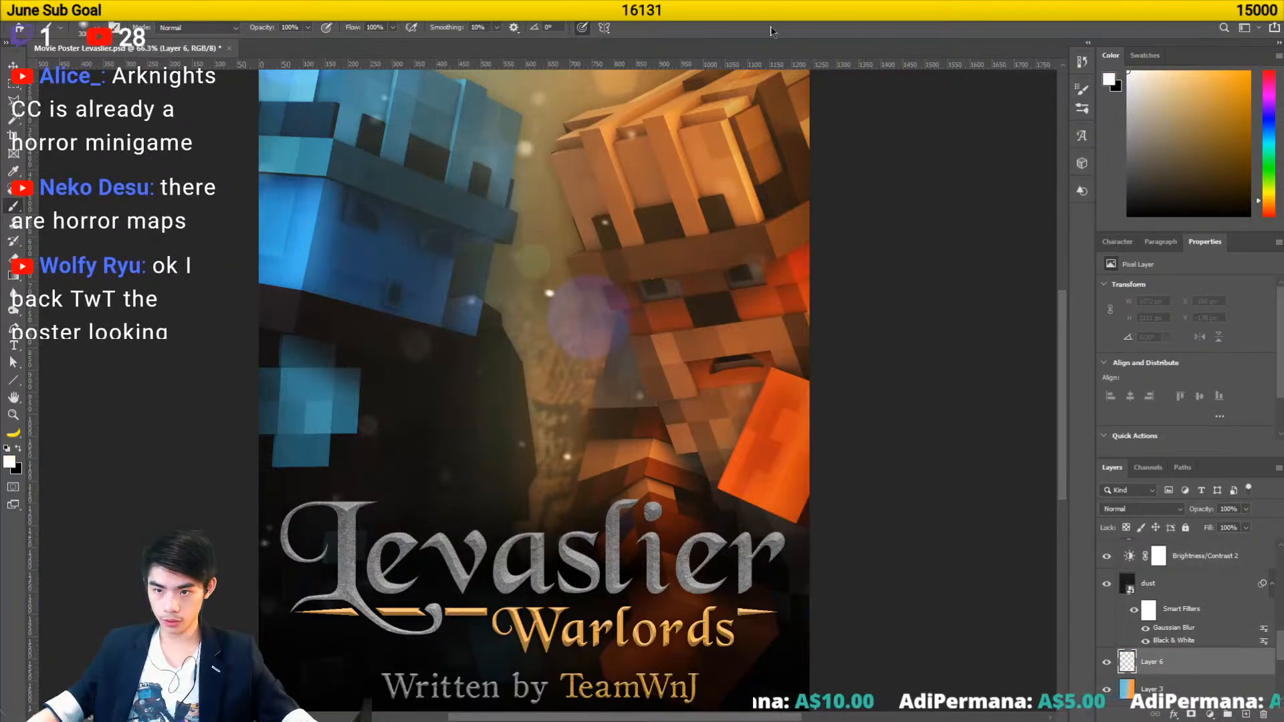
- Paint a large soft white spot over each character's face and set the layer's blend mode to Soft Light
scroll(437, 321, up, 1)
key(bracketright)
key(bracketright)
key(bracketright)
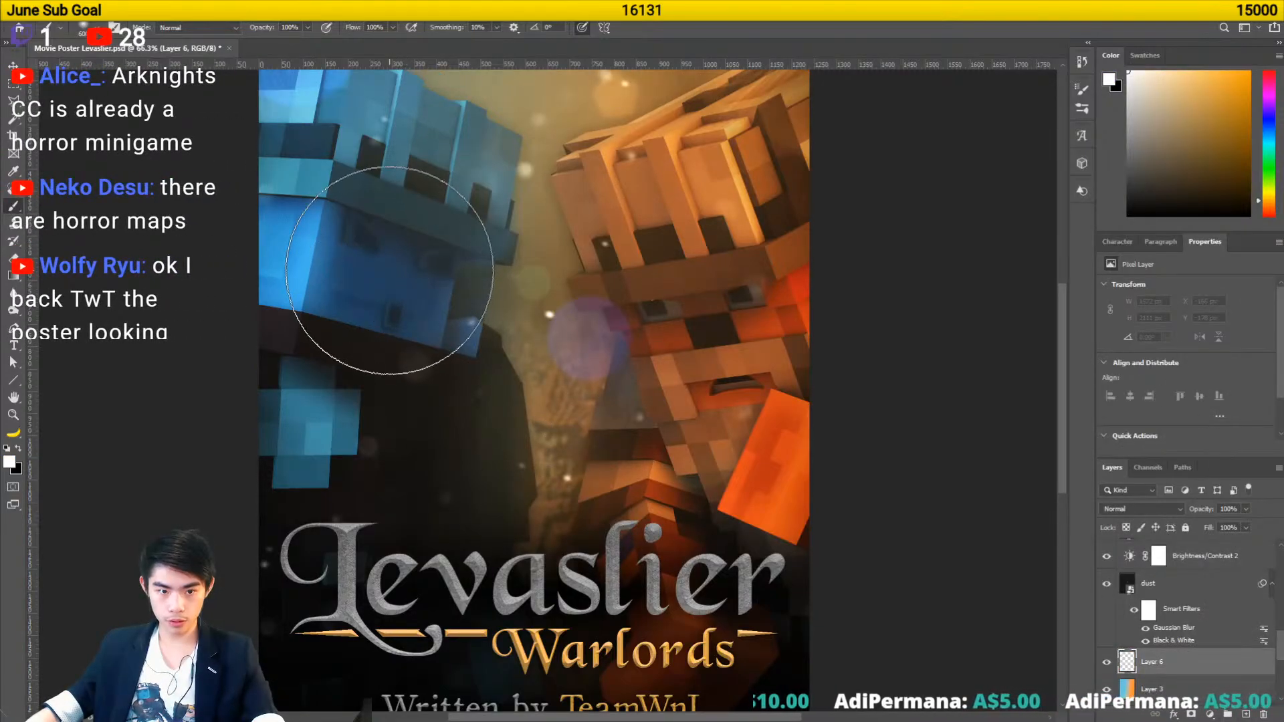
click(389, 268)
click(714, 342)
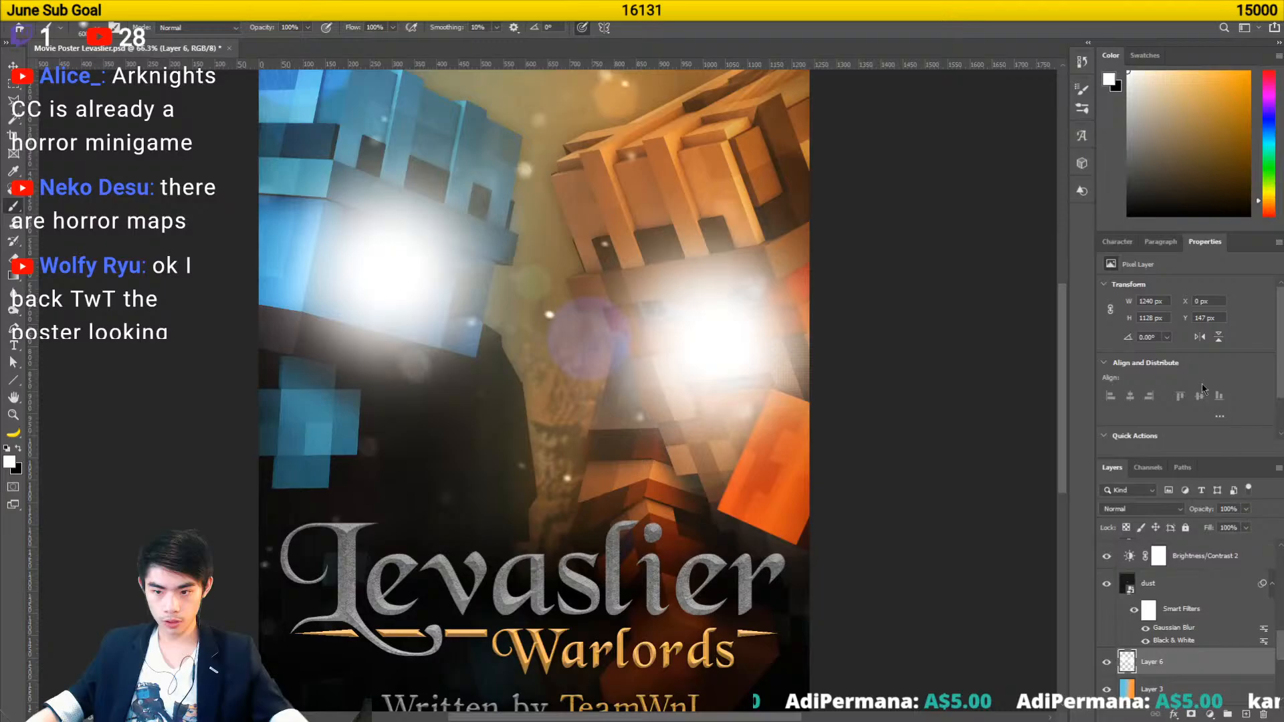
click(1141, 508)
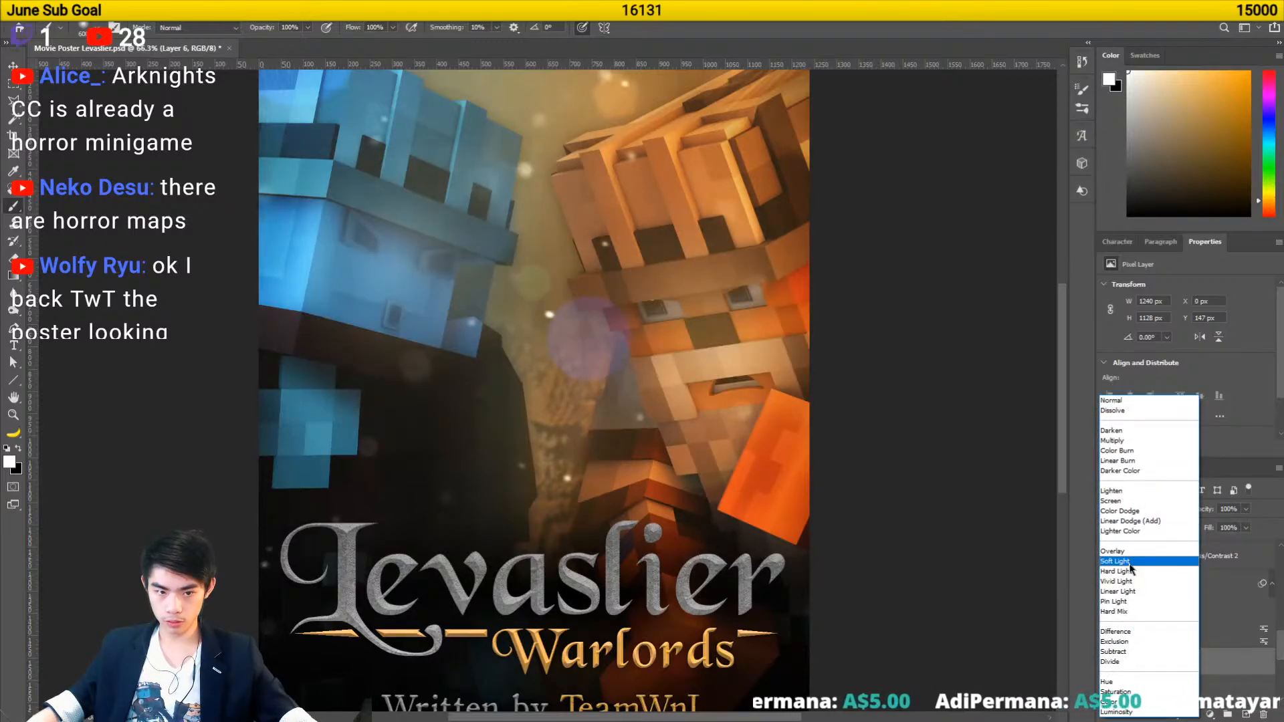
click(1129, 563)
key(alt+space)
key(alt+space)
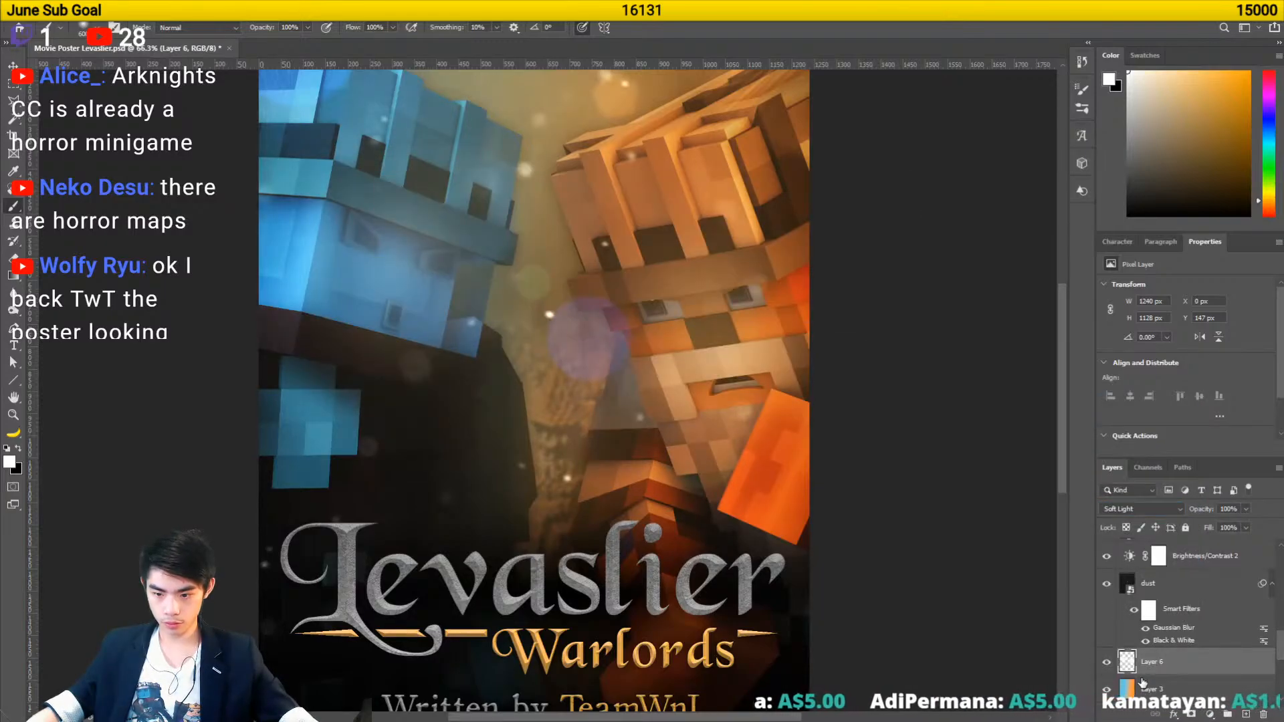
- Load the painted face spots as a selection and add a Brightness/Contrast adjustment with contrast 92 masked to them
ctrl+click(1127, 662)
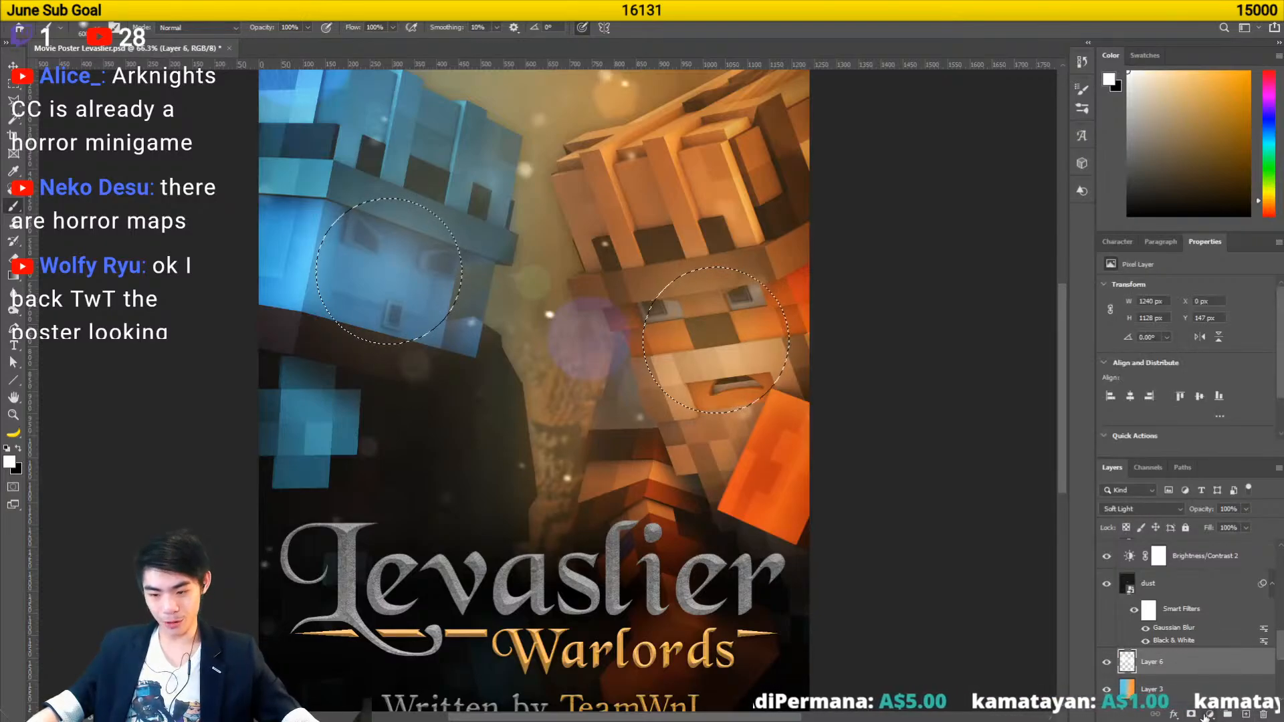
click(1210, 715)
click(1225, 520)
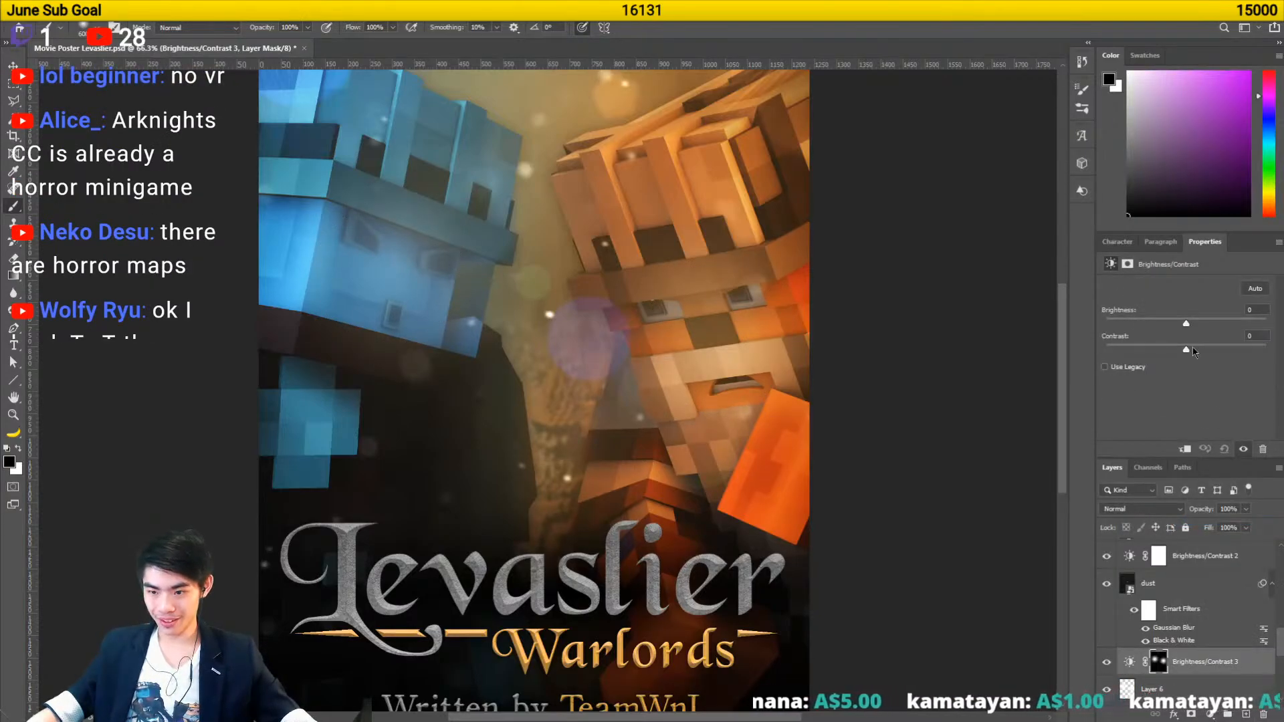
drag(1186, 349, 1258, 348)
key(alt+space)
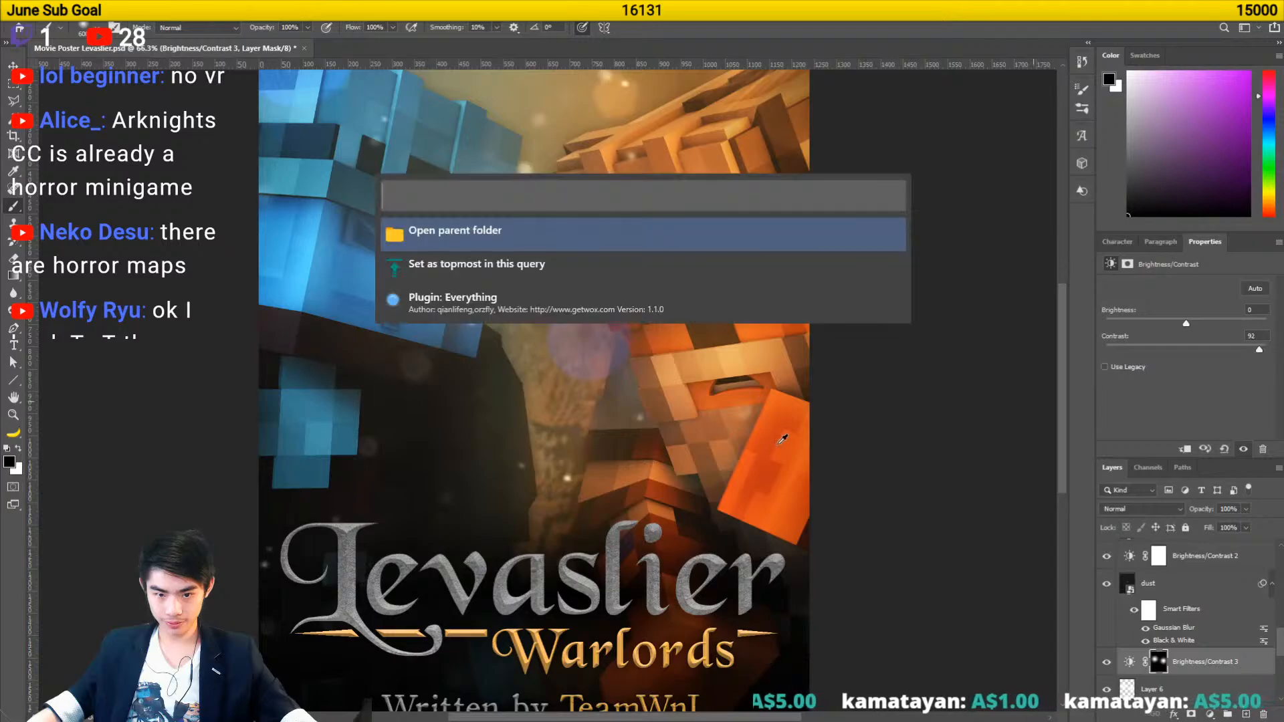
key(alt+space)
scroll(760, 442, down, 6)
key(v)
scroll(579, 488, up, 1)
scroll(579, 488, up, 1)
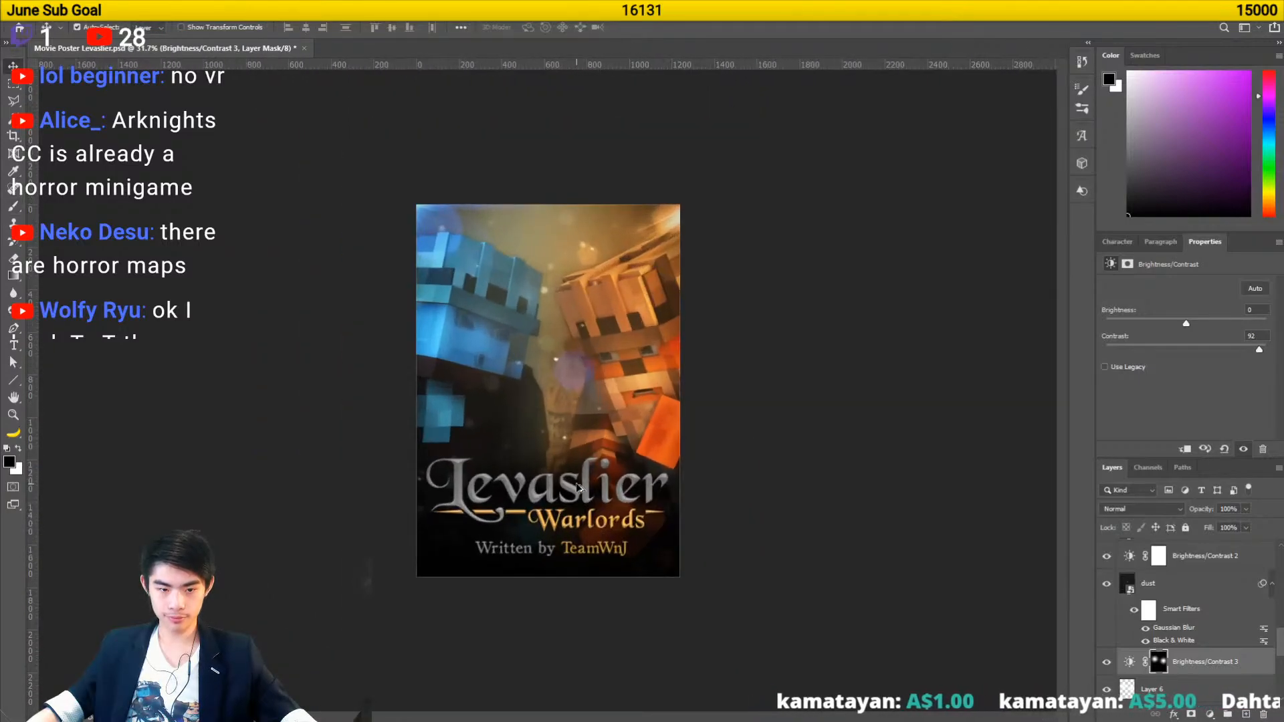
- Give the LevaslierLogoHD layer a Drop Shadow and an Outer Glow
click(1186, 671)
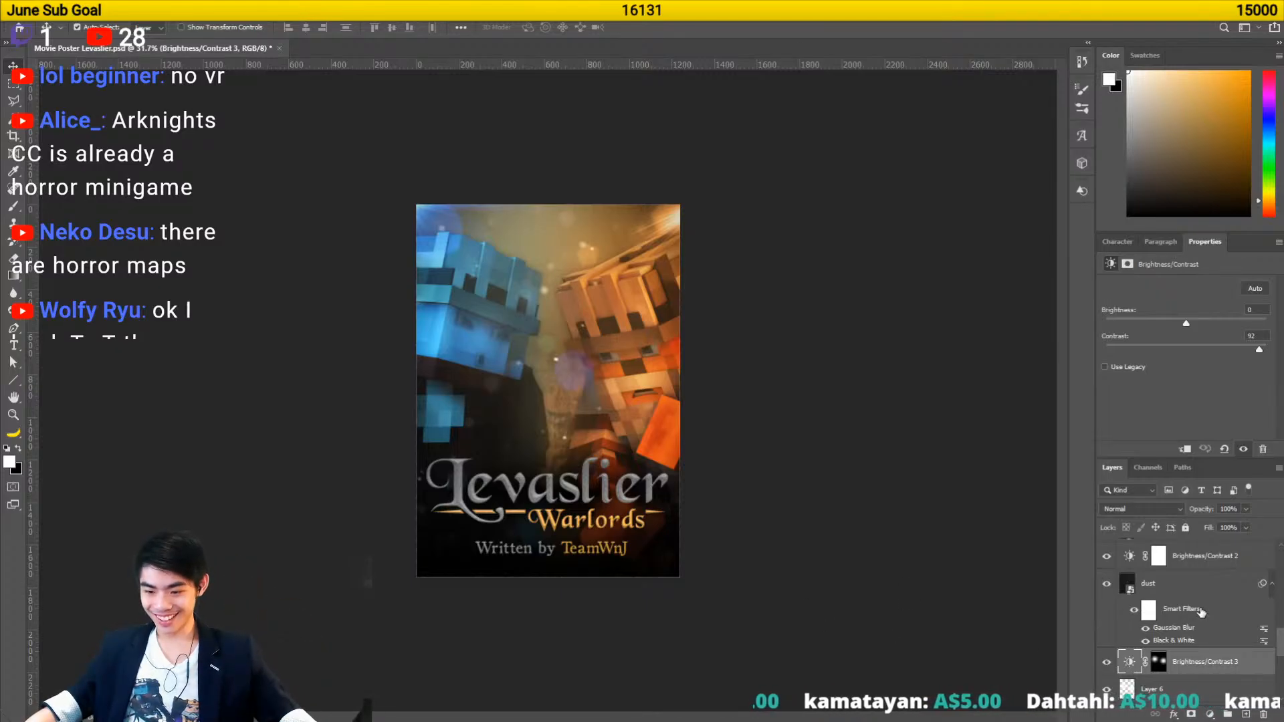
scroll(1202, 612, down, 4)
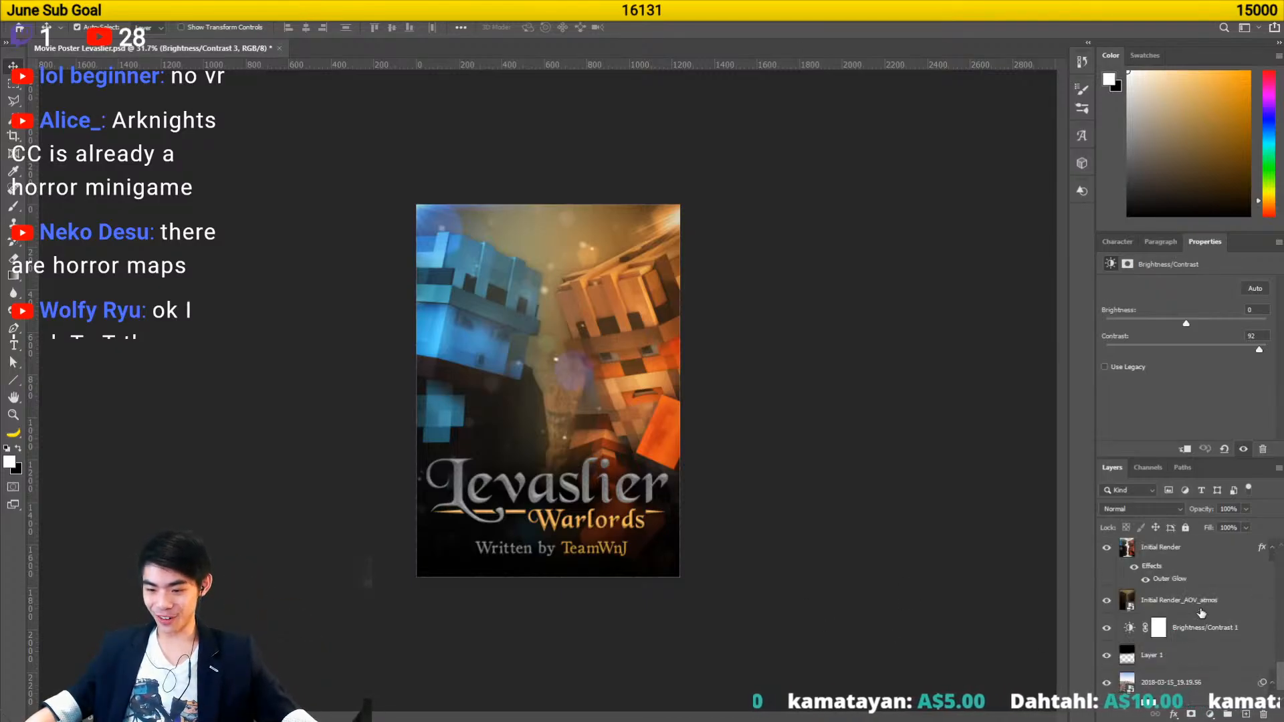
click(535, 498)
scroll(1237, 582, up, 1)
scroll(1230, 588, down, 1)
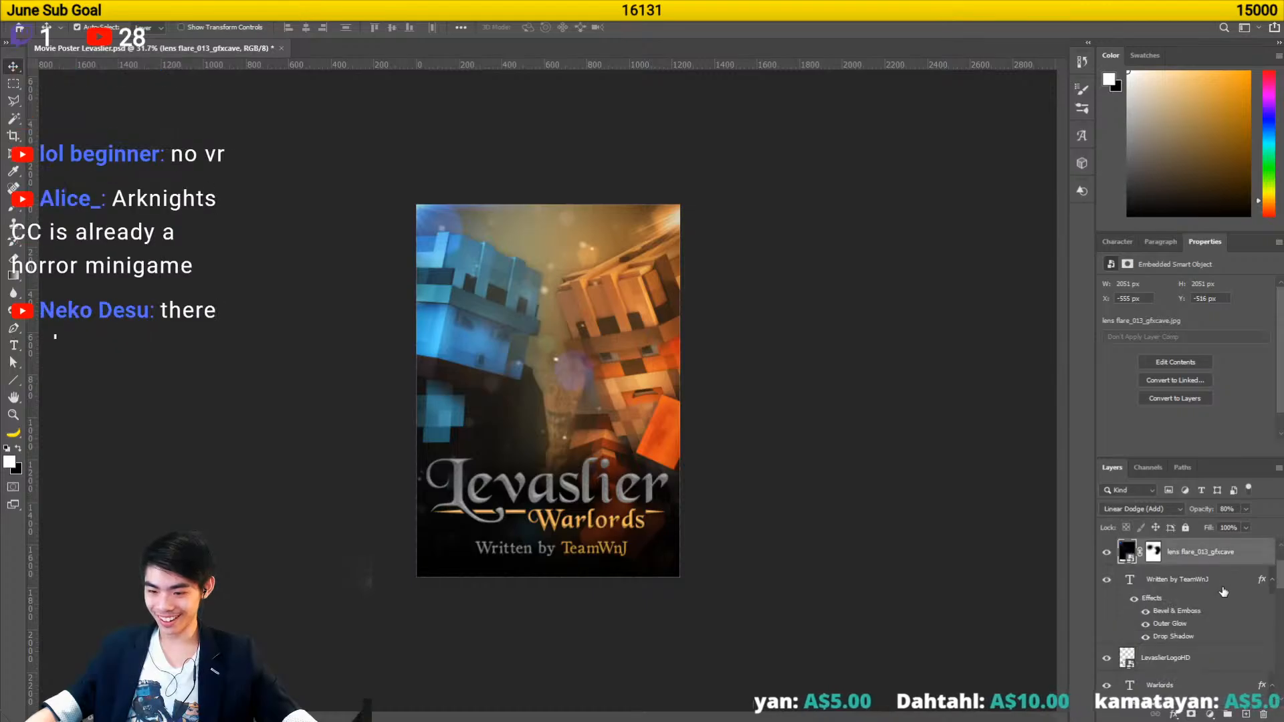
scroll(1223, 593, up, 1)
scroll(1223, 593, down, 2)
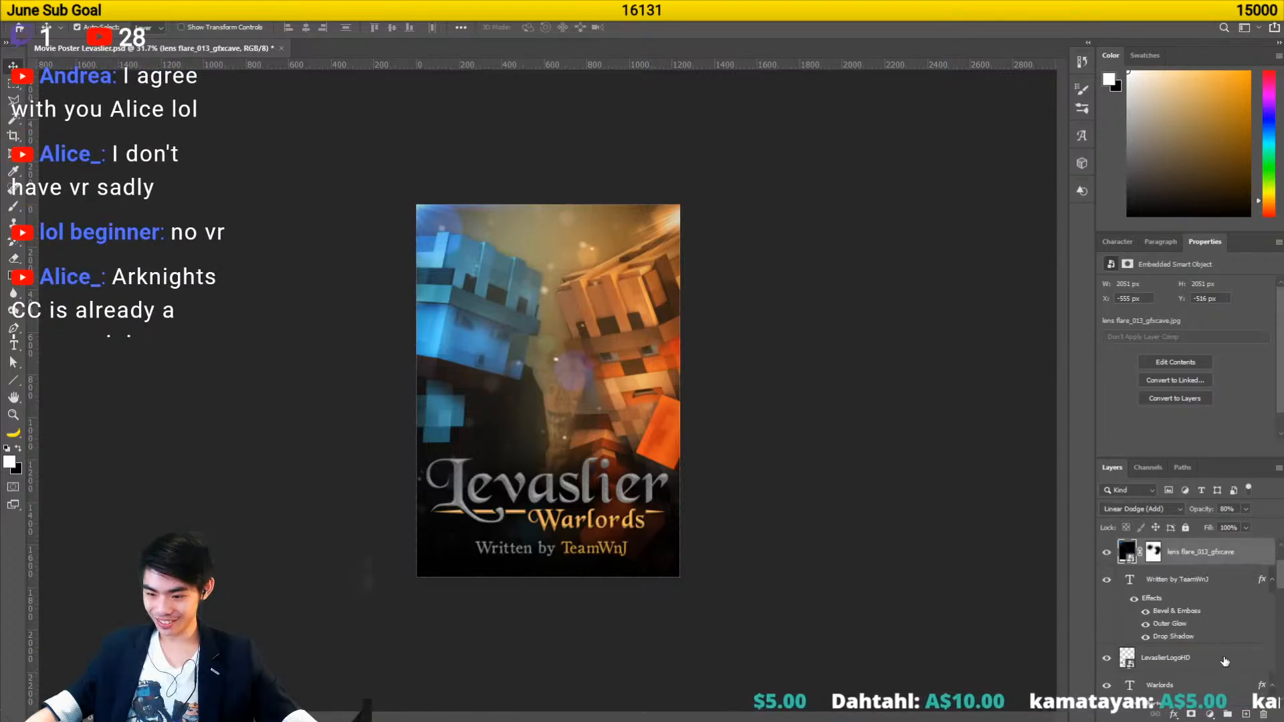
click(1225, 661)
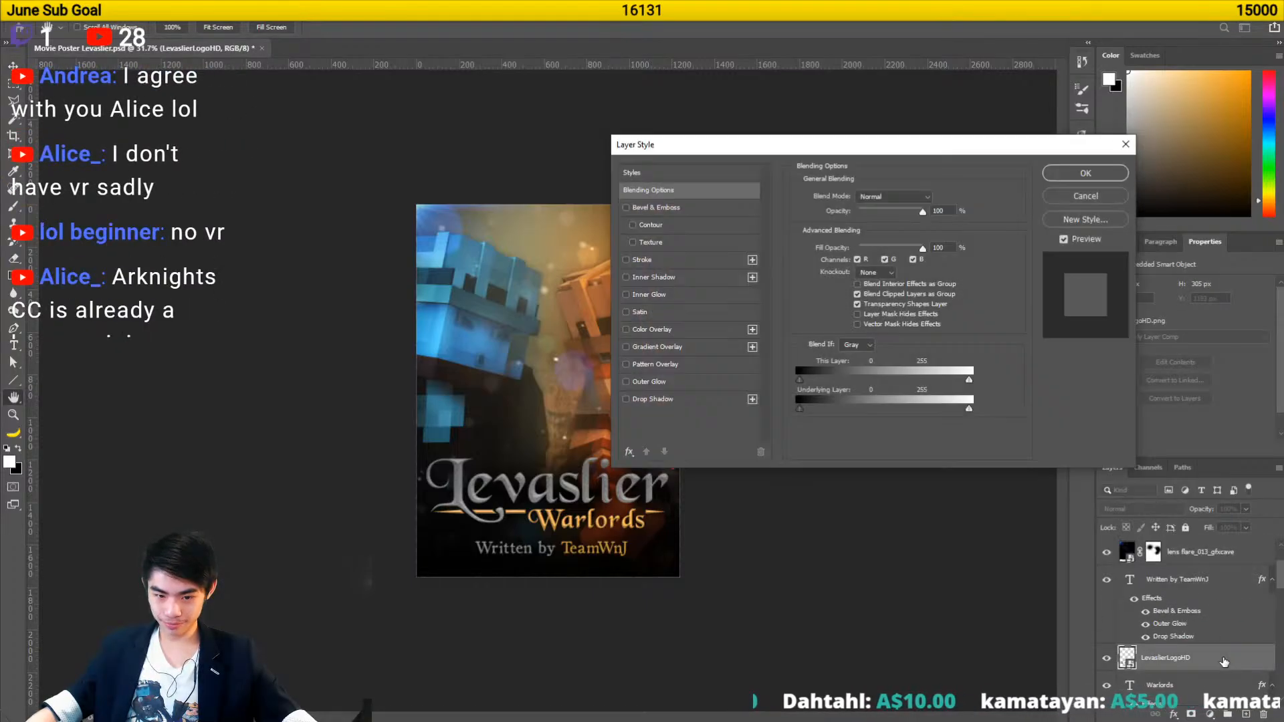
click(677, 400)
click(683, 382)
click(1084, 173)
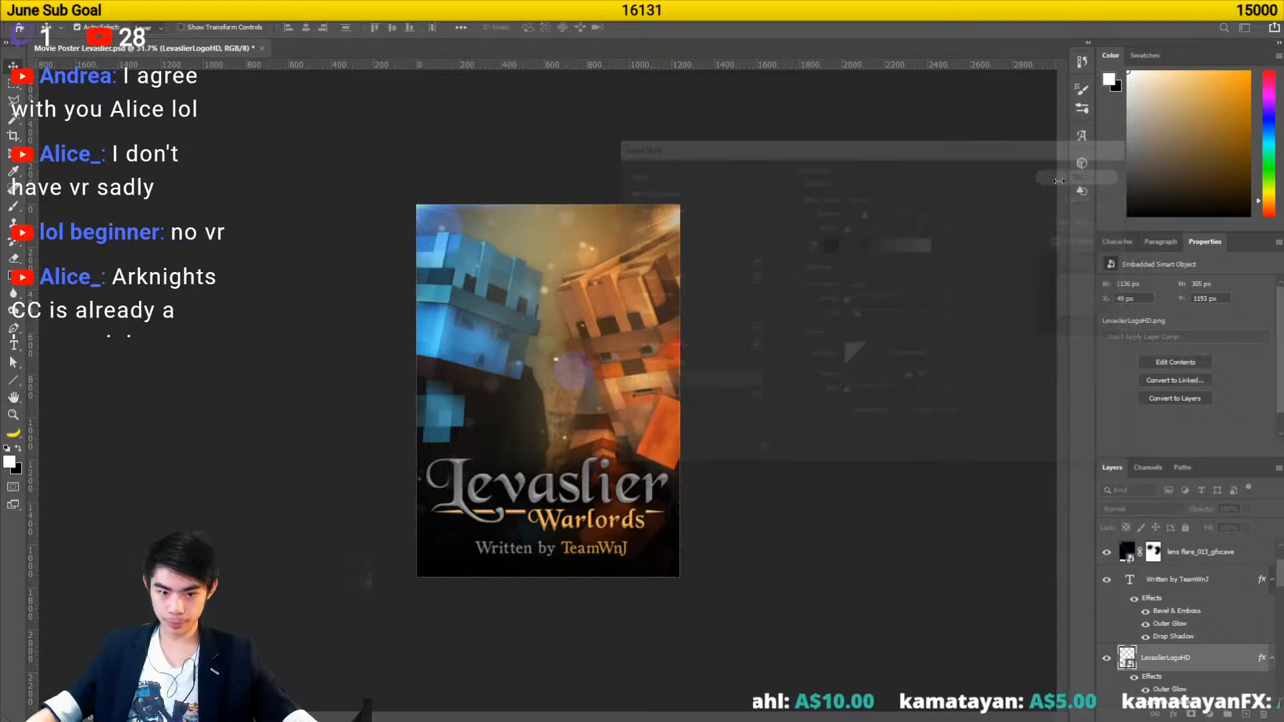
- Check the logo against the whole poster and save the document
key(ctrl+minus)
scroll(532, 480, up, 1)
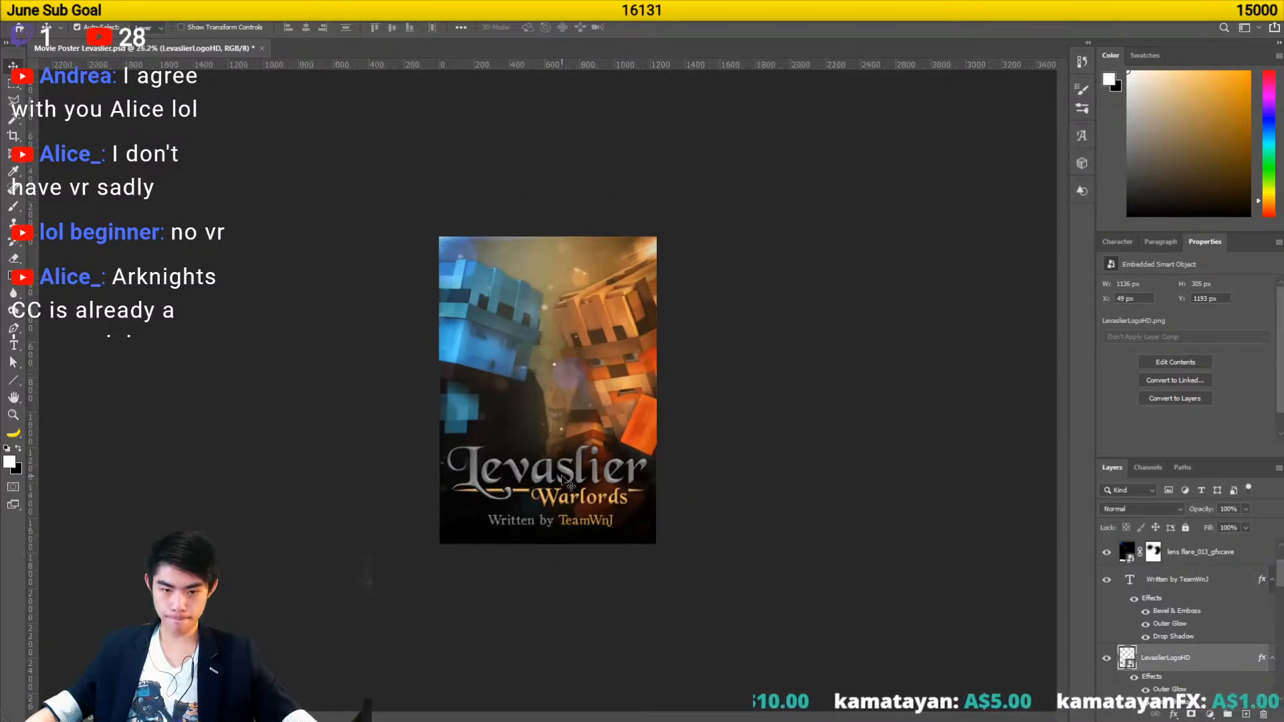
scroll(535, 480, up, 3)
key(ctrl+s)
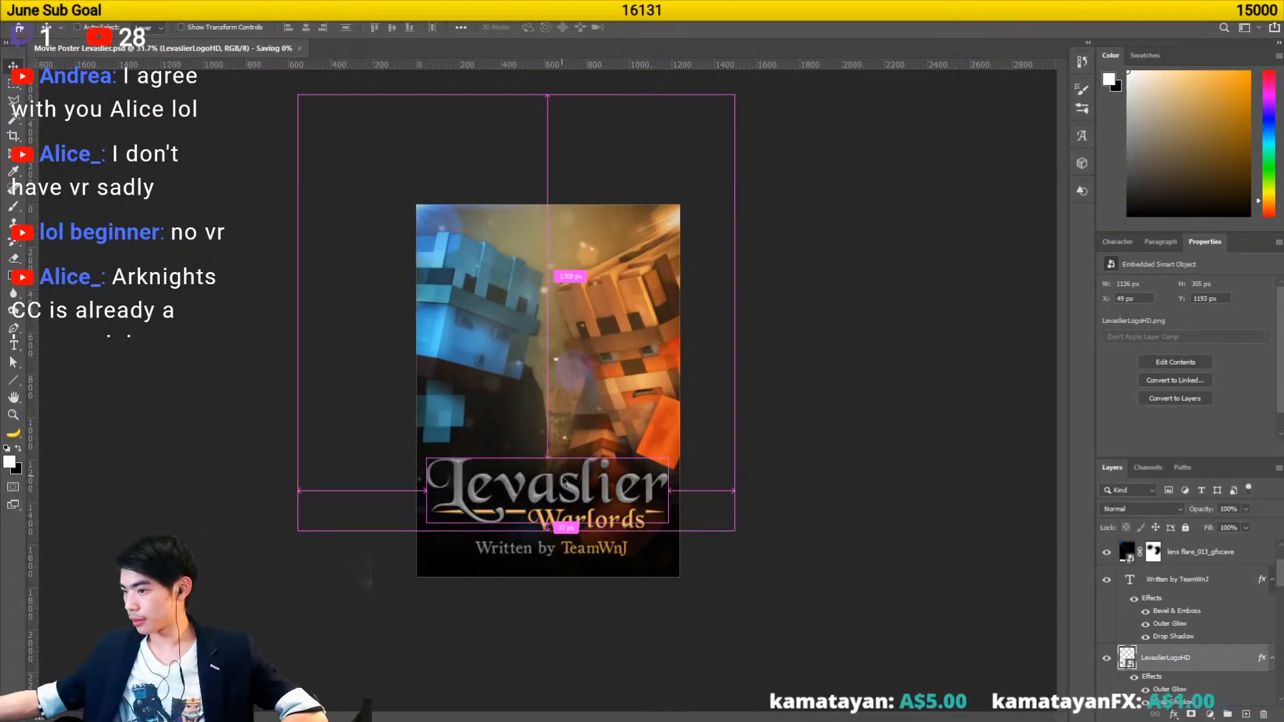
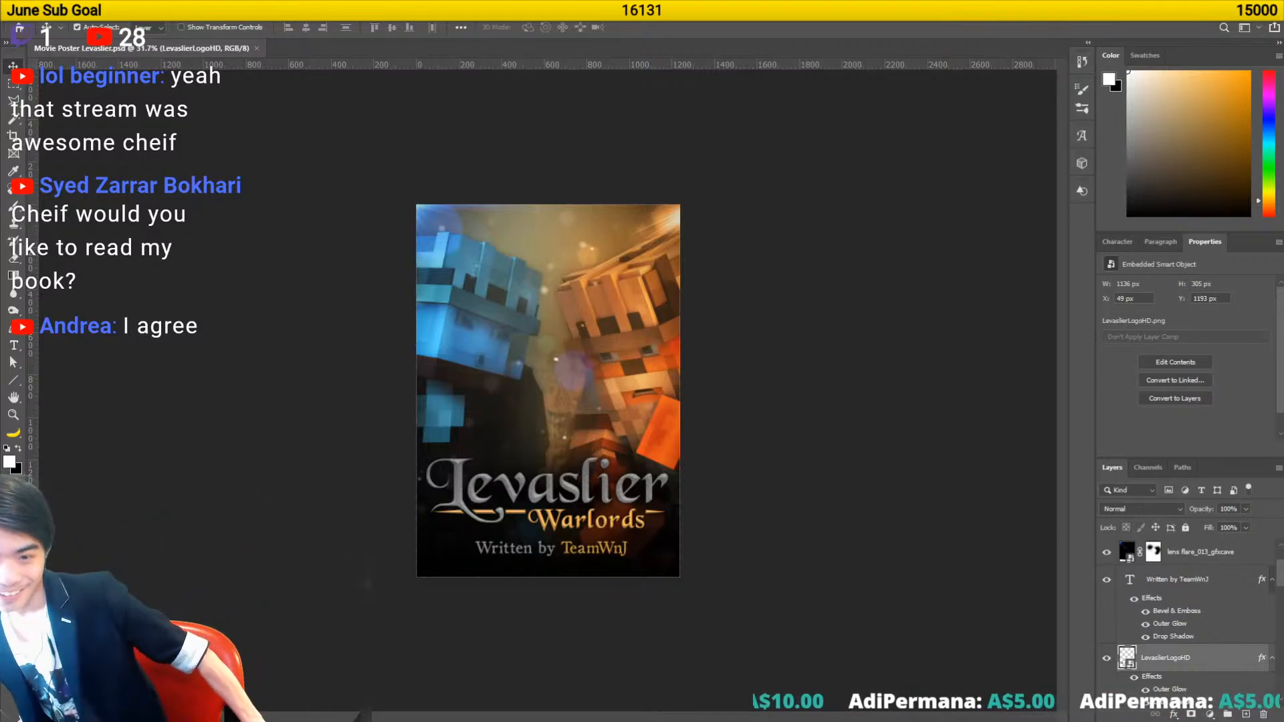
- Close the leftover lens flares, Overlays, dust particles, Voronoi, tex, screenshots and Videos windows and return to the poster
key(alt+Tab)
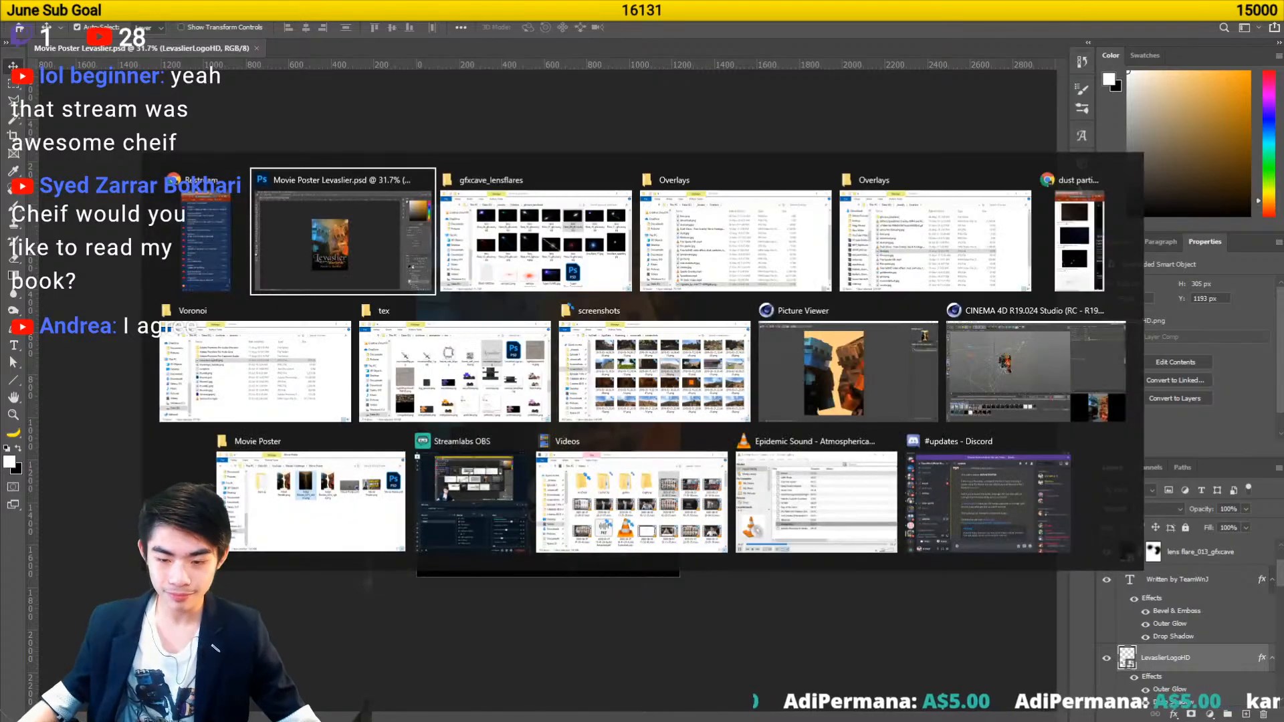
click(623, 180)
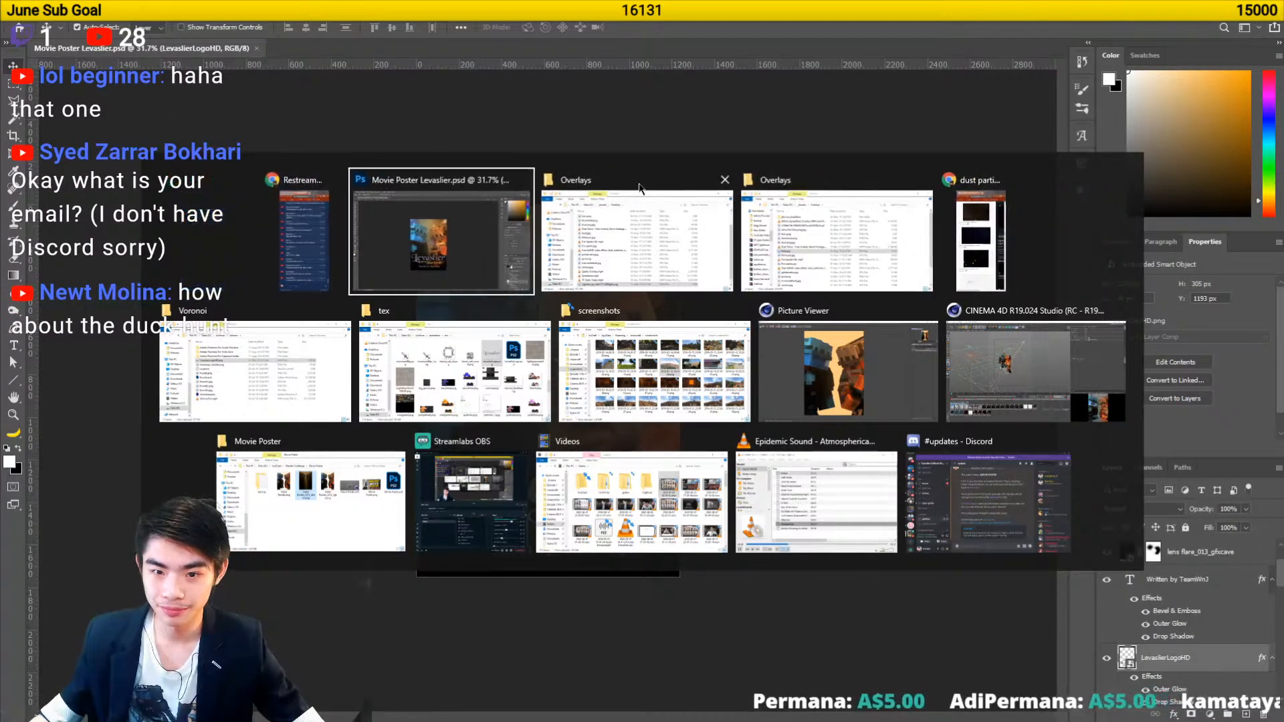
click(725, 180)
click(819, 180)
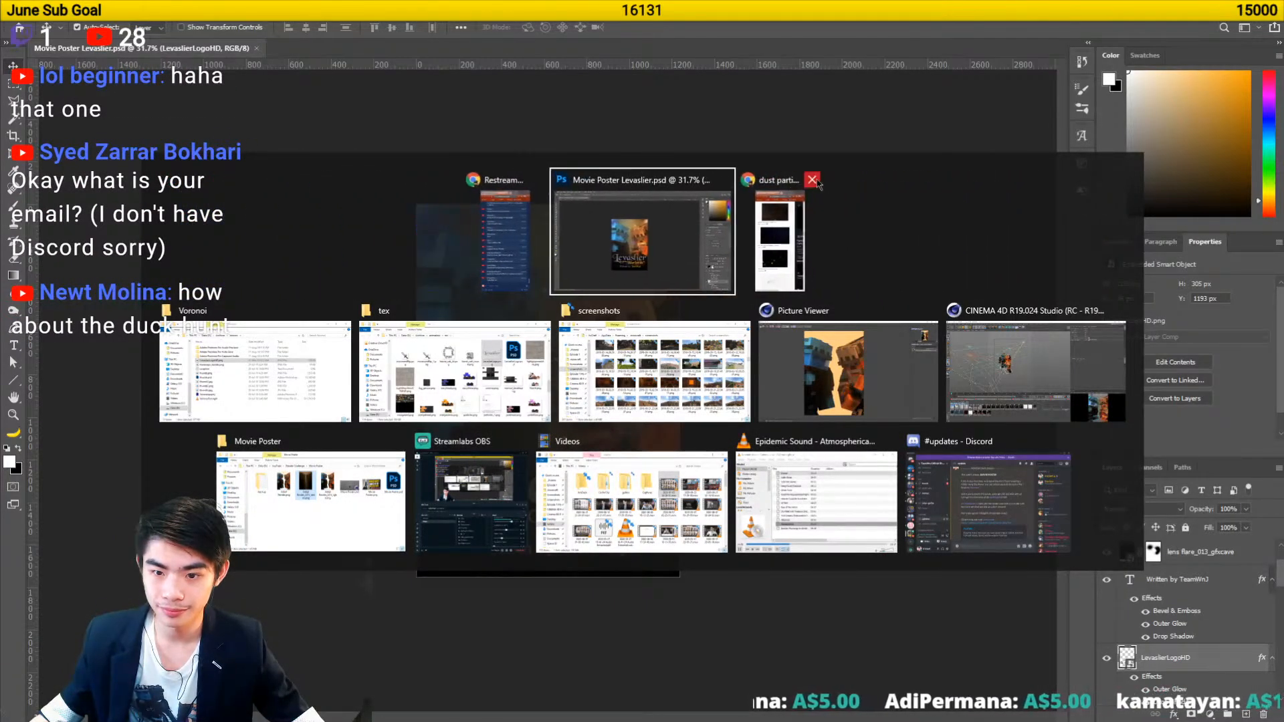
click(814, 181)
click(343, 311)
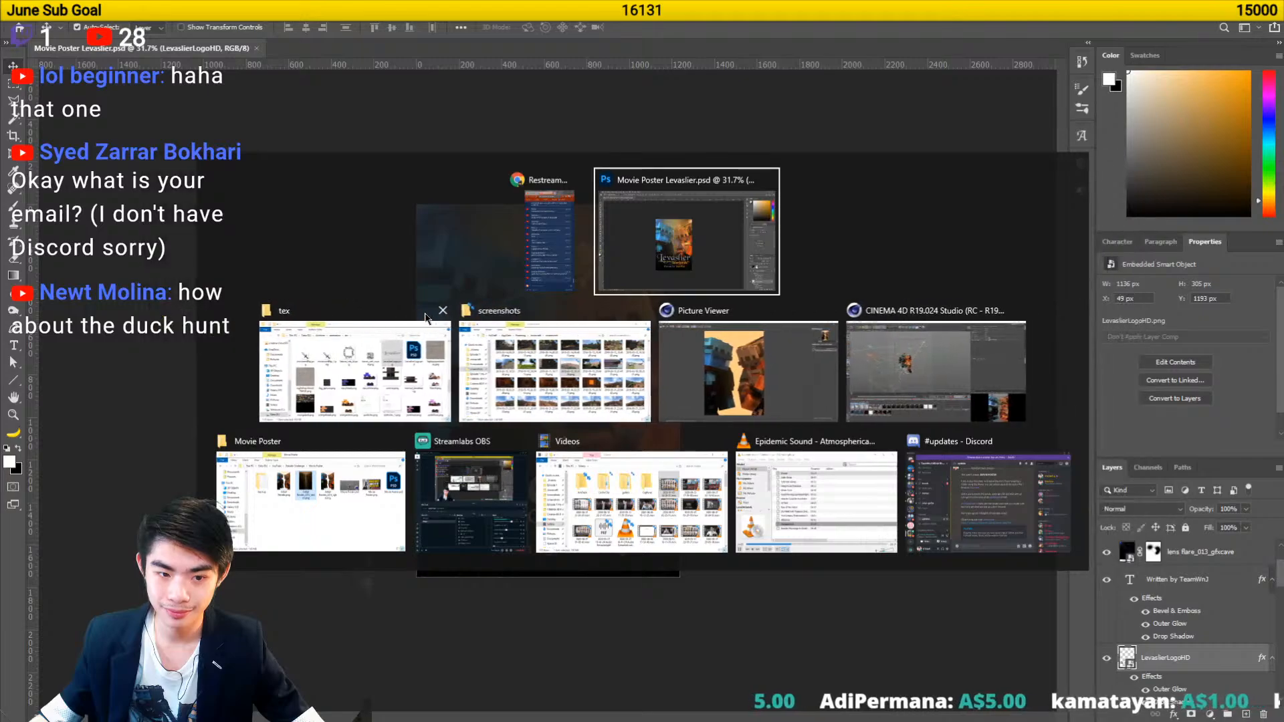
click(442, 311)
click(541, 311)
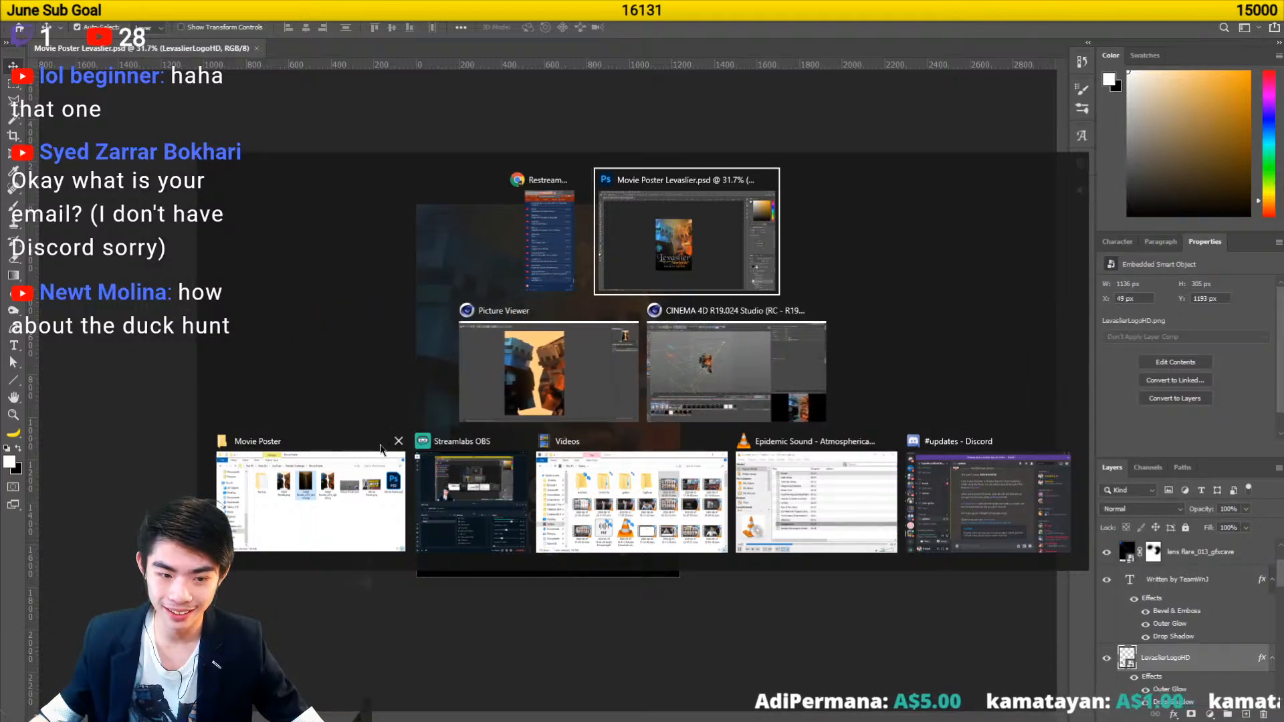
click(718, 442)
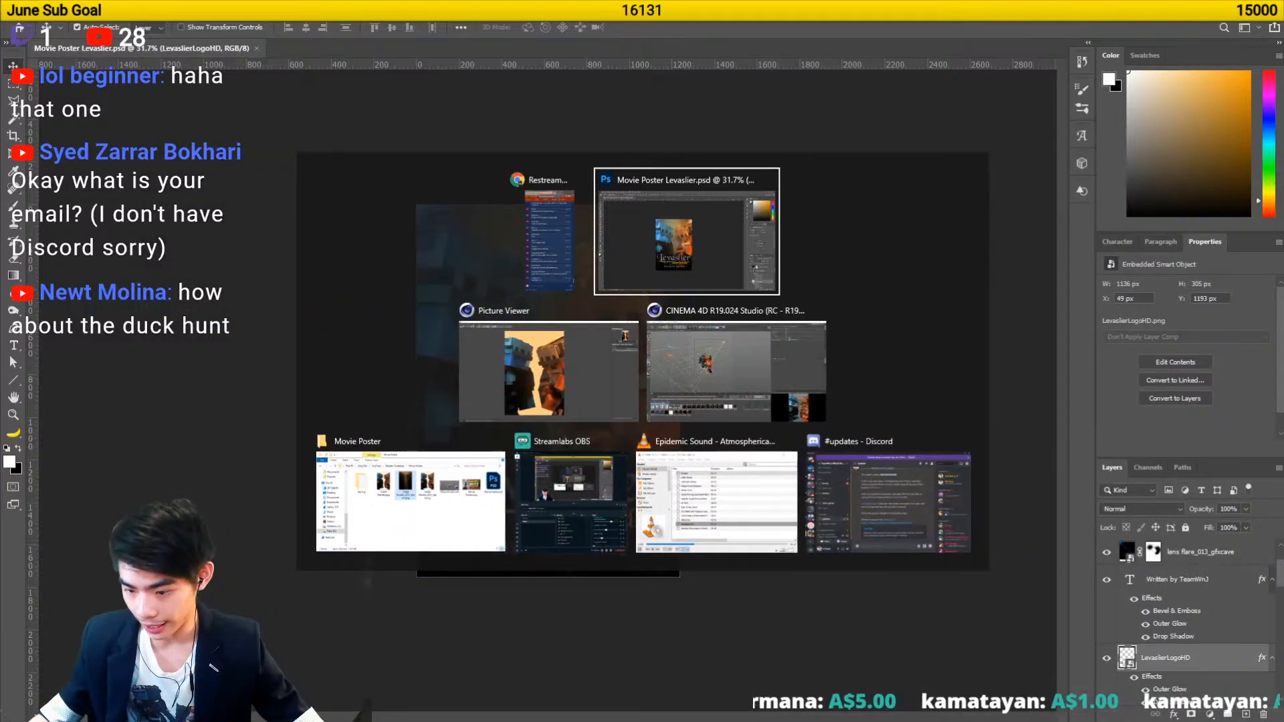
key(alt+Tab)
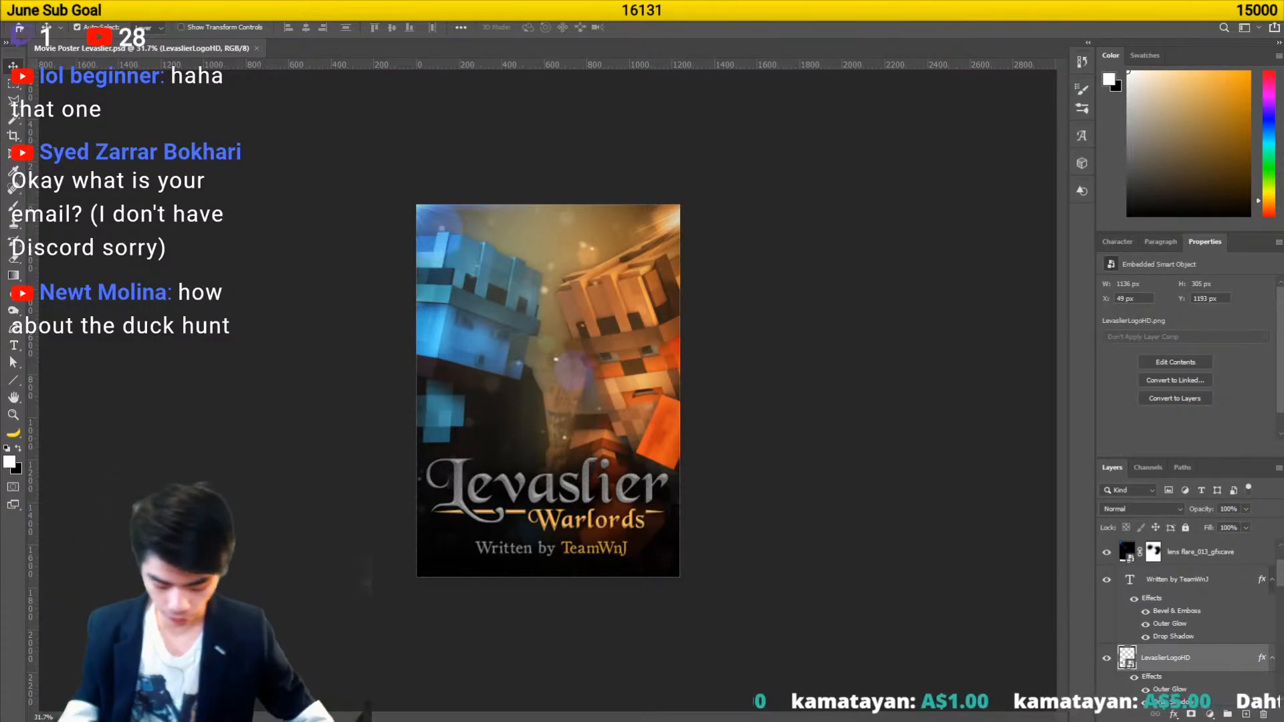
- Save a PNG copy of the poster as Movie Poster Levaslier.png in the Movie Poster folder
key(ctrl)
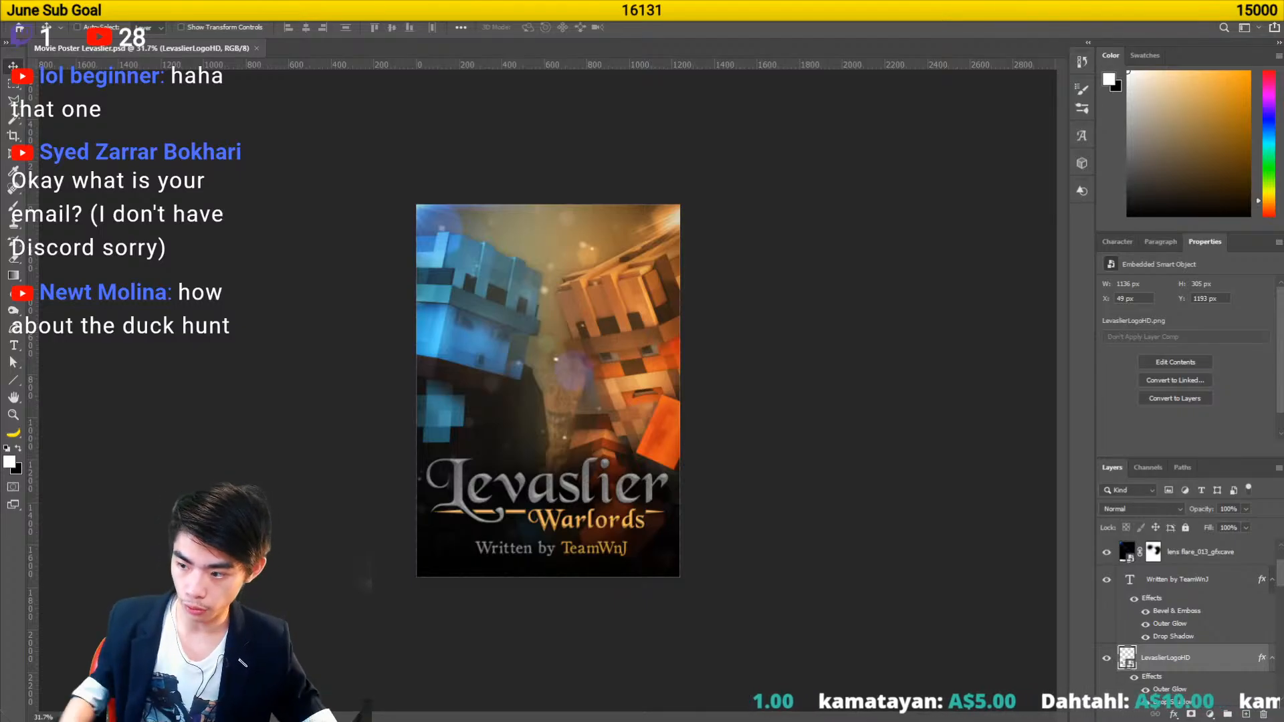
key(ctrl+shift+s)
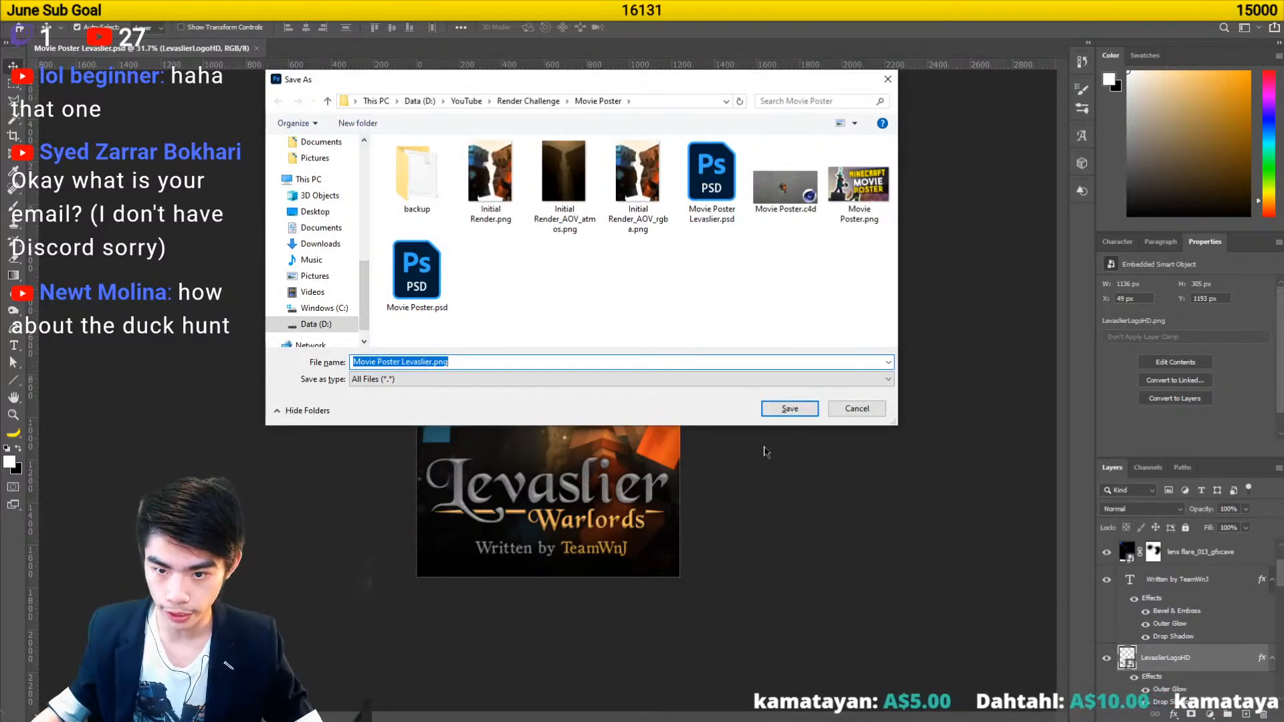
click(788, 407)
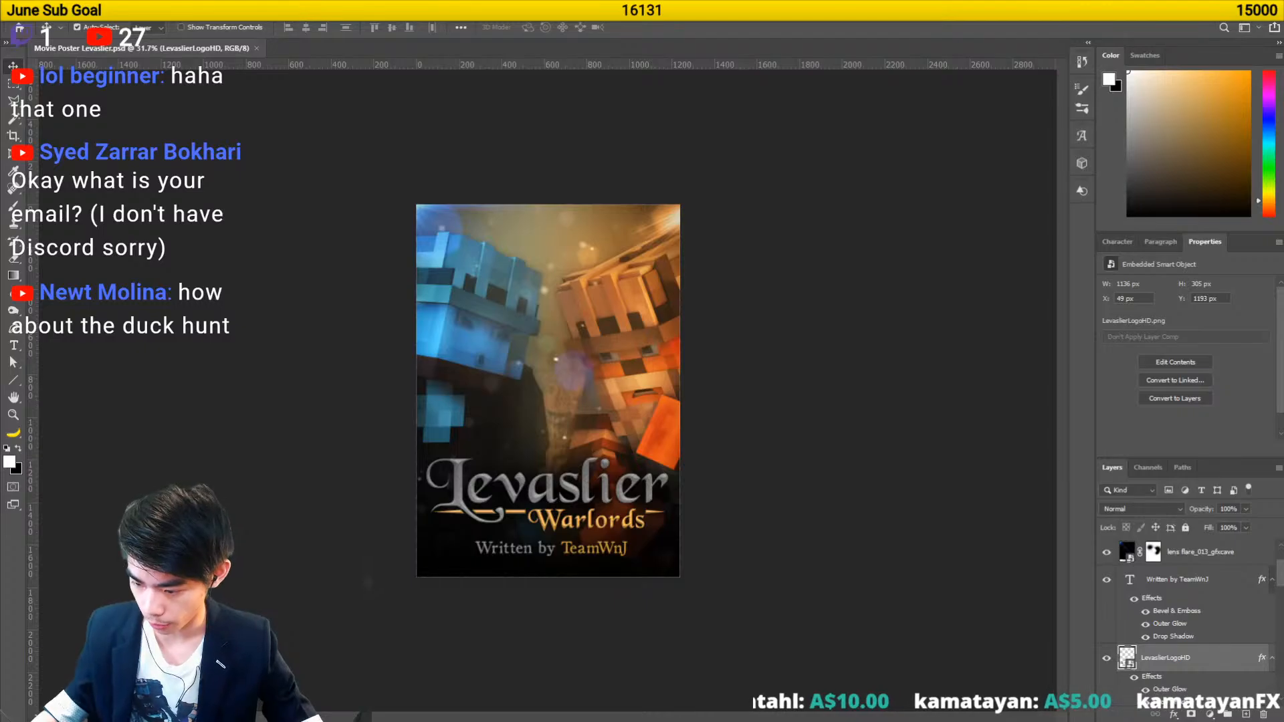
- Switch to the Movie Poster folder and share Movie Poster Levaslier.png in Discord's events channel with the message "My submission"
key(alt+Tab)
click(883, 458)
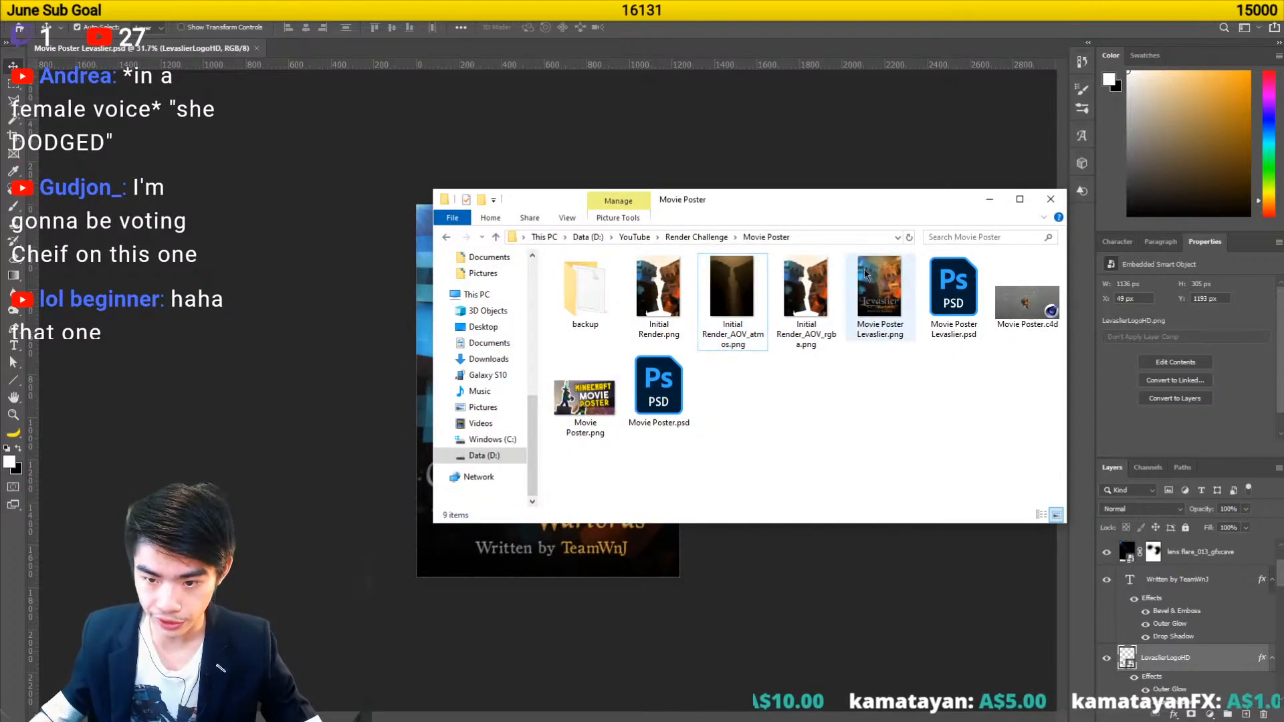
click(865, 274)
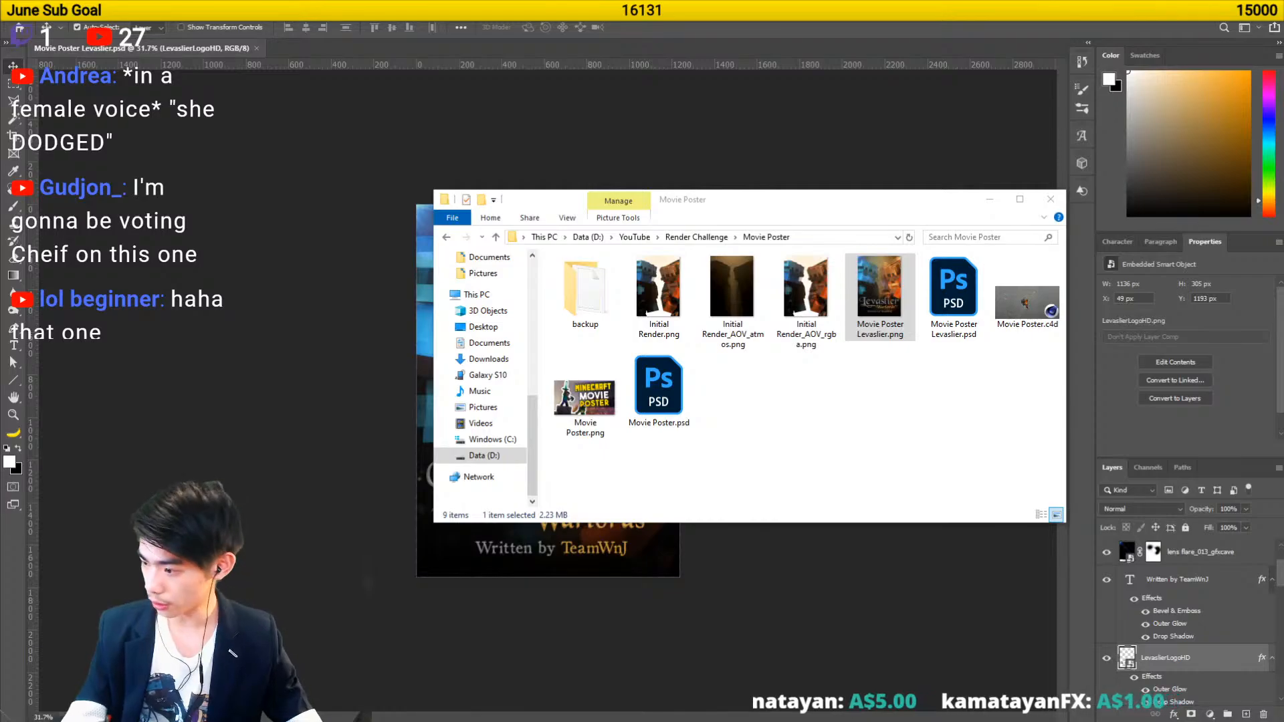
drag(682, 721, 669, 0)
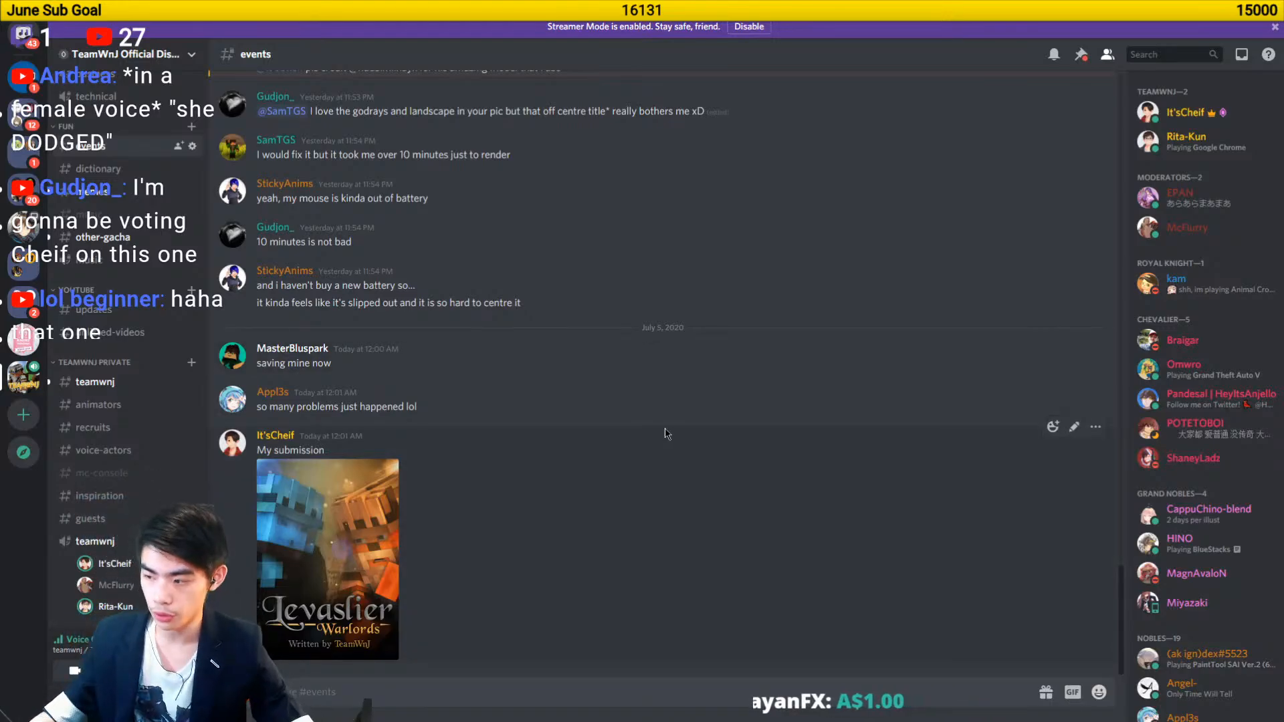
- Find the Martian poster submission in the events channel and open its original image in the browser
scroll(665, 433, up, 15)
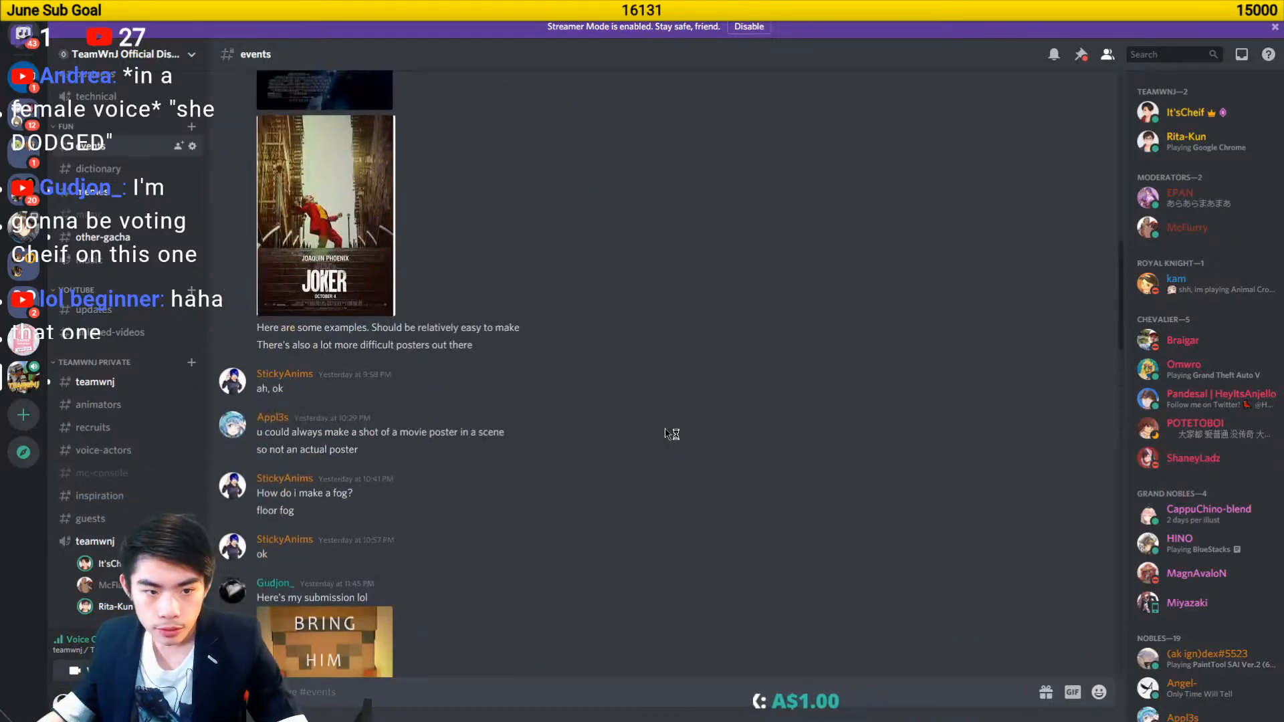
scroll(671, 433, up, 6)
scroll(667, 433, down, 11)
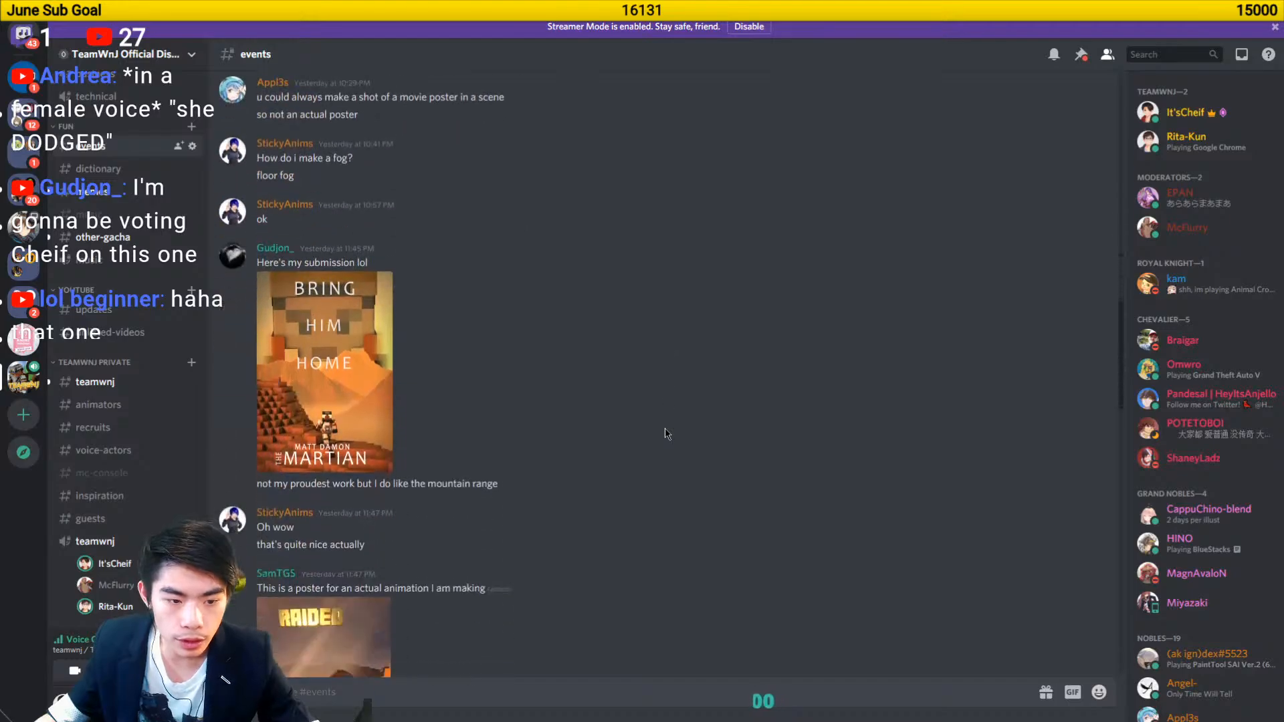
click(370, 399)
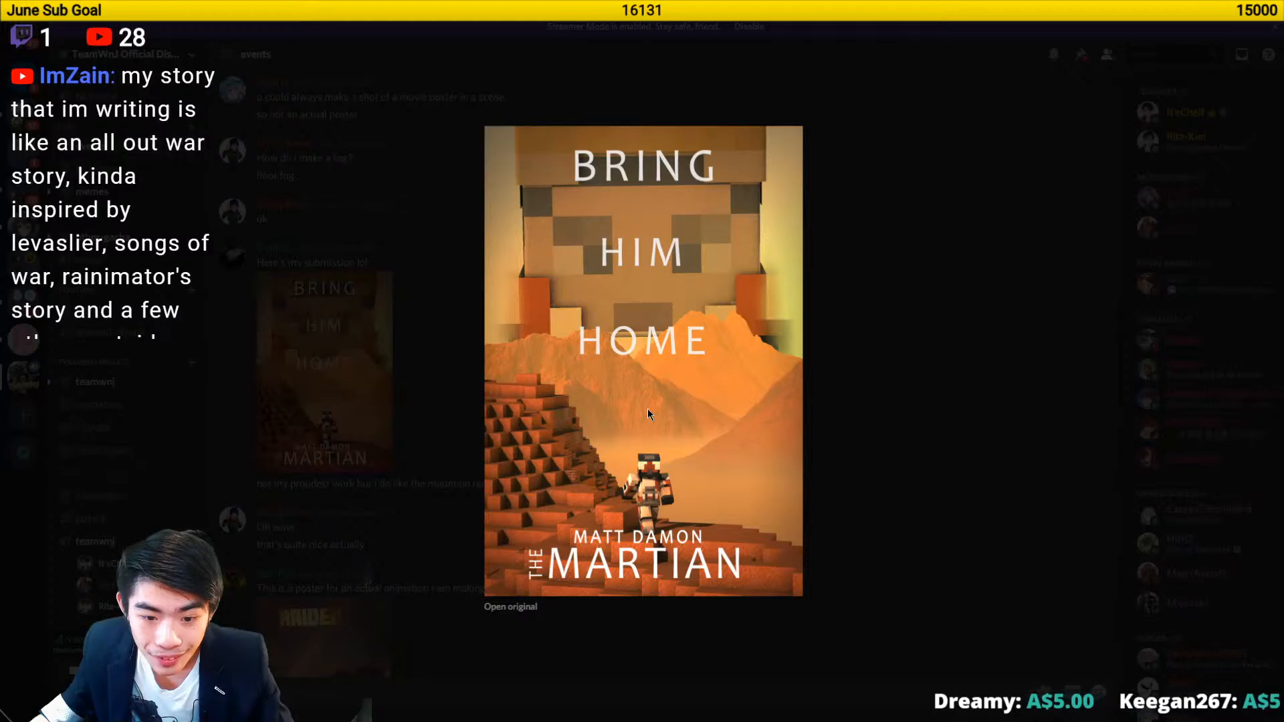
click(510, 606)
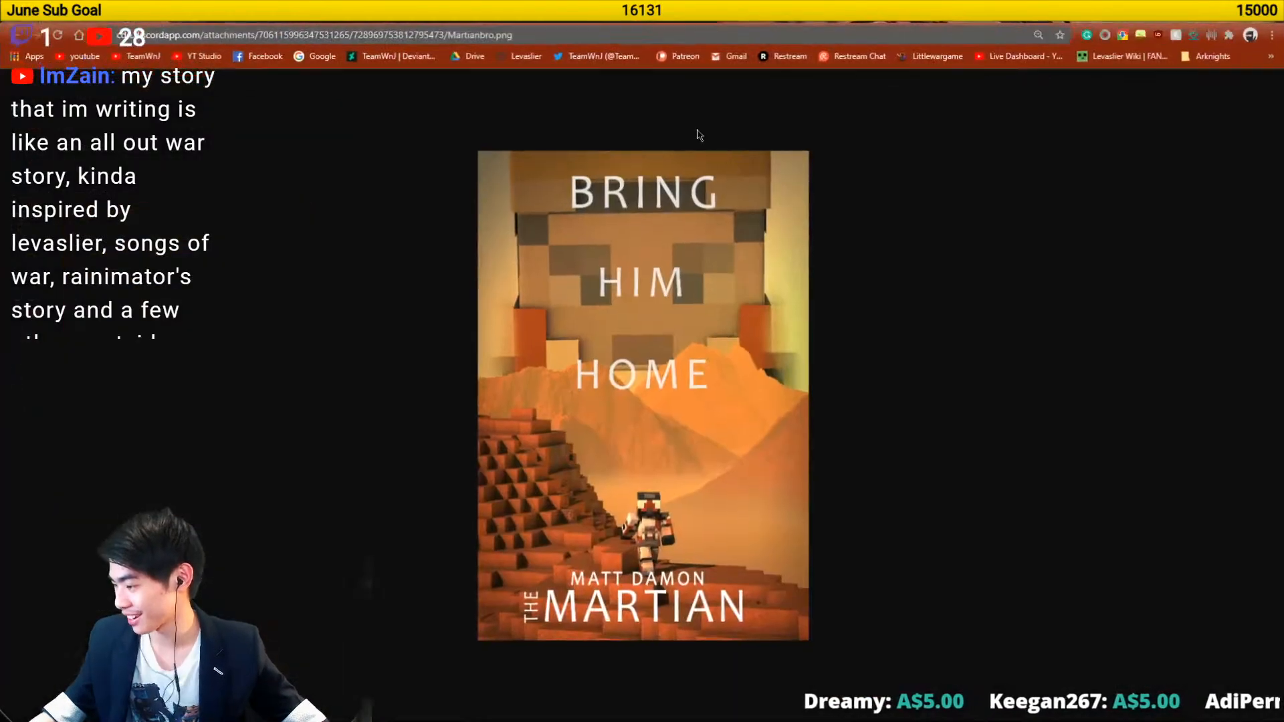
- Inspect the Martian poster's face, mountains and astronaut up close, and return to a view of the whole composition
click(687, 501)
scroll(591, 582, up, 8)
scroll(591, 582, down, 20)
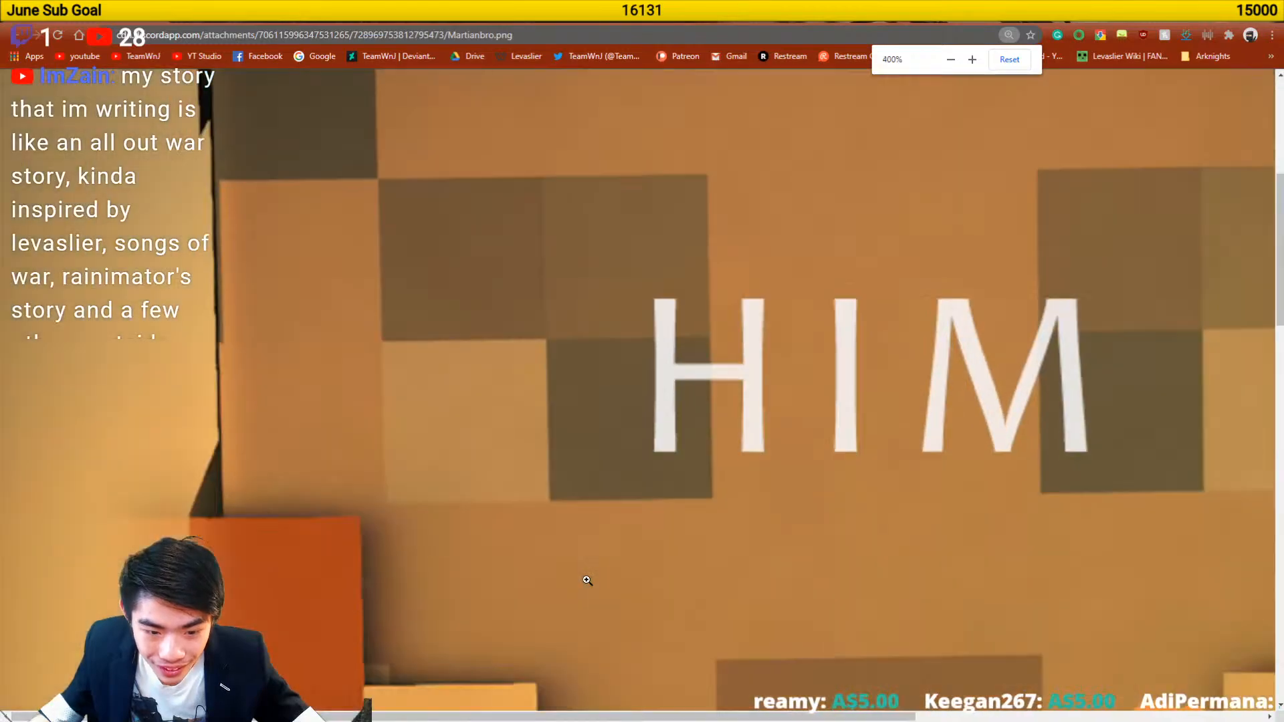
scroll(655, 530, up, 6)
scroll(655, 530, down, 3)
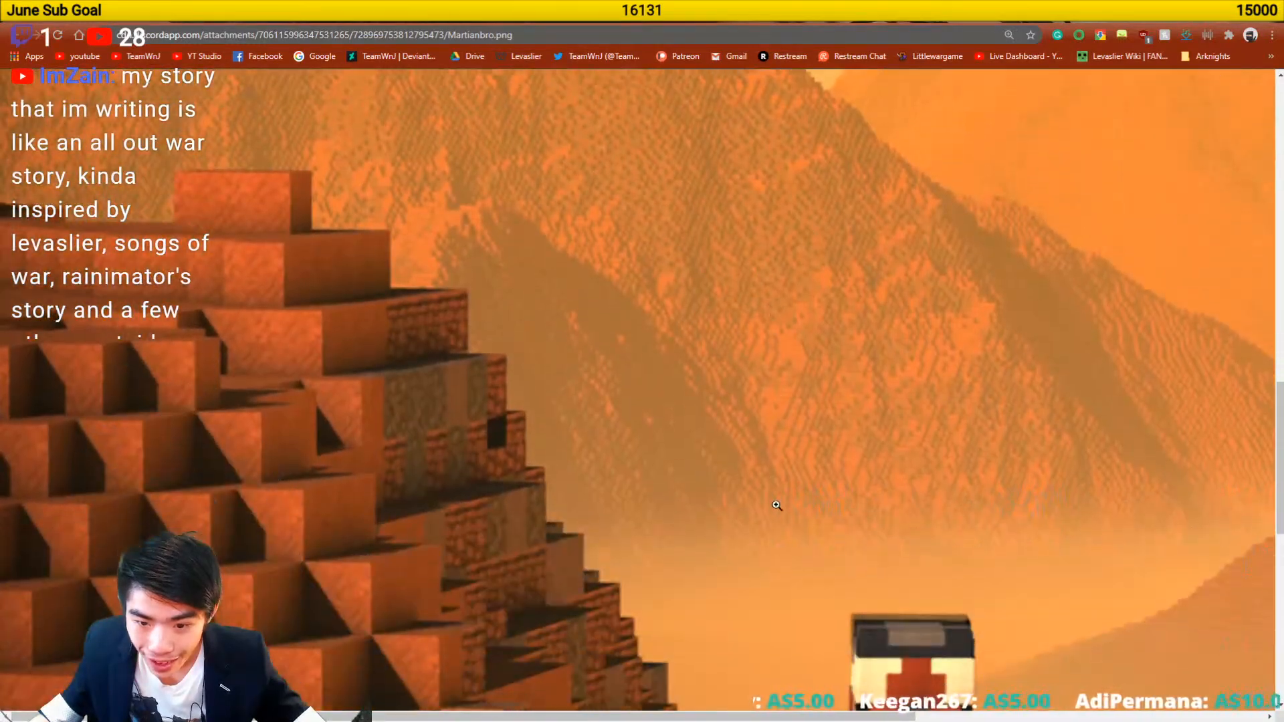
scroll(908, 449, down, 4)
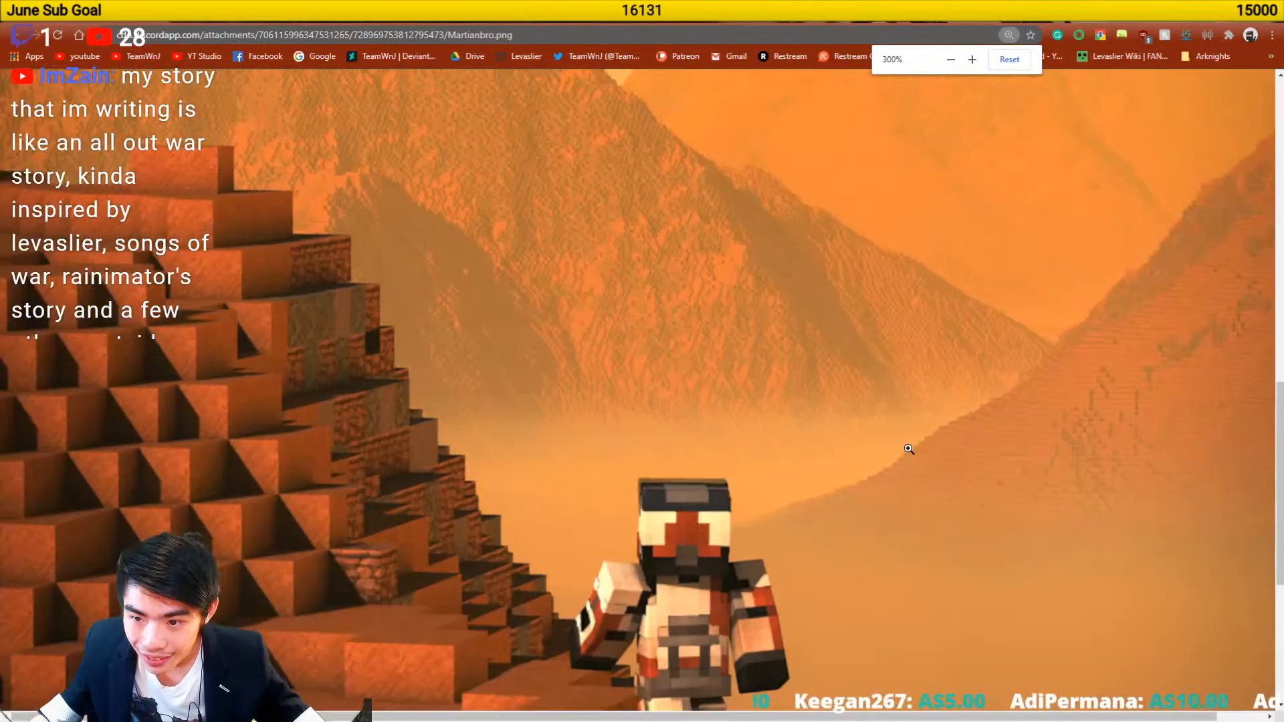
scroll(908, 448, down, 1)
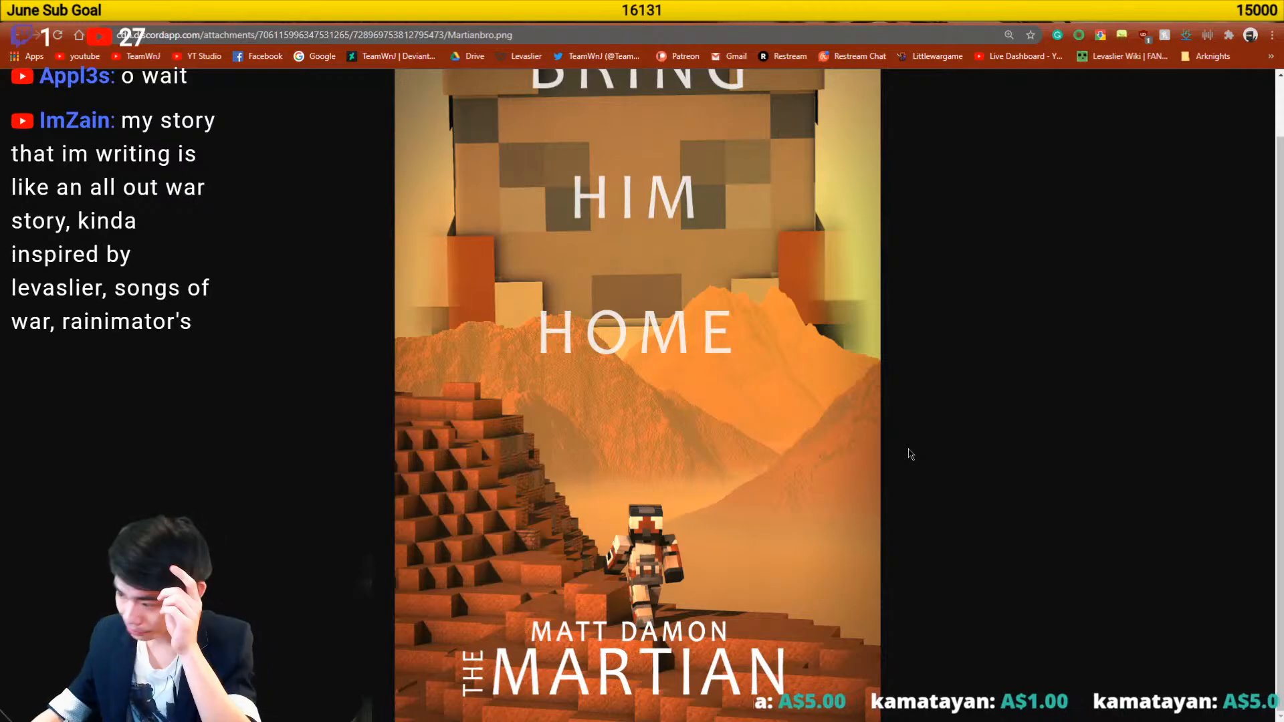
- Place the browser window with the Google image results for "the martian" beside the Discord submission and widen it
drag(401, 8, 1003, 0)
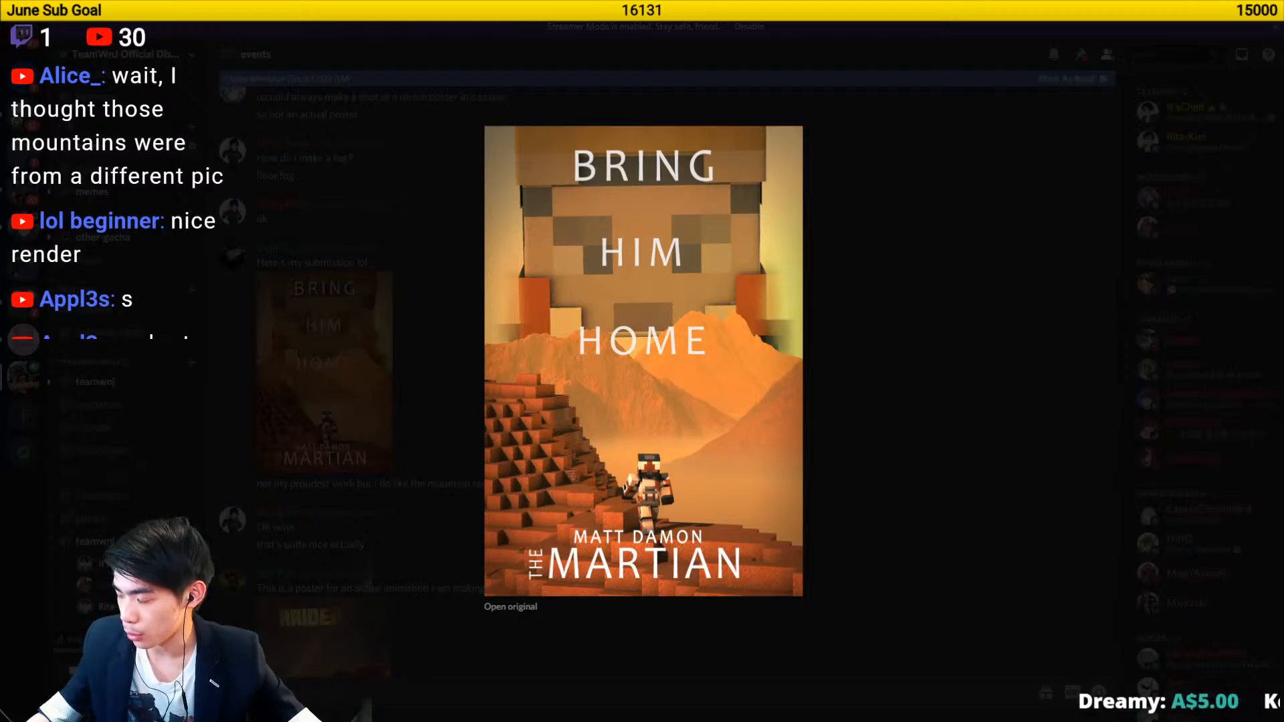
drag(1283, 143, 968, 132)
drag(962, 125, 1002, 58)
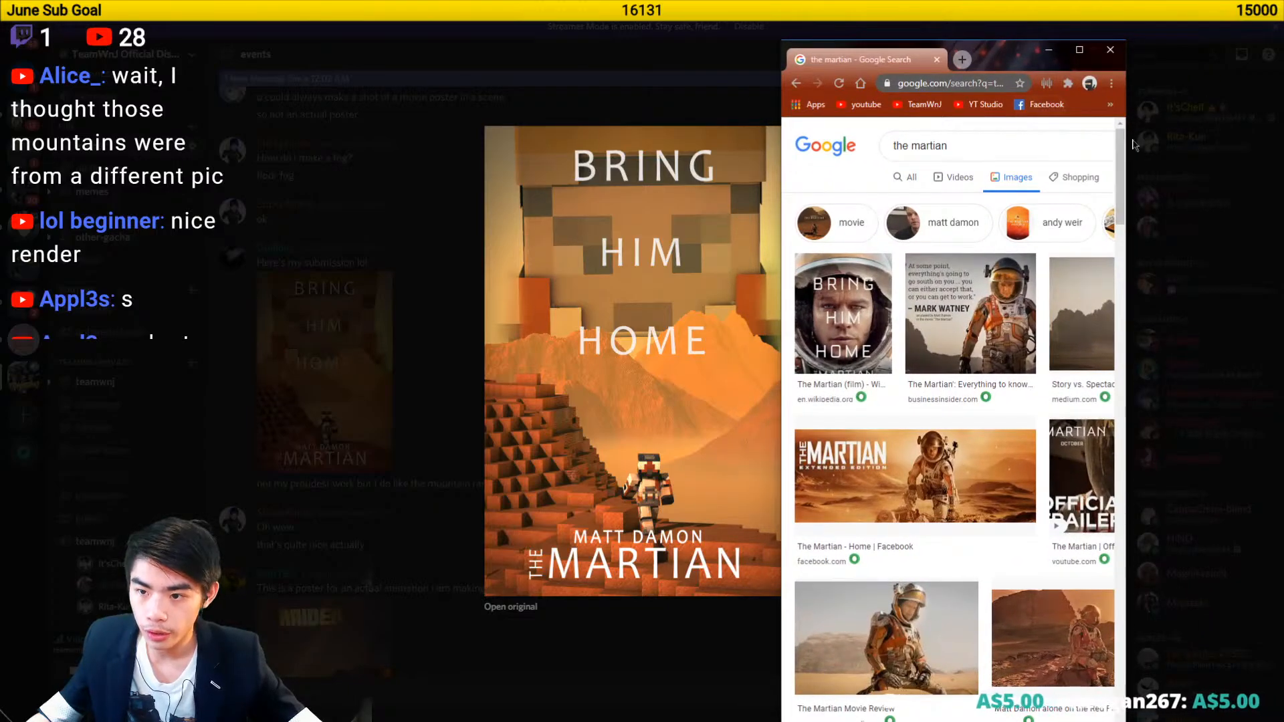
drag(1131, 140, 1268, 140)
- Preview the Martian Wikia film poster from the image results and enlarge the window for comparison with the submission
scroll(922, 461, down, 4)
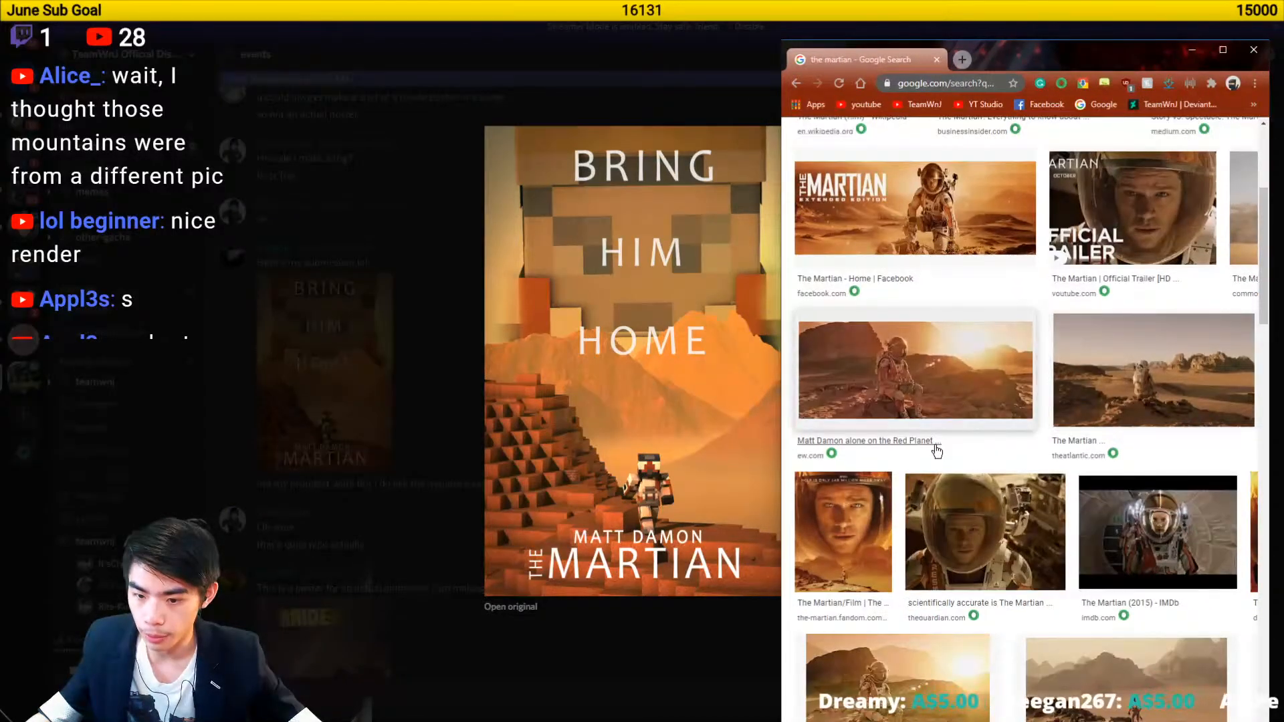
scroll(923, 466, down, 2)
click(845, 407)
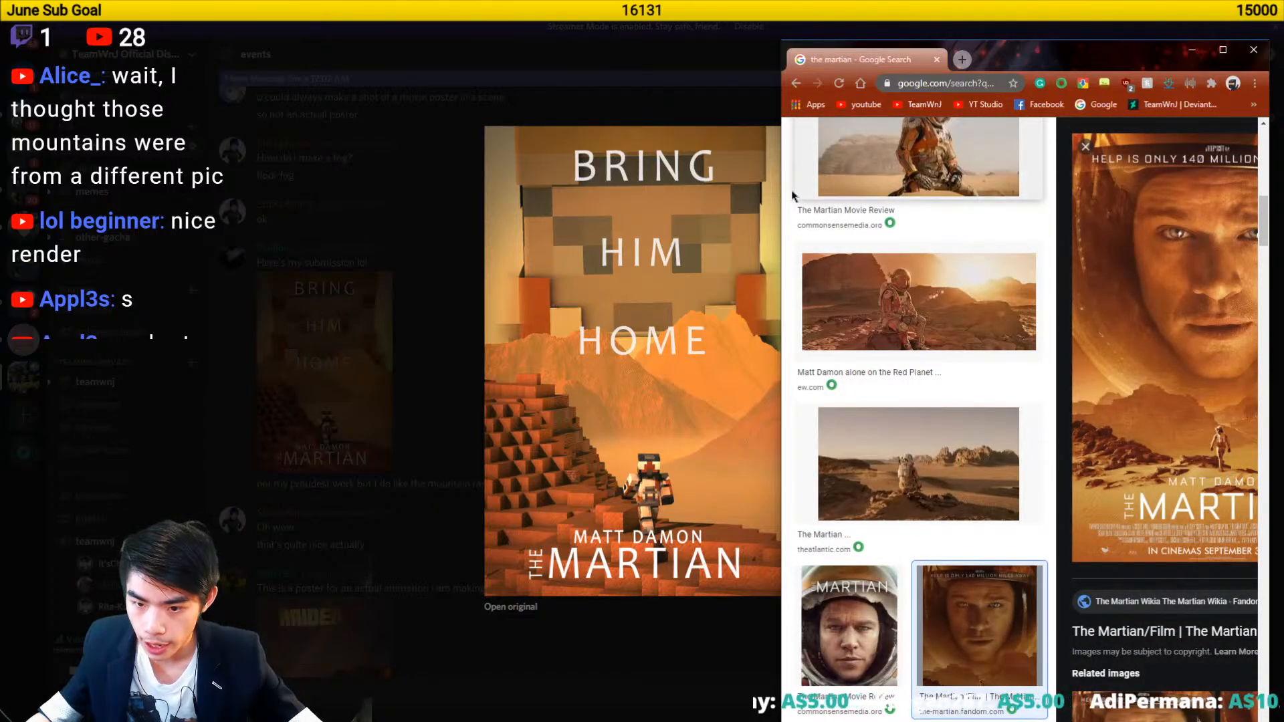
drag(776, 215, 607, 216)
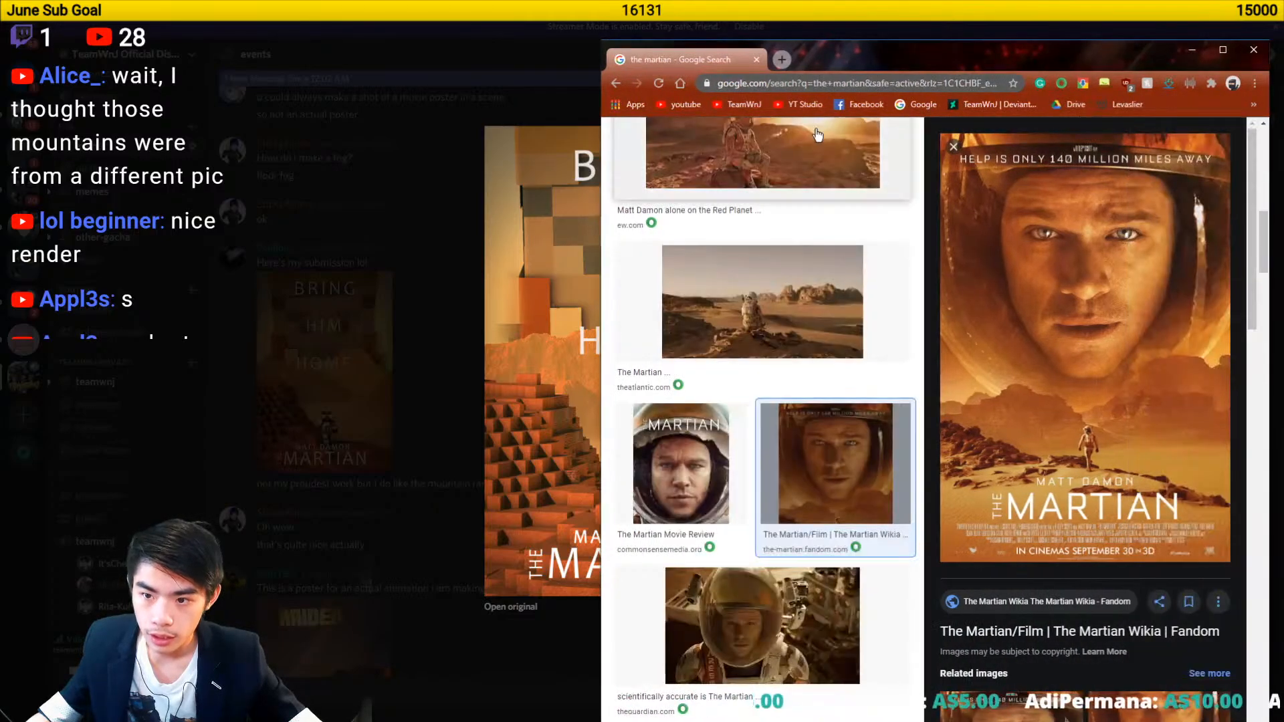
drag(1028, 50, 1073, 72)
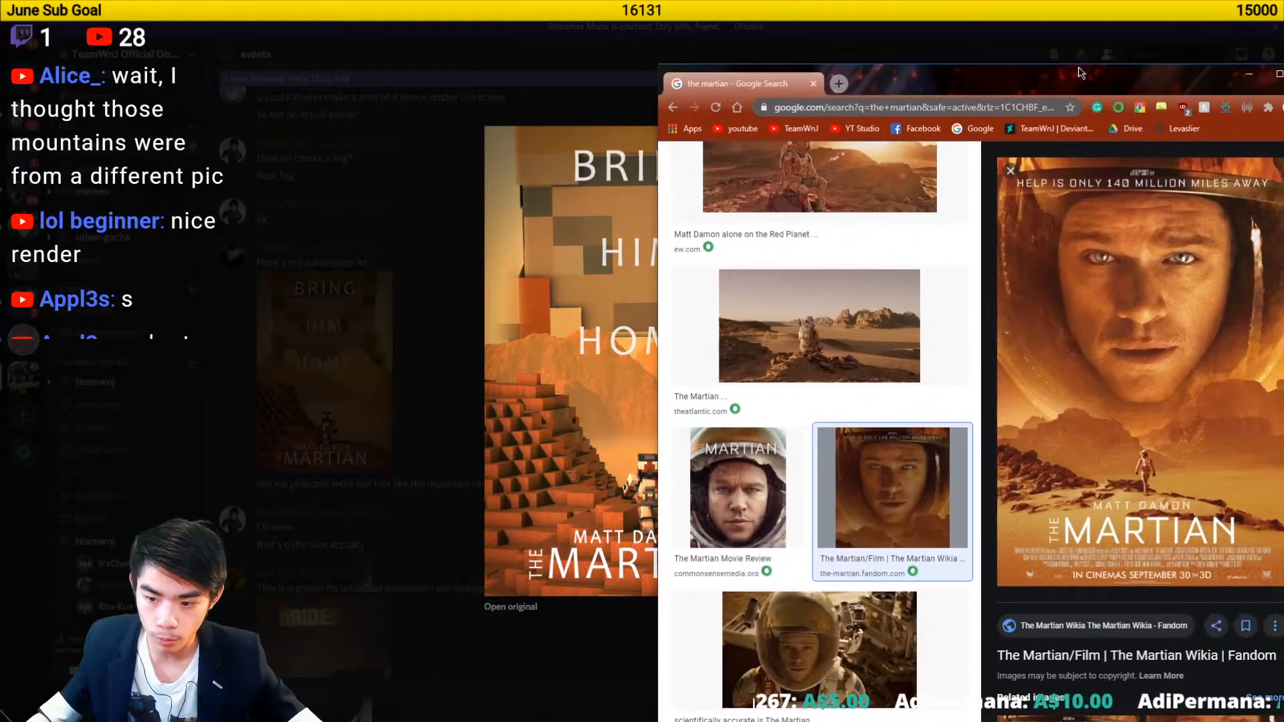
- Browse the related Martian posters and search Google Images for "the martian bring him home"
scroll(1049, 363, down, 5)
scroll(1049, 363, down, 5)
scroll(882, 419, down, 10)
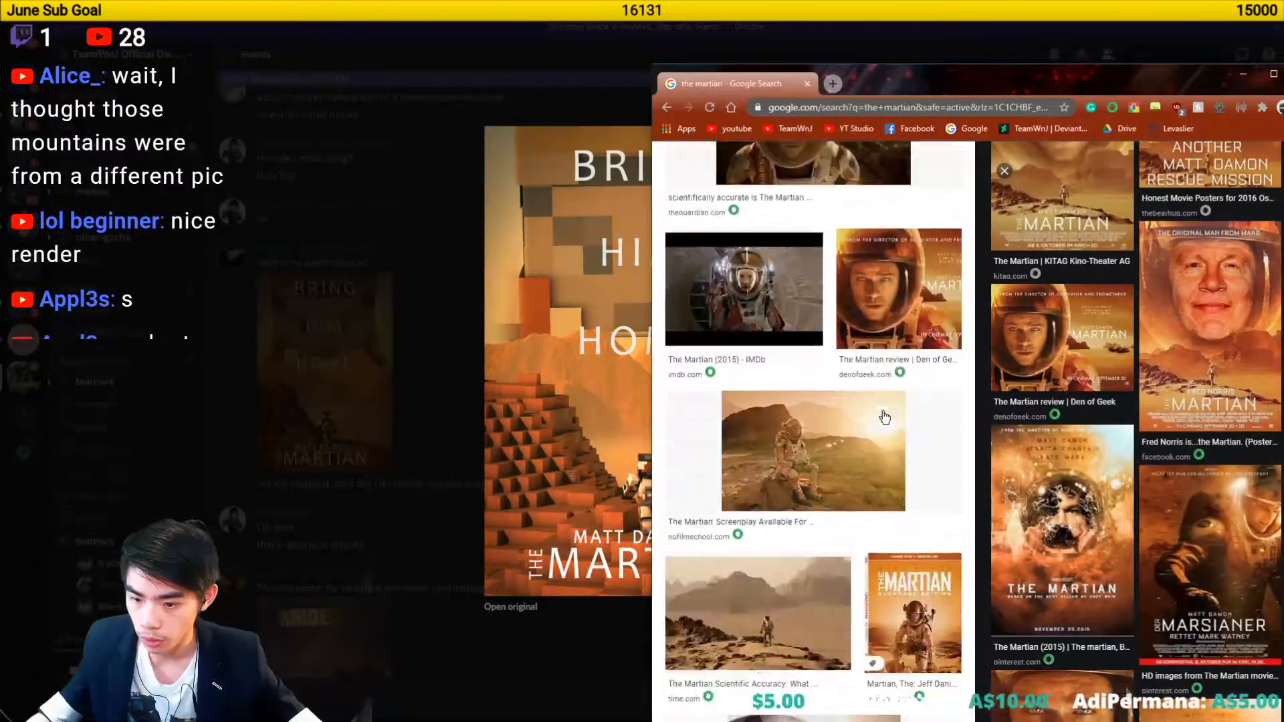
scroll(856, 378, up, 12)
scroll(855, 378, up, 5)
click(855, 167)
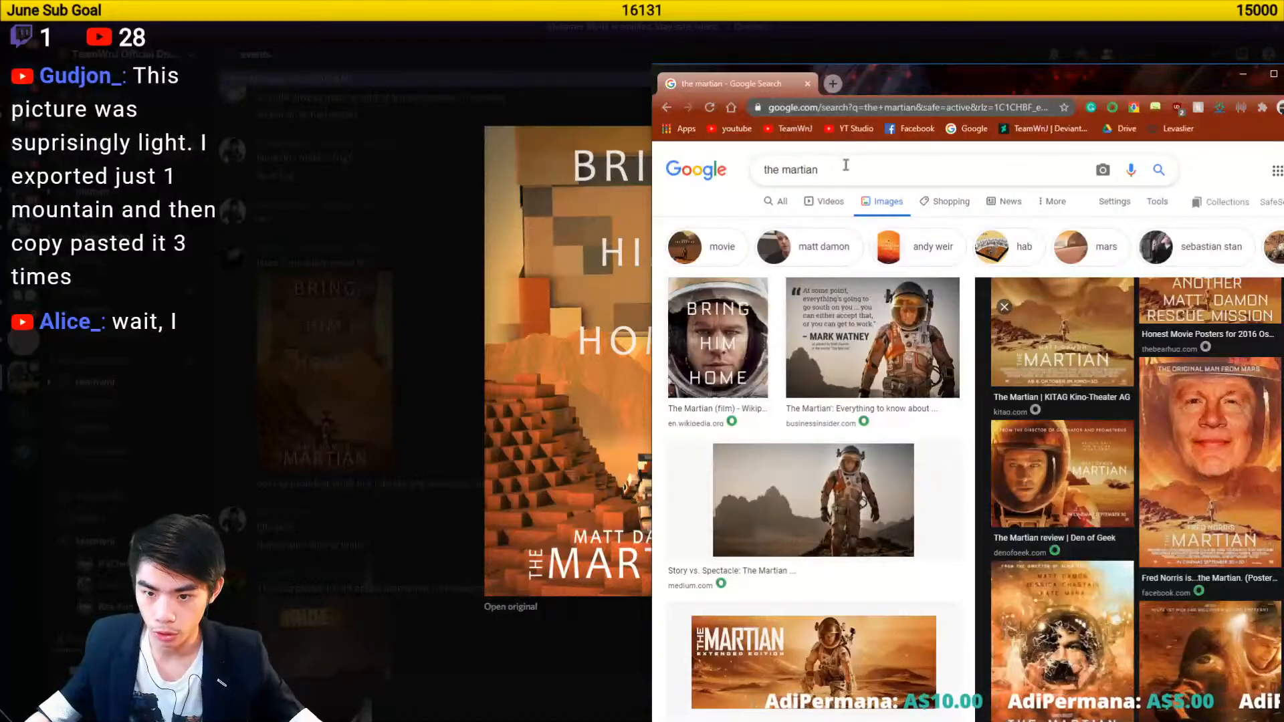
text(bring him home)
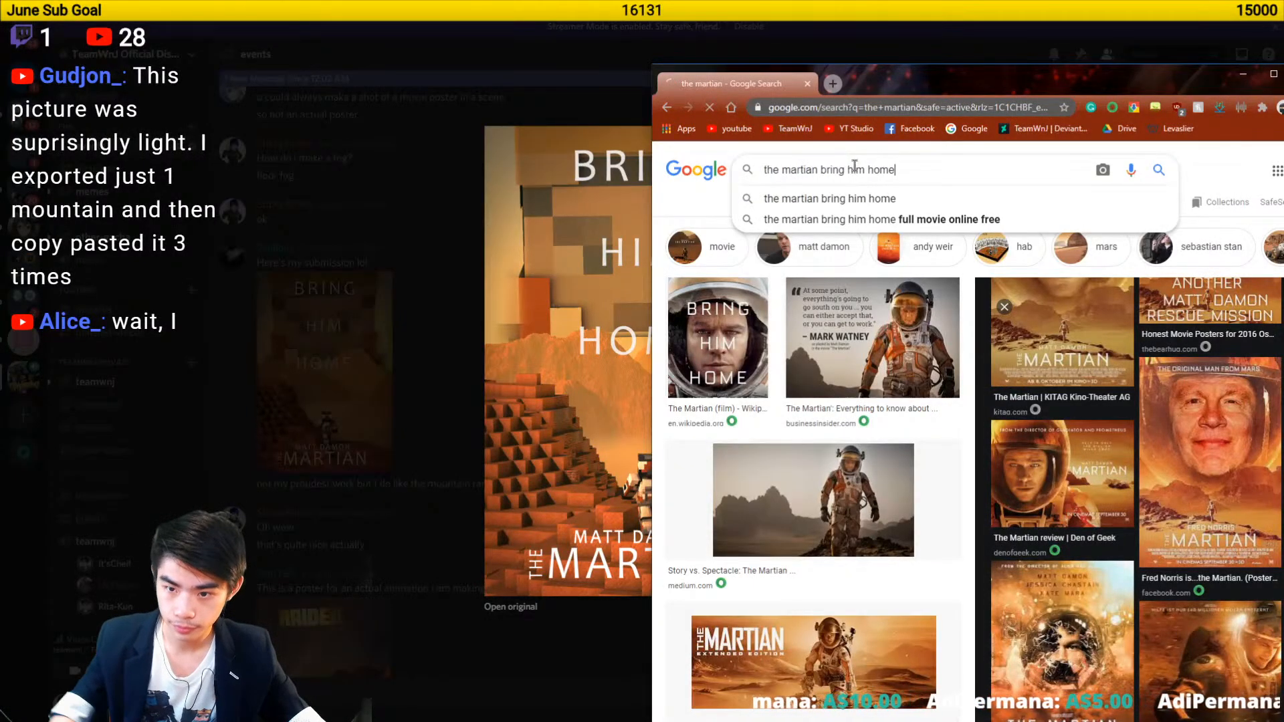
key(Return)
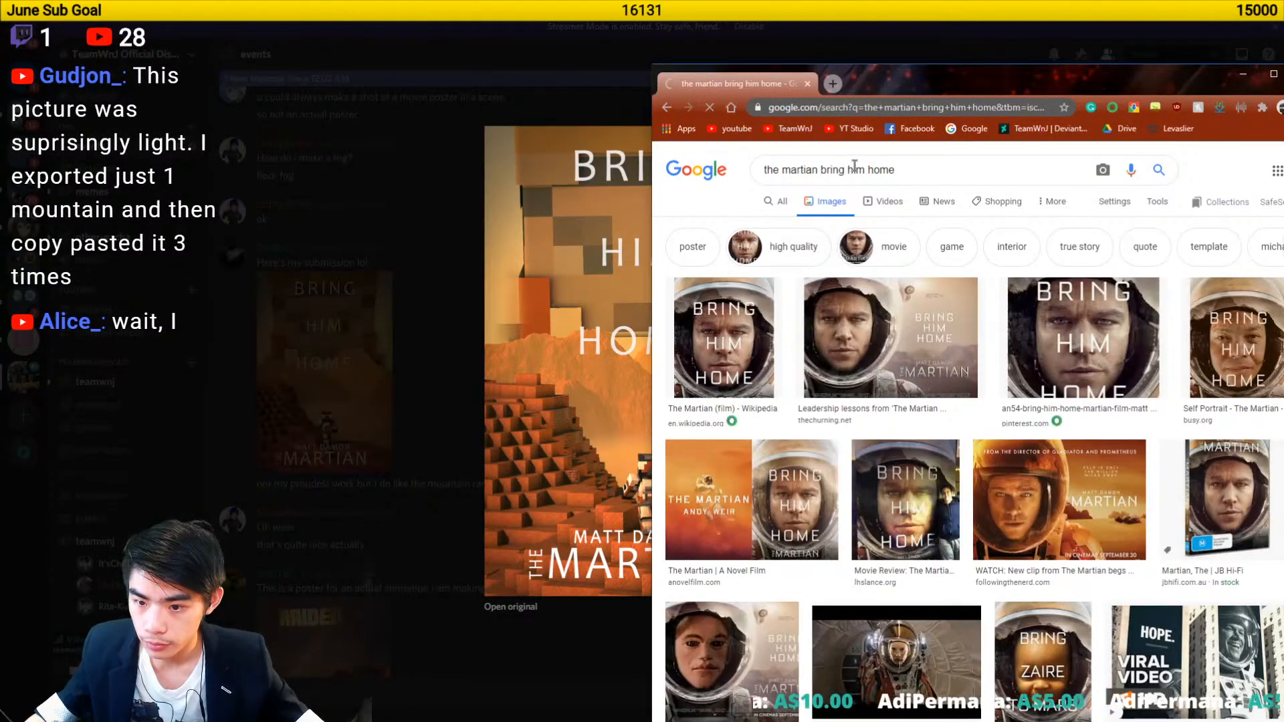
- Look through the "the martian bring him home" image results and preview the Imgur poster
scroll(940, 548, down, 2)
scroll(940, 548, down, 2)
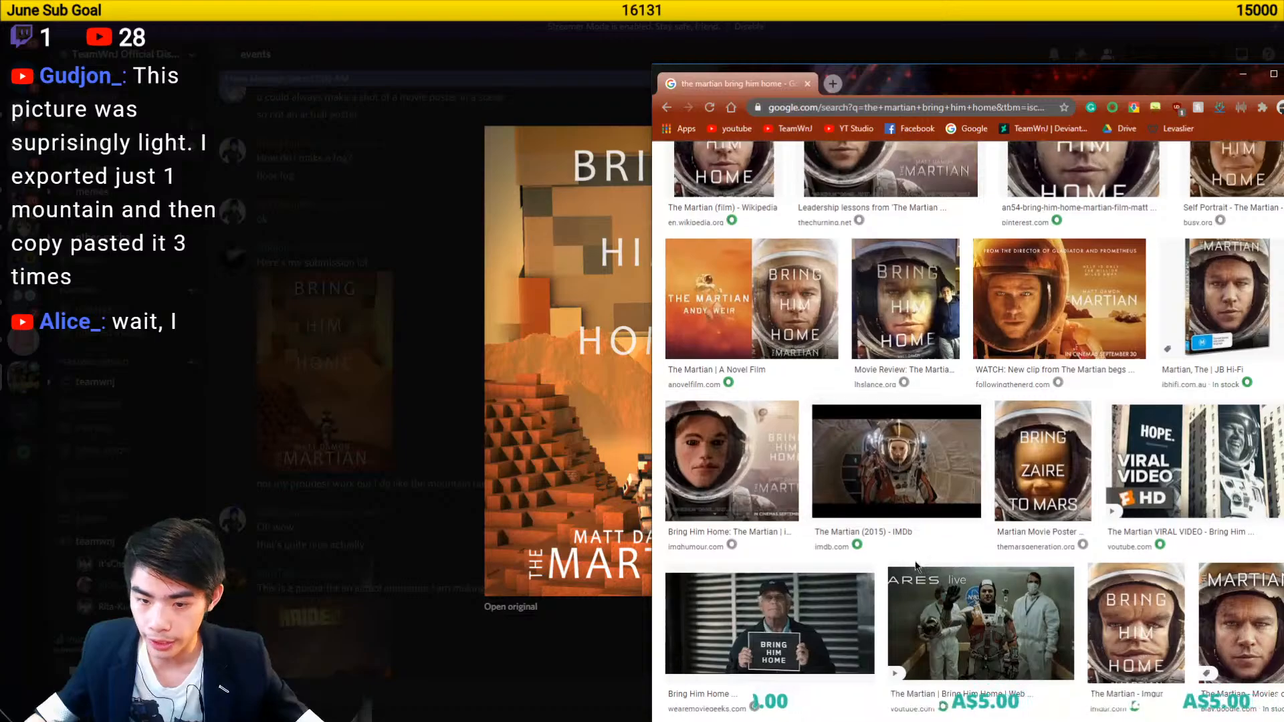
click(666, 109)
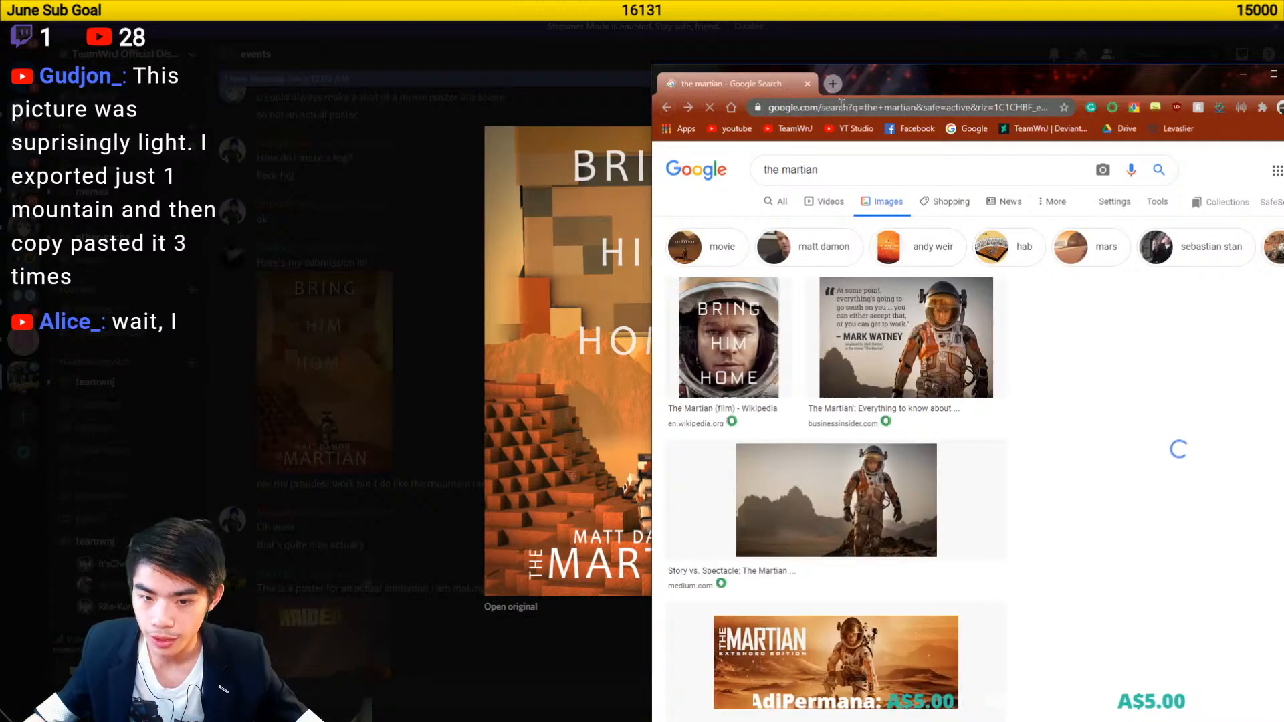
scroll(1158, 494, down, 4)
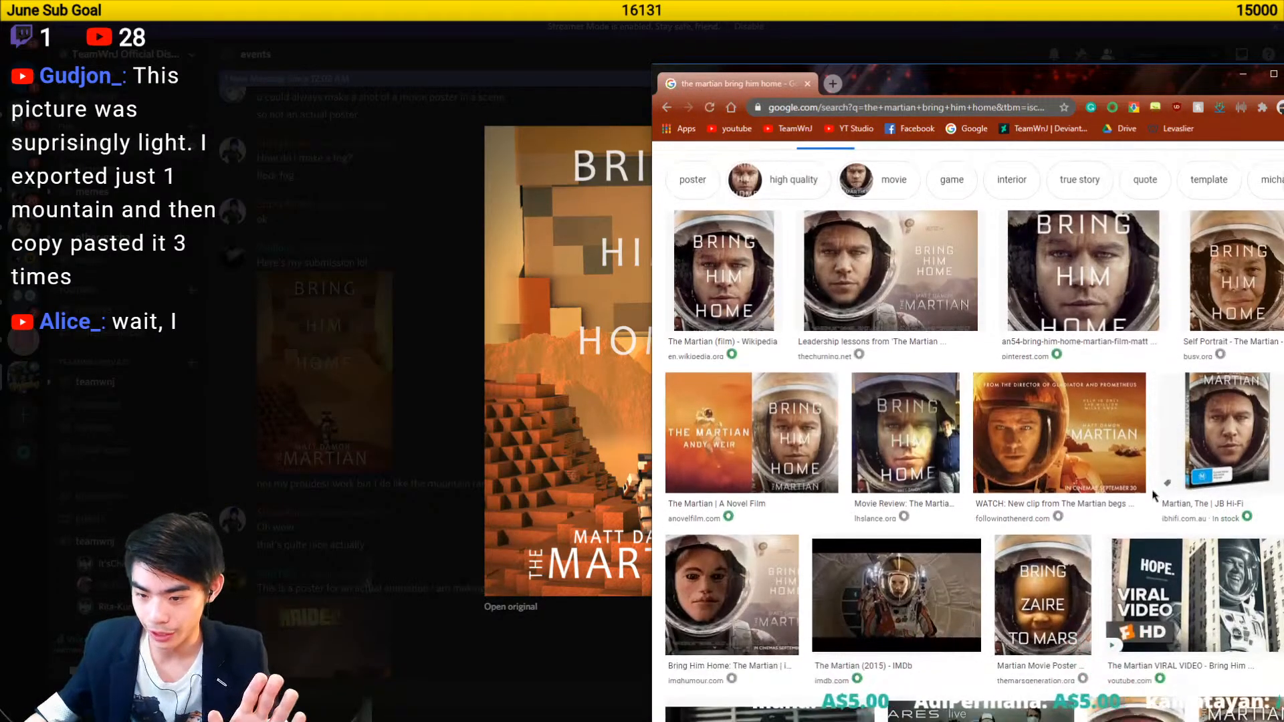
click(1145, 606)
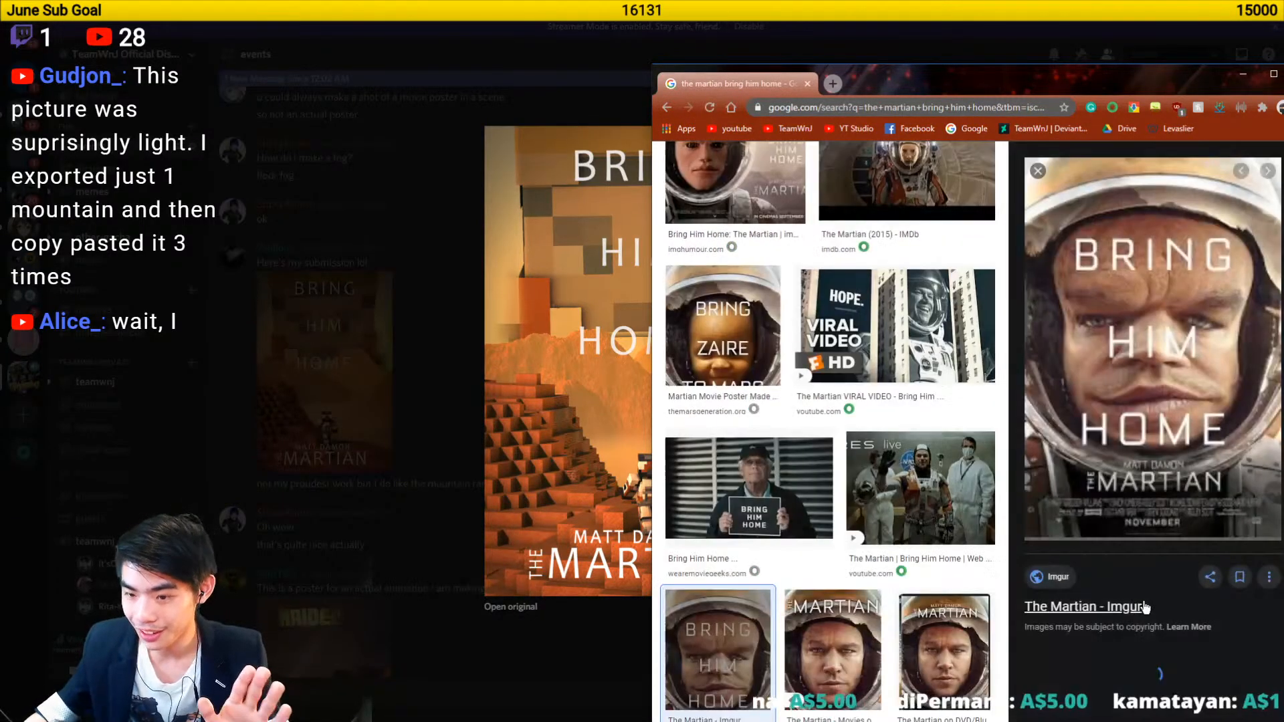
- Return to the earlier "the martian" image results with the Martian Wikia poster and move the browser window aside to uncover the submission
click(666, 108)
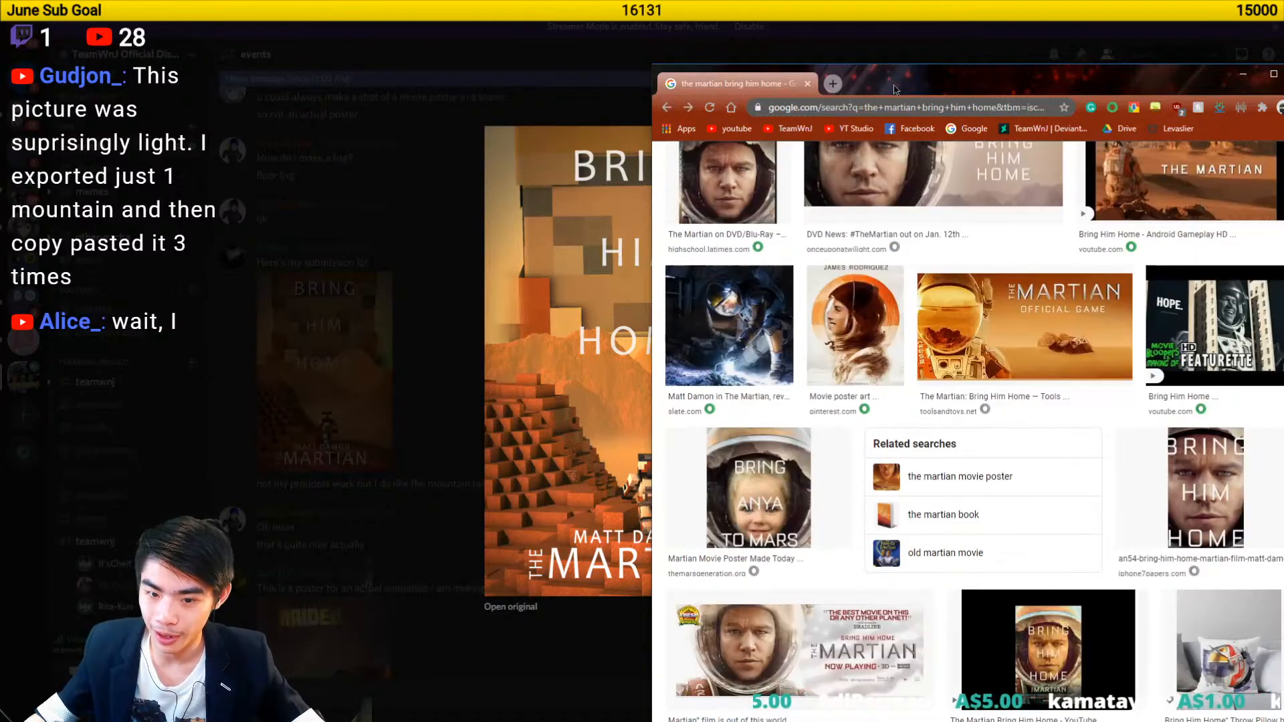
click(666, 107)
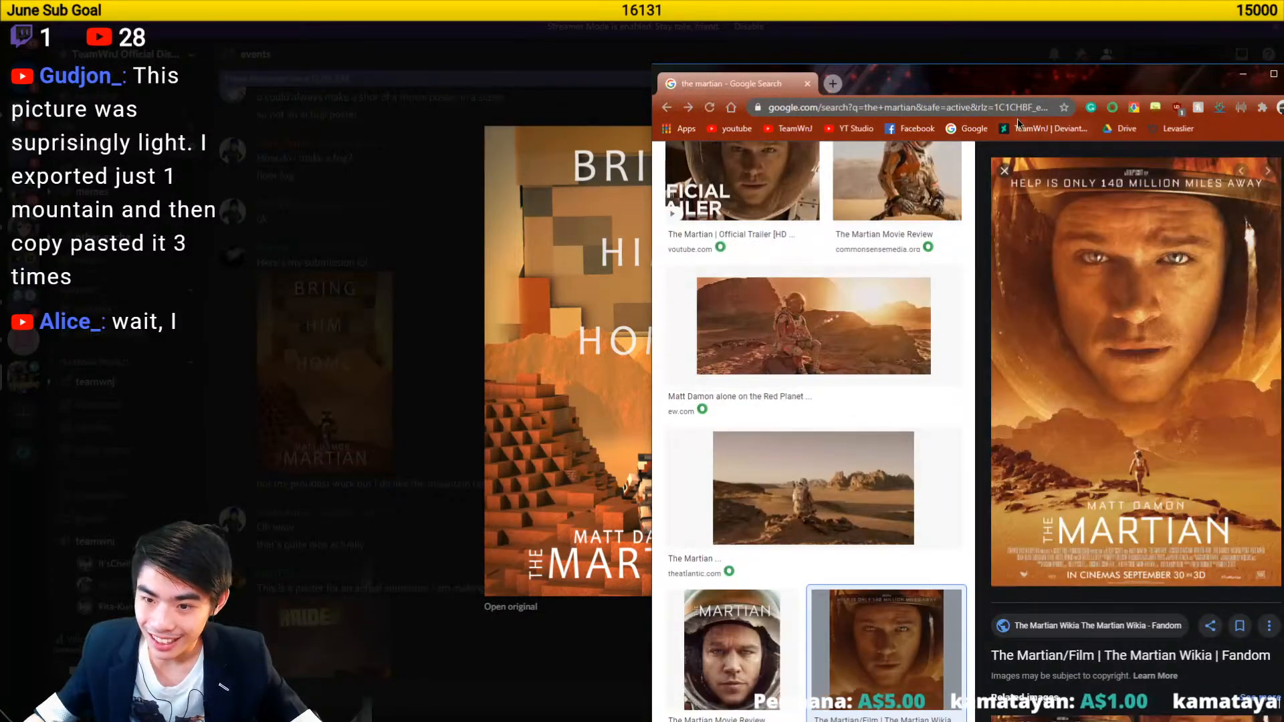
drag(901, 83, 955, 97)
drag(1061, 89, 1132, 77)
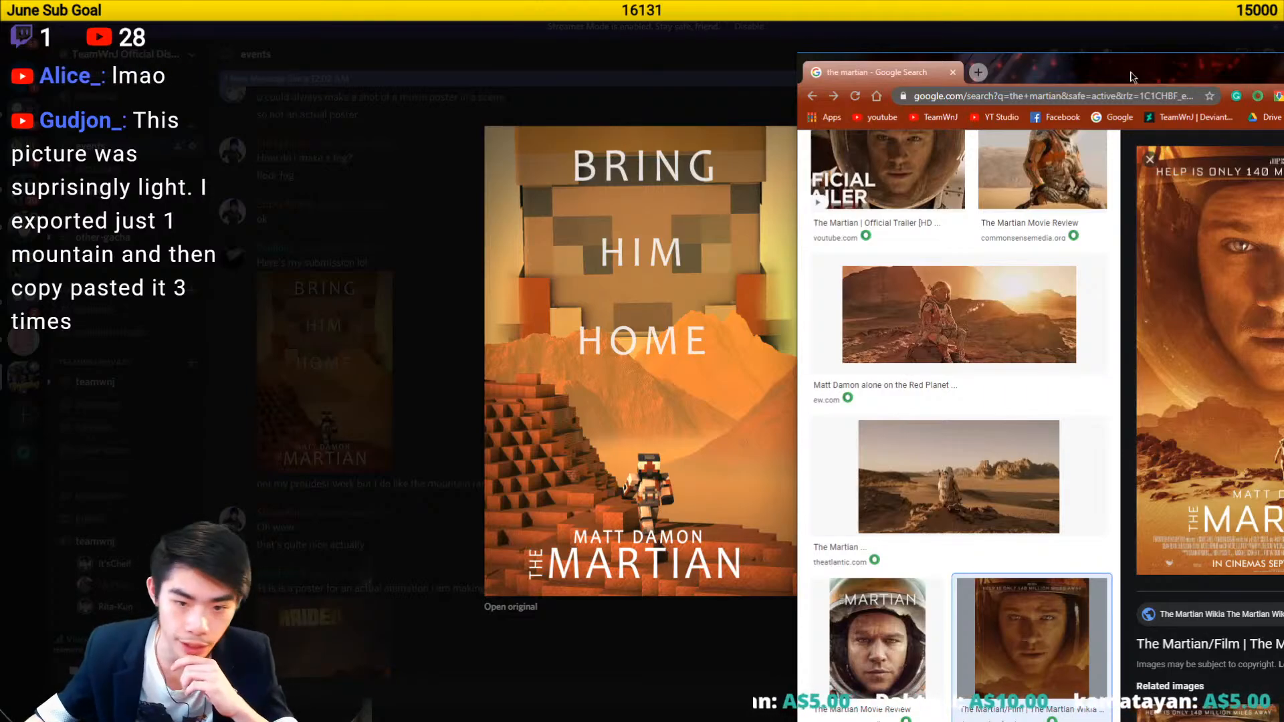
- Compare the Martian submission with the Martian Wikia film poster by moving the browser window over and off the submission
drag(1132, 77, 711, 585)
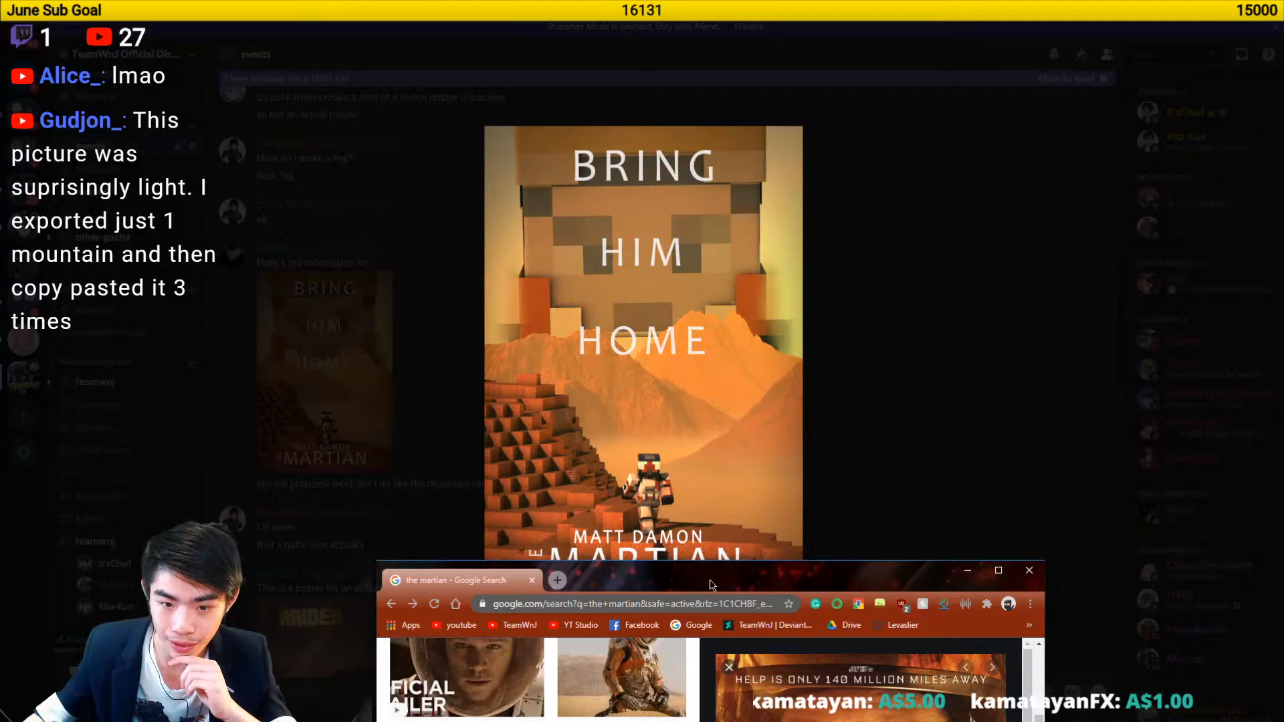
drag(712, 585, 762, 117)
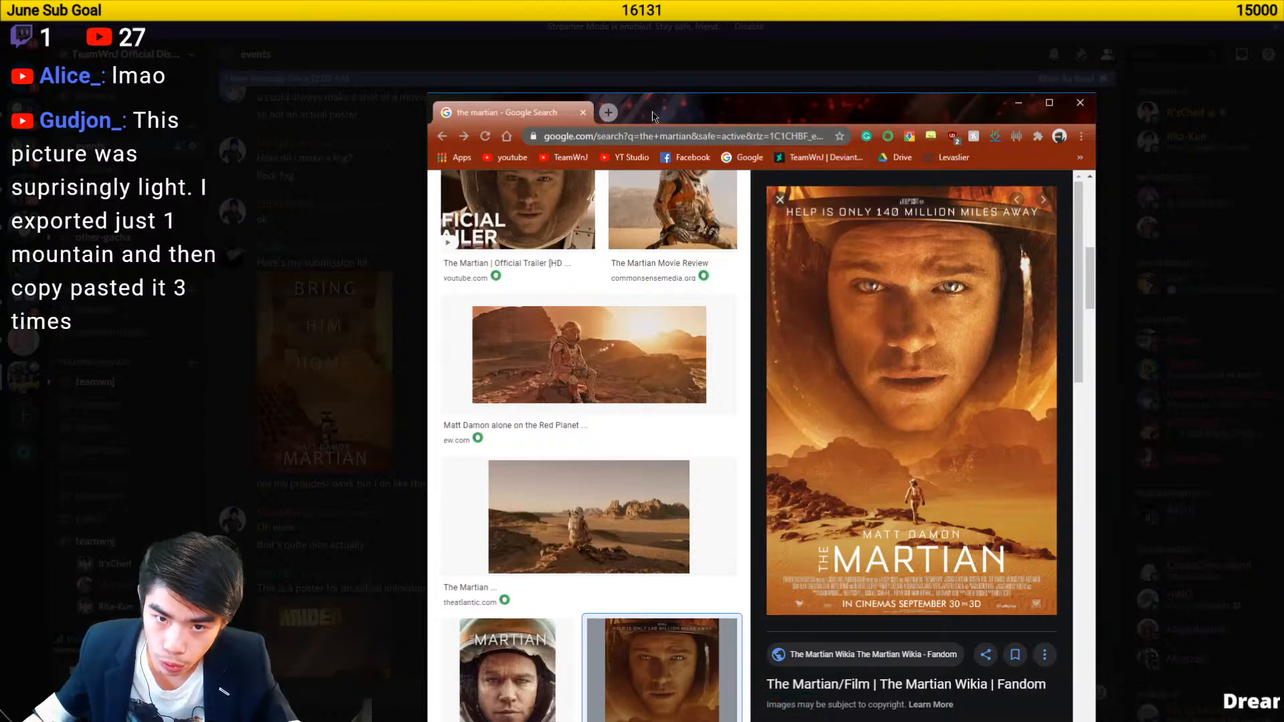
drag(653, 116, 636, 99)
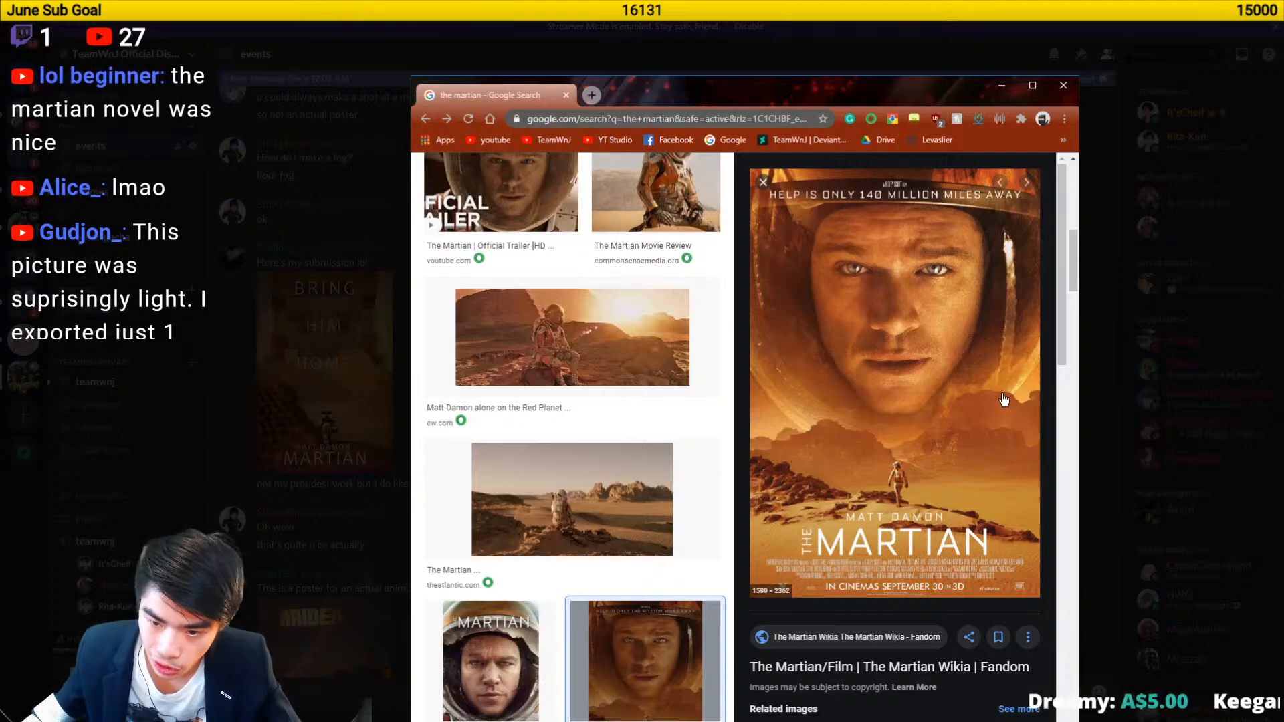
drag(688, 93, 1283, 131)
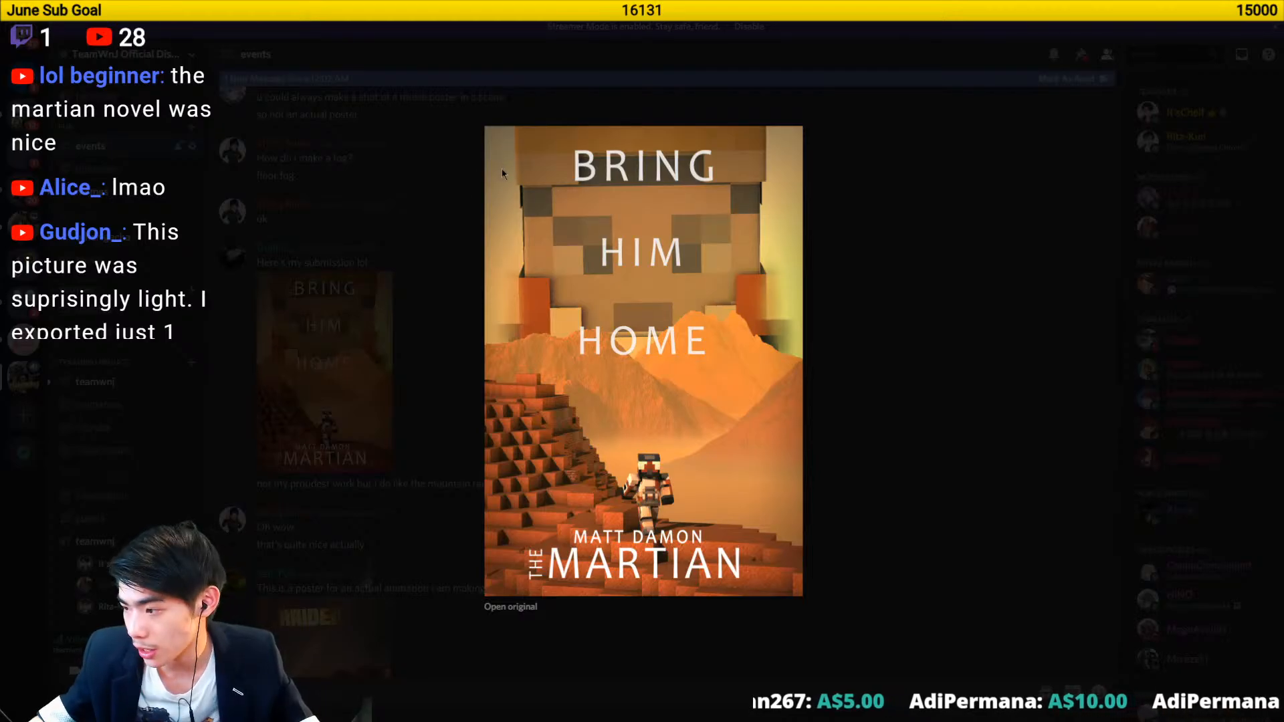
key(alt+Tab)
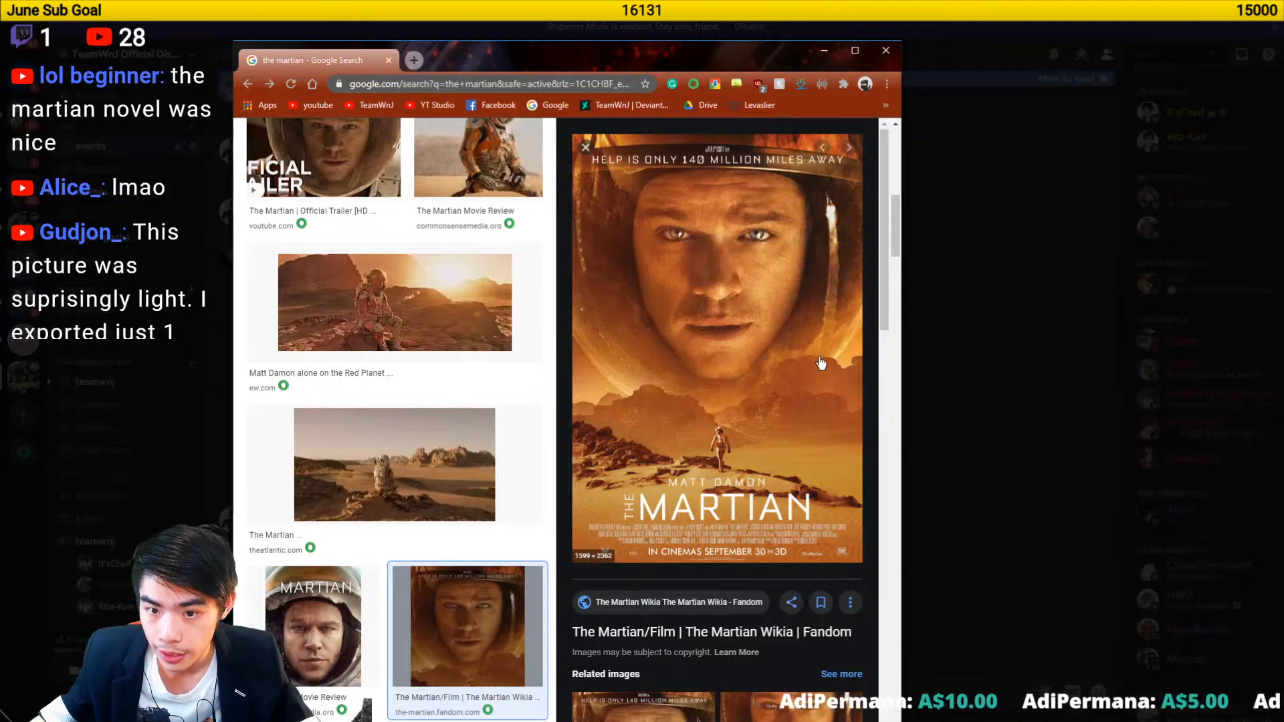
drag(456, 67, 1283, 127)
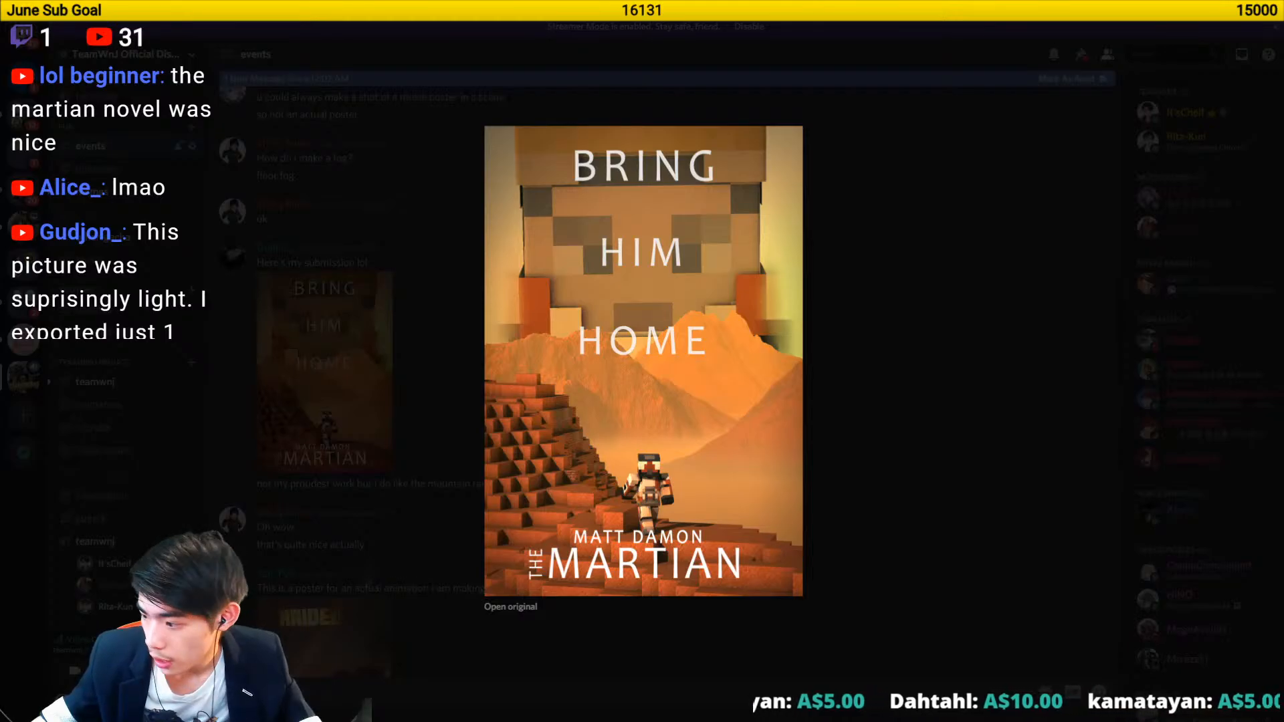
- Maximize the browser window and search Google for "the martian font" in a new tab
drag(843, 137, 734, 2)
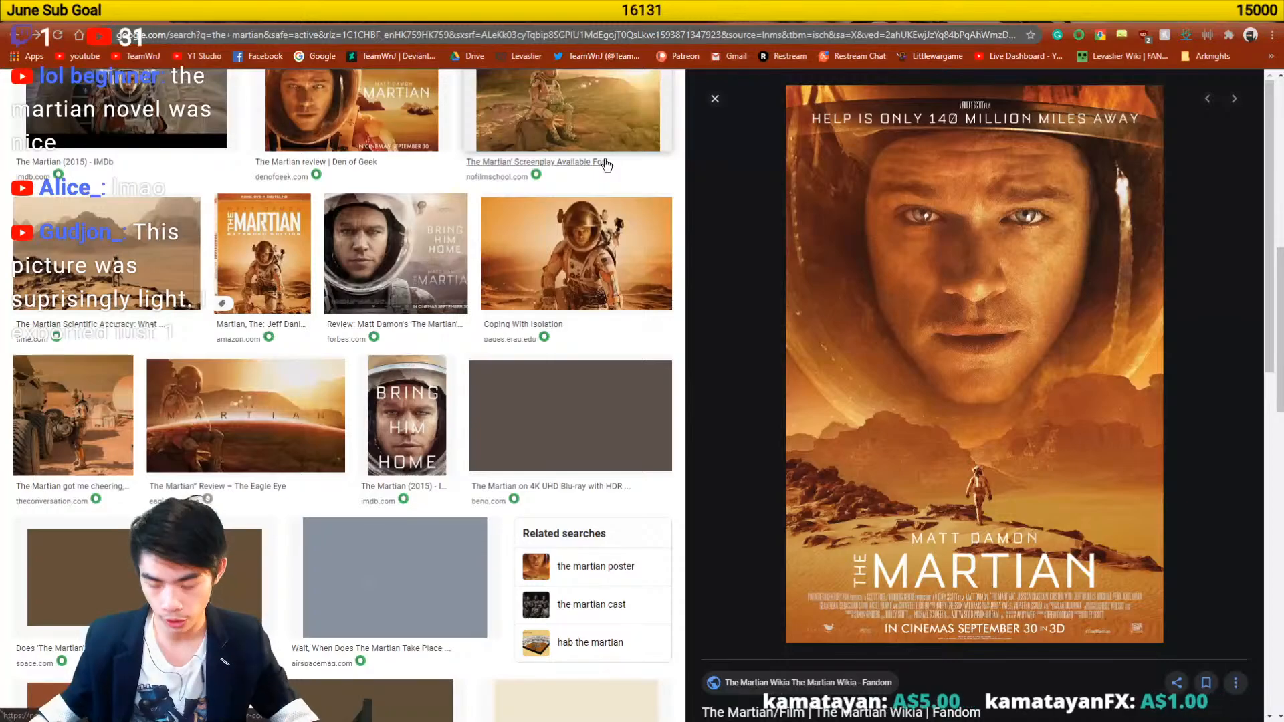
key(ctrl+t)
text(the martian font)
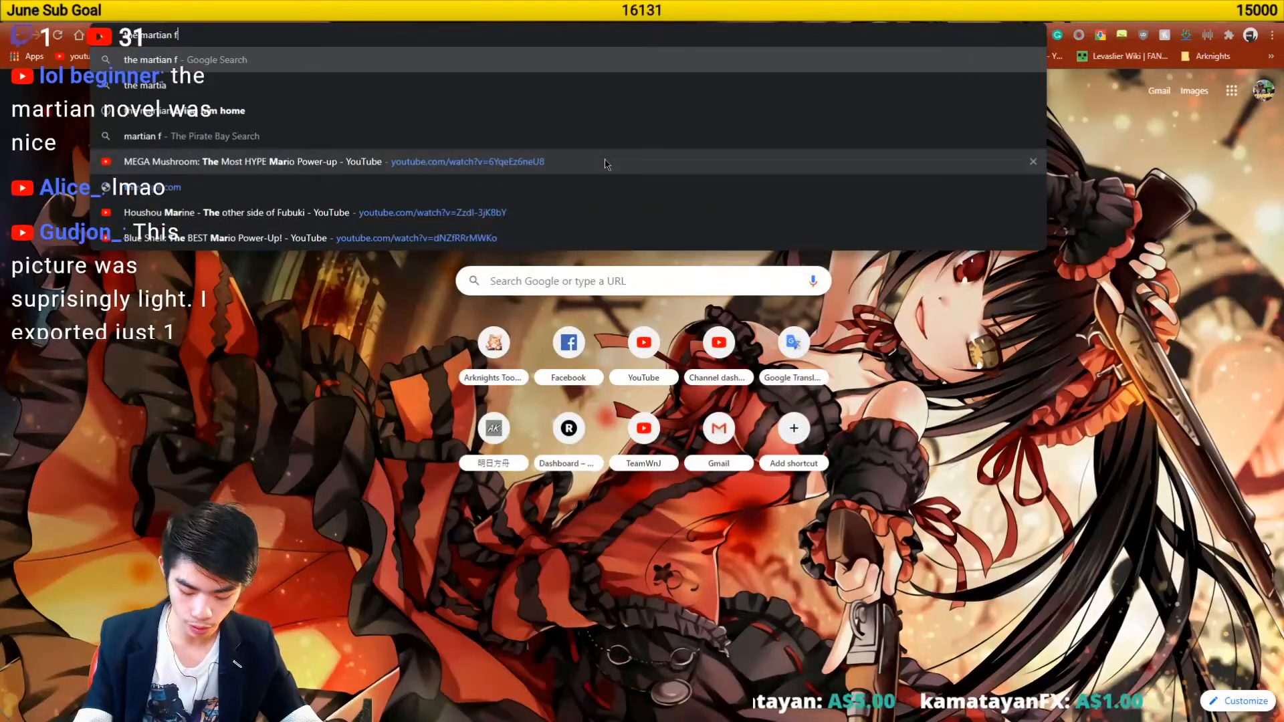
key(Return)
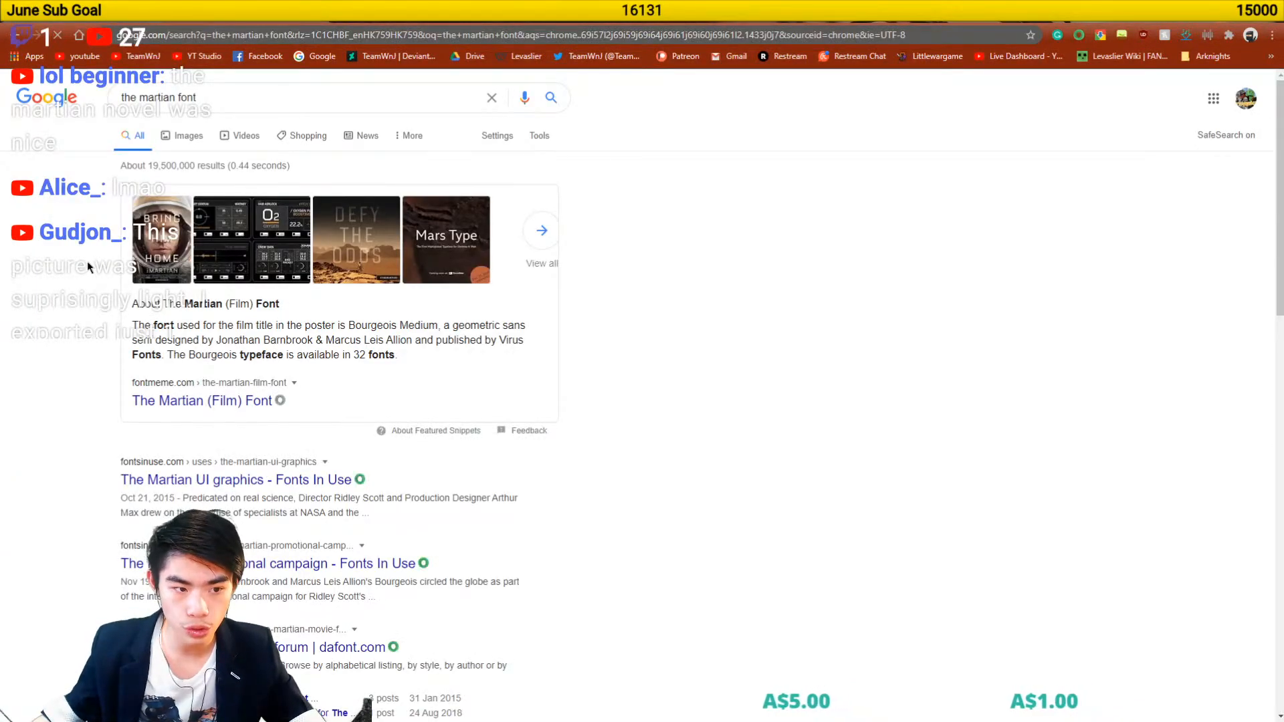
scroll(70, 302, down, 1)
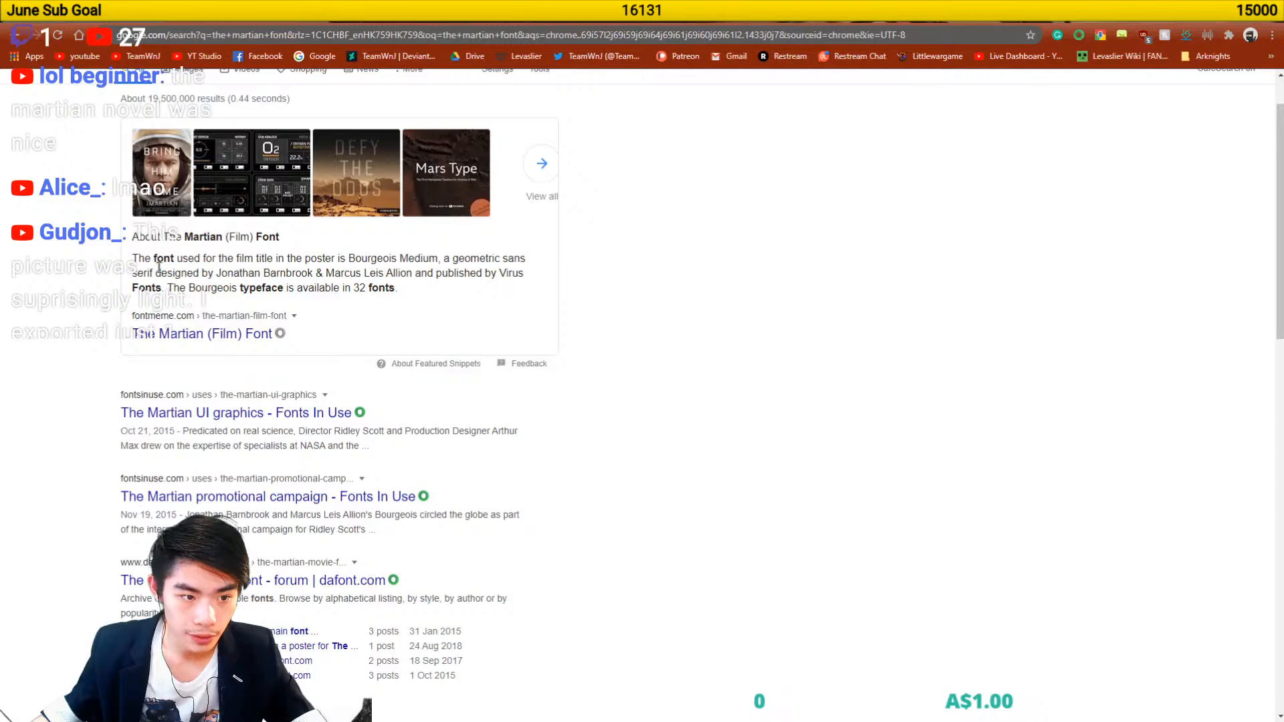
- Highlight the featured snippet about the Martian film font and check it against the film poster in the other tab
drag(132, 236, 494, 303)
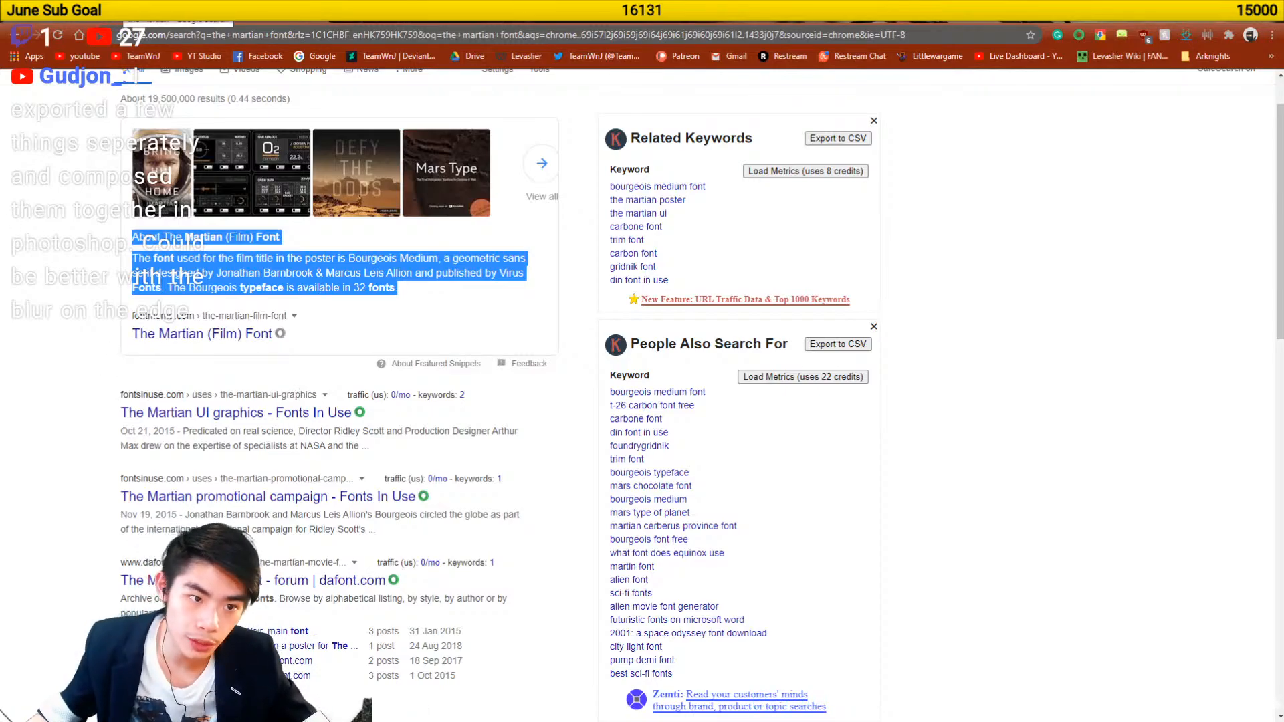
click(178, 23)
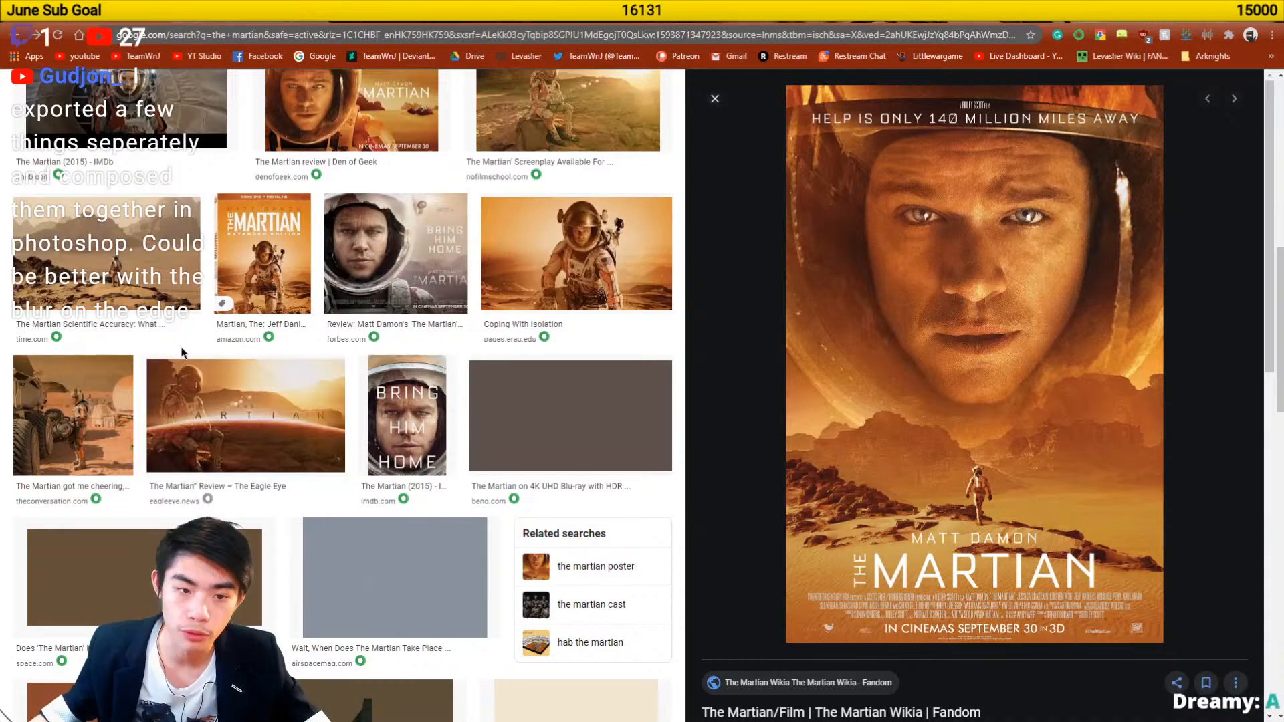
click(175, 24)
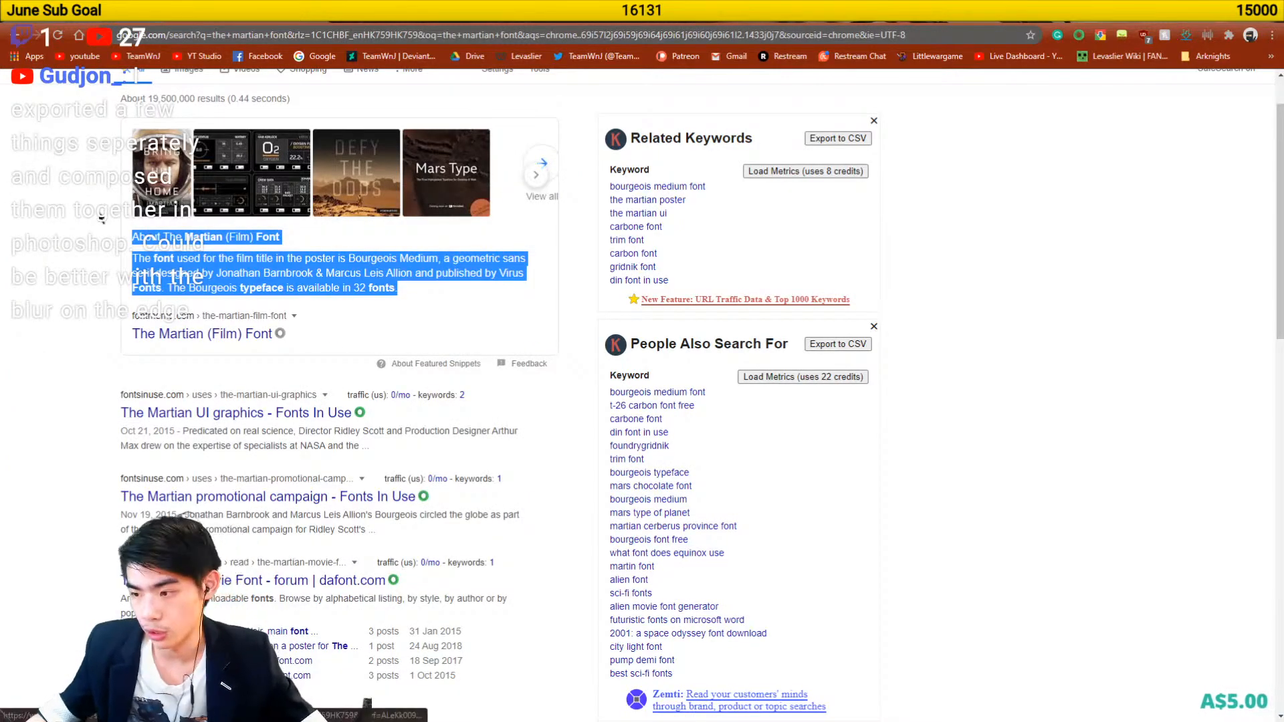
scroll(93, 220, up, 1)
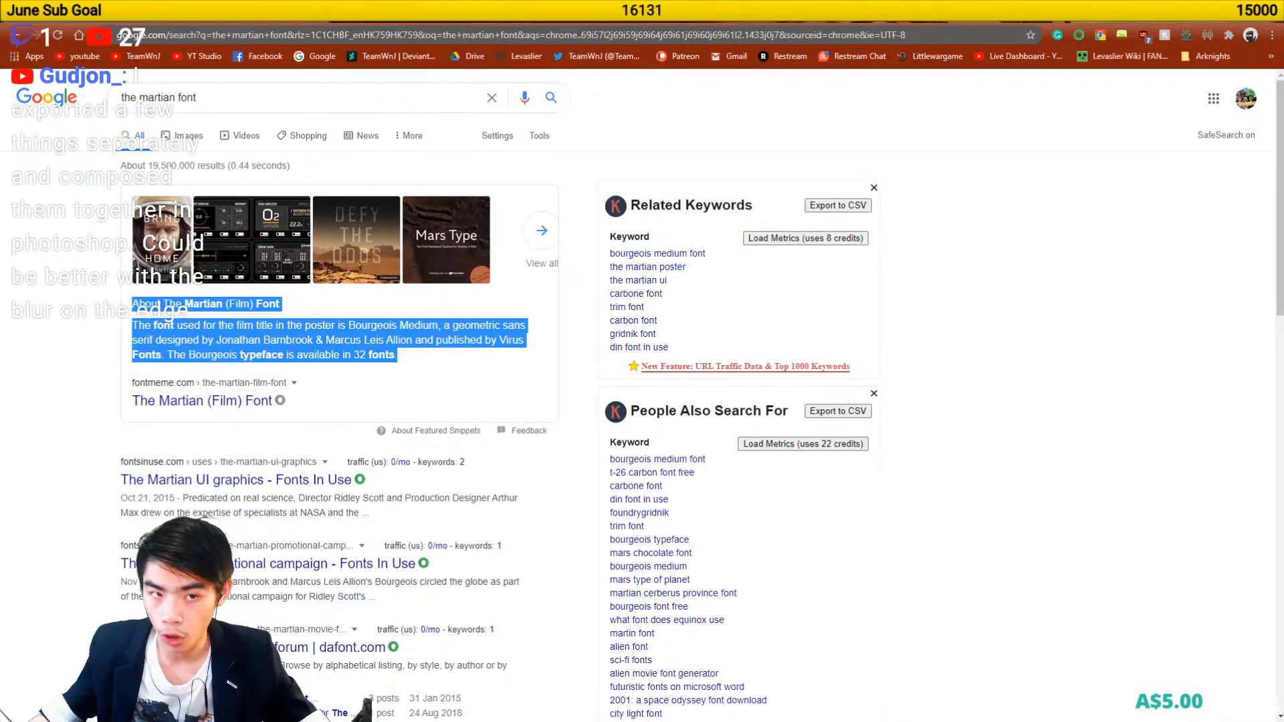
- Compare the title lettering of the Martian submission with that of the Martian Wikia film poster
drag(568, 25, 1282, 434)
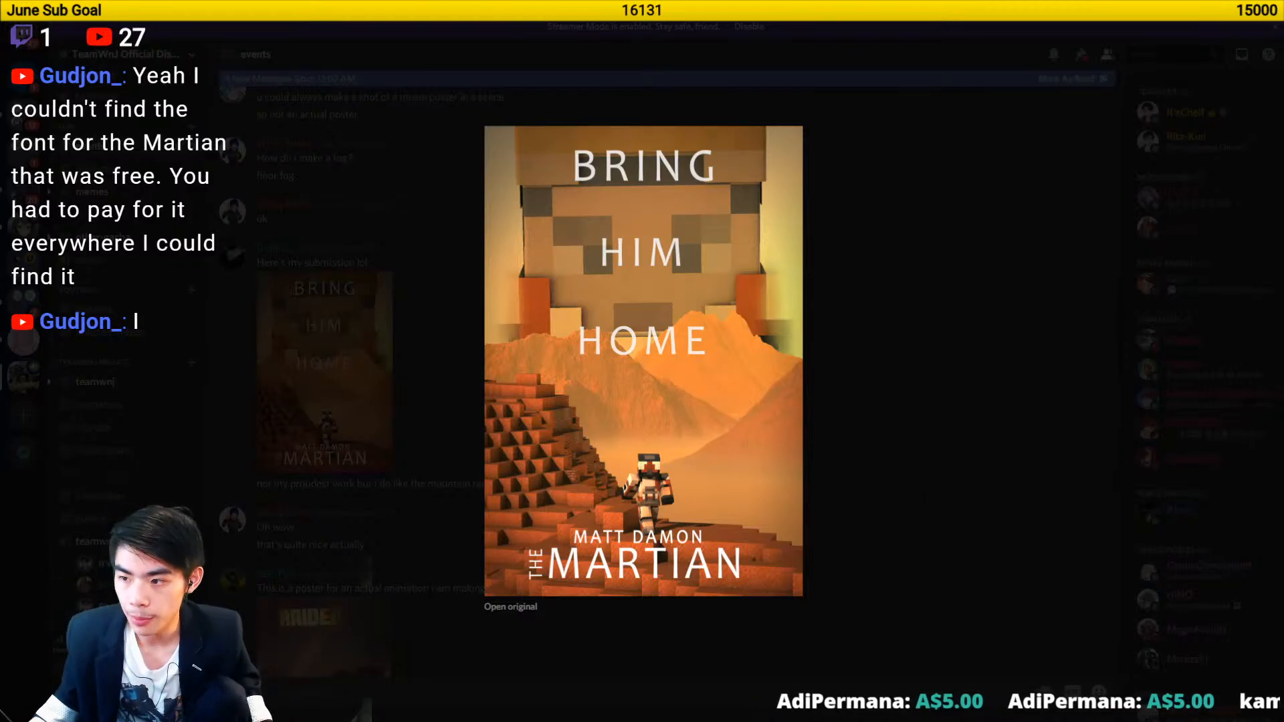
drag(1010, 721, 1117, 91)
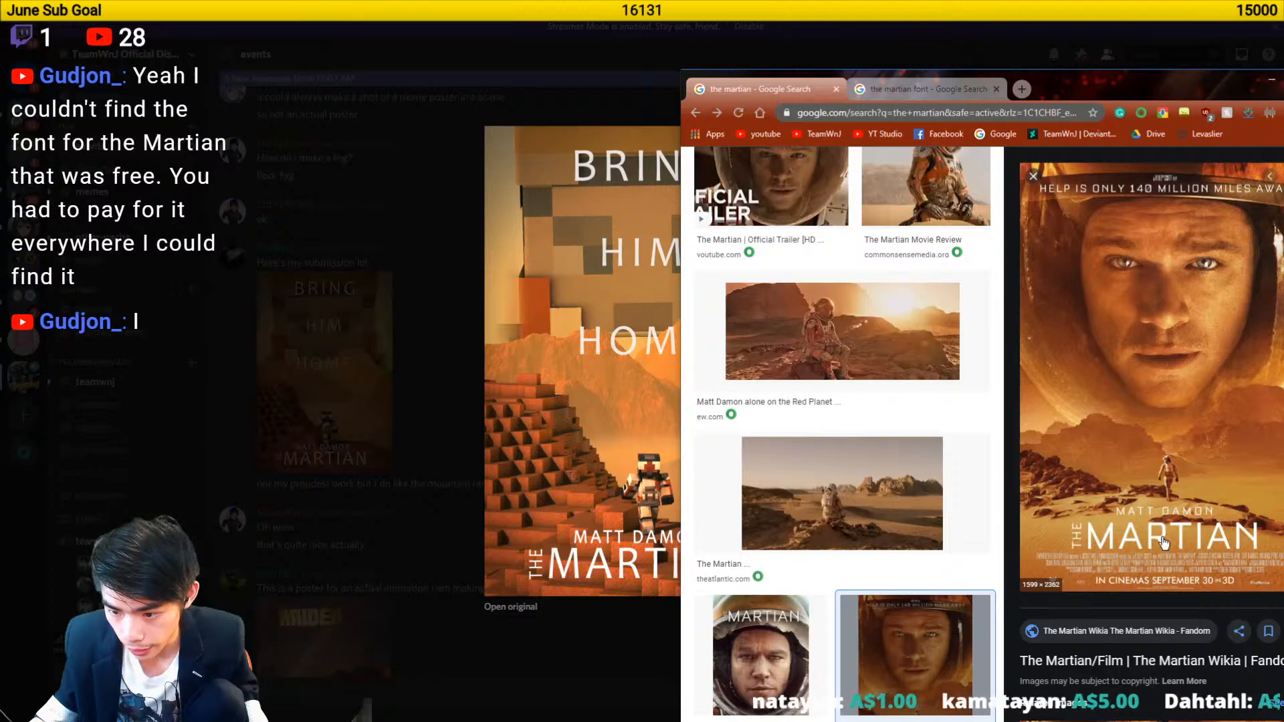
double_click(1098, 92)
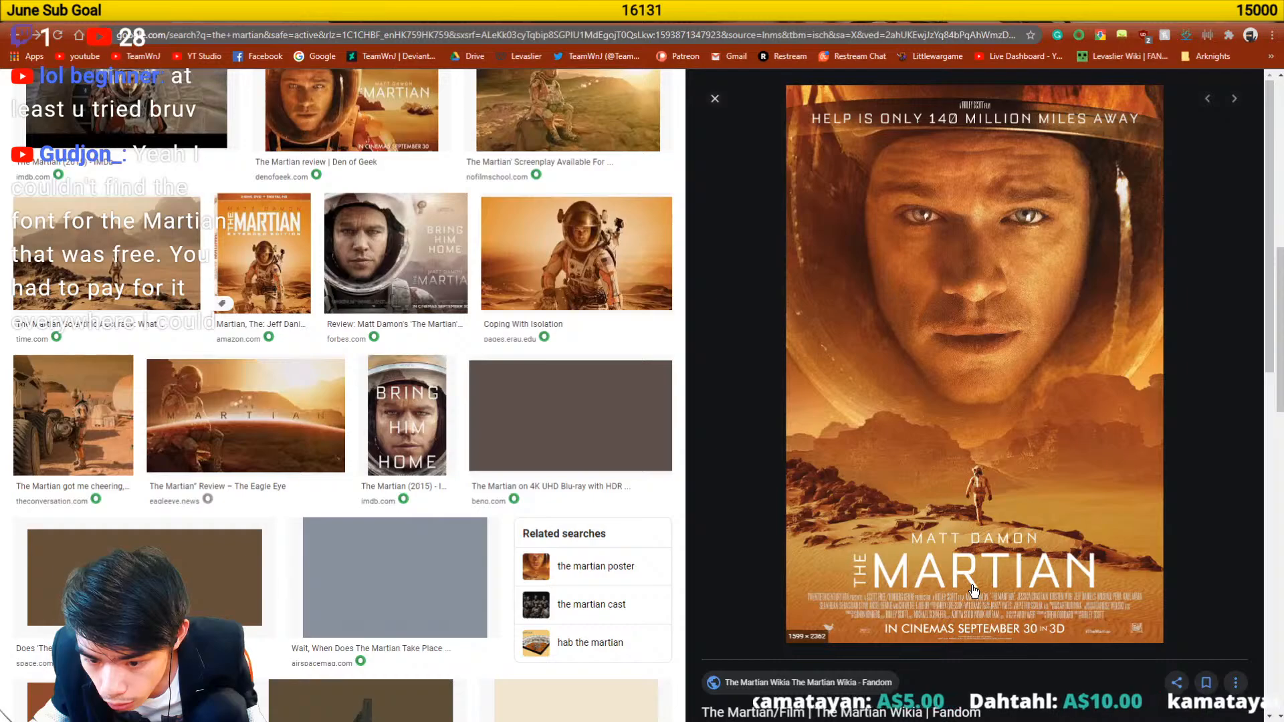
drag(859, 28, 1283, 267)
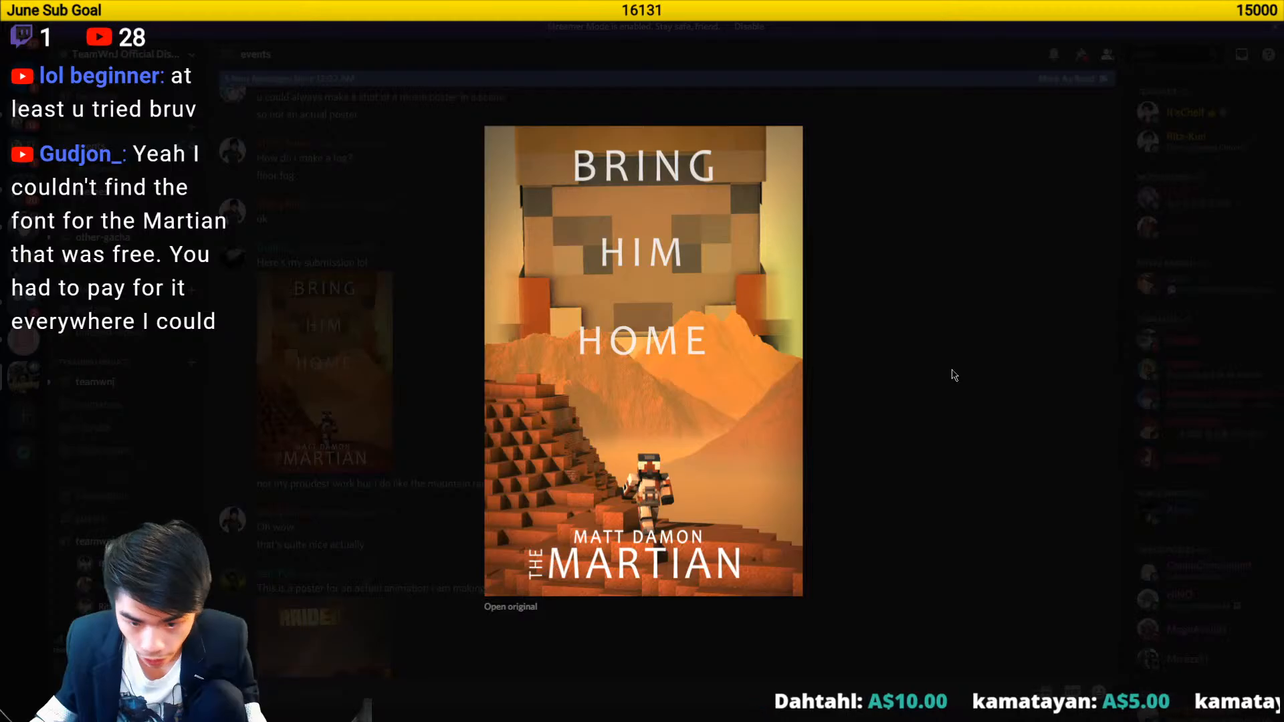
drag(1283, 107, 1083, 84)
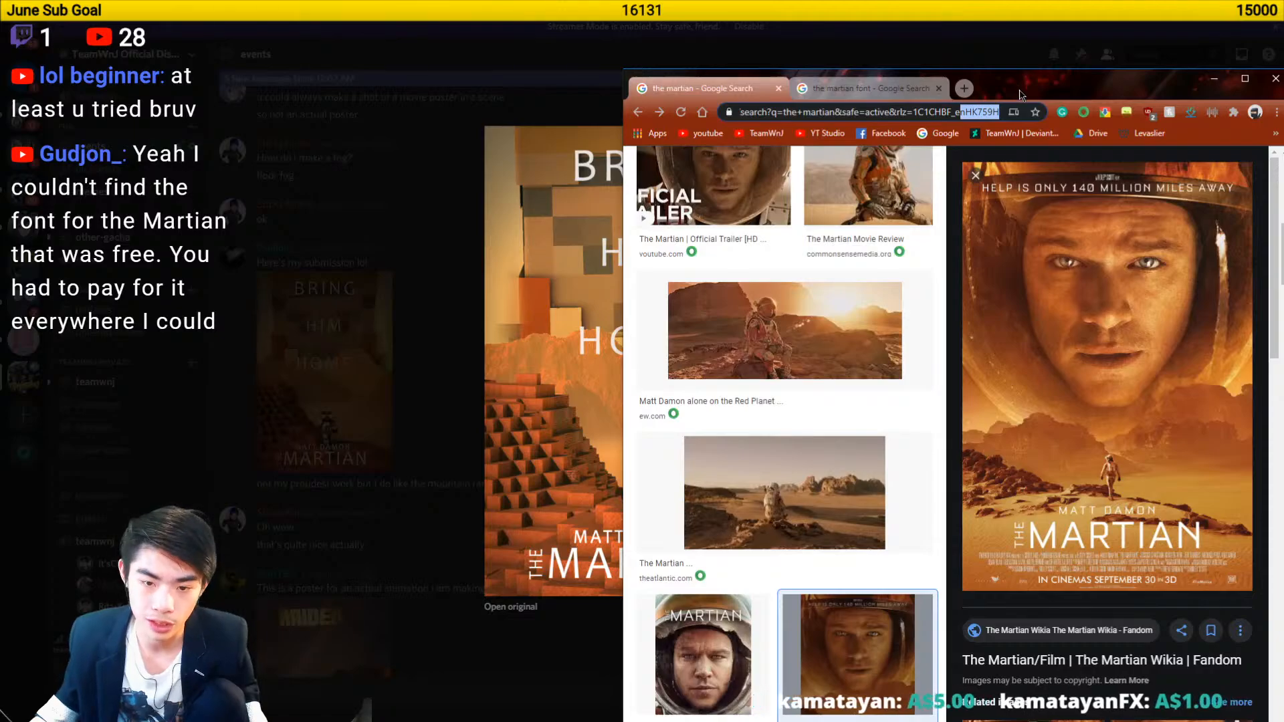
drag(1021, 94, 942, 2)
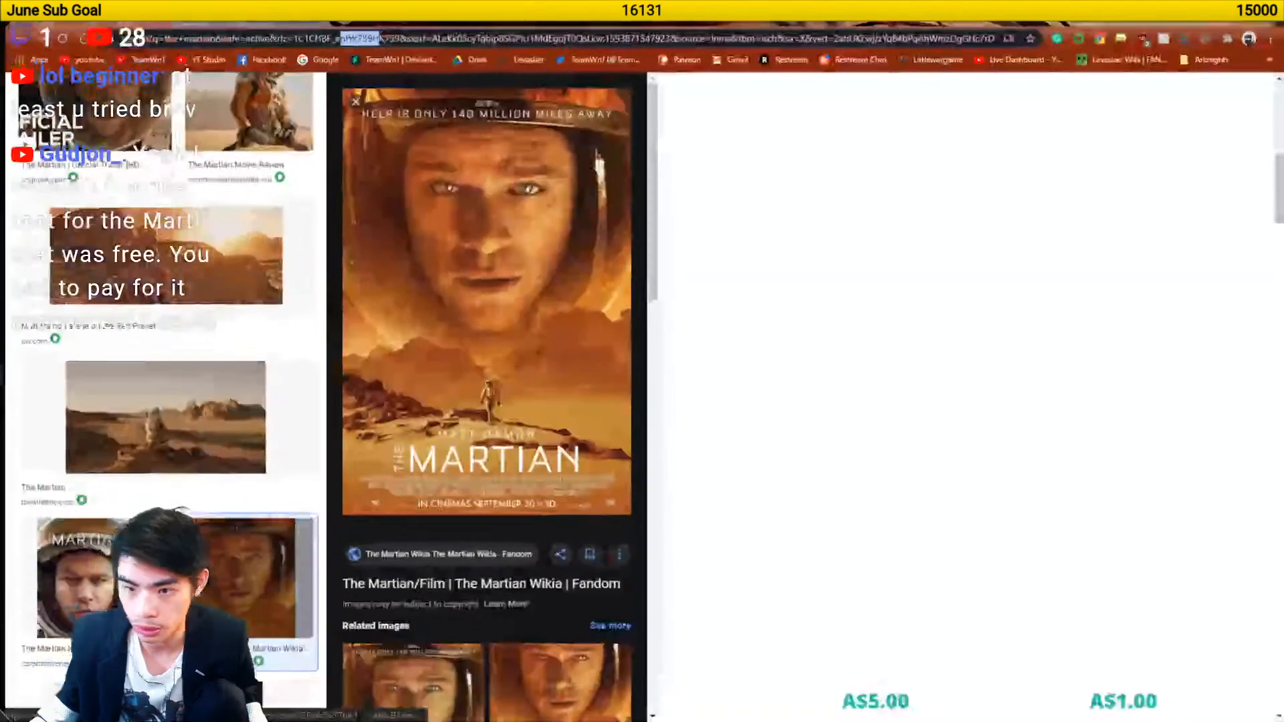
- Return to the Discord events channel, leave the Martian preview, and examine the "Raided" poster submission enlarged
click(1202, 10)
click(999, 439)
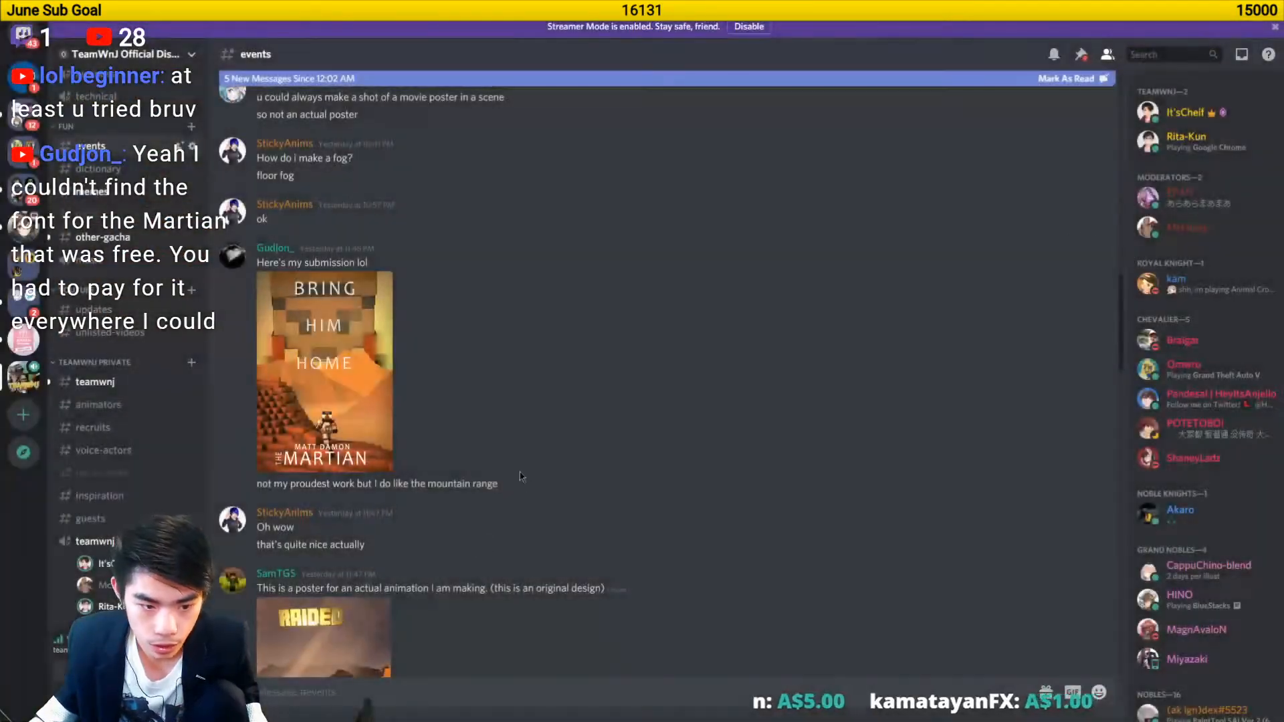
scroll(518, 471, down, 4)
scroll(438, 424, down, 1)
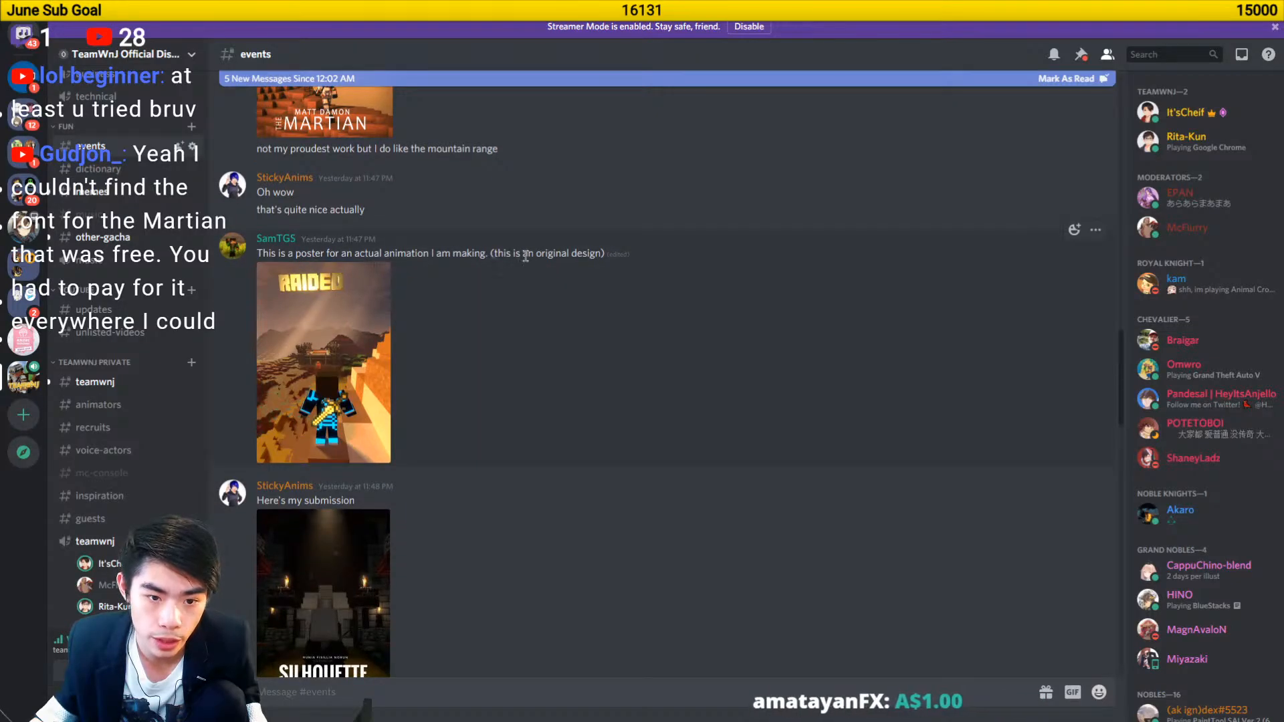
click(309, 354)
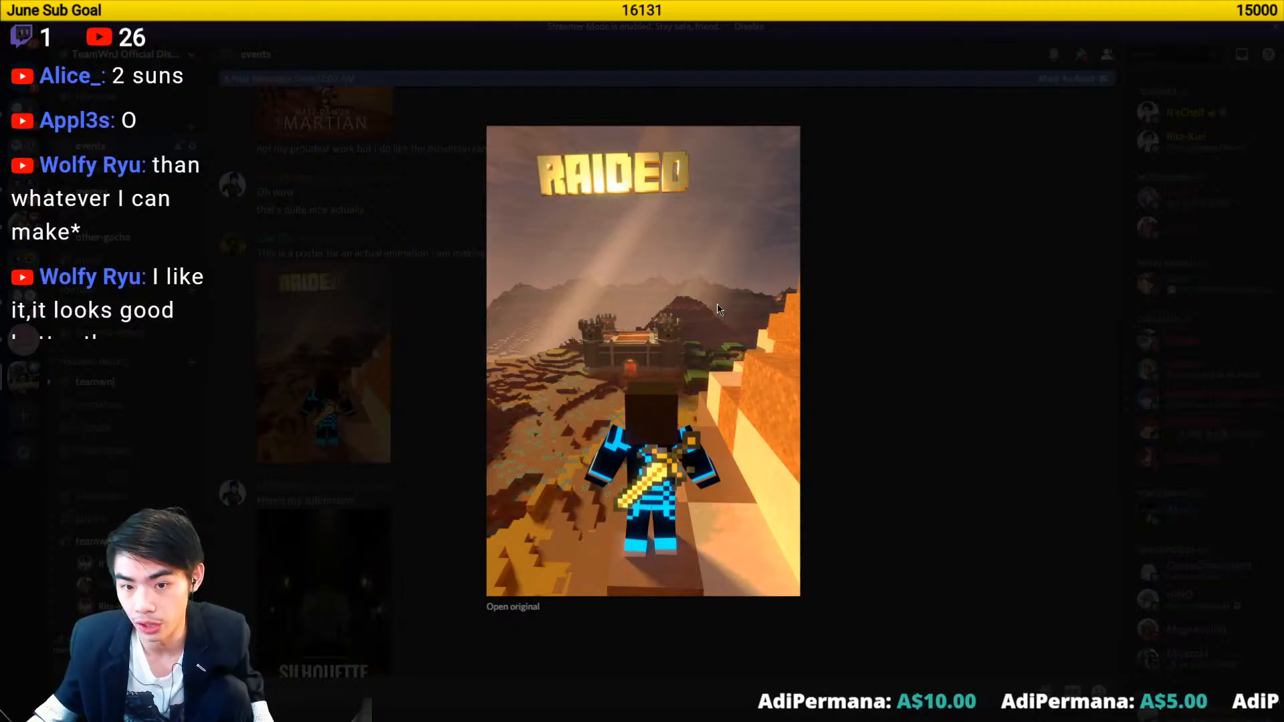
click(981, 528)
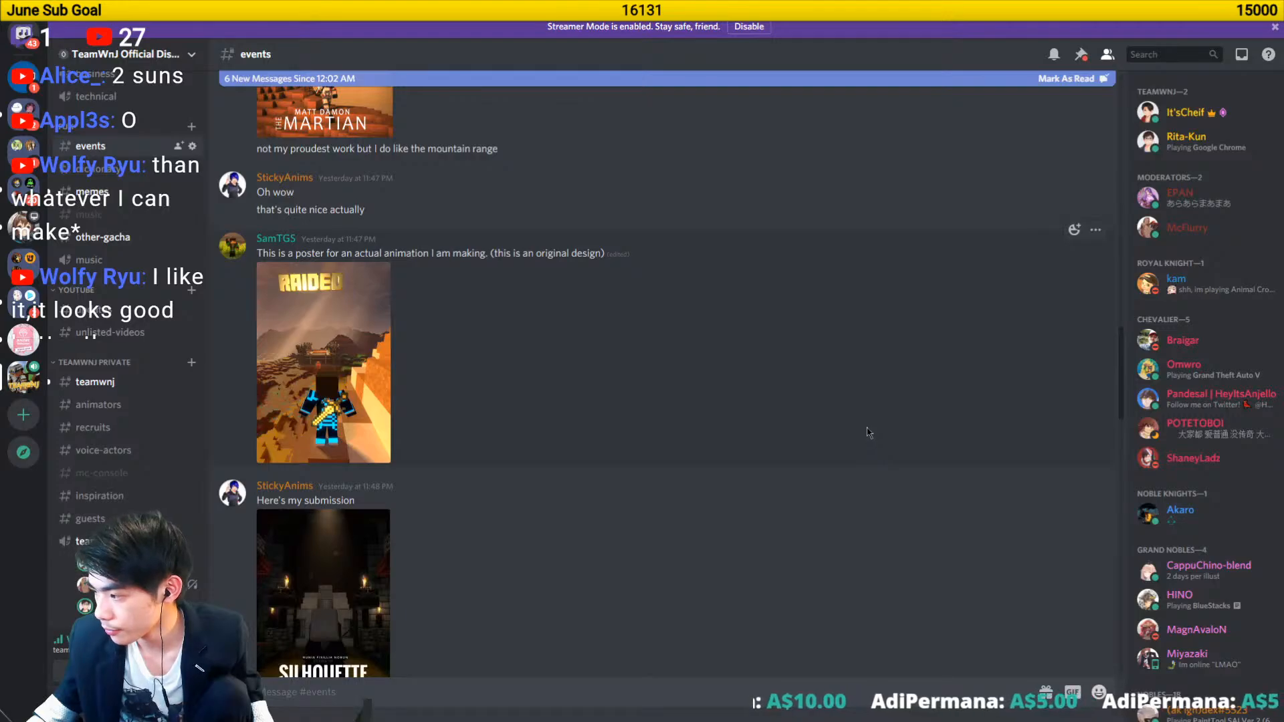
- Preview the "Silhouette" poster submission further down the events channel
scroll(867, 427, down, 5)
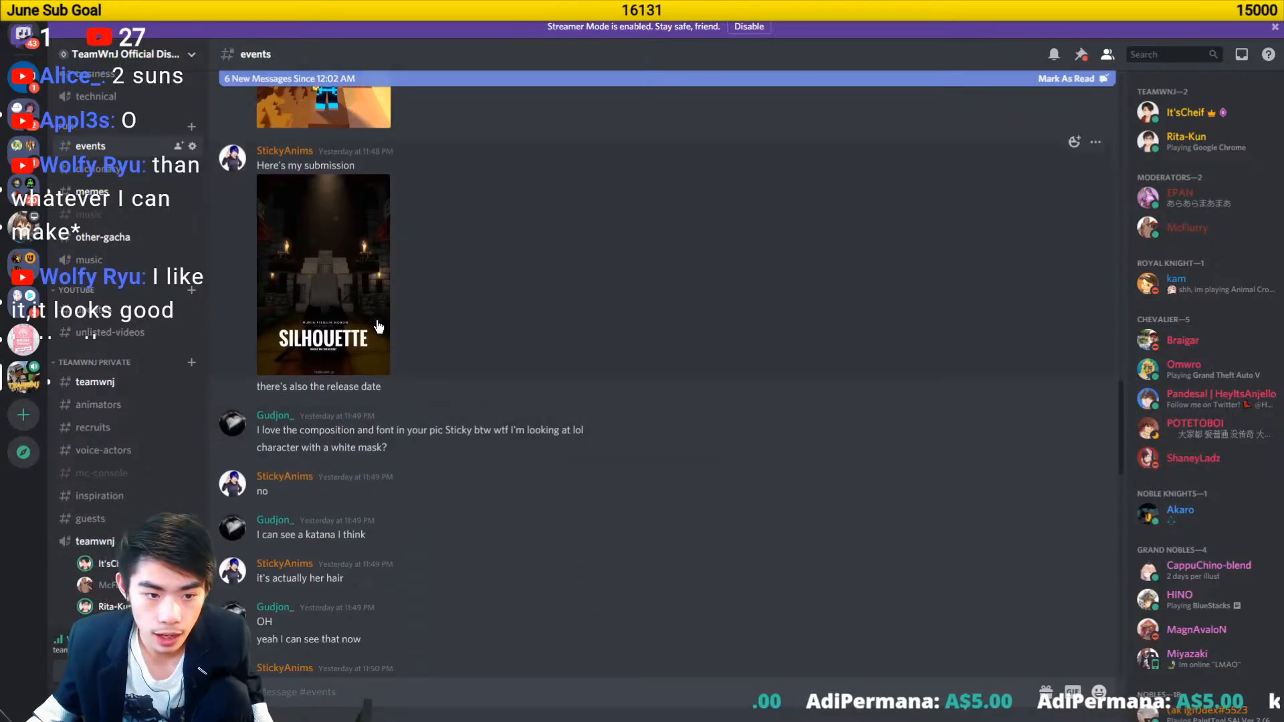
click(379, 327)
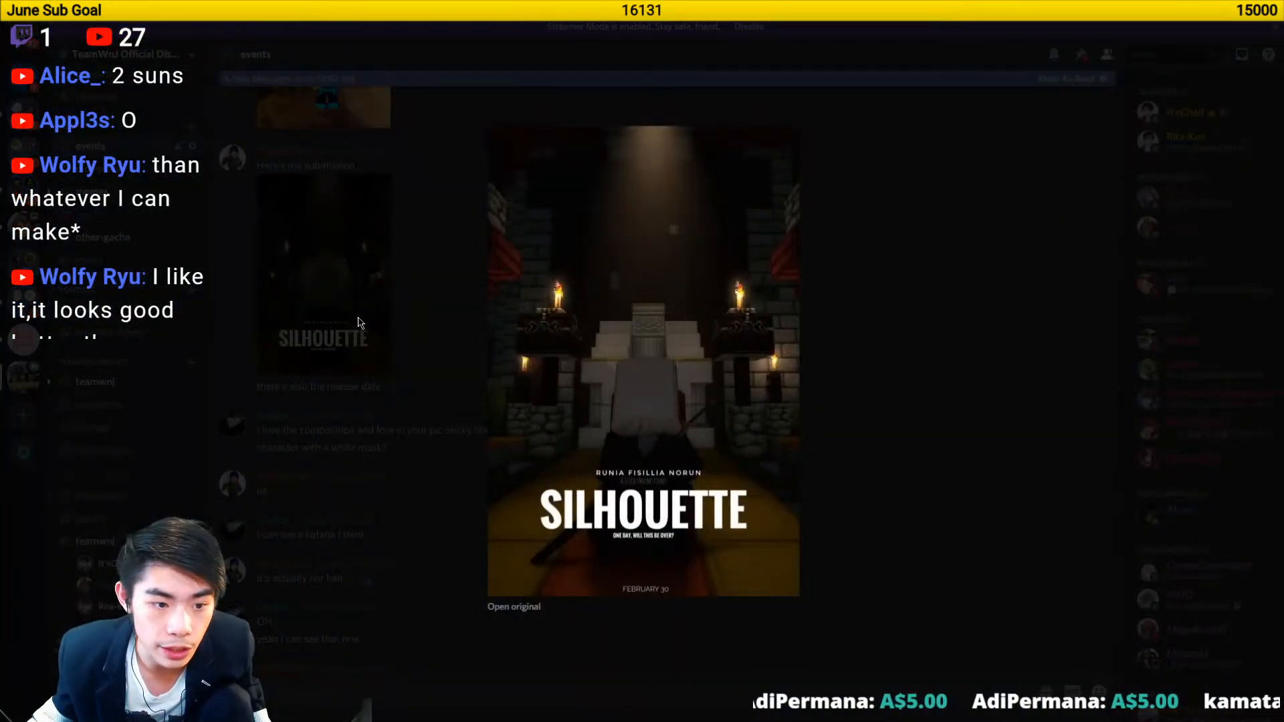
click(362, 322)
click(362, 322)
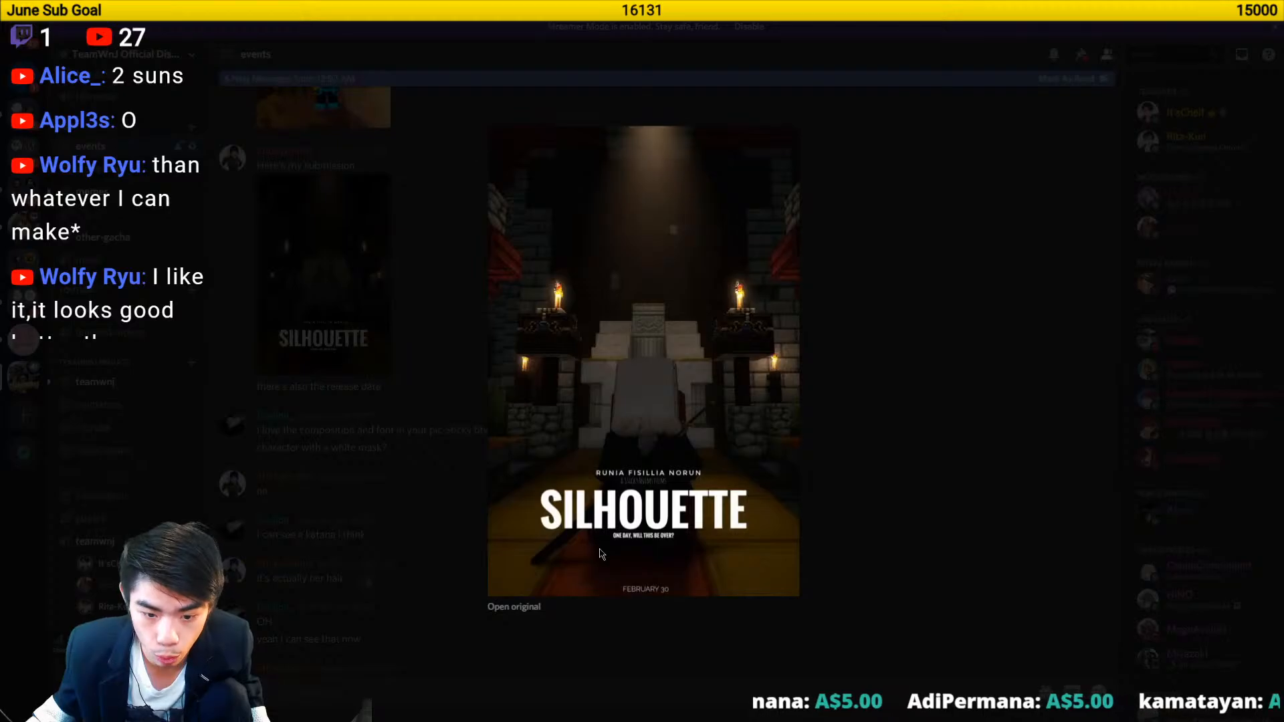
- Open the original "Silhouette" image in the browser and zoom in and out to examine its title and tagline text
click(523, 611)
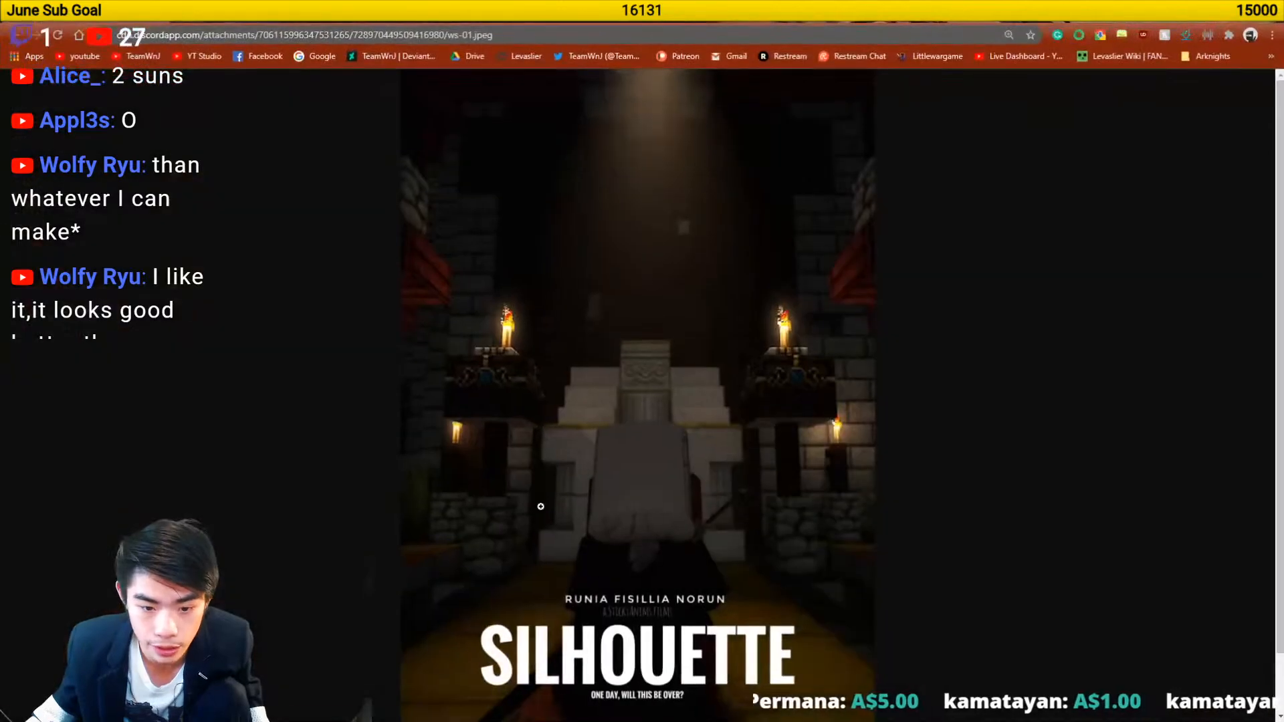
scroll(540, 506, down, 1)
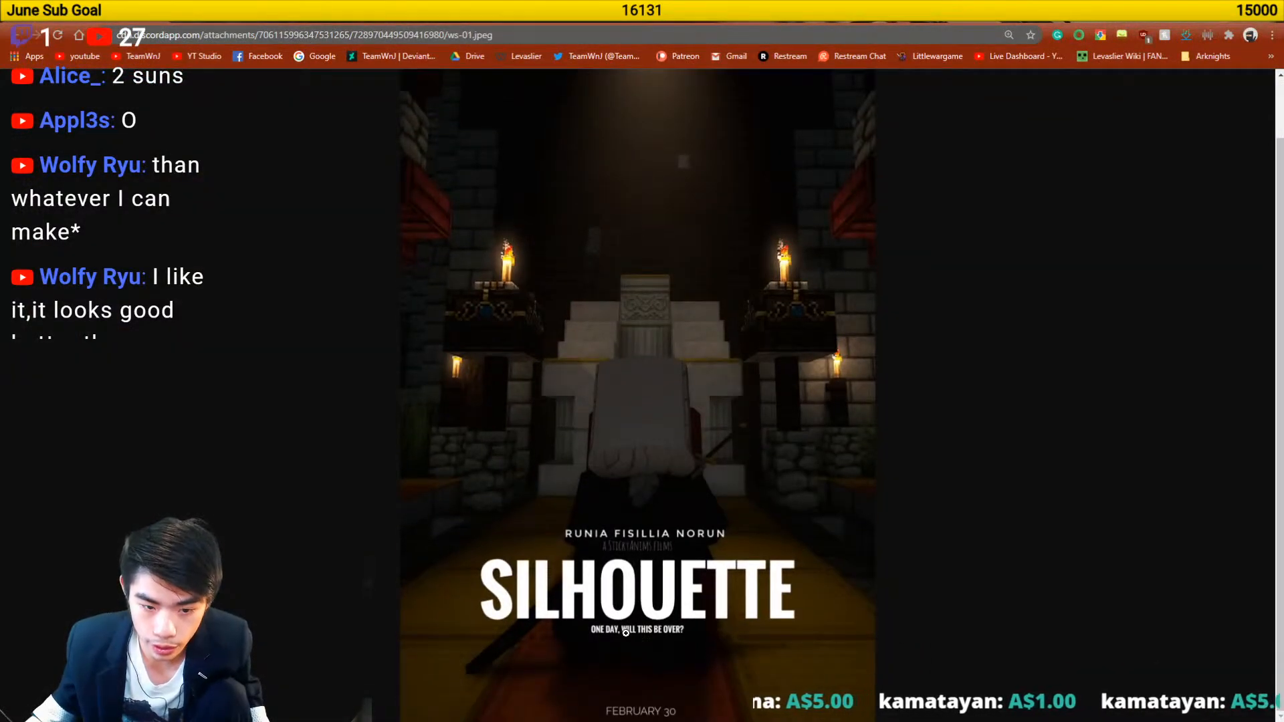
click(625, 632)
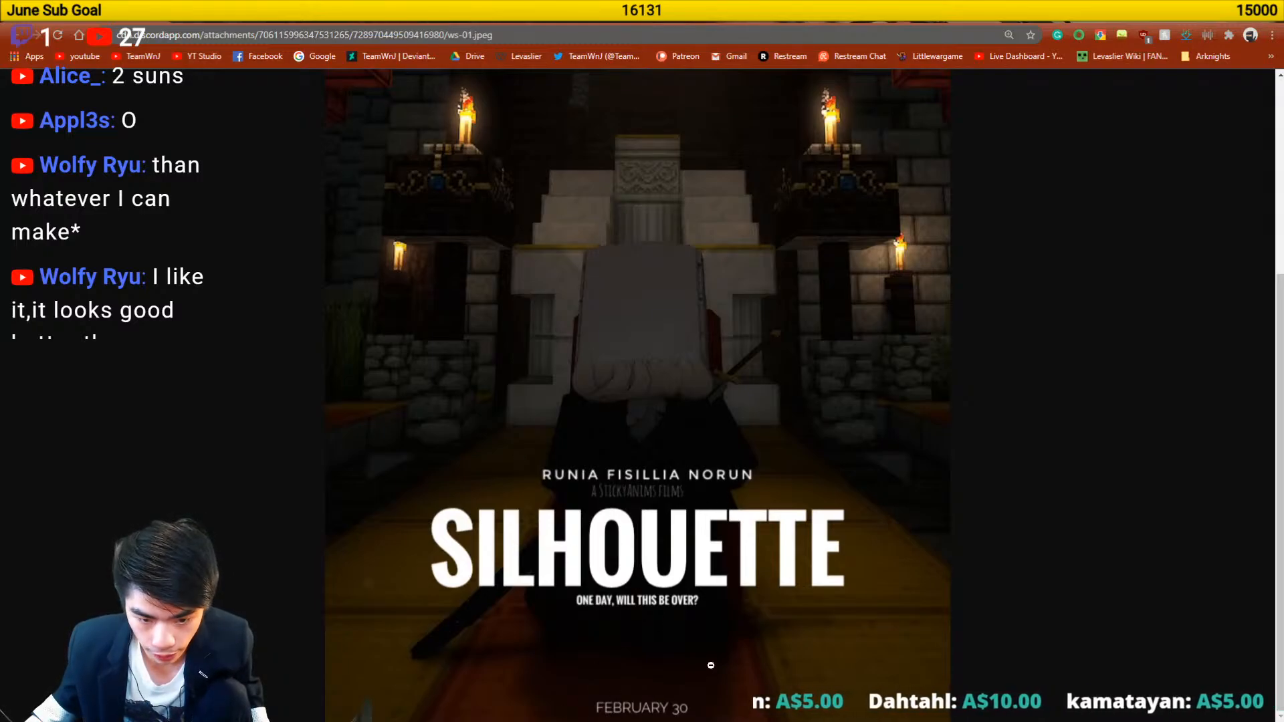
click(638, 618)
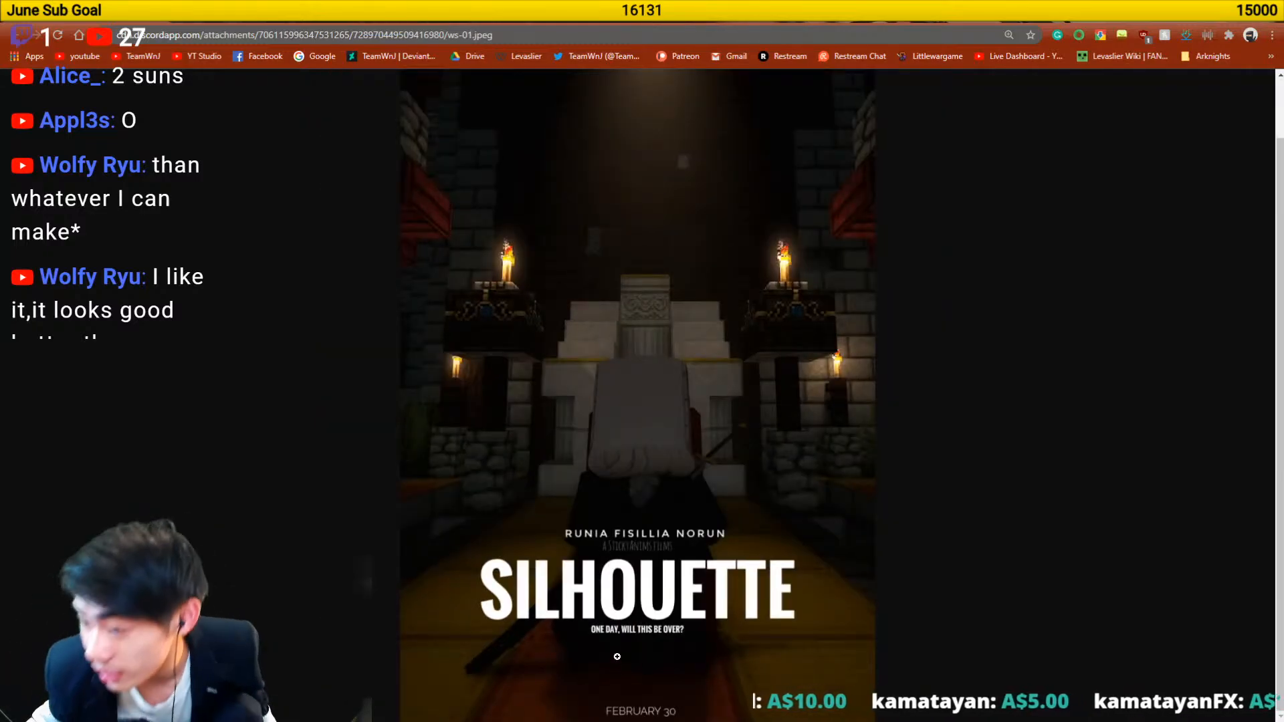
click(597, 552)
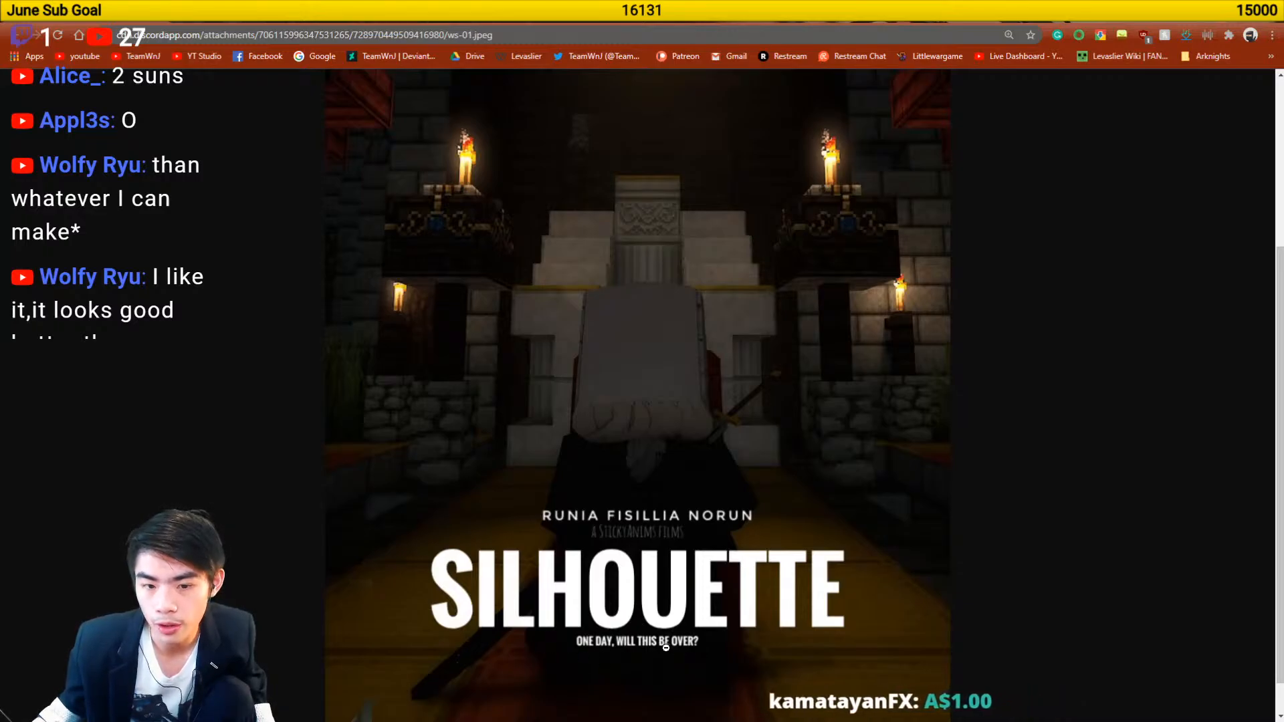
- Examine the original "Silhouette" poster at different magnifications, from the overhead light beam to the title and release date, then fit it whole
scroll(659, 644, down, 1)
scroll(661, 646, up, 2)
scroll(660, 646, down, 1)
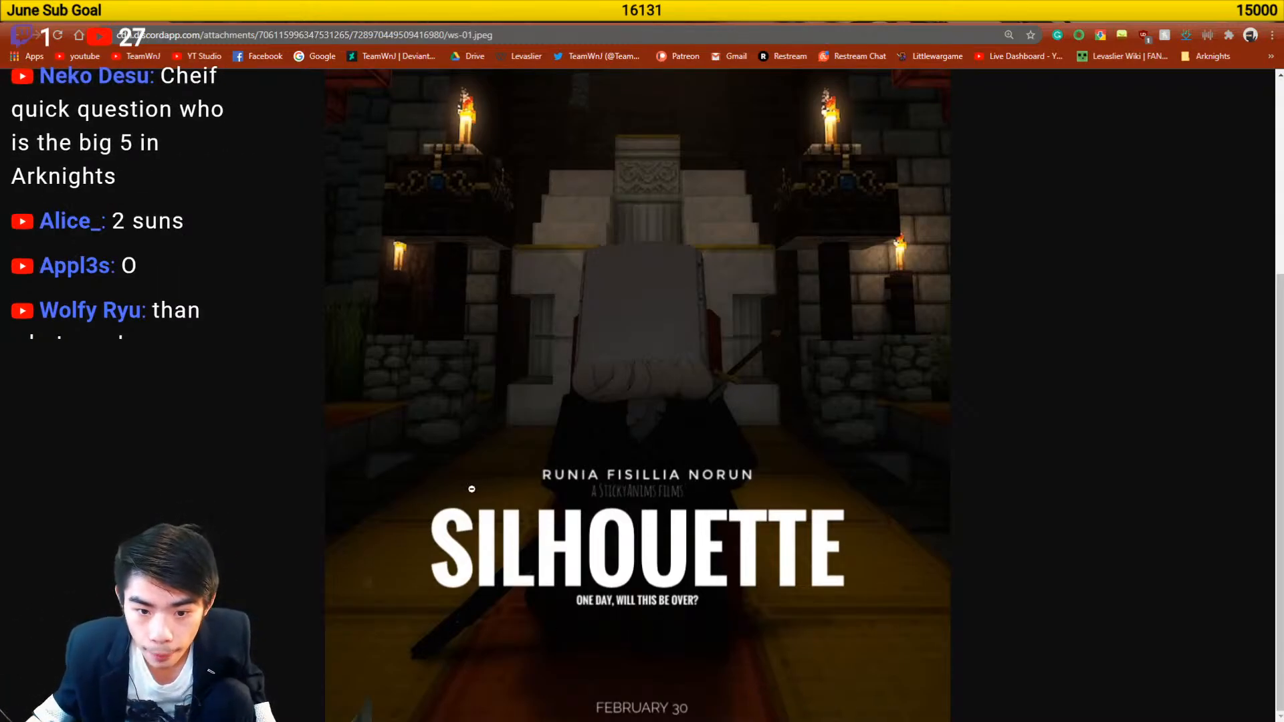
scroll(642, 442, up, 4)
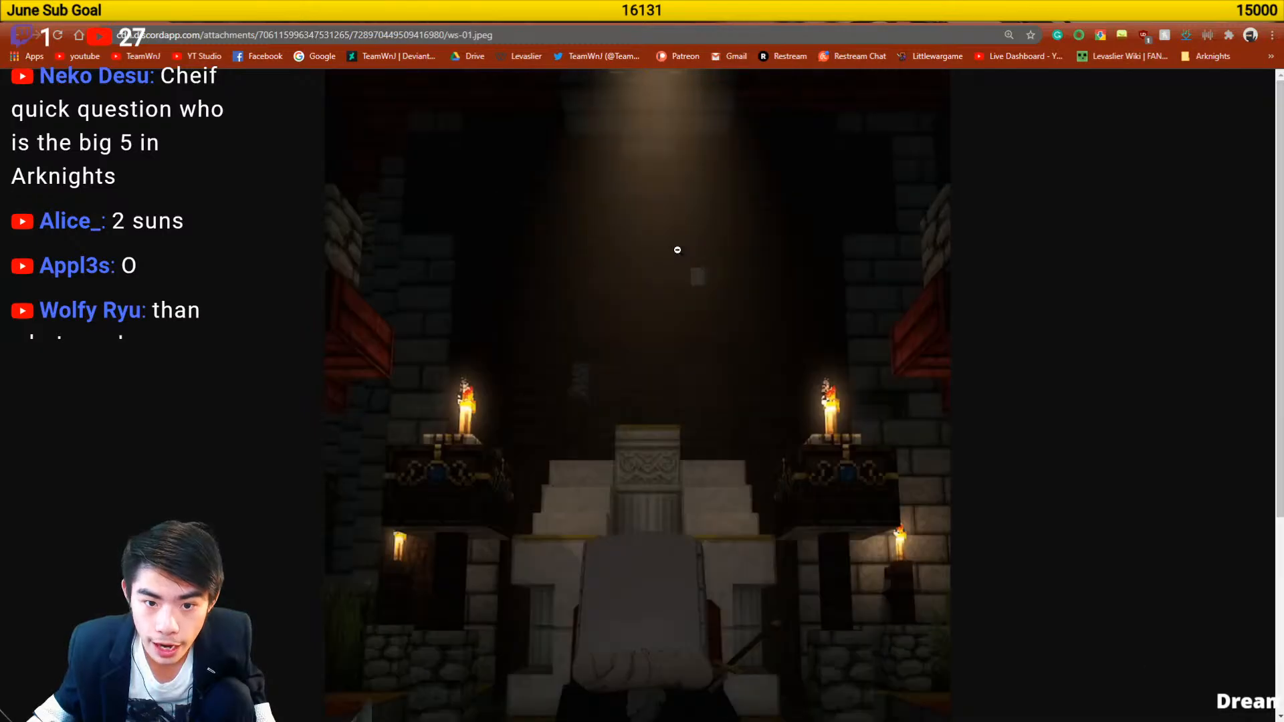
click(669, 237)
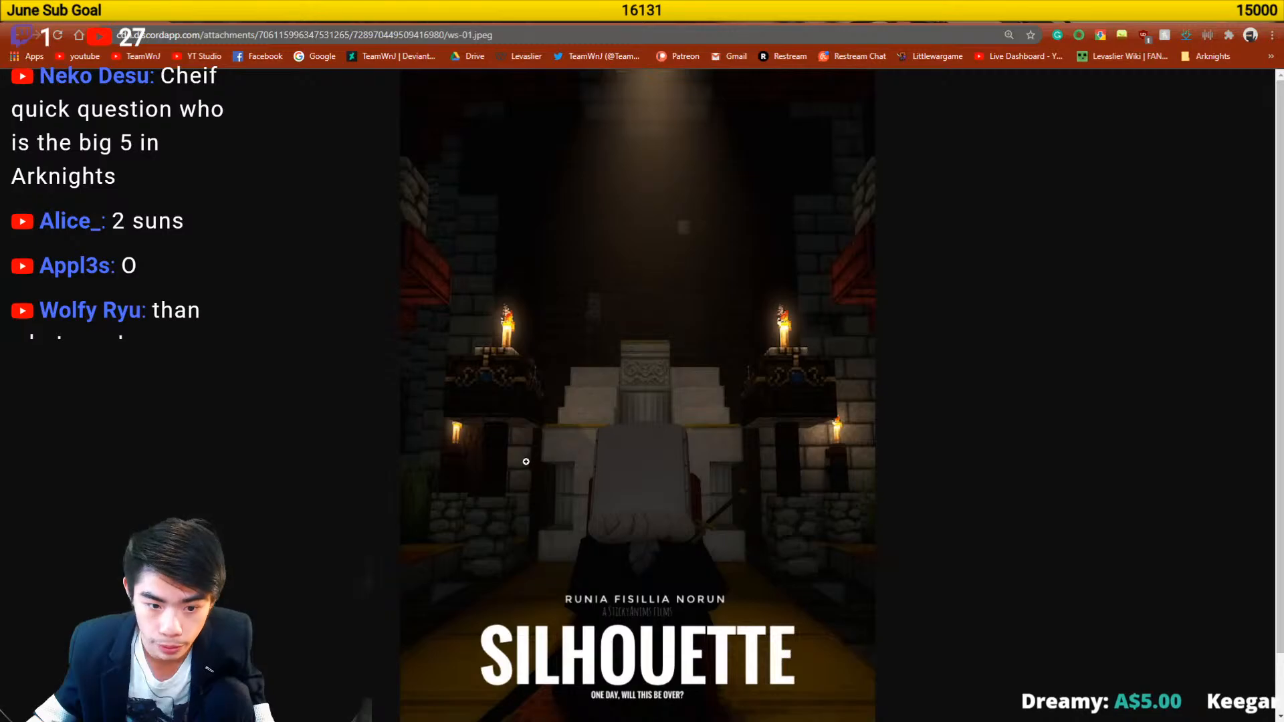
scroll(671, 498, down, 1)
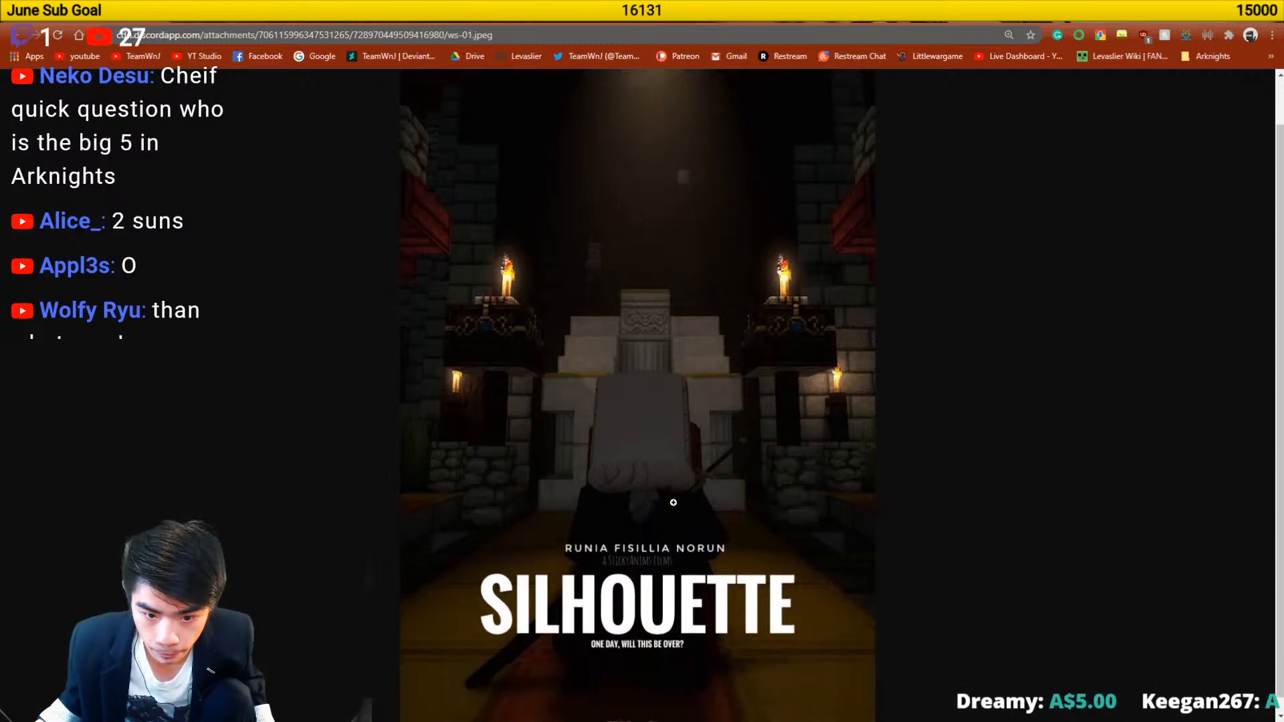
click(650, 512)
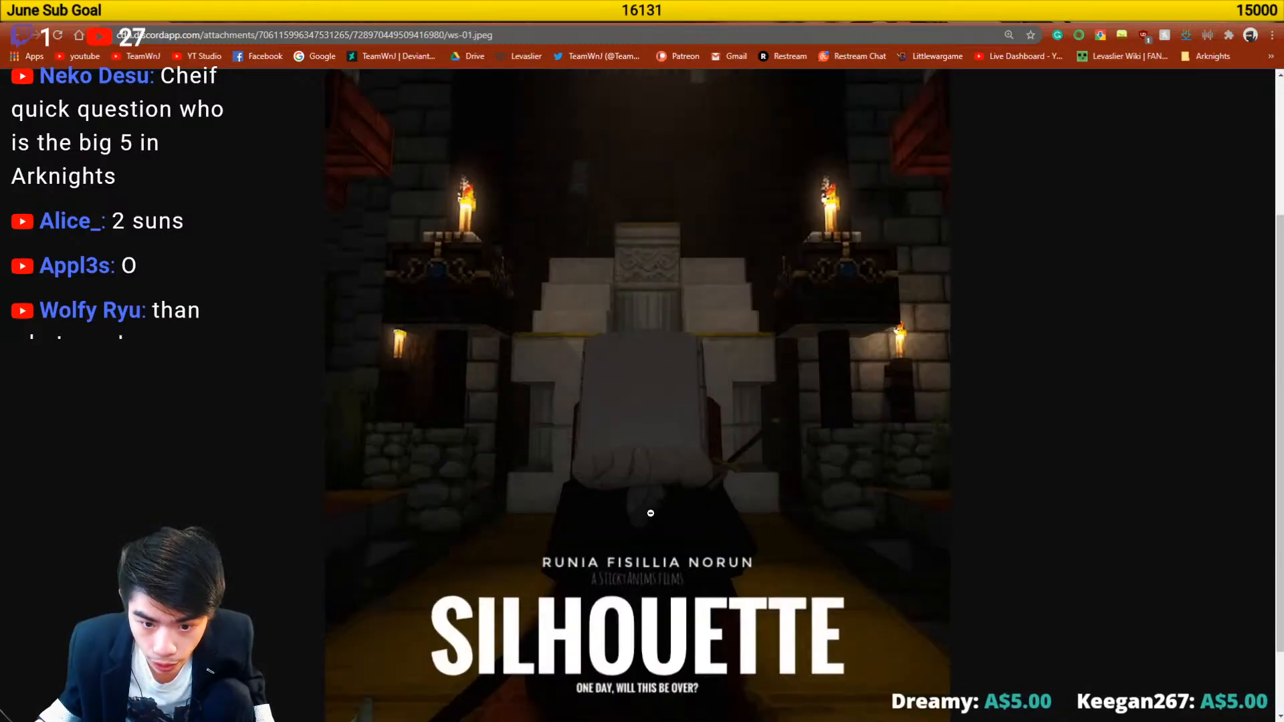
scroll(650, 513, down, 2)
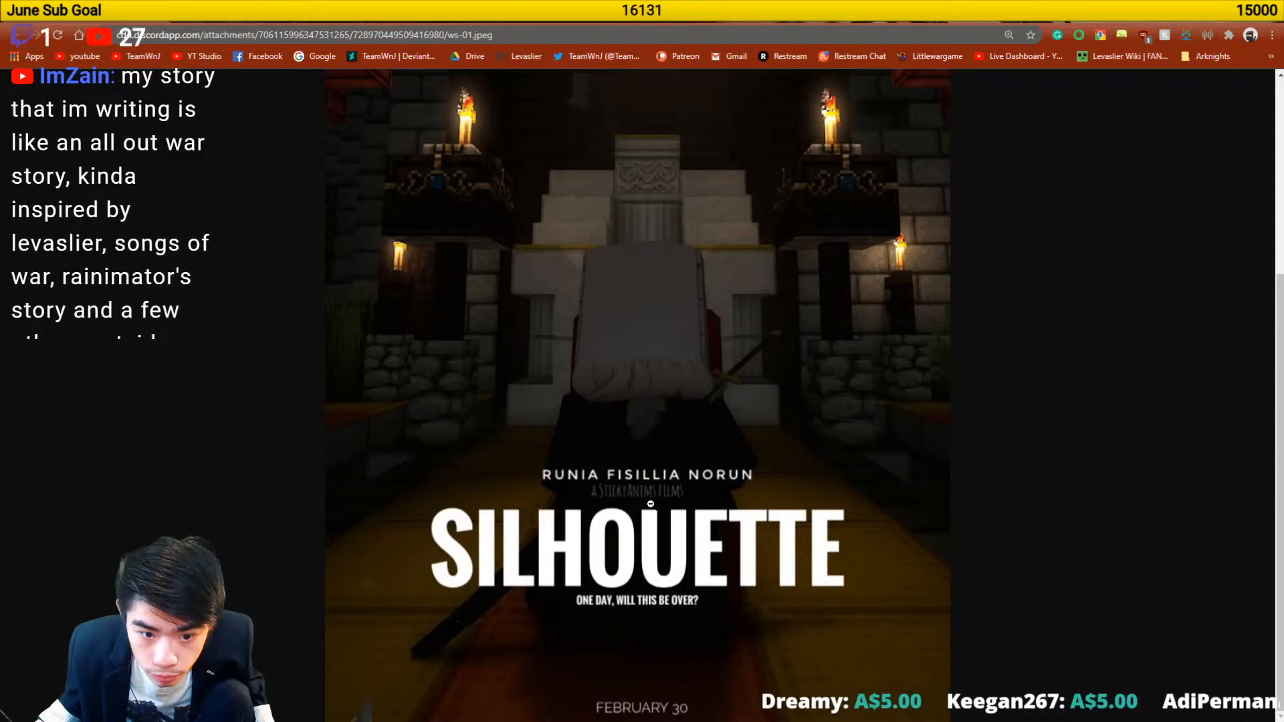
scroll(651, 504, up, 4)
click(651, 504)
scroll(650, 503, up, 1)
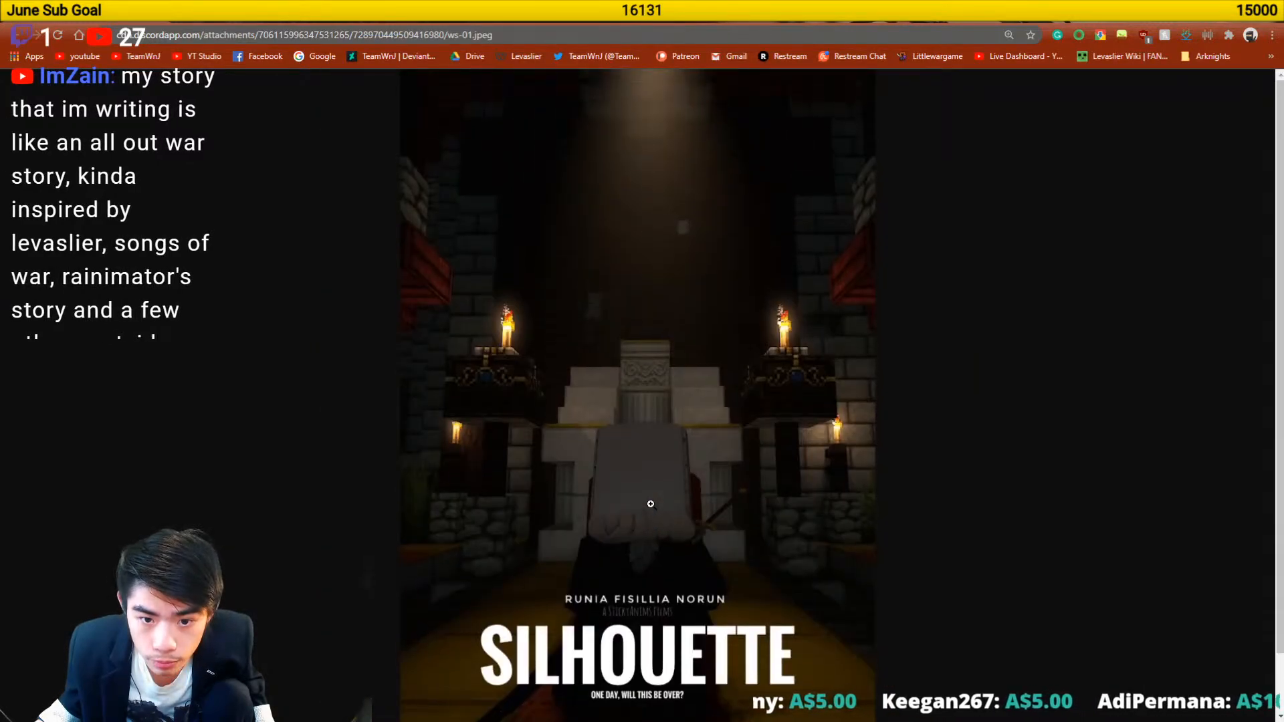
scroll(650, 503, down, 1)
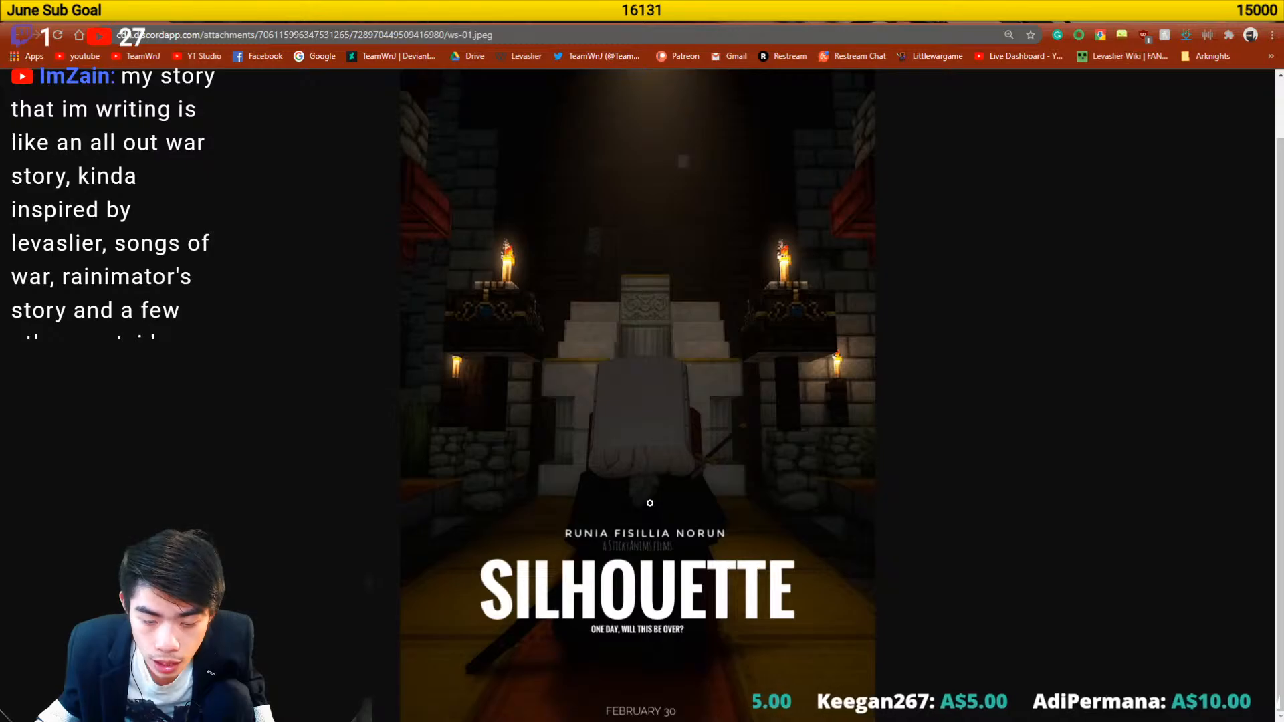
scroll(646, 498, up, 1)
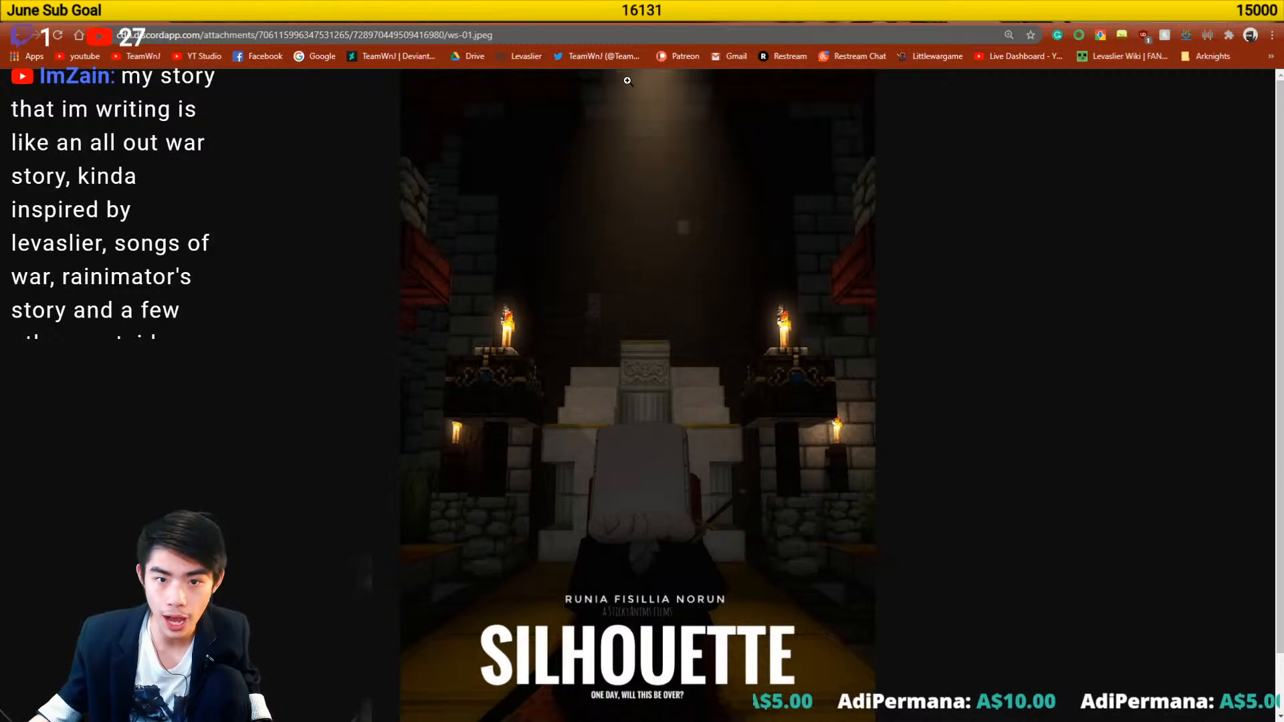
key(ctrl+minus)
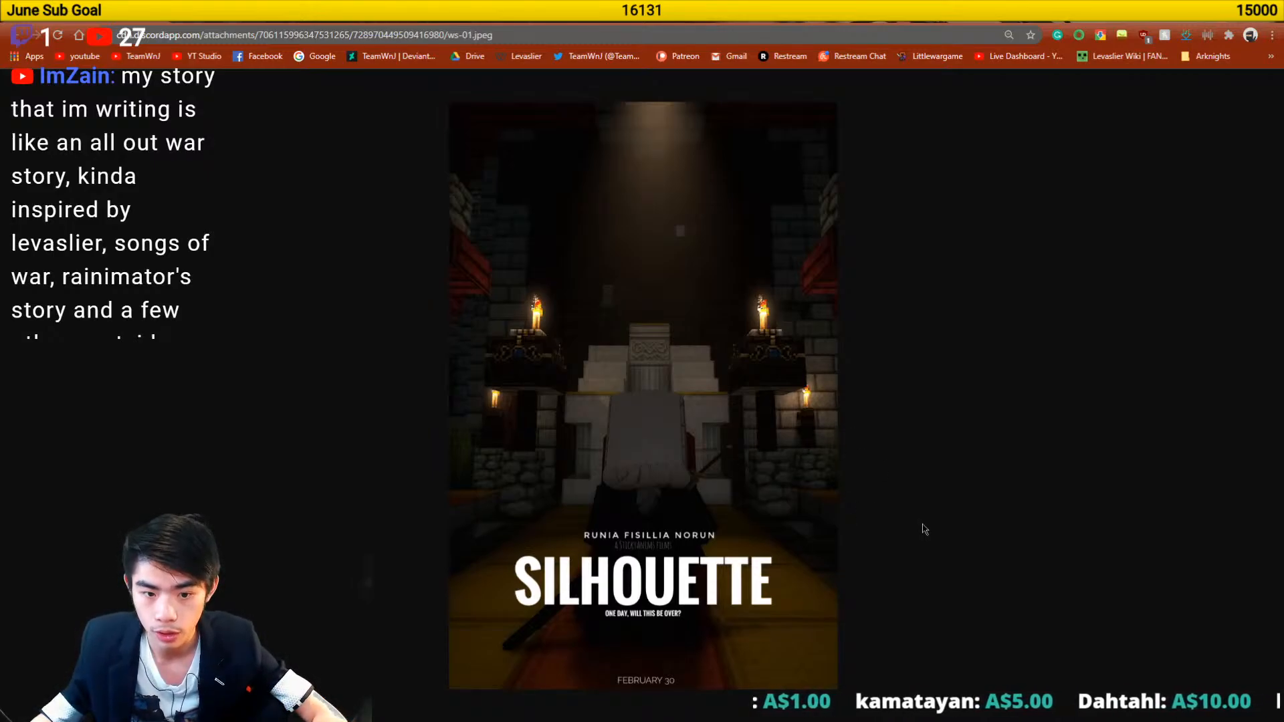
- Return to the Discord events channel, leave the "Silhouette" preview, and open the original "Steve of the Dead" submission in the browser
key(alt+Tab)
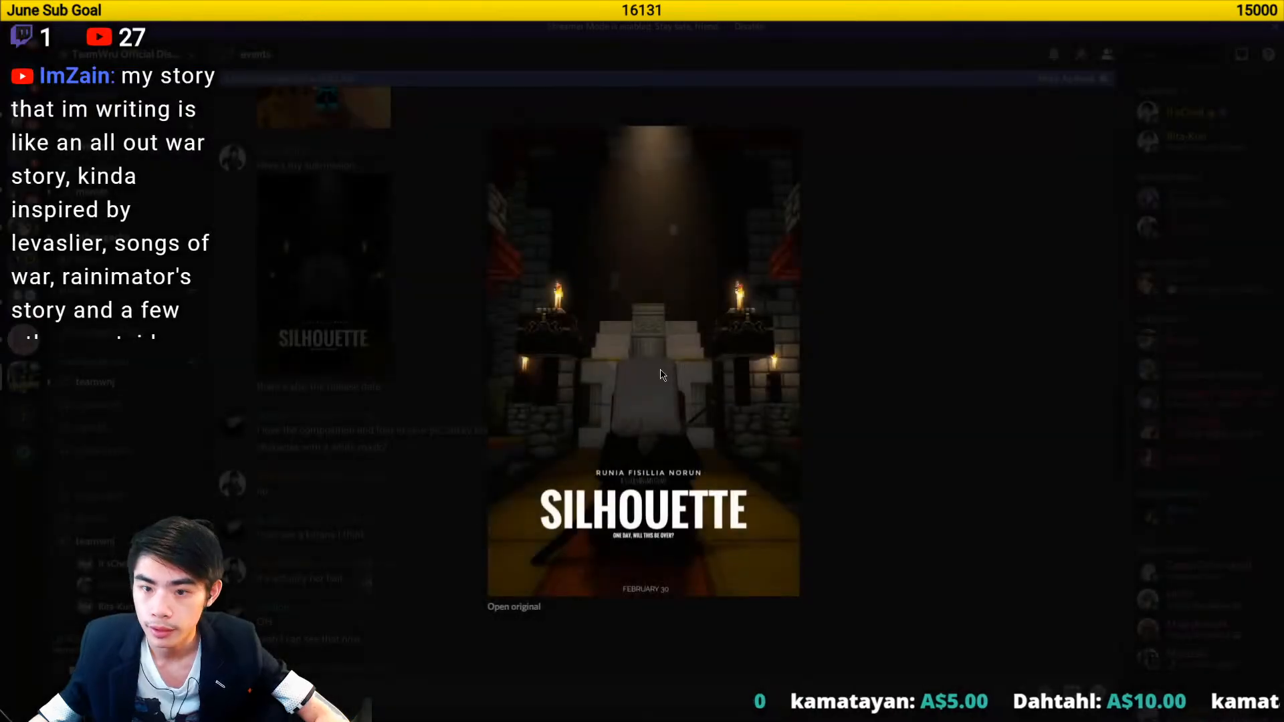
click(893, 445)
scroll(417, 444, down, 15)
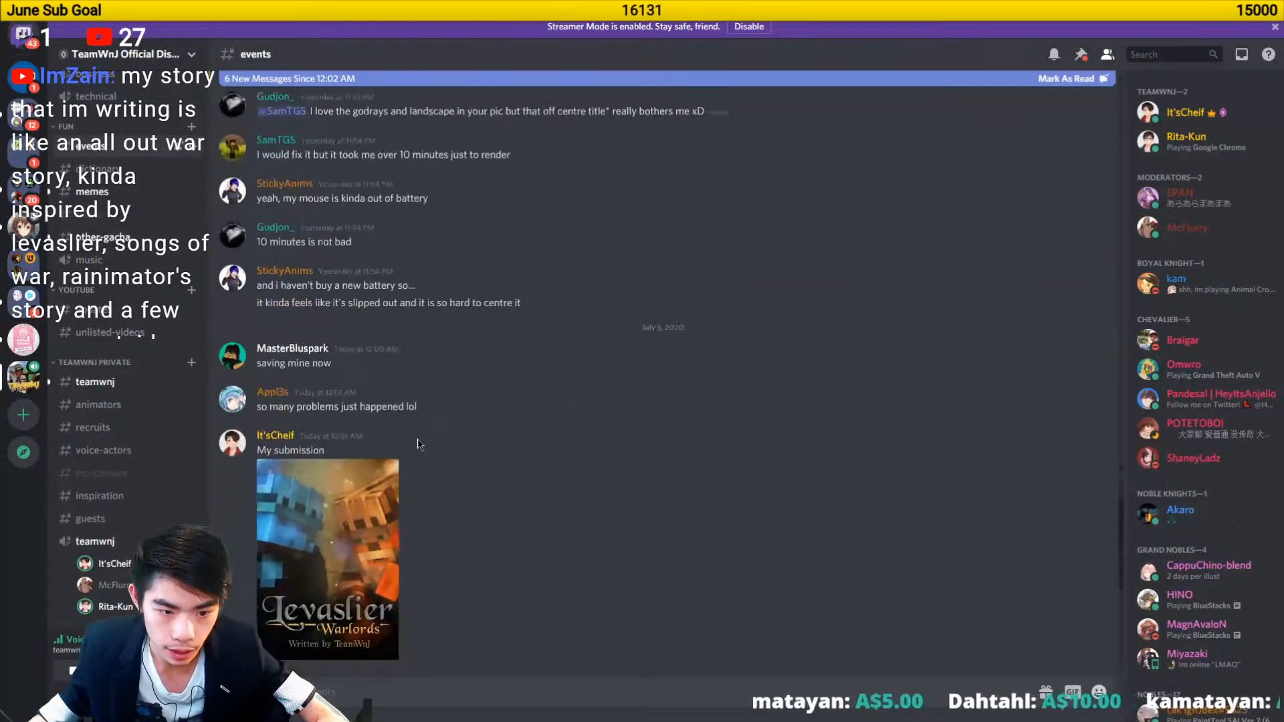
click(313, 468)
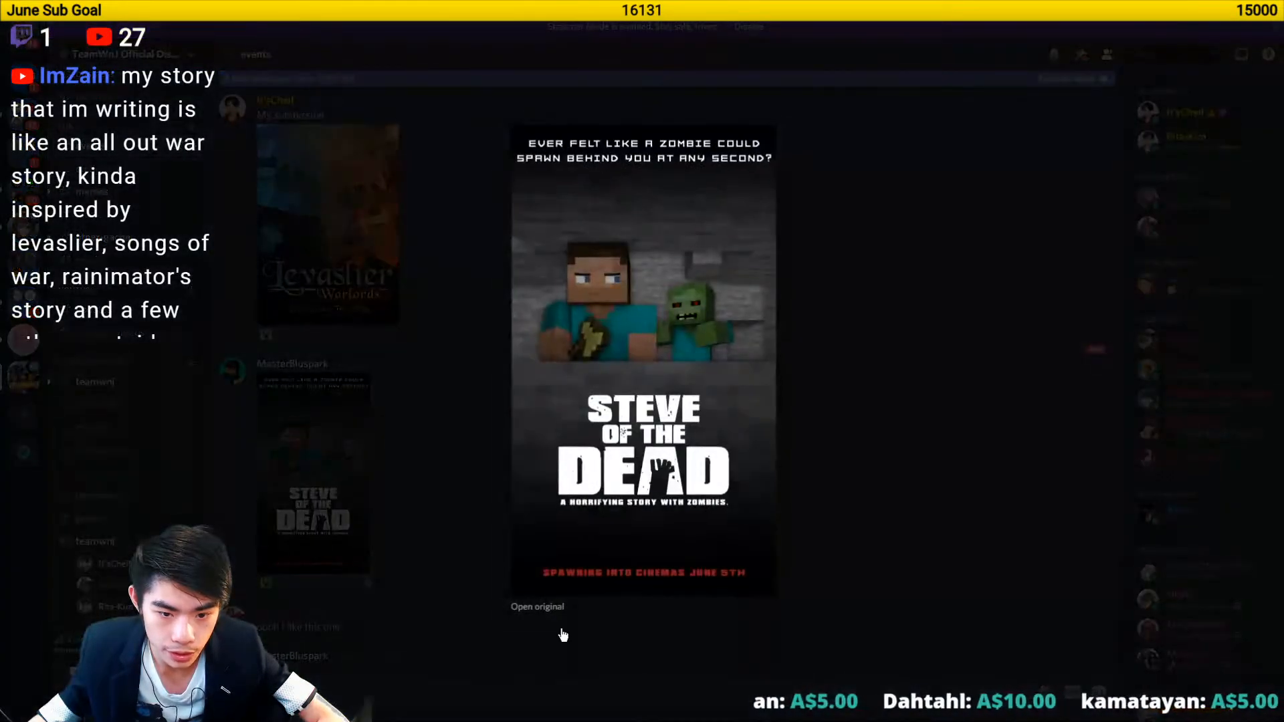
click(538, 612)
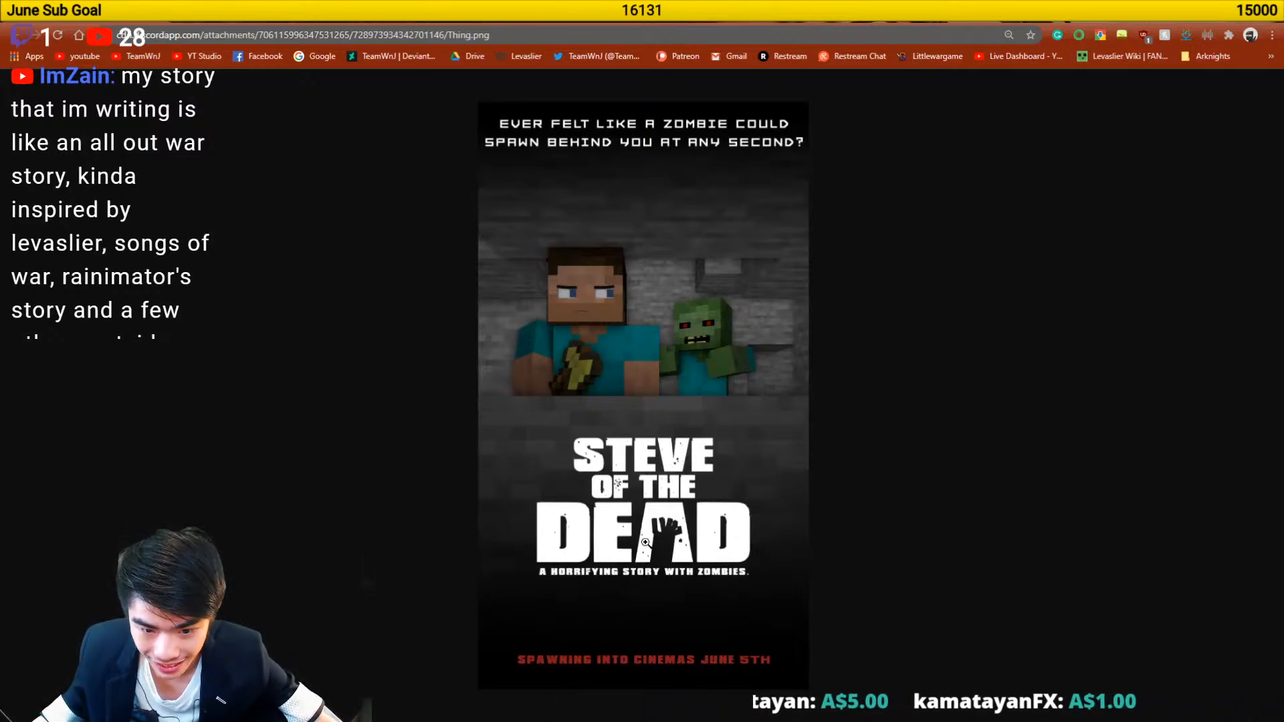
- Zoom in on the "Steve of the Dead" poster to examine its distressed title lettering and zombie tagline
click(664, 541)
scroll(683, 445, up, 4)
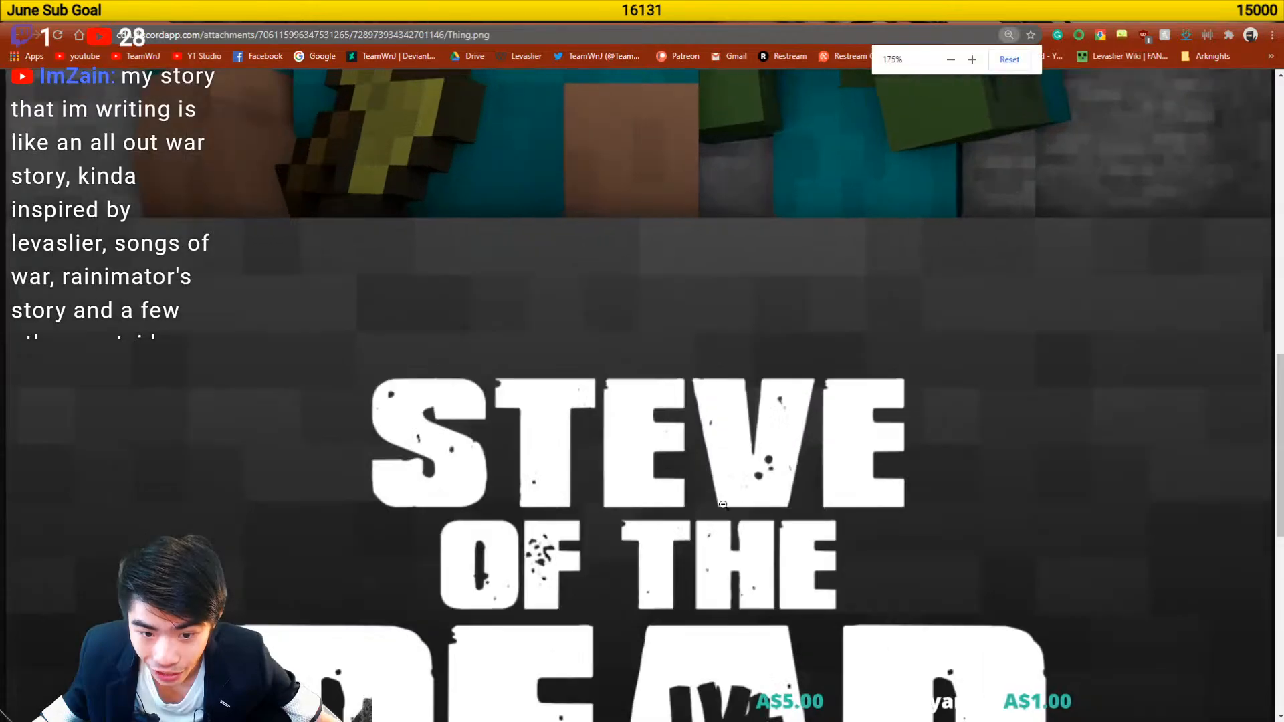
scroll(705, 482, down, 9)
scroll(719, 498, up, 3)
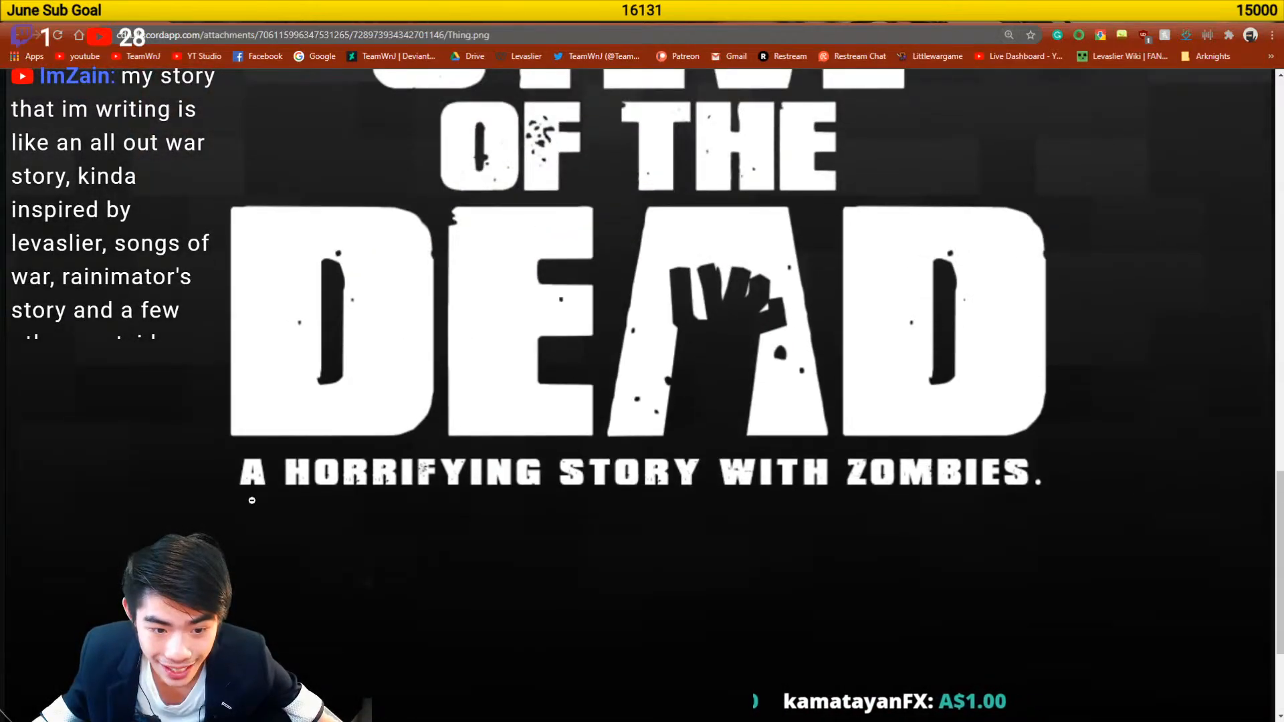
click(809, 492)
scroll(790, 512, up, 4)
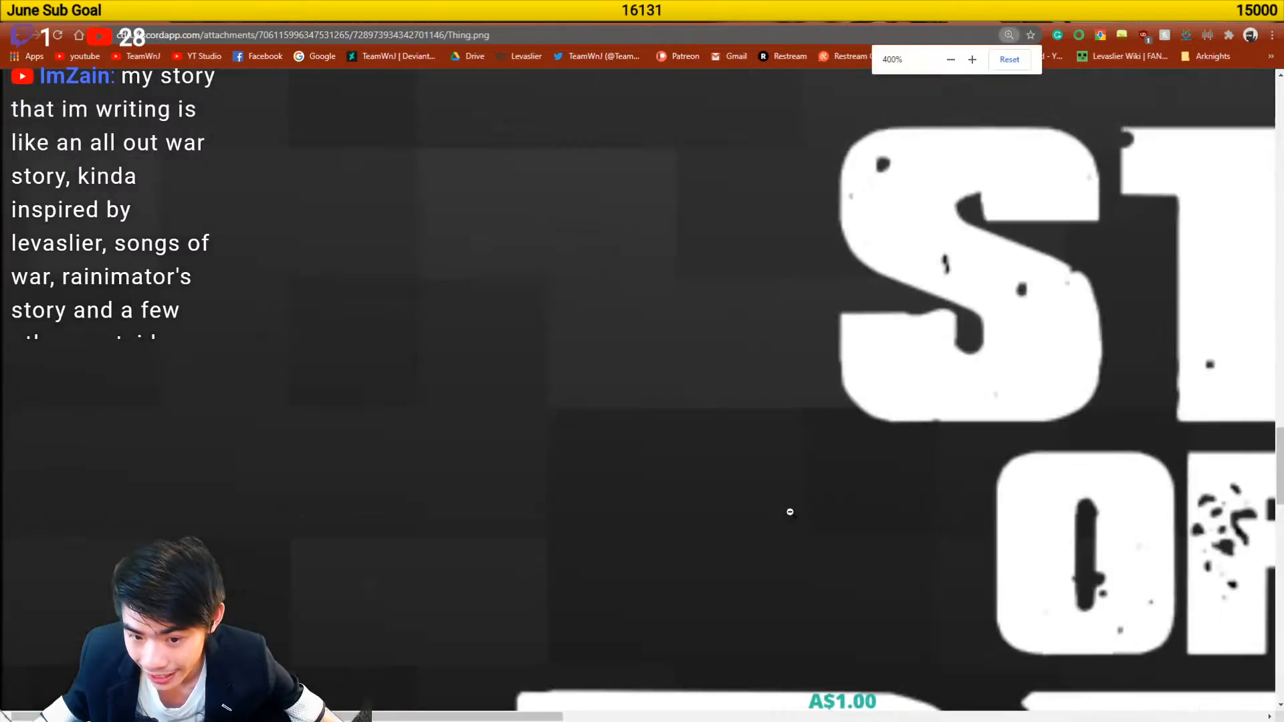
scroll(790, 512, down, 5)
scroll(836, 331, up, 2)
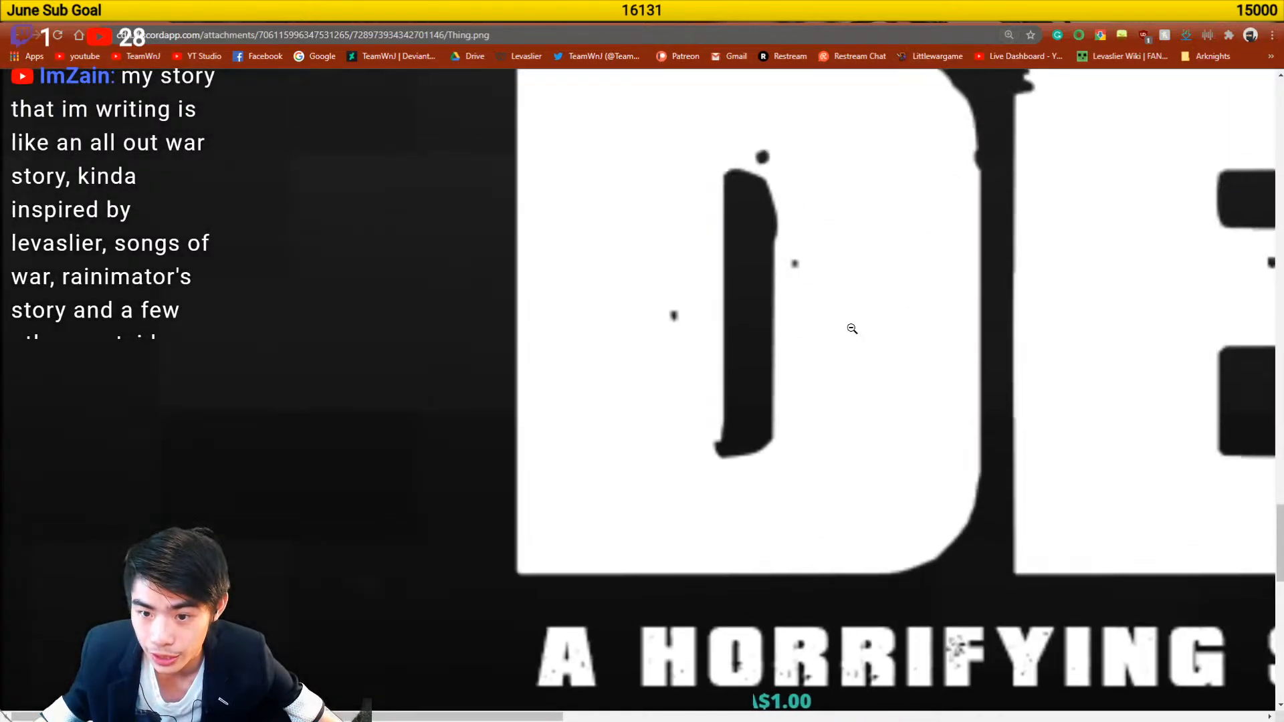
- Inspect the hand cut-out in the word "DEAD", then zoom back out to 50% to view the whole poster
middle_click(851, 328)
middle_click(972, 320)
scroll(907, 408, up, 1)
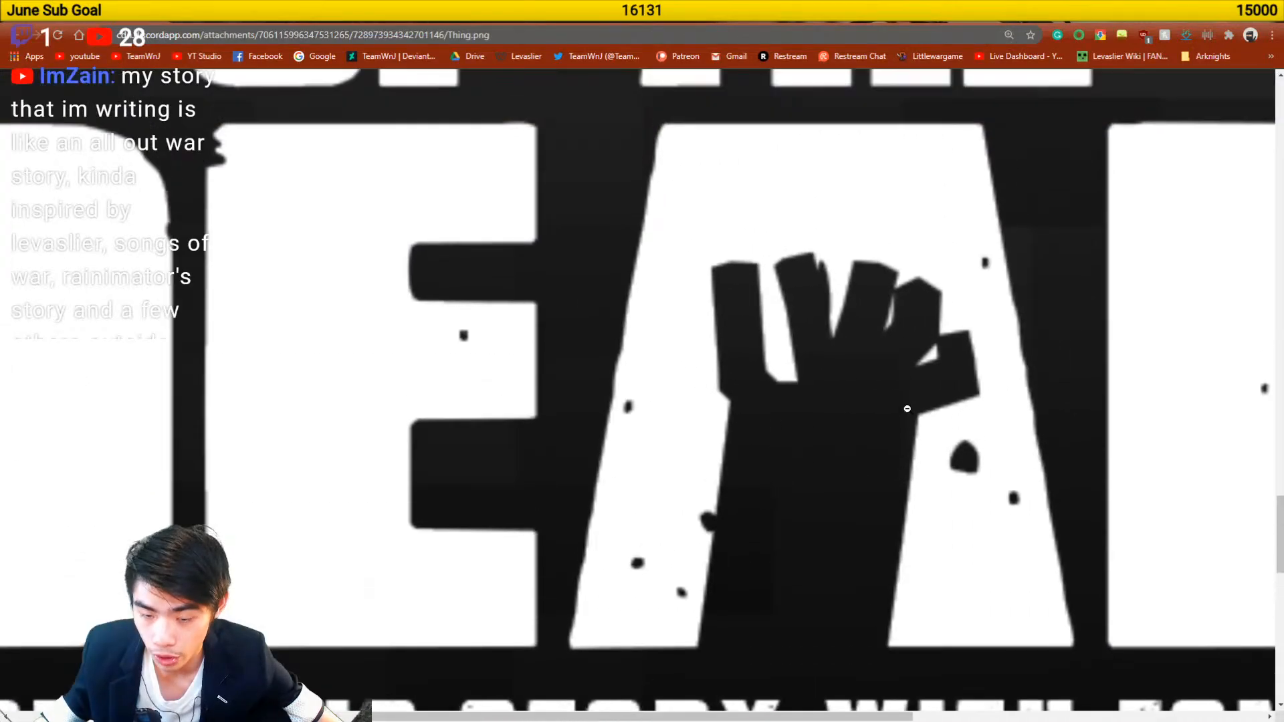
scroll(907, 409, down, 2)
scroll(780, 386, down, 6)
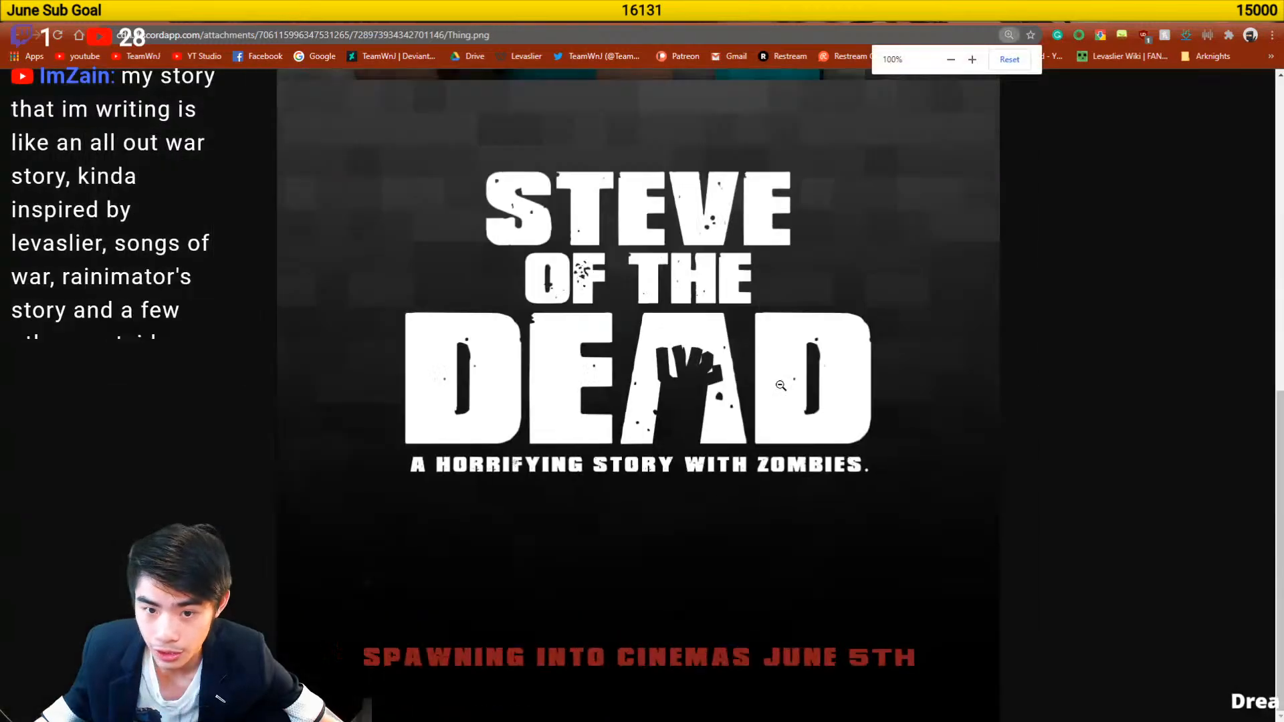
scroll(780, 386, down, 4)
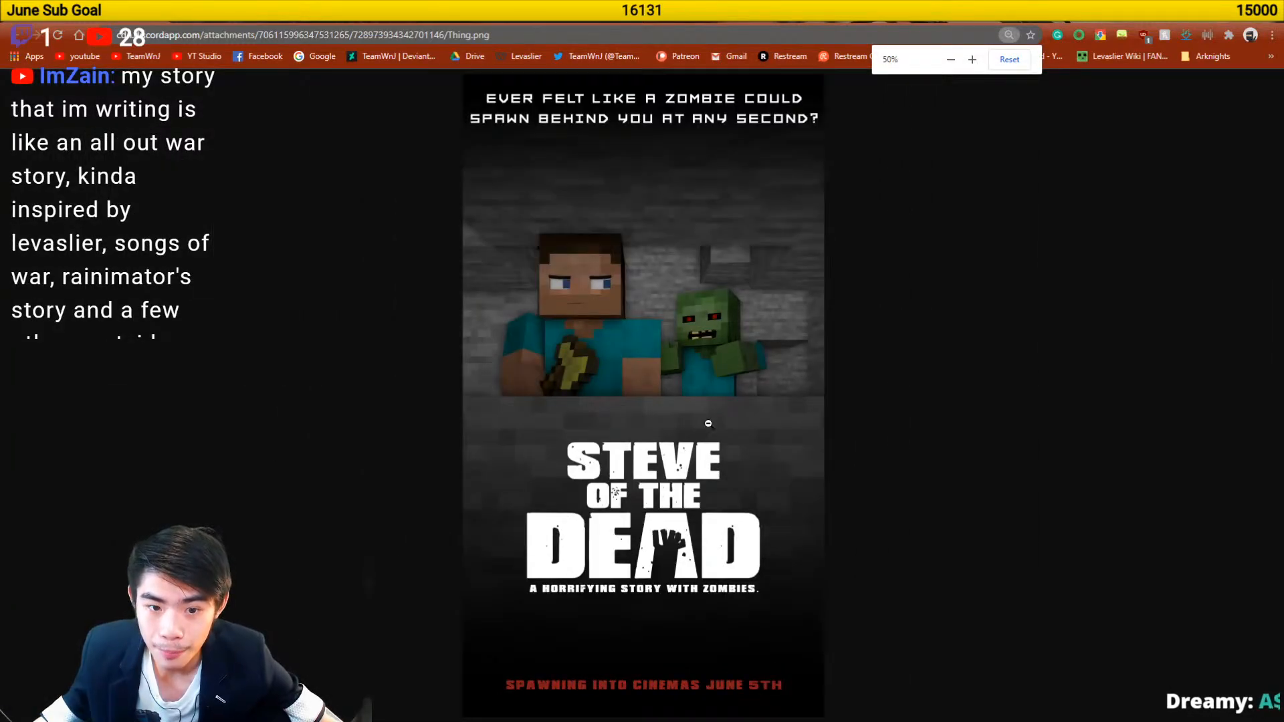
- Search Google for "shawn of the dead" in a new tab and look through the image results
key(ctrl+t)
text(shawn)
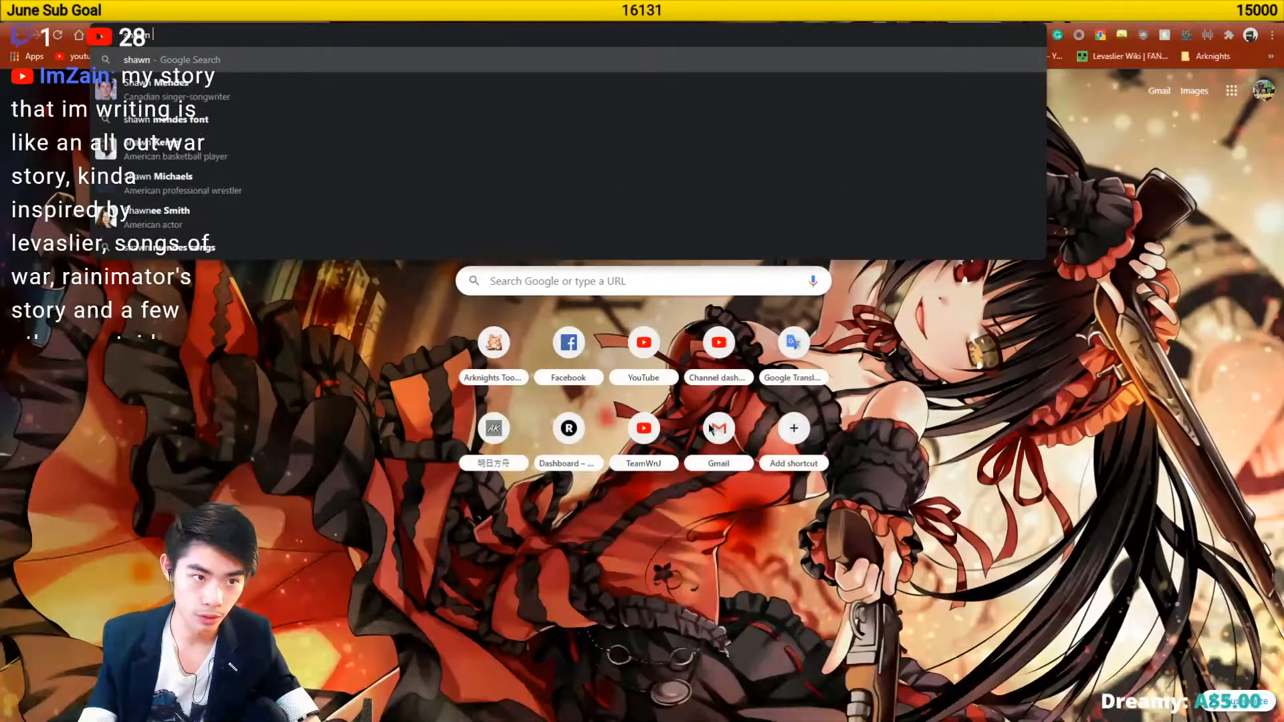
text( of the dead)
key(Return)
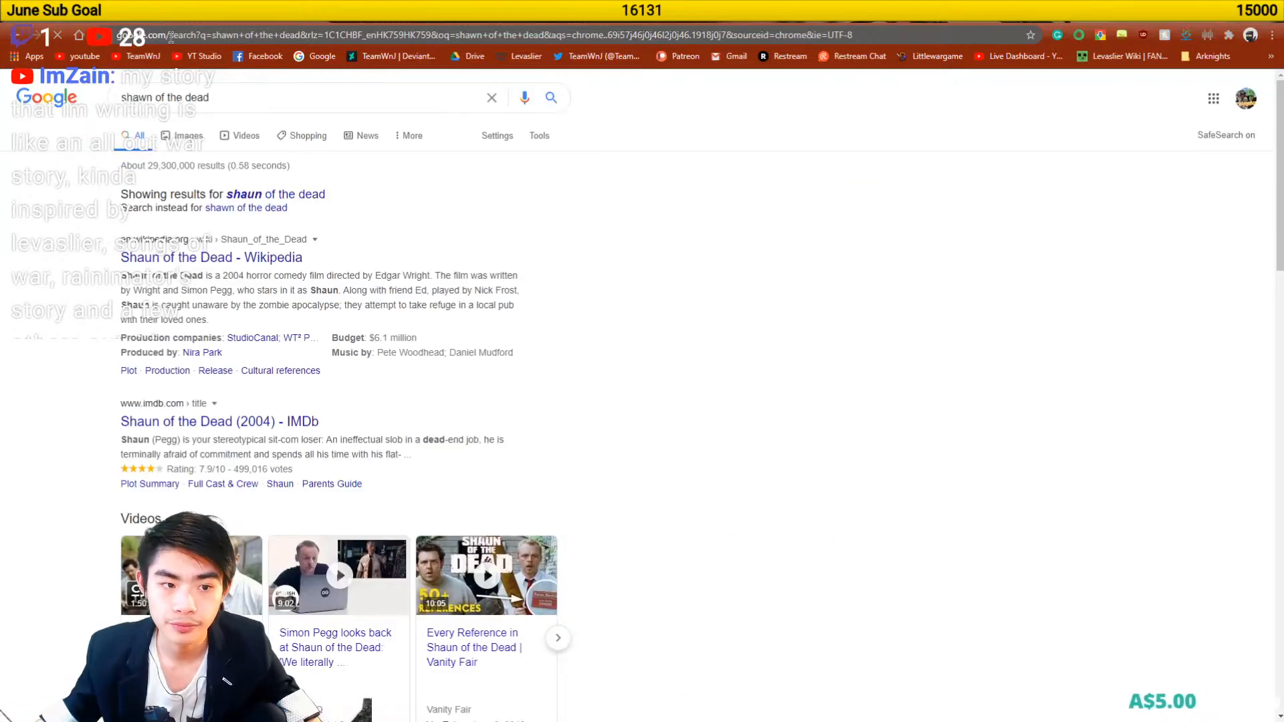
click(182, 136)
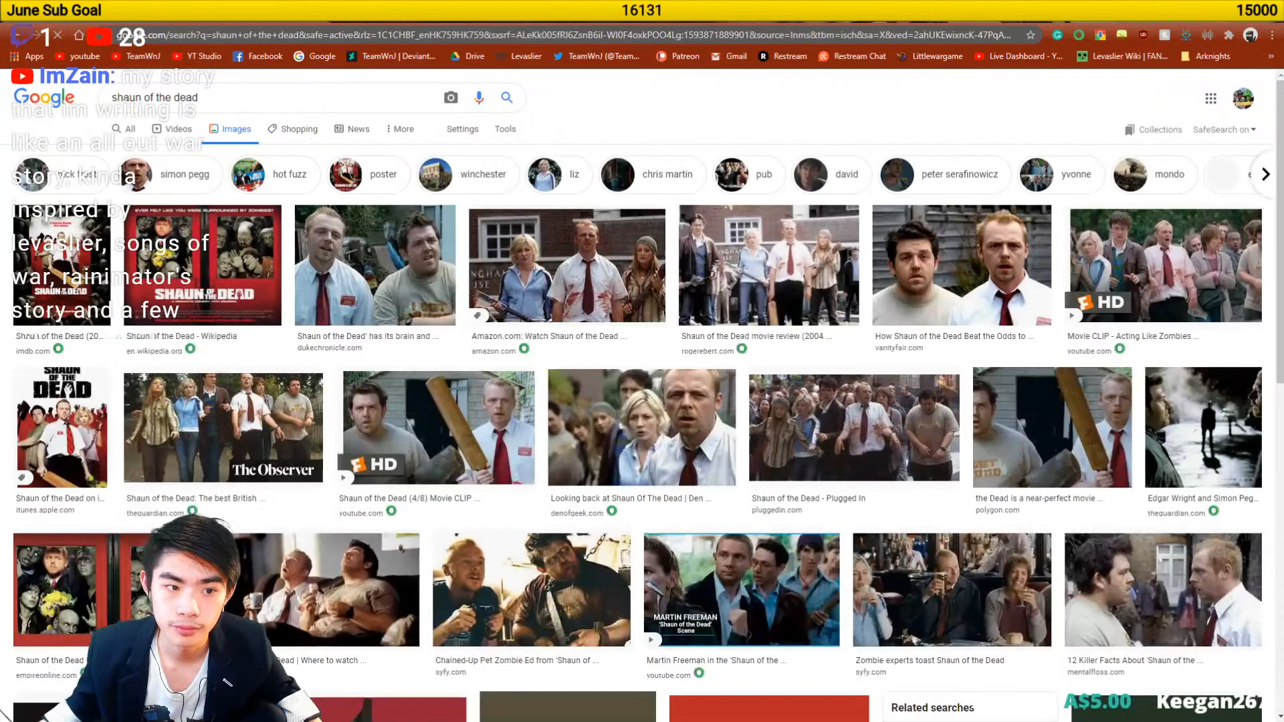
scroll(370, 532, down, 2)
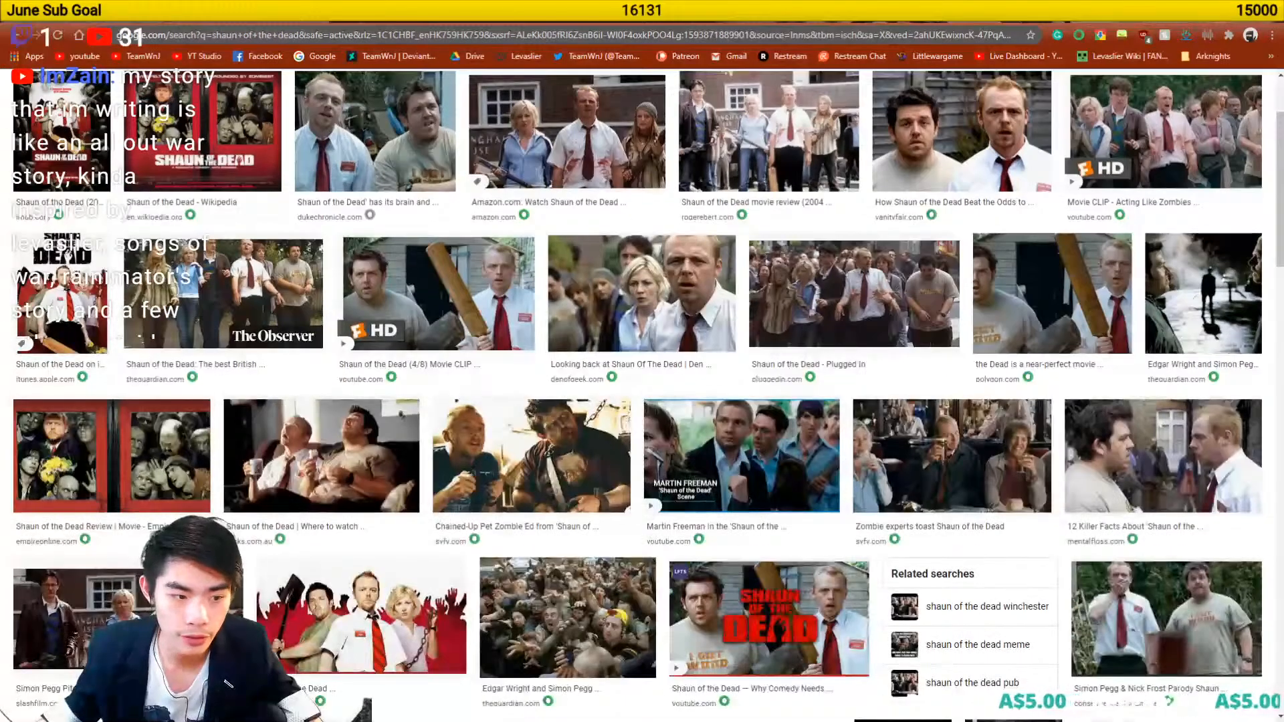
scroll(370, 532, down, 5)
scroll(367, 524, up, 8)
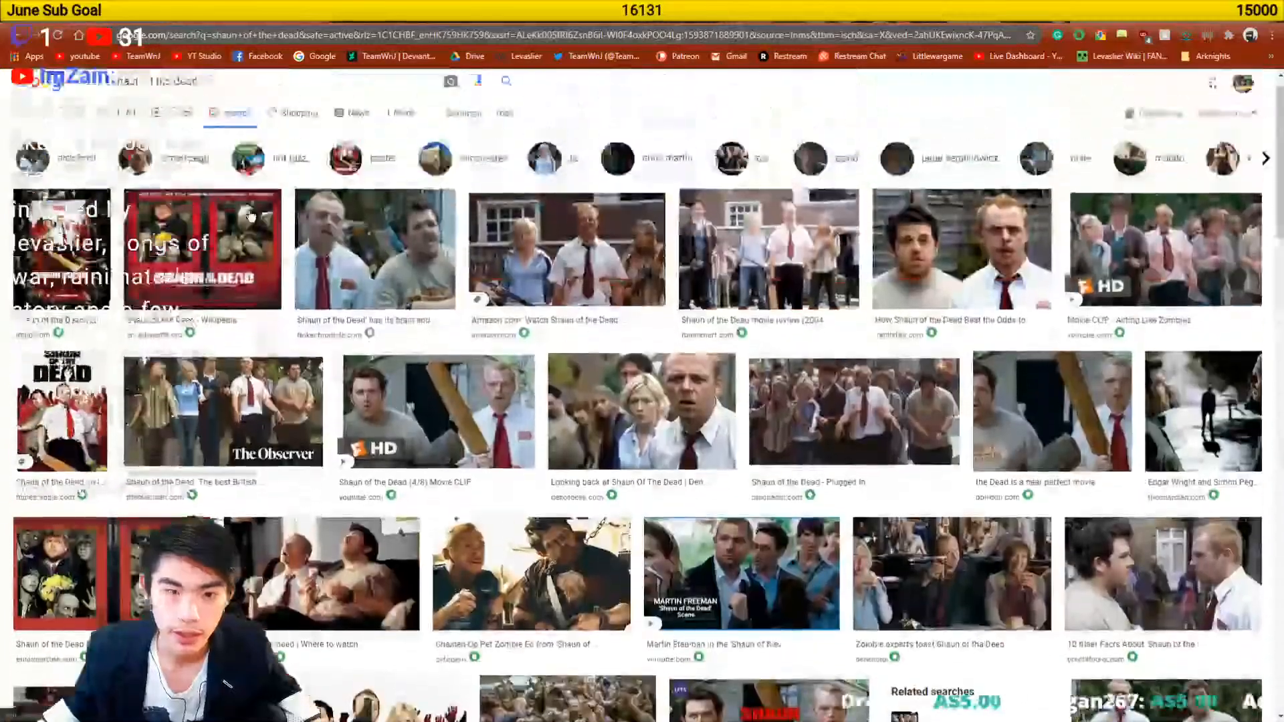
- Refine the image search to "shaun of the dead poster"
click(233, 103)
text(poster)
key(Return)
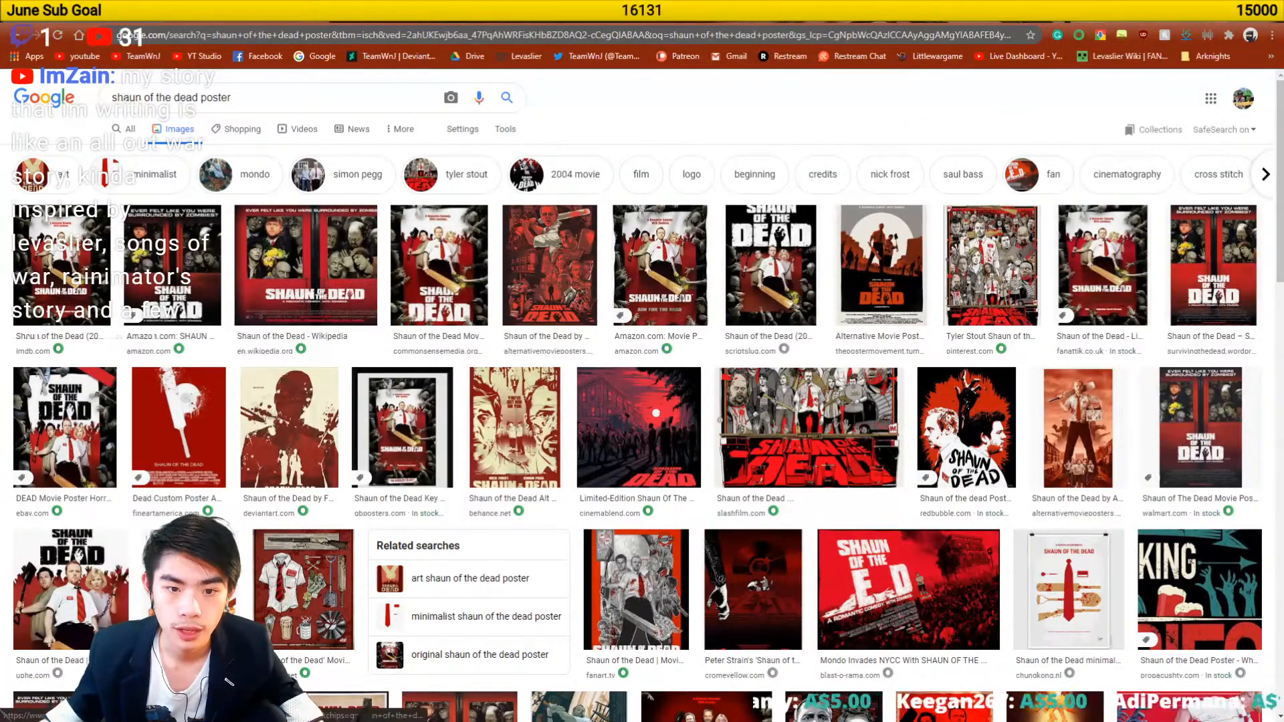
- Look through the Shaun of the Dead poster images for a design resembling the "Steve of the Dead" submission
click(281, 14)
click(401, 14)
scroll(718, 436, down, 3)
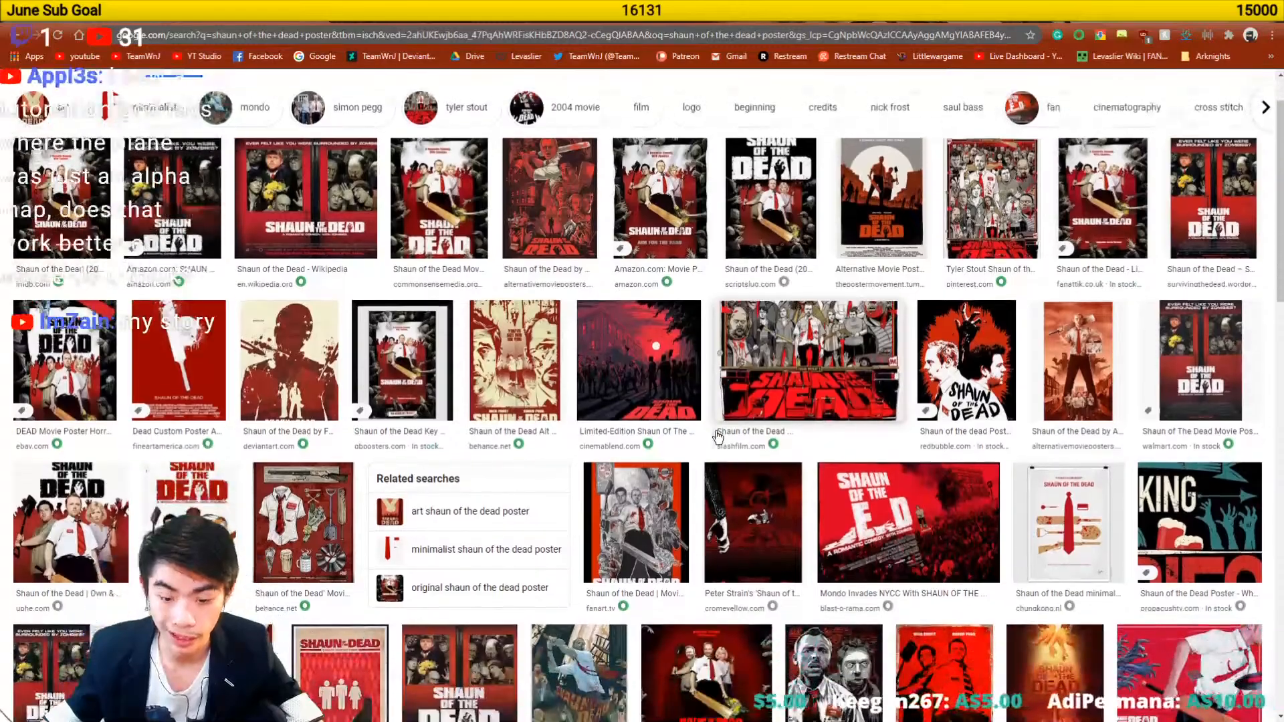
scroll(717, 436, down, 5)
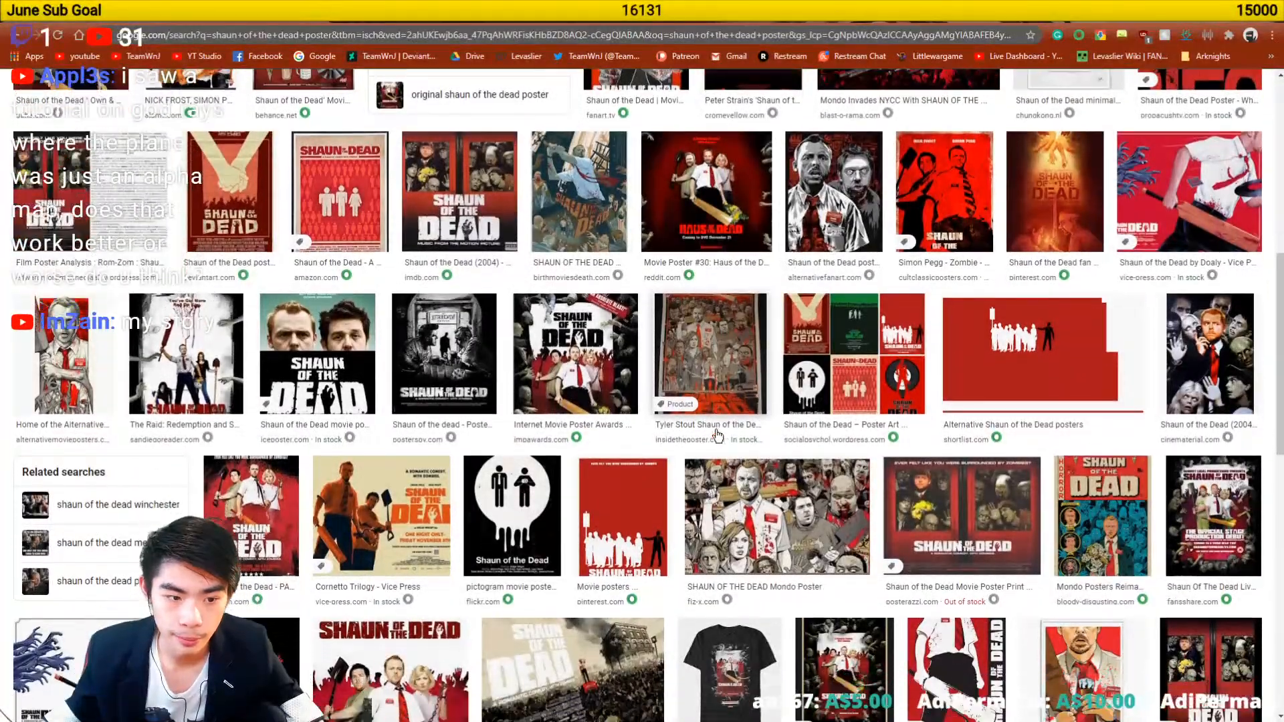
scroll(717, 436, down, 3)
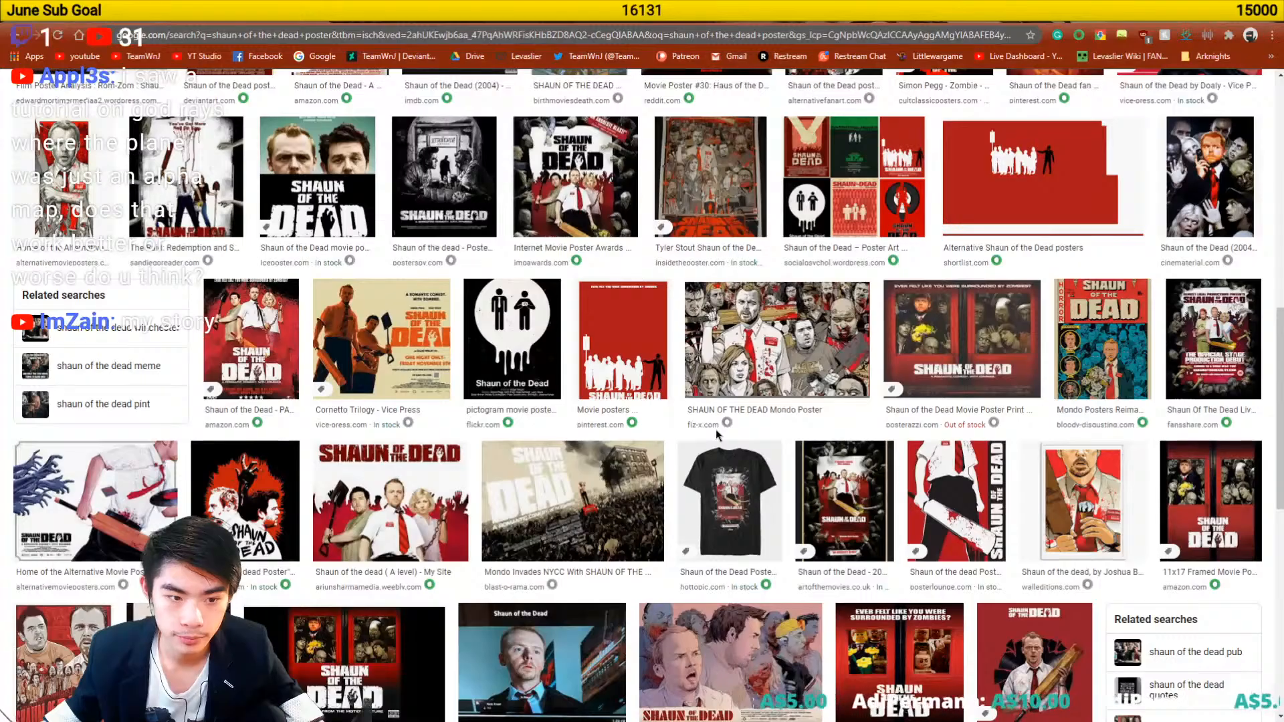
scroll(427, 451, down, 3)
scroll(426, 451, down, 2)
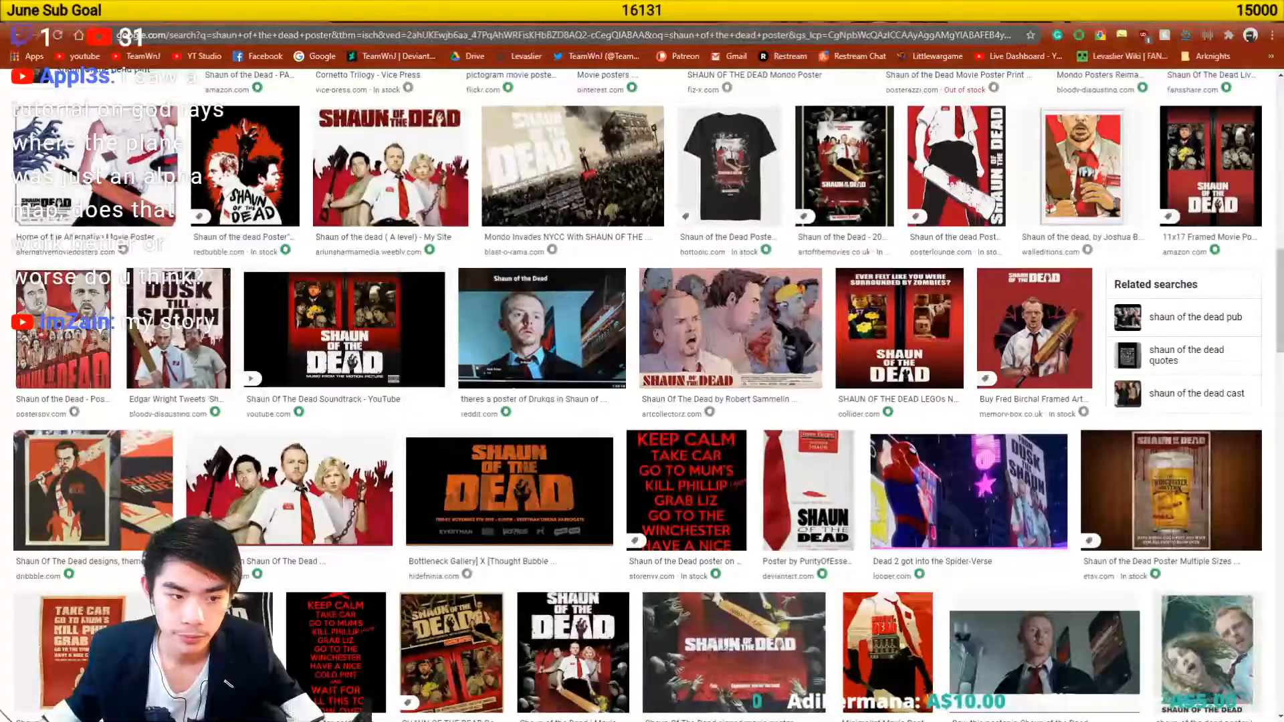
scroll(274, 439, up, 5)
scroll(274, 439, up, 10)
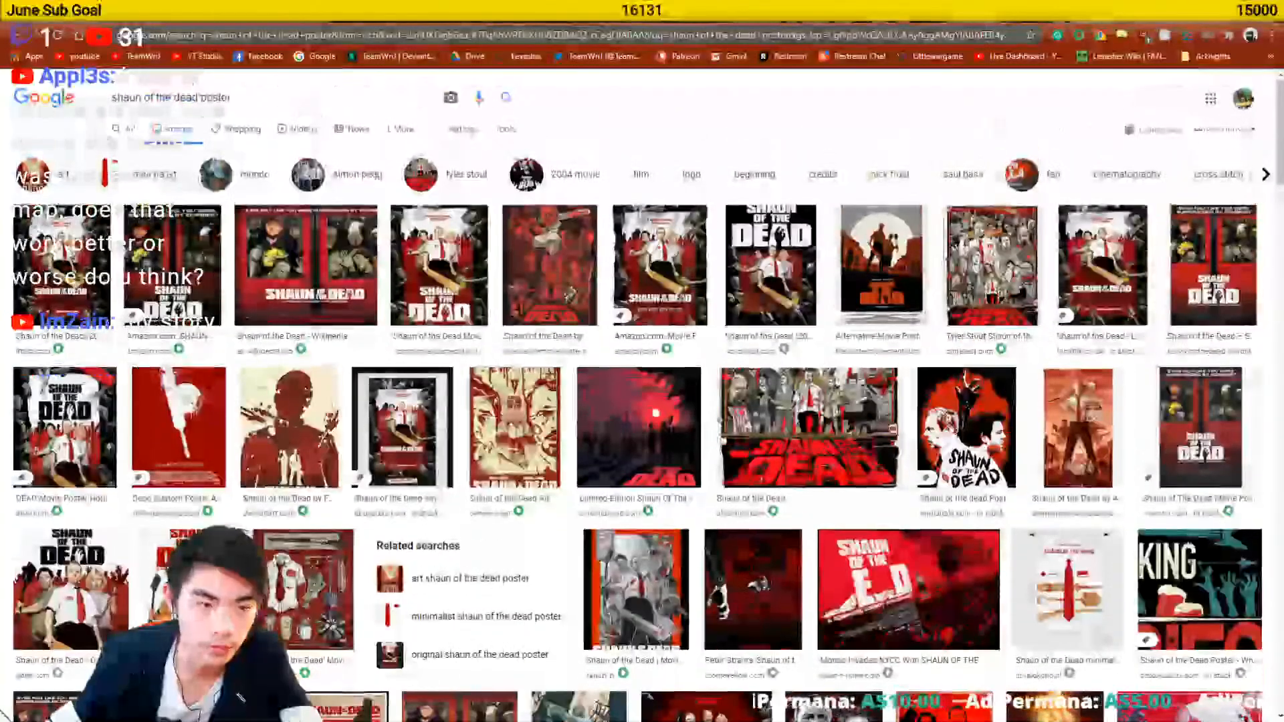
- Compare the "Steve of the Dead" poster with the Shaun of the Dead poster results, ending on the submission
click(772, 13)
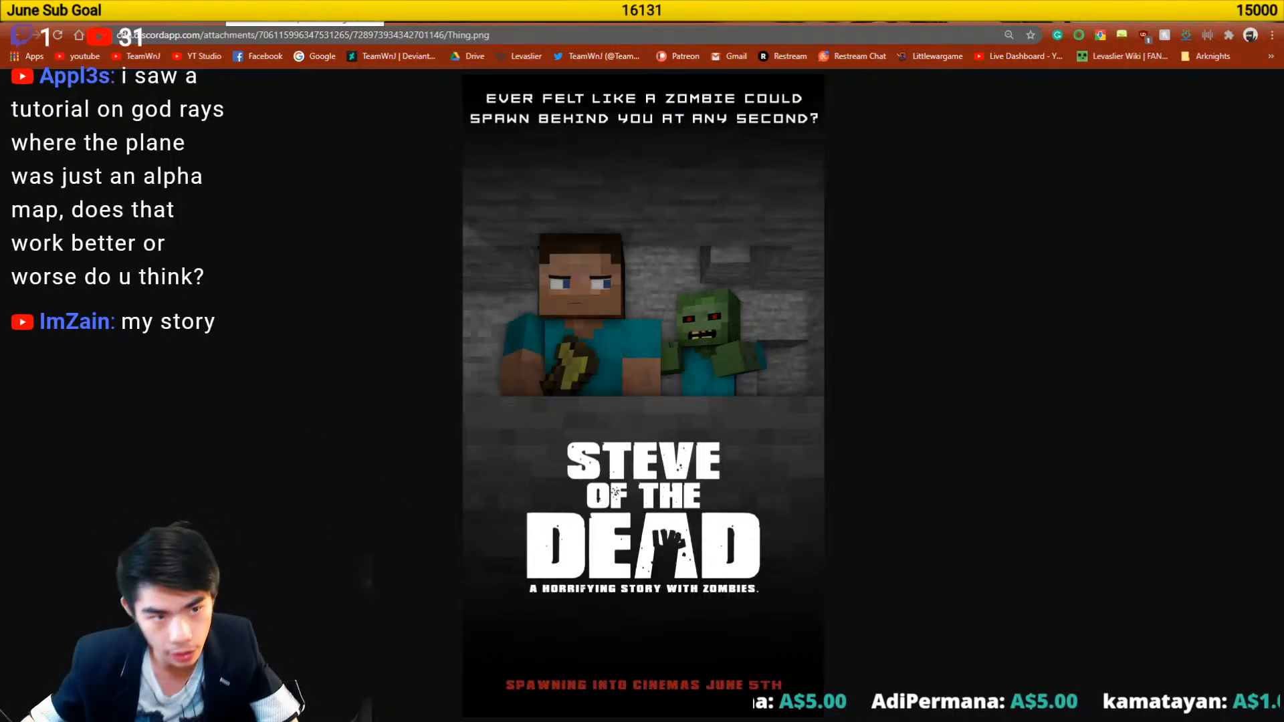
click(305, 16)
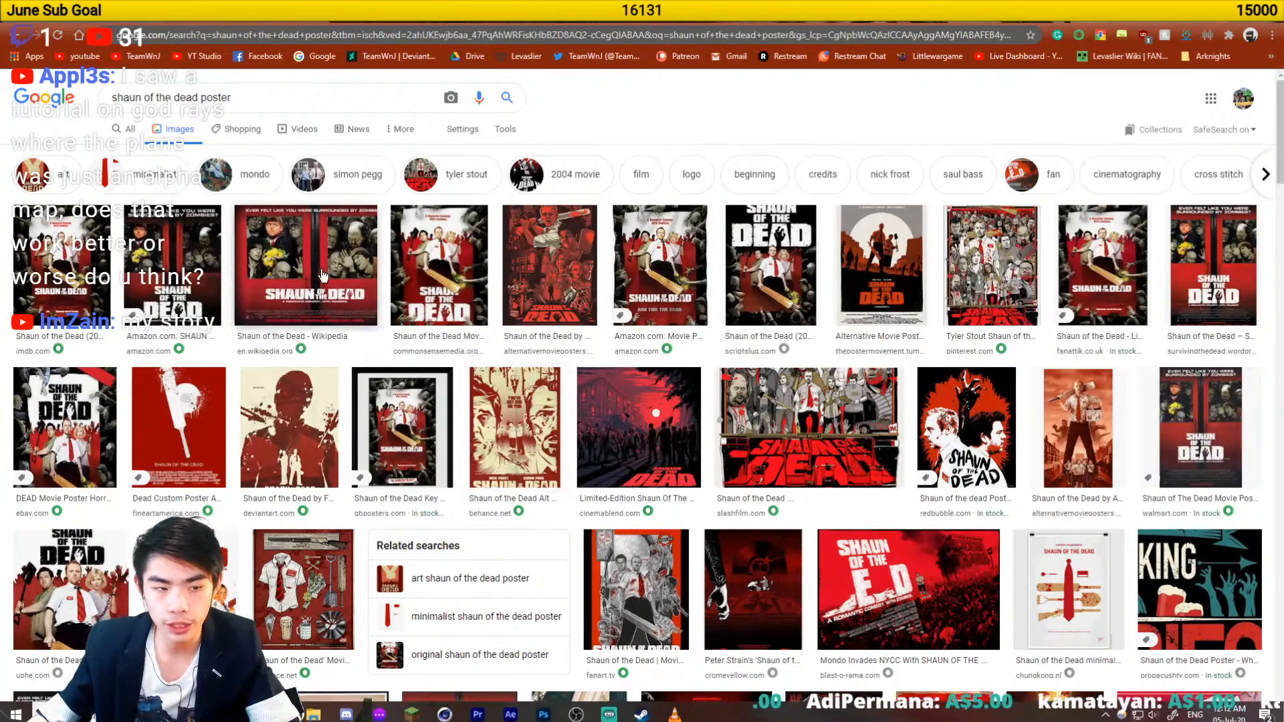
click(92, 23)
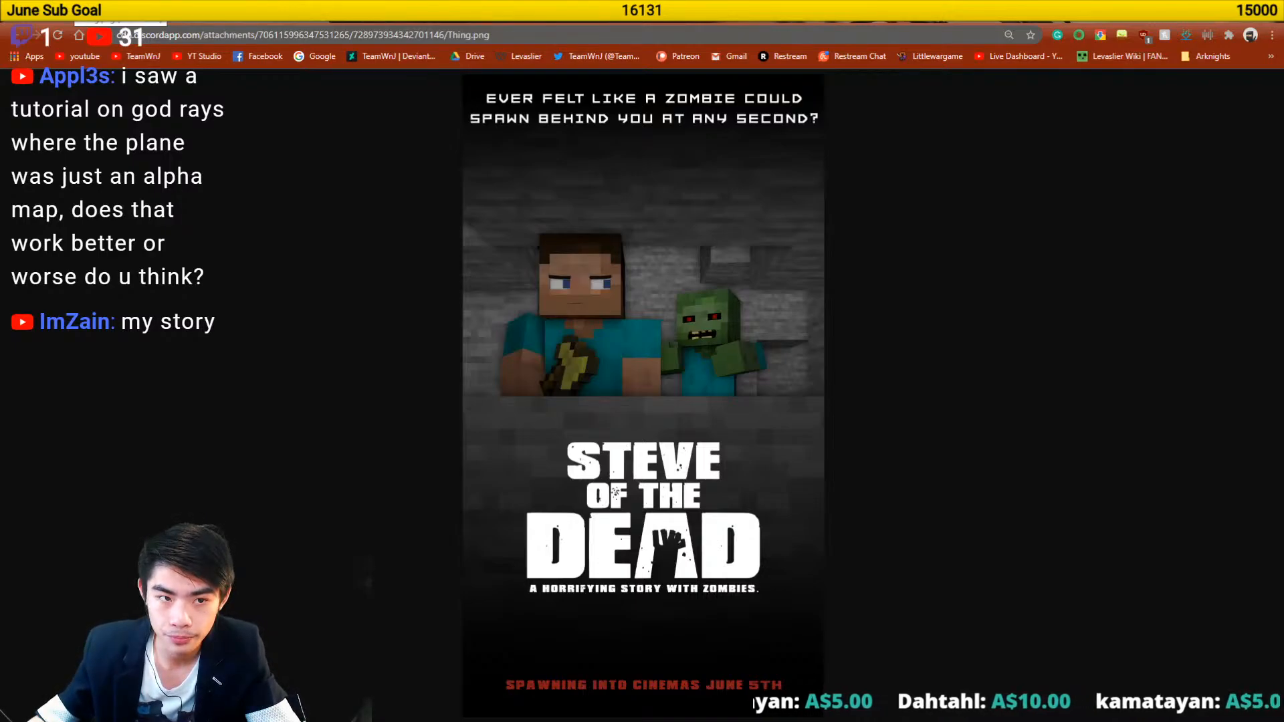
- Check the Shaun of the Dead image results again and examine the "Steve of the Dead" characters and background at full size
click(150, 9)
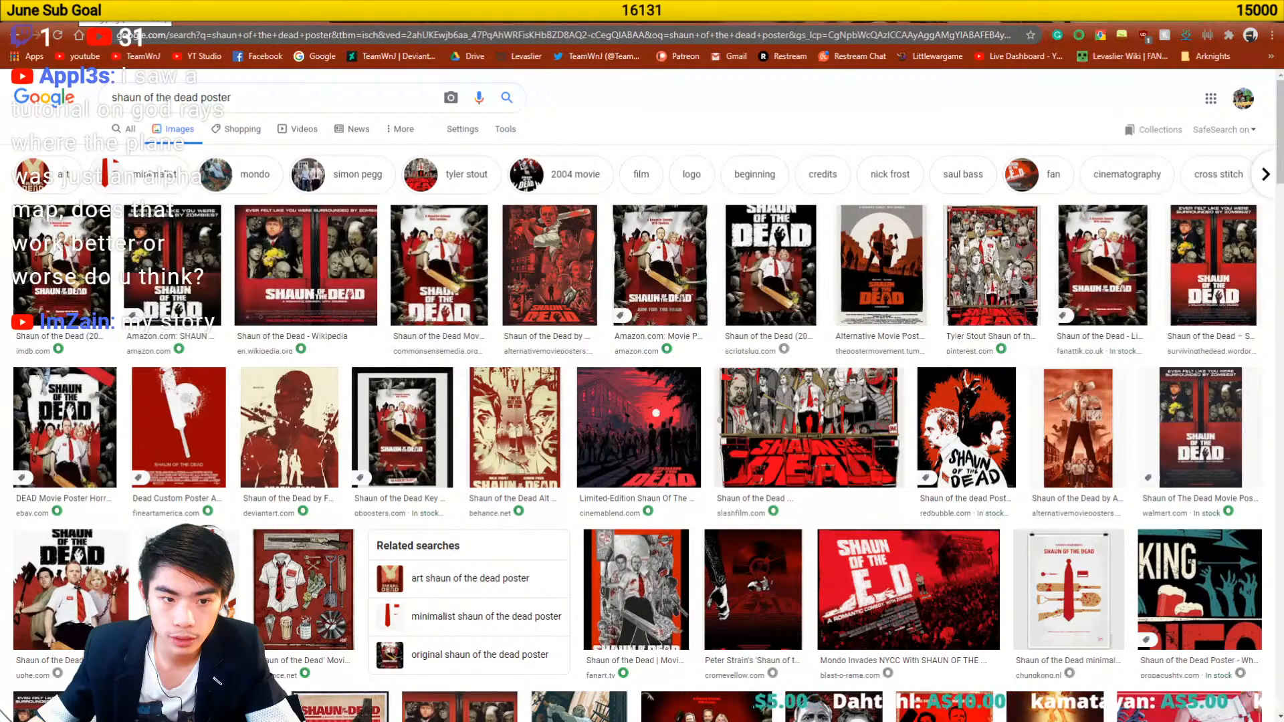
click(80, 9)
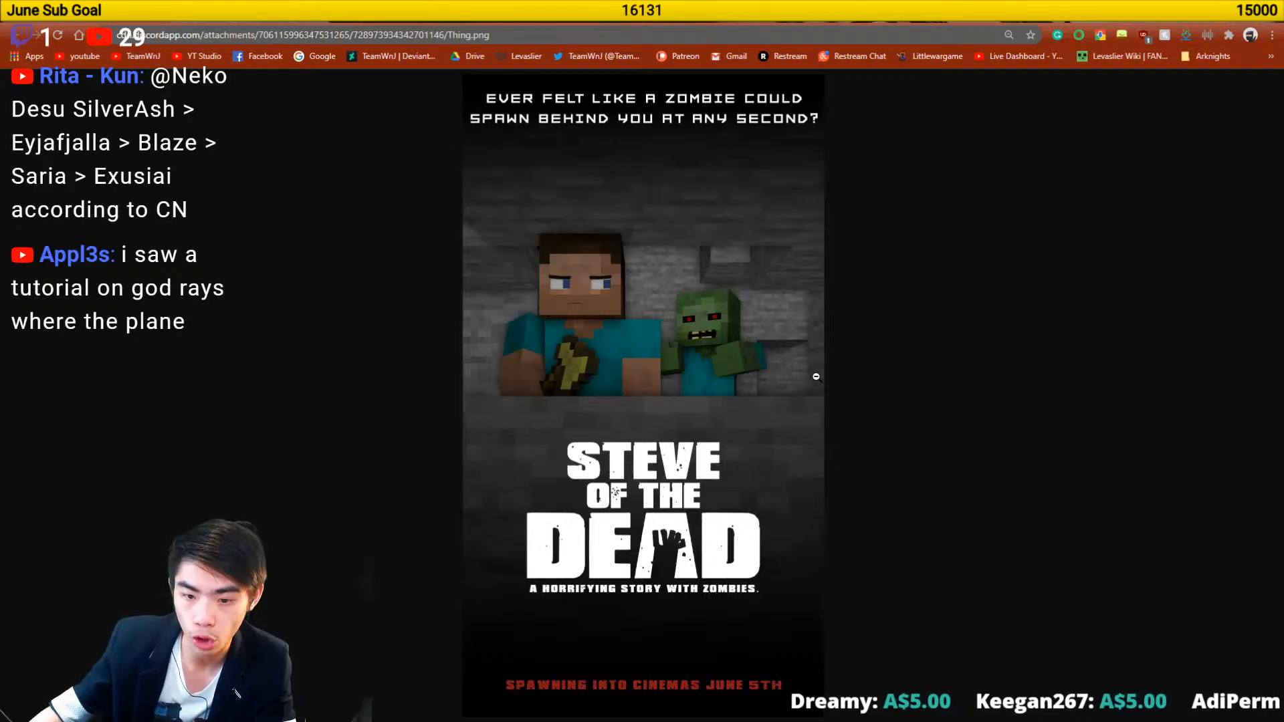
ctrl+scroll(811, 355, down, 2)
ctrl+scroll(769, 367, up, 7)
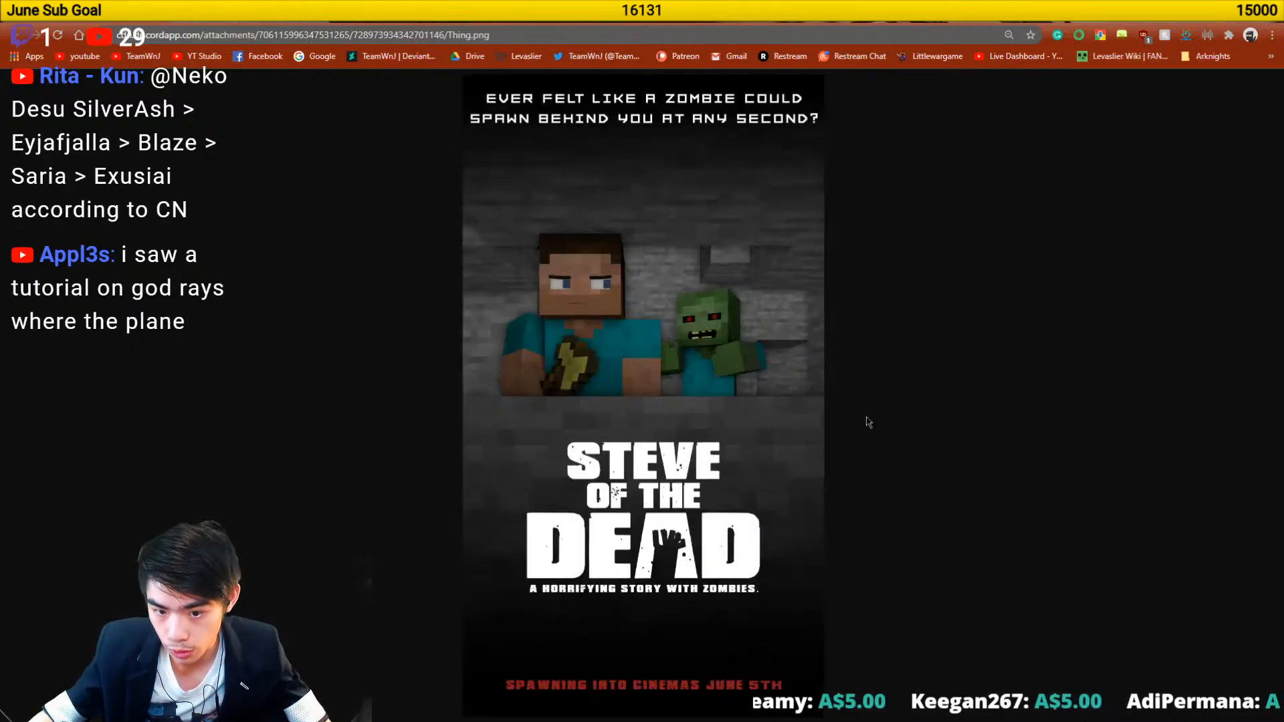
scroll(993, 536, down, 5)
scroll(1013, 300, up, 5)
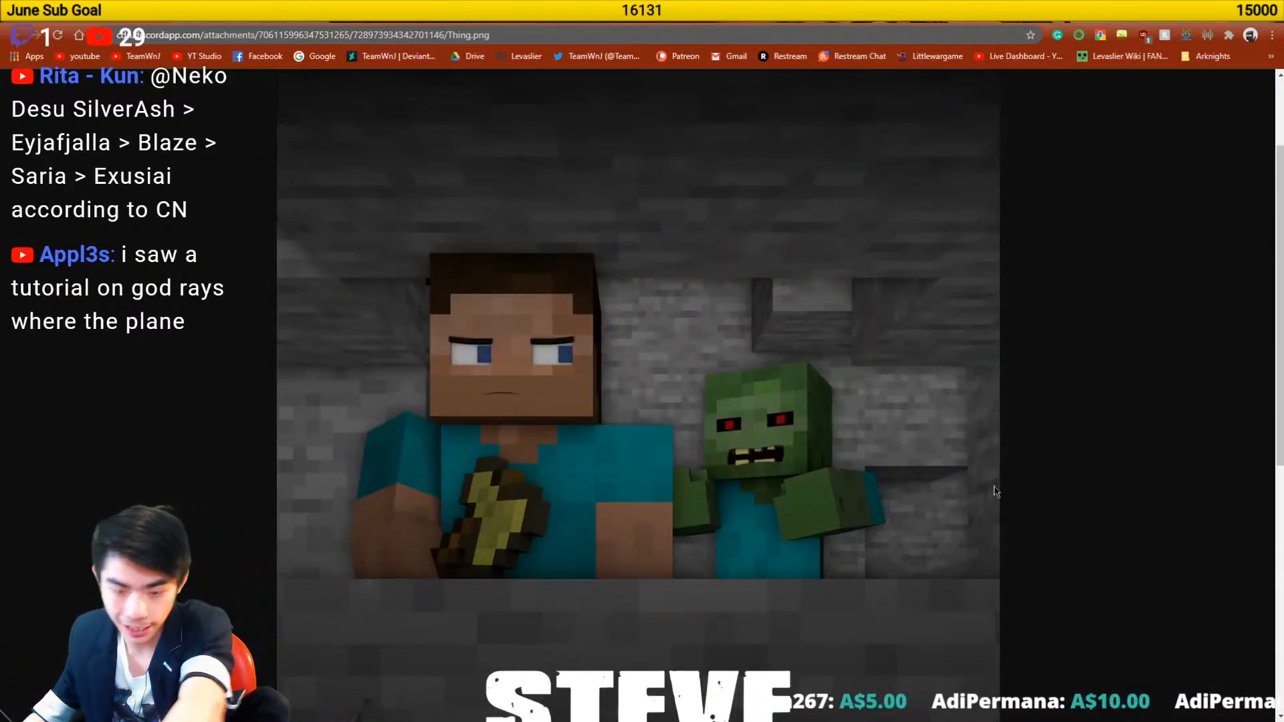
scroll(742, 457, down, 1)
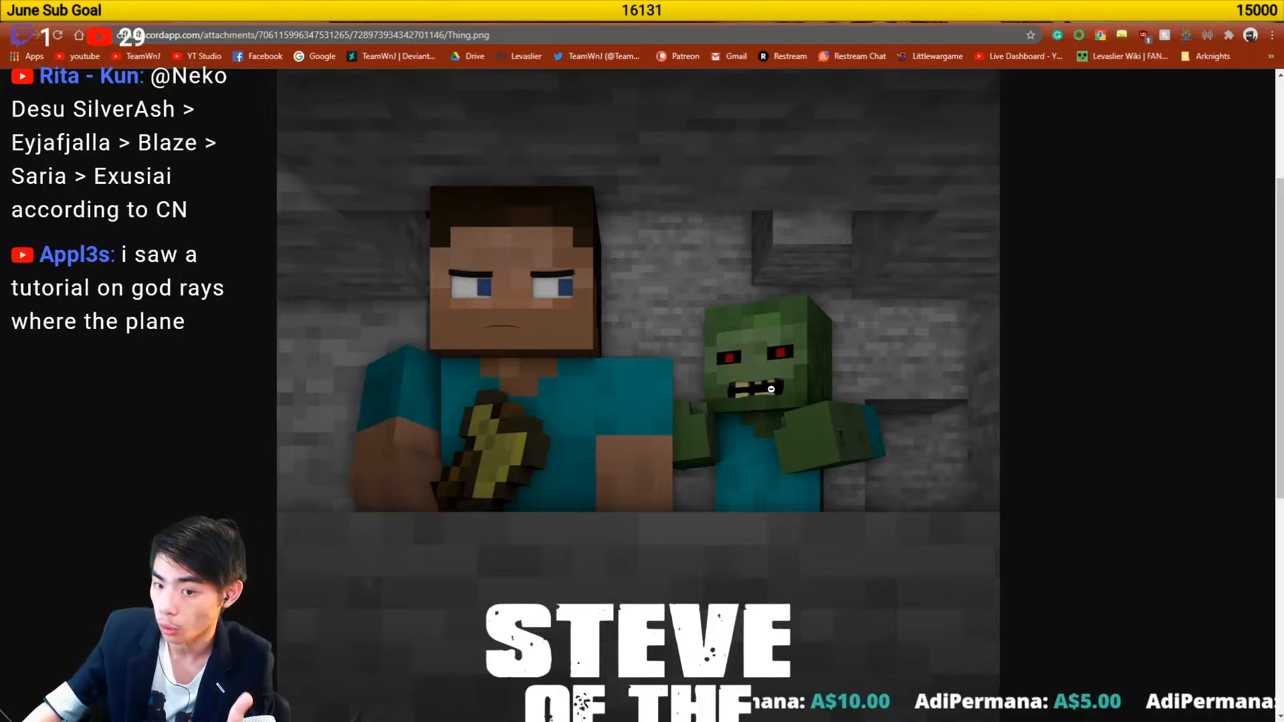
scroll(902, 451, up, 2)
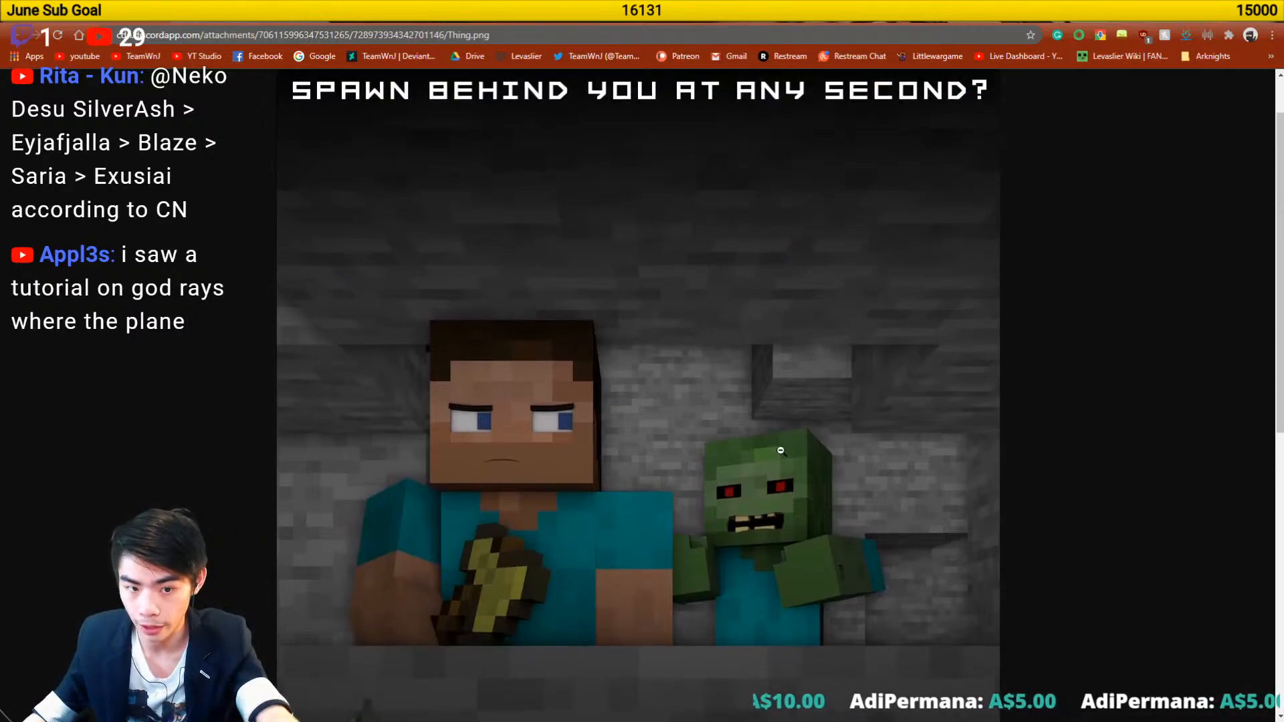
scroll(553, 466, down, 1)
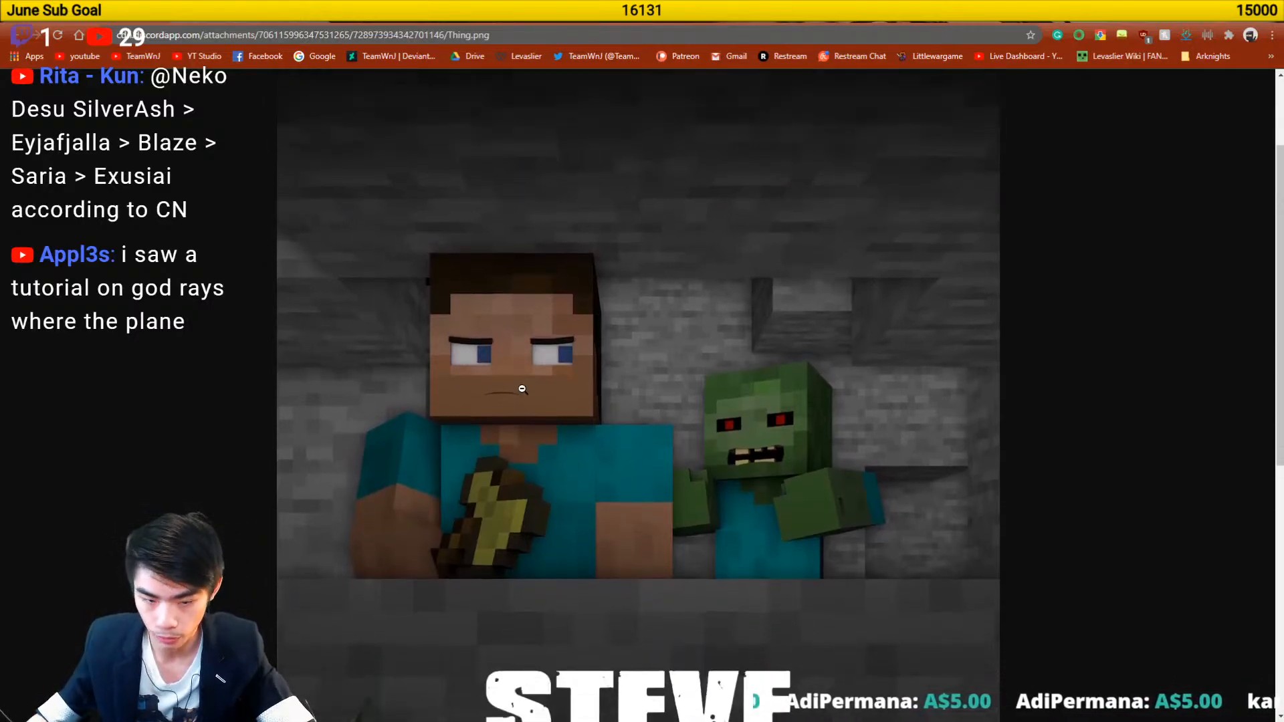
scroll(799, 490, down, 2)
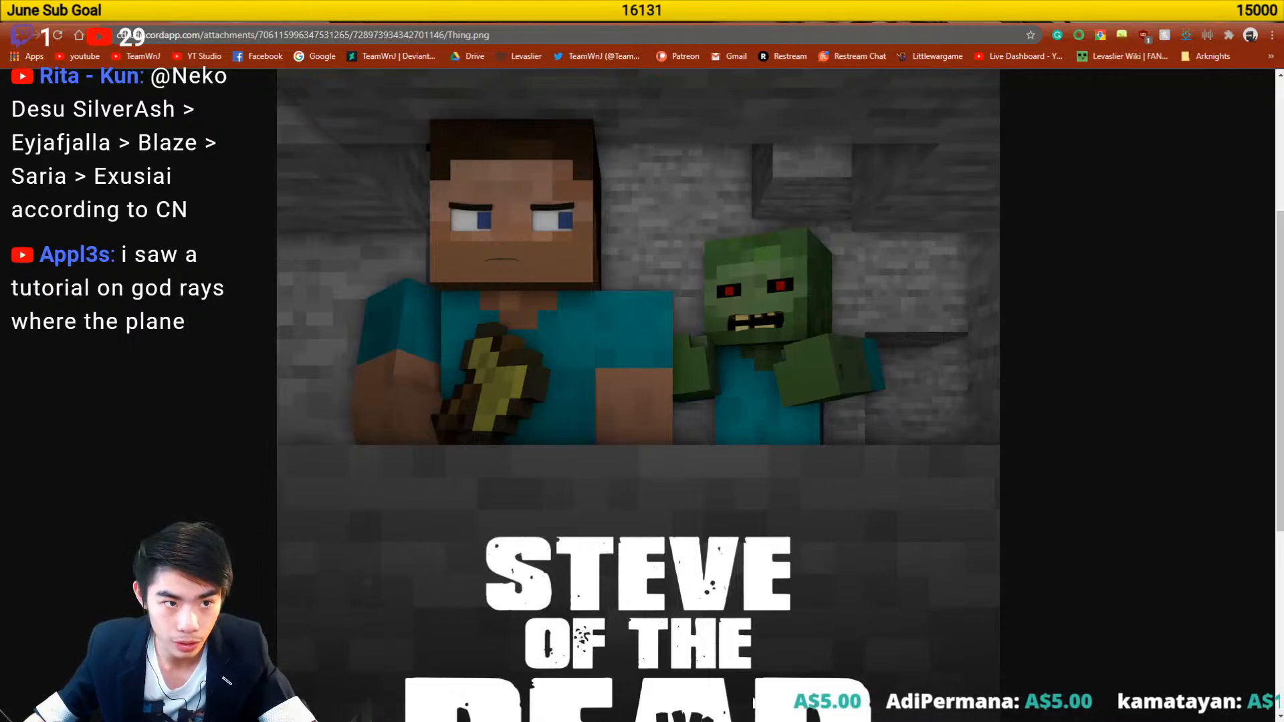
- Preview several Shaun of the Dead posters in the image results, ending on the Script Slug version with the large white title
click(314, 11)
click(440, 268)
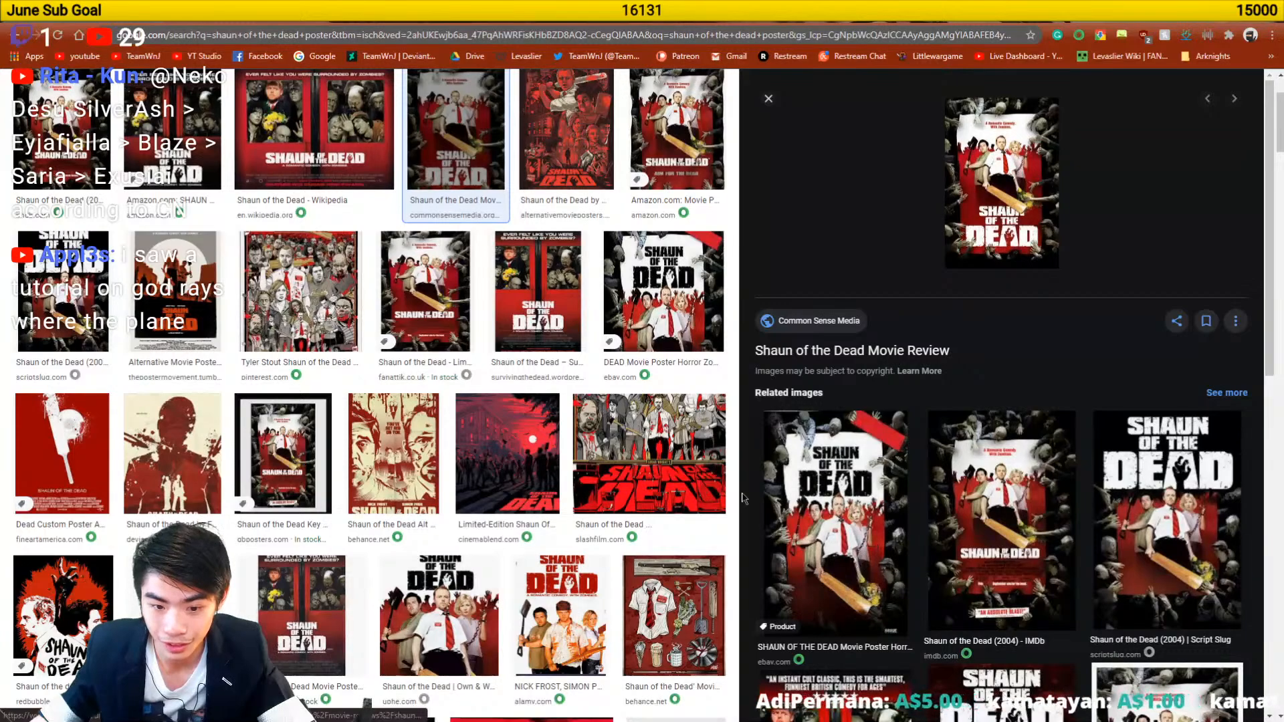
click(637, 428)
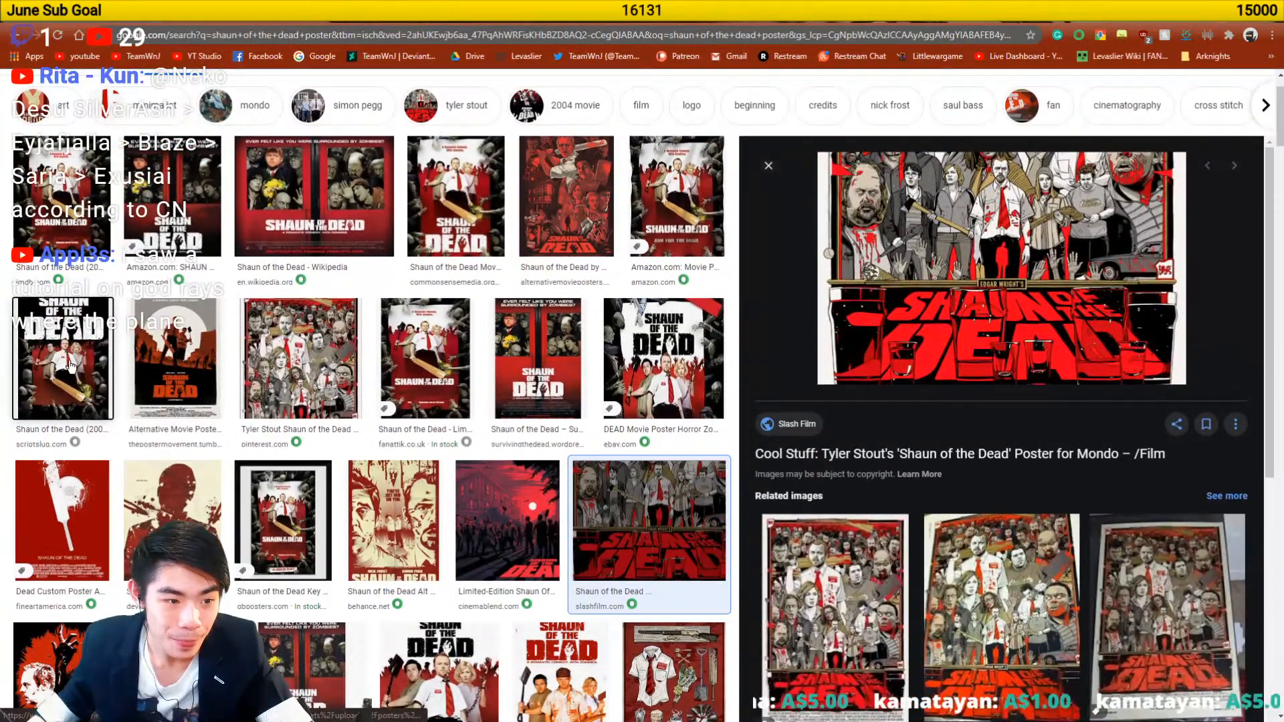
click(72, 364)
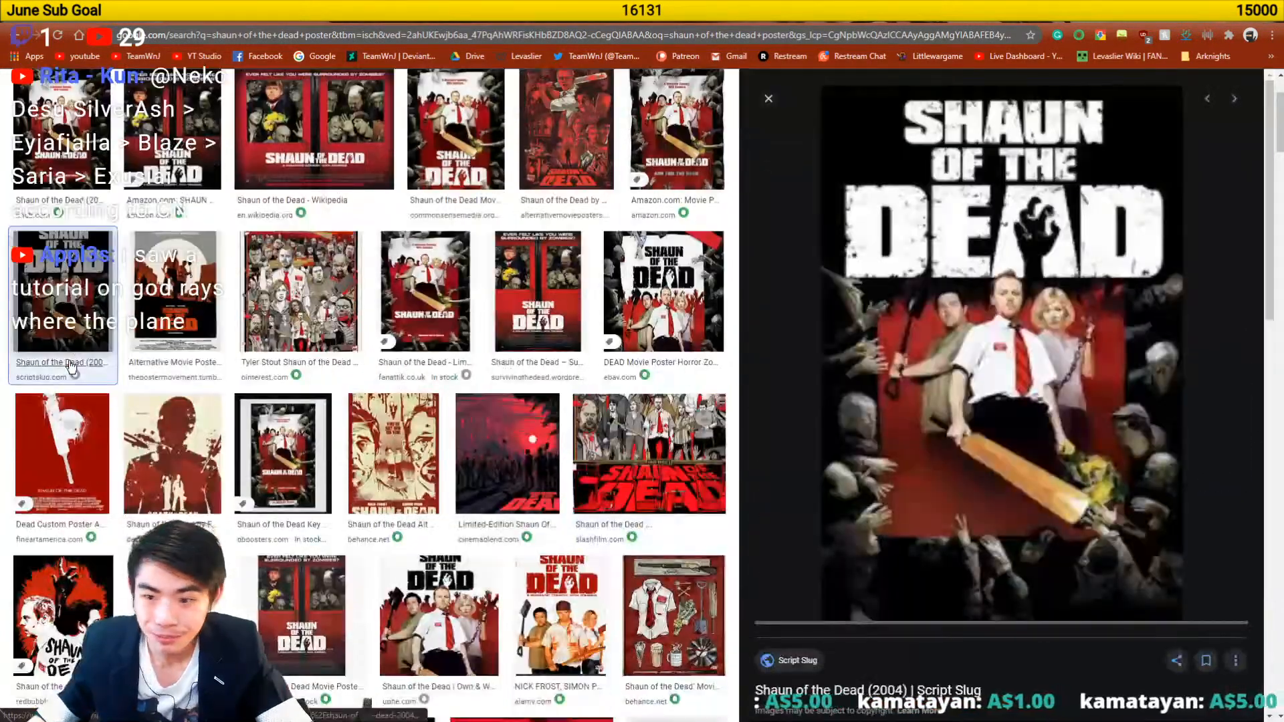
- Compare against the "Steve of the Dead" submission, inspecting its tagline and title lettering at full size and the whole poster
click(100, 12)
scroll(453, 361, up, 4)
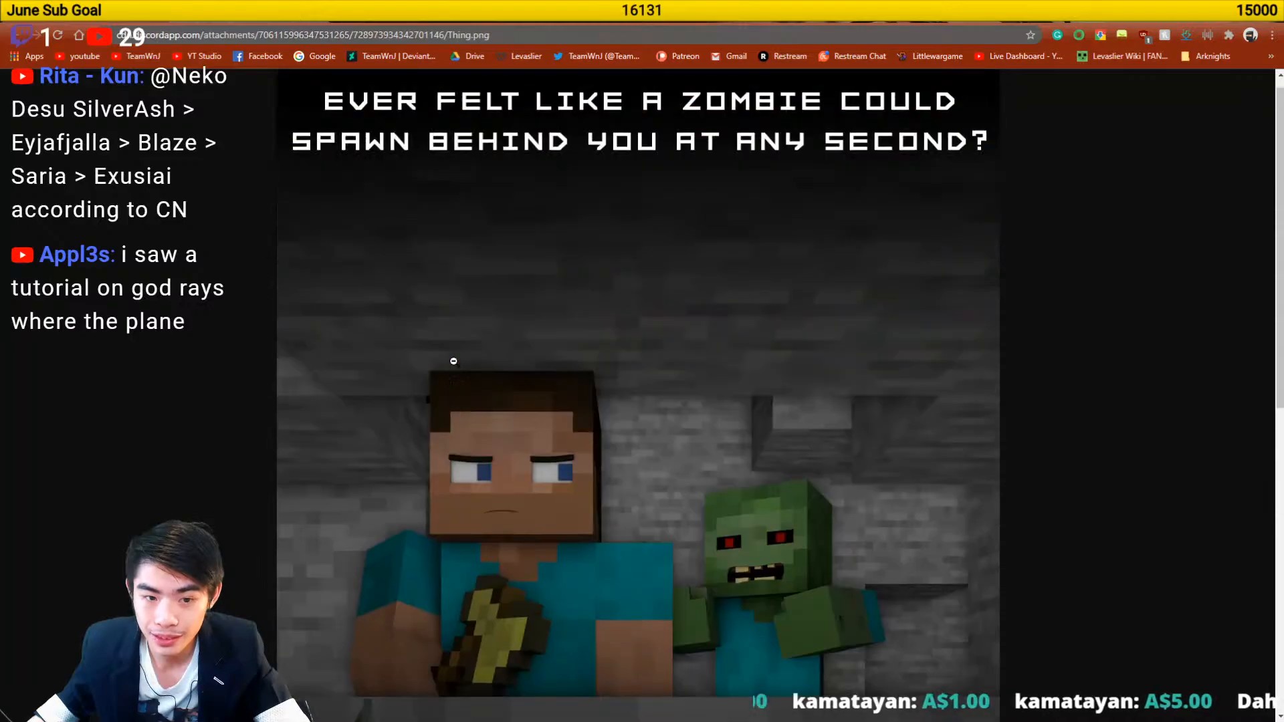
scroll(453, 360, down, 7)
click(576, 383)
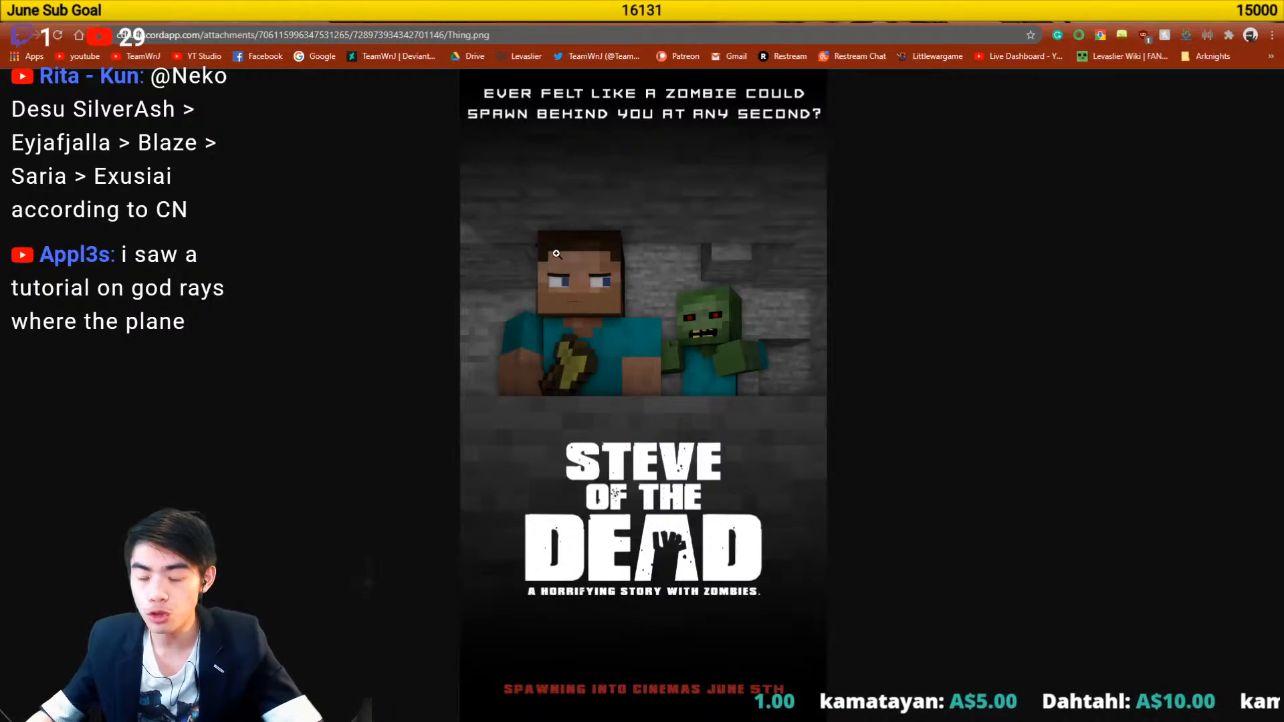
click(679, 610)
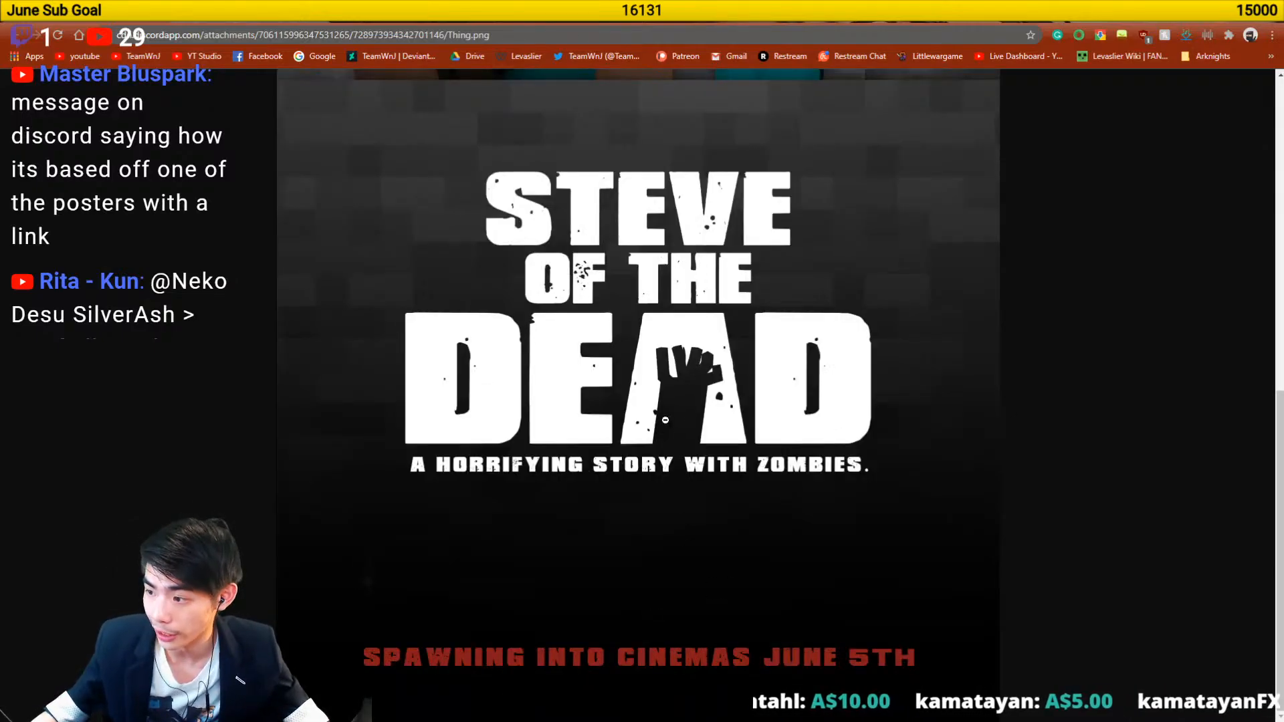
click(693, 399)
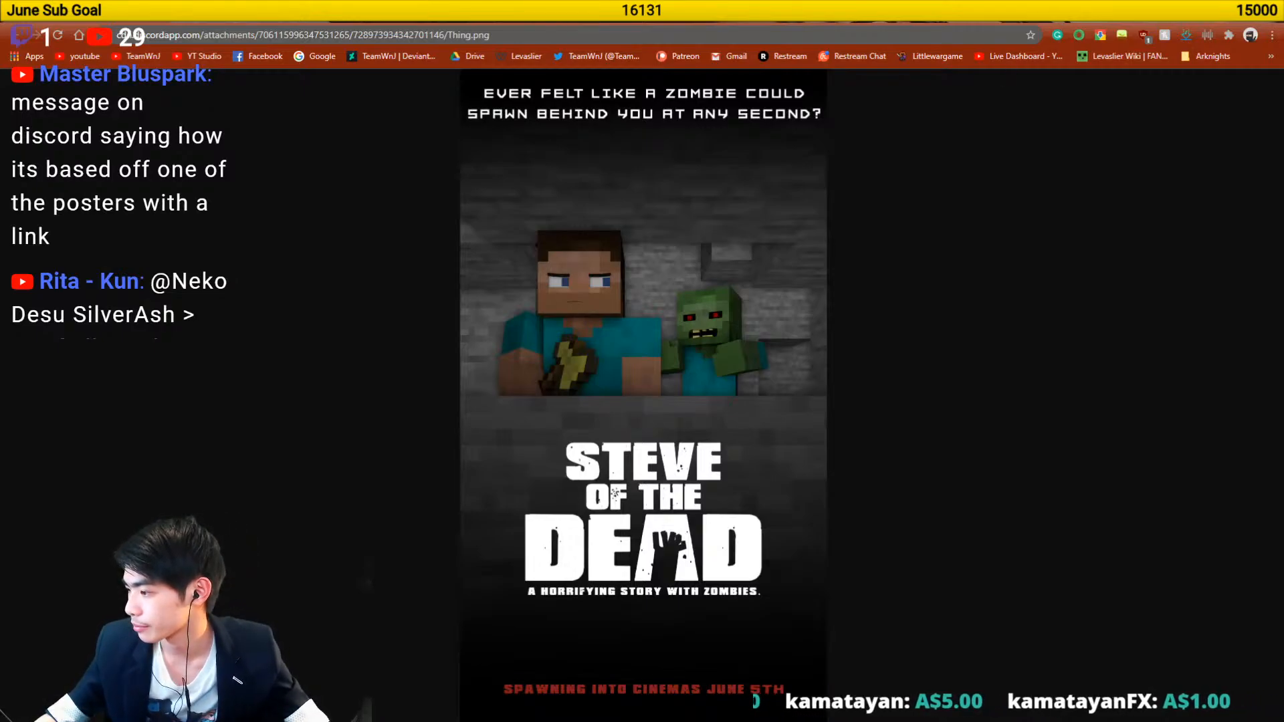
- Switch to Discord, close the poster preview and read the replies beneath the "Steve of the Dead" submission in the events channel
click(1266, 12)
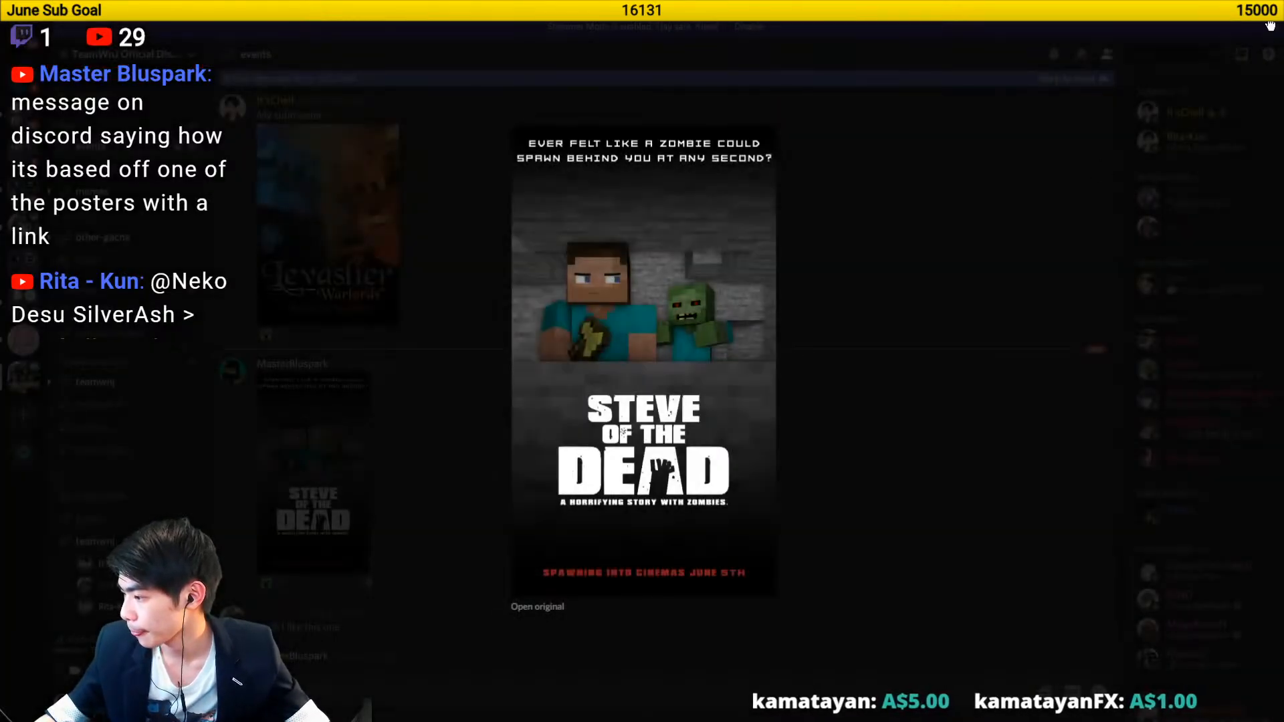
click(916, 451)
scroll(556, 497, down, 4)
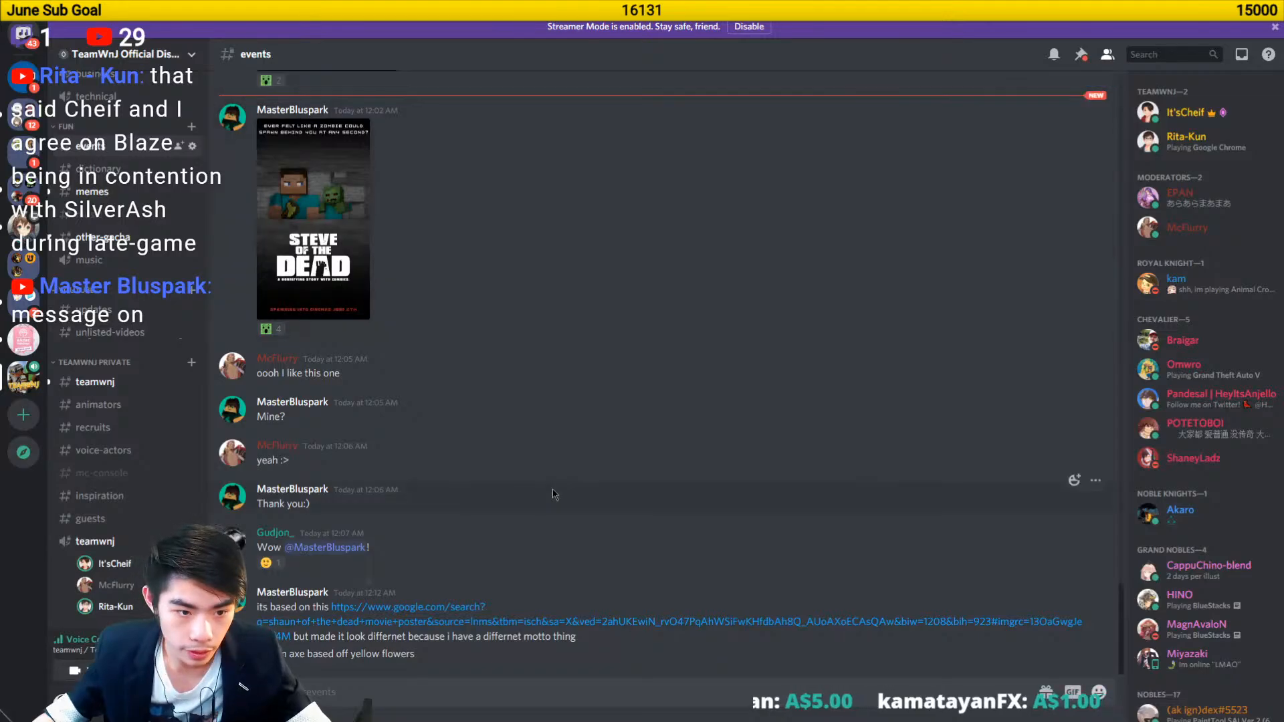
scroll(386, 642, up, 1)
scroll(386, 642, up, 5)
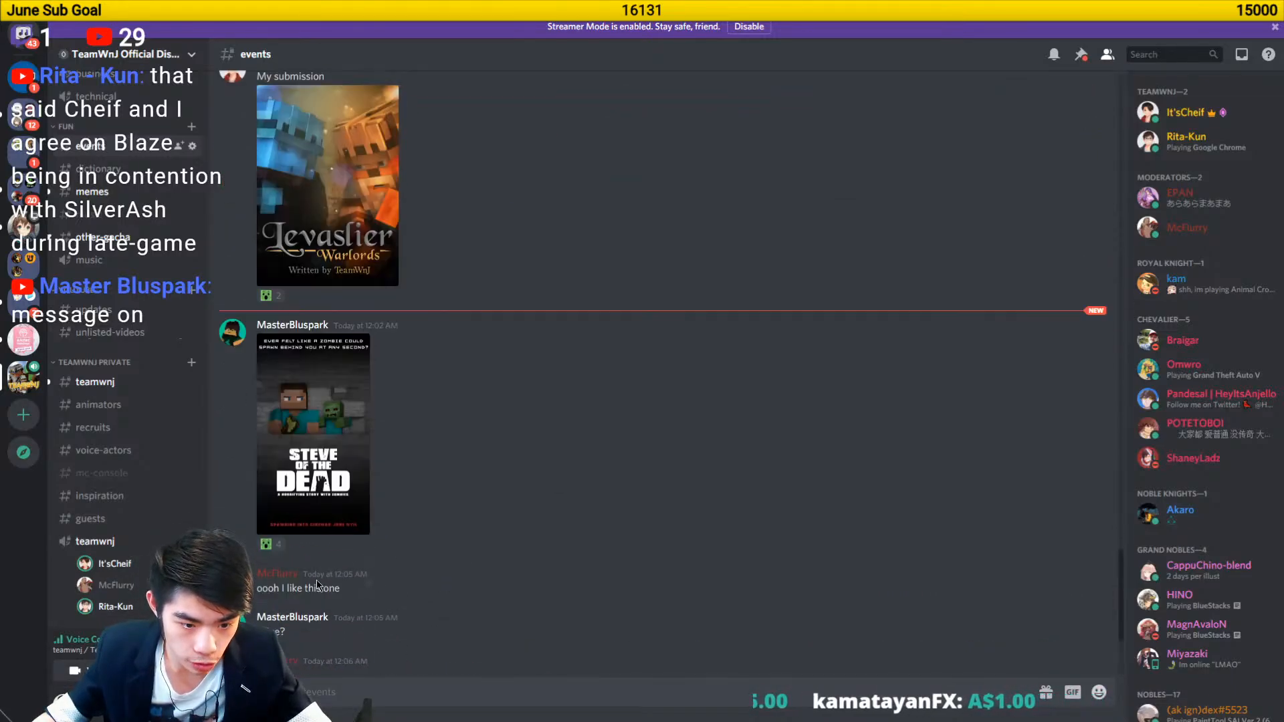
- Preview the Levaslier Warlords submission briefly and skim the events channel from the Martian entry to "Steve of the Dead"
click(337, 399)
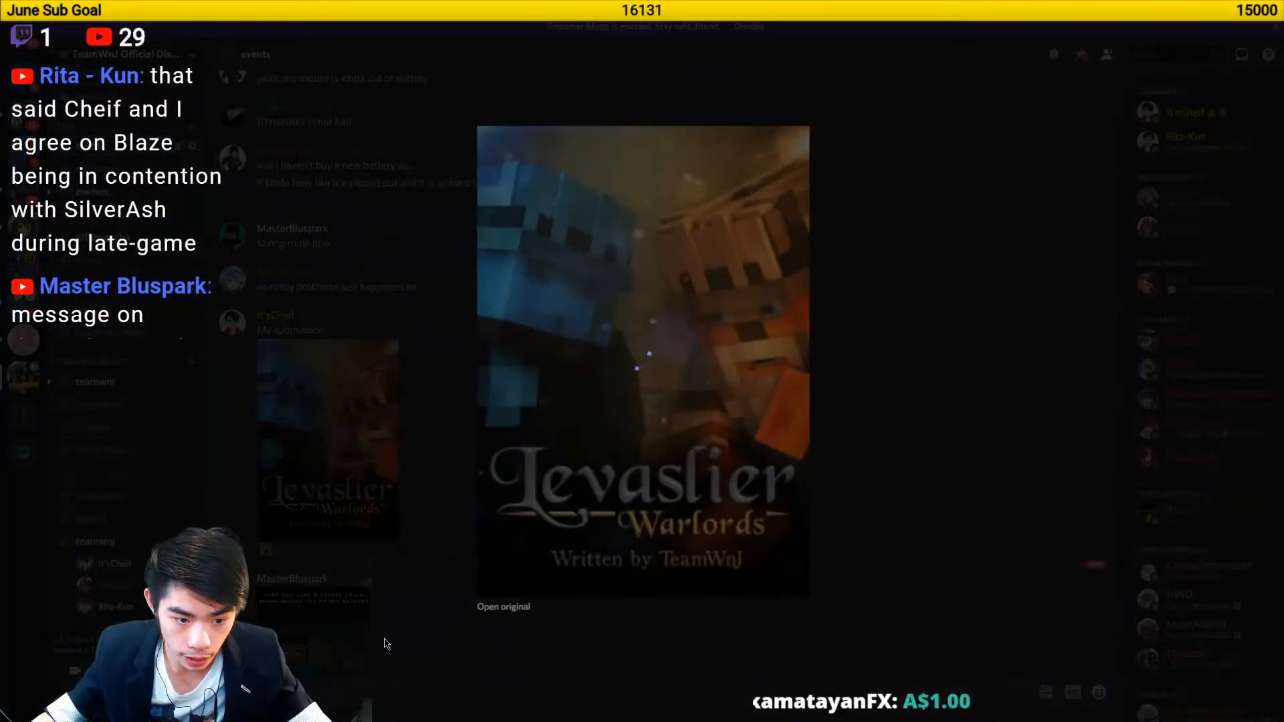
click(365, 622)
scroll(340, 557, down, 5)
scroll(390, 477, up, 15)
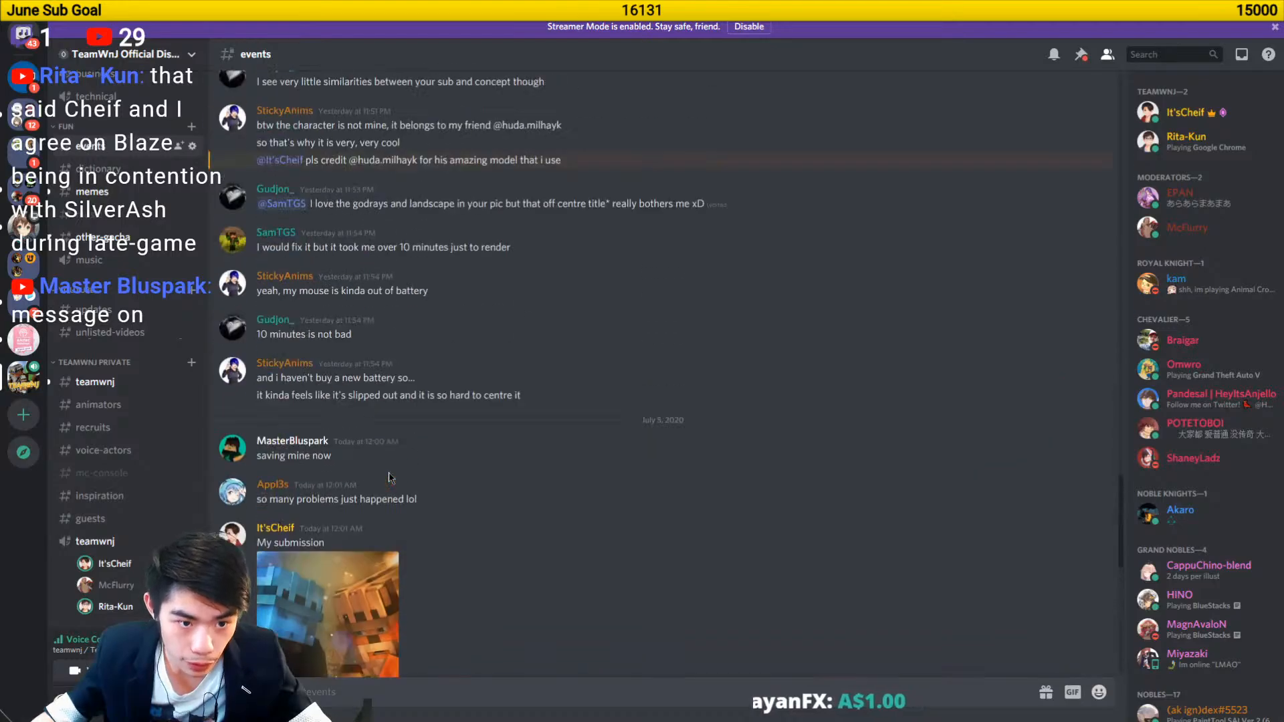
scroll(390, 477, down, 15)
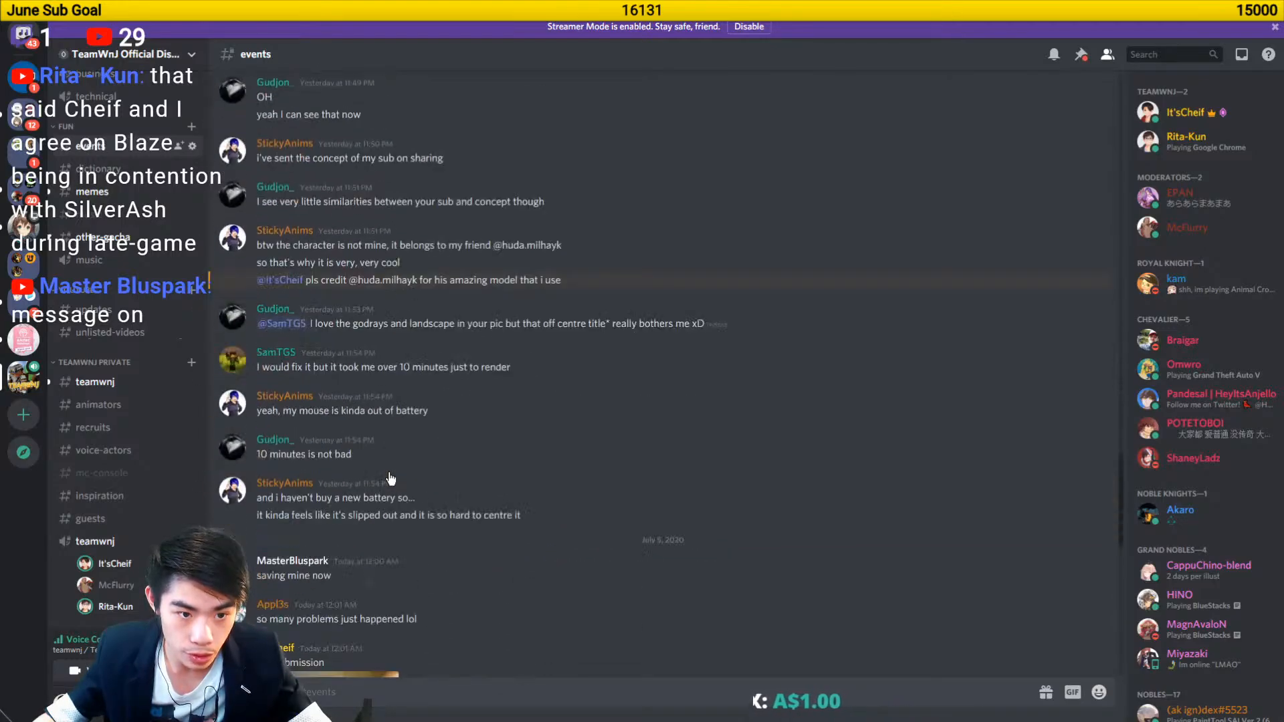
scroll(391, 477, up, 6)
scroll(390, 478, up, 15)
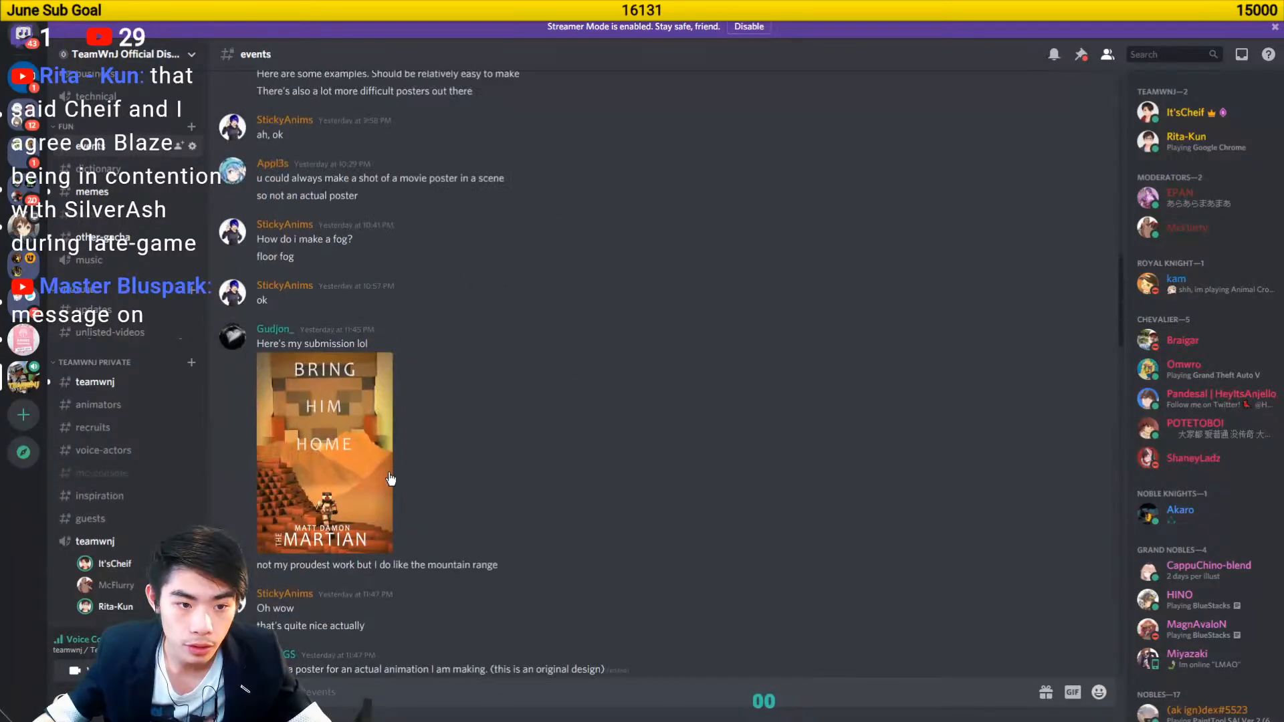
scroll(391, 478, down, 13)
scroll(391, 477, down, 5)
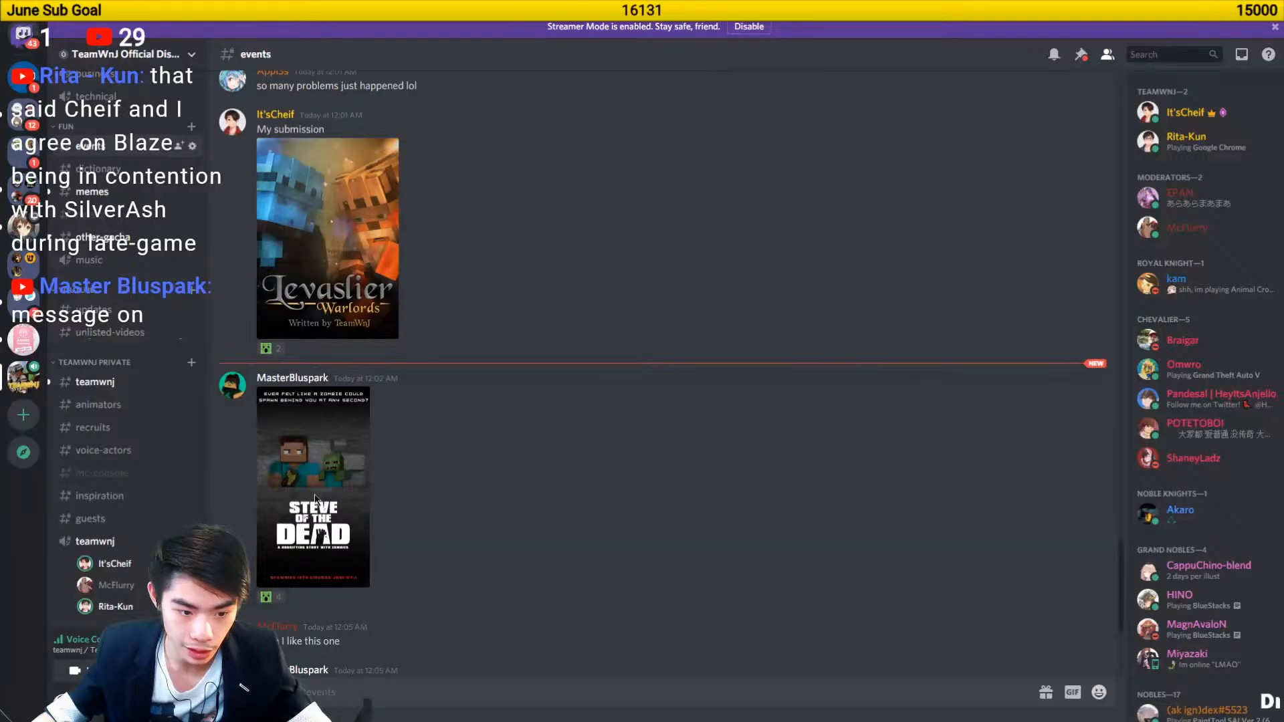
- Review the "Steve of the Dead" submission in an enlarged preview twice, closing it each time
click(361, 481)
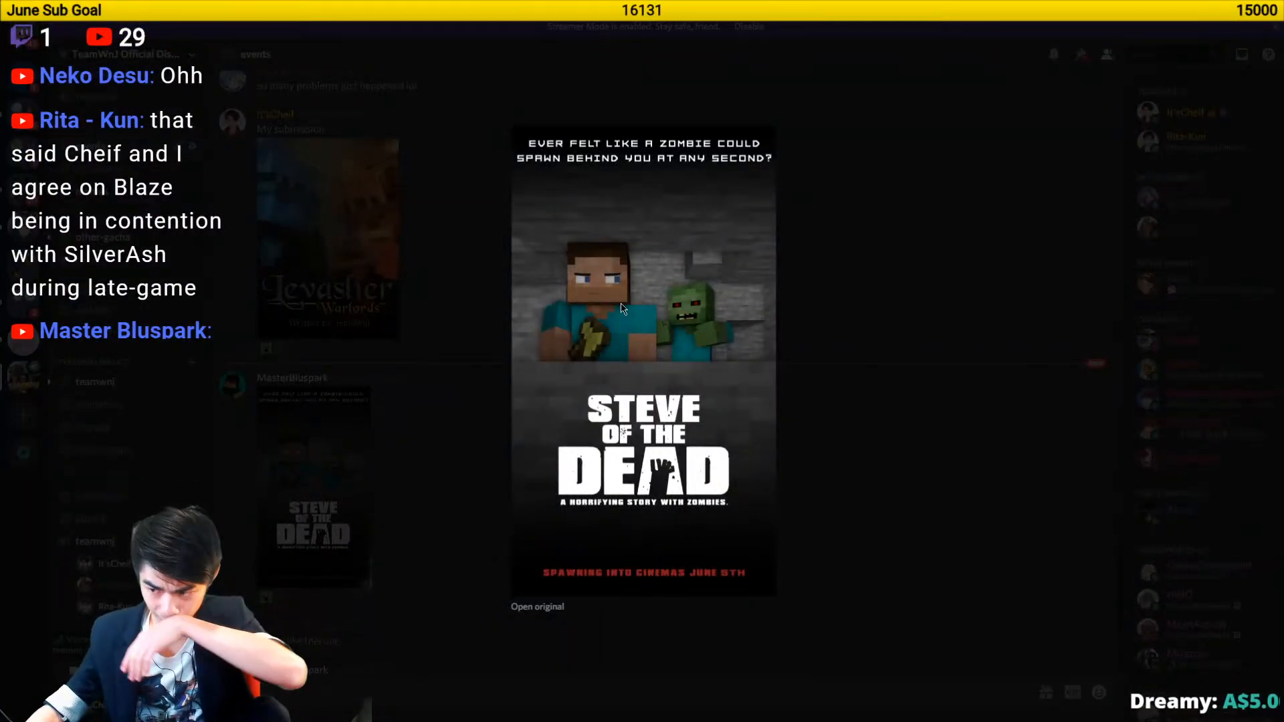
click(408, 326)
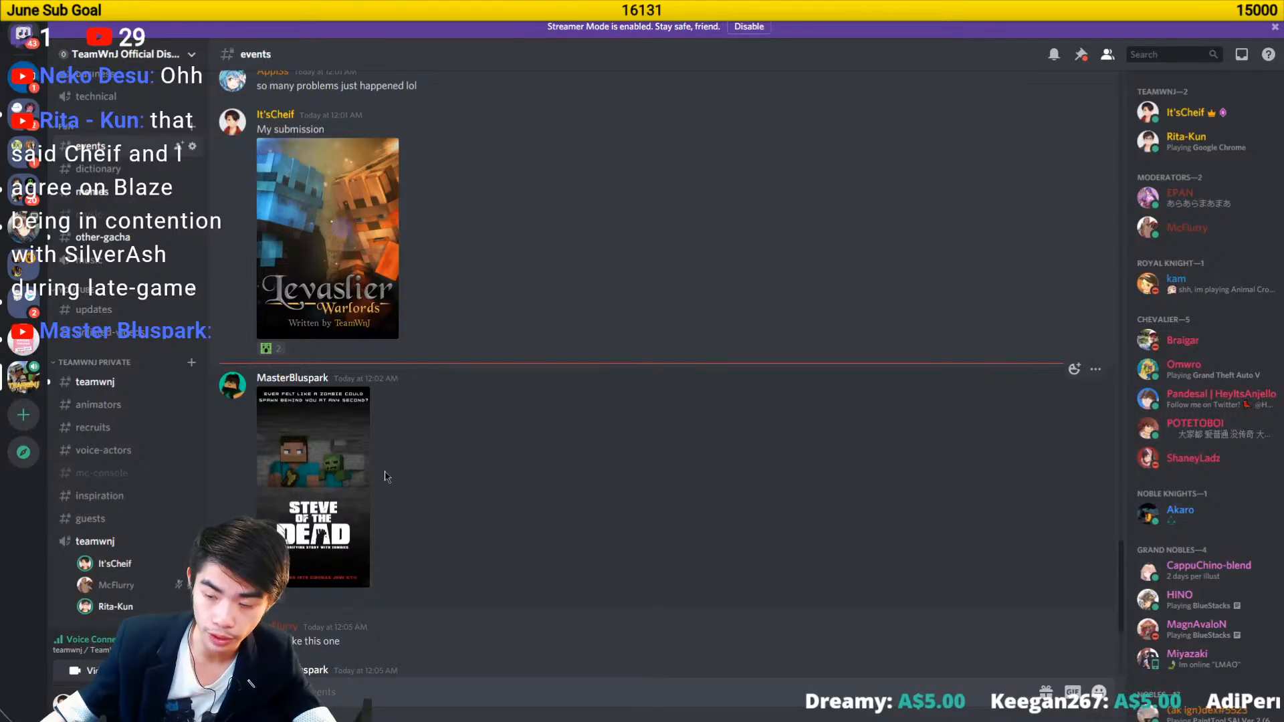
click(327, 508)
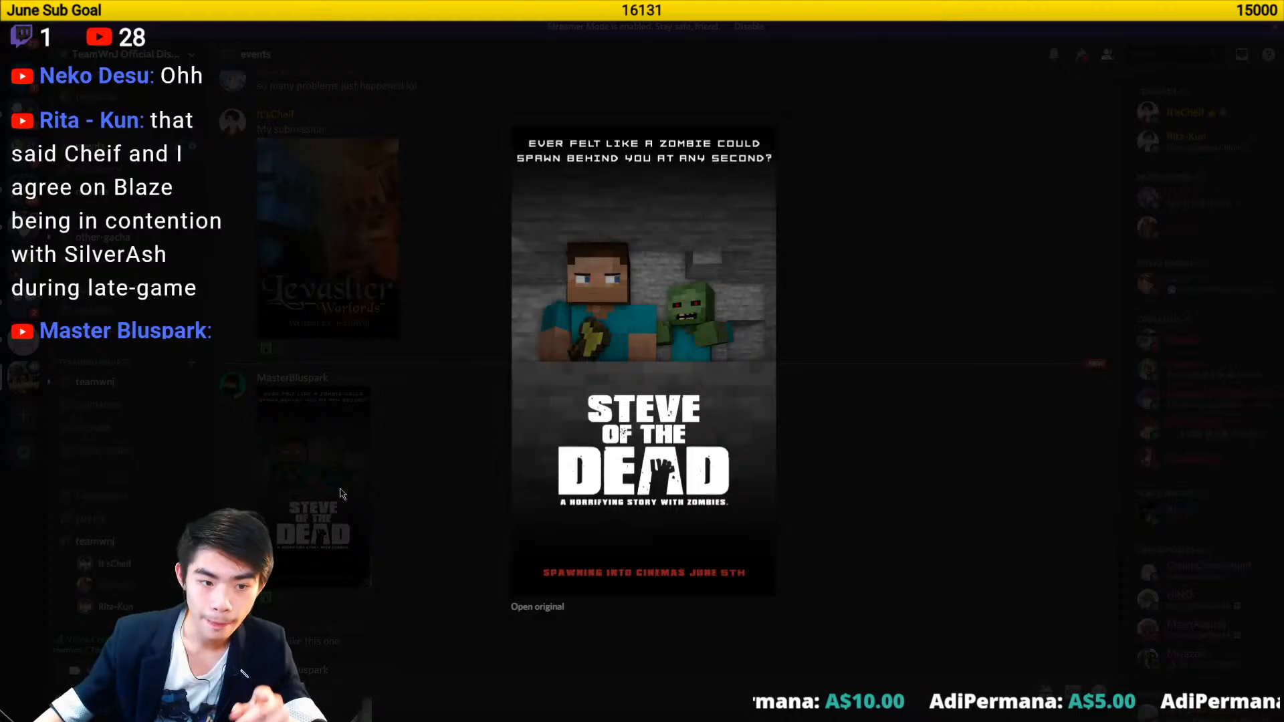
click(449, 436)
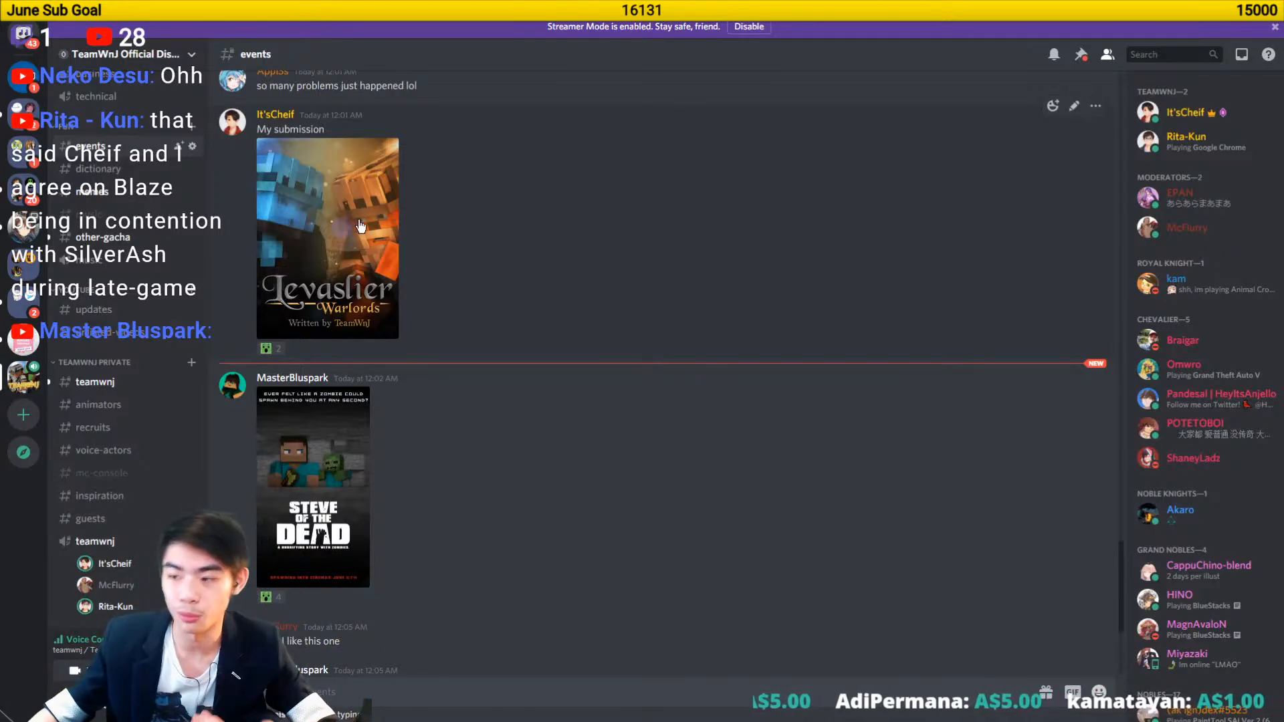
- Review the Levaslier Warlords submission in an enlarged preview and close it
scroll(376, 361, up, 2)
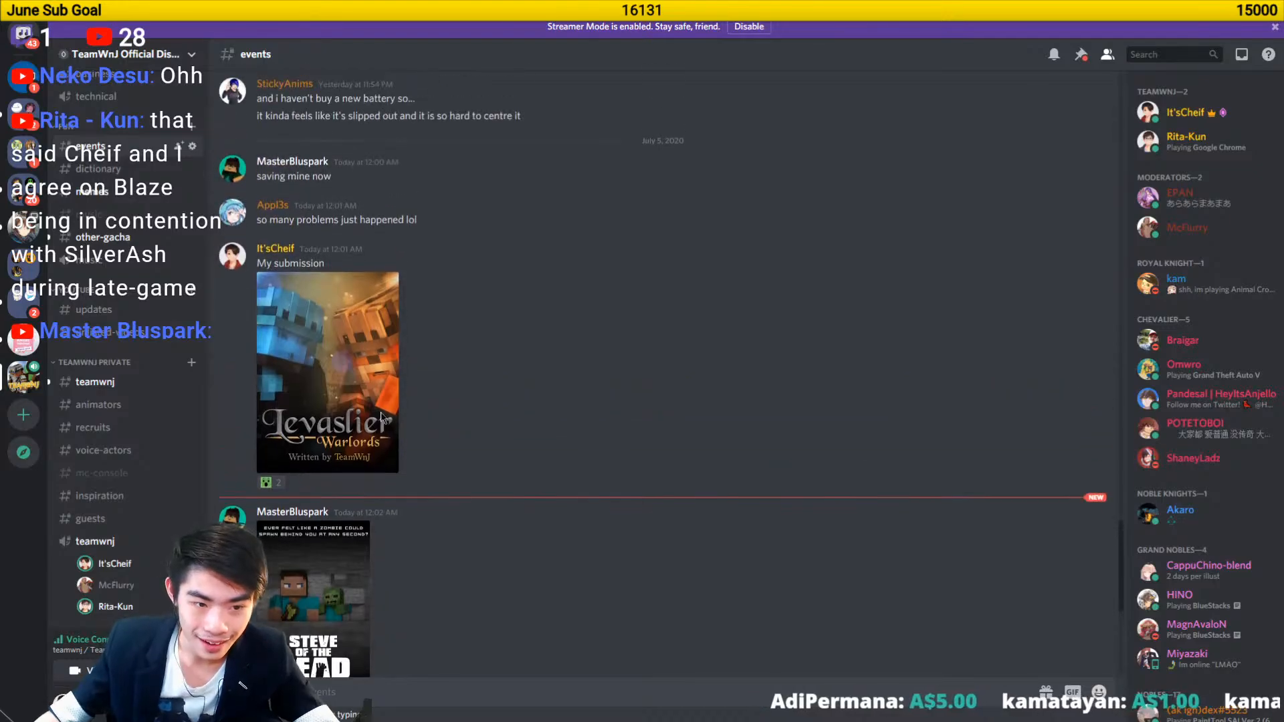
click(381, 435)
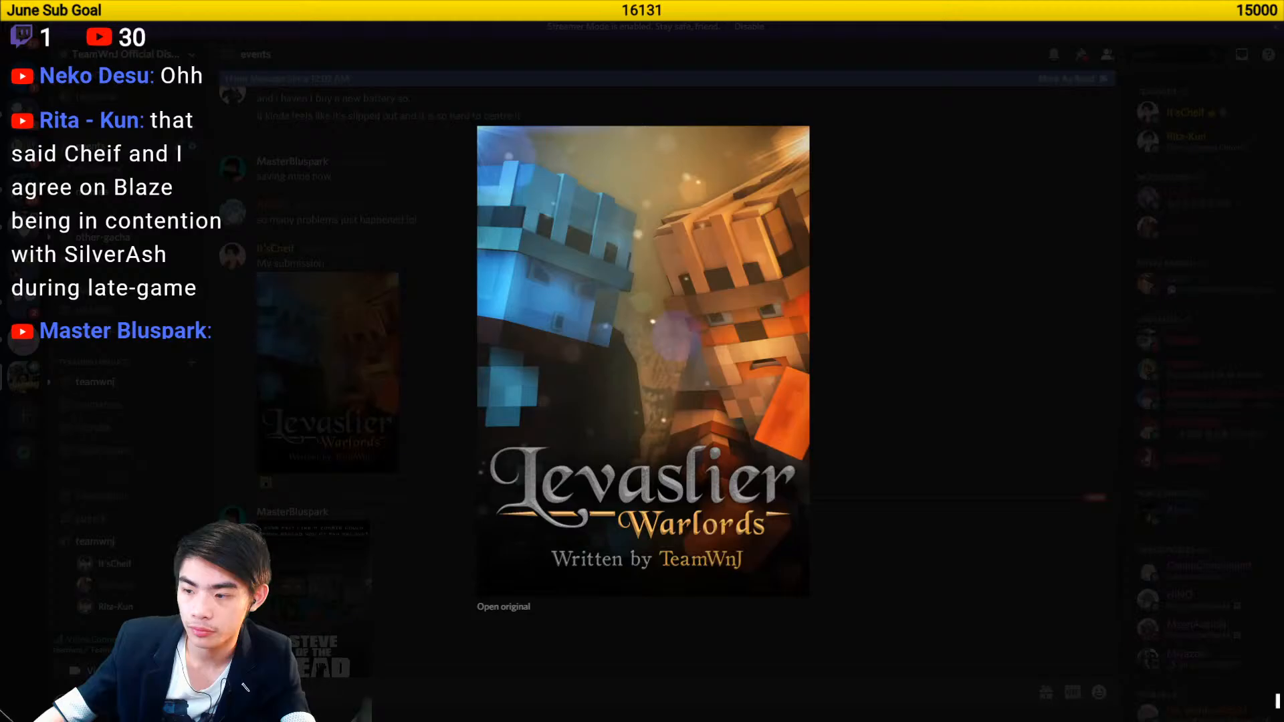
click(421, 565)
- Look back over the Silhouette, Raided, Martian and "Steve of the Dead" entries and the latest messages in the events channel
scroll(421, 565, down, 8)
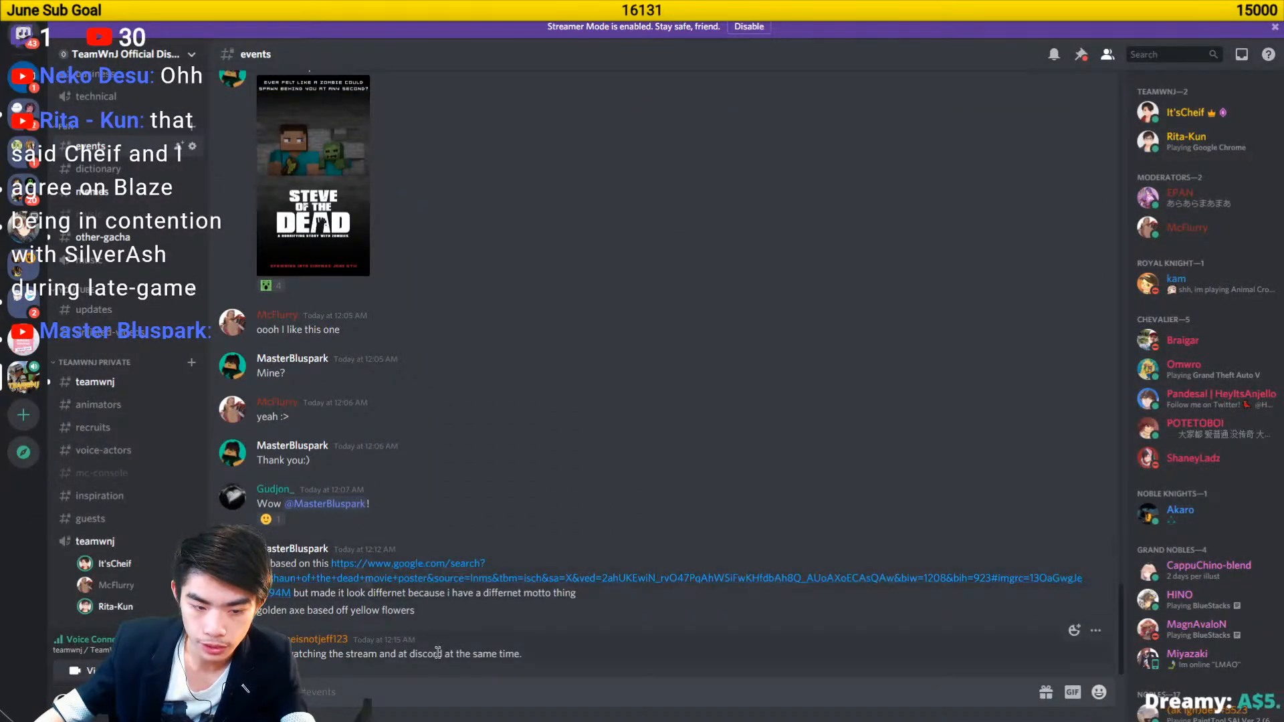
scroll(438, 647, up, 15)
scroll(435, 655, up, 4)
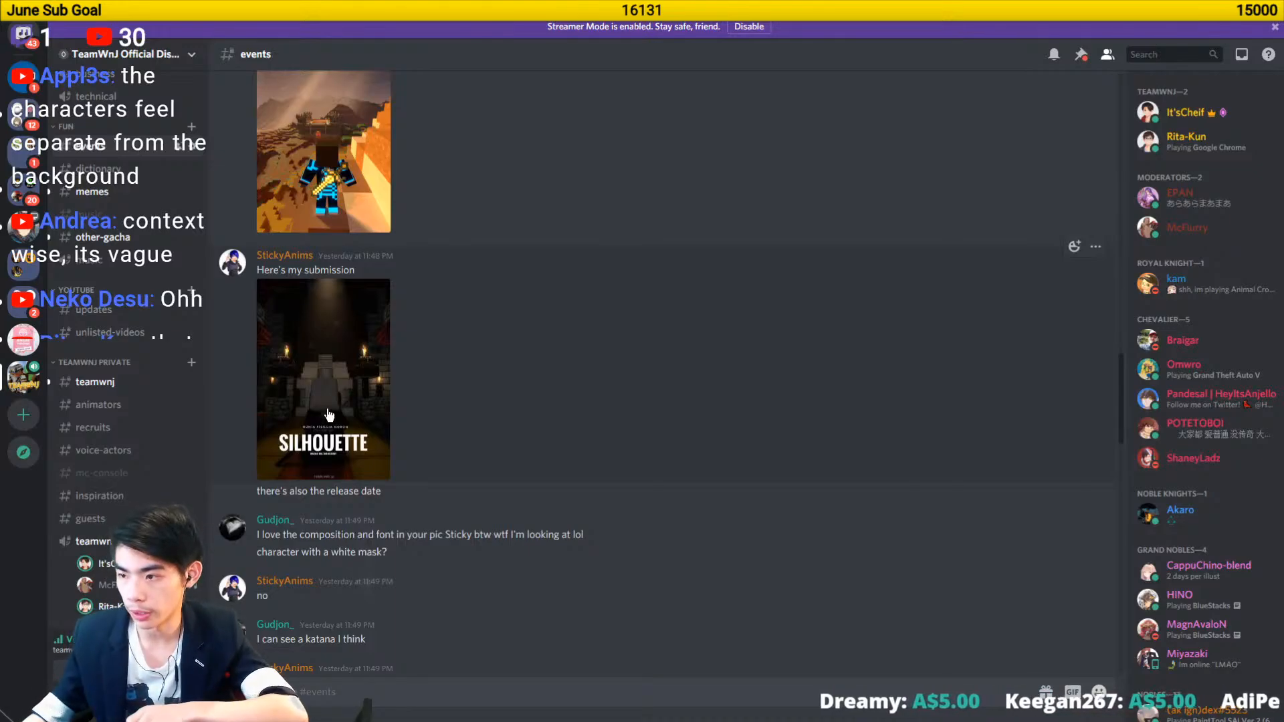
scroll(334, 415, up, 5)
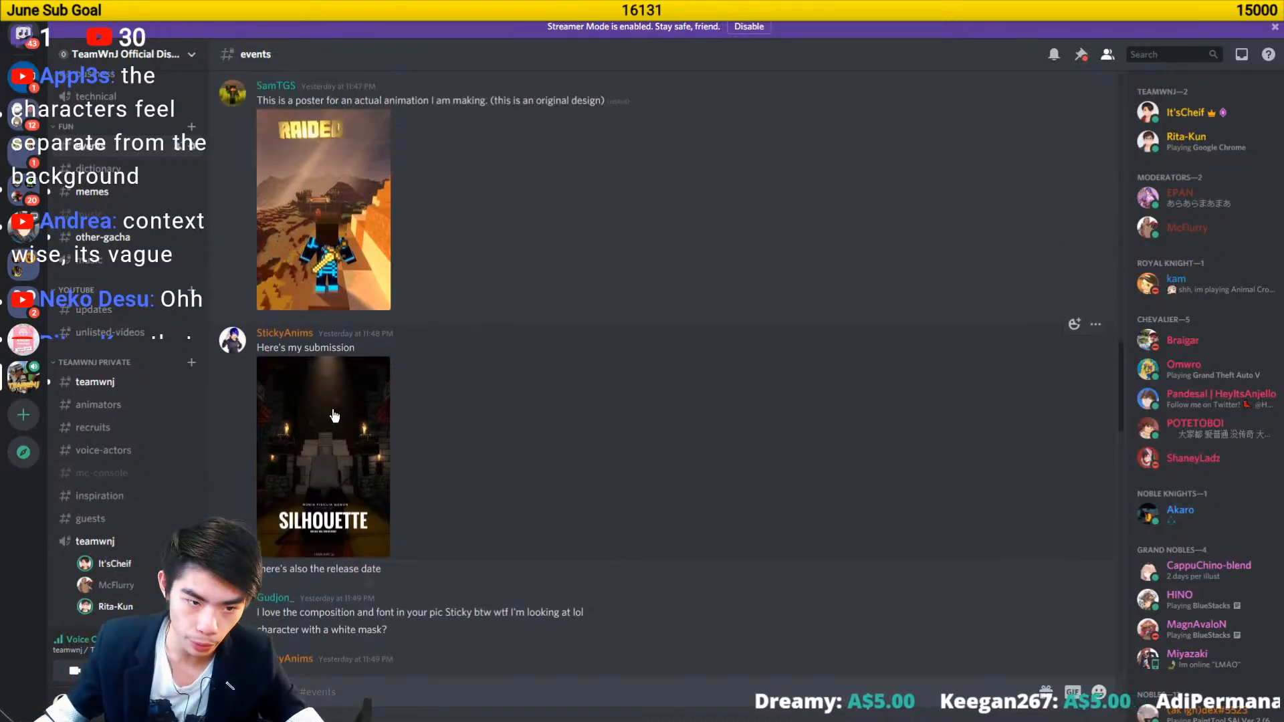
scroll(405, 375, up, 1)
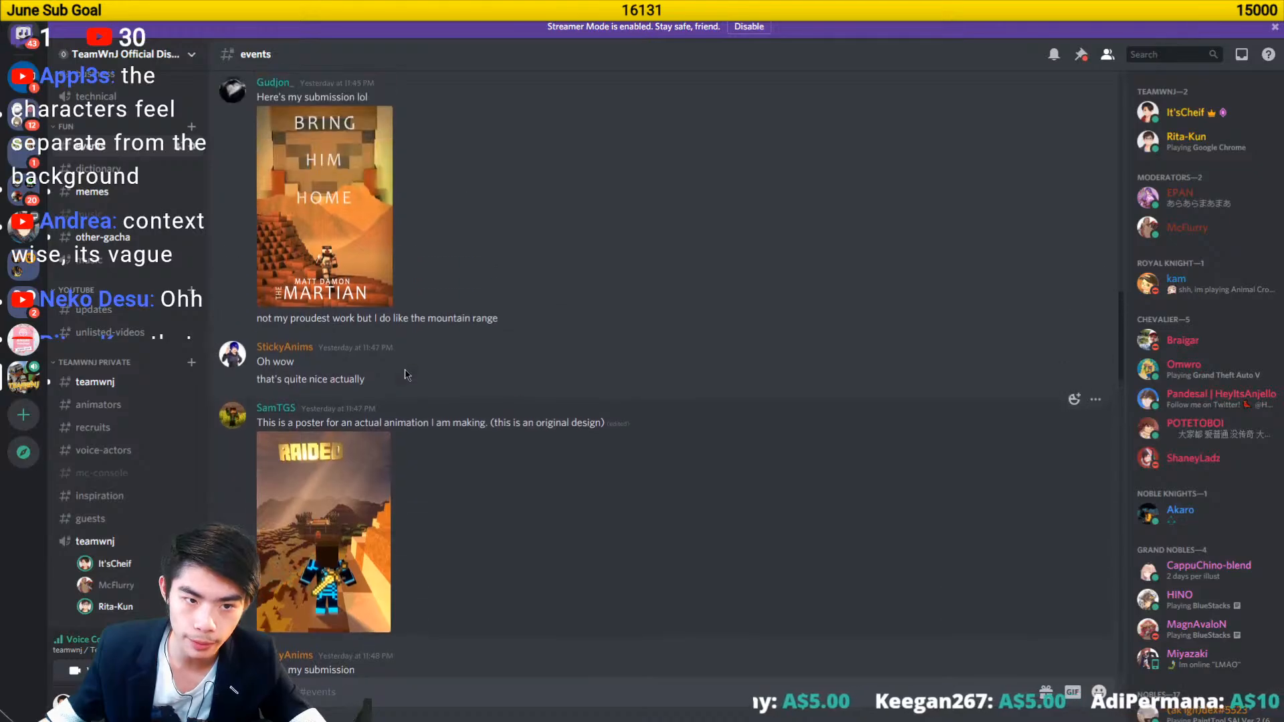
scroll(404, 374, down, 7)
scroll(405, 375, down, 15)
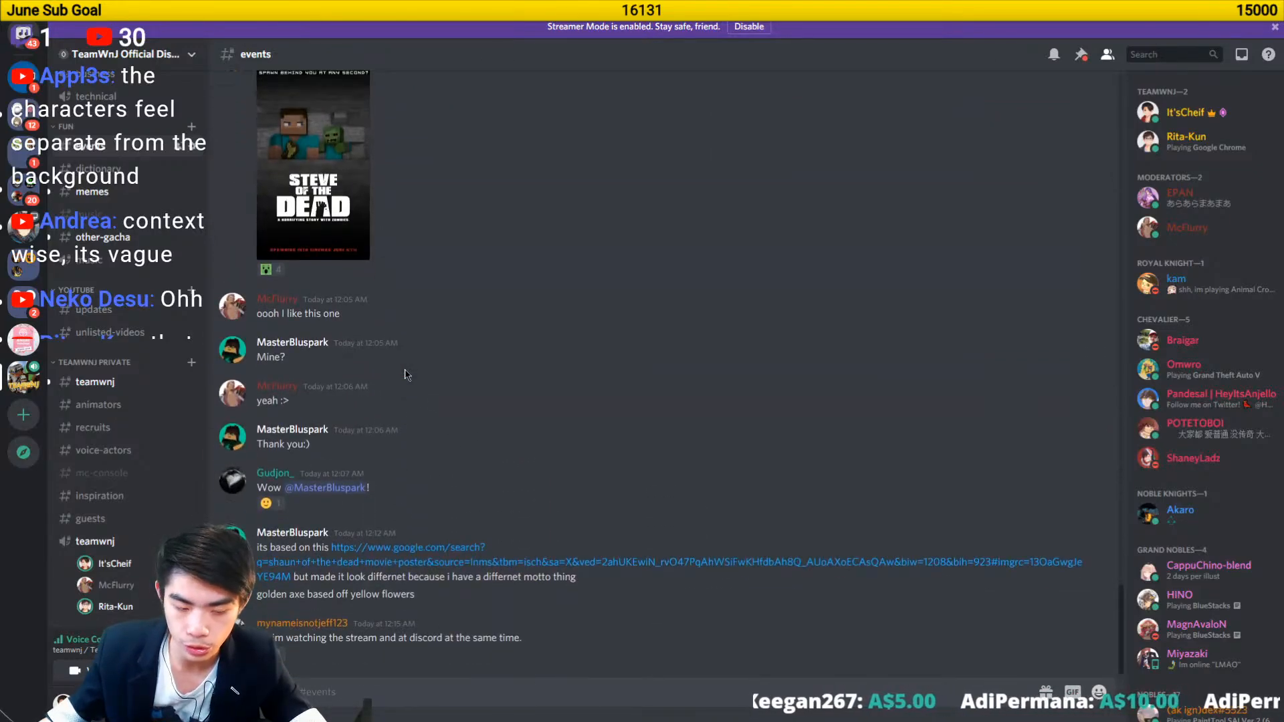
scroll(511, 503, up, 15)
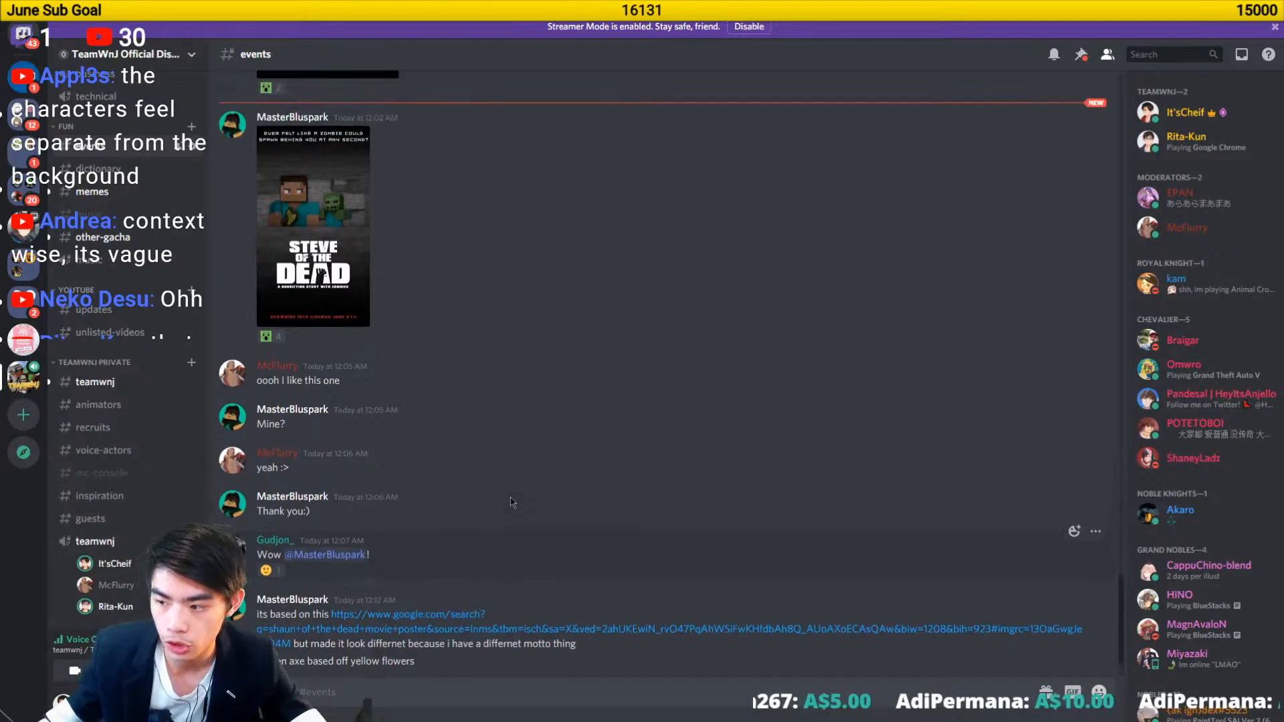
- Compare the Levaslier Warlords, "Steve of the Dead", Raided and Martian entries in the events channel
scroll(512, 503, down, 3)
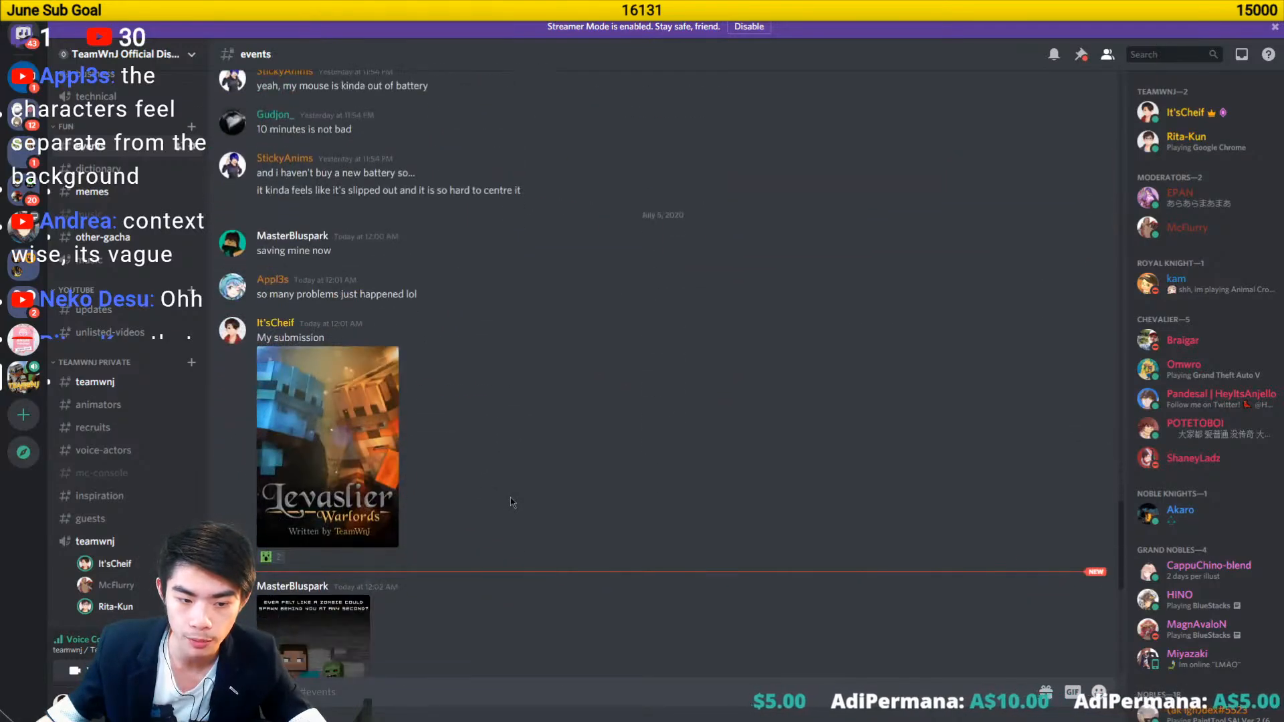
scroll(512, 503, up, 10)
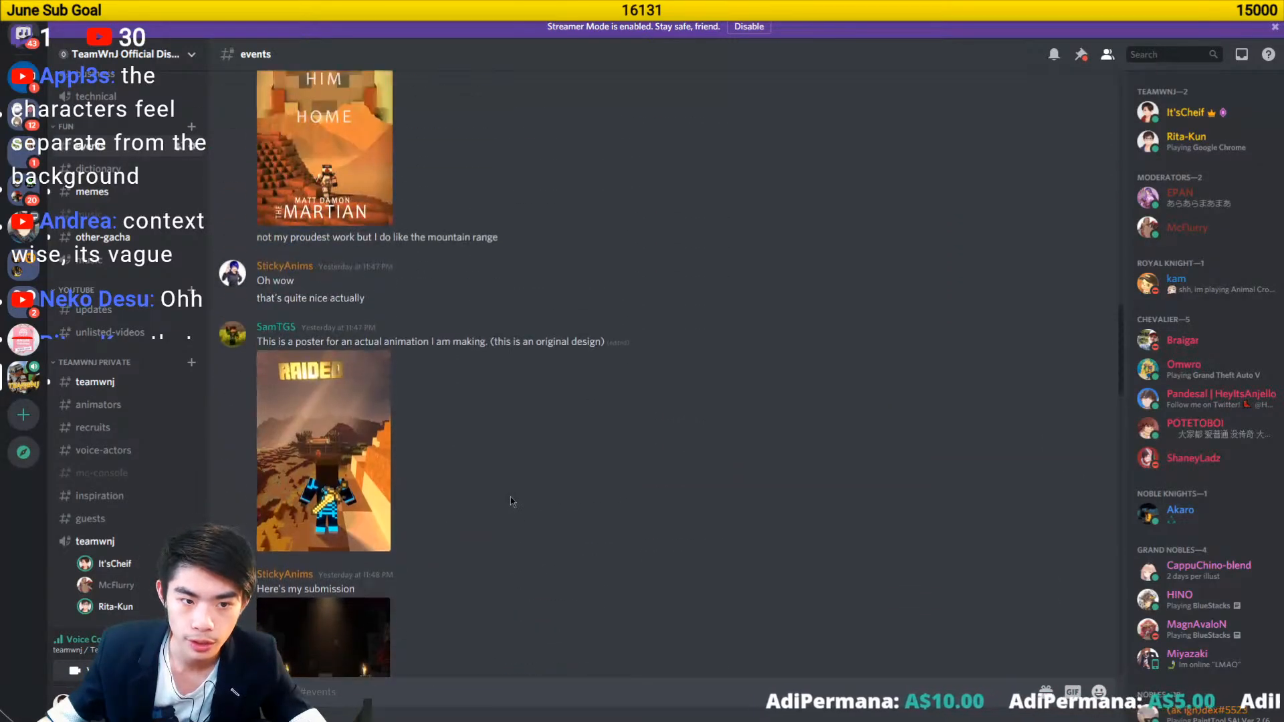
scroll(511, 501, down, 10)
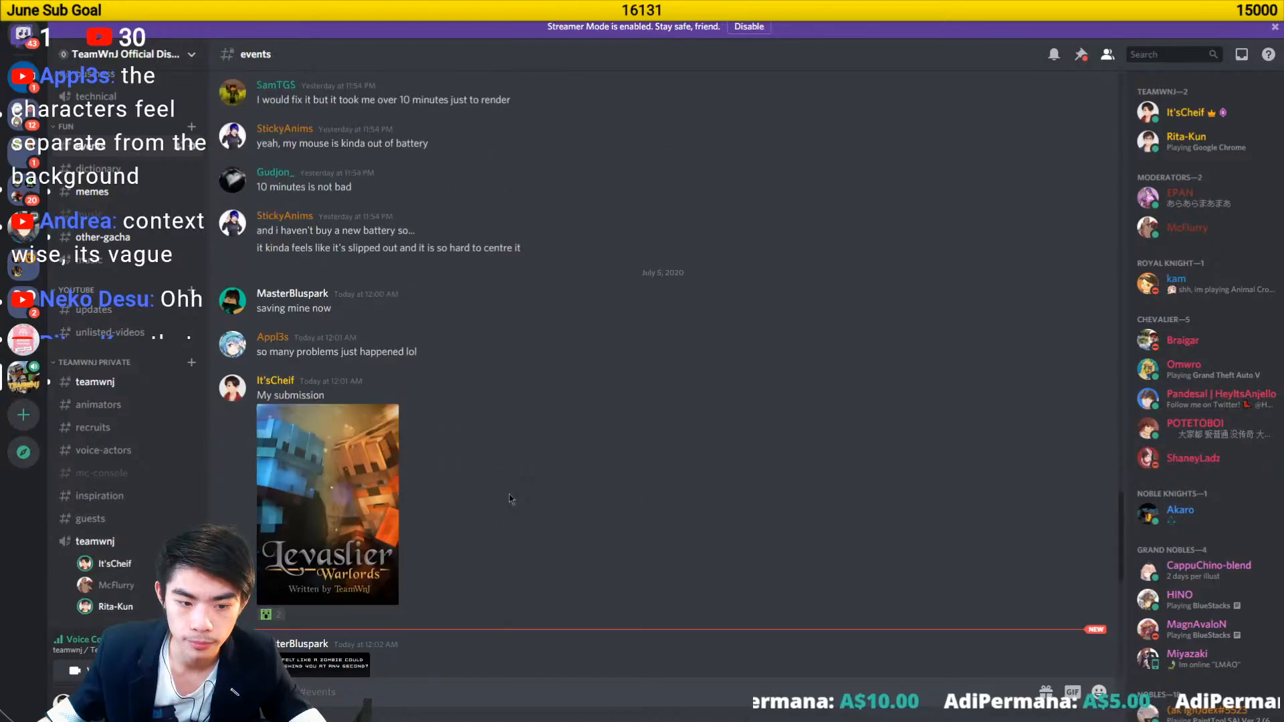
scroll(510, 498, down, 7)
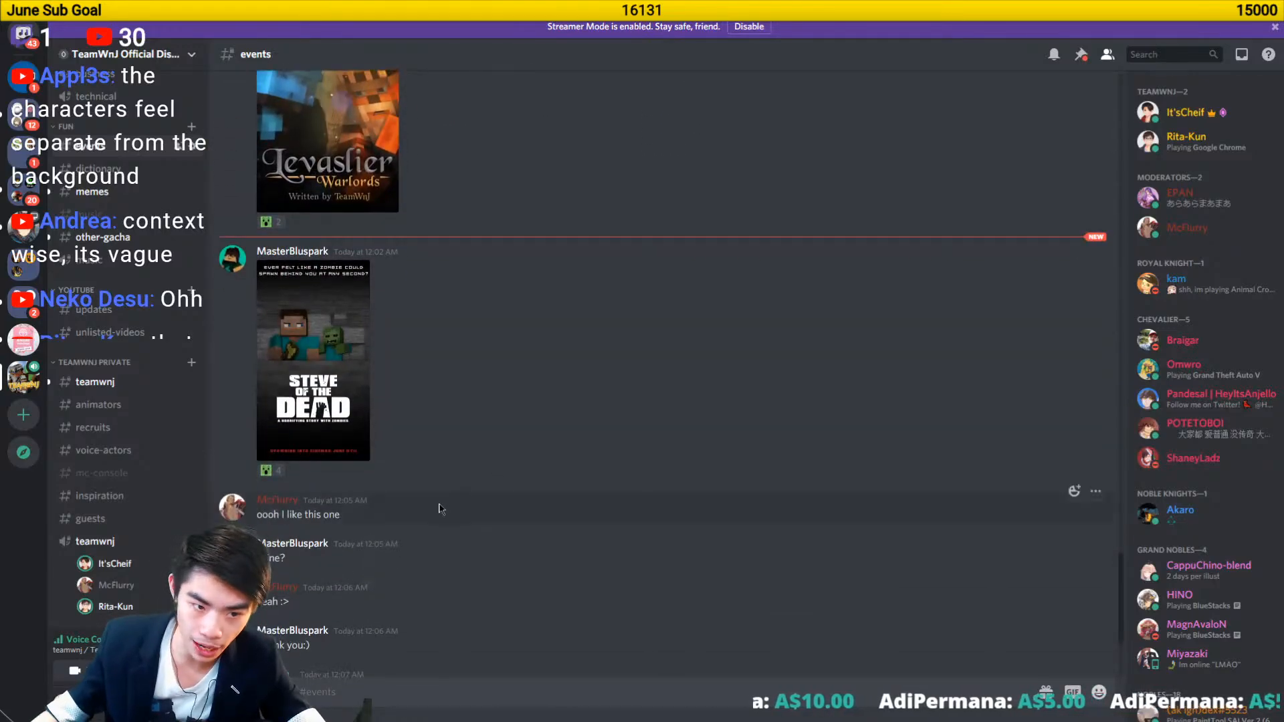
scroll(436, 507, up, 10)
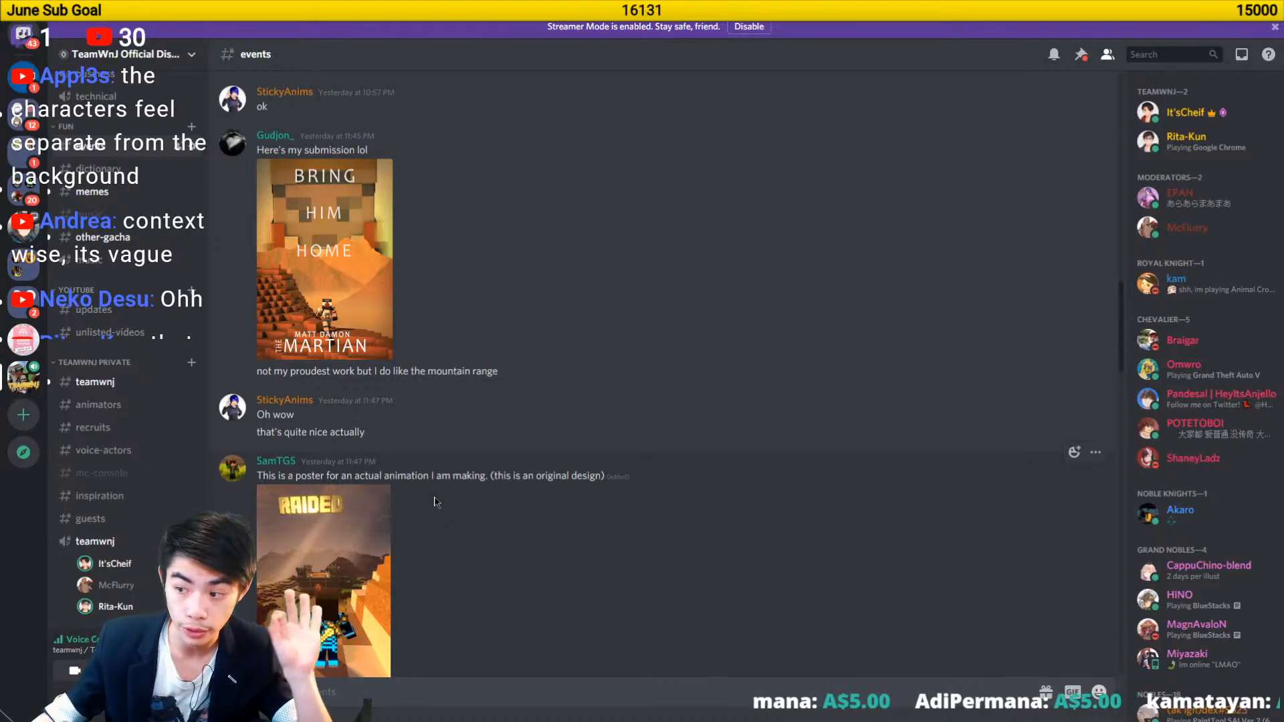
- Review the Raided submission in an enlarged preview and close it
scroll(435, 502, down, 5)
click(341, 278)
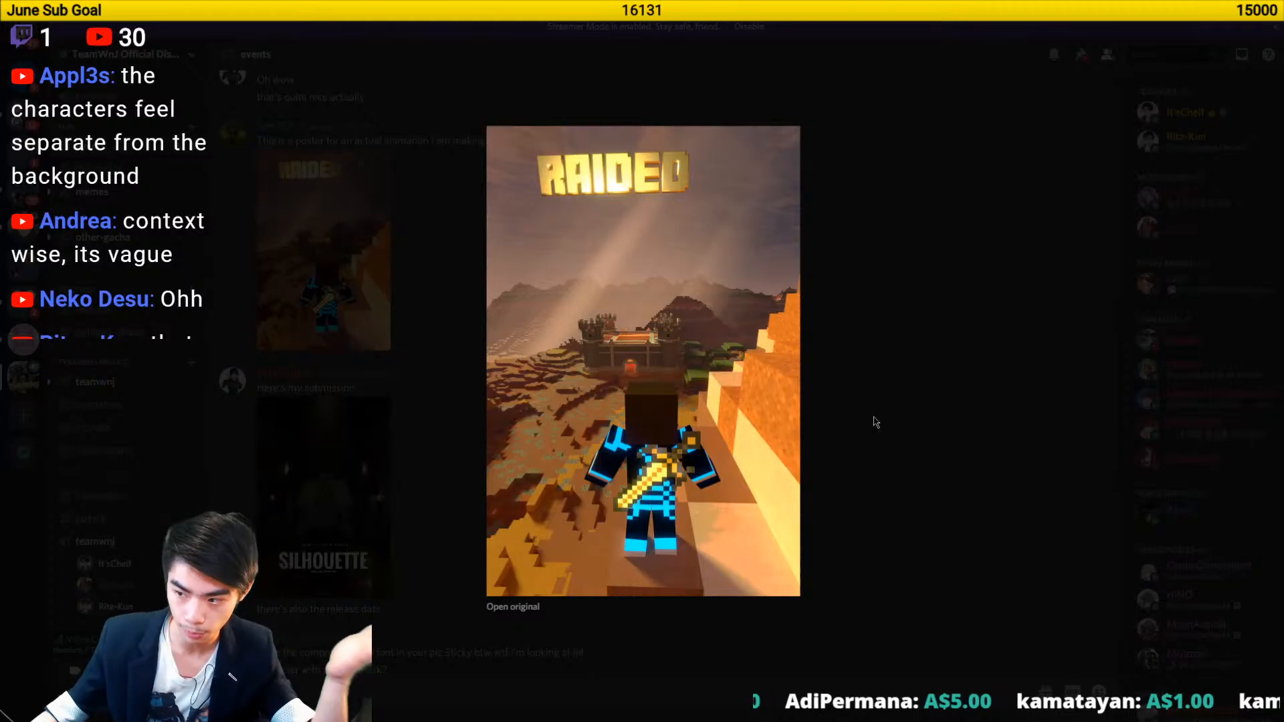
click(899, 397)
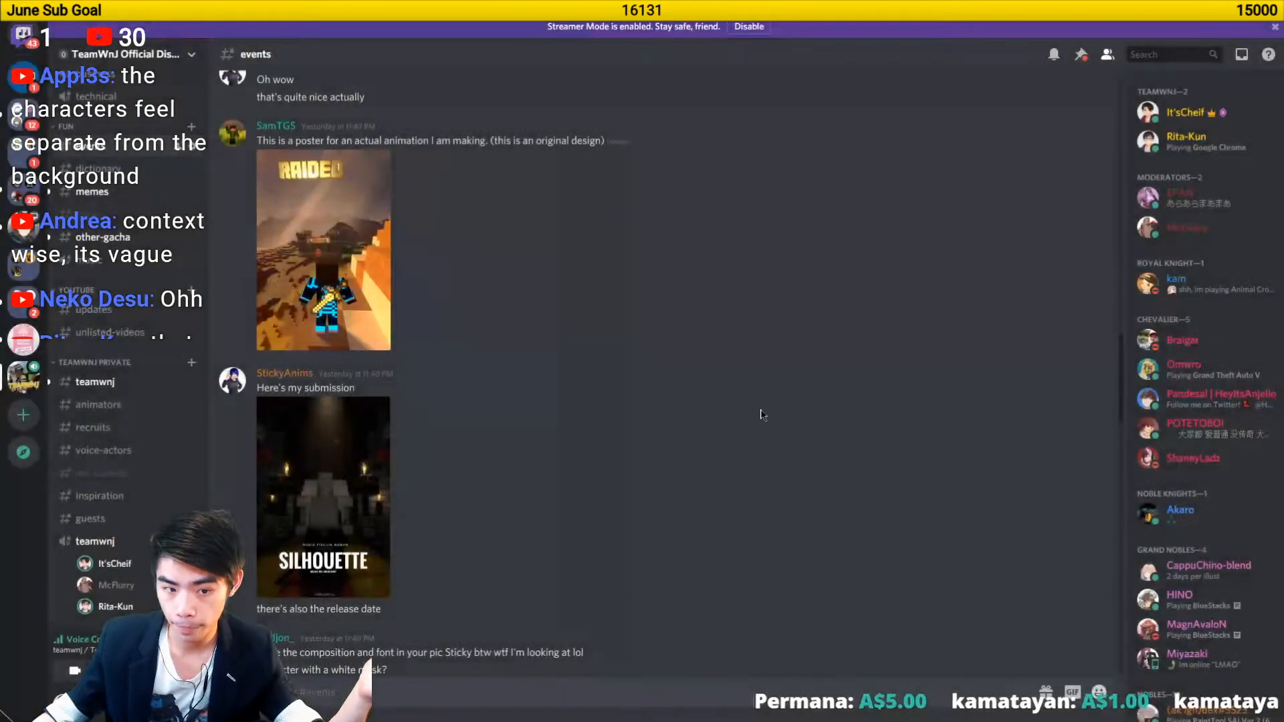
- Compare the Silhouette, Raided and "Steve of the Dead" entries and read the discussion posted between them
scroll(688, 423, down, 15)
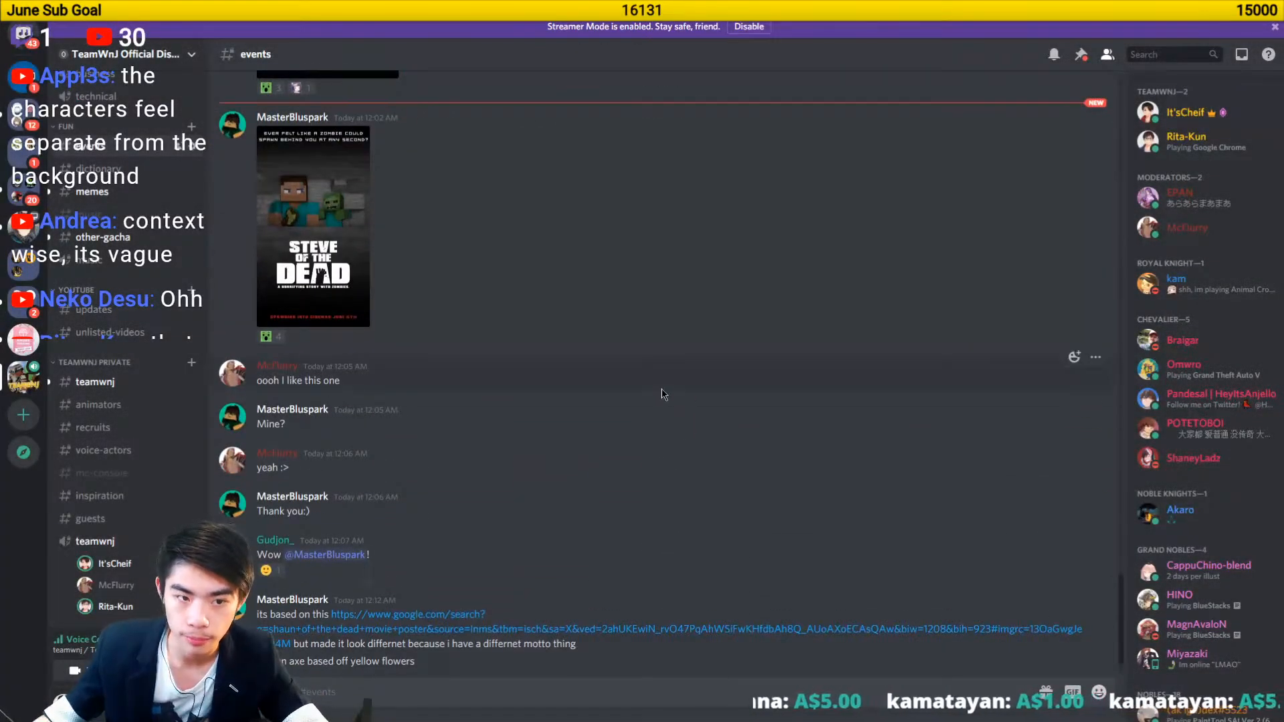
scroll(682, 428, up, 15)
scroll(662, 394, down, 10)
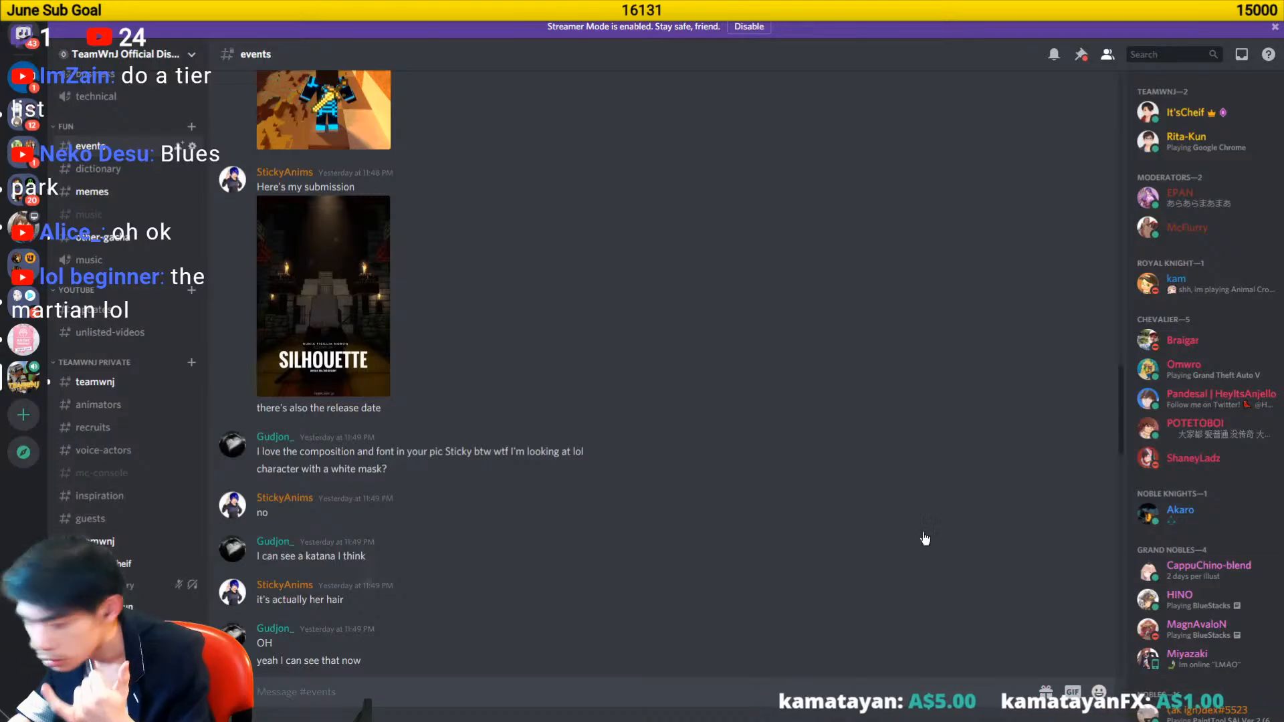
scroll(627, 523, down, 15)
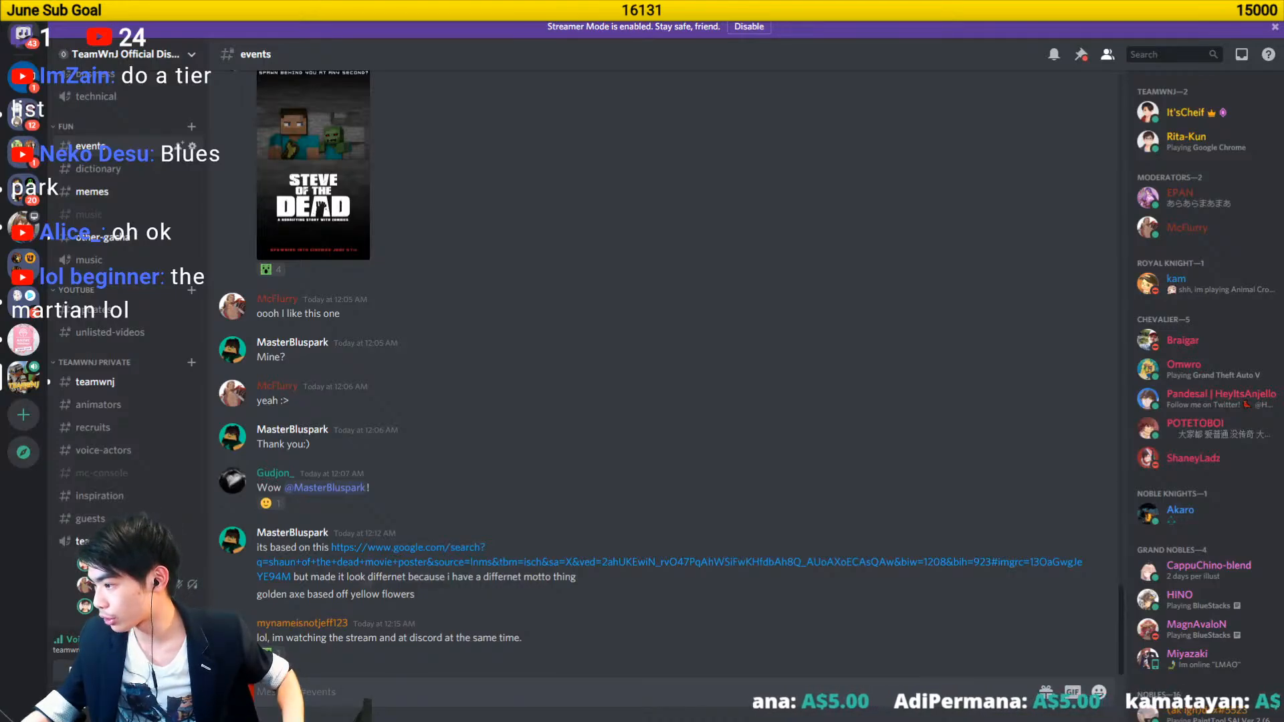
scroll(514, 496, up, 15)
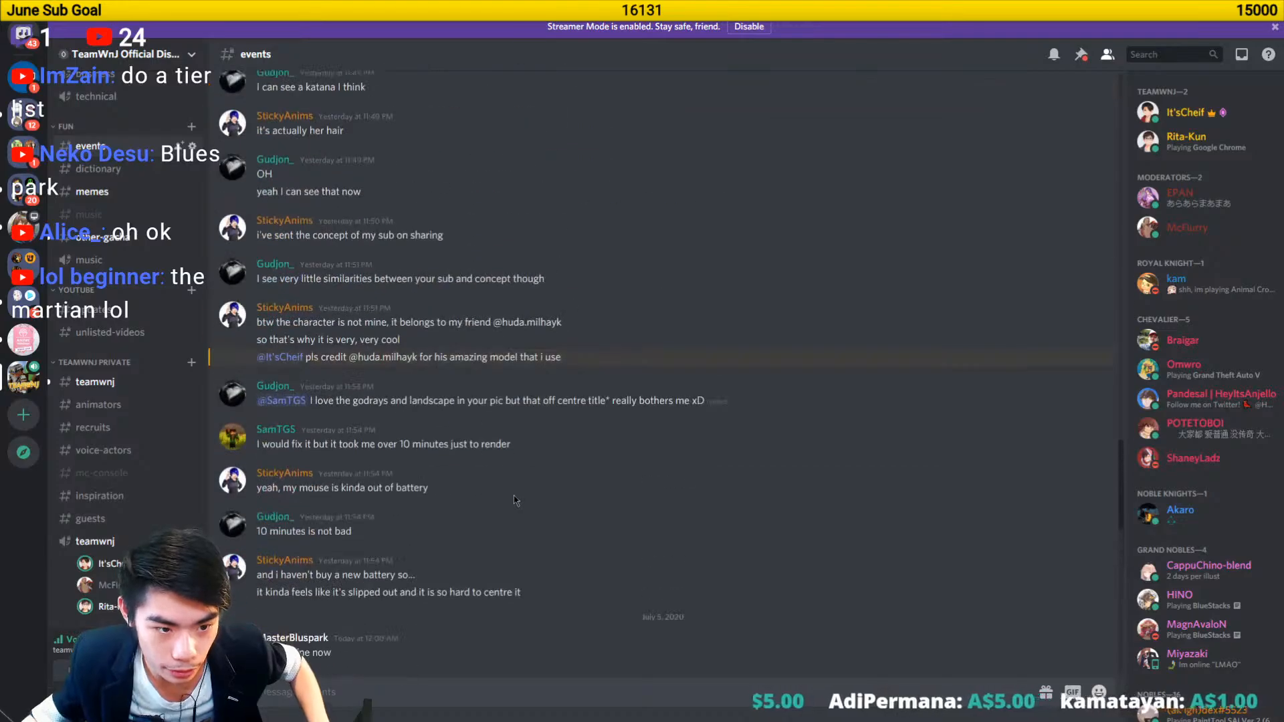
scroll(514, 496, up, 4)
scroll(513, 496, down, 10)
scroll(514, 495, up, 13)
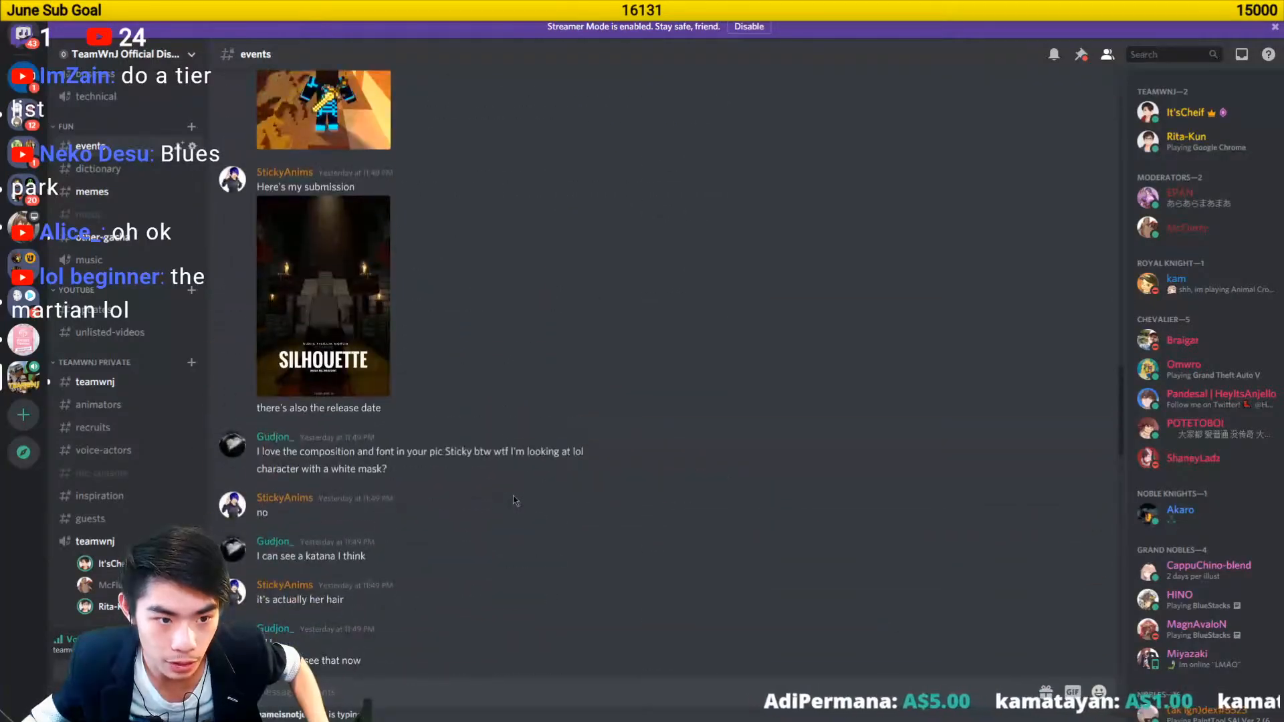
scroll(514, 496, up, 3)
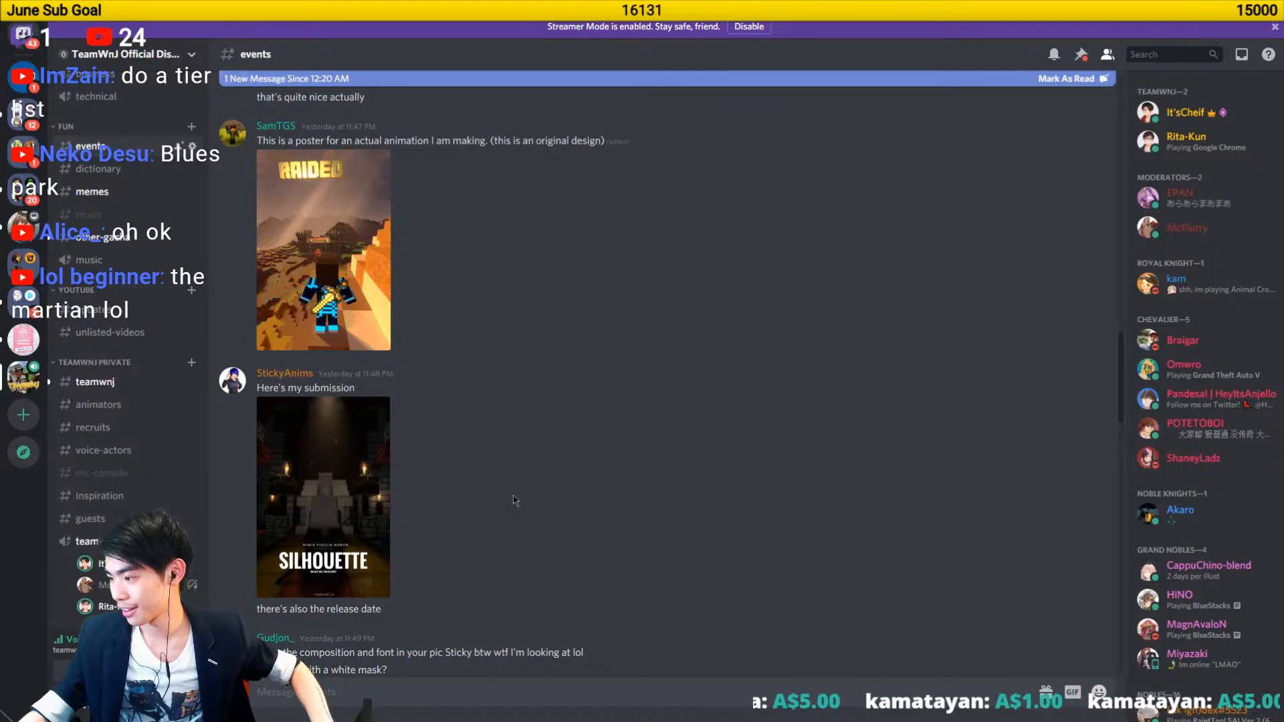
scroll(512, 495, down, 15)
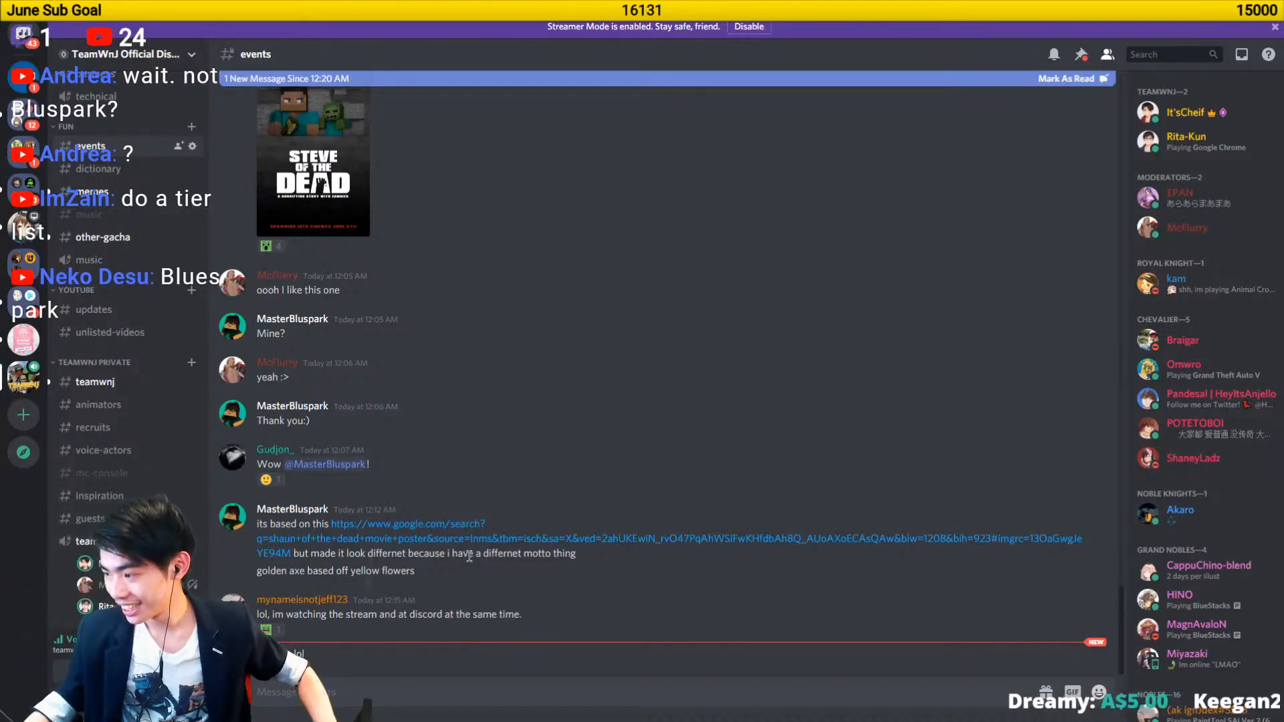
- Recheck the Levaslier Warlords, Silhouette and "Steve of the Dead" entries and the reactions on them
scroll(592, 451, up, 5)
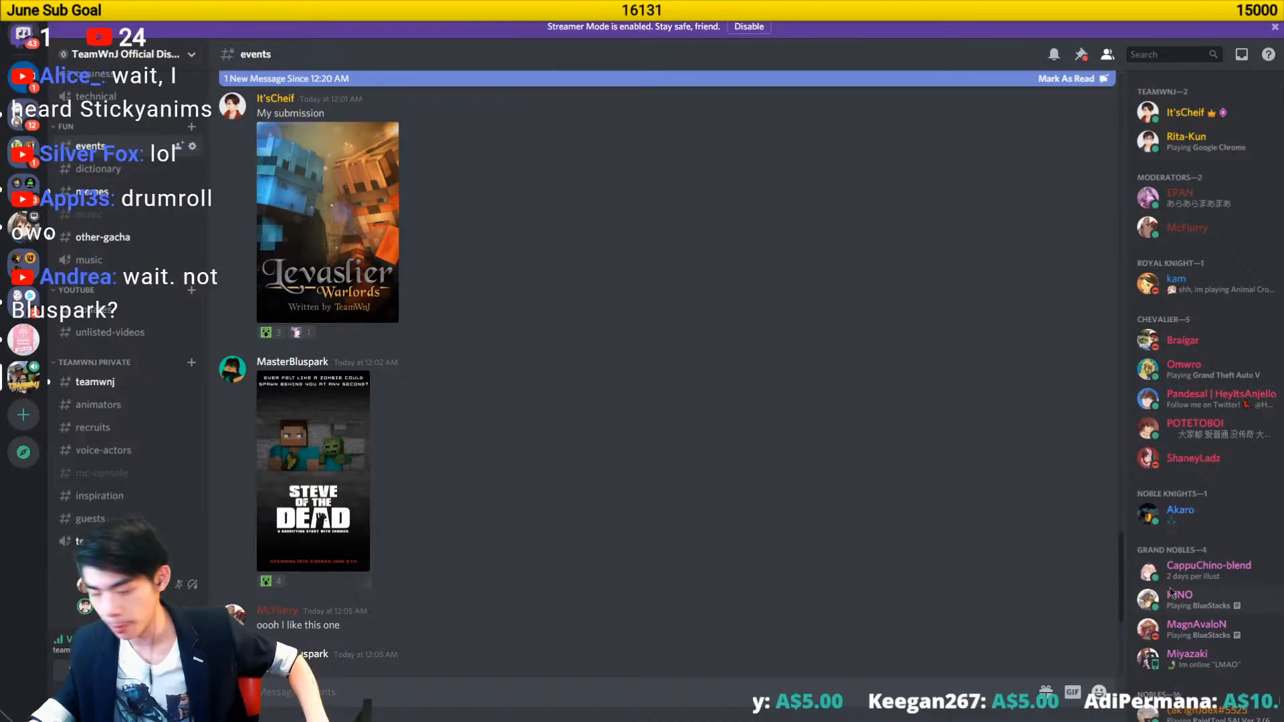
scroll(708, 482, up, 5)
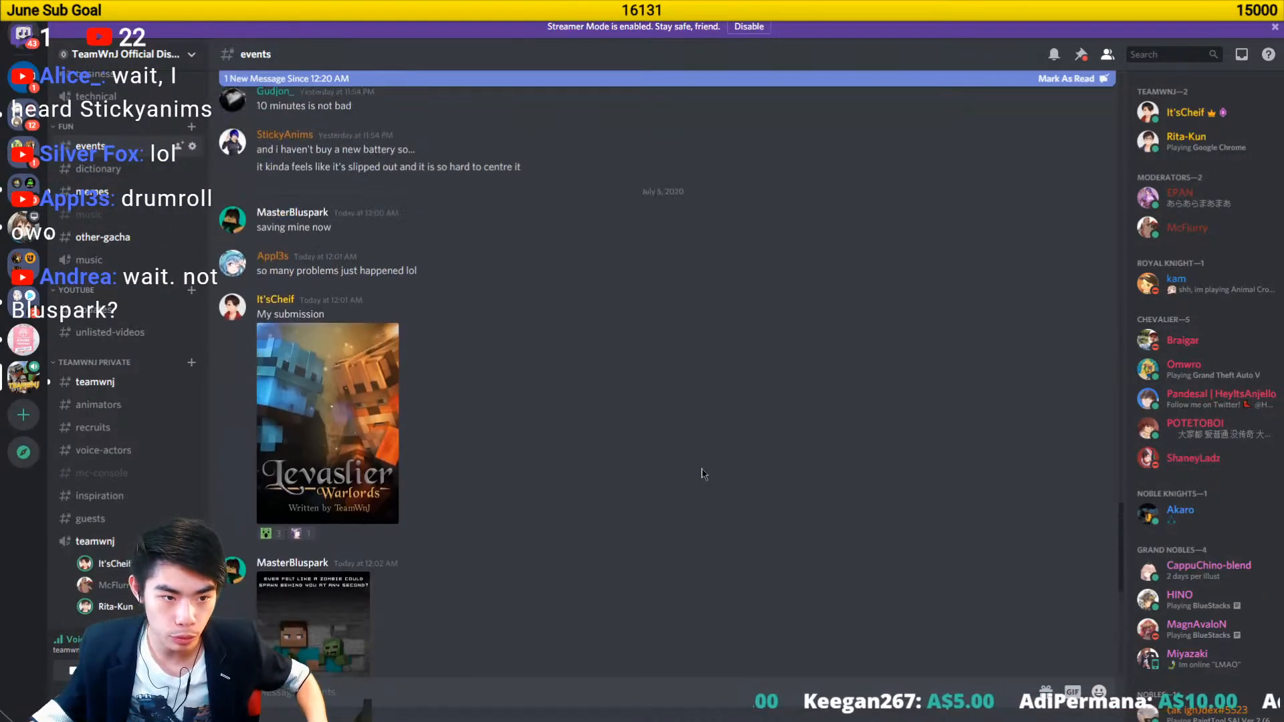
scroll(702, 473, up, 10)
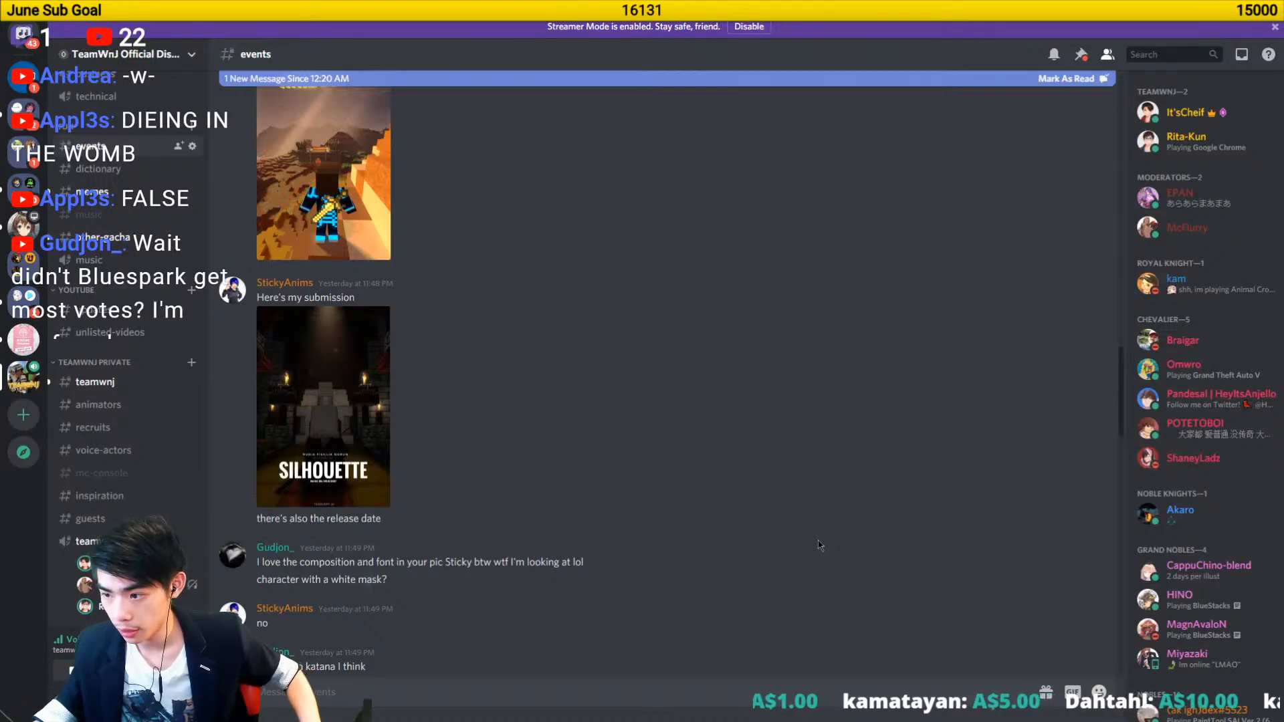
scroll(819, 545, down, 10)
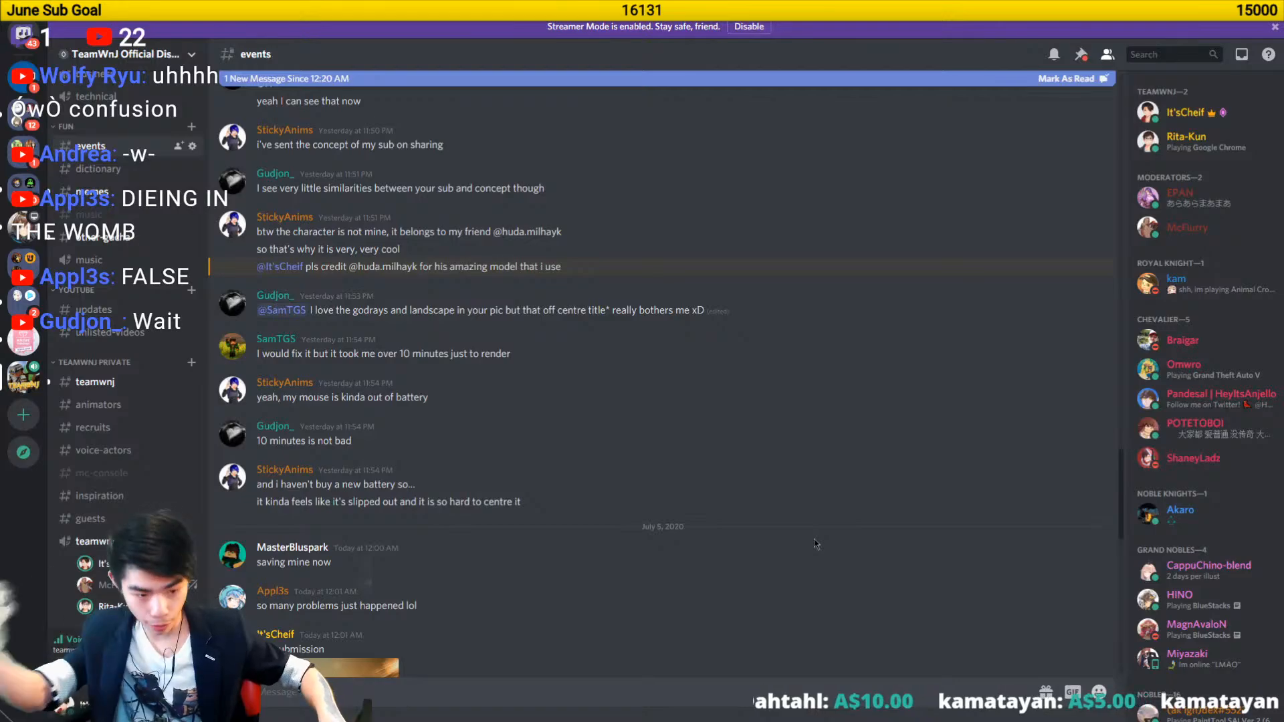
scroll(815, 543, down, 10)
scroll(815, 543, up, 2)
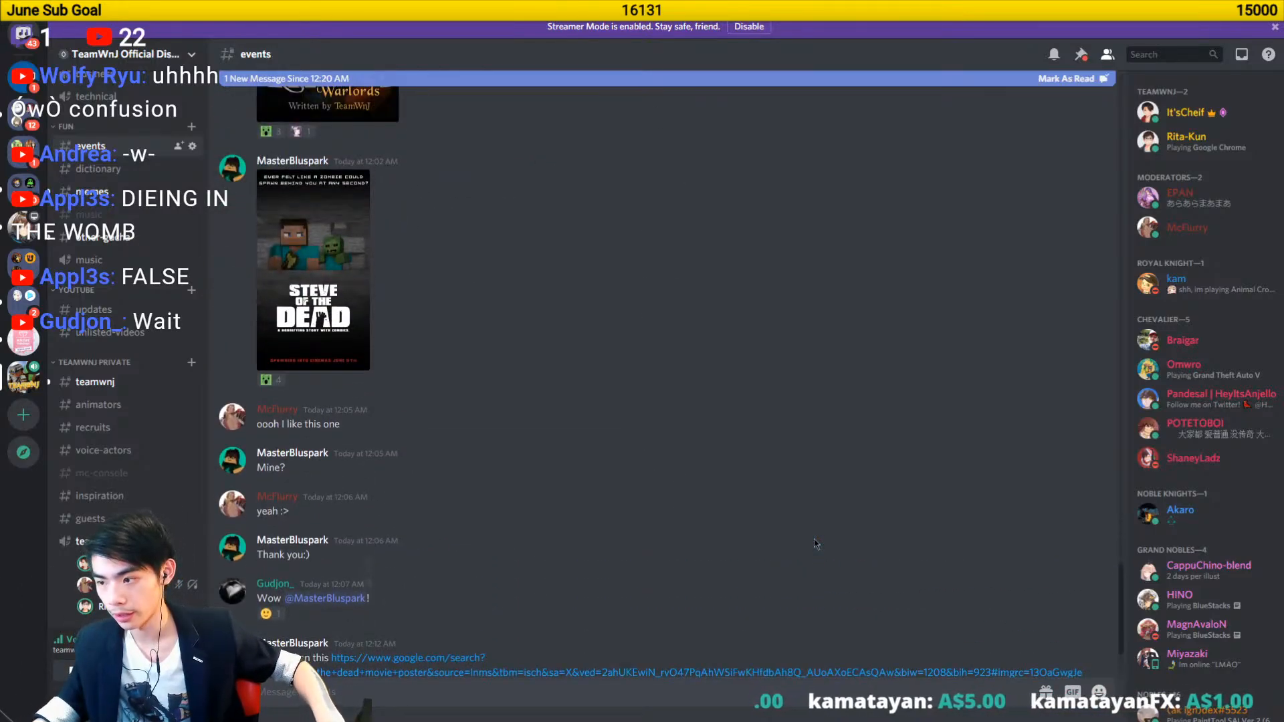
- Review the Silhouette submission in an enlarged preview twice, closing it each time
scroll(816, 542, up, 15)
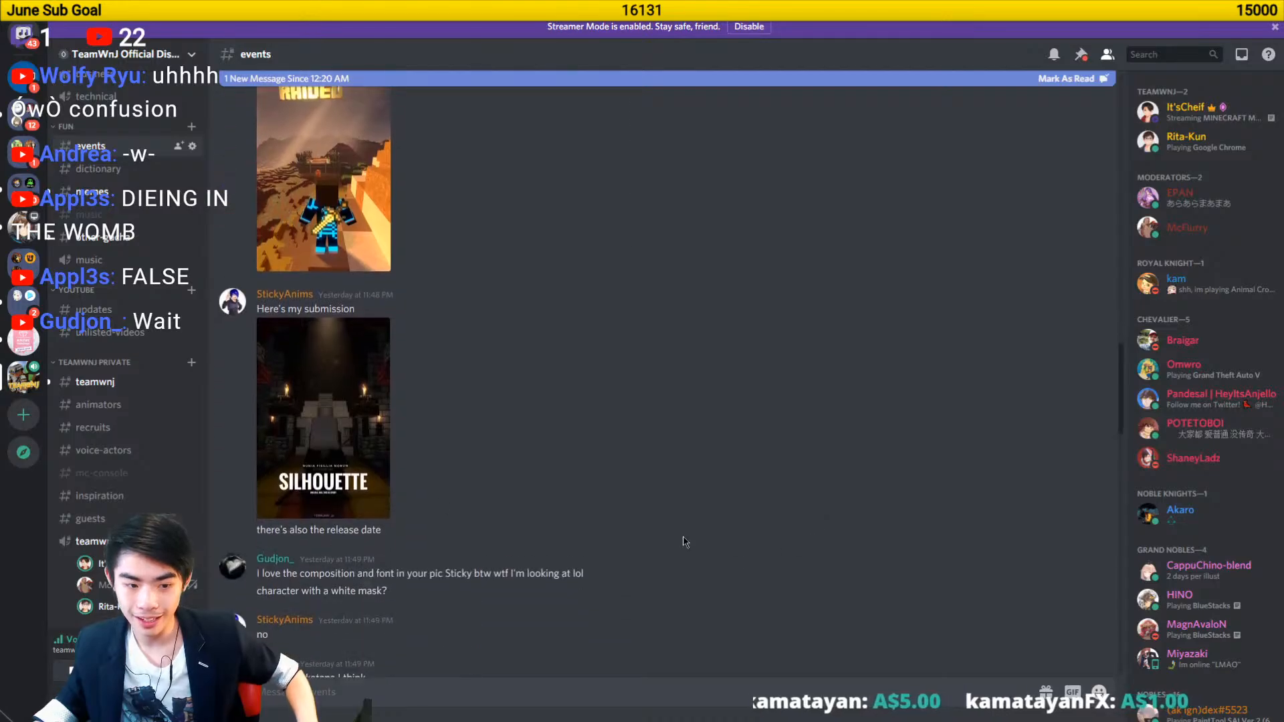
click(349, 425)
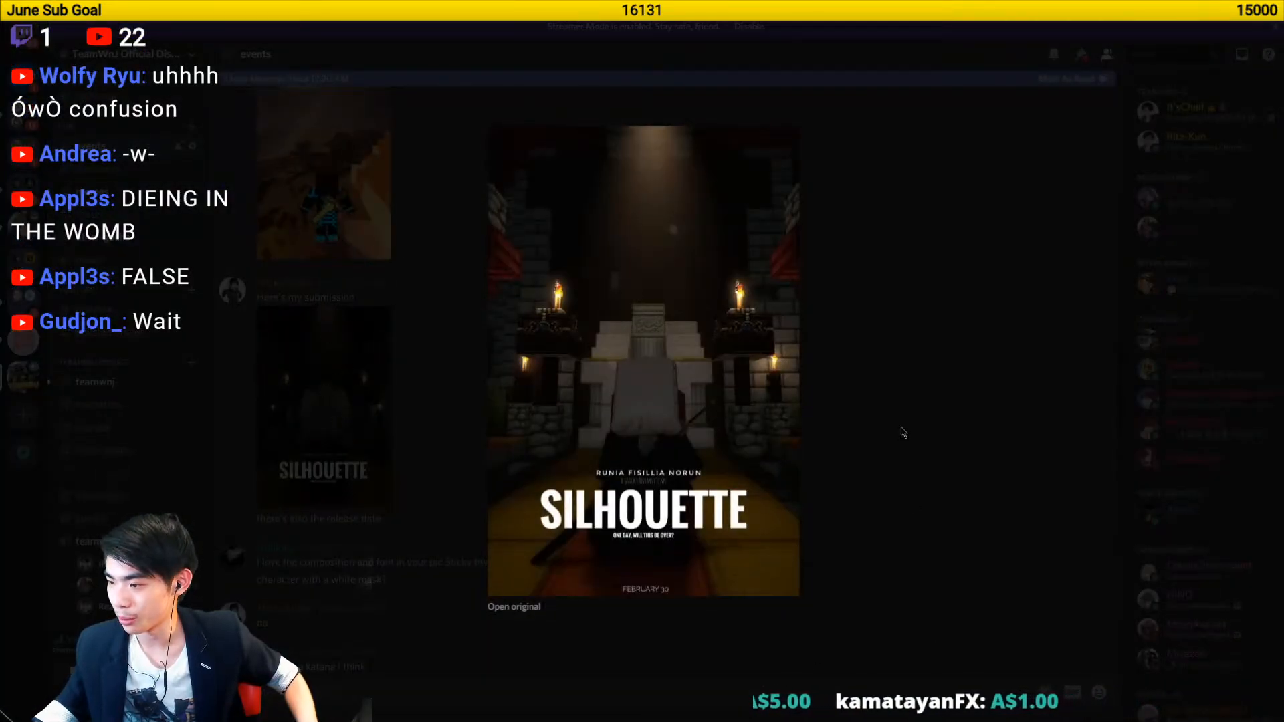
click(901, 475)
scroll(676, 522, down, 10)
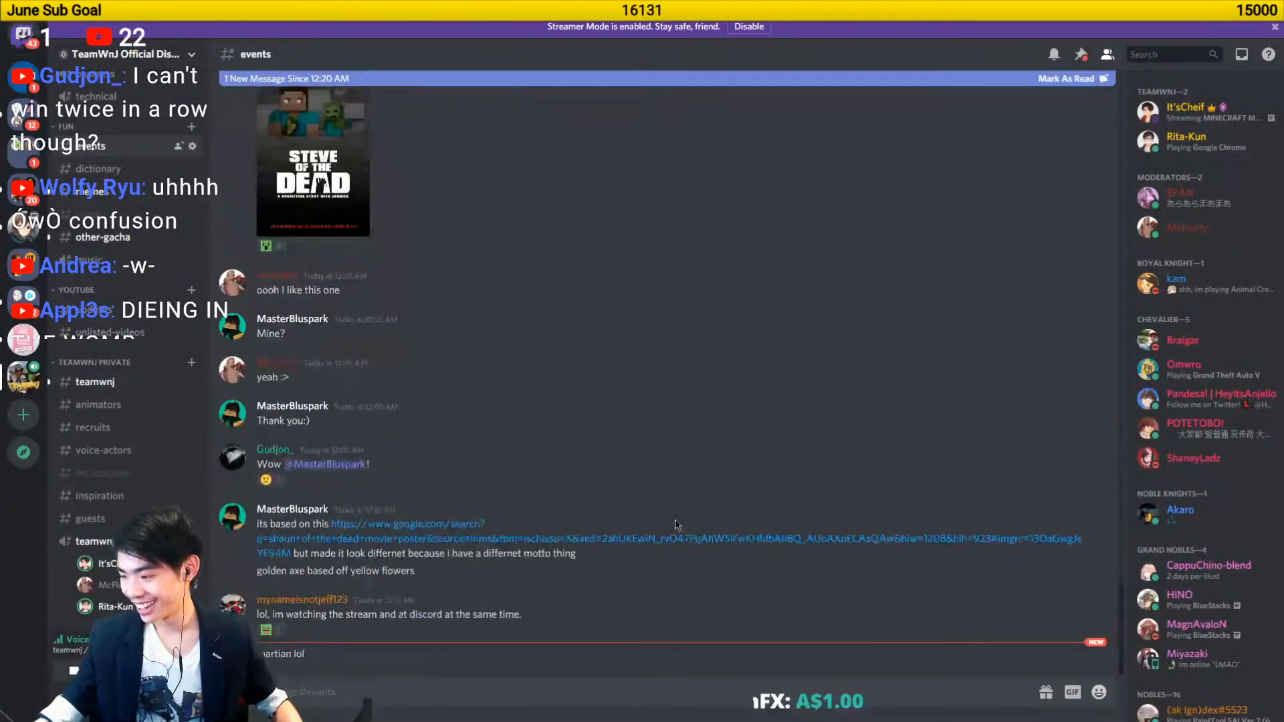
scroll(676, 525, up, 15)
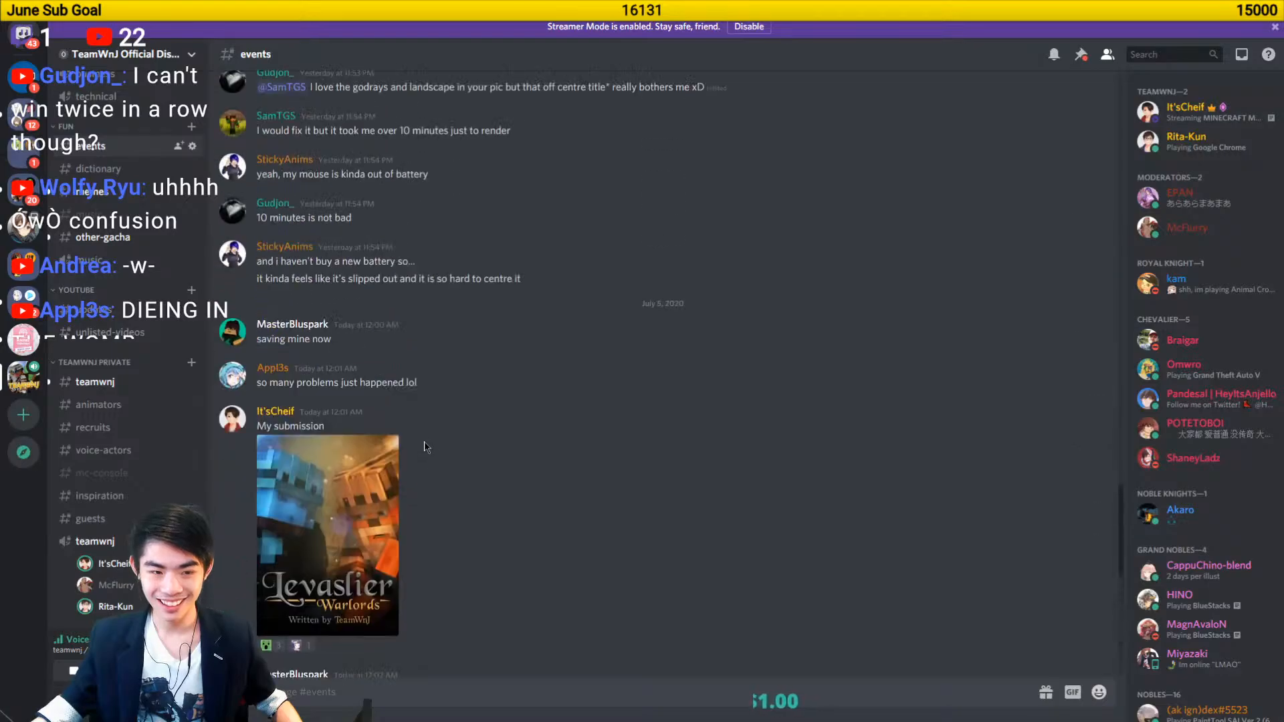
scroll(425, 448, up, 2)
click(351, 364)
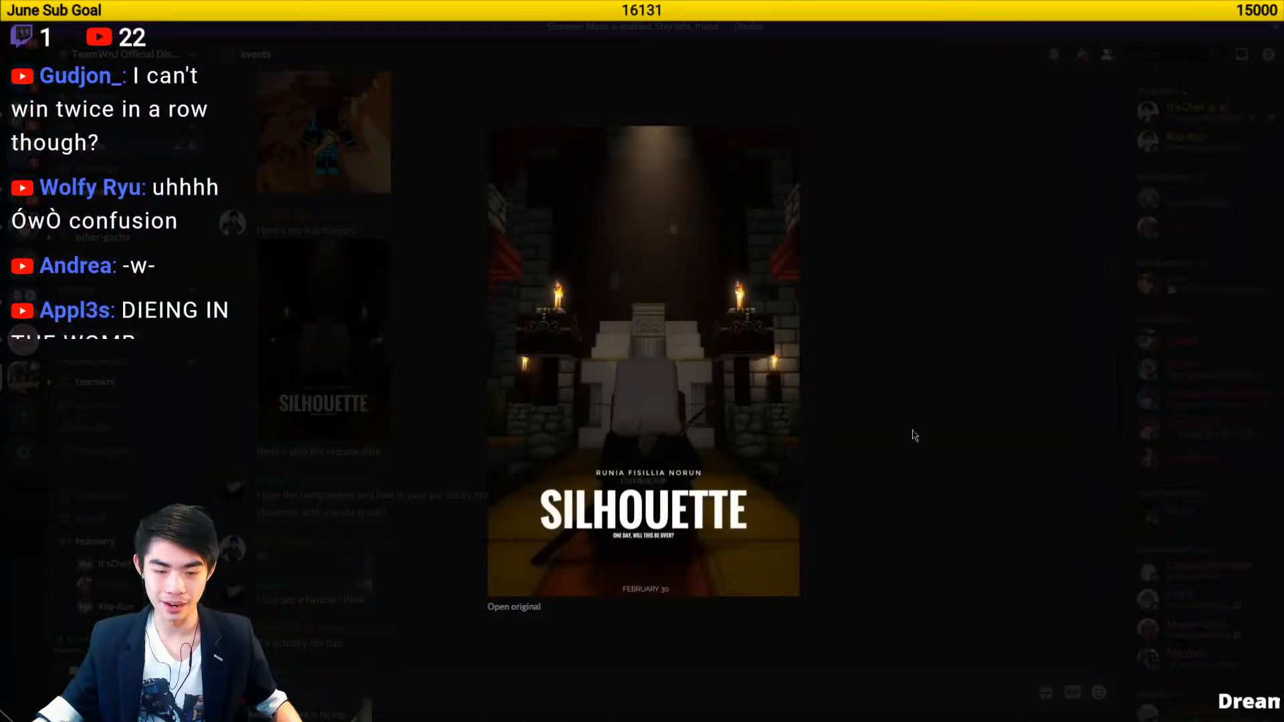
click(913, 435)
scroll(441, 472, down, 12)
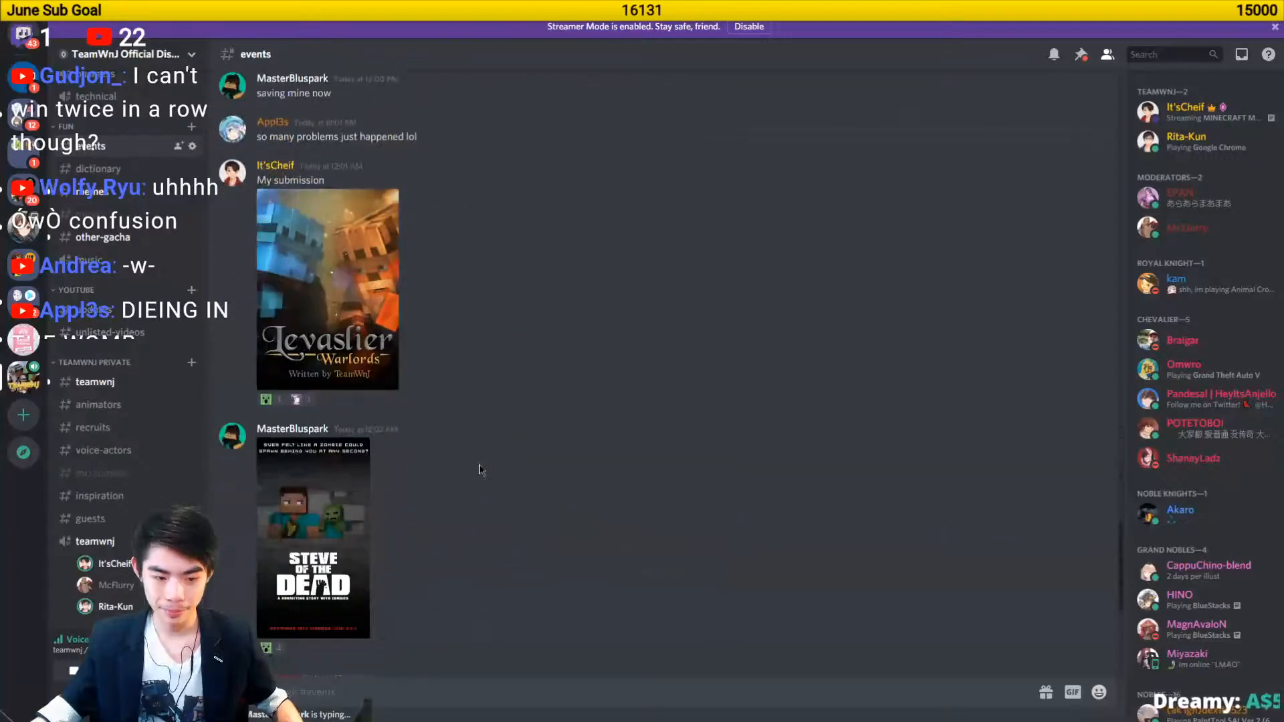
- Send a message in the events channel mentioning the "Steve of the Dead" author with the text "you win! choose the next theme!"
scroll(441, 472, down, 2)
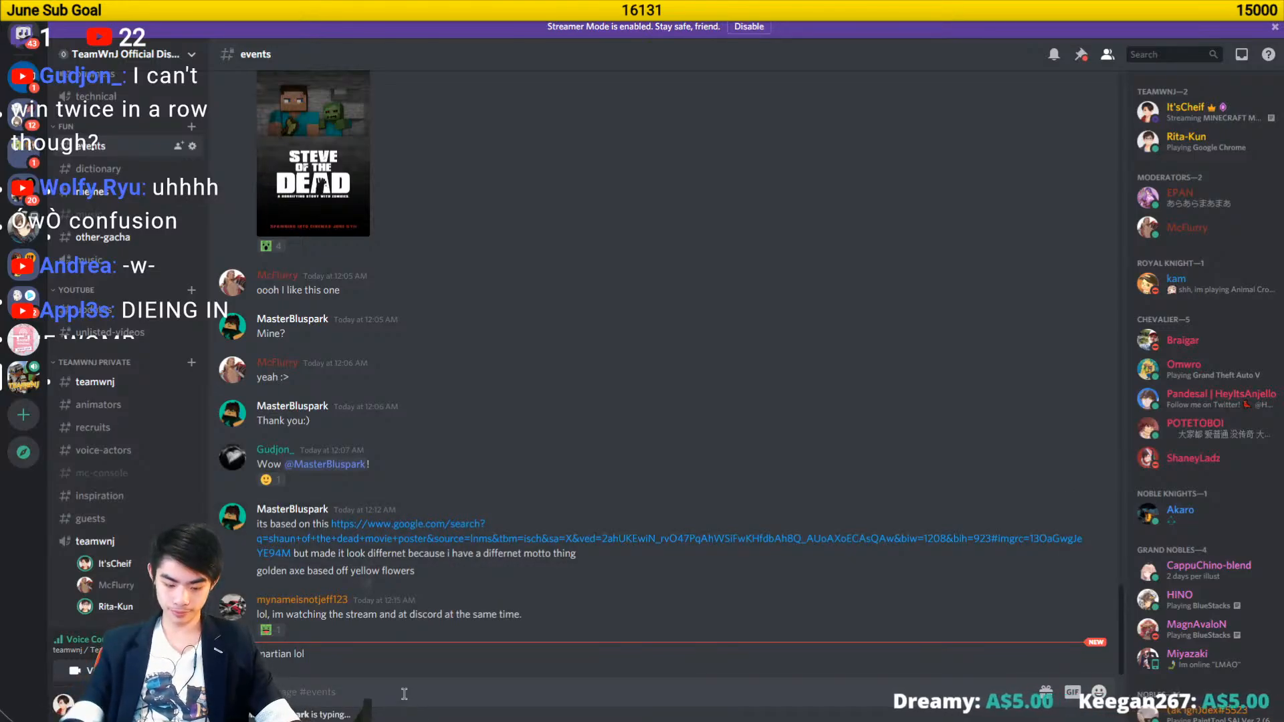
text(@blue)
key(BackSpace)
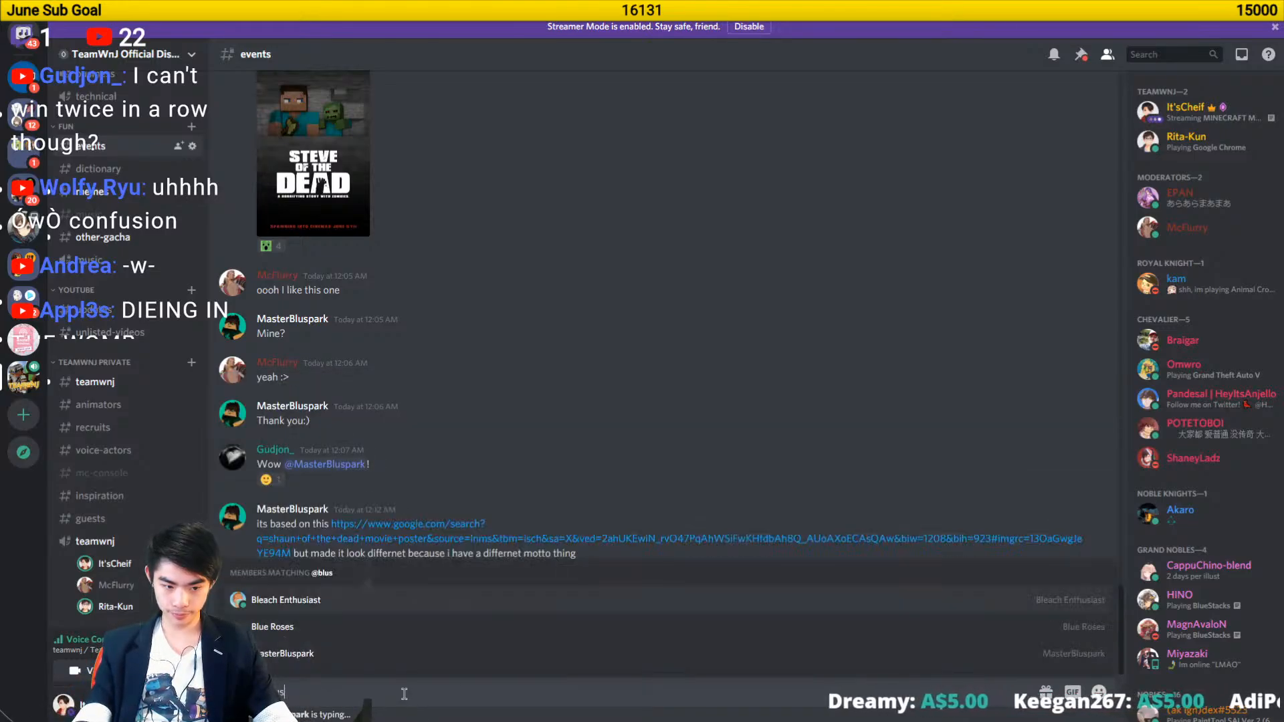
text(spa)
key(Tab)
text(you win! c)
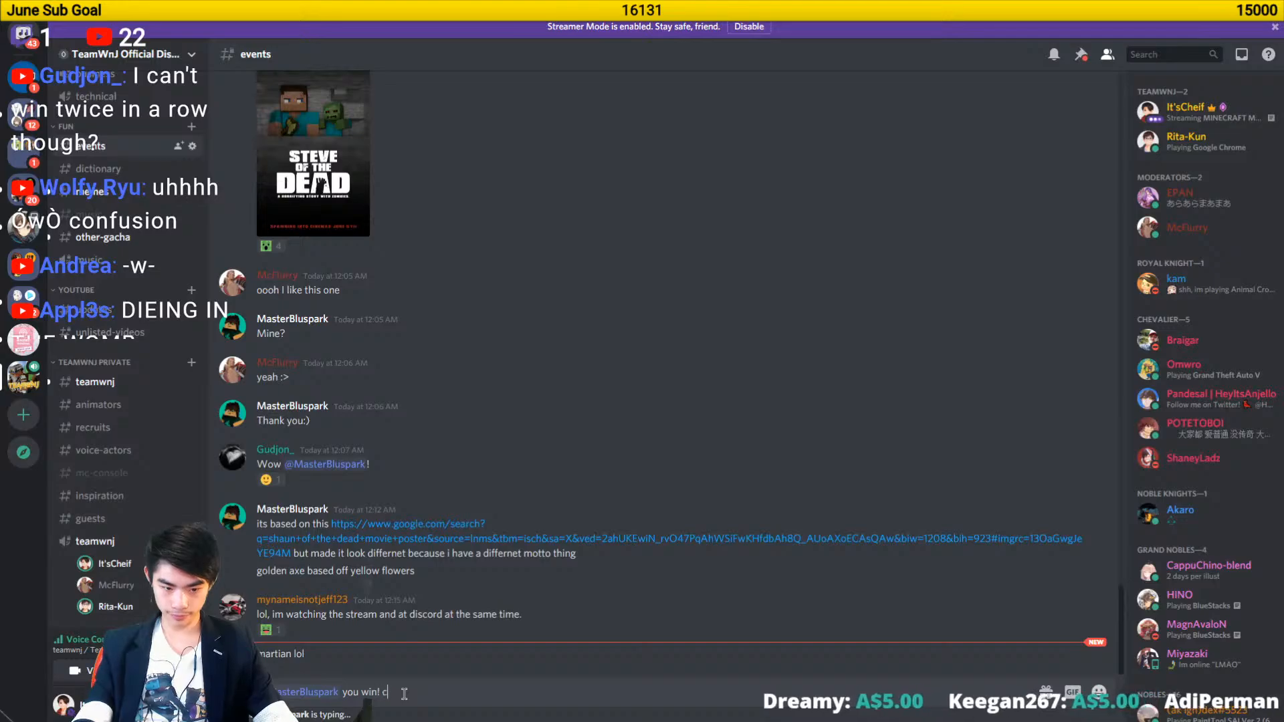
text(hoose the next theme!)
key(Return)
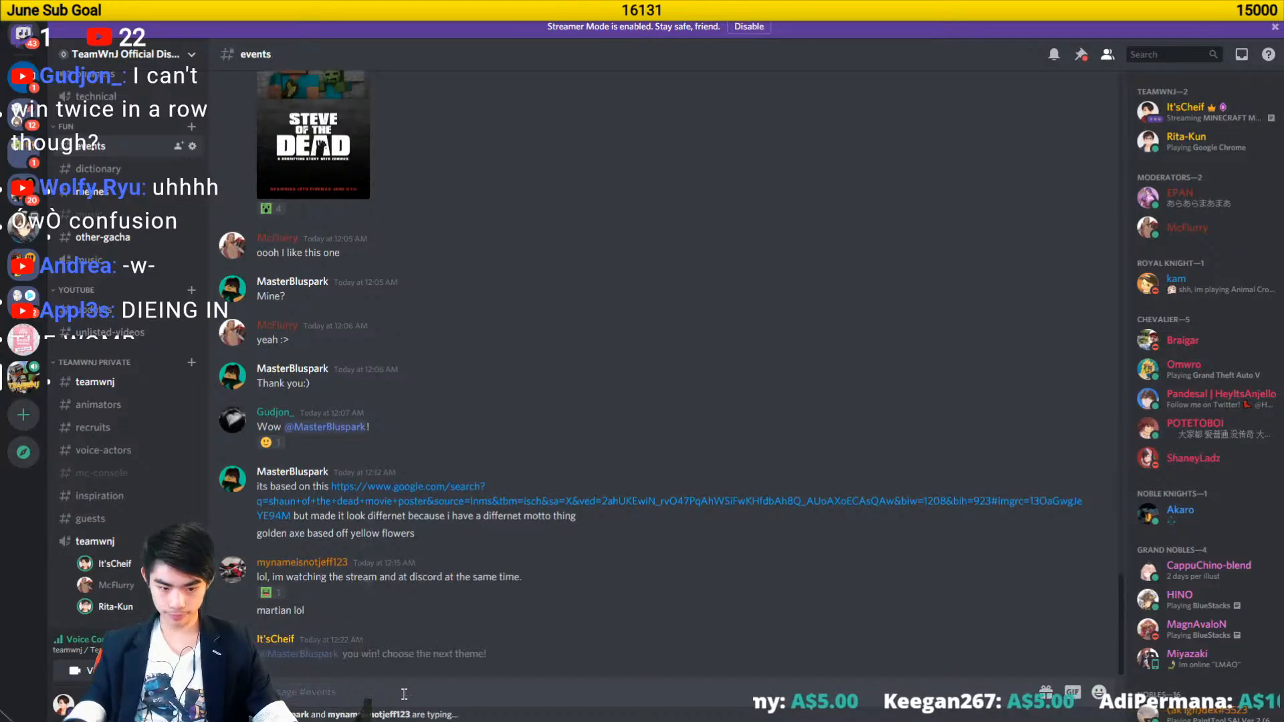